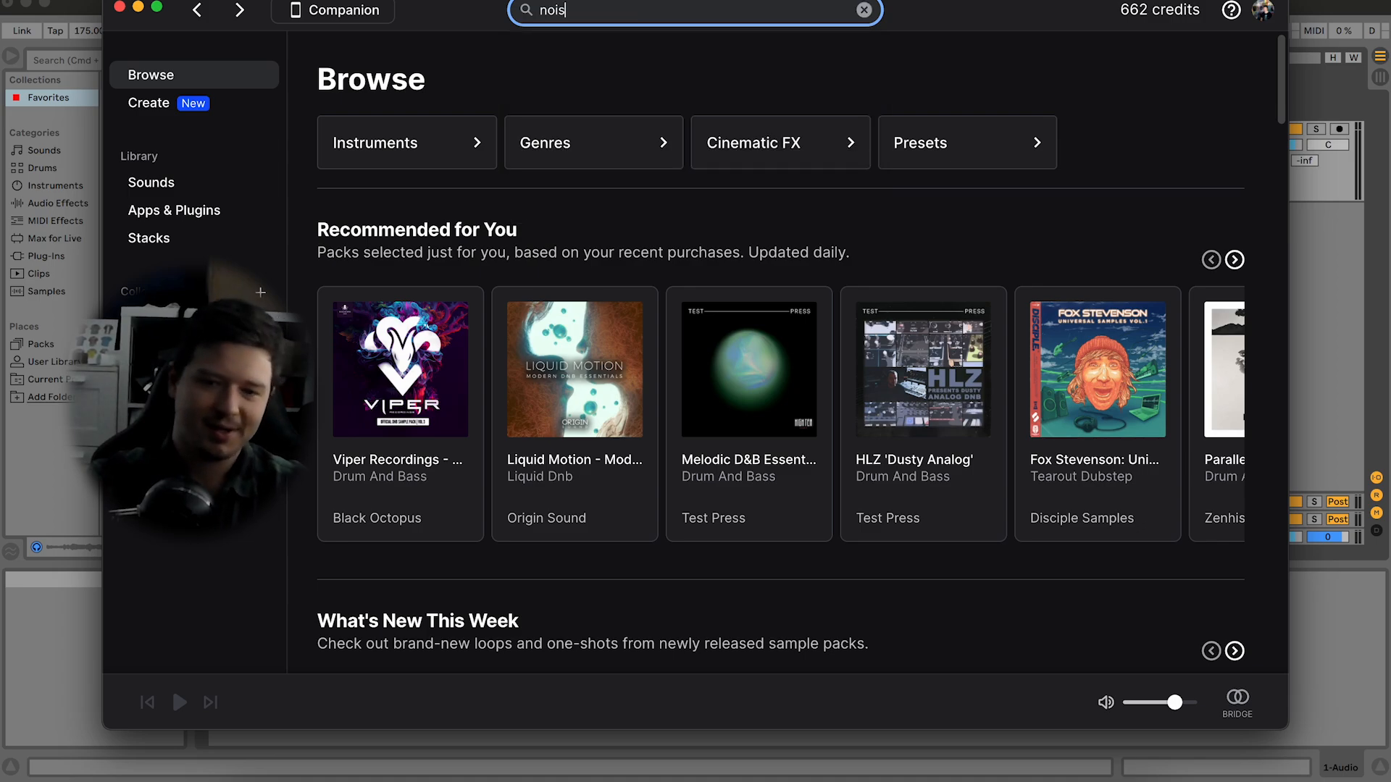
Step: Search Splice for noisia and preview the sample results from the first break loop down past TSP_NOISIA_V2_cymbal_large_met_ruis
{"action": "key", "text": "Return"}
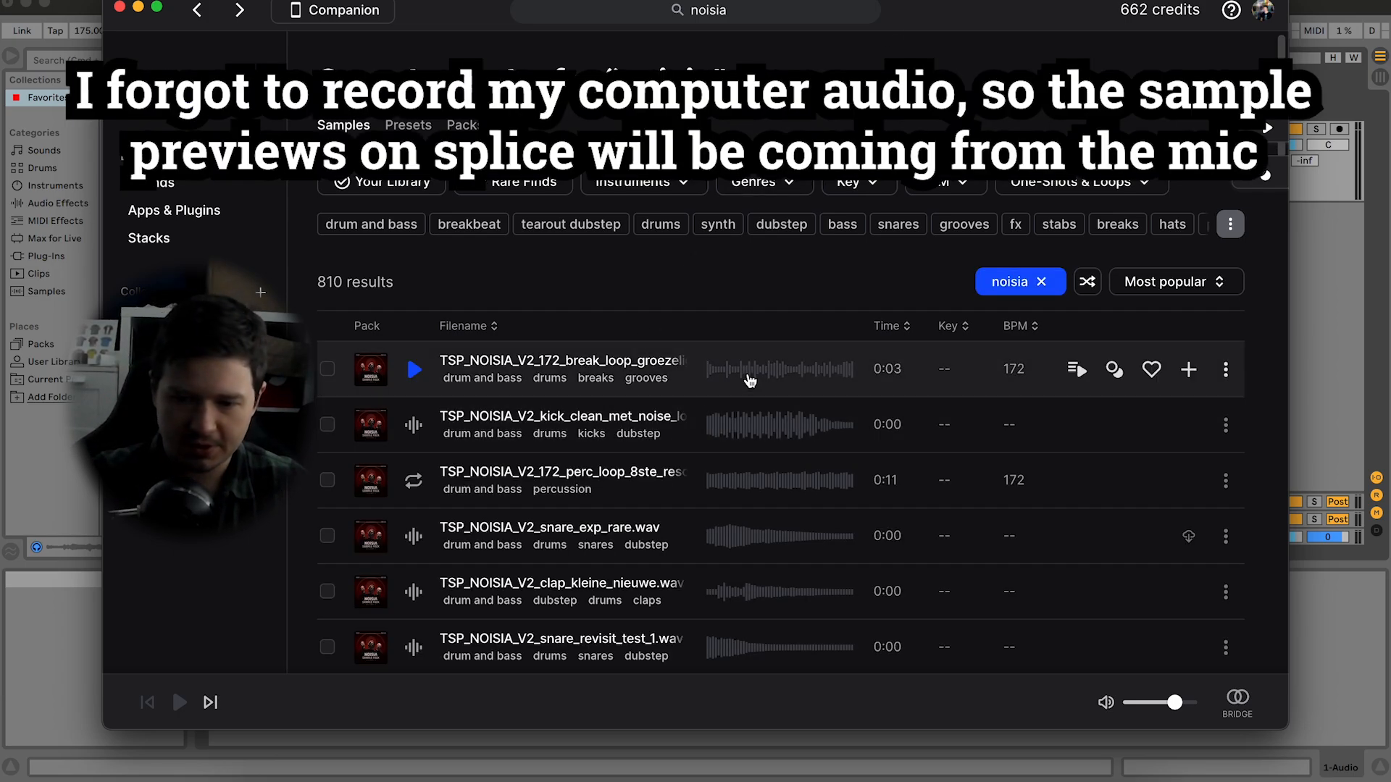
{"action": "left_click", "coordinate": [424, 374]}
{"action": "key", "text": "Down"}
{"action": "key", "text": "Down"}
{"action": "key", "text": "Down"}
{"action": "key", "text": "Down"}
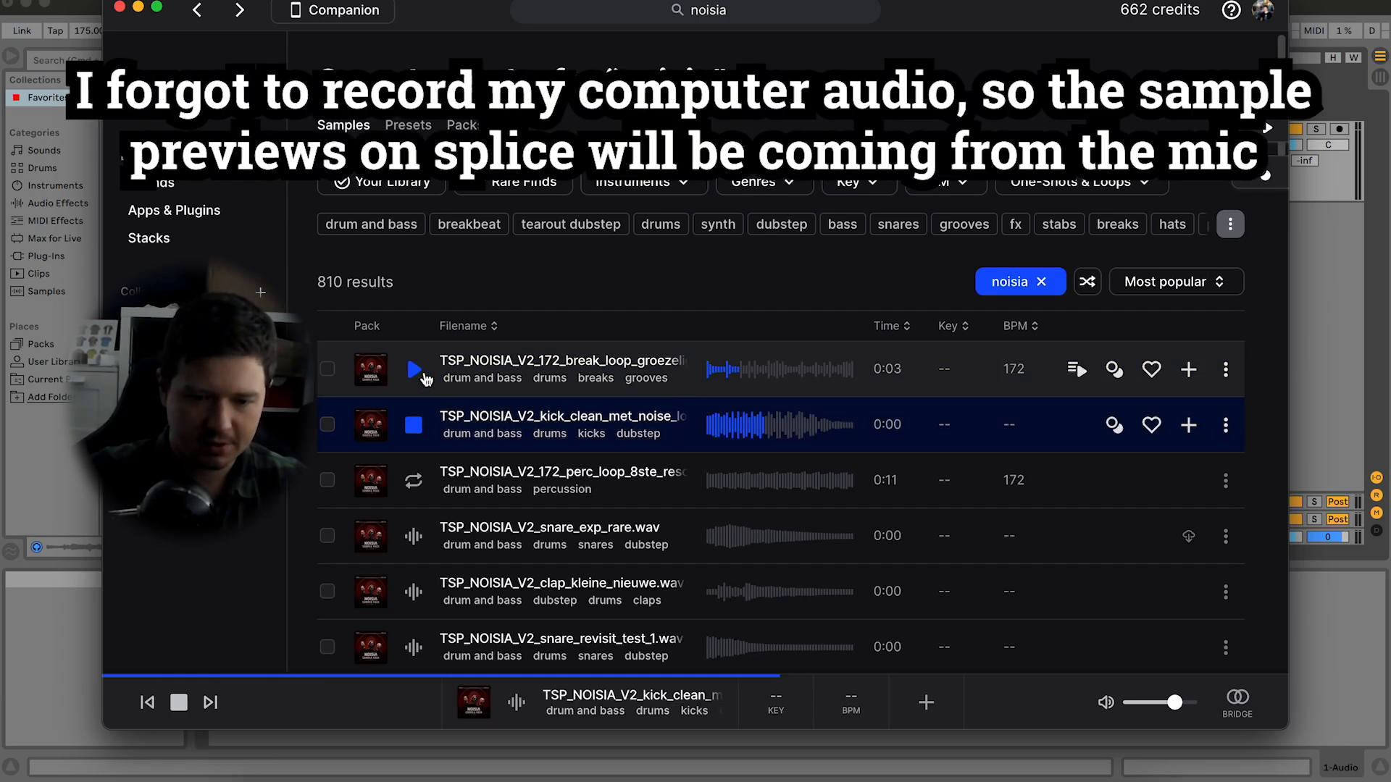
{"action": "key", "text": "Down"}
{"action": "key", "text": "Down"}
{"action": "key", "text": "Down"}
{"action": "key", "text": "Down"}
{"action": "key", "text": "Down"}
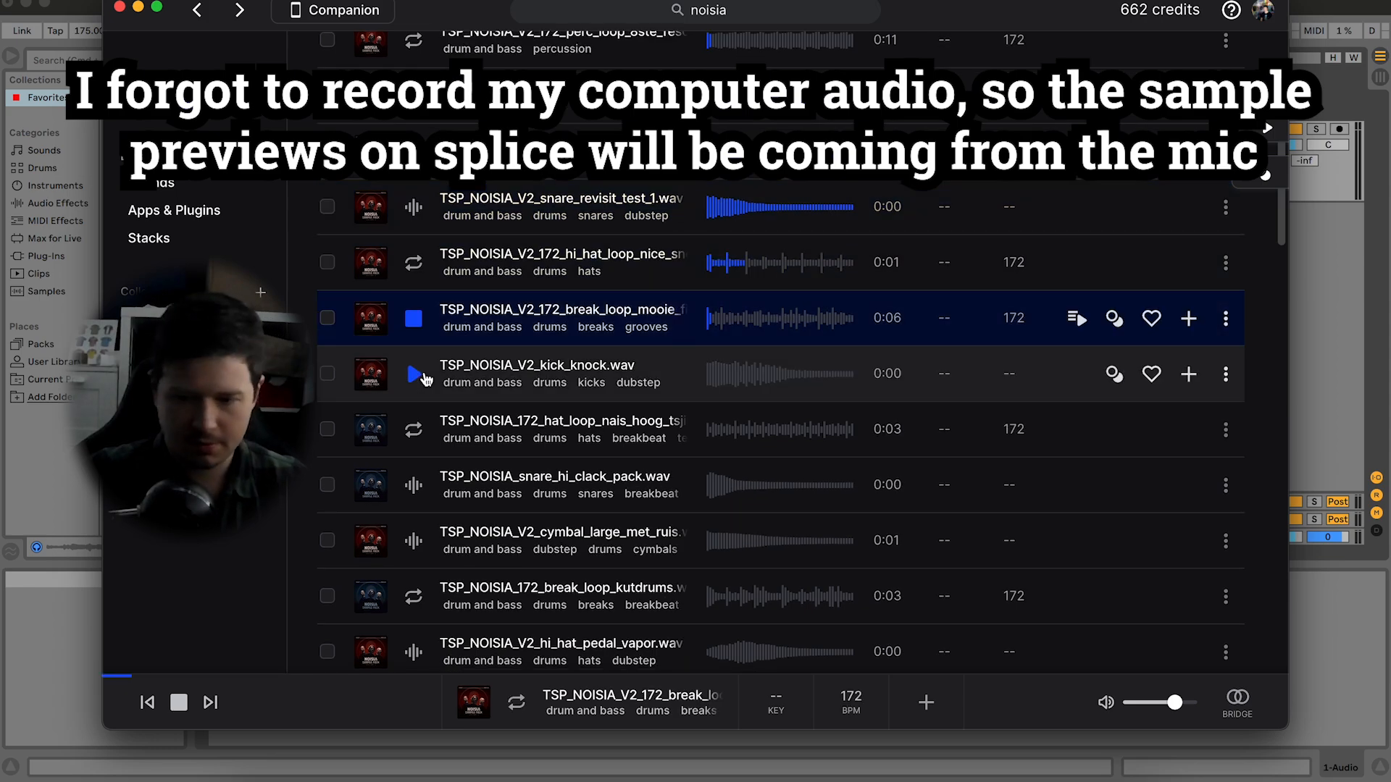
{"action": "key", "text": "Down"}
{"action": "key", "text": "Down"}
{"action": "key", "text": "Down"}
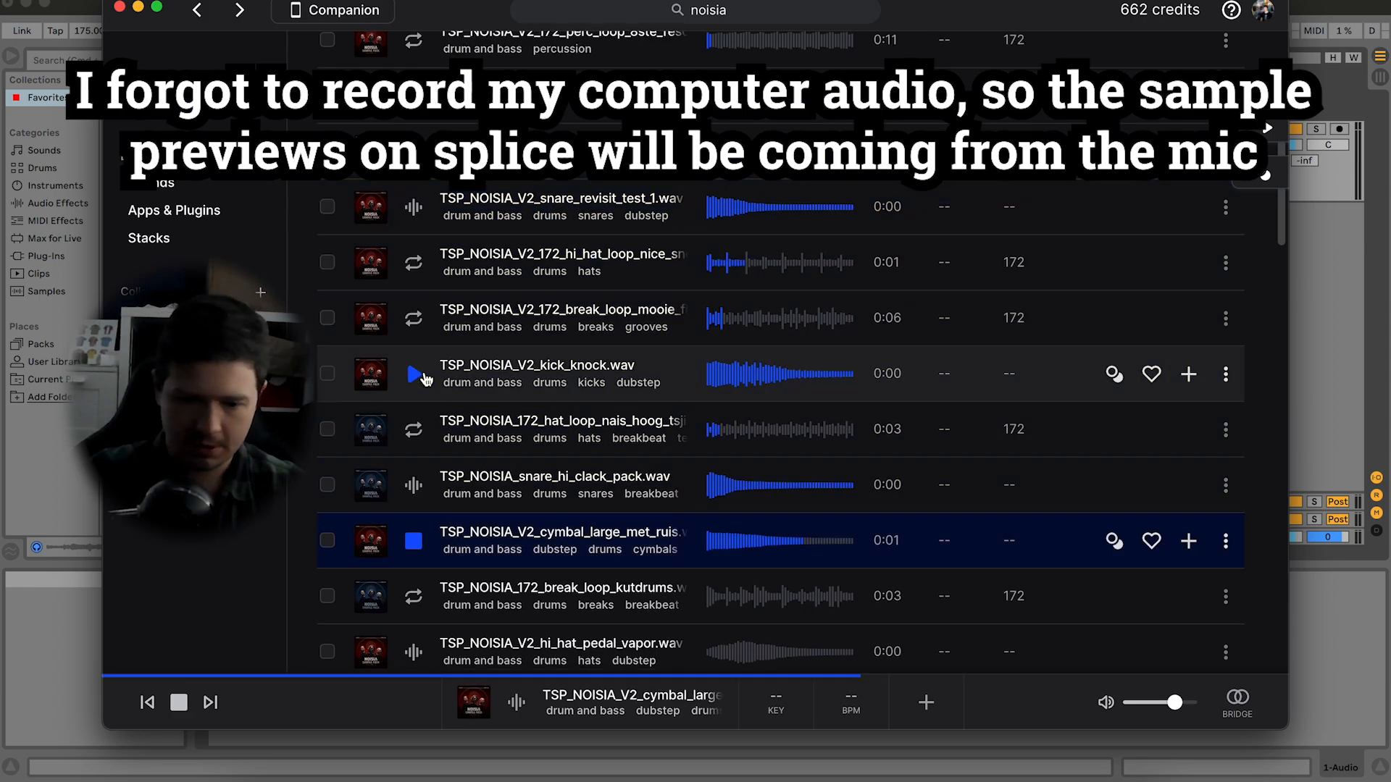
{"action": "key", "text": "Up"}
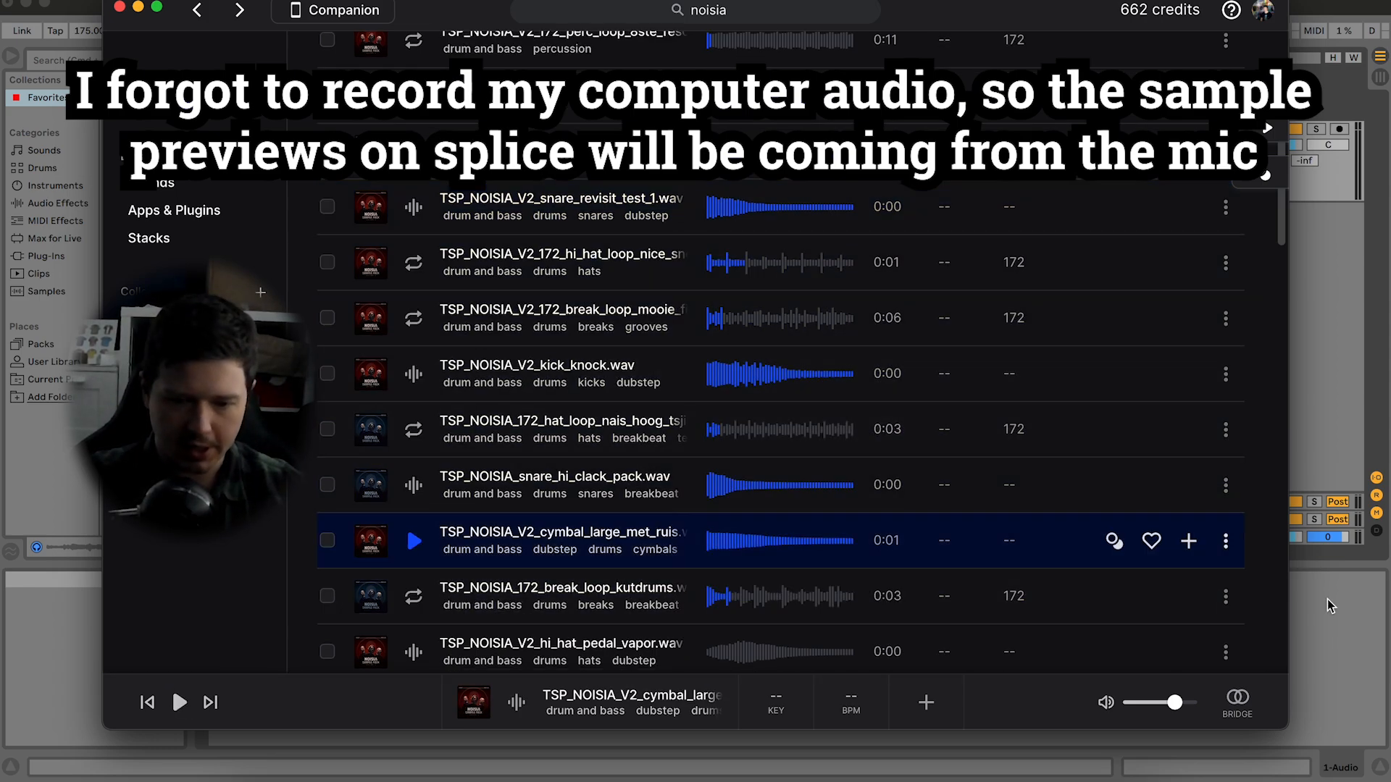
Step: Add the TSP_NOISIA_V2_cymbal_large_met_ruis sample to the library and copy it to the clipboard
{"action": "left_click", "coordinate": [1191, 541]}
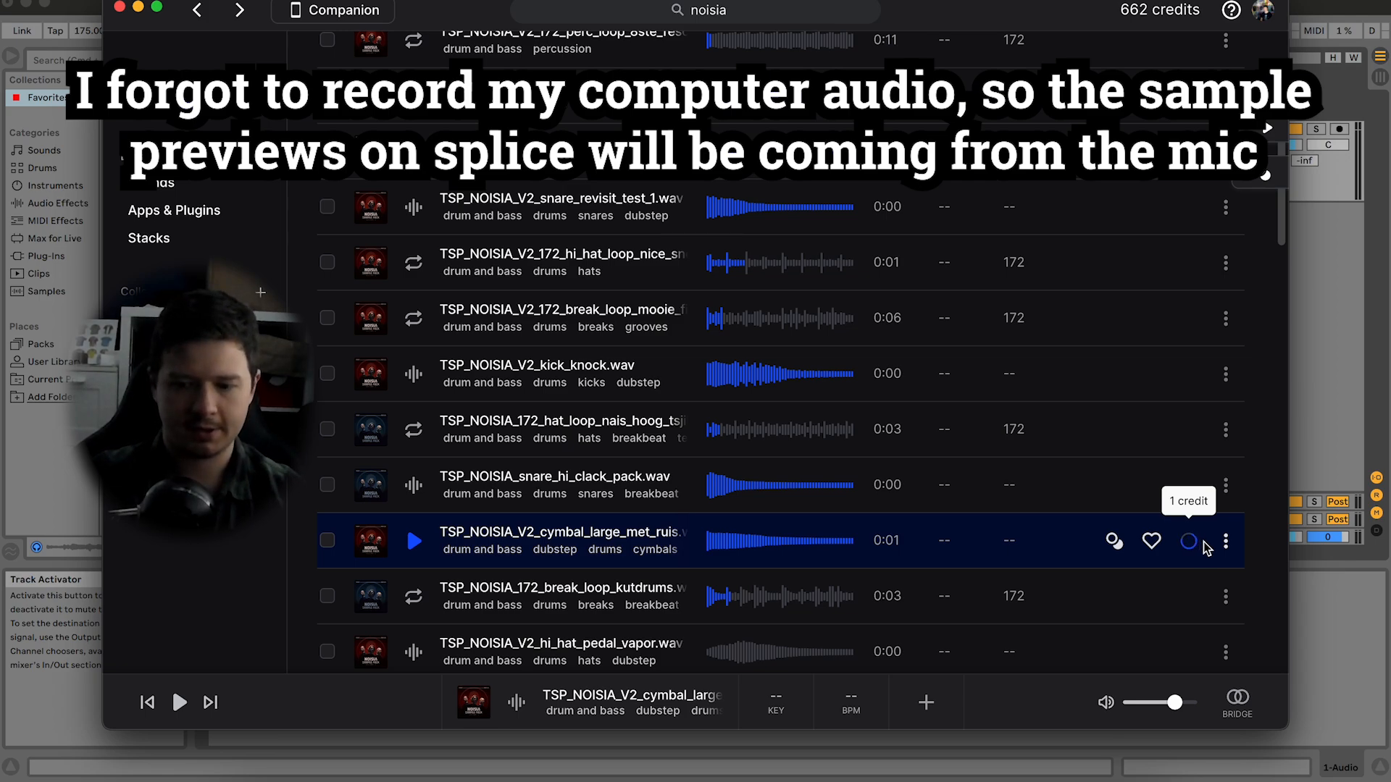
{"action": "left_click", "coordinate": [1226, 544]}
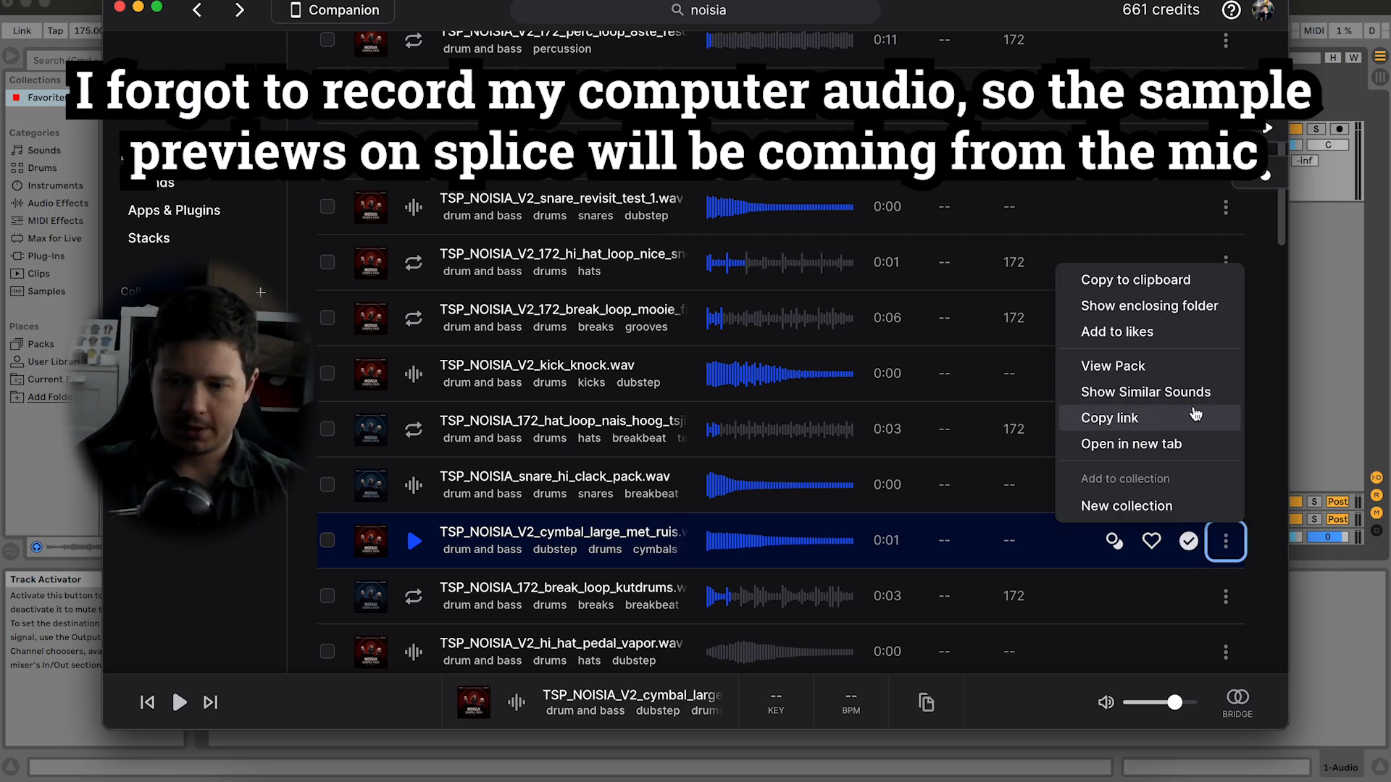
{"action": "left_click", "coordinate": [1195, 279]}
Step: Switch to Ableton Live and paste the copied cymbal sample onto the audio track at bar 33
{"action": "key", "text": "super+Tab"}
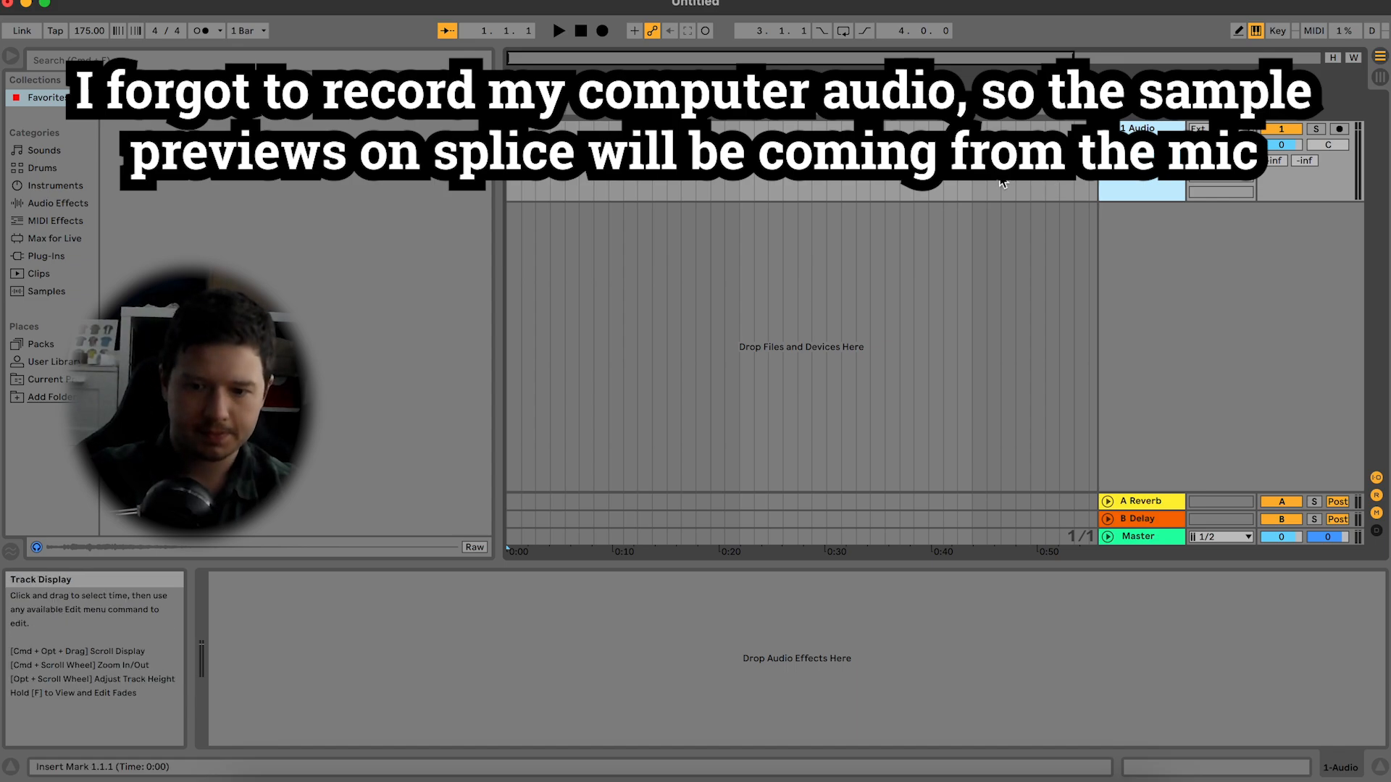
{"action": "left_click", "coordinate": [972, 179]}
{"action": "key", "text": "super+v"}
{"action": "key", "text": "plus"}
Step: Duplicate the first beat of the cymbal clip seven times to fill bars 33 and 34
{"action": "left_click", "coordinate": [687, 181]}
{"action": "key", "text": "super+d"}
{"action": "key", "text": "super+d"}
{"action": "key", "text": "super+d"}
{"action": "key", "text": "super+d"}
{"action": "key", "text": "super+d"}
{"action": "key", "text": "super+d"}
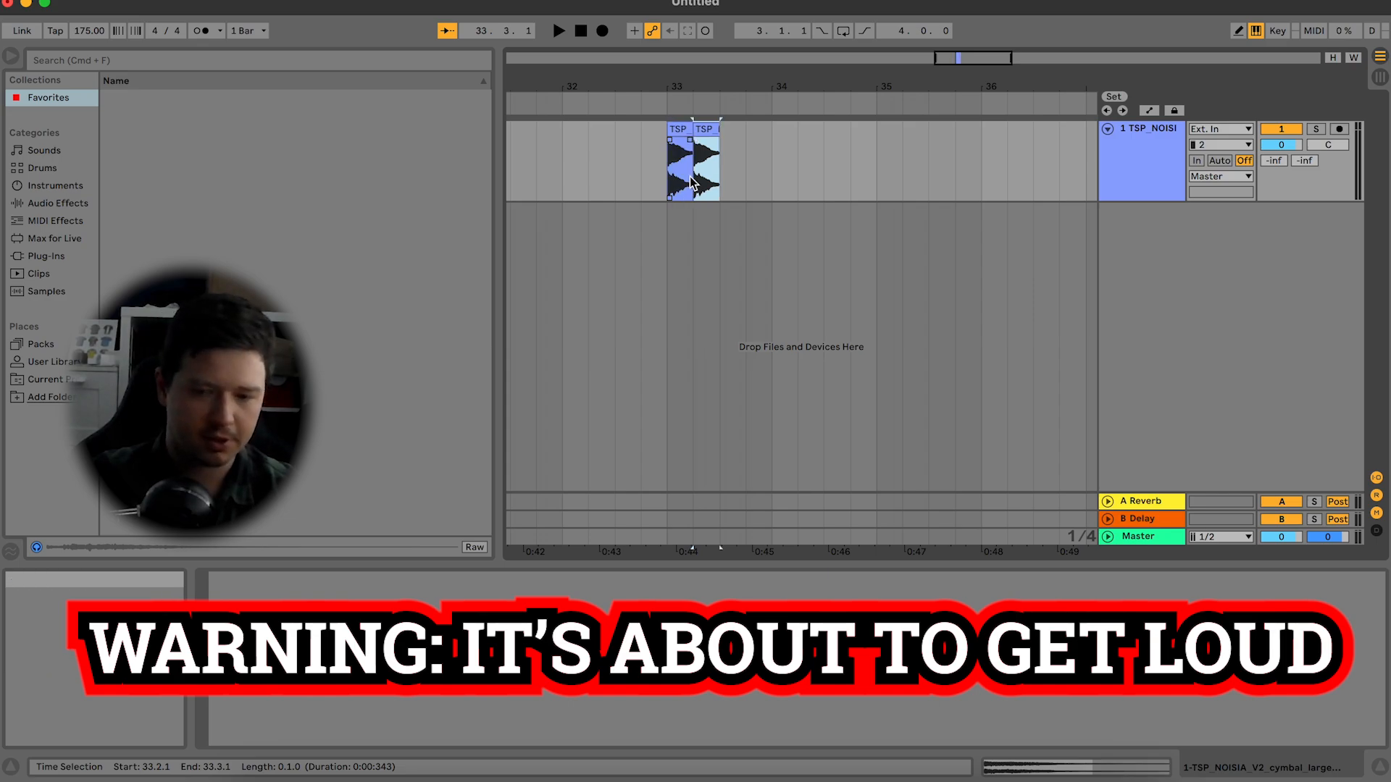
{"action": "key", "text": "super+d"}
Step: Play back the row of cymbal clips from just before bar 33 and turn off arrangement follow
{"action": "scroll", "coordinate": [744, 139], "scroll_direction": "left", "scroll_amount": 3}
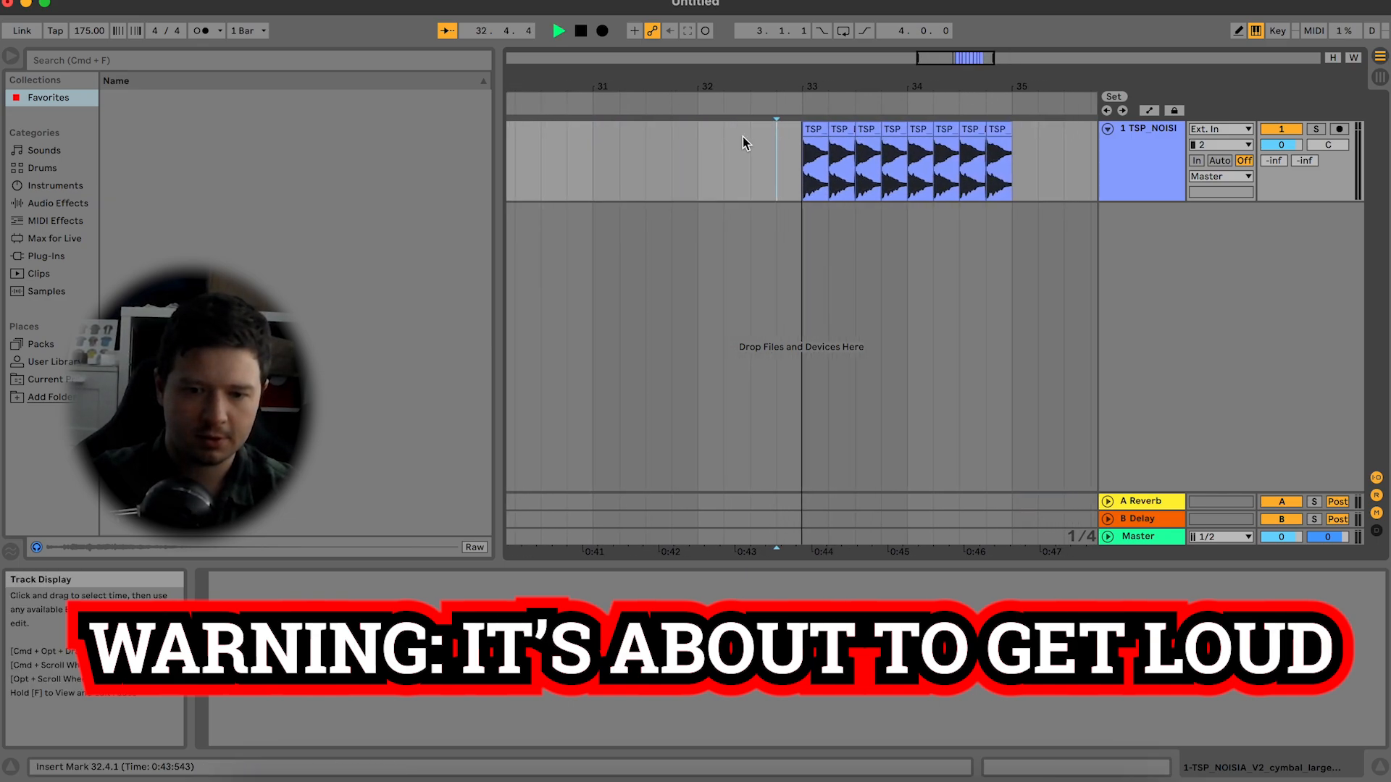
{"action": "left_click", "coordinate": [754, 142]}
{"action": "key", "text": "space"}
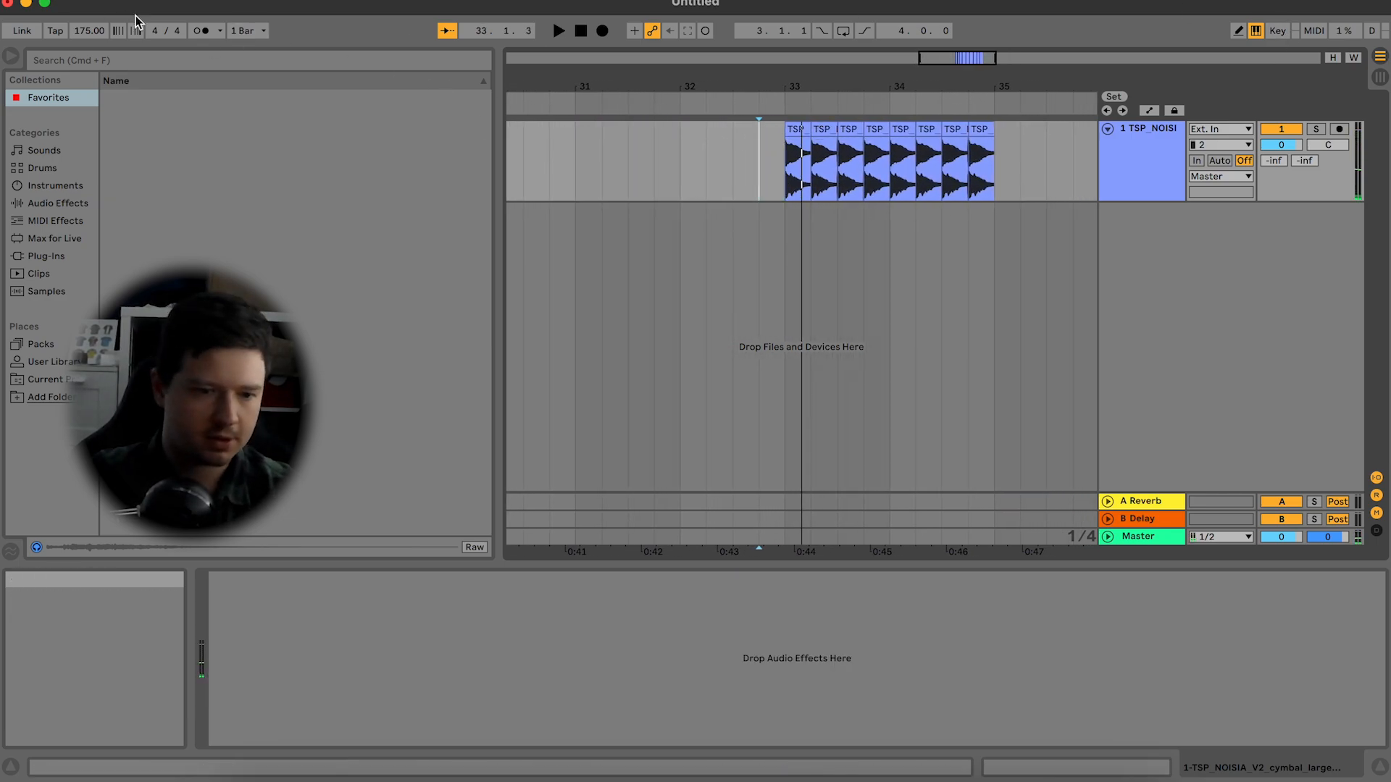
{"action": "left_click", "coordinate": [558, 31]}
{"action": "key", "text": "space"}
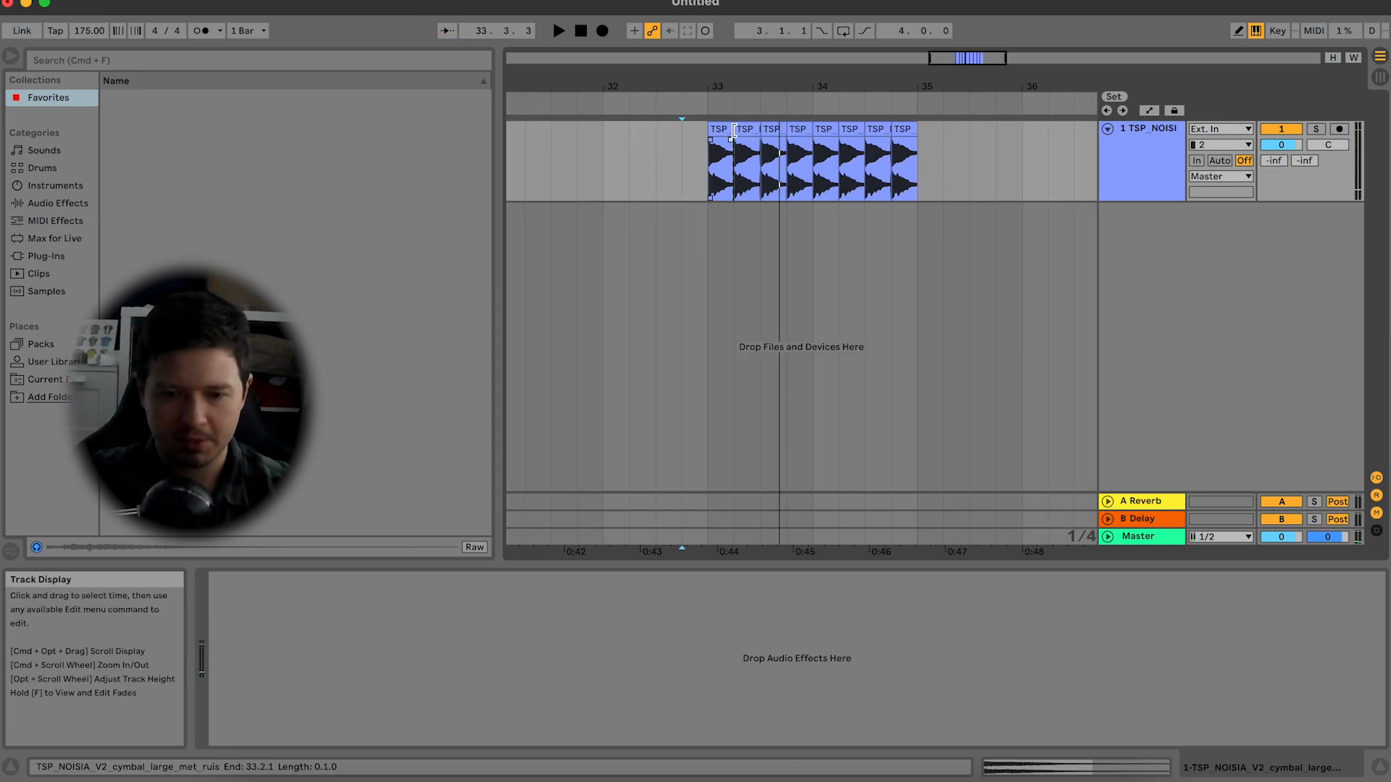
Step: Delete the second cymbal clip and add a fade-out across the first clip at bar 33
{"action": "left_click", "coordinate": [742, 132]}
{"action": "key", "text": "Delete"}
{"action": "left_click", "coordinate": [725, 154]}
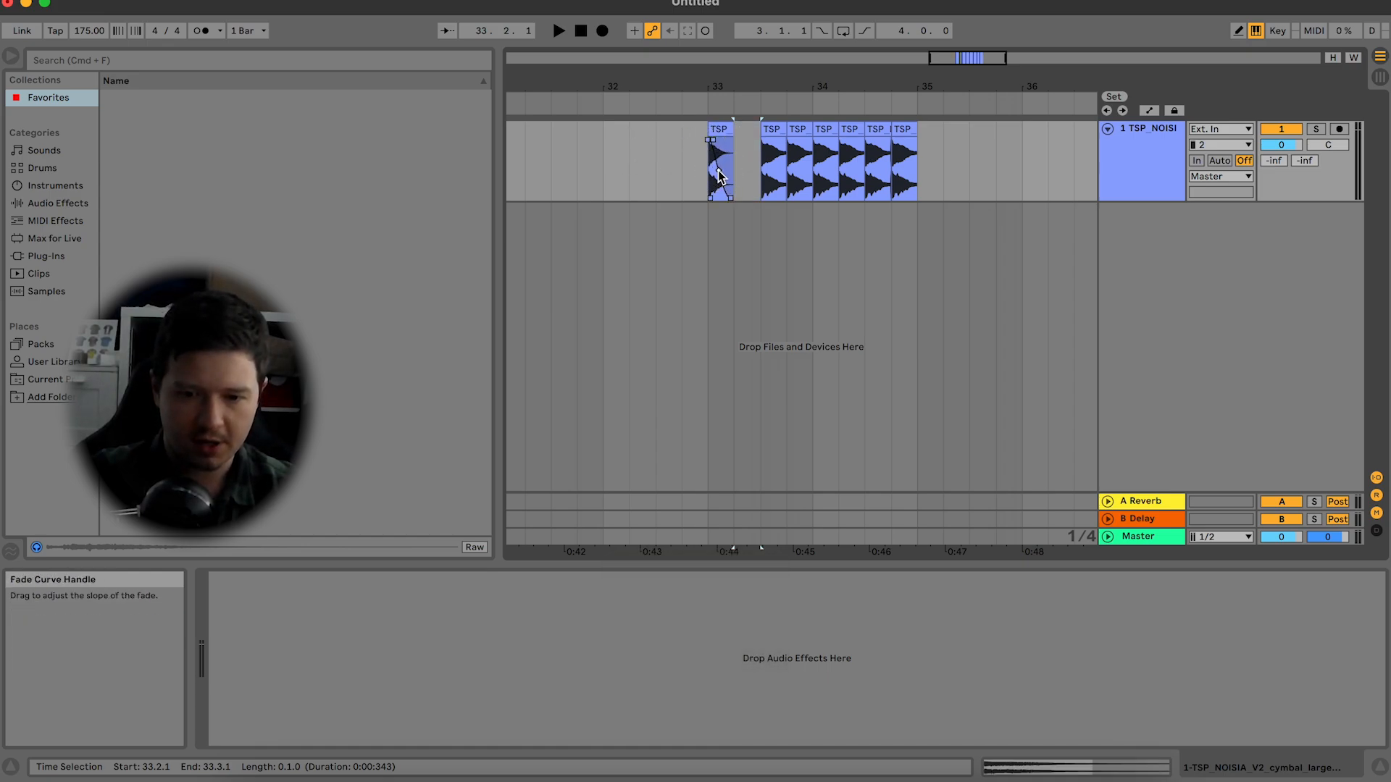
Step: Duplicate the faded first cymbal clip over the remaining seven beats of bars 33 and 34, auditioning it briefly
{"action": "left_click", "coordinate": [722, 132]}
{"action": "key", "text": "space"}
{"action": "key", "text": "space"}
{"action": "key", "text": "super+d"}
{"action": "key", "text": "super+d"}
{"action": "key", "text": "super+d"}
{"action": "key", "text": "super+d"}
{"action": "key", "text": "super+d"}
{"action": "key", "text": "super+d"}
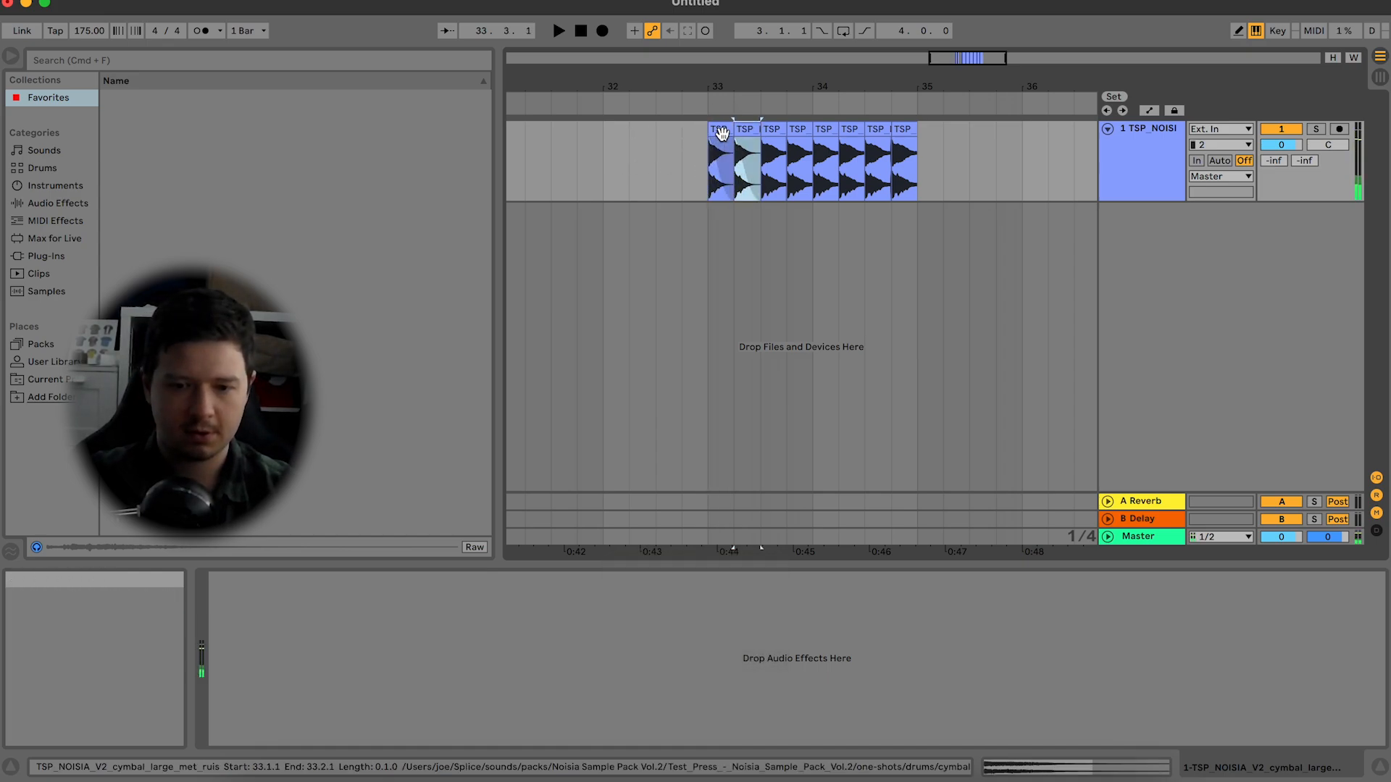
{"action": "key", "text": "super+d"}
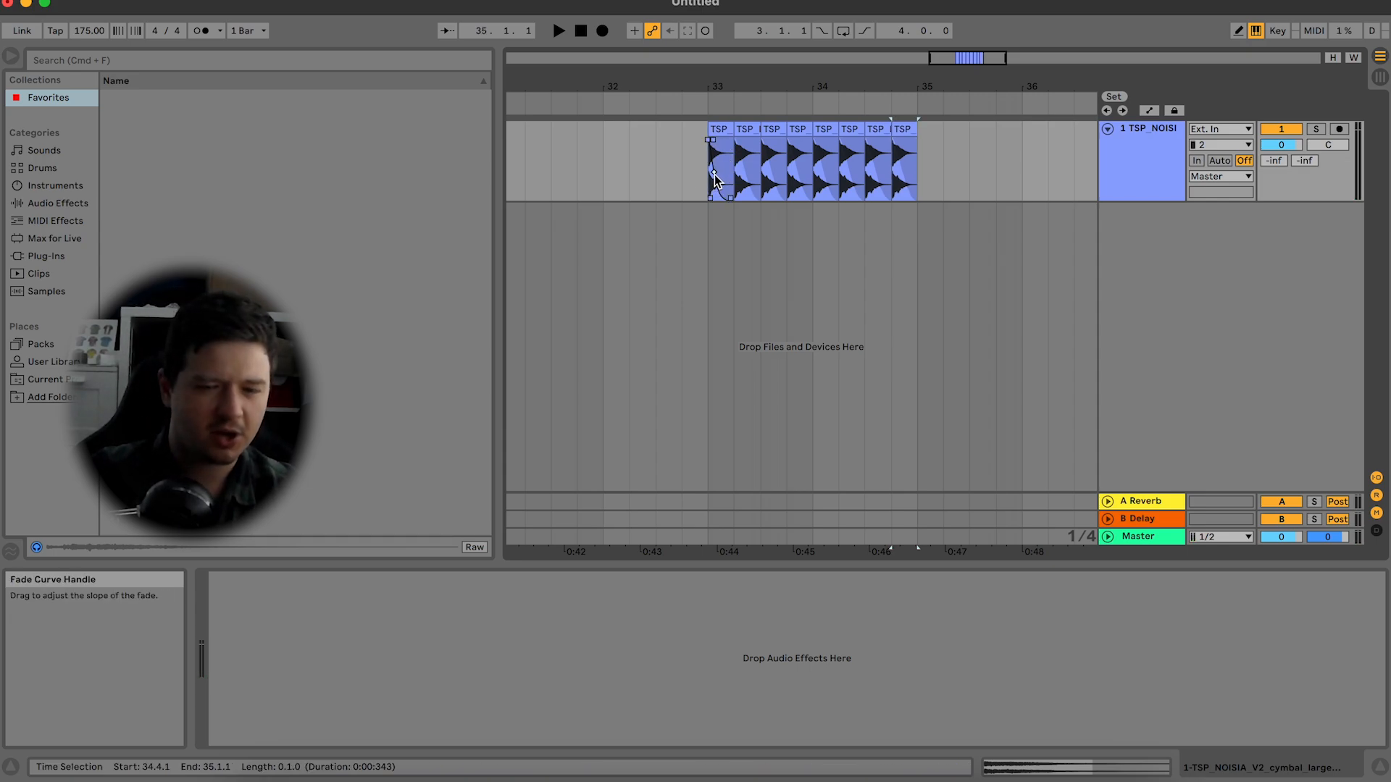
Step: Repeat the first clip with a much steeper fade-out curve across all eight beats and play the result
{"action": "left_click", "coordinate": [720, 132]}
{"action": "key", "text": "Right"}
{"action": "key", "text": "Right"}
{"action": "key", "text": "Right"}
{"action": "key", "text": "Right"}
{"action": "key", "text": "Right"}
{"action": "key", "text": "Right"}
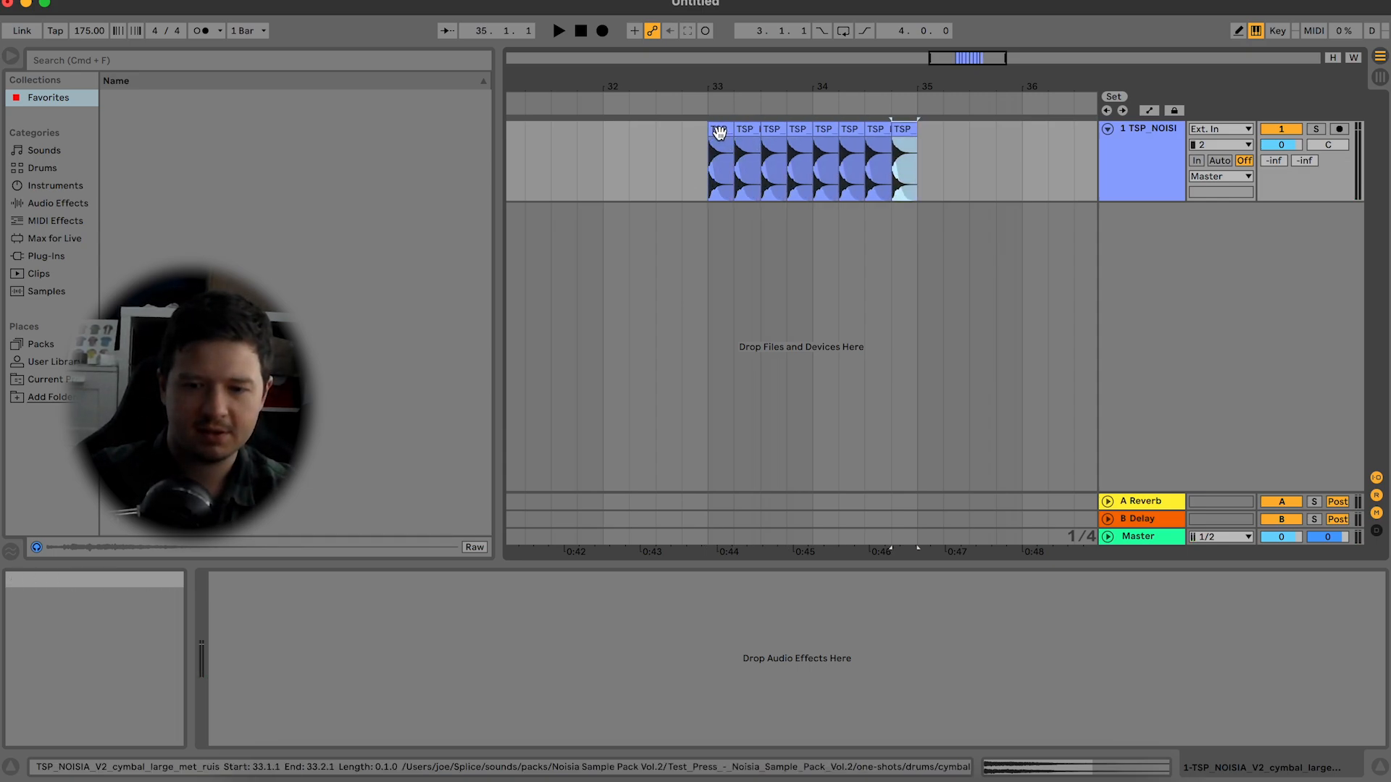
{"action": "left_click", "coordinate": [714, 132]}
{"action": "key", "text": "space"}
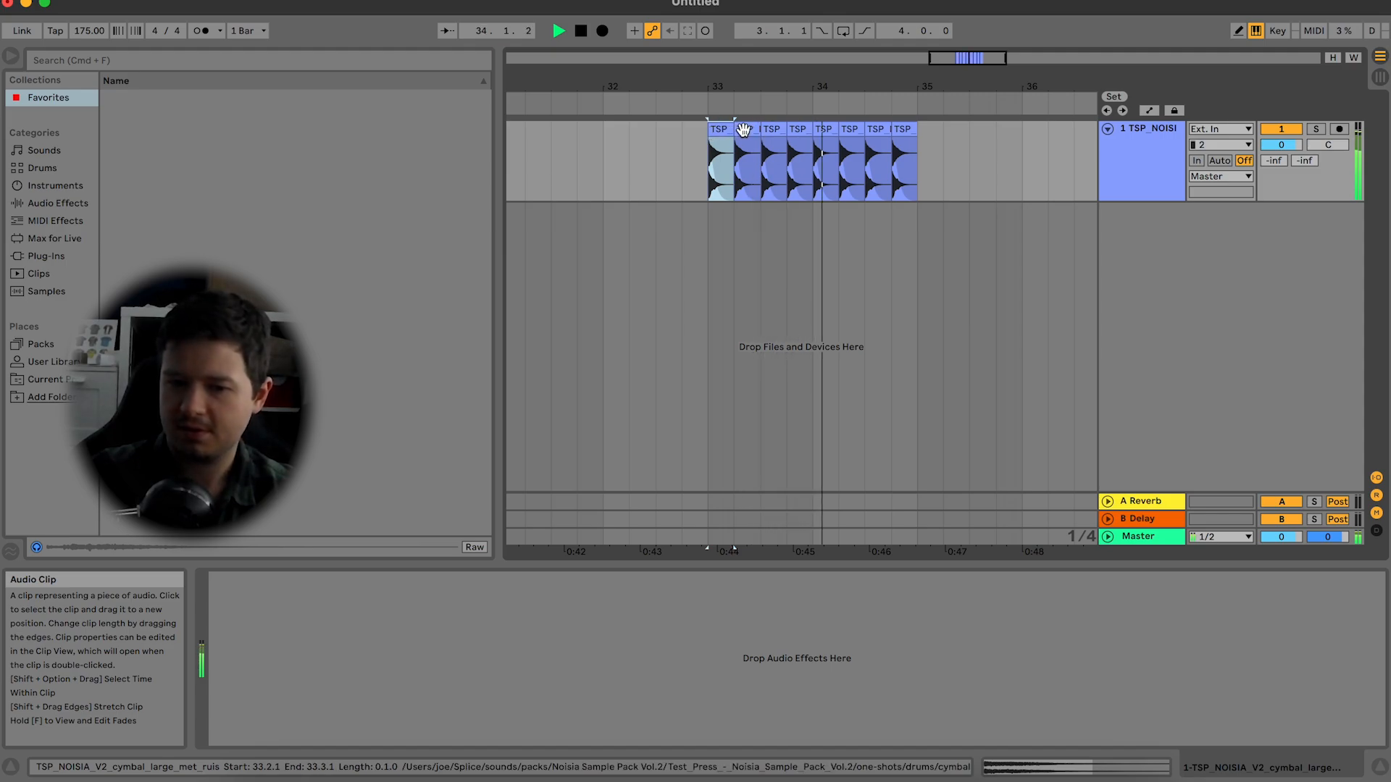
{"action": "key", "text": "space"}
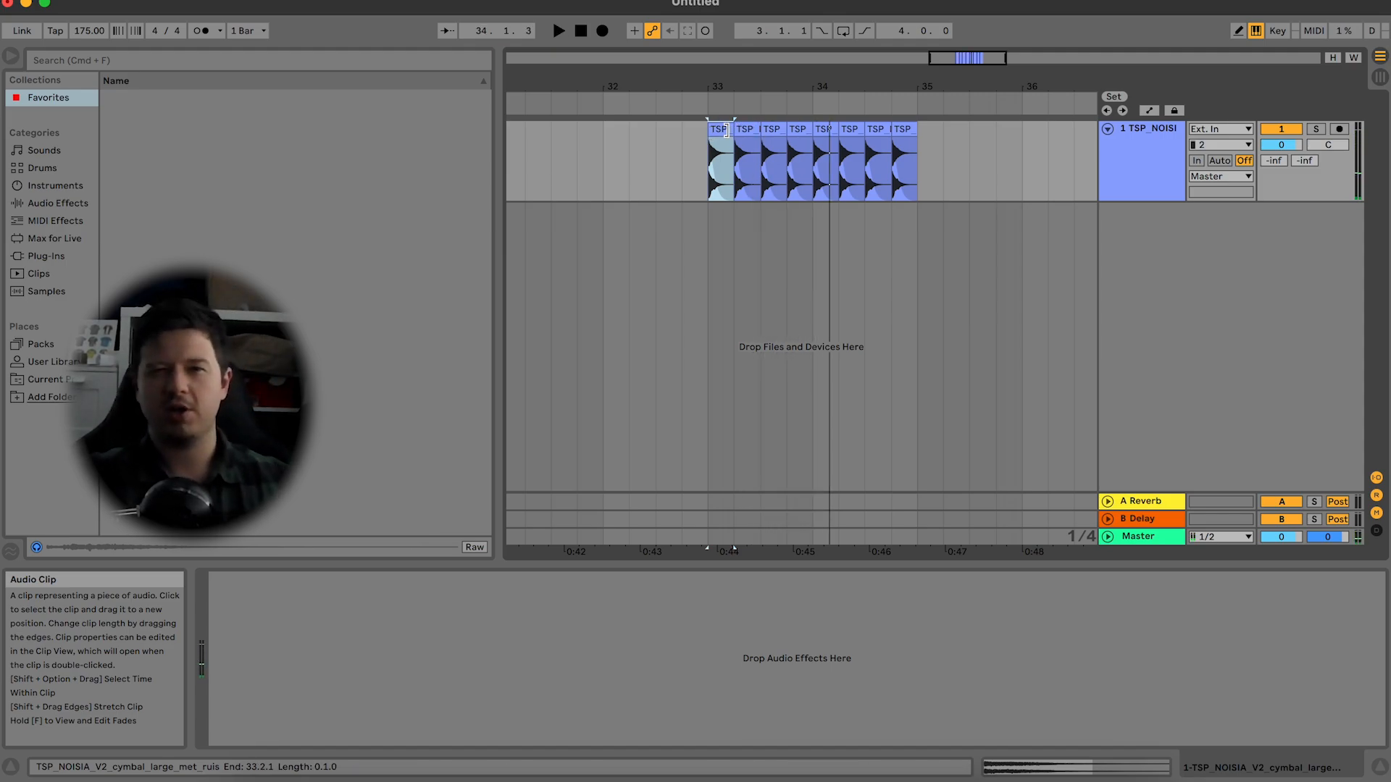
Step: Soften the first clip's fade-out curve and duplicate that clip over the other seven beats of bars 33 and 34
{"action": "left_click", "coordinate": [718, 172]}
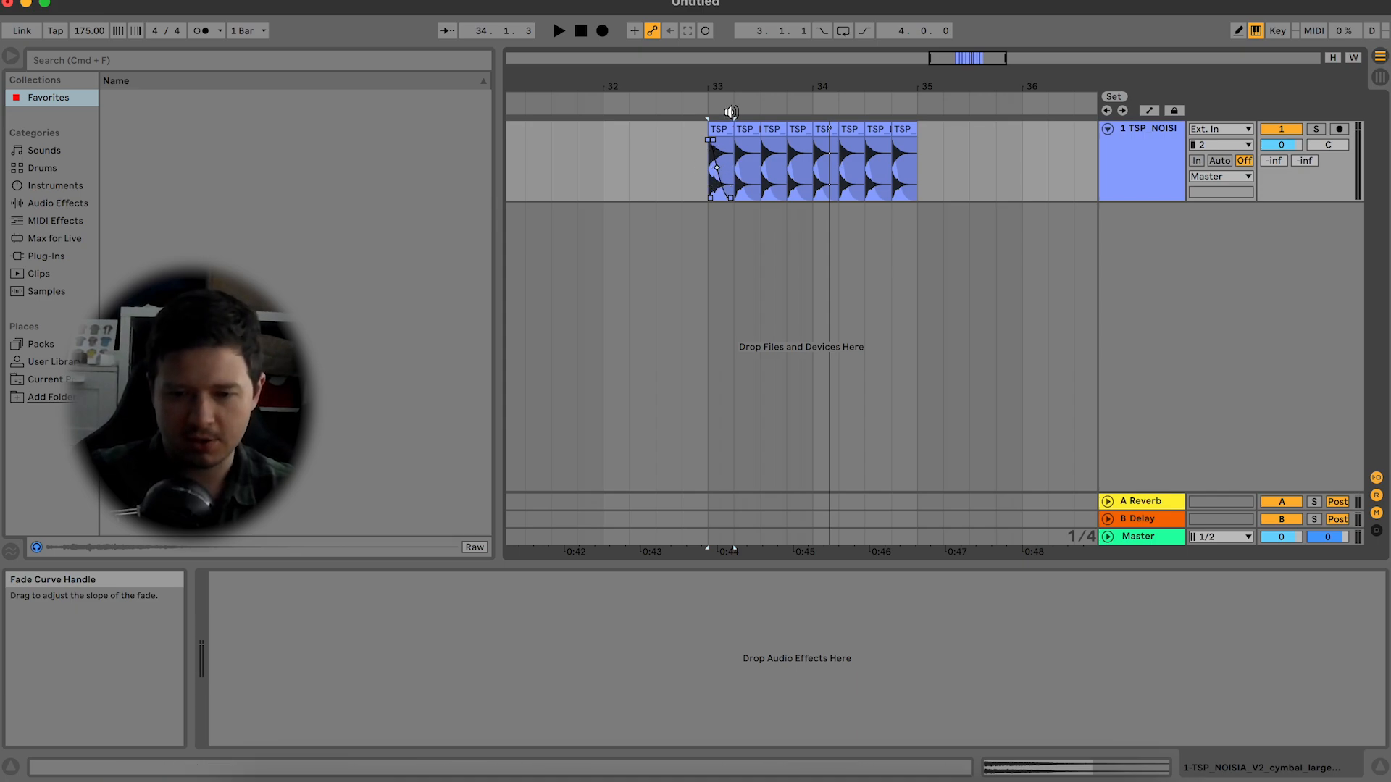
{"action": "left_click", "coordinate": [723, 124]}
{"action": "key", "text": "Right"}
{"action": "key", "text": "Right"}
{"action": "key", "text": "Right"}
{"action": "key", "text": "Right"}
{"action": "key", "text": "Right"}
{"action": "key", "text": "Right"}
{"action": "key", "text": "Right"}
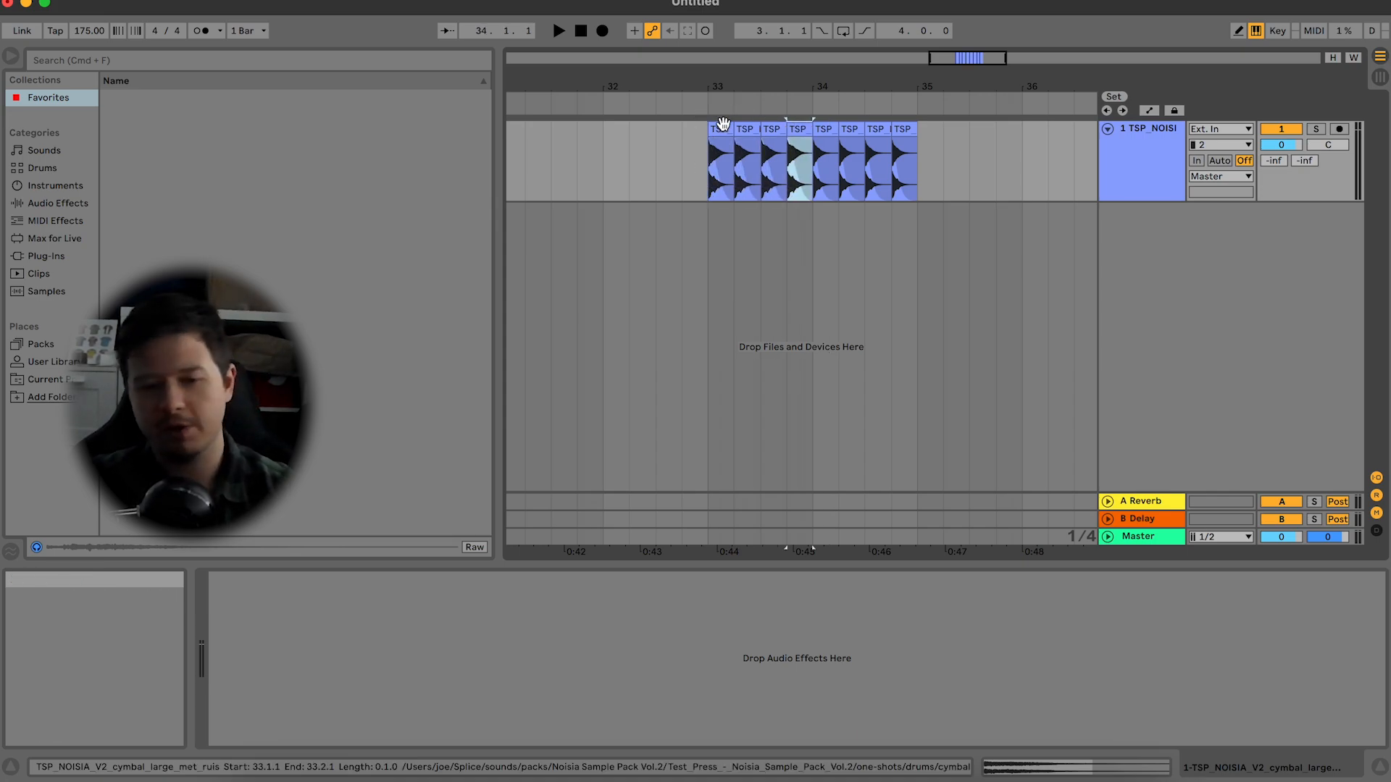
Step: Play back the eight refaded cymbal clips from the start of bar 33
{"action": "left_click", "coordinate": [701, 169]}
{"action": "key", "text": "space"}
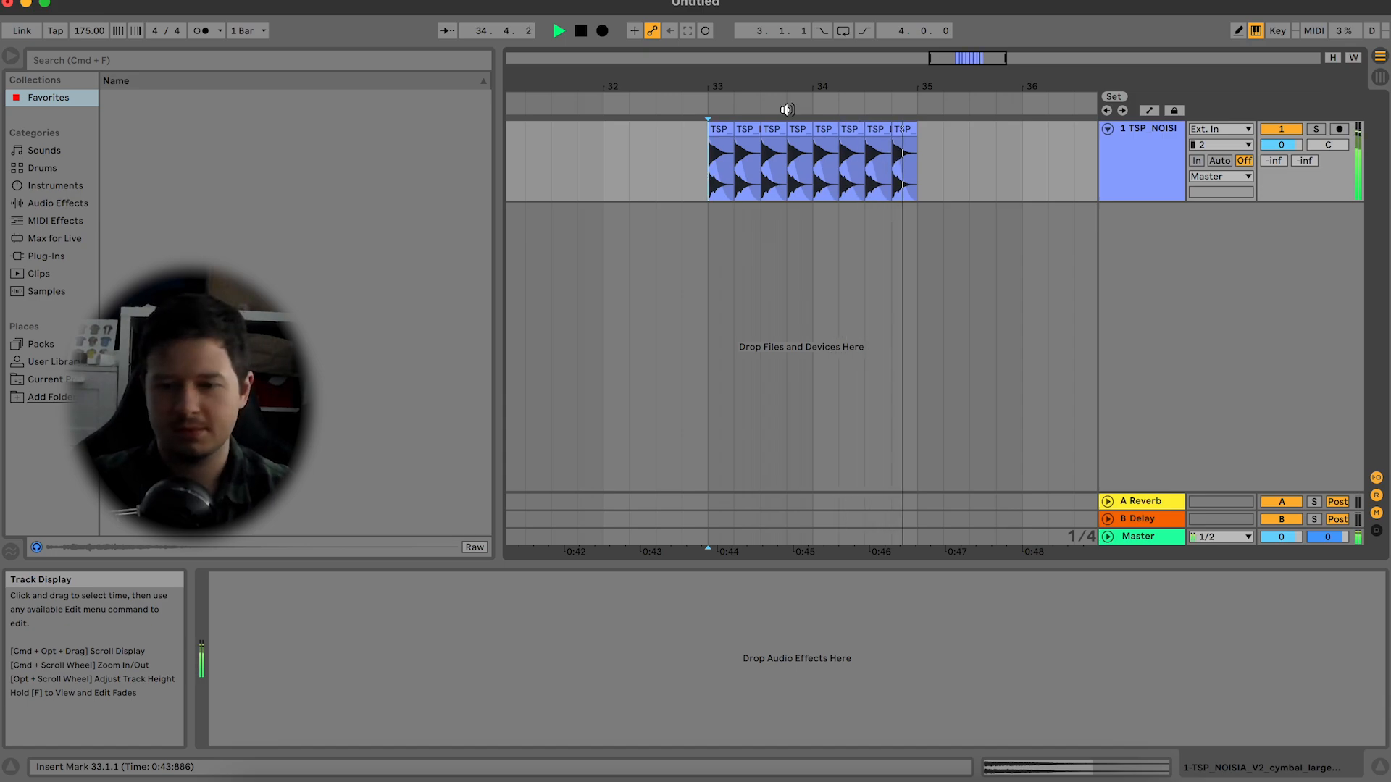
{"action": "key", "text": "space"}
Step: Lower the cymbal track's volume to -5.0 dB and insert a new audio track below it
{"action": "left_click_drag", "start_coordinate": [1285, 147], "coordinate": [1287, 149]}
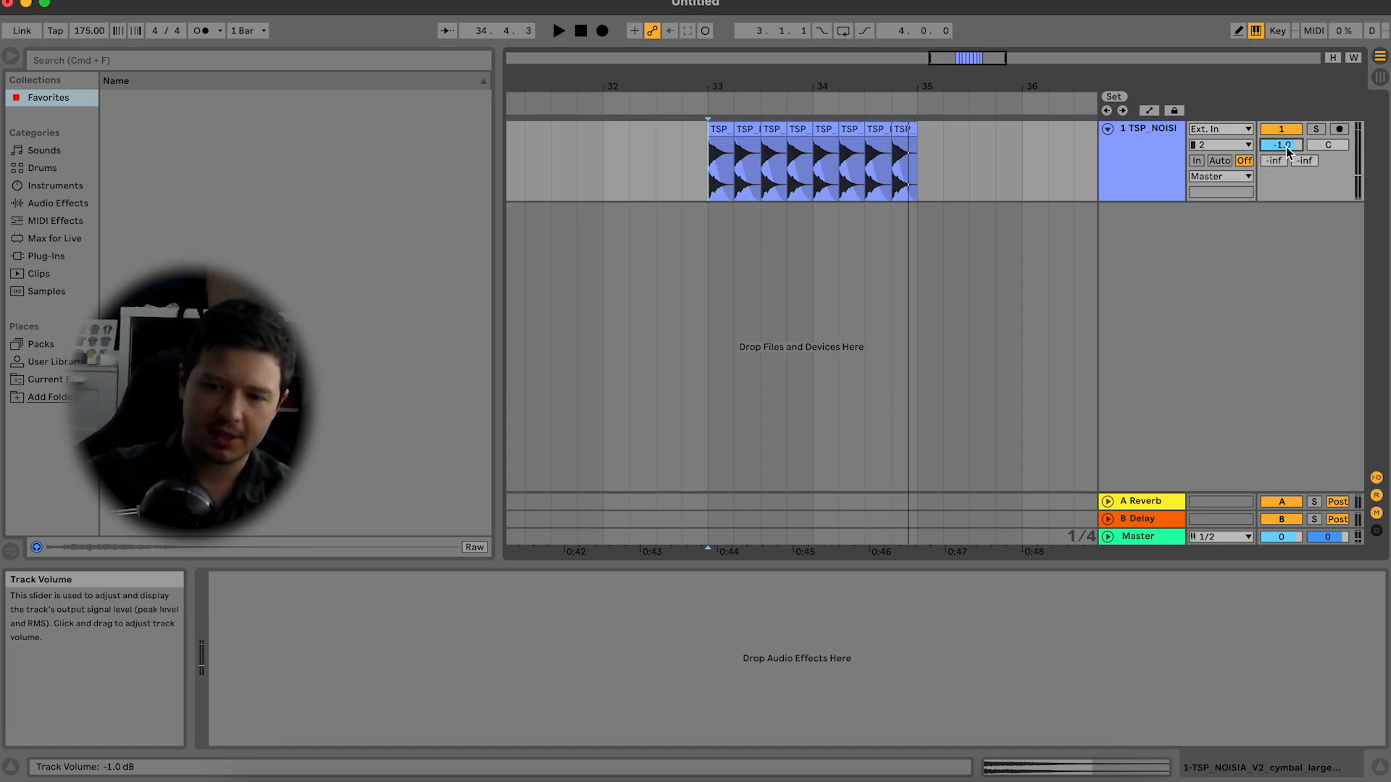
{"action": "left_click", "coordinate": [1159, 171]}
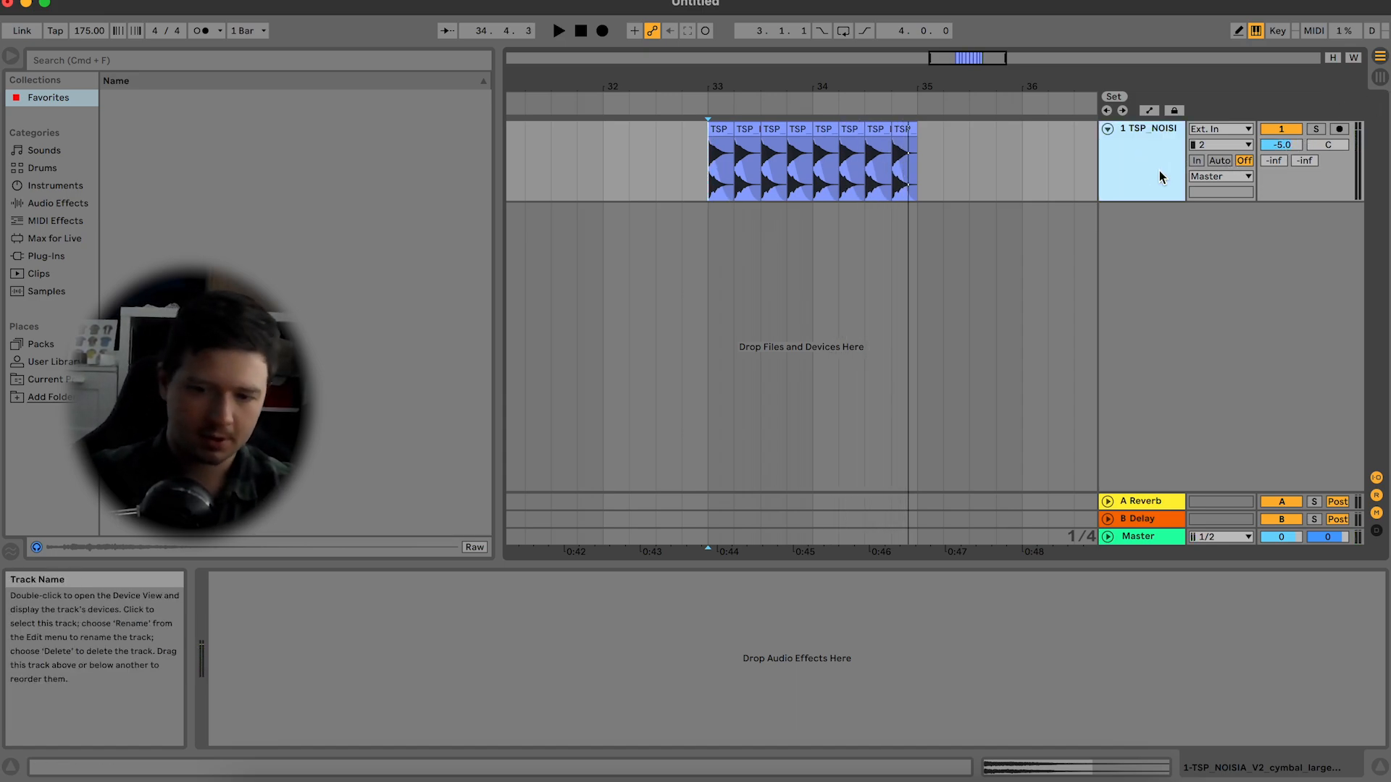
{"action": "key", "text": "super+t"}
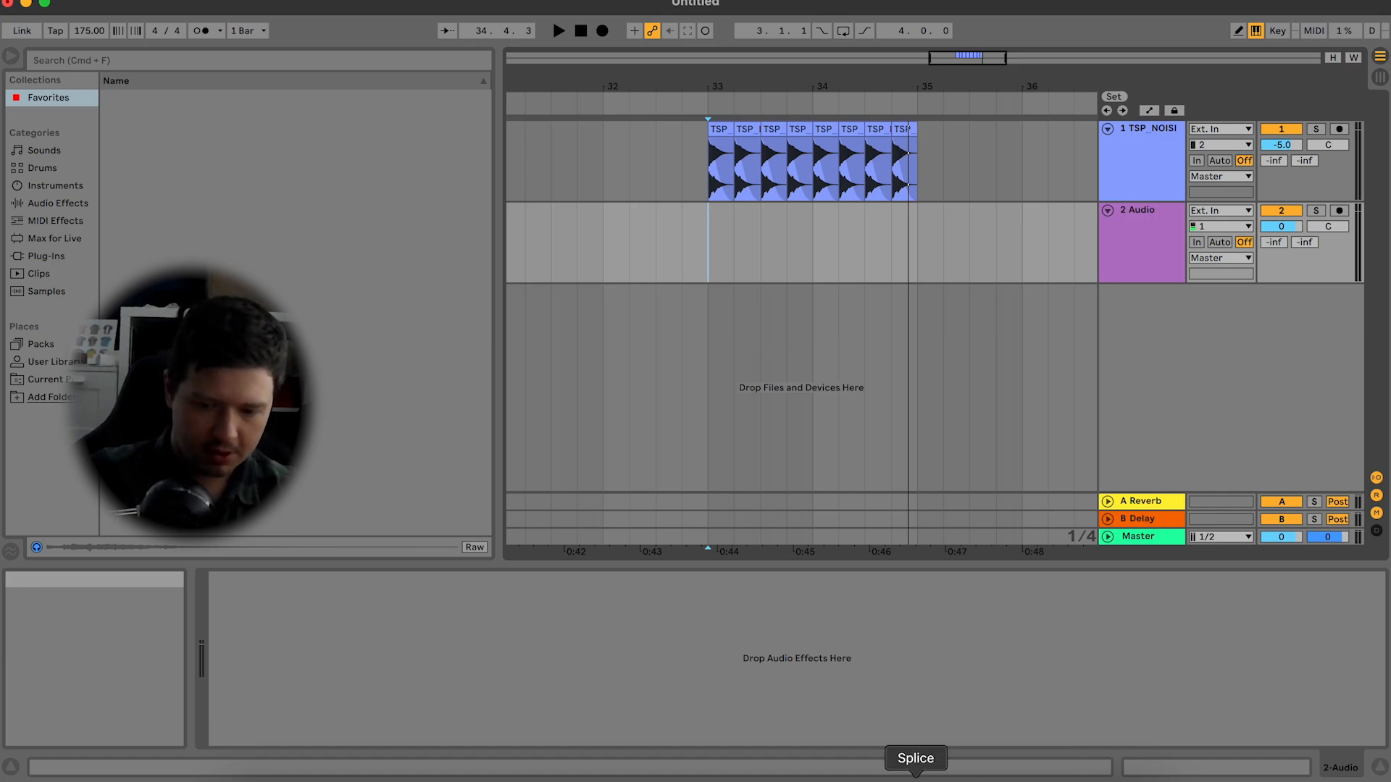
Step: Switch to Splice and preview the following noisia samples down to the TSP_NOISIA_V2_fx_hypesiren one-shot
{"action": "left_click", "coordinate": [916, 776]}
{"action": "key", "text": "Down"}
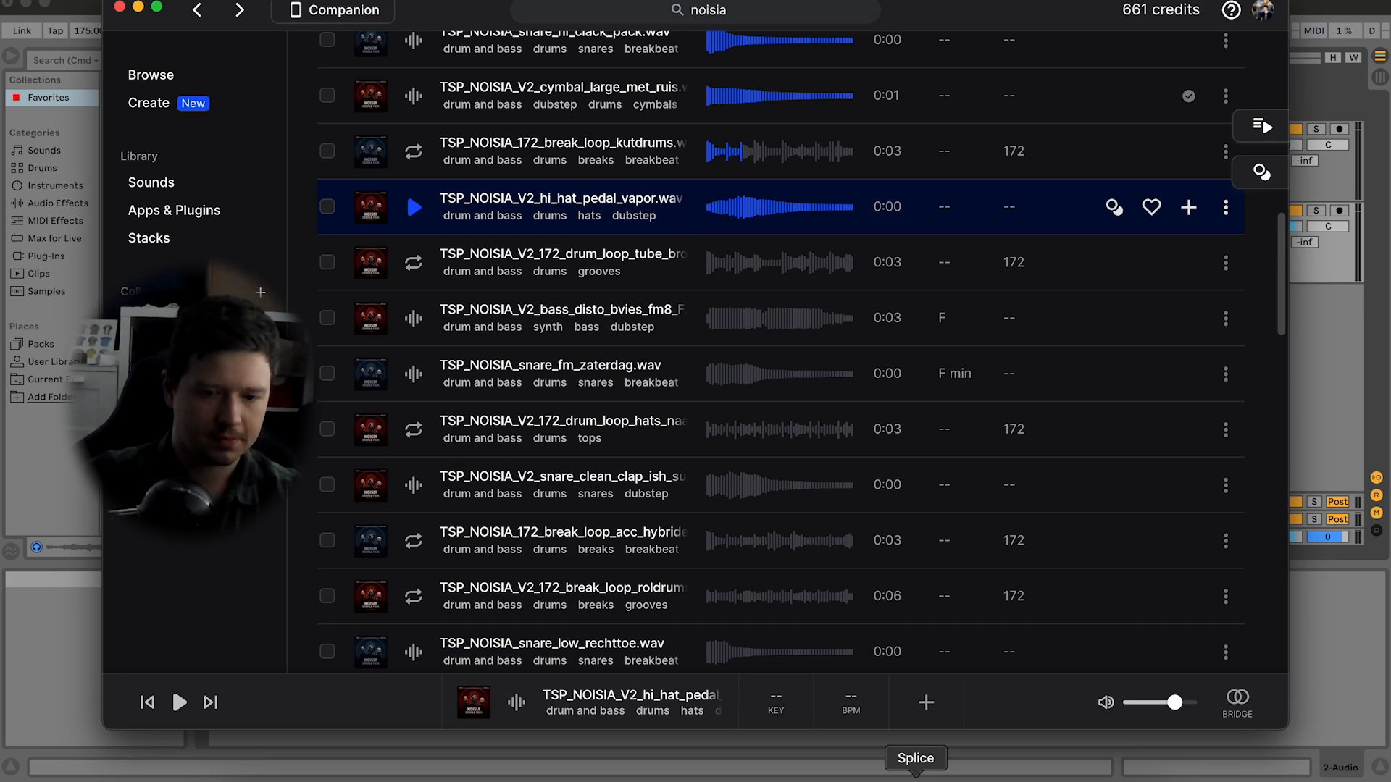
{"action": "key", "text": "Down"}
{"action": "key", "text": "Down"}
{"action": "key", "text": "Down"}
{"action": "key", "text": "Down"}
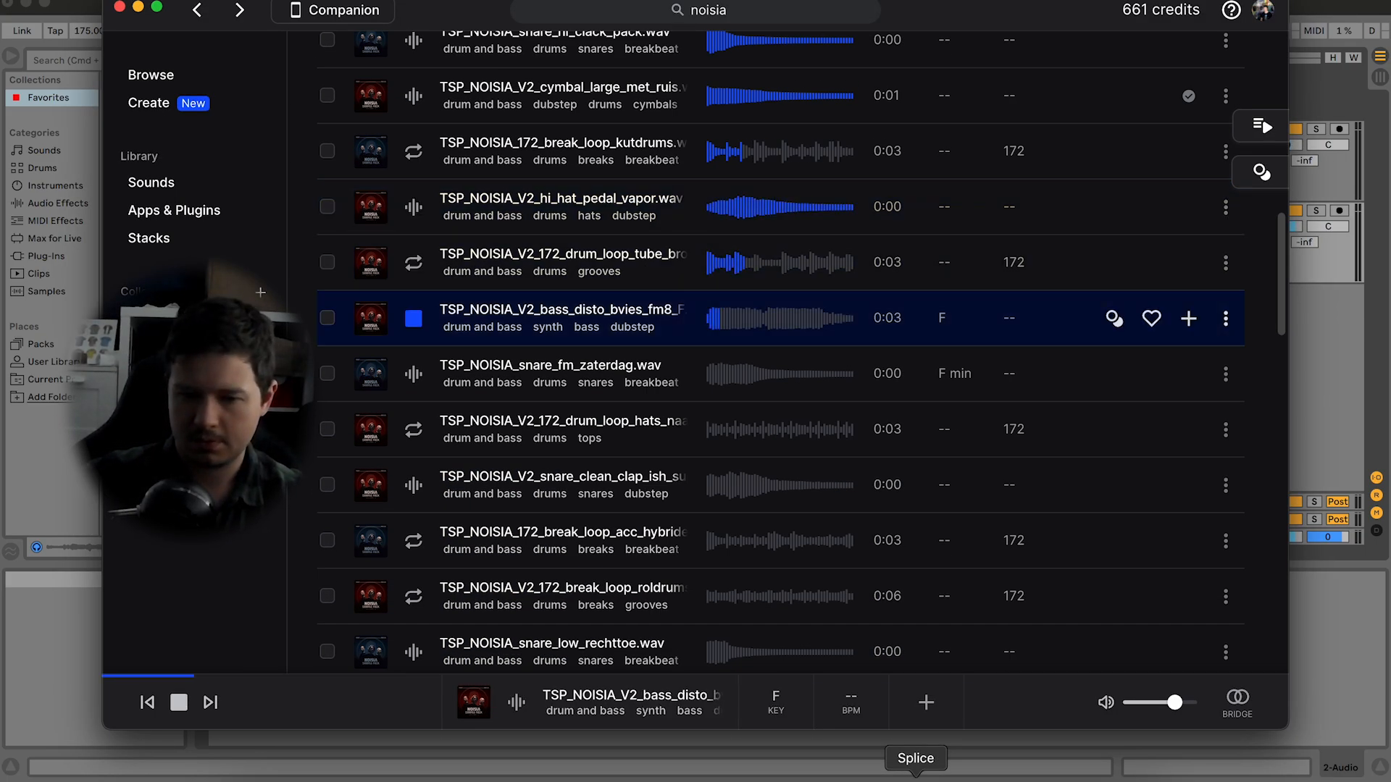
{"action": "key", "text": "Up"}
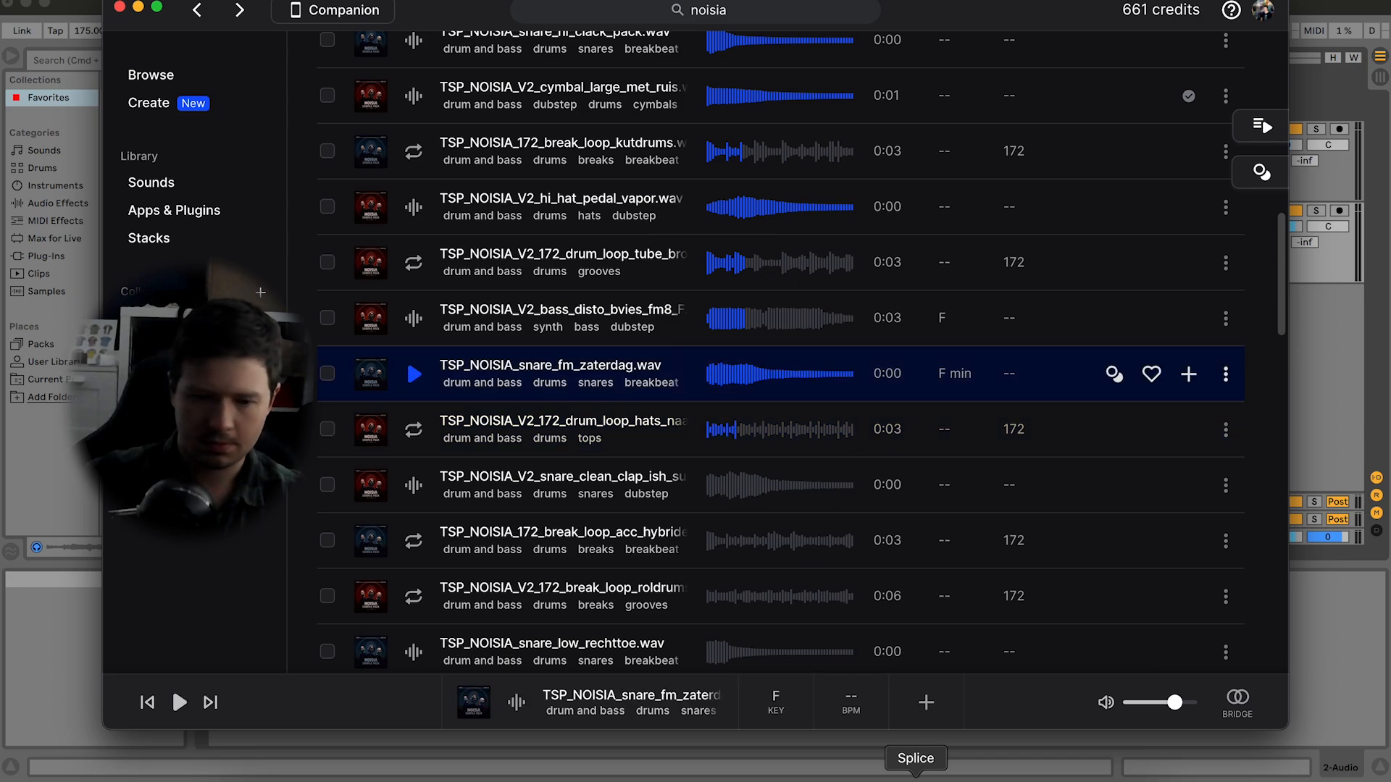
{"action": "key", "text": "Down"}
{"action": "key", "text": "Down"}
{"action": "key", "text": "Down"}
{"action": "key", "text": "Up"}
{"action": "key", "text": "Down"}
{"action": "key", "text": "Down"}
{"action": "key", "text": "Down"}
{"action": "key", "text": "Down"}
{"action": "key", "text": "Down"}
{"action": "key", "text": "Down"}
{"action": "key", "text": "Down"}
{"action": "key", "text": "Down"}
{"action": "key", "text": "Down"}
{"action": "key", "text": "Down"}
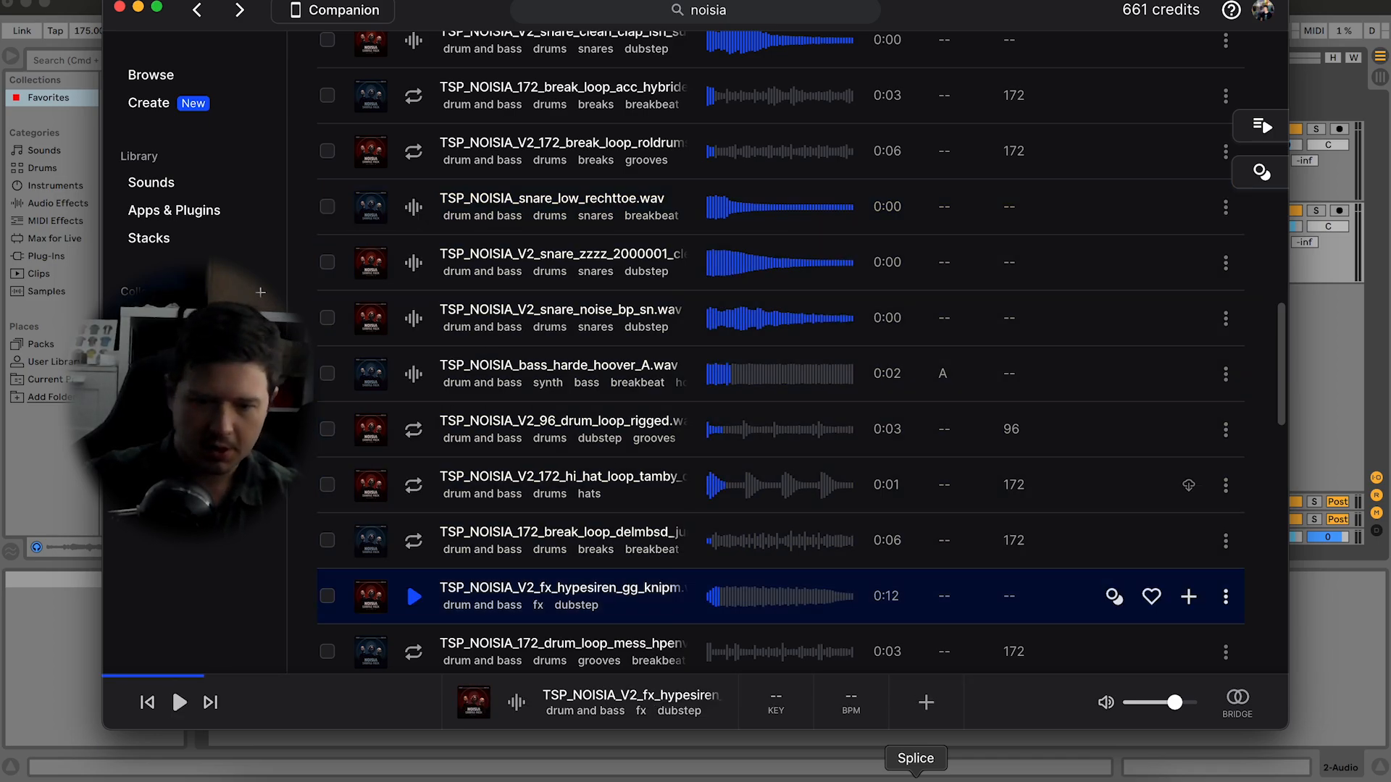
Step: Filter the noisia sample results by the snares instrument
{"action": "scroll", "coordinate": [1013, 561], "scroll_direction": "up", "scroll_amount": 10}
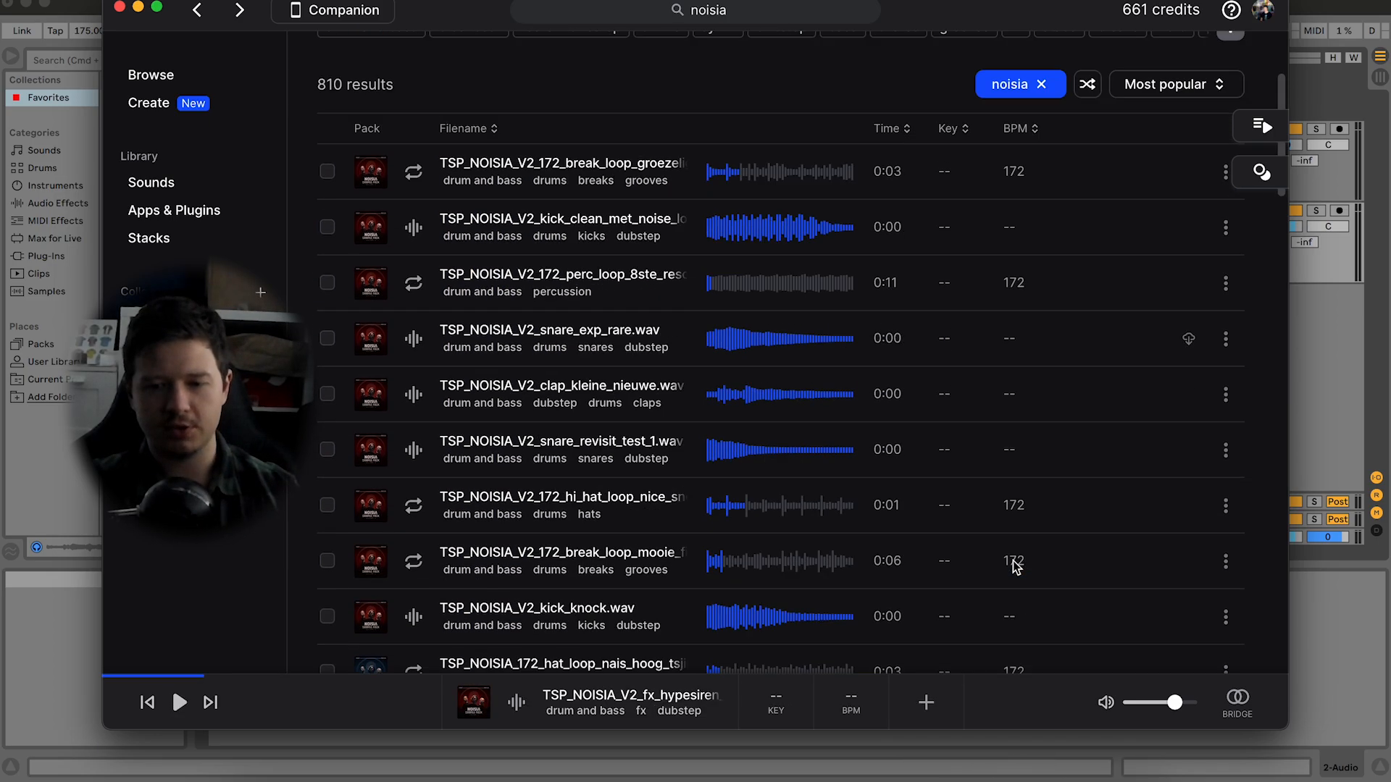
{"action": "scroll", "coordinate": [1012, 561], "scroll_direction": "up", "scroll_amount": 4}
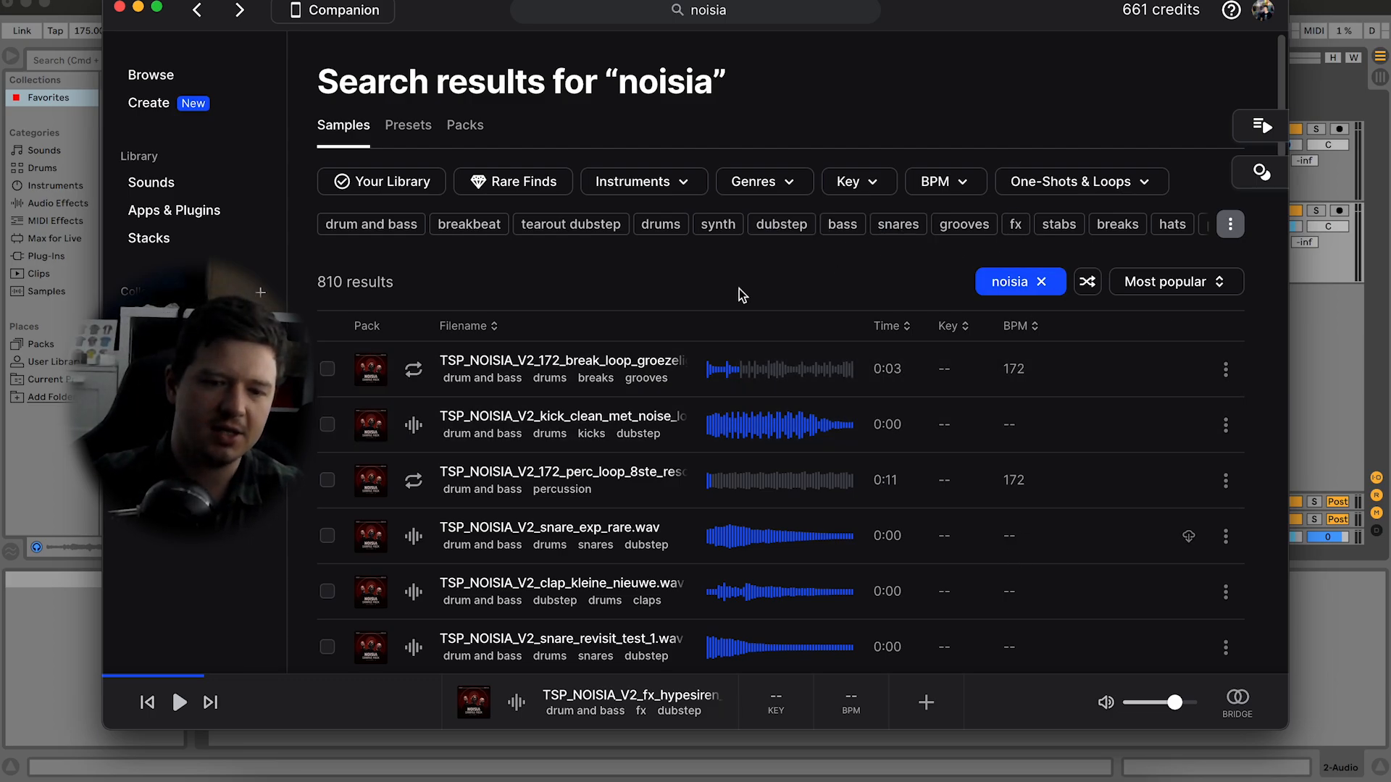
{"action": "scroll", "coordinate": [739, 288], "scroll_direction": "down", "scroll_amount": 15}
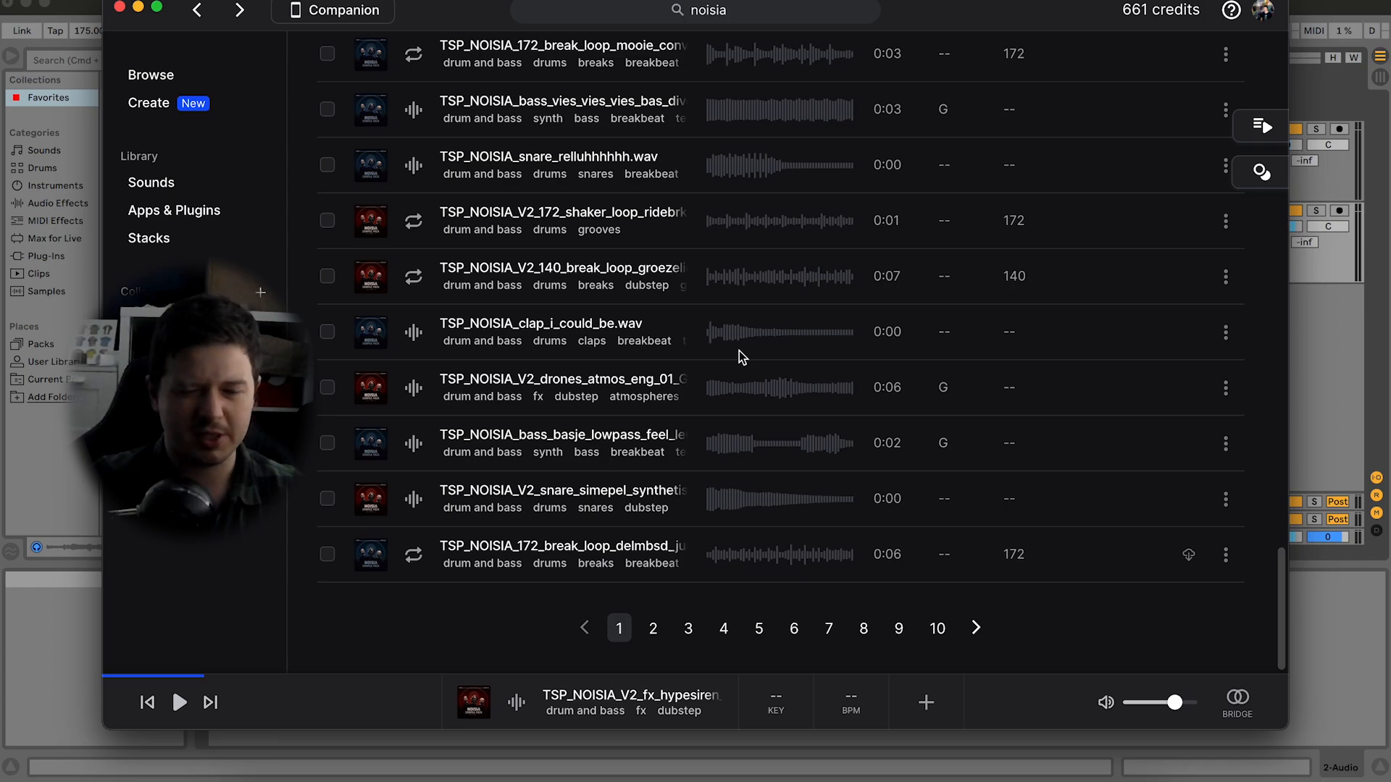
{"action": "left_click", "coordinate": [642, 590]}
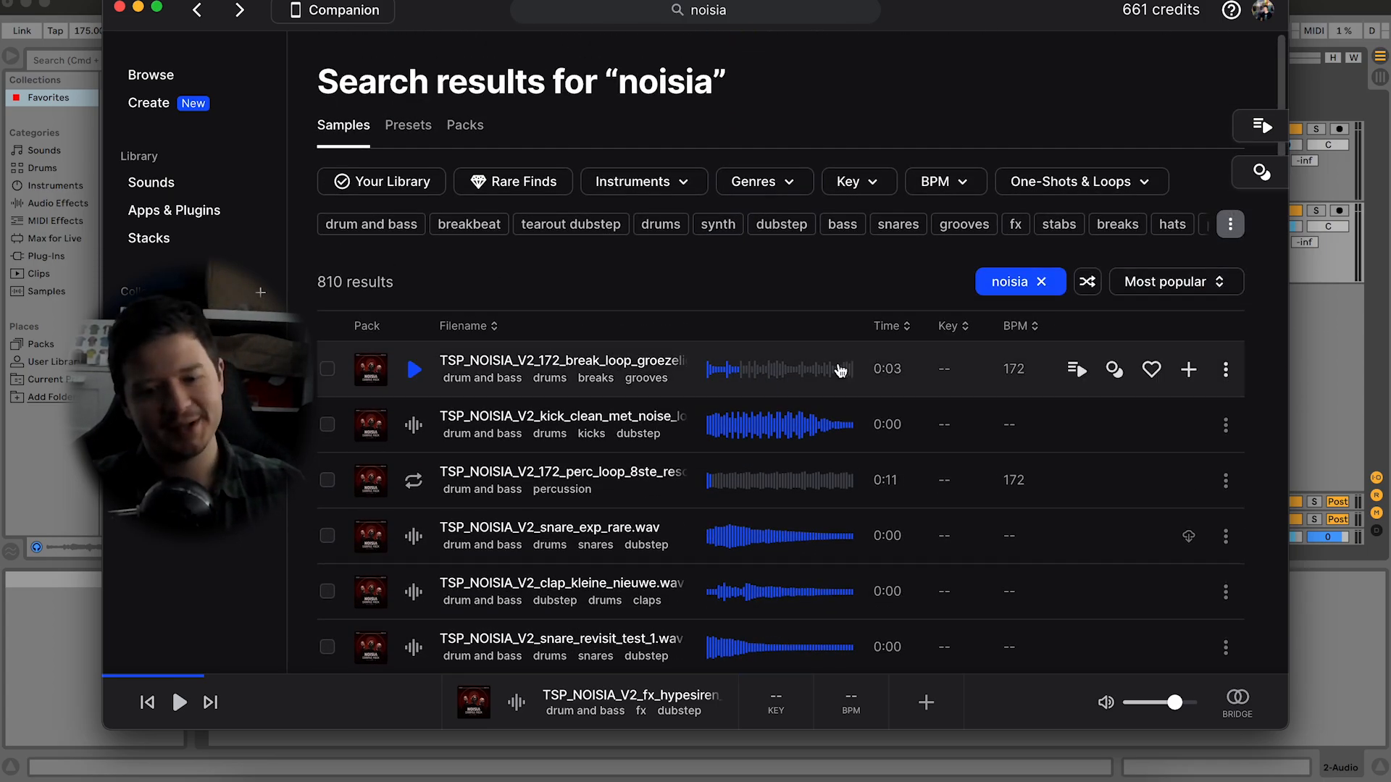
{"action": "mouse_move", "coordinate": [815, 230]}
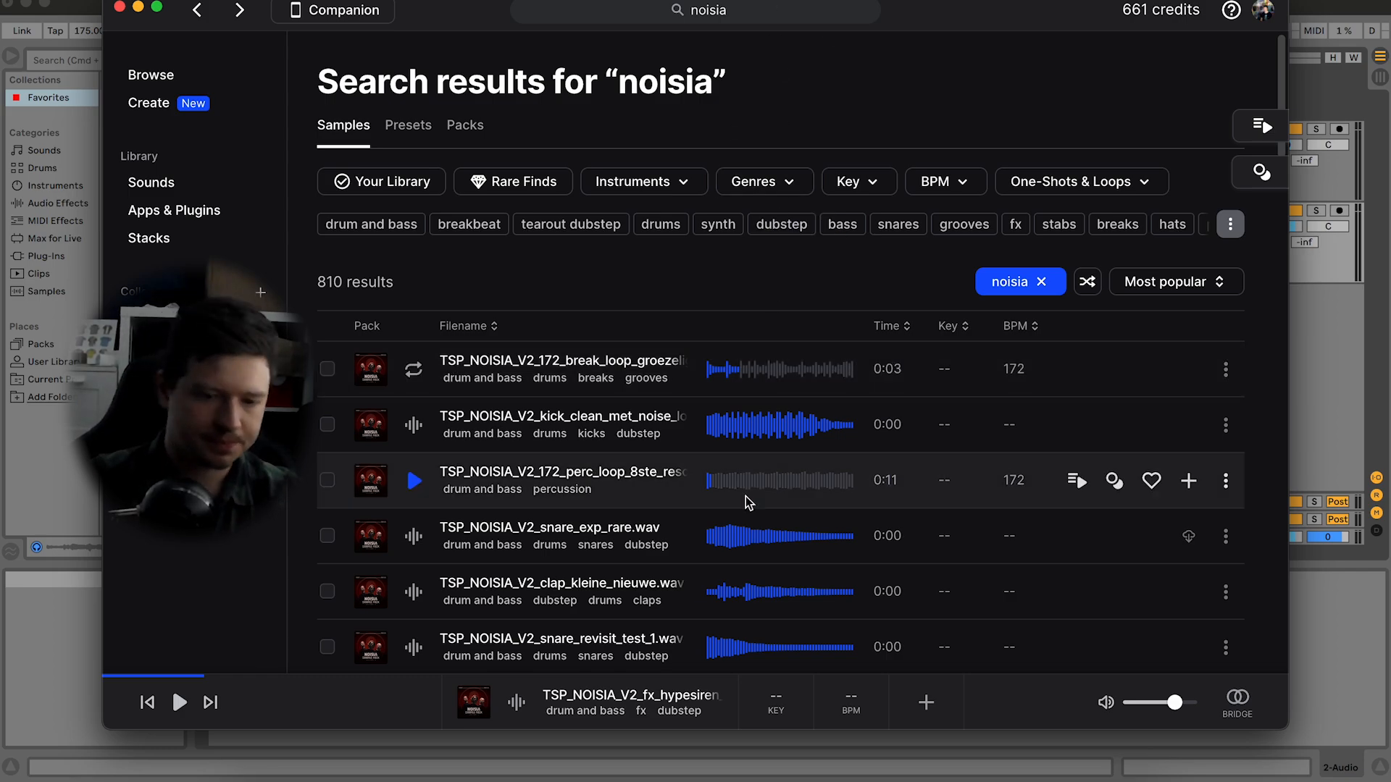
{"action": "left_click", "coordinate": [650, 189]}
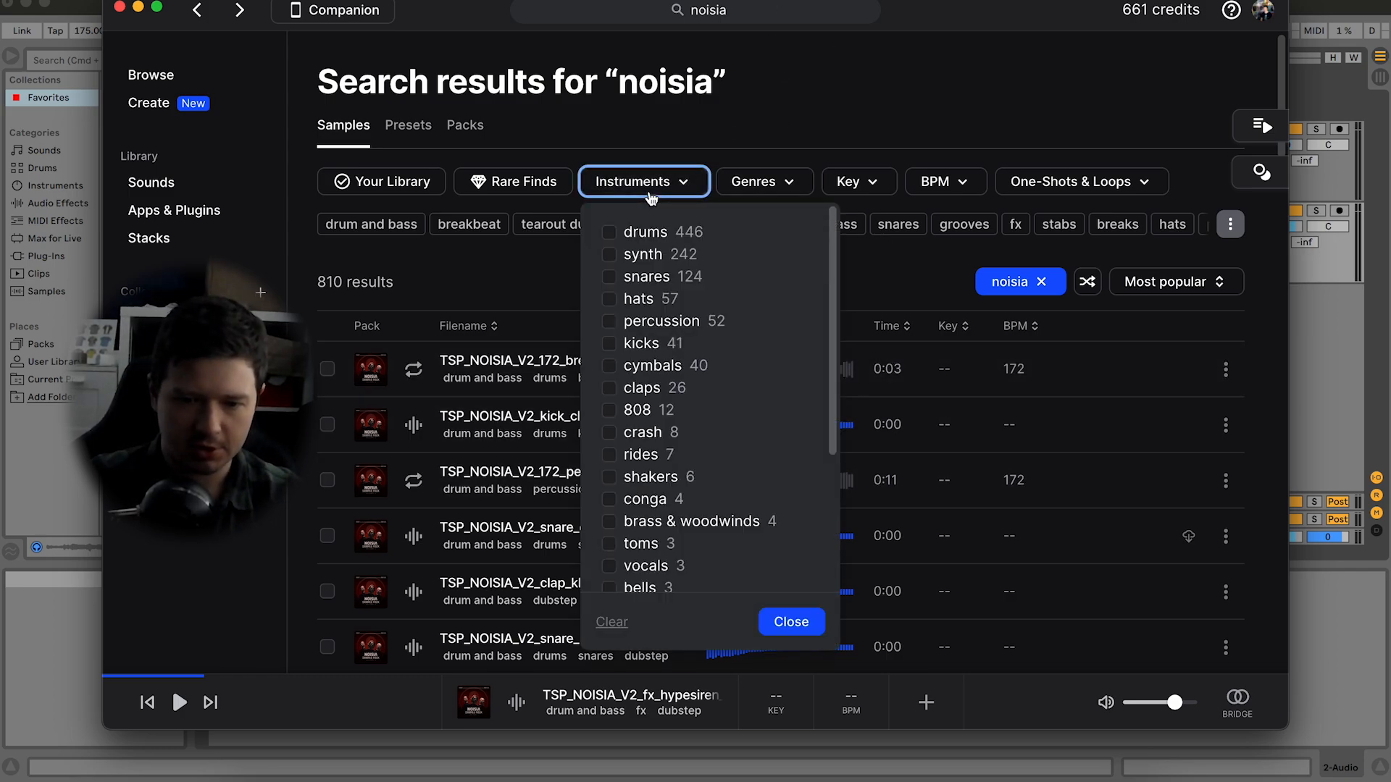
{"action": "left_click", "coordinate": [651, 277]}
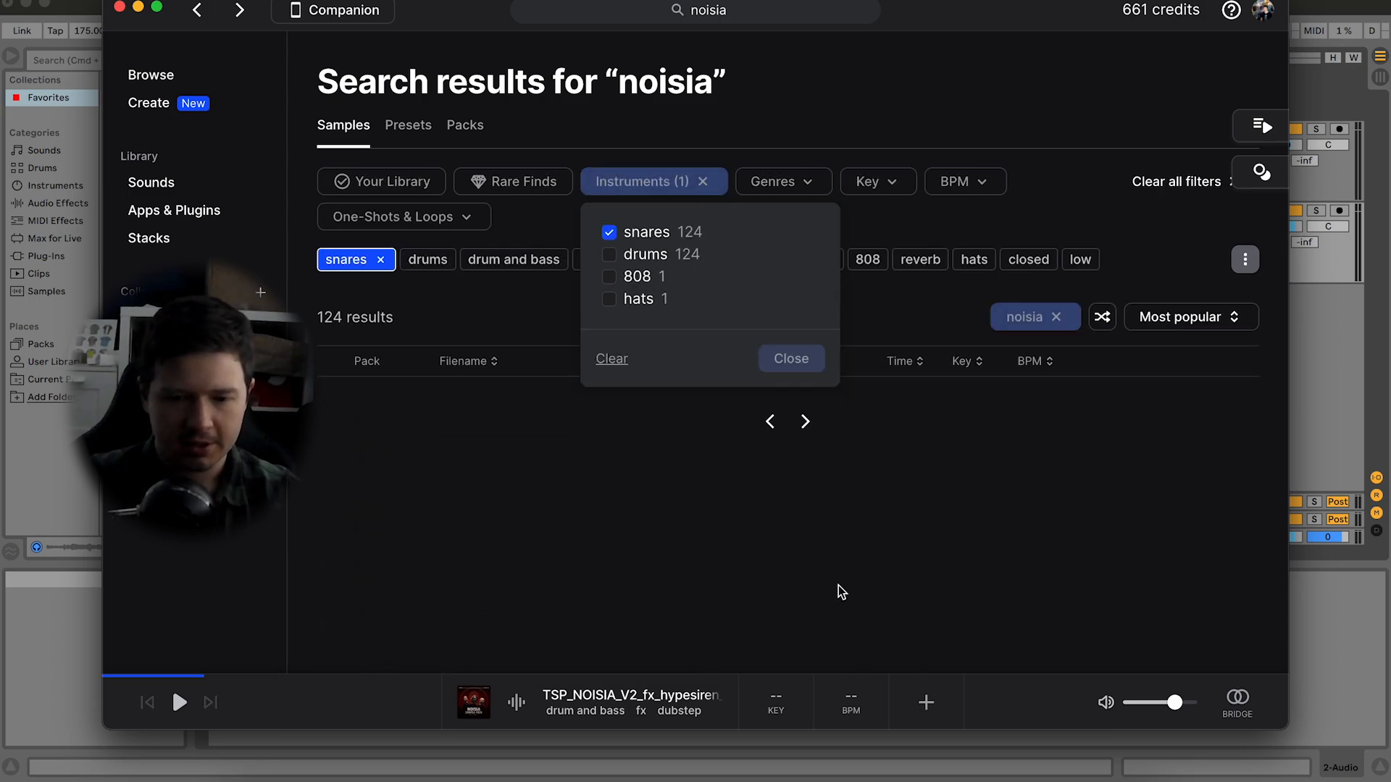
Step: Close the instrument filter and preview the snare samples in order from TSP_NOISIA_V2_snare_exp_rare.wav down to TSP_NOISIA_snare_tail_comp.wav
{"action": "left_click", "coordinate": [792, 360]}
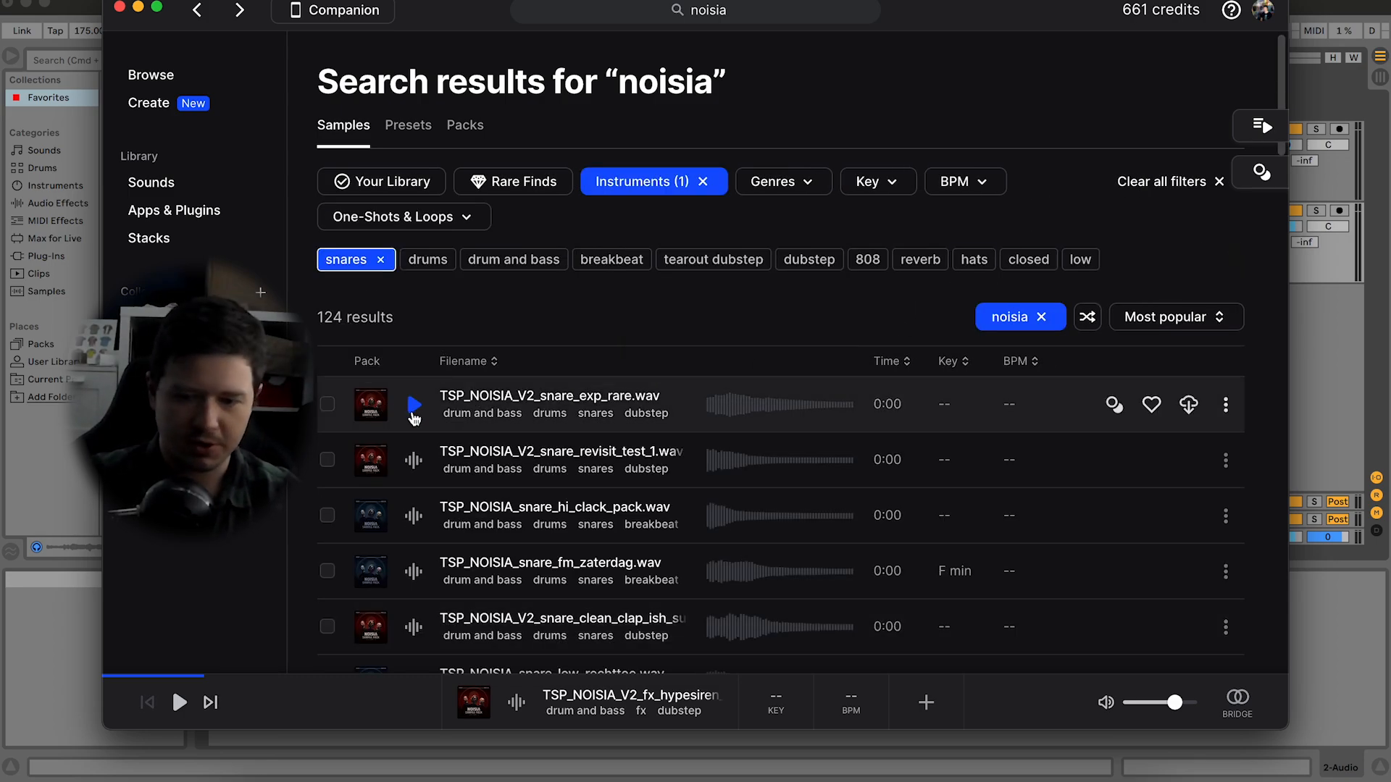
{"action": "left_click", "coordinate": [415, 419]}
{"action": "key", "text": "Down"}
{"action": "key", "text": "Down"}
{"action": "key", "text": "Down"}
{"action": "key", "text": "Down"}
{"action": "scroll", "coordinate": [417, 423], "scroll_direction": "down", "scroll_amount": 6}
{"action": "key", "text": "Up"}
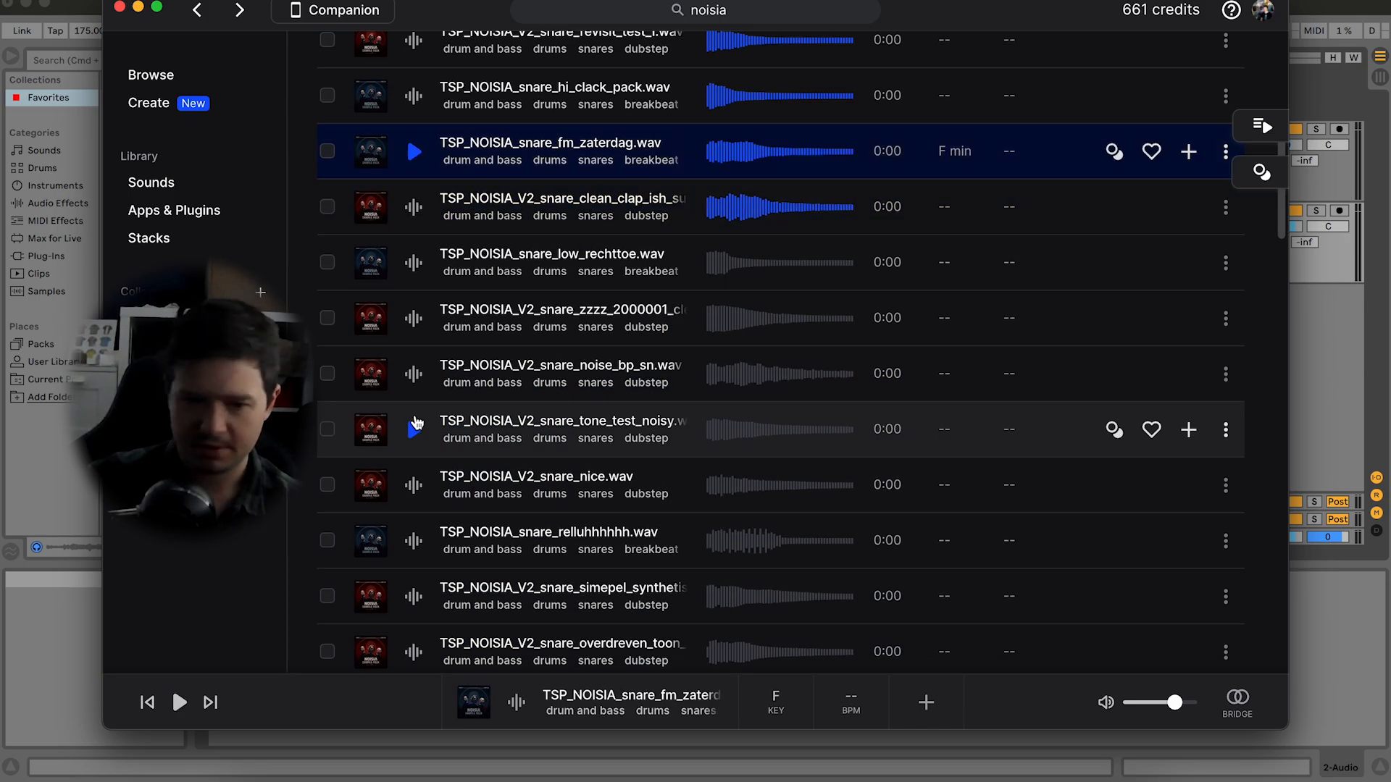
{"action": "key", "text": "Down"}
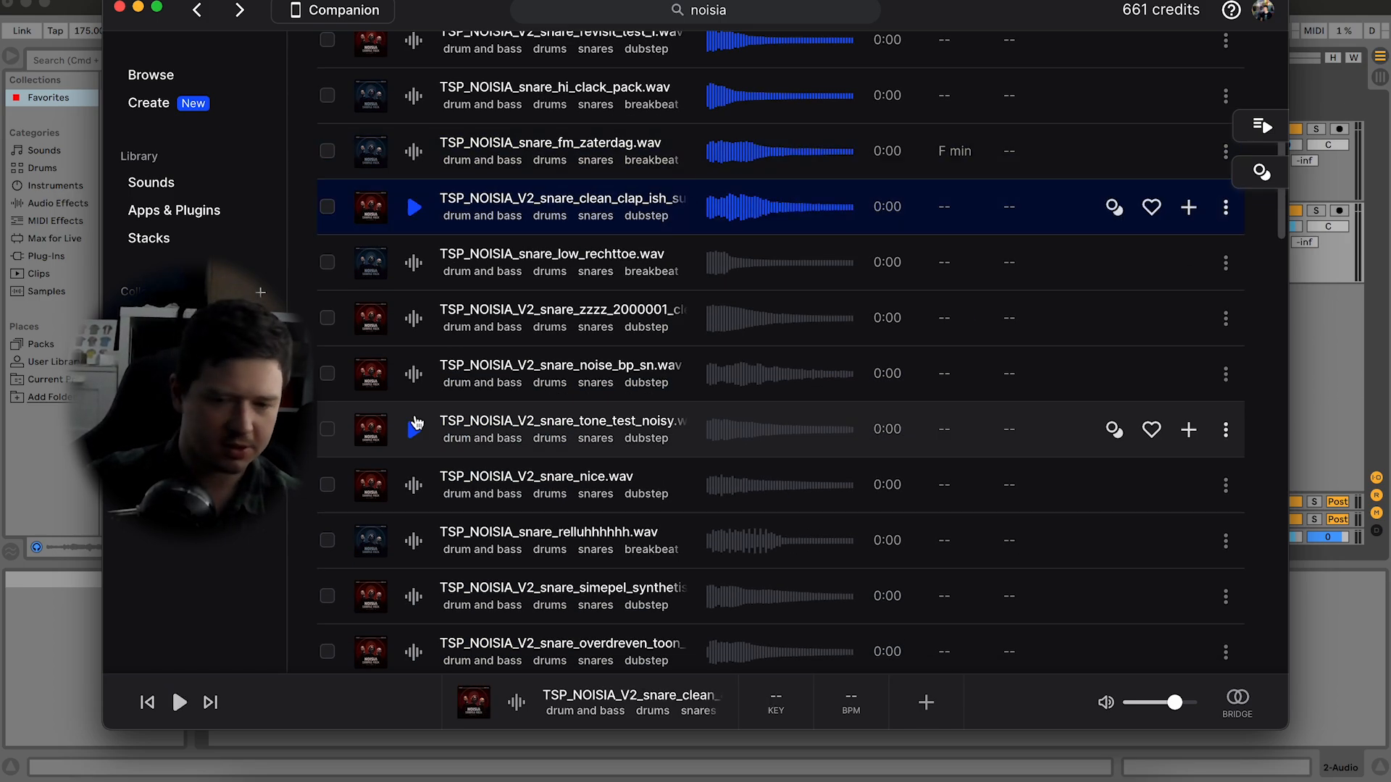
{"action": "key", "text": "Down"}
{"action": "key", "text": "Down"}
{"action": "key", "text": "Down"}
{"action": "key", "text": "Down"}
{"action": "key", "text": "Down"}
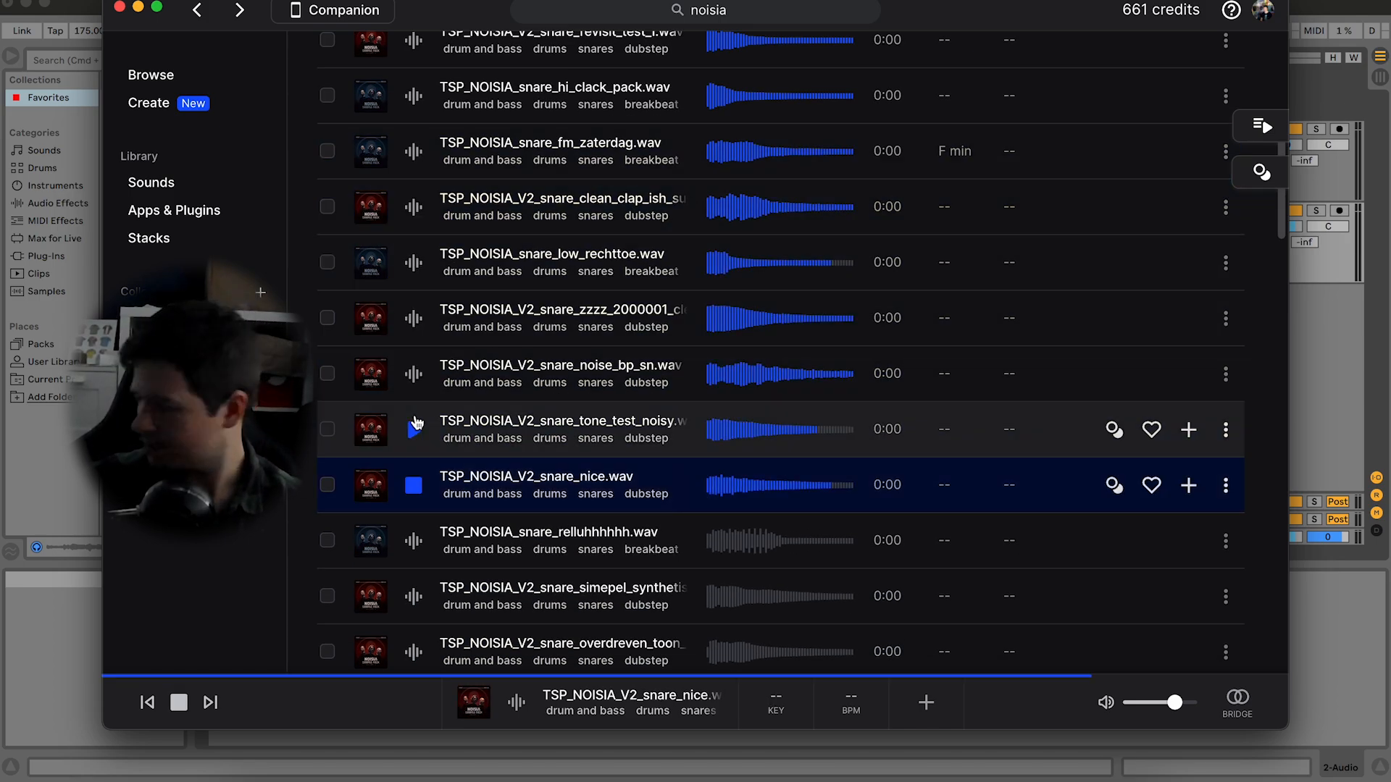
{"action": "key", "text": "Down"}
{"action": "key", "text": "Down"}
{"action": "key", "text": "Down"}
{"action": "key", "text": "Down"}
{"action": "scroll", "coordinate": [417, 423], "scroll_direction": "down", "scroll_amount": 7}
{"action": "key", "text": "Down"}
{"action": "key", "text": "Down"}
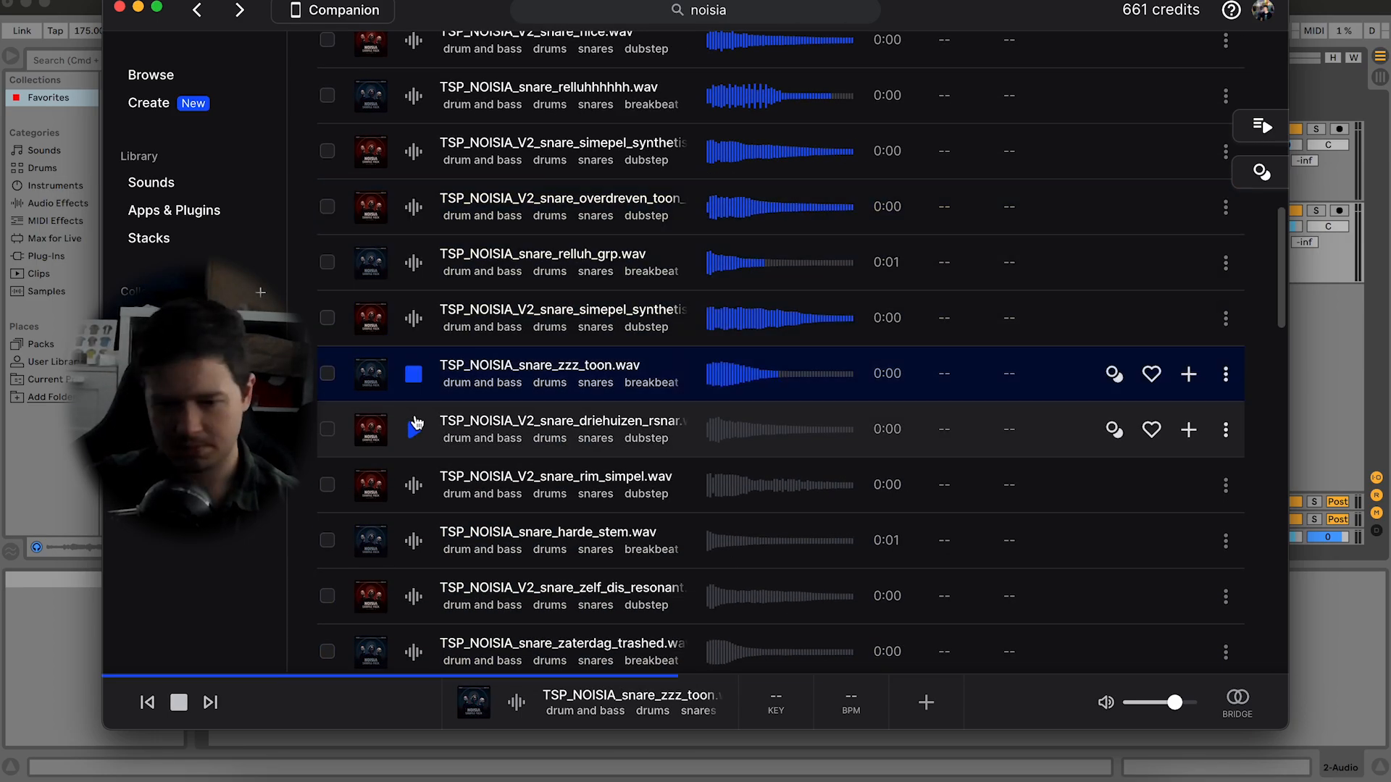
{"action": "key", "text": "Down"}
{"action": "key", "text": "Down"}
{"action": "key", "text": "Down"}
{"action": "key", "text": "Down"}
{"action": "key", "text": "Down"}
{"action": "key", "text": "Down"}
{"action": "scroll", "coordinate": [417, 422], "scroll_direction": "down", "scroll_amount": 7}
{"action": "key", "text": "Down"}
{"action": "key", "text": "Down"}
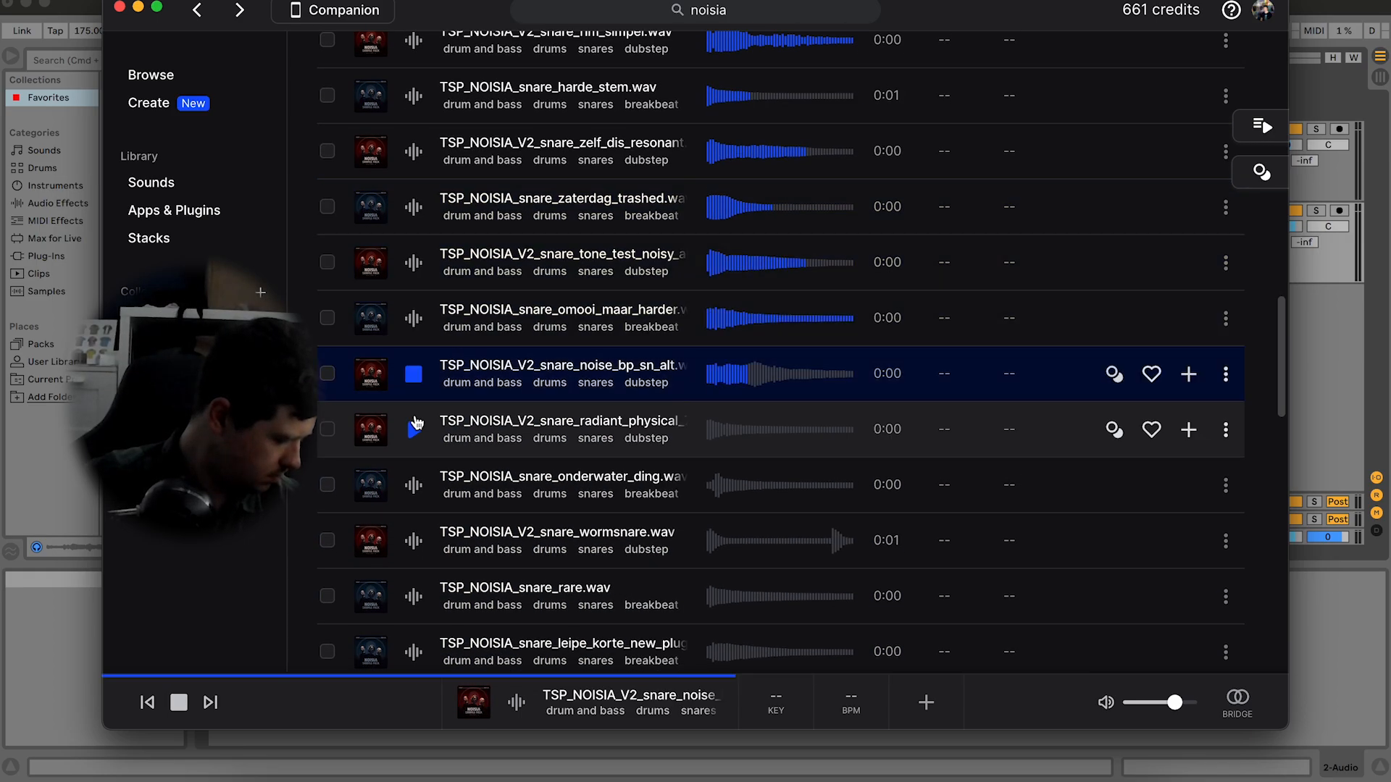
{"action": "key", "text": "Down"}
{"action": "key", "text": "Down"}
{"action": "key", "text": "Down"}
{"action": "key", "text": "Down"}
{"action": "key", "text": "Down"}
{"action": "scroll", "coordinate": [417, 422], "scroll_direction": "down", "scroll_amount": 7}
{"action": "key", "text": "Down"}
{"action": "key", "text": "Down"}
{"action": "key", "text": "Down"}
{"action": "key", "text": "Down"}
{"action": "key", "text": "Down"}
{"action": "key", "text": "Up"}
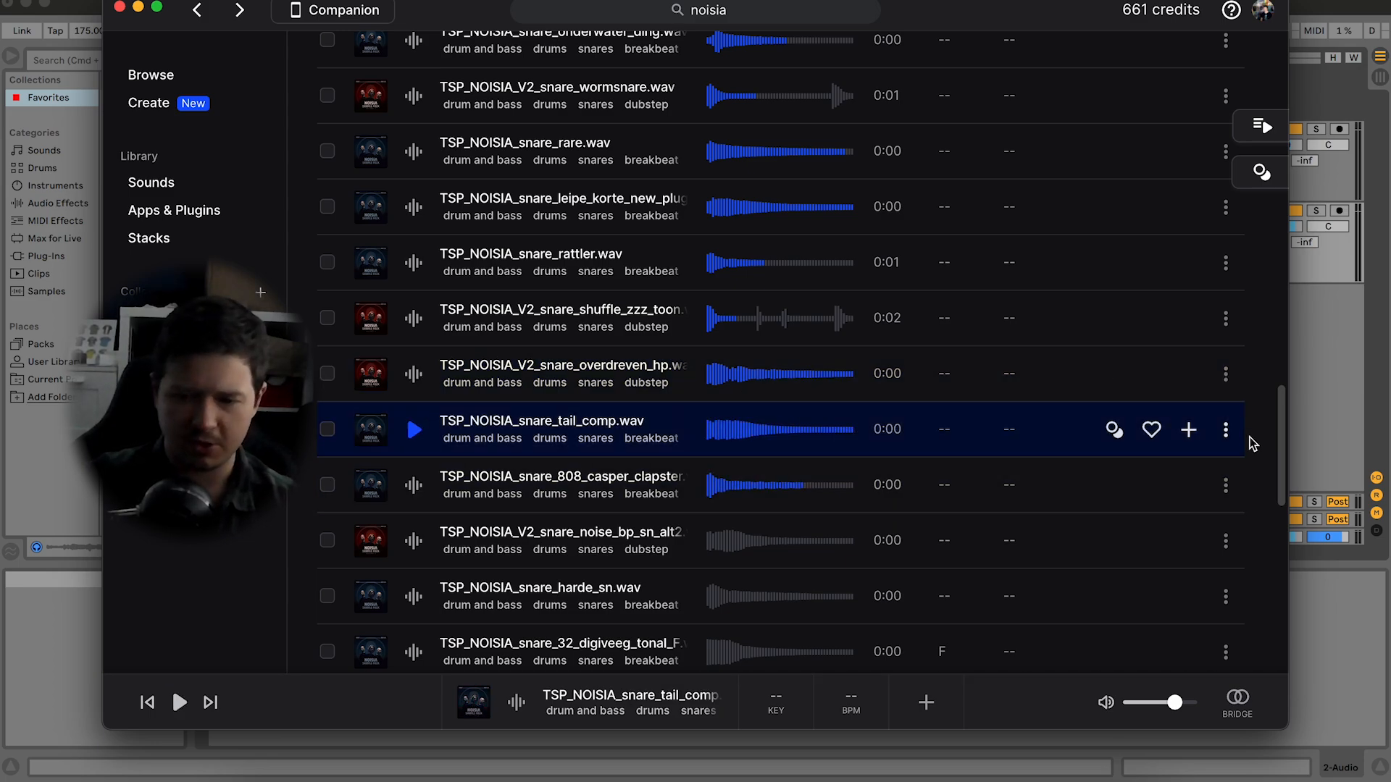
Step: Download TSP_NOISIA_snare_tail_comp.wav and copy it to the clipboard
{"action": "left_click", "coordinate": [1188, 430]}
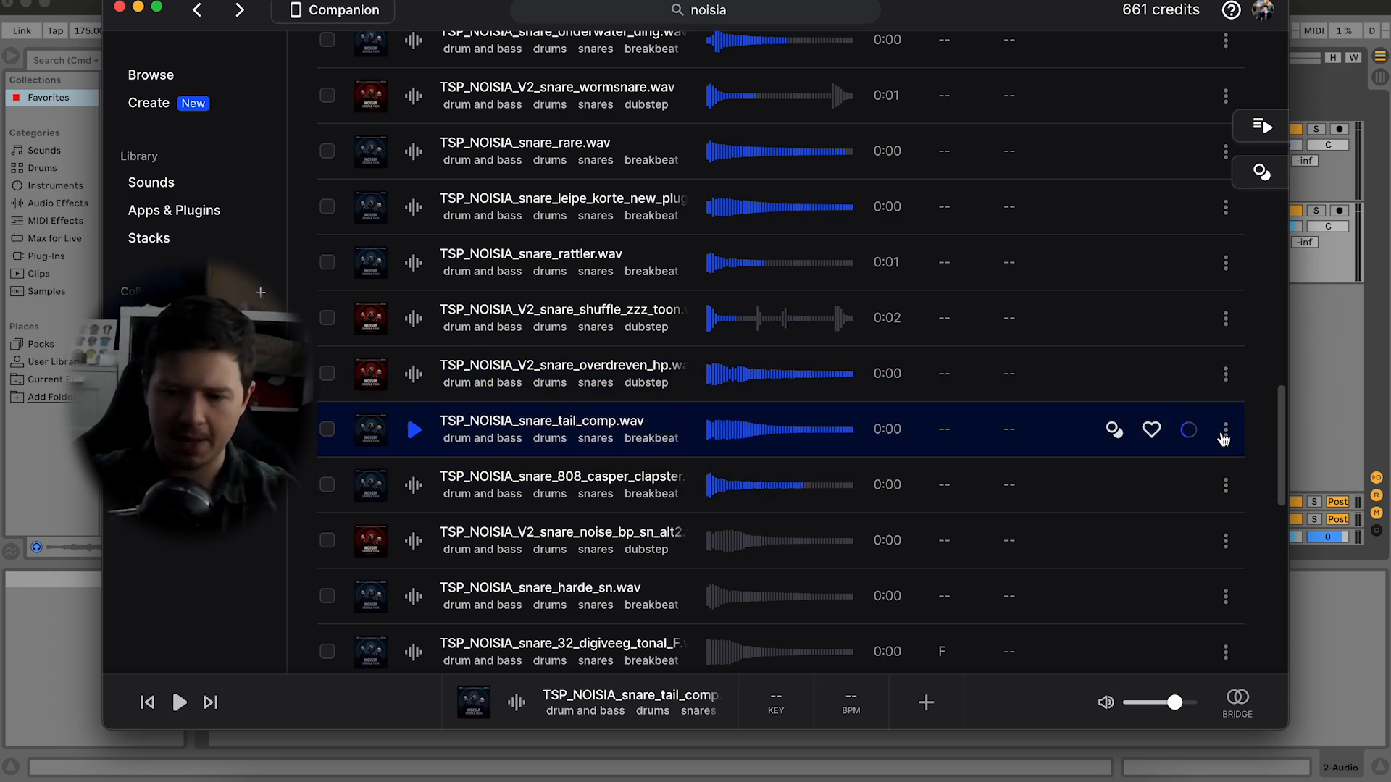
{"action": "left_click", "coordinate": [1224, 431]}
{"action": "left_click", "coordinate": [1123, 470]}
Step: Switch to Ableton Live, paste the snare sample on the second track at 33.2 and play it with the cymbal track muted
{"action": "left_click", "coordinate": [1324, 332]}
{"action": "left_click", "coordinate": [710, 243]}
{"action": "key", "text": "super+v"}
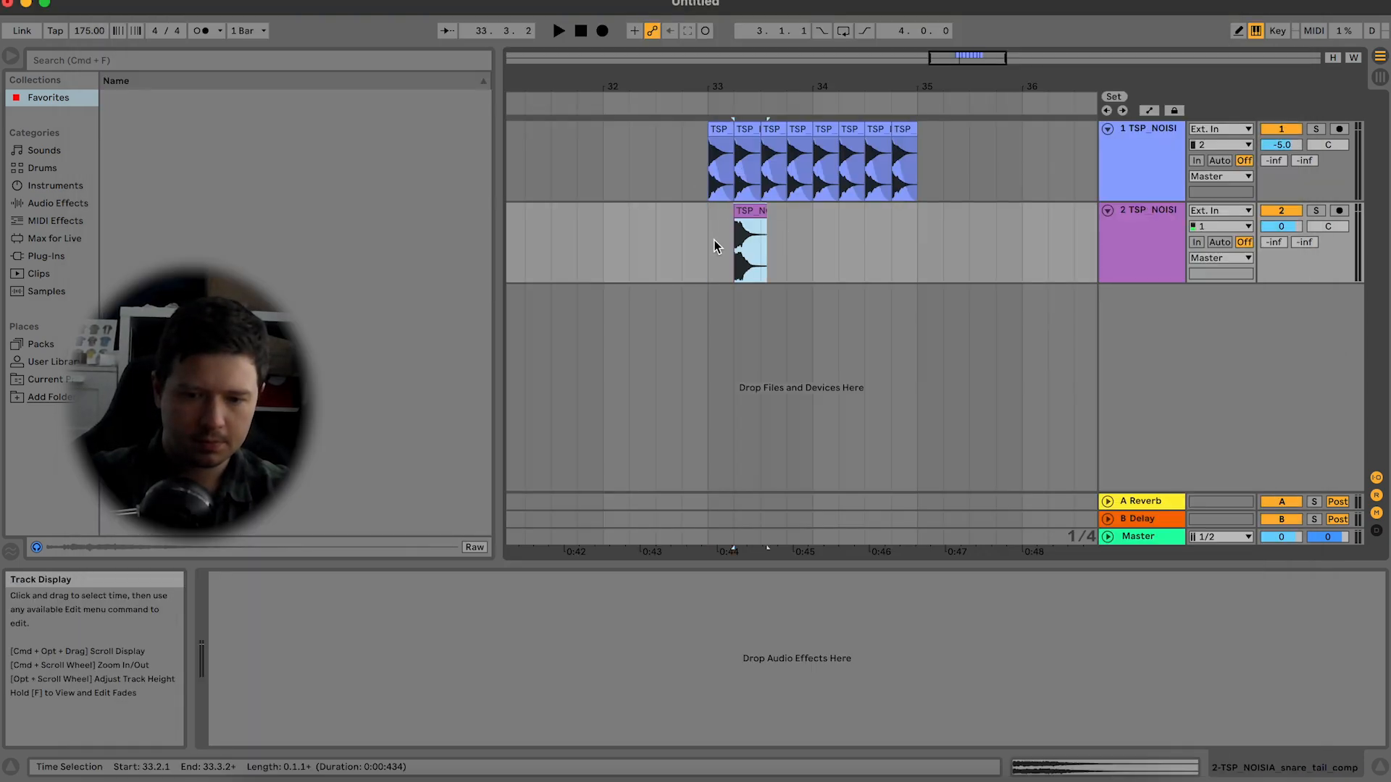
{"action": "key", "text": "space"}
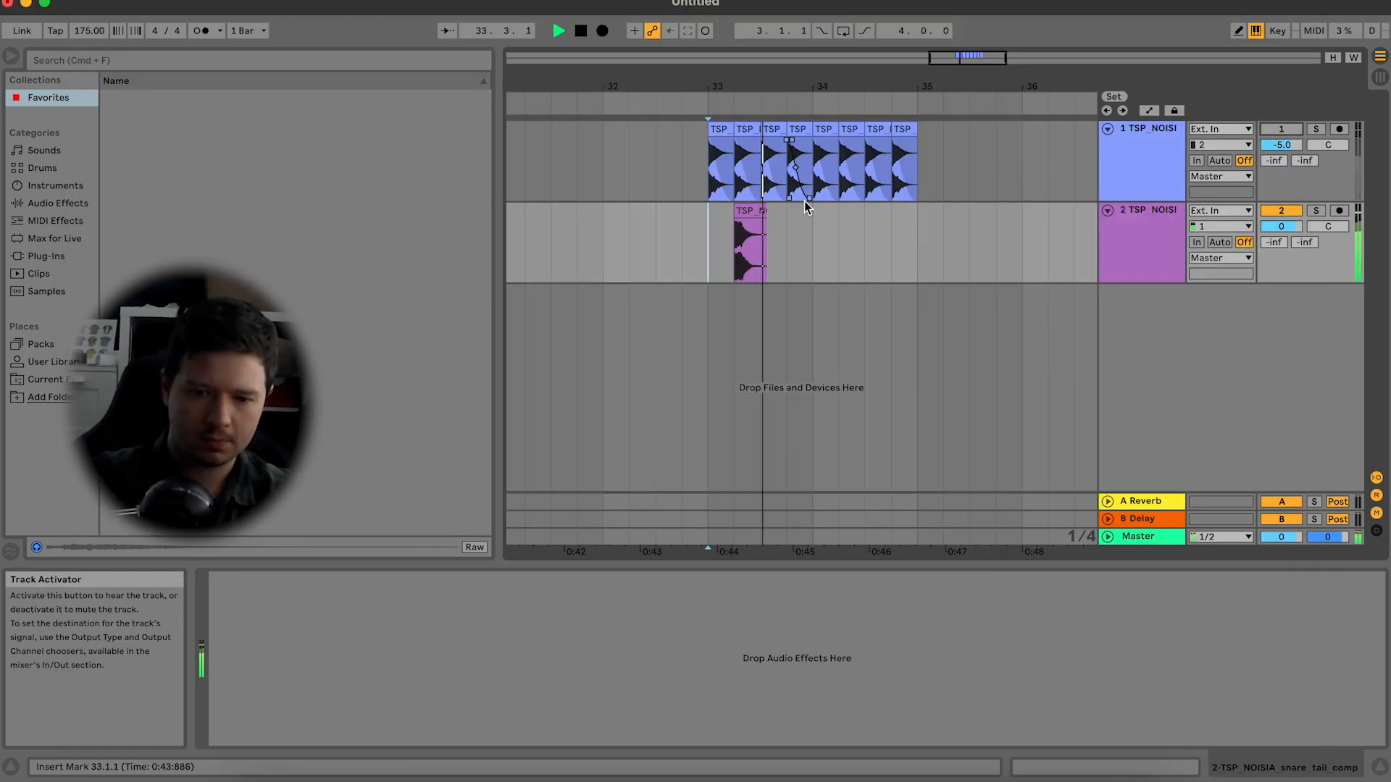
Step: Delete the snare clip's tail from 33.2.3 onward and fade out the remaining part over its length
{"action": "scroll", "coordinate": [754, 250], "scroll_direction": "up", "scroll_amount": 5}
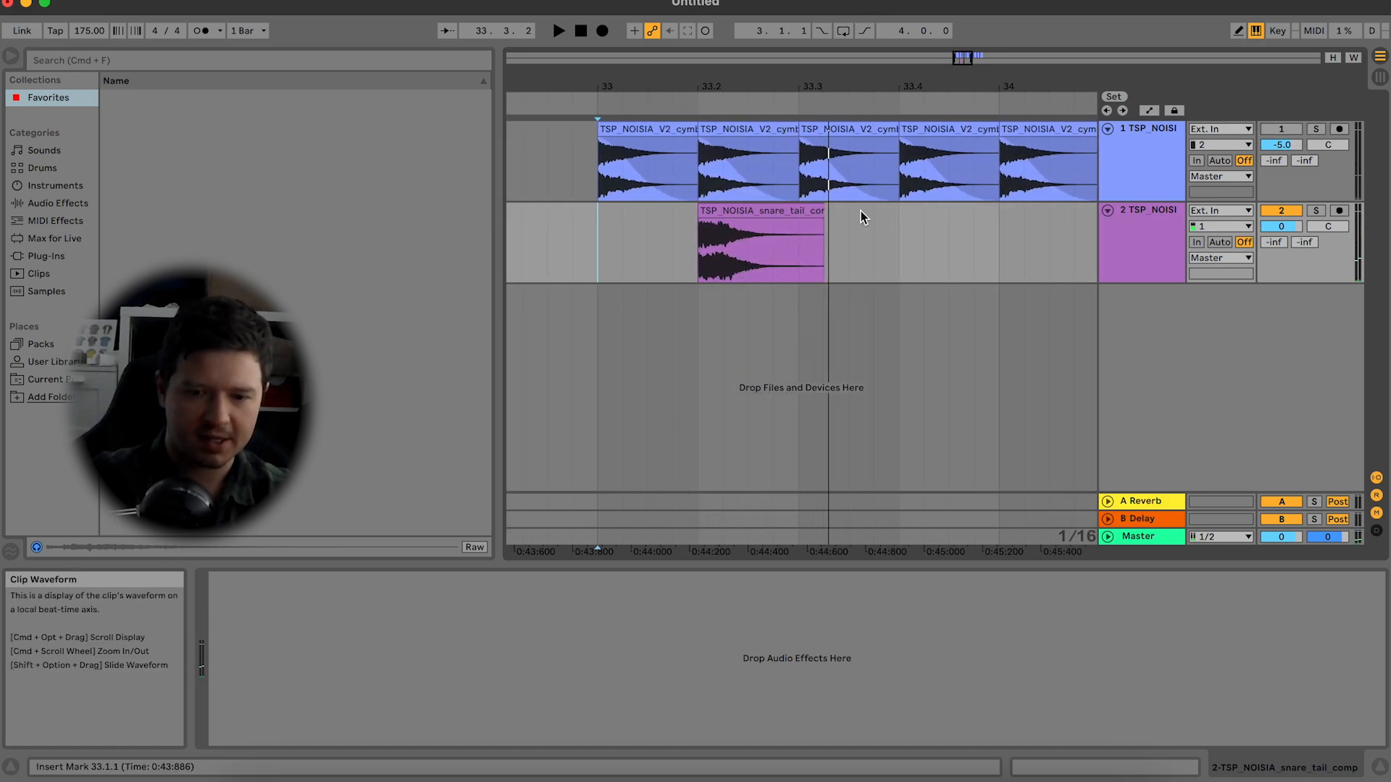
{"action": "left_click_drag", "start_coordinate": [849, 246], "coordinate": [753, 252]}
{"action": "key", "text": "Delete"}
{"action": "left_click", "coordinate": [749, 241]}
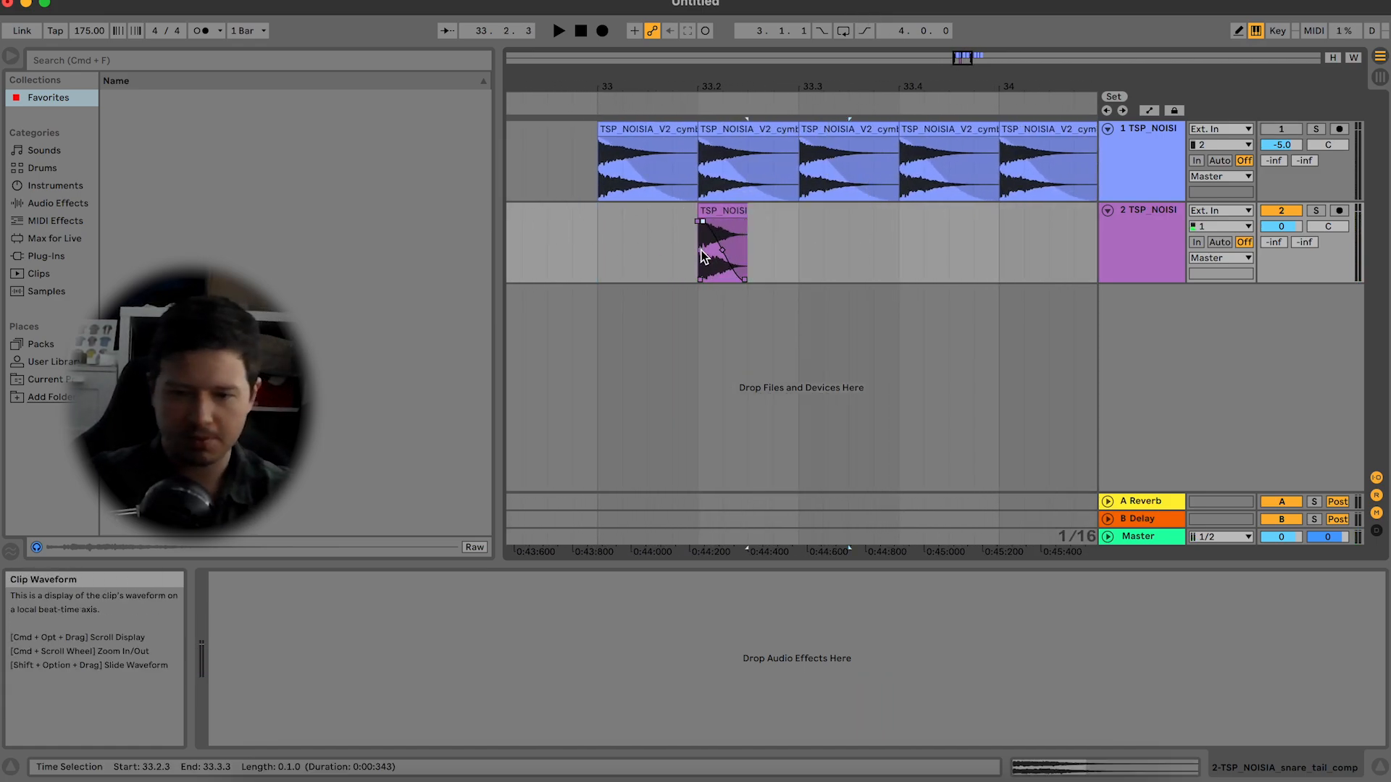
Step: Turn off Create Fades on Clip Edges in the Record/Warp/Launch preferences and close the preferences
{"action": "key", "text": "super+comma"}
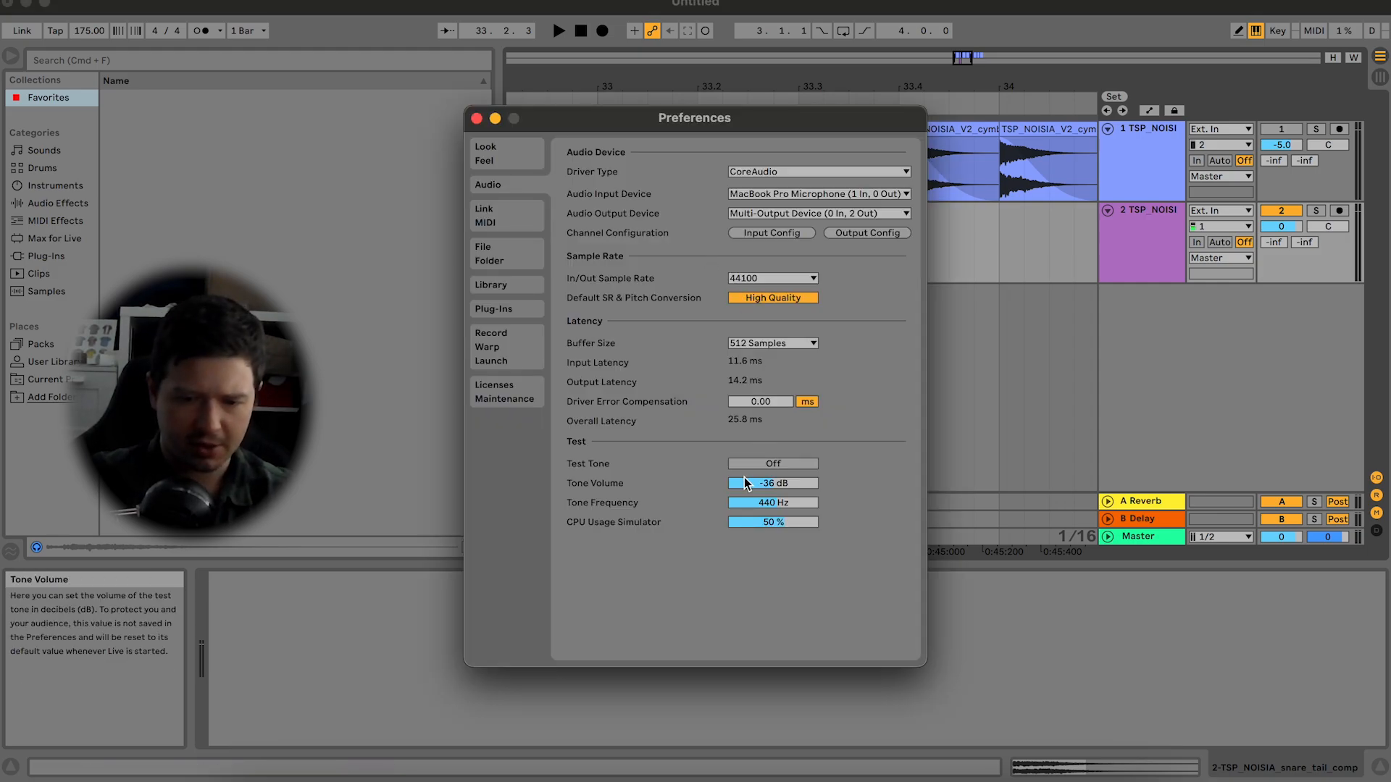
{"action": "left_click", "coordinate": [520, 333]}
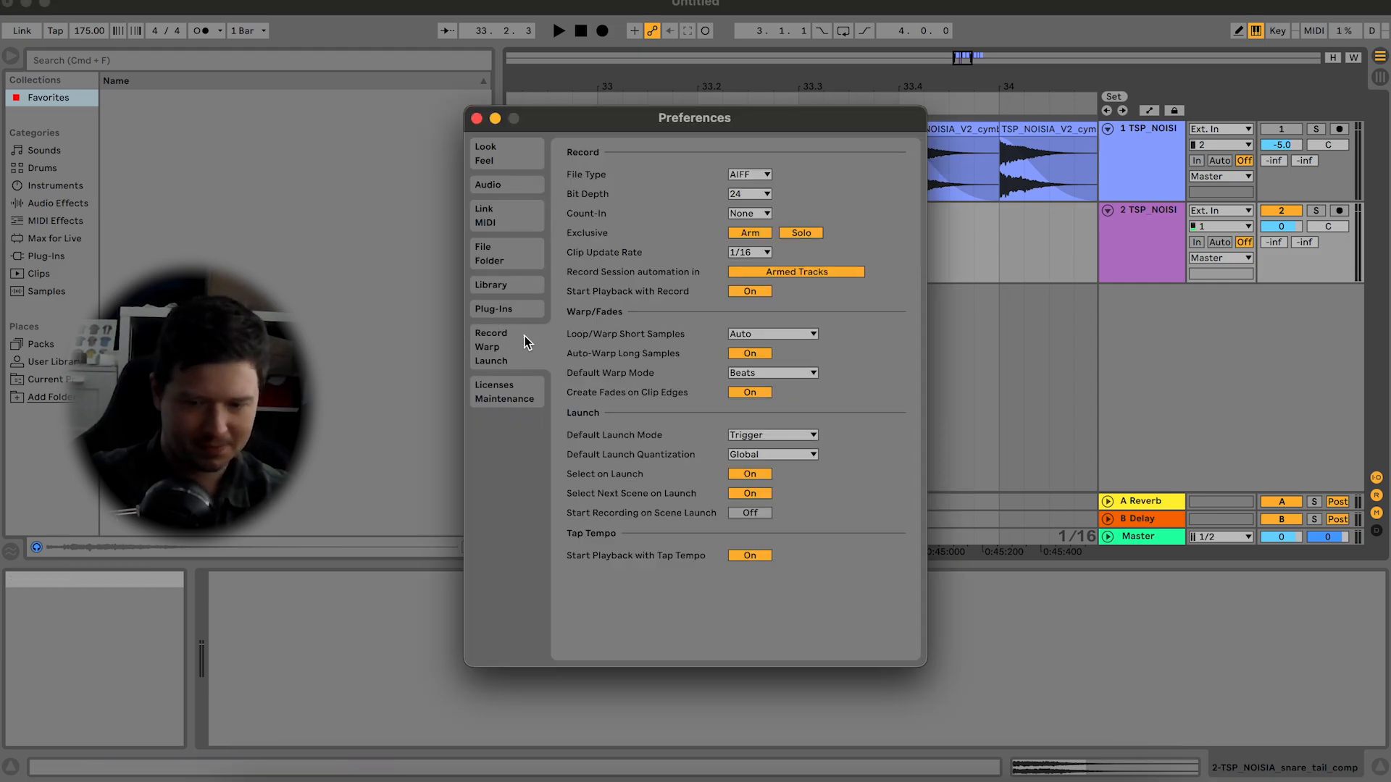
{"action": "left_click", "coordinate": [749, 391]}
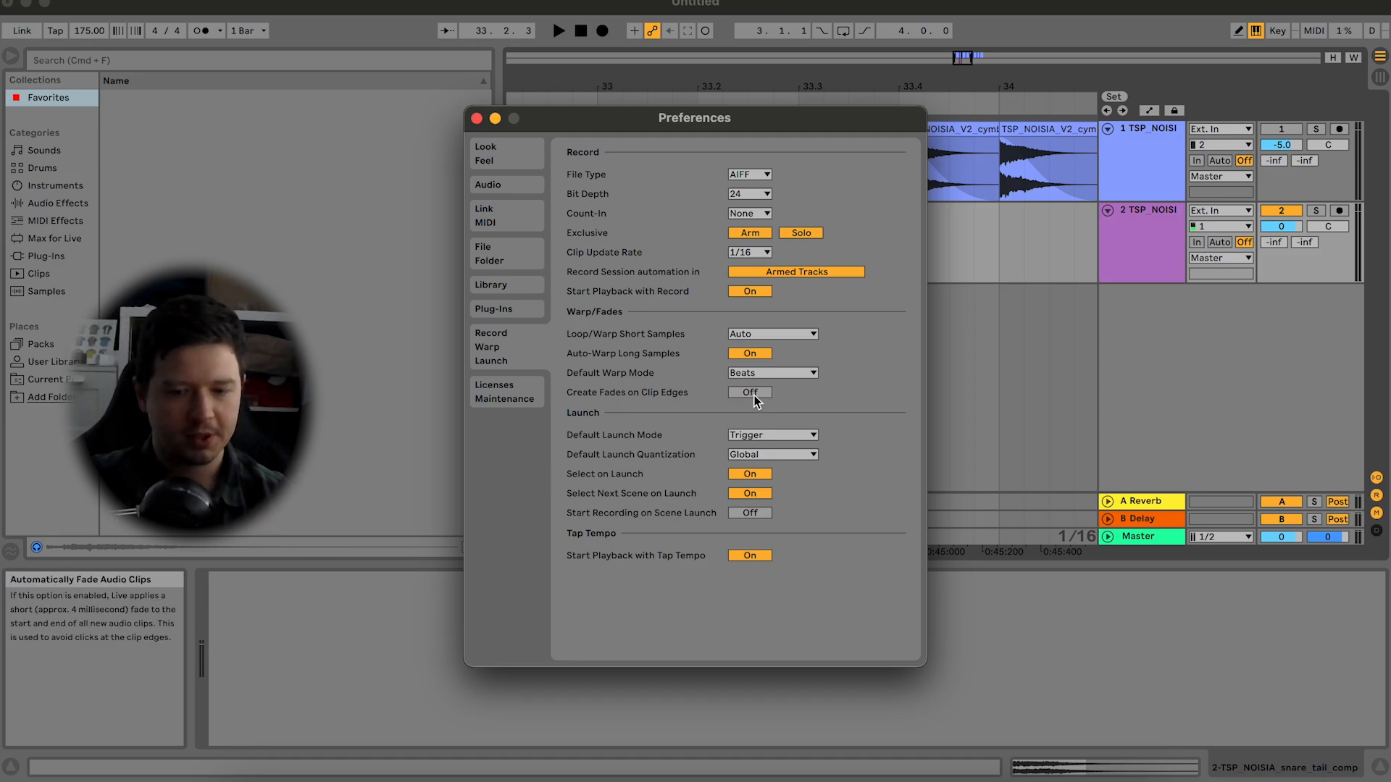
{"action": "left_click", "coordinate": [477, 118]}
Step: Shorten the snare clip's end to about halfway between 33.2.2 and 33.2.3 and play it back
{"action": "left_click_drag", "start_coordinate": [958, 71], "coordinate": [959, 119]}
{"action": "left_click", "coordinate": [927, 236]}
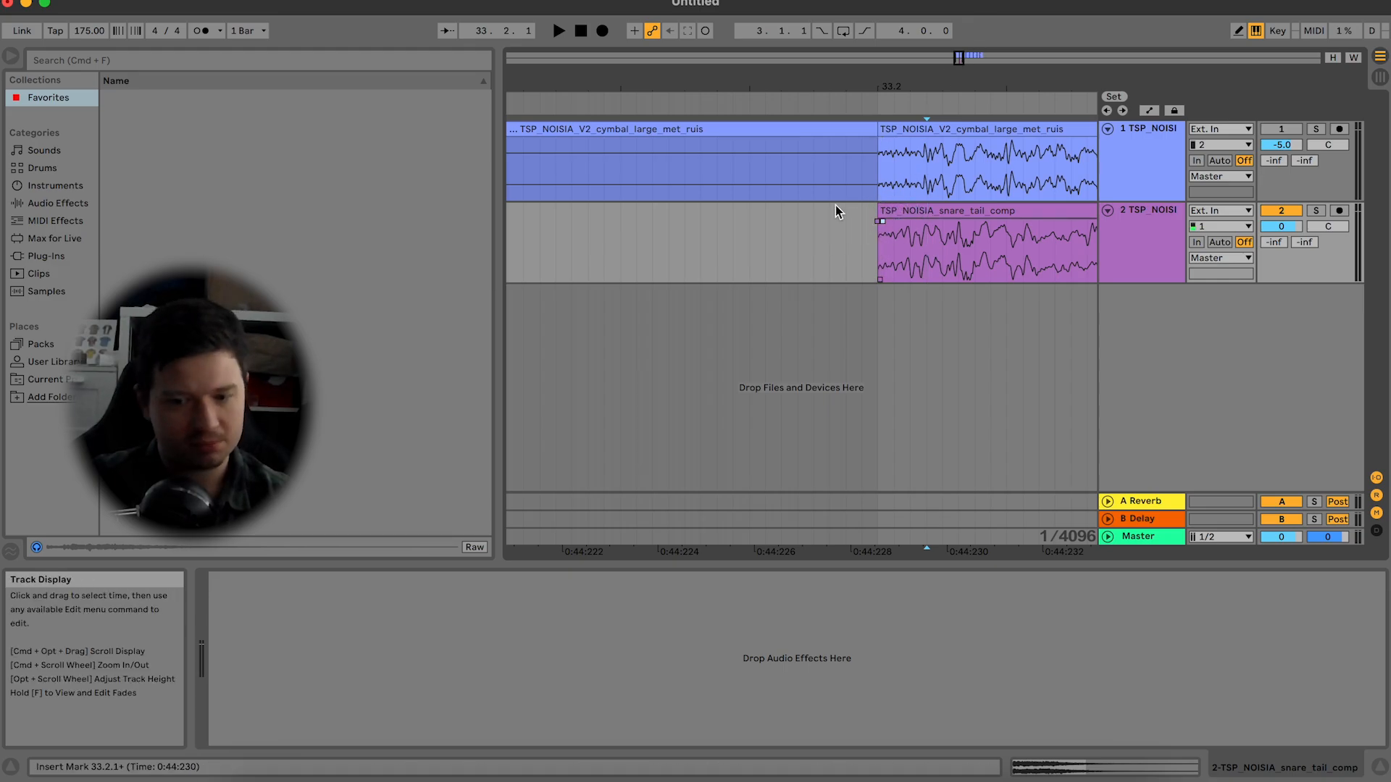
{"action": "left_click_drag", "start_coordinate": [956, 62], "coordinate": [956, 49]}
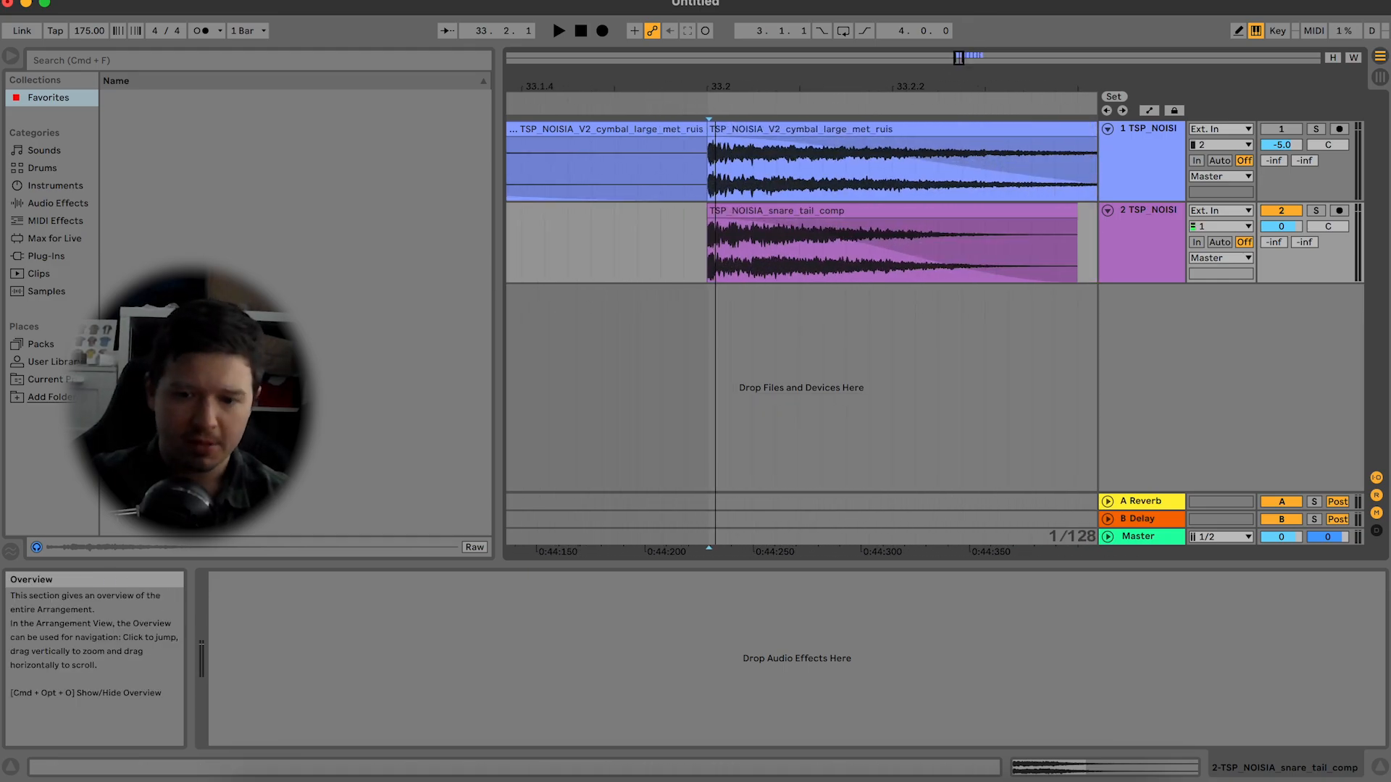
{"action": "left_click_drag", "start_coordinate": [1075, 235], "coordinate": [985, 236]}
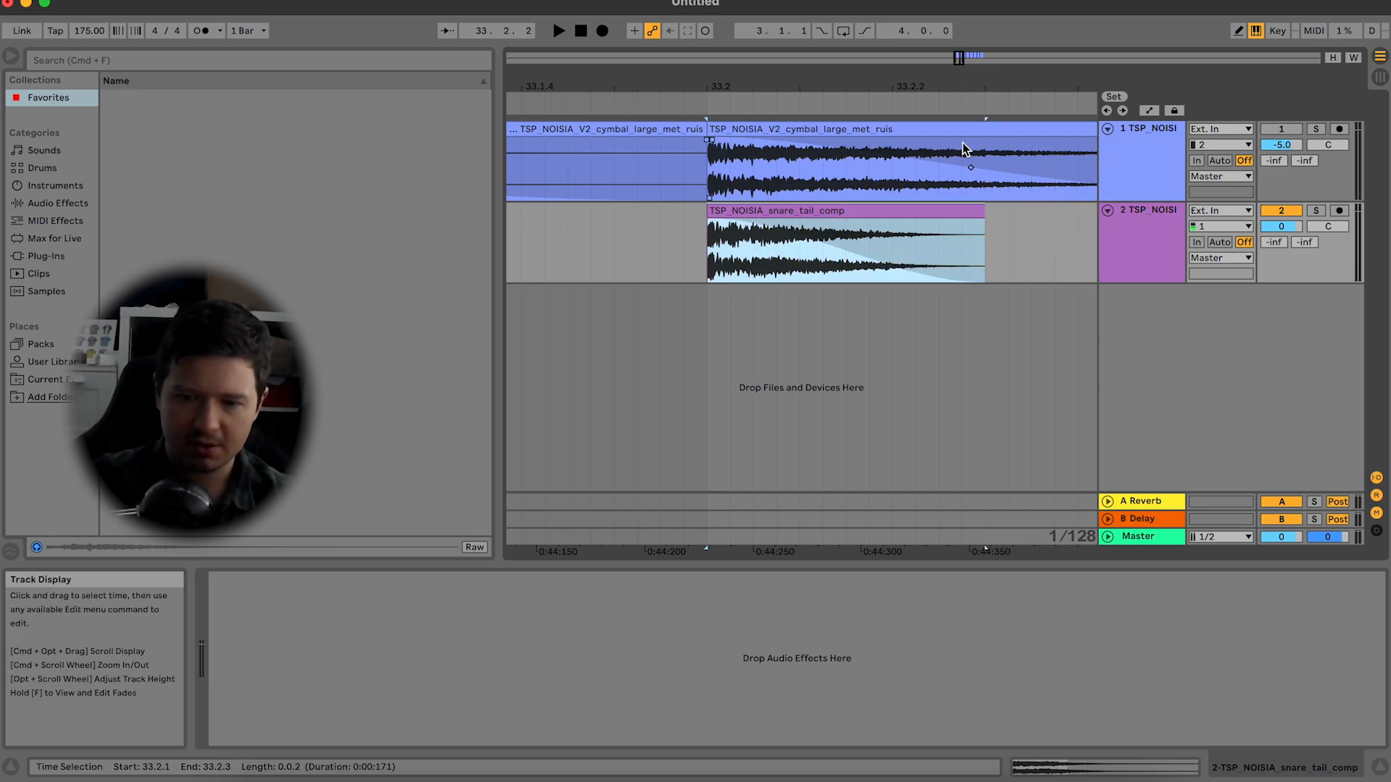
{"action": "key", "text": "space"}
{"action": "left_click_drag", "start_coordinate": [957, 62], "coordinate": [966, 58]}
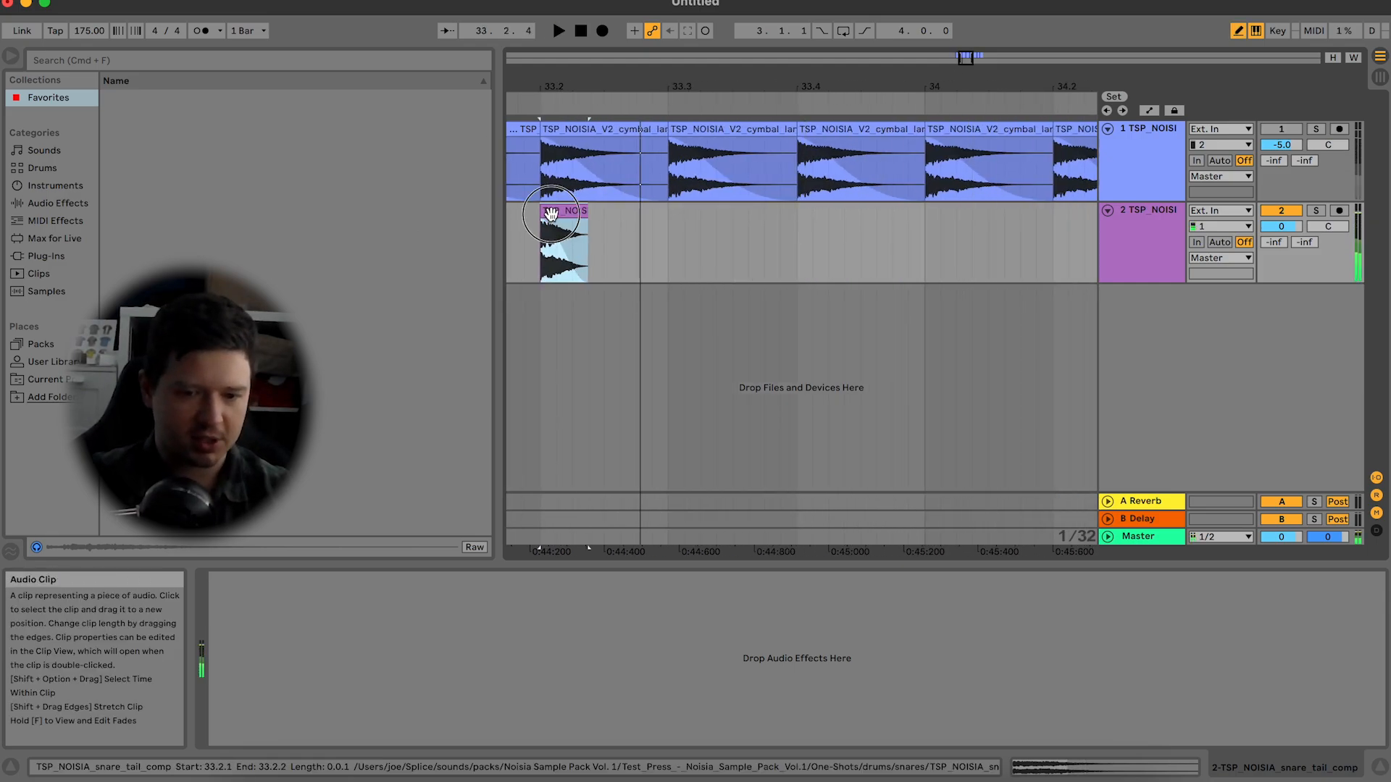
Step: Transpose the snare clip to -2 st and insert a new audio track below the snare track
{"action": "double_click", "coordinate": [564, 243]}
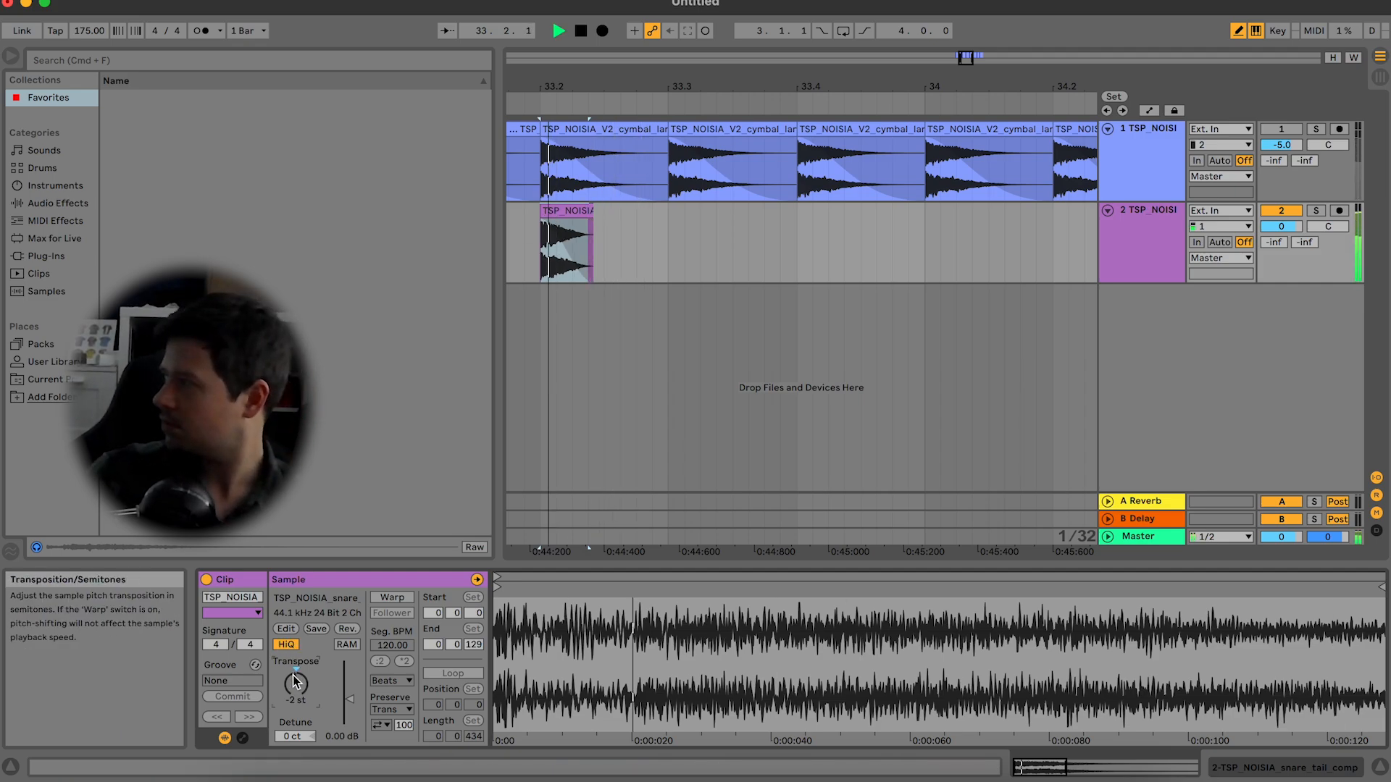
{"action": "left_click", "coordinate": [609, 149]}
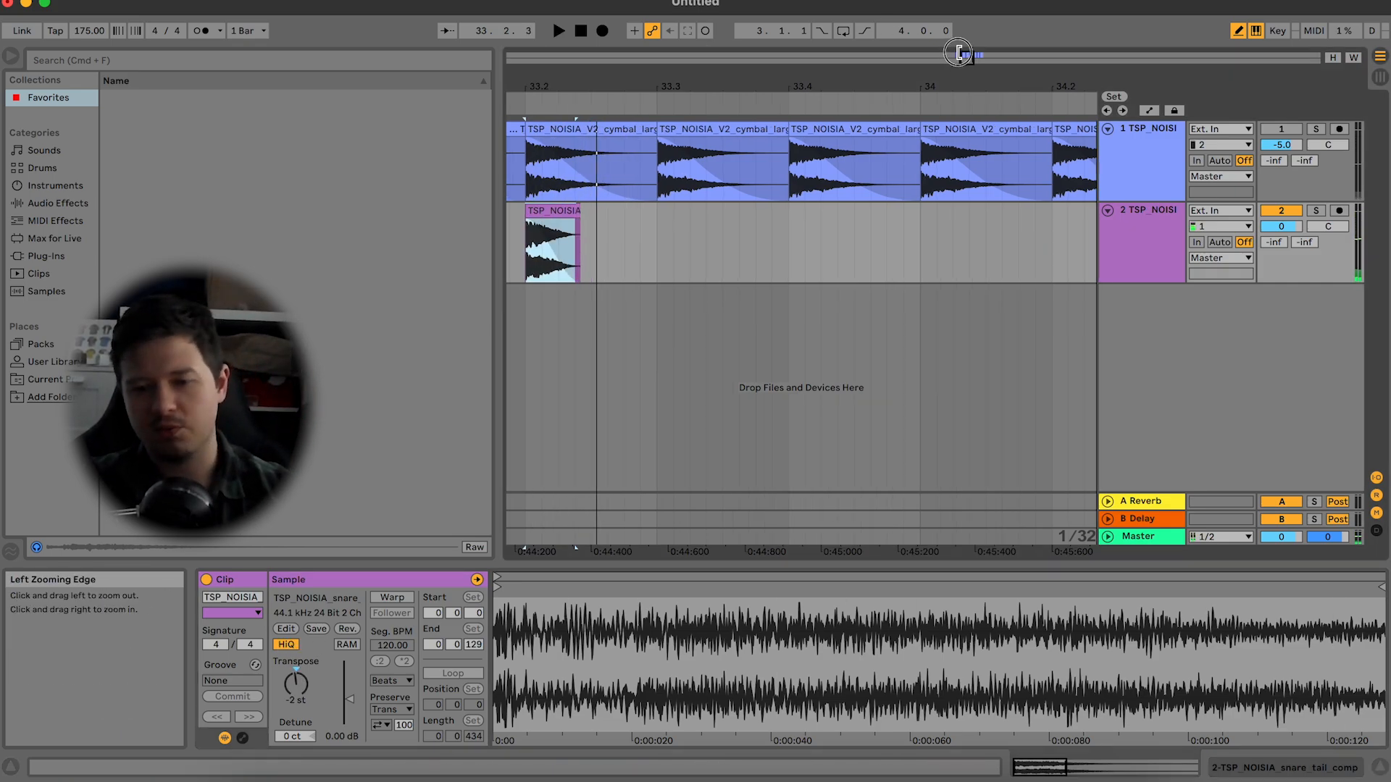
{"action": "left_click_drag", "start_coordinate": [960, 55], "coordinate": [910, 56]}
{"action": "key", "text": "super+t"}
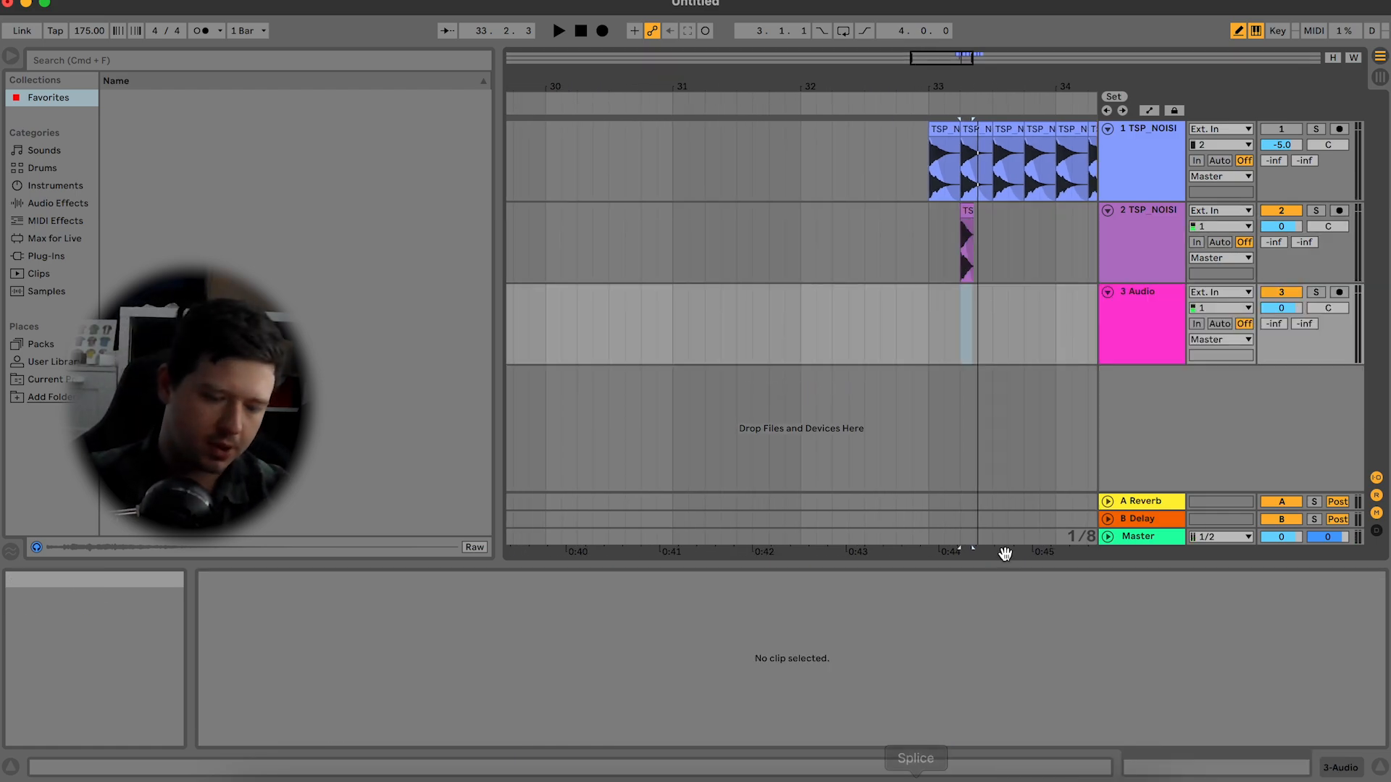
{"action": "left_click_drag", "start_coordinate": [956, 56], "coordinate": [955, 64]}
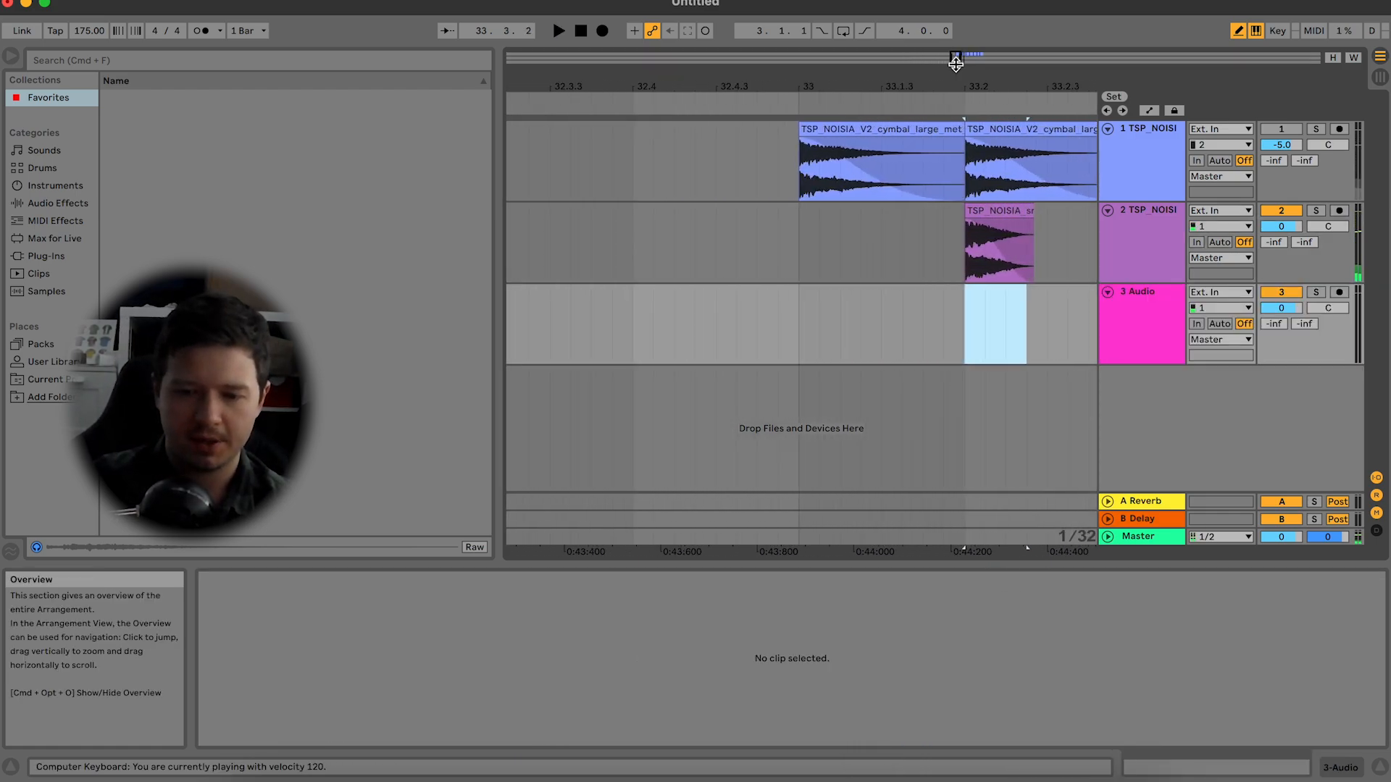
Step: Switch to Splice, preview more noisia snares and replay TSP_NOISIA_V2_snare_exp_rare.wav at the start of the results
{"action": "left_click", "coordinate": [915, 776]}
{"action": "key", "text": "Down"}
{"action": "key", "text": "Down"}
{"action": "key", "text": "Down"}
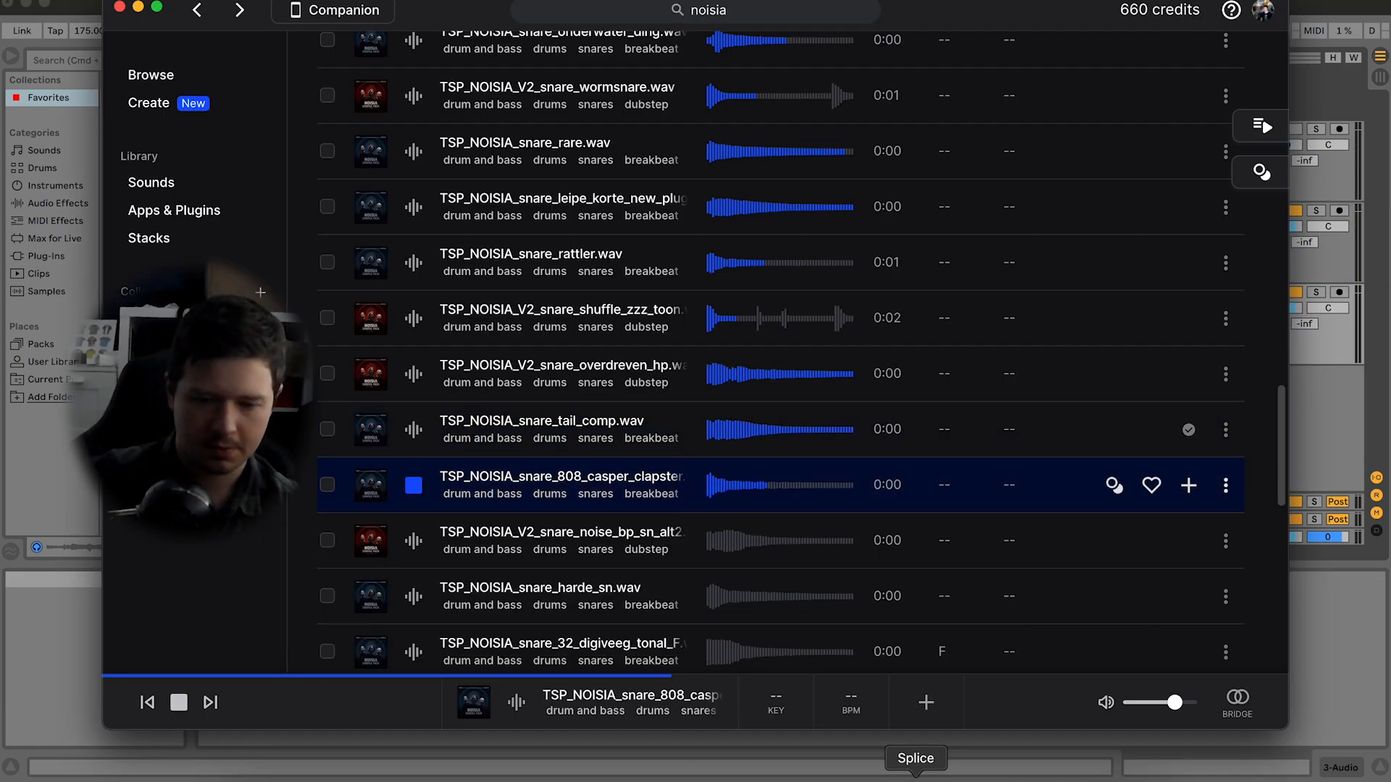
{"action": "scroll", "coordinate": [815, 390], "scroll_direction": "up", "scroll_amount": 10}
{"action": "left_click", "coordinate": [414, 403]}
{"action": "key", "text": "Down"}
{"action": "left_click", "coordinate": [416, 405]}
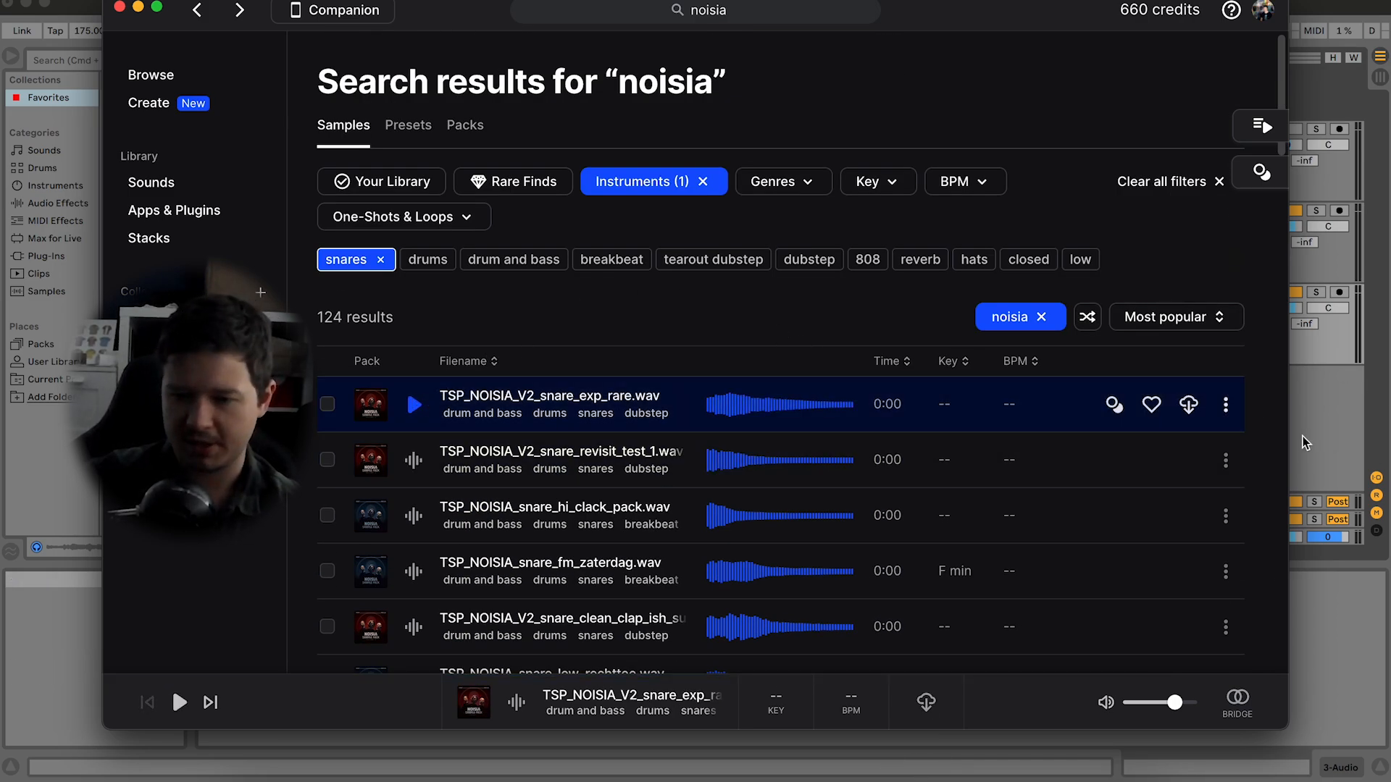
Step: Download TSP_NOISIA_V2_snare_exp_rare.wav and copy it to the clipboard
{"action": "left_click", "coordinate": [1188, 404]}
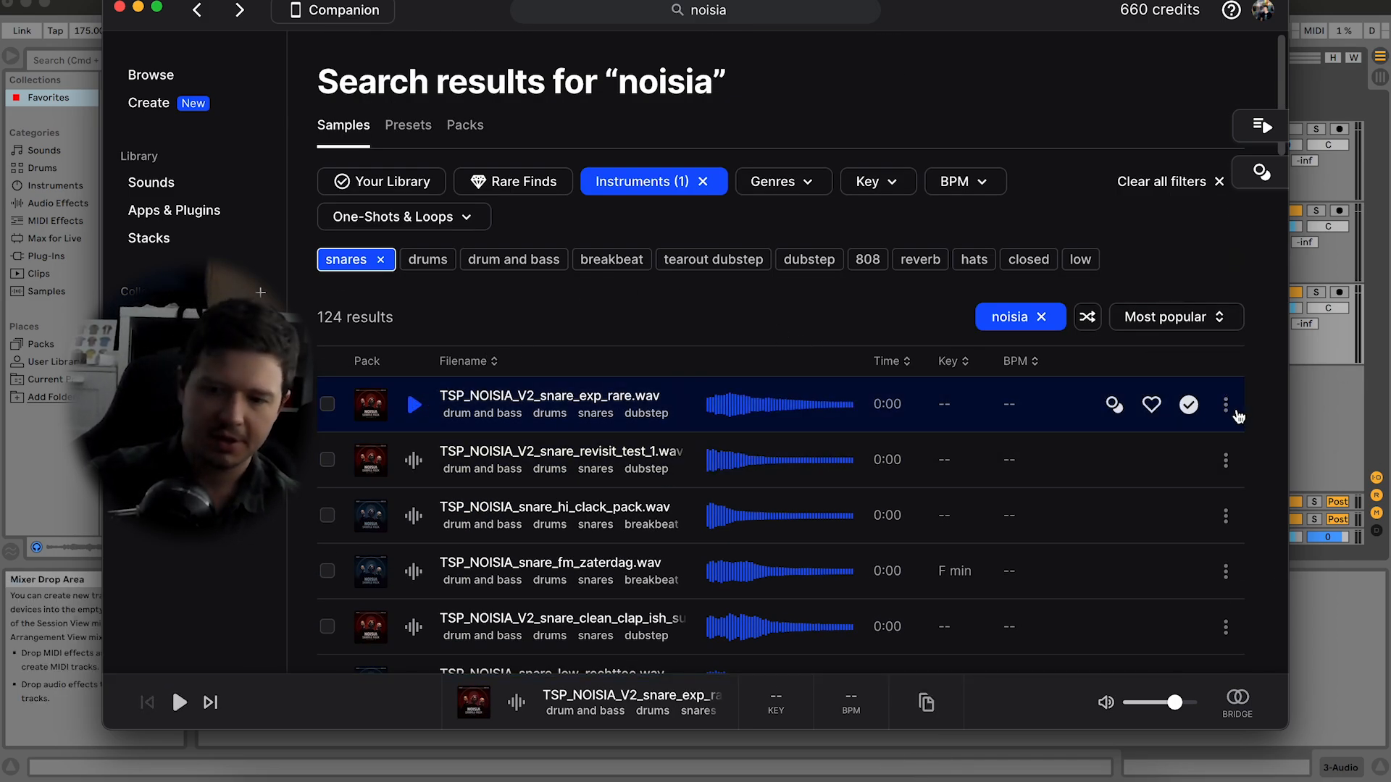
{"action": "left_click", "coordinate": [1225, 407]}
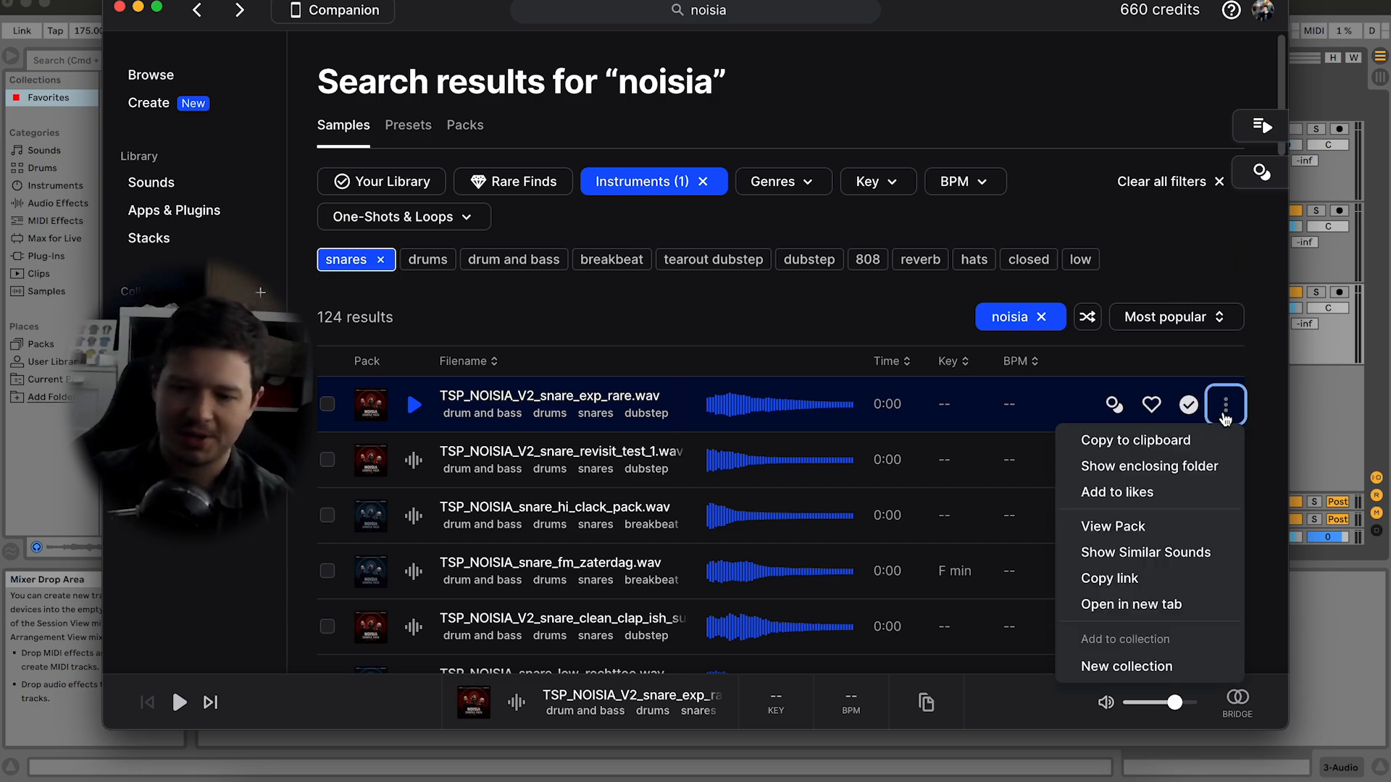
{"action": "left_click", "coordinate": [1203, 451]}
Step: Switch to Ableton Live, paste the second snare sample on the third track at 33.2 and play both snares together
{"action": "key", "text": "super+Tab"}
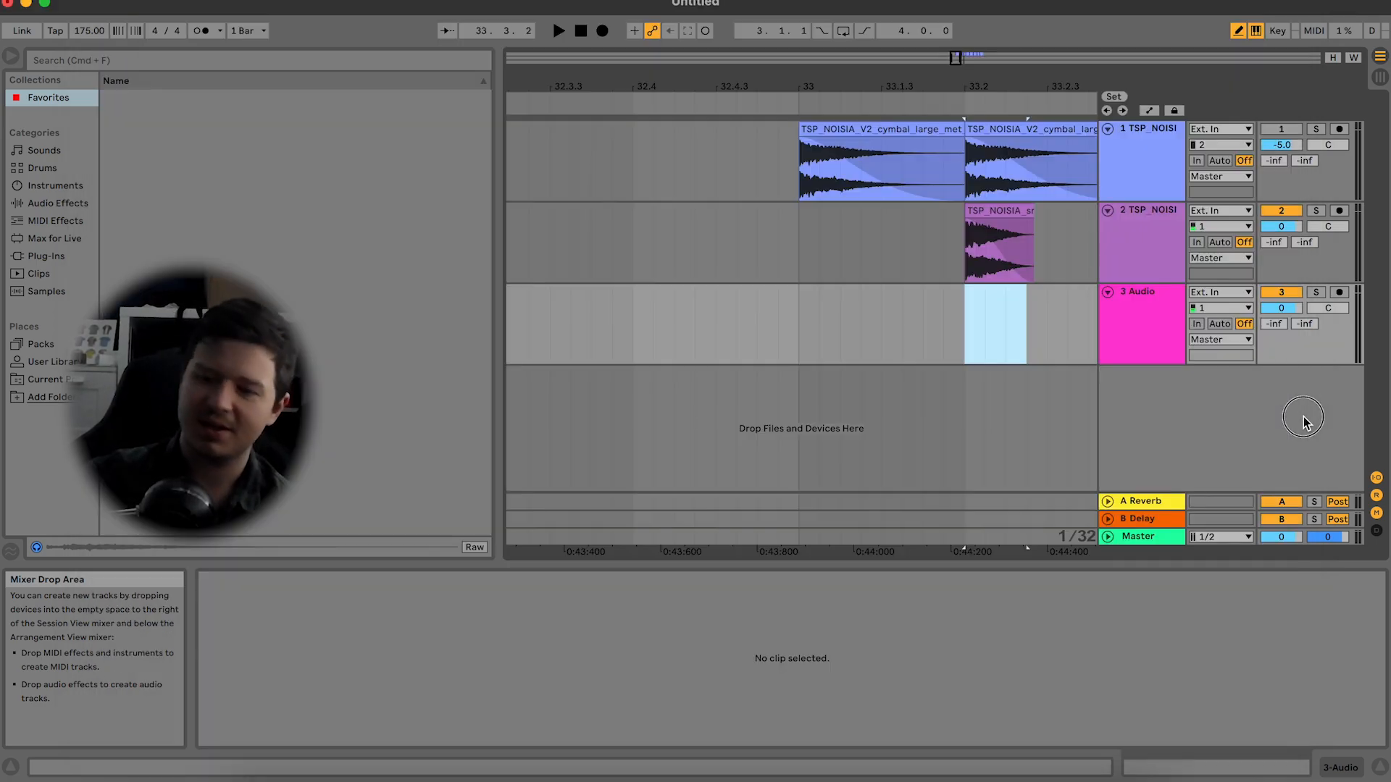
{"action": "left_click", "coordinate": [972, 323]}
{"action": "key", "text": "super+v"}
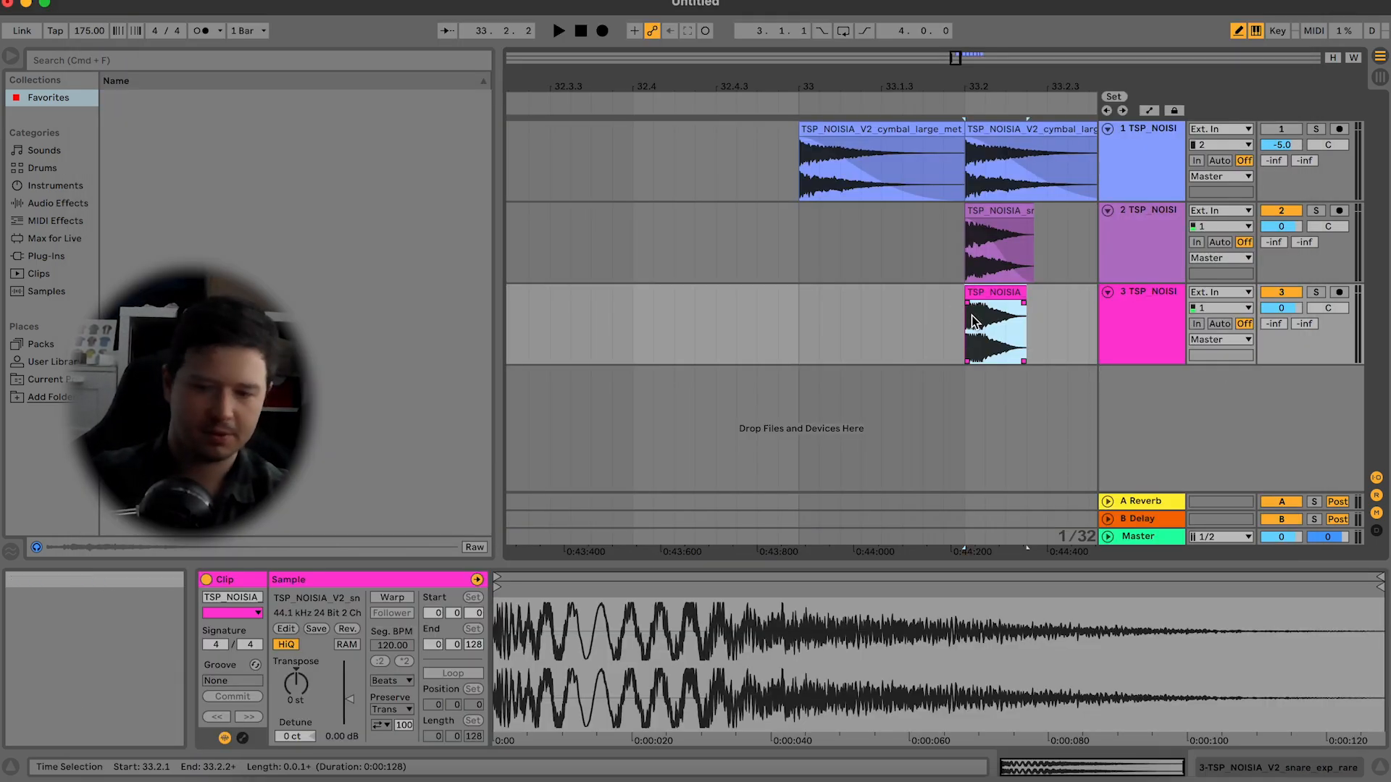
{"action": "key", "text": "space"}
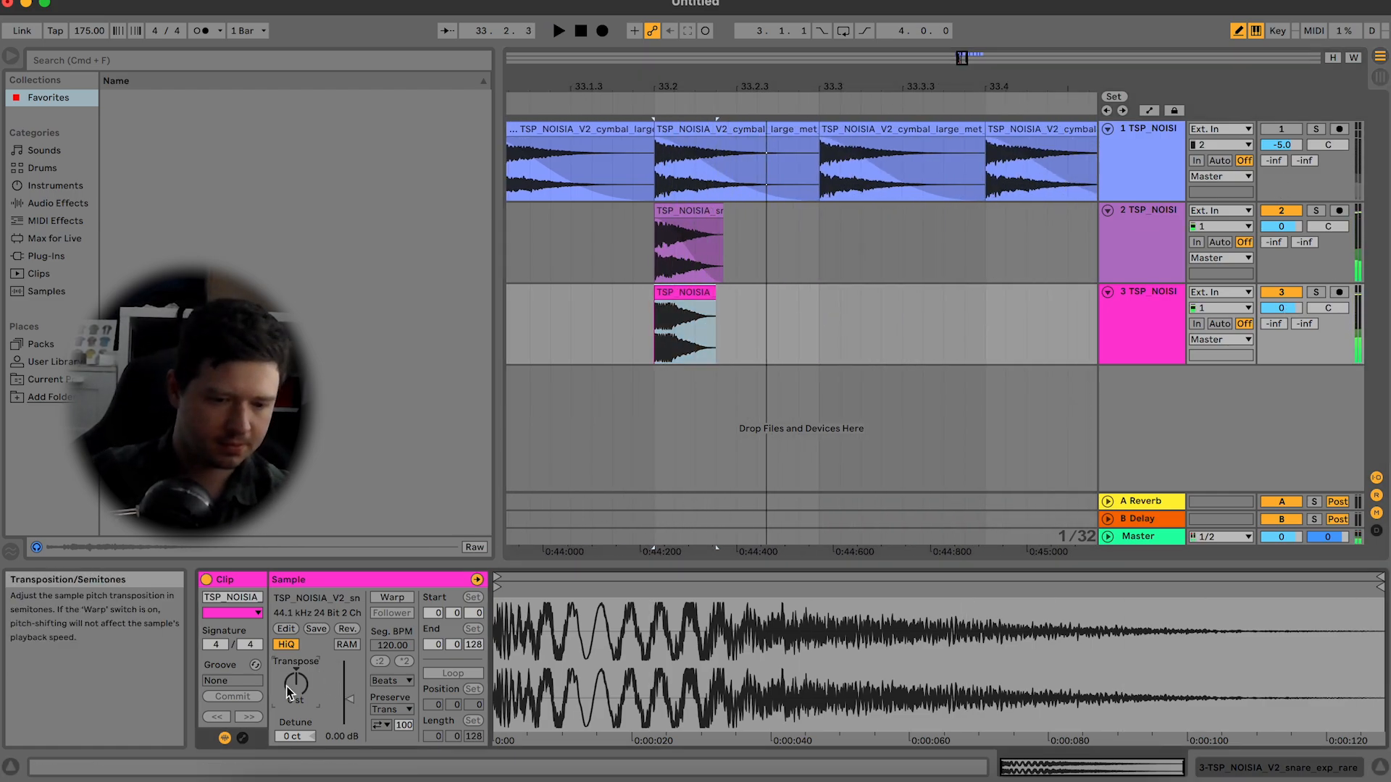
Step: Lower the gain of the snare_exp_rare clip to -2.00 dB and play the layered snares
{"action": "key", "text": "space"}
{"action": "left_click_drag", "start_coordinate": [352, 706], "coordinate": [353, 711]}
{"action": "key", "text": "space"}
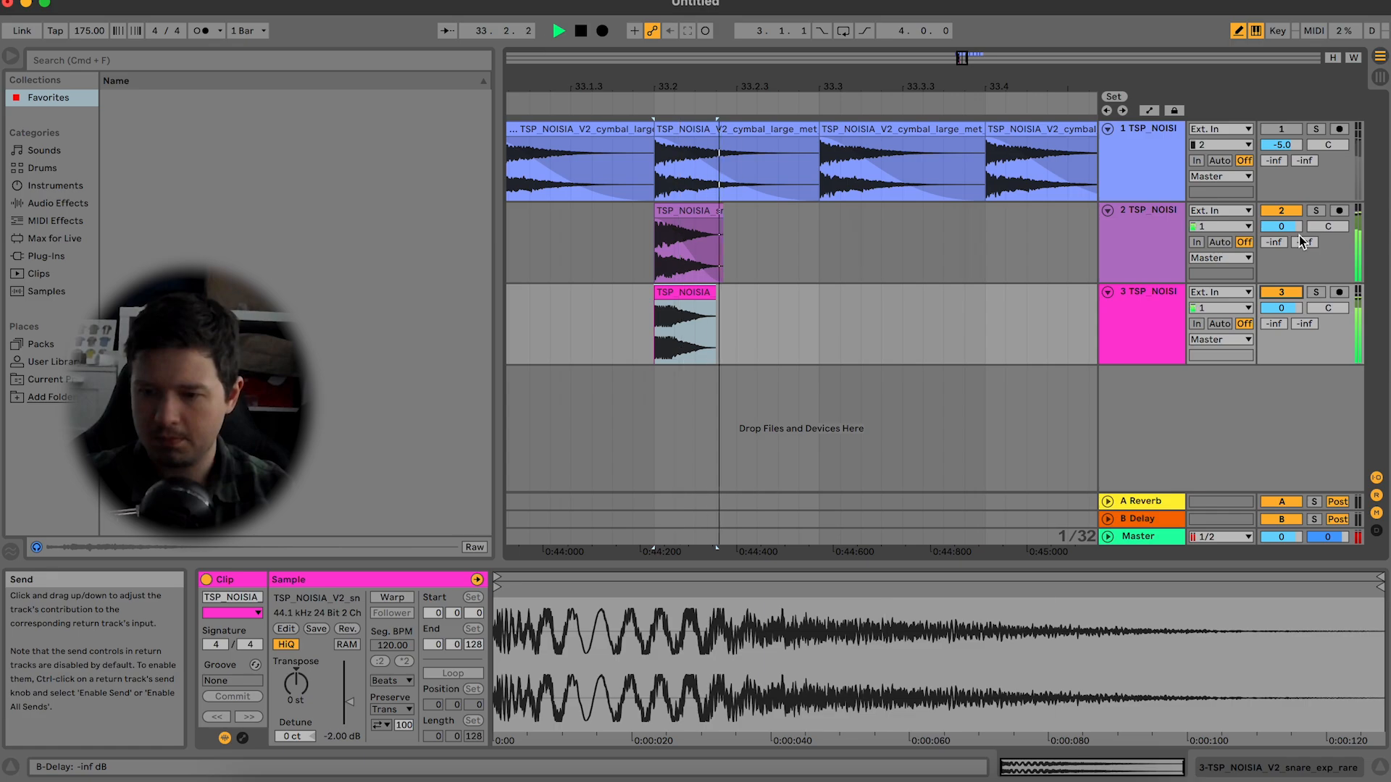
{"action": "key", "text": "space"}
Step: Lower the volume of the snare_tail_comp track to -4.0 dB while replaying the layered snares
{"action": "left_click_drag", "start_coordinate": [1297, 235], "coordinate": [1298, 233]}
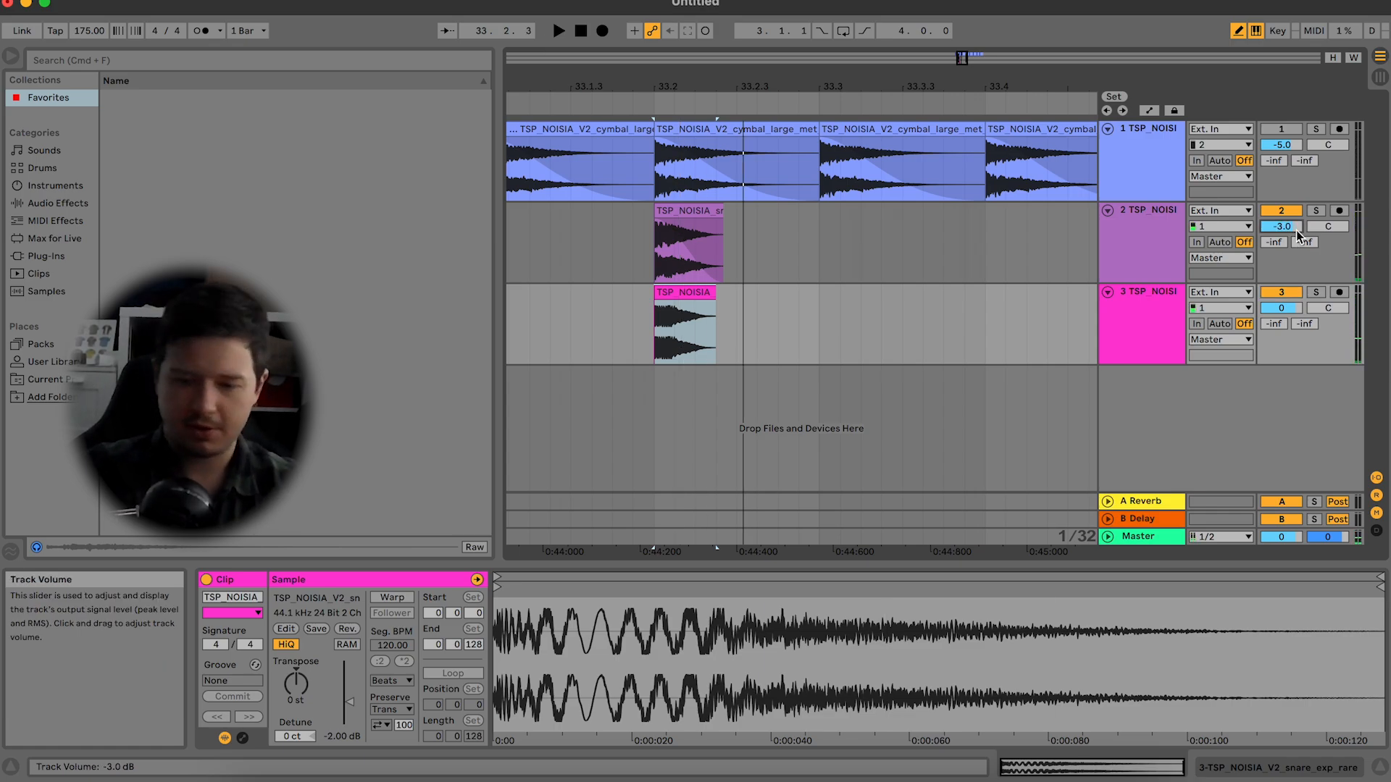
{"action": "key", "text": "space"}
{"action": "key", "text": "space"}
{"action": "key", "text": "space"}
{"action": "key", "text": "space"}
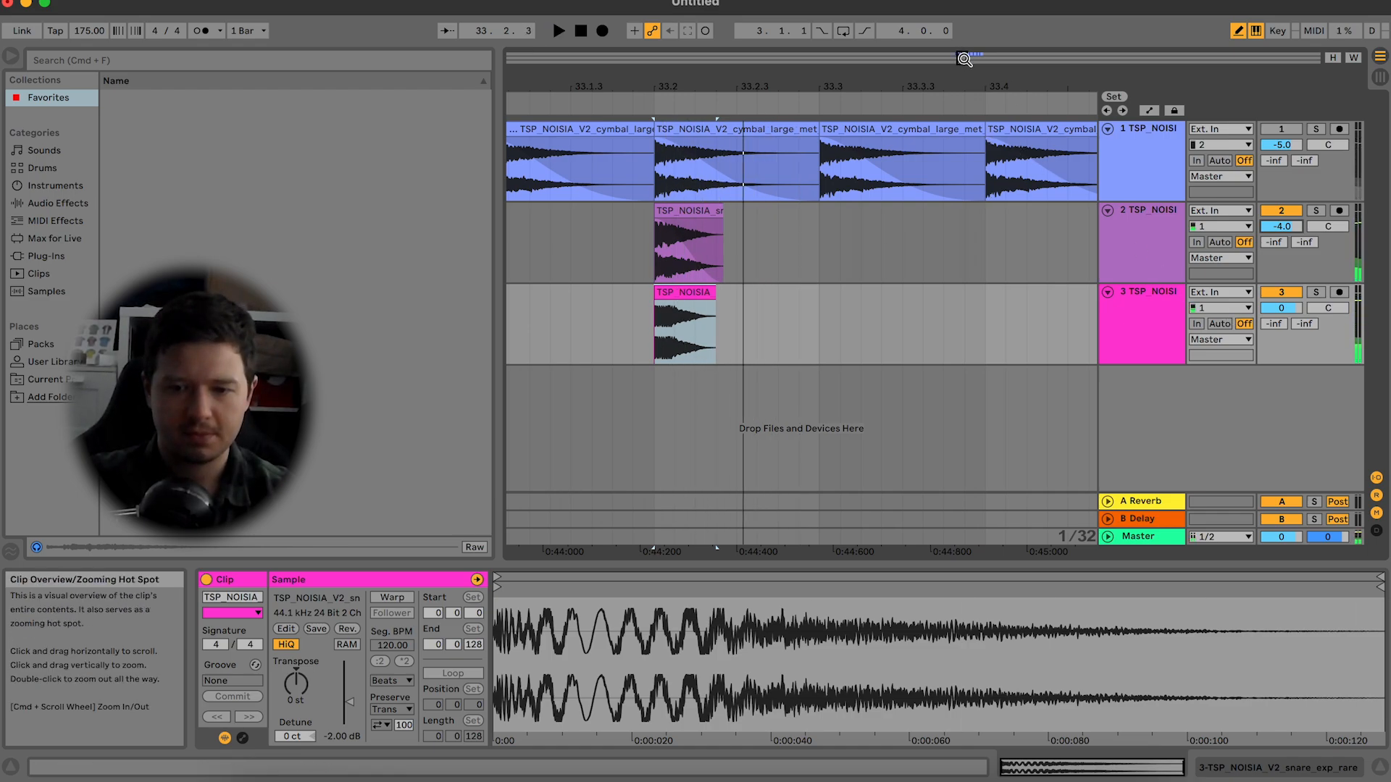
Step: Group the two snare tracks together and fold the new group track
{"action": "left_click_drag", "start_coordinate": [964, 59], "coordinate": [965, 19]}
{"action": "left_click", "coordinate": [1142, 323]}
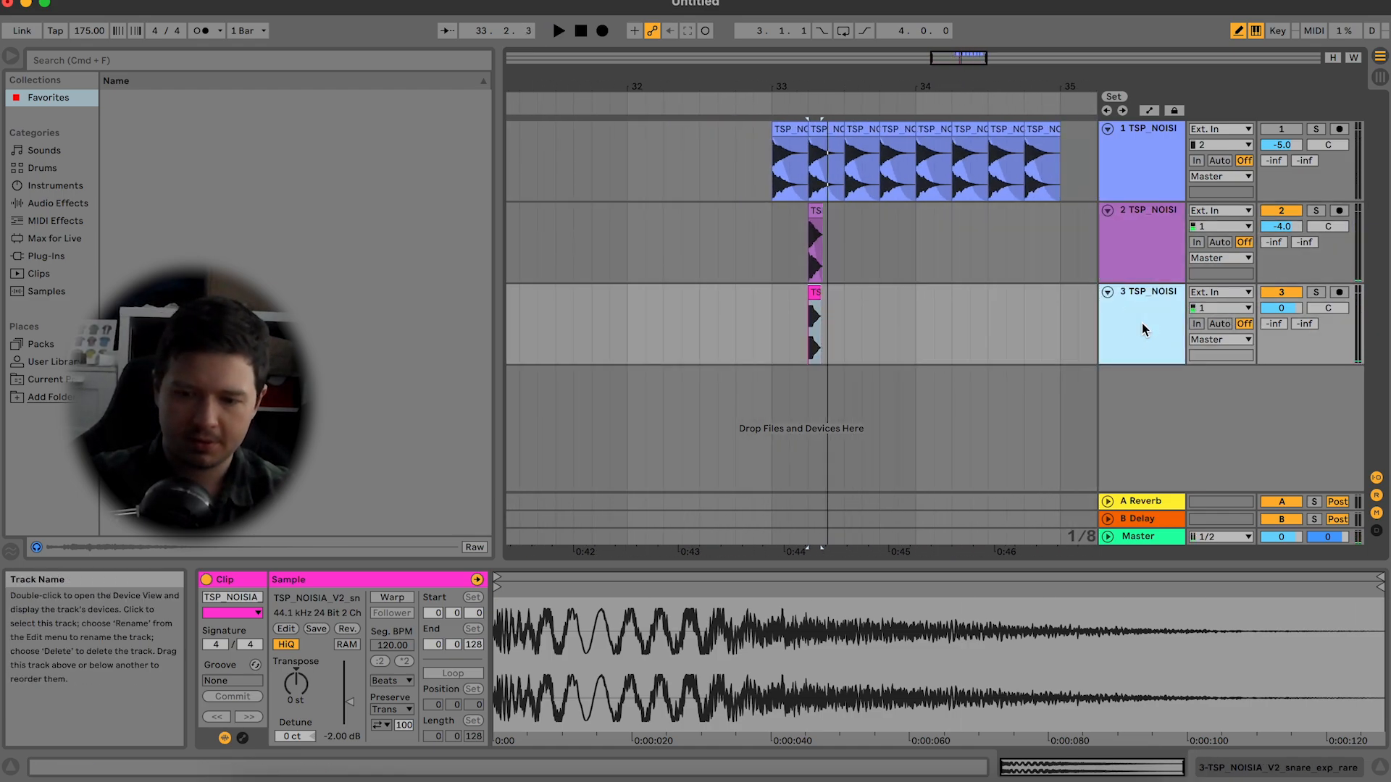
{"action": "left_click", "coordinate": [1151, 265]}
{"action": "left_click", "coordinate": [1160, 305], "text": "shift"}
{"action": "right_click", "coordinate": [1160, 305]}
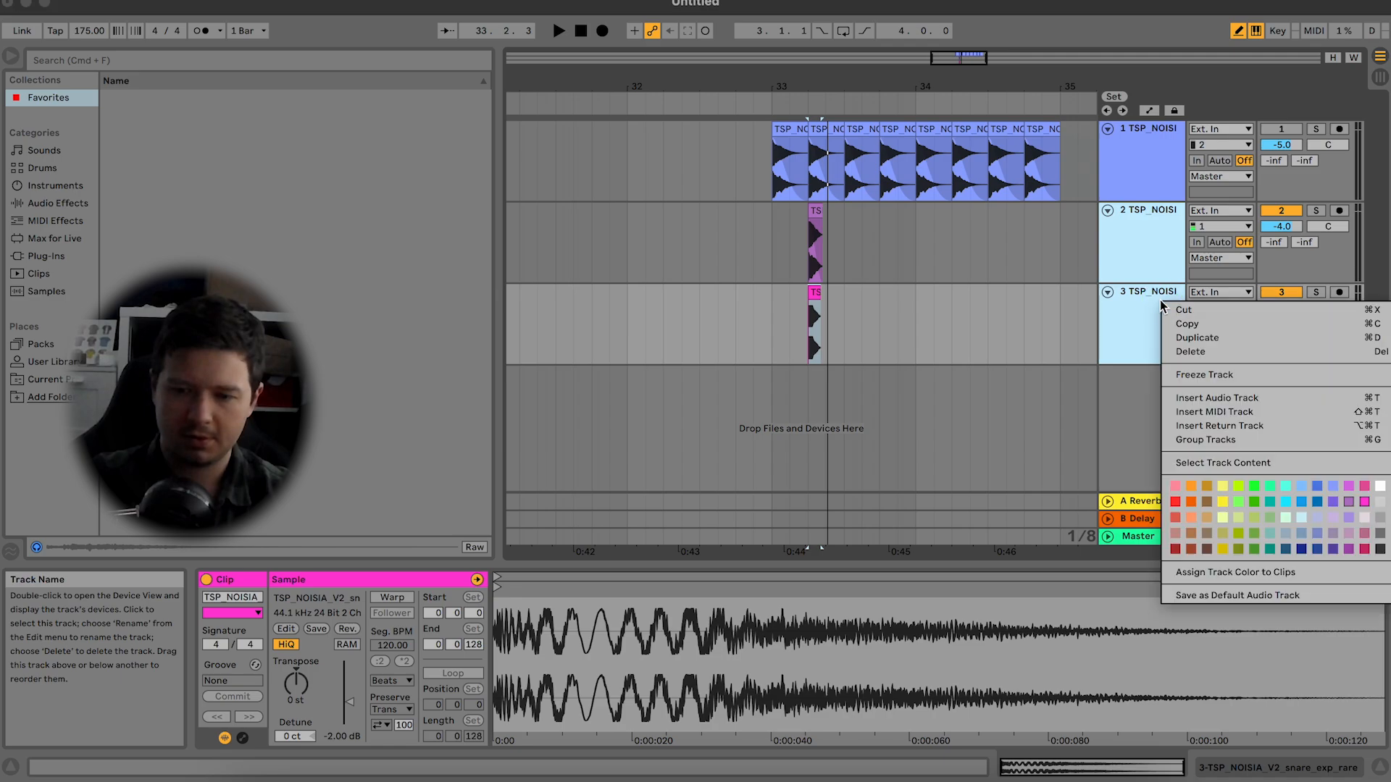
{"action": "left_click", "coordinate": [1229, 440]}
{"action": "left_click_drag", "start_coordinate": [963, 58], "coordinate": [1010, 152]}
{"action": "left_click", "coordinate": [1103, 210]}
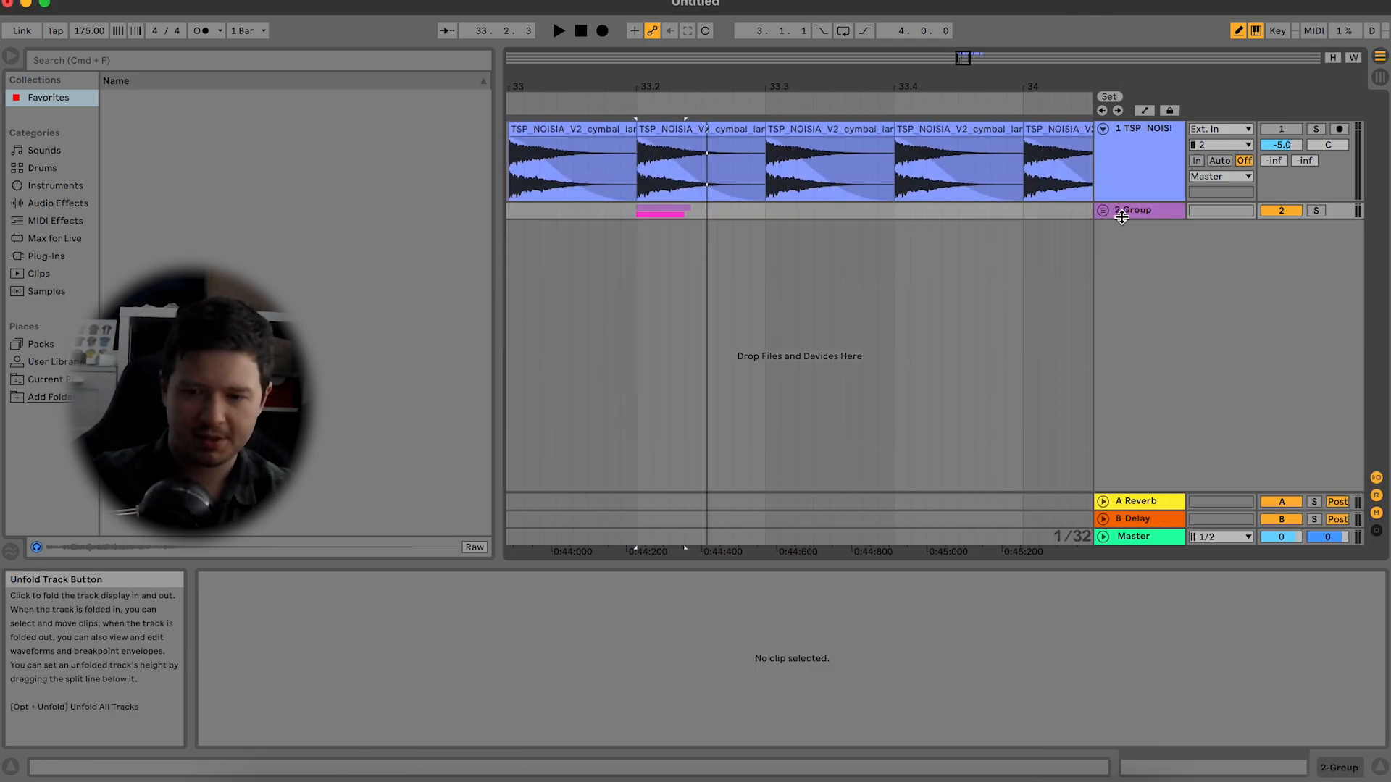
Step: Add EQ Eight to the snare group and make band 1 a low cut at 119 Hz while playing the snare
{"action": "left_click", "coordinate": [58, 203]}
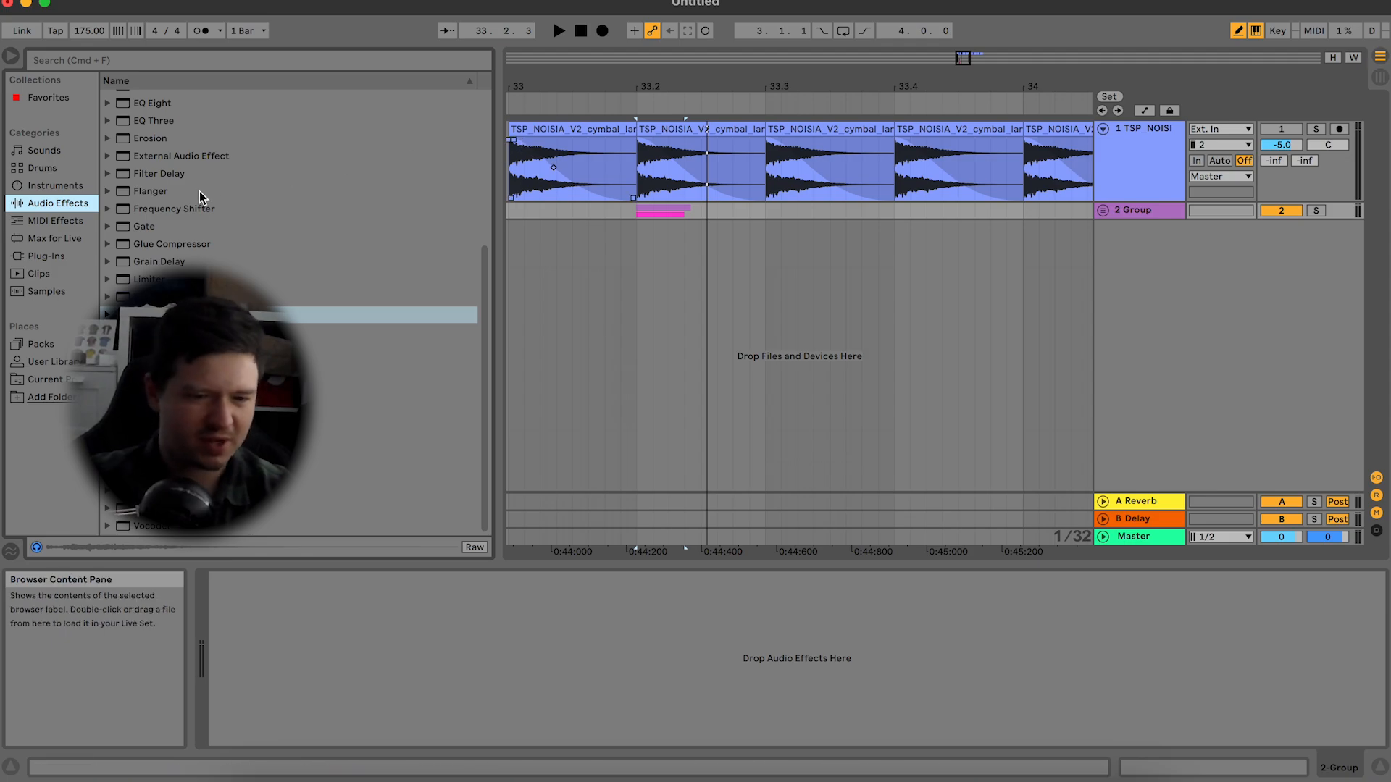
{"action": "scroll", "coordinate": [203, 189], "scroll_direction": "down", "scroll_amount": 5}
{"action": "double_click", "coordinate": [160, 160]}
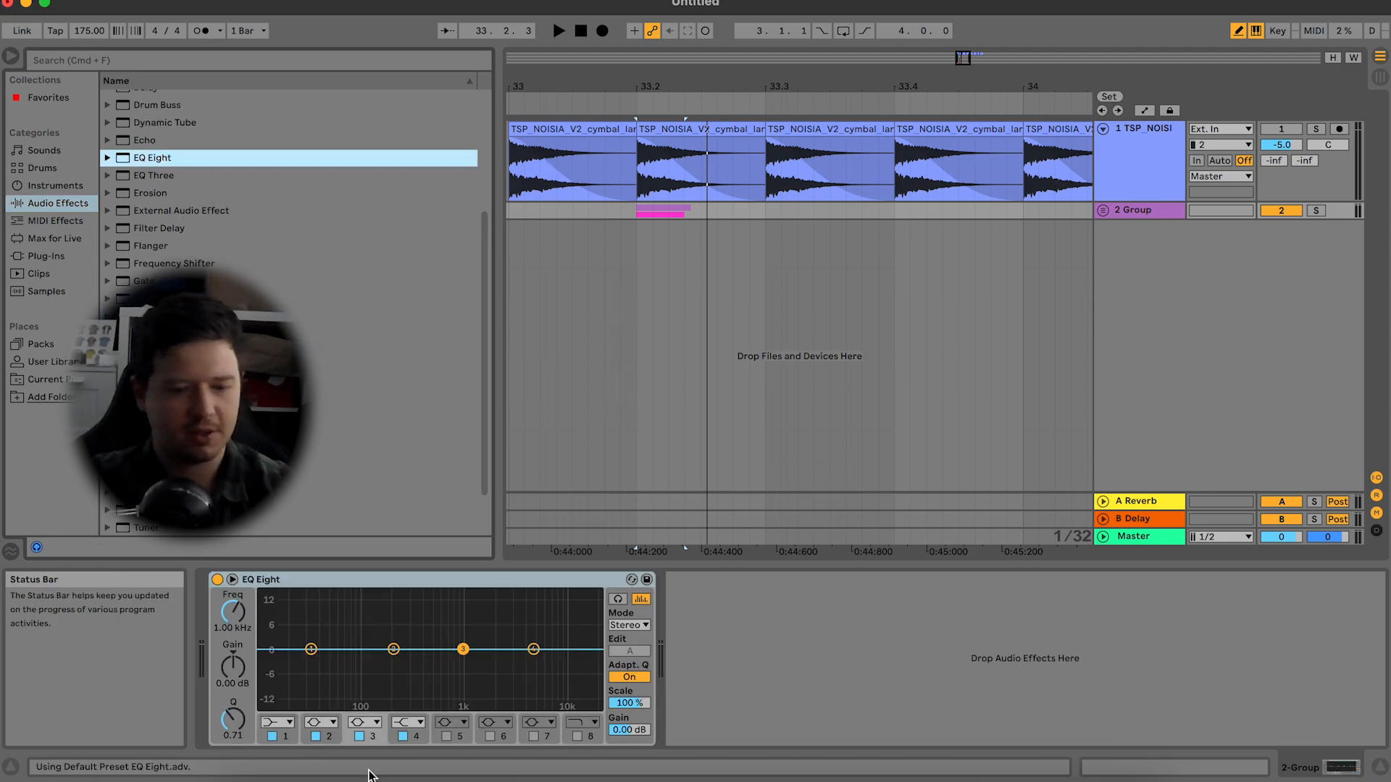
{"action": "left_click", "coordinate": [275, 719]}
{"action": "left_click", "coordinate": [290, 717]}
{"action": "key", "text": "space"}
{"action": "left_click_drag", "start_coordinate": [314, 673], "coordinate": [370, 668]}
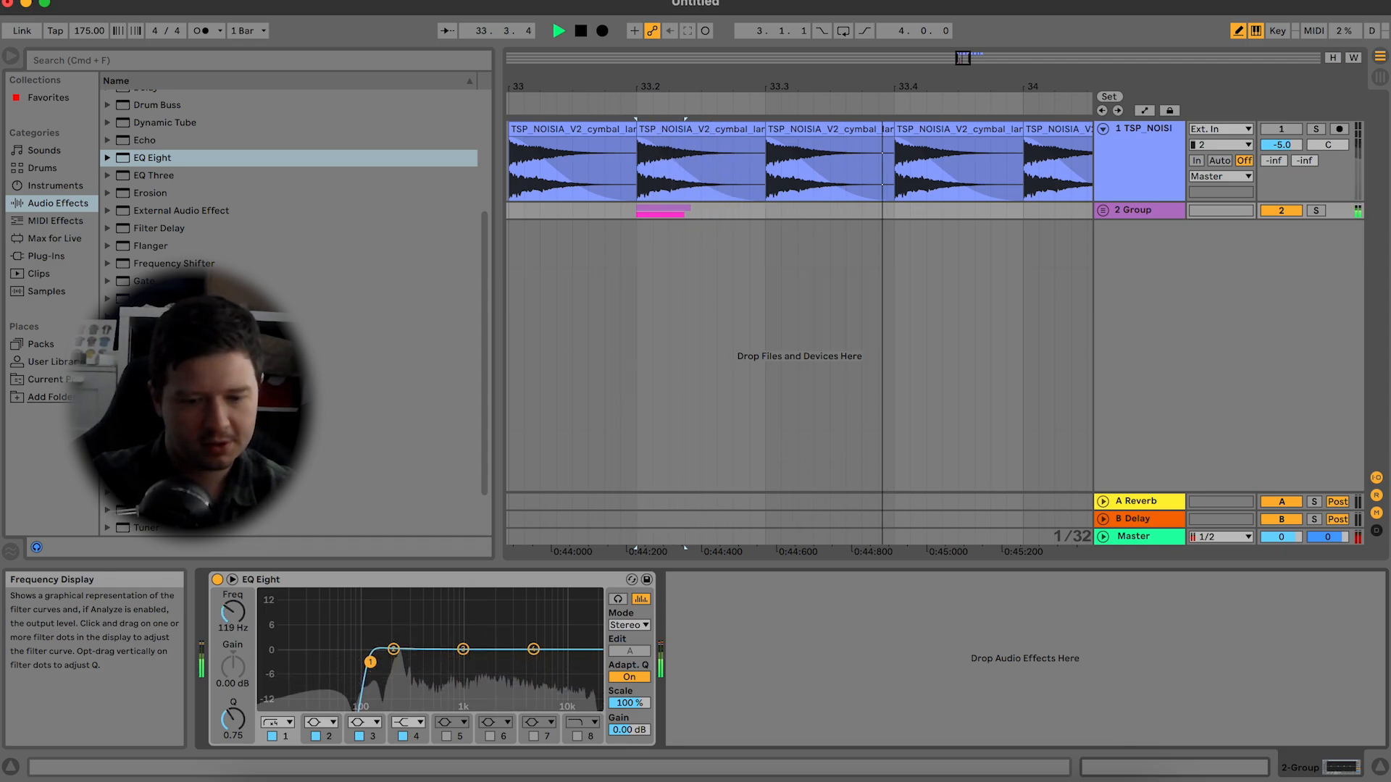
Step: Enable band 8 of EQ Eight as a high cut at 17.8 kHz with a Q of 0.38 and replay the snare
{"action": "left_click", "coordinate": [587, 723]}
{"action": "left_click", "coordinate": [576, 737]}
{"action": "left_click", "coordinate": [577, 737]}
{"action": "left_click_drag", "start_coordinate": [594, 650], "coordinate": [589, 678]}
{"action": "key", "text": "space"}
{"action": "key", "text": "space"}
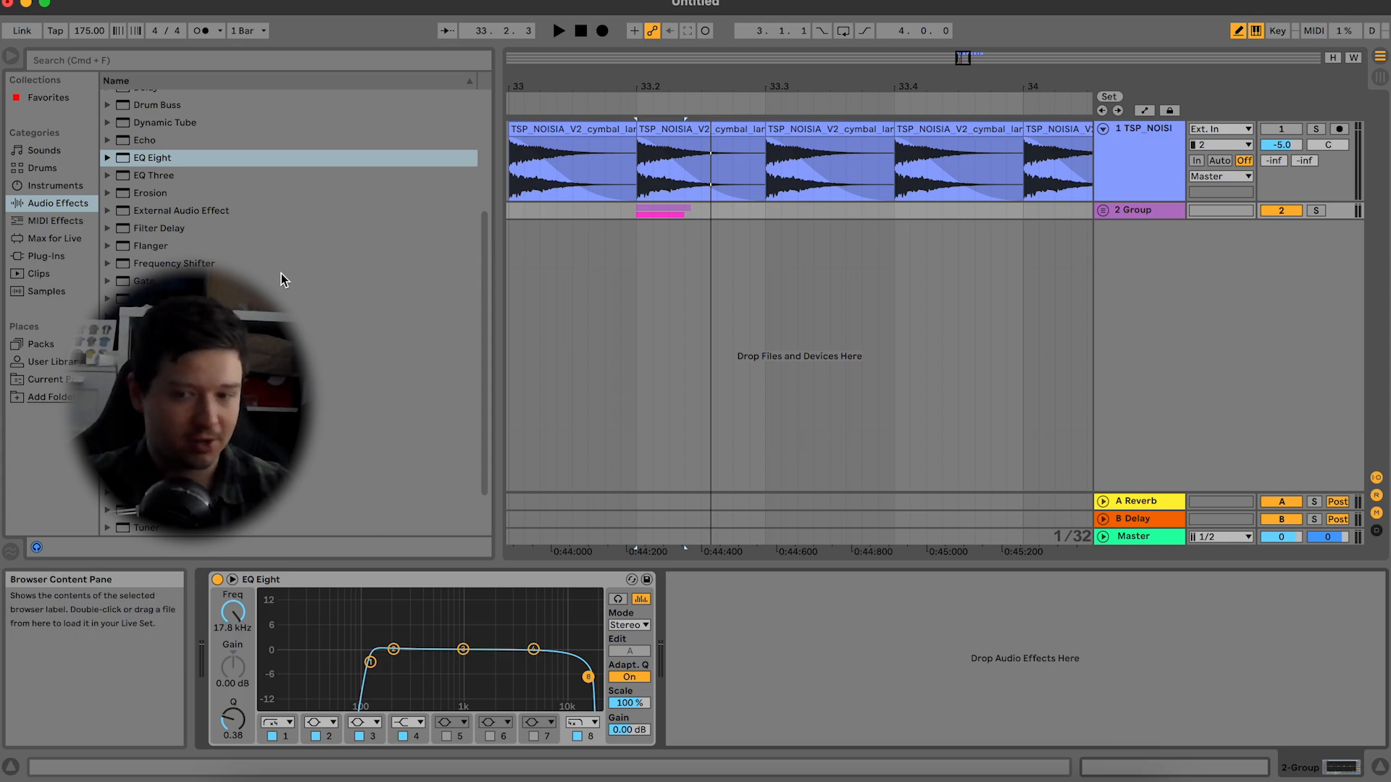
{"action": "scroll", "coordinate": [281, 272], "scroll_direction": "down", "scroll_amount": 3}
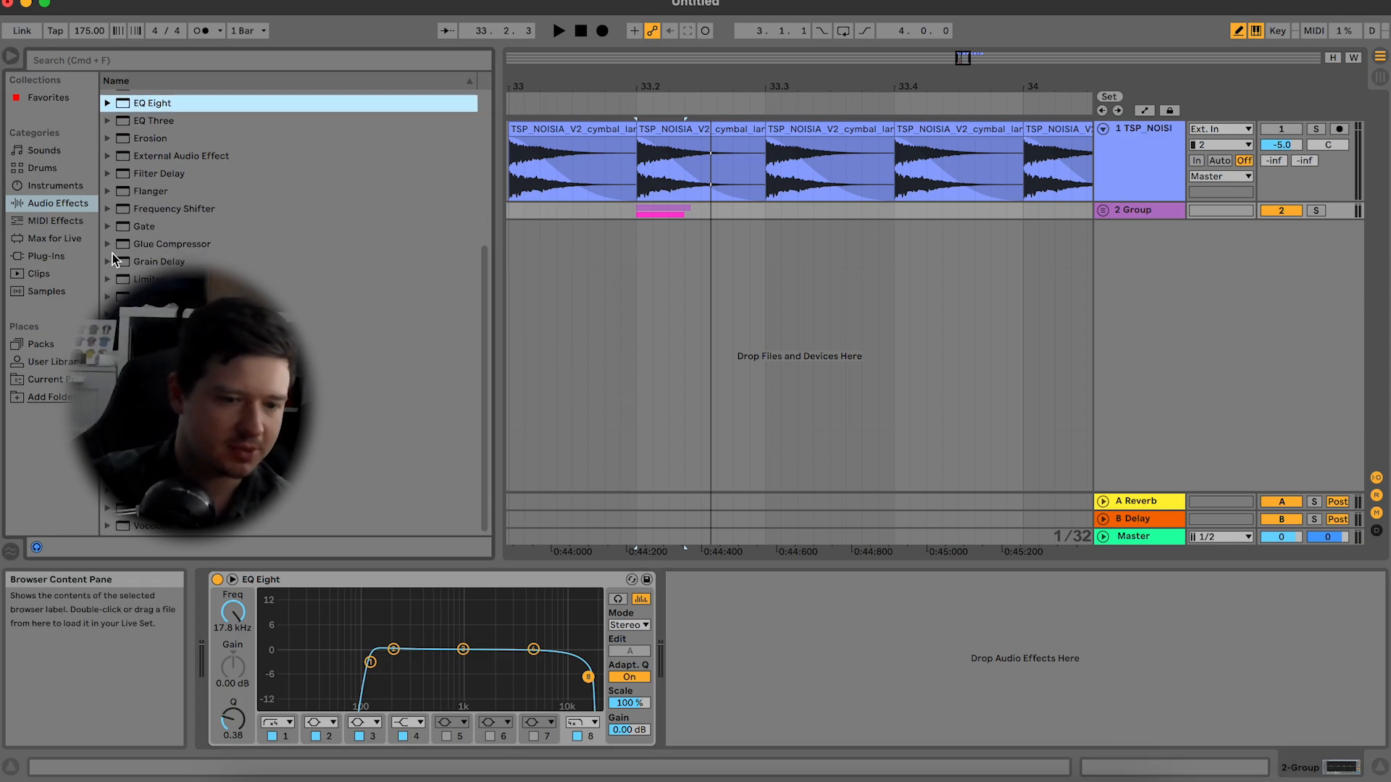
{"action": "left_click", "coordinate": [62, 260]}
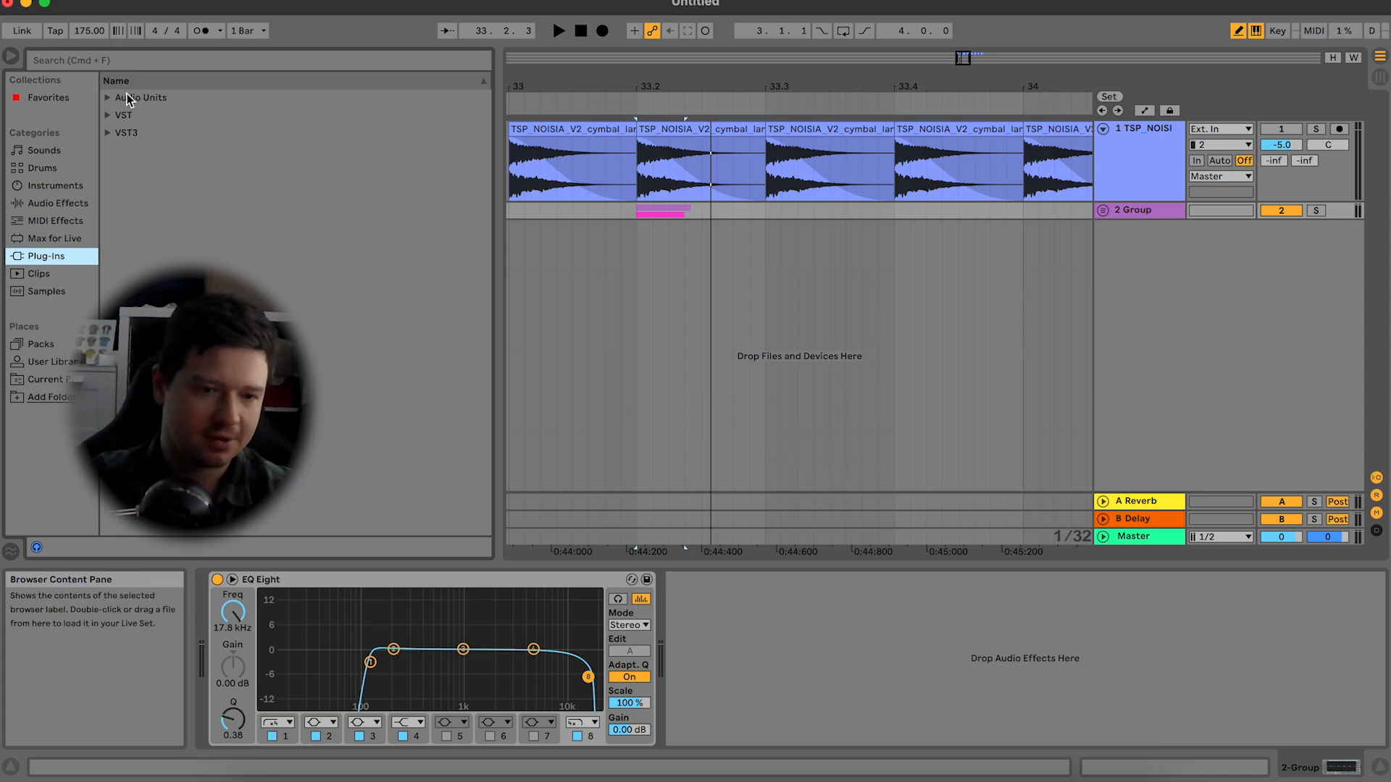
{"action": "left_click", "coordinate": [108, 115]}
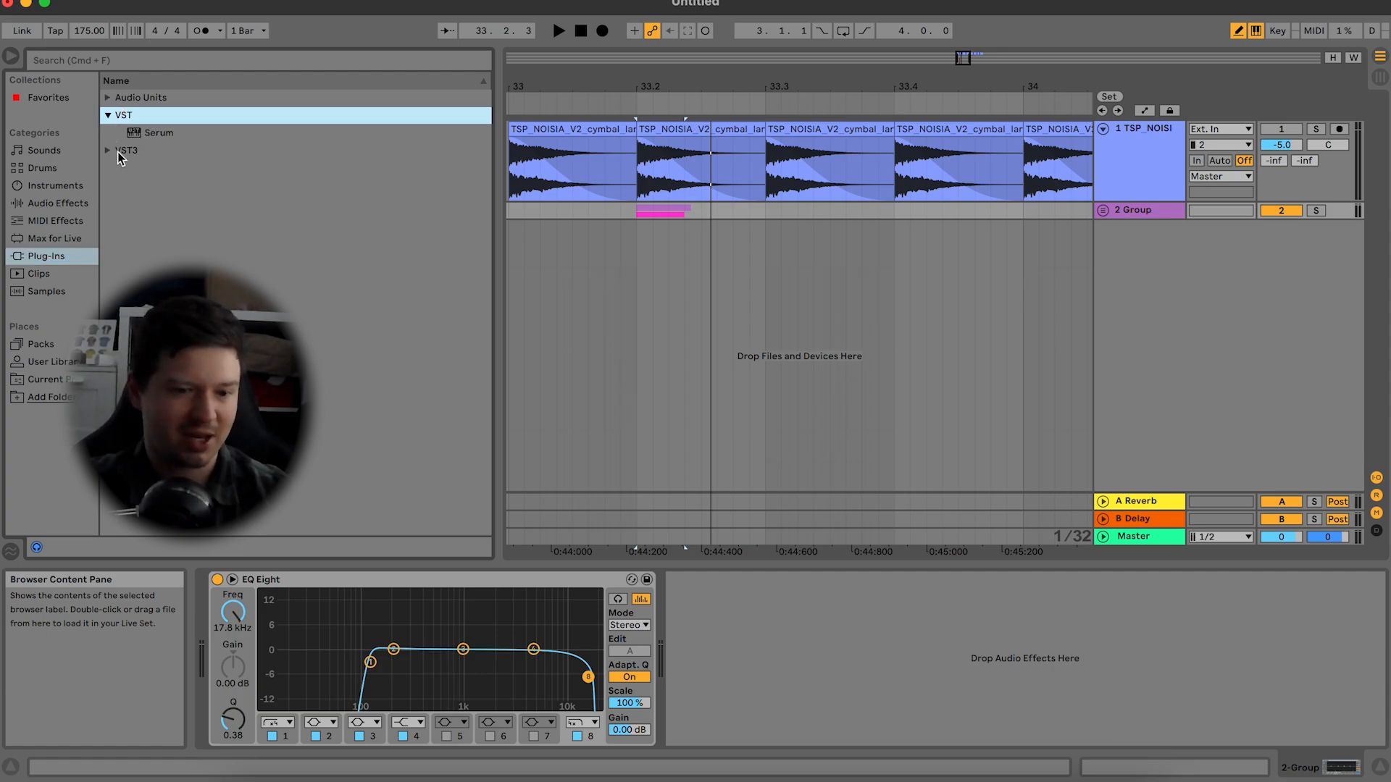
Step: Add a Glue Compressor after EQ Eight on the snare group and start playback
{"action": "left_click", "coordinate": [58, 203]}
{"action": "scroll", "coordinate": [278, 239], "scroll_direction": "up", "scroll_amount": 5}
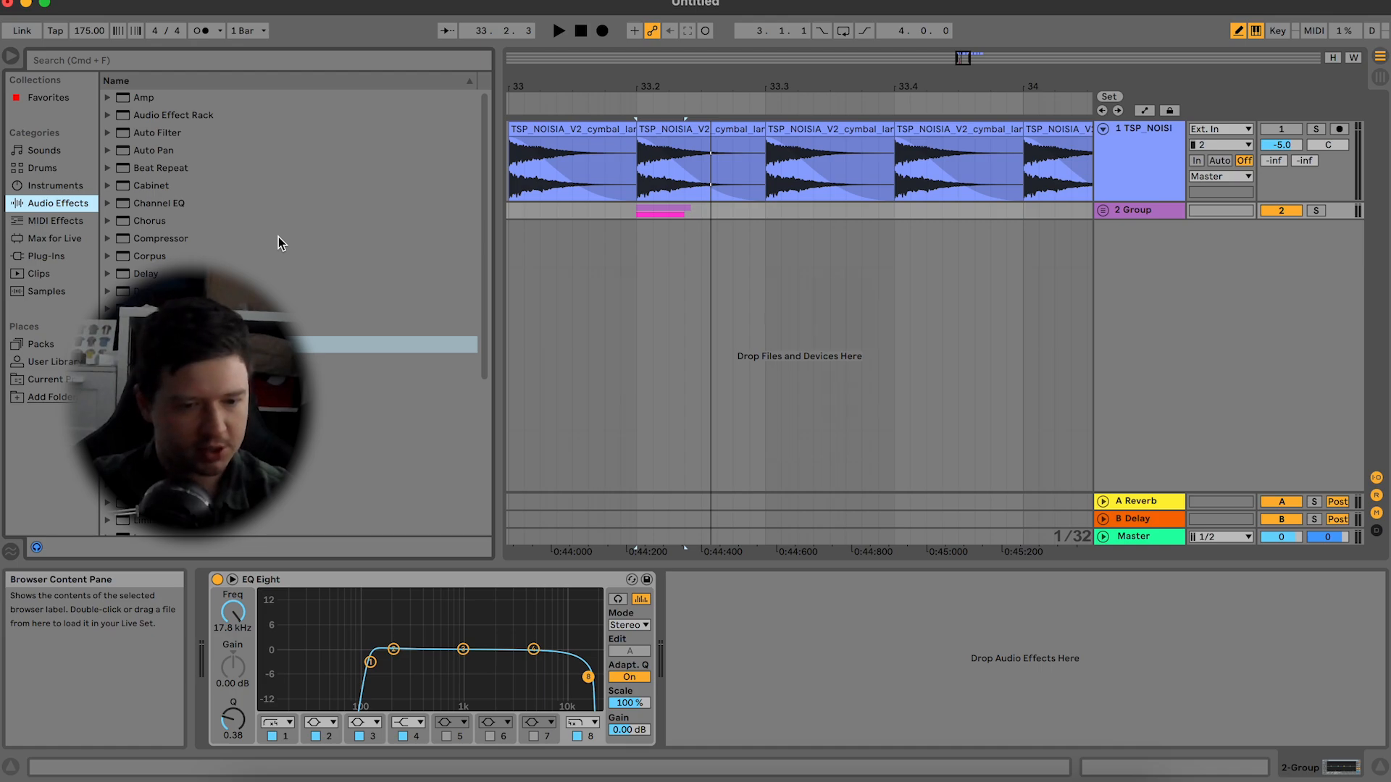
{"action": "left_click_drag", "start_coordinate": [304, 485], "coordinate": [1044, 668]}
{"action": "key", "text": "space"}
Step: Set the Glue Compressor's threshold to -11.4 dB, makeup to 4.60 dB and dry/wet to 56 %
{"action": "left_click_drag", "start_coordinate": [782, 706], "coordinate": [782, 753]}
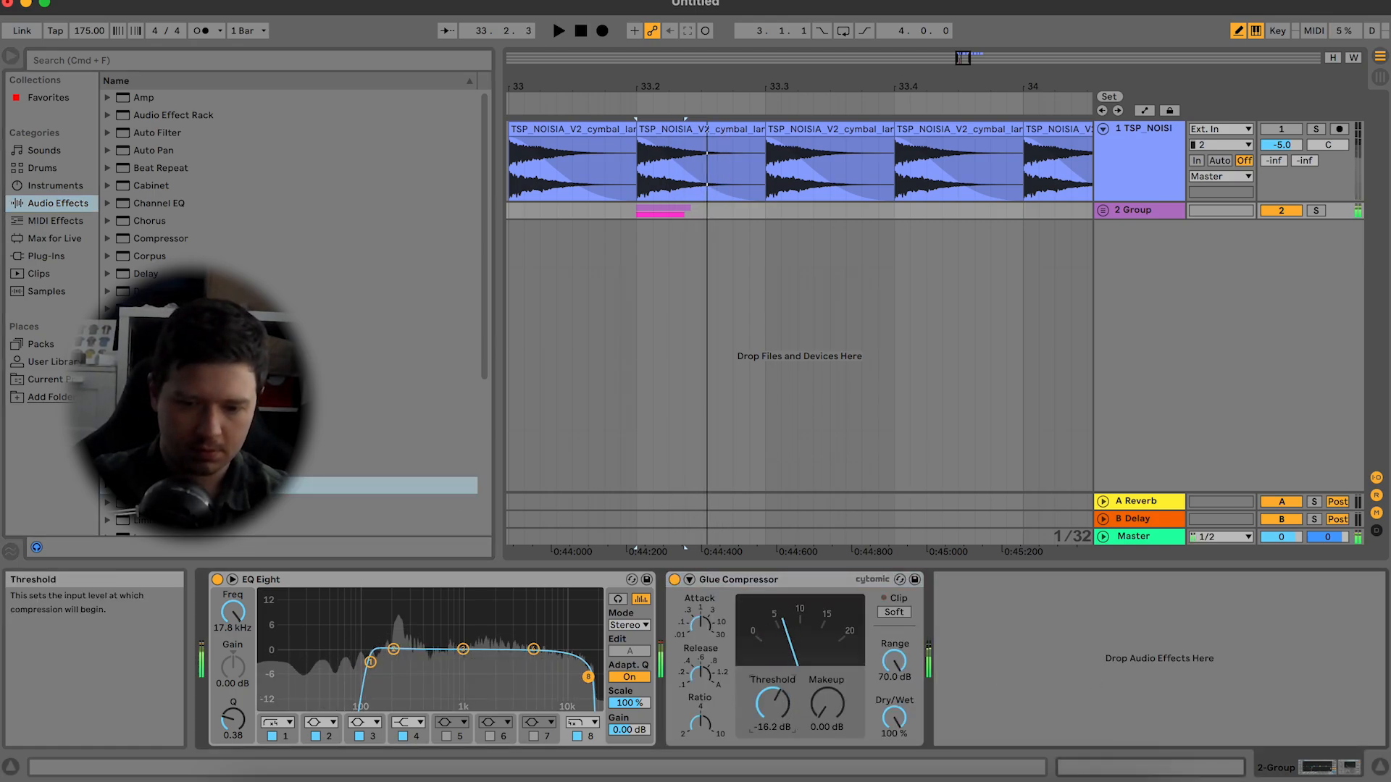
{"action": "left_click_drag", "start_coordinate": [831, 702], "coordinate": [830, 673]}
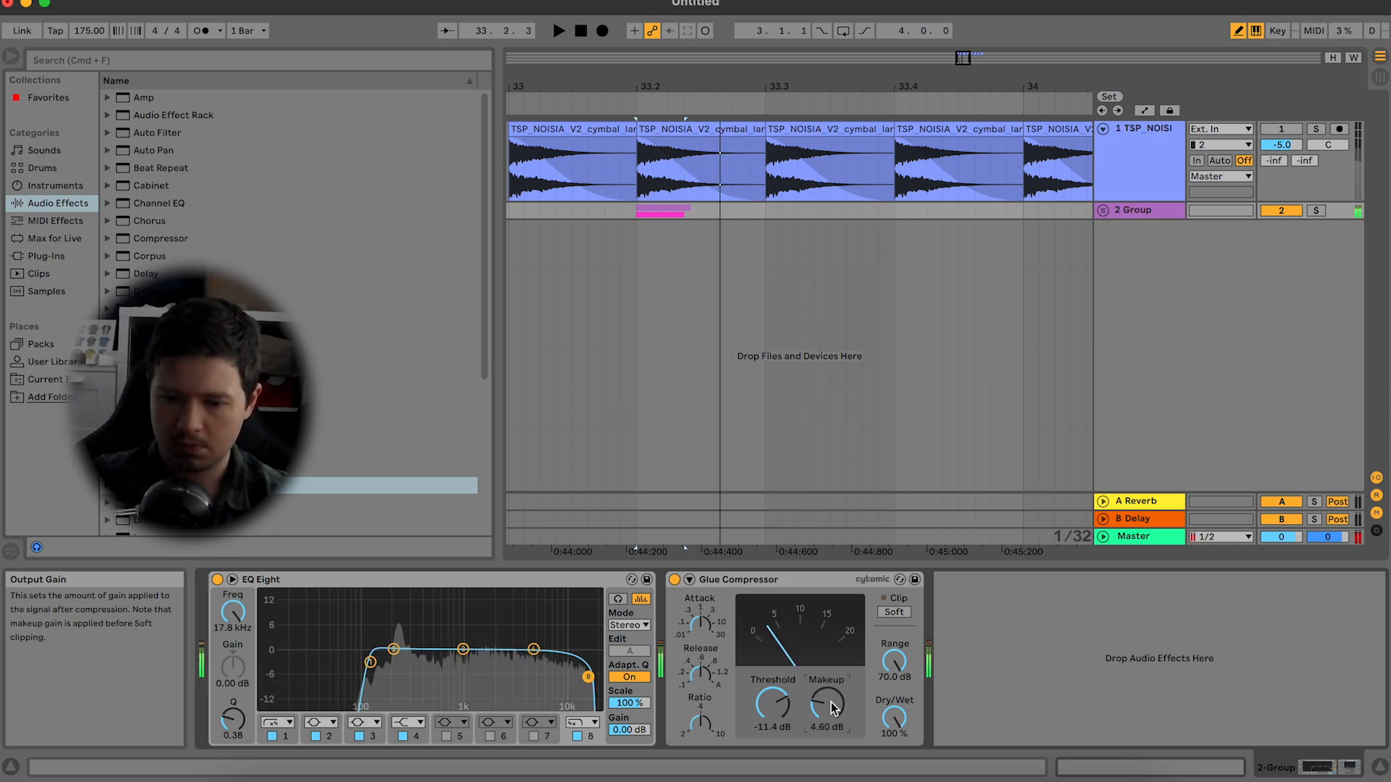
{"action": "left_click_drag", "start_coordinate": [886, 721], "coordinate": [885, 754]}
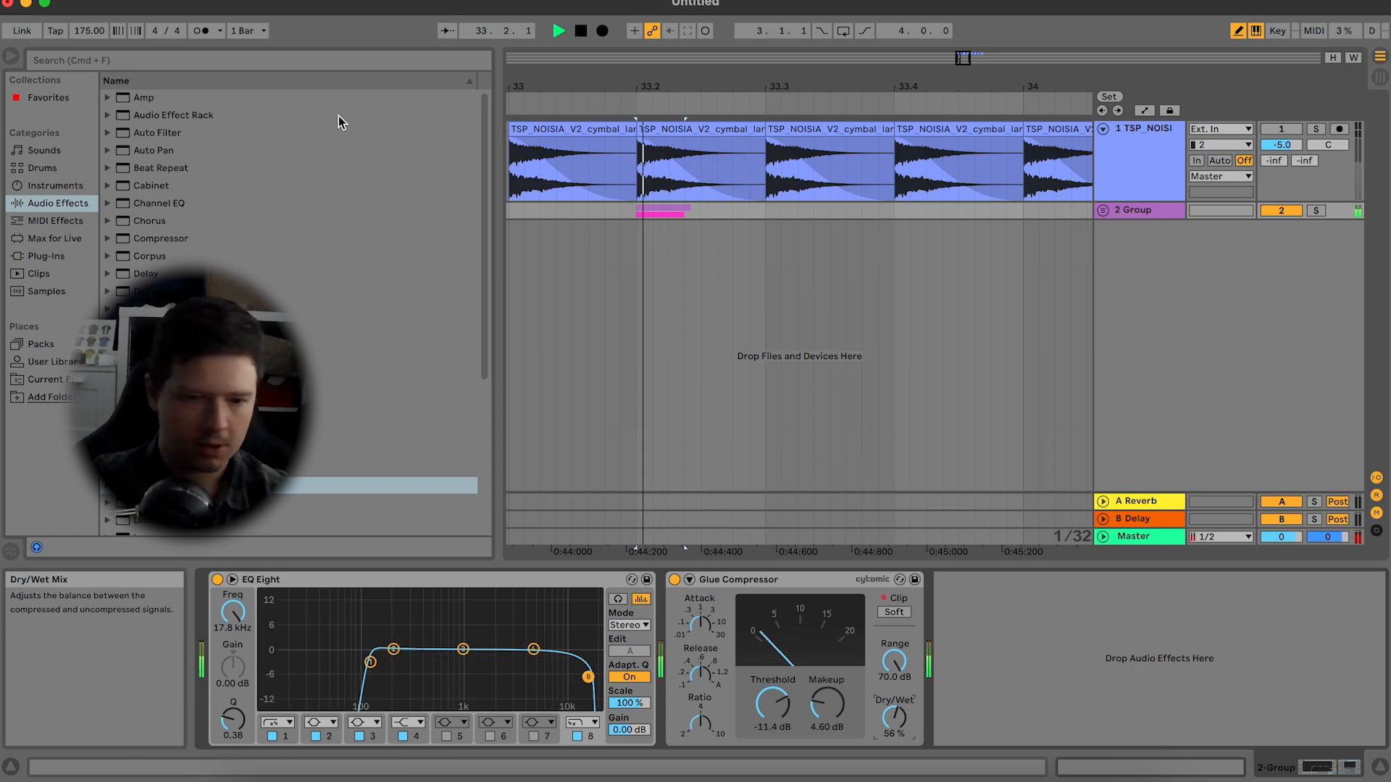
Step: Add a Limiter after the Glue Compressor on the snare group and set its ceiling to -0.10 dB
{"action": "left_click", "coordinate": [173, 55]}
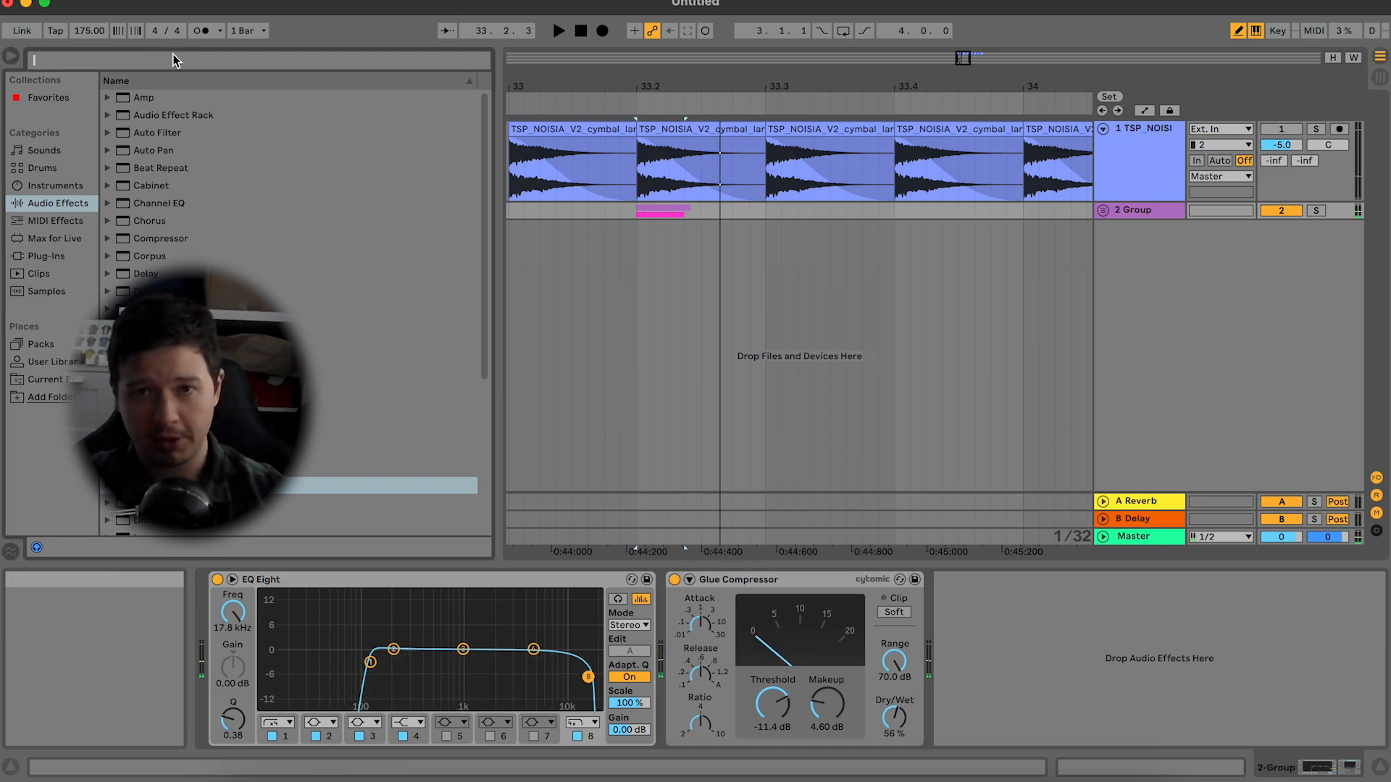
{"action": "type", "text": "lim"}
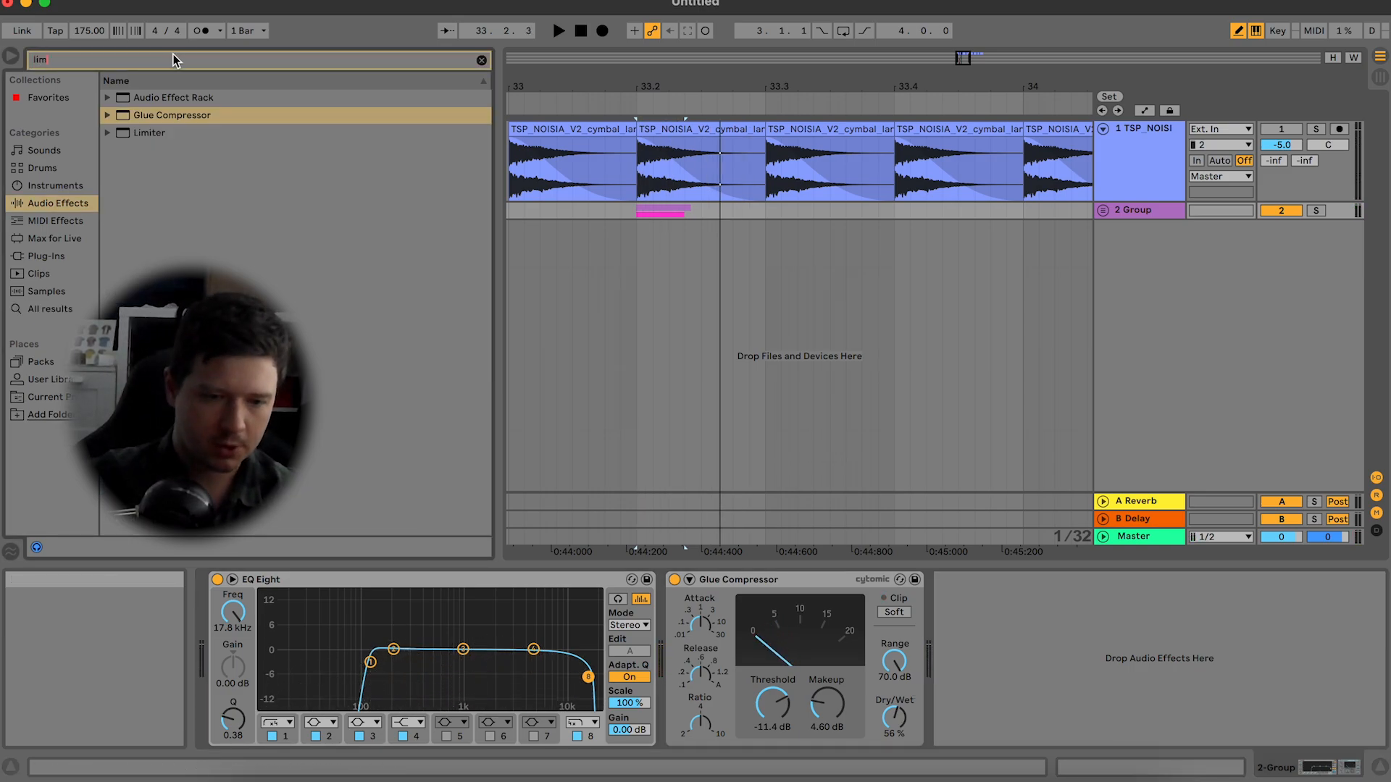
{"action": "double_click", "coordinate": [129, 135]}
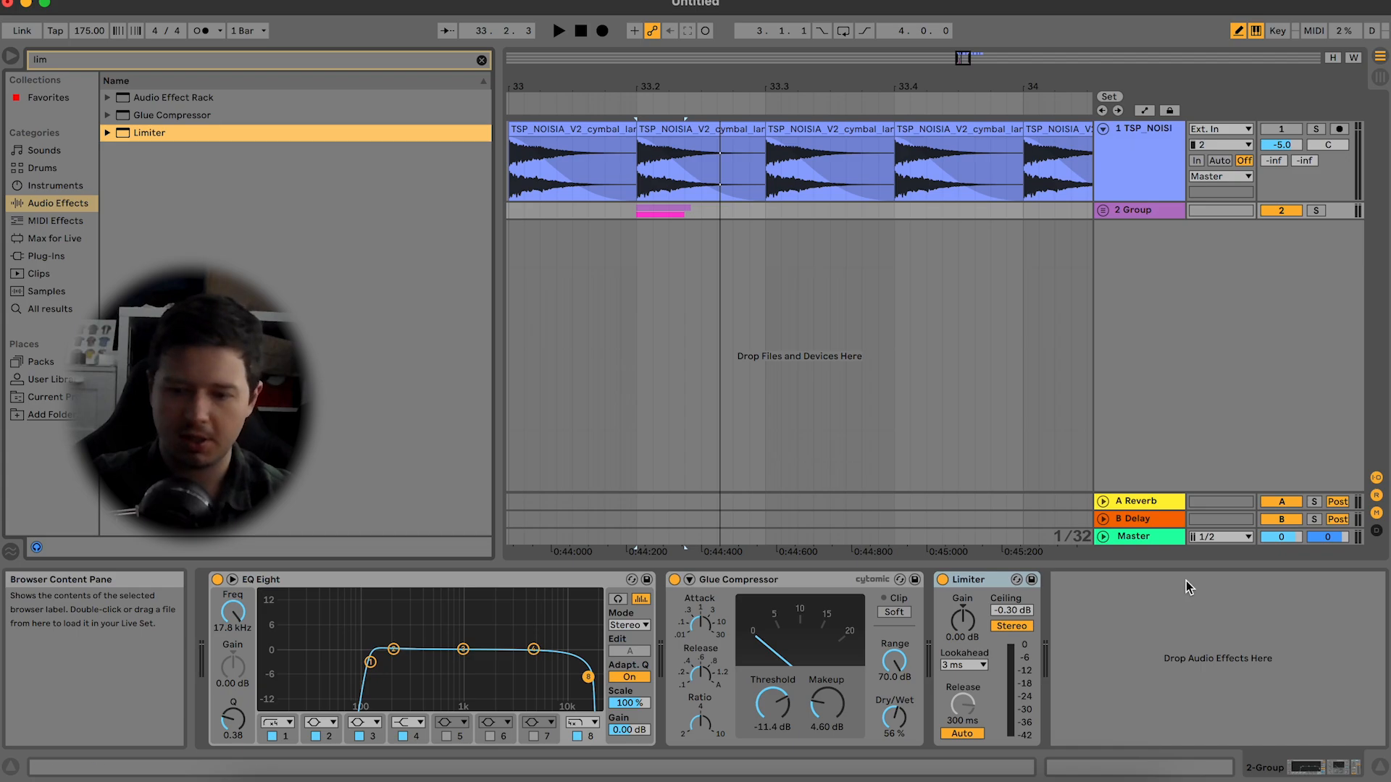
{"action": "left_click", "coordinate": [1018, 612]}
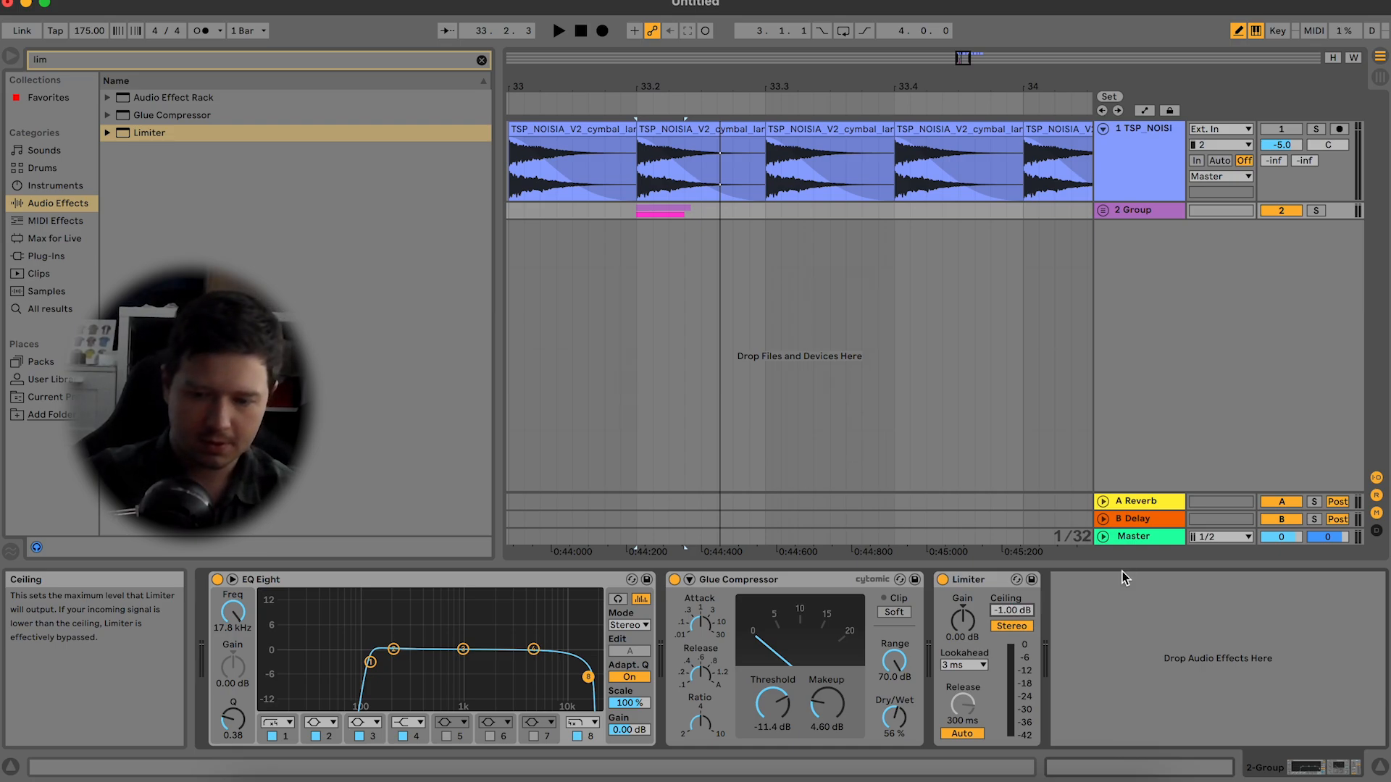
{"action": "type", "text": "-0.1"}
{"action": "key", "text": "Return"}
Step: Replay the snare while raising the Glue Compressor's makeup to 5.08 dB and adjusting its dry/wet to about 62 %
{"action": "key", "text": "space"}
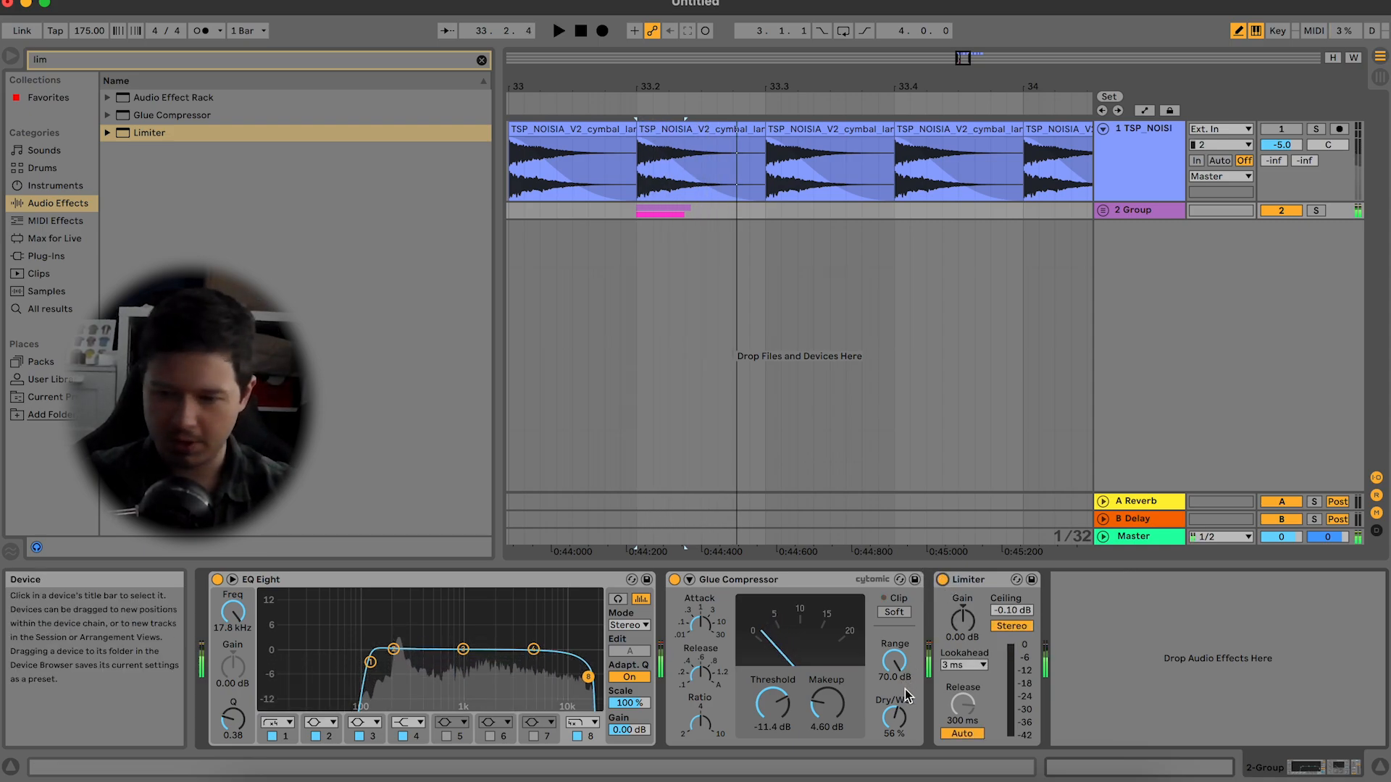
{"action": "left_click_drag", "start_coordinate": [907, 697], "coordinate": [849, 721]}
{"action": "scroll", "coordinate": [844, 717], "scroll_direction": "up", "scroll_amount": 2}
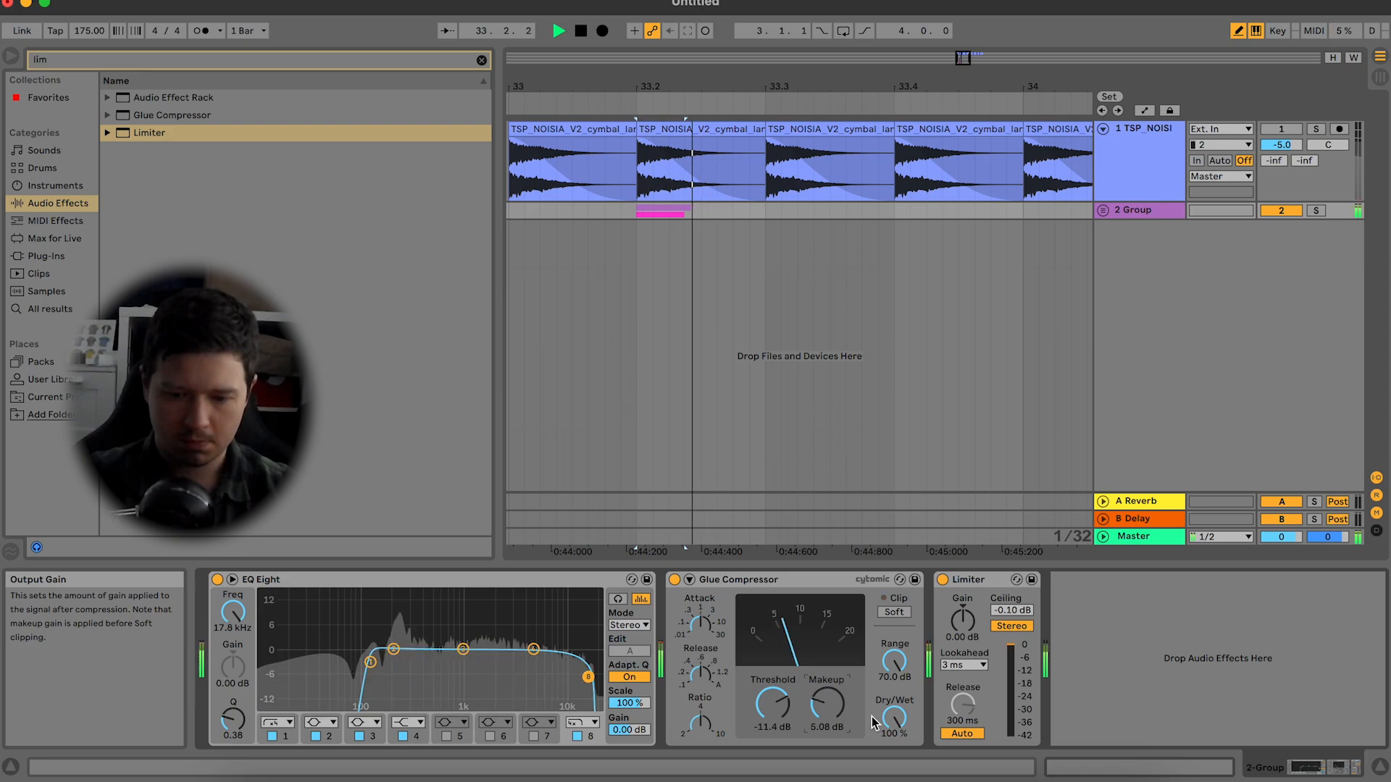
{"action": "scroll", "coordinate": [896, 721], "scroll_direction": "down", "scroll_amount": 4}
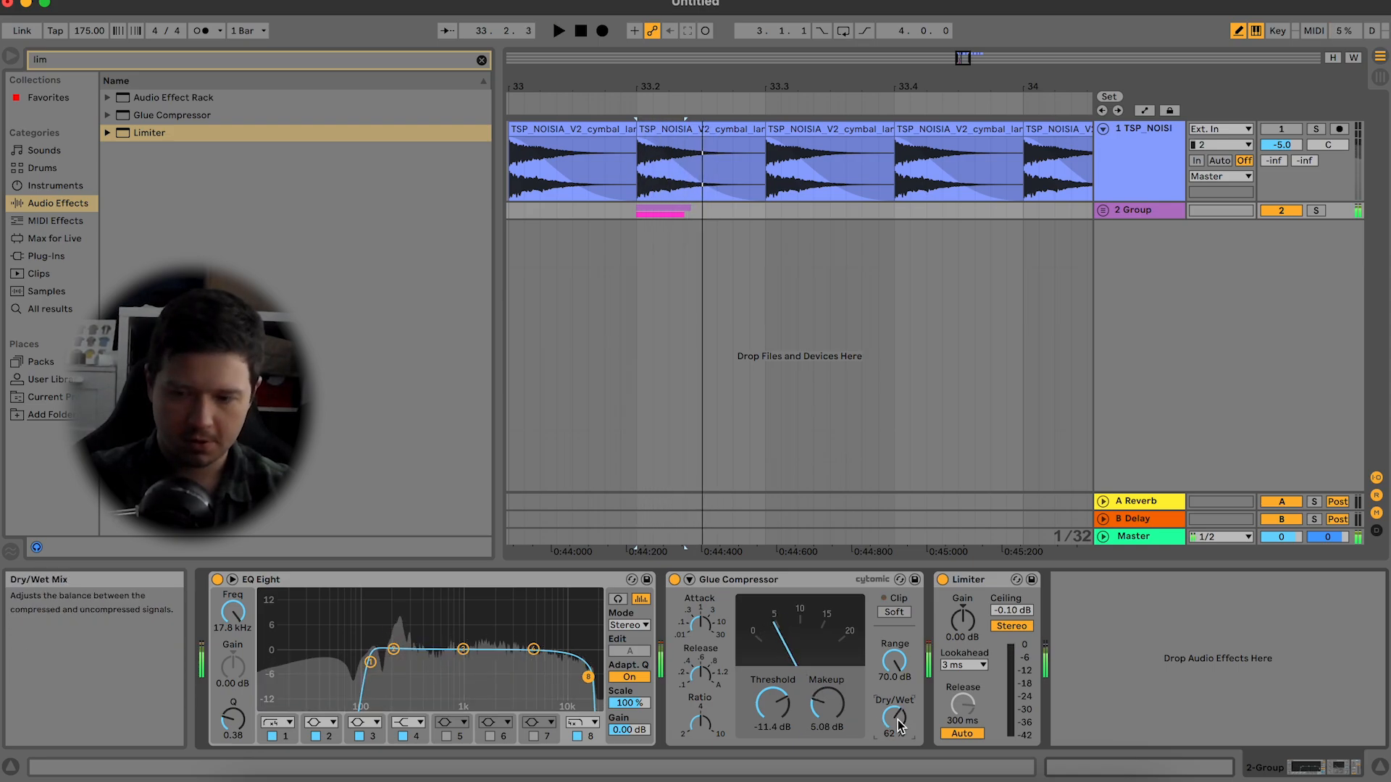
Step: Insert an audio track below the snare group, set its input to 2-Group Post FX and arm it for recording
{"action": "left_click", "coordinate": [1138, 210]}
{"action": "key", "text": "super+t"}
{"action": "scroll", "coordinate": [811, 262], "scroll_direction": "left", "scroll_amount": 3}
{"action": "left_click", "coordinate": [762, 265]}
{"action": "left_click", "coordinate": [1222, 227]}
{"action": "left_click", "coordinate": [1232, 280]}
{"action": "left_click", "coordinate": [1341, 228]}
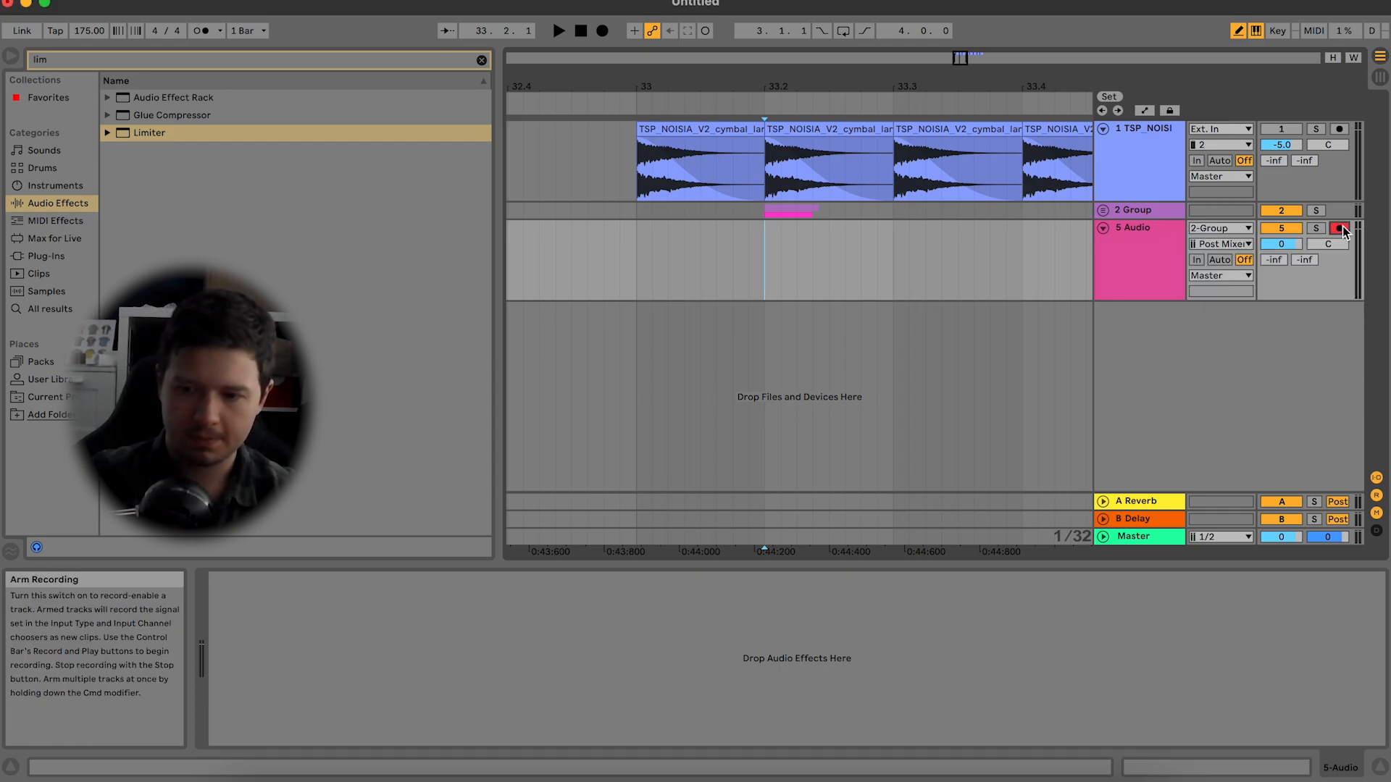
{"action": "left_click", "coordinate": [1221, 243]}
{"action": "left_click", "coordinate": [1217, 260]}
Step: Record the processed snare onto the armed track from 33.1.4 and trim the clip to run from 33.2 to 33.2.4
{"action": "left_click", "coordinate": [749, 262]}
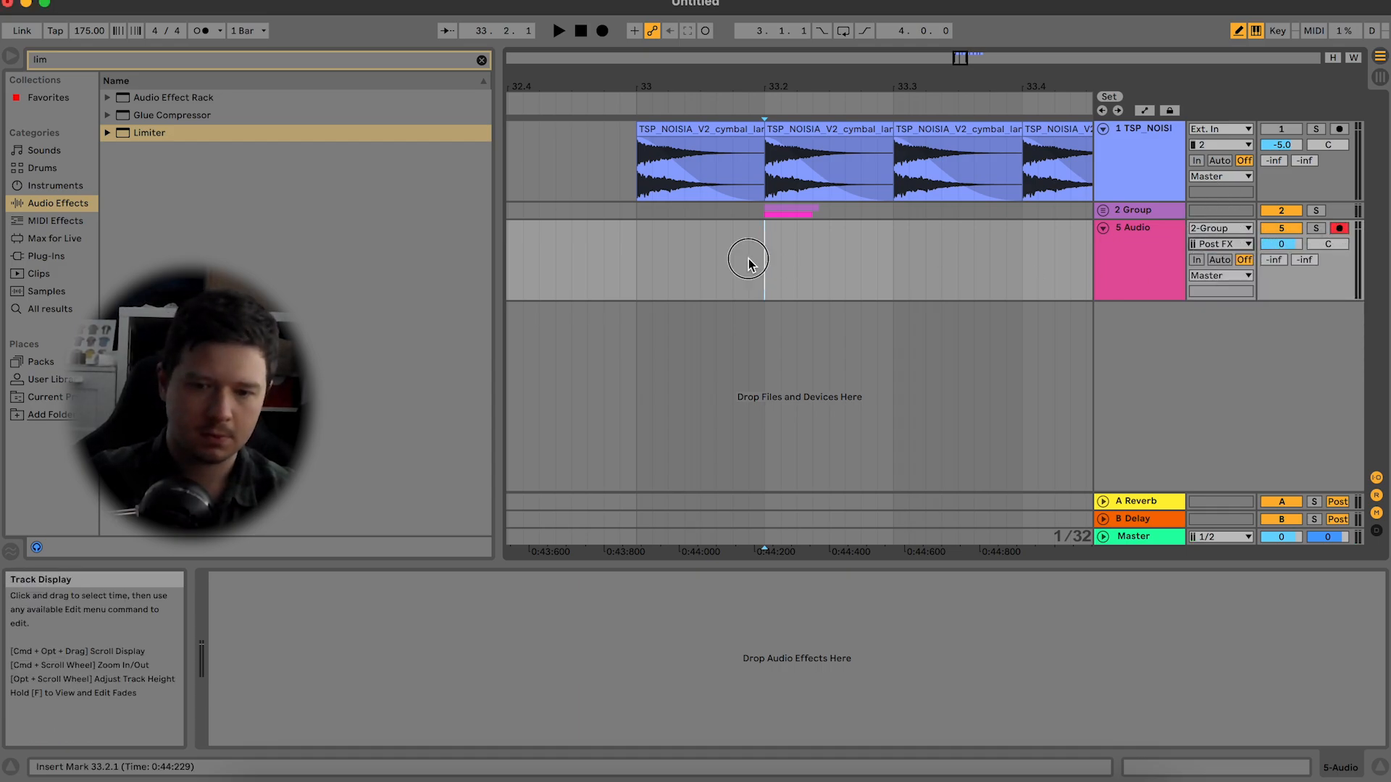
{"action": "key", "text": "F9"}
{"action": "key", "text": "space"}
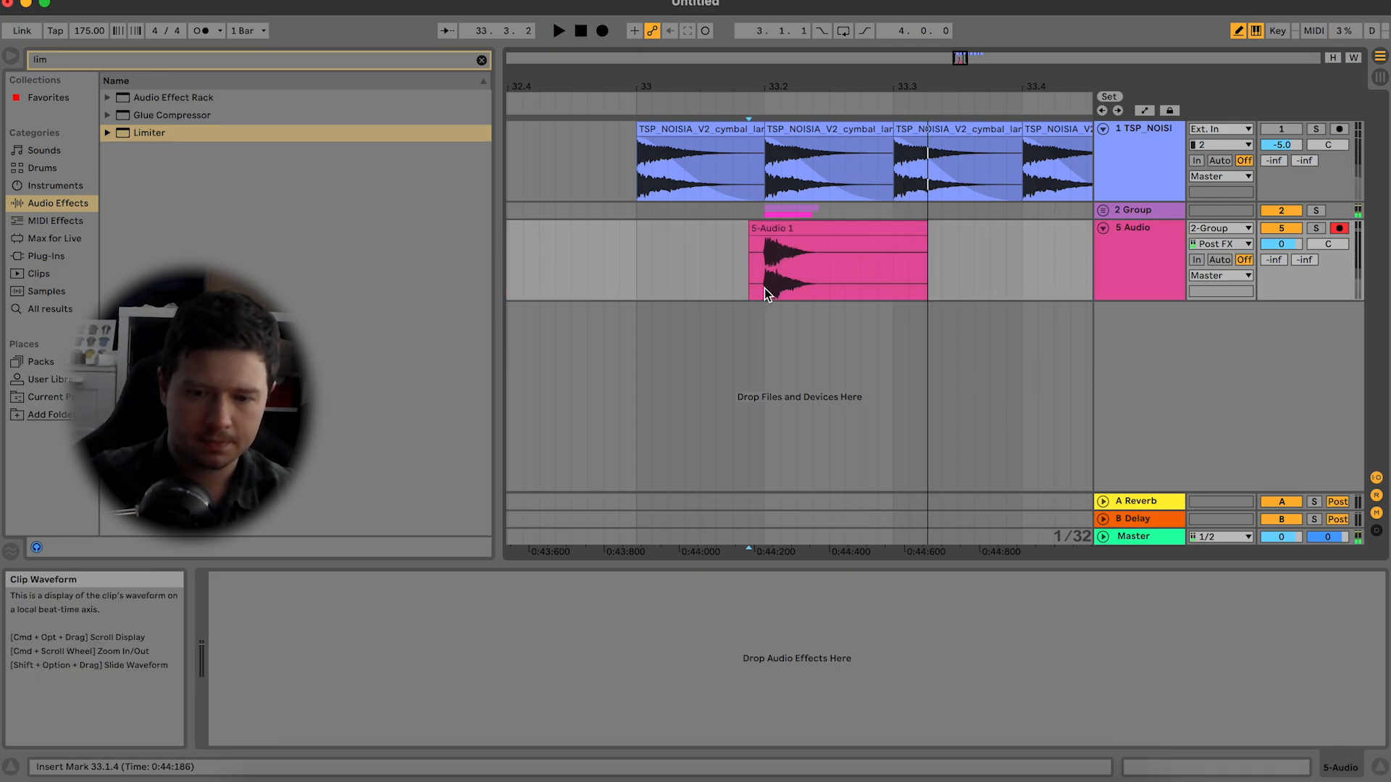
{"action": "left_click_drag", "start_coordinate": [733, 290], "coordinate": [766, 286]}
{"action": "left_click_drag", "start_coordinate": [918, 286], "coordinate": [879, 276]}
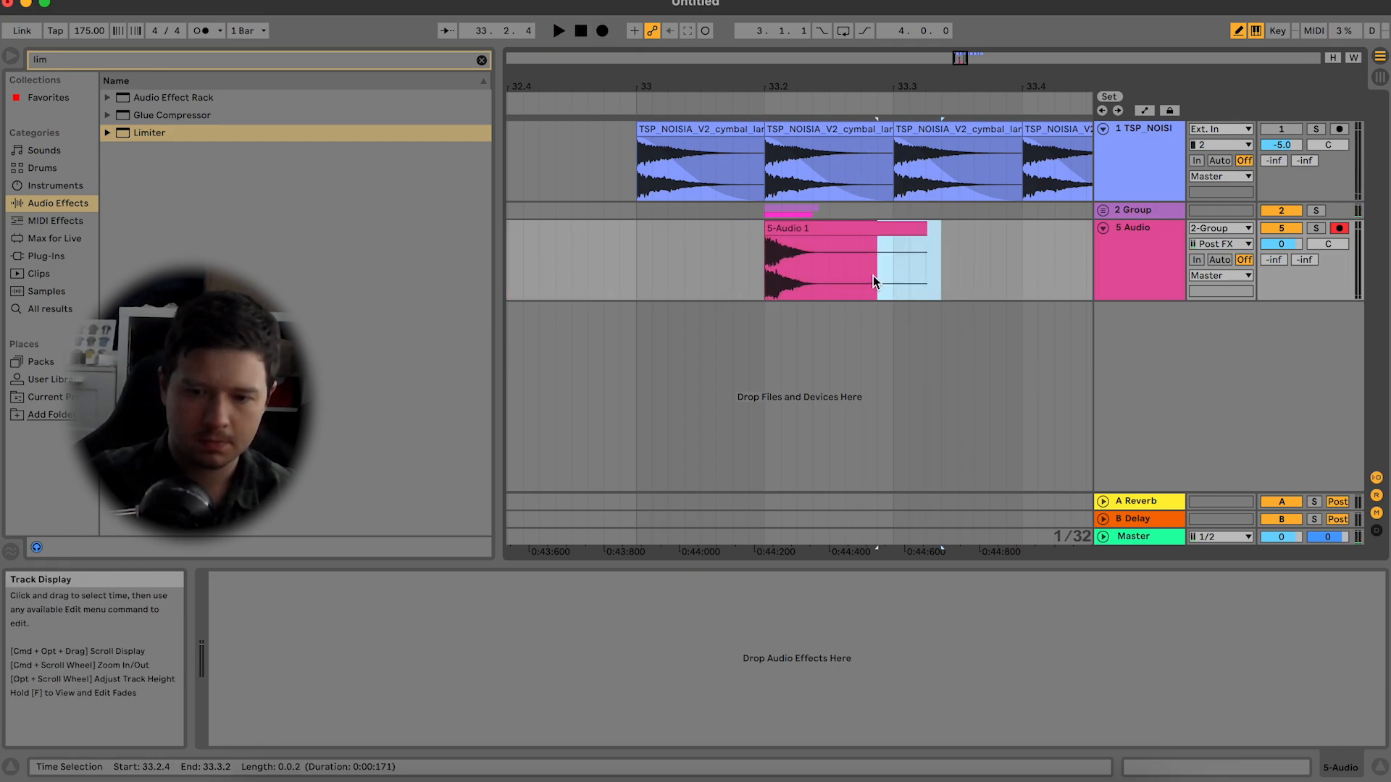
Step: Turn off warping for the recorded snare clip and examine the start of its waveform up close
{"action": "left_click", "coordinate": [784, 229]}
{"action": "double_click", "coordinate": [784, 229]}
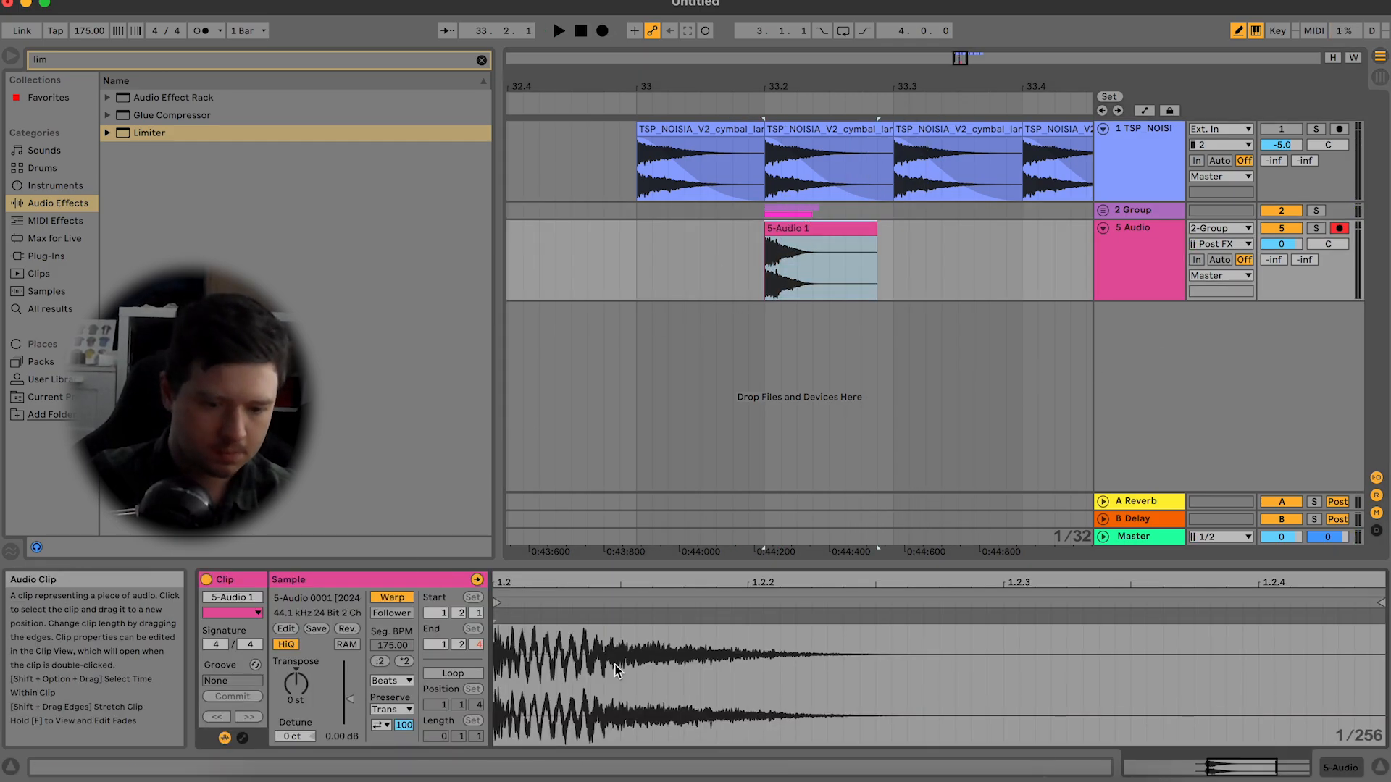
{"action": "left_click", "coordinate": [397, 600]}
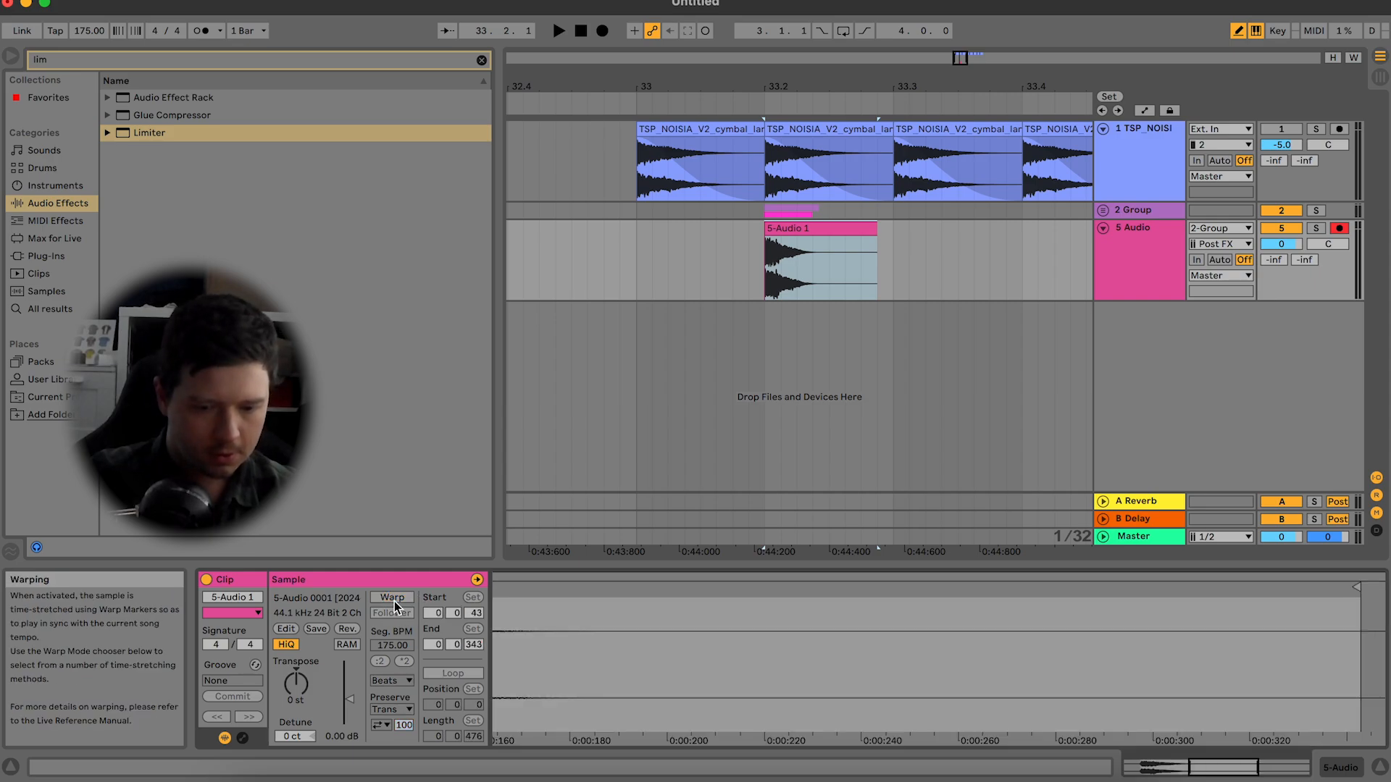
{"action": "scroll", "coordinate": [1140, 766], "scroll_direction": "up", "scroll_amount": 15}
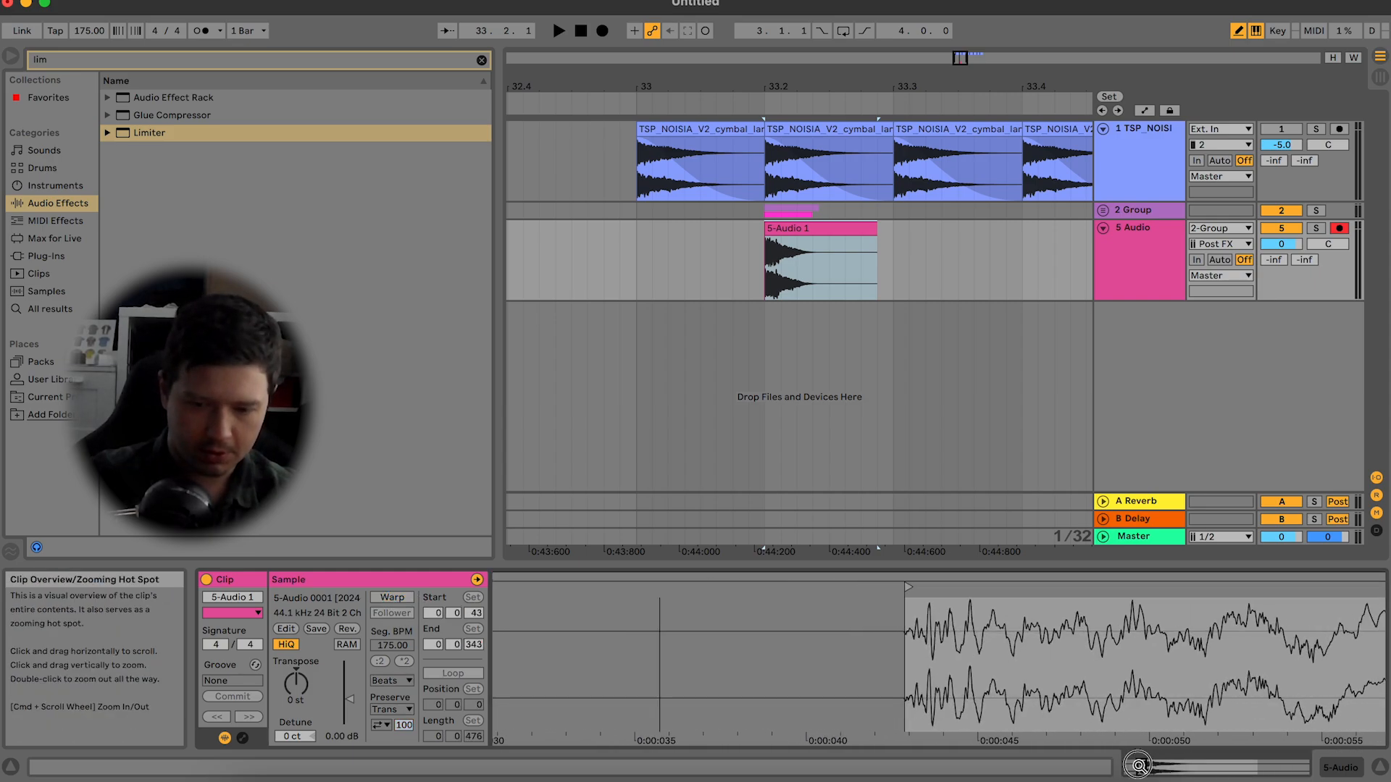
{"action": "scroll", "coordinate": [1138, 766], "scroll_direction": "up", "scroll_amount": 4}
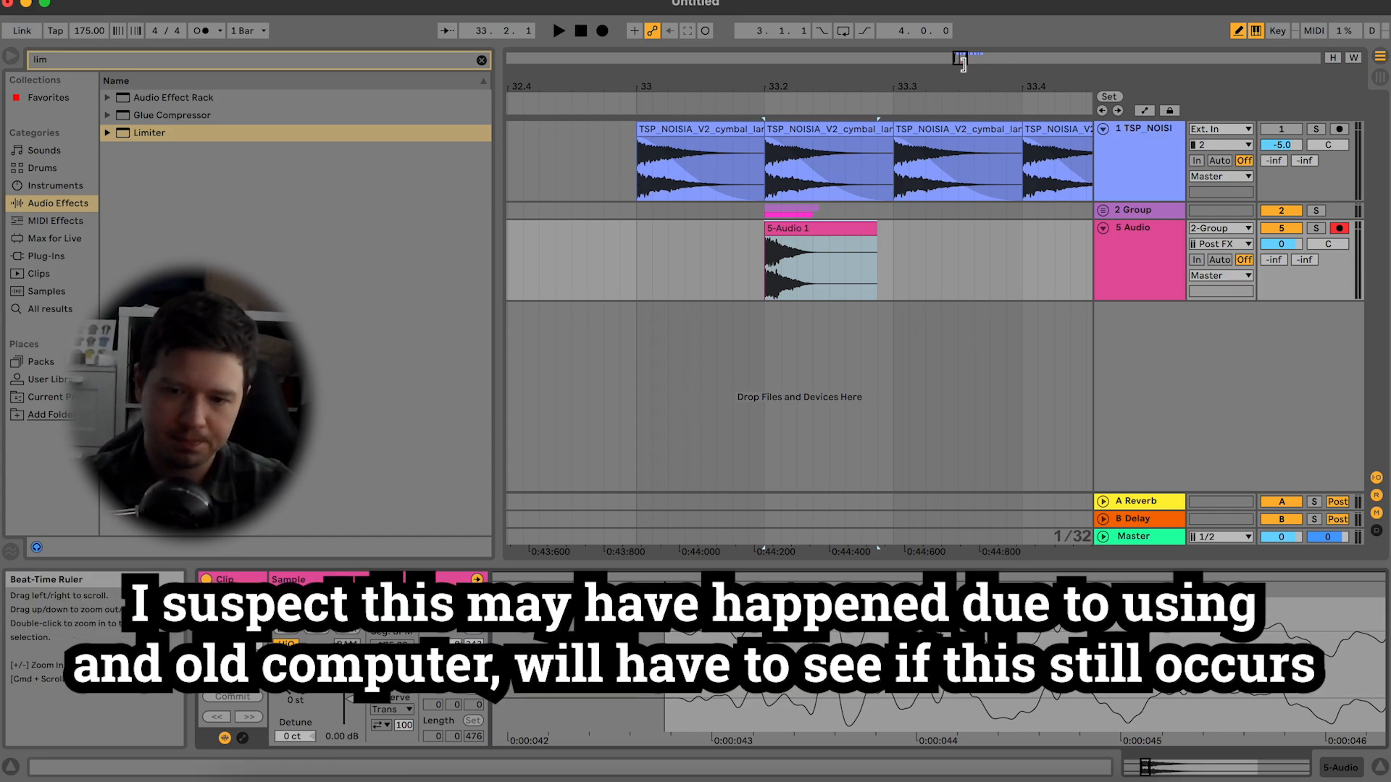
Step: Compare the start of the recorded snare clip with the cymbal clip at 33.2 to check their alignment
{"action": "key", "text": "minus"}
{"action": "left_click_drag", "start_coordinate": [963, 60], "coordinate": [963, 58]}
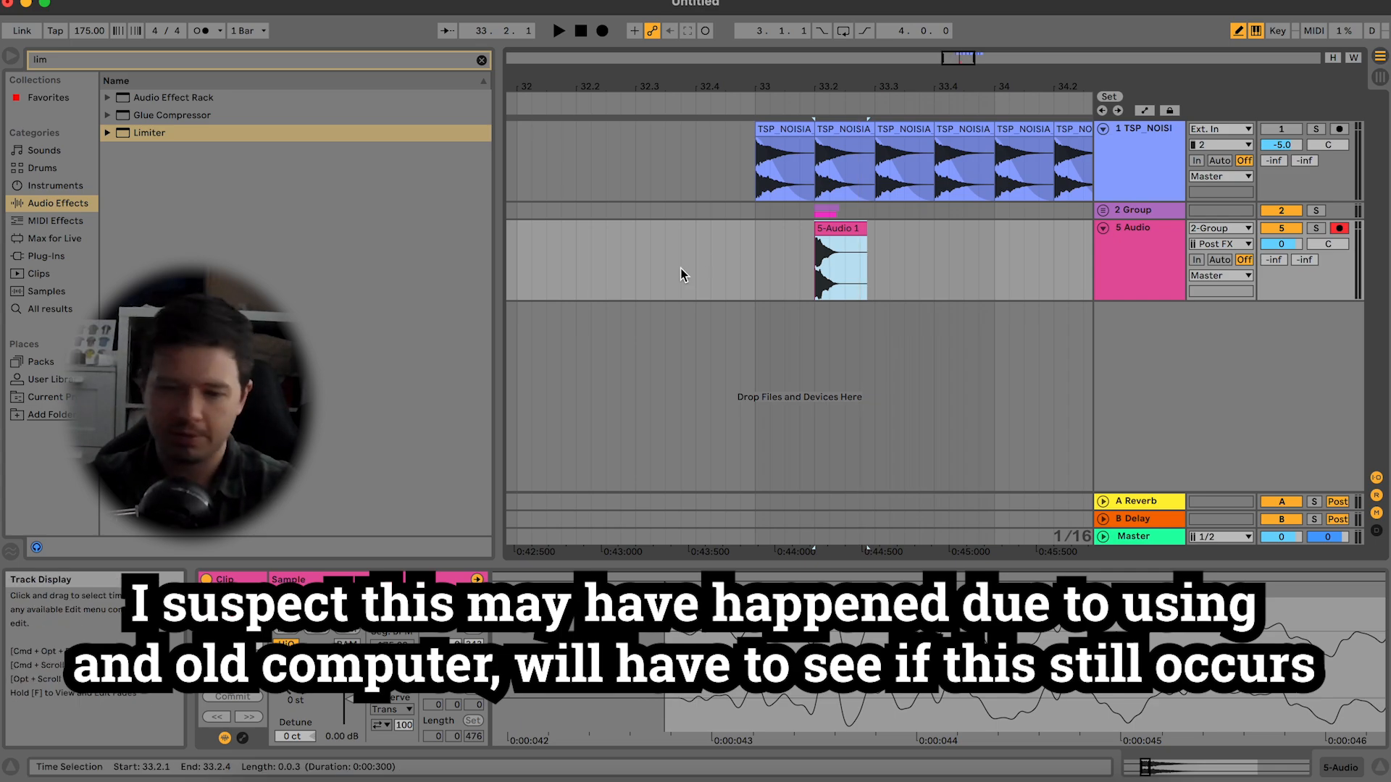
{"action": "left_click_drag", "start_coordinate": [764, 272], "coordinate": [876, 270]}
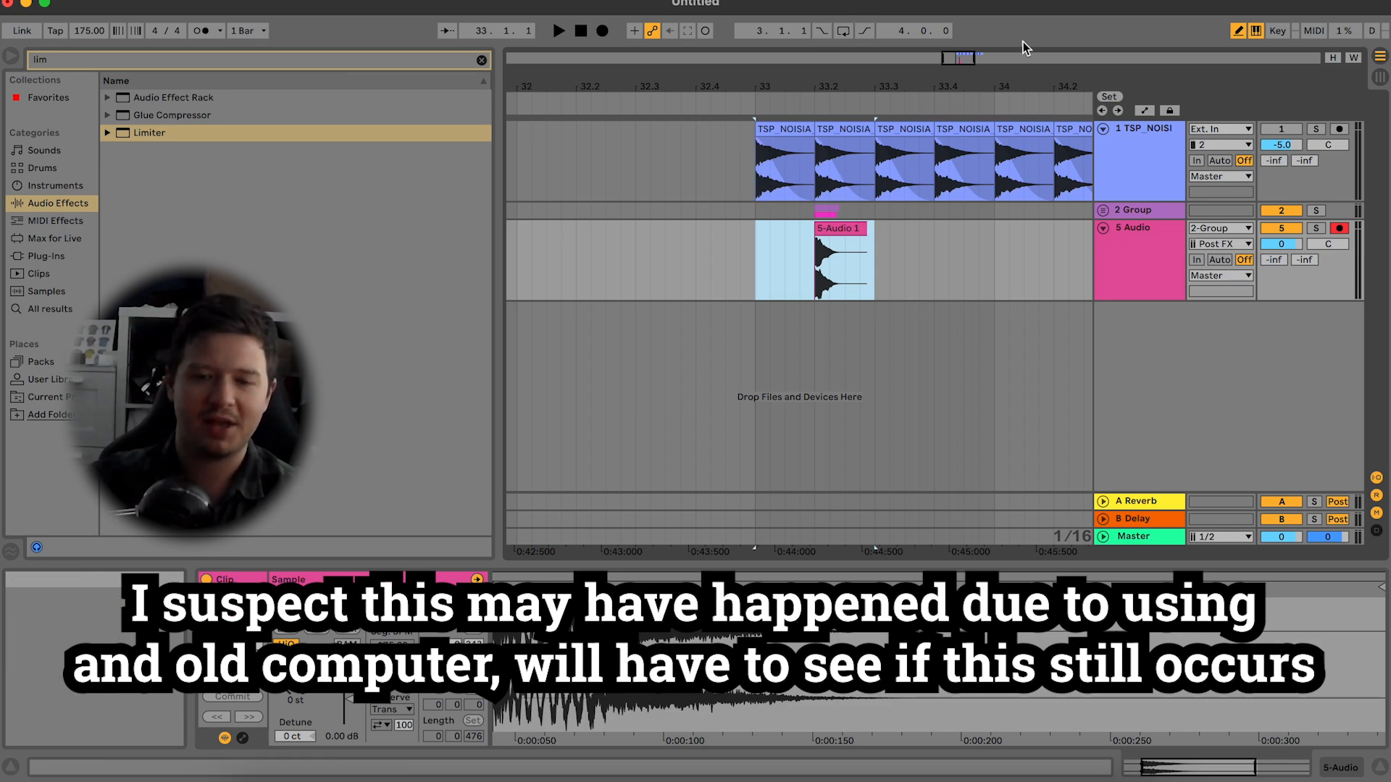
{"action": "left_click_drag", "start_coordinate": [956, 60], "coordinate": [948, 135]}
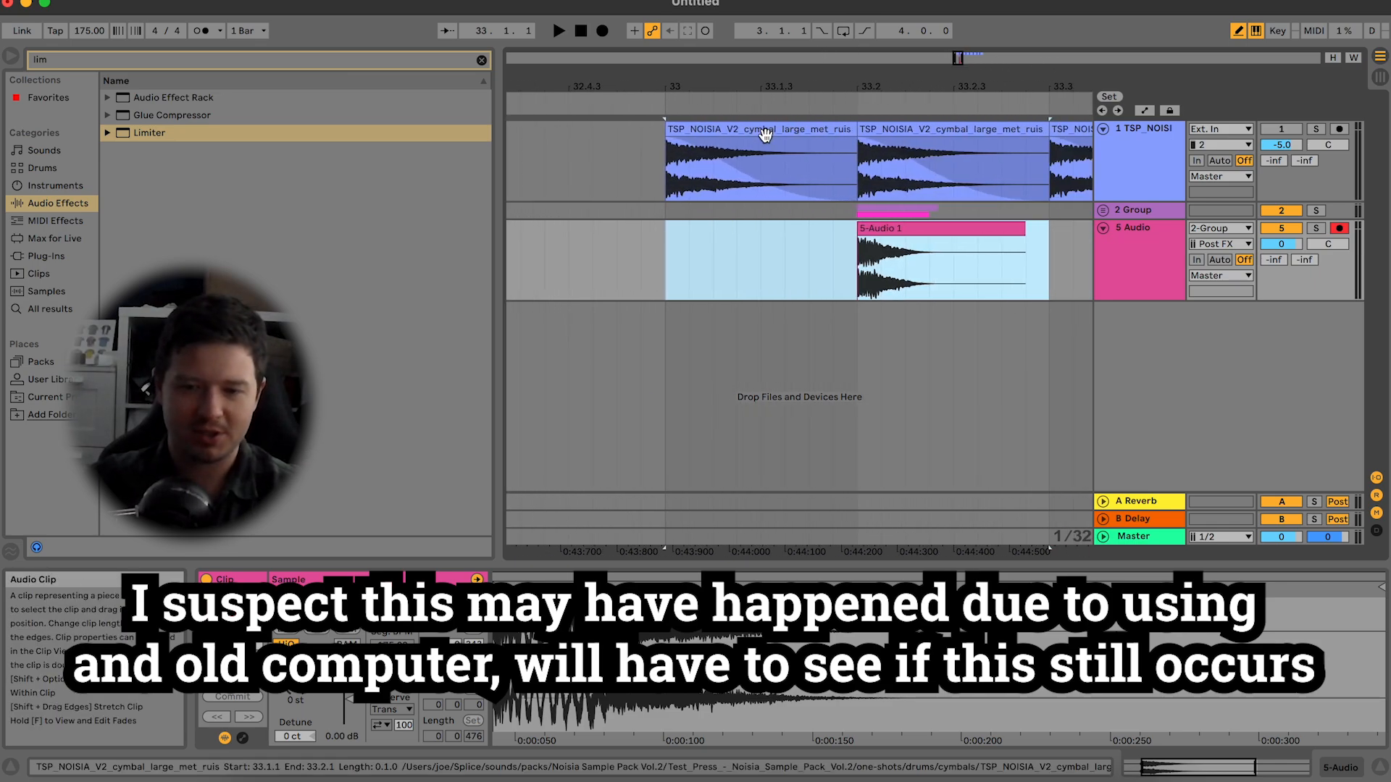
{"action": "left_click_drag", "start_coordinate": [614, 211], "coordinate": [731, 209]}
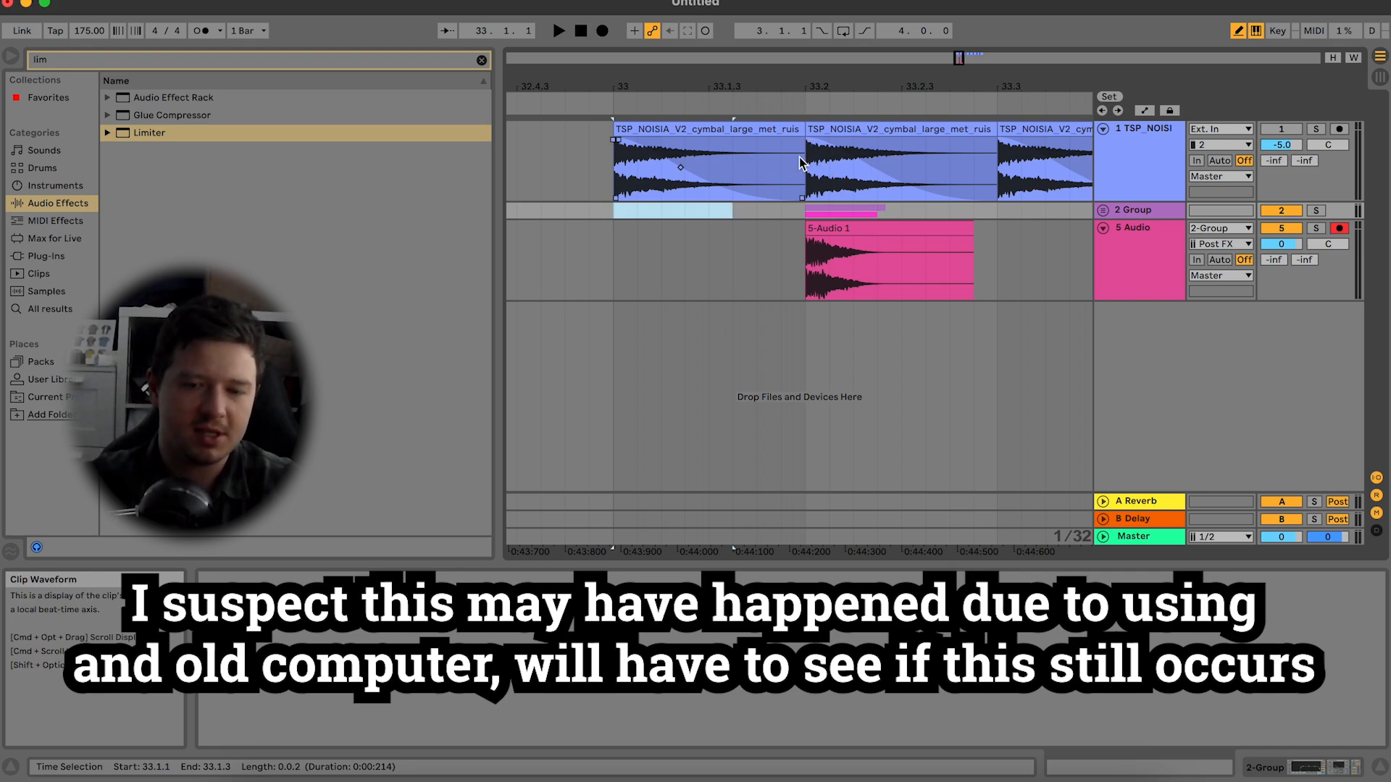
{"action": "left_click", "coordinate": [854, 134]}
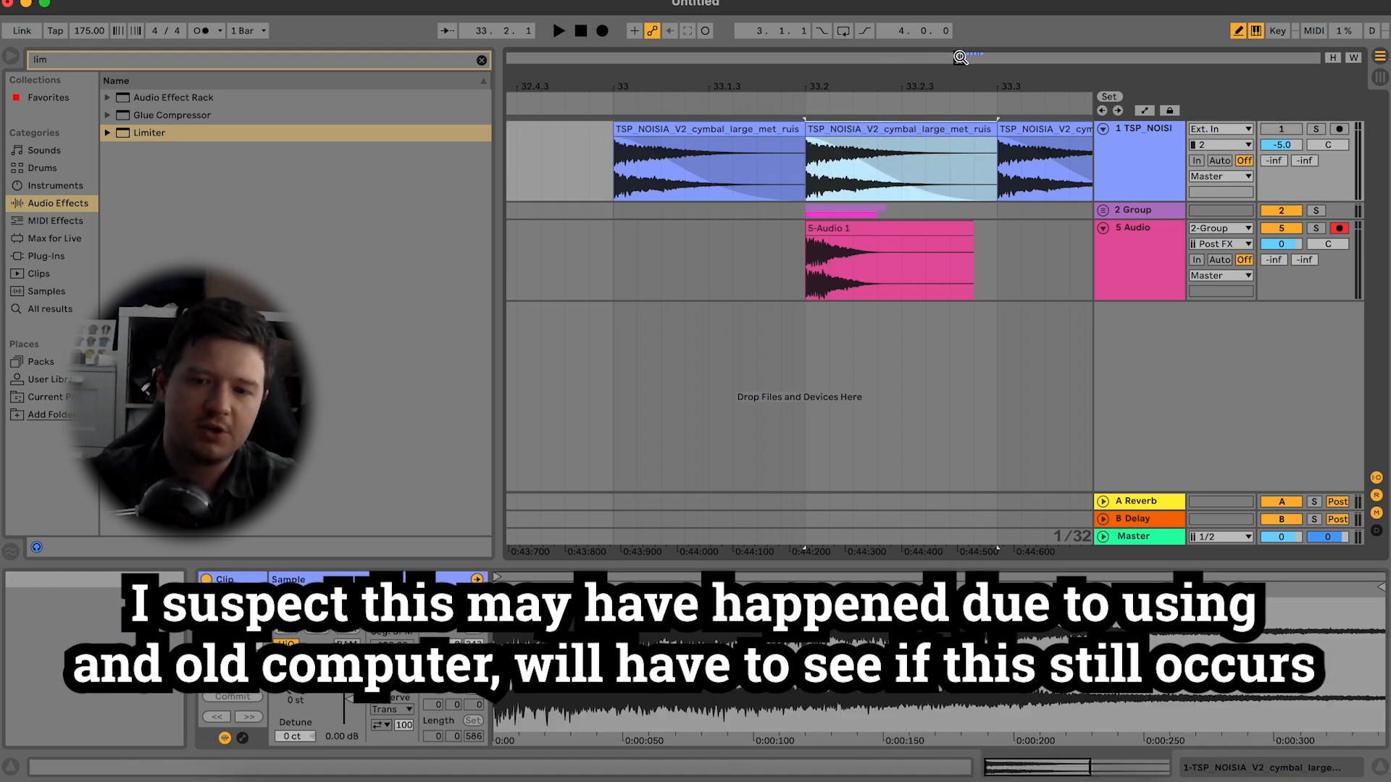
{"action": "key", "text": "plus"}
{"action": "key", "text": "plus"}
{"action": "key", "text": "plus"}
{"action": "key", "text": "plus"}
{"action": "key", "text": "plus"}
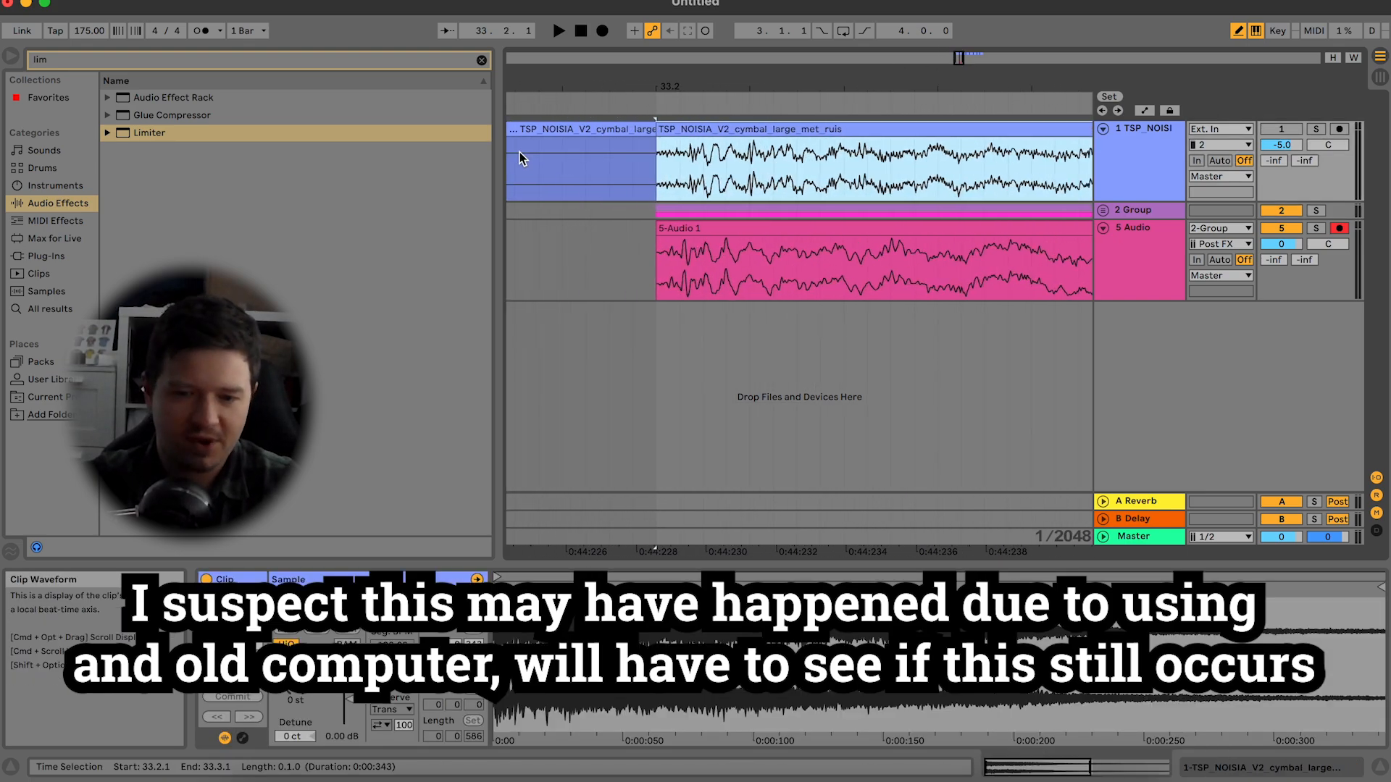
Step: Play the range from 33.1.1 to 33.3.1 on the recorded snare track and mute the 2 Group track
{"action": "left_click", "coordinate": [633, 174]}
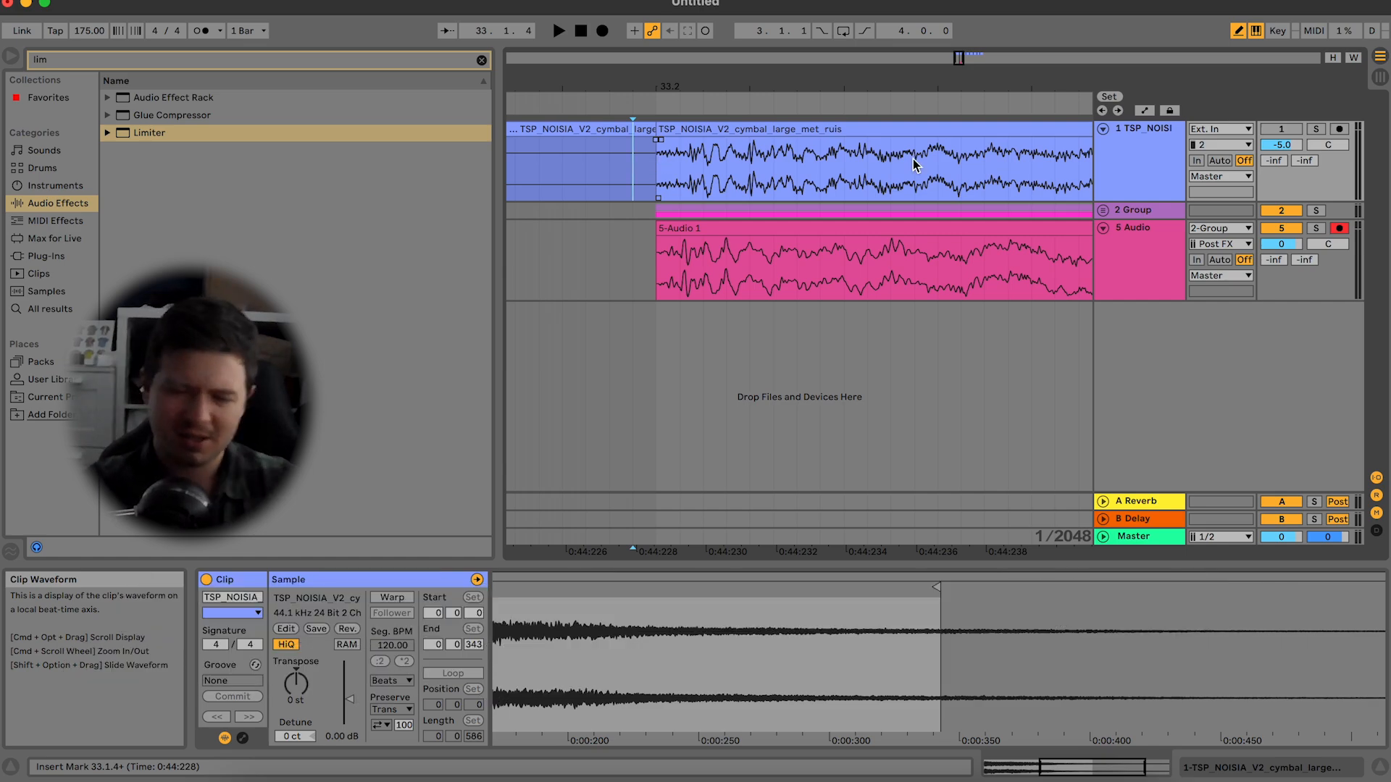
{"action": "left_click_drag", "start_coordinate": [961, 55], "coordinate": [961, 21]}
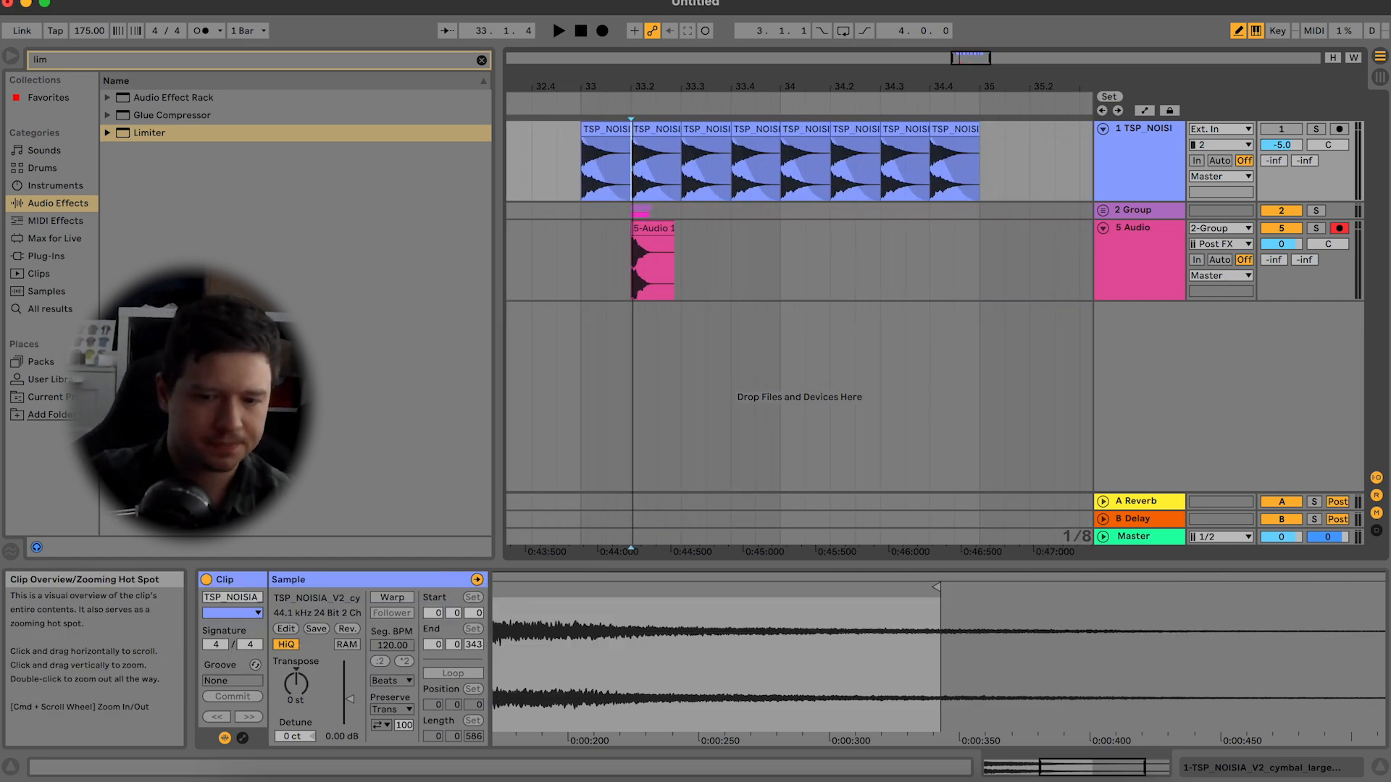
{"action": "left_click_drag", "start_coordinate": [567, 278], "coordinate": [681, 263]}
{"action": "key", "text": "space"}
{"action": "left_click", "coordinate": [1293, 209]}
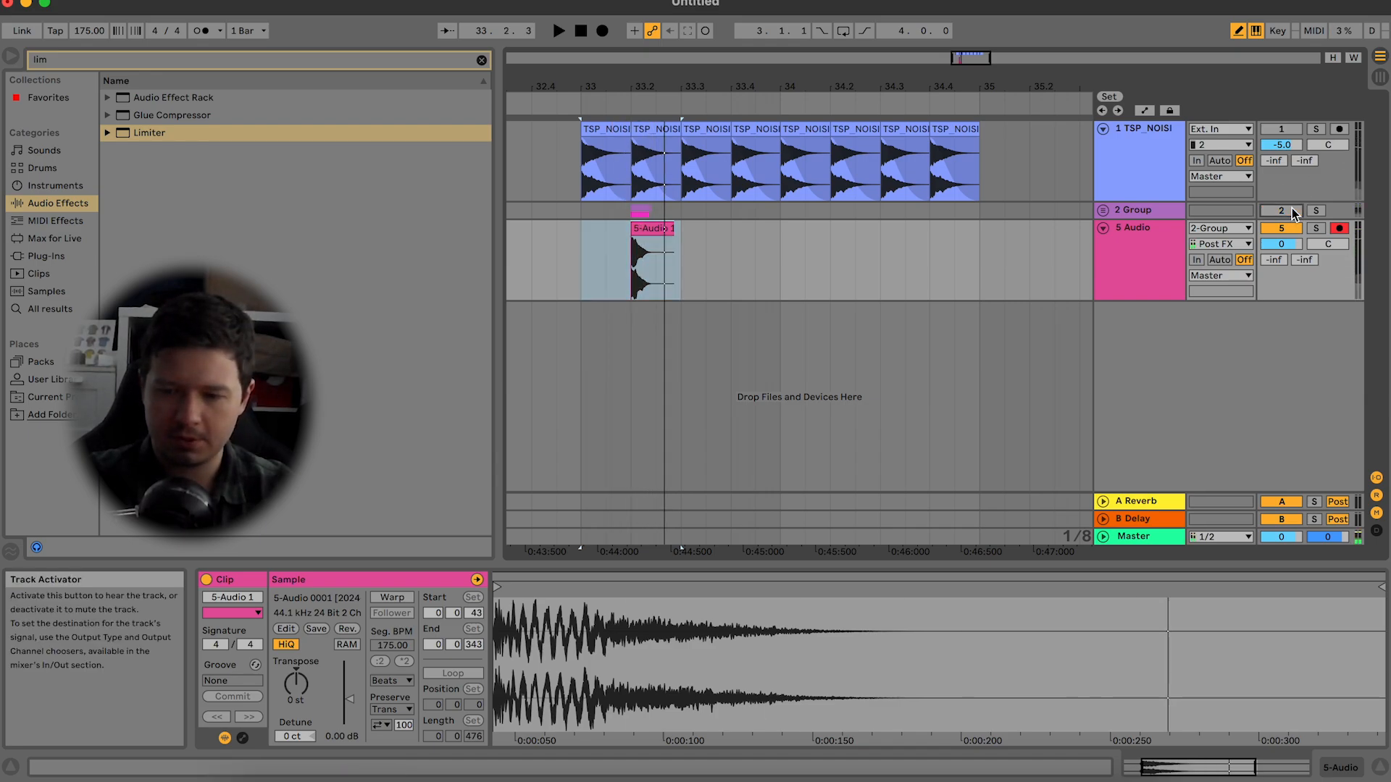
Step: Duplicate the 33.1.1 to 33.3.1 range of the recorded snare track three times, filling the pattern up to bar 35
{"action": "key", "text": "space"}
{"action": "left_click_drag", "start_coordinate": [570, 254], "coordinate": [681, 263]}
{"action": "key", "text": "space"}
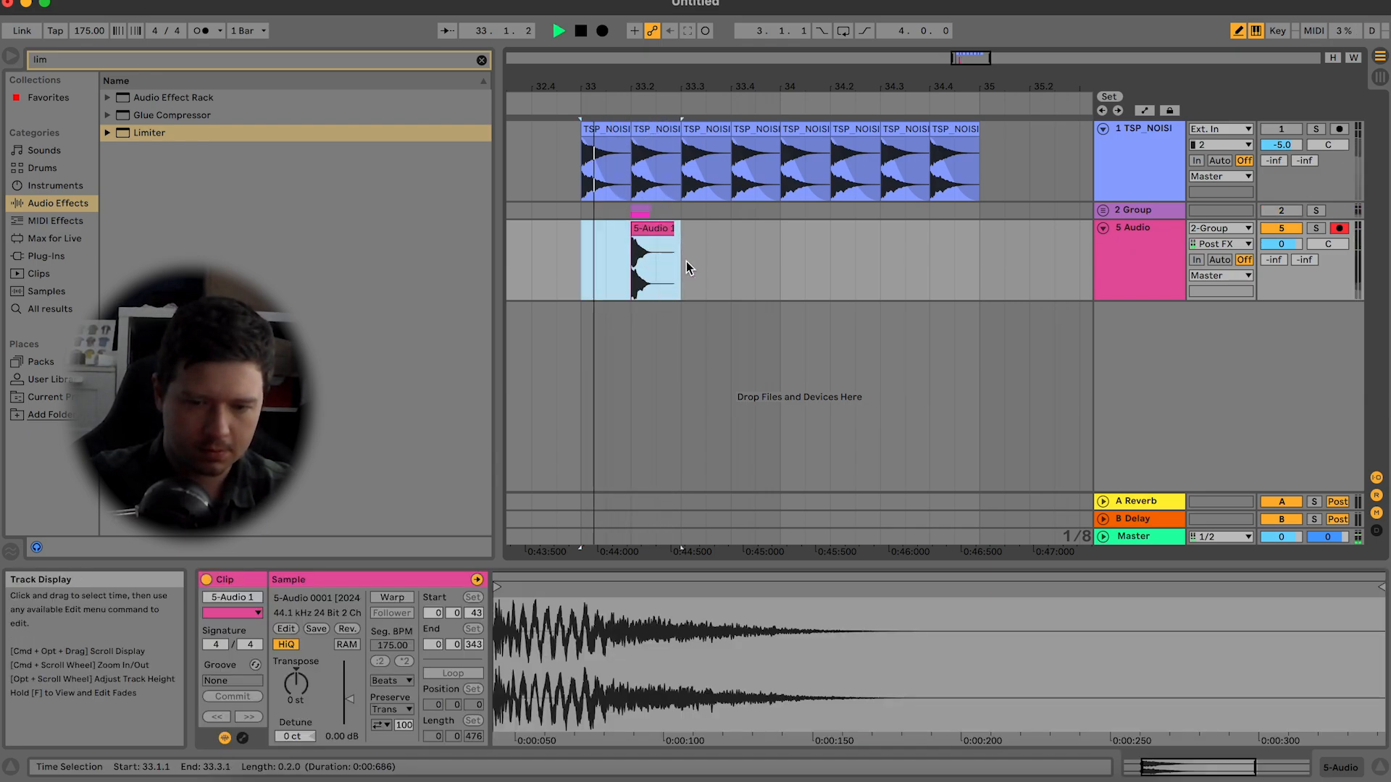
{"action": "key", "text": "super+d"}
{"action": "key", "text": "super+d"}
{"action": "key", "text": "super+d"}
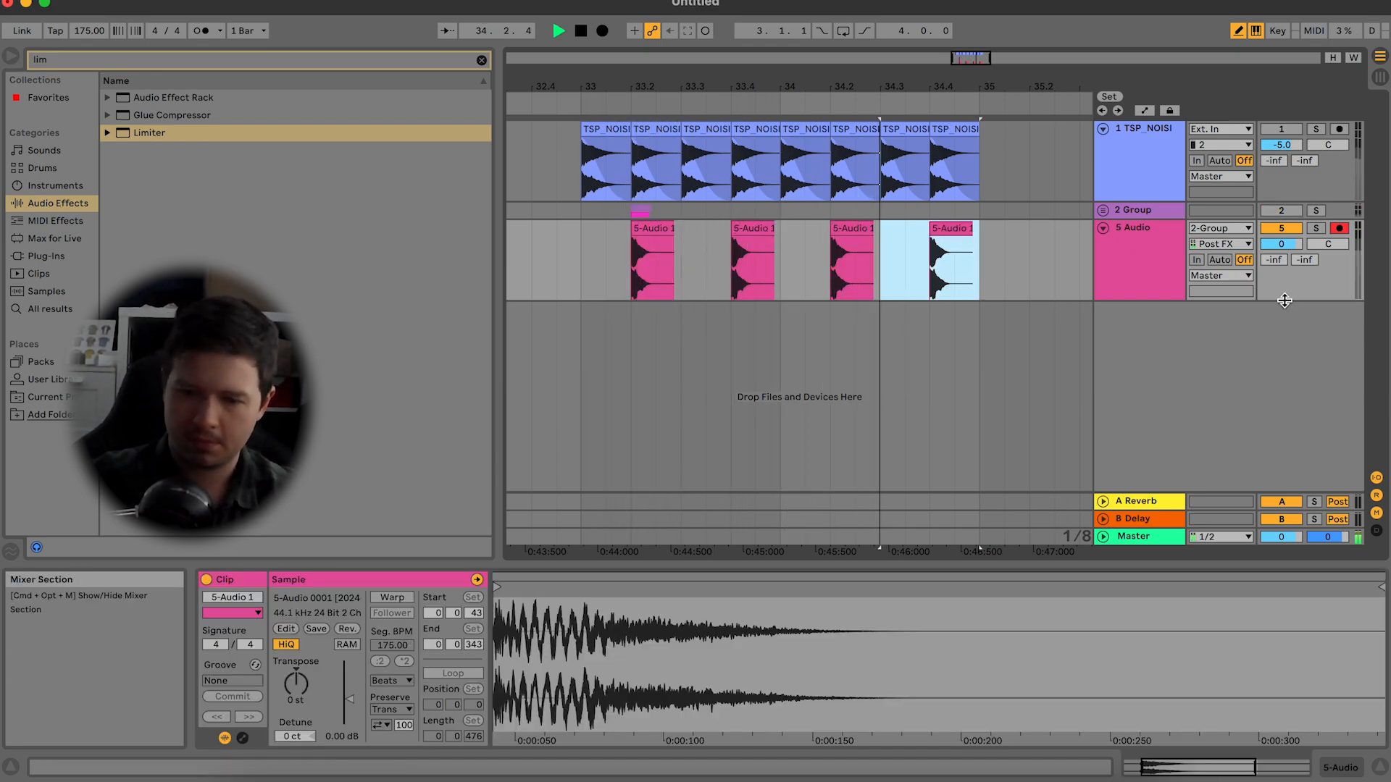
{"action": "key", "text": "space"}
Step: Insert a new audio track and place it between the 2 Group track and the recorded snare track
{"action": "left_click", "coordinate": [1142, 274]}
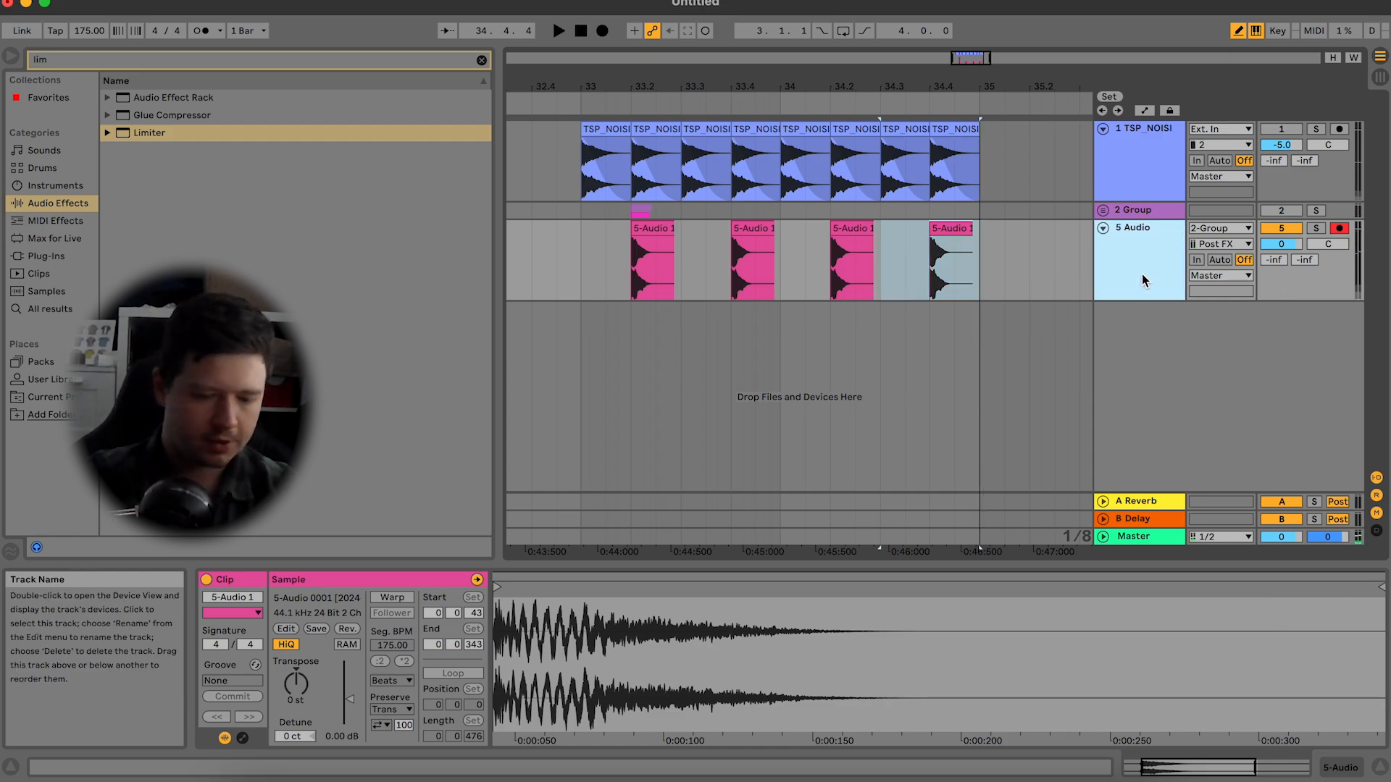
{"action": "key", "text": "super+t"}
{"action": "left_click_drag", "start_coordinate": [1148, 332], "coordinate": [1159, 258]}
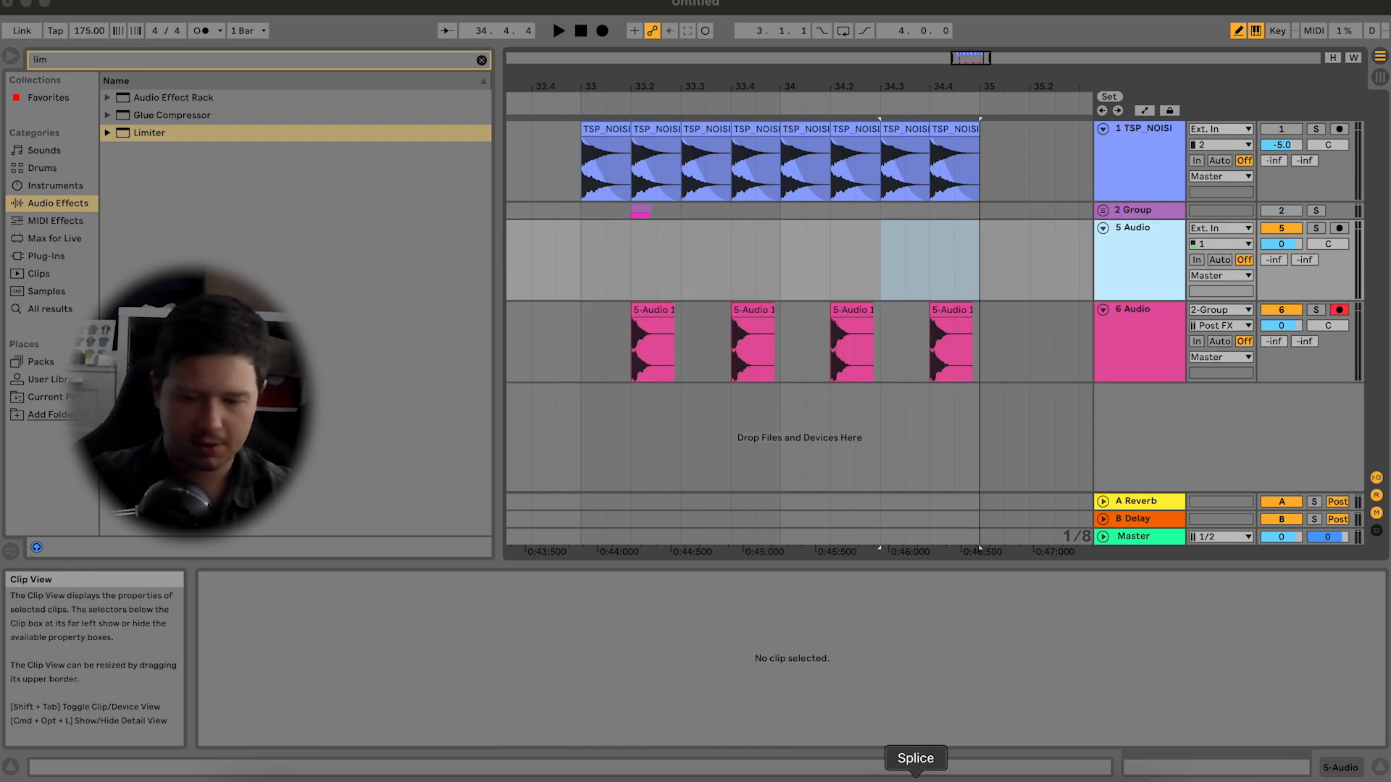
Step: Switch to Splice and search the samples for "kick" in place of the Noisia search
{"action": "left_click", "coordinate": [916, 780]}
{"action": "left_click", "coordinate": [727, 19]}
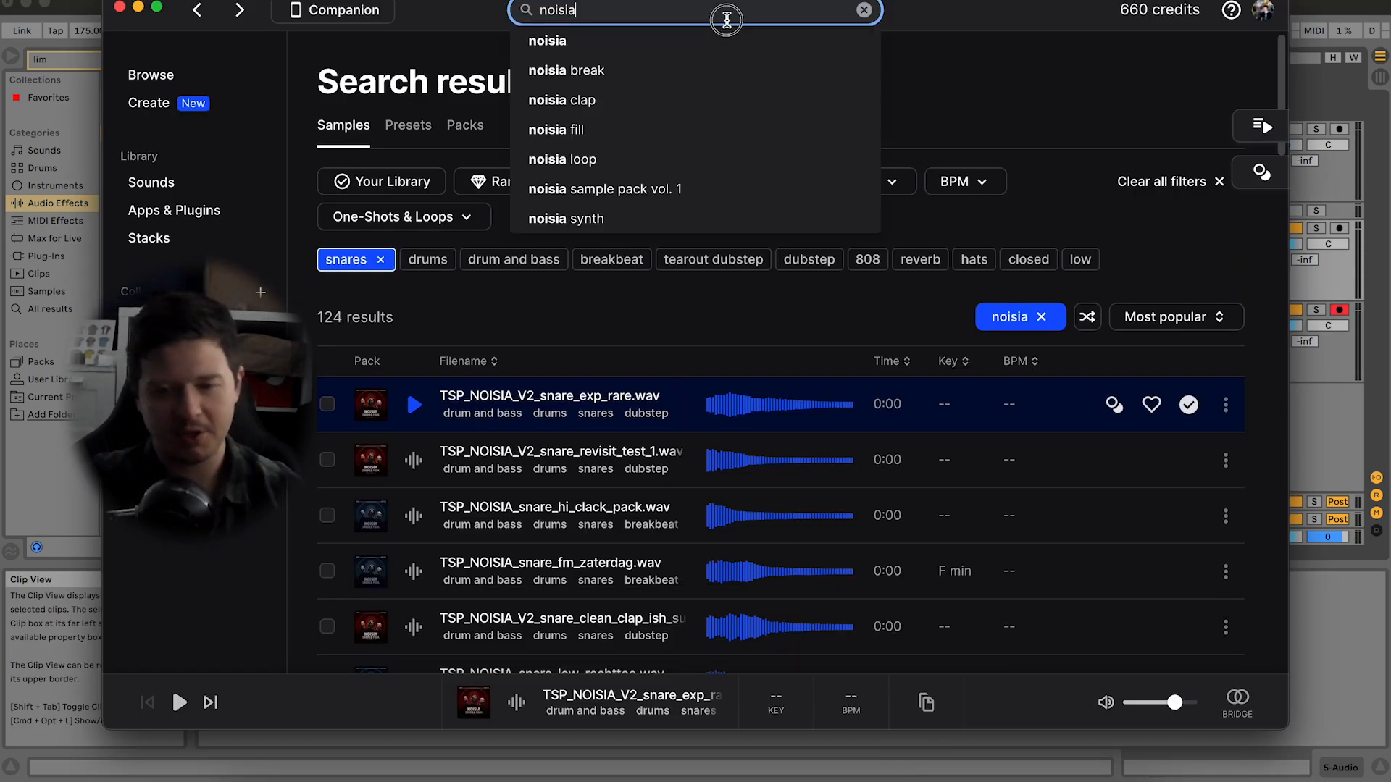
{"action": "type", "text": "kic"}
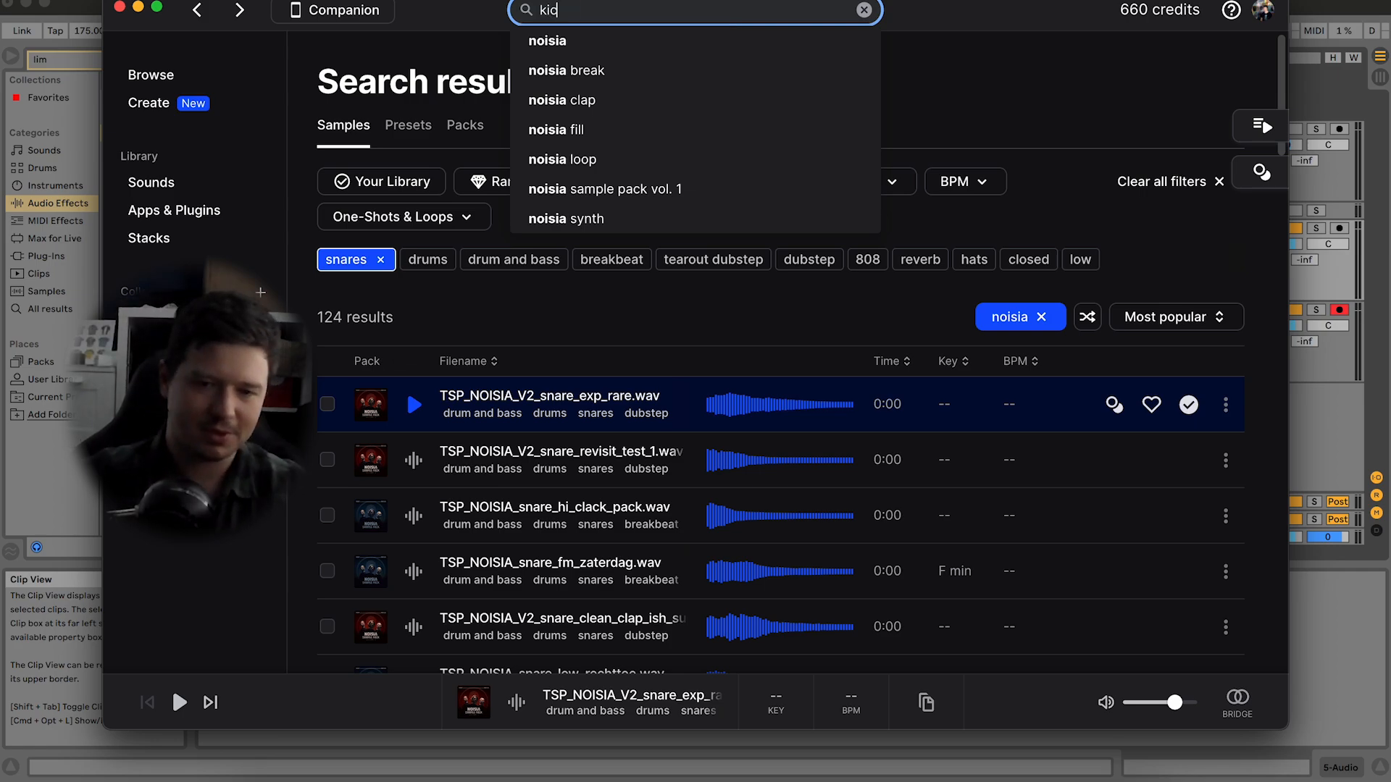
{"action": "type", "text": "k"}
{"action": "key", "text": "Return"}
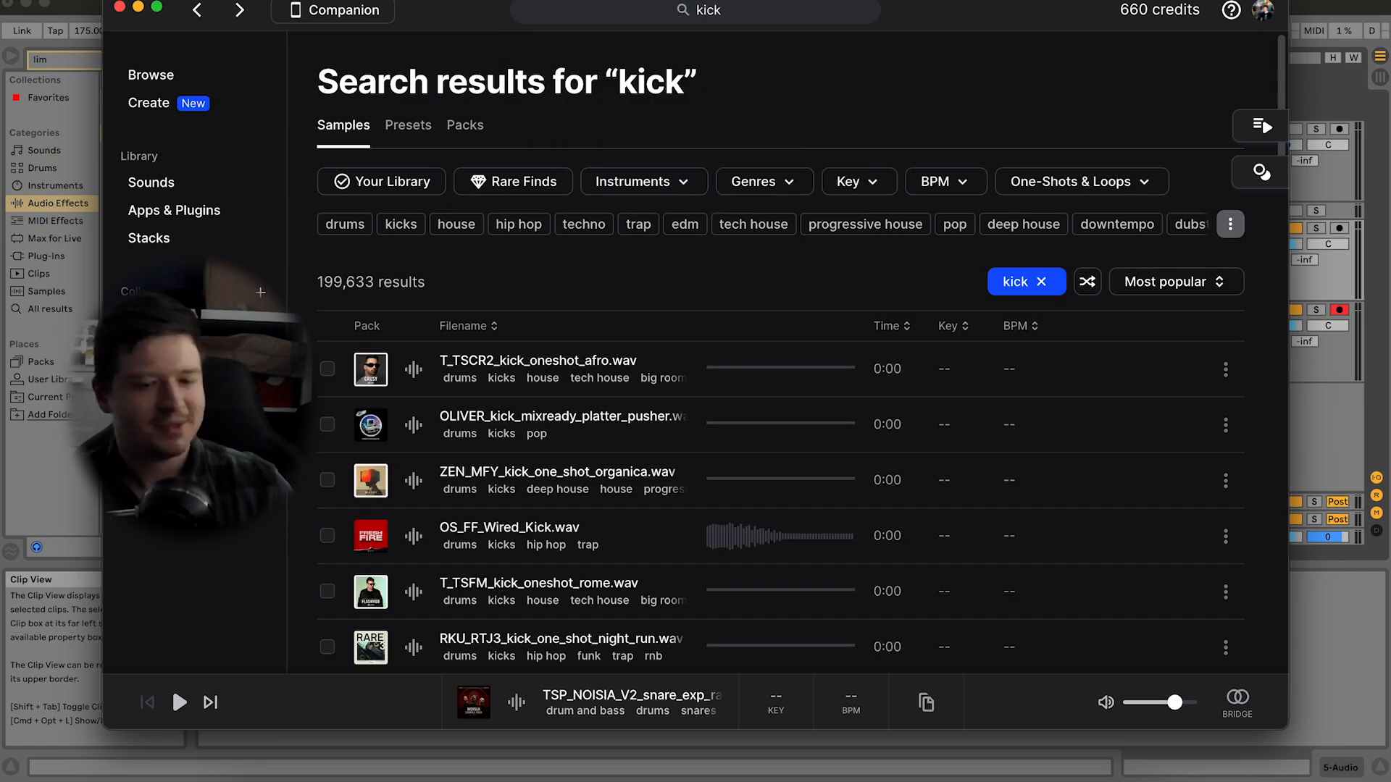
Step: Audition the first kick samples, add OLIVER_kick_mixready_platter_pusher.wav to the library and copy it to the clipboard
{"action": "left_click", "coordinate": [416, 378]}
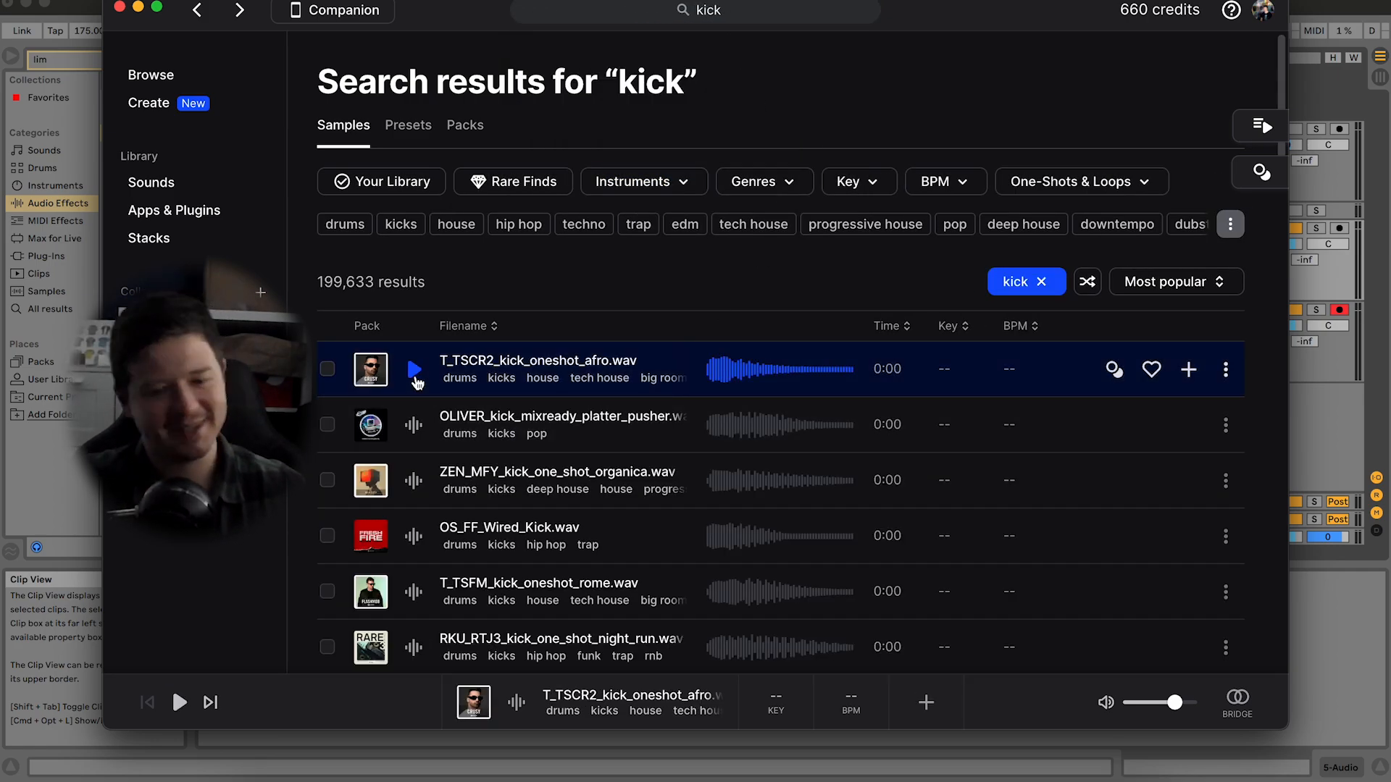
{"action": "key", "text": "Down"}
{"action": "key", "text": "Down"}
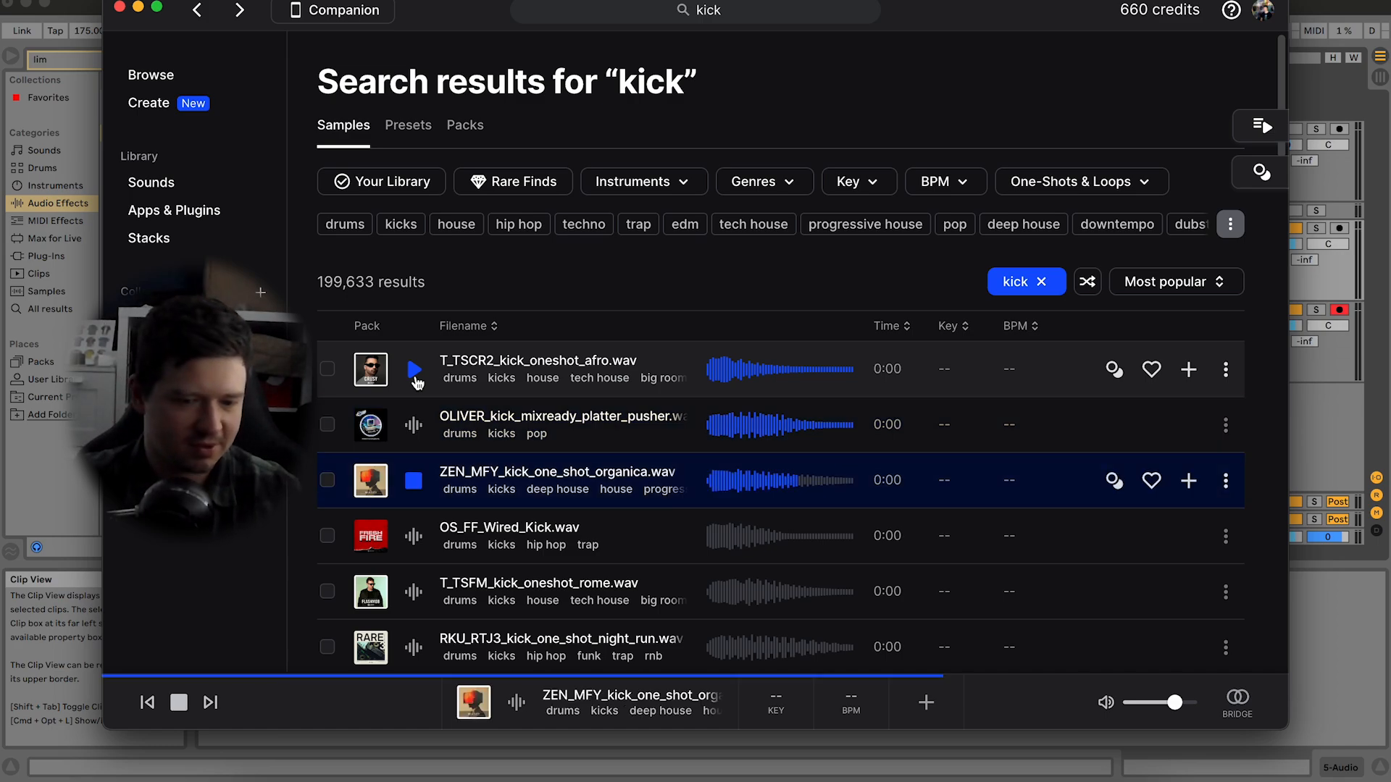
{"action": "key", "text": "Up"}
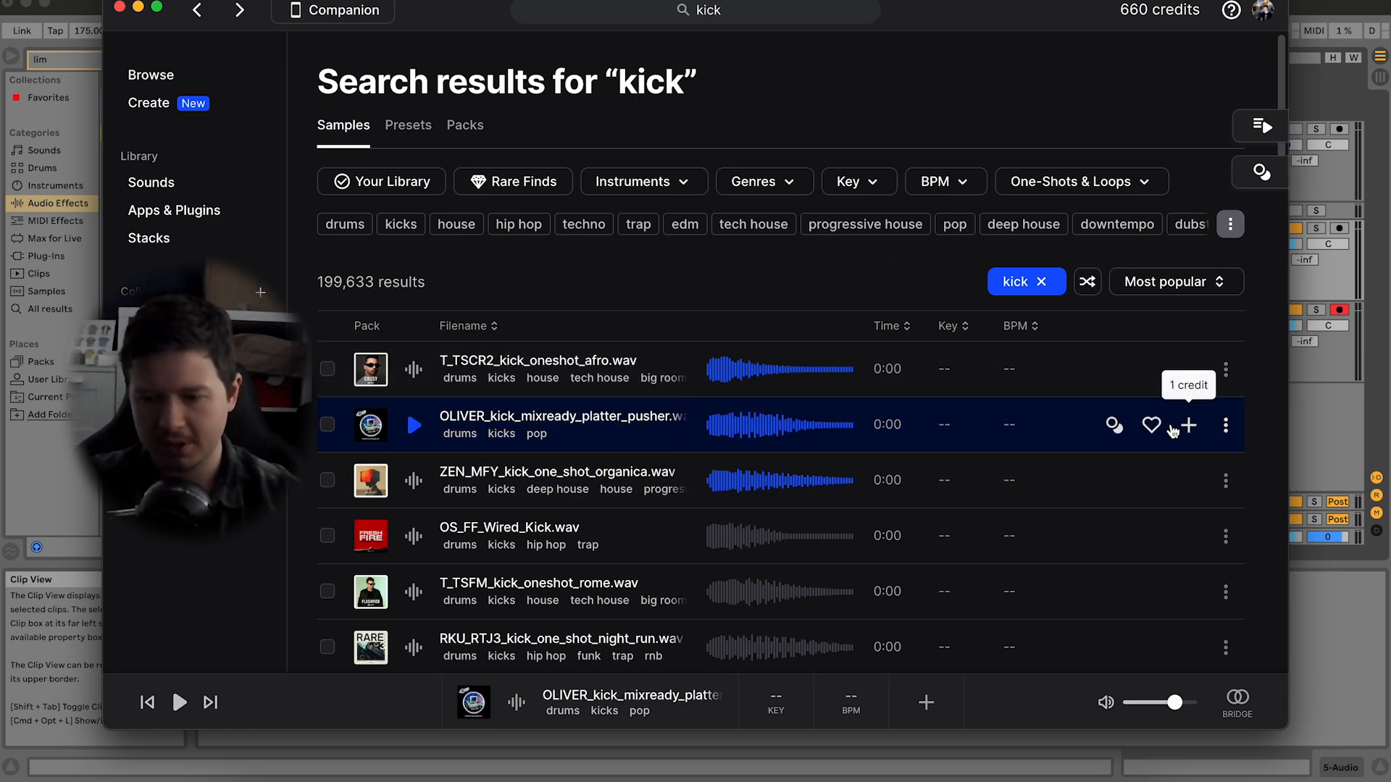
{"action": "left_click", "coordinate": [1224, 427]}
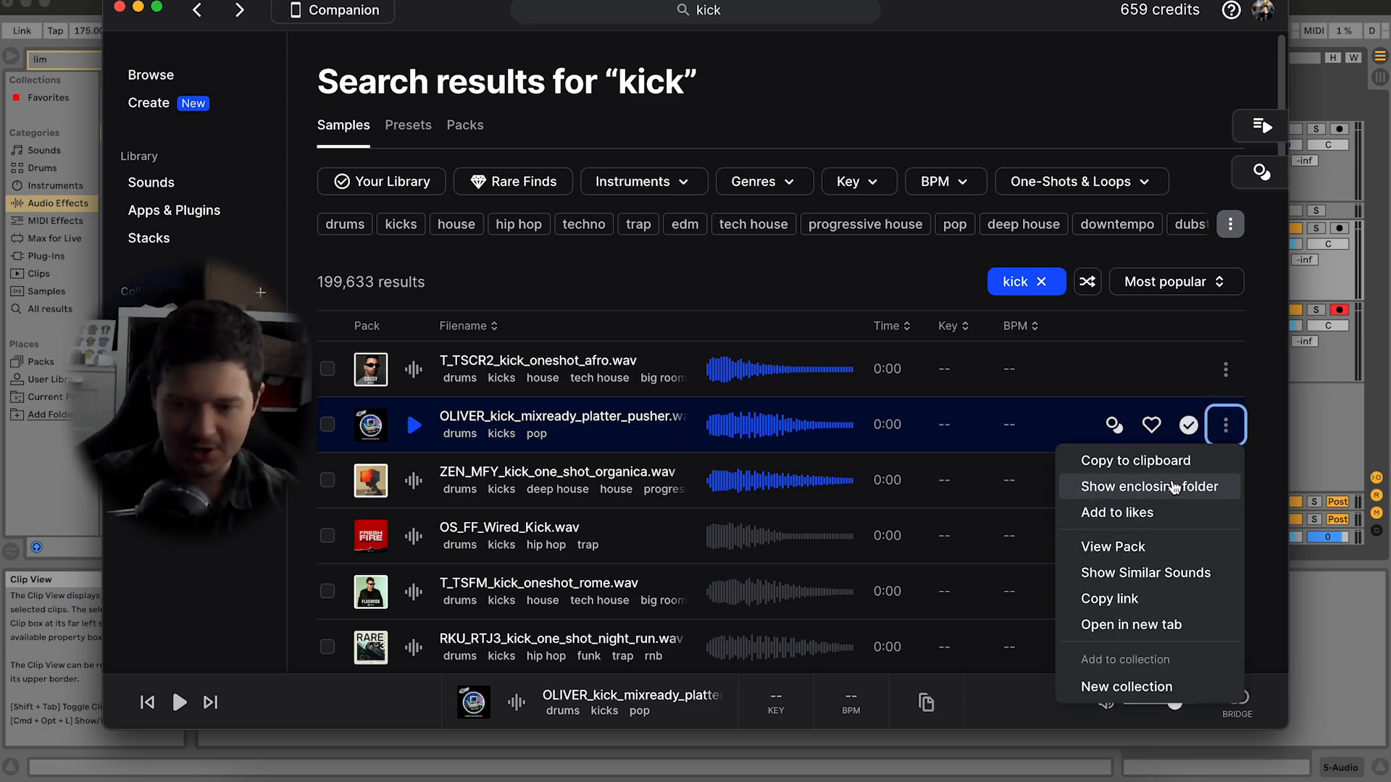
{"action": "left_click", "coordinate": [1196, 477]}
Step: Switch to Ableton Live, paste the OLIVER kick at 33.1.1 on the empty audio track, and solo that track to hear it
{"action": "key", "text": "super+Tab"}
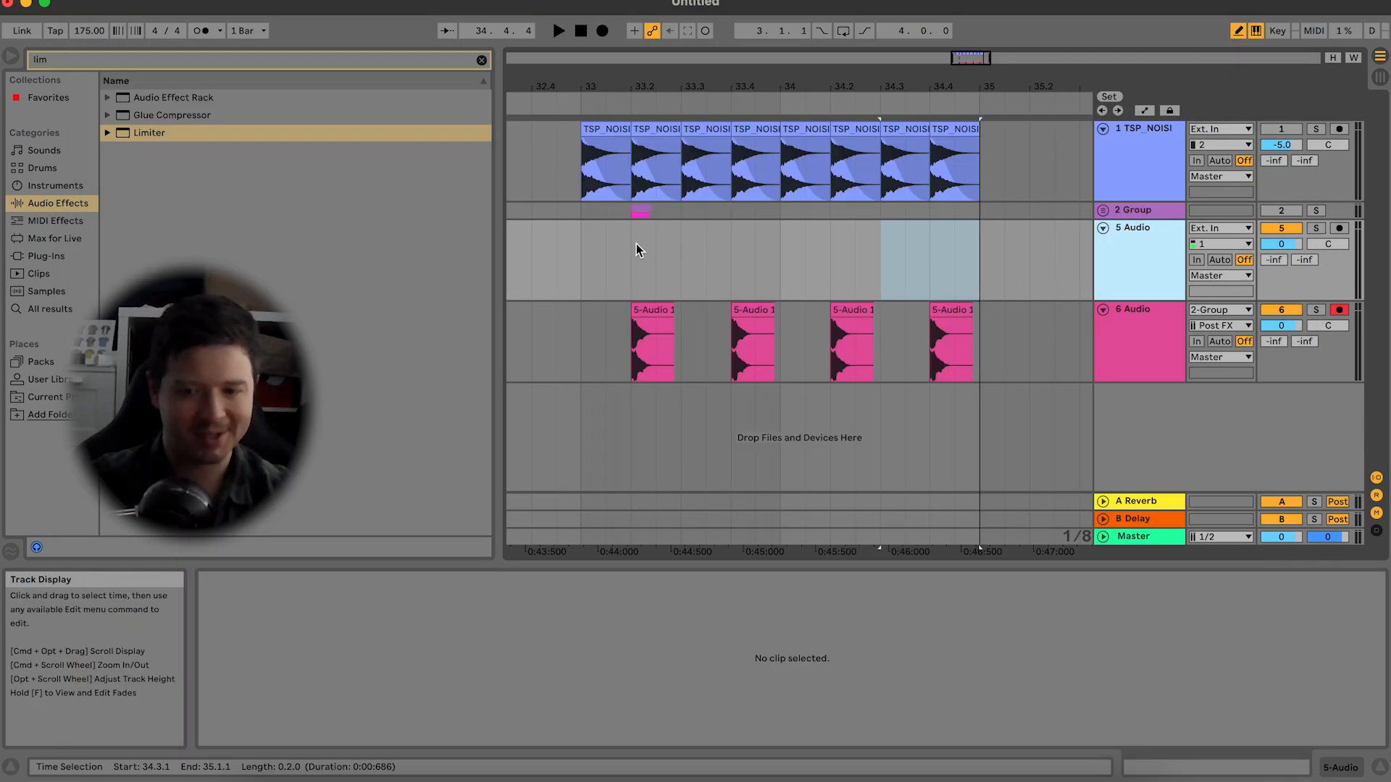
{"action": "left_click", "coordinate": [602, 259]}
{"action": "key", "text": "super+v"}
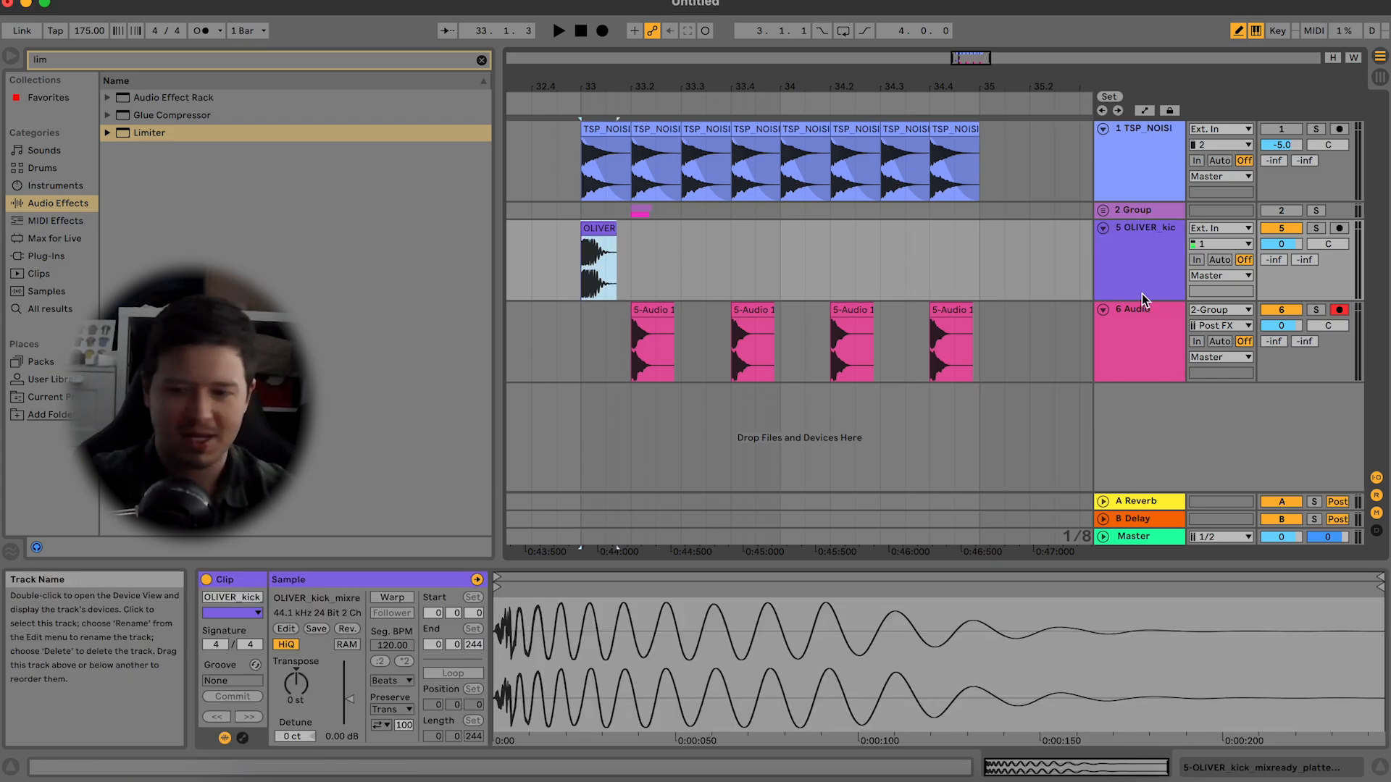
{"action": "left_click", "coordinate": [1316, 228]}
{"action": "key", "text": "space"}
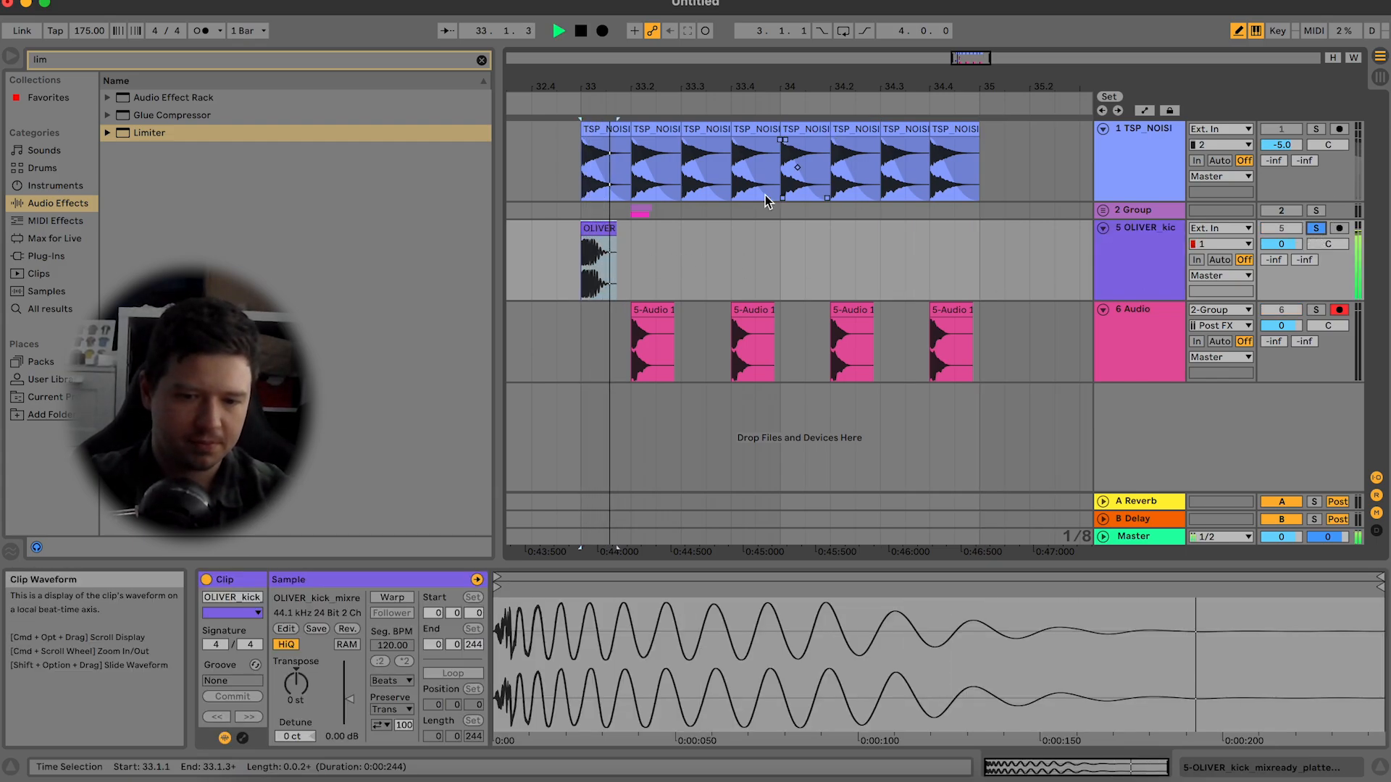
{"action": "left_click_drag", "start_coordinate": [971, 58], "coordinate": [970, 80]}
{"action": "key", "text": "space"}
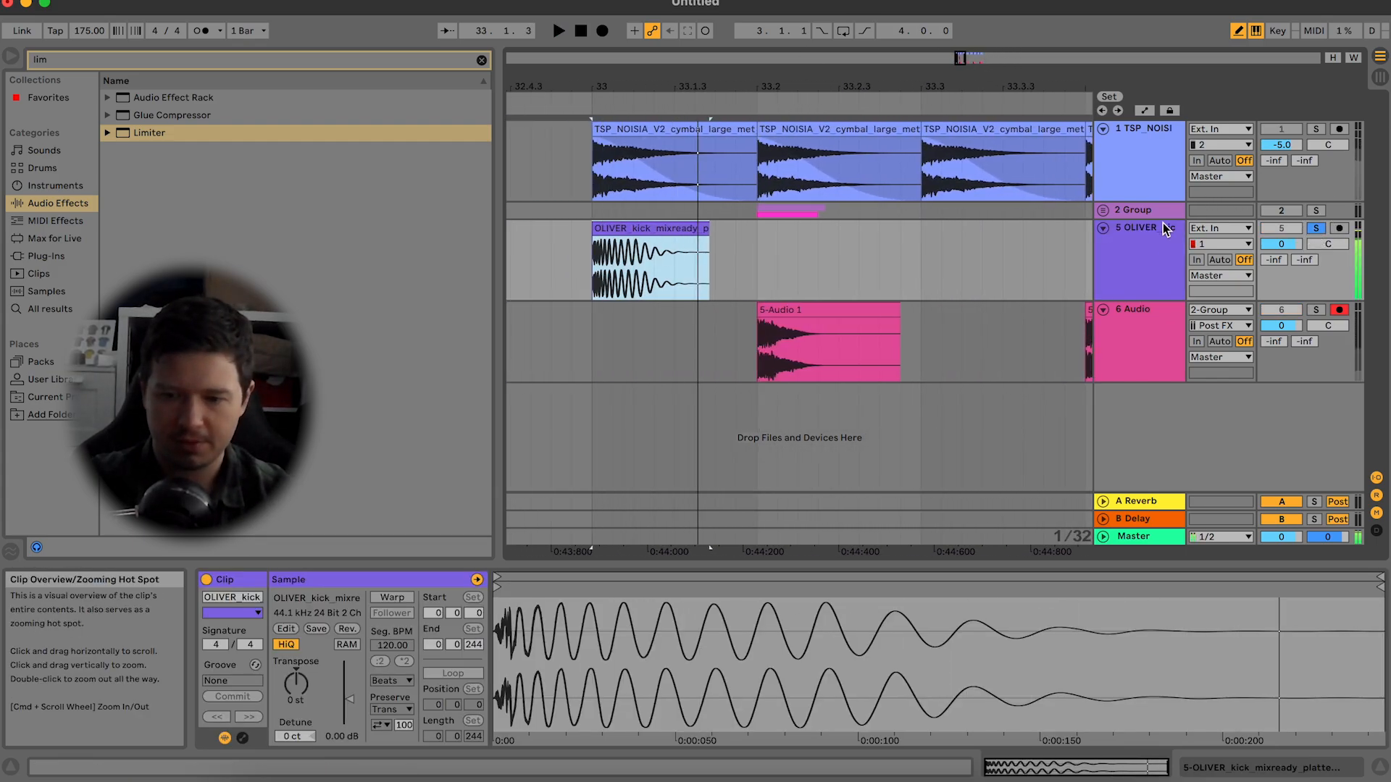
Step: Add a Glue Compressor to the kick track with the threshold at -18.1 dB and makeup at 10.0 dB
{"action": "left_click", "coordinate": [977, 217]}
{"action": "double_click", "coordinate": [167, 115]}
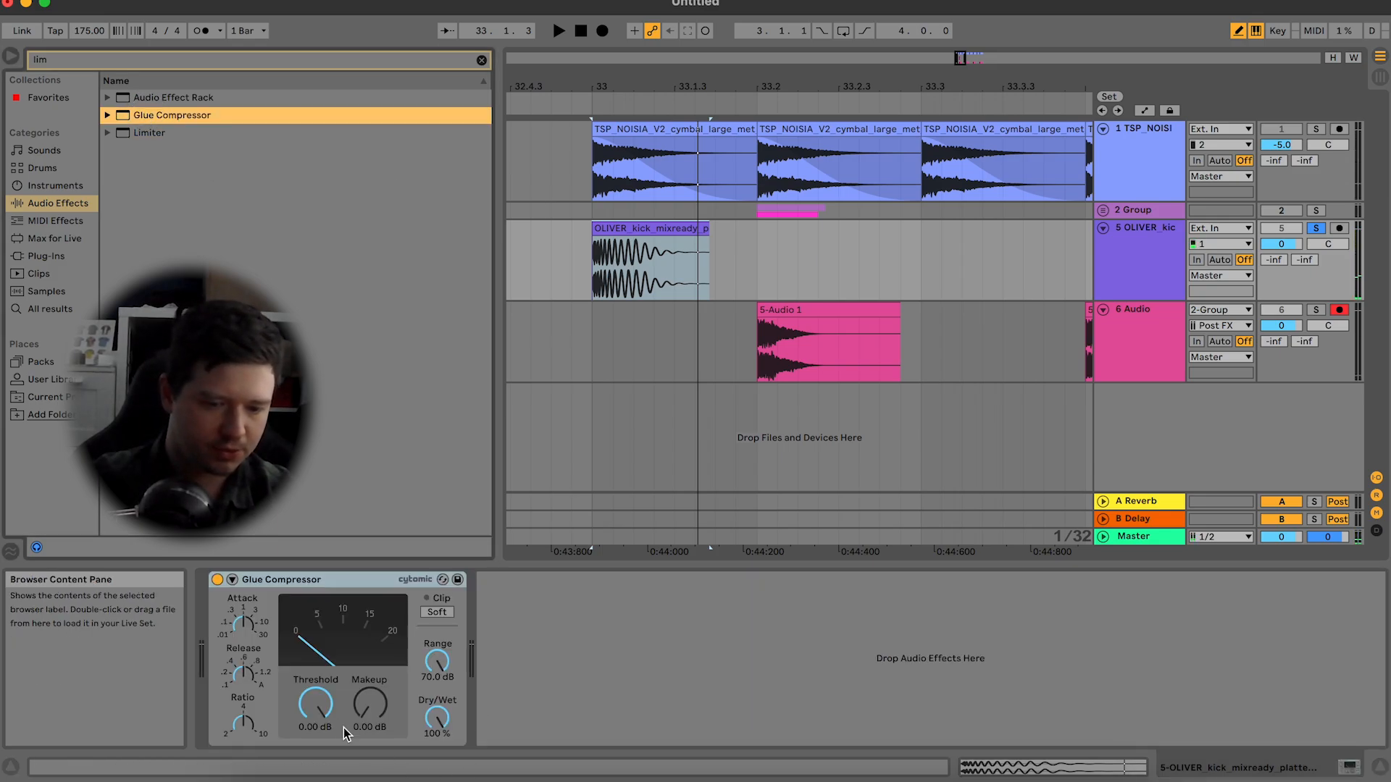
{"action": "key", "text": "space"}
{"action": "key", "text": "space"}
{"action": "left_click_drag", "start_coordinate": [369, 704], "coordinate": [369, 677]}
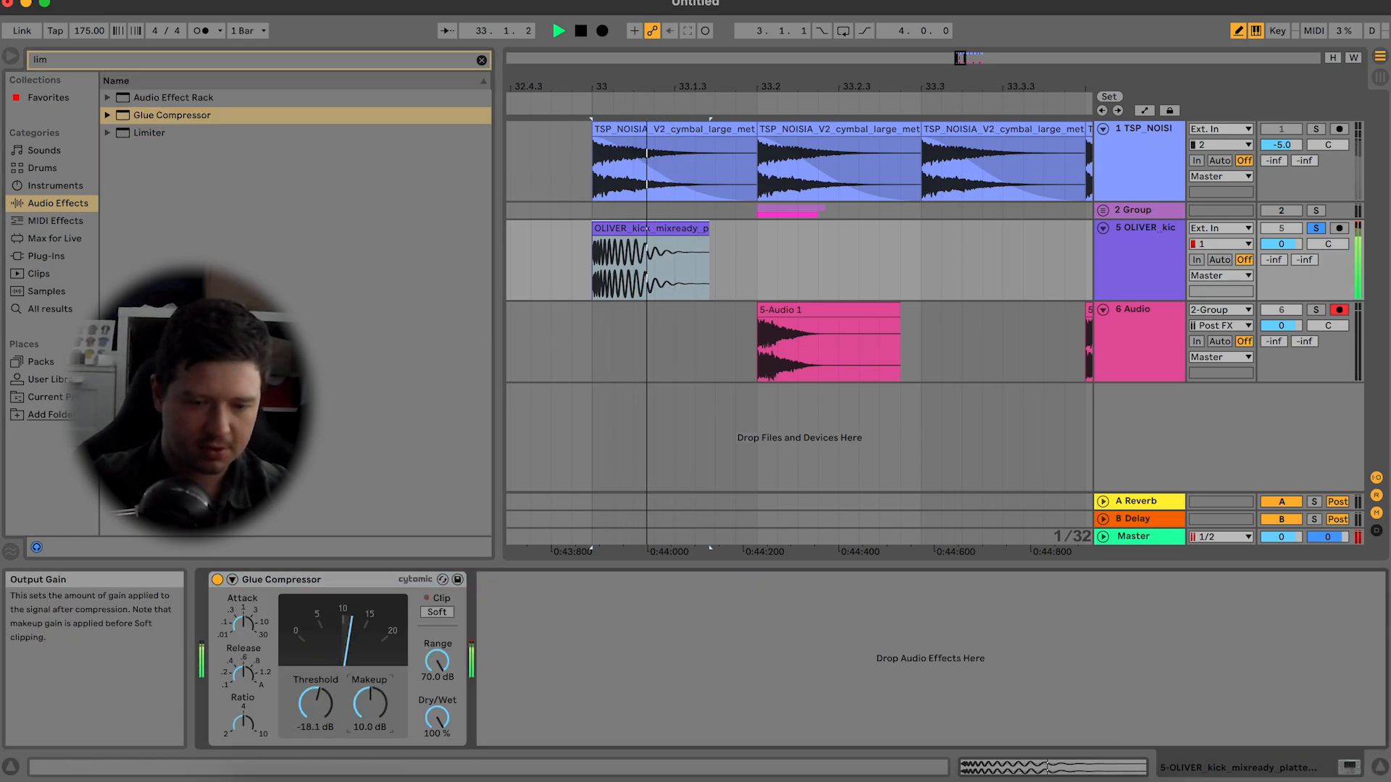
Step: Add a Limiter after the Glue Compressor and adjust the compressor to -23.2 dB threshold and 8.25 dB makeup
{"action": "double_click", "coordinate": [145, 132]}
{"action": "key", "text": "space"}
{"action": "left_click_drag", "start_coordinate": [575, 603], "coordinate": [575, 645]}
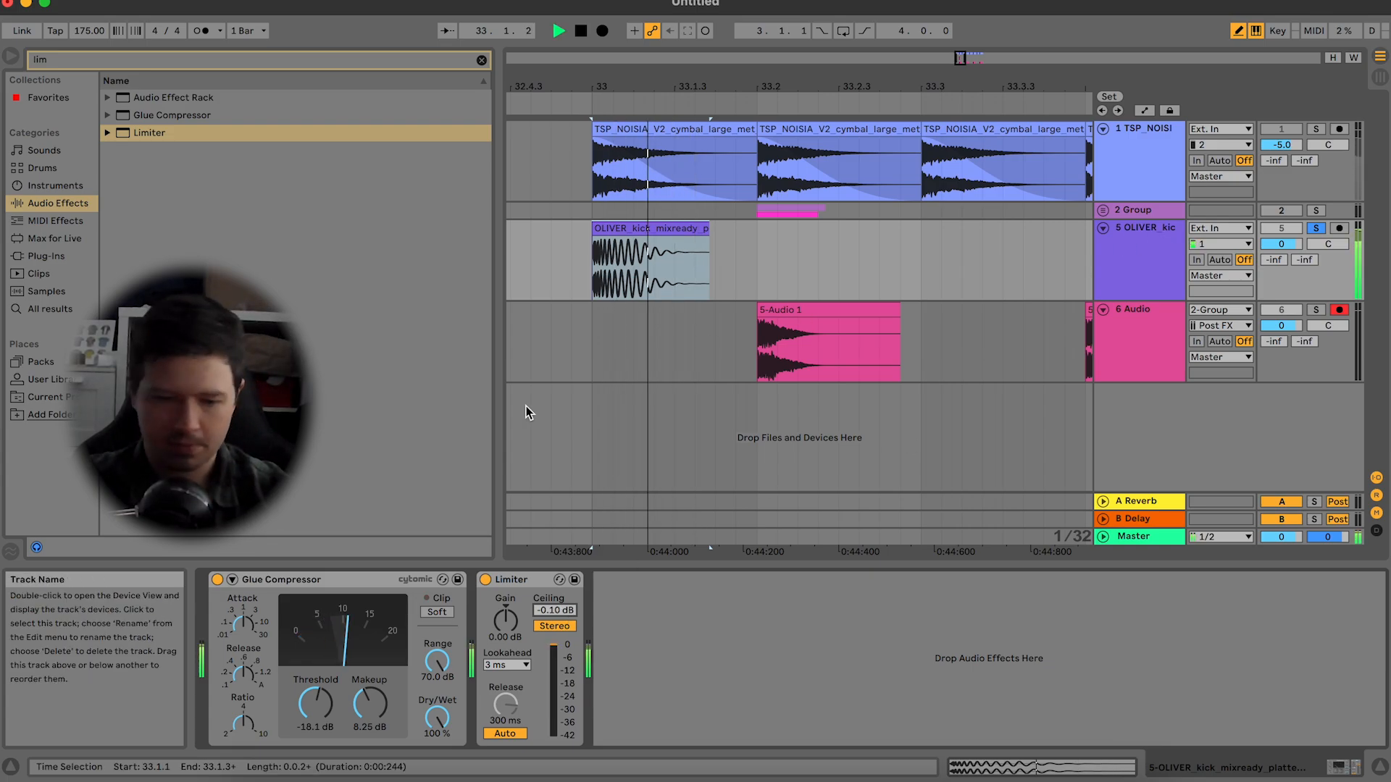
{"action": "key", "text": "space"}
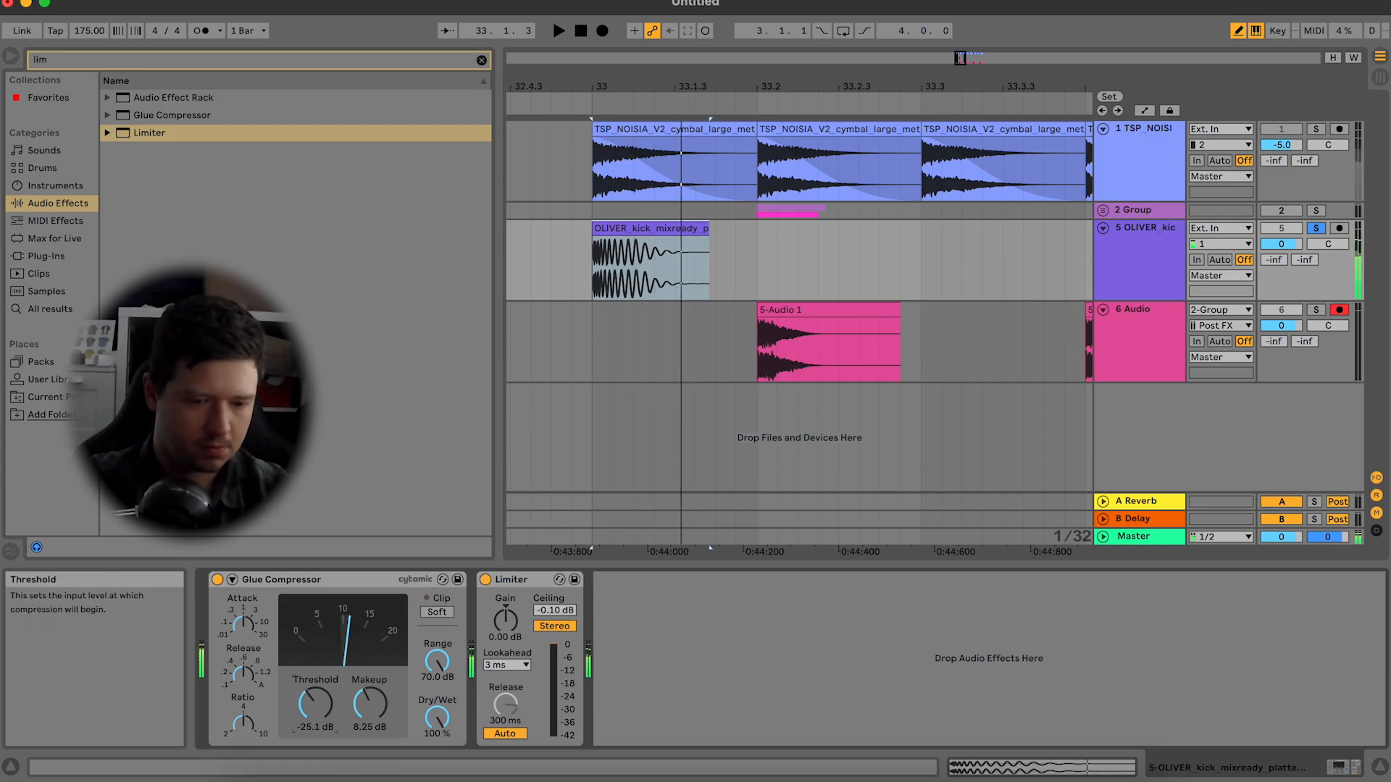
{"action": "key", "text": "space"}
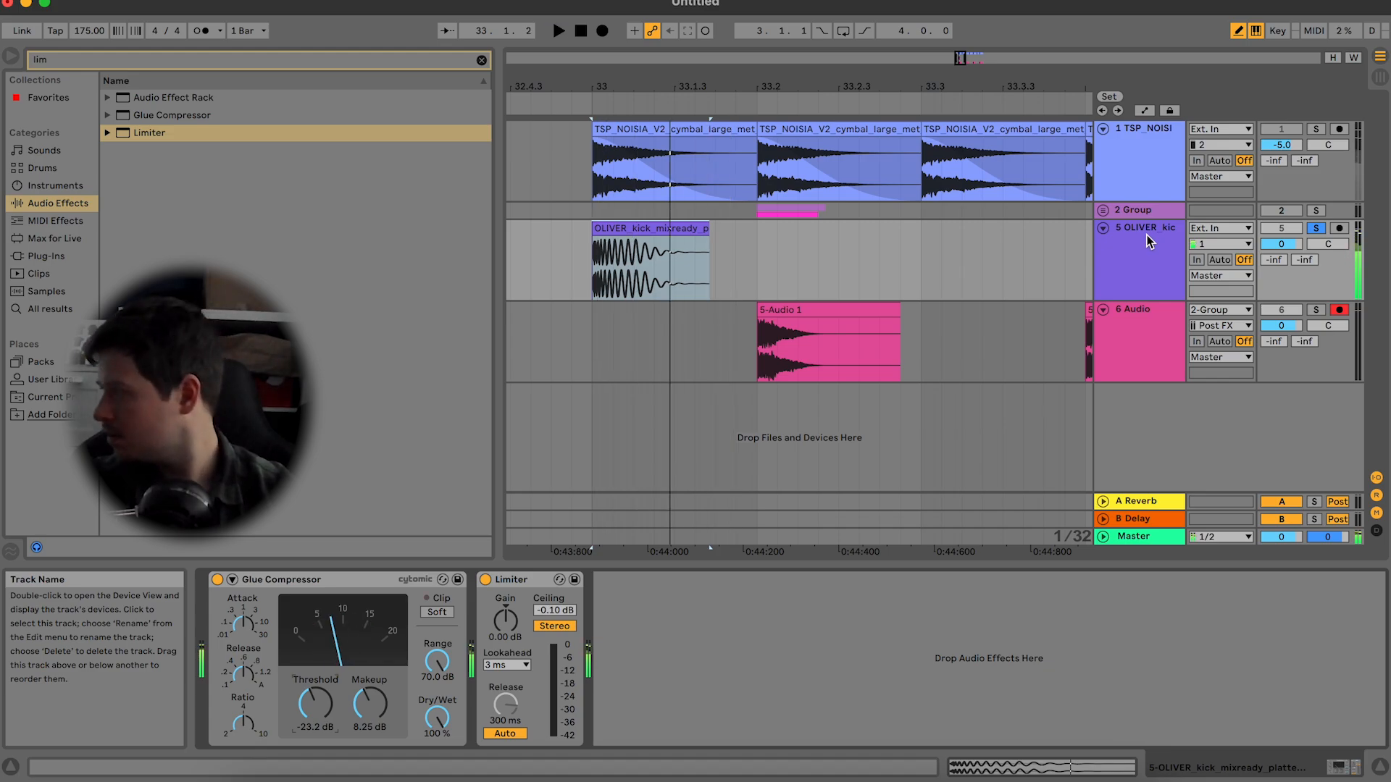
Step: Group the OLIVER kick track and insert a second audio track inside the new group
{"action": "right_click", "coordinate": [1147, 241]}
{"action": "left_click", "coordinate": [1232, 407]}
{"action": "left_click", "coordinate": [1149, 294]}
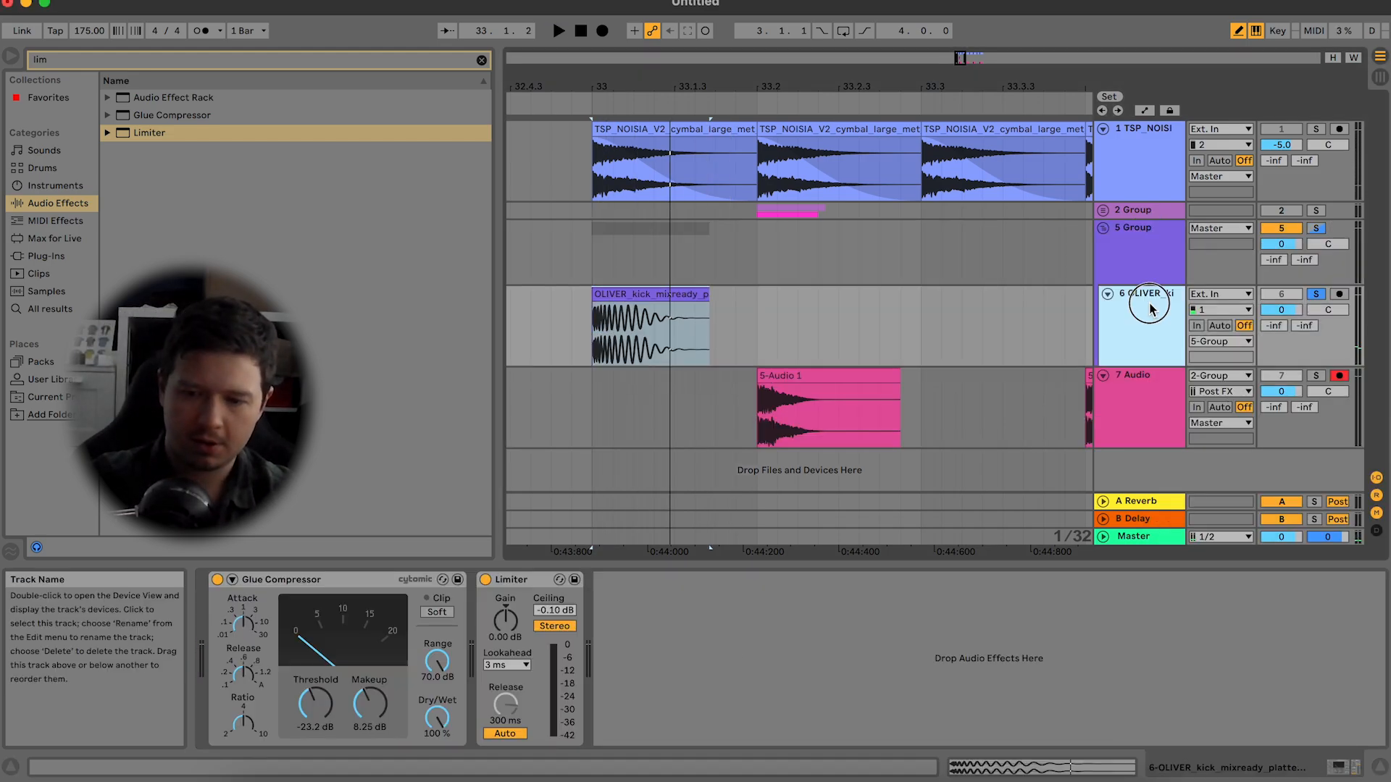
{"action": "key", "text": "super+t"}
Step: Switch to Splice and audition further kick samples down the results to find a second kick layer
{"action": "left_click", "coordinate": [916, 775]}
{"action": "key", "text": "Down"}
{"action": "key", "text": "Down"}
{"action": "key", "text": "Down"}
{"action": "key", "text": "Down"}
{"action": "key", "text": "Down"}
{"action": "key", "text": "Down"}
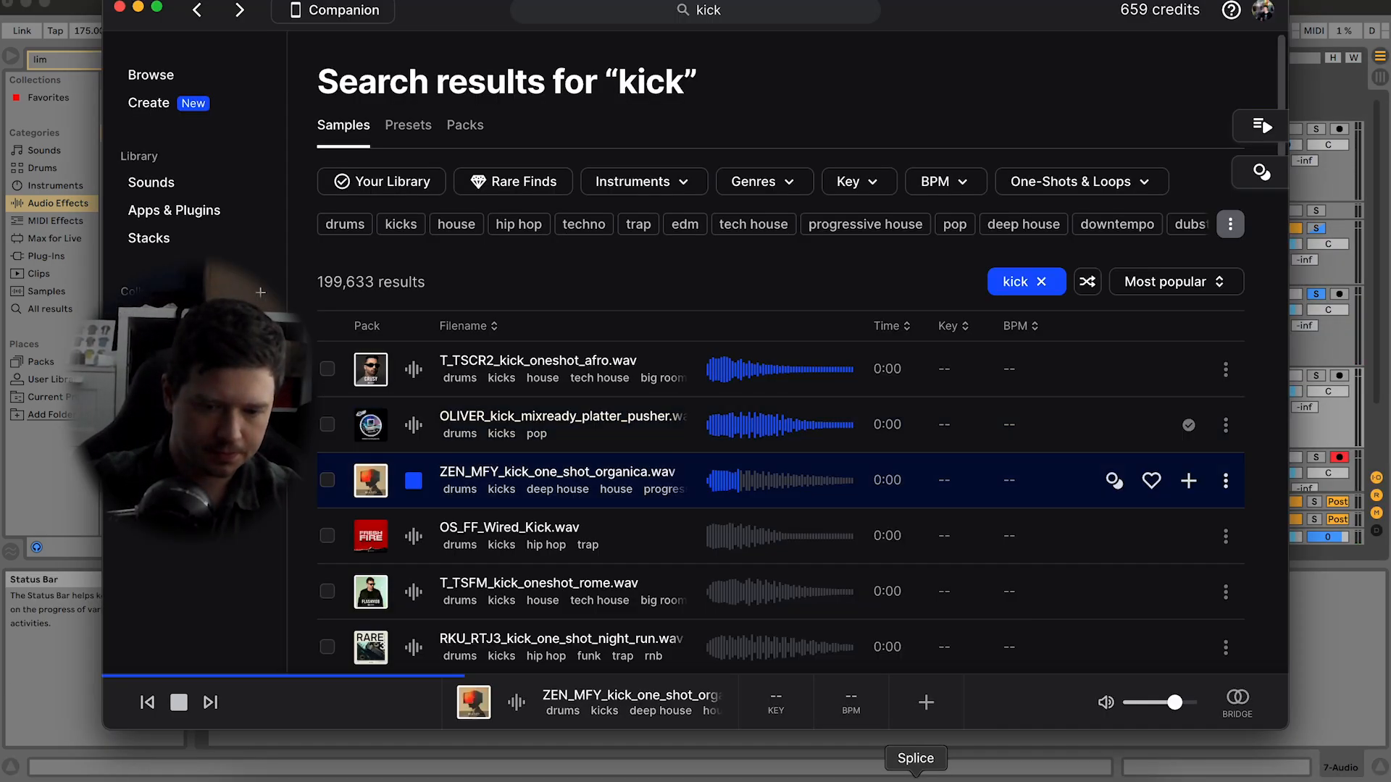
{"action": "key", "text": "Down"}
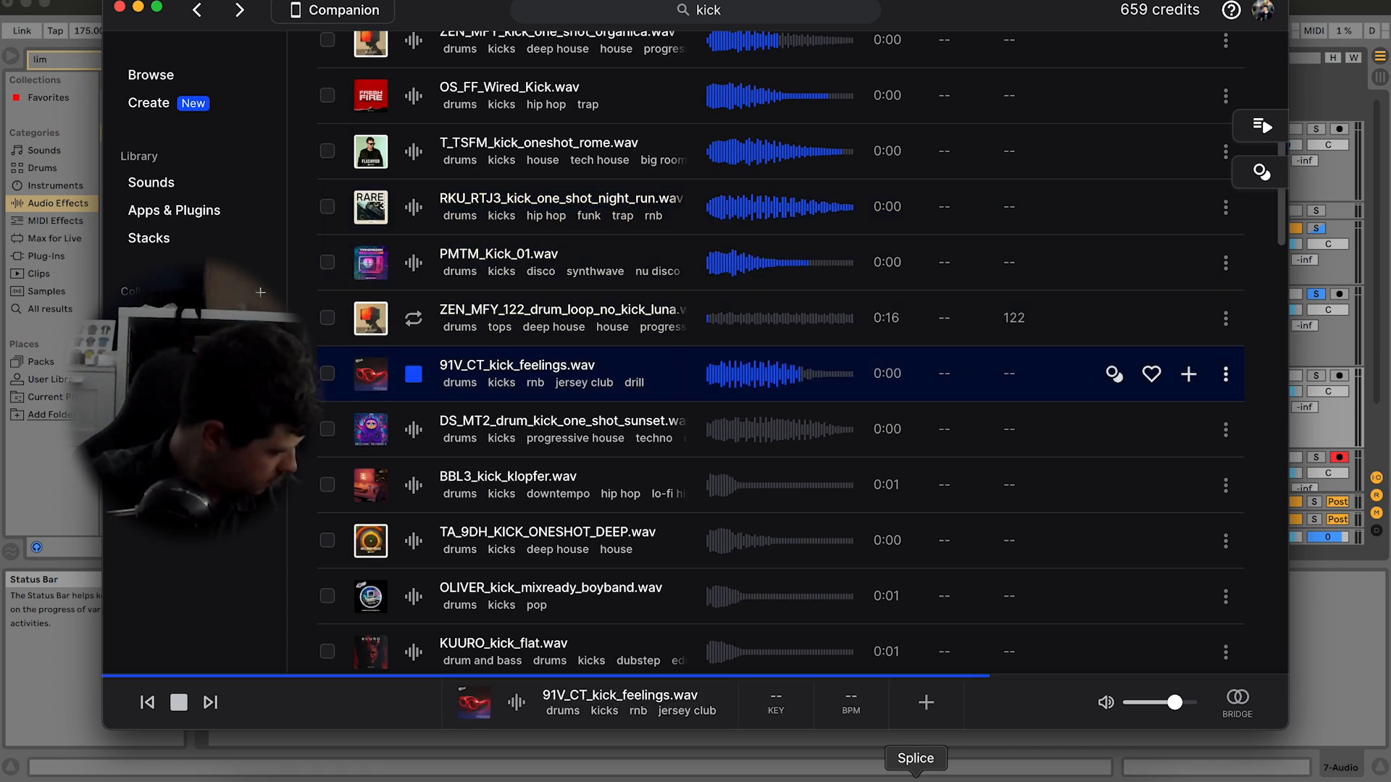
{"action": "key", "text": "Down"}
{"action": "key", "text": "Down"}
{"action": "key", "text": "Up"}
{"action": "key", "text": "Down"}
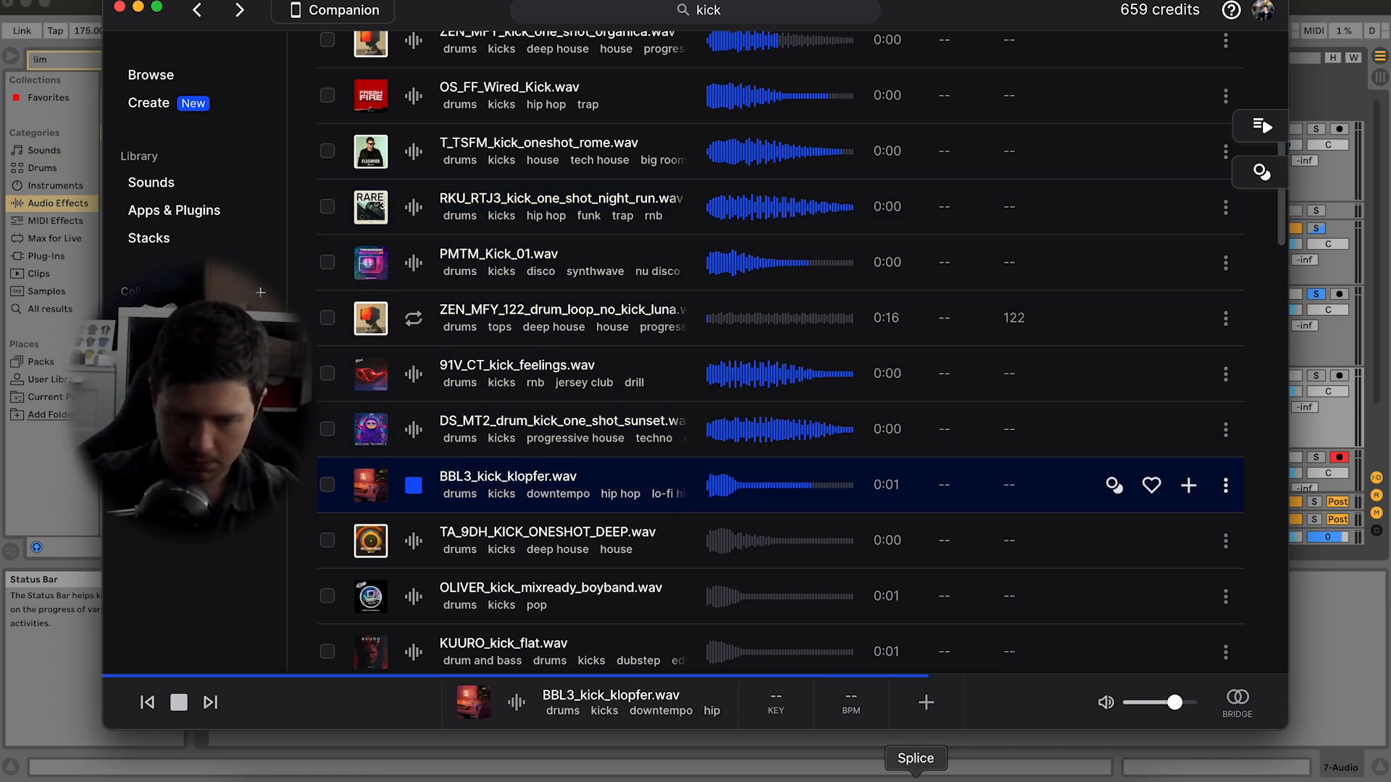
Step: Try to add BBL3_kick_klopfer.wav and DS_MT2_drum_kick_one_shot_sunset.wav to the library
{"action": "left_click", "coordinate": [1188, 486]}
{"action": "left_click", "coordinate": [1225, 497]}
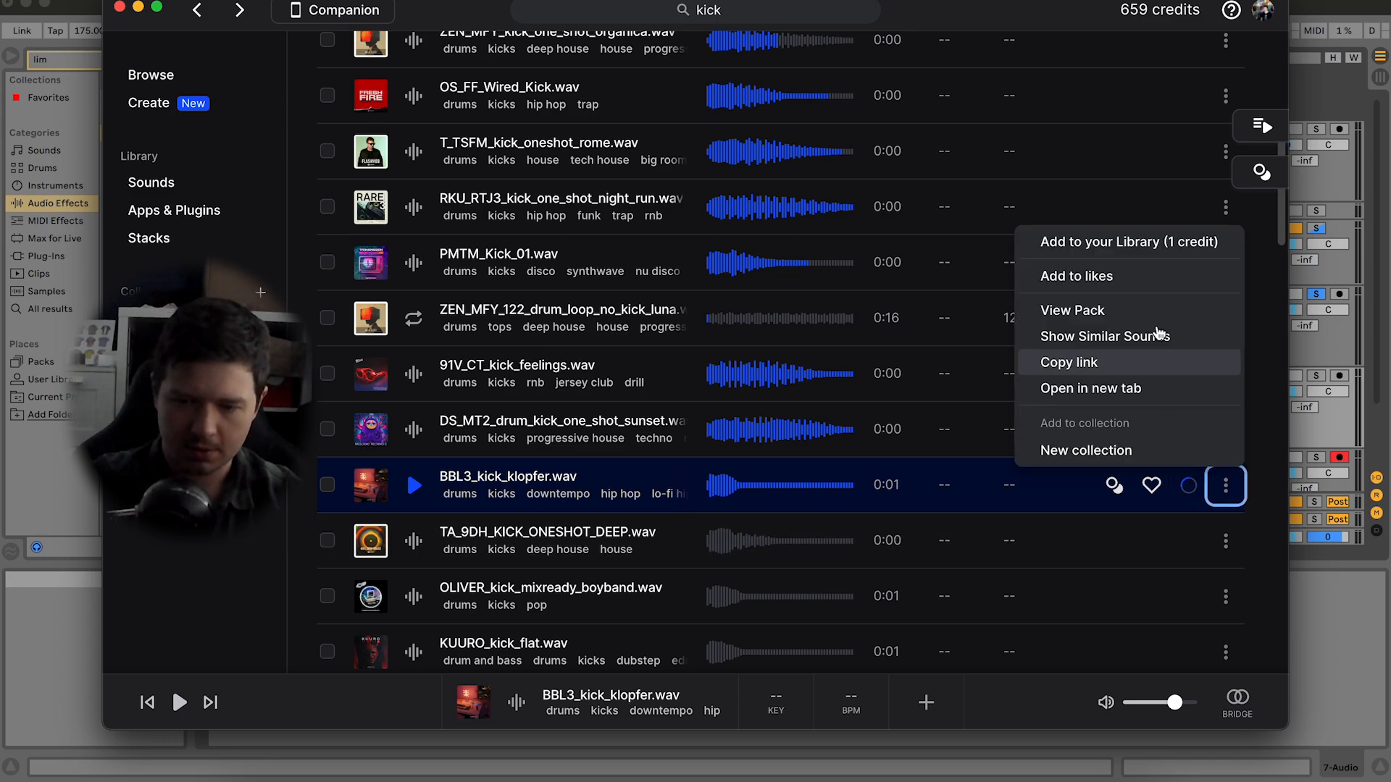
{"action": "left_click", "coordinate": [1237, 492]}
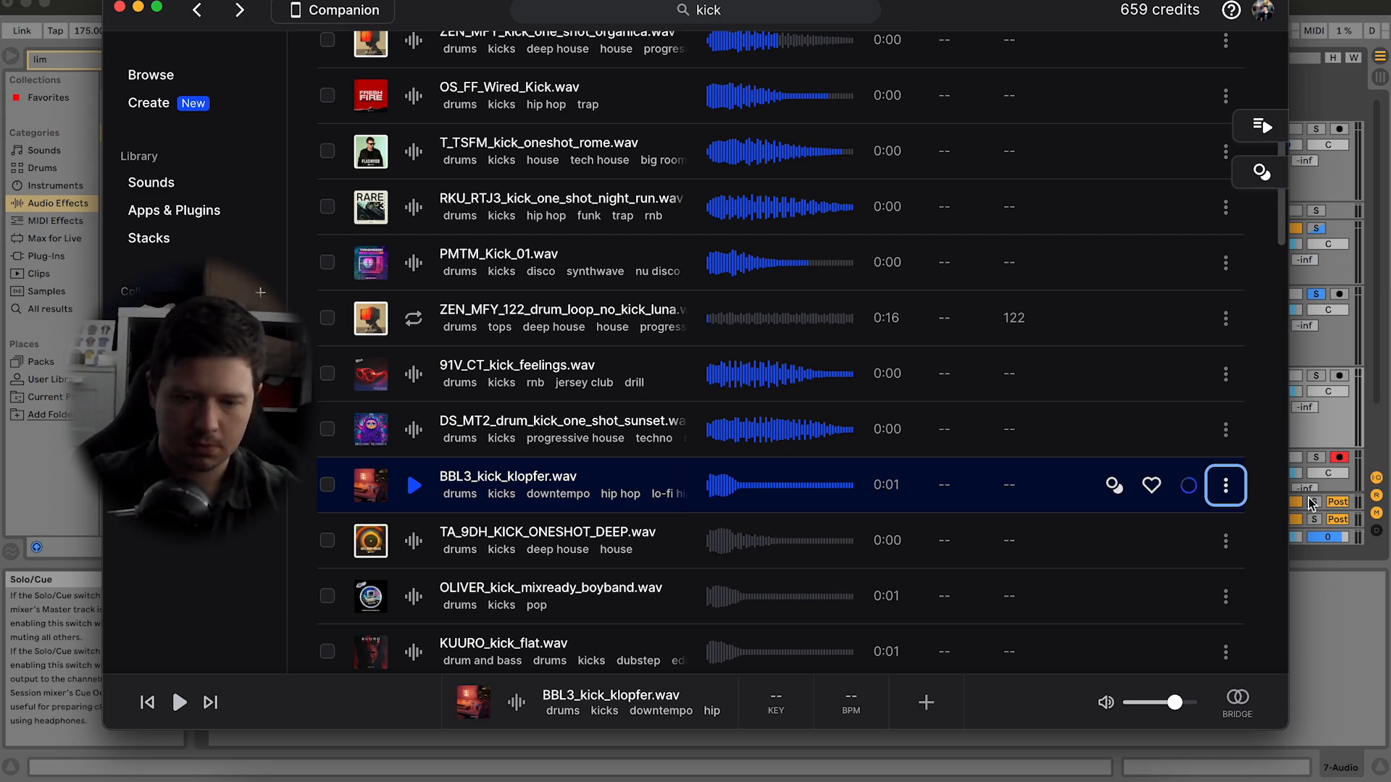
{"action": "left_click", "coordinate": [1231, 487]}
{"action": "key", "text": "Up"}
Step: Quit Splice and launch it again
{"action": "right_click", "coordinate": [916, 772]}
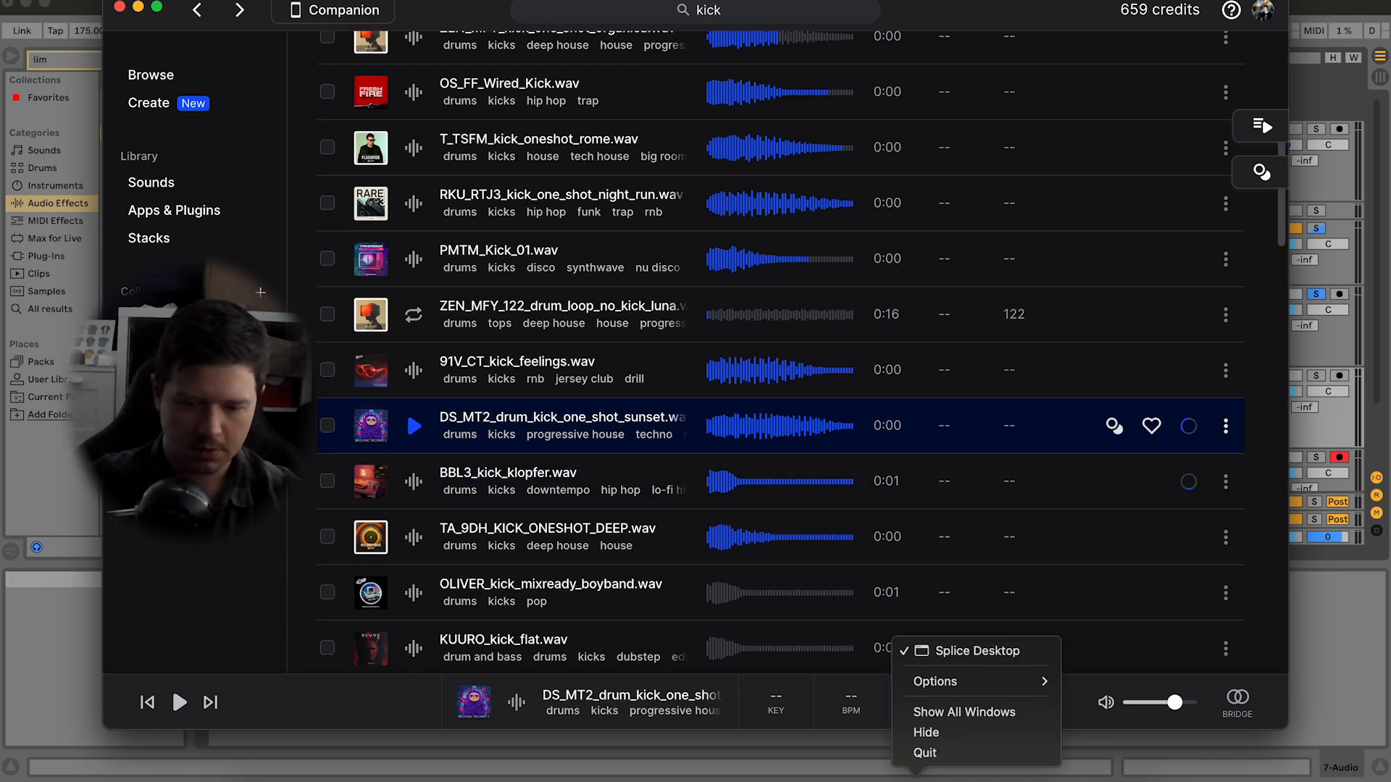
{"action": "left_click", "coordinate": [950, 754]}
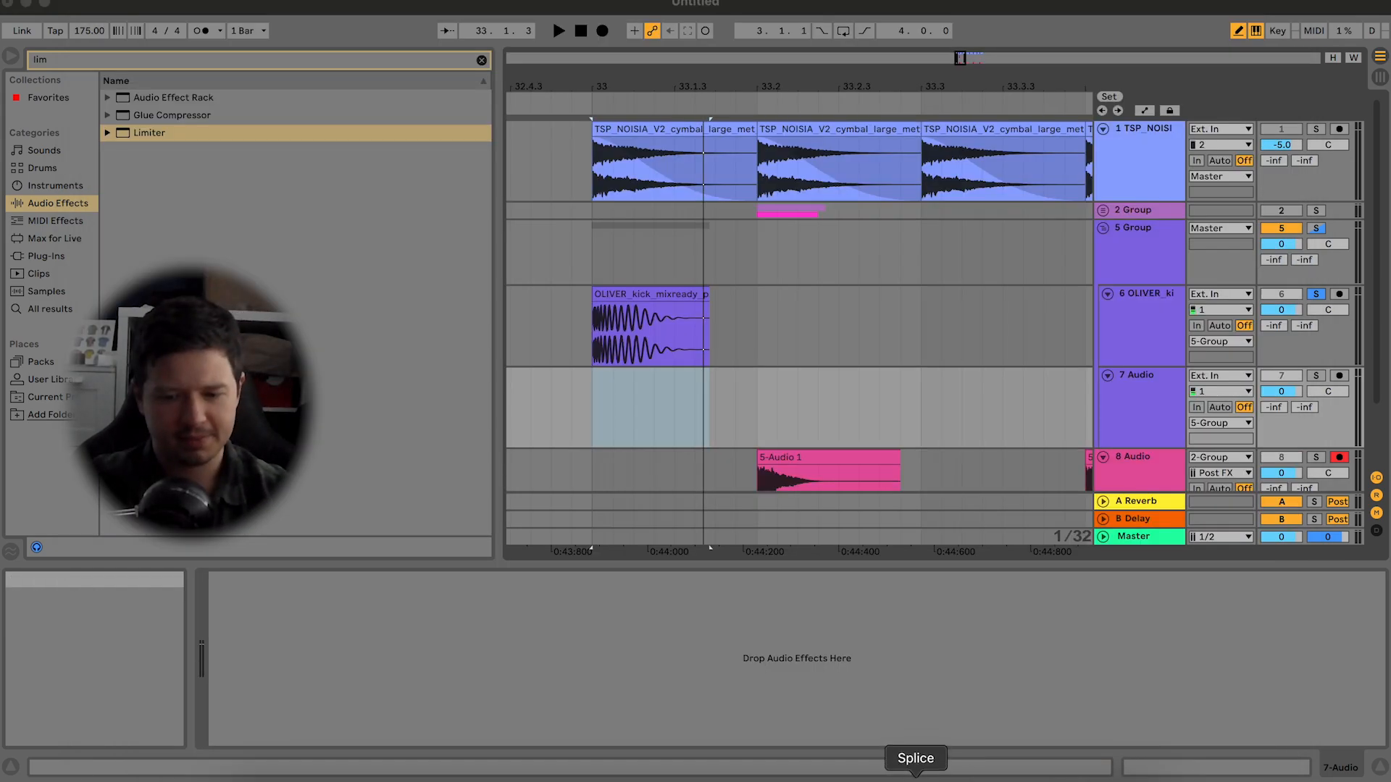
{"action": "left_click", "coordinate": [916, 772]}
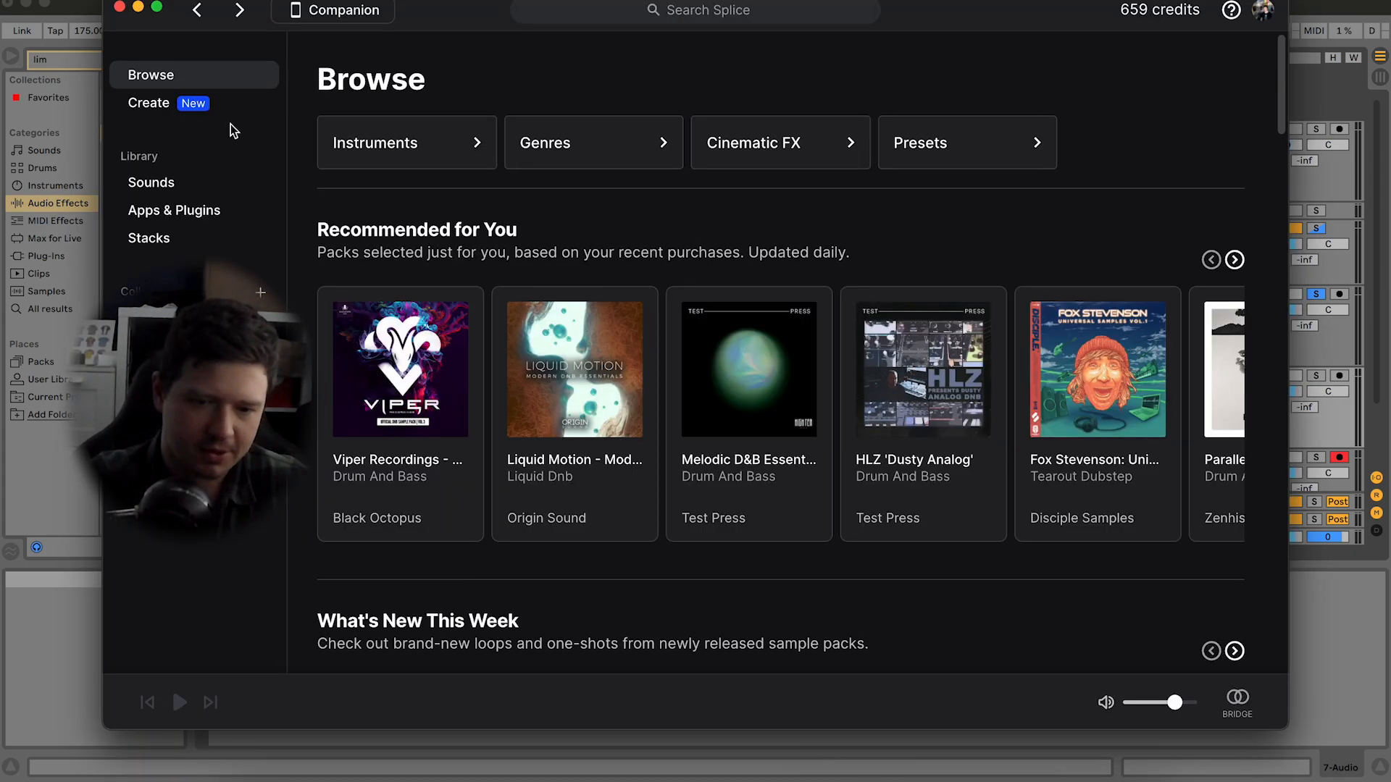
Step: Search the sample library for "kick" from the Browse page
{"action": "scroll", "coordinate": [393, 352], "scroll_direction": "down", "scroll_amount": 10}
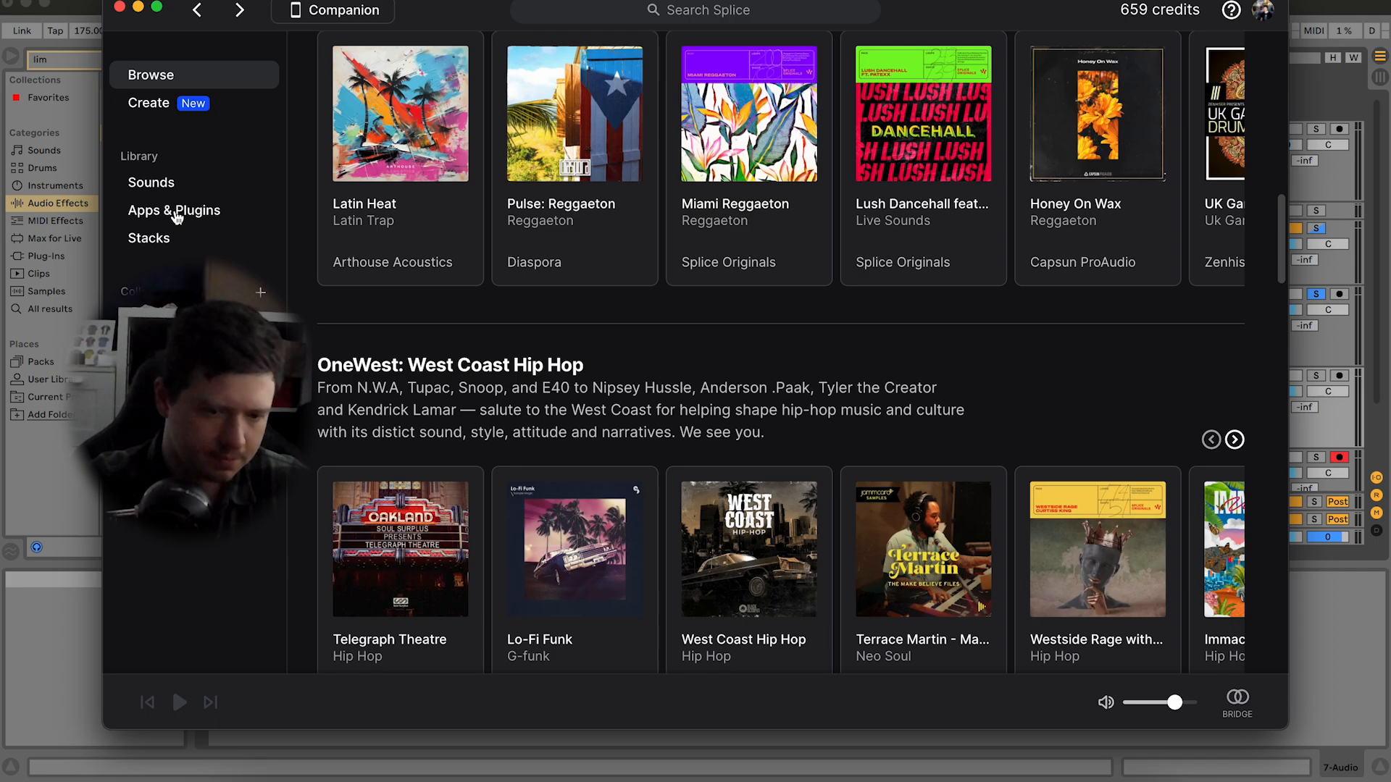
{"action": "scroll", "coordinate": [624, 130], "scroll_direction": "up", "scroll_amount": 10}
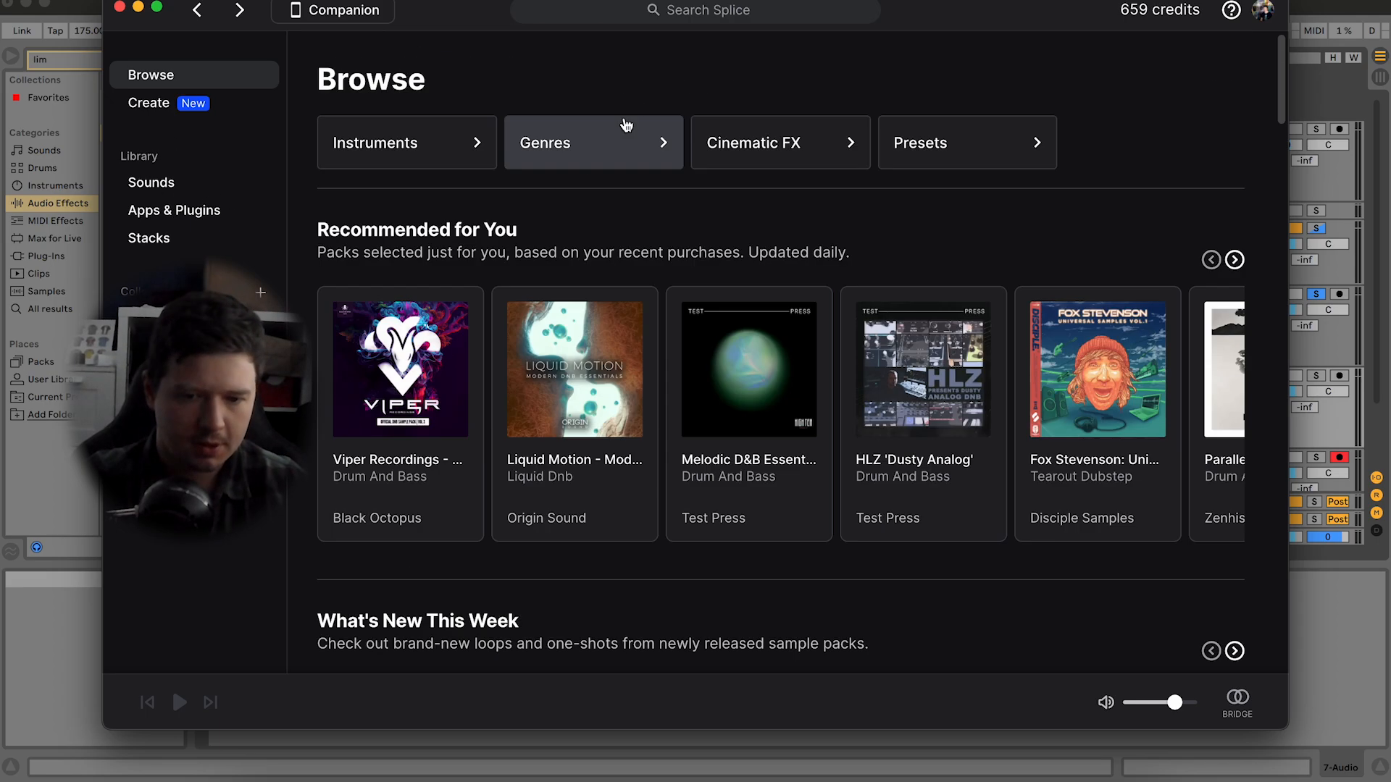
{"action": "left_click", "coordinate": [715, 10]}
{"action": "type", "text": "kick"}
{"action": "key", "text": "Return"}
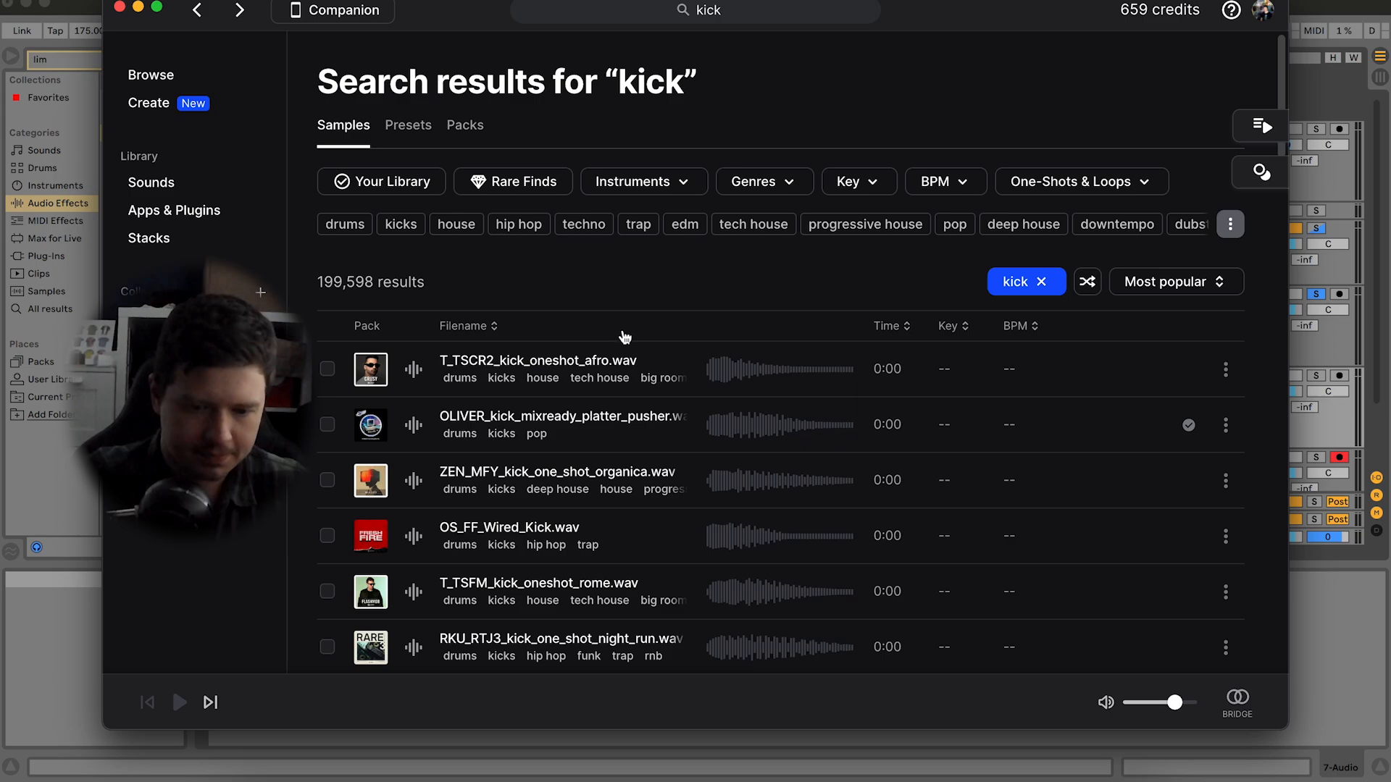
Step: Audition BBL3_kick_klopfer.wav in the kick results, then switch to Ableton Live and place the sample at bar 33 on the empty second kick track
{"action": "scroll", "coordinate": [616, 336], "scroll_direction": "down", "scroll_amount": 2}
{"action": "scroll", "coordinate": [614, 332], "scroll_direction": "down", "scroll_amount": 5}
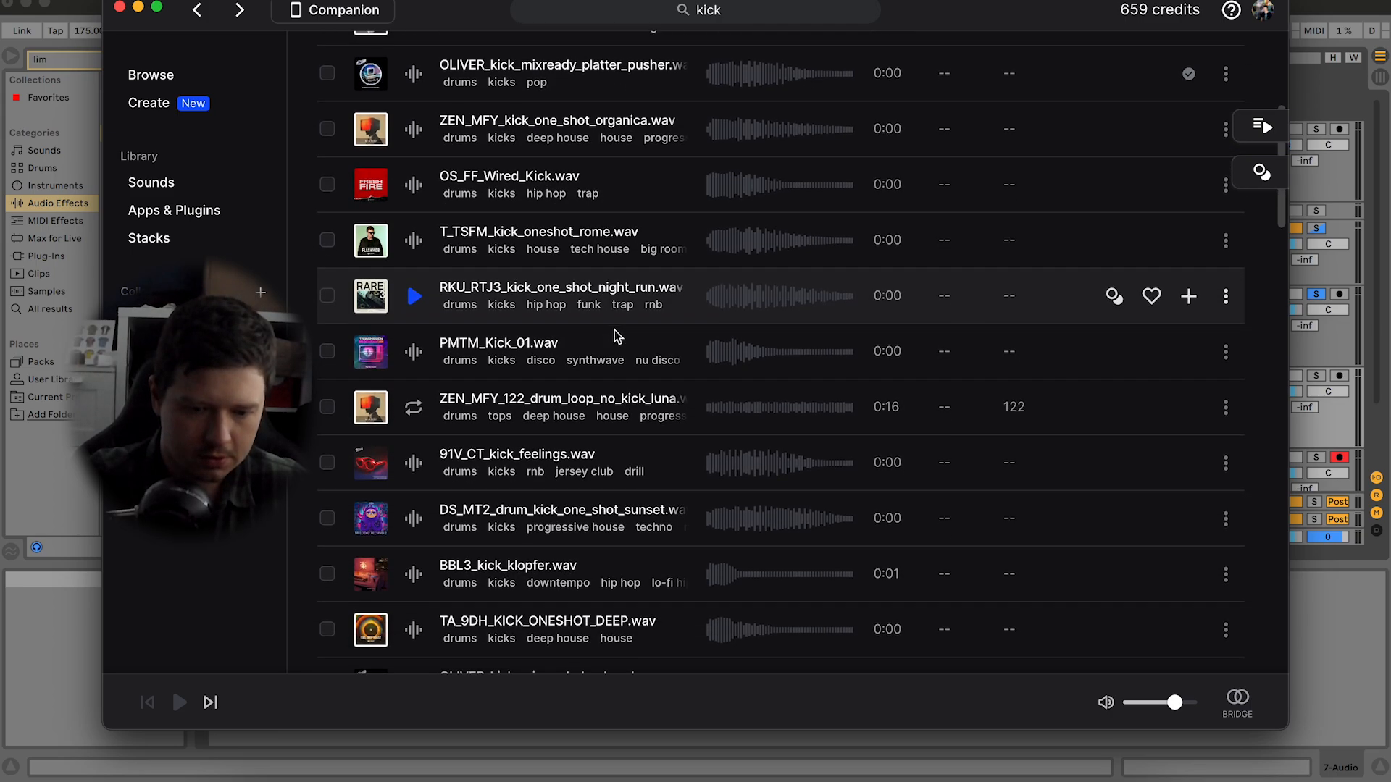
{"action": "left_click", "coordinate": [414, 577]}
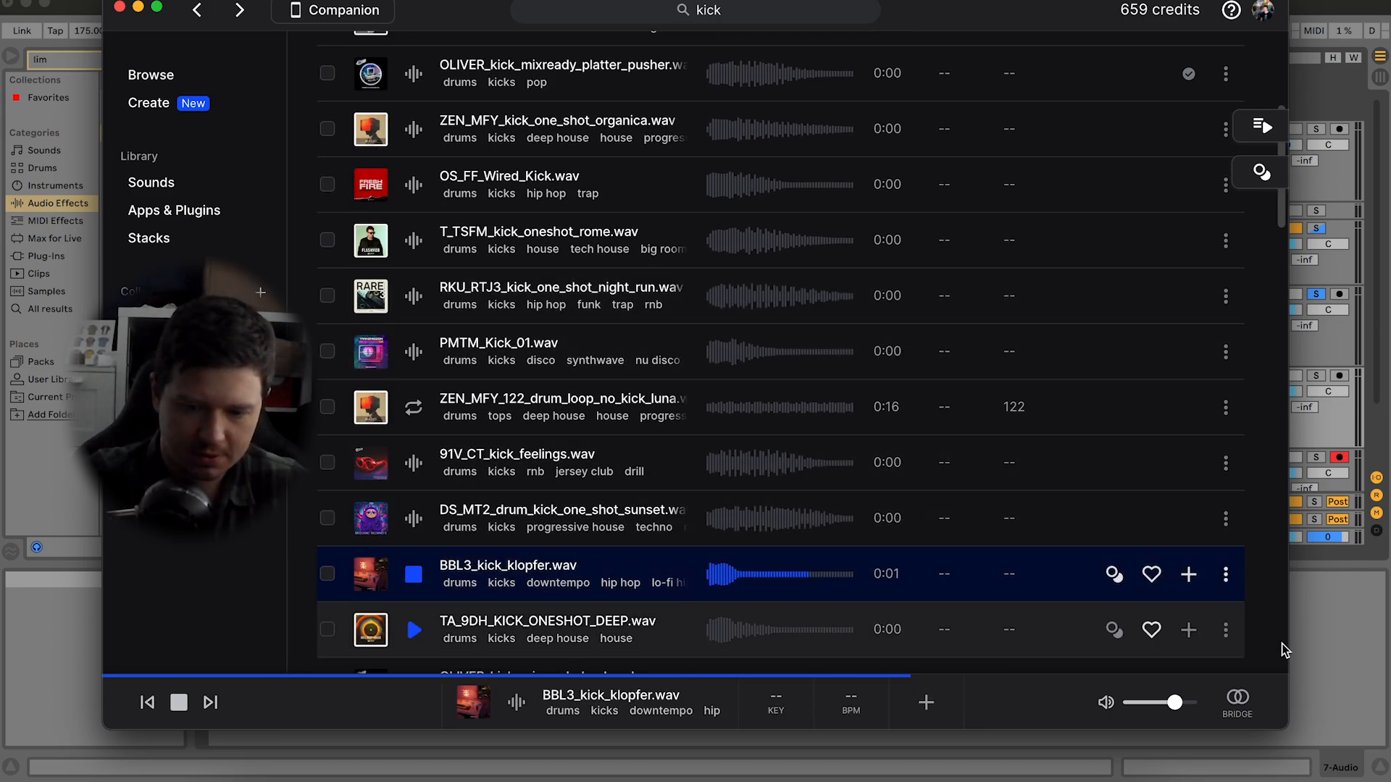
{"action": "left_click", "coordinate": [1232, 580]}
{"action": "left_click", "coordinate": [1130, 311]}
{"action": "key", "text": "super+Tab"}
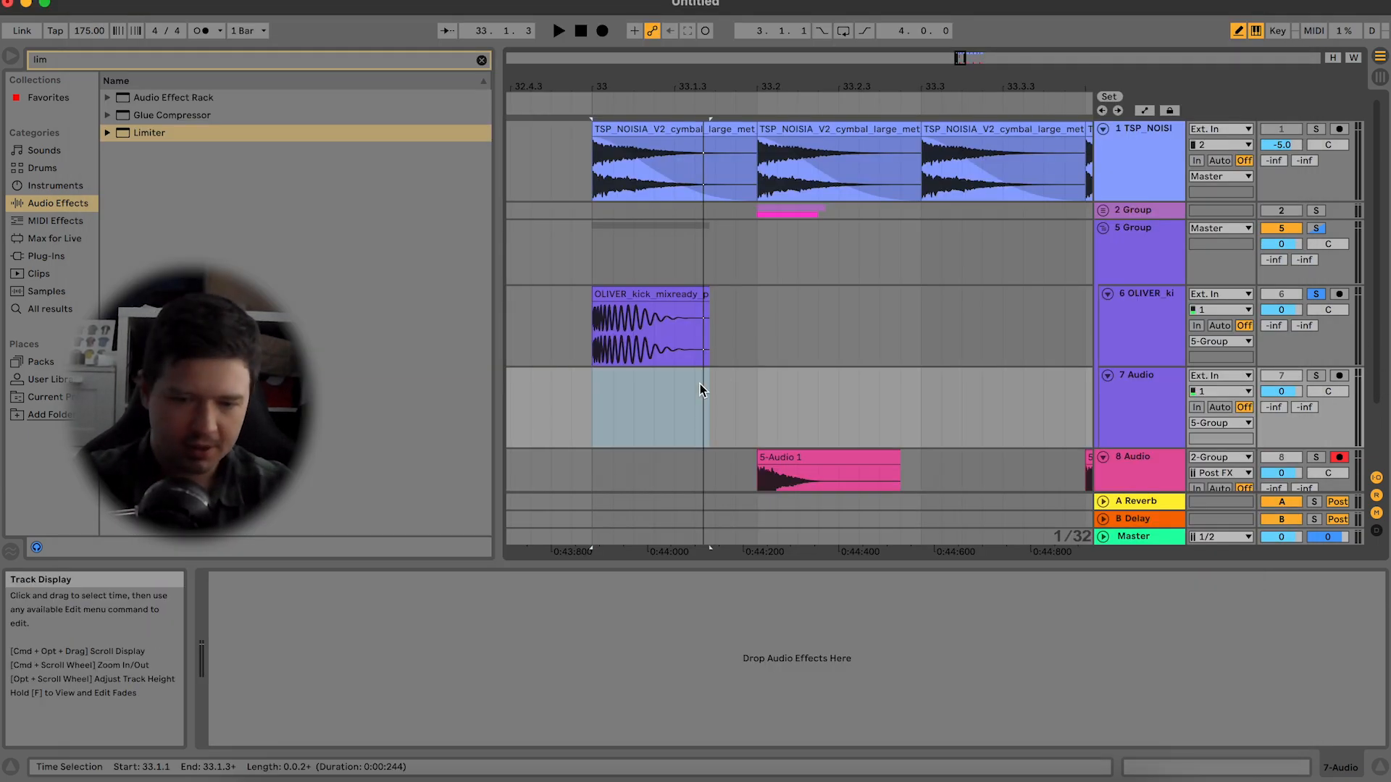
{"action": "key", "text": "super+v"}
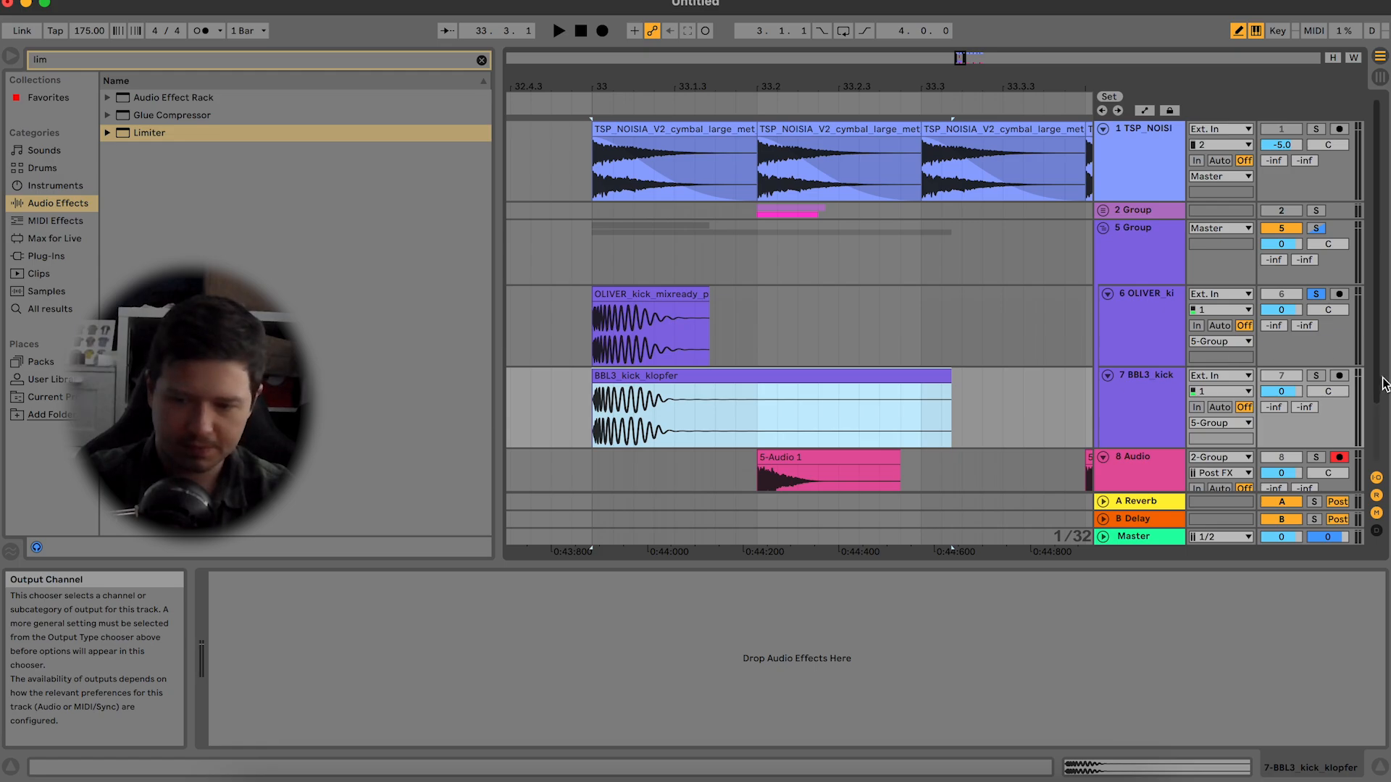
Step: Solo and play the BBL3 kick track, then trim its clip to end just after 33.1.2 with a fade-out
{"action": "left_click", "coordinate": [1316, 376]}
{"action": "key", "text": "space"}
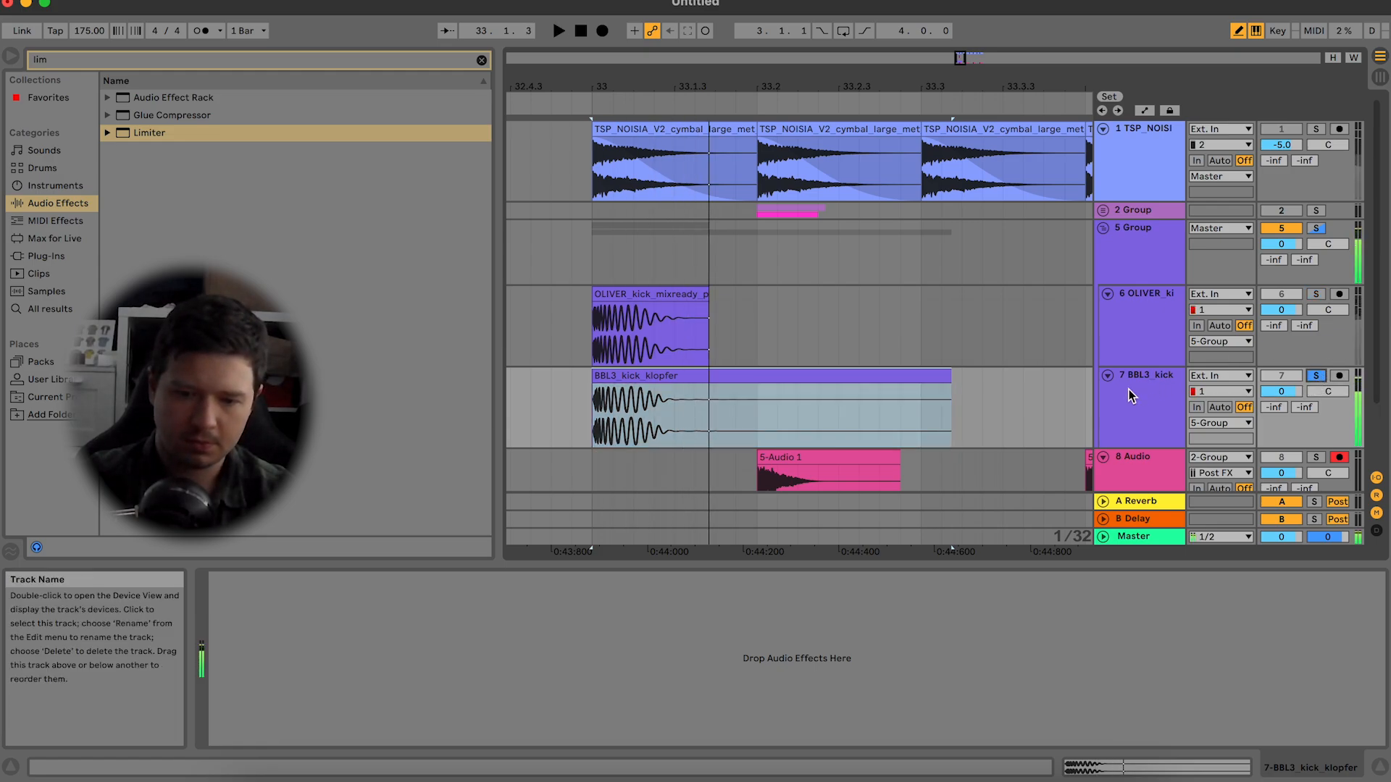
{"action": "left_click_drag", "start_coordinate": [982, 398], "coordinate": [654, 388]}
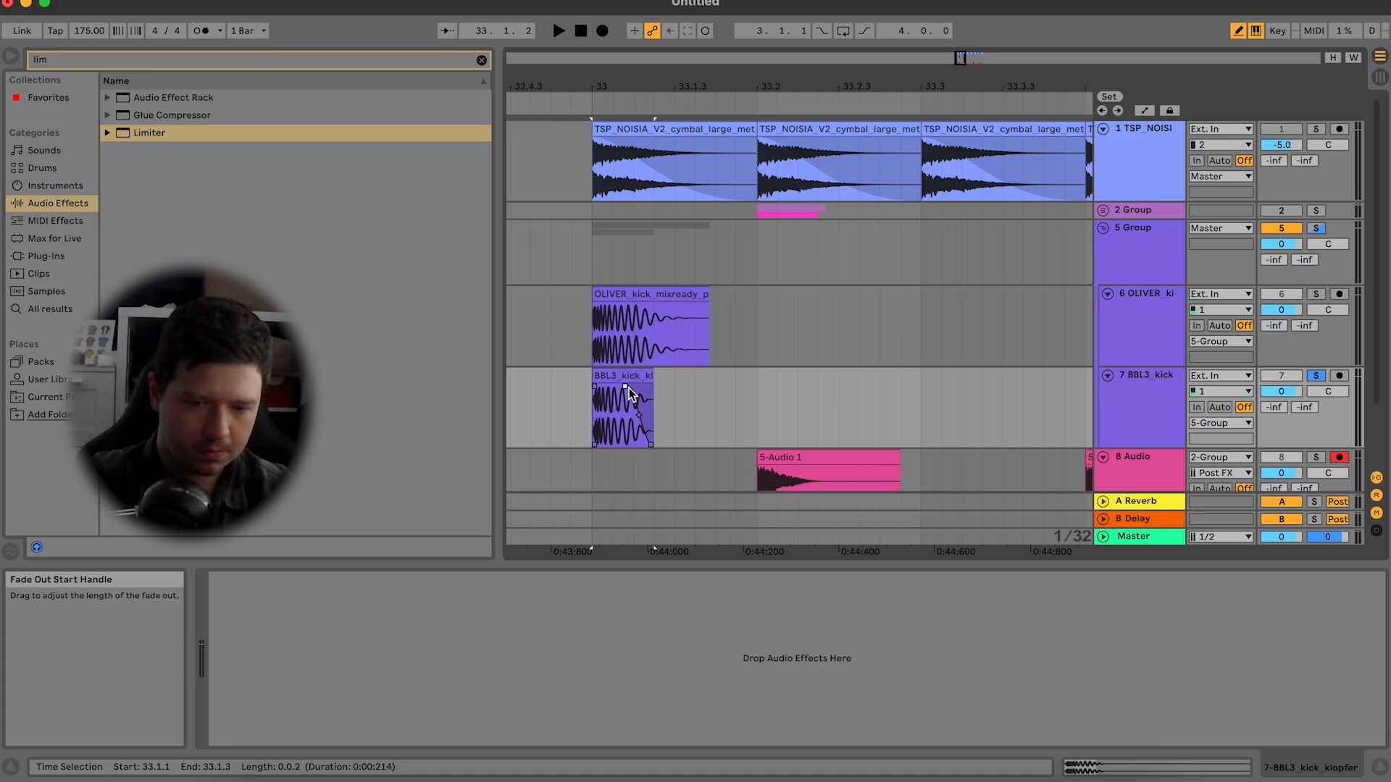
Step: Trim the OLIVER kick clip to end at 33.1.3 and lengthen its fade-out to start near the clip's middle
{"action": "left_click_drag", "start_coordinate": [731, 326], "coordinate": [683, 322]}
{"action": "key", "text": "Delete"}
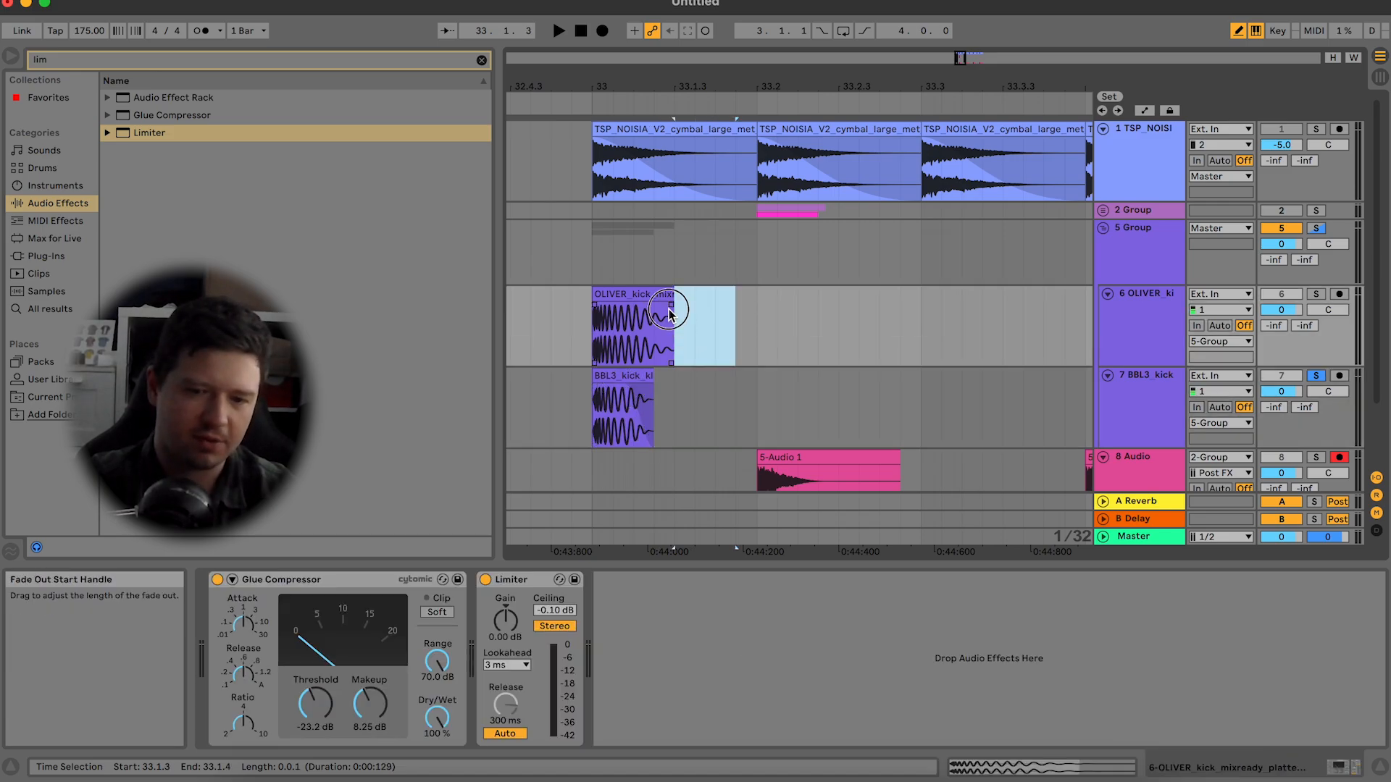
{"action": "left_click", "coordinate": [637, 323]}
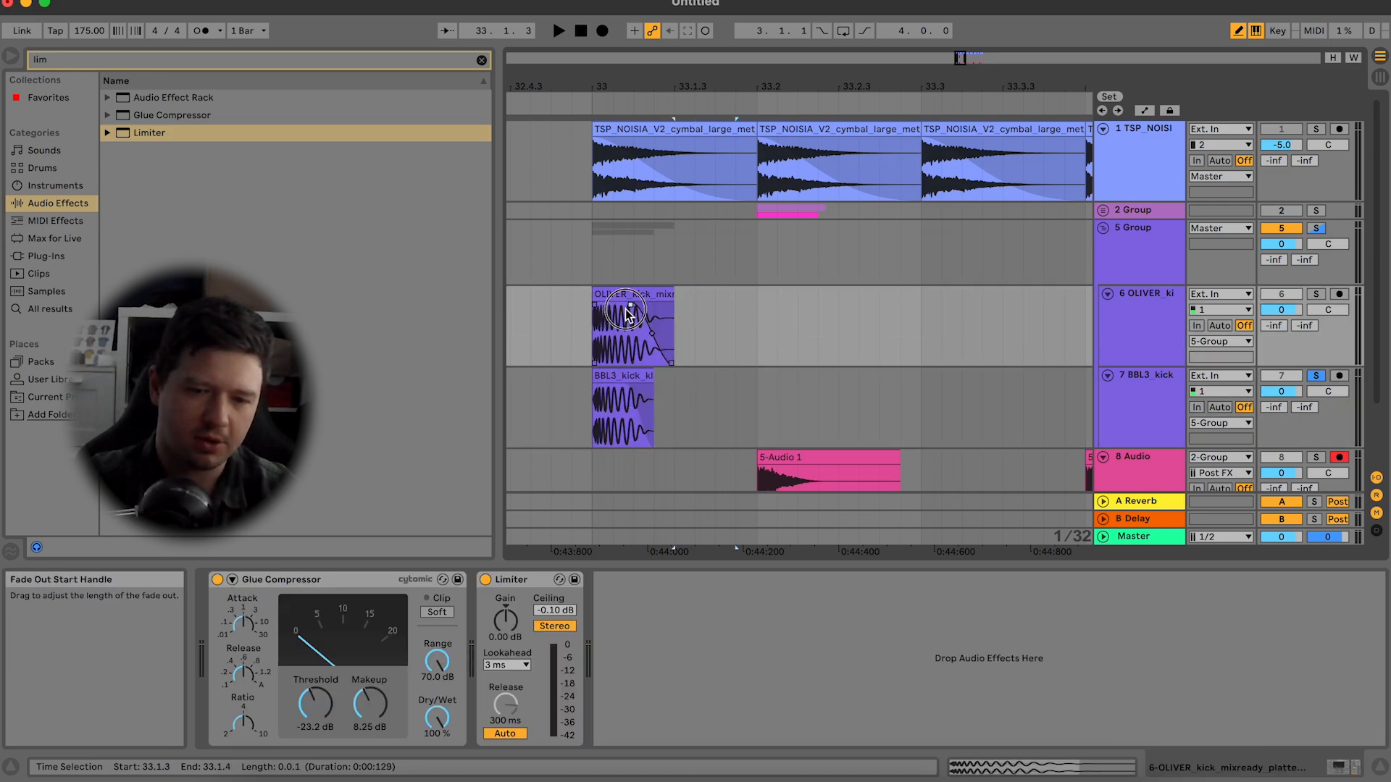
Step: Play the OLIVER and BBL3 kick layers soloed in turn to compare them, clearing the effects search
{"action": "left_click", "coordinate": [1316, 294]}
{"action": "key", "text": "space"}
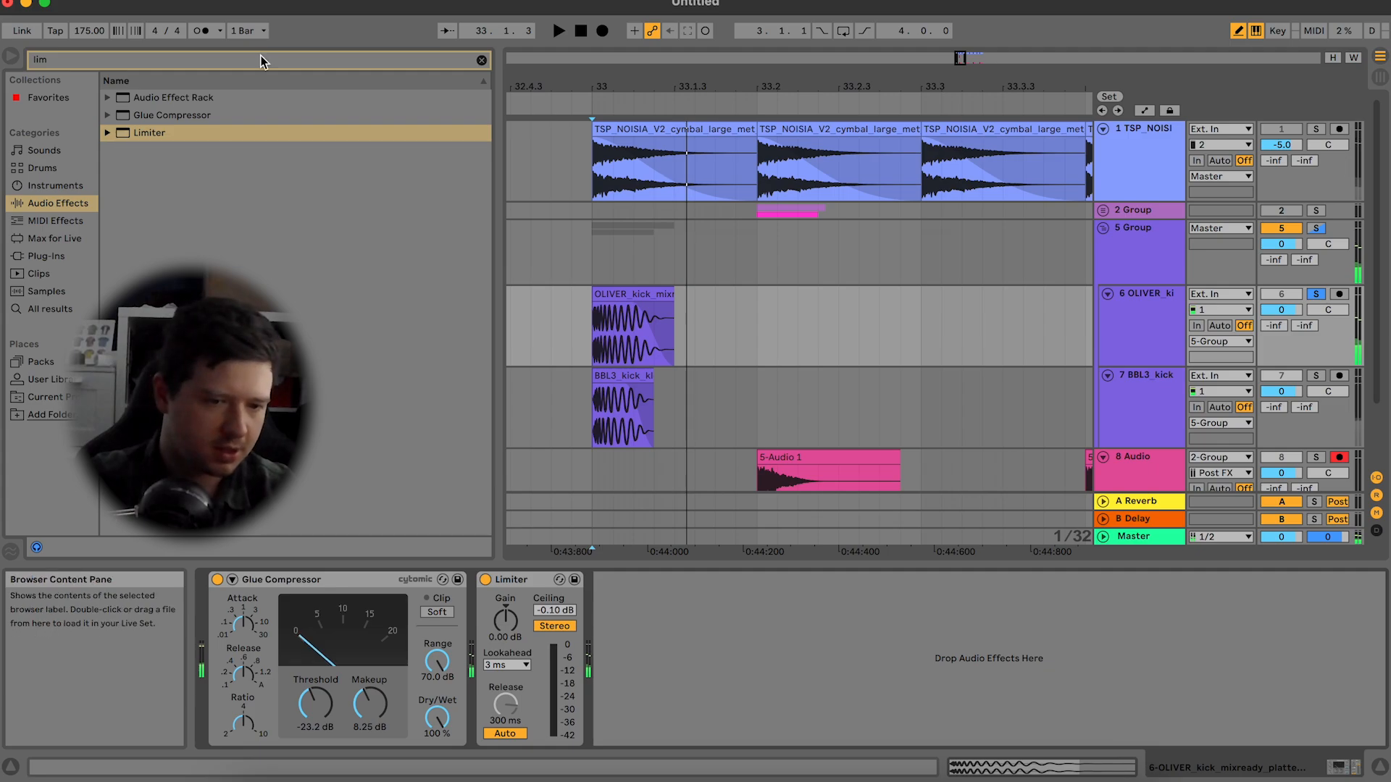
{"action": "left_click", "coordinate": [481, 60]}
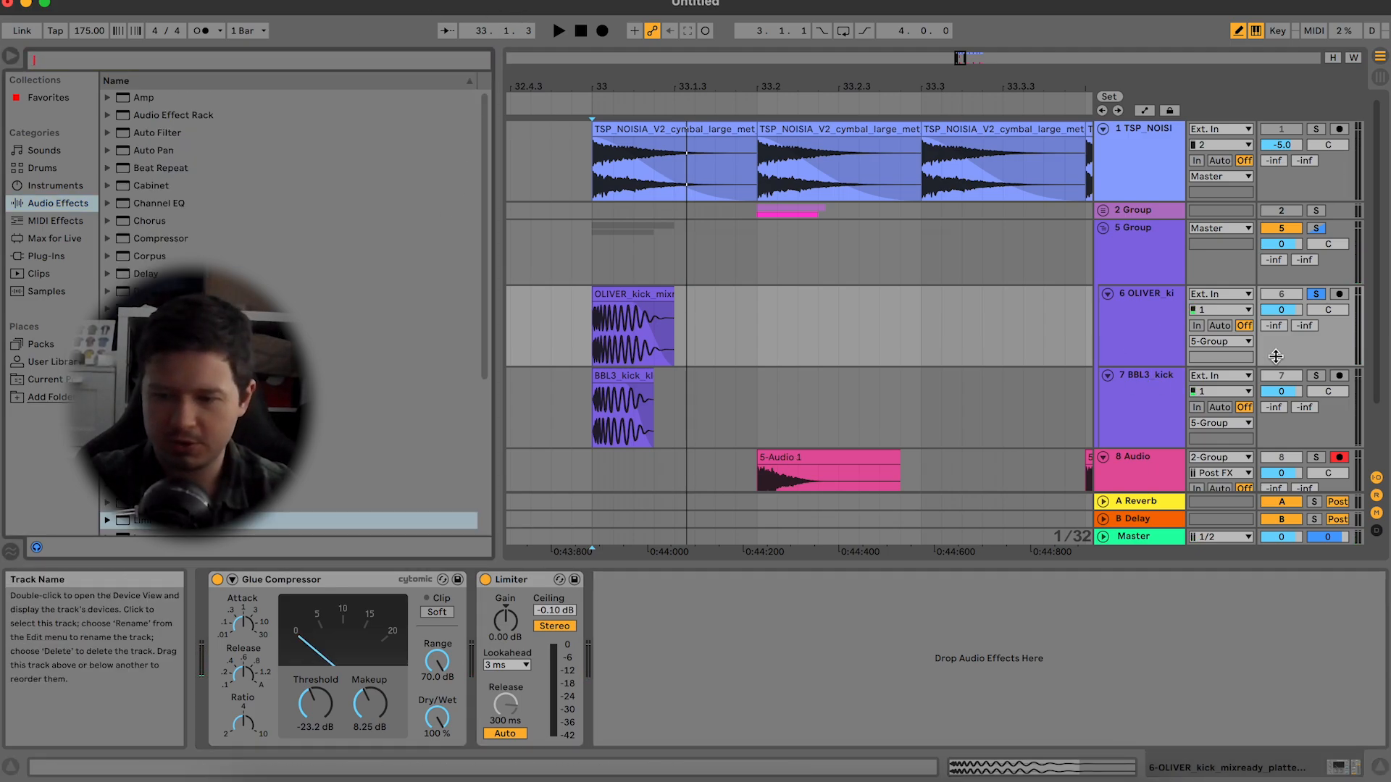
{"action": "left_click", "coordinate": [1317, 376]}
{"action": "key", "text": "space"}
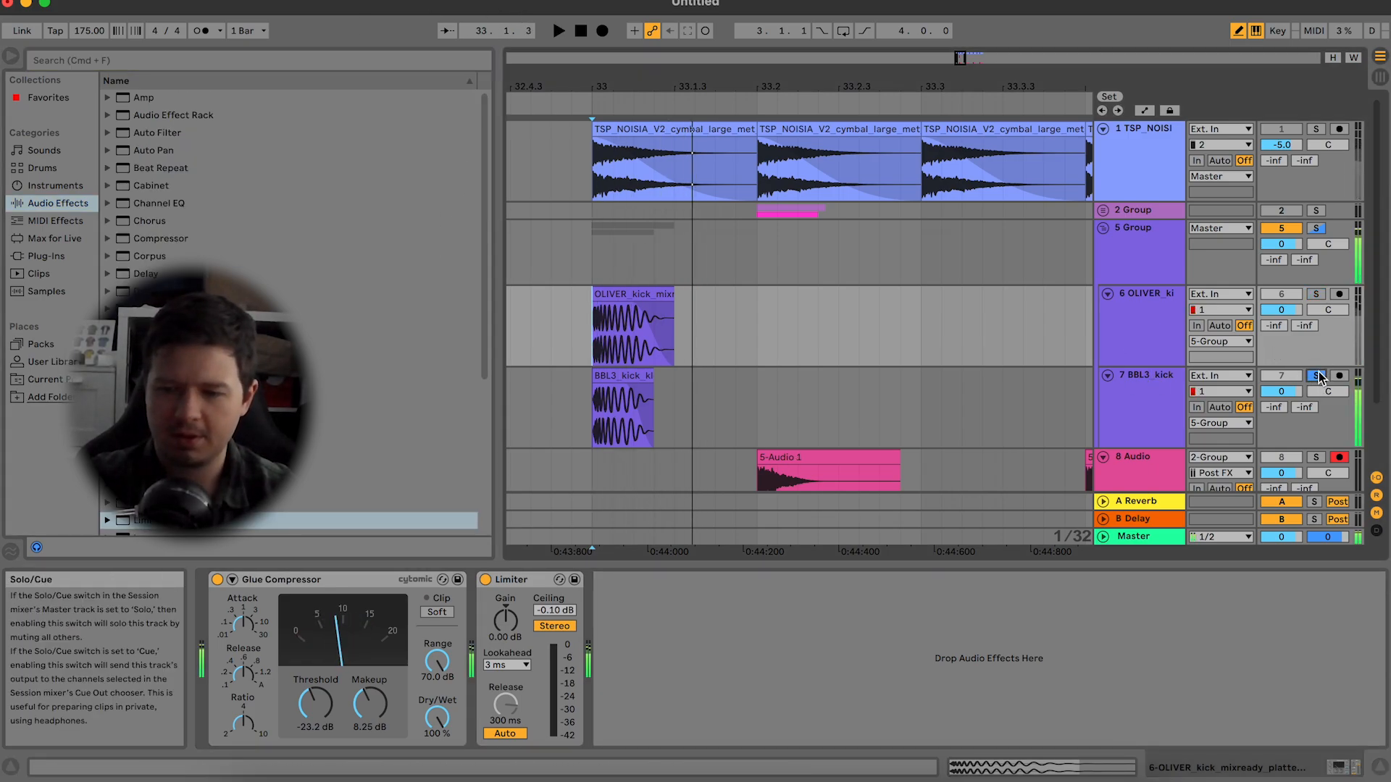
{"action": "left_click", "coordinate": [1317, 294]}
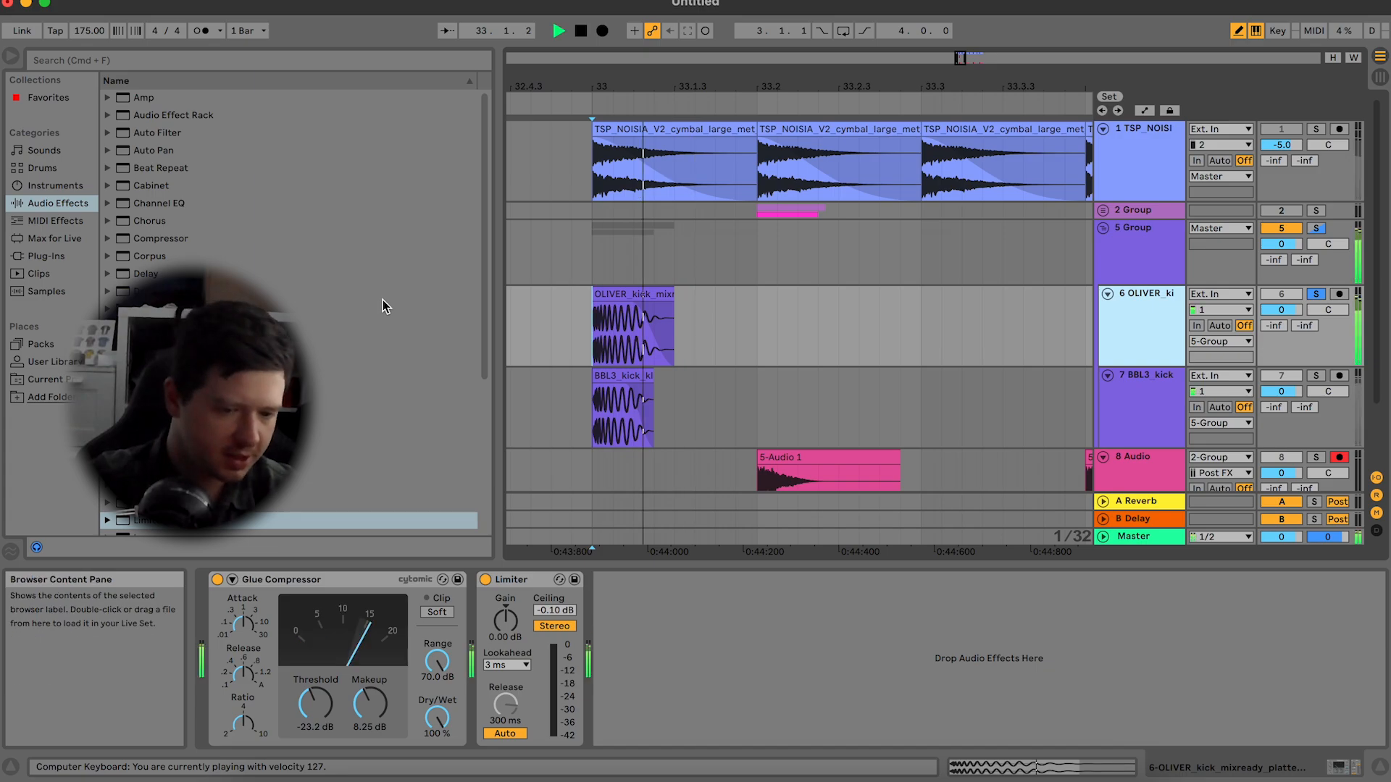
Step: Add EQ Eight to the OLIVER kick track with a low cut on band 1 and band 2 at 186 Hz, -5.33 dB
{"action": "double_click", "coordinate": [166, 345]}
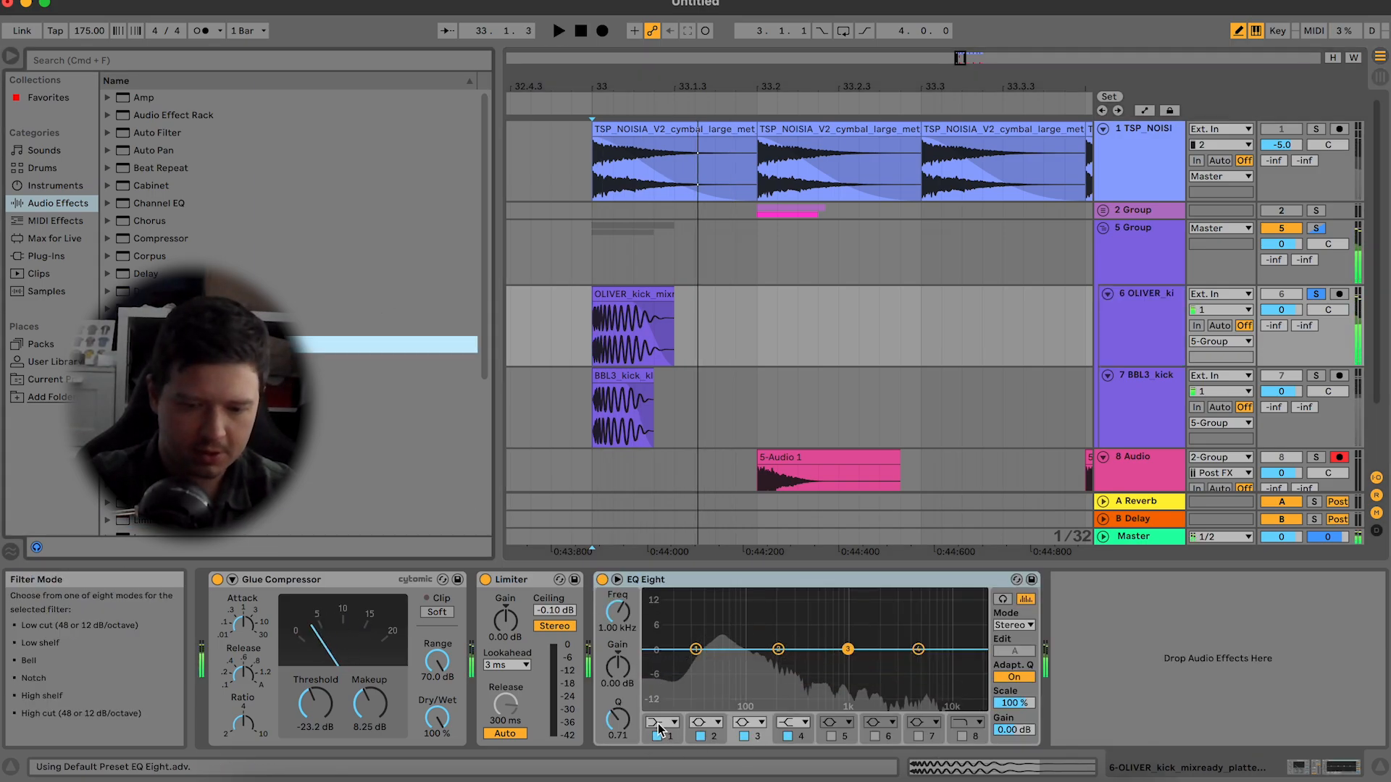
{"action": "left_click", "coordinate": [655, 737]}
{"action": "left_click_drag", "start_coordinate": [695, 649], "coordinate": [775, 669]}
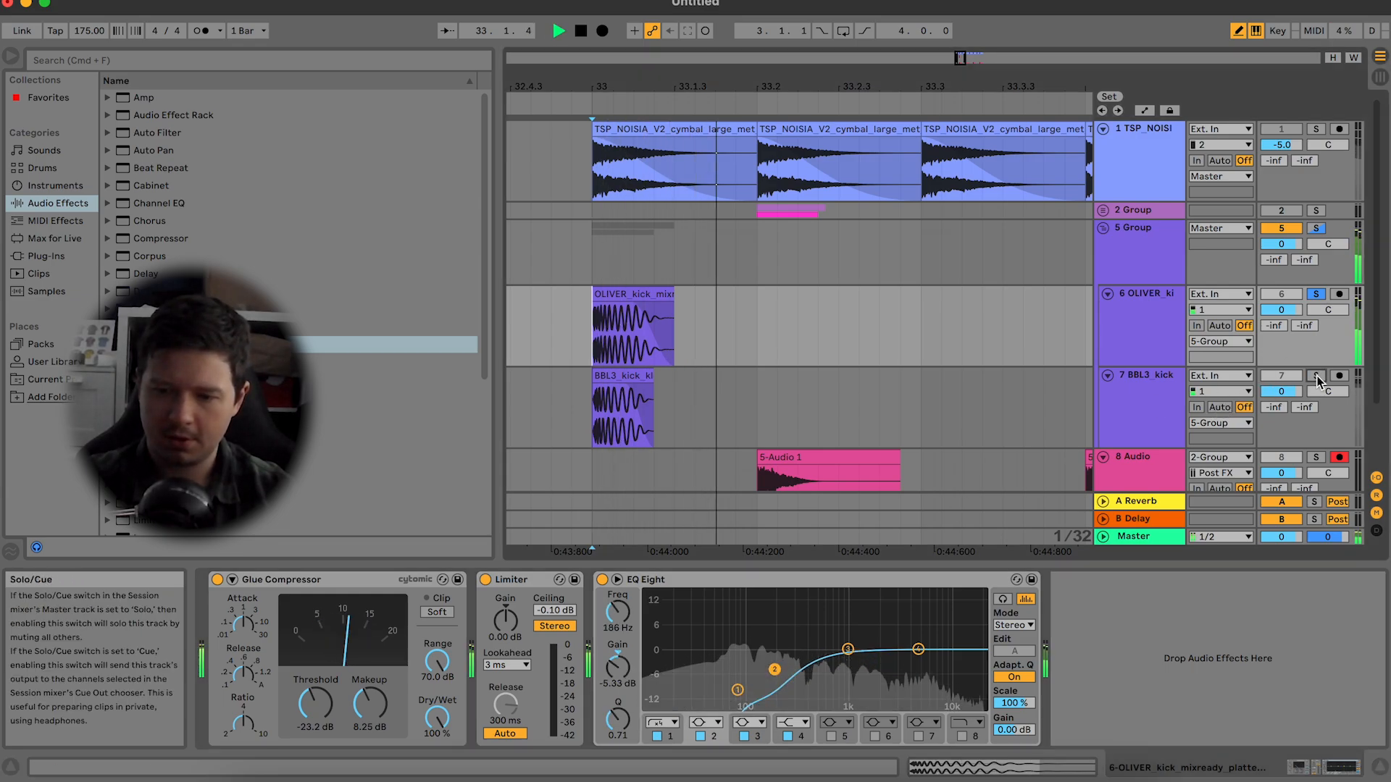
Step: Solo the BBL3 kick layer, open its clip and lower the clip gain to -2.47 dB
{"action": "left_click", "coordinate": [934, 438]}
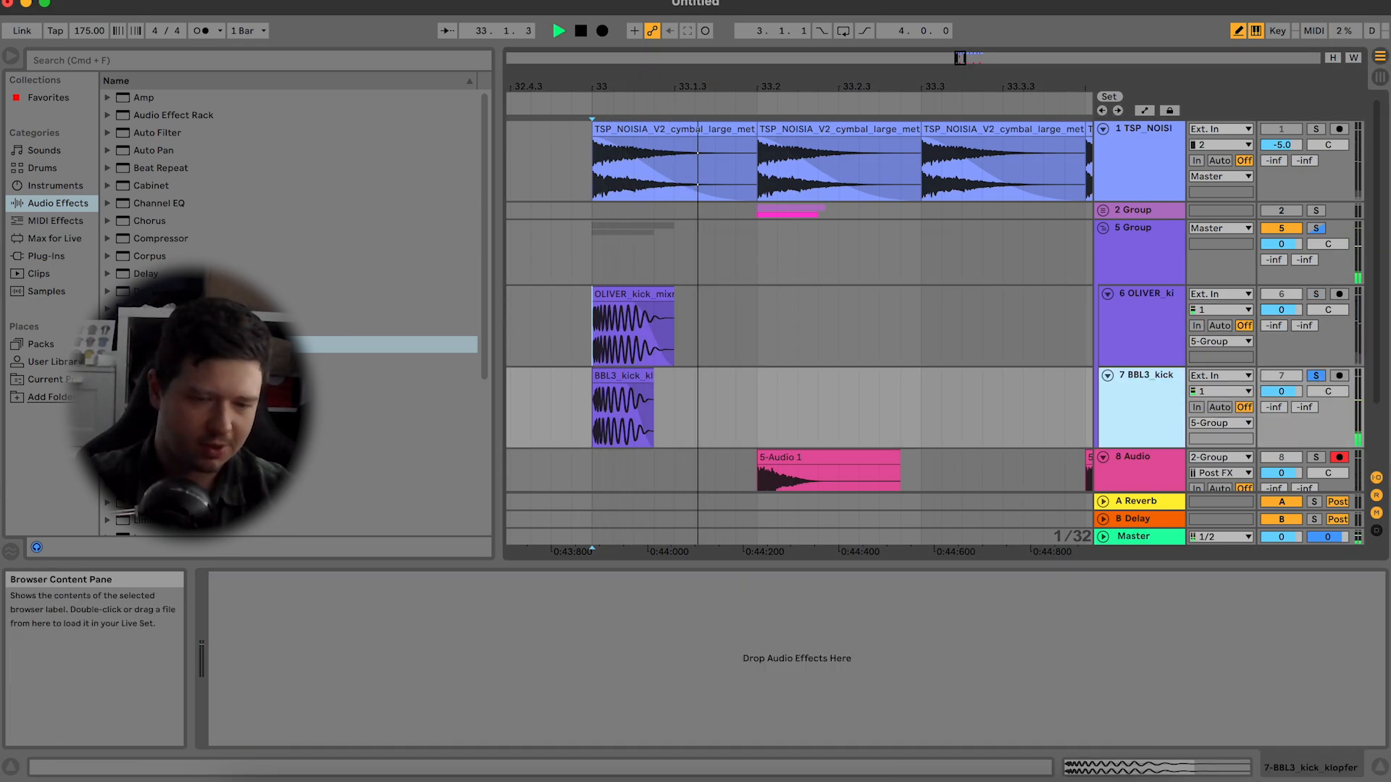
{"action": "key", "text": "space"}
{"action": "left_click", "coordinate": [627, 375]}
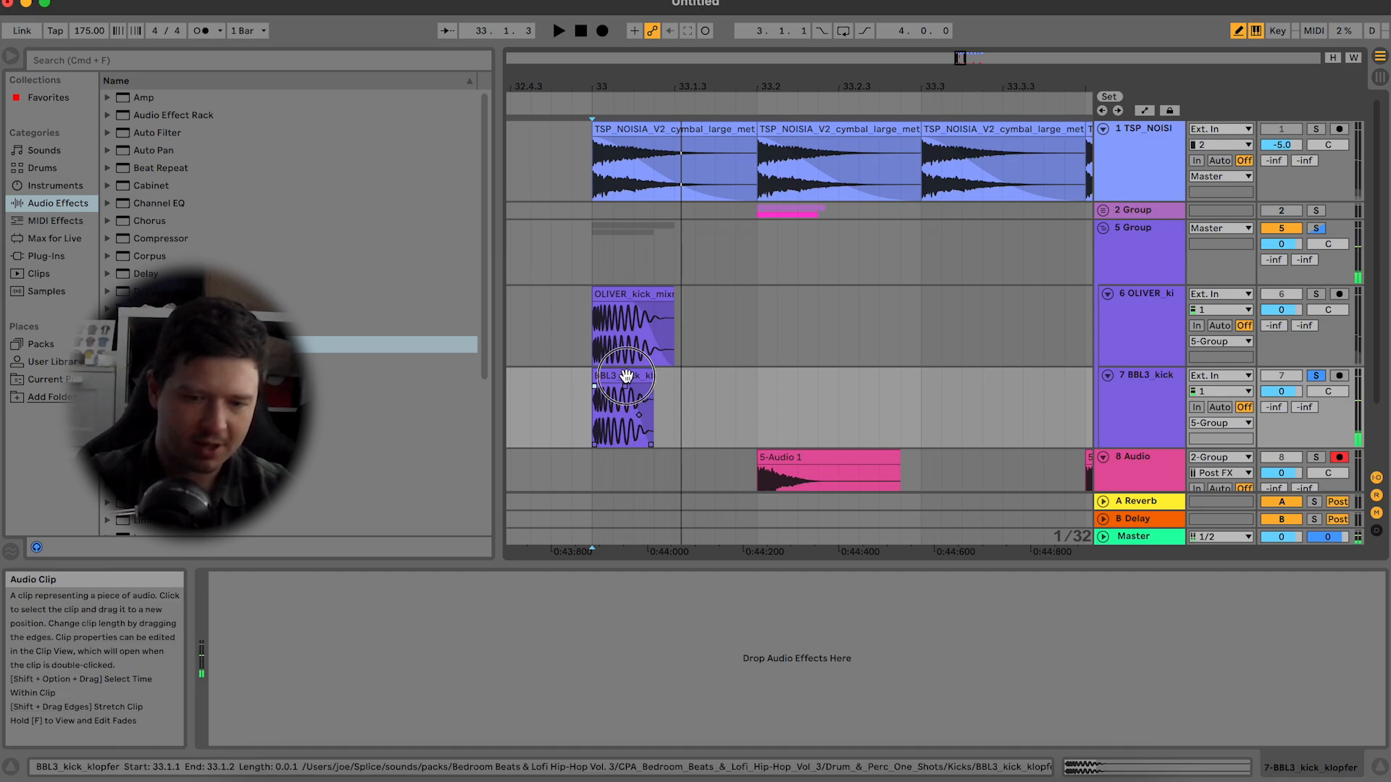
{"action": "left_click", "coordinate": [627, 375]}
{"action": "left_click_drag", "start_coordinate": [356, 697], "coordinate": [356, 699]}
{"action": "key", "text": "space"}
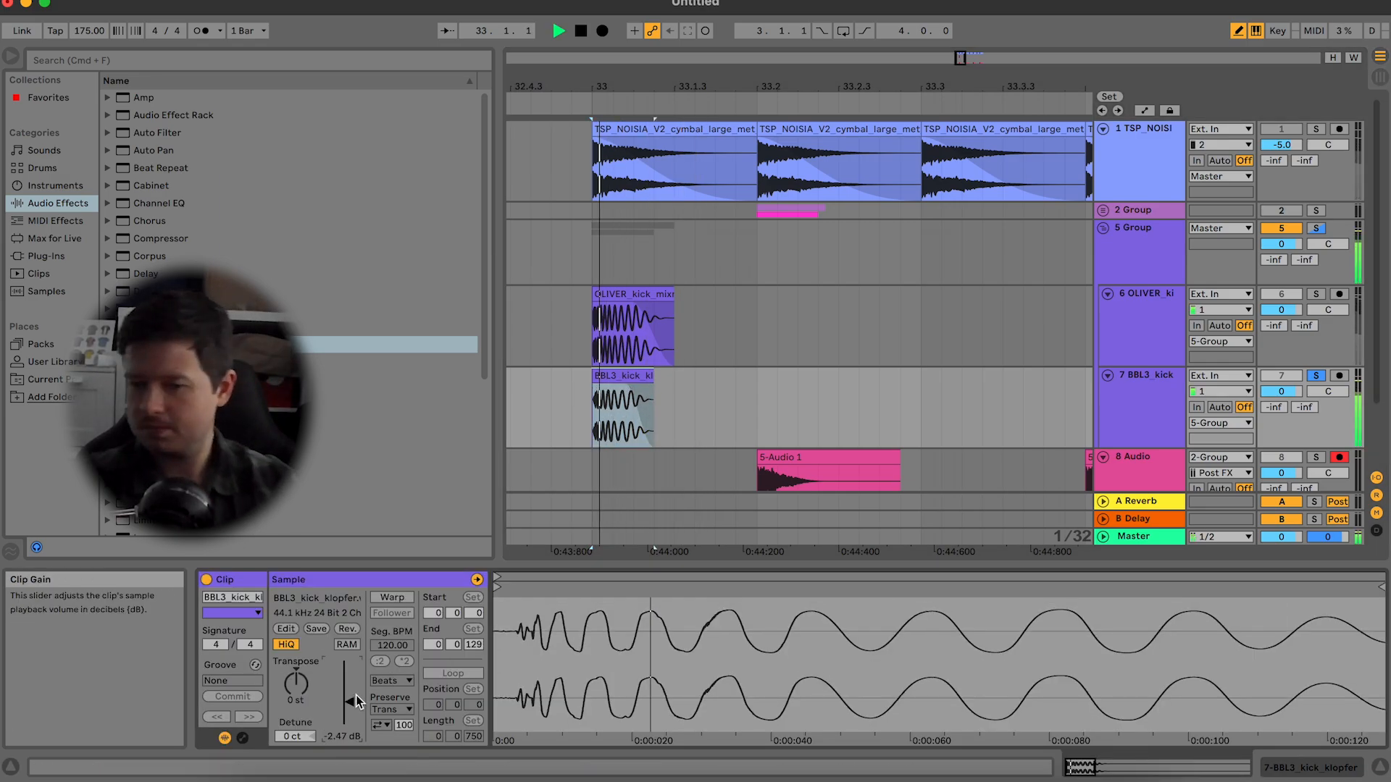
Step: Play both kick layers together and set the OLIVER kick track's volume to -7.0 dB
{"action": "key", "text": "space"}
{"action": "left_click", "coordinate": [1283, 294]}
{"action": "key", "text": "space"}
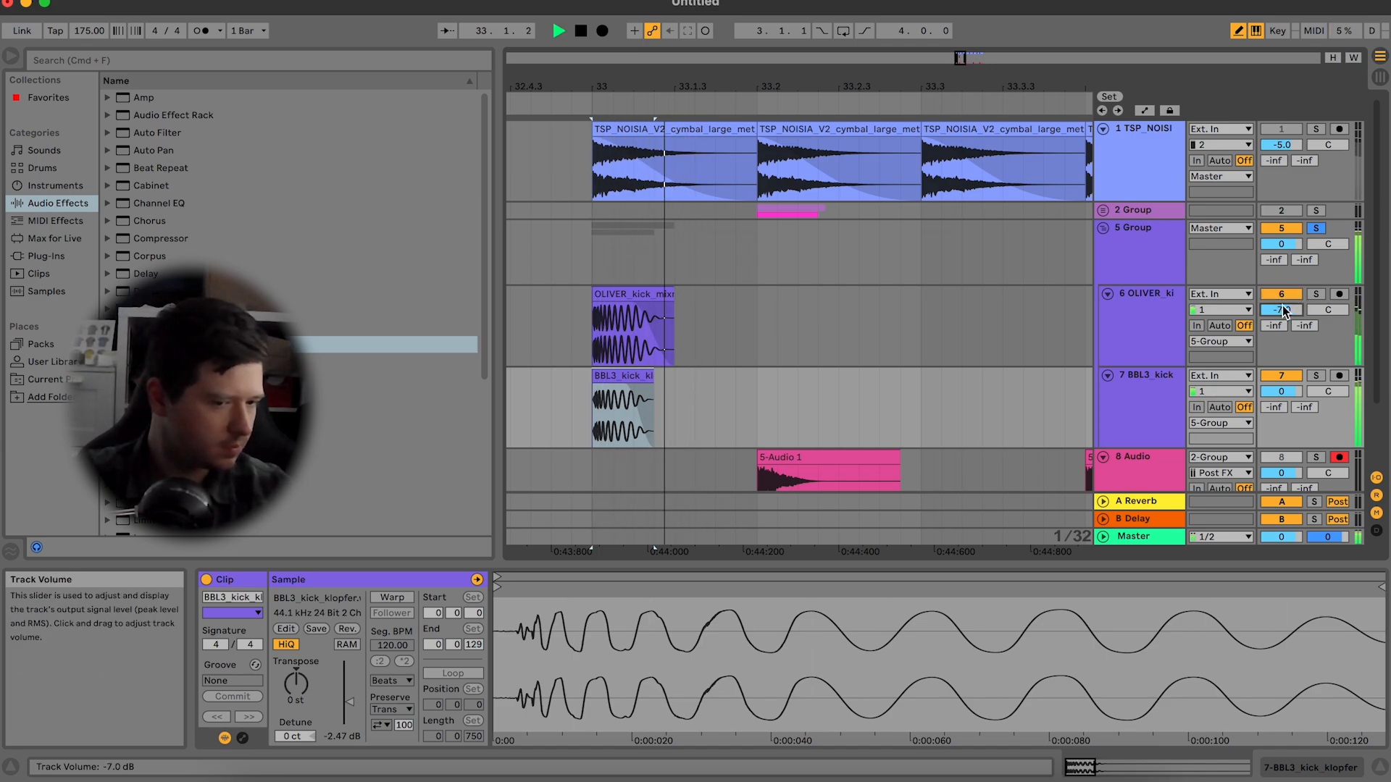
{"action": "key", "text": "space"}
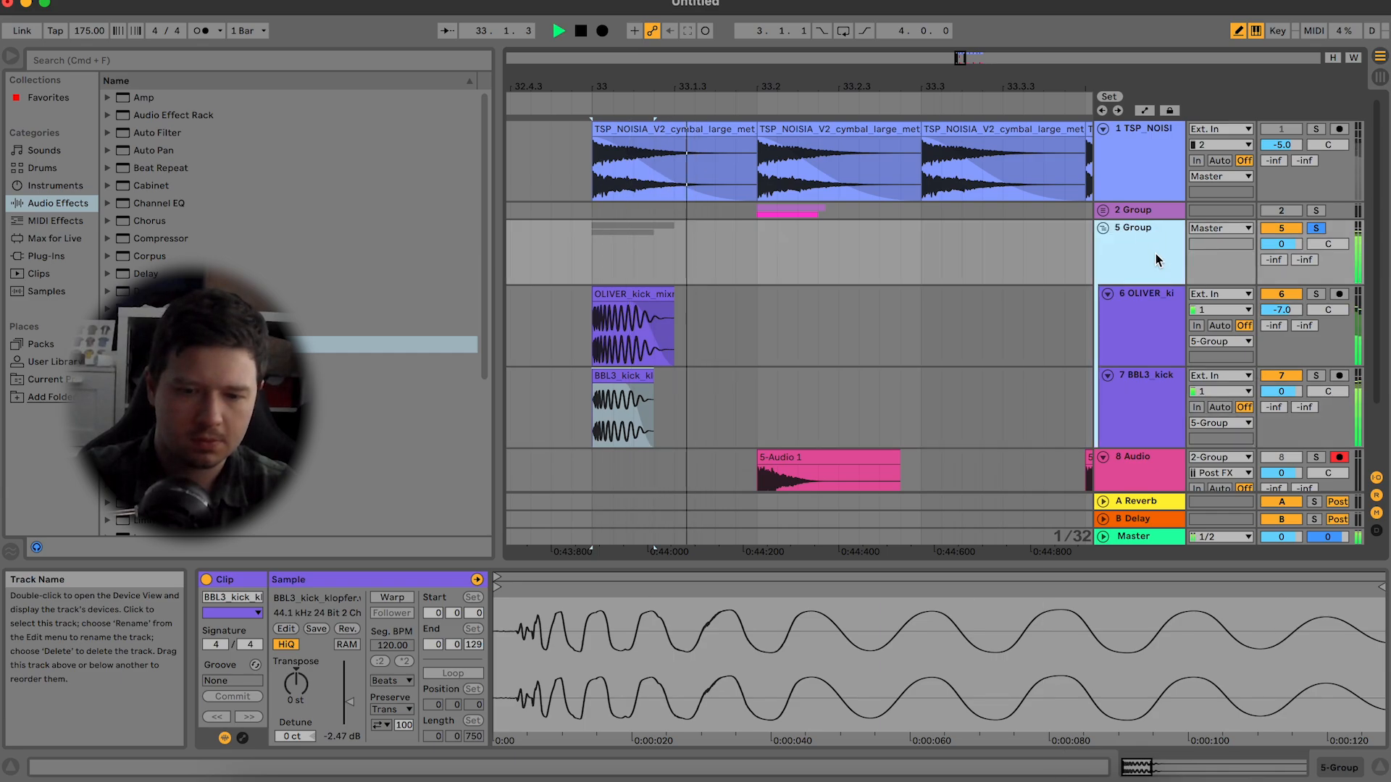
Step: Add a Glue Compressor to the kick group with threshold -14.6 dB, makeup 8.25 dB and dry/wet 63%
{"action": "left_click", "coordinate": [1157, 263]}
{"action": "key", "text": "space"}
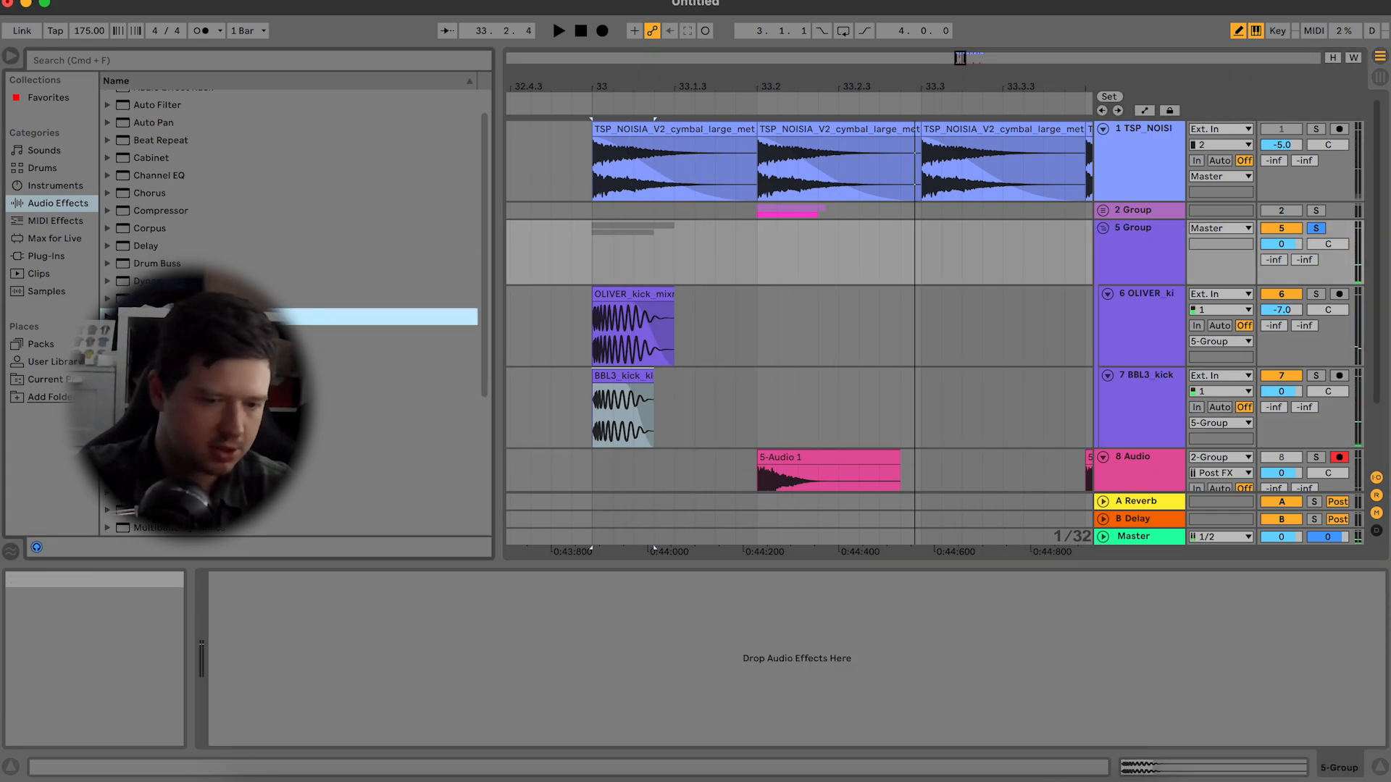
{"action": "scroll", "coordinate": [177, 268], "scroll_direction": "down", "scroll_amount": 2}
{"action": "scroll", "coordinate": [178, 268], "scroll_direction": "down", "scroll_amount": 4}
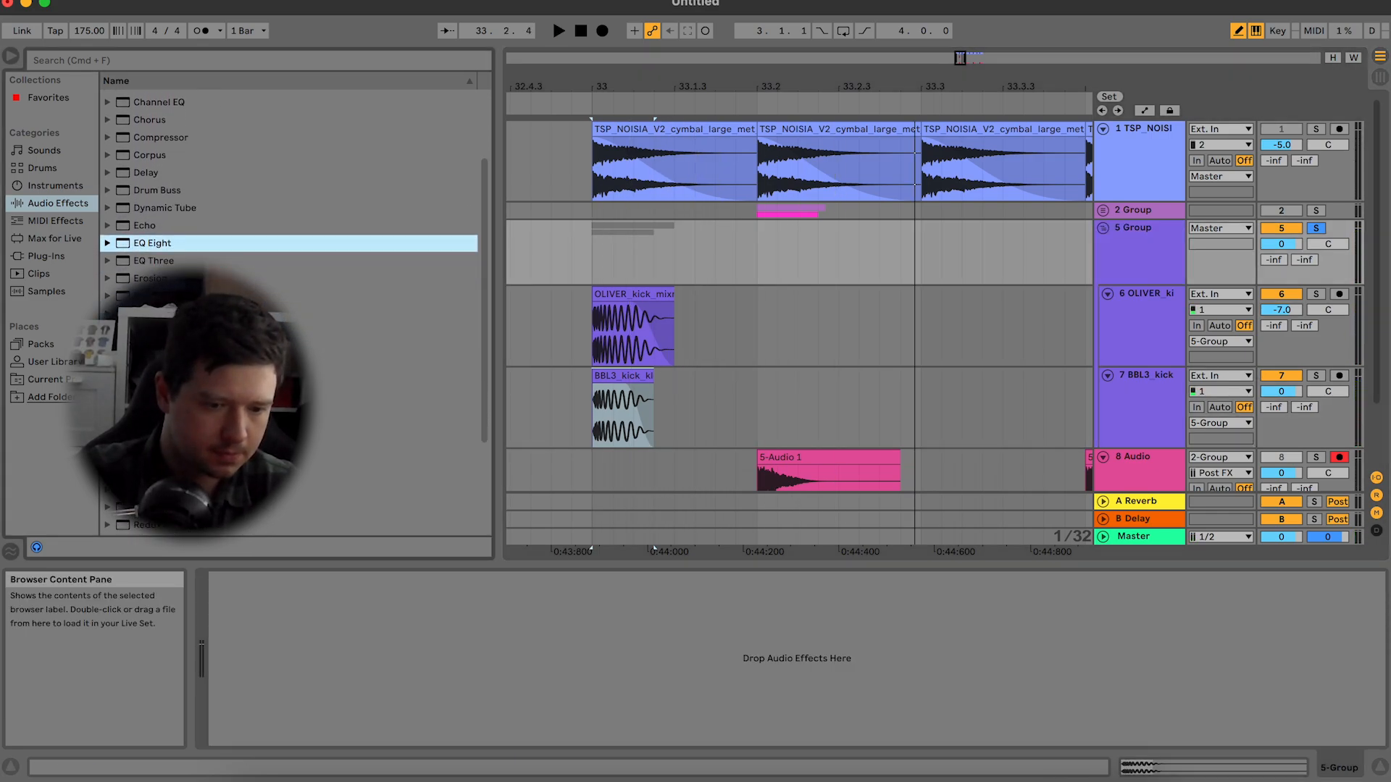
{"action": "double_click", "coordinate": [177, 378]}
{"action": "key", "text": "space"}
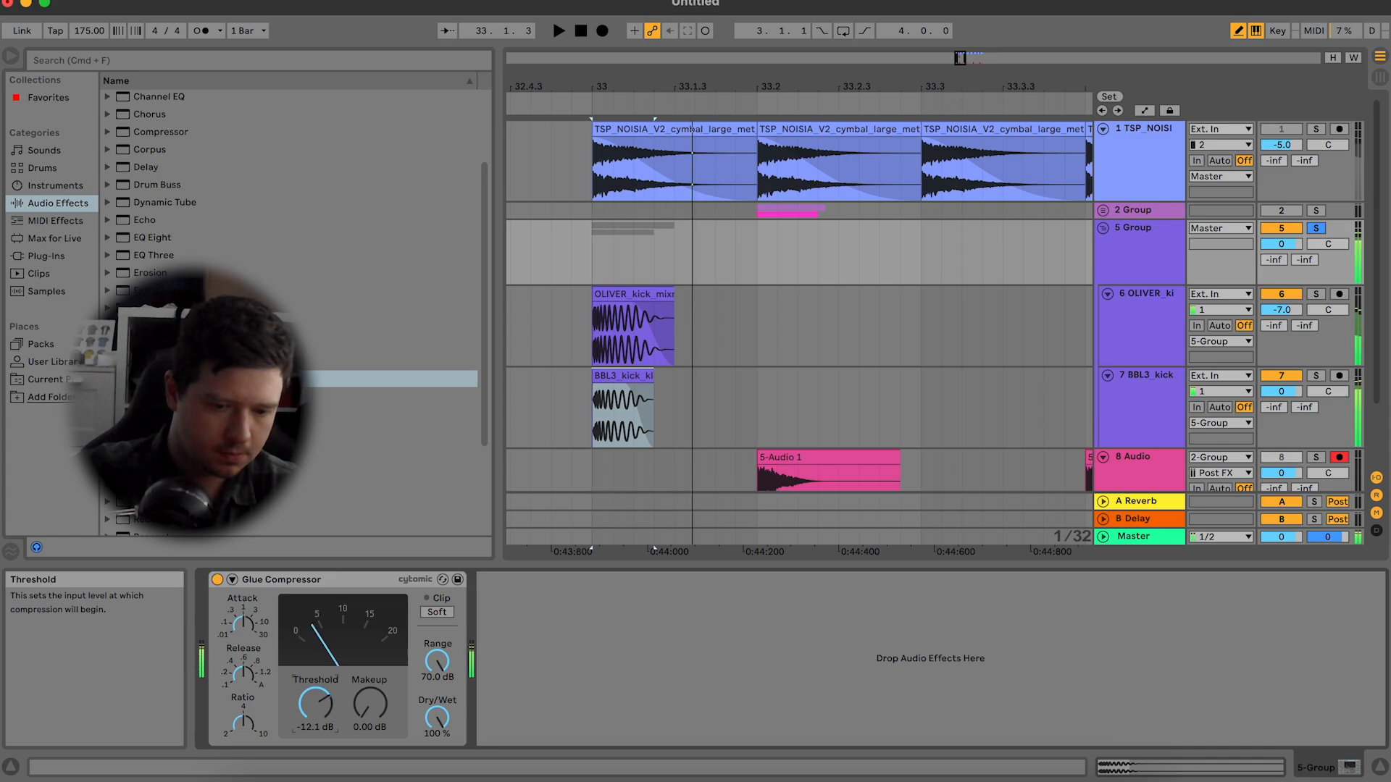
{"action": "left_click_drag", "start_coordinate": [369, 703], "coordinate": [369, 677]}
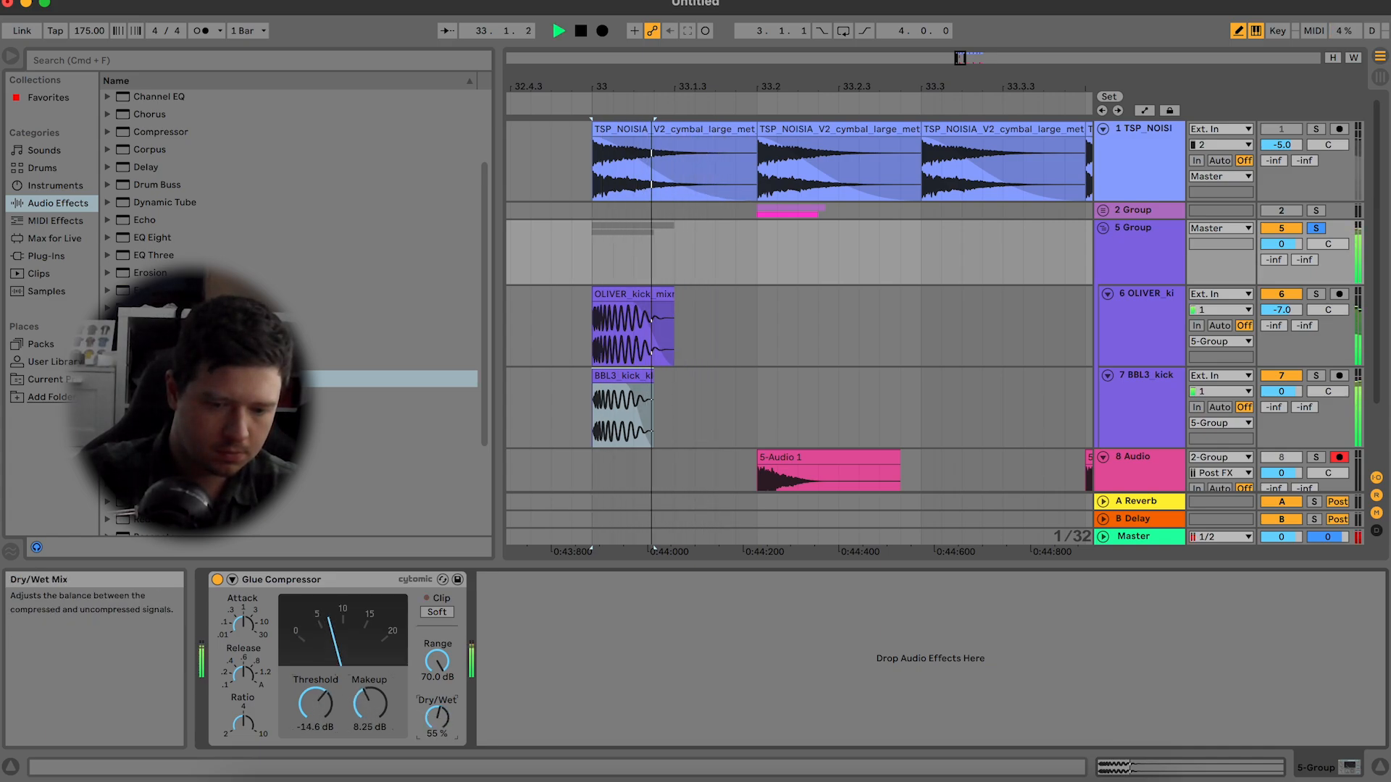
Step: Insert EQ Eight before the kick group's Glue Compressor and shape band 8 as a high cut at 18.6 kHz with Q 0.26
{"action": "left_click_drag", "start_coordinate": [152, 238], "coordinate": [232, 678]}
{"action": "left_click", "coordinate": [583, 722]}
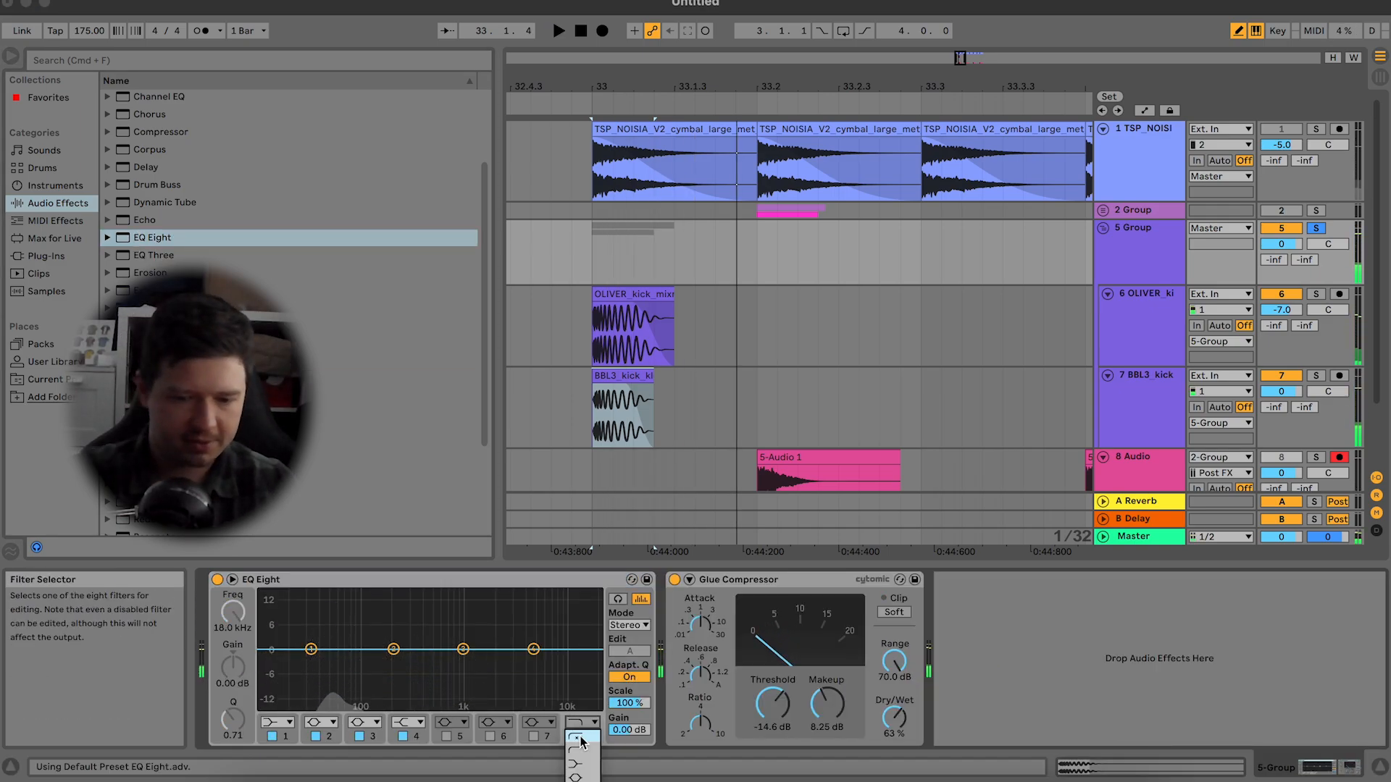
{"action": "left_click", "coordinate": [576, 739]}
{"action": "left_click", "coordinate": [577, 736]}
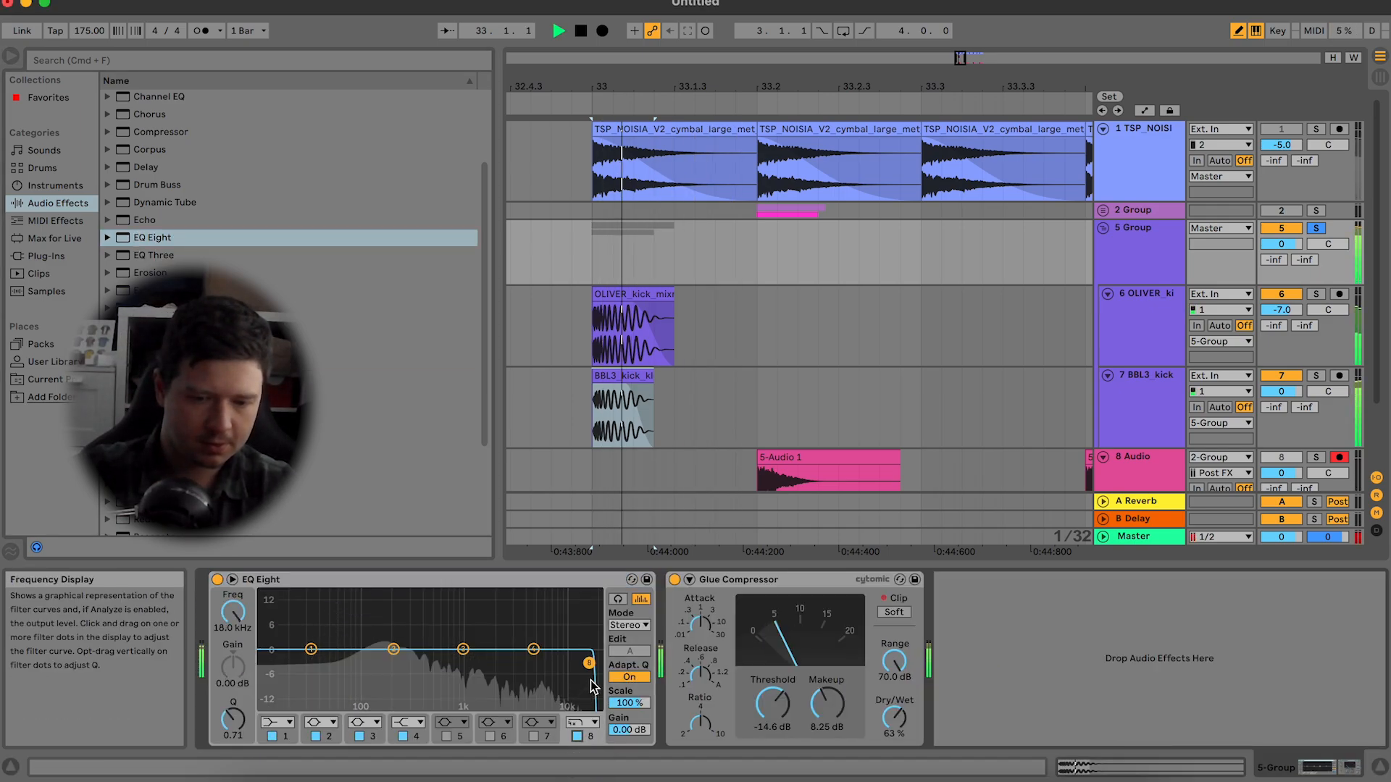
{"action": "mouse_move", "coordinate": [589, 663]}
{"action": "left_mouse_down"}
{"action": "mouse_move", "coordinate": [568, 662]}
{"action": "mouse_move", "coordinate": [590, 685]}
{"action": "left_mouse_up"}
Step: Check the kick with and without the BBL3 layer, then transpose the BBL3 clip by -1 semitone and play it
{"action": "left_click", "coordinate": [1276, 376]}
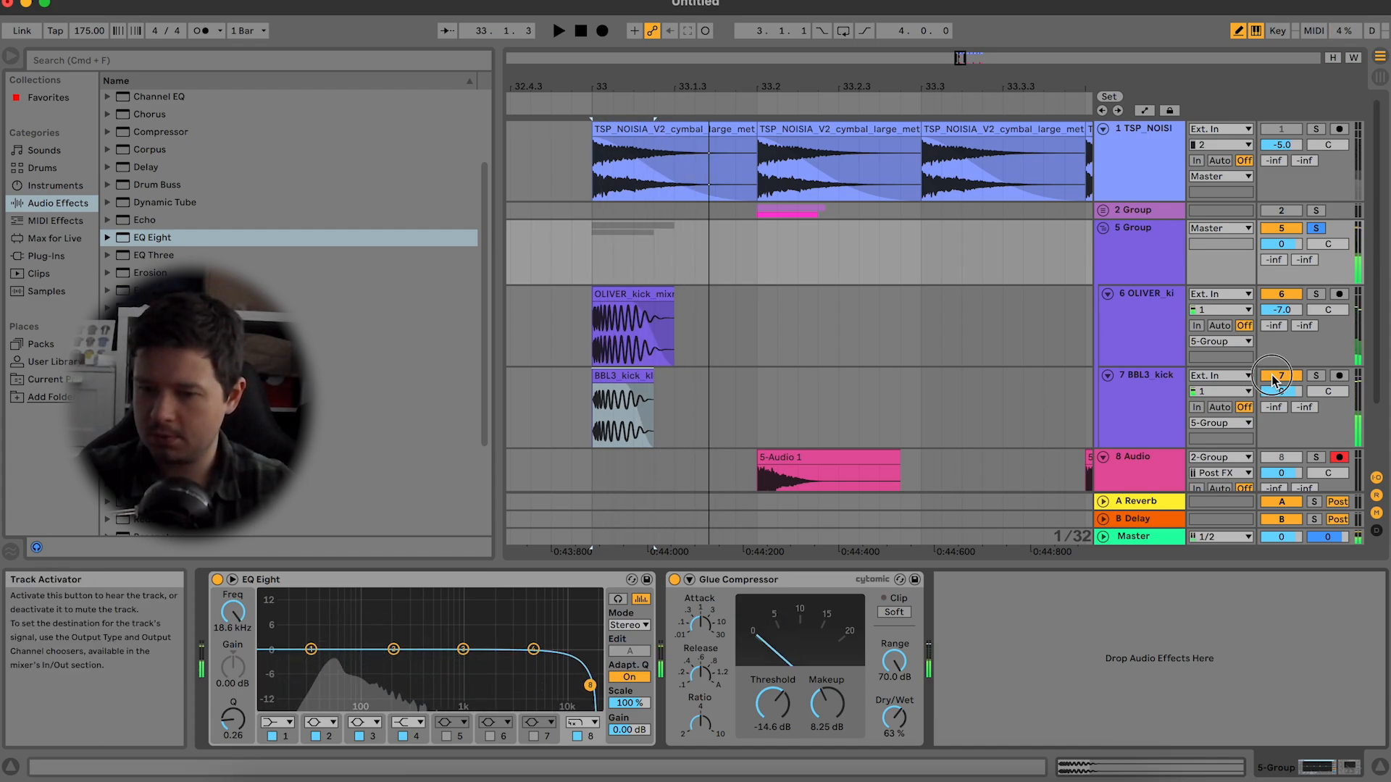
{"action": "left_click", "coordinate": [1277, 376]}
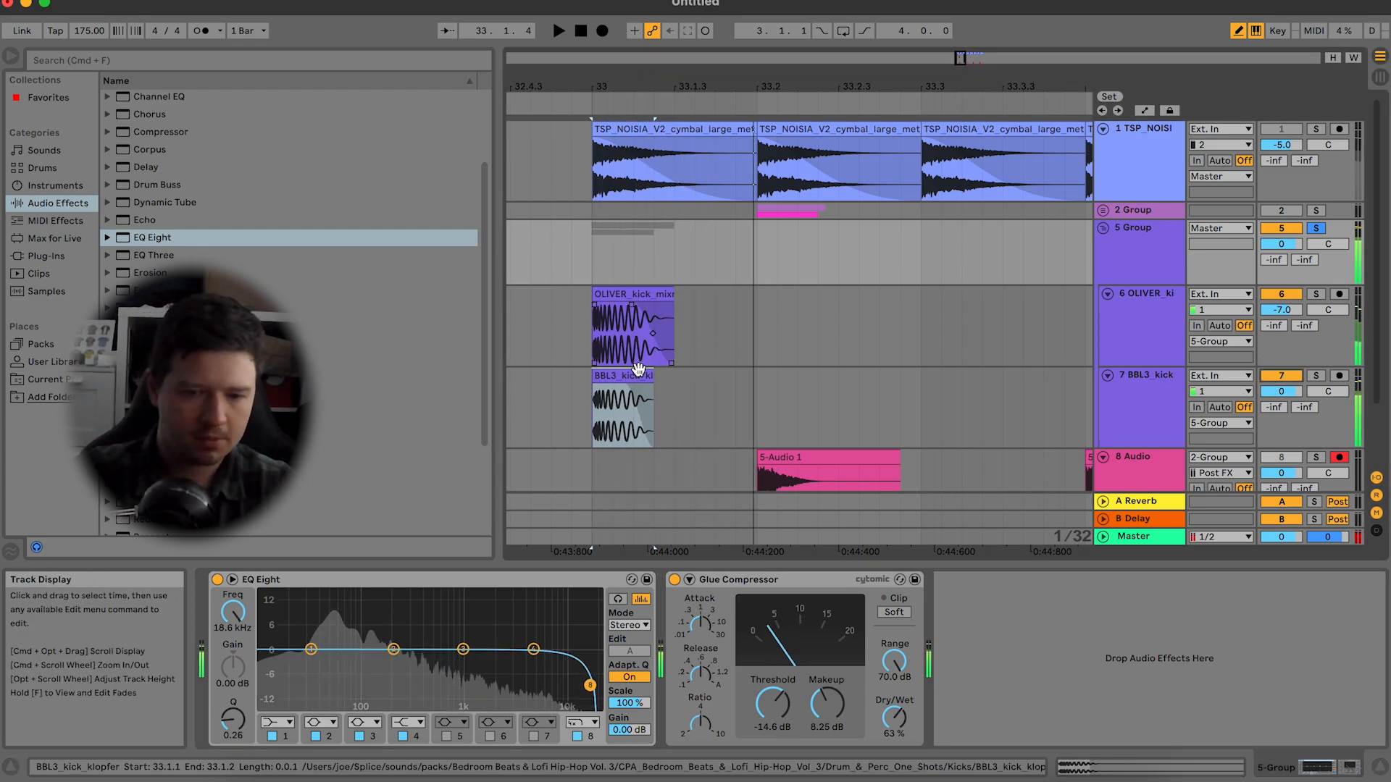
{"action": "left_click", "coordinate": [632, 374]}
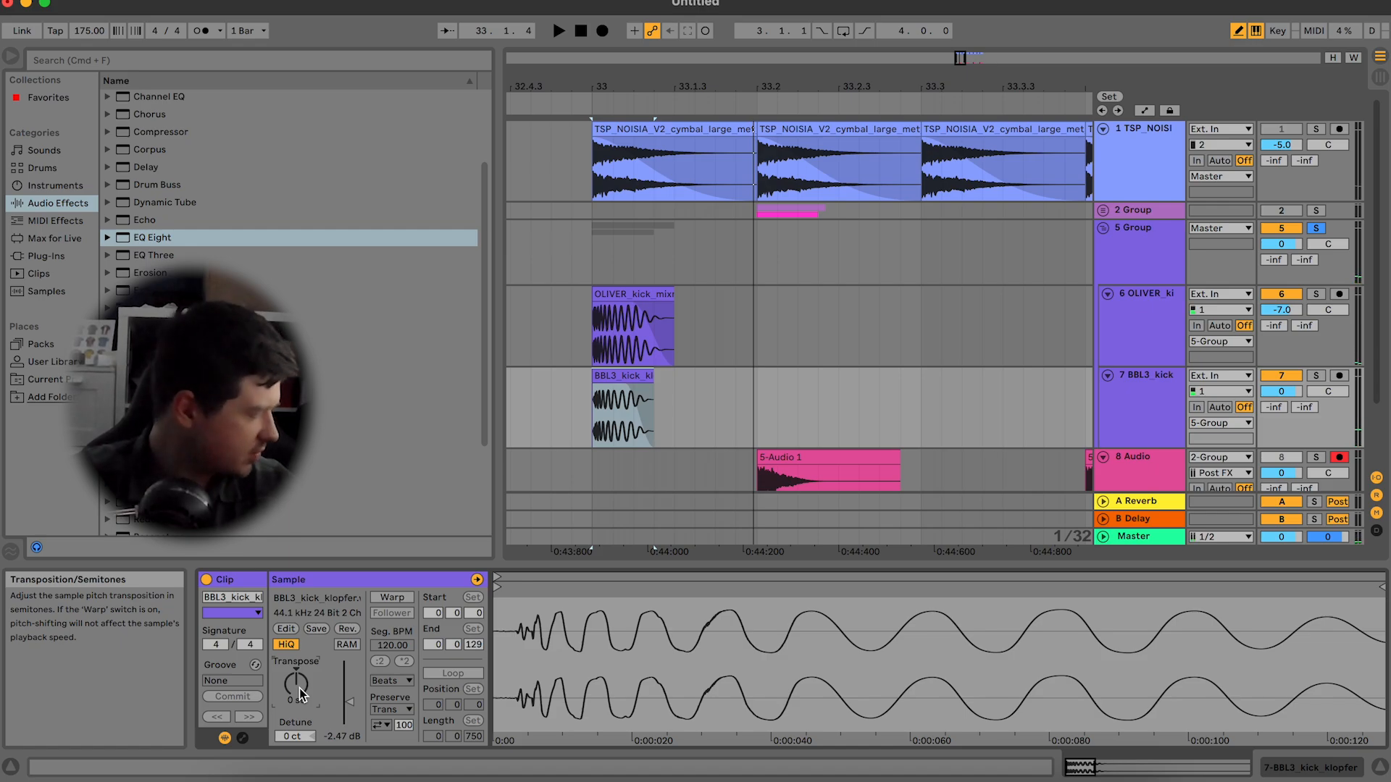
{"action": "left_click_drag", "start_coordinate": [300, 694], "coordinate": [298, 692]}
{"action": "key", "text": "space"}
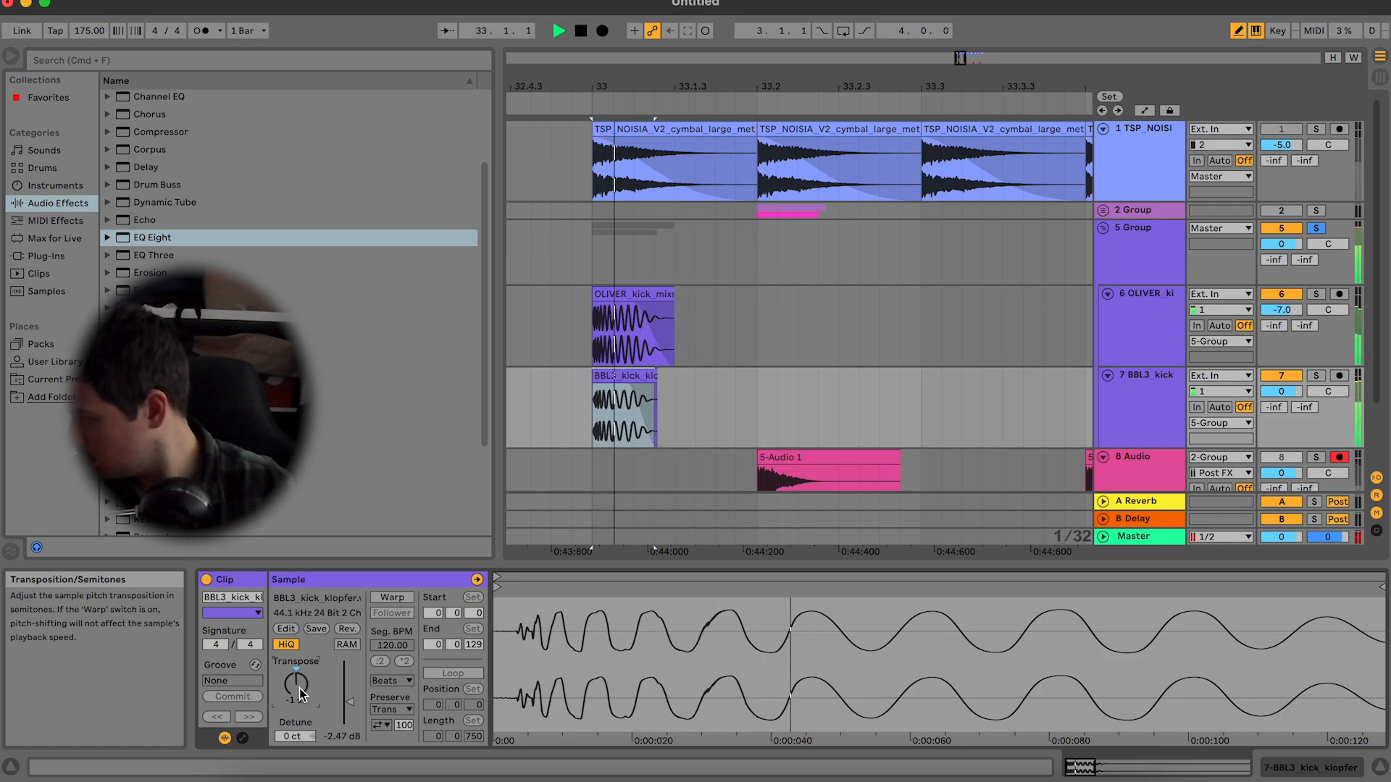
{"action": "key", "text": "space"}
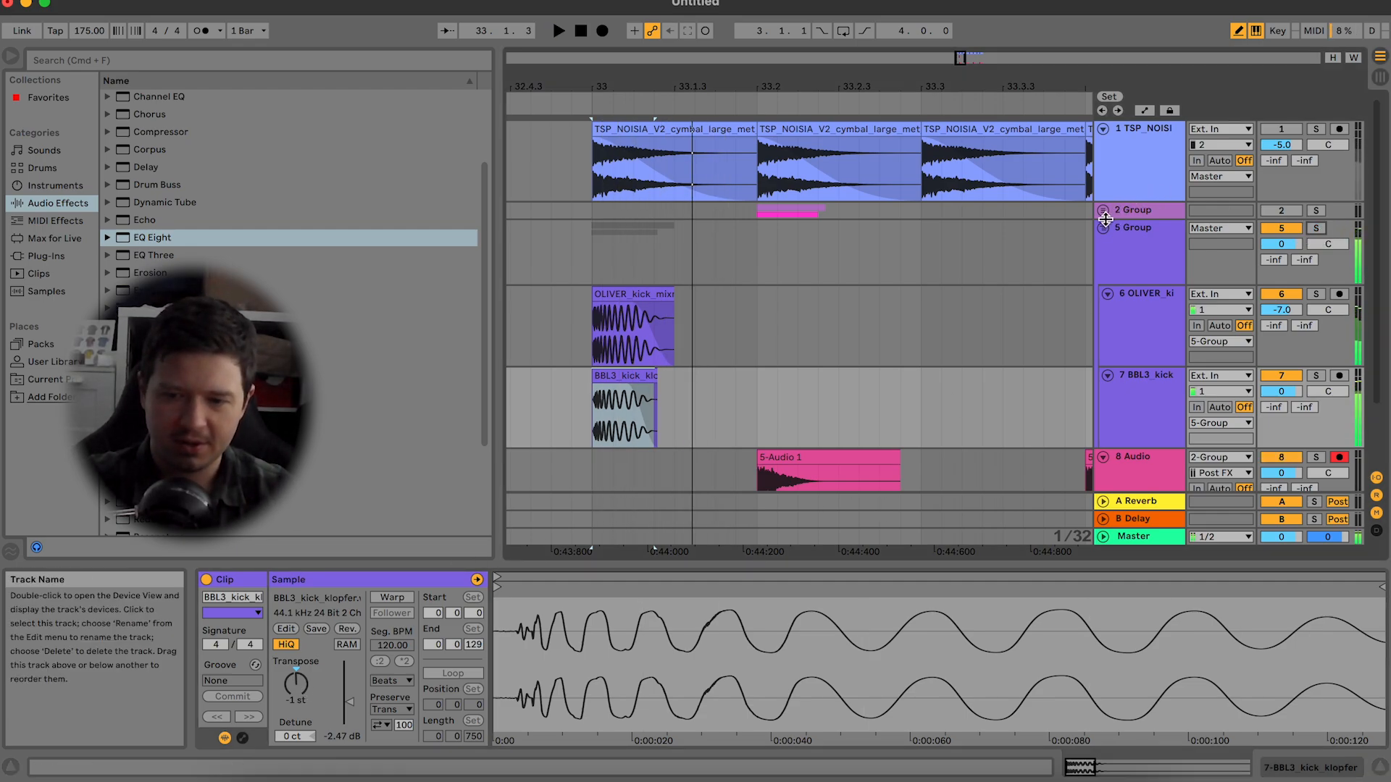
Step: Collapse the kick group, insert a new audio track below it and set its input to 5-Group
{"action": "left_click", "coordinate": [1119, 239]}
{"action": "left_click", "coordinate": [1103, 229]}
{"action": "key", "text": "super+t"}
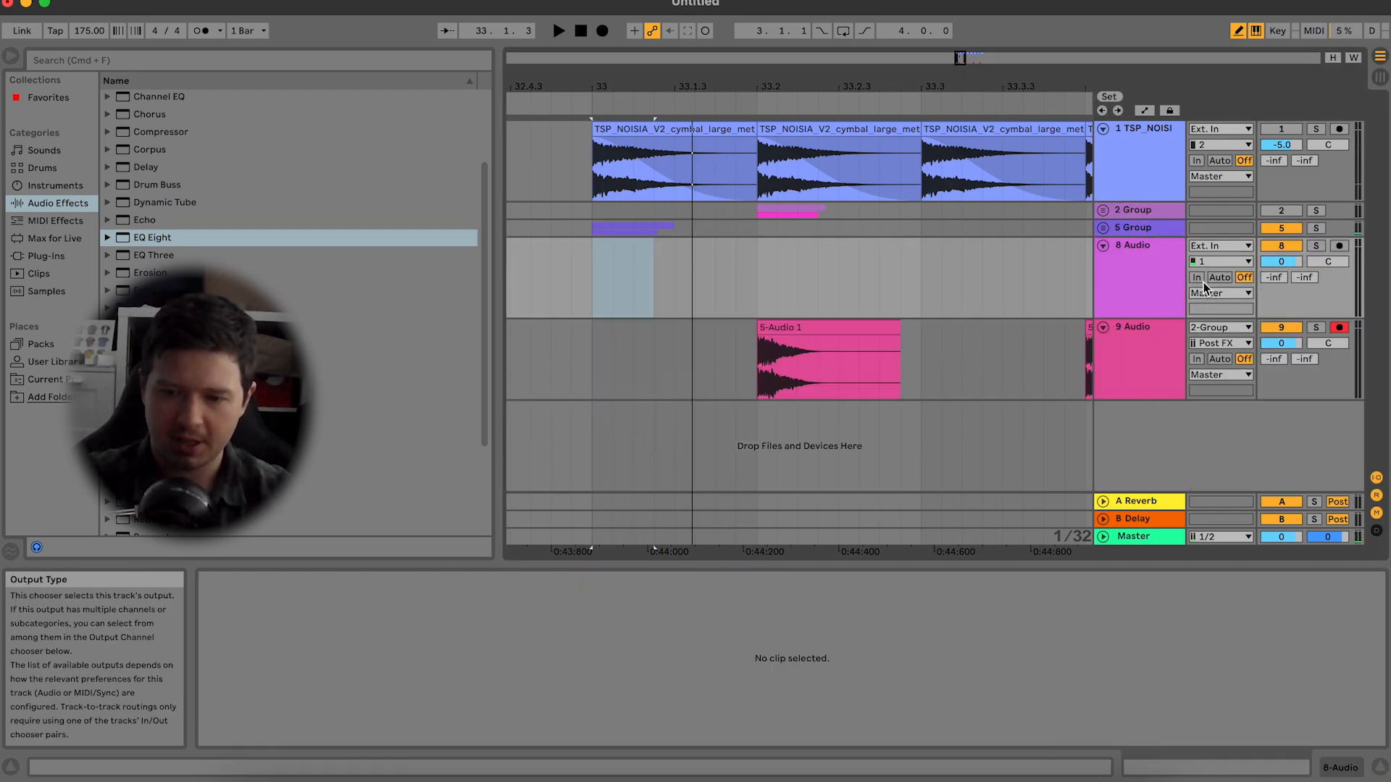
{"action": "left_click", "coordinate": [1221, 246]}
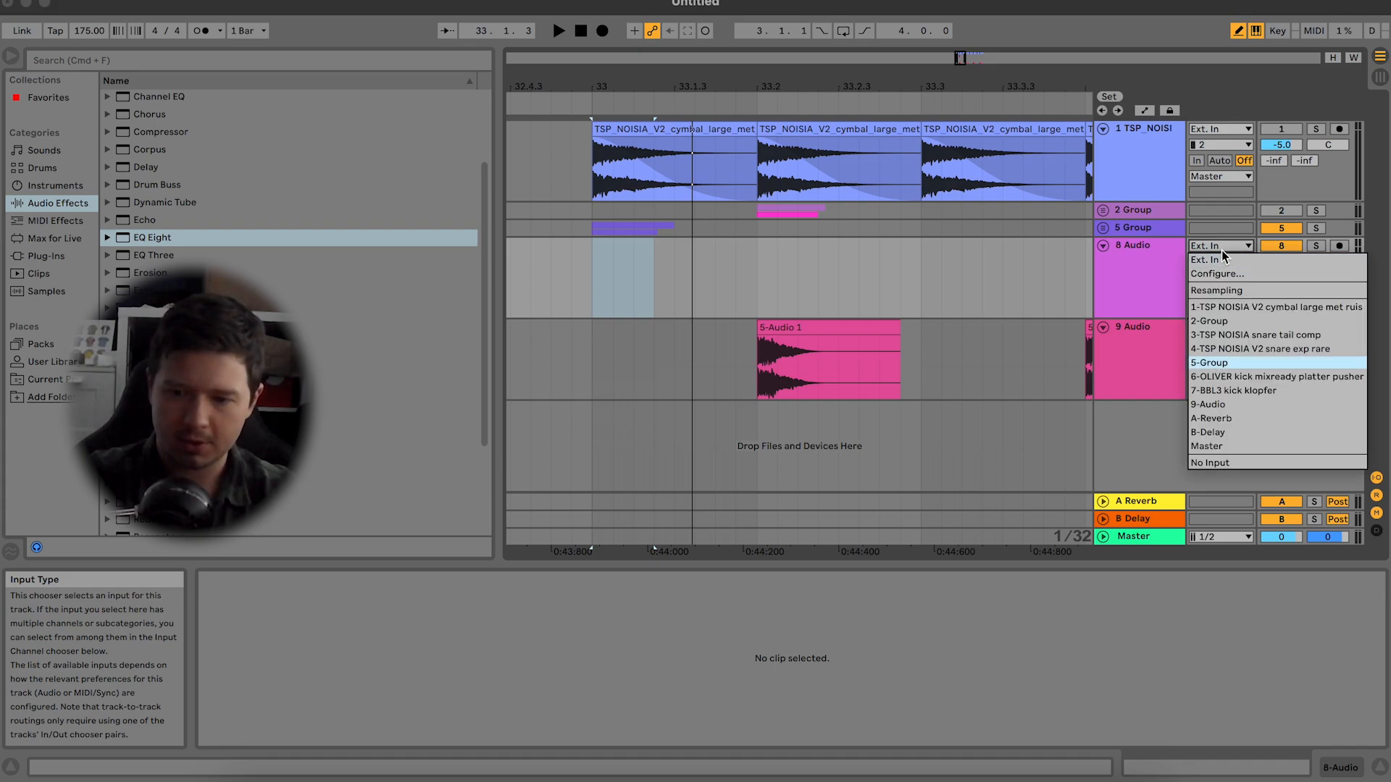
{"action": "left_click", "coordinate": [1211, 352]}
Step: Copy the Limiter from the snare group to the end of the kick group's effect chain and play the result
{"action": "double_click", "coordinate": [1131, 210]}
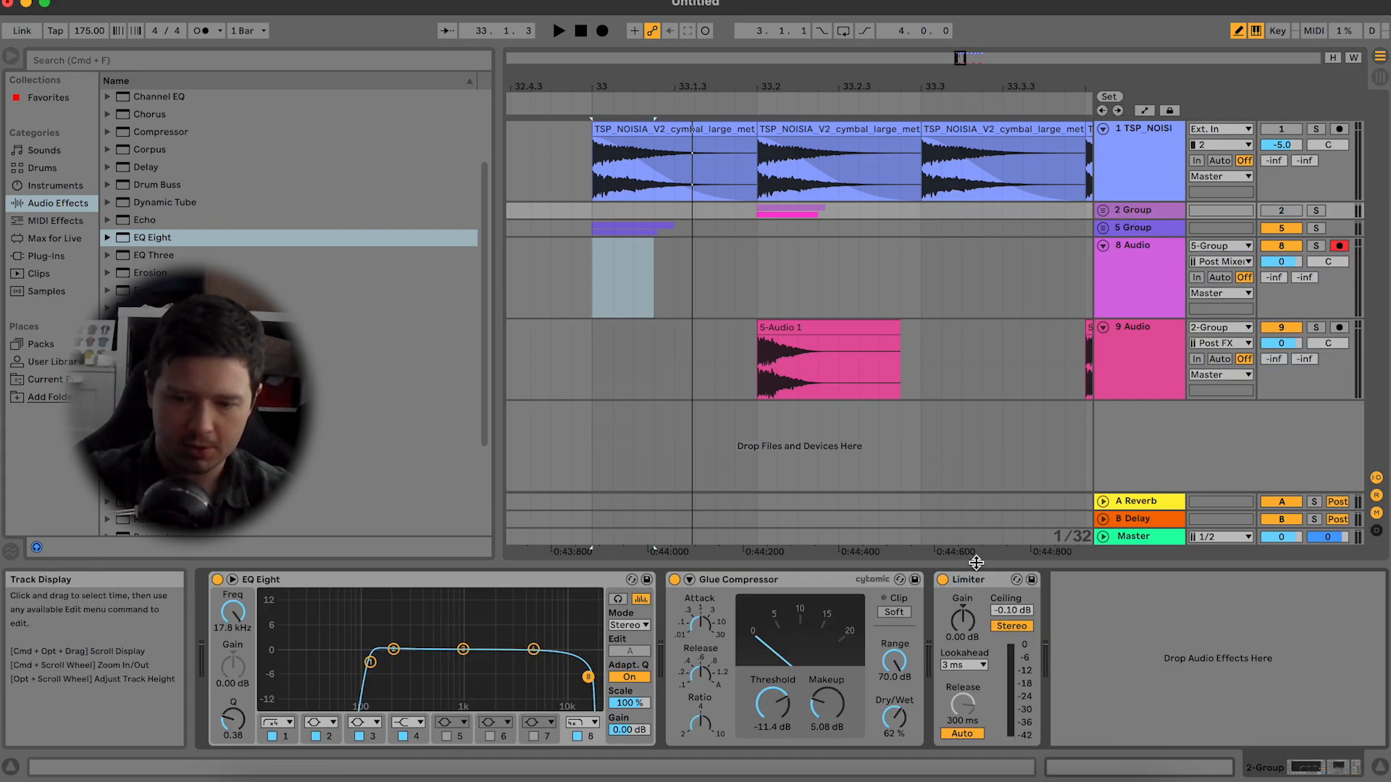
{"action": "left_click", "coordinate": [1137, 227]}
{"action": "left_click", "coordinate": [1046, 621]}
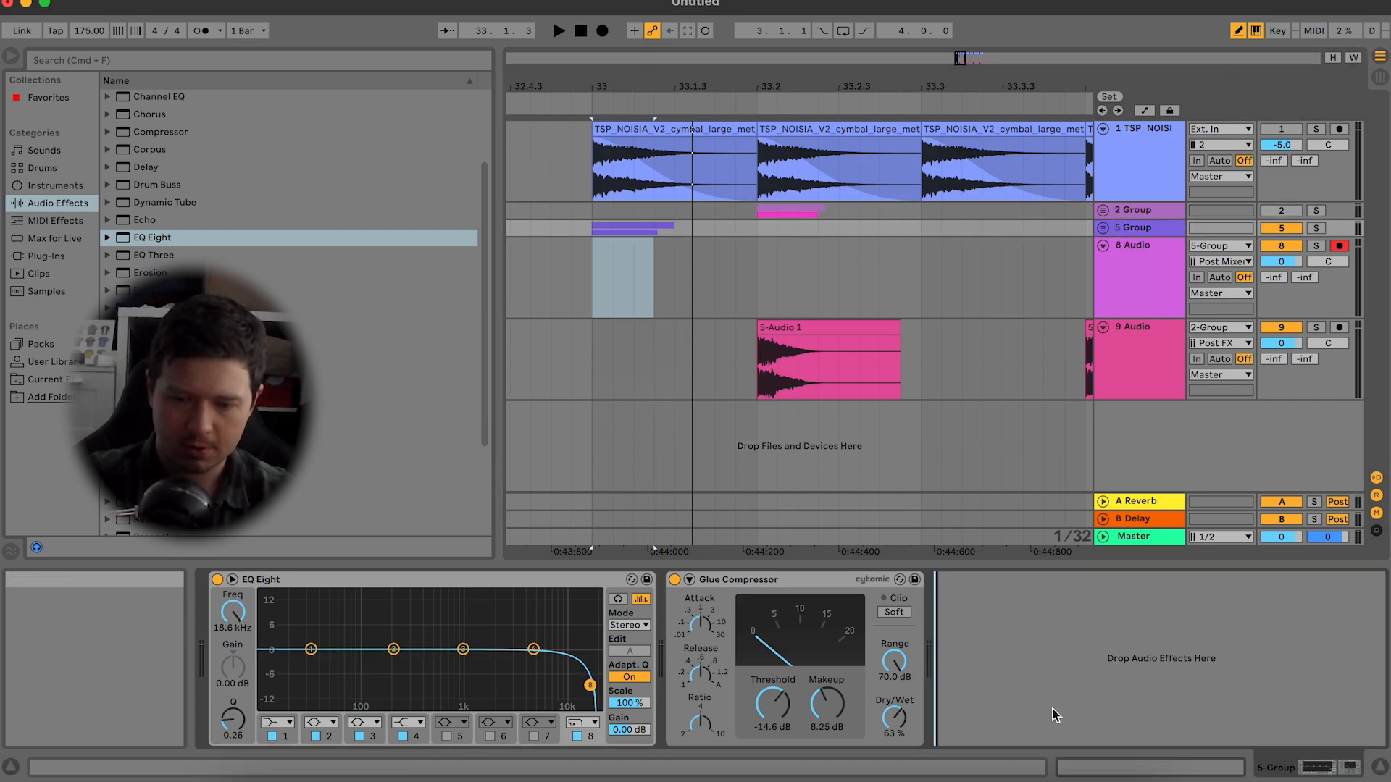
{"action": "key", "text": "super+v"}
{"action": "key", "text": "space"}
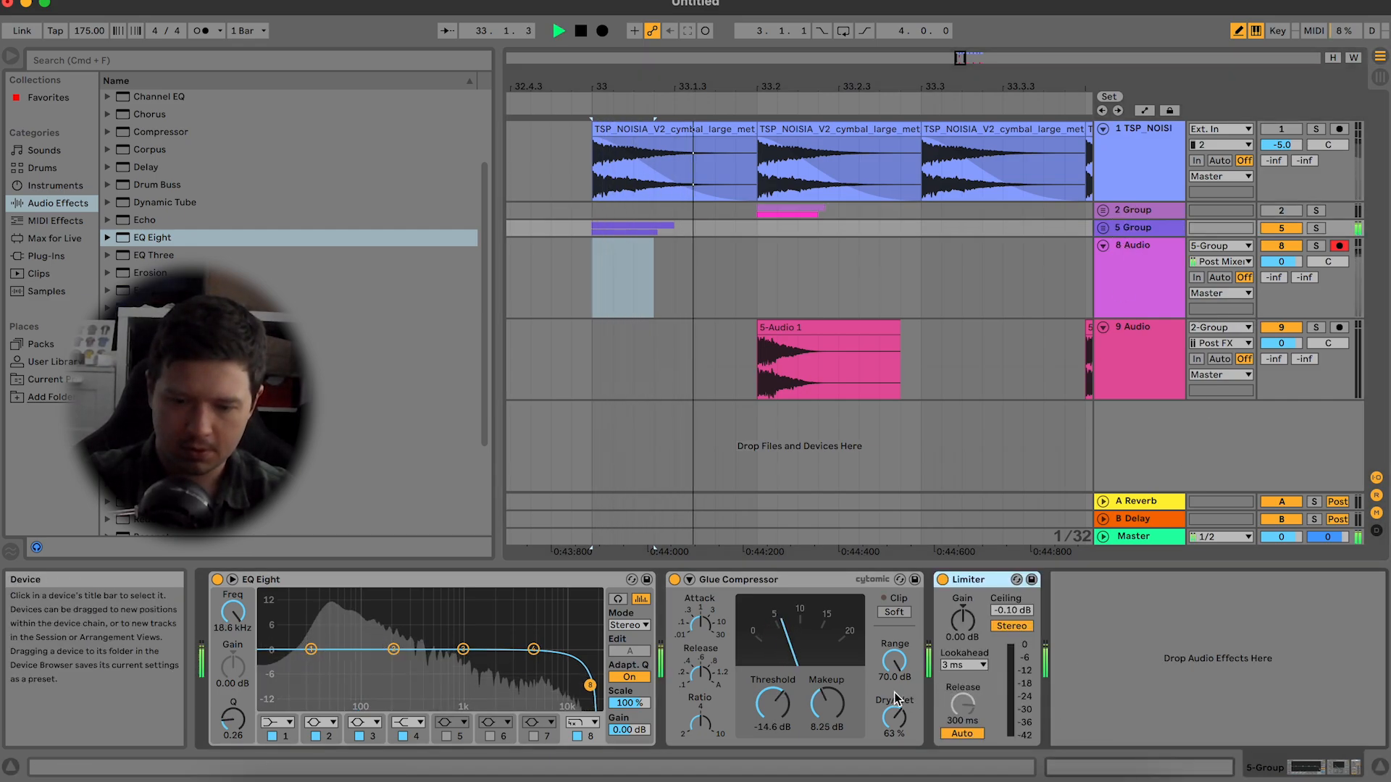
Step: Raise the kick group's Glue Compressor makeup gain to 11.0 dB and record the kick onto the 8 Audio track from just before bar 33
{"action": "left_click_drag", "start_coordinate": [827, 703], "coordinate": [827, 684]}
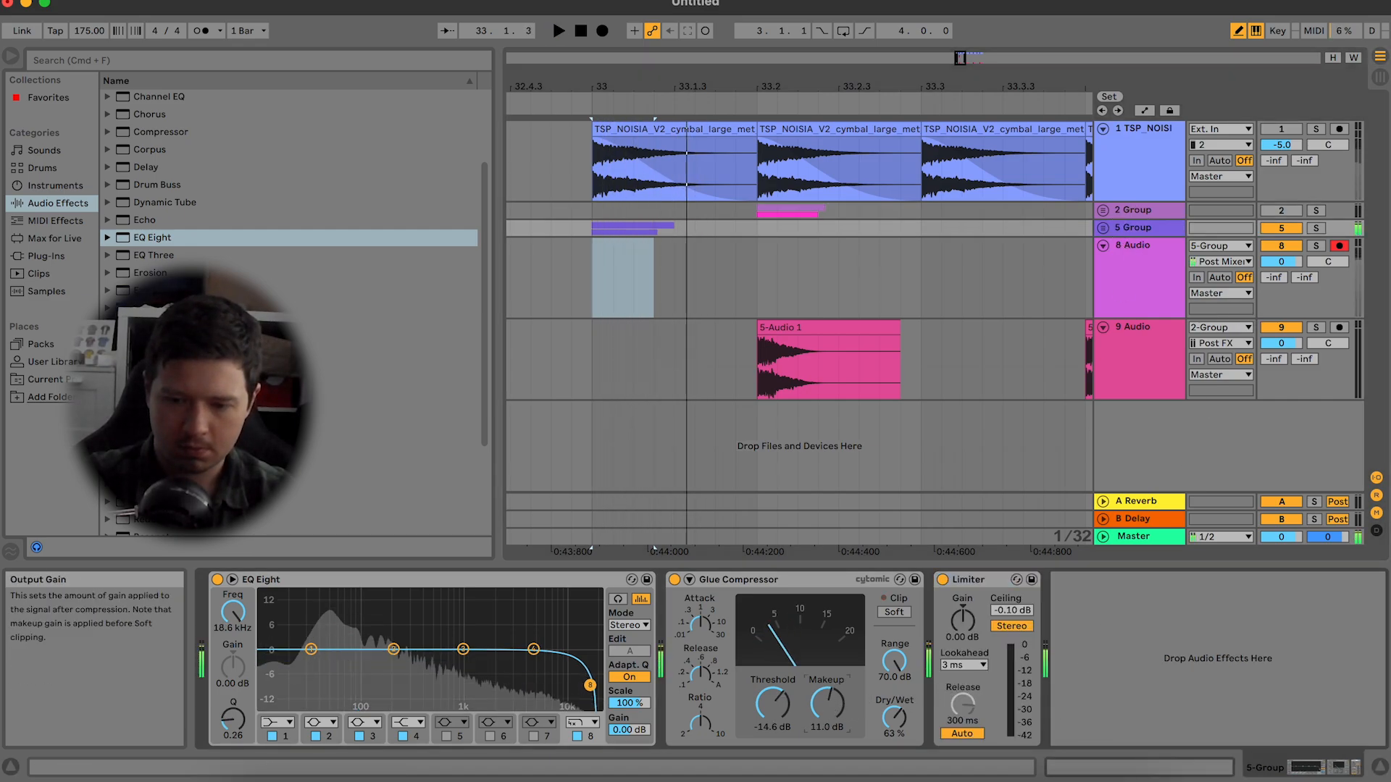
{"action": "left_click", "coordinate": [589, 257]}
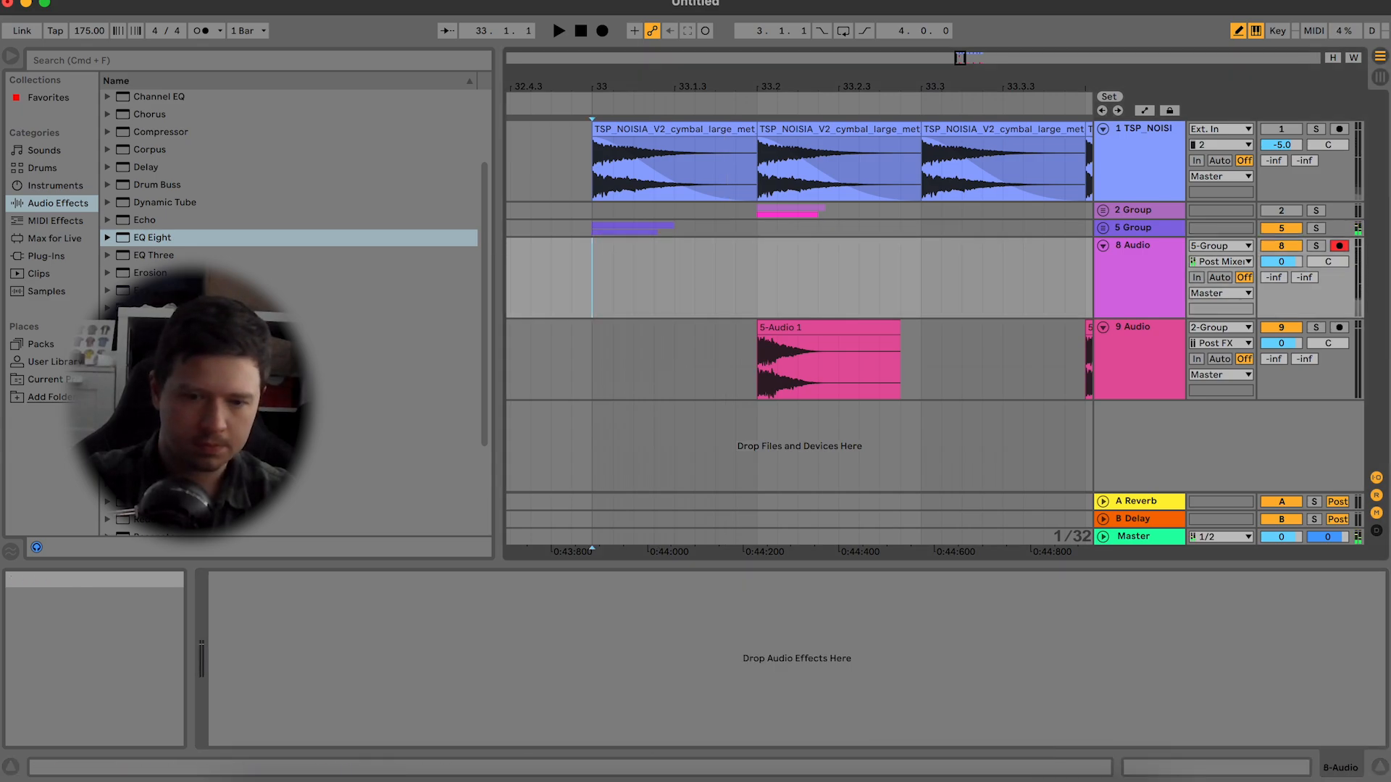
{"action": "left_click", "coordinate": [575, 250]}
{"action": "left_click", "coordinate": [602, 31]}
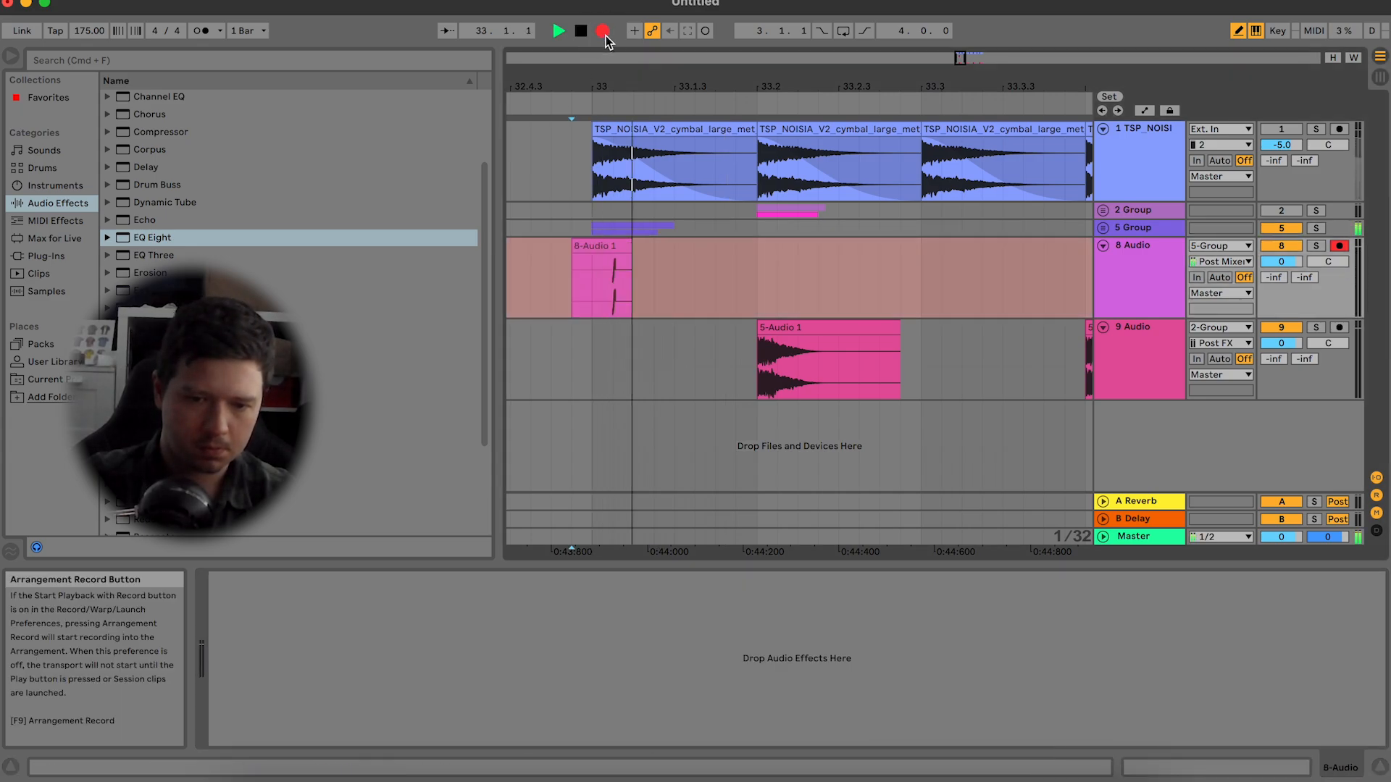
{"action": "key", "text": "space"}
Step: Trim the recorded kick clip to run from 33.1.1 to 33.1.3 and deactivate the original kick group
{"action": "left_click_drag", "start_coordinate": [774, 281], "coordinate": [685, 283]}
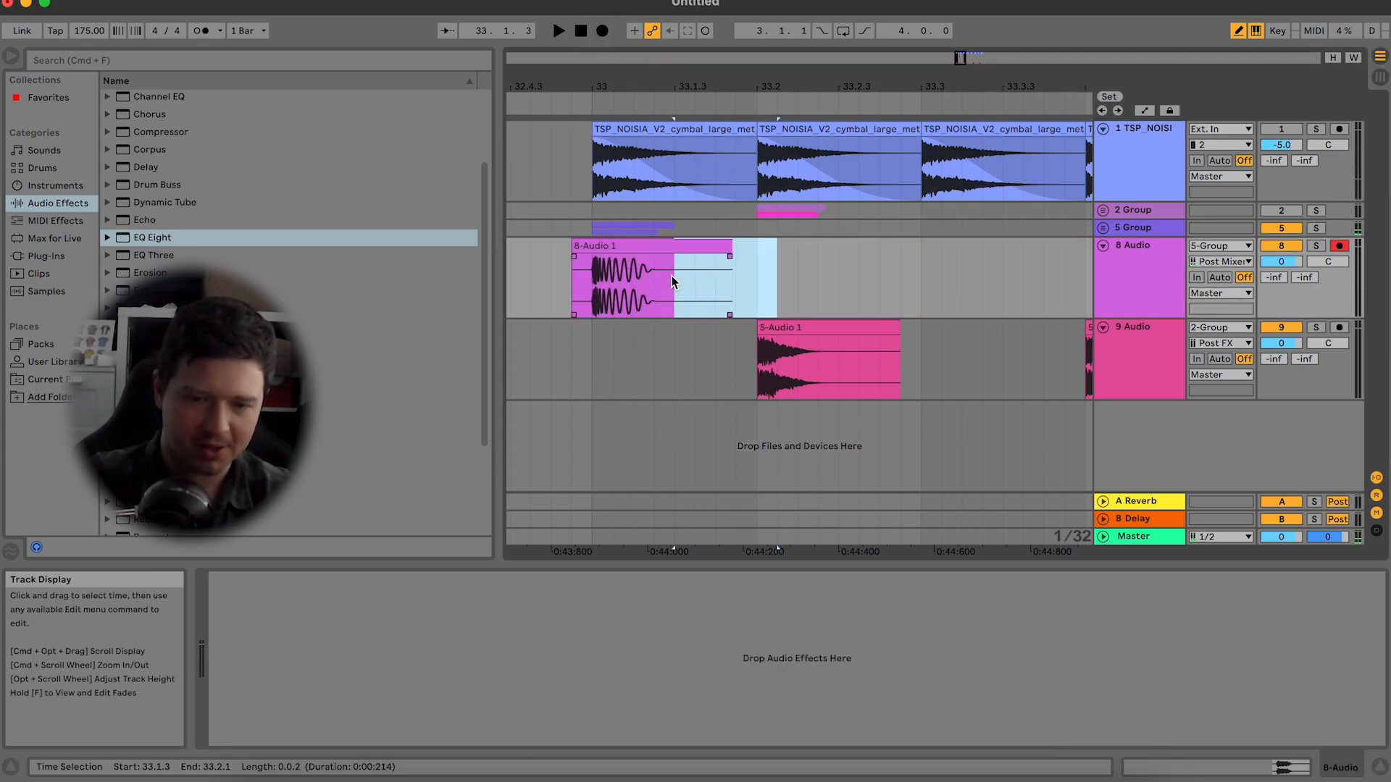
{"action": "key", "text": "Delete"}
{"action": "left_click_drag", "start_coordinate": [552, 281], "coordinate": [599, 279]}
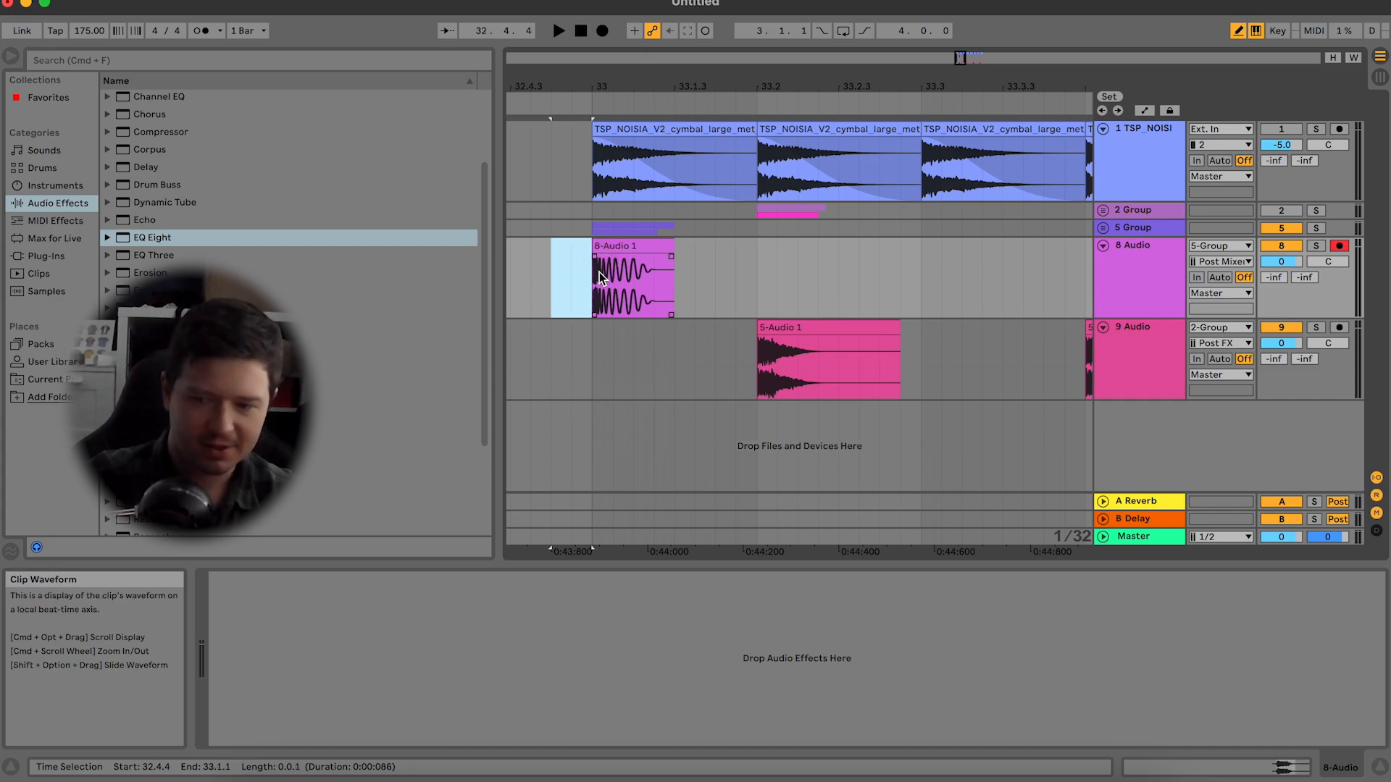
{"action": "left_click", "coordinate": [1296, 228]}
Step: Turn off Warp on the resampled kick clip and place its start marker at 43 ms on the first transient
{"action": "left_click", "coordinate": [631, 246]}
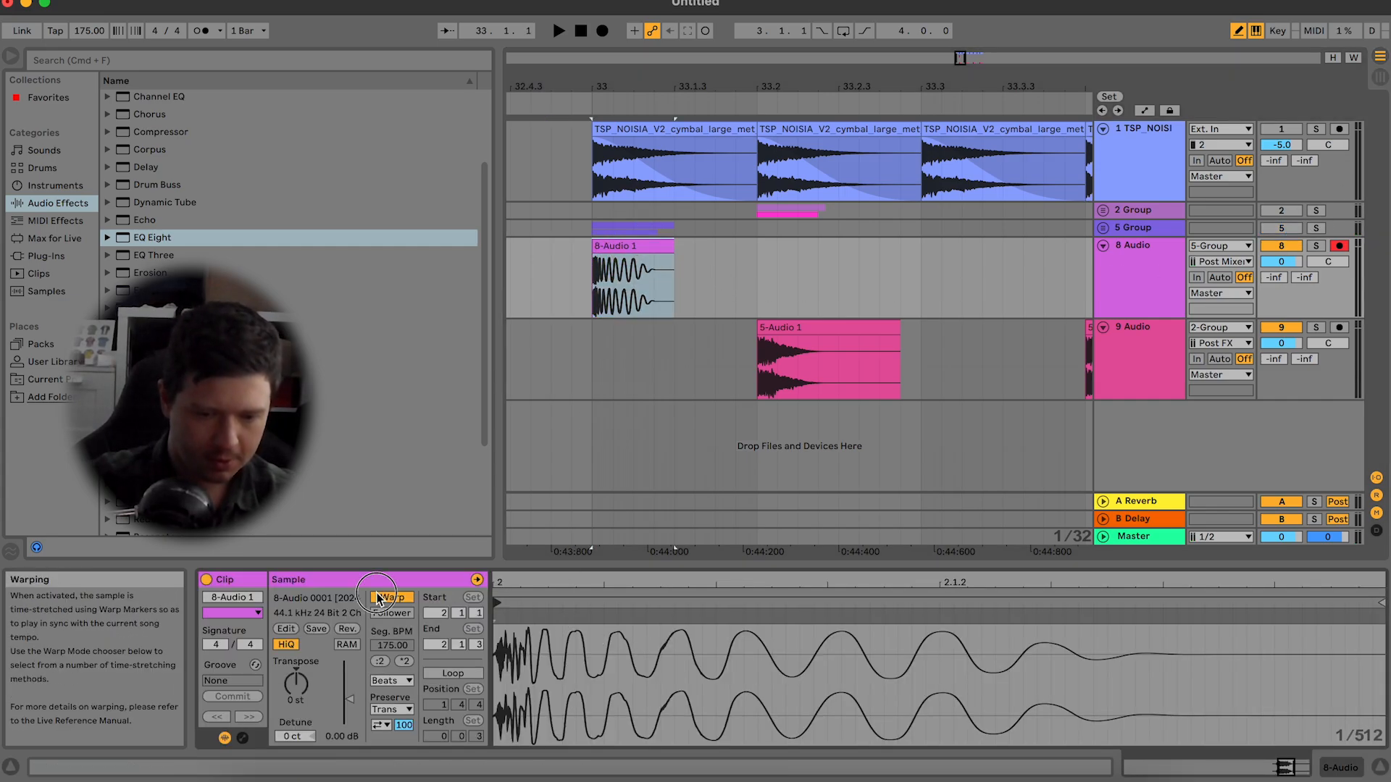
{"action": "left_click", "coordinate": [377, 598]}
{"action": "left_click_drag", "start_coordinate": [657, 647], "coordinate": [657, 647]}
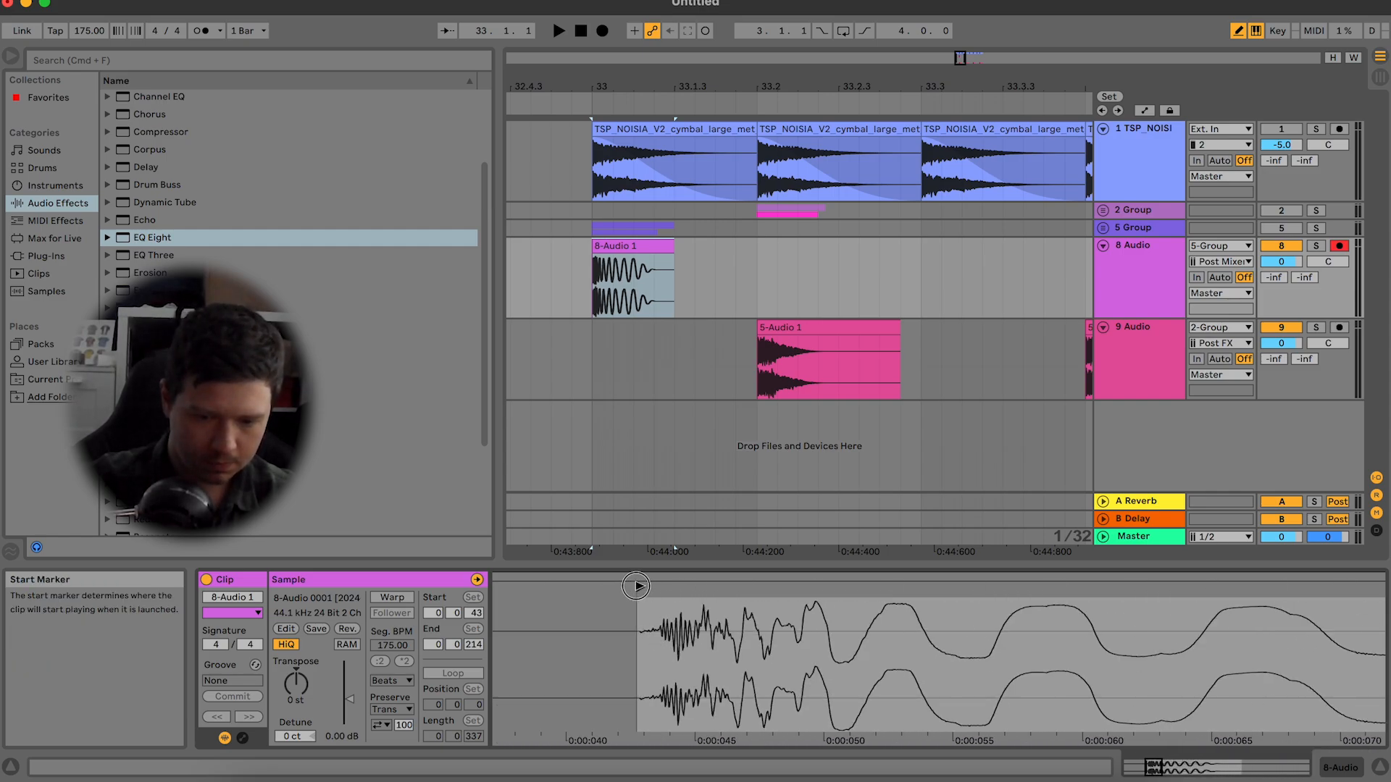
{"action": "left_click_drag", "start_coordinate": [1155, 756], "coordinate": [1154, 768]}
{"action": "double_click", "coordinate": [1209, 769]}
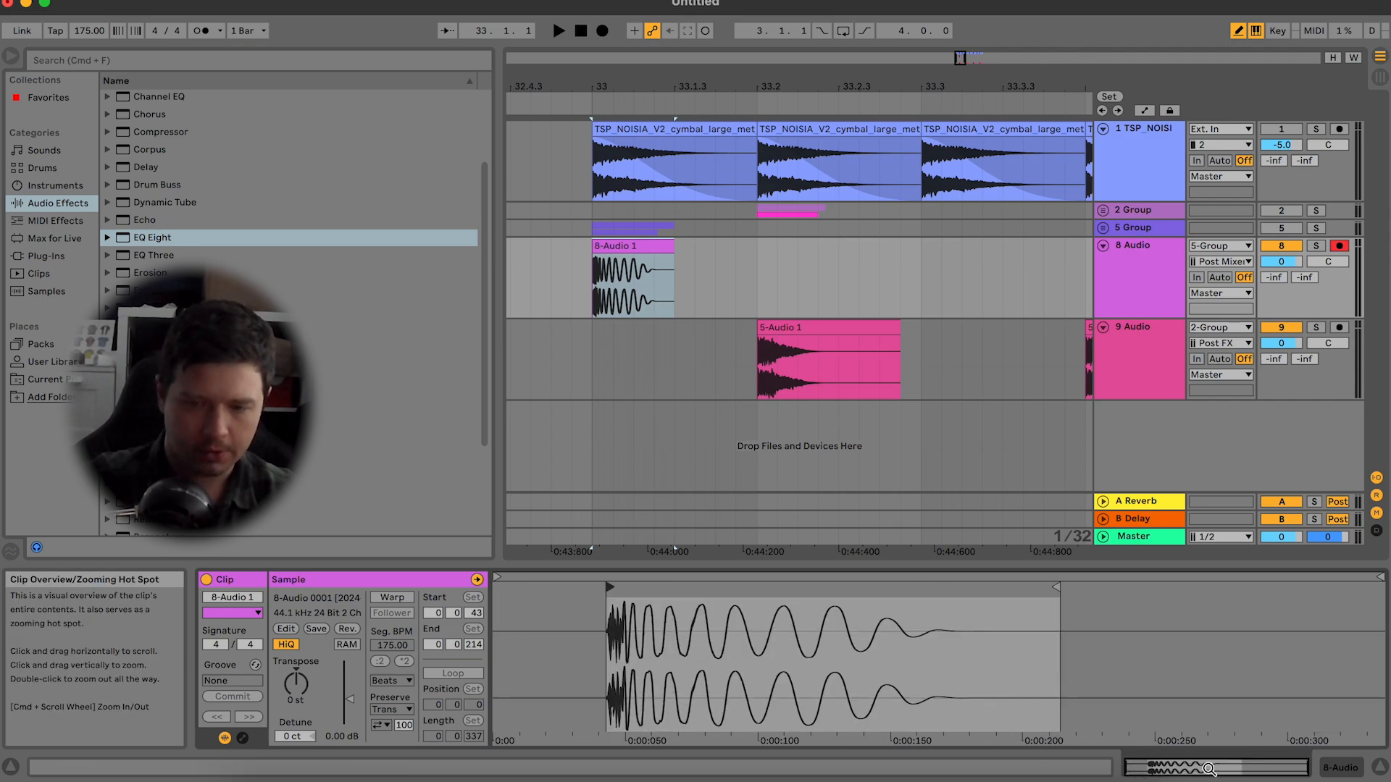
Step: Reactivate the cymbal track and duplicate the kick clip so a second hit falls at 33.3.3
{"action": "left_click_drag", "start_coordinate": [777, 87], "coordinate": [693, 50]}
{"action": "left_click", "coordinate": [1286, 132]}
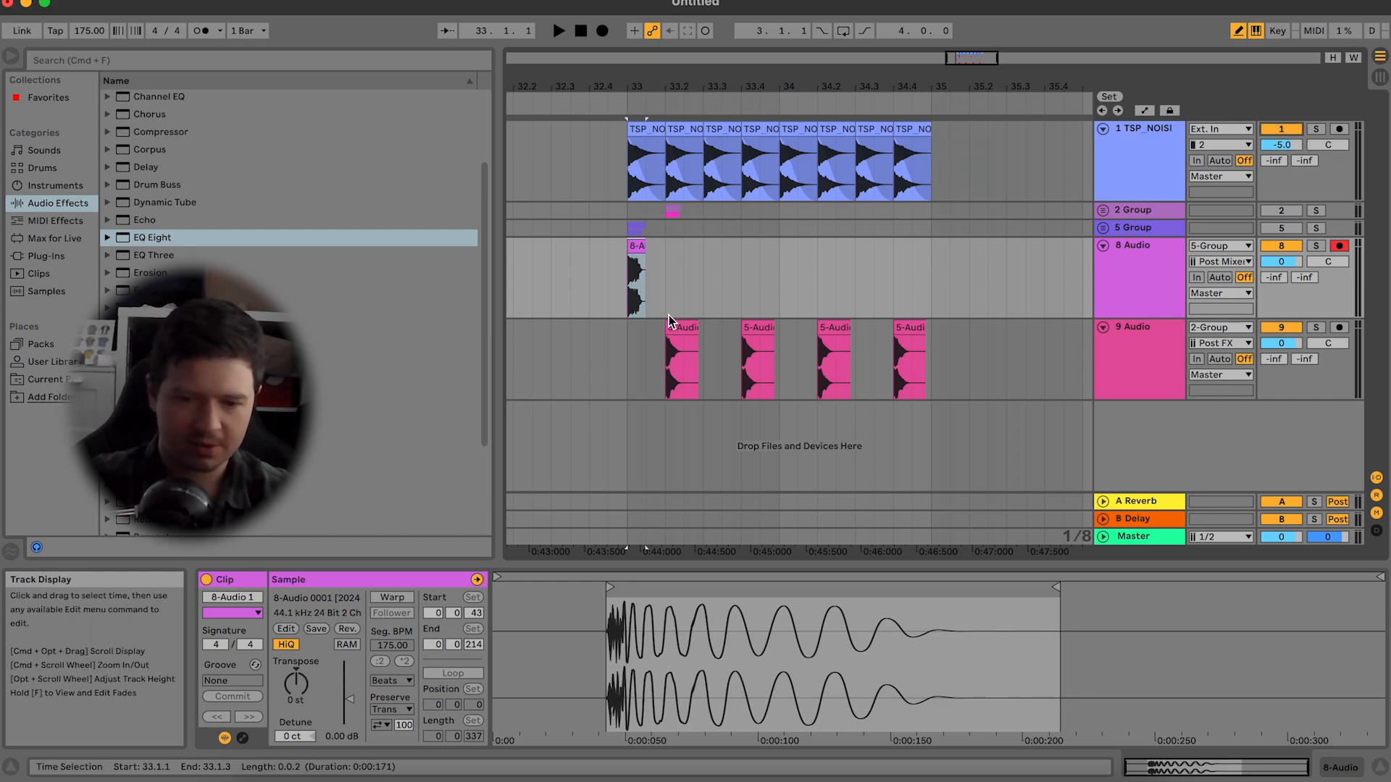
{"action": "left_click_drag", "start_coordinate": [636, 289], "coordinate": [726, 292]}
{"action": "key", "text": "space"}
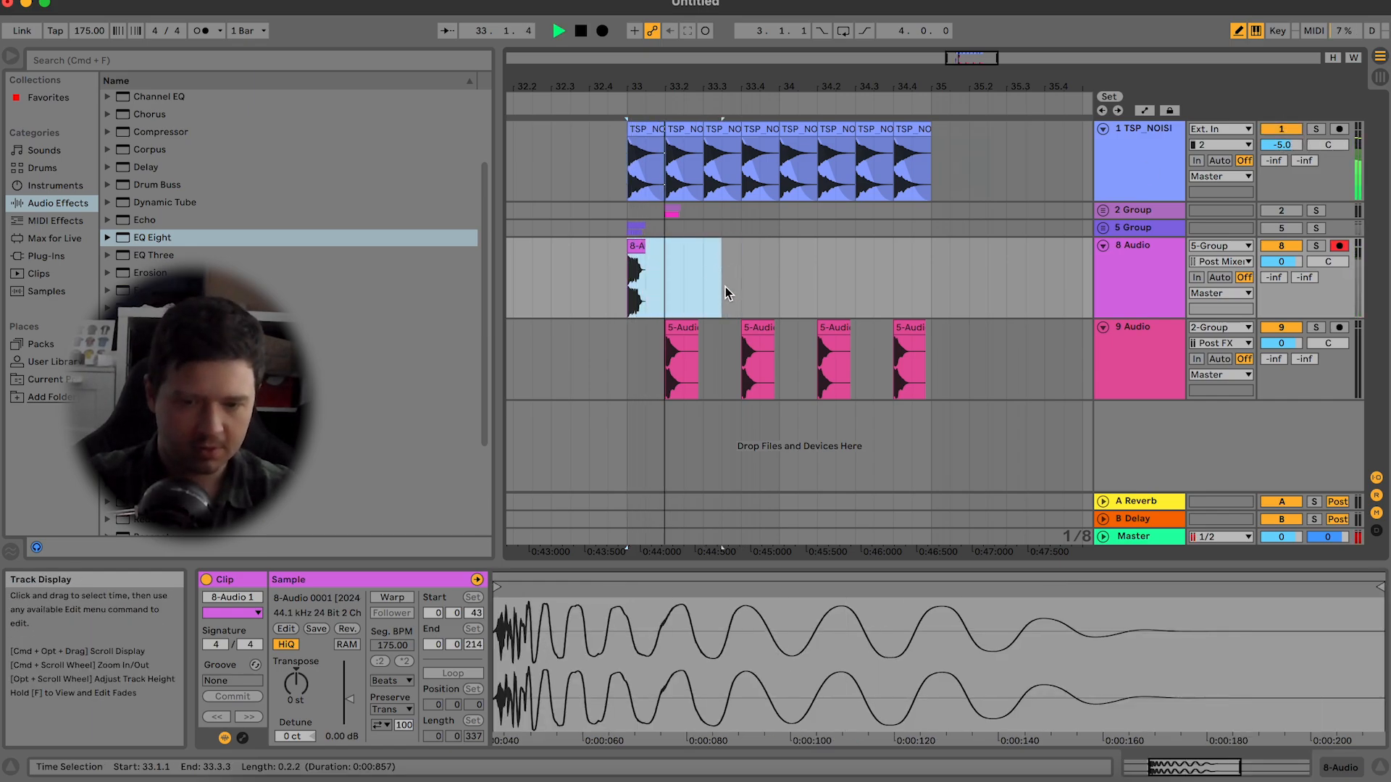
{"action": "key", "text": "super+d"}
{"action": "key", "text": "super+d"}
{"action": "key", "text": "space"}
Step: Repeat the one-bar kick pattern in bar 34 and play the beat from 33.1.1
{"action": "left_click_drag", "start_coordinate": [626, 287], "coordinate": [874, 287]}
{"action": "key", "text": "space"}
{"action": "key", "text": "super+d"}
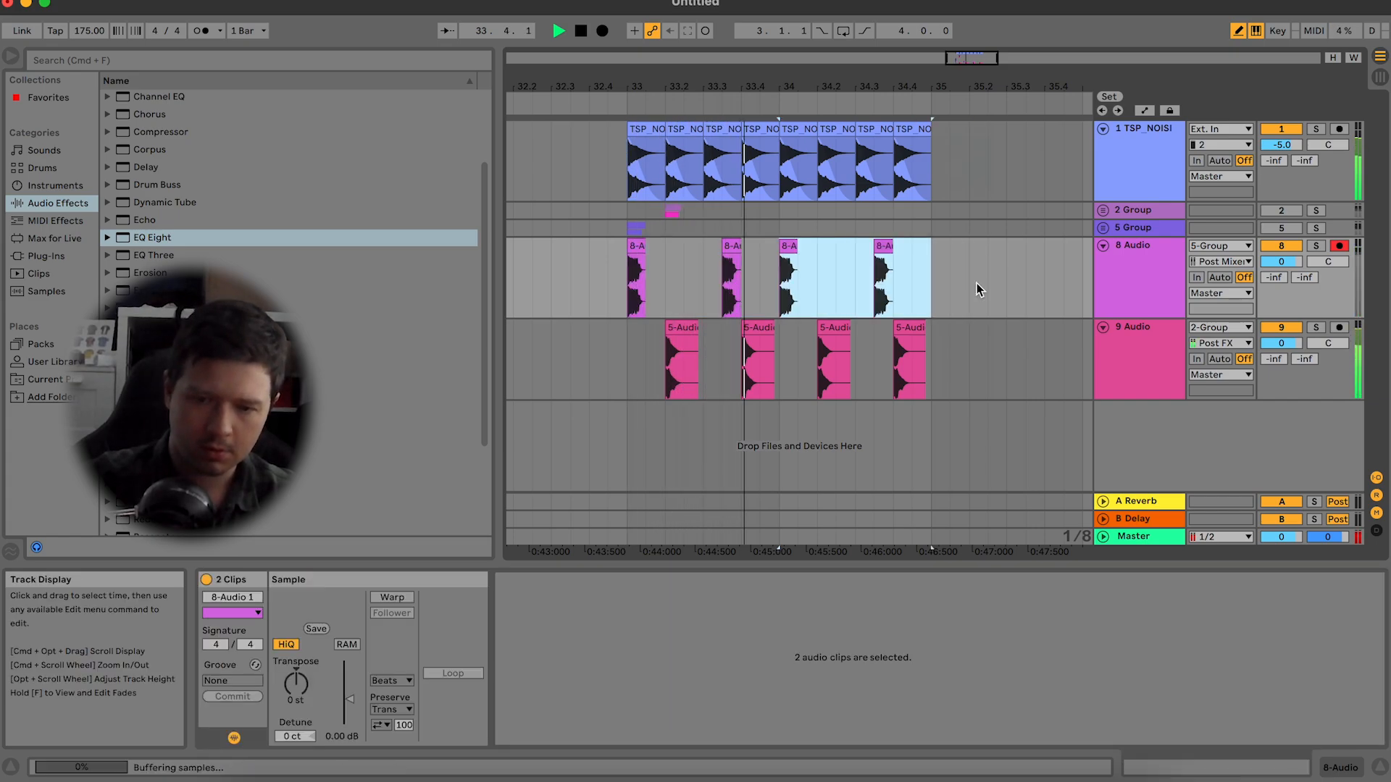
{"action": "key", "text": "space"}
{"action": "left_click", "coordinate": [626, 214]}
{"action": "key", "text": "space"}
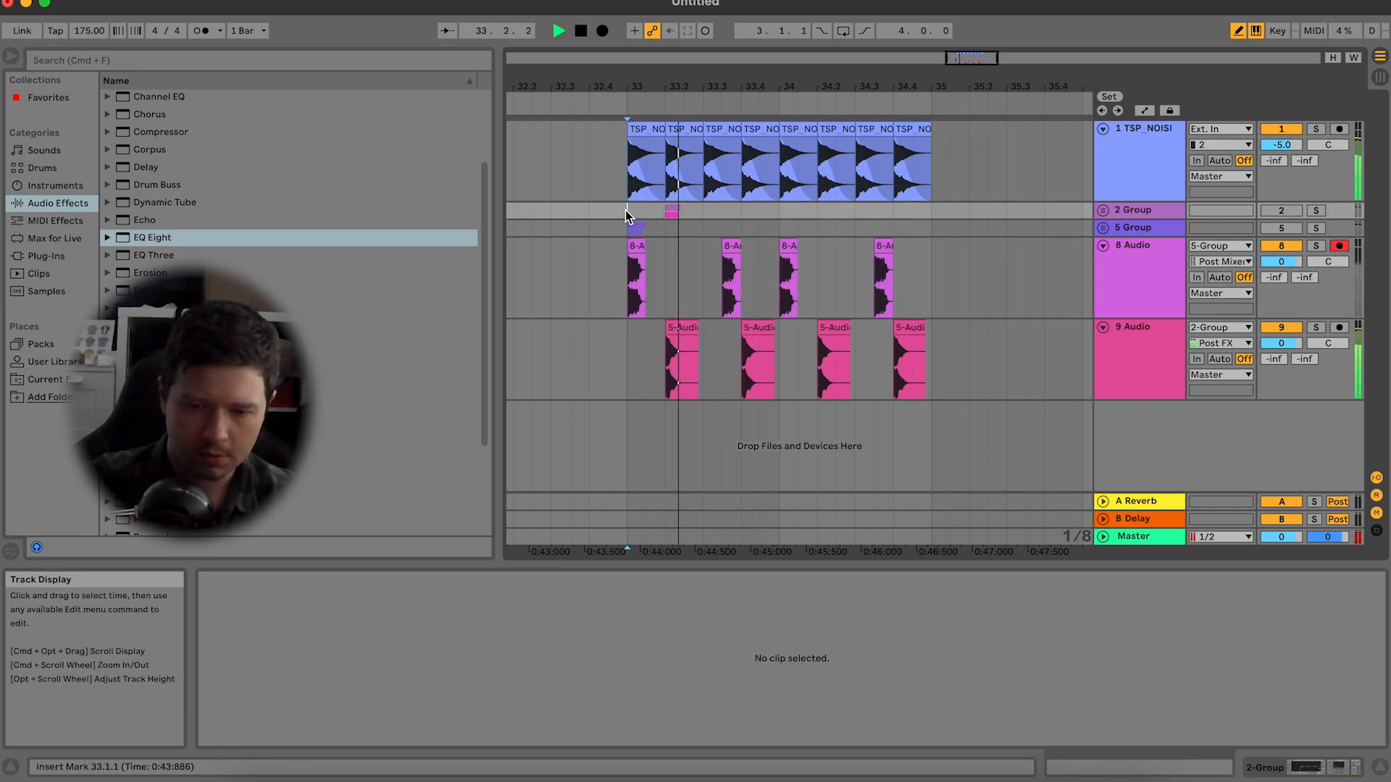
Step: Solo the cymbal track and listen to it from 33.3.1
{"action": "left_click", "coordinate": [734, 129]}
{"action": "key", "text": "space"}
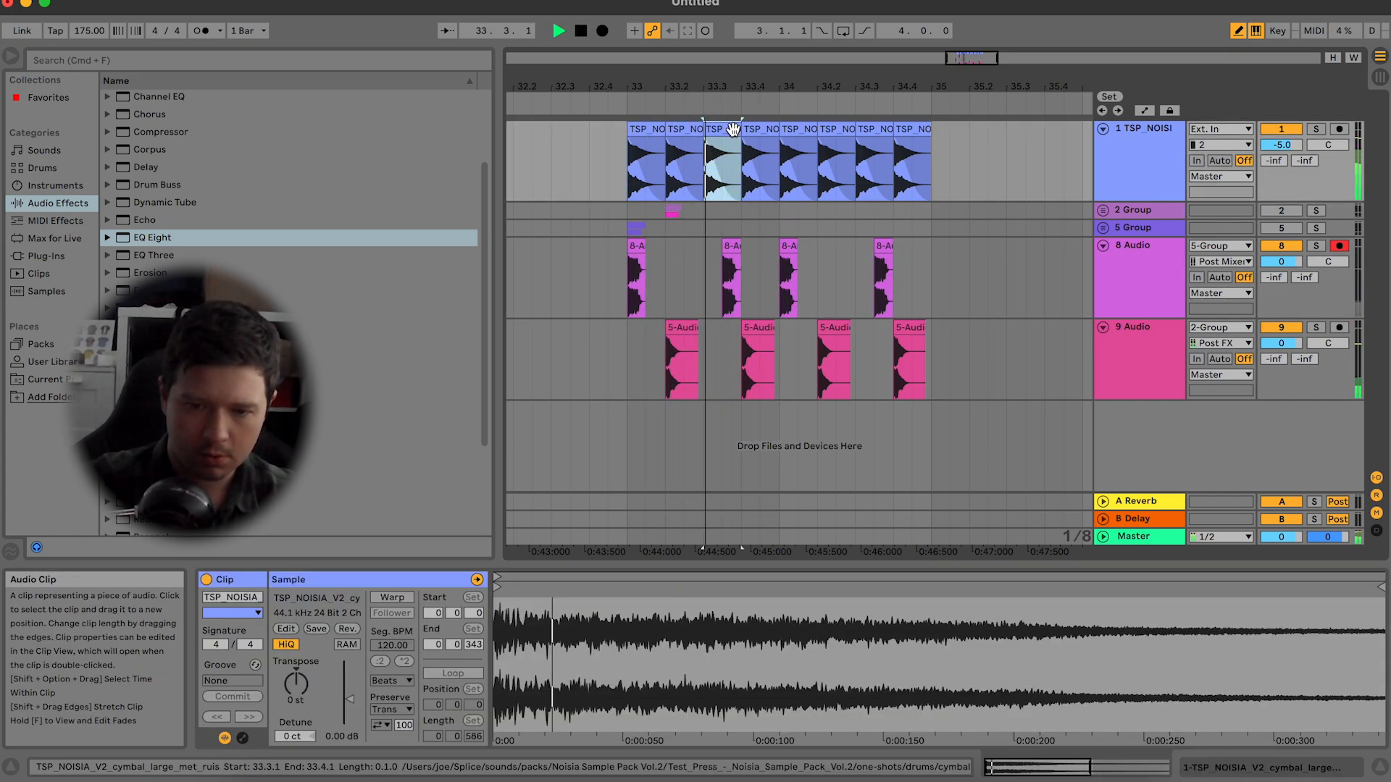
{"action": "left_click", "coordinate": [1317, 130]}
{"action": "key", "text": "space"}
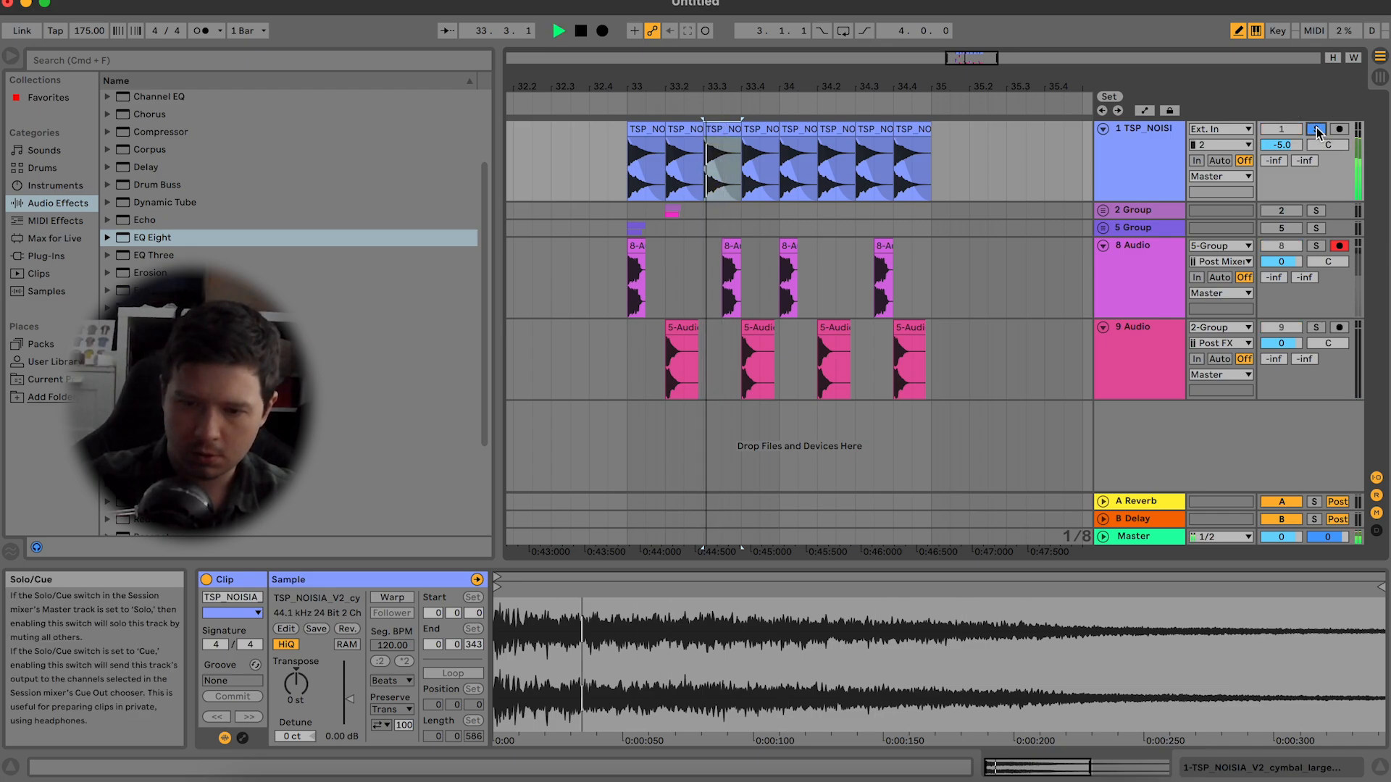
{"action": "key", "text": "space"}
Step: Add EQ Eight to the cymbal track and shape band 1 as a gentle low cut at about 300 Hz during playback
{"action": "left_click", "coordinate": [1152, 161]}
{"action": "double_click", "coordinate": [145, 238]}
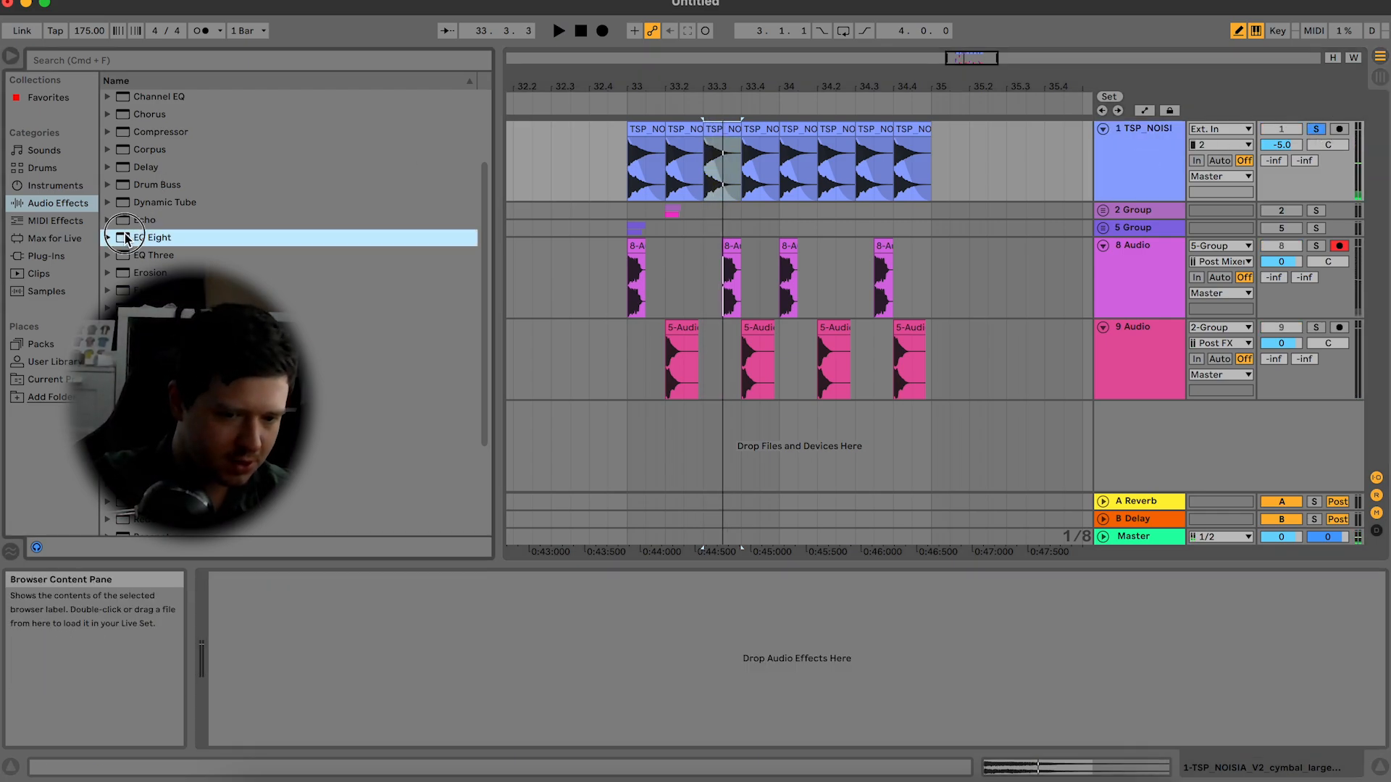
{"action": "left_click", "coordinate": [277, 722]}
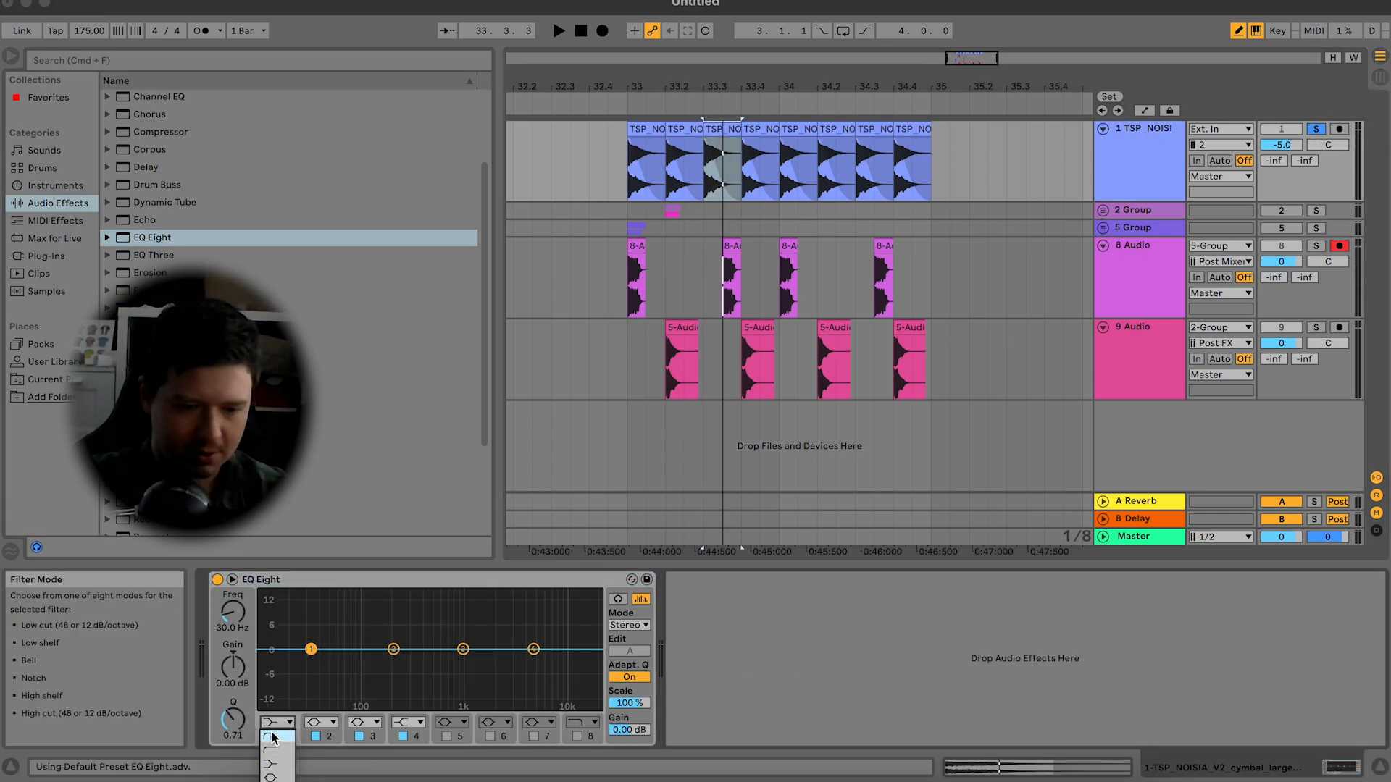
{"action": "left_click", "coordinate": [279, 704]}
{"action": "key", "text": "space"}
{"action": "left_click_drag", "start_coordinate": [302, 667], "coordinate": [408, 694]}
{"action": "key", "text": "space"}
Step: Enable band 8 as a high cut at 16.7 kHz with Q 0.56, then unsolo the cymbal and play the beat
{"action": "left_click", "coordinate": [593, 724]}
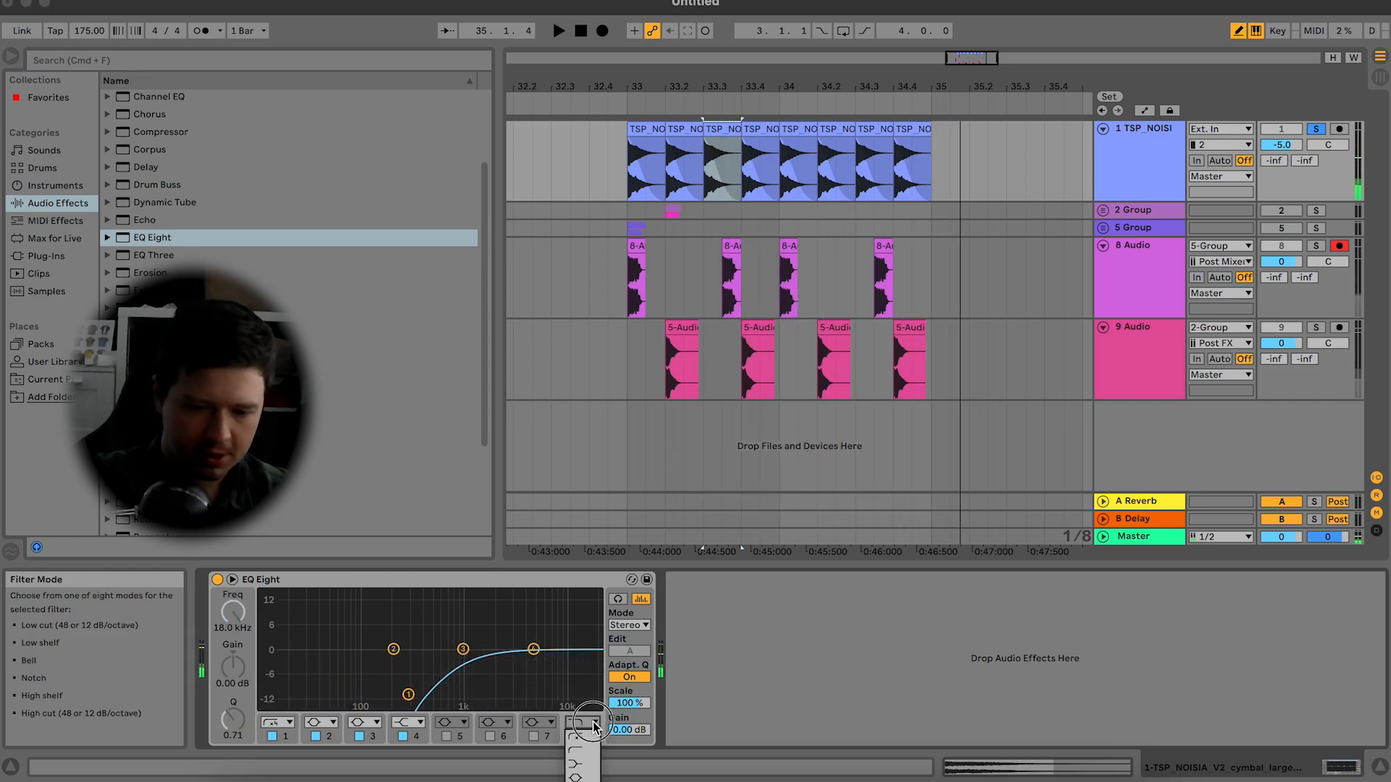
{"action": "left_click", "coordinate": [576, 737]}
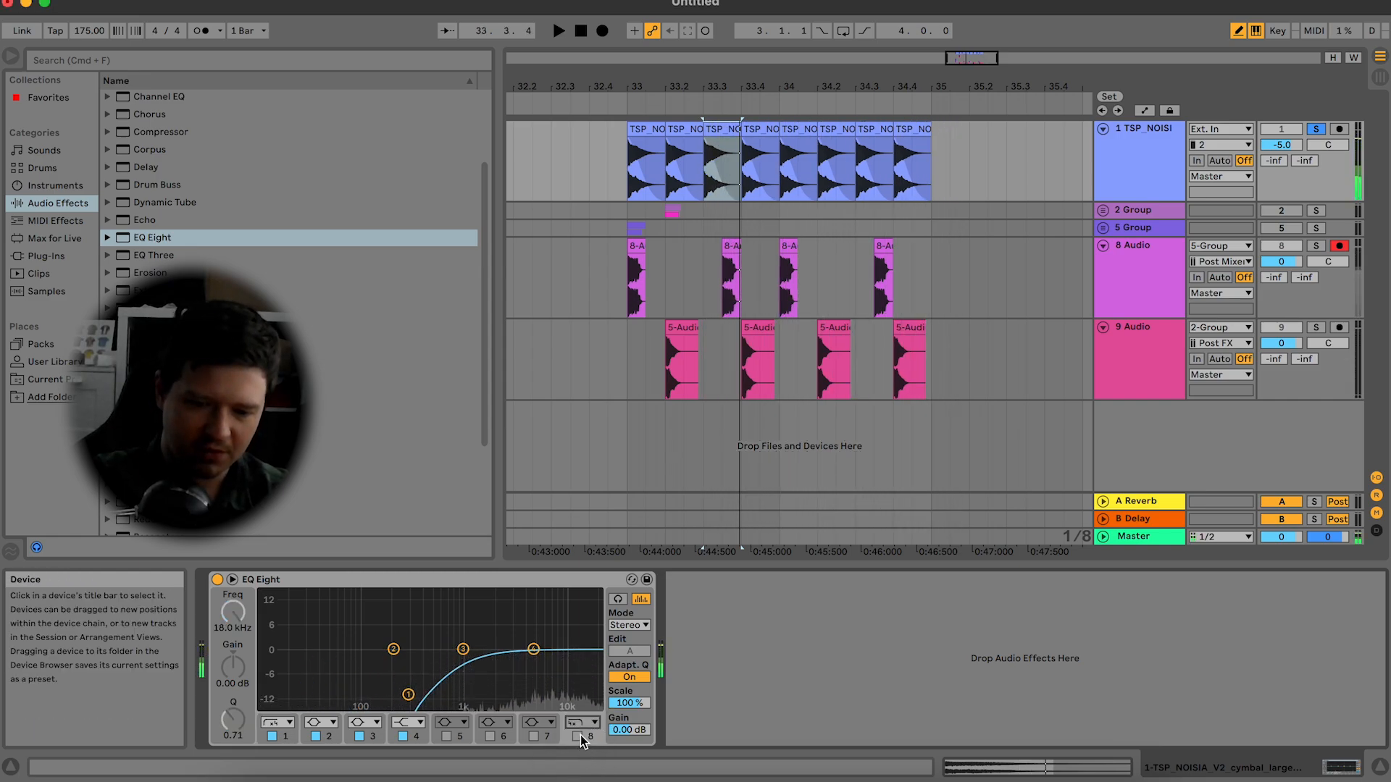
{"action": "left_click", "coordinate": [577, 736]}
{"action": "left_click_drag", "start_coordinate": [583, 663], "coordinate": [586, 668]}
{"action": "key", "text": "space"}
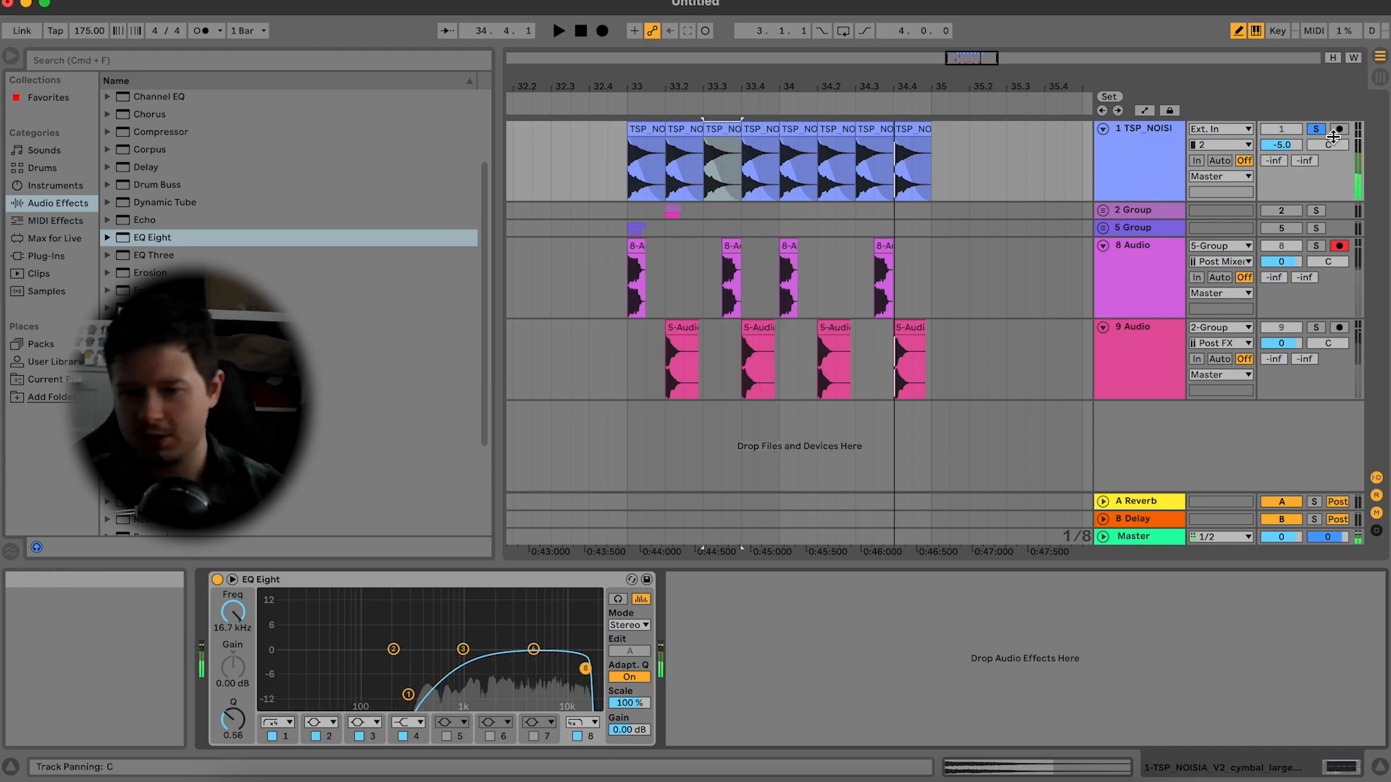
{"action": "left_click", "coordinate": [636, 178]}
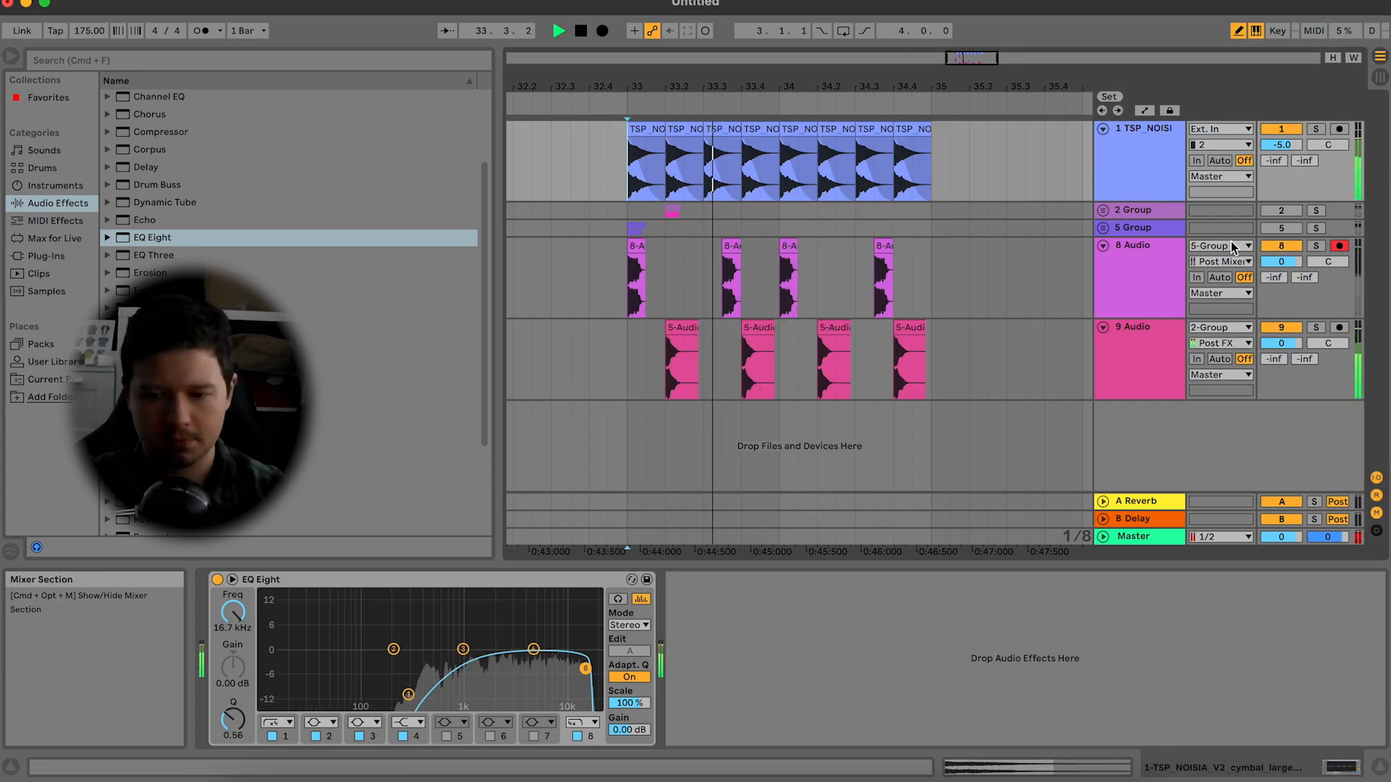
Step: Move the cymbal track below the resampled snare track and group the kick, snare and cymbal tracks together
{"action": "left_click", "coordinate": [1141, 286]}
{"action": "left_click_drag", "start_coordinate": [1159, 185], "coordinate": [1160, 394]}
{"action": "left_click", "coordinate": [1160, 209]}
{"action": "right_click", "coordinate": [1169, 210]}
{"action": "left_click", "coordinate": [1174, 263]}
{"action": "left_click", "coordinate": [1155, 352], "text": "shift"}
{"action": "right_click", "coordinate": [1134, 329]}
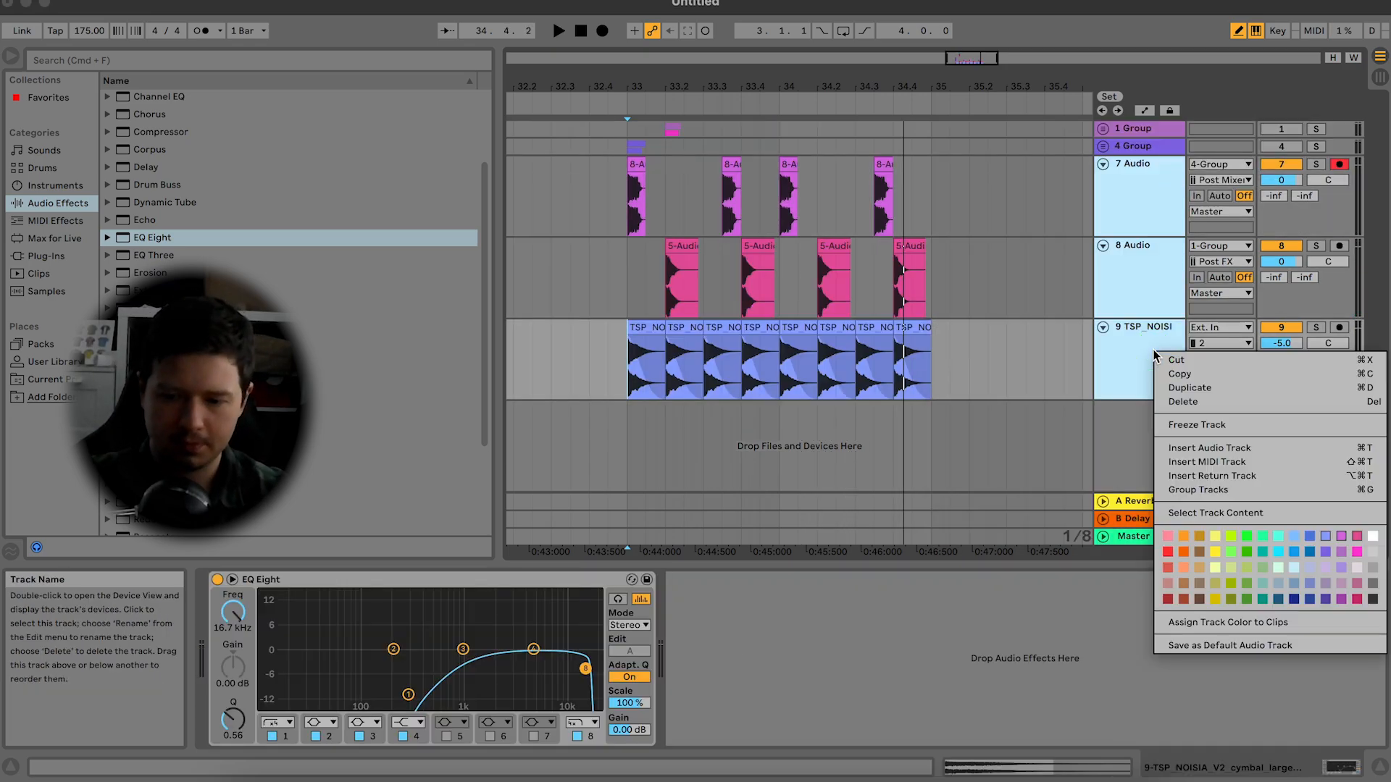
{"action": "left_click", "coordinate": [1185, 487]}
Step: Rename the new track group to Drums
{"action": "right_click", "coordinate": [1142, 164]}
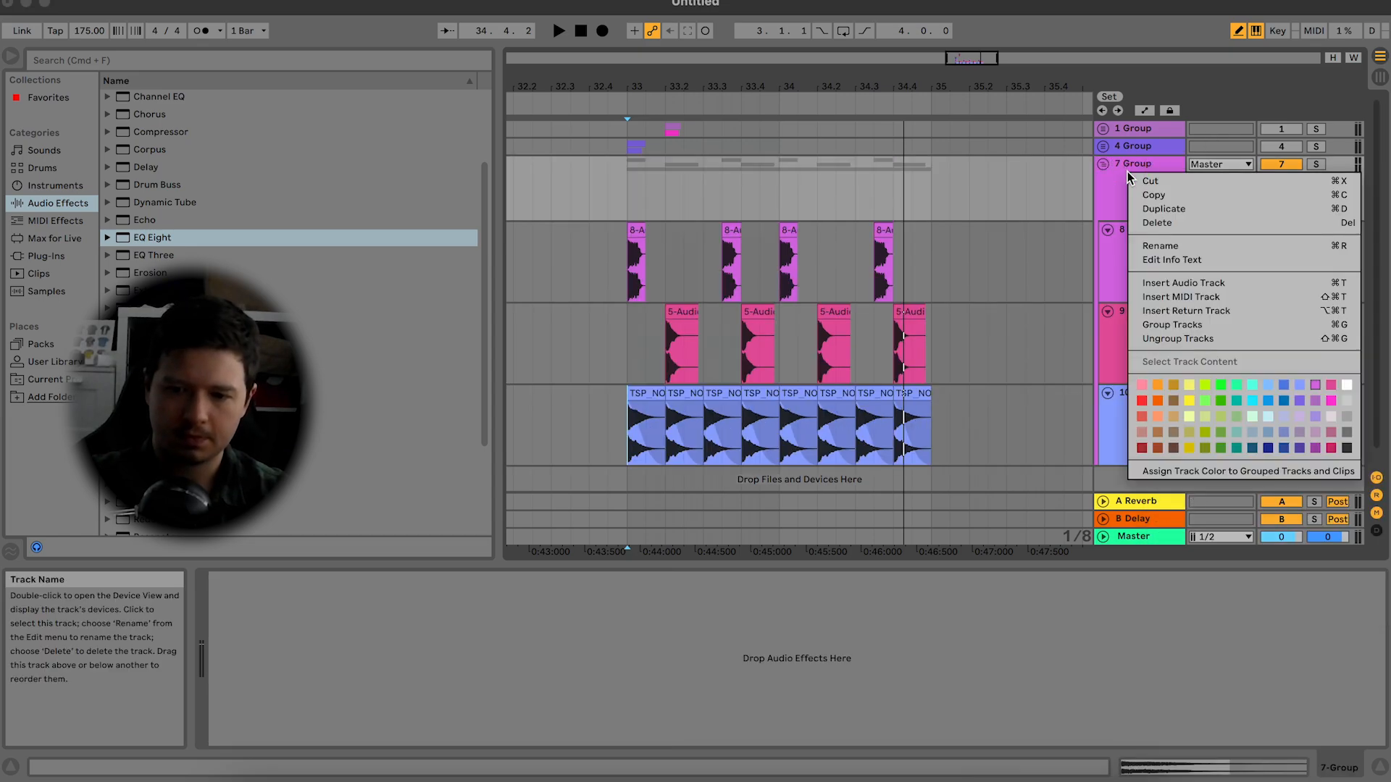
{"action": "left_click", "coordinate": [1168, 249]}
{"action": "type", "text": "Drums"}
{"action": "key", "text": "Return"}
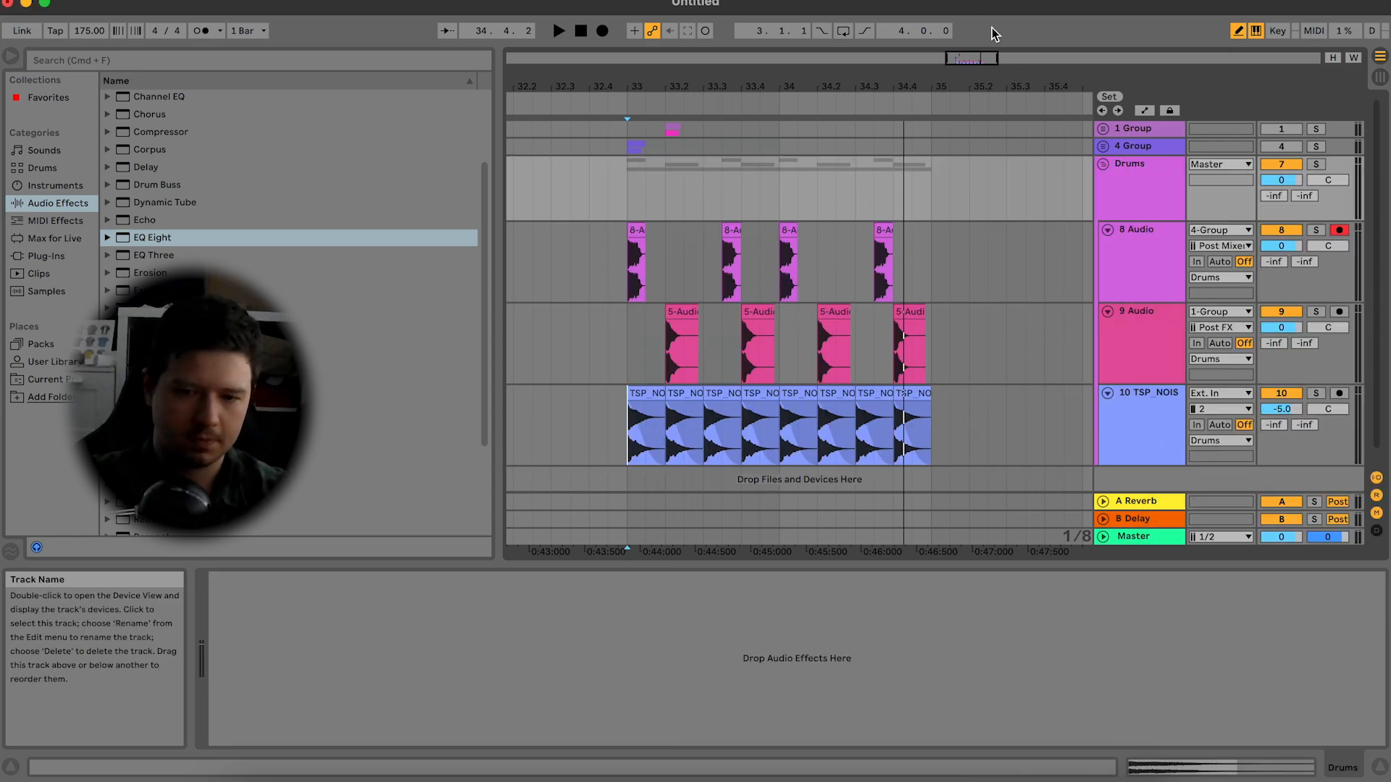
Step: Duplicate the two-bar pattern of the three drum tracks twice so it runs from bar 33 to 39, and play it
{"action": "mouse_move", "coordinate": [1003, 57]}
{"action": "left_mouse_down"}
{"action": "mouse_move", "coordinate": [1003, 43]}
{"action": "mouse_move", "coordinate": [1003, 73]}
{"action": "left_mouse_up"}
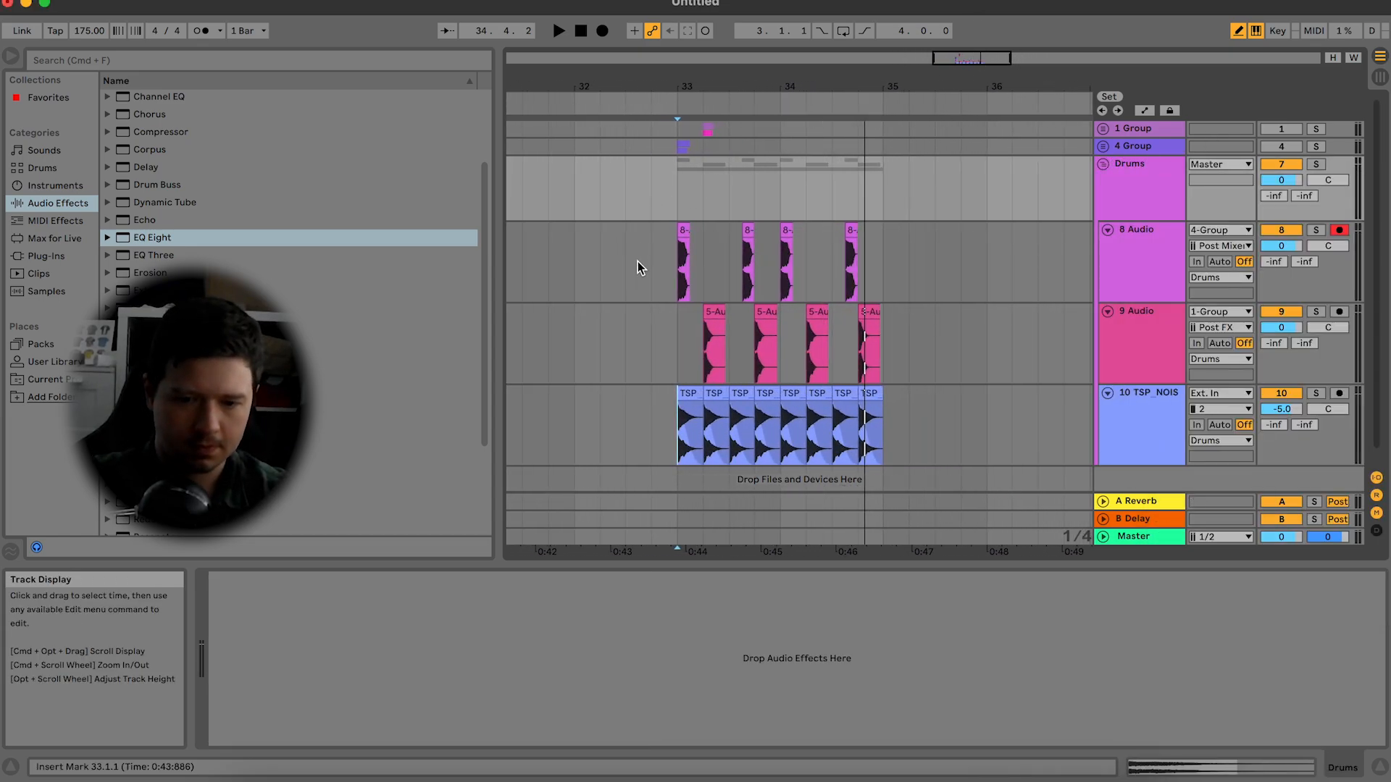
{"action": "left_click_drag", "start_coordinate": [678, 239], "coordinate": [888, 433]}
{"action": "key", "text": "space"}
{"action": "key", "text": "super+d"}
{"action": "key", "text": "super+d"}
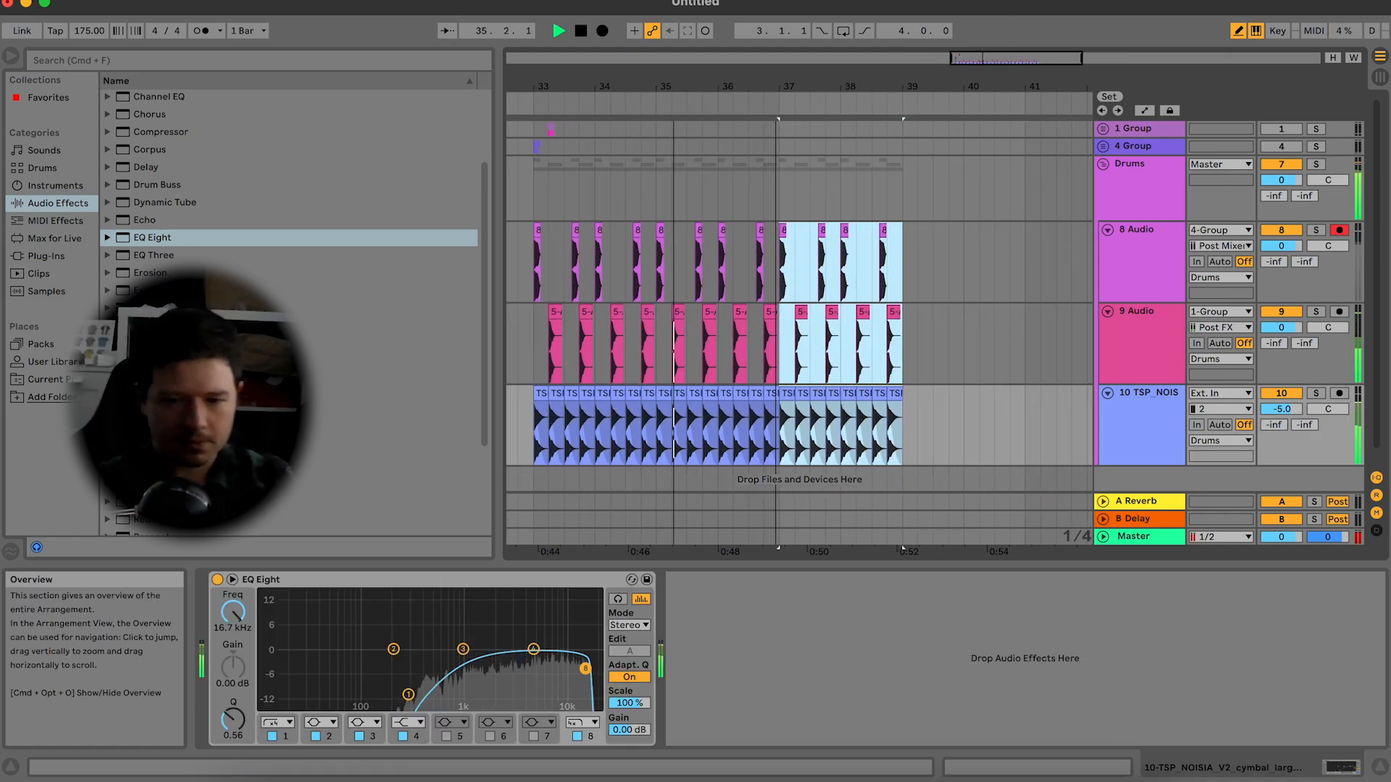
{"action": "left_click_drag", "start_coordinate": [1013, 57], "coordinate": [1012, 72]}
{"action": "key", "text": "space"}
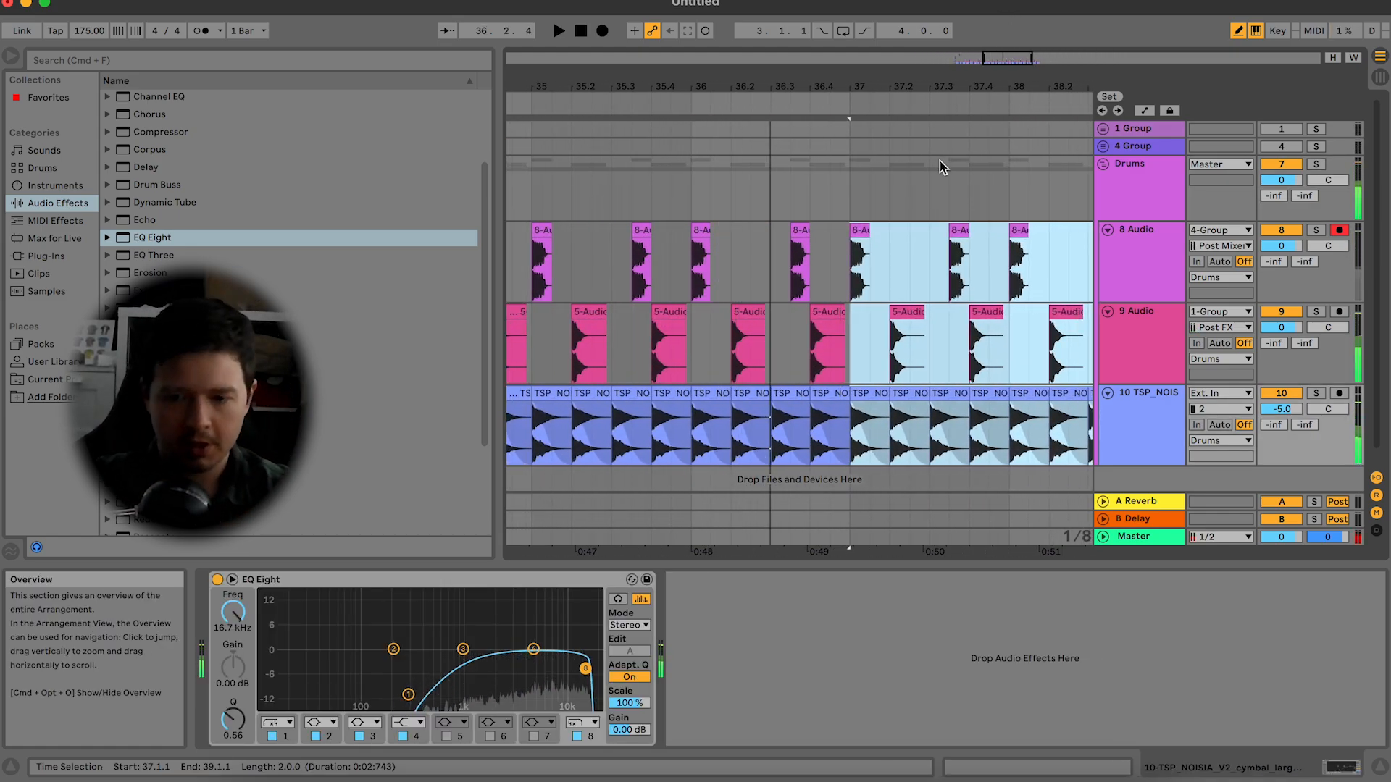
Step: Solo and expand the original snare group, audition its individual layers and reactivate the group
{"action": "scroll", "coordinate": [776, 268], "scroll_direction": "down", "scroll_amount": 1}
{"action": "scroll", "coordinate": [775, 268], "scroll_direction": "left", "scroll_amount": 5}
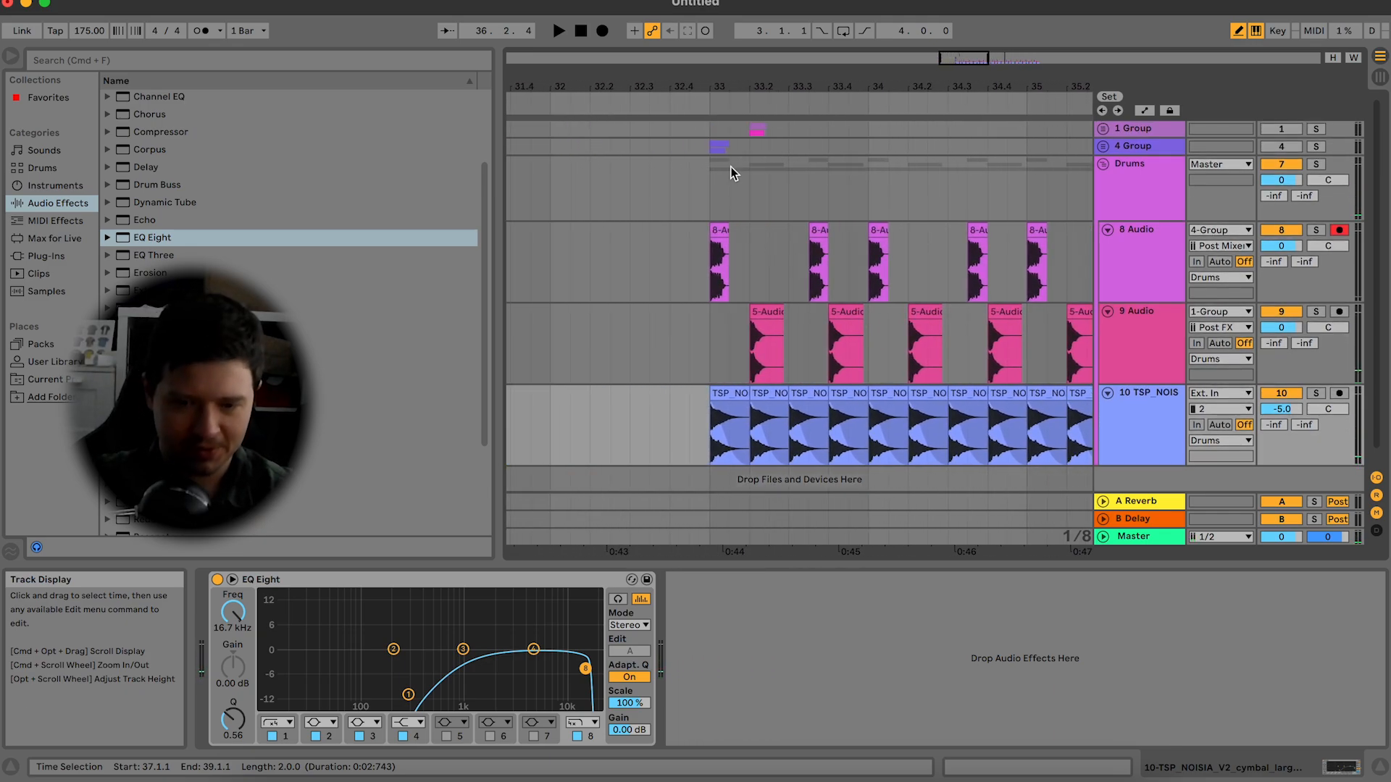
{"action": "left_click", "coordinate": [1321, 130]}
{"action": "left_click", "coordinate": [758, 130]}
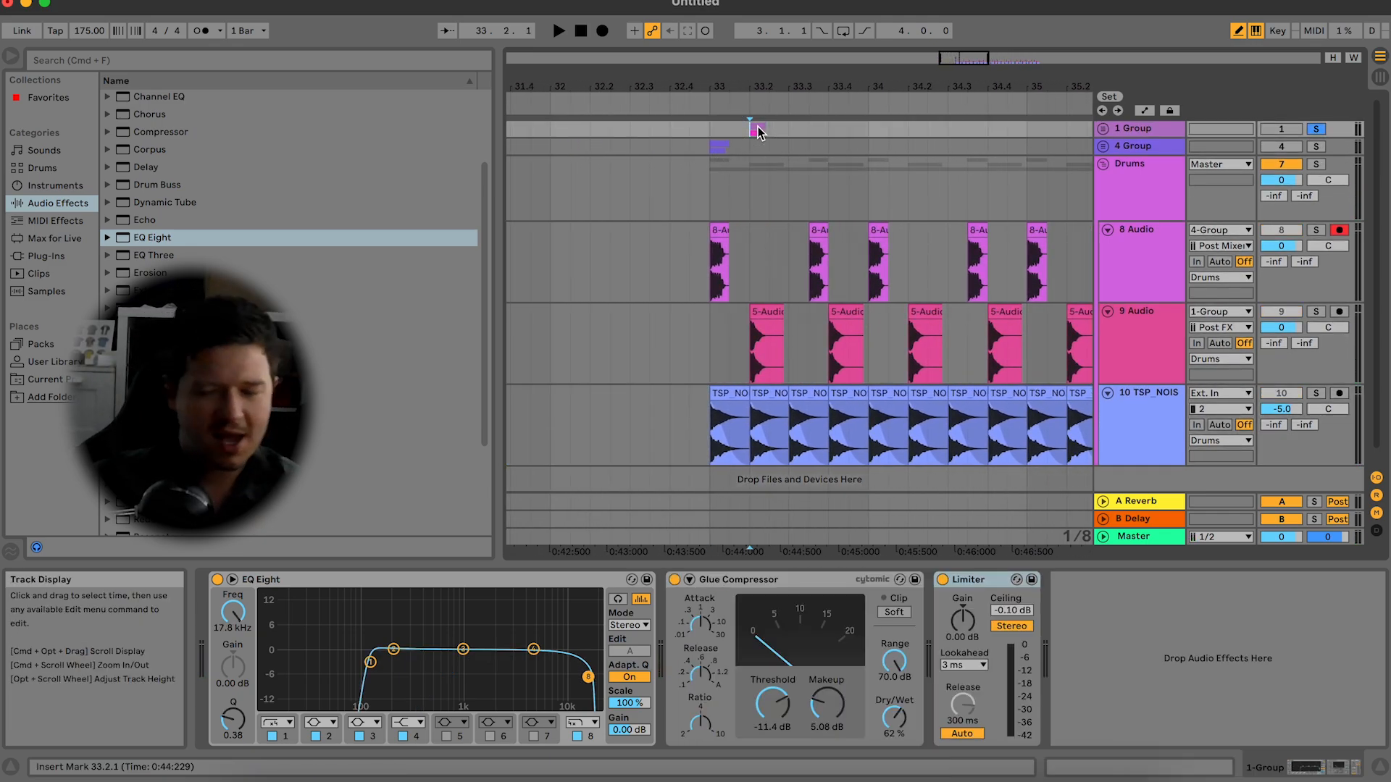
{"action": "key", "text": "space"}
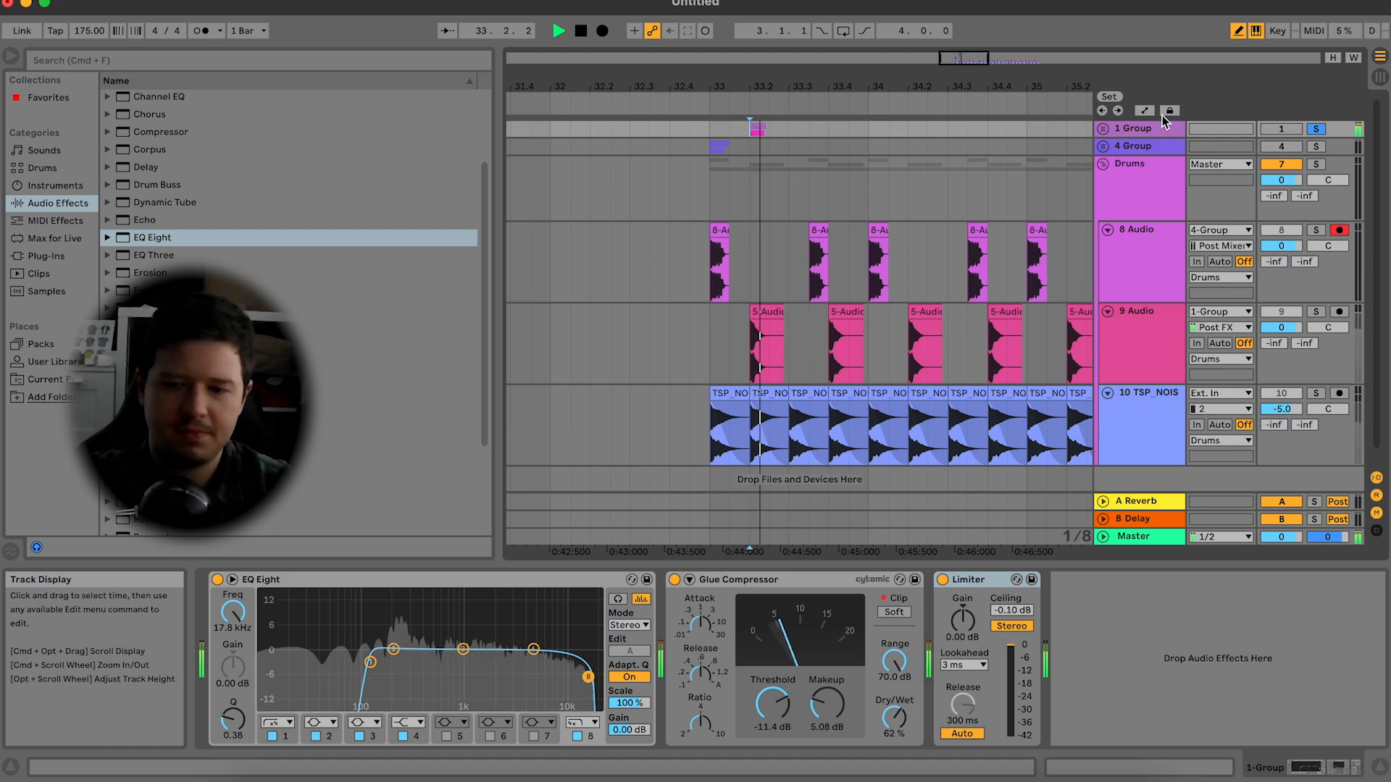
{"action": "key", "text": "Right"}
{"action": "left_click", "coordinate": [1316, 194]}
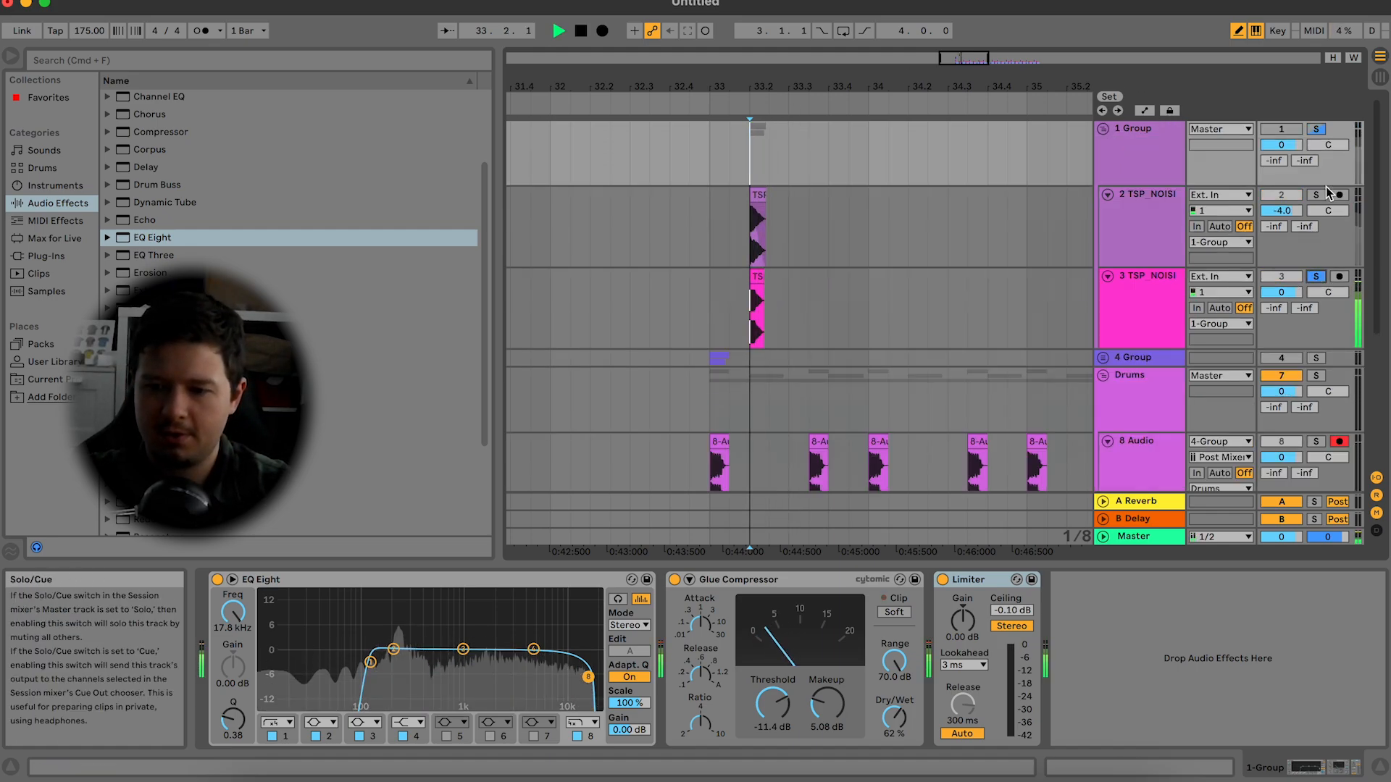
{"action": "key", "text": "space"}
{"action": "left_click", "coordinate": [1281, 129]}
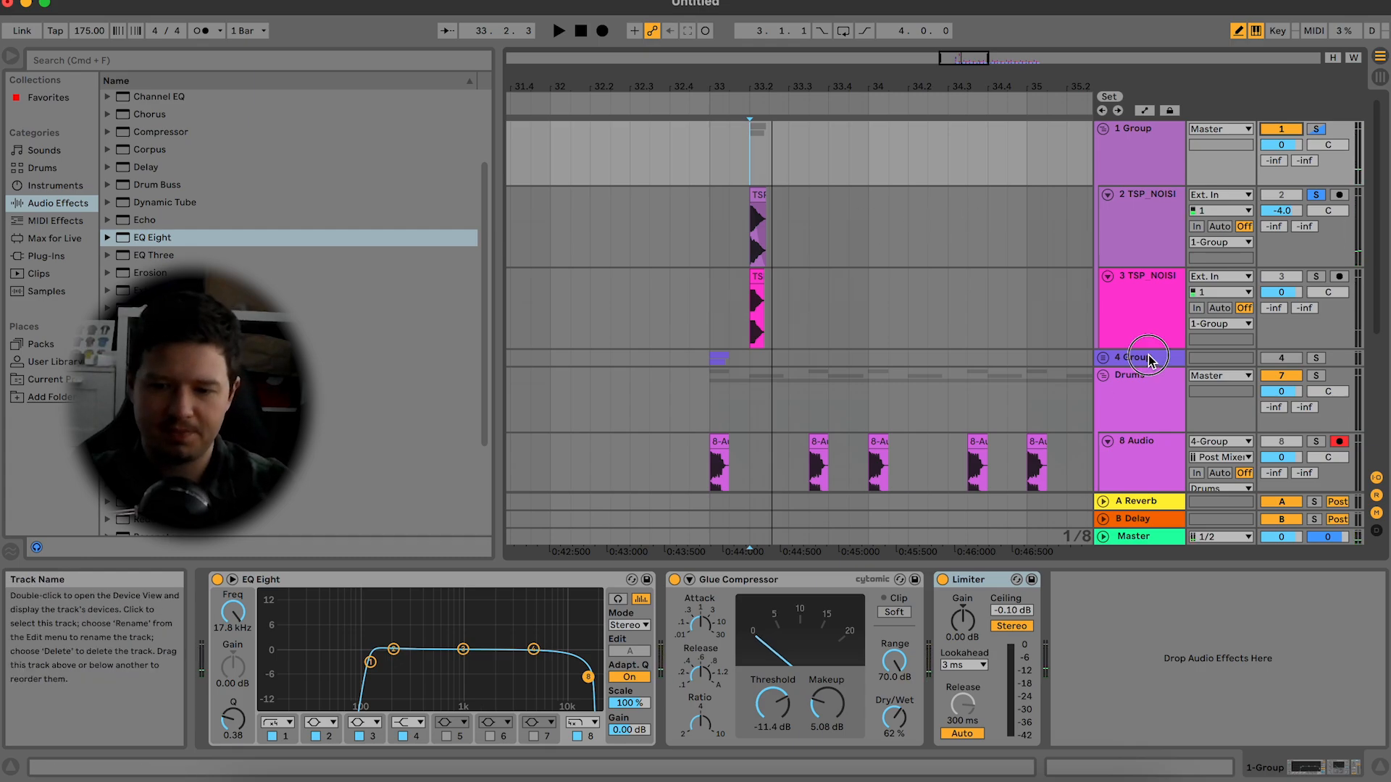
{"action": "key", "text": "super+shift+t"}
{"action": "left_click", "coordinate": [758, 218]}
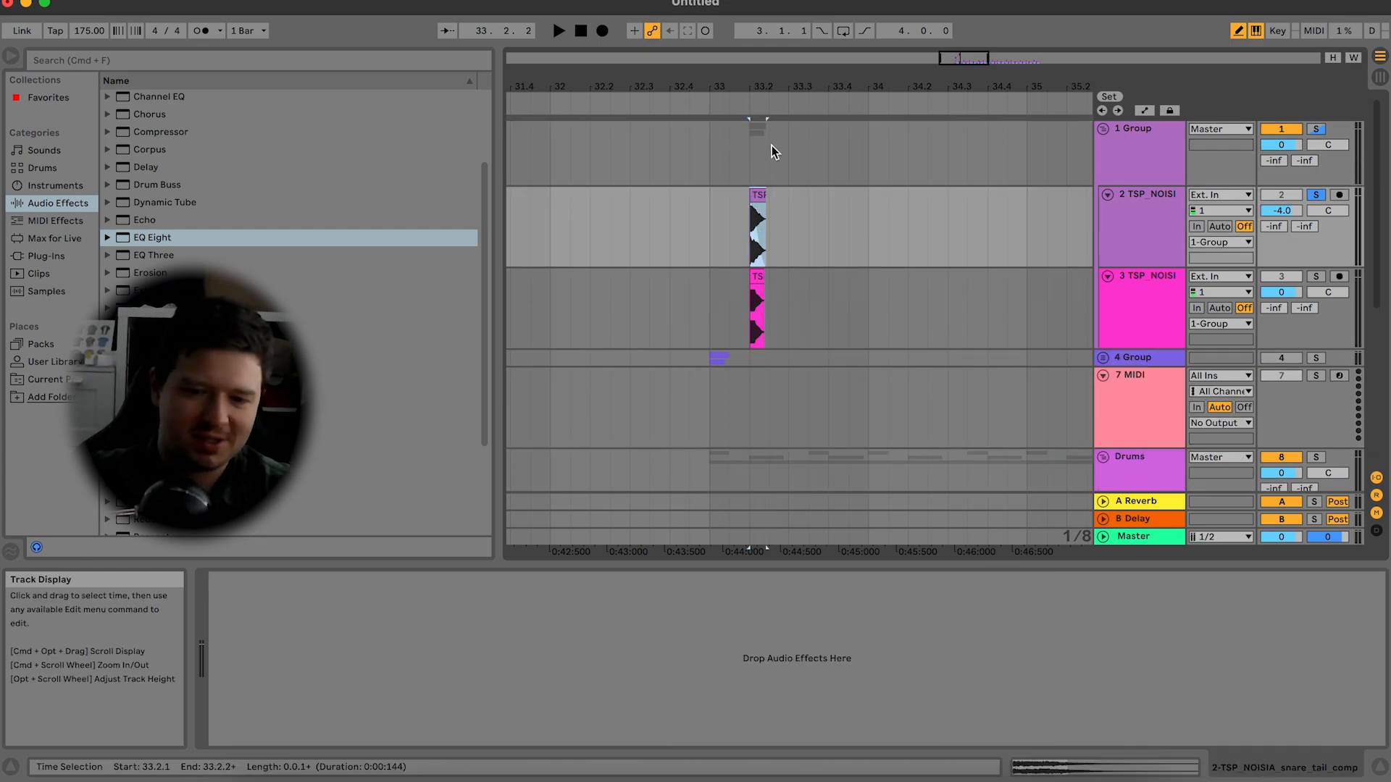
{"action": "left_click", "coordinate": [1121, 404]}
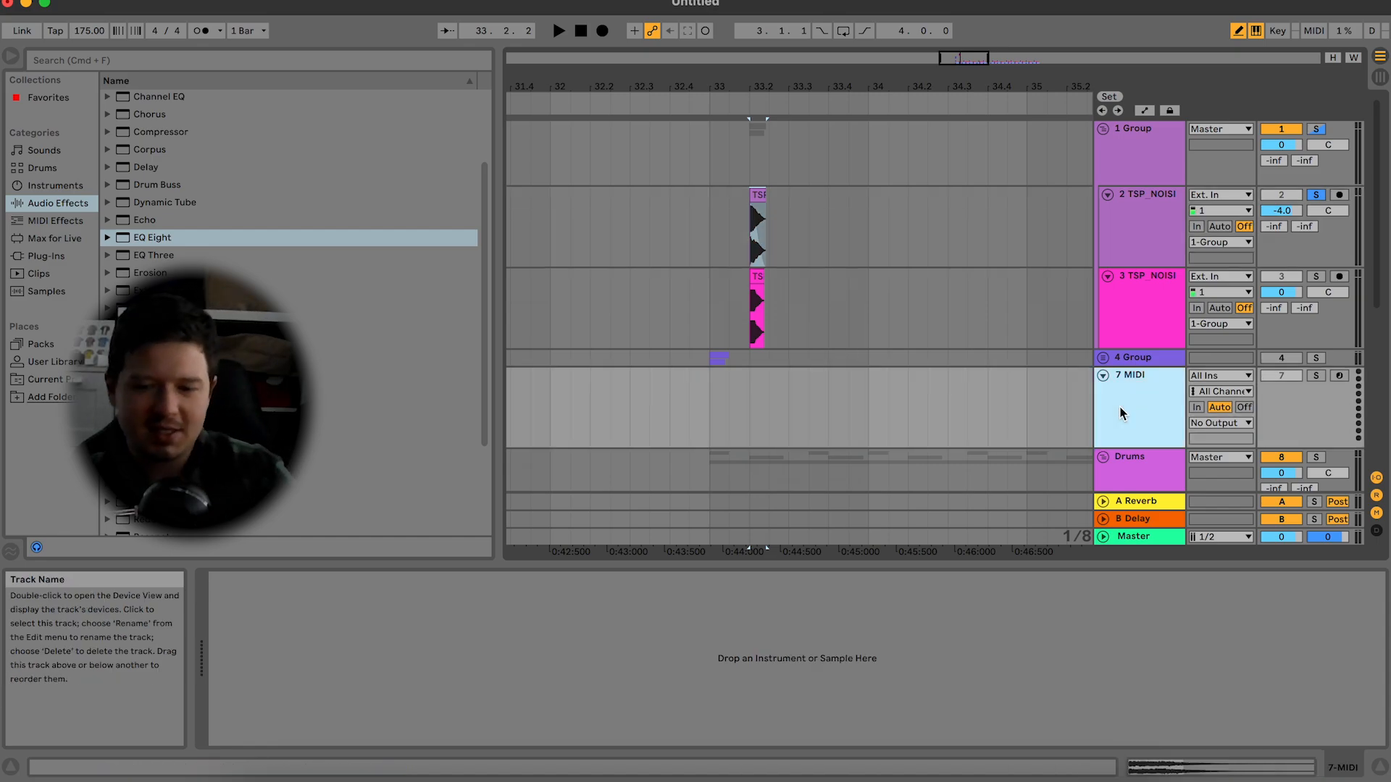
{"action": "key", "text": "Delete"}
Step: Insert a new audio track below the resampled snare track inside the Drums group
{"action": "scroll", "coordinate": [1168, 379], "scroll_direction": "down", "scroll_amount": 5}
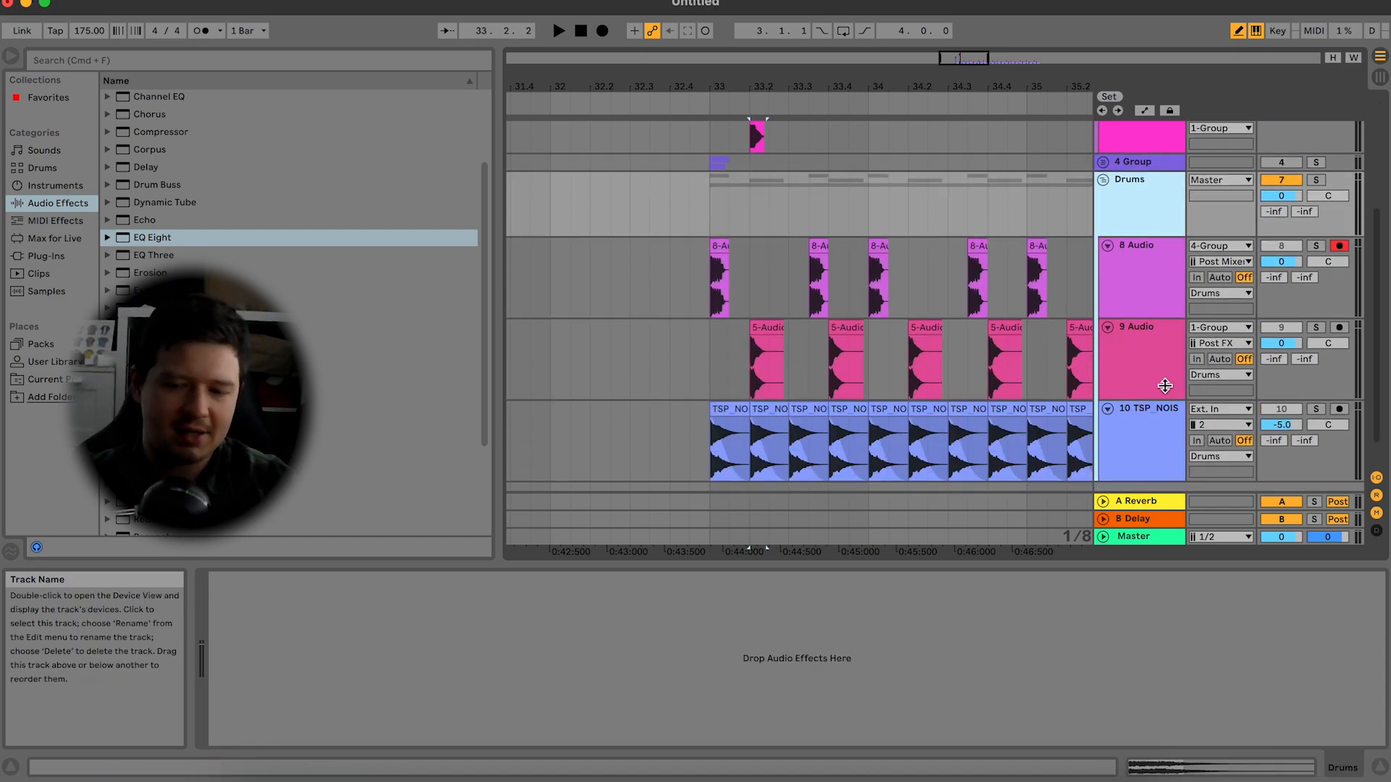
{"action": "left_click", "coordinate": [1157, 358]}
{"action": "key", "text": "super+t"}
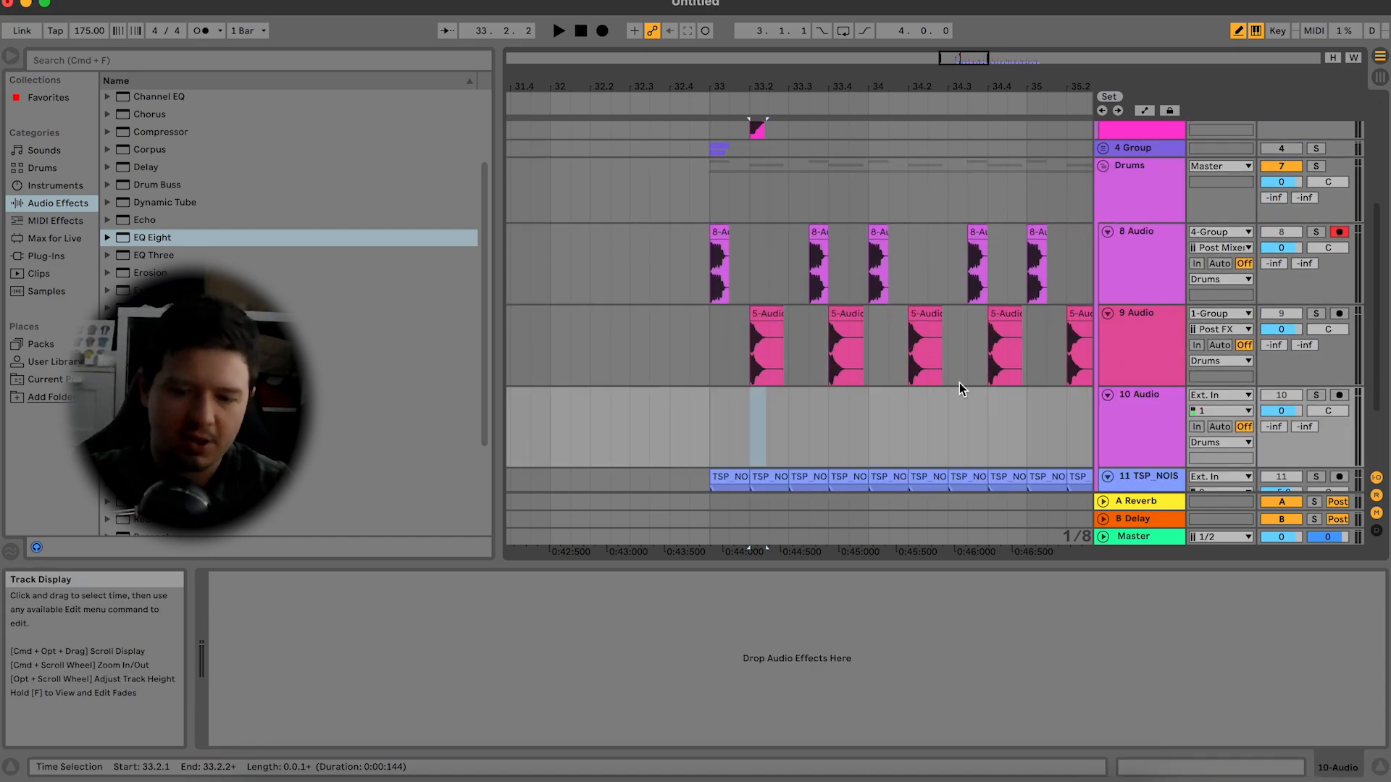
Step: Copy the two-beat range 33.1.1 to 33.3.1 of the snare tail layer from the original snare group
{"action": "scroll", "coordinate": [924, 284], "scroll_direction": "up", "scroll_amount": 3}
{"action": "scroll", "coordinate": [685, 171], "scroll_direction": "up", "scroll_amount": 2}
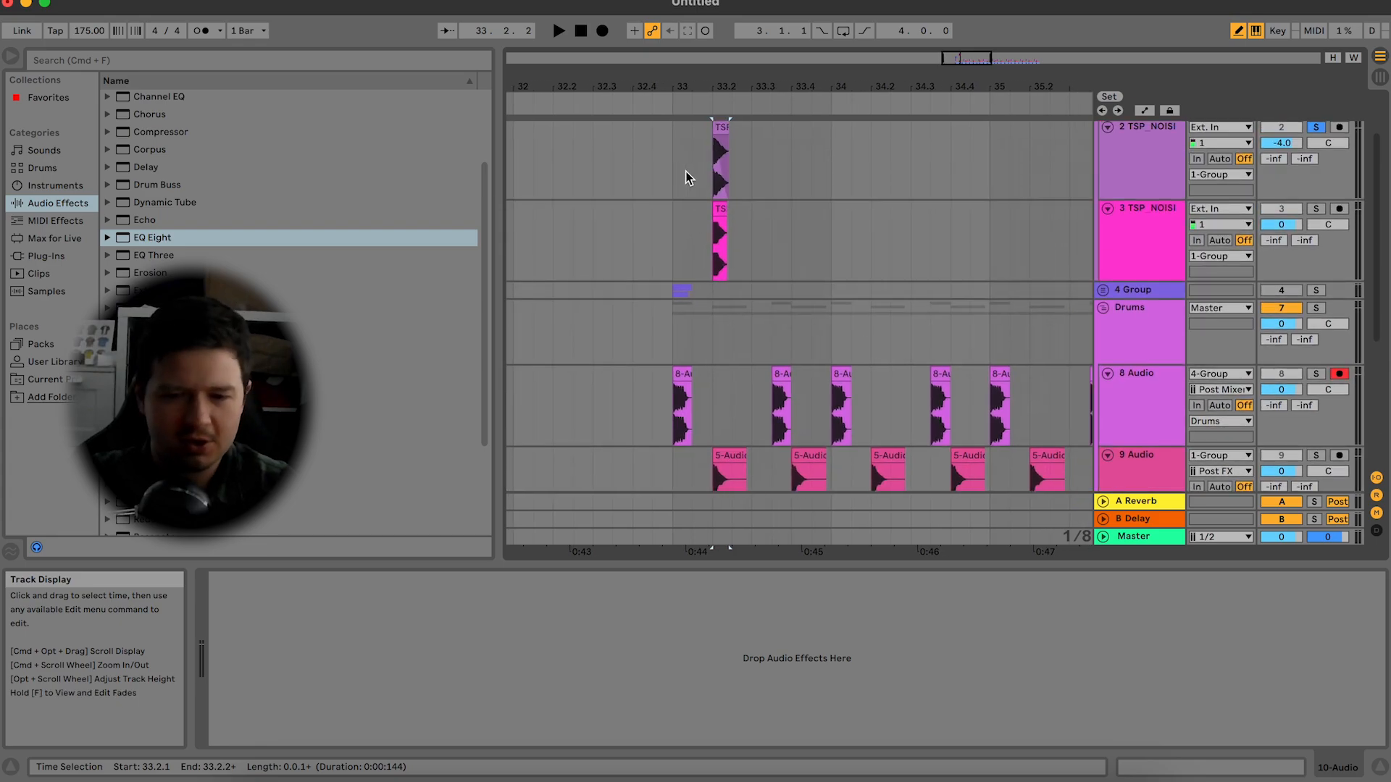
{"action": "left_click_drag", "start_coordinate": [691, 179], "coordinate": [761, 181]}
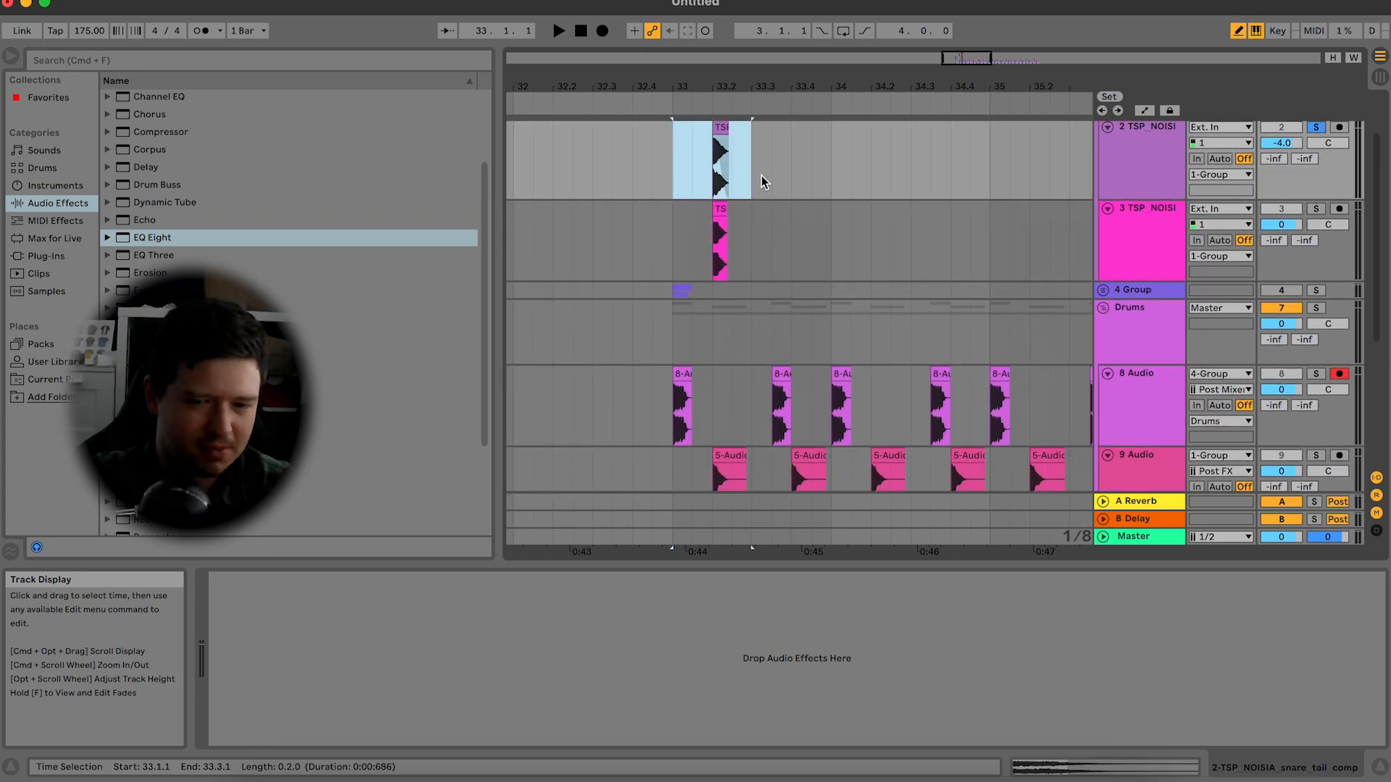
{"action": "scroll", "coordinate": [761, 181], "scroll_direction": "down", "scroll_amount": 4}
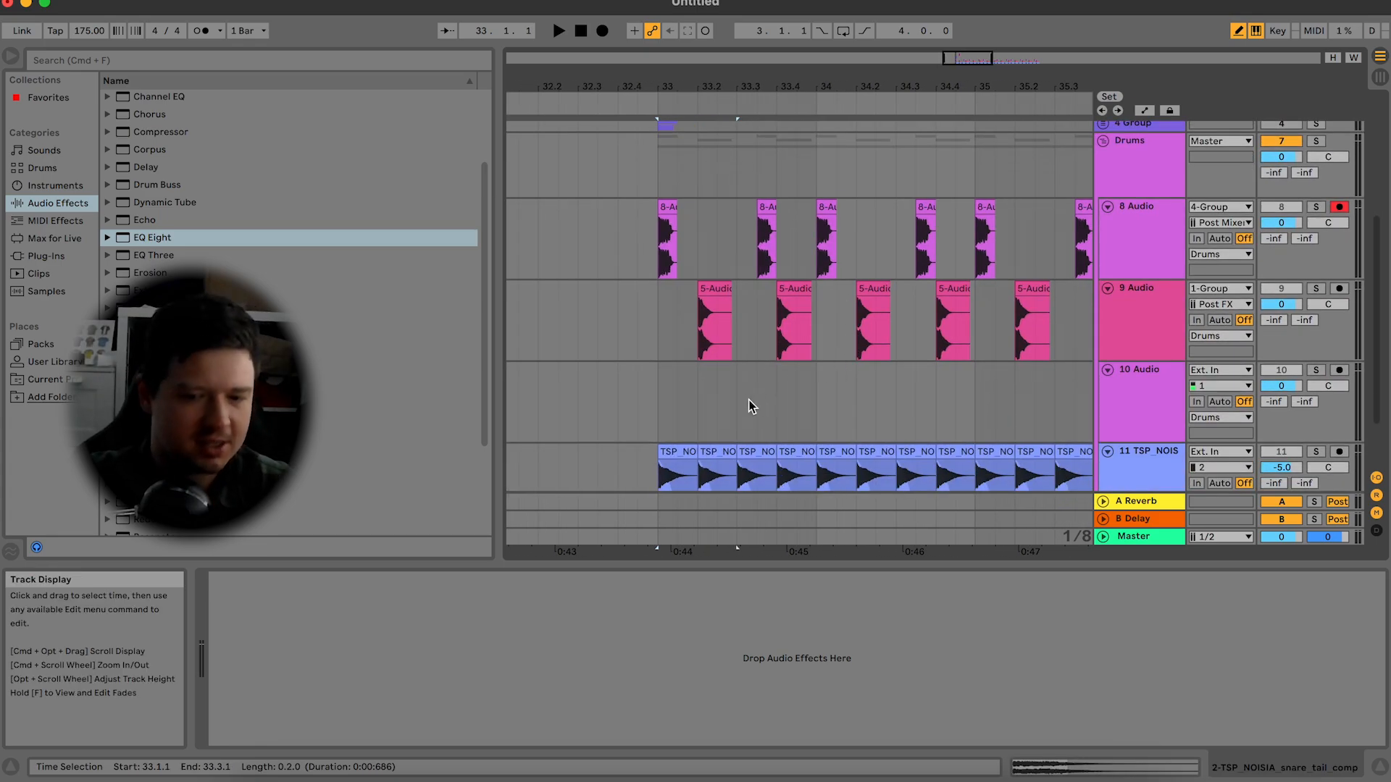
Step: Play the drum pattern from bar 33 and toggle the Drums group's solo on and off to clear all soloing
{"action": "left_click", "coordinate": [677, 399]}
{"action": "key", "text": "space"}
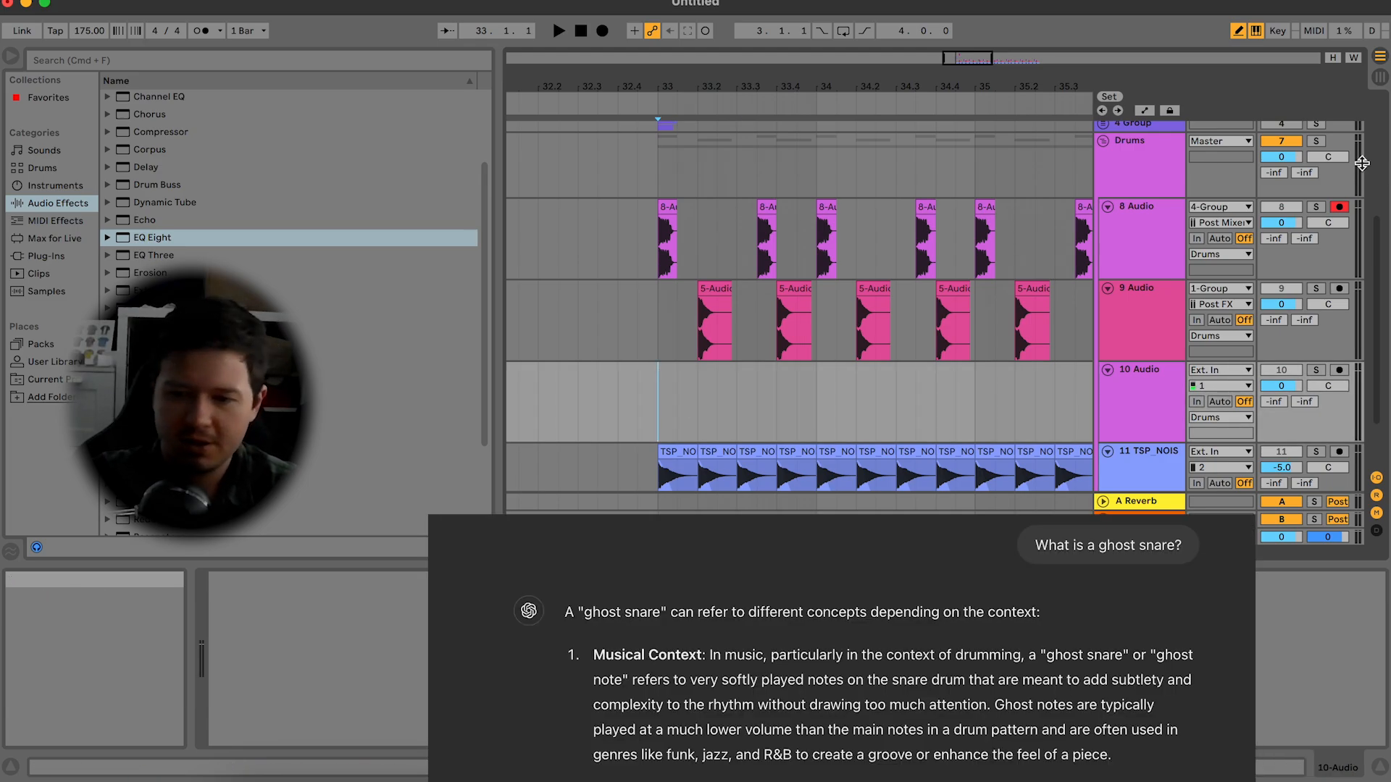
{"action": "left_click", "coordinate": [1321, 143]}
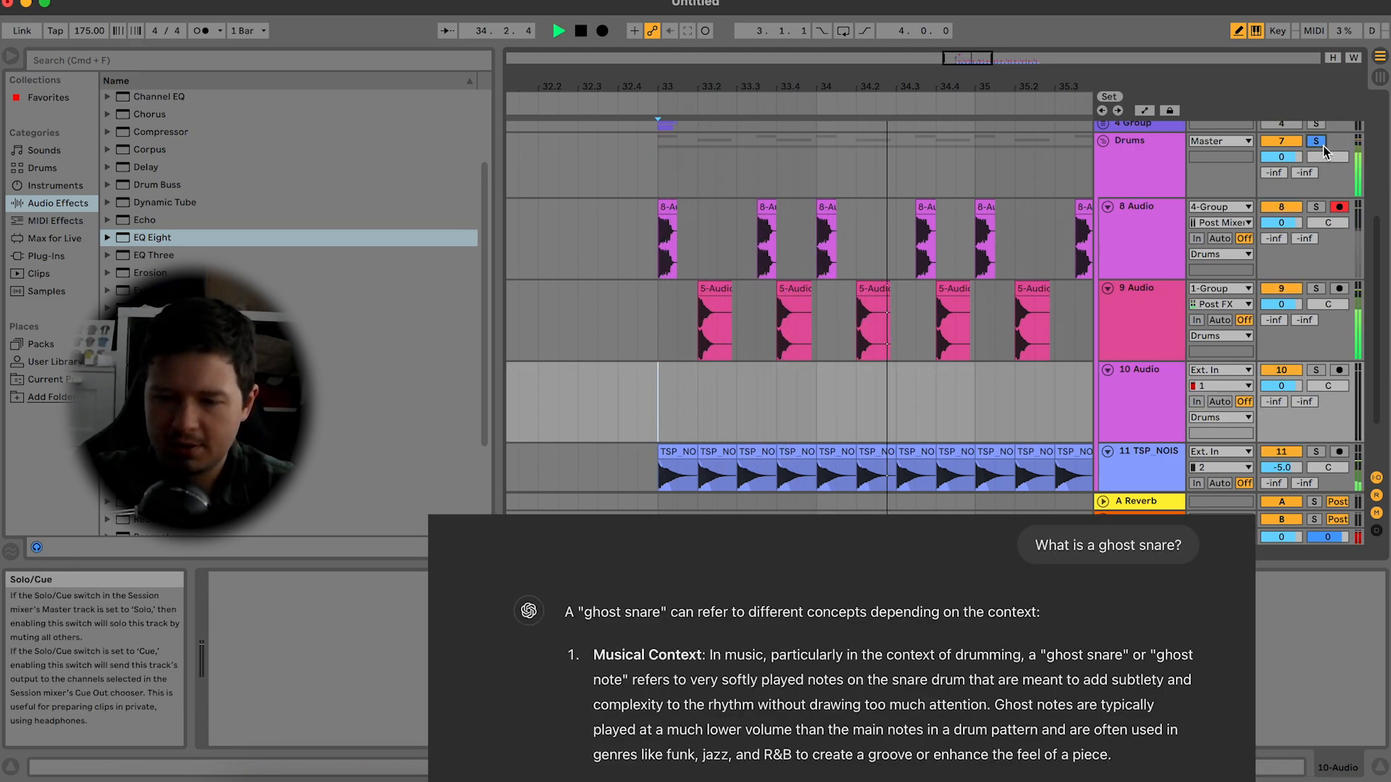
{"action": "left_click", "coordinate": [1322, 143]}
{"action": "key", "text": "space"}
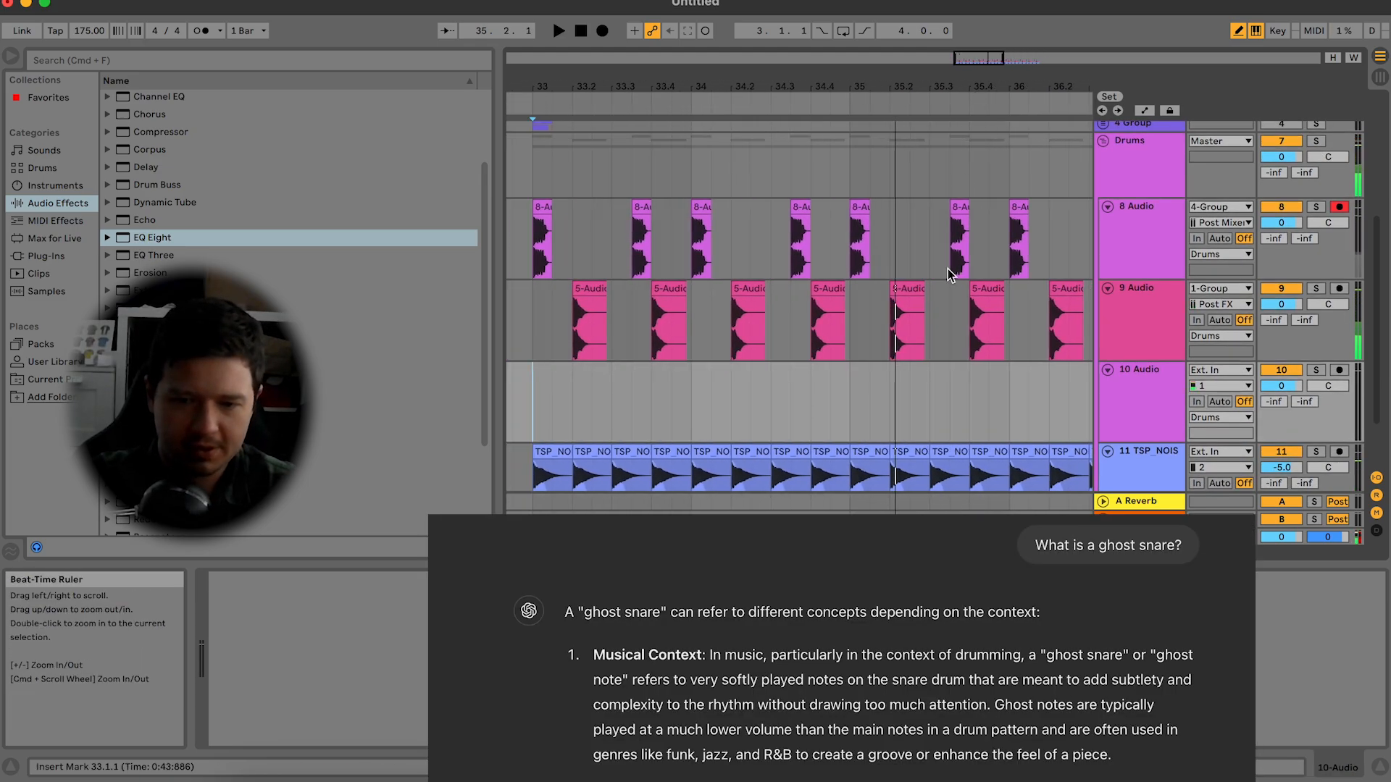
Step: Paste the snare tail clip onto the new audio track, move it to 36.3.2, and play from bar 36
{"action": "scroll", "coordinate": [964, 319], "scroll_direction": "right", "scroll_amount": 3}
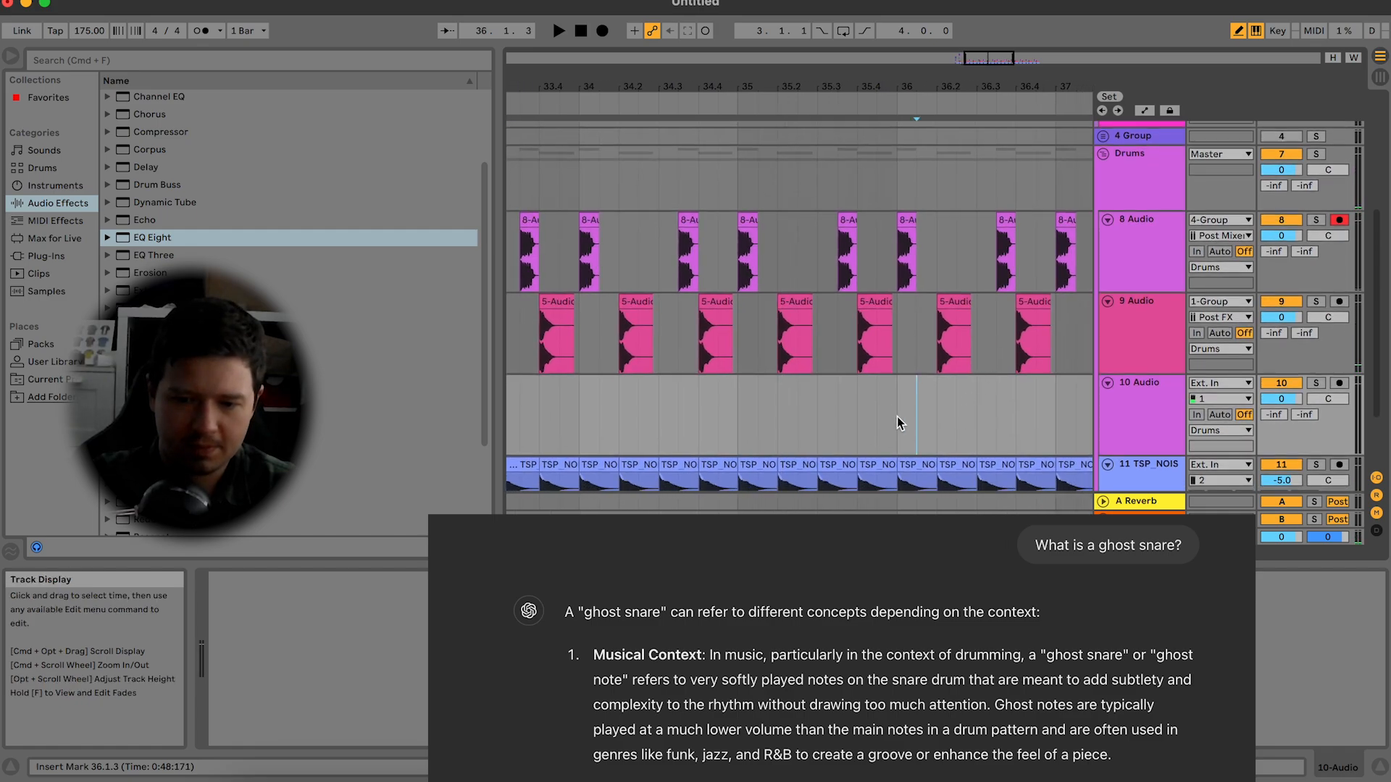
{"action": "scroll", "coordinate": [1002, 138], "scroll_direction": "up", "scroll_amount": 5}
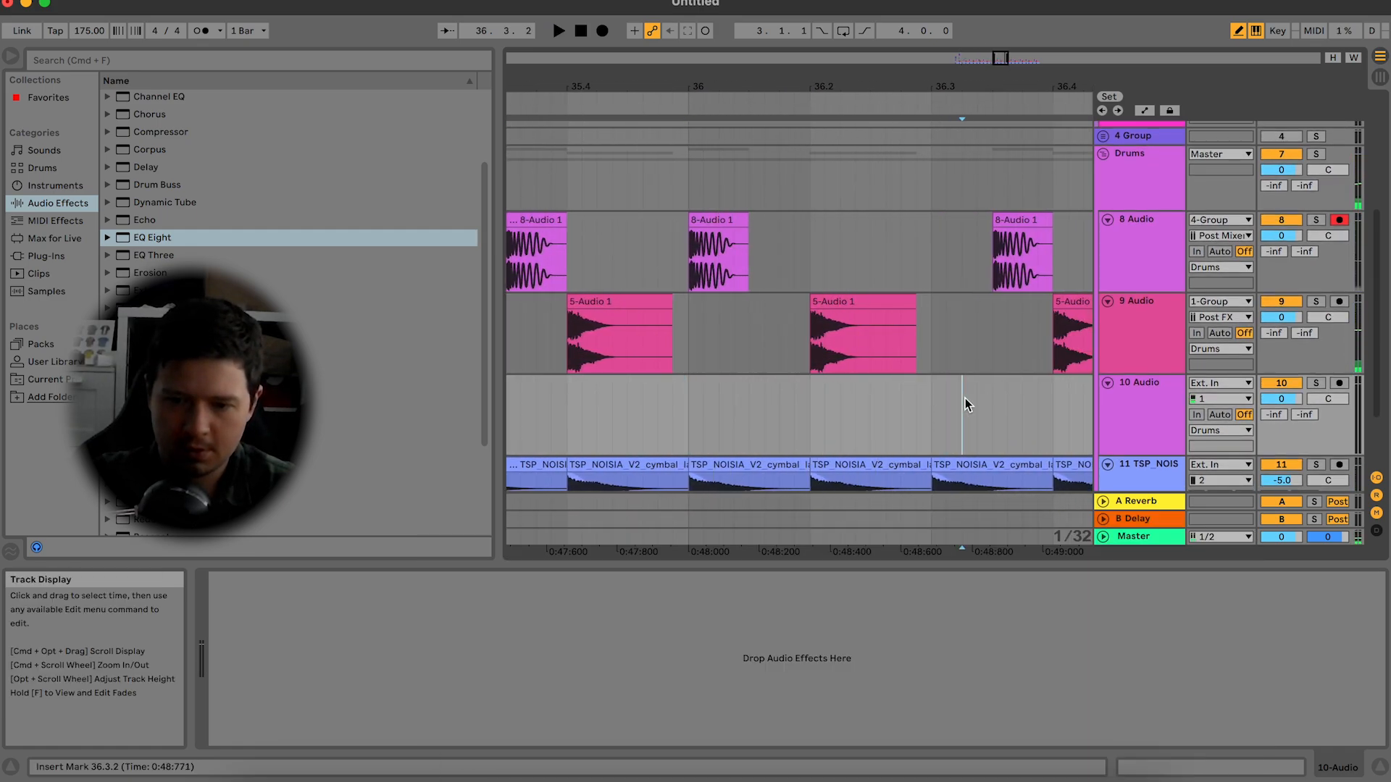
{"action": "key", "text": "super+v"}
{"action": "left_click", "coordinate": [1023, 417]}
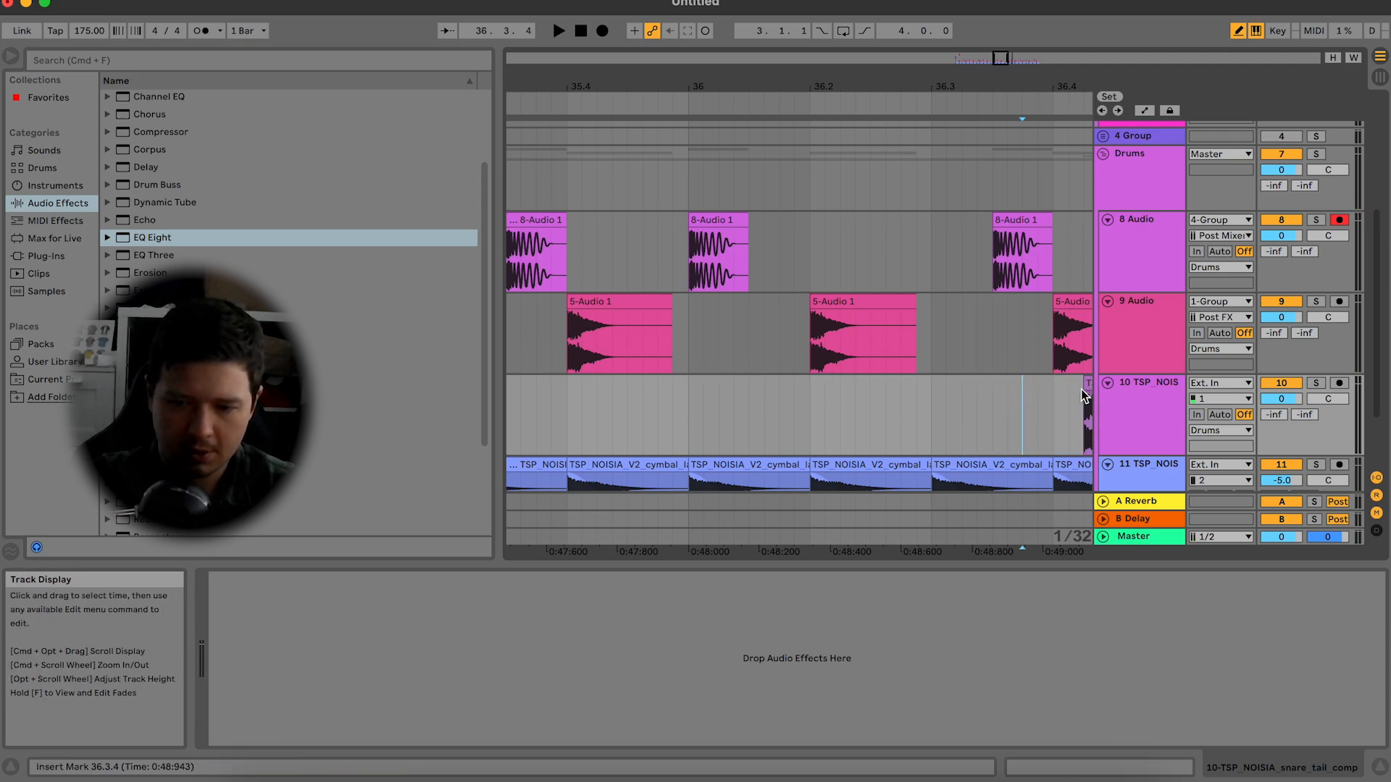
{"action": "left_click_drag", "start_coordinate": [1092, 383], "coordinate": [971, 397]}
{"action": "left_click", "coordinate": [665, 390]}
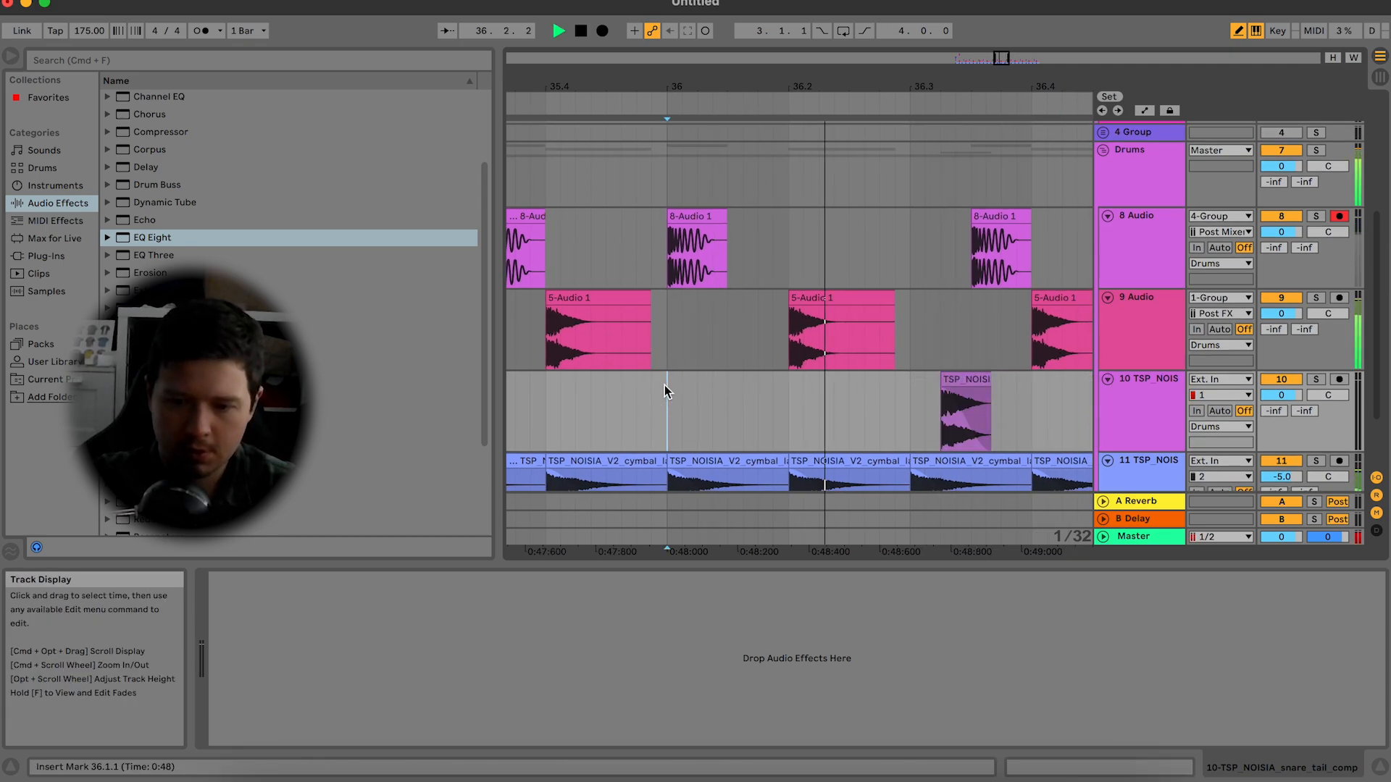
Step: Set the snare tail clip's gain to -10.0 dB and play the result from 35.4
{"action": "left_click", "coordinate": [969, 381]}
{"action": "left_click_drag", "start_coordinate": [347, 694], "coordinate": [346, 699]}
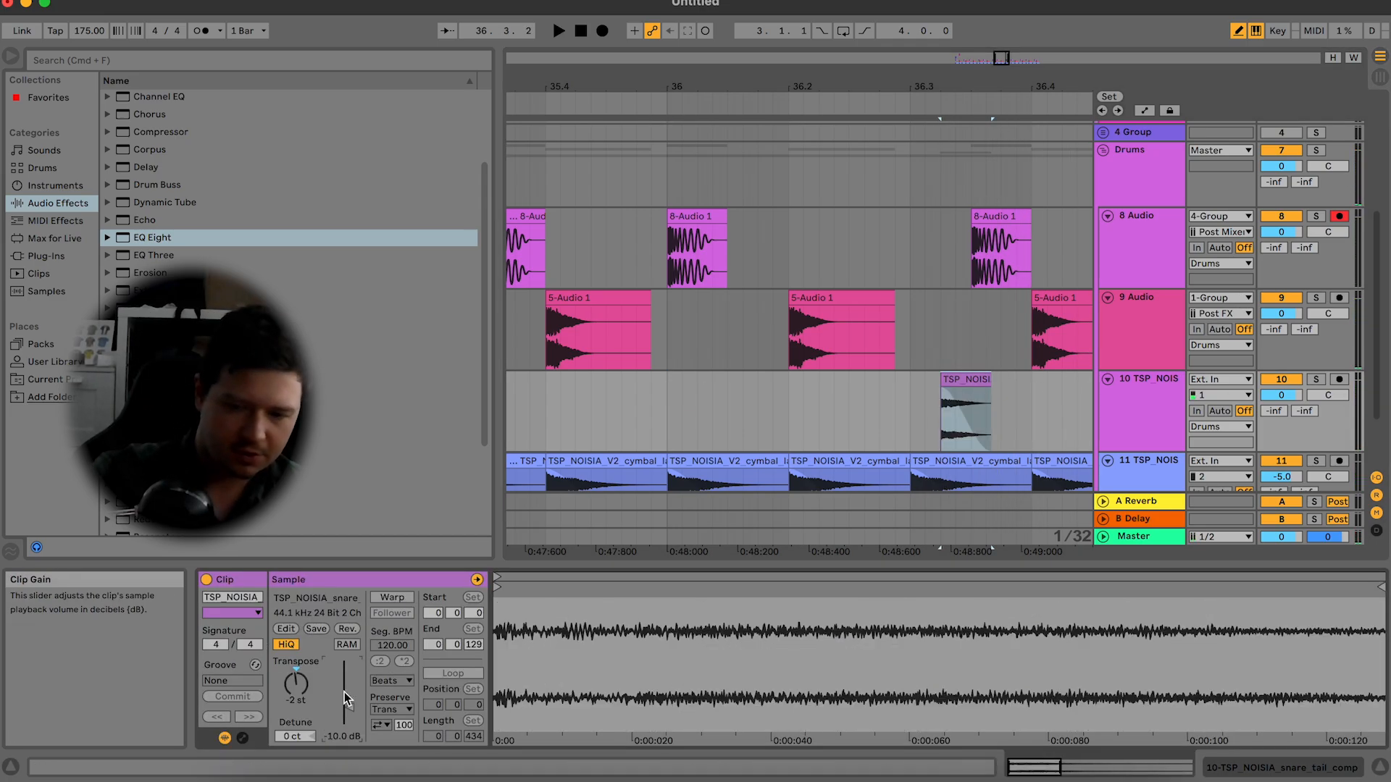
{"action": "left_click", "coordinate": [550, 350]}
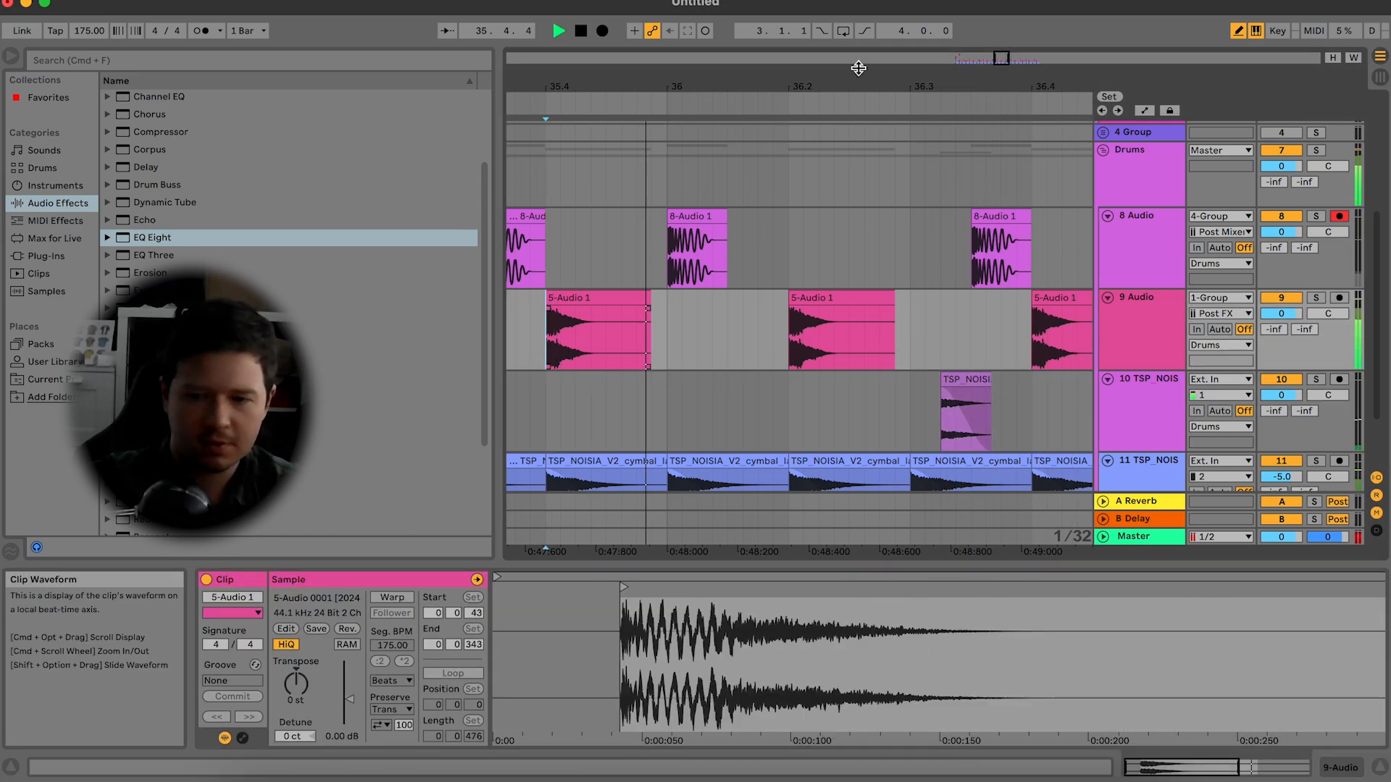
Step: Fold the four audio tracks inside the Drums group to their minimum height
{"action": "left_click_drag", "start_coordinate": [1002, 58], "coordinate": [992, 58]}
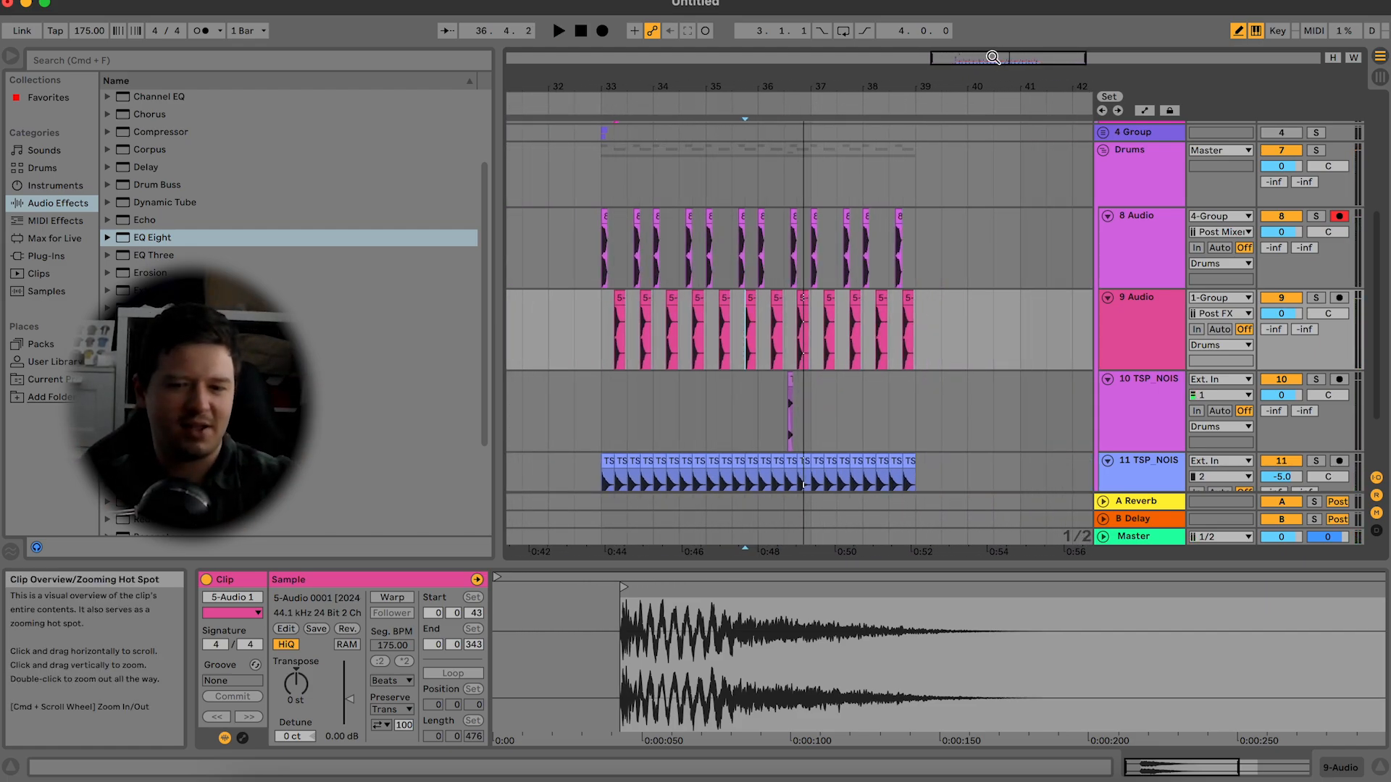
{"action": "left_click", "coordinate": [1155, 232]}
{"action": "key", "text": "super+a"}
{"action": "left_click", "coordinate": [1108, 215]}
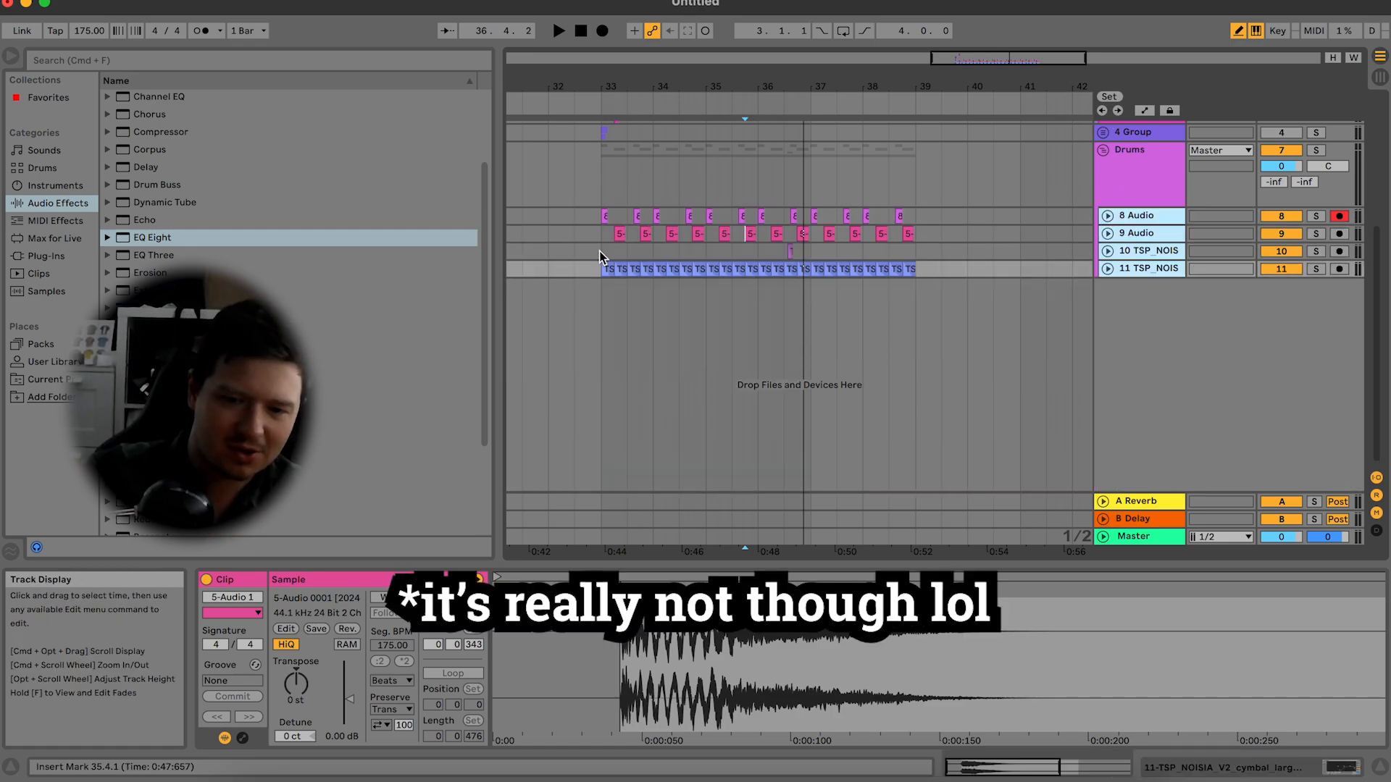
Step: Duplicate bars 33 to 37 of the snare tail track alone during playback
{"action": "left_click_drag", "start_coordinate": [600, 251], "coordinate": [812, 250]}
{"action": "key", "text": "space"}
{"action": "key", "text": "super+d"}
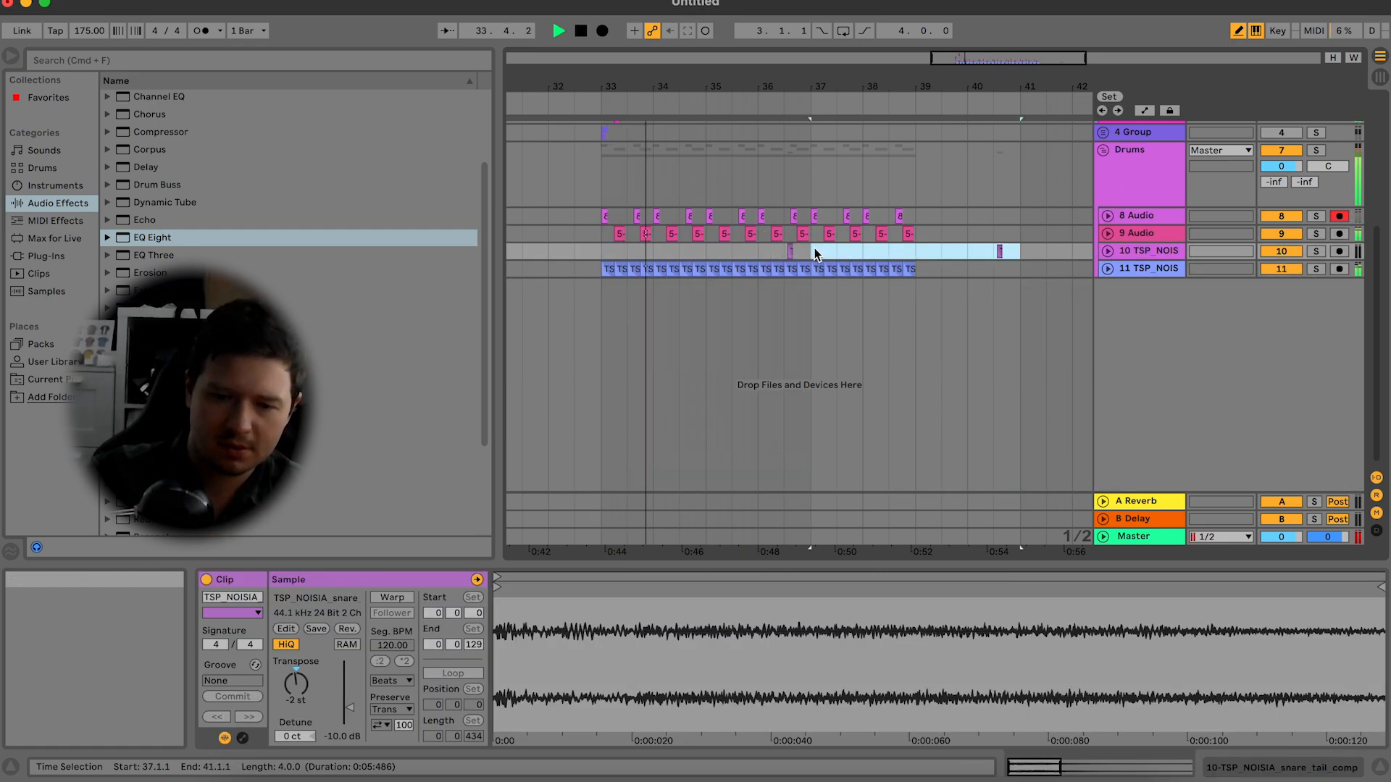
Step: Collapse the original snare group above the Drums group
{"action": "scroll", "coordinate": [1130, 218], "scroll_direction": "up", "scroll_amount": 5}
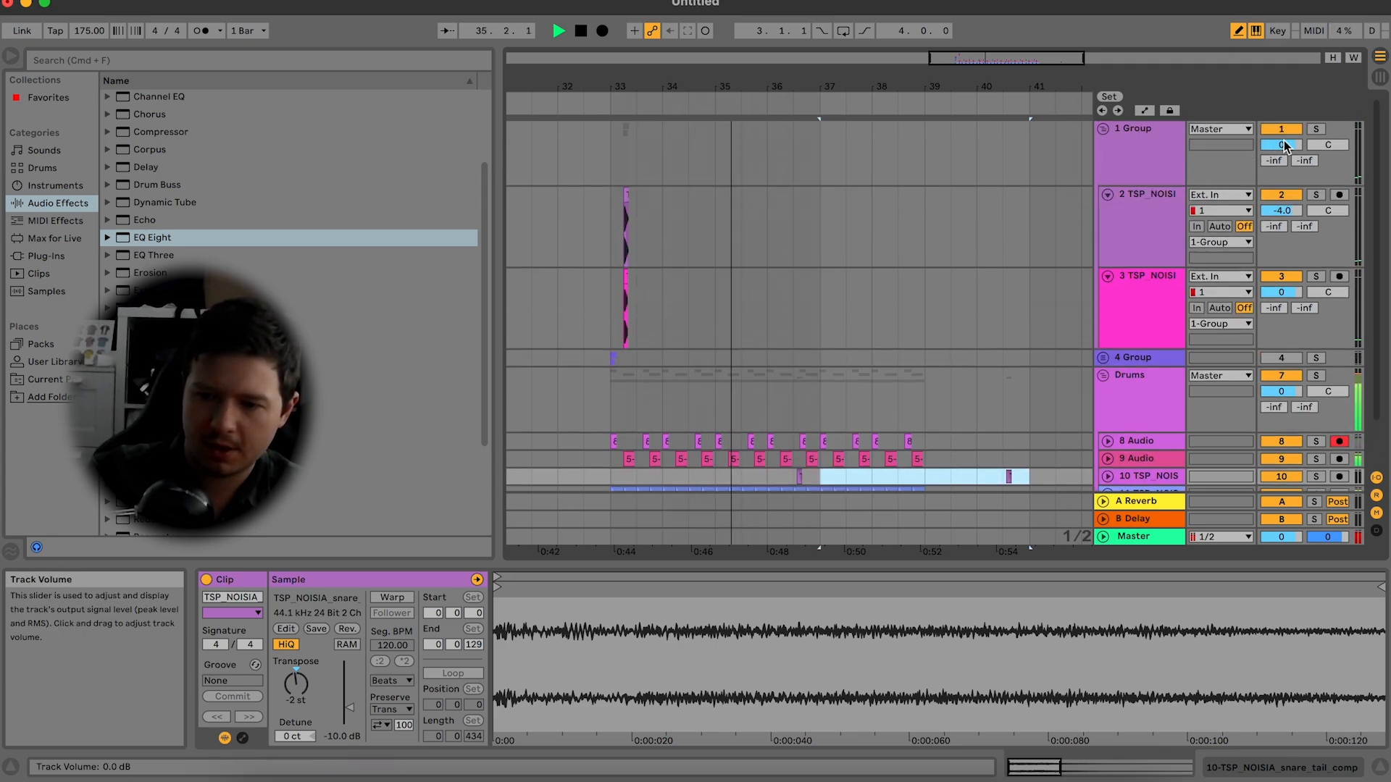
{"action": "left_click", "coordinate": [1119, 129]}
{"action": "left_click", "coordinate": [1103, 129]}
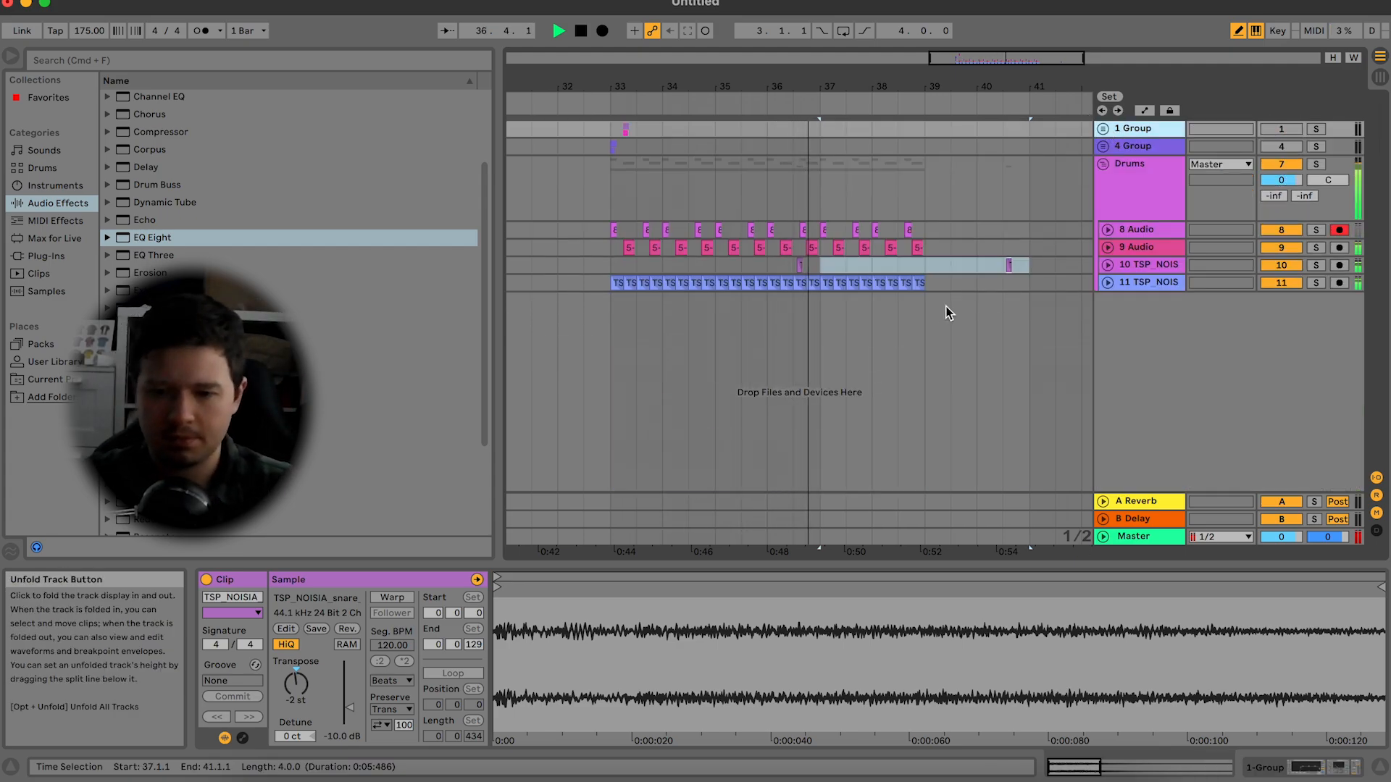
Step: Delete the content of all four drum tracks from 37.1.1 to 41.3.1 and stop playback
{"action": "left_click_drag", "start_coordinate": [1052, 290], "coordinate": [822, 227]}
{"action": "key", "text": "Delete"}
{"action": "key", "text": "space"}
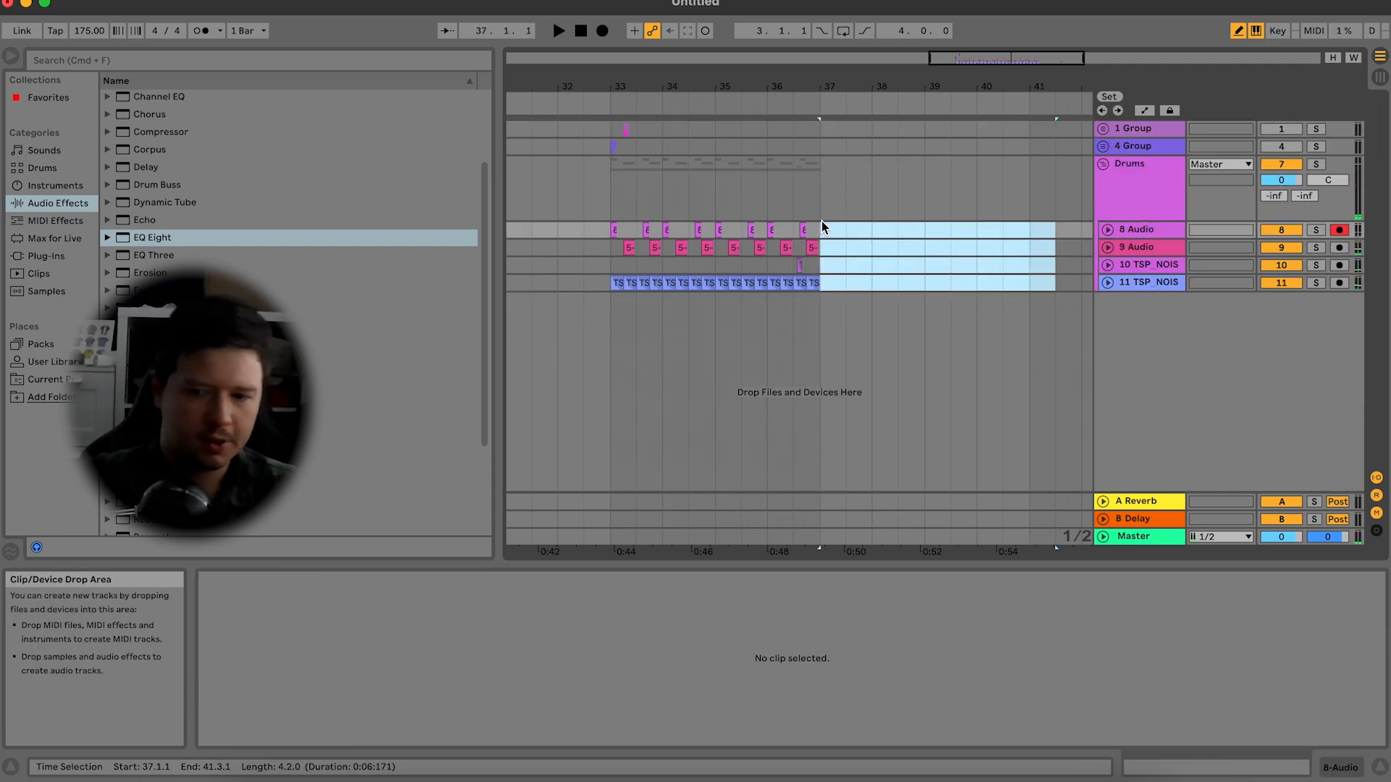
Step: Duplicate the four-bar pattern from bar 33 to 37 on all four drum tracks so it runs to bar 41, and play it
{"action": "left_click_drag", "start_coordinate": [611, 221], "coordinate": [829, 217]}
{"action": "left_click", "coordinate": [829, 217]}
{"action": "left_click_drag", "start_coordinate": [611, 230], "coordinate": [816, 331]}
{"action": "key", "text": "space"}
{"action": "key", "text": "super+d"}
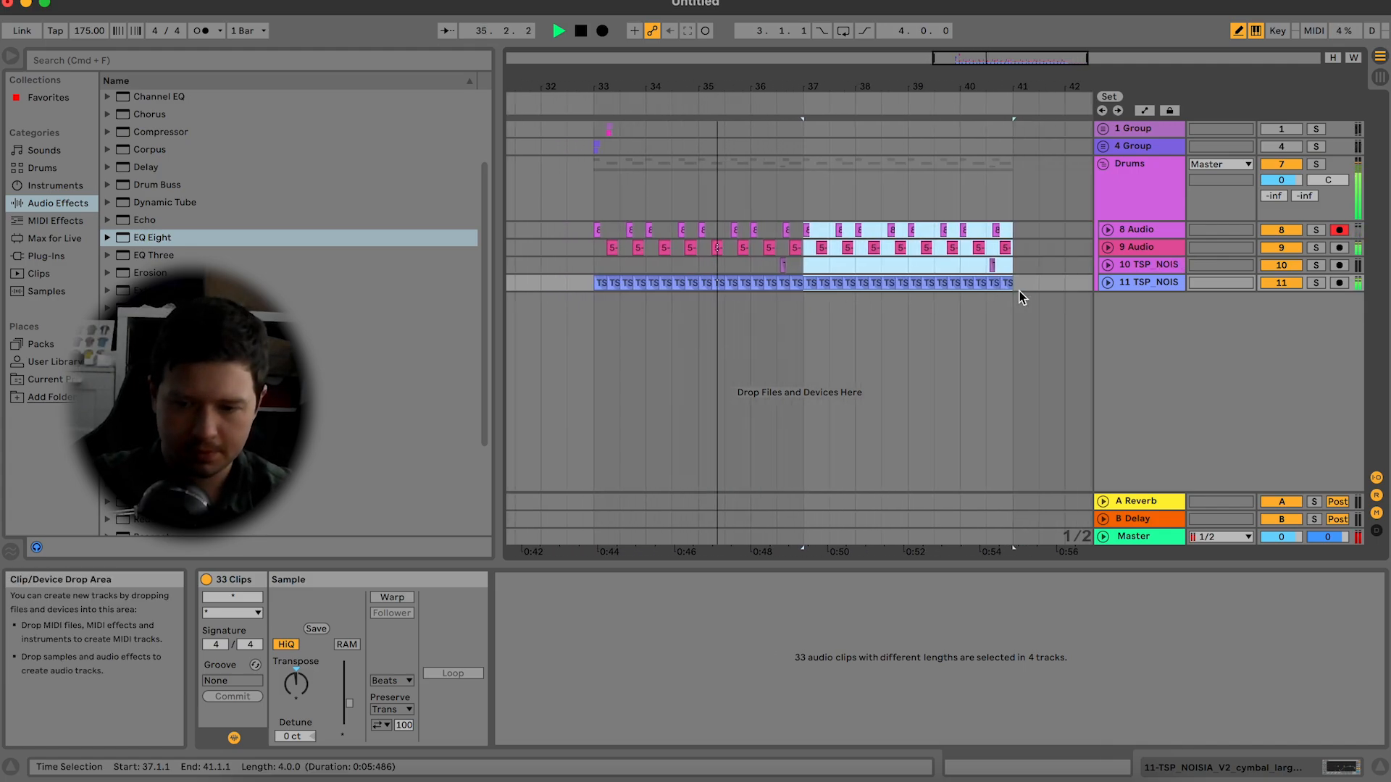
Step: Rename the resampled kick track to Kick and the resampled snare track to Snare, and stop playback
{"action": "right_click", "coordinate": [1144, 233]}
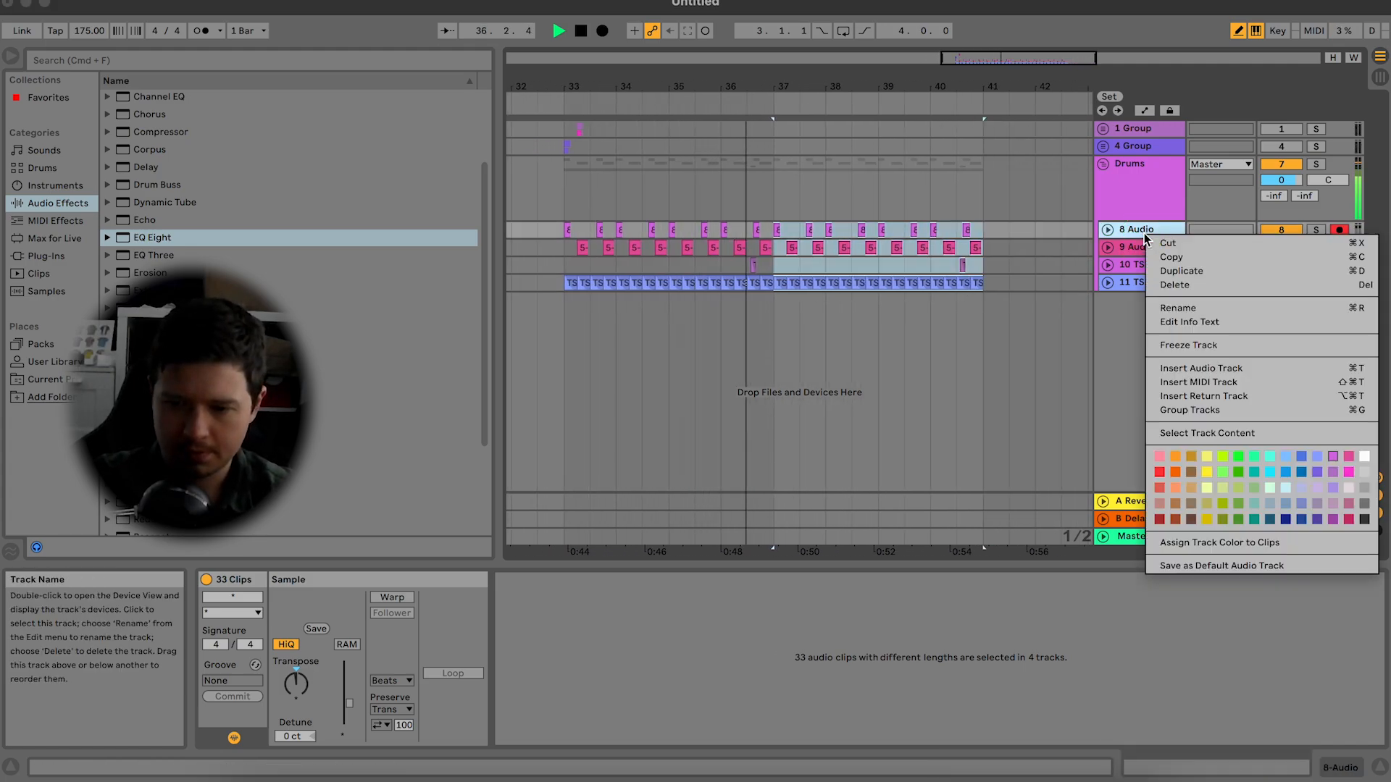
{"action": "left_click", "coordinate": [1174, 308]}
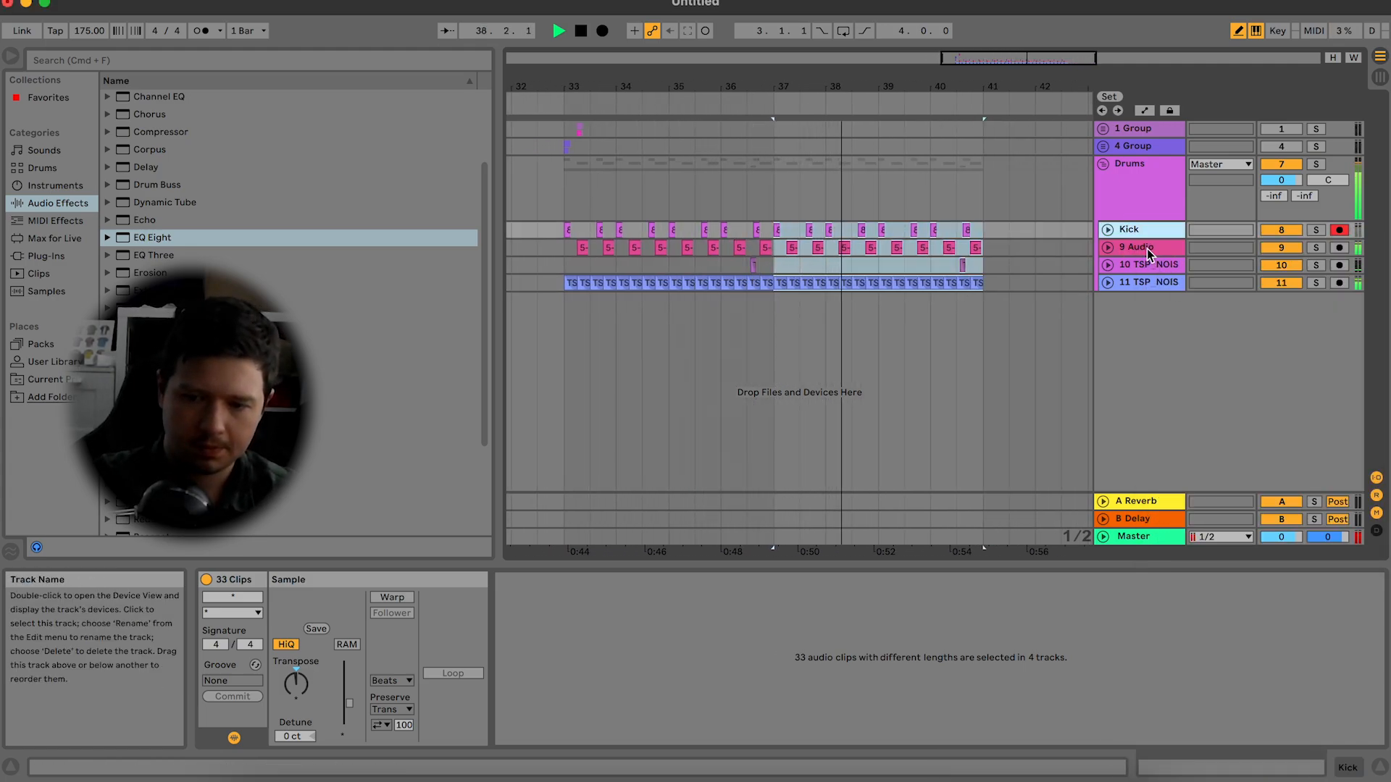
{"action": "right_click", "coordinate": [1146, 249]}
{"action": "left_click", "coordinate": [1192, 318]}
{"action": "type", "text": "Snare"}
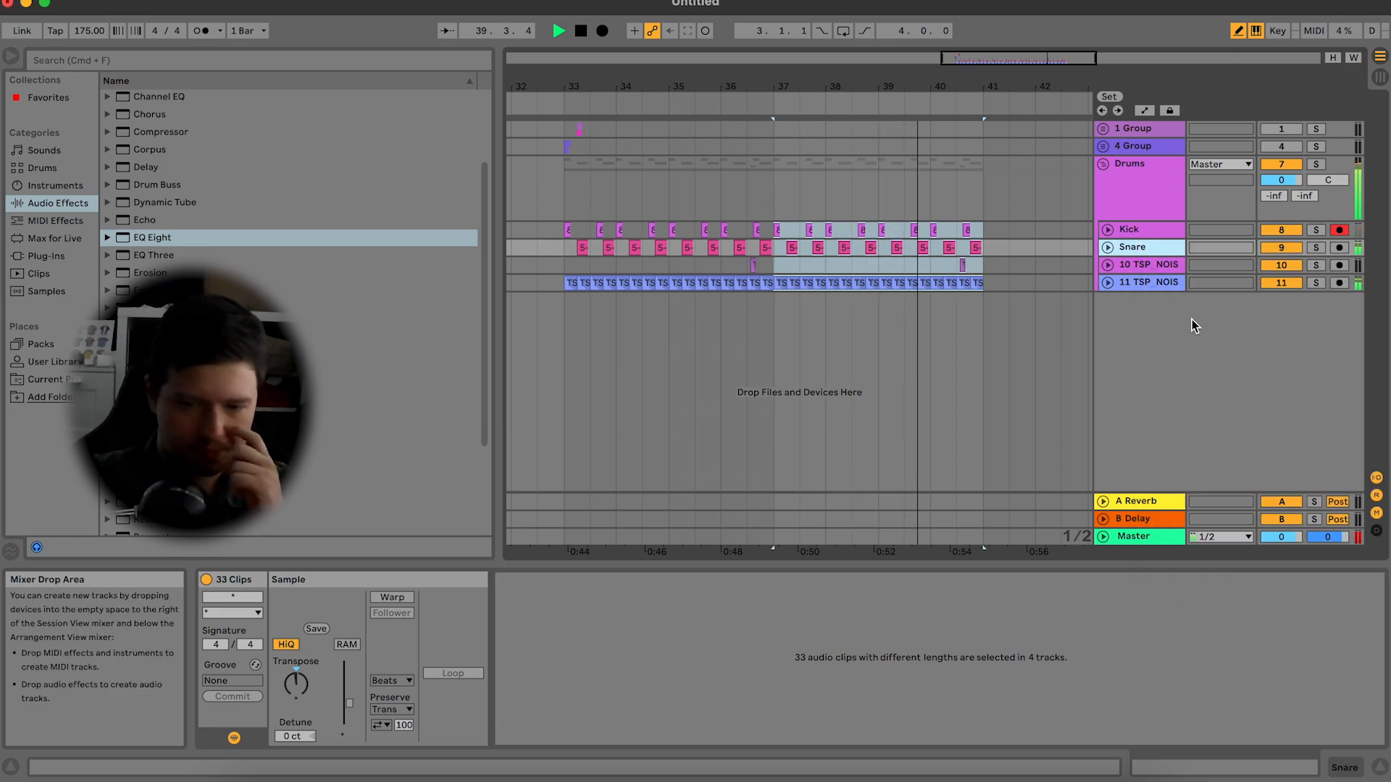
{"action": "key", "text": "space"}
Step: Copy the last kick clip of bar 40 to 40.3.1 and play the fill from bar 40
{"action": "left_click_drag", "start_coordinate": [1060, 56], "coordinate": [1059, 116]}
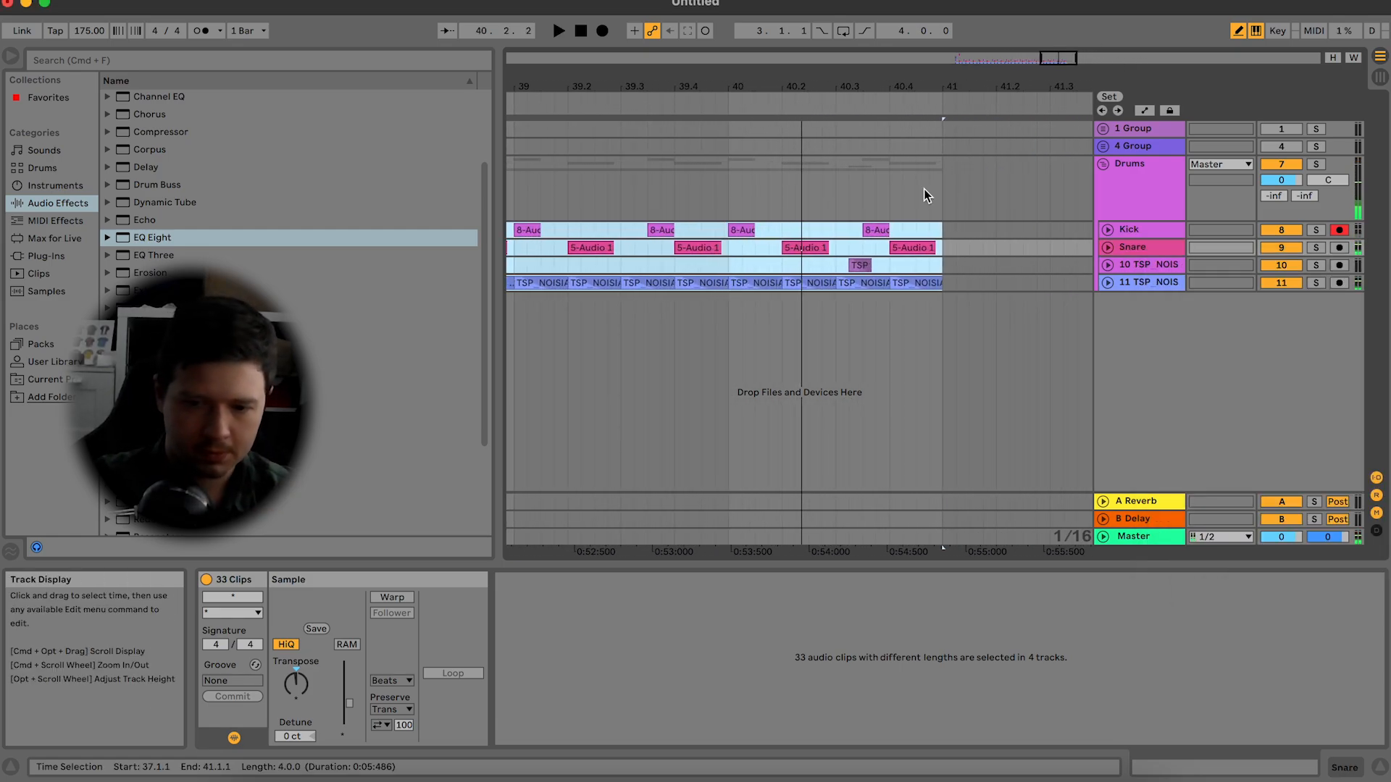
{"action": "left_click", "coordinate": [878, 230]}
{"action": "left_click", "coordinate": [834, 229]}
{"action": "key", "text": "super+v"}
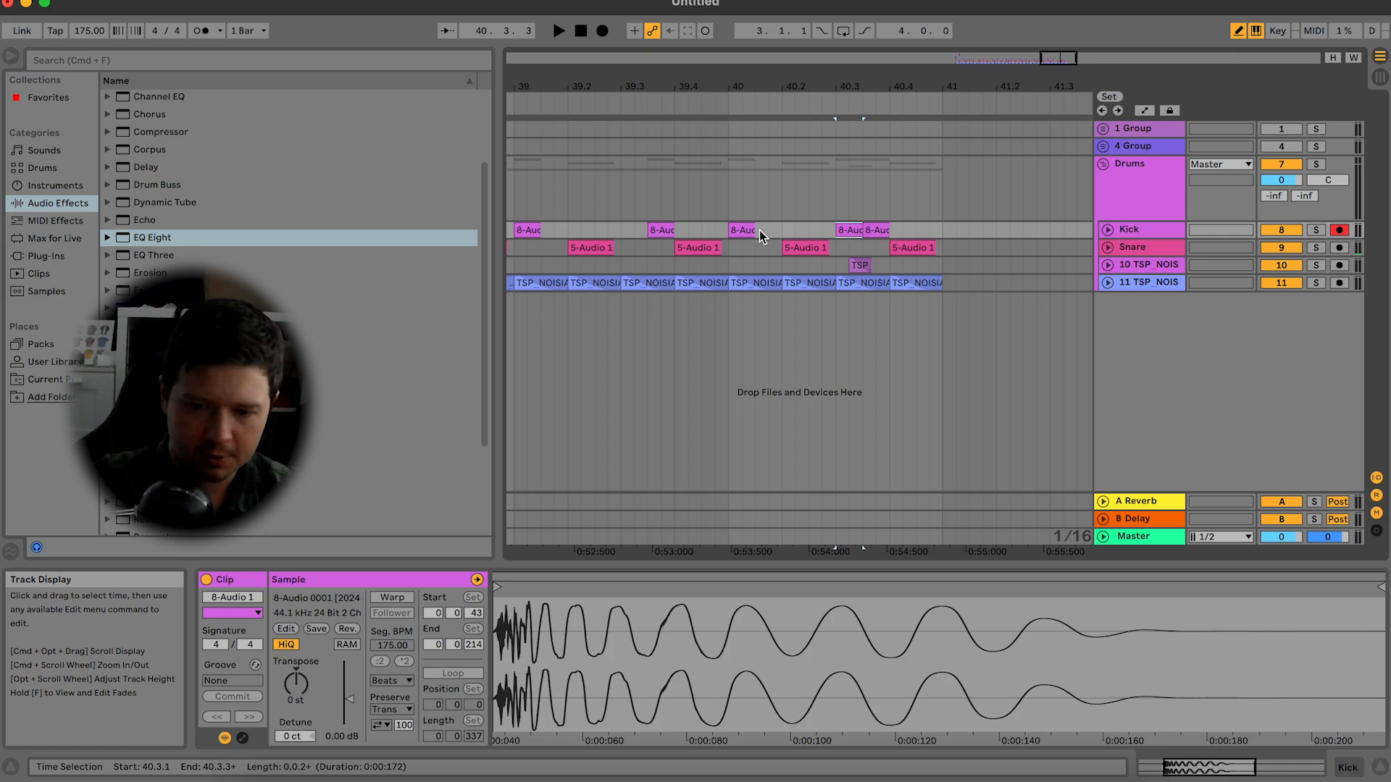
{"action": "left_click", "coordinate": [734, 227]}
{"action": "key", "text": "space"}
Step: Delete the snare tail clip at 40.3.2 and play bar 40 again
{"action": "left_click", "coordinate": [855, 258]}
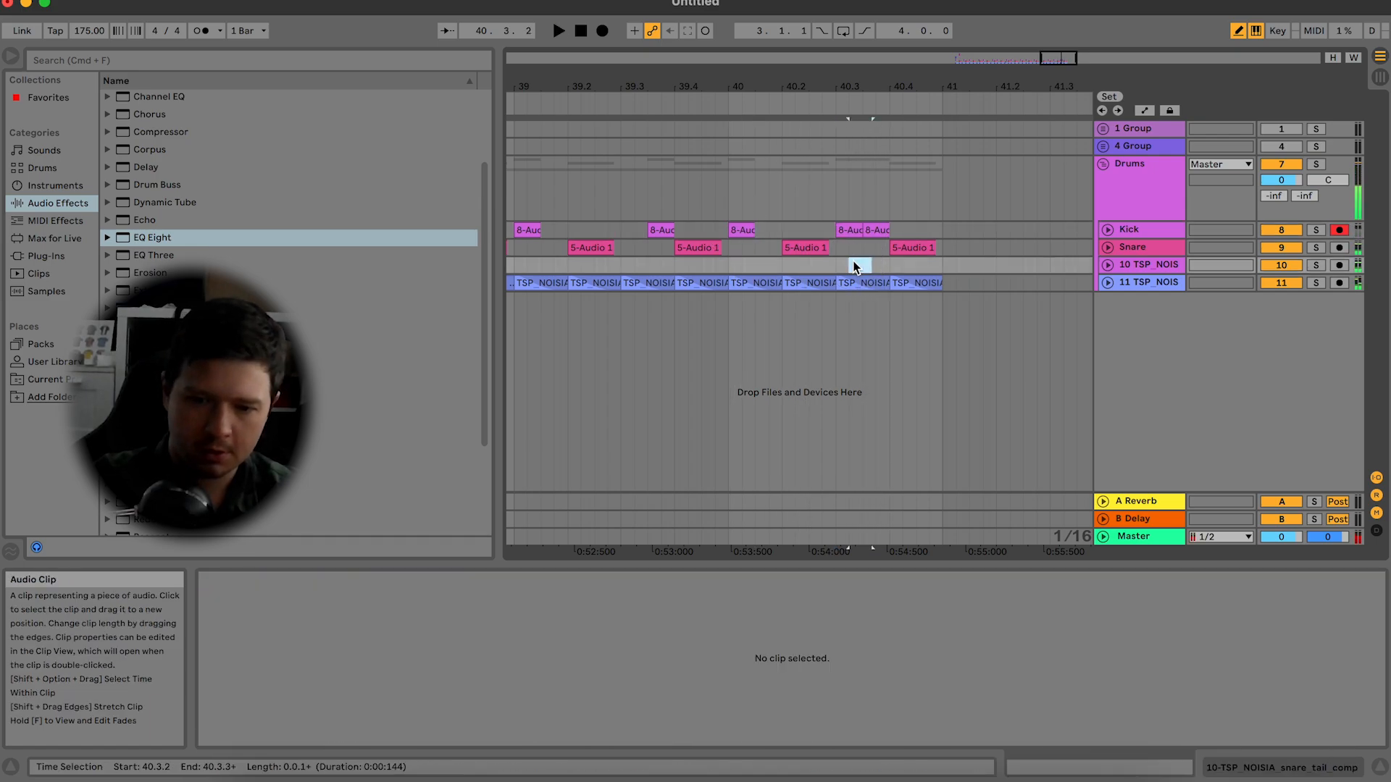
{"action": "left_click", "coordinate": [737, 255]}
{"action": "key", "text": "space"}
Step: Duplicate the eight-bar pattern from bar 33 to 41 on all four drum tracks so it runs to bar 49
{"action": "left_click_drag", "start_coordinate": [1074, 57], "coordinate": [664, 386]}
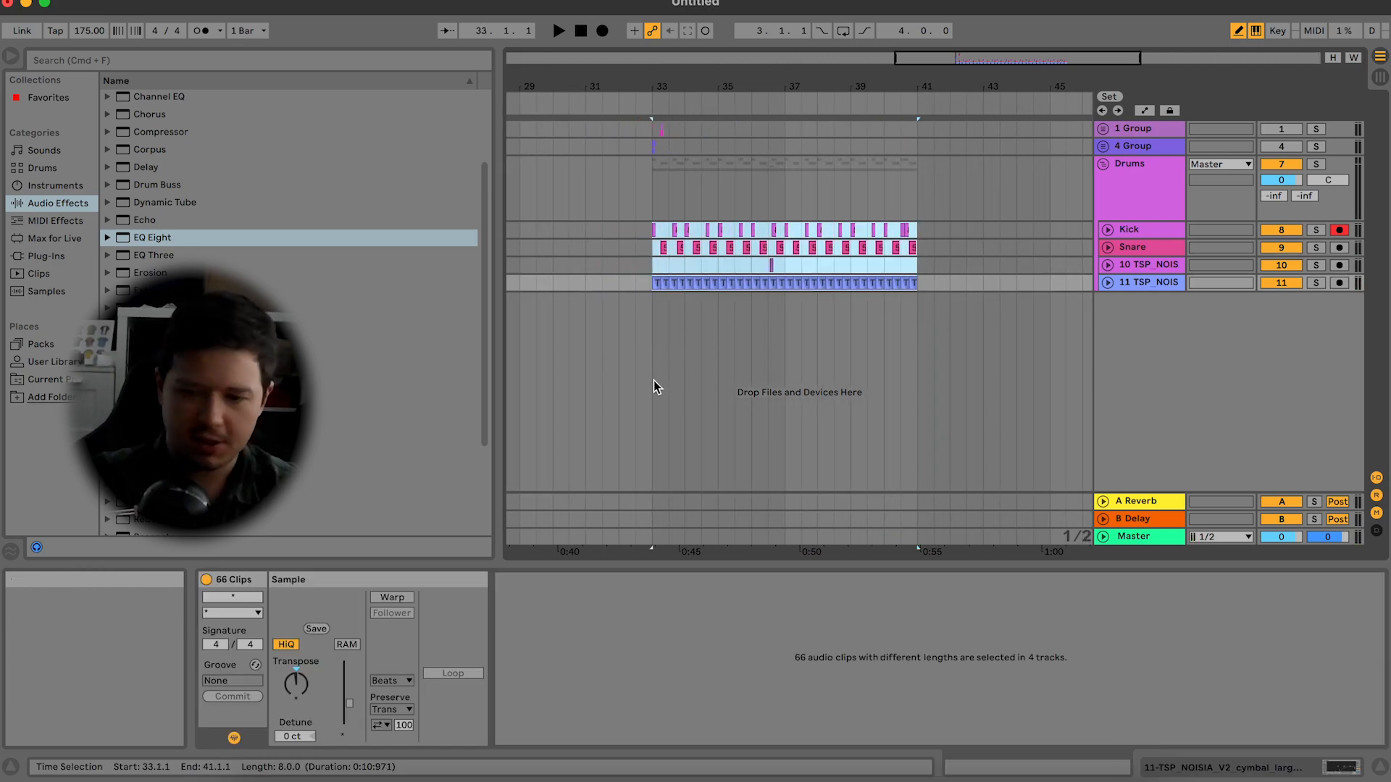
{"action": "key", "text": "super+d"}
Step: Group the cymbal track inside the Drums group and name the new group Hats
{"action": "right_click", "coordinate": [1159, 282]}
{"action": "left_click", "coordinate": [1235, 455]}
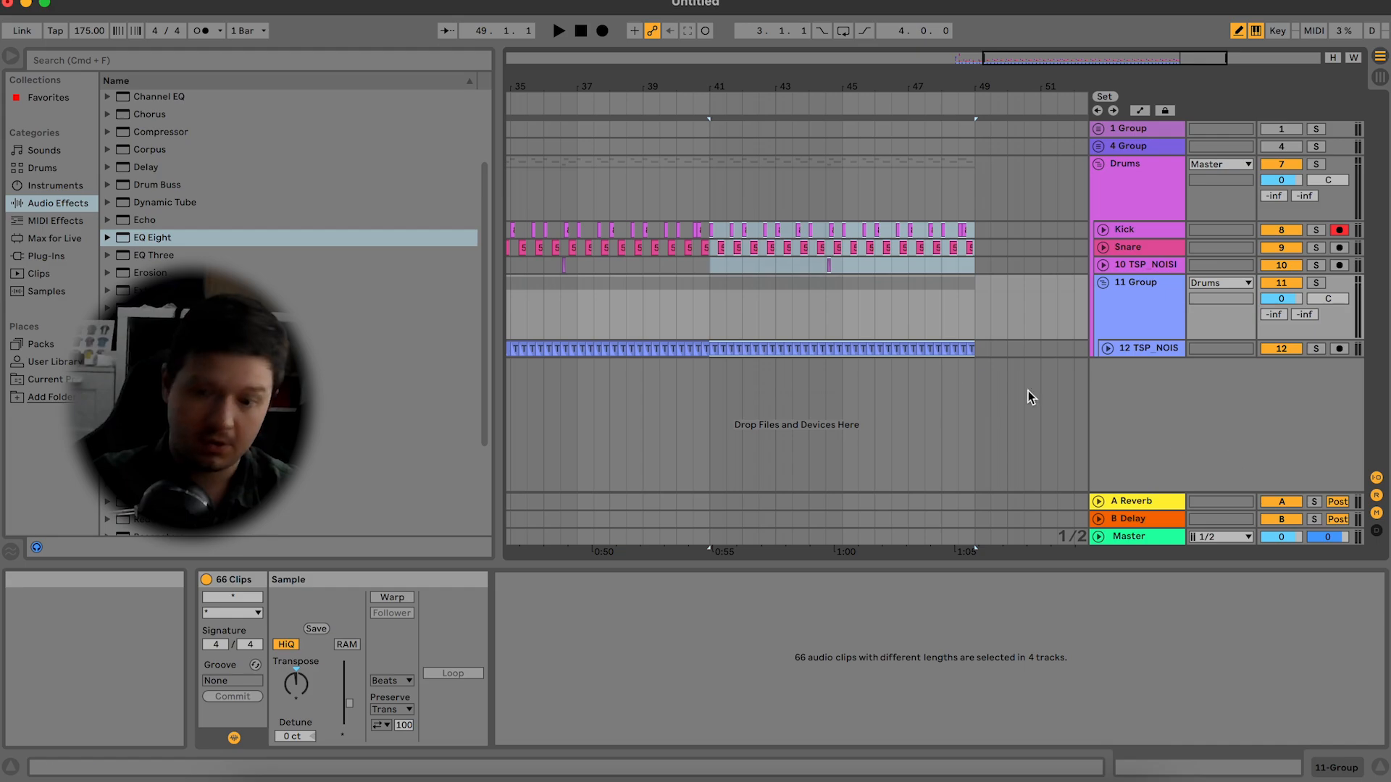
{"action": "right_click", "coordinate": [1168, 316]}
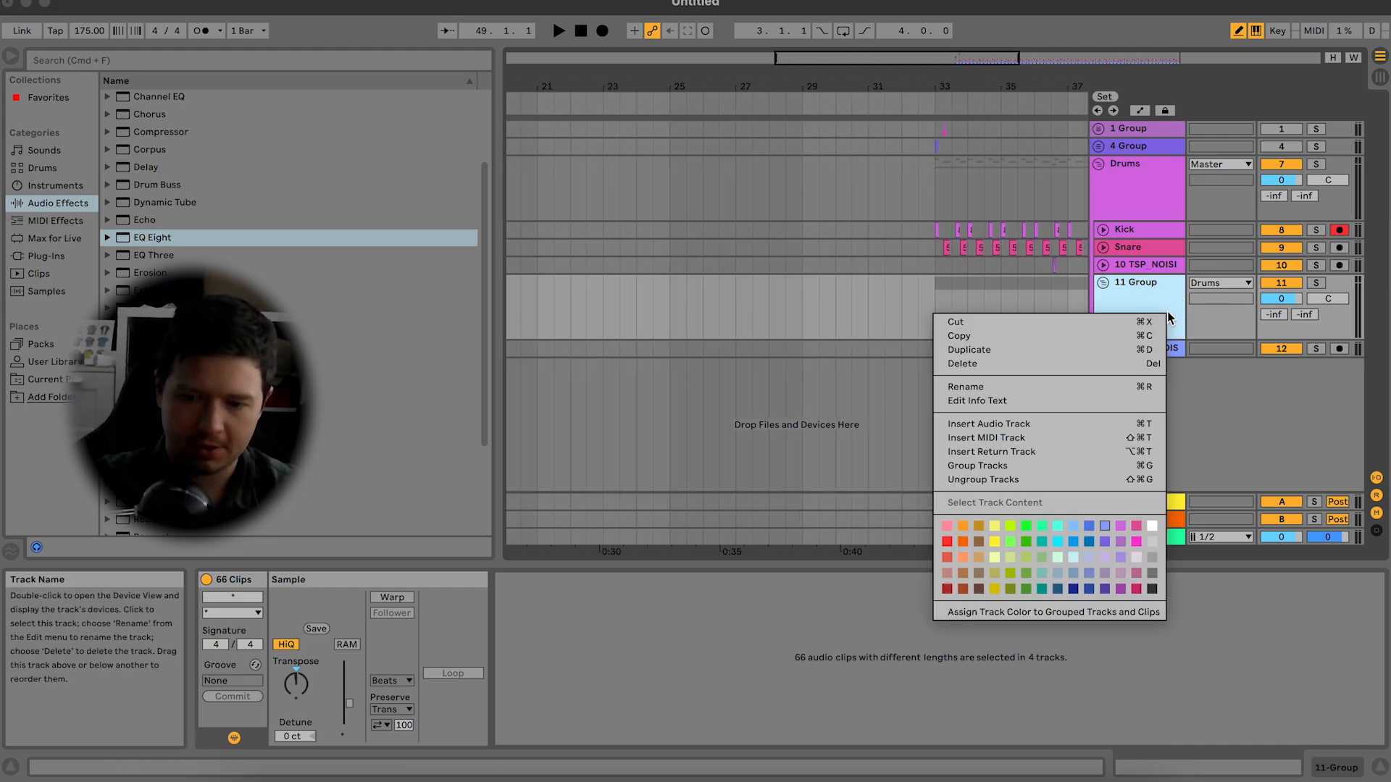
{"action": "left_click", "coordinate": [1094, 385]}
{"action": "type", "text": "Hats"}
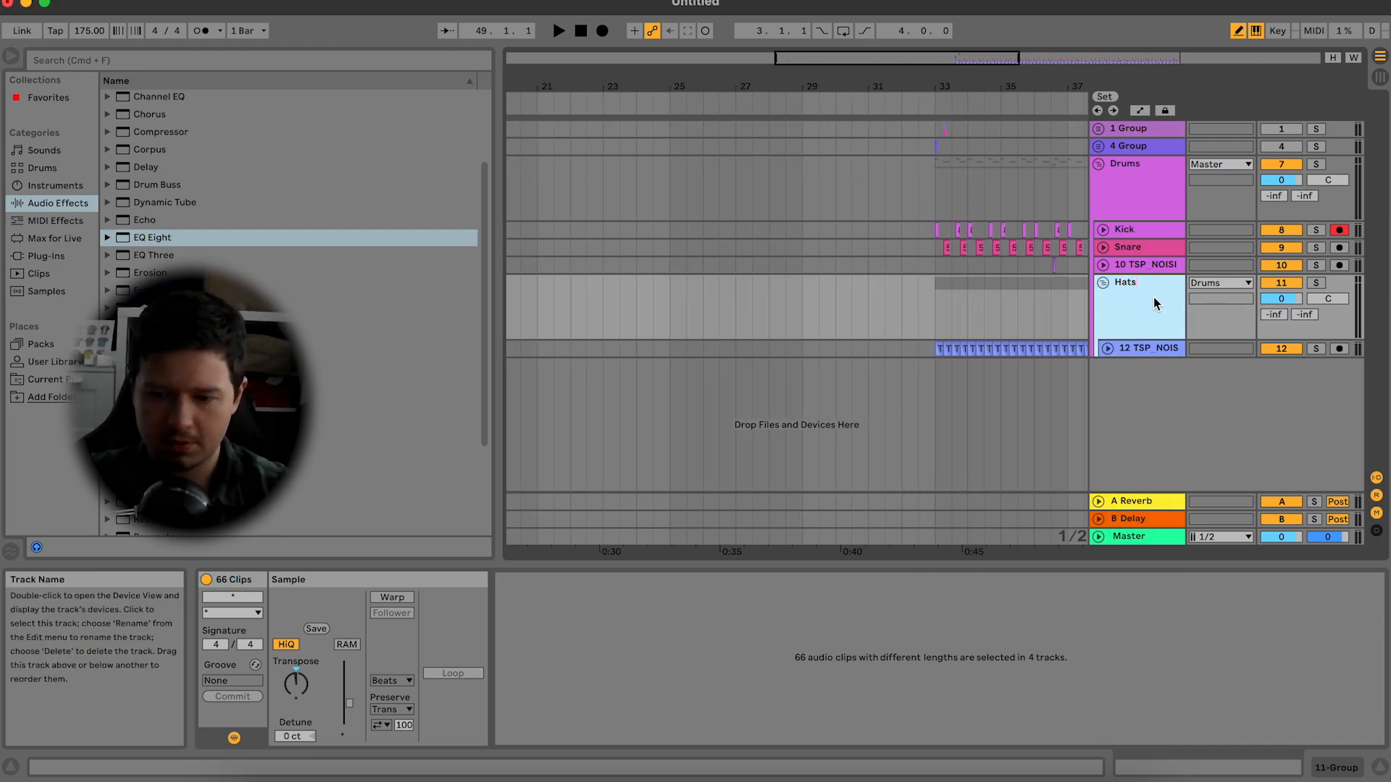
Step: Rename the snare tail track to ghost snare, and insert a new audio track below the cymbal track in the Hats group
{"action": "right_click", "coordinate": [1152, 263]}
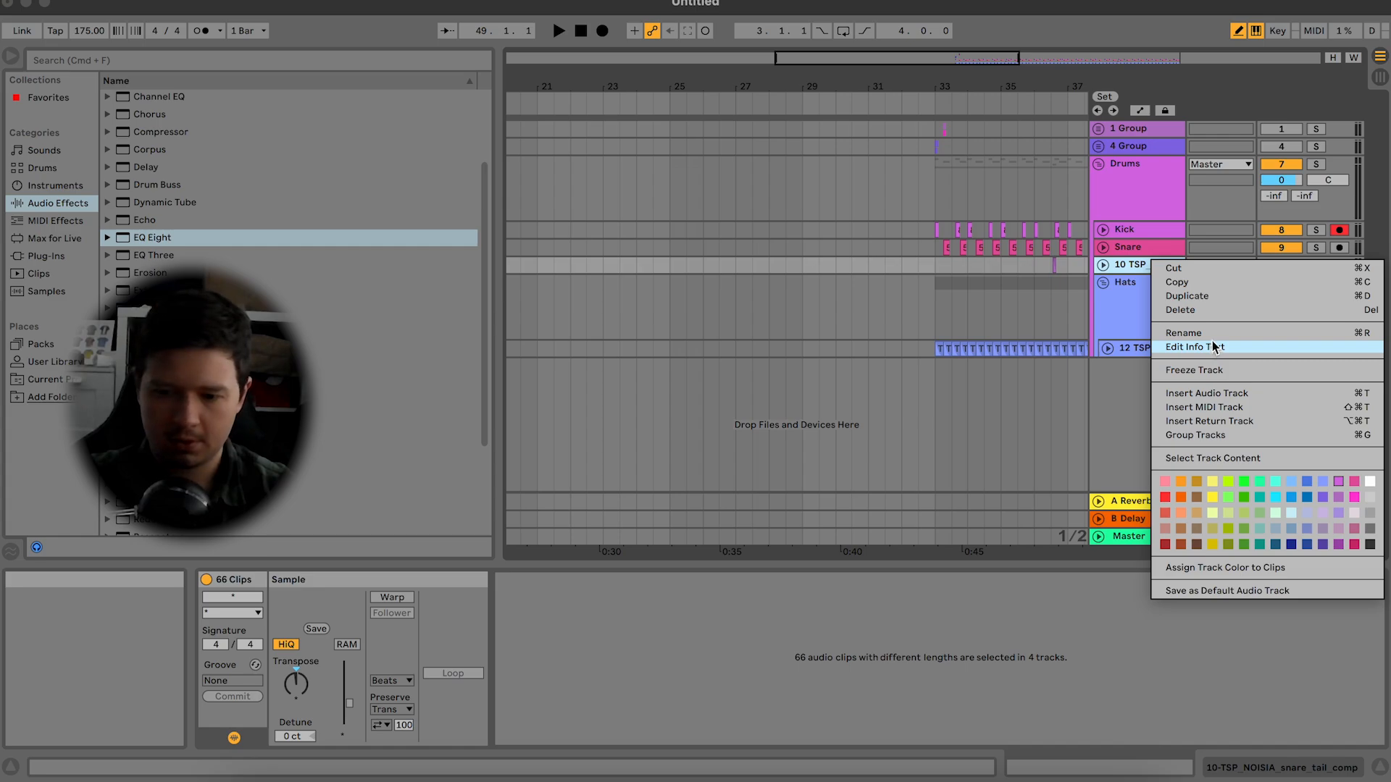
{"action": "left_click", "coordinate": [1214, 336]}
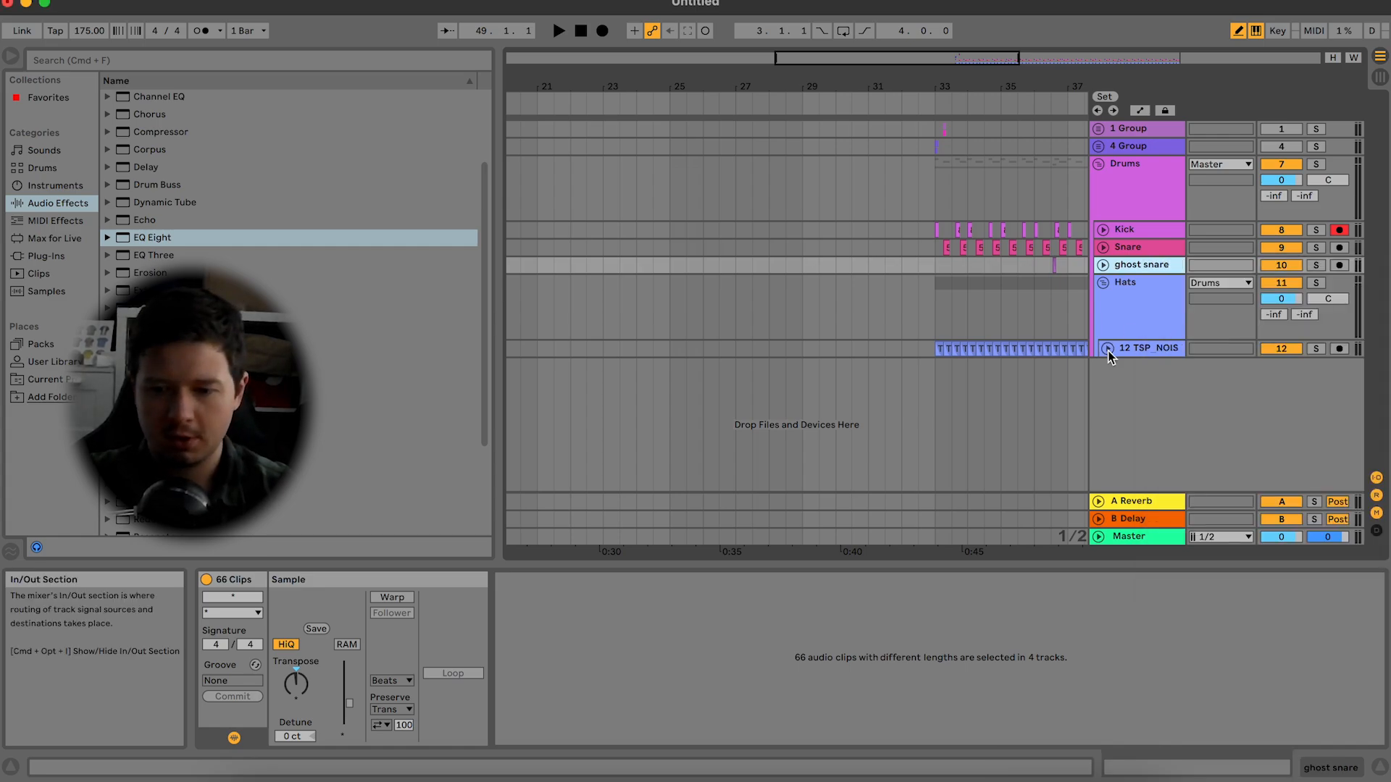
{"action": "left_click", "coordinate": [1130, 348]}
{"action": "key", "text": "ctrl+t"}
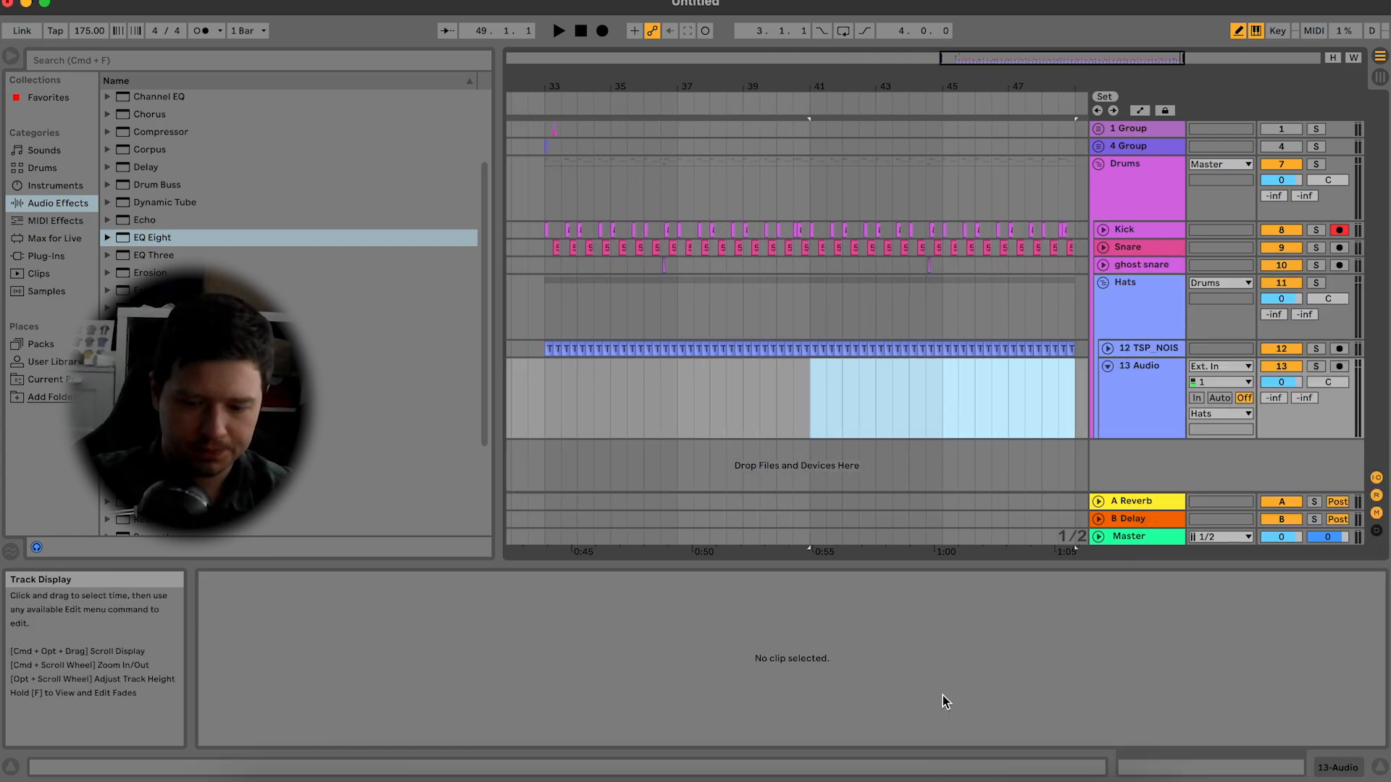
Step: Switch to Splice and search the sample library for noisia
{"action": "left_click", "coordinate": [916, 772]}
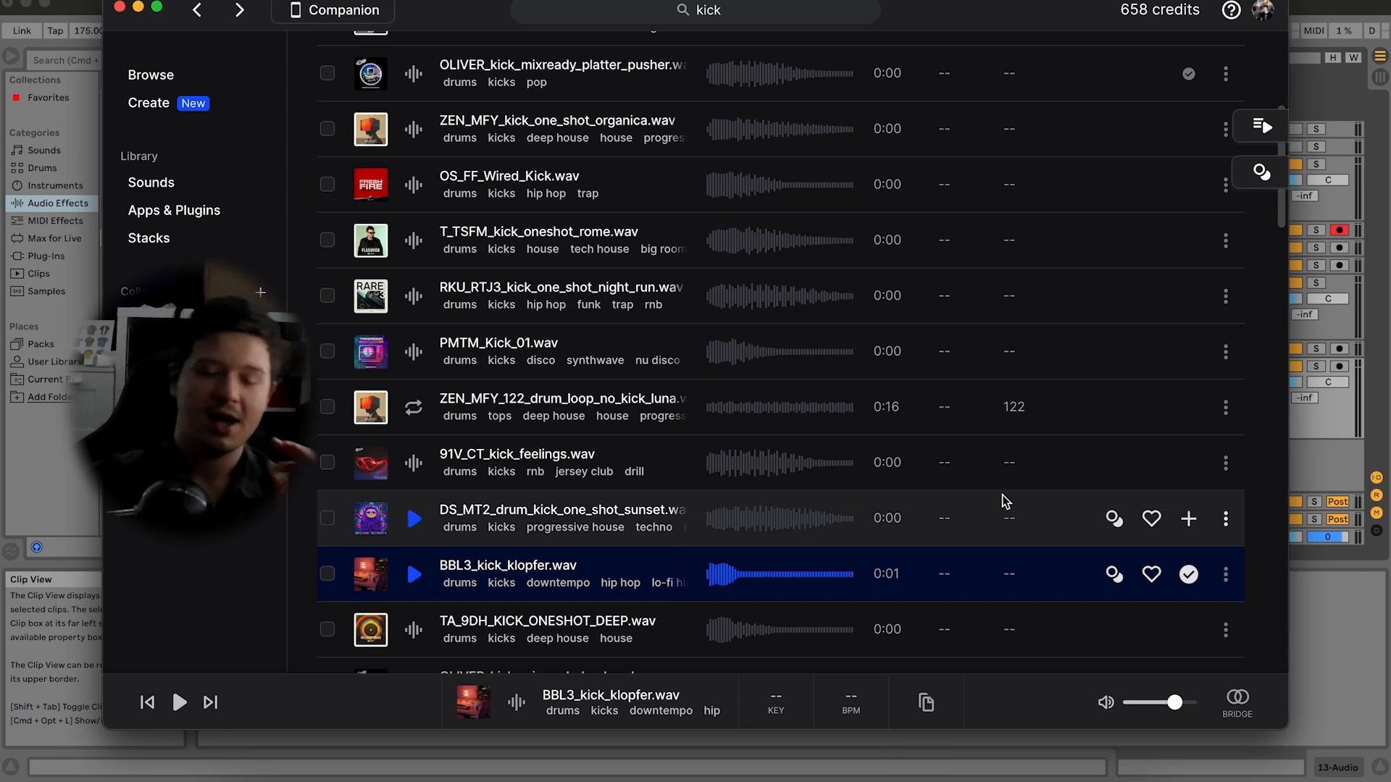
{"action": "left_click", "coordinate": [747, 20]}
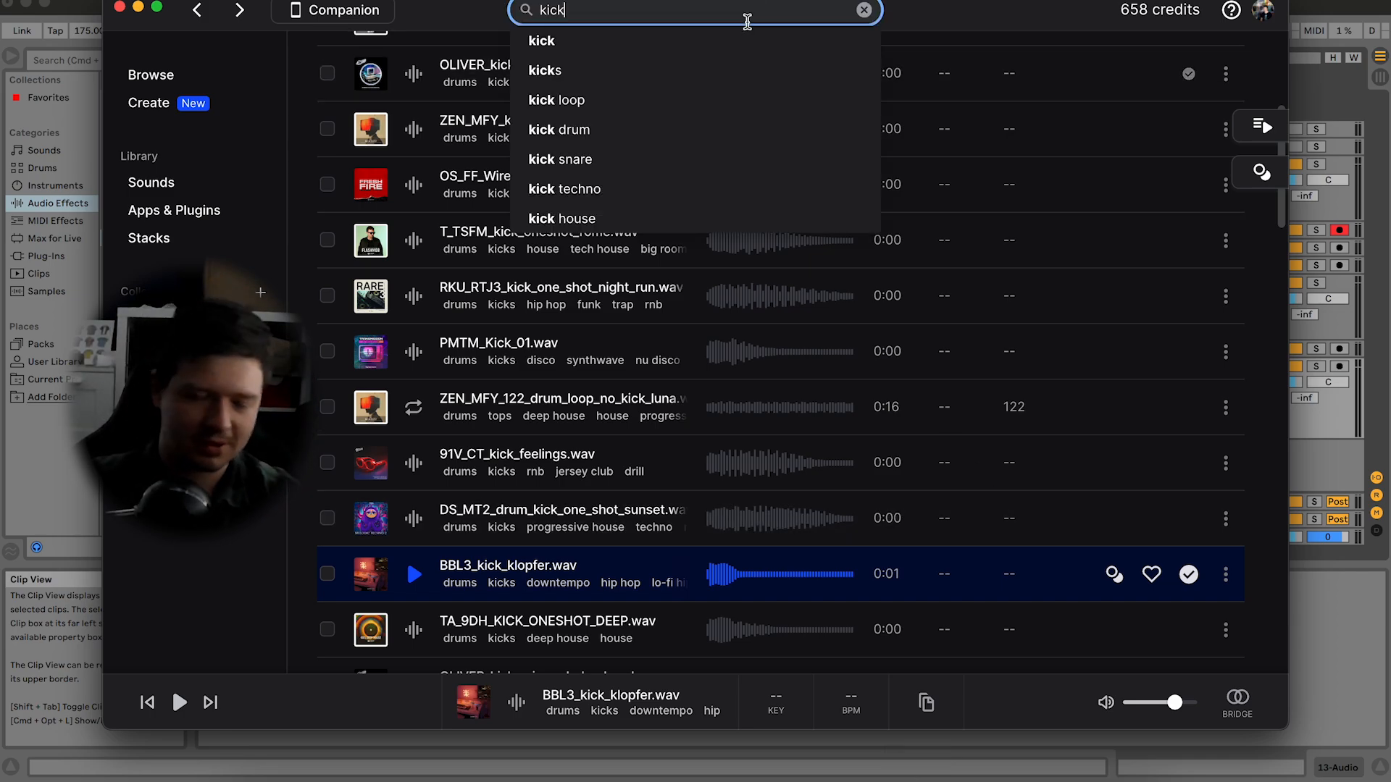
{"action": "key", "text": "BackSpace"}
{"action": "type", "text": "noisia"}
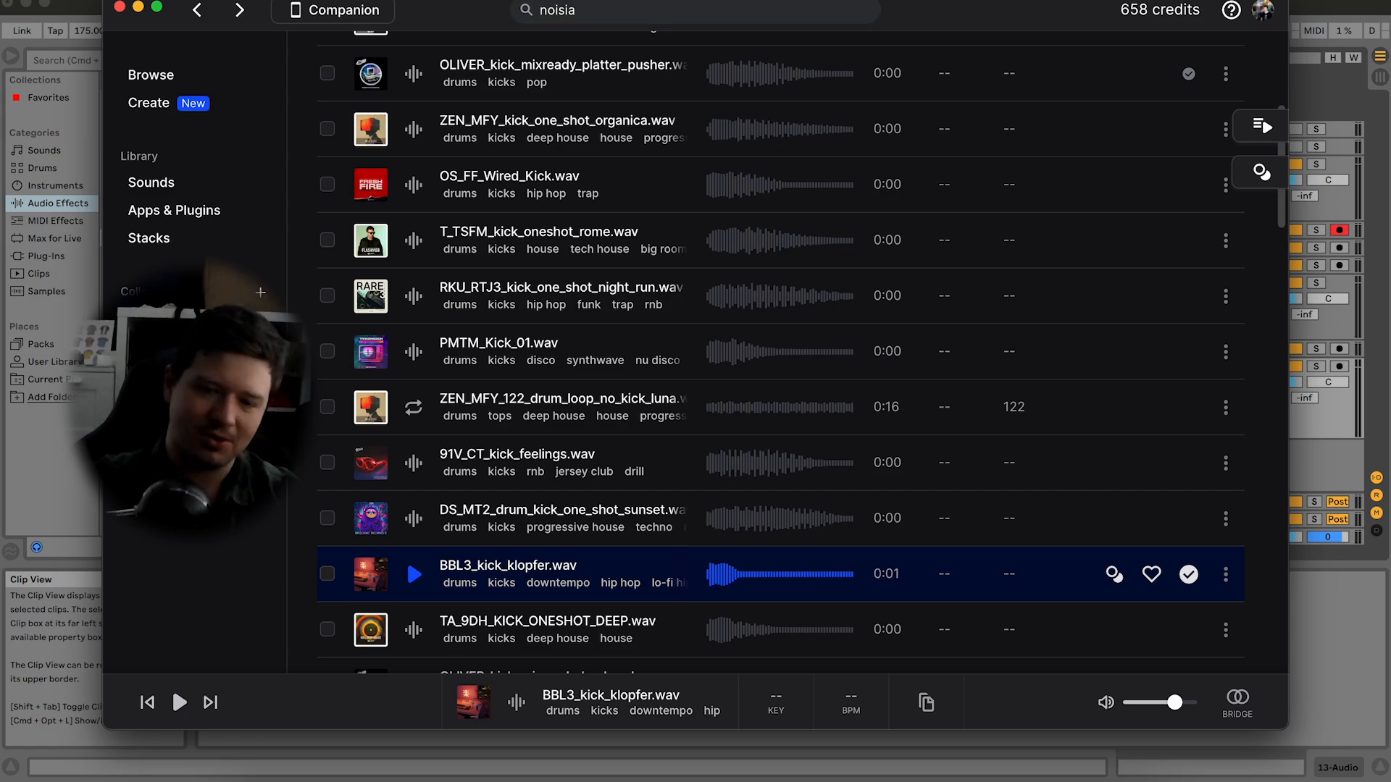
Step: Run the noisia sample search and filter the results to a tempo range of 120 to 130 BPM
{"action": "key", "text": "Return"}
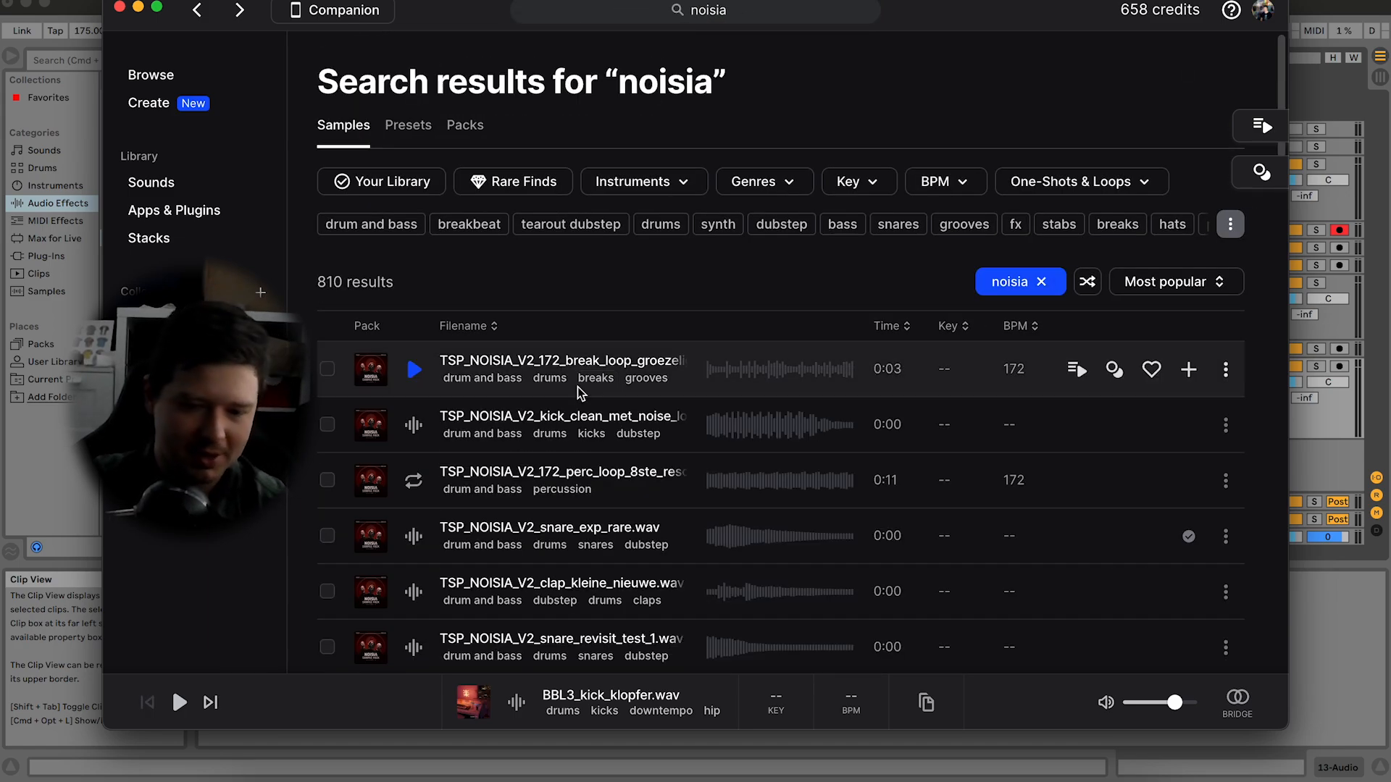
{"action": "left_click", "coordinate": [937, 184]}
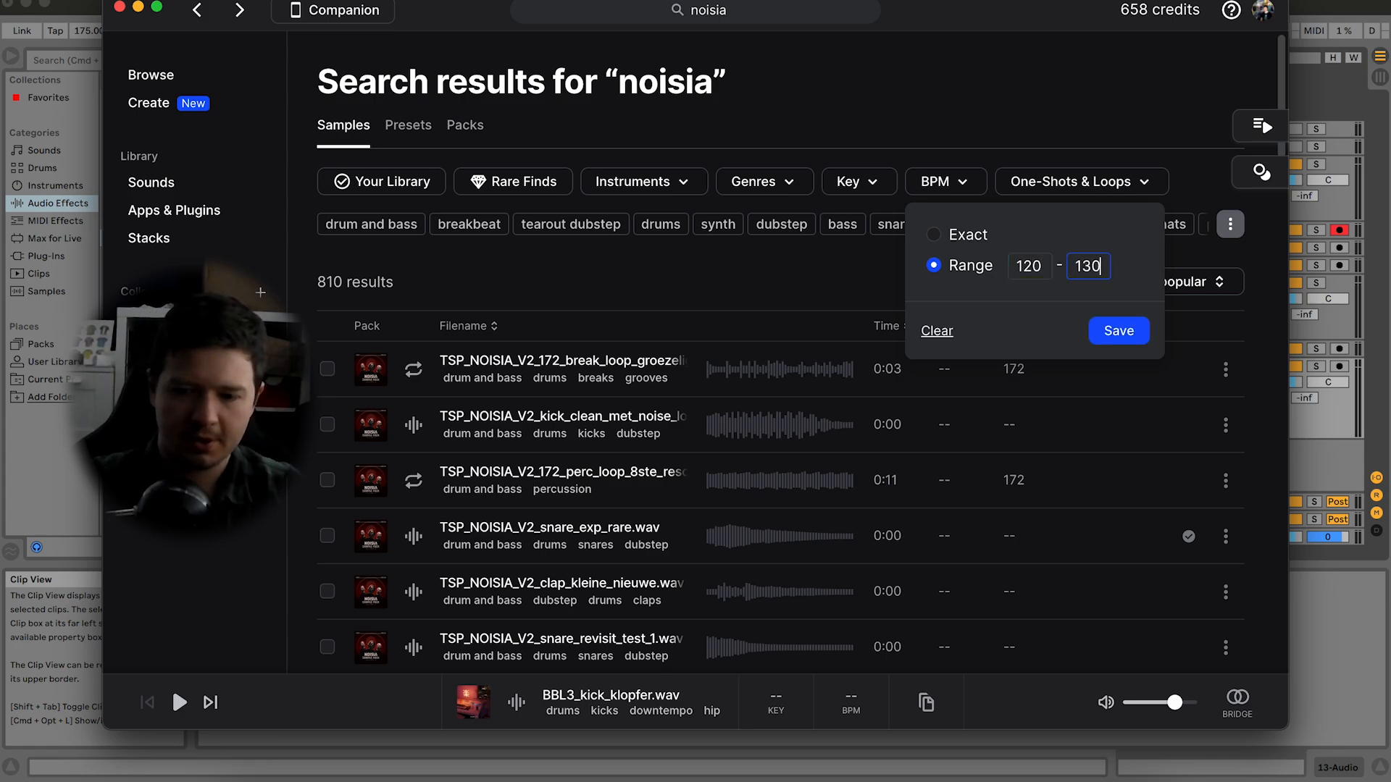
{"action": "left_click", "coordinate": [1106, 323]}
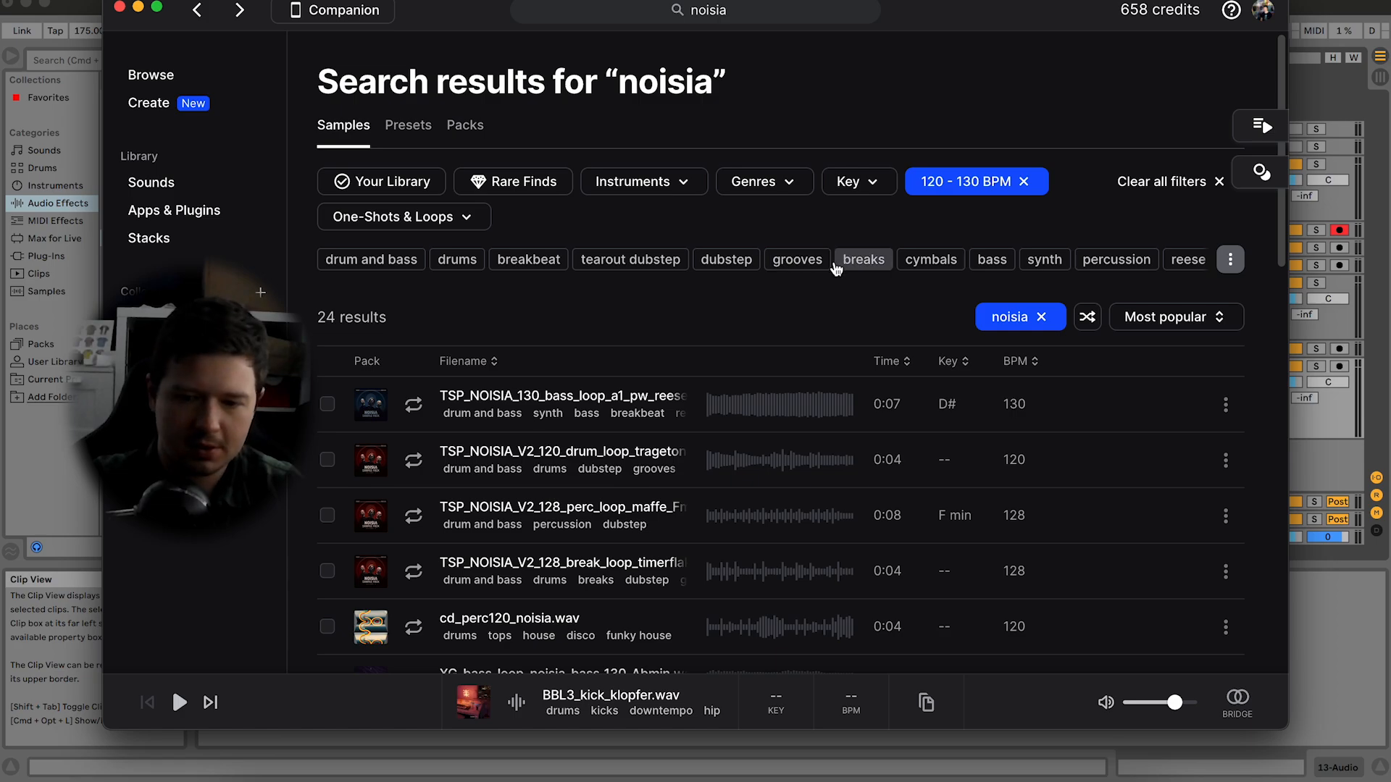
Step: Filter the results by the cymbals tag, audition the listed loops, and remove the tag filter again
{"action": "left_click", "coordinate": [932, 259]}
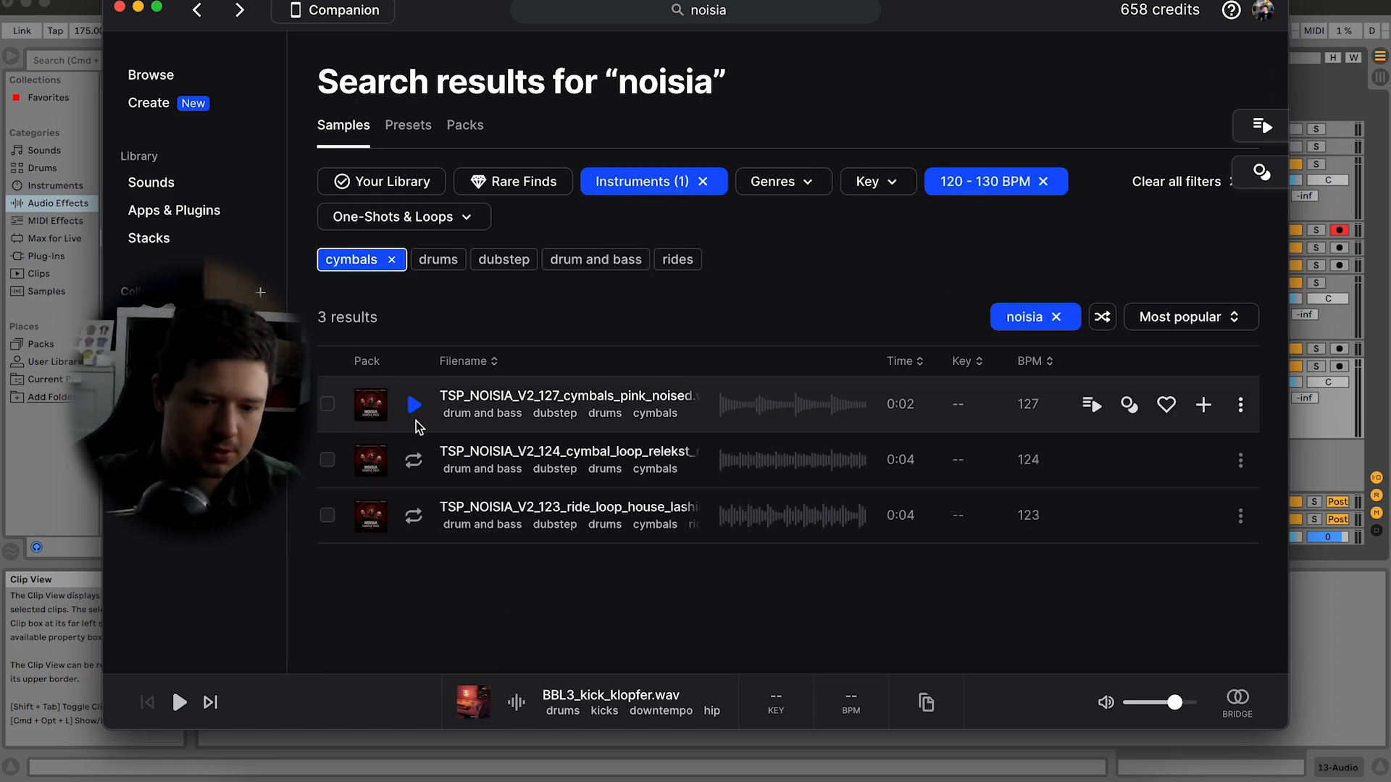
{"action": "left_click", "coordinate": [417, 414]}
{"action": "key", "text": "Down"}
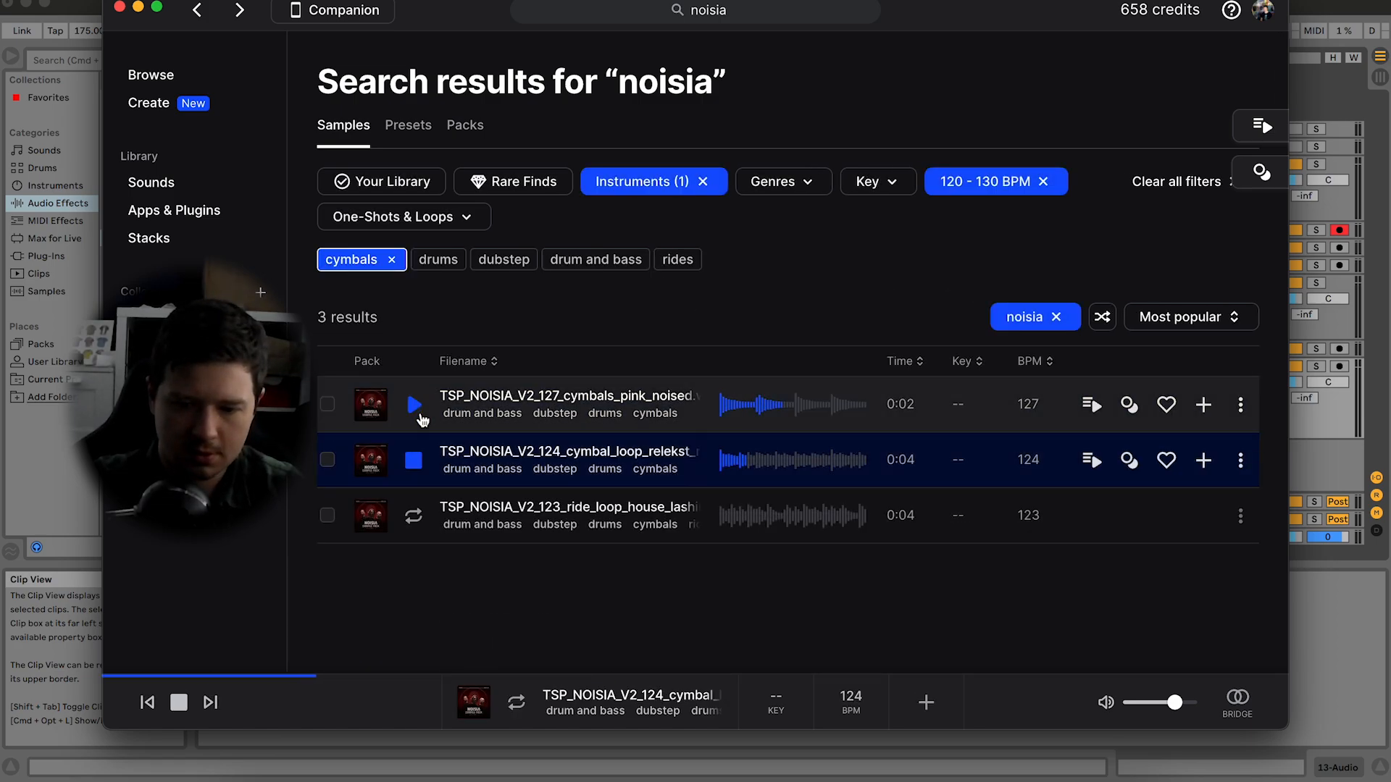
{"action": "key", "text": "Down"}
{"action": "left_click", "coordinate": [397, 262]}
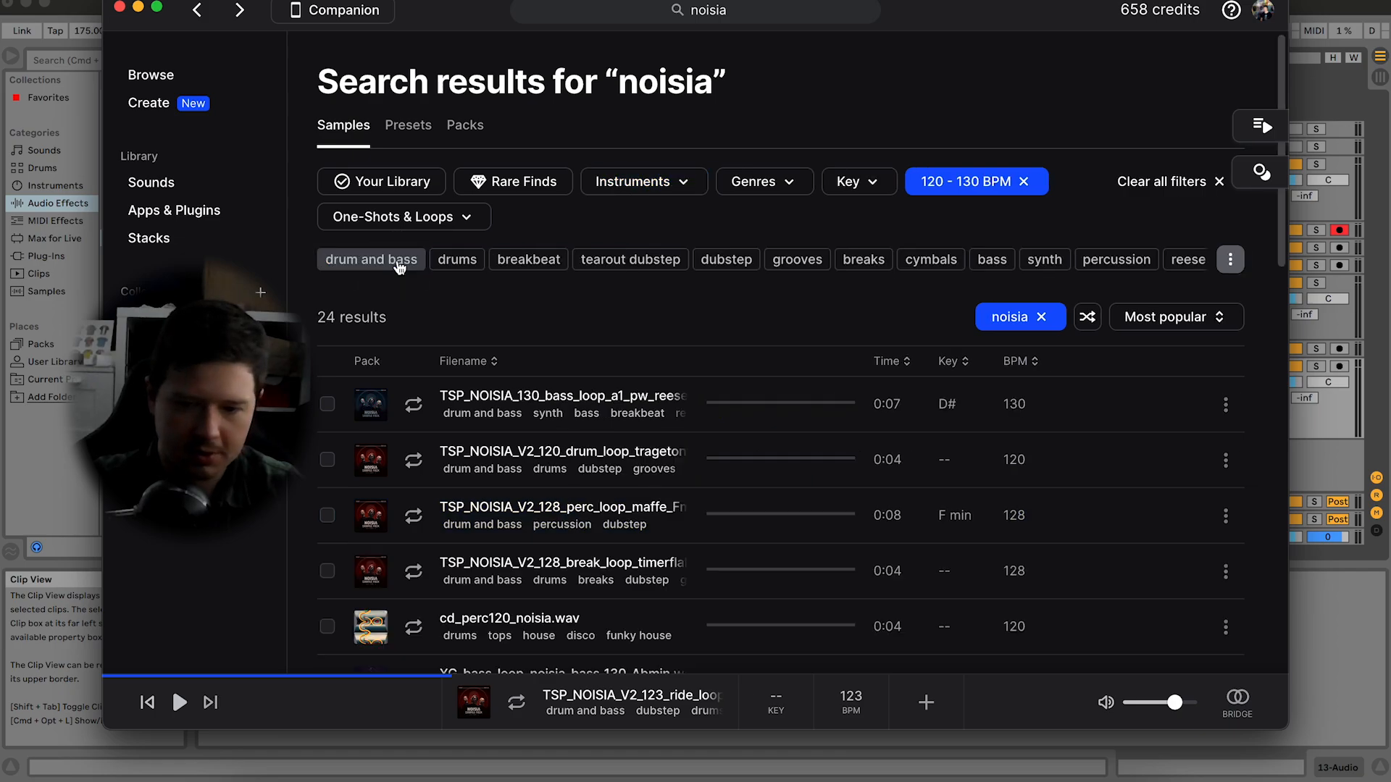
Step: Find the TSP_NOISIA_123_hat_loop_haaihet_swat loop in the results, preview it and download it to the library
{"action": "scroll", "coordinate": [439, 340], "scroll_direction": "down", "scroll_amount": 2}
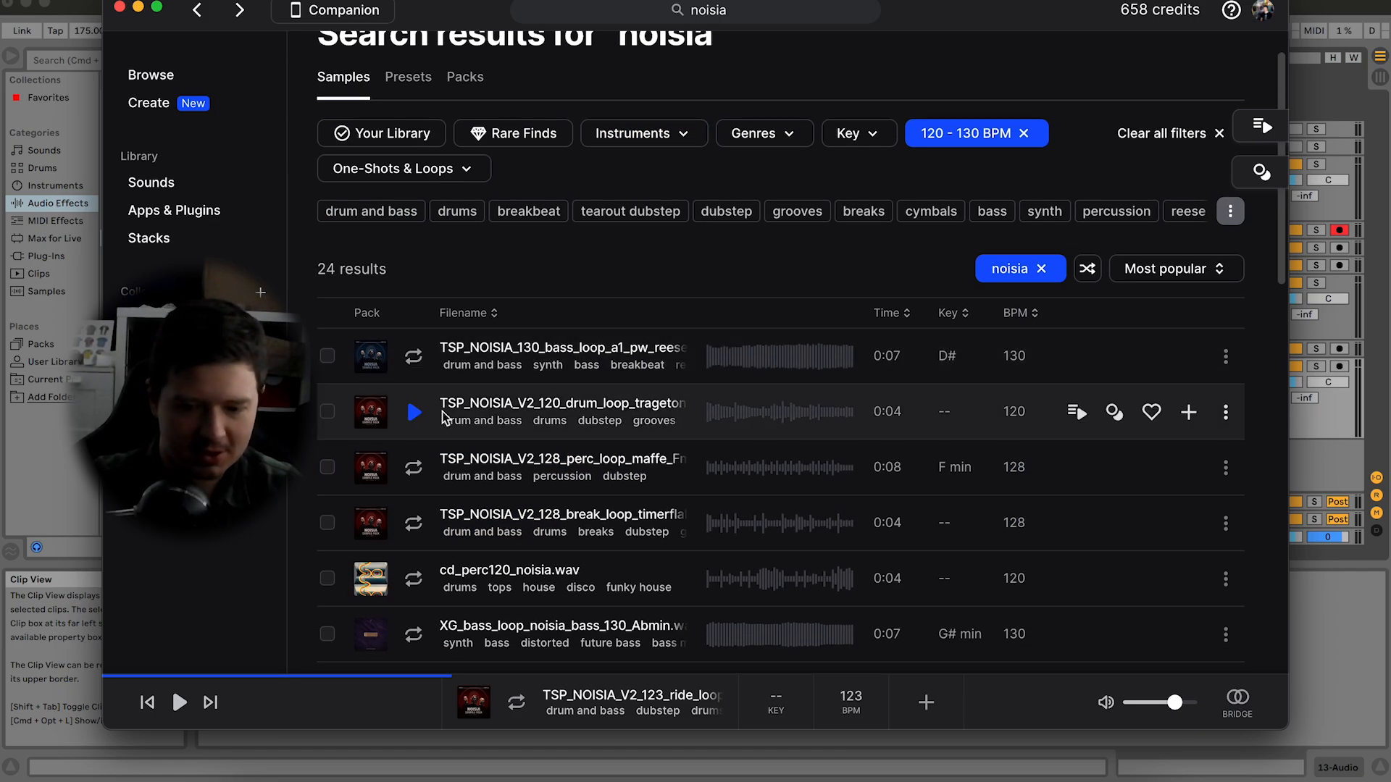
{"action": "scroll", "coordinate": [442, 412], "scroll_direction": "down", "scroll_amount": 5}
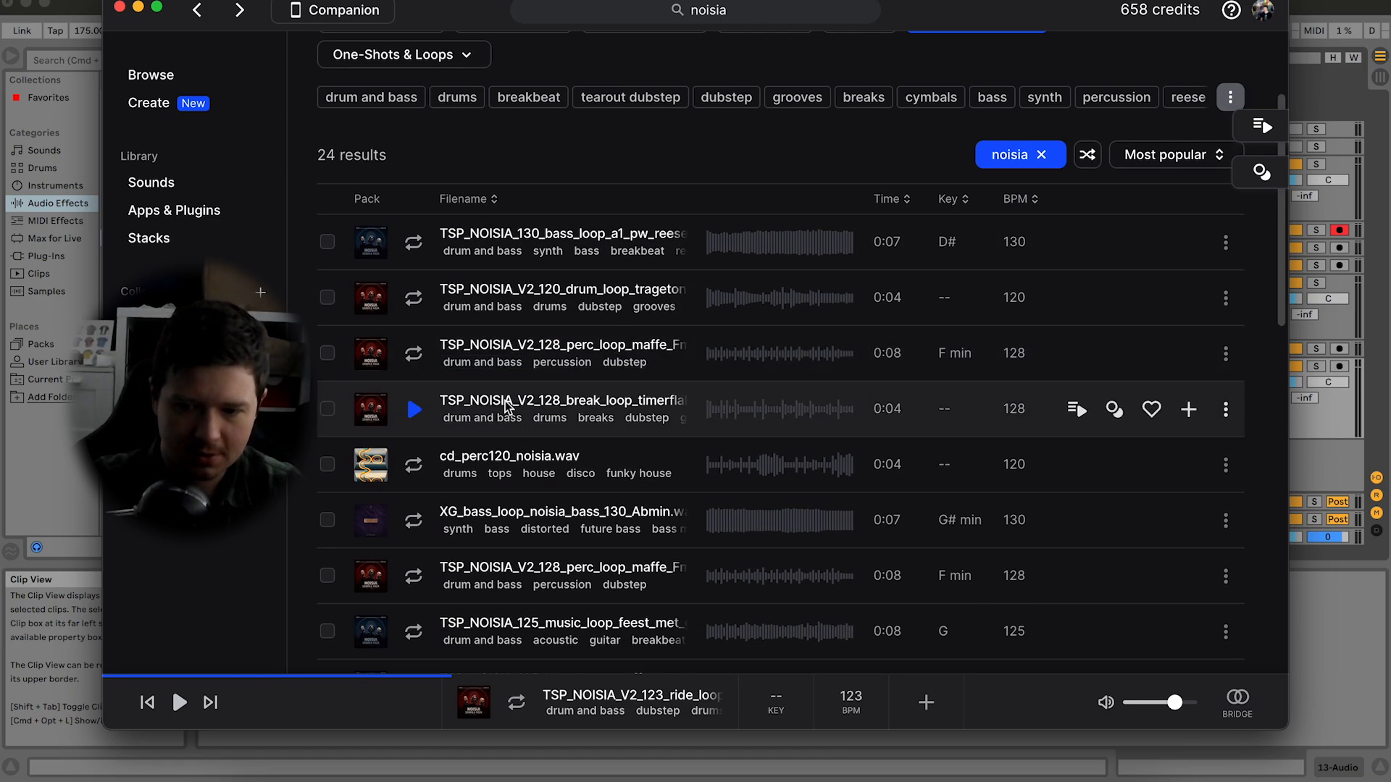
{"action": "scroll", "coordinate": [500, 516], "scroll_direction": "up", "scroll_amount": 3}
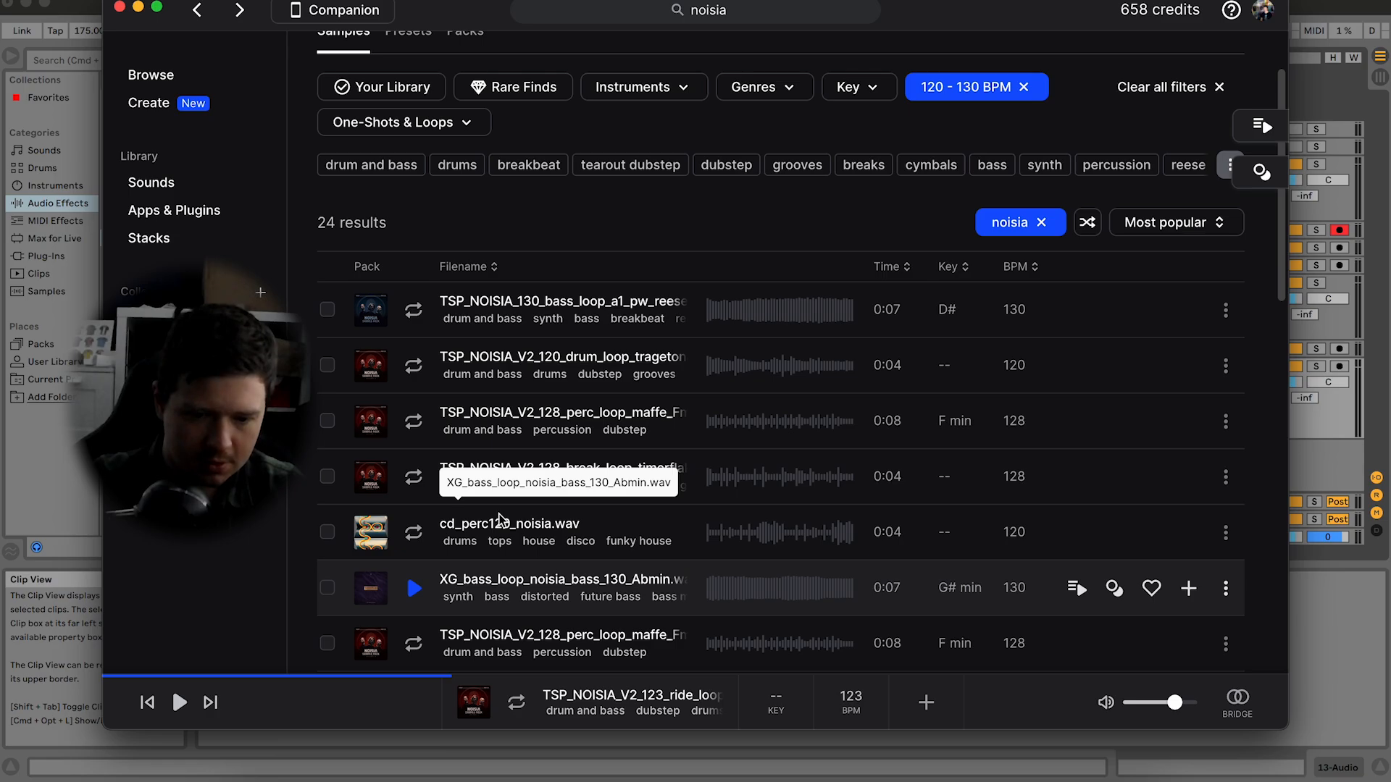
{"action": "scroll", "coordinate": [495, 442], "scroll_direction": "down", "scroll_amount": 10}
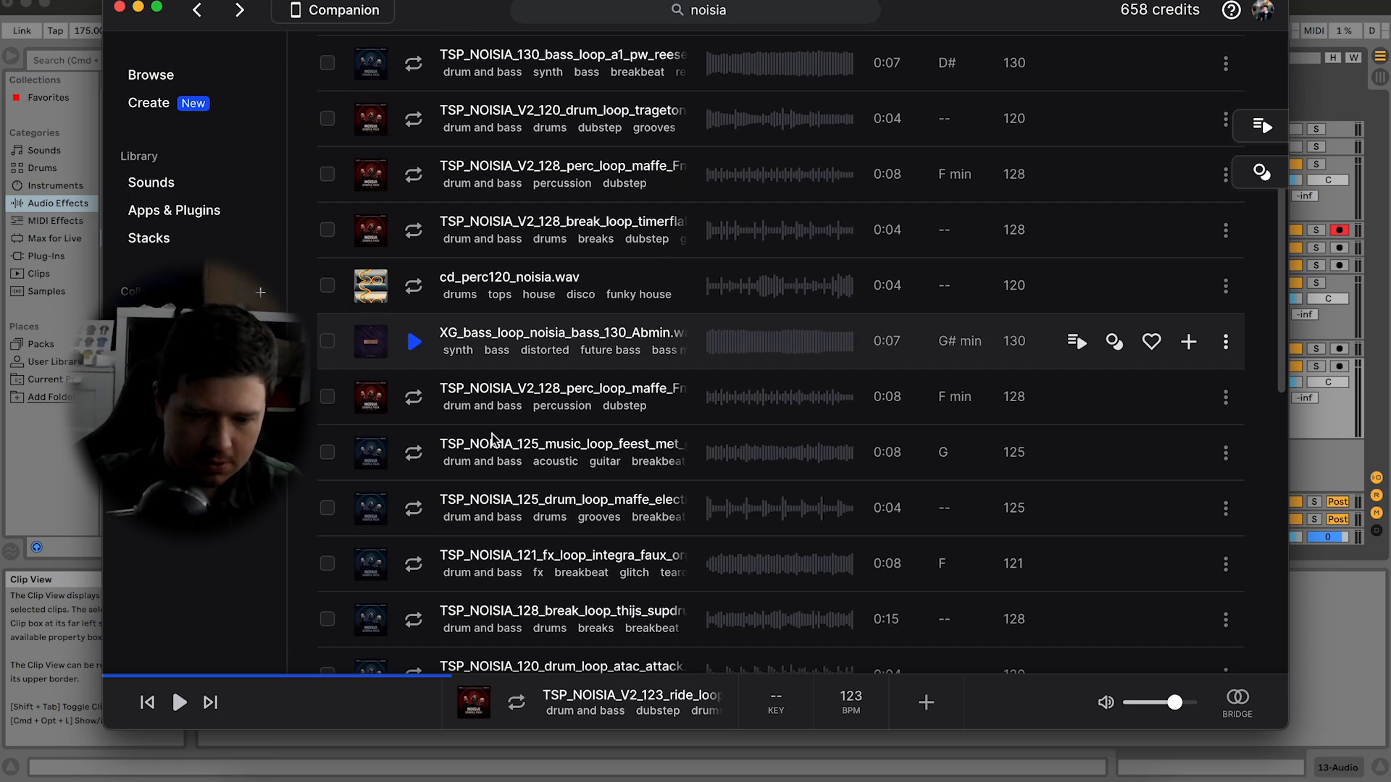
{"action": "scroll", "coordinate": [493, 439], "scroll_direction": "down", "scroll_amount": 9}
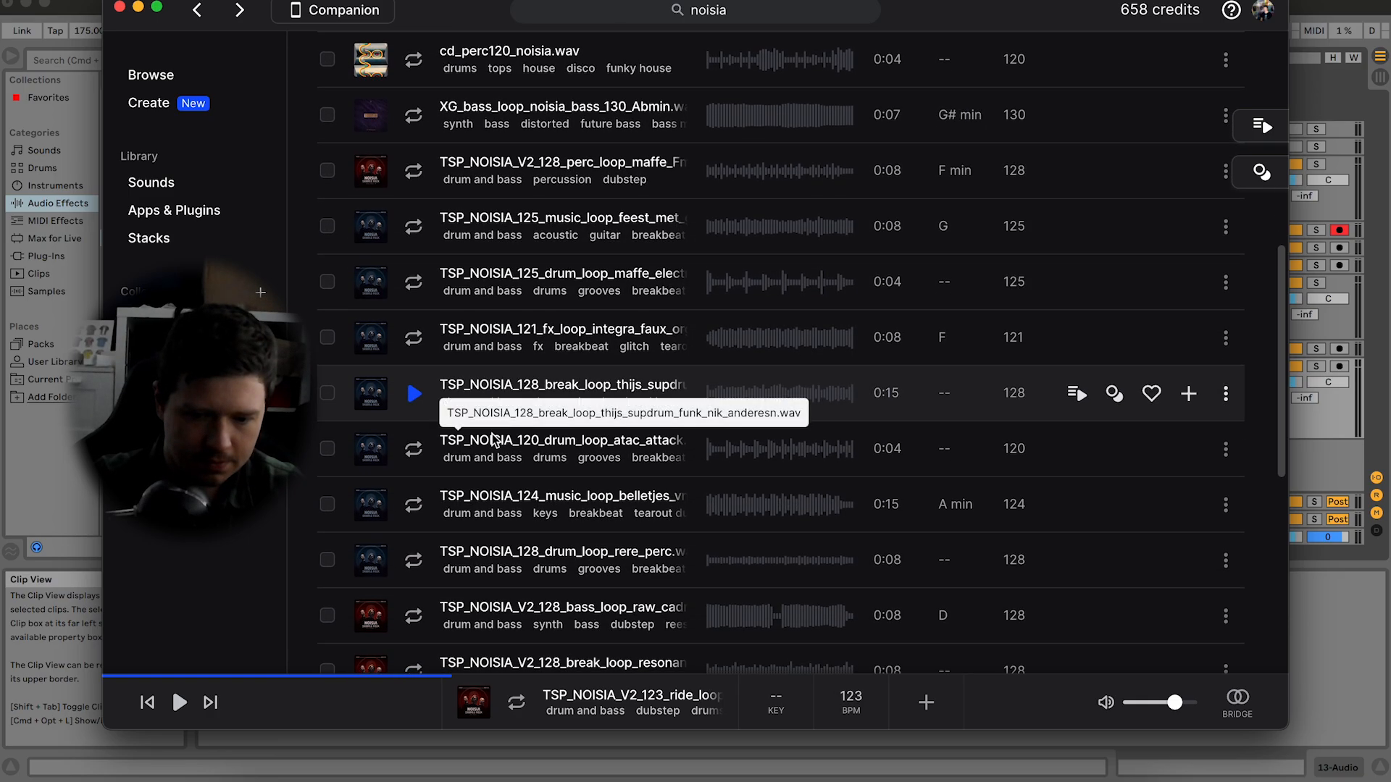
{"action": "scroll", "coordinate": [493, 438], "scroll_direction": "down", "scroll_amount": 11}
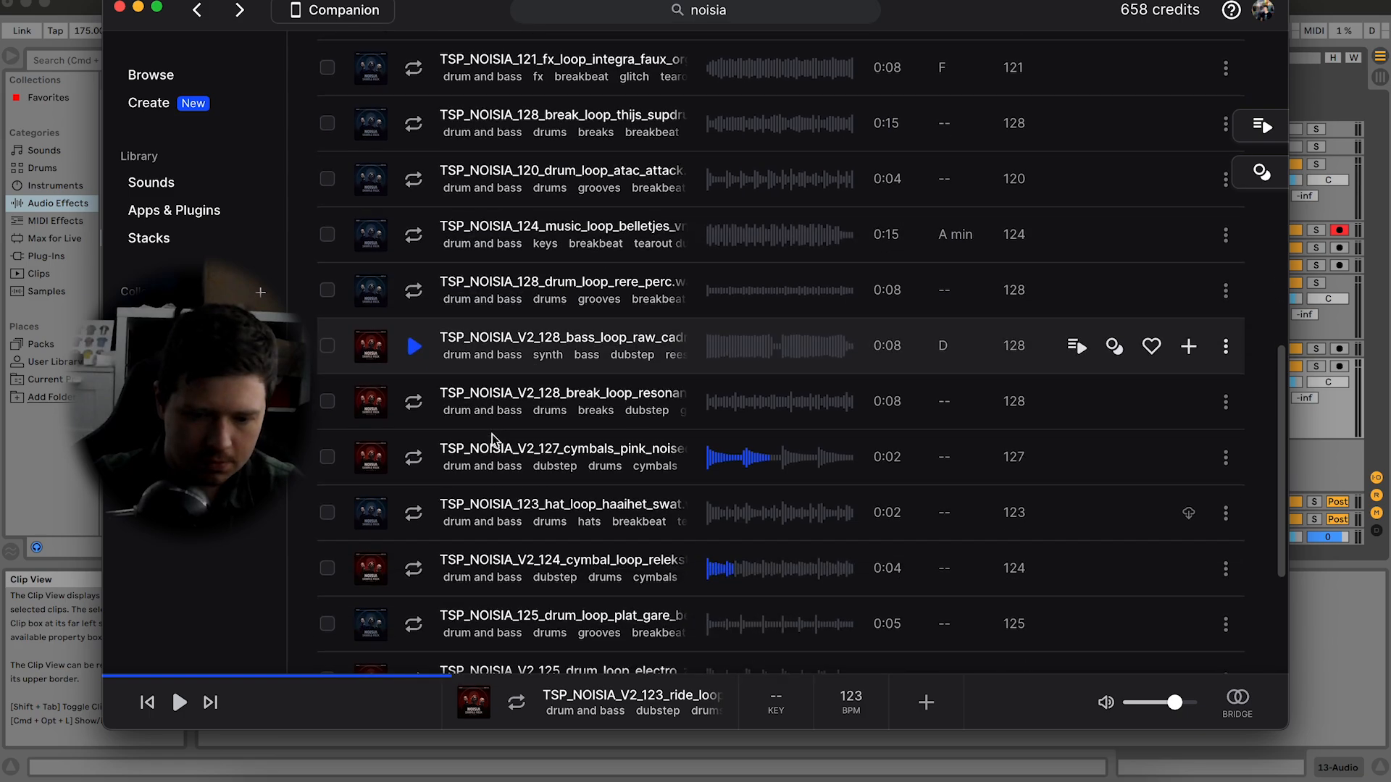
{"action": "scroll", "coordinate": [493, 439], "scroll_direction": "down", "scroll_amount": 1}
{"action": "left_click", "coordinate": [414, 484]}
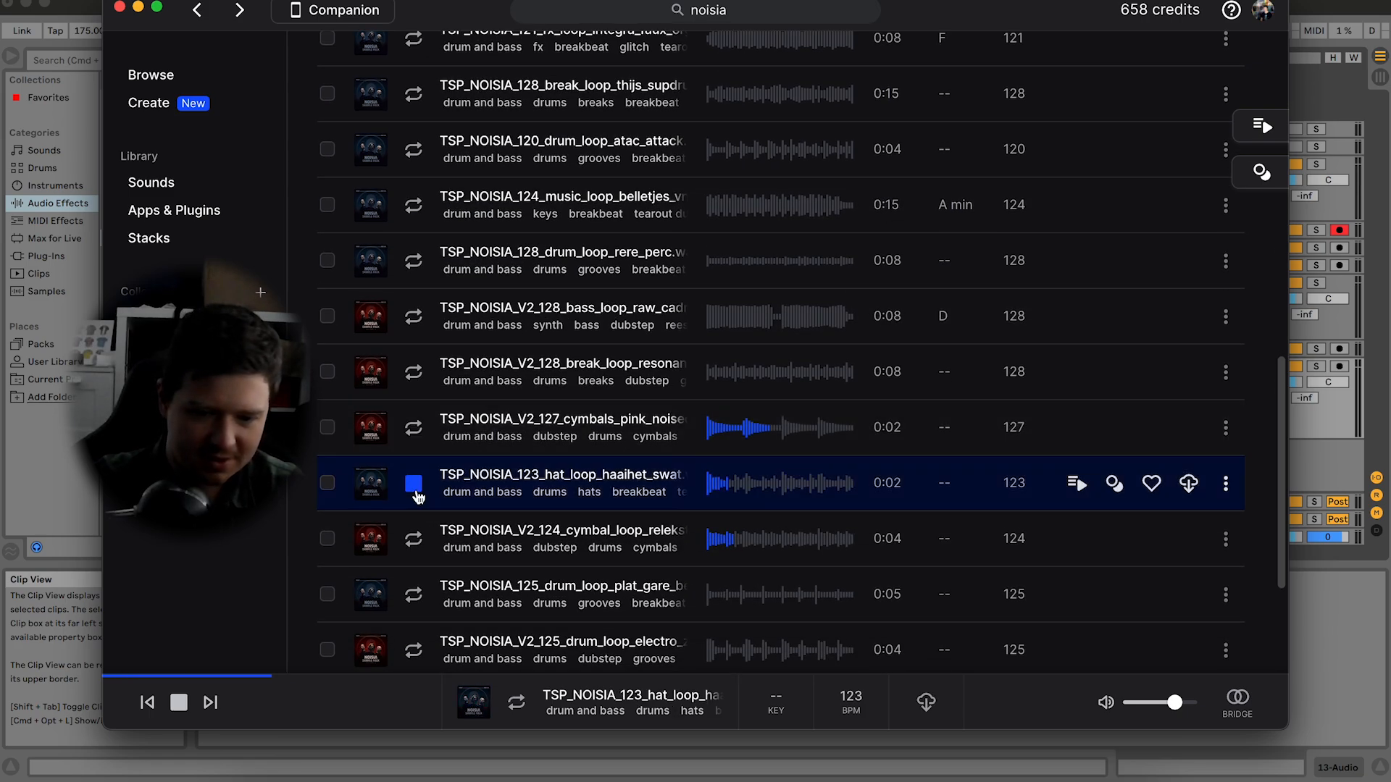
{"action": "left_click", "coordinate": [1189, 483]}
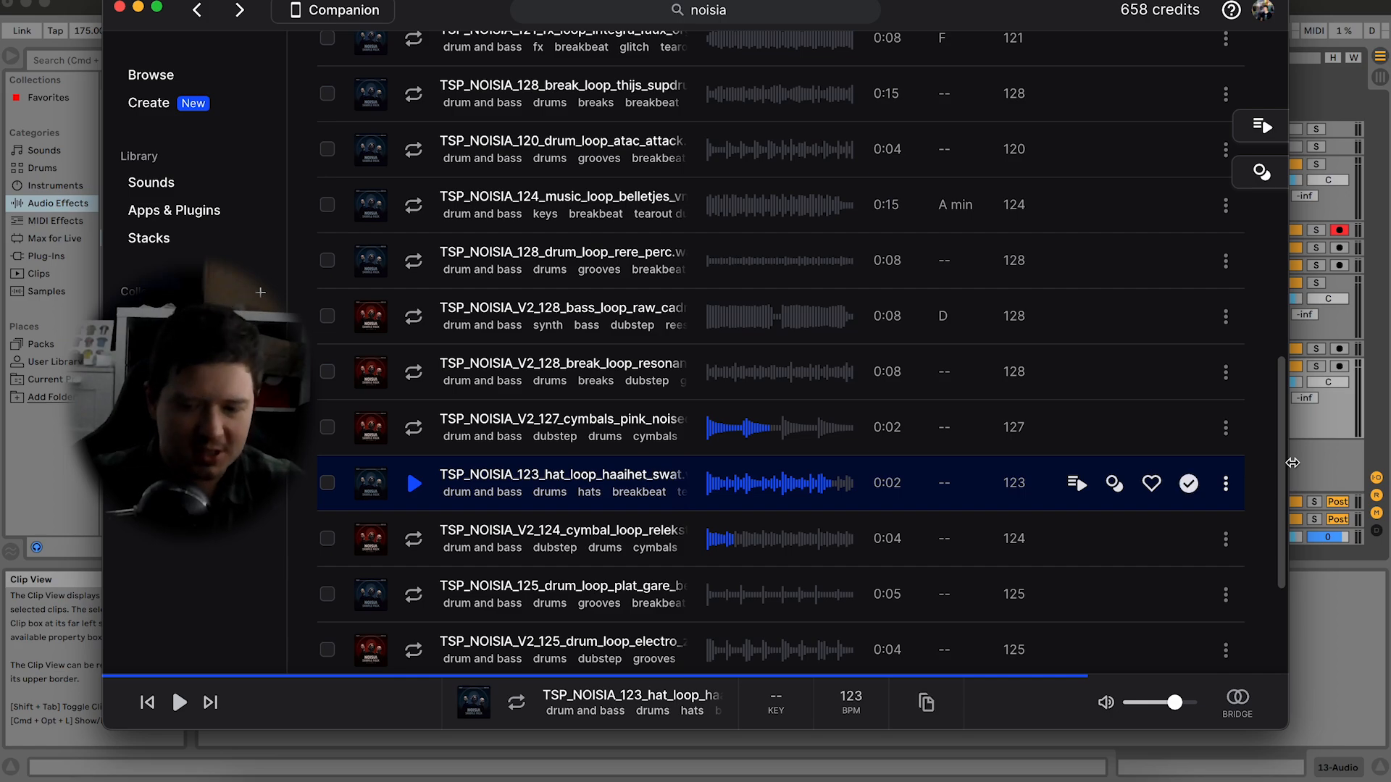
{"action": "left_click", "coordinate": [414, 486]}
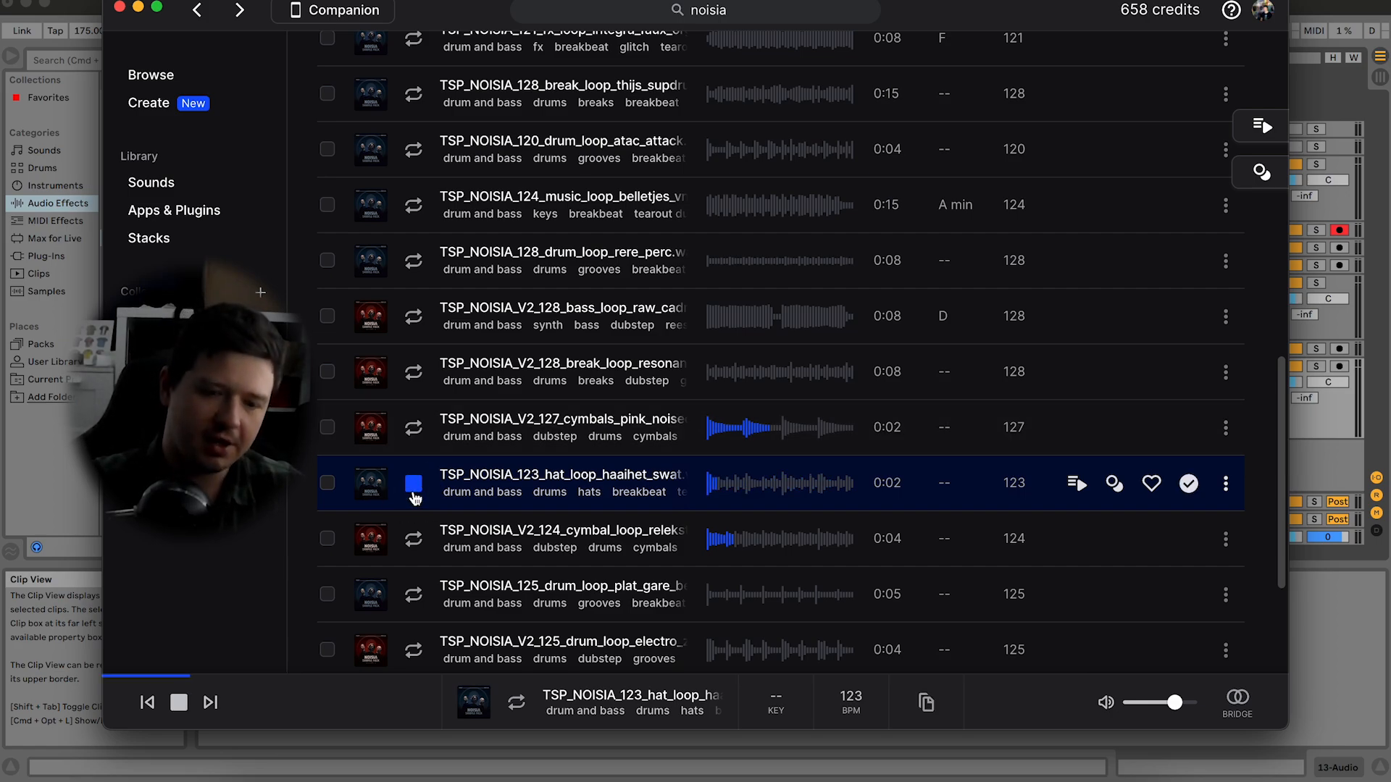
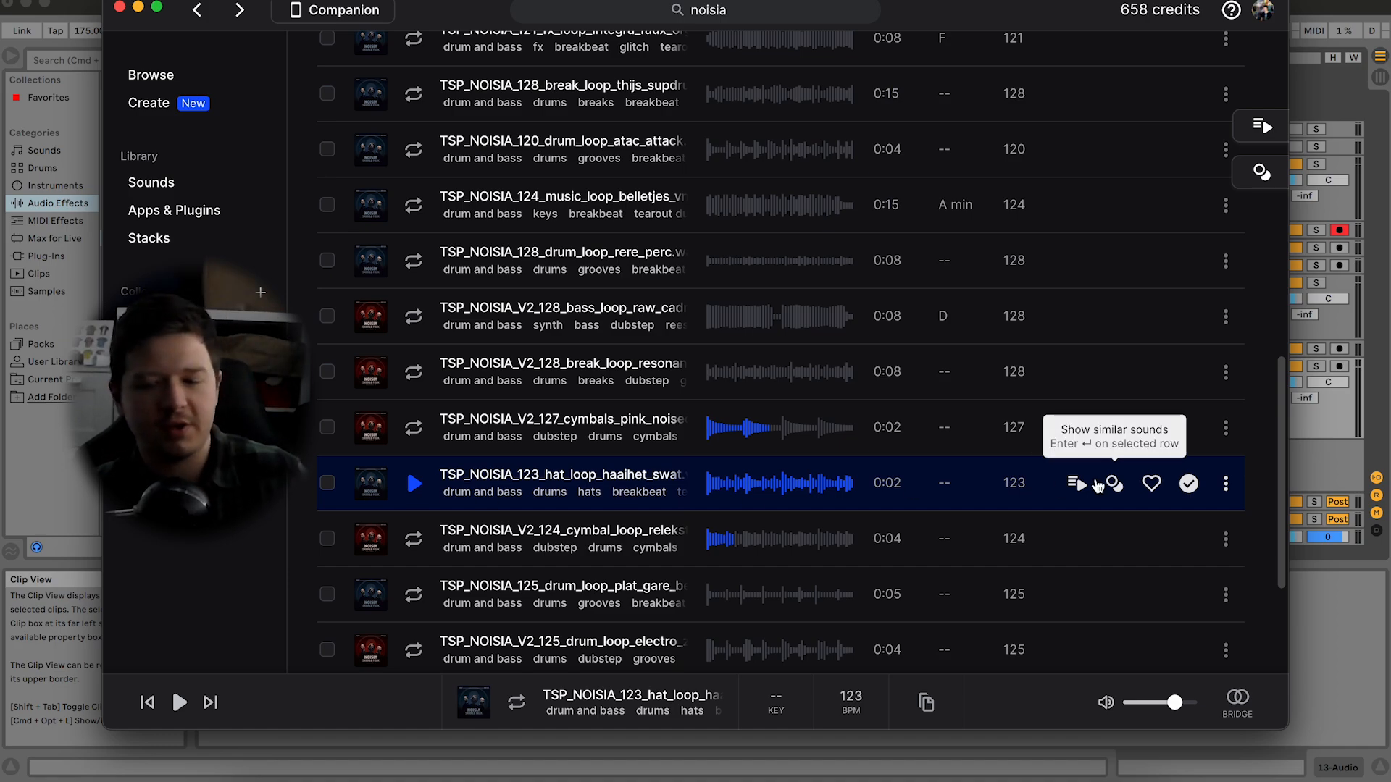
Step: Switch to Ableton Live, place the insert marker at bar 33 on the empty Hats audio track, and audition the drums from there
{"action": "left_click", "coordinate": [1306, 466]}
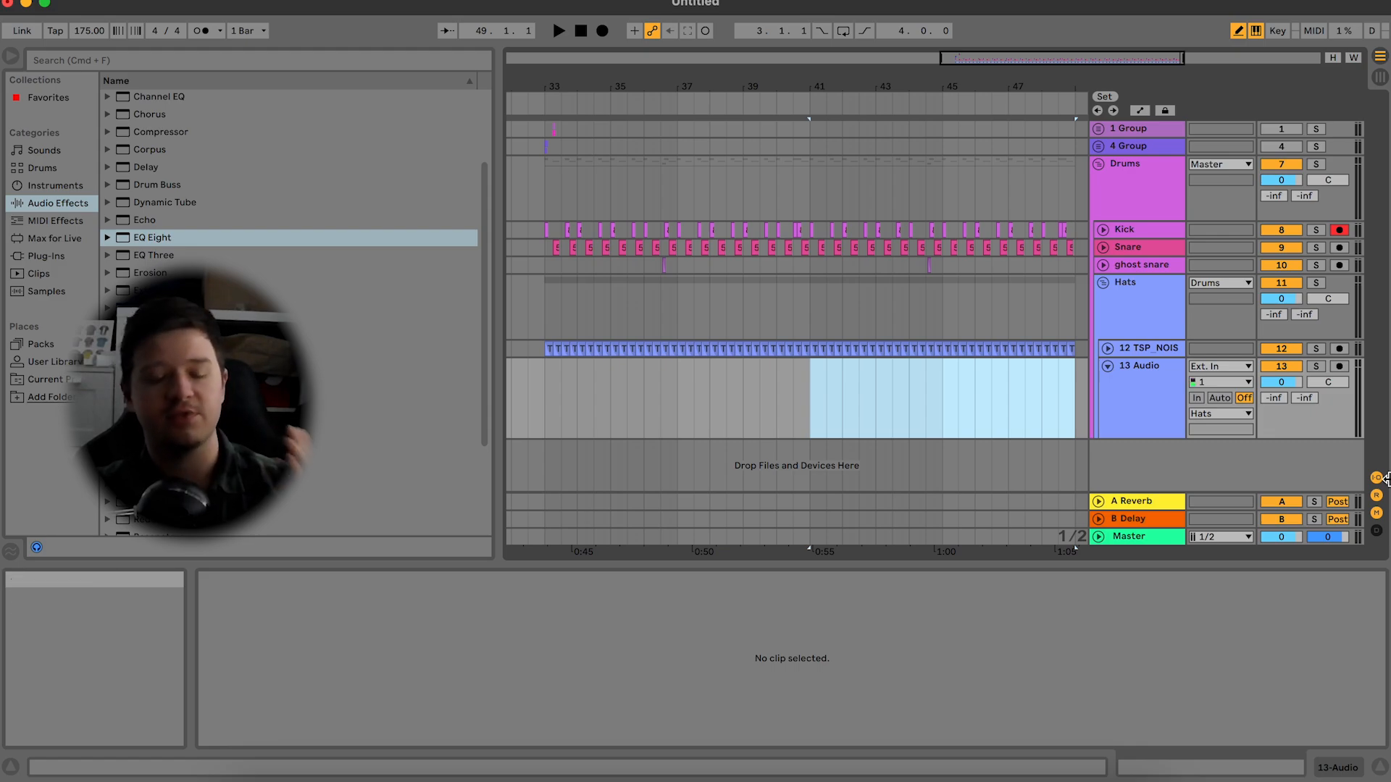
{"action": "left_click", "coordinate": [542, 393]}
{"action": "key", "text": "space"}
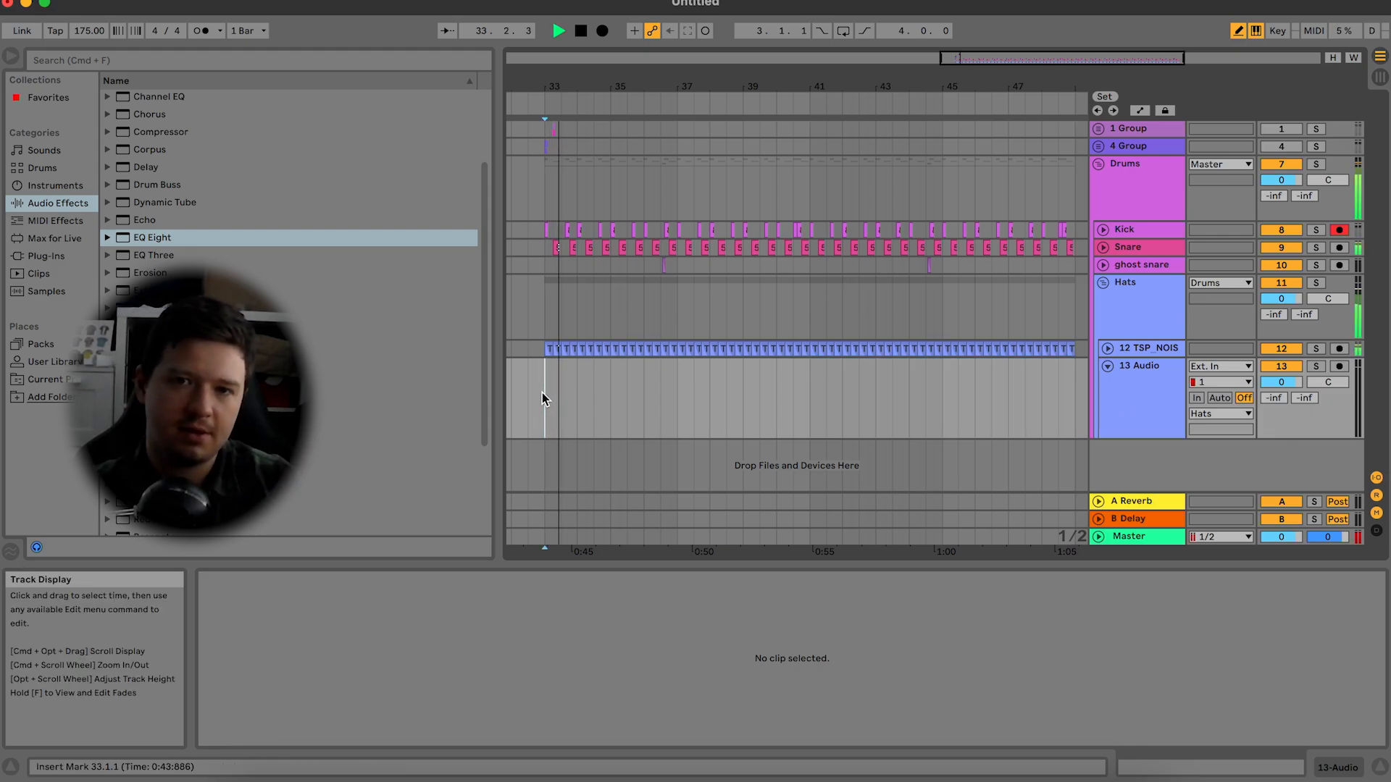
{"action": "right_click", "coordinate": [541, 393]}
{"action": "key", "text": "Escape"}
{"action": "key", "text": "space"}
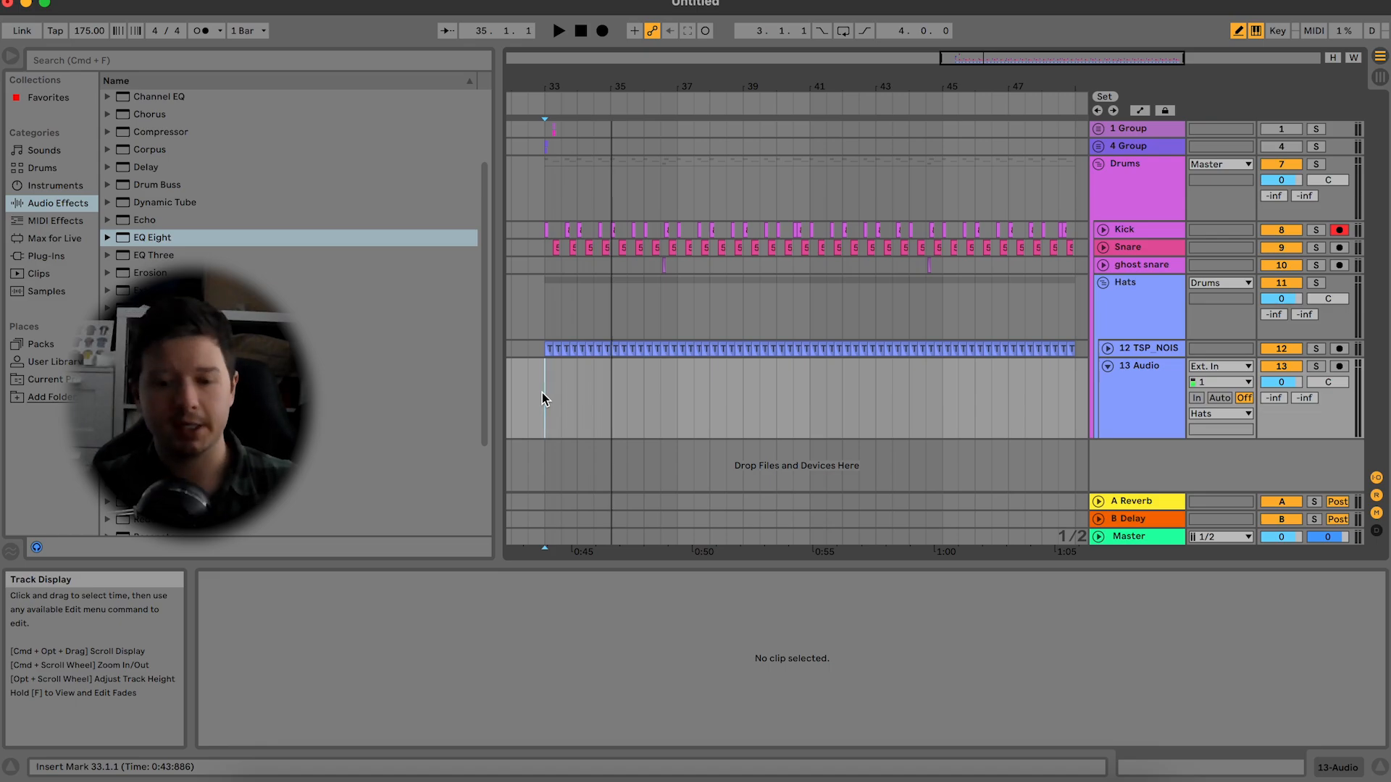
Step: Copy the TSP_NOISIA_123_hat_loop_haaihet_swat sample in Splice and paste it at bar 33 on the empty Hats track in Ableton Live
{"action": "key", "text": "super+v"}
{"action": "key", "text": "super+z"}
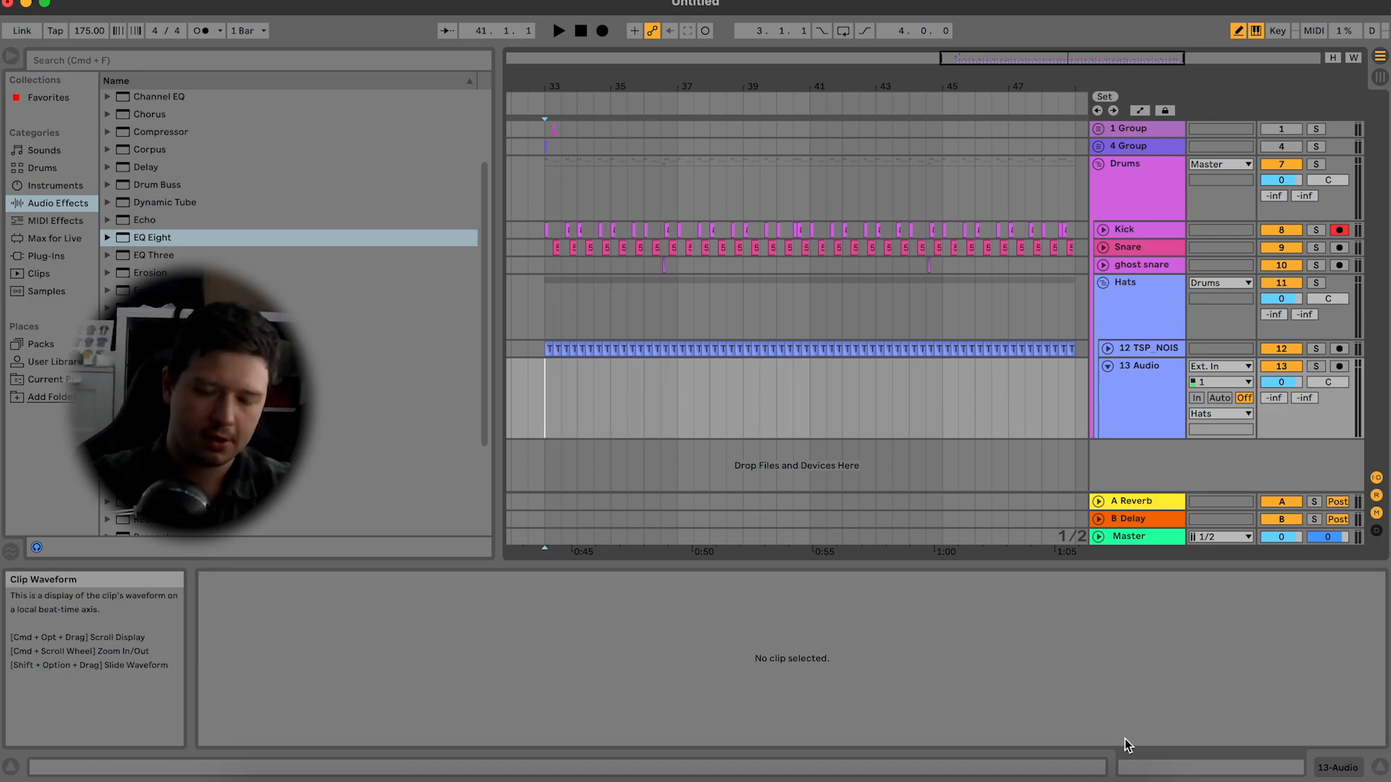
{"action": "left_click", "coordinate": [916, 775]}
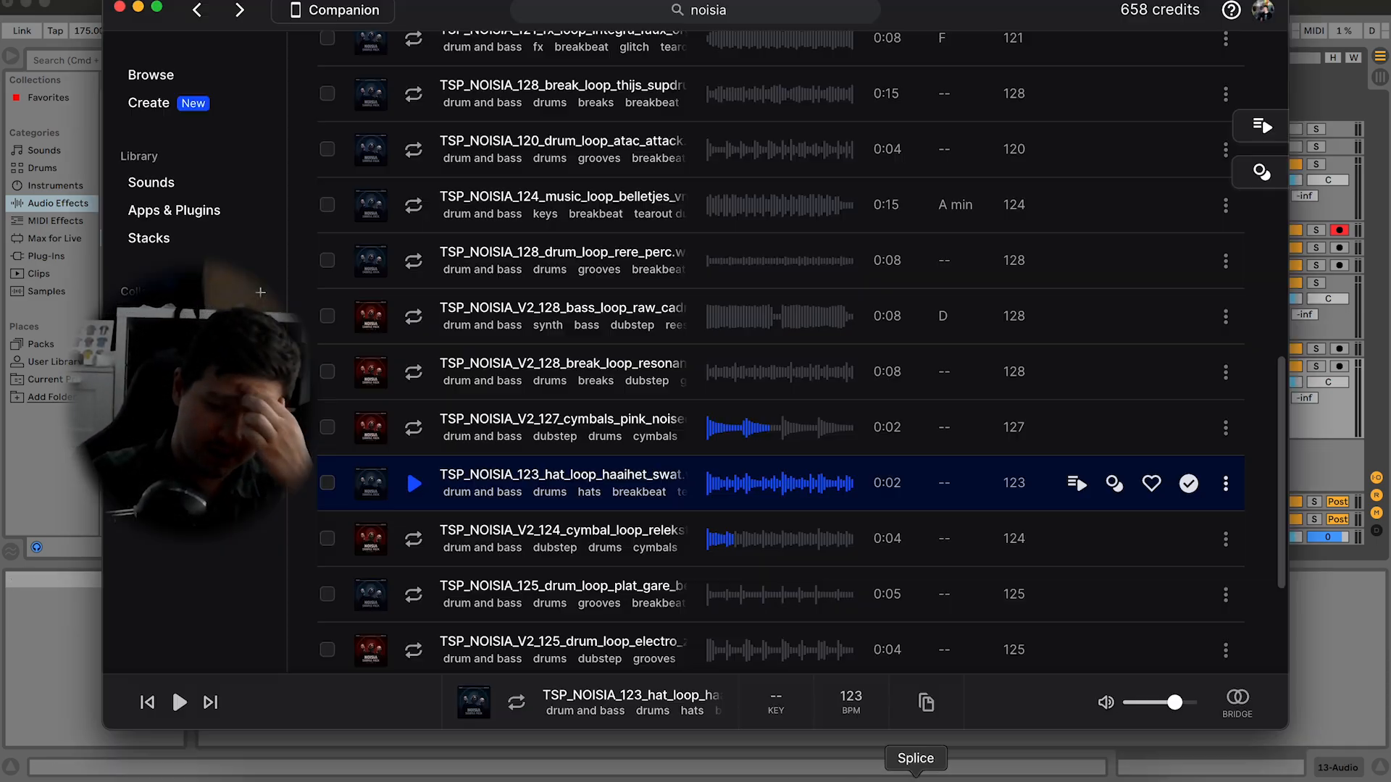
{"action": "left_click", "coordinate": [1226, 484]}
{"action": "left_click", "coordinate": [1177, 221]}
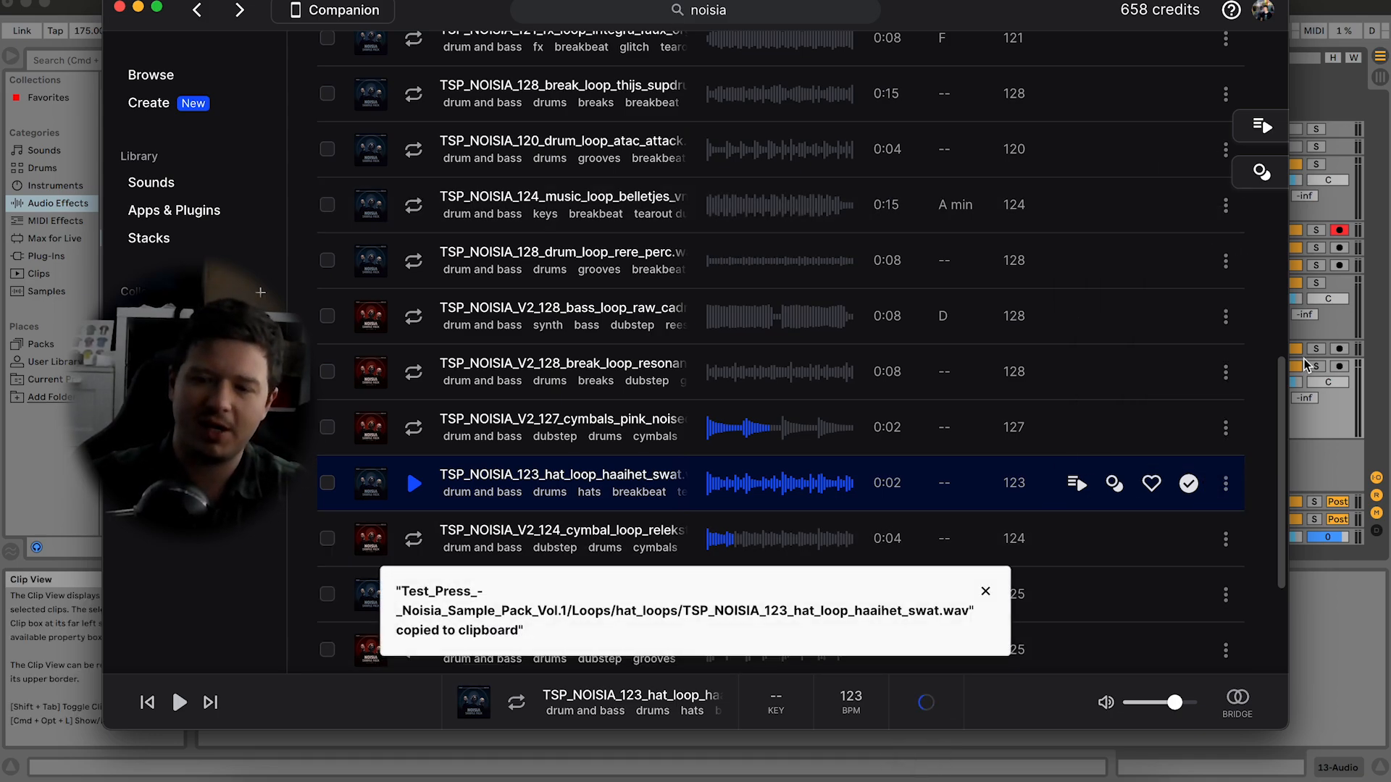
{"action": "key", "text": "super+Tab"}
{"action": "key", "text": "super+v"}
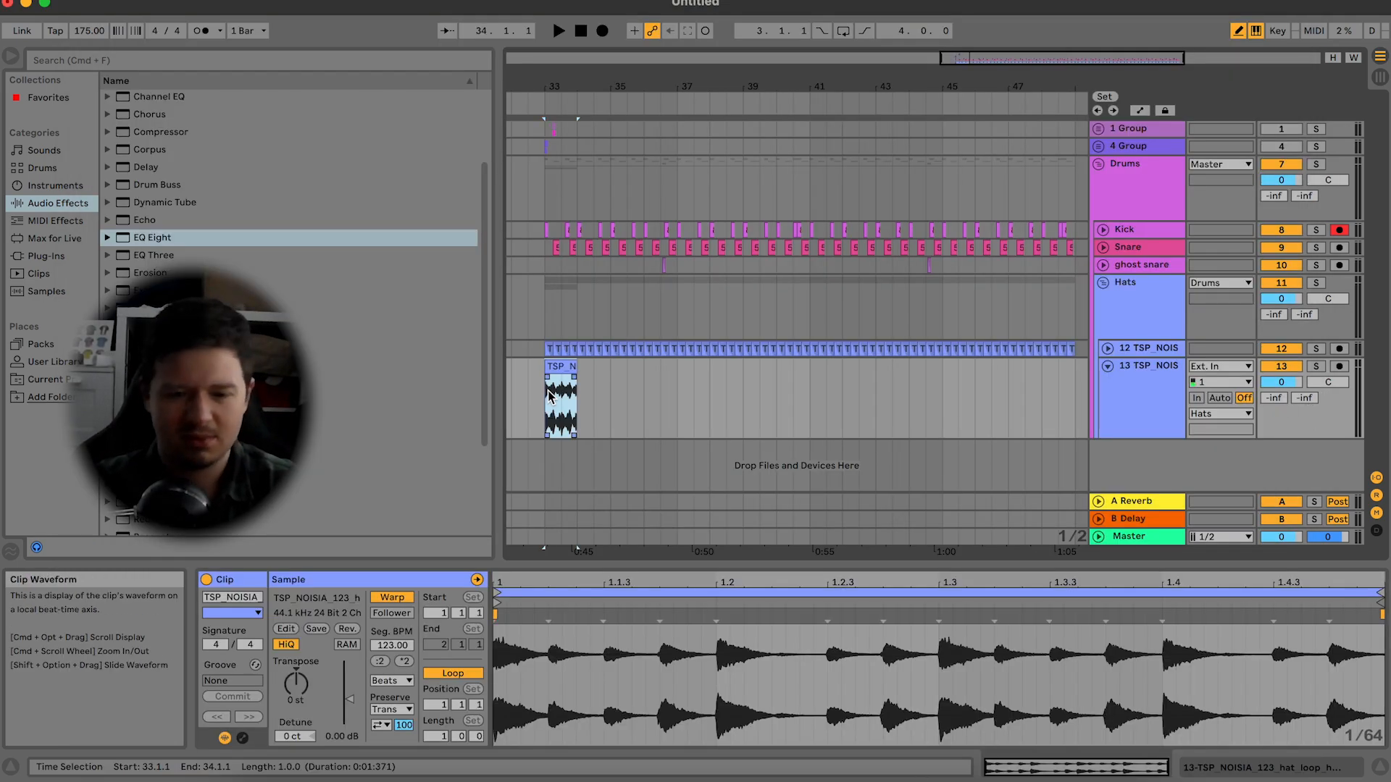
Step: Set the hat loop clip's warp mode to Re-Pitch and audition it with the drums from bar 33
{"action": "left_click", "coordinate": [391, 709]}
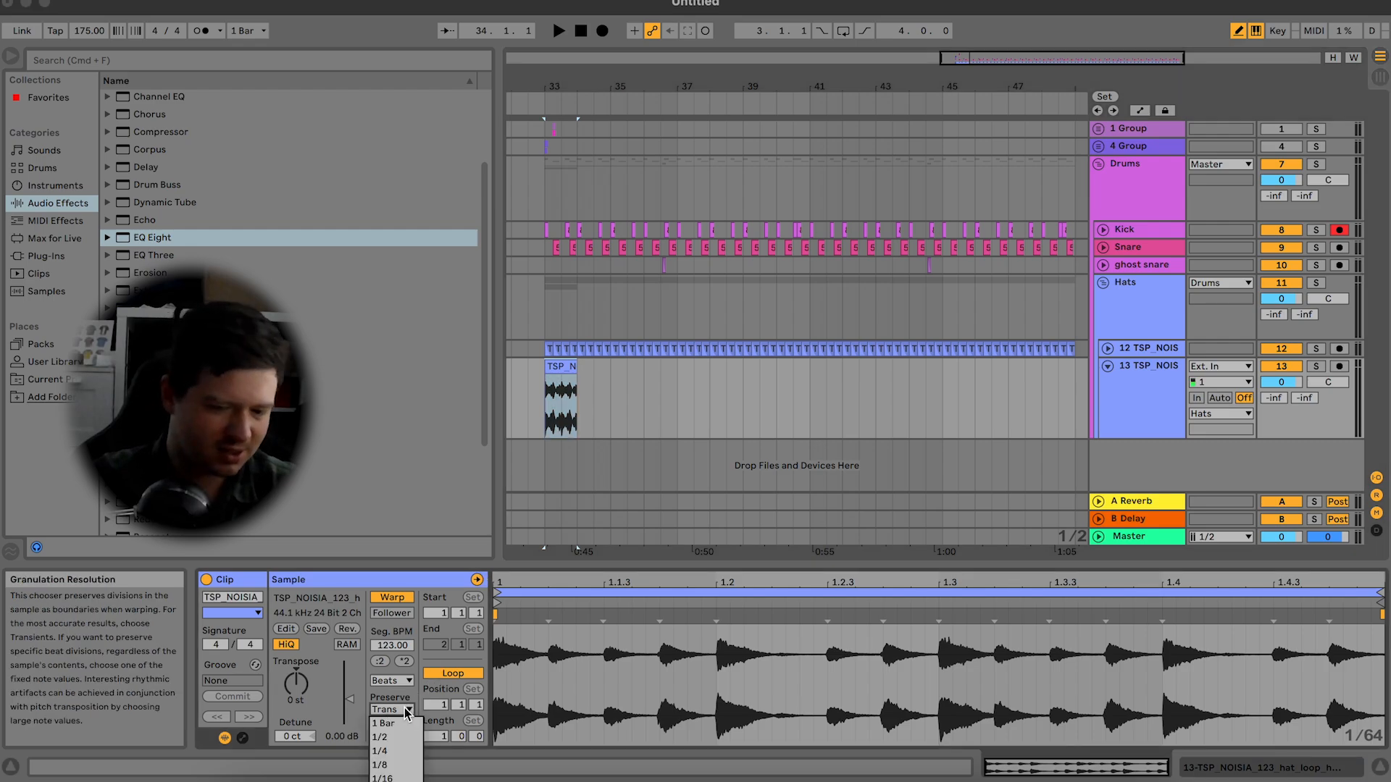
{"action": "left_click", "coordinate": [400, 724]}
{"action": "left_click", "coordinate": [406, 680]}
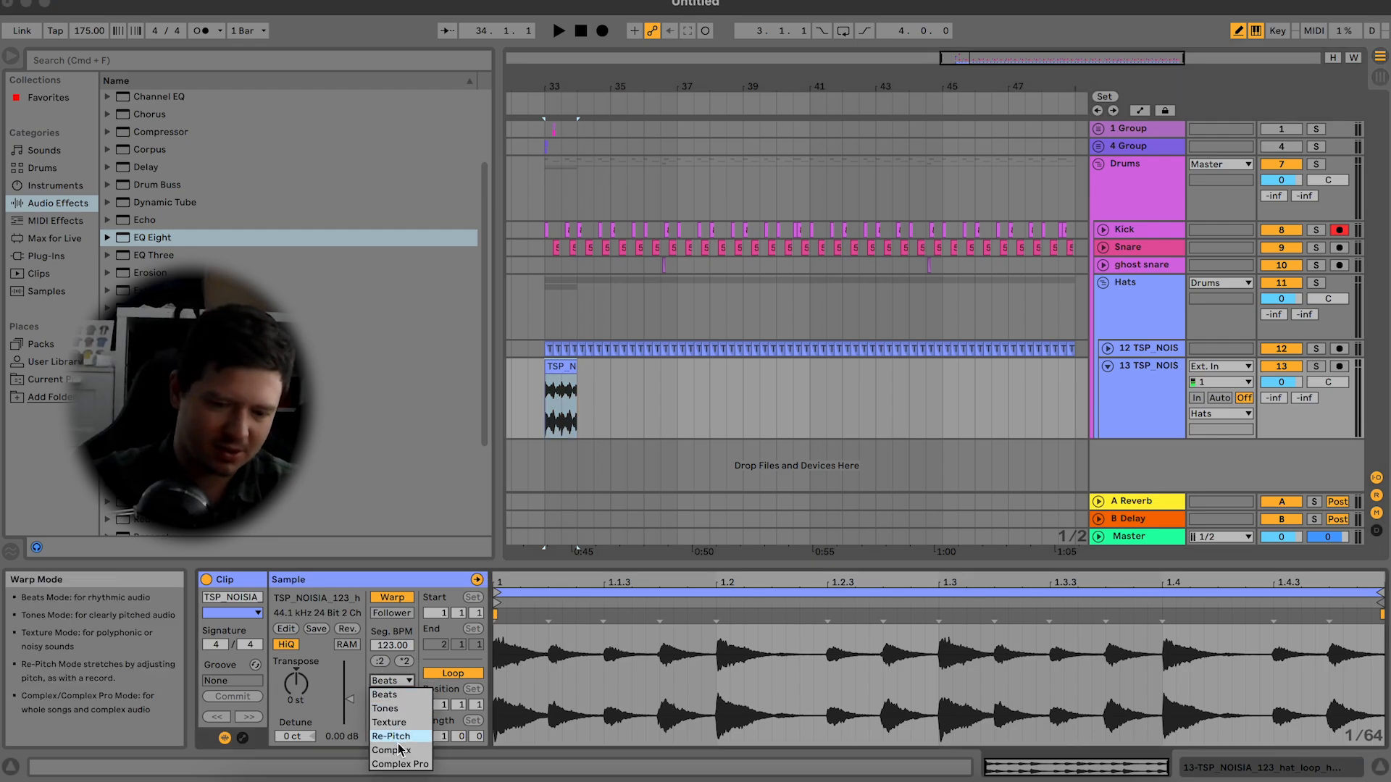
{"action": "left_click", "coordinate": [420, 737]}
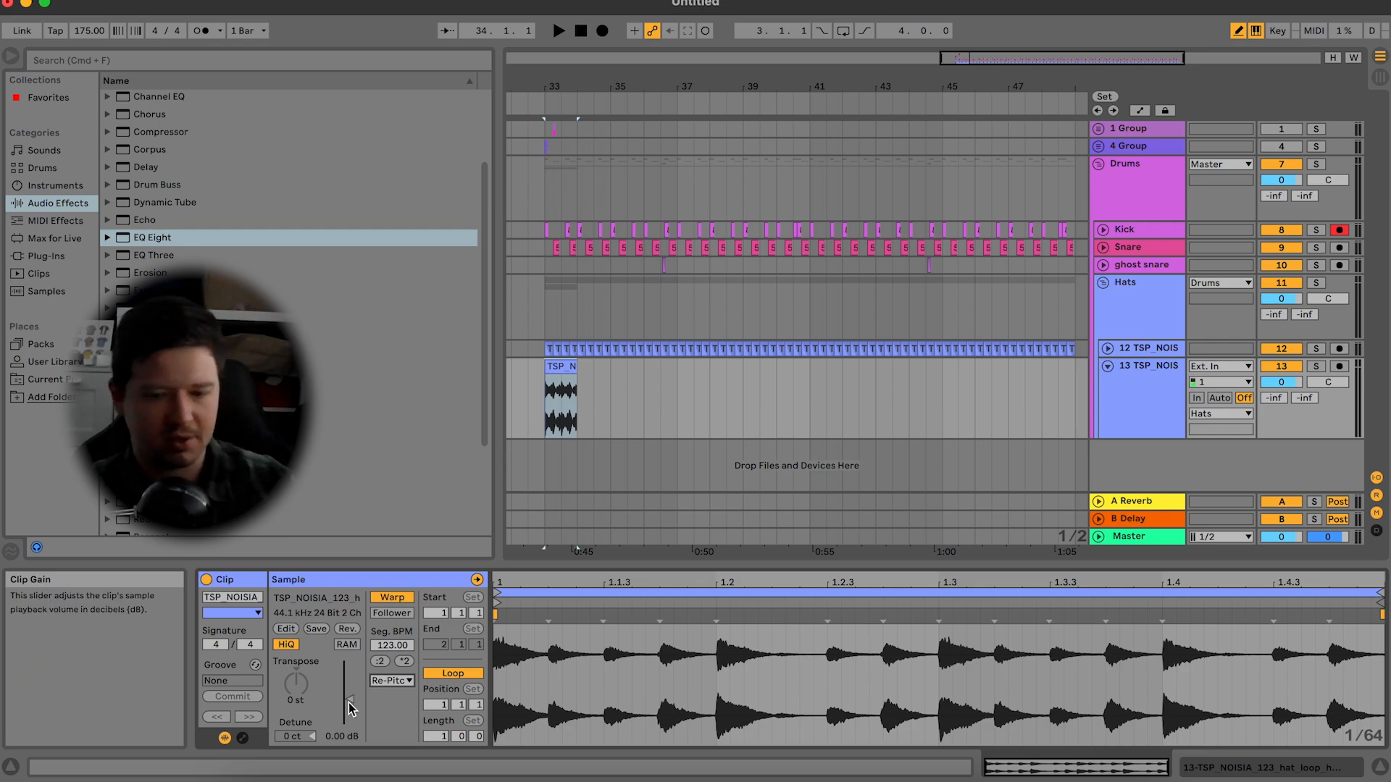
{"action": "left_click", "coordinate": [553, 382]}
{"action": "key", "text": "space"}
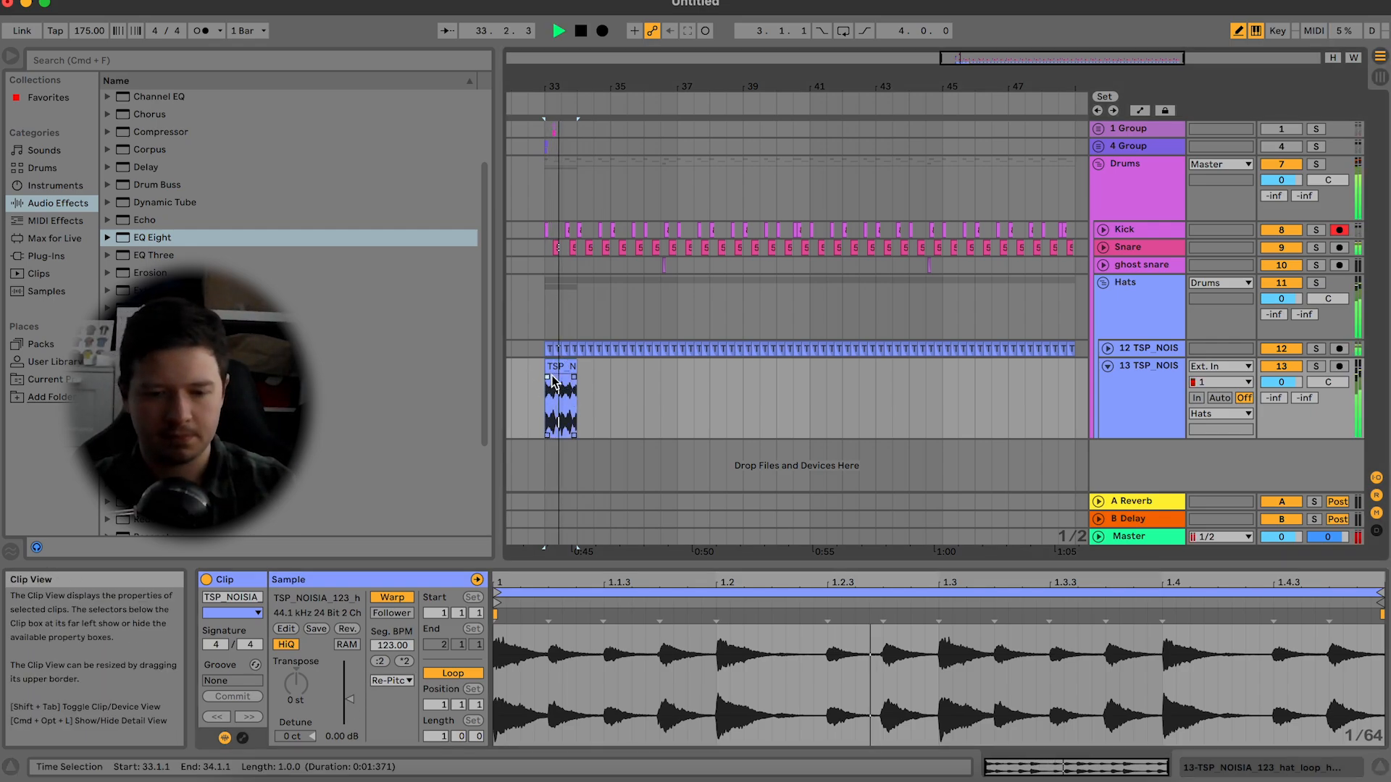
{"action": "key", "text": "space"}
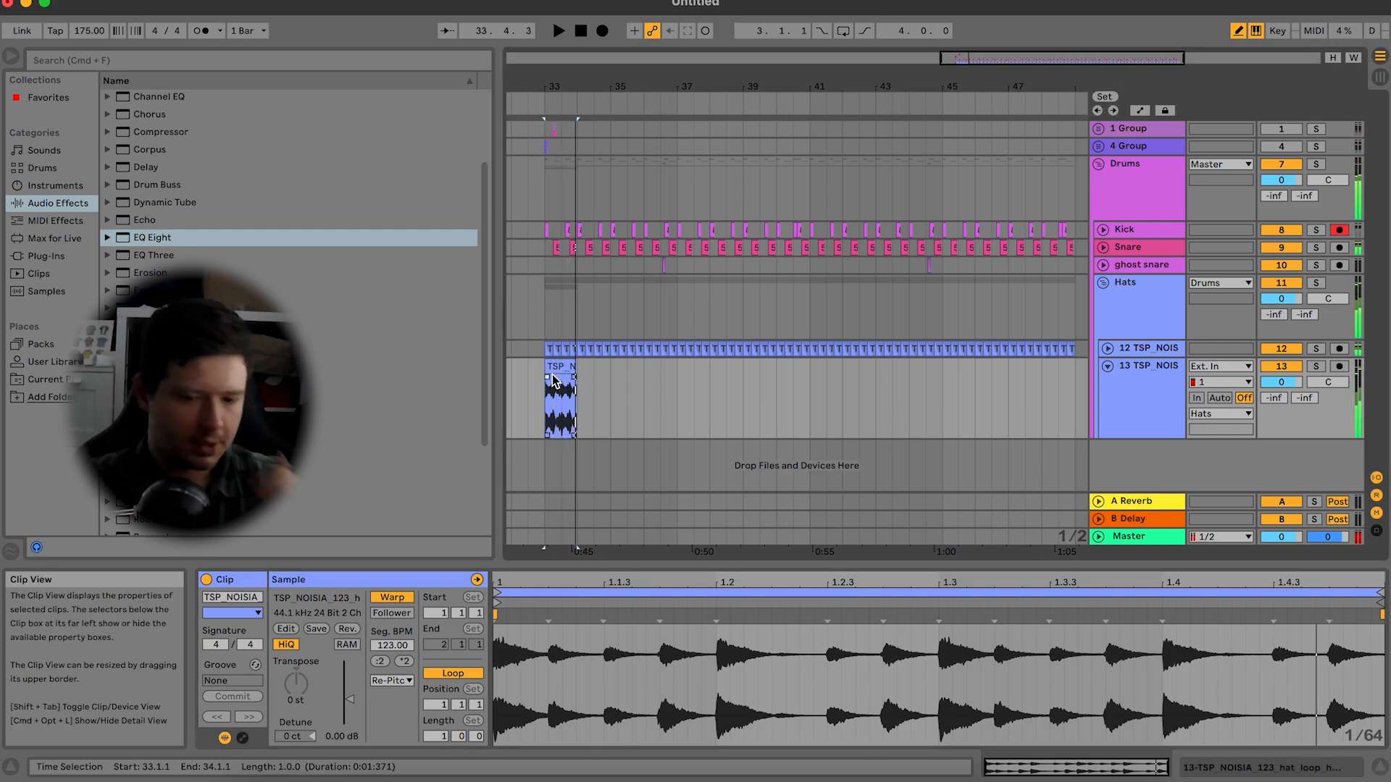
Step: Set the hat loop's segment tempo to 246 BPM and extend the clip to two bars, ending at bar 35, then audition it
{"action": "left_click", "coordinate": [382, 662]}
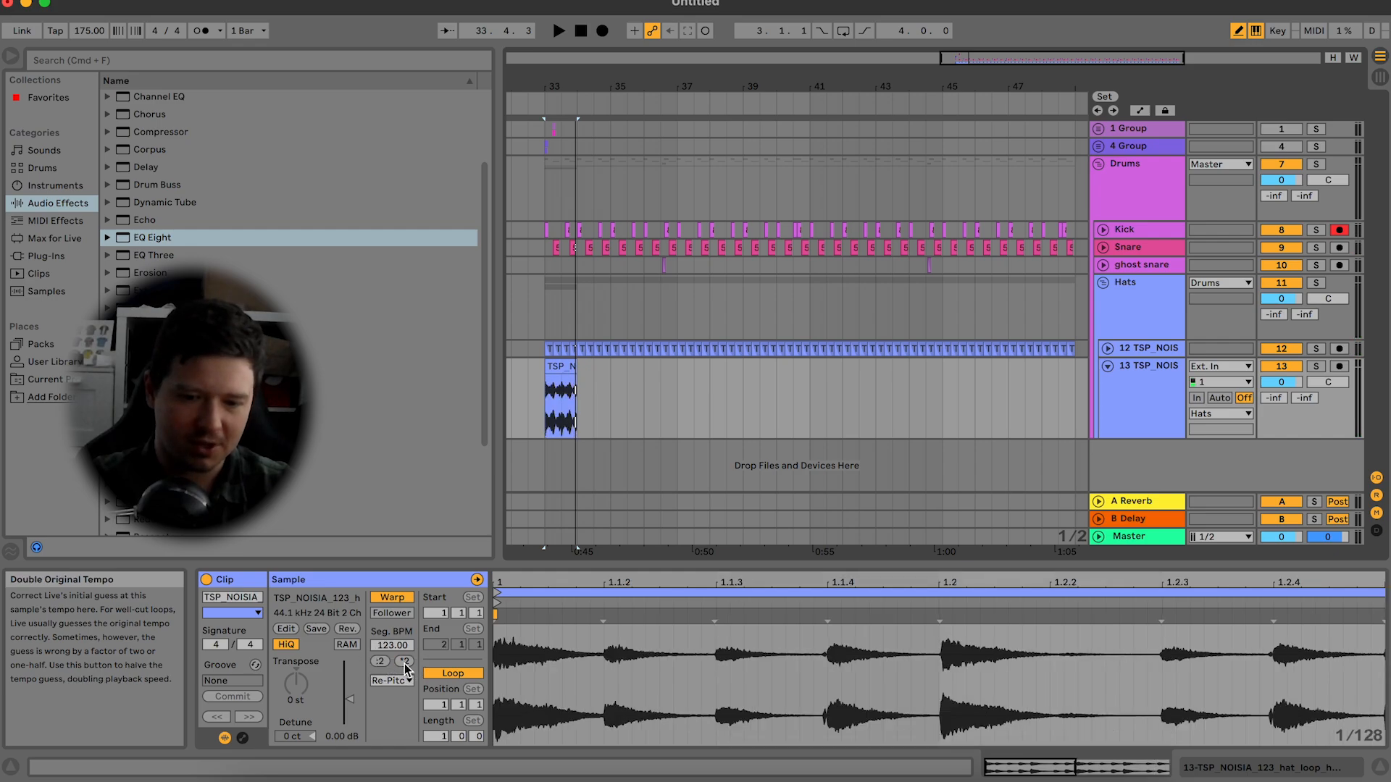
{"action": "key", "text": "space"}
{"action": "left_click", "coordinate": [569, 368]}
{"action": "key", "text": "super+d"}
{"action": "key", "text": "space"}
{"action": "key", "text": "super+z"}
{"action": "left_click_drag", "start_coordinate": [577, 372], "coordinate": [611, 373]}
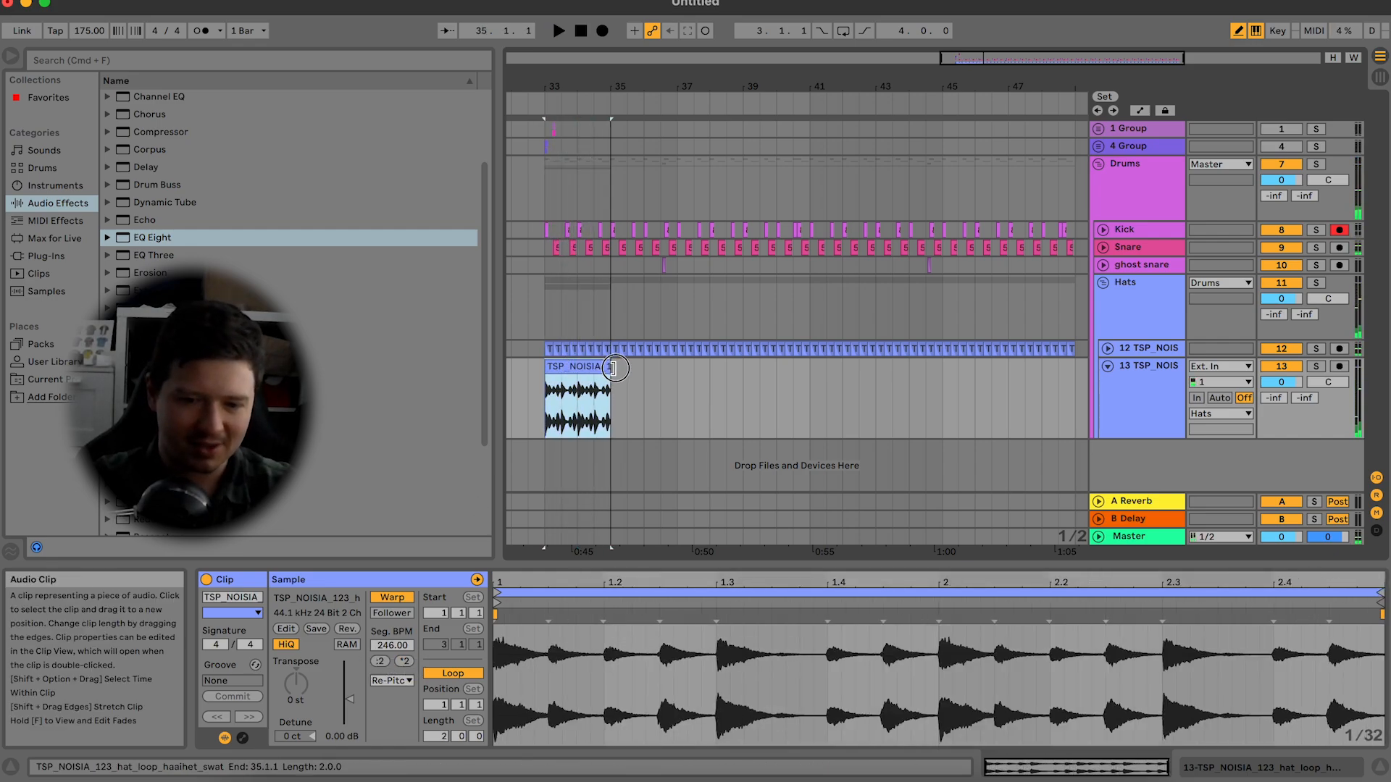
{"action": "key", "text": "space"}
Step: Turn off looping for the two-bar hat clip and duplicate it seven times so the hats run to bar 49
{"action": "left_click", "coordinate": [452, 673]}
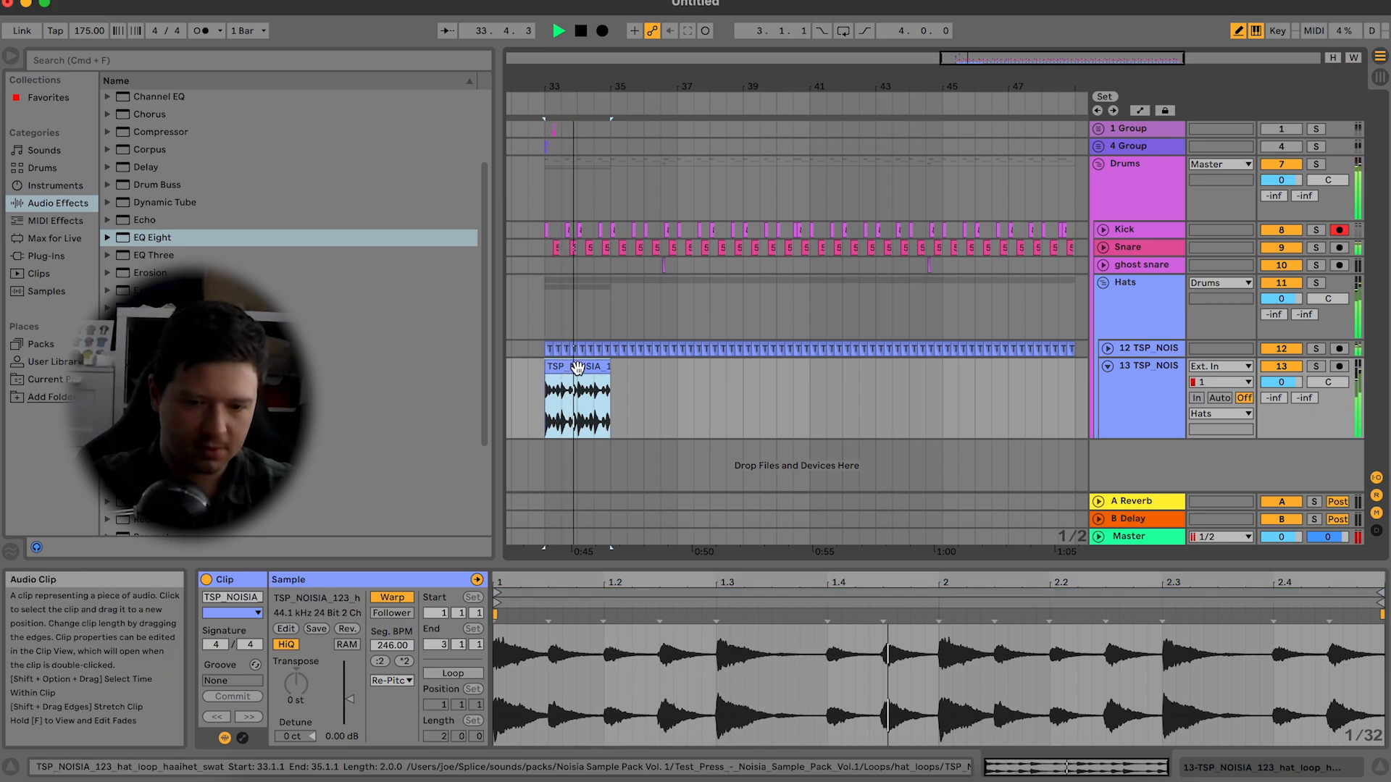
{"action": "key", "text": "super+d"}
{"action": "key", "text": "super+d"}
{"action": "key", "text": "super+d"}
{"action": "key", "text": "super+d"}
{"action": "key", "text": "super+d"}
{"action": "key", "text": "super+d"}
{"action": "key", "text": "super+d"}
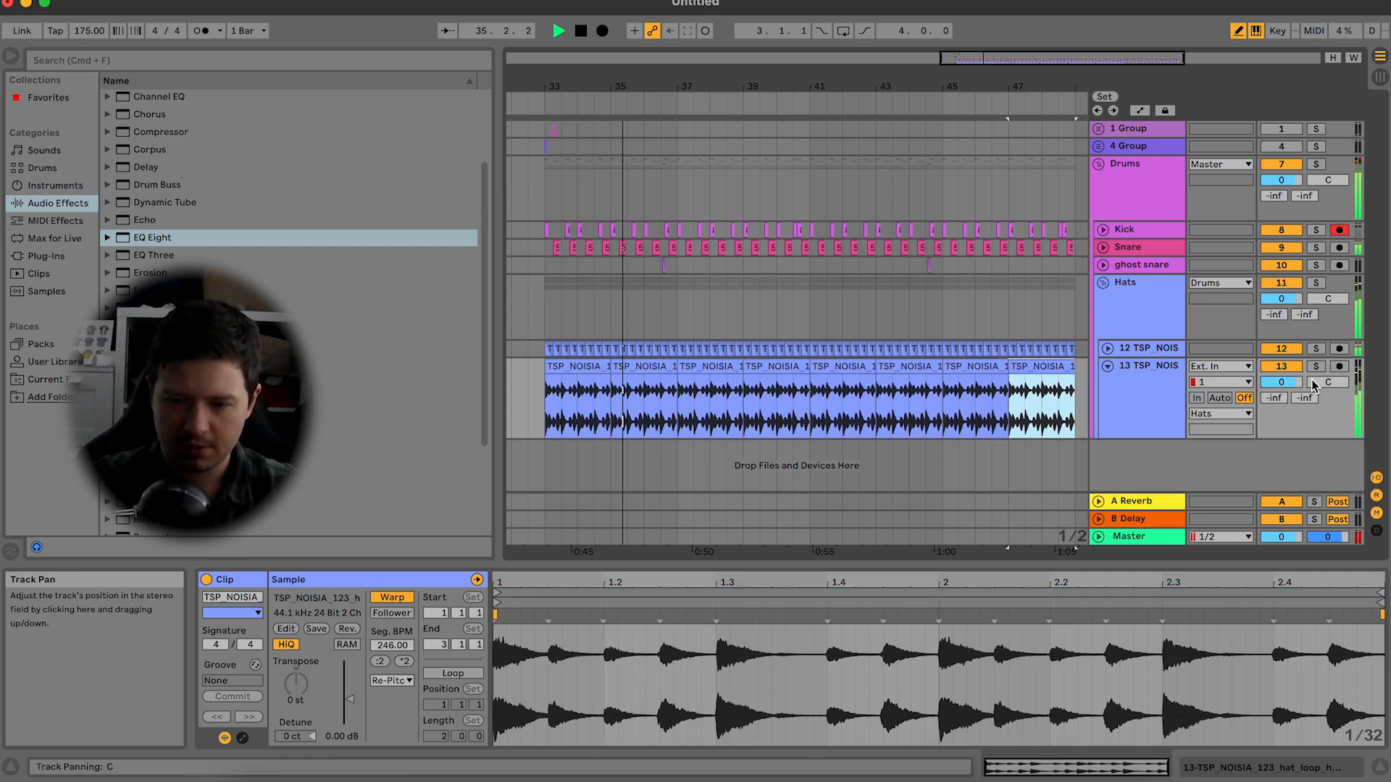
Step: Lower the clip gain of all eight hat loop clips to -10 dB during playback, then stop and clear the selection
{"action": "left_click", "coordinate": [565, 367], "text": "shift"}
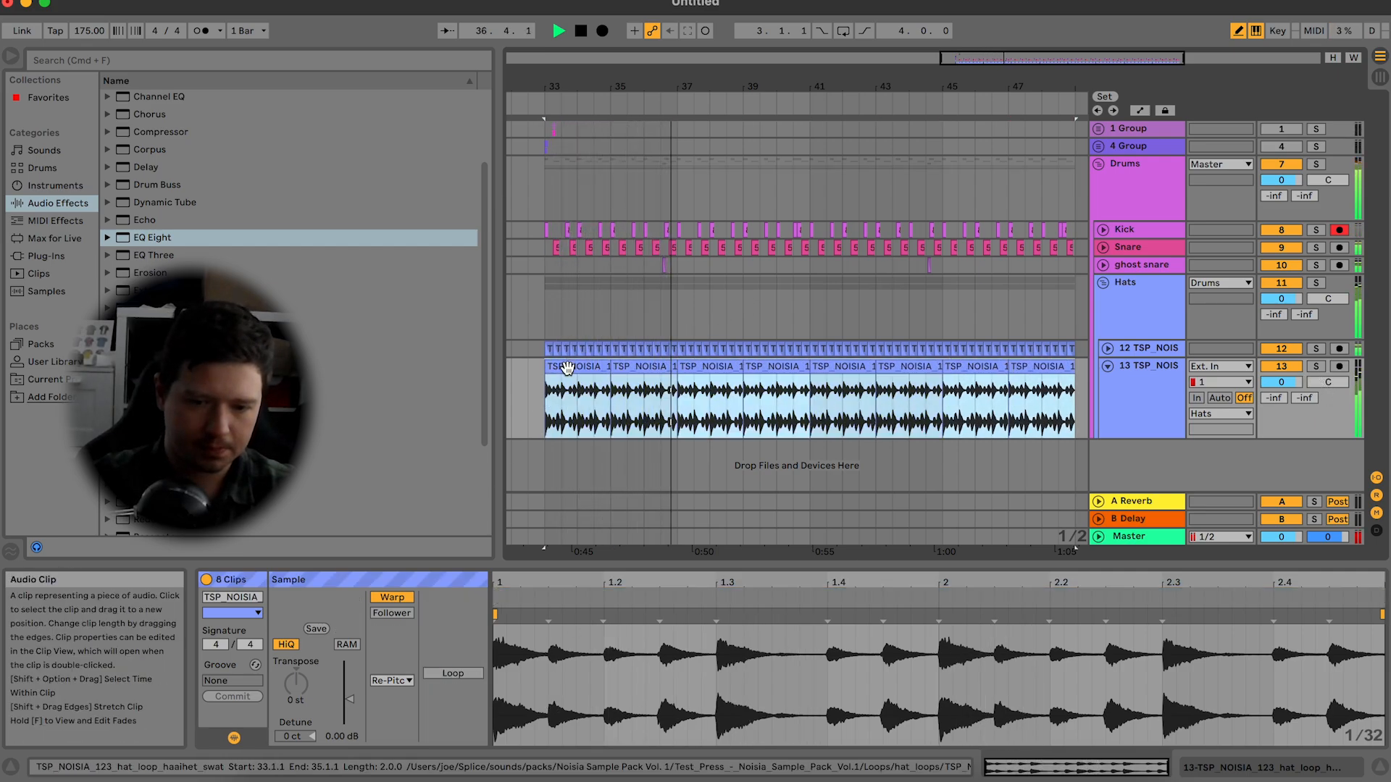
{"action": "left_click", "coordinate": [349, 700]}
{"action": "left_click_drag", "start_coordinate": [349, 700], "coordinate": [350, 707]}
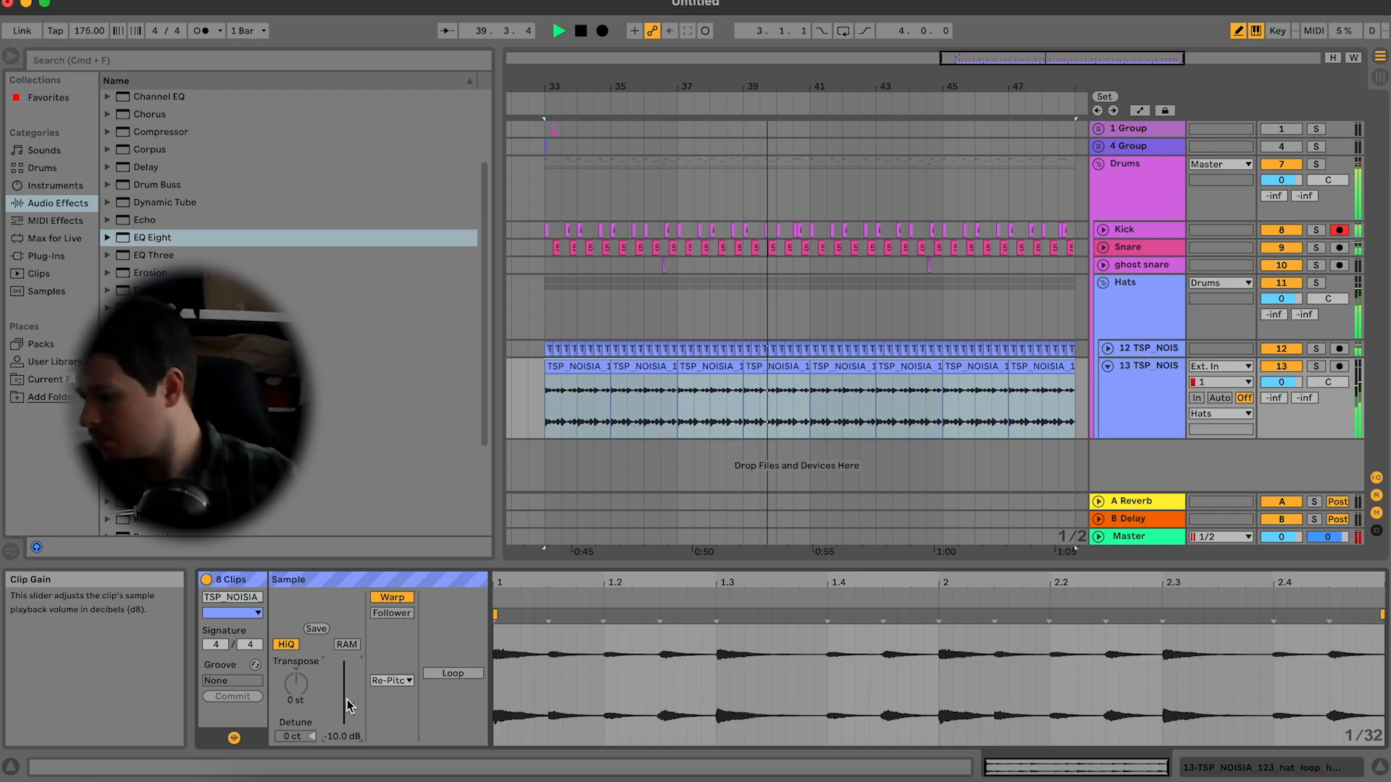
{"action": "key", "text": "space"}
{"action": "left_click", "coordinate": [827, 322]}
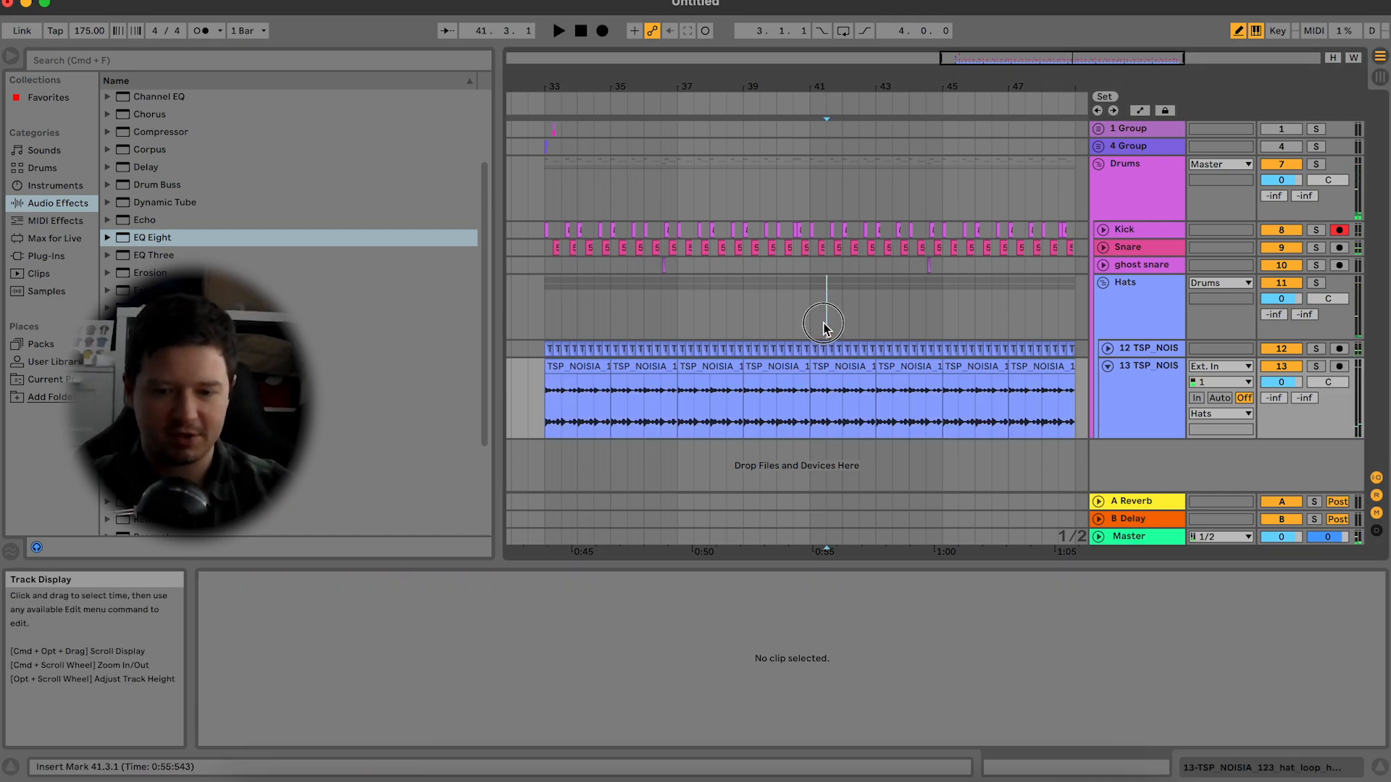
Step: Add an audio track at the end of the Hats group and paste a copy of the two-bar hat loop clip at bar 41
{"action": "left_click", "coordinate": [1106, 284]}
{"action": "left_click", "coordinate": [1106, 284]}
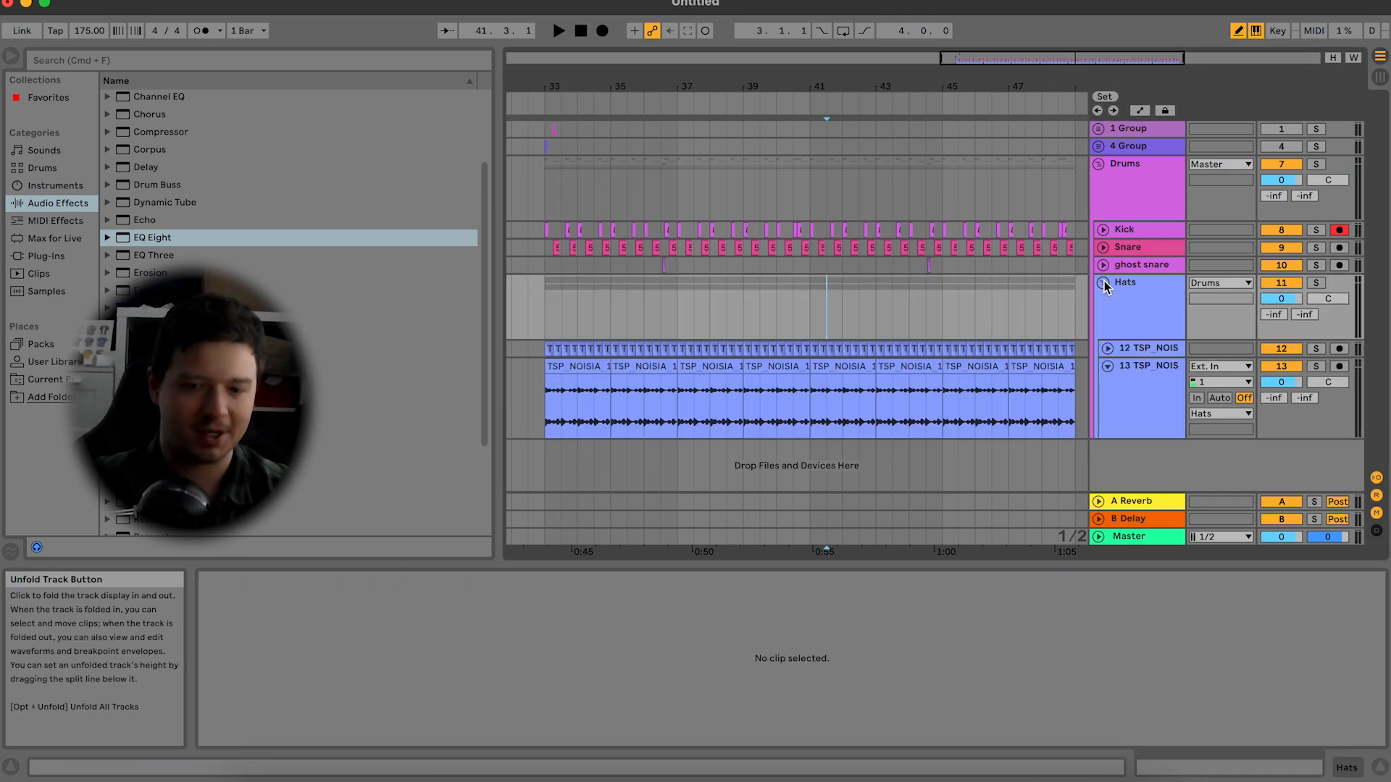
{"action": "left_click", "coordinate": [1157, 395]}
{"action": "key", "text": "super+t"}
{"action": "left_click", "coordinate": [857, 353]}
{"action": "key", "text": "super+c"}
{"action": "left_click", "coordinate": [802, 464]}
{"action": "key", "text": "super+v"}
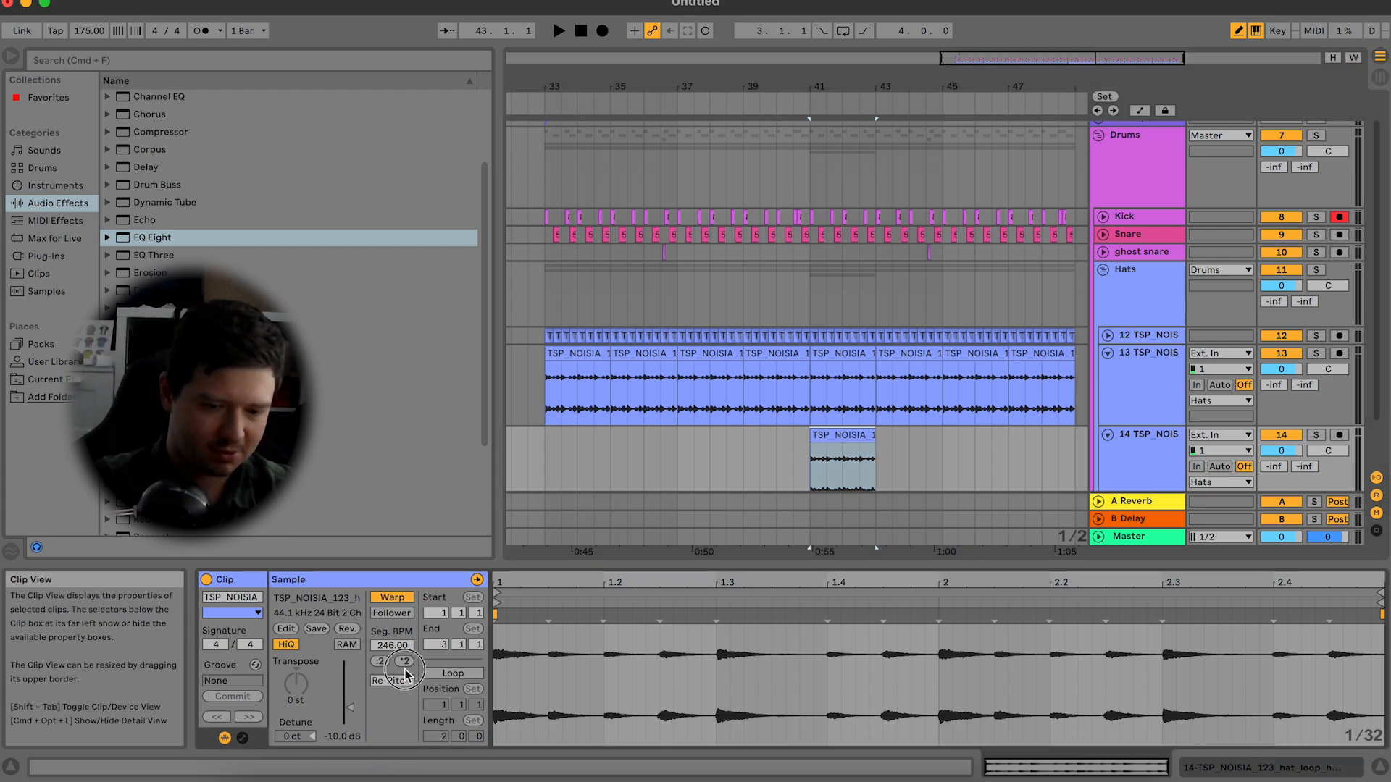
Step: Halve the pasted hat clip's segment tempo to 123 BPM and duplicate the one-bar clip seven times up to bar 49 during playback
{"action": "left_click", "coordinate": [380, 660]}
{"action": "key", "text": "space"}
{"action": "left_click", "coordinate": [824, 439]}
{"action": "key", "text": "super+d"}
{"action": "key", "text": "super+d"}
{"action": "key", "text": "super+d"}
{"action": "key", "text": "super+d"}
{"action": "key", "text": "super+d"}
{"action": "key", "text": "super+d"}
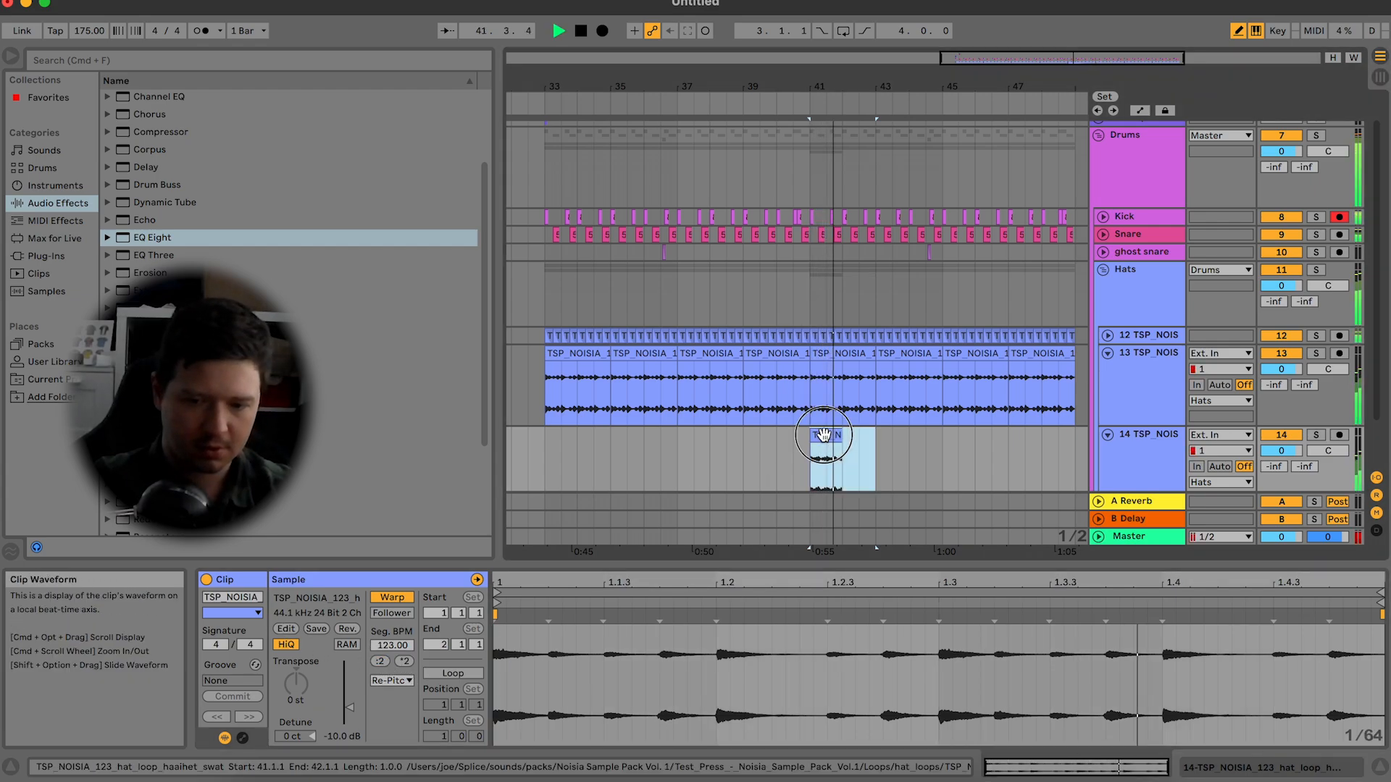
{"action": "key", "text": "super+d"}
Step: Lower the volume of track 14 to -5.0 dB during playback and fold the Hats group
{"action": "left_click_drag", "start_coordinate": [1289, 451], "coordinate": [1290, 471]}
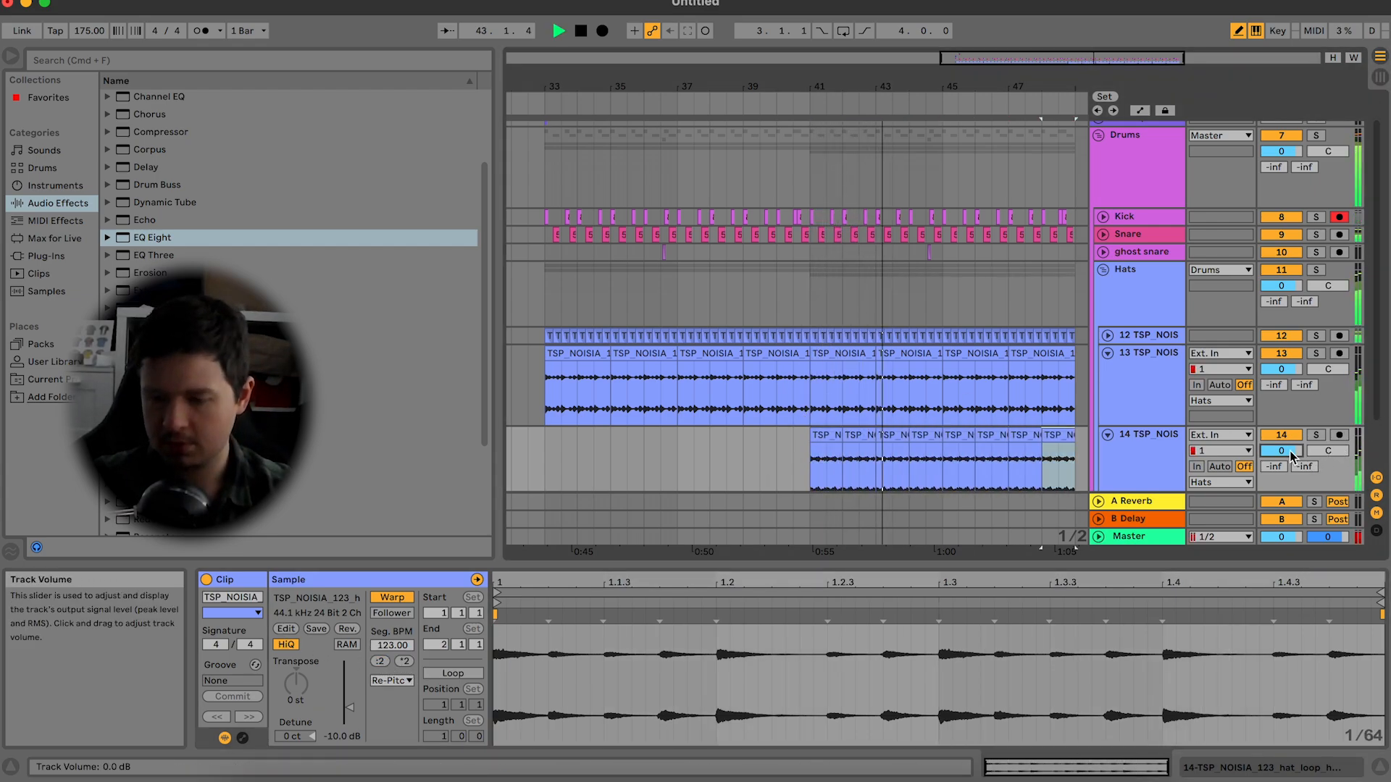
{"action": "scroll", "coordinate": [1290, 450], "scroll_direction": "down", "scroll_amount": 1}
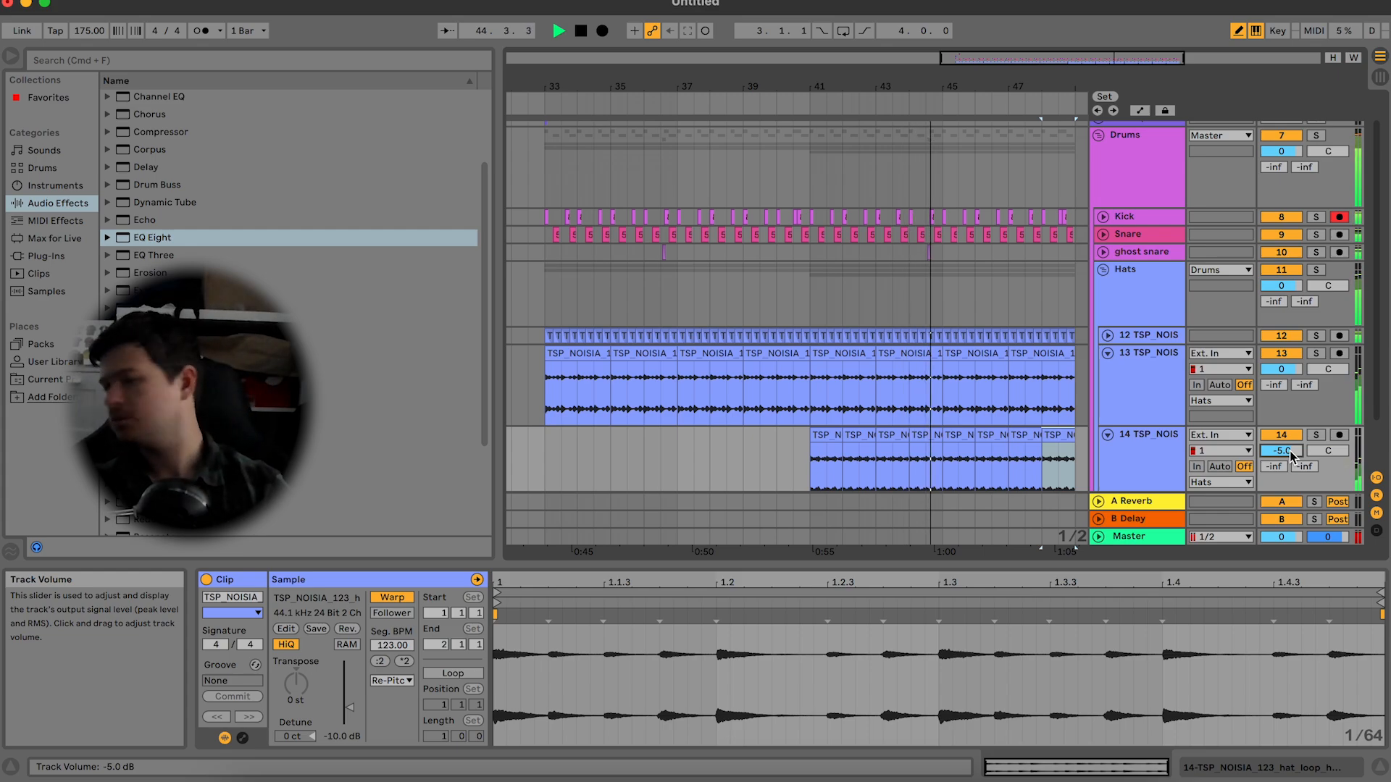
{"action": "left_click", "coordinate": [1101, 269]}
Step: Delete the last two kick clips in bar 48 and audition the drums from that bar
{"action": "key", "text": "plus"}
{"action": "key", "text": "plus"}
{"action": "key", "text": "space"}
{"action": "left_click", "coordinate": [798, 246]}
{"action": "left_click", "coordinate": [812, 245], "text": "shift"}
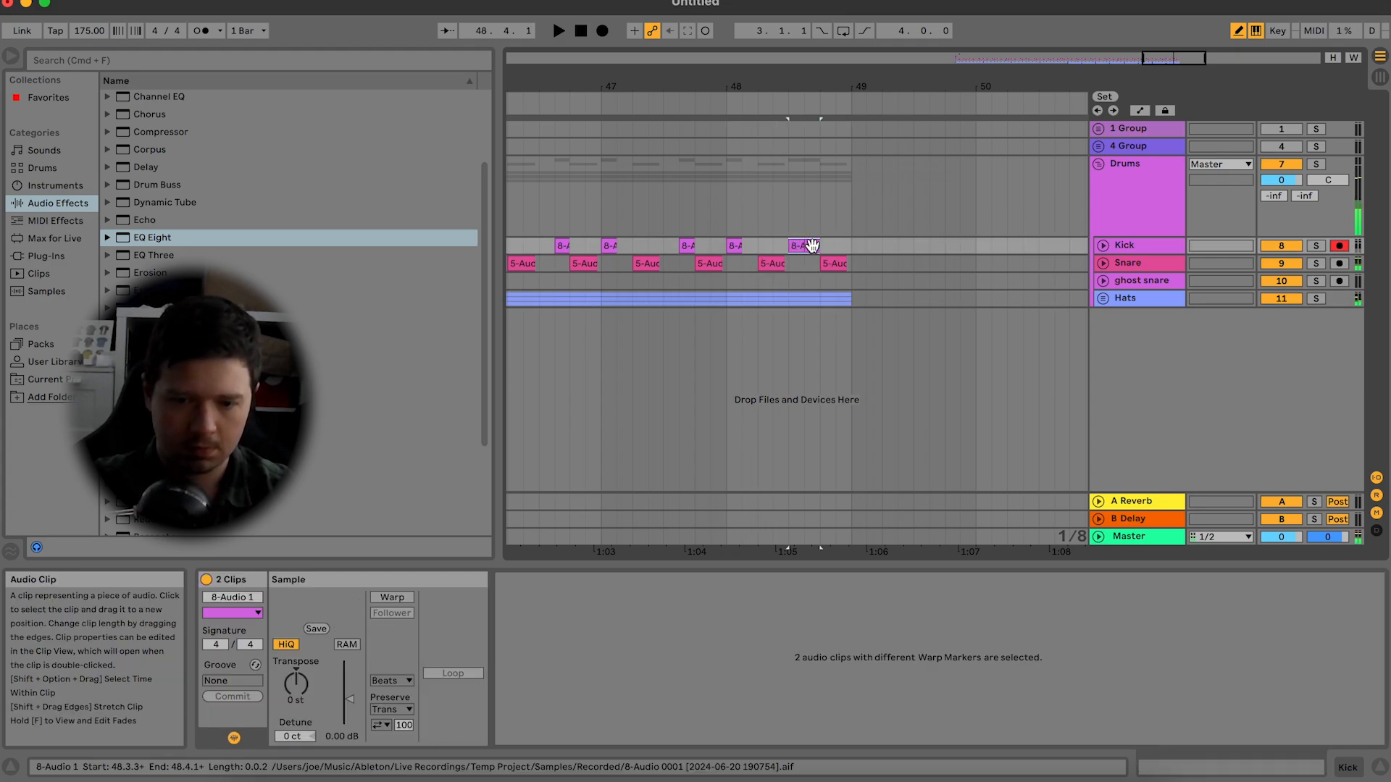
{"action": "key", "text": "Delete"}
{"action": "key", "text": "space"}
{"action": "key", "text": "space"}
{"action": "left_click", "coordinate": [733, 302]}
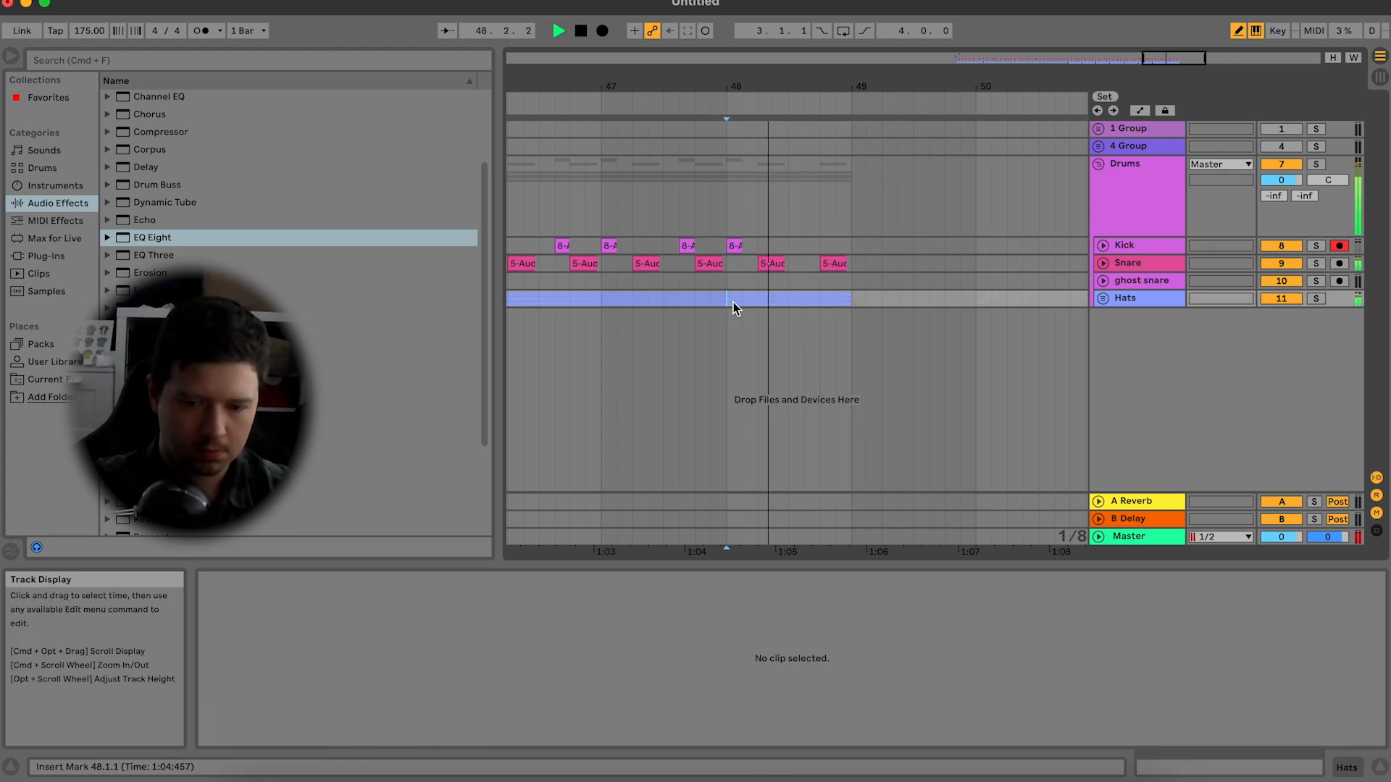
Step: Duplicate the 16-bar drum section from bar 33 so it runs to bar 65, and add an audio track below the Hats group
{"action": "left_click_drag", "start_coordinate": [1154, 62], "coordinate": [1224, 45]}
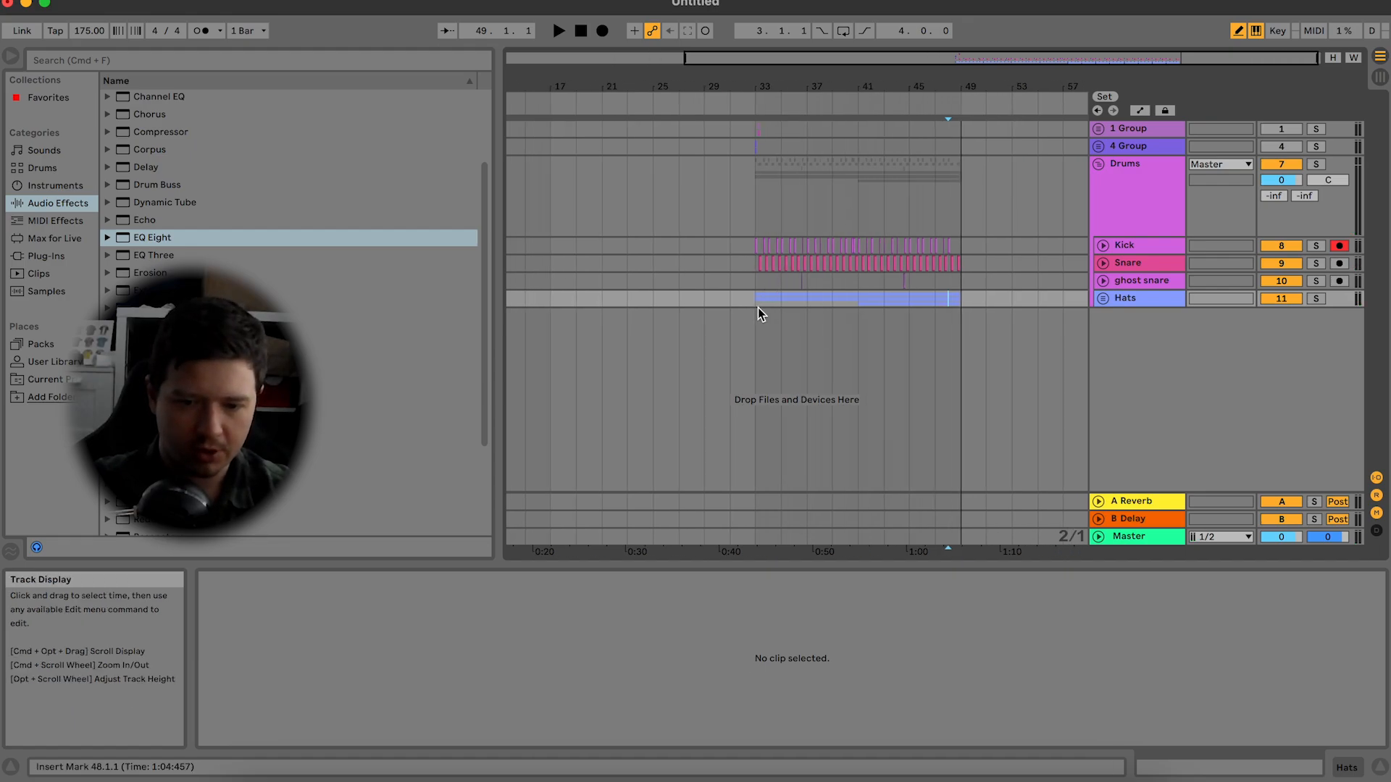
{"action": "left_click_drag", "start_coordinate": [759, 309], "coordinate": [966, 246]}
{"action": "key", "text": "space"}
{"action": "key", "text": "ctrl+d"}
{"action": "key", "text": "space"}
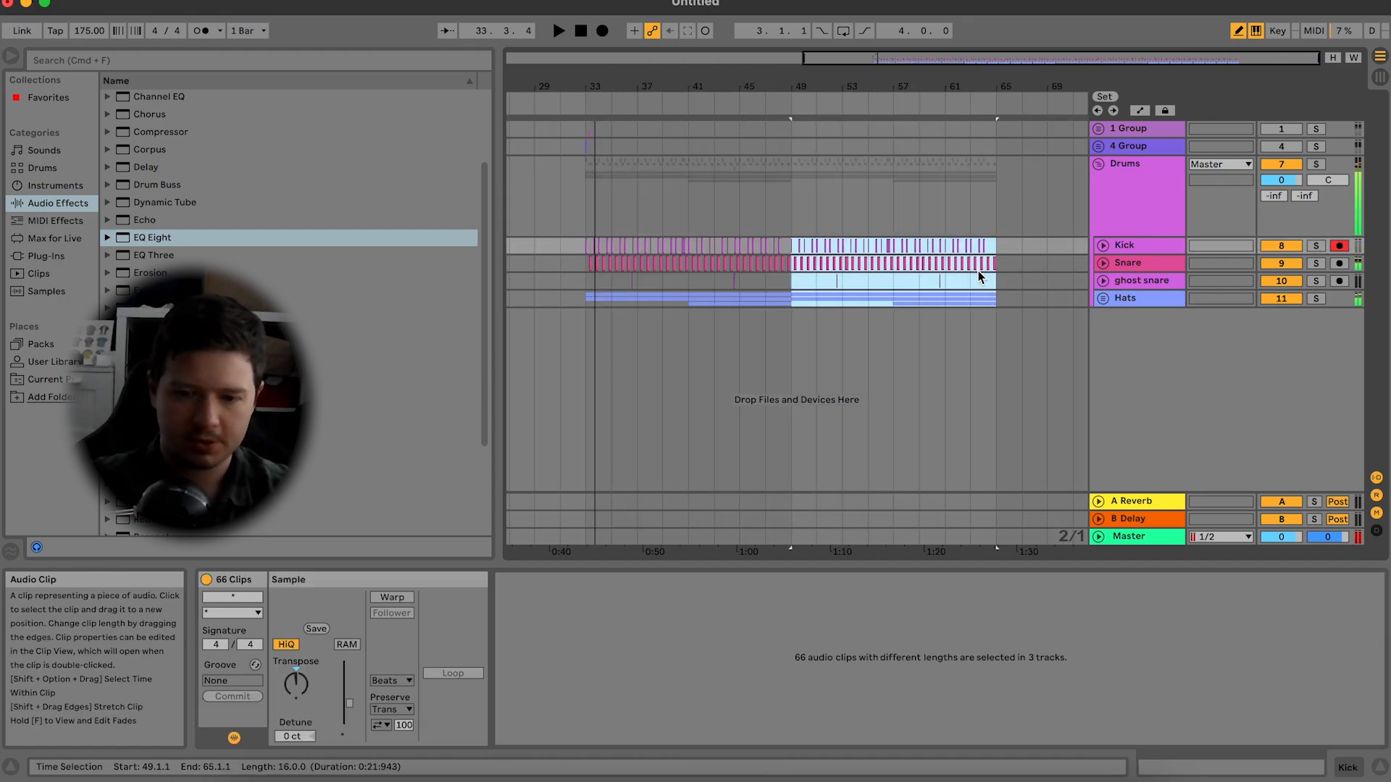
{"action": "left_click", "coordinate": [1155, 304]}
{"action": "key", "text": "super+t"}
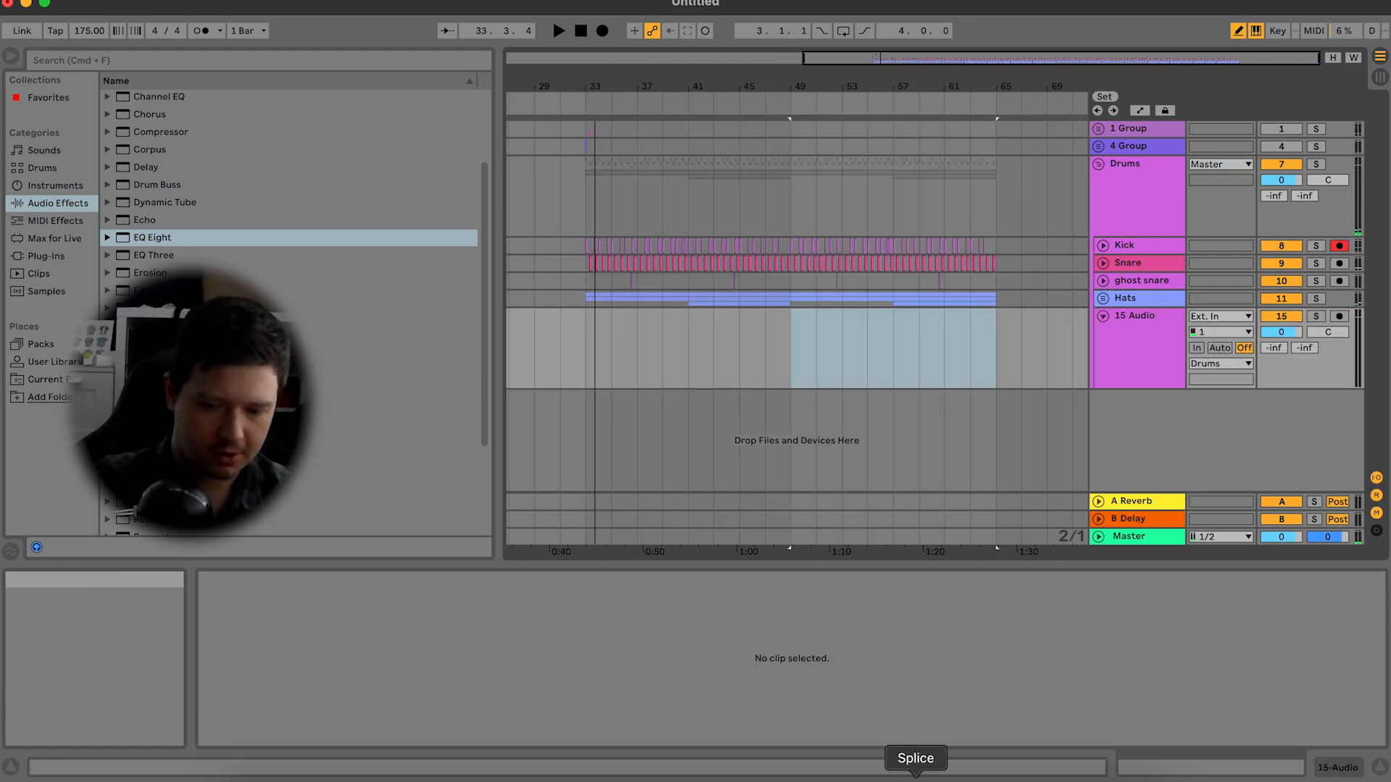
Step: Switch to Splice and search the samples for "neuro rides"
{"action": "left_click", "coordinate": [914, 776]}
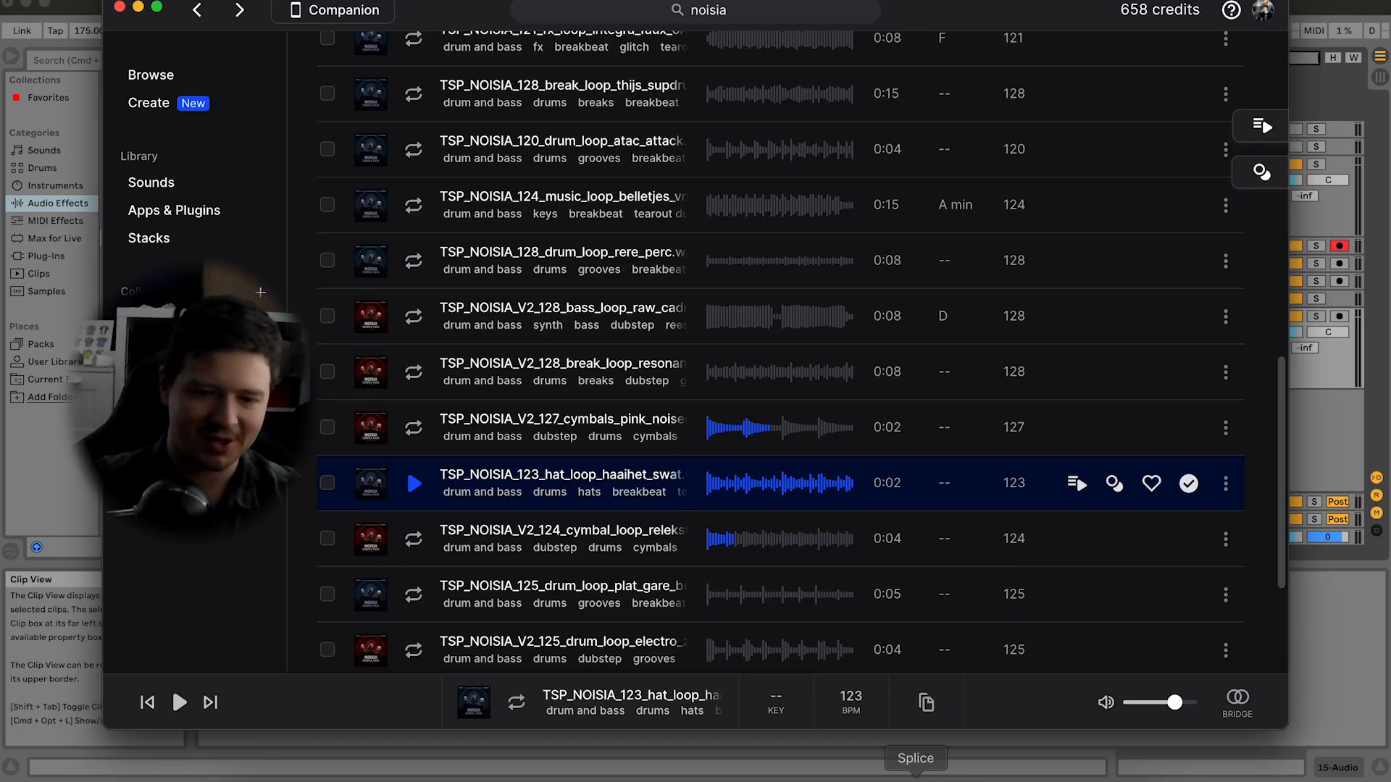
{"action": "left_click", "coordinate": [717, 19]}
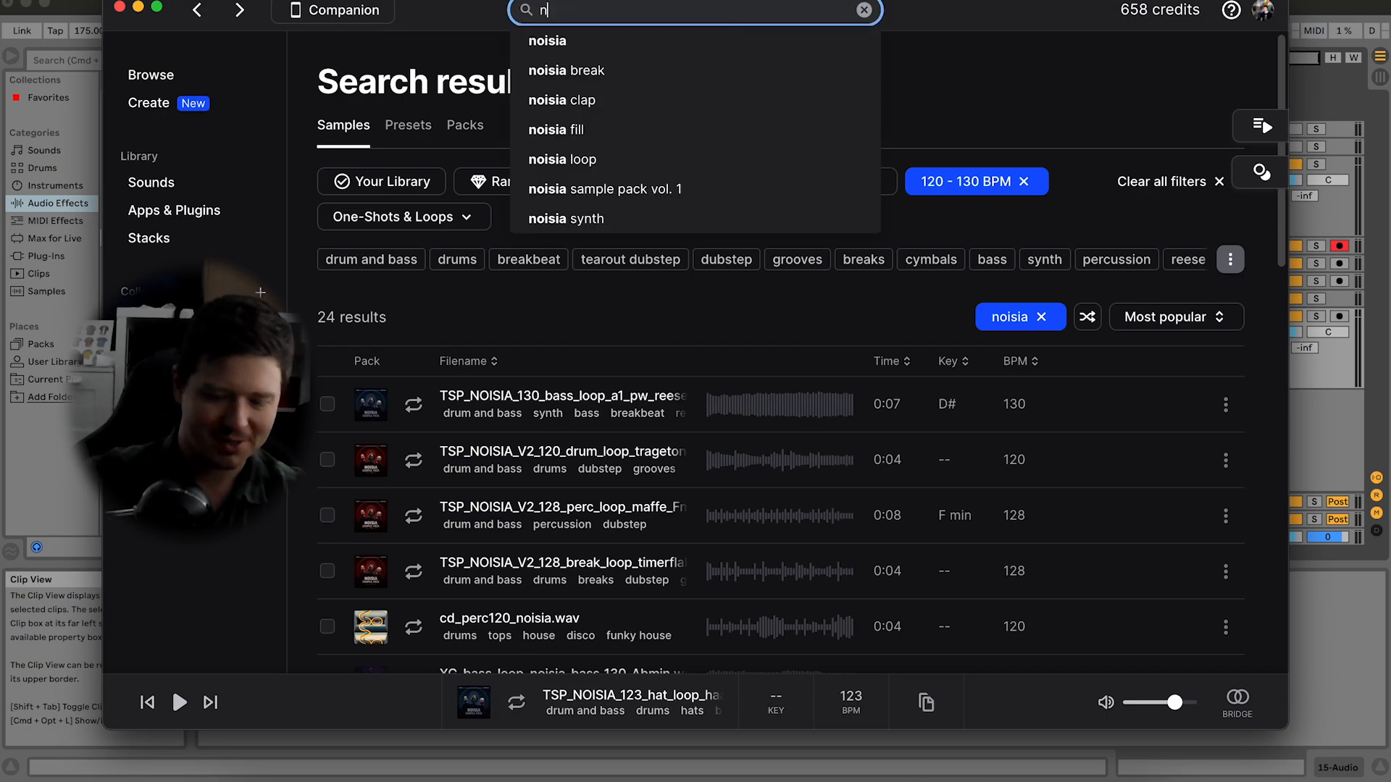
{"action": "type", "text": "neuro s"}
{"action": "key", "text": "BackSpace"}
{"action": "type", "text": "ri"}
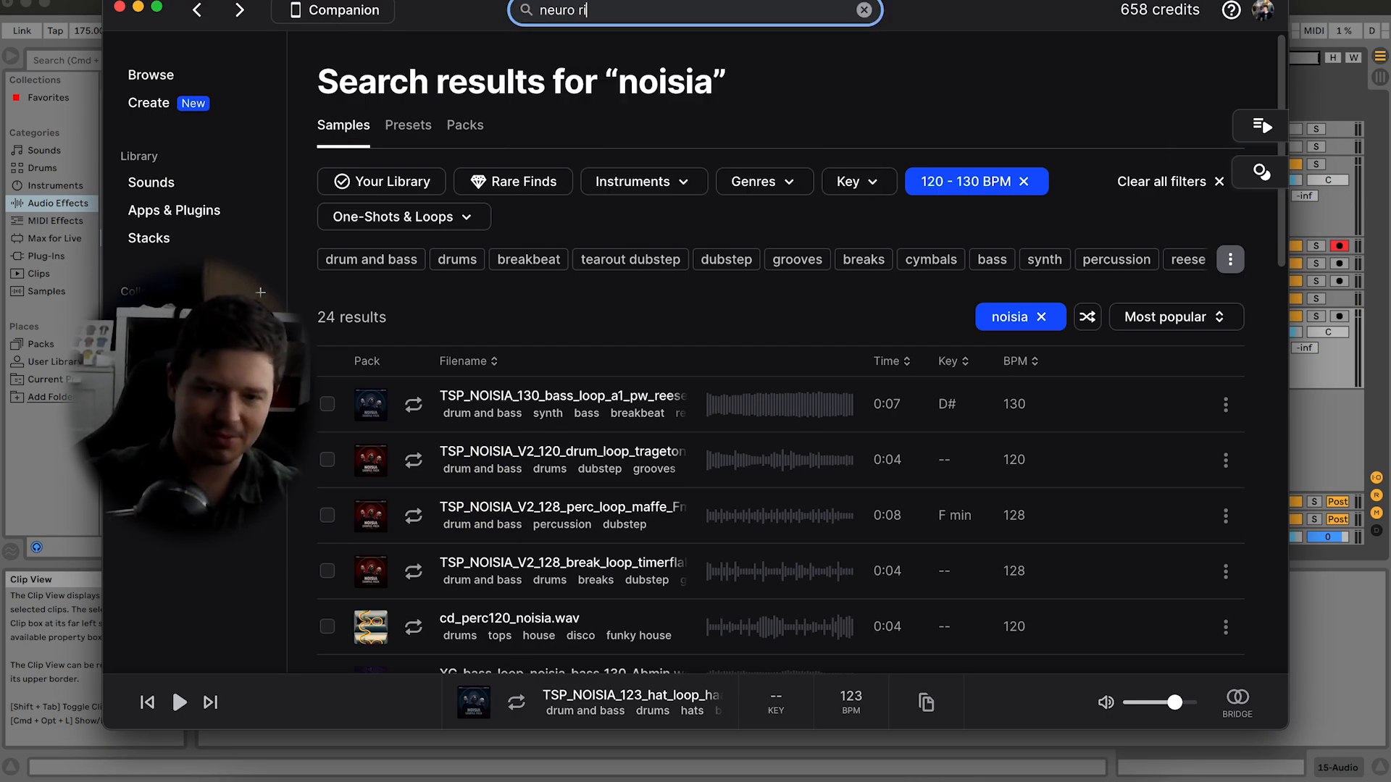
{"action": "key", "text": "Return"}
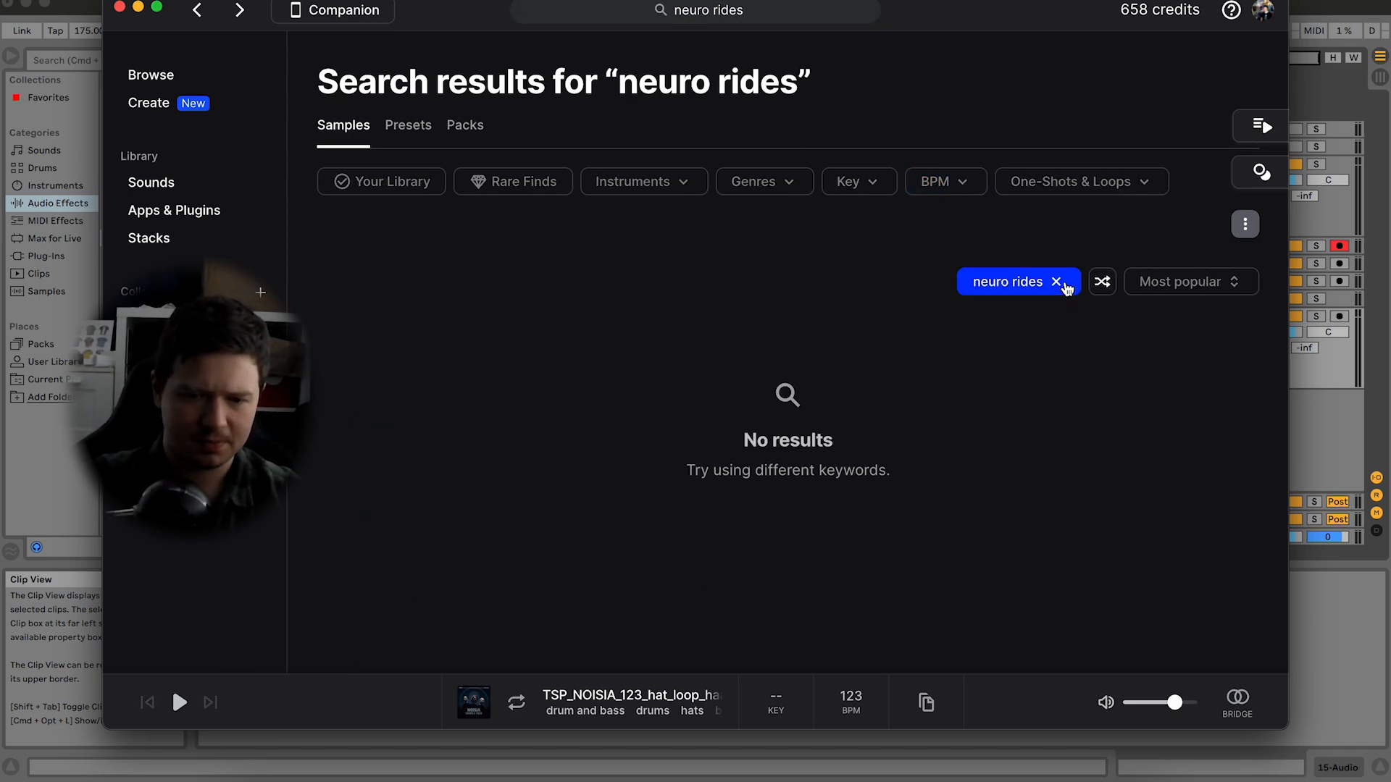
Step: Clear the current search term and search the samples for "neuro"
{"action": "left_click", "coordinate": [1057, 281]}
{"action": "left_click", "coordinate": [719, 9]}
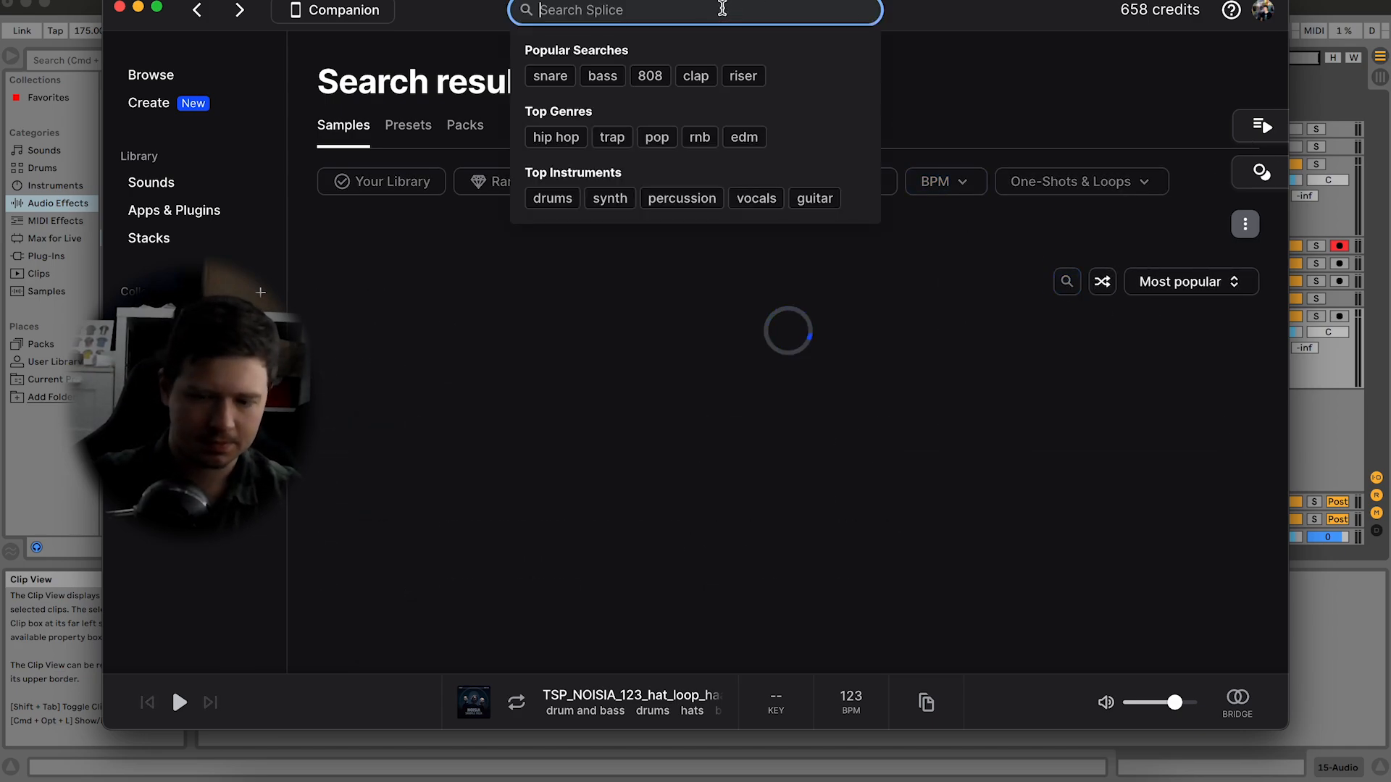
{"action": "left_click", "coordinate": [719, 9]}
{"action": "type", "text": "en"}
{"action": "key", "text": "BackSpace"}
{"action": "type", "text": "n"}
{"action": "key", "text": "Return"}
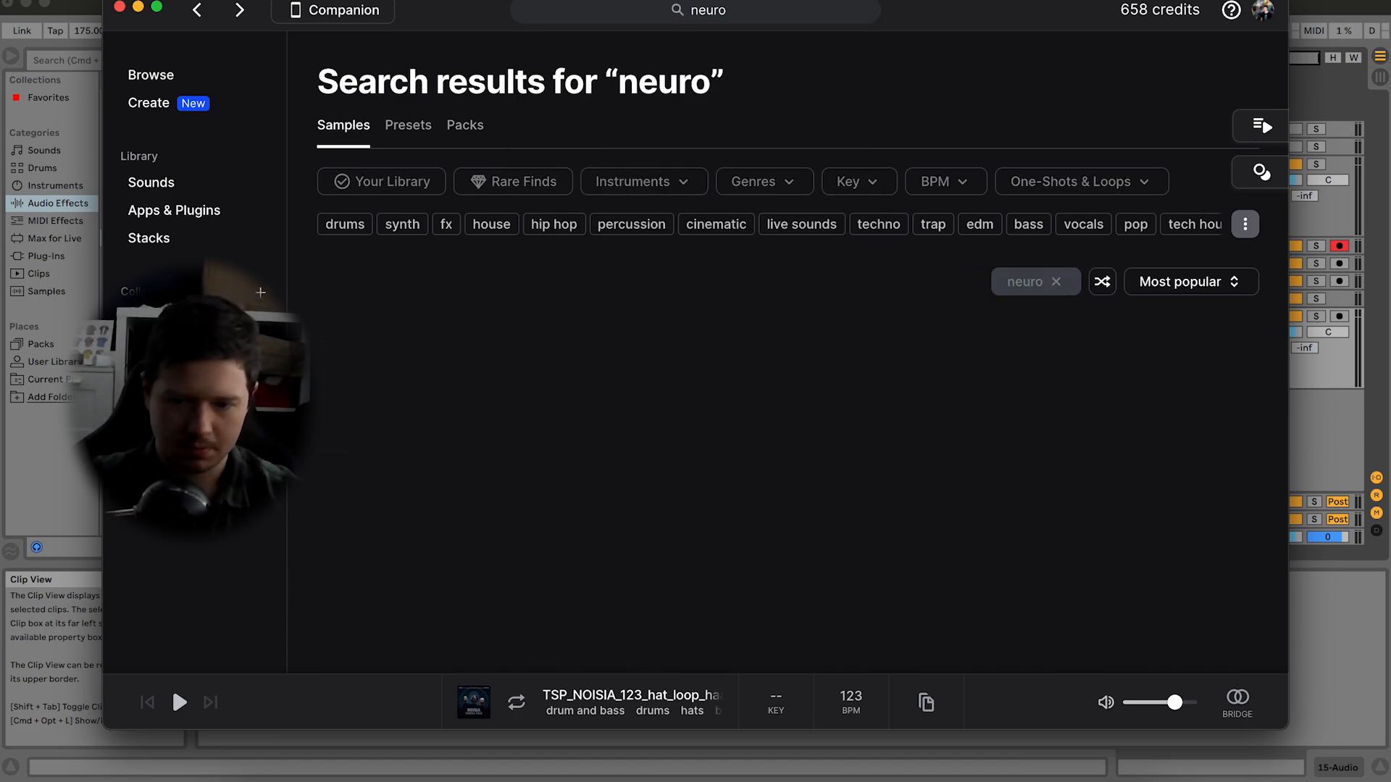
Step: Examine the first page of "neuro" search results for a suitable drum or cymbal loop
{"action": "scroll", "coordinate": [368, 355], "scroll_direction": "down", "scroll_amount": 8}
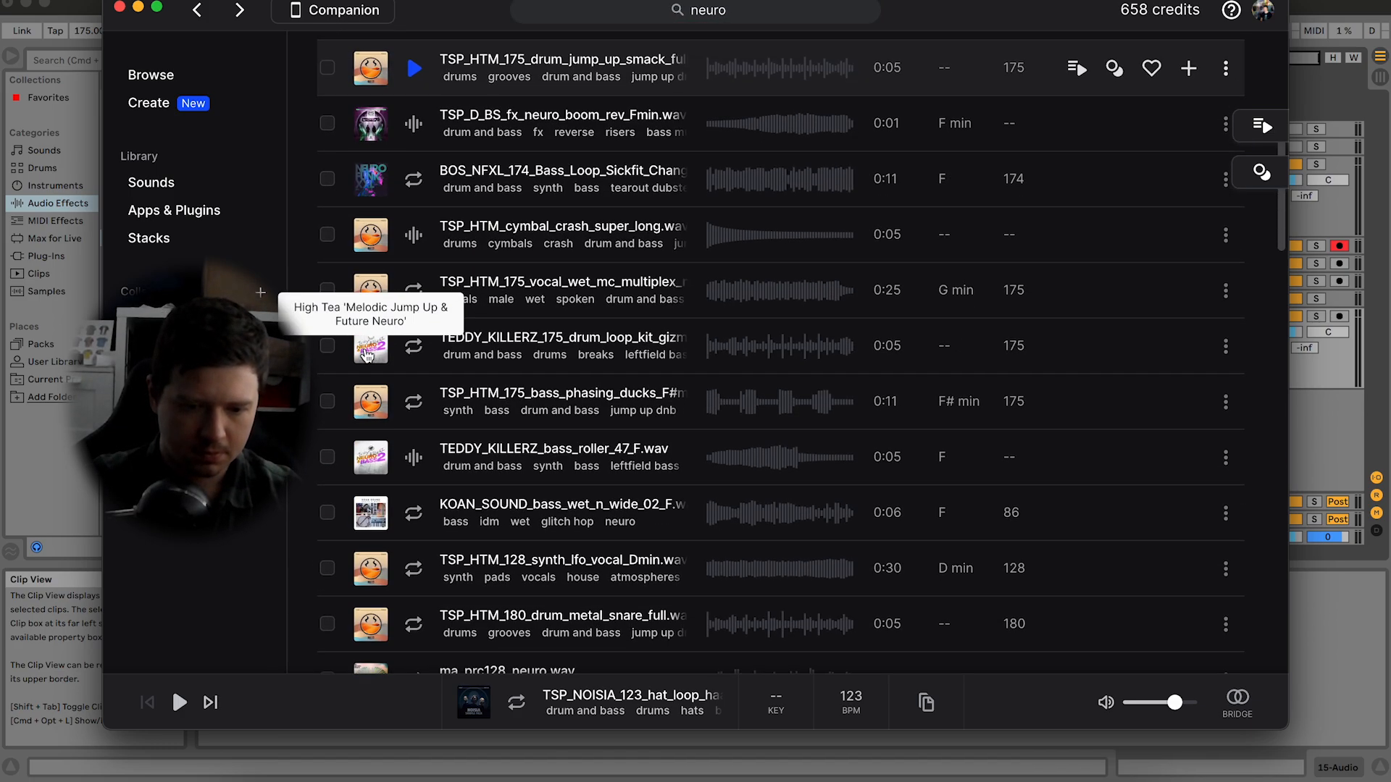
{"action": "left_click", "coordinate": [367, 355]}
{"action": "scroll", "coordinate": [367, 355], "scroll_direction": "down", "scroll_amount": 3}
{"action": "left_click", "coordinate": [551, 350]}
{"action": "scroll", "coordinate": [551, 350], "scroll_direction": "down", "scroll_amount": 1}
{"action": "left_click", "coordinate": [801, 344]}
{"action": "scroll", "coordinate": [801, 337], "scroll_direction": "down", "scroll_amount": 1}
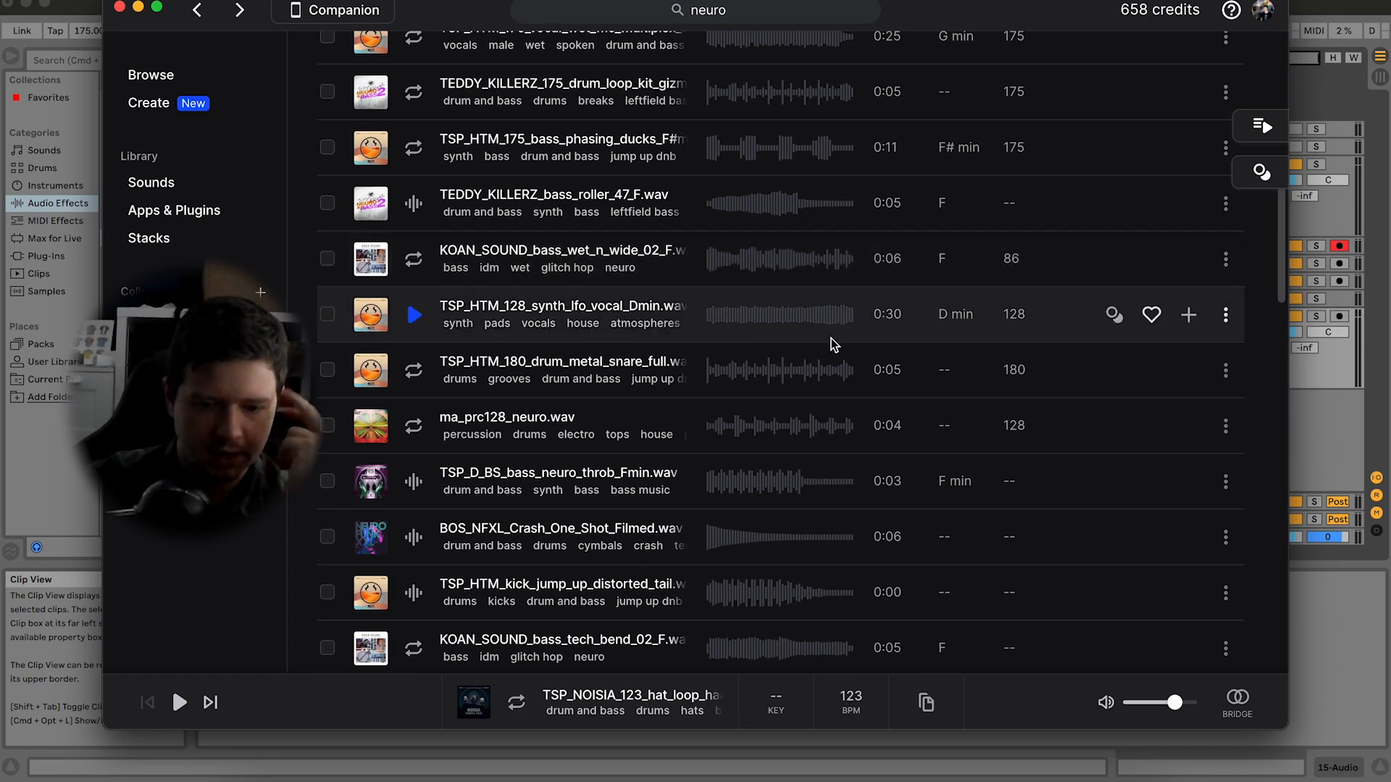
{"action": "scroll", "coordinate": [854, 337], "scroll_direction": "down", "scroll_amount": 2}
{"action": "left_click", "coordinate": [853, 340]}
{"action": "scroll", "coordinate": [854, 340], "scroll_direction": "down", "scroll_amount": 3}
{"action": "left_click", "coordinate": [855, 344]}
{"action": "scroll", "coordinate": [855, 344], "scroll_direction": "down", "scroll_amount": 2}
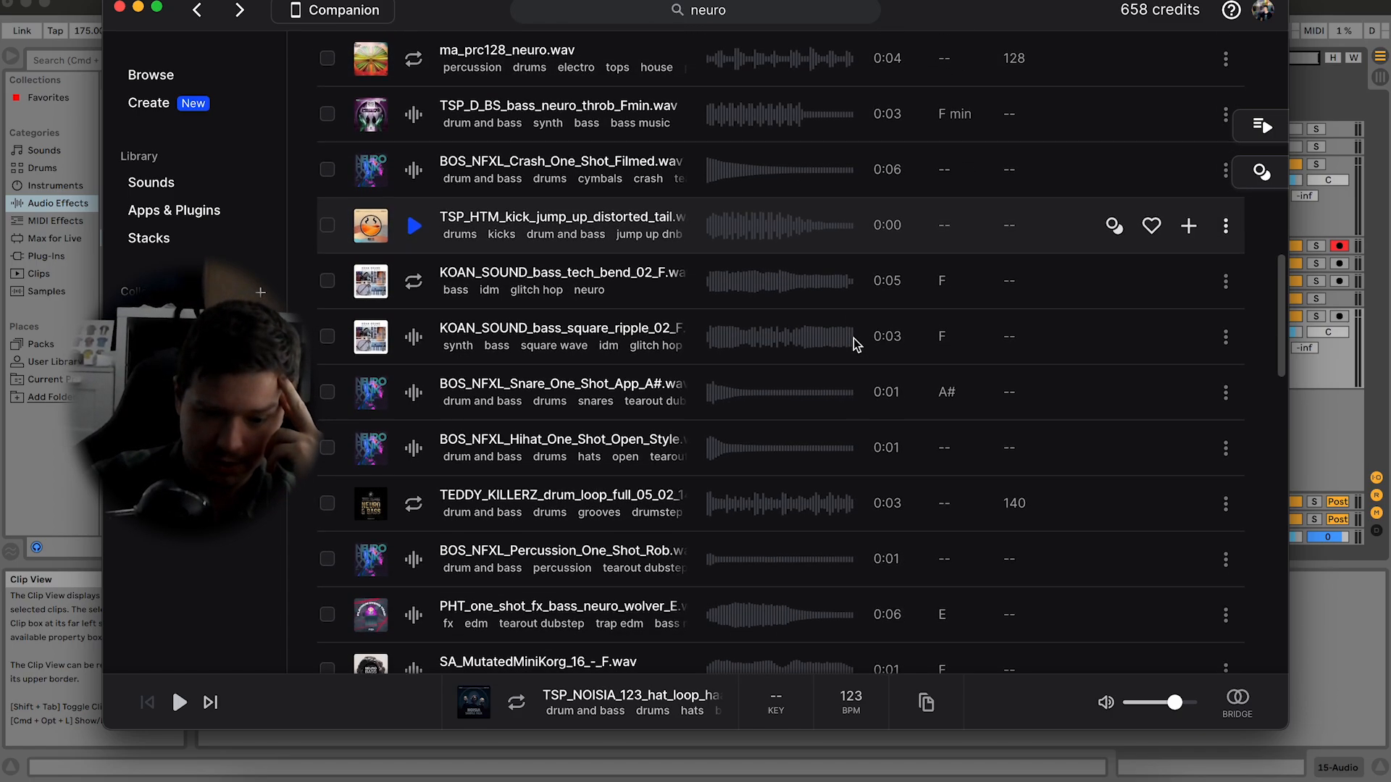
{"action": "left_click", "coordinate": [857, 345]}
{"action": "scroll", "coordinate": [856, 345], "scroll_direction": "down", "scroll_amount": 3}
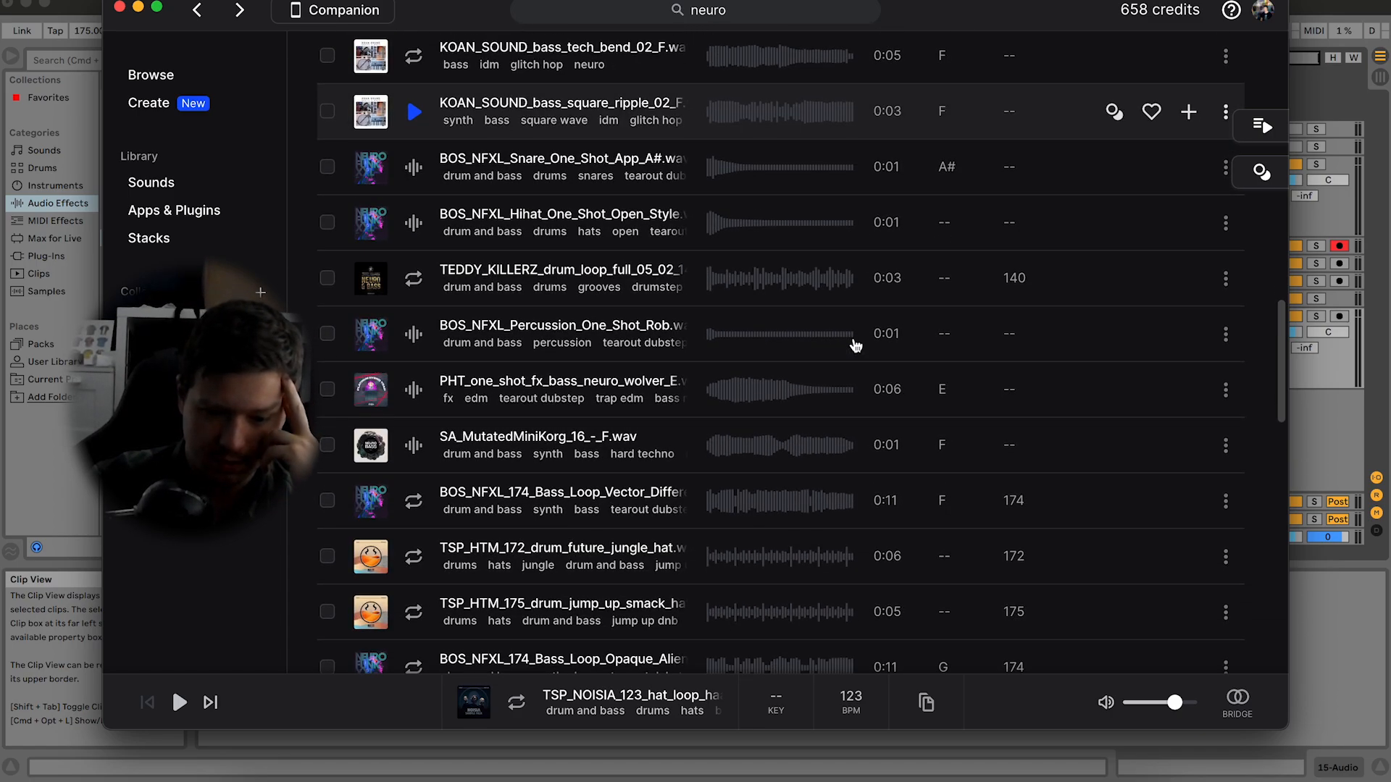
{"action": "left_click", "coordinate": [855, 340]}
{"action": "scroll", "coordinate": [855, 345], "scroll_direction": "down", "scroll_amount": 2}
{"action": "left_click", "coordinate": [855, 342]}
{"action": "scroll", "coordinate": [854, 345], "scroll_direction": "down", "scroll_amount": 1}
{"action": "left_click", "coordinate": [855, 342]}
{"action": "scroll", "coordinate": [855, 345], "scroll_direction": "down", "scroll_amount": 3}
{"action": "left_click", "coordinate": [855, 345]}
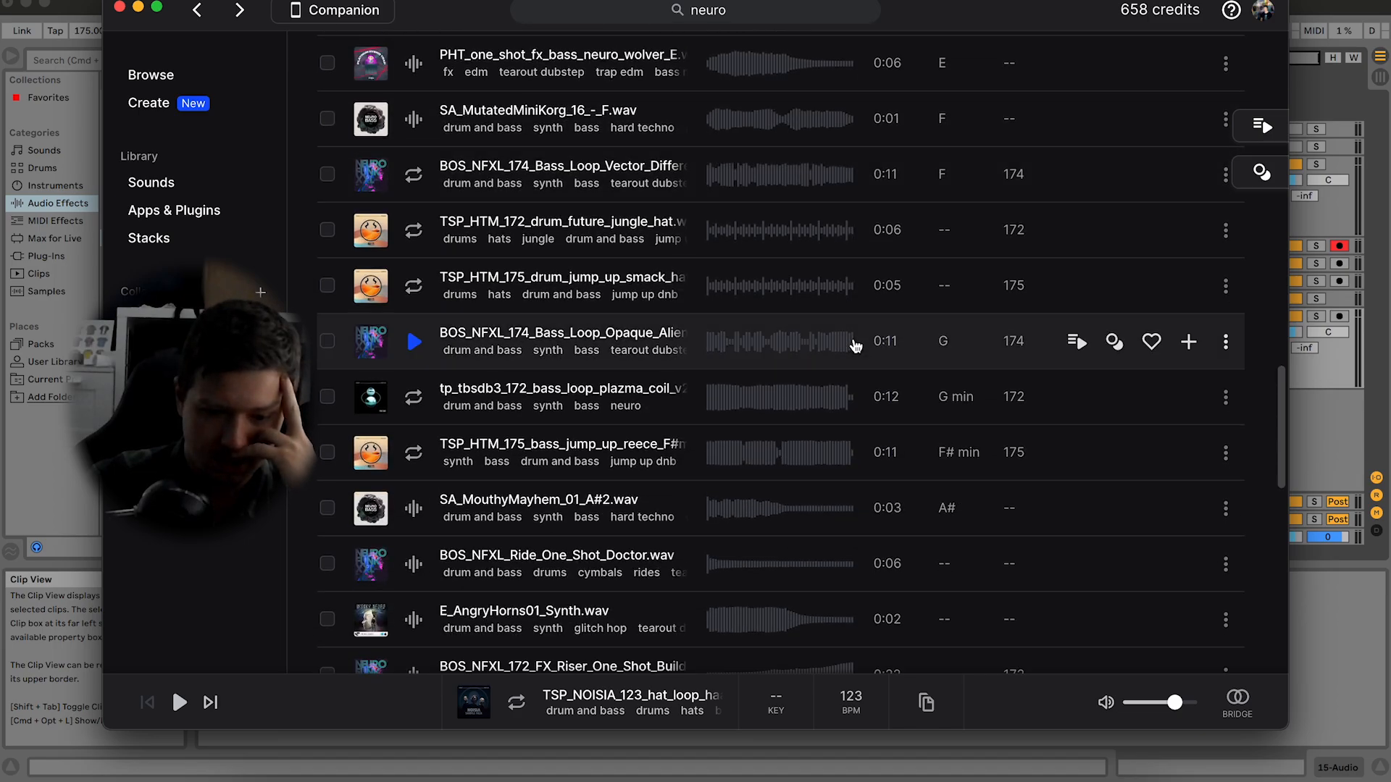
{"action": "left_click", "coordinate": [625, 442]}
{"action": "scroll", "coordinate": [624, 442], "scroll_direction": "down", "scroll_amount": 3}
{"action": "left_click", "coordinate": [624, 442]}
{"action": "scroll", "coordinate": [625, 442], "scroll_direction": "down", "scroll_amount": 3}
{"action": "left_click", "coordinate": [624, 442]}
{"action": "scroll", "coordinate": [625, 442], "scroll_direction": "down", "scroll_amount": 3}
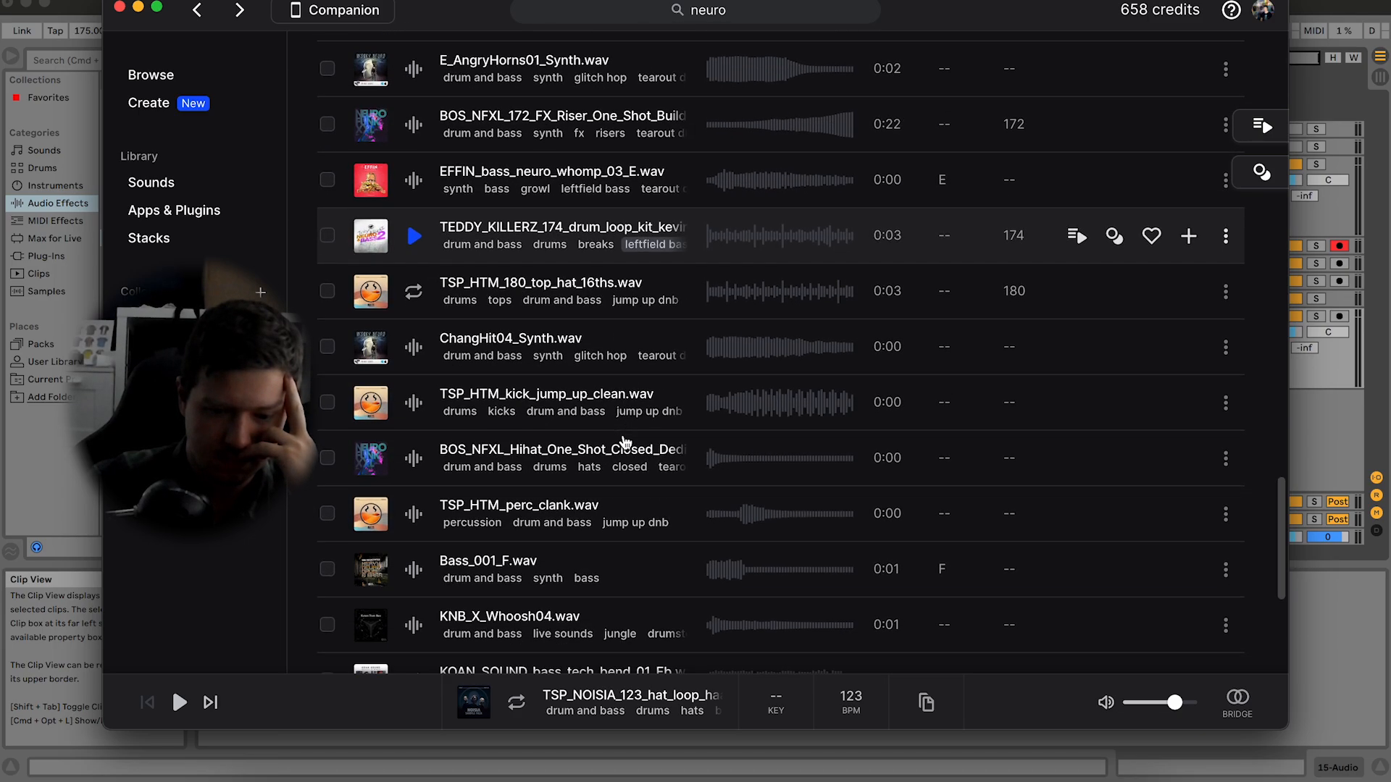
{"action": "left_click", "coordinate": [625, 442]}
{"action": "scroll", "coordinate": [625, 442], "scroll_direction": "down", "scroll_amount": 3}
{"action": "left_click", "coordinate": [624, 442]}
{"action": "scroll", "coordinate": [625, 442], "scroll_direction": "down", "scroll_amount": 3}
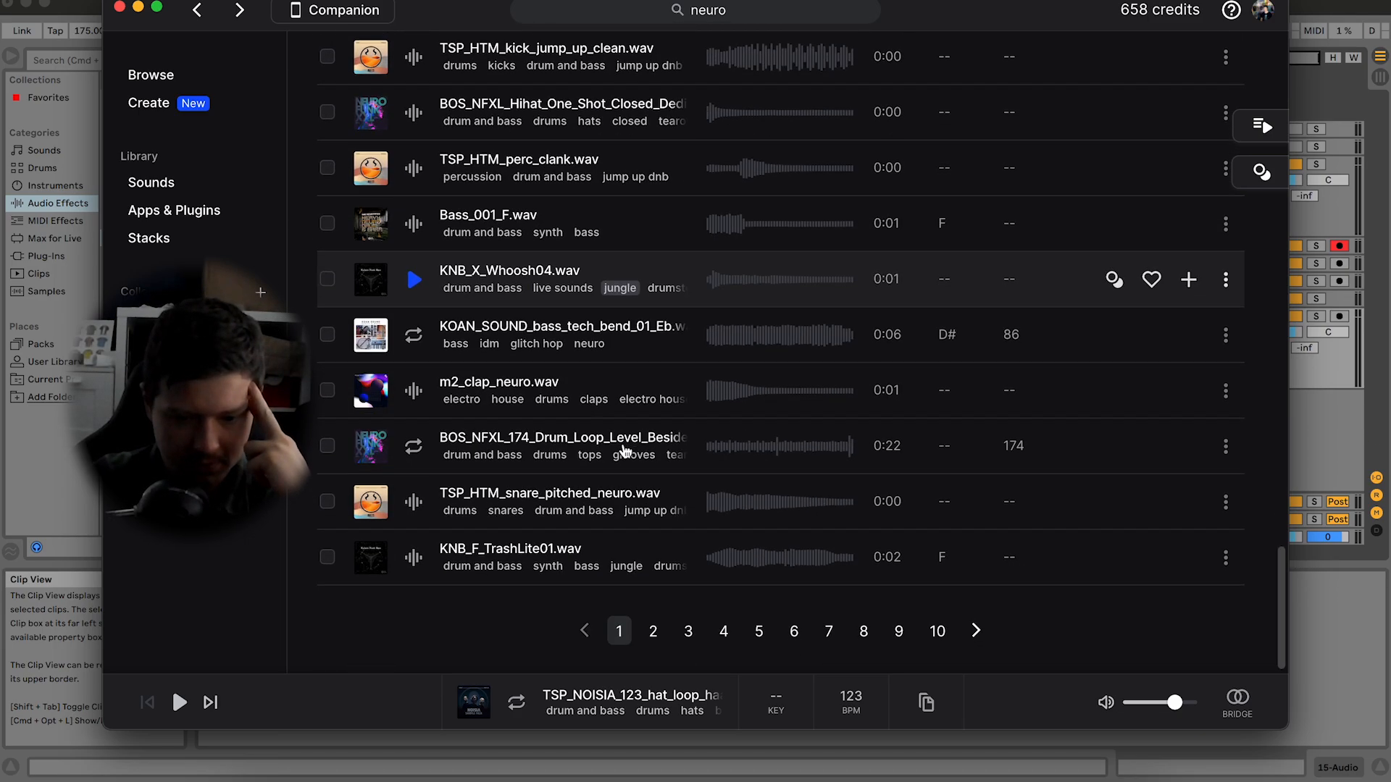
{"action": "scroll", "coordinate": [624, 449], "scroll_direction": "up", "scroll_amount": 15}
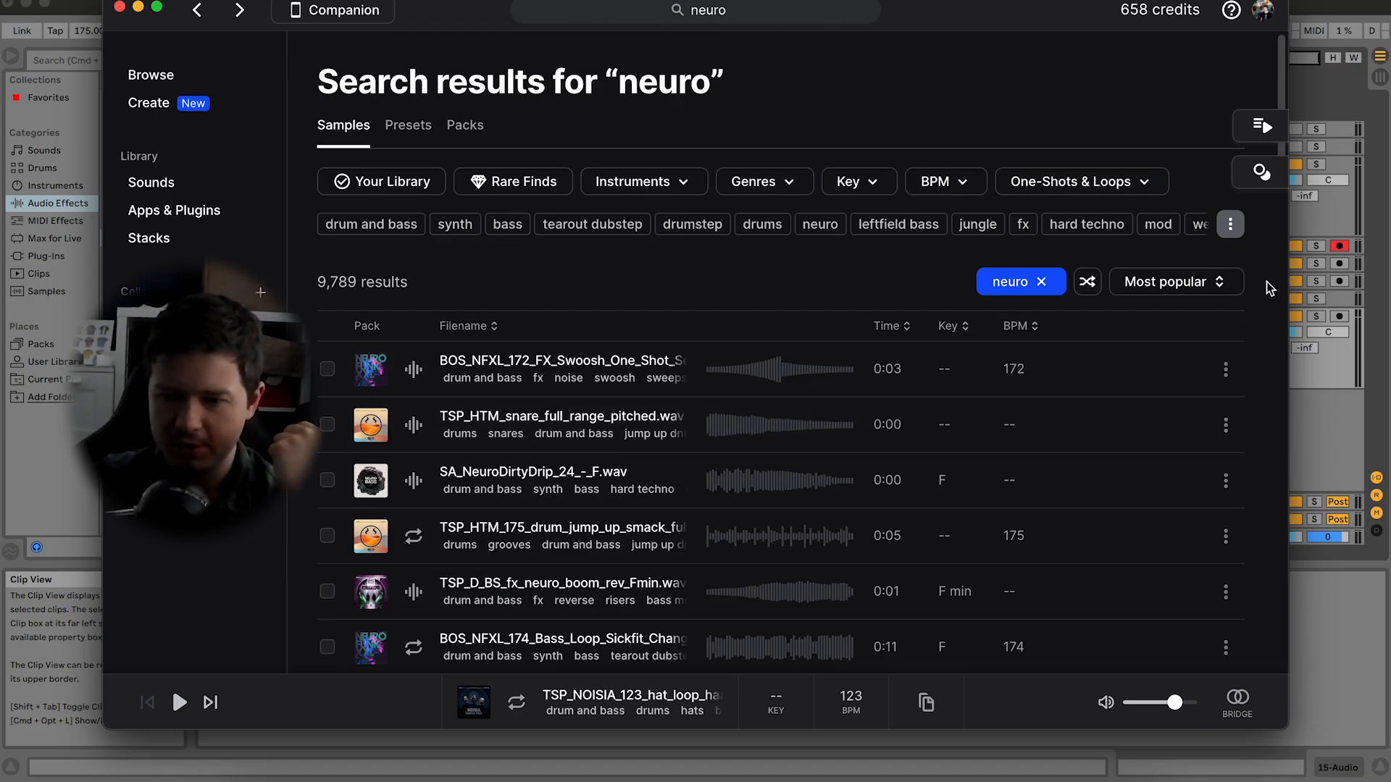
Step: Filter the "neuro" results to Loops with the tops tag
{"action": "left_click", "coordinate": [1110, 183]}
{"action": "left_click", "coordinate": [1075, 250]}
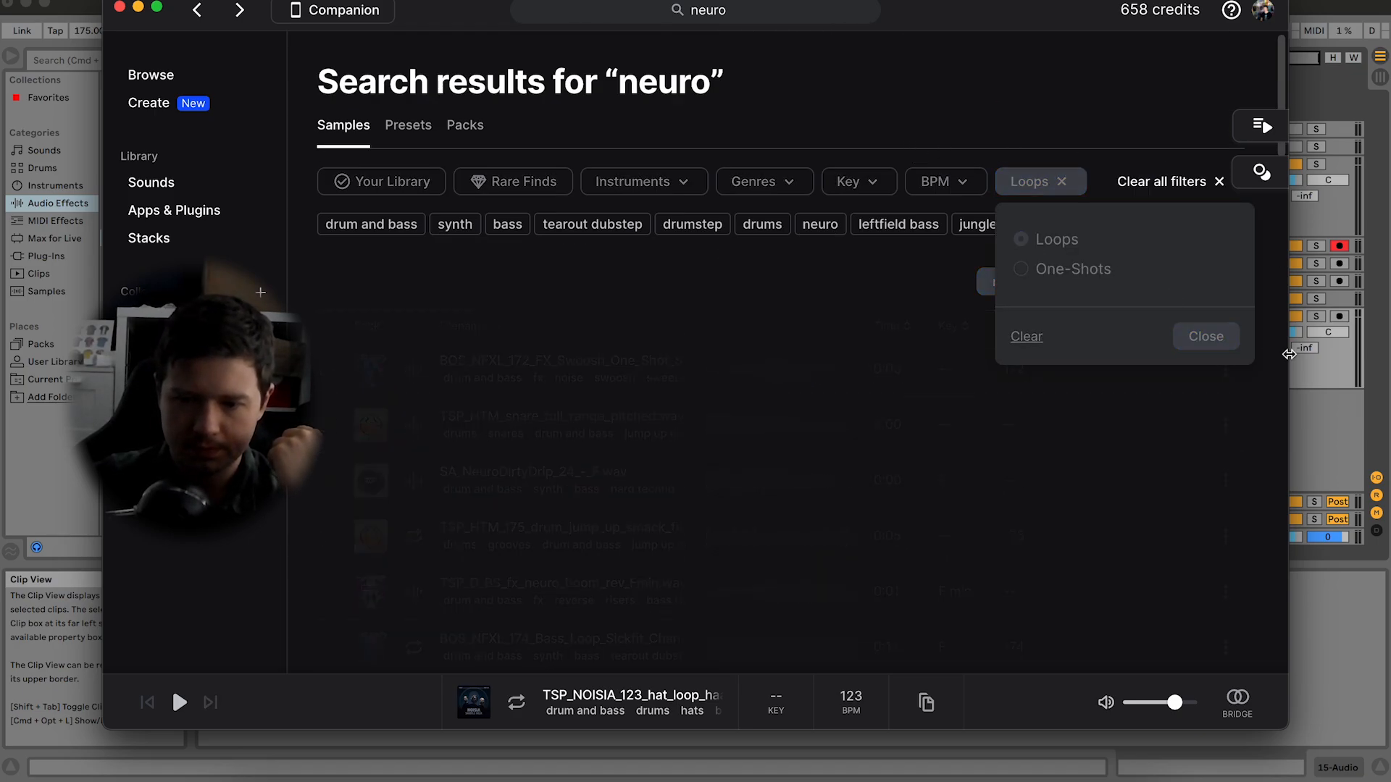
{"action": "left_click", "coordinate": [1236, 342]}
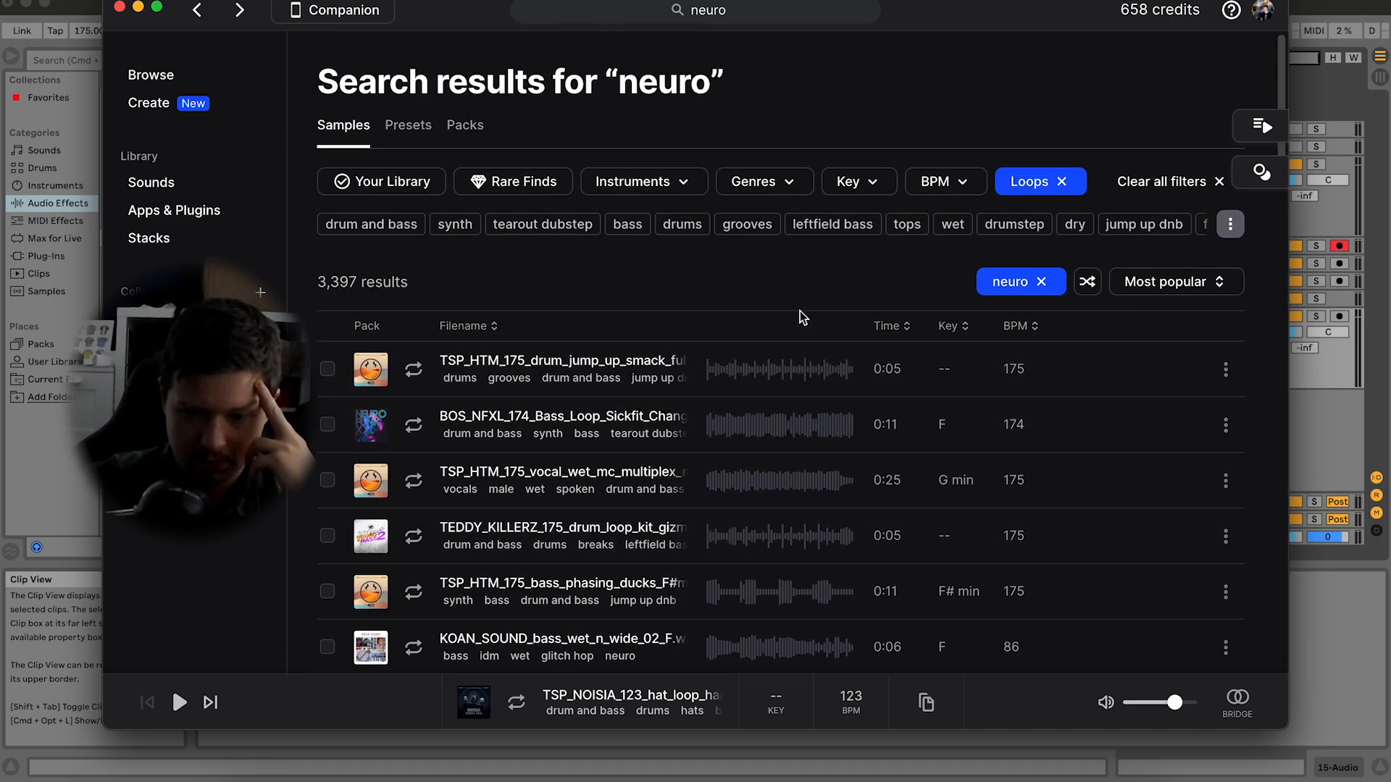
{"action": "left_click", "coordinate": [907, 224]}
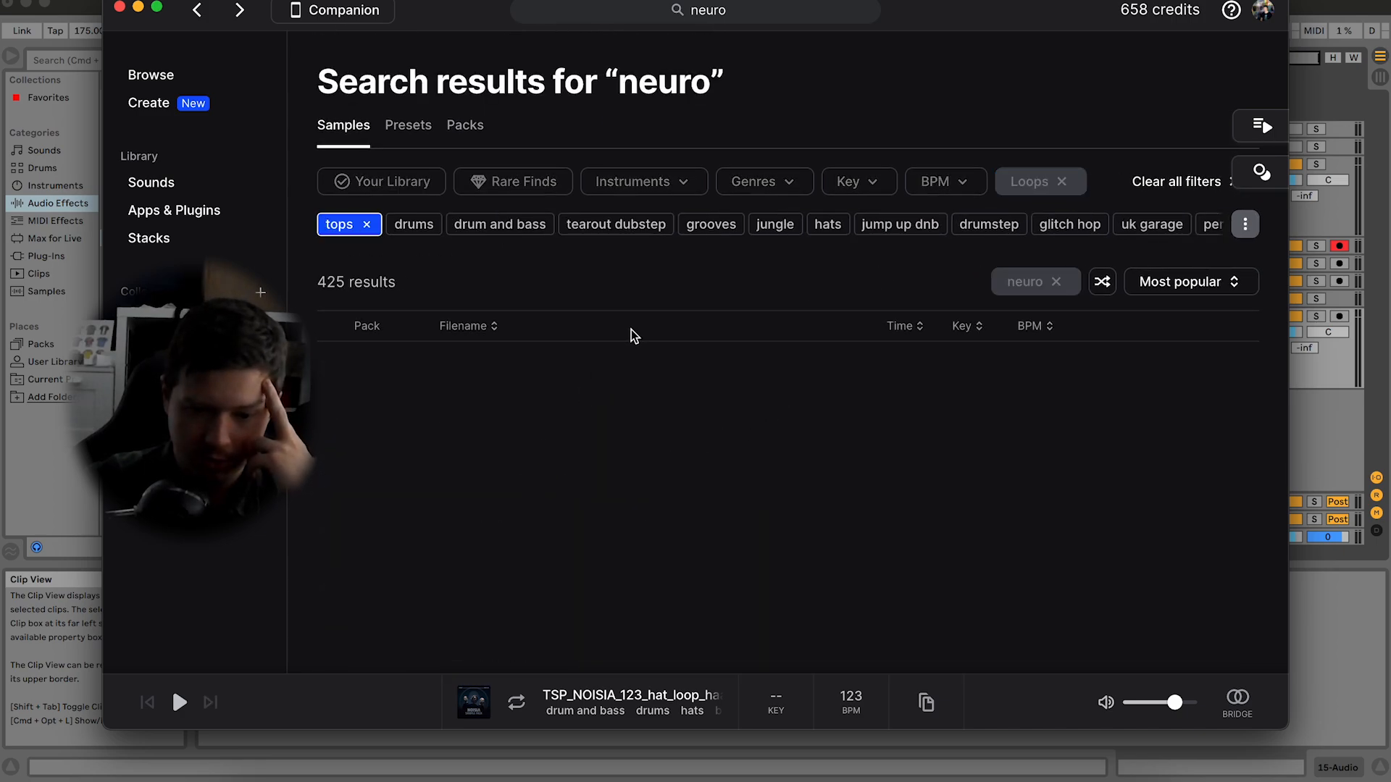
Step: Preview the neuro tops loops one after another down the first results page, starting with ma_prc128_neuro.wav
{"action": "left_click", "coordinate": [414, 370]}
{"action": "key", "text": "Down"}
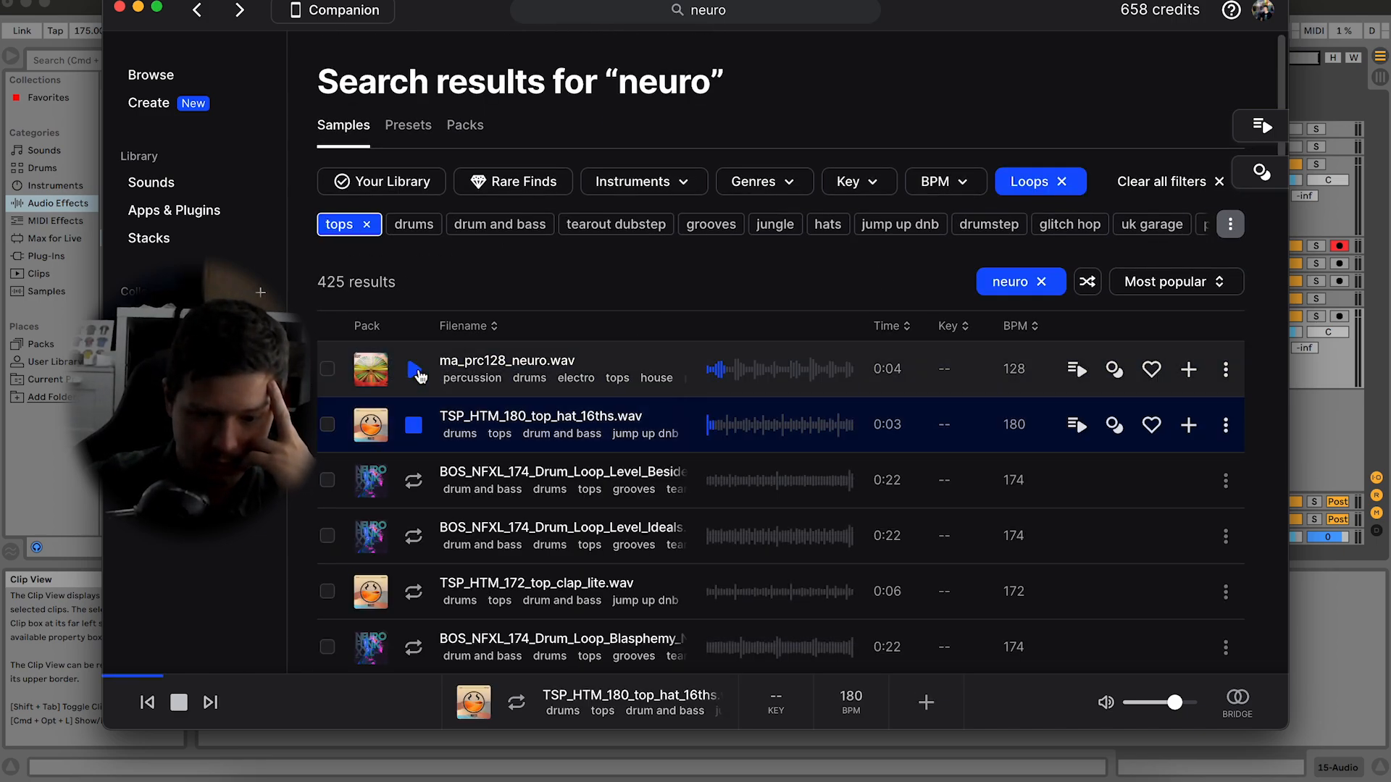
{"action": "key", "text": "Down"}
{"action": "key", "text": "Down"}
{"action": "key", "text": "Down"}
{"action": "key", "text": "Down"}
{"action": "scroll", "coordinate": [418, 375], "scroll_direction": "down", "scroll_amount": 5}
{"action": "key", "text": "Up"}
{"action": "key", "text": "Down"}
{"action": "key", "text": "Down"}
{"action": "key", "text": "Down"}
{"action": "key", "text": "Down"}
{"action": "key", "text": "Down"}
{"action": "key", "text": "Down"}
{"action": "key", "text": "Down"}
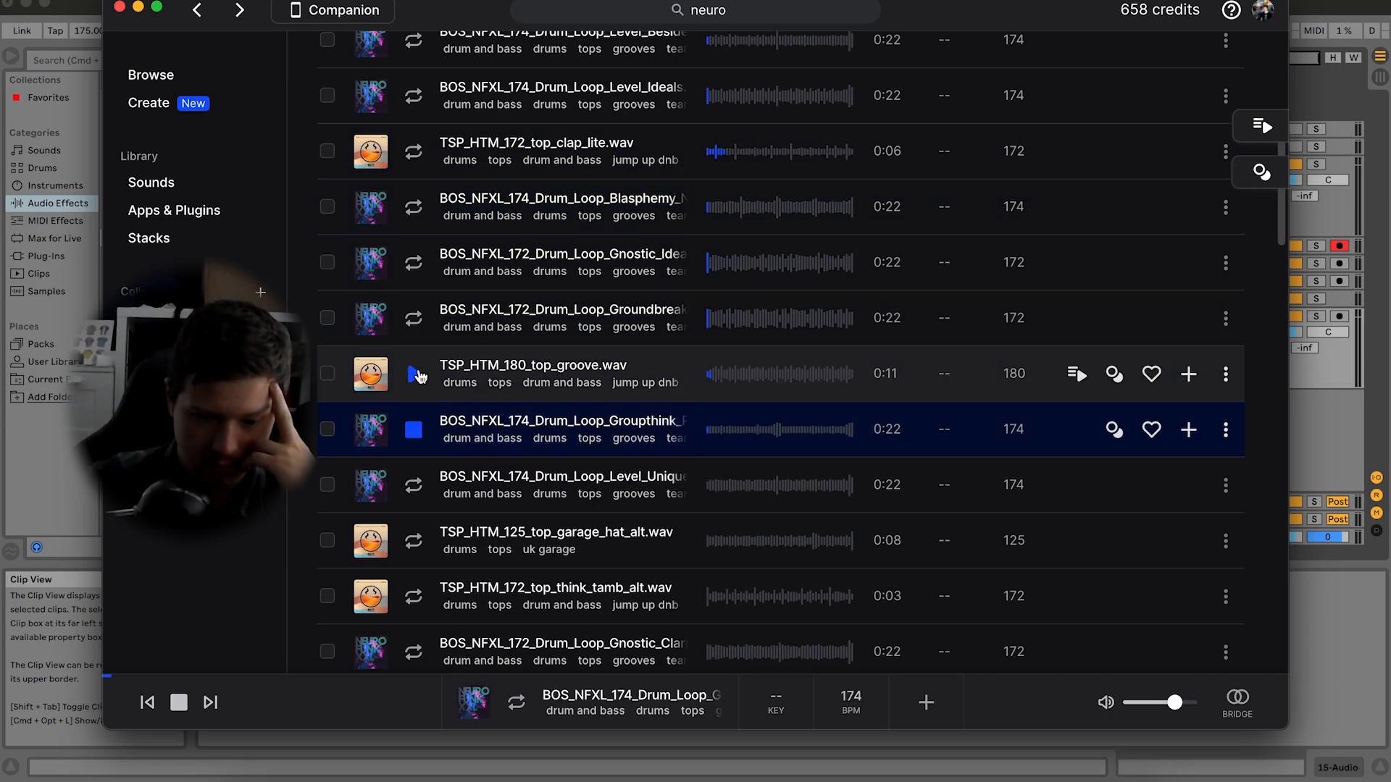
{"action": "key", "text": "Down"}
{"action": "scroll", "coordinate": [418, 375], "scroll_direction": "down", "scroll_amount": 5}
{"action": "key", "text": "Down"}
{"action": "key", "text": "Down"}
{"action": "key", "text": "Down"}
{"action": "key", "text": "Down"}
{"action": "key", "text": "Down"}
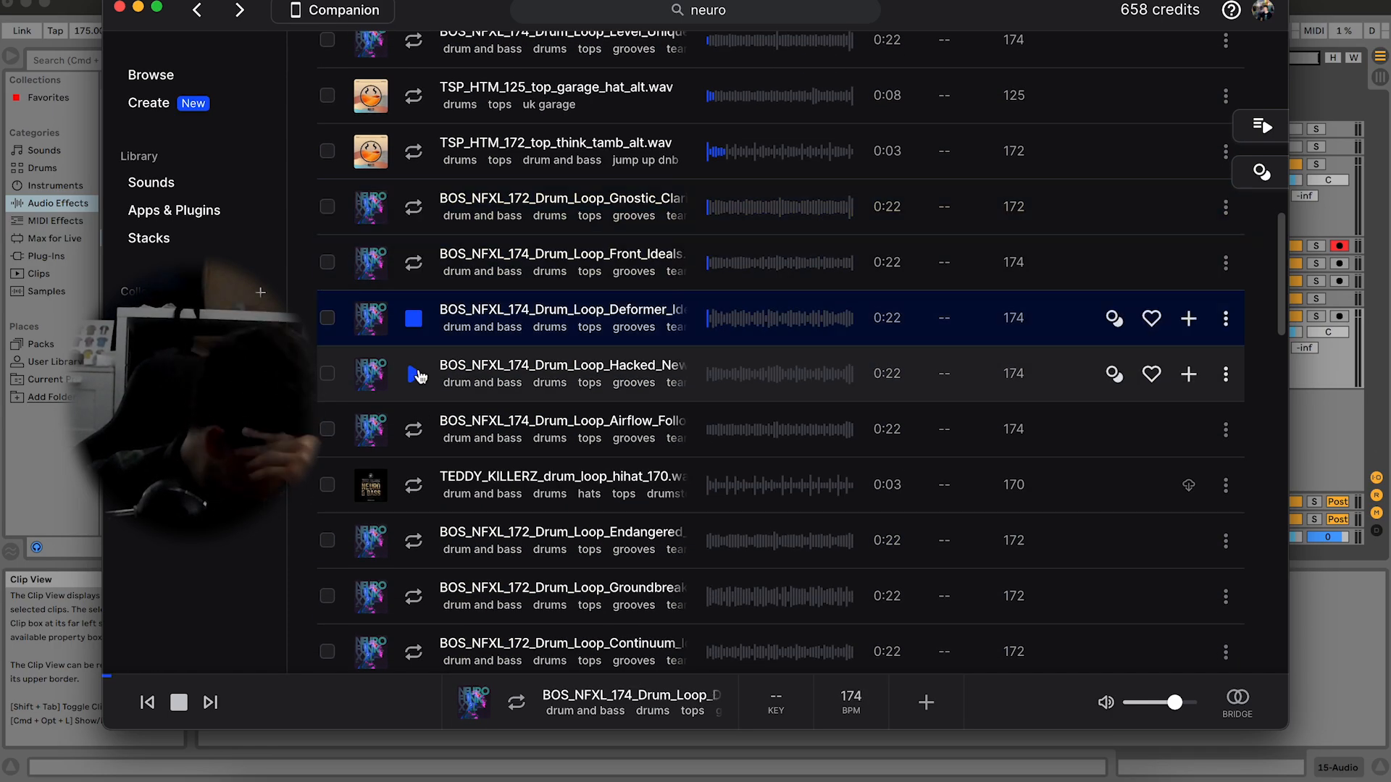
{"action": "key", "text": "Down"}
{"action": "key", "text": "Down"}
{"action": "key", "text": "Down"}
{"action": "scroll", "coordinate": [418, 375], "scroll_direction": "down", "scroll_amount": 5}
{"action": "key", "text": "Down"}
{"action": "key", "text": "Down"}
{"action": "key", "text": "Down"}
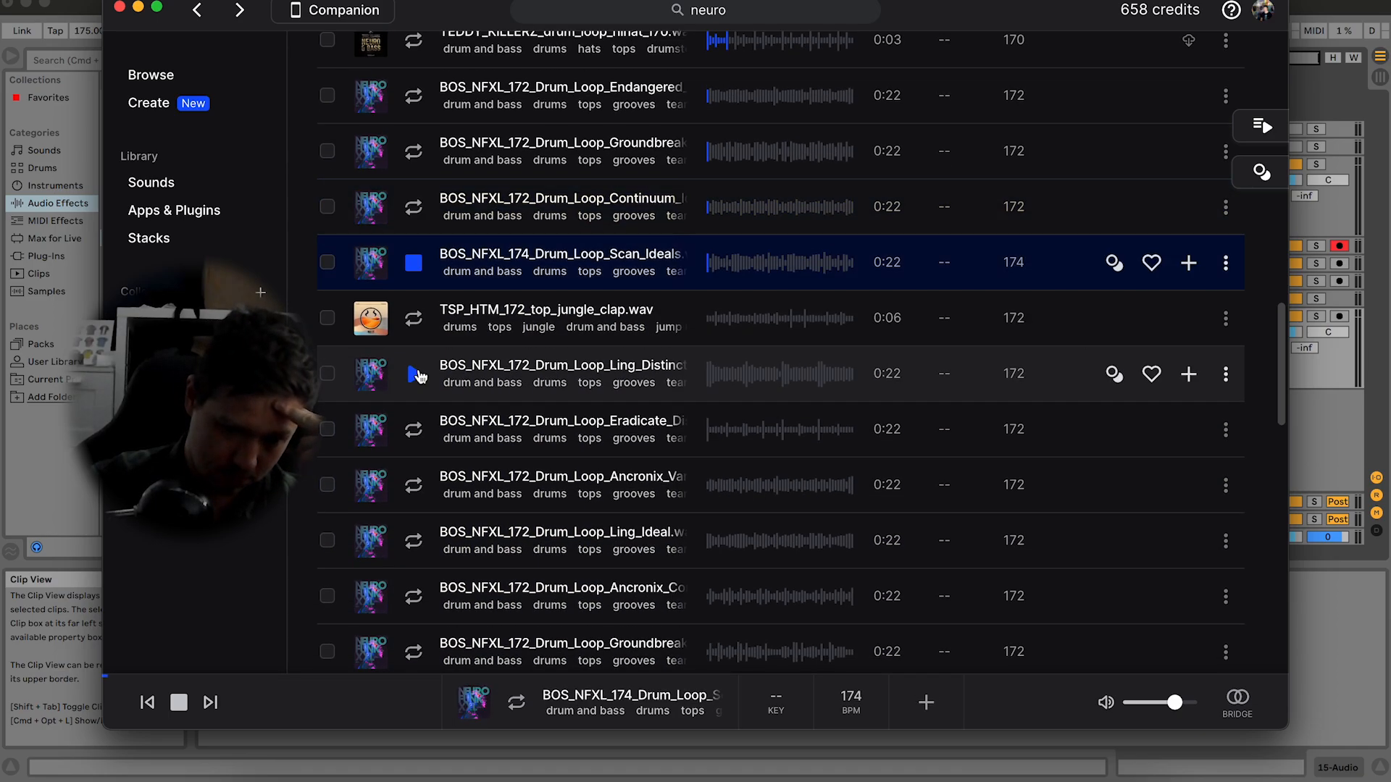
{"action": "key", "text": "Down"}
{"action": "key", "text": "Down"}
{"action": "key", "text": "Down"}
{"action": "key", "text": "Down"}
{"action": "scroll", "coordinate": [418, 376], "scroll_direction": "down", "scroll_amount": 5}
{"action": "key", "text": "Down"}
{"action": "key", "text": "Down"}
{"action": "key", "text": "Down"}
{"action": "key", "text": "Down"}
{"action": "key", "text": "Down"}
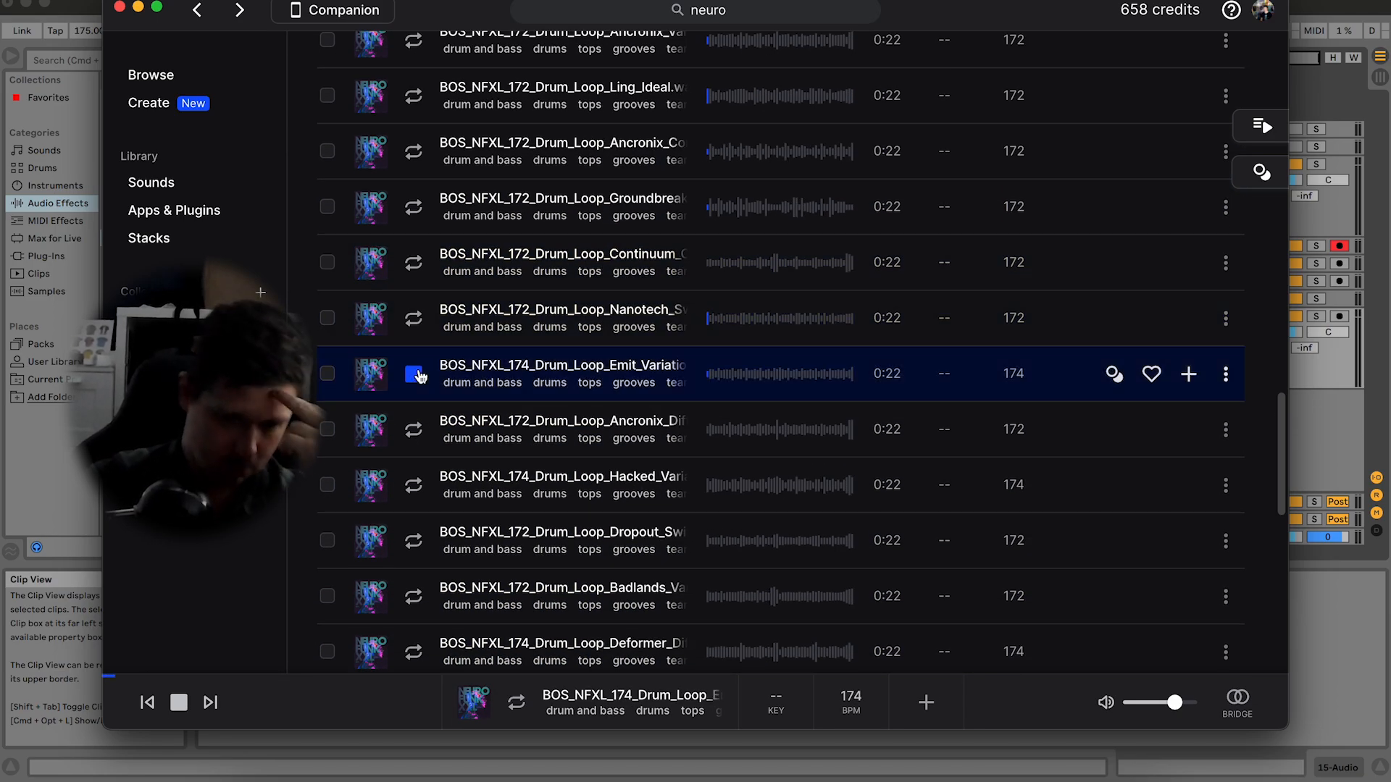
{"action": "scroll", "coordinate": [417, 384], "scroll_direction": "down", "scroll_amount": 2}
{"action": "left_click", "coordinate": [410, 395]}
{"action": "key", "text": "Down"}
{"action": "key", "text": "Down"}
{"action": "key", "text": "Down"}
{"action": "key", "text": "Down"}
{"action": "scroll", "coordinate": [410, 392], "scroll_direction": "down", "scroll_amount": 6}
{"action": "key", "text": "Down"}
{"action": "key", "text": "Down"}
{"action": "key", "text": "Down"}
{"action": "key", "text": "Down"}
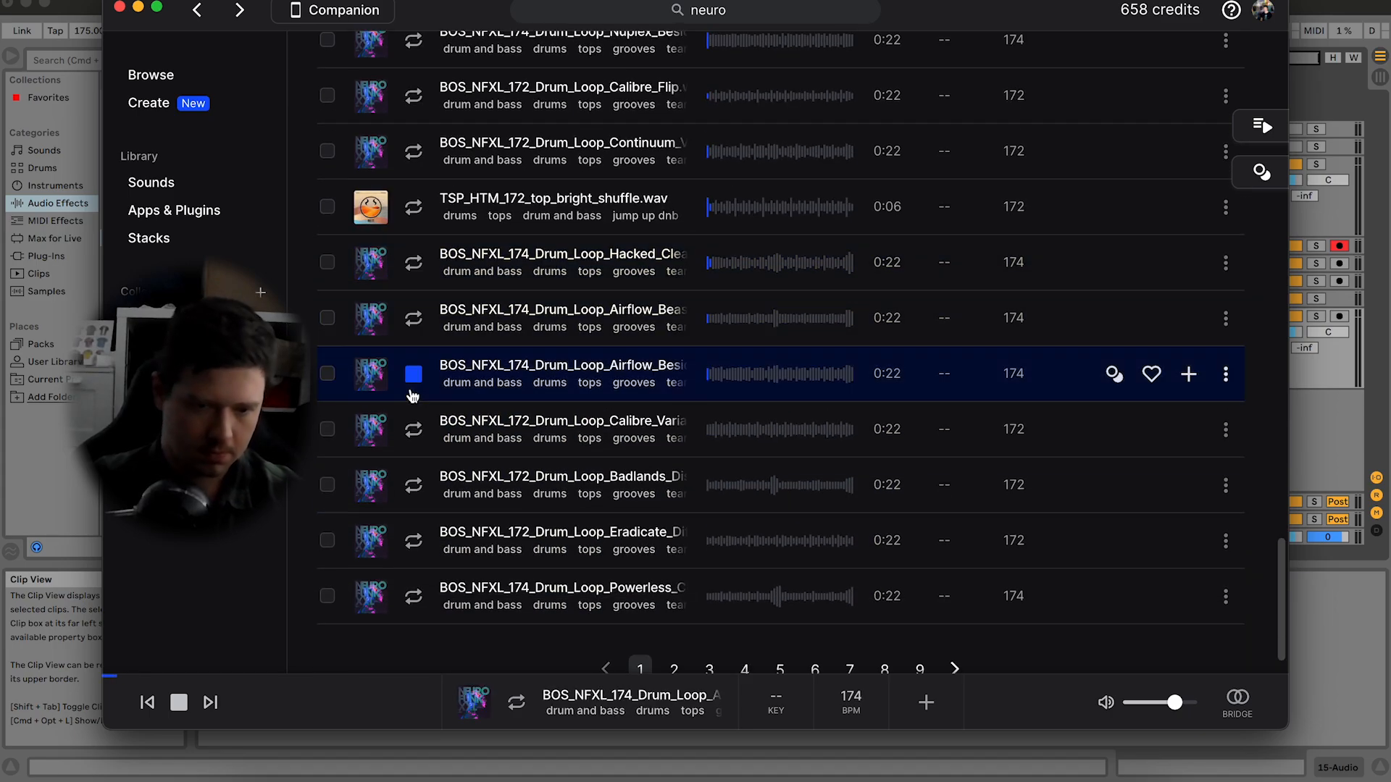
Step: Stop the loop preview and remove the tops tag from the result filters
{"action": "scroll", "coordinate": [410, 391], "scroll_direction": "up", "scroll_amount": 20}
{"action": "key", "text": "space"}
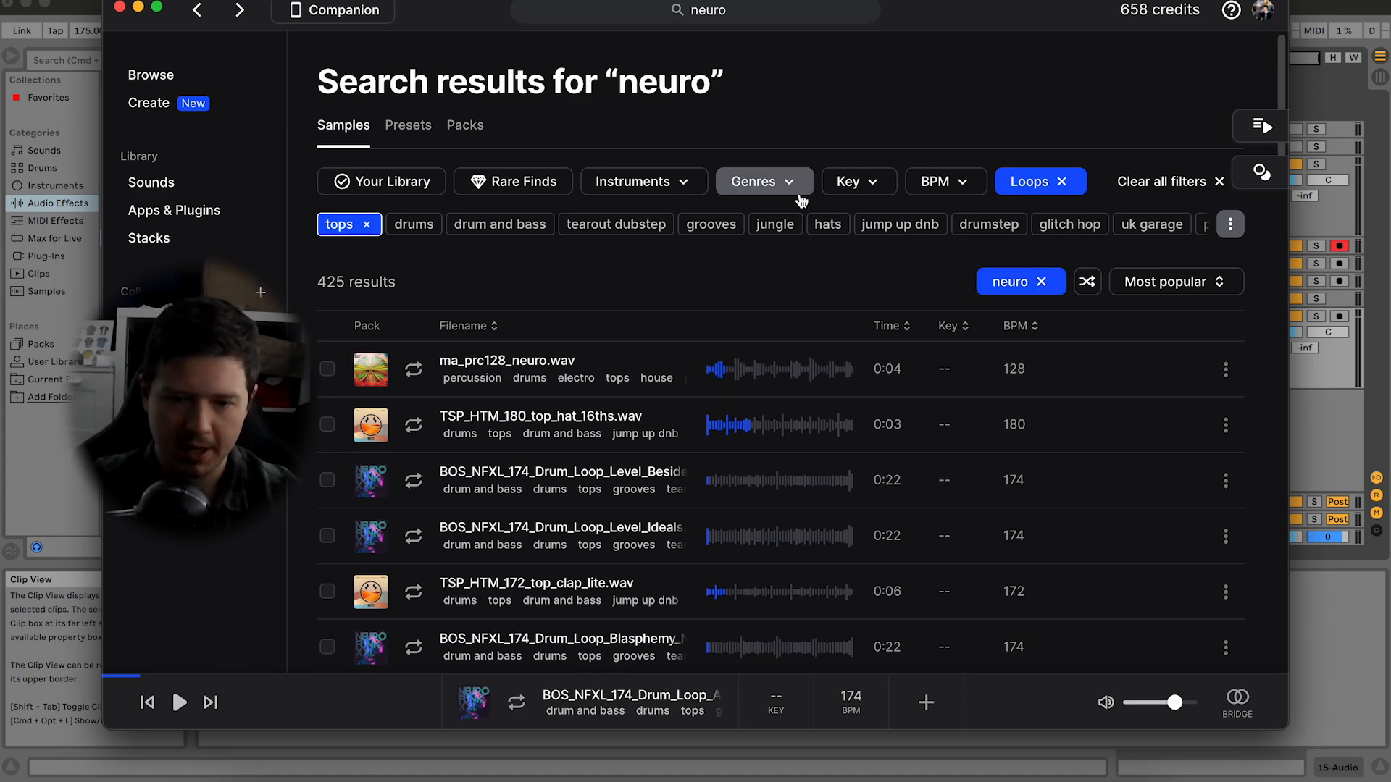
{"action": "left_click", "coordinate": [367, 224]}
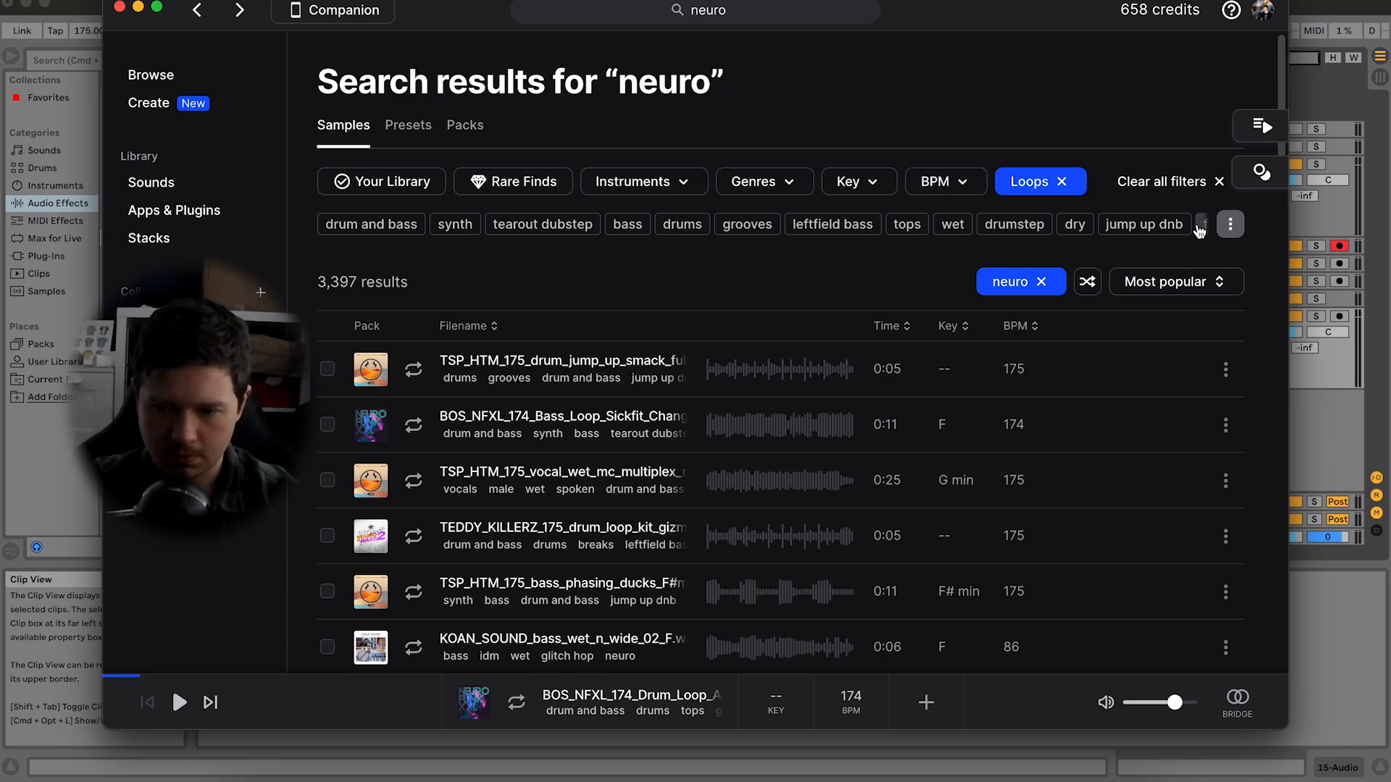
Step: Narrow the neuro loops to the hats tag and preview several hat loops, including tp_ht_mdbe2_172_drum_loop_neuro_hat
{"action": "left_click", "coordinate": [1229, 224]}
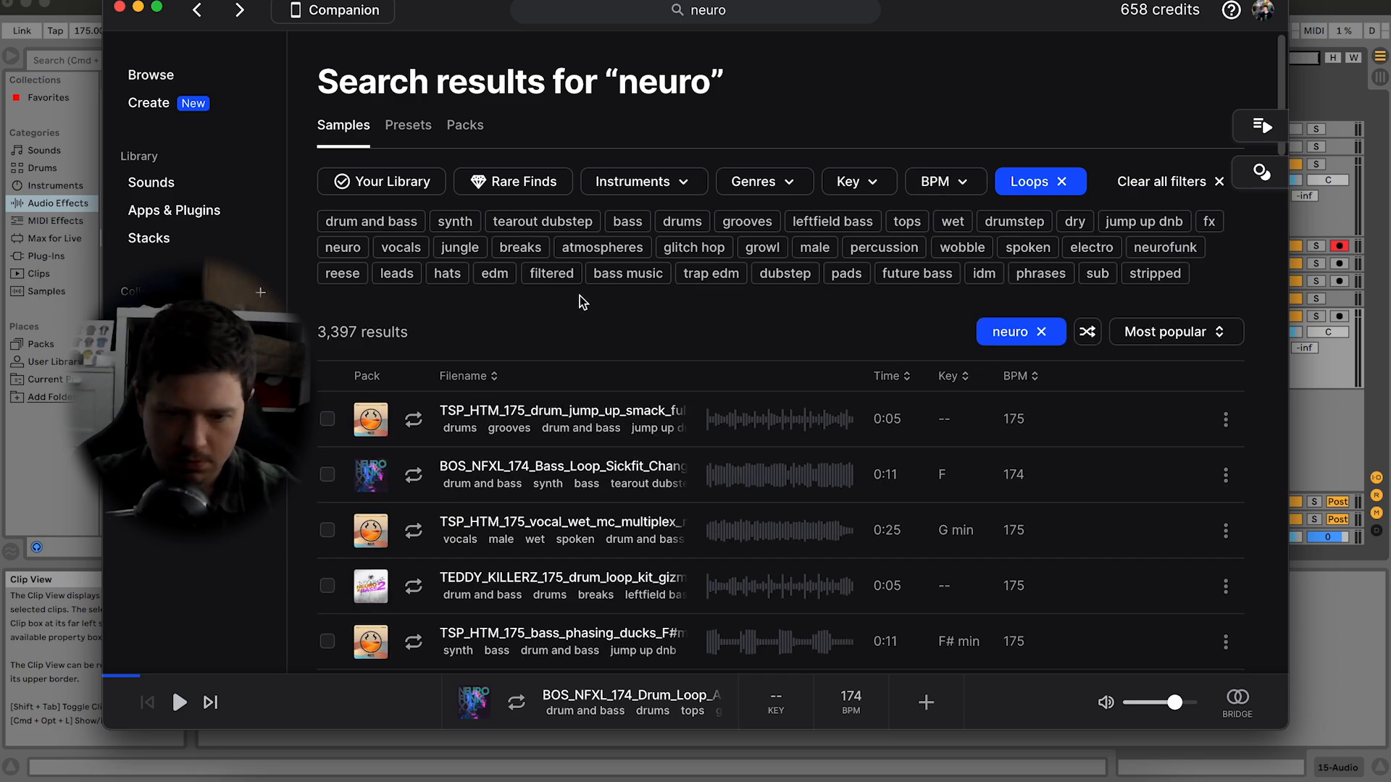
{"action": "left_click", "coordinate": [447, 274]}
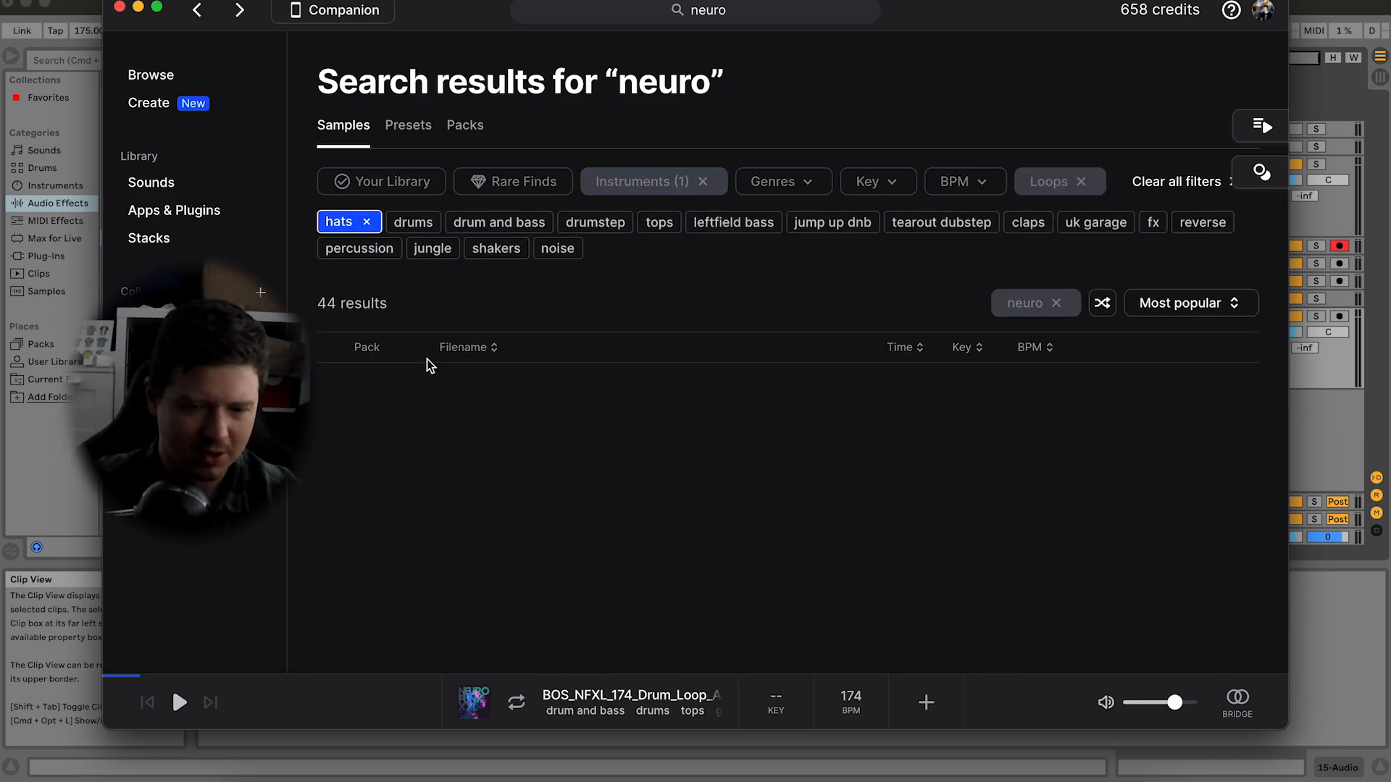
{"action": "scroll", "coordinate": [419, 424], "scroll_direction": "down", "scroll_amount": 4}
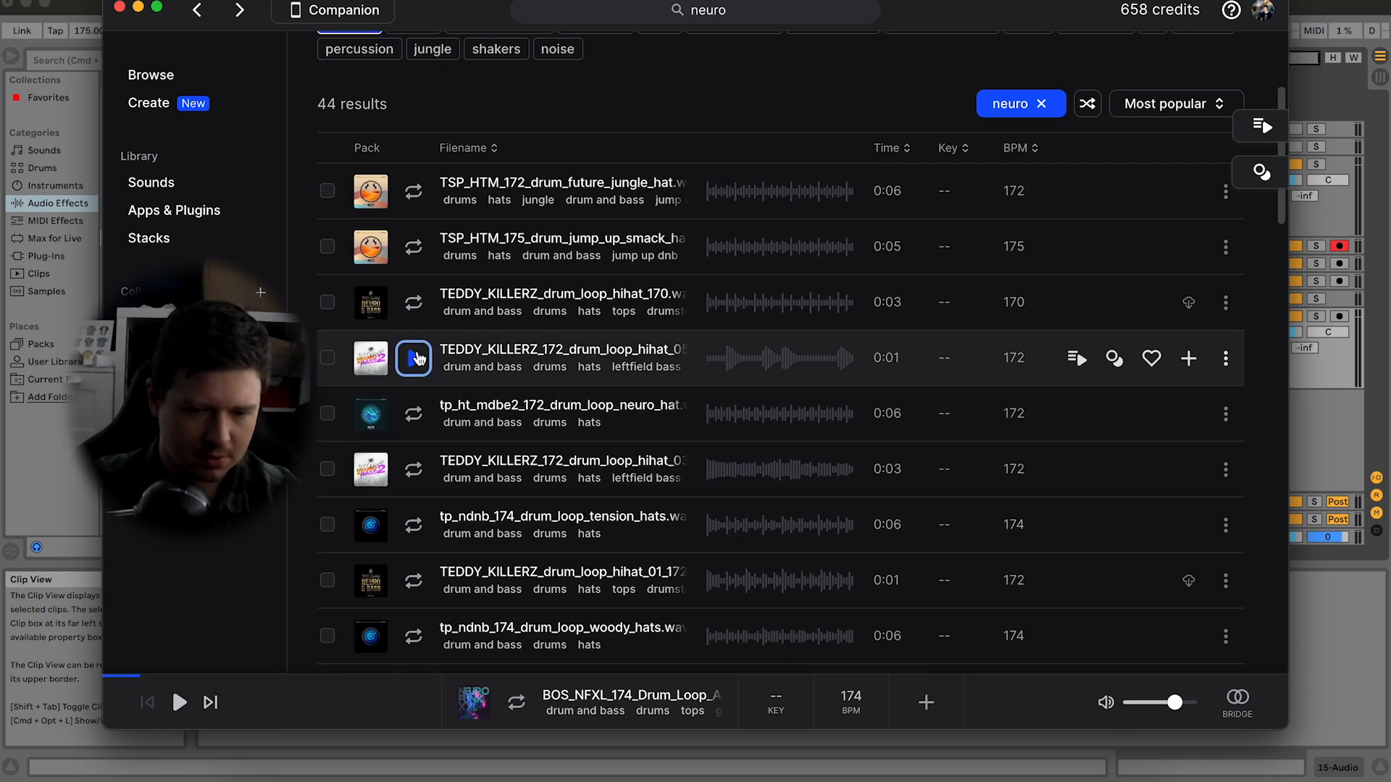
{"action": "left_click", "coordinate": [418, 358]}
{"action": "key", "text": "Down"}
{"action": "key", "text": "Down"}
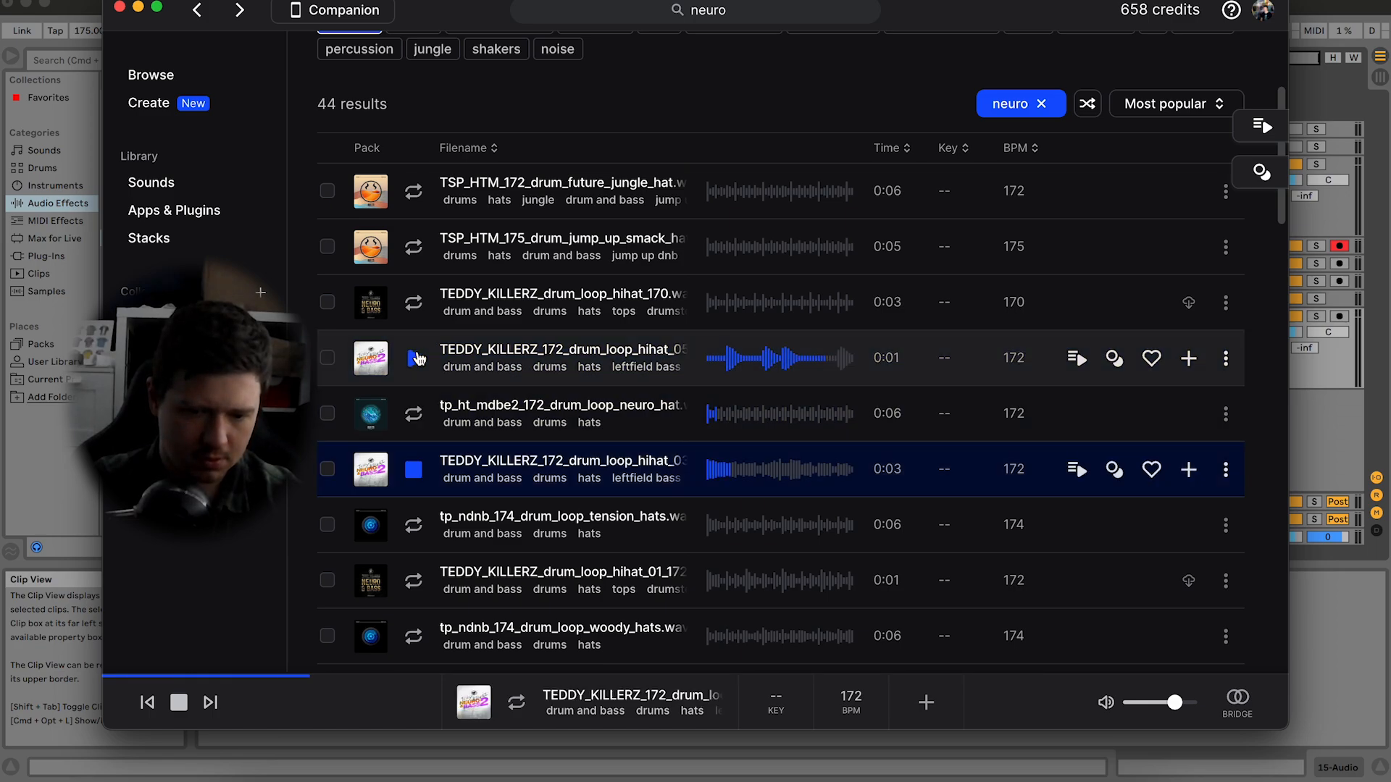
{"action": "key", "text": "Up"}
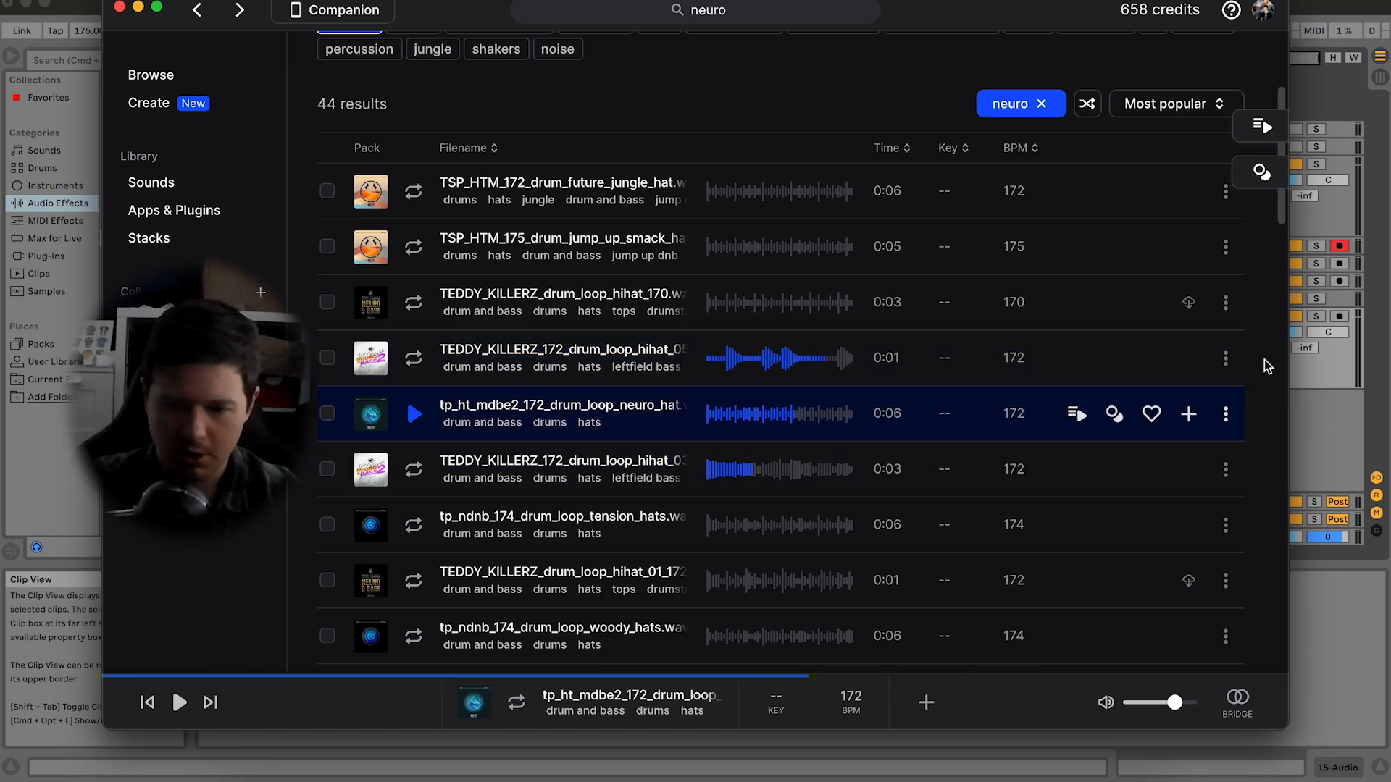
Step: Download the tp_ht_mdbe2_172_drum_loop_neuro_hat loop and copy it to the clipboard
{"action": "left_click", "coordinate": [1188, 413]}
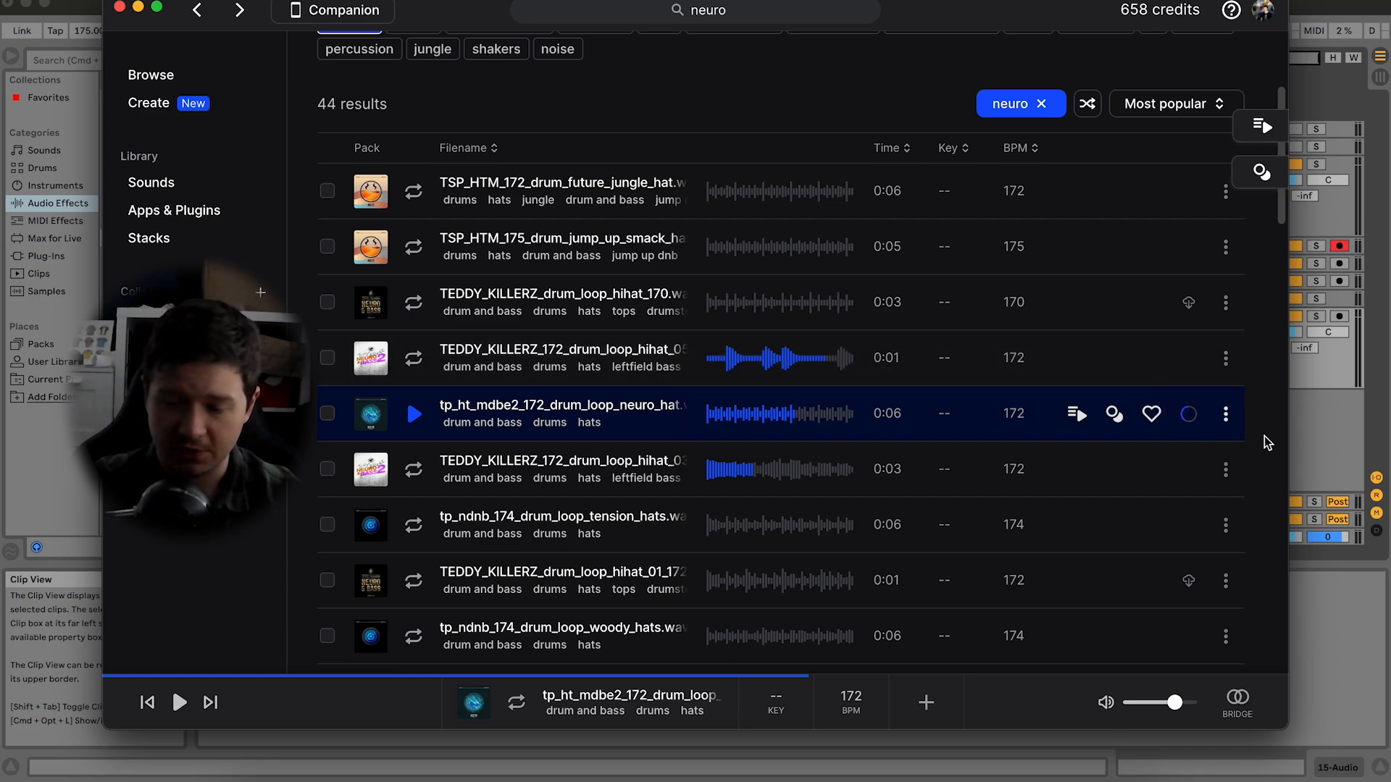
{"action": "left_click", "coordinate": [1227, 419]}
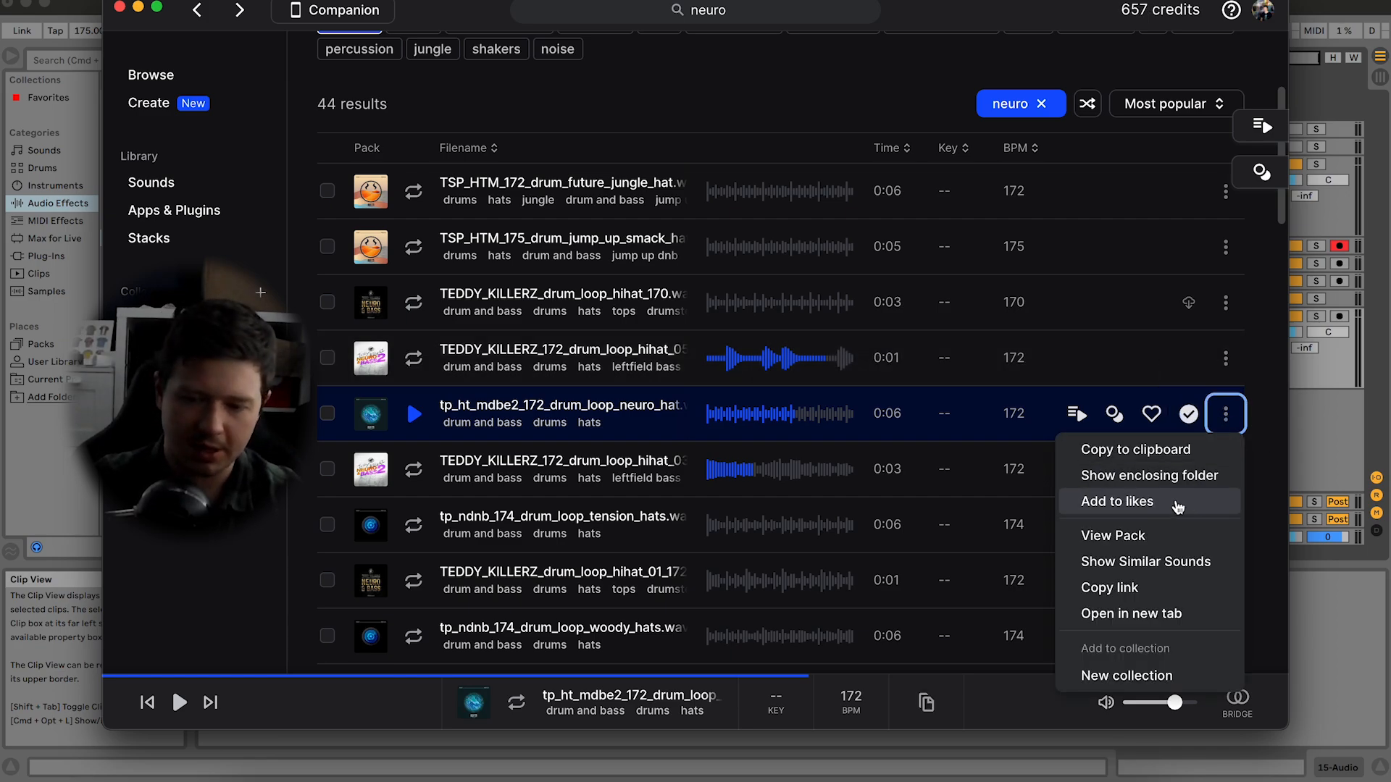
{"action": "left_click", "coordinate": [1139, 448]}
Step: Switch to Ableton Live, add an audio track inside the Hats group and paste the copied hat loop at bar 33
{"action": "left_click", "coordinate": [1362, 385]}
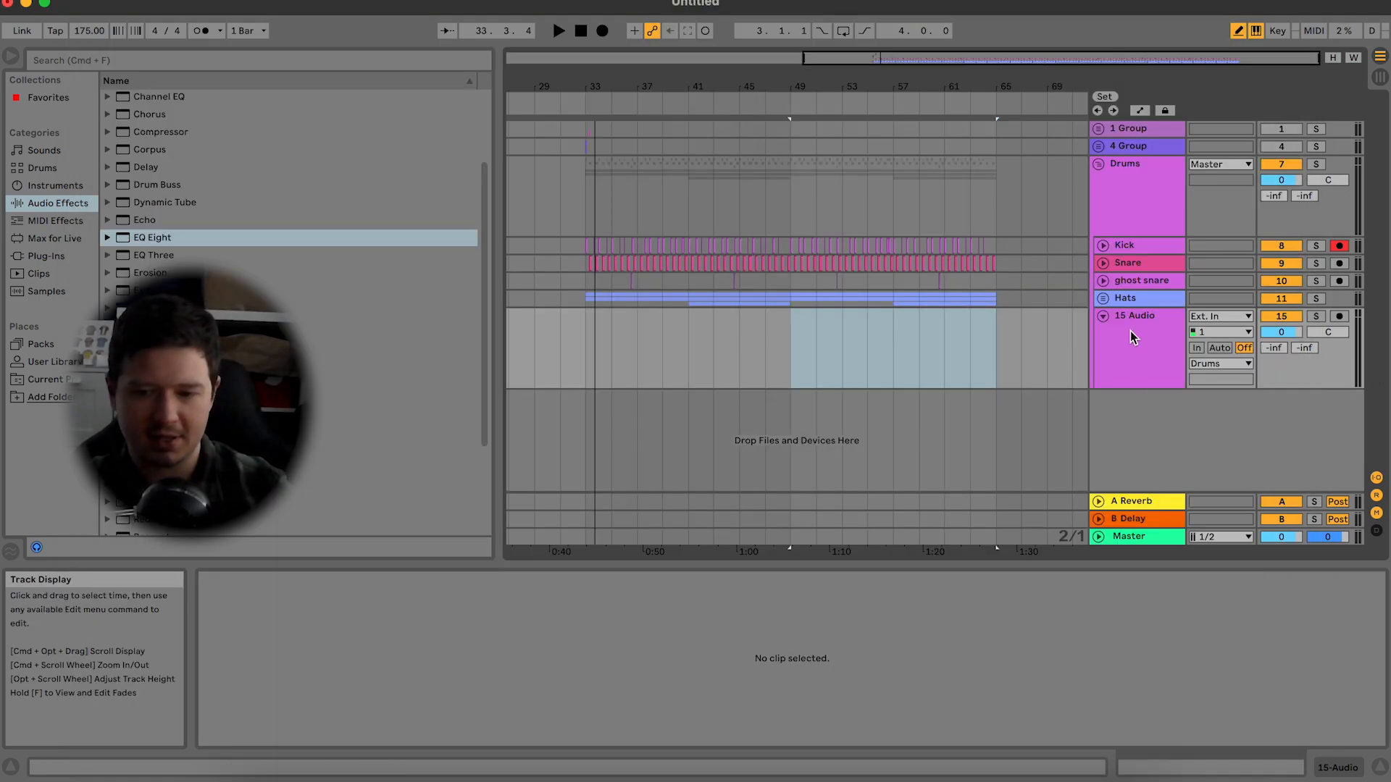
{"action": "left_click", "coordinate": [1102, 298]}
{"action": "key", "text": "space"}
{"action": "key", "text": "super+t"}
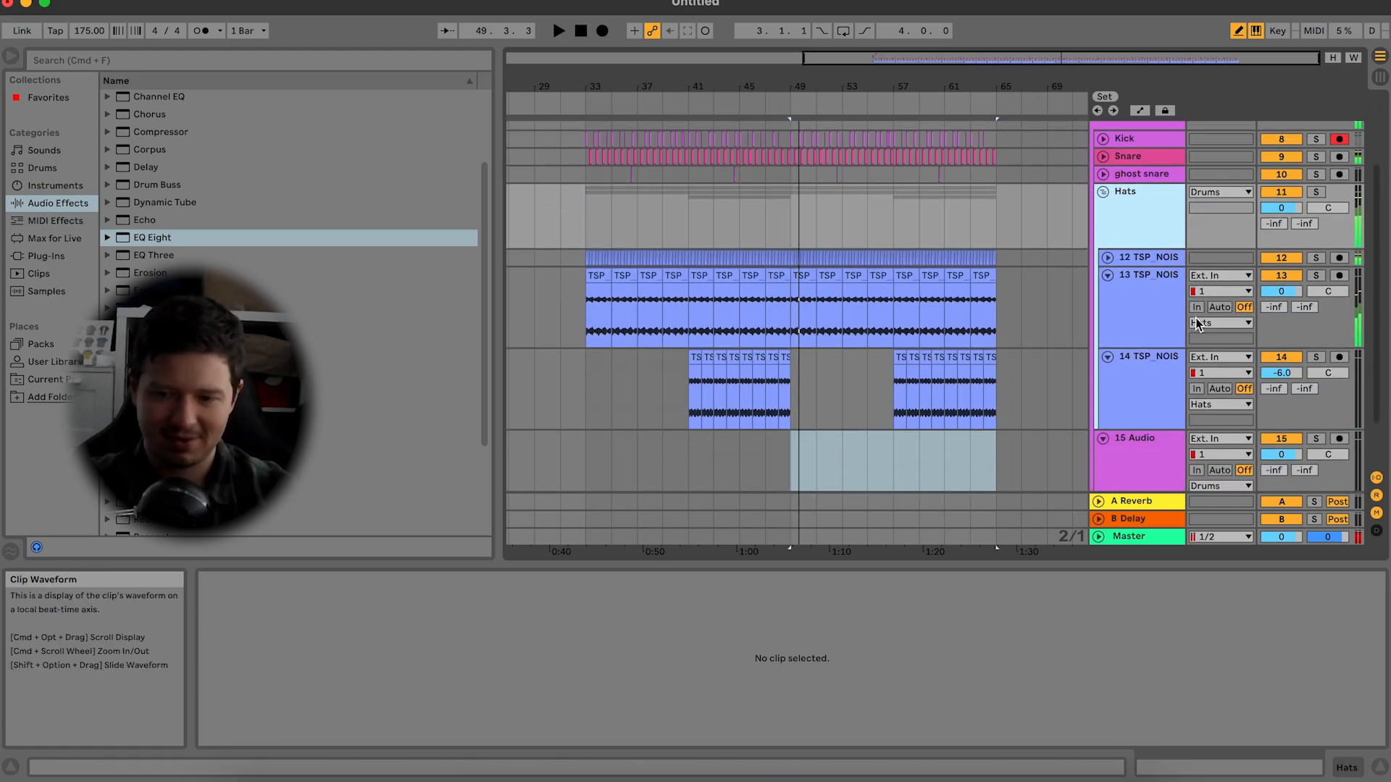
{"action": "key", "text": "super+t"}
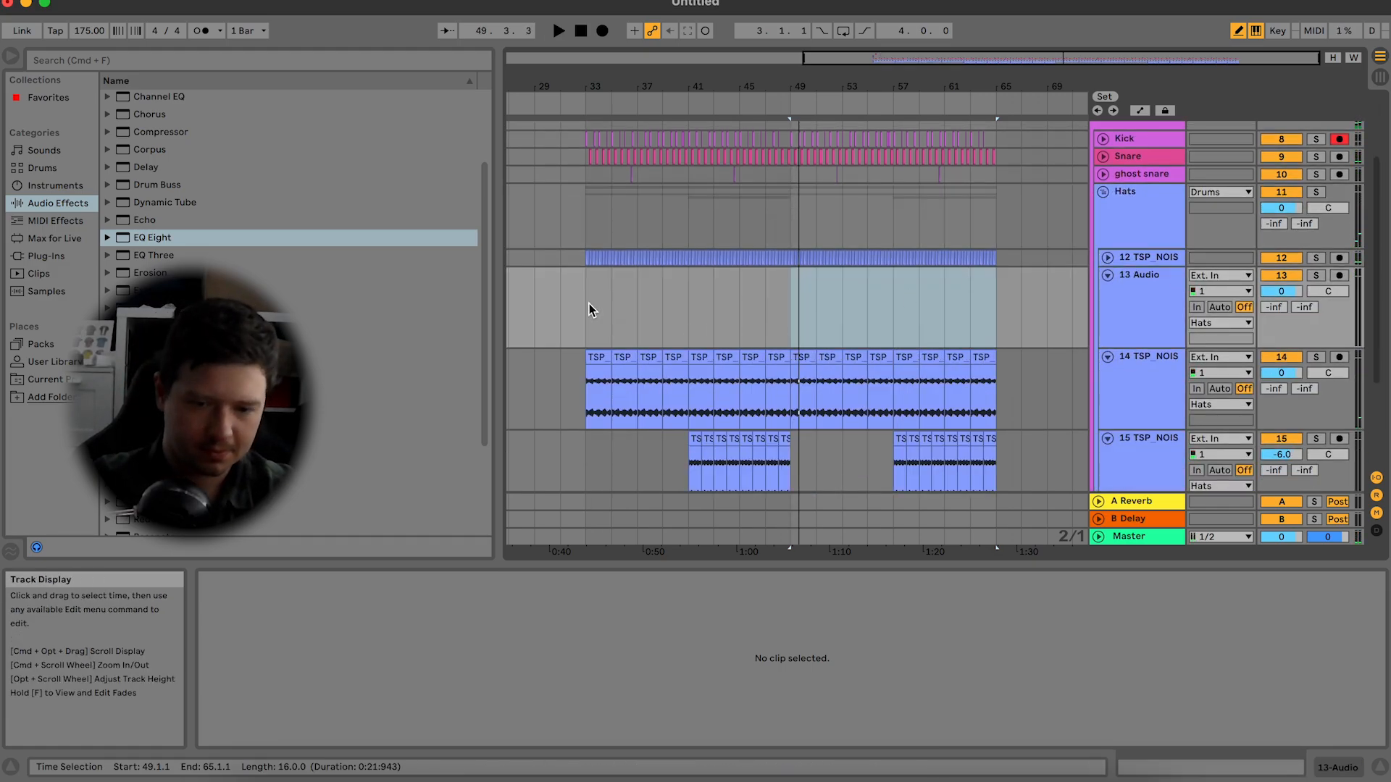
{"action": "left_click", "coordinate": [589, 303]}
{"action": "key", "text": "super+v"}
Step: Solo the Hats group and set the pasted loop's warp mode to Re-Pitch and its clip gain to -10 dB
{"action": "left_click", "coordinate": [1317, 194]}
{"action": "key", "text": "space"}
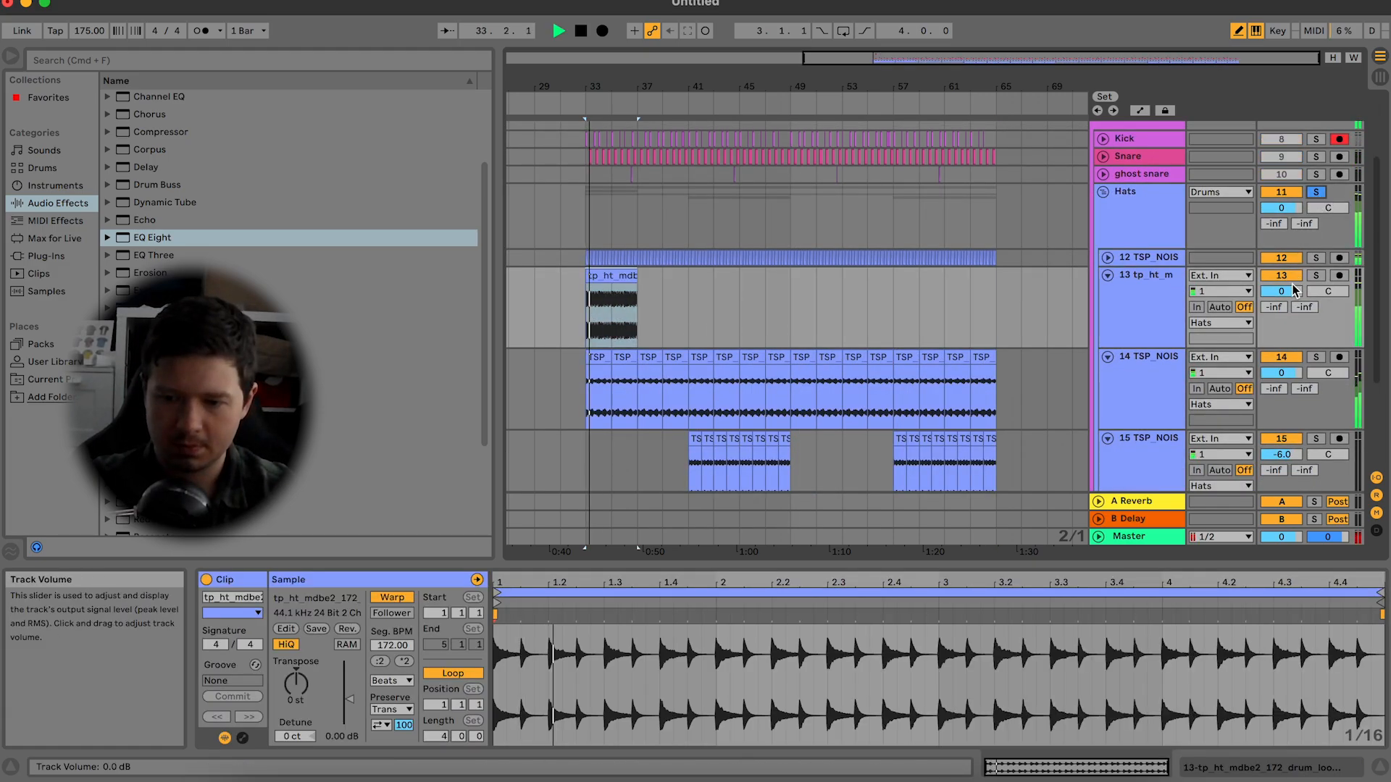
{"action": "key", "text": "space"}
{"action": "left_click", "coordinate": [392, 680]}
{"action": "left_click", "coordinate": [404, 738]}
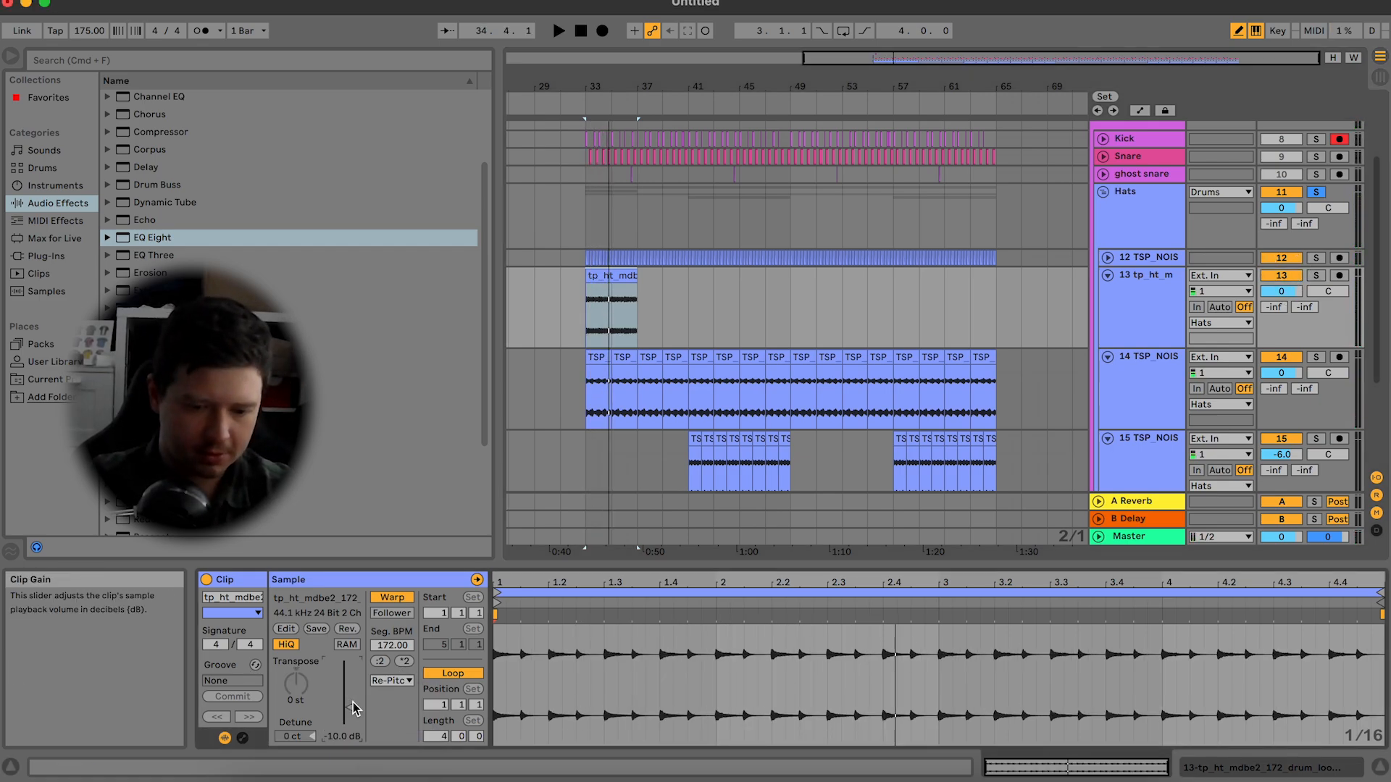
{"action": "left_click", "coordinate": [611, 277]}
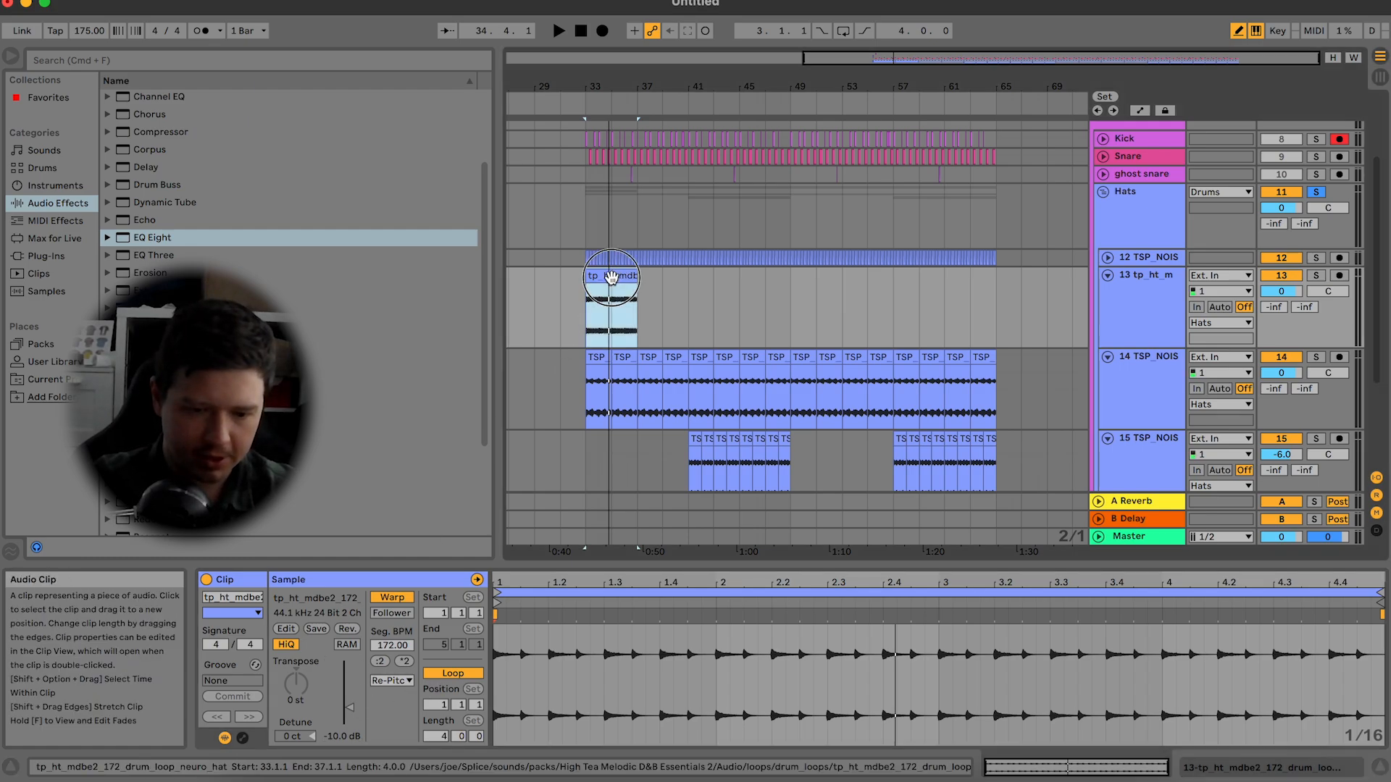
{"action": "left_click", "coordinate": [408, 681]}
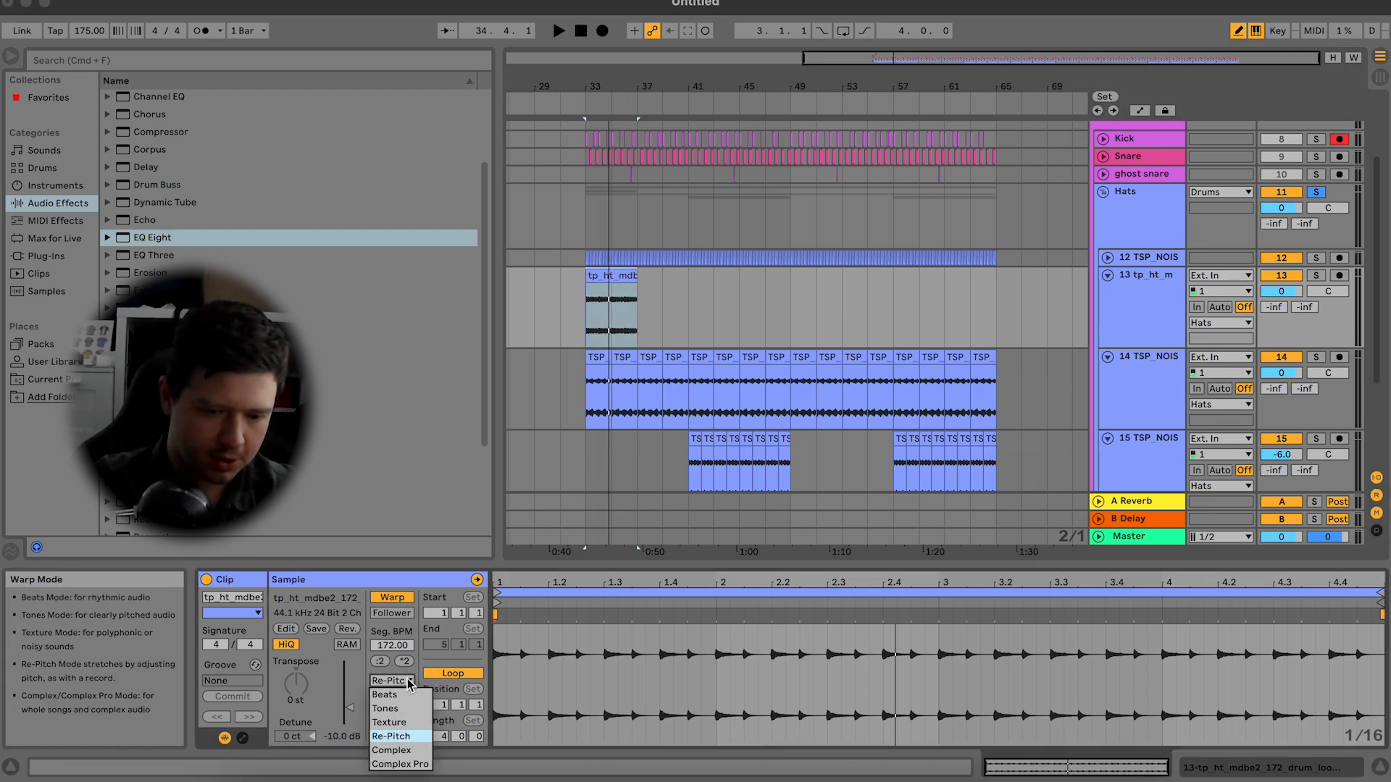
{"action": "left_click", "coordinate": [605, 278]}
Step: Duplicate the neuro hat clip end to end along its track until it reaches bar 65
{"action": "left_click", "coordinate": [605, 278]}
{"action": "key", "text": "ctrl+d"}
{"action": "key", "text": "ctrl+d"}
{"action": "key", "text": "ctrl+d"}
{"action": "key", "text": "ctrl+d"}
{"action": "key", "text": "ctrl+d"}
{"action": "key", "text": "ctrl+d"}
{"action": "key", "text": "ctrl+d"}
Step: Play the soloed hats from bar 33 and lower the neuro hat track's volume to -7 dB
{"action": "left_click", "coordinate": [586, 311]}
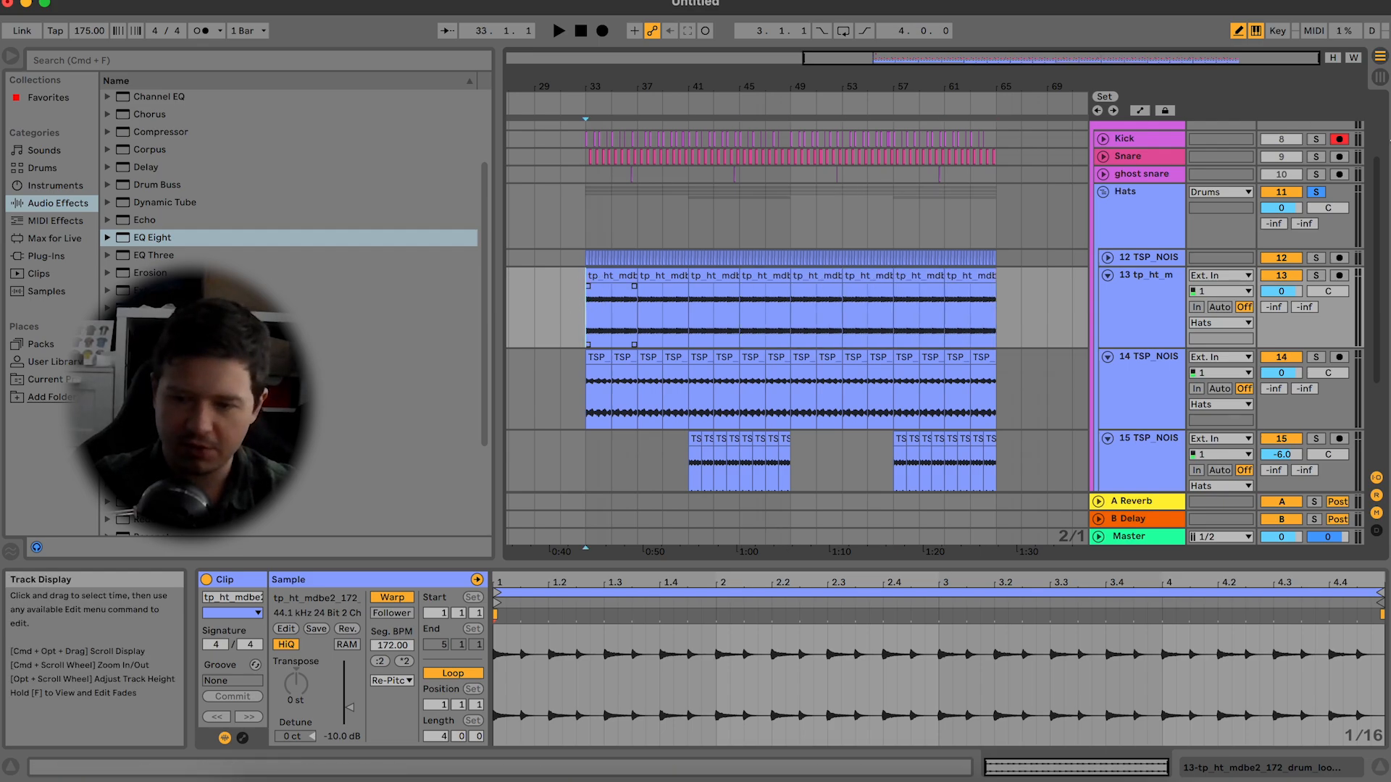
{"action": "key", "text": "space"}
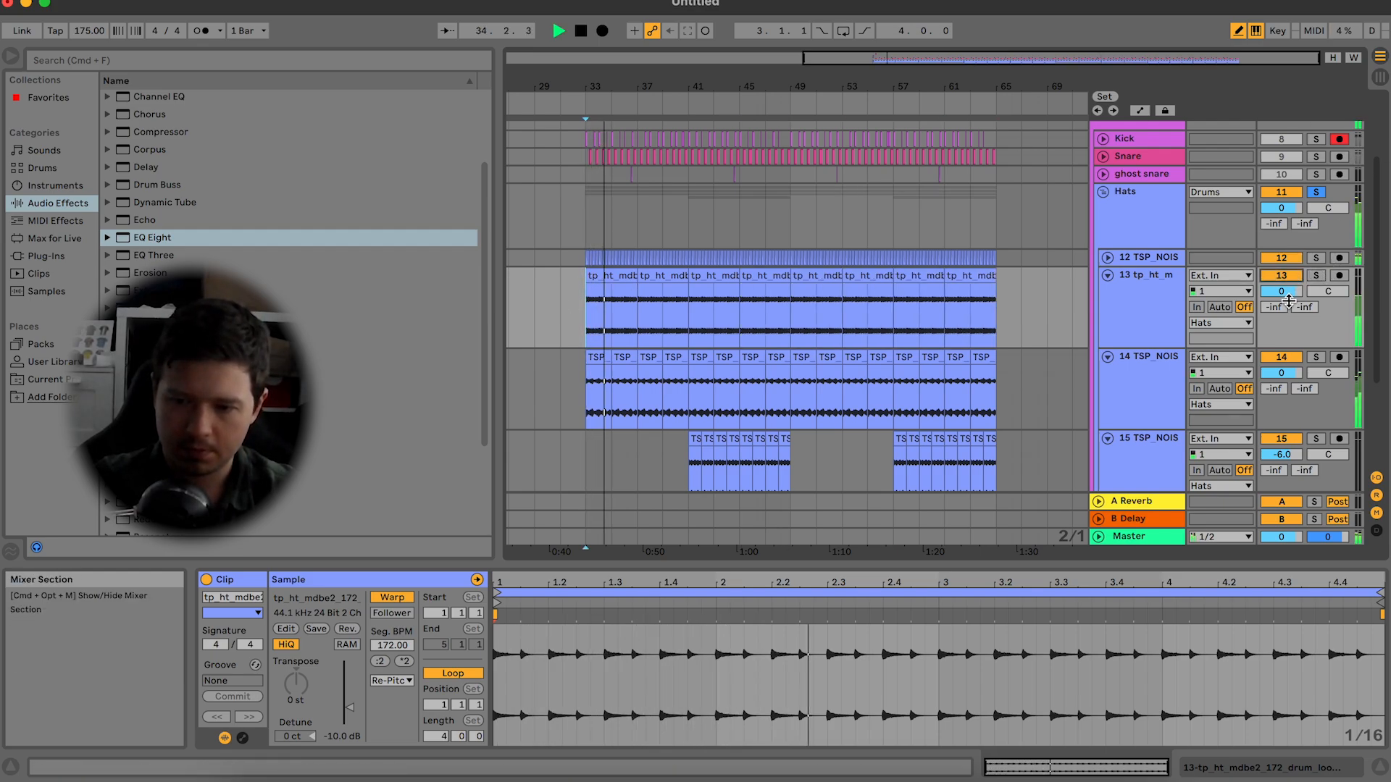
{"action": "left_click_drag", "start_coordinate": [1288, 297], "coordinate": [1288, 297]}
{"action": "key", "text": "space"}
Step: Add EQ Eight to the Hats group and change its first band to a low cut at about 230 Hz
{"action": "left_click", "coordinate": [1134, 201]}
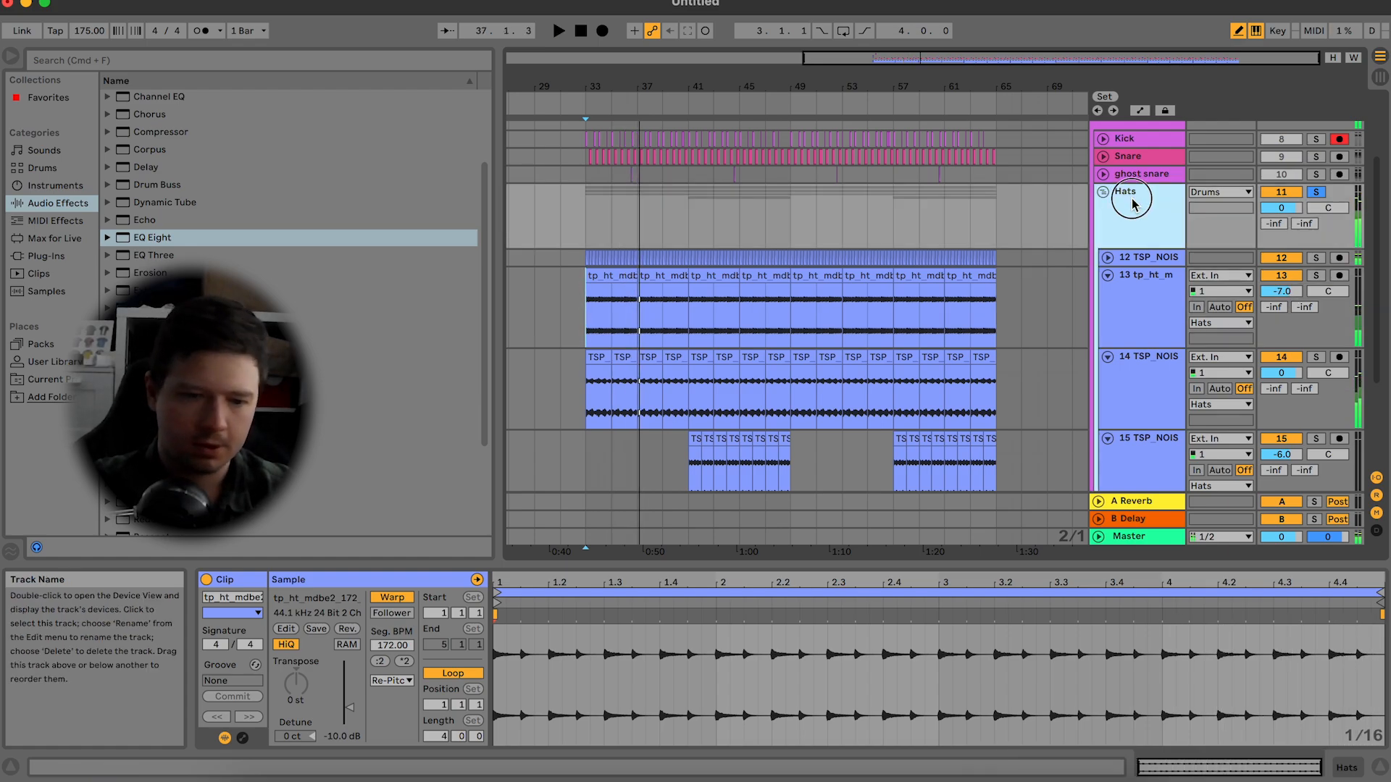
{"action": "double_click", "coordinate": [1133, 202]}
{"action": "left_click_drag", "start_coordinate": [153, 237], "coordinate": [286, 603]}
{"action": "key", "text": "space"}
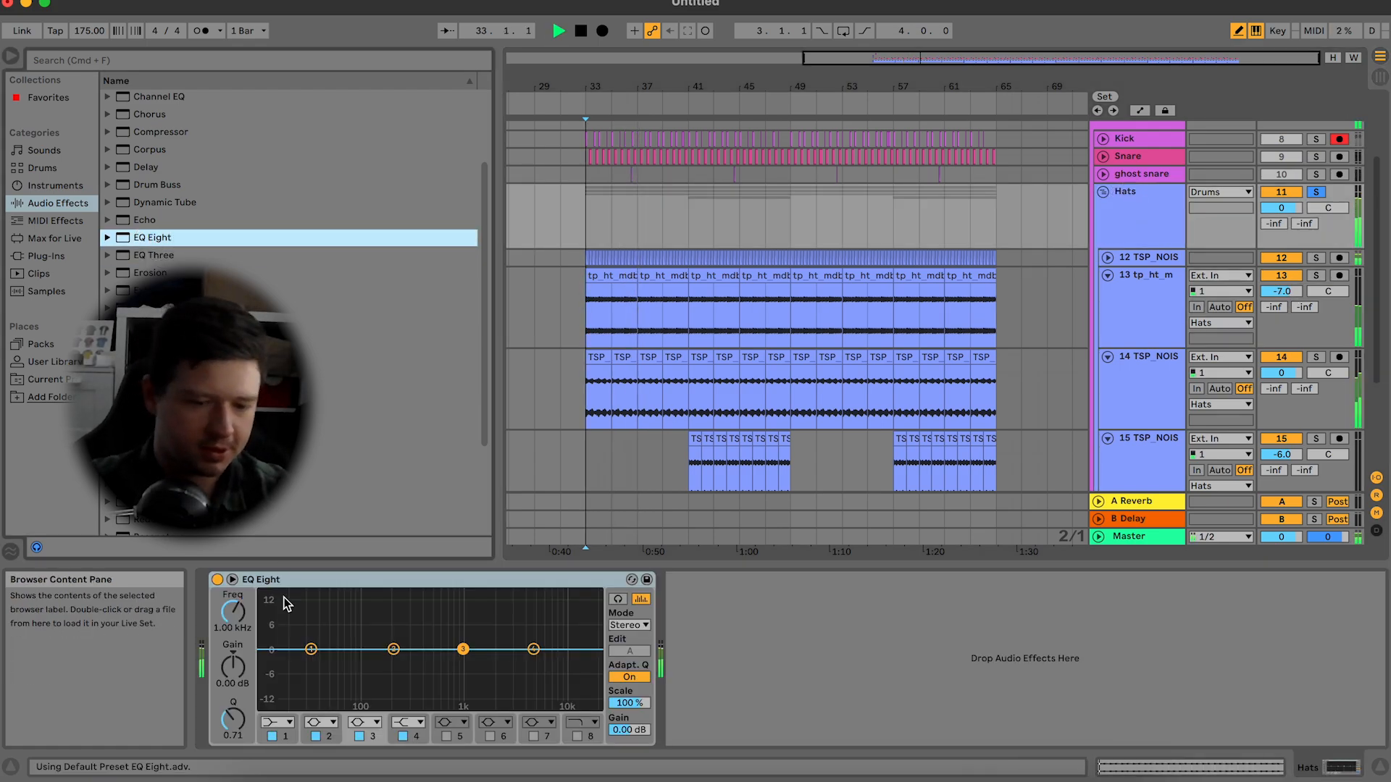
{"action": "left_click", "coordinate": [276, 722]}
{"action": "left_click", "coordinate": [281, 691]}
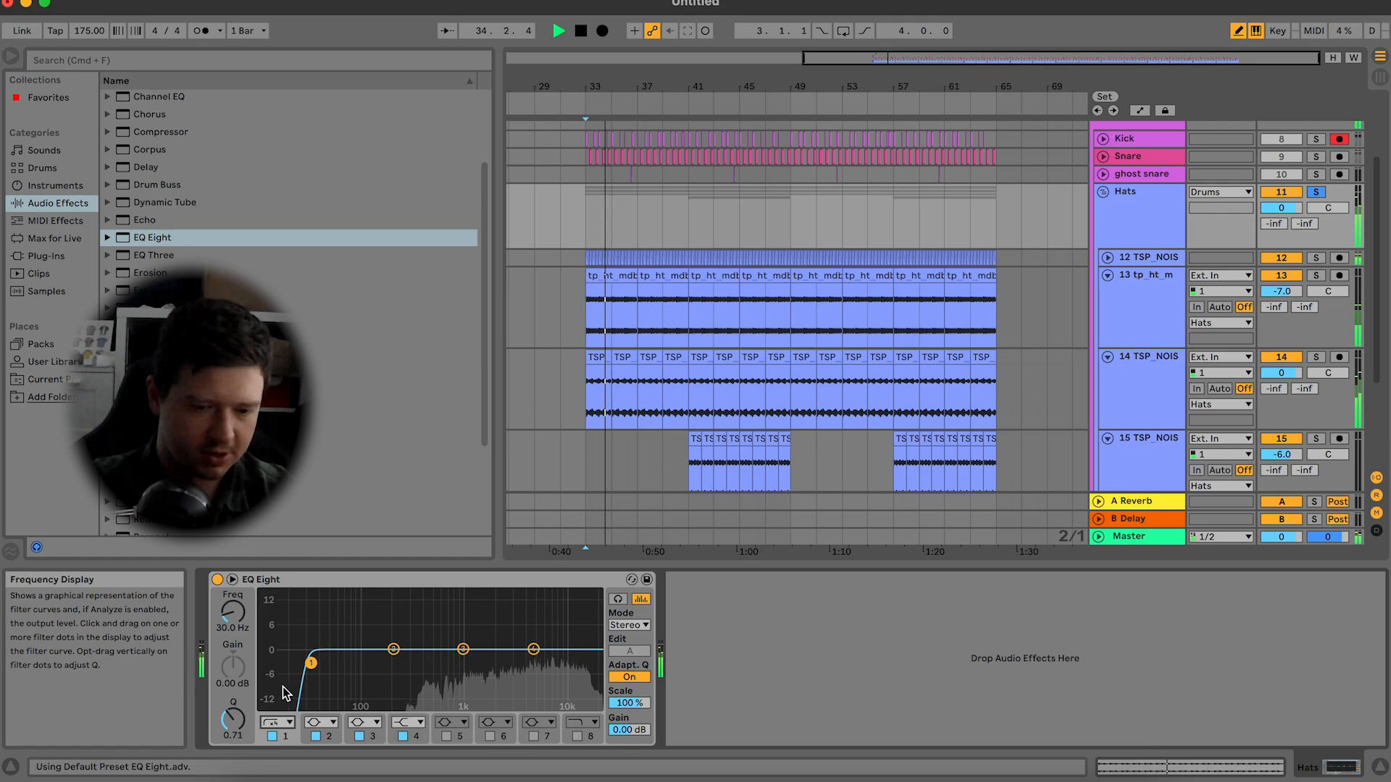
{"action": "left_click_drag", "start_coordinate": [311, 663], "coordinate": [399, 664]}
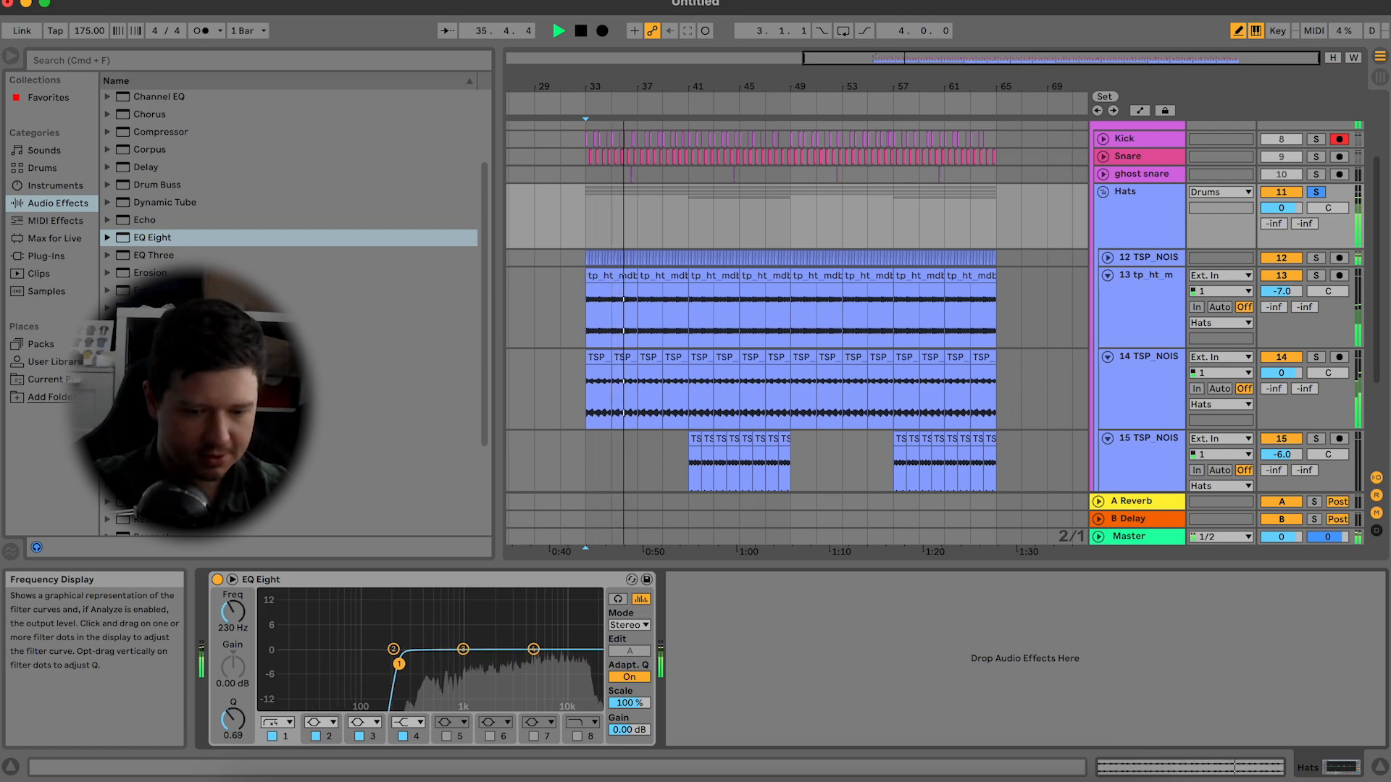
Step: Boost the Hats EQ's high shelf near 5 kHz and enable band 8 as a high cut at about 16 kHz
{"action": "left_click_drag", "start_coordinate": [533, 649], "coordinate": [533, 644]}
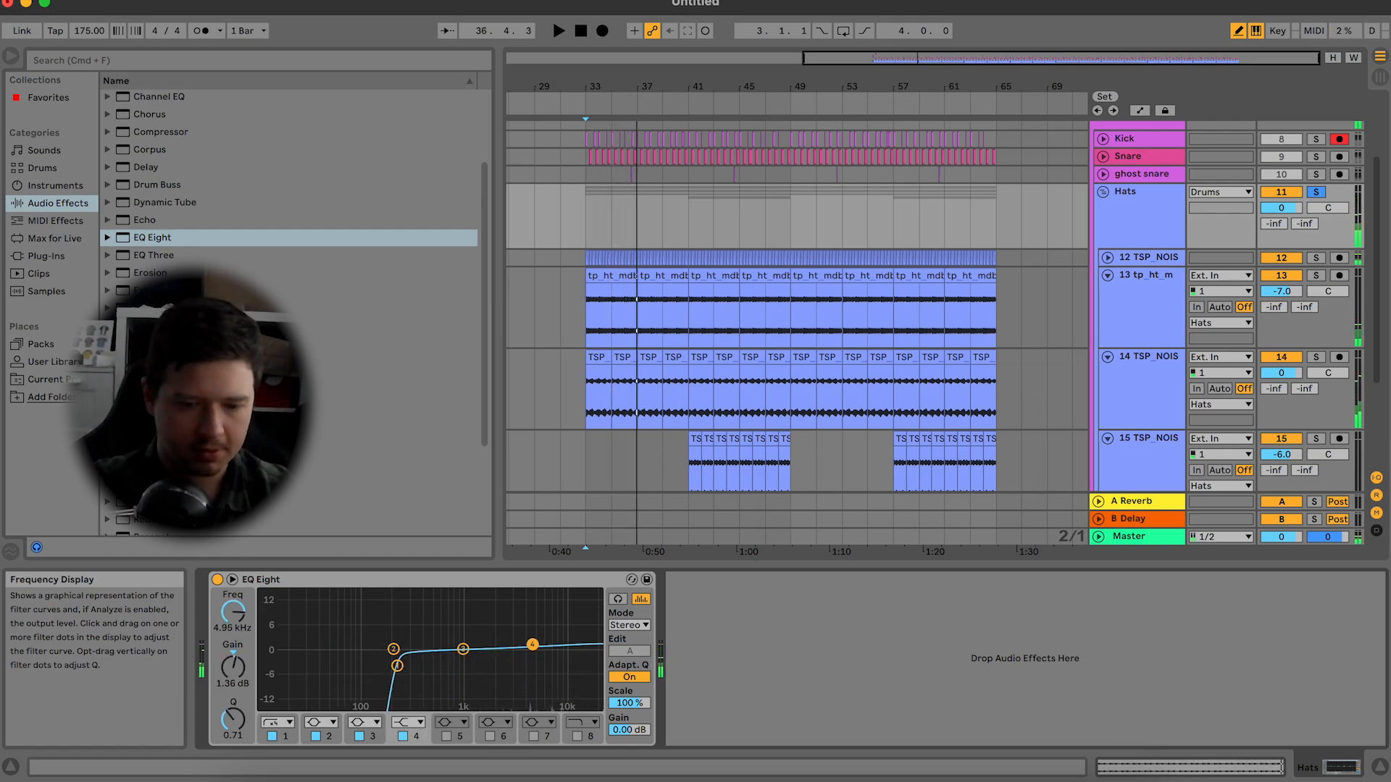
{"action": "left_click", "coordinate": [583, 723]}
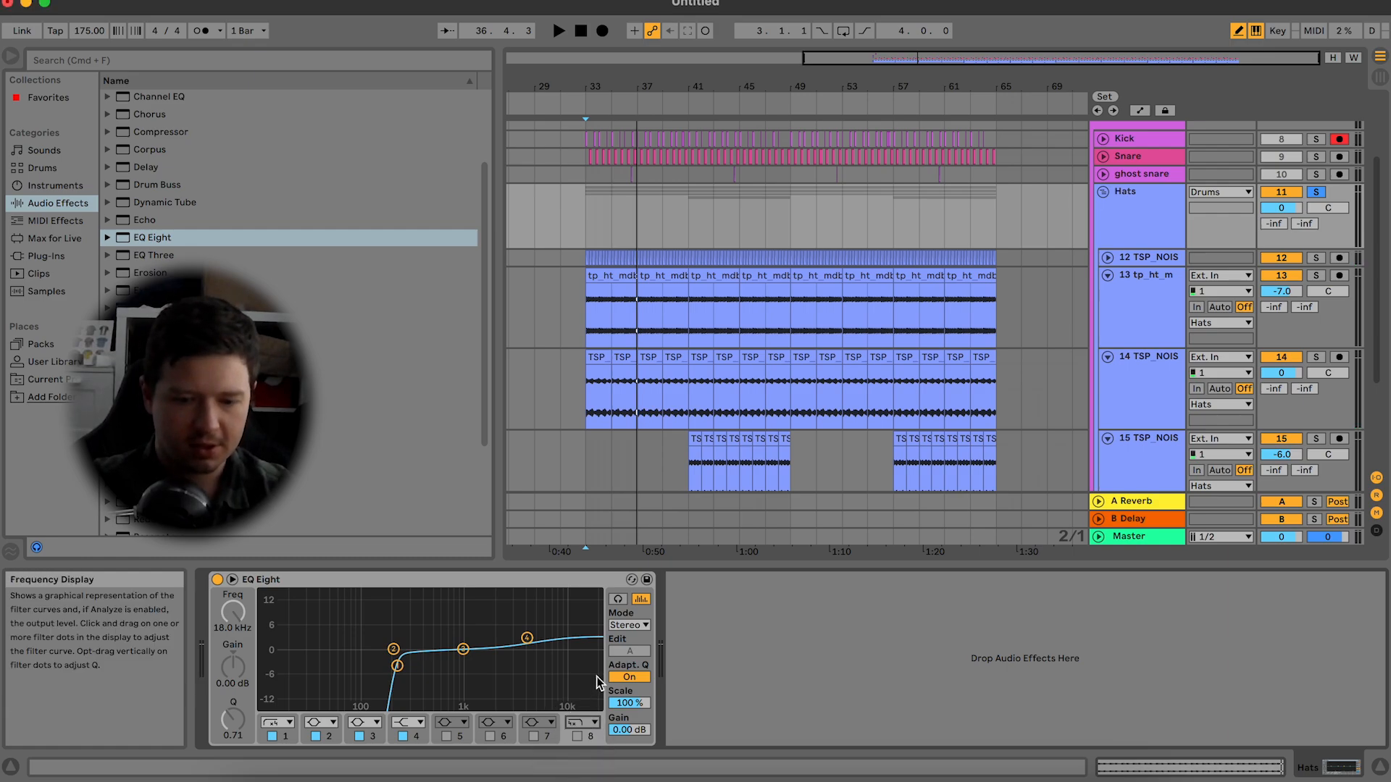
{"action": "left_click", "coordinate": [576, 736]}
{"action": "left_click_drag", "start_coordinate": [589, 663], "coordinate": [584, 660]}
Step: Play from bar 33, take the Hats group out of solo and fold it to hear the full drums
{"action": "key", "text": "space"}
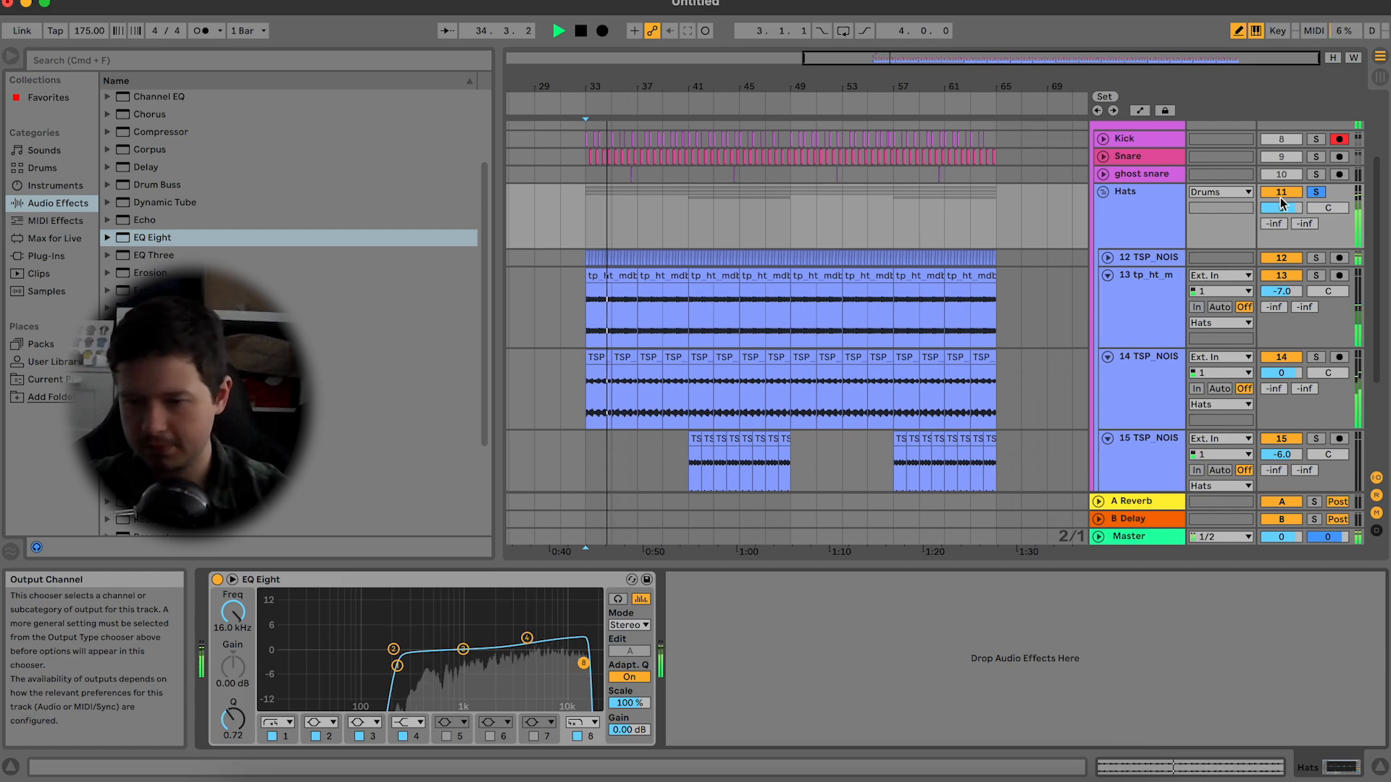
{"action": "left_click", "coordinate": [1316, 192]}
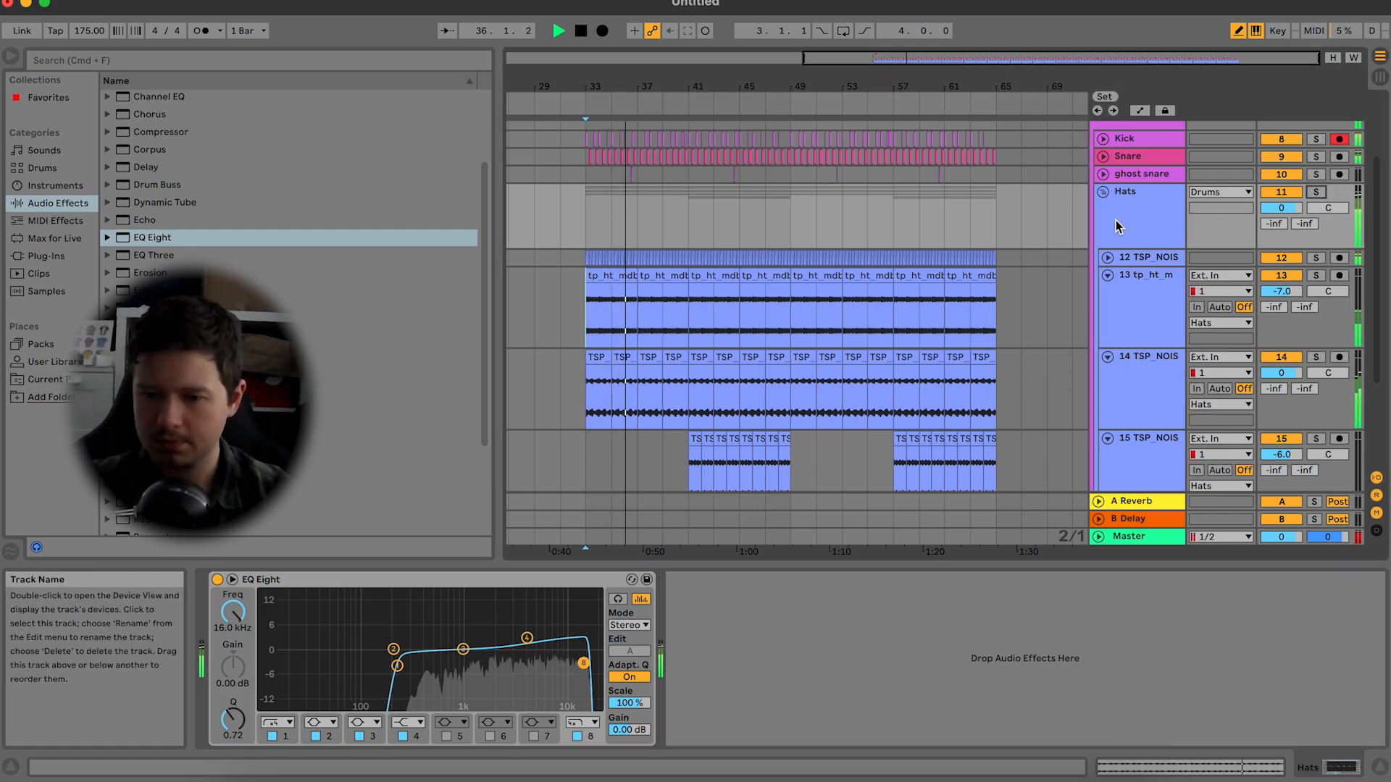
{"action": "left_click", "coordinate": [1103, 192]}
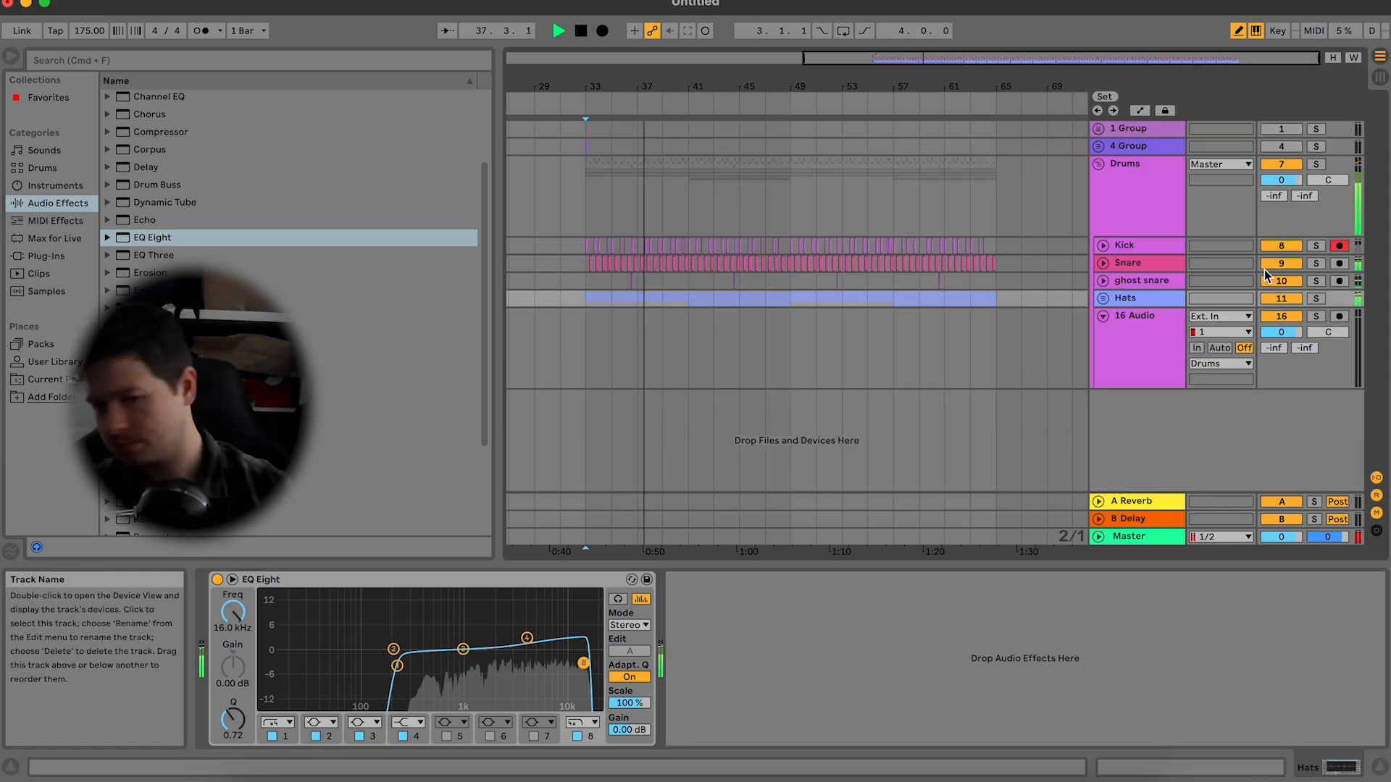
Step: Set the volume of track 15 in the Hats group to -4 dB during playback and fold the group again
{"action": "left_click", "coordinate": [1104, 297]}
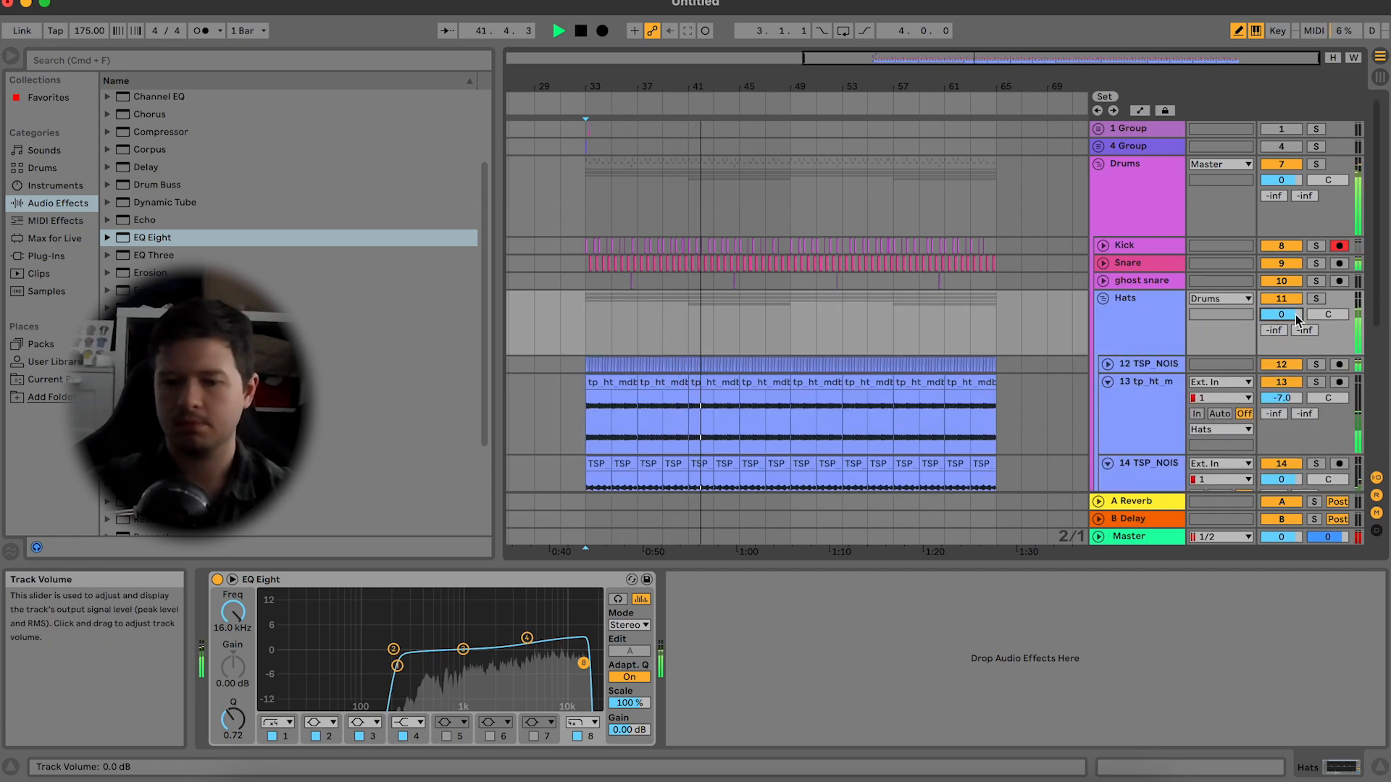
{"action": "scroll", "coordinate": [1295, 314], "scroll_direction": "down", "scroll_amount": 4}
{"action": "scroll", "coordinate": [1289, 392], "scroll_direction": "up", "scroll_amount": 2}
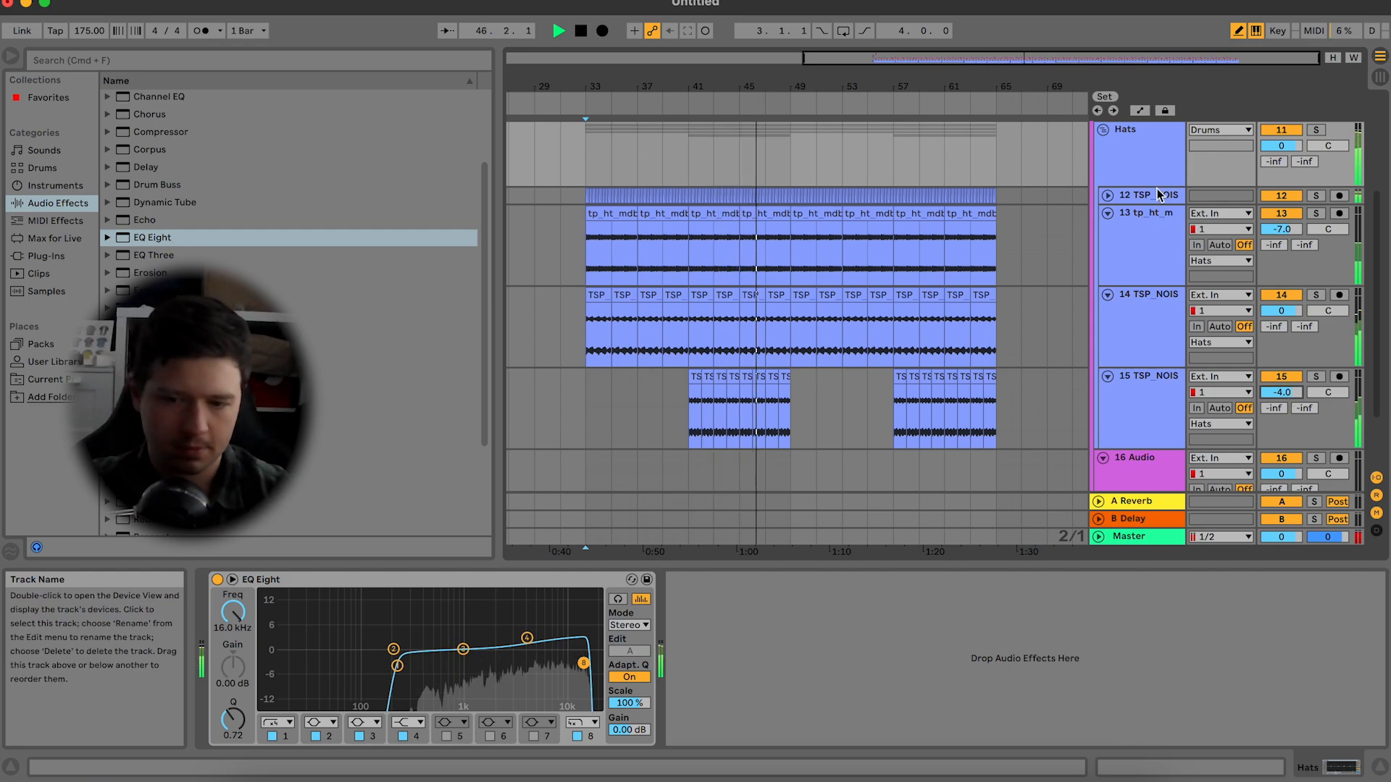
{"action": "scroll", "coordinate": [1098, 185], "scroll_direction": "up", "scroll_amount": 2}
{"action": "left_click", "coordinate": [1098, 185]}
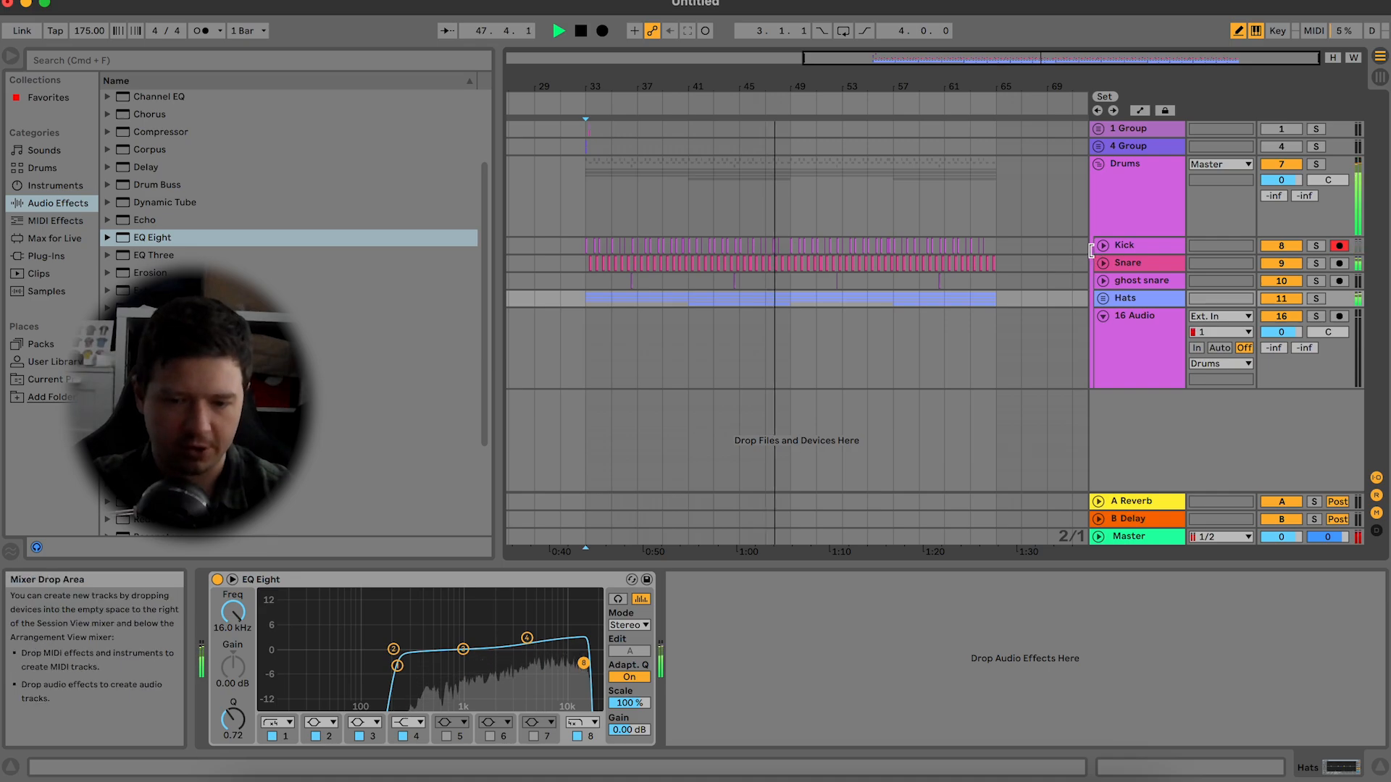
{"action": "key", "text": "space"}
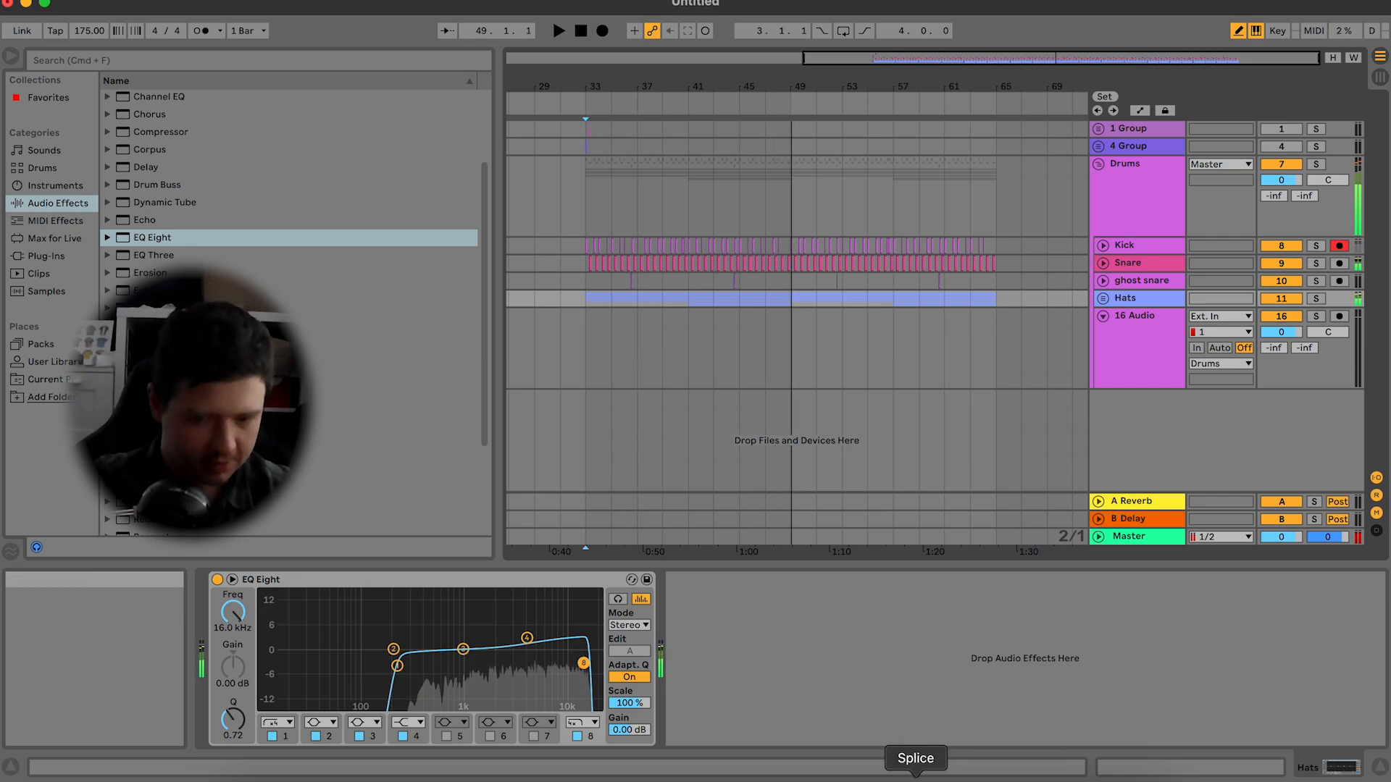
Step: Audition the transition into bar 49 and delete one beat of the Hats group's audio, from 48.3 to 48.4
{"action": "left_click_drag", "start_coordinate": [926, 49], "coordinate": [654, 280]}
{"action": "left_click", "coordinate": [651, 298]}
{"action": "key", "text": "space"}
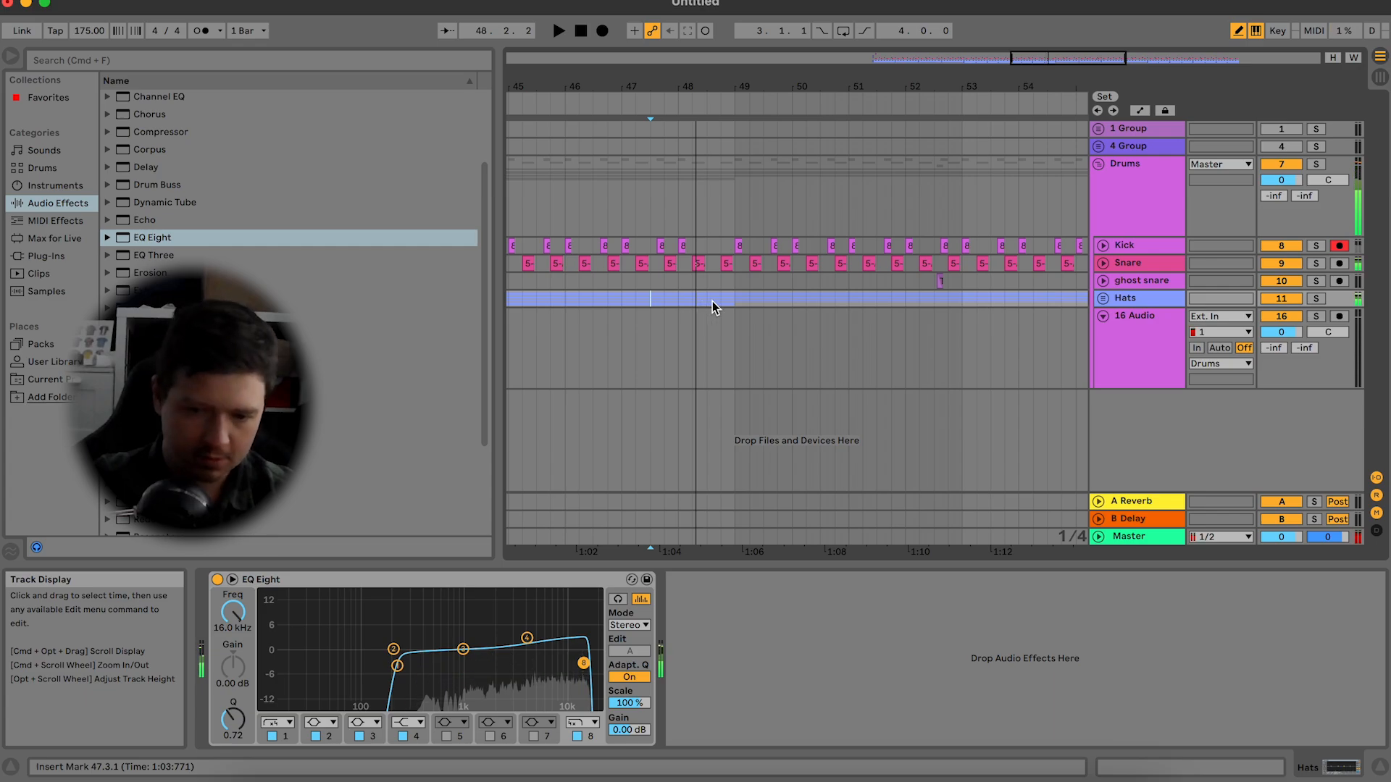
{"action": "key", "text": "space"}
{"action": "left_click_drag", "start_coordinate": [710, 305], "coordinate": [717, 308]}
{"action": "key", "text": "space"}
{"action": "left_click", "coordinate": [693, 301]}
{"action": "key", "text": "space"}
Step: Unfold the Hats group and delete the leftover one-beat clips at 48.4 on tracks 13 and 14
{"action": "key", "text": "u"}
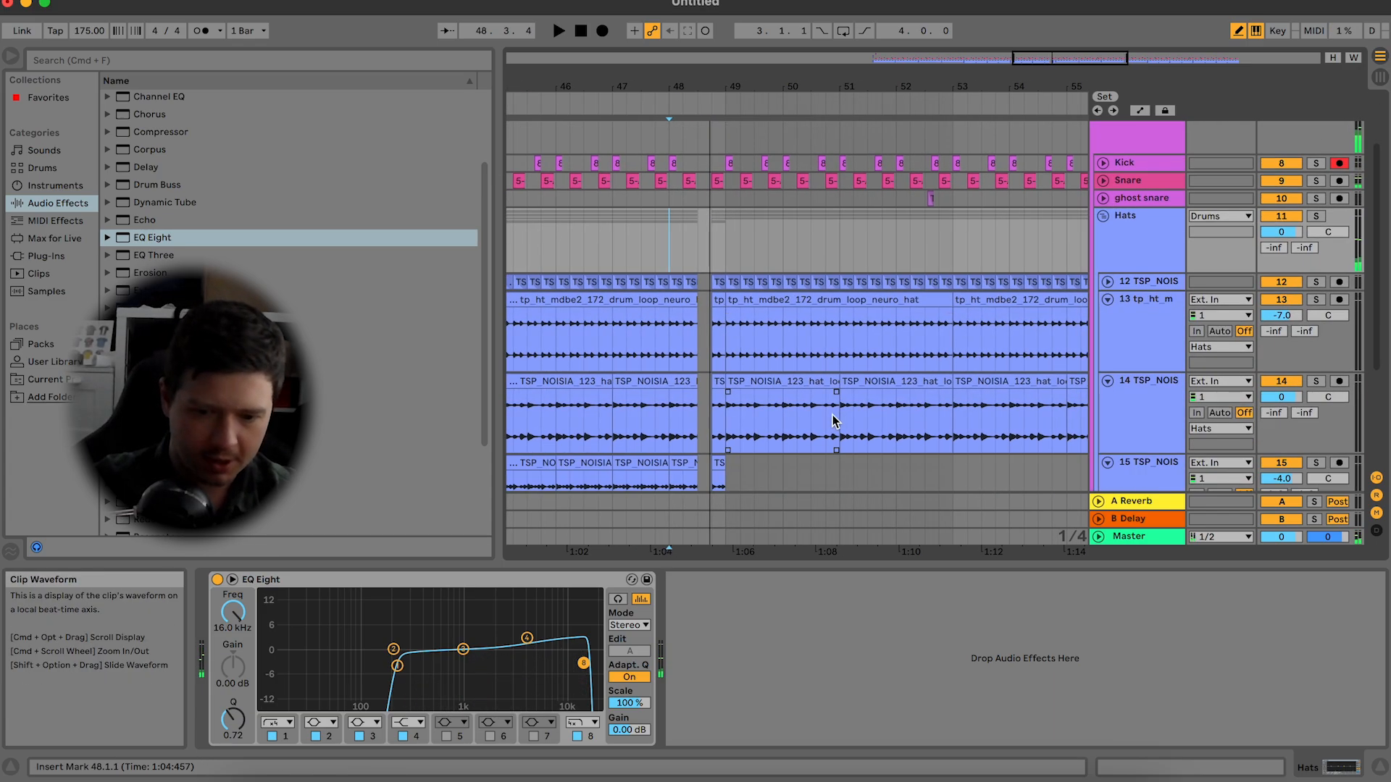
{"action": "left_click", "coordinate": [714, 456]}
{"action": "left_click", "coordinate": [716, 303]}
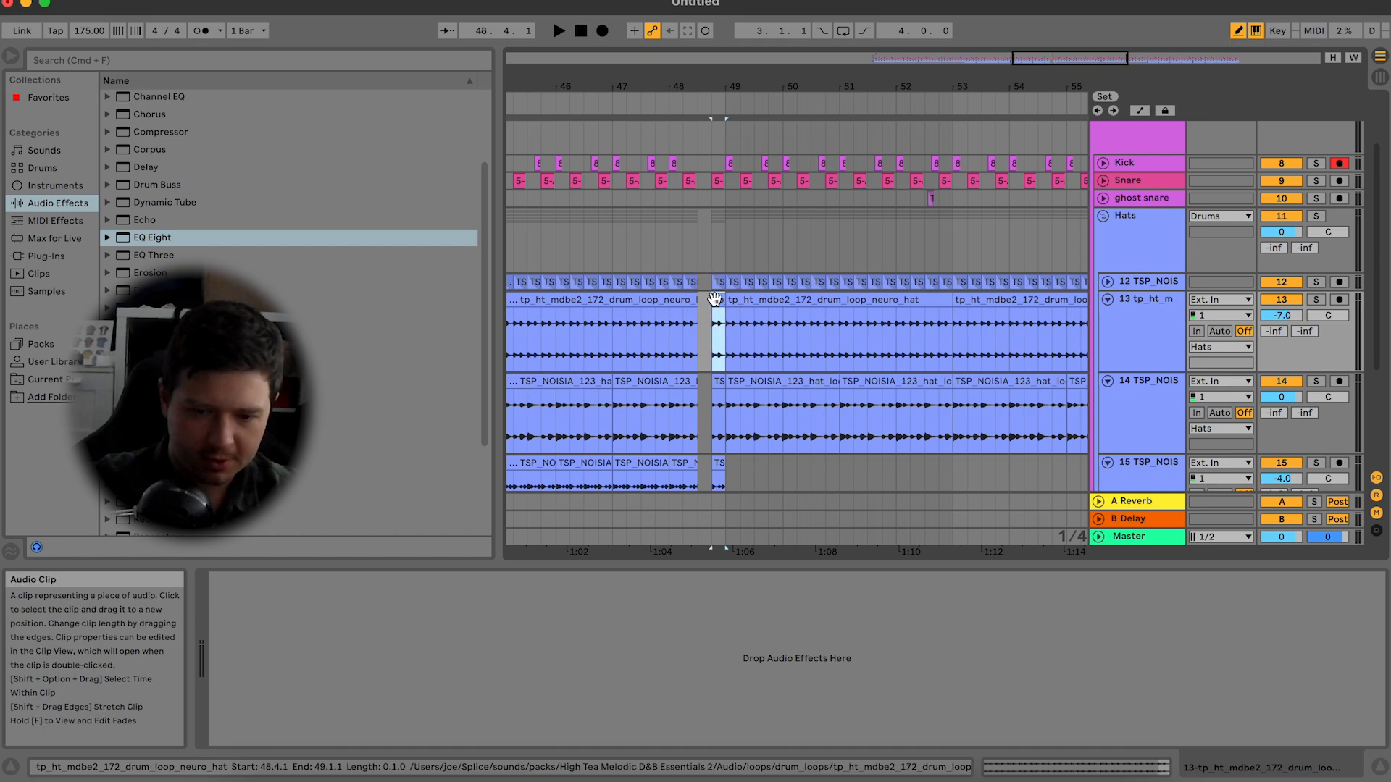
{"action": "key", "text": "Delete"}
{"action": "left_click", "coordinate": [674, 320]}
{"action": "scroll", "coordinate": [676, 324], "scroll_direction": "down", "scroll_amount": 2}
{"action": "left_click", "coordinate": [709, 457]}
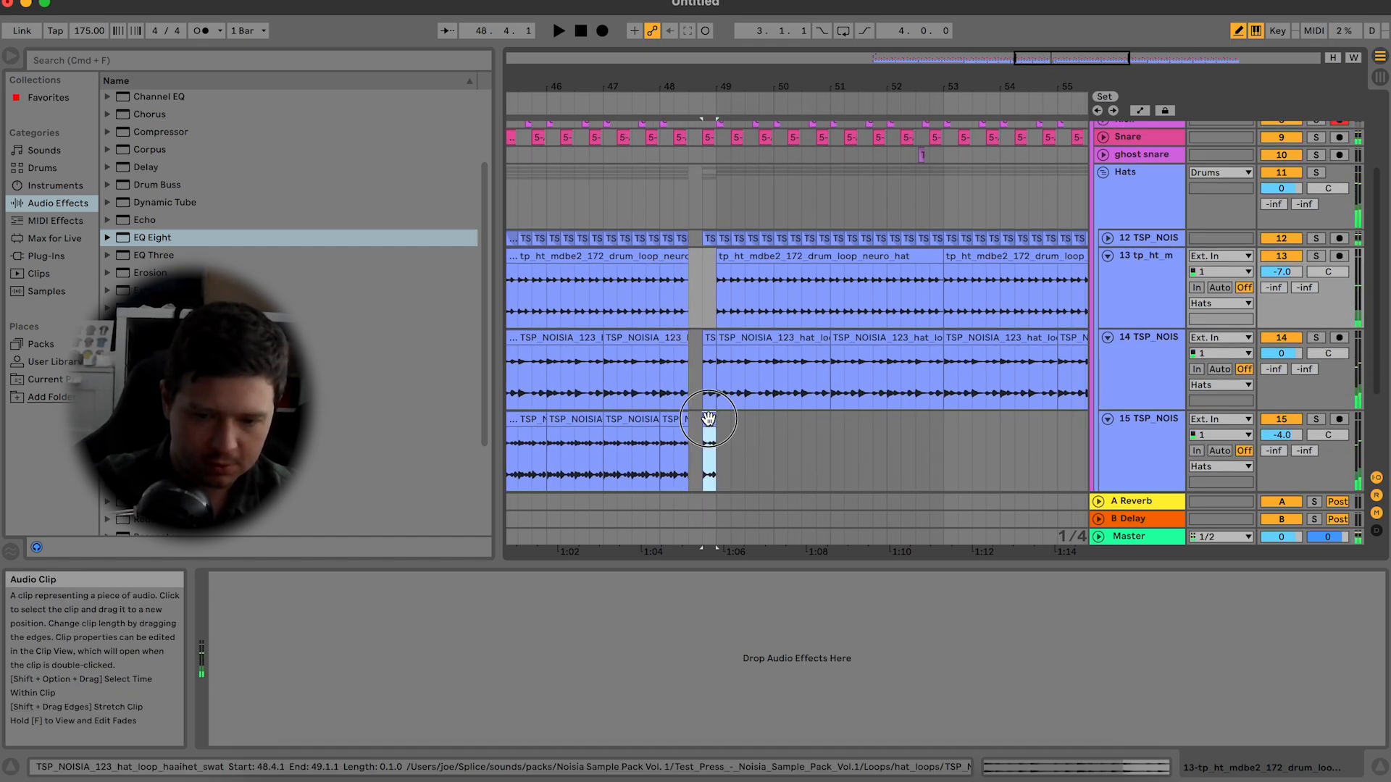
{"action": "left_click", "coordinate": [706, 335]}
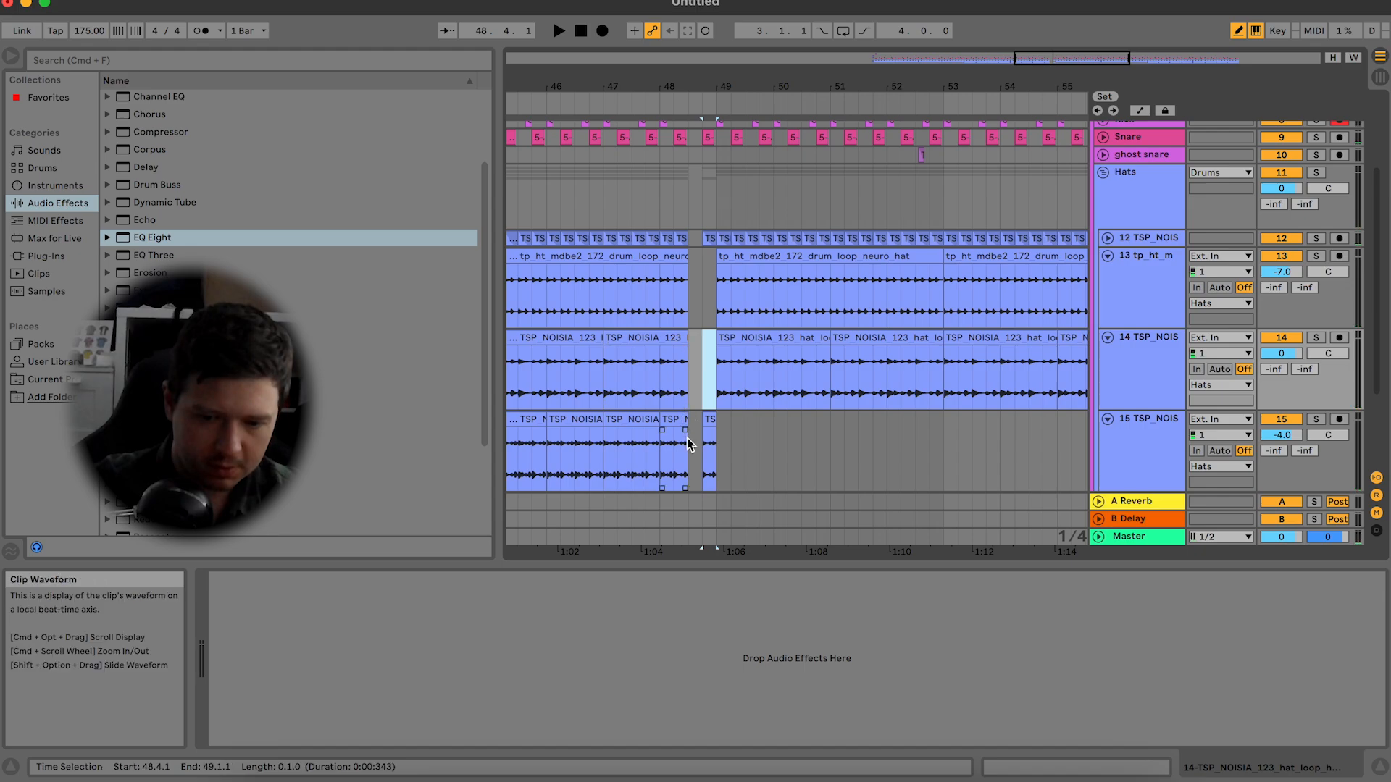
Step: Add fade-outs about two beats long to the clips ending at 48.3 on tracks 15, 14 and 13, and start playback from bar 48
{"action": "left_click_drag", "start_coordinate": [685, 431], "coordinate": [669, 437]}
{"action": "left_click", "coordinate": [664, 372]}
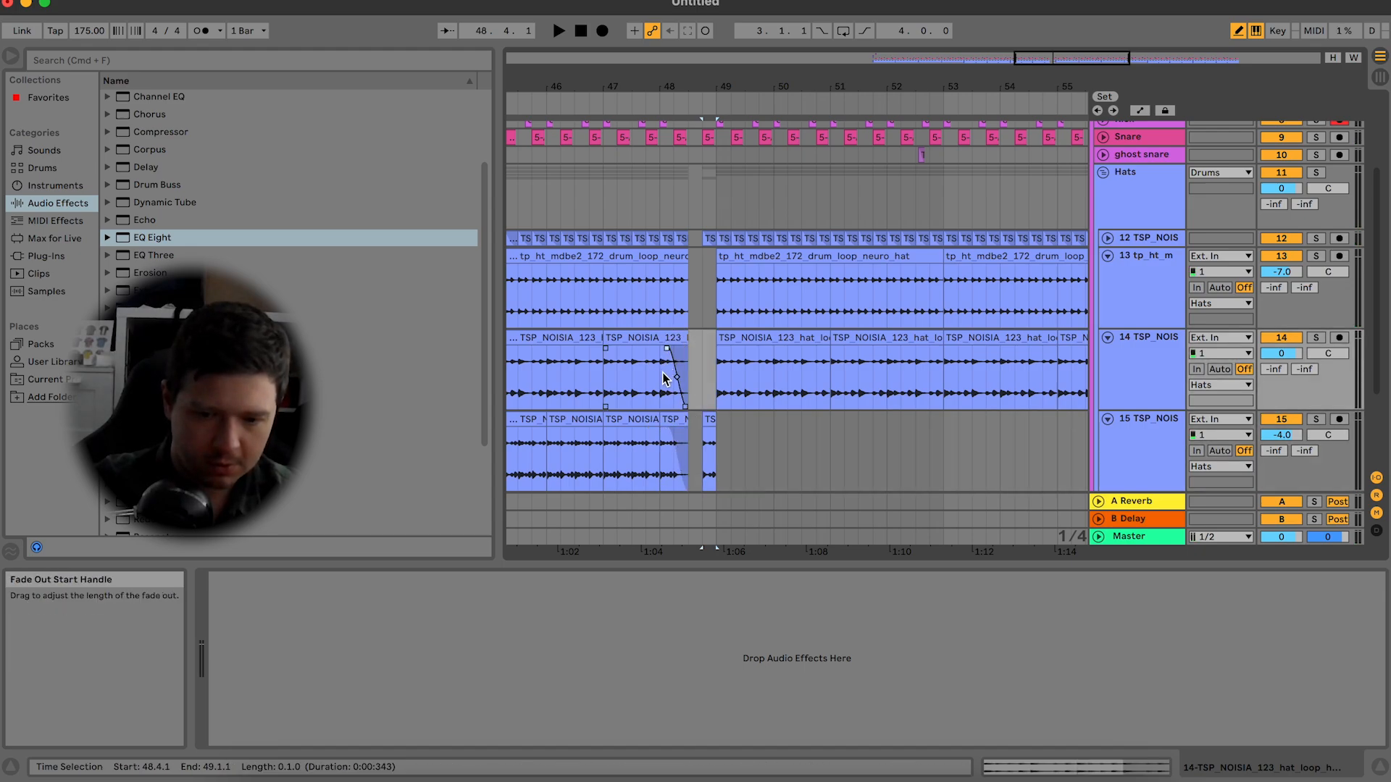
{"action": "key", "text": "space"}
{"action": "left_click_drag", "start_coordinate": [677, 273], "coordinate": [661, 276]}
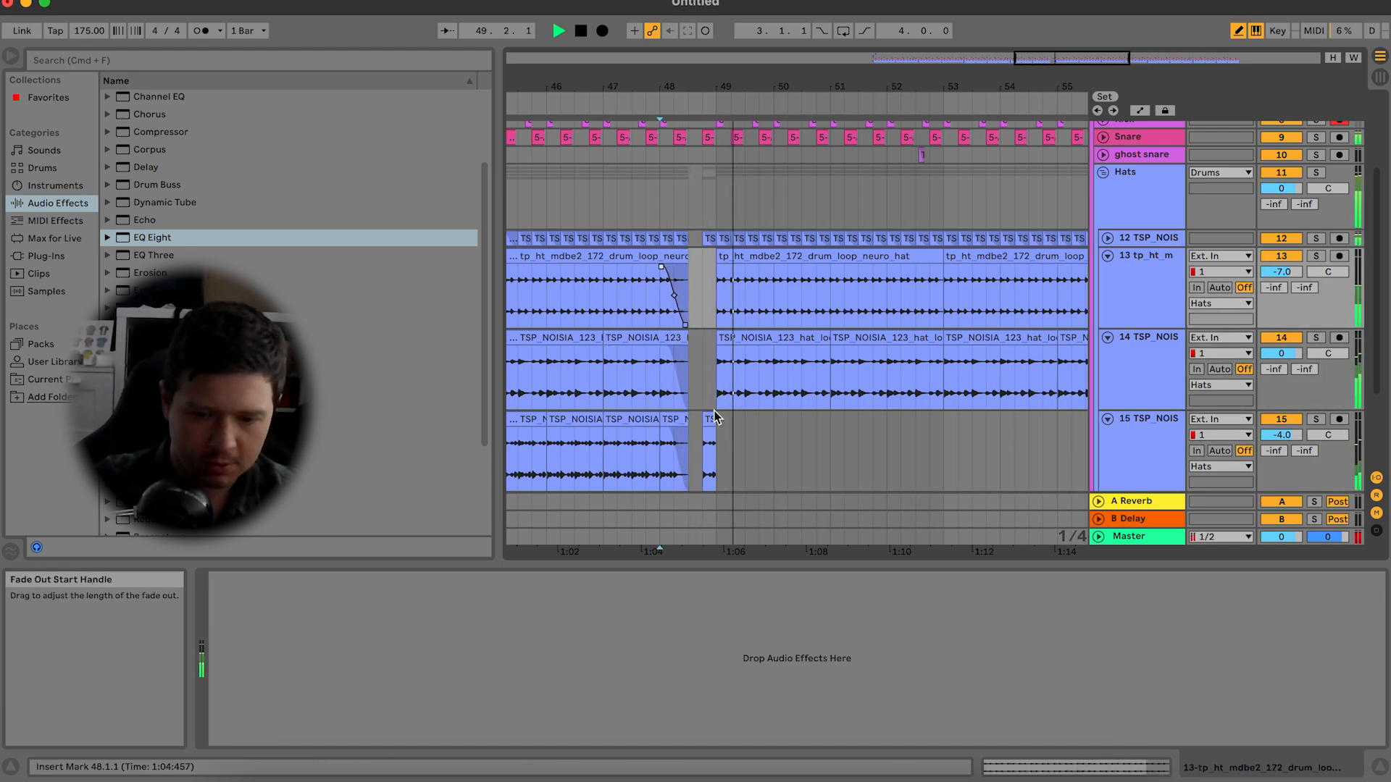
Step: Delete the leftover one-beat clip at 48.4 on track 15, stop playback and fold the Hats group
{"action": "left_click", "coordinate": [712, 421]}
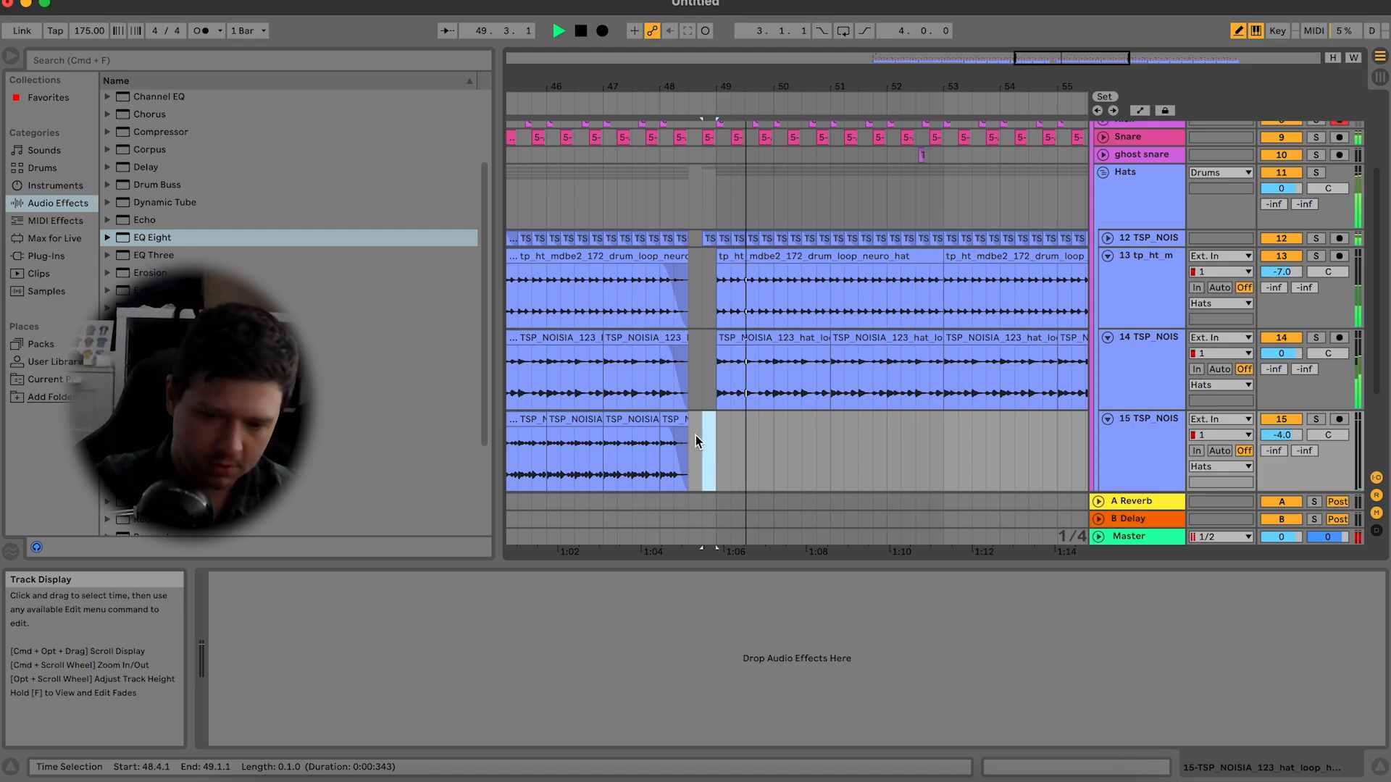
{"action": "key", "text": "space"}
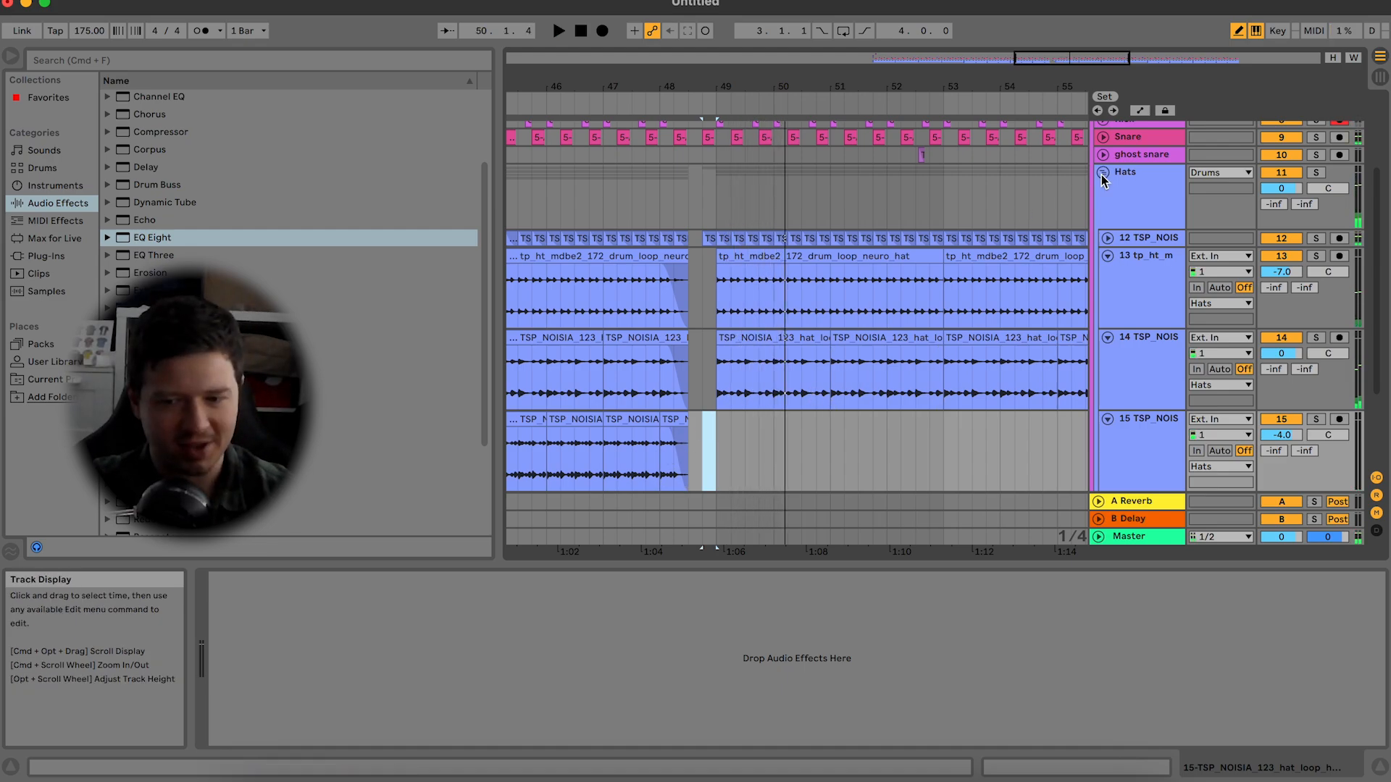
{"action": "left_click", "coordinate": [1102, 173]}
Step: Switch to Splice and search its samples for "neuro rides"
{"action": "left_click", "coordinate": [915, 767]}
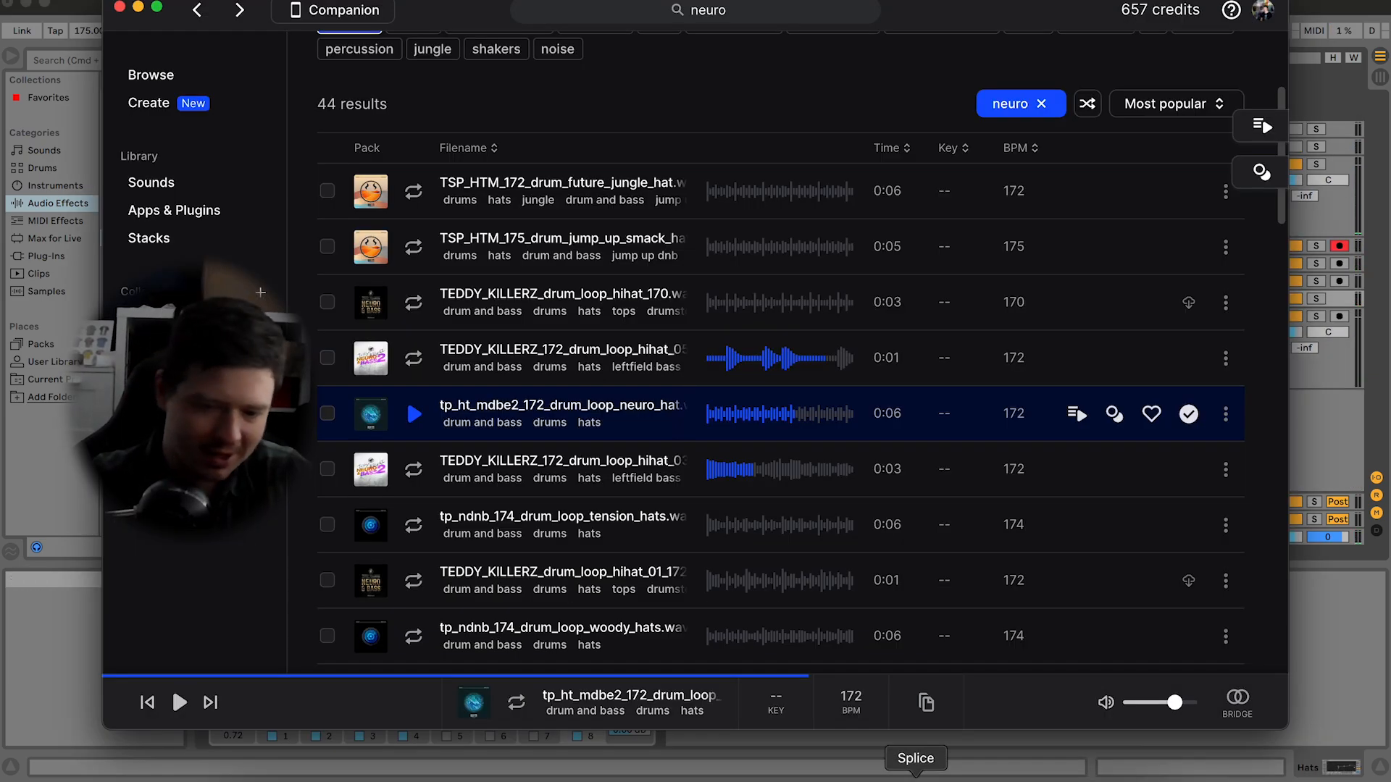
{"action": "scroll", "coordinate": [348, 266], "scroll_direction": "down", "scroll_amount": 3}
{"action": "scroll", "coordinate": [348, 266], "scroll_direction": "up", "scroll_amount": 5}
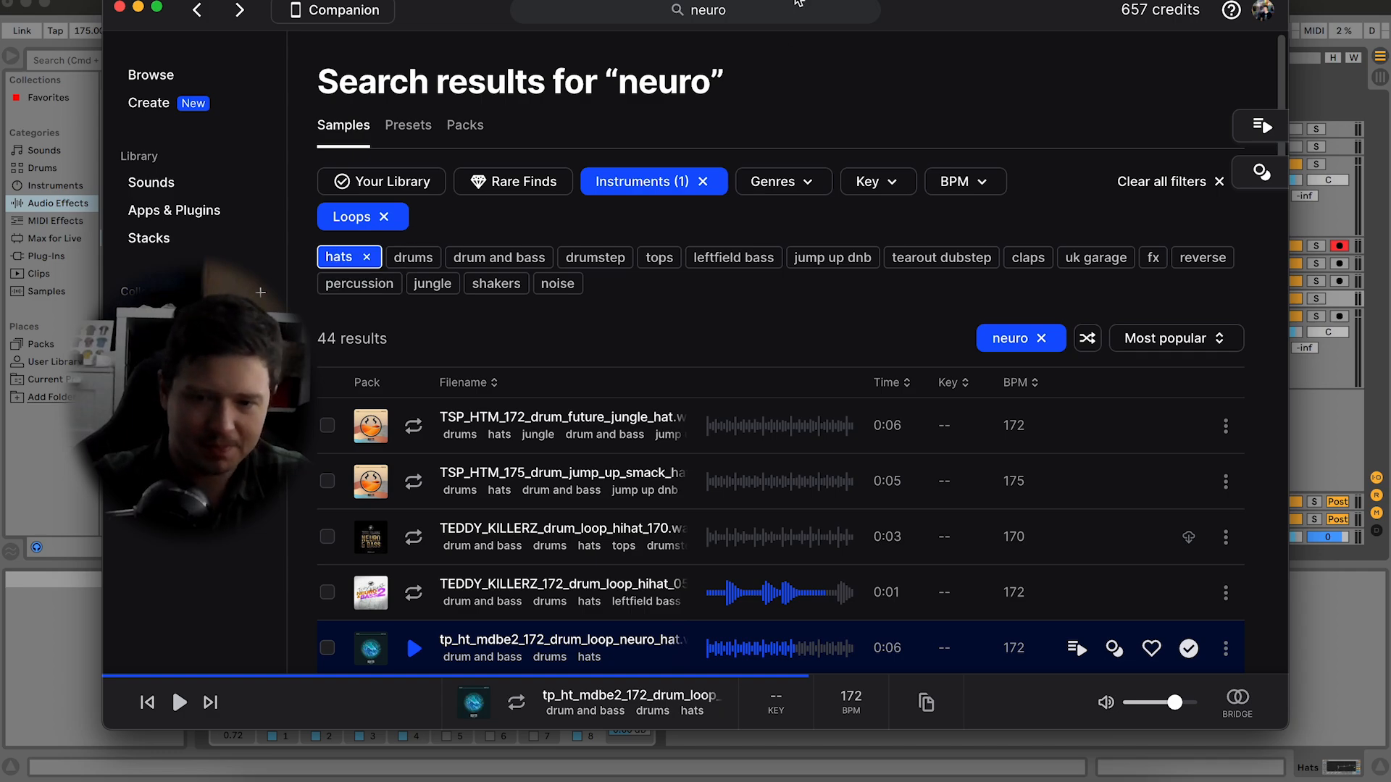
{"action": "left_click", "coordinate": [769, 15]}
{"action": "type", "text": "rides"}
{"action": "key", "text": "Return"}
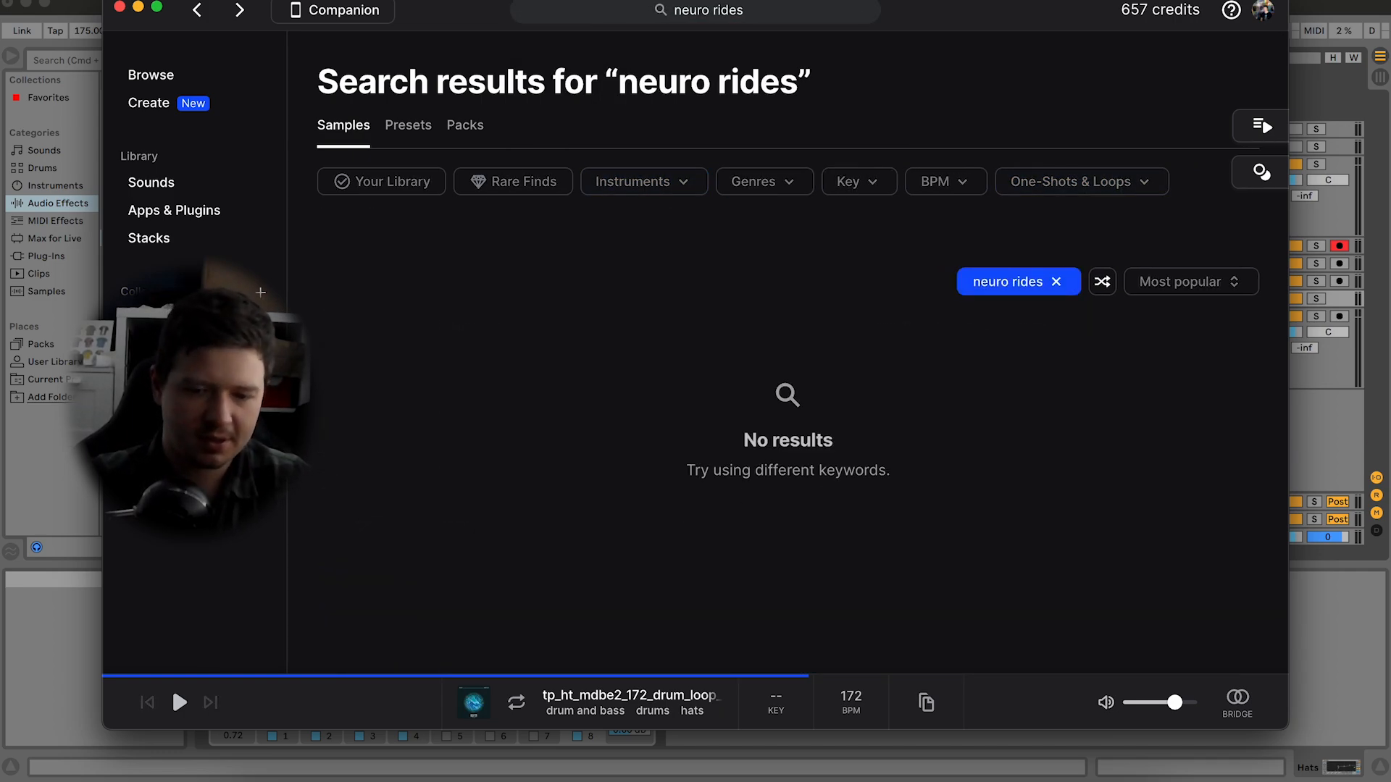
Step: Search the samples for "jump up rides" and audition the smack and refined ride loops
{"action": "double_click", "coordinate": [697, 8]}
{"action": "type", "text": "jump up rides"}
{"action": "key", "text": "Return"}
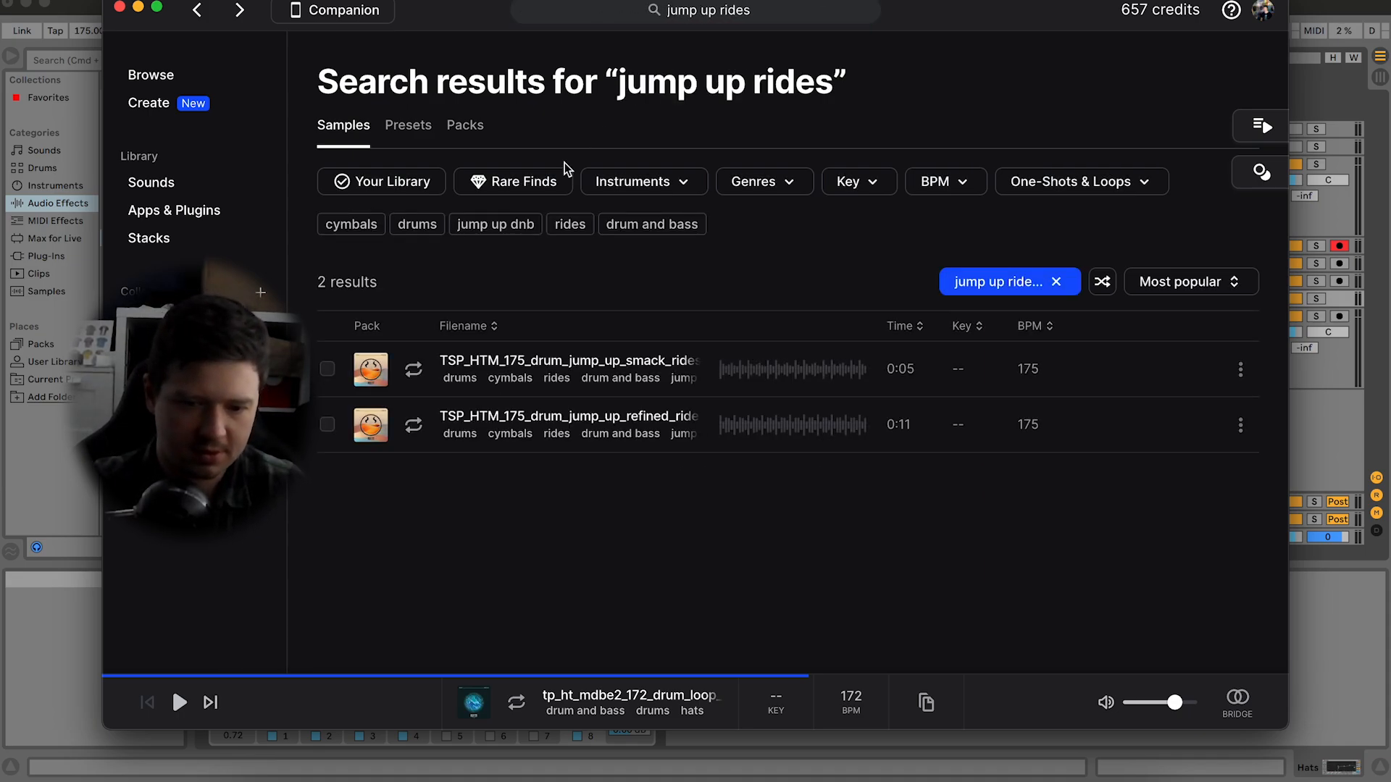
{"action": "left_click", "coordinate": [413, 371]}
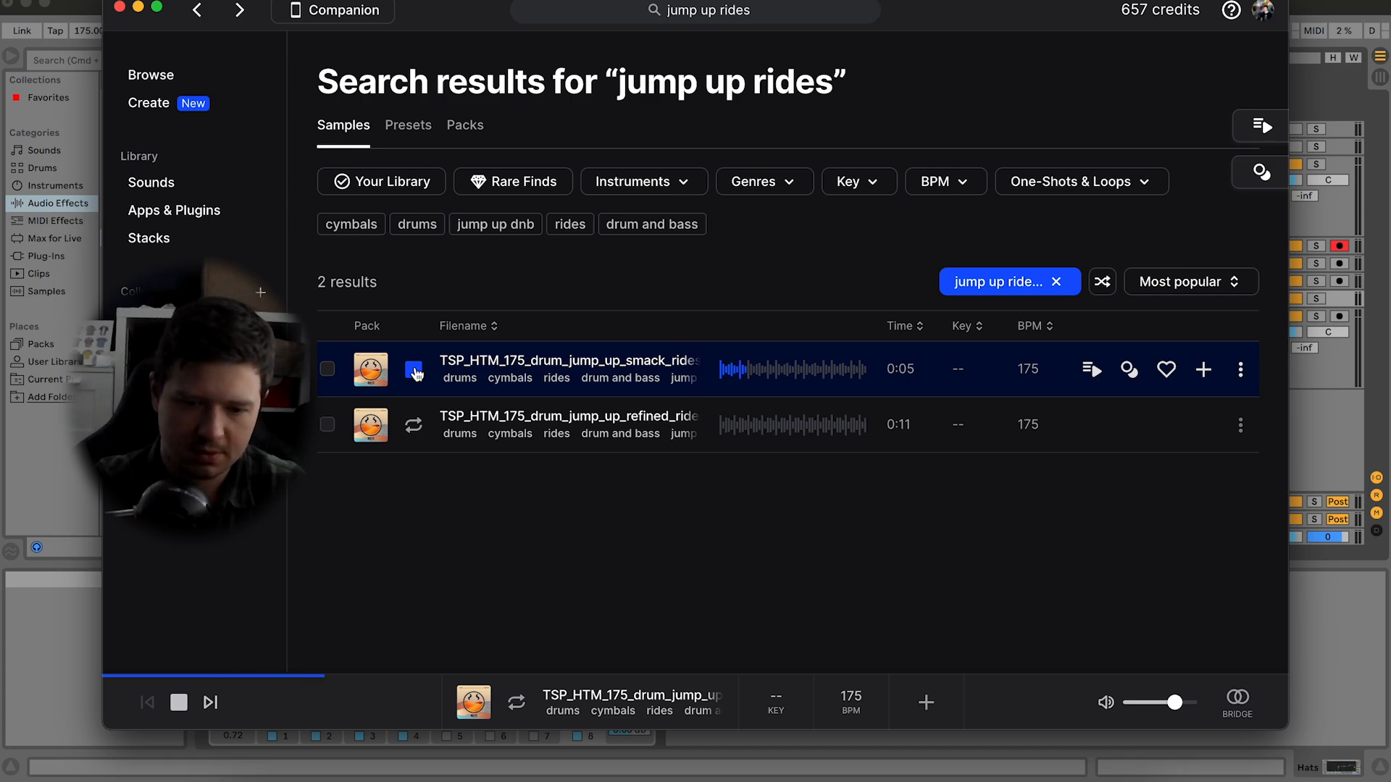
{"action": "key", "text": "Down"}
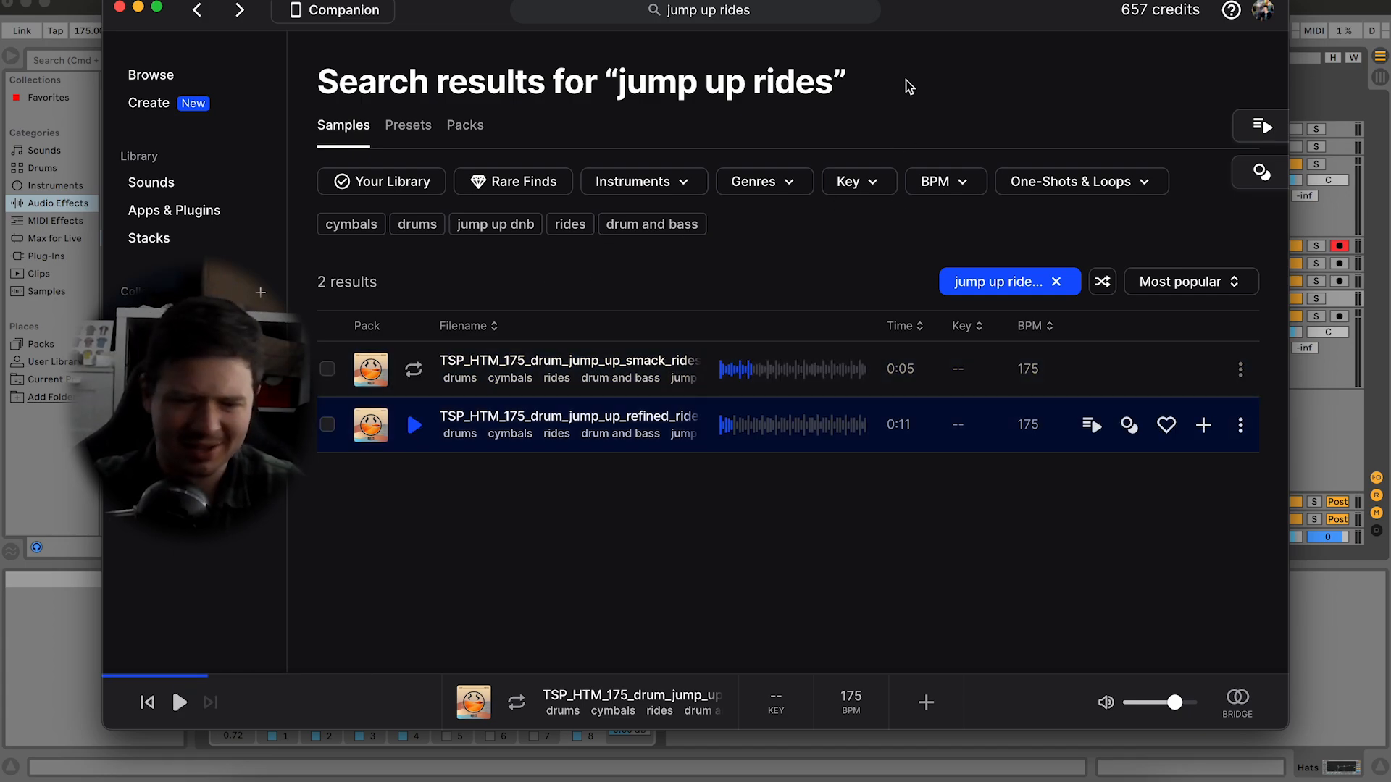
Step: Search the samples for "rides" and filter the results to a range of 170 to 180 BPM
{"action": "left_click", "coordinate": [724, 12]}
{"action": "type", "text": "rides"}
{"action": "key", "text": "Return"}
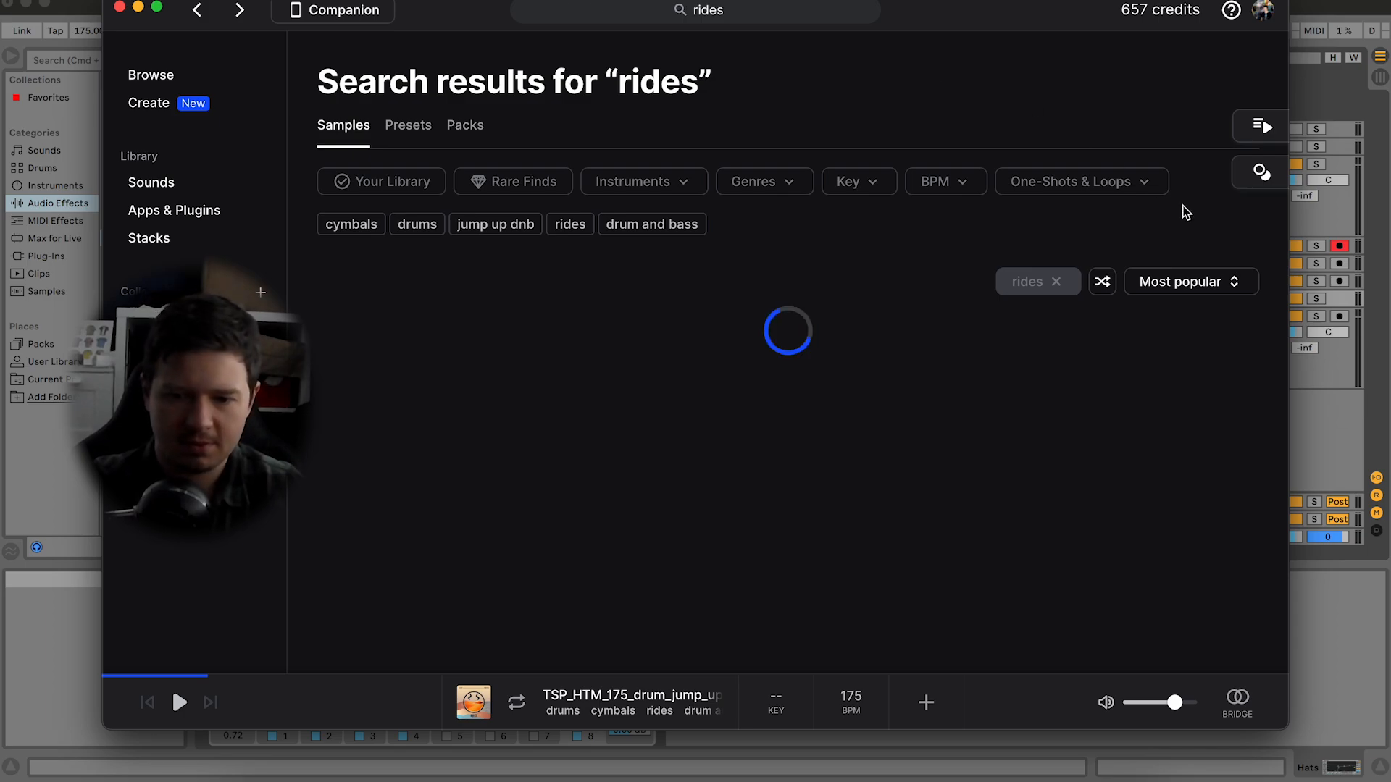
{"action": "left_click", "coordinate": [942, 183]}
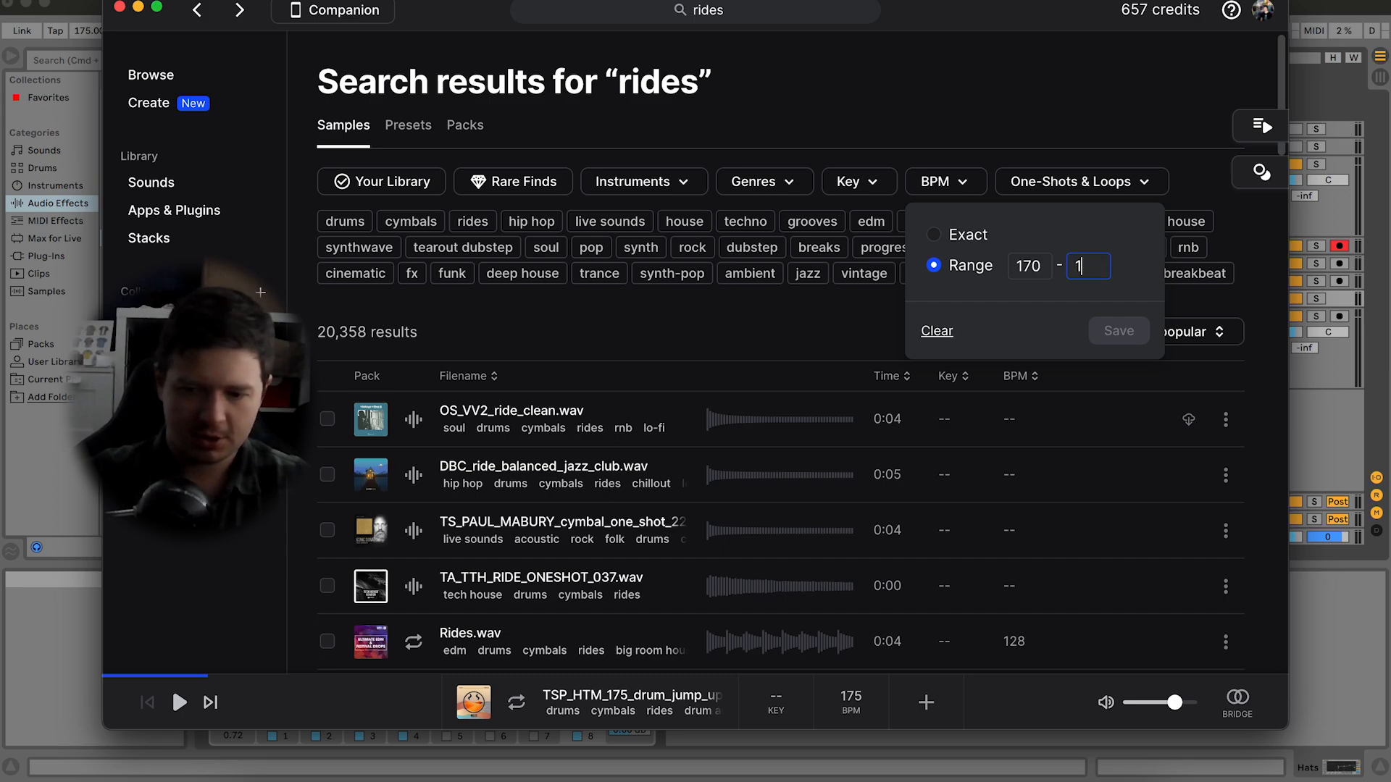
{"action": "type", "text": "180"}
{"action": "key", "text": "Return"}
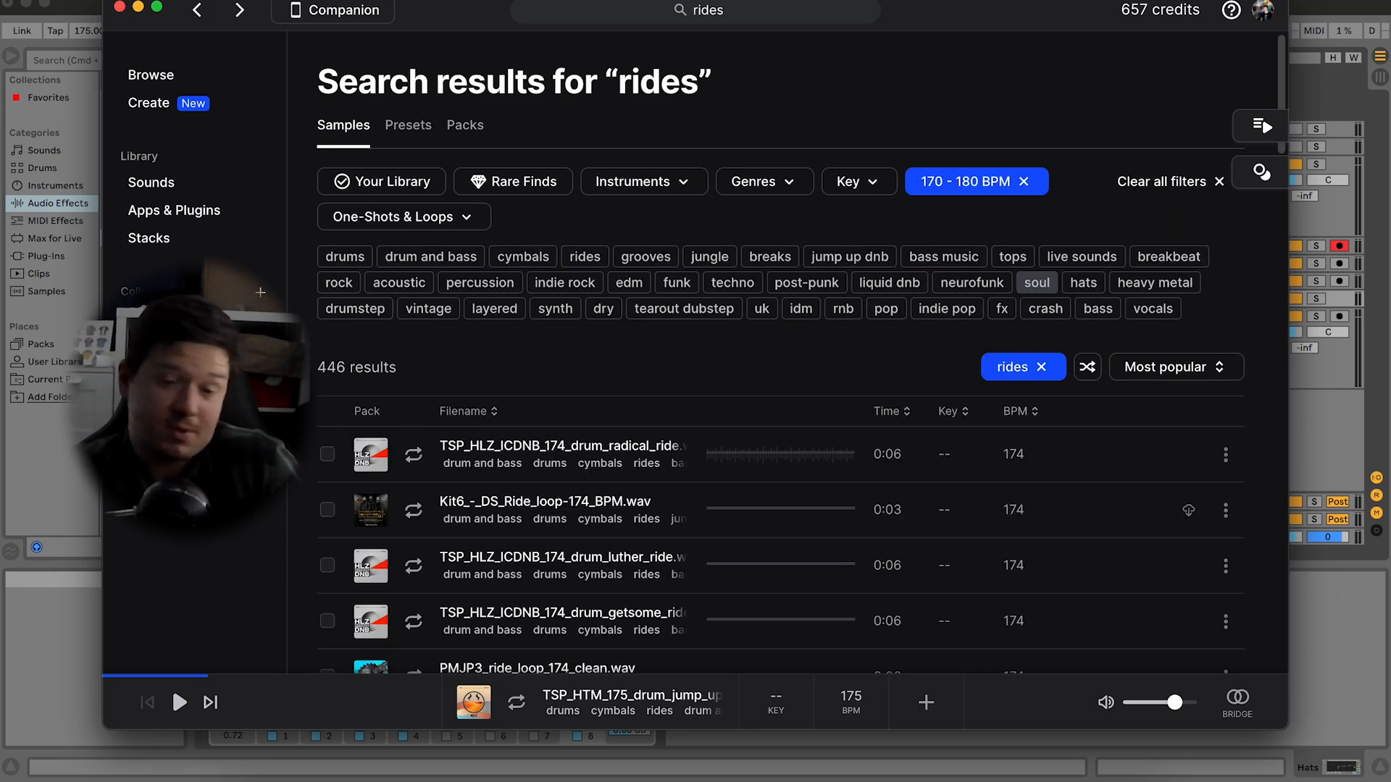
Step: Audition the ride loops in the results, from TSP_HLZ_ICDNB_174_drum_radical_ride down to ADNB_174_drum_loop_redstripe_ride
{"action": "left_click", "coordinate": [414, 455]}
{"action": "key", "text": "Down"}
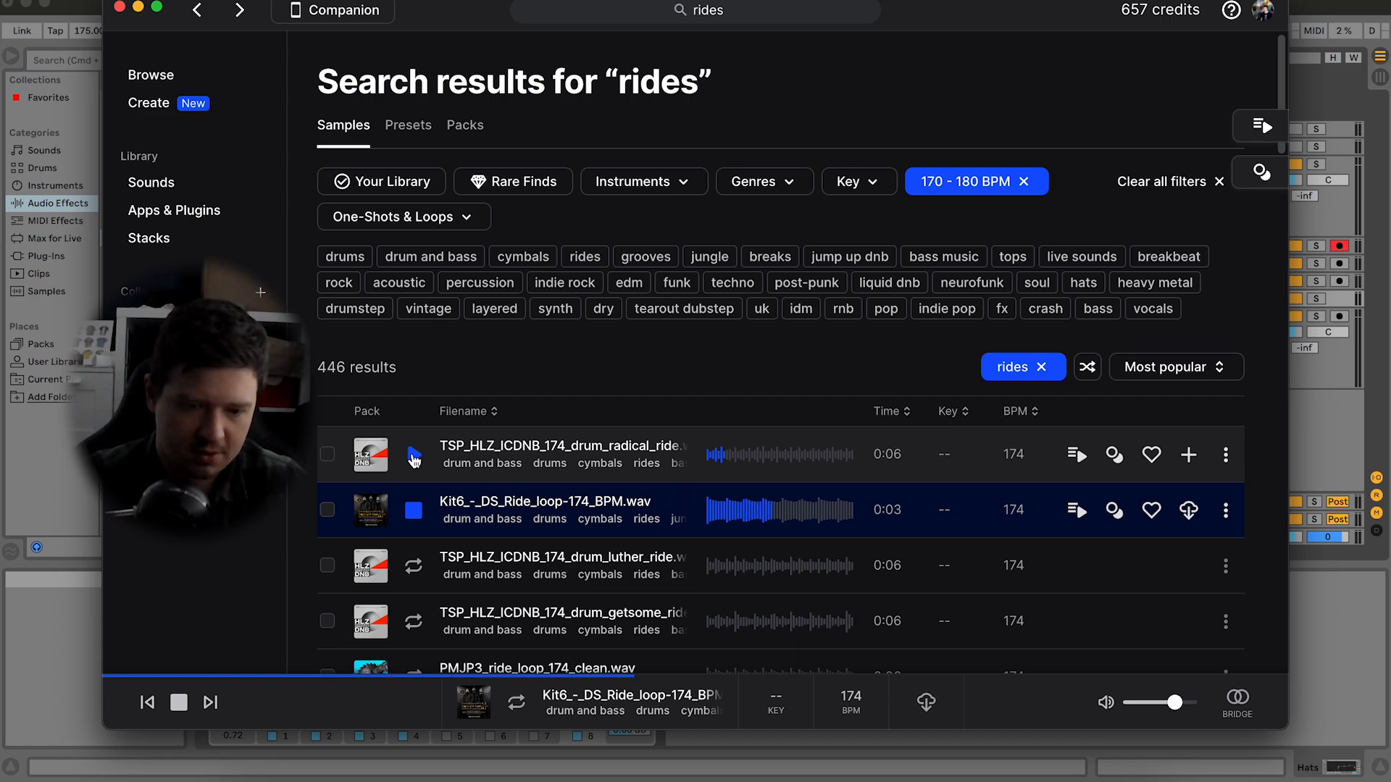
{"action": "key", "text": "Down"}
{"action": "key", "text": "Down"}
{"action": "key", "text": "Down"}
{"action": "key", "text": "Down"}
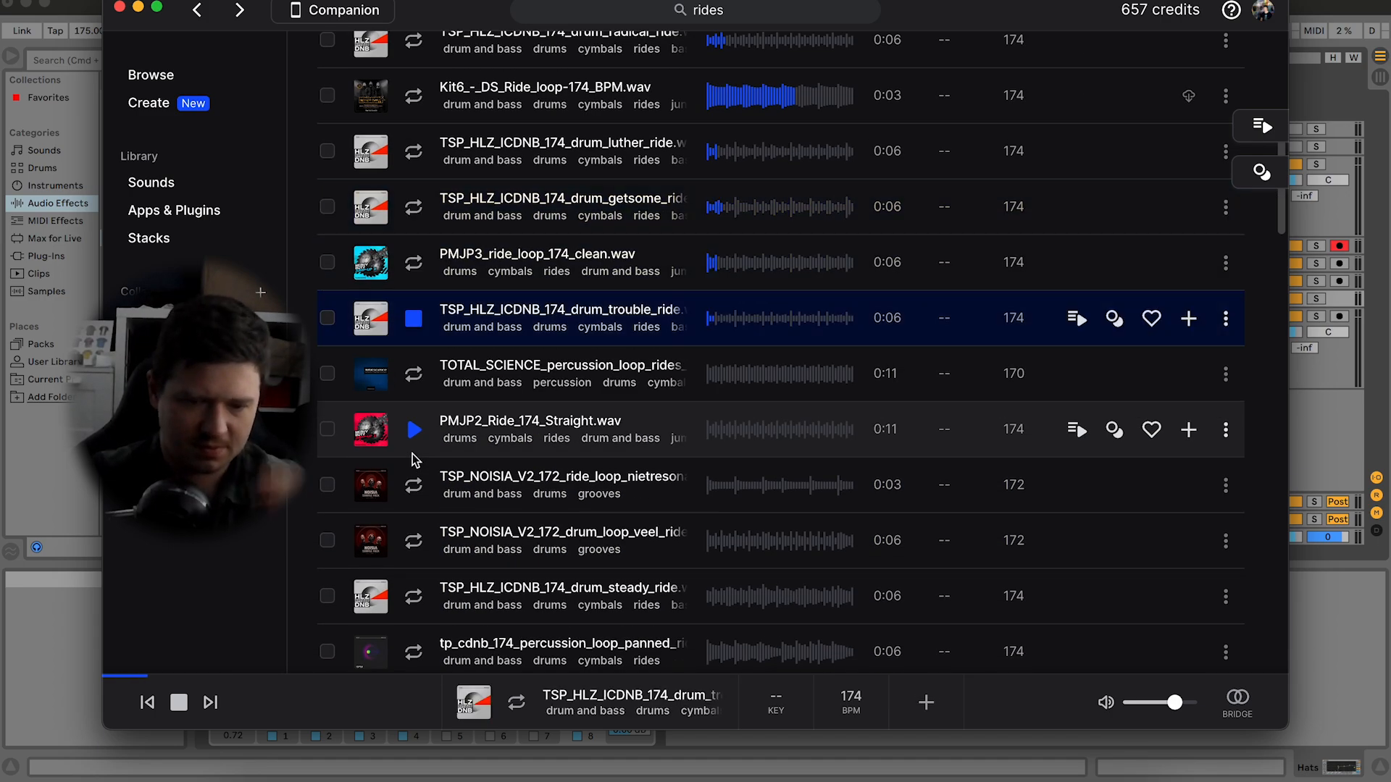
{"action": "key", "text": "Down"}
{"action": "key", "text": "Down"}
{"action": "key", "text": "Up"}
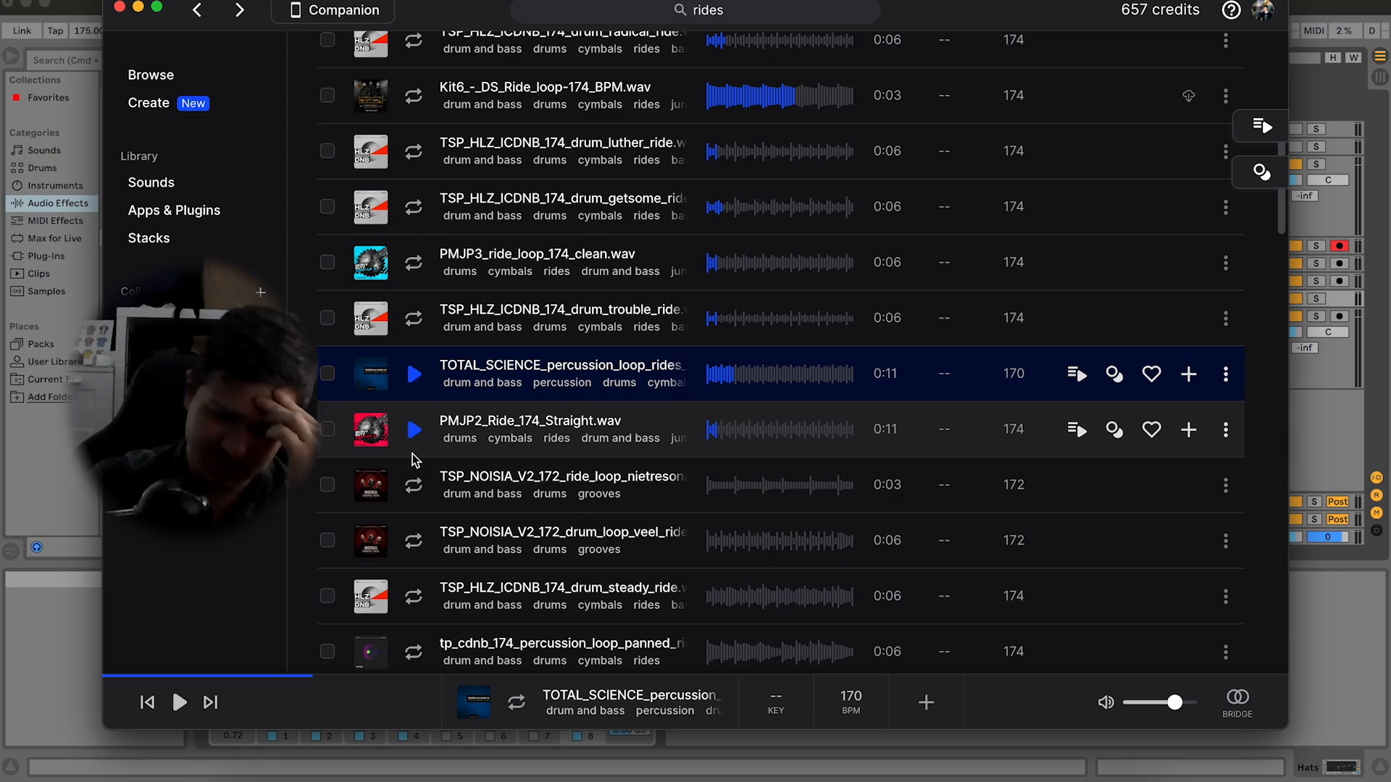
{"action": "key", "text": "Down"}
{"action": "key", "text": "Down"}
{"action": "key", "text": "Down"}
{"action": "key", "text": "Down"}
{"action": "key", "text": "Down"}
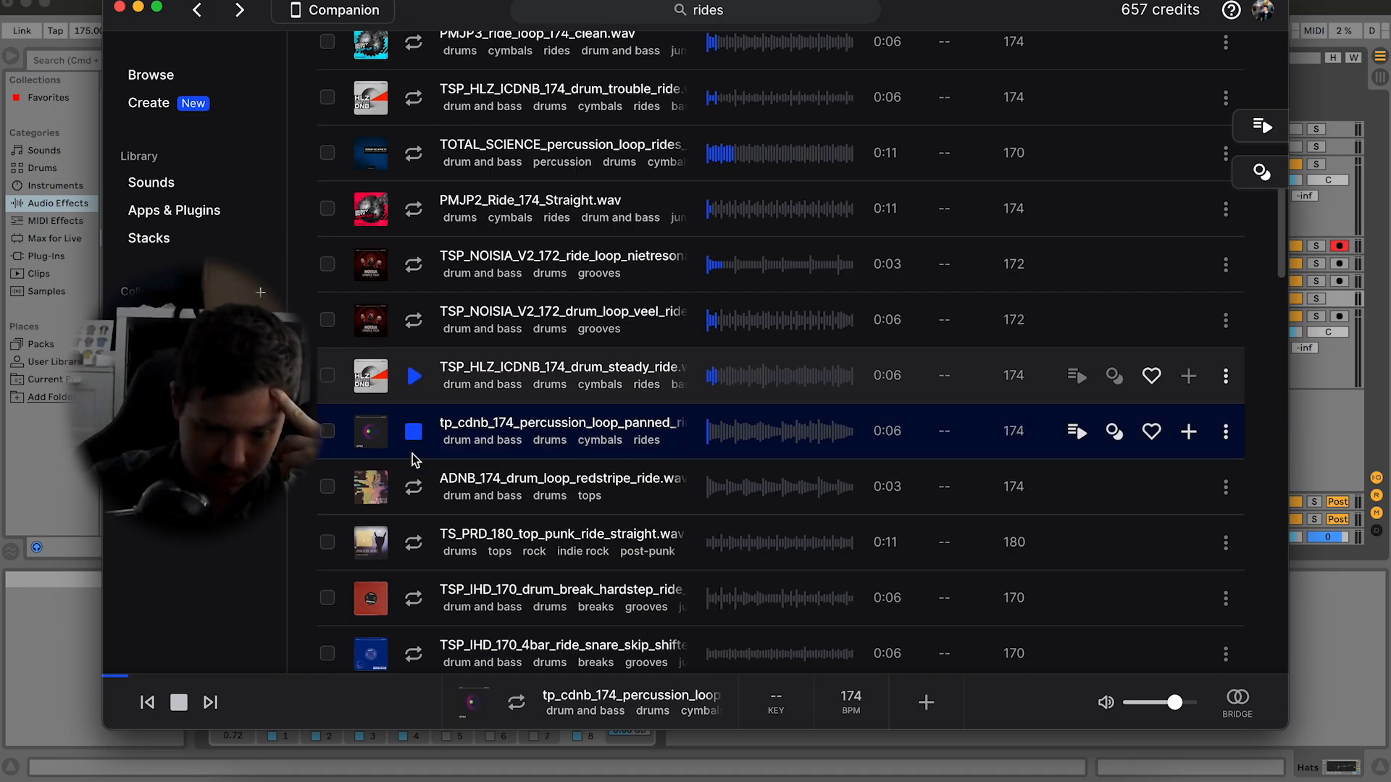
{"action": "key", "text": "Down"}
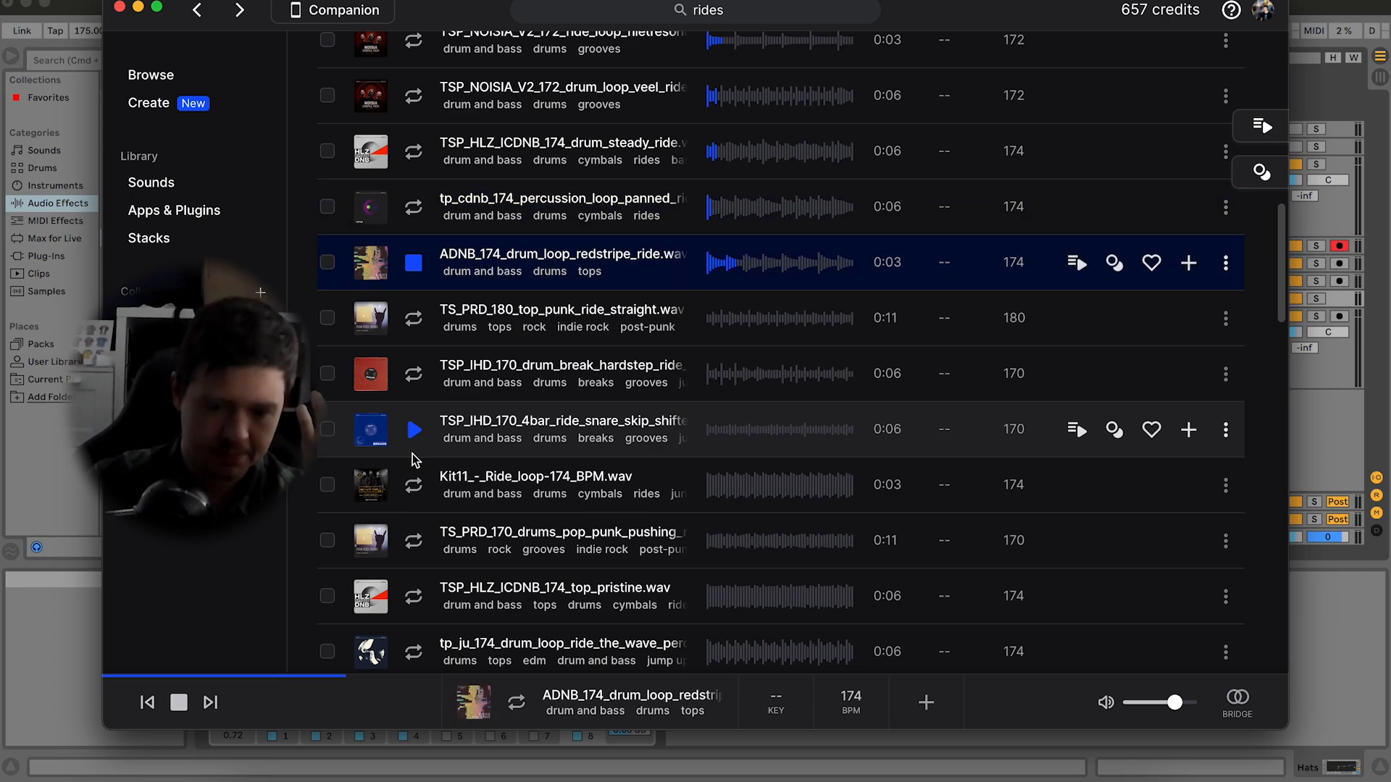
Step: Stop the preview, add ADNB_174_drum_loop_redstripe_ride.wav to the sample library with one credit, and switch back to Ableton Live
{"action": "key", "text": "space"}
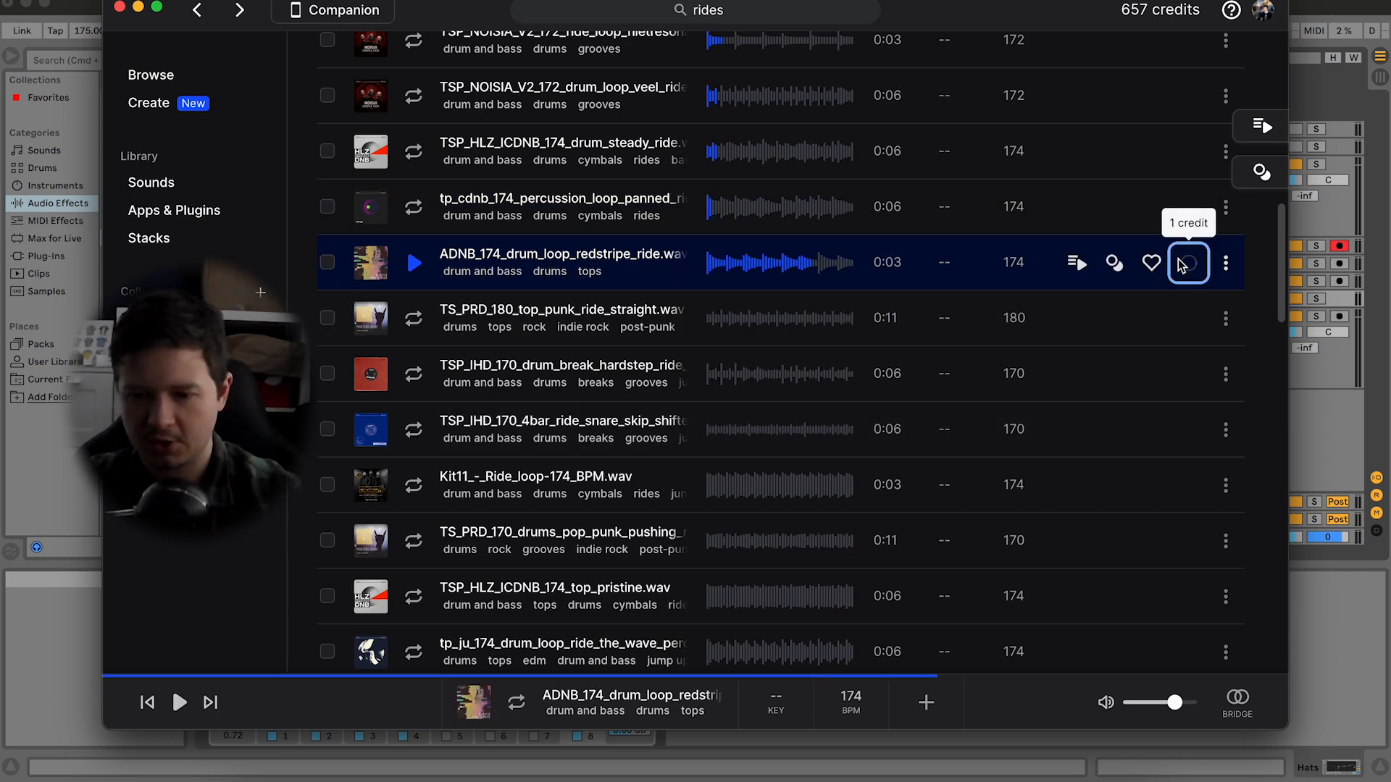
{"action": "left_click", "coordinate": [1182, 265]}
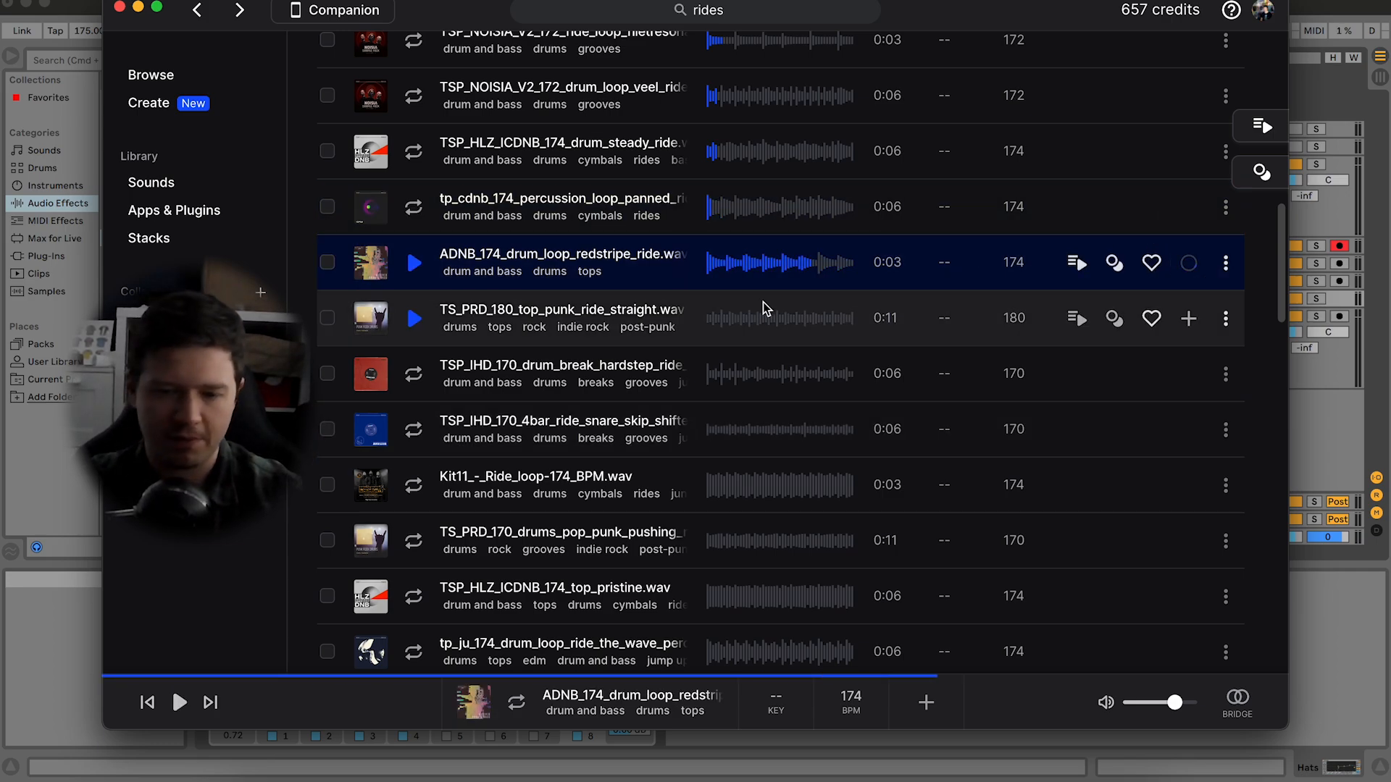
{"action": "left_click", "coordinate": [1226, 263]}
{"action": "left_click", "coordinate": [1140, 294]}
{"action": "left_click", "coordinate": [1323, 385]}
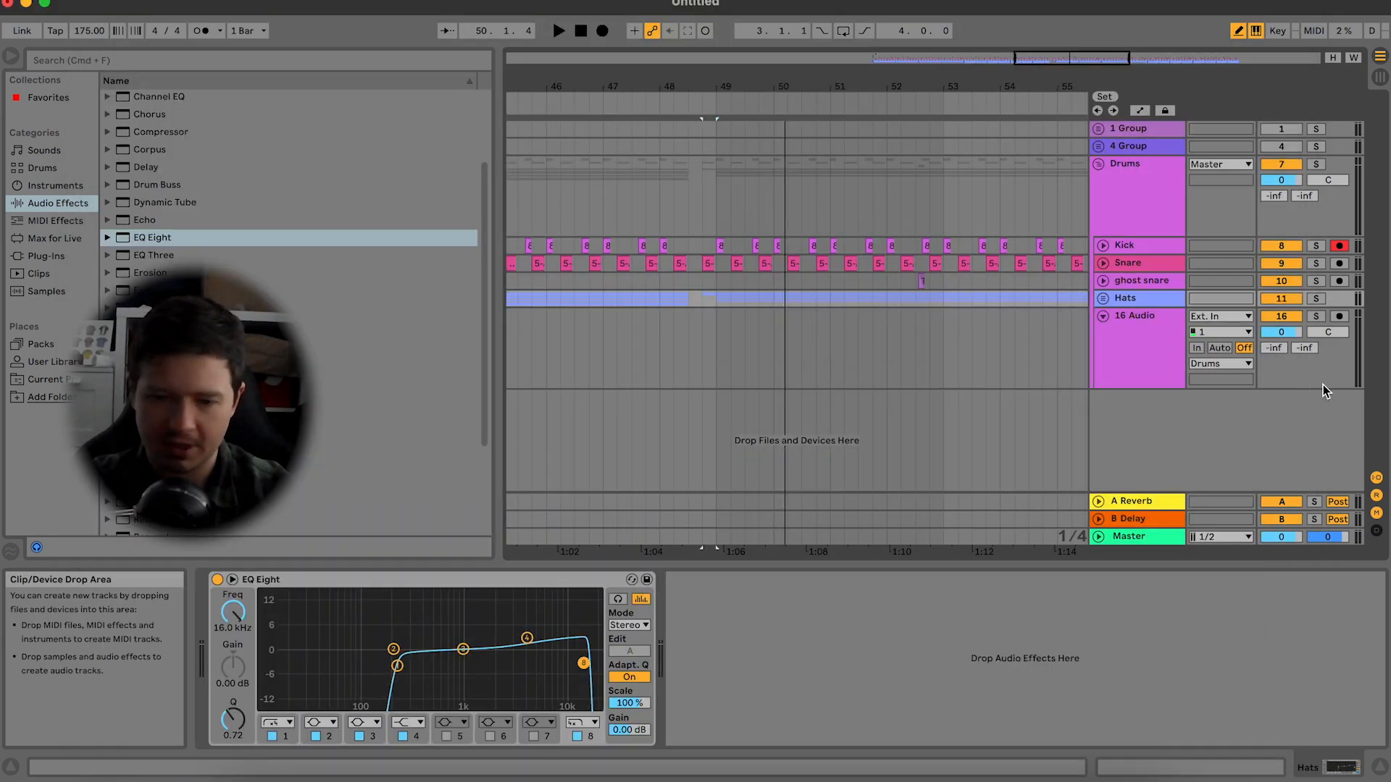
Step: Paste the ADNB_174 drum loop onto the 16 Audio track at bar 49 and duplicate it up to bar 65 during playback
{"action": "left_click", "coordinate": [715, 354]}
{"action": "key", "text": "space"}
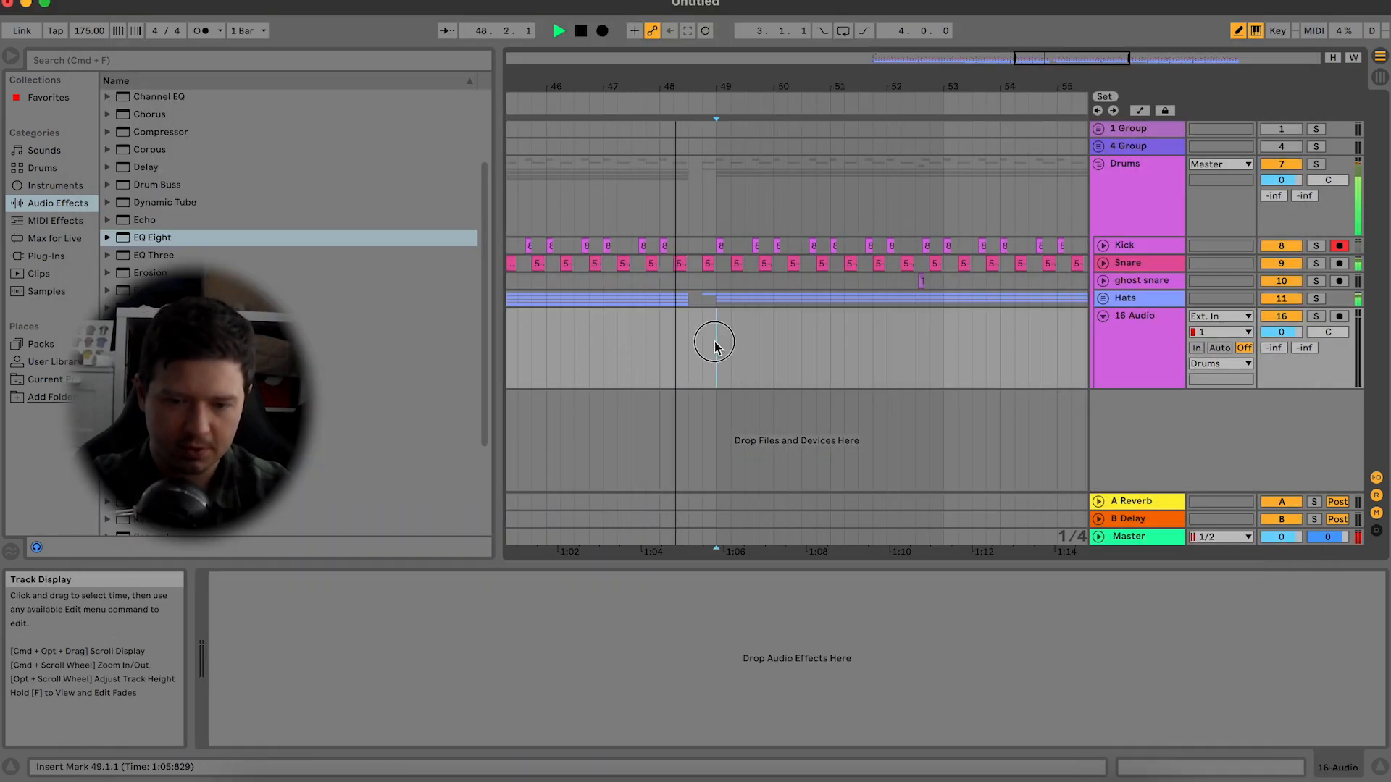
{"action": "key", "text": "super+v"}
{"action": "left_click", "coordinate": [790, 340]}
{"action": "left_click", "coordinate": [809, 319]}
{"action": "key", "text": "super+d"}
{"action": "key", "text": "super+d"}
{"action": "key", "text": "super+d"}
{"action": "key", "text": "super+d"}
{"action": "key", "text": "super+d"}
{"action": "key", "text": "super+d"}
{"action": "key", "text": "super+d"}
{"action": "key", "text": "super+d"}
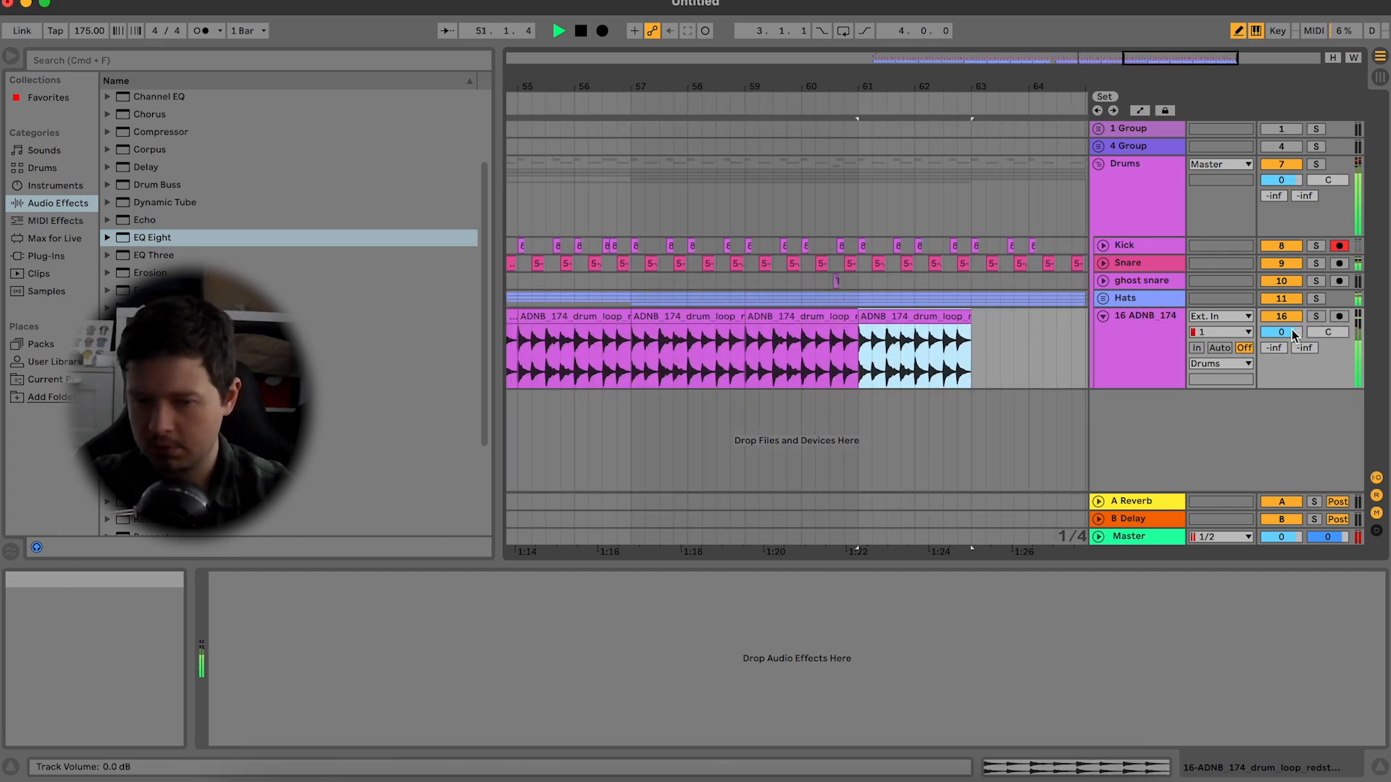
{"action": "key", "text": "super+z"}
Step: Lower the volume of the new drum loop track to -5.0 dB
{"action": "scroll", "coordinate": [1292, 332], "scroll_direction": "down", "scroll_amount": 4}
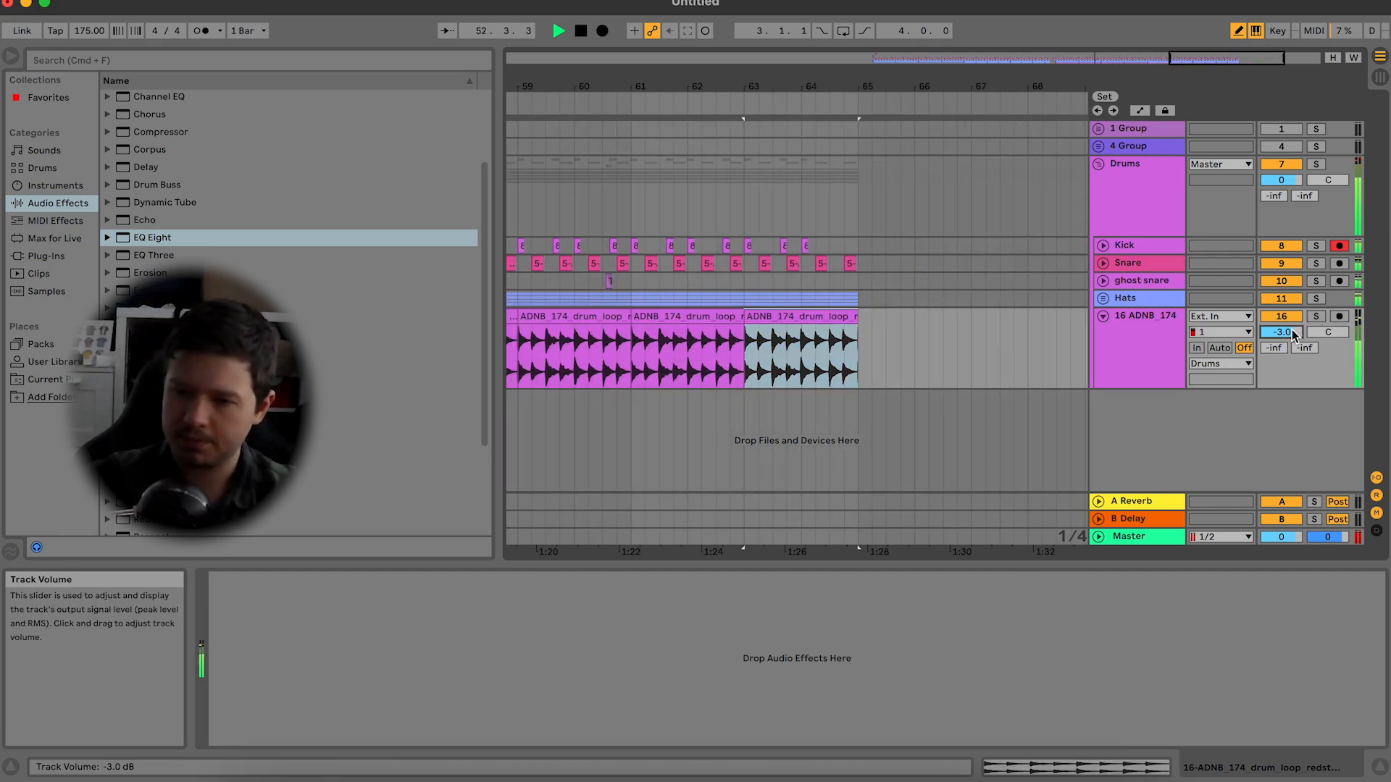
{"action": "scroll", "coordinate": [1293, 332], "scroll_direction": "down", "scroll_amount": 1}
{"action": "left_click_drag", "start_coordinate": [1211, 57], "coordinate": [1170, 43]}
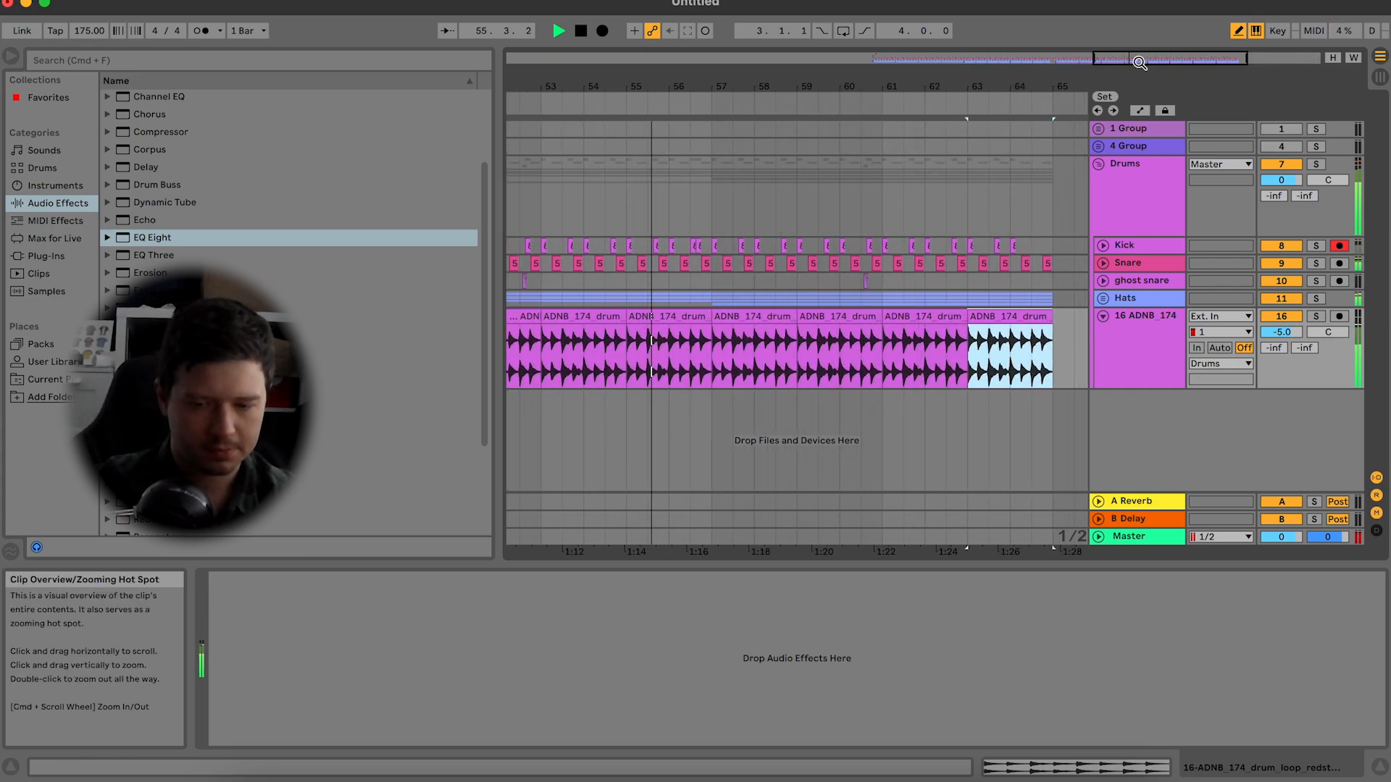
Step: Set the Kick track's volume to -3.0 dB, unfold the Snare track and stop playback
{"action": "left_click", "coordinate": [1102, 246]}
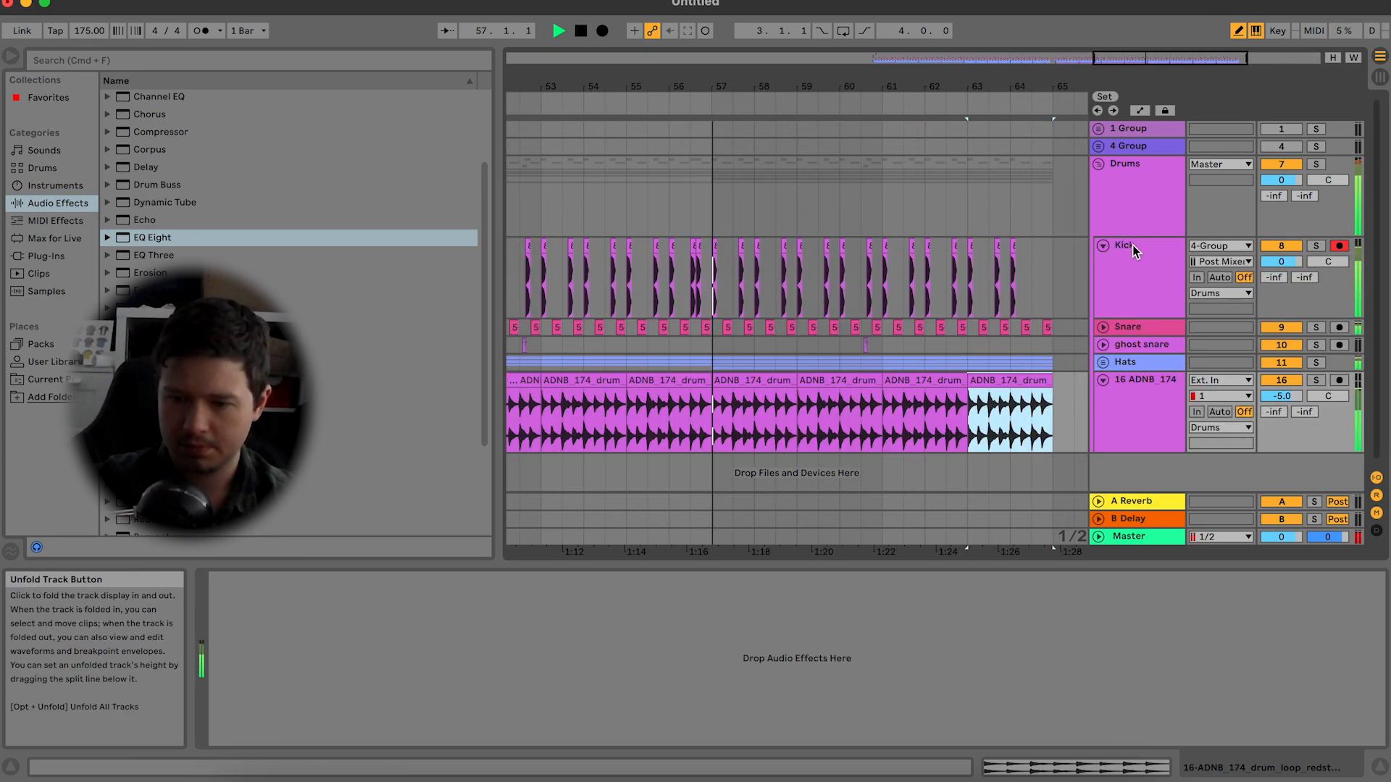
{"action": "left_click_drag", "start_coordinate": [1272, 262], "coordinate": [1271, 276]}
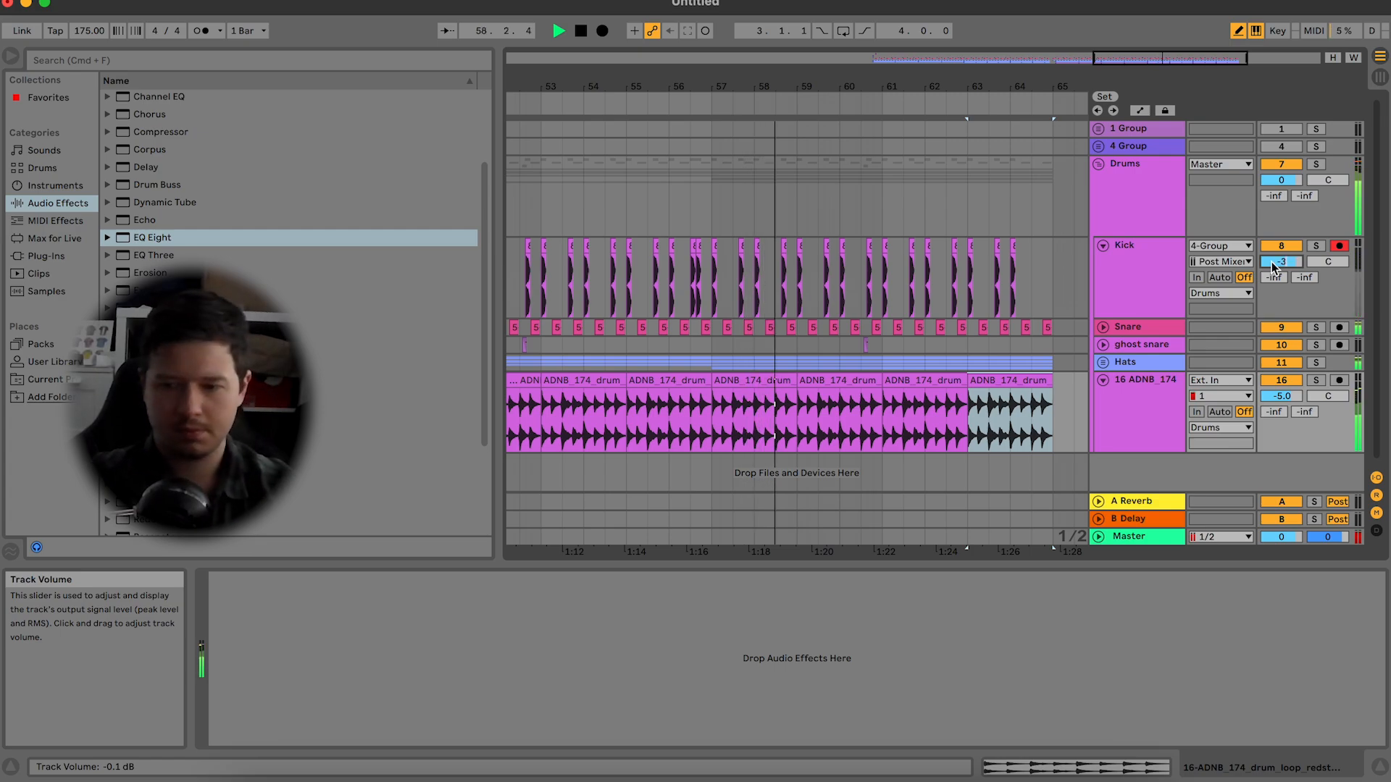
{"action": "left_click", "coordinate": [1104, 327]}
{"action": "key", "text": "Delete"}
{"action": "key", "text": "space"}
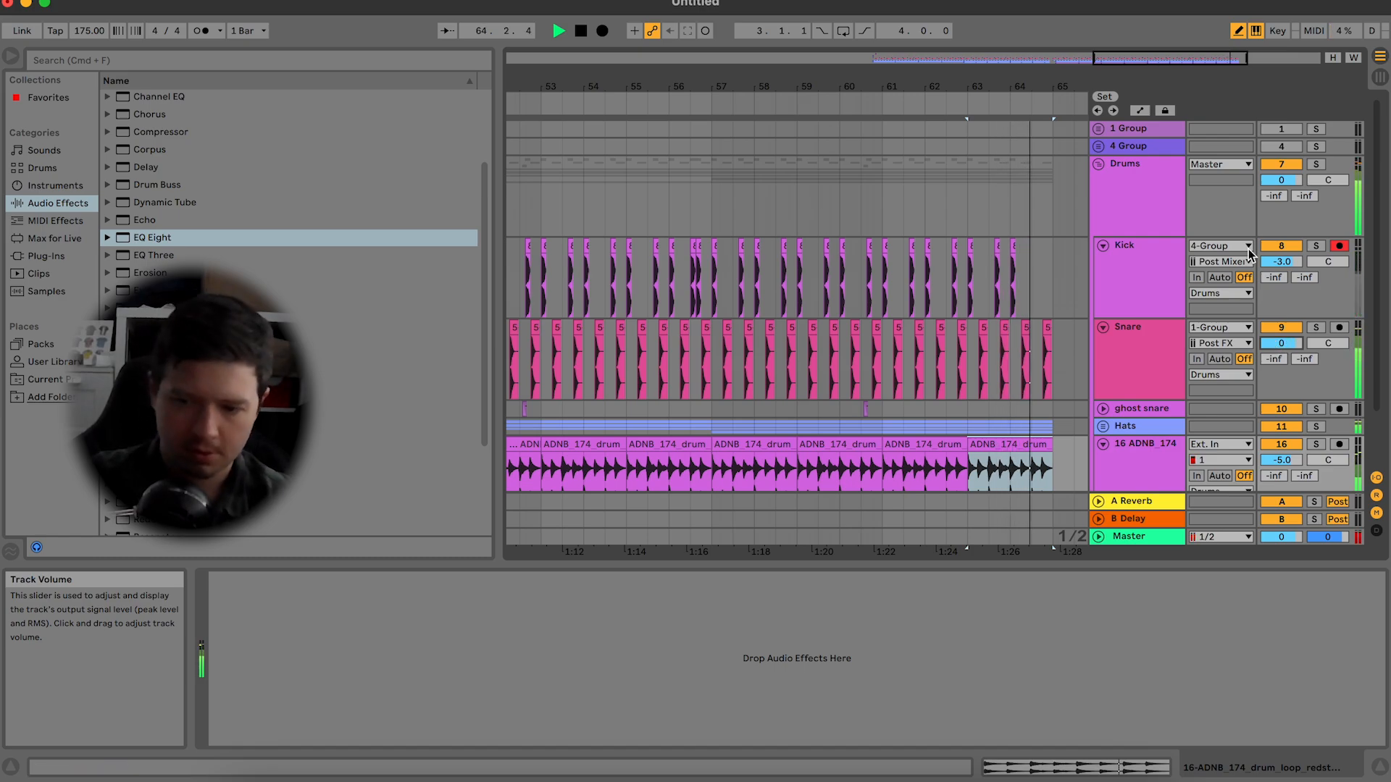
{"action": "key", "text": "space"}
Step: Collapse the Drums group and listen to the arrangement from bar 33
{"action": "left_click", "coordinate": [1098, 163]}
{"action": "left_click", "coordinate": [1036, 176]}
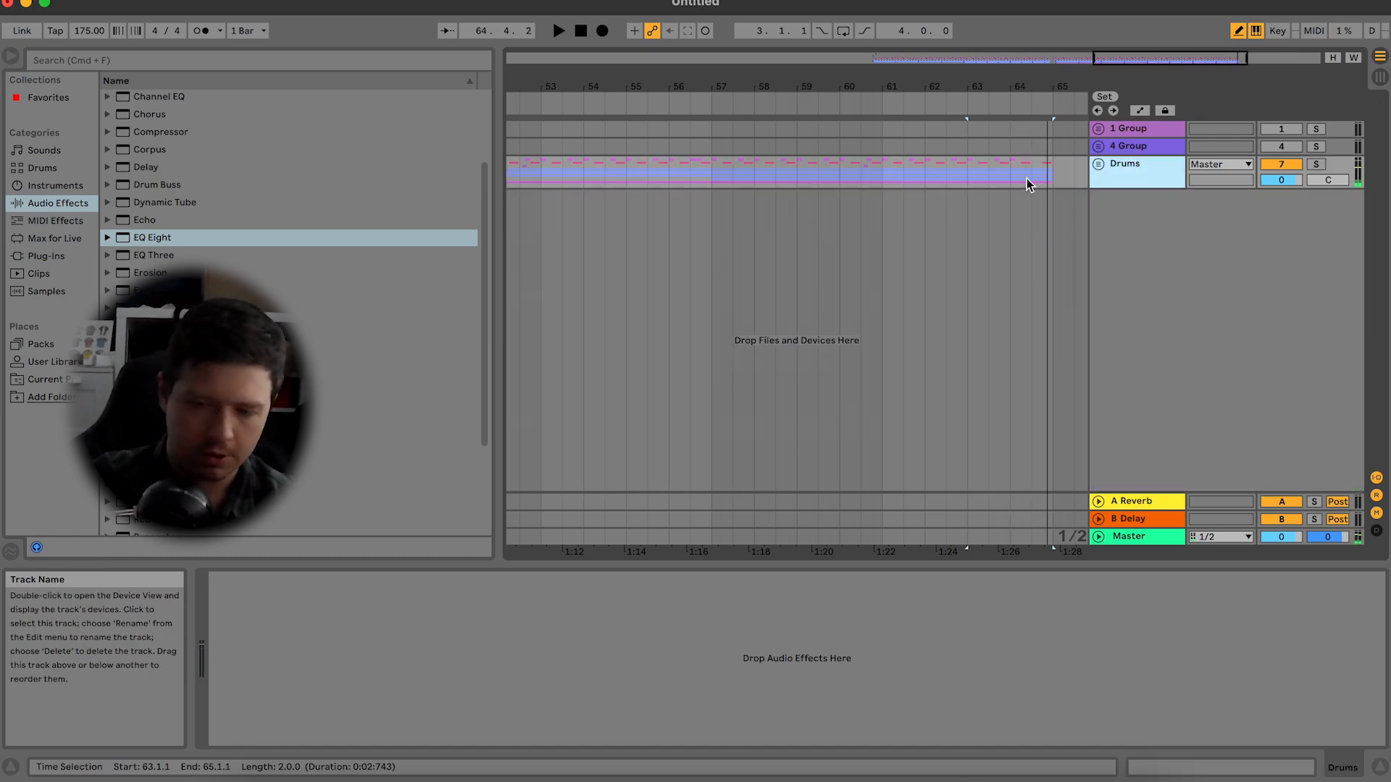
{"action": "left_click_drag", "start_coordinate": [1057, 61], "coordinate": [831, 69]}
{"action": "left_click", "coordinate": [667, 168]}
{"action": "key", "text": "space"}
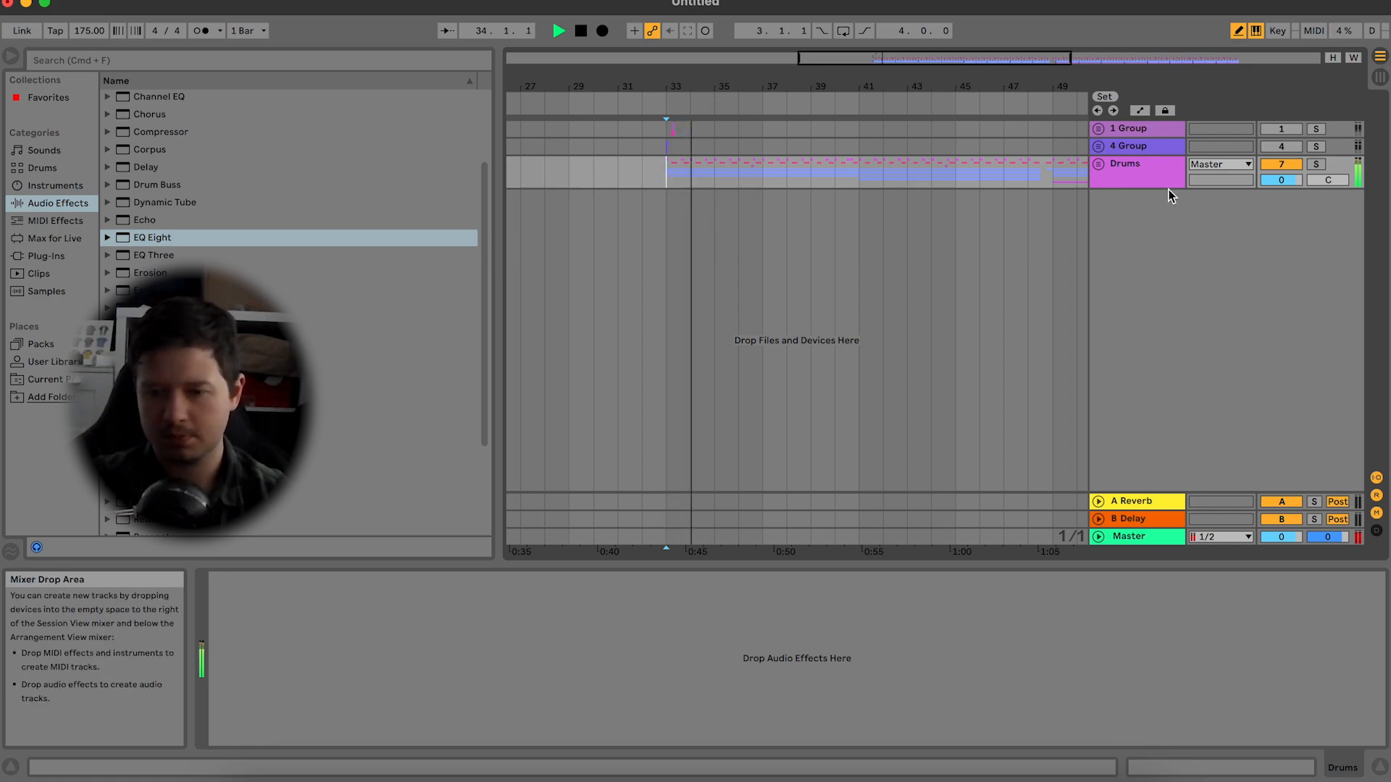
{"action": "key", "text": "space"}
Step: Insert a new MIDI track below the Drums group
{"action": "left_click", "coordinate": [1149, 173]}
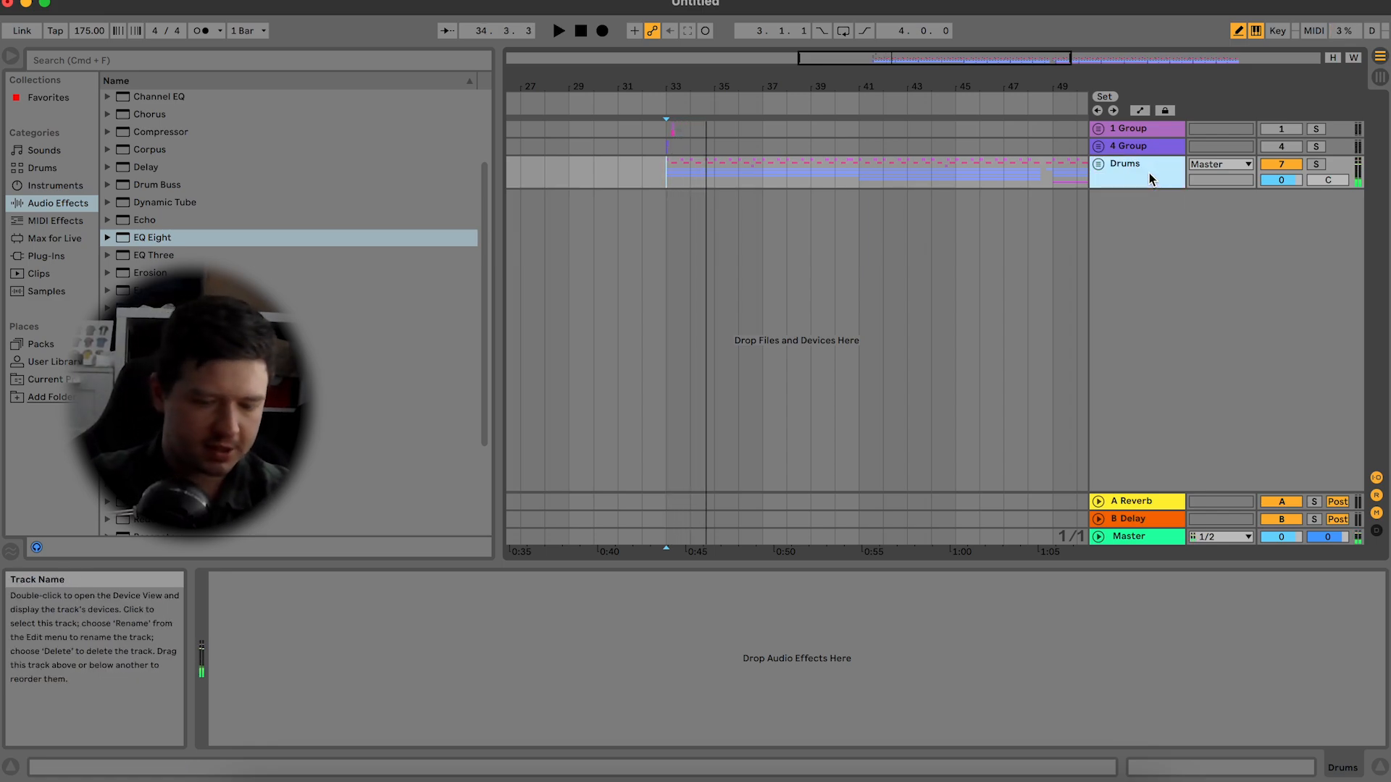
{"action": "key", "text": "super+shift+t"}
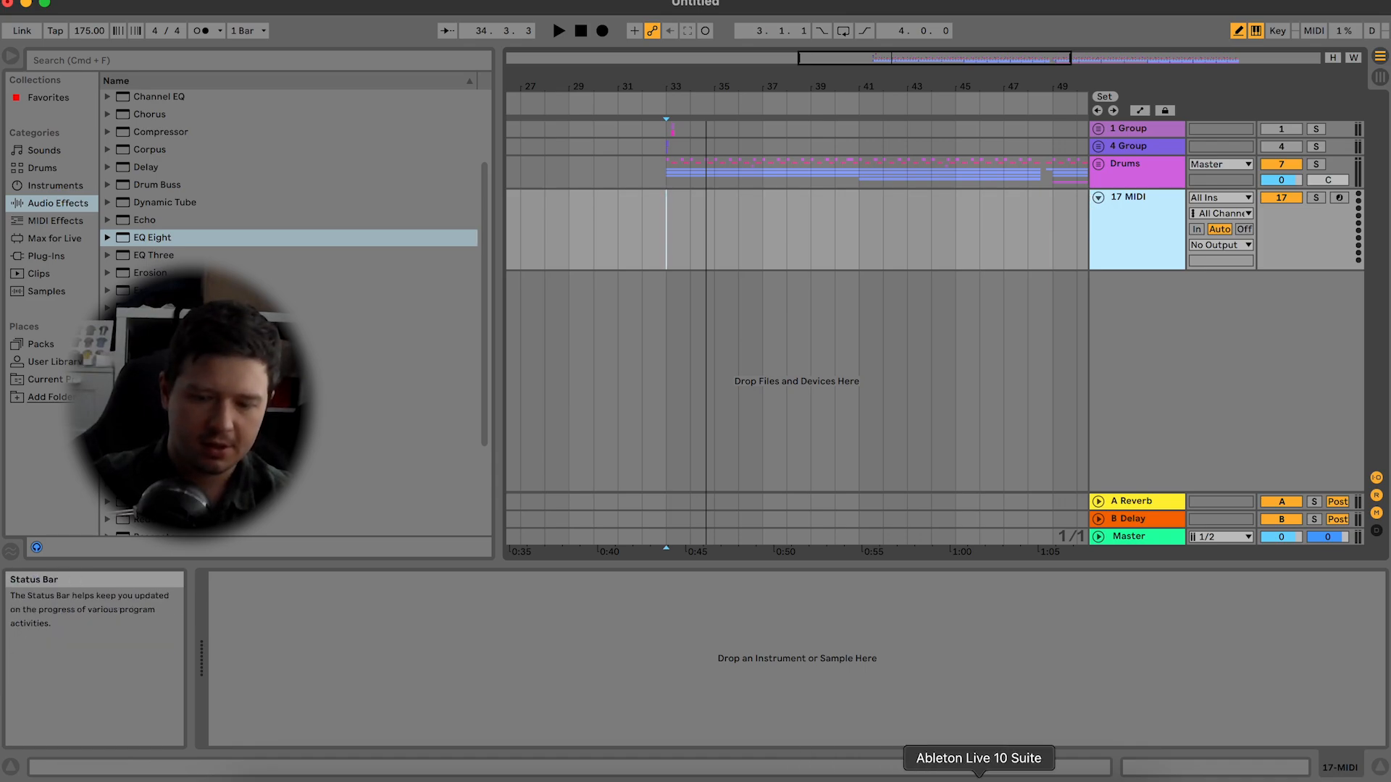
Step: Switch to Splice, open the presets in the sound library and filter them to the Serum plugin
{"action": "left_click", "coordinate": [916, 774]}
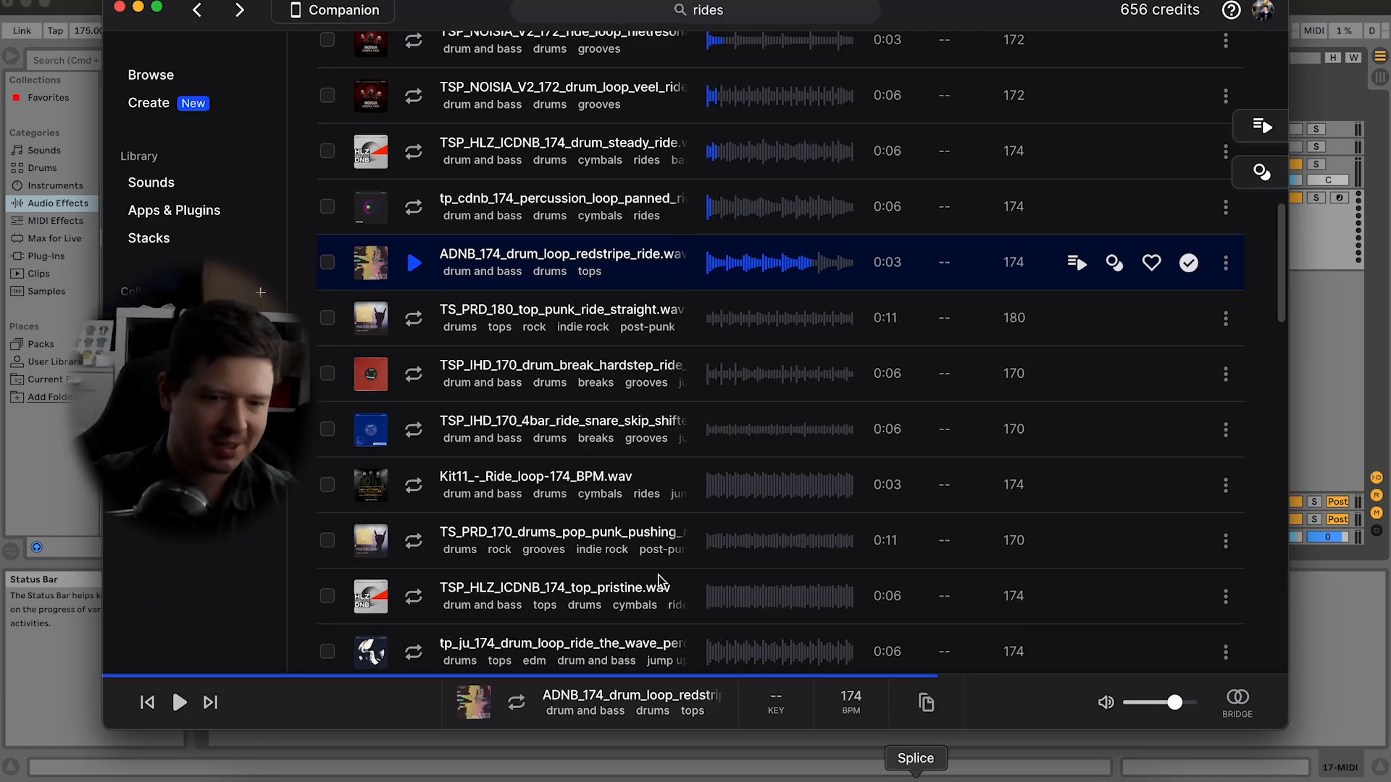
{"action": "left_click", "coordinate": [149, 187]}
{"action": "left_click", "coordinate": [409, 178]}
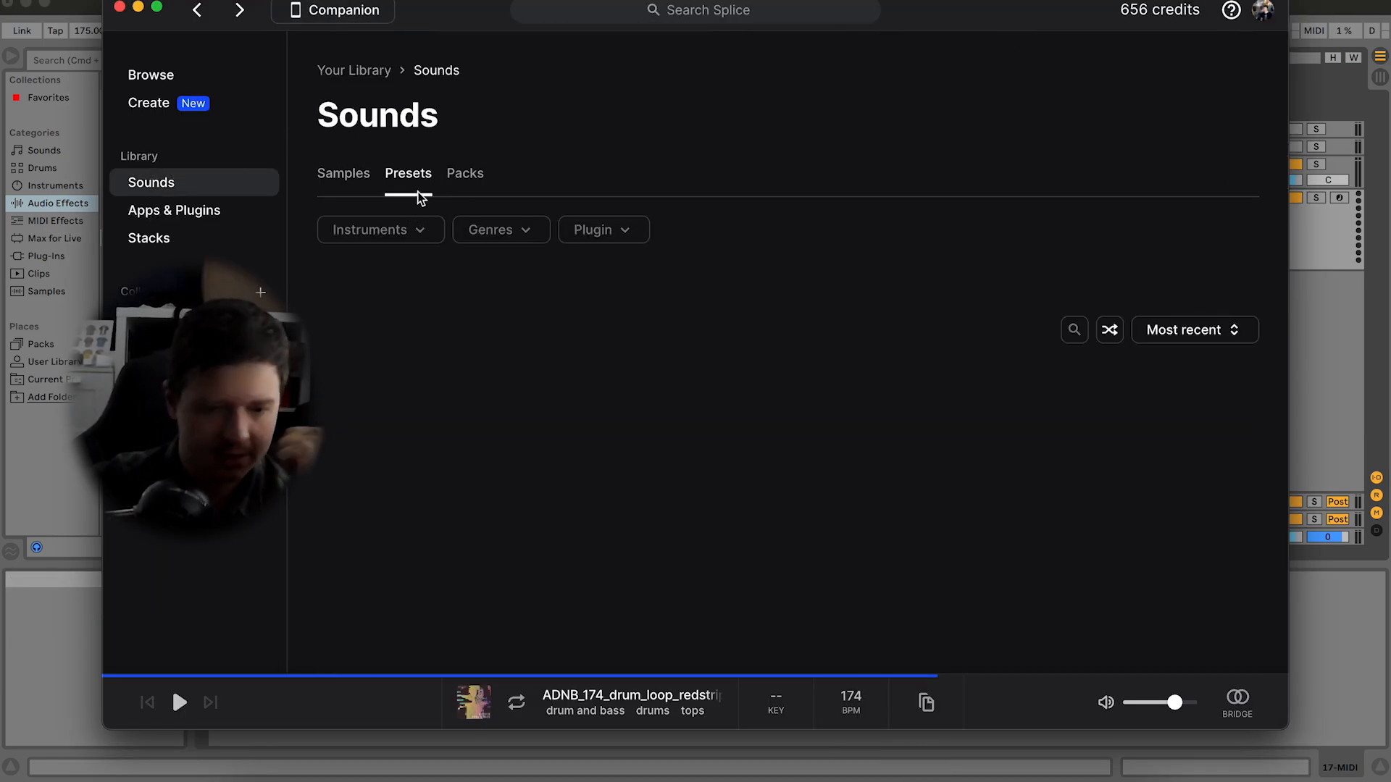
{"action": "left_click", "coordinate": [485, 239]}
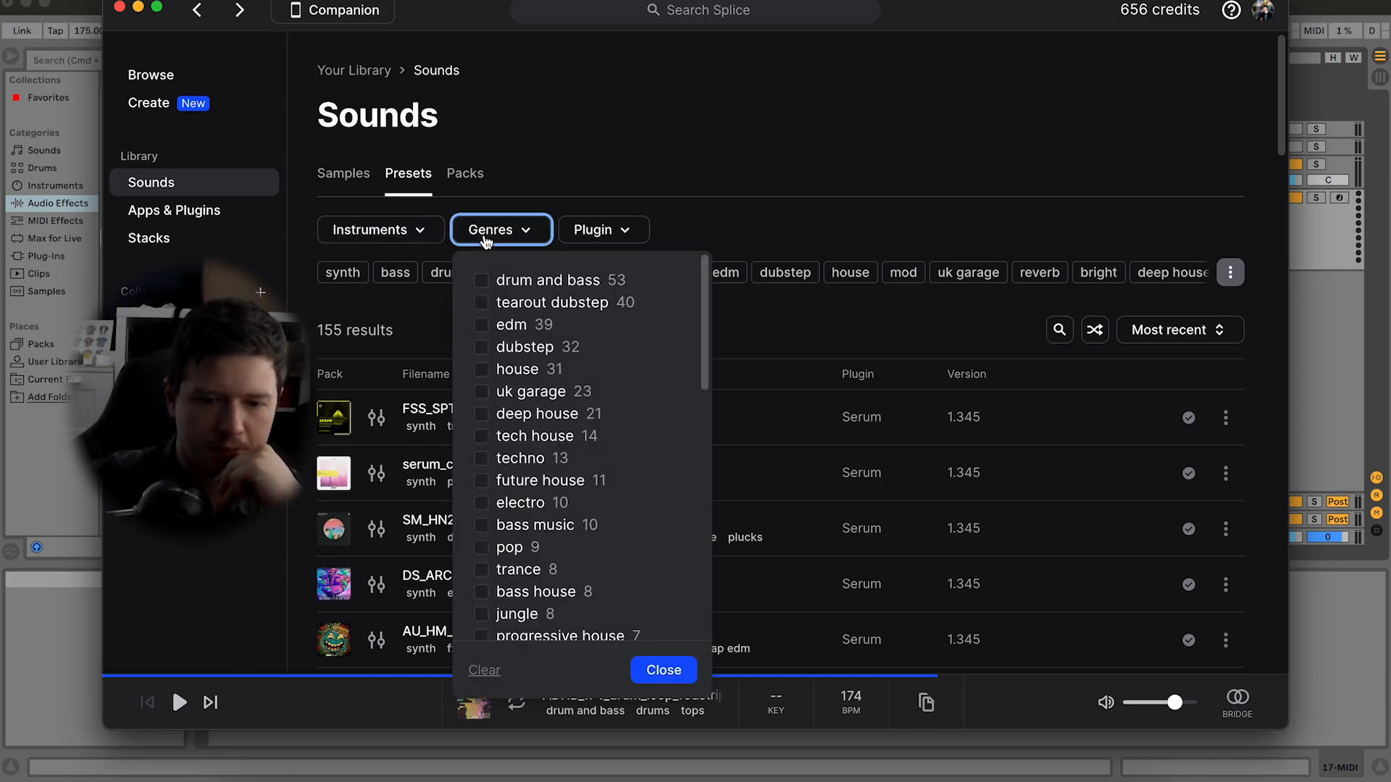
{"action": "left_click", "coordinate": [411, 241]}
{"action": "left_click", "coordinate": [600, 239]}
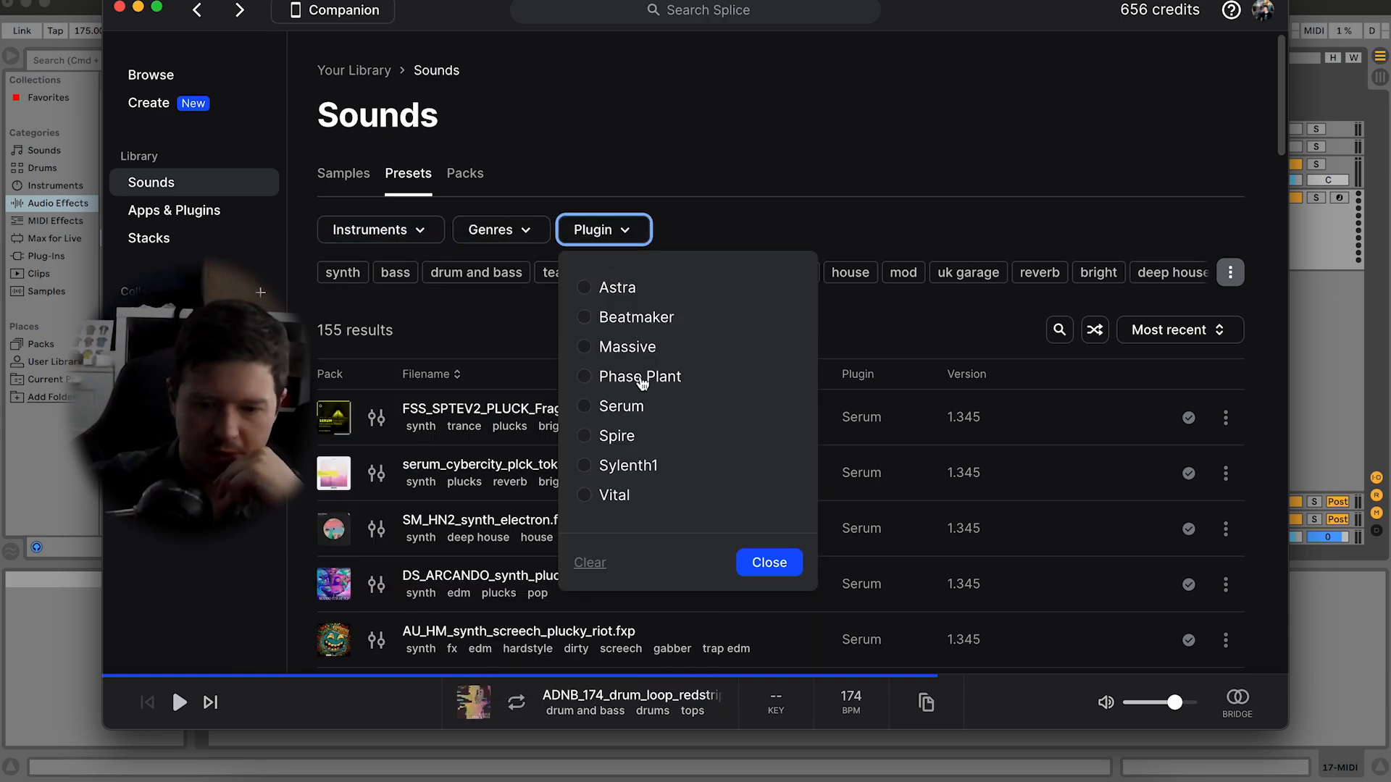
{"action": "left_click", "coordinate": [640, 415]}
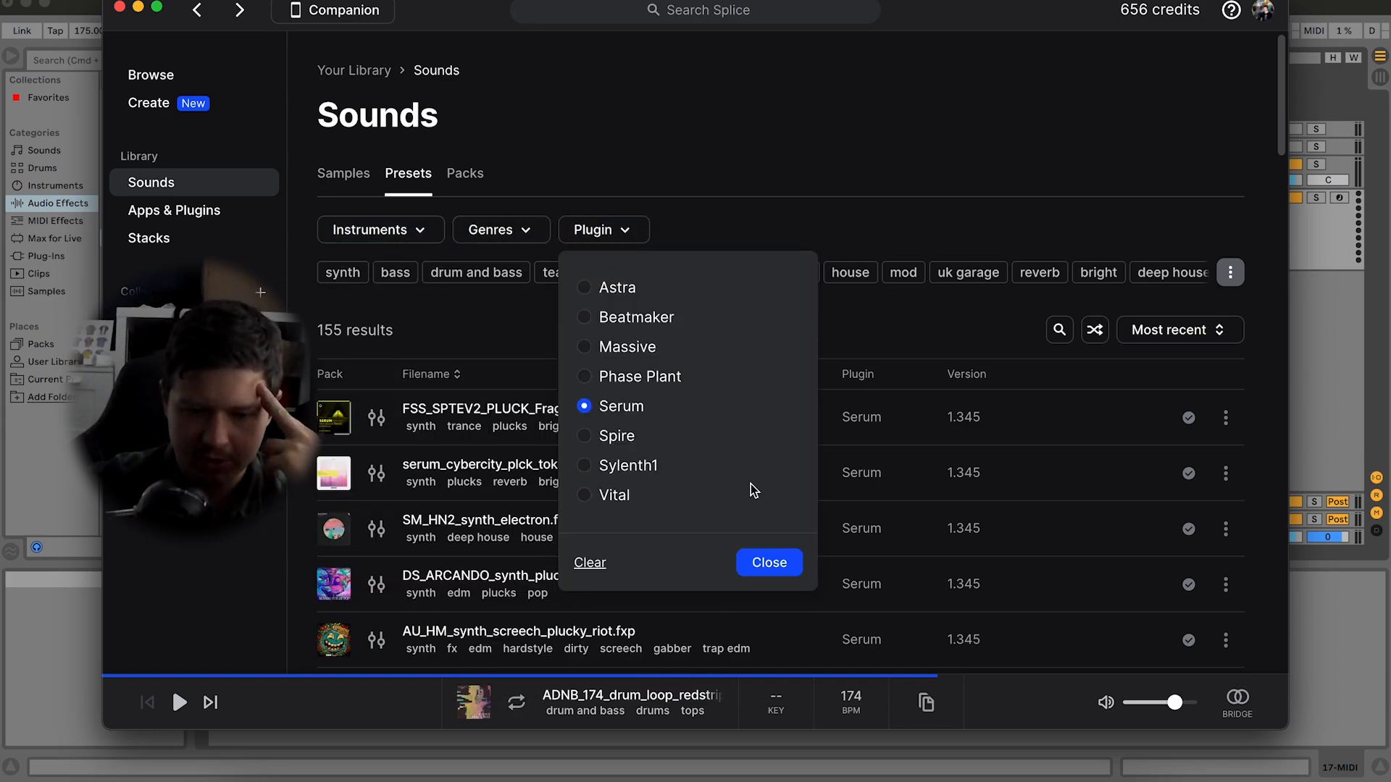
{"action": "left_click", "coordinate": [769, 564]}
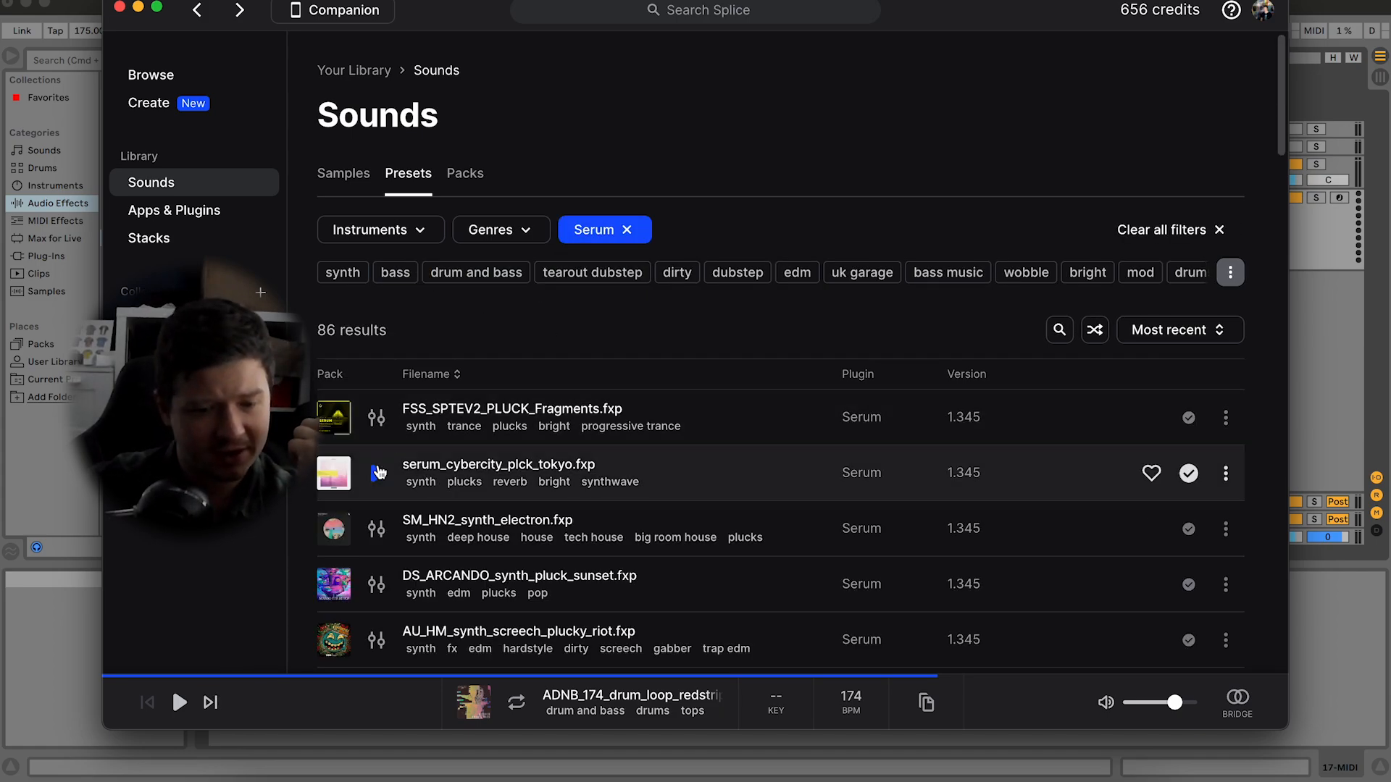
Step: Audition the first synth presets in the list, including FSS_SPTEV2_PLUCK_Fragments and SM_HN2_synth_electron
{"action": "left_click", "coordinate": [378, 475]}
{"action": "key", "text": "Up"}
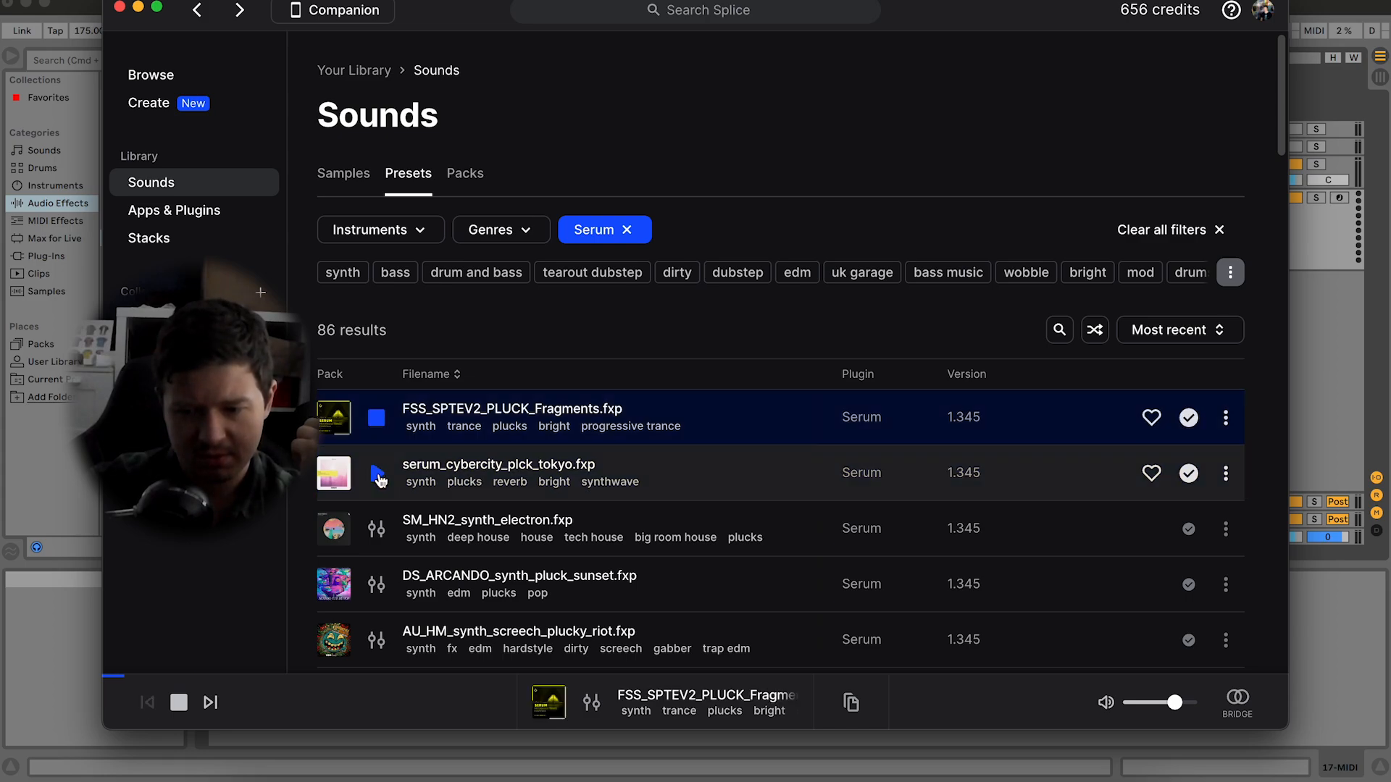
{"action": "key", "text": "Down"}
{"action": "key", "text": "Down"}
{"action": "key", "text": "space"}
{"action": "scroll", "coordinate": [533, 500], "scroll_direction": "down", "scroll_amount": 3}
{"action": "scroll", "coordinate": [533, 500], "scroll_direction": "down", "scroll_amount": 4}
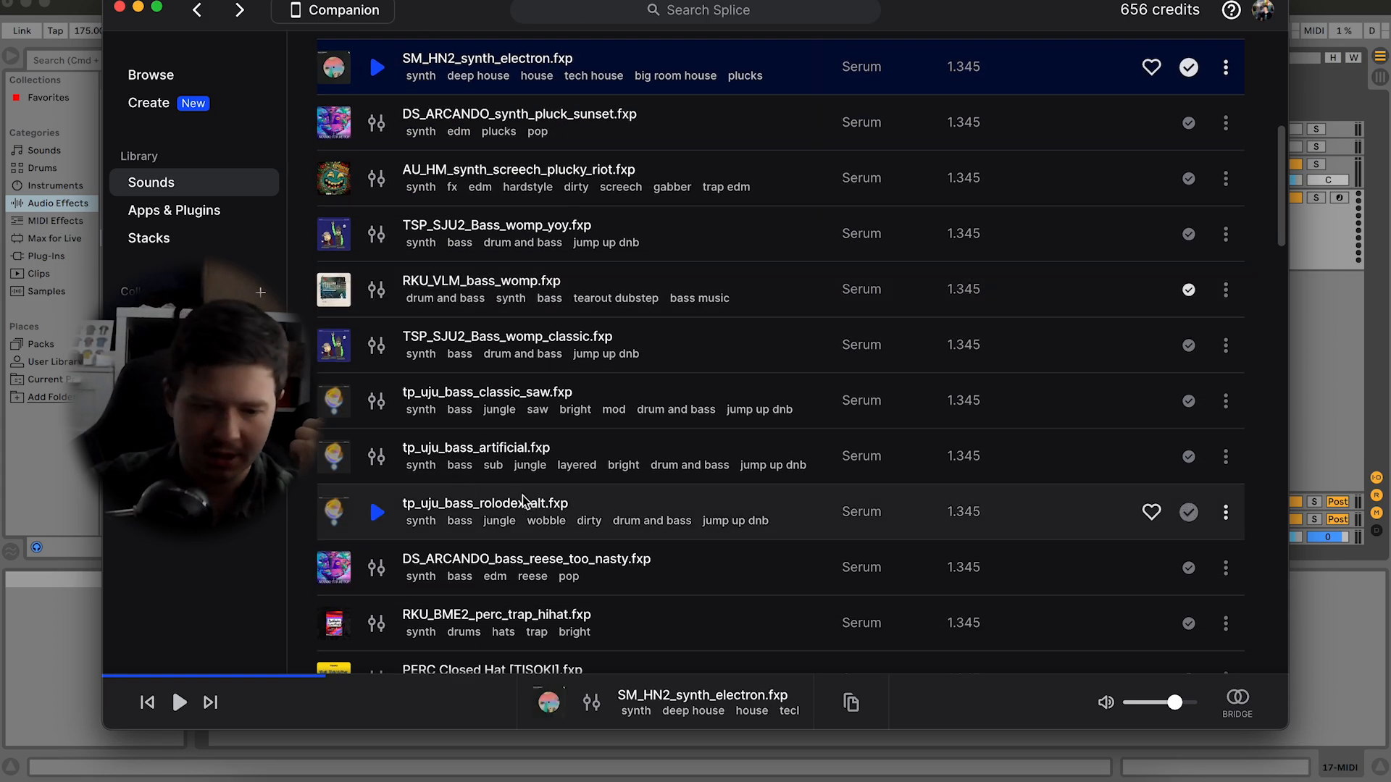
Step: Audition the bass presets from TSP_SJU2_Bass_womp_yoy down to tp_uju_bass_artificial
{"action": "left_click", "coordinate": [377, 234]}
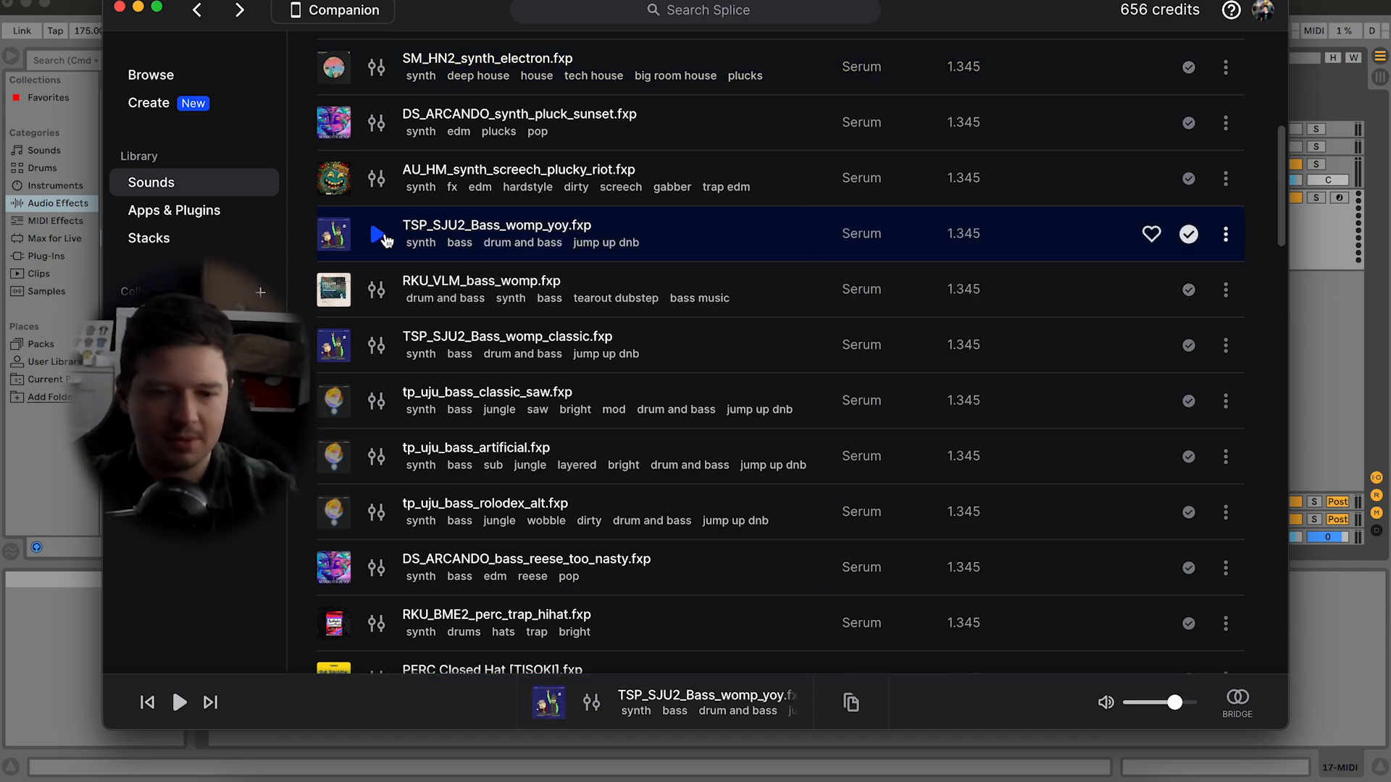
{"action": "key", "text": "Down"}
{"action": "key", "text": "Down"}
{"action": "key", "text": "Down"}
{"action": "key", "text": "Down"}
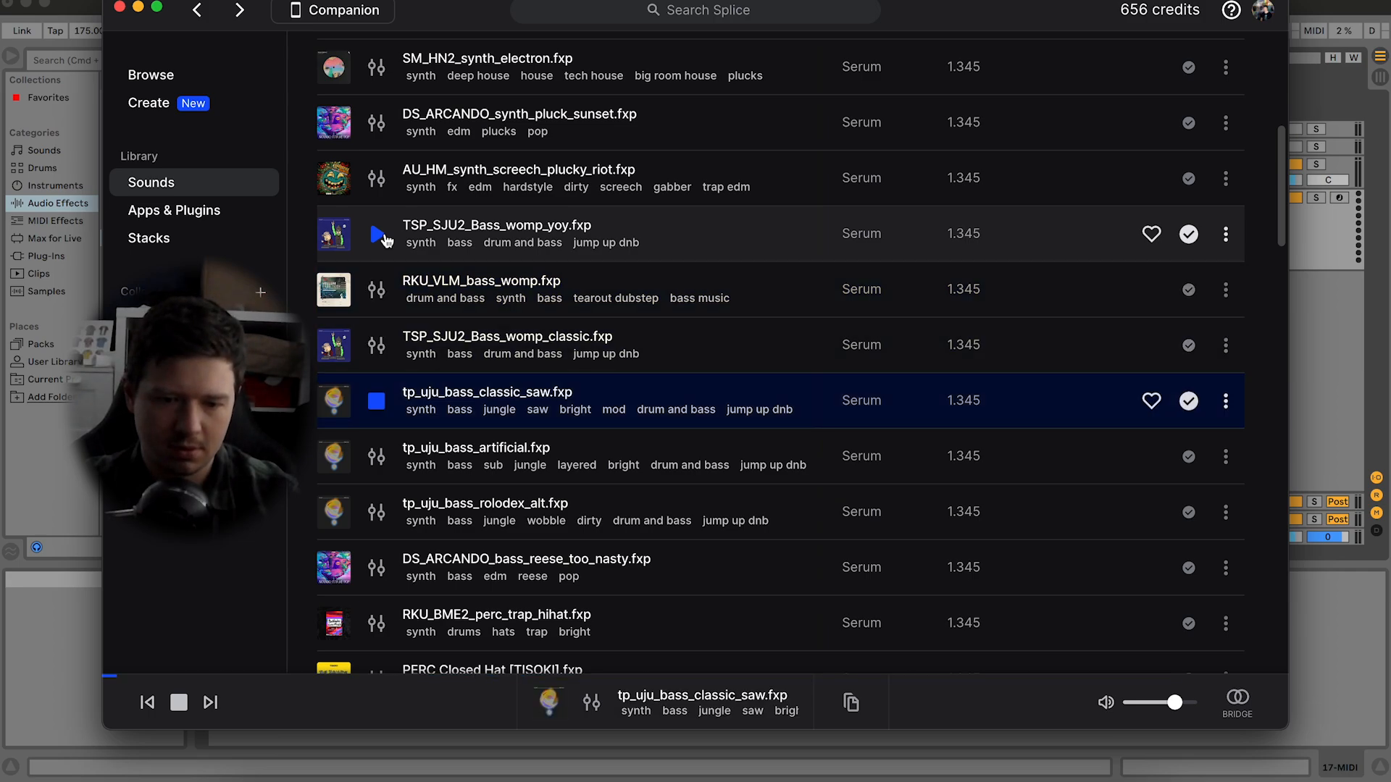
{"action": "key", "text": "Up"}
{"action": "key", "text": "Down"}
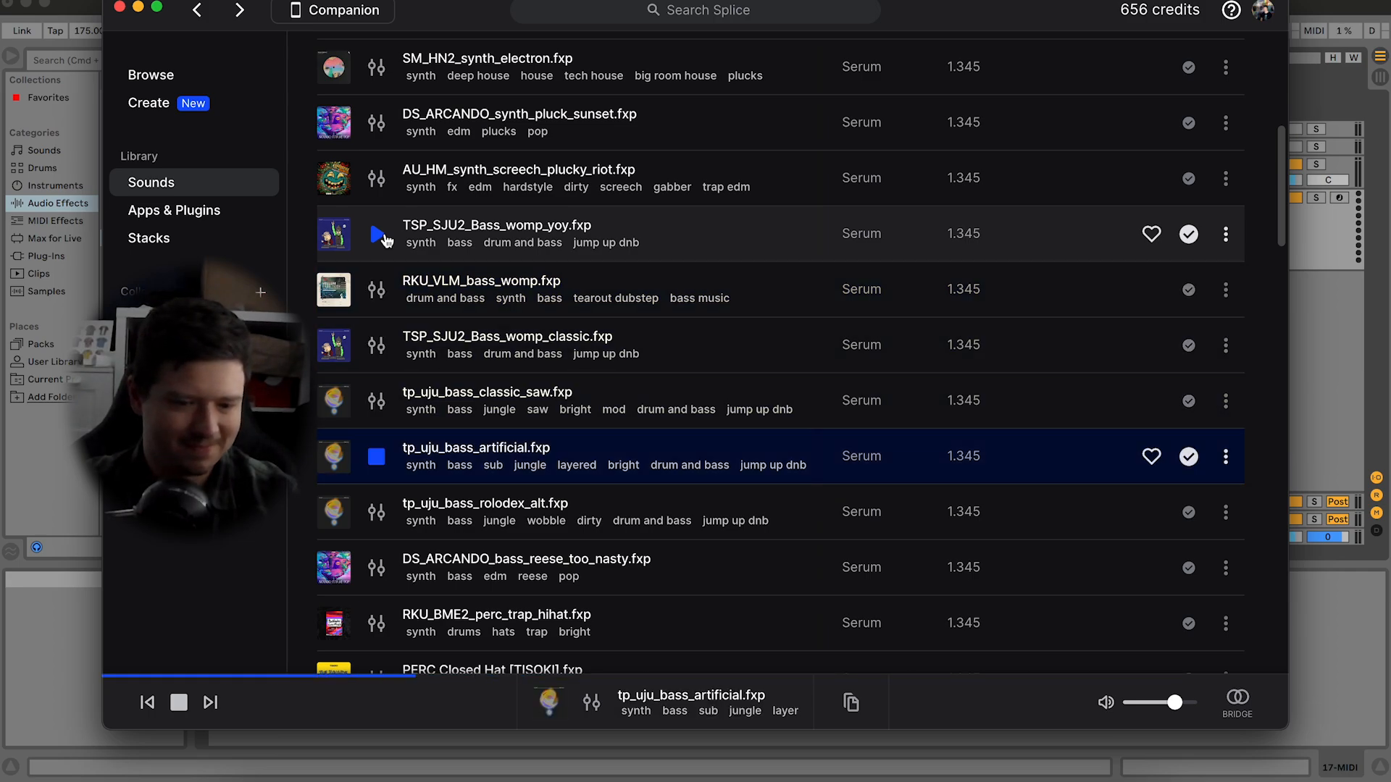
Step: Go to page 2 of the Serum presets and audition TSP_GZD_bass_honk_under_pulse
{"action": "scroll", "coordinate": [449, 464], "scroll_direction": "down", "scroll_amount": 10}
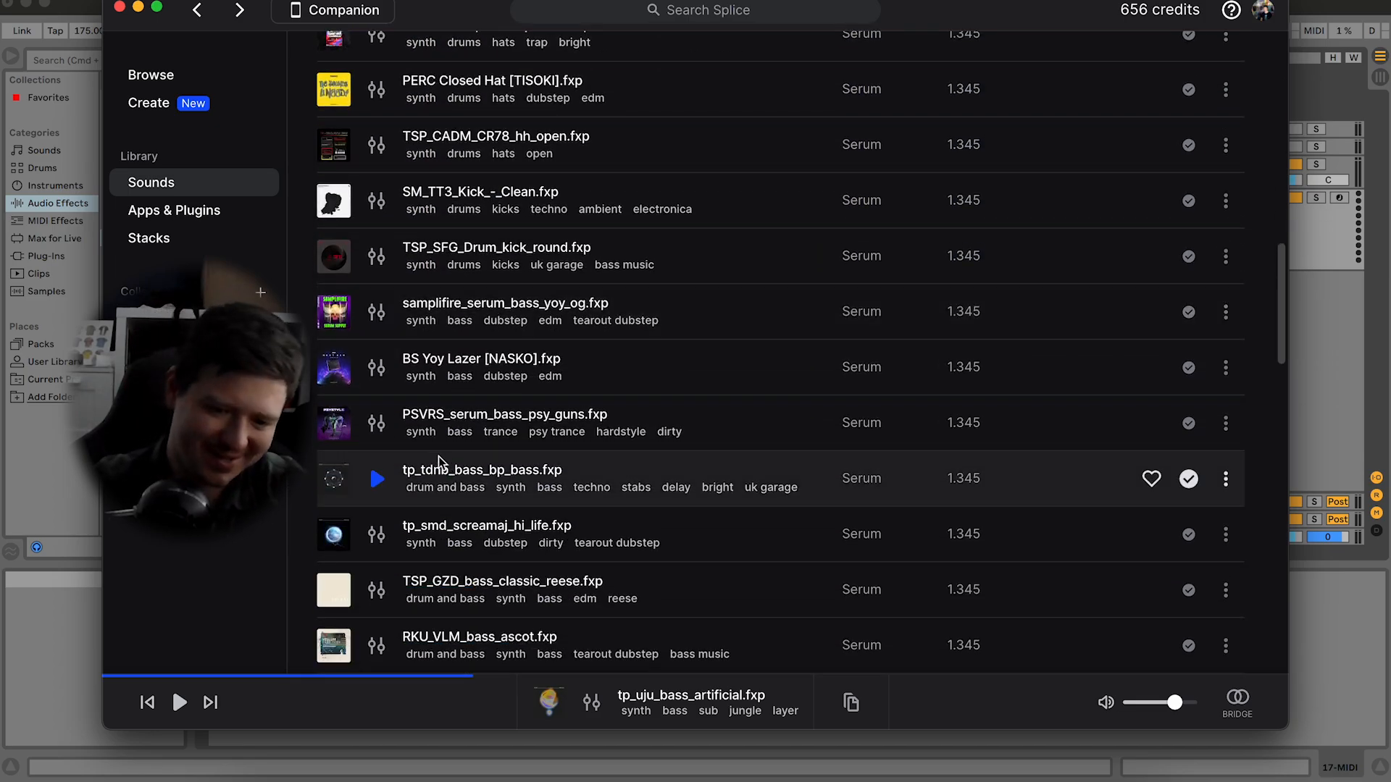
{"action": "scroll", "coordinate": [406, 438], "scroll_direction": "down", "scroll_amount": 6}
{"action": "left_click", "coordinate": [795, 629]}
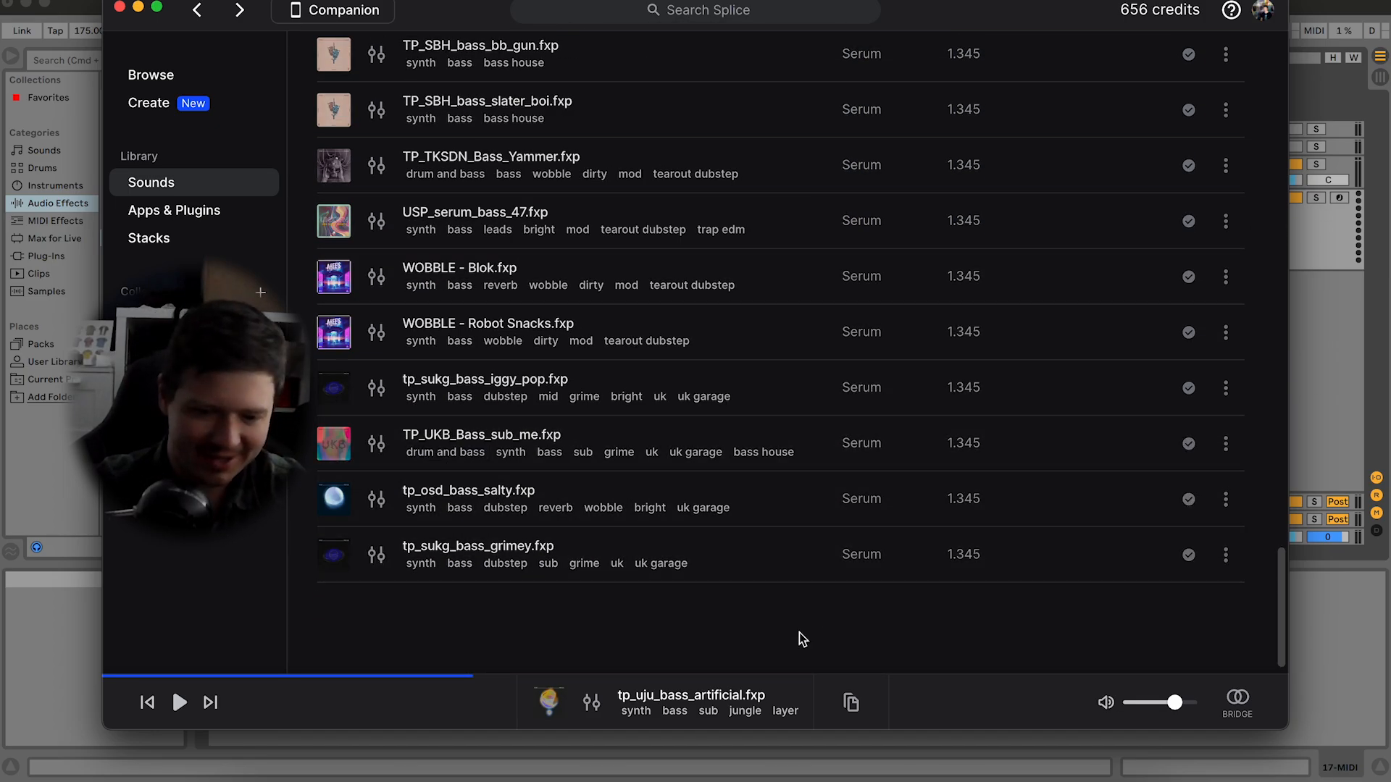
{"action": "scroll", "coordinate": [619, 485], "scroll_direction": "down", "scroll_amount": 10}
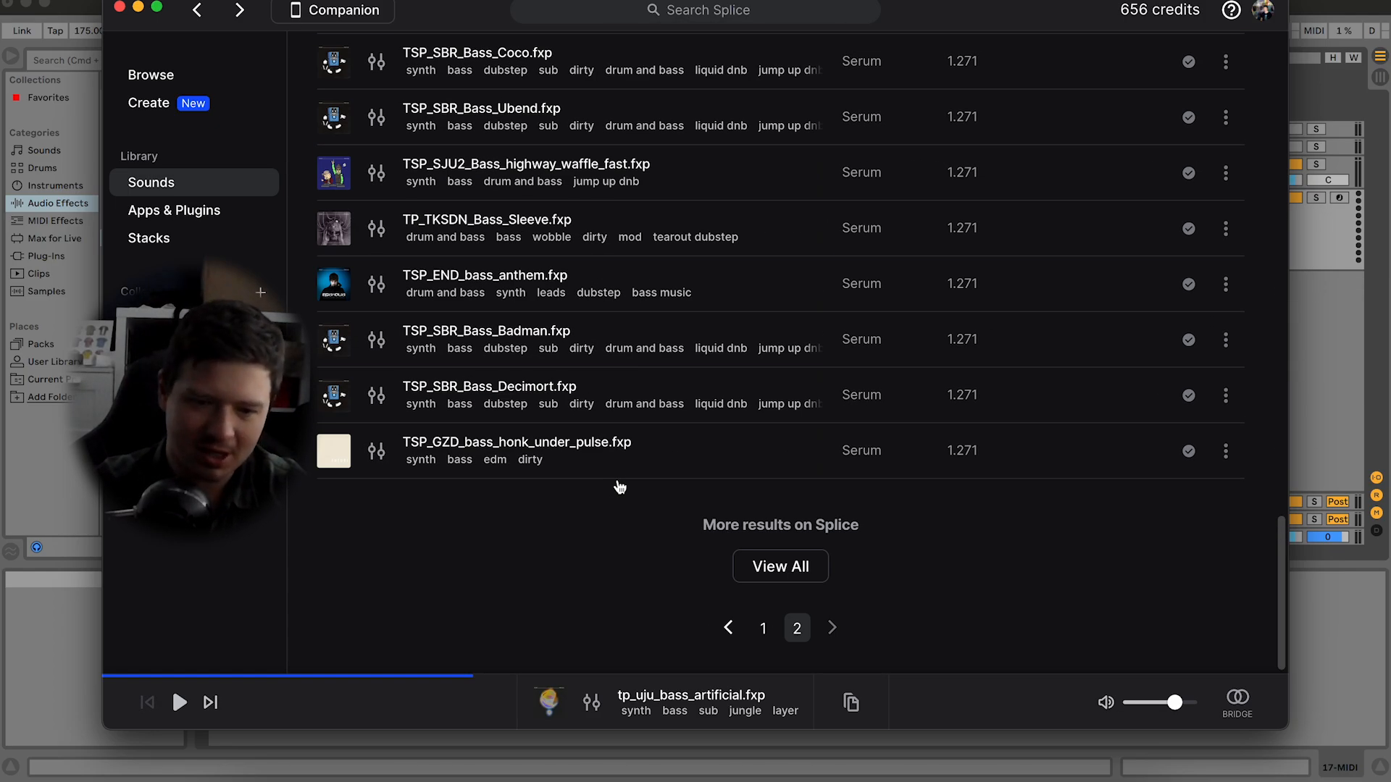
{"action": "left_click", "coordinate": [378, 455]}
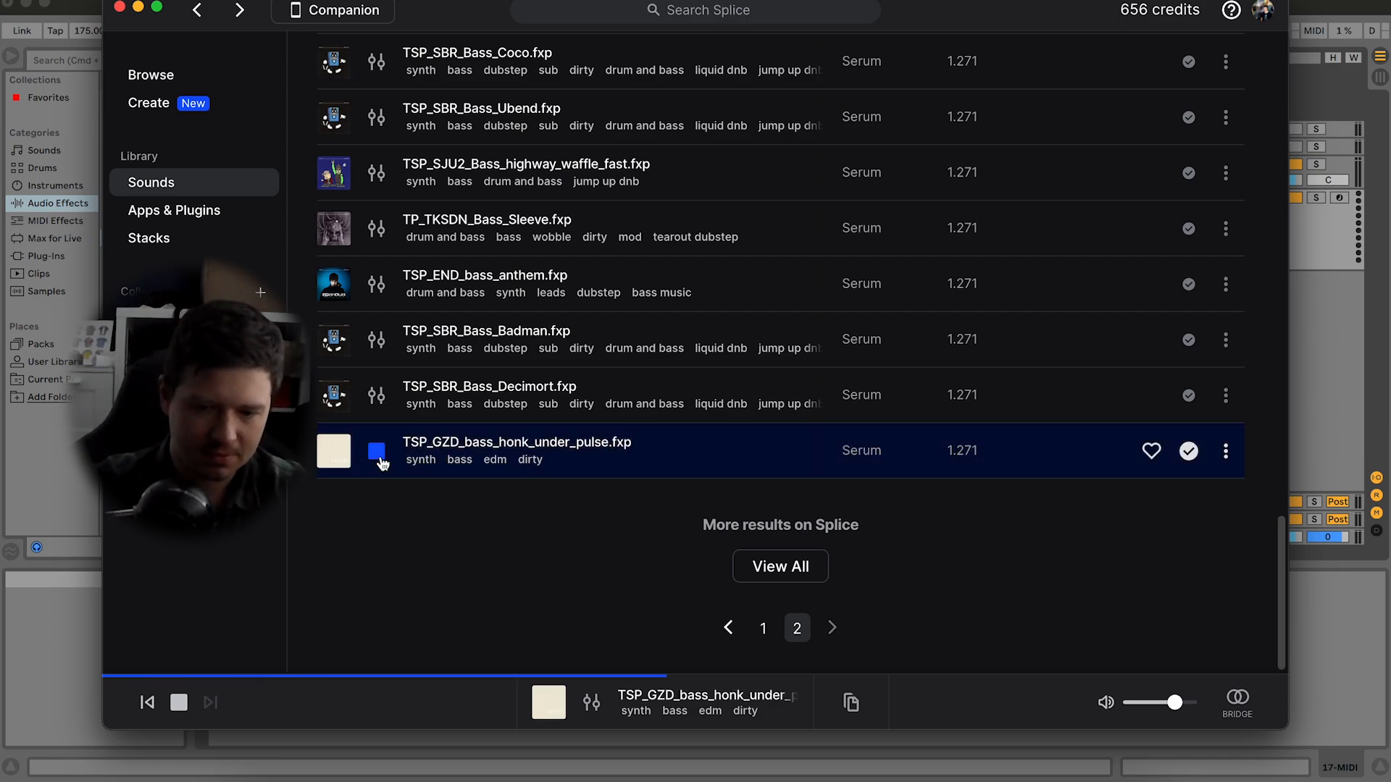
{"action": "left_click", "coordinate": [378, 455]}
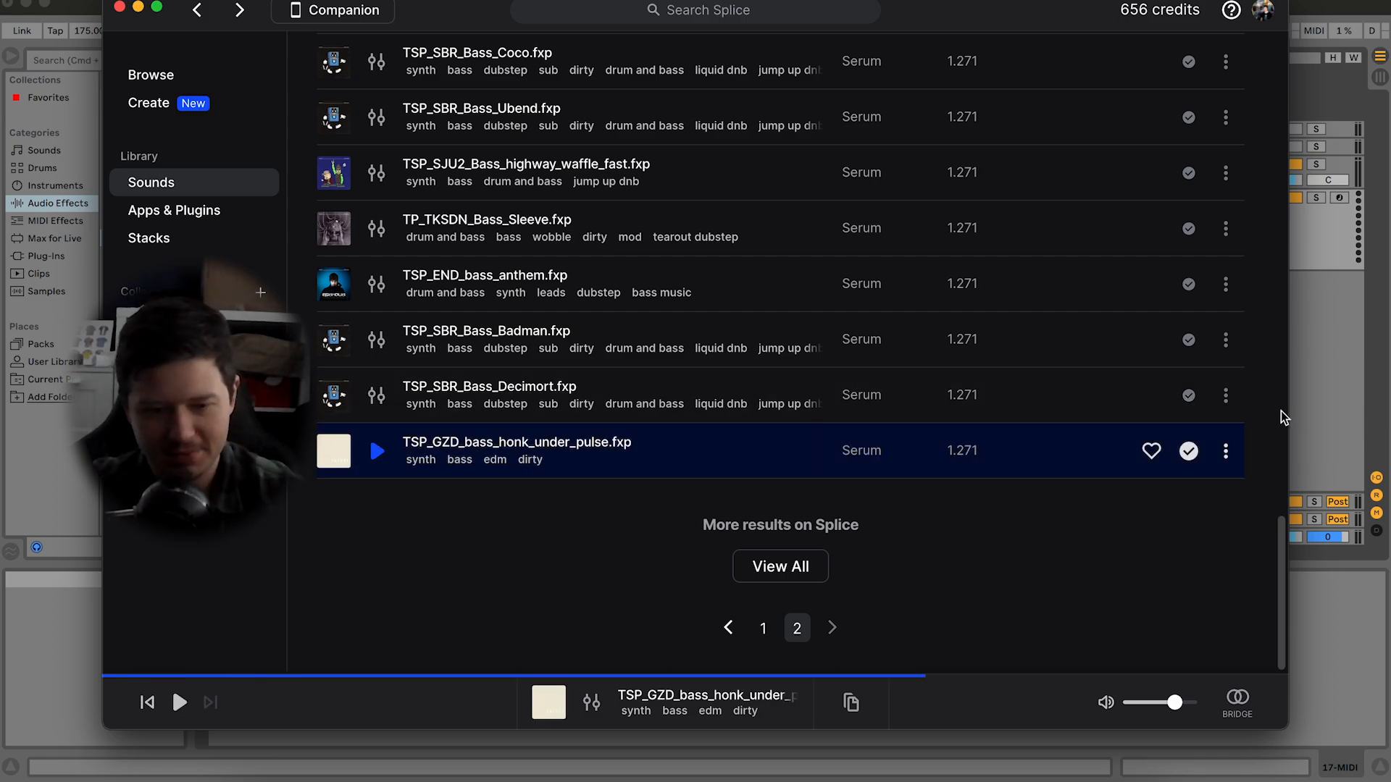
Step: Open the Serum GEN Z D&B pack that contains the TSP_GZD_bass_honk_under_pulse preset
{"action": "left_click", "coordinate": [1226, 451]}
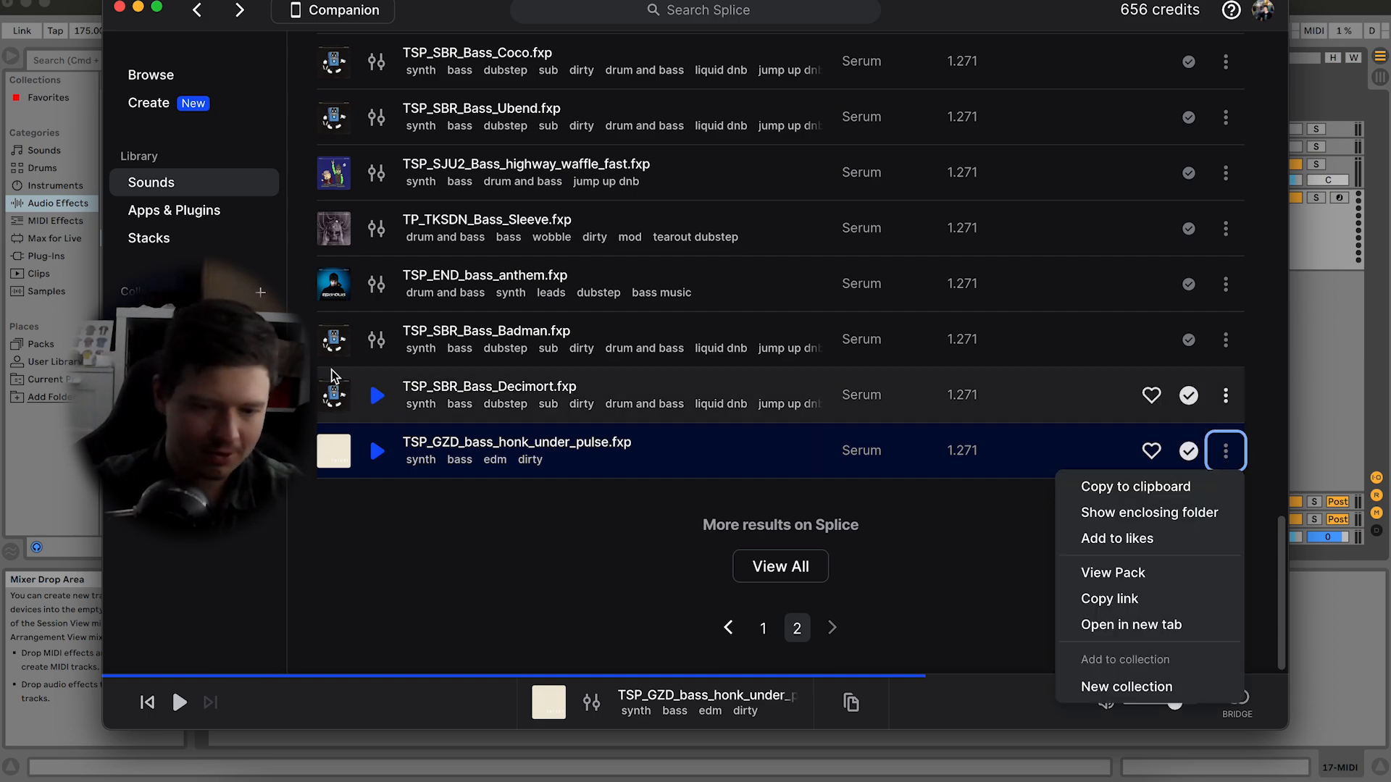
{"action": "left_click", "coordinate": [338, 460]}
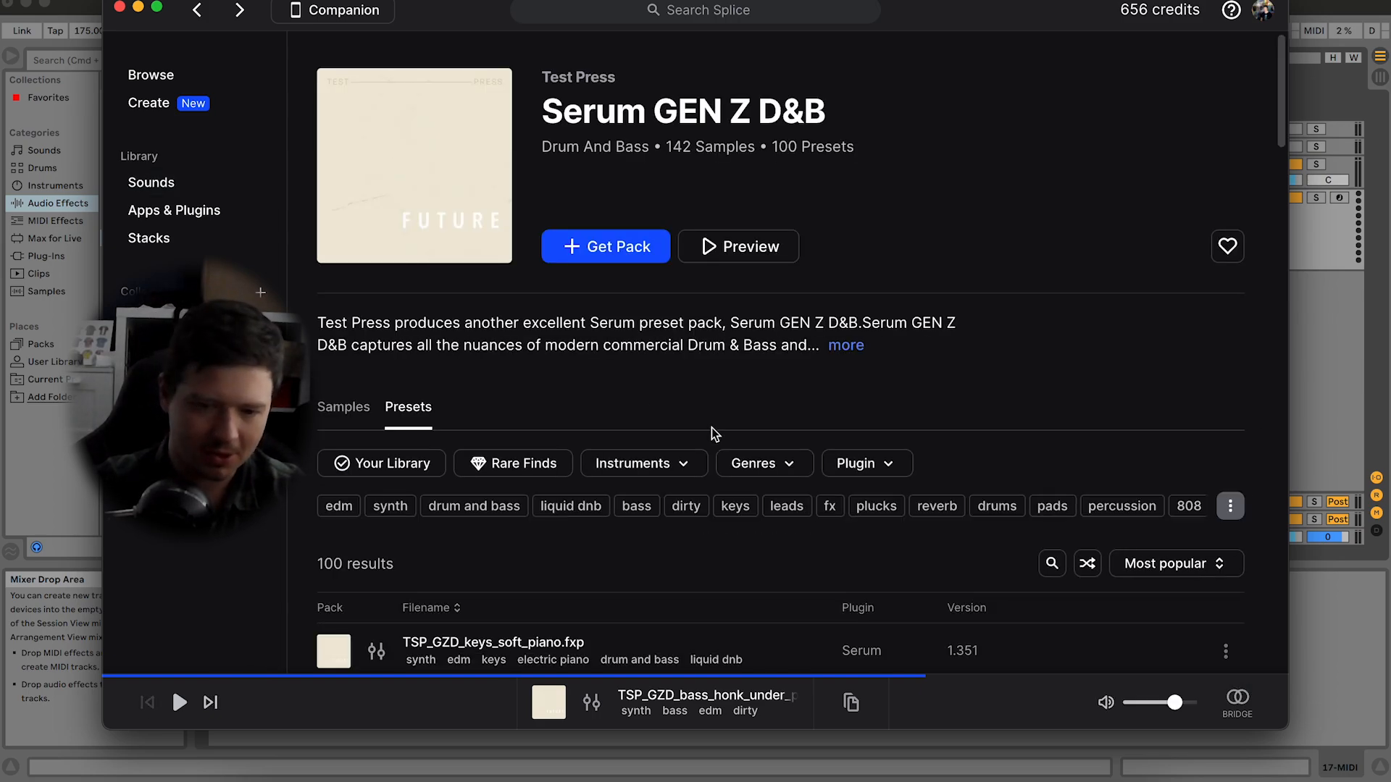
{"action": "scroll", "coordinate": [719, 427], "scroll_direction": "down", "scroll_amount": 3}
Step: Switch back to Ableton Live and load the Serum plug-in onto the new MIDI track
{"action": "key", "text": "super+Tab"}
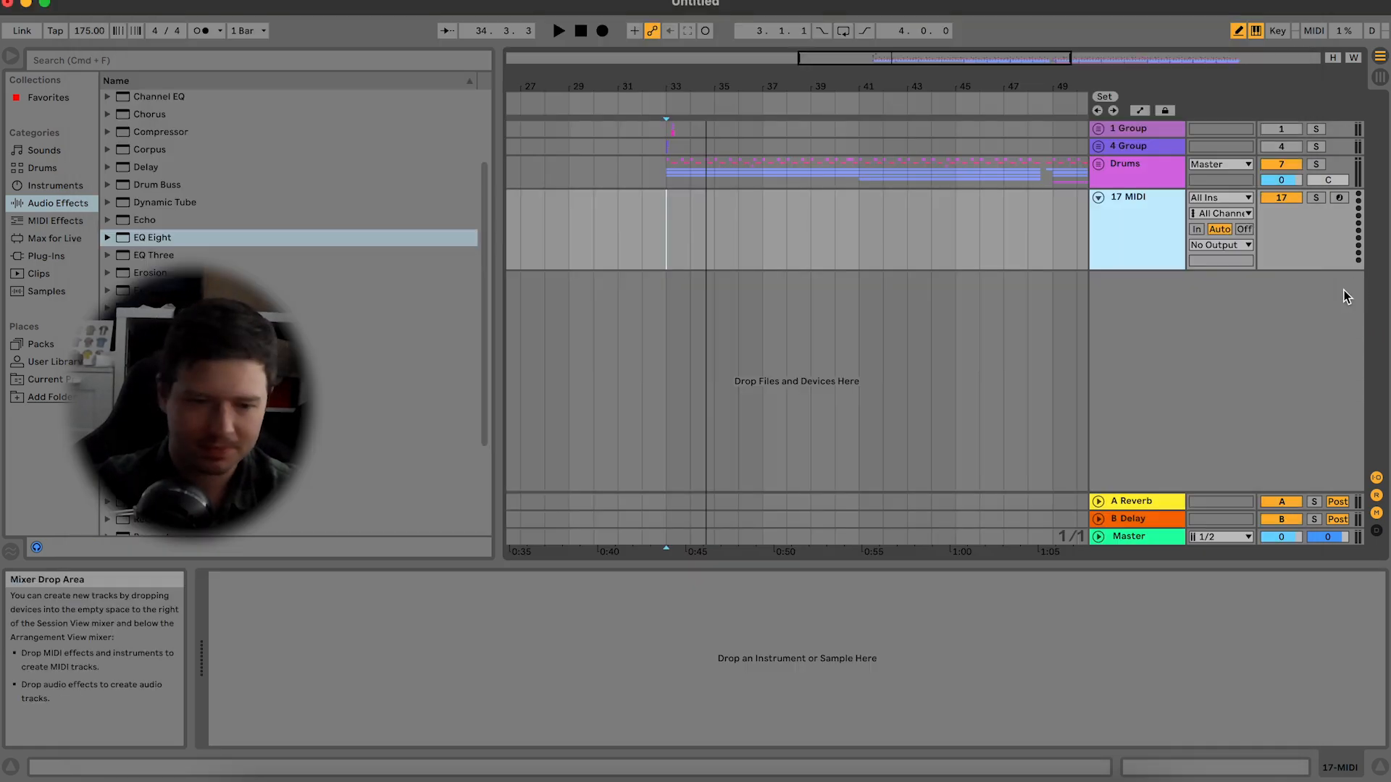
{"action": "left_click", "coordinate": [1128, 236]}
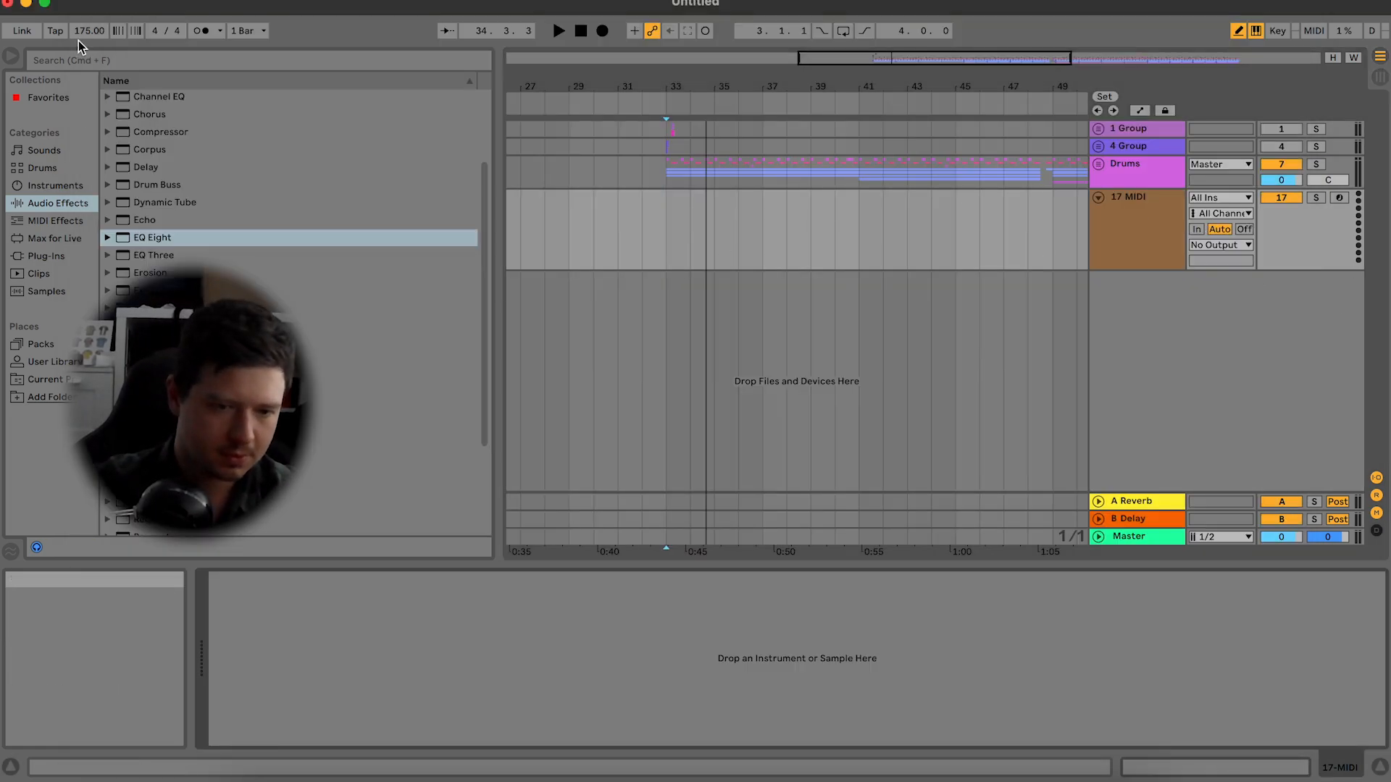
{"action": "left_click", "coordinate": [48, 256]}
{"action": "double_click", "coordinate": [134, 132]}
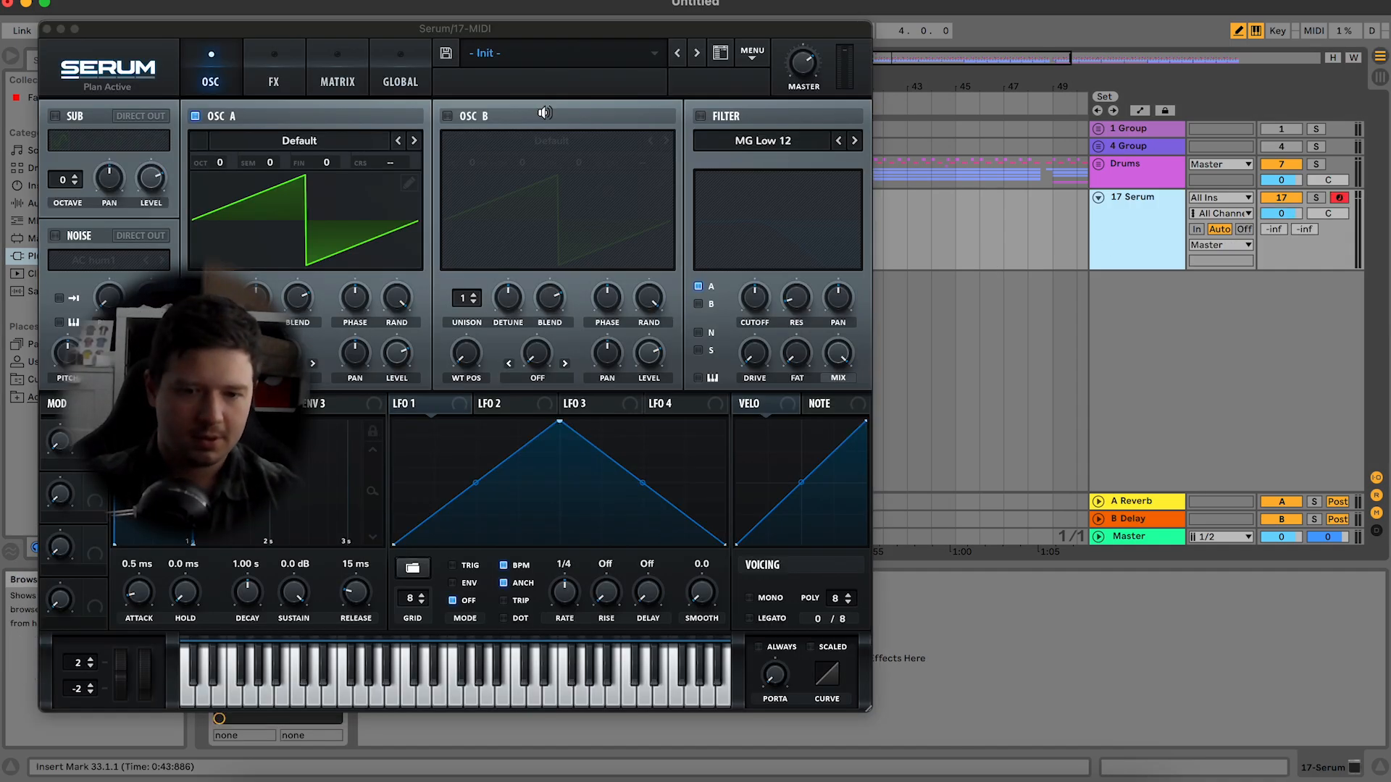
Step: Browse the Splice preset folder in Serum and return to the Serum GEN Z D&B pack in Splice
{"action": "left_click", "coordinate": [578, 52]}
{"action": "mouse_move", "coordinate": [541, 242]}
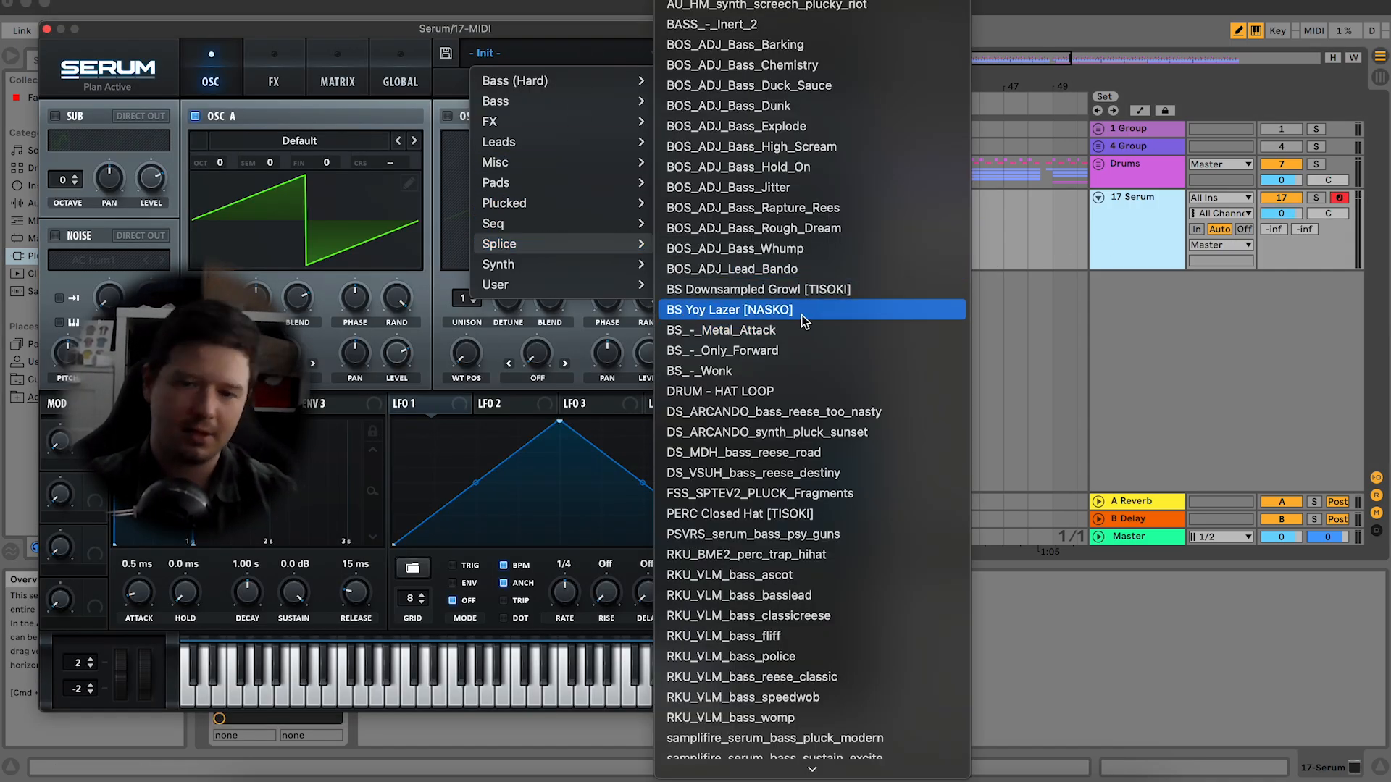
{"action": "scroll", "coordinate": [801, 315], "scroll_direction": "down", "scroll_amount": 15}
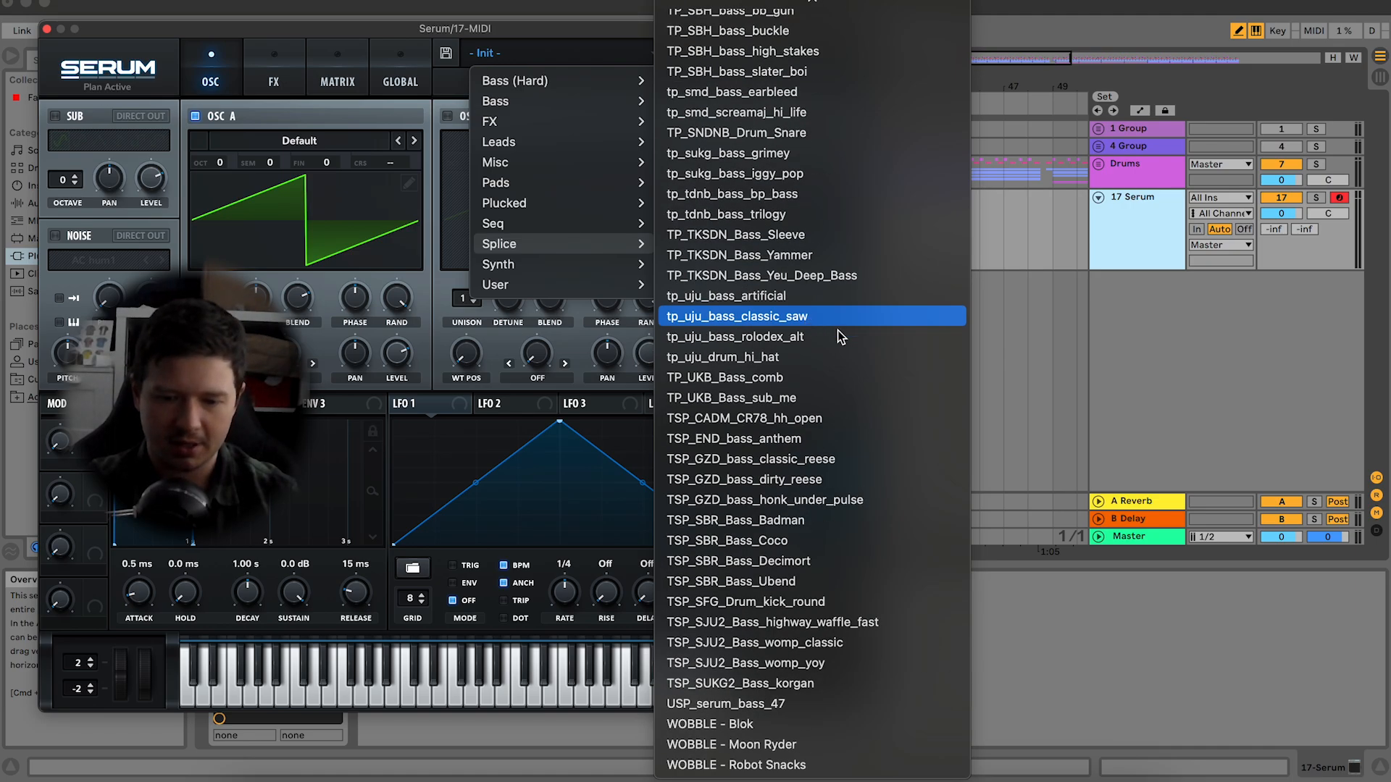
{"action": "left_click", "coordinate": [836, 583]}
{"action": "left_click", "coordinate": [916, 780]}
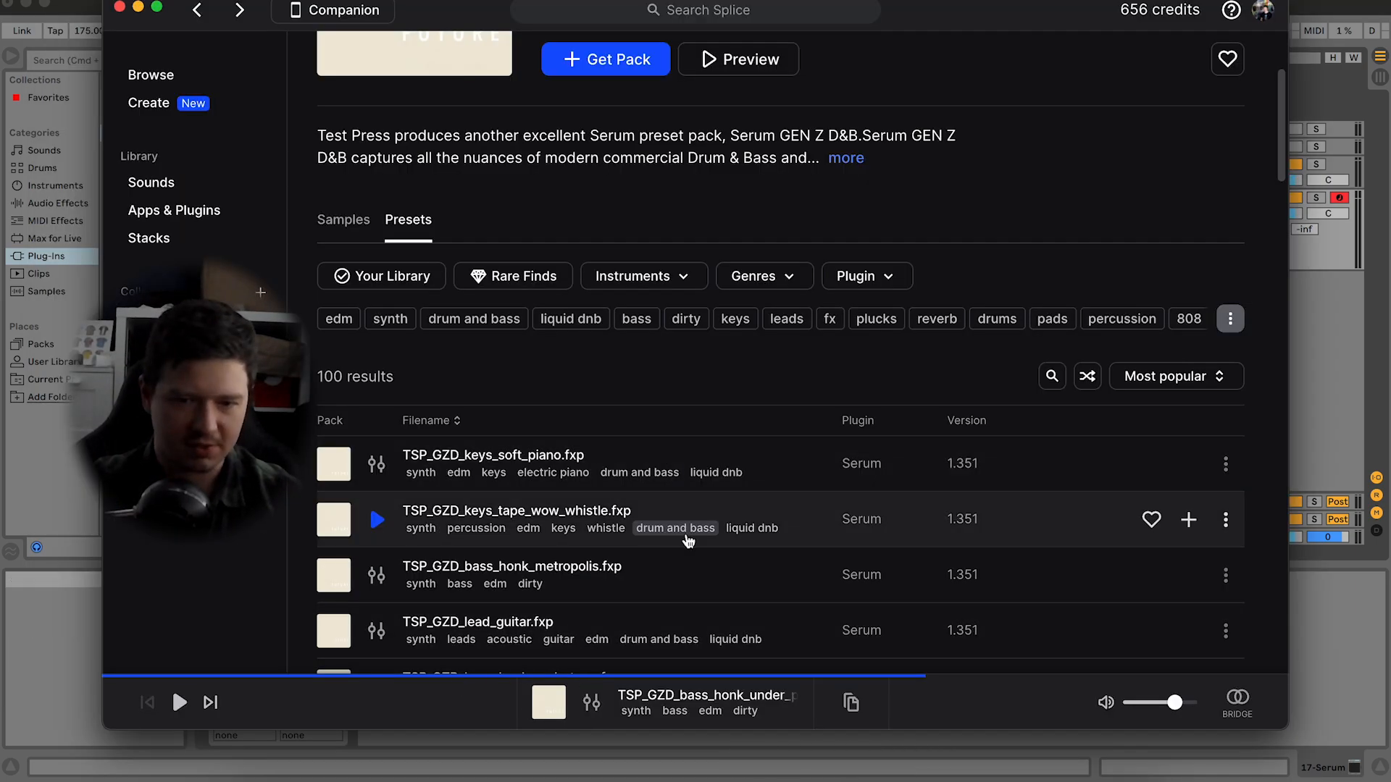
Step: Switch to Ableton Live, load TSP_GZD_bass_honk_under_pulse from Serum's Splice preset folder and close the plug-in window
{"action": "scroll", "coordinate": [815, 308], "scroll_direction": "up", "scroll_amount": 3}
{"action": "scroll", "coordinate": [759, 389], "scroll_direction": "down", "scroll_amount": 4}
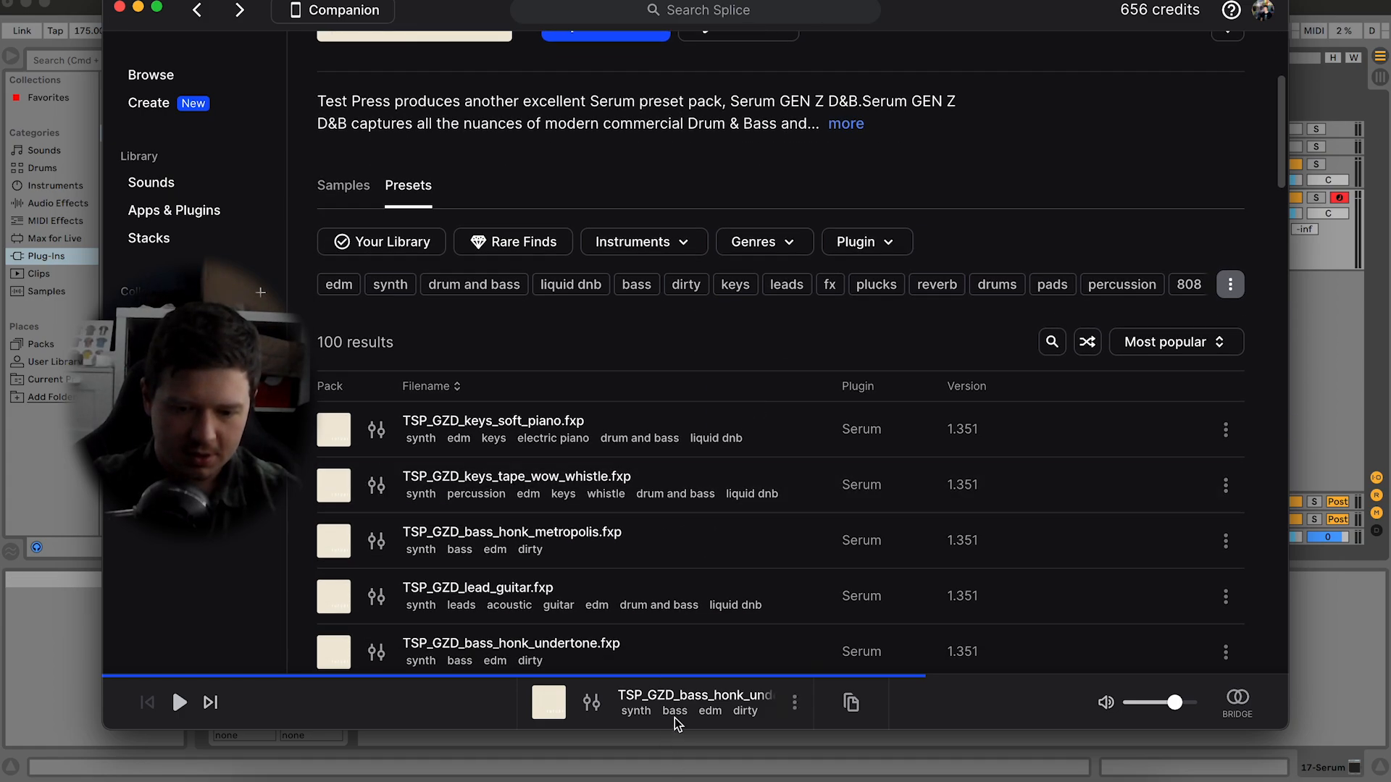
{"action": "left_click", "coordinate": [992, 774]}
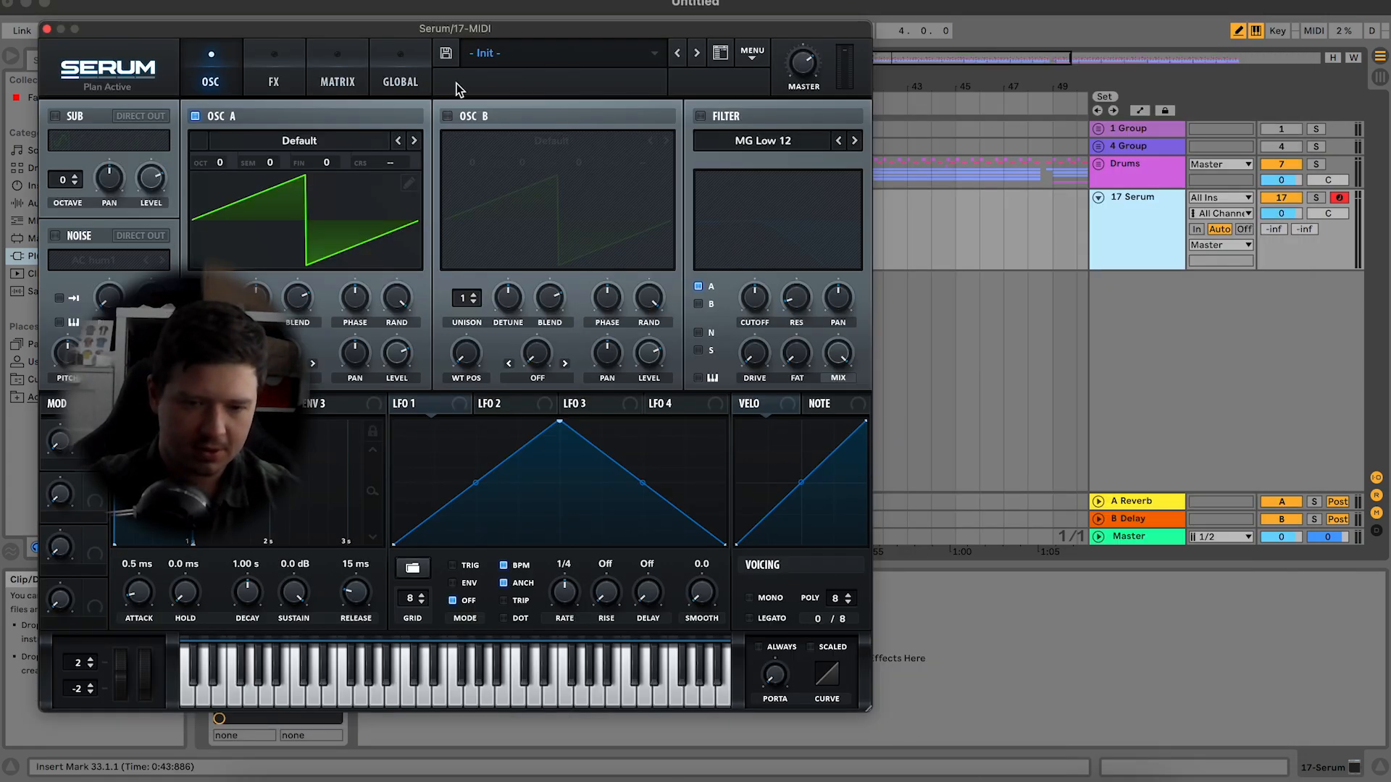
{"action": "left_click", "coordinate": [569, 51]}
{"action": "mouse_move", "coordinate": [534, 243]}
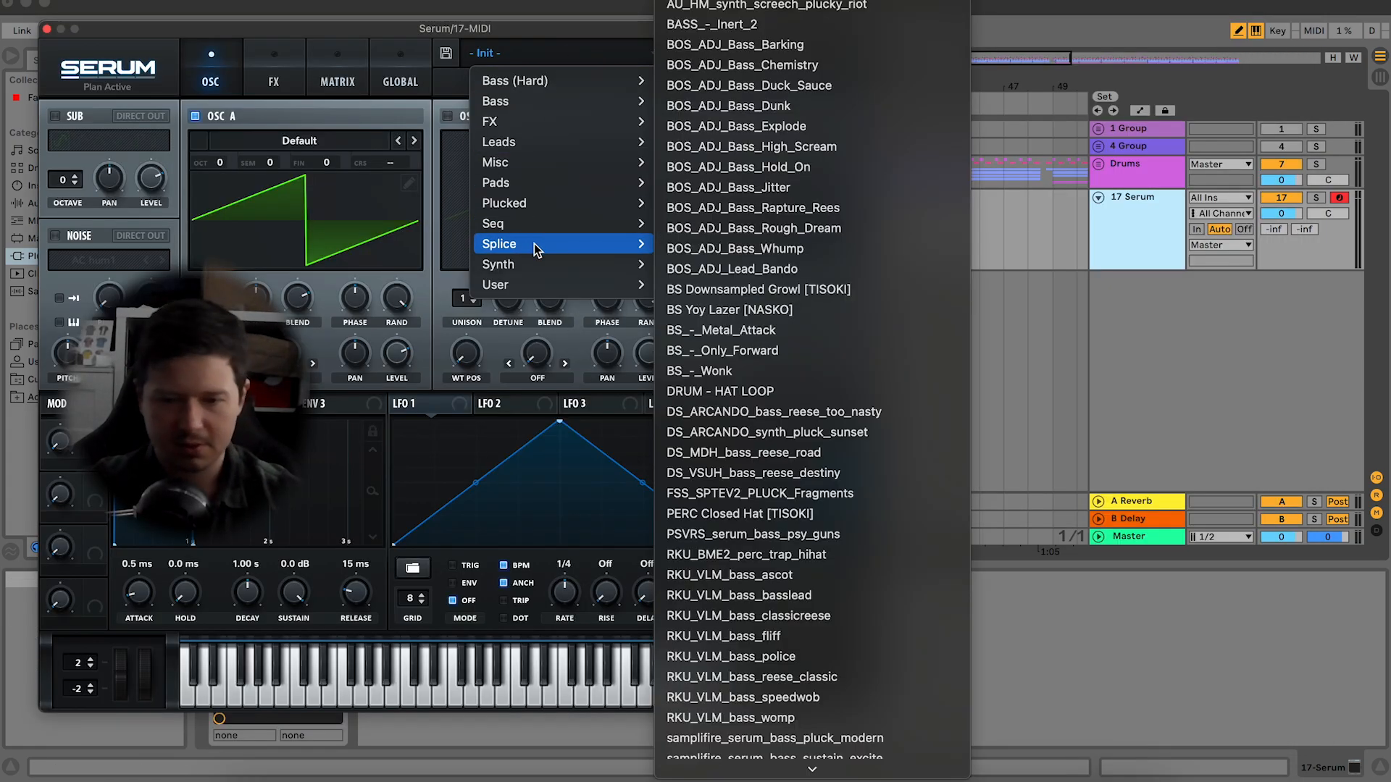
{"action": "scroll", "coordinate": [692, 274], "scroll_direction": "down", "scroll_amount": 10}
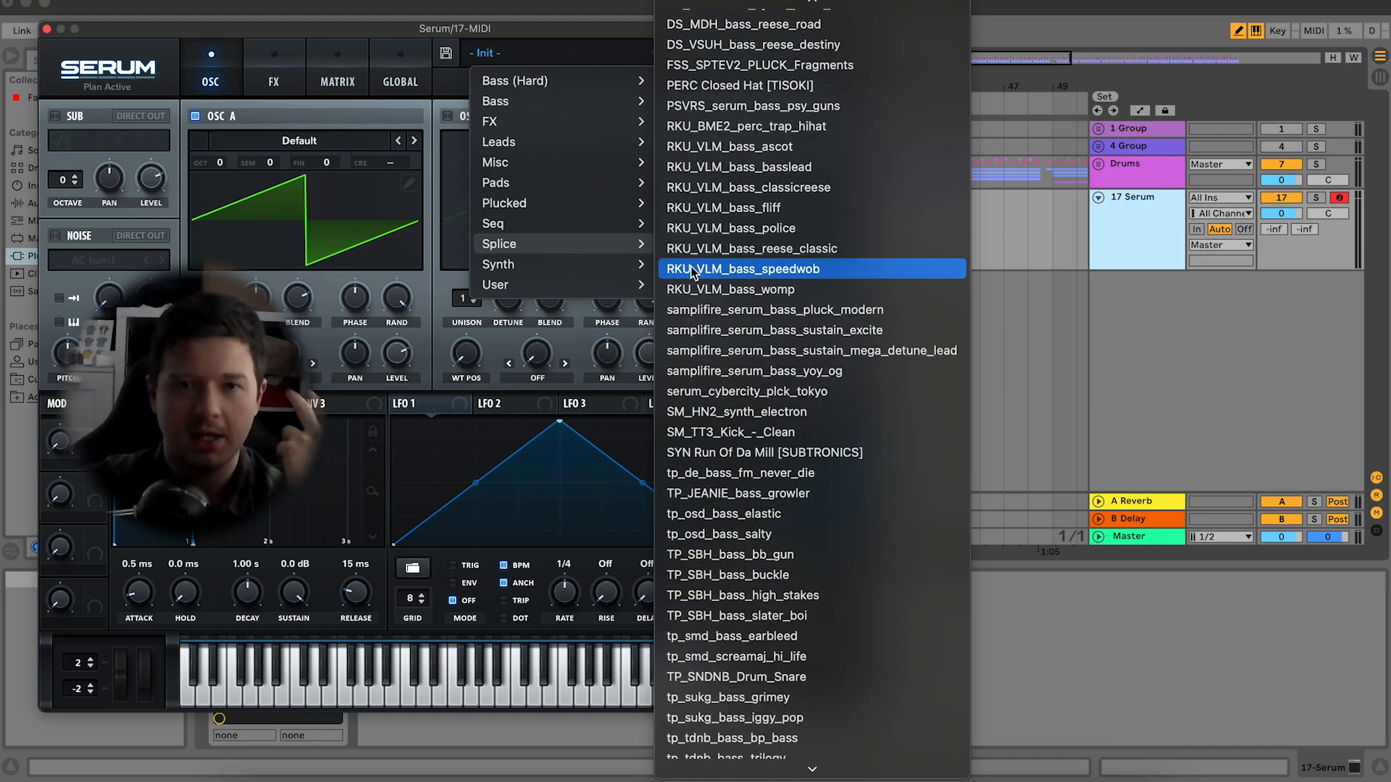
{"action": "scroll", "coordinate": [692, 272], "scroll_direction": "down", "scroll_amount": 6}
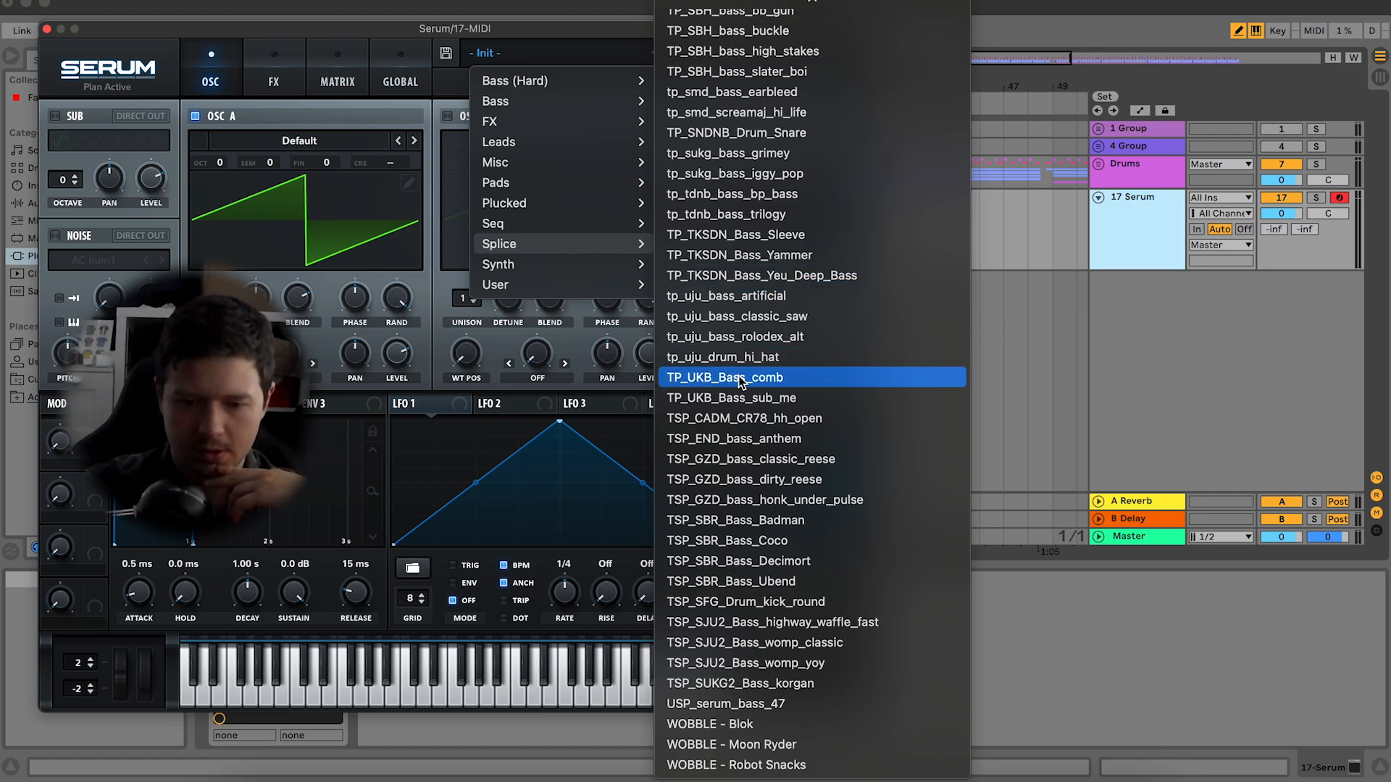
{"action": "left_click", "coordinate": [765, 500]}
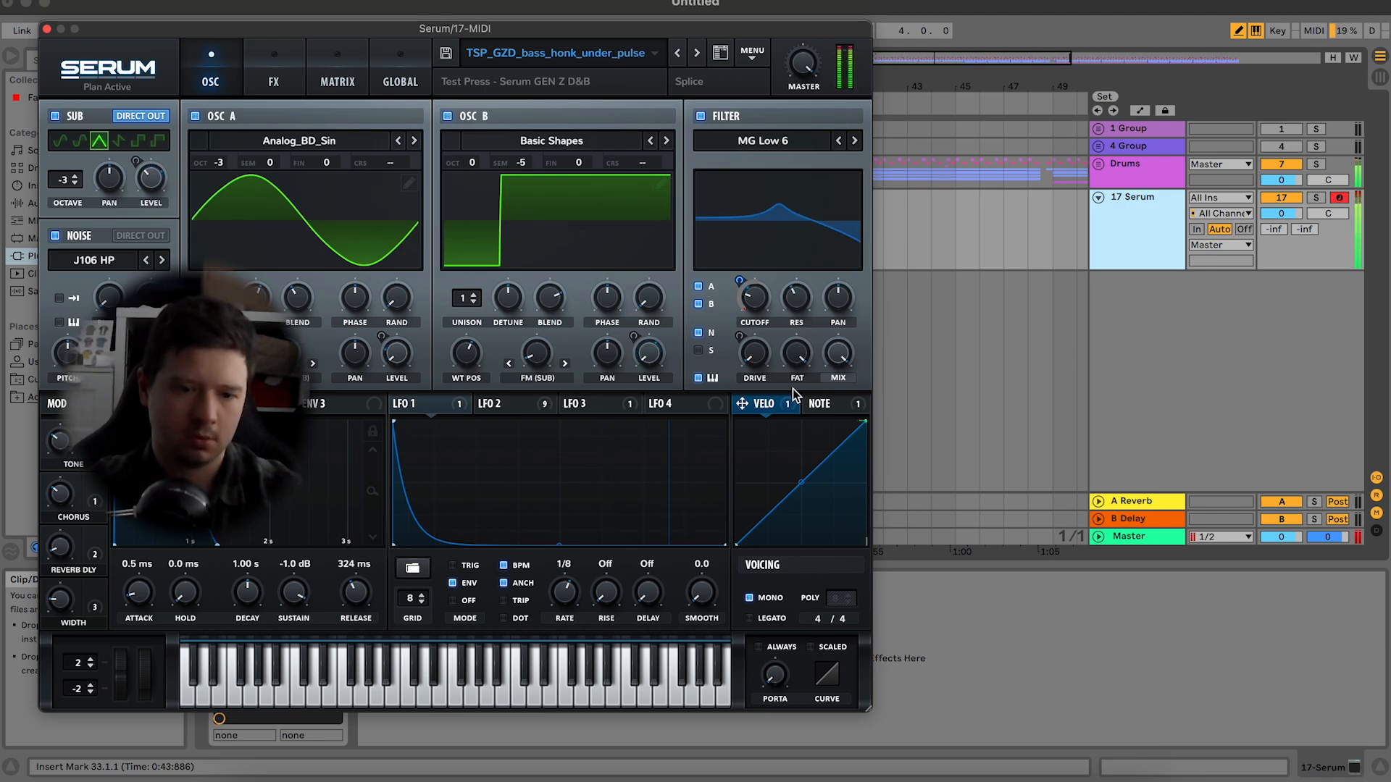
{"action": "left_click", "coordinate": [46, 29]}
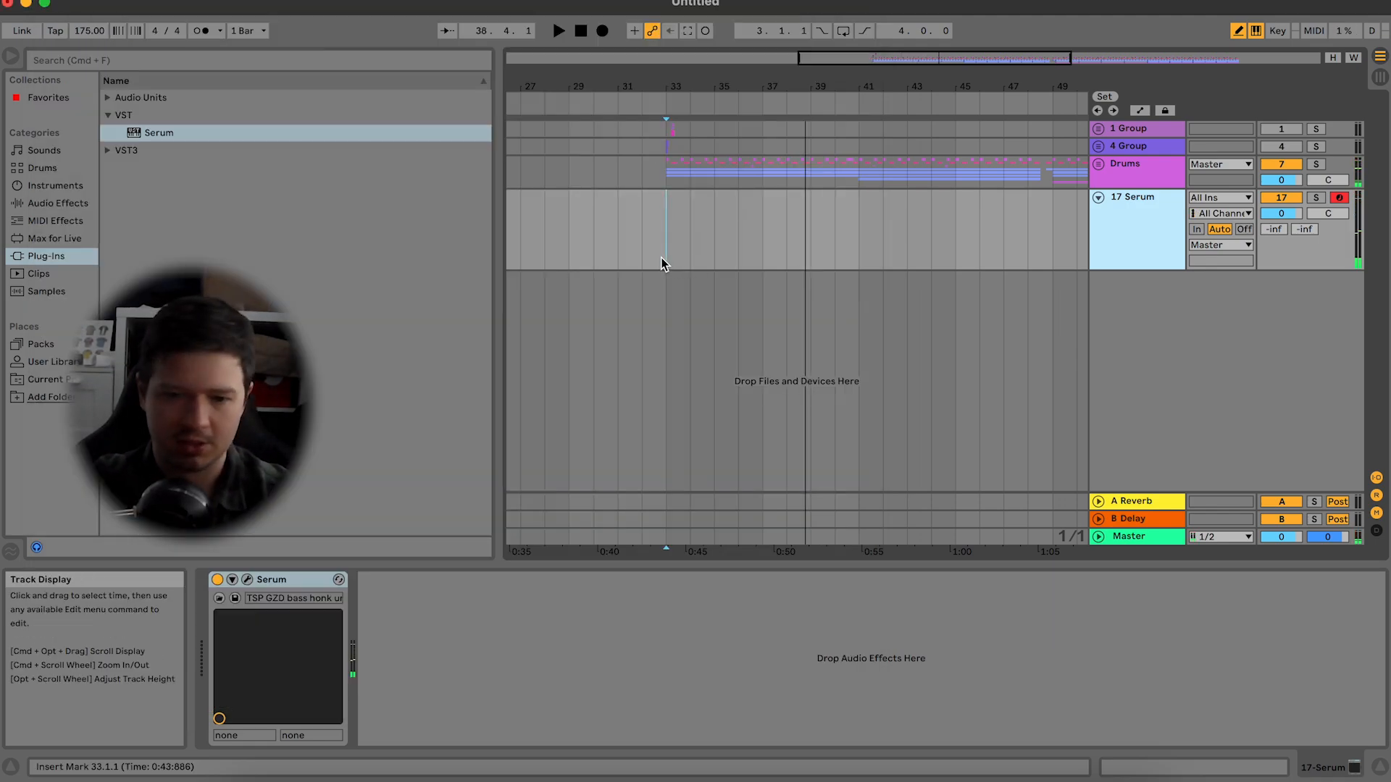
Step: Record a short bass line on the Serum track from bar 33 with the metronome on, and trim the clip to two bars
{"action": "left_click", "coordinate": [664, 239]}
{"action": "left_click", "coordinate": [201, 31]}
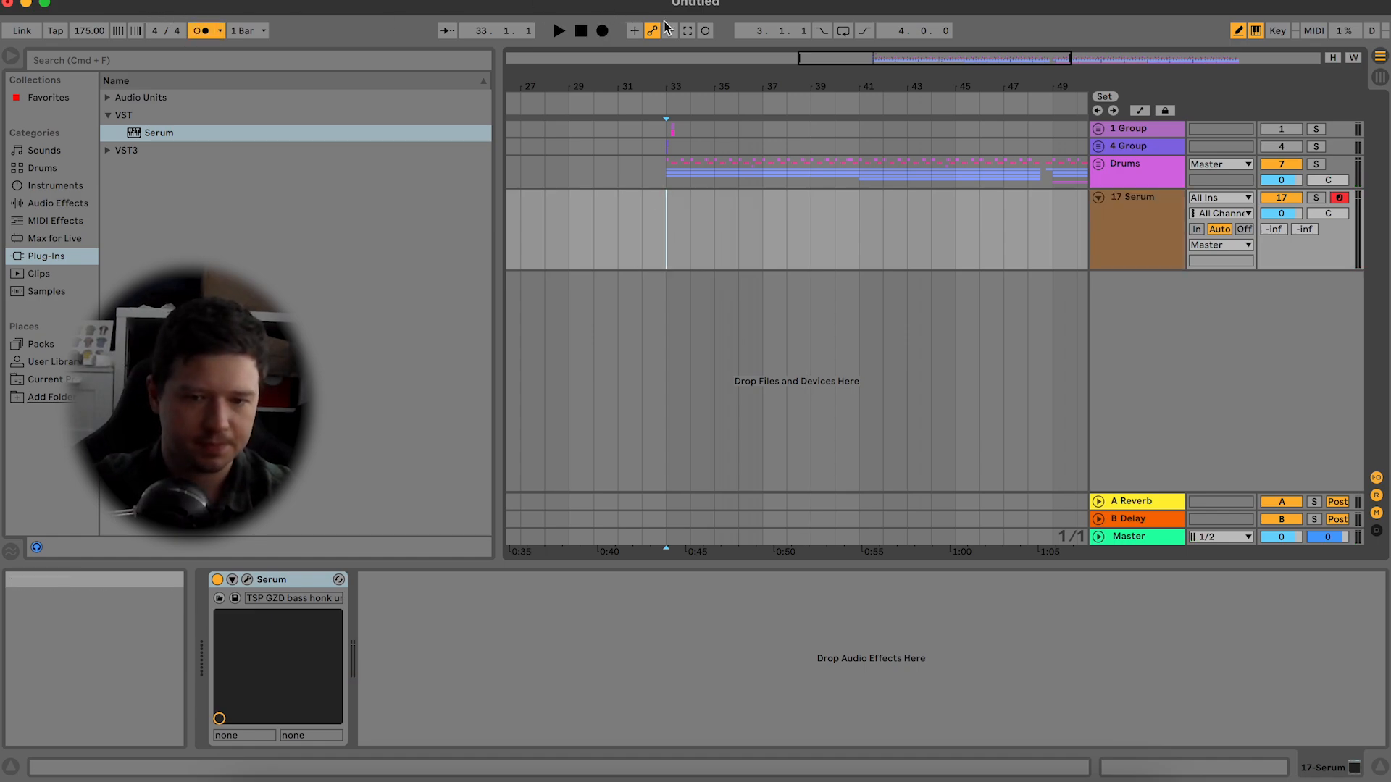
{"action": "left_click", "coordinate": [602, 32]}
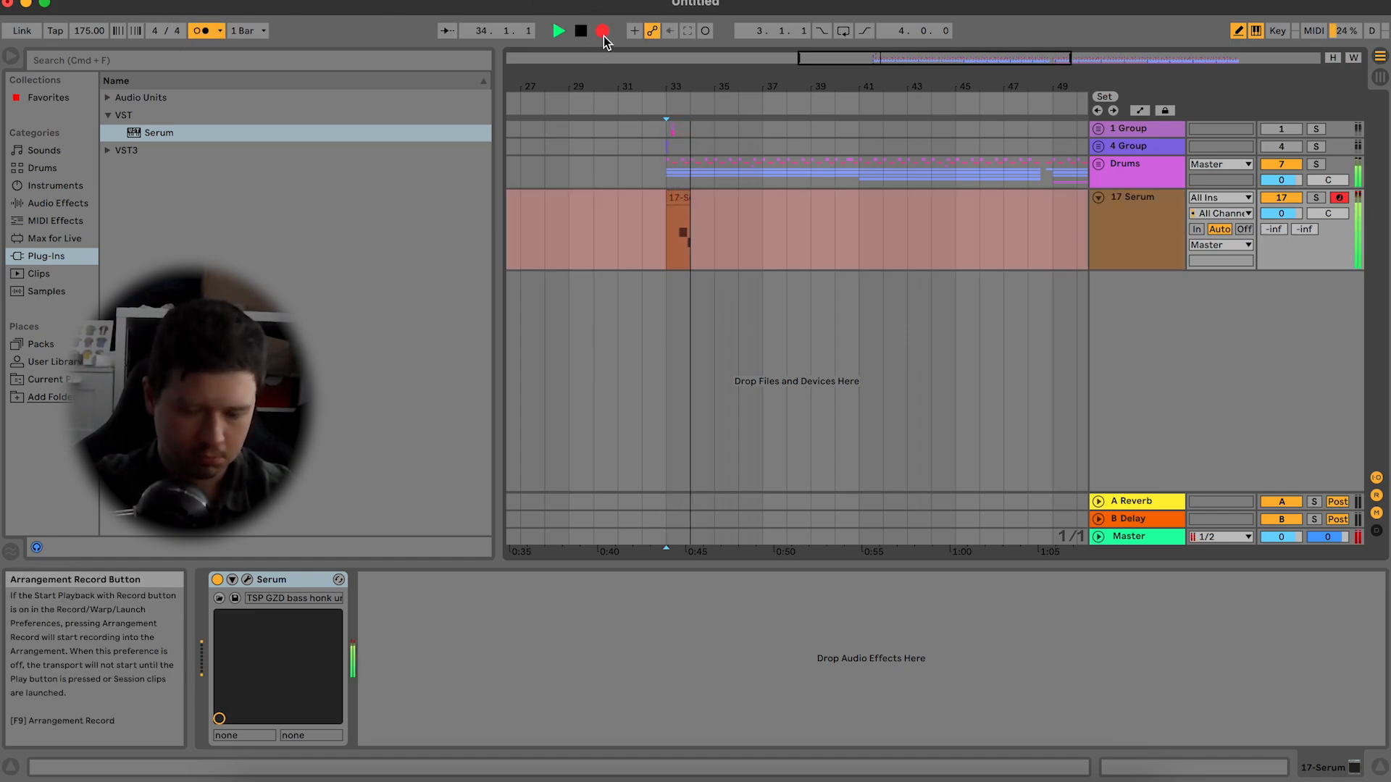
{"action": "key", "text": "space"}
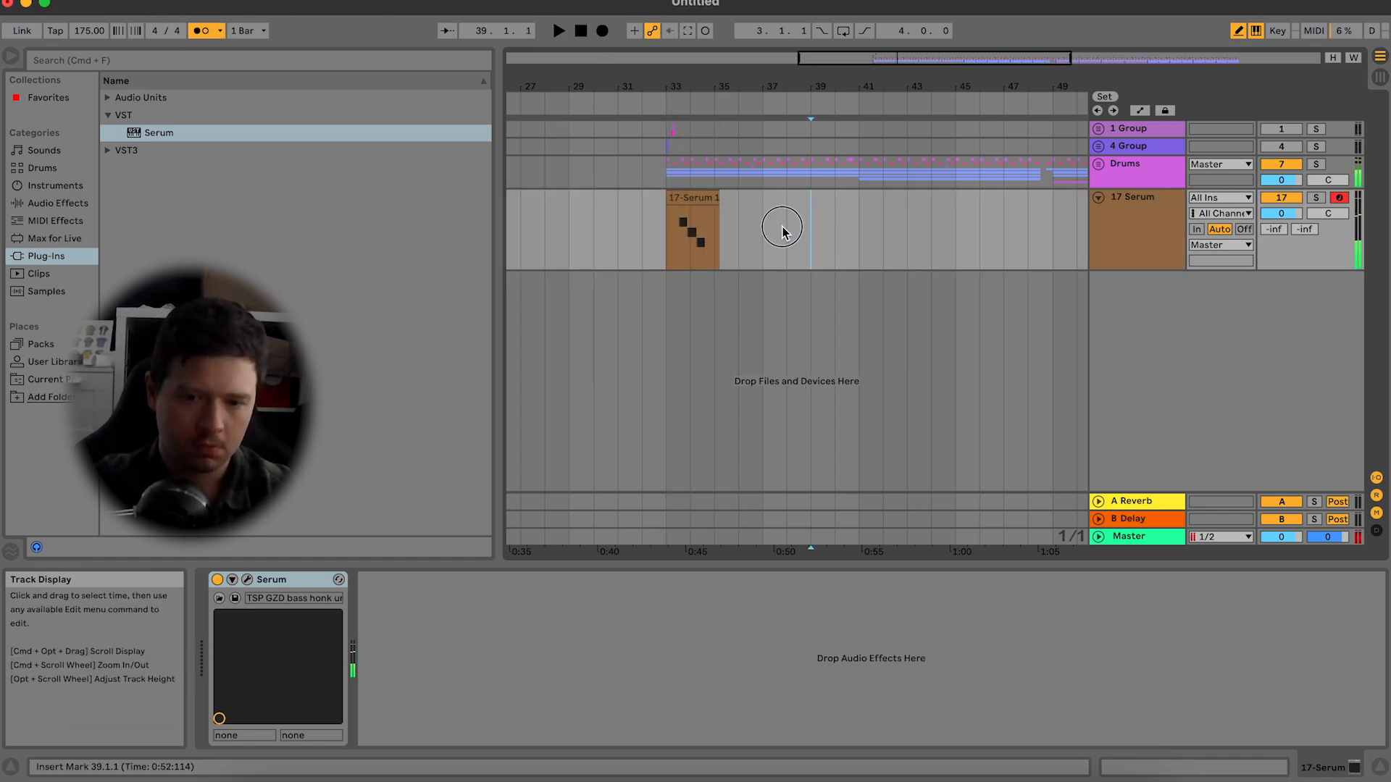
{"action": "left_click_drag", "start_coordinate": [802, 233], "coordinate": [712, 215]}
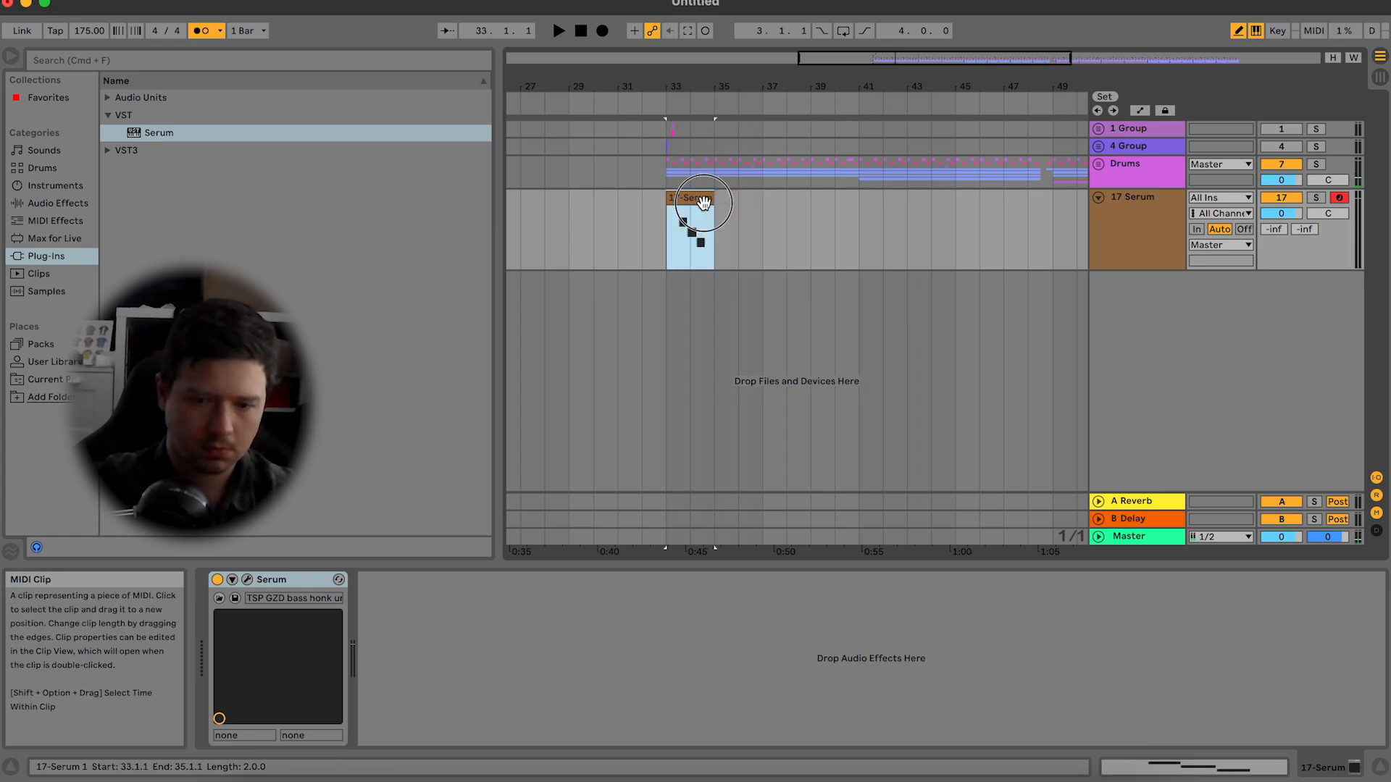
Step: In the recorded clip, replace the F3 note with a new one running from 1.3.1 to 1.4.3 and delete the E3 note
{"action": "double_click", "coordinate": [702, 214]}
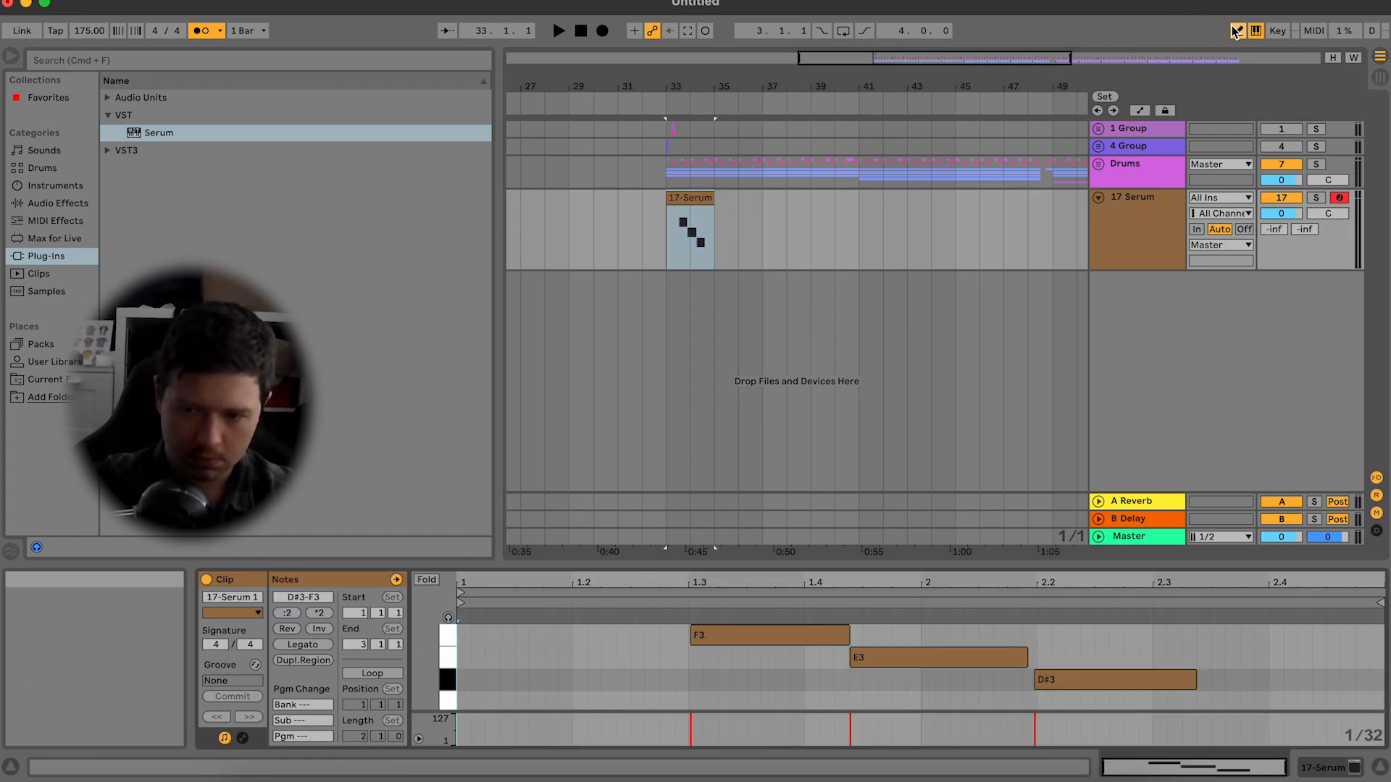
{"action": "double_click", "coordinate": [699, 636]}
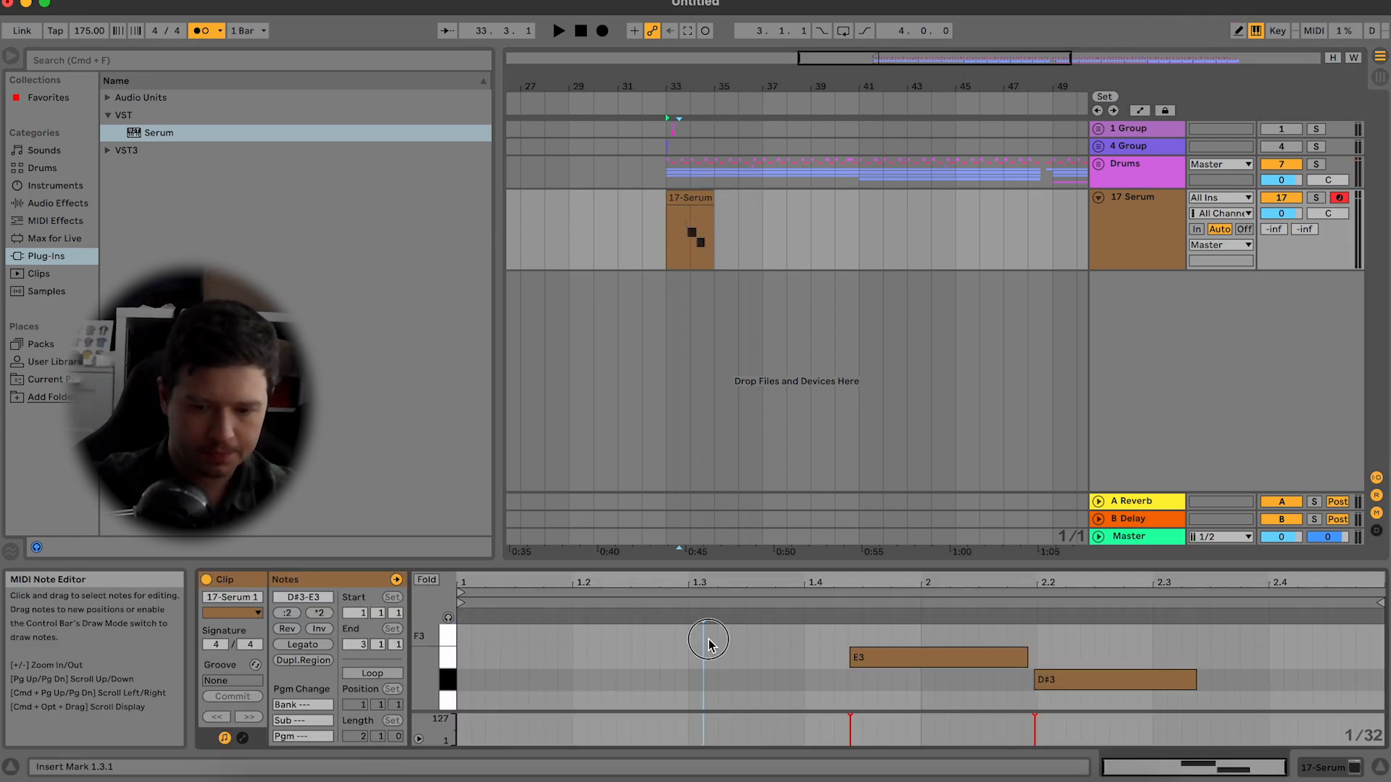
{"action": "double_click", "coordinate": [693, 638]}
{"action": "left_click_drag", "start_coordinate": [707, 636], "coordinate": [860, 632]}
{"action": "double_click", "coordinate": [877, 656]}
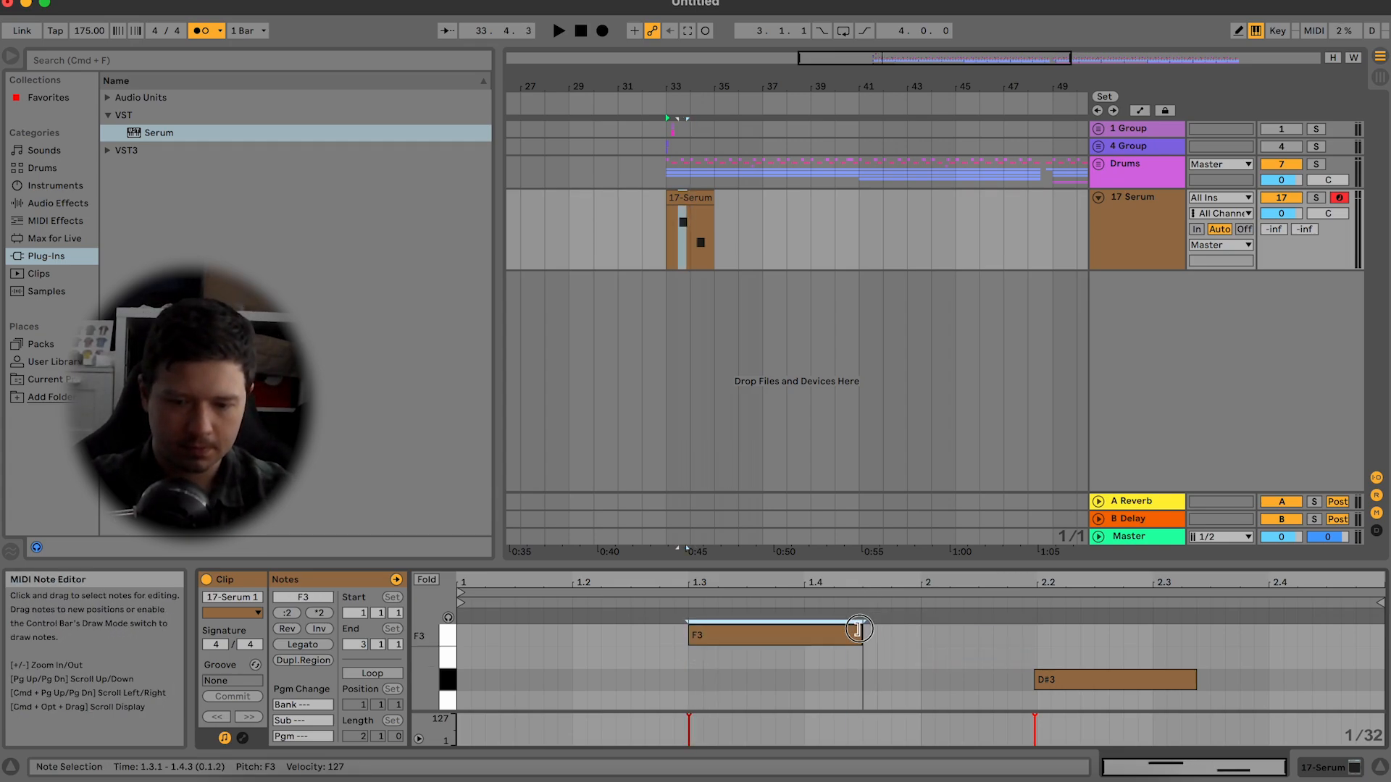
Step: Duplicate the F3 note twice back to back, lowering the copies to E3 and D#3 in place of the recorded D#3
{"action": "key", "text": "super+d"}
{"action": "key", "text": "Down"}
{"action": "key", "text": "super+d"}
{"action": "key", "text": "Down"}
{"action": "left_click", "coordinate": [1034, 685]}
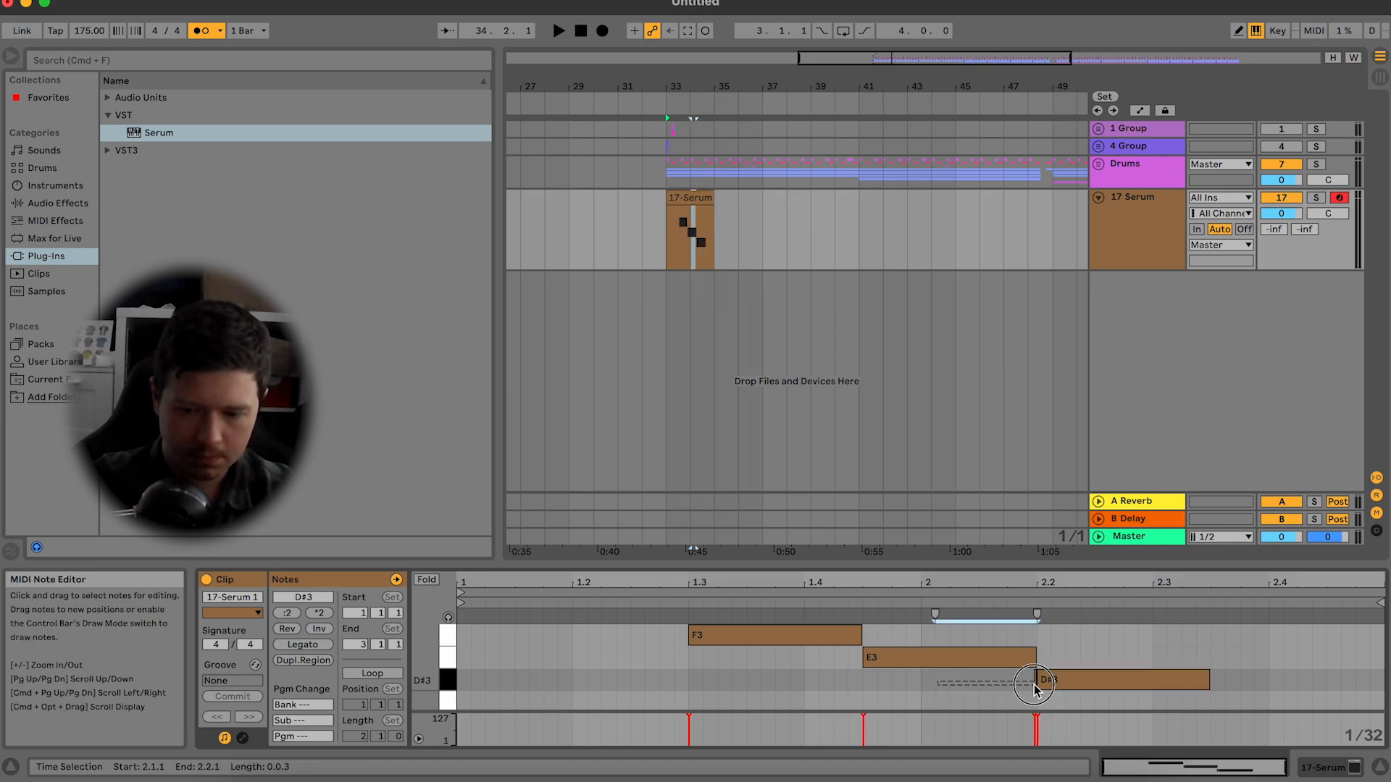
Step: Play the pattern, turn off the metronome and duplicate the two-bar bass clip to bar 35
{"action": "key", "text": "space"}
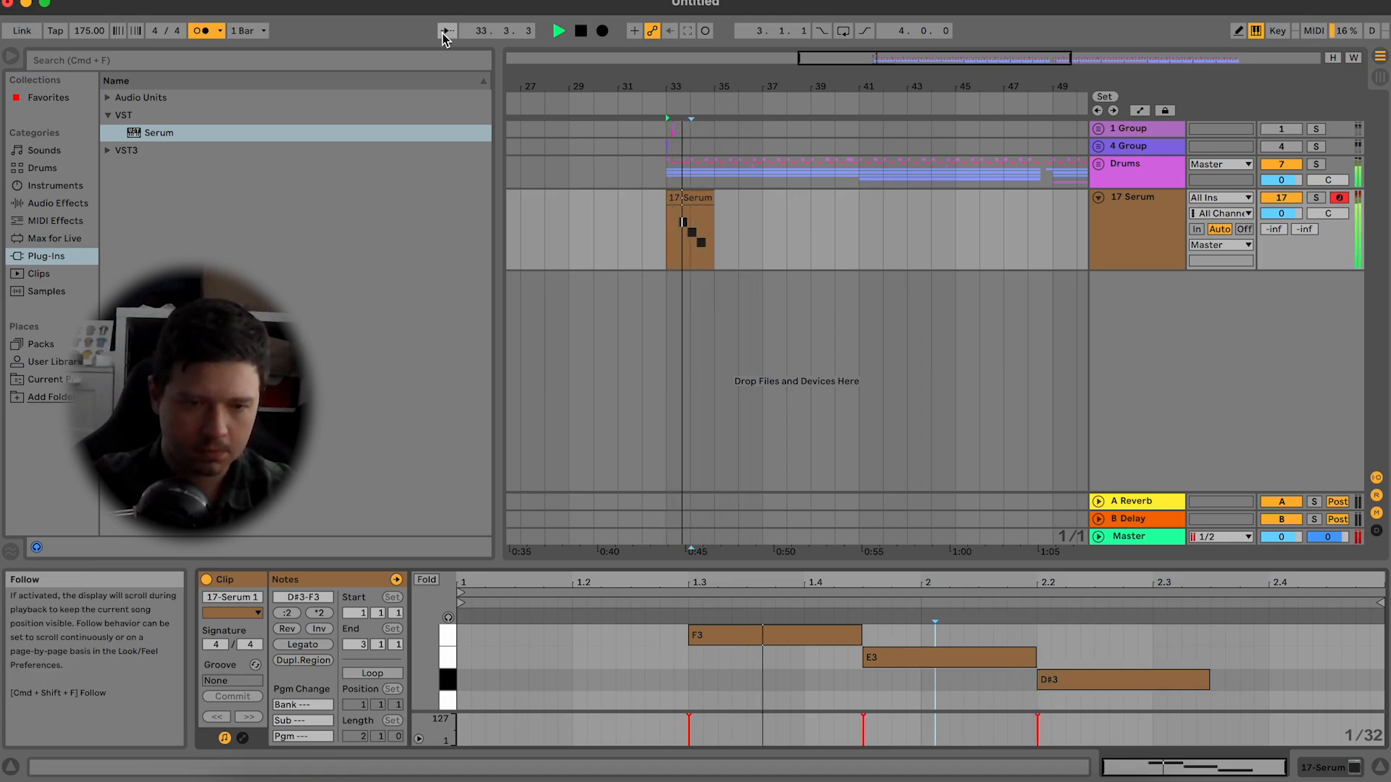
{"action": "left_click", "coordinate": [200, 31]}
{"action": "left_click", "coordinate": [692, 232]}
{"action": "key", "text": "space"}
{"action": "key", "text": "super+d"}
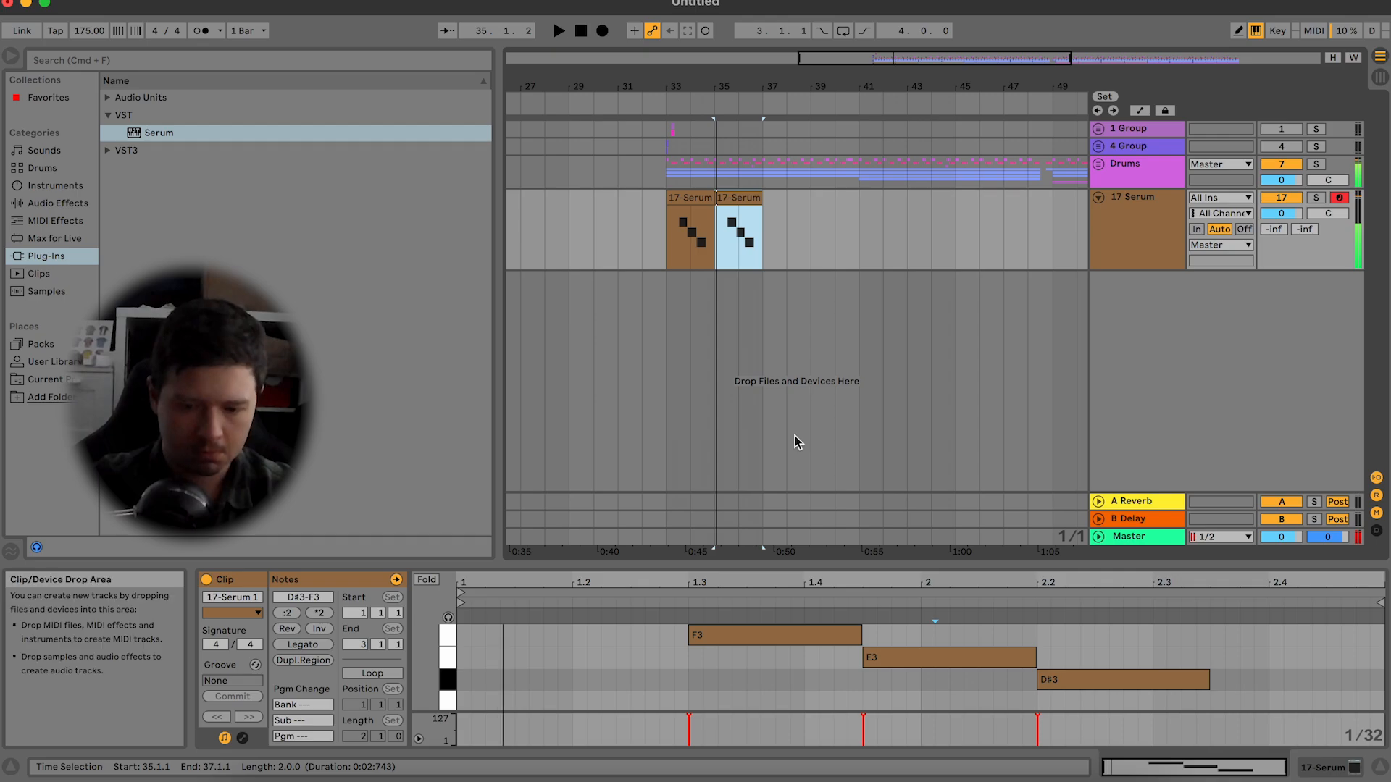
Step: In the clip at bar 35, lower the first note to D#3 and raise the last note to F3
{"action": "left_click", "coordinate": [774, 634]}
{"action": "key", "text": "Down"}
{"action": "key", "text": "Down"}
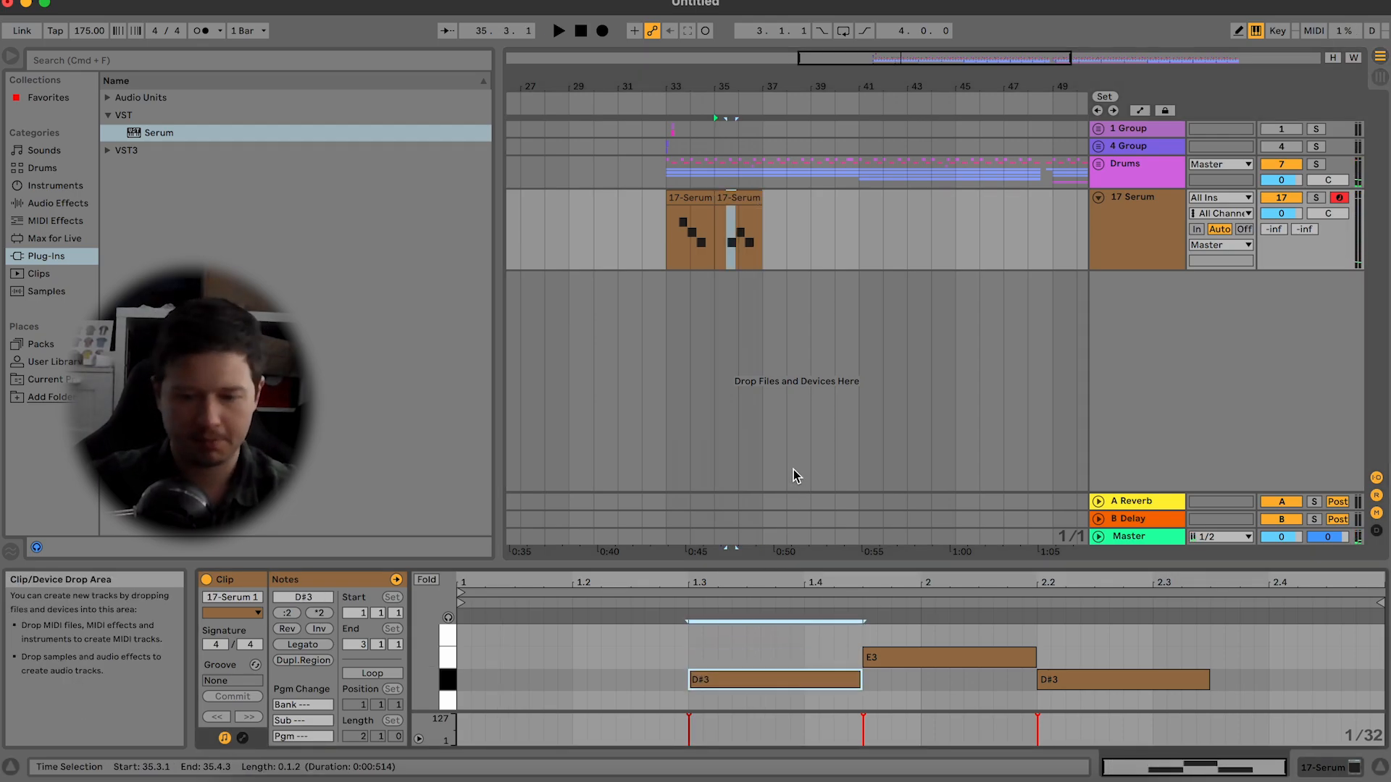
{"action": "key", "text": "space"}
{"action": "left_click", "coordinate": [1122, 681]}
{"action": "key", "text": "Up"}
{"action": "key", "text": "Up"}
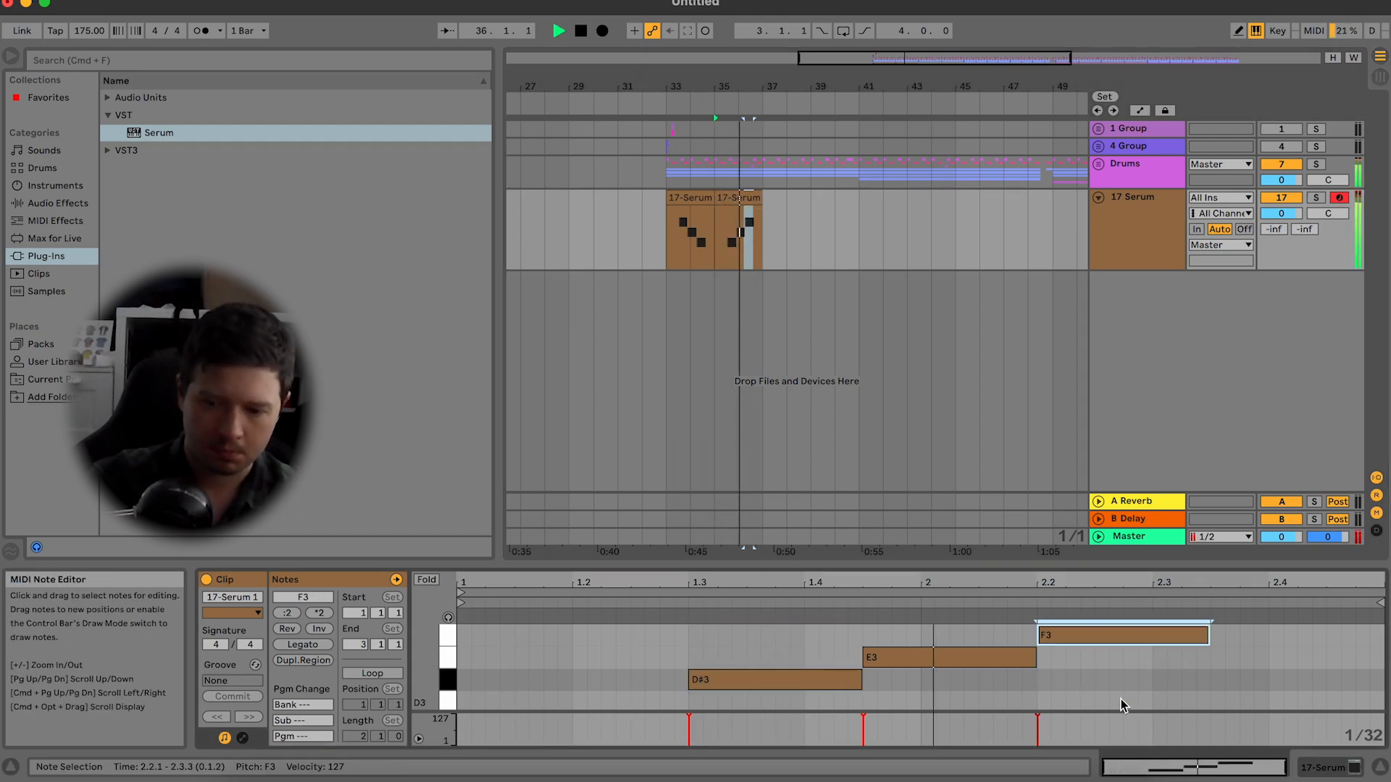
Step: Consolidate the two bass clips into one four-bar clip from bar 33 to 37 and play it
{"action": "left_click", "coordinate": [693, 201]}
{"action": "left_click", "coordinate": [737, 201], "text": "shift"}
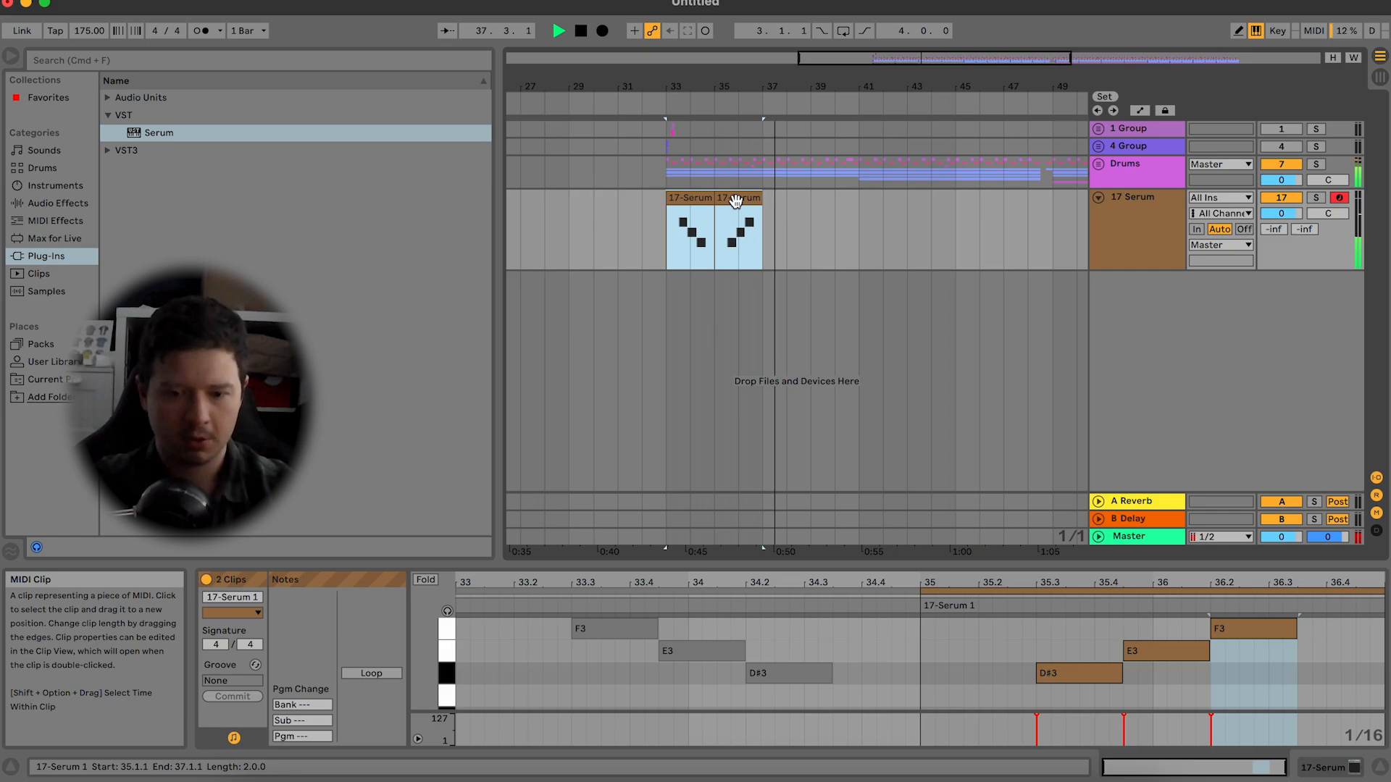
{"action": "key", "text": "space"}
{"action": "right_click", "coordinate": [736, 200]}
{"action": "left_click", "coordinate": [788, 339]}
{"action": "key", "text": "space"}
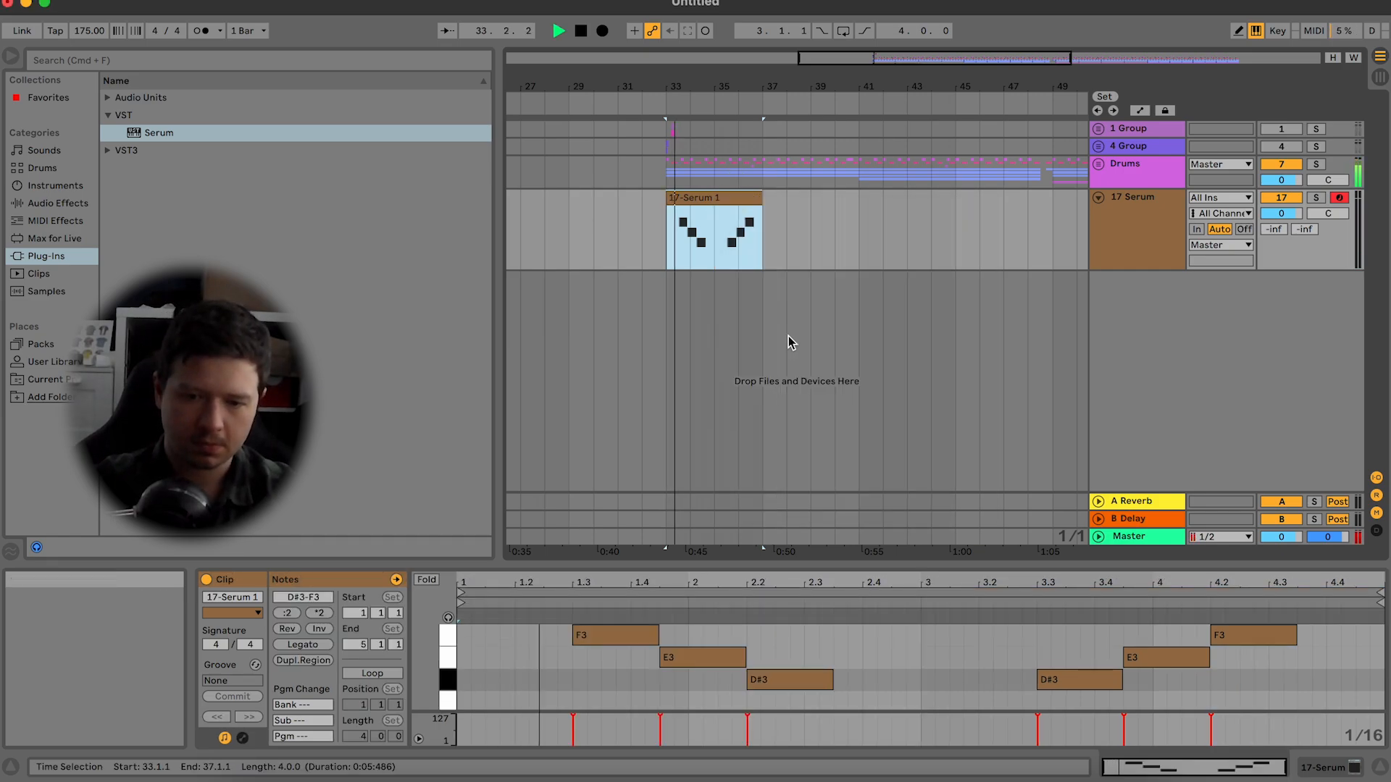
Step: Duplicate the four-bar bass clip to bar 37 and paste a copy of its second D#3 note at 3.1.1
{"action": "key", "text": "ctrl+d"}
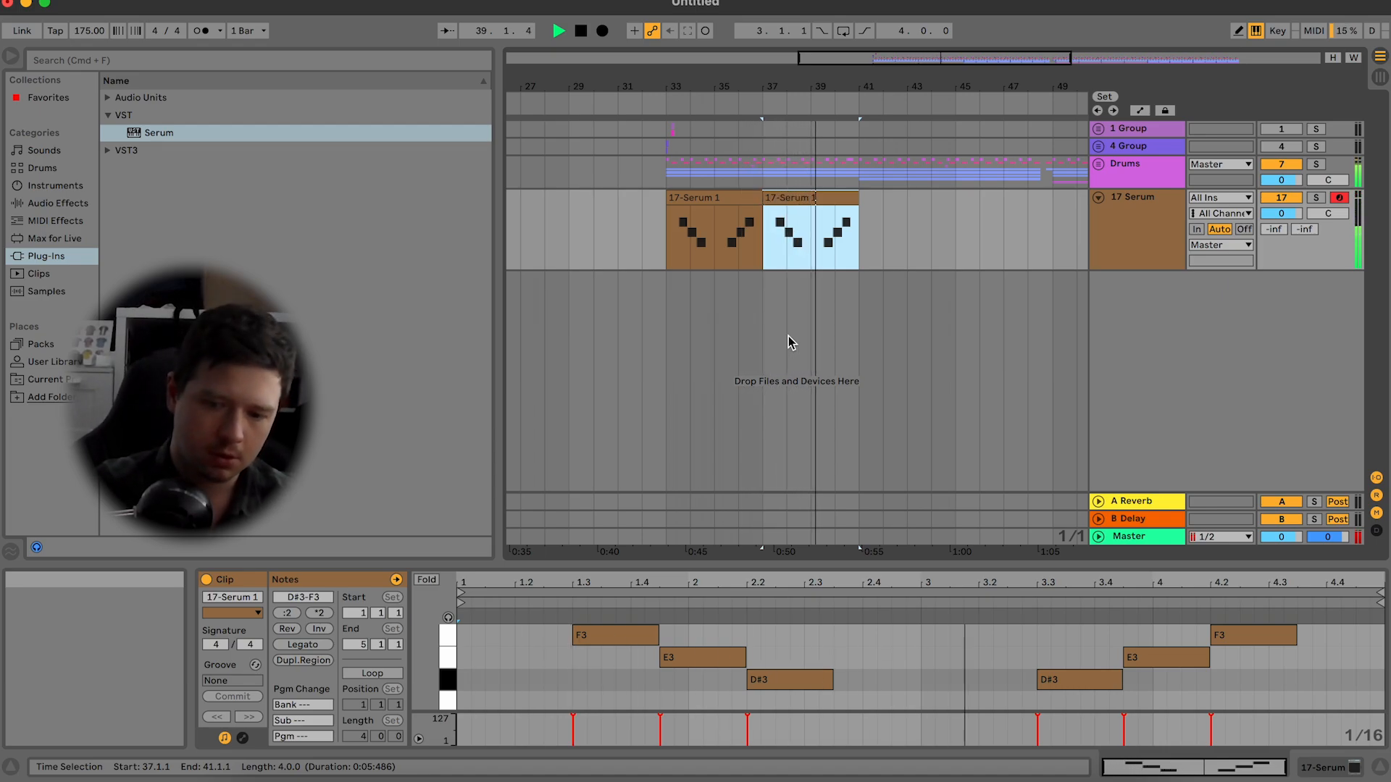
{"action": "key", "text": "space"}
{"action": "left_click", "coordinate": [1072, 668]}
{"action": "key", "text": "space"}
{"action": "left_click", "coordinate": [923, 677]}
{"action": "key", "text": "super+v"}
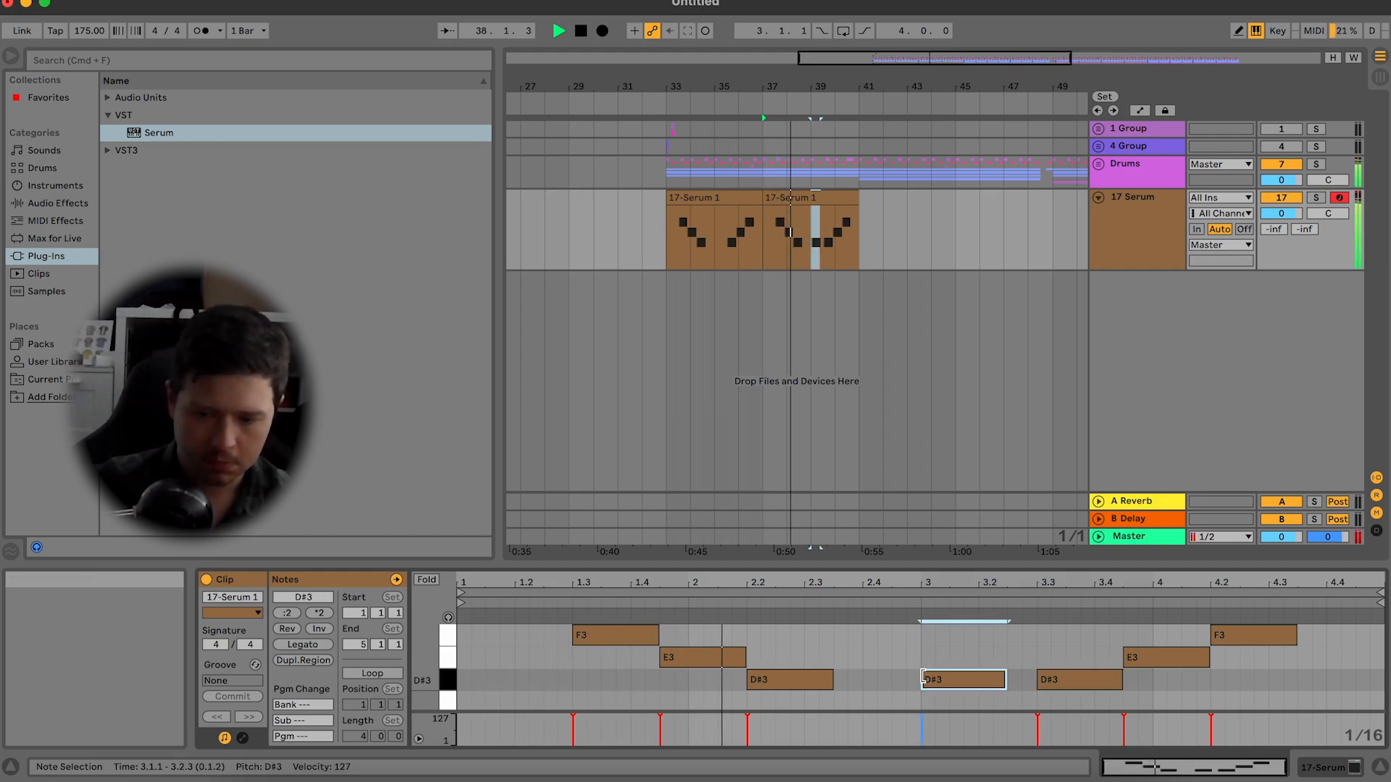
Step: Shift and shorten the pasted D#3 note to run from 3.2 to 3.3, directly before the existing D#3, and play the pattern
{"action": "key", "text": "space"}
{"action": "key", "text": "Right"}
{"action": "key", "text": "Right"}
{"action": "key", "text": "Right"}
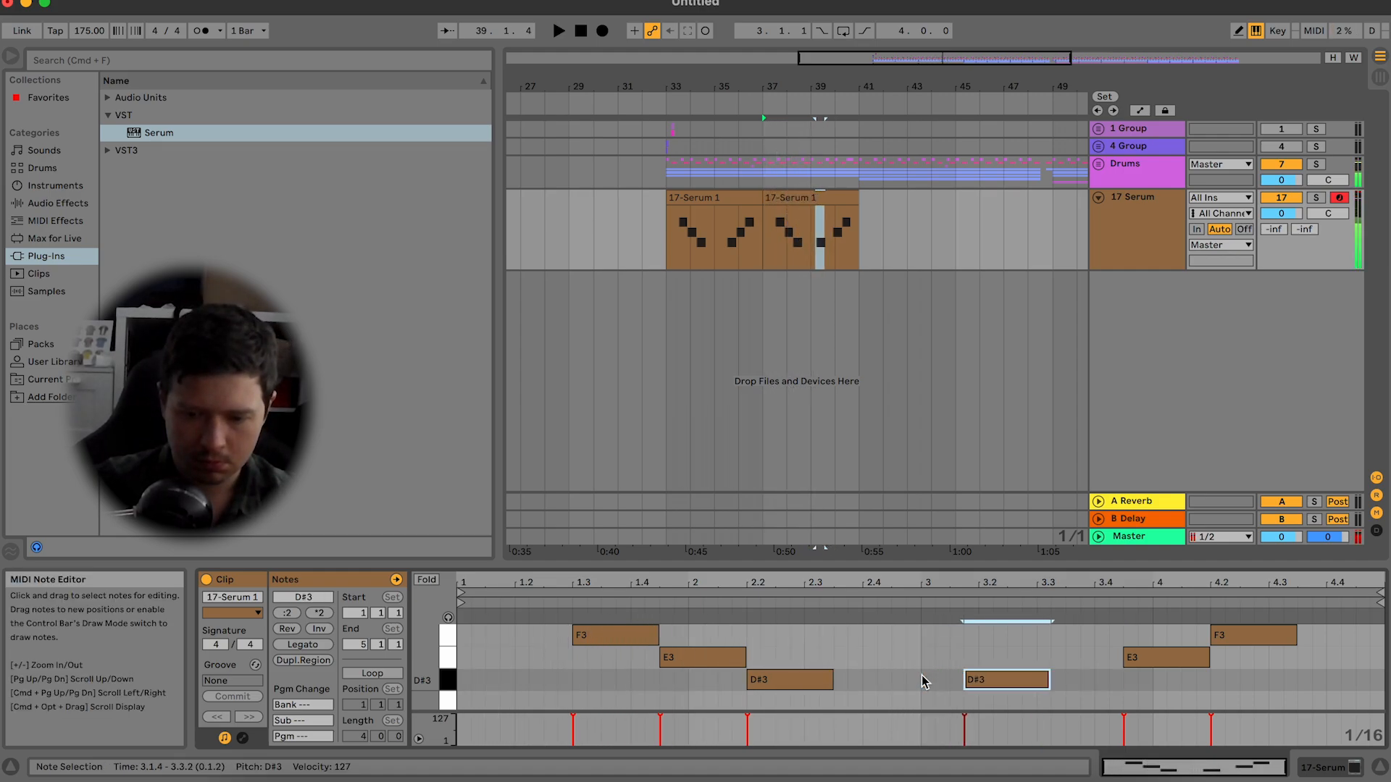
{"action": "left_click_drag", "start_coordinate": [1036, 670], "coordinate": [981, 682]}
{"action": "key", "text": "space"}
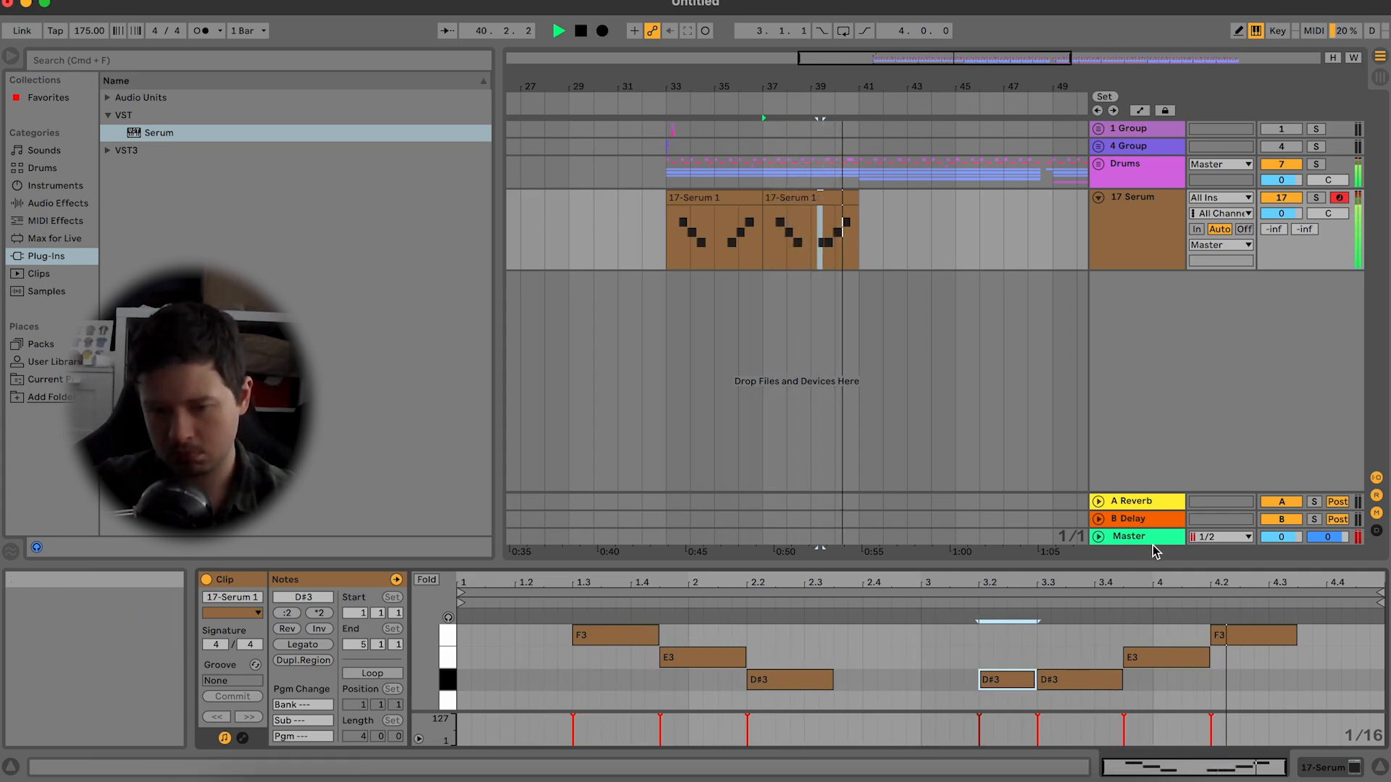
Step: Duplicate both four-bar bass clips to bar 41 and delete the final two bars, from bar 47 to 49
{"action": "left_click", "coordinate": [746, 197]}
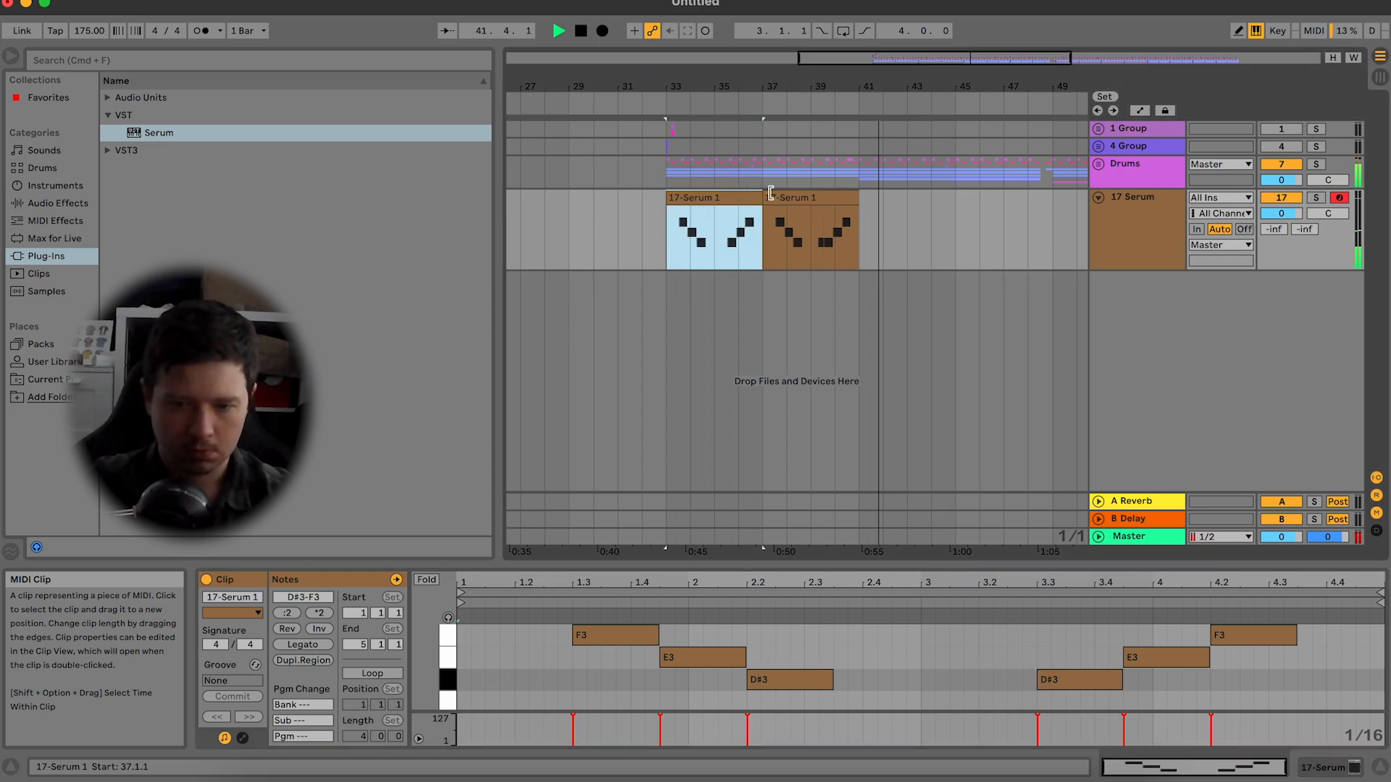
{"action": "left_click", "coordinate": [779, 191], "text": "shift"}
{"action": "key", "text": "super+d"}
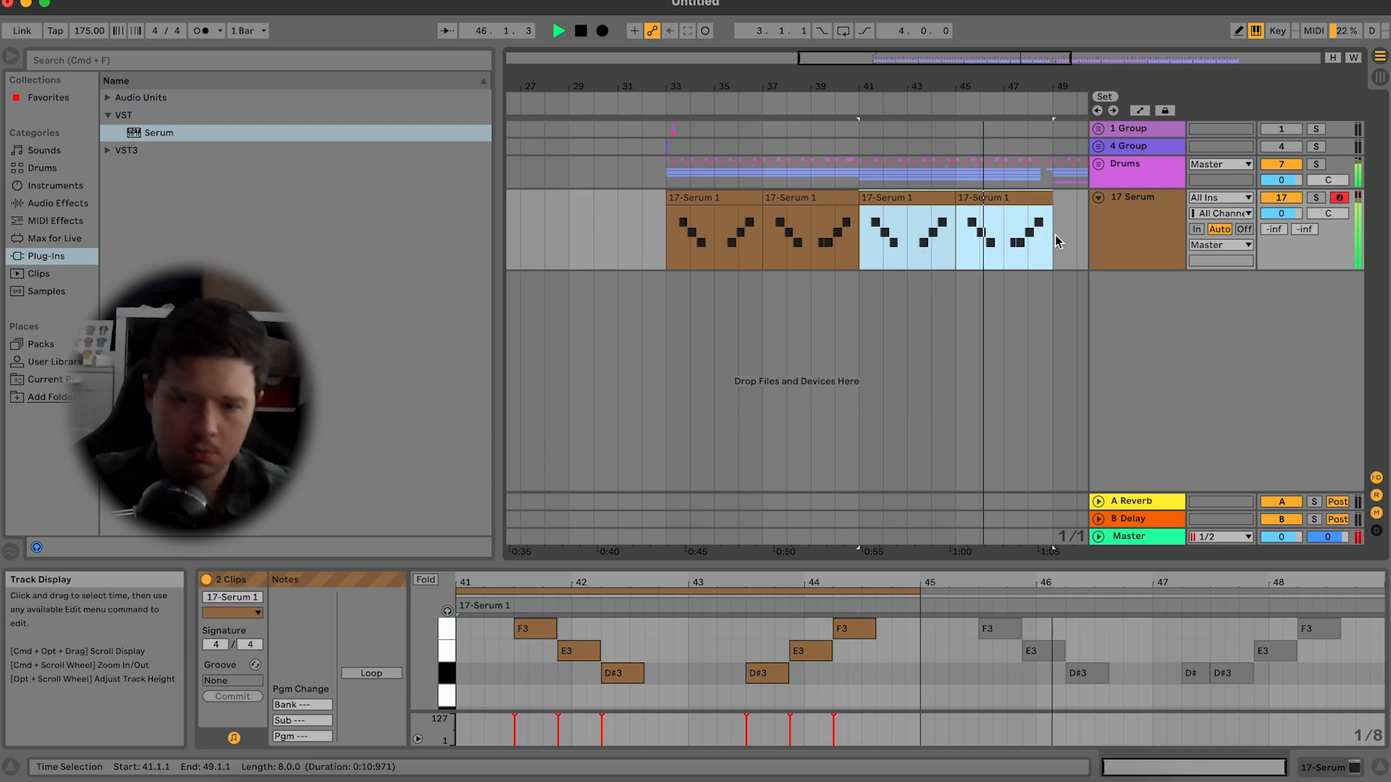
{"action": "left_click", "coordinate": [1014, 236]}
{"action": "key", "text": "Delete"}
{"action": "key", "text": "space"}
{"action": "left_click", "coordinate": [1062, 289]}
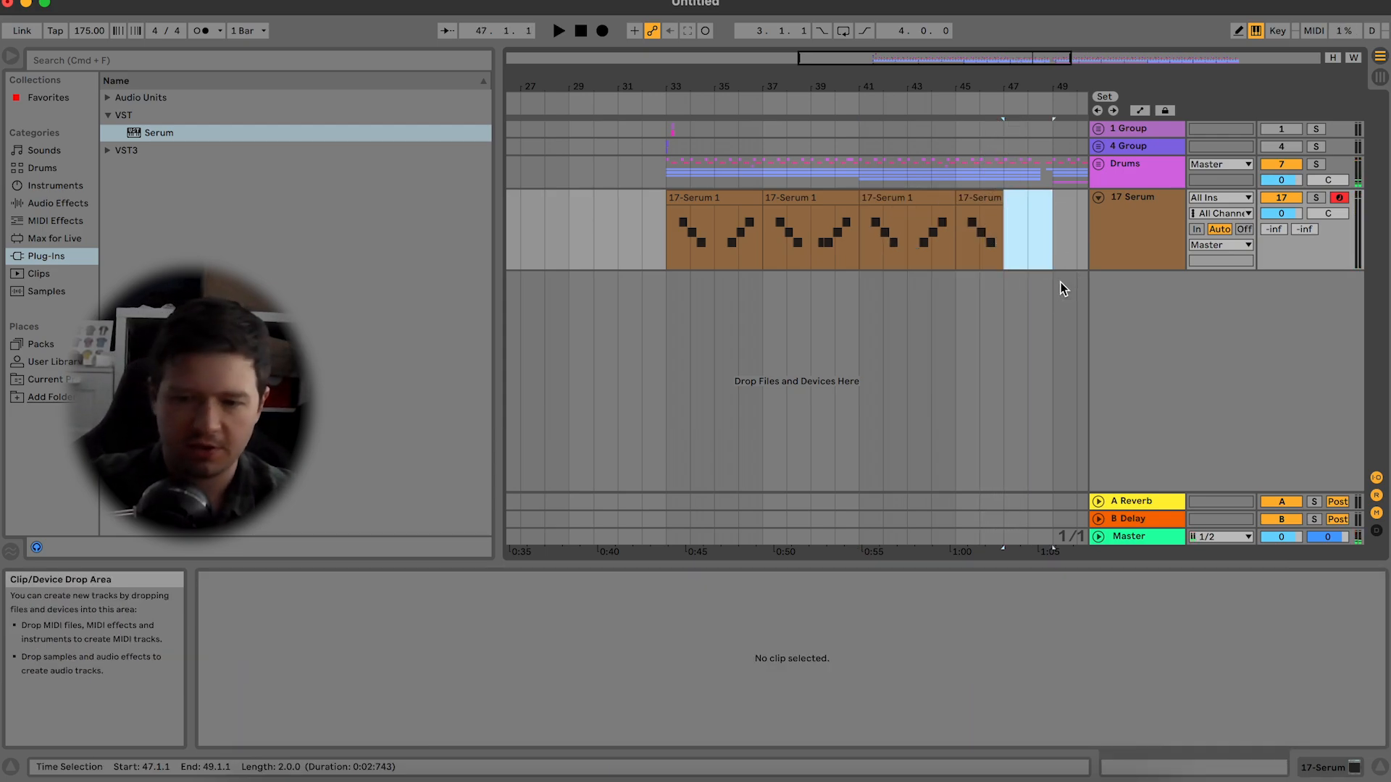
Step: Duplicate the Serum bass track with all its clips
{"action": "scroll", "coordinate": [1062, 290], "scroll_direction": "right", "scroll_amount": 3}
{"action": "left_click", "coordinate": [1118, 243]}
{"action": "key", "text": "super+d"}
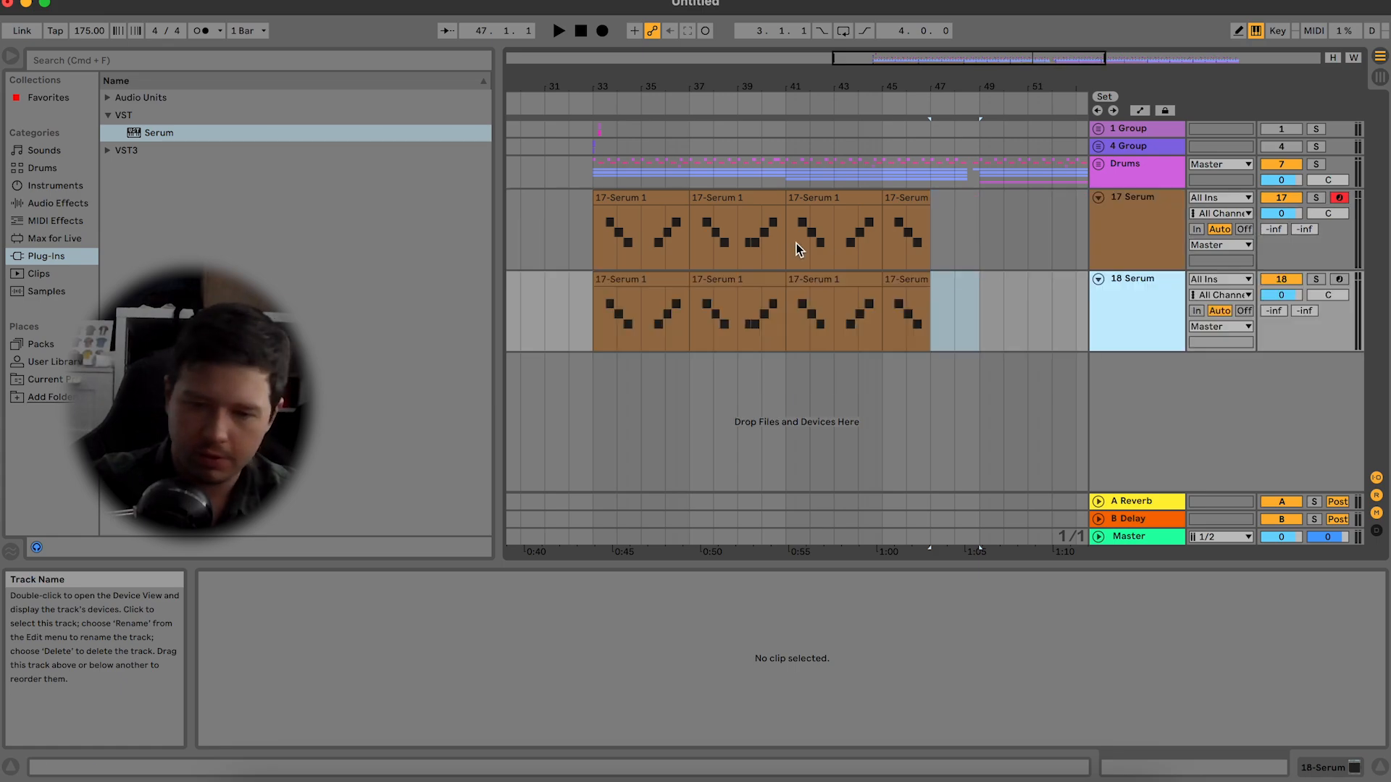
Step: Move all the clips on the duplicated Serum track so that they start at bar 49
{"action": "left_click", "coordinate": [650, 290]}
{"action": "left_click", "coordinate": [651, 288]}
{"action": "left_click", "coordinate": [997, 290], "text": "shift"}
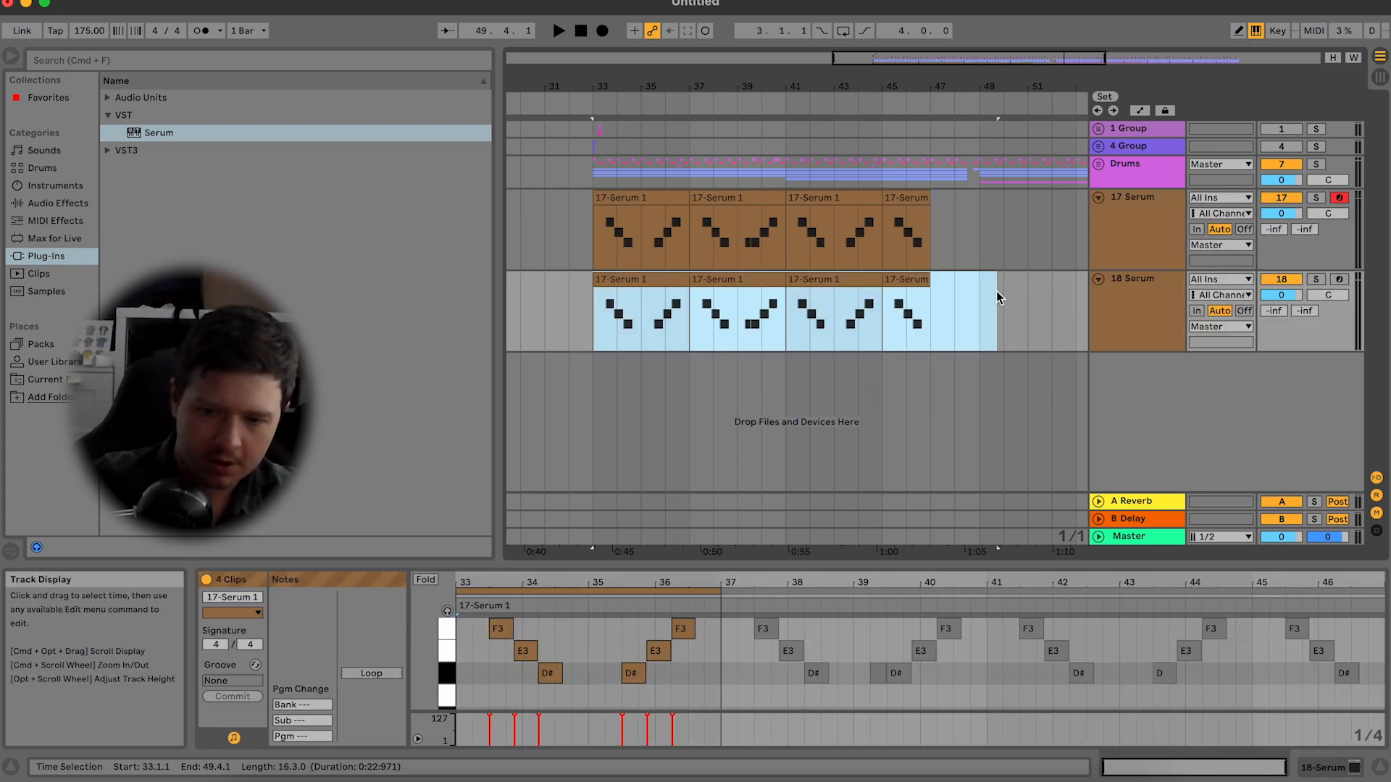
{"action": "key", "text": "shift+Left"}
{"action": "key", "text": "super+x"}
{"action": "key", "text": "Right"}
{"action": "key", "text": "super+v"}
Step: Play from bar 49, open the Serum plug-in of the duplicated track and solo that track
{"action": "double_click", "coordinate": [1107, 302]}
{"action": "key", "text": "space"}
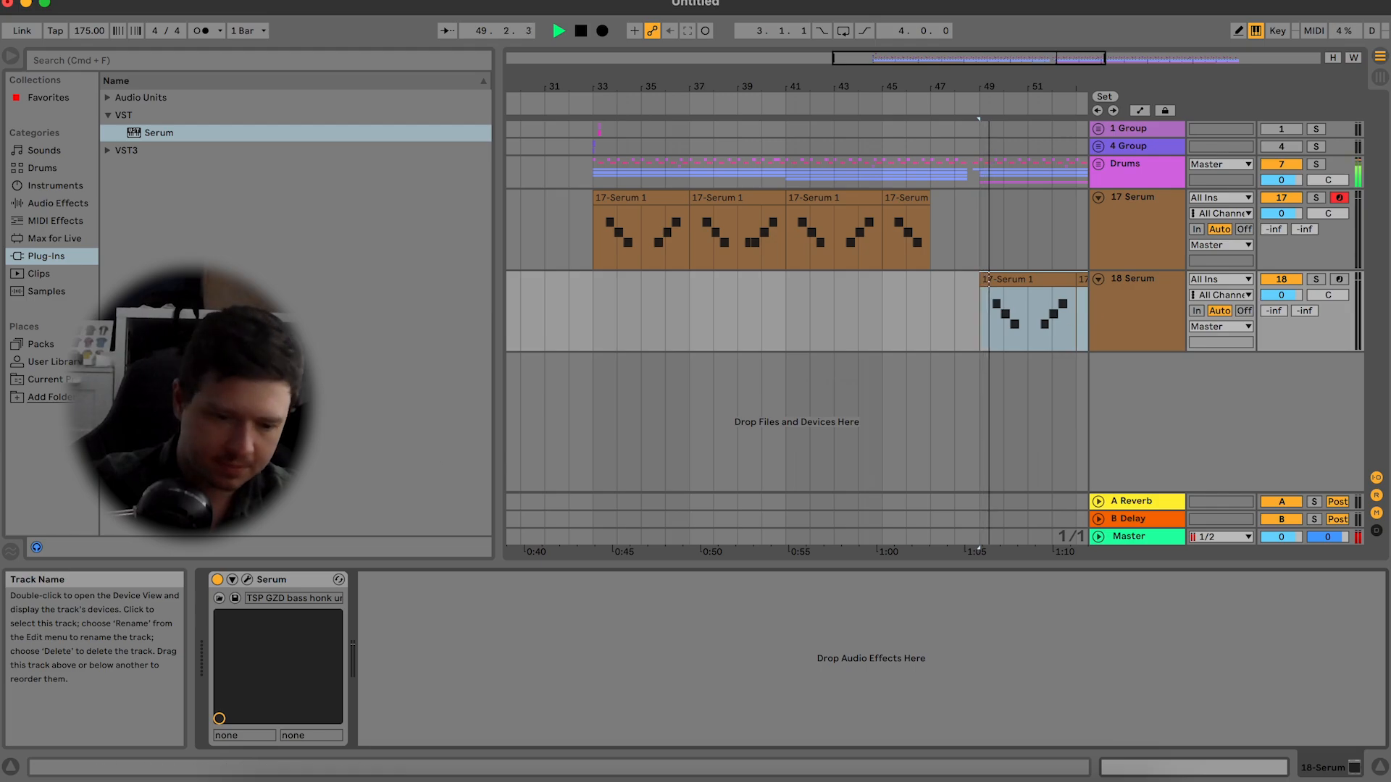
{"action": "key", "text": "space"}
{"action": "left_click", "coordinate": [248, 580]}
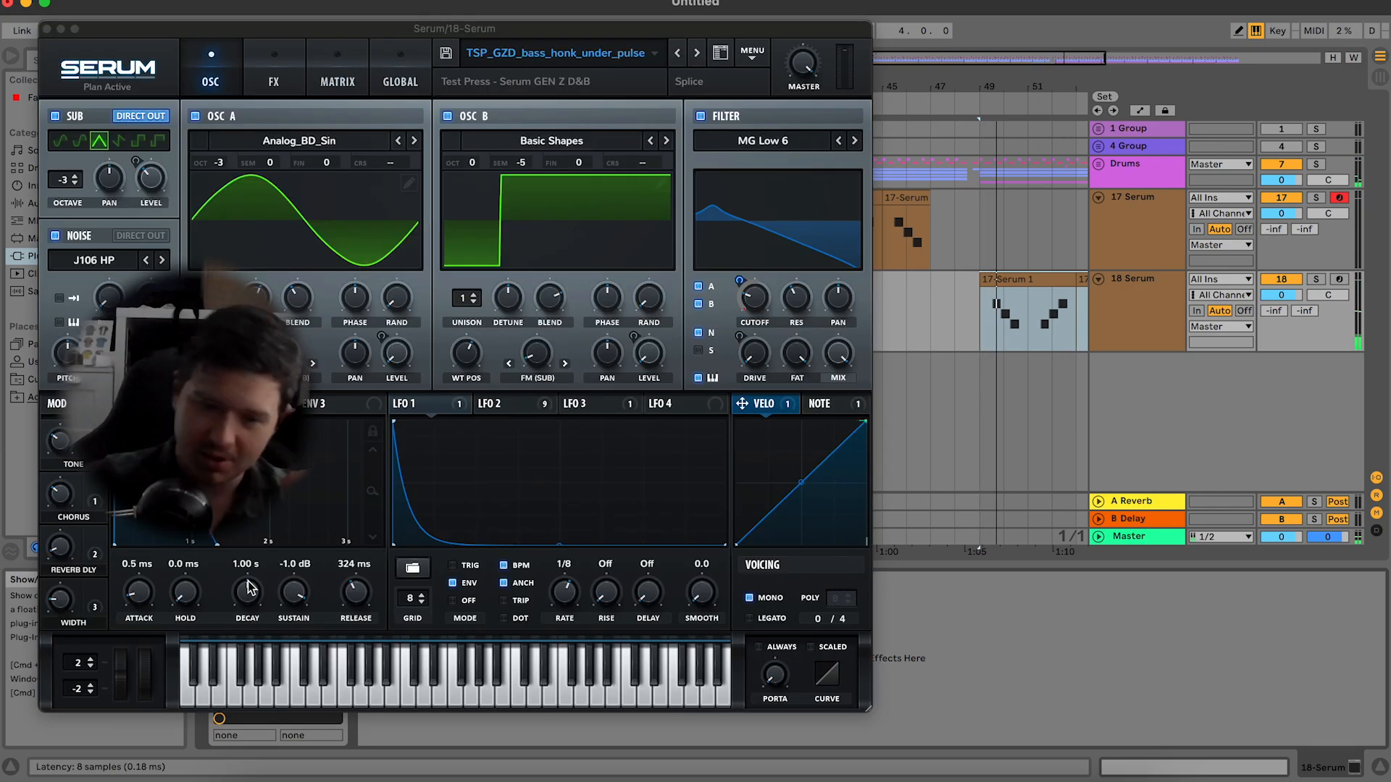
{"action": "left_click", "coordinate": [1315, 279]}
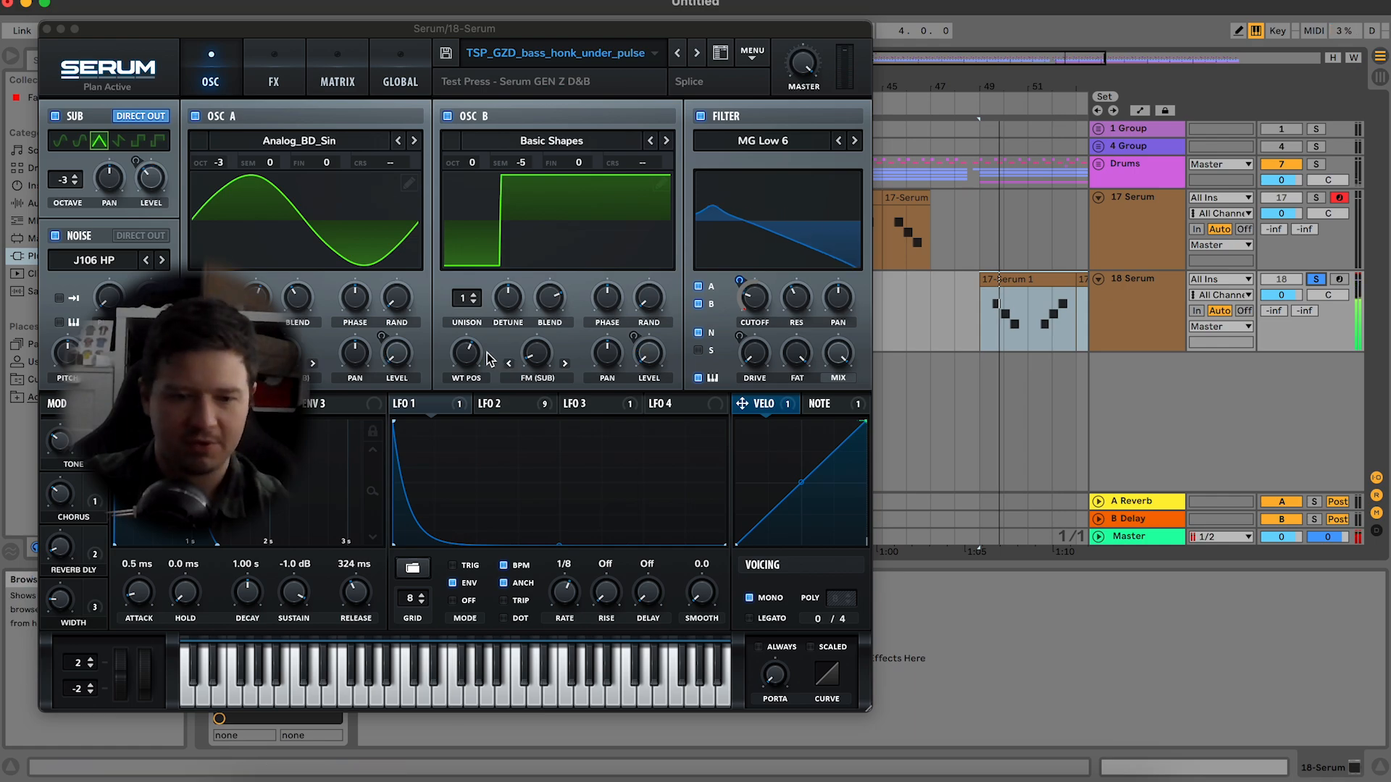
Step: Set OSC B's semitone offset to 0 for comparison and restore it to -5
{"action": "left_click_drag", "start_coordinate": [522, 165], "coordinate": [537, 126]}
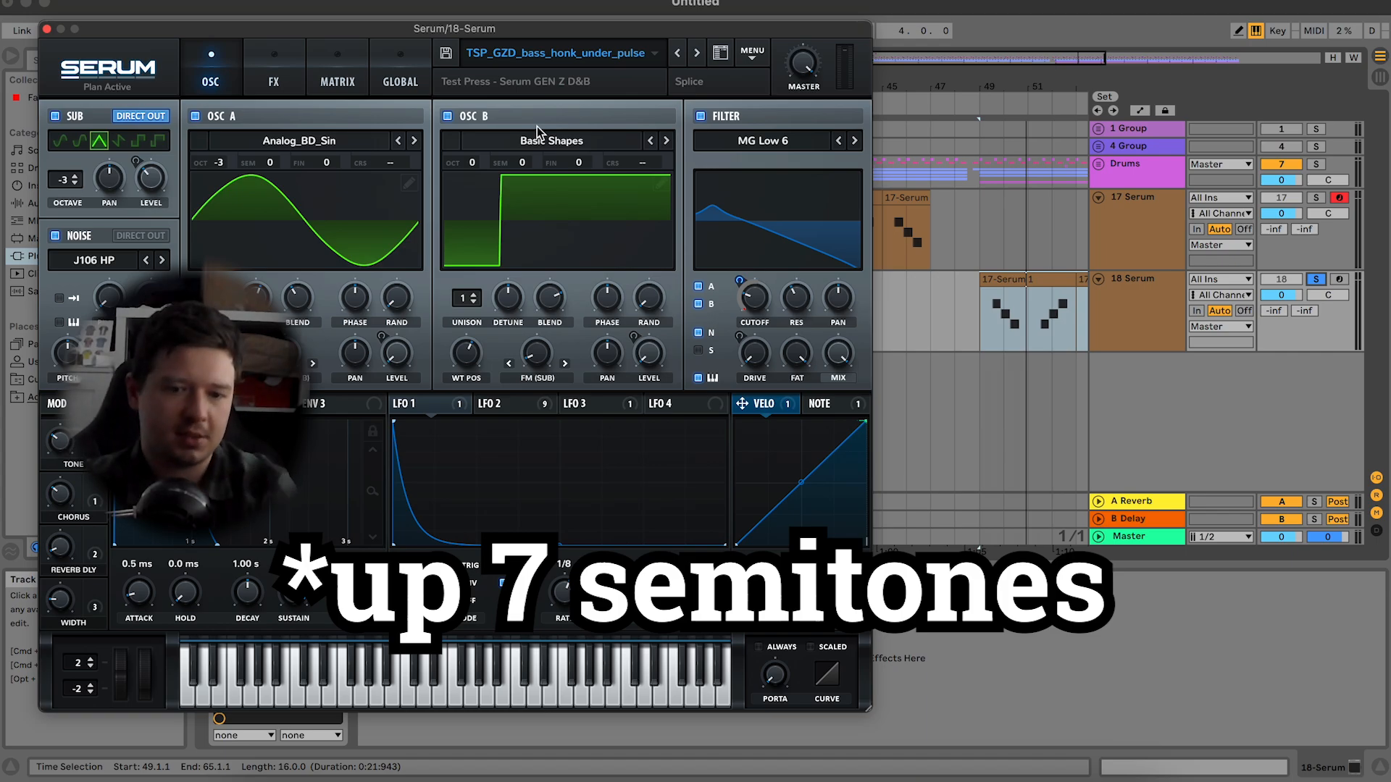
{"action": "left_click_drag", "start_coordinate": [522, 162], "coordinate": [525, 221]}
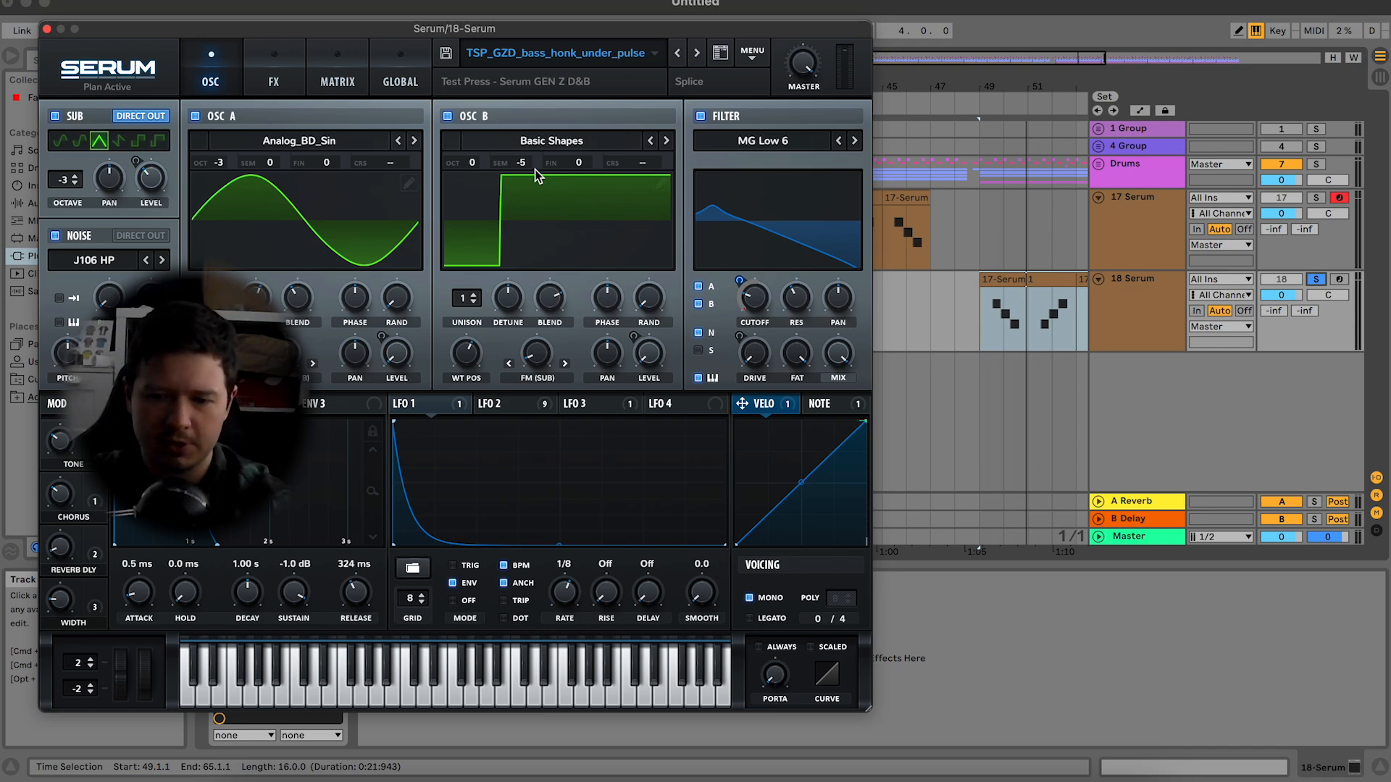
Step: Arm the duplicated Serum track and audition OSC B at octave -1 with a semitone offset of +7
{"action": "left_click", "coordinate": [1342, 279]}
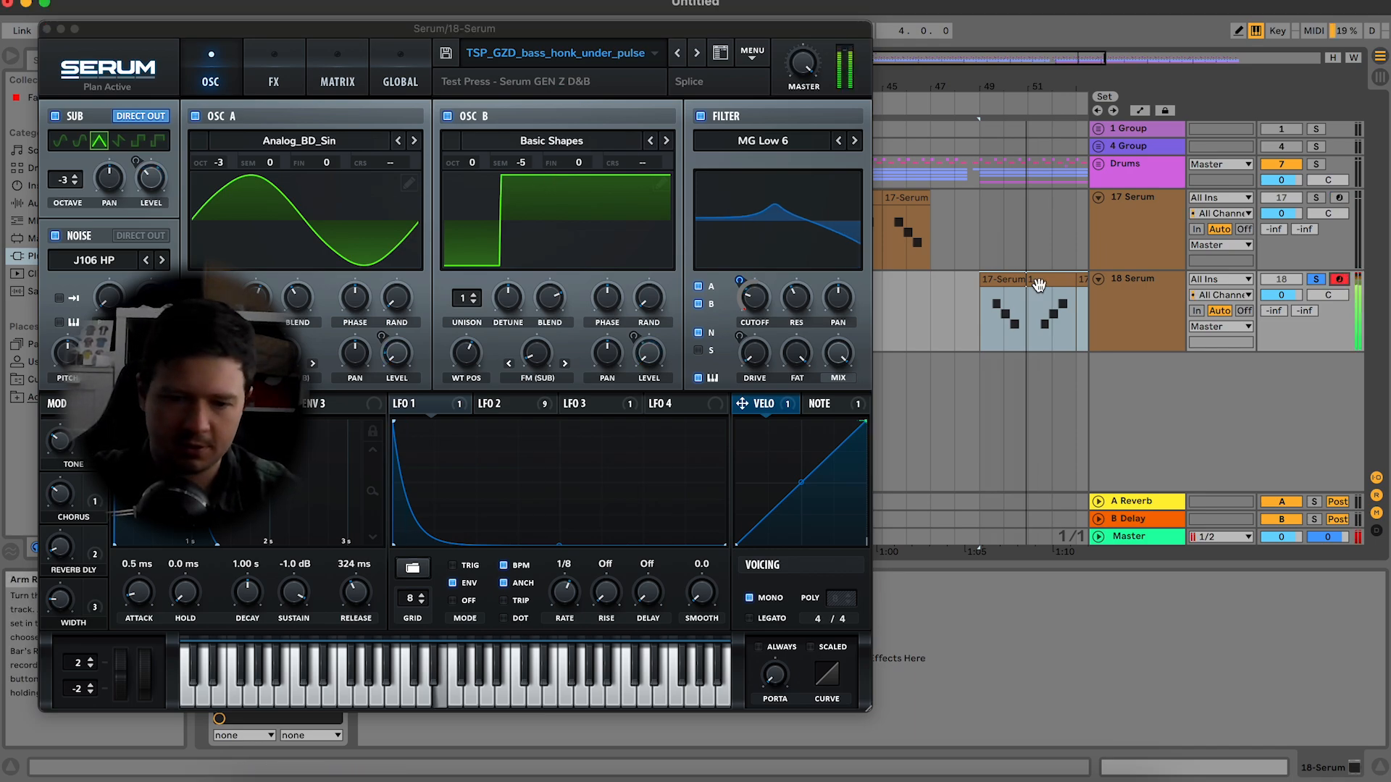
{"action": "left_click_drag", "start_coordinate": [468, 168], "coordinate": [560, 85]}
{"action": "key", "text": "a"}
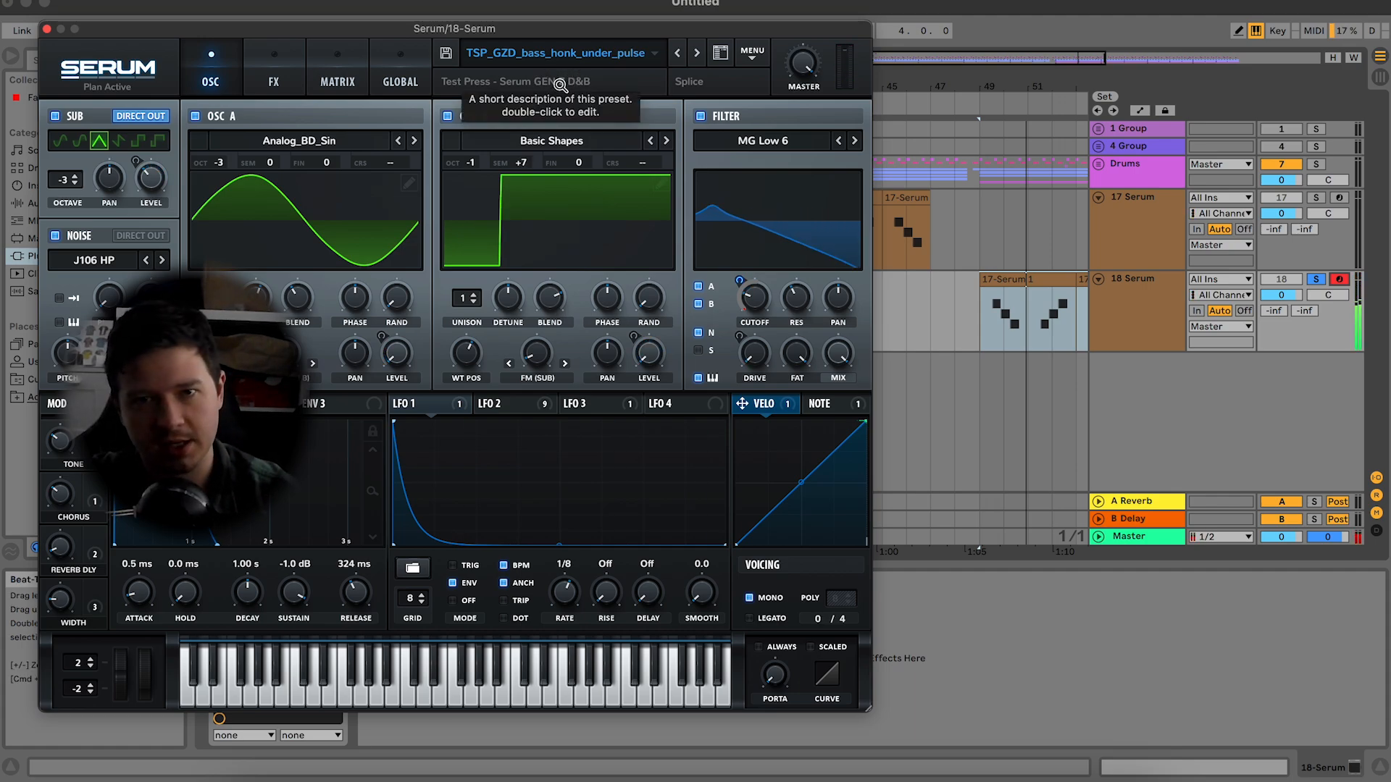
Step: Set OSC B's octave and semitone offsets to 0, unsolo the duplicated track and close its Serum window
{"action": "double_click", "coordinate": [473, 163]}
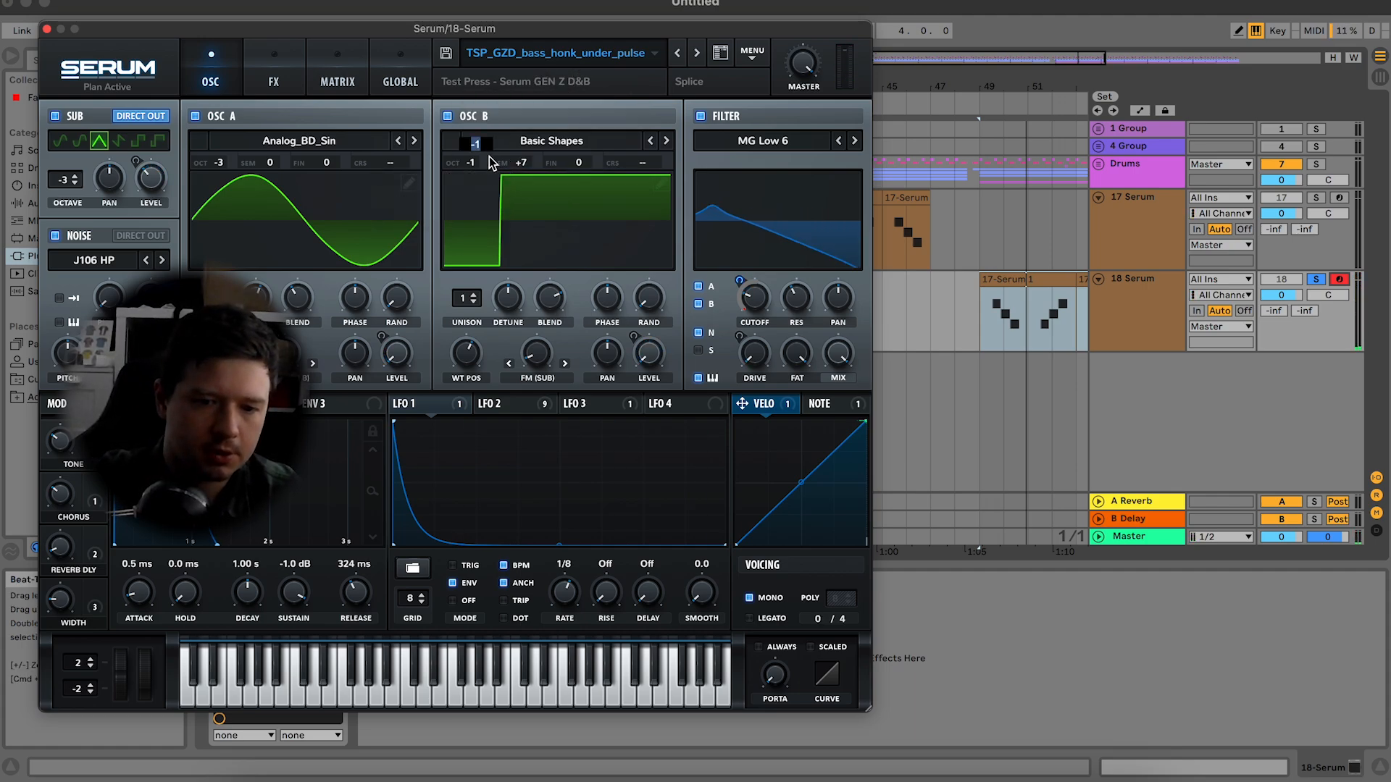
{"action": "type", "text": "0"}
{"action": "key", "text": "Return"}
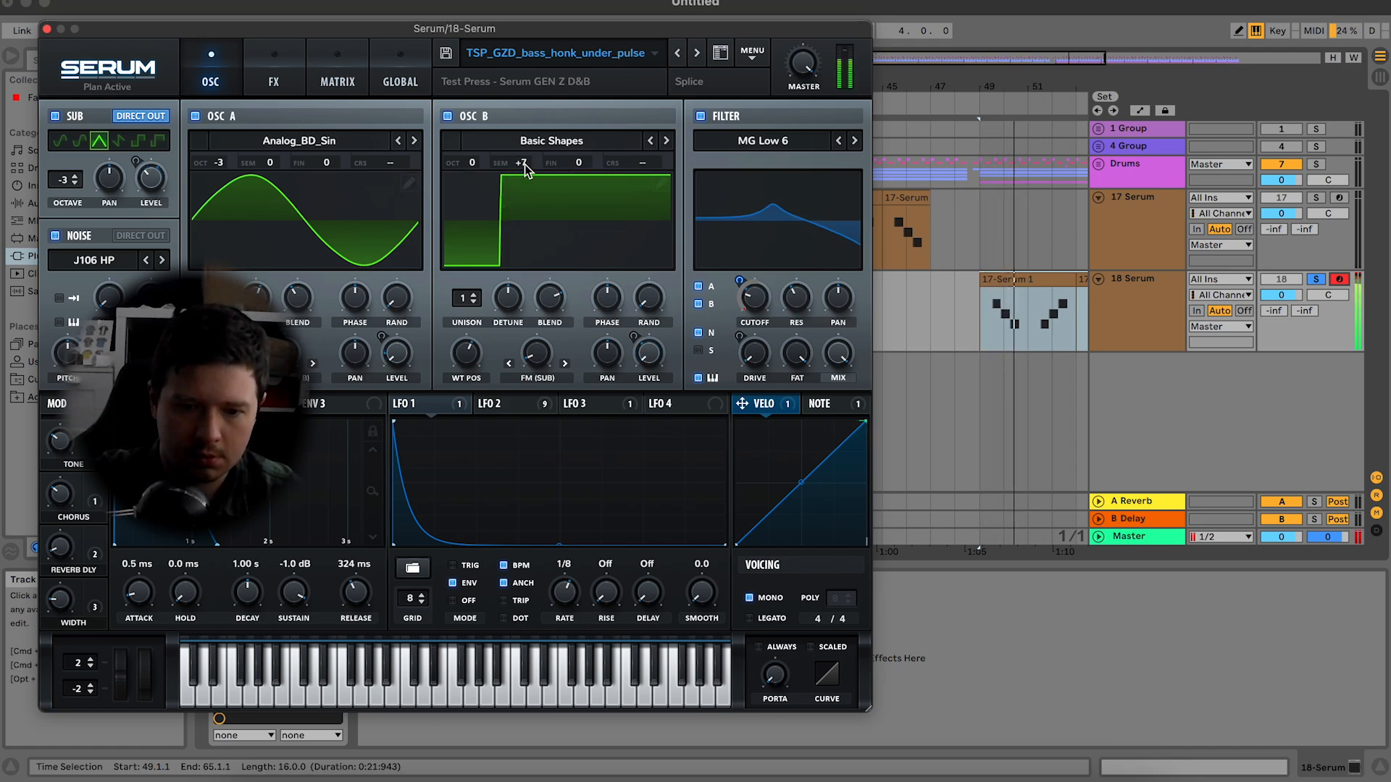
{"action": "left_click_drag", "start_coordinate": [524, 163], "coordinate": [528, 245]}
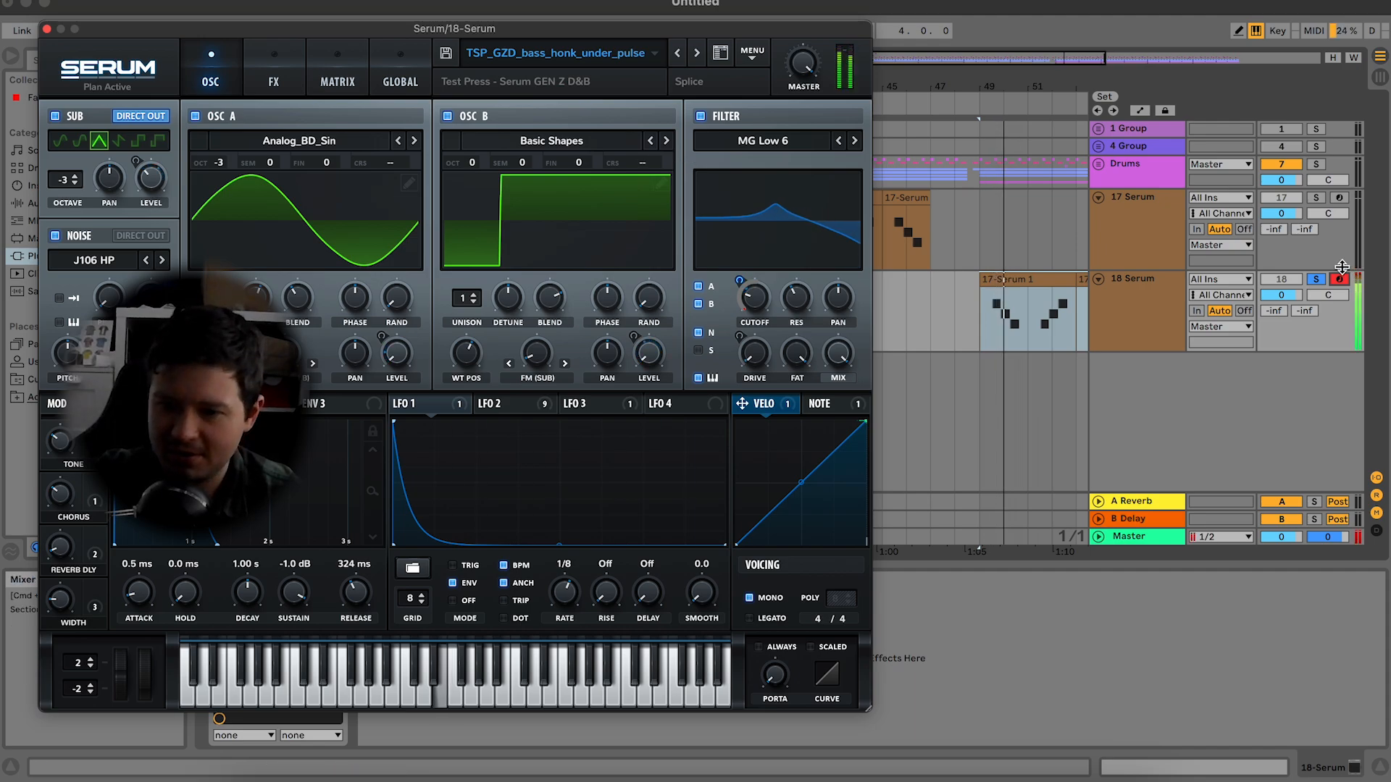
{"action": "left_click", "coordinate": [1318, 279]}
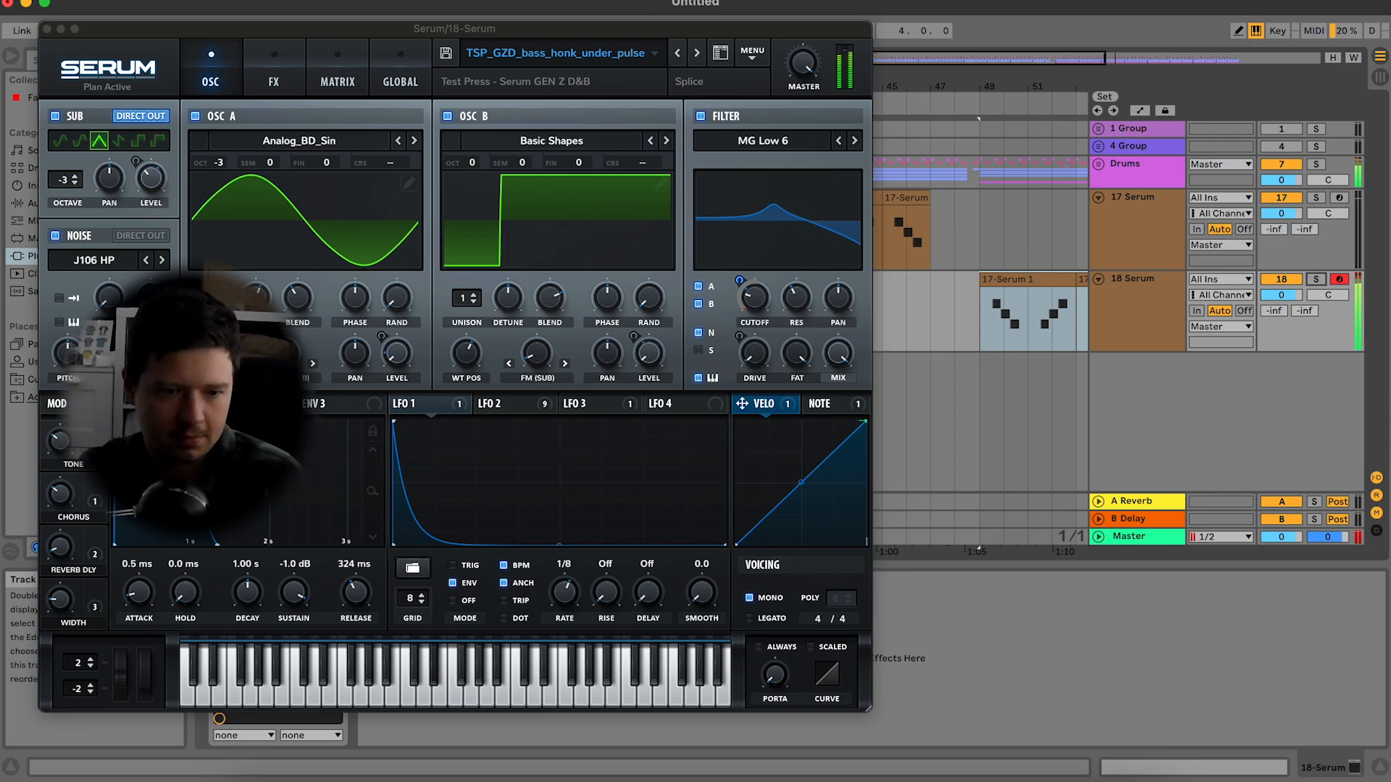
{"action": "left_click", "coordinate": [46, 29]}
Step: Play the arrangement from bar 33 to hear the first bass line with the drums
{"action": "left_click", "coordinate": [1152, 313]}
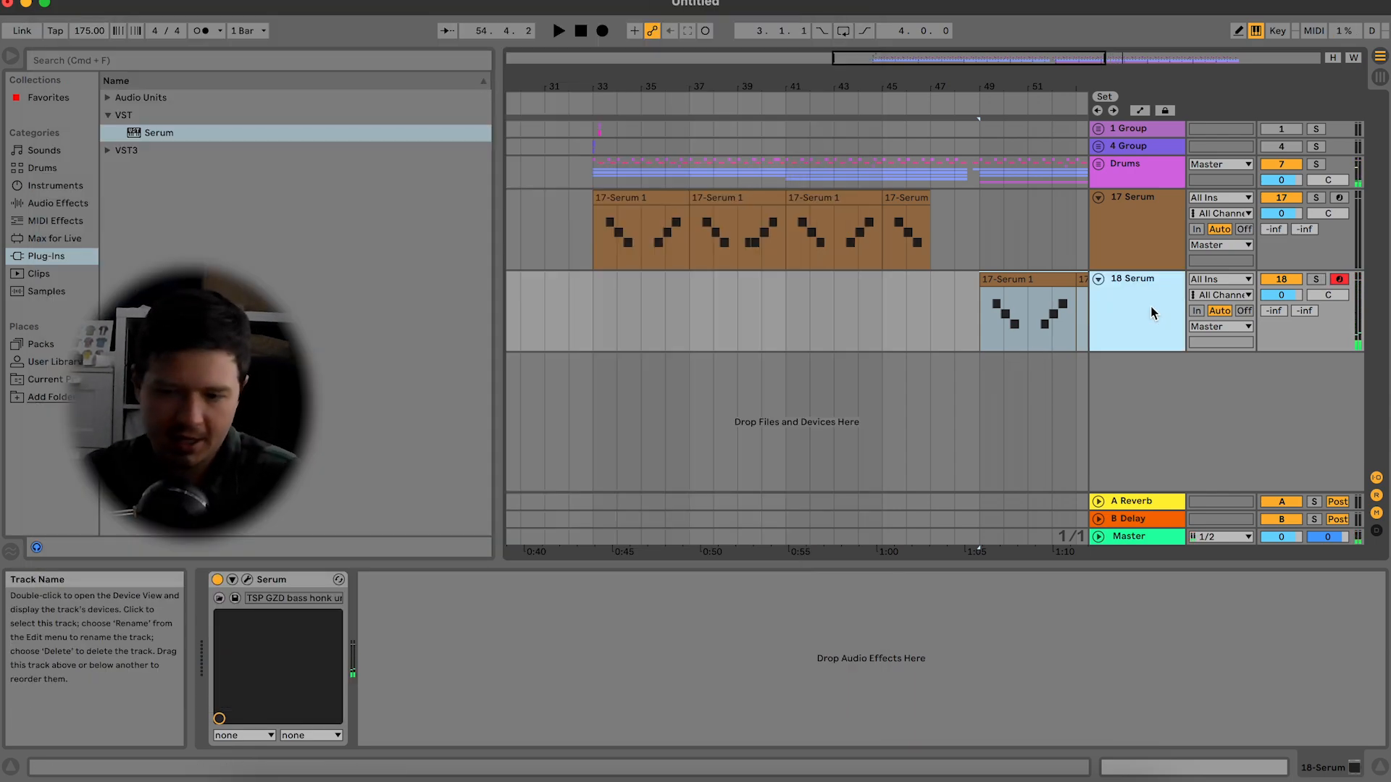
{"action": "left_click", "coordinate": [994, 354]}
{"action": "scroll", "coordinate": [994, 355], "scroll_direction": "right", "scroll_amount": 5}
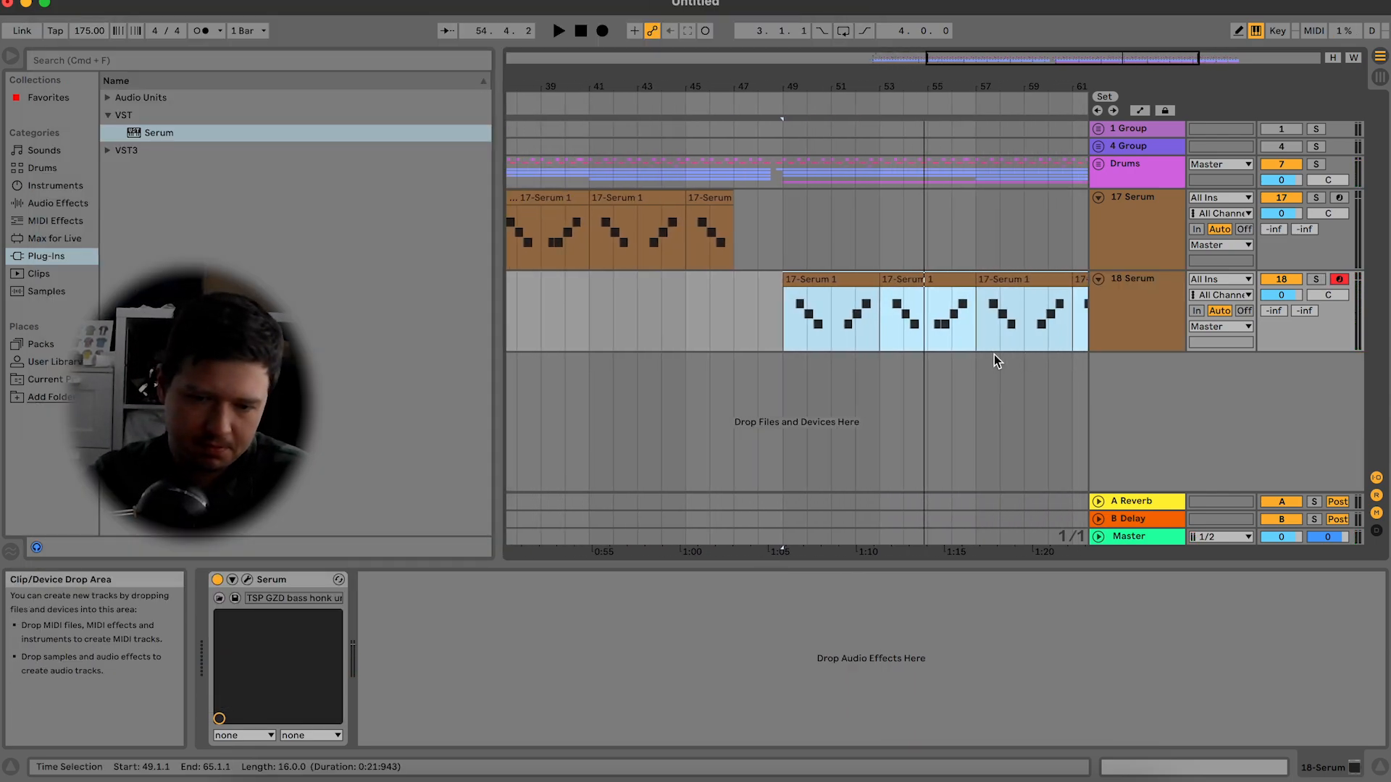
{"action": "scroll", "coordinate": [876, 387], "scroll_direction": "left", "scroll_amount": 10}
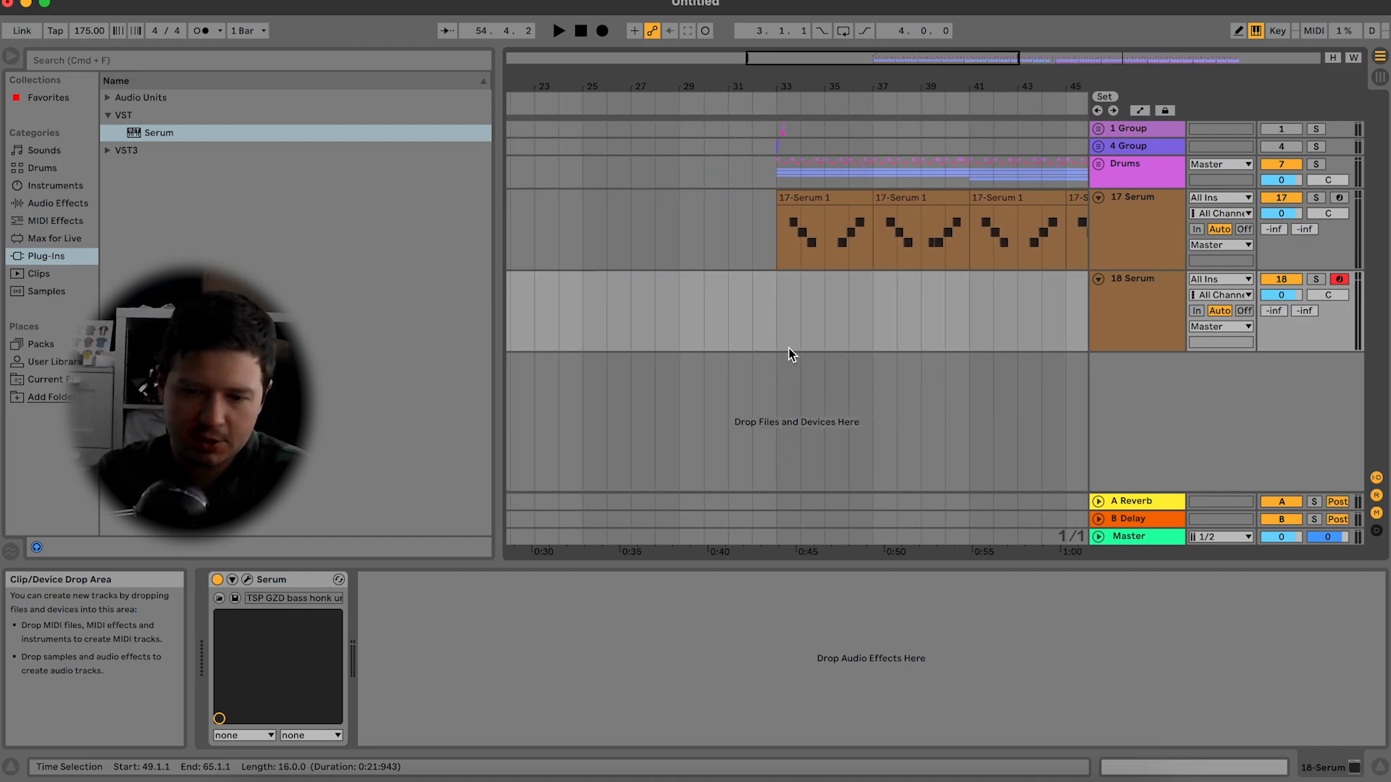
{"action": "left_click", "coordinate": [770, 328]}
{"action": "key", "text": "space"}
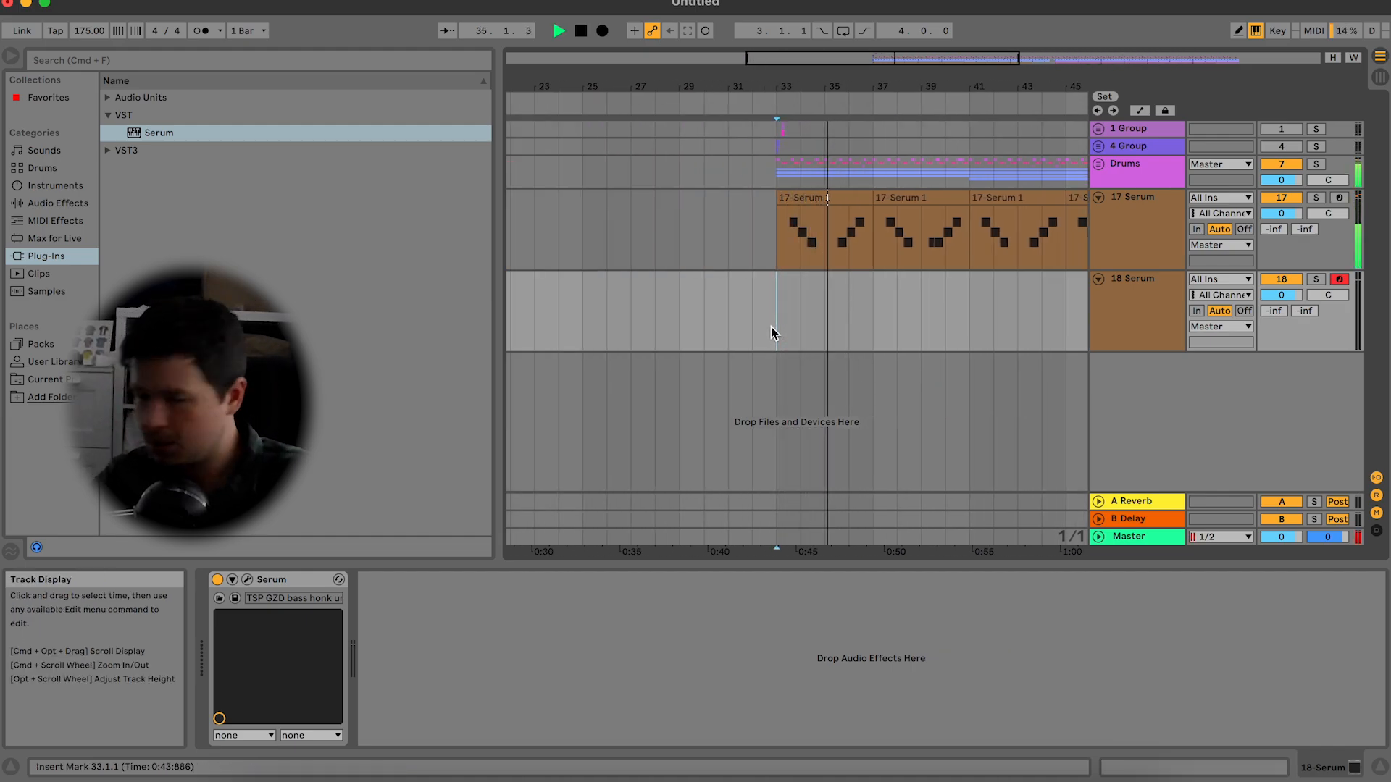
Step: Insert a new MIDI track below the duplicated Serum track
{"action": "left_click", "coordinate": [1141, 303]}
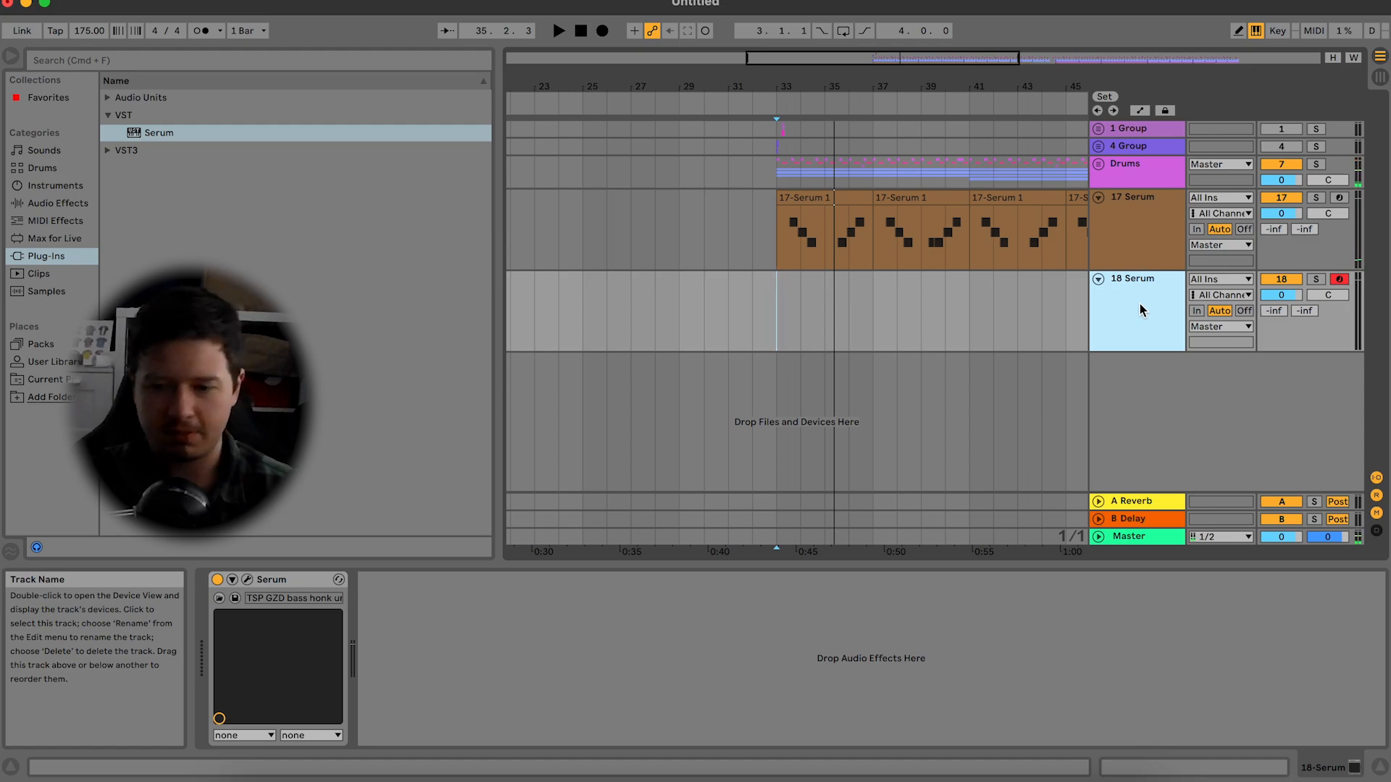
{"action": "key", "text": "super+shift+t"}
{"action": "left_click", "coordinate": [804, 376]}
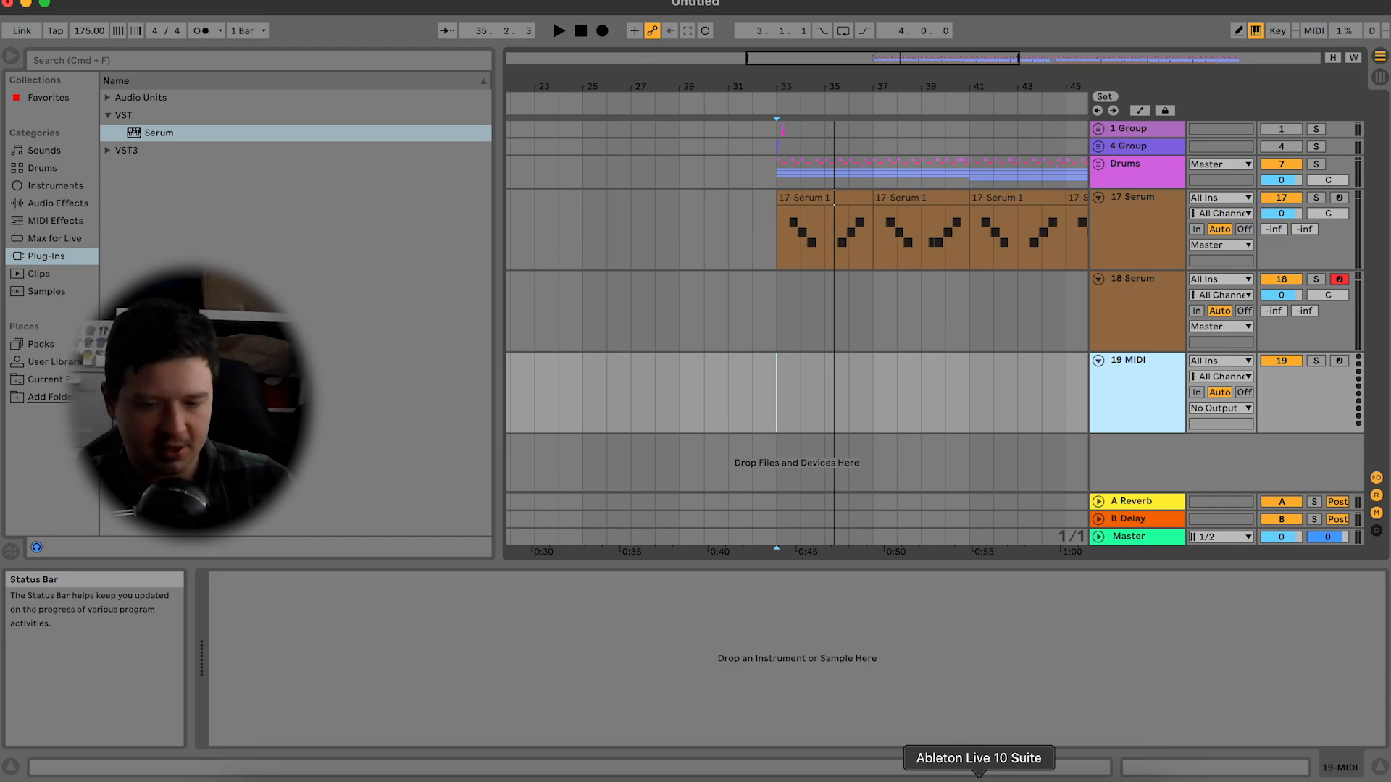
Step: Switch to Splice and preview the TSP_SBR_Bass_Decimort preset in the library's Serum presets
{"action": "left_click", "coordinate": [916, 778]}
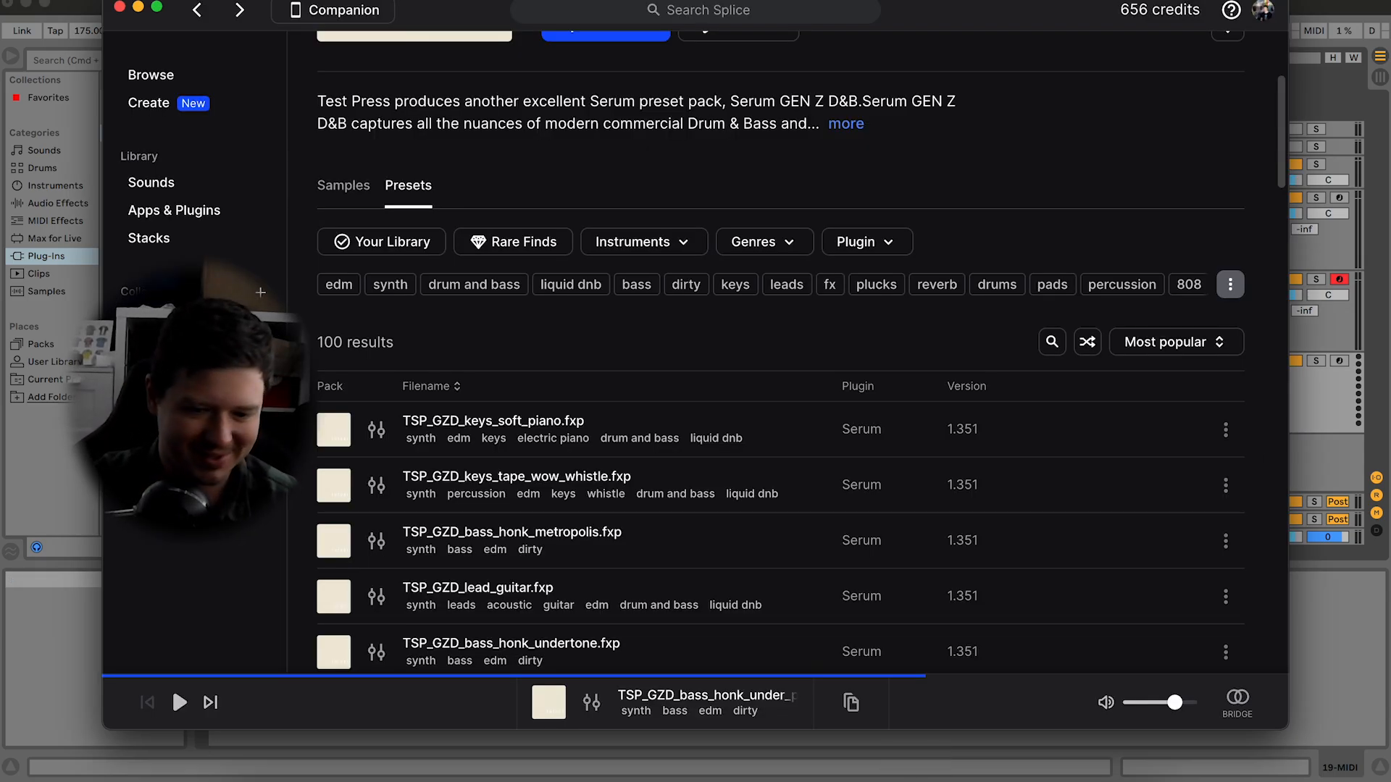
{"action": "left_click", "coordinate": [197, 9]}
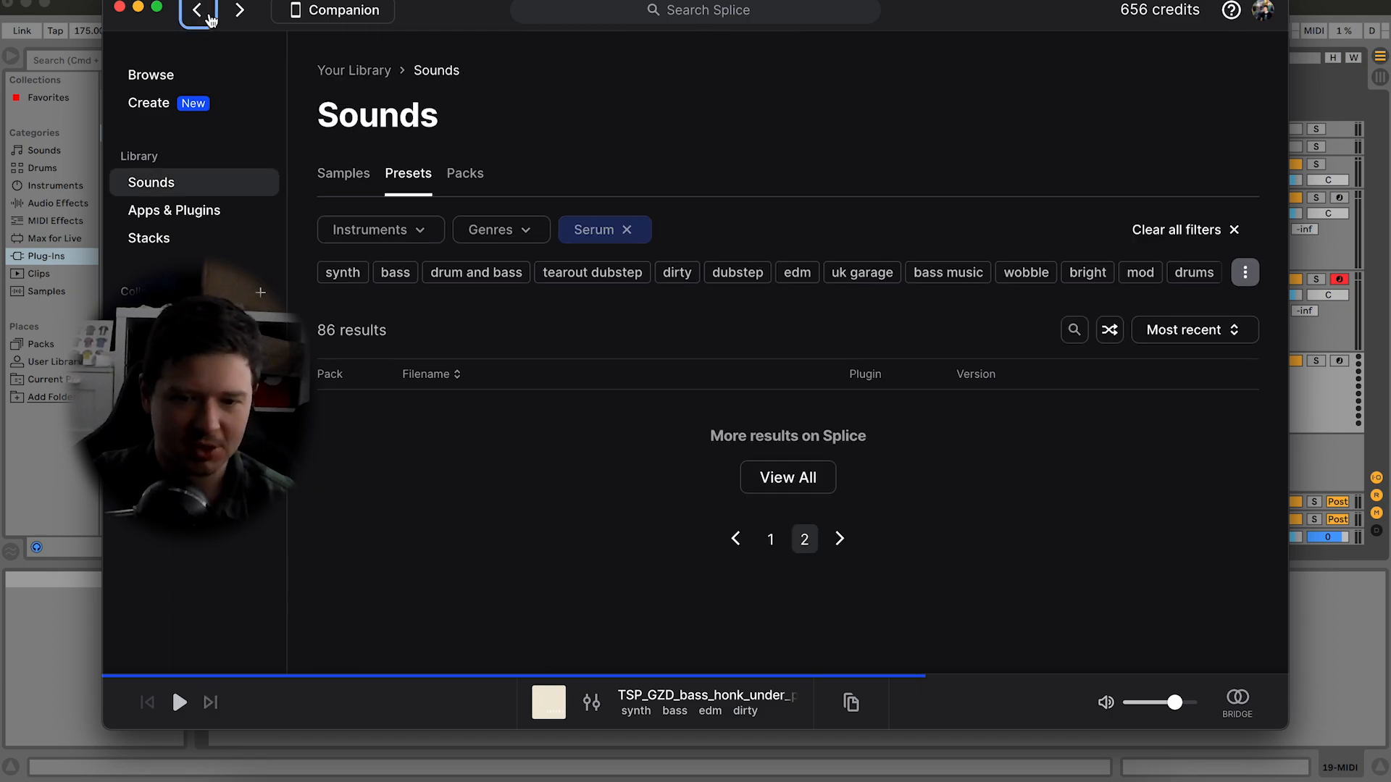
{"action": "scroll", "coordinate": [411, 433], "scroll_direction": "down", "scroll_amount": 8}
{"action": "scroll", "coordinate": [411, 433], "scroll_direction": "down", "scroll_amount": 10}
{"action": "left_click", "coordinate": [377, 451]}
{"action": "key", "text": "Up"}
{"action": "key", "text": "space"}
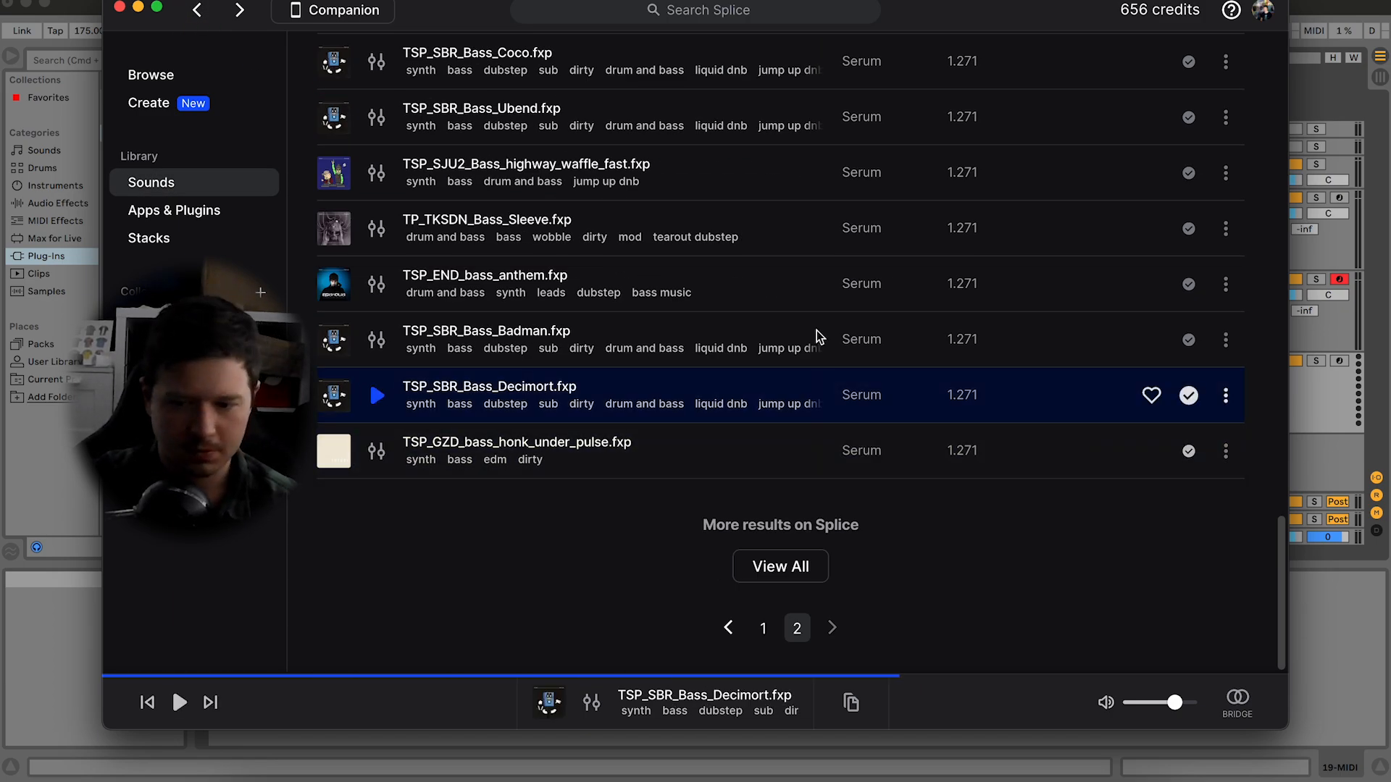
Step: Browse the presets in the TSP_SBR_Bass_Decimort preset's pack and return to Ableton Live
{"action": "left_click", "coordinate": [334, 396]}
{"action": "scroll", "coordinate": [763, 477], "scroll_direction": "down", "scroll_amount": 5}
{"action": "left_click", "coordinate": [1189, 328]}
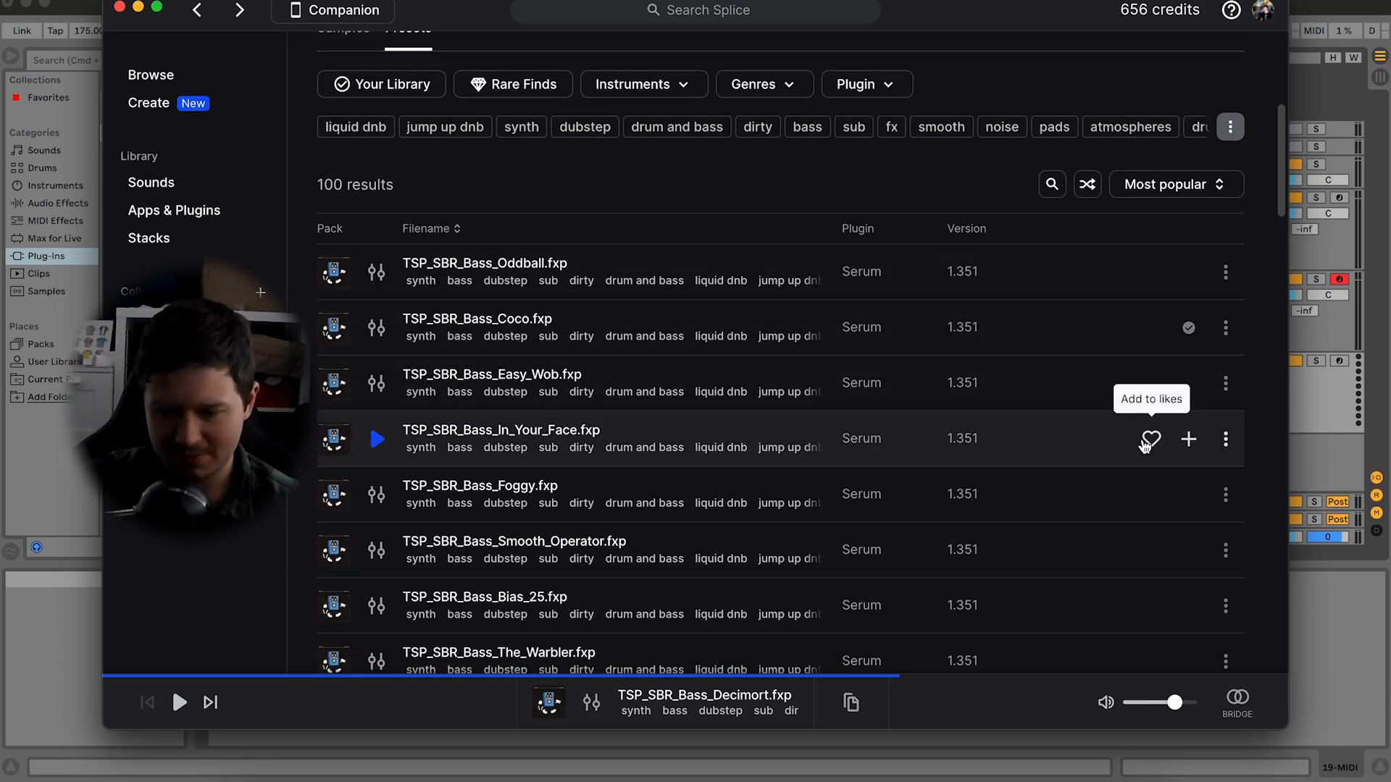
{"action": "left_click", "coordinate": [1354, 449]}
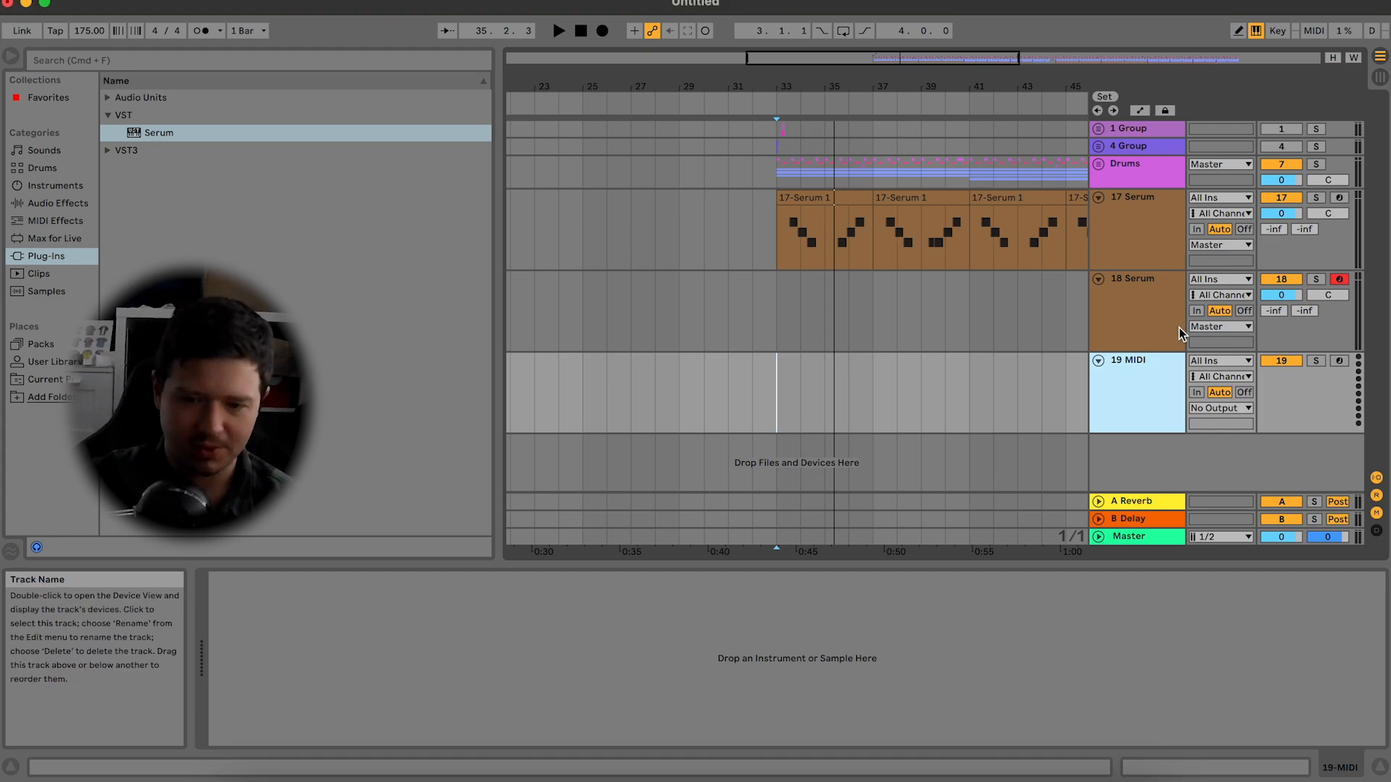
Step: Copy the first clip of the original Serum track to bar 33 on the new MIDI track
{"action": "left_click", "coordinate": [797, 198]}
{"action": "key", "text": "space"}
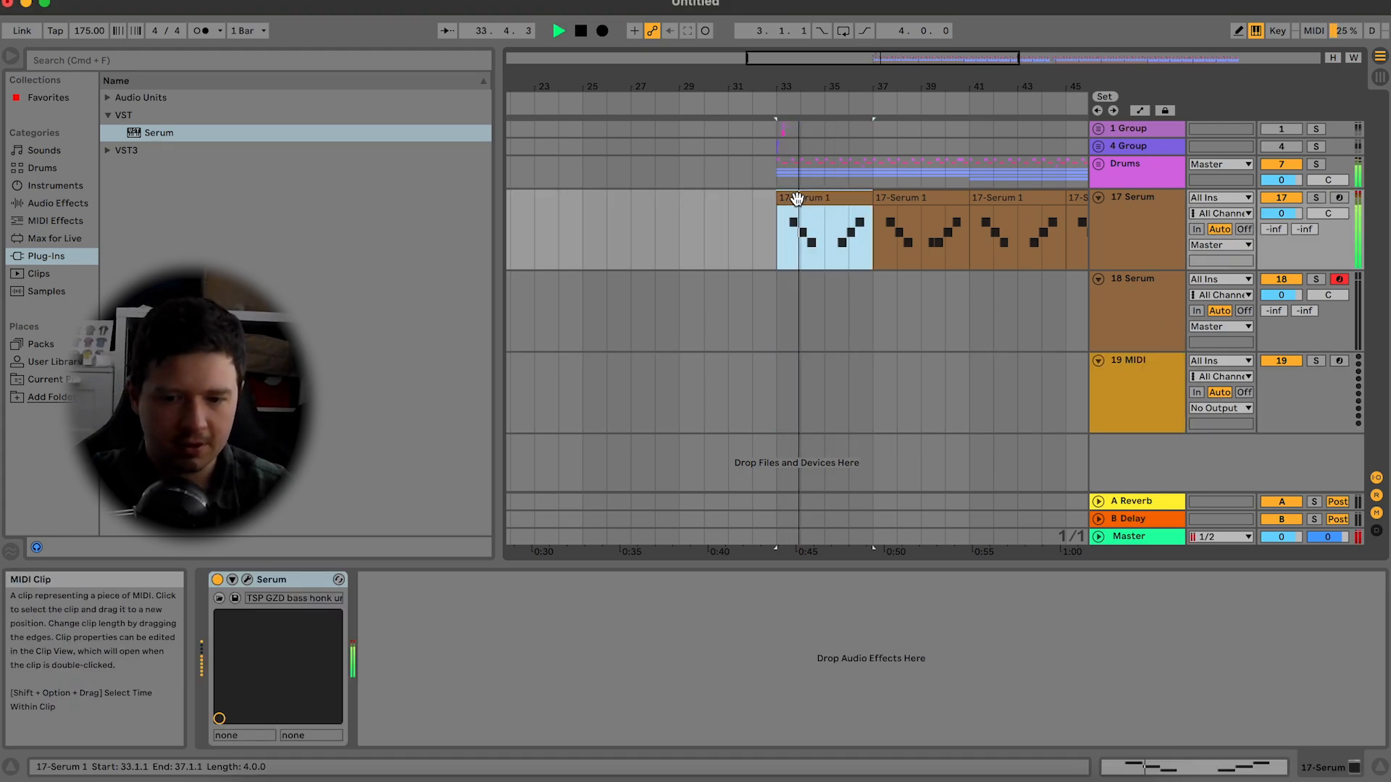
{"action": "key", "text": "space"}
{"action": "left_click", "coordinate": [781, 379]}
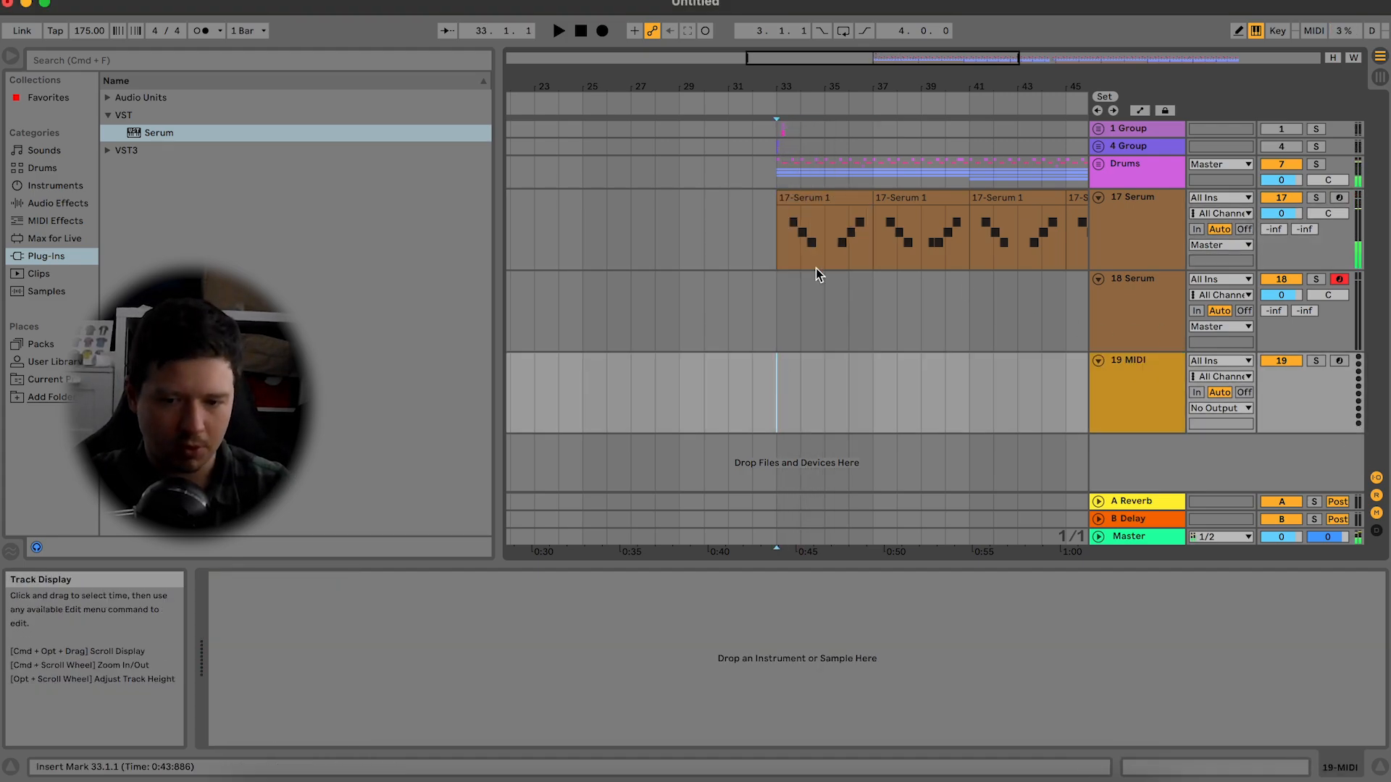
{"action": "left_click", "coordinate": [813, 200]}
{"action": "key", "text": "super+c"}
{"action": "left_click", "coordinate": [770, 419]}
{"action": "key", "text": "super+v"}
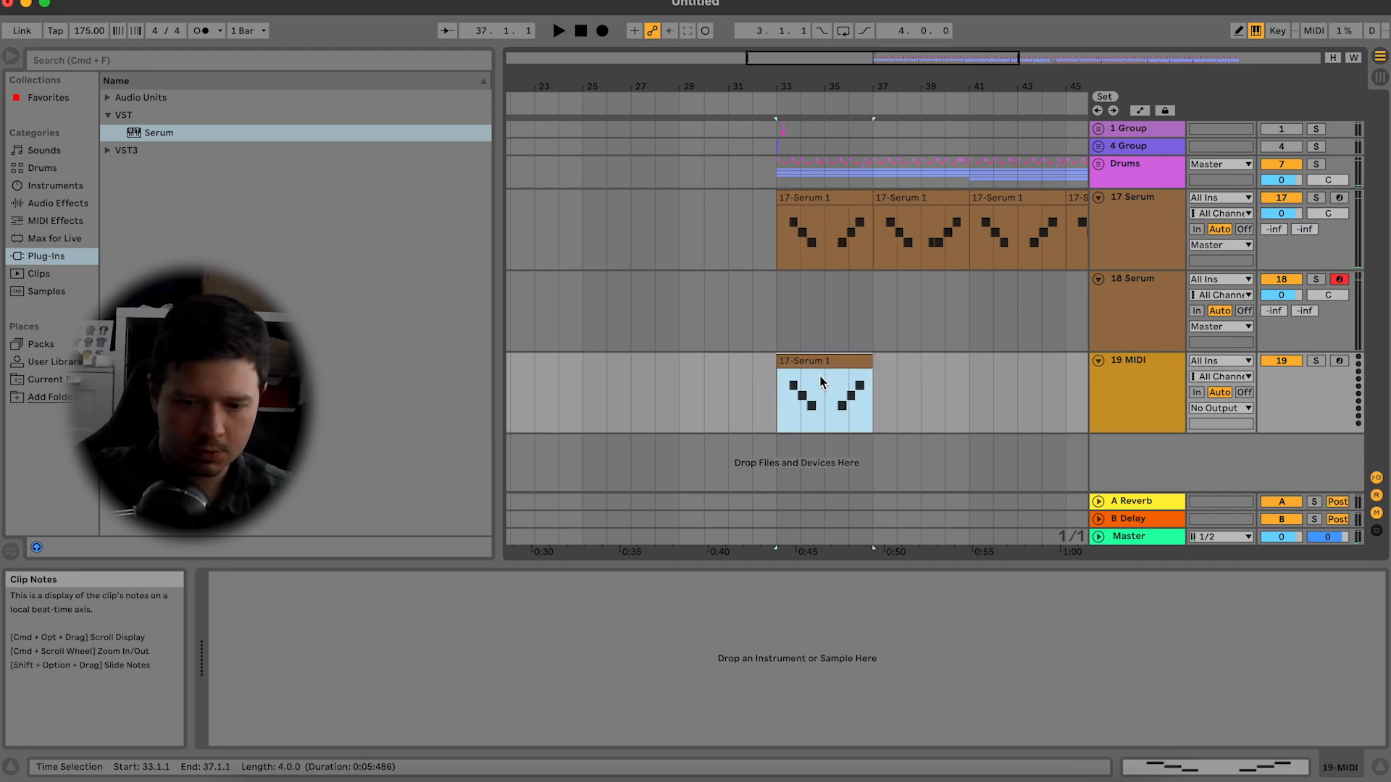
Step: Add five consecutive 1/16 D#3 notes starting at 2.4 in the copied clip
{"action": "double_click", "coordinate": [832, 363]}
{"action": "key", "text": "space"}
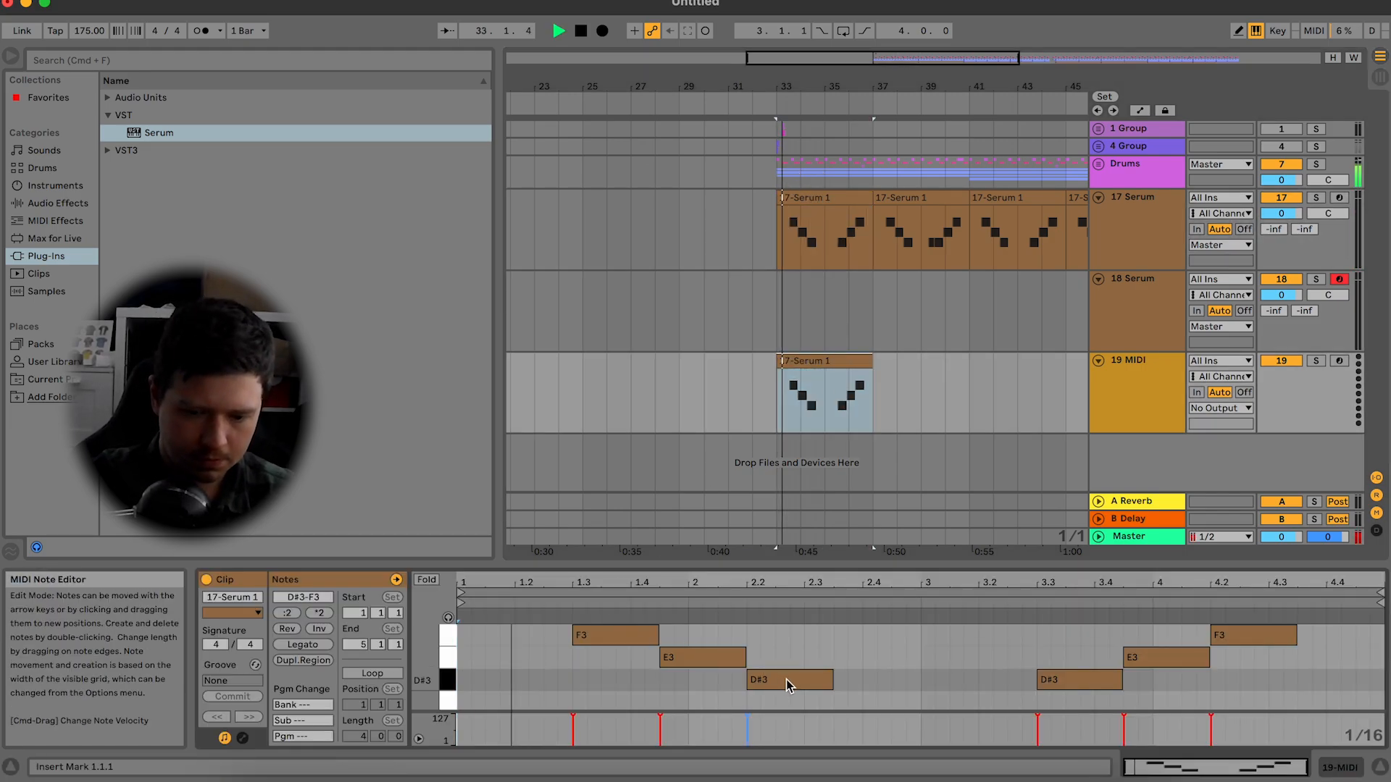
{"action": "left_click", "coordinate": [793, 681]}
{"action": "key", "text": "space"}
{"action": "double_click", "coordinate": [868, 679]}
{"action": "key", "text": "super+d"}
{"action": "key", "text": "super+d"}
{"action": "key", "text": "super+d"}
{"action": "key", "text": "super+d"}
Step: Delete the copied notes before and after the D#3 run and extend the run's last note to 3.3
{"action": "left_click", "coordinate": [1078, 699]}
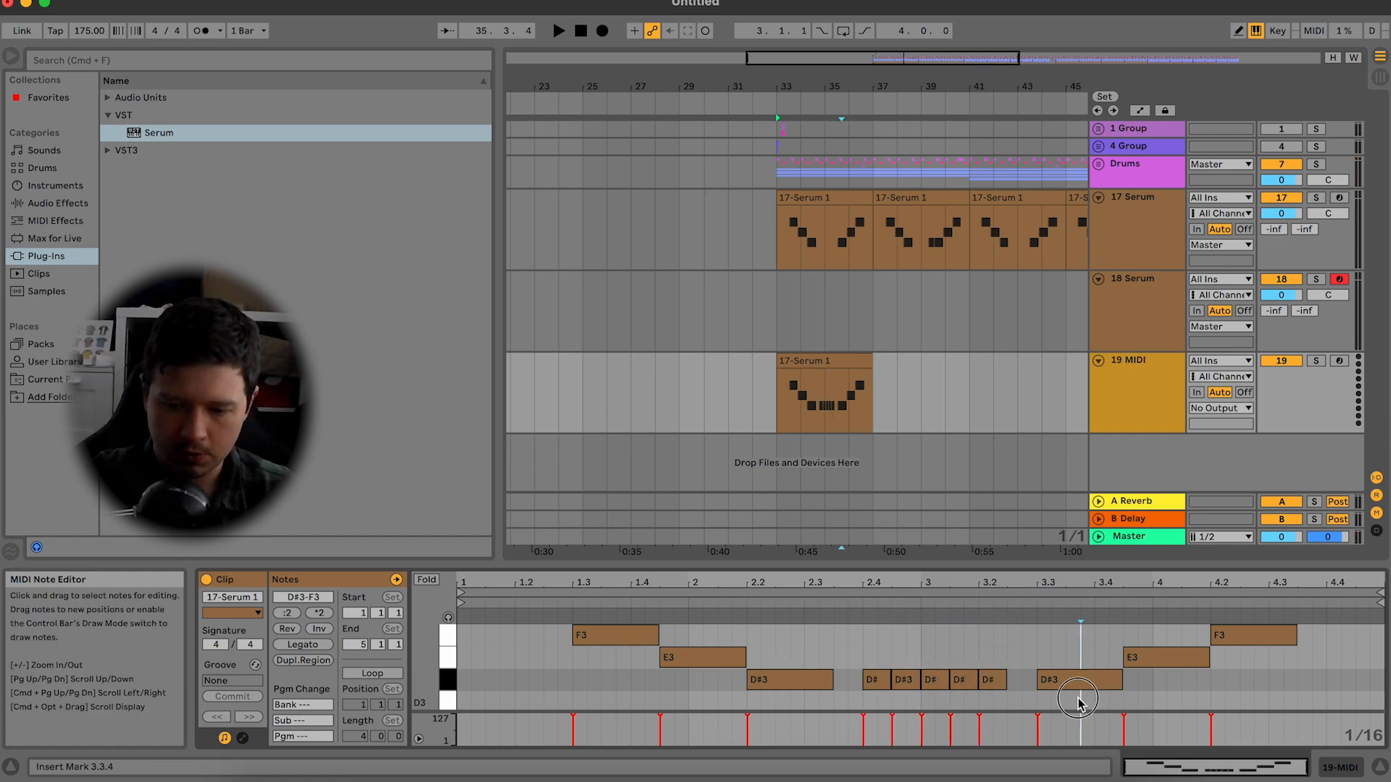
{"action": "left_click_drag", "start_coordinate": [1078, 700], "coordinate": [1296, 630]}
{"action": "key", "text": "Delete"}
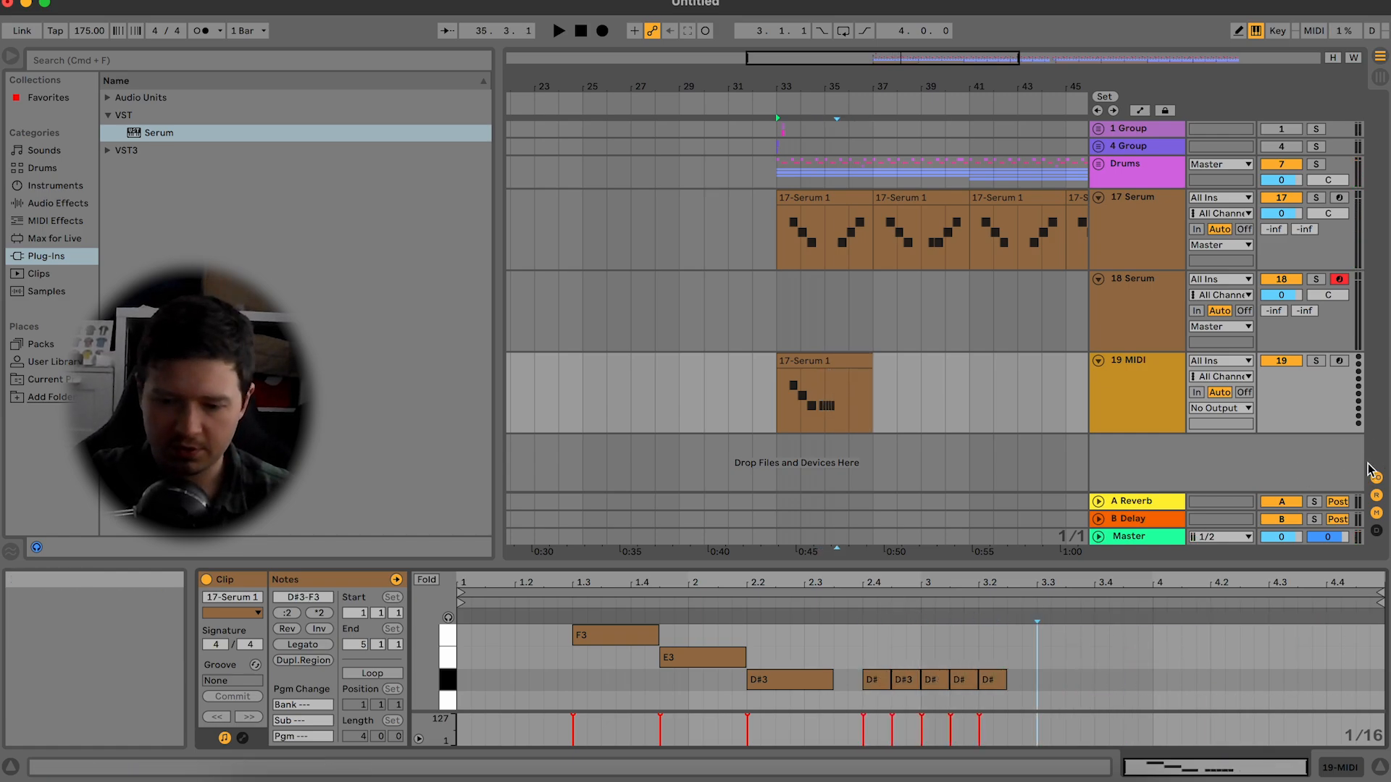
{"action": "left_click", "coordinate": [797, 707]}
{"action": "key", "text": "space"}
{"action": "left_click_drag", "start_coordinate": [797, 707], "coordinate": [570, 627]}
{"action": "key", "text": "Delete"}
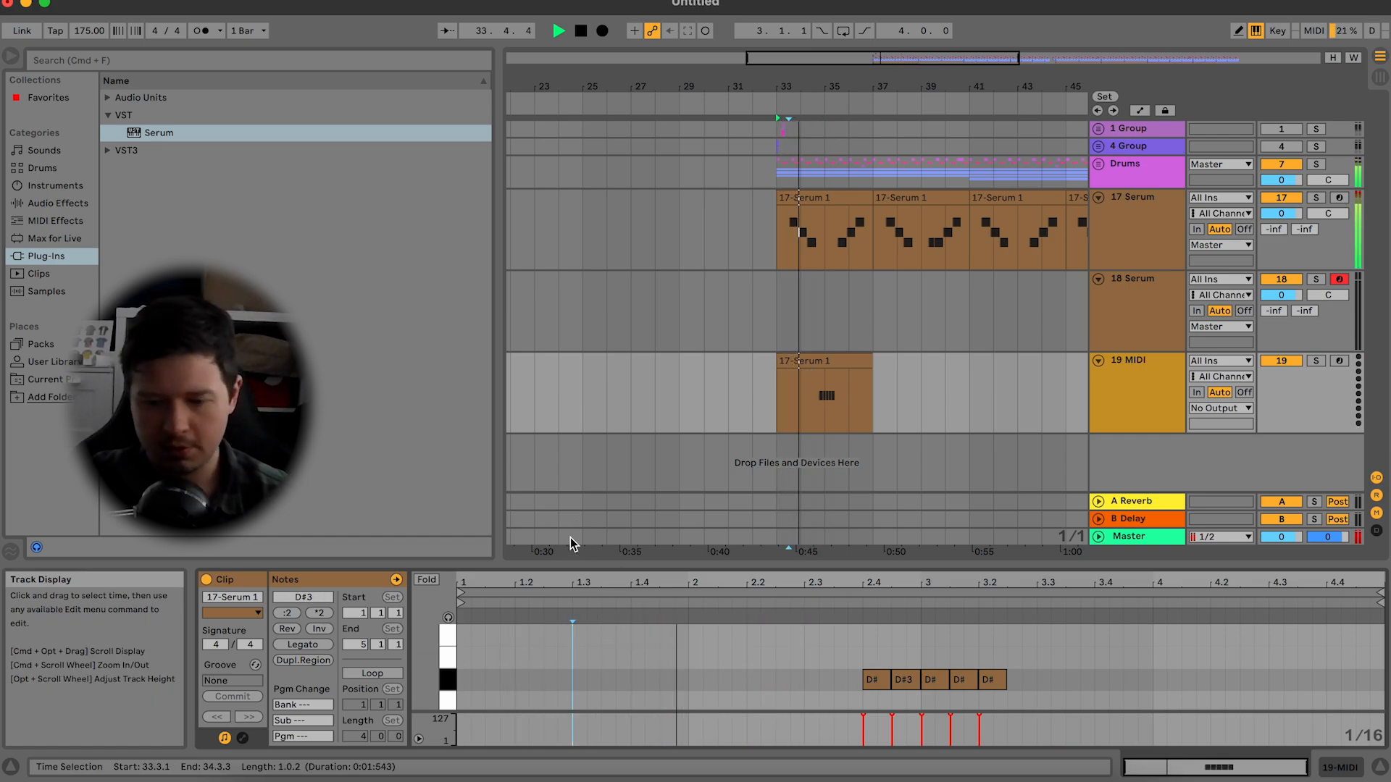
{"action": "key", "text": "space"}
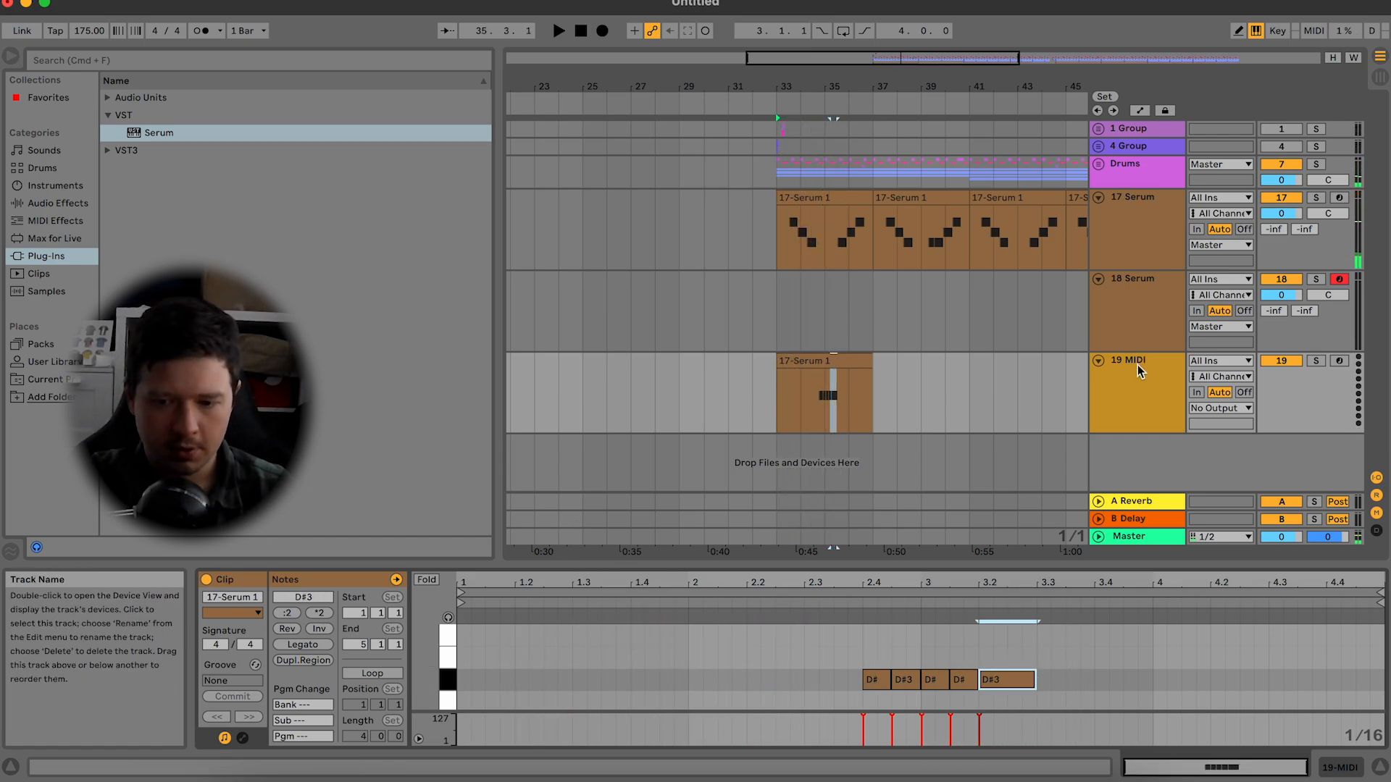
Step: Load the Serum VST instrument onto the new MIDI track
{"action": "left_click", "coordinate": [1132, 395]}
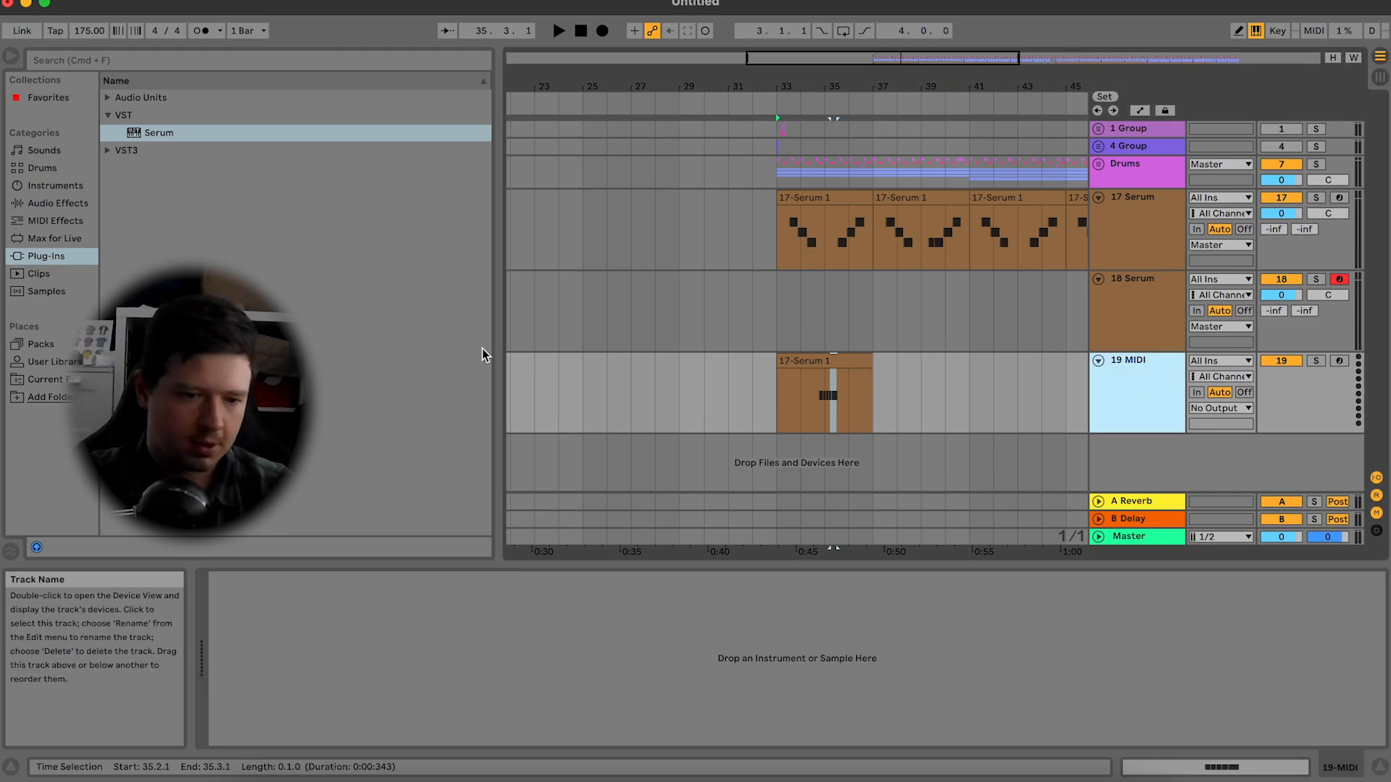
{"action": "double_click", "coordinate": [179, 138]}
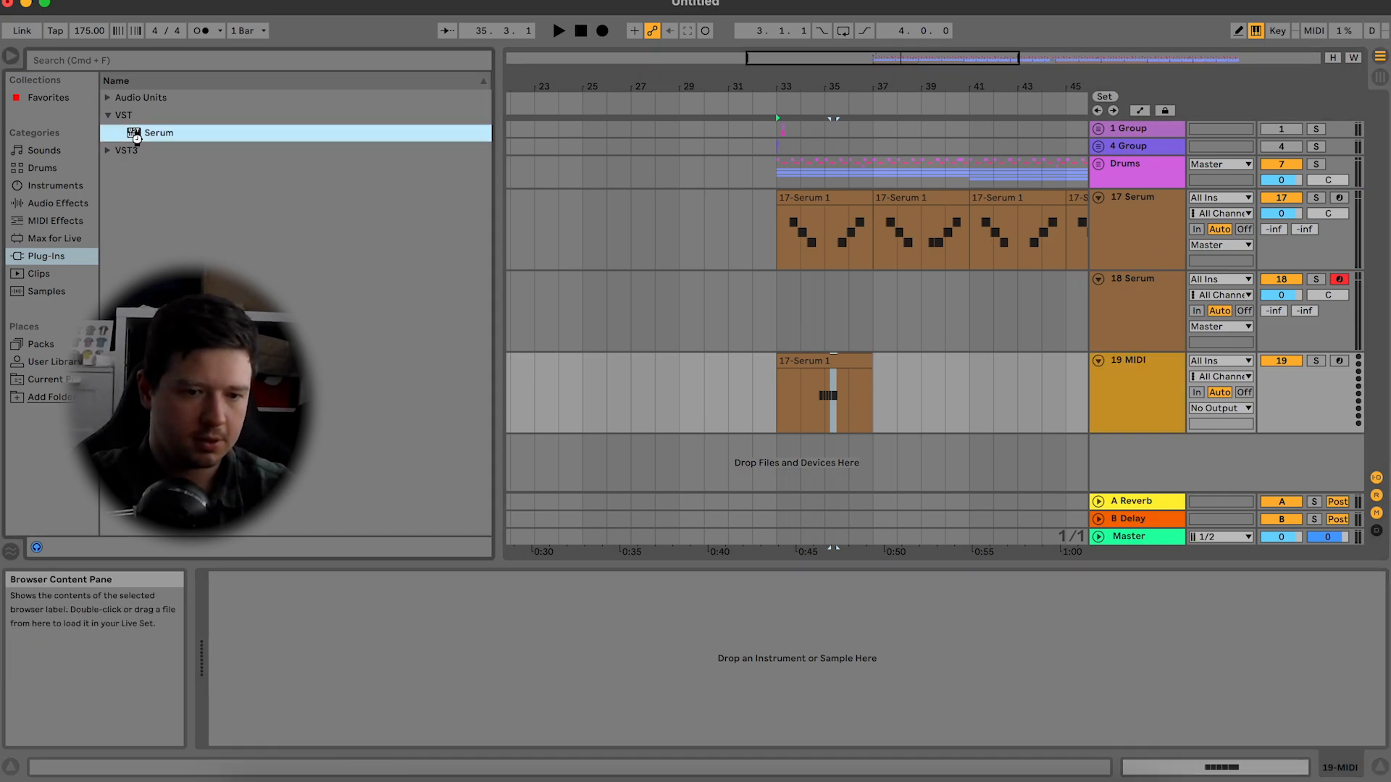
{"action": "left_click", "coordinate": [1127, 408]}
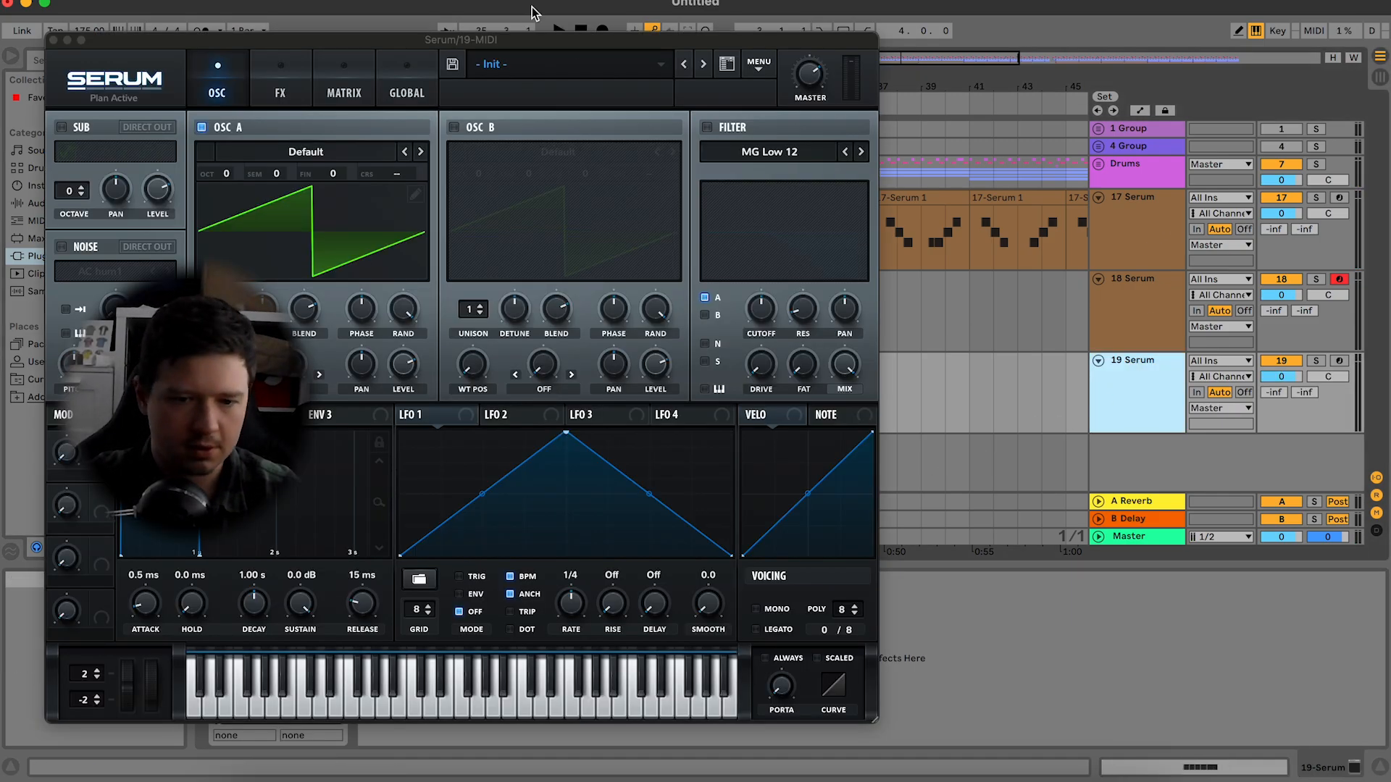
Step: Load the TSP_SBR_Bass_Decimort preset from Serum's Splice presets
{"action": "left_click", "coordinate": [520, 63]}
{"action": "mouse_move", "coordinate": [577, 242]}
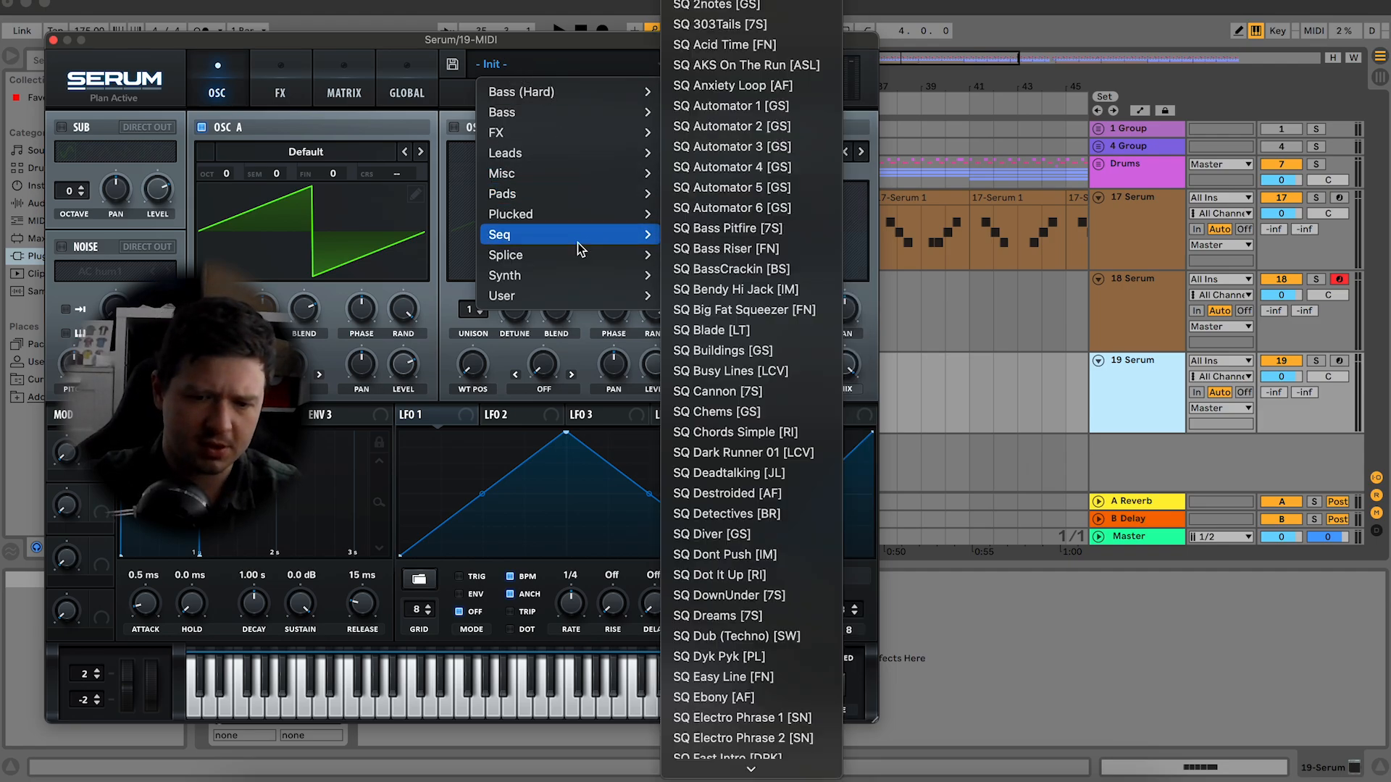
{"action": "scroll", "coordinate": [862, 409], "scroll_direction": "down", "scroll_amount": 15}
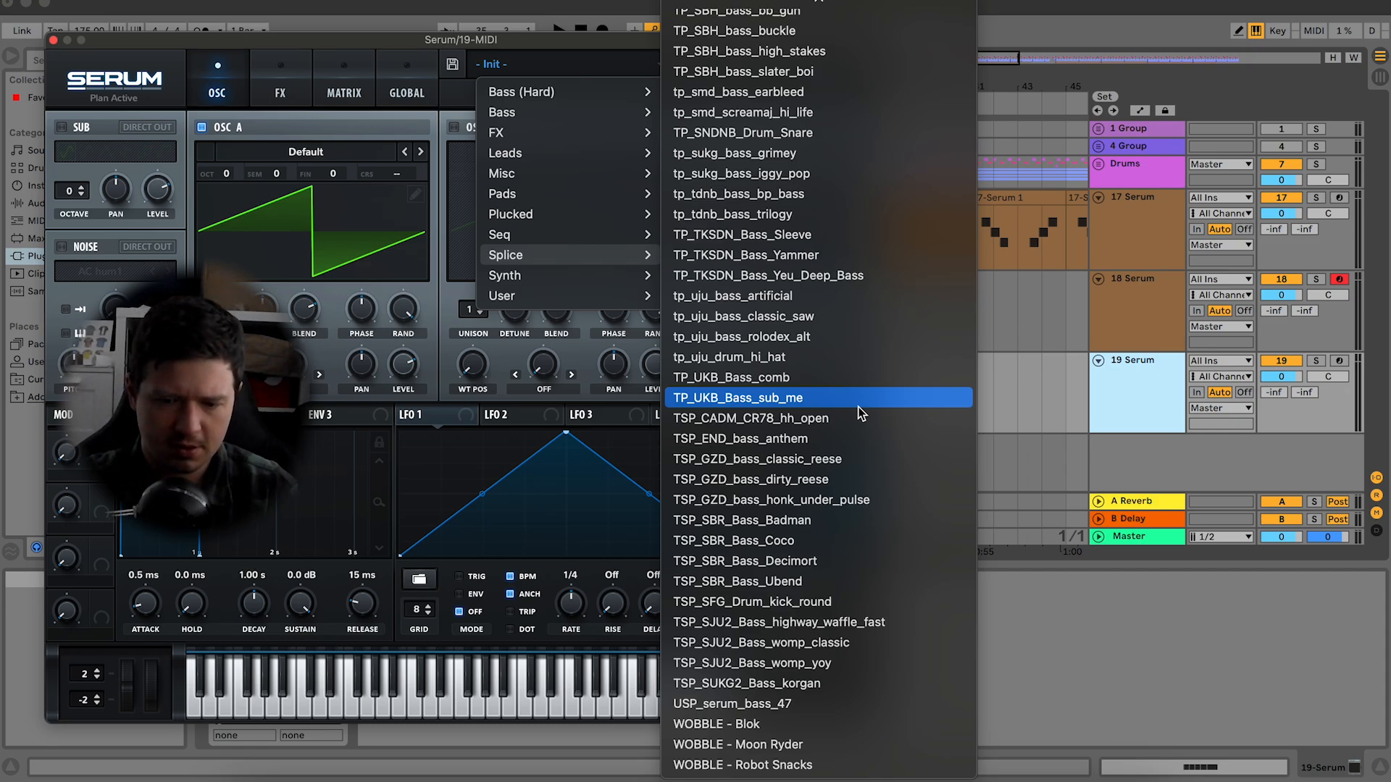
{"action": "left_click", "coordinate": [777, 561]}
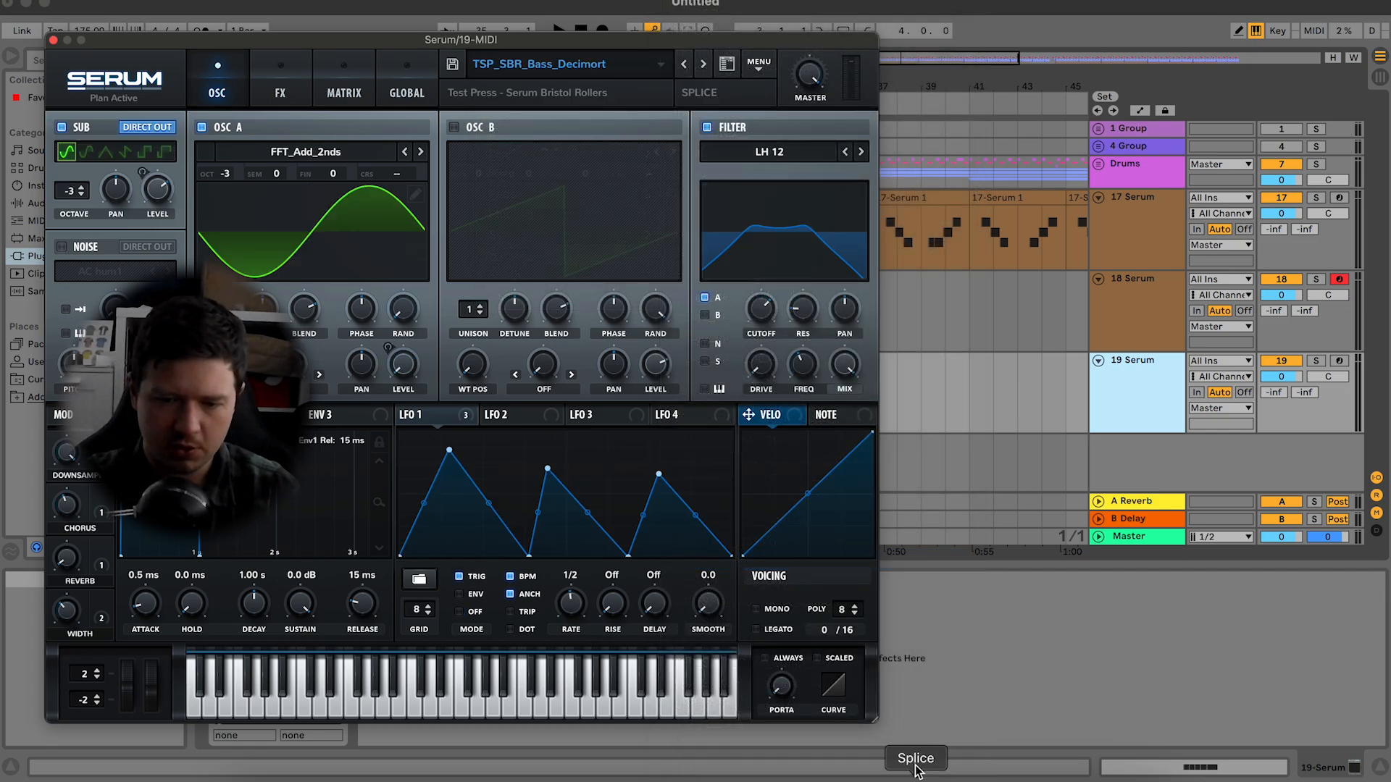
Step: Arm the new Serum track, play its part with the arrangement and close the plug-in window
{"action": "left_click", "coordinate": [1341, 361]}
{"action": "key", "text": "space"}
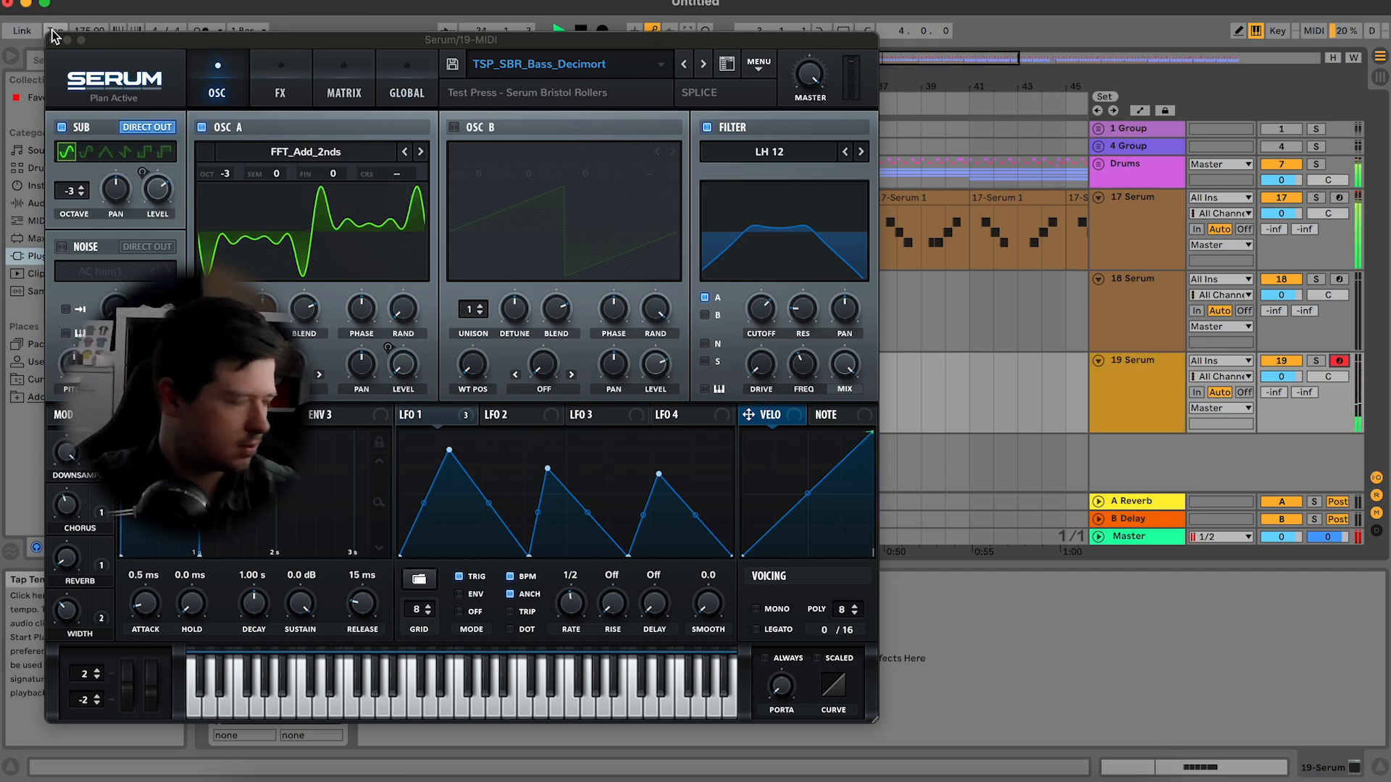
{"action": "key", "text": "space"}
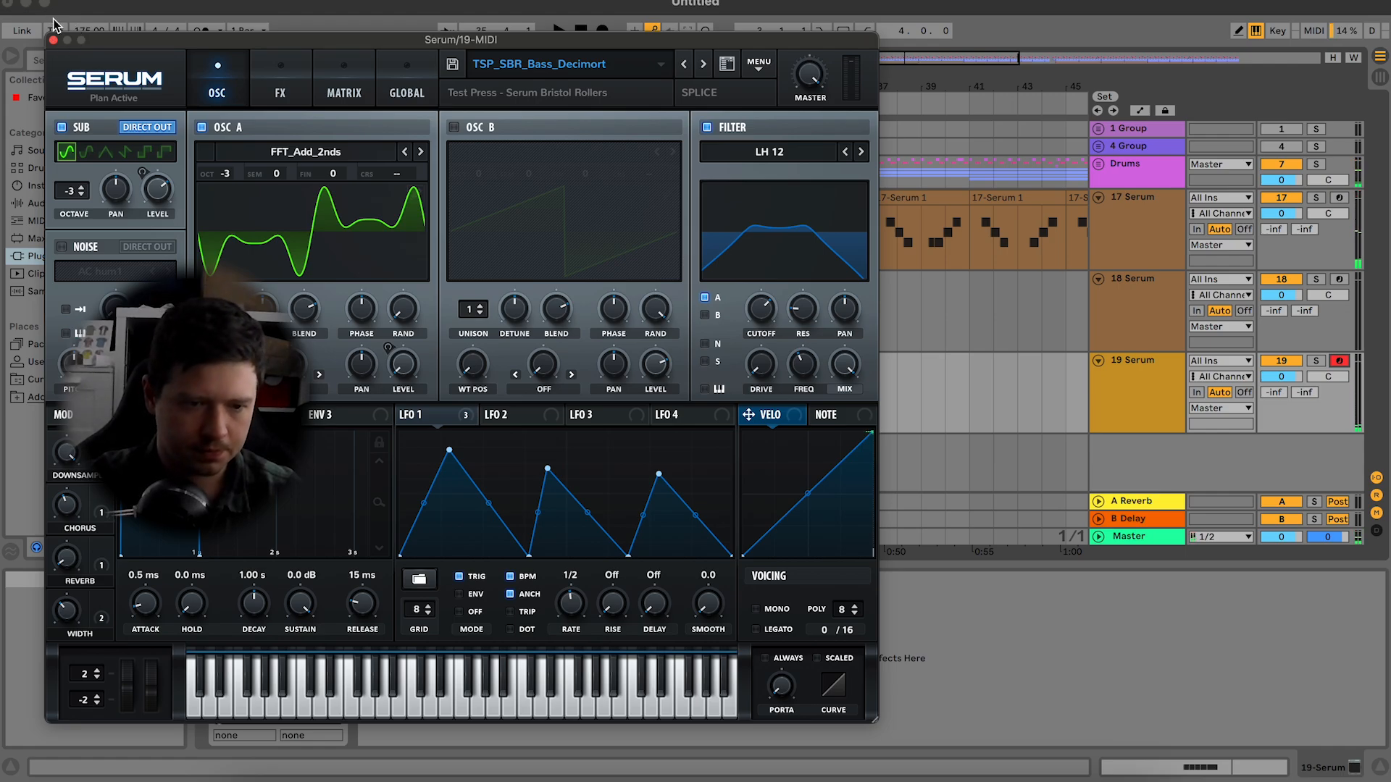
{"action": "left_click", "coordinate": [53, 40]}
Step: Solo the new Serum track and extend the first D#3 note in its clip to 3.1.1
{"action": "key", "text": "space"}
{"action": "left_click", "coordinate": [1316, 361]}
{"action": "double_click", "coordinate": [832, 362]}
{"action": "key", "text": "space"}
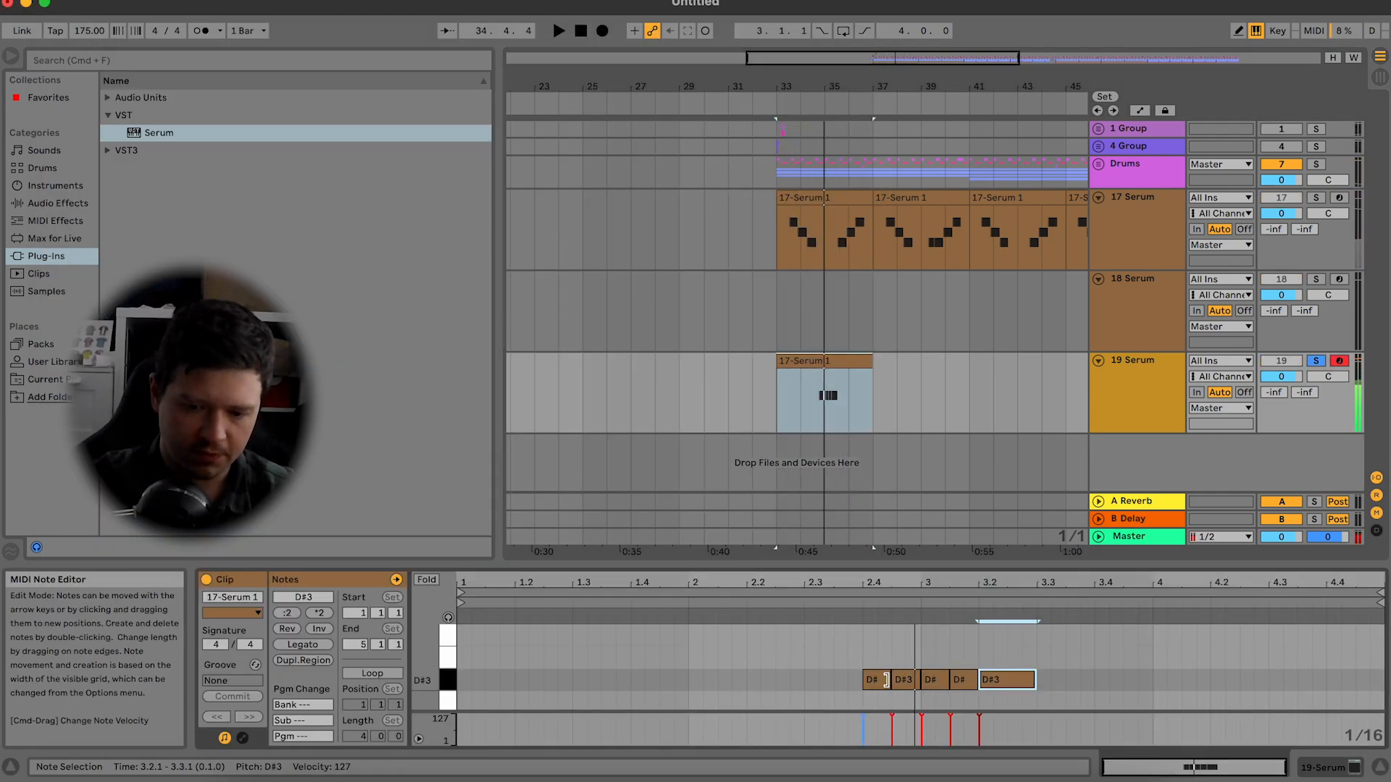
{"action": "left_click_drag", "start_coordinate": [886, 679], "coordinate": [923, 680]}
{"action": "key", "text": "space"}
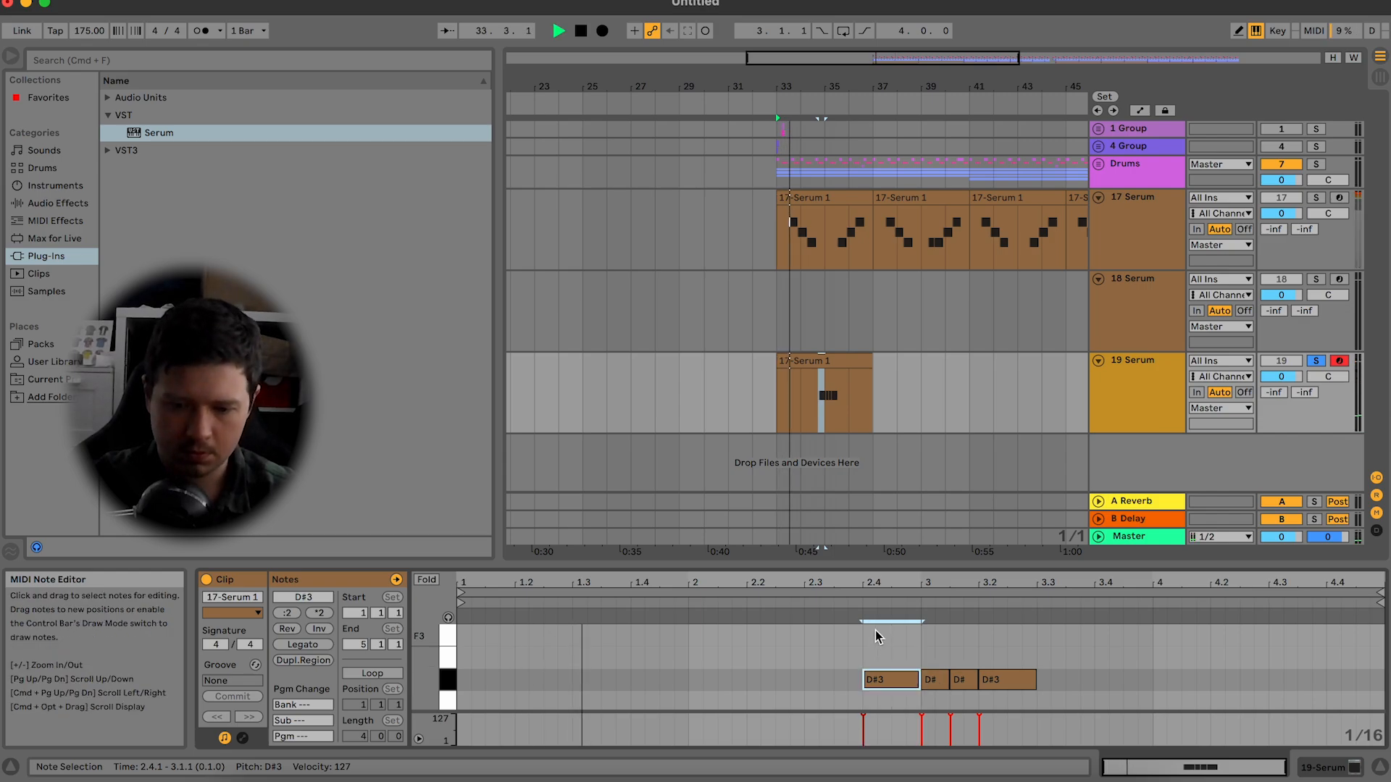
Step: Reshape LFO 1 in the 19 Serum plug-in: remove the middle peak, shift its left trough and the first peak rightward, and audition the result
{"action": "left_click", "coordinate": [1148, 397]}
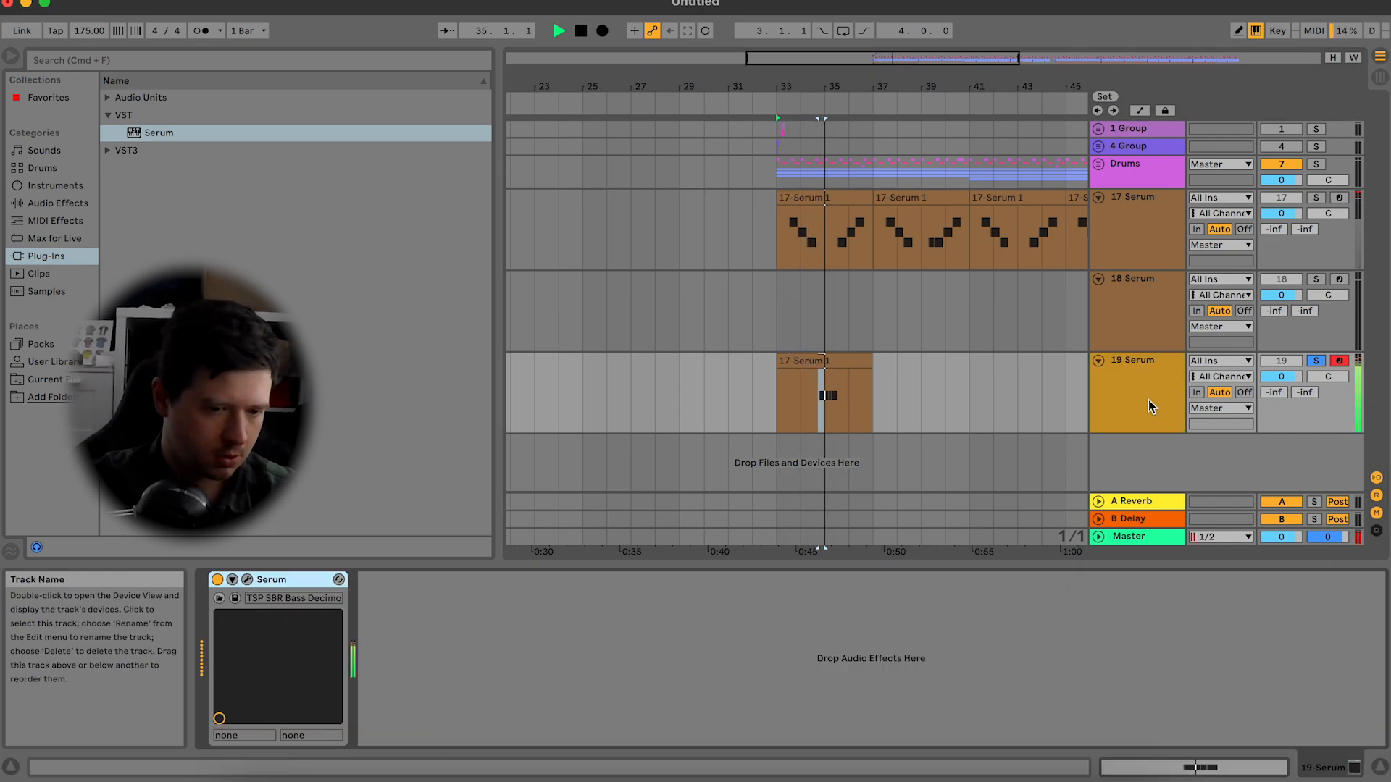
{"action": "key", "text": "space"}
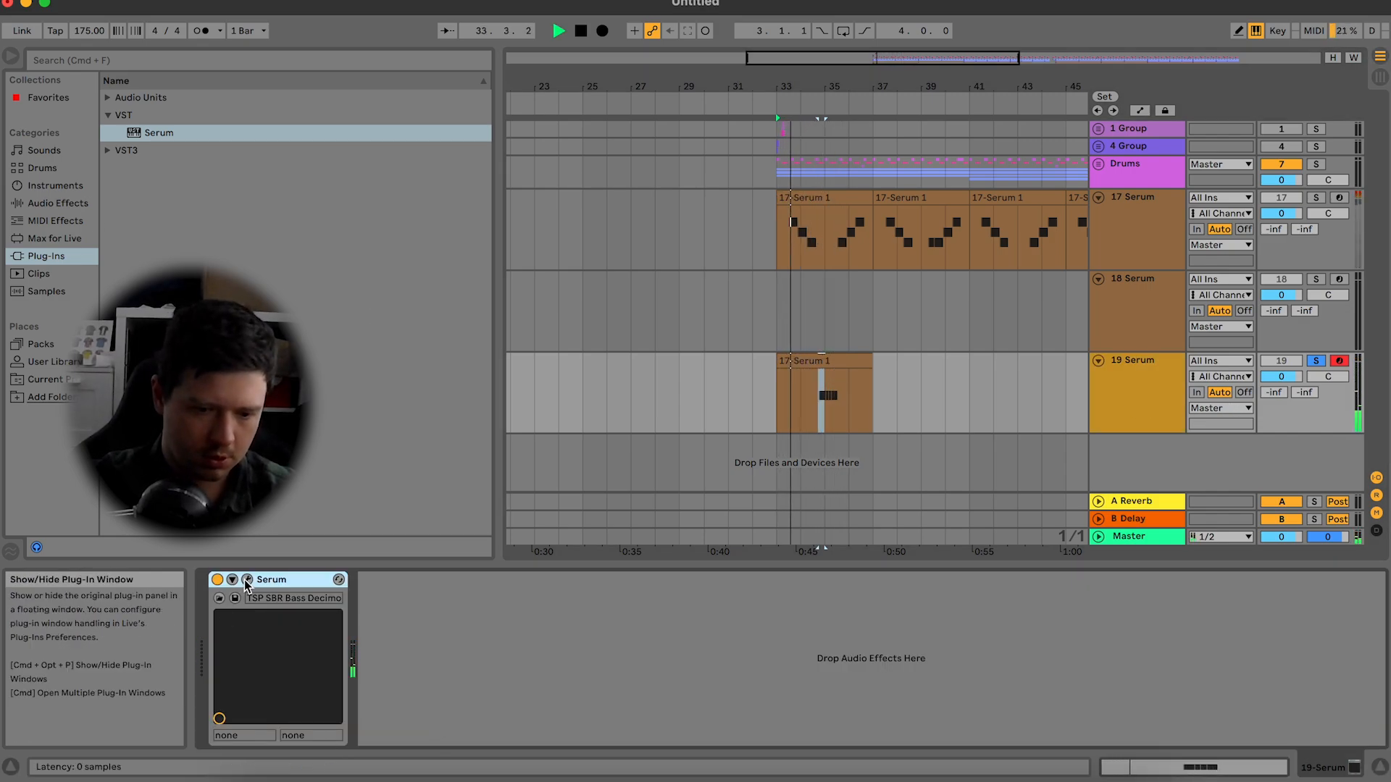
{"action": "left_click", "coordinate": [831, 391]}
{"action": "key", "text": "space"}
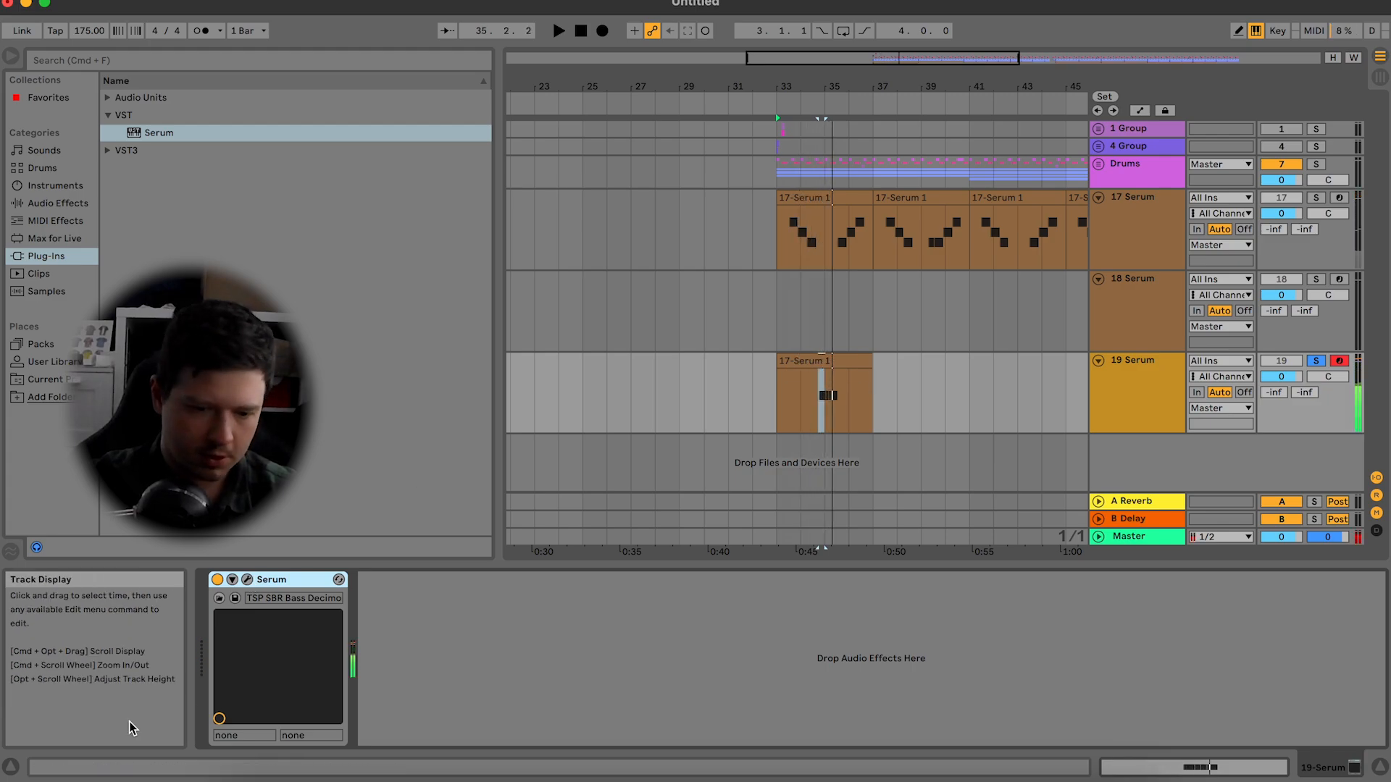
{"action": "left_click", "coordinate": [247, 580]}
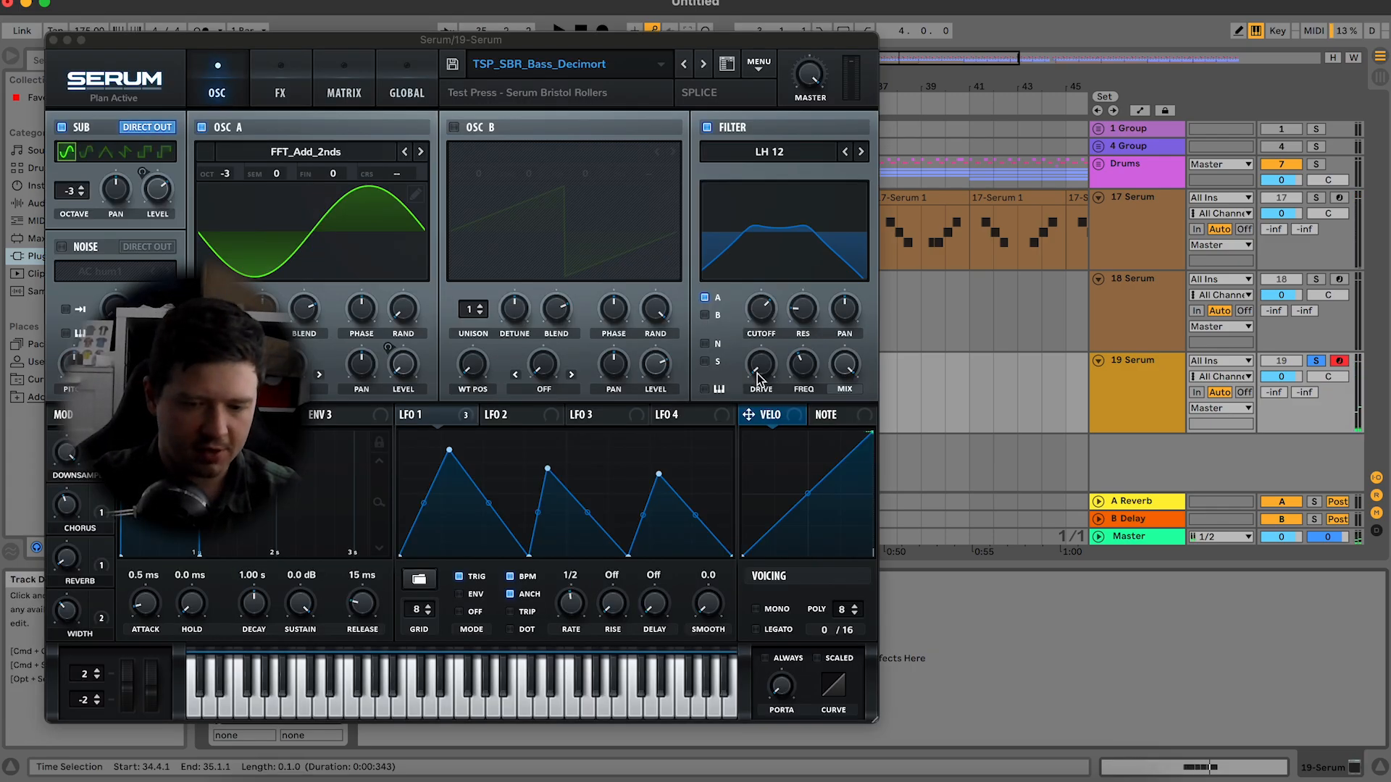
{"action": "double_click", "coordinate": [549, 470]}
{"action": "left_click_drag", "start_coordinate": [536, 557], "coordinate": [568, 569]}
{"action": "key", "text": "space"}
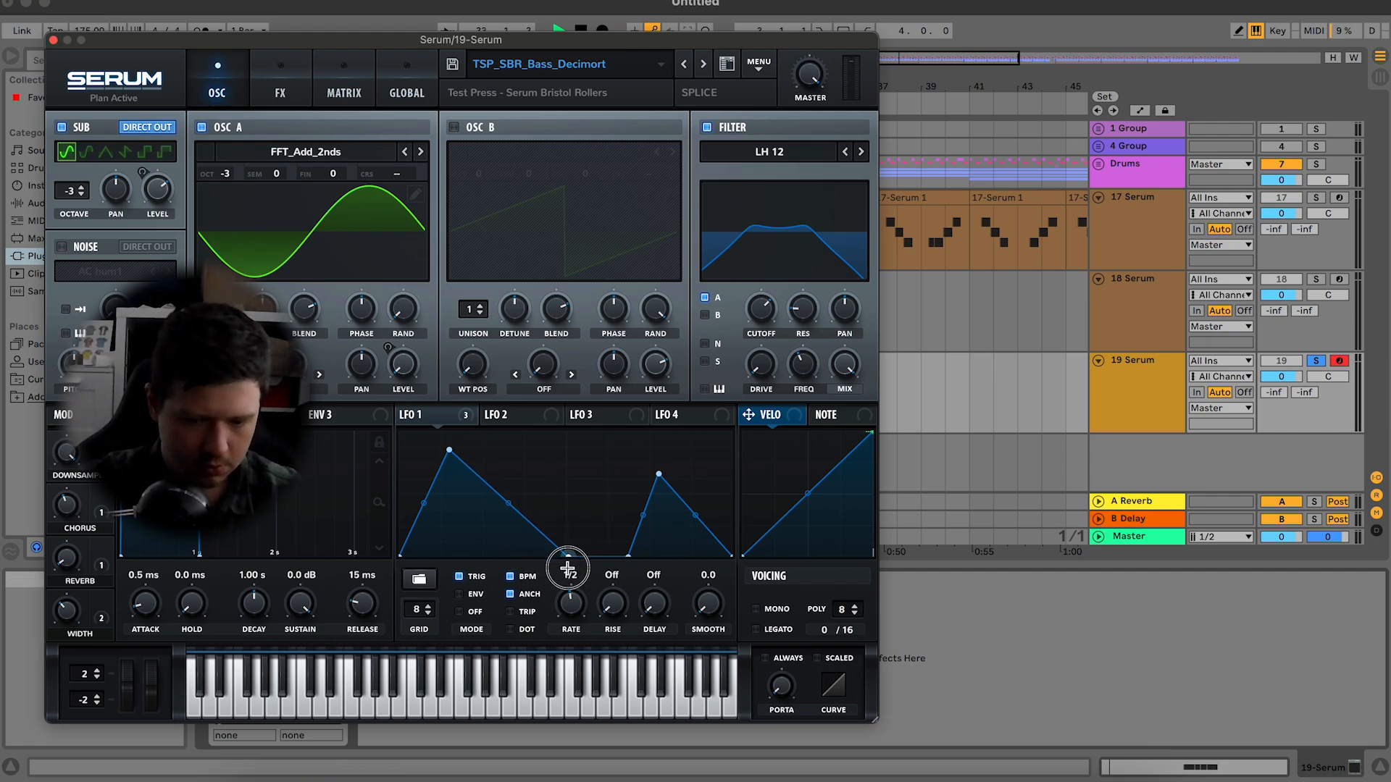
{"action": "left_click_drag", "start_coordinate": [454, 454], "coordinate": [479, 449]}
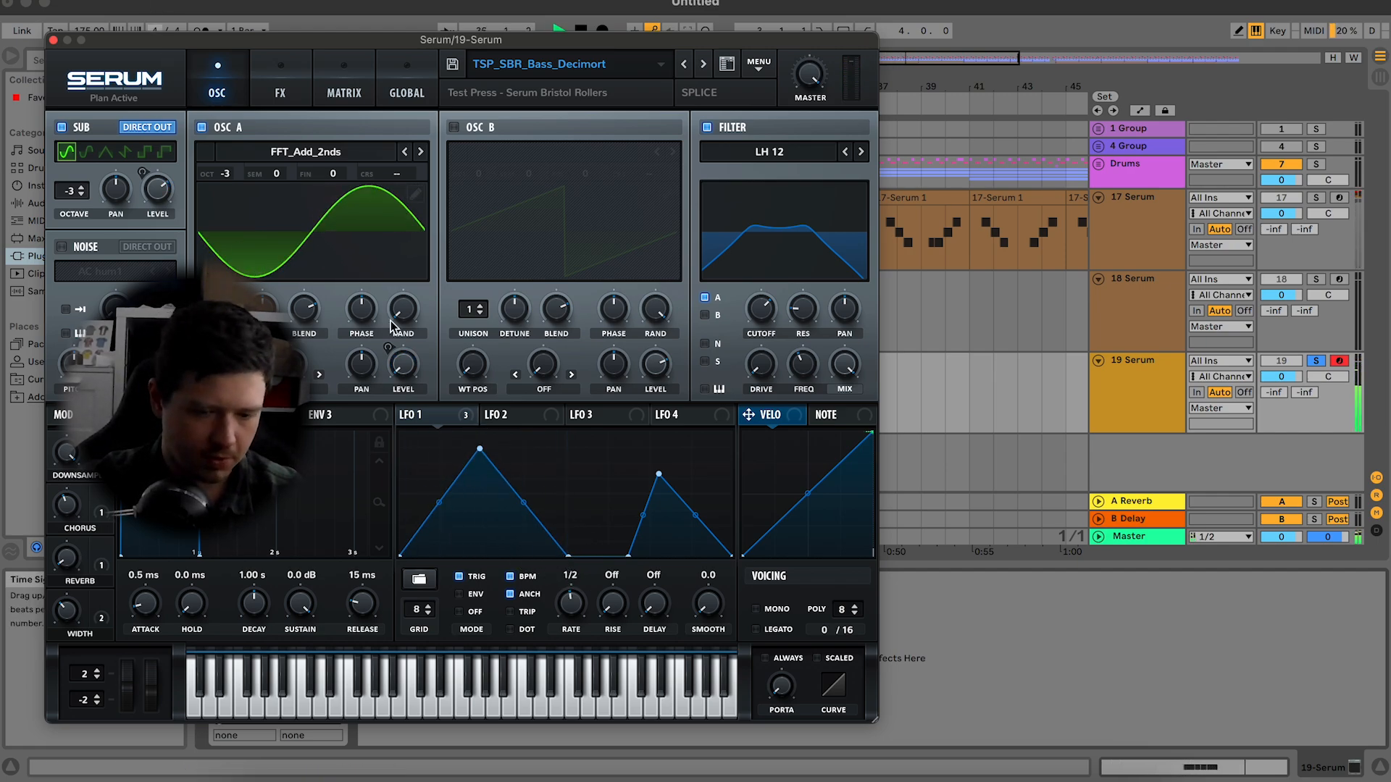
{"action": "key", "text": "space"}
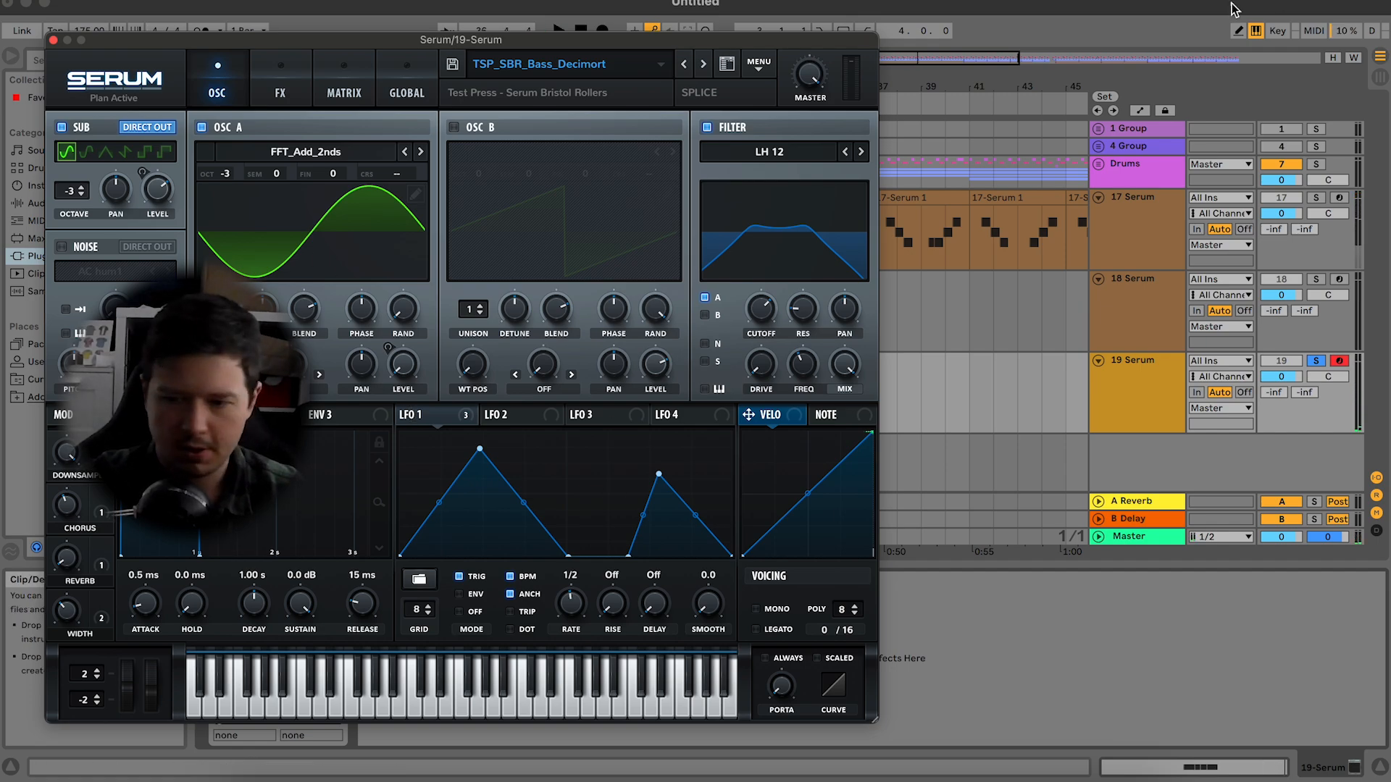
Step: Adjust the Drive of the Downsample distortion in Serum's effects while listening to the bass
{"action": "left_click", "coordinate": [265, 85]}
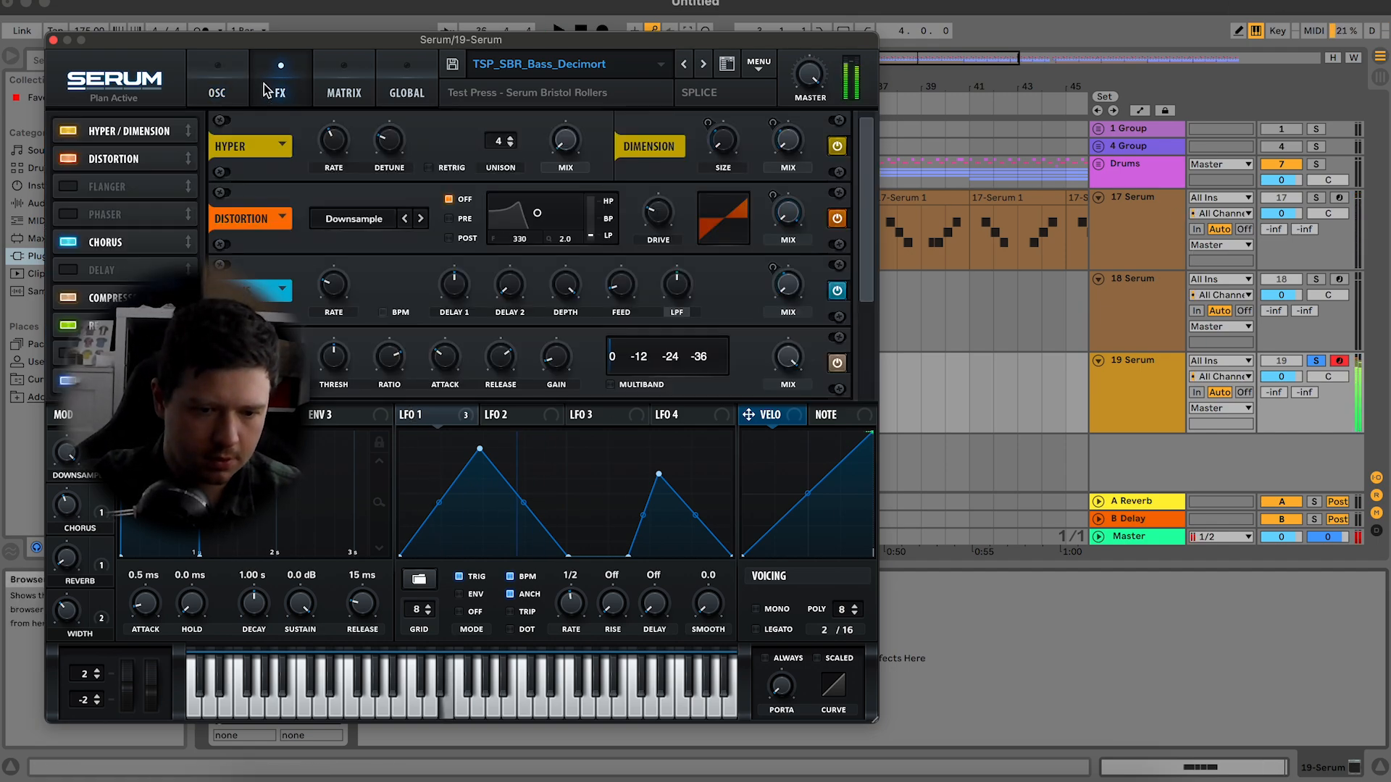
{"action": "left_click", "coordinate": [658, 242]}
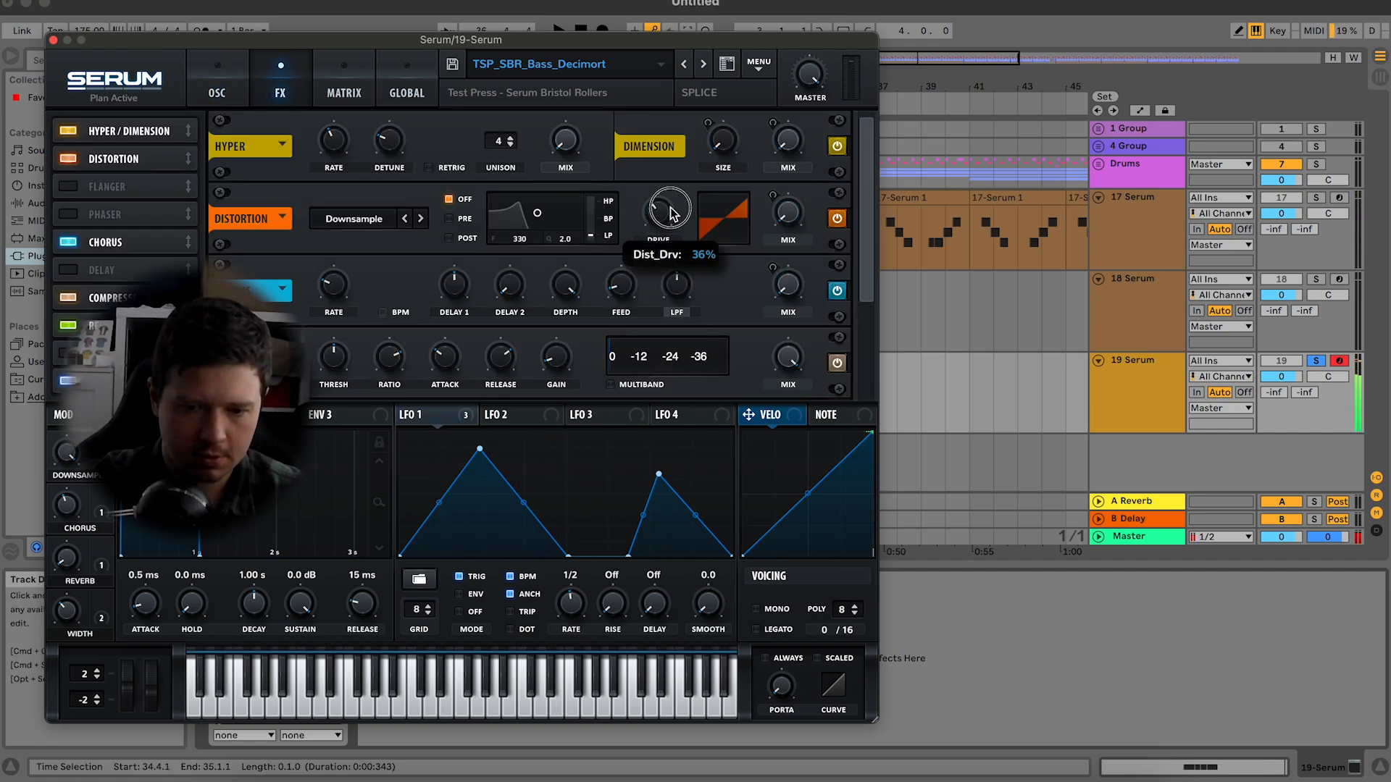
{"action": "left_click_drag", "start_coordinate": [672, 212], "coordinate": [678, 201]}
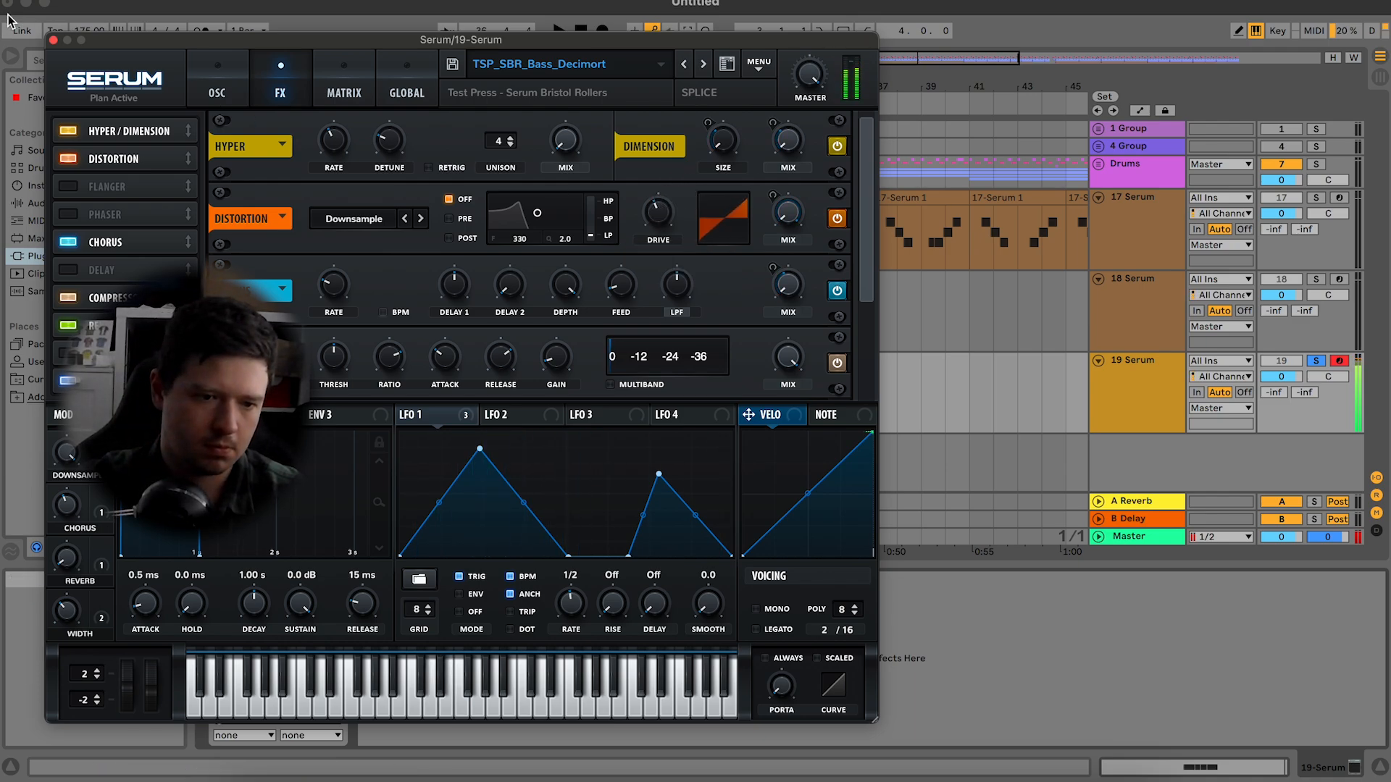
Step: Close the Serum window, unsolo track 19 and audition its bass clip with the full arrangement
{"action": "left_click", "coordinate": [53, 41]}
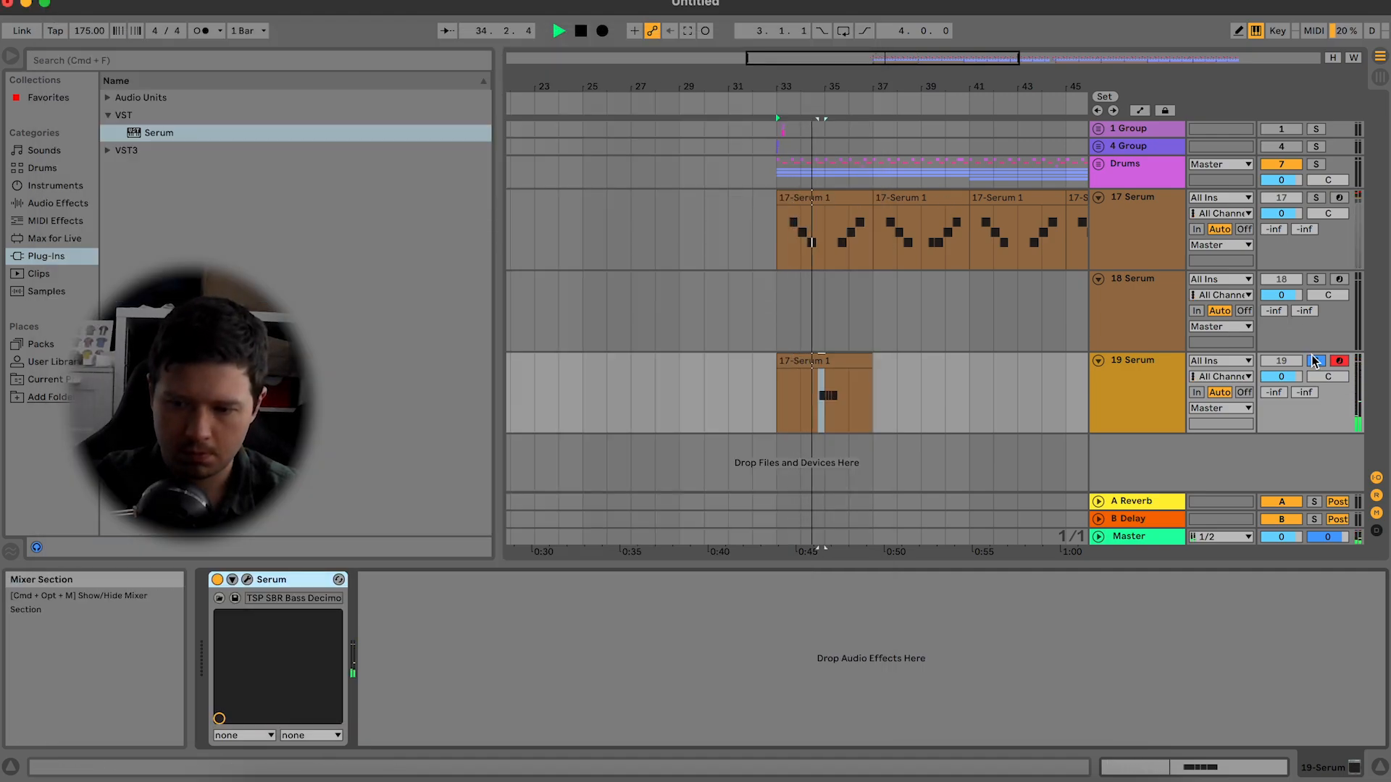
{"action": "left_click", "coordinate": [826, 362]}
{"action": "key", "text": "space"}
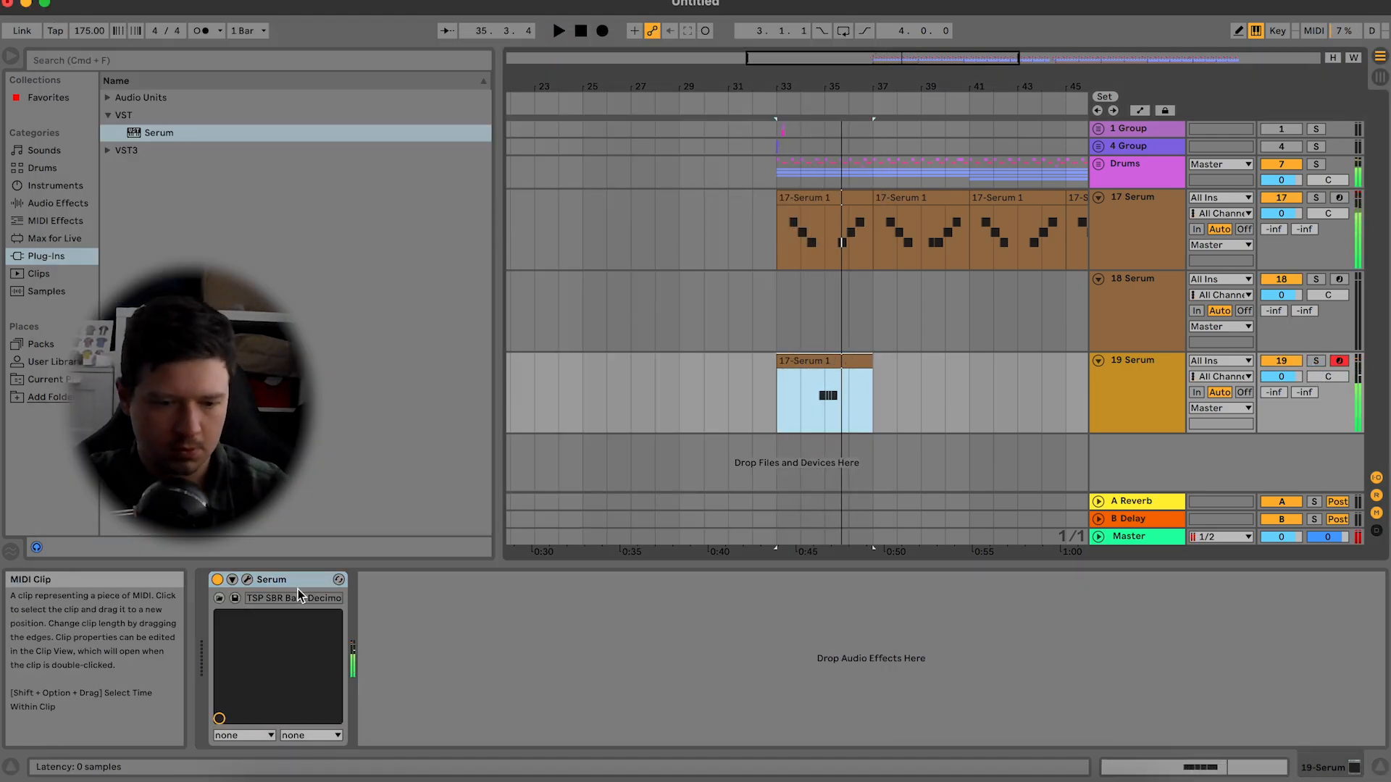
Step: Bow the rising slope of LFO 1's first peak upward in 19 Serum and remove the last peak
{"action": "left_click", "coordinate": [247, 581]}
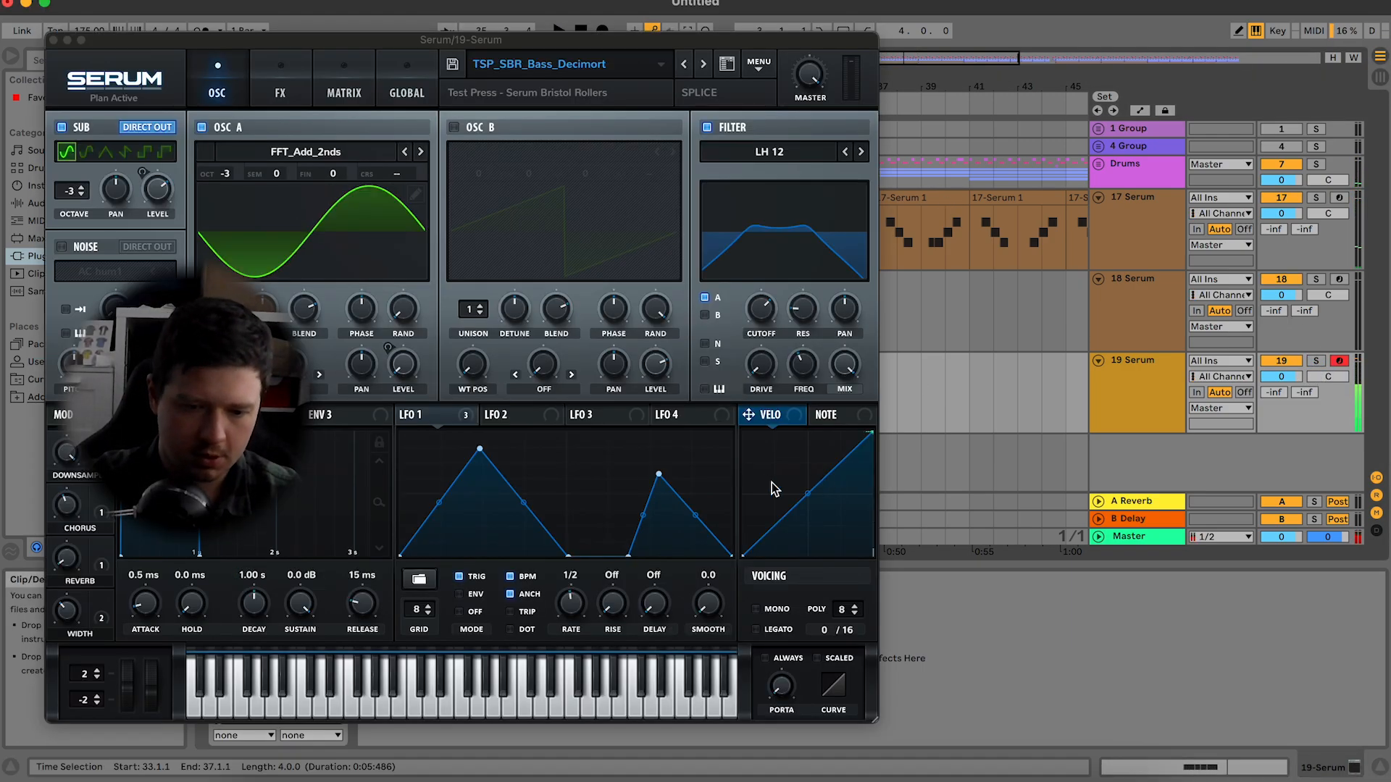
{"action": "left_click_drag", "start_coordinate": [435, 500], "coordinate": [435, 480]}
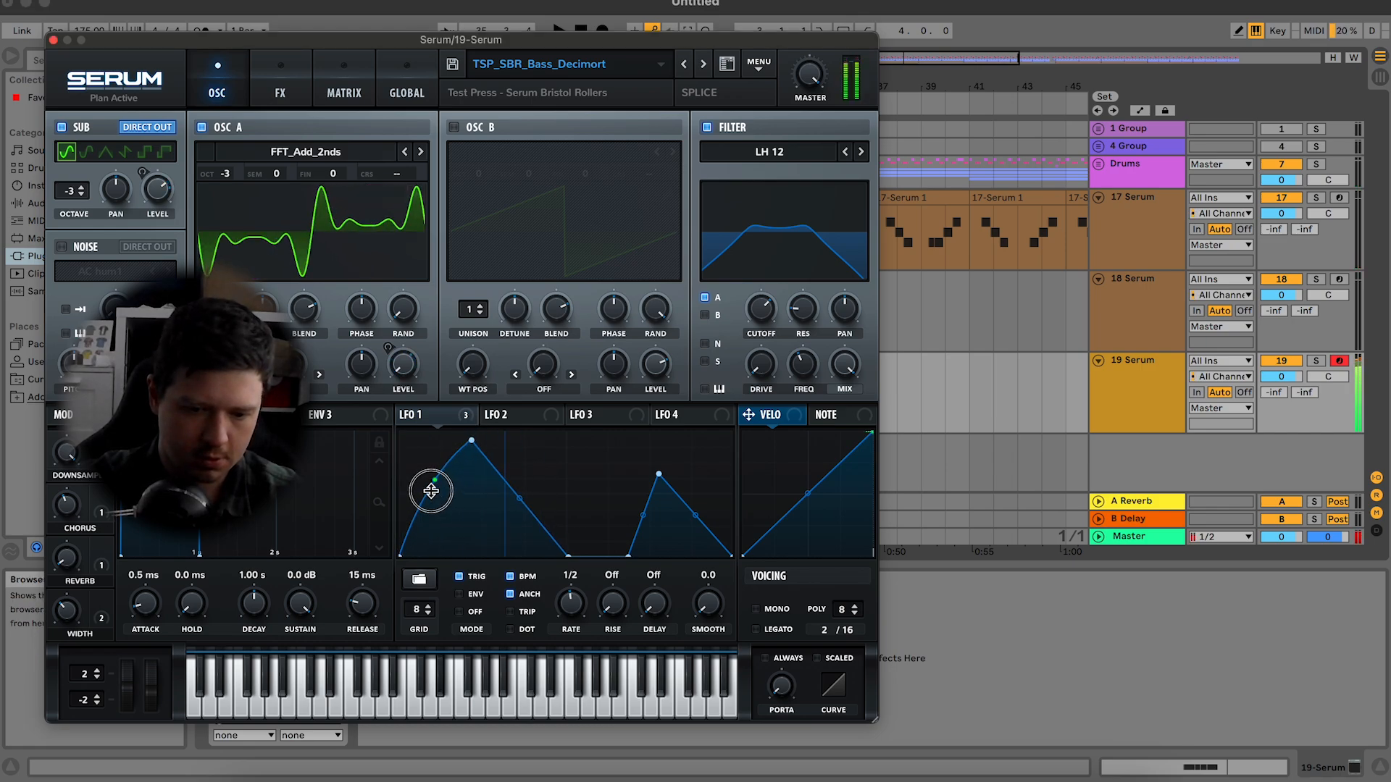
{"action": "double_click", "coordinate": [659, 475]}
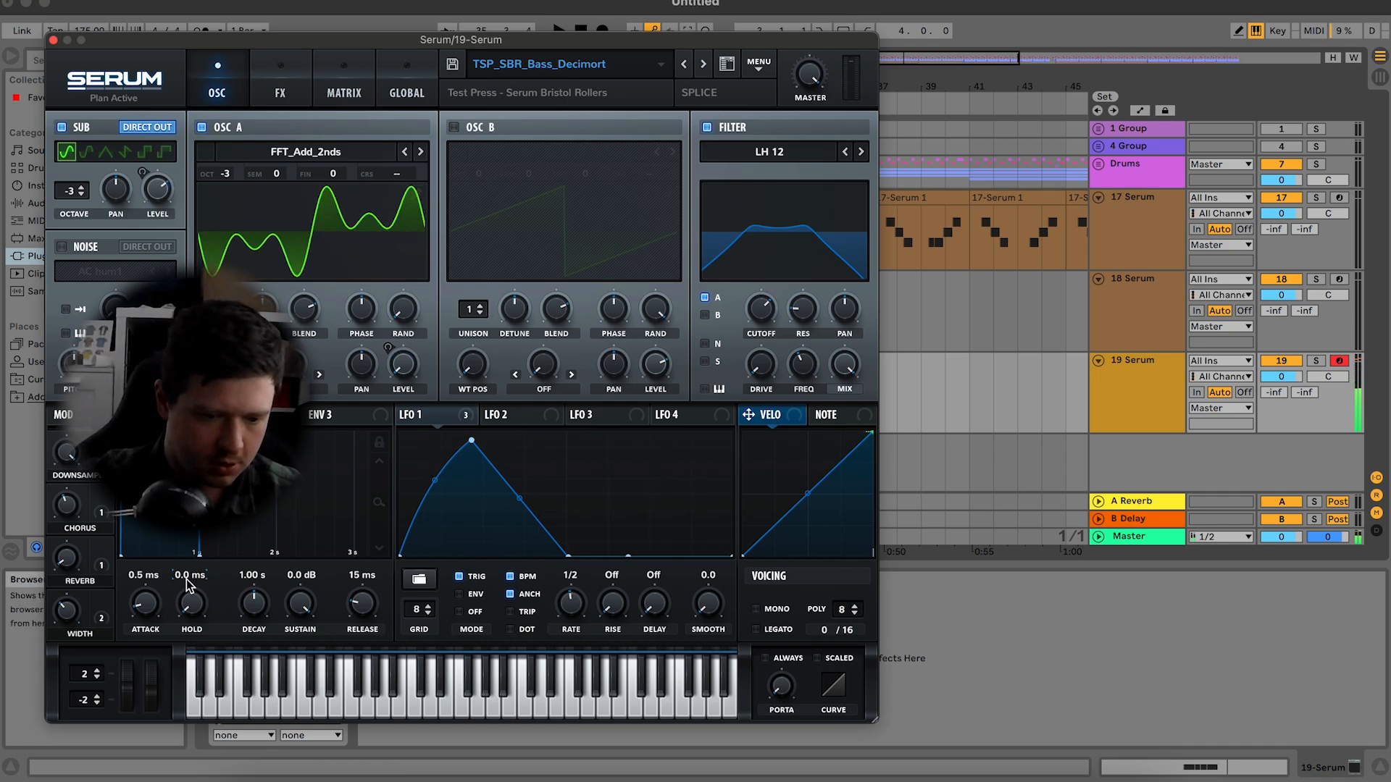
Step: Set envelope 1's attack to 40 ms, close the Serum window and place the insert marker at 35.1.1 on track 19 during playback
{"action": "left_click_drag", "start_coordinate": [163, 585], "coordinate": [165, 586]}
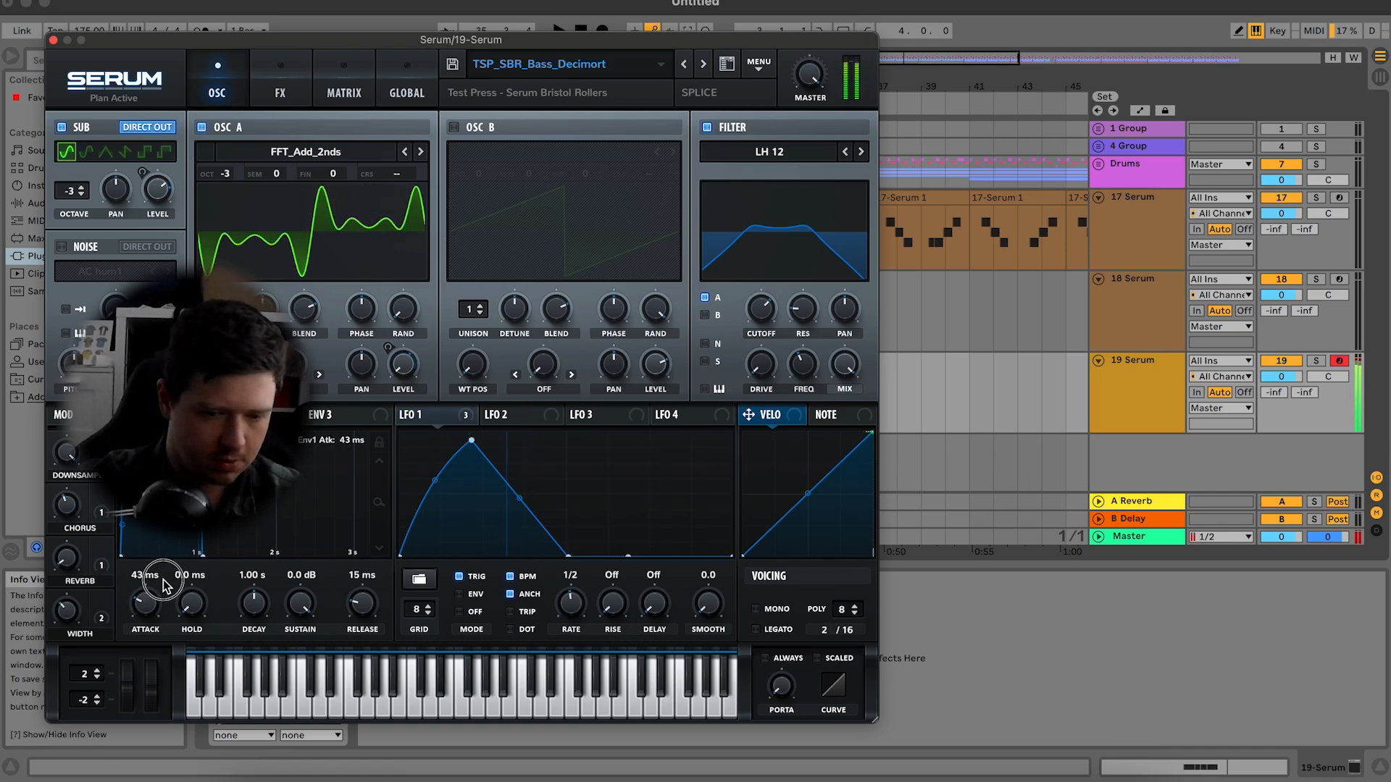
{"action": "key", "text": "space"}
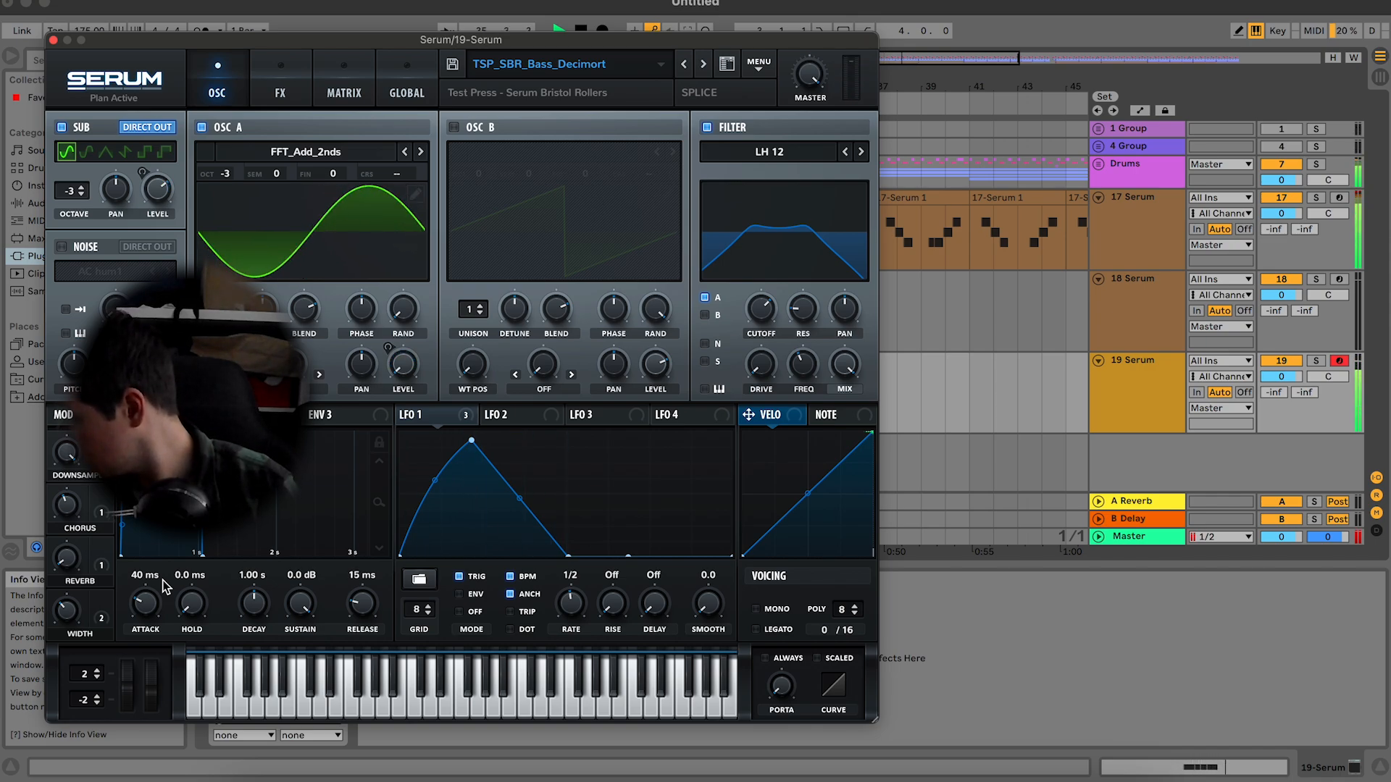
{"action": "left_click", "coordinate": [55, 42]}
{"action": "left_click", "coordinate": [823, 418]}
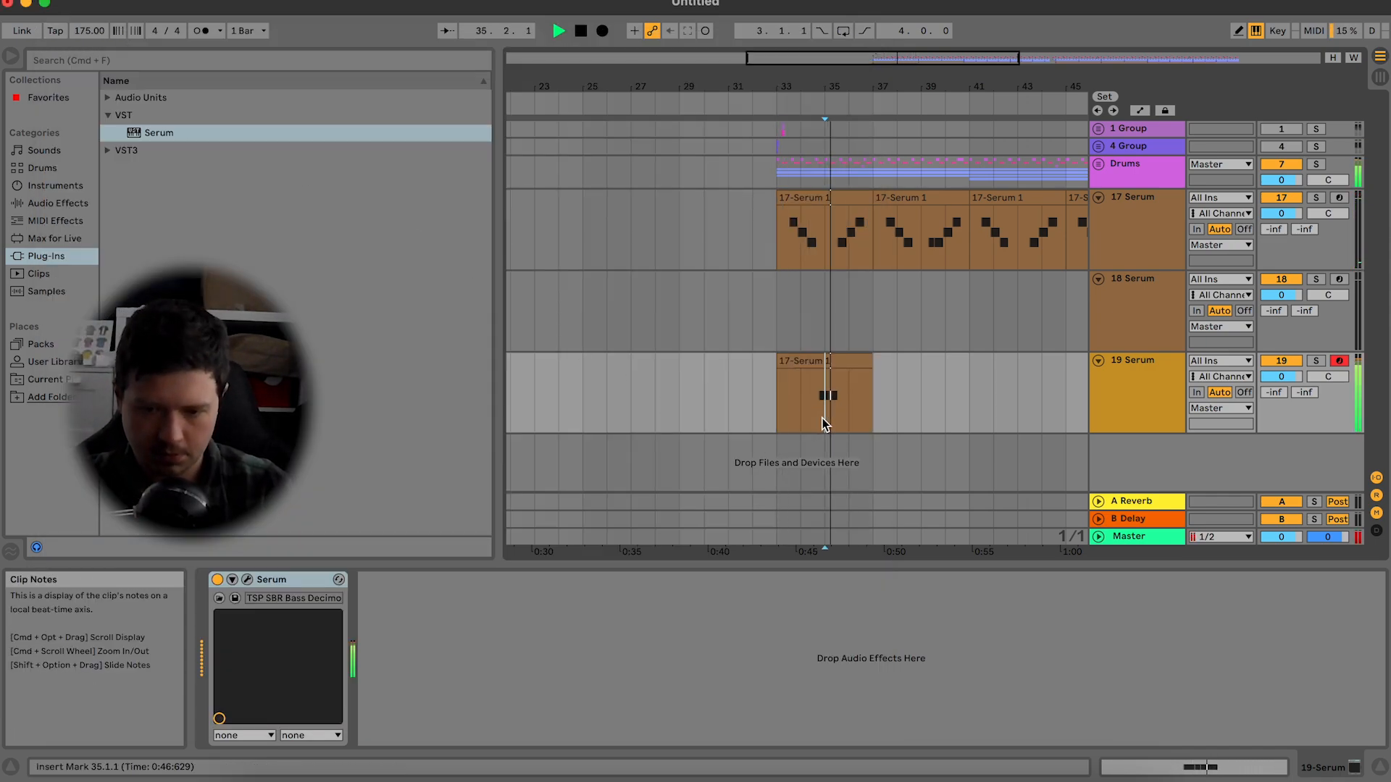
Step: Add a new MIDI track below 19 Serum and insert an empty MIDI clip on it from 36.4.1 to 37.1.1
{"action": "left_click_drag", "start_coordinate": [935, 54], "coordinate": [942, 58]}
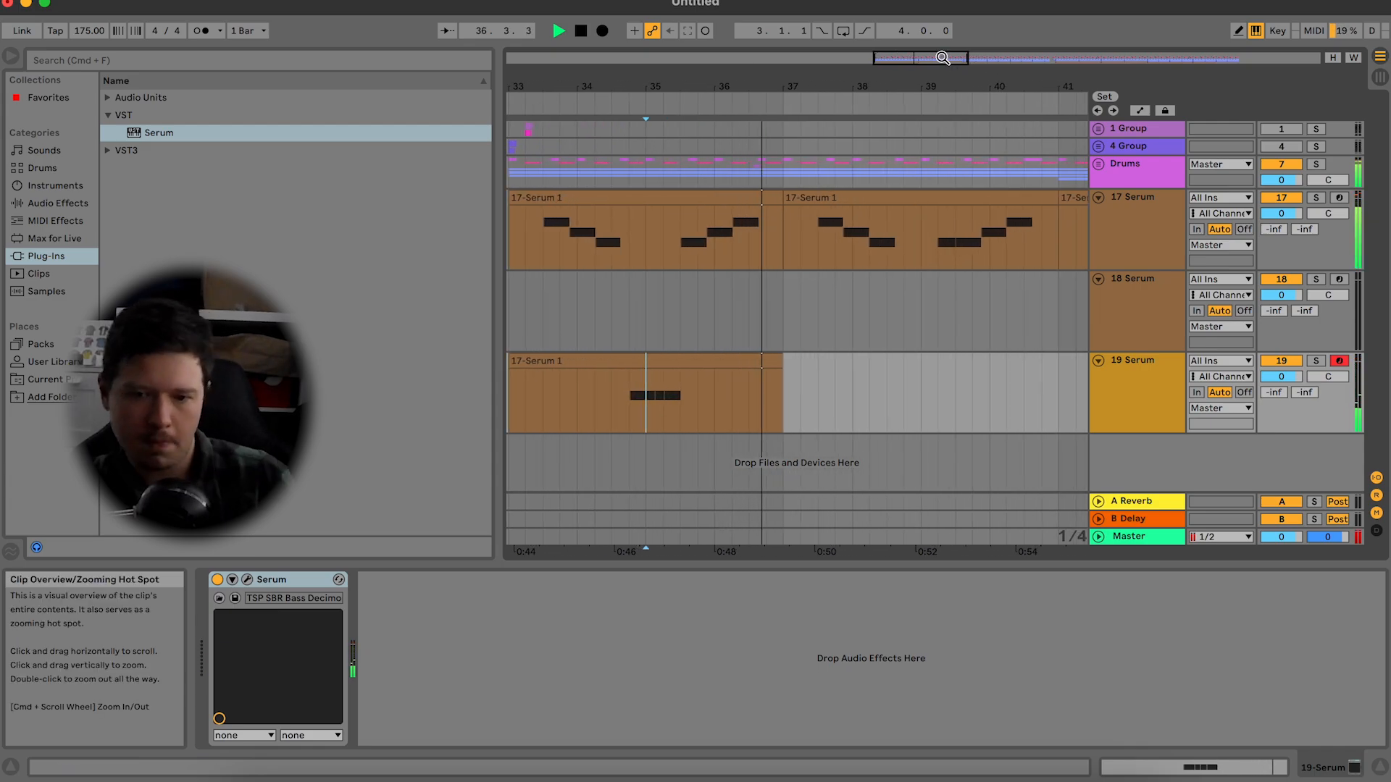
{"action": "key", "text": "super+shift+t"}
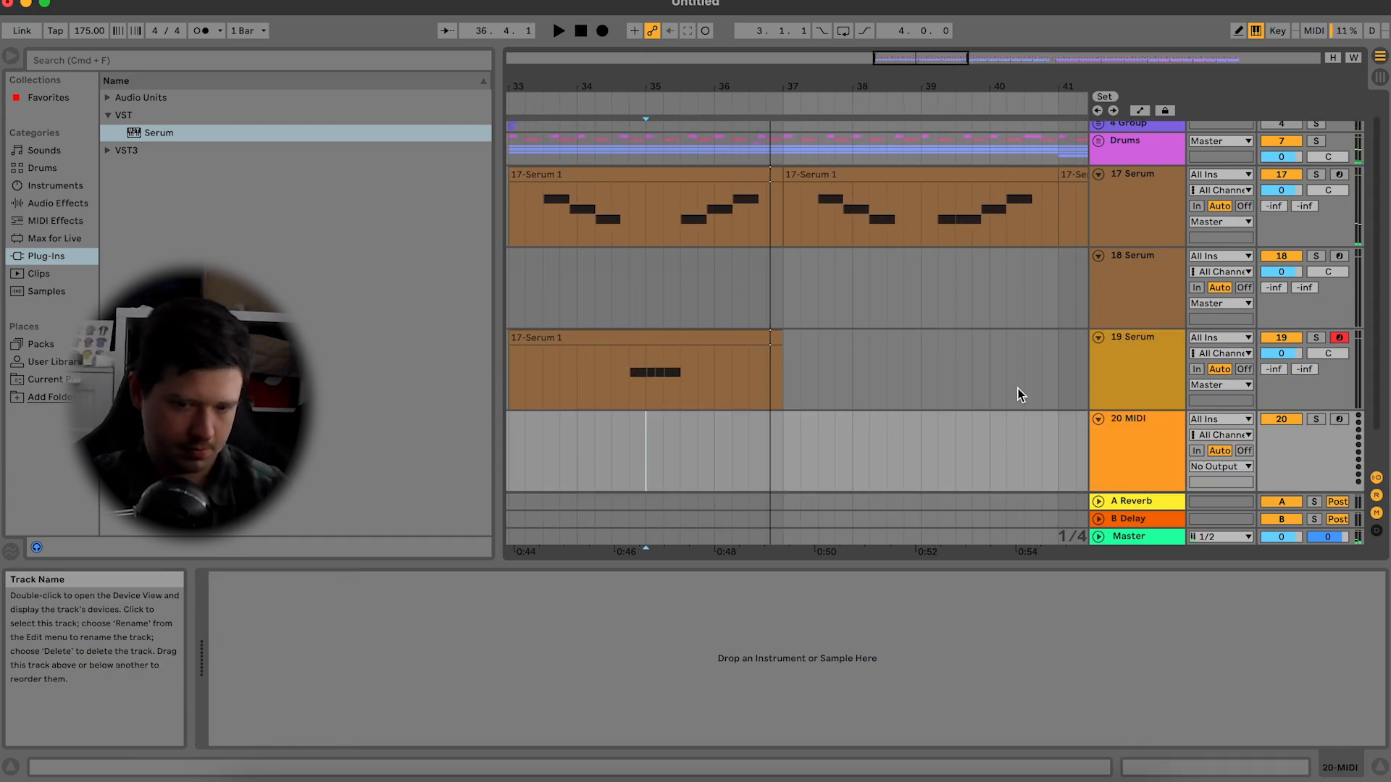
{"action": "left_click_drag", "start_coordinate": [801, 370], "coordinate": [814, 369]}
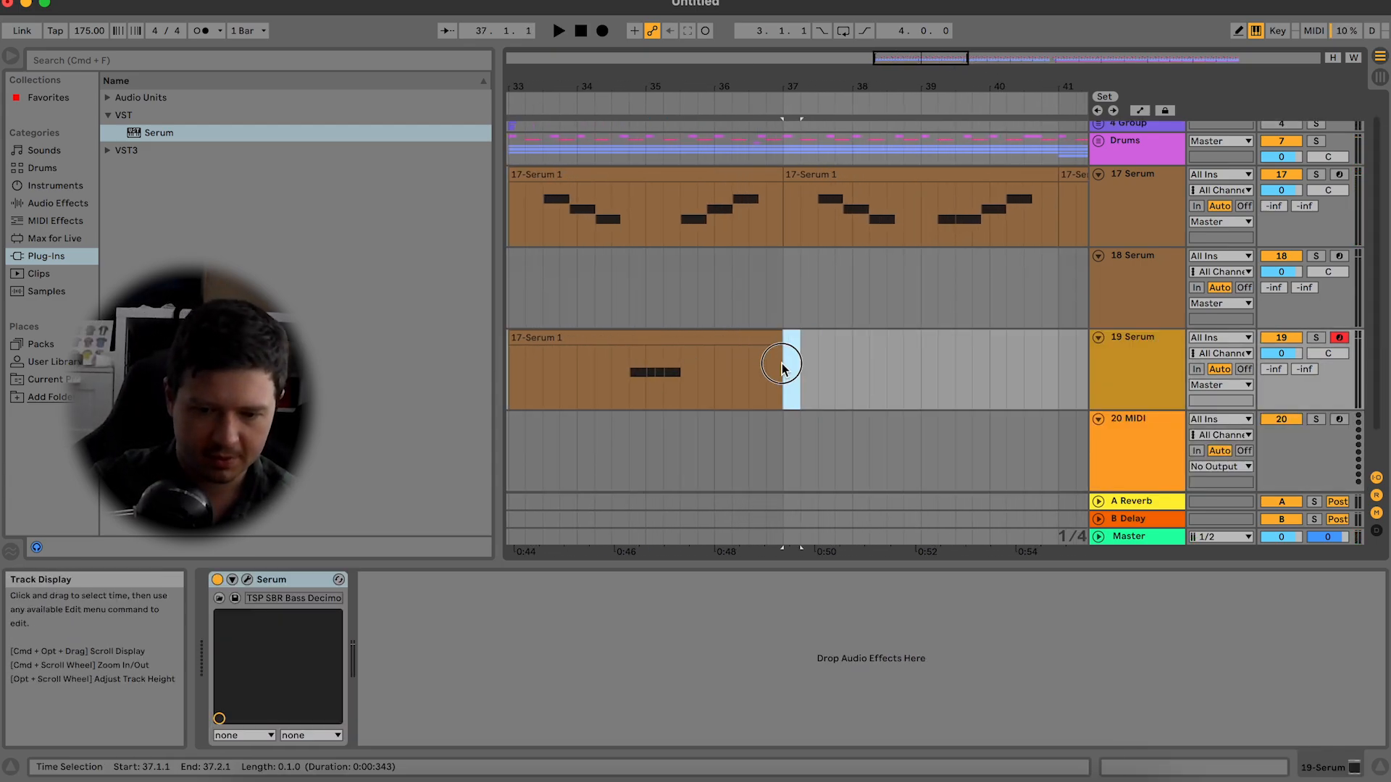
{"action": "left_click_drag", "start_coordinate": [770, 450], "coordinate": [784, 453]}
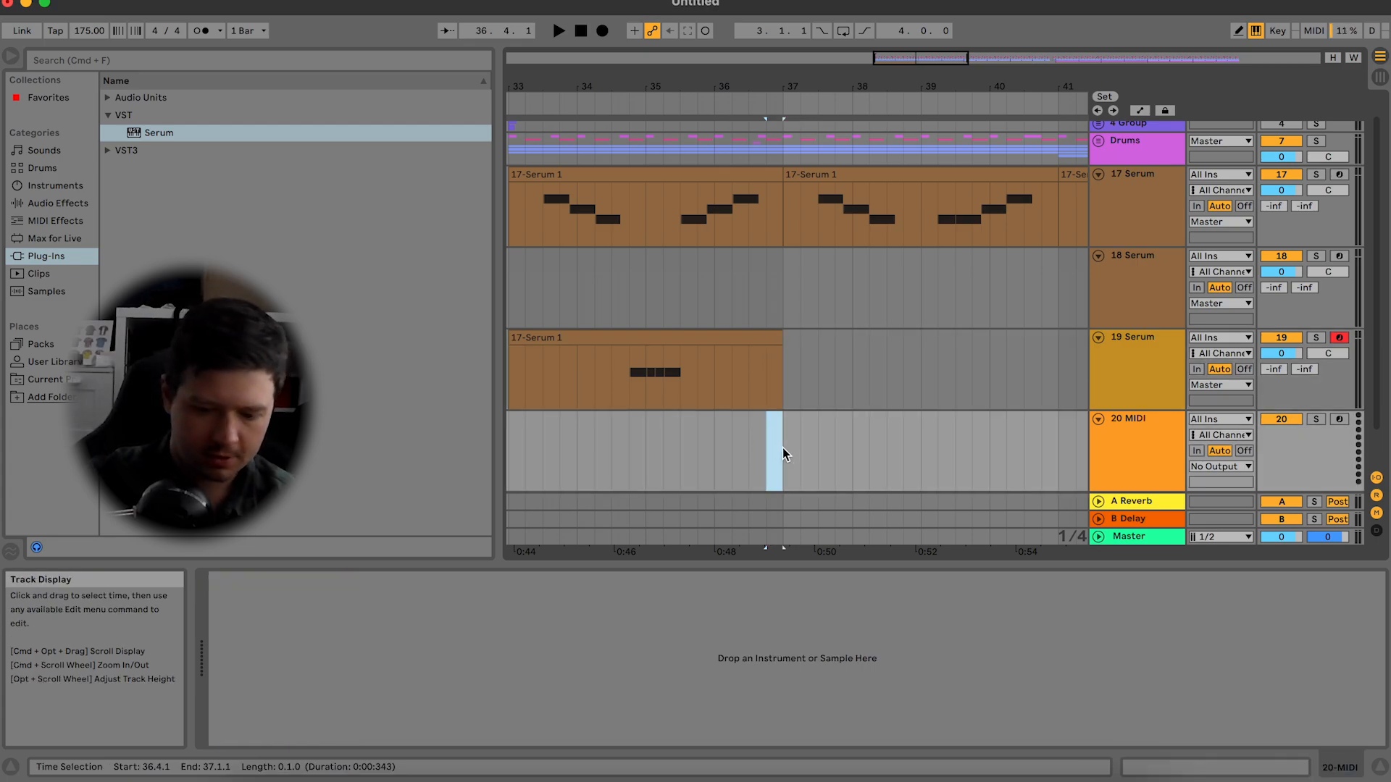
{"action": "key", "text": "super+shift+m"}
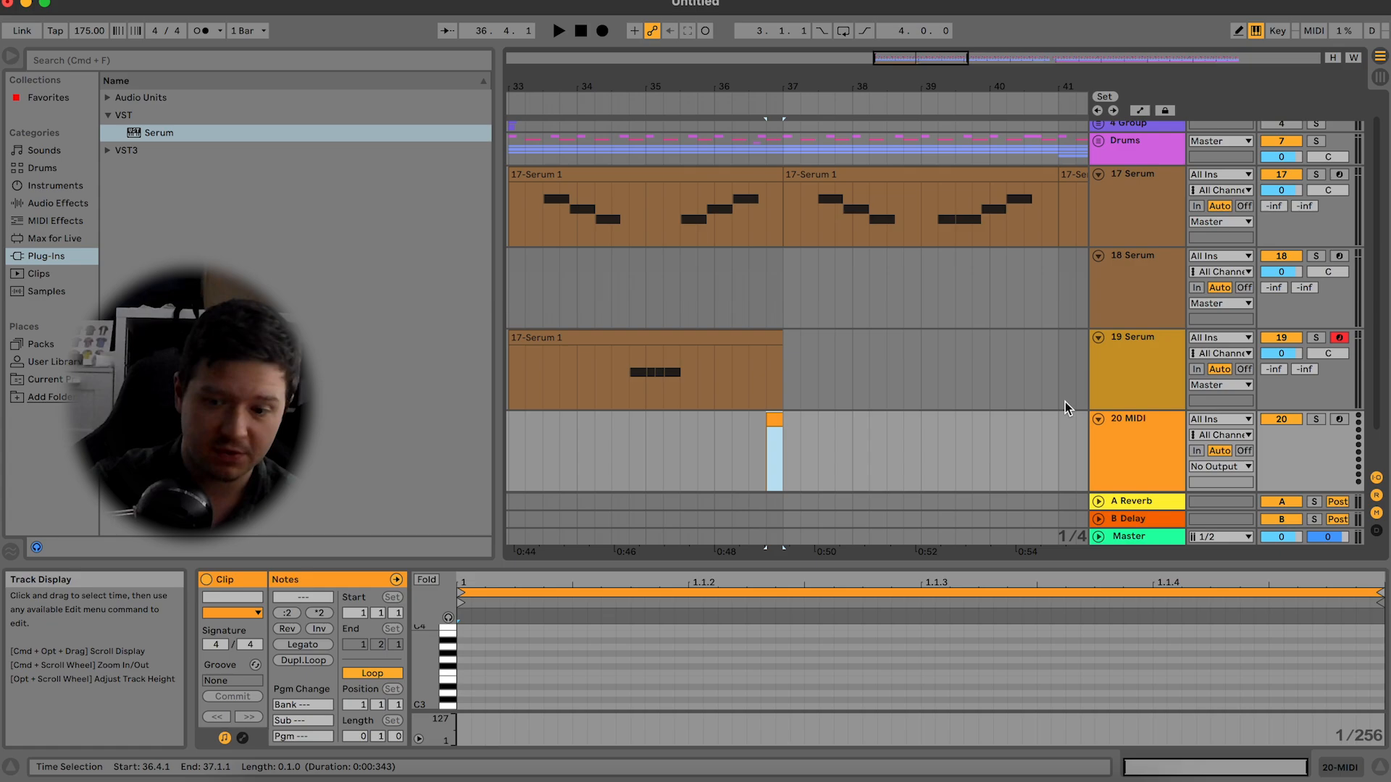
Step: Load the Serum VST instrument onto track 20 and arm the track for recording
{"action": "key", "text": "shift+Tab"}
{"action": "left_click", "coordinate": [176, 134]}
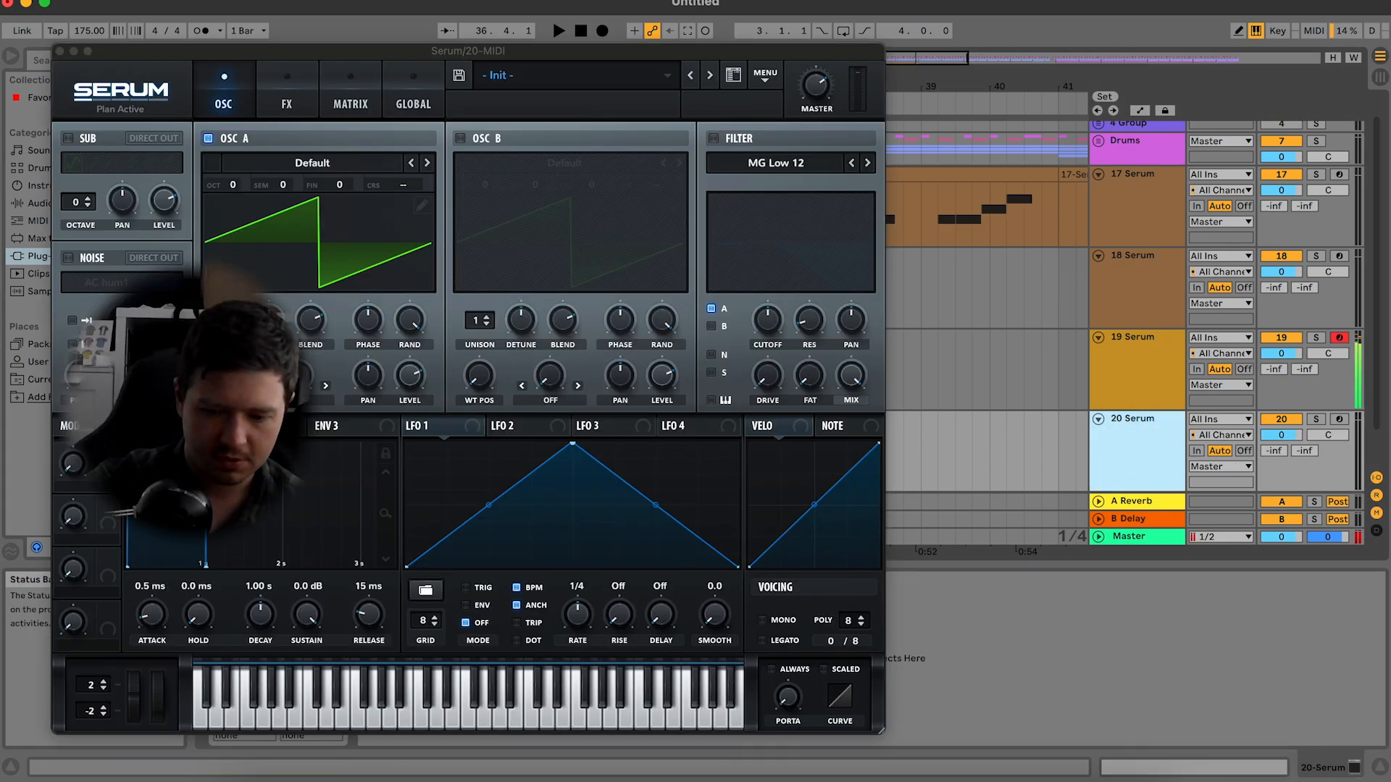
{"action": "left_click", "coordinate": [1339, 420]}
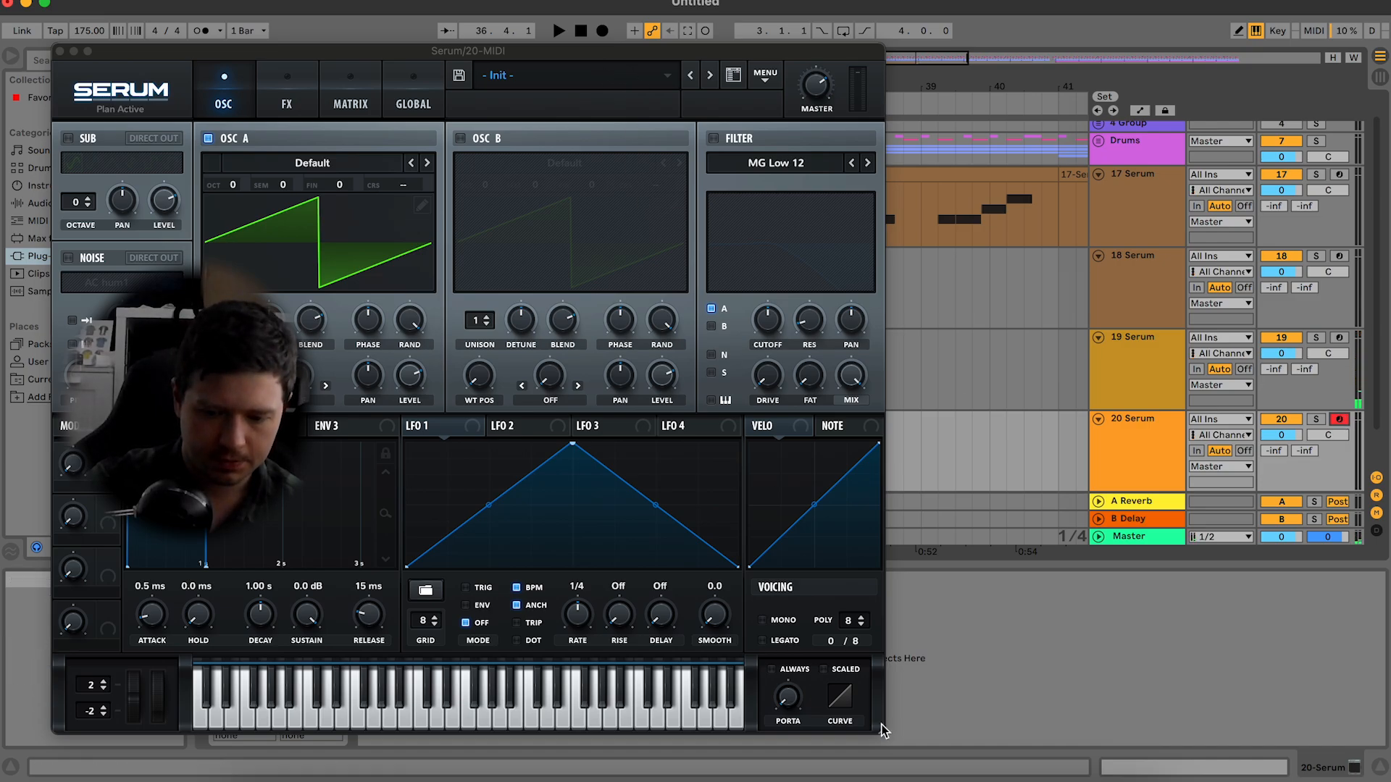
Step: Switch to Splice and look through the presets in the personal sound library
{"action": "left_click", "coordinate": [916, 776]}
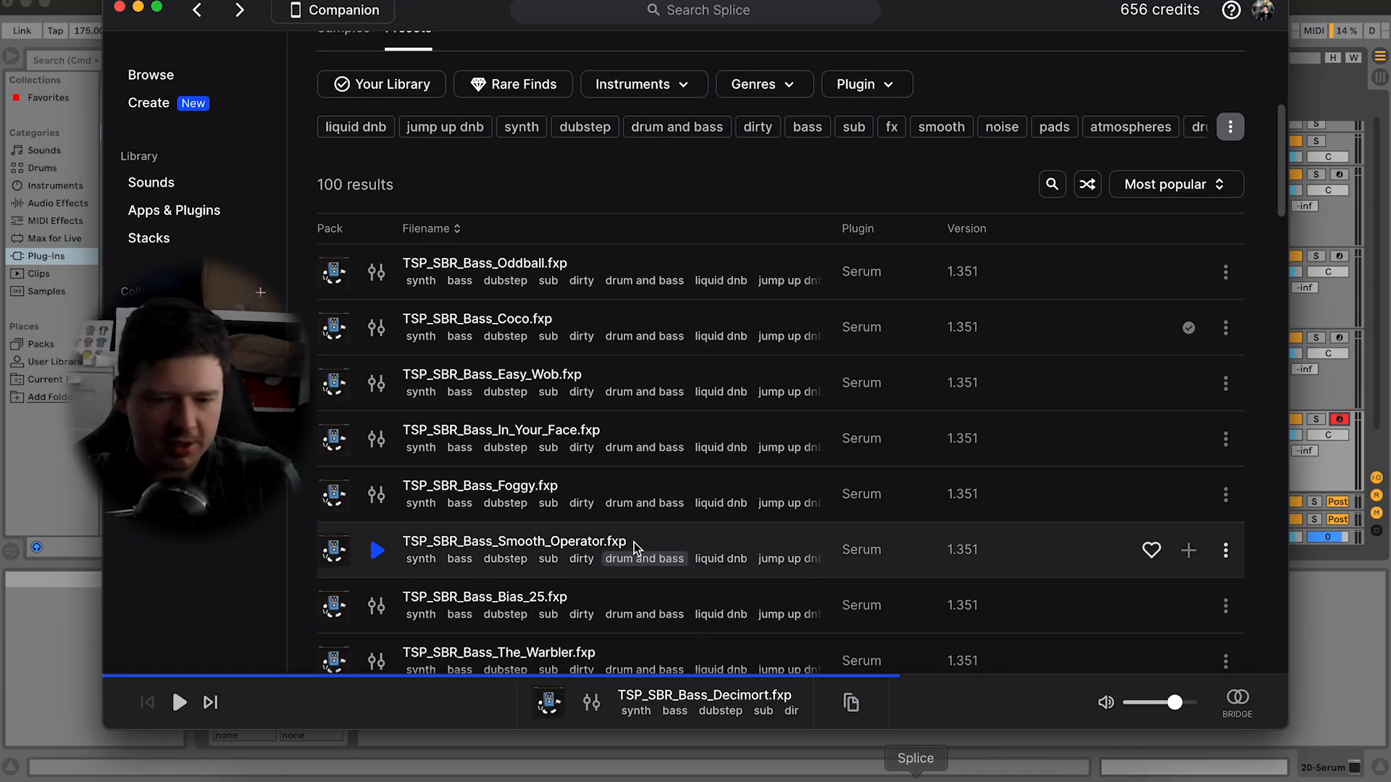
{"action": "scroll", "coordinate": [381, 283], "scroll_direction": "up", "scroll_amount": 5}
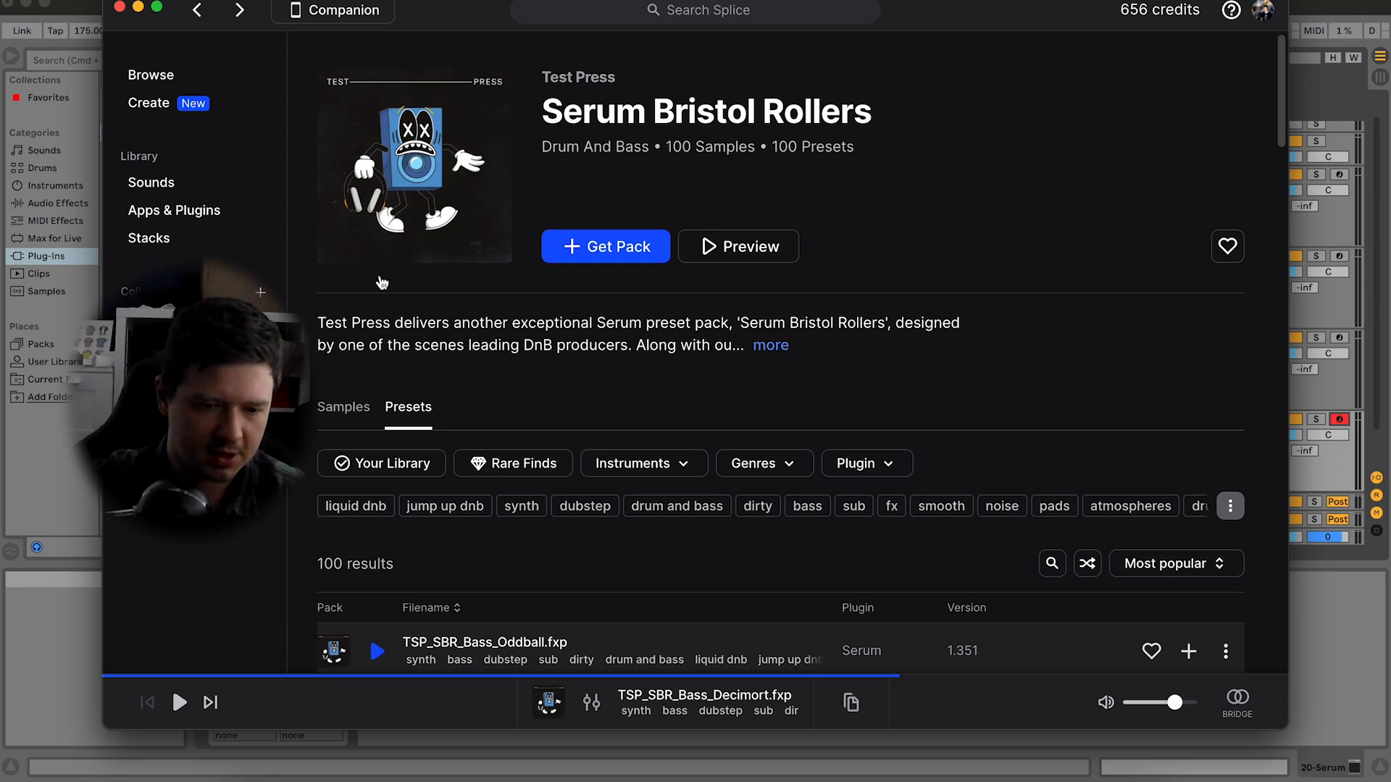
{"action": "left_click", "coordinate": [156, 187]}
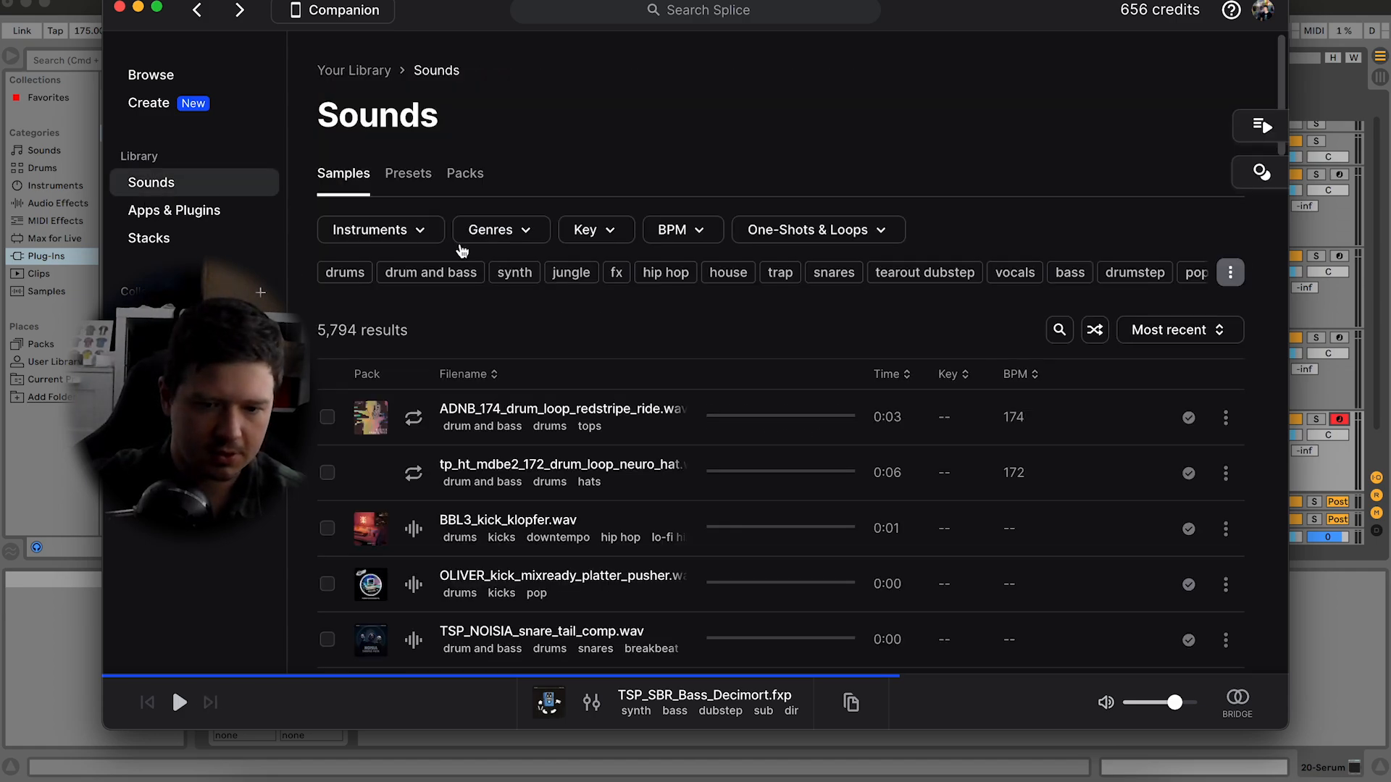
{"action": "left_click", "coordinate": [428, 173]}
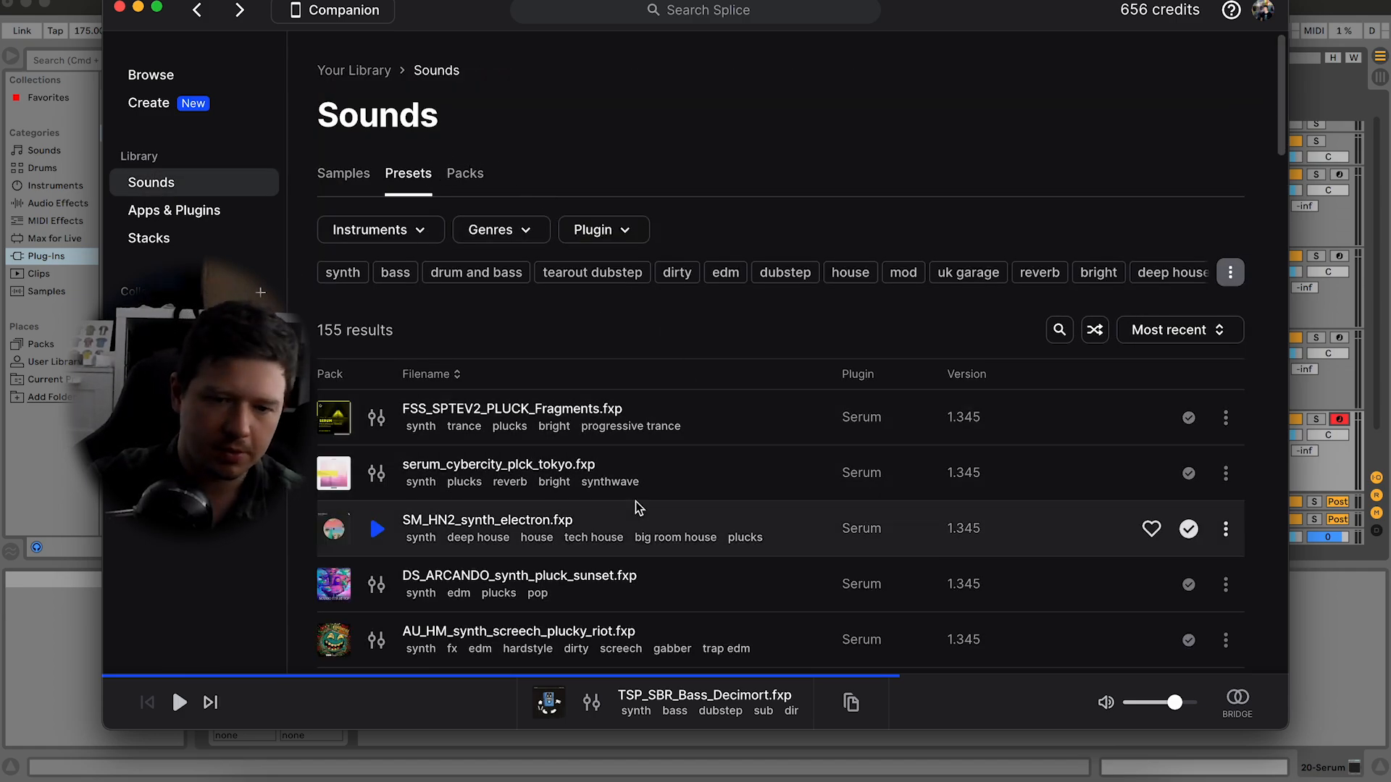
Step: Browse all Serum presets in Splice, filter them by the bass tag and preview TSP_SFW_Bass_subby_reese.fxp
{"action": "left_click", "coordinate": [150, 75]}
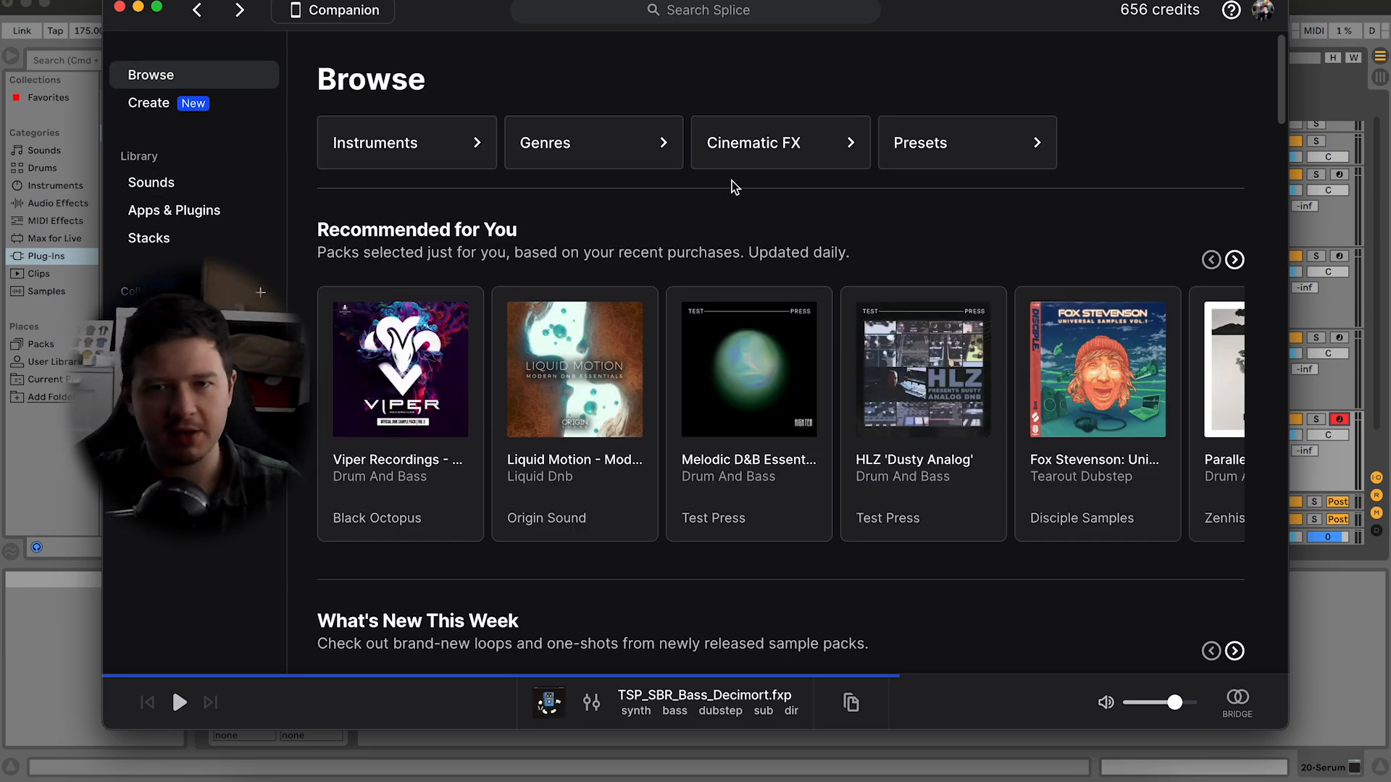
{"action": "left_click", "coordinate": [936, 136]}
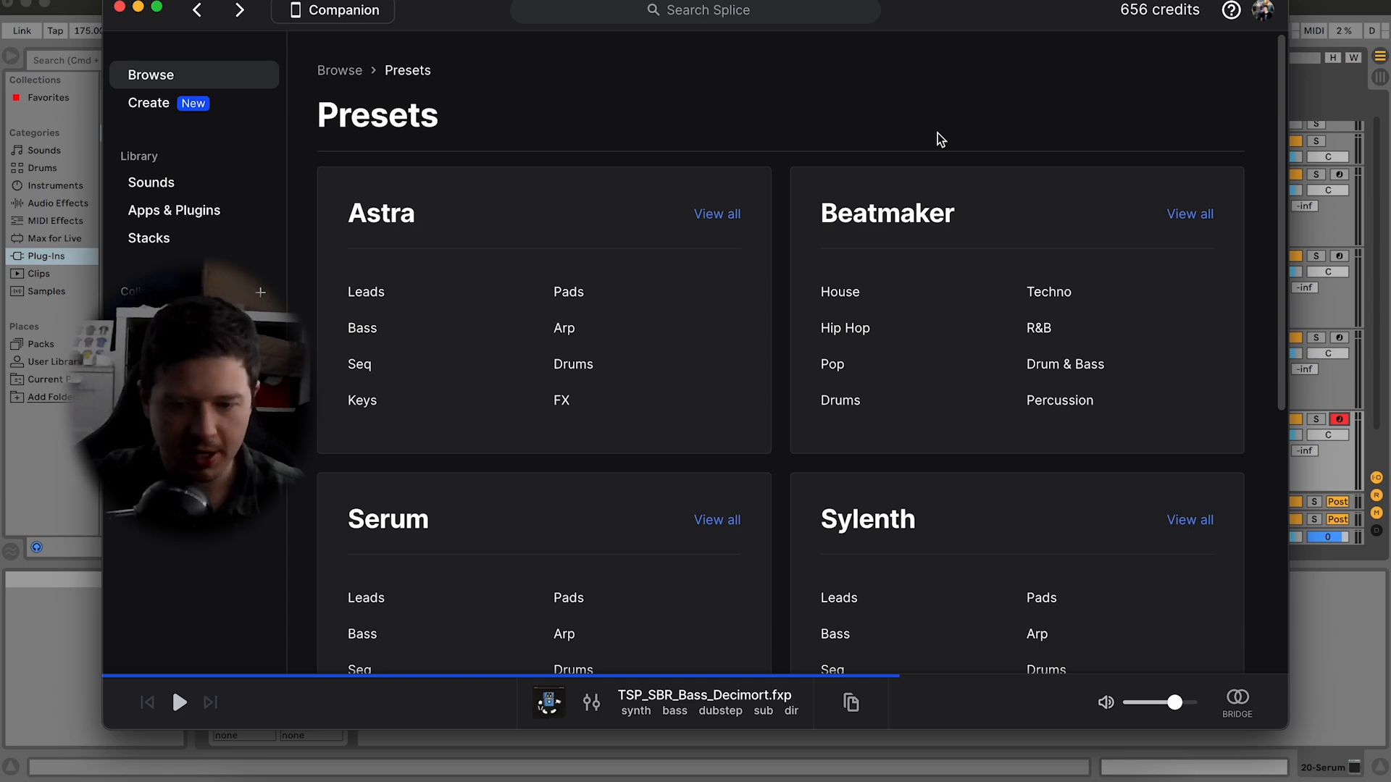
{"action": "scroll", "coordinate": [829, 434], "scroll_direction": "down", "scroll_amount": 2}
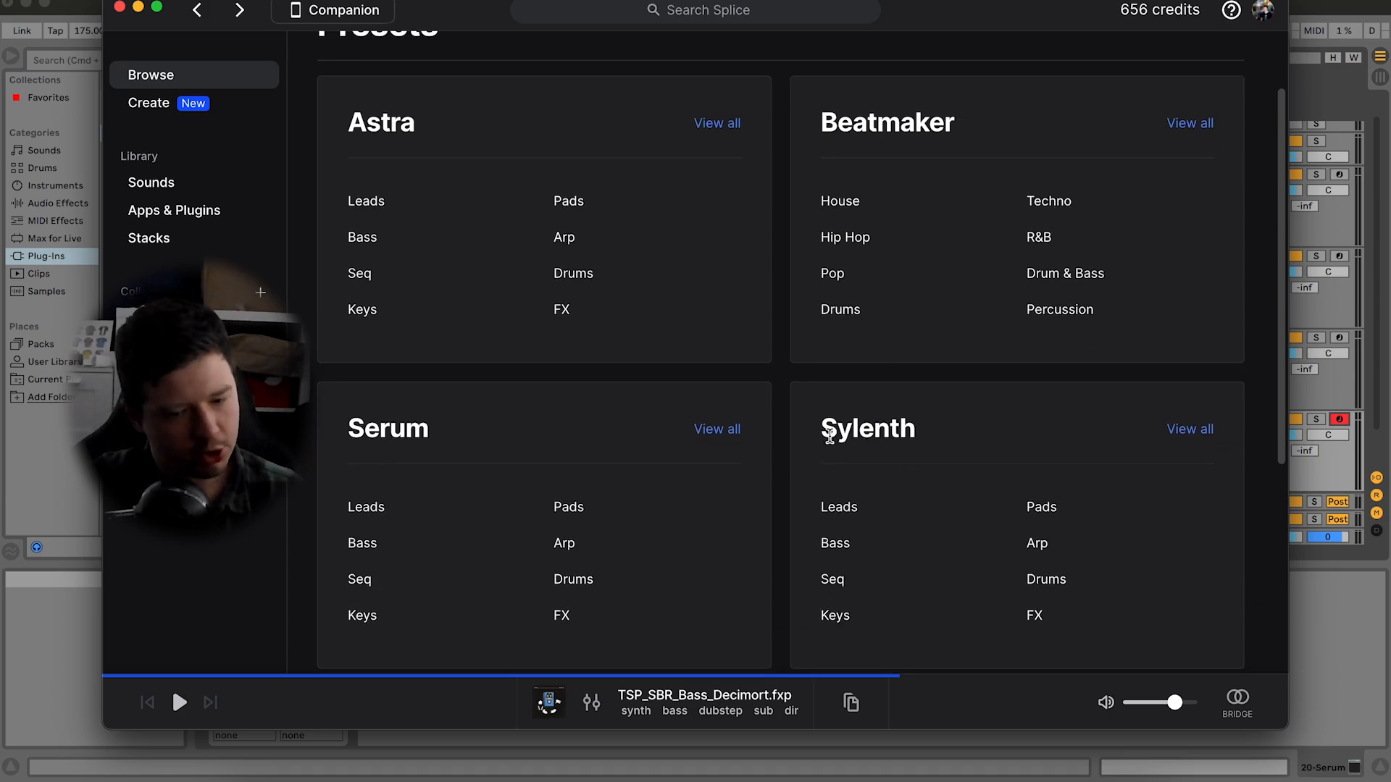
{"action": "left_click", "coordinate": [716, 433]}
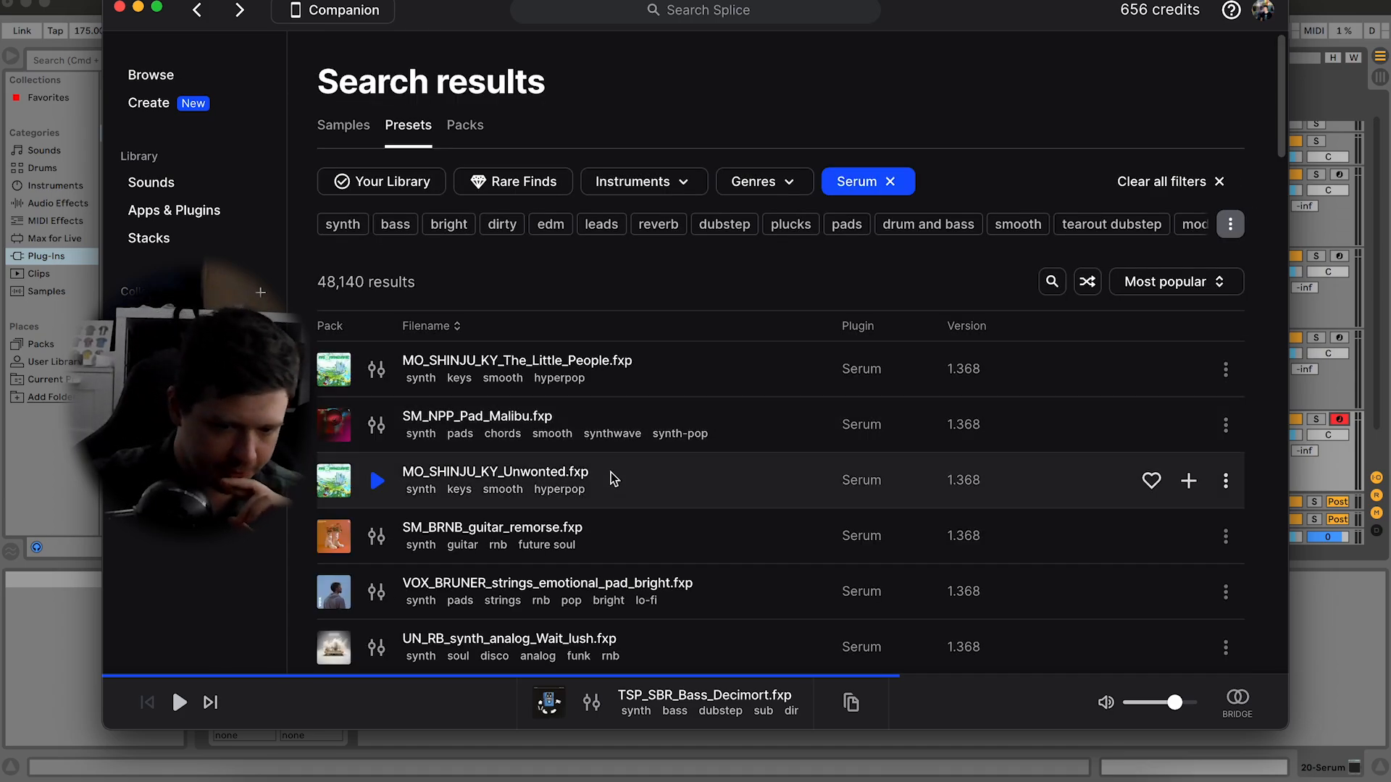
{"action": "left_click", "coordinate": [395, 224]}
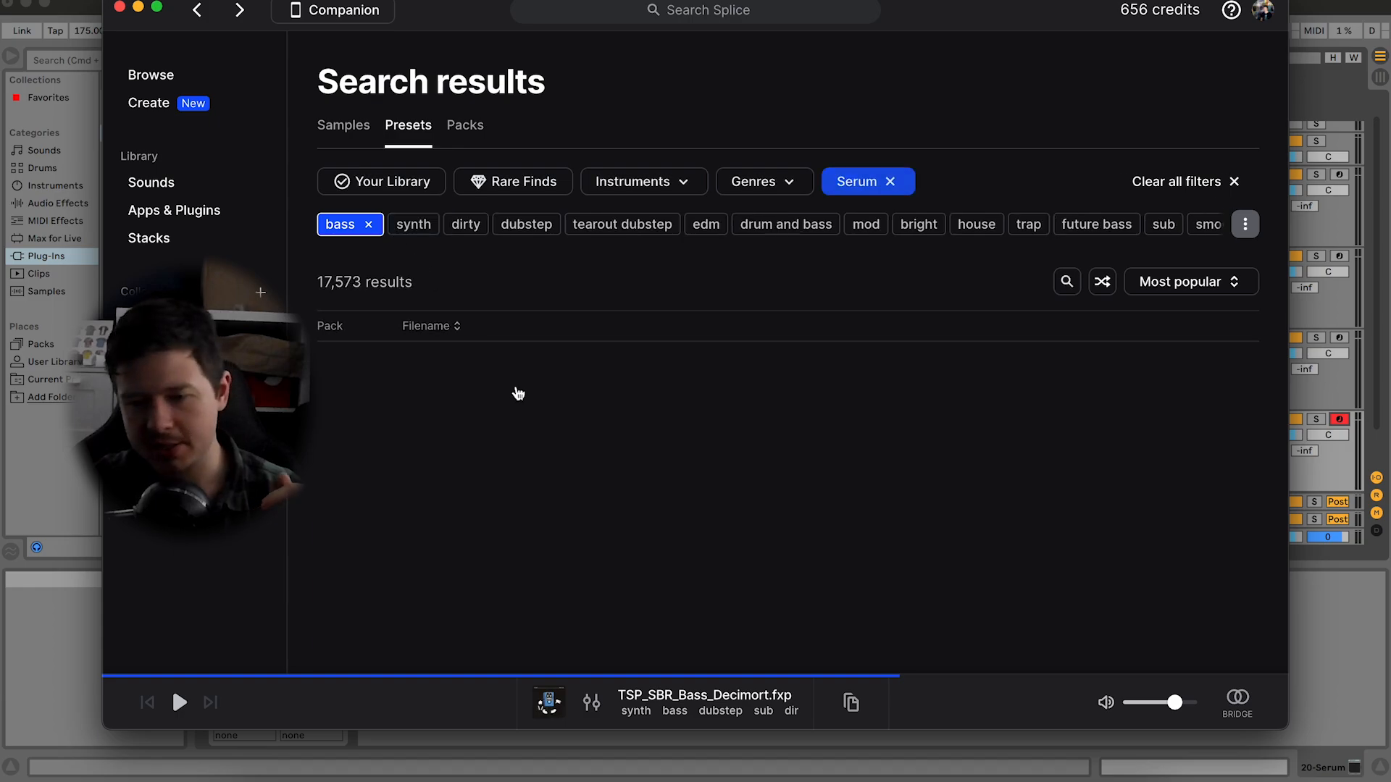
{"action": "left_click", "coordinate": [376, 369]}
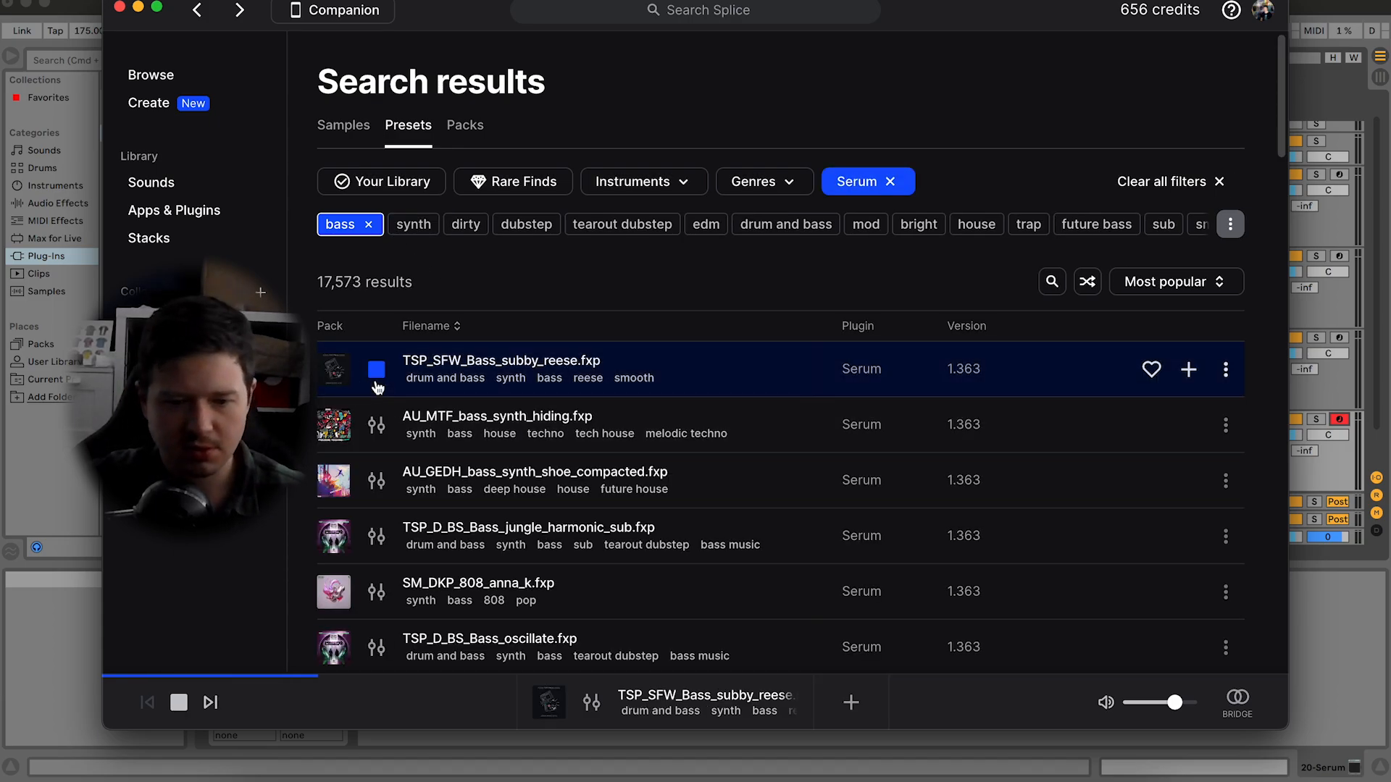
Step: Preview the Splice bass presets one after another, from AU_MTF_bass_synth_hiding.fxp down to SM_HN2_bass_dub.fxp
{"action": "key", "text": "Down"}
{"action": "key", "text": "Down"}
{"action": "key", "text": "Down"}
{"action": "key", "text": "Down"}
{"action": "key", "text": "Down"}
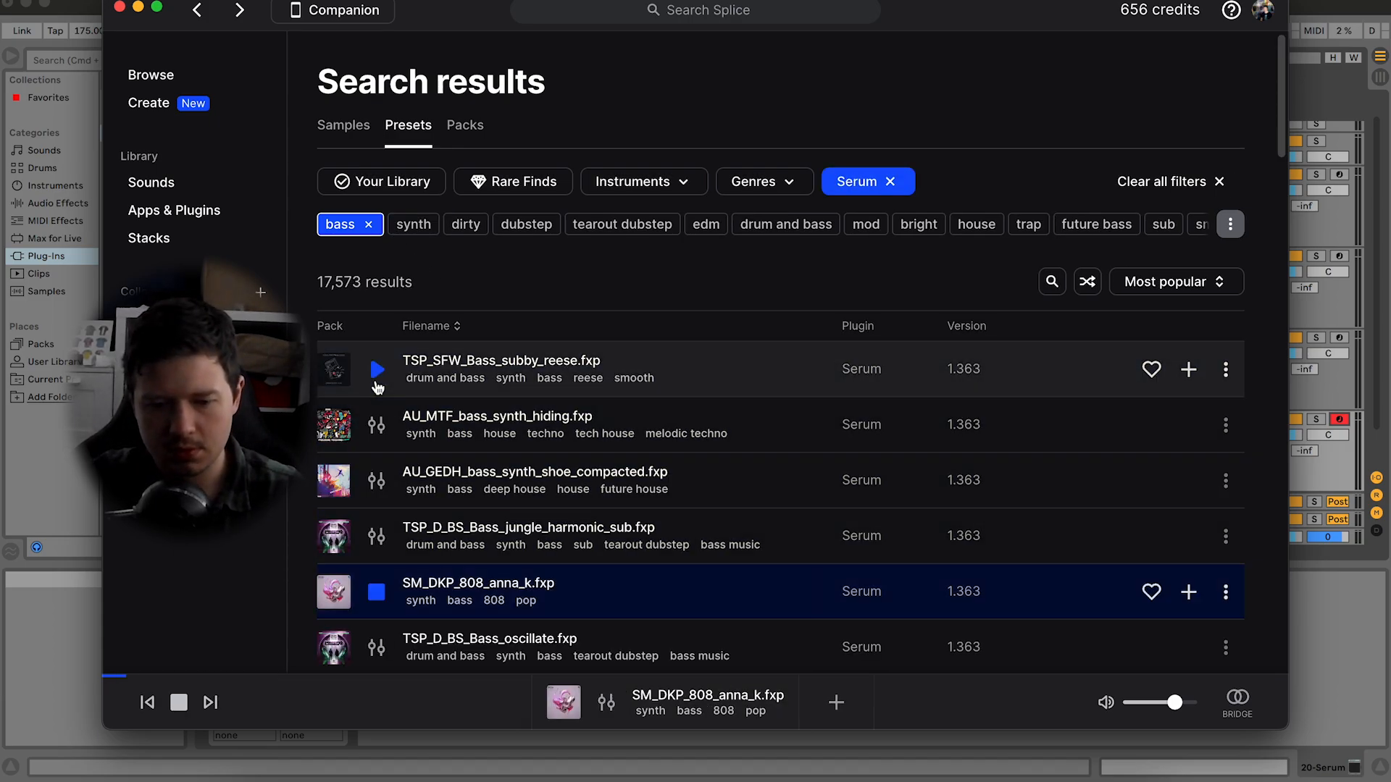
{"action": "scroll", "coordinate": [377, 388], "scroll_direction": "down", "scroll_amount": 5}
{"action": "key", "text": "Down"}
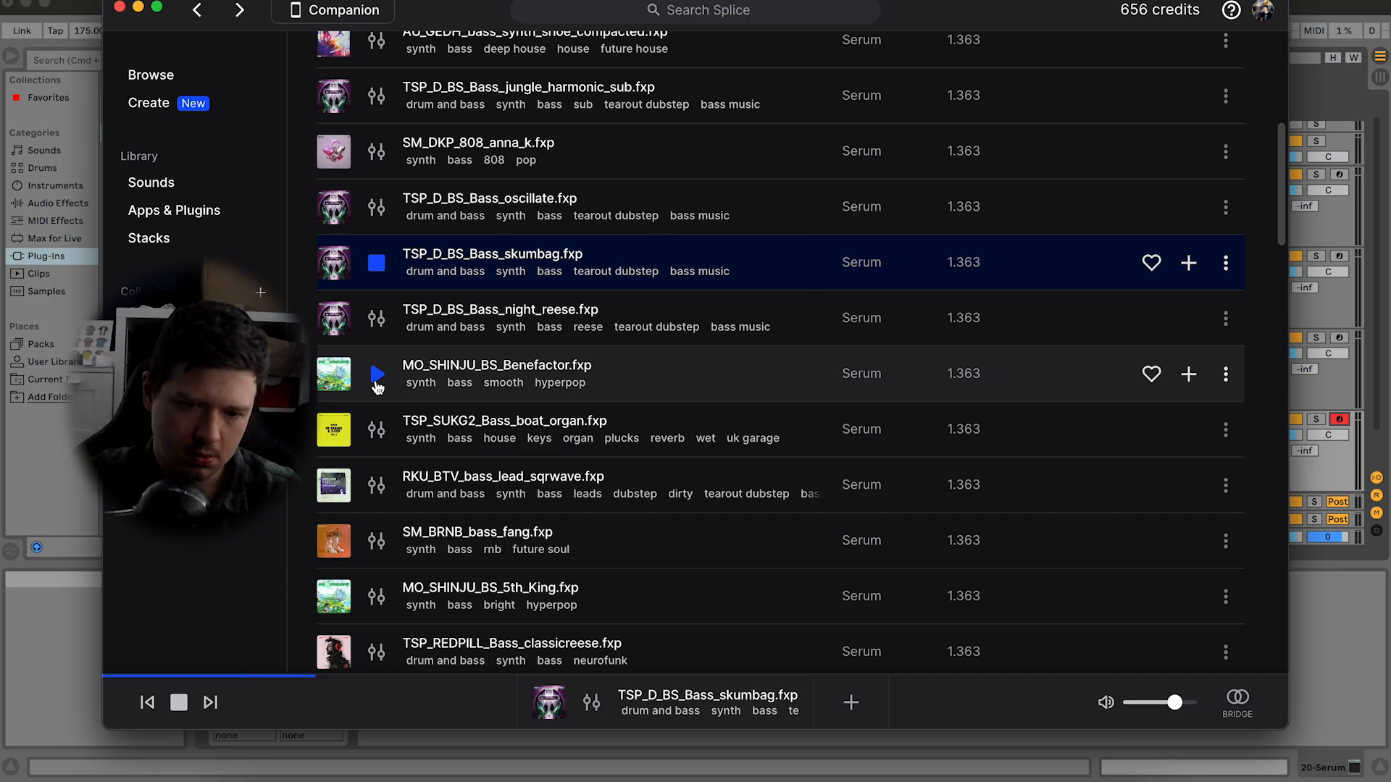
{"action": "key", "text": "Down"}
{"action": "key", "text": "Down"}
{"action": "key", "text": "Down"}
{"action": "key", "text": "Down"}
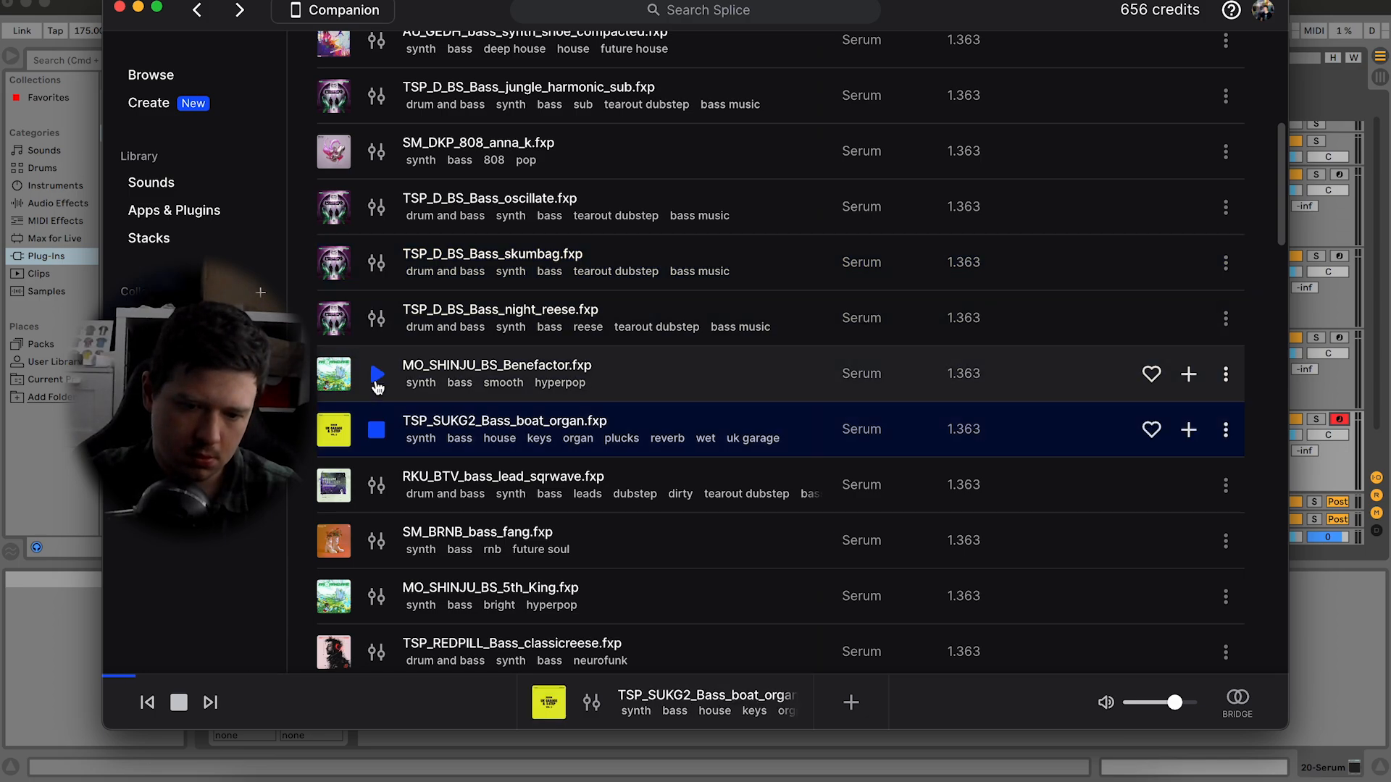
{"action": "key", "text": "Down"}
{"action": "key", "text": "Down"}
{"action": "key", "text": "Down"}
{"action": "key", "text": "Down"}
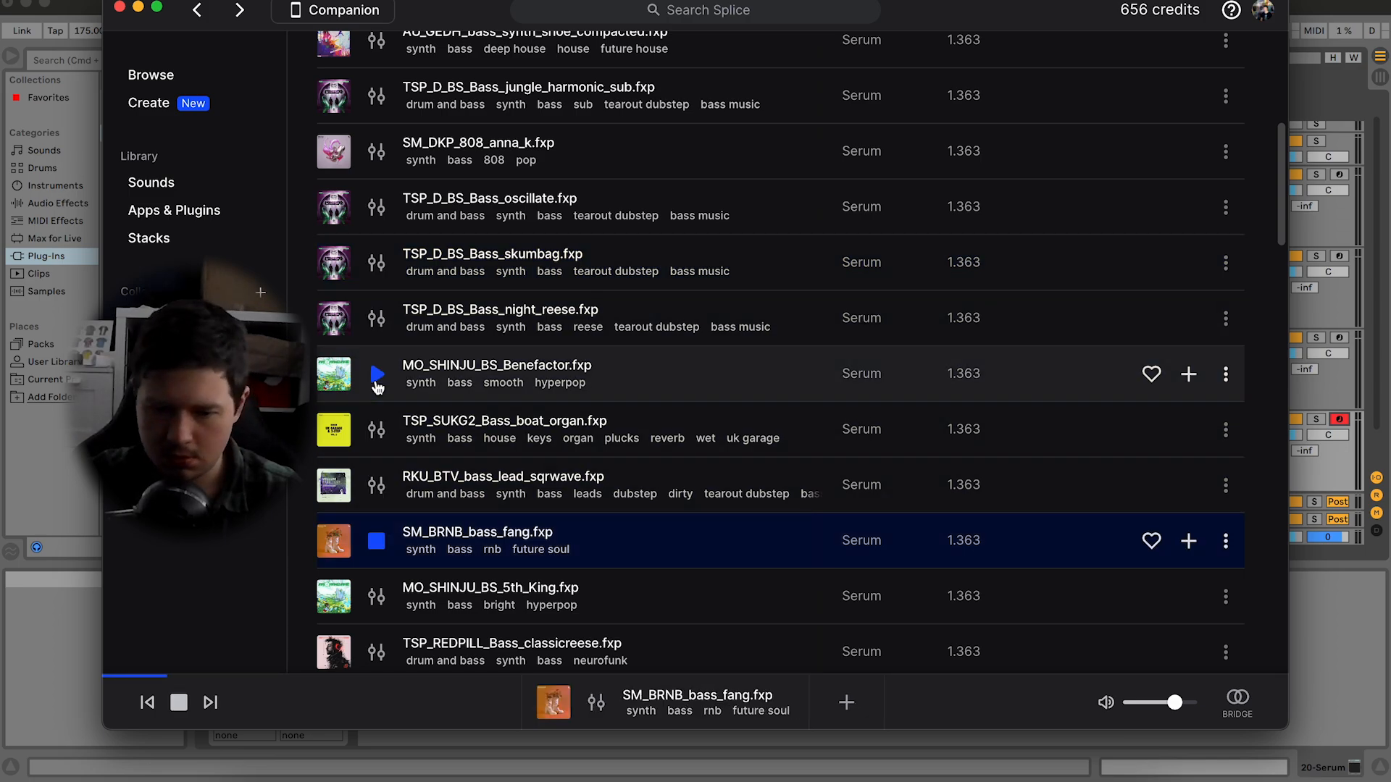
{"action": "key", "text": "Down"}
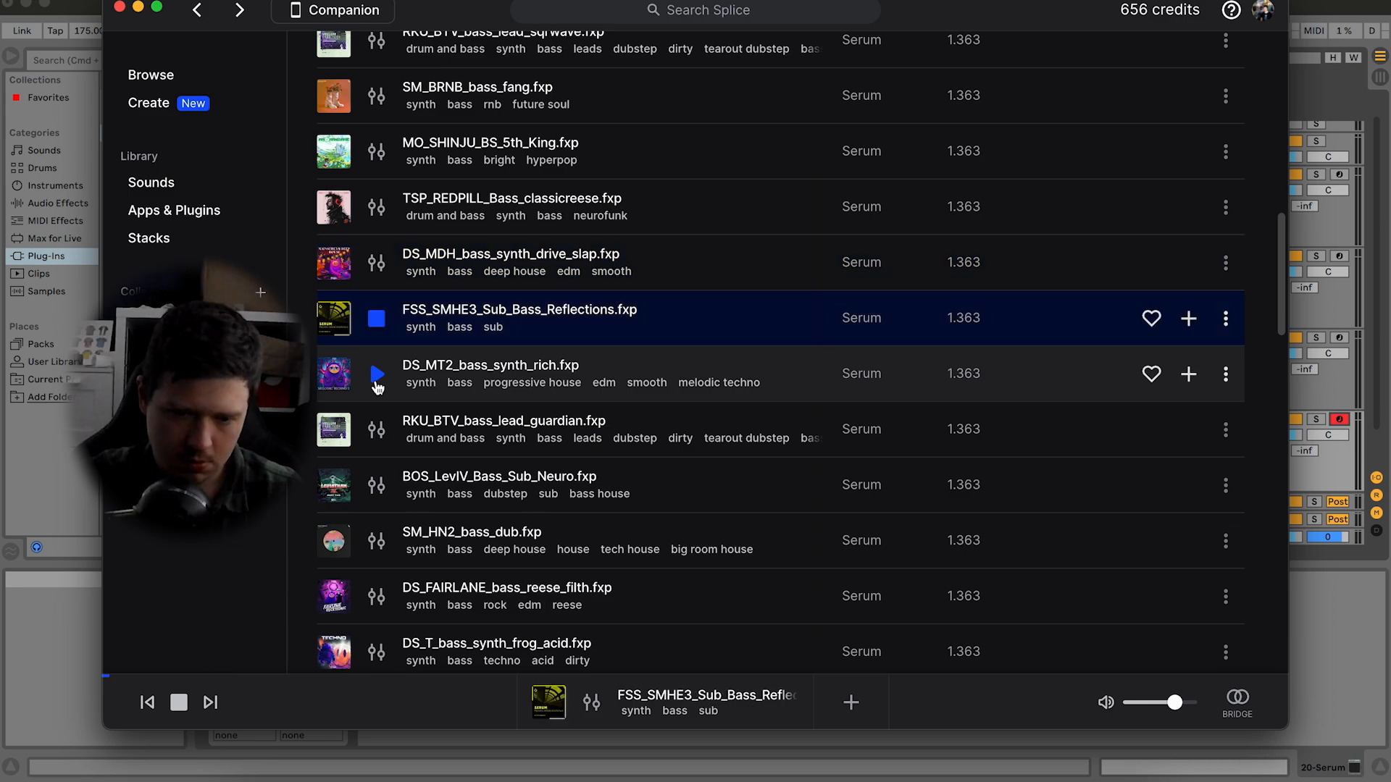
{"action": "key", "text": "Down"}
{"action": "key", "text": "Down"}
{"action": "key", "text": "Down"}
{"action": "key", "text": "Down"}
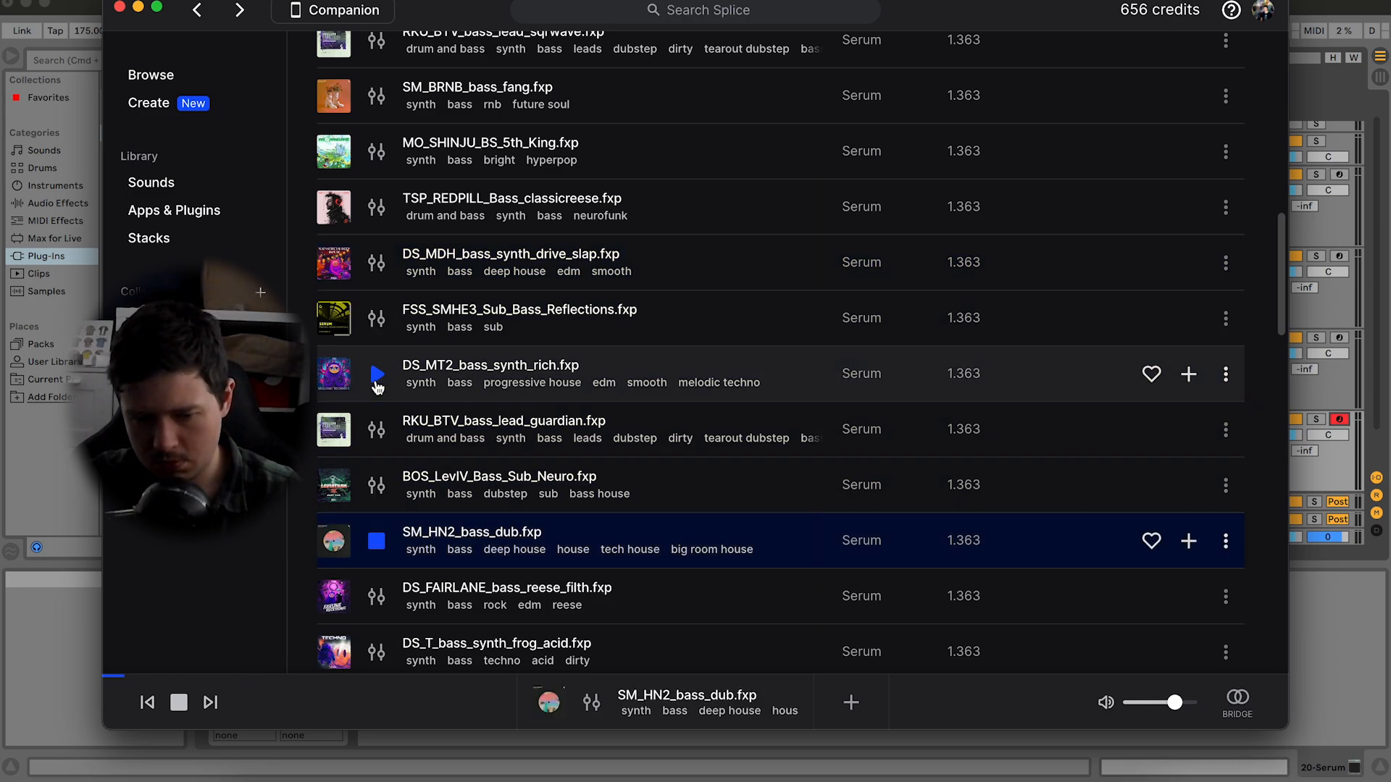
Step: Preview BOS_LevIV_Bass_Sub_Neuro.fxp and add it to the Splice library
{"action": "left_click", "coordinate": [378, 484]}
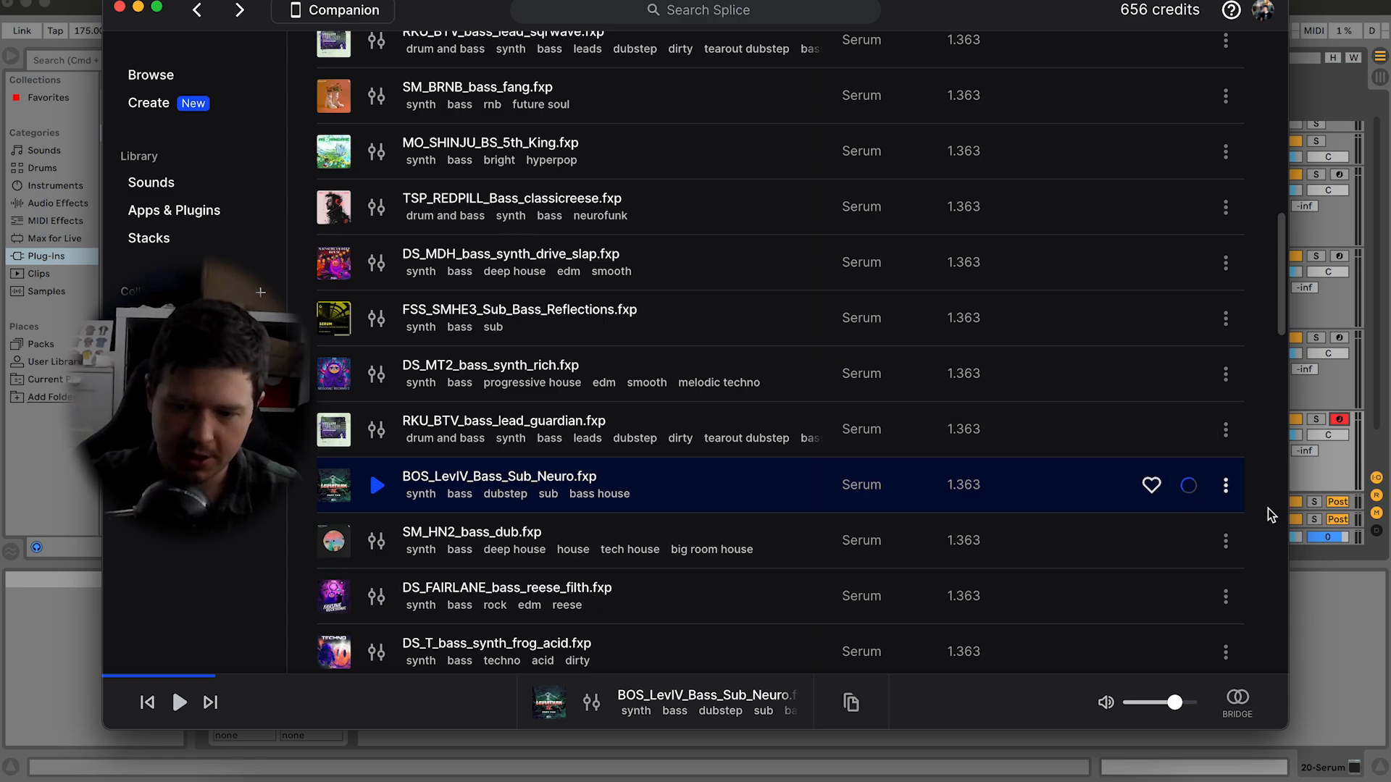
{"action": "left_click", "coordinate": [1226, 487]}
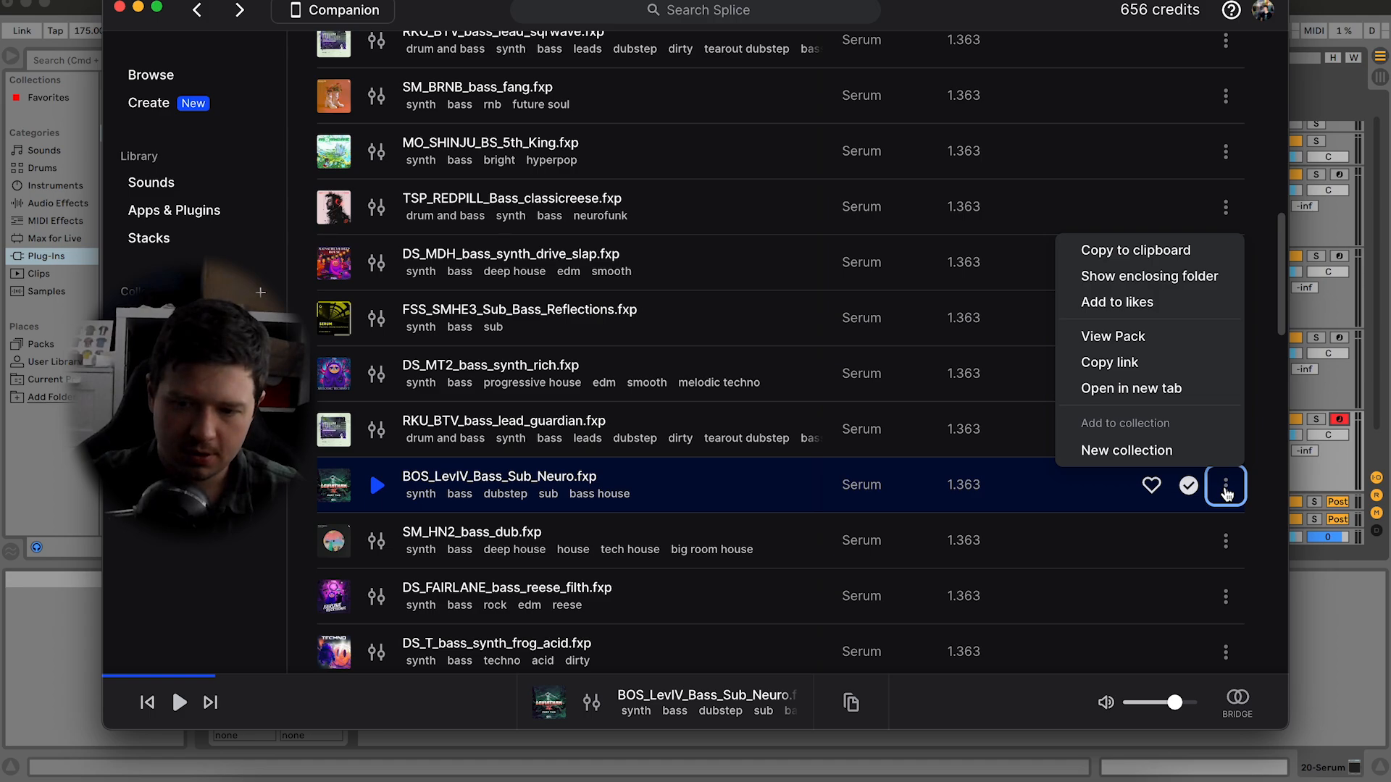
{"action": "left_click", "coordinate": [1225, 491]}
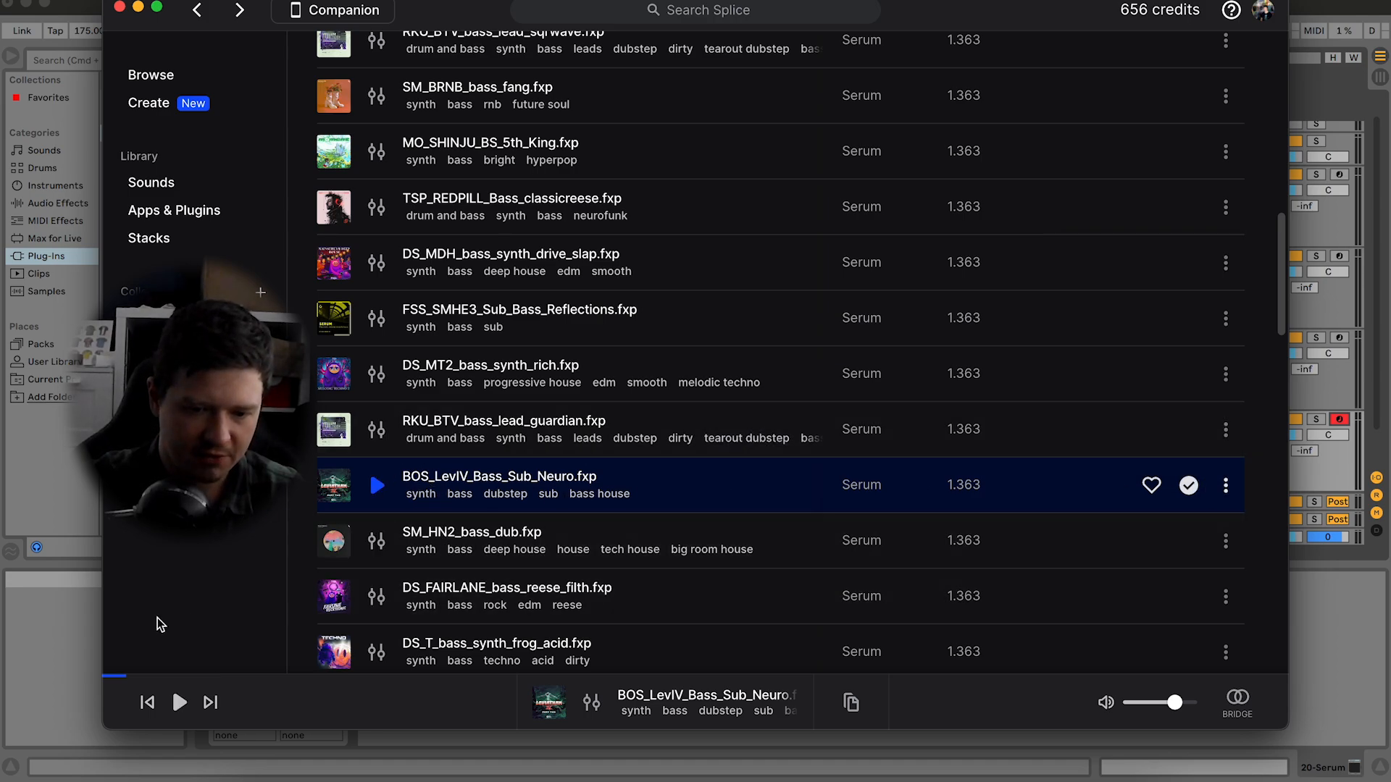
Step: Switch to Ableton Live, open Serum on track 20 and look for BOS_LevIV_Bass_Sub_Neuro among its Splice presets
{"action": "left_click", "coordinate": [96, 607]}
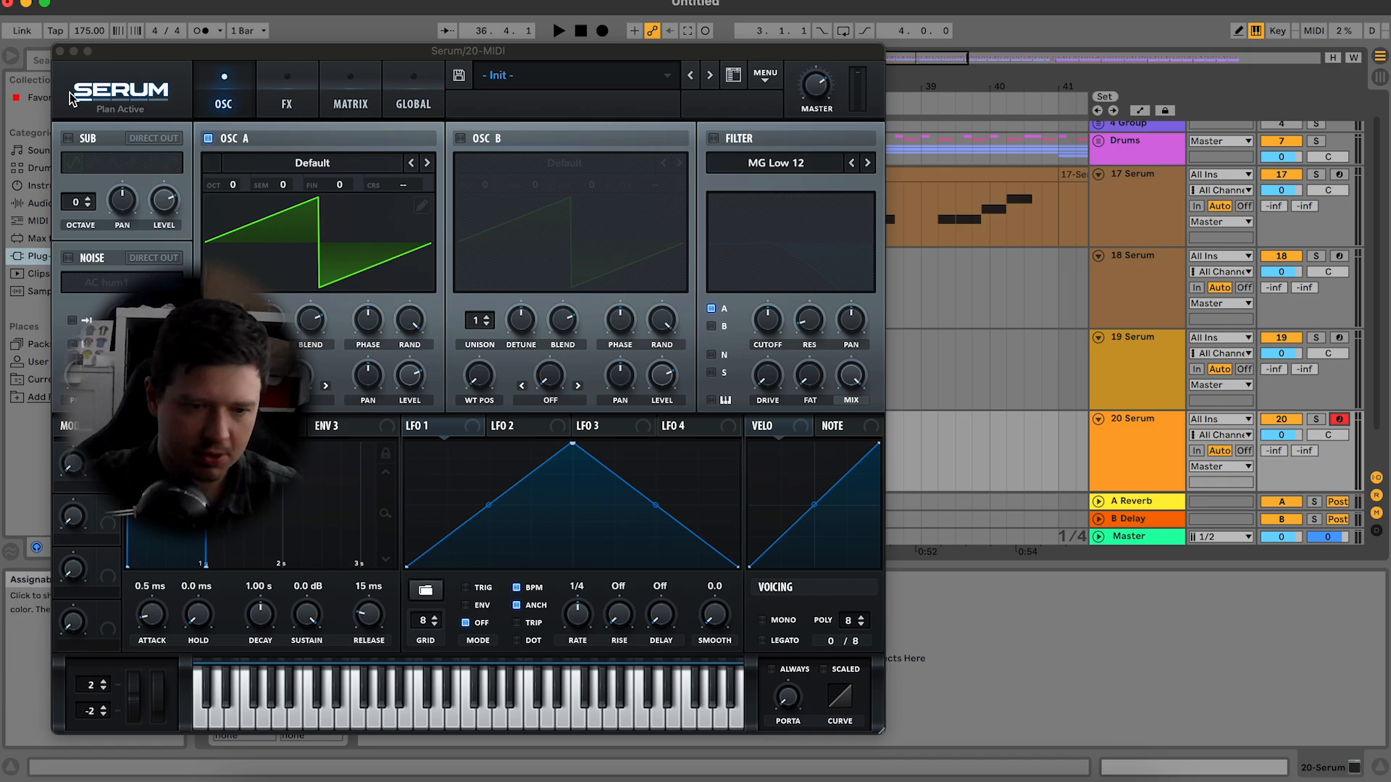
{"action": "left_click", "coordinate": [62, 52]}
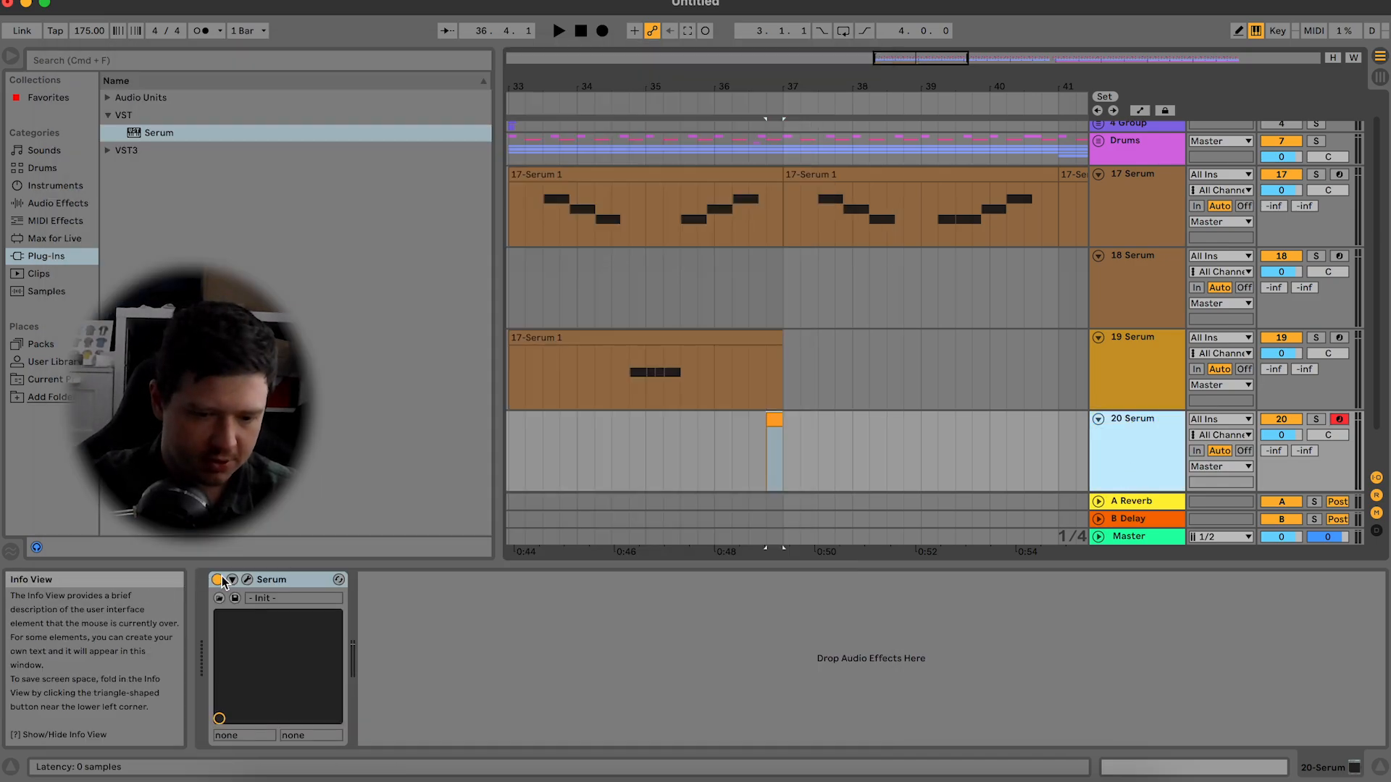
{"action": "left_click", "coordinate": [247, 581]}
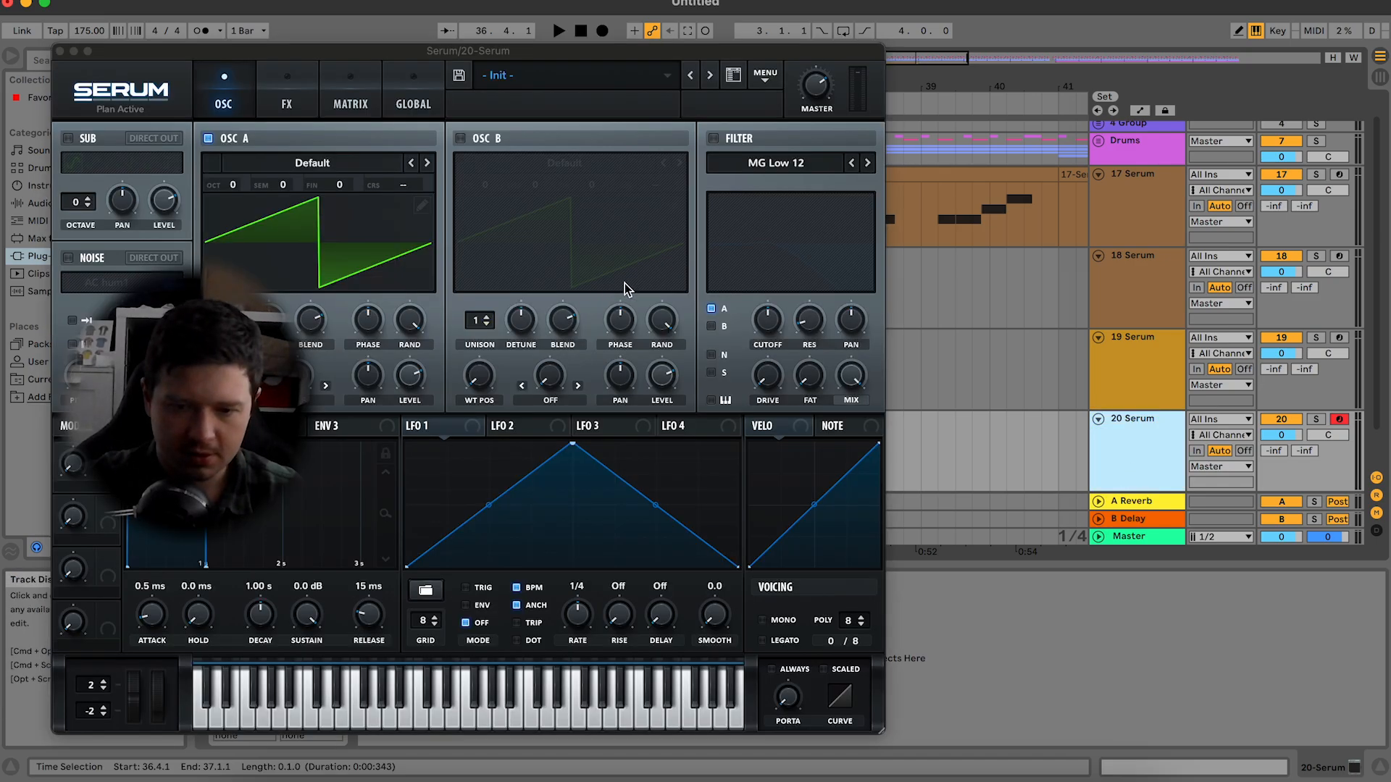
{"action": "left_click", "coordinate": [630, 75]}
{"action": "mouse_move", "coordinate": [574, 268]}
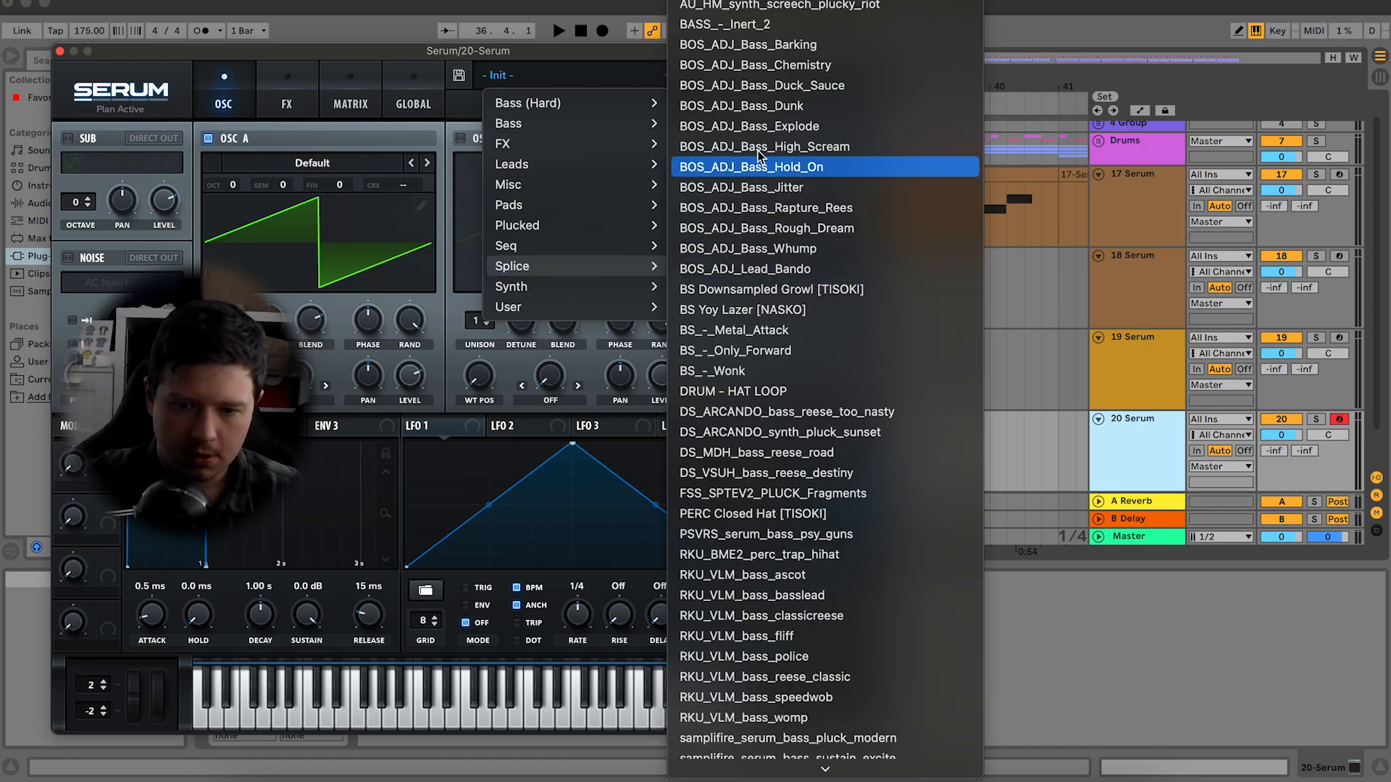
{"action": "scroll", "coordinate": [785, 112], "scroll_direction": "down", "scroll_amount": 5}
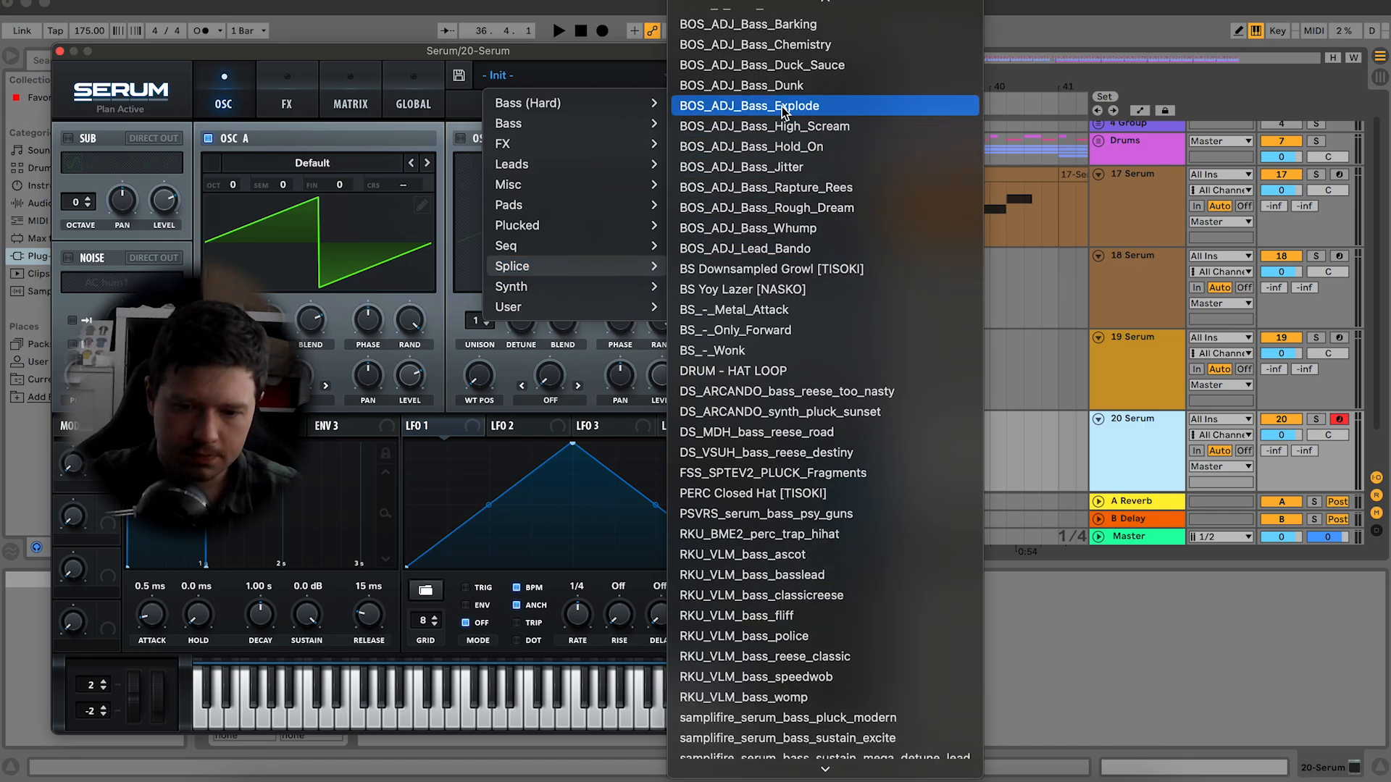
{"action": "key", "text": "super+Tab"}
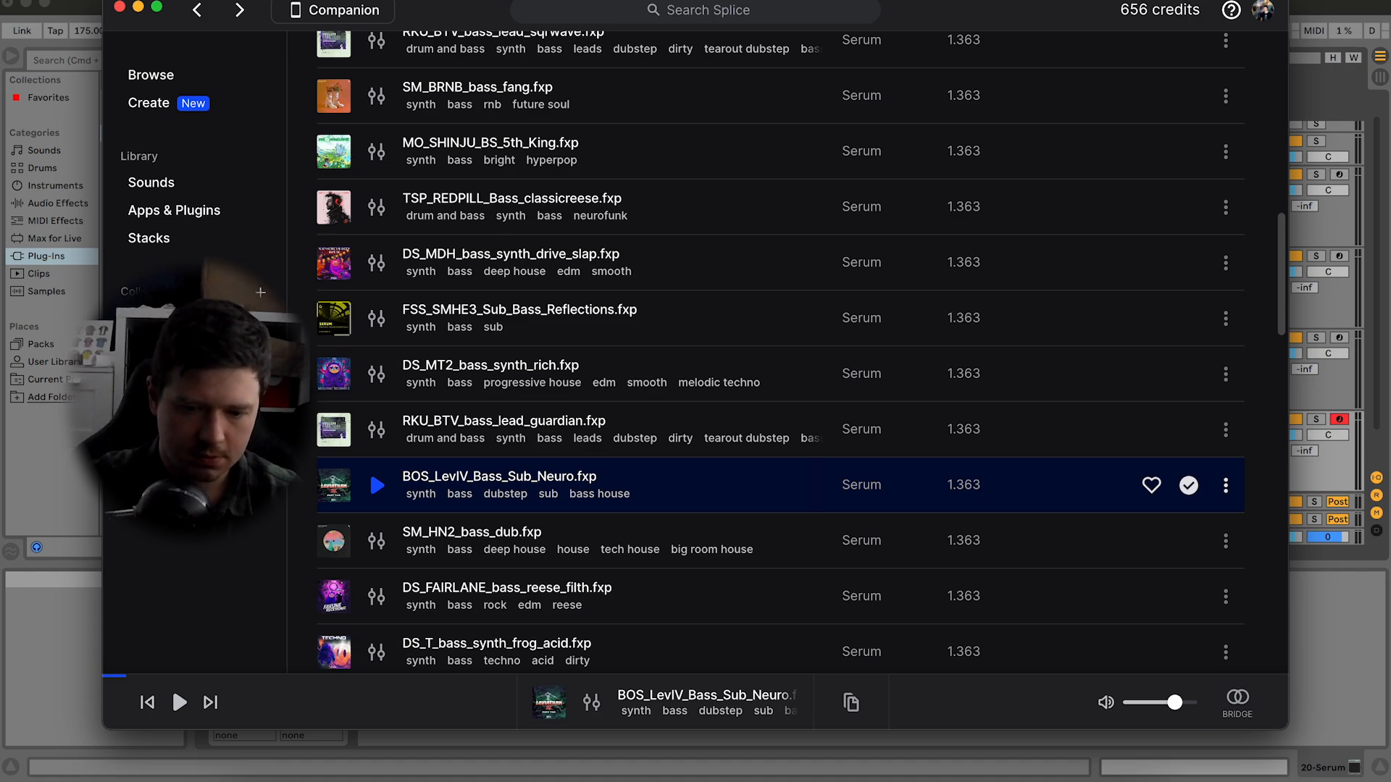
{"action": "key", "text": "super+Tab"}
{"action": "left_click", "coordinate": [652, 76]}
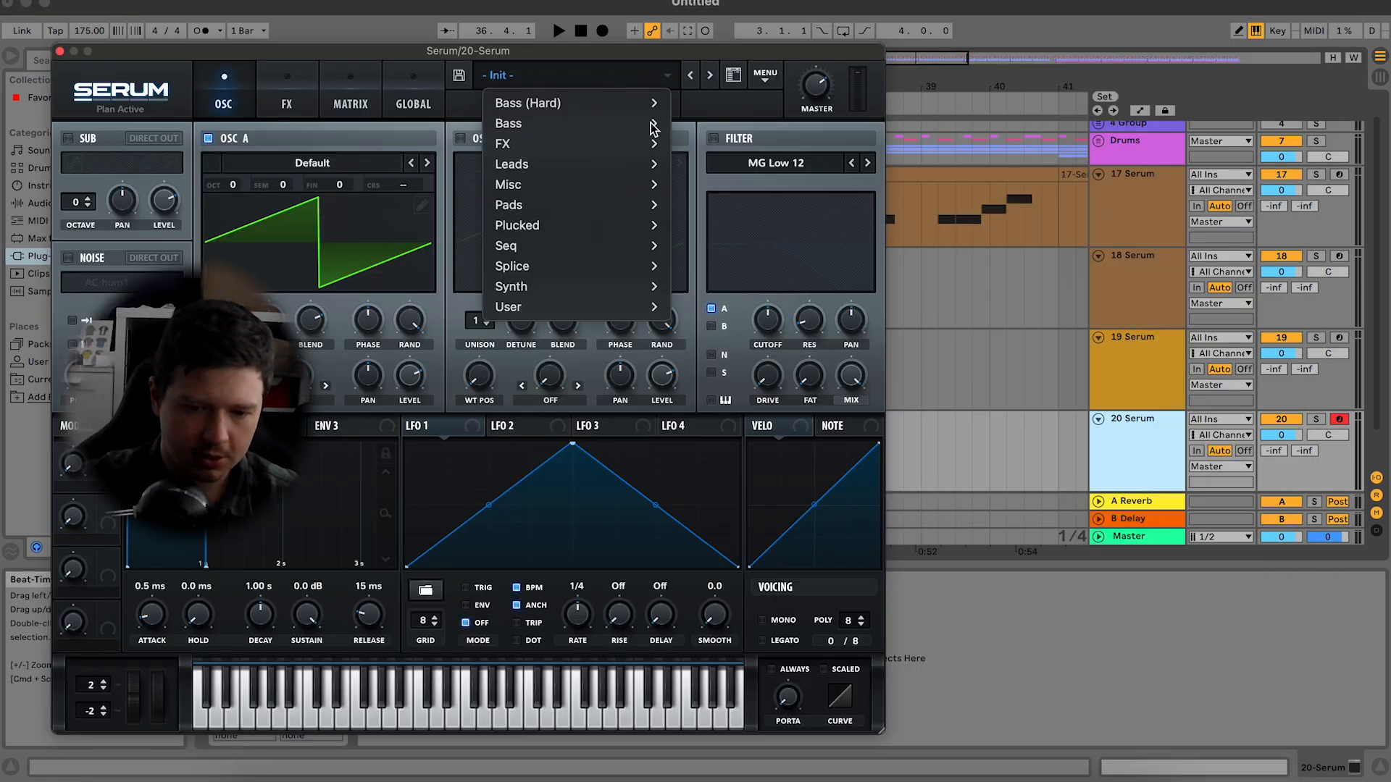
{"action": "mouse_move", "coordinate": [615, 252]}
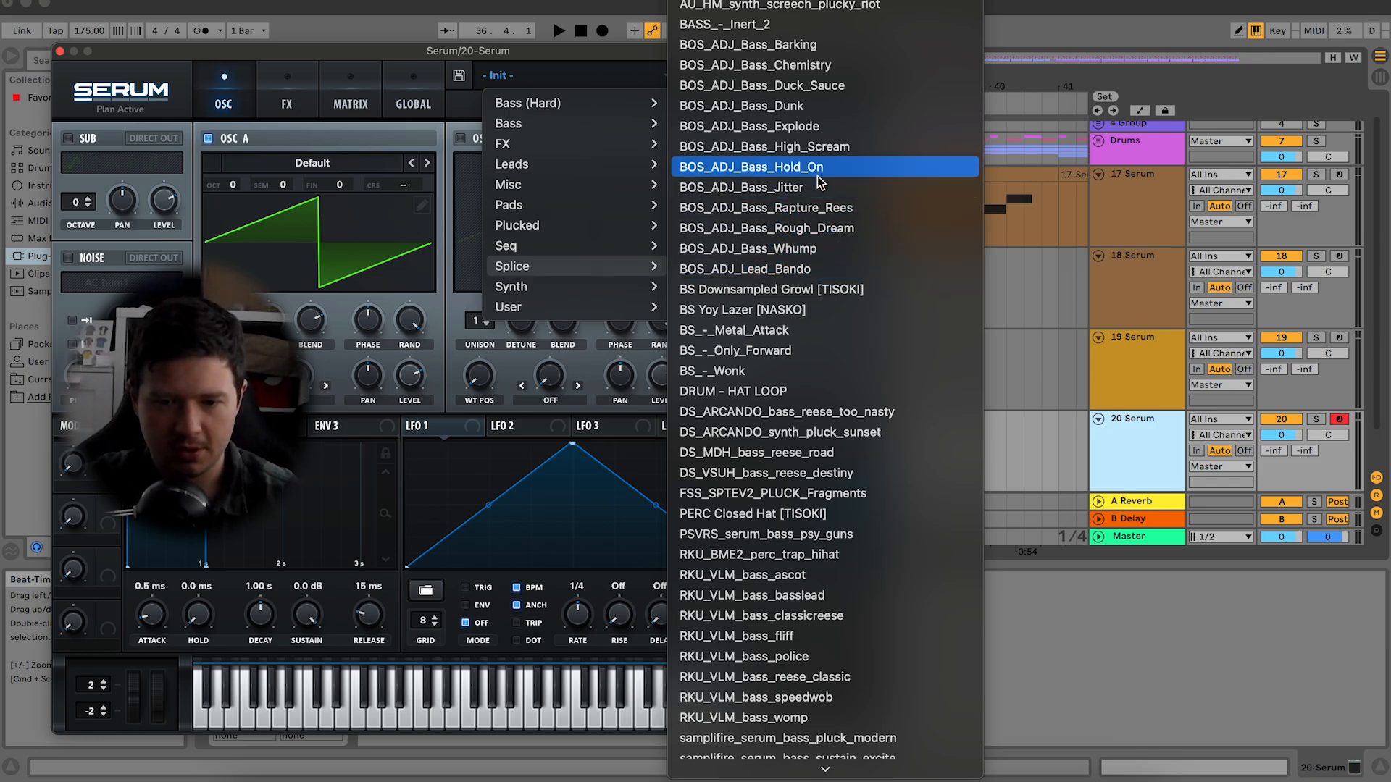
{"action": "scroll", "coordinate": [848, 128], "scroll_direction": "down", "scroll_amount": 2}
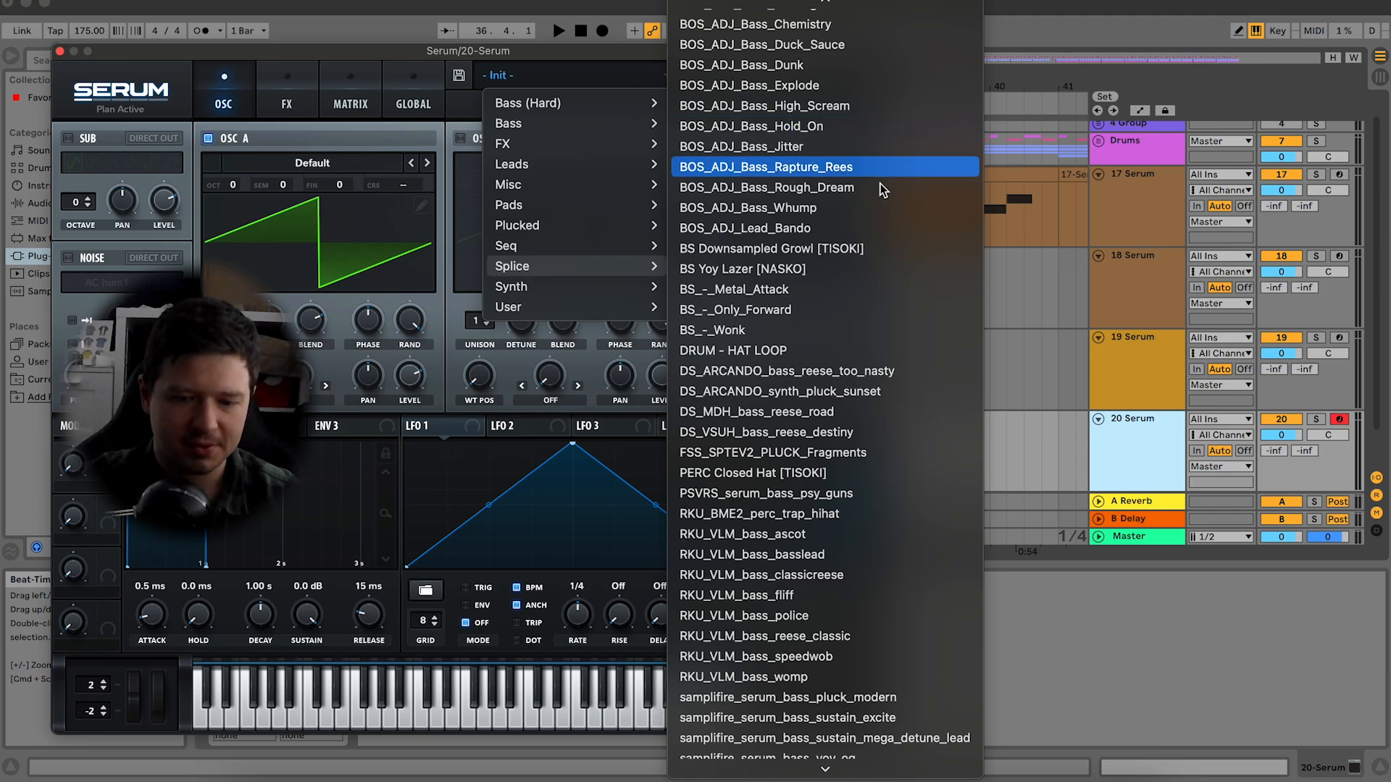
Step: Switch to Splice and check the BOS_LevIV_Bass_Sub_Neuro.fxp entry and its options among the library's presets
{"action": "left_click", "coordinate": [916, 777]}
{"action": "left_click", "coordinate": [152, 182]}
{"action": "left_click", "coordinate": [425, 177]}
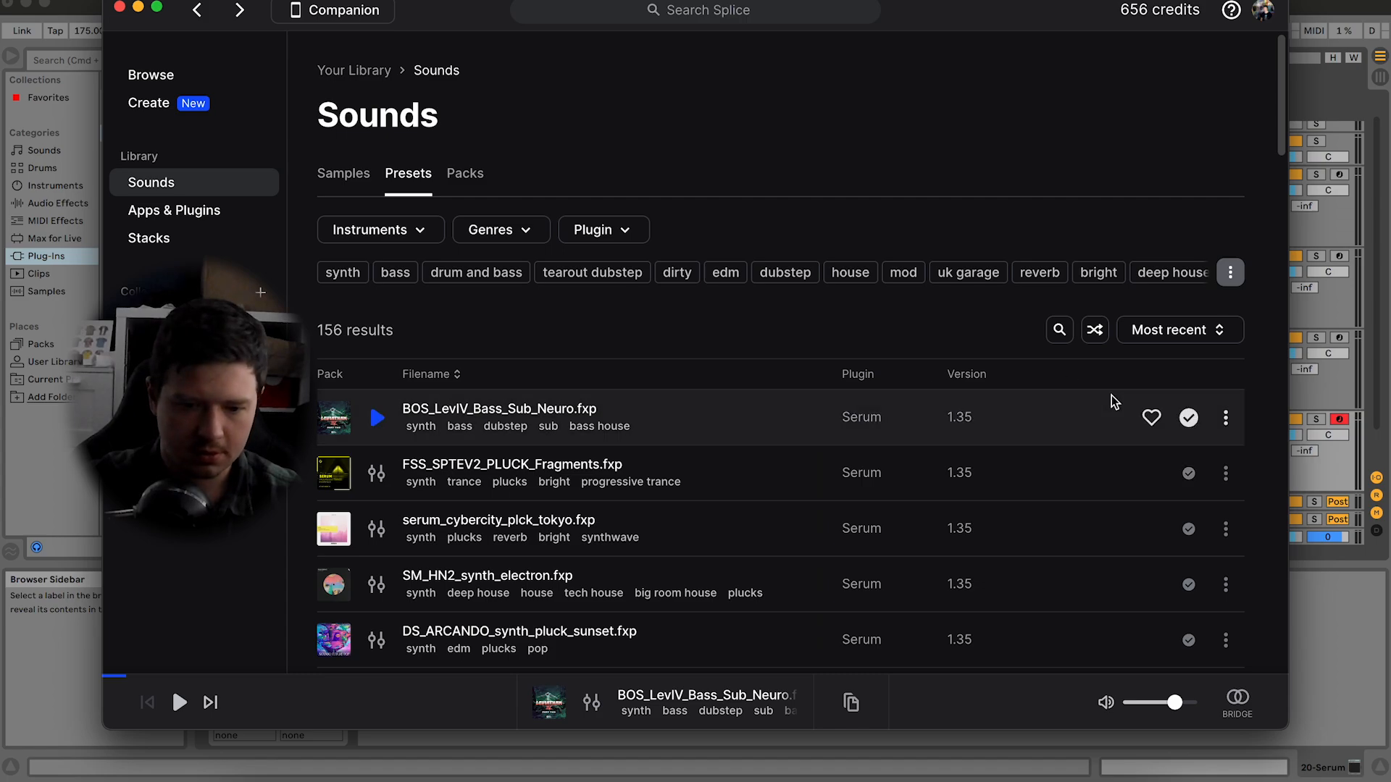
{"action": "left_click", "coordinate": [1223, 420]}
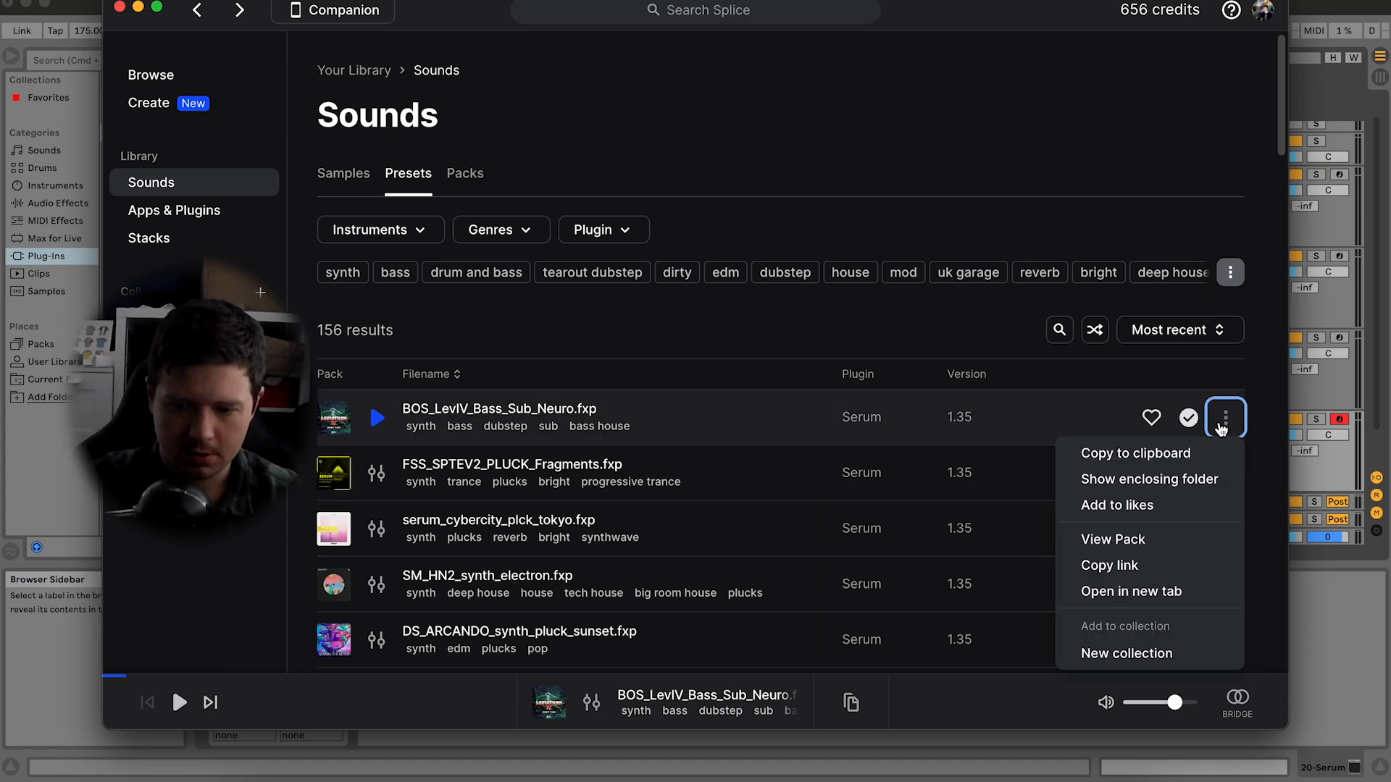
{"action": "left_click", "coordinate": [1223, 421]}
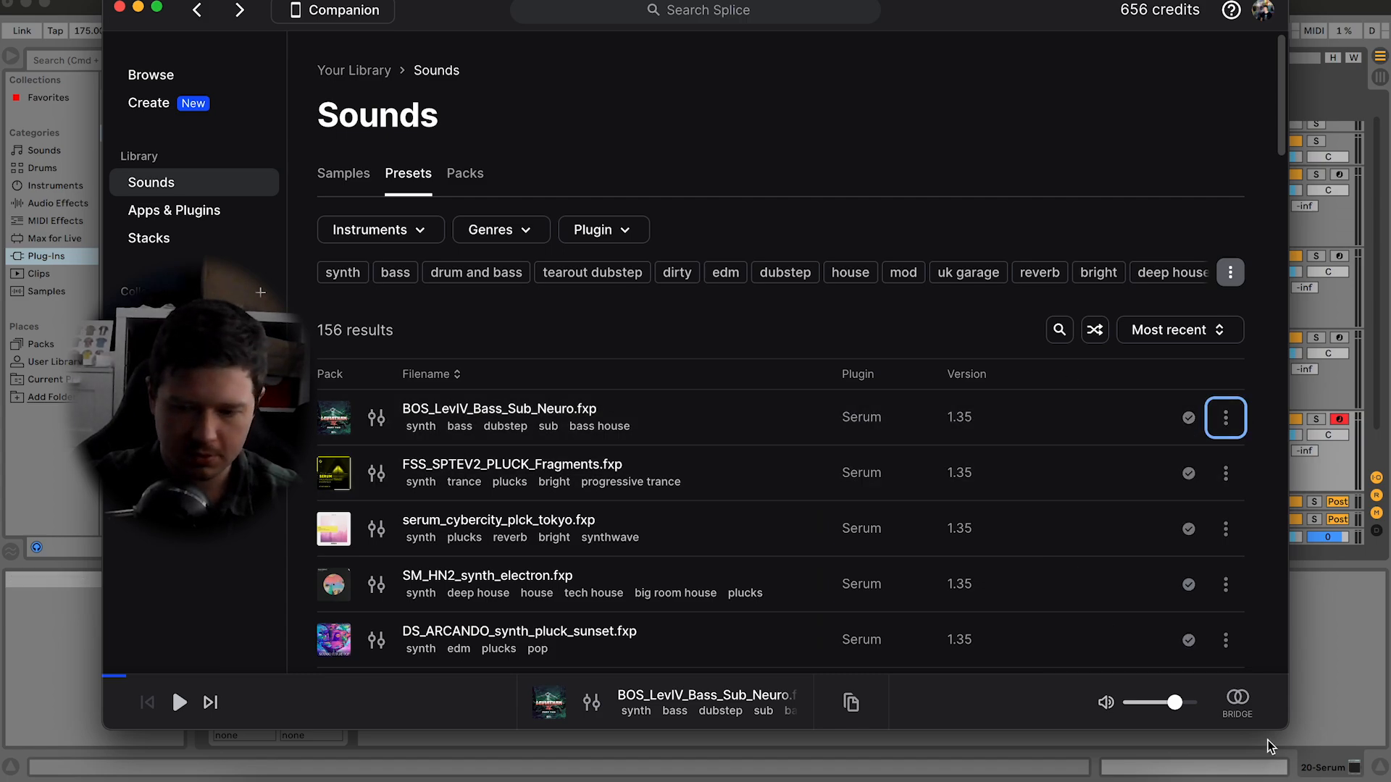
Step: Return to Ableton Live and replace track 20 with a new MIDI track containing a fresh Serum VST instance
{"action": "left_click", "coordinate": [1299, 545]}
{"action": "left_click", "coordinate": [1131, 447]}
{"action": "key", "text": "Delete"}
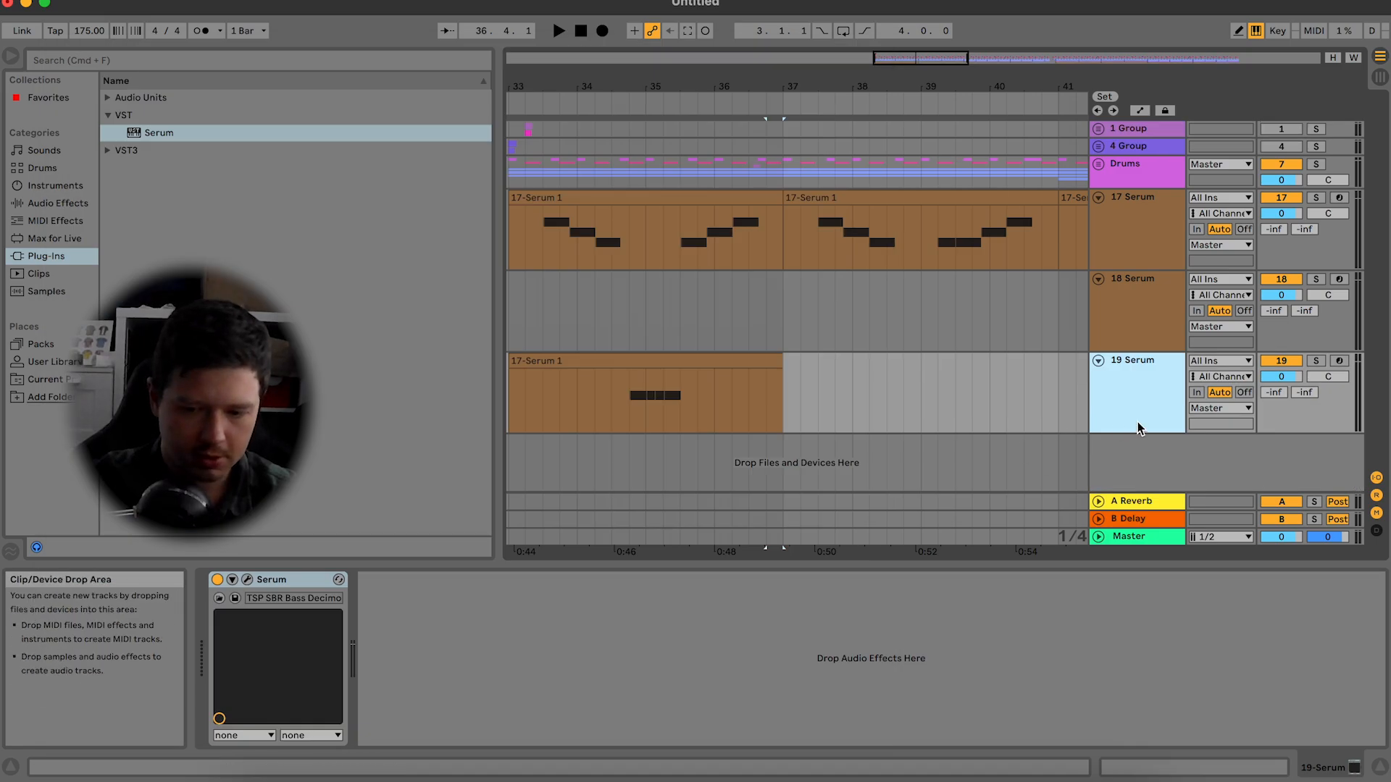
{"action": "key", "text": "super+shift+t"}
{"action": "left_click_drag", "start_coordinate": [154, 132], "coordinate": [756, 449]}
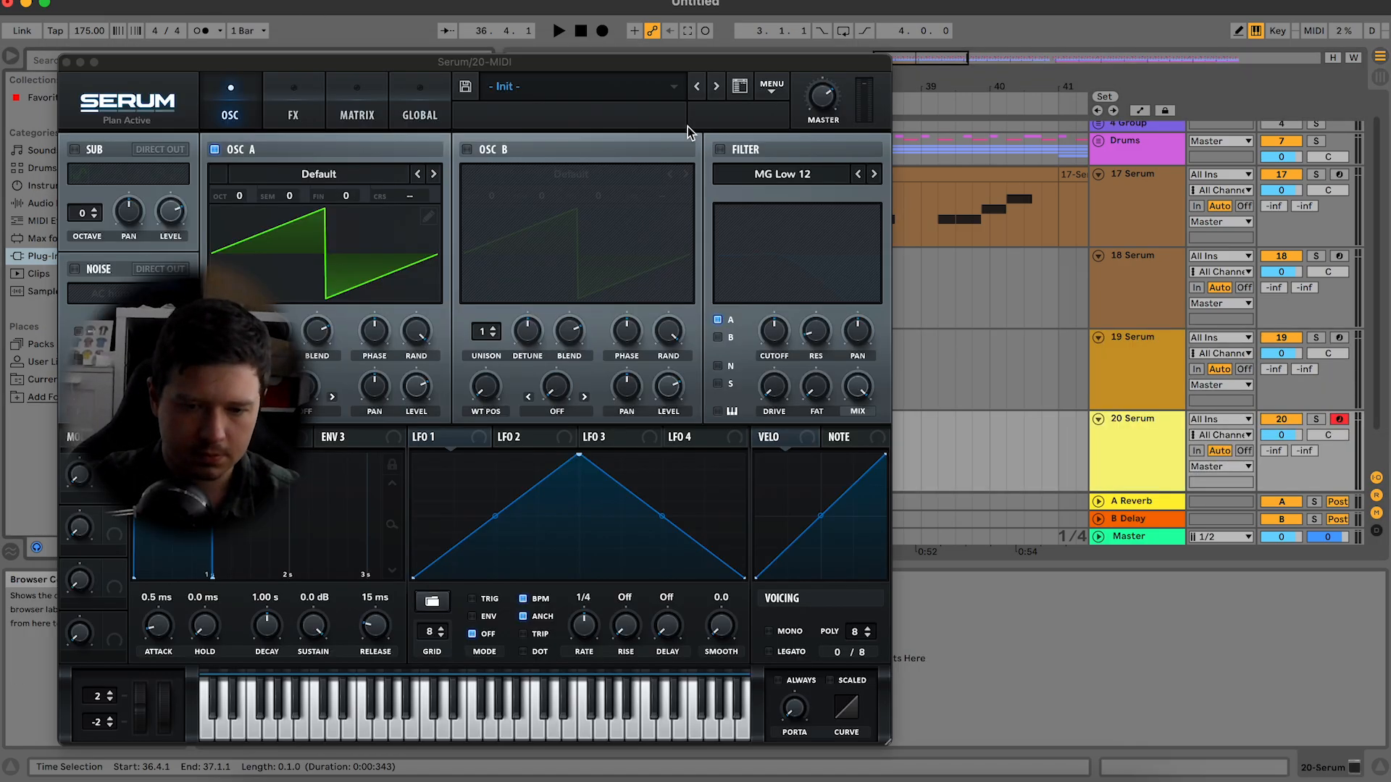
Step: Load the Splice preset BOS_LevIV_Bass_Sub_Neuro into the new Serum, audition a few notes and close the plug-in window
{"action": "left_click", "coordinate": [599, 88]}
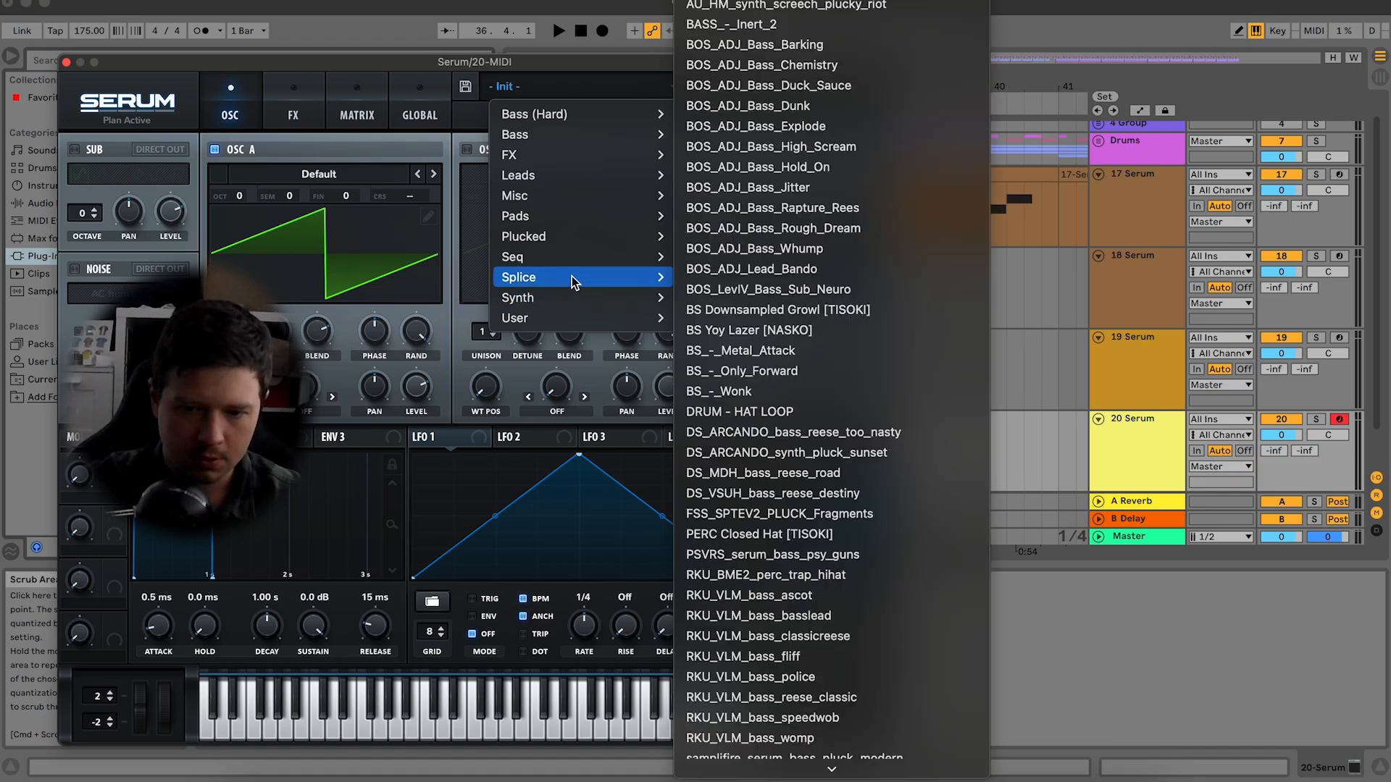
{"action": "left_click", "coordinate": [814, 289]}
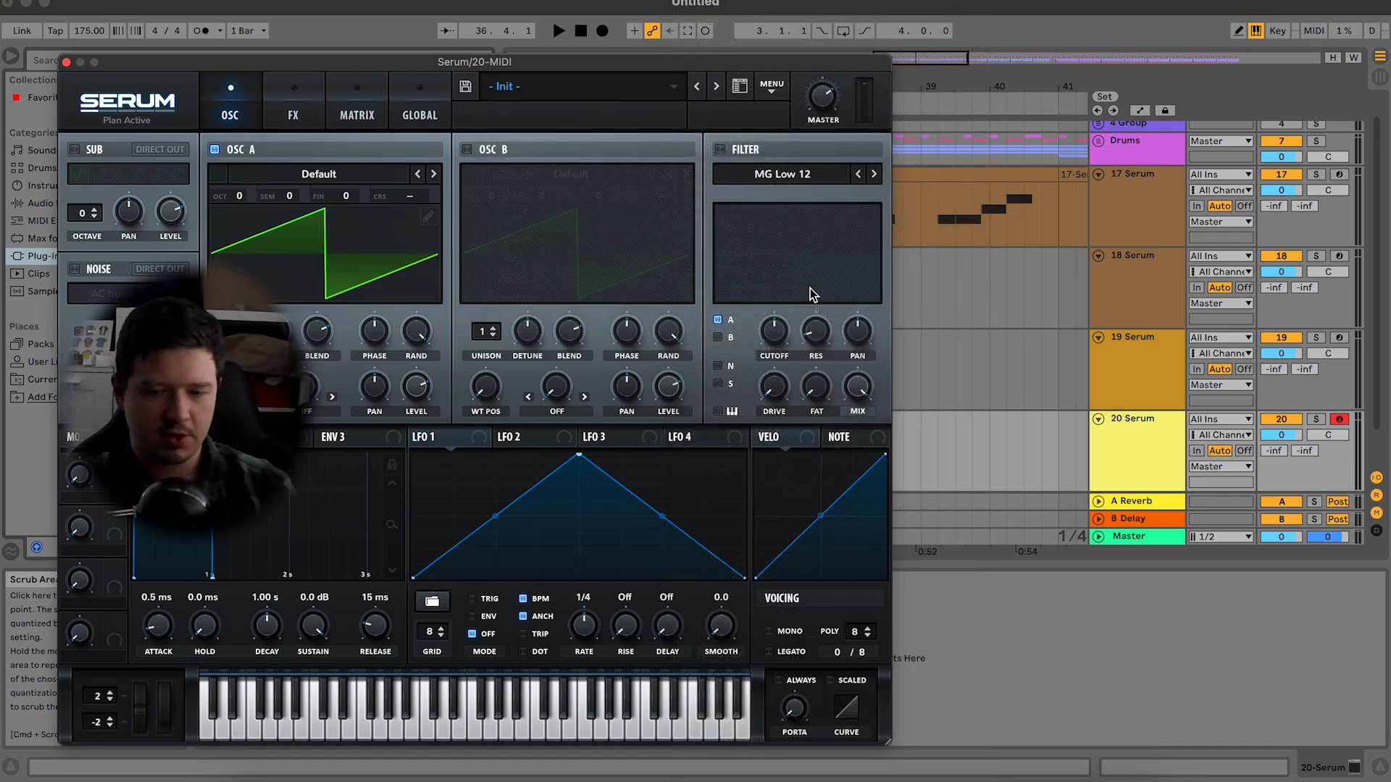
{"action": "key", "text": "d"}
{"action": "key", "text": "s"}
{"action": "key", "text": "z"}
{"action": "key", "text": "s"}
{"action": "left_click", "coordinate": [65, 63]}
Step: Play the arrangement from 36.4.1 and again from bar 33 to hear the existing drums and bass
{"action": "key", "text": "space"}
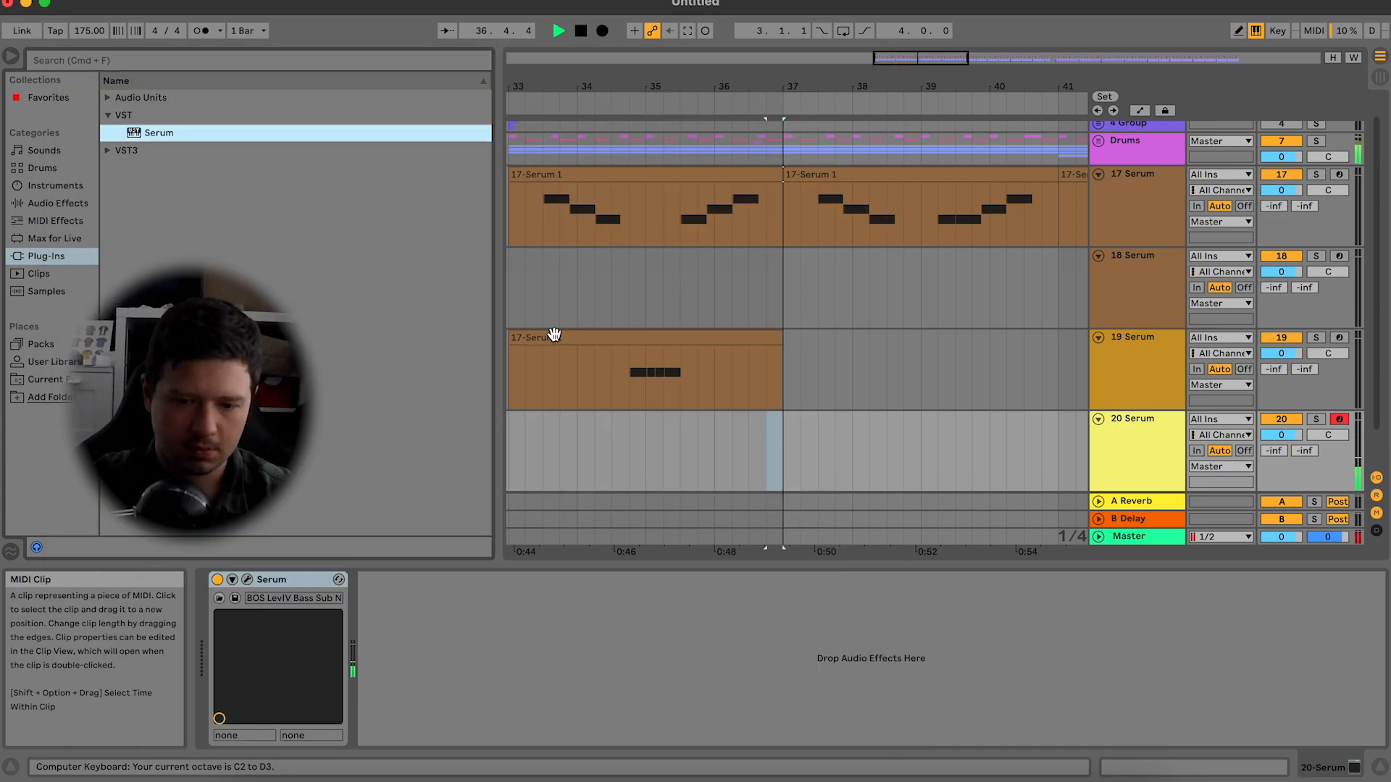
{"action": "key", "text": "space"}
{"action": "scroll", "coordinate": [739, 432], "scroll_direction": "left", "scroll_amount": 2}
{"action": "left_click", "coordinate": [604, 437]}
{"action": "key", "text": "space"}
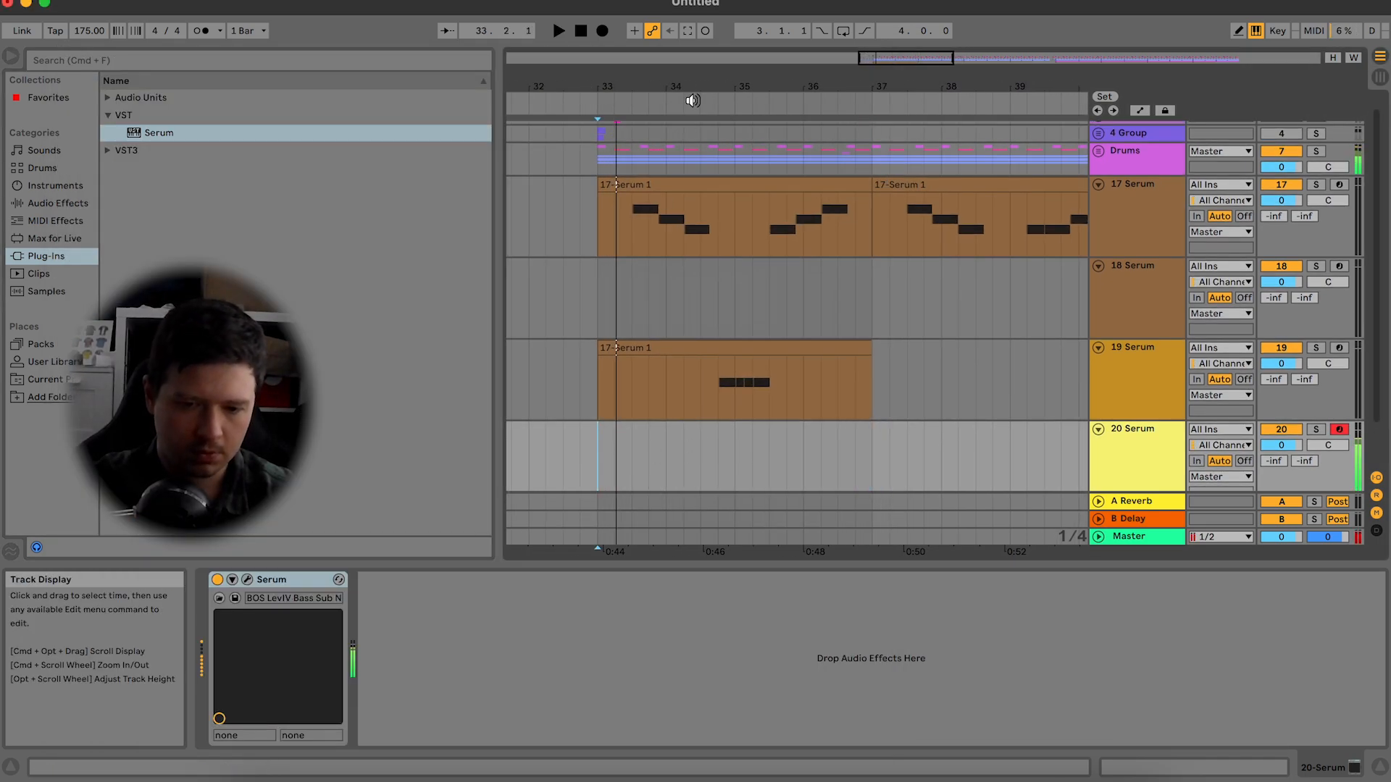
Step: Copy the 33.3.1 to 34.1.1 portion of track 17's clip to 33.1.1 on track 20 and extend it to 34.1.1
{"action": "left_click", "coordinate": [638, 222]}
{"action": "left_click_drag", "start_coordinate": [638, 222], "coordinate": [665, 222]}
{"action": "key", "text": "super+c"}
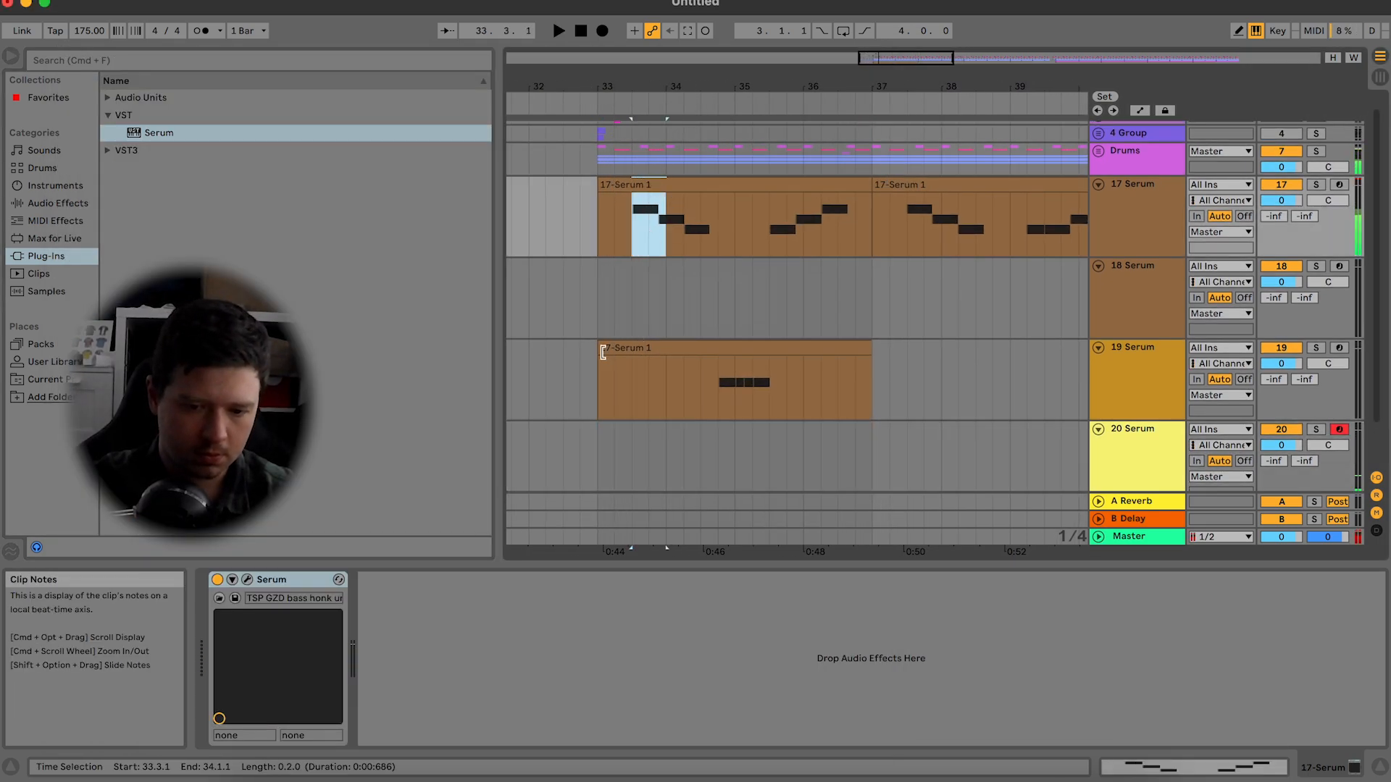
{"action": "left_click", "coordinate": [603, 443]}
{"action": "key", "text": "super+v"}
{"action": "key", "text": "space"}
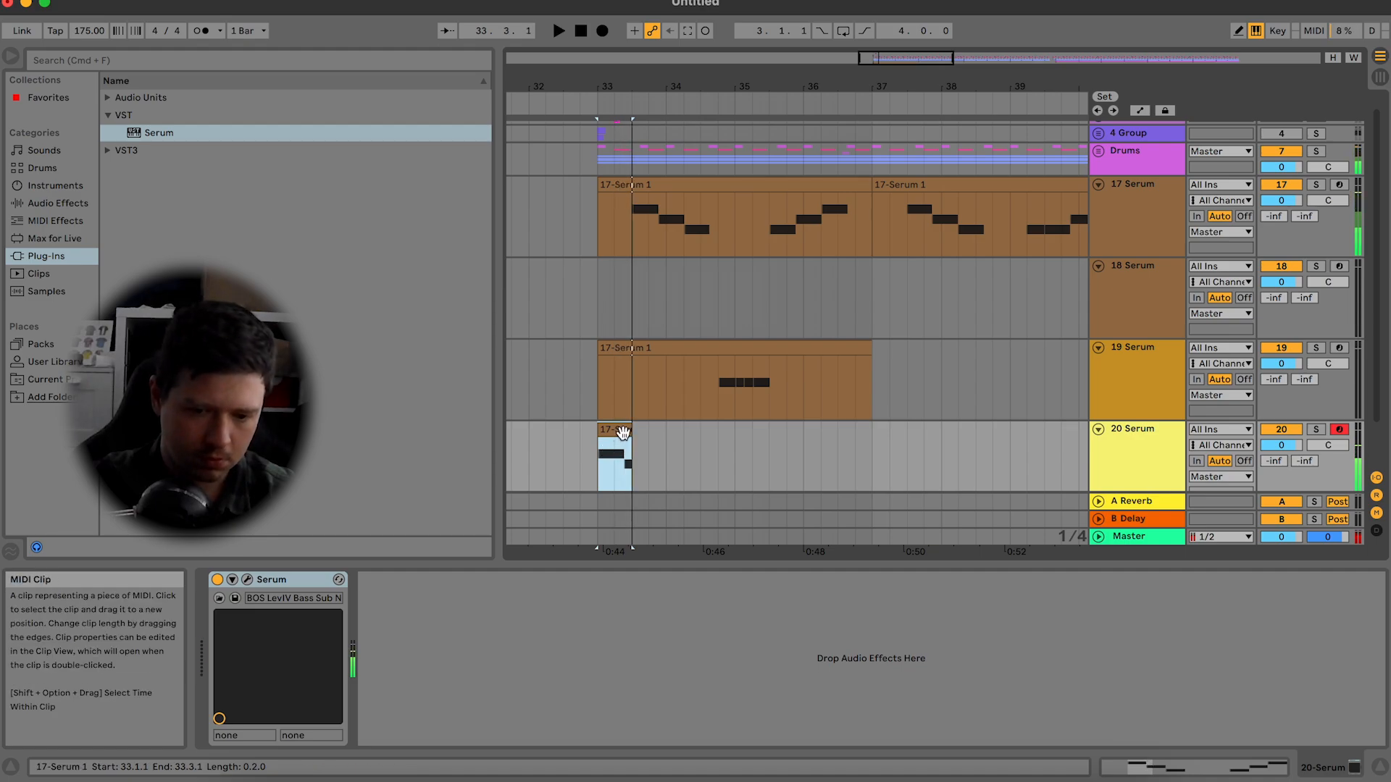
{"action": "left_click_drag", "start_coordinate": [631, 432], "coordinate": [666, 432]}
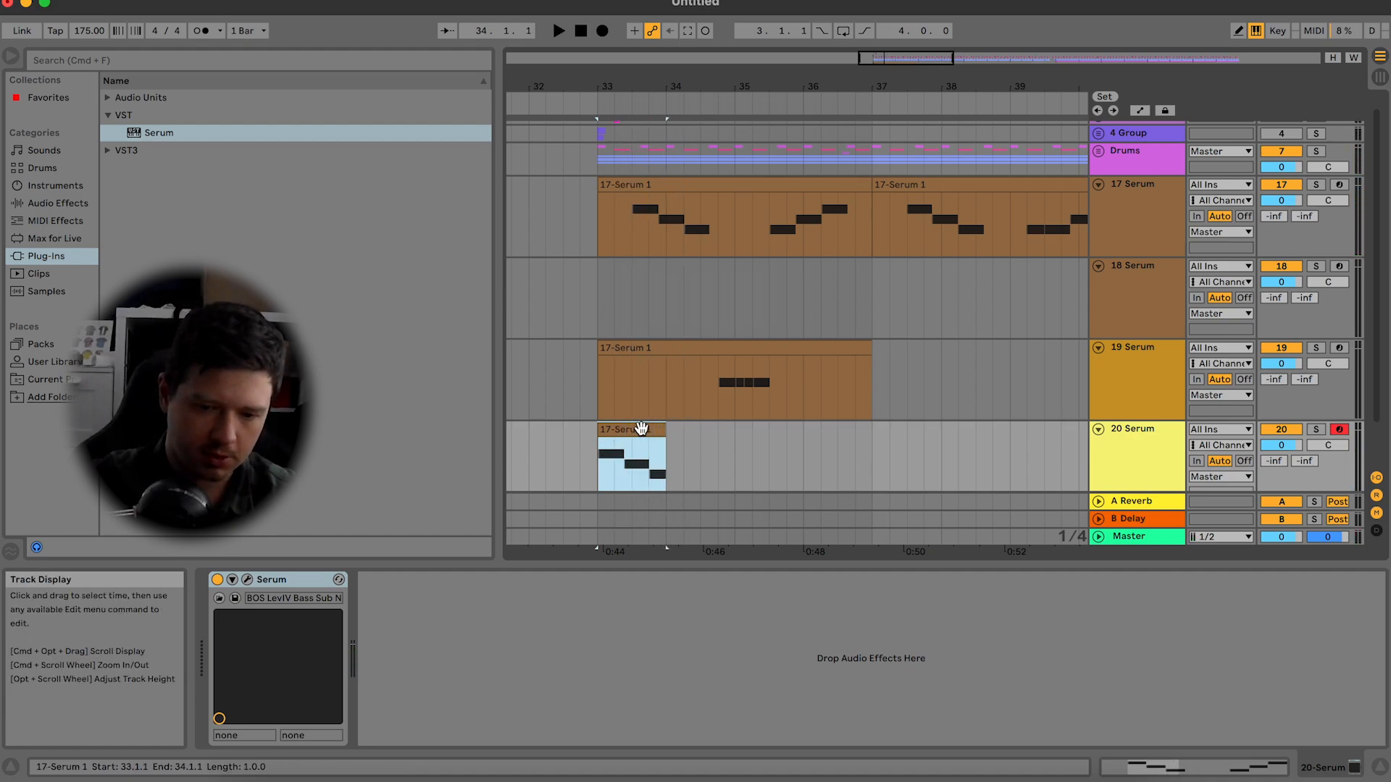
Step: In track 20's clip, shorten the F3 note to end at 1.4 and delete the E3 and D#3 notes
{"action": "double_click", "coordinate": [644, 429]}
{"action": "left_click_drag", "start_coordinate": [802, 636], "coordinate": [702, 642]}
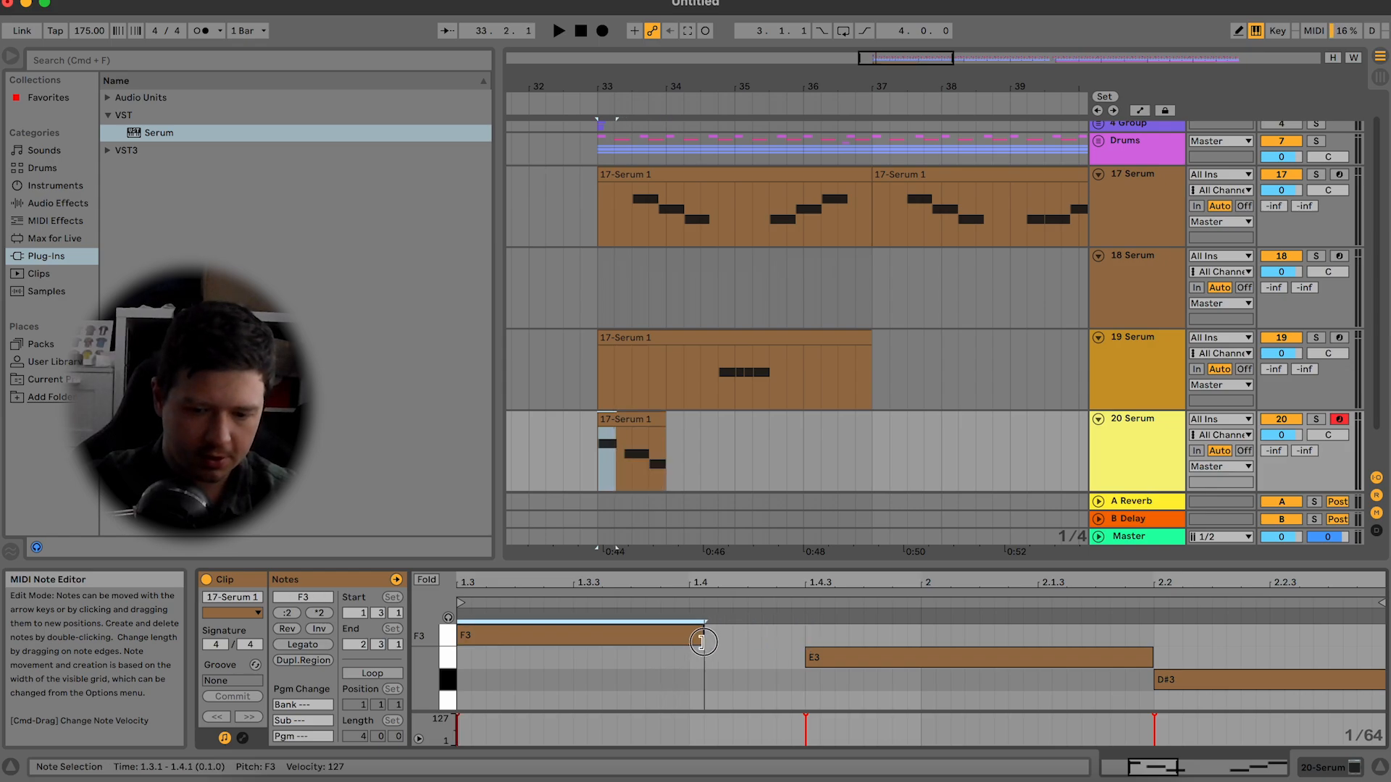
{"action": "left_click_drag", "start_coordinate": [885, 633], "coordinate": [1223, 723]}
{"action": "key", "text": "Delete"}
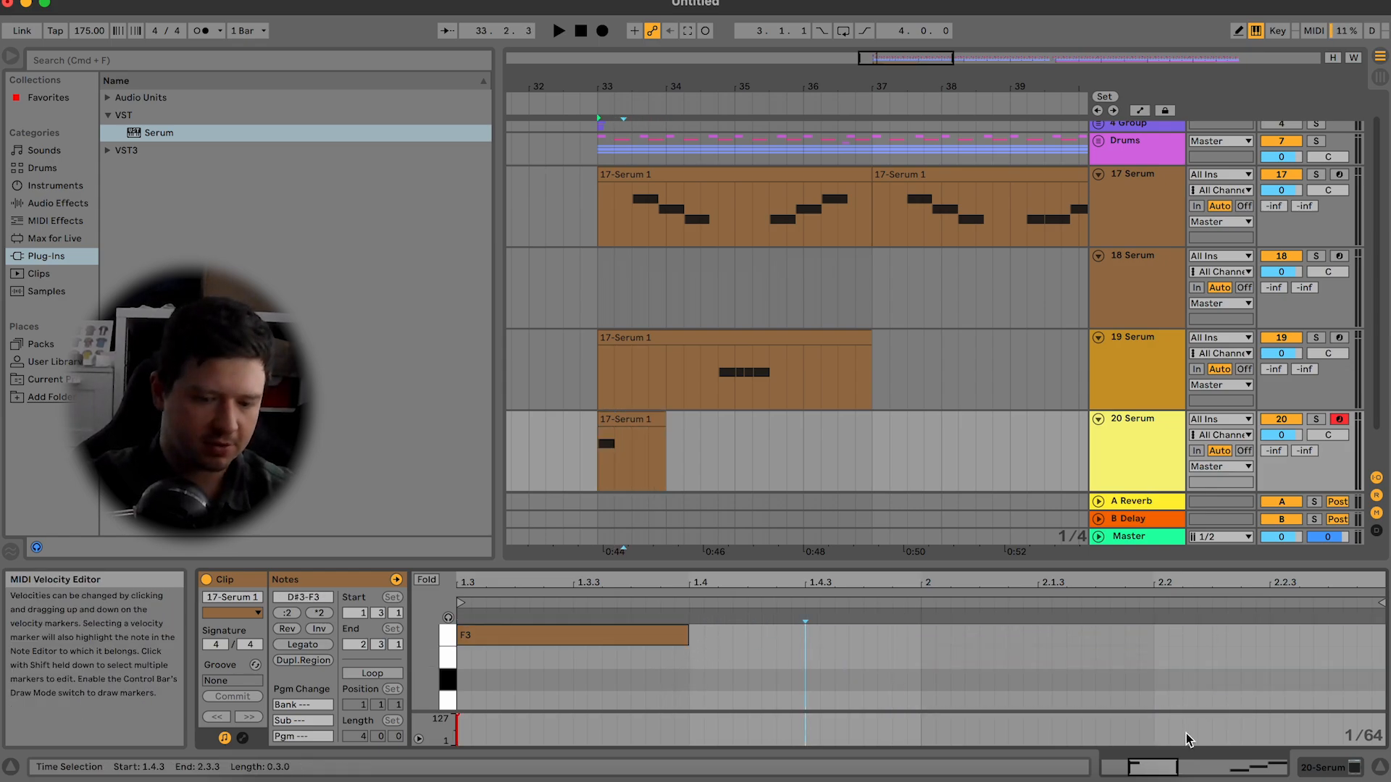
Step: Duplicate the F3 note to 1.4, transpose the copy down one octave to F2 and play the result
{"action": "key", "text": "super+a"}
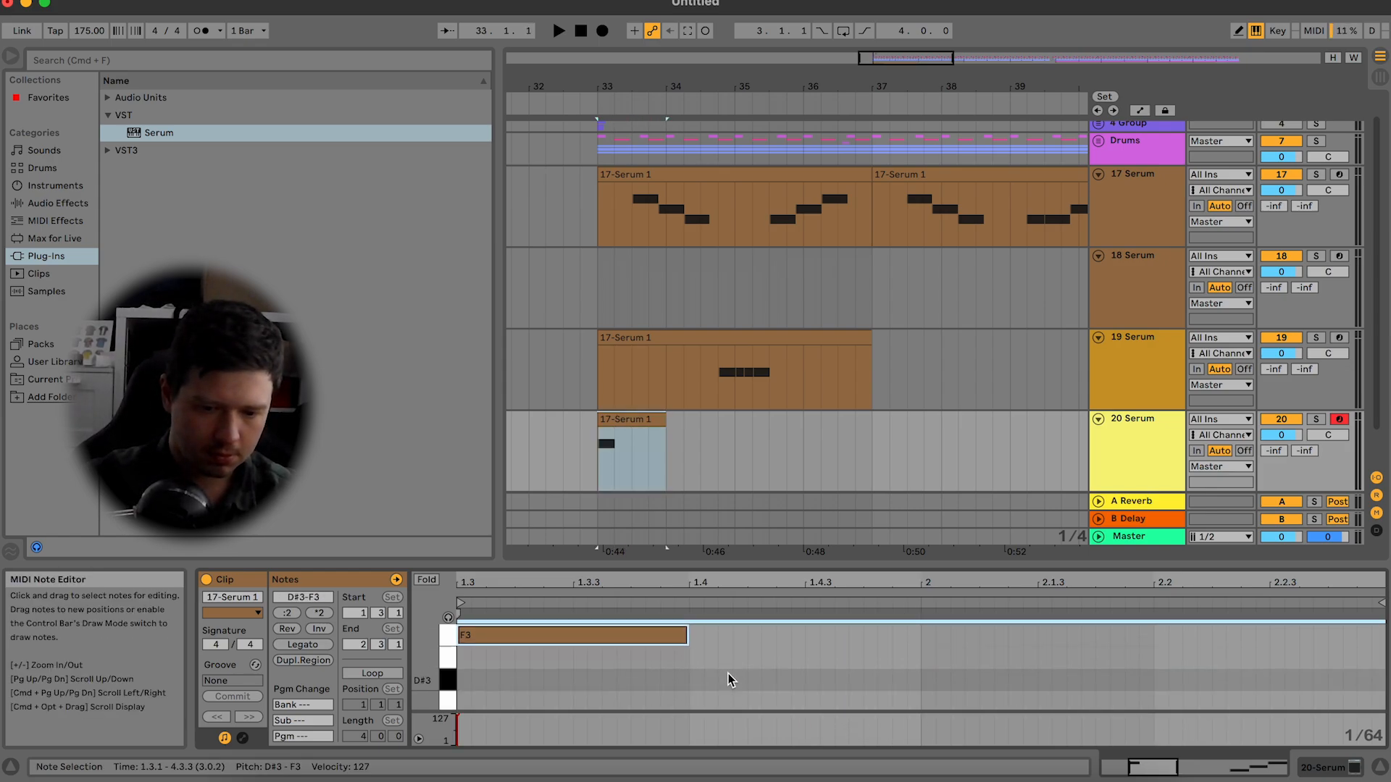
{"action": "left_click", "coordinate": [687, 668]}
{"action": "key", "text": "super+v"}
{"action": "key", "text": "shift+Down"}
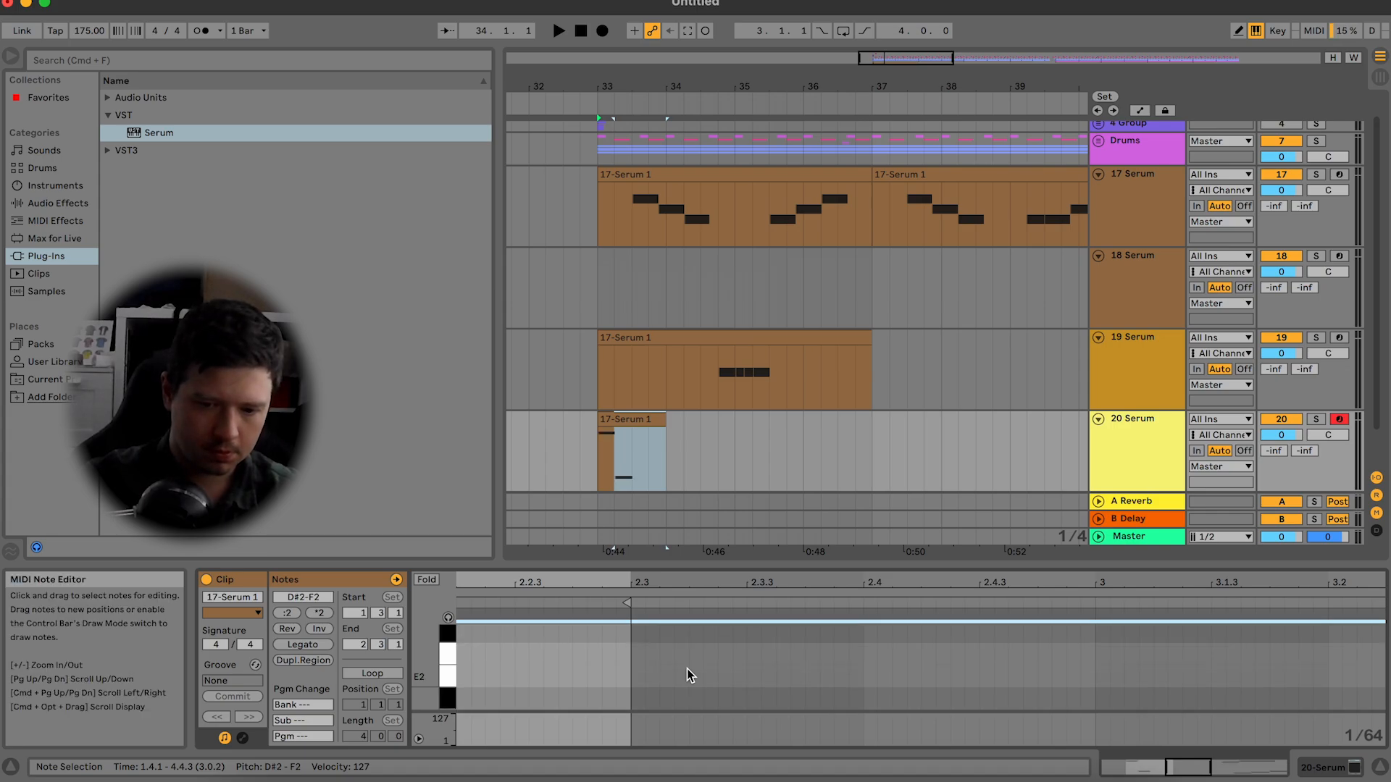
{"action": "key", "text": "space"}
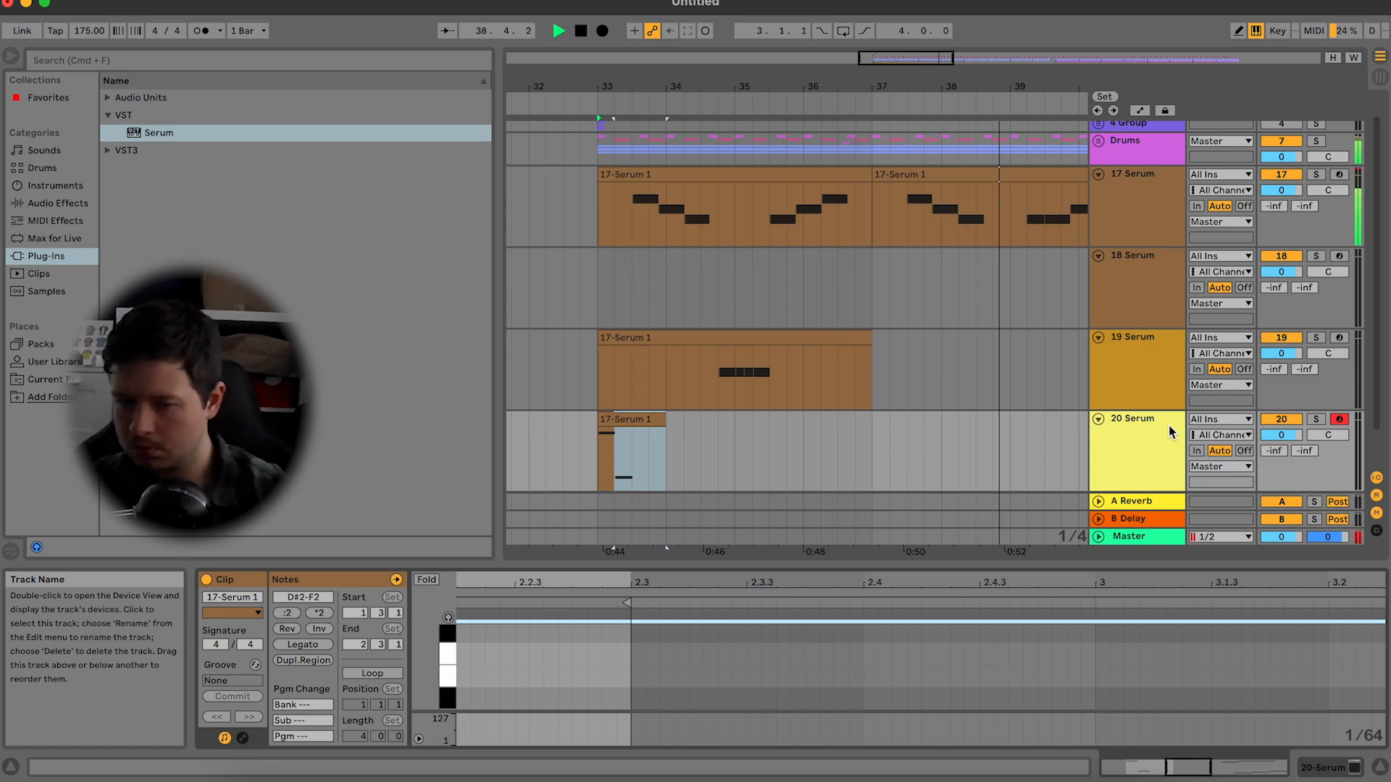
Step: Duplicate the bar 33 to 37 sections of tracks 19 and 20 to start at bar 37, and play the arrangement
{"action": "left_click", "coordinate": [770, 341]}
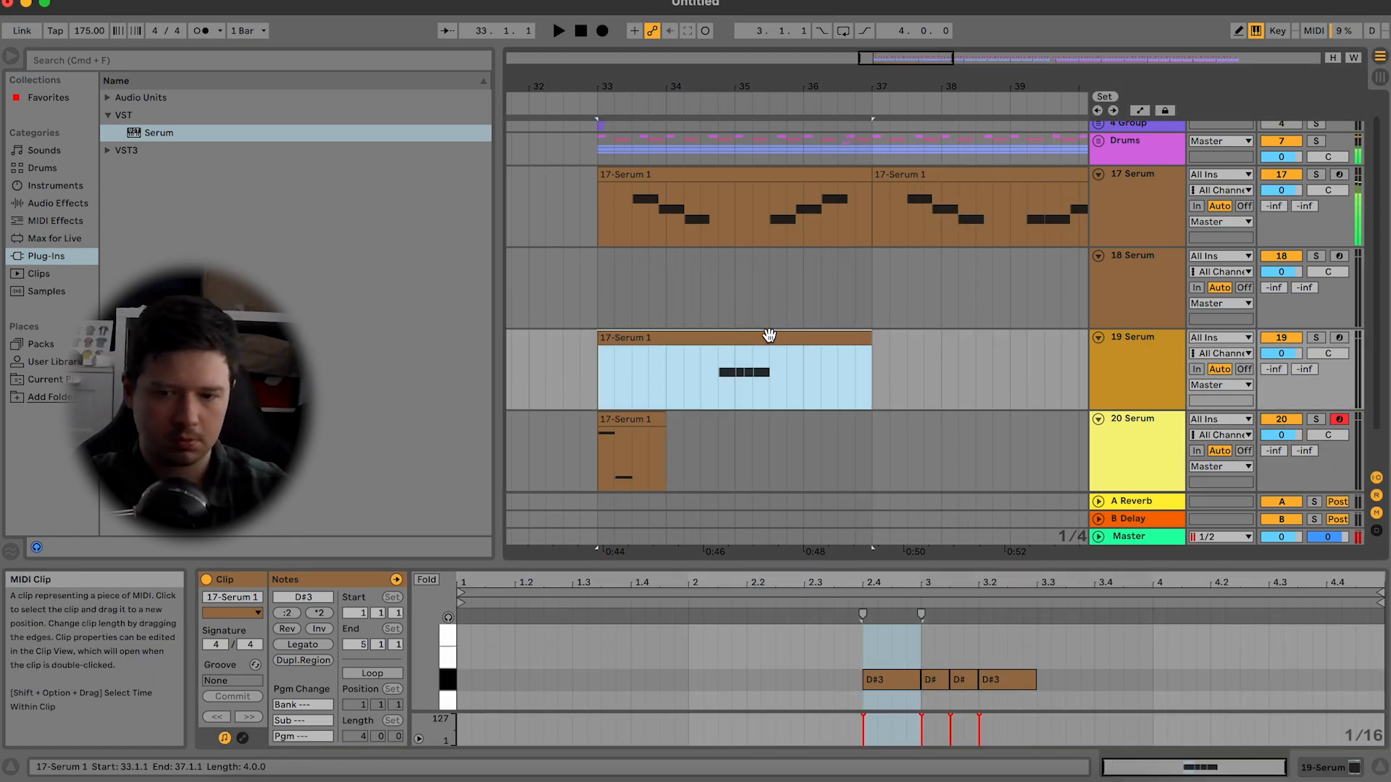
{"action": "key", "text": "space"}
{"action": "key", "text": "minus"}
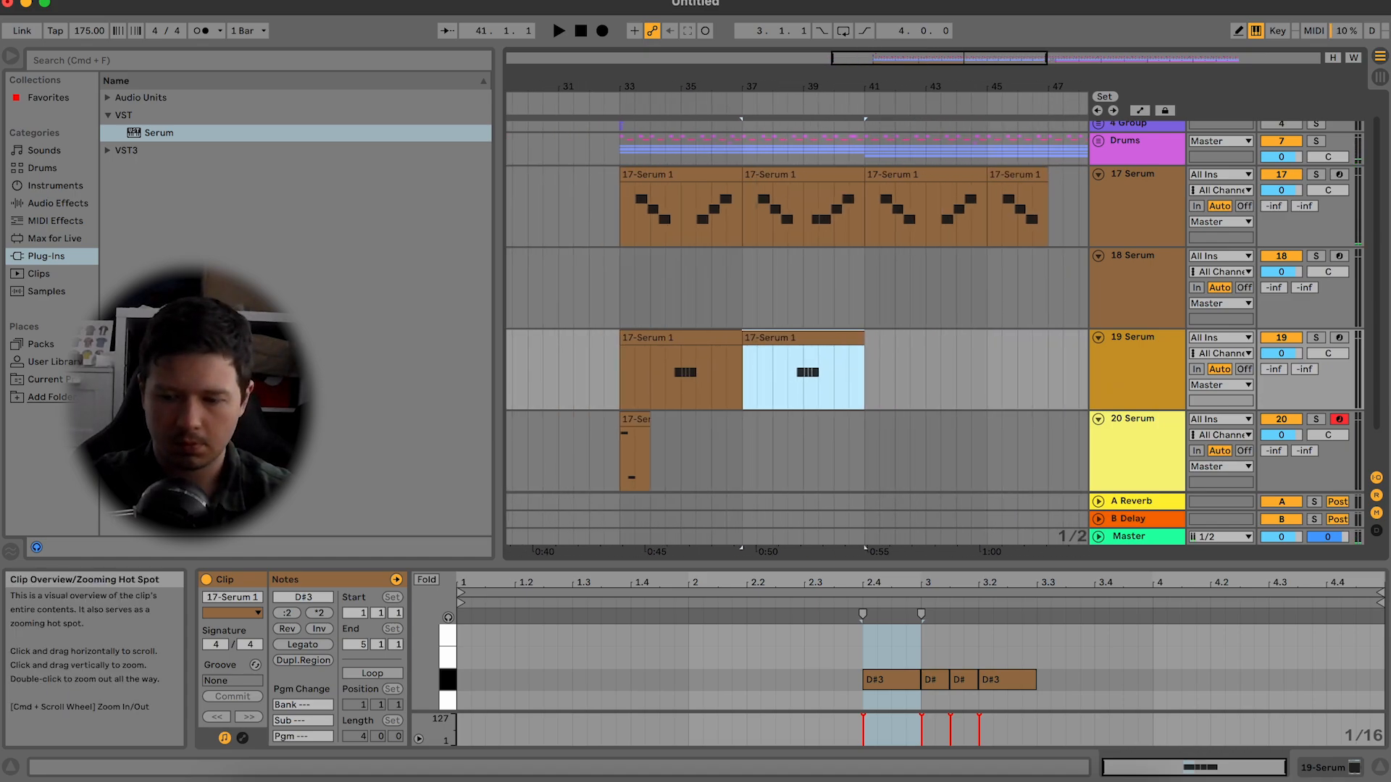
{"action": "left_click", "coordinate": [1380, 767]}
{"action": "left_click_drag", "start_coordinate": [623, 472], "coordinate": [745, 482]}
{"action": "key", "text": "space"}
{"action": "key", "text": "super+d"}
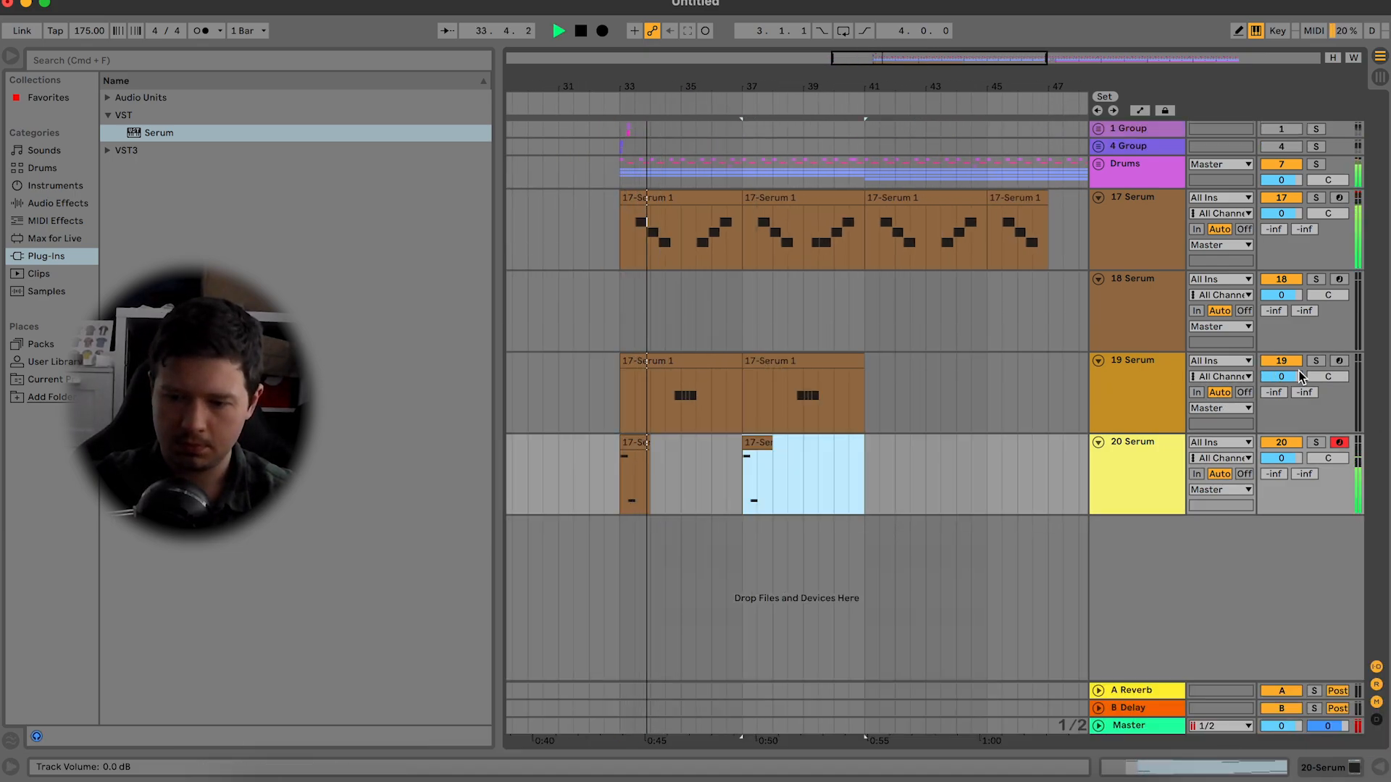
Step: Lower track 19's volume to -5.0 dB during playback and stop
{"action": "left_click_drag", "start_coordinate": [1293, 378], "coordinate": [1293, 388]}
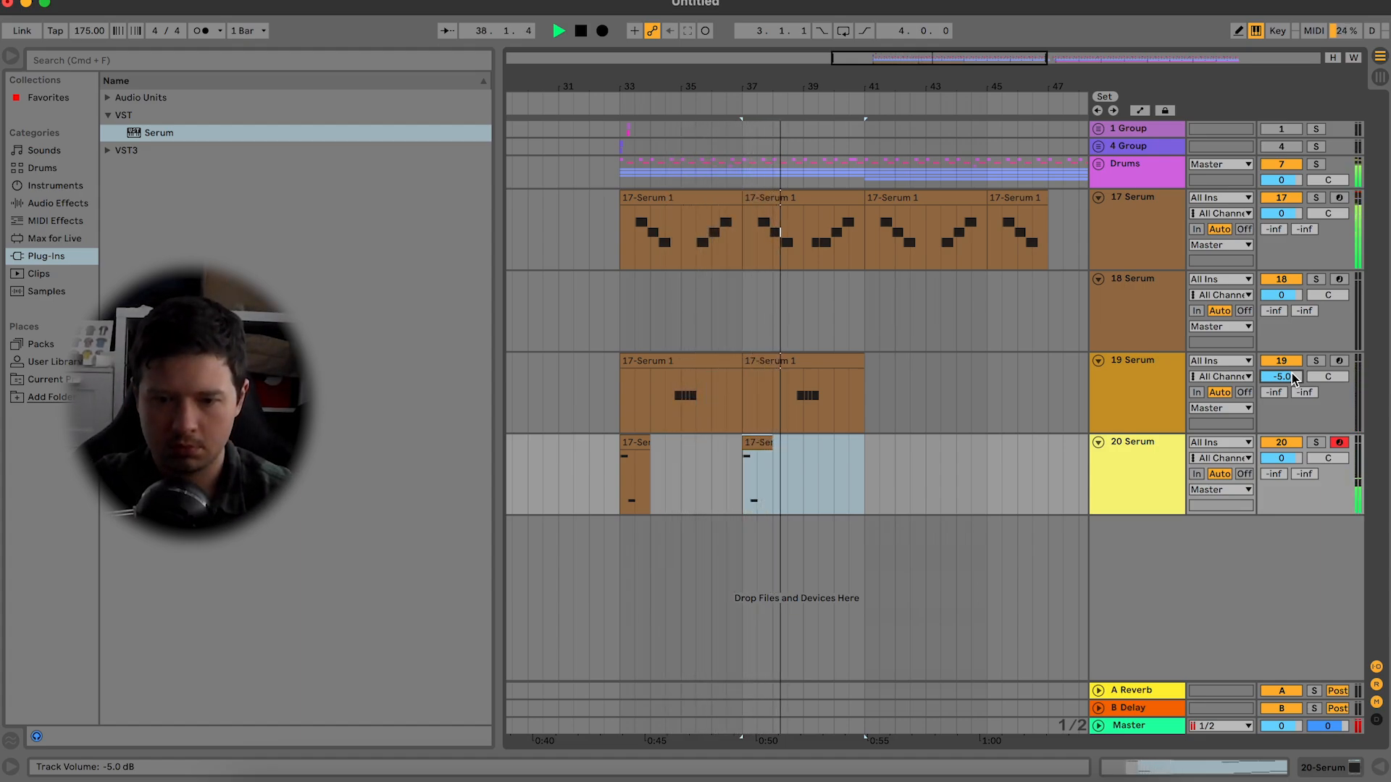
{"action": "key", "text": "space"}
Step: In track 19's clip at bar 37, make the D#3 note at 3 end at 3.2 and delete the D#3 notes after it
{"action": "double_click", "coordinate": [809, 361]}
{"action": "key", "text": "space"}
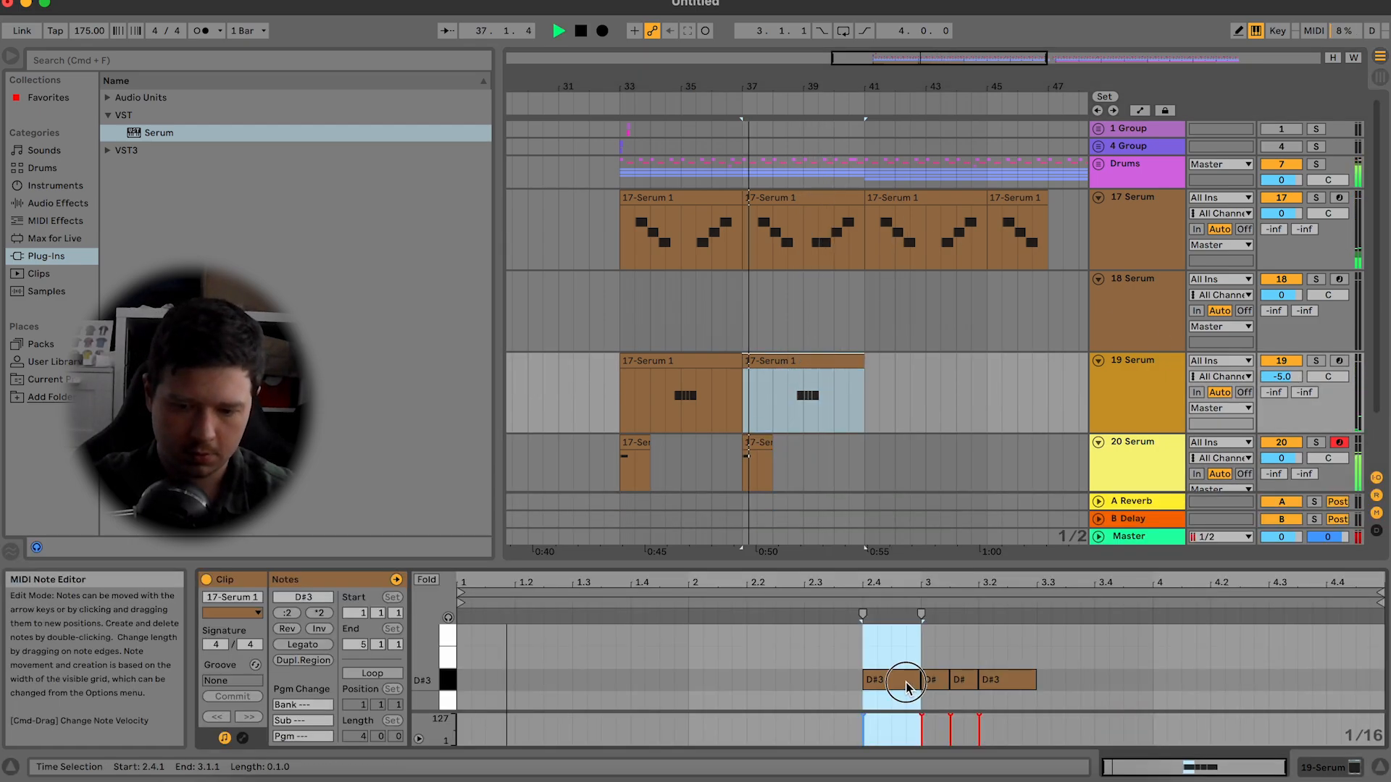
{"action": "left_click", "coordinate": [935, 679]}
{"action": "left_click", "coordinate": [1014, 681]}
{"action": "key", "text": "Delete"}
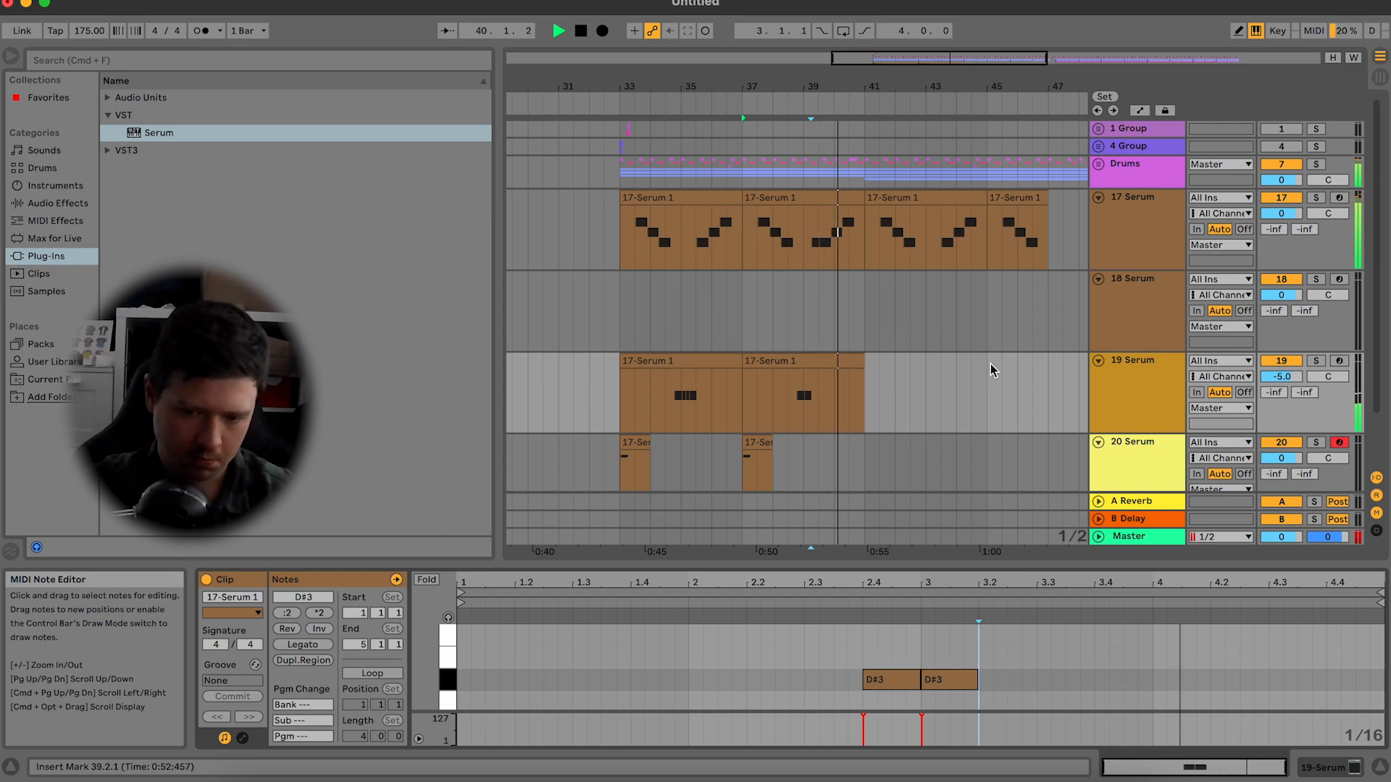
{"action": "key", "text": "space"}
Step: Add a new MIDI track below track 20 and switch to Splice
{"action": "scroll", "coordinate": [1130, 406], "scroll_direction": "down", "scroll_amount": 2}
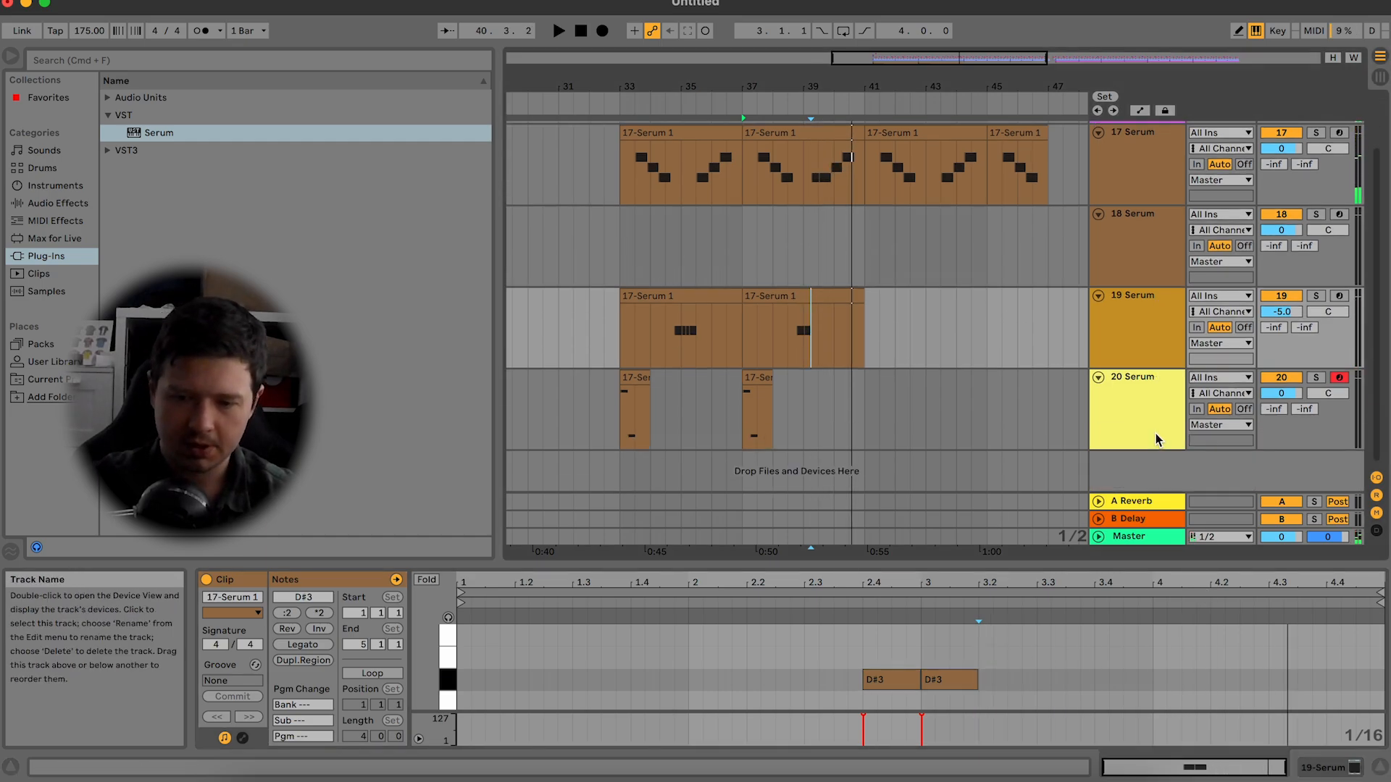
{"action": "left_click", "coordinate": [1155, 440]}
{"action": "left_click", "coordinate": [815, 761]}
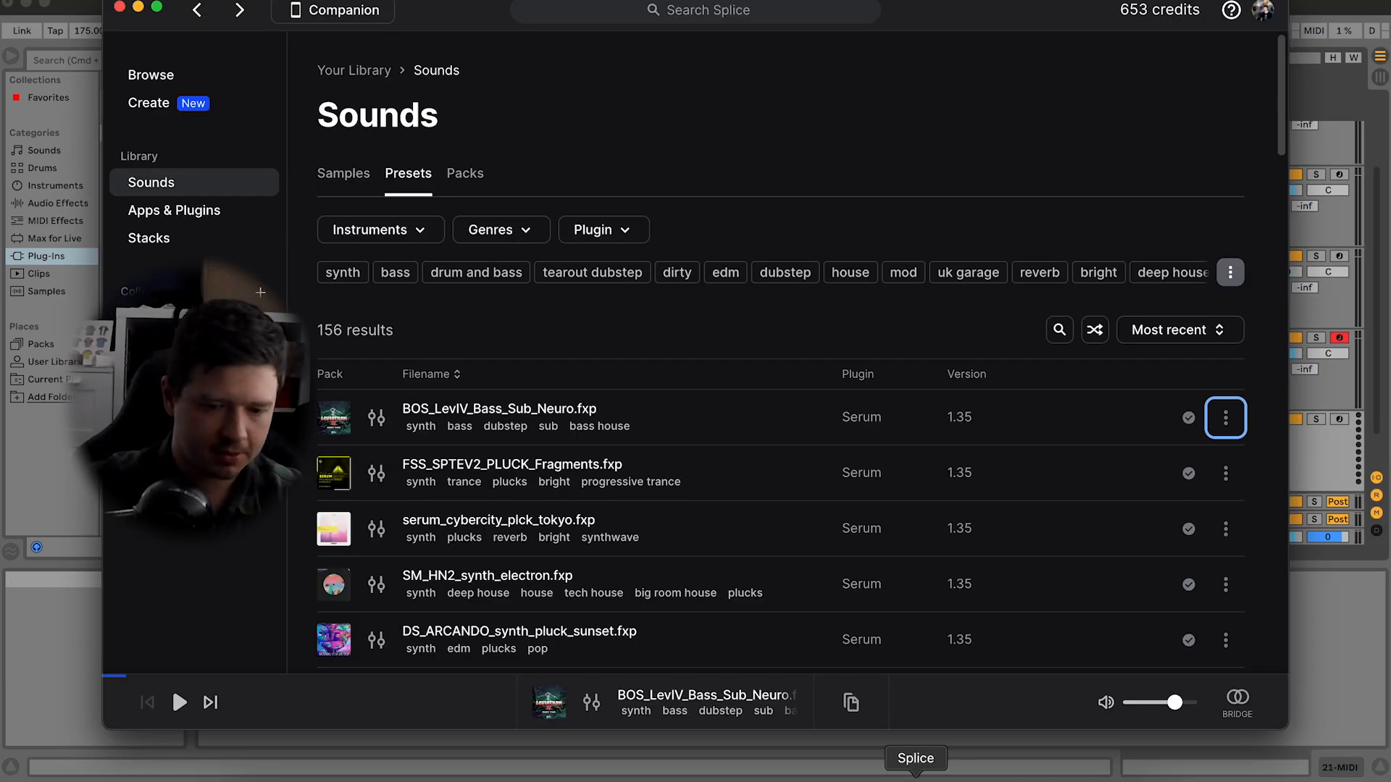
Step: Browse the Splice preset catalogue for Serum bass presets
{"action": "left_click", "coordinate": [168, 85]}
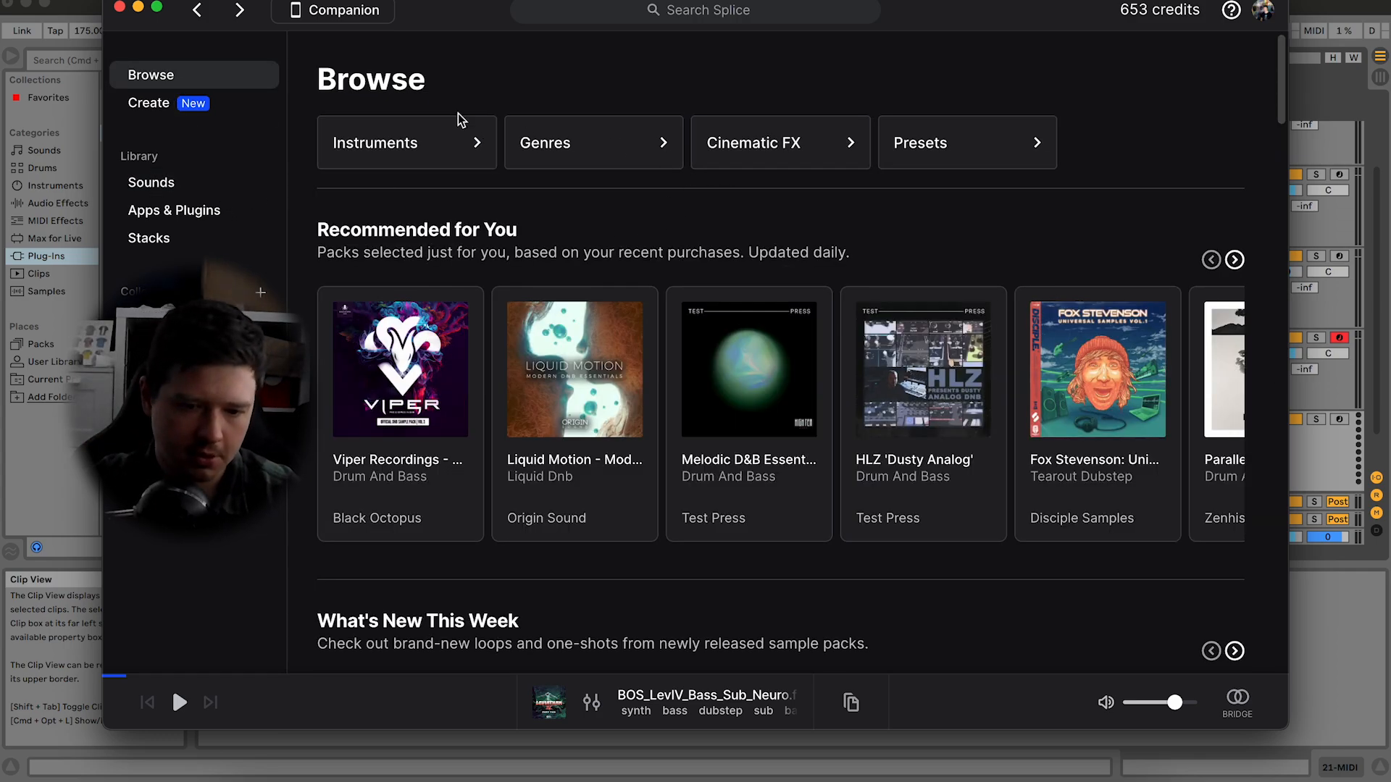
{"action": "left_click", "coordinate": [908, 145]}
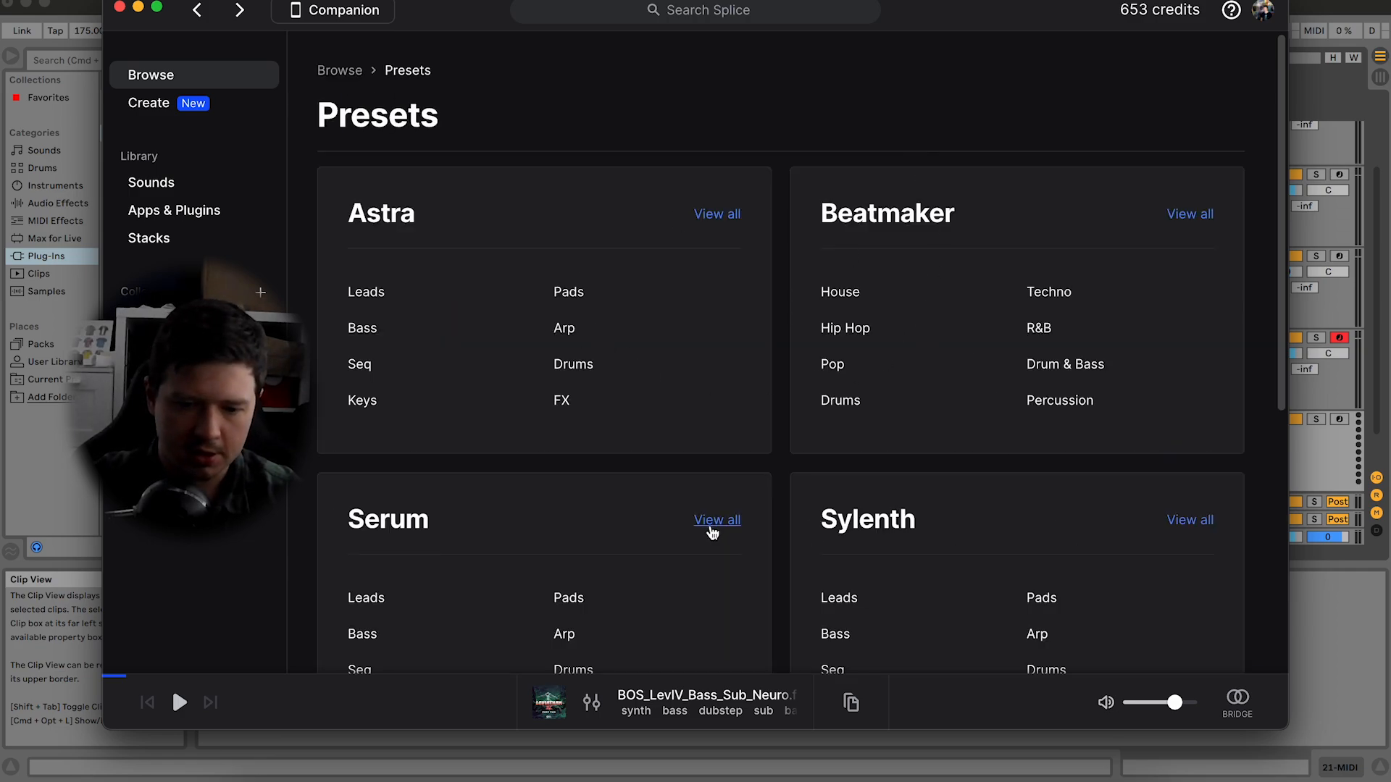
{"action": "left_click", "coordinate": [371, 635]}
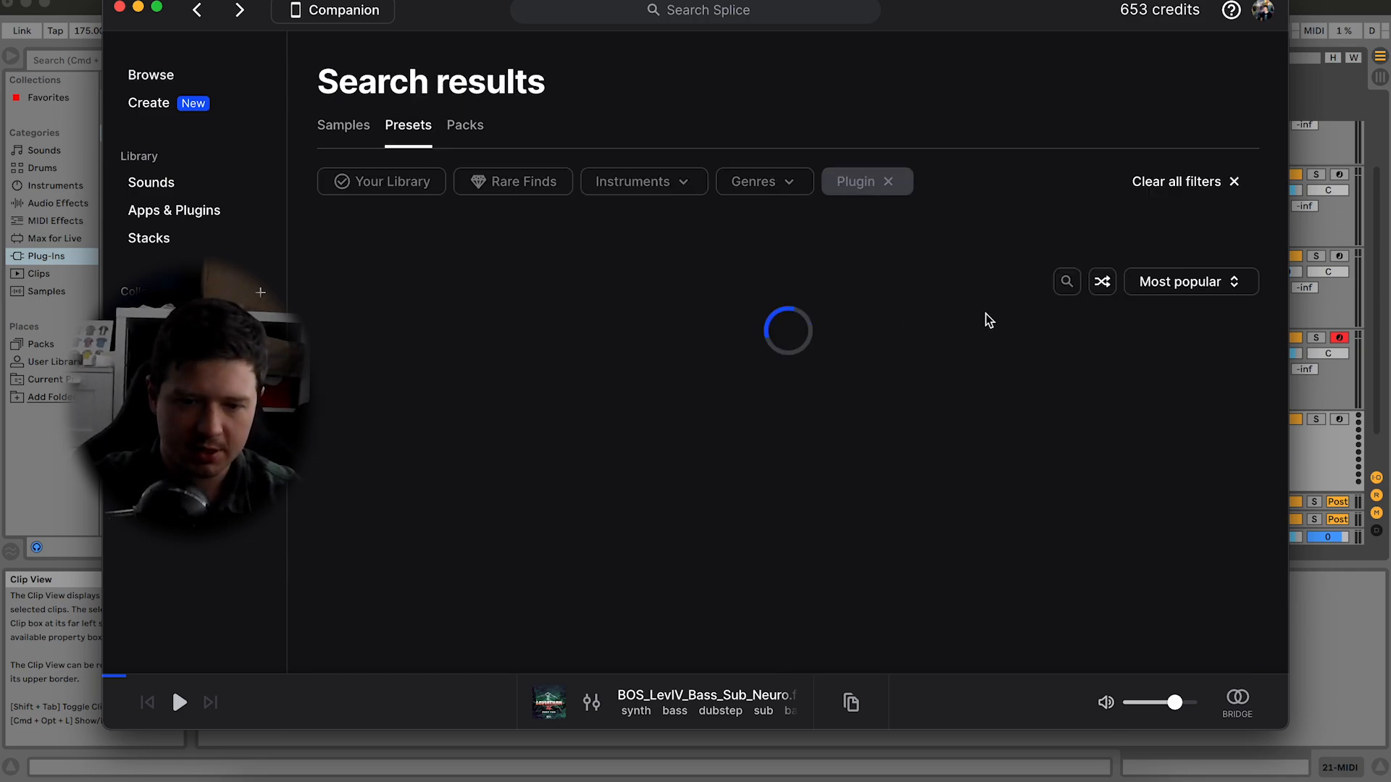
{"action": "left_click", "coordinate": [547, 184]}
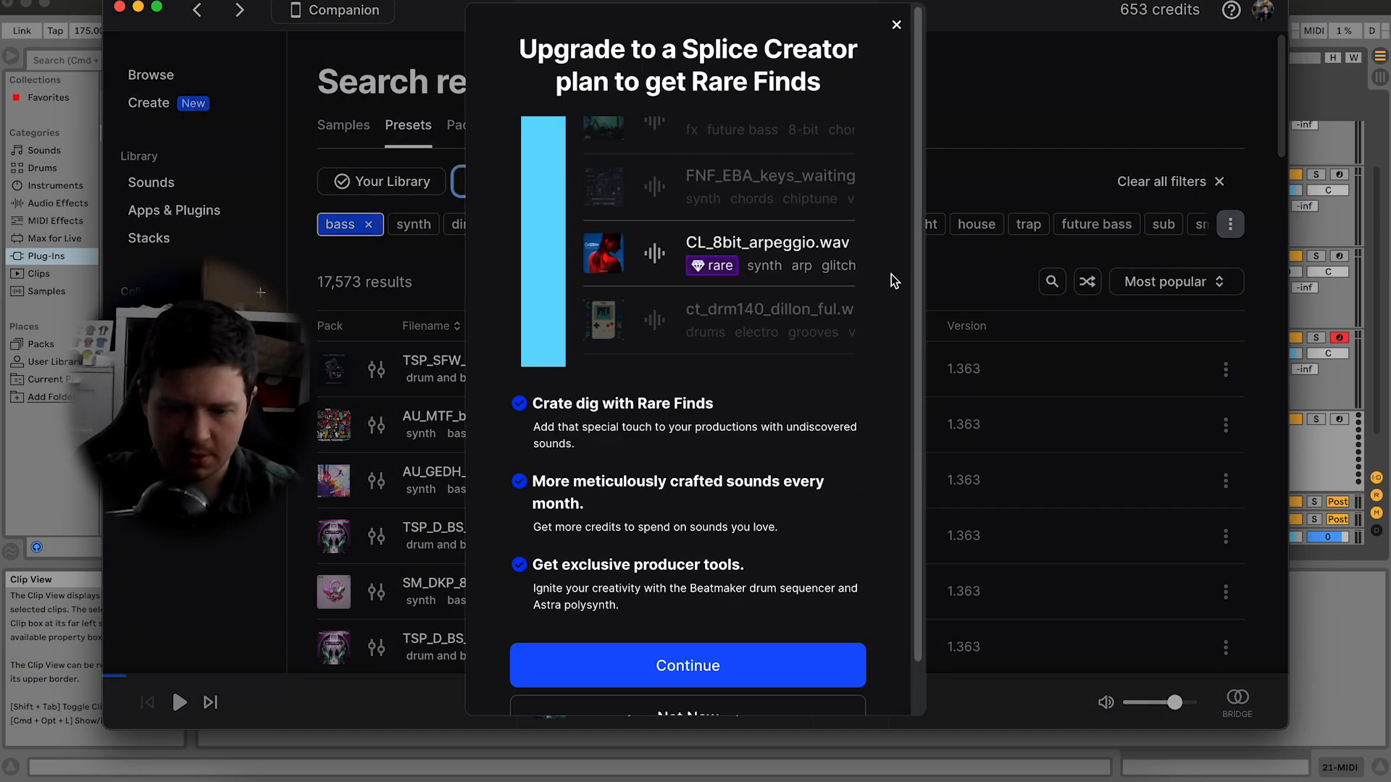
{"action": "scroll", "coordinate": [891, 282], "scroll_direction": "down", "scroll_amount": 2}
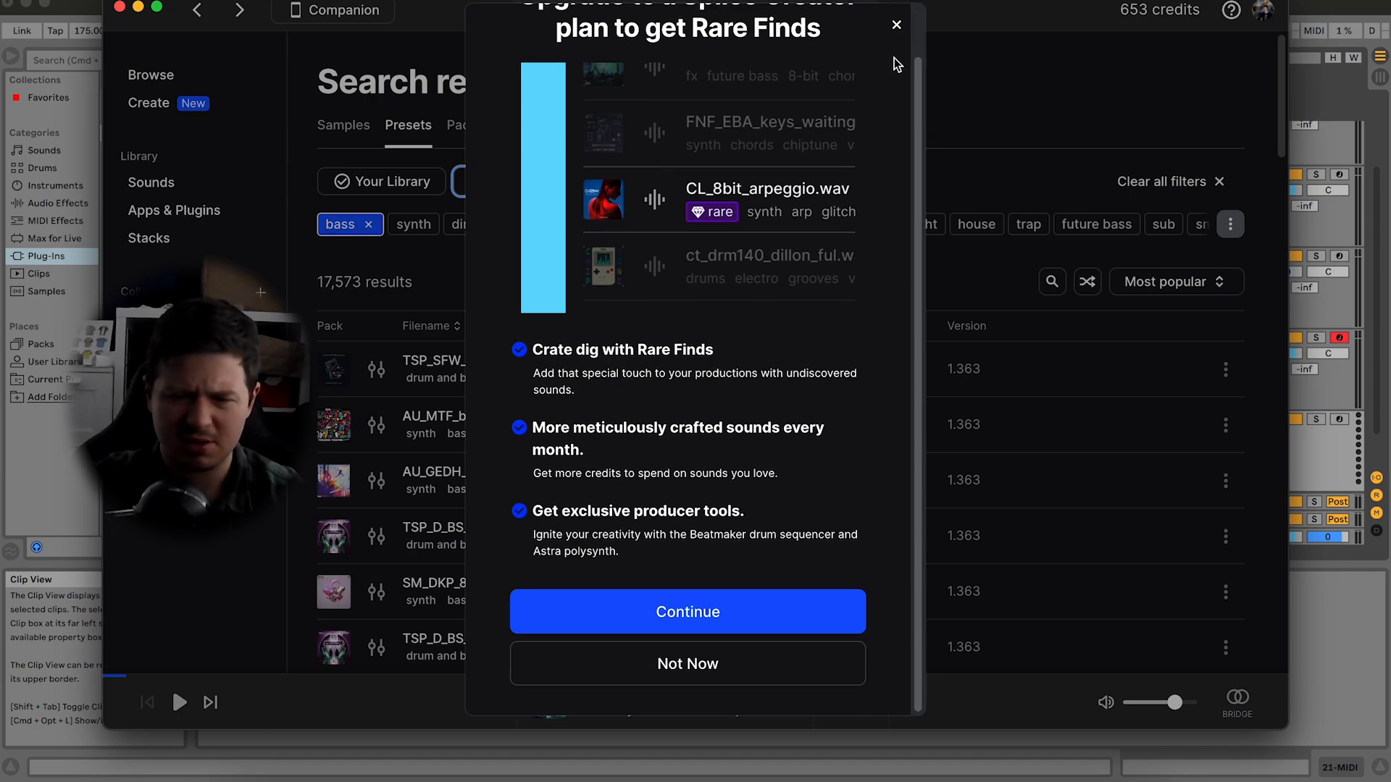
{"action": "left_click", "coordinate": [894, 28]}
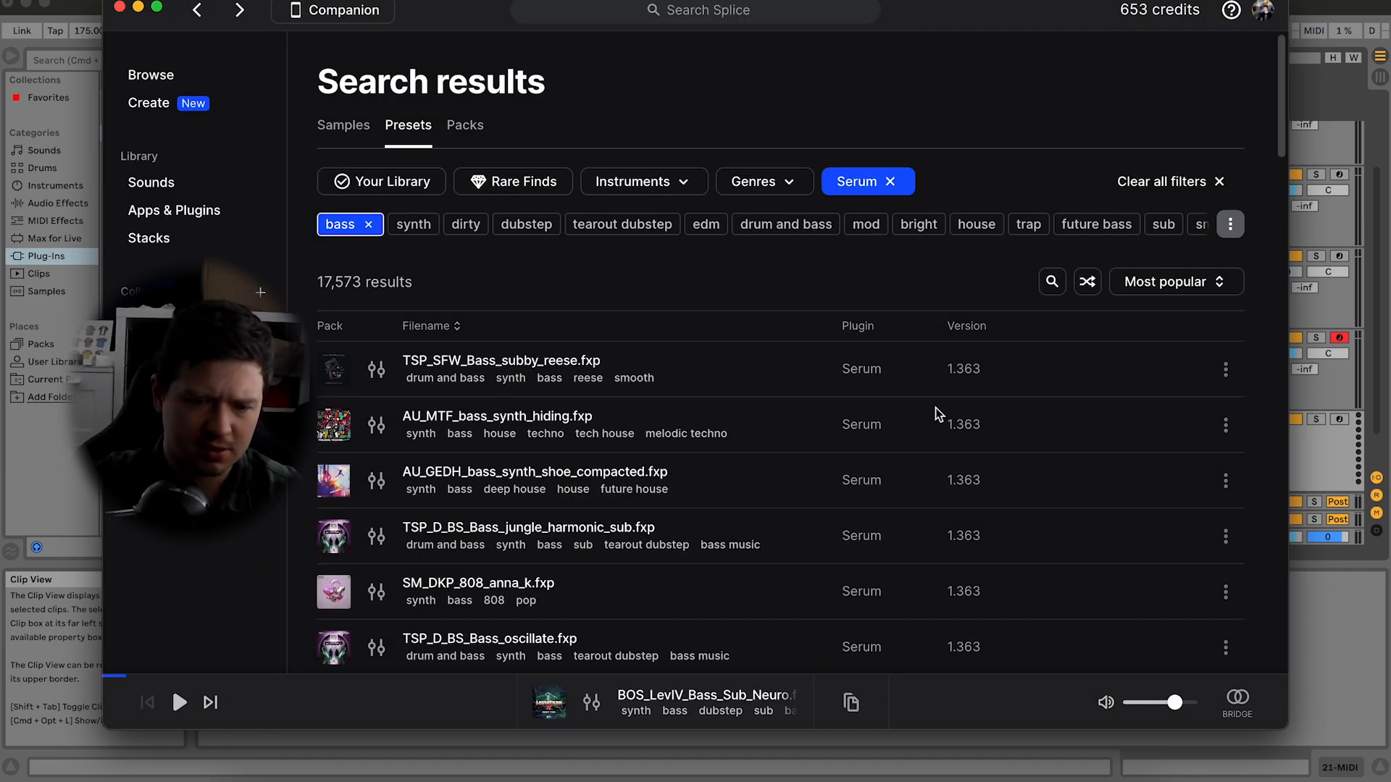
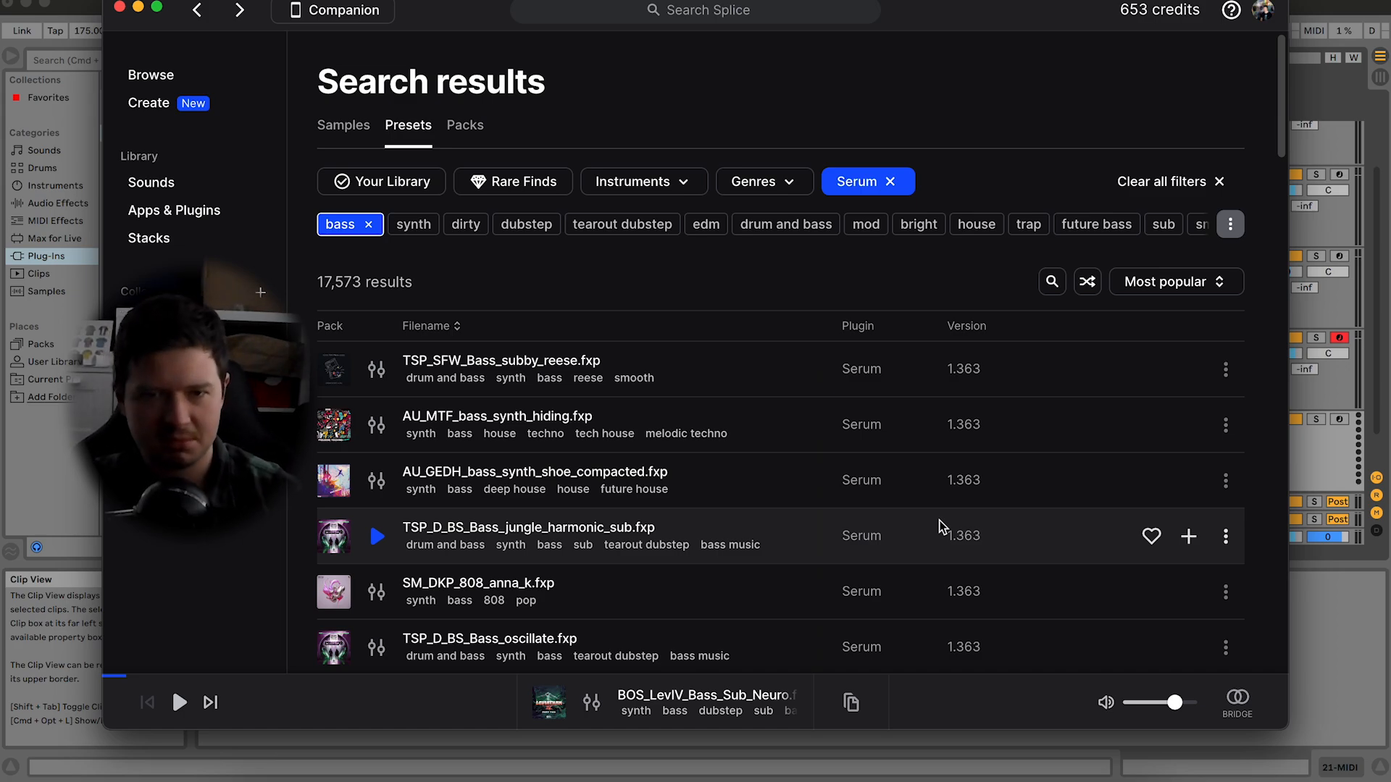
Step: Audition the most popular Serum bass presets, including TSP_D_BS_Bass_jungle_harmonic_sub, AU_MTF_bass_synth_hiding, TSP_D_BS_Bass_skumbag and TSP_D_BS_Bass_night_reese
{"action": "scroll", "coordinate": [695, 334], "scroll_direction": "down", "scroll_amount": 3}
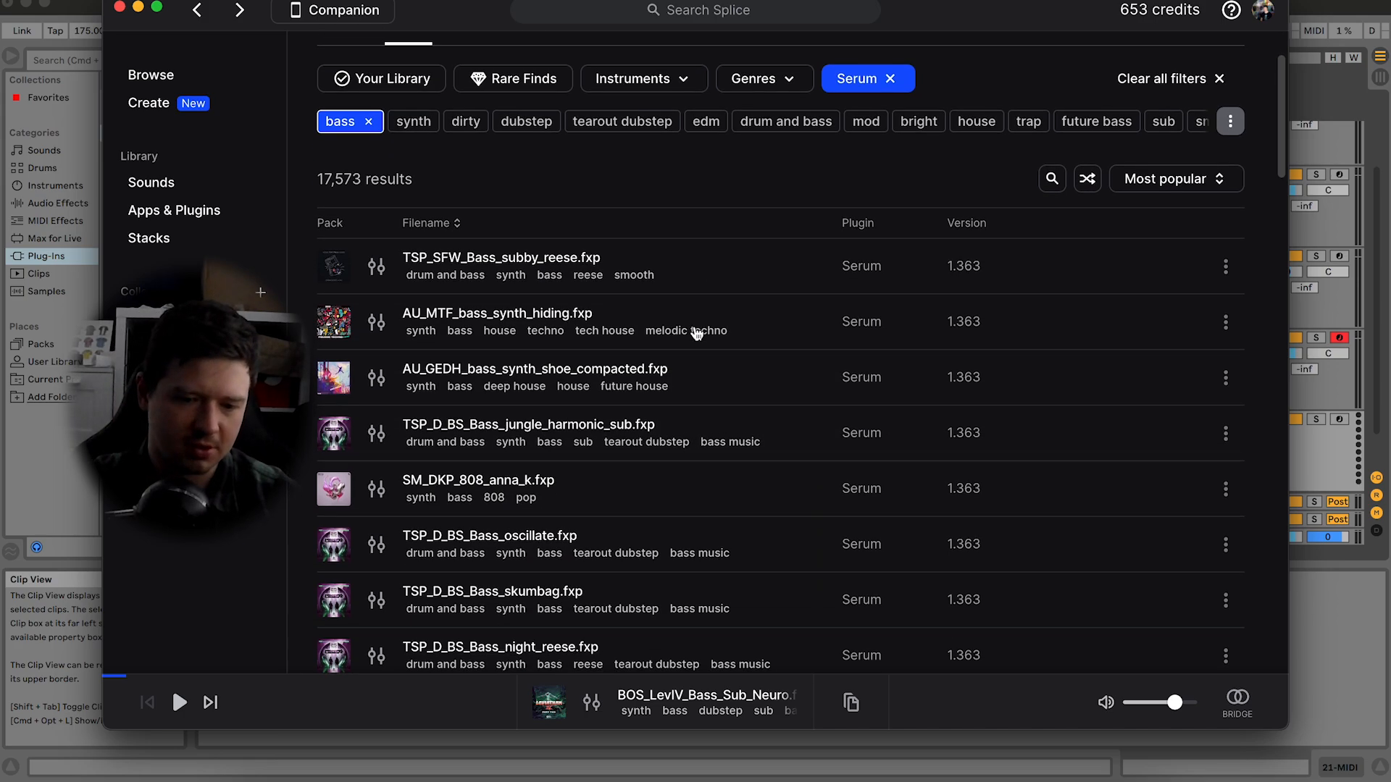
{"action": "left_click", "coordinate": [377, 434]}
{"action": "key", "text": "Down"}
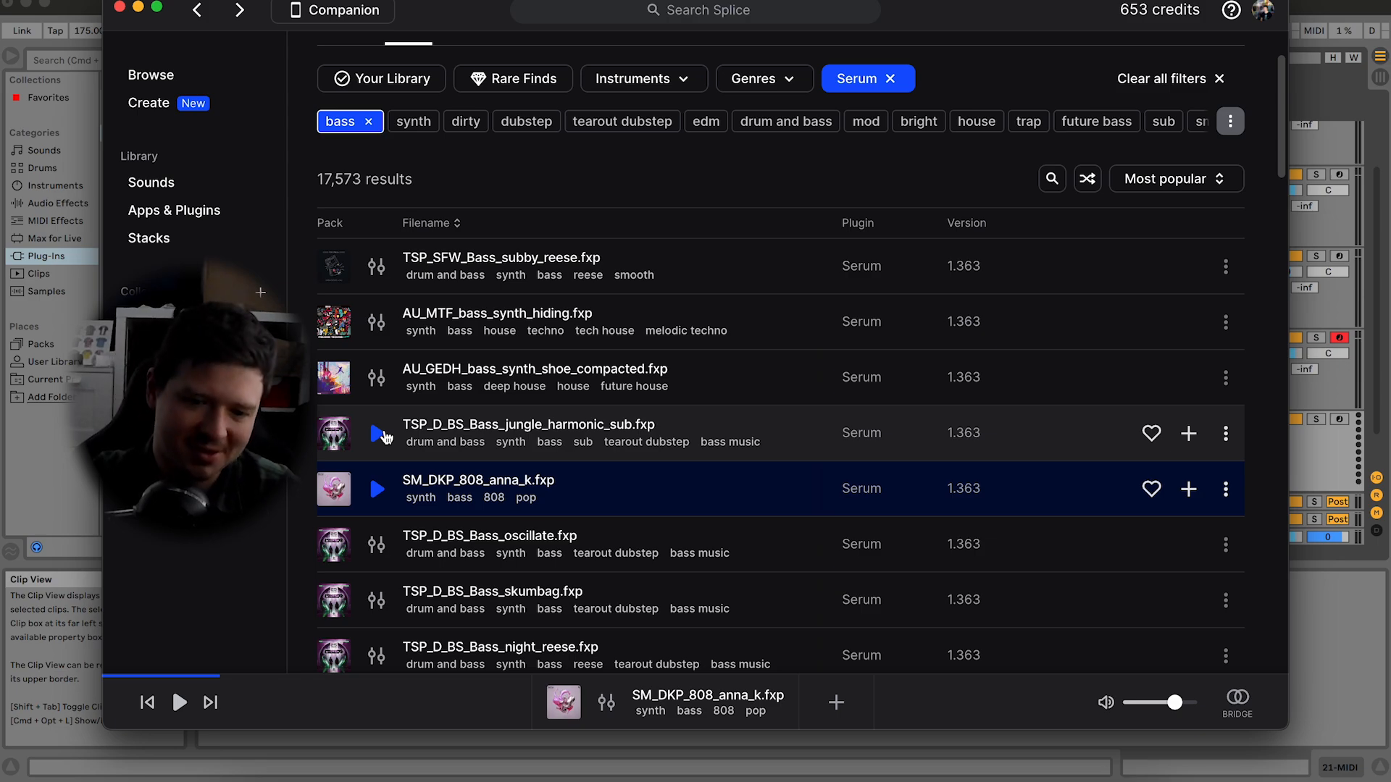
{"action": "key", "text": "Up"}
{"action": "key", "text": "Up"}
{"action": "key", "text": "Up"}
{"action": "scroll", "coordinate": [385, 449], "scroll_direction": "down", "scroll_amount": 5}
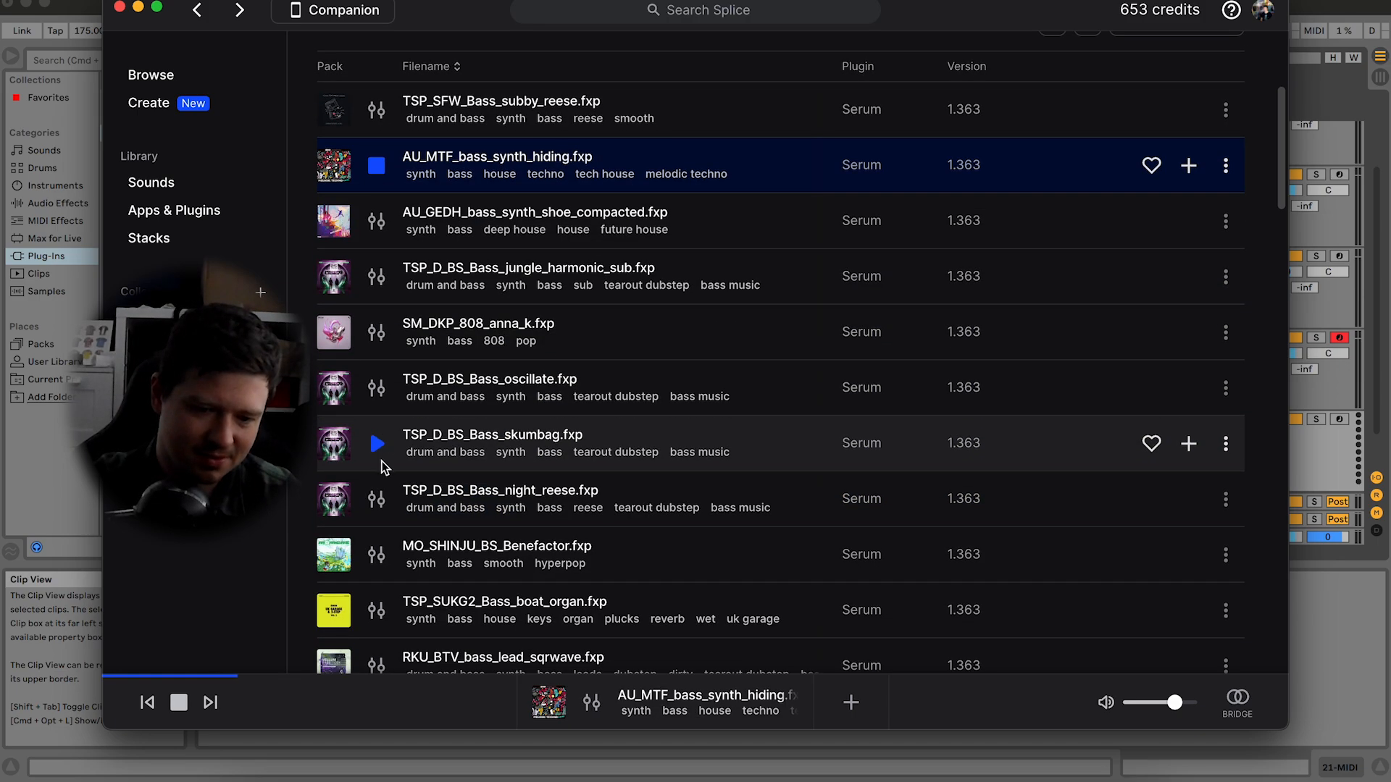
{"action": "left_click", "coordinate": [377, 443]}
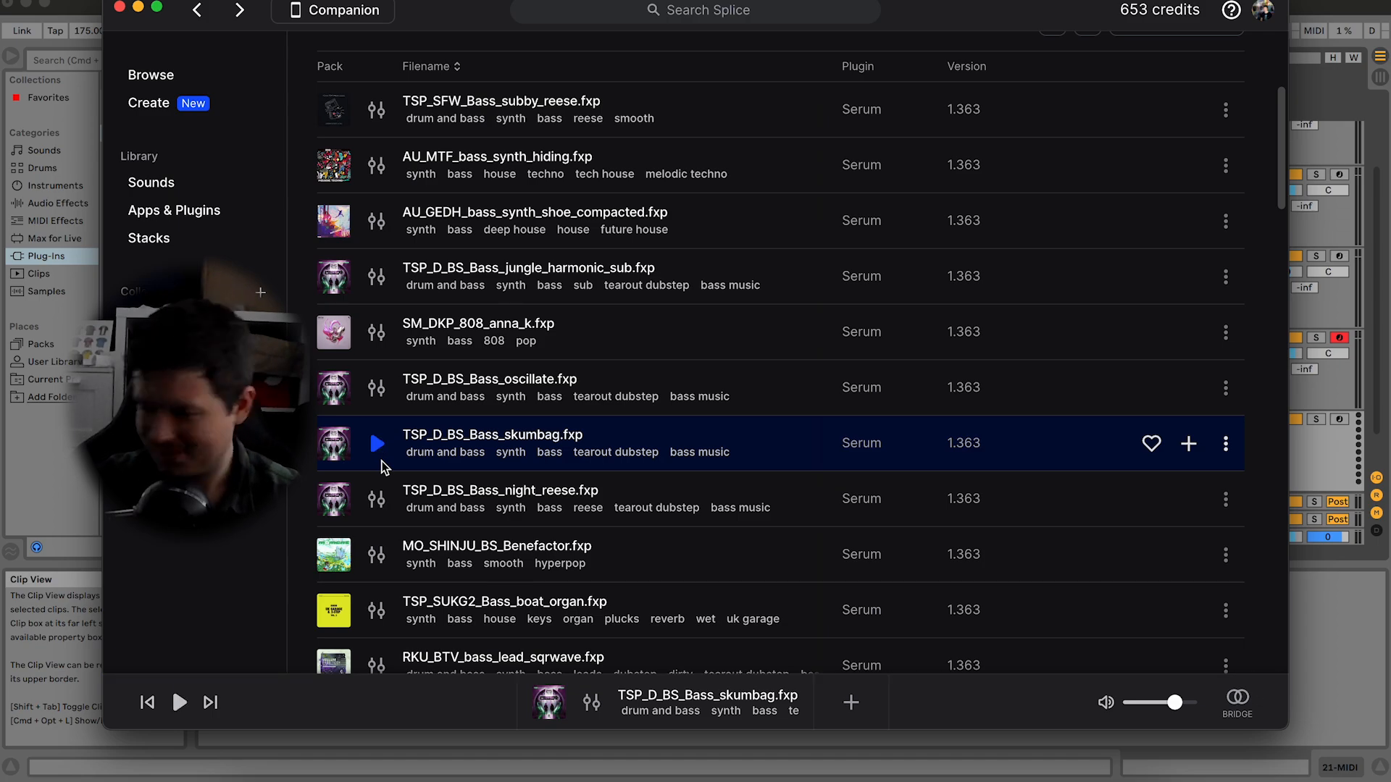
{"action": "key", "text": "Down"}
{"action": "key", "text": "Down"}
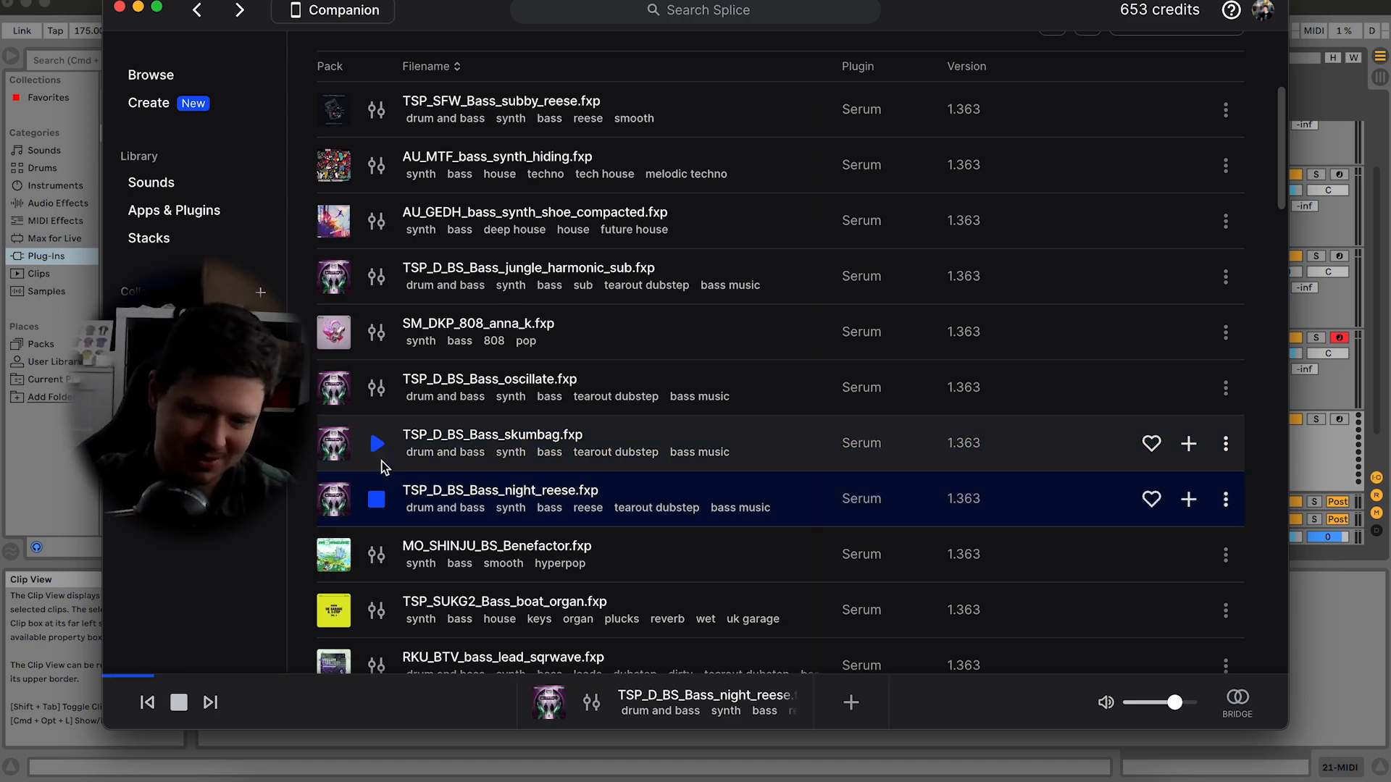
Step: Audition further bass presets and add TSP_REDPILL_Bass_classicreese.fxp to the library
{"action": "scroll", "coordinate": [382, 464], "scroll_direction": "down", "scroll_amount": 3}
{"action": "left_click", "coordinate": [377, 529]}
{"action": "key", "text": "Down"}
{"action": "key", "text": "Down"}
{"action": "scroll", "coordinate": [376, 534], "scroll_direction": "down", "scroll_amount": 6}
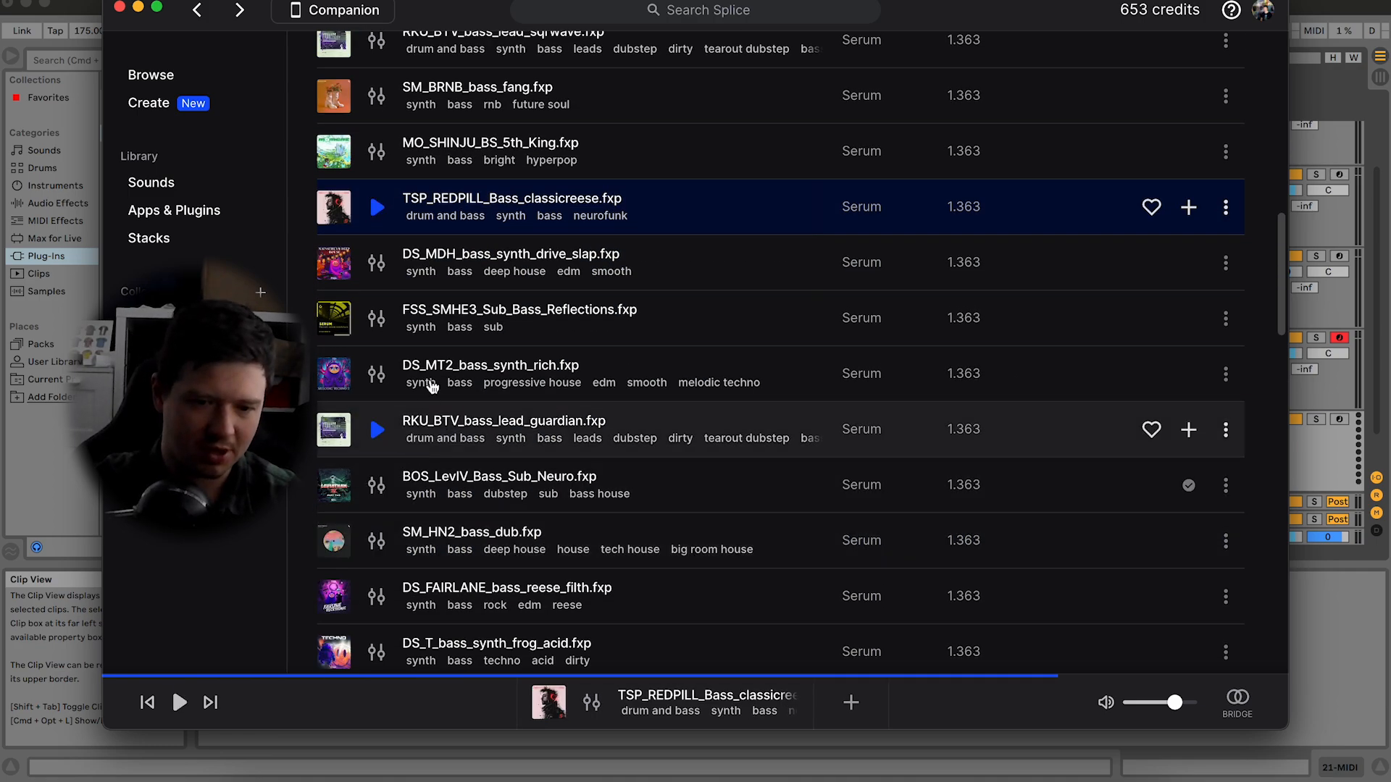
{"action": "scroll", "coordinate": [432, 387], "scroll_direction": "down", "scroll_amount": 1}
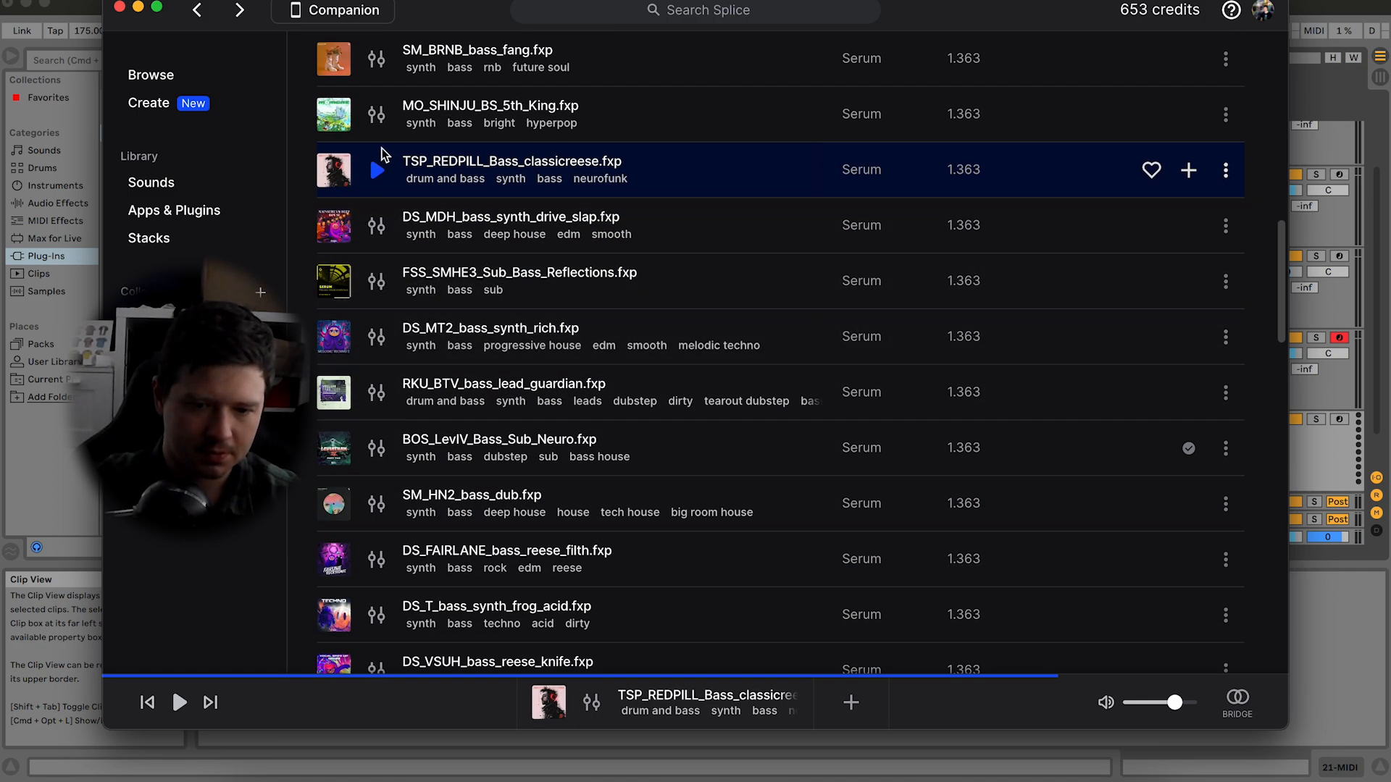
{"action": "left_click", "coordinate": [1189, 171]}
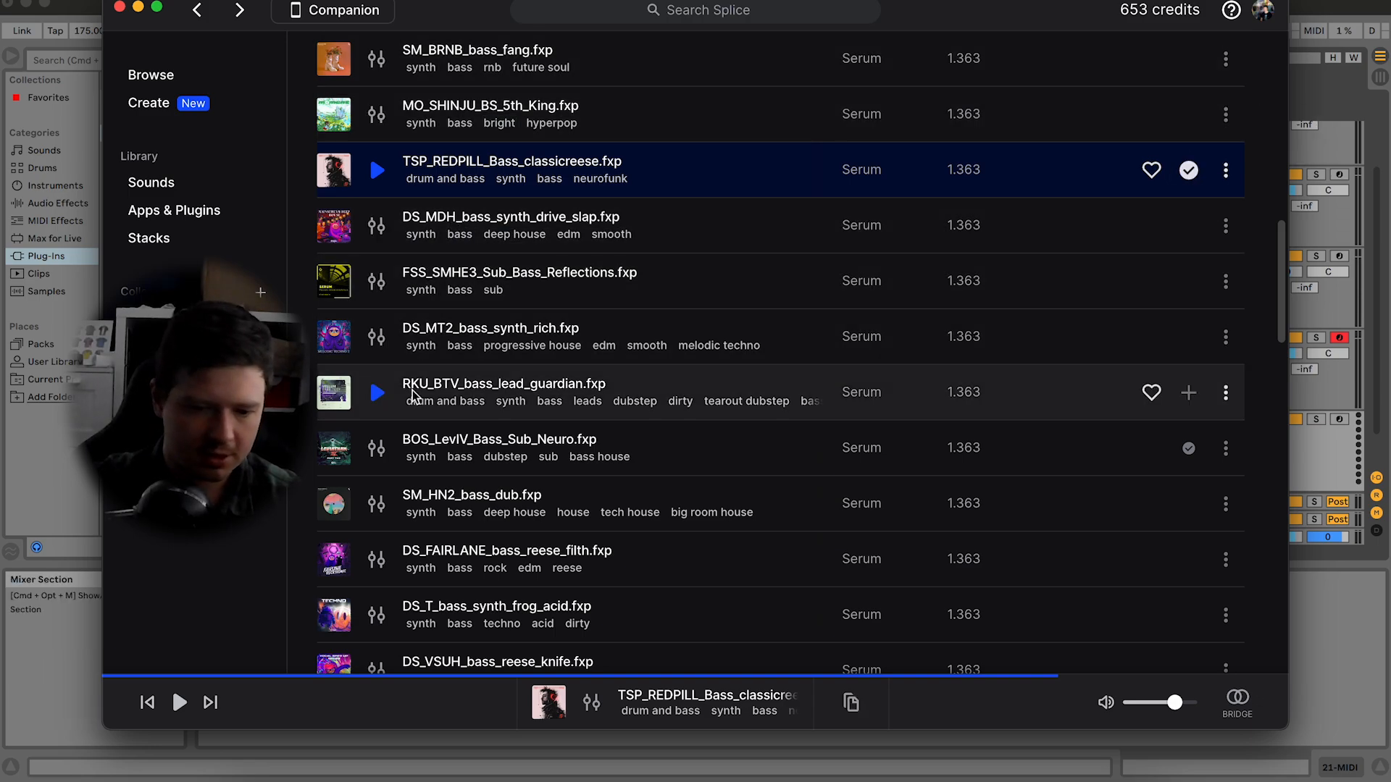
Step: Audition the bass presets around SM_HN2_bass_dub and onward through DS_VSUH_bass_reese_knife to TSP_D_BS_Bass_steal_my_heart
{"action": "scroll", "coordinate": [382, 464], "scroll_direction": "down", "scroll_amount": 1}
{"action": "left_click", "coordinate": [388, 501]}
{"action": "key", "text": "Up"}
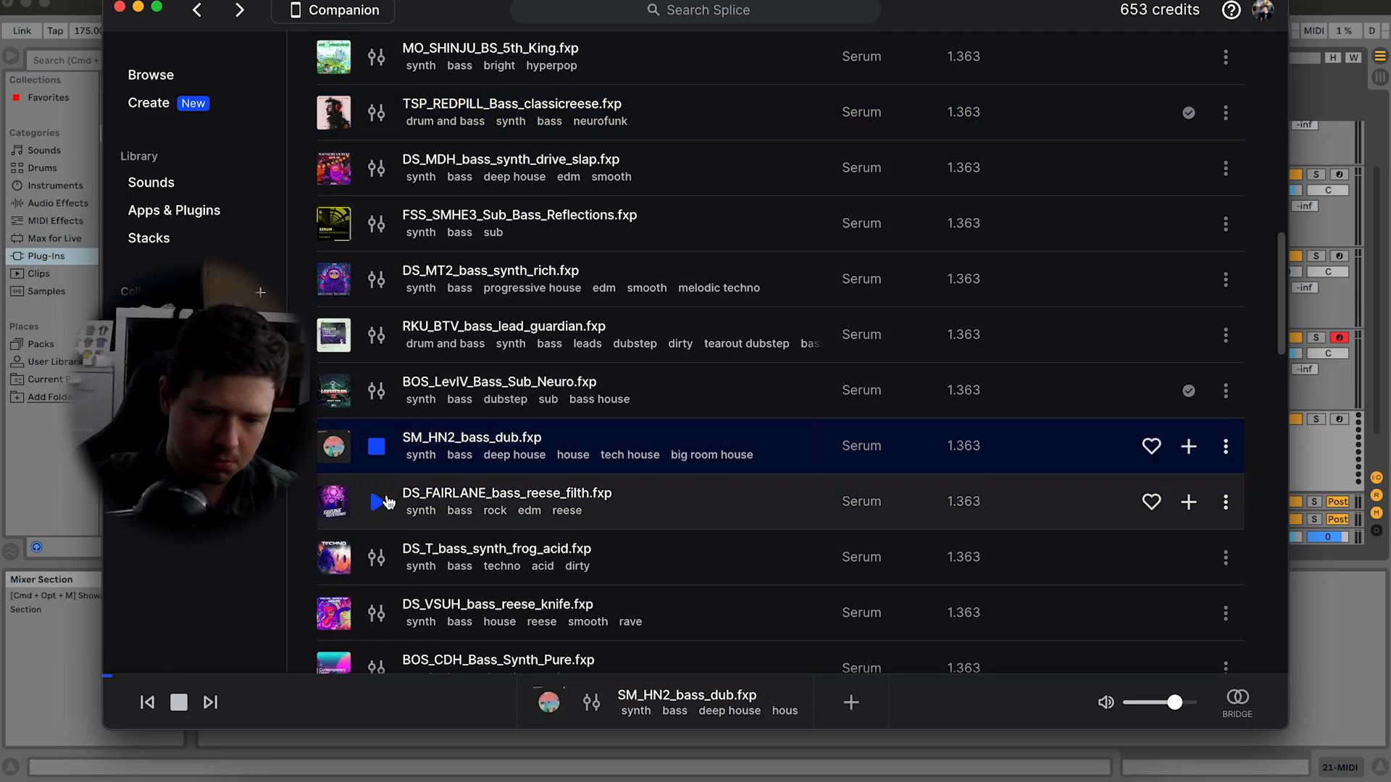
{"action": "key", "text": "Down"}
{"action": "key", "text": "Down"}
{"action": "key", "text": "Down"}
{"action": "scroll", "coordinate": [388, 501], "scroll_direction": "down", "scroll_amount": 7}
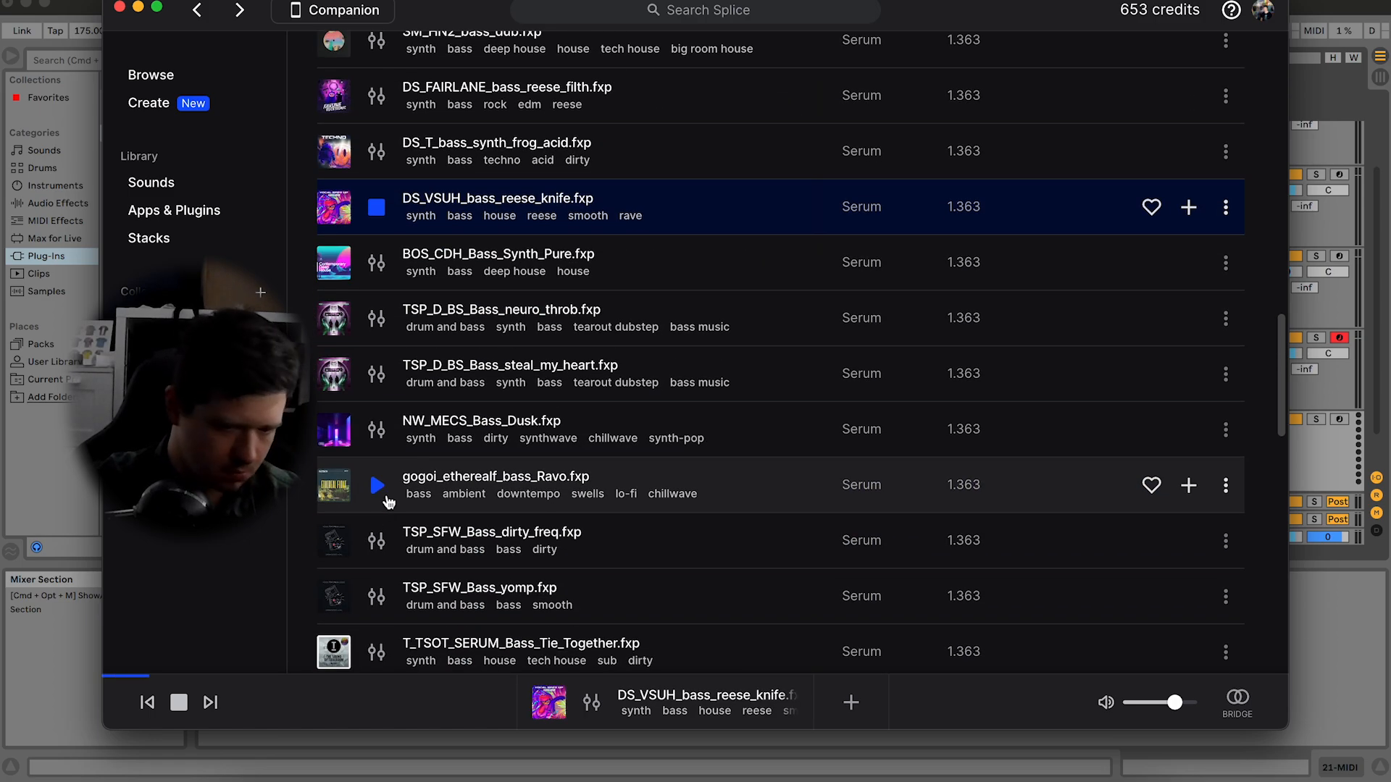
{"action": "key", "text": "Down"}
{"action": "key", "text": "Down"}
{"action": "key", "text": "Down"}
{"action": "key", "text": "Down"}
{"action": "key", "text": "Down"}
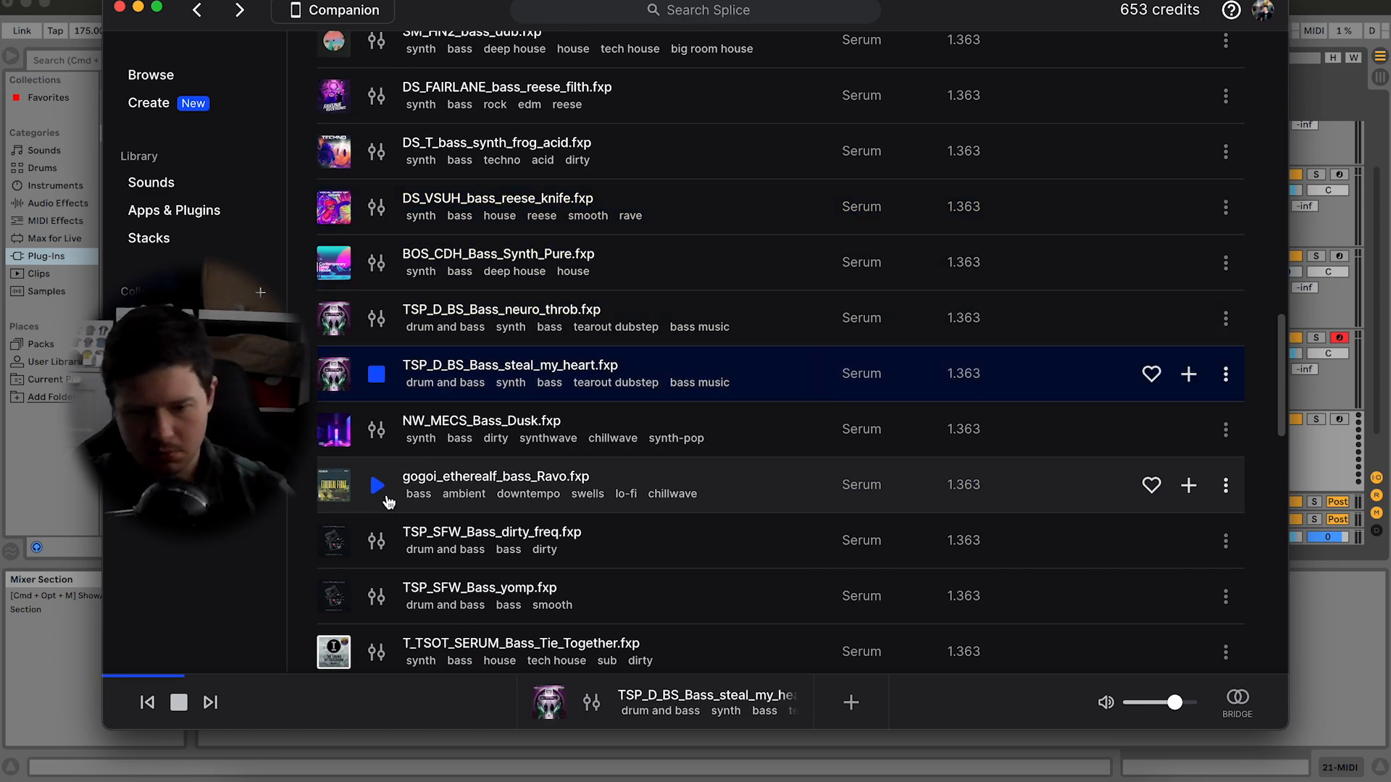
Step: Audition the presets from TSP_SFW_Bass_dirty_freq to T_TSOT_SERUM_Bass_Tie_Together and add TSP_SFW_Bass_yomp.fxp to the library
{"action": "key", "text": "Down"}
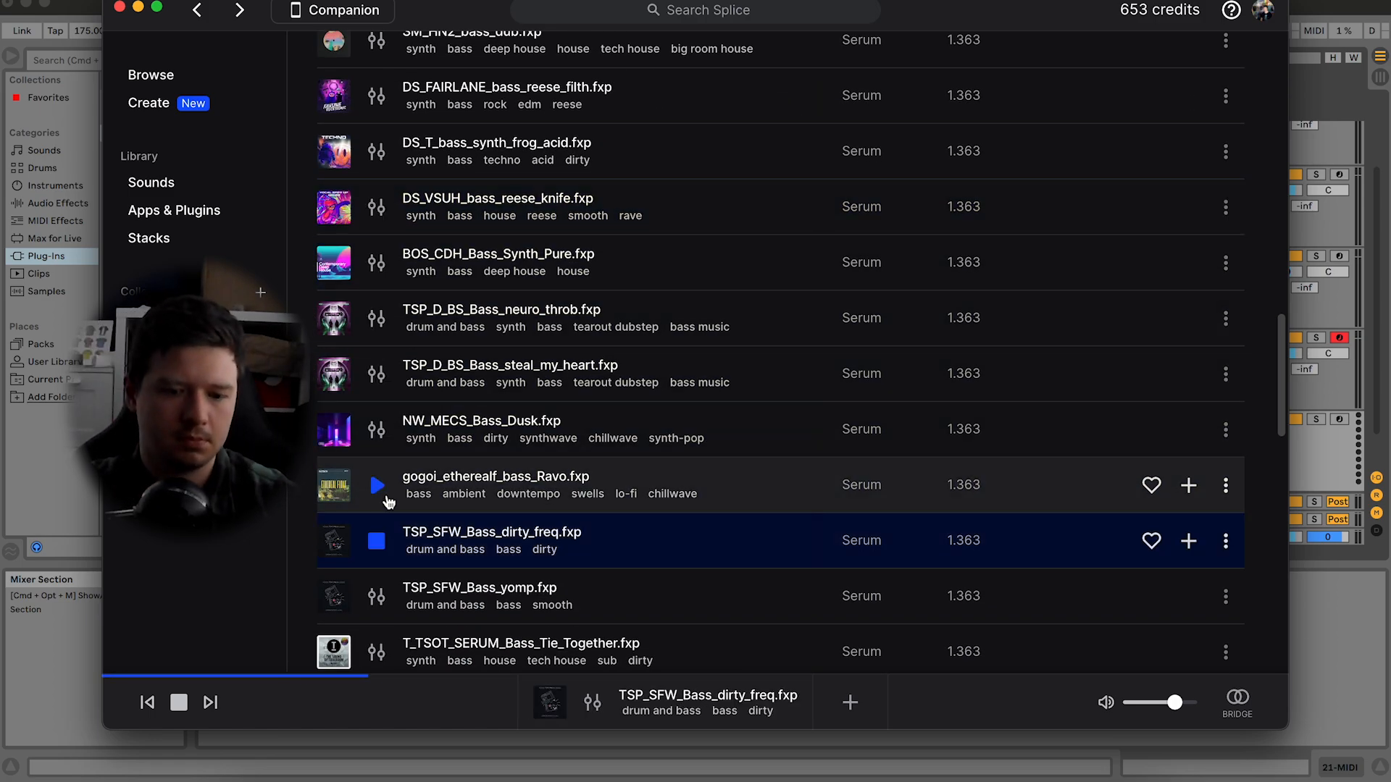
{"action": "key", "text": "Down"}
{"action": "key", "text": "Down"}
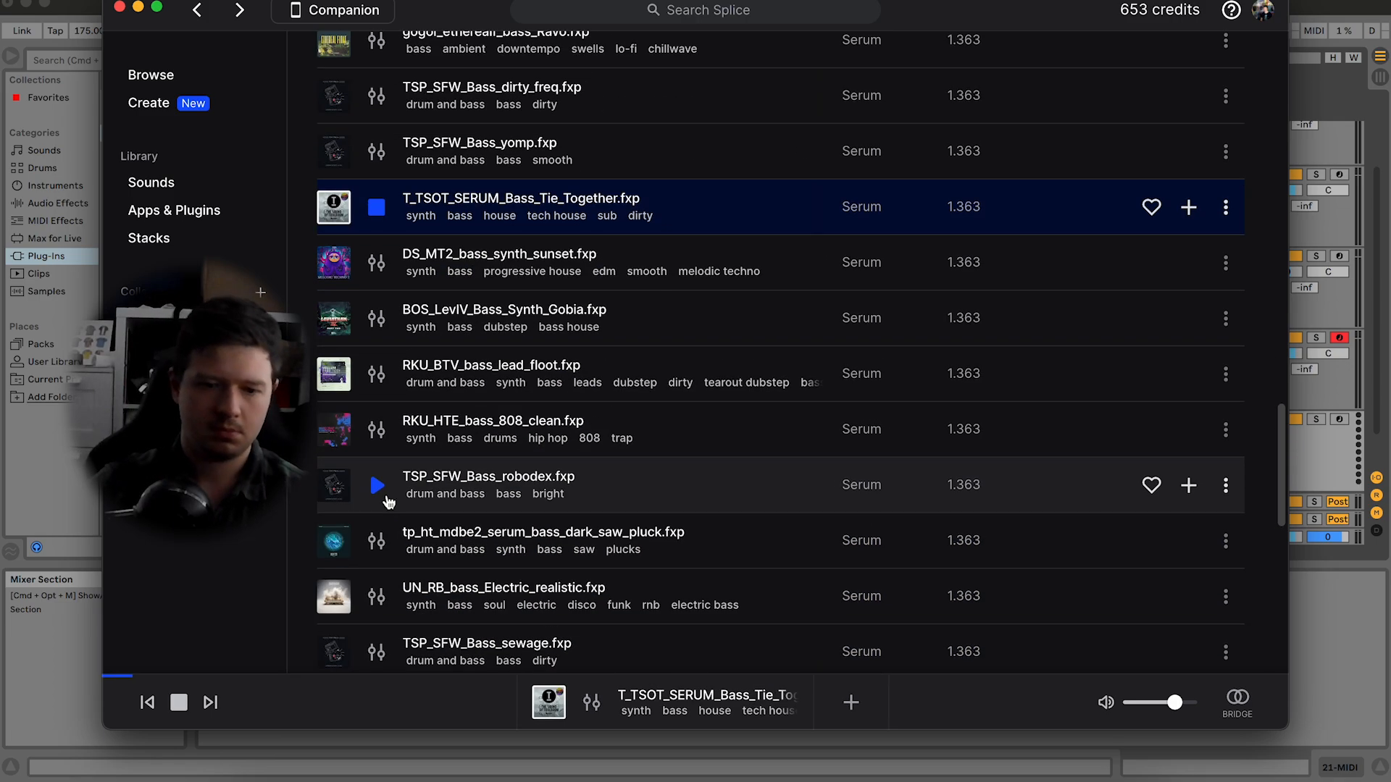
{"action": "key", "text": "Up"}
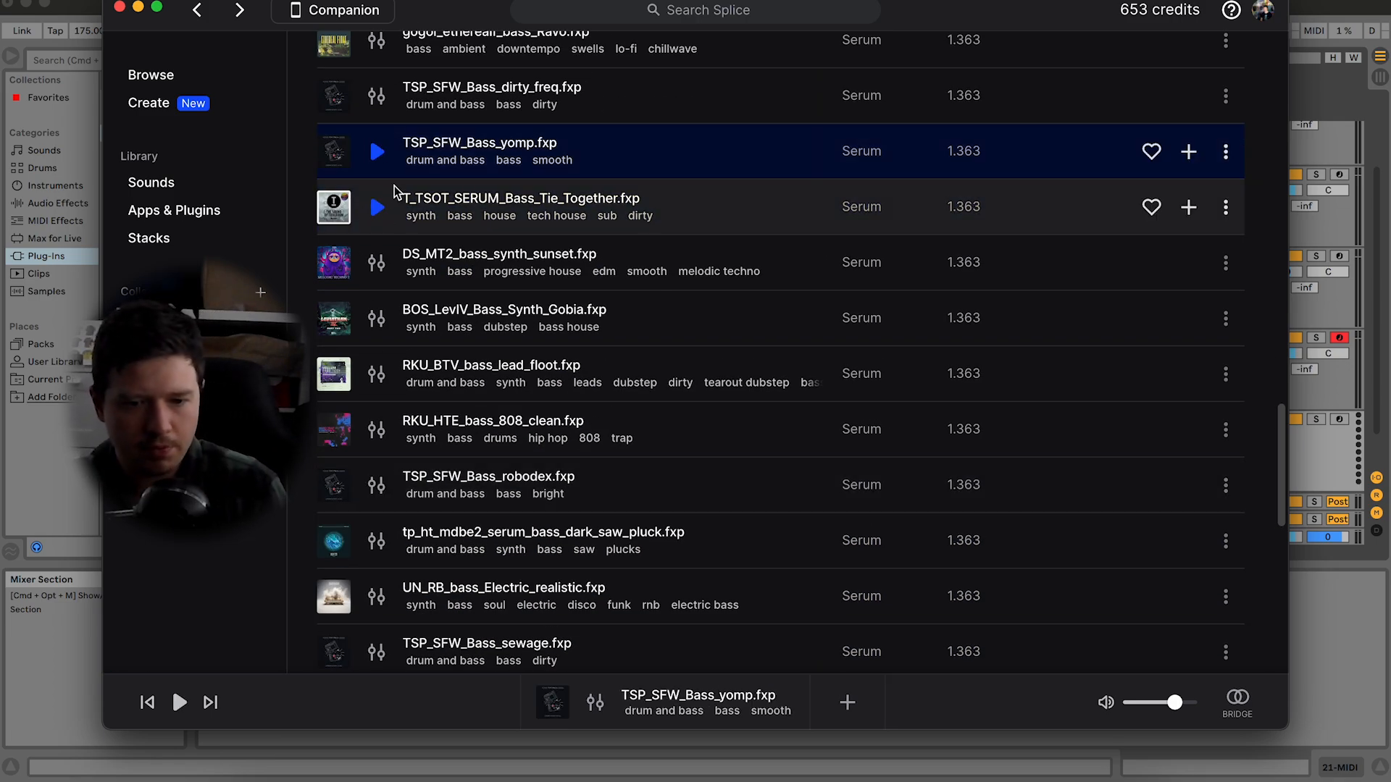
{"action": "left_click", "coordinate": [1188, 152]}
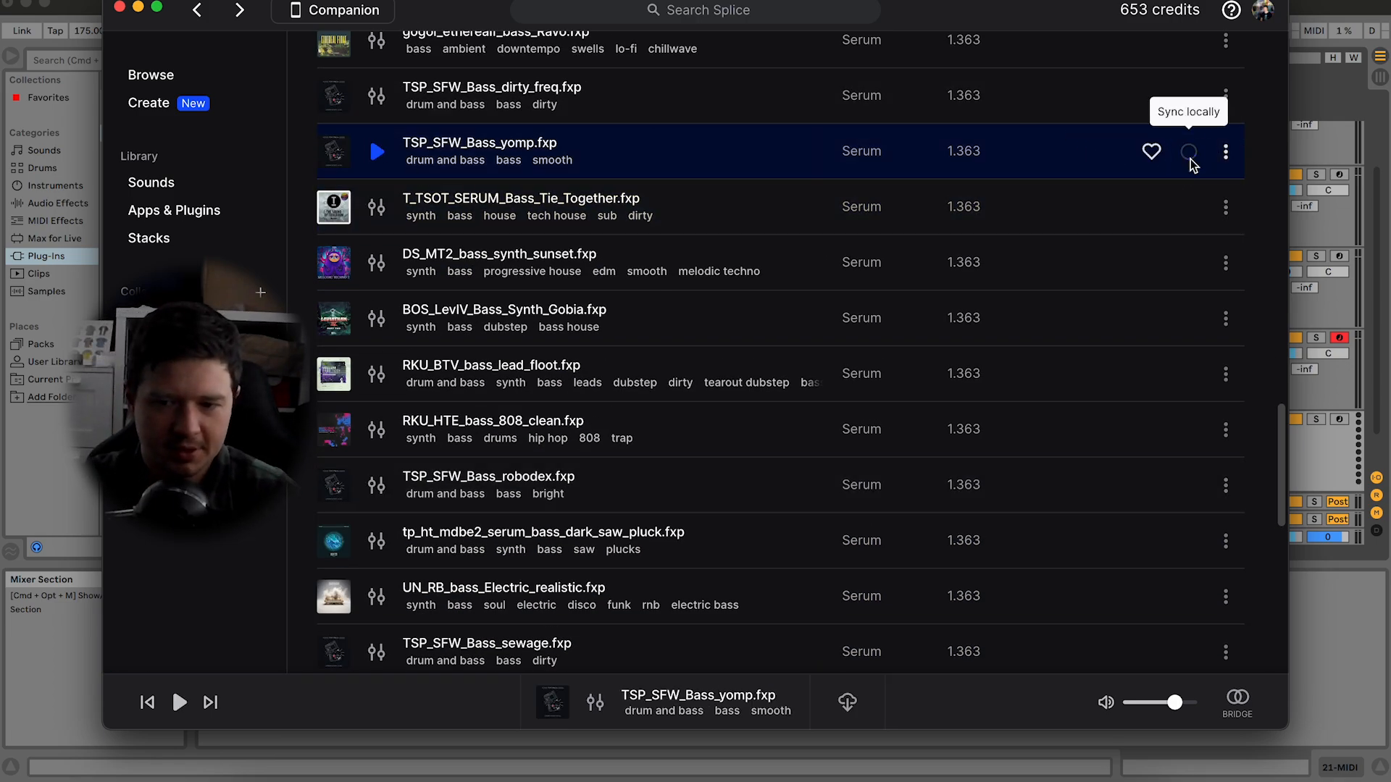
Step: Back in Ableton Live, load Serum on track 21 and choose the Splice preset TSP_SFW_Bass_yomp
{"action": "left_click", "coordinate": [1313, 270]}
{"action": "key", "text": "Return"}
{"action": "left_click", "coordinate": [634, 99]}
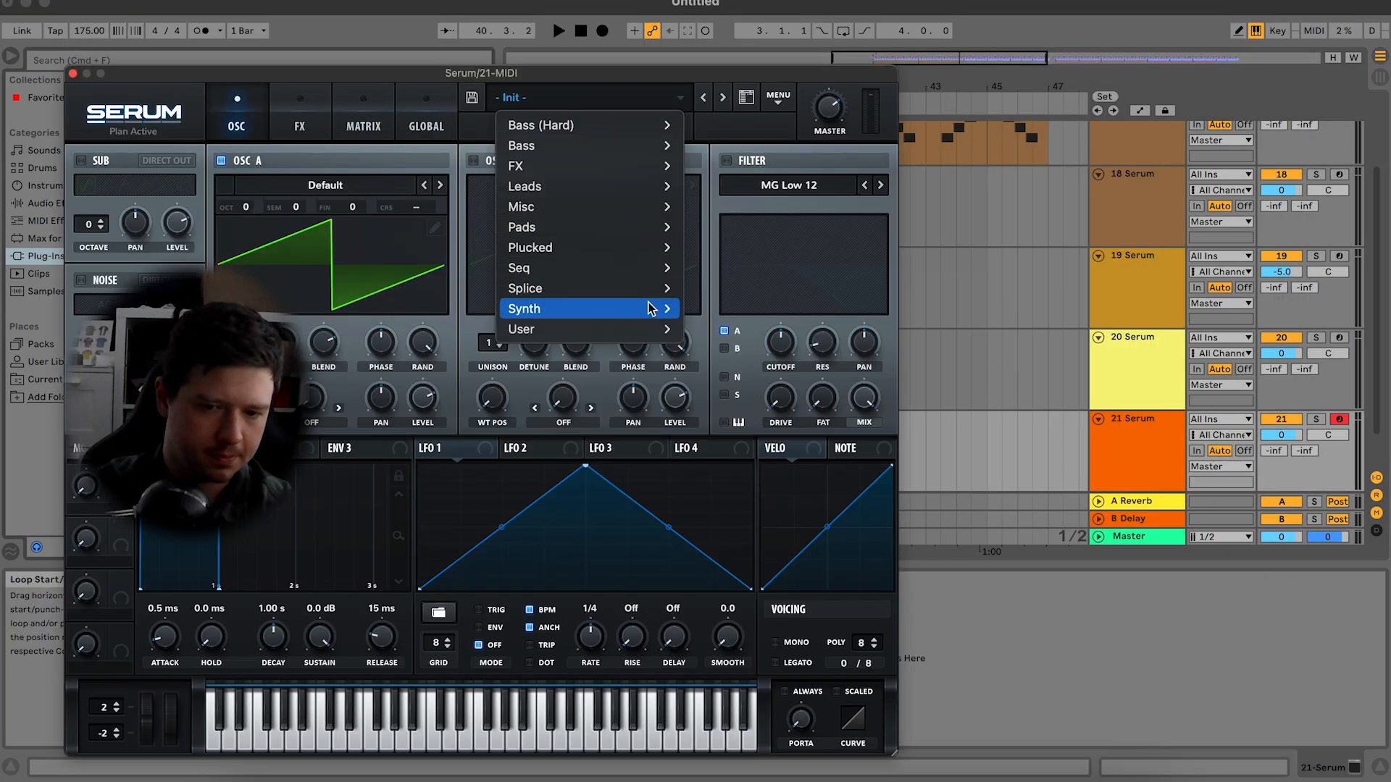
{"action": "mouse_move", "coordinate": [659, 310]}
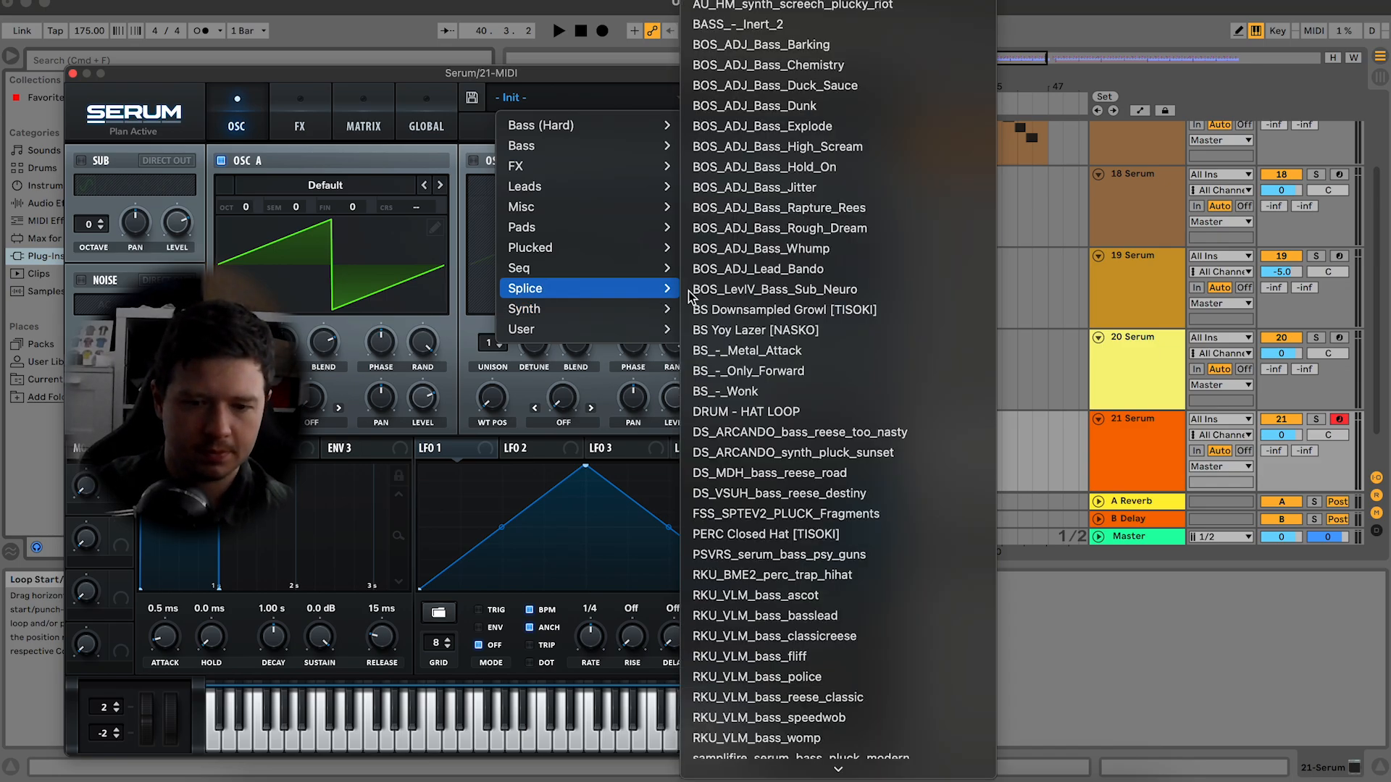
{"action": "scroll", "coordinate": [797, 348], "scroll_direction": "down", "scroll_amount": 15}
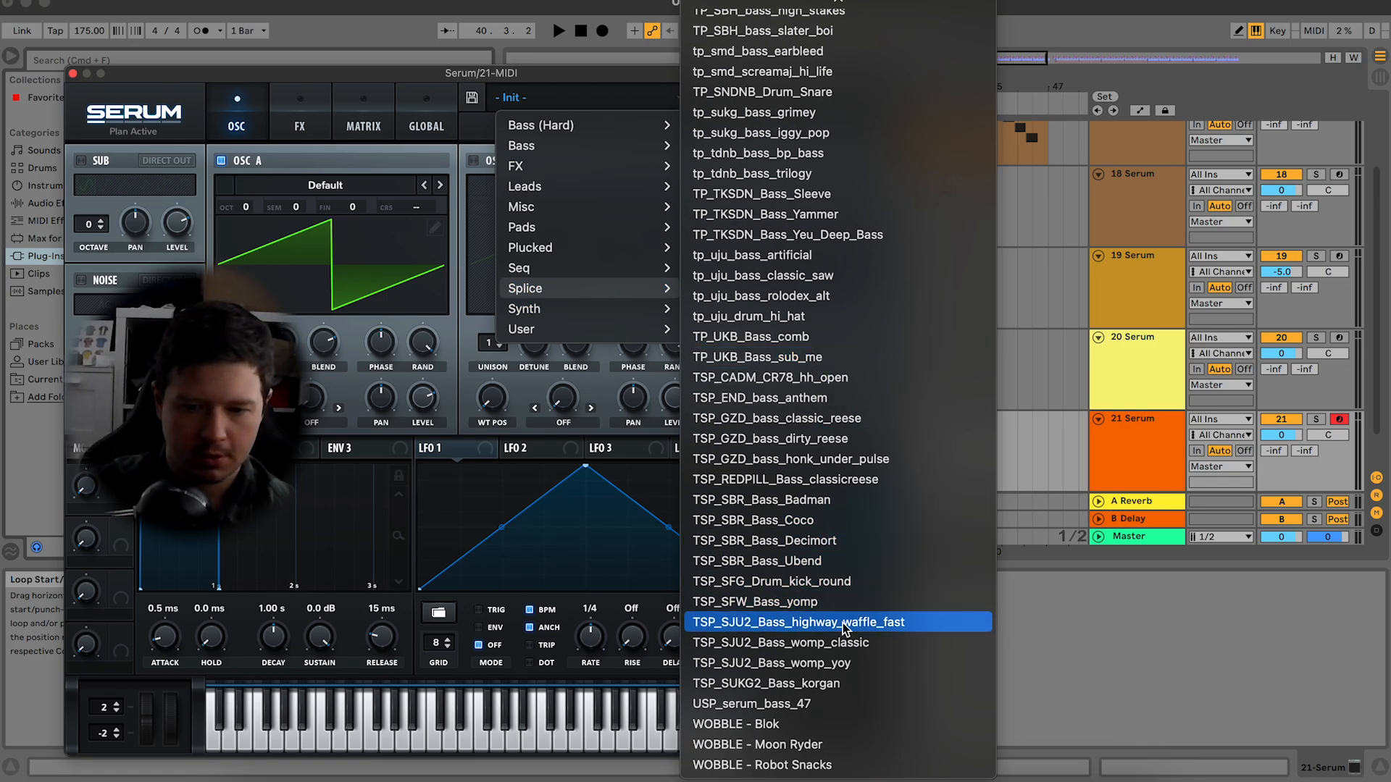
{"action": "left_click", "coordinate": [828, 605]}
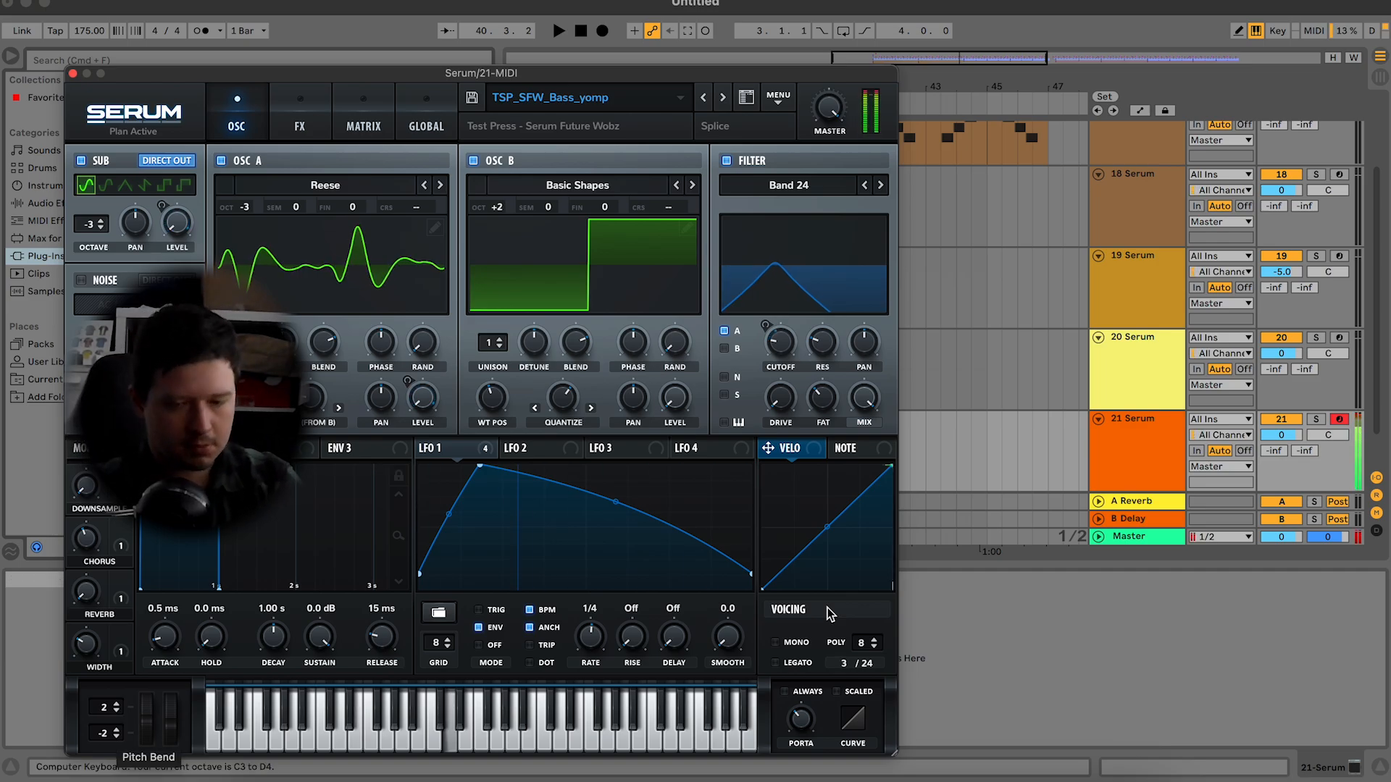
Step: Play several test notes on the TSP_SFW_Bass_yomp preset and switch off Serum's filter
{"action": "key", "text": "g"}
{"action": "key", "text": "f"}
{"action": "key", "text": "d"}
{"action": "key", "text": "h"}
{"action": "left_click", "coordinate": [727, 161]}
{"action": "key", "text": "h"}
{"action": "key", "text": "h"}
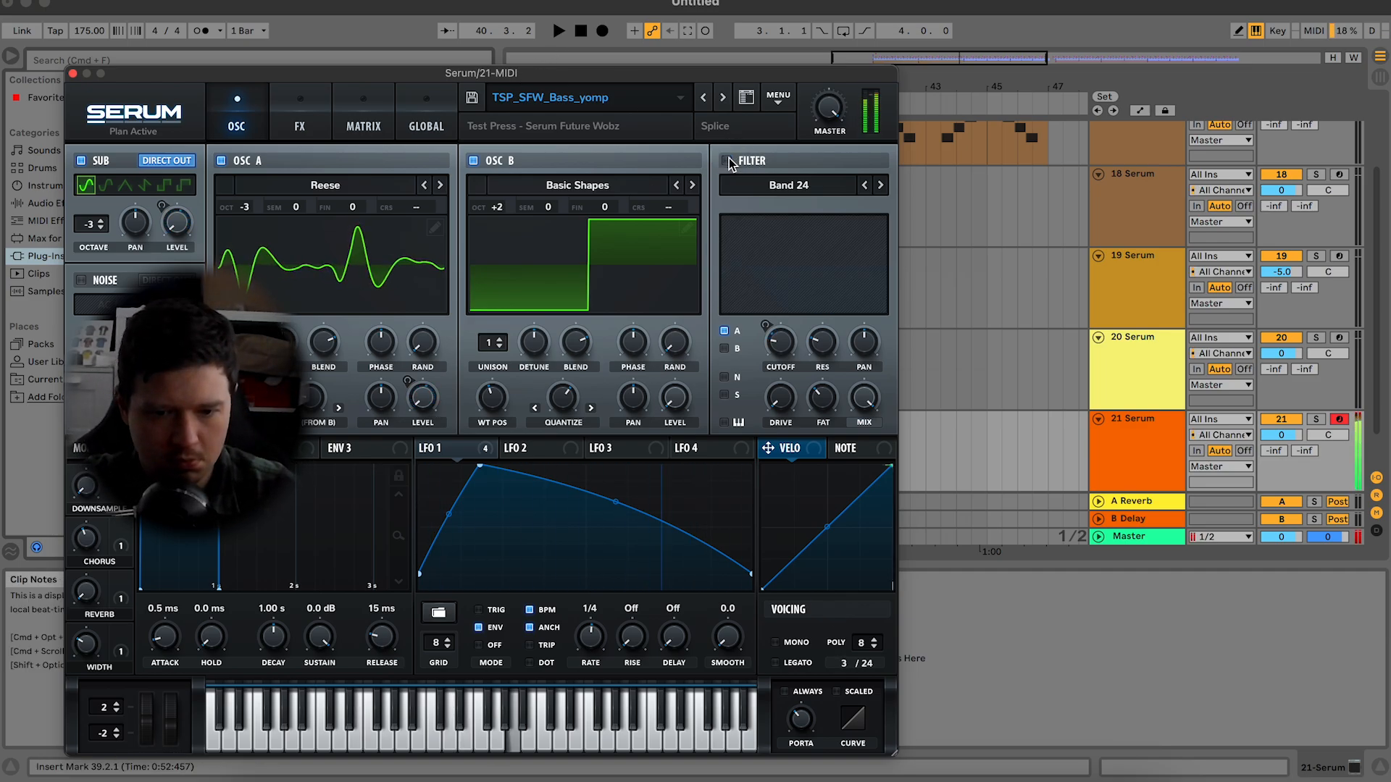
Step: Play test notes, switch Serum's filter back on and shift LFO 1's peak to the middle of its curve
{"action": "key", "text": "d"}
{"action": "key", "text": "d"}
{"action": "key", "text": "s"}
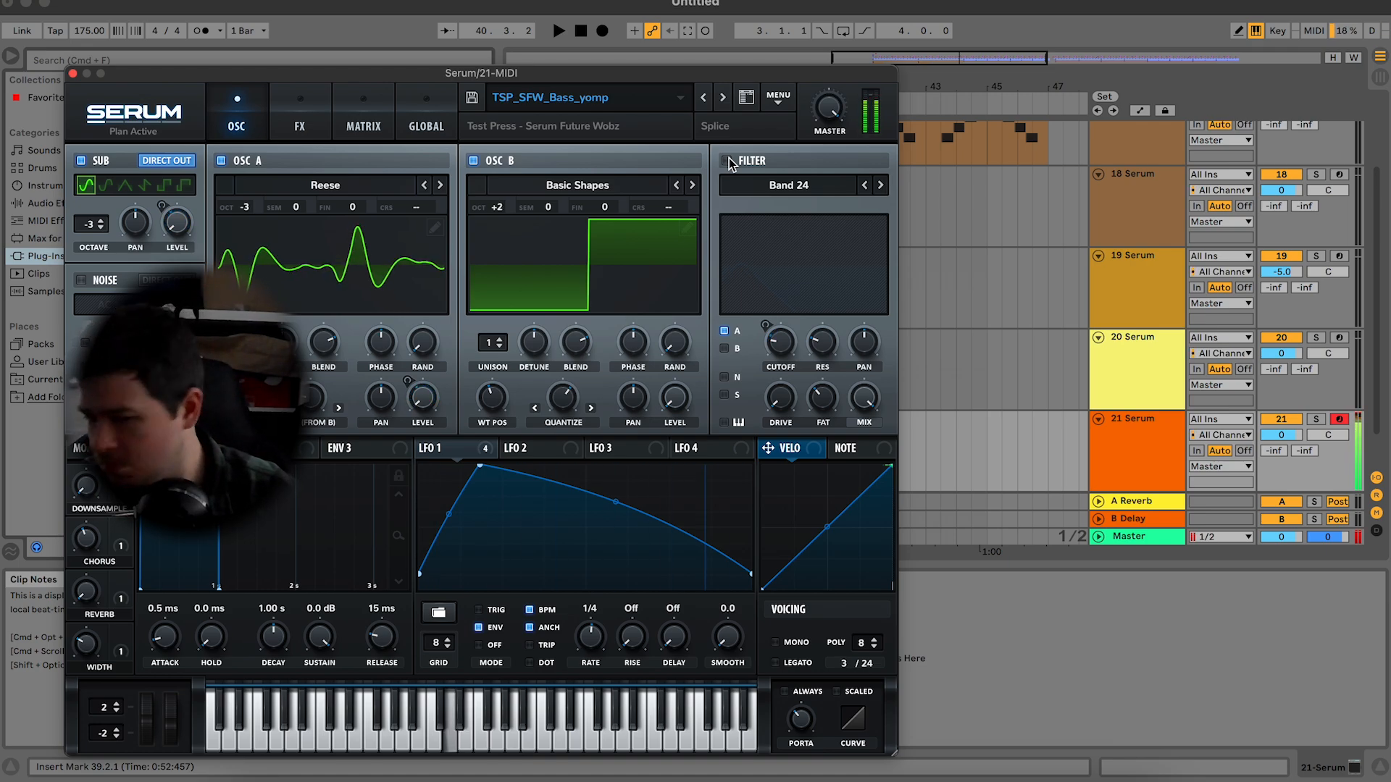
{"action": "left_click", "coordinate": [728, 161]}
{"action": "key", "text": "s"}
{"action": "key", "text": "s"}
{"action": "key", "text": "s"}
{"action": "left_click_drag", "start_coordinate": [487, 467], "coordinate": [550, 458]}
Step: Hide the Serum window and play back the arrangement around bars 36 to 41
{"action": "key", "text": "space"}
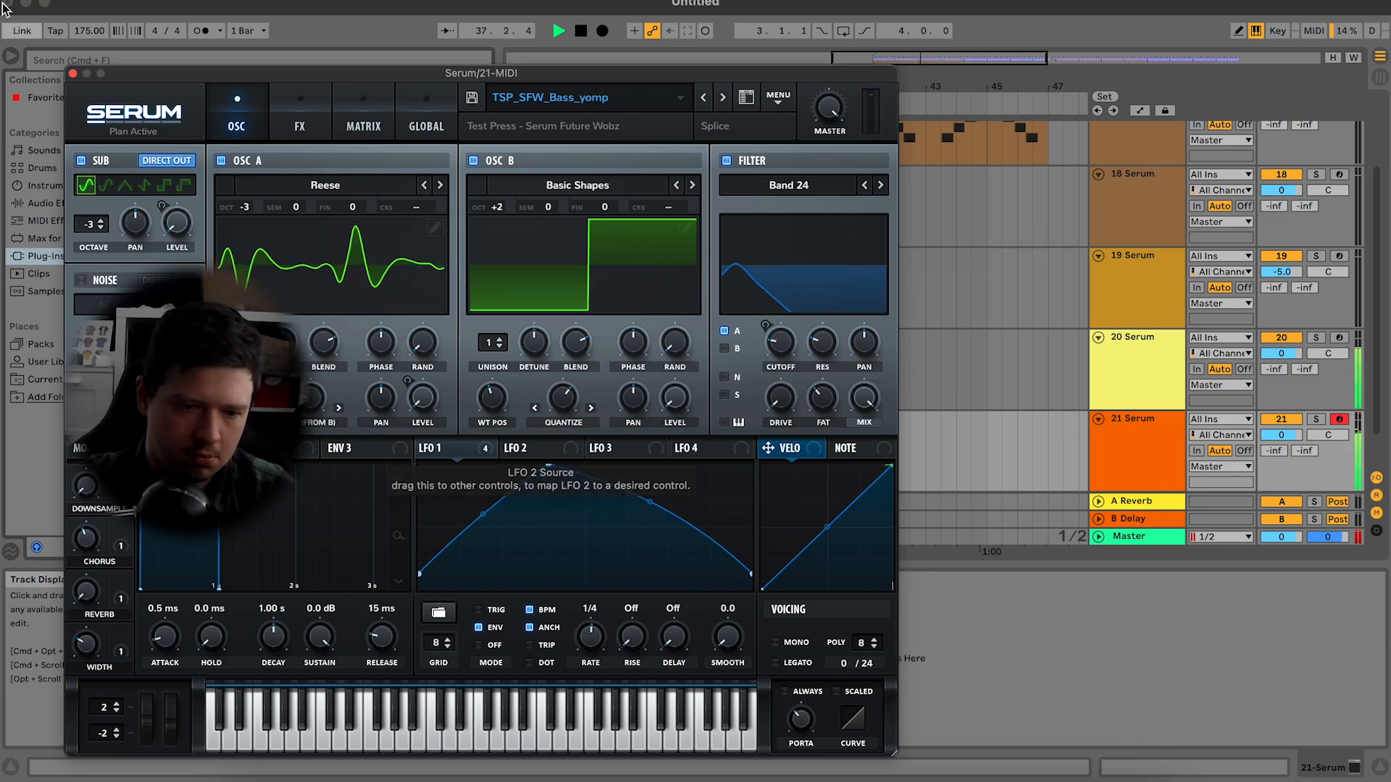
{"action": "key", "text": "super+alt+p"}
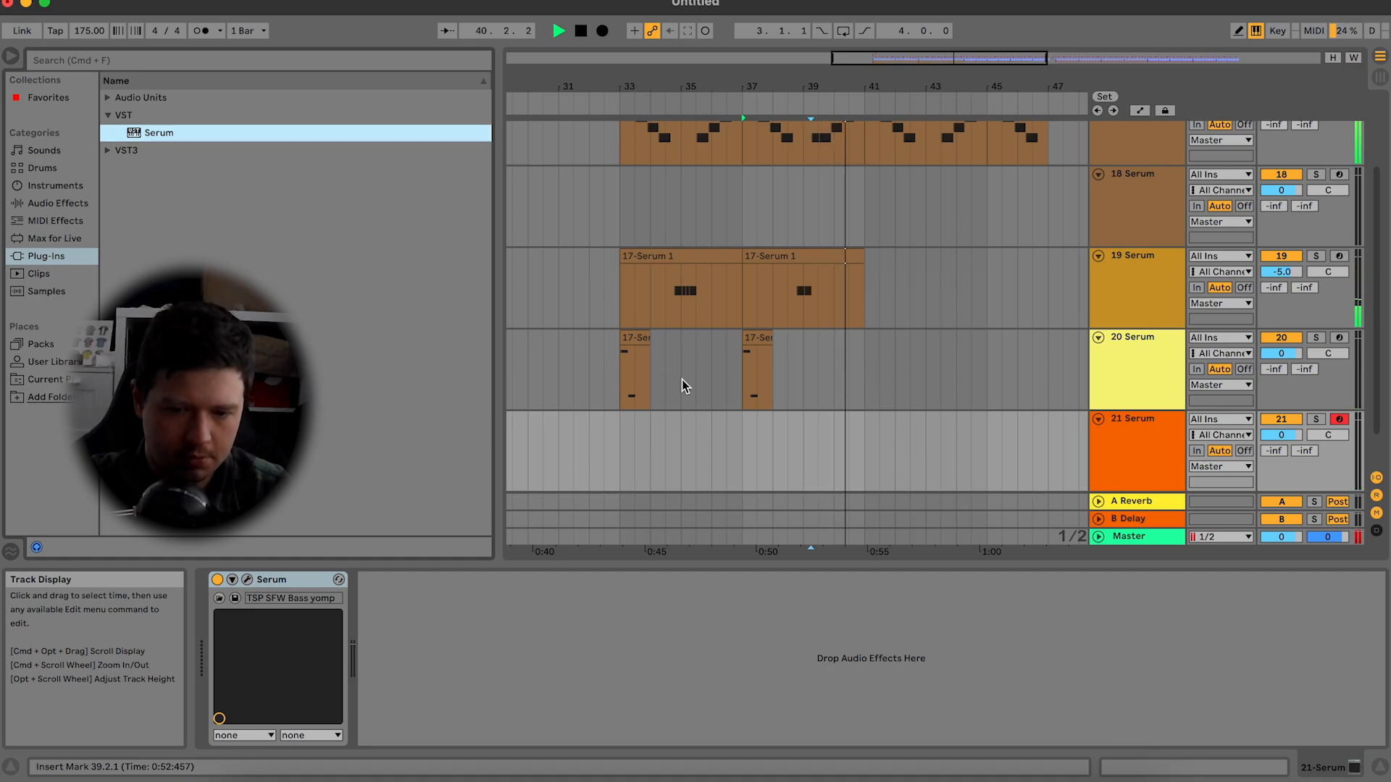
{"action": "key", "text": "space"}
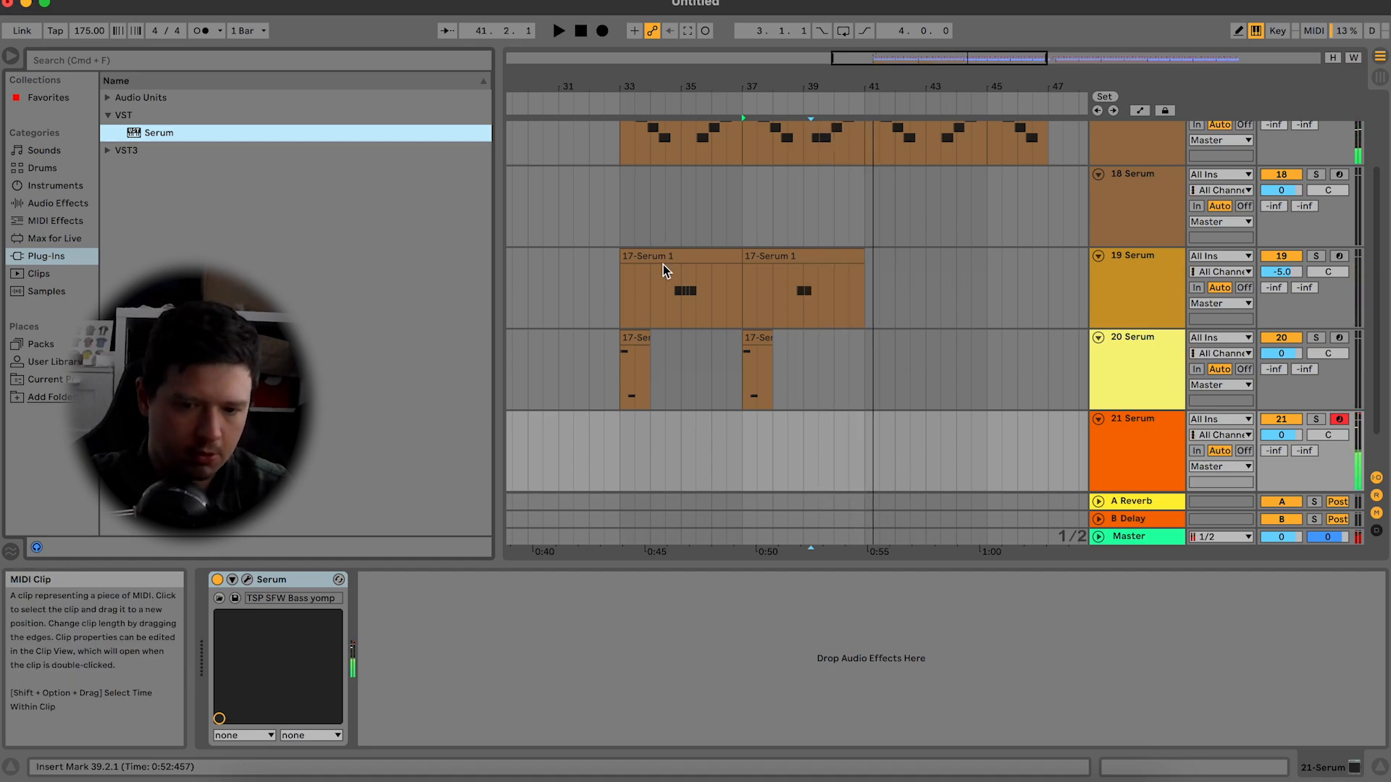
{"action": "left_click", "coordinate": [712, 321]}
{"action": "key", "text": "space"}
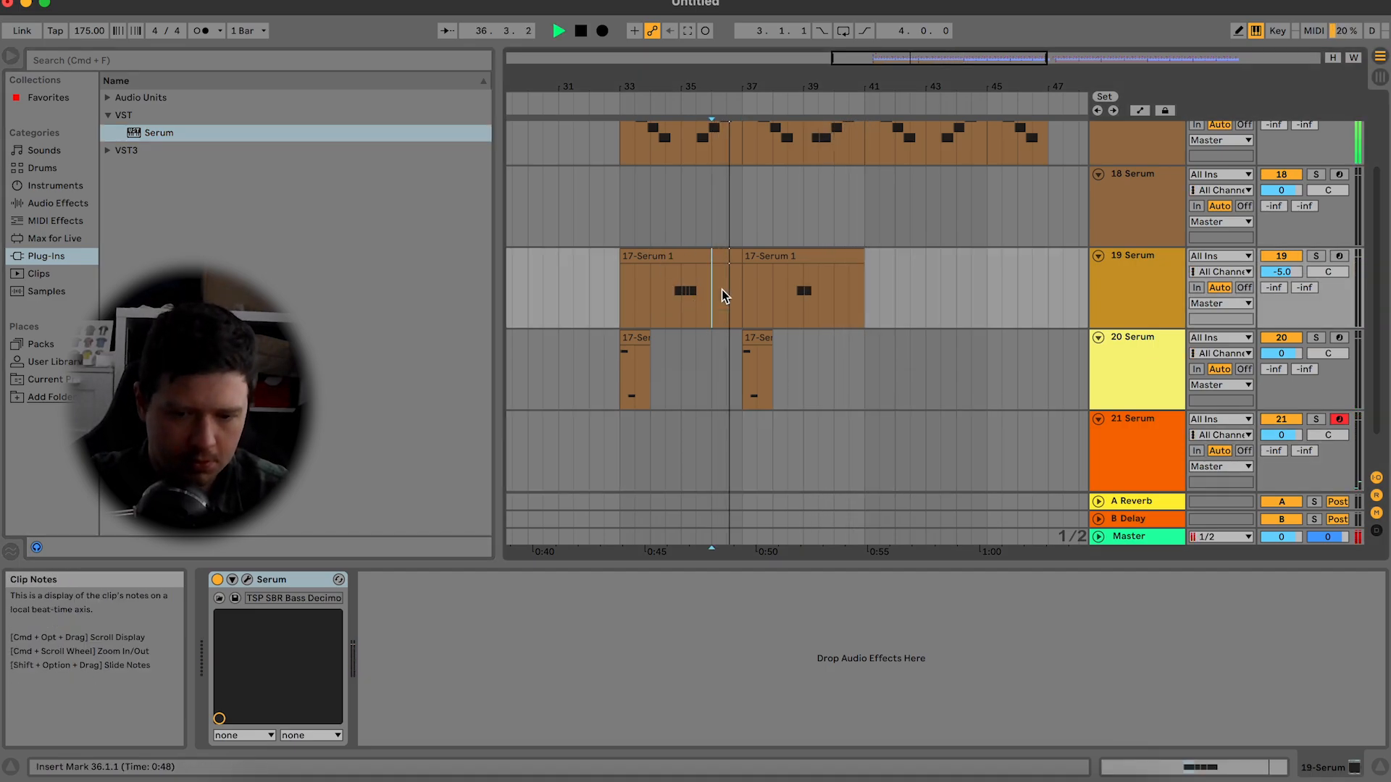
{"action": "key", "text": "space"}
Step: Copy a MIDI clip from track 17 and paste it onto track 21 at bar 33
{"action": "scroll", "coordinate": [724, 285], "scroll_direction": "up", "scroll_amount": 3}
{"action": "left_click", "coordinate": [684, 160]}
{"action": "key", "text": "super+c"}
{"action": "scroll", "coordinate": [638, 355], "scroll_direction": "down", "scroll_amount": 3}
{"action": "left_click", "coordinate": [604, 435]}
{"action": "key", "text": "super+v"}
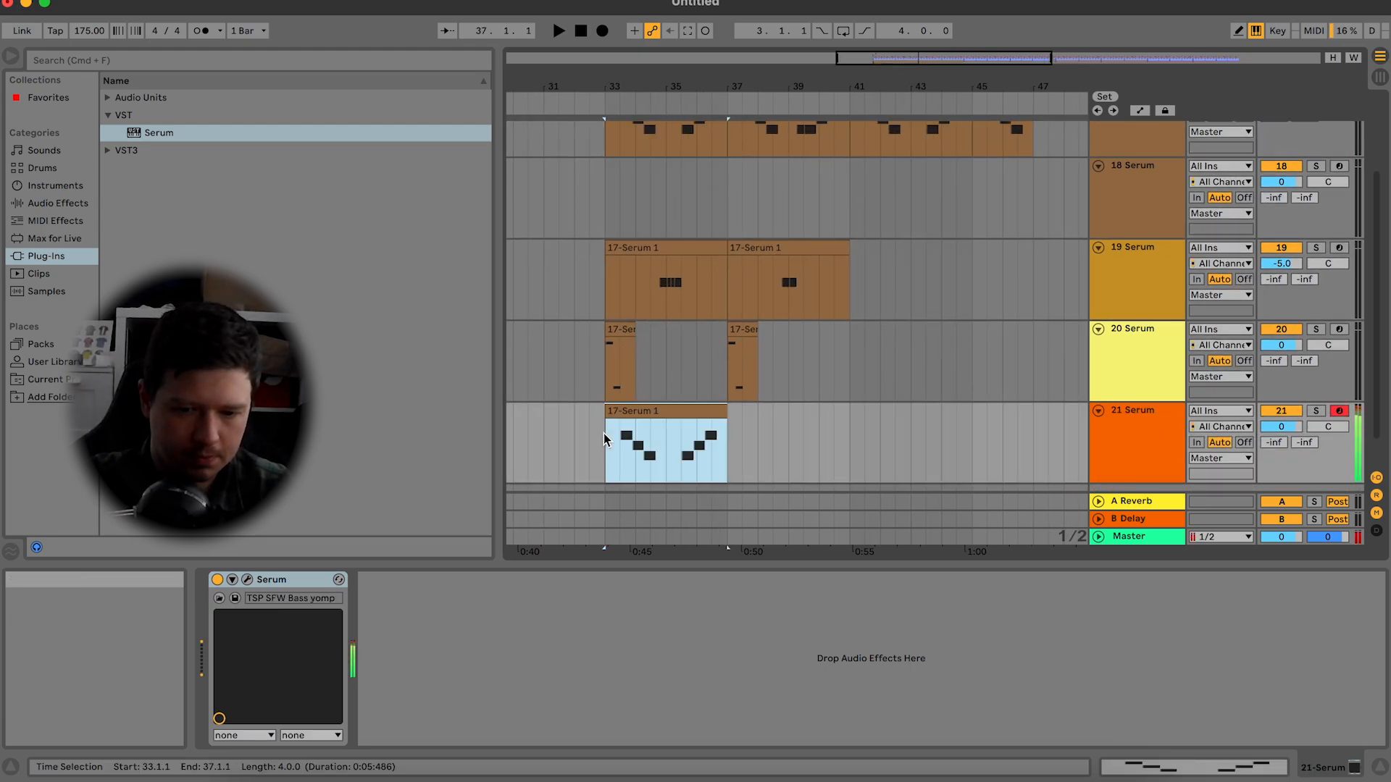
Step: Open the pasted clip on track 21 and delete the notes in its first half
{"action": "double_click", "coordinate": [716, 414]}
{"action": "key", "text": "space"}
{"action": "key", "text": "space"}
{"action": "left_click_drag", "start_coordinate": [573, 700], "coordinate": [1021, 548]}
{"action": "key", "text": "Delete"}
{"action": "key", "text": "space"}
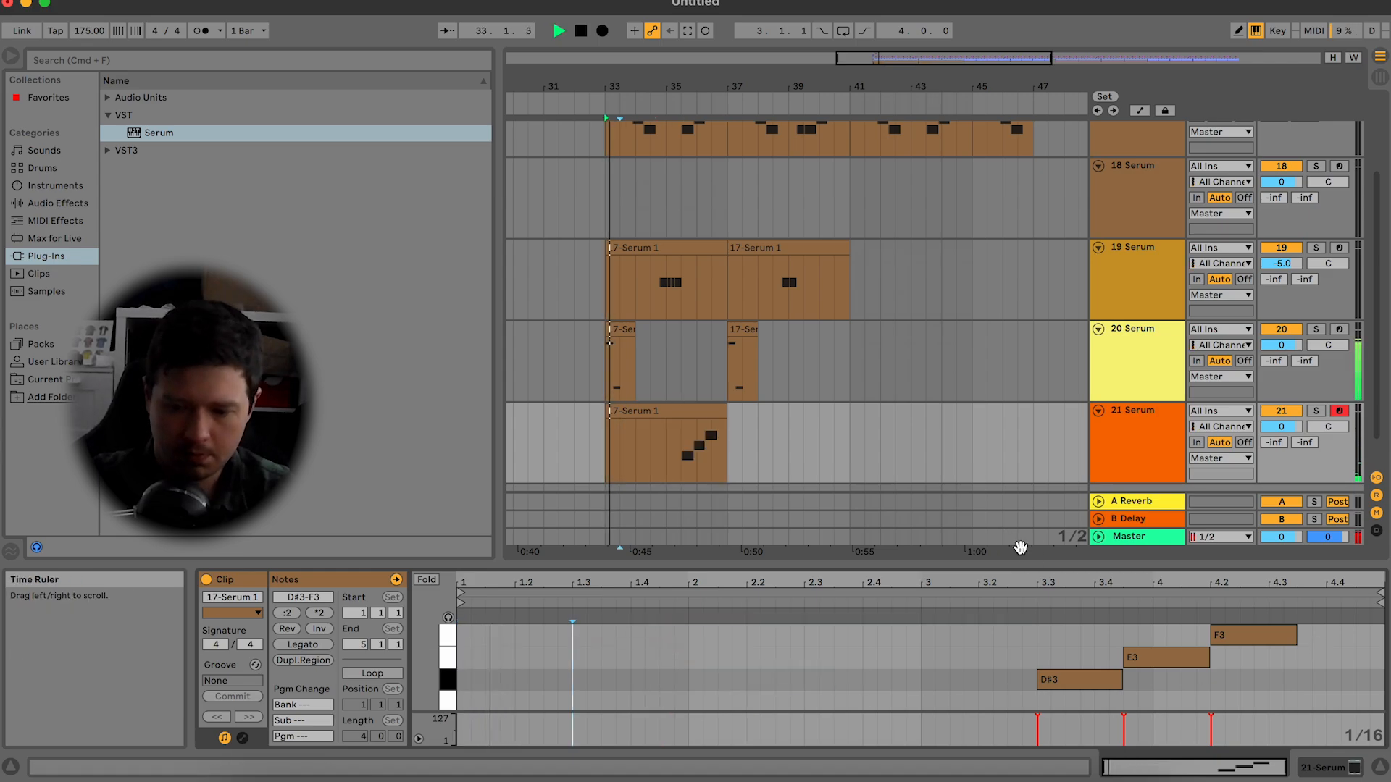
Step: Add two 1/16 F3 notes from 4.3.3 in the track 21 clip and delete the remaining original D#3, E3 and F3 notes
{"action": "double_click", "coordinate": [1308, 636]}
{"action": "left_click_drag", "start_coordinate": [1308, 635], "coordinate": [1326, 636]}
{"action": "key", "text": "super+d"}
{"action": "left_click_drag", "start_coordinate": [1297, 699], "coordinate": [1037, 627]}
{"action": "key", "text": "Delete"}
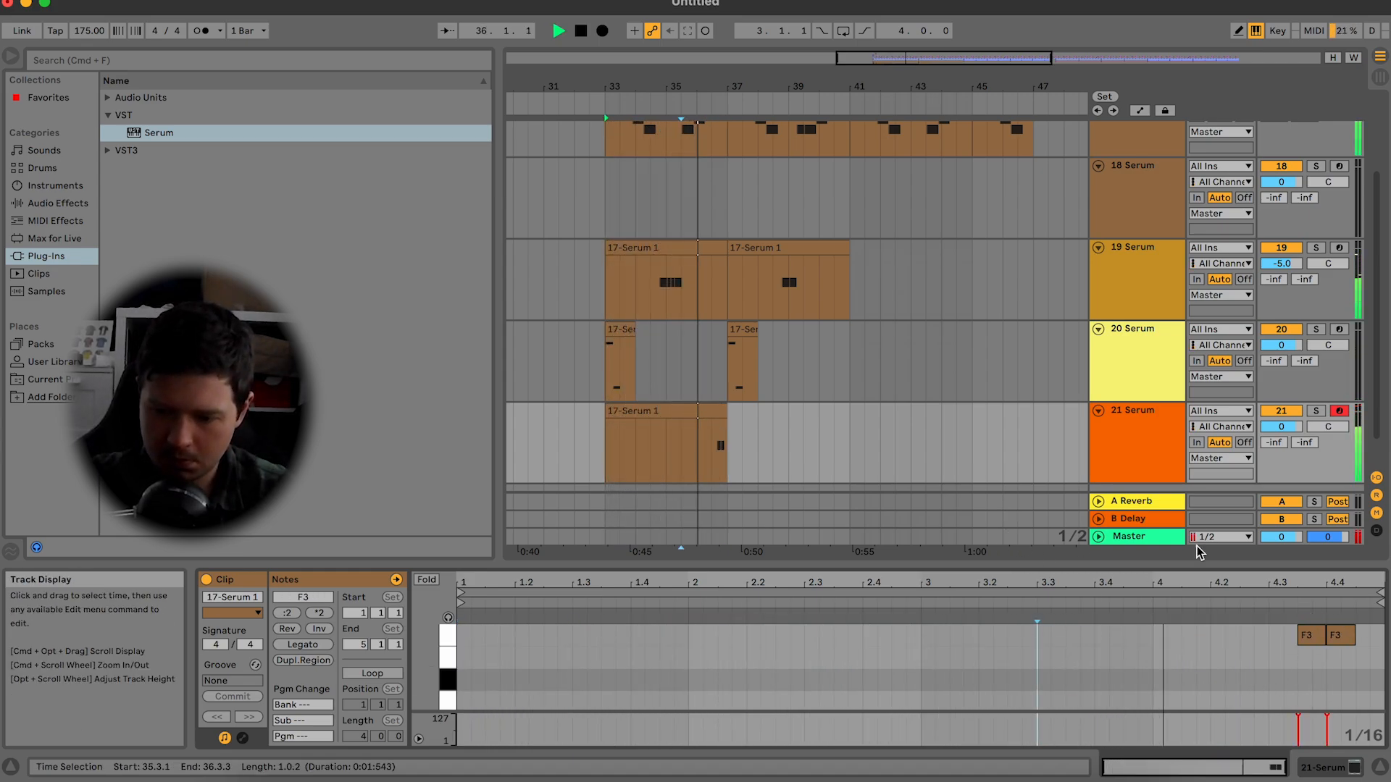
{"action": "key", "text": "space"}
Step: Lengthen the second F3 note to the end of bar 4, extend the clip to 38.1.1 and duplicate that note into bar 5
{"action": "left_click", "coordinate": [1341, 636]}
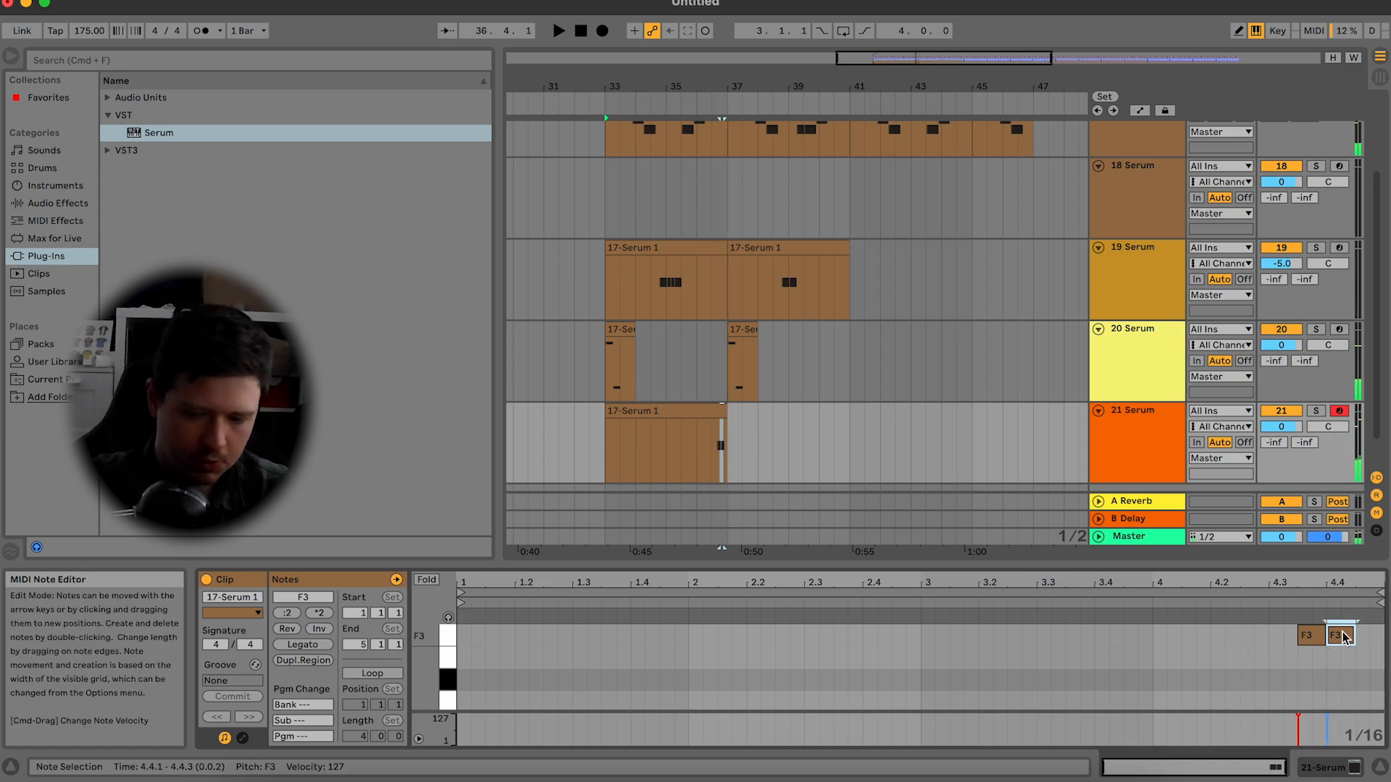
{"action": "left_click_drag", "start_coordinate": [1349, 635], "coordinate": [1349, 641]}
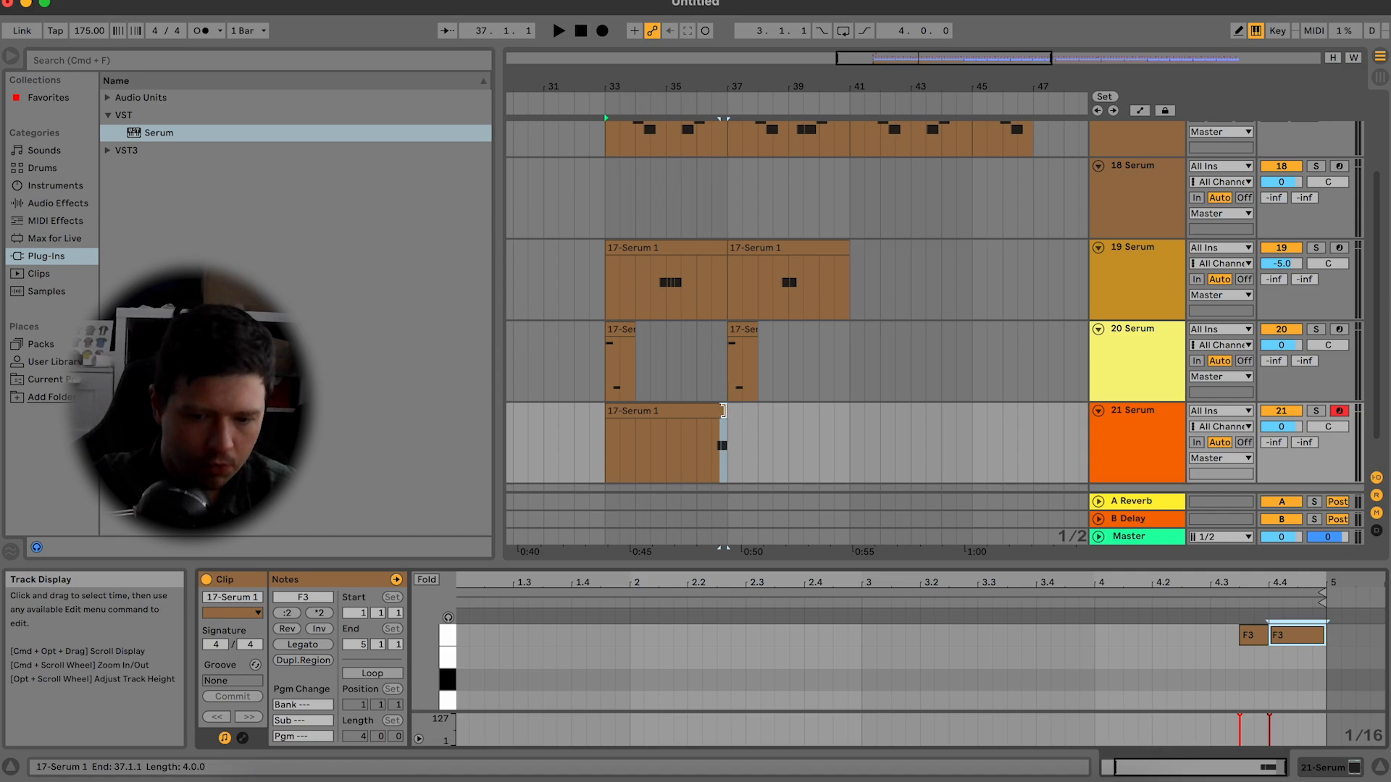
{"action": "left_click_drag", "start_coordinate": [722, 411], "coordinate": [753, 410]}
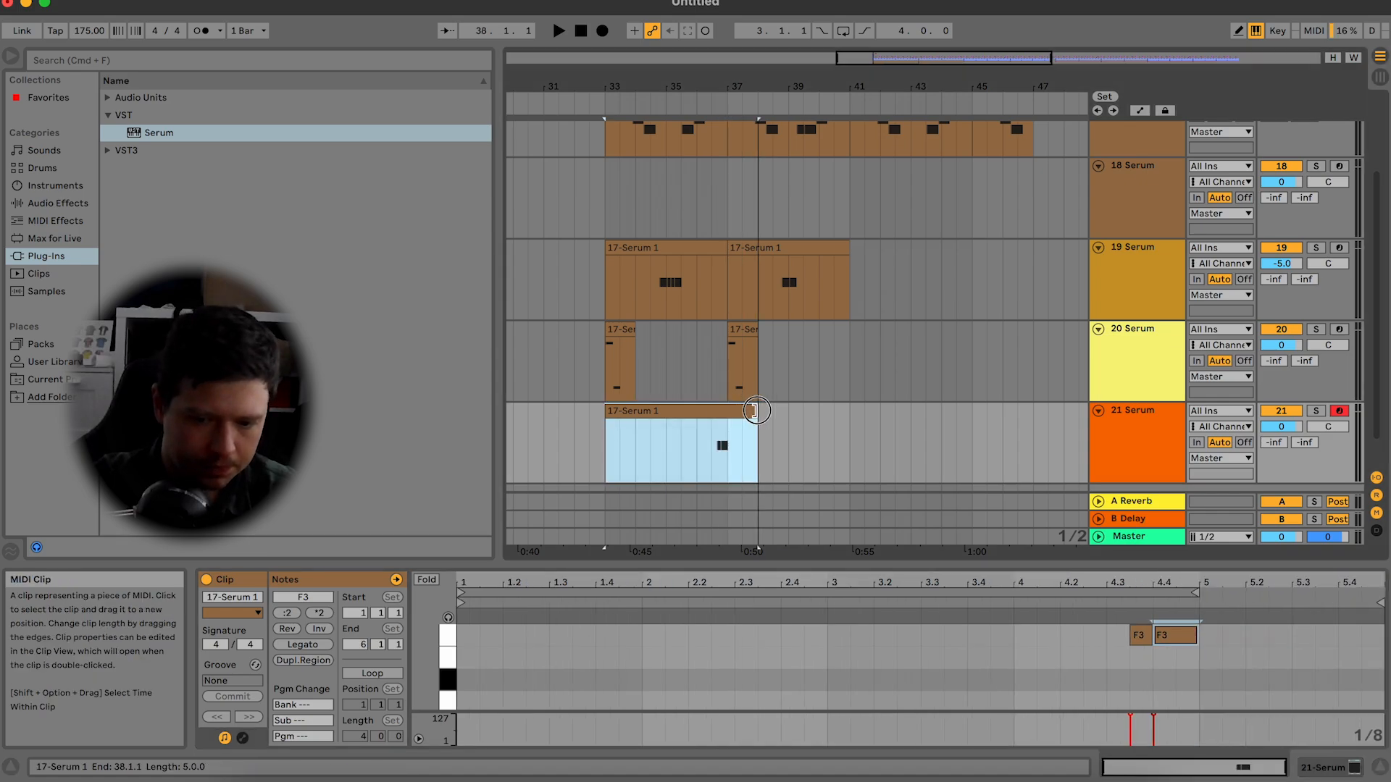
{"action": "left_click", "coordinate": [1218, 638]}
{"action": "left_click", "coordinate": [1188, 636]}
{"action": "key", "text": "super+d"}
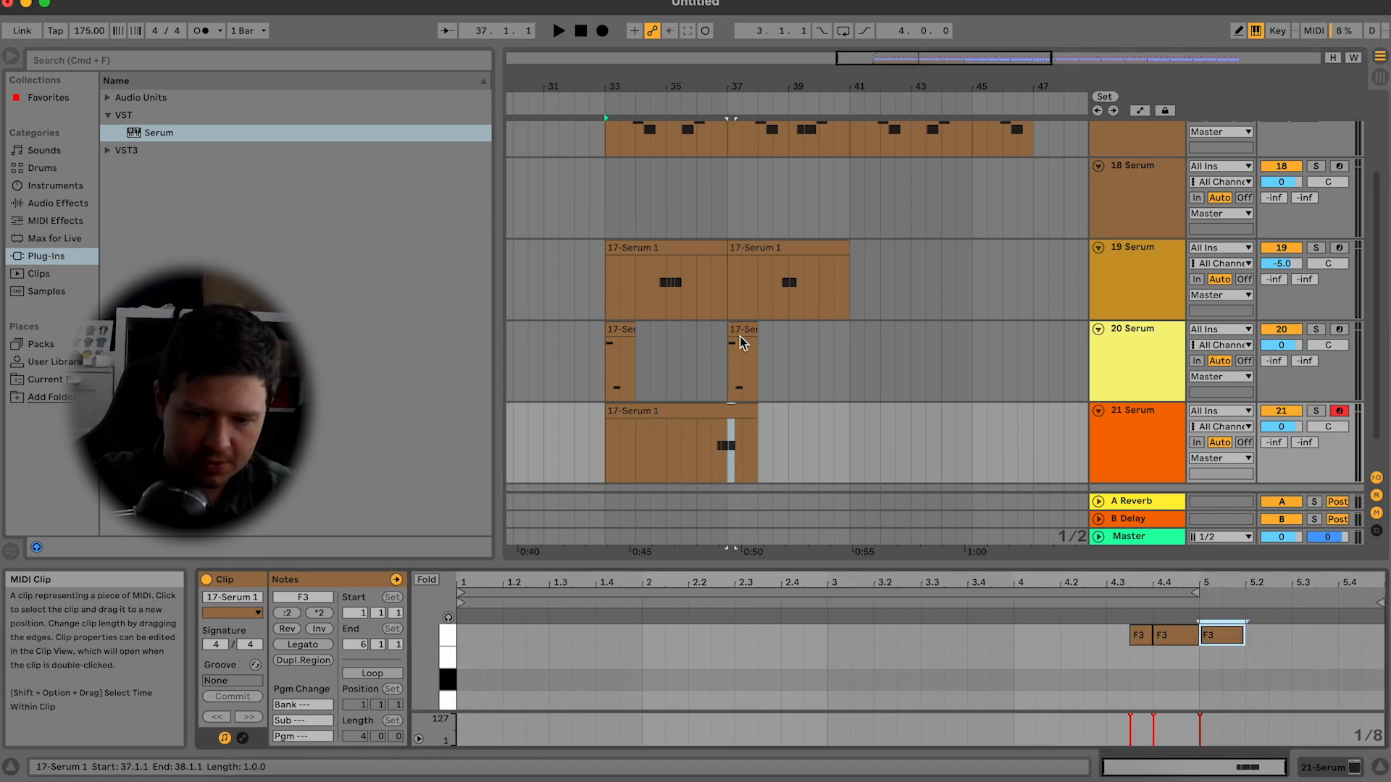
Step: Delete the first beat of the track 20 clip, from 37.1.1 to 37.2.1, and play the section back from bar 33
{"action": "left_click_drag", "start_coordinate": [908, 58], "coordinate": [908, 188]}
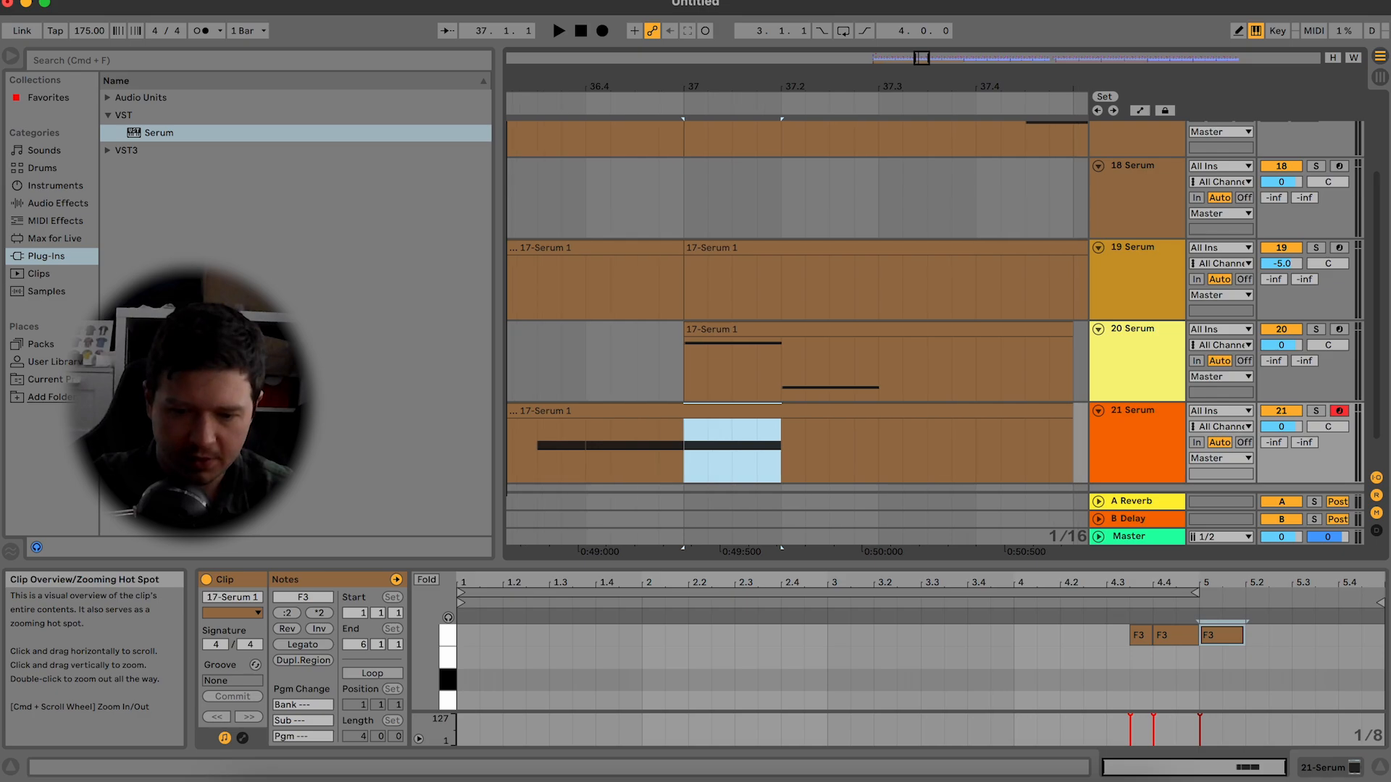
{"action": "left_click_drag", "start_coordinate": [685, 362], "coordinate": [791, 355]}
{"action": "key", "text": "Delete"}
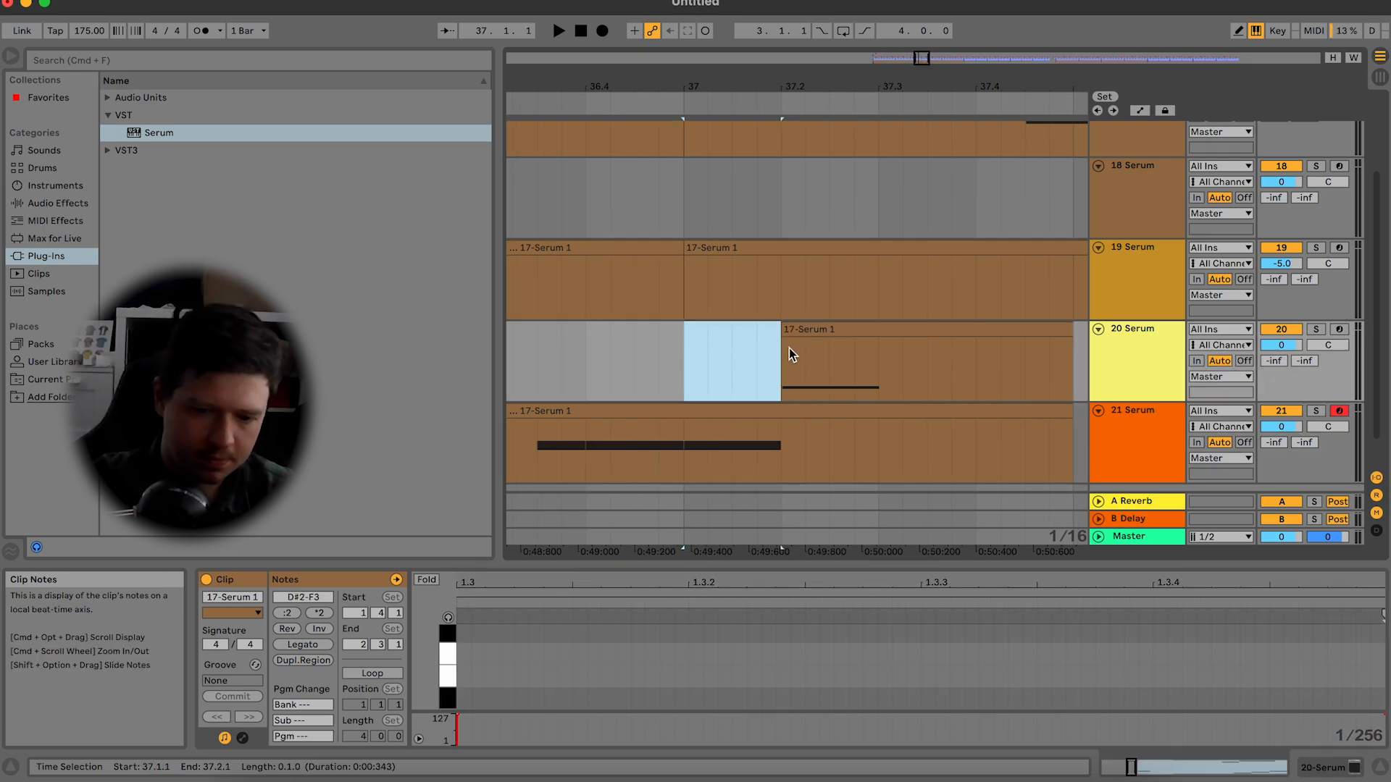
{"action": "left_click", "coordinate": [541, 411]}
{"action": "key", "text": "space"}
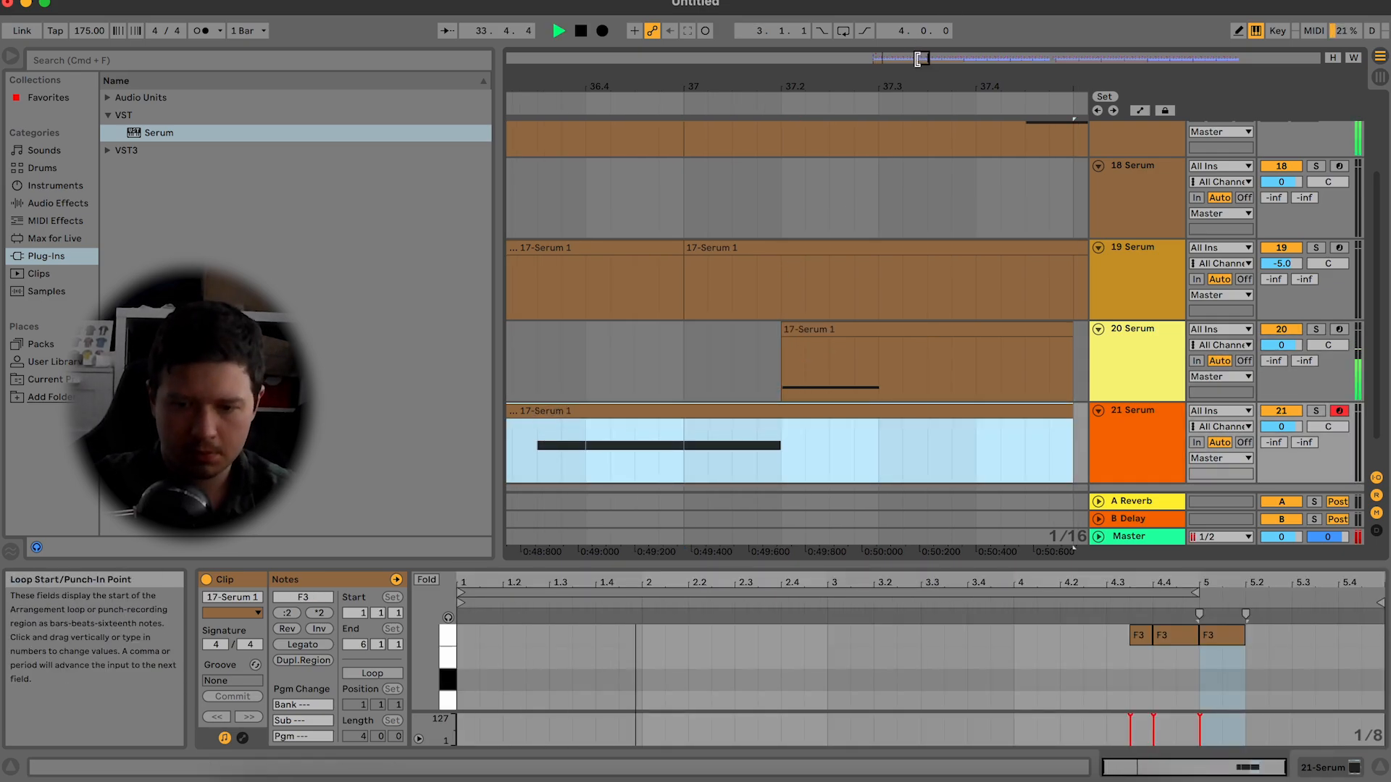
{"action": "left_click_drag", "start_coordinate": [920, 65], "coordinate": [920, 62]}
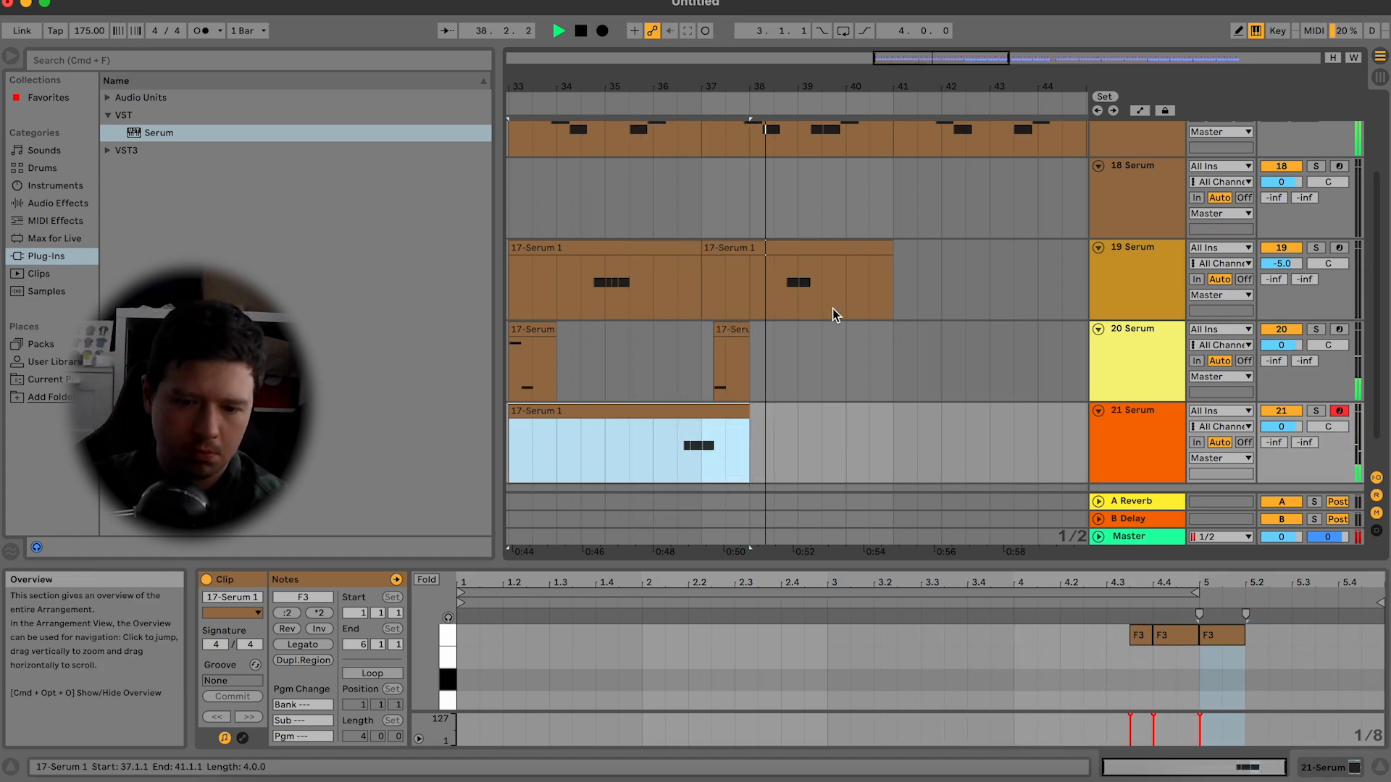
Step: Adjust Serum's master volume on track 21 while playing the bass part from 36.3.1
{"action": "left_click", "coordinate": [675, 435]}
{"action": "left_click", "coordinate": [1141, 435]}
{"action": "key", "text": "space"}
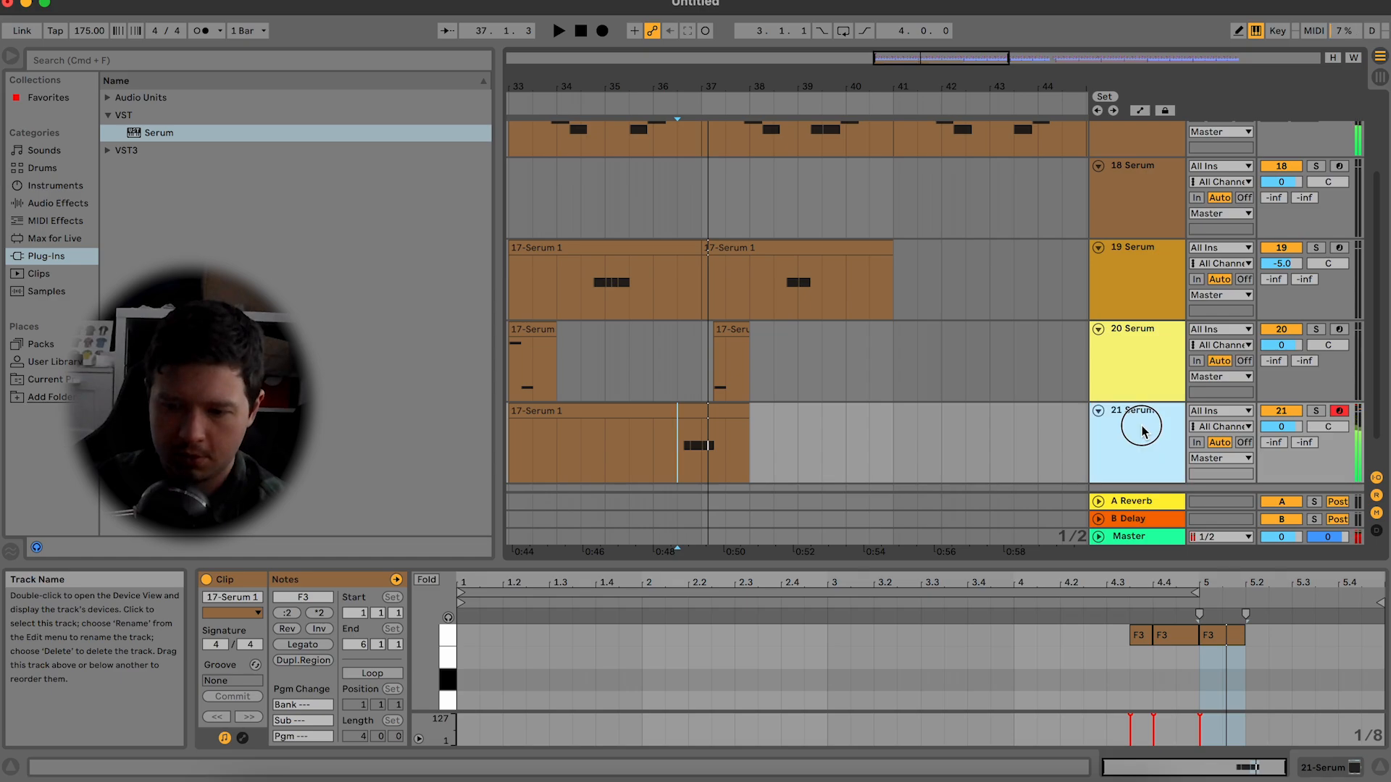
{"action": "left_click", "coordinate": [247, 579]}
{"action": "key", "text": "space"}
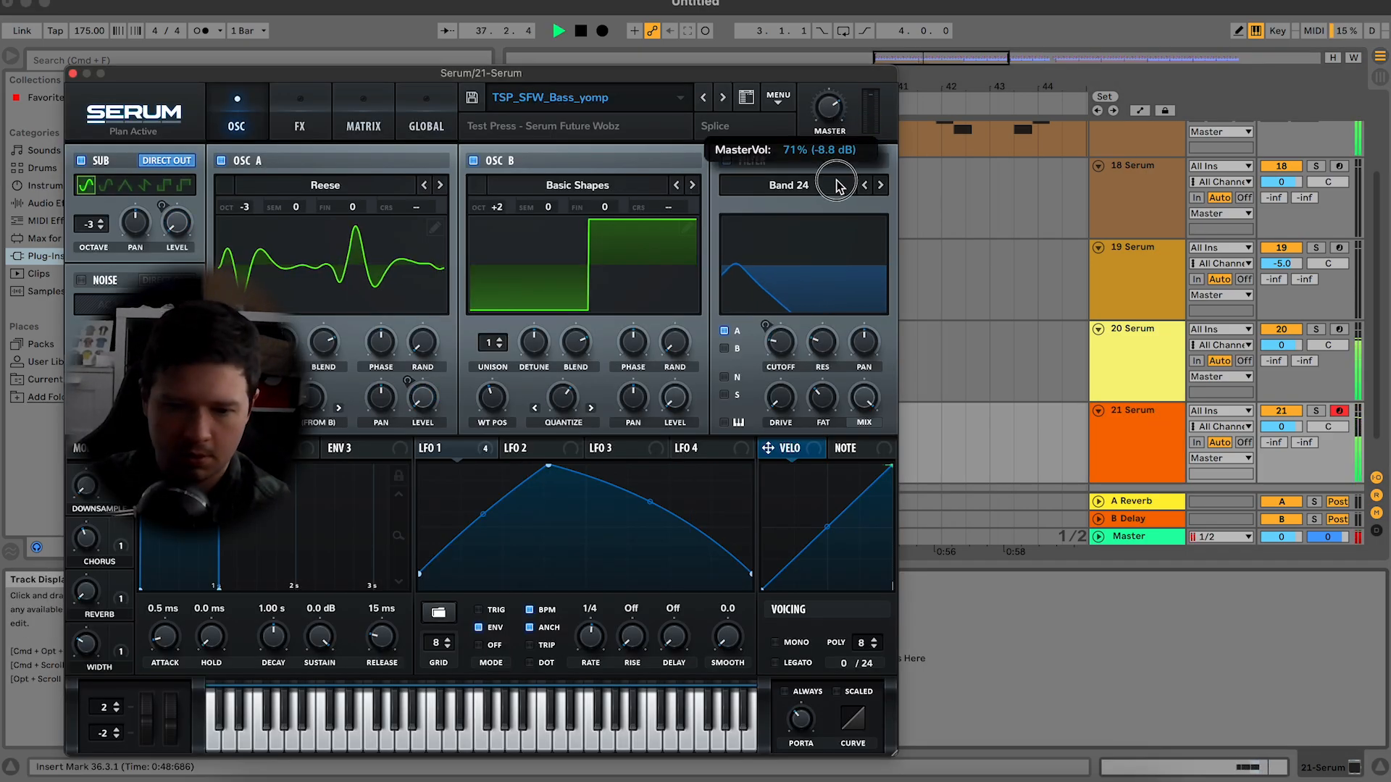
{"action": "left_click_drag", "start_coordinate": [829, 120], "coordinate": [826, 109]}
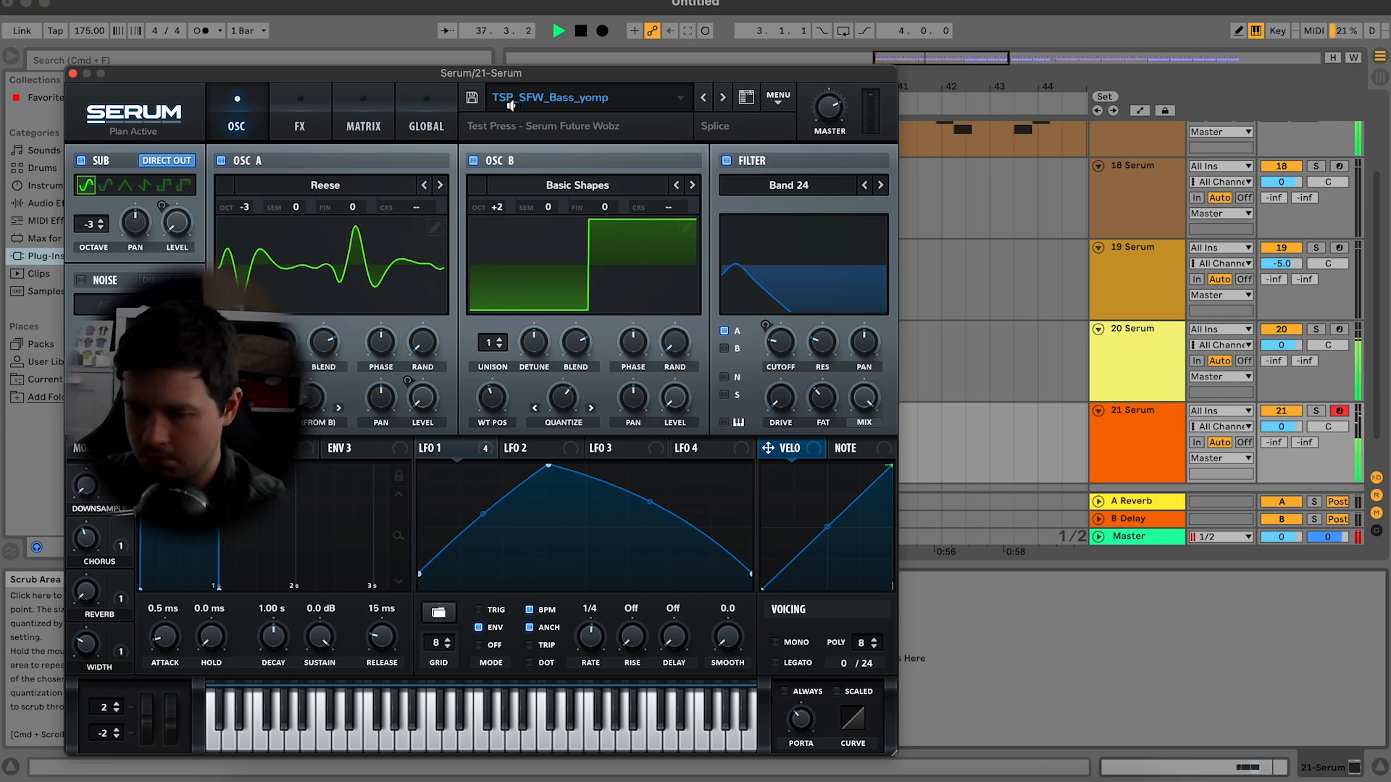
{"action": "left_click", "coordinate": [72, 74]}
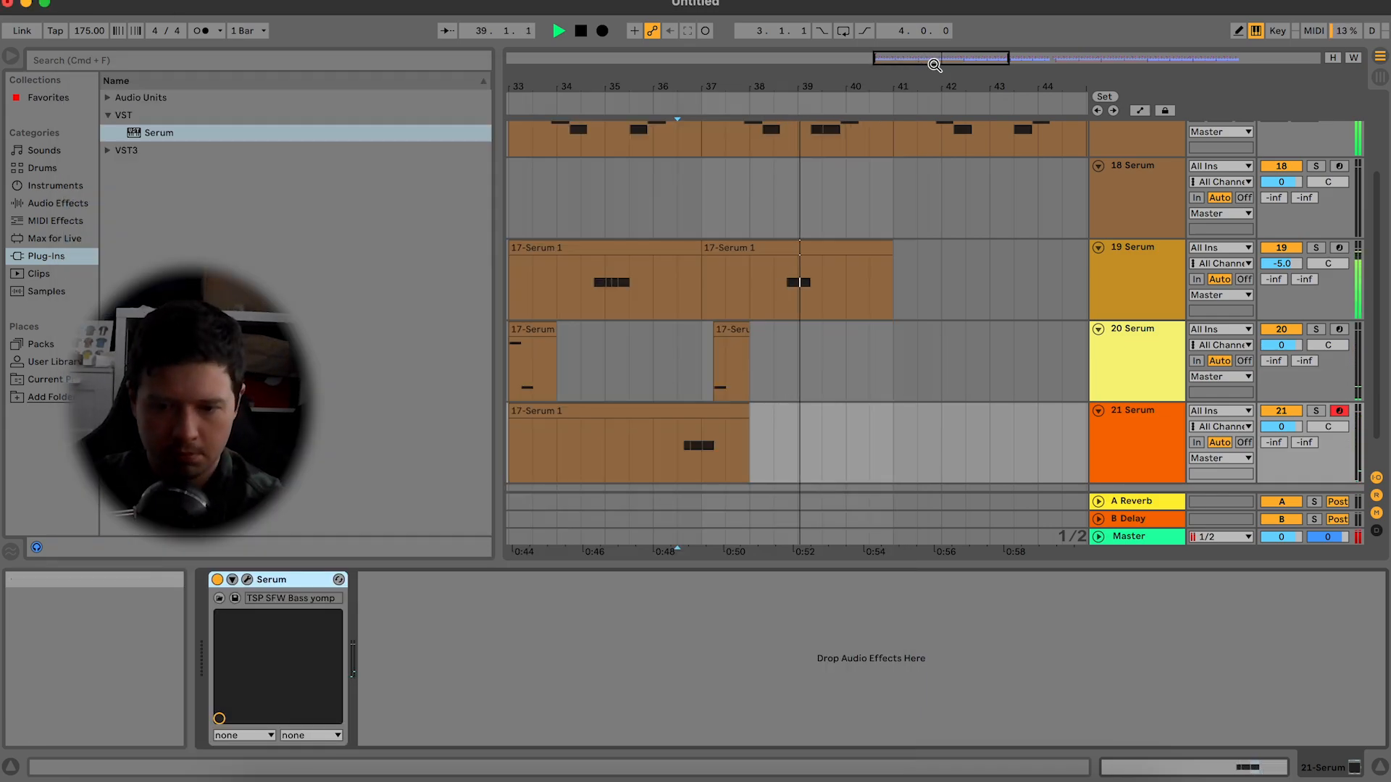
{"action": "scroll", "coordinate": [955, 168], "scroll_direction": "up", "scroll_amount": 5}
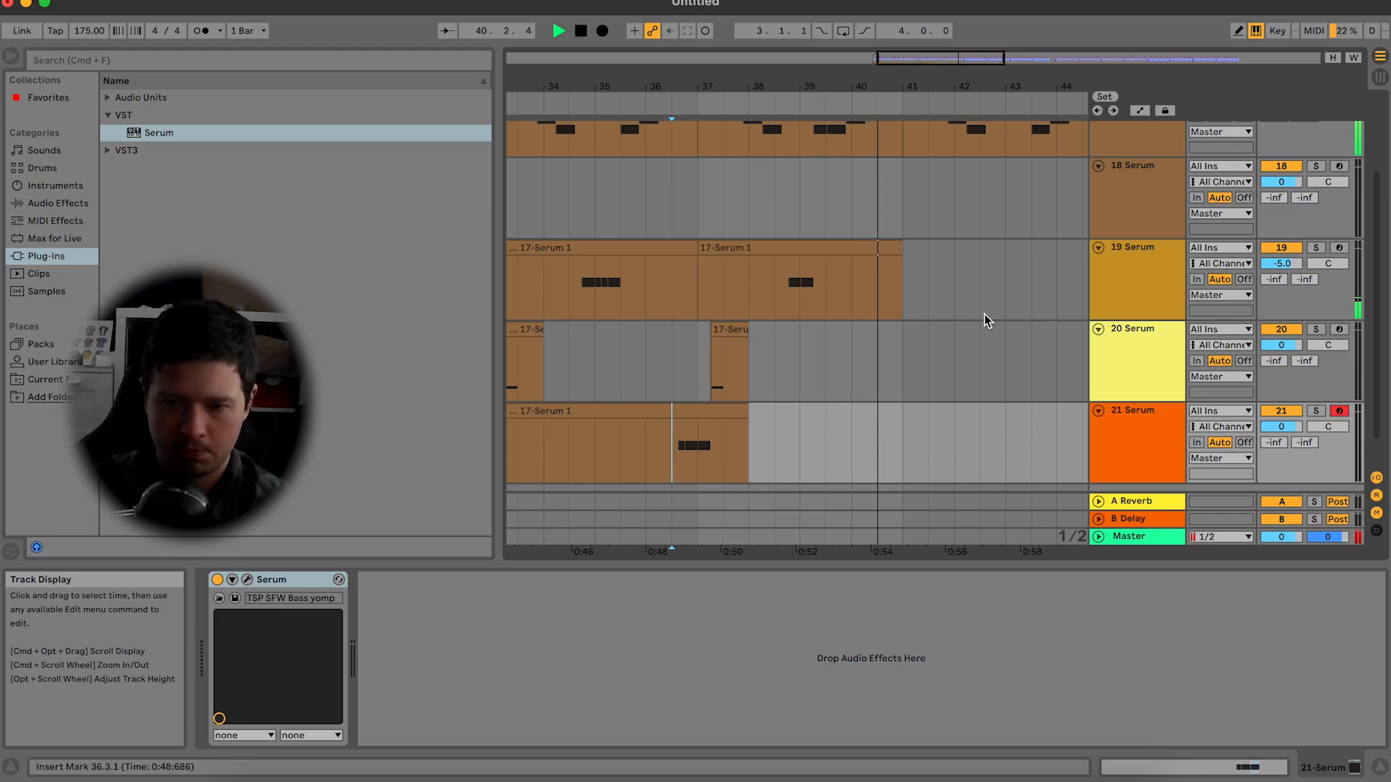
{"action": "key", "text": "space"}
{"action": "scroll", "coordinate": [984, 315], "scroll_direction": "up", "scroll_amount": 2}
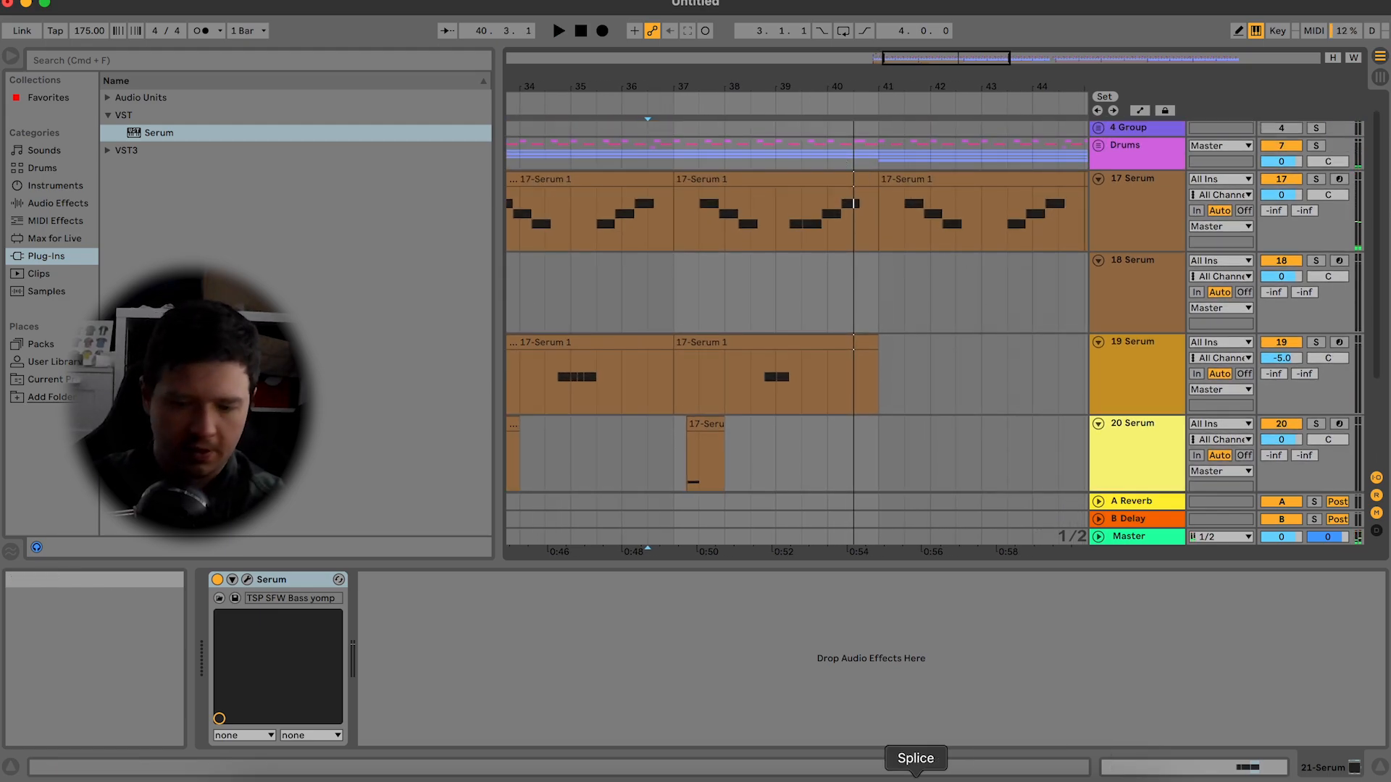
Step: Switch to Splice and search the samples for "phone"
{"action": "left_click", "coordinate": [916, 771]}
{"action": "left_click", "coordinate": [170, 73]}
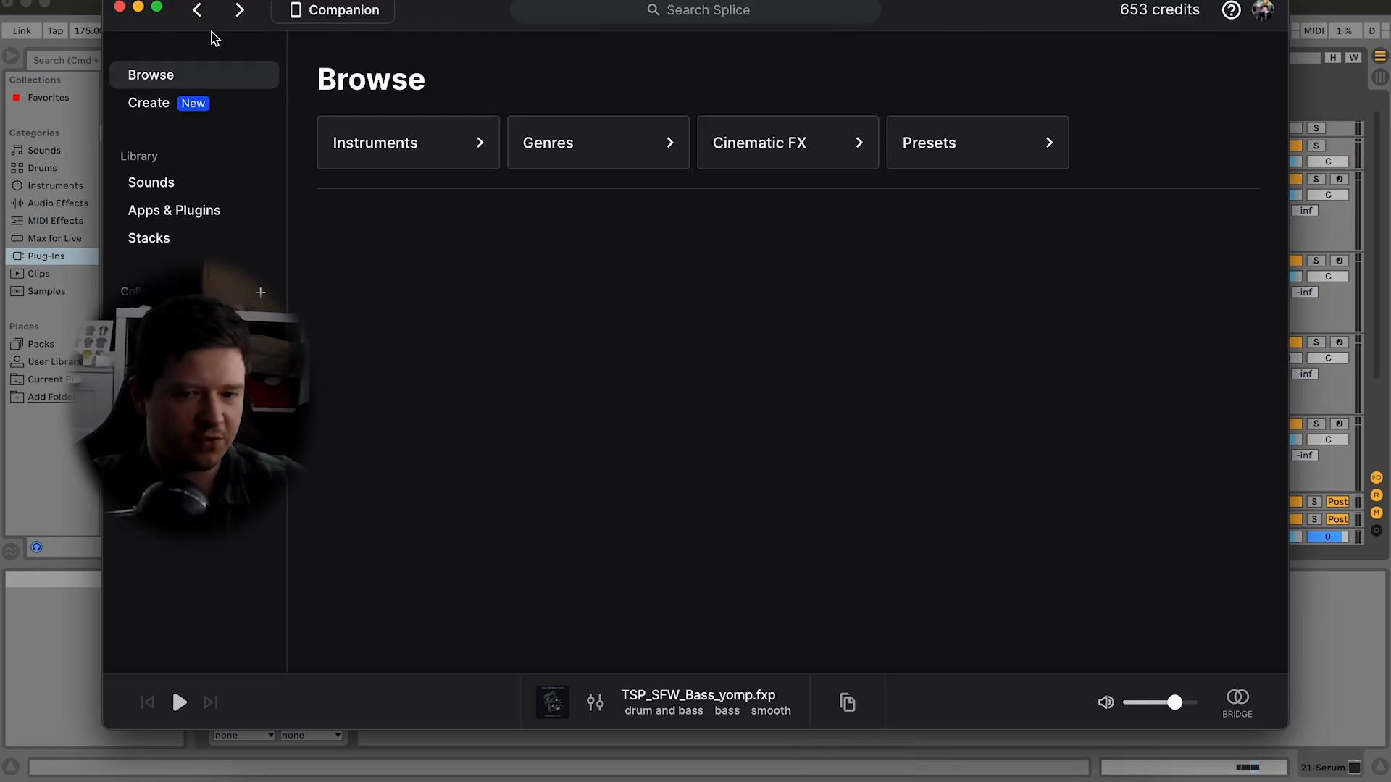
{"action": "left_click", "coordinate": [717, 13]}
{"action": "type", "text": "phone"}
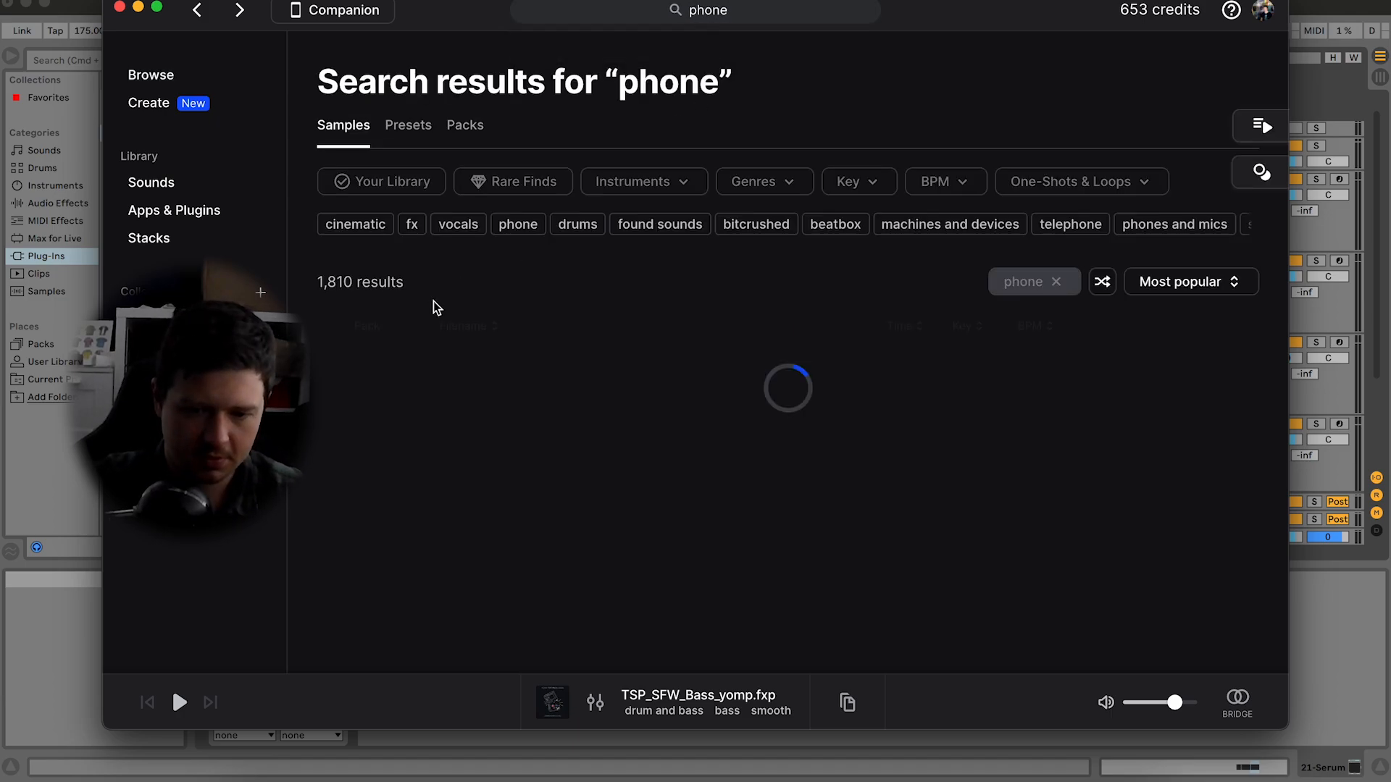
Step: Audition the first two phone samples, add TelephoneBusySignal_SFXB.41.wav to the library and copy it to the clipboard
{"action": "left_click", "coordinate": [415, 372]}
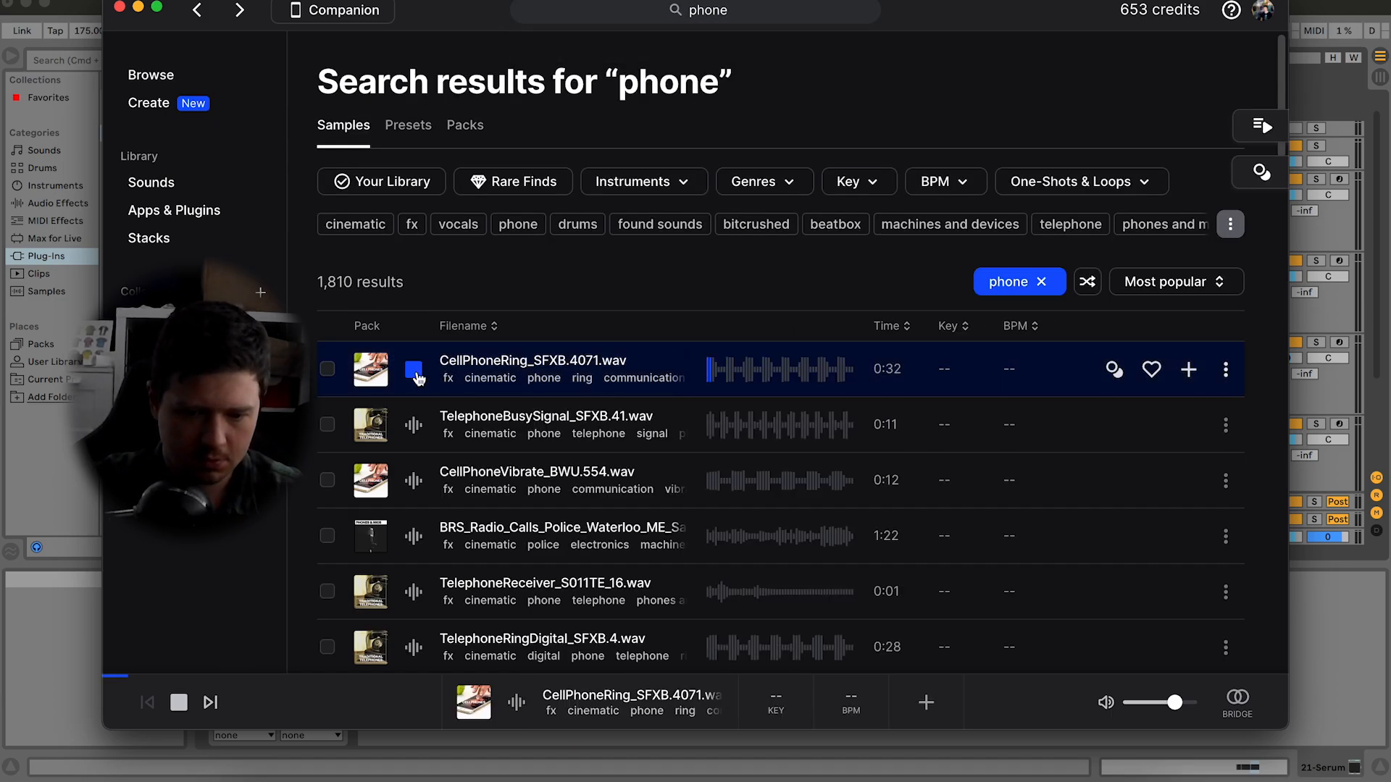
{"action": "key", "text": "Down"}
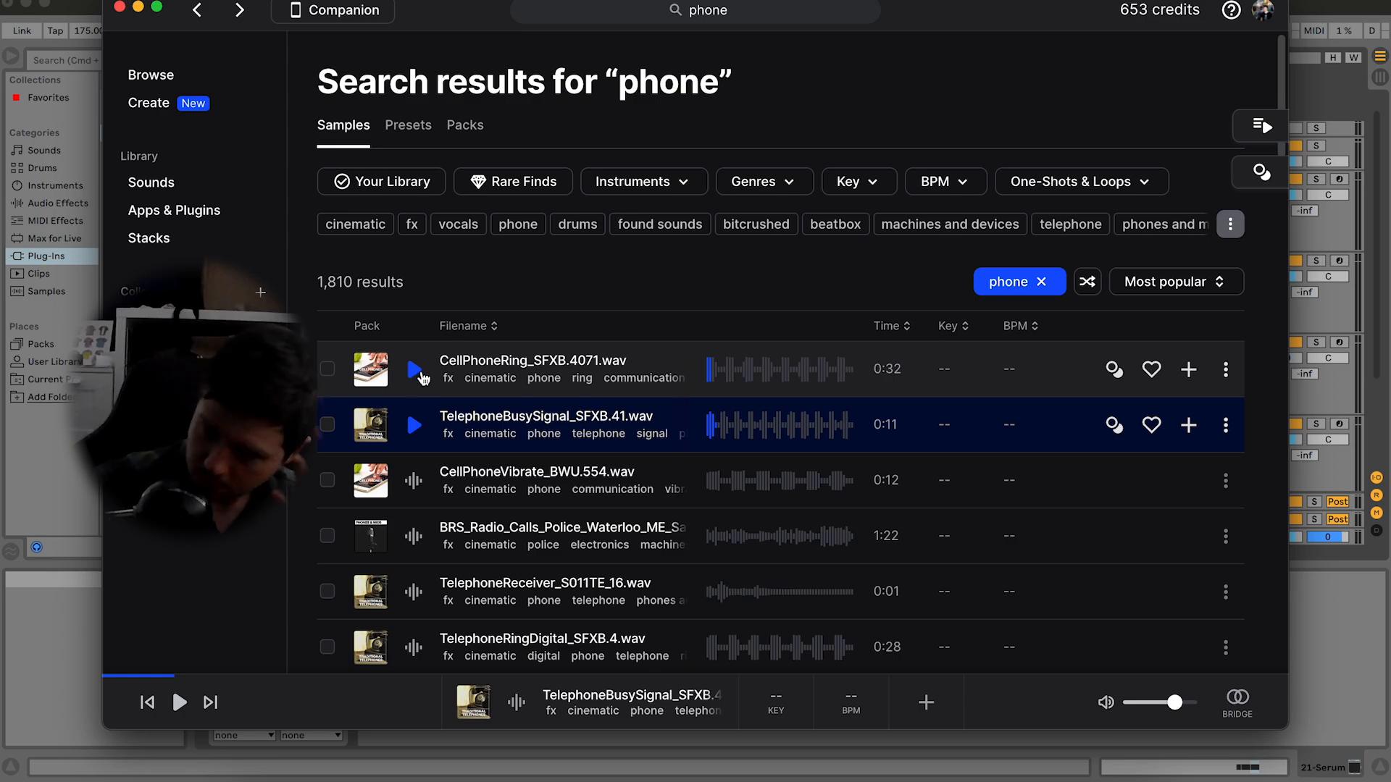
{"action": "left_click", "coordinate": [1226, 426]}
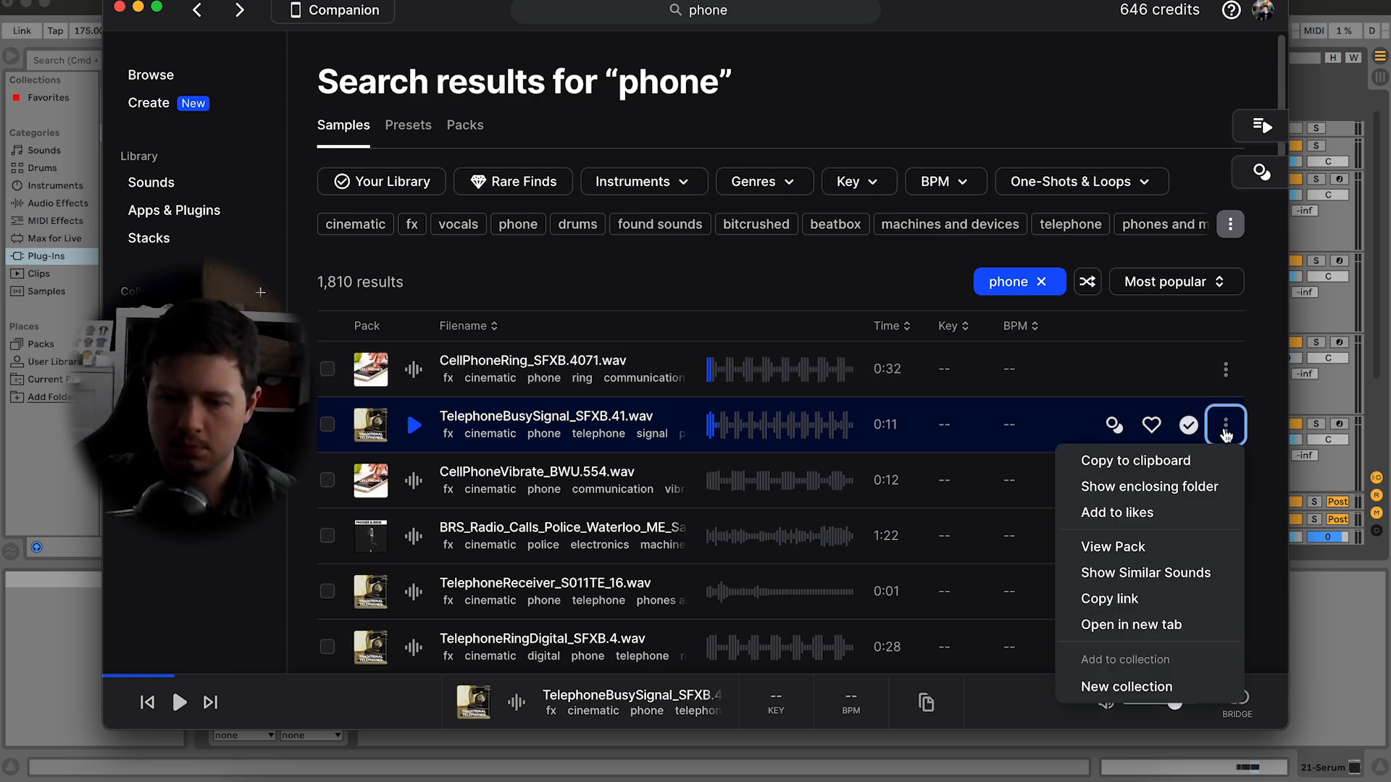
{"action": "left_click", "coordinate": [1188, 461]}
Step: Back in Ableton Live, play from bar 36 and insert a new audio track below track 21
{"action": "left_click", "coordinate": [623, 471]}
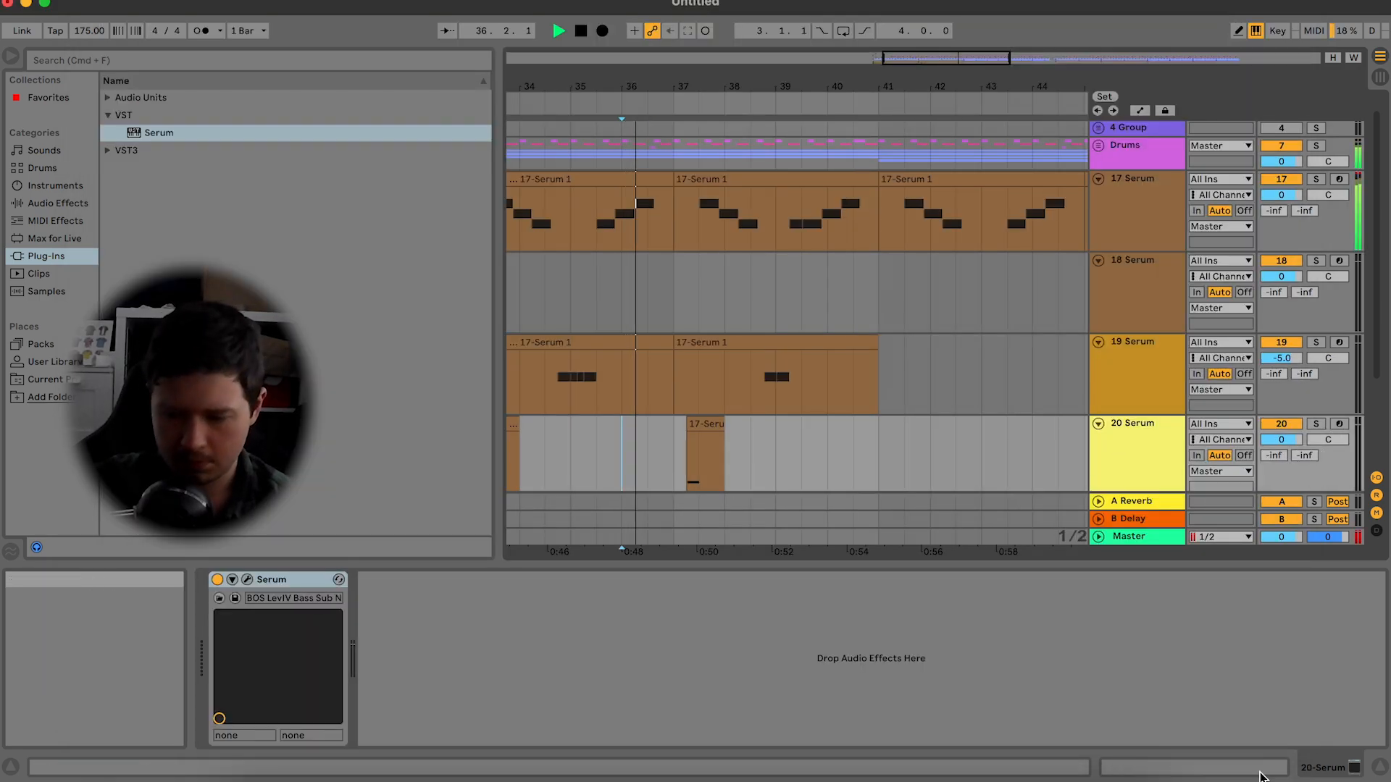
{"action": "left_click", "coordinate": [1378, 773]}
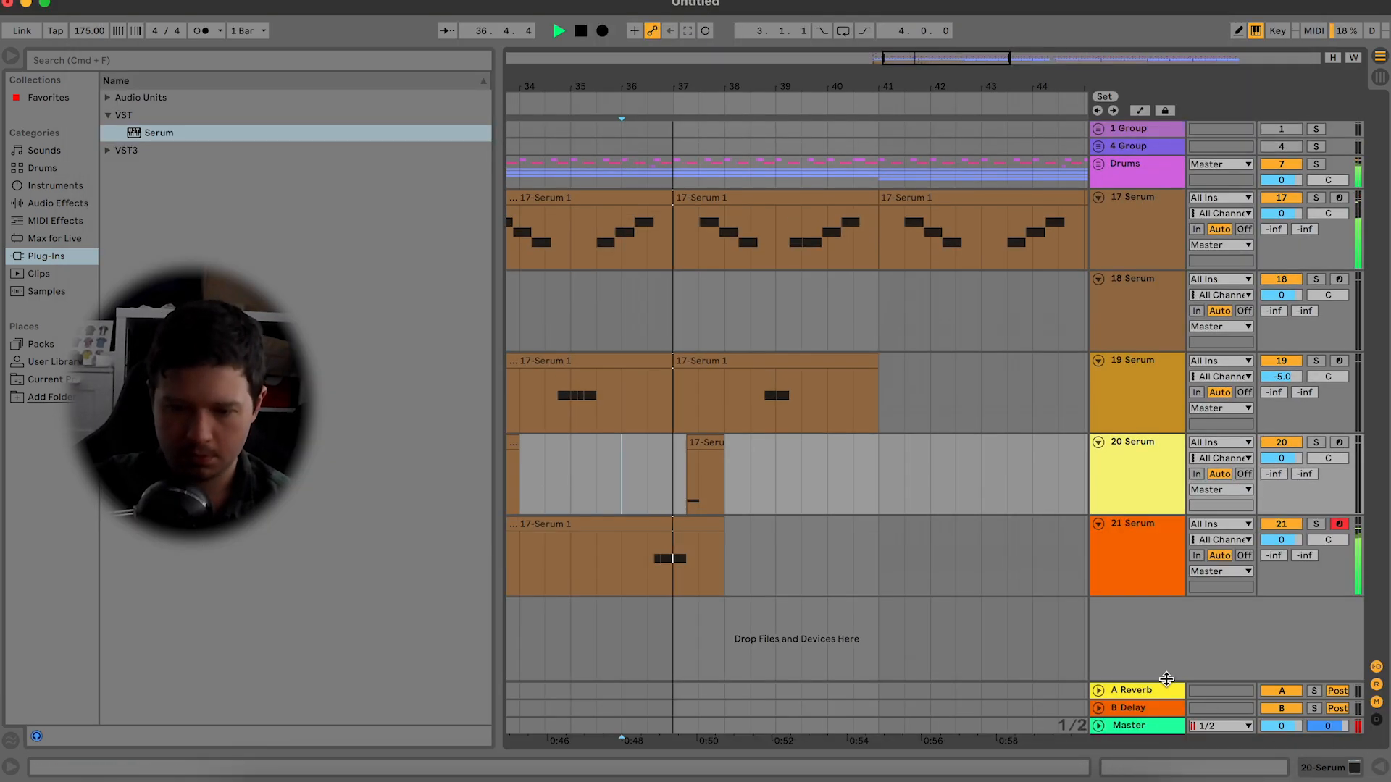
{"action": "left_click", "coordinate": [1162, 540]}
{"action": "key", "text": "super+t"}
{"action": "scroll", "coordinate": [973, 435], "scroll_direction": "down", "scroll_amount": 1}
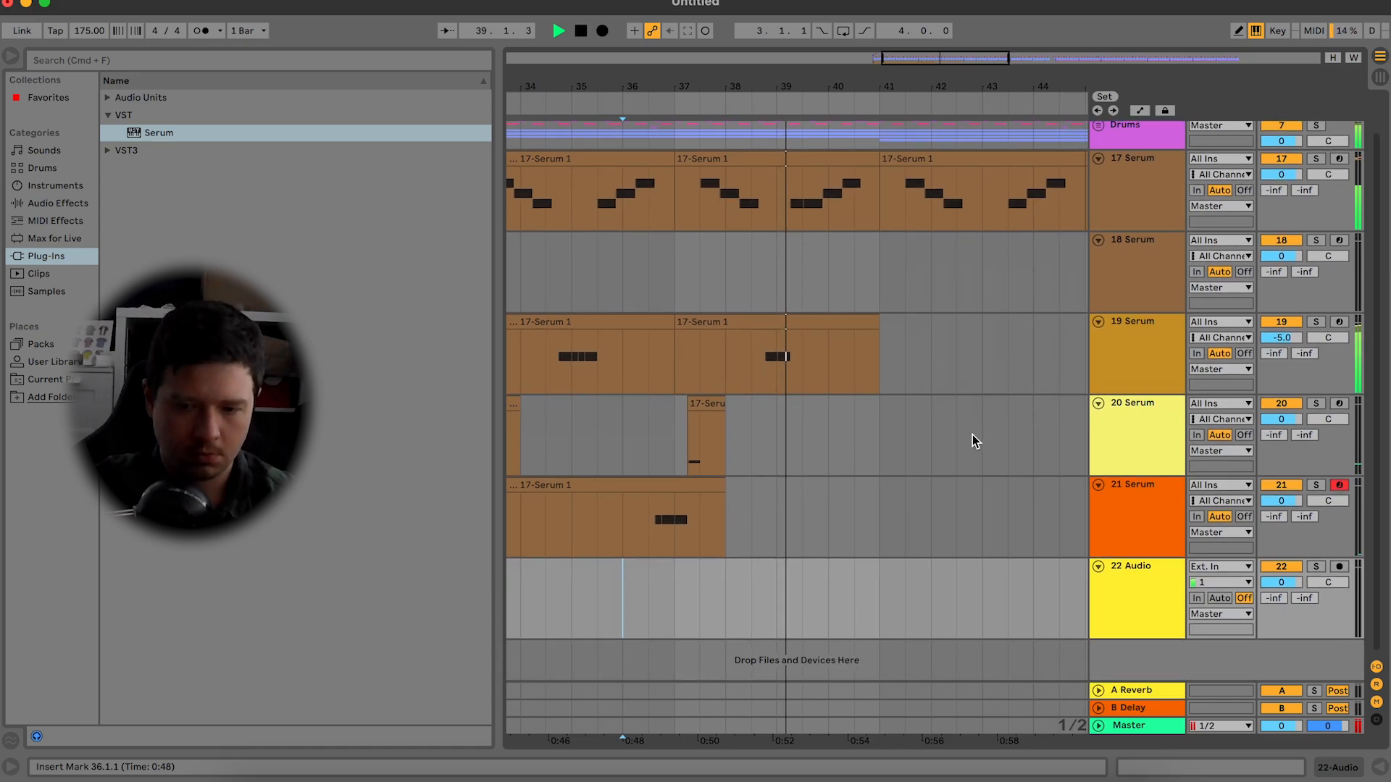
Step: Paste the TelephoneBusySignal sample onto track 22 at 40.3.1 and trim it to end at 41.1.1
{"action": "left_click_drag", "start_coordinate": [959, 59], "coordinate": [958, 71]}
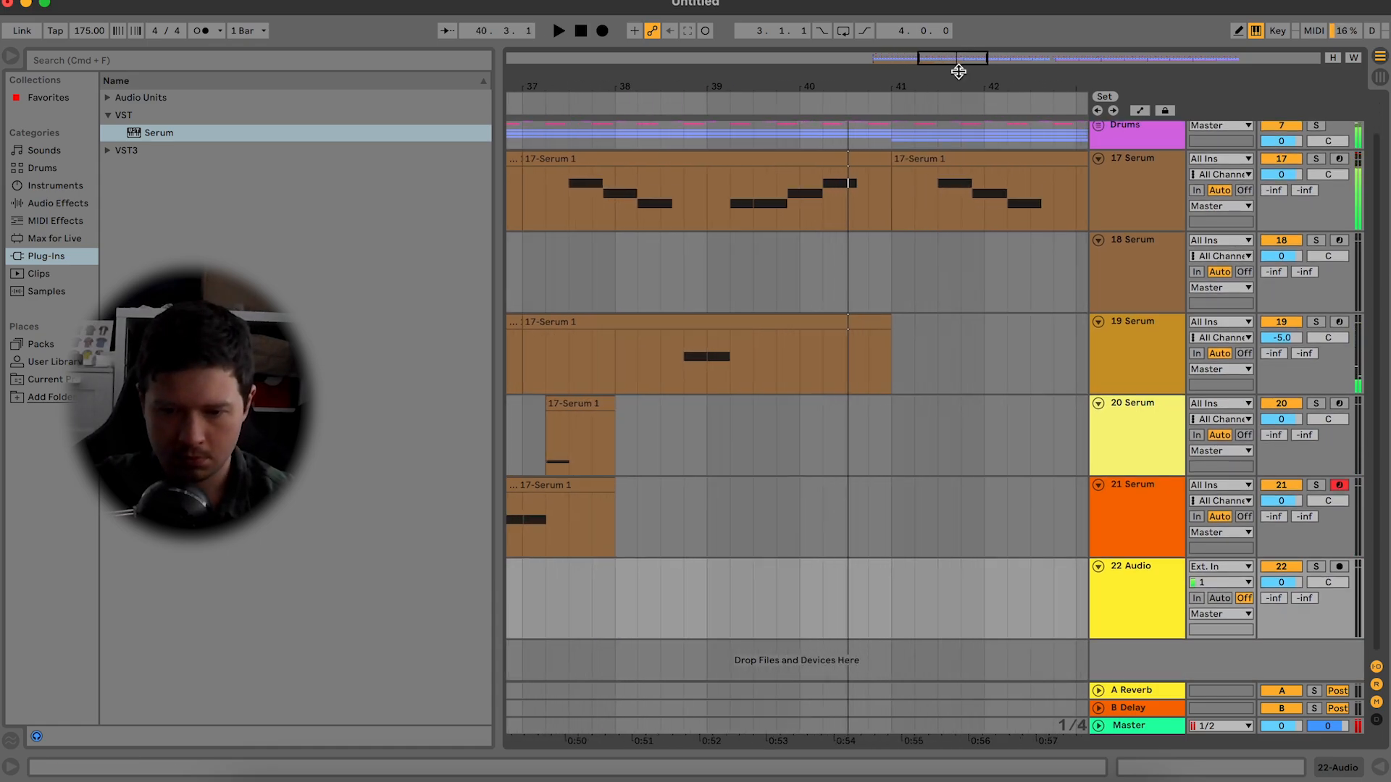
{"action": "left_click", "coordinate": [775, 605]}
{"action": "left_click_drag", "start_coordinate": [849, 596], "coordinate": [940, 584]}
{"action": "key", "text": "Delete"}
{"action": "left_click", "coordinate": [946, 568]}
{"action": "key", "text": "Delete"}
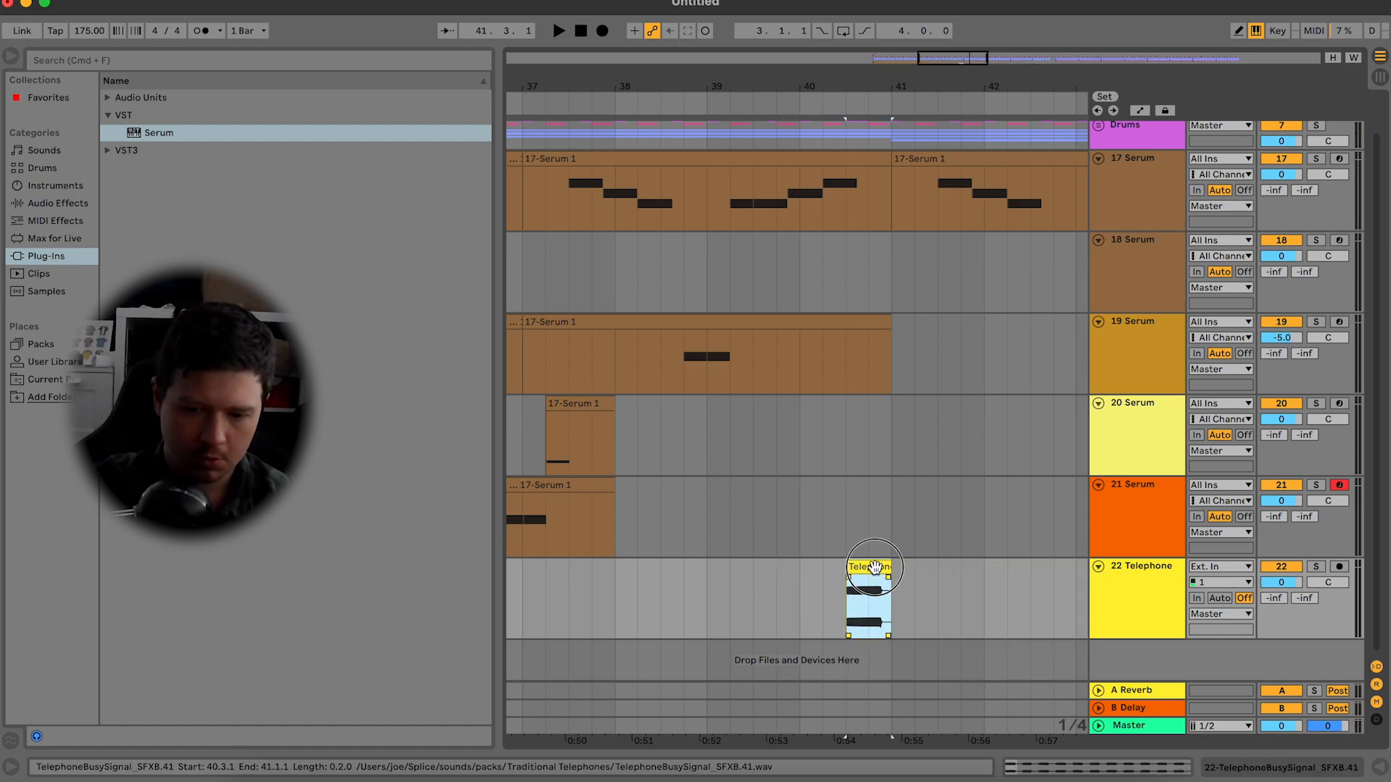
Step: Turn off warping for the telephone clip and transpose it to -4 semitones
{"action": "double_click", "coordinate": [874, 567]}
{"action": "left_click", "coordinate": [393, 600]}
{"action": "left_click_drag", "start_coordinate": [305, 662], "coordinate": [305, 702]}
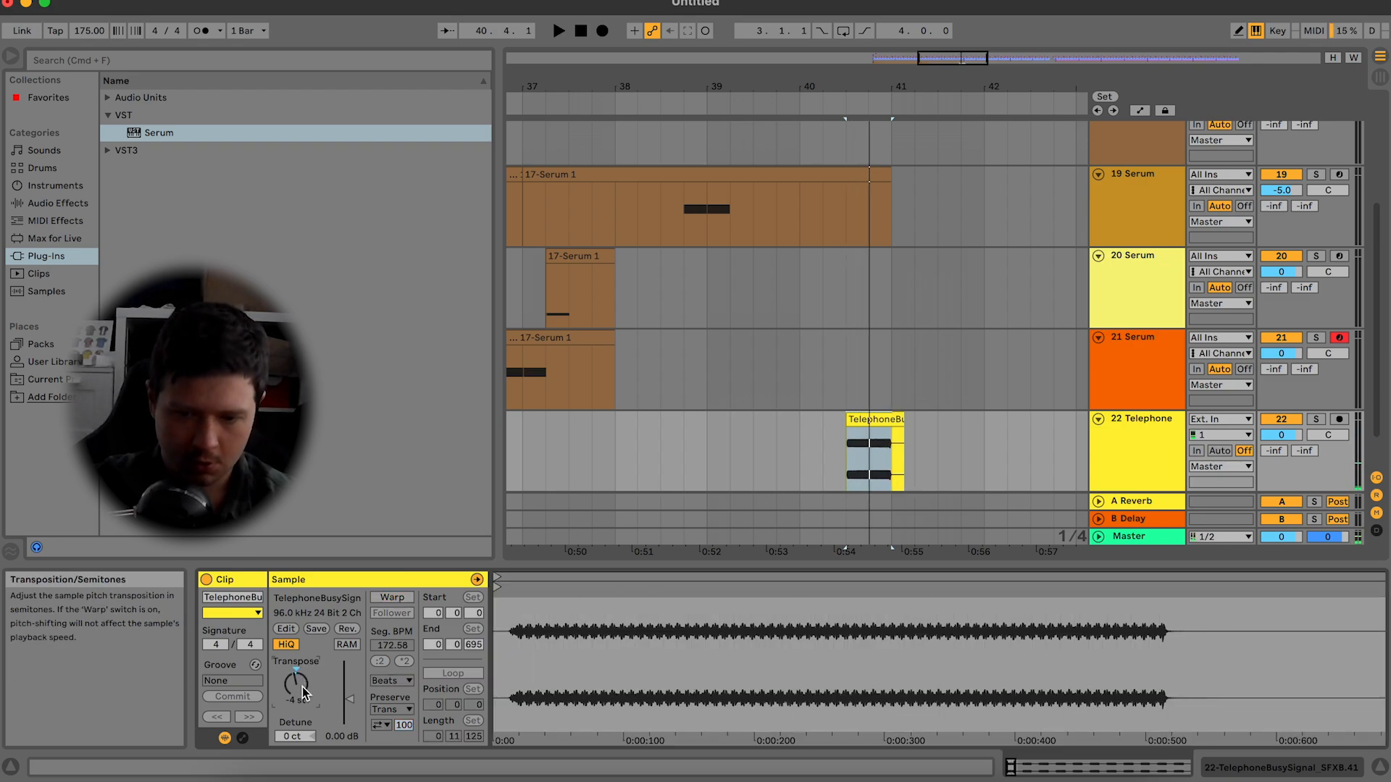
Step: Play from around bar 37 and clear the track 17 clip section between 40.3.1 and 41.1.1
{"action": "left_click", "coordinate": [574, 388]}
{"action": "scroll", "coordinate": [584, 376], "scroll_direction": "up", "scroll_amount": 5}
{"action": "key", "text": "space"}
{"action": "left_click_drag", "start_coordinate": [835, 222], "coordinate": [885, 220]}
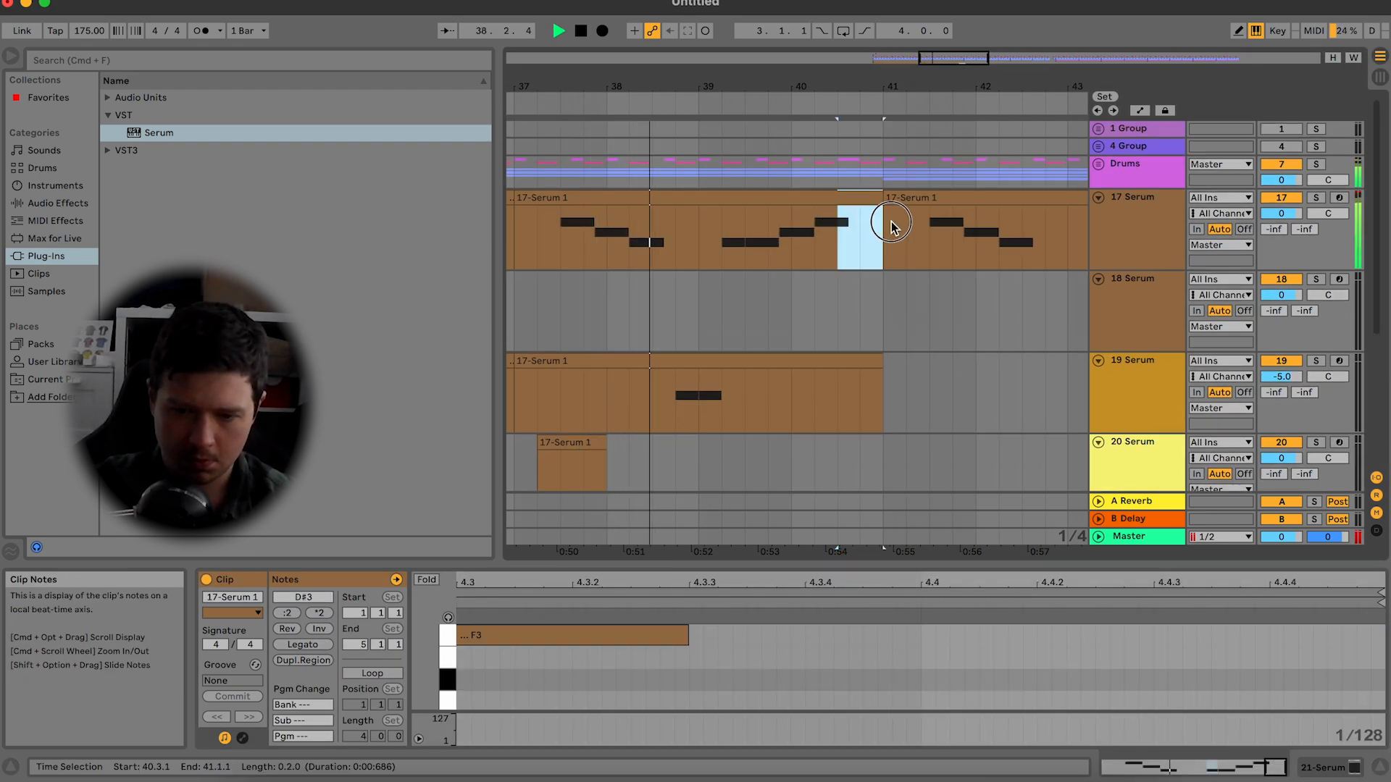
{"action": "scroll", "coordinate": [884, 220], "scroll_direction": "down", "scroll_amount": 2}
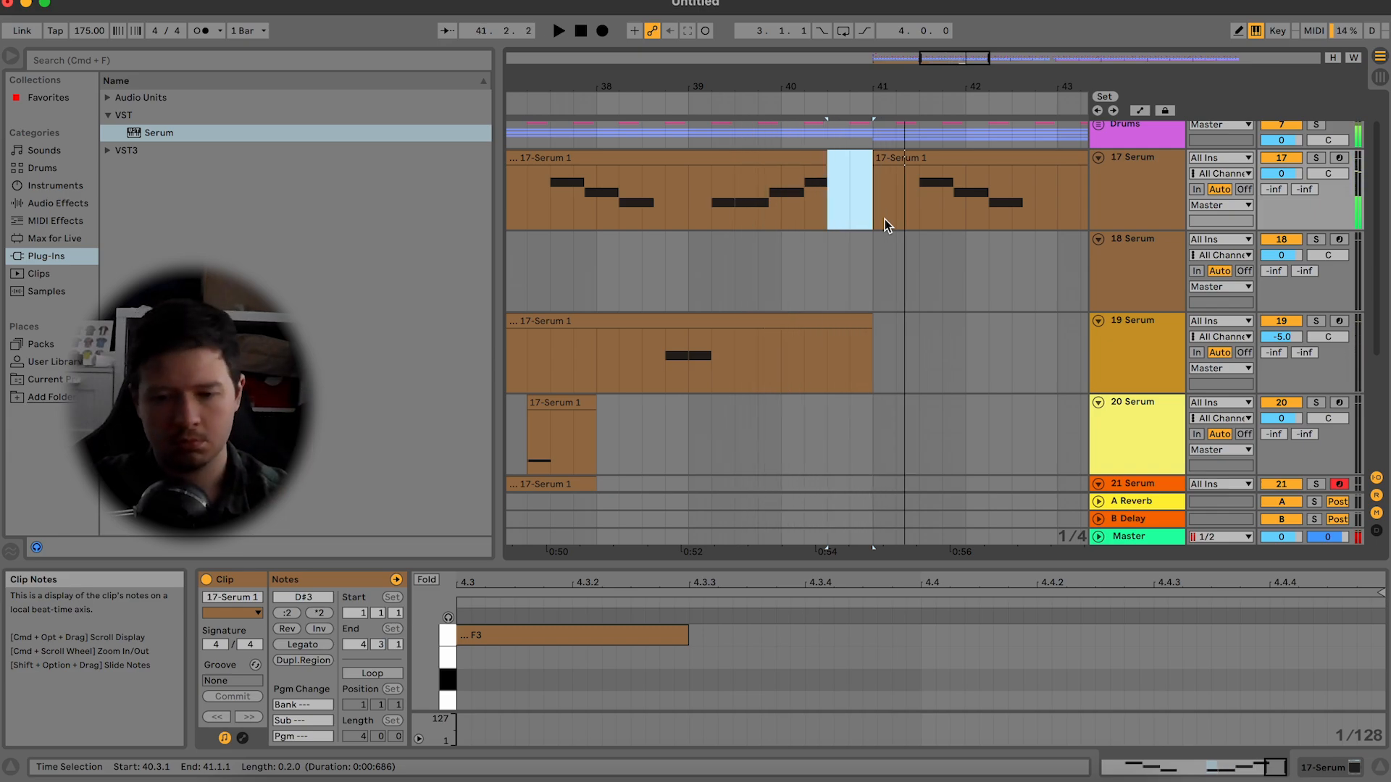
Step: Undo the recent clip edits and delete the telephone clip at 40.3.1 on track 22
{"action": "key", "text": "space"}
{"action": "scroll", "coordinate": [885, 219], "scroll_direction": "down", "scroll_amount": 3}
{"action": "left_click", "coordinate": [860, 379]}
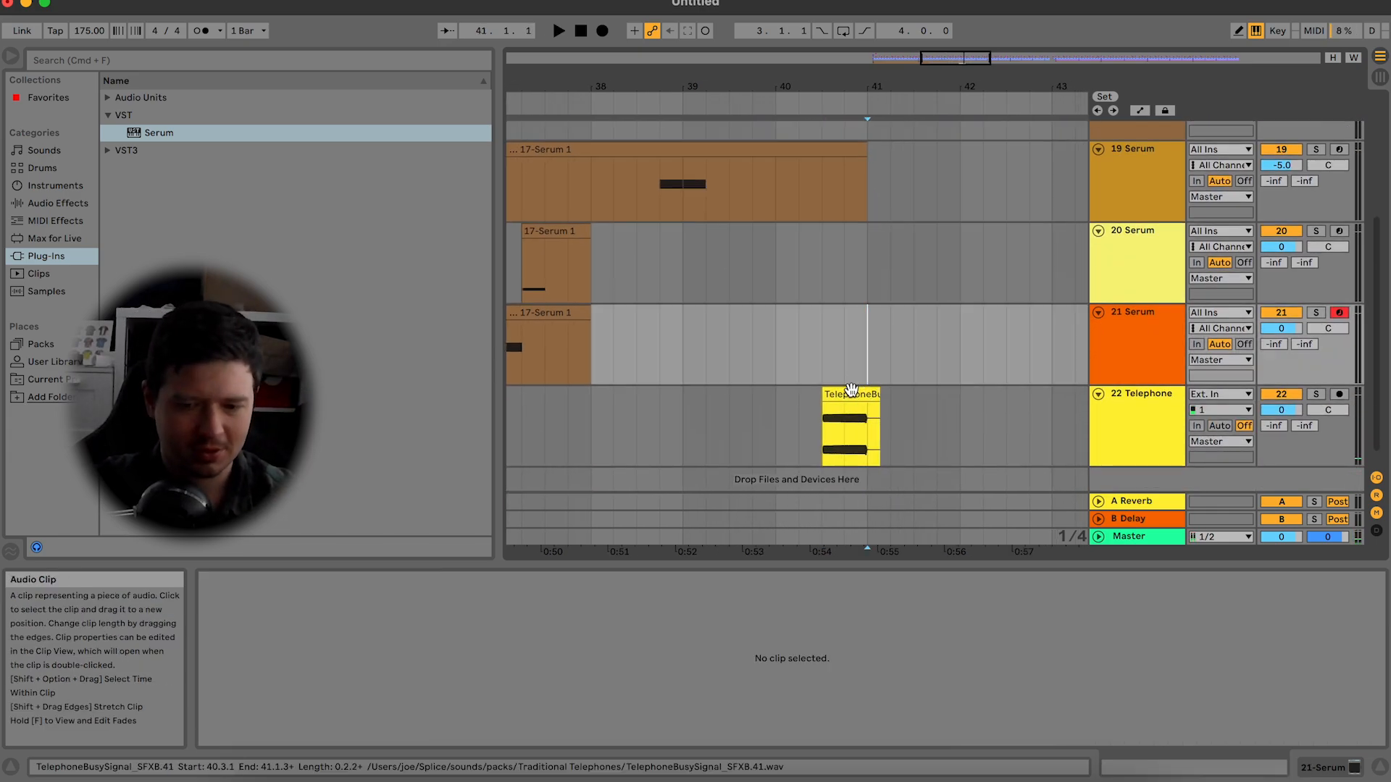
{"action": "left_click", "coordinate": [828, 402]}
{"action": "key", "text": "super+shift+j"}
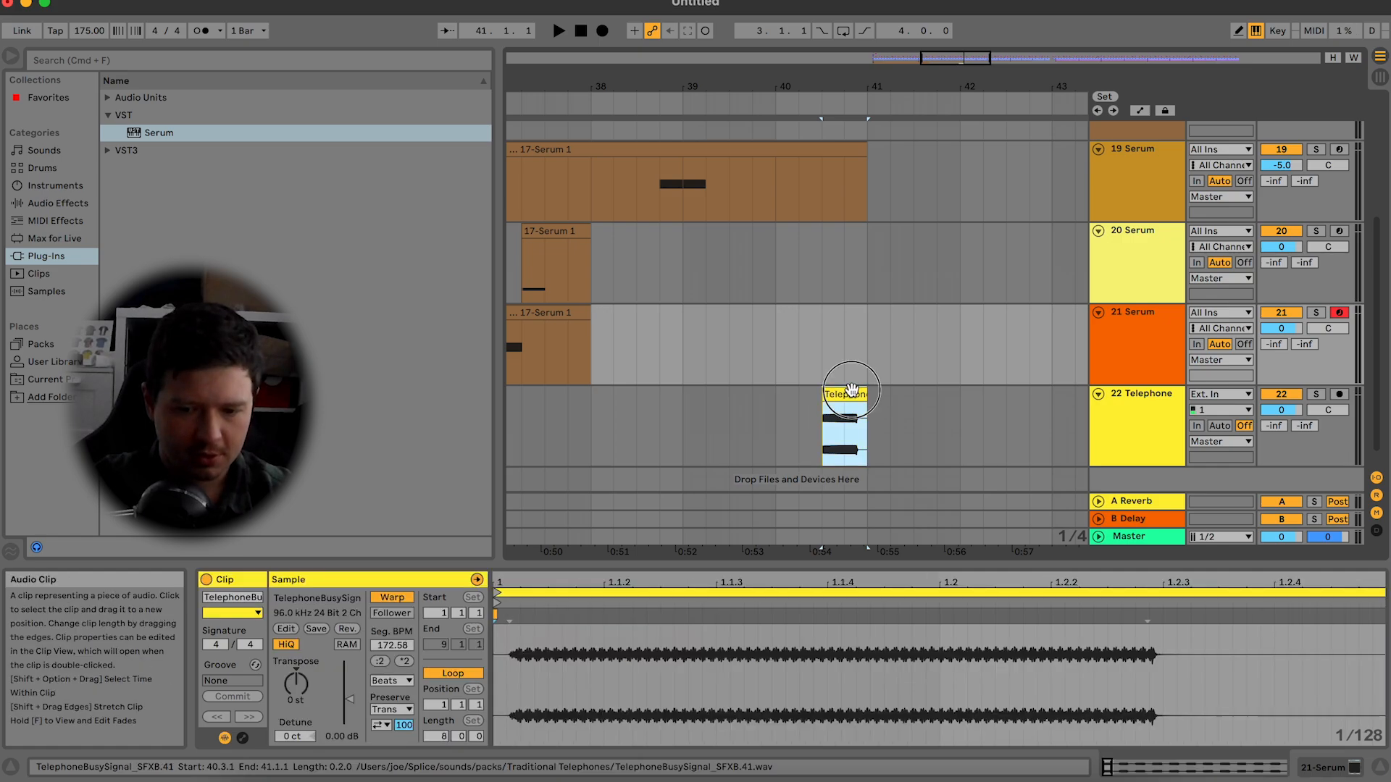
{"action": "key", "text": "Delete"}
Step: Play the passage from 39.3.1 into bar 40 to judge where the telephone sample should start
{"action": "left_click", "coordinate": [800, 393]}
{"action": "key", "text": "space"}
{"action": "left_click", "coordinate": [732, 410]}
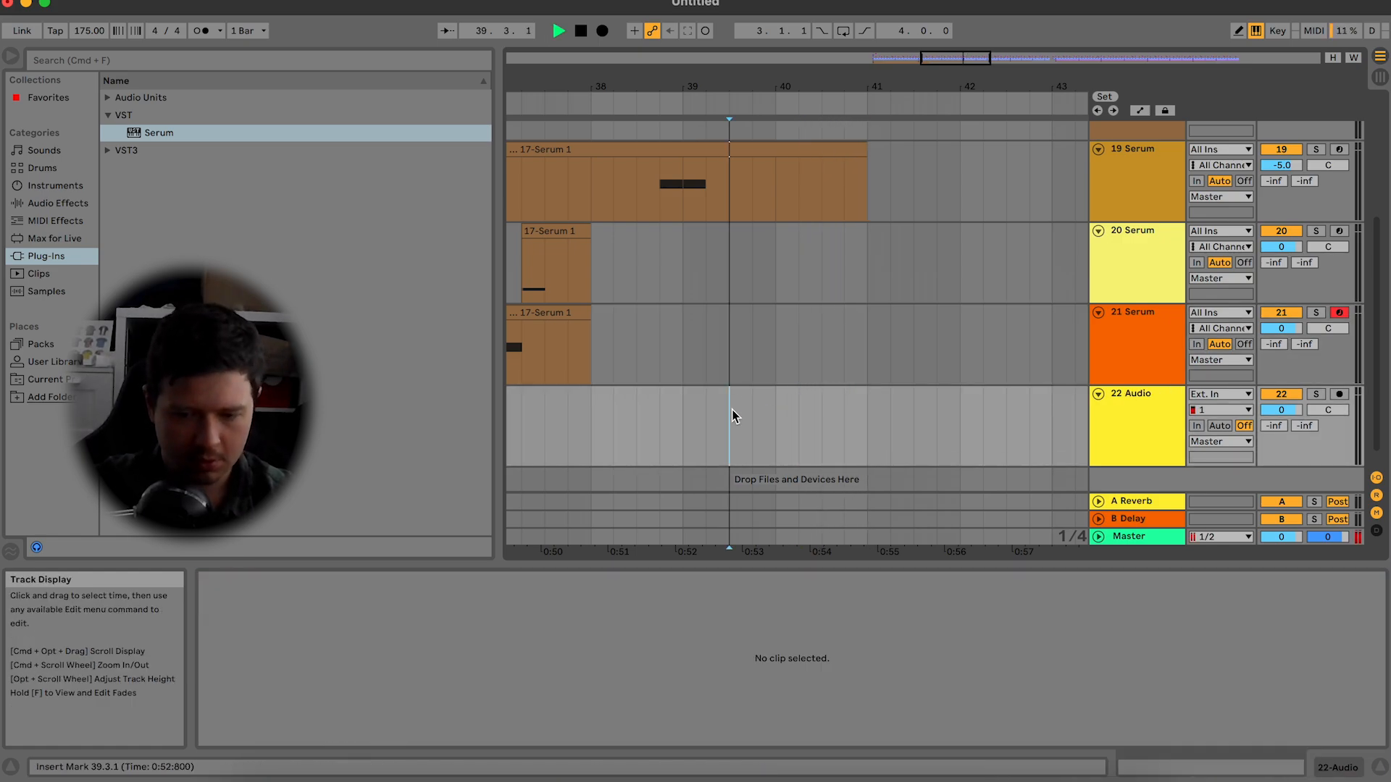
{"action": "scroll", "coordinate": [732, 410], "scroll_direction": "up", "scroll_amount": 3}
{"action": "key", "text": "space"}
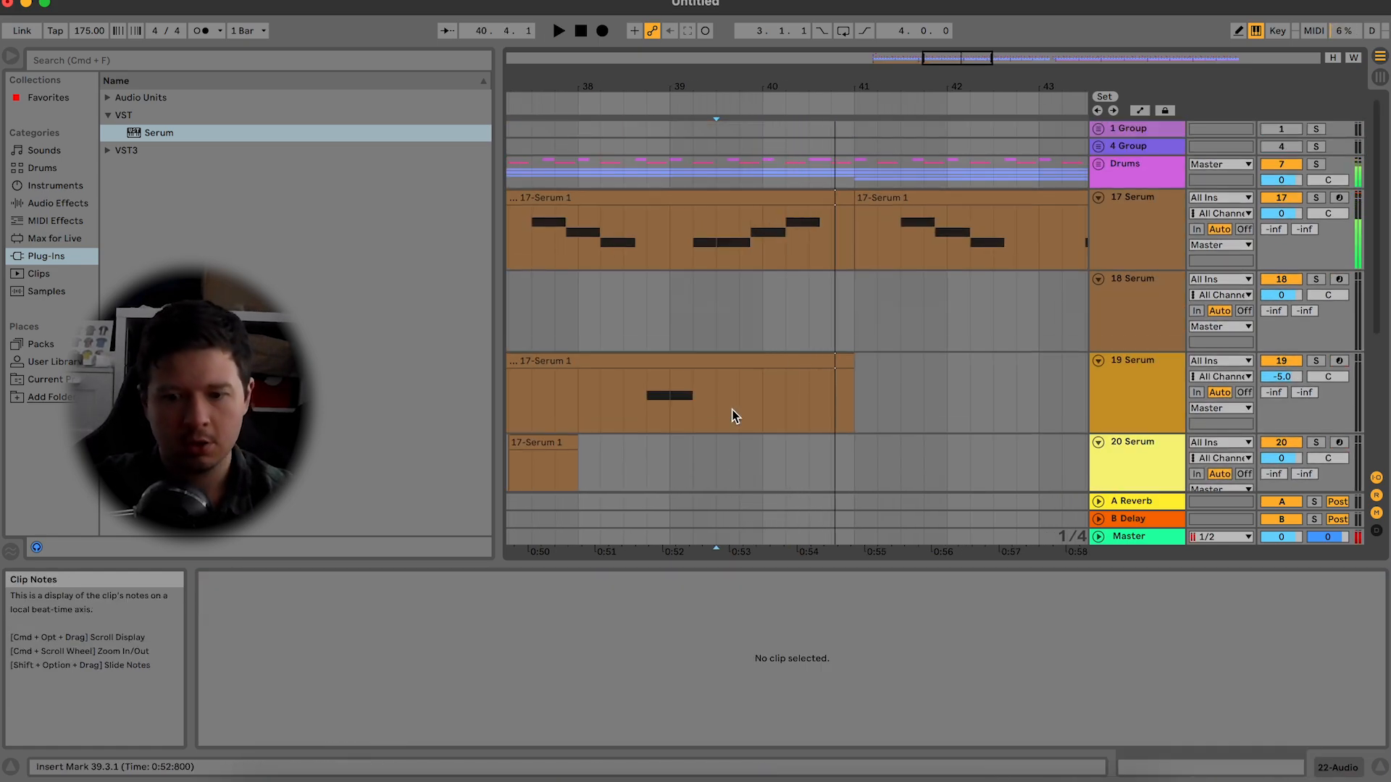
Step: Place the TelephoneBusySignal sample on track 22 at 40.4.1 with warping off and trim it to end at 41.1.1
{"action": "scroll", "coordinate": [732, 410], "scroll_direction": "down", "scroll_amount": 5}
{"action": "scroll", "coordinate": [826, 421], "scroll_direction": "down", "scroll_amount": 2}
{"action": "key", "text": "super+z"}
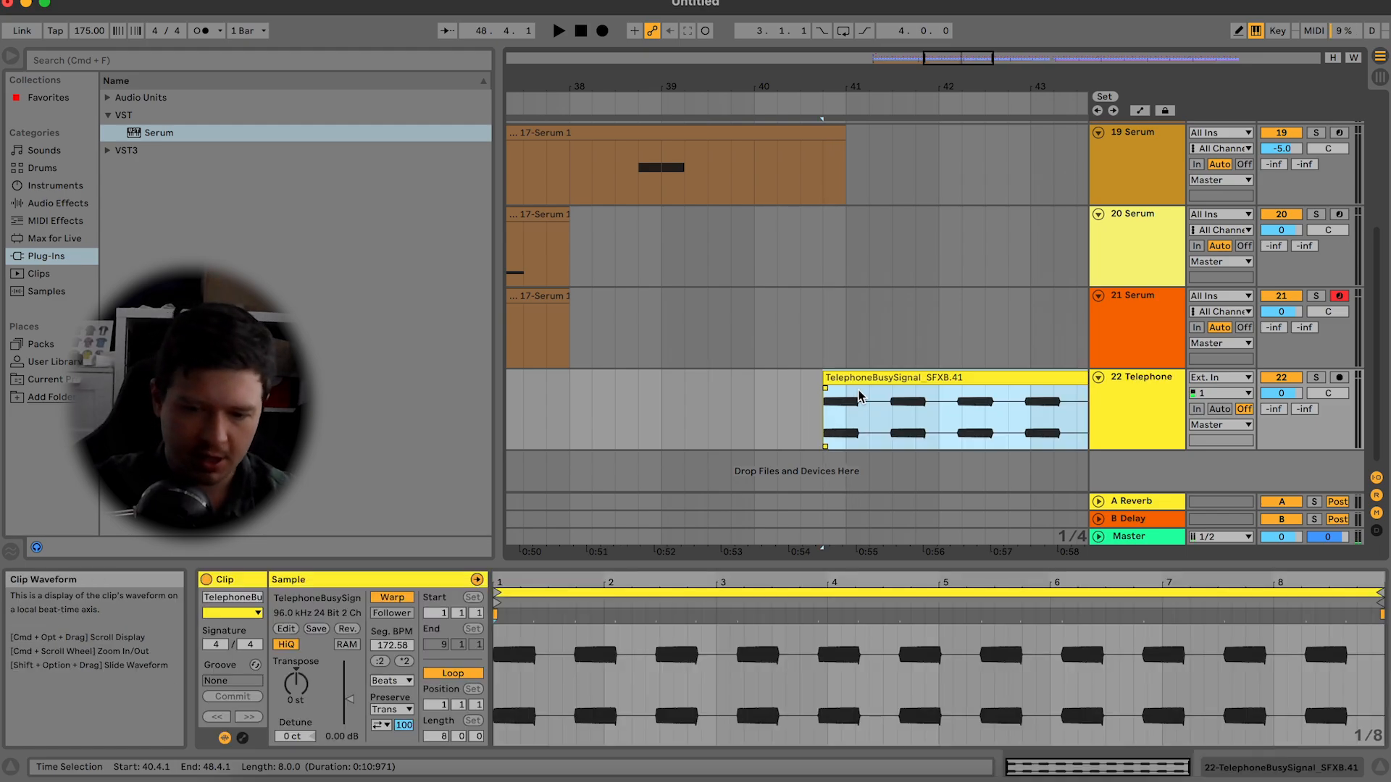
{"action": "left_click", "coordinate": [392, 597]}
{"action": "left_click", "coordinate": [859, 407]}
{"action": "left_click_drag", "start_coordinate": [860, 408], "coordinate": [931, 406]}
{"action": "key", "text": "Delete"}
{"action": "left_click", "coordinate": [946, 380]}
{"action": "key", "text": "Delete"}
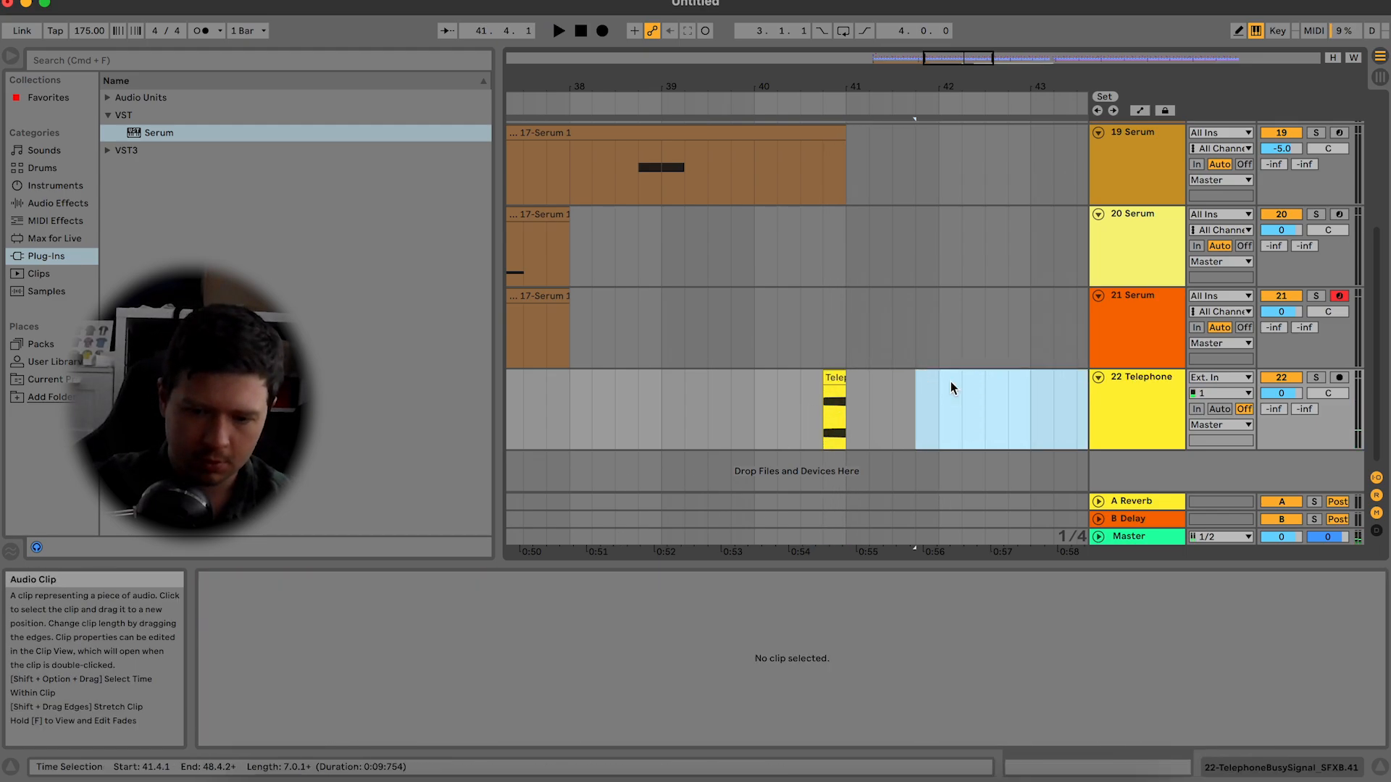
Step: Raise the telephone clip's gain to 5.06 dB and clear the Drums section between 40.4.1 and 41.1.1
{"action": "left_click", "coordinate": [837, 405]}
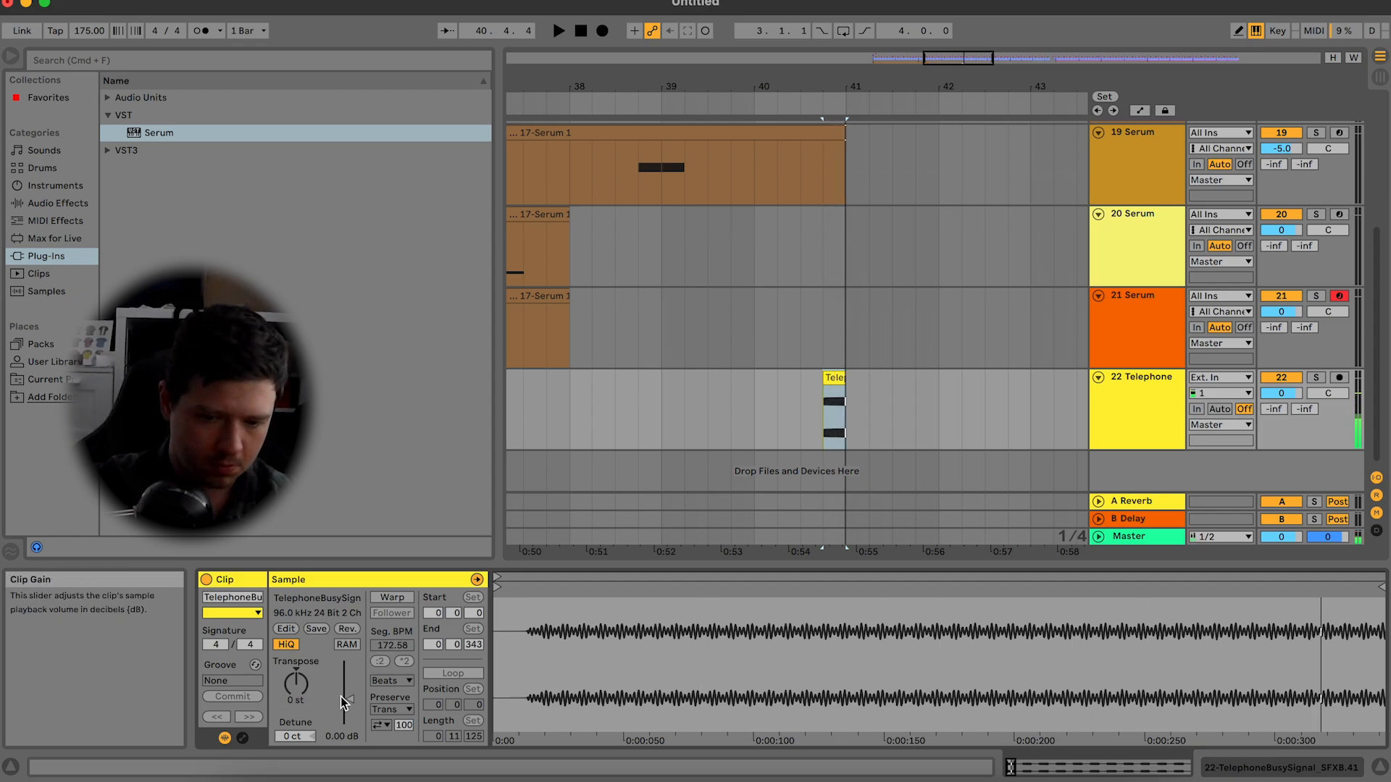
{"action": "left_click", "coordinate": [758, 311]}
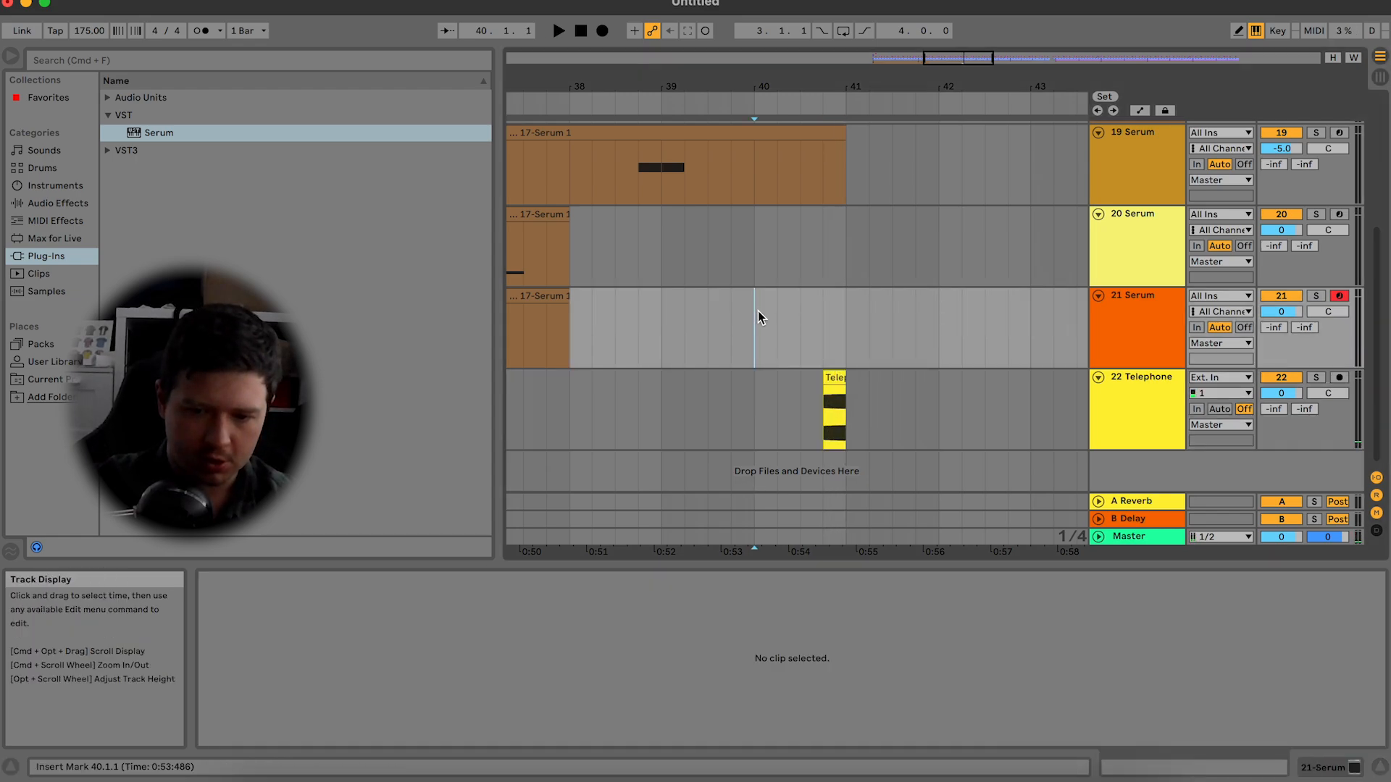
{"action": "scroll", "coordinate": [758, 311], "scroll_direction": "up", "scroll_amount": 5}
{"action": "left_click_drag", "start_coordinate": [832, 174], "coordinate": [851, 175]}
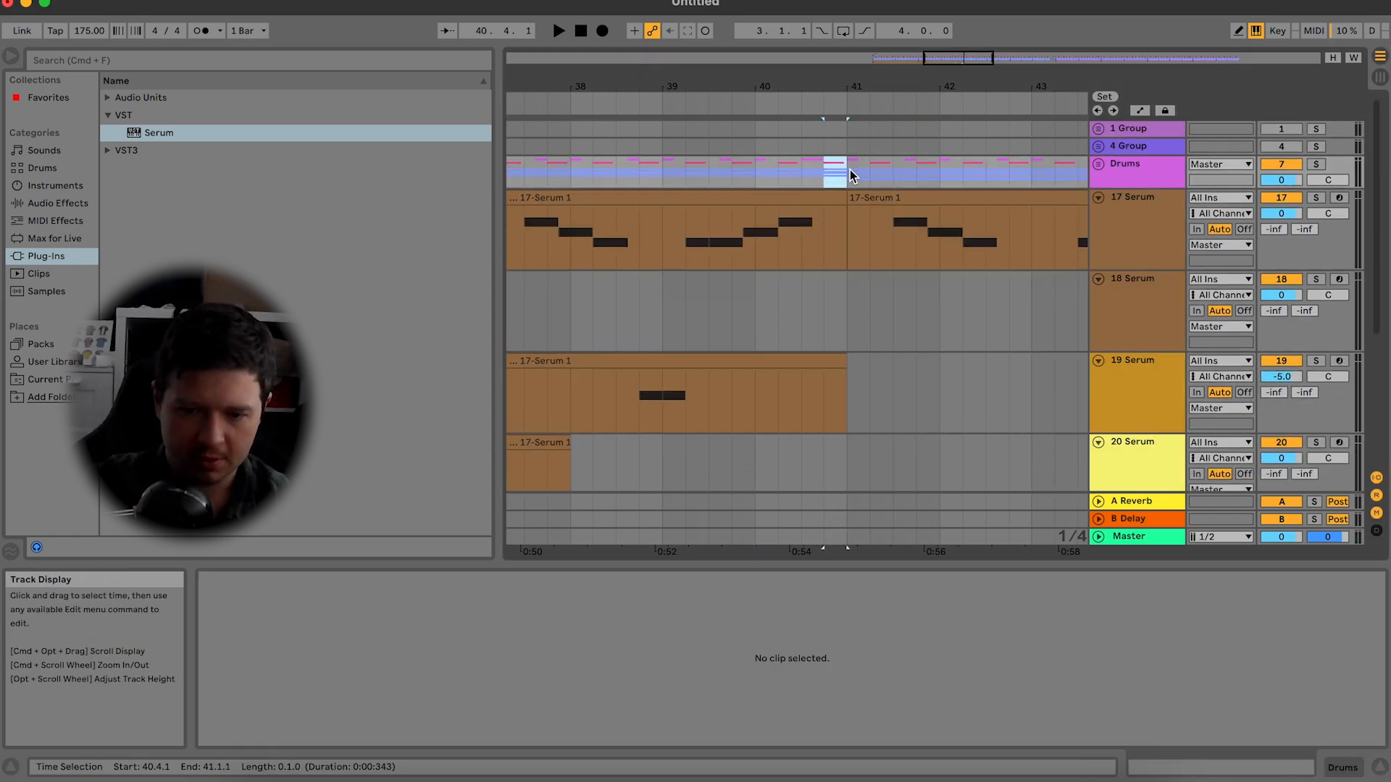
Step: Play the transition into bar 41 from 40.2.1, 40.1.1 and 39.2.1 to check the telephone fill
{"action": "left_click", "coordinate": [784, 178]}
{"action": "key", "text": "space"}
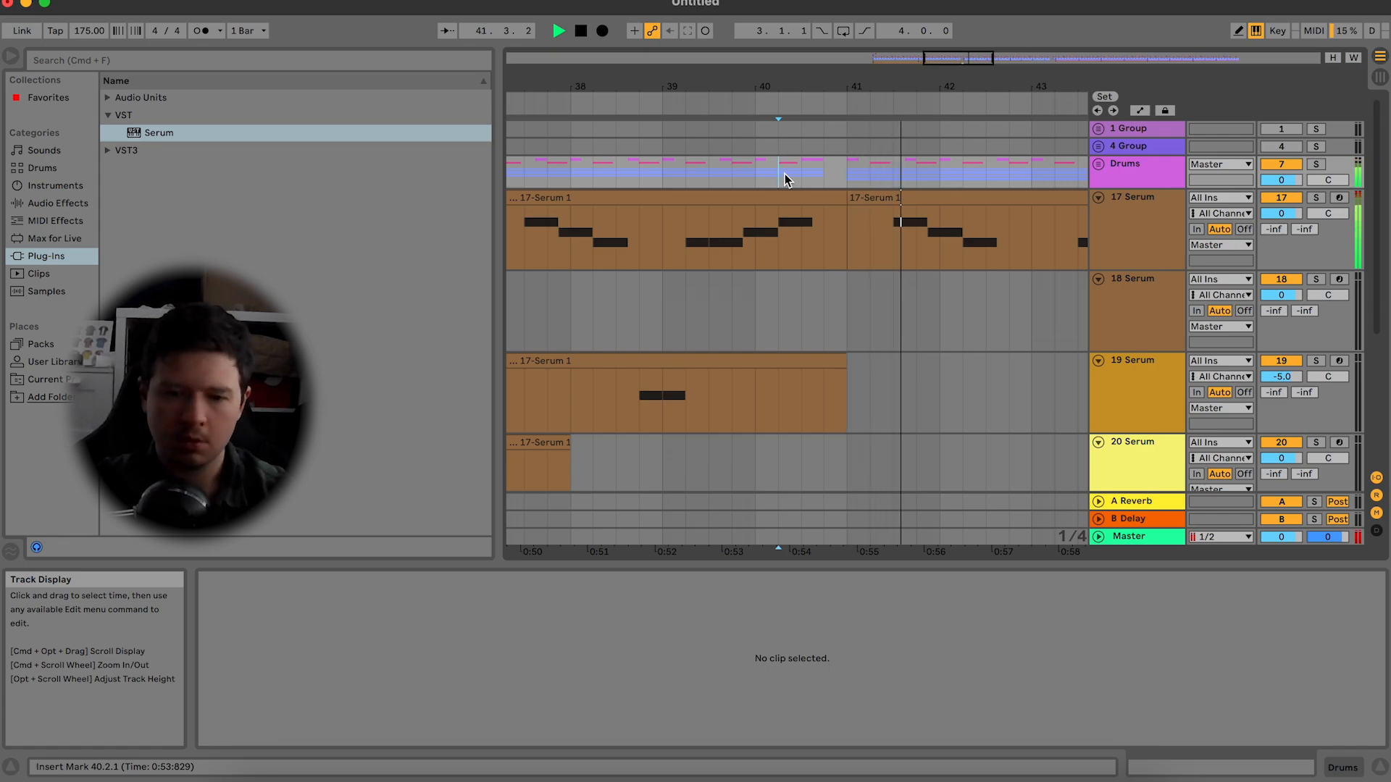
{"action": "left_click", "coordinate": [748, 172]}
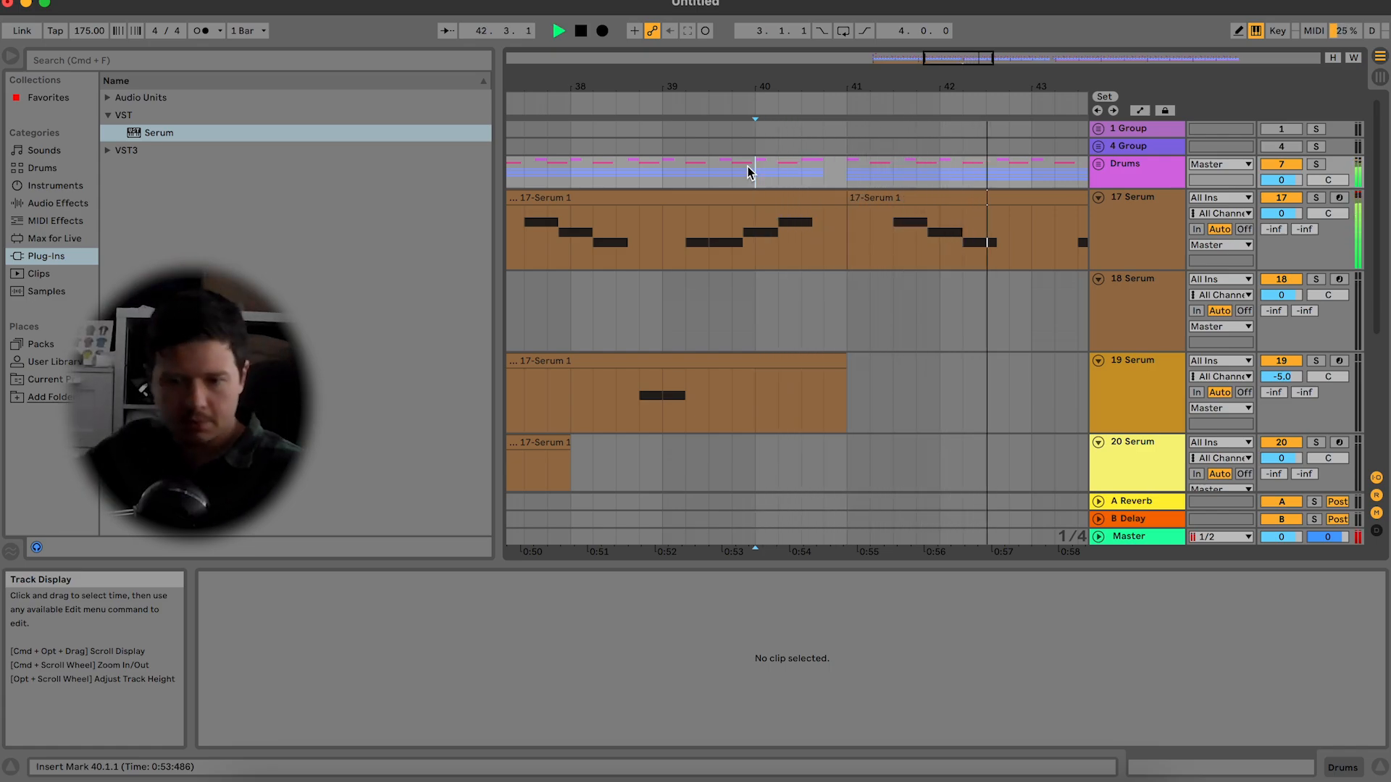
{"action": "left_click", "coordinate": [762, 261]}
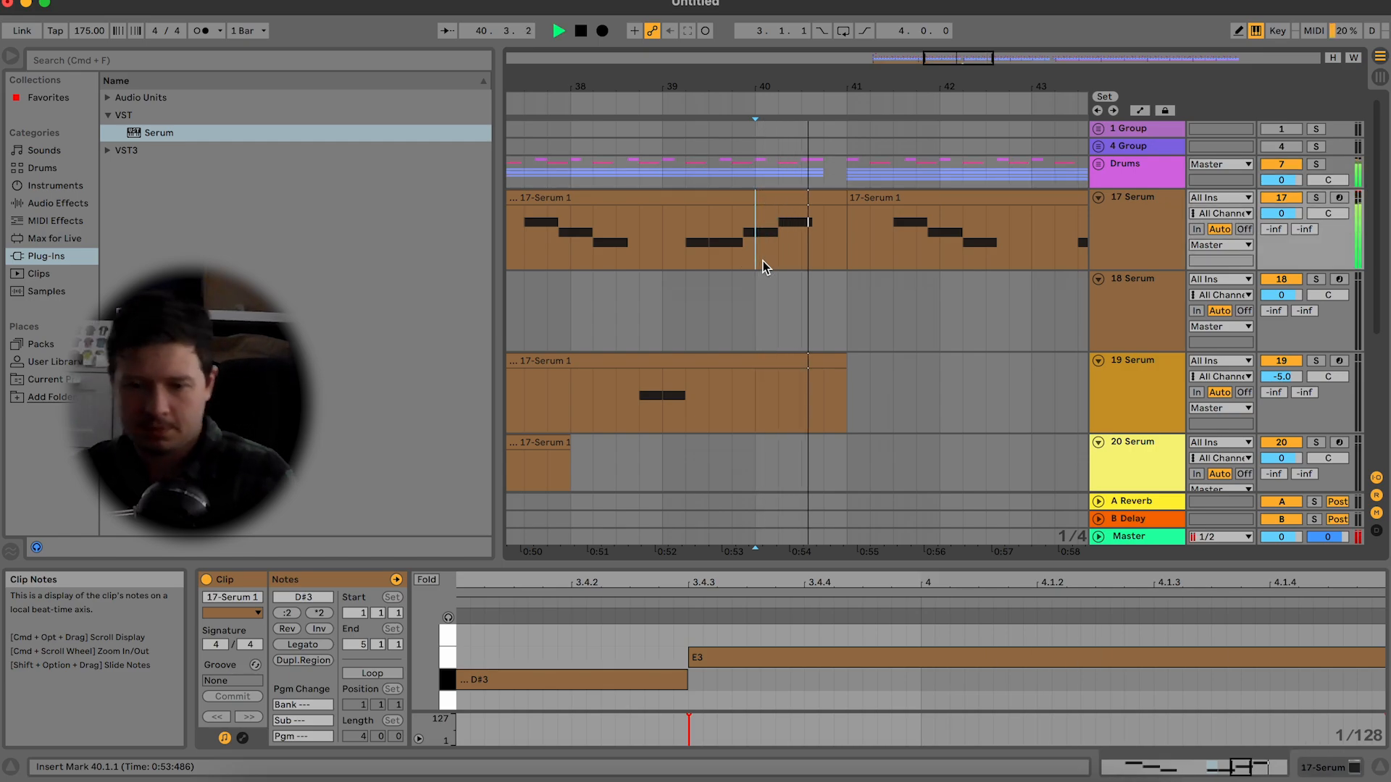
{"action": "left_click", "coordinate": [680, 256]}
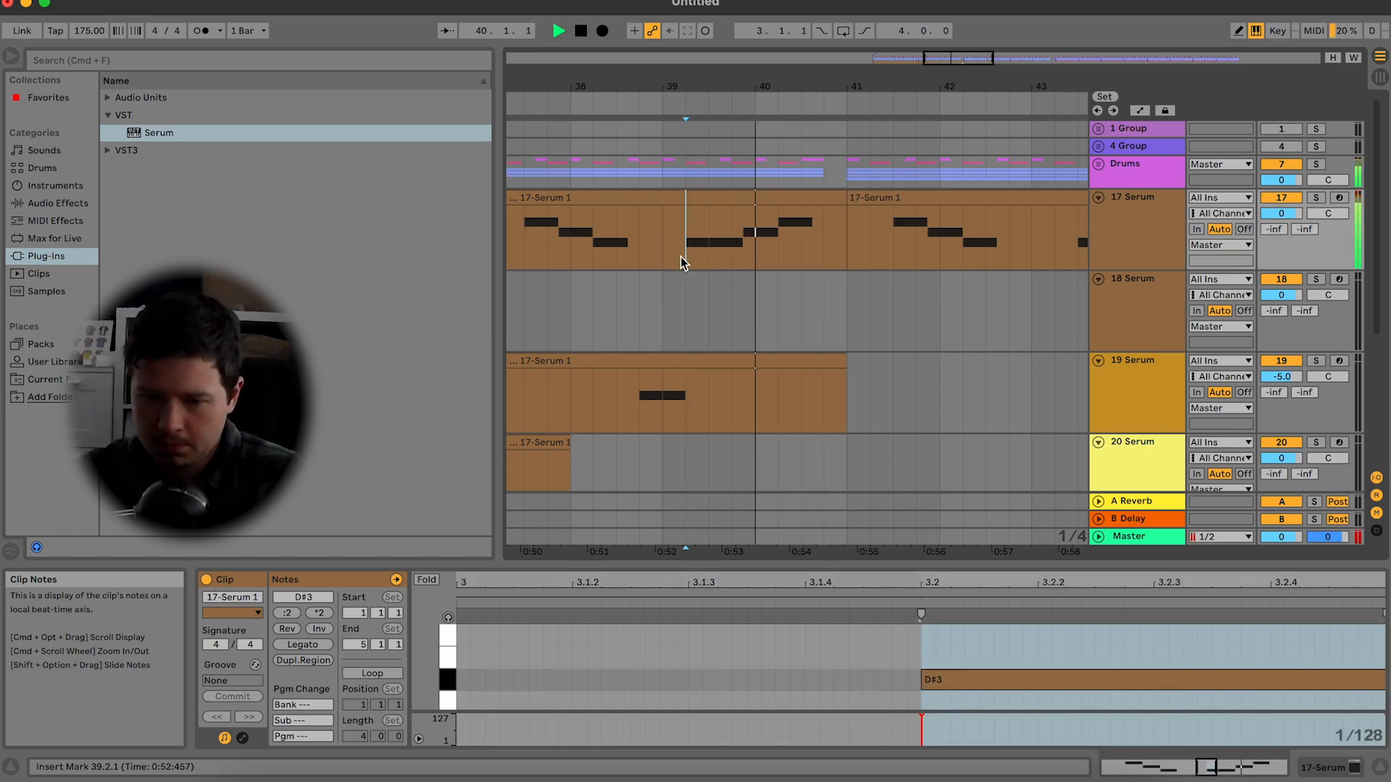
{"action": "scroll", "coordinate": [694, 467], "scroll_direction": "down", "scroll_amount": 5}
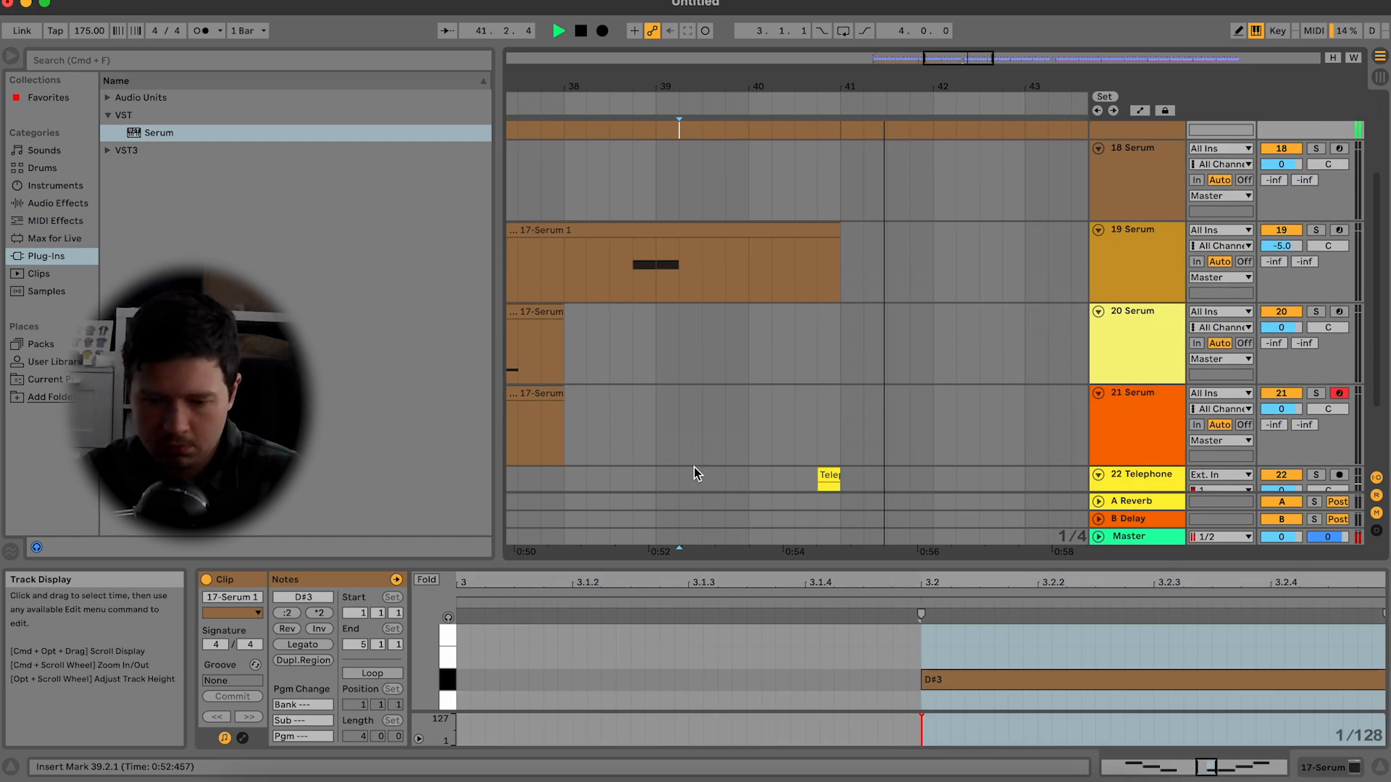
{"action": "key", "text": "space"}
Step: Switch to Splice and audition the phone samples down to TelephoneReceiver_S011TE_16.wav
{"action": "left_click", "coordinate": [833, 395]}
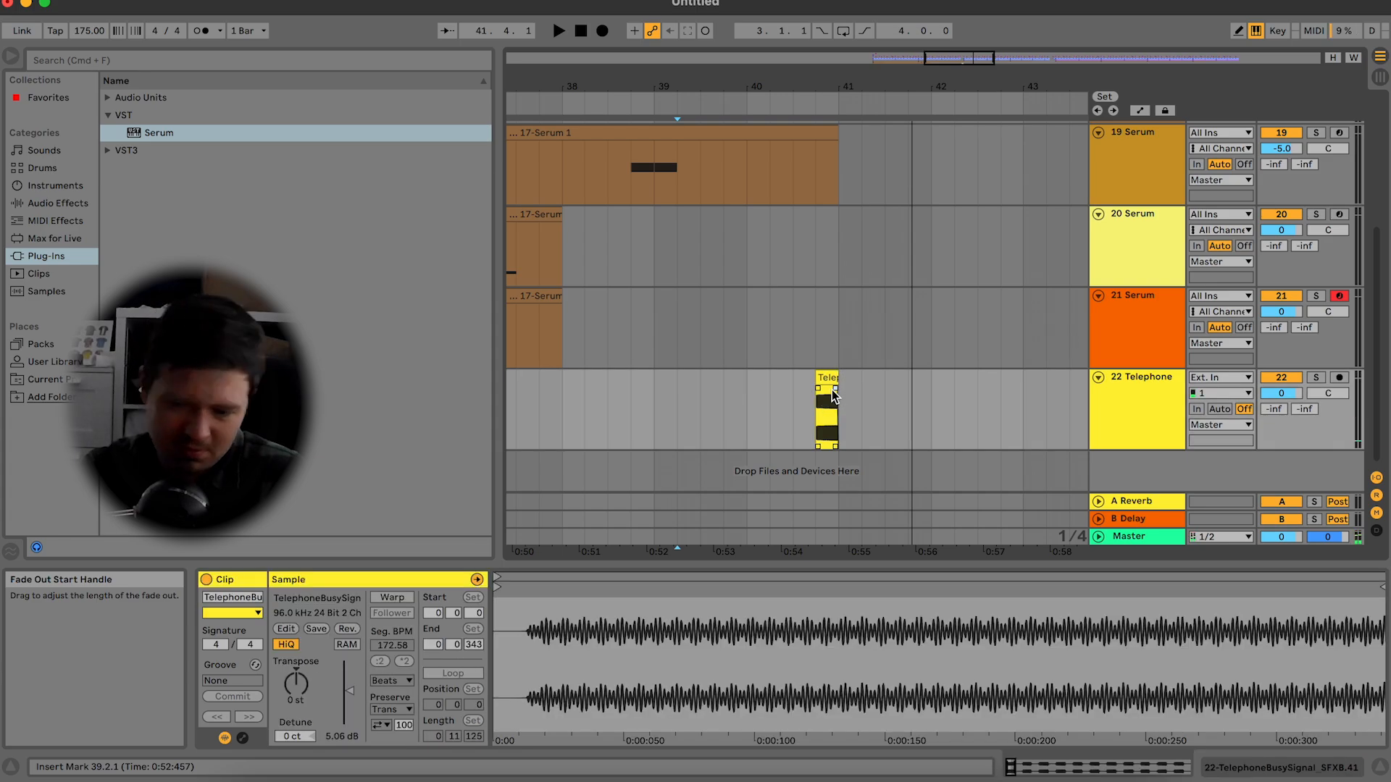
{"action": "left_click", "coordinate": [916, 779]}
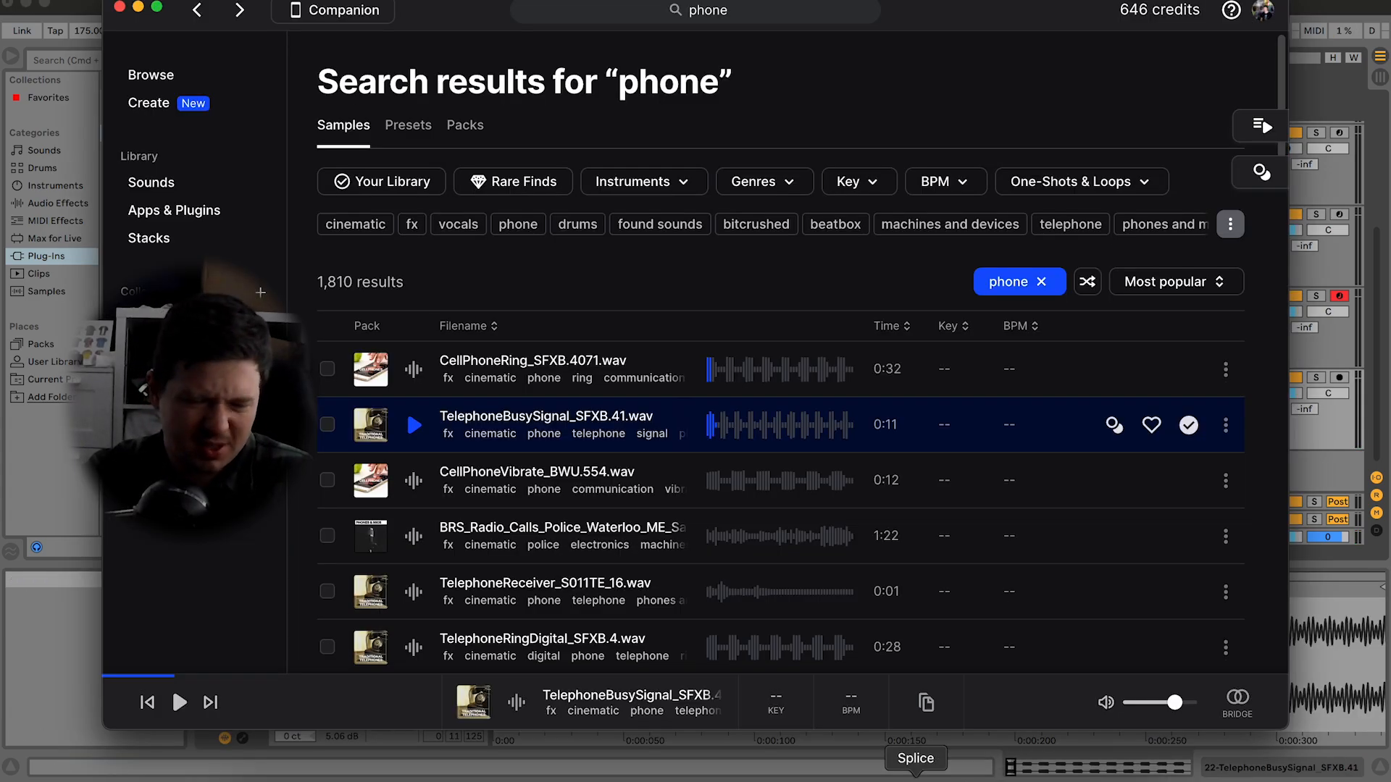
{"action": "key", "text": "Down"}
{"action": "key", "text": "Down"}
{"action": "key", "text": "Down"}
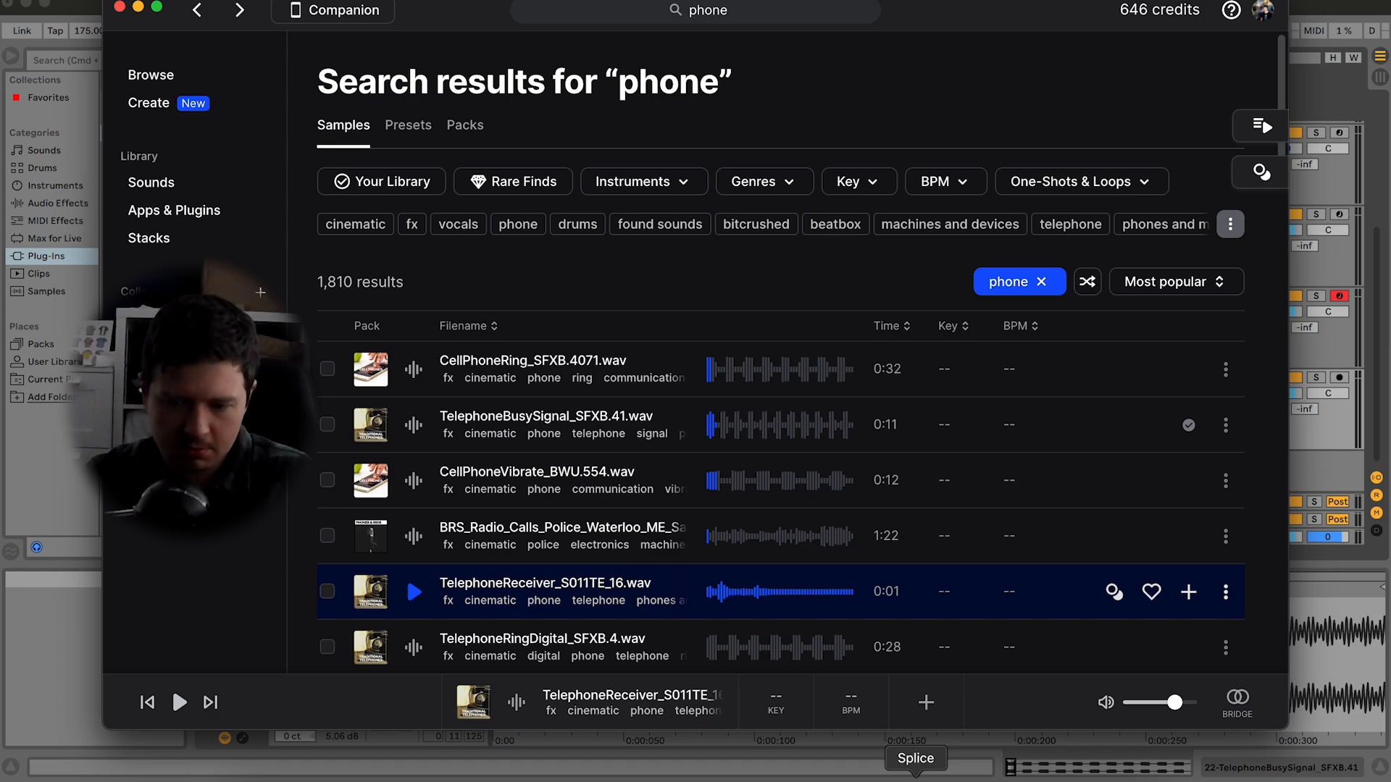
Step: Add TelephoneReceiver_S011TE_16.wav to the sample library and copy it to the clipboard
{"action": "left_click", "coordinate": [1188, 592]}
{"action": "left_click", "coordinate": [1226, 594]}
{"action": "left_click", "coordinate": [1226, 593]}
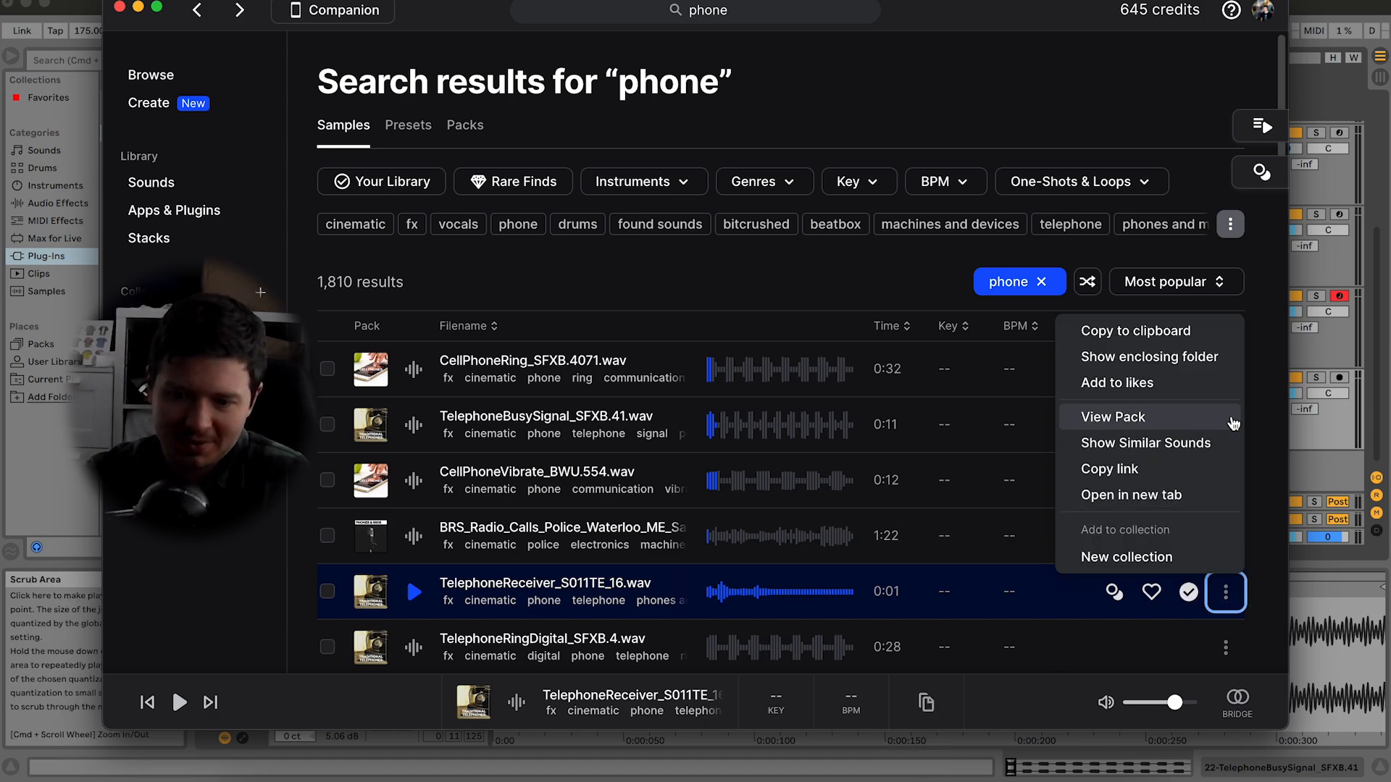
{"action": "left_click", "coordinate": [1190, 340]}
Step: Back in Ableton Live, paste the TelephoneReceiver sample at 40.3.1 on a new audio track 23 and play from 39.2.1
{"action": "key", "text": "super+Tab"}
{"action": "left_click", "coordinate": [768, 437]}
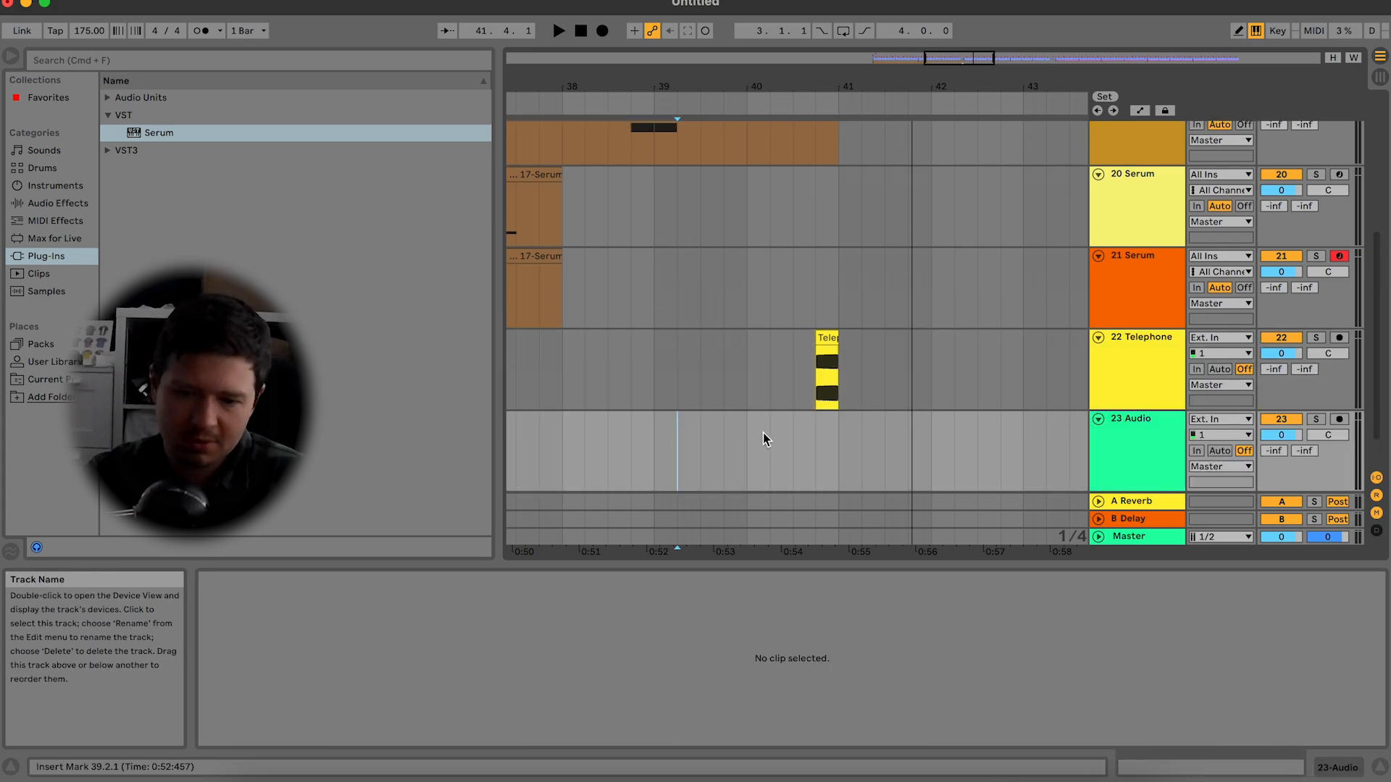
{"action": "left_click", "coordinate": [795, 443]}
{"action": "key", "text": "super+v"}
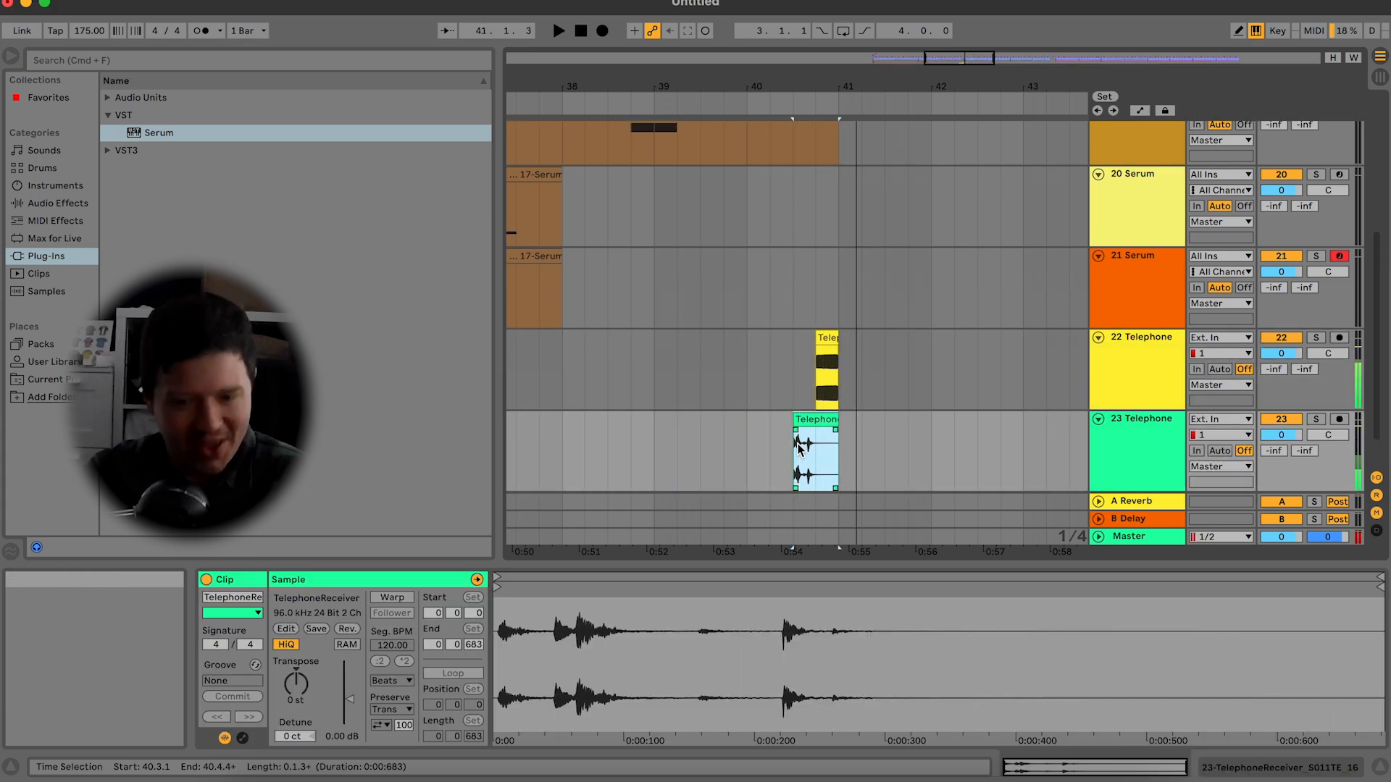
{"action": "left_click", "coordinate": [679, 449]}
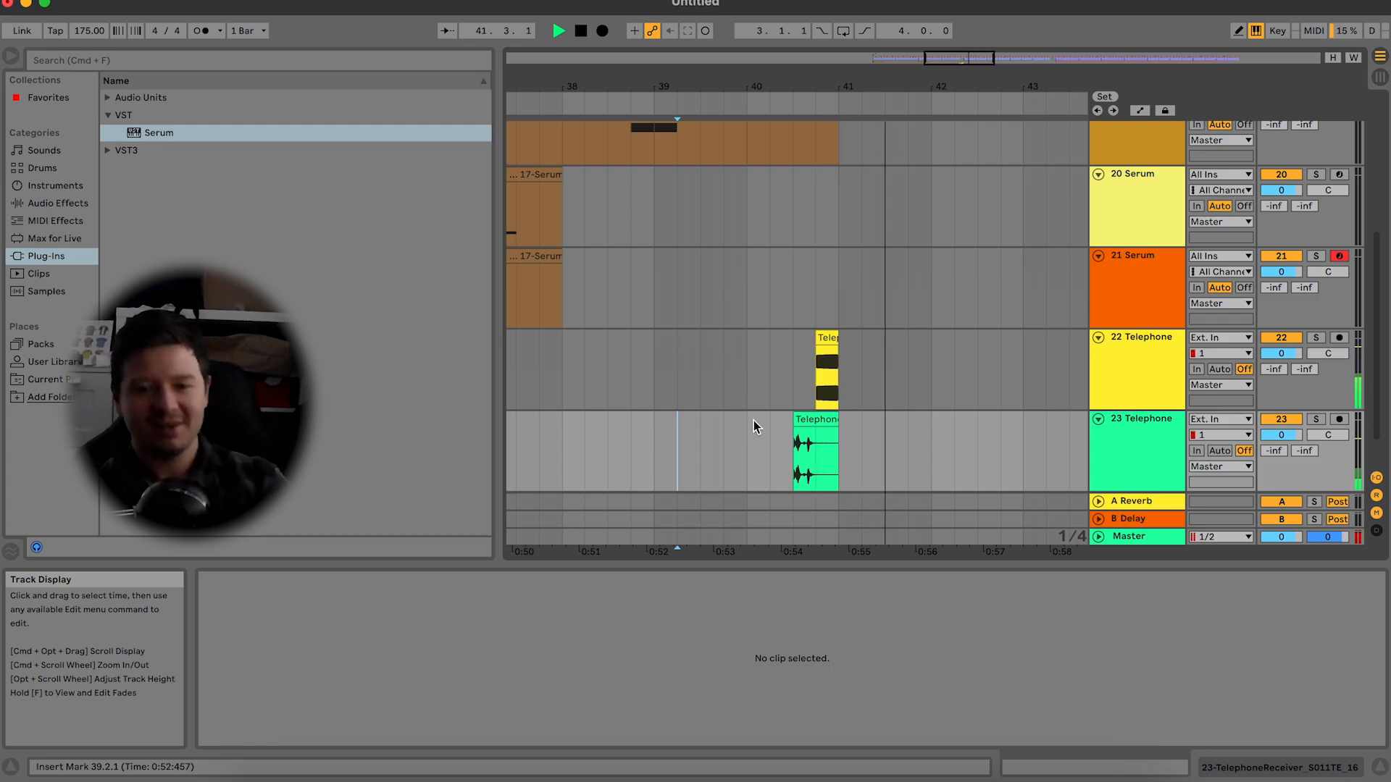
Step: Hide the clip detail view and fold all the arrangement tracks
{"action": "key", "text": "super+alt+l"}
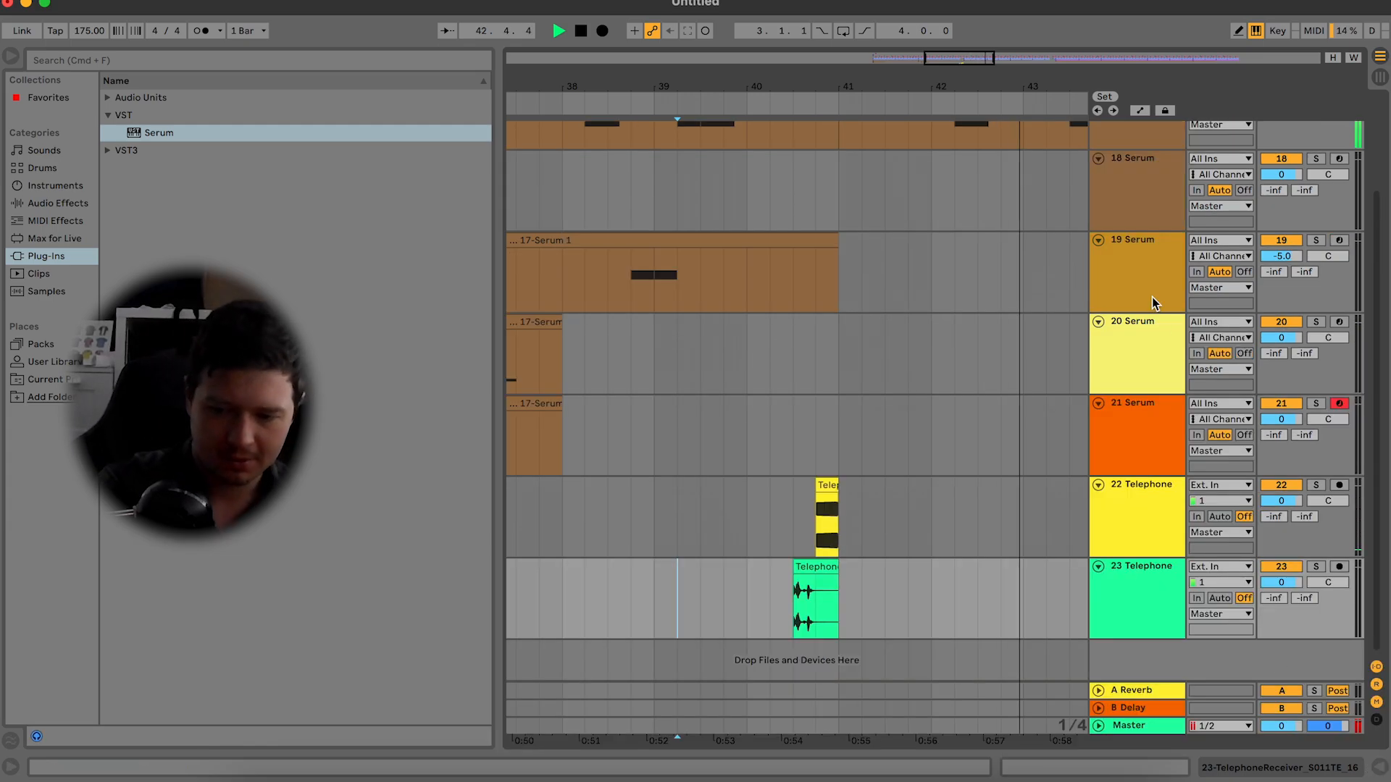
{"action": "left_click", "coordinate": [1143, 398]}
{"action": "left_click", "coordinate": [1105, 335], "text": "shift"}
{"action": "left_click", "coordinate": [1099, 322]}
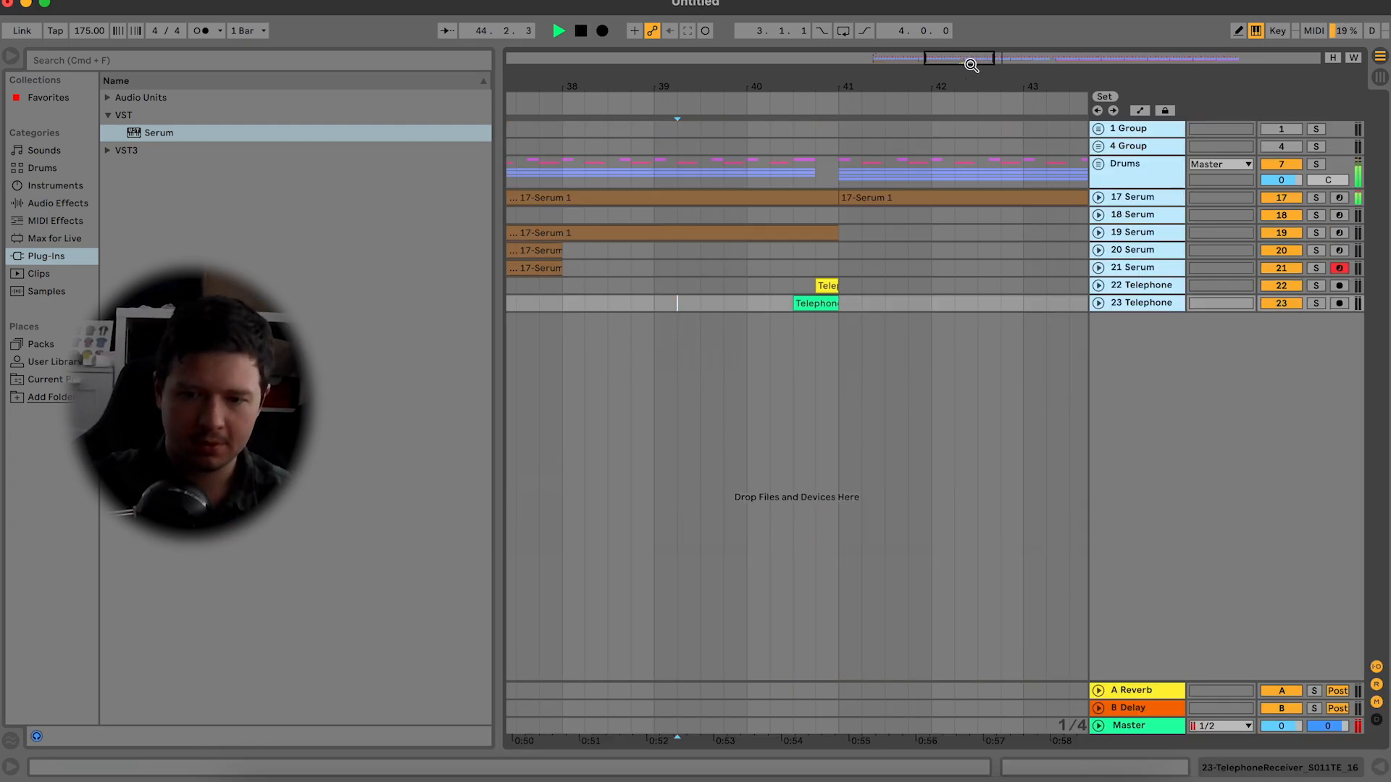
Step: Duplicate the Serum clips on tracks 19 to 21 between bars 33 and 41 so the copies start at bar 41
{"action": "key", "text": "space"}
{"action": "left_click_drag", "start_coordinate": [971, 65], "coordinate": [971, 44]}
{"action": "left_click", "coordinate": [781, 265]}
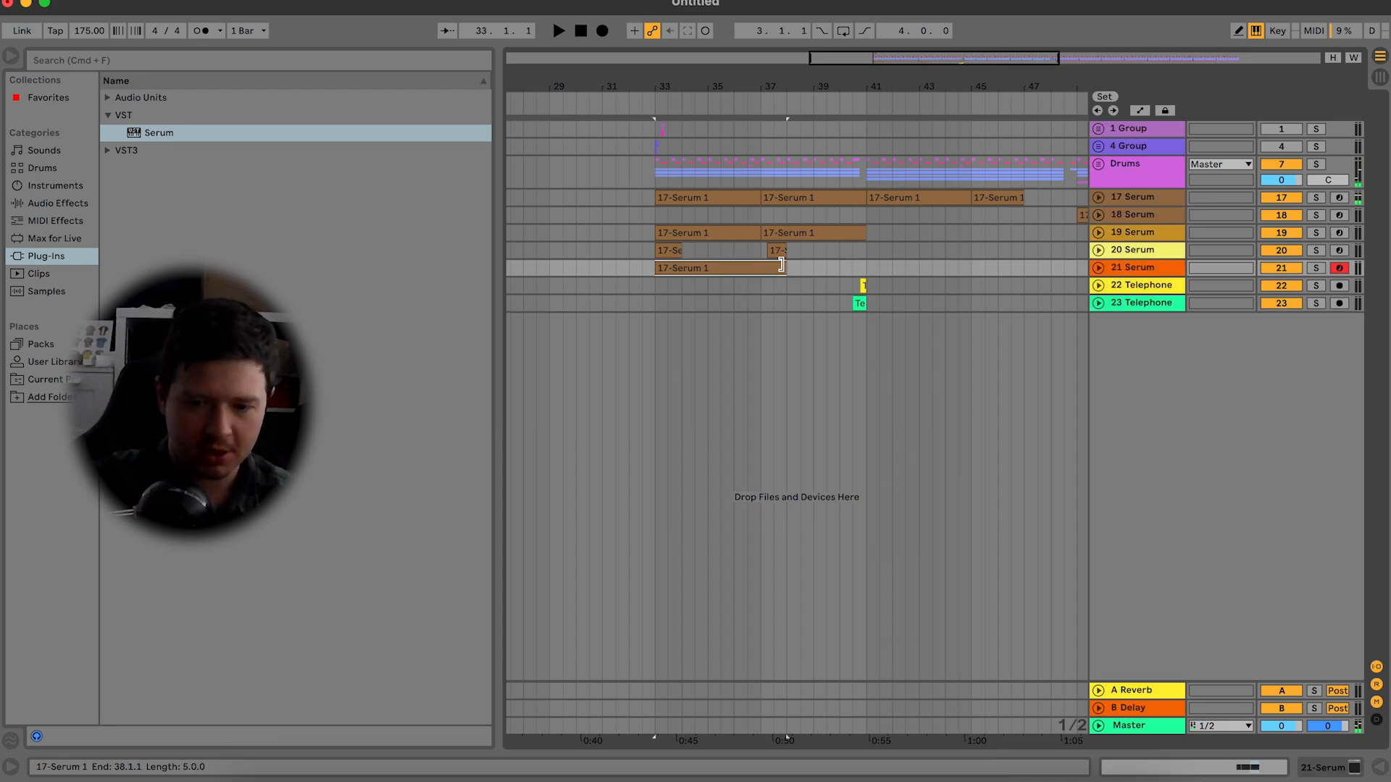
{"action": "left_click", "coordinate": [860, 230], "text": "shift"}
{"action": "key", "text": "space"}
{"action": "key", "text": "super+d"}
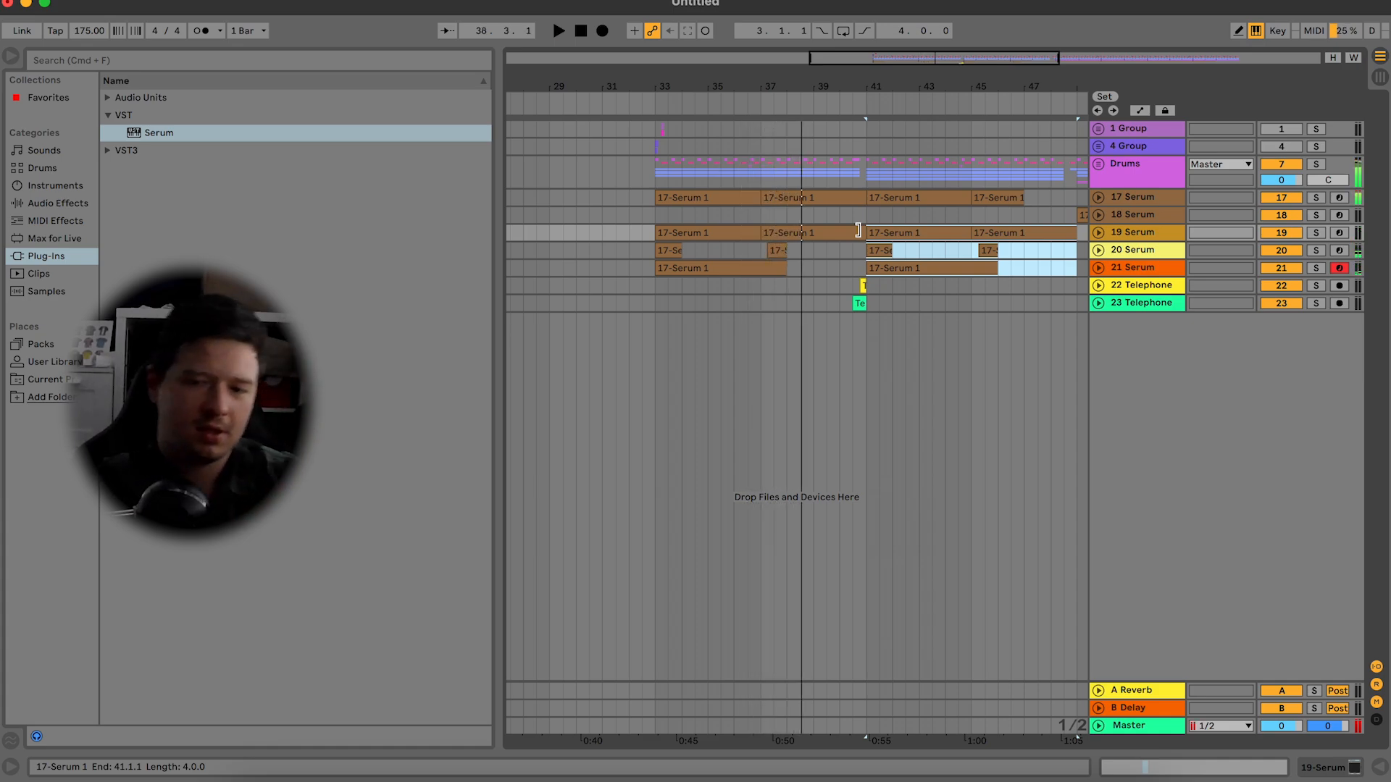
Step: Play from 33.1.1 and unfold tracks 21 and 19
{"action": "left_click", "coordinate": [771, 249]}
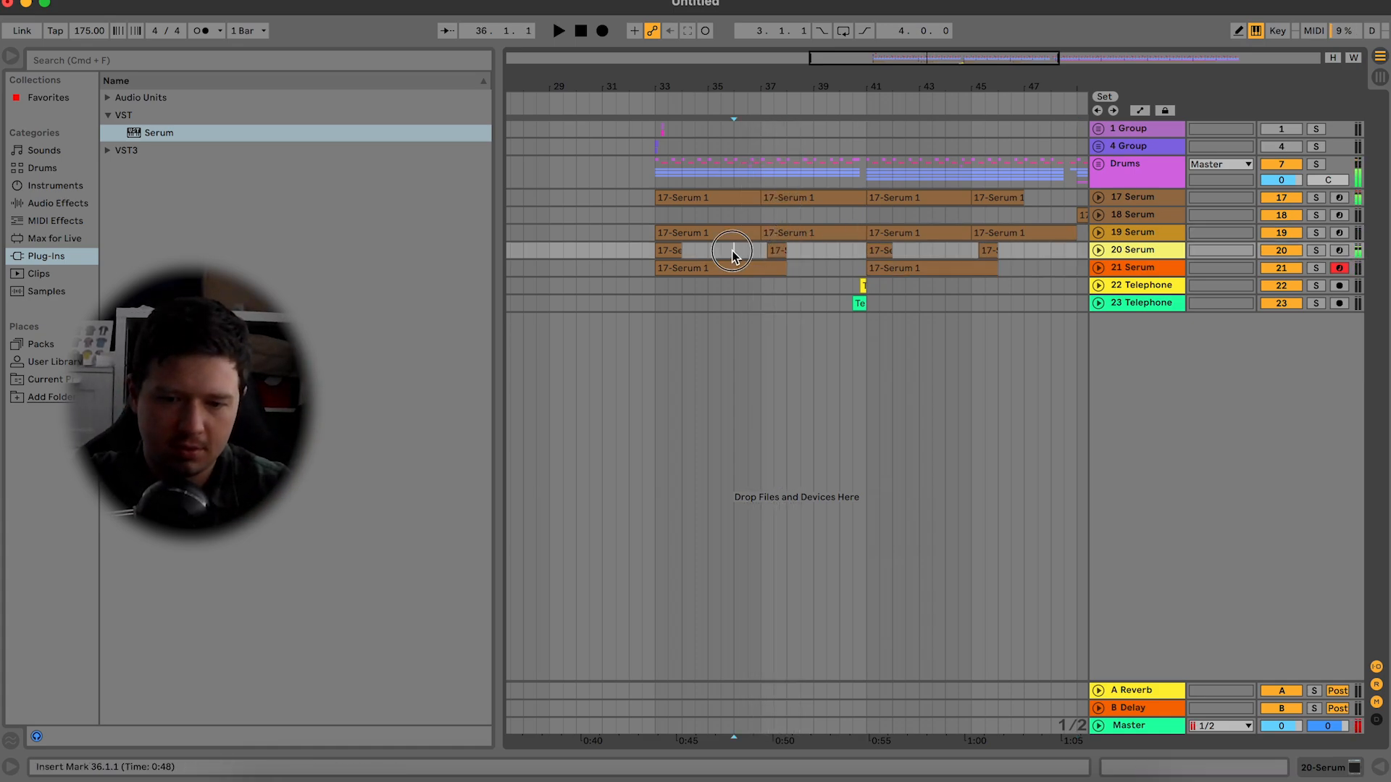
{"action": "left_click", "coordinate": [652, 267]}
{"action": "left_click", "coordinate": [1099, 267]}
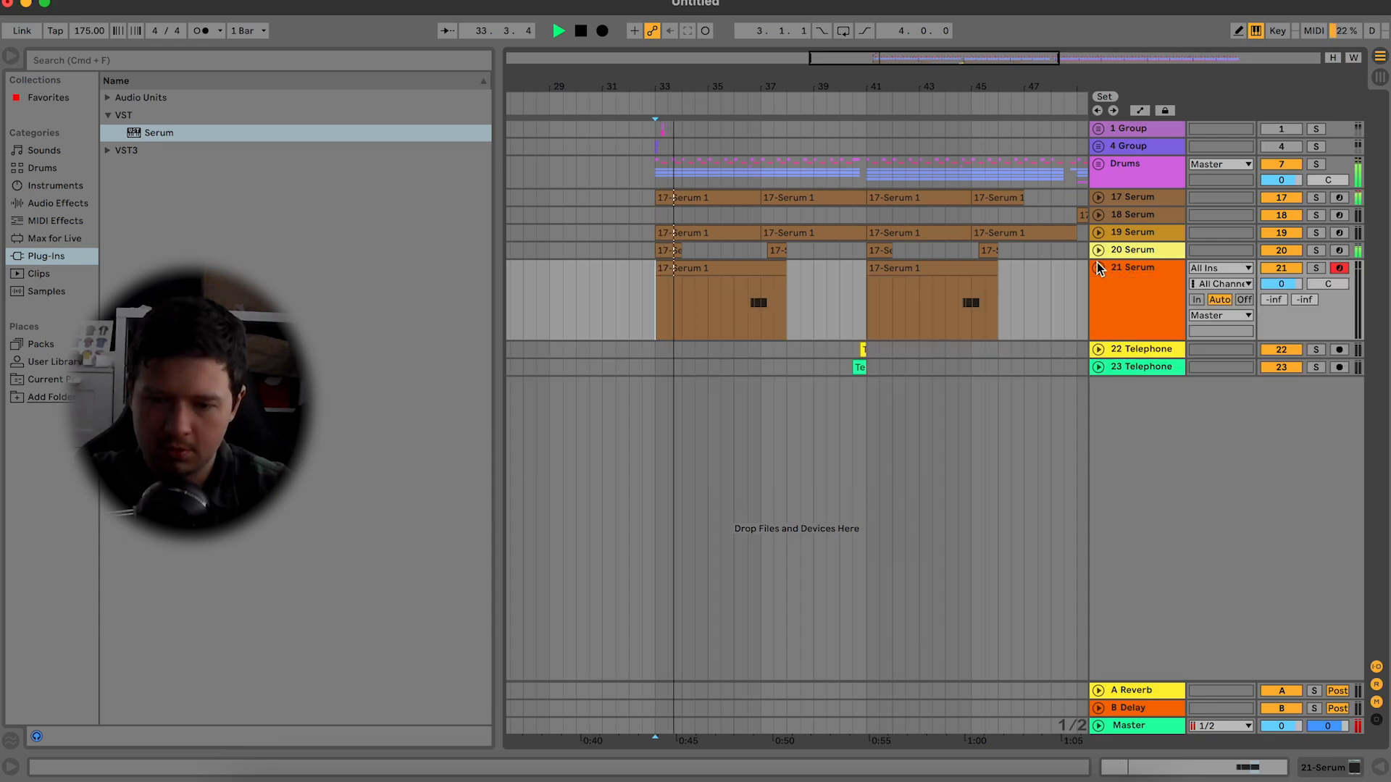
{"action": "right_click", "coordinate": [1294, 272]}
{"action": "key", "text": "Escape"}
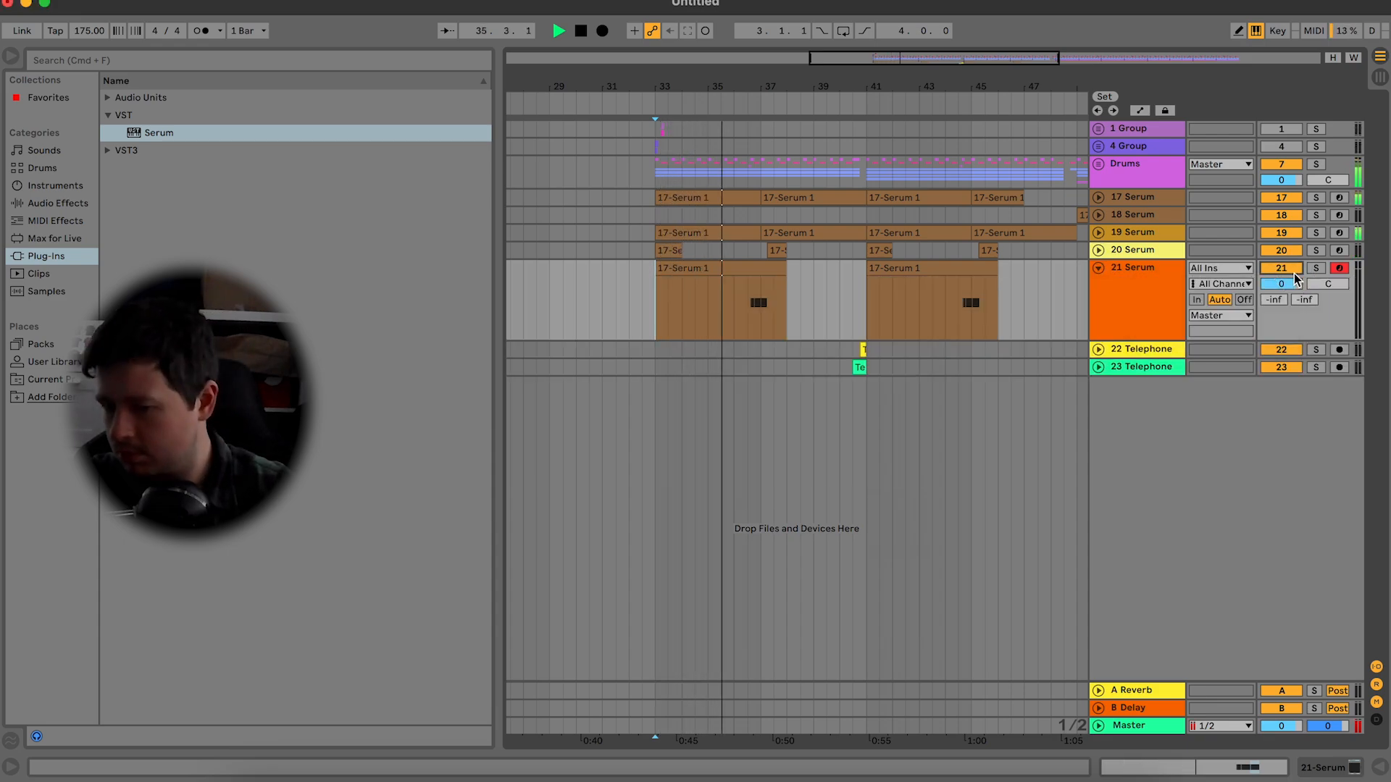
{"action": "key", "text": "space"}
{"action": "left_click", "coordinate": [1099, 232]}
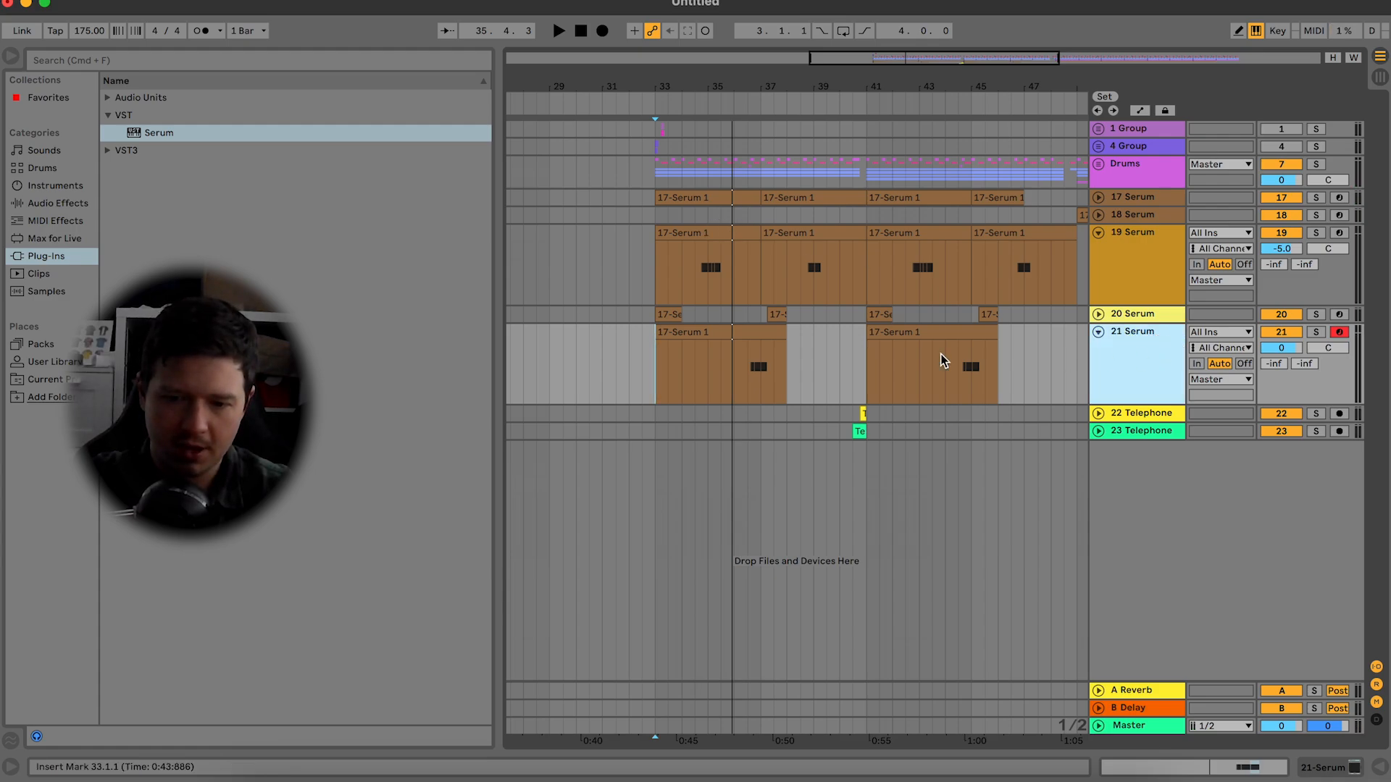
Step: Cut the two Serum clips at bars 33 and 41 on track 21 and paste them at bar 49 on the same track
{"action": "scroll", "coordinate": [942, 347], "scroll_direction": "right", "scroll_amount": 5}
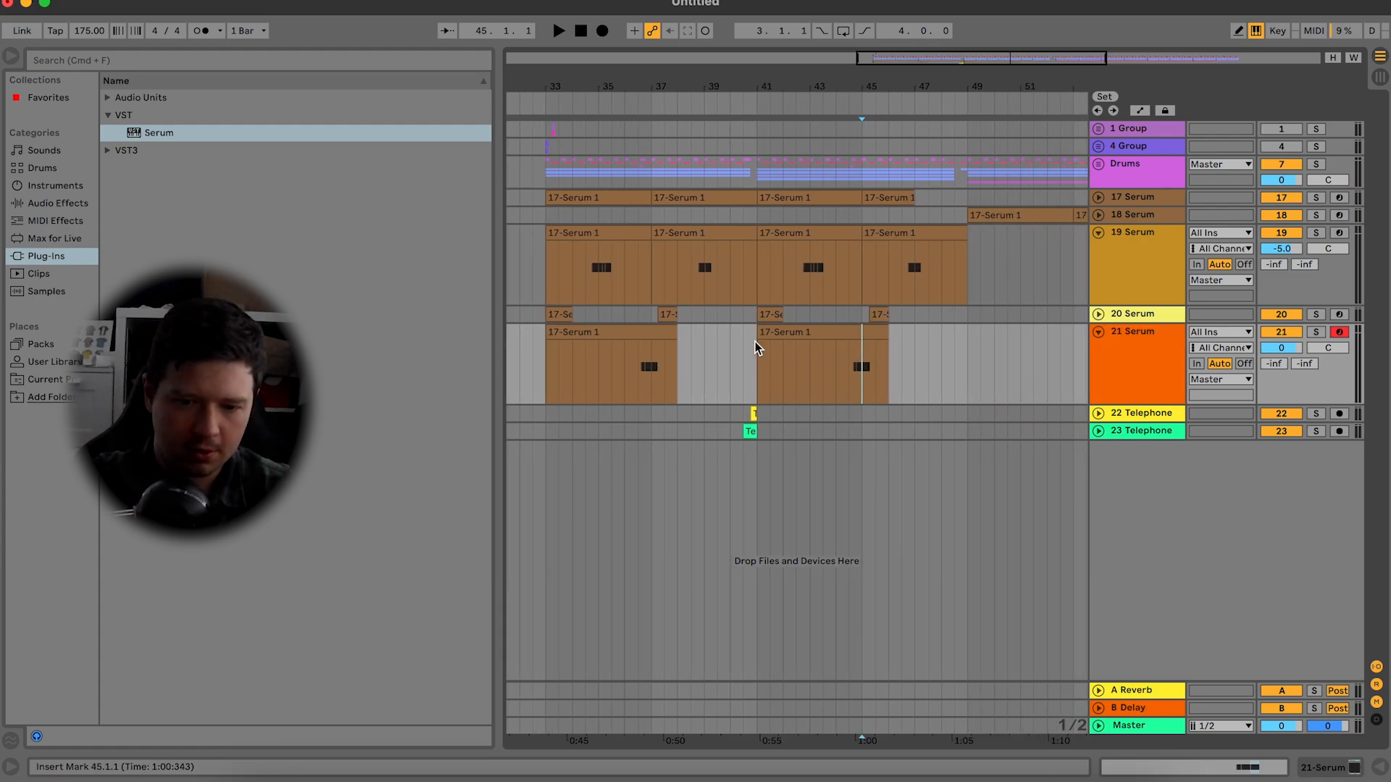
{"action": "left_click", "coordinate": [652, 333]}
{"action": "left_click", "coordinate": [860, 333], "text": "shift"}
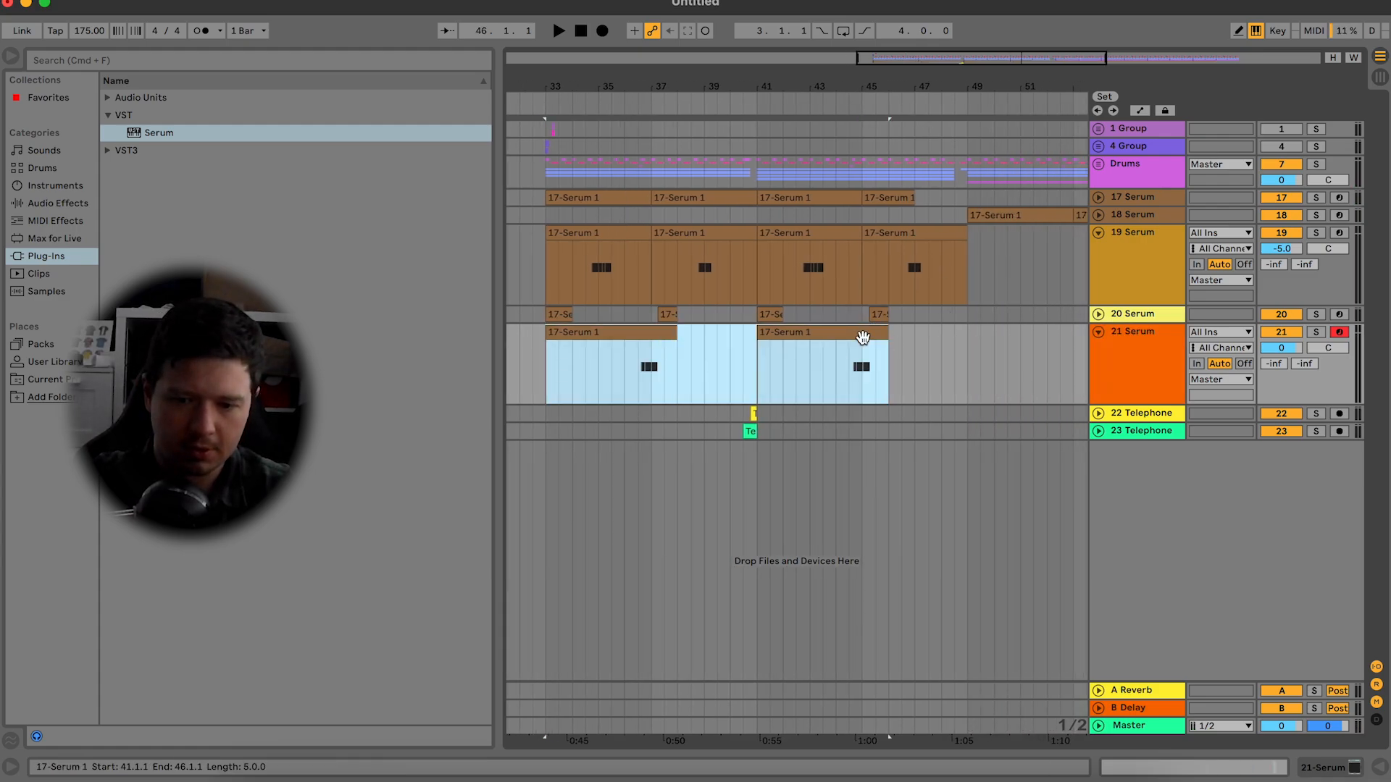
{"action": "key", "text": "super+x"}
{"action": "left_click", "coordinate": [971, 353]}
{"action": "key", "text": "super+v"}
Step: Move the four track 19 clips between bars 33 and 49 down to track 21 and play from 33.1.1
{"action": "left_click", "coordinate": [937, 230]}
{"action": "double_click", "coordinate": [628, 233]}
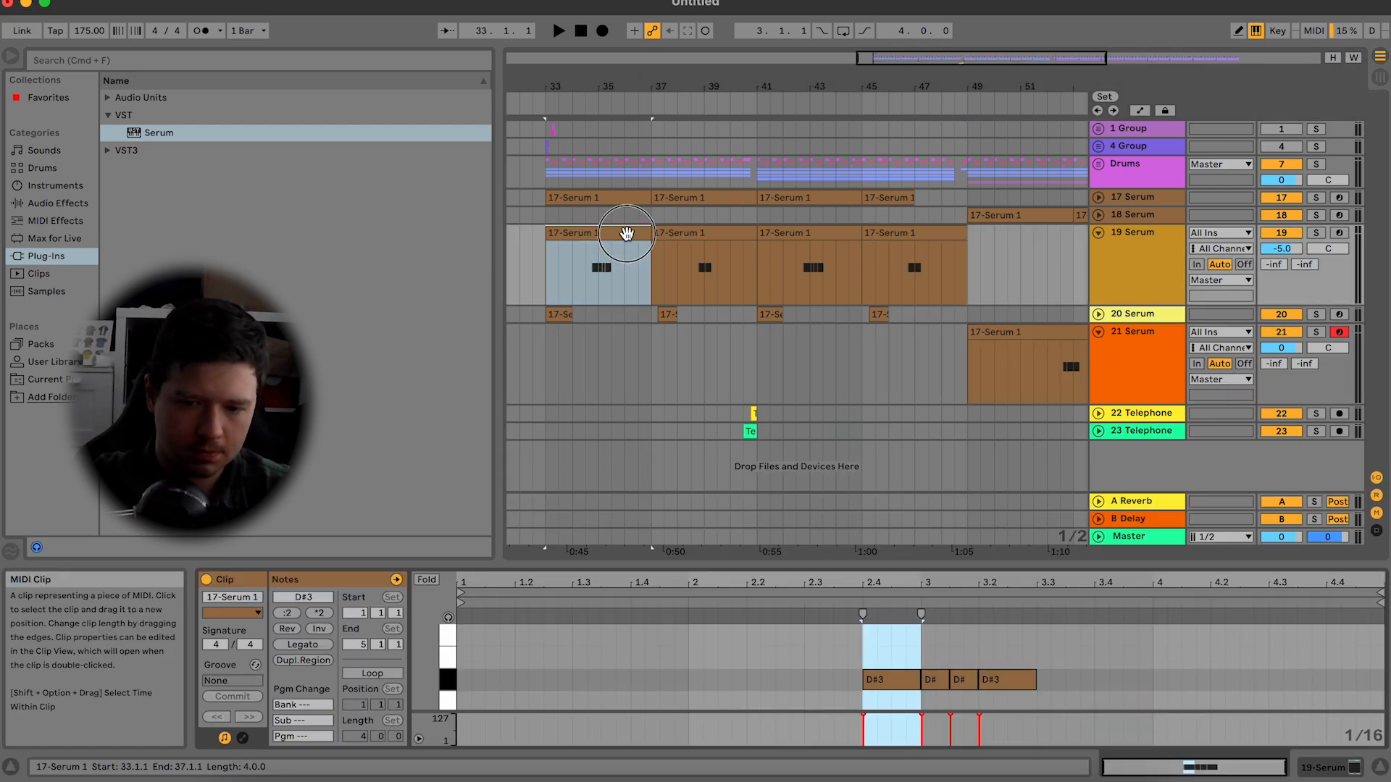
{"action": "left_click", "coordinate": [902, 239], "text": "shift"}
{"action": "left_click_drag", "start_coordinate": [910, 249], "coordinate": [928, 363]}
{"action": "key", "text": "space"}
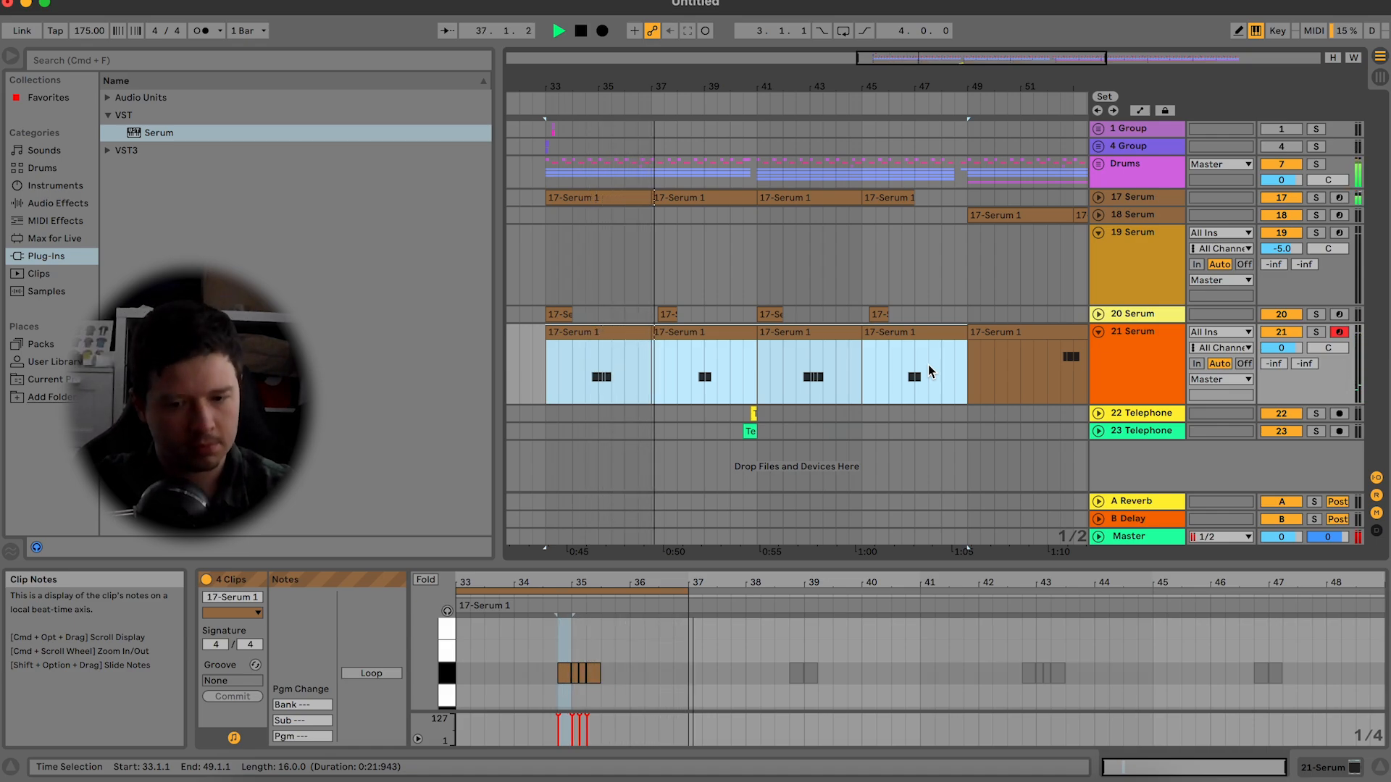
{"action": "key", "text": "space"}
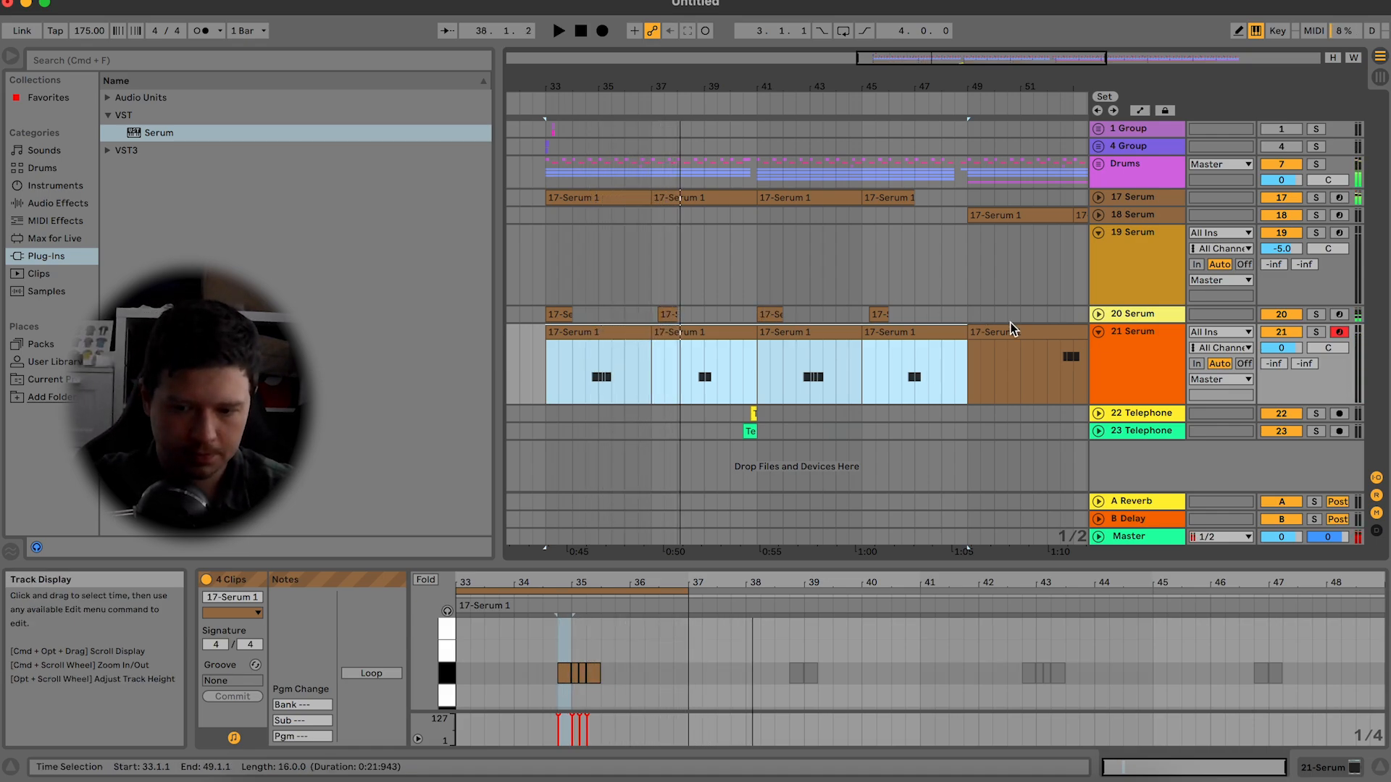
Step: Move the Serum clip at bar 49 on track 21 to track 19 at 33.1.1
{"action": "left_click", "coordinate": [1017, 332]}
{"action": "left_click_drag", "start_coordinate": [1017, 331], "coordinate": [598, 280]}
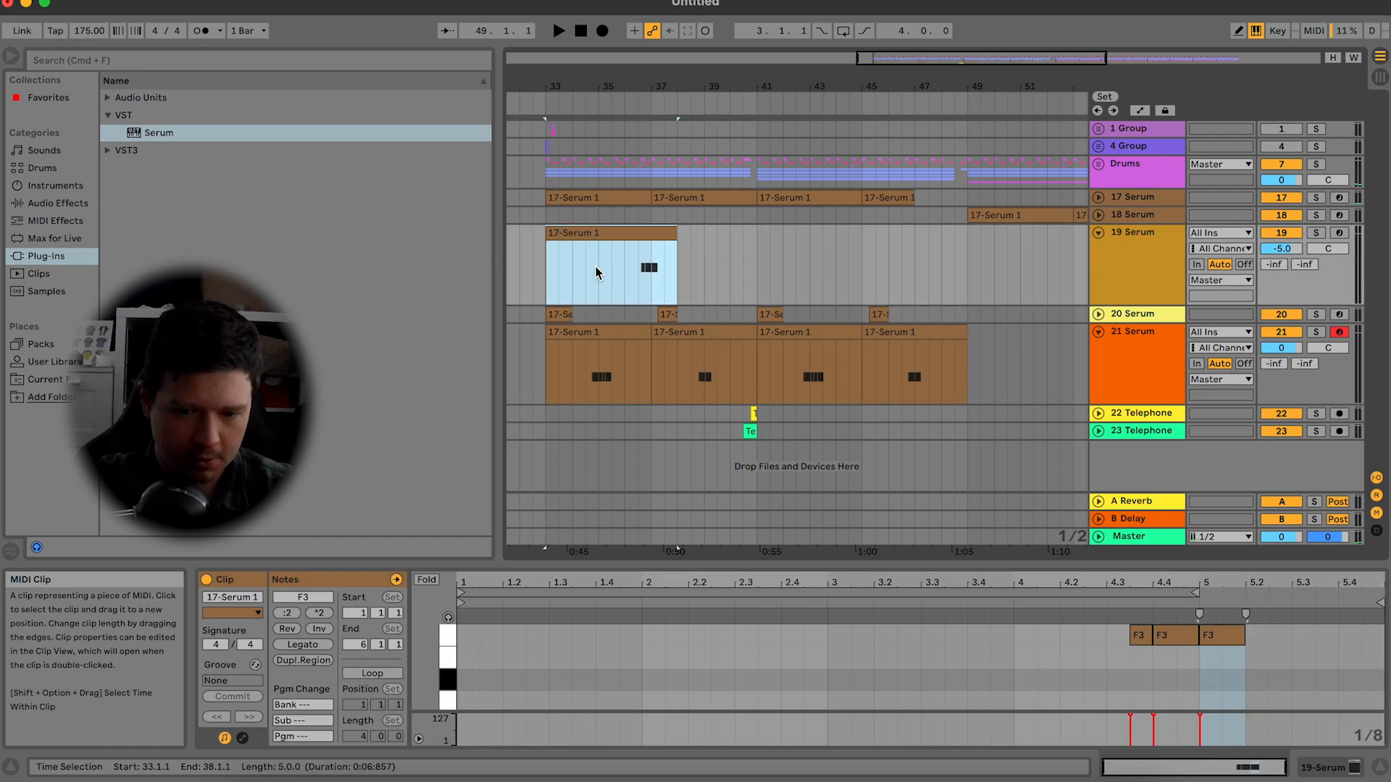
Step: Play the arrangement from 35.3.1 and open the Serum instrument window of track 19
{"action": "left_click", "coordinate": [612, 281]}
{"action": "key", "text": "space"}
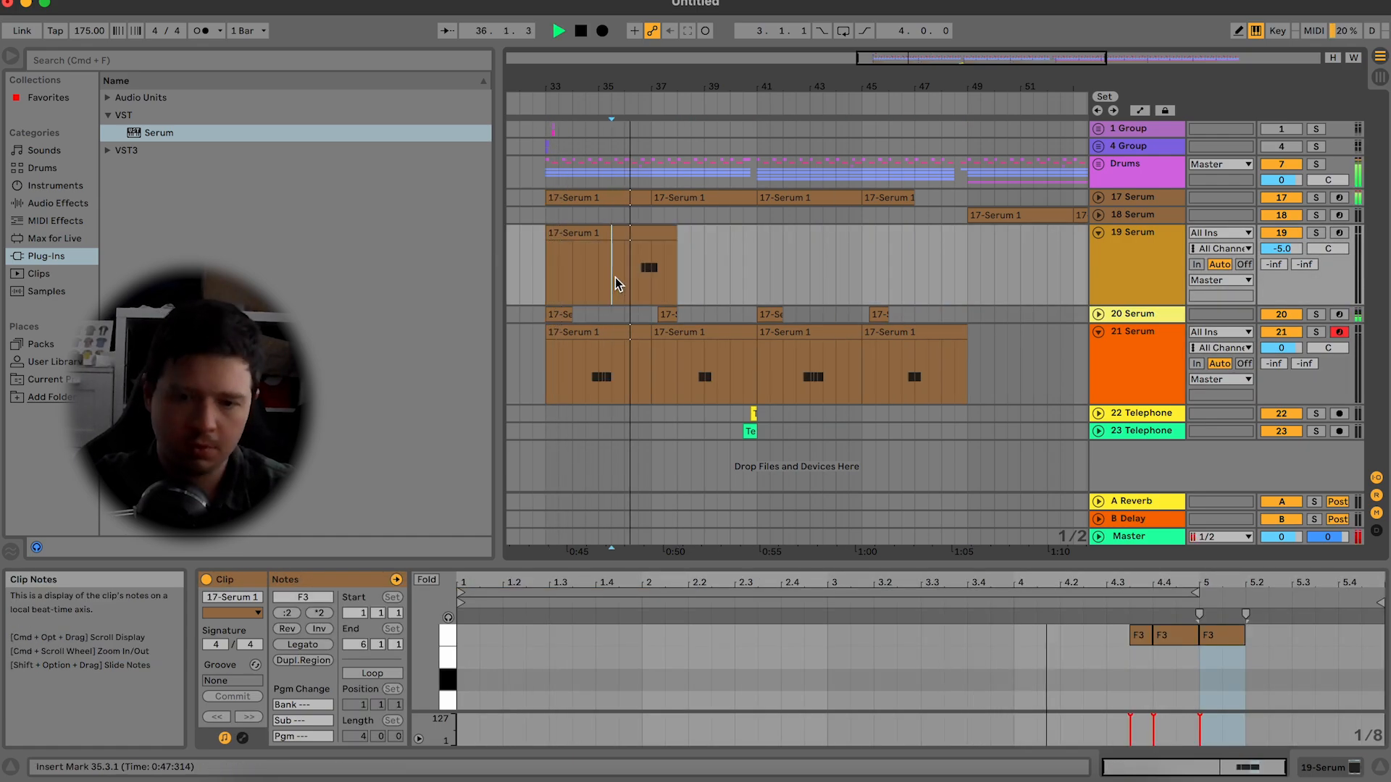
{"action": "key", "text": "space"}
{"action": "left_click", "coordinate": [1157, 297]}
{"action": "double_click", "coordinate": [1157, 297]}
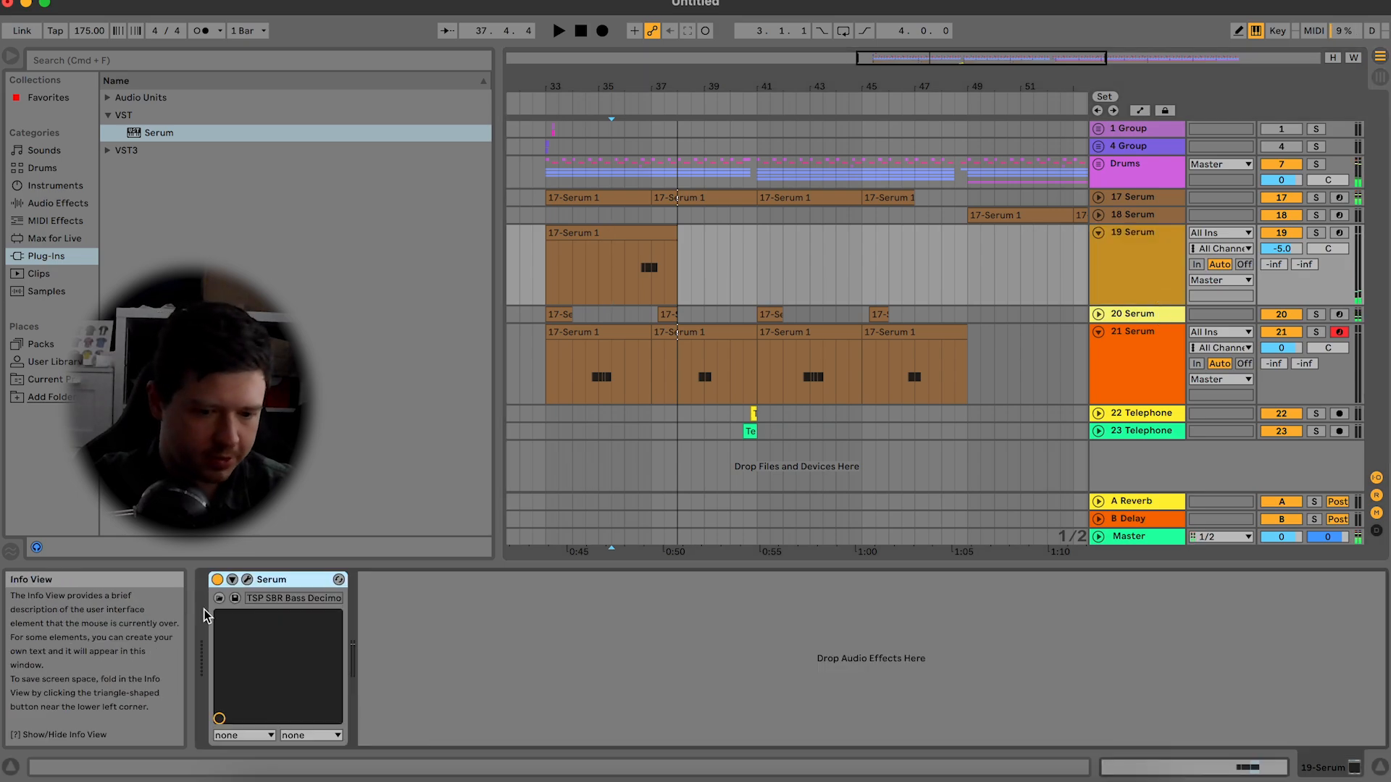
{"action": "left_click", "coordinate": [248, 580]}
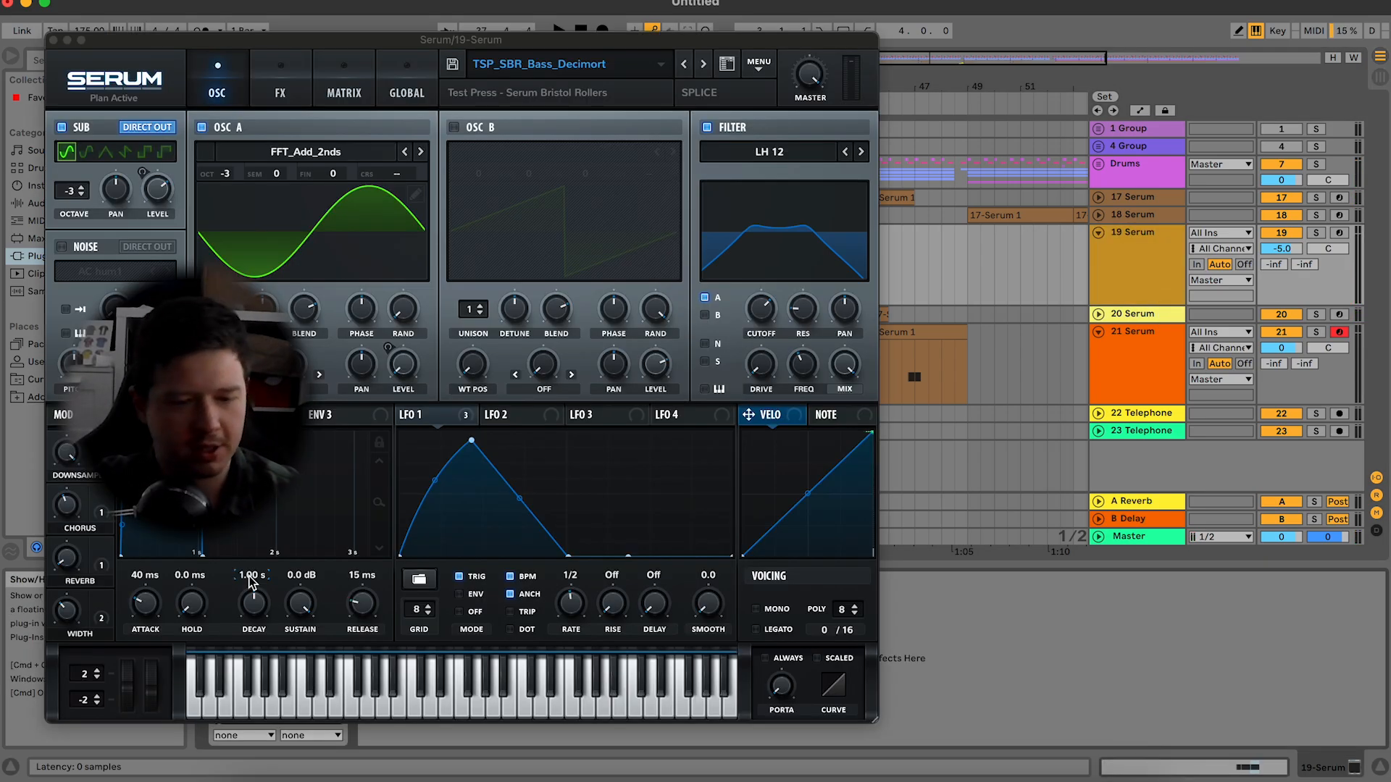
Step: Arm track 19, open Serum's effects page and sweep the Downsample macro to audition its effect
{"action": "left_click", "coordinate": [72, 455]}
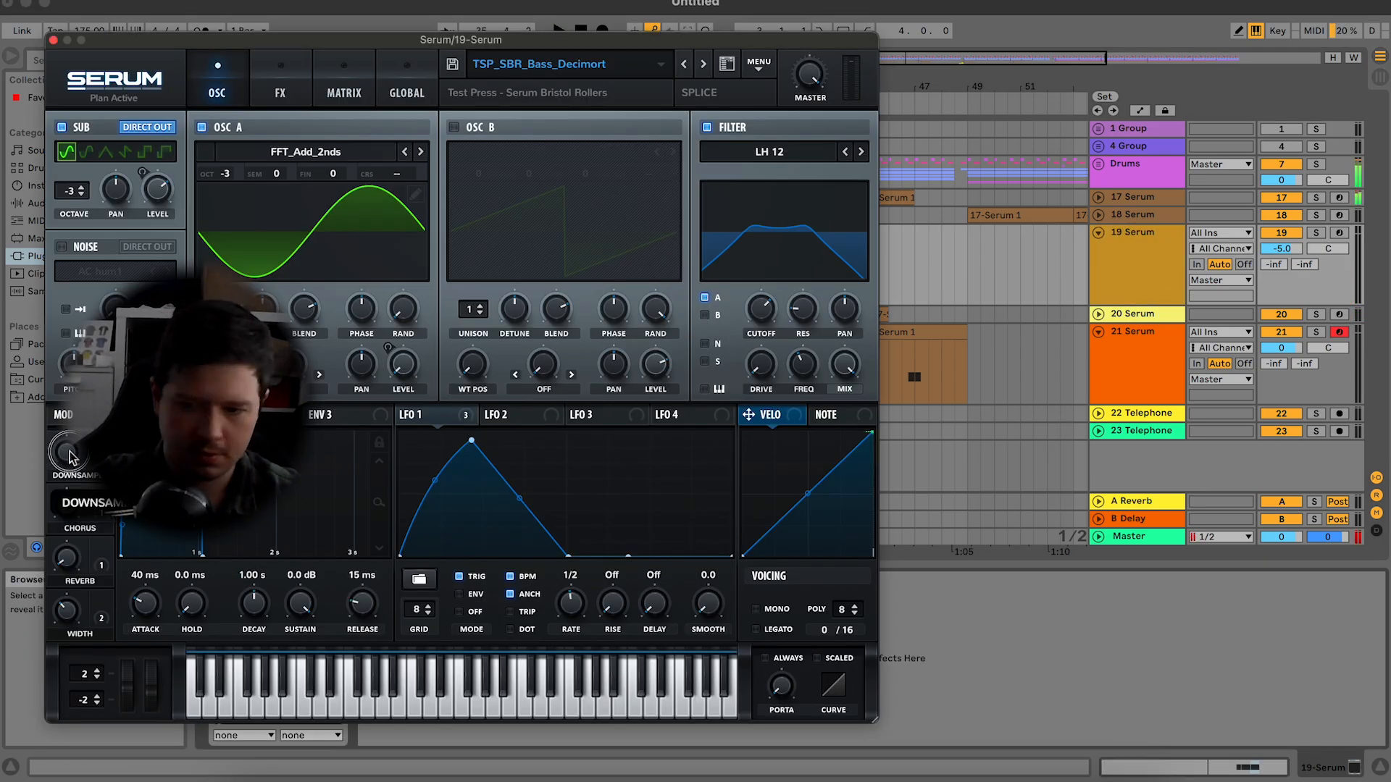
{"action": "left_click", "coordinate": [1342, 233]}
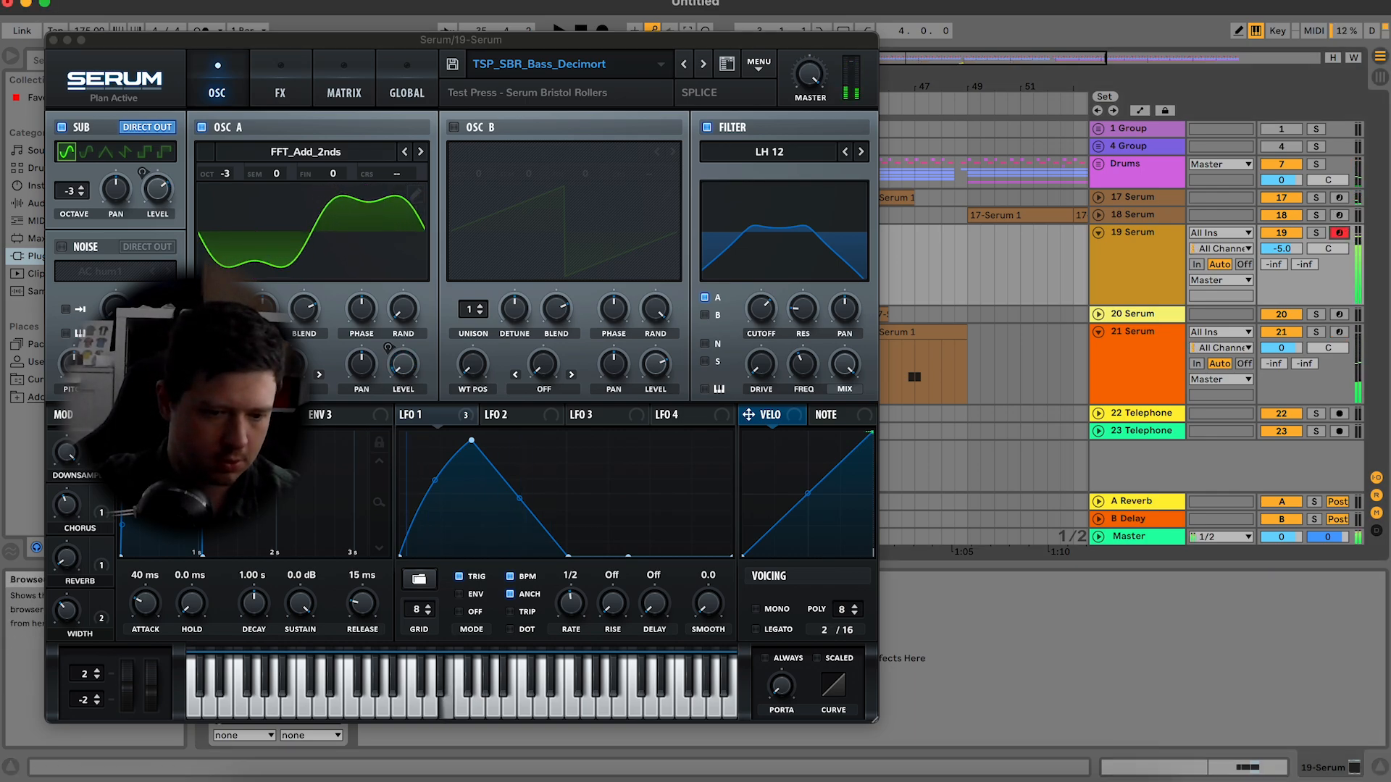
{"action": "left_click", "coordinate": [66, 453]}
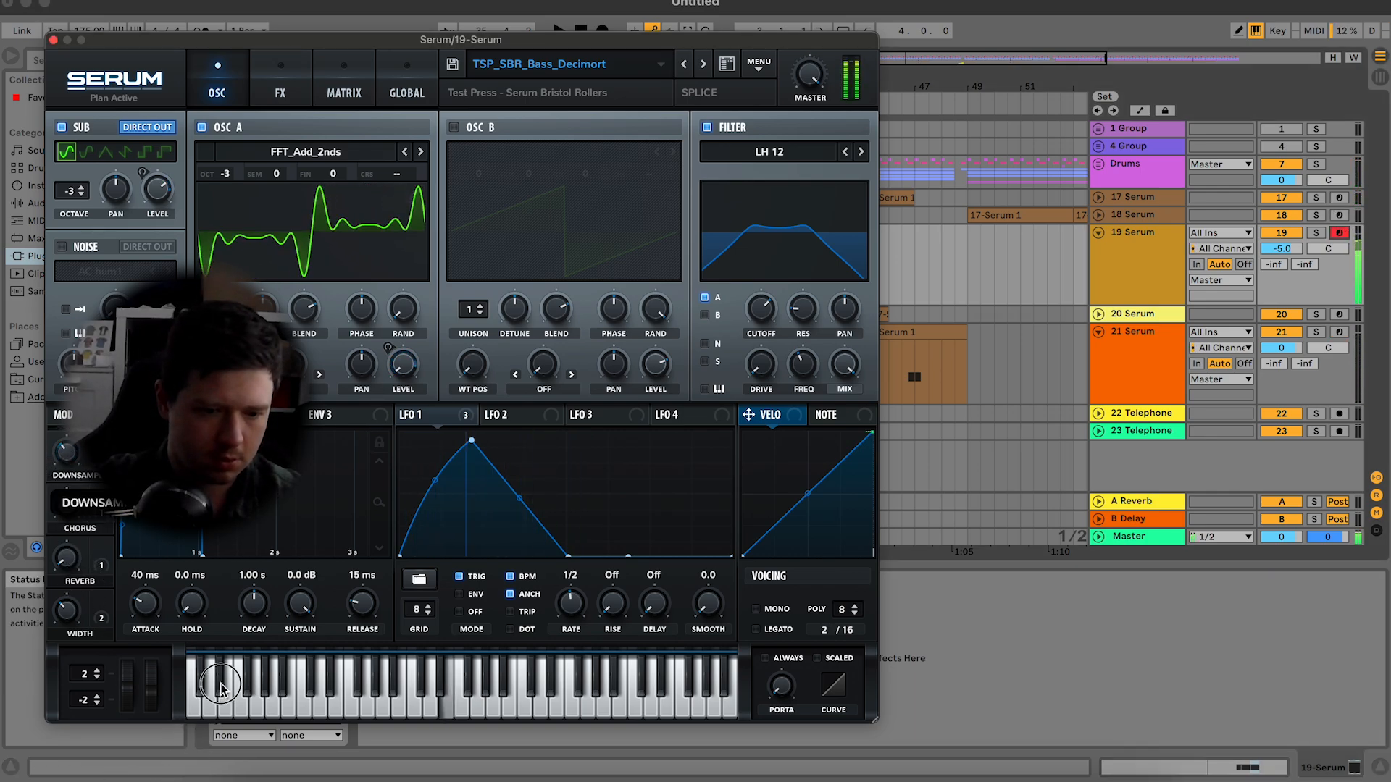
{"action": "left_click", "coordinate": [267, 616]}
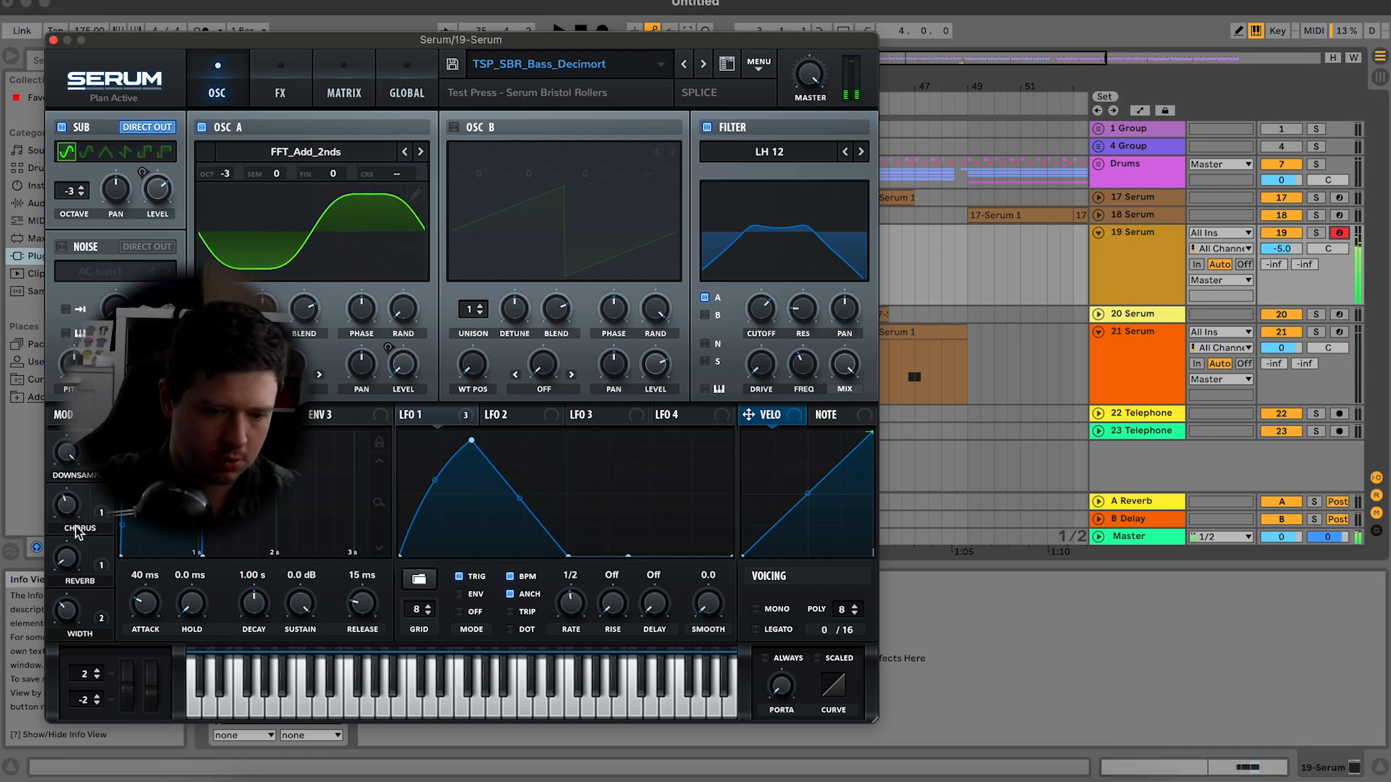
{"action": "left_click", "coordinate": [279, 93]}
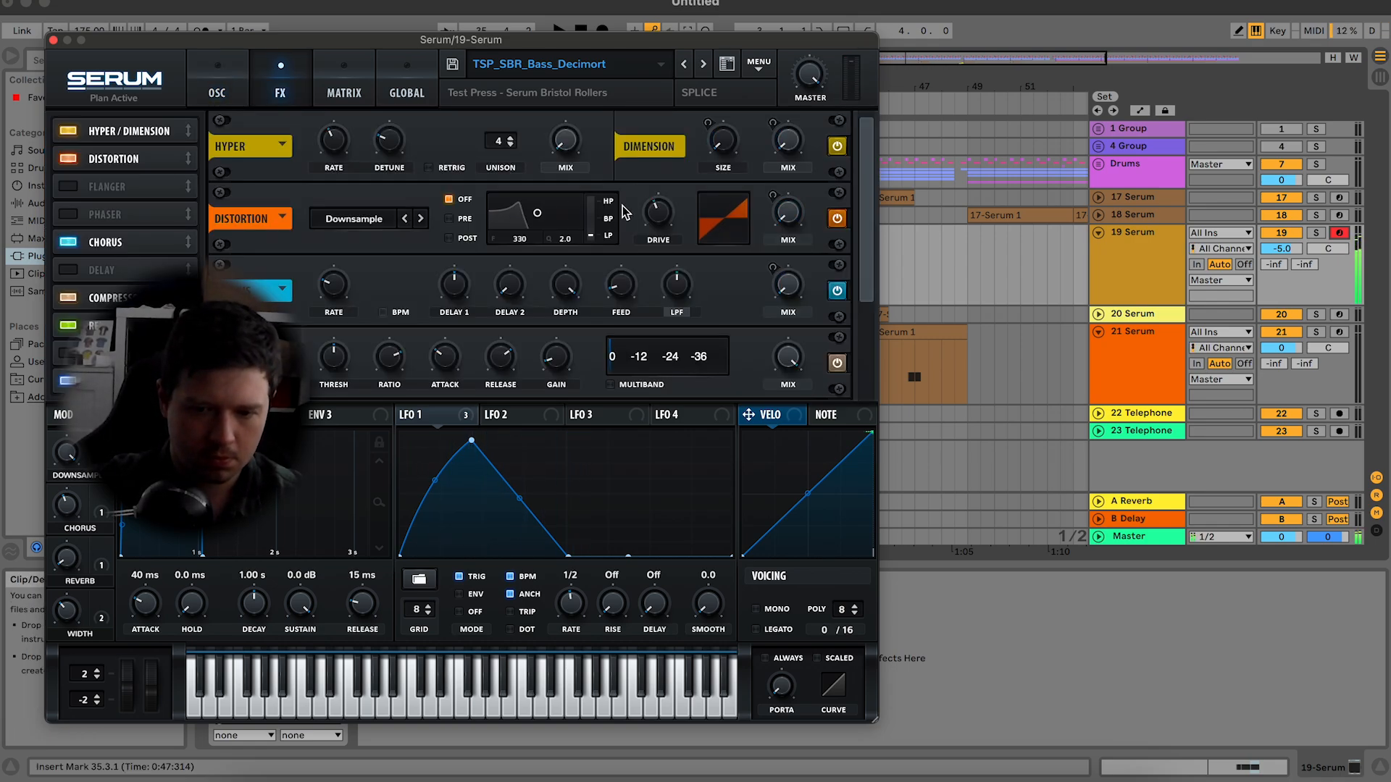
{"action": "left_click_drag", "start_coordinate": [68, 463], "coordinate": [105, 694]}
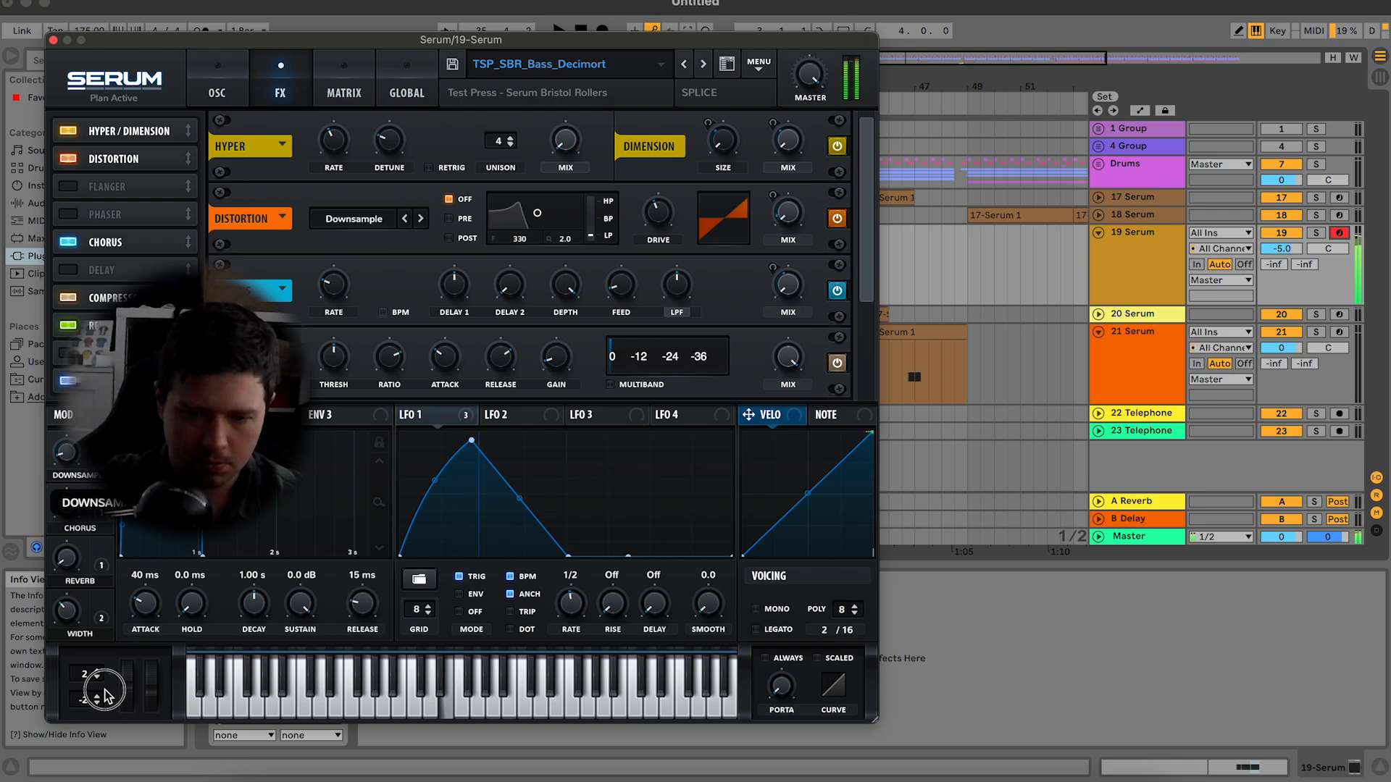
Step: Assign the Downsample macro to the distortion Drive and remove the Macro 1 modulator from the distortion Mix
{"action": "right_click", "coordinate": [75, 457]}
{"action": "left_click", "coordinate": [148, 567]}
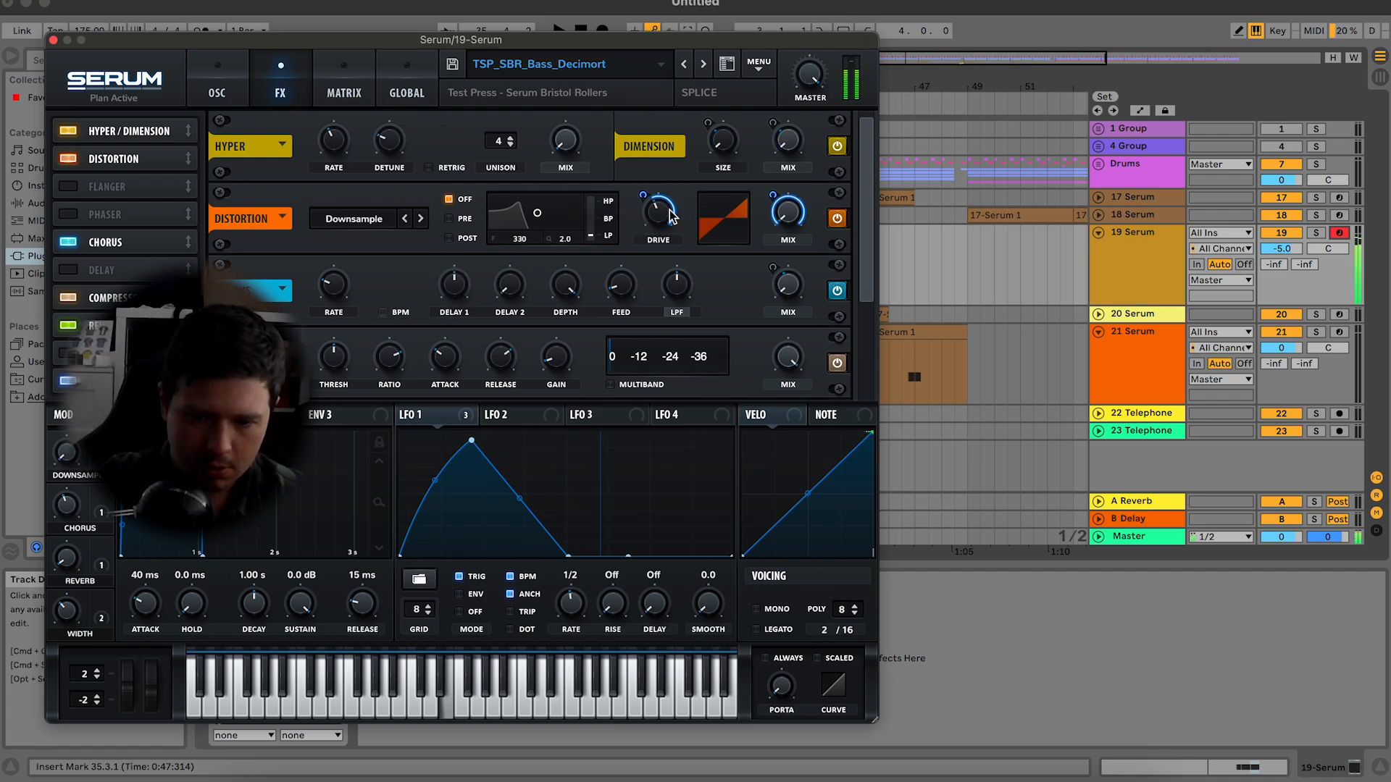
{"action": "right_click", "coordinate": [786, 209]}
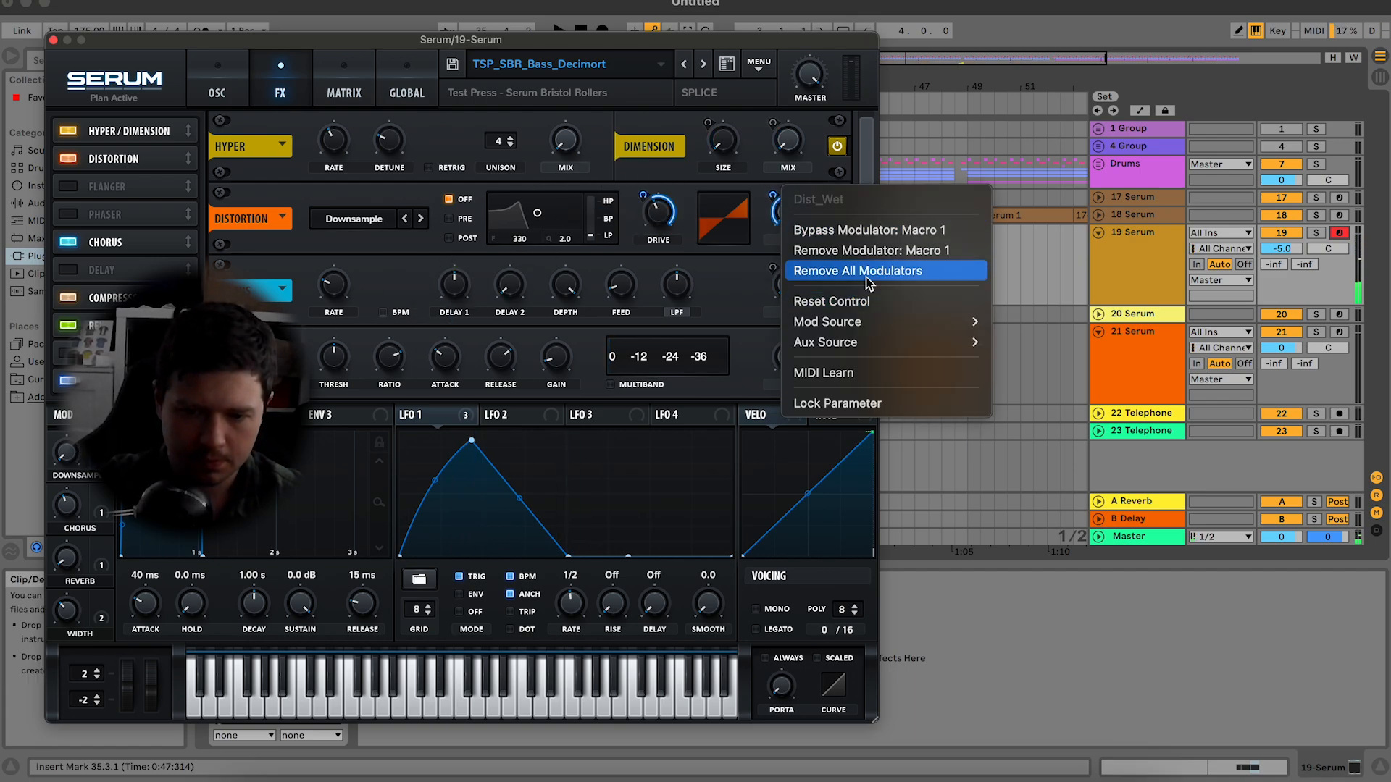
{"action": "left_click", "coordinate": [877, 253]}
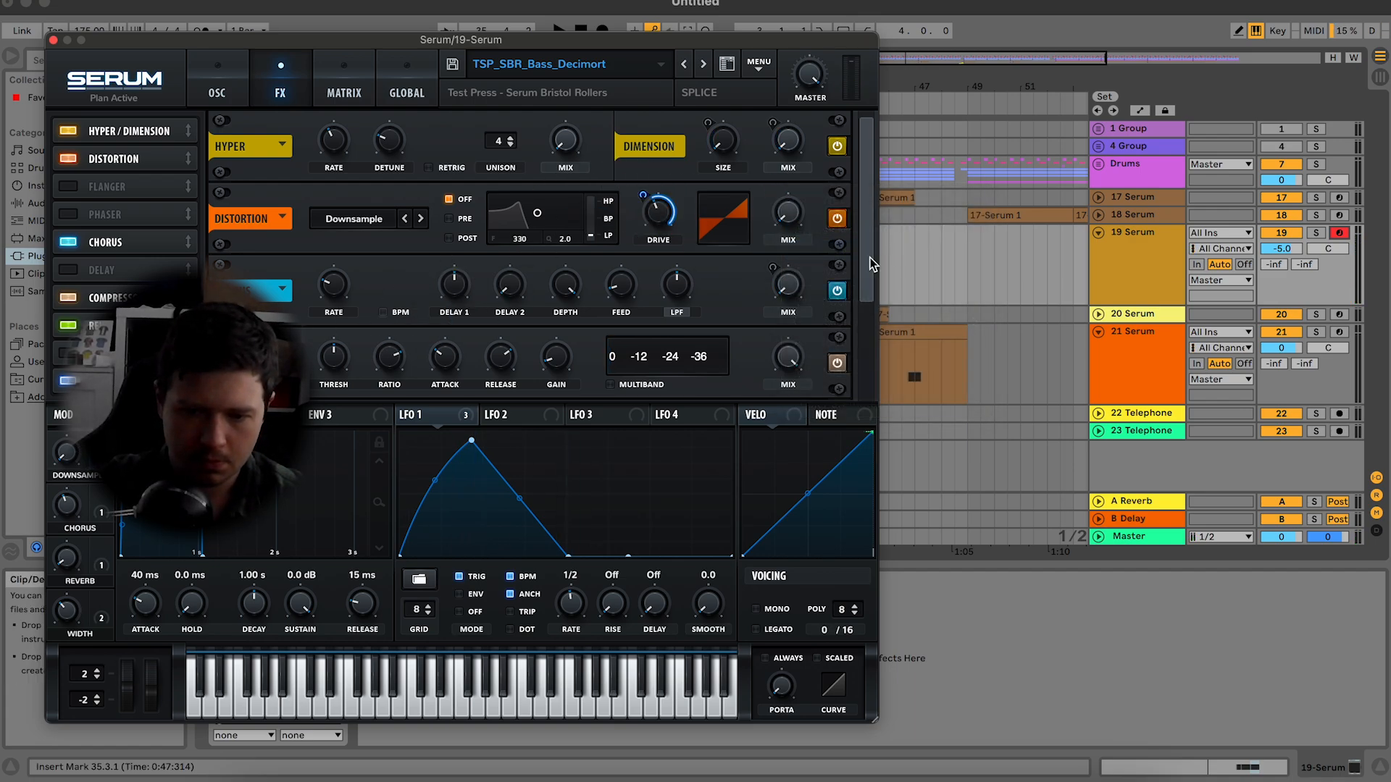
Step: Adjust the macro's modulation depth on the distortion Drive, turn up the distortion Mix and close the Serum window
{"action": "left_click_drag", "start_coordinate": [647, 196], "coordinate": [647, 224]}
{"action": "left_click_drag", "start_coordinate": [789, 212], "coordinate": [788, 130]}
{"action": "left_click_drag", "start_coordinate": [75, 451], "coordinate": [174, 622]}
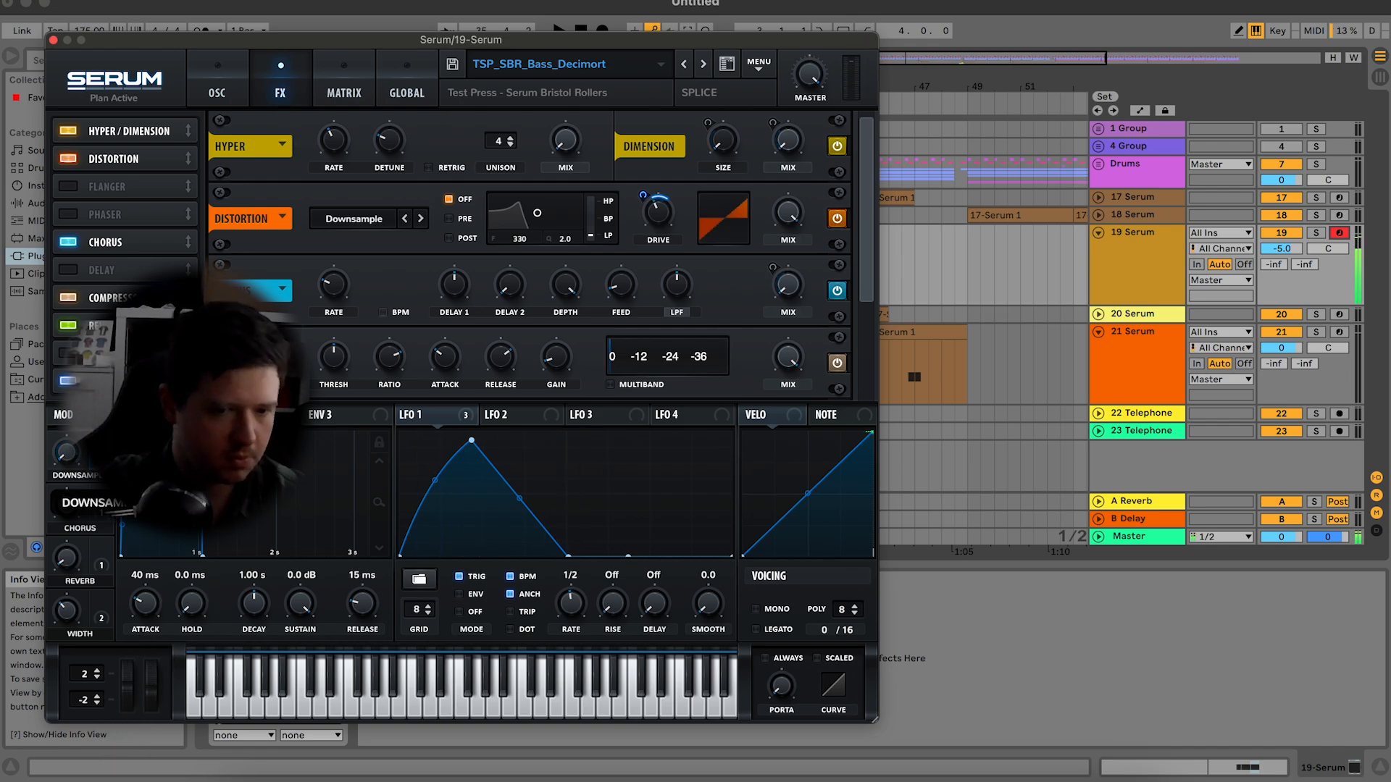
{"action": "left_click", "coordinate": [55, 41]}
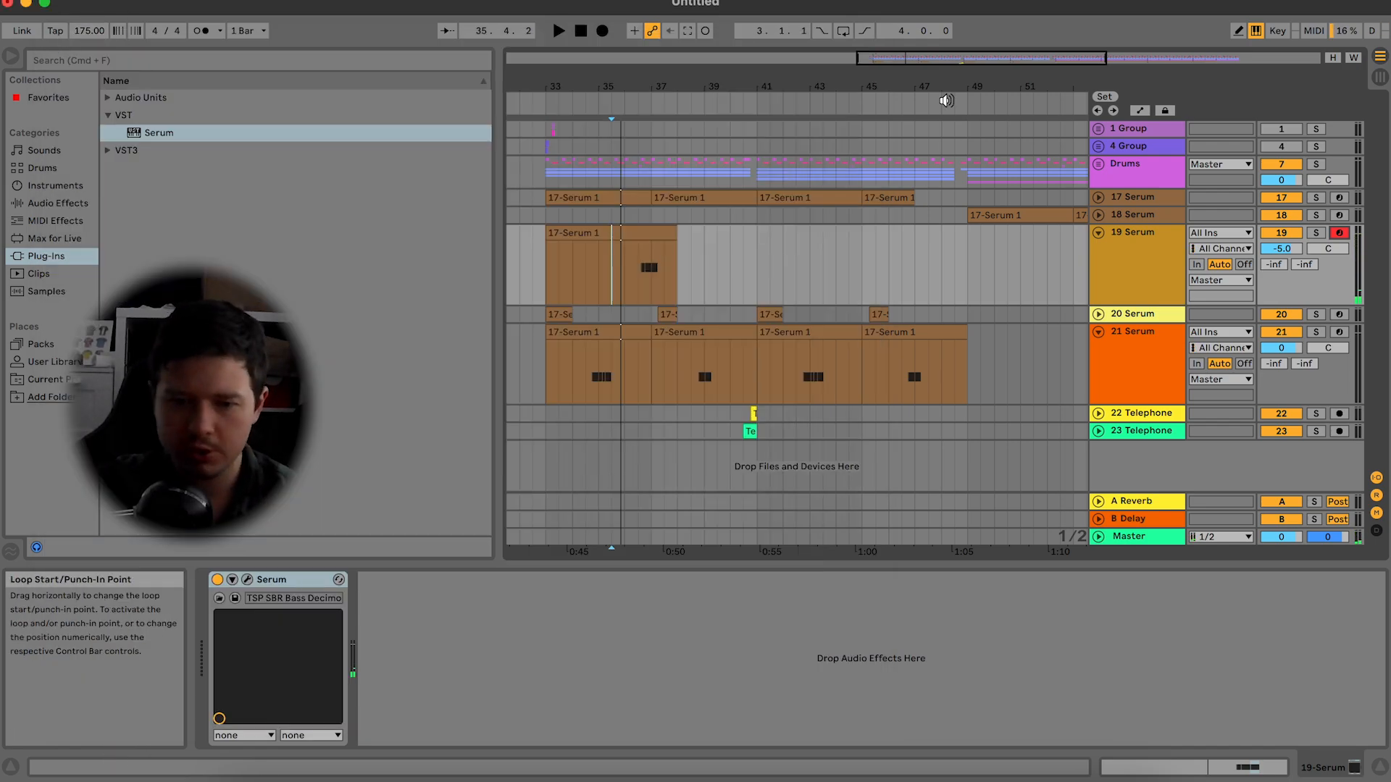
Step: Show automation and draw a Downsample step at 1.00 on track 19 from 36.3 to bar 37
{"action": "left_click", "coordinate": [1147, 110]}
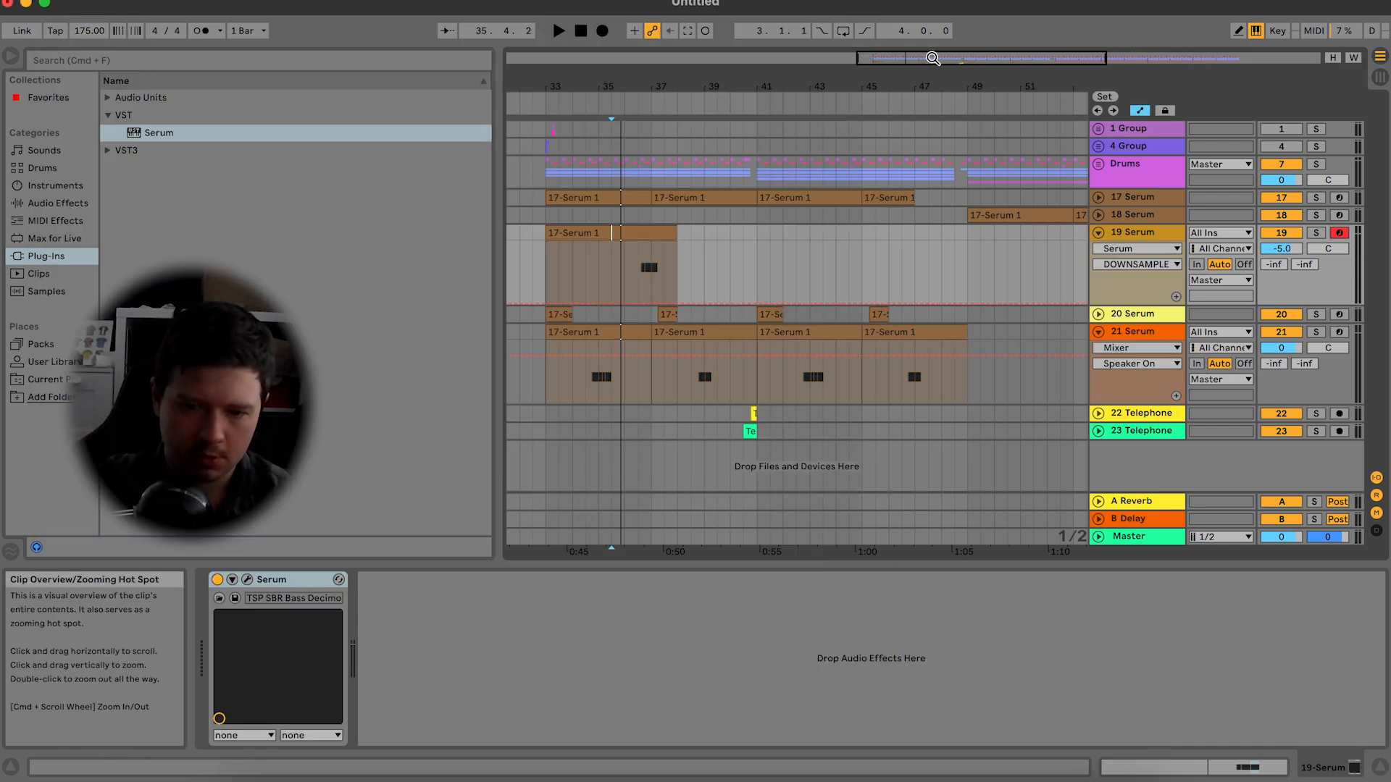
{"action": "key", "text": "plus"}
{"action": "key", "text": "plus"}
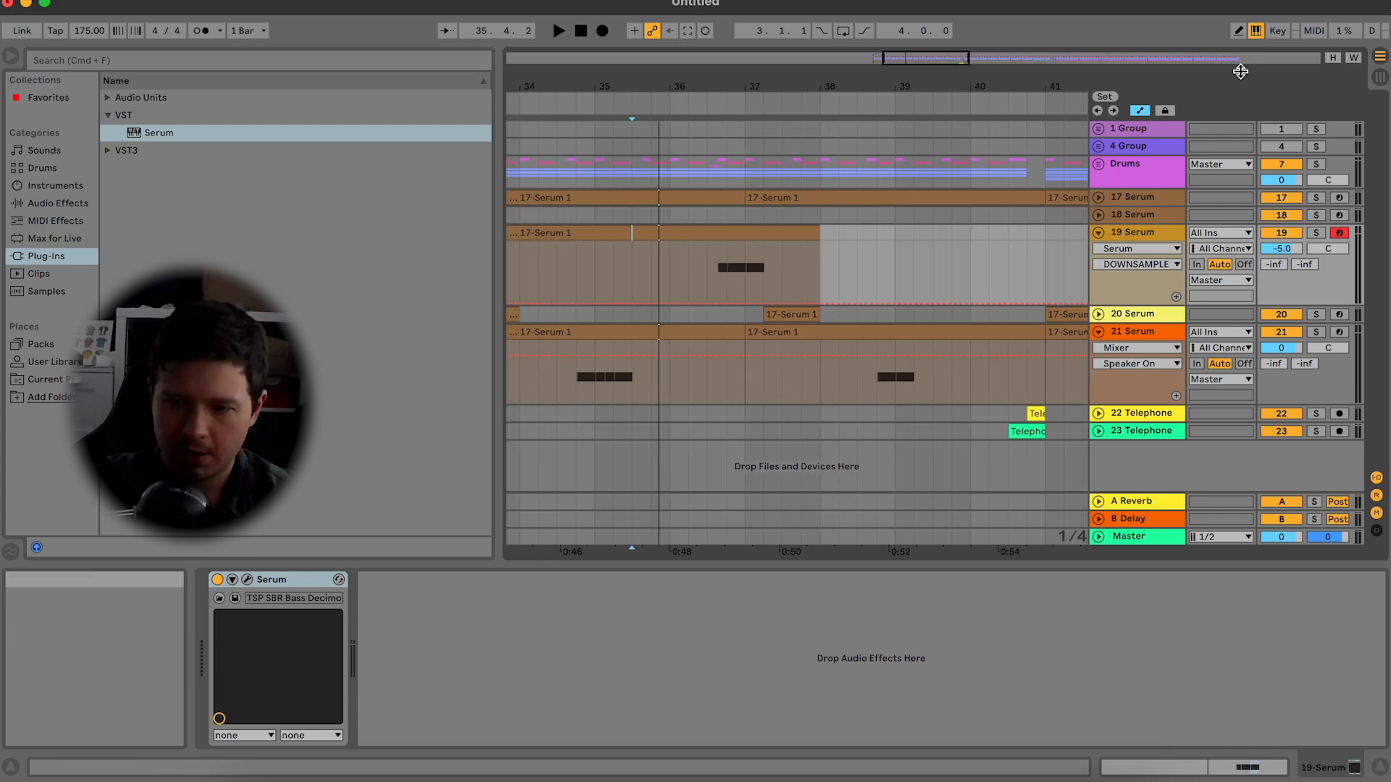
{"action": "left_click", "coordinate": [1238, 30]}
{"action": "left_click", "coordinate": [736, 231]}
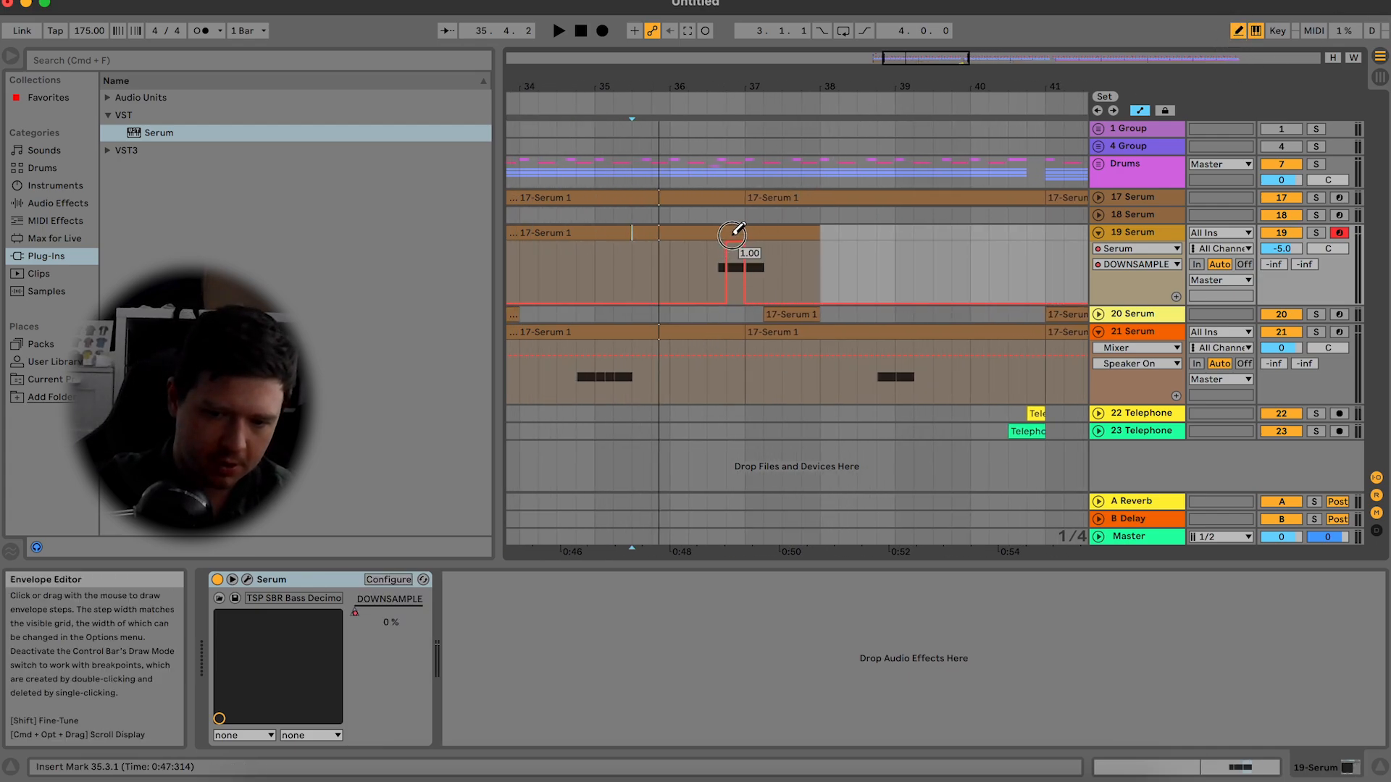
{"action": "left_click", "coordinate": [1238, 31]}
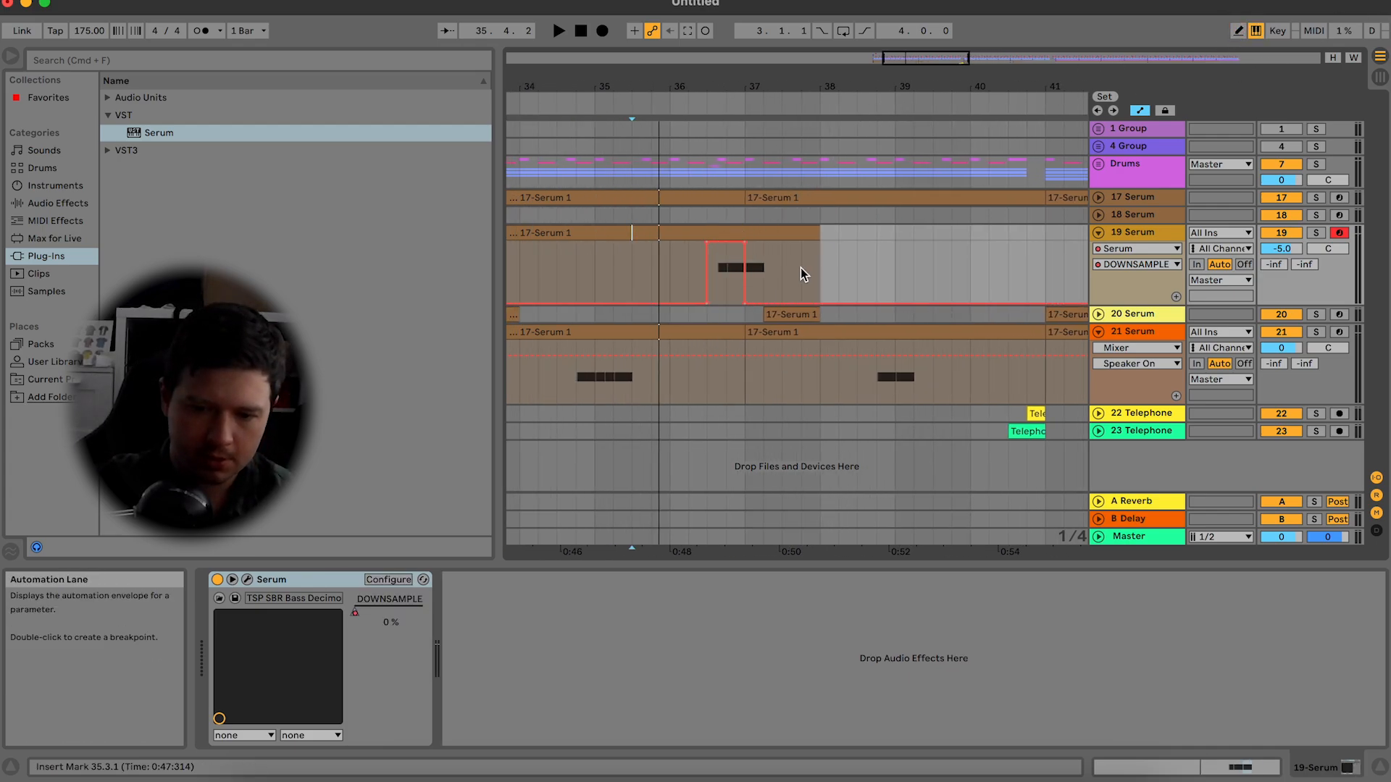
Step: Reshape track 19's Downsample automation to hold 1.00 until 36.3 and ramp down to 0.00 at 37.2
{"action": "left_click_drag", "start_coordinate": [744, 314], "coordinate": [764, 314]}
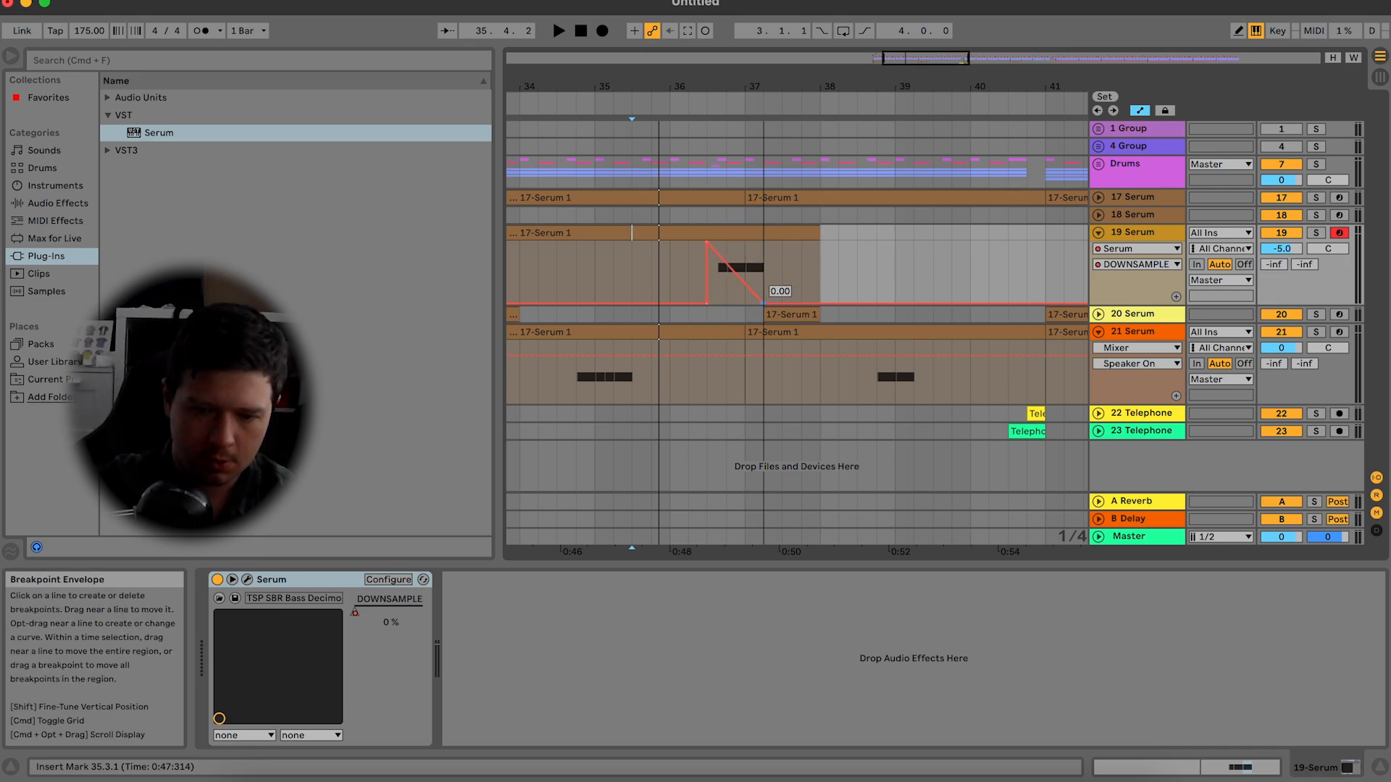
{"action": "left_click_drag", "start_coordinate": [707, 301], "coordinate": [697, 302]}
{"action": "left_click", "coordinate": [697, 302]}
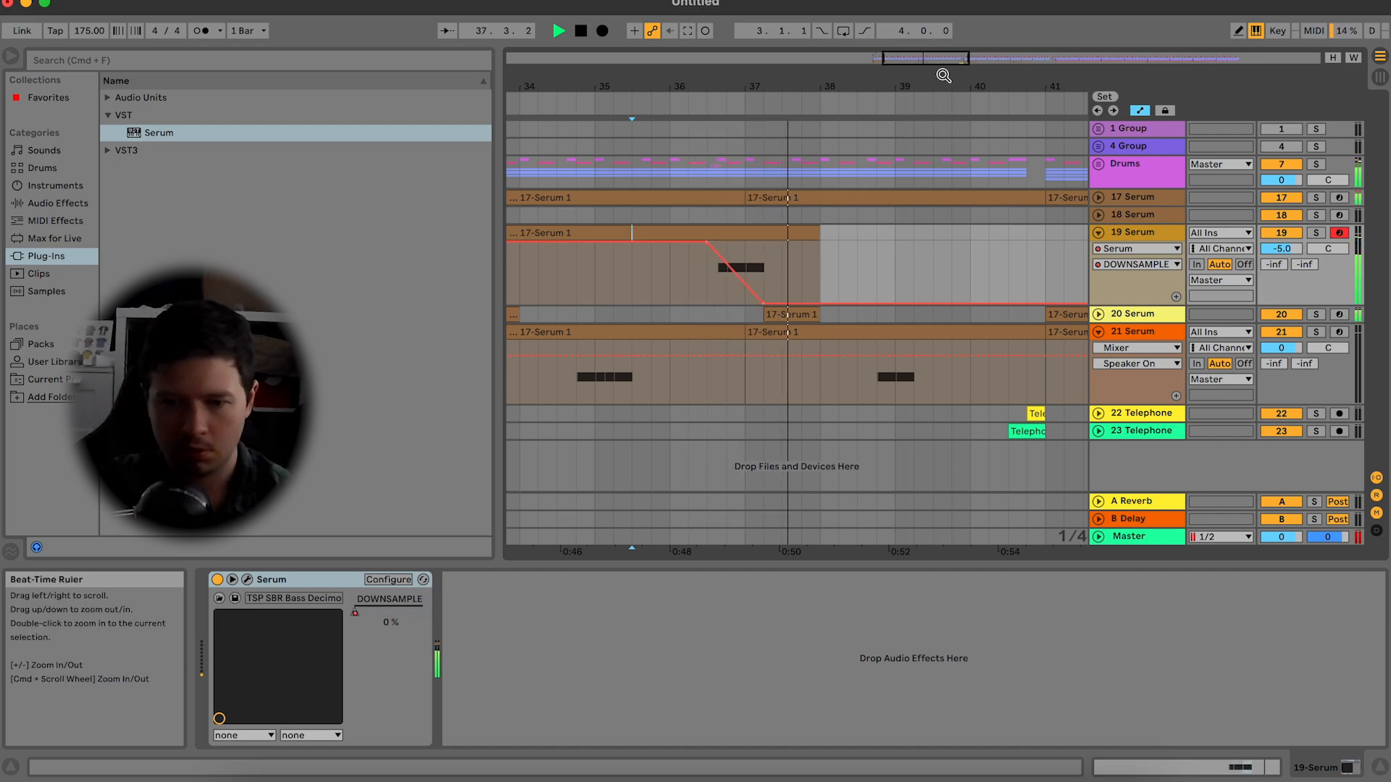
{"action": "key", "text": "space"}
Step: Set the volume of track 19 to -7.0 dB
{"action": "left_click_drag", "start_coordinate": [940, 57], "coordinate": [931, 29]}
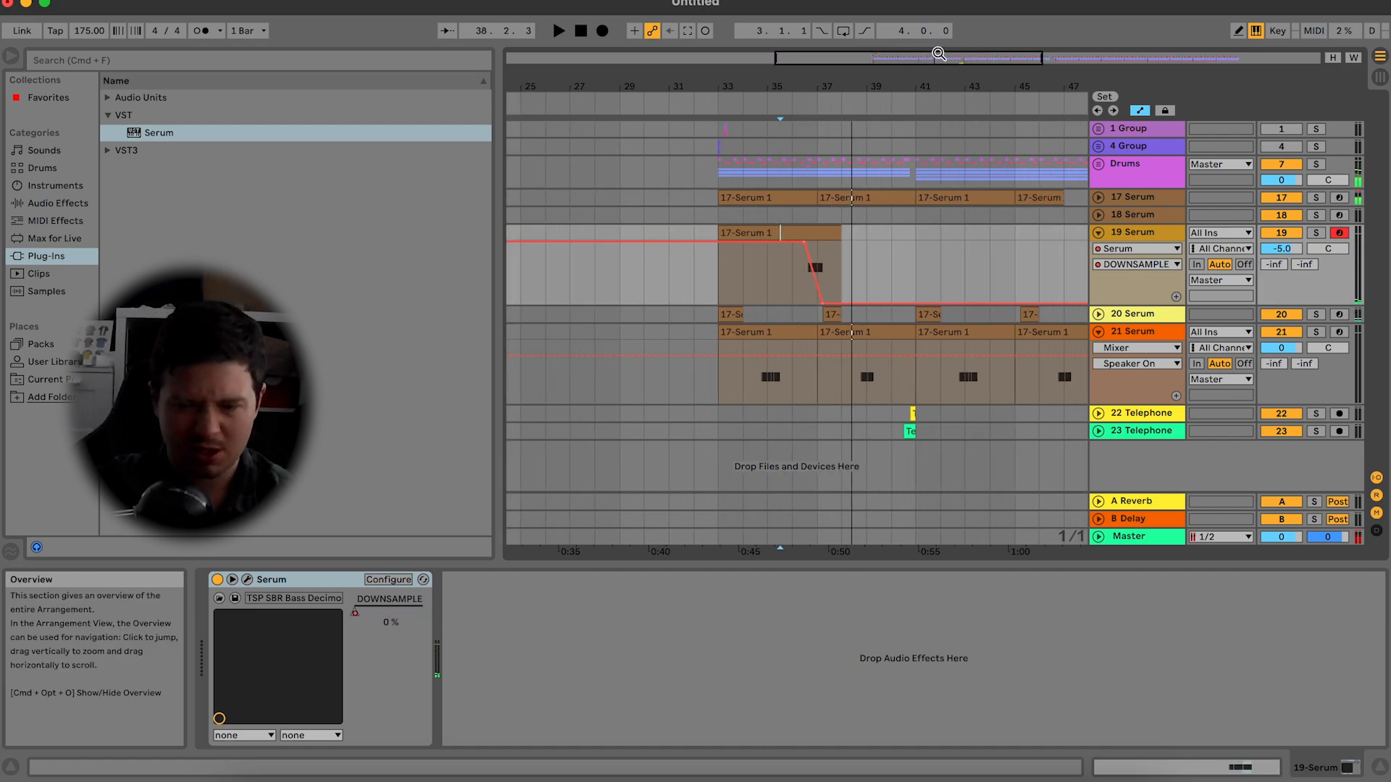
{"action": "left_click", "coordinate": [1296, 250]}
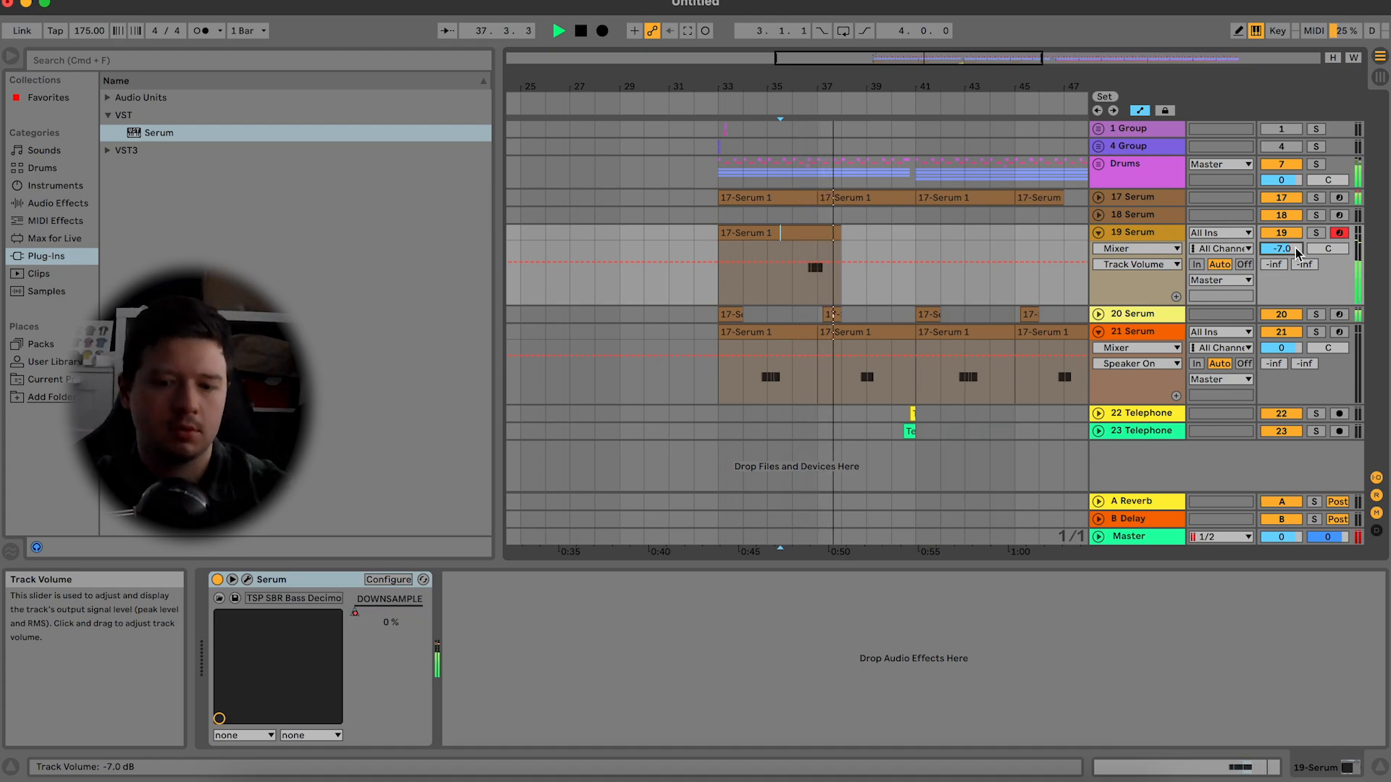
{"action": "key", "text": "space"}
Step: Play from 37.1.1 and delete the clip at 37.2.1 on track 20
{"action": "left_click", "coordinate": [823, 304]}
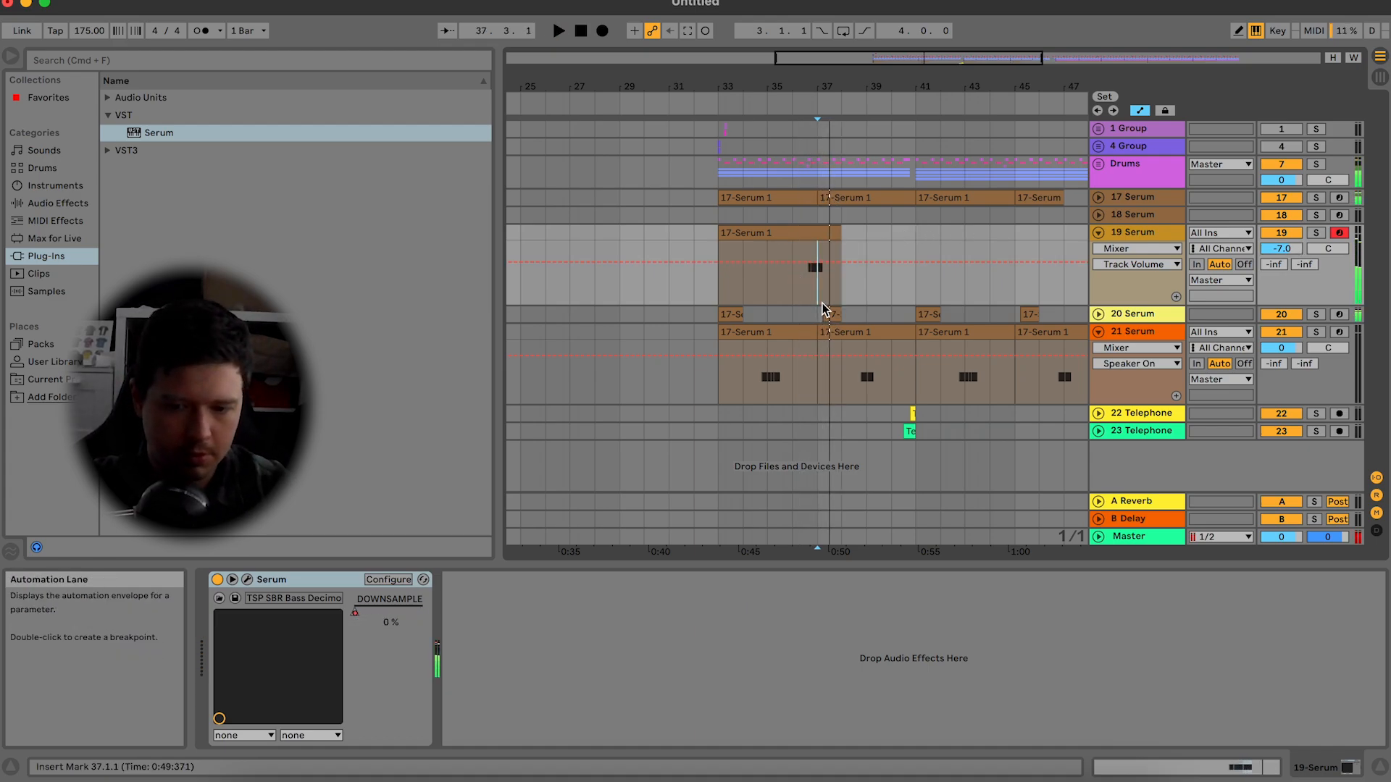
{"action": "left_click_drag", "start_coordinate": [925, 53], "coordinate": [925, 57]}
{"action": "key", "text": "space"}
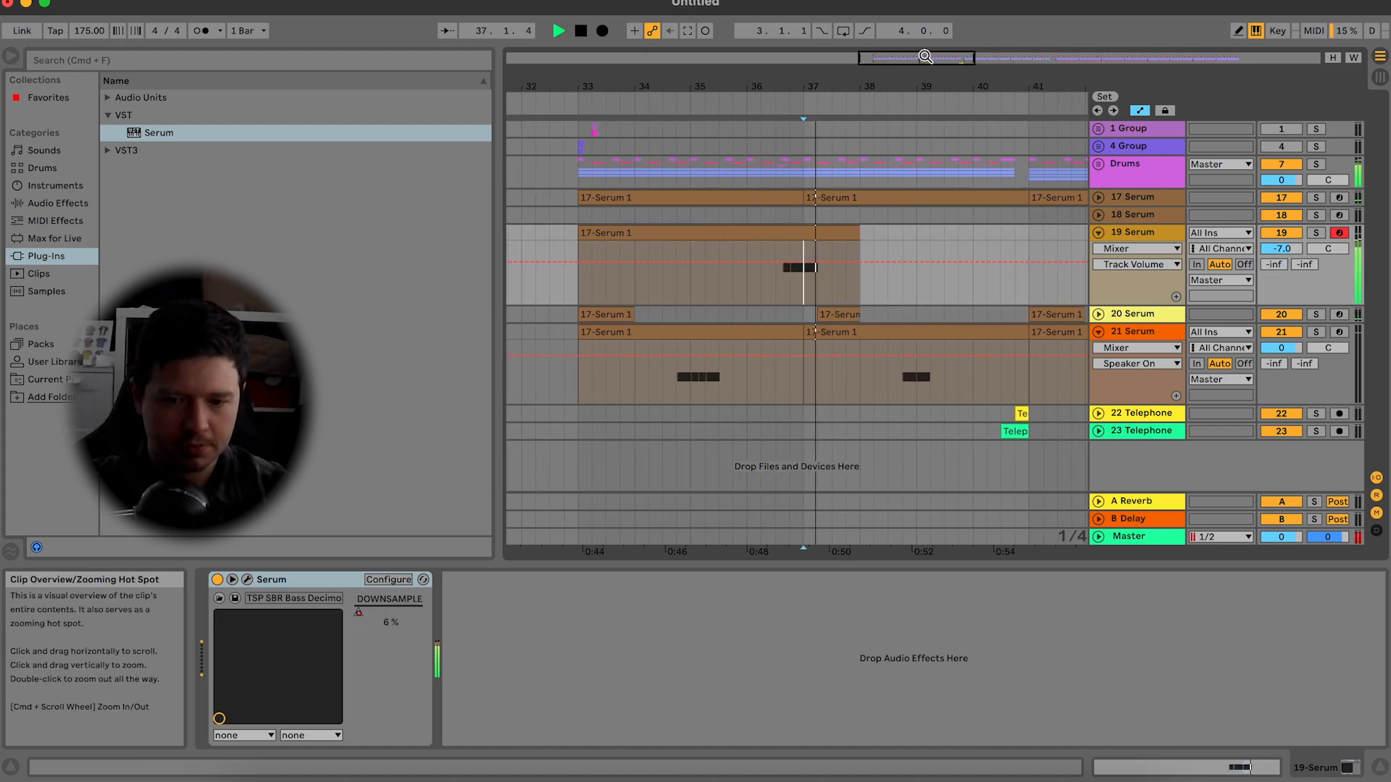
{"action": "left_click", "coordinate": [845, 310]}
{"action": "key", "text": "space"}
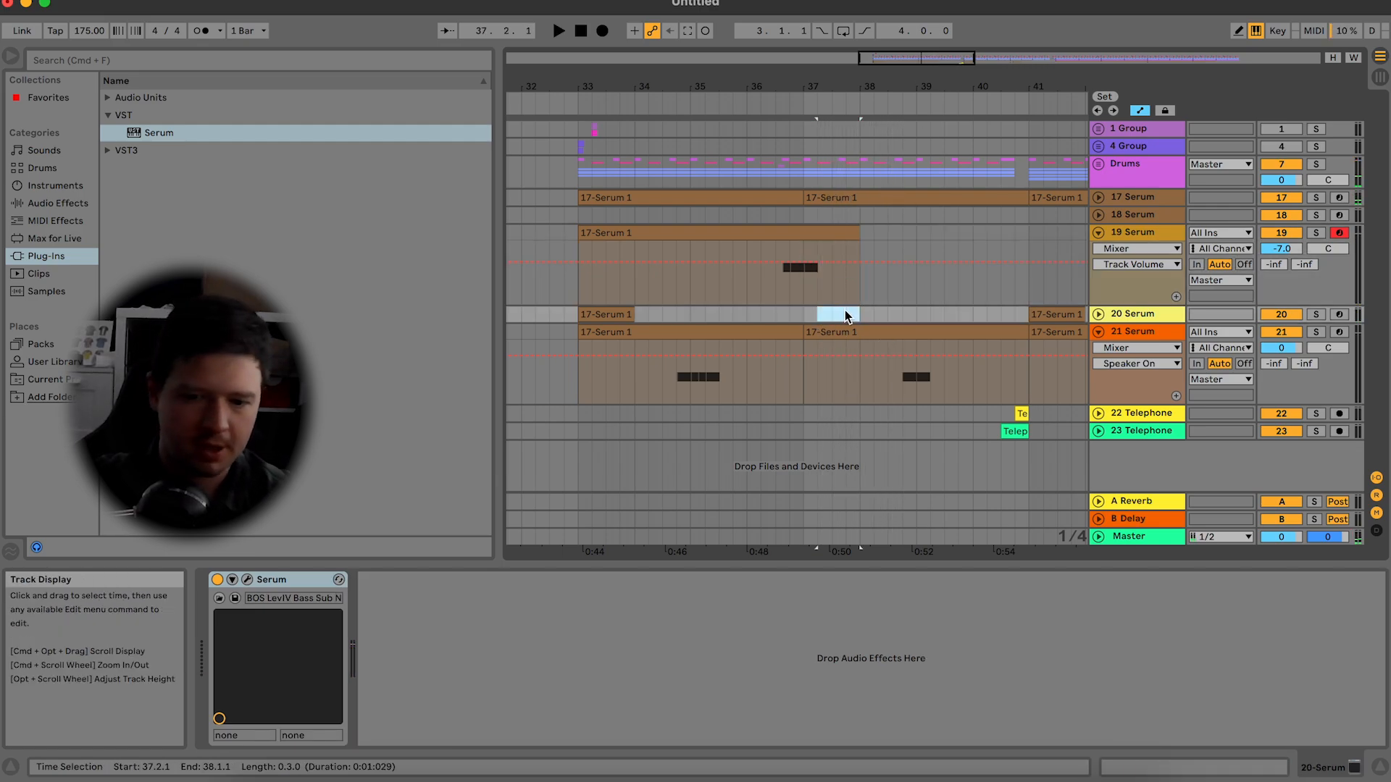
{"action": "key", "text": "Delete"}
Step: Duplicate the last F3 note in the track 19 clip to 5.2 and play the arrangement from 33.1.1
{"action": "double_click", "coordinate": [832, 246]}
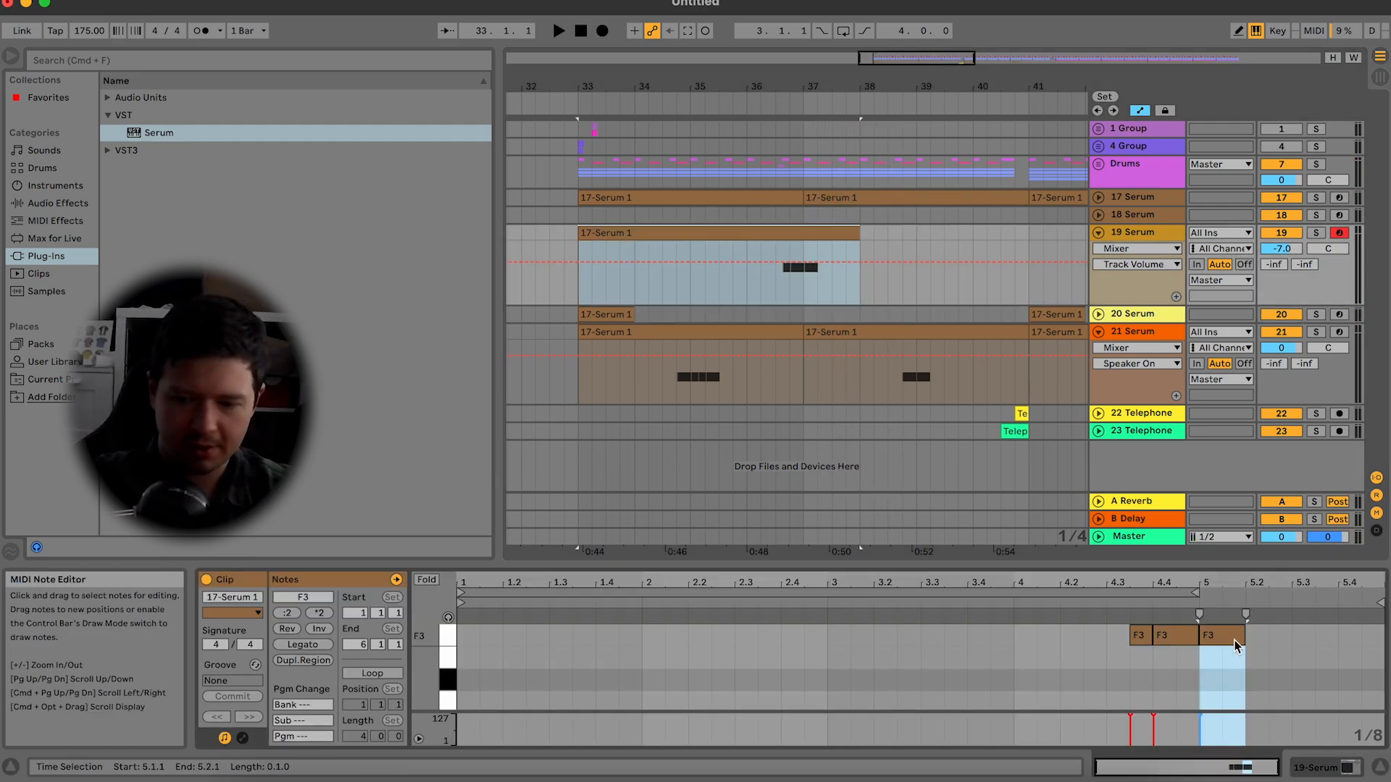
{"action": "key", "text": "super+d"}
{"action": "key", "text": "space"}
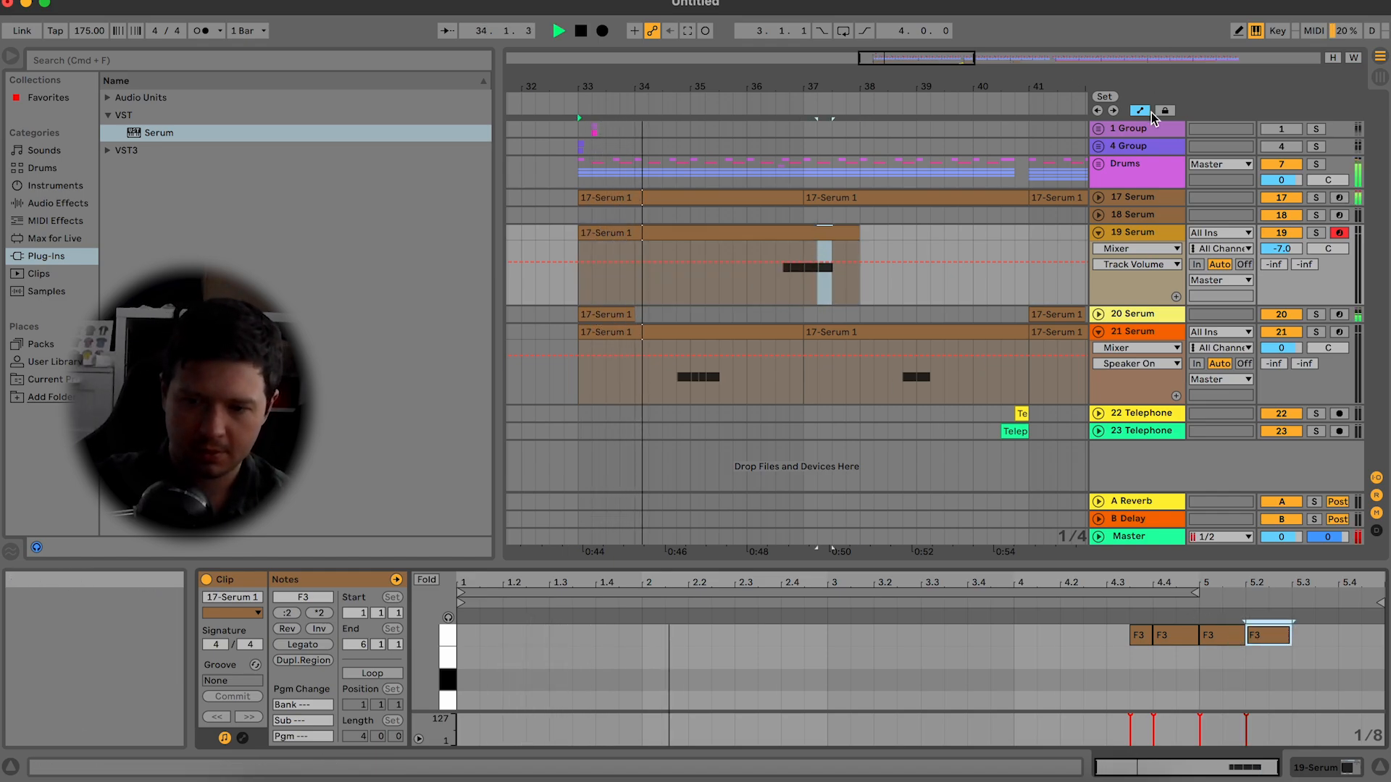
Step: Switch track 19's automation lane to Serum's Downsample parameter and place the insert marker at 38.1.1
{"action": "left_click", "coordinate": [1148, 264]}
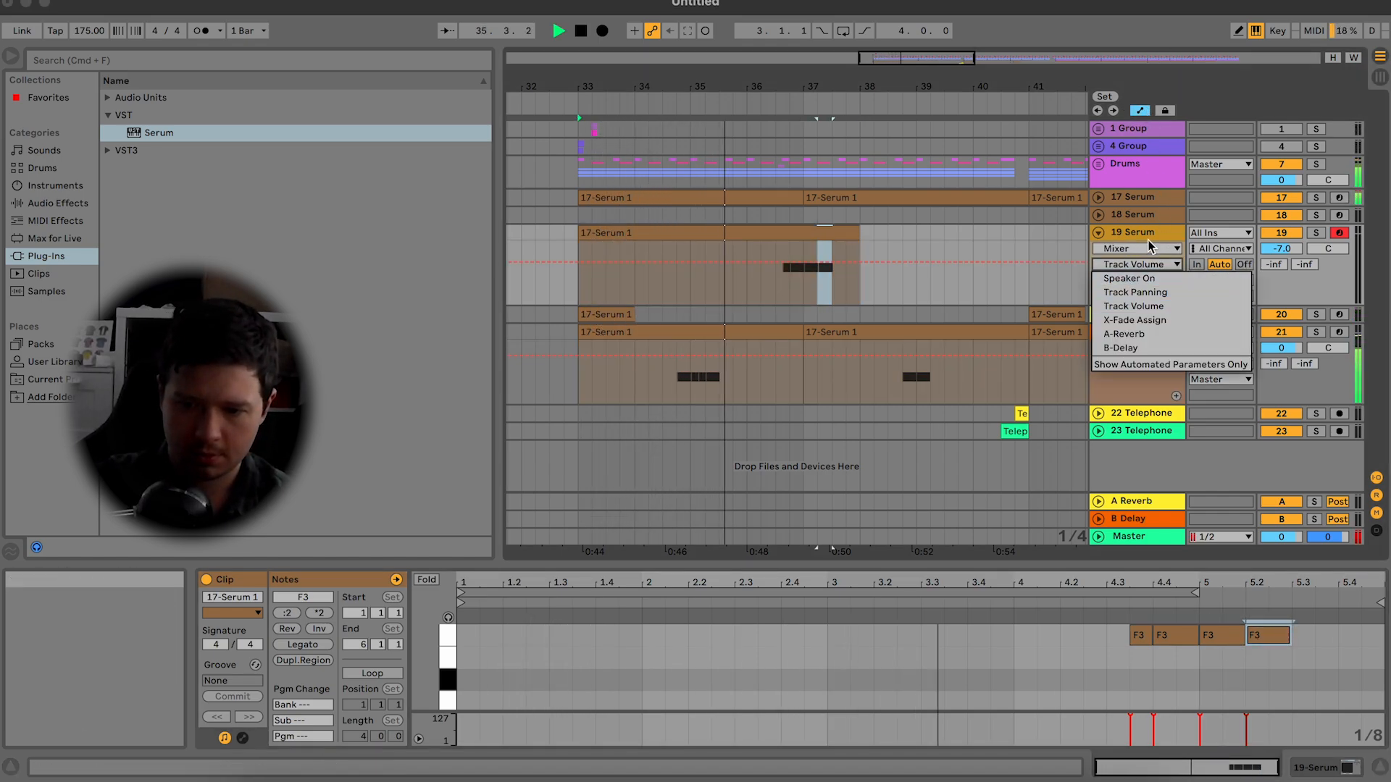
{"action": "left_click", "coordinate": [1148, 248]}
{"action": "left_click", "coordinate": [1132, 287]}
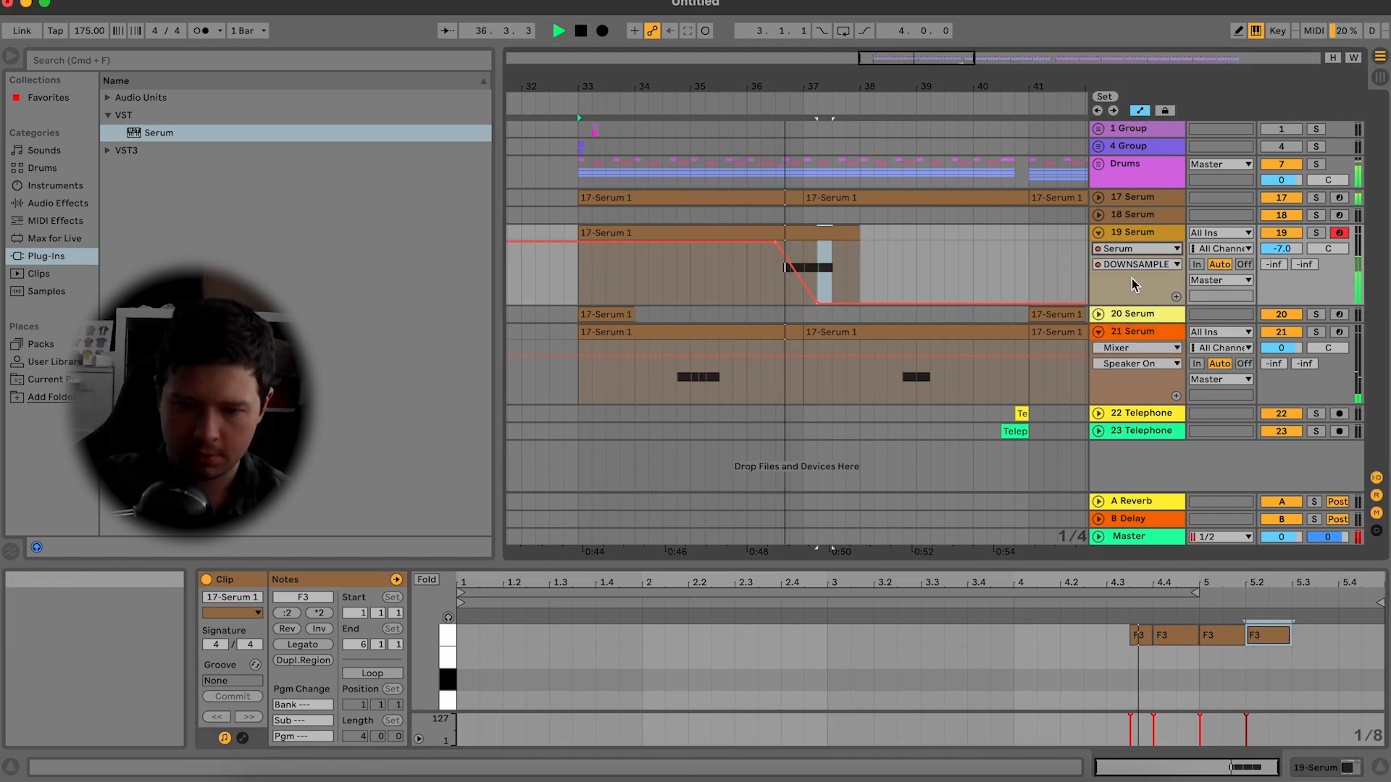
{"action": "left_click", "coordinate": [858, 276]}
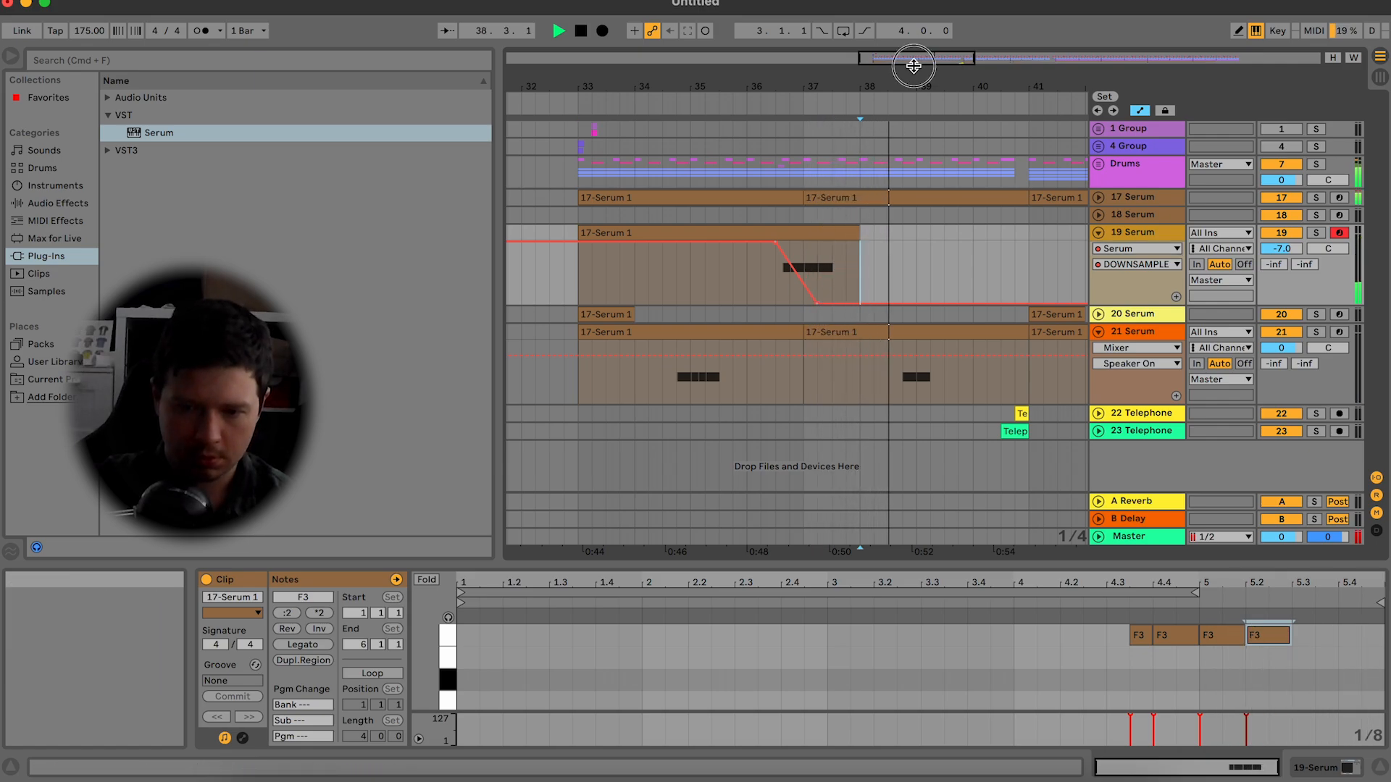
Step: Delete the short clip at 45.2.1 on track 20
{"action": "left_click_drag", "start_coordinate": [914, 65], "coordinate": [971, 279]}
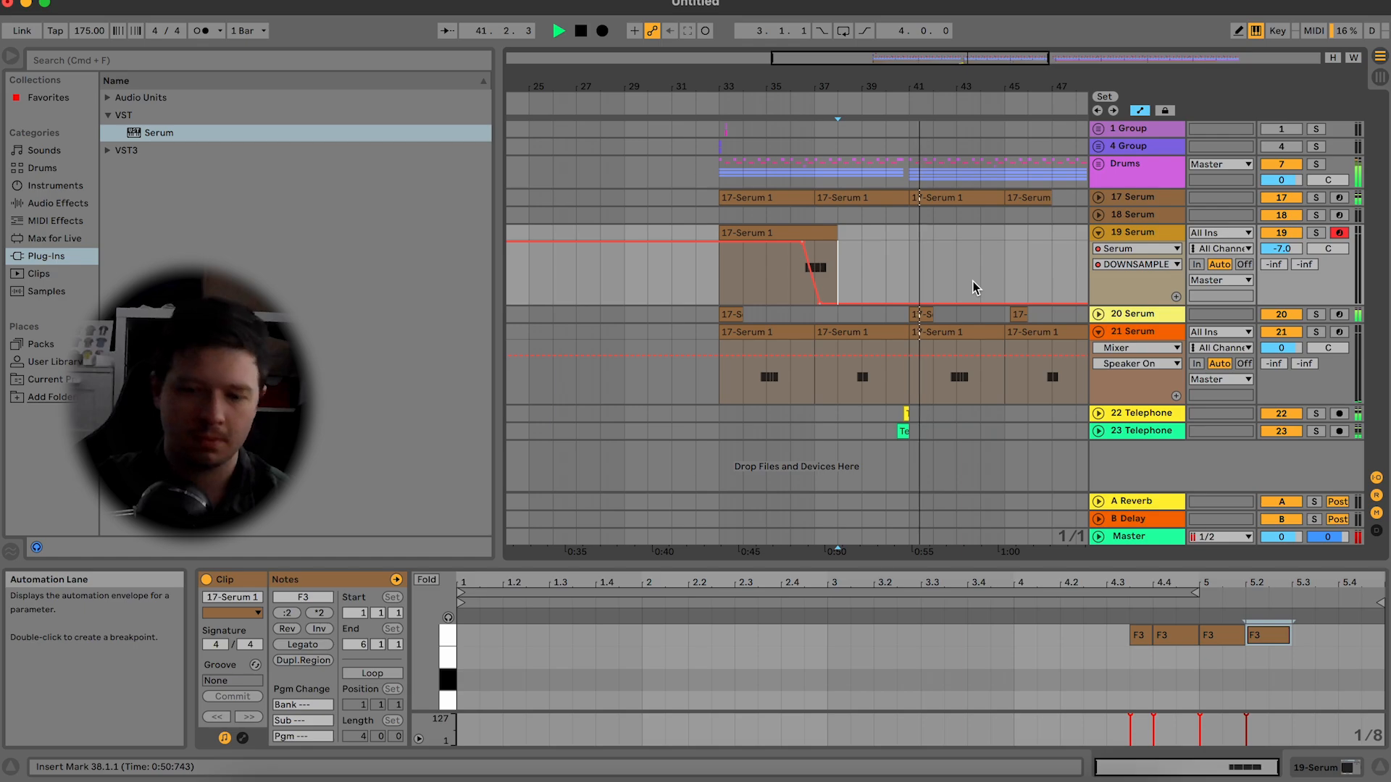
{"action": "scroll", "coordinate": [972, 288], "scroll_direction": "right", "scroll_amount": 10}
{"action": "left_click_drag", "start_coordinate": [626, 317], "coordinate": [637, 316]}
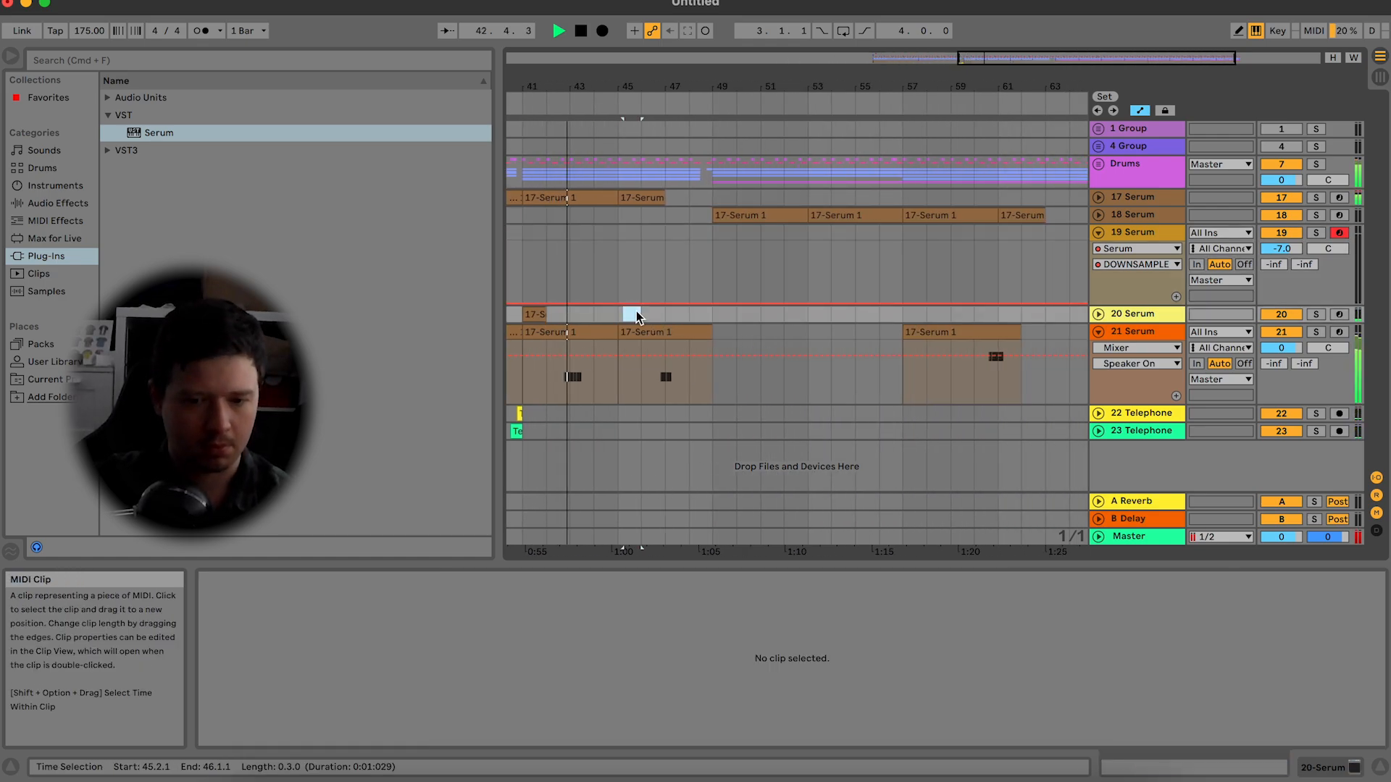
Step: Copy the track 19 clip at 33.1.1 with its automation to 41.1.1 and fold track 19
{"action": "scroll", "coordinate": [636, 311], "scroll_direction": "left", "scroll_amount": 5}
{"action": "left_click", "coordinate": [642, 231]}
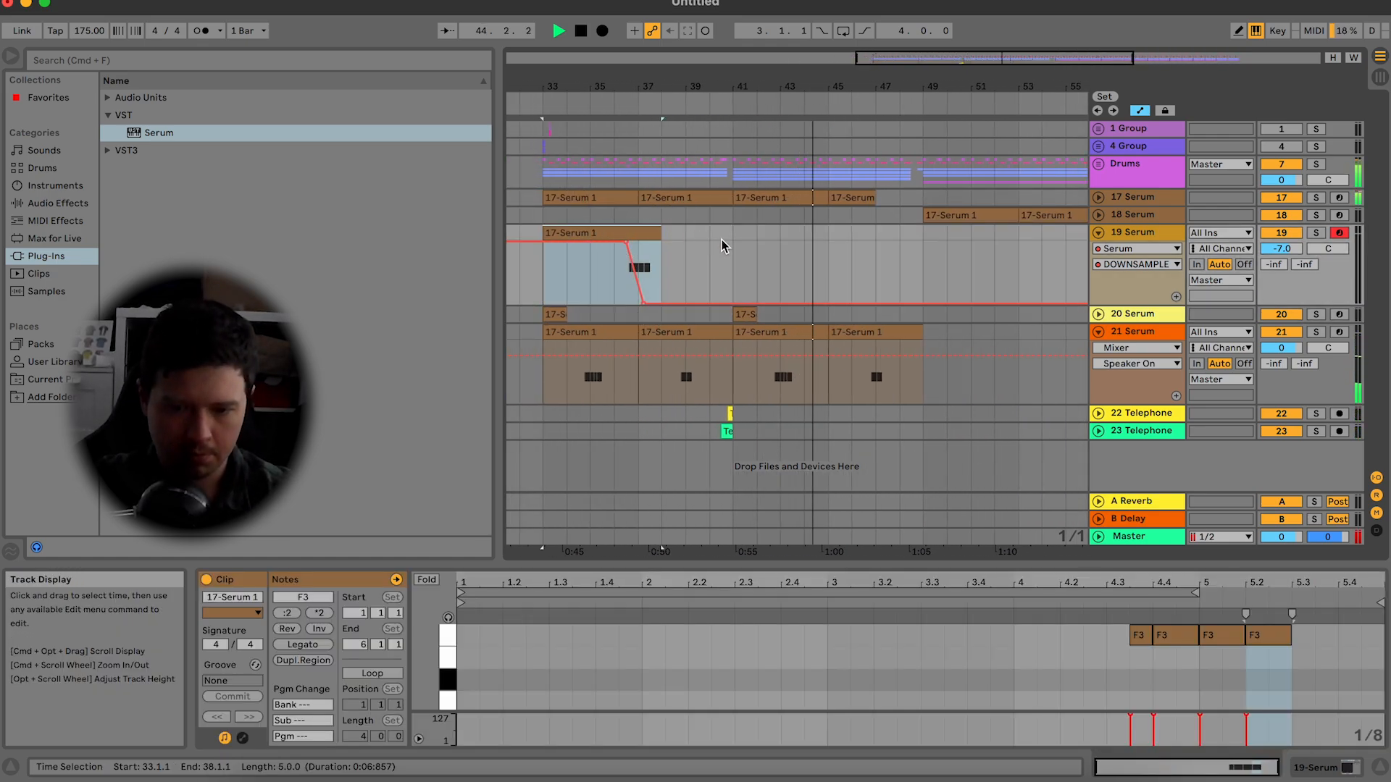
{"action": "left_click", "coordinate": [736, 232]}
{"action": "key", "text": "super+v"}
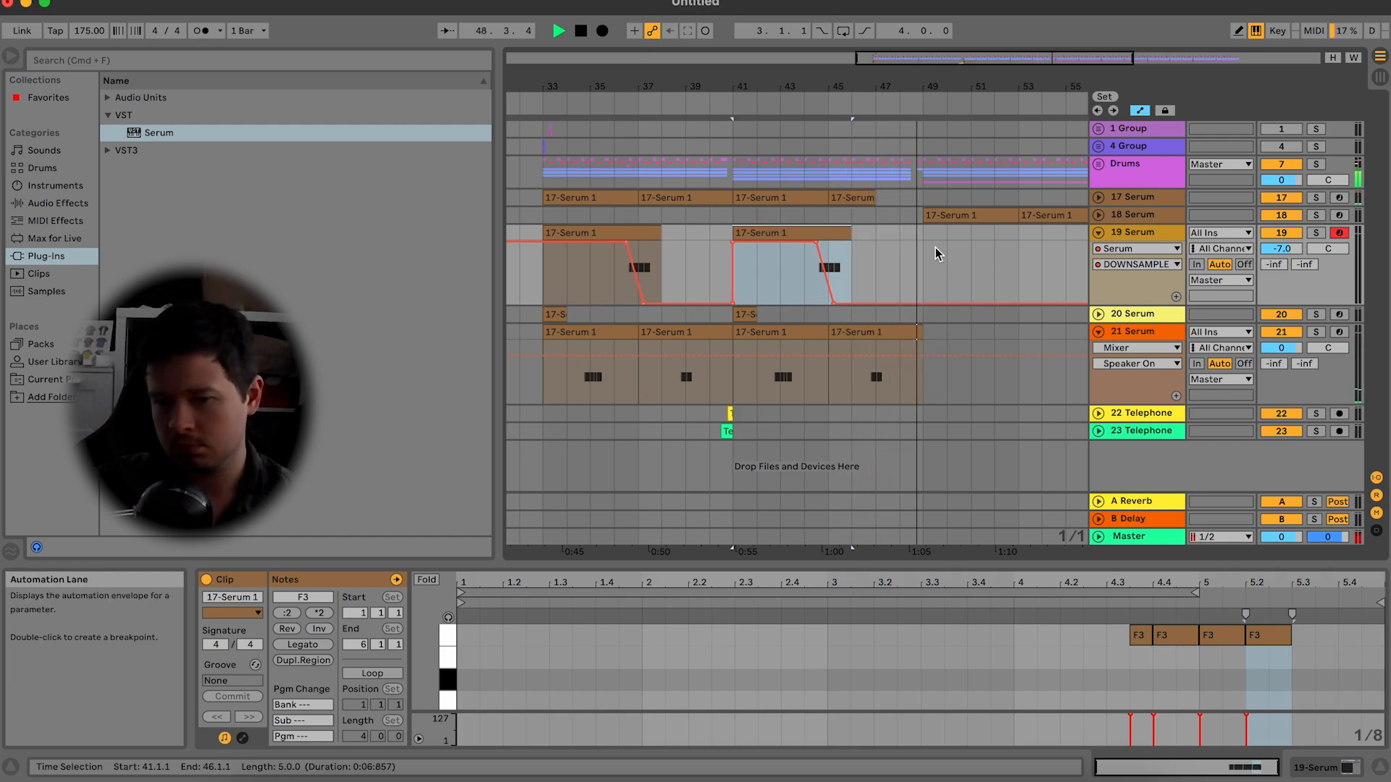
{"action": "left_click", "coordinate": [1098, 233]}
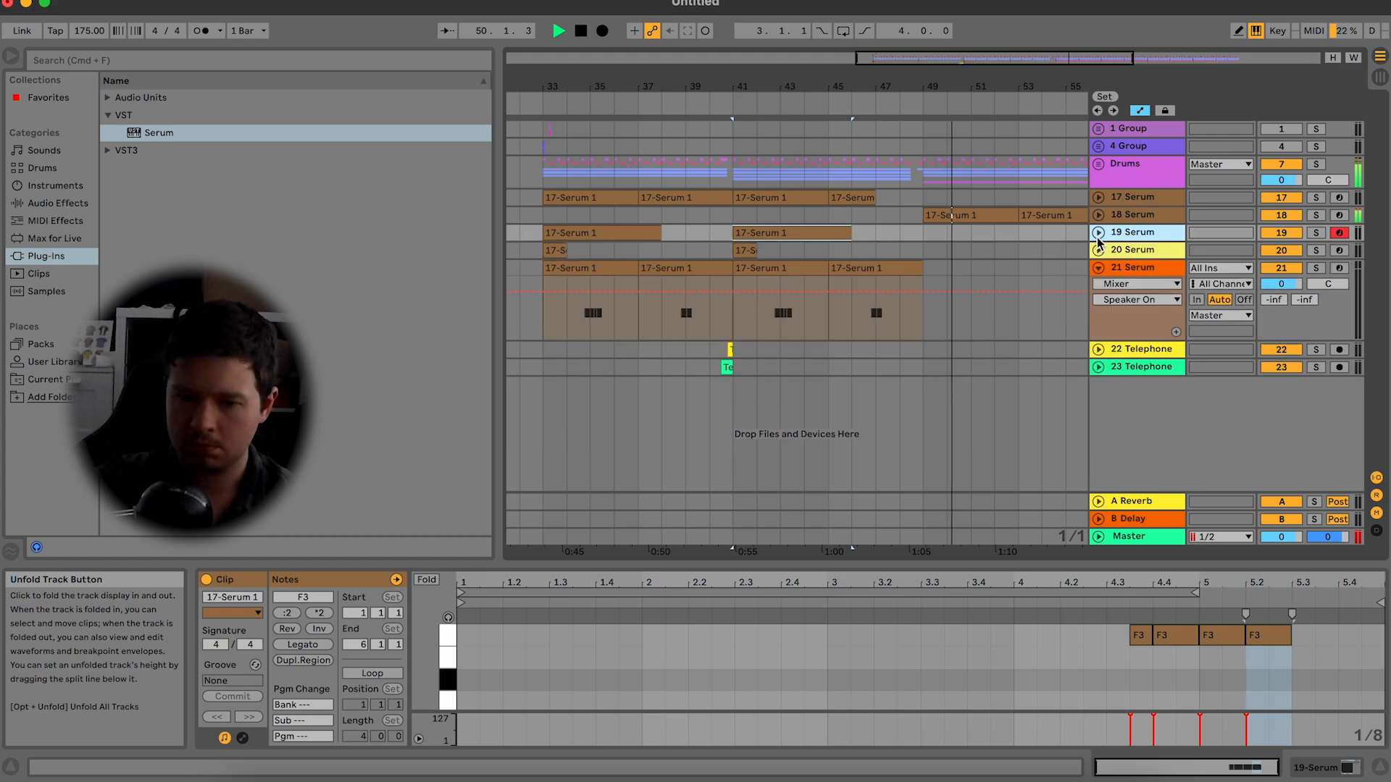
Step: Fold track 21, stop playback, and duplicate the clips on tracks 19 to 23 from 33.1.1–49.1.1 to start at 49.1.1
{"action": "left_click", "coordinate": [1098, 268]}
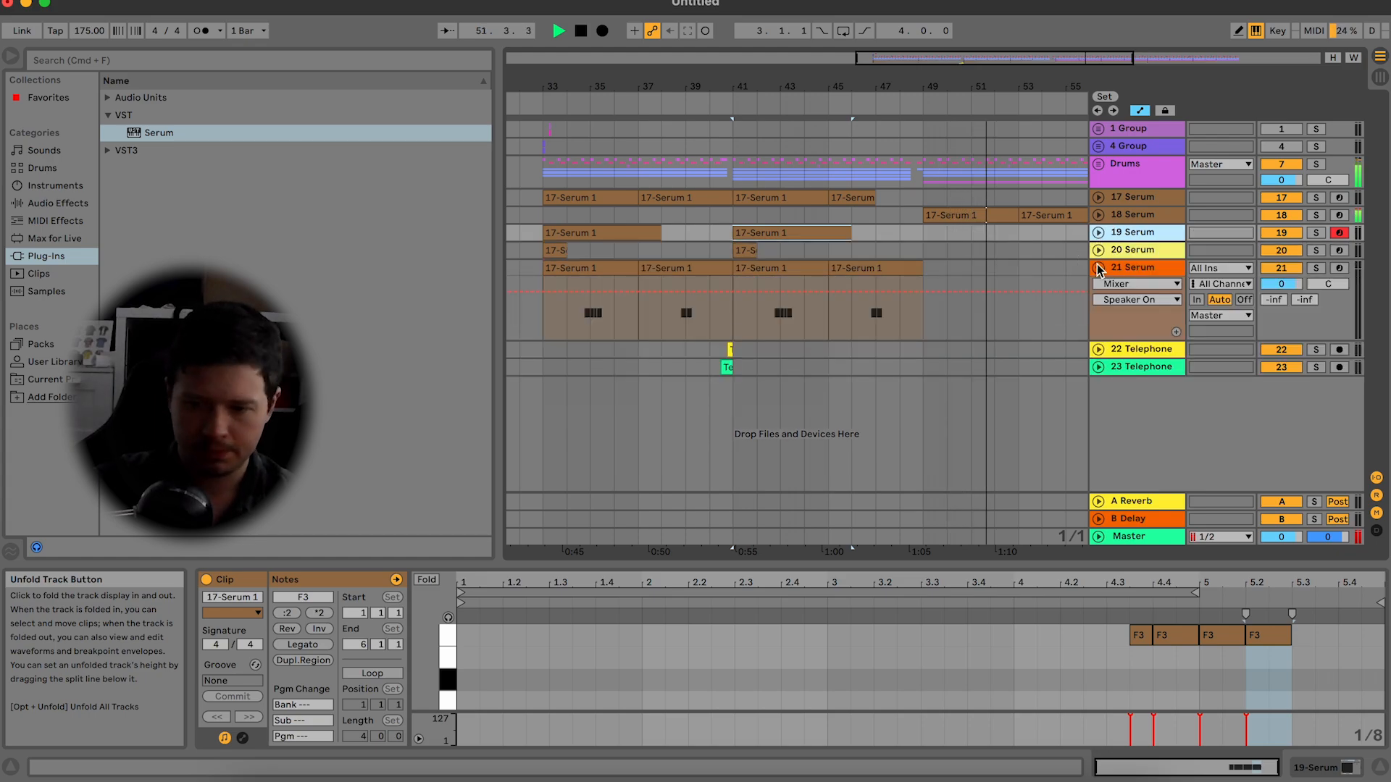
{"action": "key", "text": "space"}
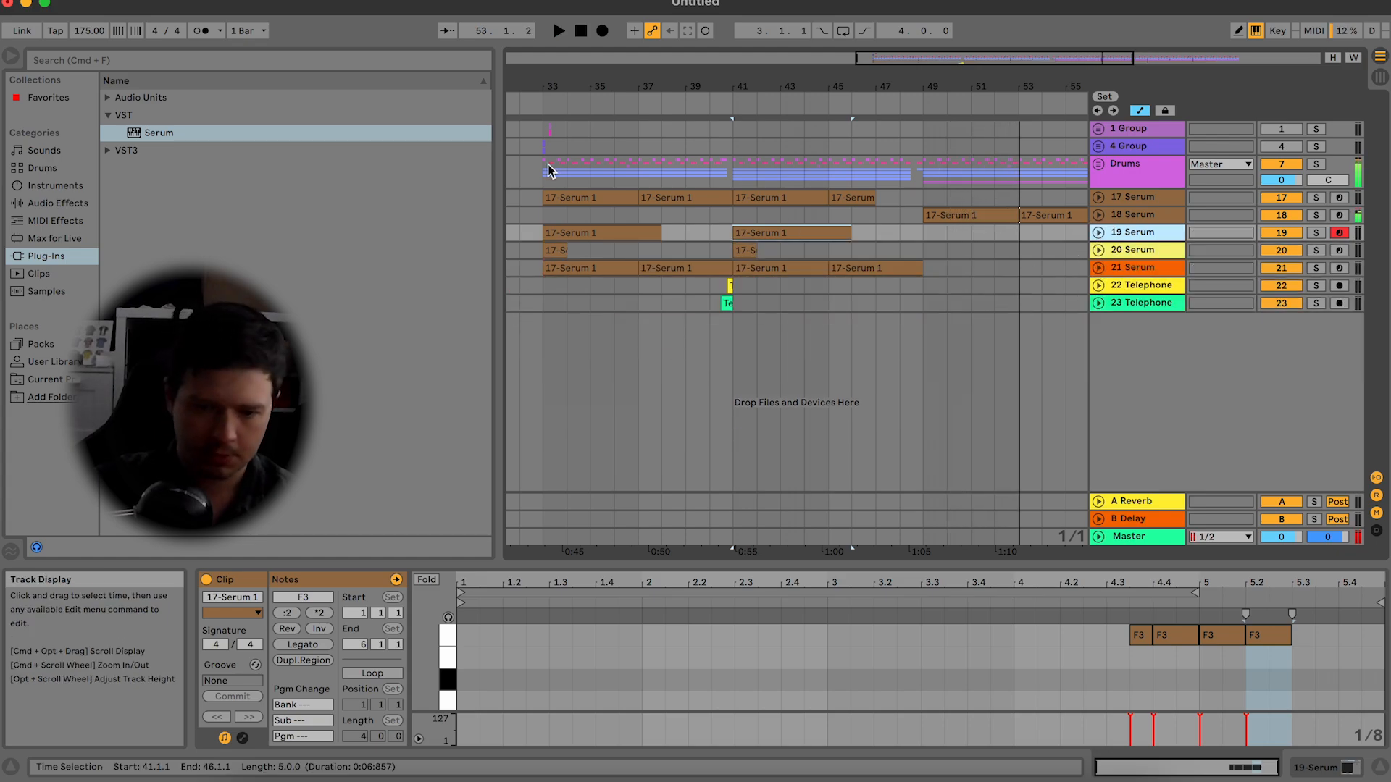
{"action": "left_click", "coordinate": [562, 230]}
{"action": "left_click", "coordinate": [921, 301], "text": "shift"}
{"action": "left_click", "coordinate": [915, 334], "text": "shift"}
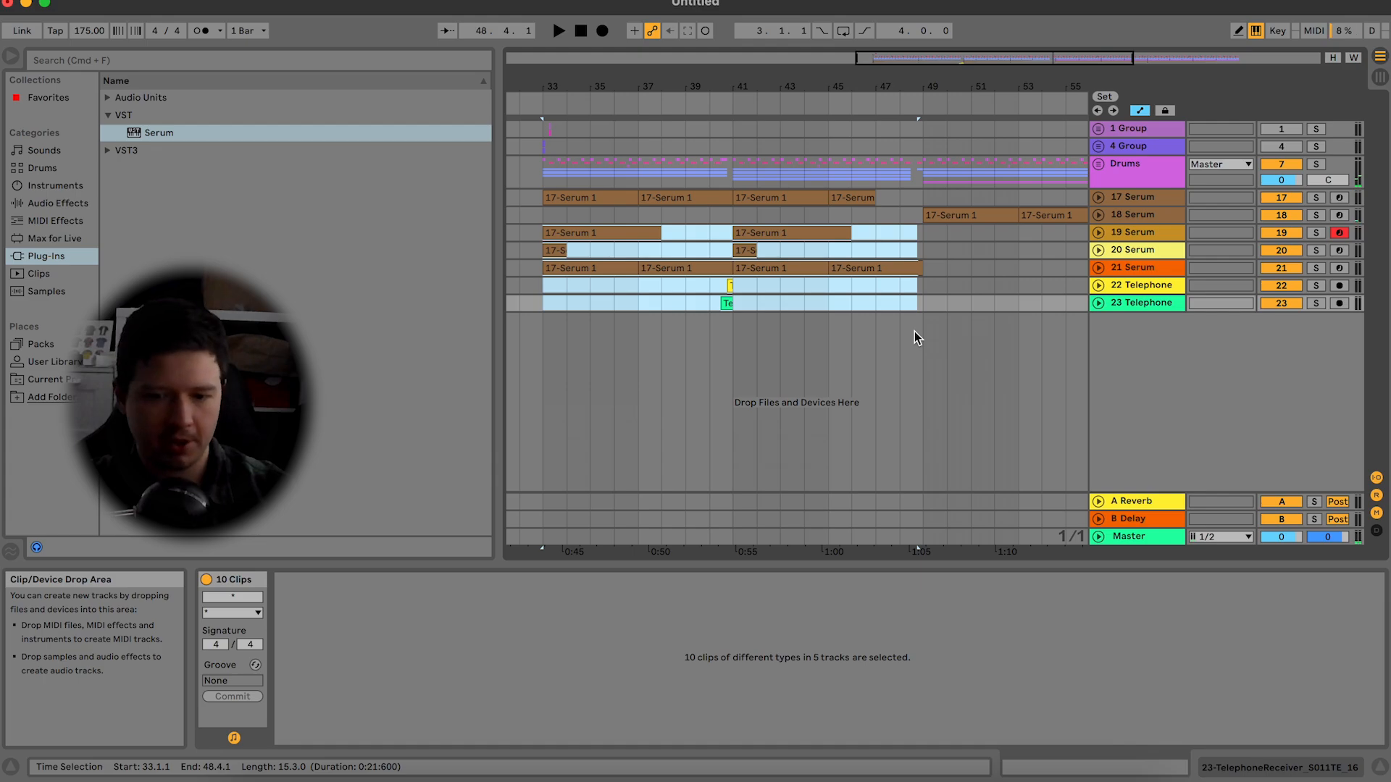
{"action": "key", "text": "super+d"}
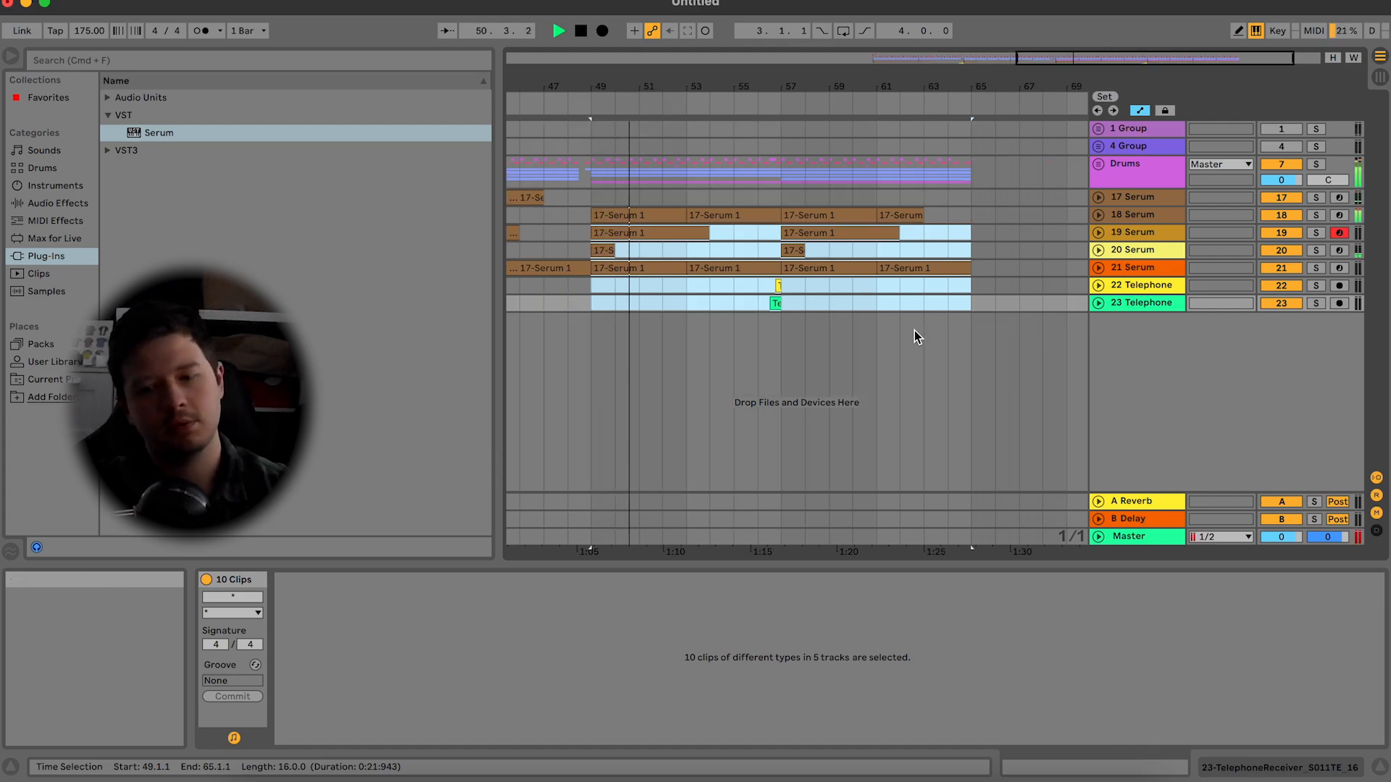
Step: Duplicate track 21 Serum and delete the clips from 33.1.1 to 49.1.1 on the copy, track 22
{"action": "key", "text": "space"}
{"action": "left_click", "coordinate": [833, 286]}
{"action": "left_click", "coordinate": [847, 270]}
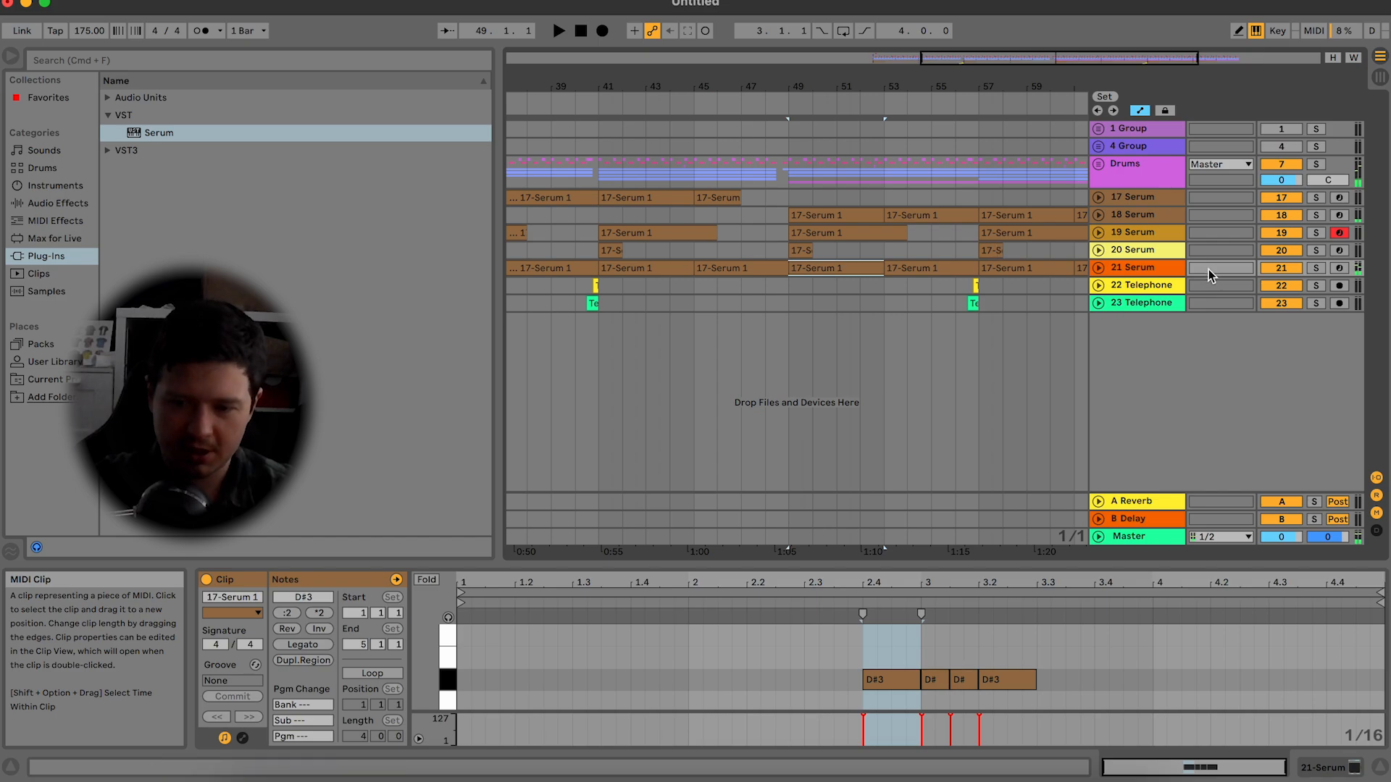
{"action": "key", "text": "super+z"}
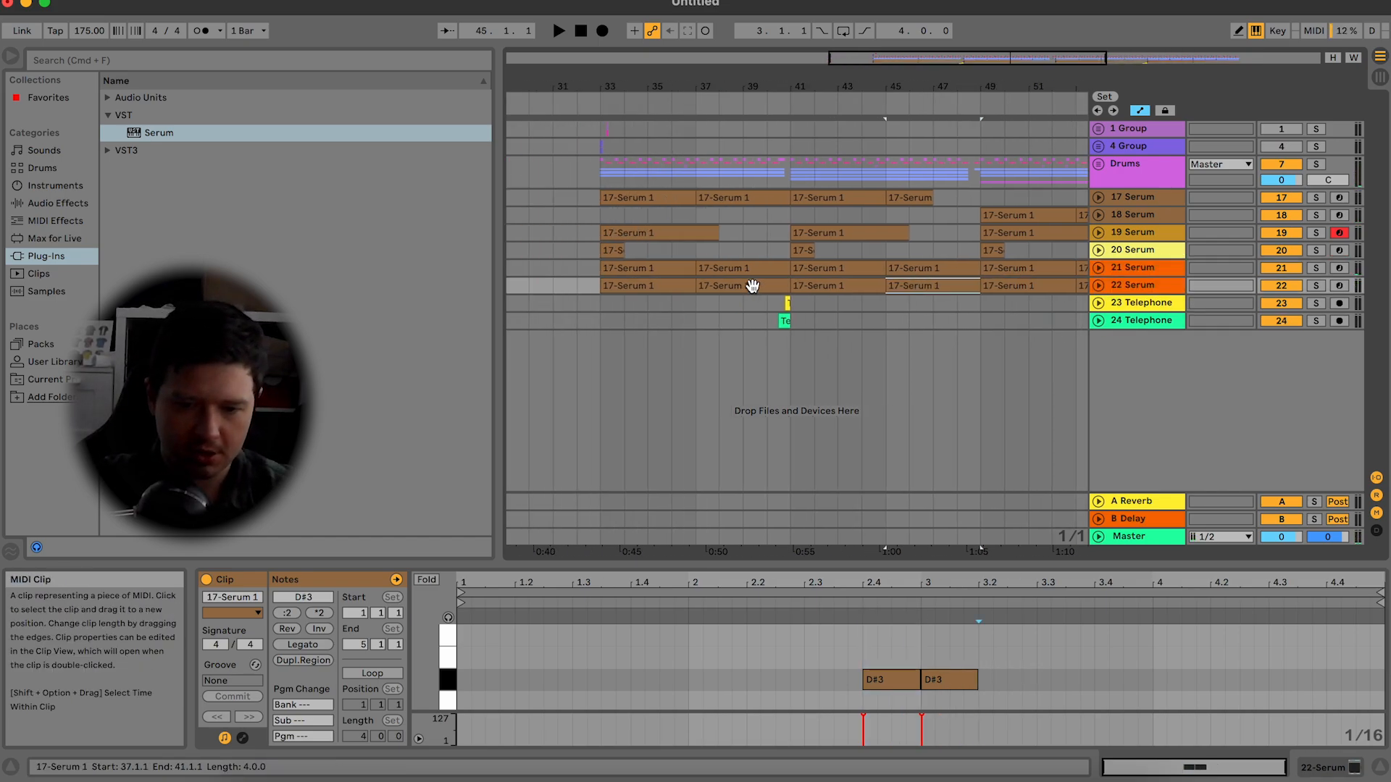
{"action": "key", "text": "space"}
{"action": "scroll", "coordinate": [747, 283], "scroll_direction": "right", "scroll_amount": 10}
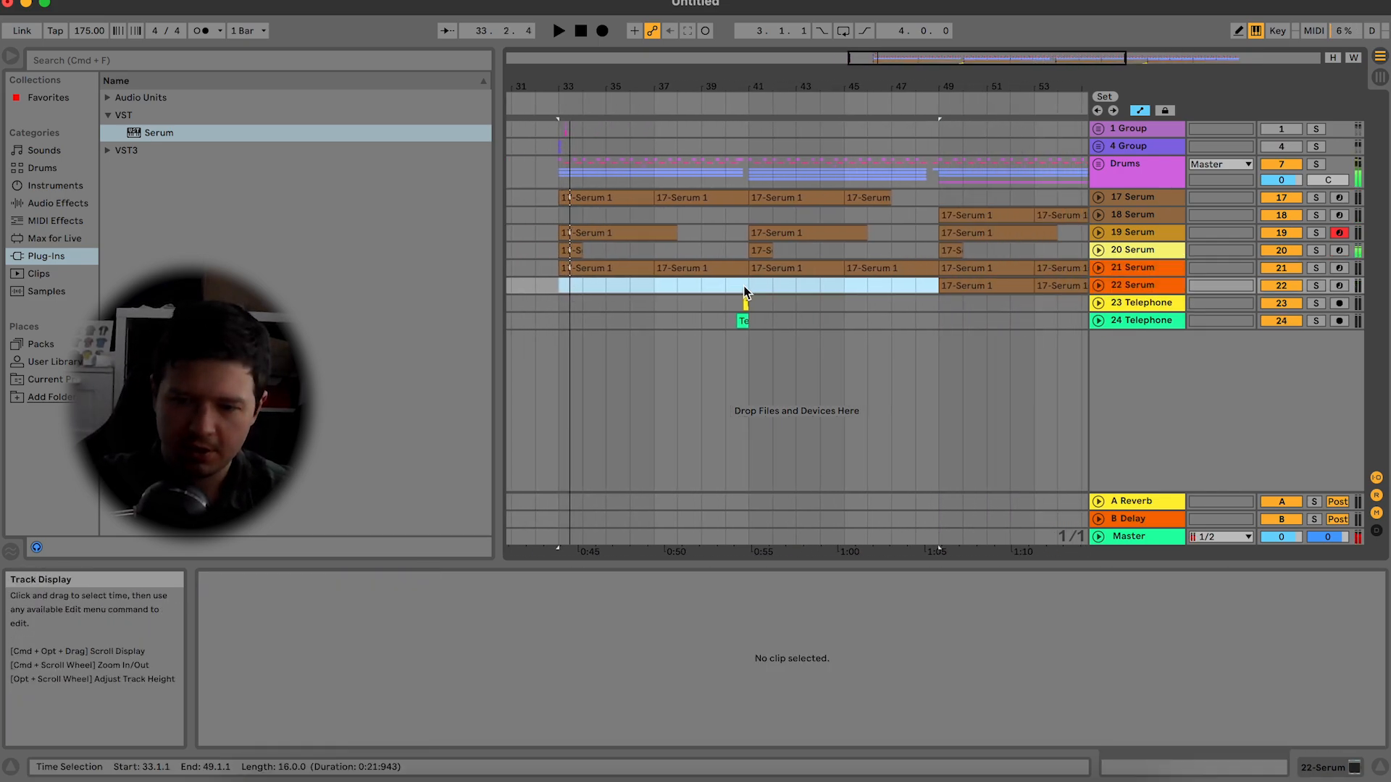
Step: Delete the clips from 49.1.1 to 65.1.1 on the original track 21
{"action": "left_click", "coordinate": [815, 262]}
{"action": "key", "text": "super+z"}
{"action": "key", "text": "super+z"}
{"action": "key", "text": "super+z"}
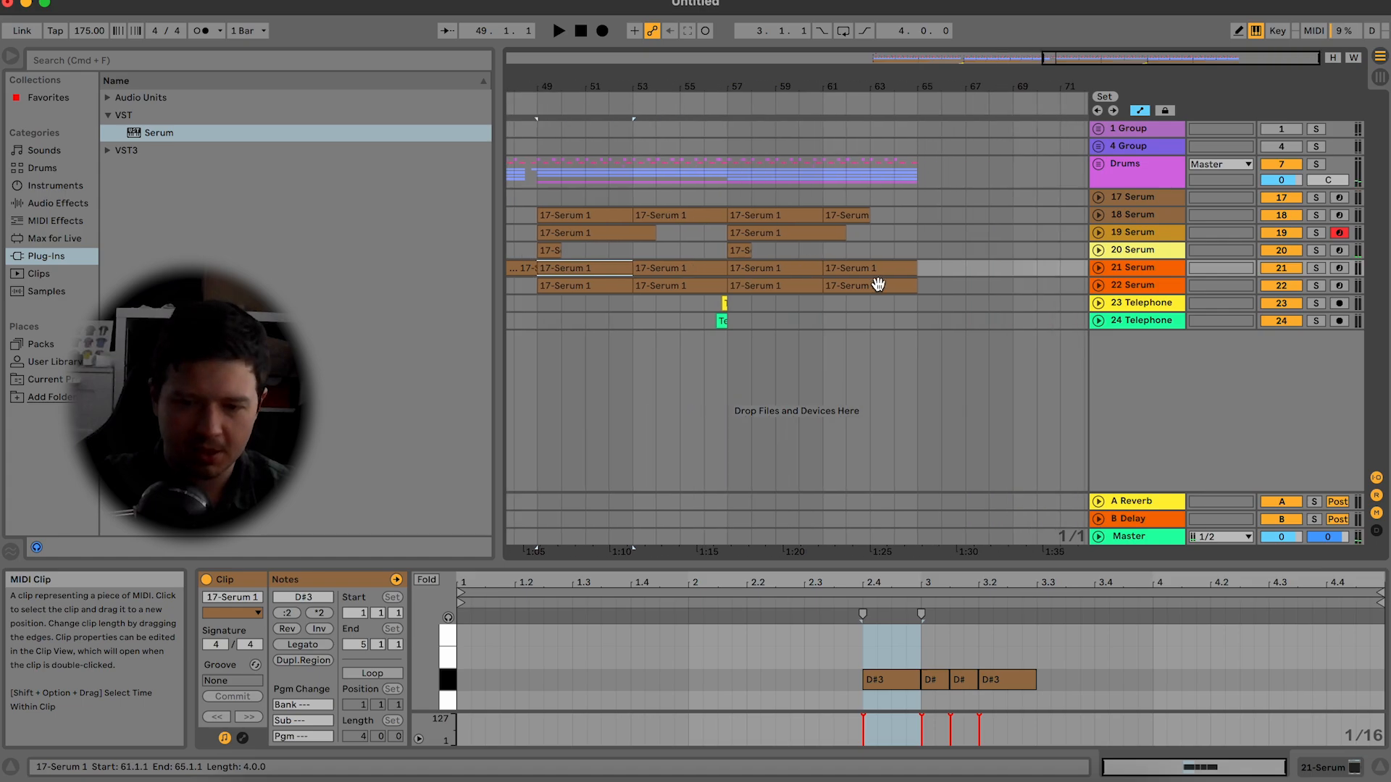
{"action": "left_click", "coordinate": [890, 278]}
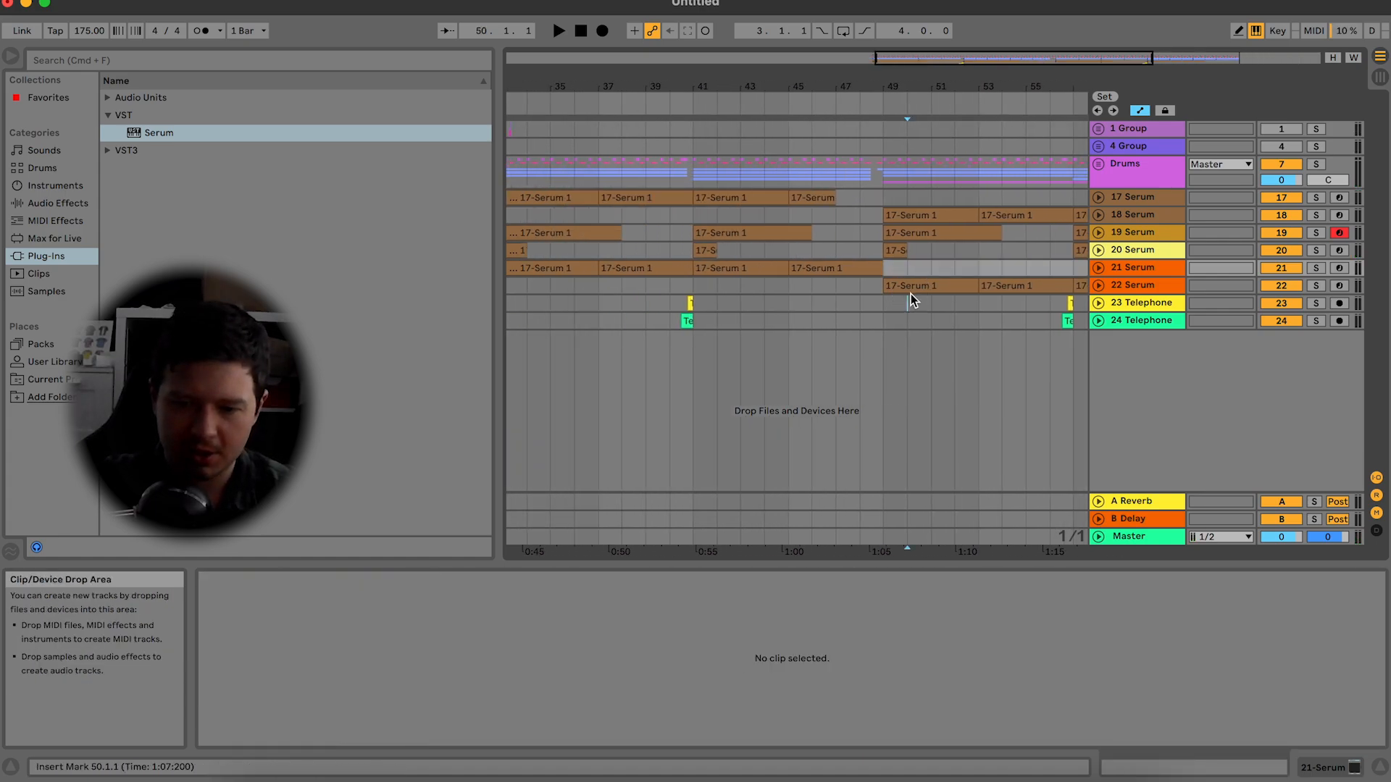
Step: Play from 49.1.1 with track 22 soloed, open its Serum window, and arm the track
{"action": "key", "text": "space"}
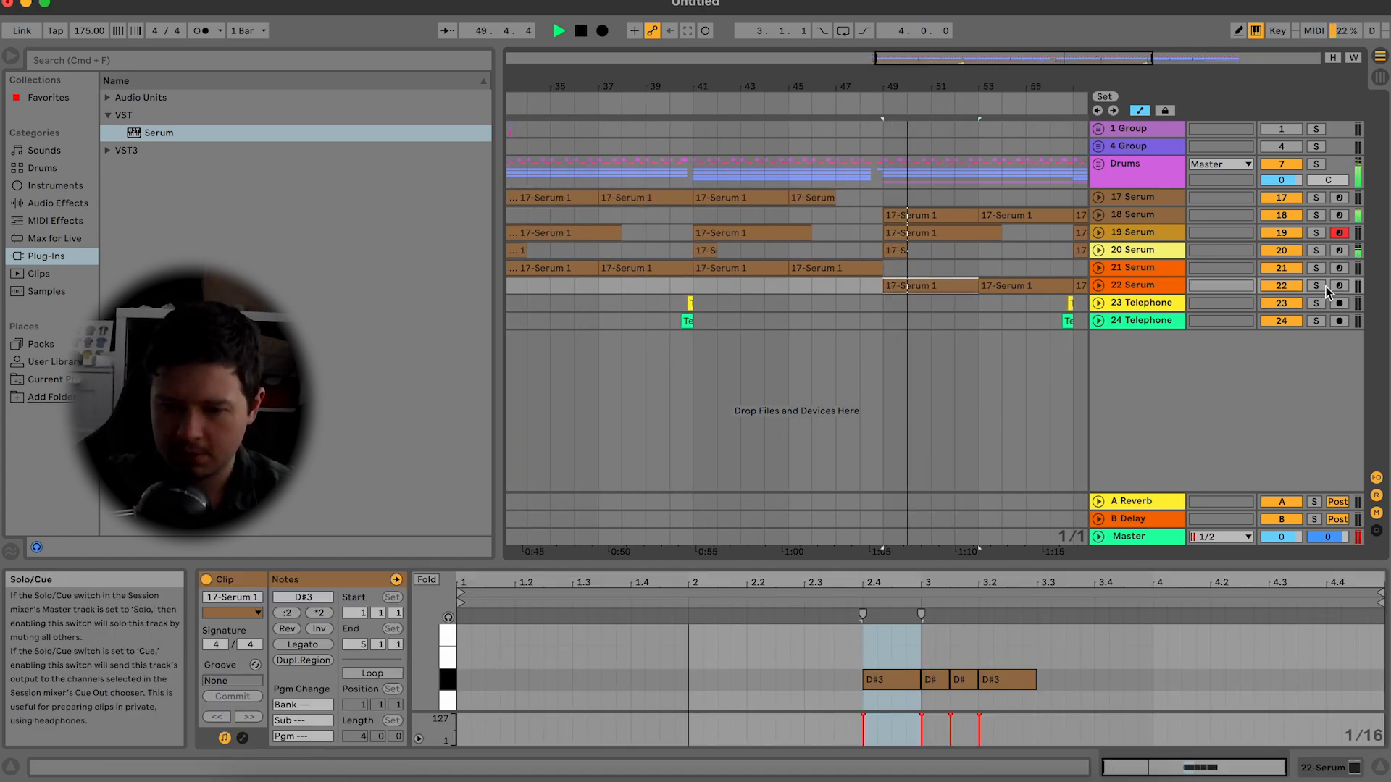
{"action": "left_click", "coordinate": [1320, 288]}
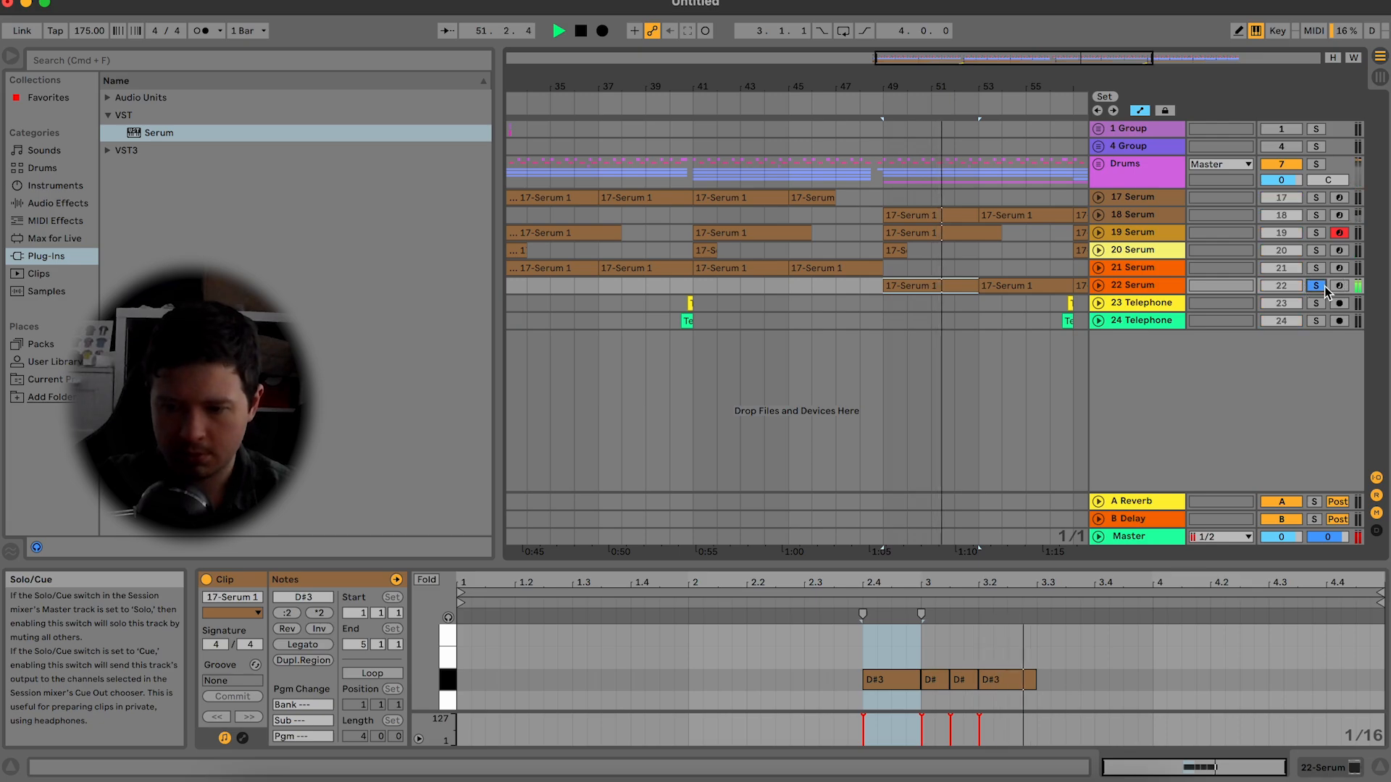
{"action": "left_click", "coordinate": [1181, 285]}
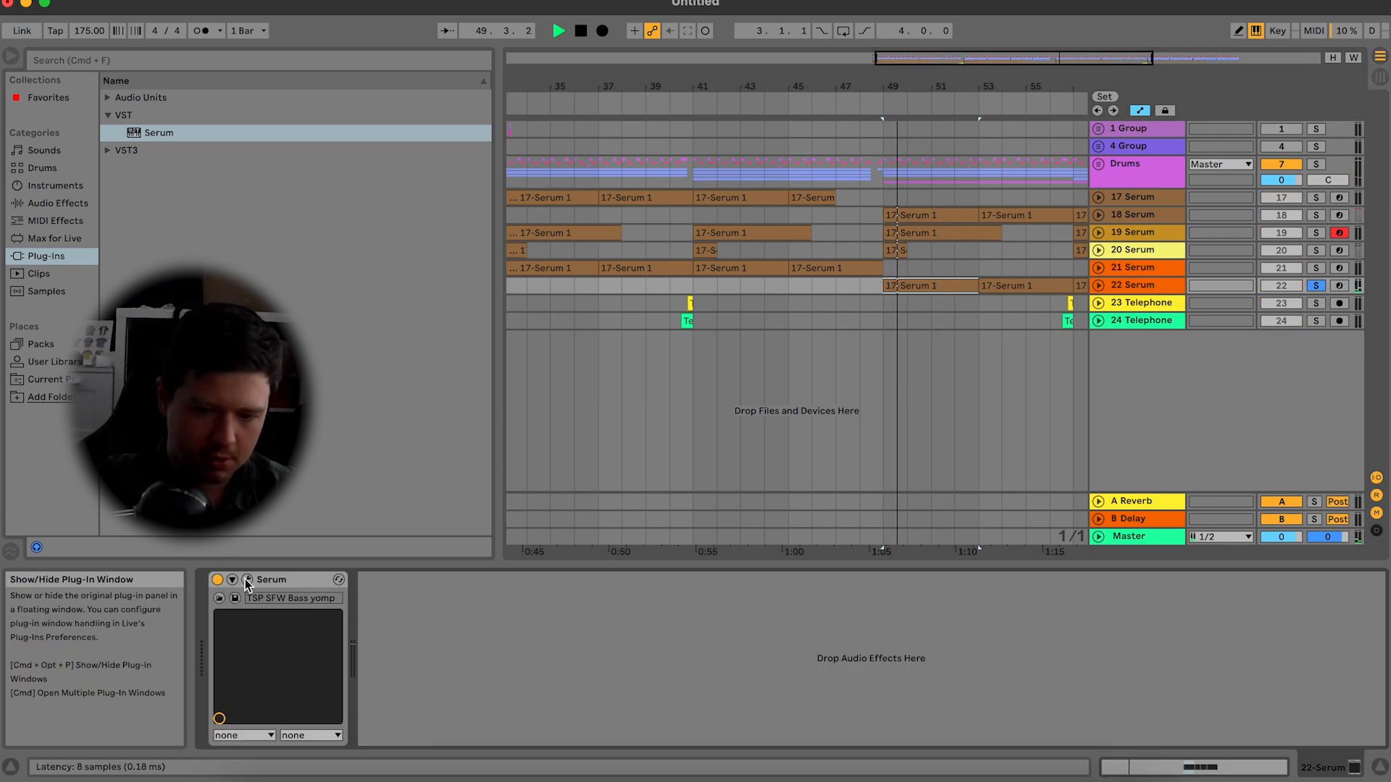
{"action": "key", "text": "super+alt+p"}
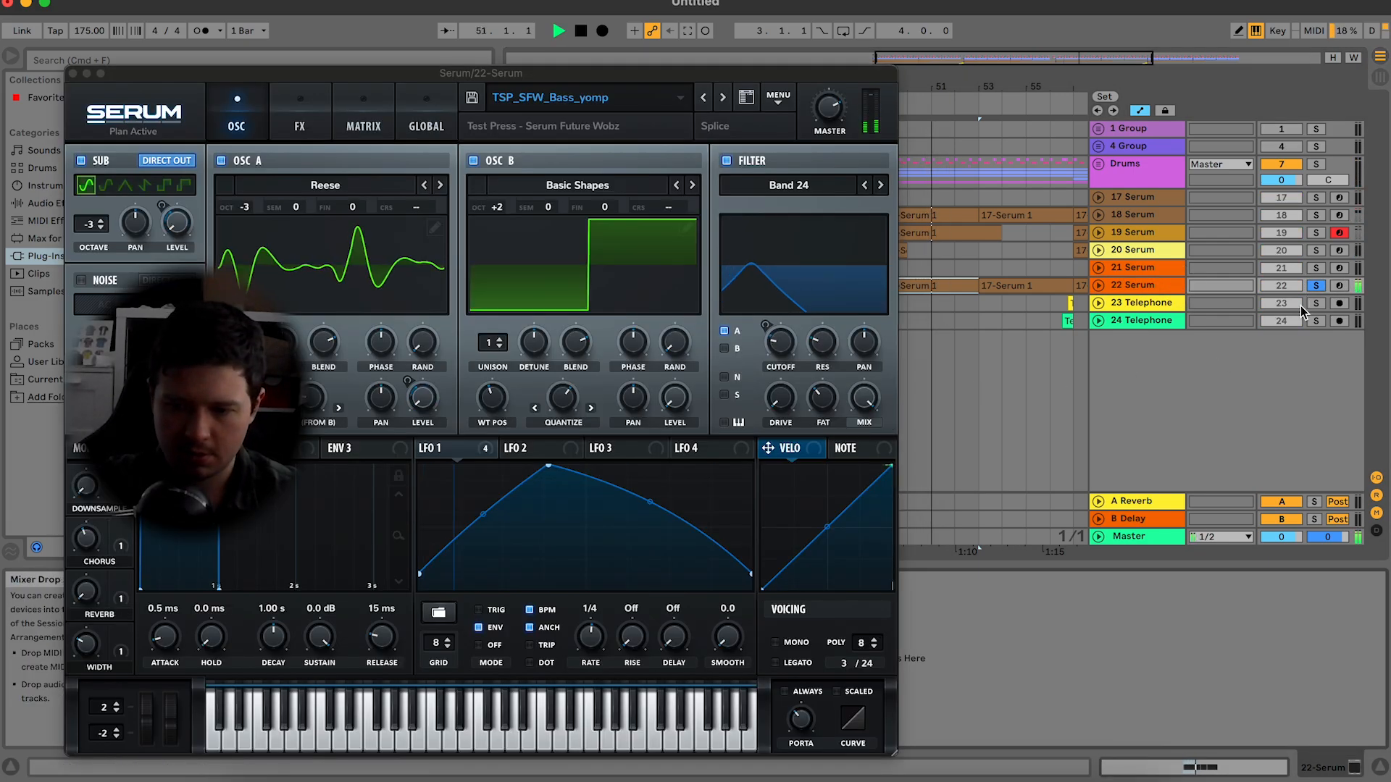
{"action": "left_click", "coordinate": [1339, 288]}
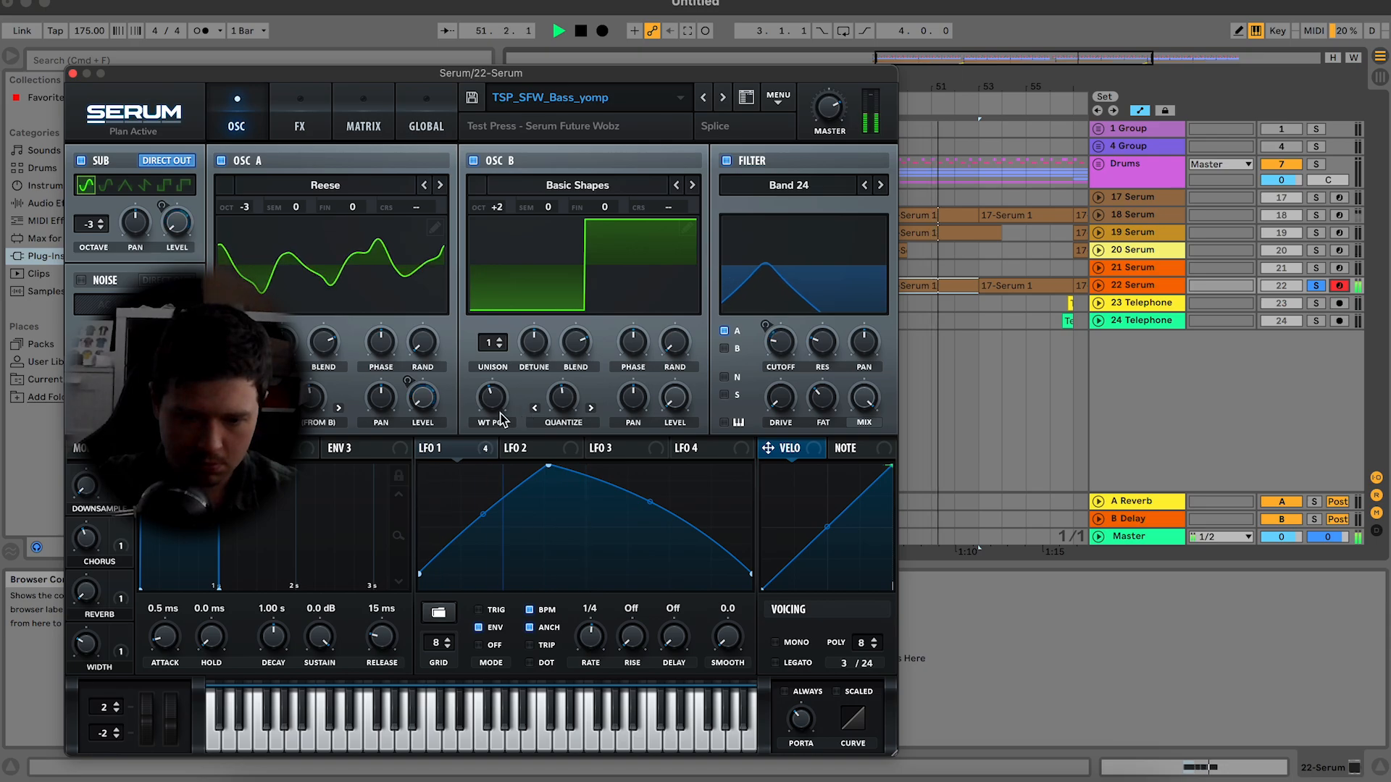
Step: Stop playback and adjust oscillator B's Quantize amount and oscillator A's From B warp amount in track 22's Serum
{"action": "key", "text": "space"}
{"action": "left_click", "coordinate": [571, 382]}
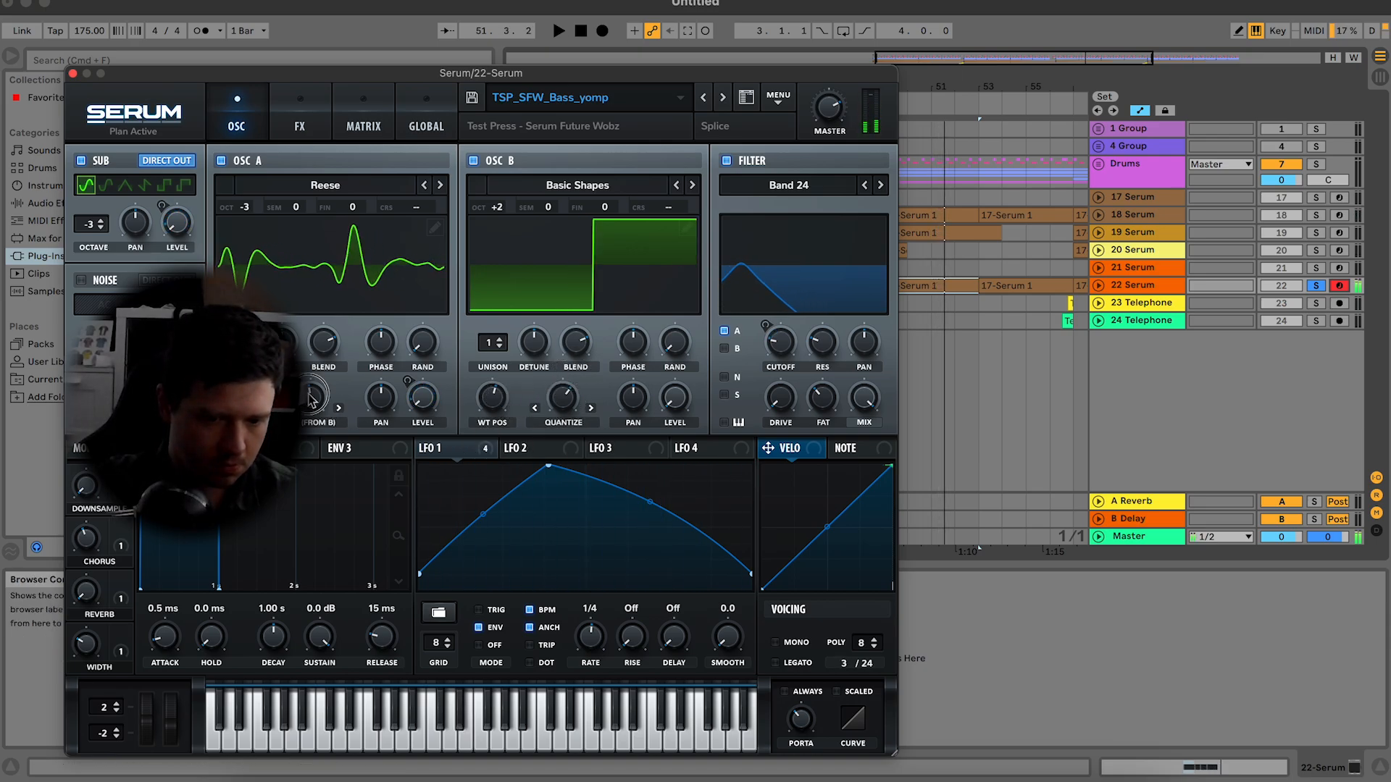
{"action": "left_click_drag", "start_coordinate": [311, 397], "coordinate": [311, 416]}
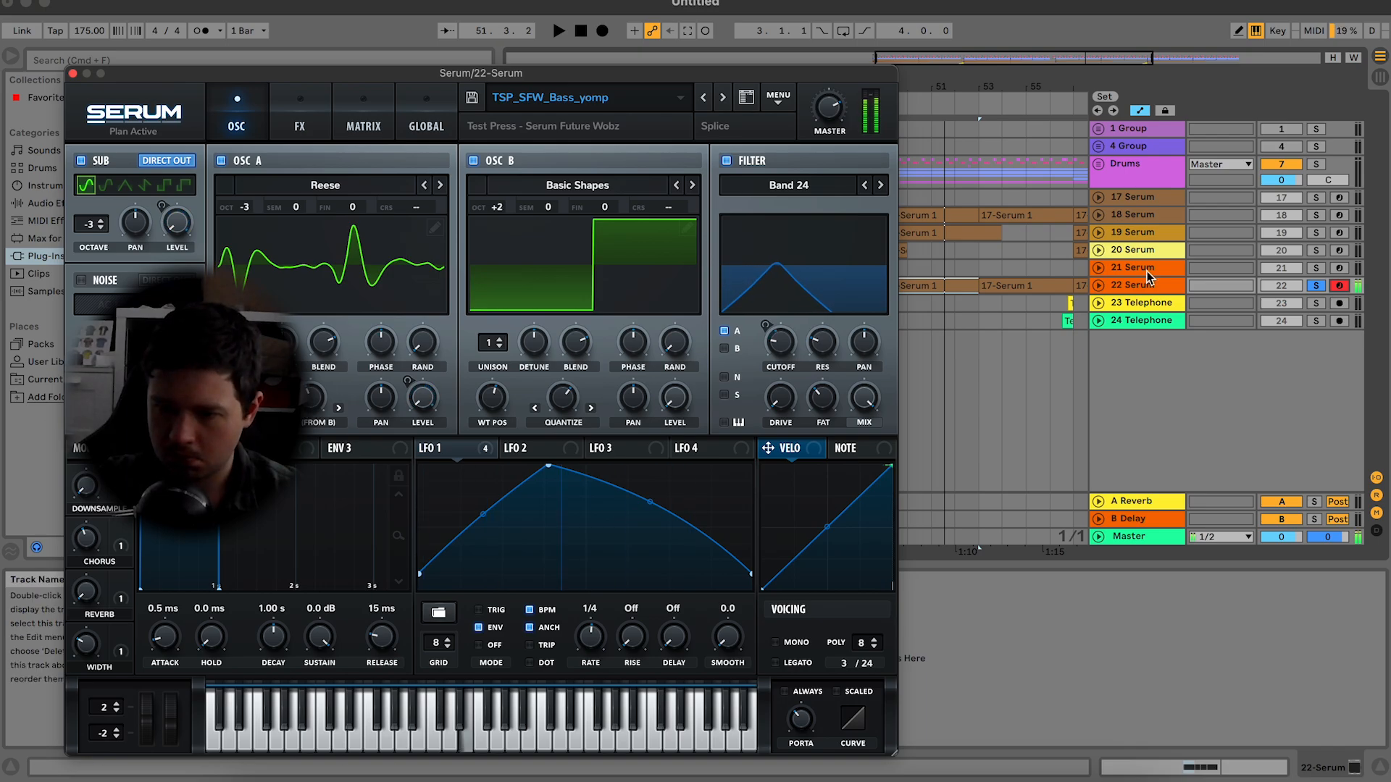
Step: Solo and arm track 21 to audition its sound against track 22, and re-arm track 22
{"action": "left_click", "coordinate": [1314, 270]}
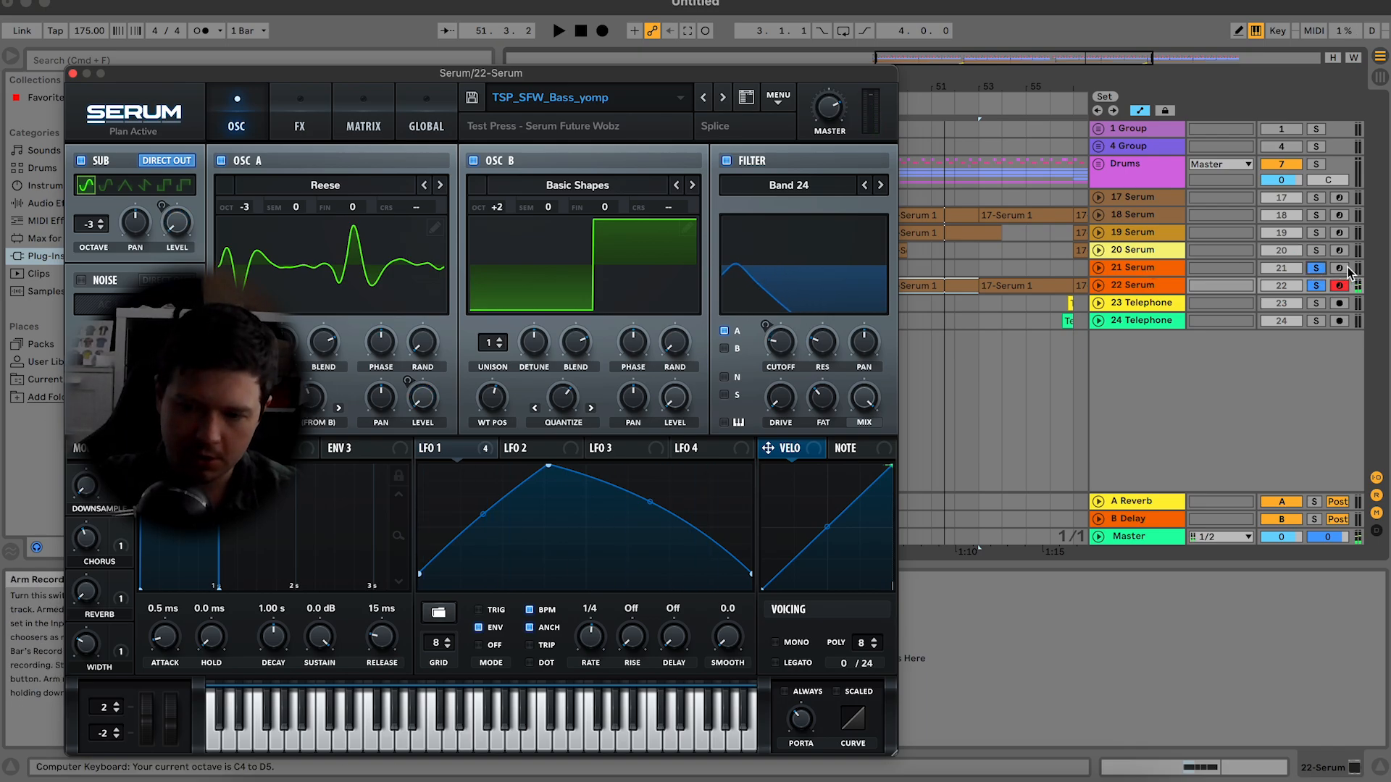
{"action": "left_click", "coordinate": [1342, 268]}
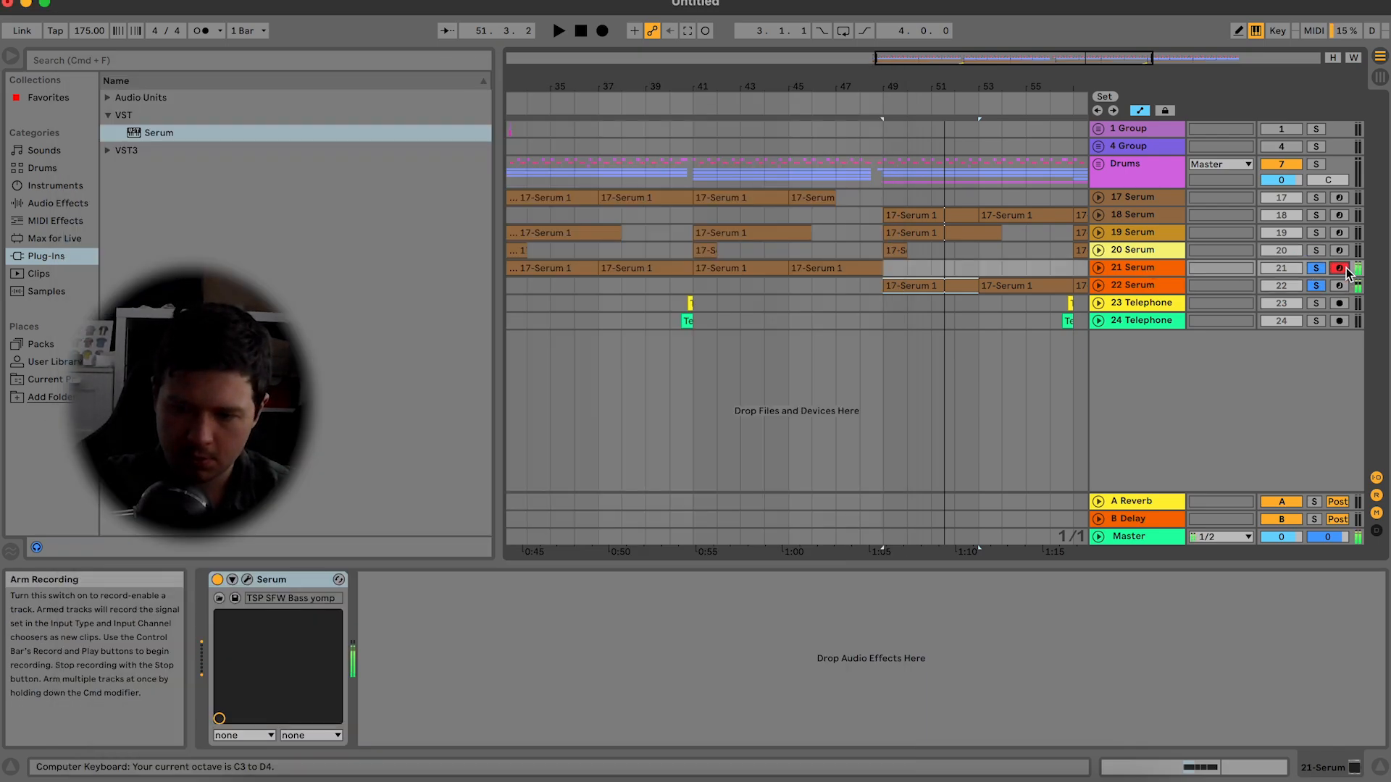
{"action": "left_click", "coordinate": [1342, 286]}
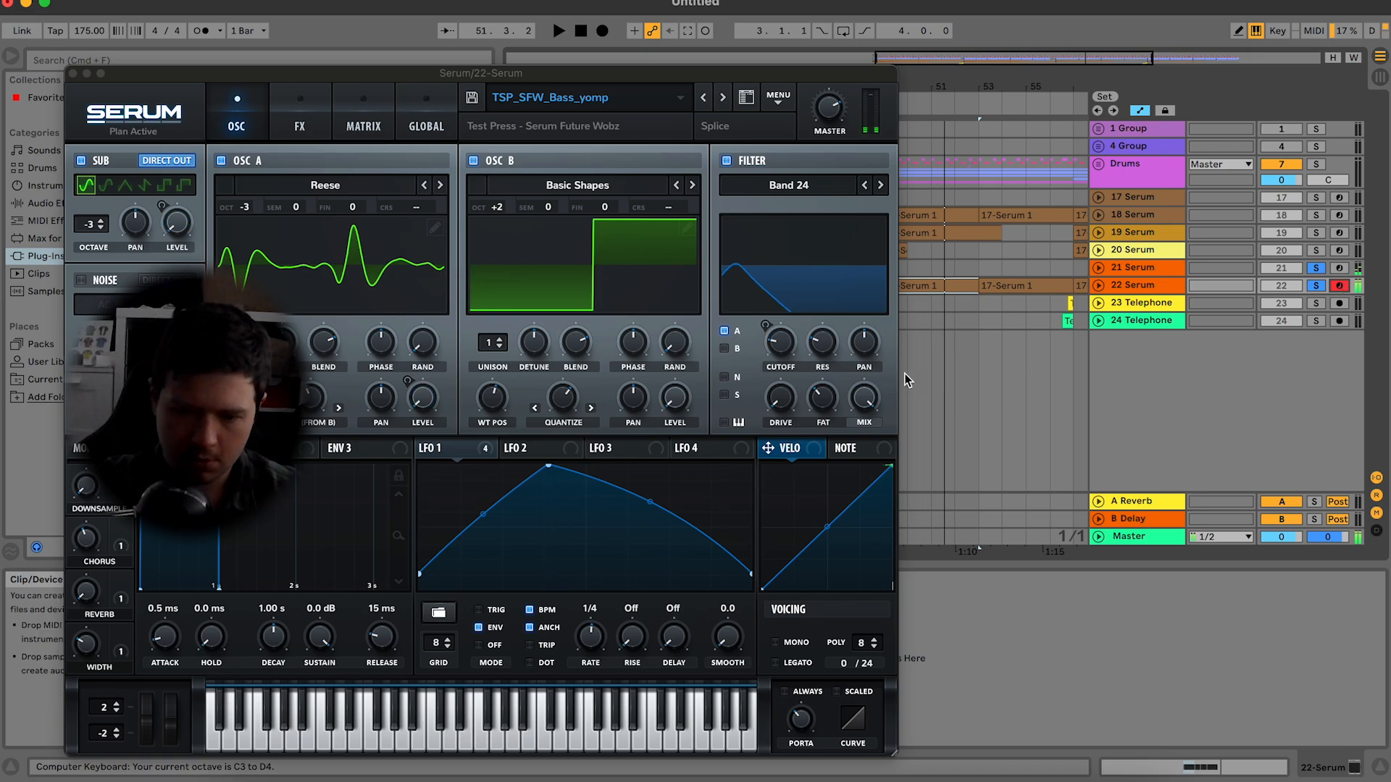
Step: Readjust oscillator B's Quantize warp in track 22's Serum, and play the arrangement with tracks 21 and 22 unsoloed
{"action": "left_click", "coordinate": [783, 342]}
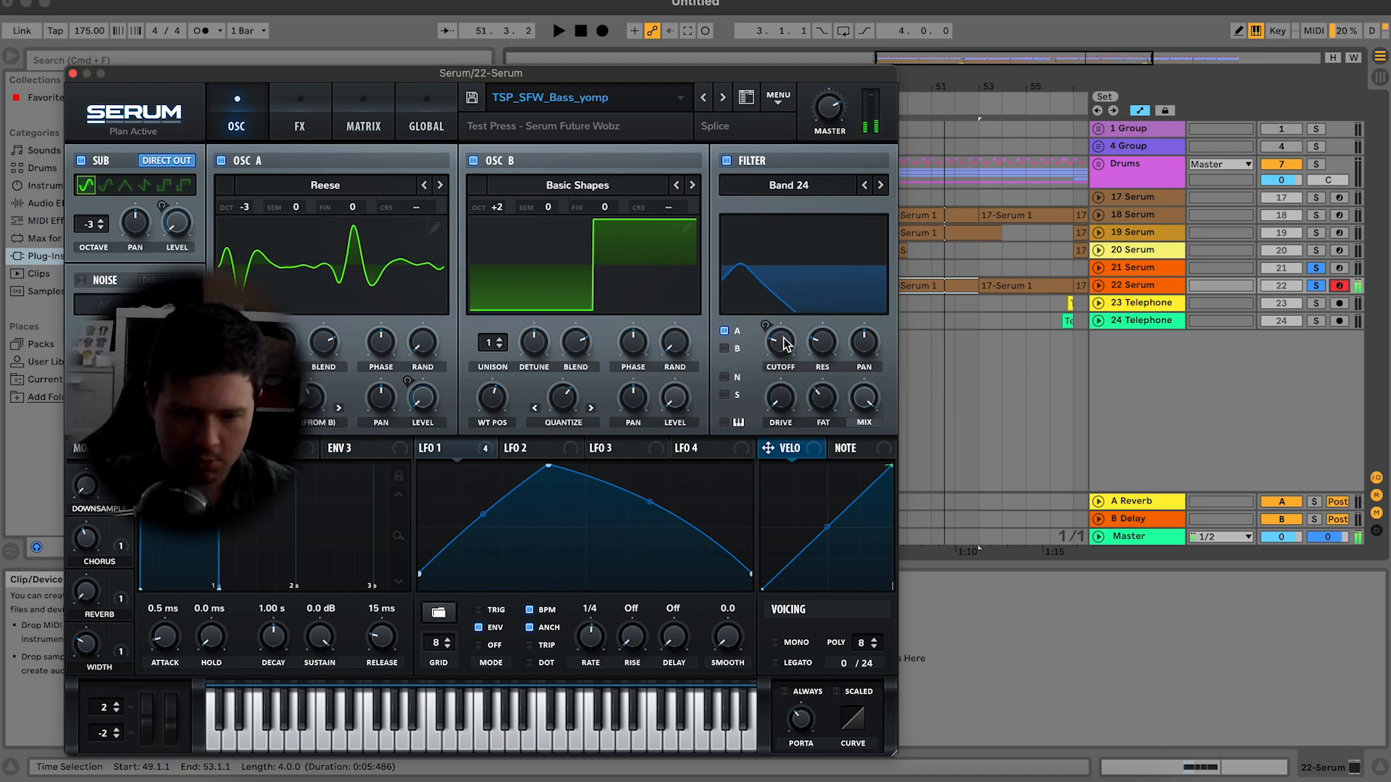
{"action": "left_click_drag", "start_coordinate": [568, 405], "coordinate": [505, 420]}
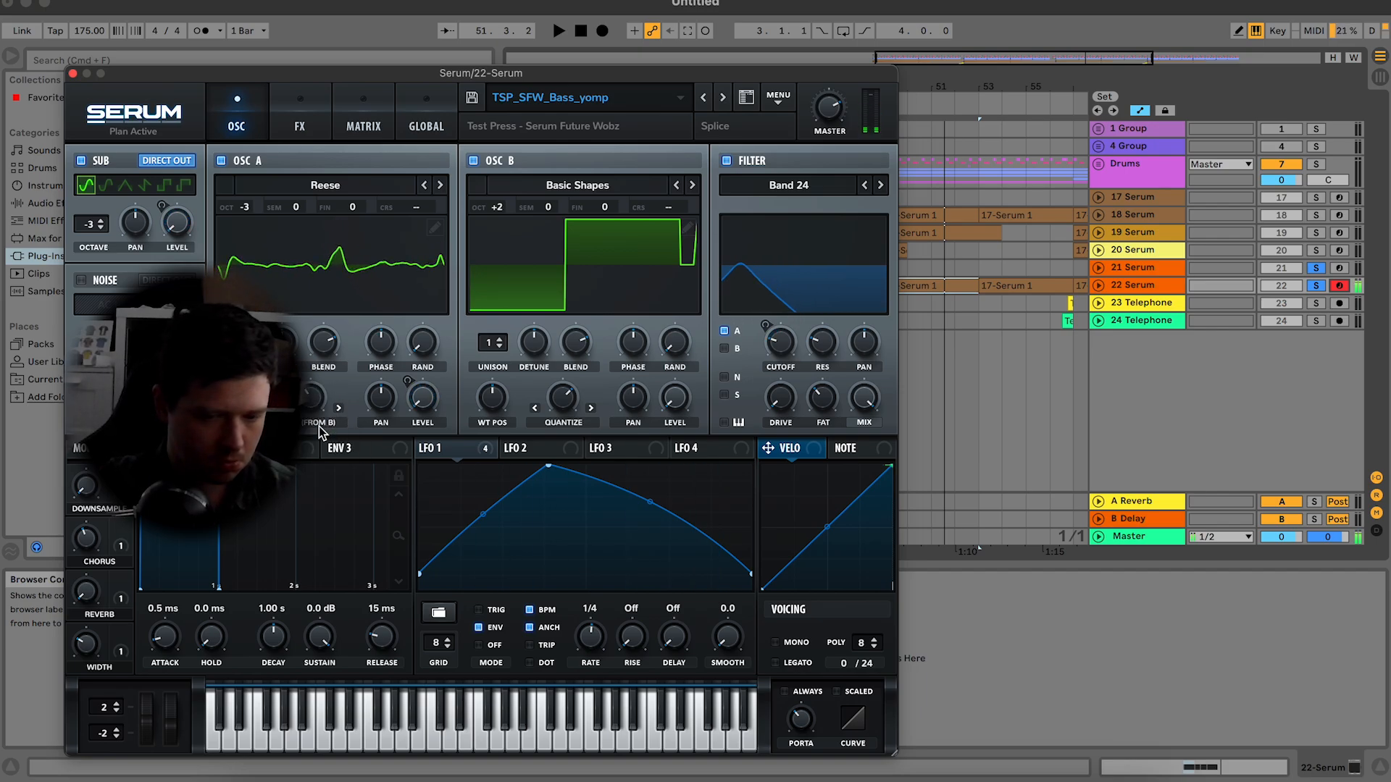
{"action": "left_click", "coordinate": [1317, 269]}
{"action": "key", "text": "space"}
{"action": "left_click", "coordinate": [1317, 285]}
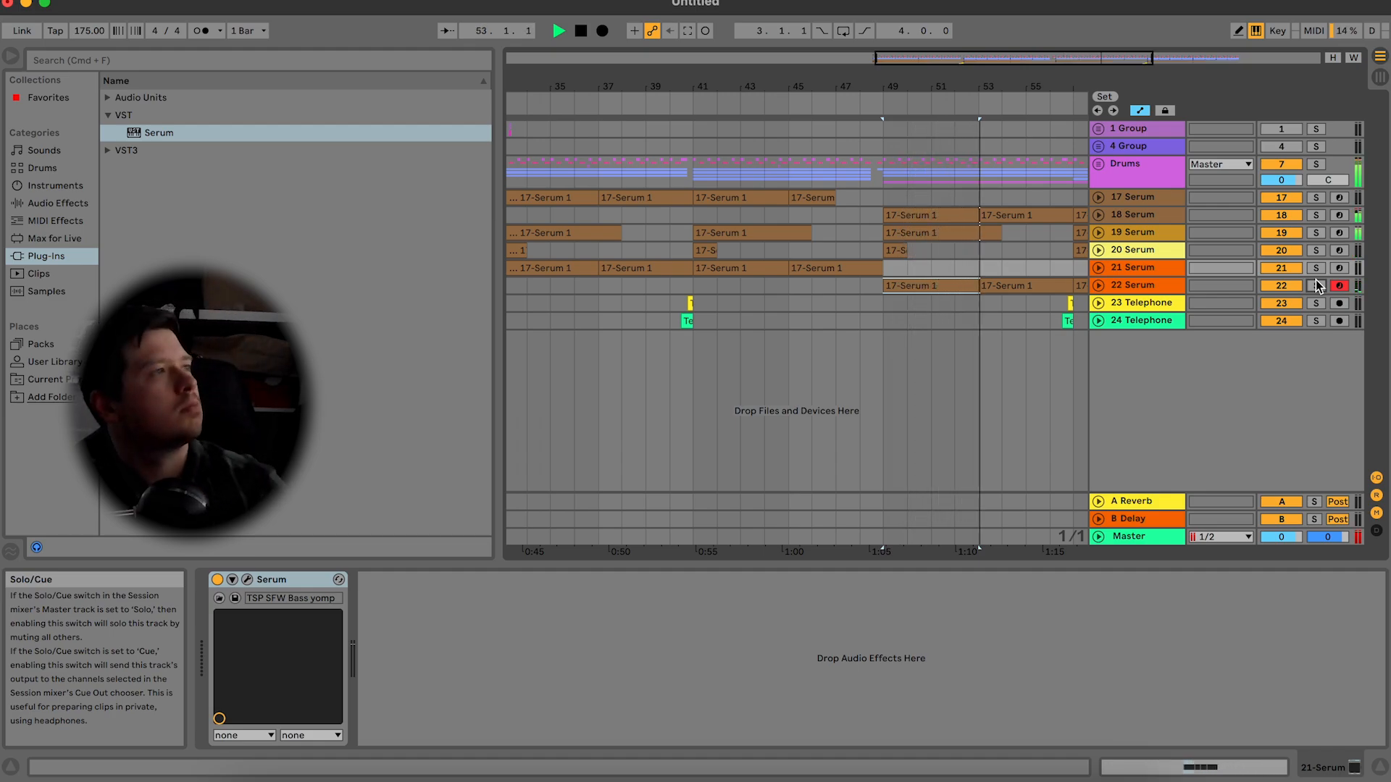
Step: Delete the clips starting at 61.1.1 on tracks 18 and 22 and close the Serum window
{"action": "left_click", "coordinate": [1138, 232]}
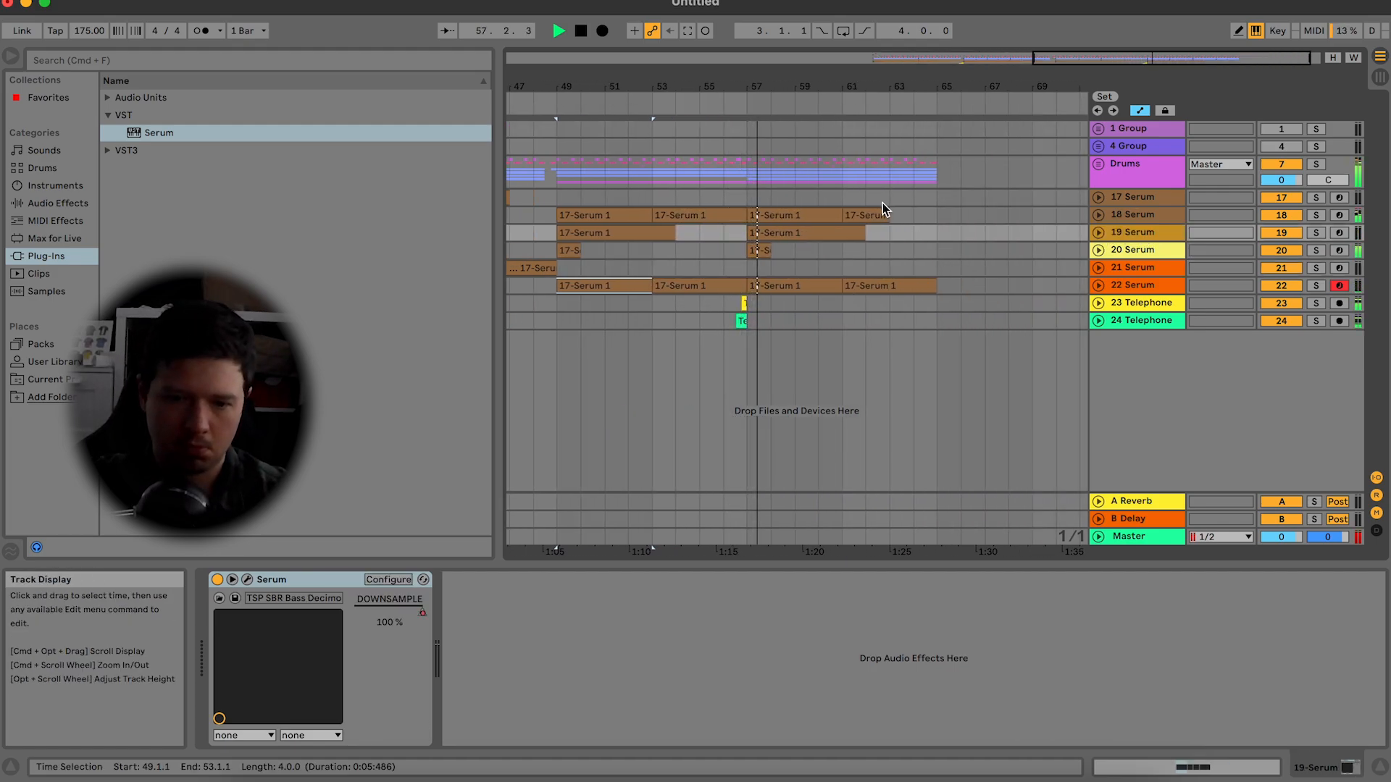
{"action": "scroll", "coordinate": [872, 190], "scroll_direction": "left", "scroll_amount": 5}
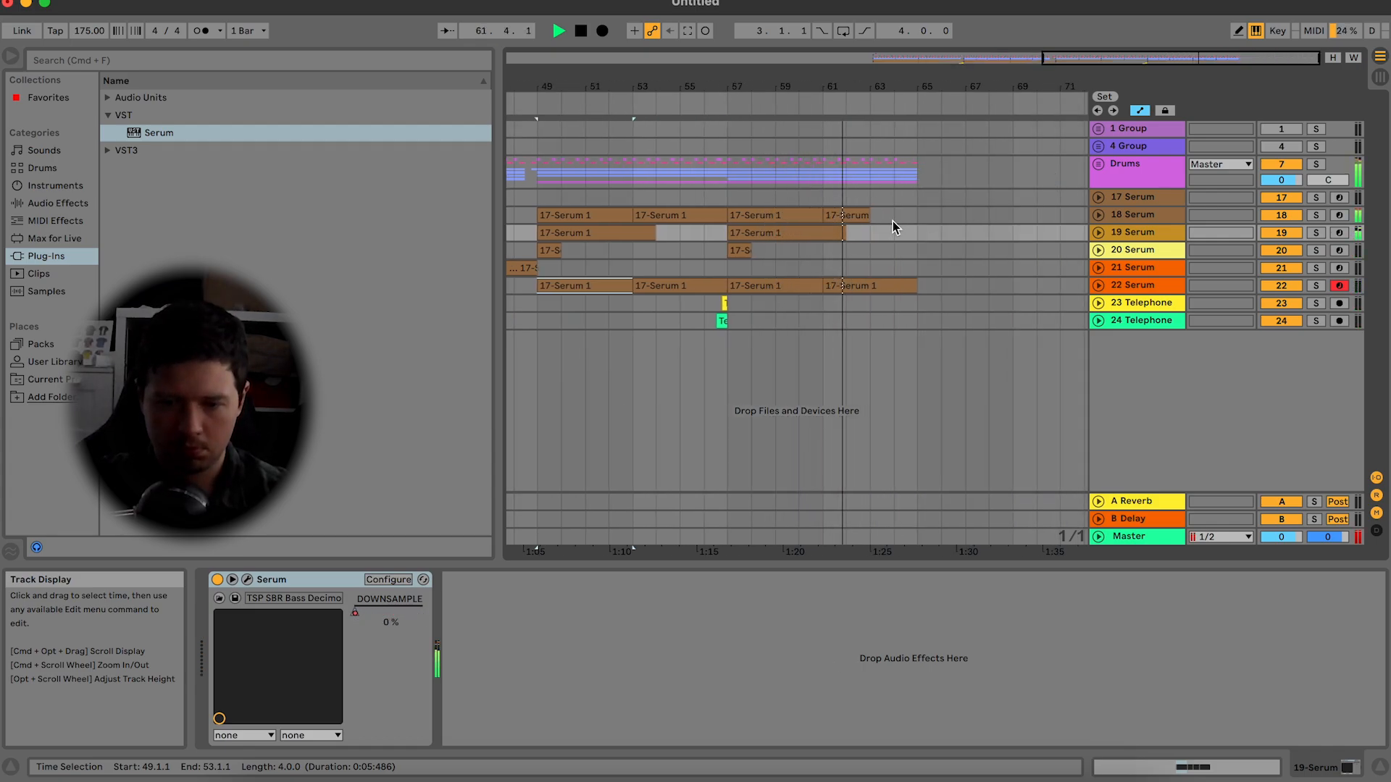
{"action": "left_click", "coordinate": [849, 218]}
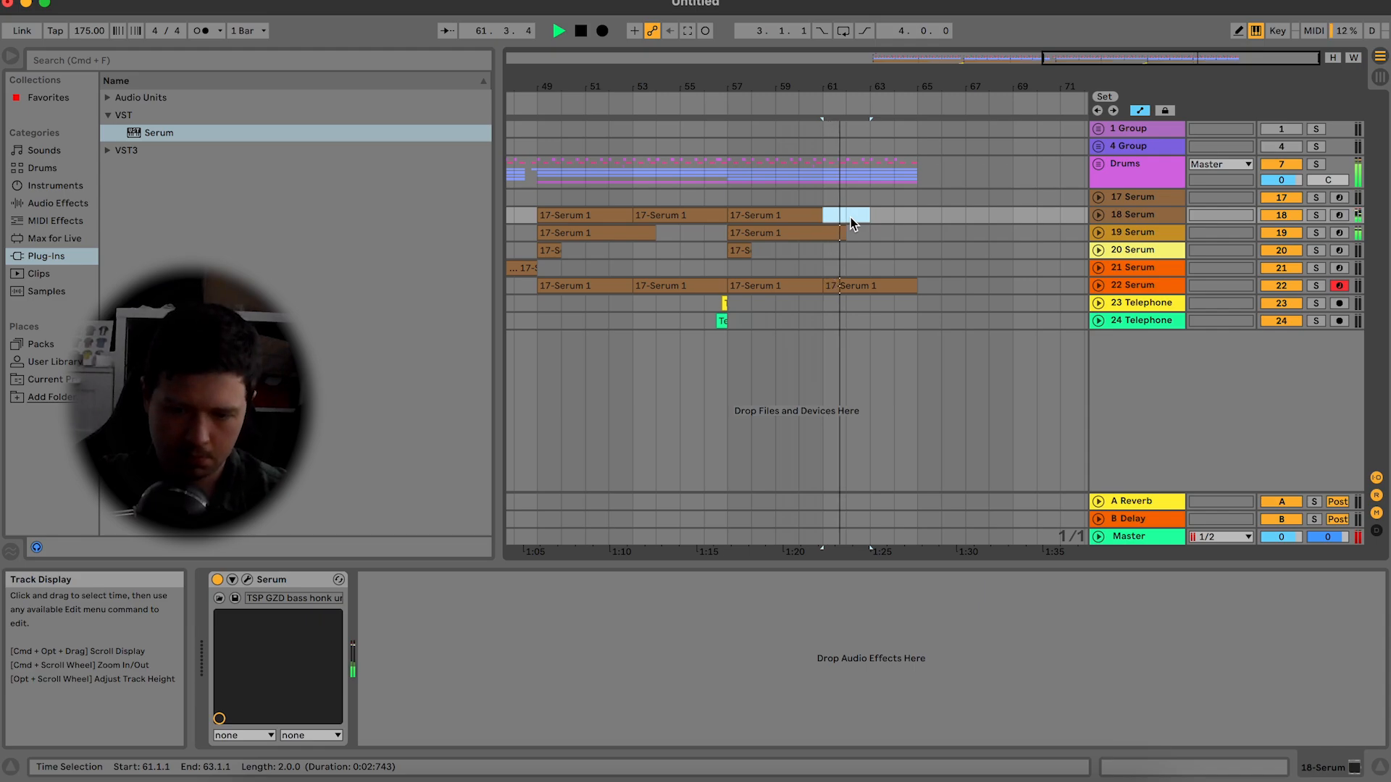
{"action": "left_click", "coordinate": [866, 282]}
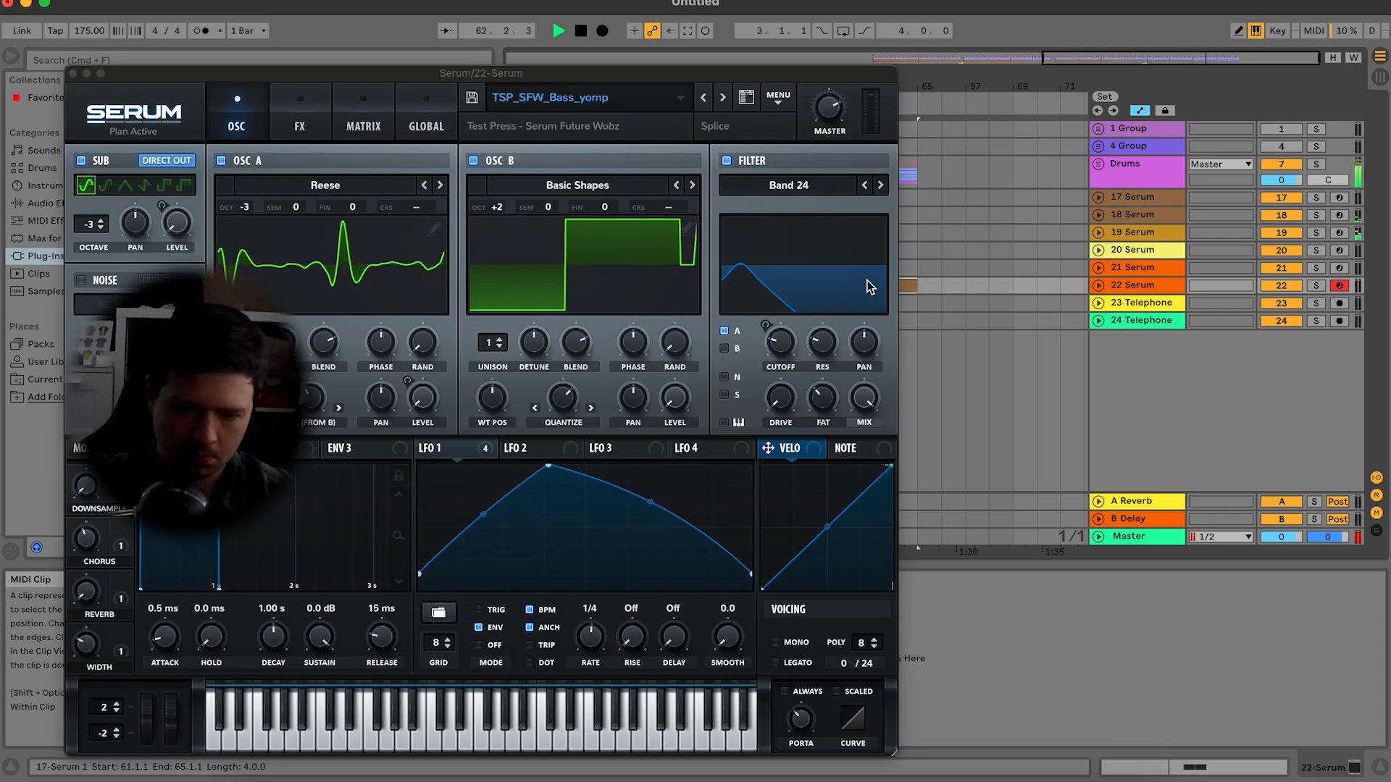
{"action": "left_click", "coordinate": [73, 75]}
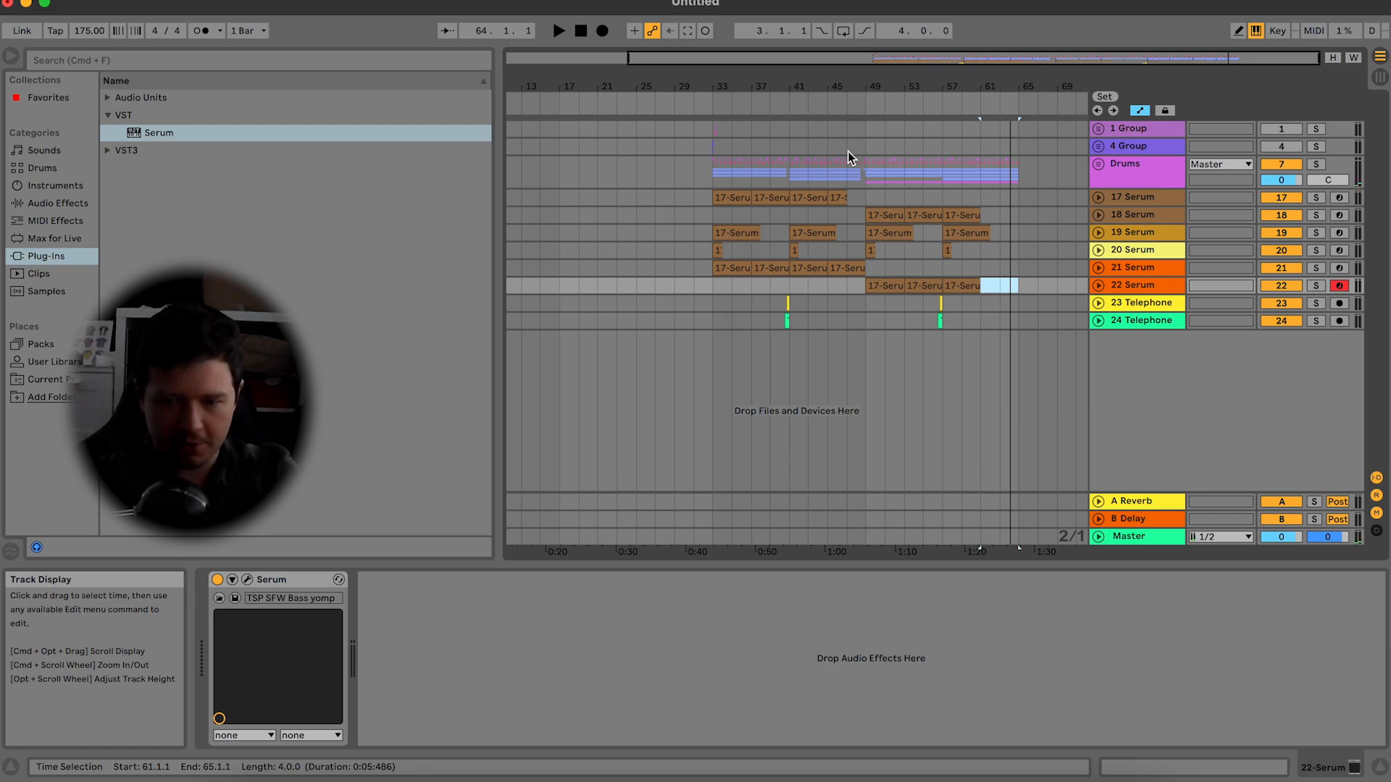
Step: Group the six Serum tracks 17 to 22
{"action": "left_click", "coordinate": [1117, 199]}
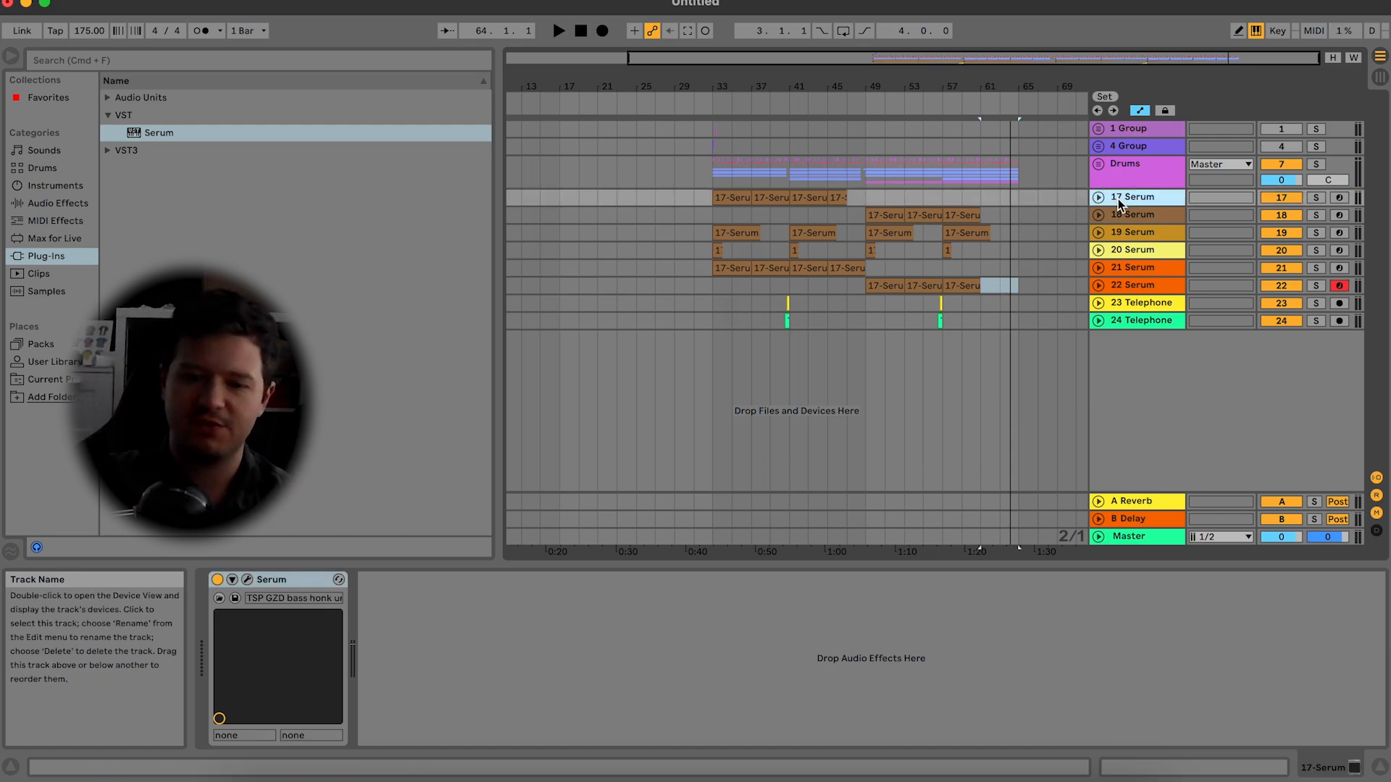
{"action": "left_click", "coordinate": [1149, 288]}
{"action": "left_click", "coordinate": [1160, 200]}
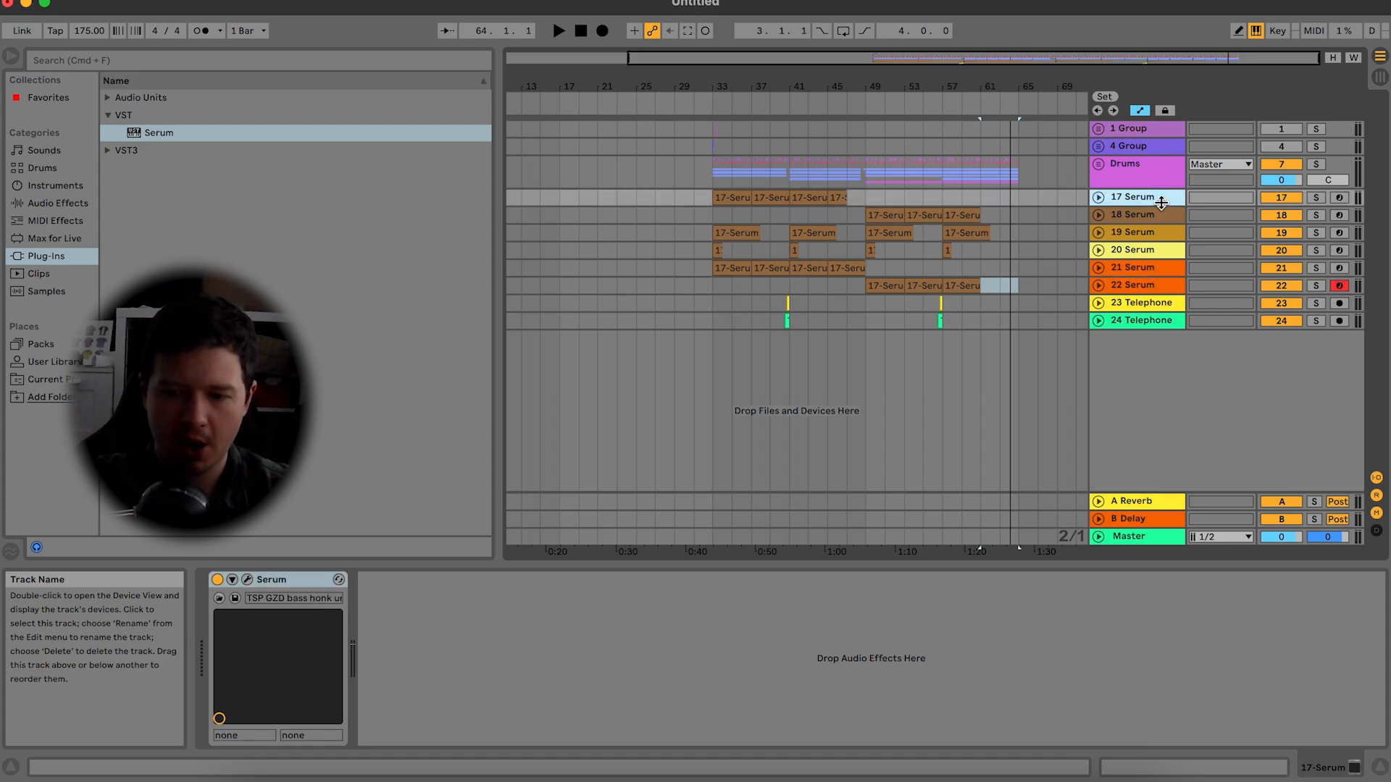
{"action": "left_click", "coordinate": [1150, 287], "text": "shift"}
{"action": "right_click", "coordinate": [1147, 288]}
{"action": "left_click", "coordinate": [1202, 451]}
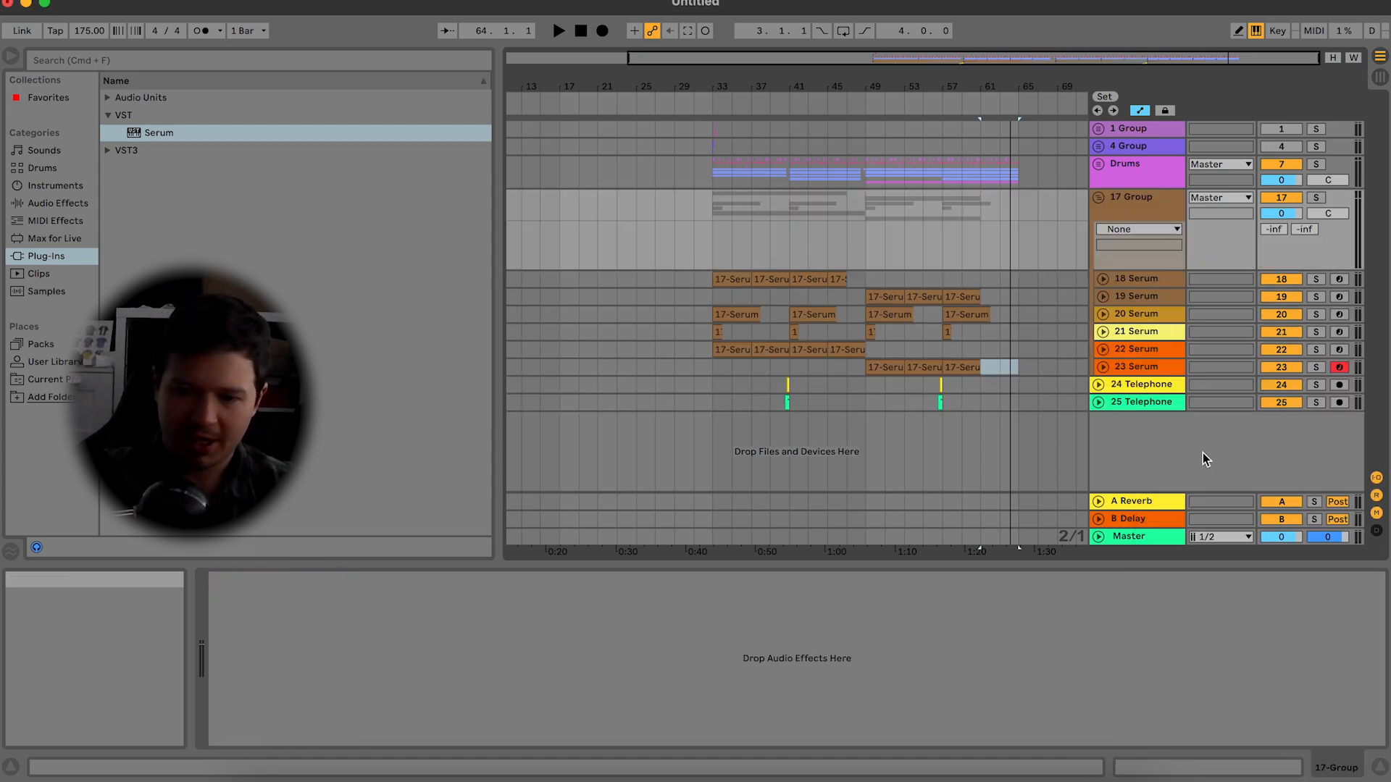
Step: Rename the new group track BASS
{"action": "right_click", "coordinate": [1144, 200]}
{"action": "left_click", "coordinate": [1223, 273]}
{"action": "type", "text": "BASS"}
{"action": "key", "text": "Return"}
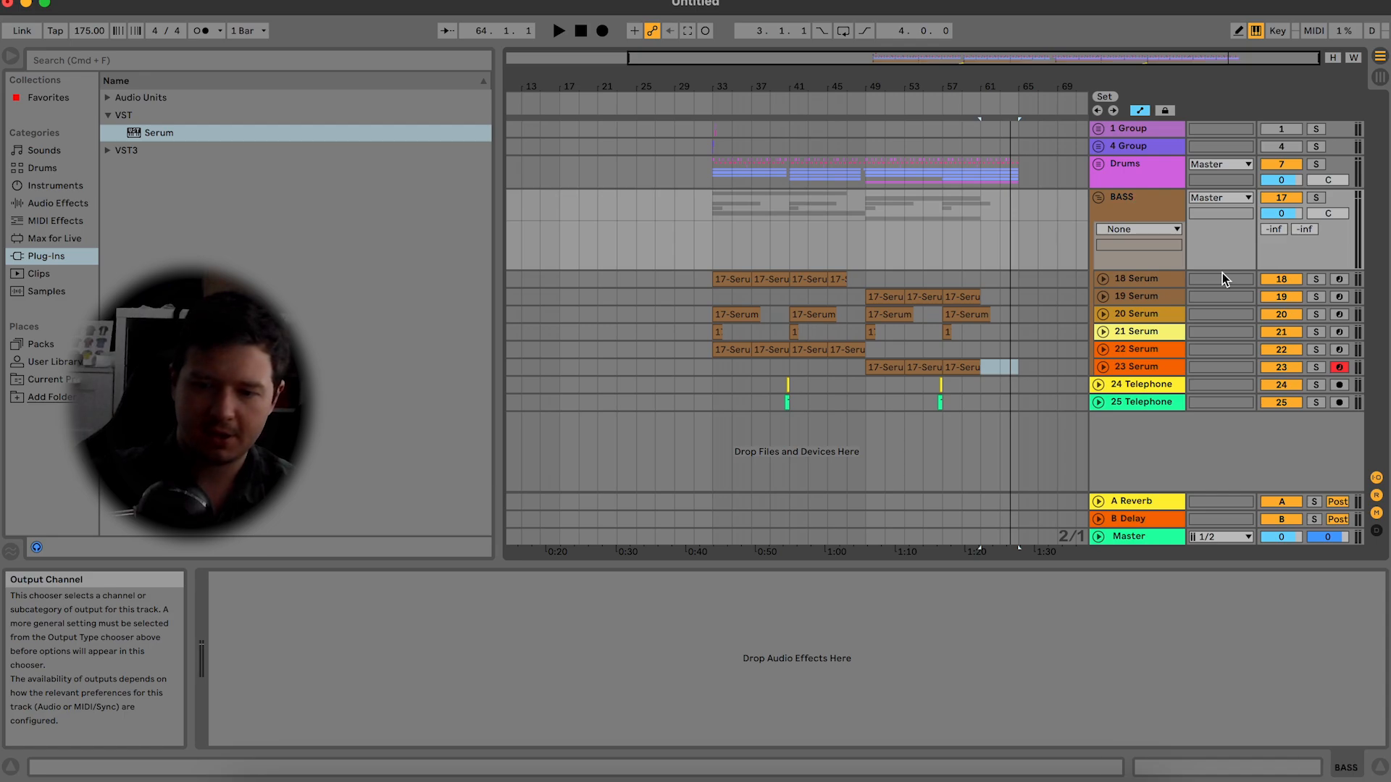
Step: Solo the BASS group and play it from 33.1.1
{"action": "left_click", "coordinate": [1316, 197]}
{"action": "left_click", "coordinate": [720, 237]}
{"action": "key", "text": "space"}
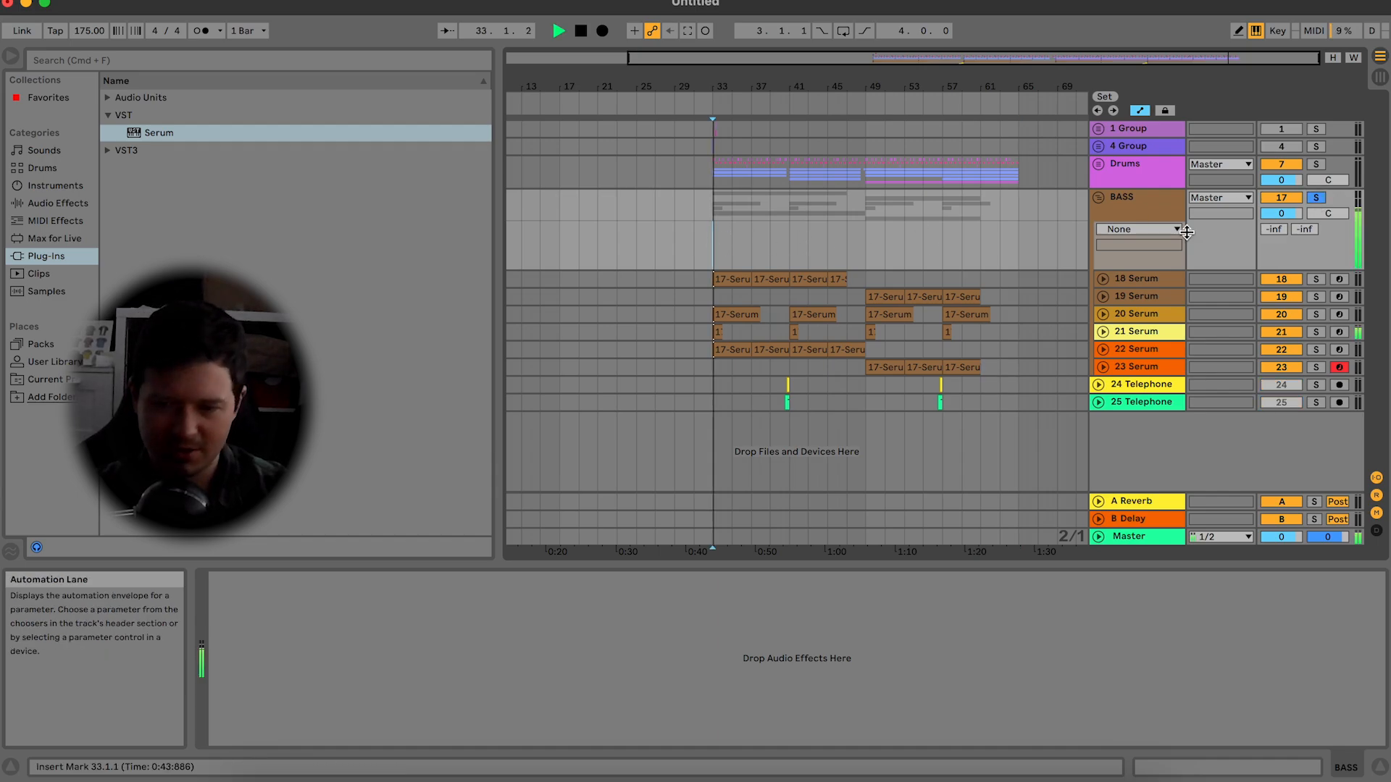
Step: Stop playback and fold the BASS group so its Serum tracks are collapsed
{"action": "left_click", "coordinate": [1098, 198]}
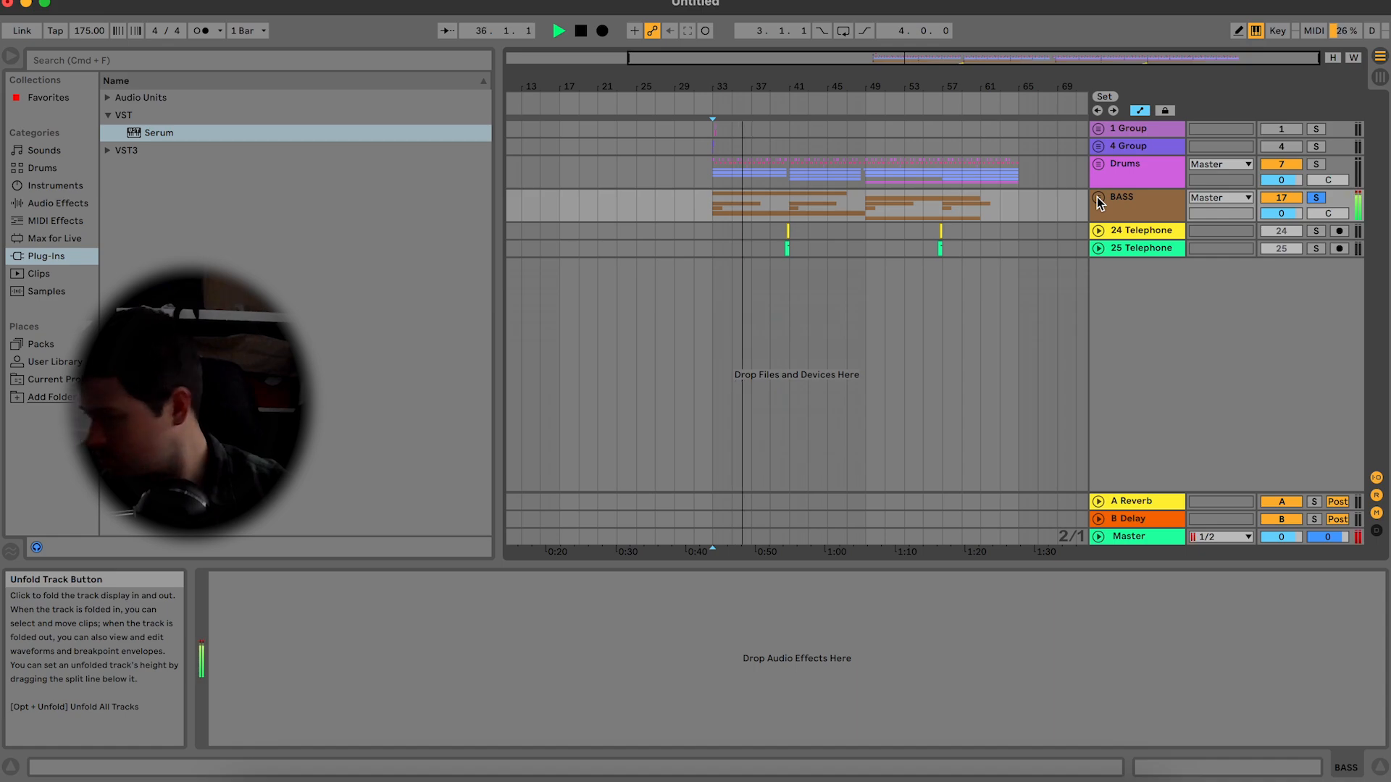
{"action": "left_click", "coordinate": [1097, 197]}
{"action": "key", "text": "space"}
{"action": "left_click", "coordinate": [751, 278]}
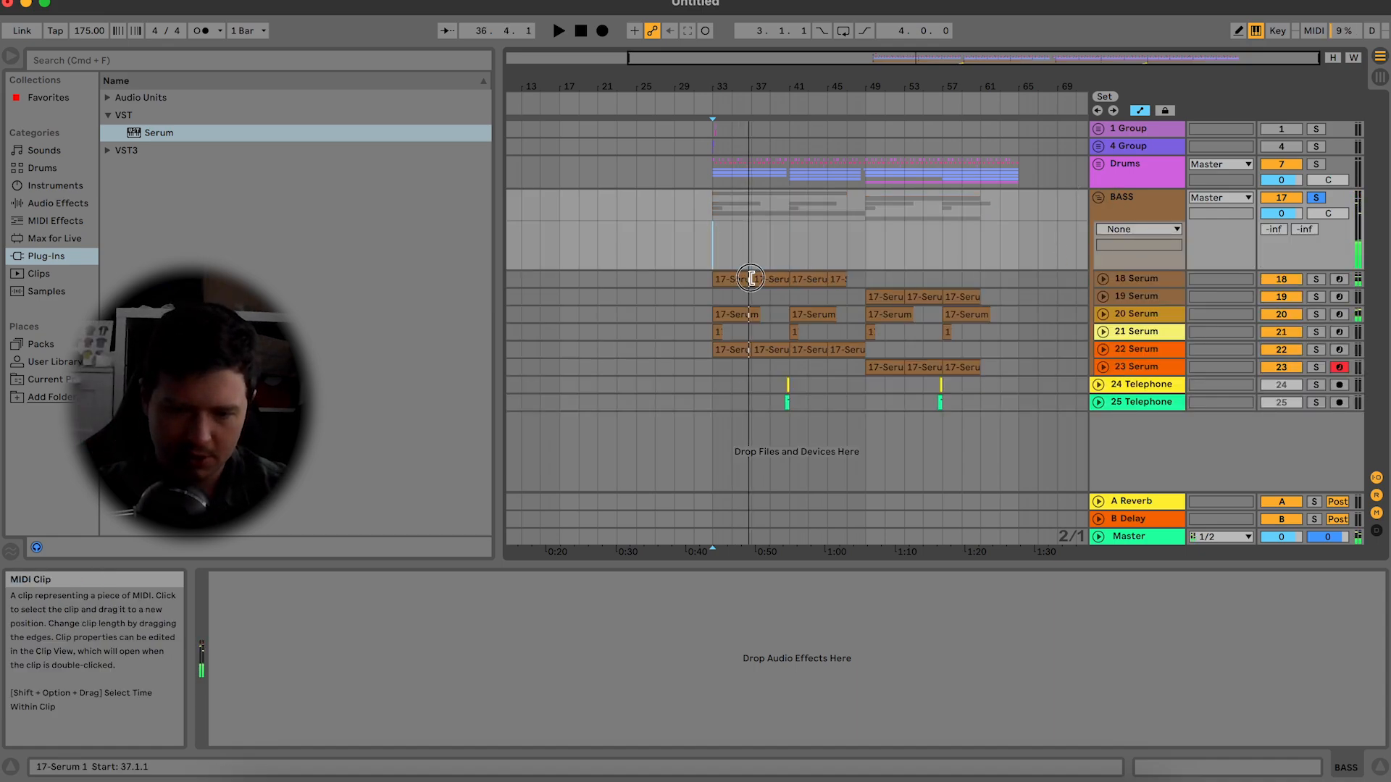
{"action": "left_click", "coordinate": [751, 279]}
{"action": "left_click", "coordinate": [1102, 186]}
{"action": "left_click", "coordinate": [1099, 198]}
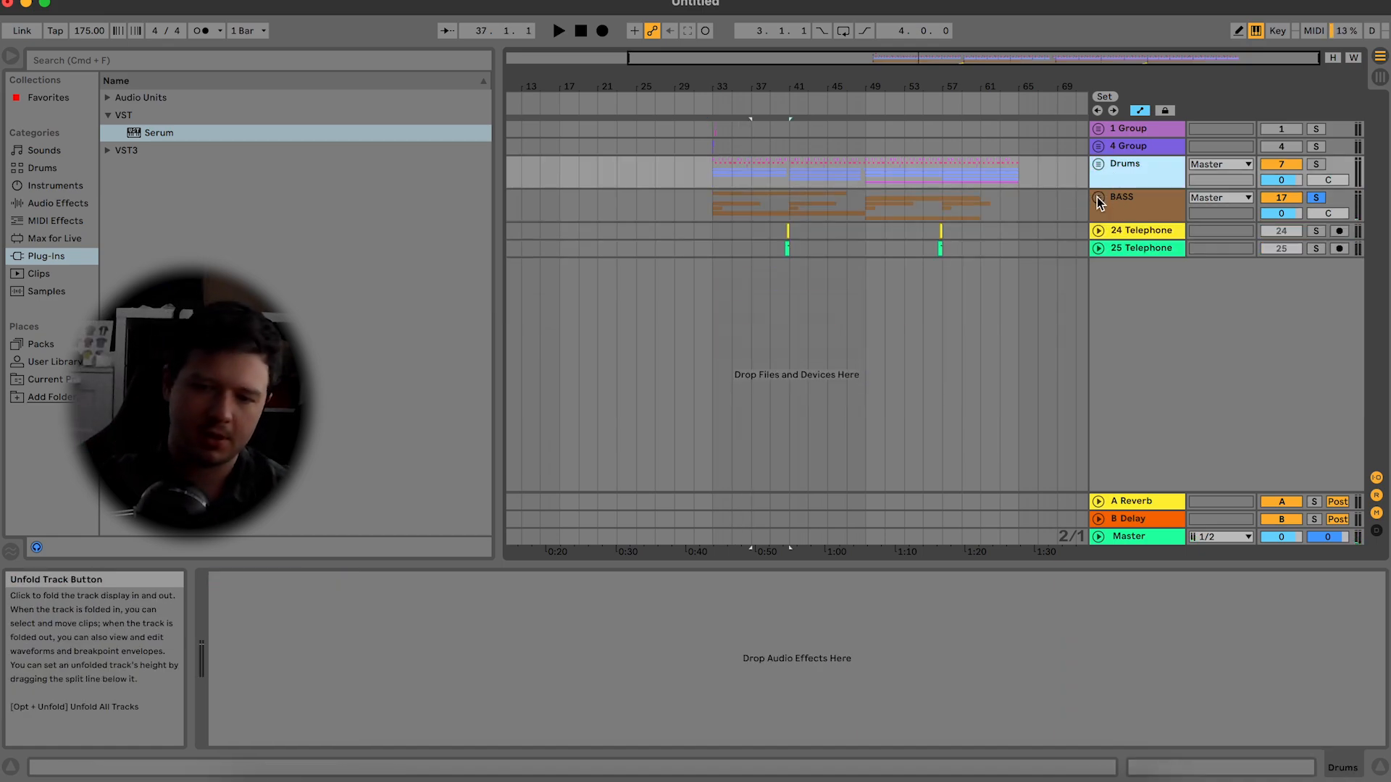
Step: Group the two Telephone tracks and rename the new group Phone FX
{"action": "left_click", "coordinate": [1098, 198]}
{"action": "left_click", "coordinate": [1098, 197]}
{"action": "left_click", "coordinate": [1125, 199]}
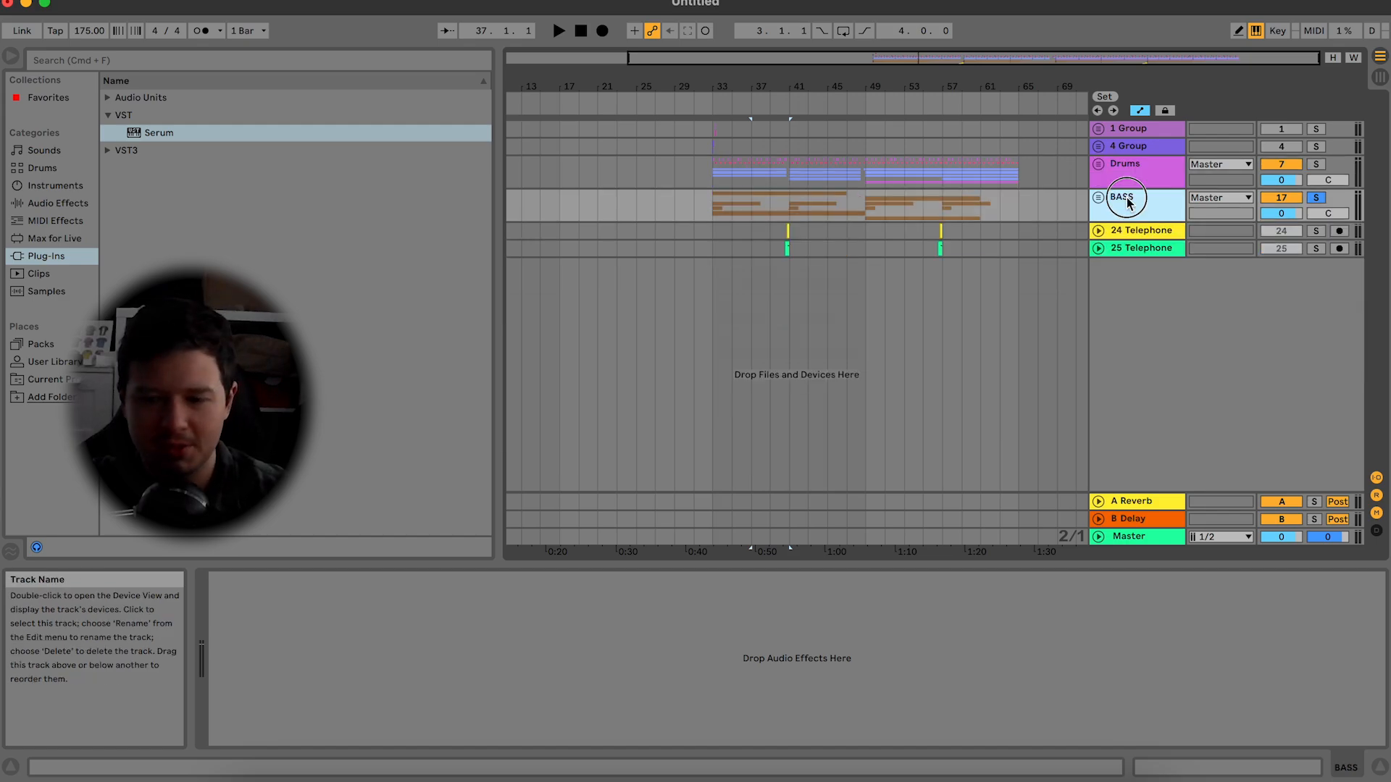
{"action": "left_click", "coordinate": [1131, 231]}
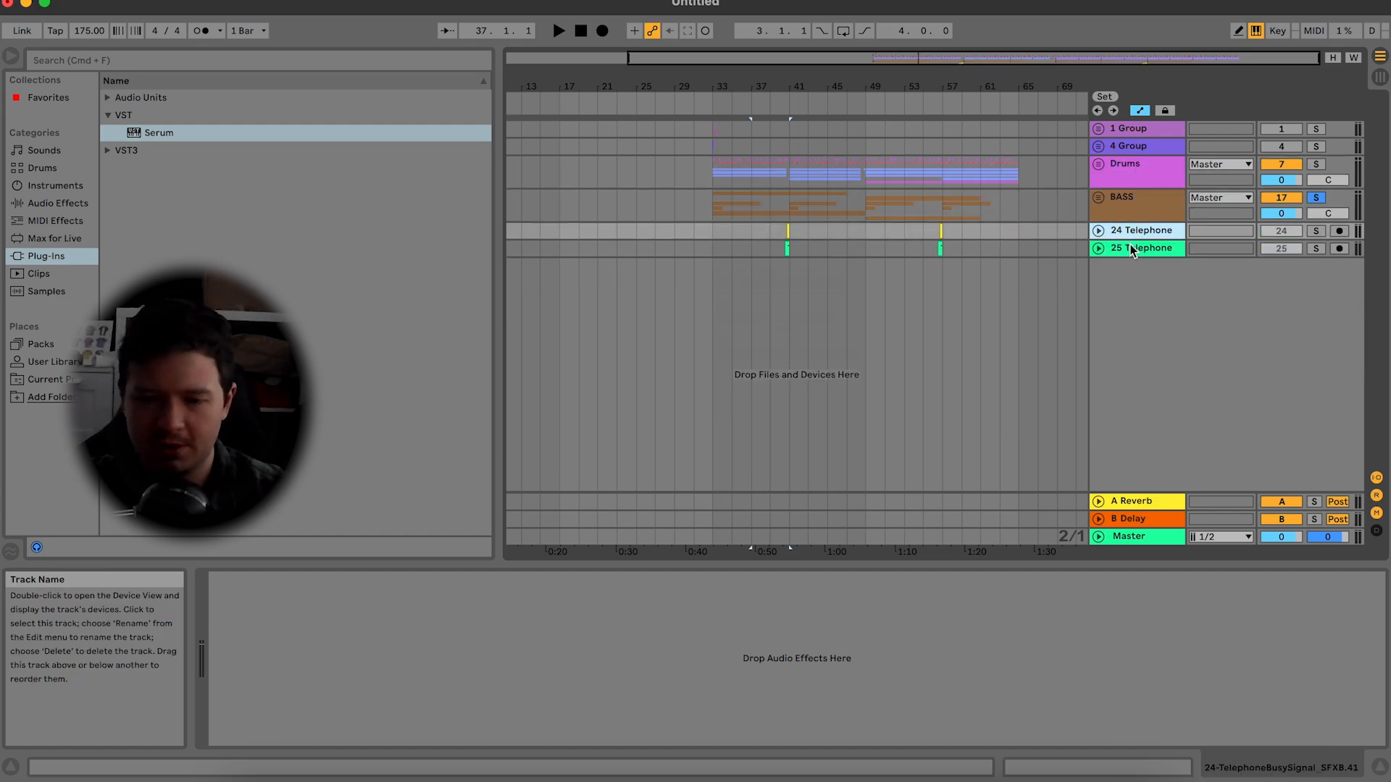
{"action": "right_click", "coordinate": [1132, 249]}
{"action": "left_click", "coordinate": [1175, 383]}
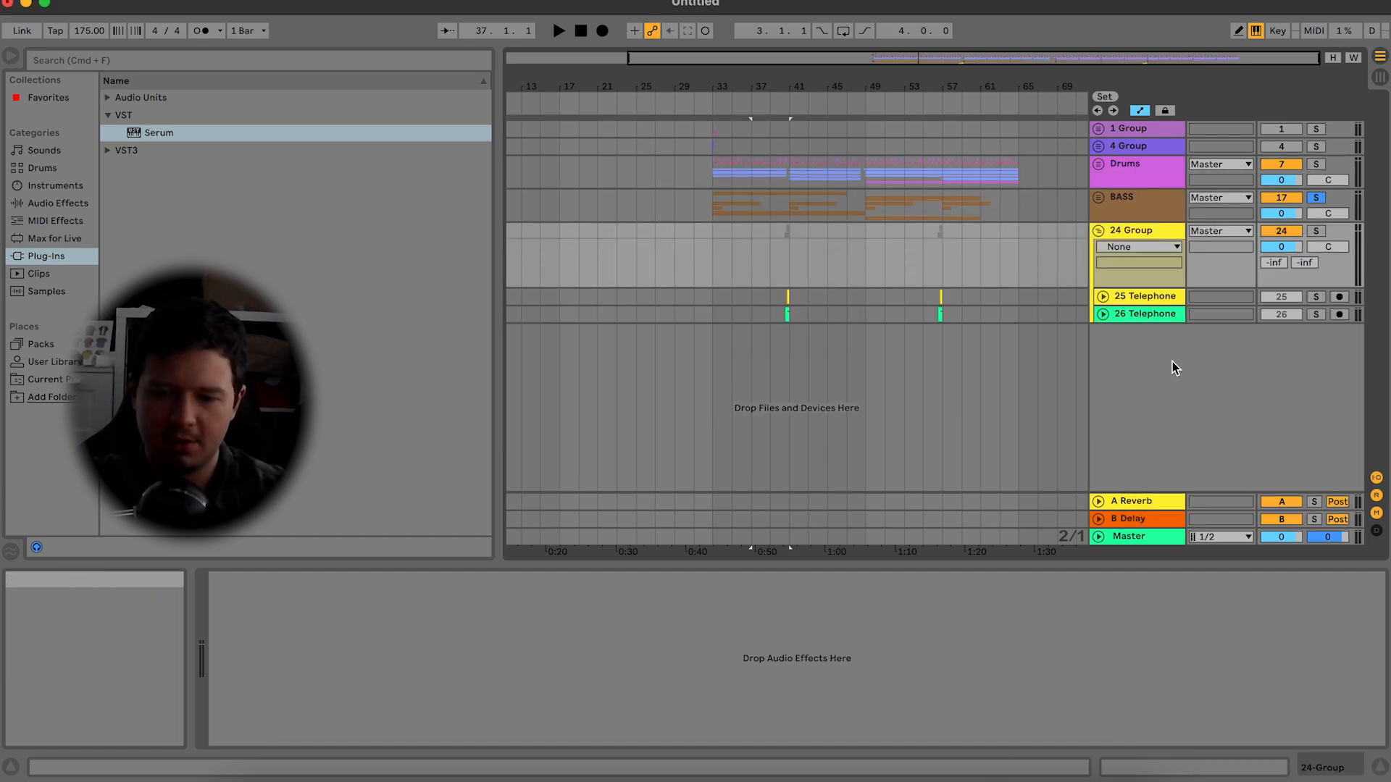
{"action": "right_click", "coordinate": [1141, 230]}
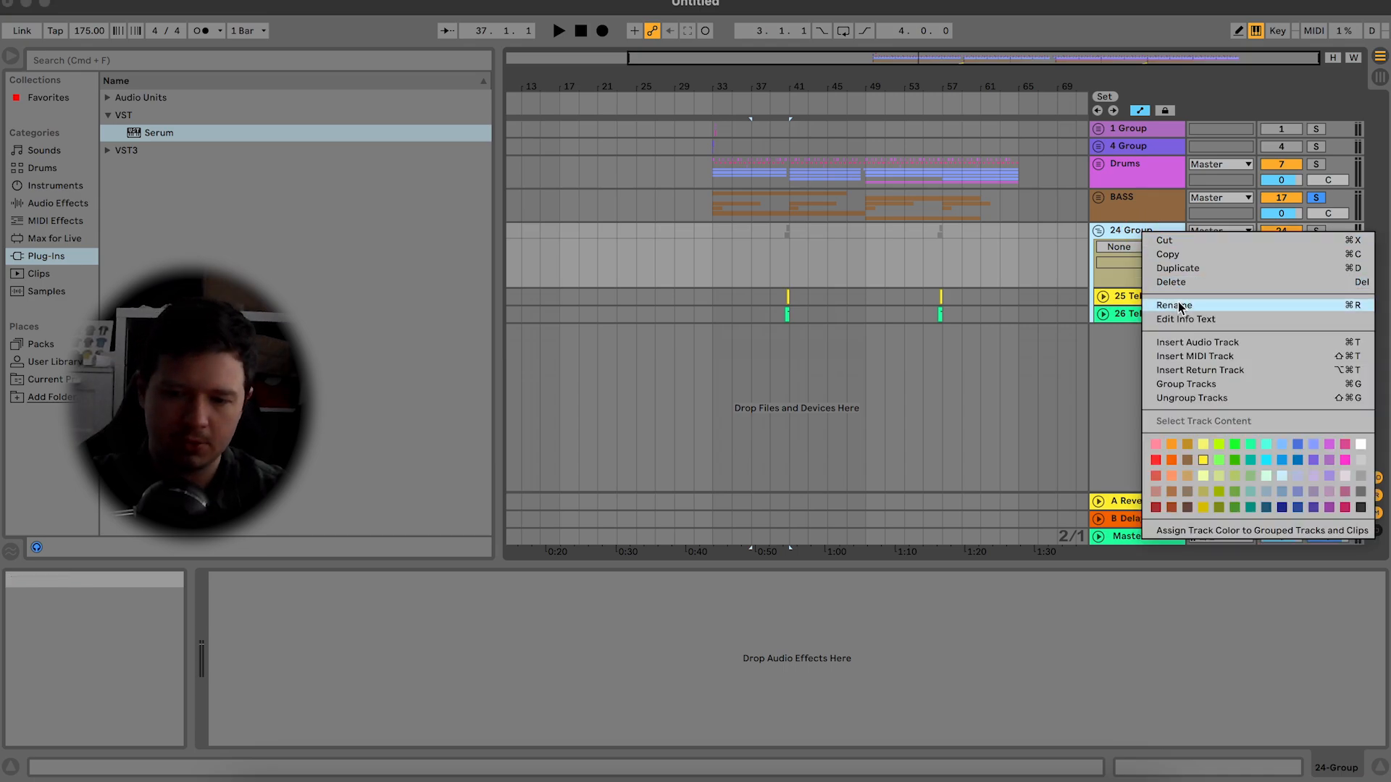
{"action": "left_click", "coordinate": [1177, 299]}
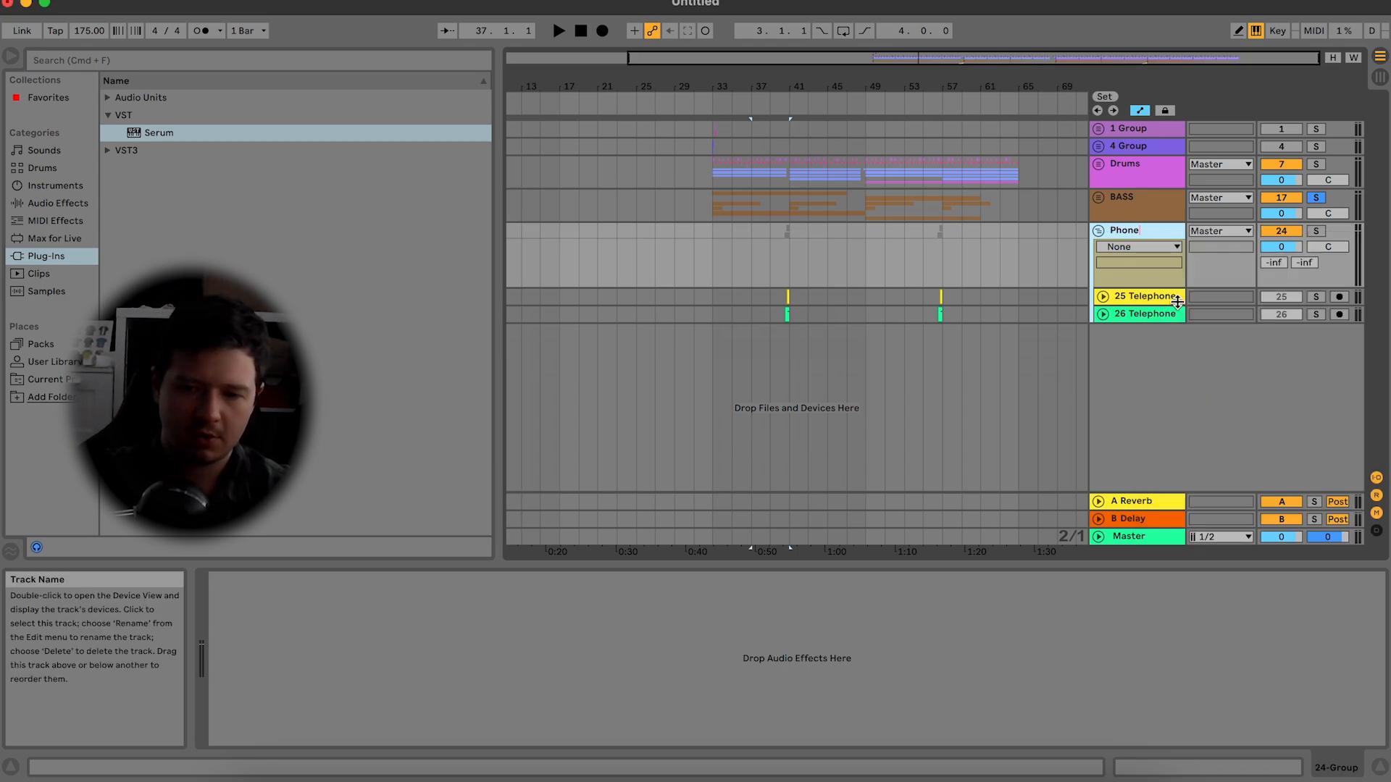
Step: Unsolo the BASS group and fold the Phone FX group while playing the arrangement from 37.1.1 to about bar 52
{"action": "key", "text": "space"}
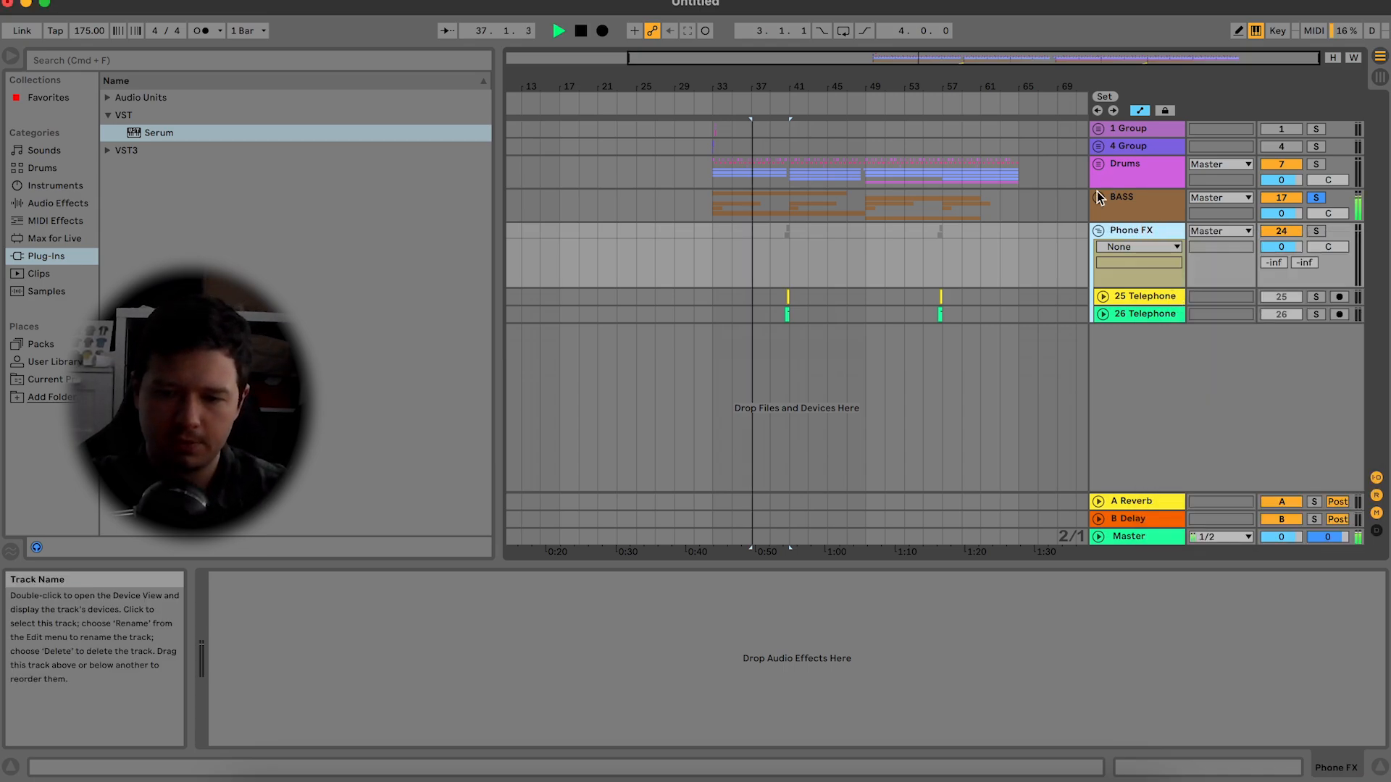
{"action": "left_click", "coordinate": [1099, 230]}
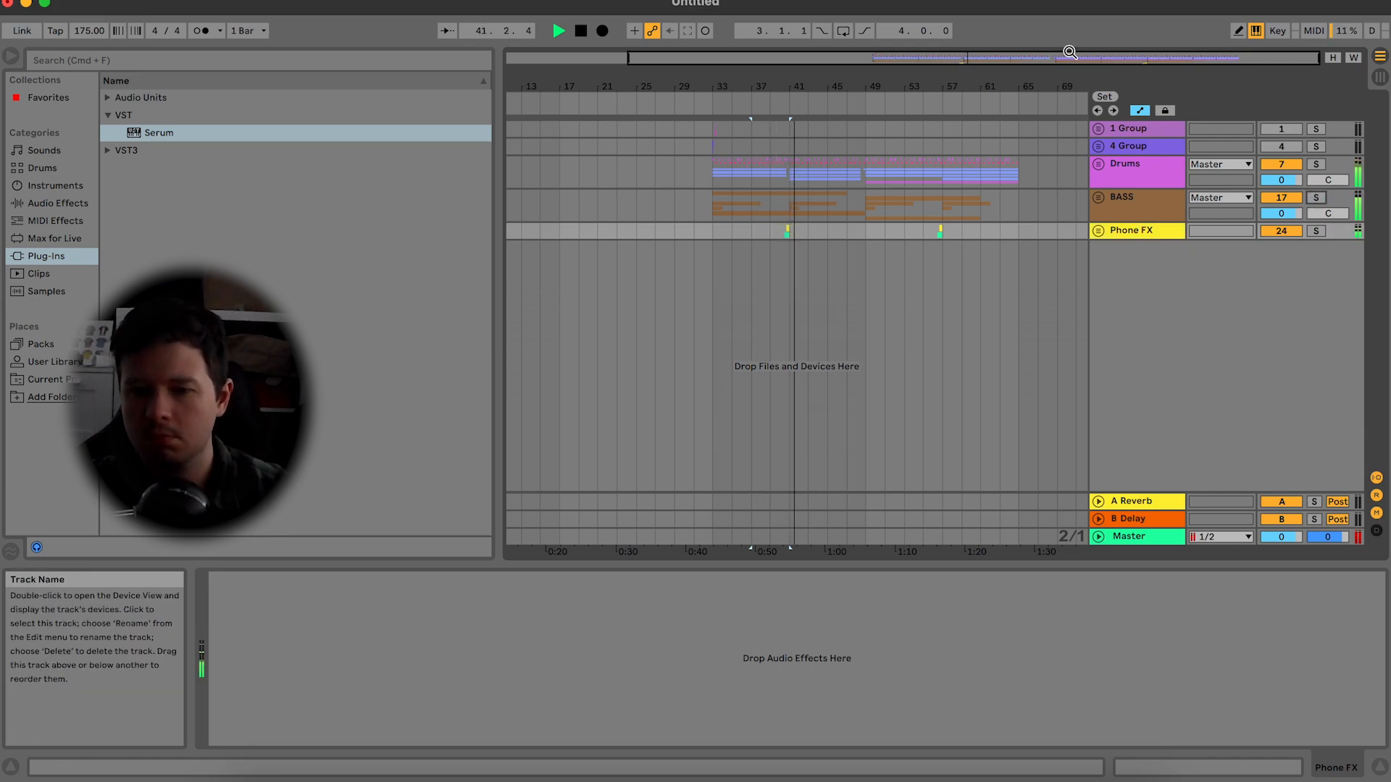
{"action": "left_click_drag", "start_coordinate": [950, 58], "coordinate": [950, 91]}
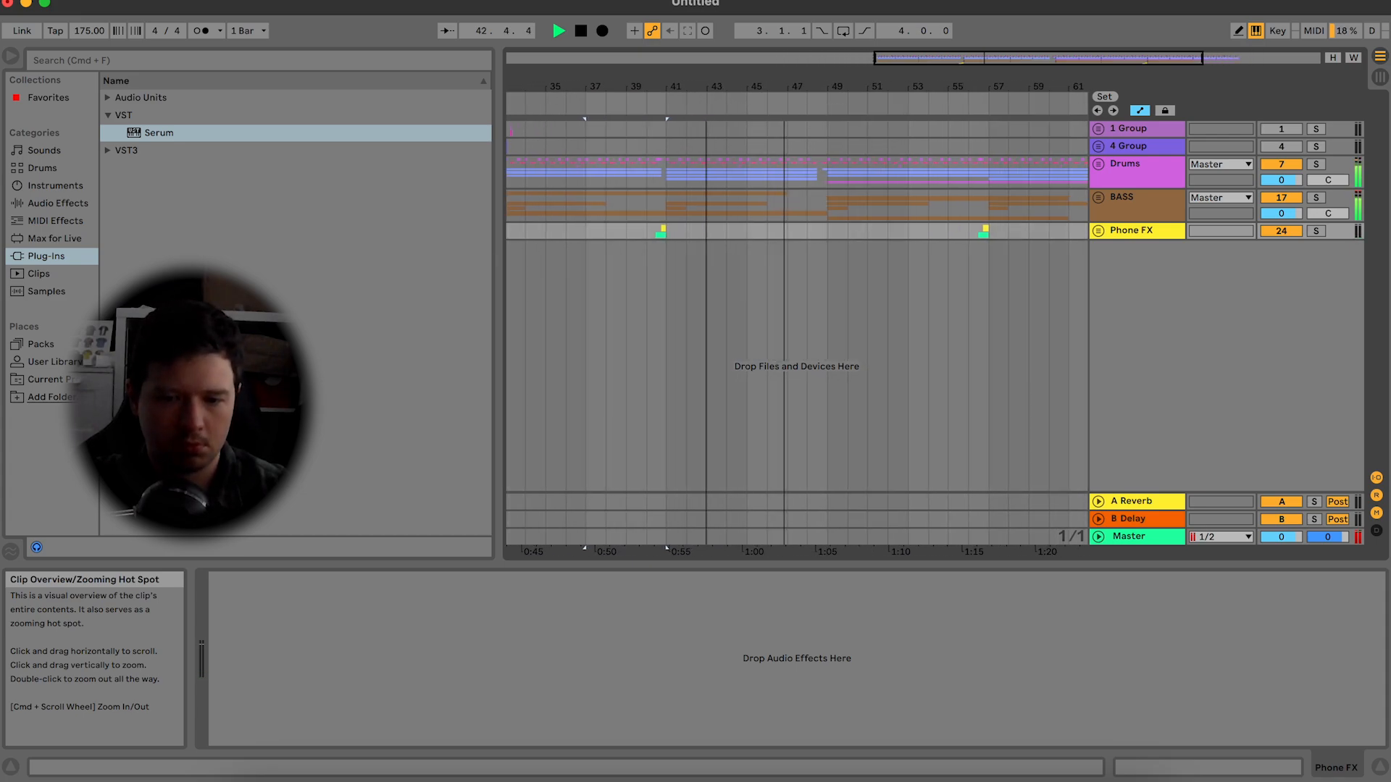
{"action": "scroll", "coordinate": [1020, 284], "scroll_direction": "left", "scroll_amount": 5}
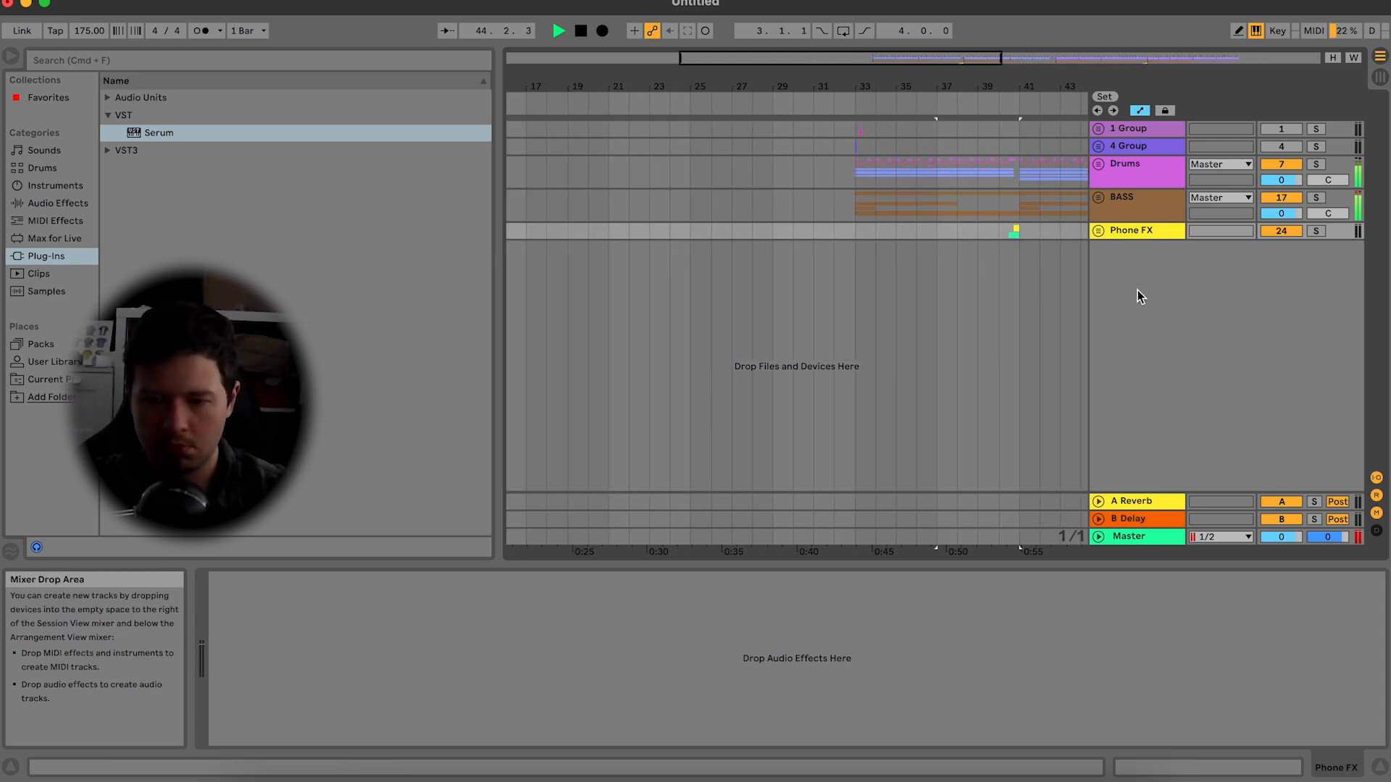
{"action": "scroll", "coordinate": [1045, 309], "scroll_direction": "right", "scroll_amount": 5}
{"action": "scroll", "coordinate": [1044, 309], "scroll_direction": "right", "scroll_amount": 5}
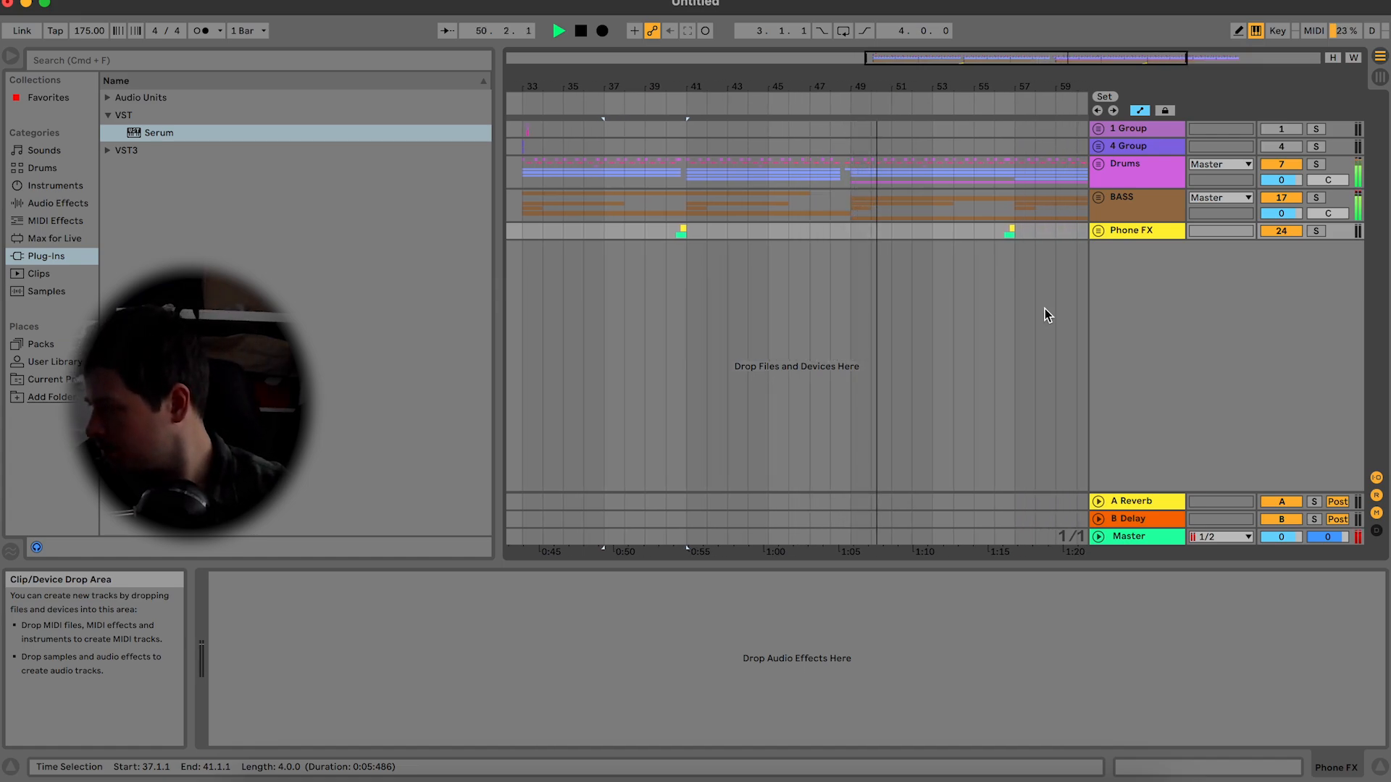
{"action": "scroll", "coordinate": [1045, 309], "scroll_direction": "left", "scroll_amount": 5}
{"action": "scroll", "coordinate": [1046, 193], "scroll_direction": "down", "scroll_amount": 5}
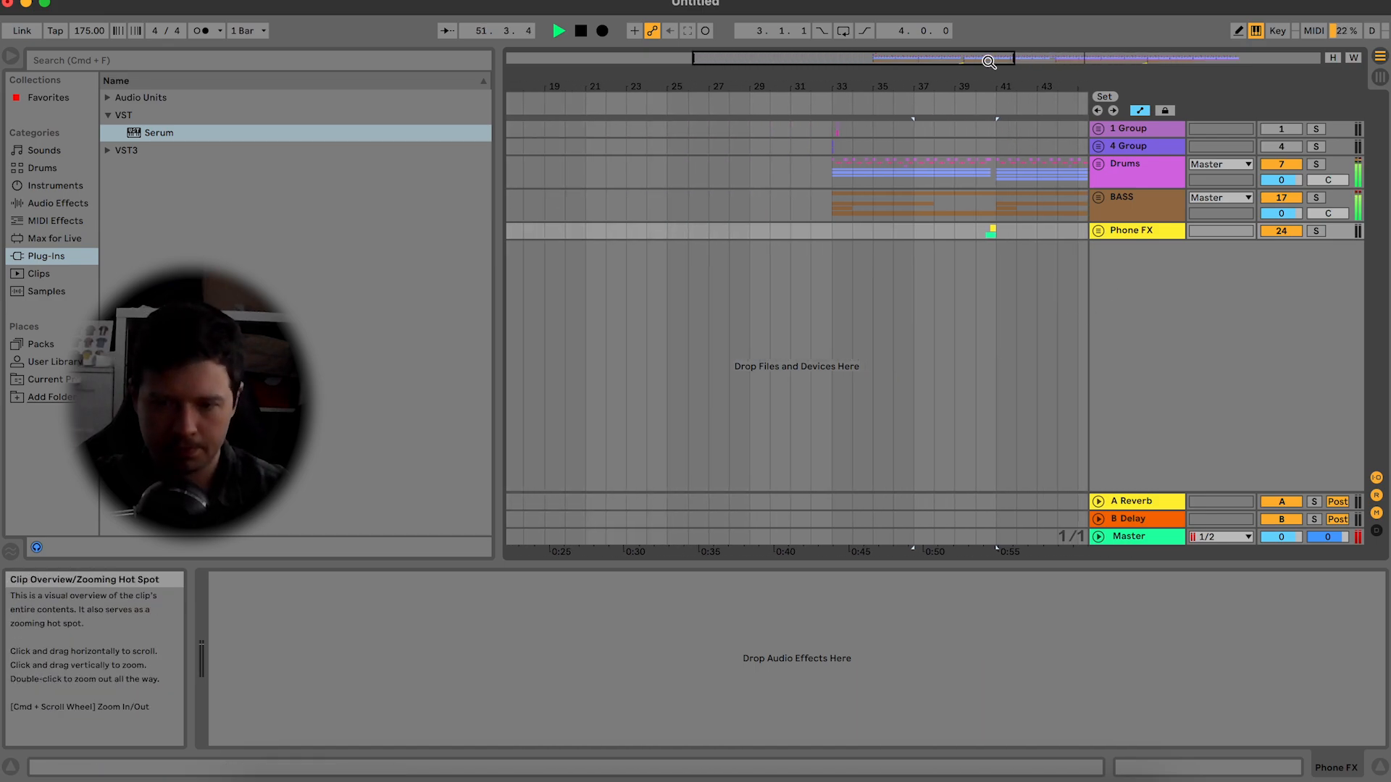
{"action": "key", "text": "space"}
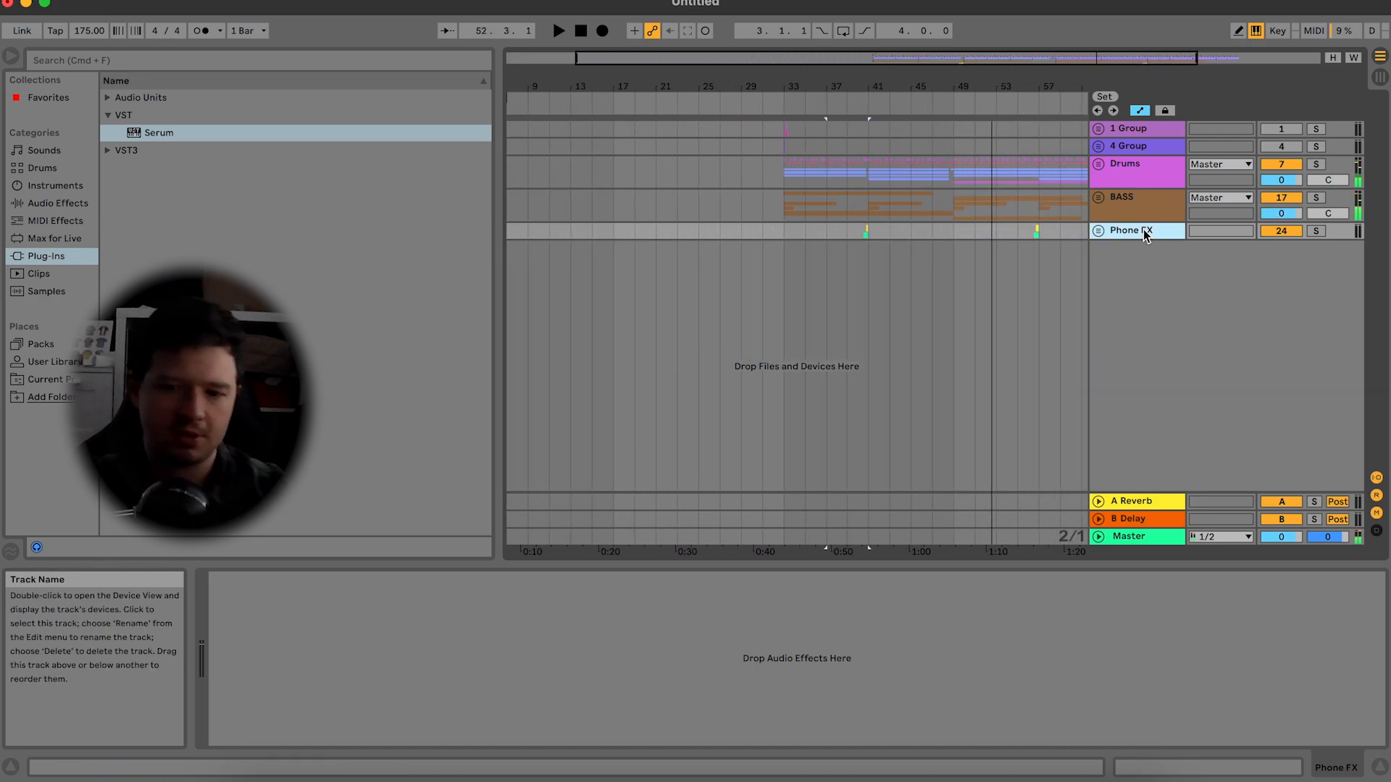
Step: Insert two new audio tracks below the Phone FX group
{"action": "key", "text": "super+t"}
{"action": "key", "text": "super+t"}
Step: Switch to Splice and search the samples for downlifter
{"action": "left_click", "coordinate": [915, 776]}
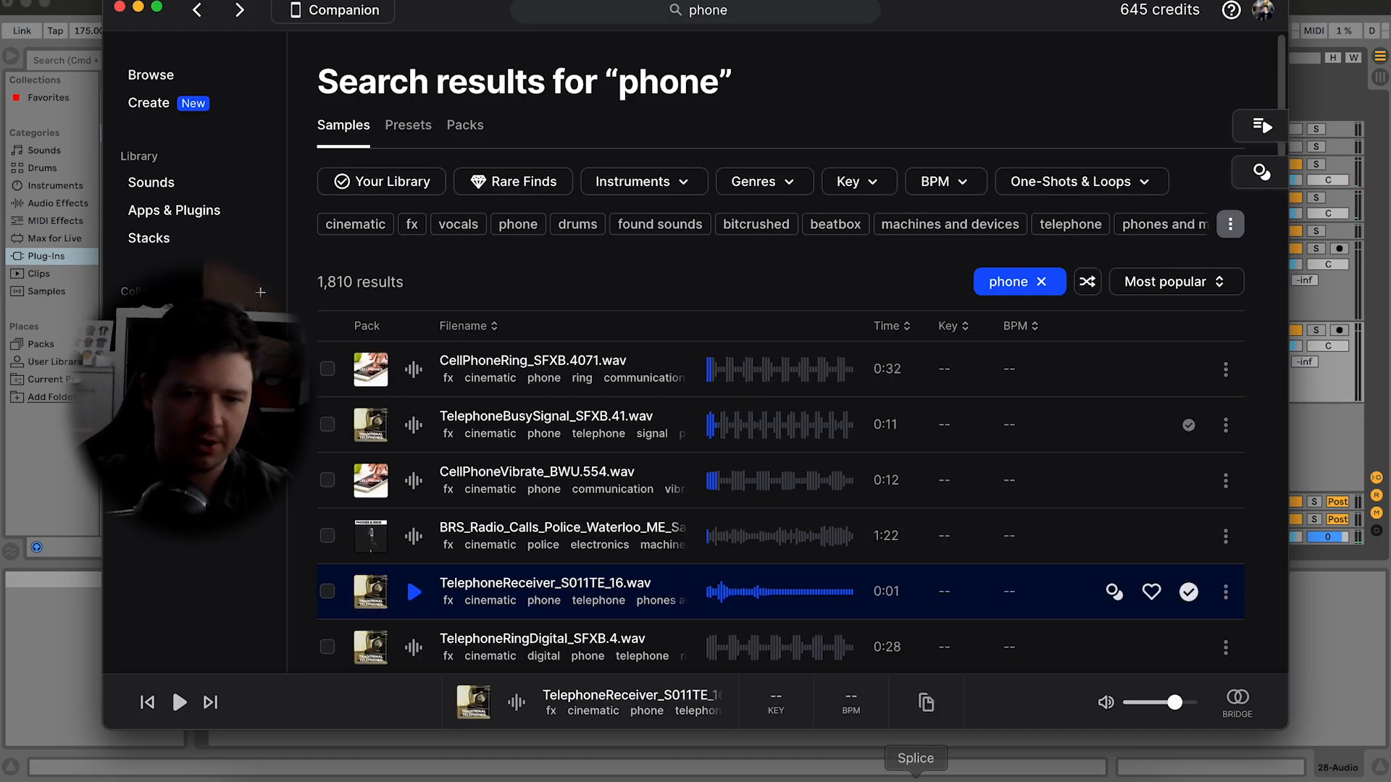
{"action": "left_click", "coordinate": [748, 12]}
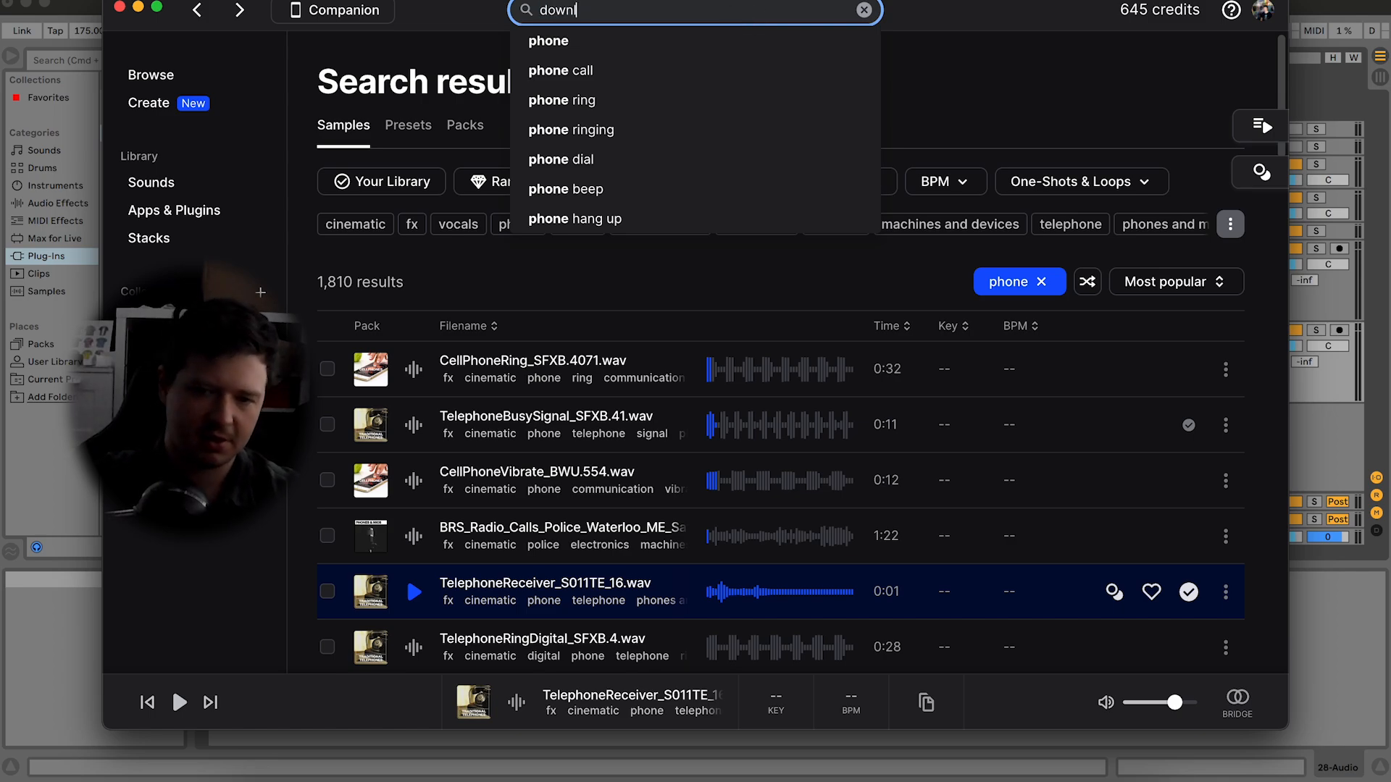
{"action": "key", "text": "Return"}
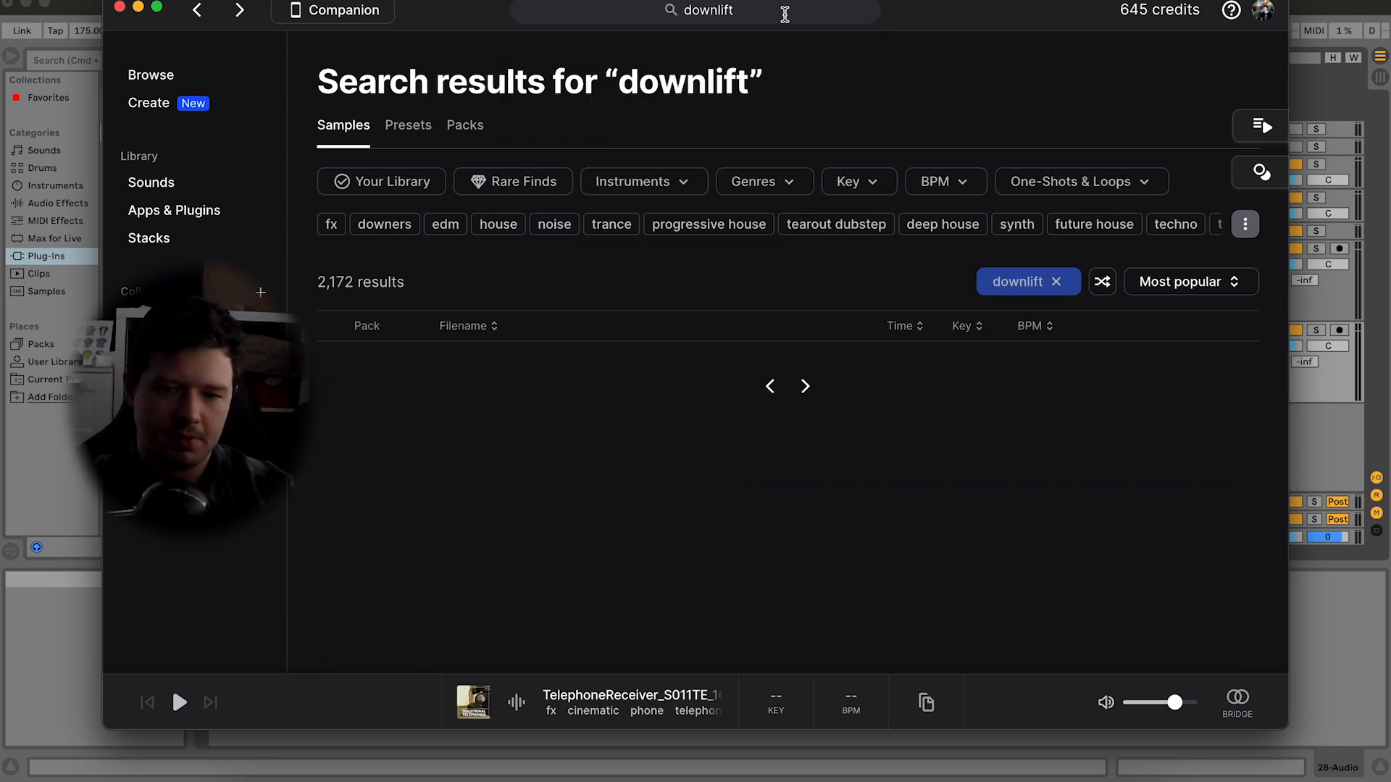
{"action": "left_click", "coordinate": [784, 10]}
{"action": "type", "text": "er"}
{"action": "key", "text": "Return"}
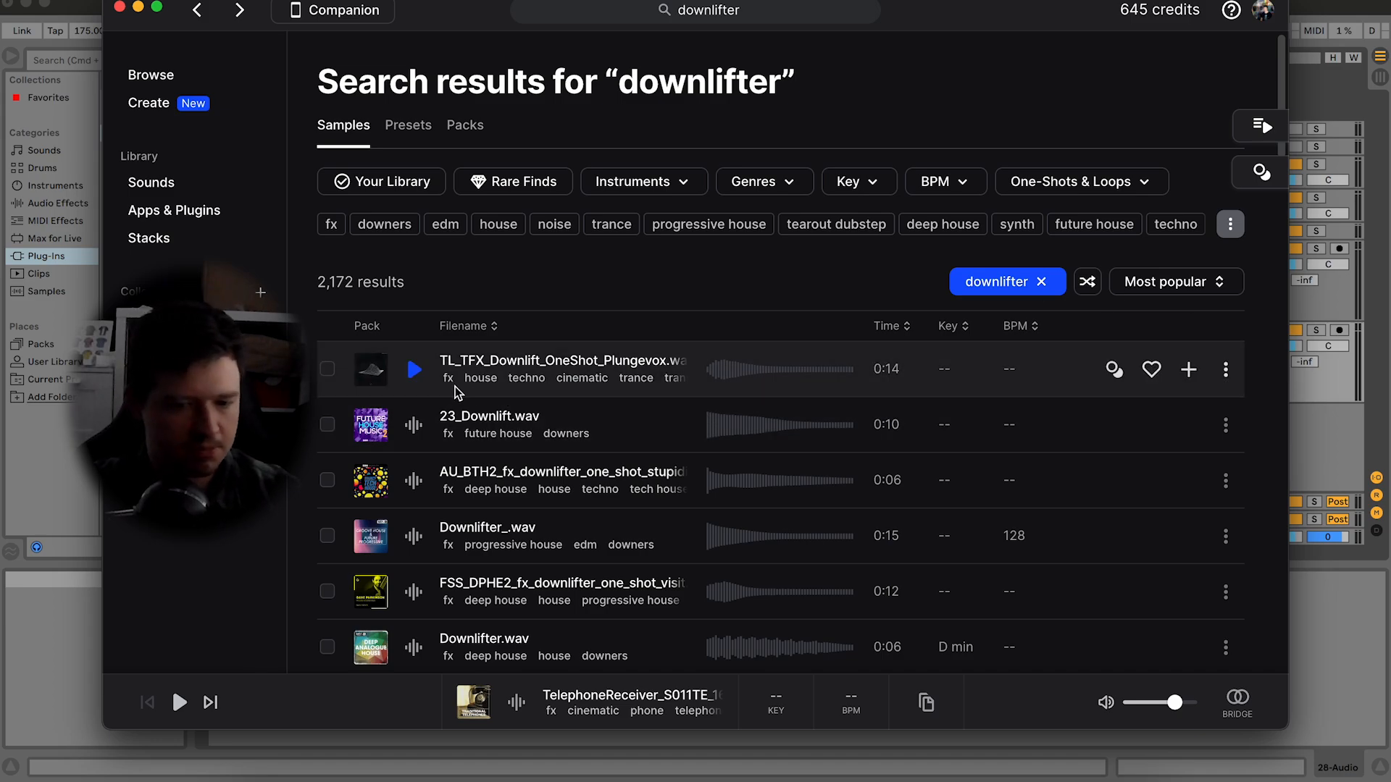
Step: Preview the first two downlifter samples and add 23_Downlift.wav to the sample library
{"action": "left_click", "coordinate": [415, 371]}
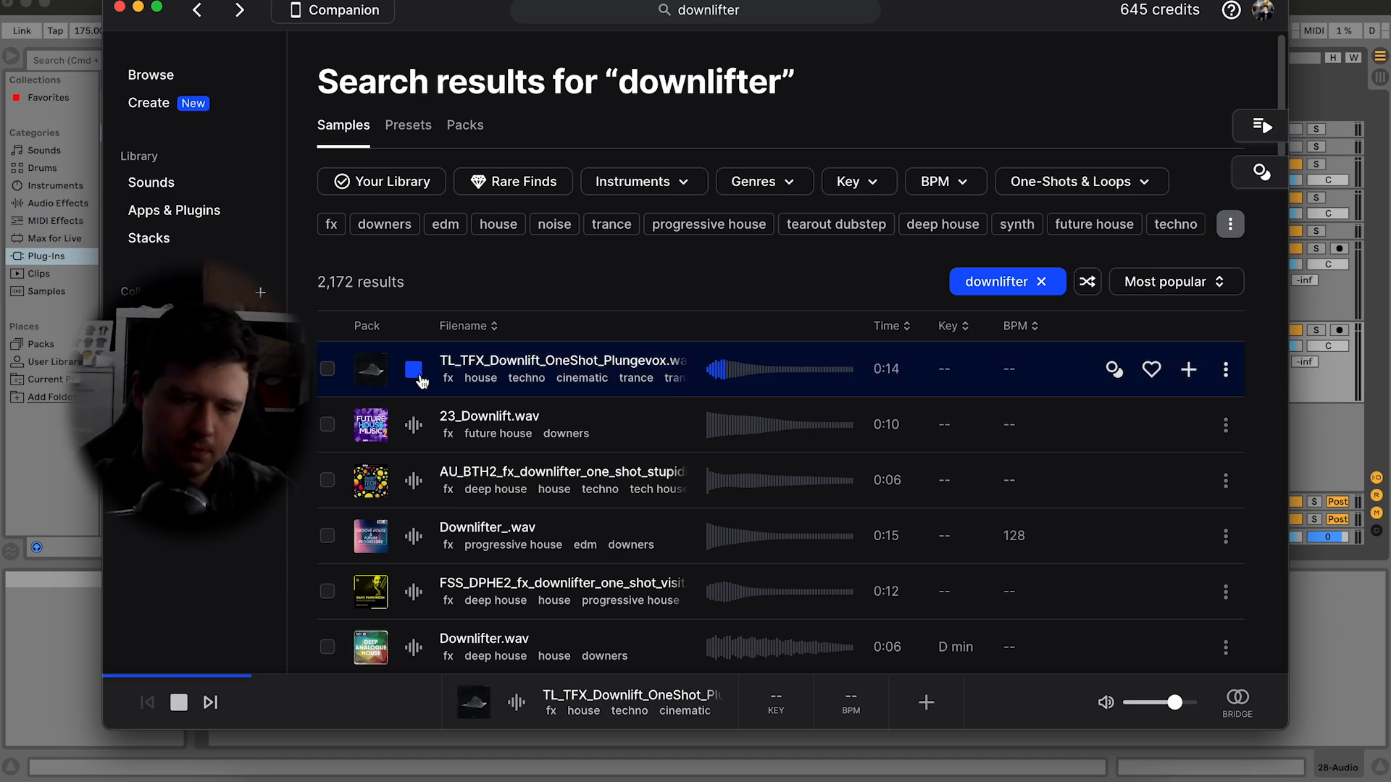
{"action": "key", "text": "Down"}
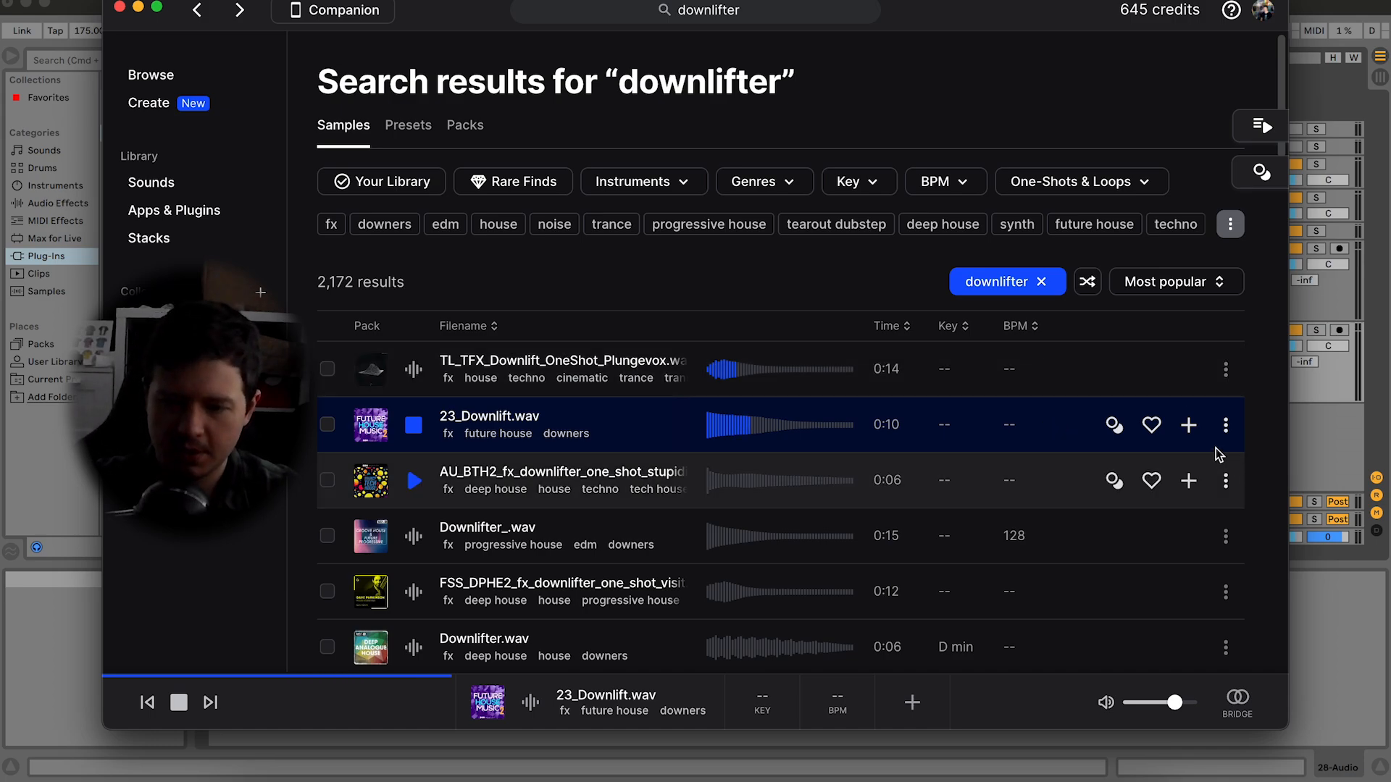
{"action": "left_click", "coordinate": [1191, 427]}
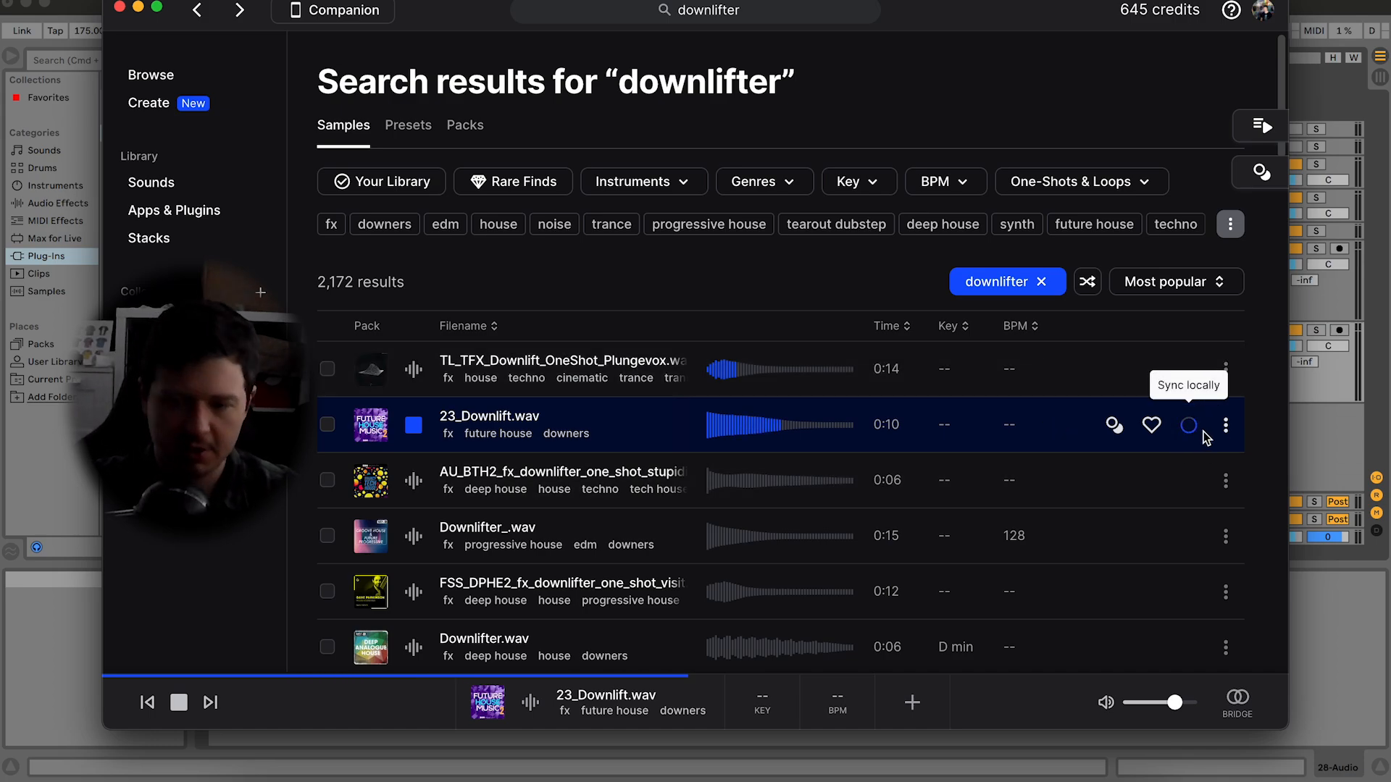
Step: Copy the 23_Downlift.wav sample from Splice and paste it onto the 28 Audio track in Ableton Live, starting at bar 33
{"action": "left_click", "coordinate": [1230, 429]}
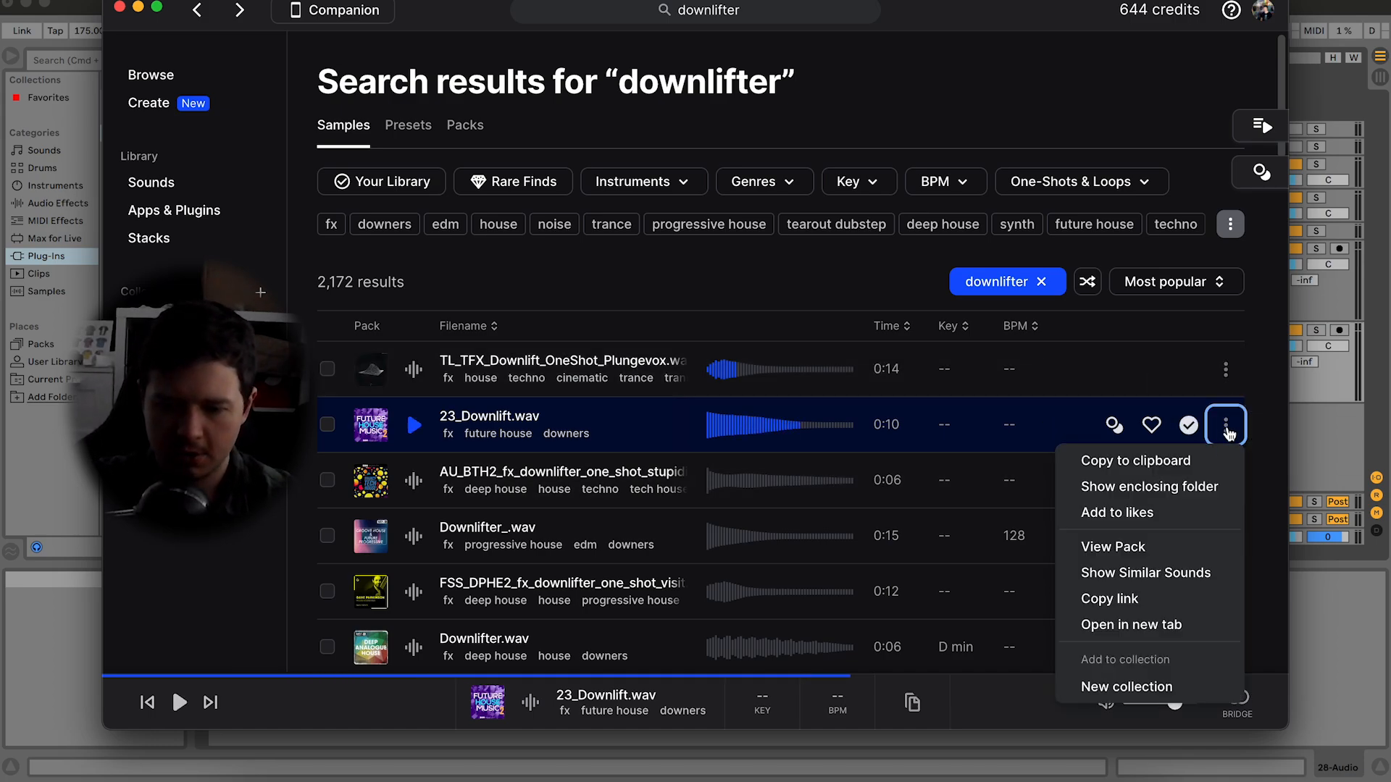
{"action": "left_click", "coordinate": [1141, 456]}
{"action": "left_click", "coordinate": [1298, 420]}
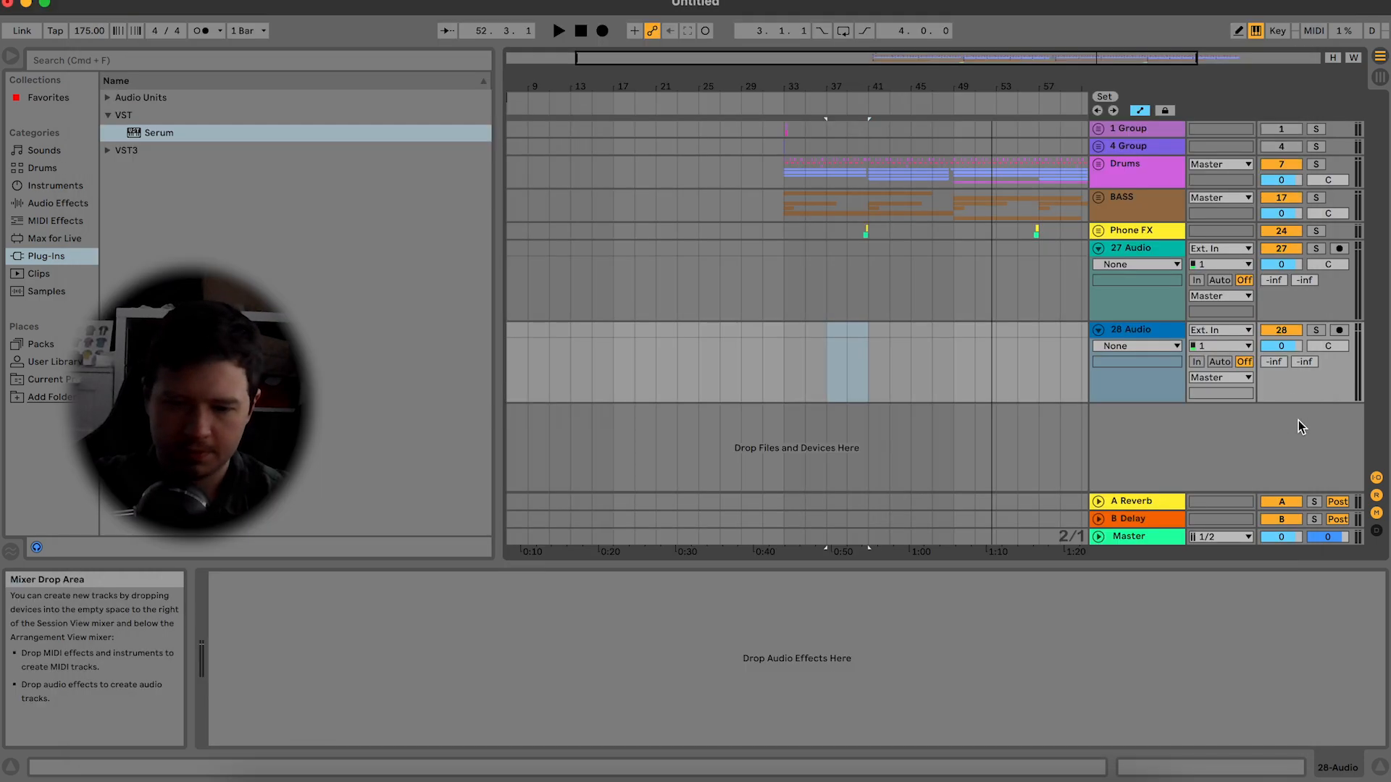
{"action": "left_click", "coordinate": [779, 329]}
{"action": "key", "text": "super+v"}
{"action": "left_click_drag", "start_coordinate": [1001, 54], "coordinate": [989, 57]}
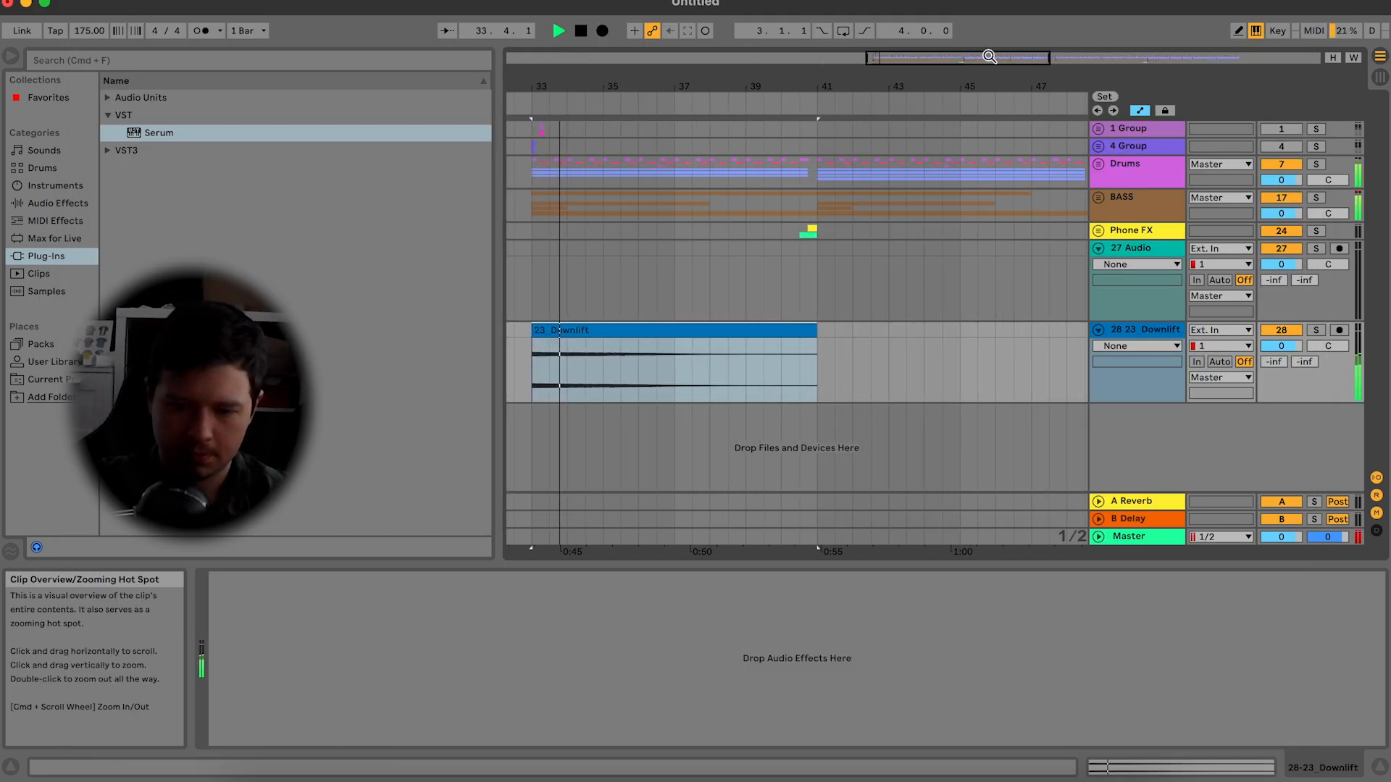
Step: Lower the 23_Downlift track's volume to -12 dB during playback and insert a new audio track below it
{"action": "left_click", "coordinate": [1280, 346]}
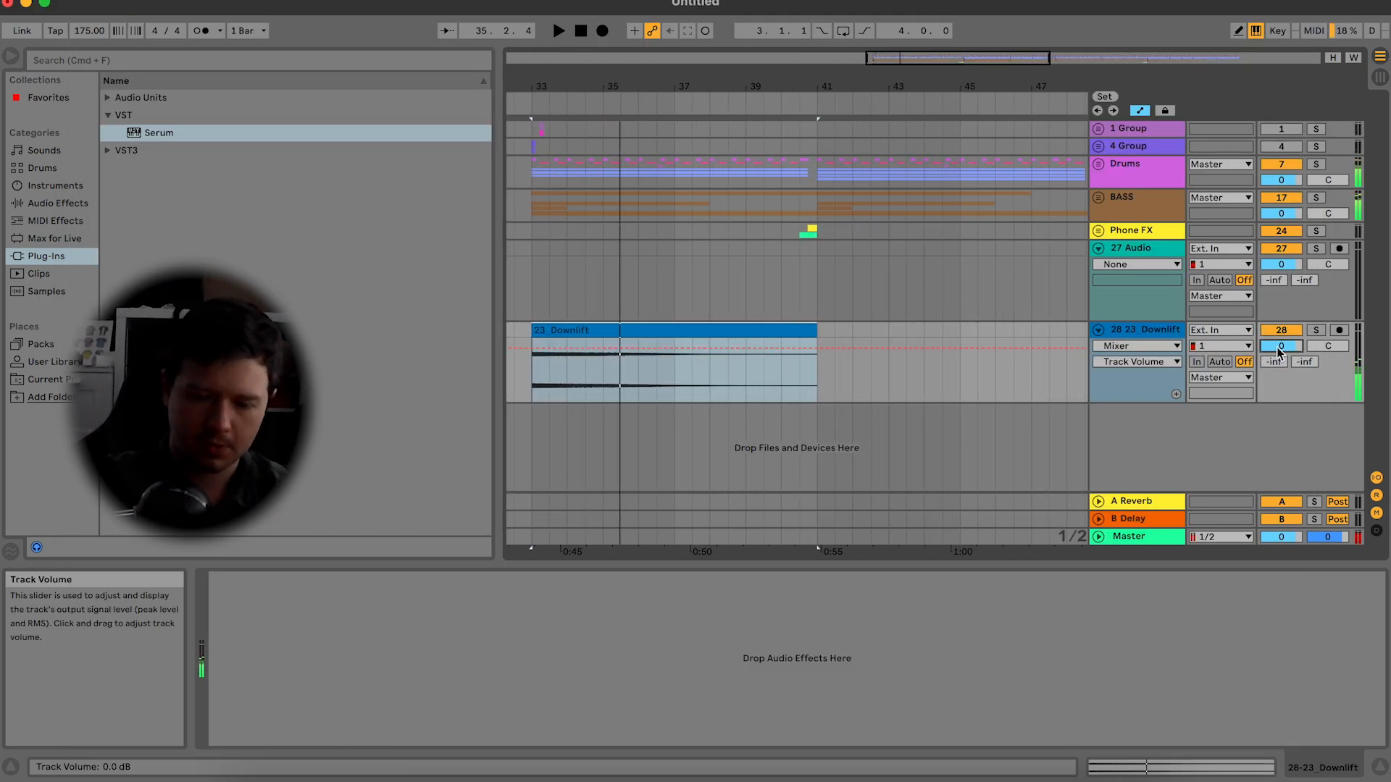
{"action": "key", "text": "space"}
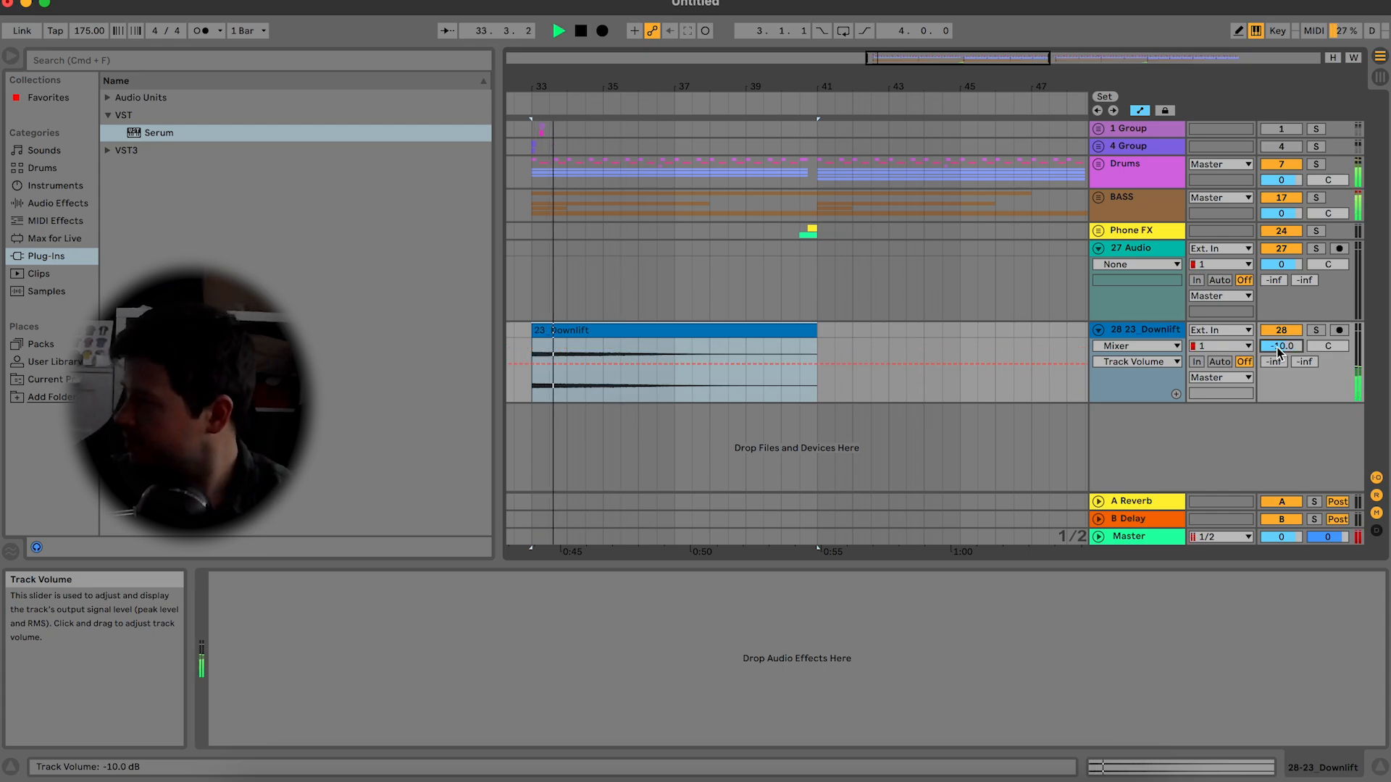
{"action": "scroll", "coordinate": [1279, 346], "scroll_direction": "down", "scroll_amount": 3}
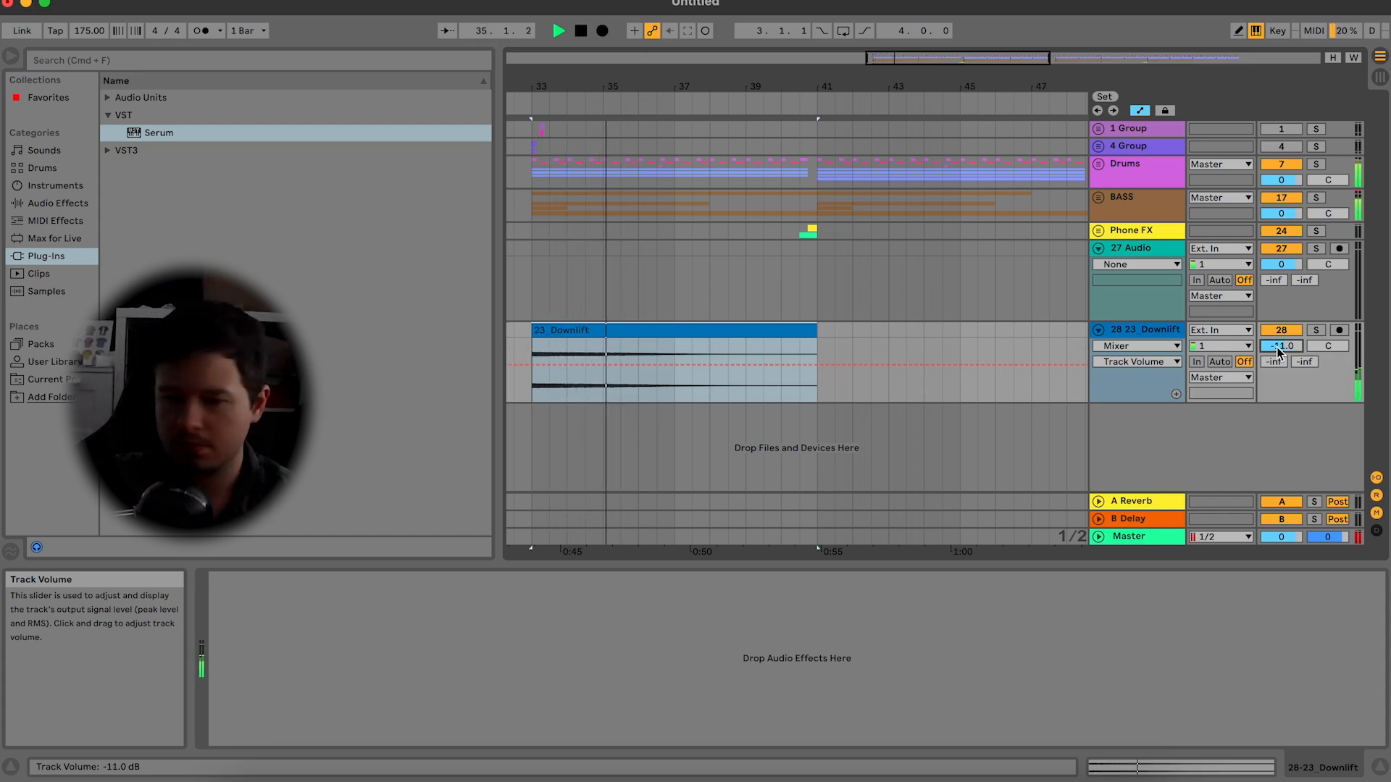
{"action": "scroll", "coordinate": [1279, 346], "scroll_direction": "up", "scroll_amount": 1}
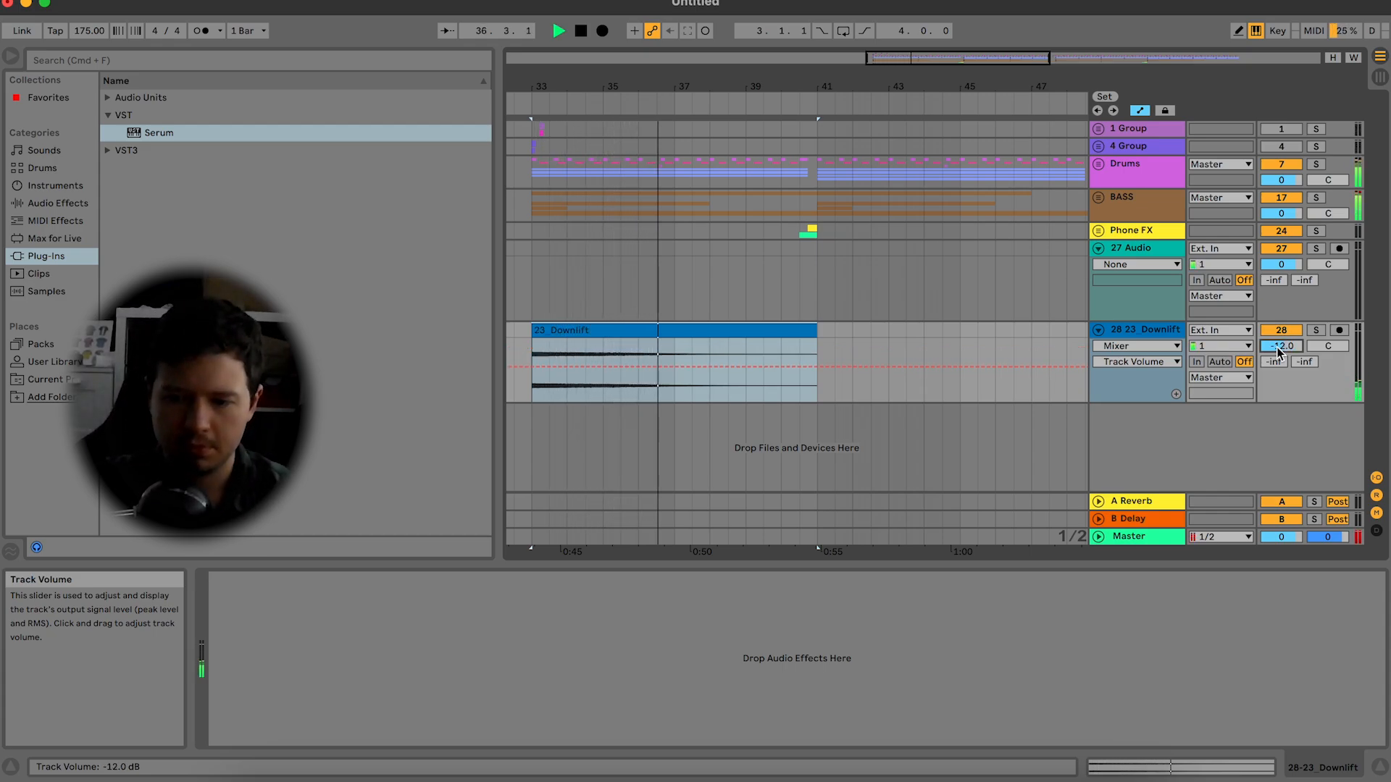
{"action": "key", "text": "super+t"}
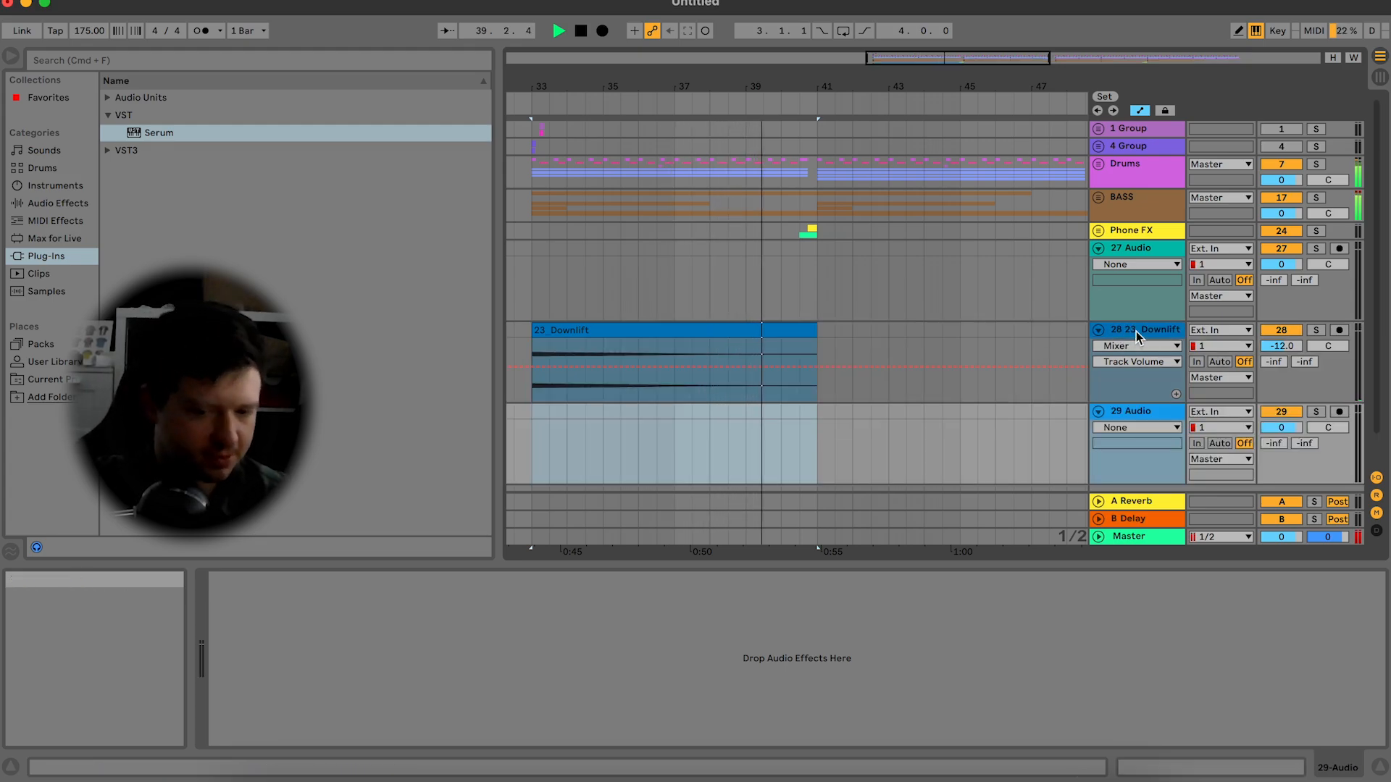
{"action": "key", "text": "space"}
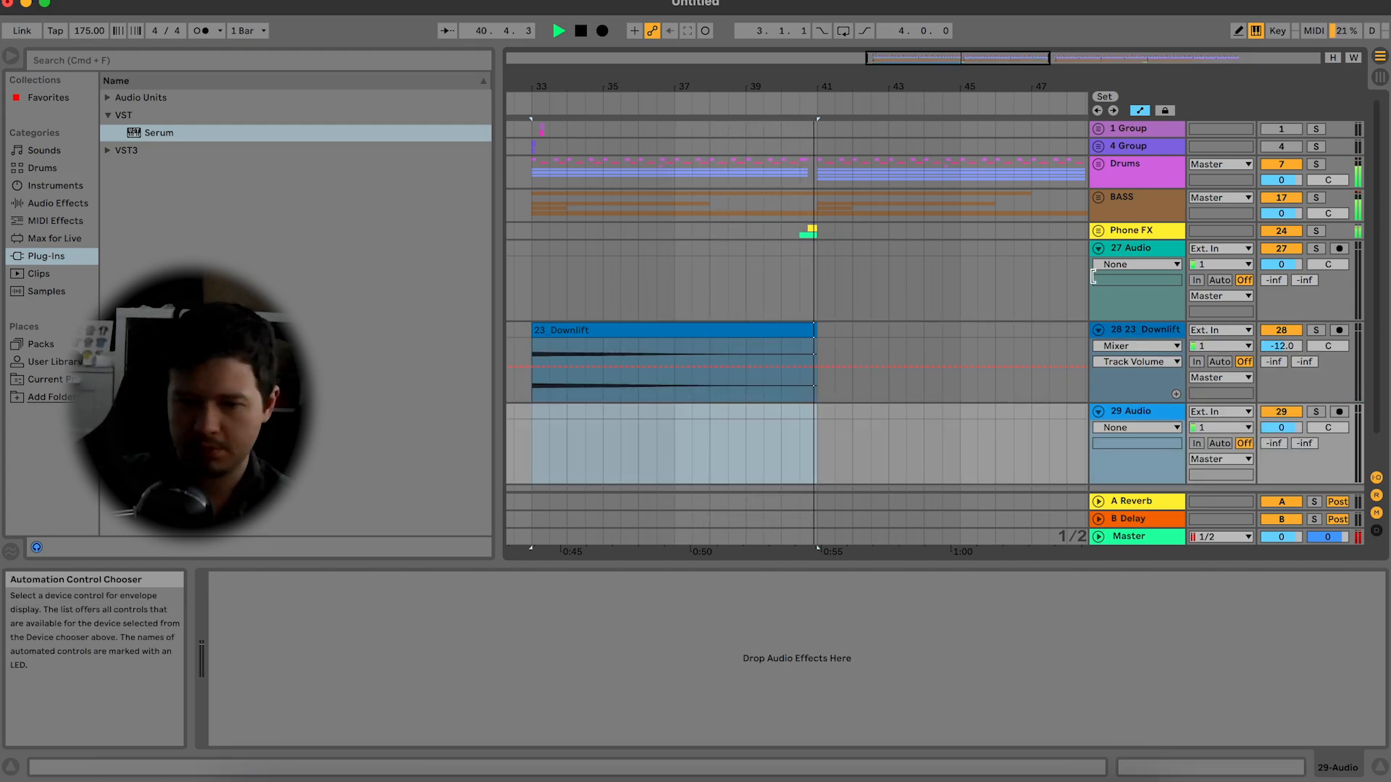
Step: Switch to Splice and search the samples for "uplifter"
{"action": "left_click", "coordinate": [923, 765]}
{"action": "left_click", "coordinate": [719, 11]}
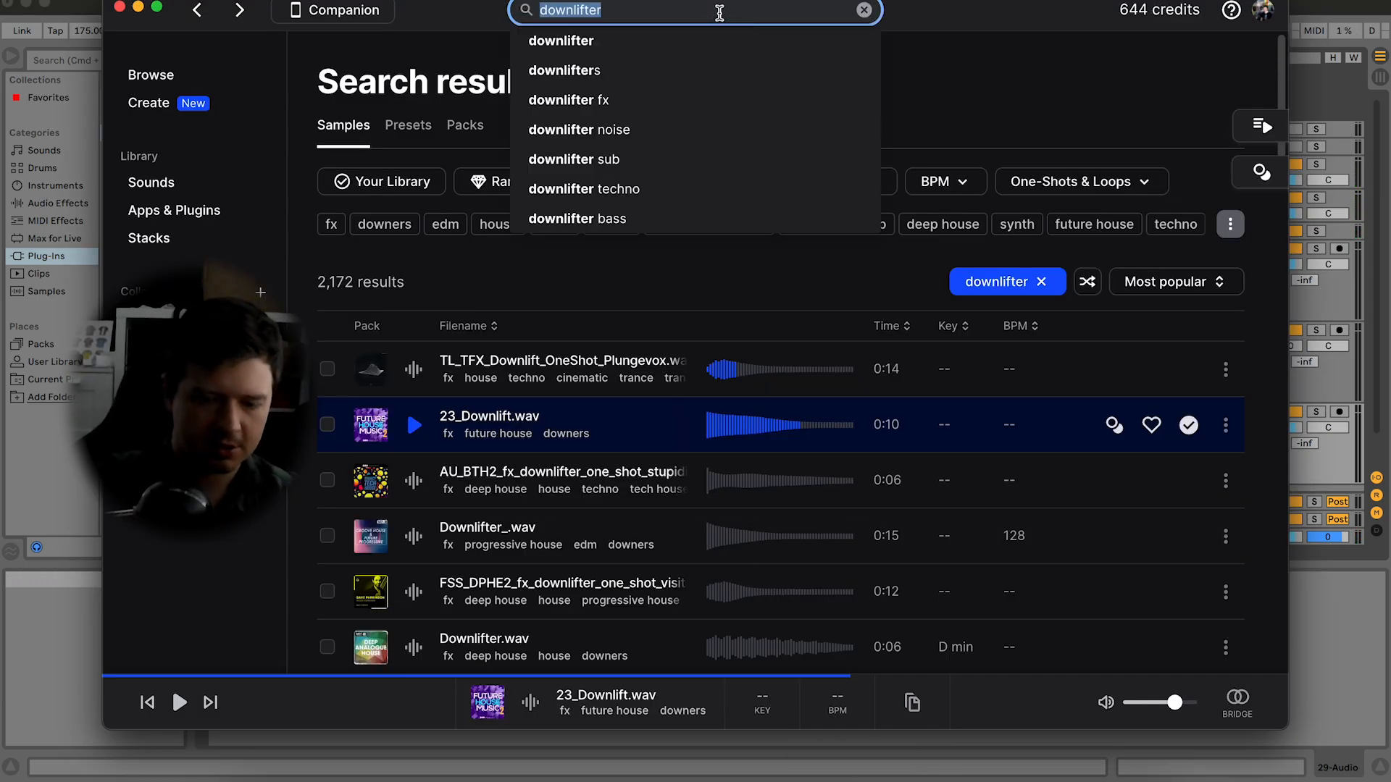
{"action": "type", "text": "uplifter"}
{"action": "key", "text": "Return"}
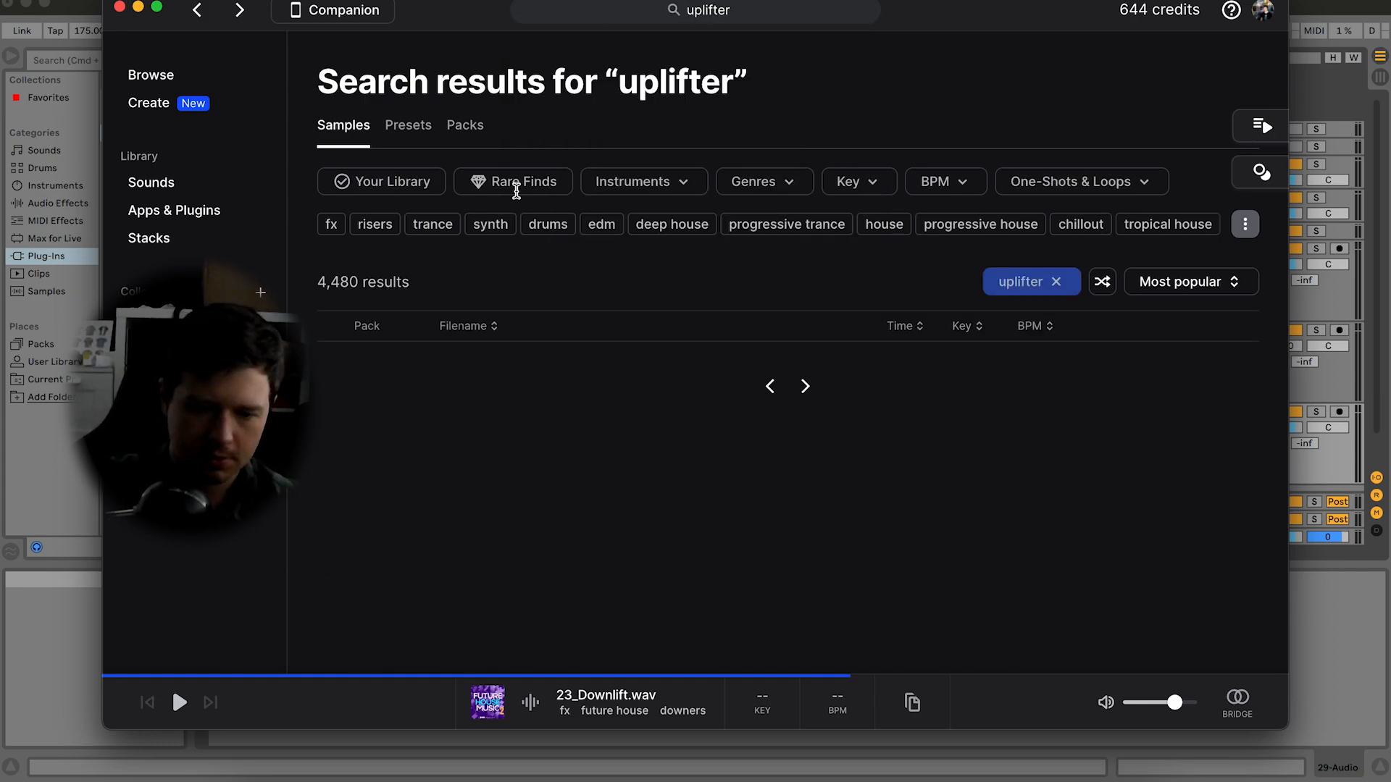
Step: Audition the uplifter samples one after another, from the first result down to MO_XP3_fx_sweep_texture_uplift_open
{"action": "left_click", "coordinate": [412, 370]}
{"action": "key", "text": "Down"}
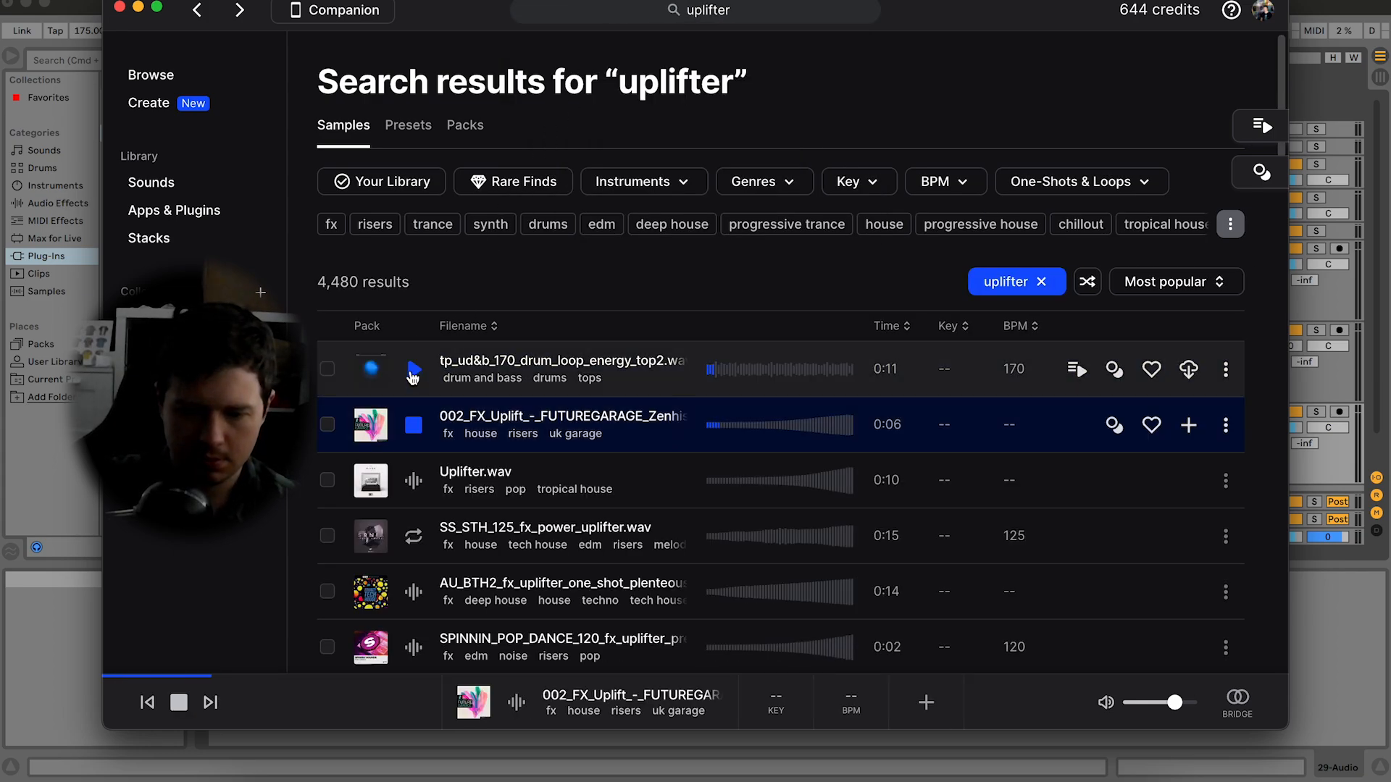
{"action": "key", "text": "Down"}
{"action": "key", "text": "Down"}
{"action": "key", "text": "Down"}
{"action": "key", "text": "Down"}
{"action": "key", "text": "Down"}
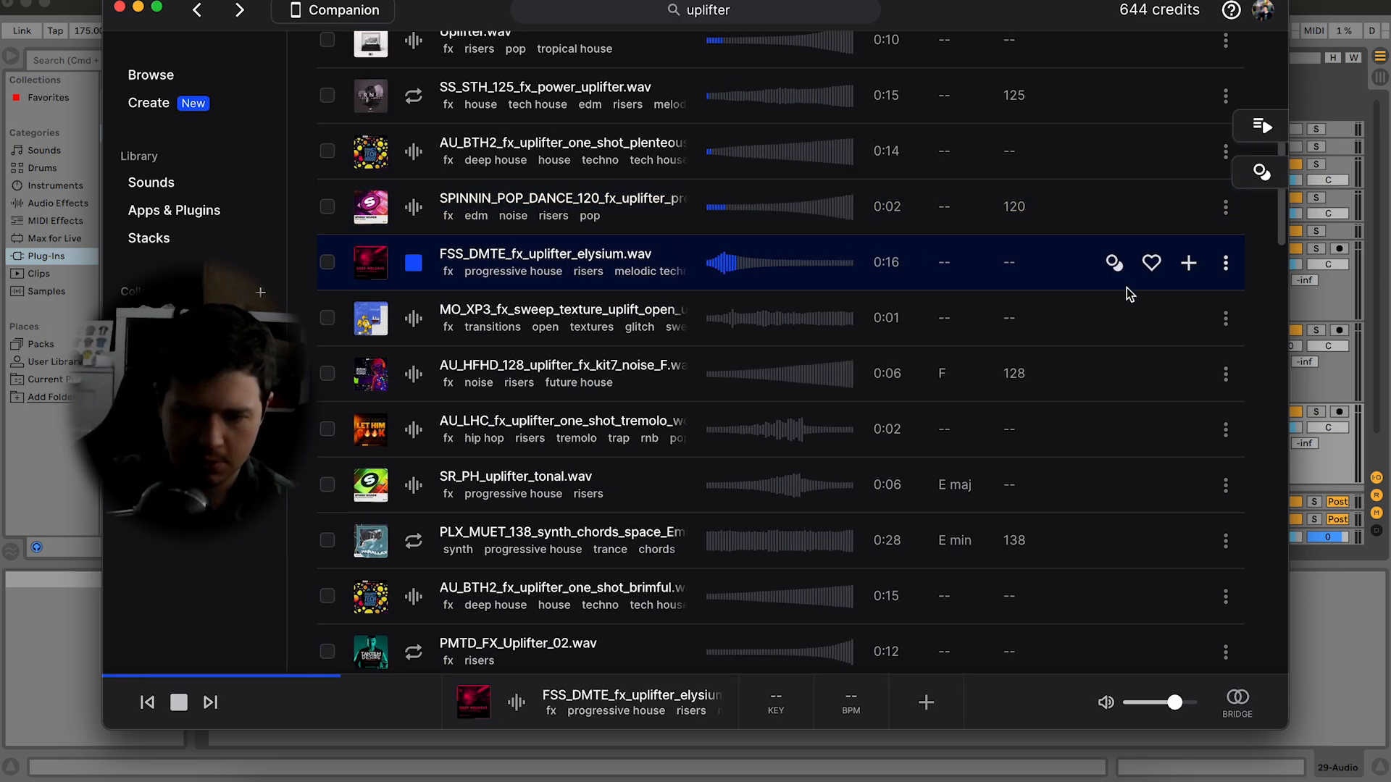
{"action": "left_click", "coordinate": [1118, 312]}
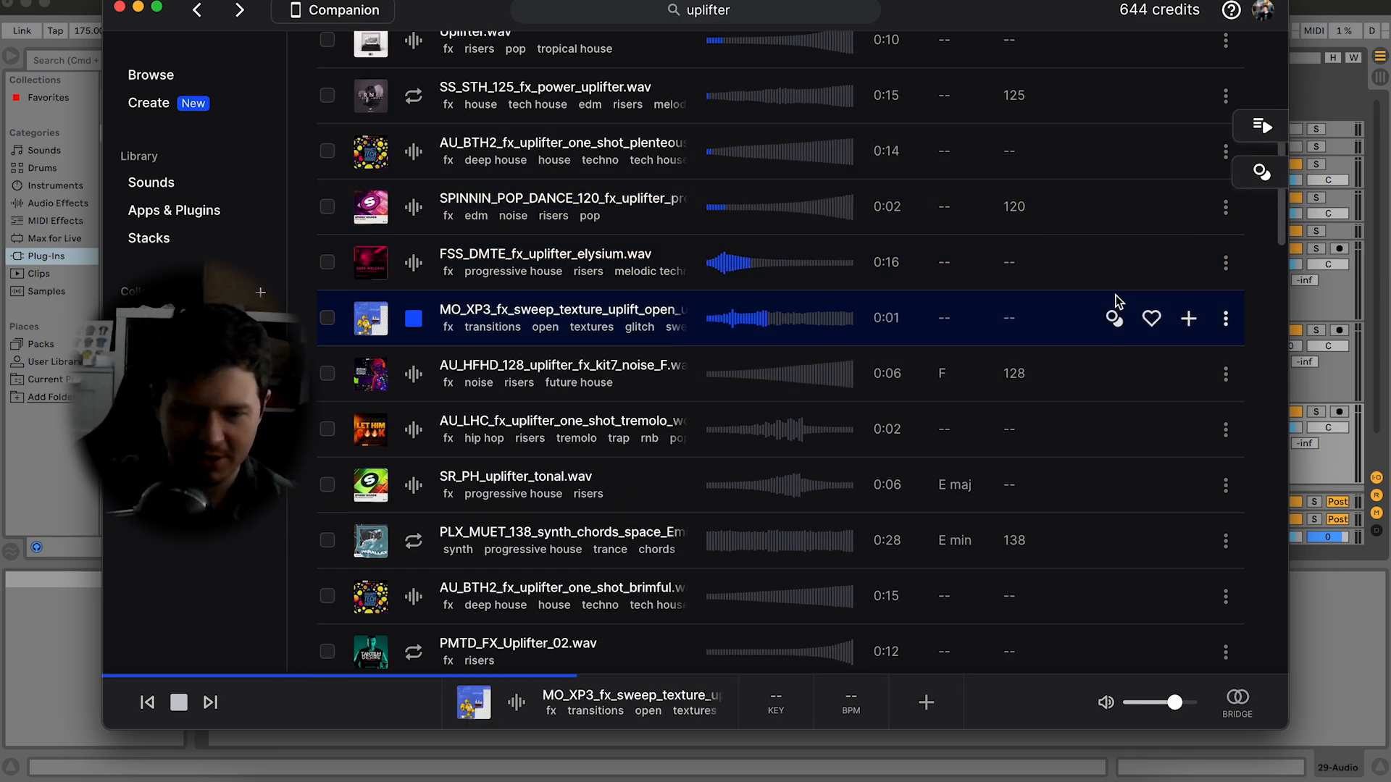
Step: Get and copy the MO_XP3_fx_sweep_texture_uplift_open sample, and place it on Ableton Live's 29 Audio track from bar 40 to bar 41
{"action": "left_click", "coordinate": [1192, 319]}
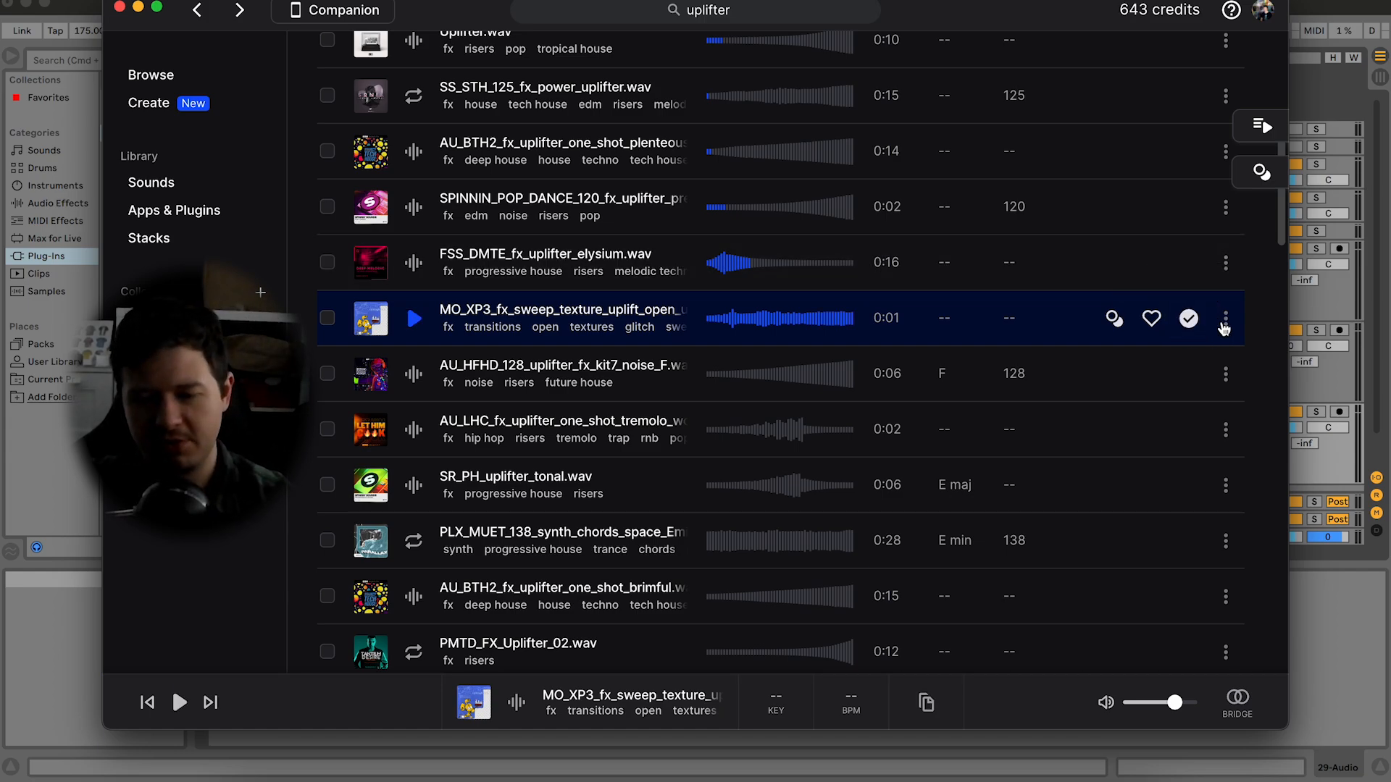
{"action": "left_click", "coordinate": [1223, 324]}
{"action": "left_click", "coordinate": [1220, 357]}
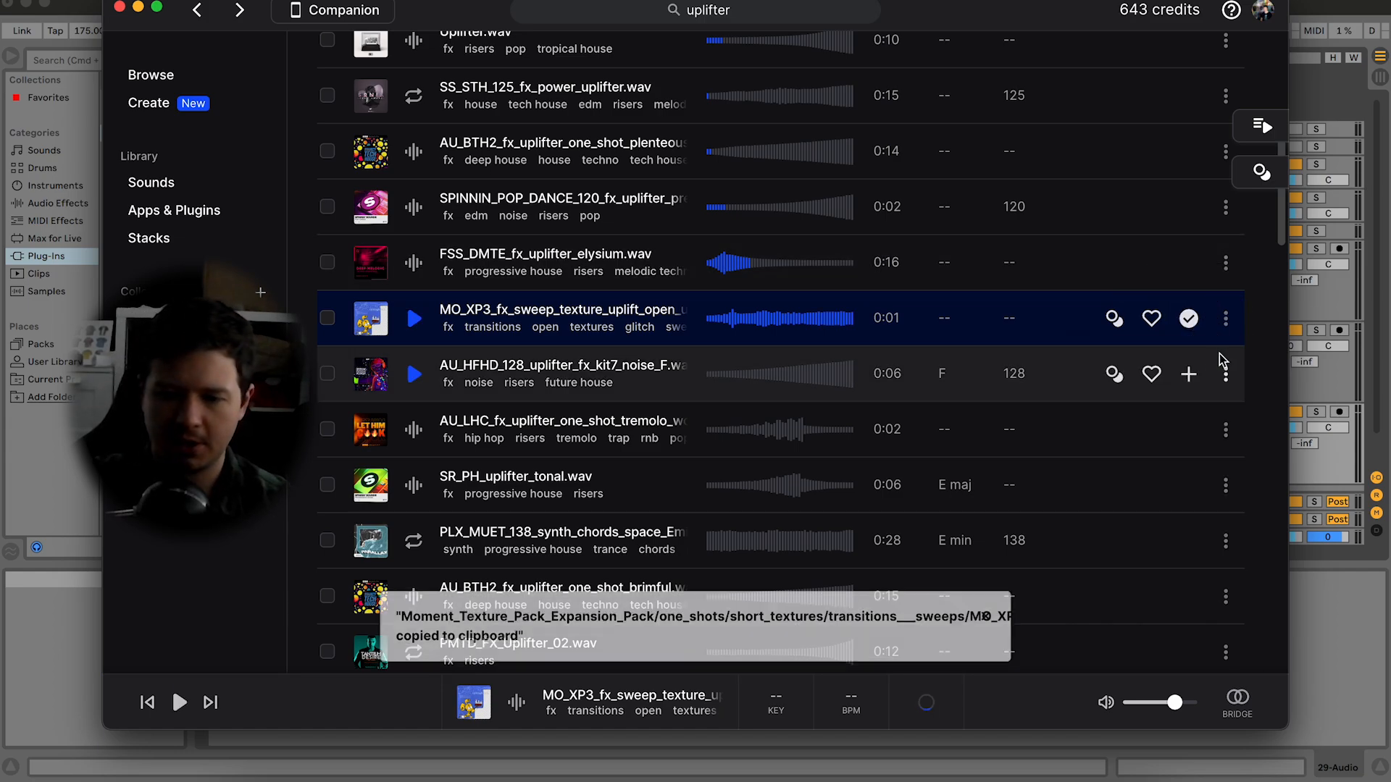
{"action": "left_click", "coordinate": [1337, 383]}
{"action": "left_click", "coordinate": [742, 424]}
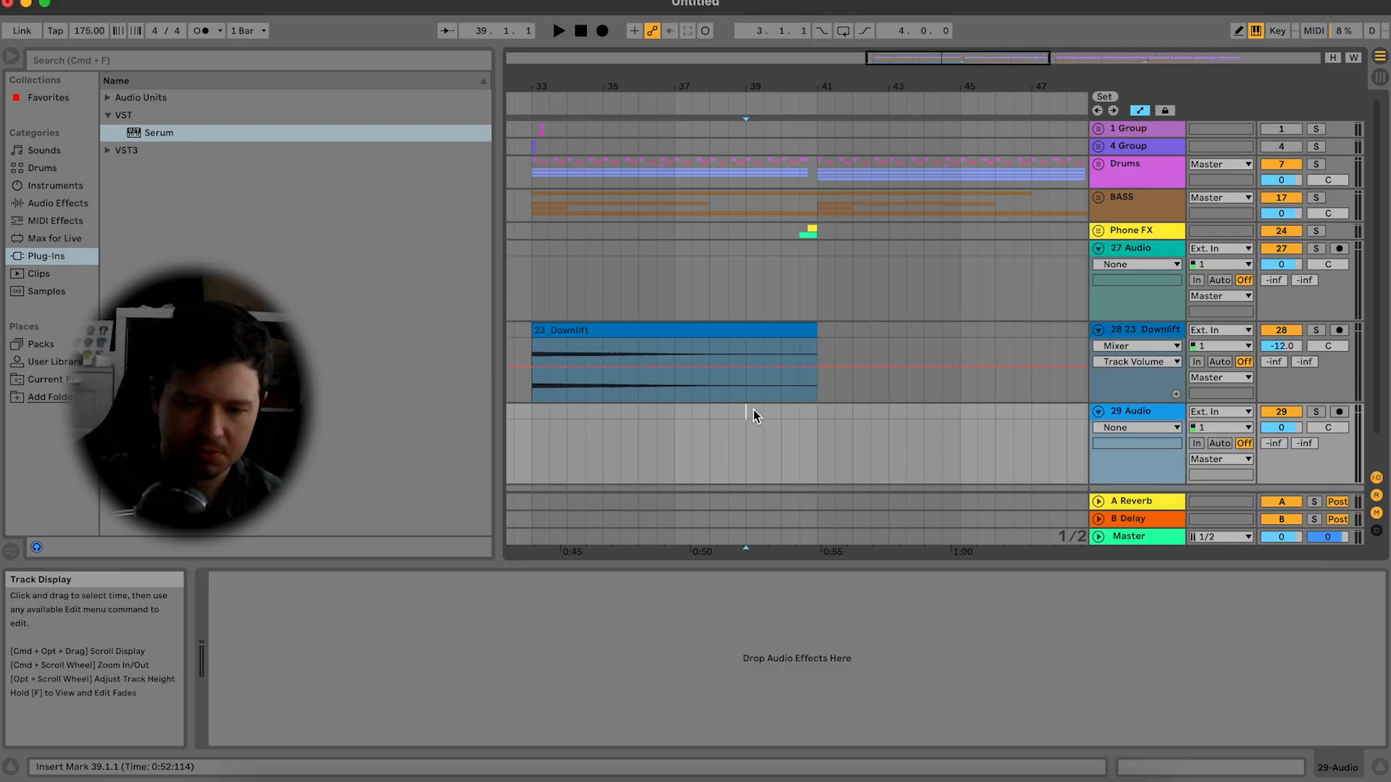
{"action": "key", "text": "super+v"}
{"action": "left_click_drag", "start_coordinate": [770, 411], "coordinate": [806, 411]}
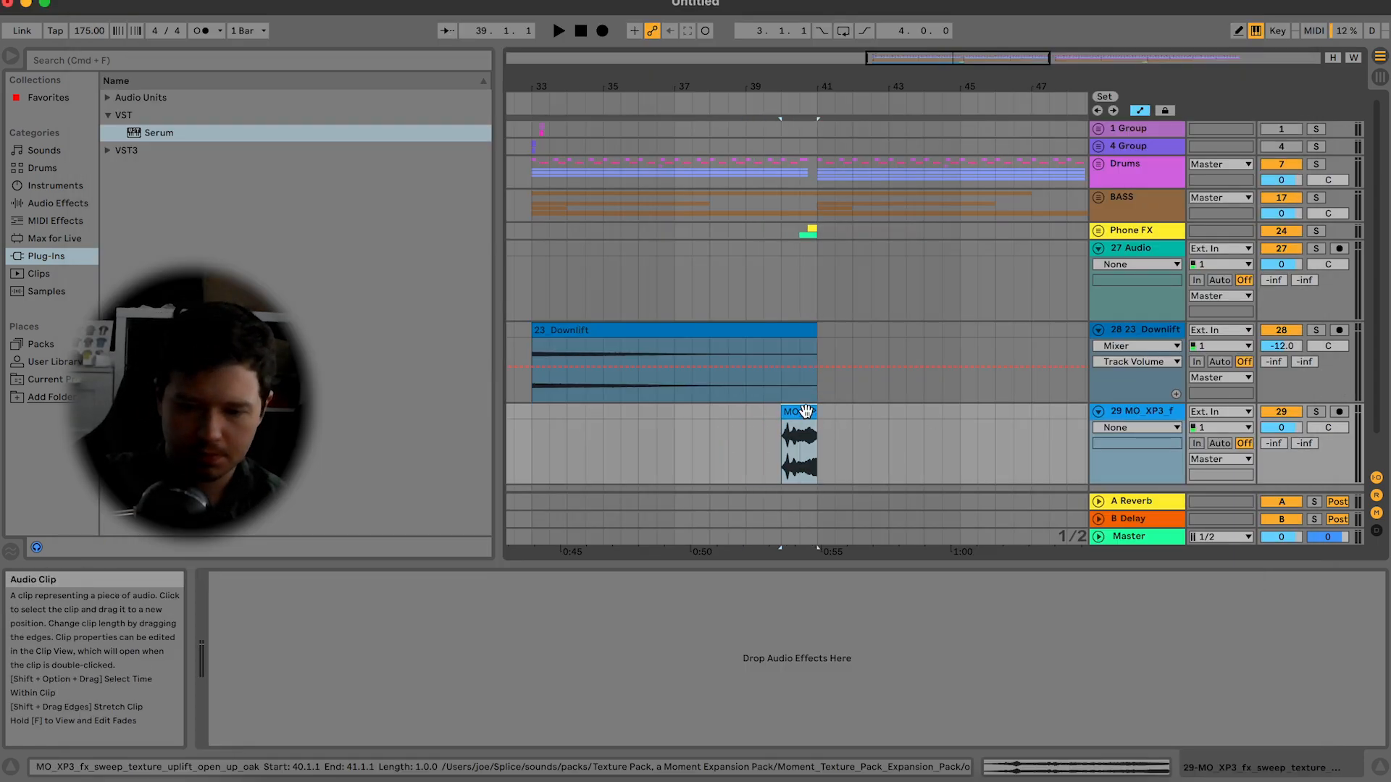
Step: Play back the uplifter clip, solo its track, and set the clip's warp mode to Re-Pitch
{"action": "key", "text": "space"}
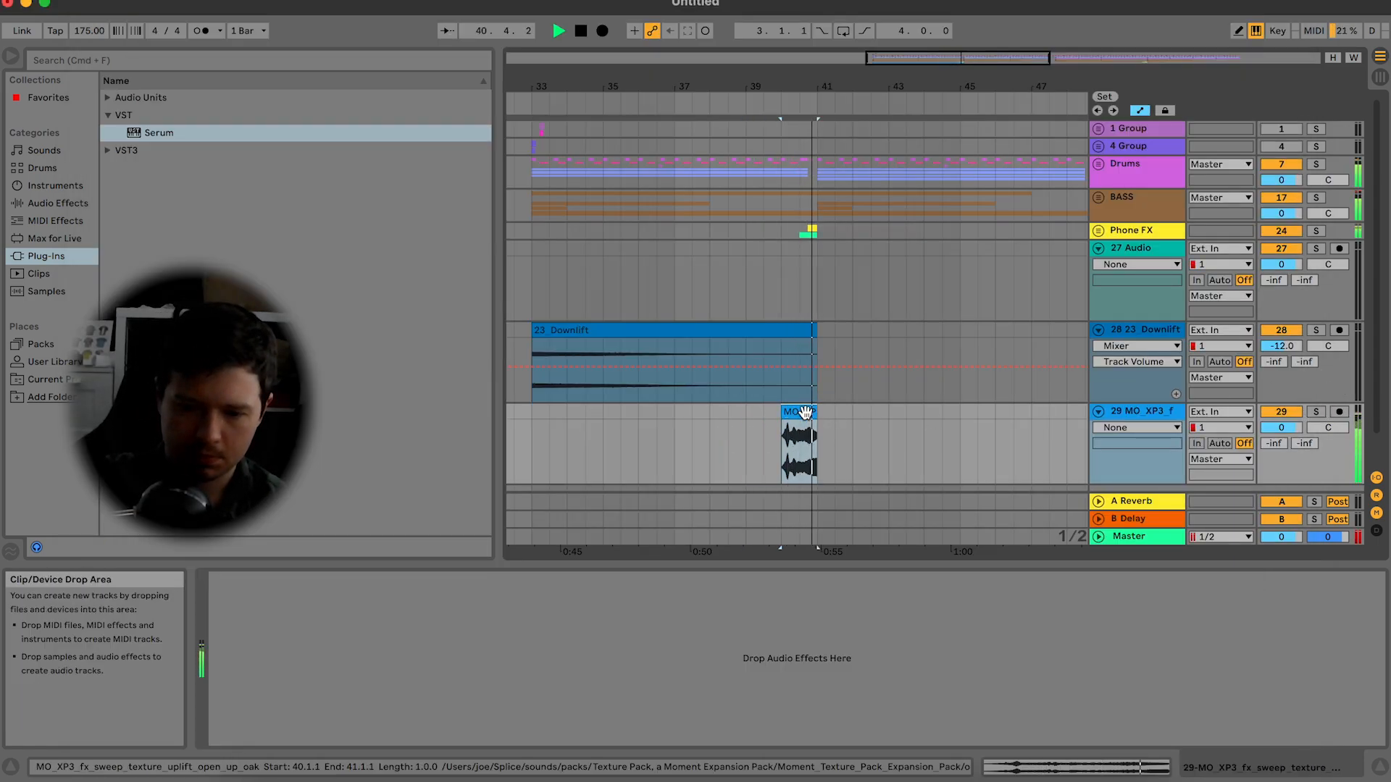
{"action": "left_click", "coordinate": [792, 442]}
{"action": "key", "text": "space"}
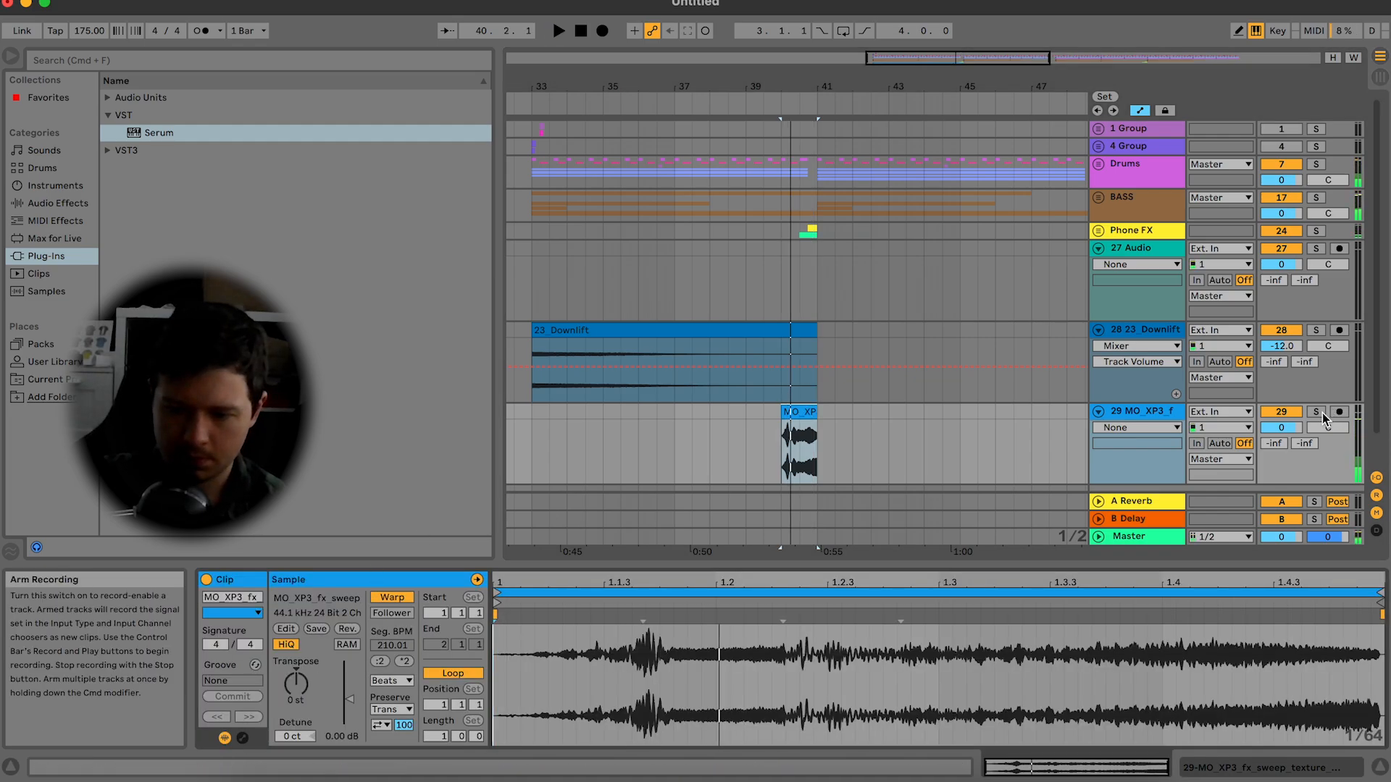
{"action": "left_click", "coordinate": [1316, 413]}
{"action": "left_click", "coordinate": [405, 683]}
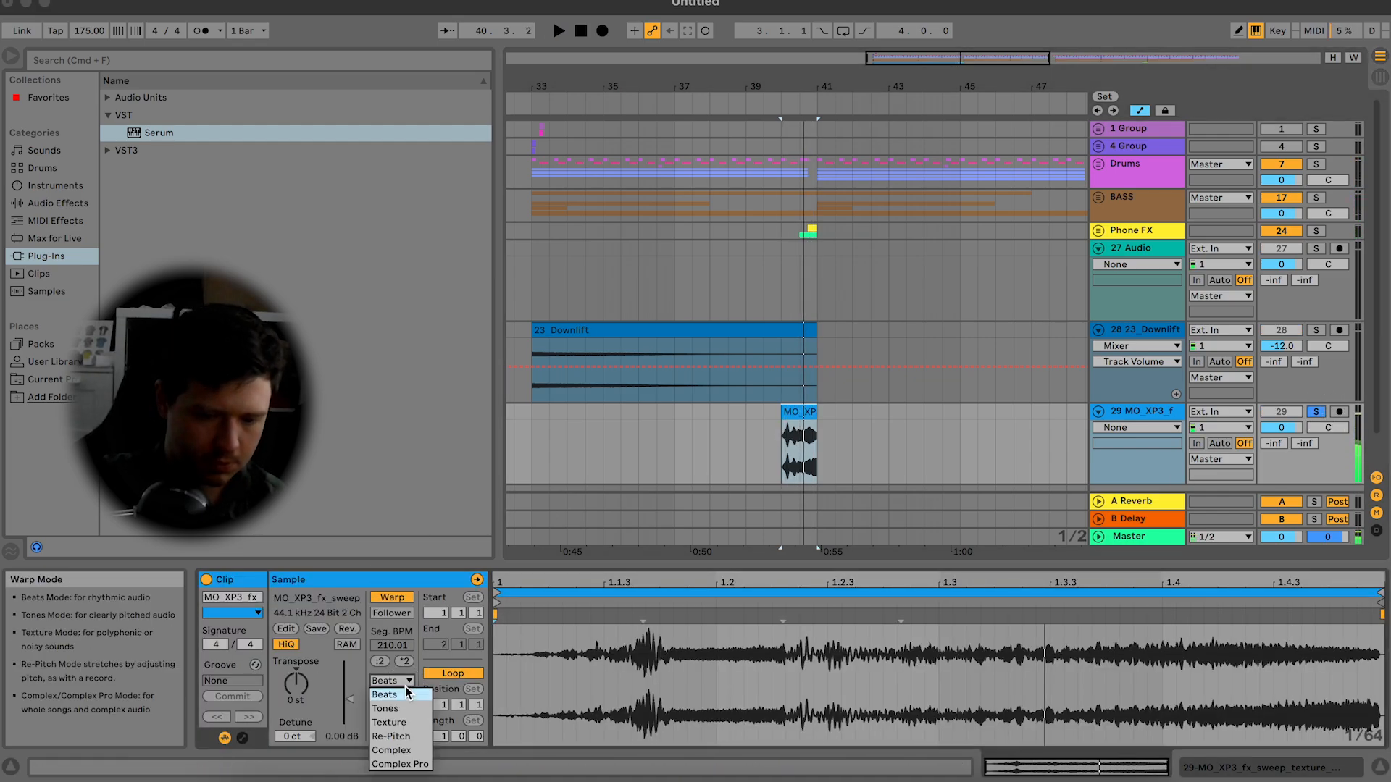
{"action": "left_click", "coordinate": [400, 736]}
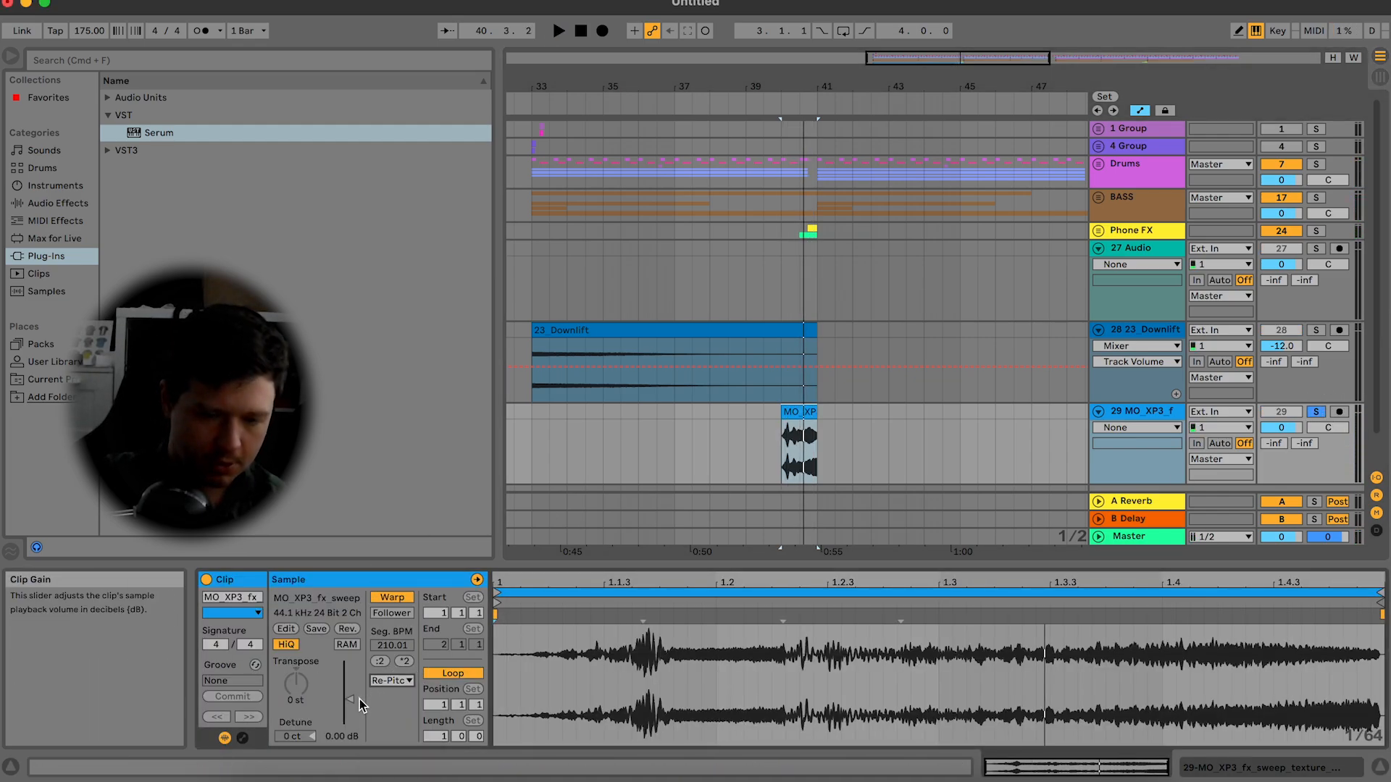
Step: Set the Default Warp Mode to Re-Pitch in the program preferences
{"action": "key", "text": "super+comma"}
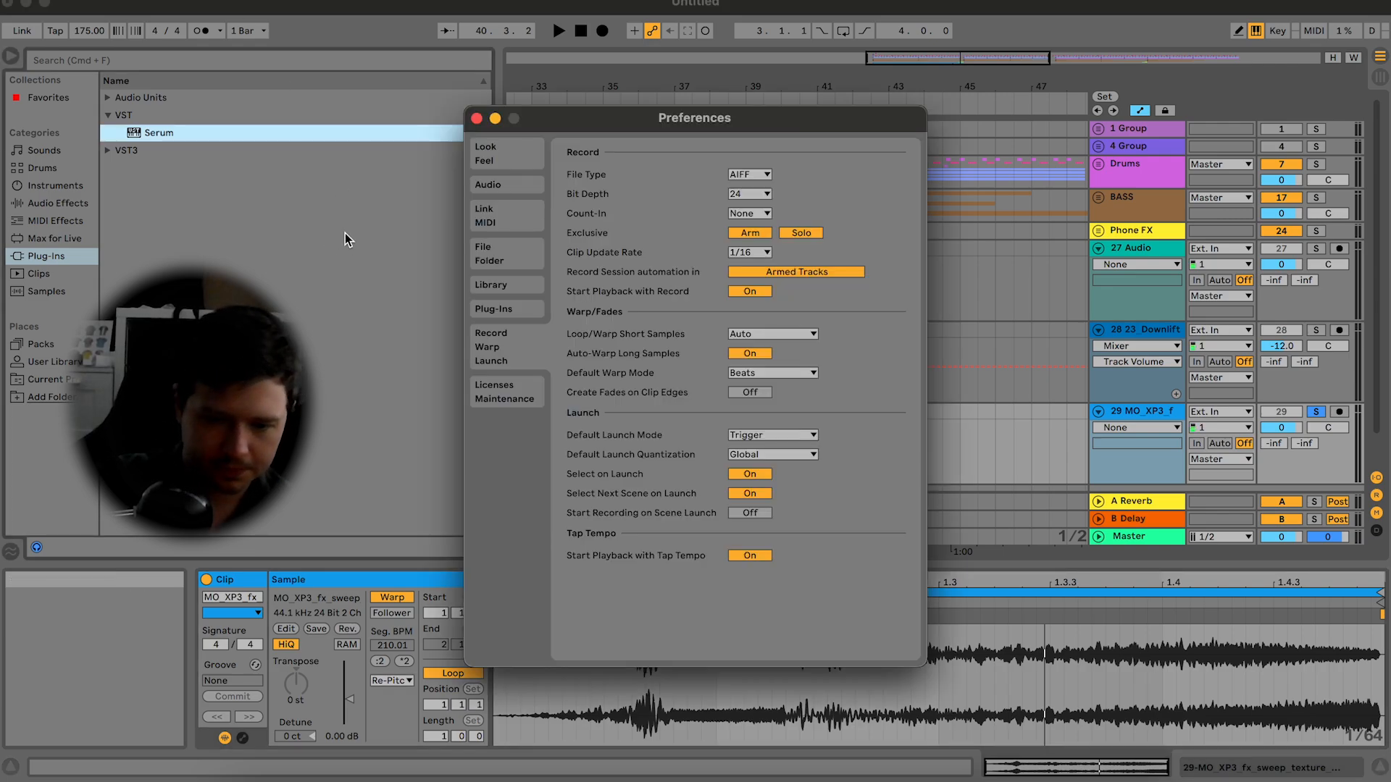
{"action": "left_click", "coordinate": [765, 374]}
{"action": "left_click", "coordinate": [767, 416]}
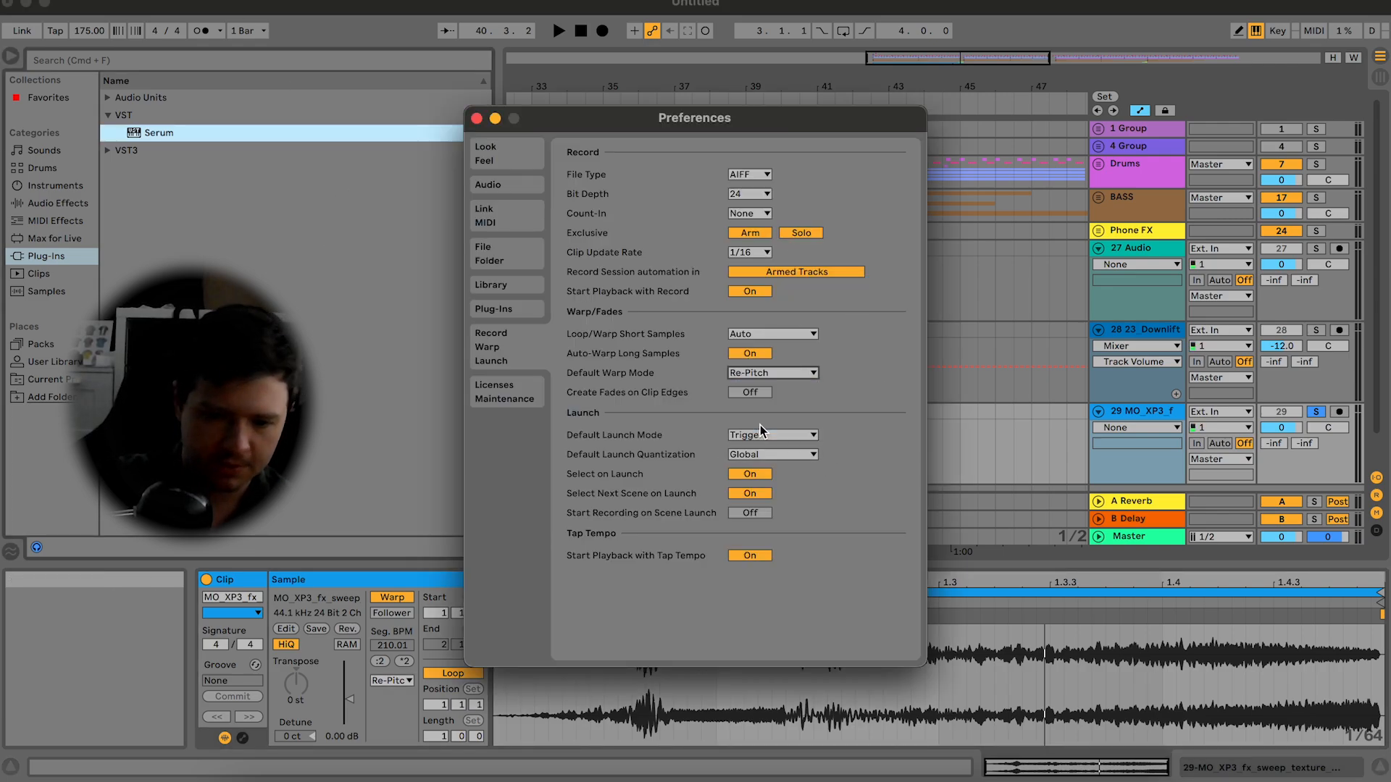
{"action": "left_click", "coordinate": [477, 119]}
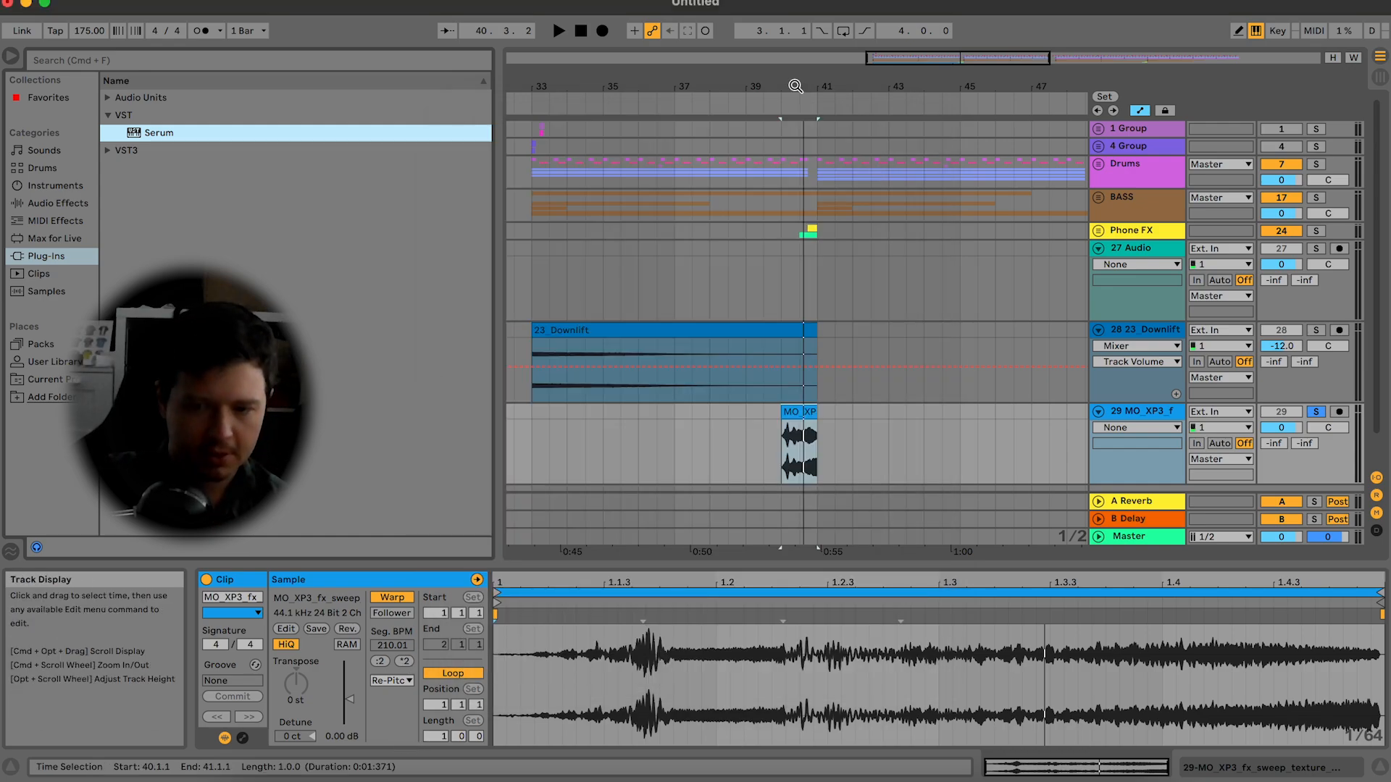
Step: Cut away the beginning of the uplifter clip so that it starts at 40.2.1
{"action": "scroll", "coordinate": [792, 435], "scroll_direction": "up", "scroll_amount": 5}
{"action": "left_click_drag", "start_coordinate": [766, 443], "coordinate": [853, 444]}
{"action": "key", "text": "Delete"}
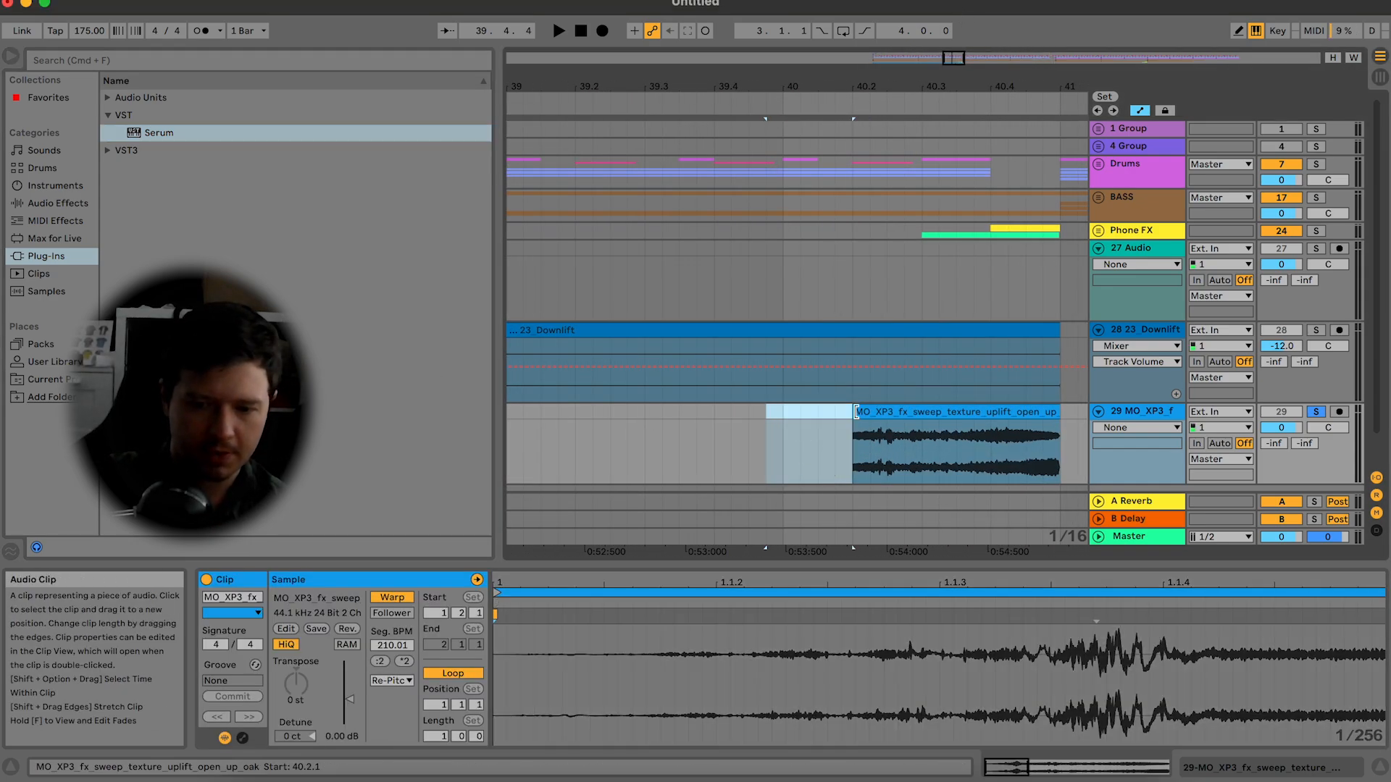
Step: Give the uplifter clip a fade-in across its whole length and lower its clip gain to -12.3 dB
{"action": "left_click", "coordinate": [1139, 110]}
{"action": "left_click_drag", "start_coordinate": [854, 420], "coordinate": [1056, 420]}
{"action": "left_click_drag", "start_coordinate": [350, 699], "coordinate": [350, 709]}
{"action": "key", "text": "space"}
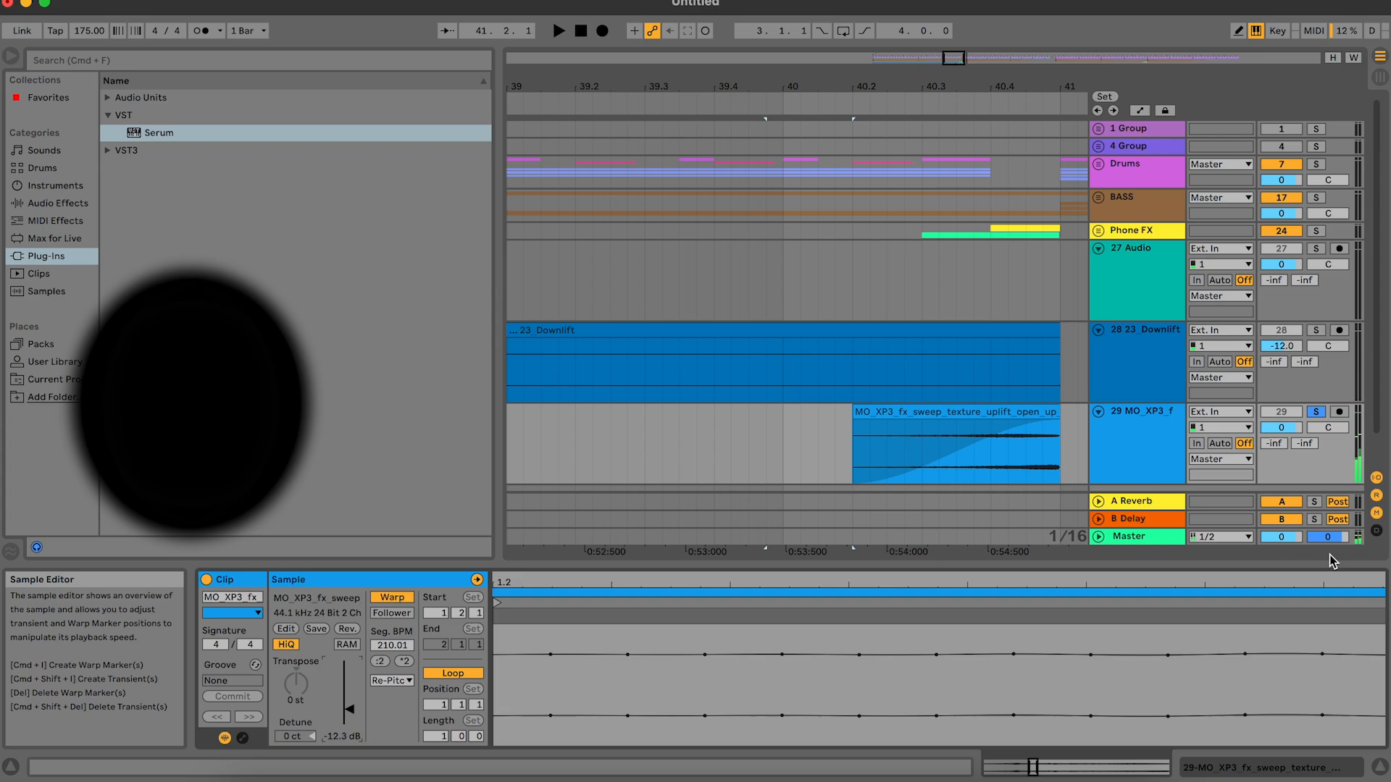
Step: Unsolo the uplifter track and play the arrangement from 38.3.1 through the transition at bar 41
{"action": "left_click", "coordinate": [1316, 412]}
{"action": "left_click", "coordinate": [576, 478]}
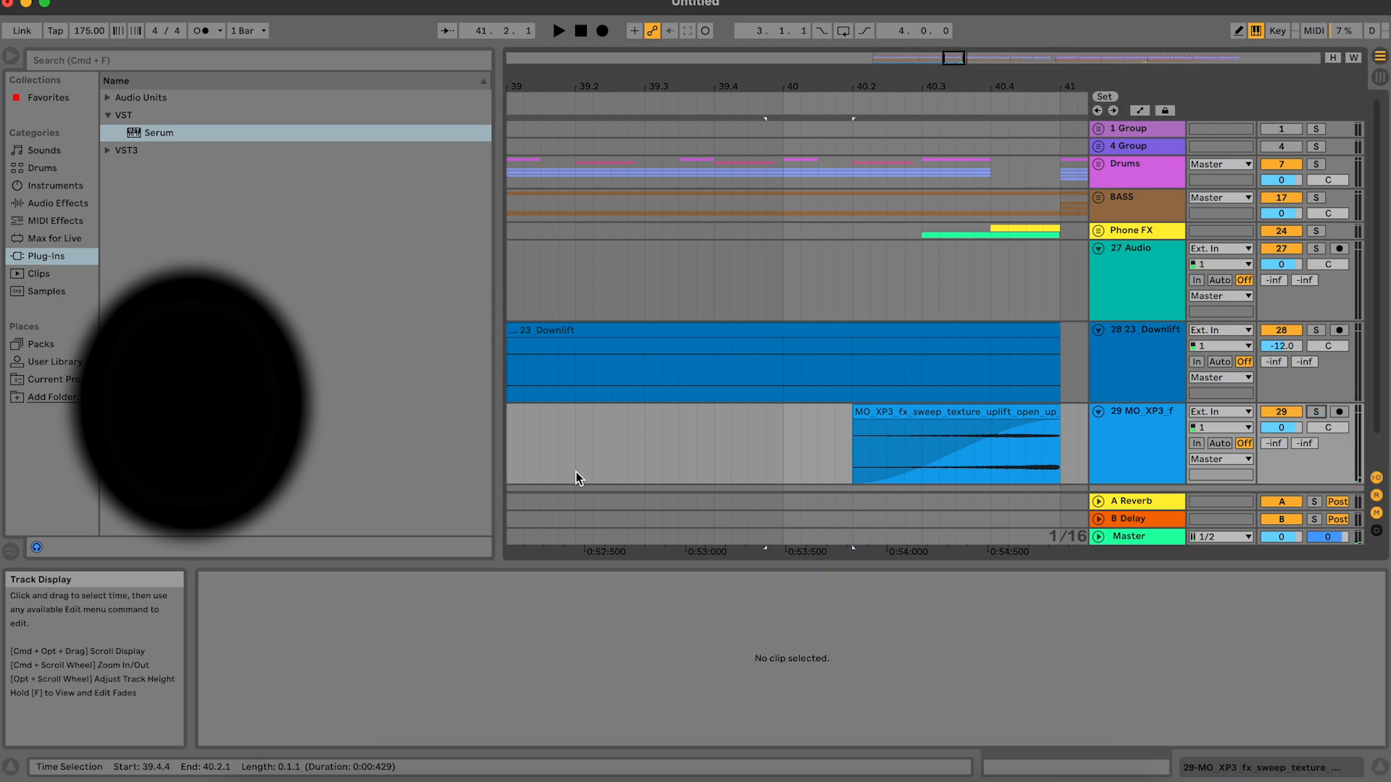
{"action": "scroll", "coordinate": [633, 445], "scroll_direction": "left", "scroll_amount": 3}
{"action": "left_click", "coordinate": [671, 408]}
{"action": "key", "text": "space"}
{"action": "left_click_drag", "start_coordinate": [941, 57], "coordinate": [960, 36]}
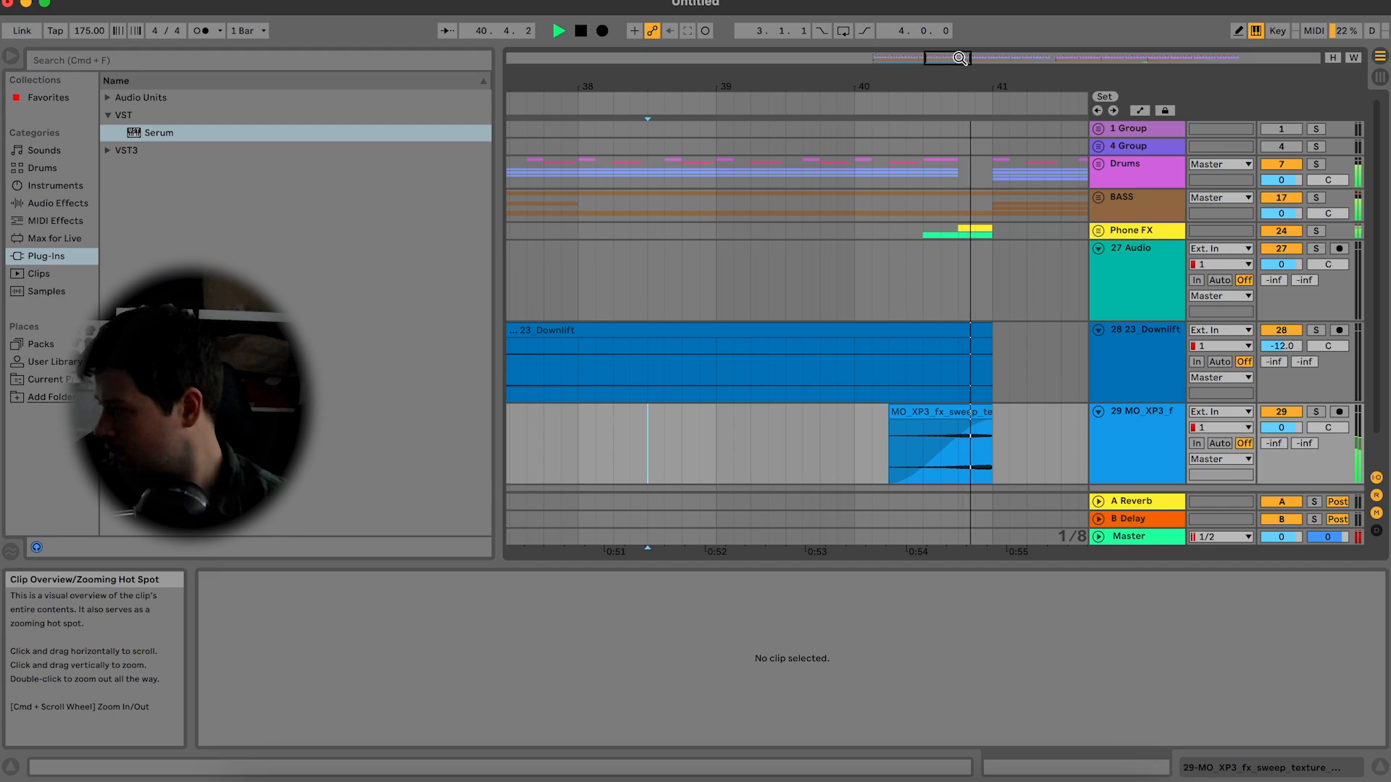
{"action": "key", "text": "space"}
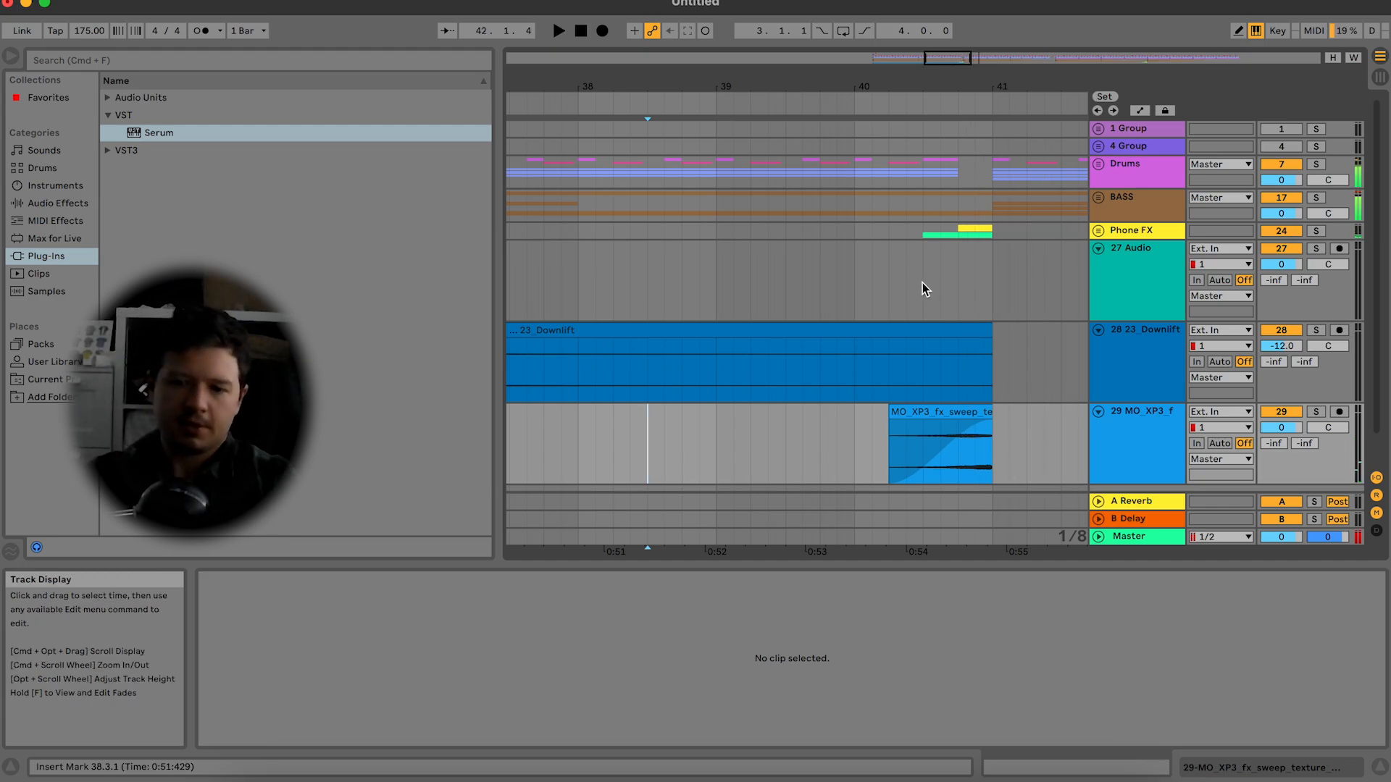
Step: Try a duplicate of the 23_Downlift clip directly after the original, and undo it
{"action": "left_click", "coordinate": [893, 328]}
{"action": "key", "text": "super+d"}
{"action": "key", "text": "space"}
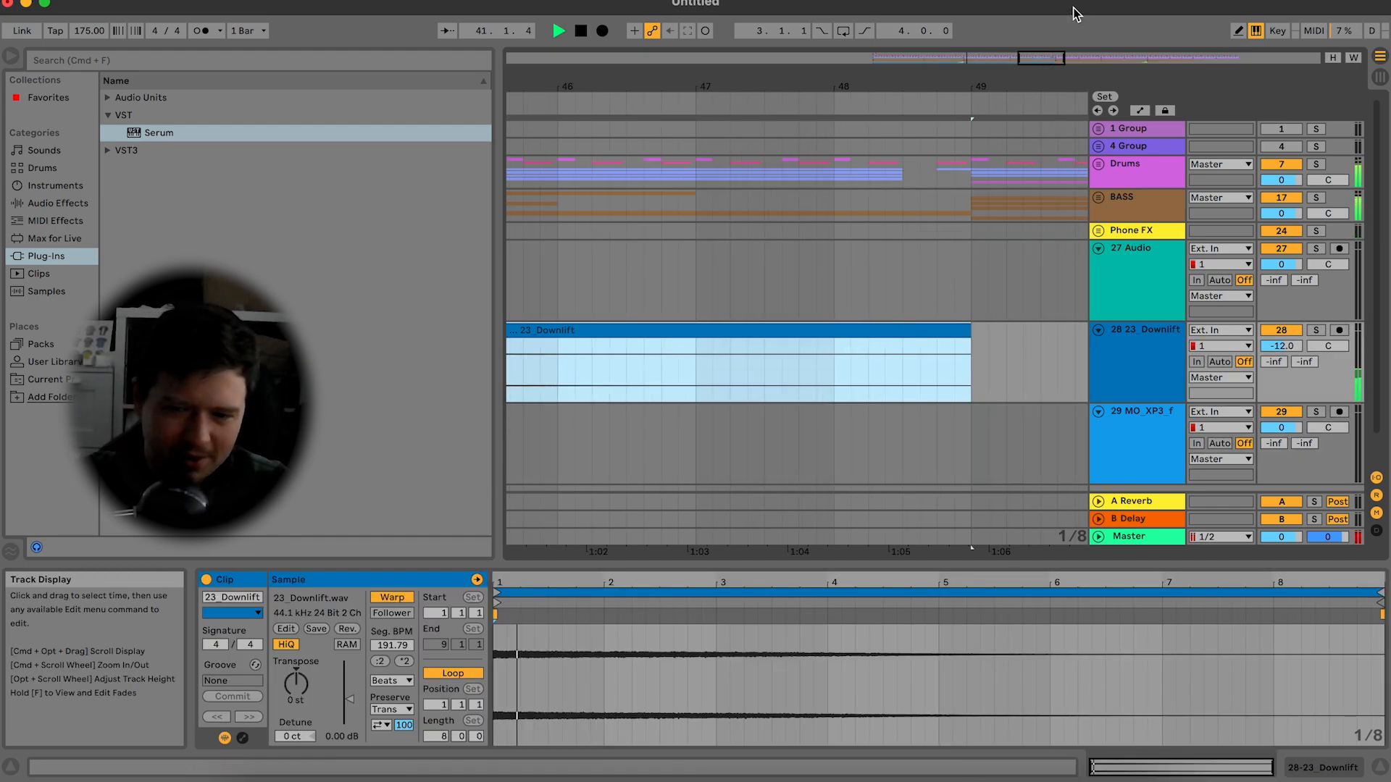
{"action": "key", "text": "super+z"}
{"action": "key", "text": "space"}
Step: Add an audio track below the uplifter track, and audition more uplifter samples in Splice down to DS_VPH_125_fx_loop_sweep_uplifter
{"action": "left_click", "coordinate": [1128, 450]}
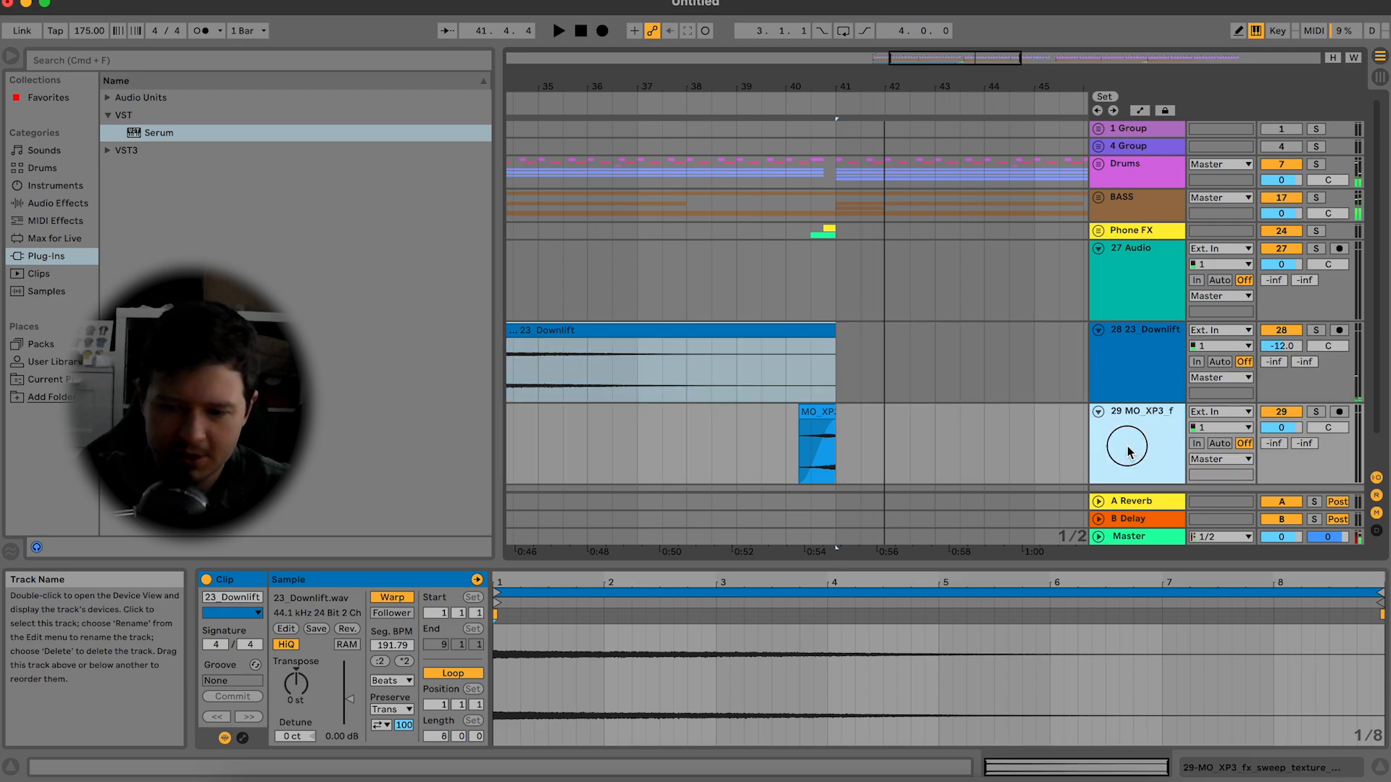
{"action": "left_click", "coordinate": [915, 774]}
{"action": "key", "text": "Down"}
{"action": "key", "text": "Down"}
{"action": "key", "text": "Down"}
{"action": "key", "text": "Down"}
{"action": "key", "text": "Down"}
{"action": "key", "text": "Down"}
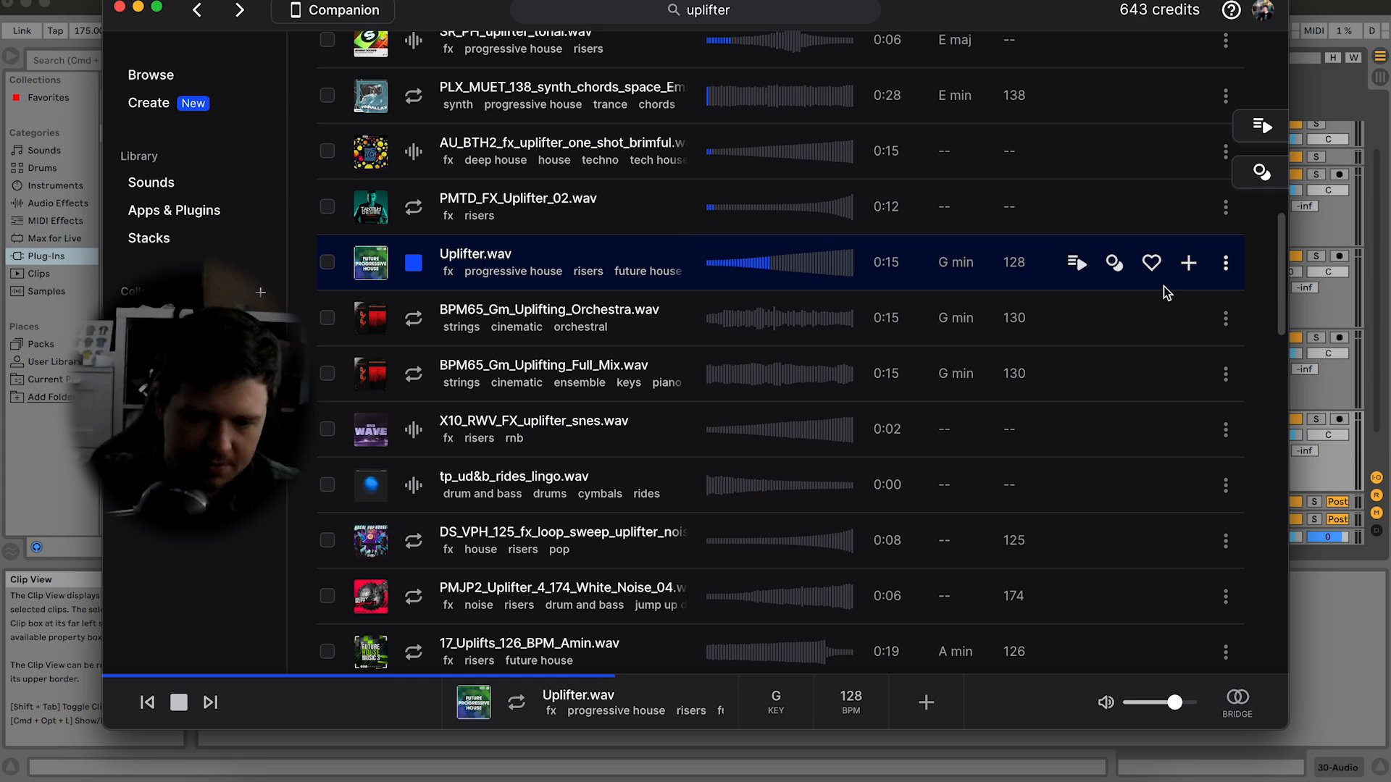
{"action": "key", "text": "Down"}
{"action": "key", "text": "Down"}
{"action": "key", "text": "Down"}
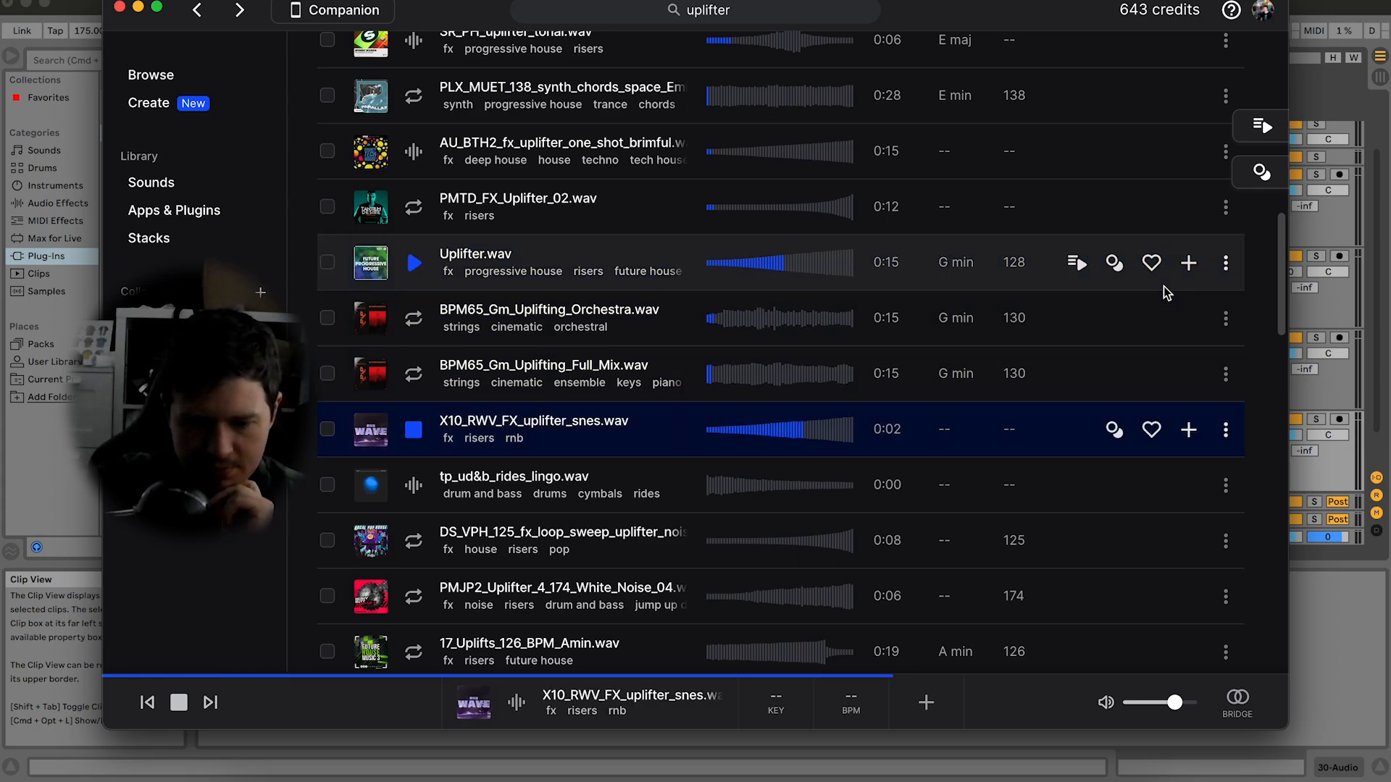
{"action": "key", "text": "Down"}
{"action": "key", "text": "Down"}
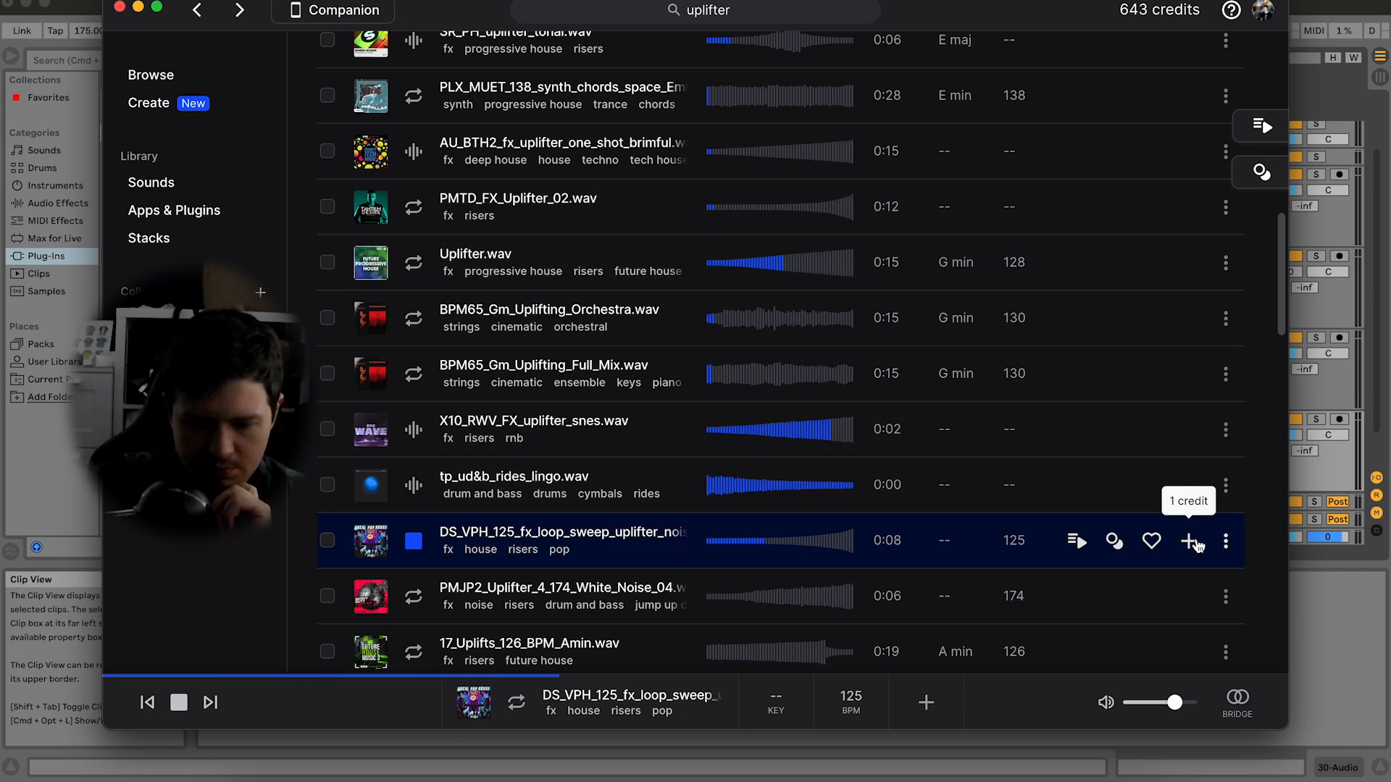
Step: Audition further uplifter samples down to AU_BTH2_fx_uplifter_one_shot_adept, buy that sample with a credit, and copy it to the clipboard
{"action": "key", "text": "Down"}
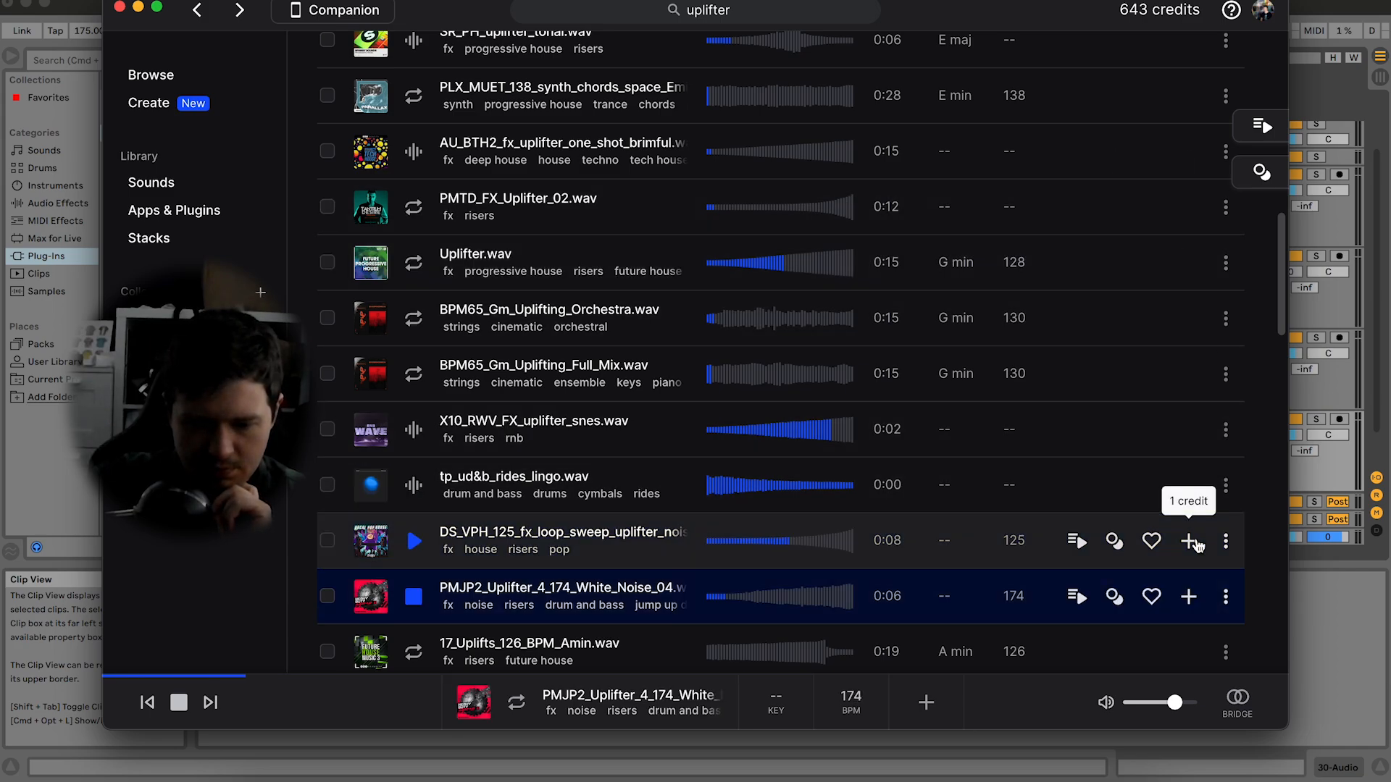
{"action": "key", "text": "Down"}
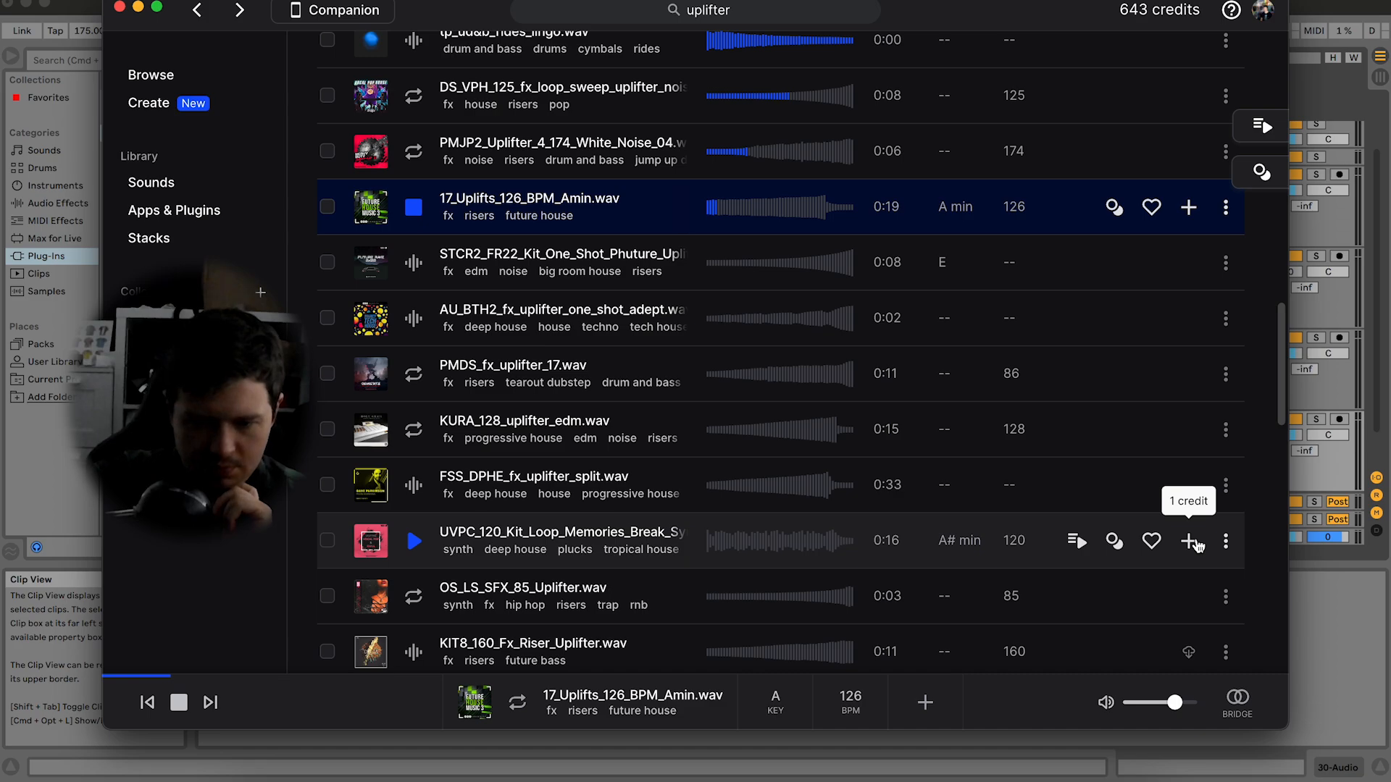
{"action": "key", "text": "Down"}
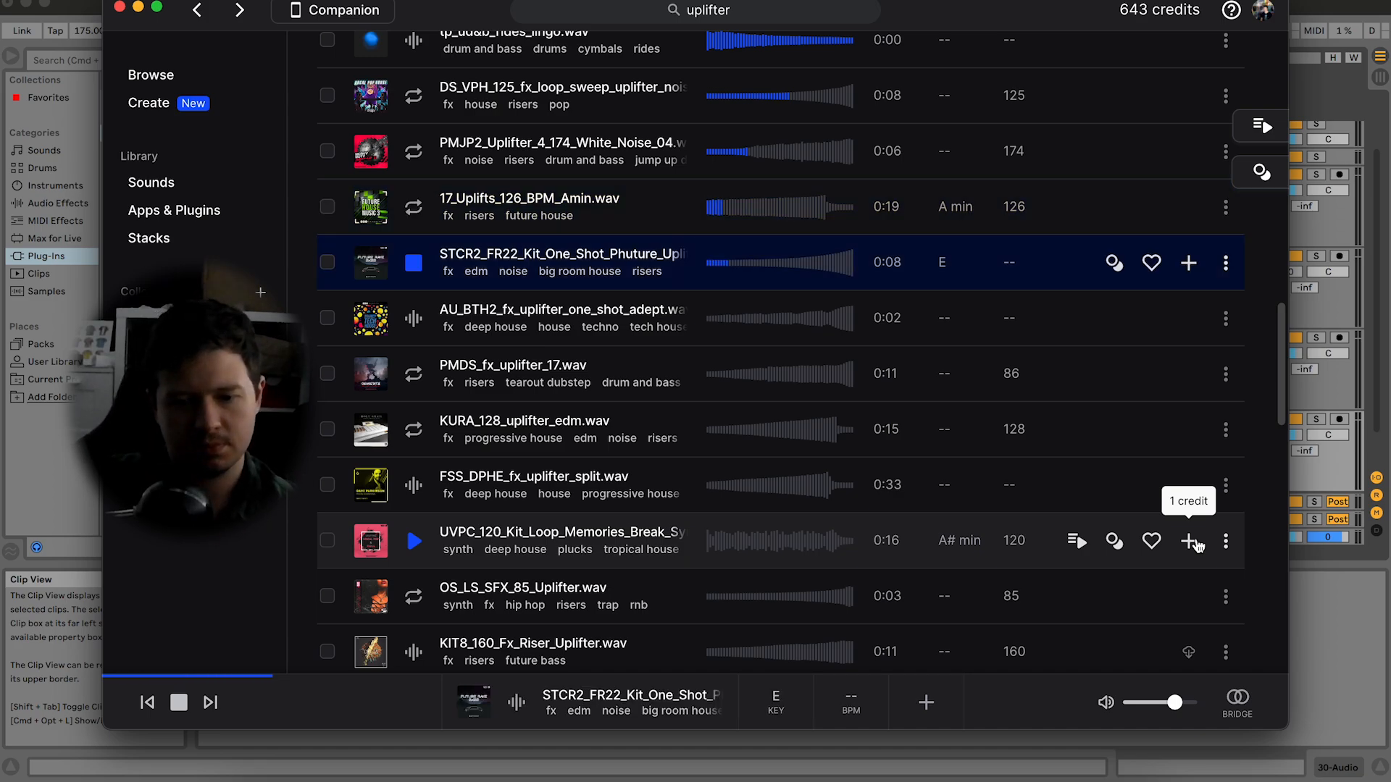
{"action": "key", "text": "Down"}
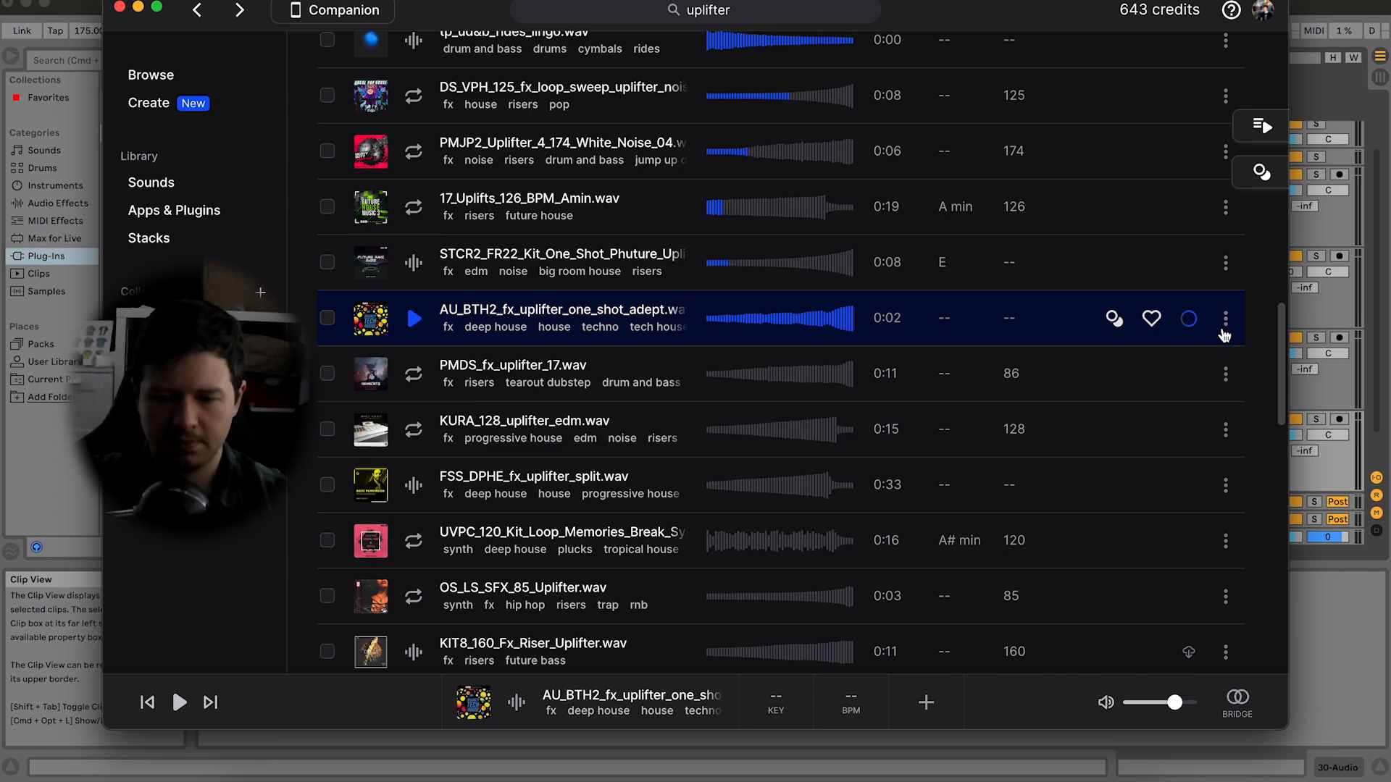
{"action": "left_click", "coordinate": [1226, 333]}
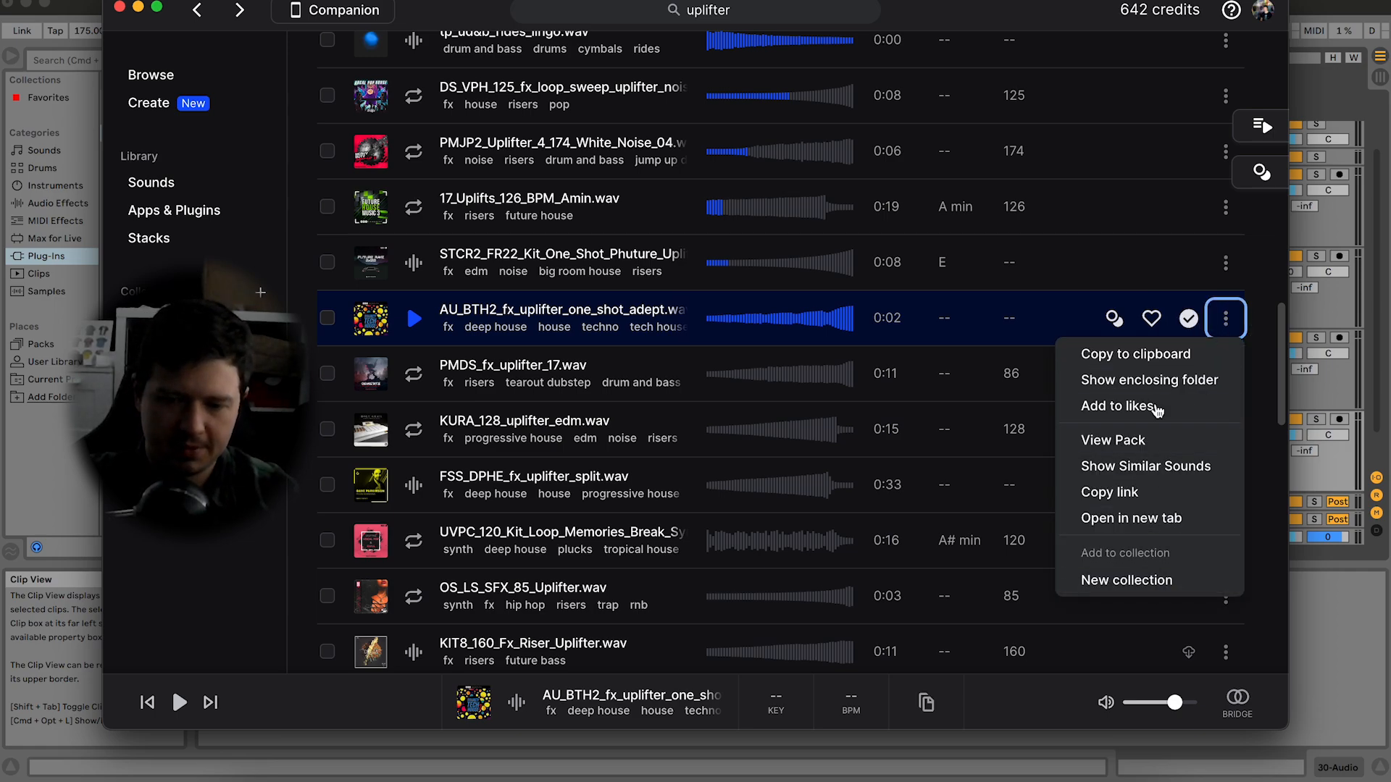
{"action": "left_click", "coordinate": [1152, 358]}
Step: Switch to Ableton Live, paste the uplifter on track 30 so it spans 47.1.1 to 49.1.1, and set its clip gain to -13.5 dB
{"action": "left_click", "coordinate": [1340, 404]}
{"action": "left_click_drag", "start_coordinate": [914, 55], "coordinate": [964, 55]}
{"action": "key", "text": "space"}
{"action": "left_click", "coordinate": [845, 427]}
{"action": "key", "text": "super+v"}
{"action": "left_click_drag", "start_coordinate": [844, 428], "coordinate": [907, 419]}
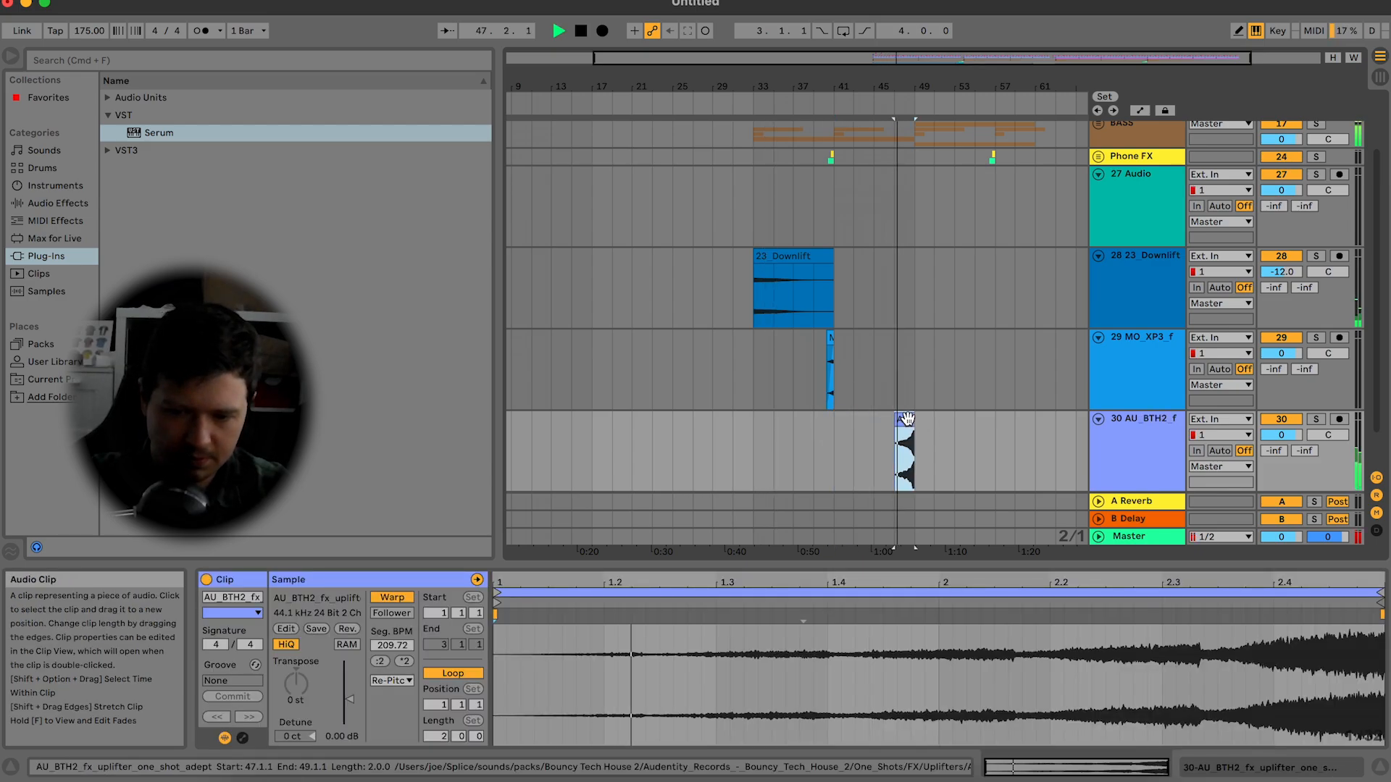
{"action": "left_click_drag", "start_coordinate": [350, 700], "coordinate": [350, 709]}
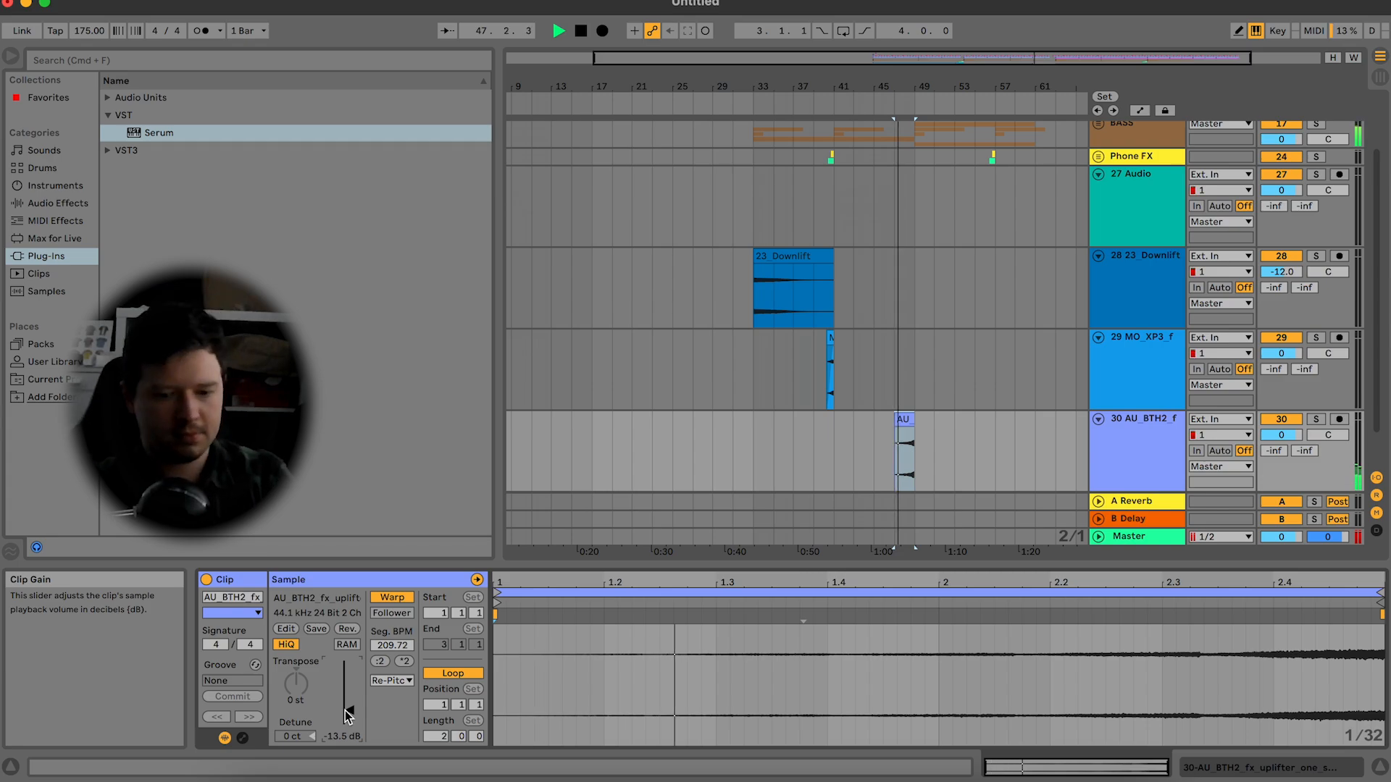
Step: Place a copy of the 23_Downlift clip at 49.1.1 on its own track and set the track's volume to -6.0
{"action": "left_click", "coordinate": [826, 258]}
{"action": "key", "text": "super+v"}
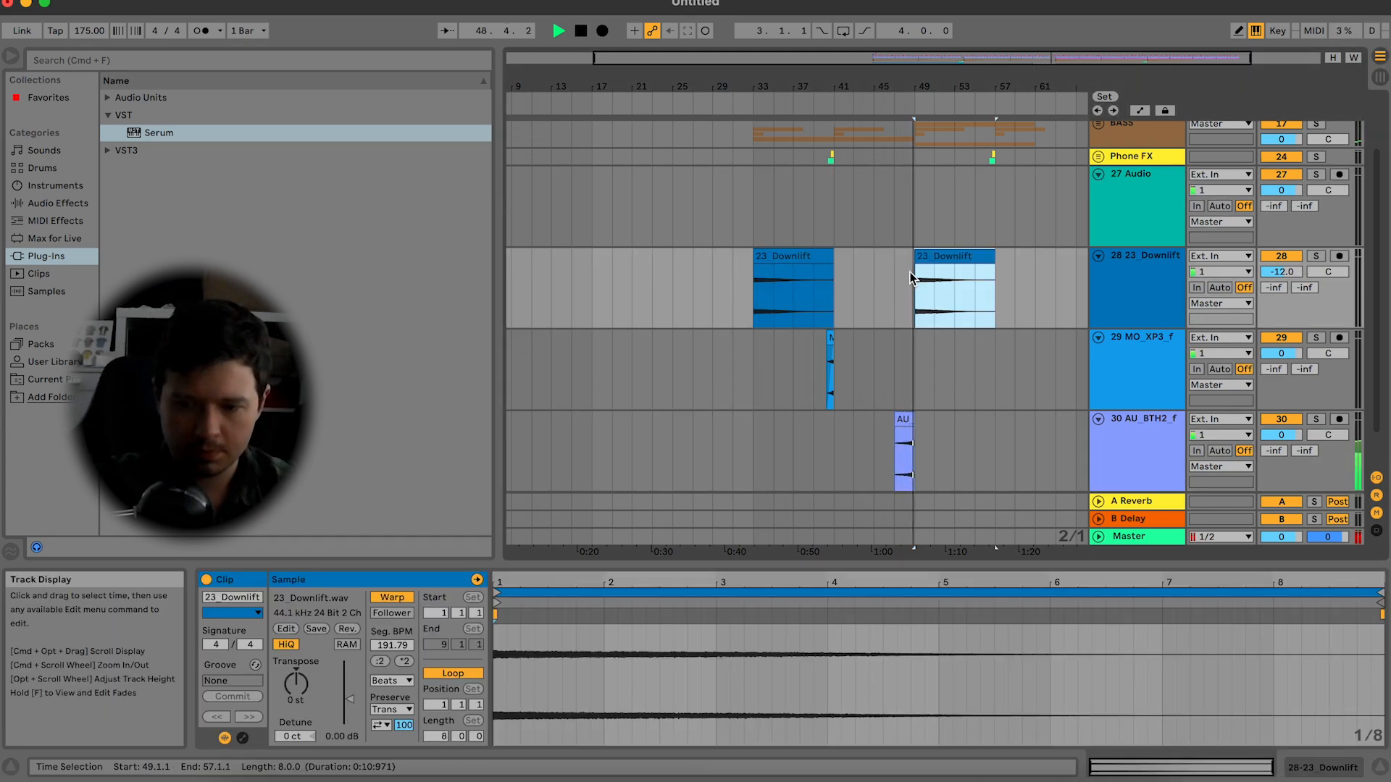
{"action": "scroll", "coordinate": [1264, 267], "scroll_direction": "up", "scroll_amount": 2}
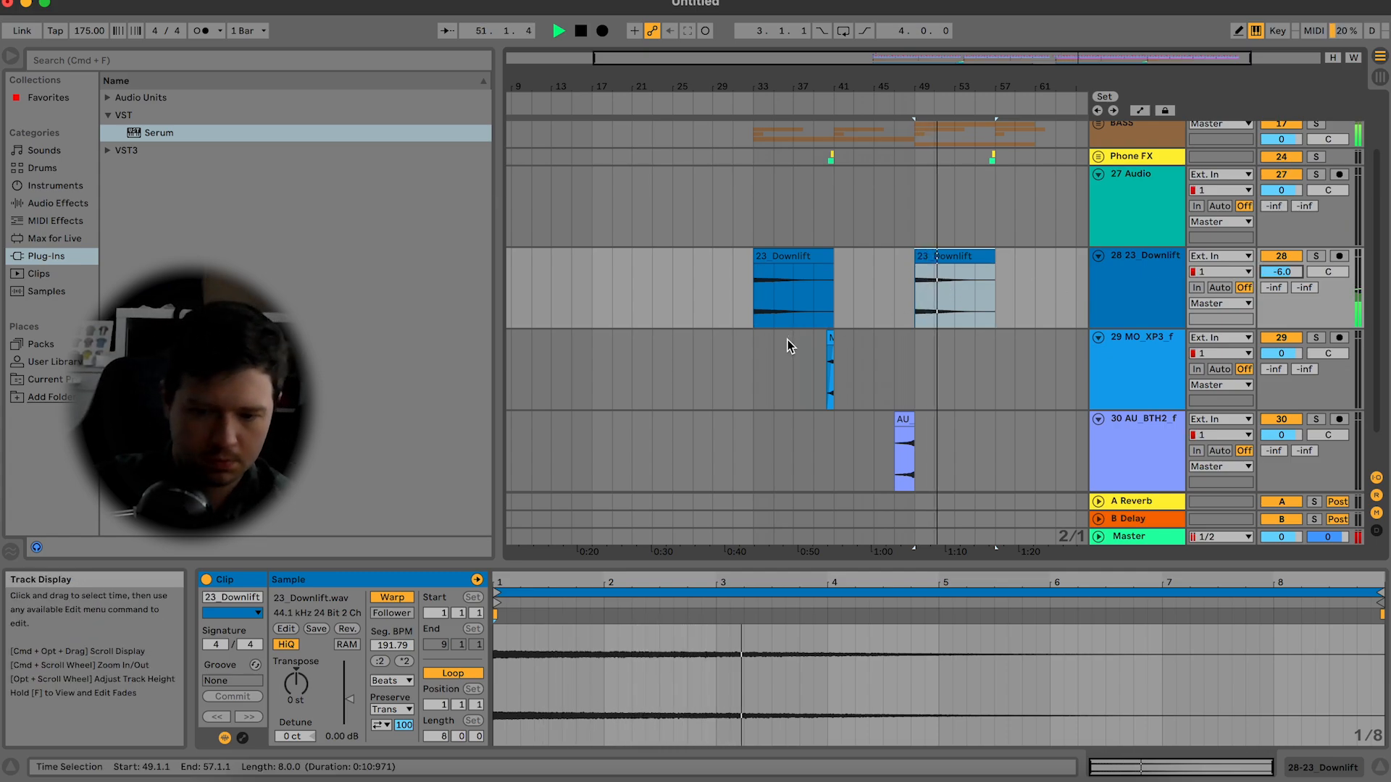
Step: Duplicate the bar 33 to 49 range of the MO_XP3 uplifter track so the copy starts at 49.1.1
{"action": "left_click", "coordinate": [1382, 768]}
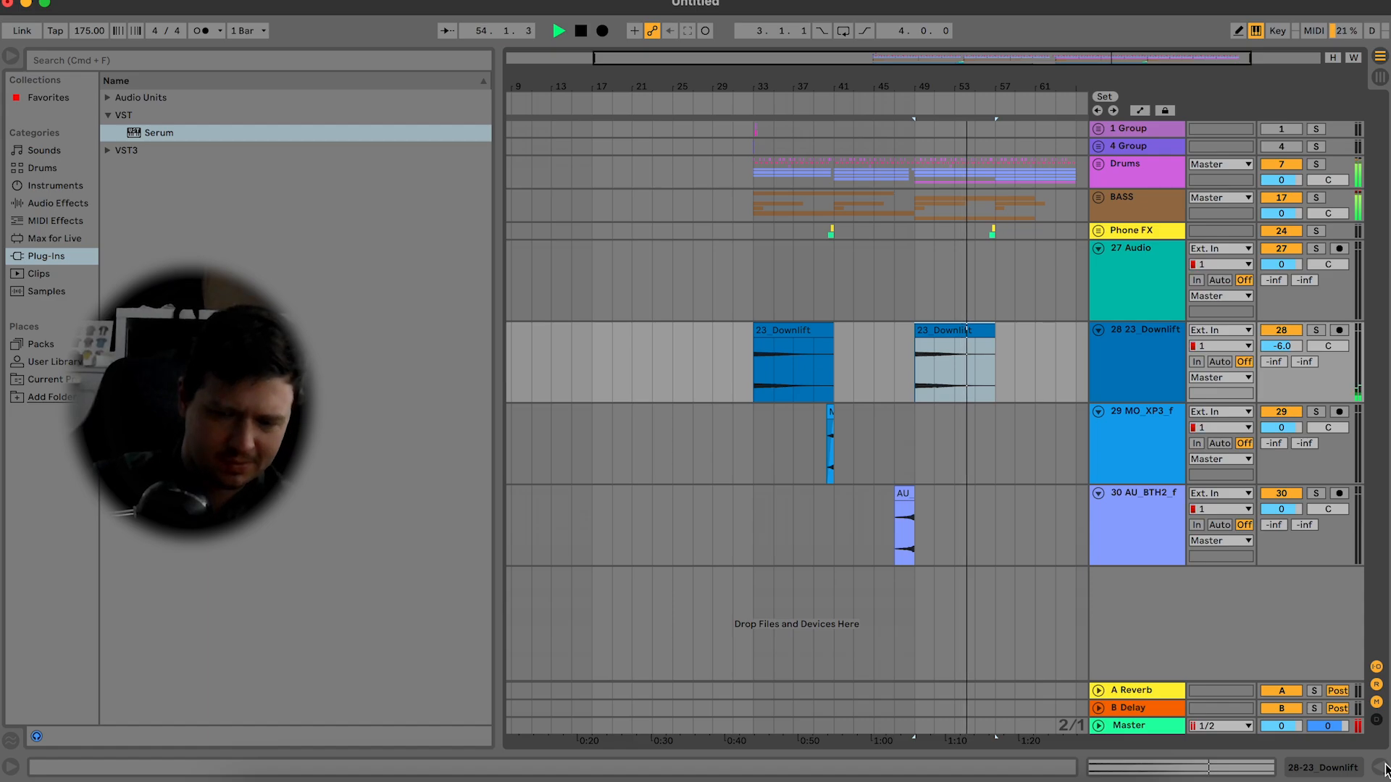
{"action": "left_click_drag", "start_coordinate": [755, 454], "coordinate": [914, 443]}
{"action": "key", "text": "super+d"}
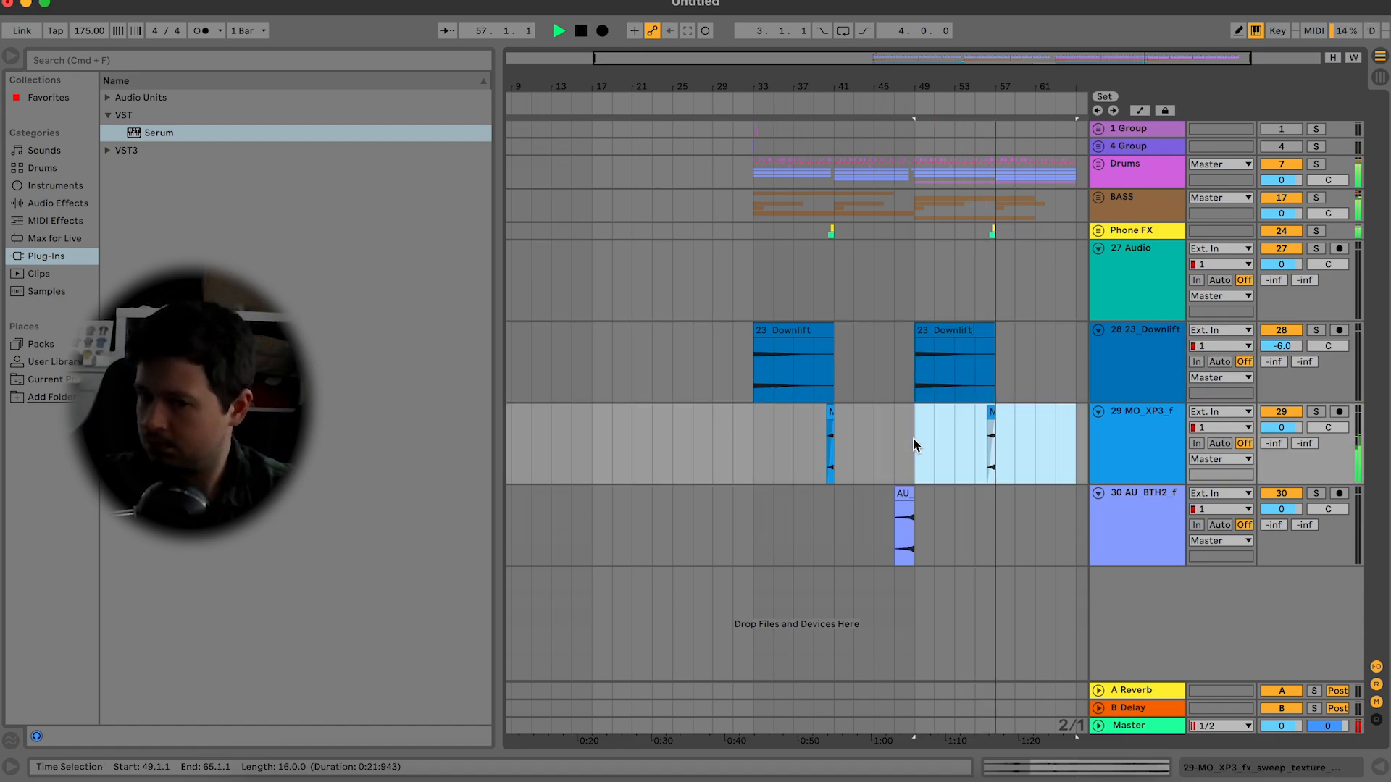
{"action": "key", "text": "plus"}
{"action": "key", "text": "plus"}
{"action": "key", "text": "plus"}
{"action": "key", "text": "plus"}
{"action": "key", "text": "plus"}
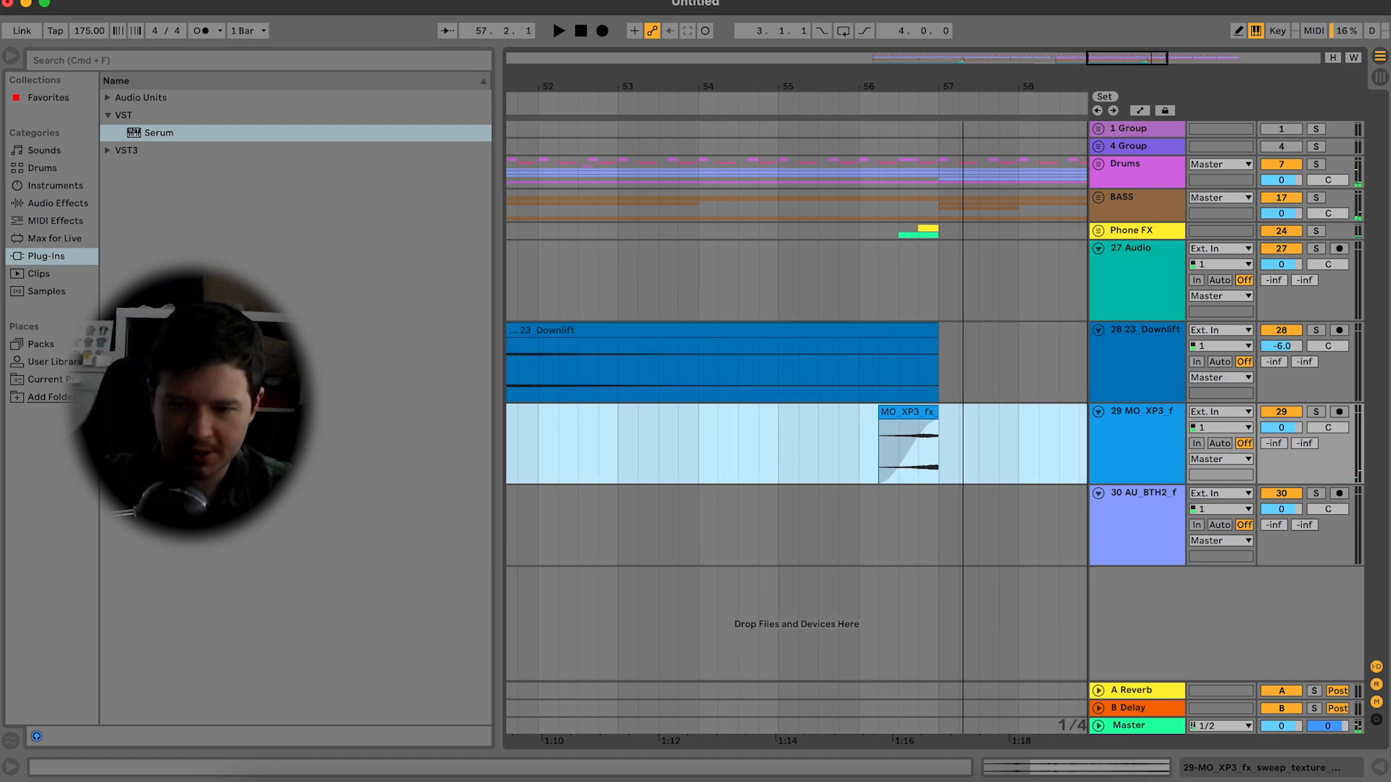
{"action": "left_click_drag", "start_coordinate": [950, 86], "coordinate": [969, 86]}
{"action": "key", "text": "super+m"}
{"action": "key", "text": "super+m"}
{"action": "key", "text": "super+comma"}
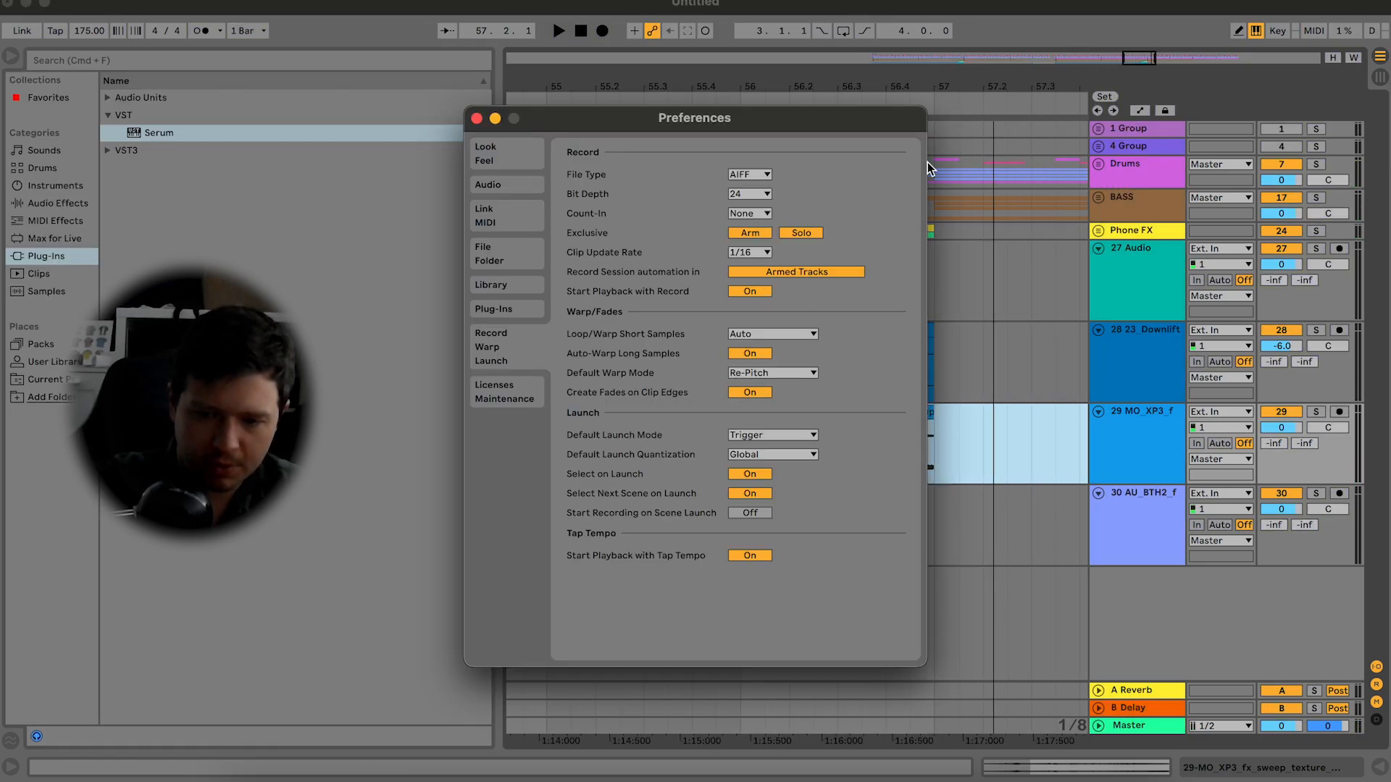
{"action": "key", "text": "super+comma"}
Step: Clear the Drums group from 56.4.1 to bar 57 and play the transition from 56.2.3
{"action": "left_click", "coordinate": [885, 181]}
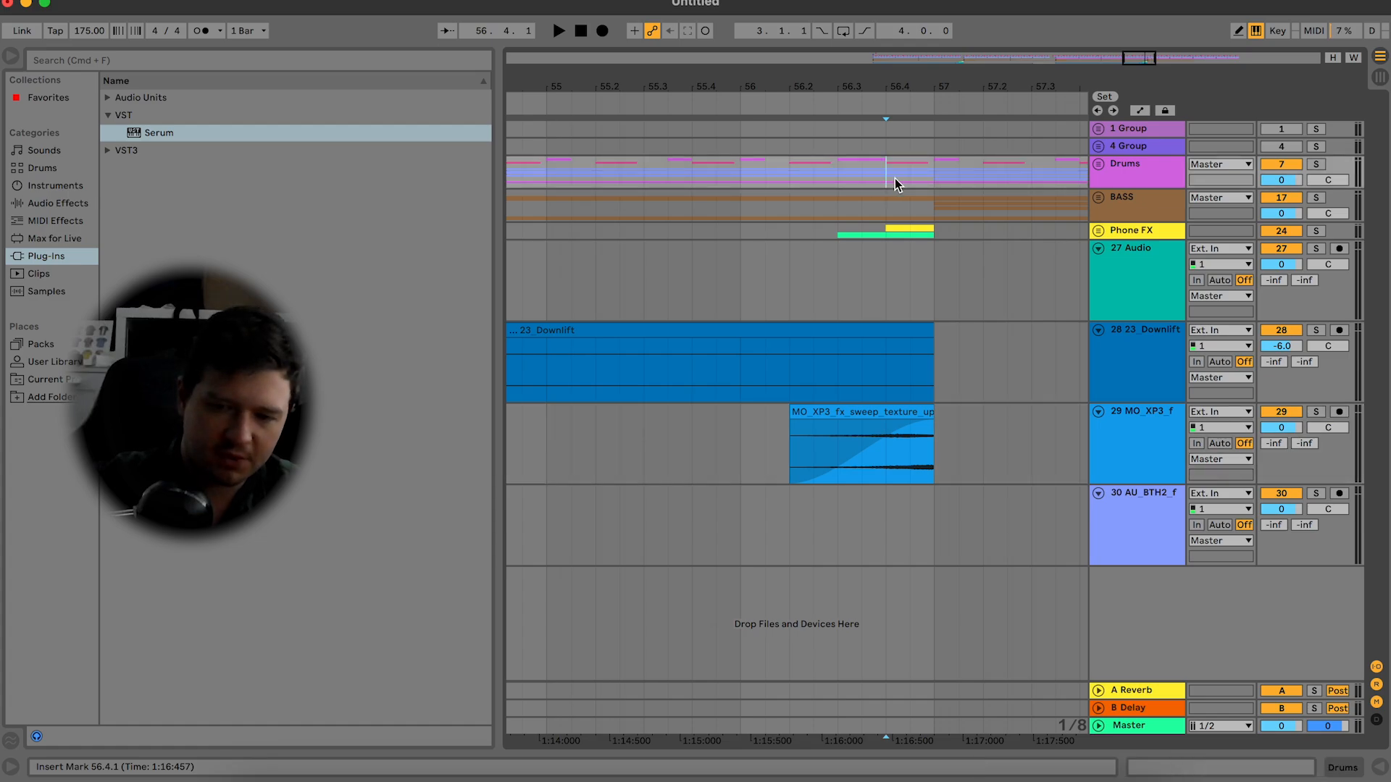
{"action": "key", "text": "space"}
{"action": "key", "text": "Delete"}
{"action": "left_click", "coordinate": [823, 177]}
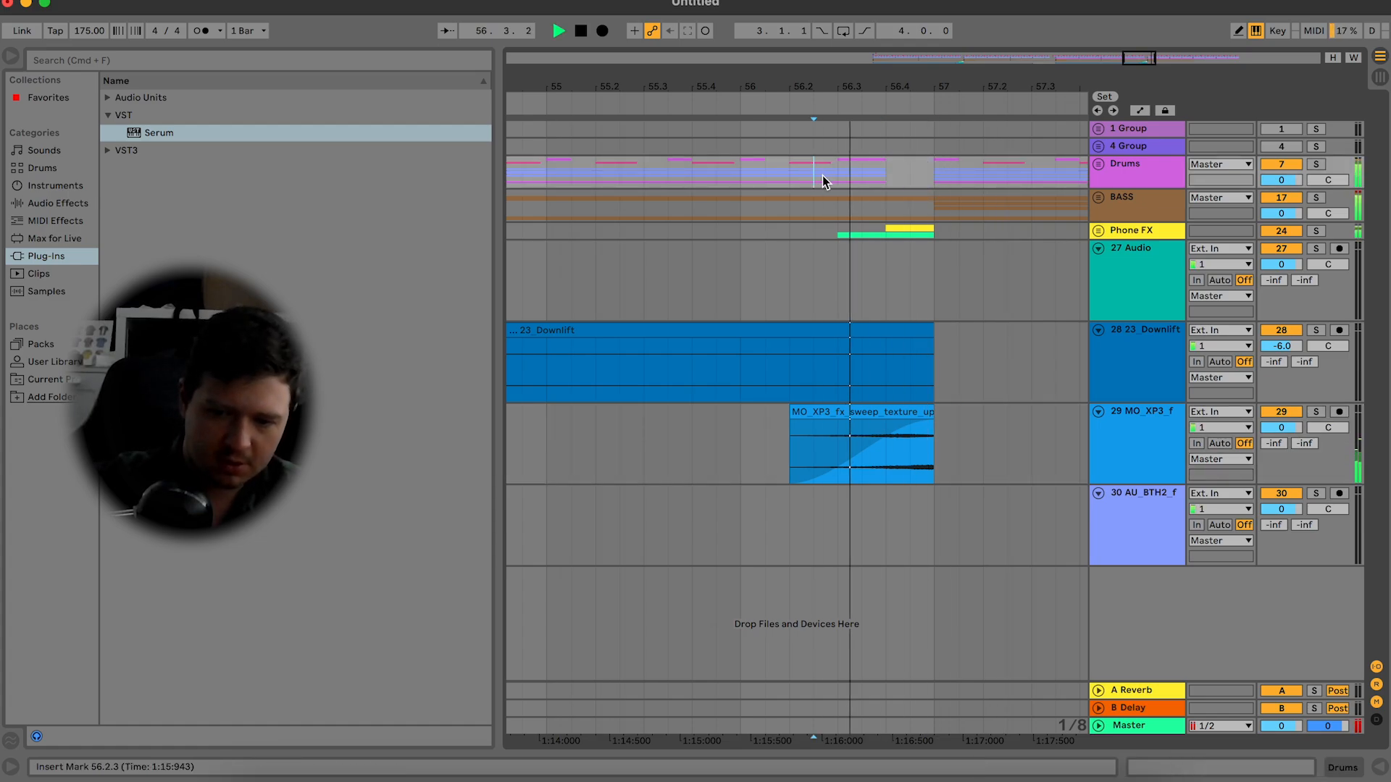
{"action": "key", "text": "space"}
{"action": "key", "text": "super+comma"}
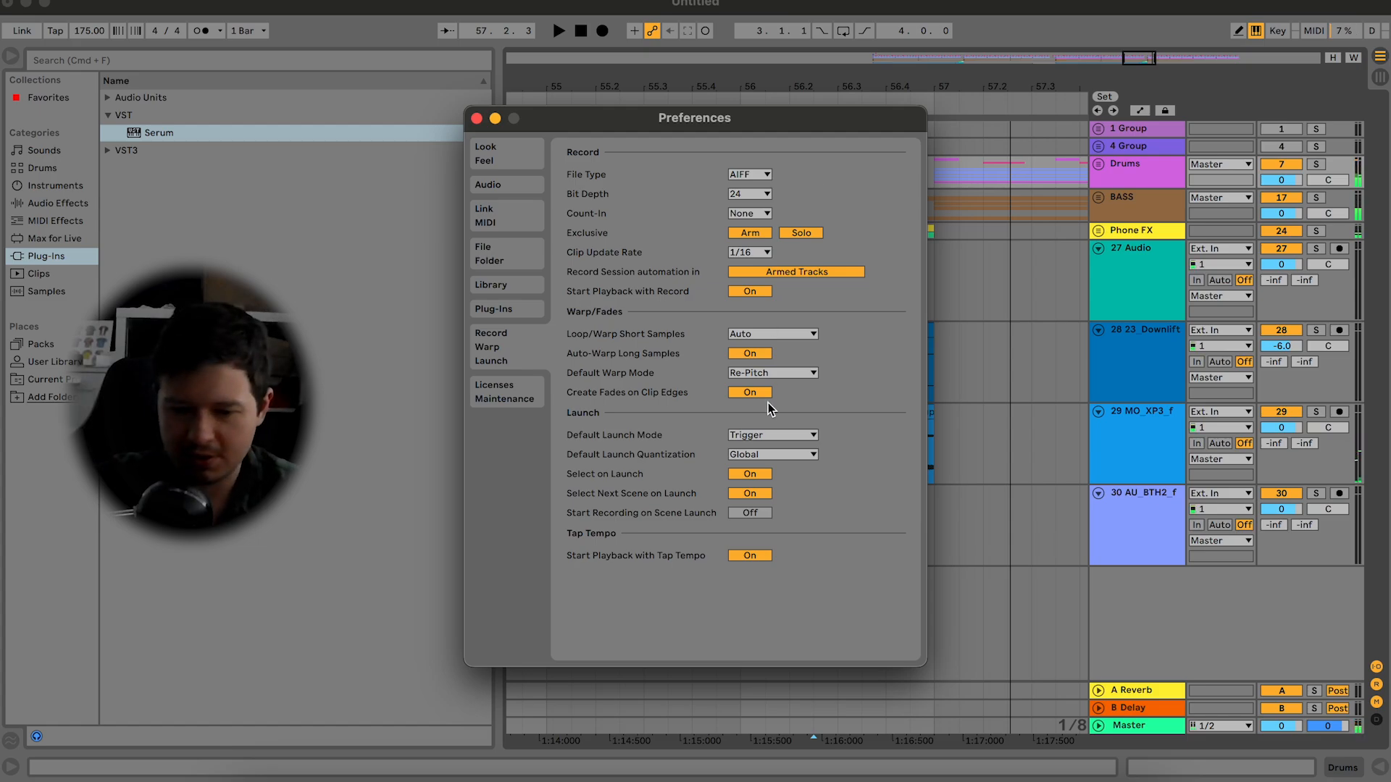
{"action": "left_click", "coordinate": [495, 119]}
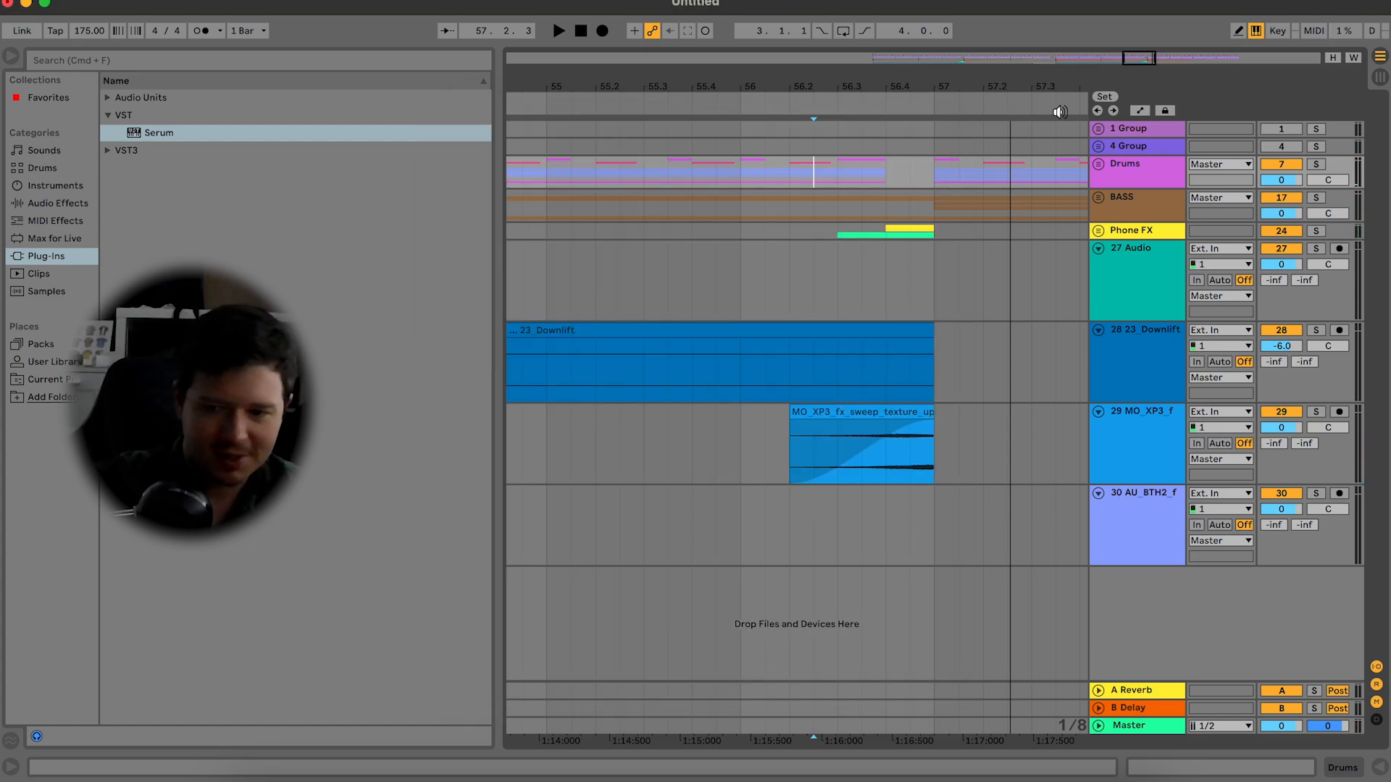
Step: Delete the empty 27 Audio track and fold the downlifter track and both uplifter tracks
{"action": "left_click_drag", "start_coordinate": [1147, 66], "coordinate": [1144, 59]}
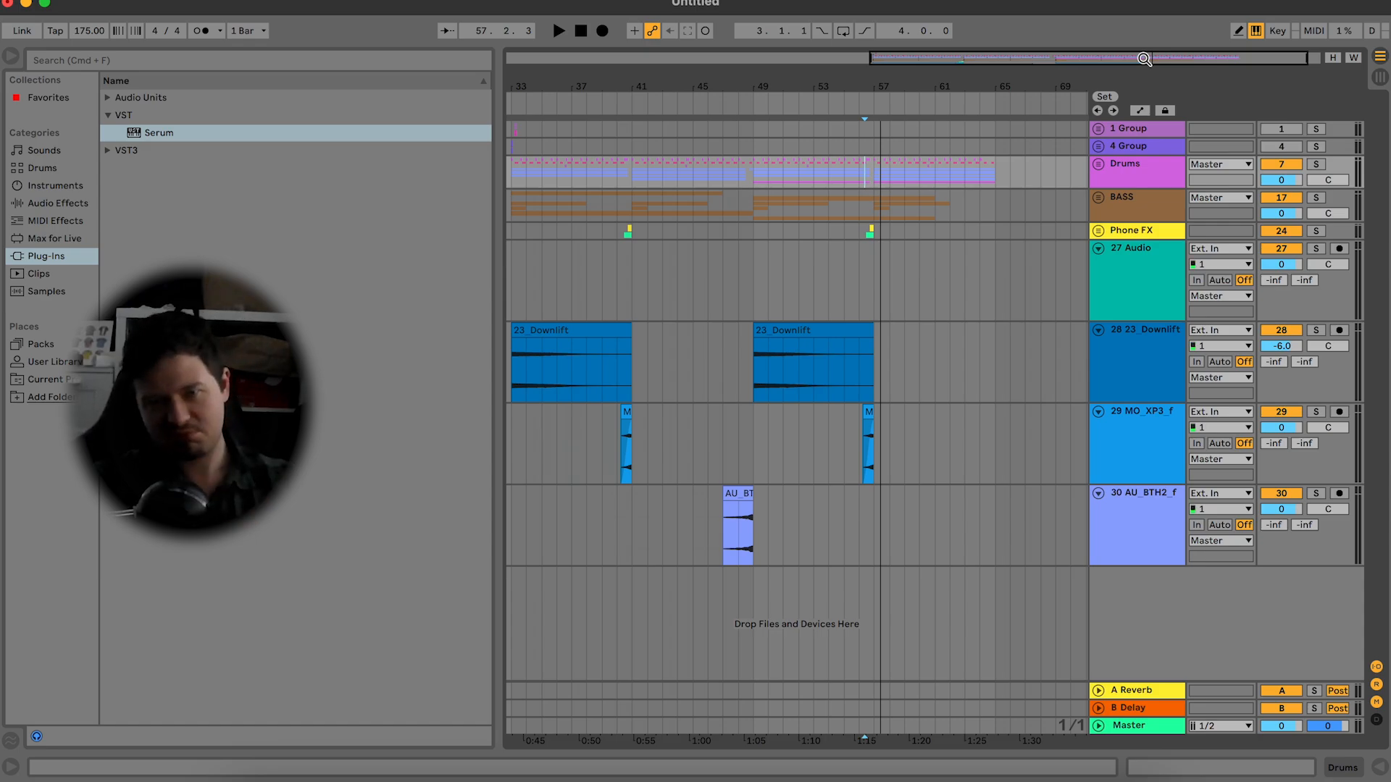
{"action": "scroll", "coordinate": [923, 208], "scroll_direction": "left", "scroll_amount": 3}
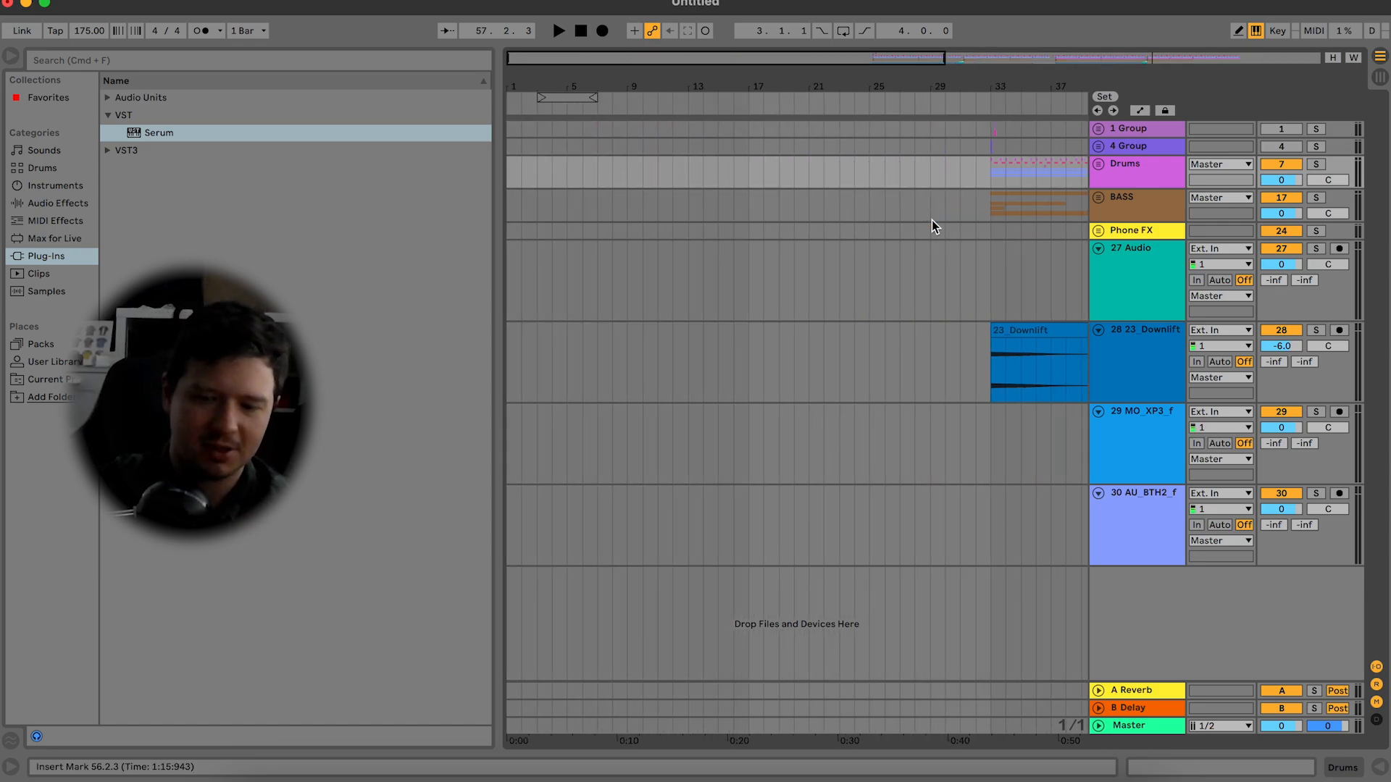
{"action": "left_click", "coordinate": [571, 270]}
{"action": "key", "text": "space"}
{"action": "left_click", "coordinate": [1137, 298]}
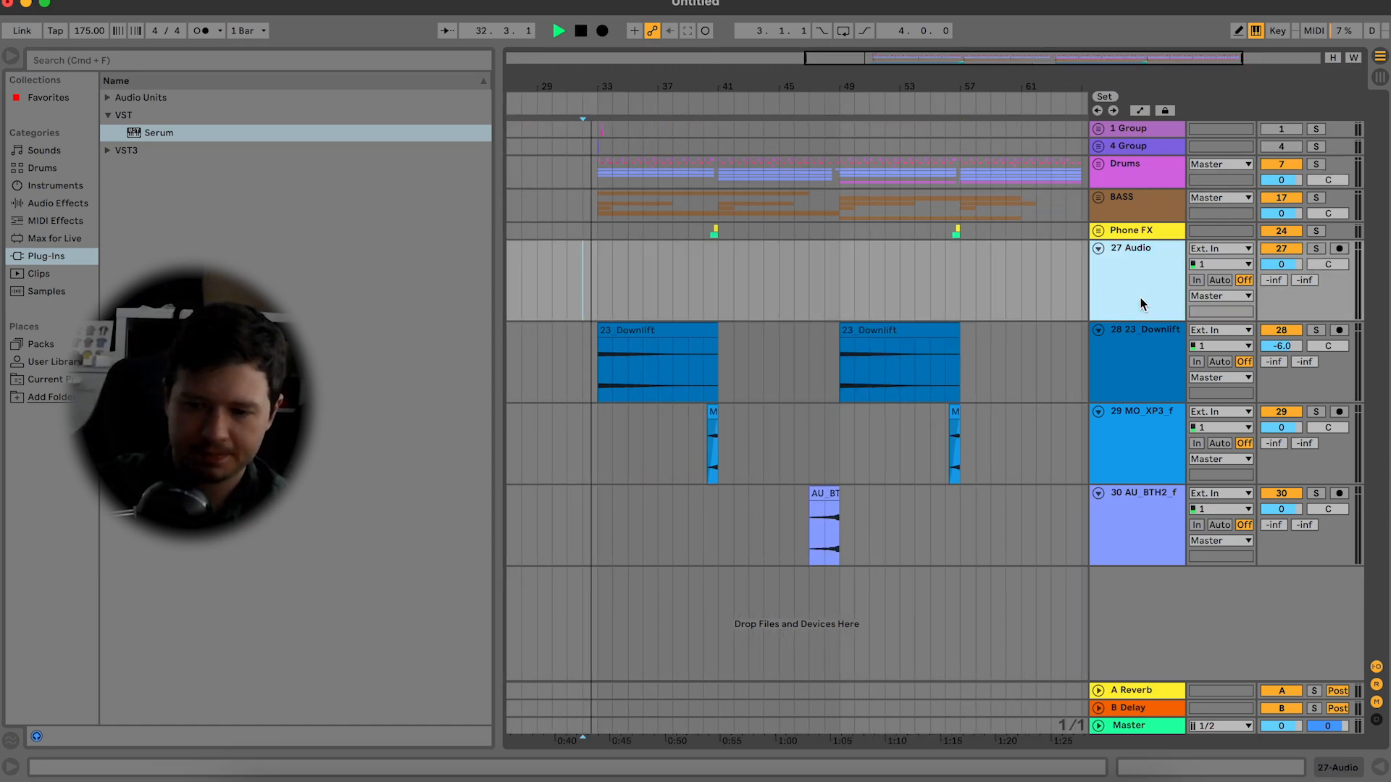
{"action": "key", "text": "Delete"}
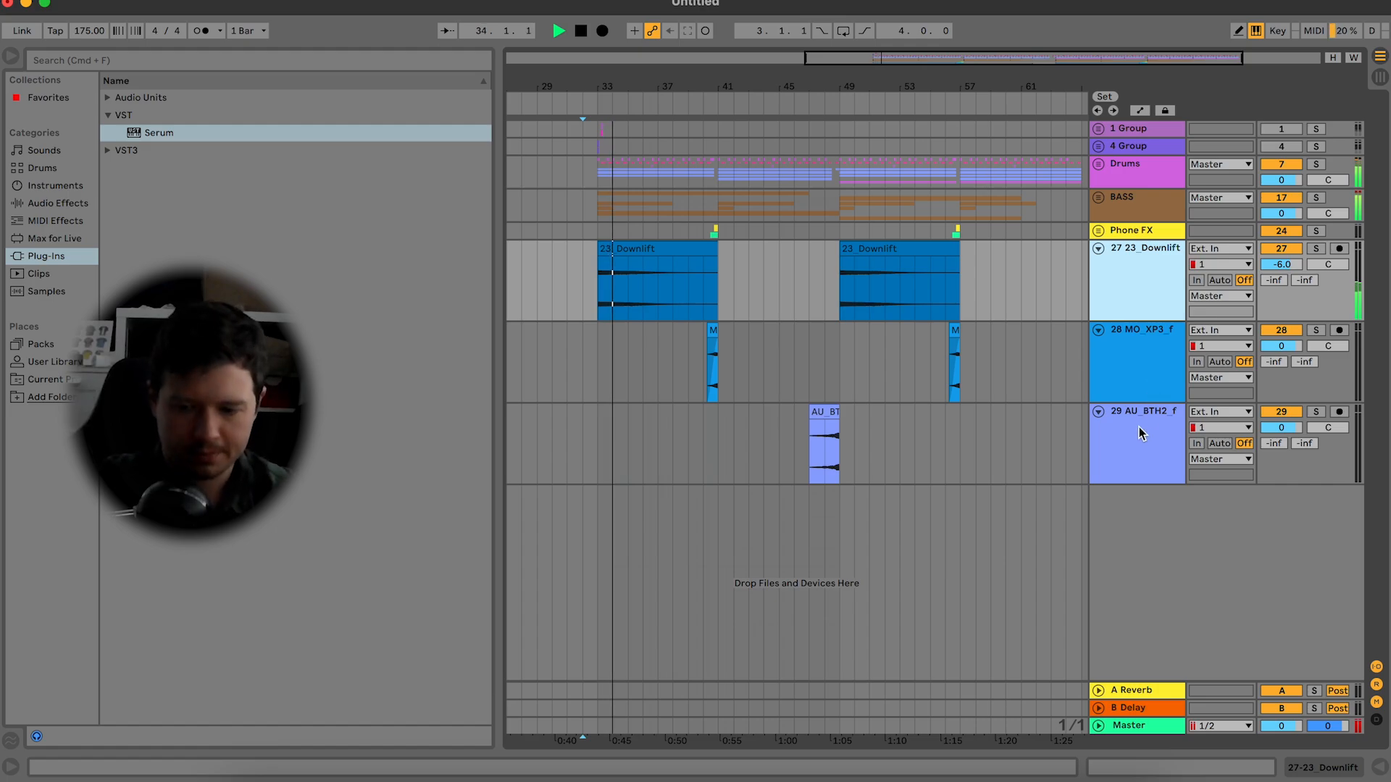
{"action": "left_click", "coordinate": [1102, 409], "text": "shift"}
{"action": "left_click", "coordinate": [1099, 412]}
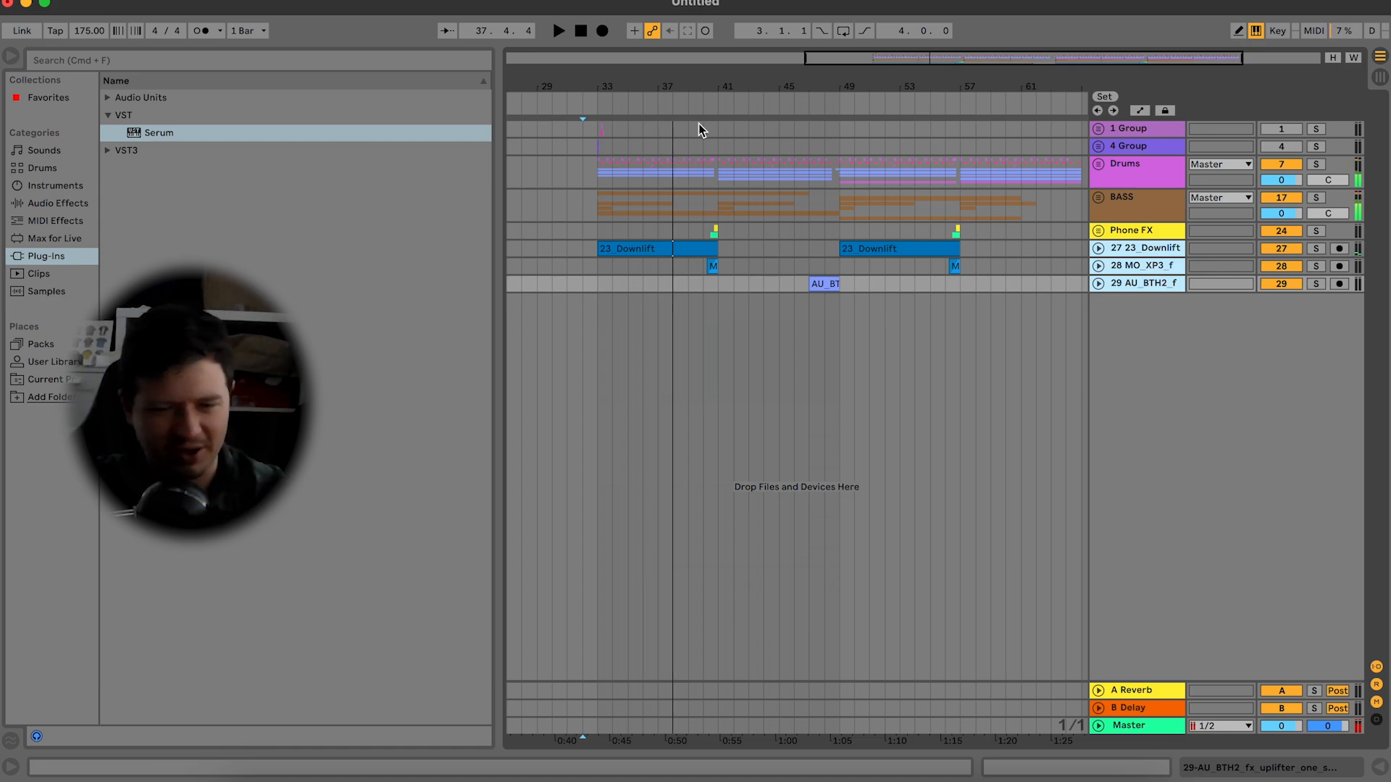
Step: Play the arrangement from 33.1.1 while examining the Serum tracks inside the BASS group, and fold the group again
{"action": "left_click", "coordinate": [602, 210]}
{"action": "key", "text": "space"}
{"action": "left_click", "coordinate": [1099, 197]}
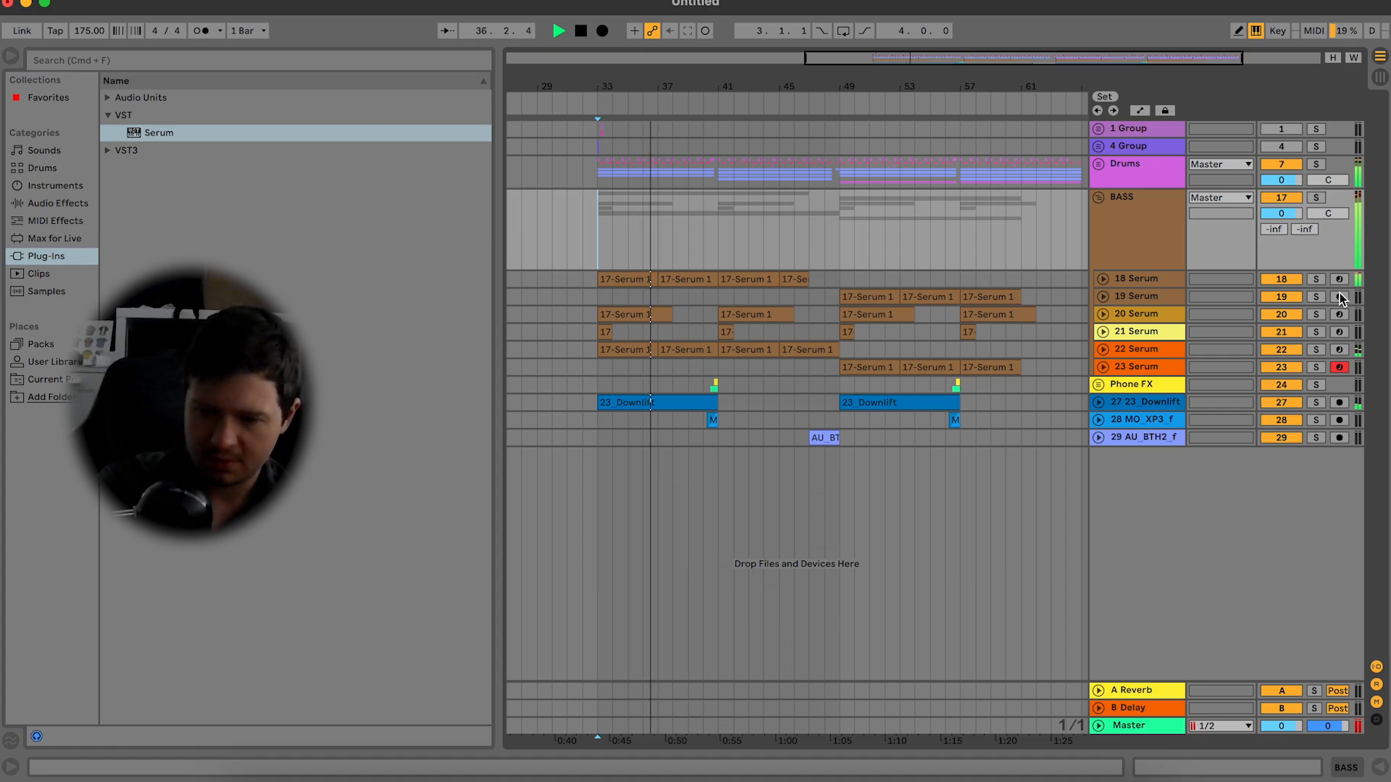
{"action": "left_click", "coordinate": [1300, 316]}
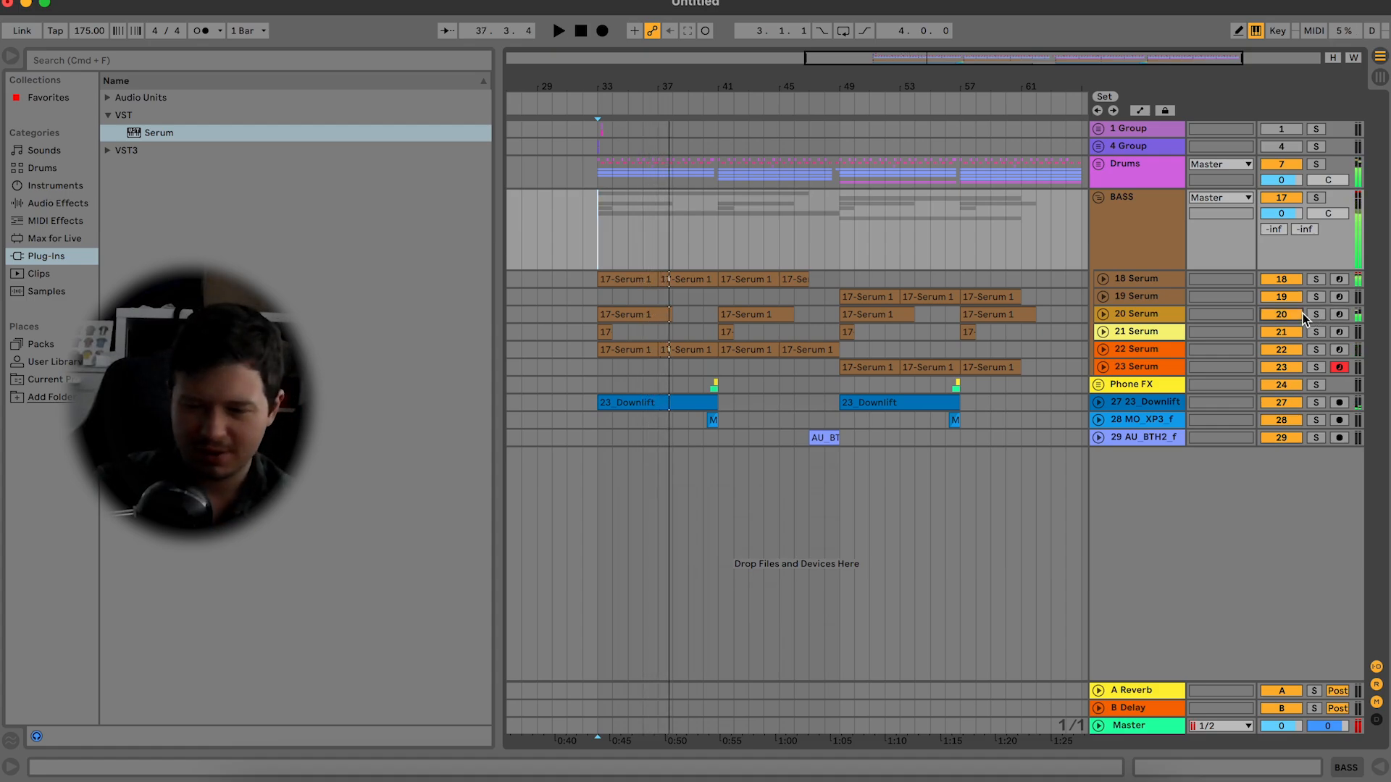
{"action": "left_click", "coordinate": [1099, 197]}
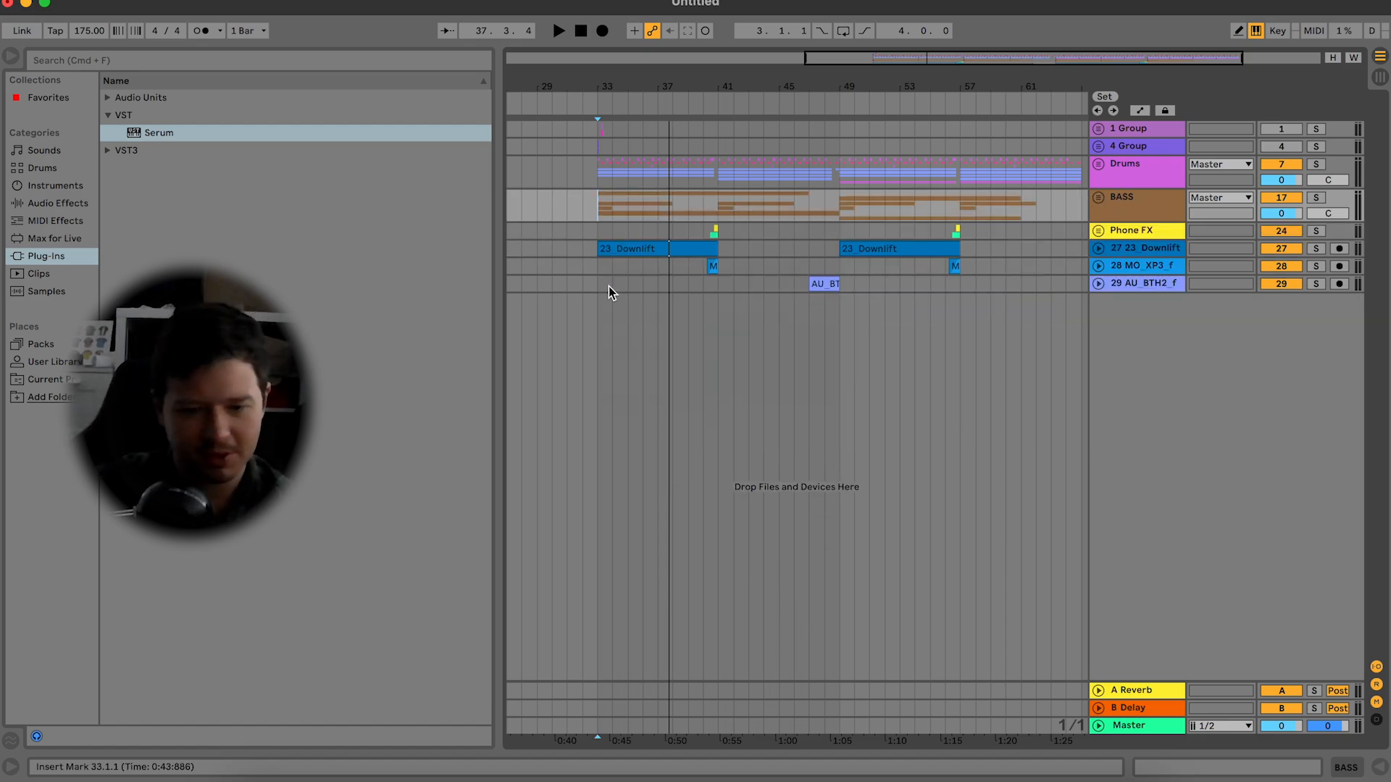
Step: Play the arrangement again from 33.1.1 through the transition at bar 41
{"action": "scroll", "coordinate": [610, 291], "scroll_direction": "left", "scroll_amount": 2}
{"action": "key", "text": "space"}
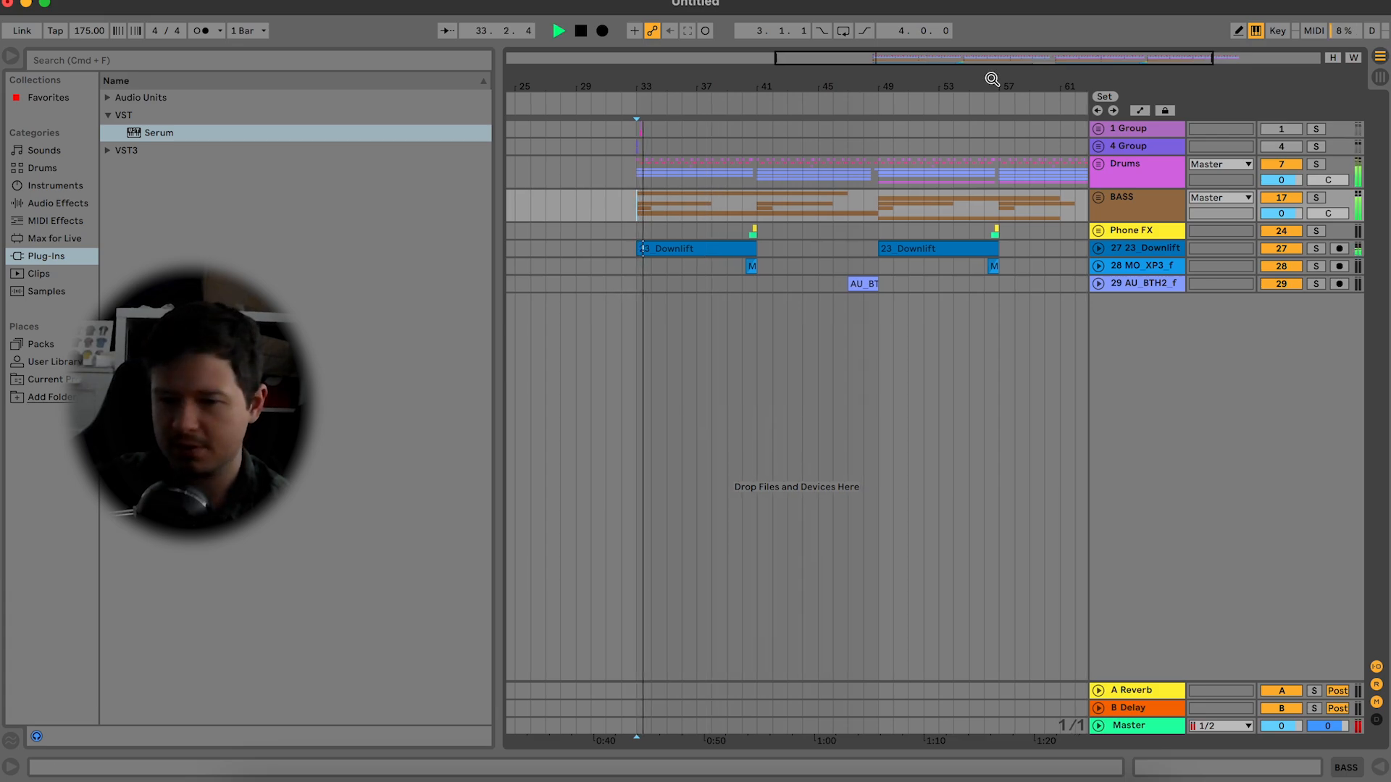
{"action": "left_click_drag", "start_coordinate": [828, 63], "coordinate": [878, 70]}
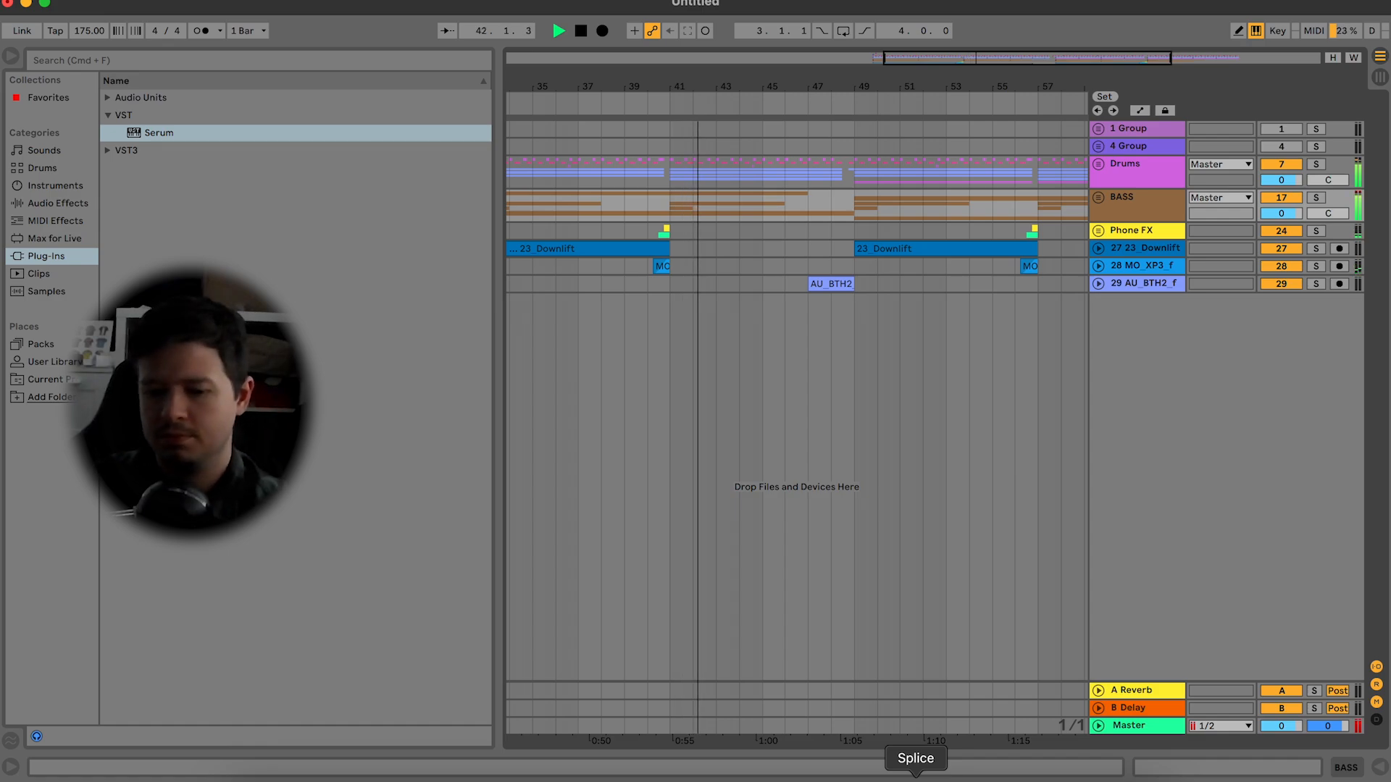
Step: Switch to Splice and search the samples for "downlifter"
{"action": "left_click", "coordinate": [916, 777]}
{"action": "left_click", "coordinate": [630, 11]}
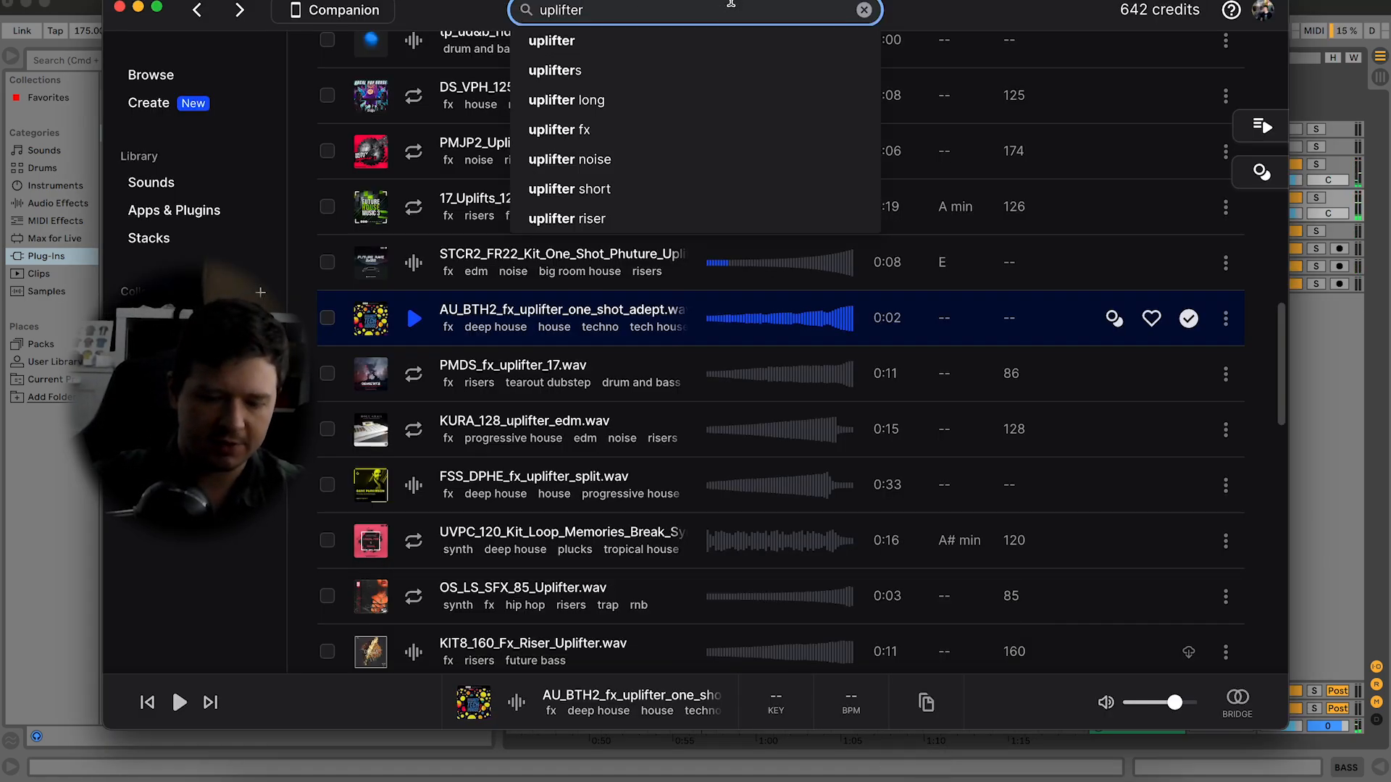
{"action": "type", "text": "downlifter"}
{"action": "key", "text": "Return"}
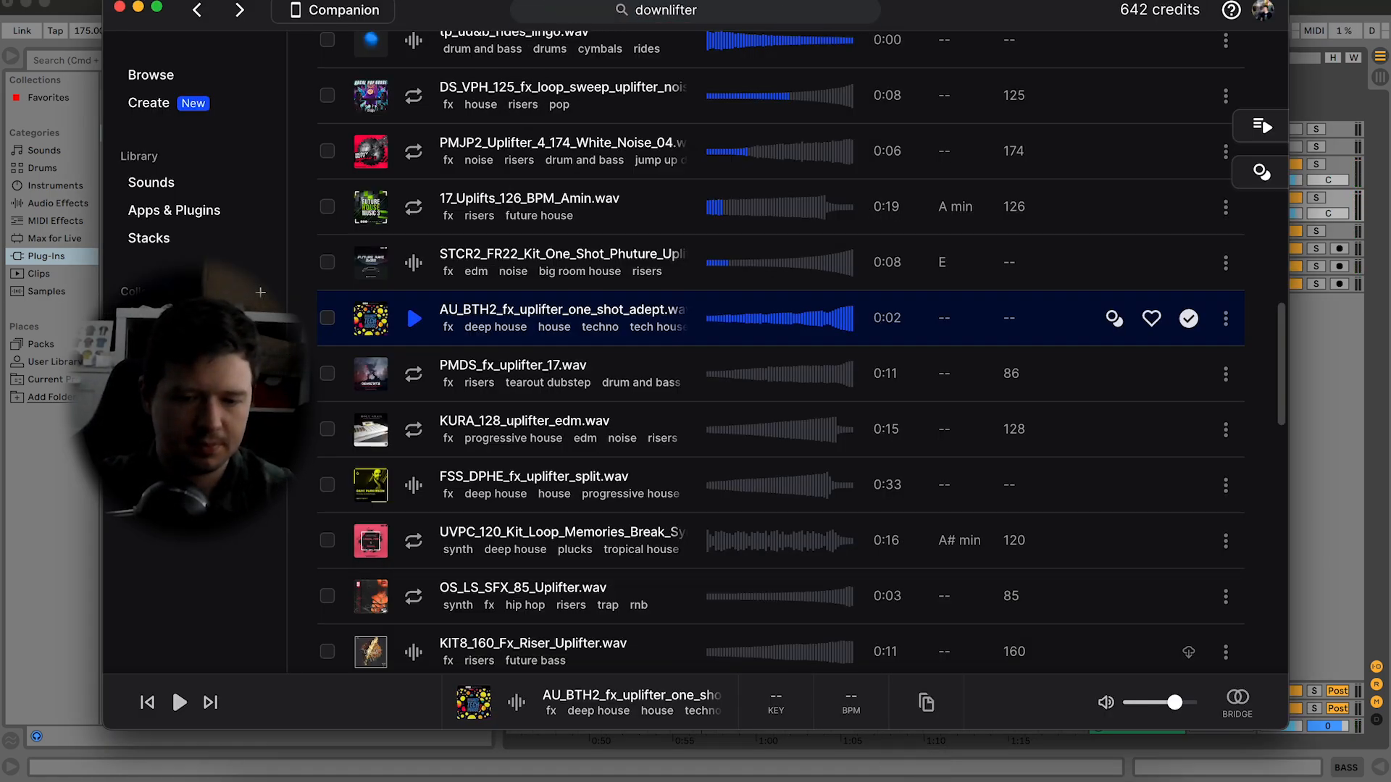
Step: Audition the downlifter samples near the end of the first results page, from the TRKTRN_AJBF one-shot up to PMAW_FX_Downlifter_1.wav
{"action": "scroll", "coordinate": [425, 404], "scroll_direction": "down", "scroll_amount": 15}
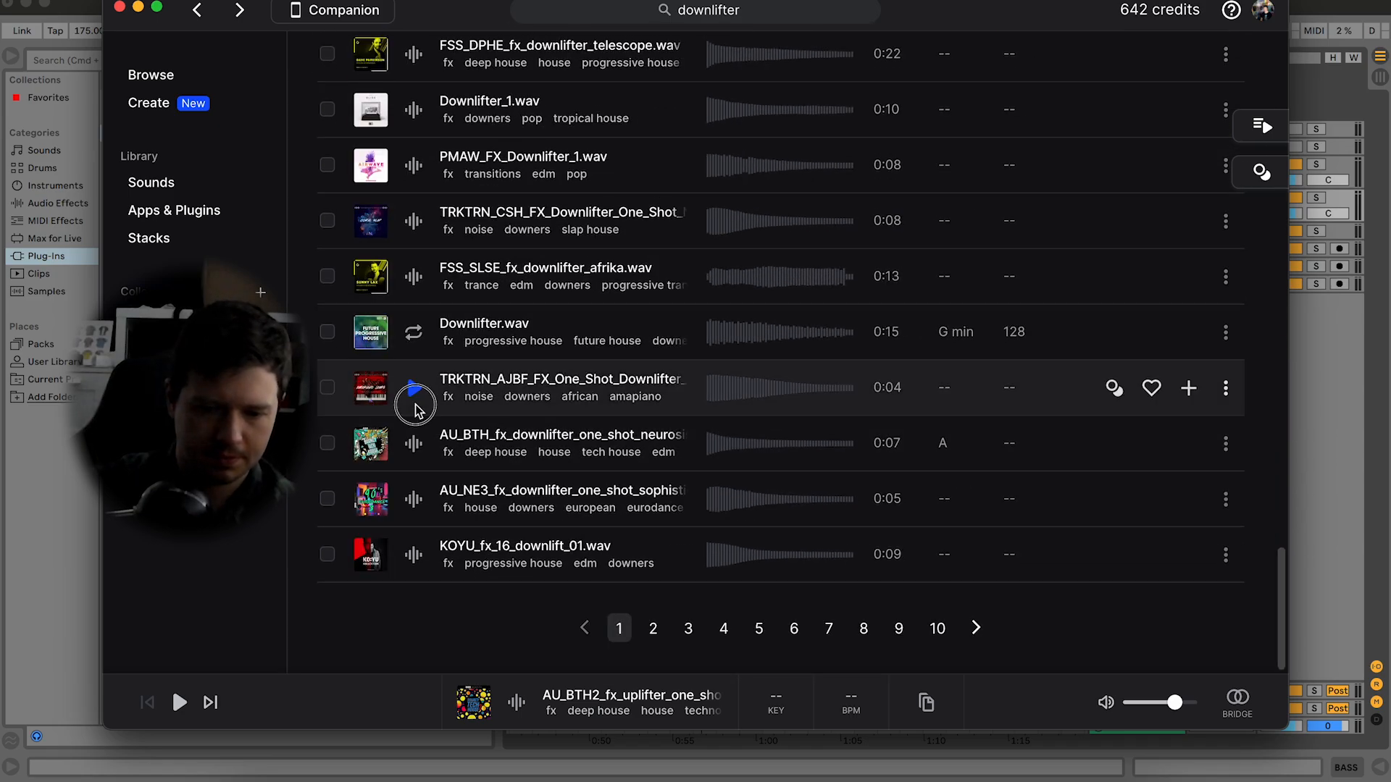
{"action": "left_click", "coordinate": [414, 403]}
{"action": "key", "text": "Up"}
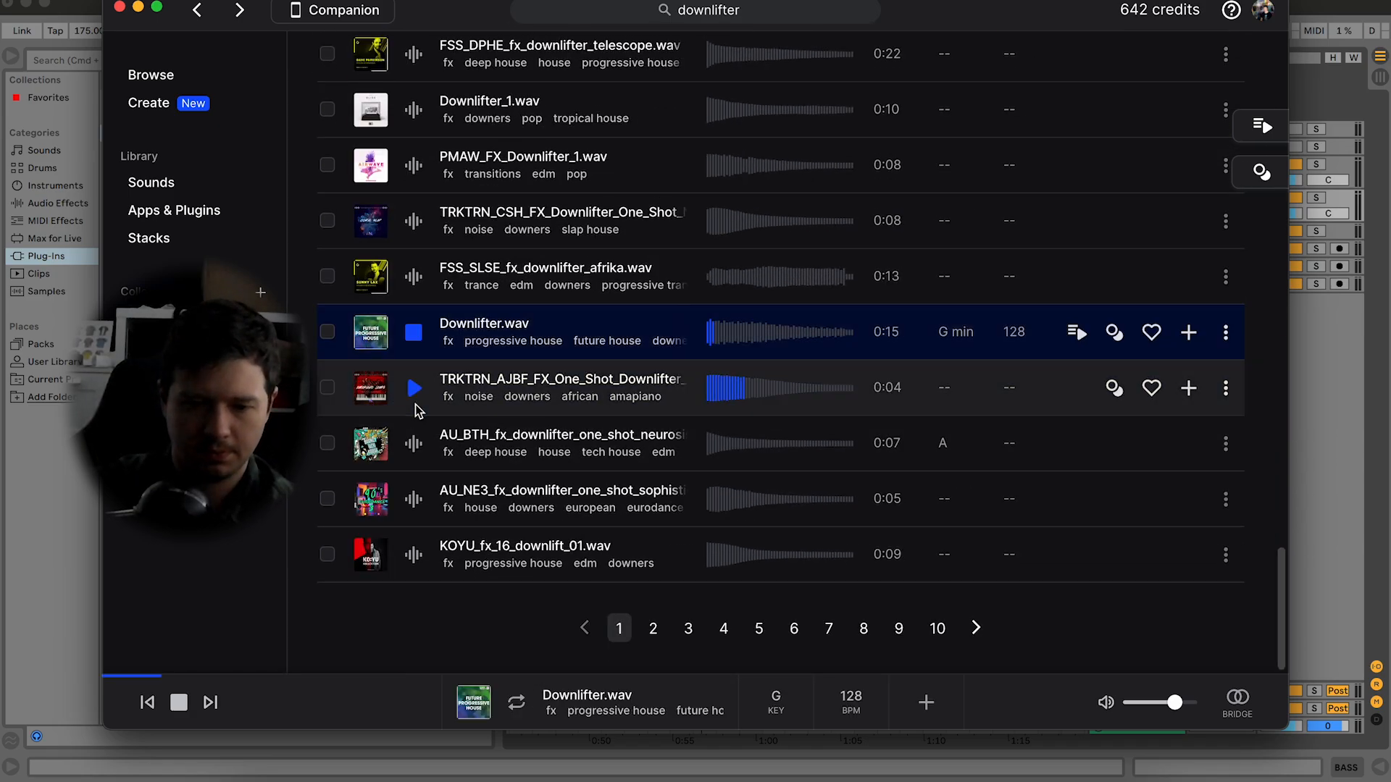
{"action": "key", "text": "Up"}
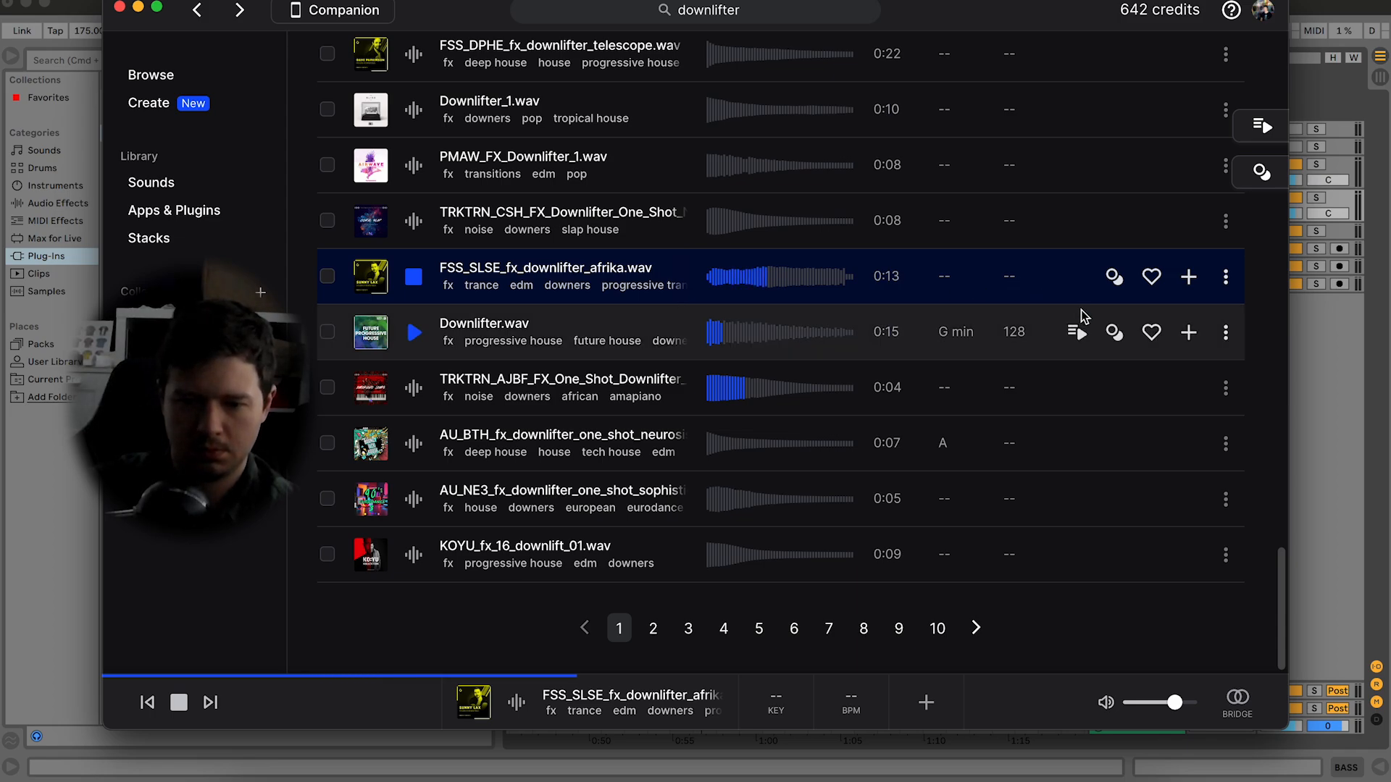
{"action": "key", "text": "Up"}
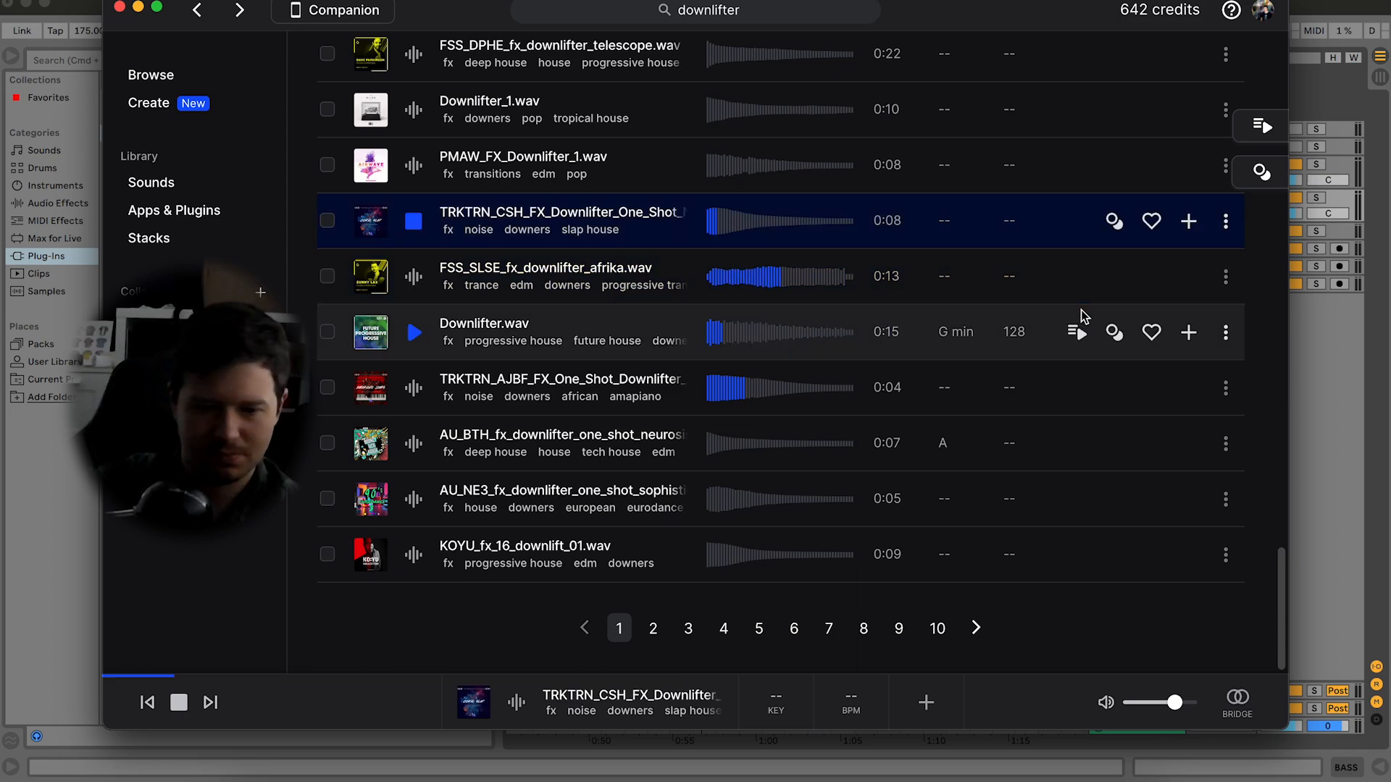
{"action": "key", "text": "Up"}
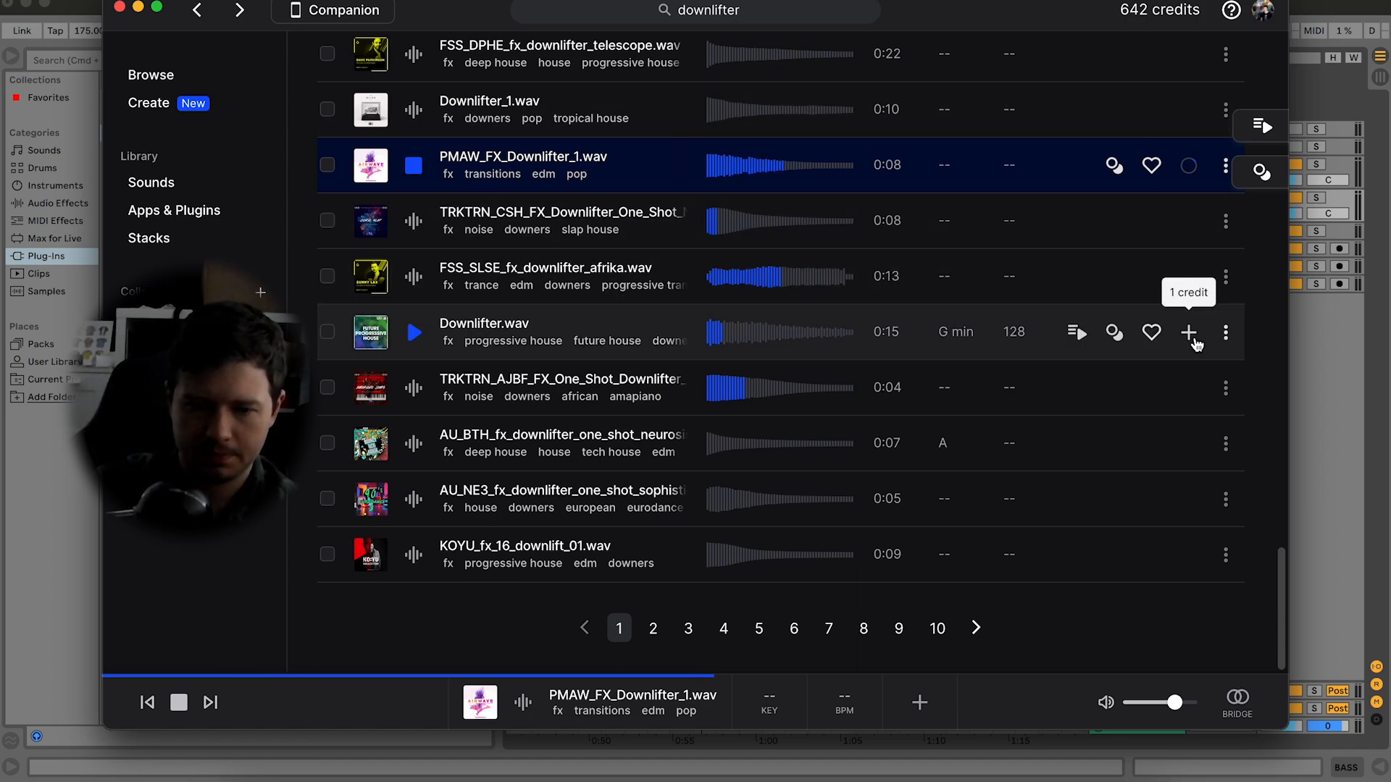
Step: Add PMAW_FX_Downlifter_1.wav to the Splice library and copy it to the clipboard
{"action": "scroll", "coordinate": [1194, 334], "scroll_direction": "up", "scroll_amount": 2}
{"action": "left_click", "coordinate": [1225, 271]}
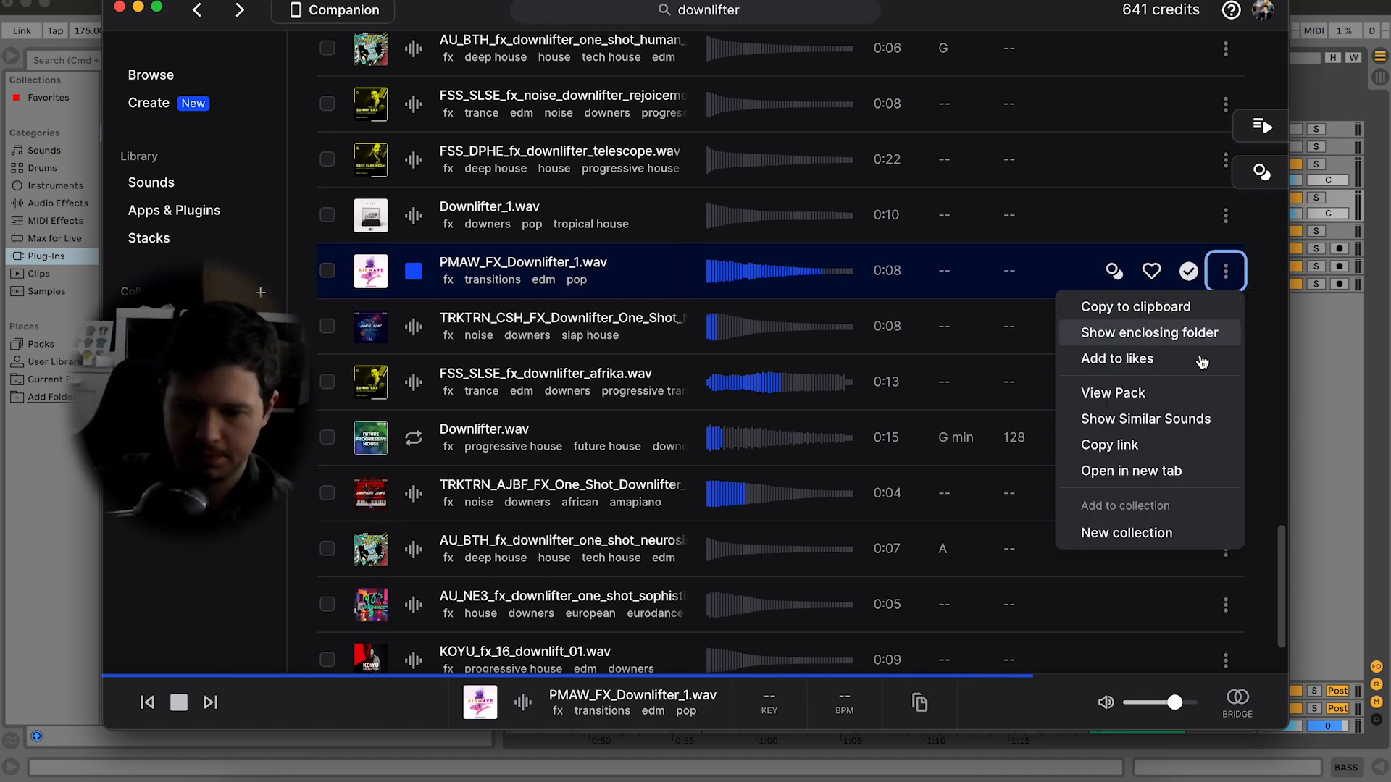
{"action": "left_click", "coordinate": [1136, 307]}
Step: Switch to Ableton Live, insert a new audio track below the uplifters and paste the downlifter sample at 41.1.1
{"action": "key", "text": "super+Tab"}
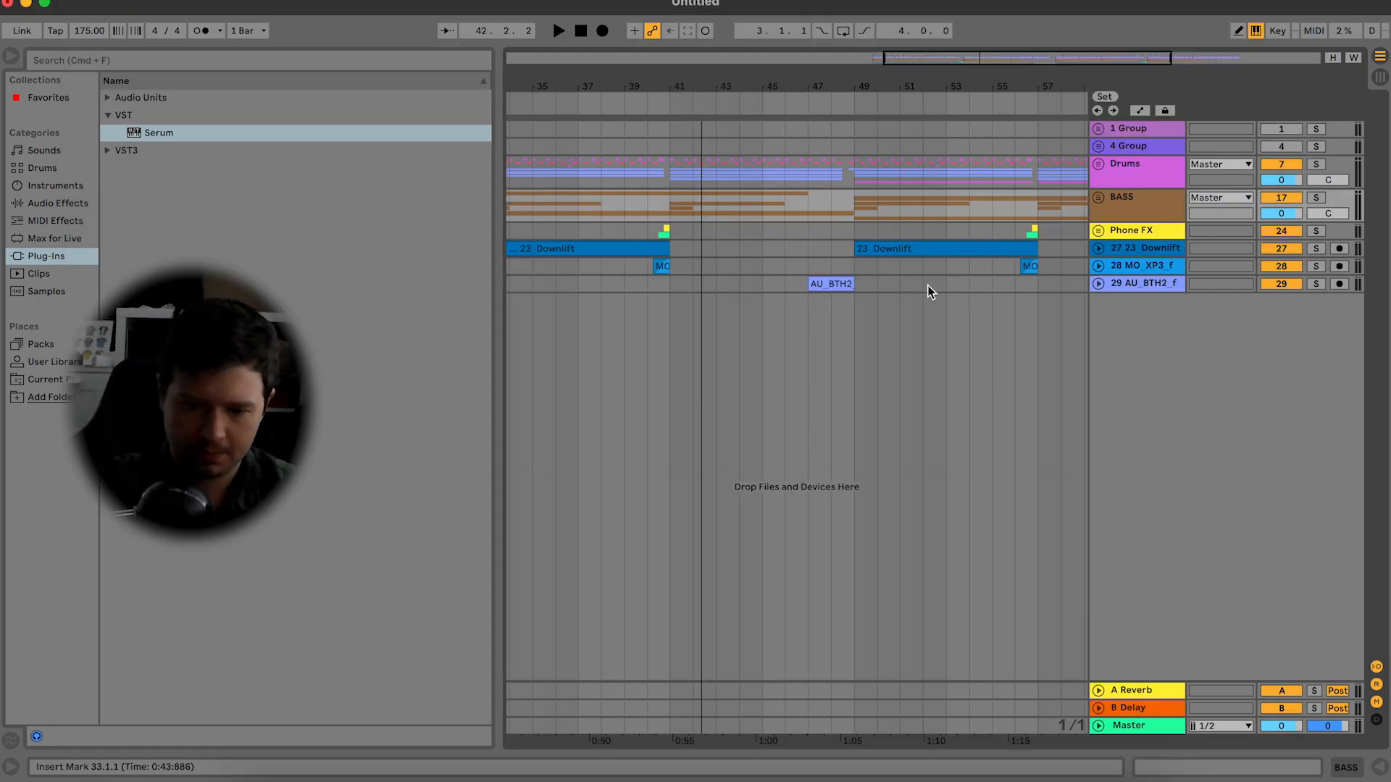
{"action": "key", "text": "super+t"}
{"action": "left_click", "coordinate": [662, 315]}
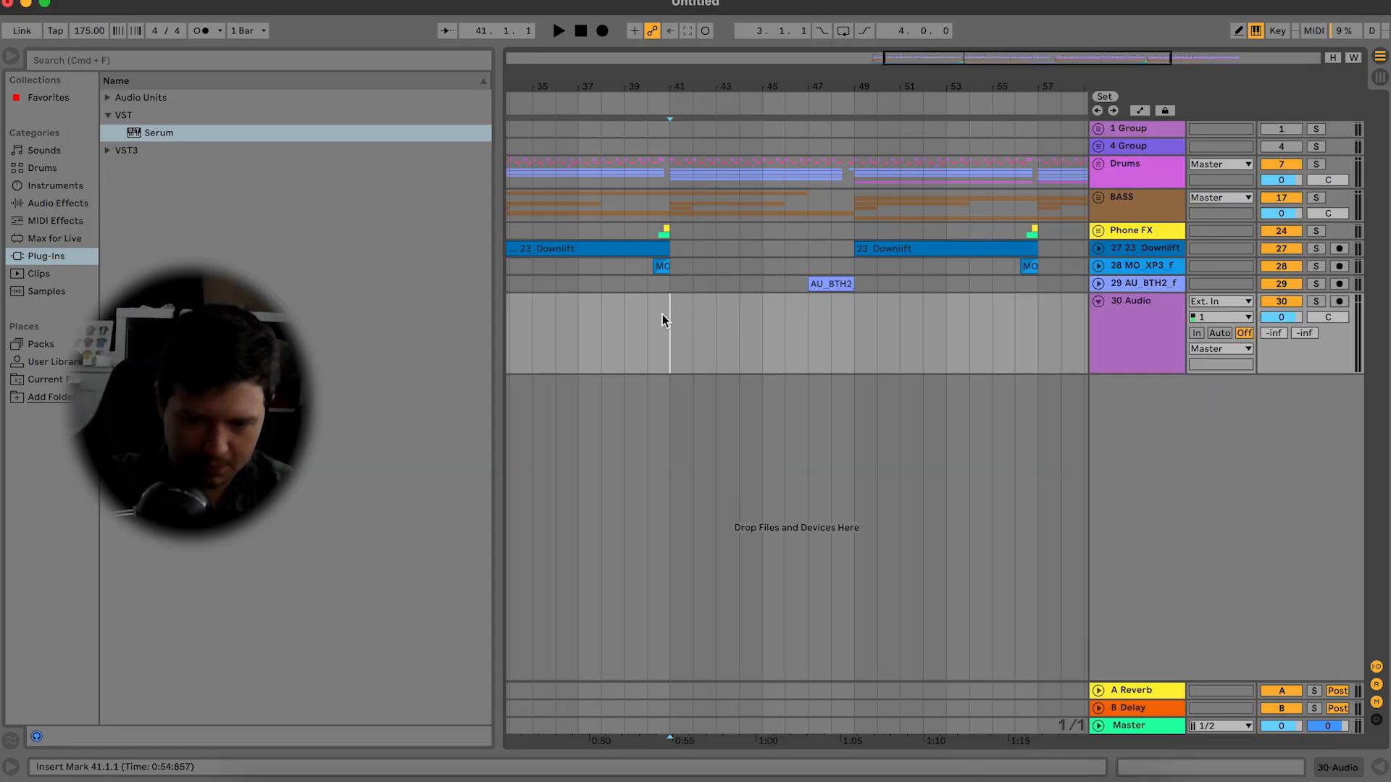
{"action": "key", "text": "super+v"}
Step: Look over the placed downlifter clip in the wider arrangement and play from 53.1.1
{"action": "left_click", "coordinate": [884, 233]}
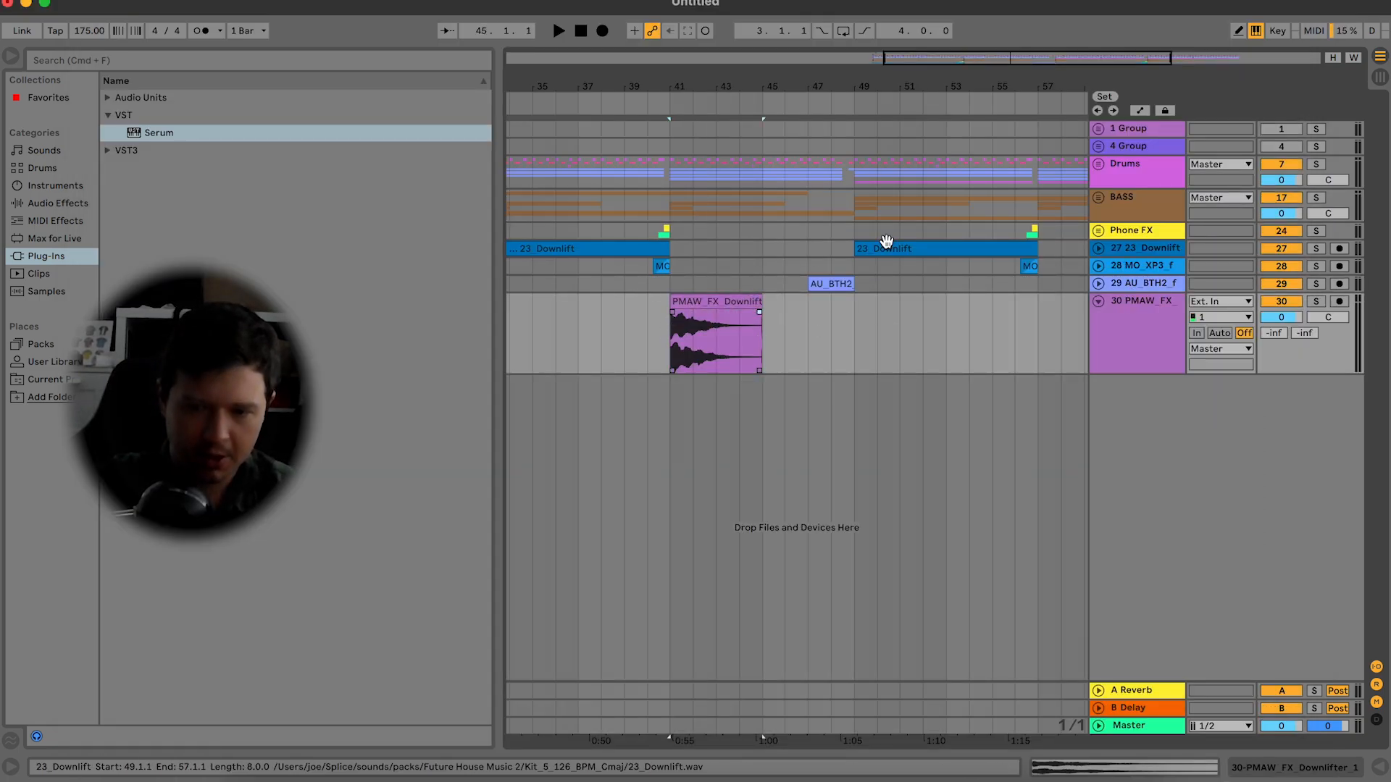
{"action": "mouse_move", "coordinate": [1043, 60]}
{"action": "left_mouse_down"}
{"action": "mouse_move", "coordinate": [1040, 159]}
{"action": "mouse_move", "coordinate": [1036, 72]}
{"action": "left_mouse_up"}
{"action": "left_click", "coordinate": [930, 400]}
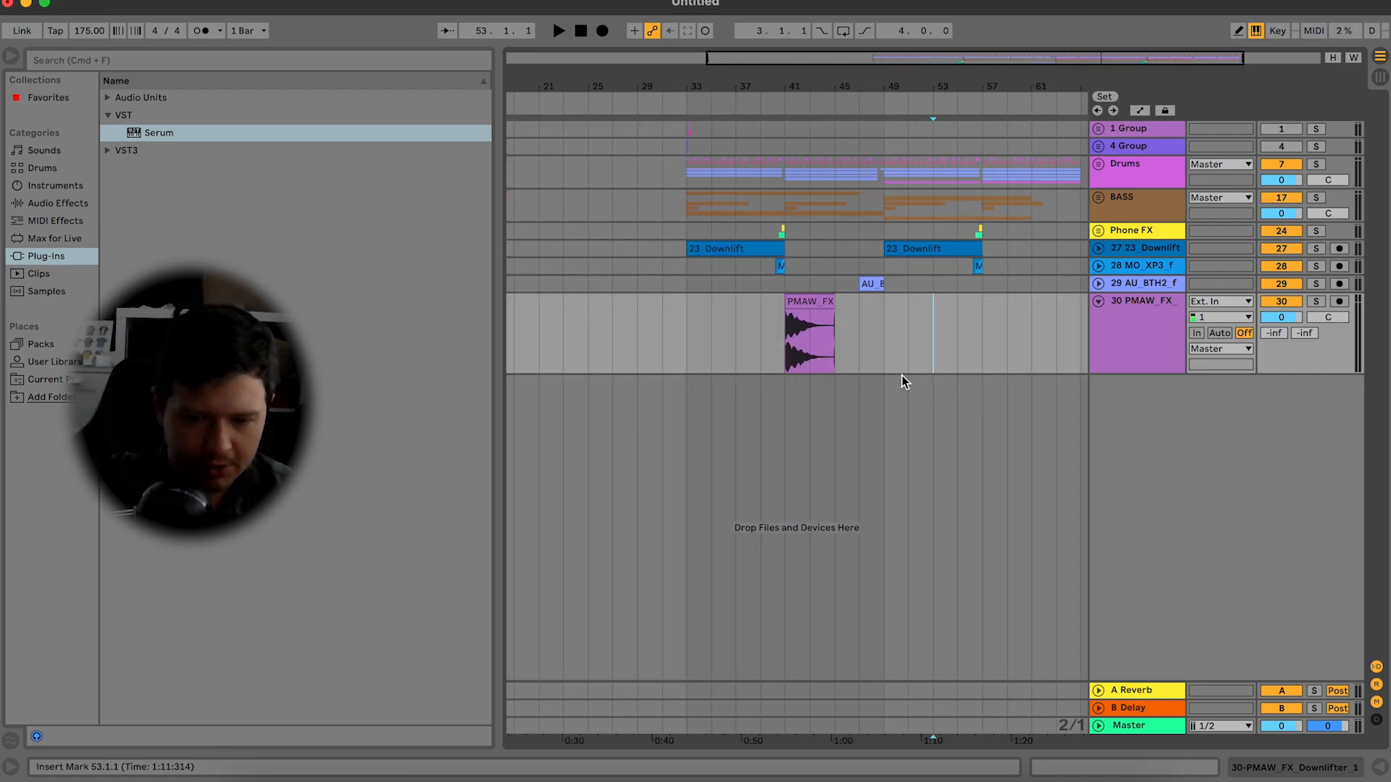
{"action": "left_click", "coordinate": [833, 332]}
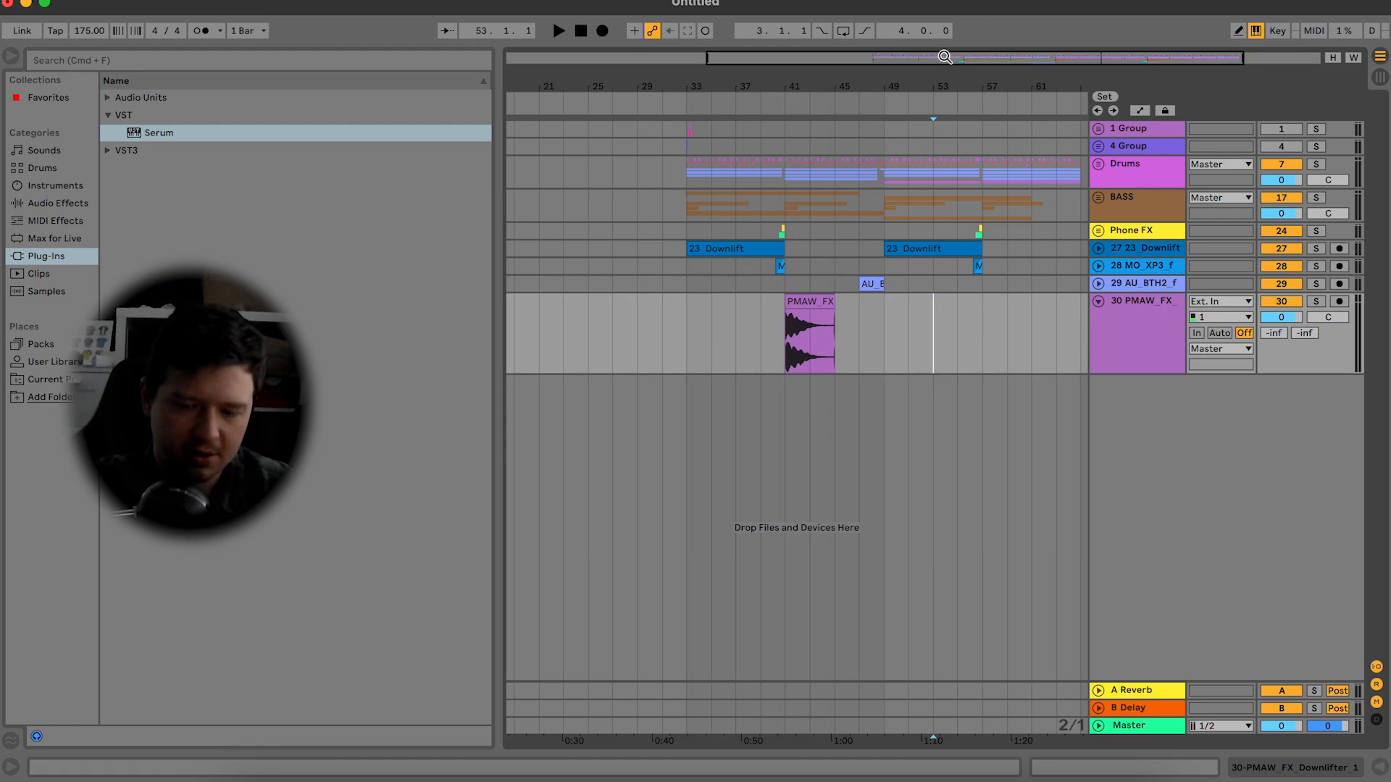
{"action": "left_click_drag", "start_coordinate": [833, 58], "coordinate": [849, 81]}
{"action": "key", "text": "space"}
Step: Play the PMAW_FX_Downlifter_1 clip from 41.1.1, solo its track and add an EQ Eight to it
{"action": "left_click", "coordinate": [744, 306]}
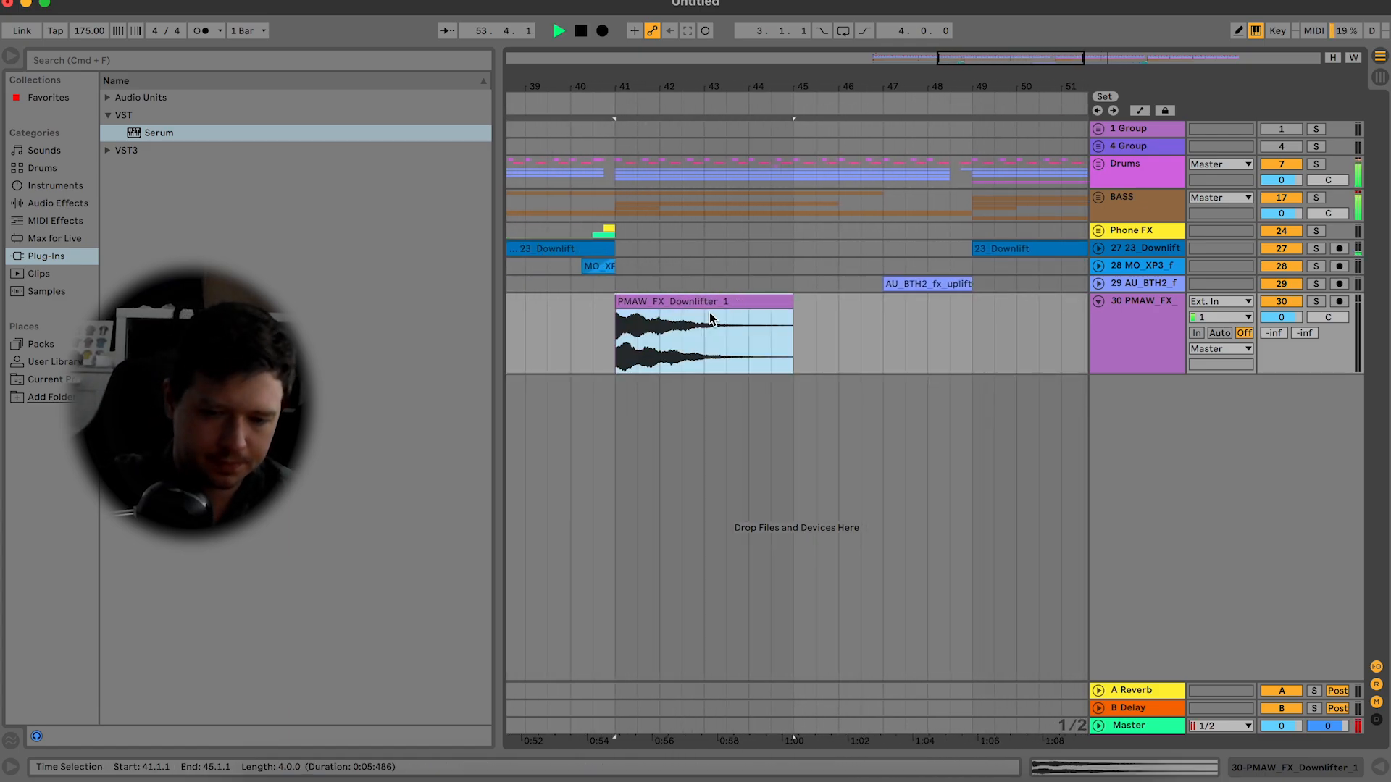
{"action": "double_click", "coordinate": [710, 315]}
{"action": "left_click", "coordinate": [1317, 301]}
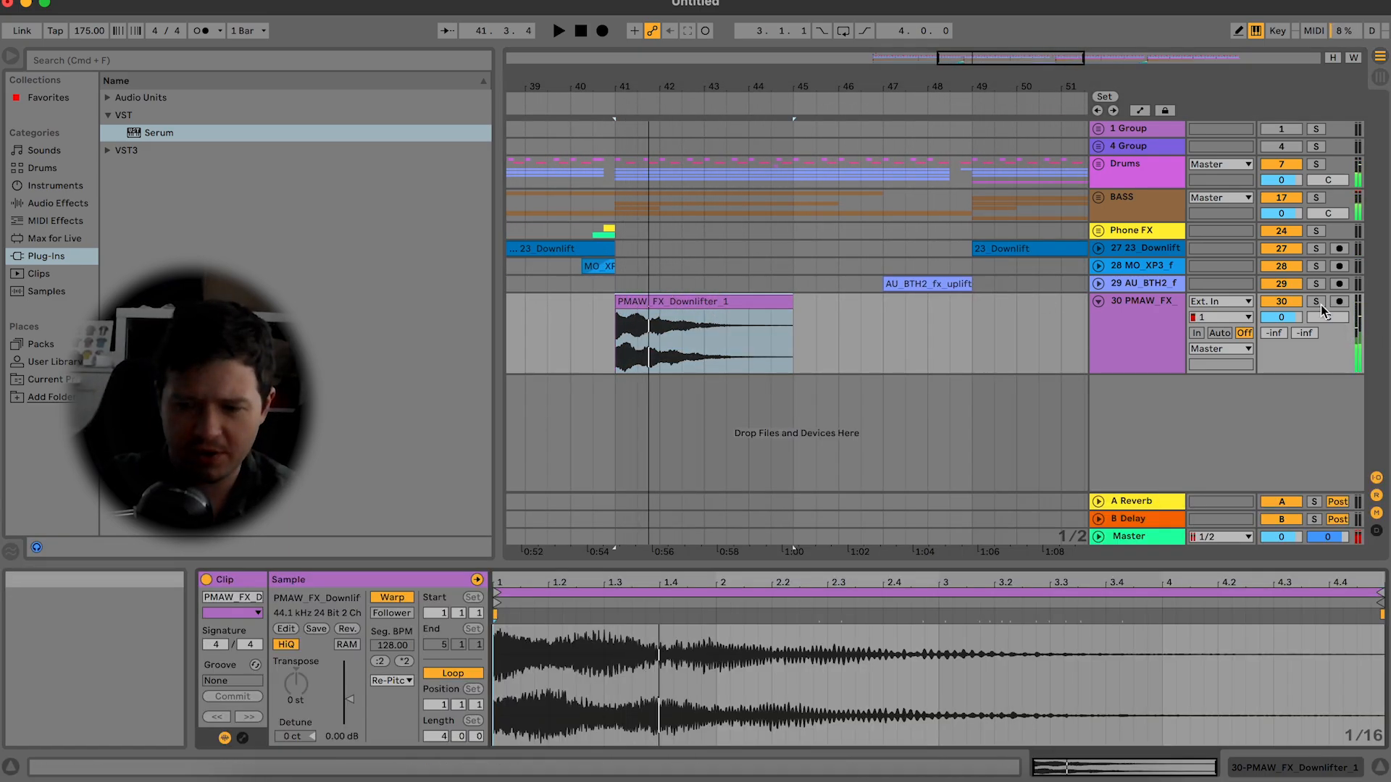
{"action": "left_click", "coordinate": [1127, 350]}
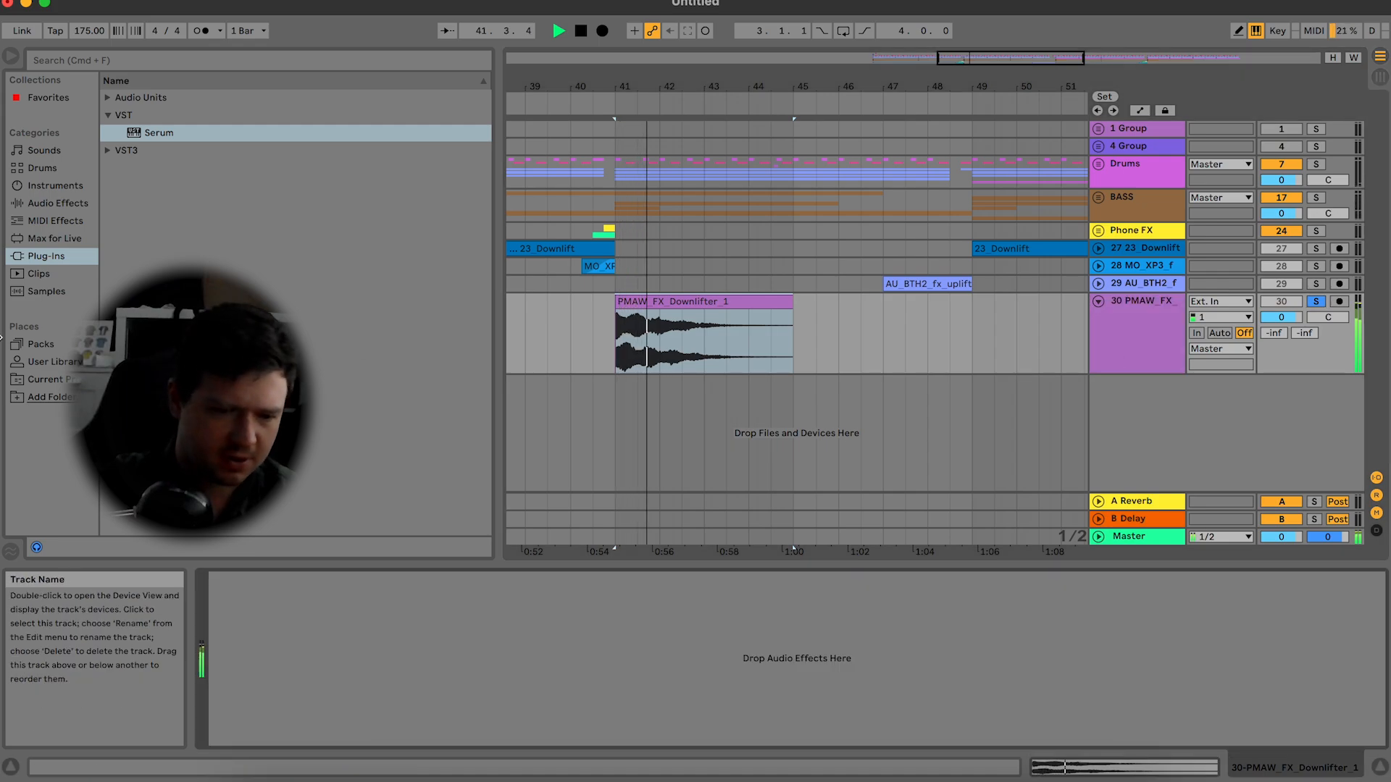
{"action": "left_click", "coordinate": [58, 203]}
{"action": "double_click", "coordinate": [150, 238]}
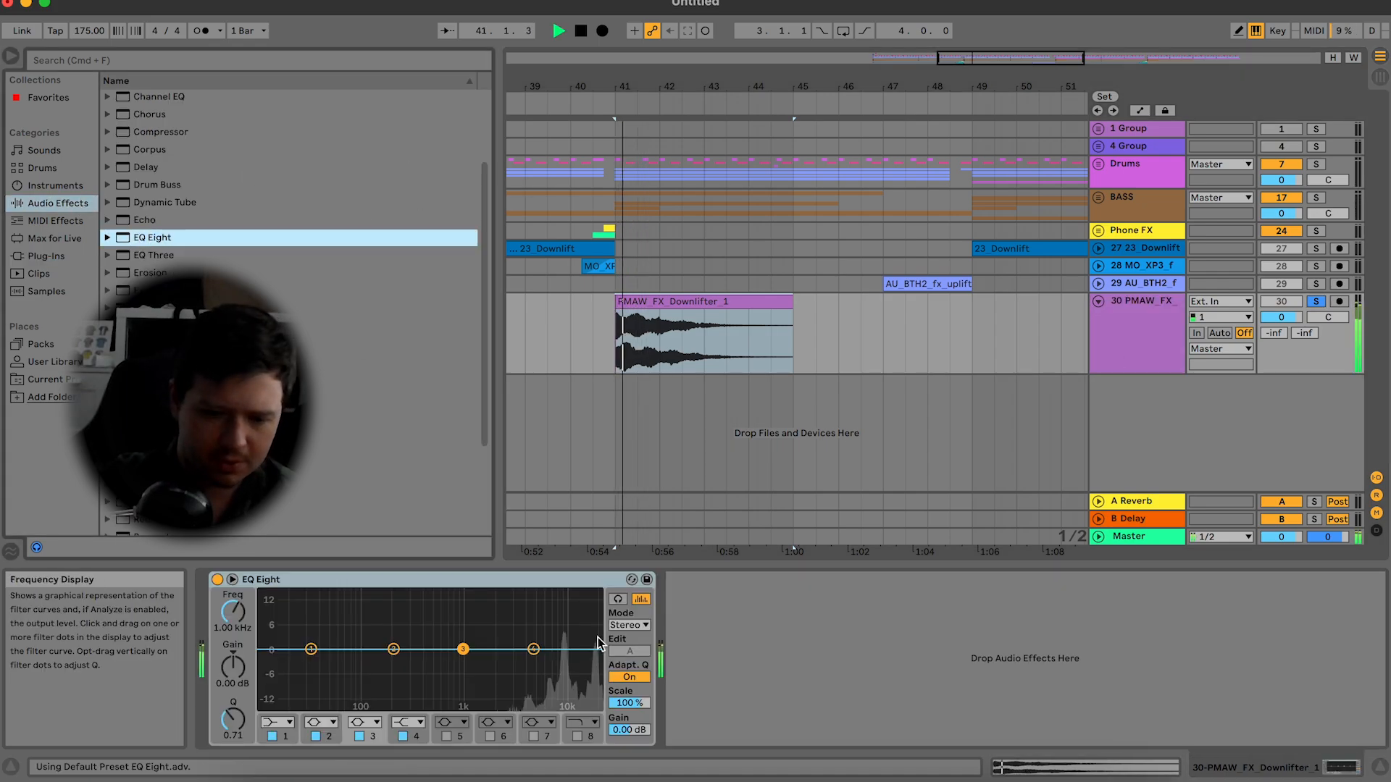
Step: Set EQ Eight band 4 to 2.67 kHz, -12.8 dB and Q 0.12, and enable band 8 as a high cut at 12.6 kHz
{"action": "left_click_drag", "start_coordinate": [533, 649], "coordinate": [506, 697]}
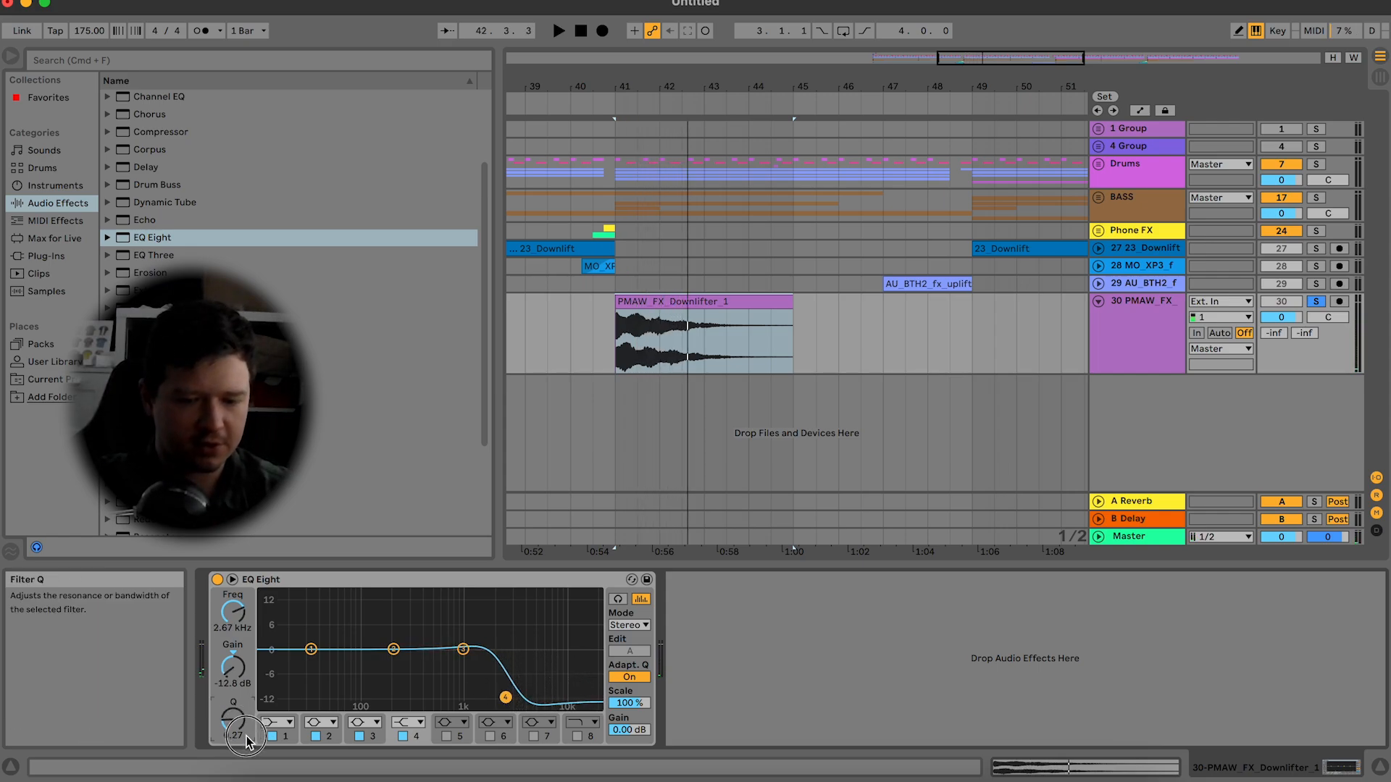
{"action": "key", "text": "space"}
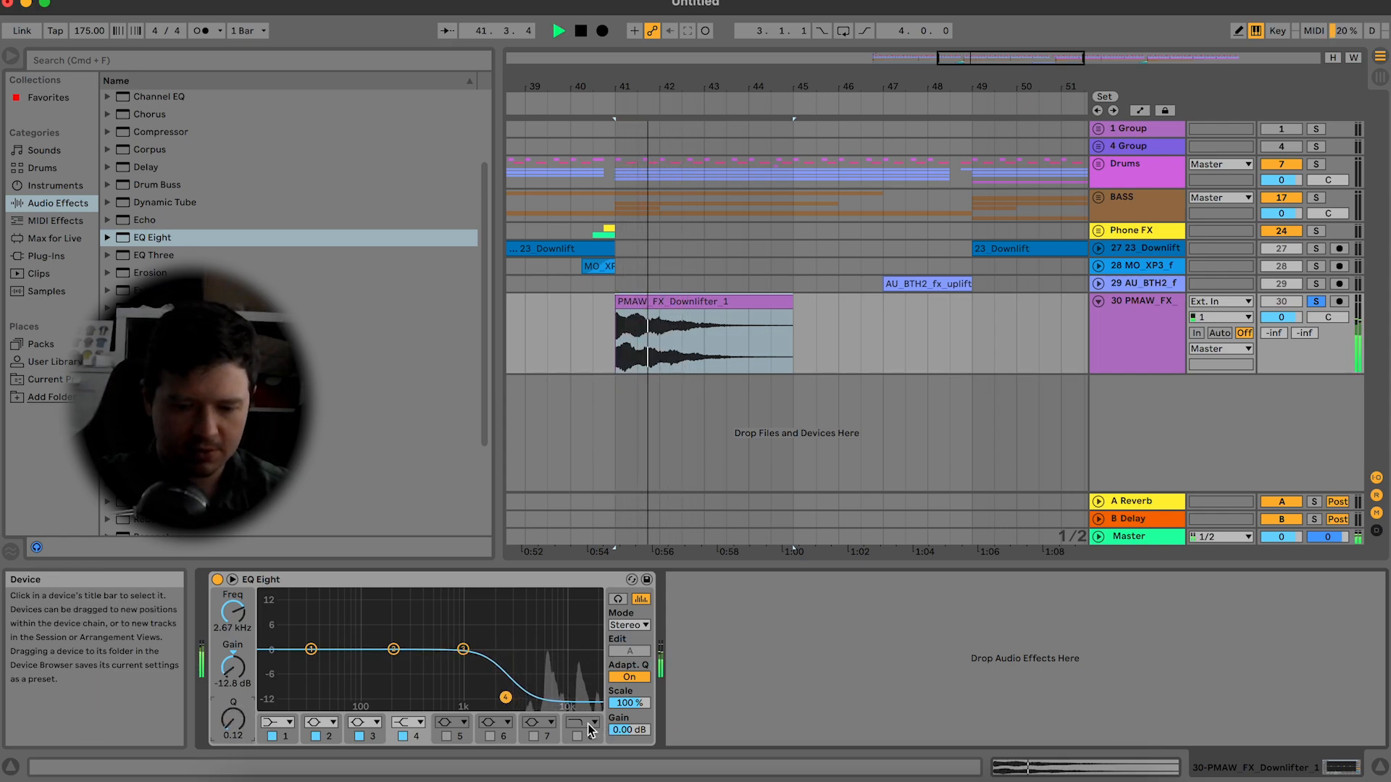
{"action": "left_click", "coordinate": [583, 723]}
{"action": "left_click", "coordinate": [584, 751]}
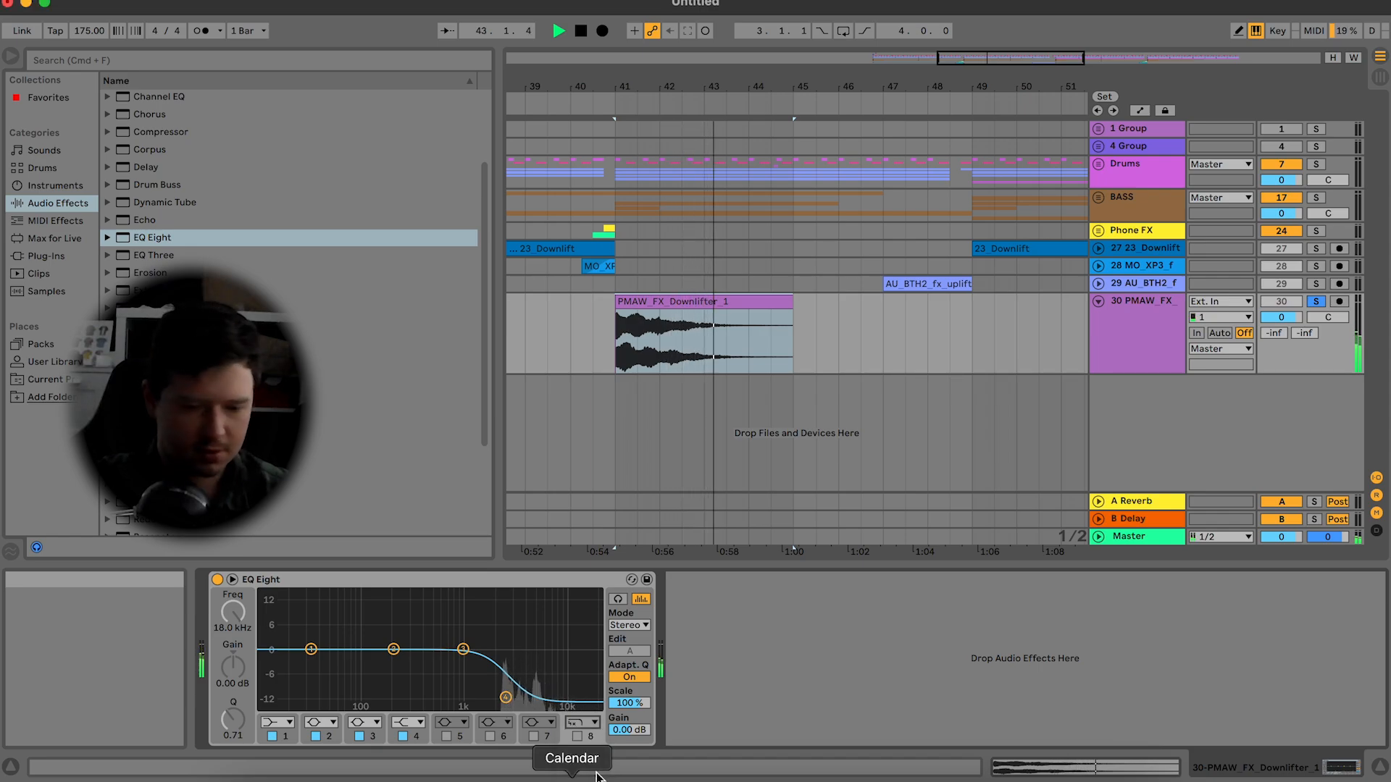
{"action": "left_click", "coordinate": [578, 737]}
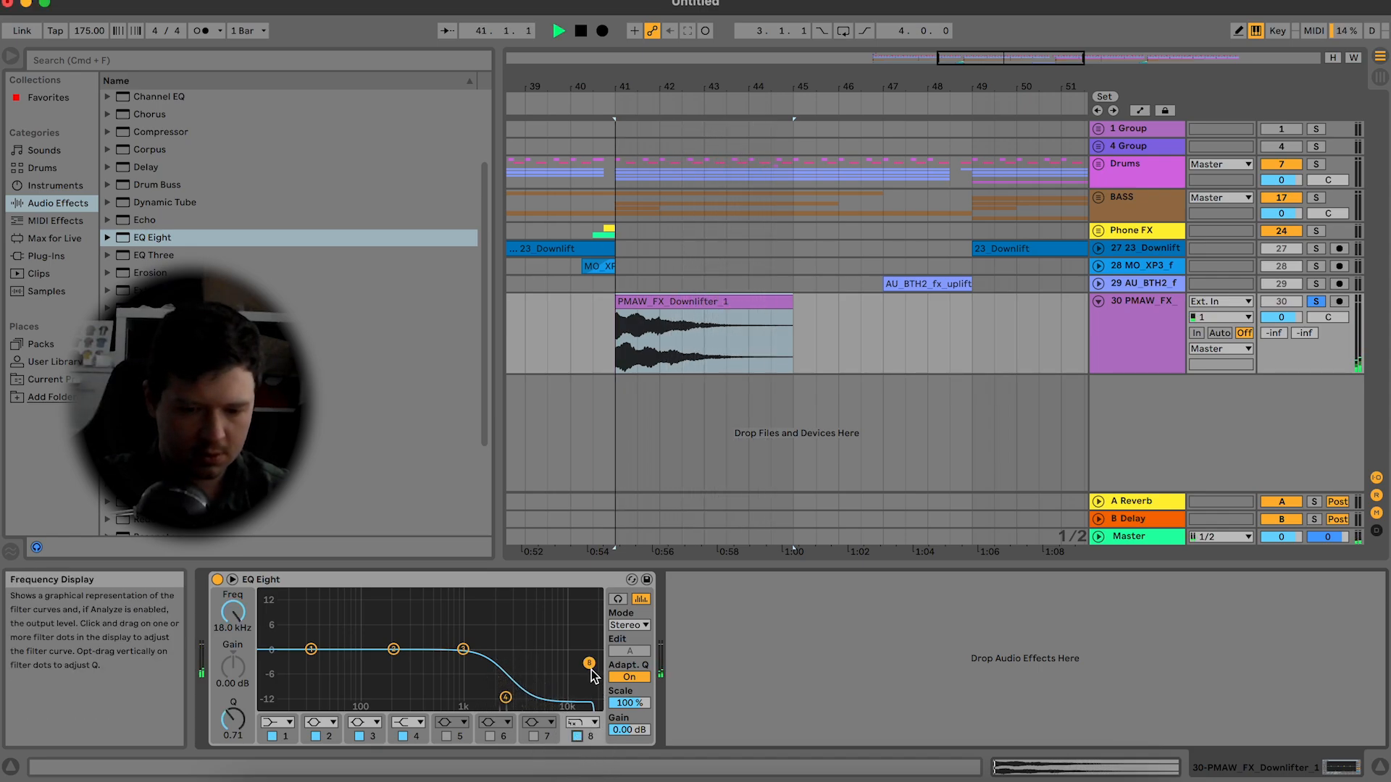
{"action": "left_click_drag", "start_coordinate": [589, 663], "coordinate": [573, 664]}
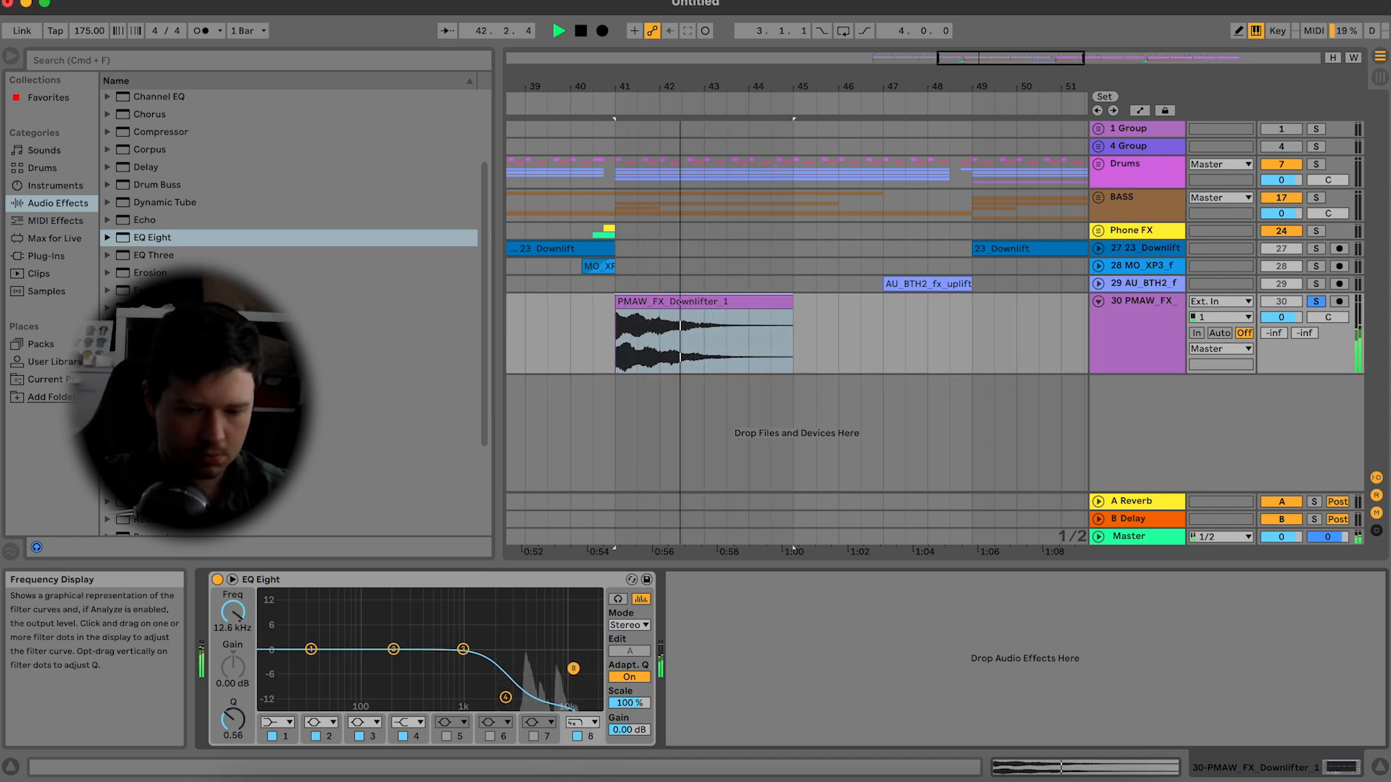
Step: Unsolo the new downlifter track and replay it from 41.1.1 with the full mix
{"action": "left_click", "coordinate": [1319, 302]}
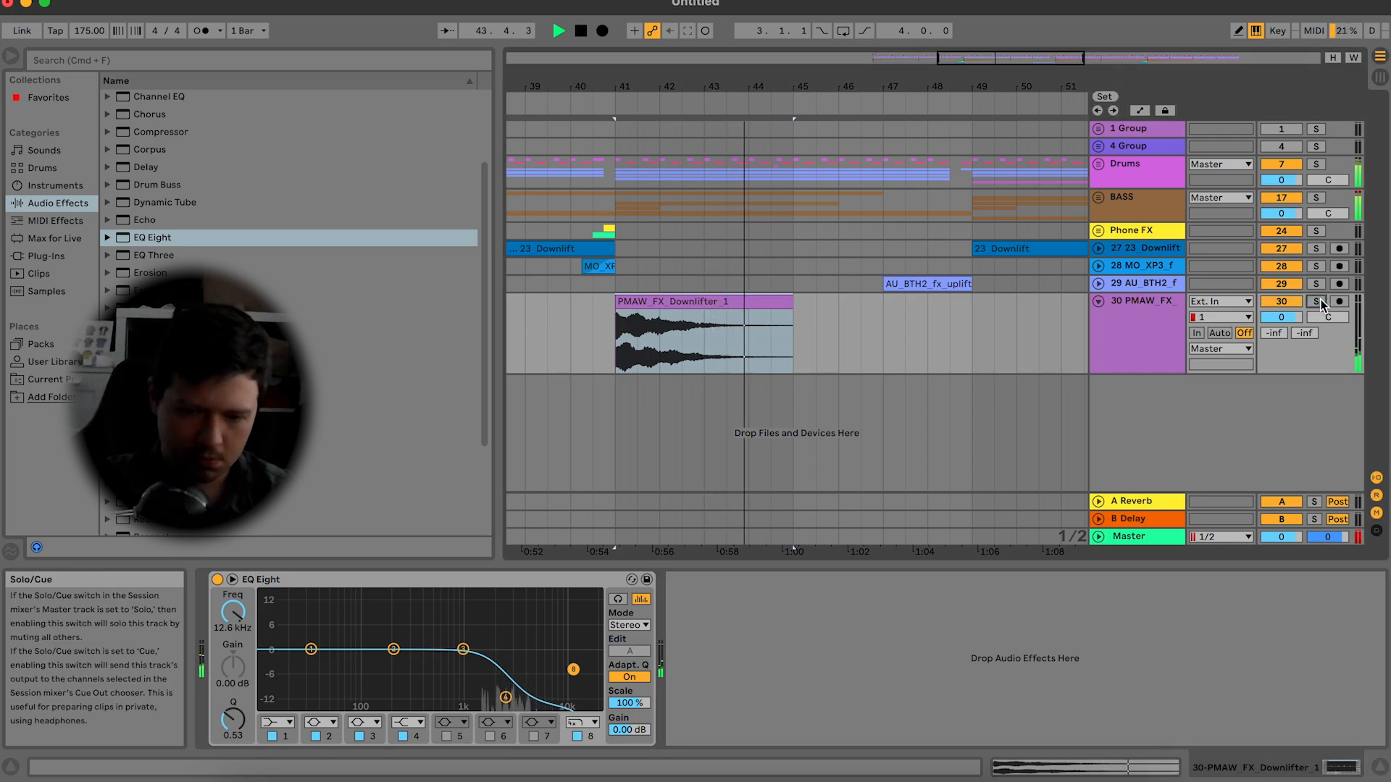
{"action": "key", "text": "space"}
{"action": "key", "text": "space"}
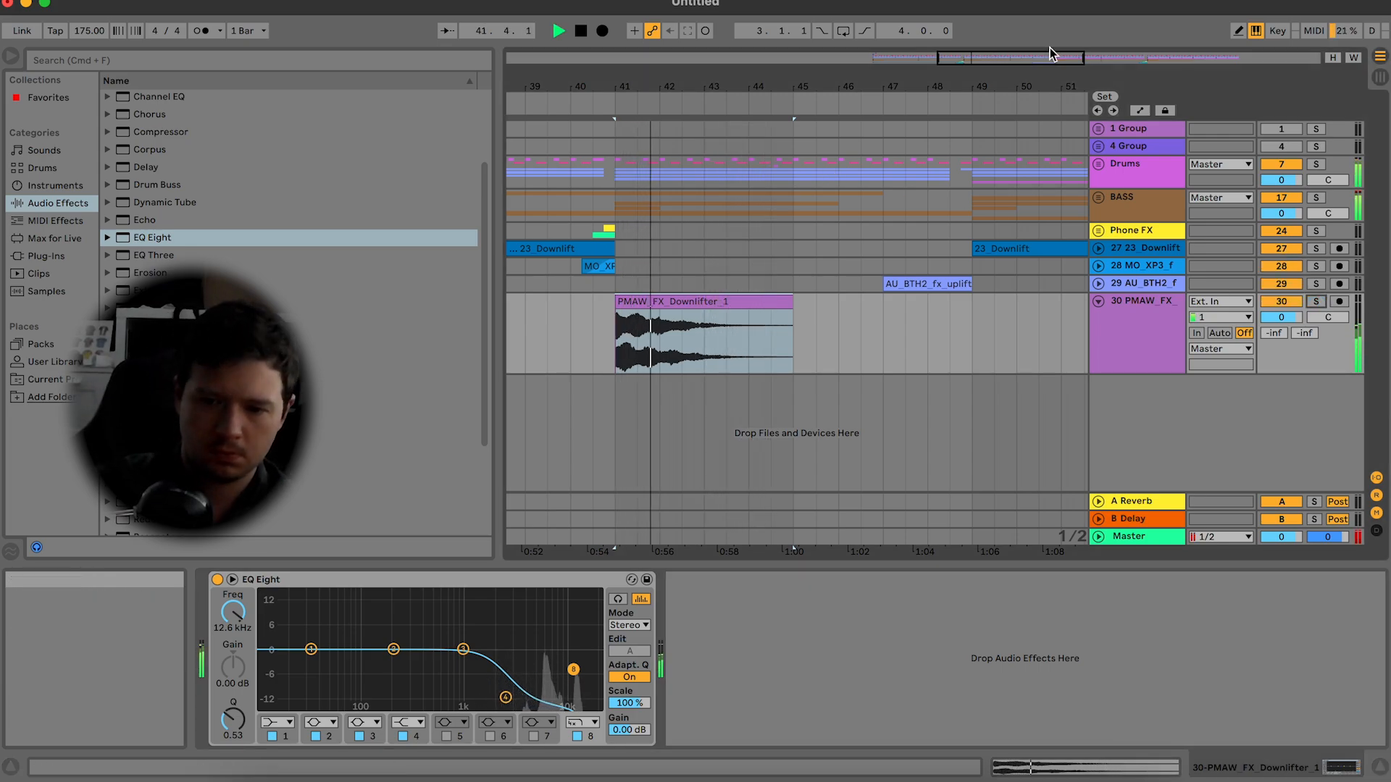
Step: Double the PMAW_FX_Downlifter_1 clip's segment BPM and make the clip span 41.1.1 to 49.1.1
{"action": "left_click", "coordinate": [755, 303]}
{"action": "scroll", "coordinate": [754, 307], "scroll_direction": "down", "scroll_amount": 1}
{"action": "key", "text": "space"}
{"action": "double_click", "coordinate": [755, 304]}
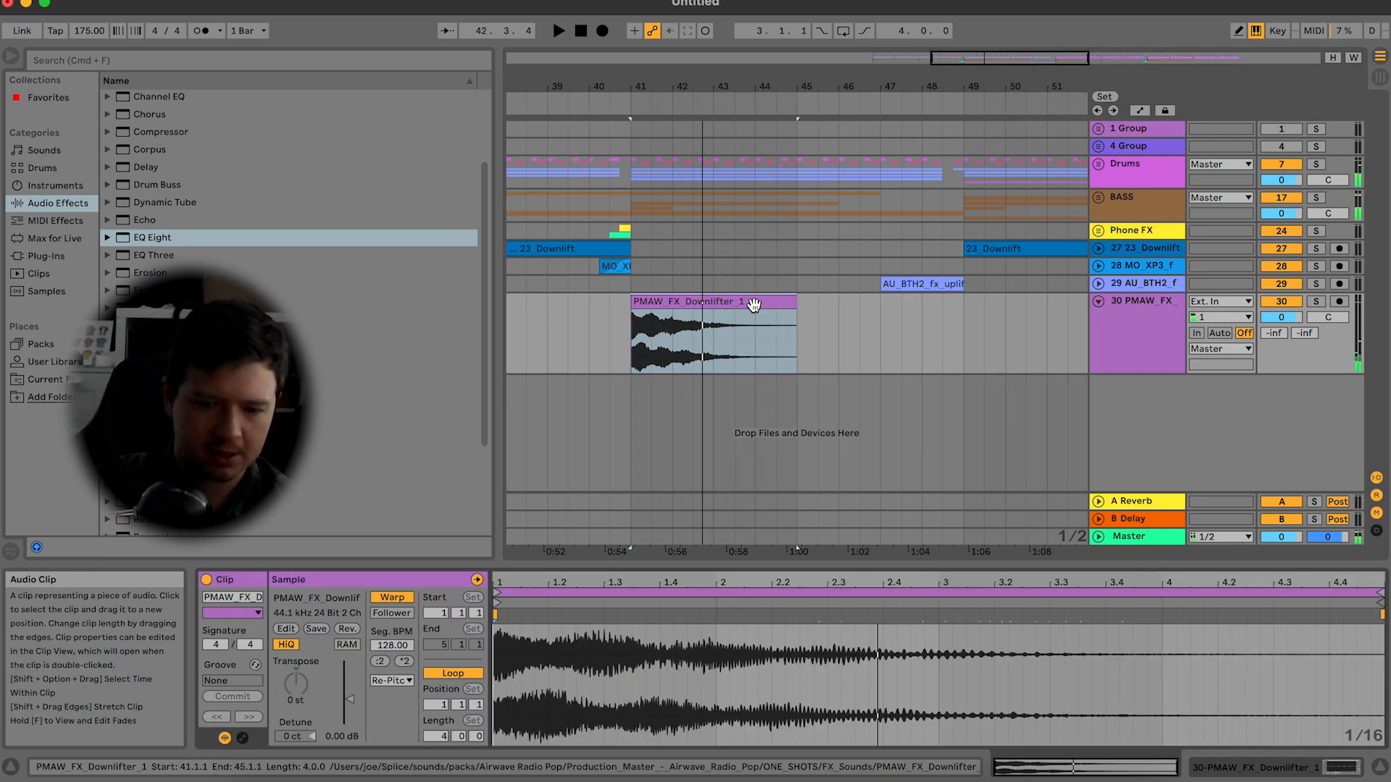
{"action": "left_click", "coordinate": [404, 661]}
{"action": "key", "text": "space"}
{"action": "left_click_drag", "start_coordinate": [797, 304], "coordinate": [964, 304]}
Step: Lower EQ Eight band 4 on the new downlifter track to 1.04 kHz and listen through the transition at bar 49
{"action": "left_click", "coordinate": [1131, 324]}
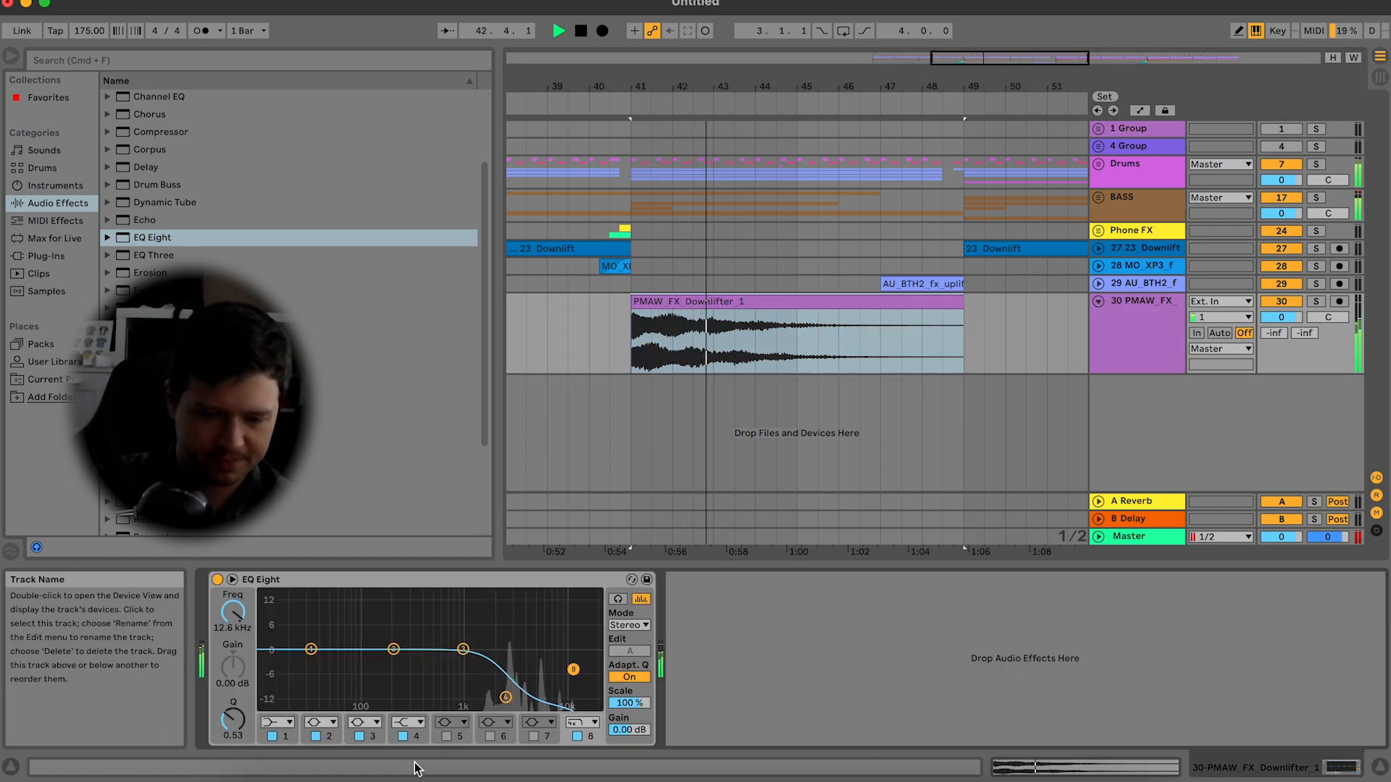
{"action": "left_click", "coordinate": [474, 697]}
{"action": "left_click_drag", "start_coordinate": [474, 698], "coordinate": [465, 697]}
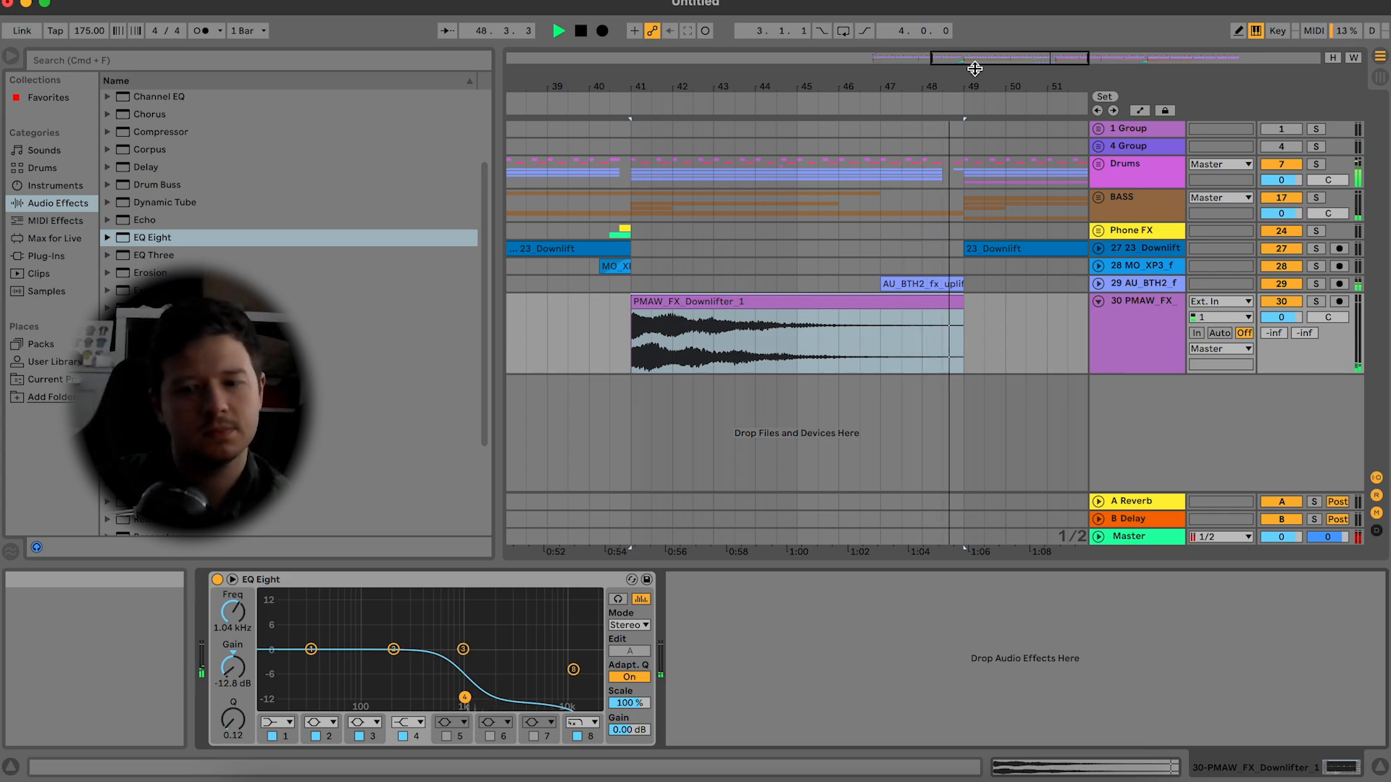
{"action": "left_click_drag", "start_coordinate": [992, 64], "coordinate": [701, 188]}
{"action": "key", "text": "space"}
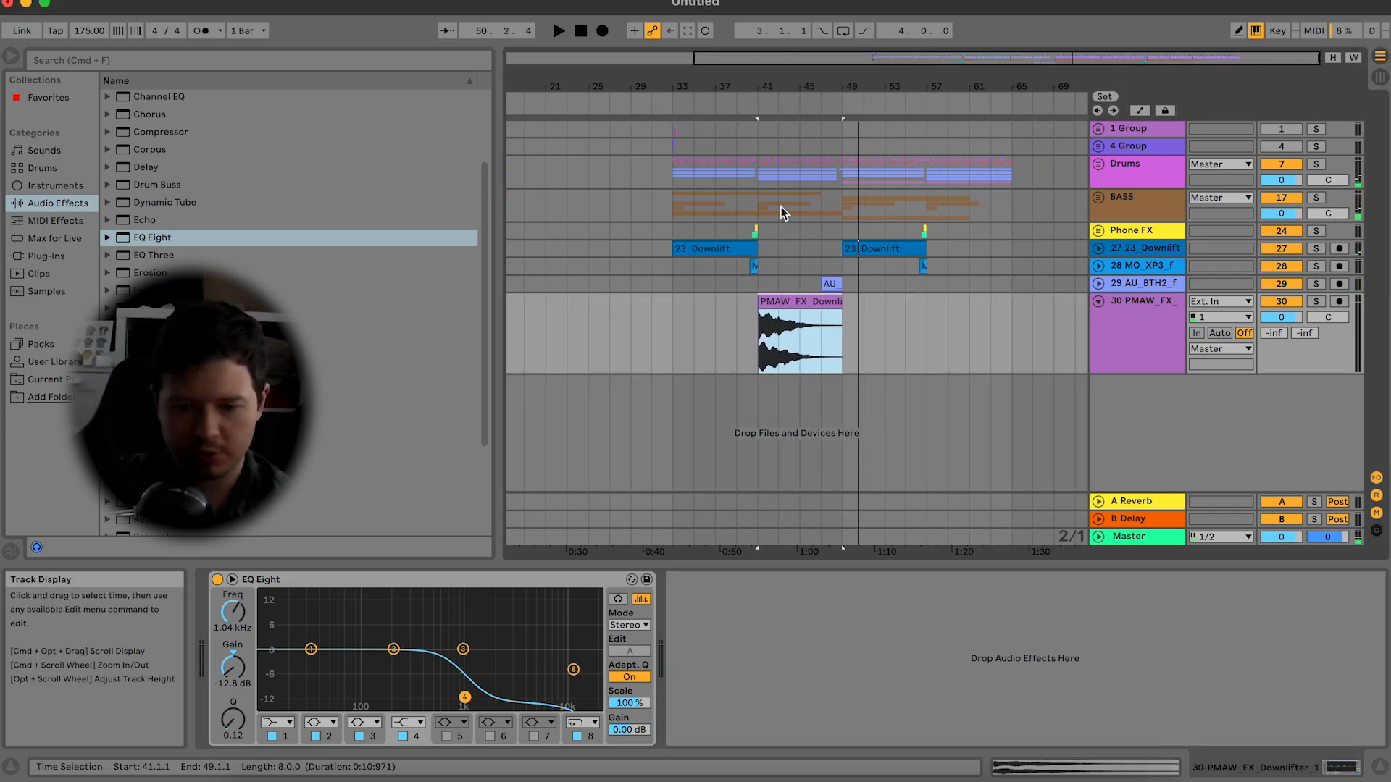
Step: Play the arrangement from bar 43 and unfold the BASS group to show its Serum tracks
{"action": "left_click", "coordinate": [781, 199]}
{"action": "key", "text": "space"}
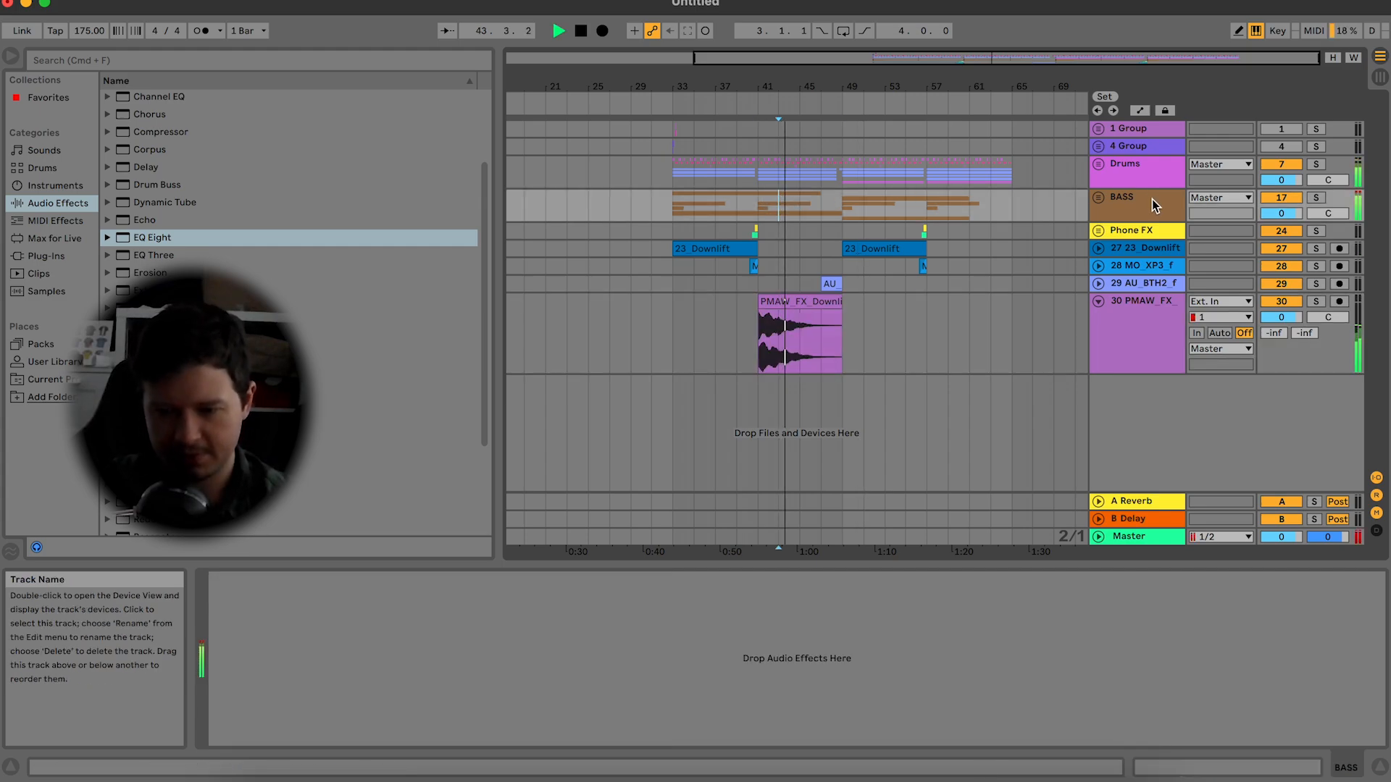
{"action": "left_click", "coordinate": [1098, 197]}
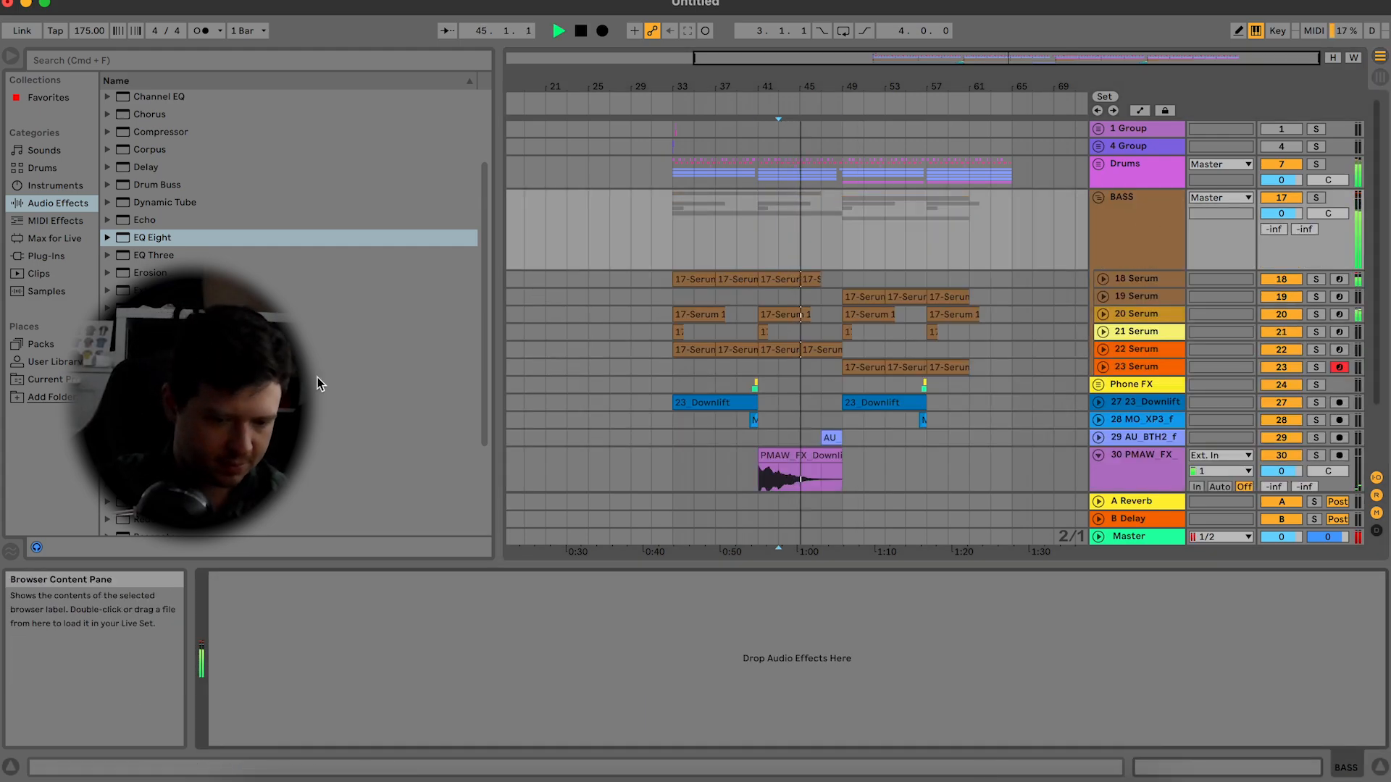
{"action": "scroll", "coordinate": [318, 377], "scroll_direction": "down", "scroll_amount": 4}
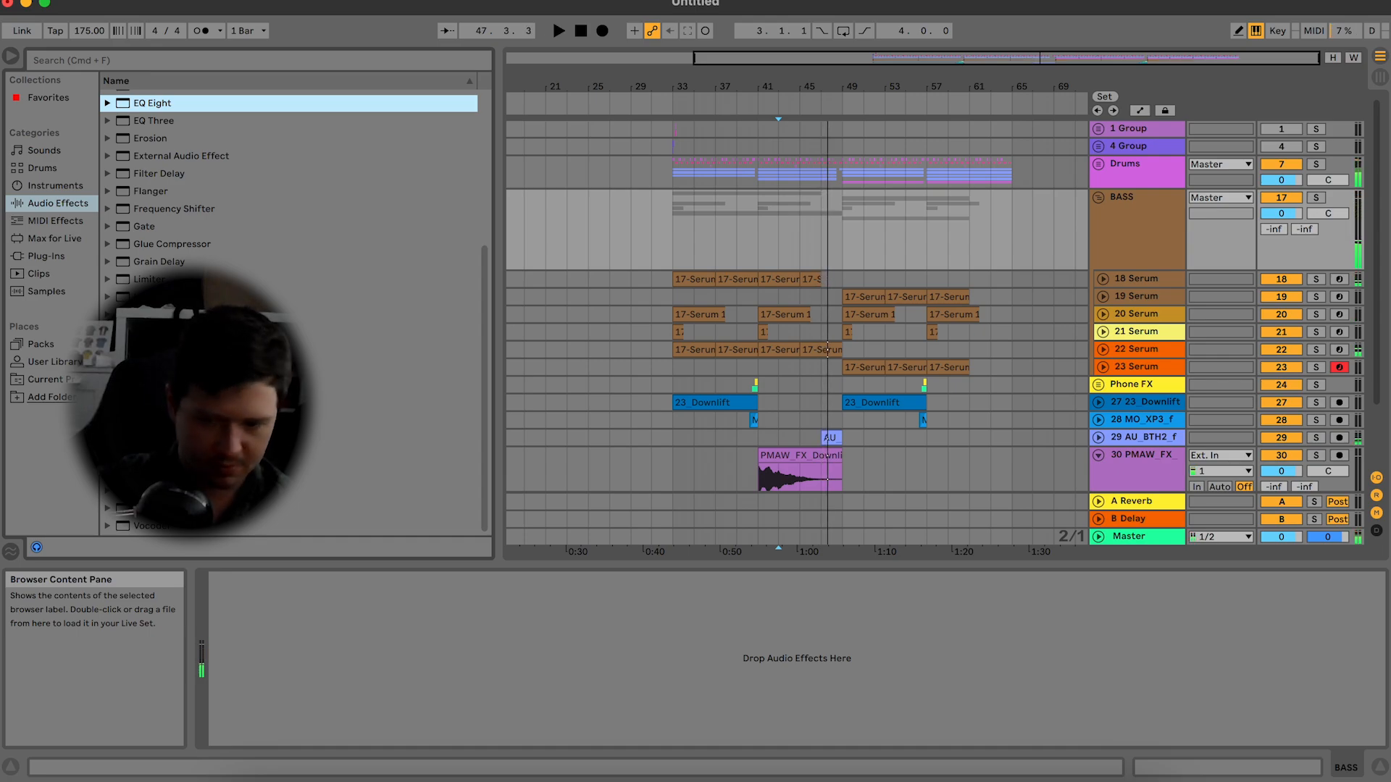
{"action": "key", "text": "space"}
Step: Group the 18 Serum and 19 Serum tracks inside the BASS group
{"action": "left_click", "coordinate": [1172, 277]}
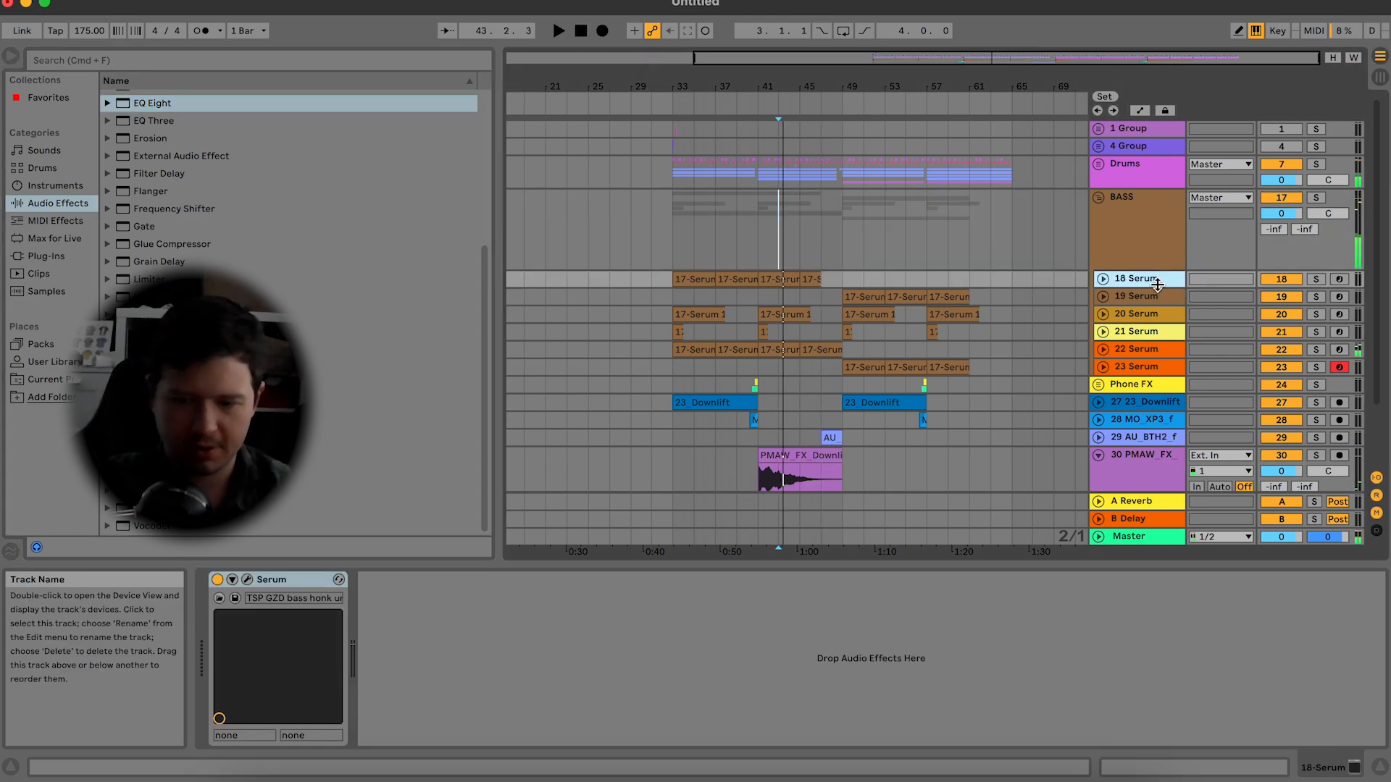
{"action": "left_click", "coordinate": [1157, 294], "text": "shift"}
{"action": "right_click", "coordinate": [1156, 294]}
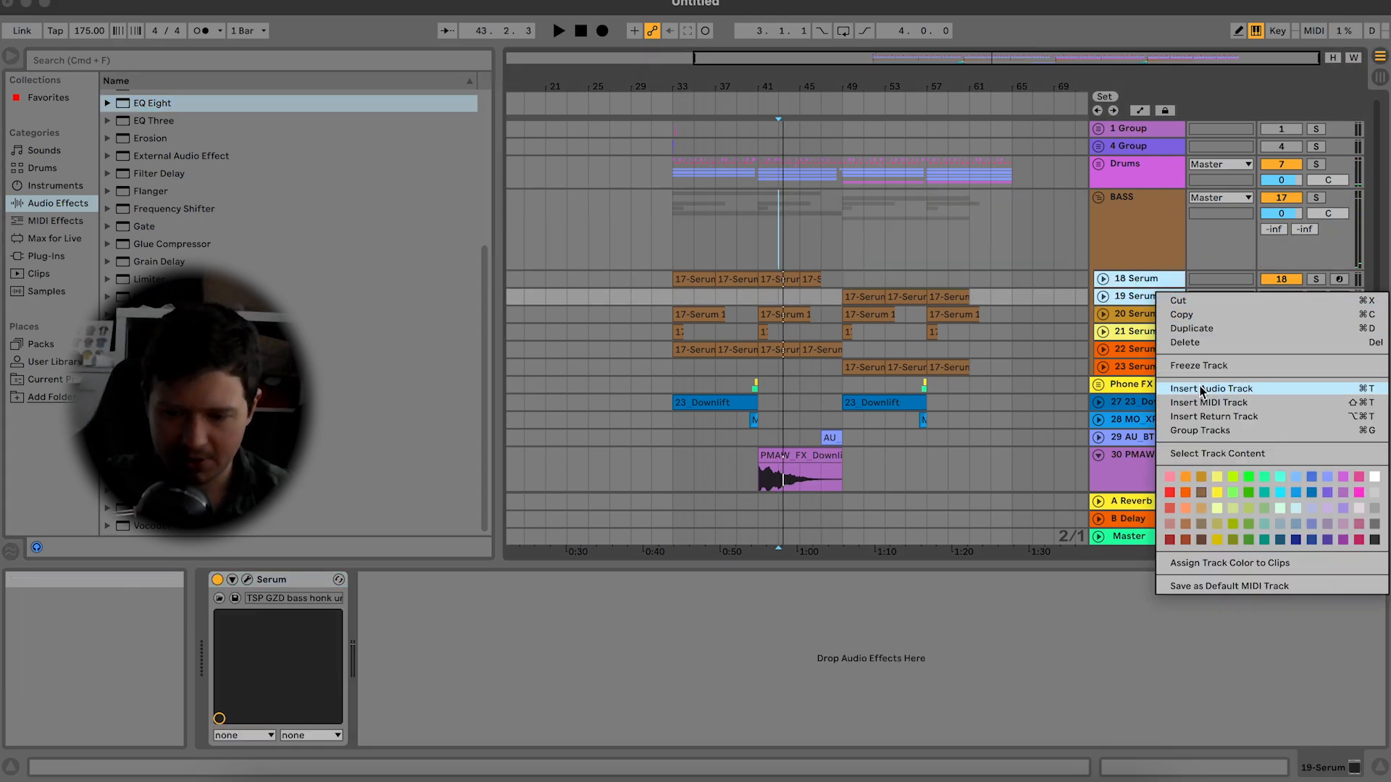
{"action": "left_click", "coordinate": [1190, 431]}
Step: Add a Reverb to the new Serum group with Lo Cut on, the input filter at 2.12 kHz, Reflect 1.7 dB and Diffuse 1.5 dB
{"action": "left_click", "coordinate": [1152, 281]}
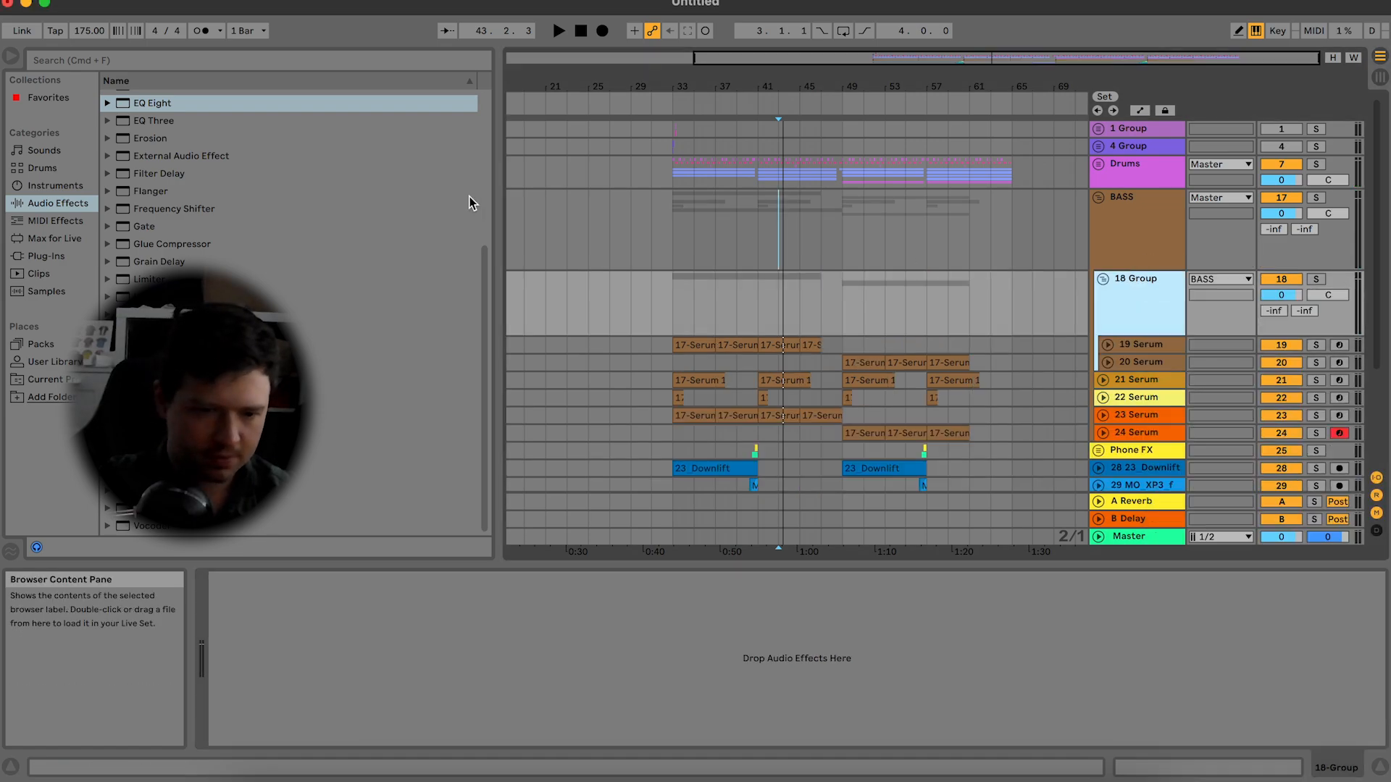
{"action": "left_click", "coordinate": [233, 608]}
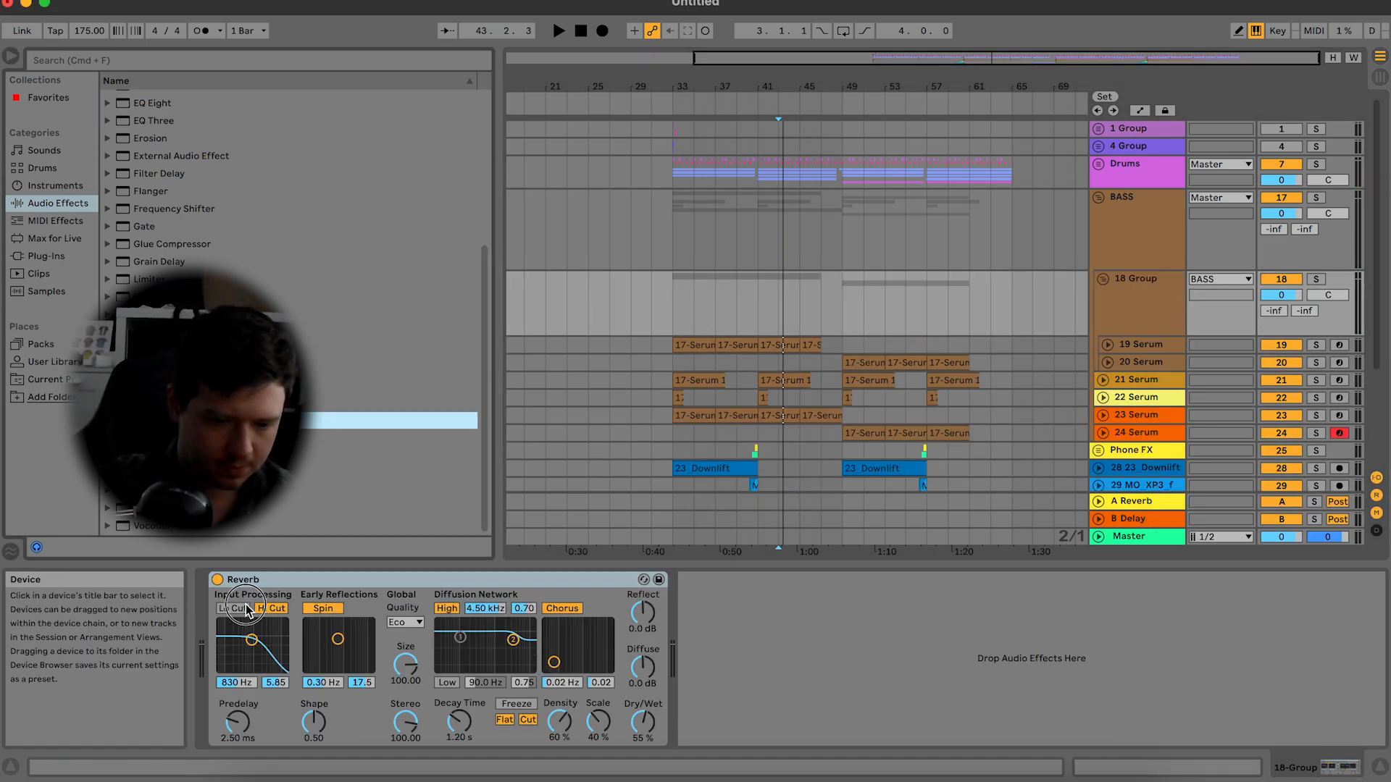
{"action": "key", "text": "space"}
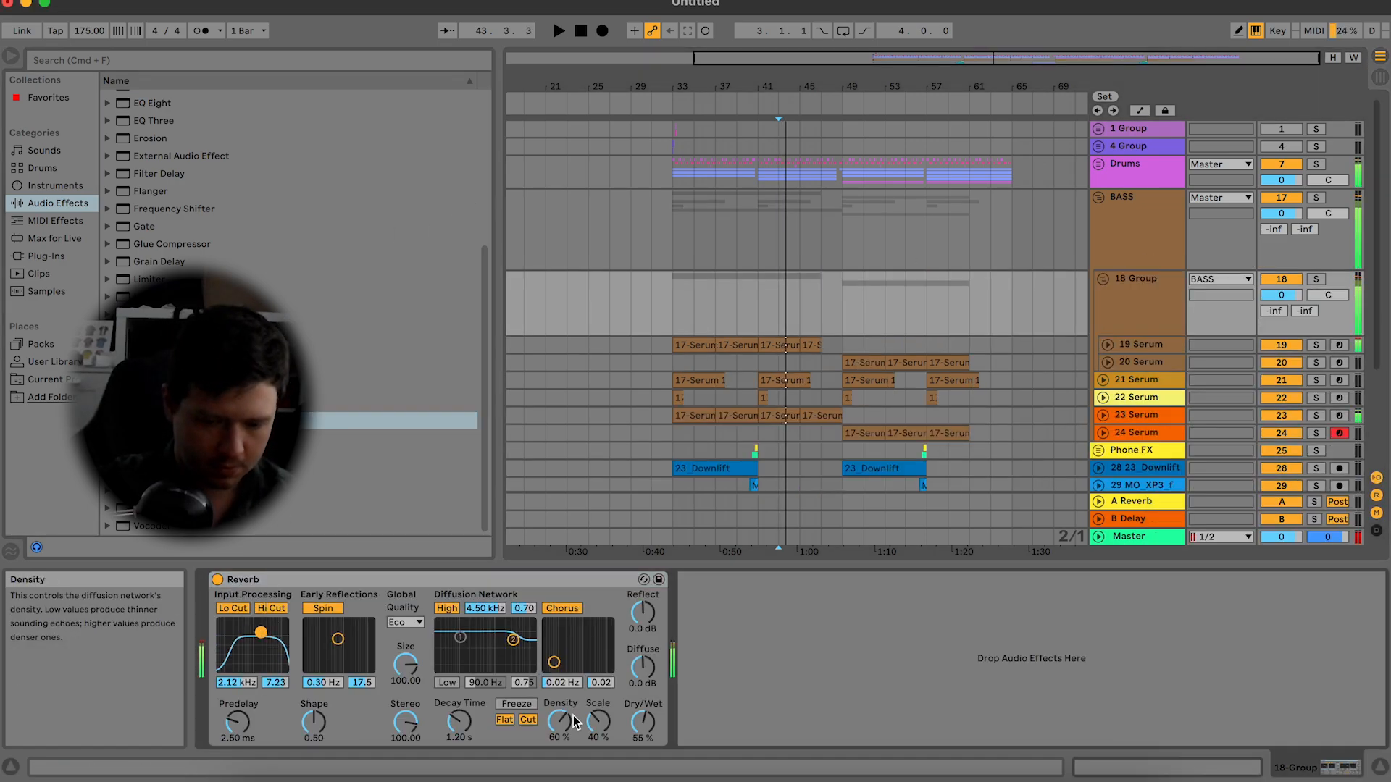
{"action": "left_click_drag", "start_coordinate": [652, 645], "coordinate": [652, 637]}
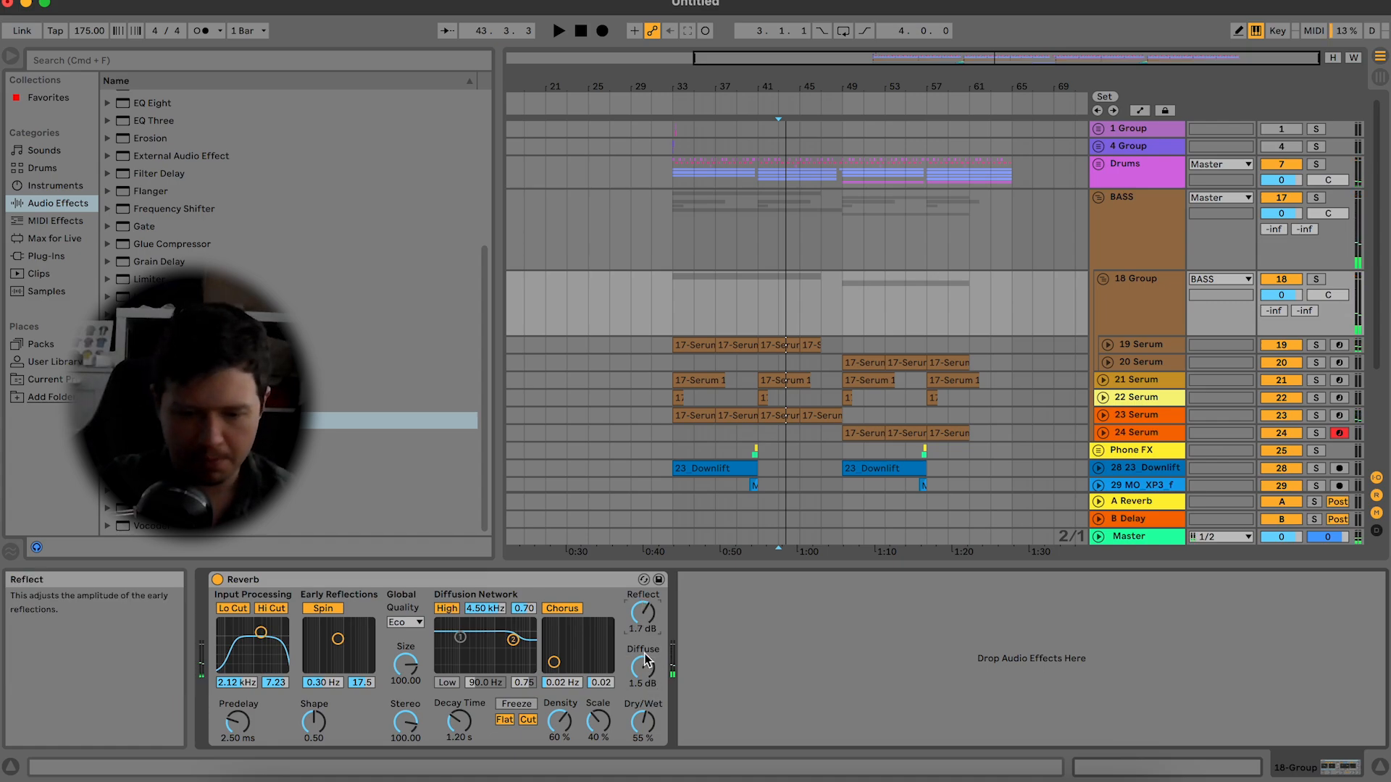
Step: Set the Reverb's Diffuse to 2.6 dB and Dry/Wet to 11 %, and show the Dry/Wet automation on the 18 Group
{"action": "left_click_drag", "start_coordinate": [653, 638], "coordinate": [652, 635]}
{"action": "right_click", "coordinate": [647, 733]}
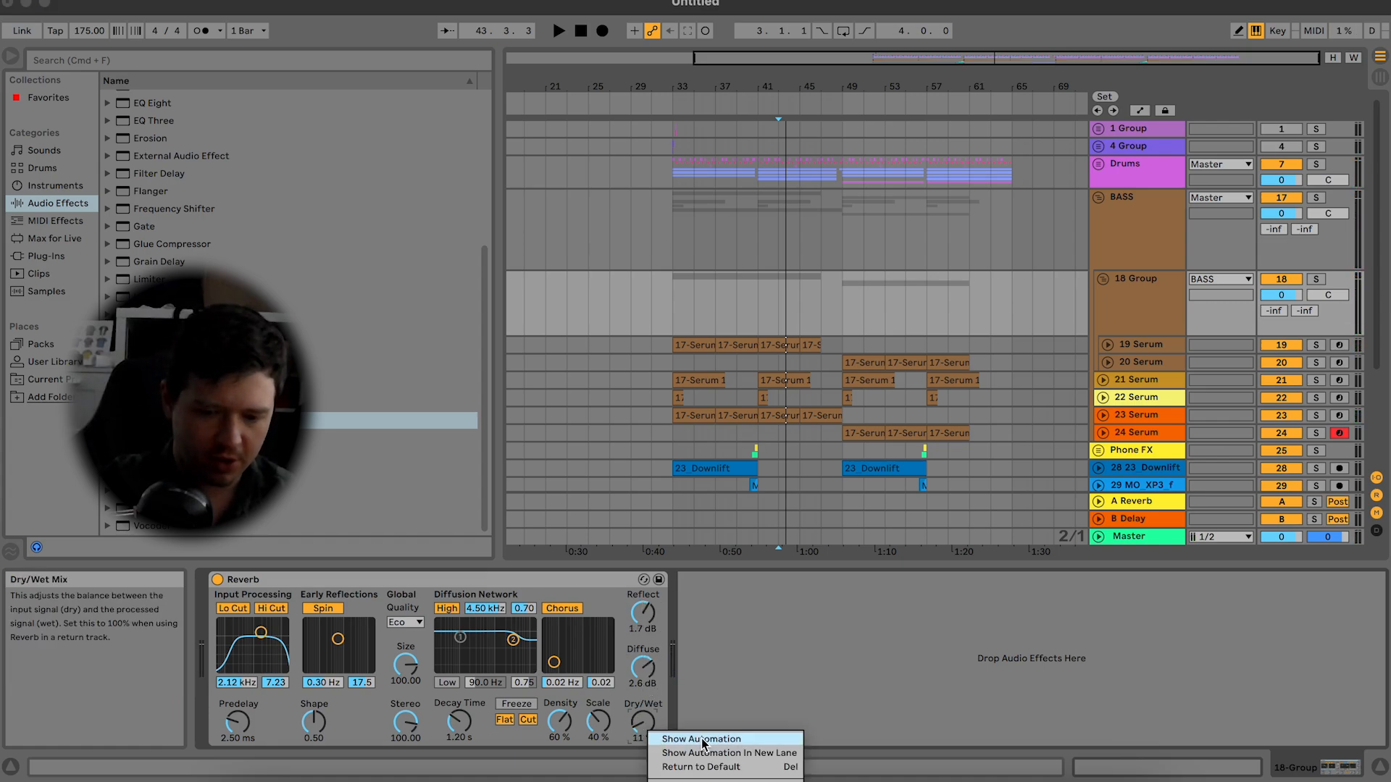
{"action": "left_click", "coordinate": [638, 737]}
Step: Draw Reverb Dry/Wet automation on the 18 Group rising from 0 % at bar 43 to about 66 % at bar 47 during playback
{"action": "left_click_drag", "start_coordinate": [940, 66], "coordinate": [942, 101]}
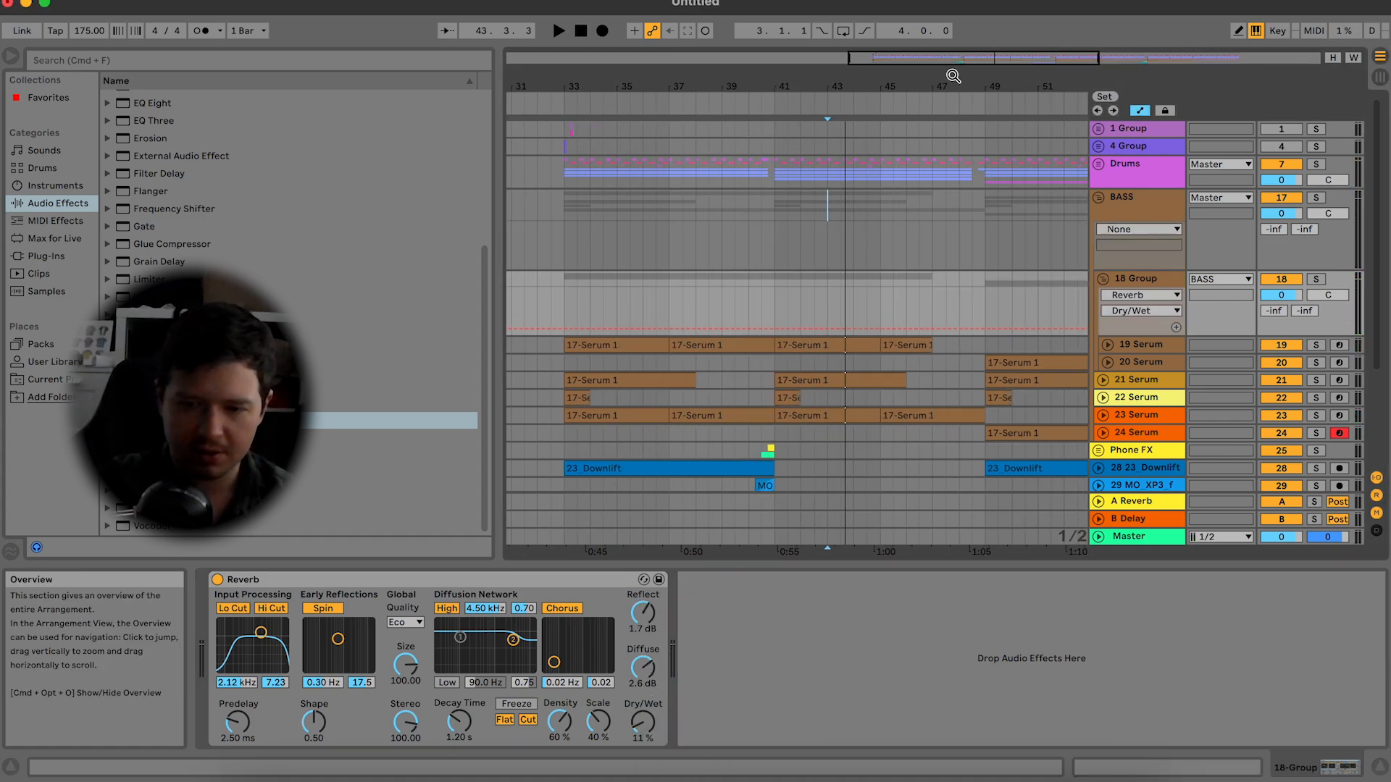
{"action": "left_click", "coordinate": [1107, 344]}
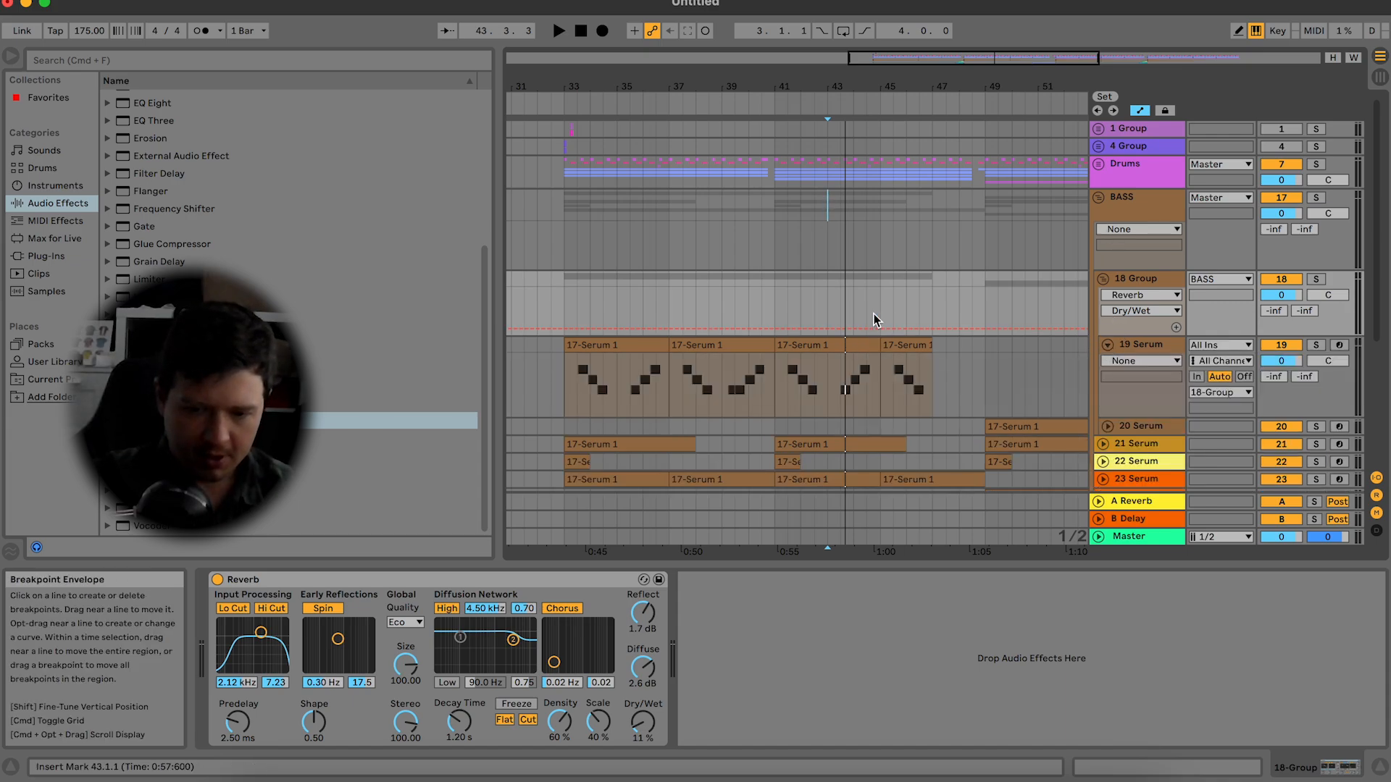
{"action": "left_click_drag", "start_coordinate": [838, 328], "coordinate": [839, 335]}
{"action": "key", "text": "space"}
{"action": "left_click_drag", "start_coordinate": [925, 335], "coordinate": [936, 306]}
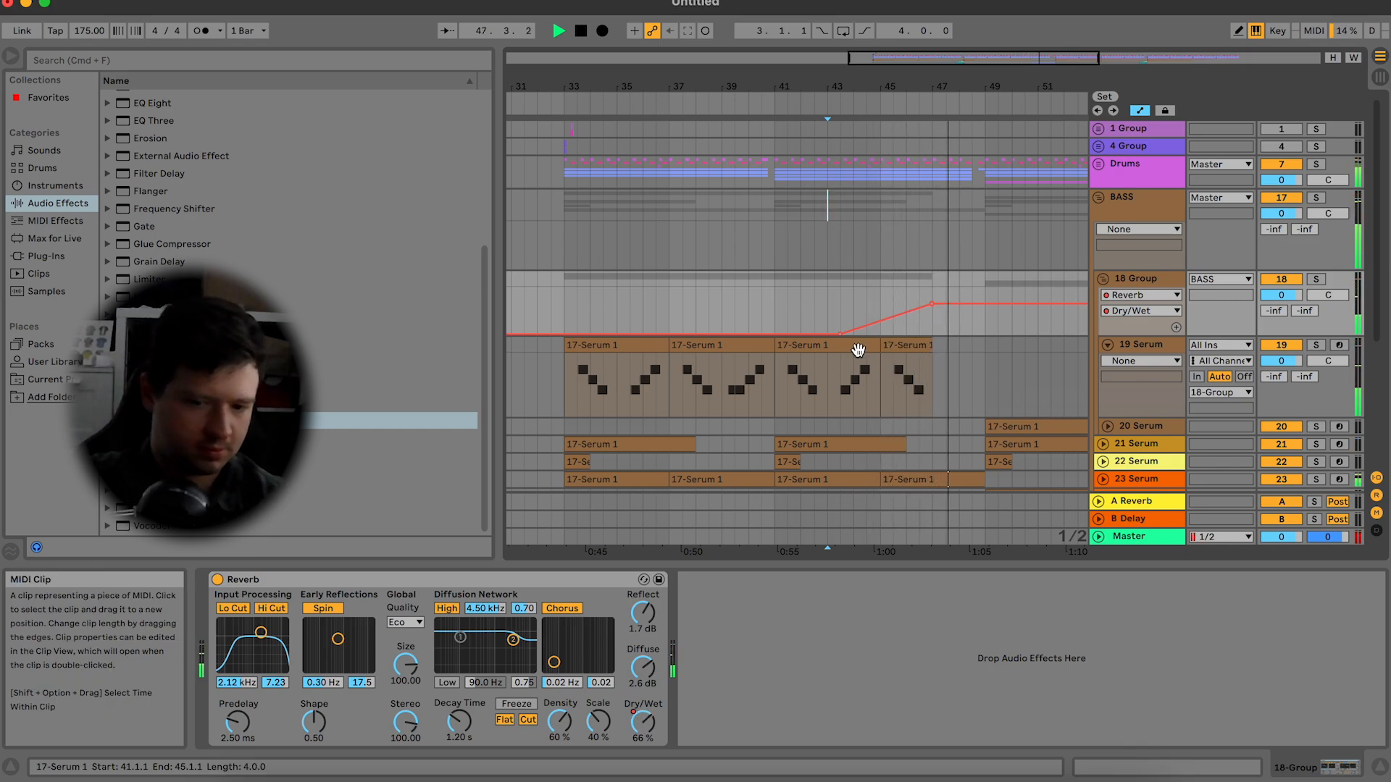
Step: Unfold the Drums group and add a Delay to its Snare track
{"action": "left_click_drag", "start_coordinate": [1034, 98], "coordinate": [1095, 163]}
{"action": "left_click", "coordinate": [1099, 164]}
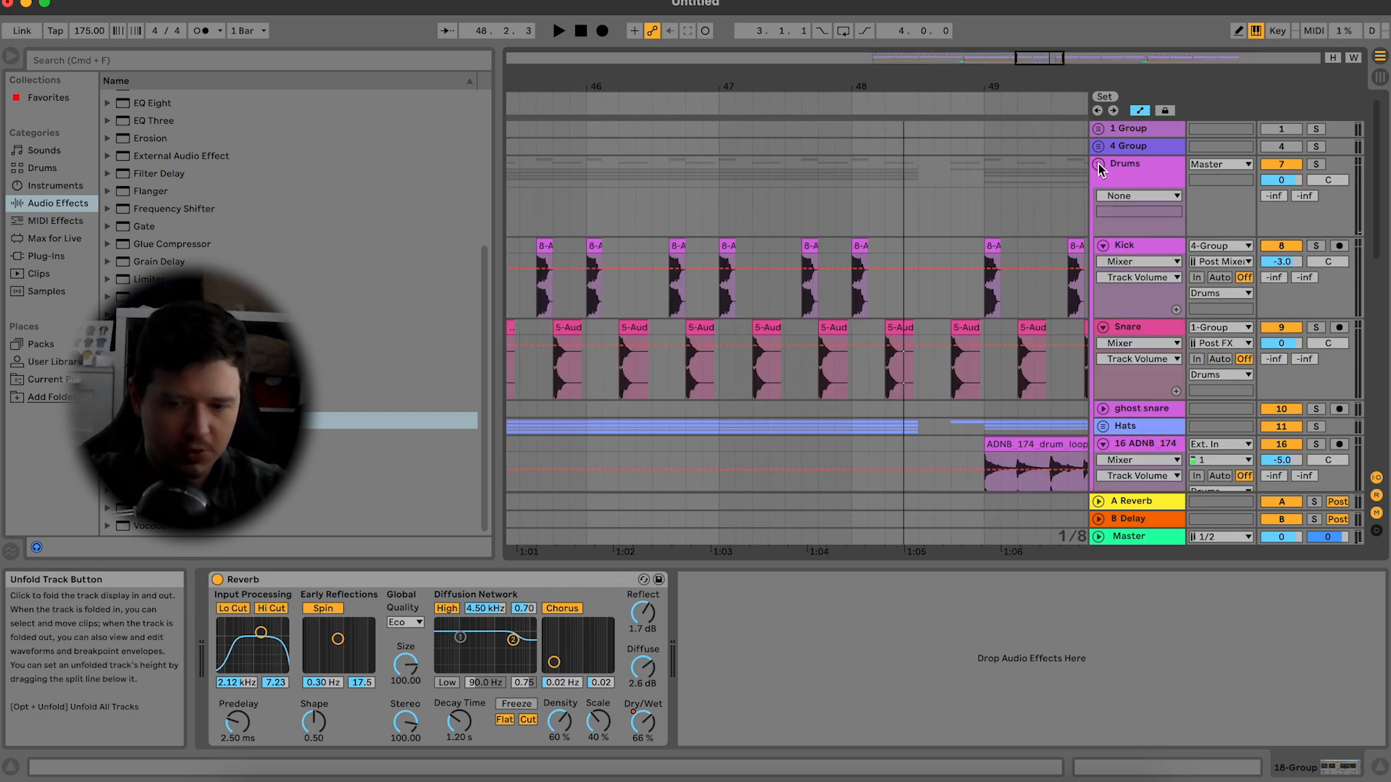
{"action": "left_click", "coordinate": [1139, 324]}
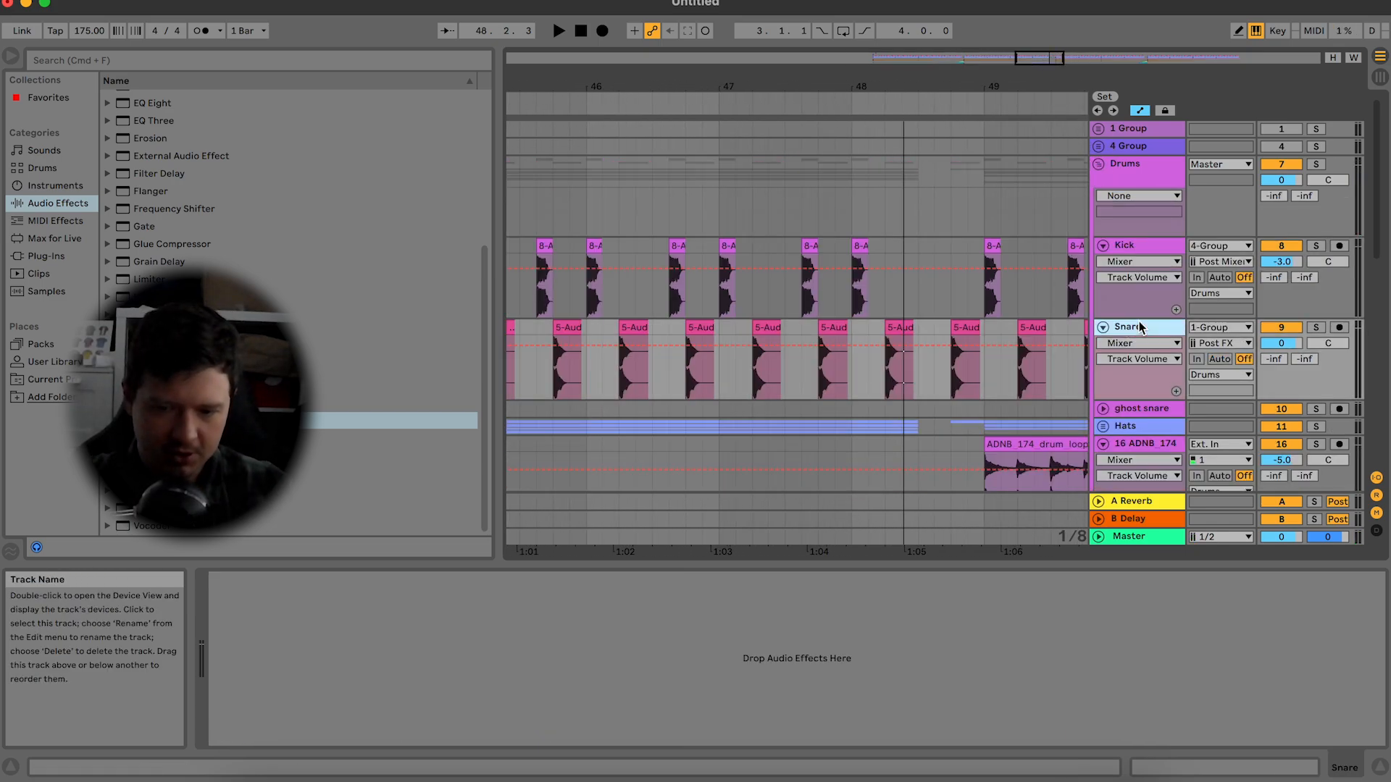
{"action": "left_click", "coordinate": [1140, 326]}
{"action": "scroll", "coordinate": [336, 250], "scroll_direction": "up", "scroll_amount": 5}
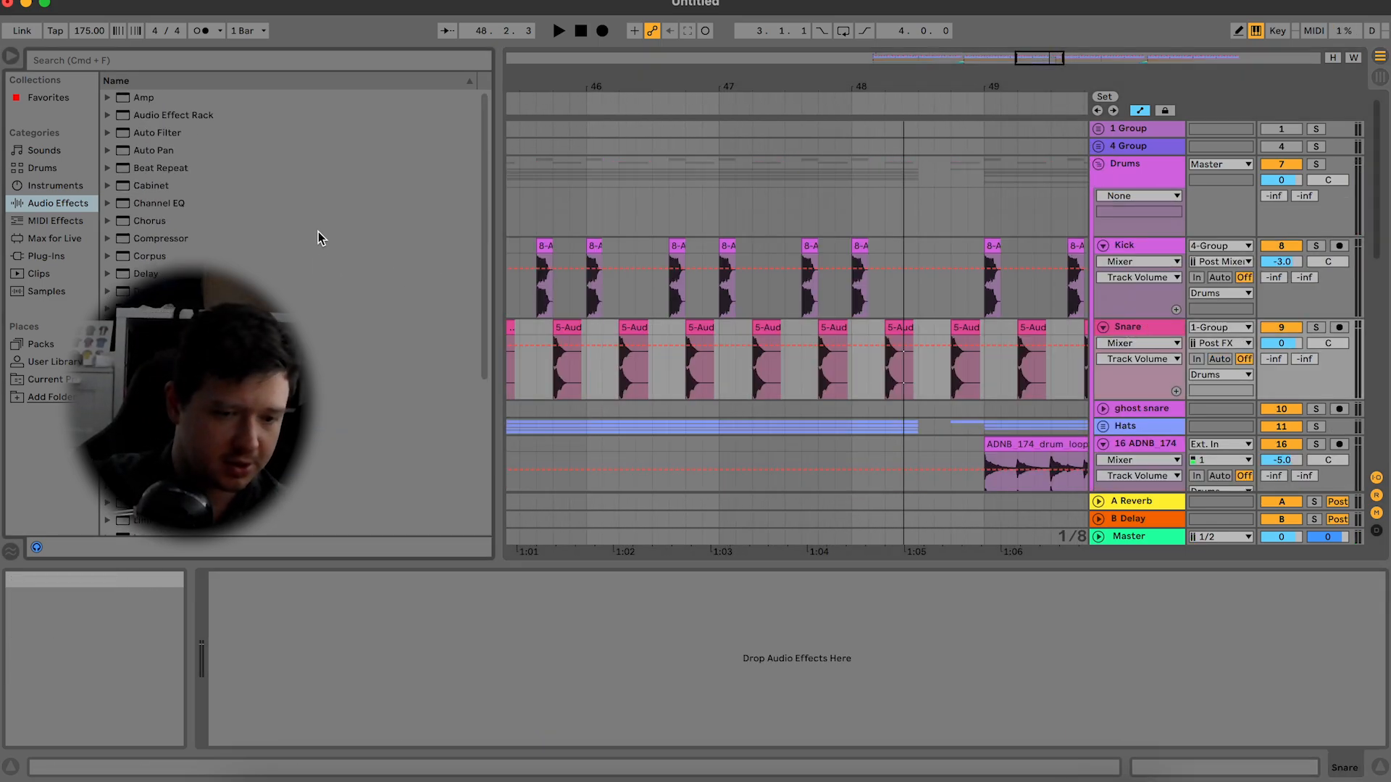
{"action": "scroll", "coordinate": [145, 268], "scroll_direction": "down", "scroll_amount": 1}
{"action": "double_click", "coordinate": [145, 252]}
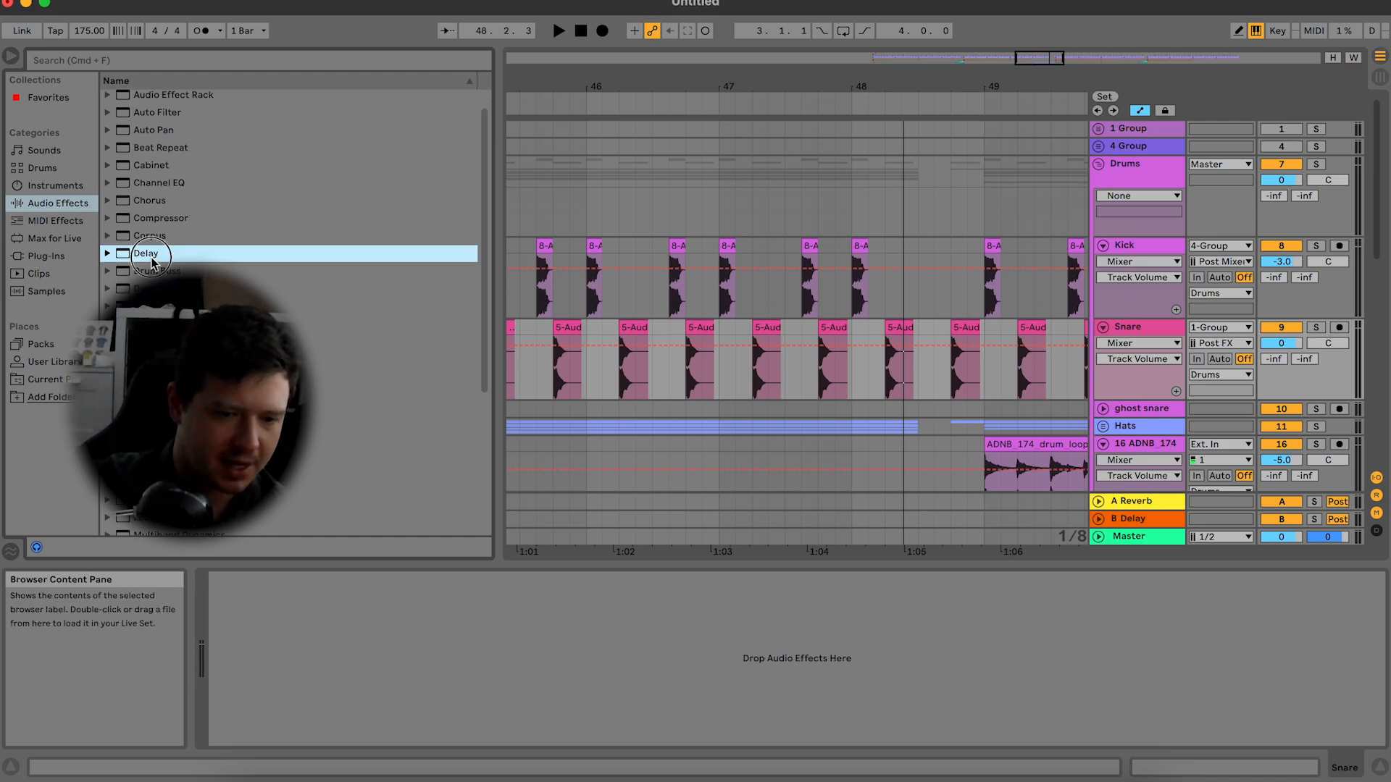
Step: Solo the Snare and set its Delay to beat division 1, offset -33 %, filter 1.80 kHz, width 5.42 and Dry/Wet 0 %
{"action": "left_click", "coordinate": [890, 327]}
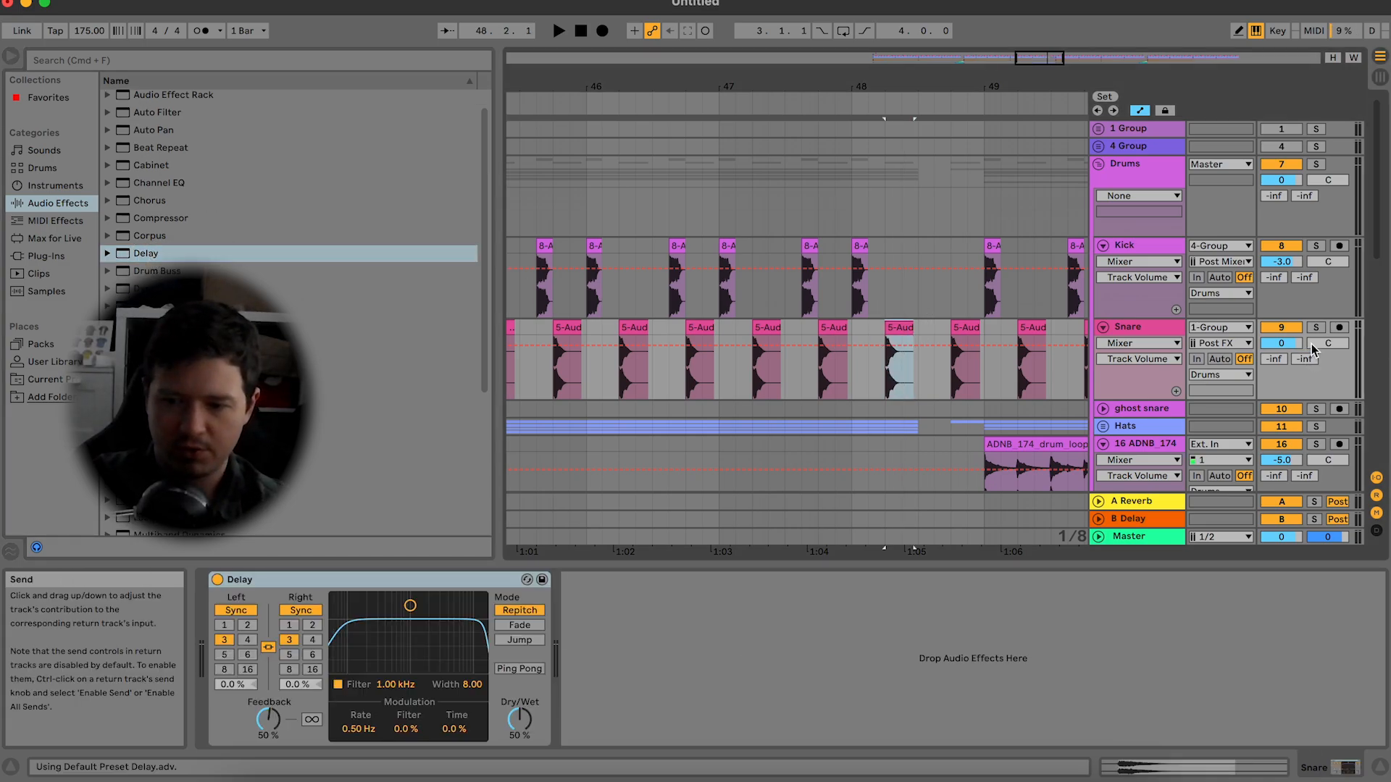
{"action": "left_click_drag", "start_coordinate": [234, 683], "coordinate": [281, 710]}
{"action": "key", "text": "space"}
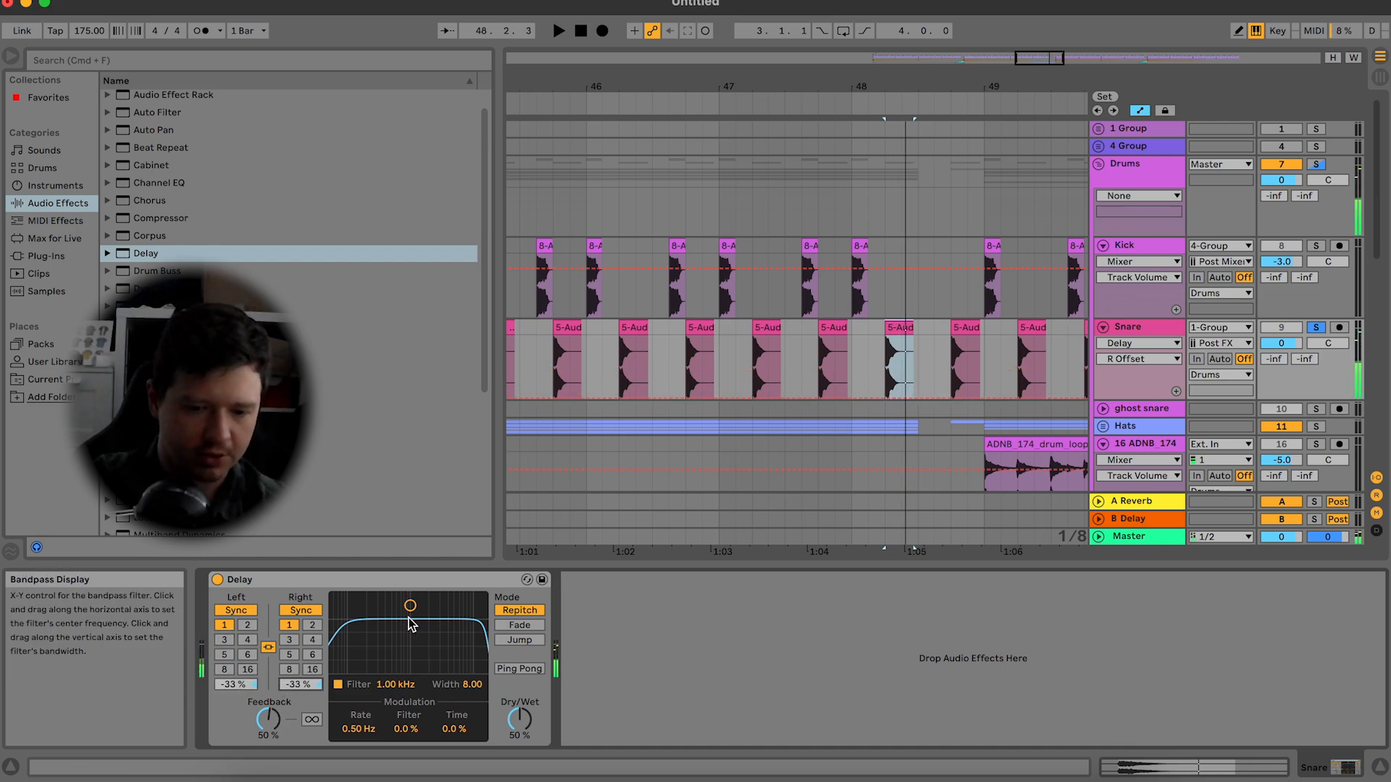
{"action": "left_click_drag", "start_coordinate": [419, 624], "coordinate": [426, 627]}
{"action": "left_click_drag", "start_coordinate": [519, 719], "coordinate": [519, 746]}
Step: Draw Delay Dry/Wet automation on the Snare rising from 0 % in bar 47 to about 53 % in bar 48, back to 0 % before bar 49
{"action": "right_click", "coordinate": [523, 726]}
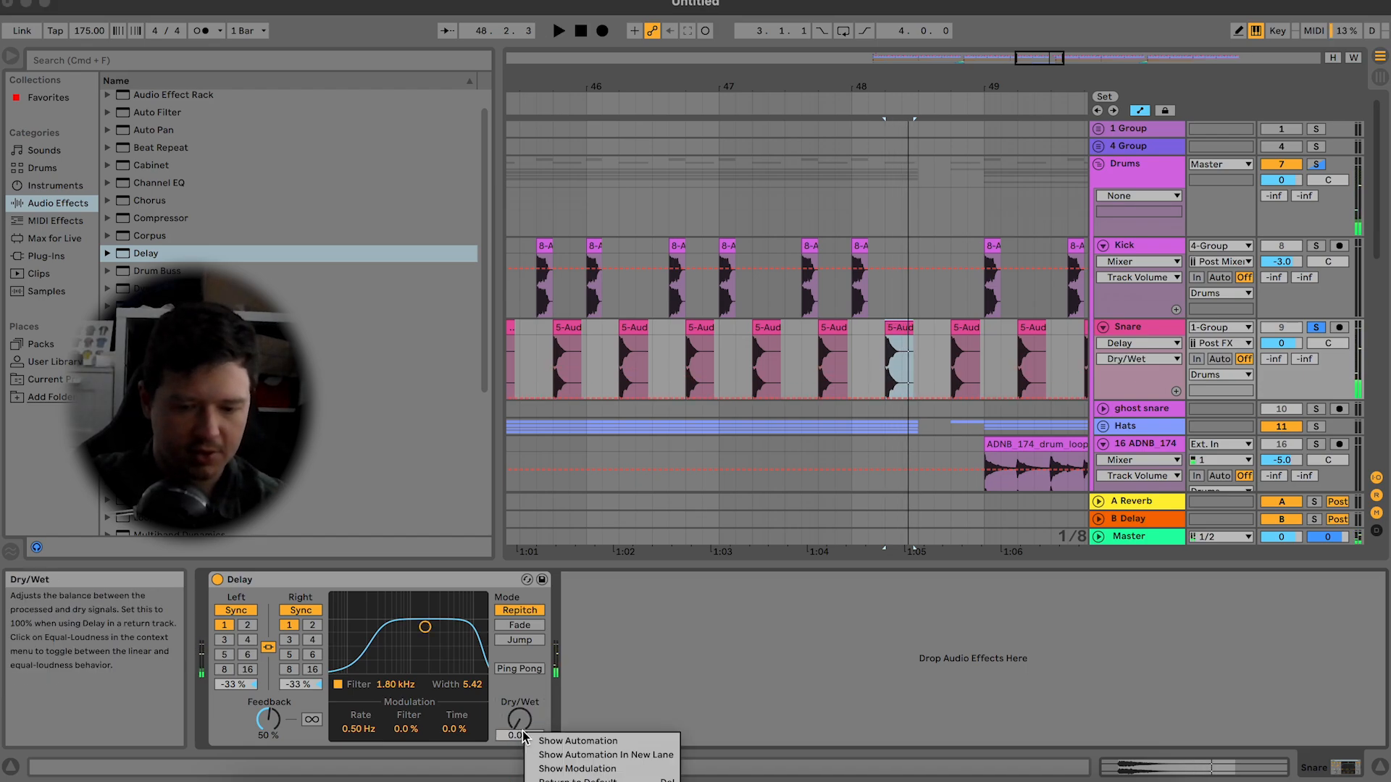
{"action": "left_click", "coordinate": [584, 740]}
{"action": "scroll", "coordinate": [942, 387], "scroll_direction": "down", "scroll_amount": 1}
{"action": "scroll", "coordinate": [942, 387], "scroll_direction": "left", "scroll_amount": 2}
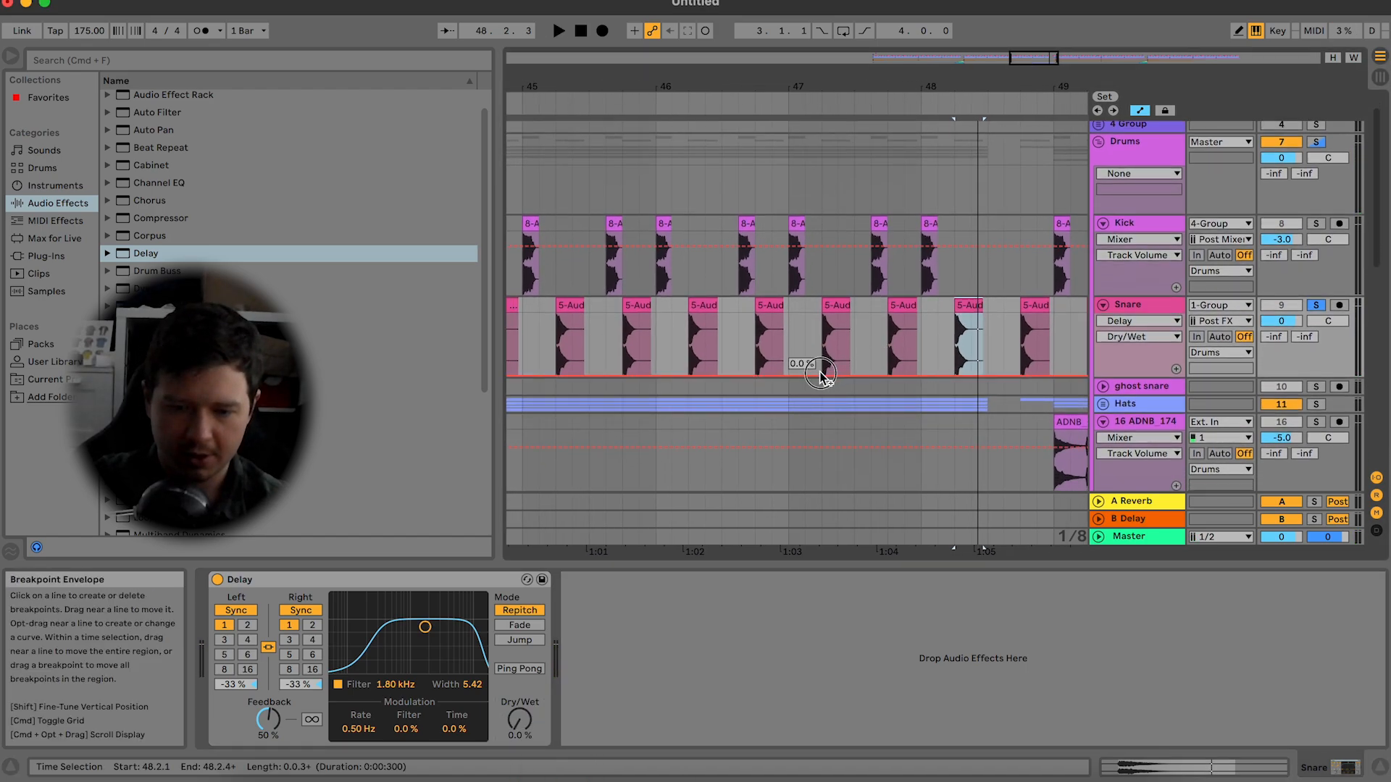
{"action": "mouse_move", "coordinate": [971, 355]}
{"action": "left_mouse_down"}
{"action": "mouse_move", "coordinate": [955, 341]}
{"action": "mouse_move", "coordinate": [1021, 375]}
{"action": "left_mouse_up"}
Step: Unsolo the Snare and remove the extra breakpoint at the start of its delay peak, replaying from bar 47
{"action": "left_click", "coordinate": [772, 326]}
{"action": "key", "text": "space"}
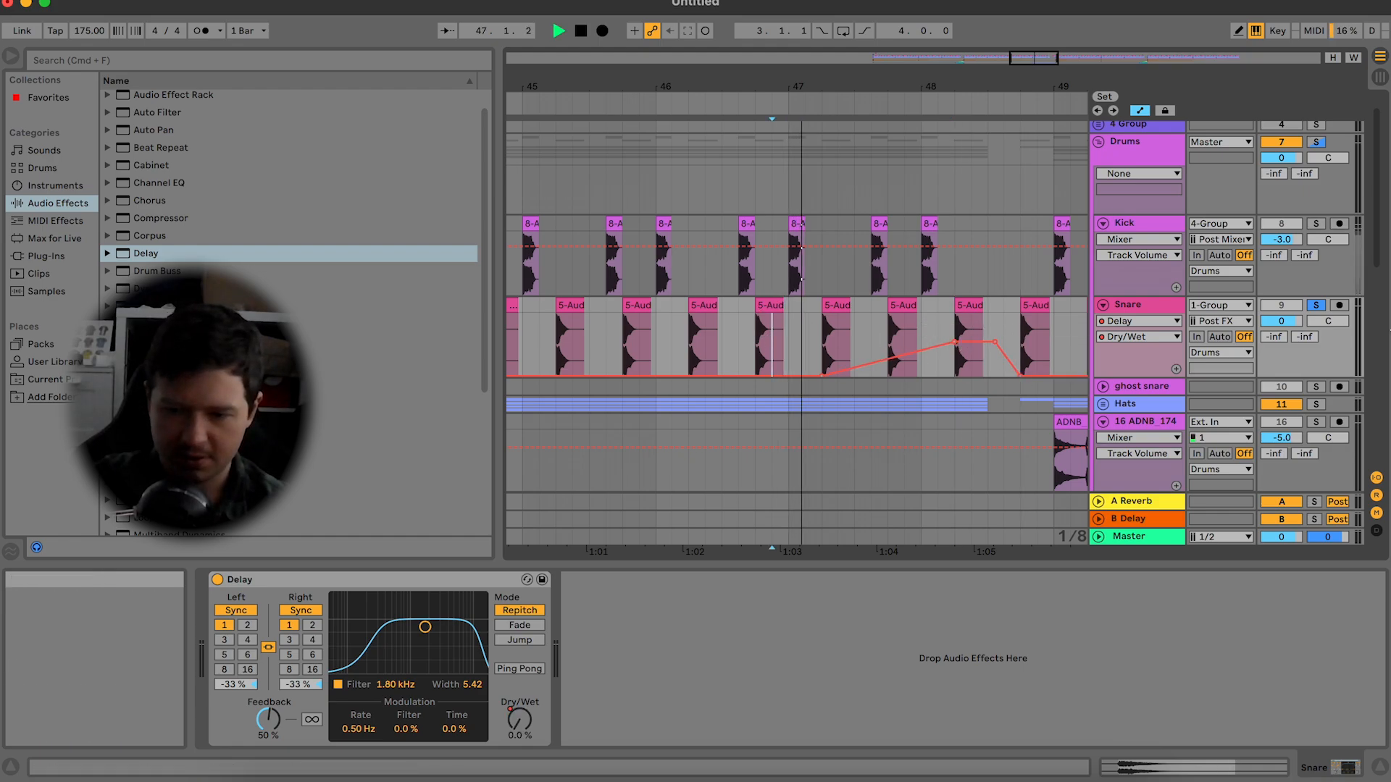
{"action": "left_click", "coordinate": [1317, 306]}
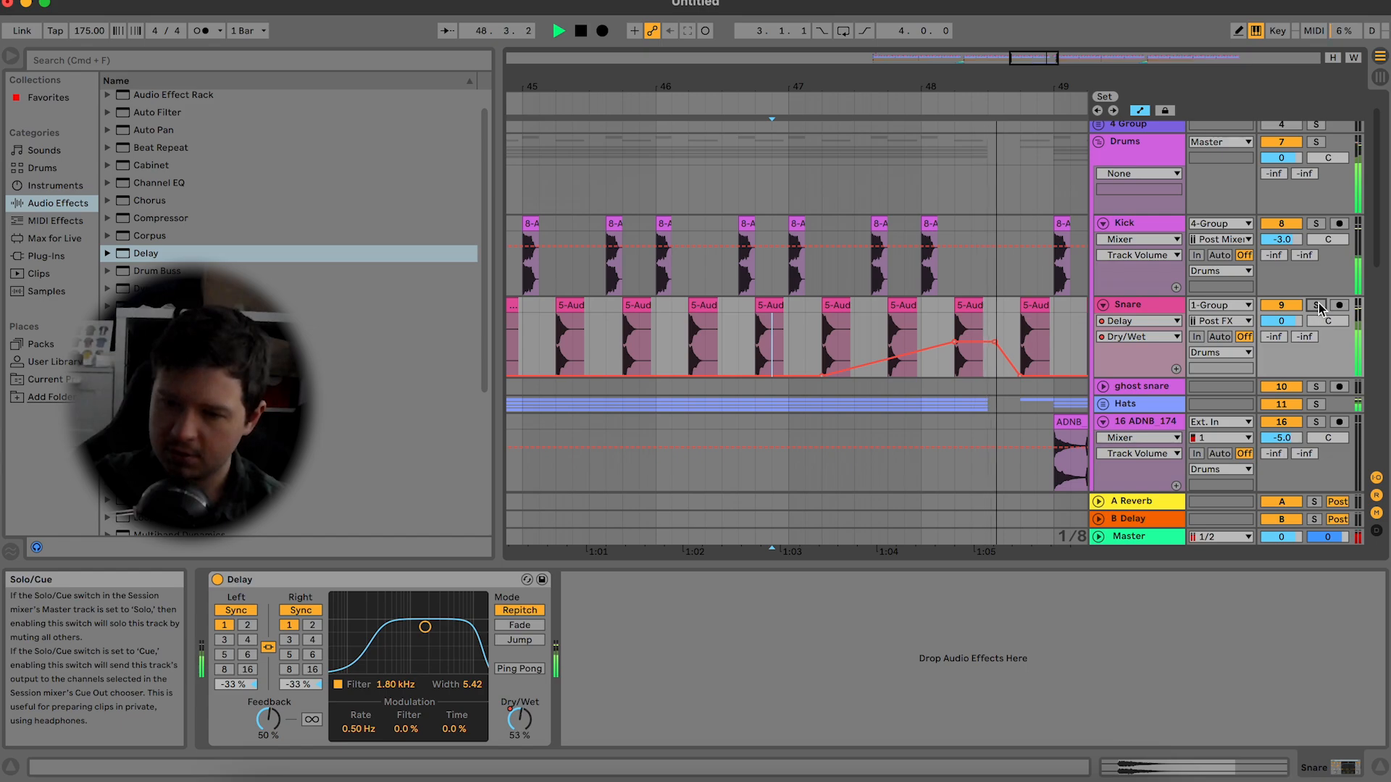
{"action": "left_click", "coordinate": [817, 347]}
{"action": "key", "text": "space"}
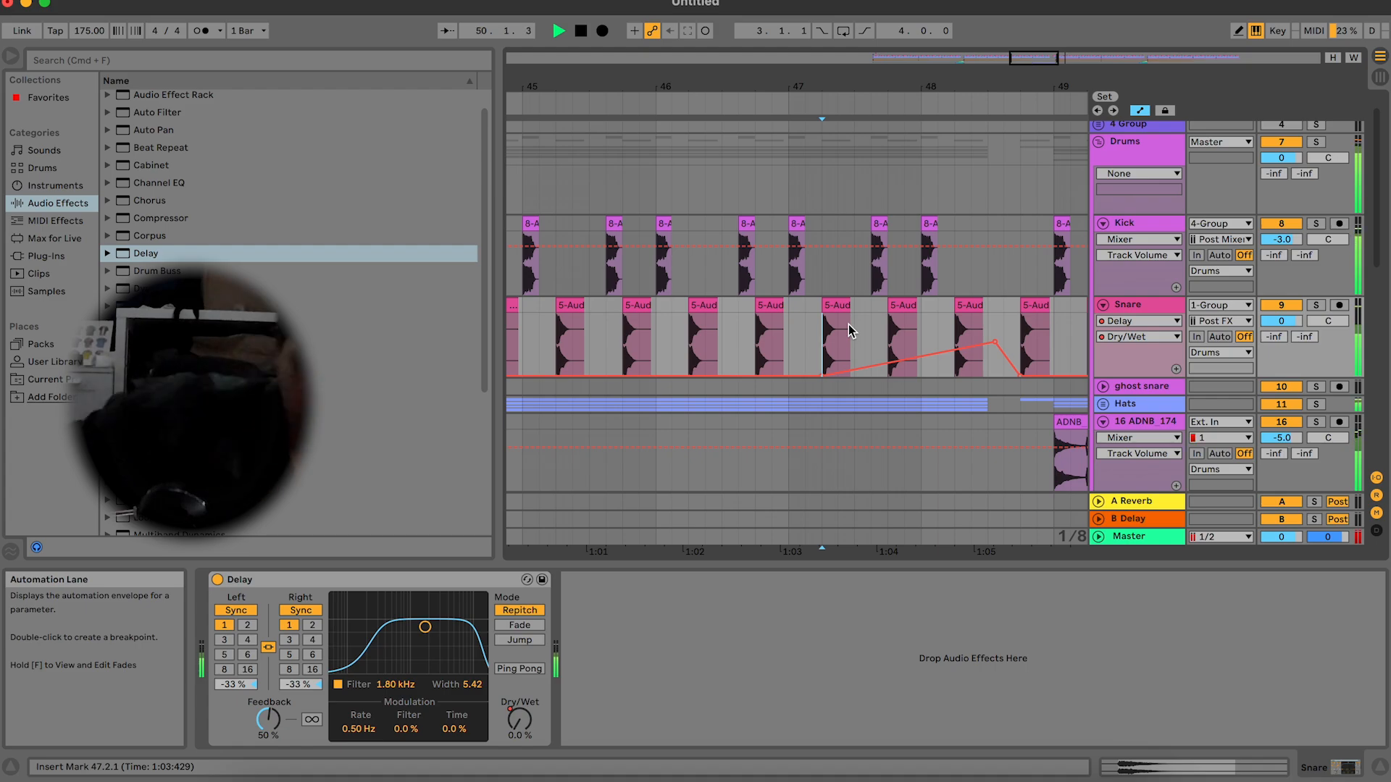
Step: Duplicate the 18 Group's Reverb Dry/Wet automation from bars 33–49 onto bars 49–65
{"action": "left_click_drag", "start_coordinate": [1056, 91], "coordinate": [1056, 80]}
{"action": "left_click", "coordinate": [1045, 55]}
{"action": "scroll", "coordinate": [974, 306], "scroll_direction": "down", "scroll_amount": 10}
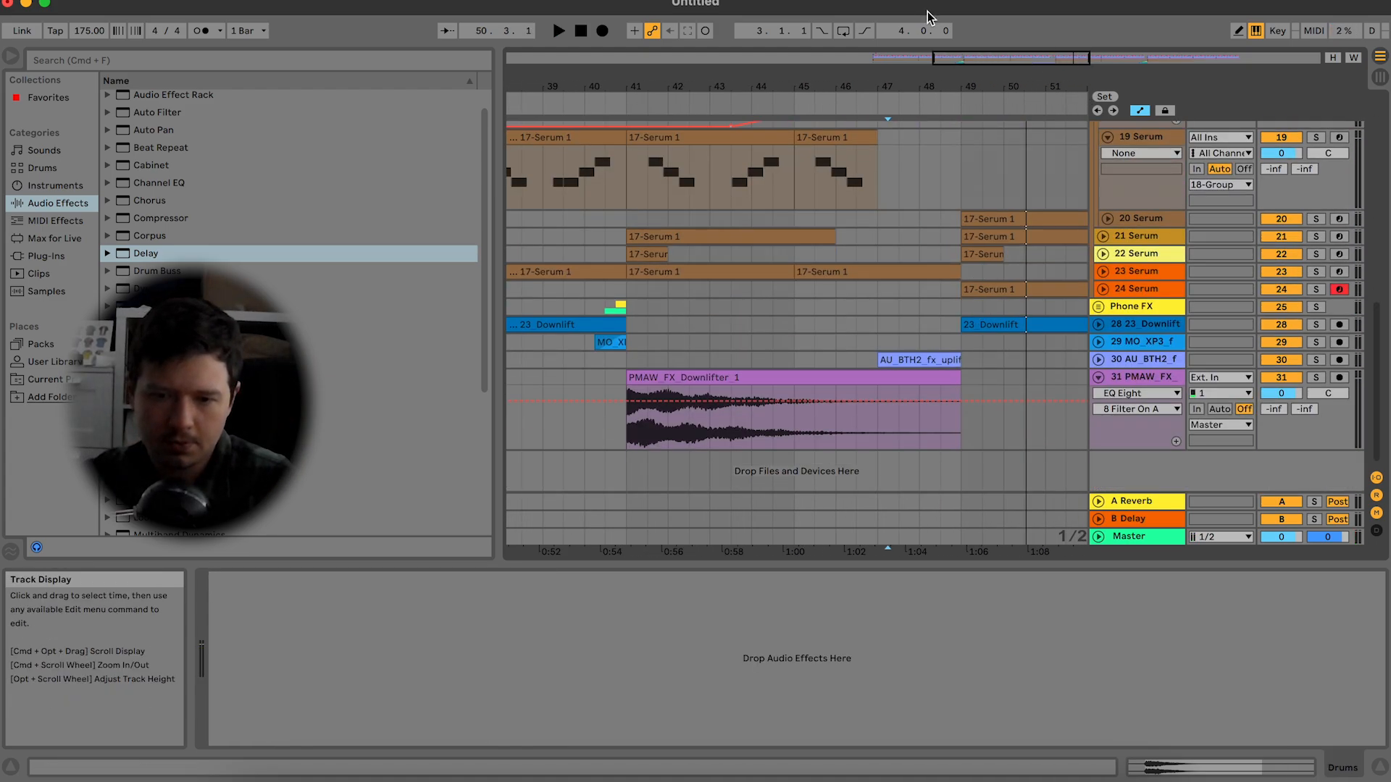
{"action": "scroll", "coordinate": [849, 301], "scroll_direction": "down", "scroll_amount": 5}
{"action": "scroll", "coordinate": [833, 275], "scroll_direction": "up", "scroll_amount": 5}
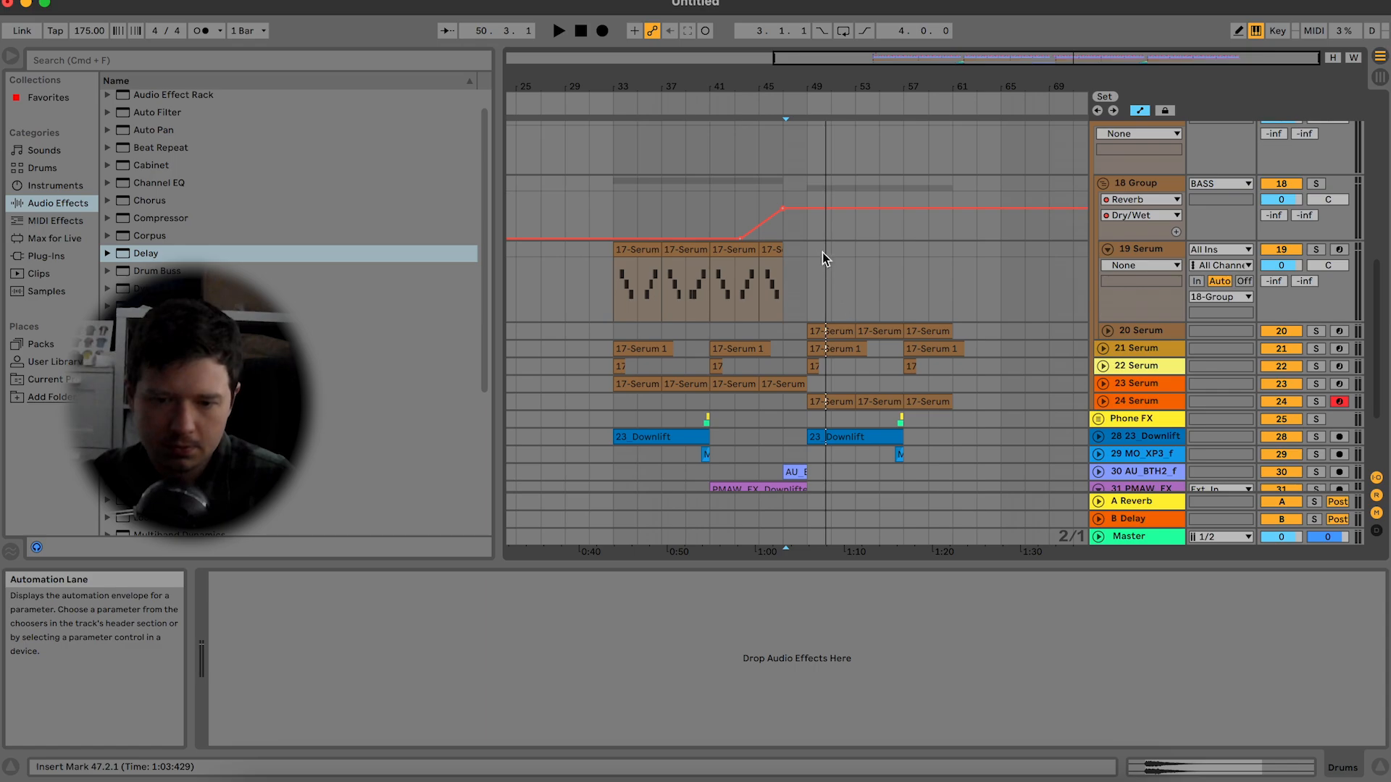
{"action": "left_click_drag", "start_coordinate": [810, 224], "coordinate": [614, 227]}
{"action": "key", "text": "super+d"}
Step: Play the arrangement from bar 33 and listen through the bass reverb build-up towards bar 49
{"action": "left_click", "coordinate": [611, 226]}
{"action": "key", "text": "space"}
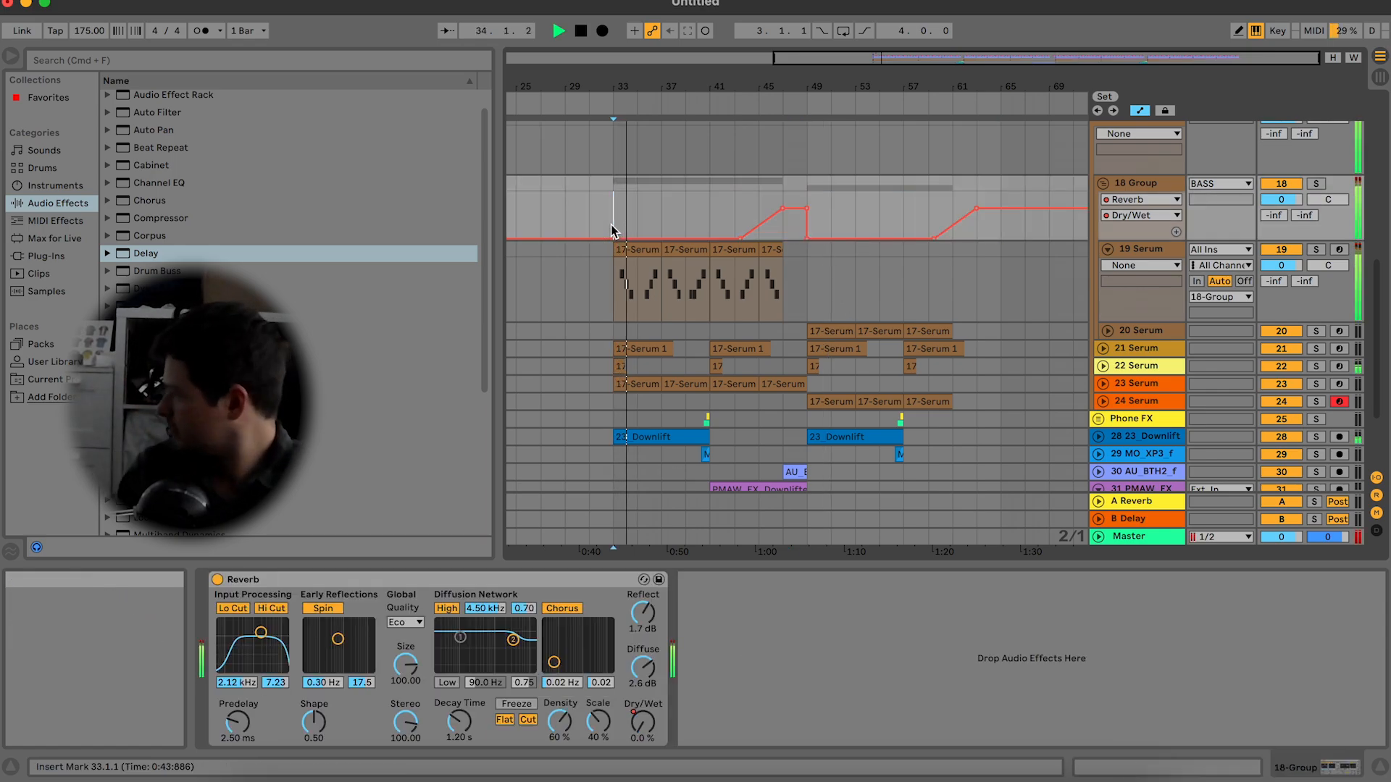
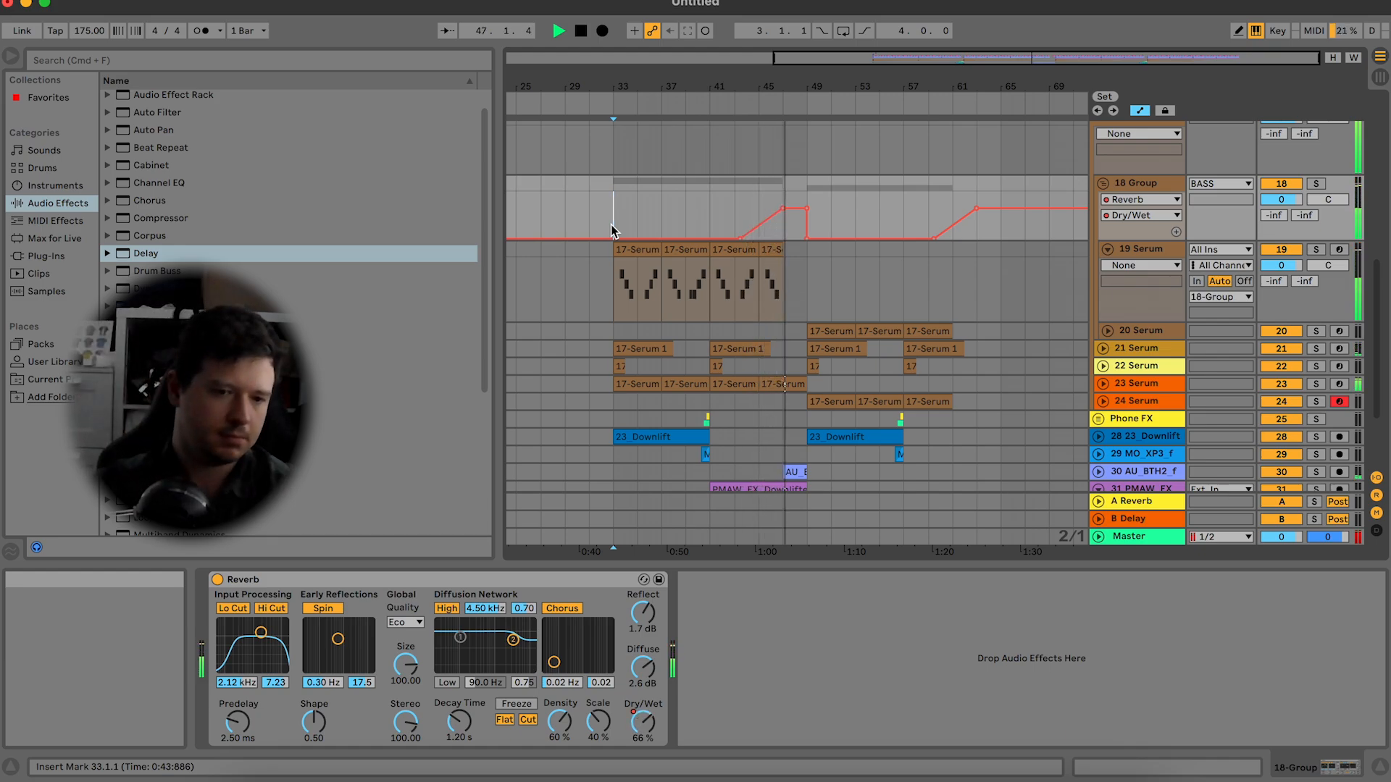
{"action": "key", "text": "space"}
Step: Solo the 18 Group and add a Delay ahead of its Reverb with Feedback and Dry/Wet at 0 %
{"action": "left_click", "coordinate": [1315, 184]}
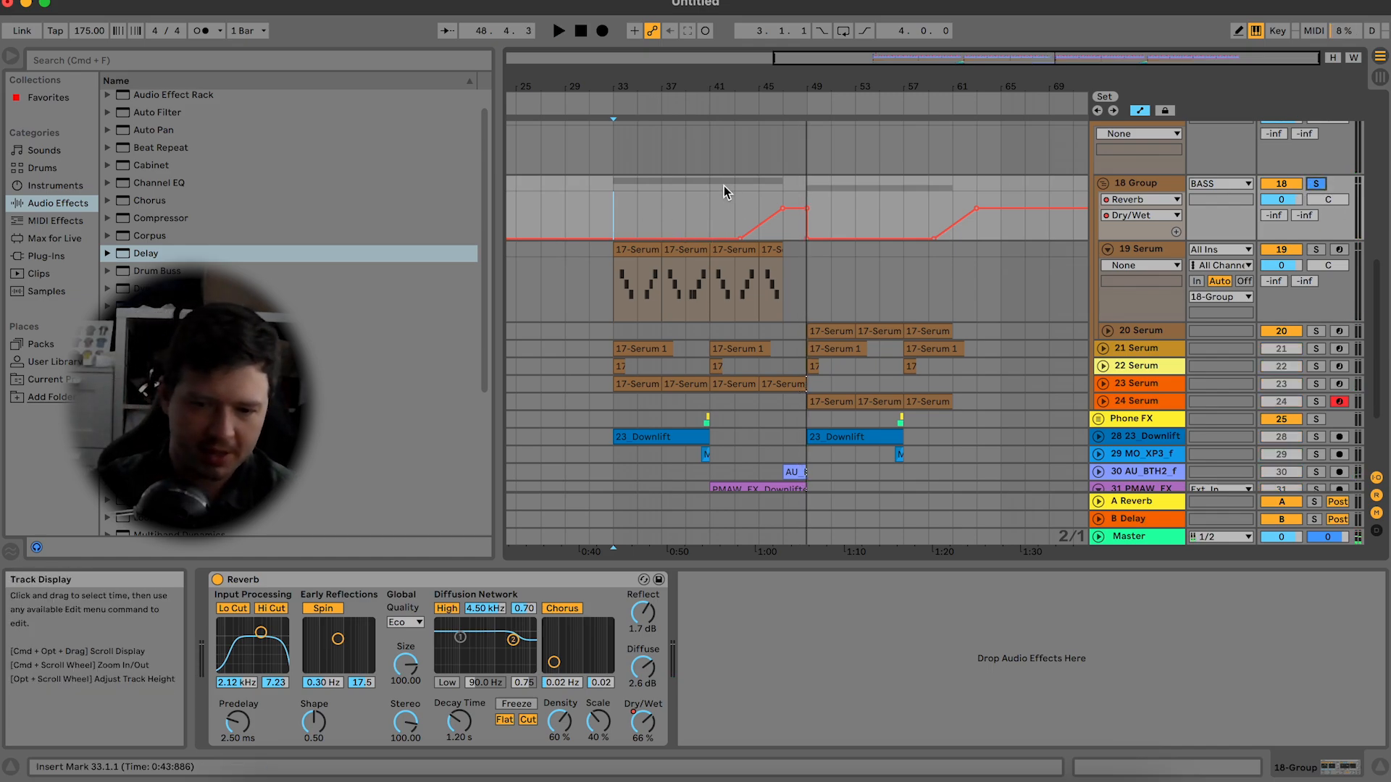
{"action": "left_click", "coordinate": [732, 211]}
{"action": "left_click_drag", "start_coordinate": [151, 248], "coordinate": [217, 630]}
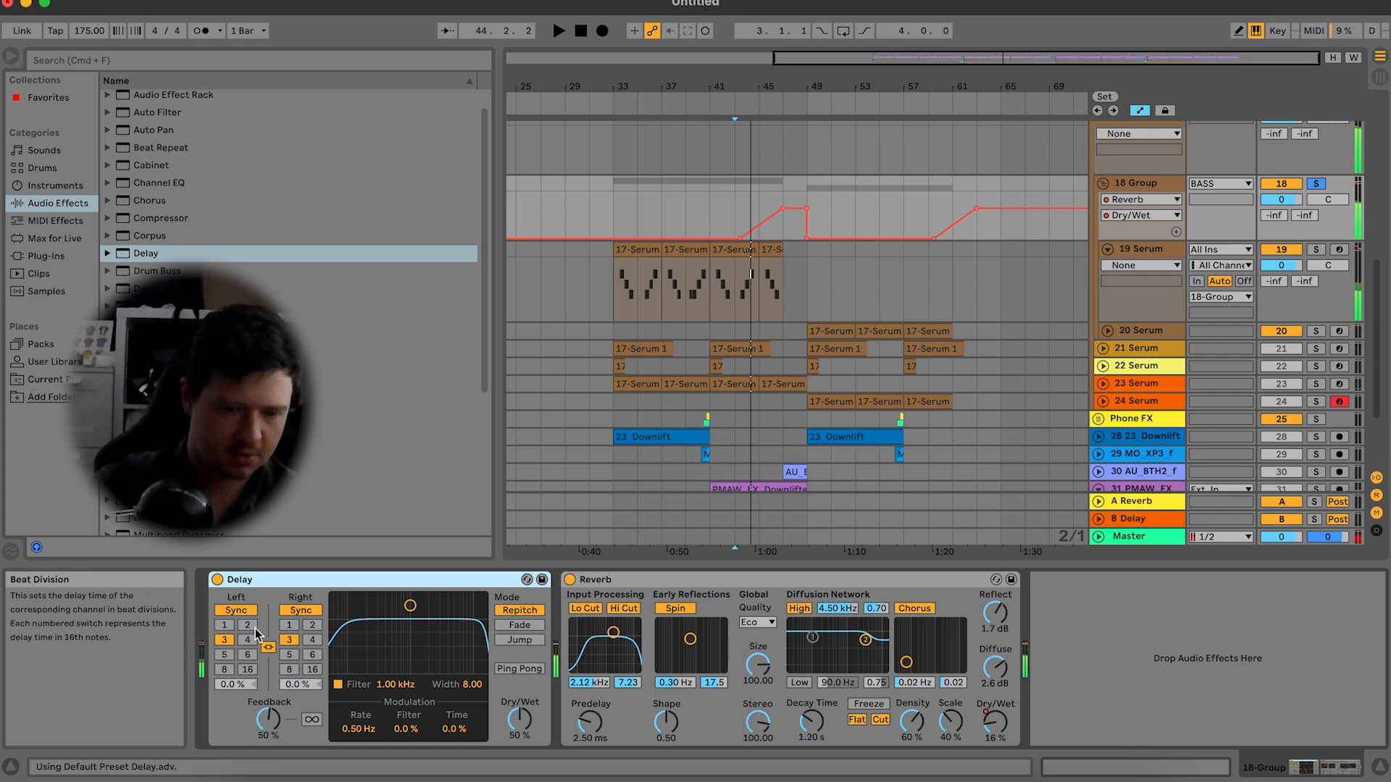
{"action": "left_click", "coordinate": [268, 719]}
{"action": "left_click_drag", "start_coordinate": [268, 719], "coordinate": [268, 778]}
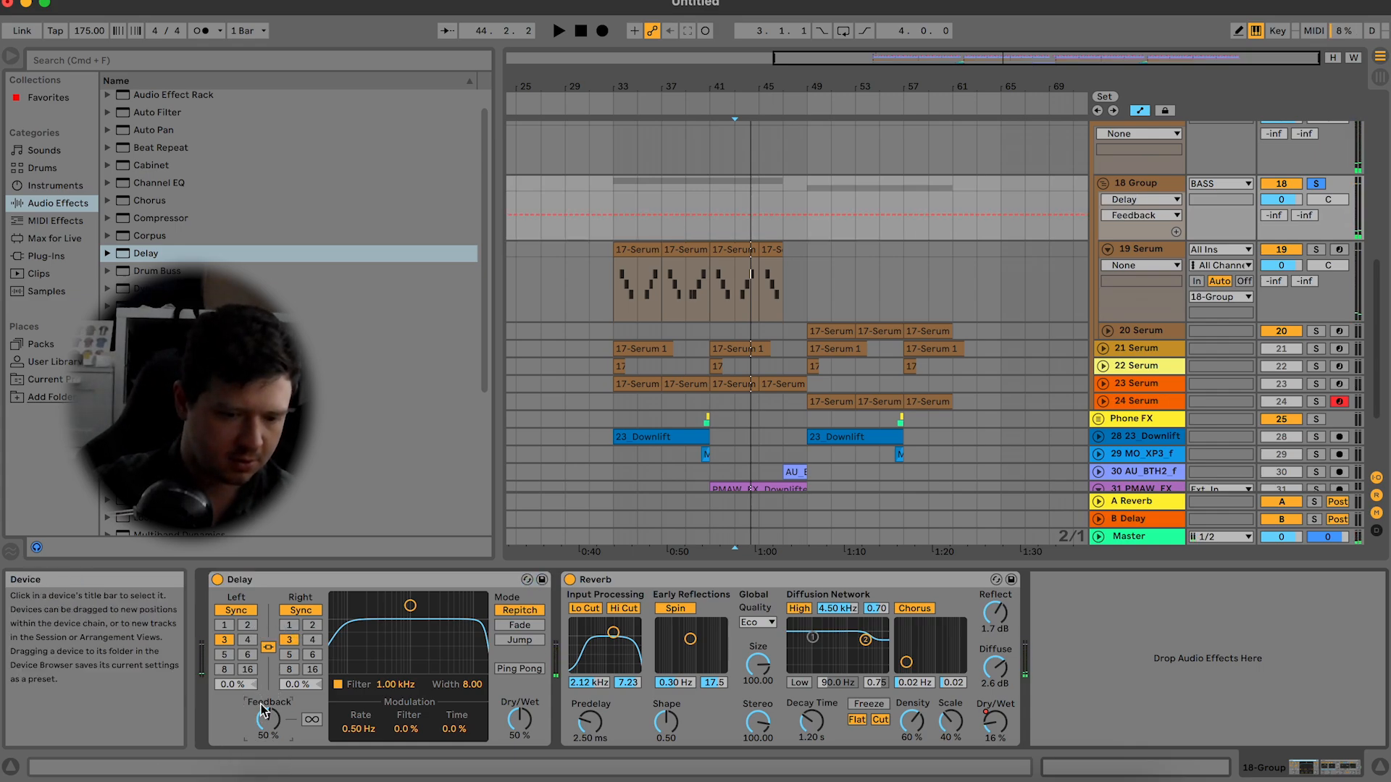
{"action": "key", "text": "space"}
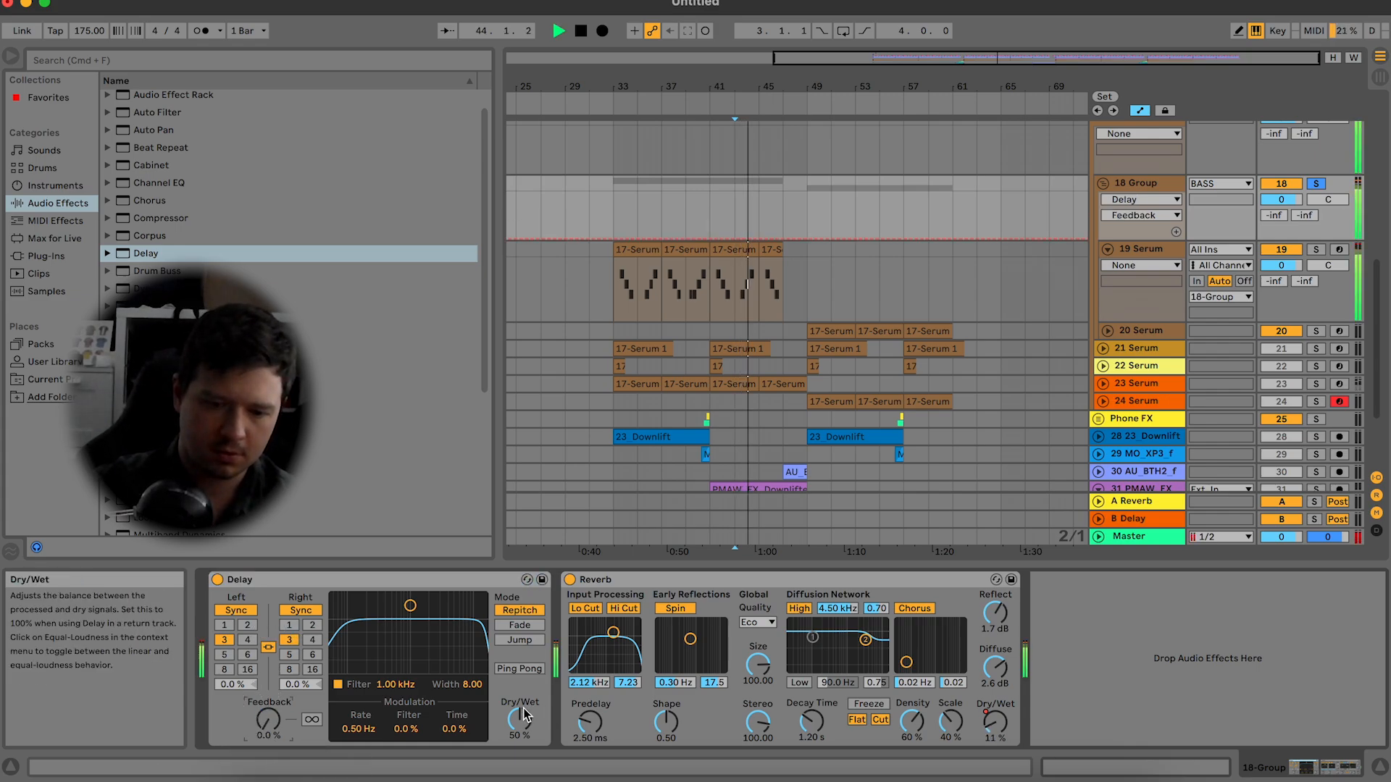
{"action": "key", "text": "space"}
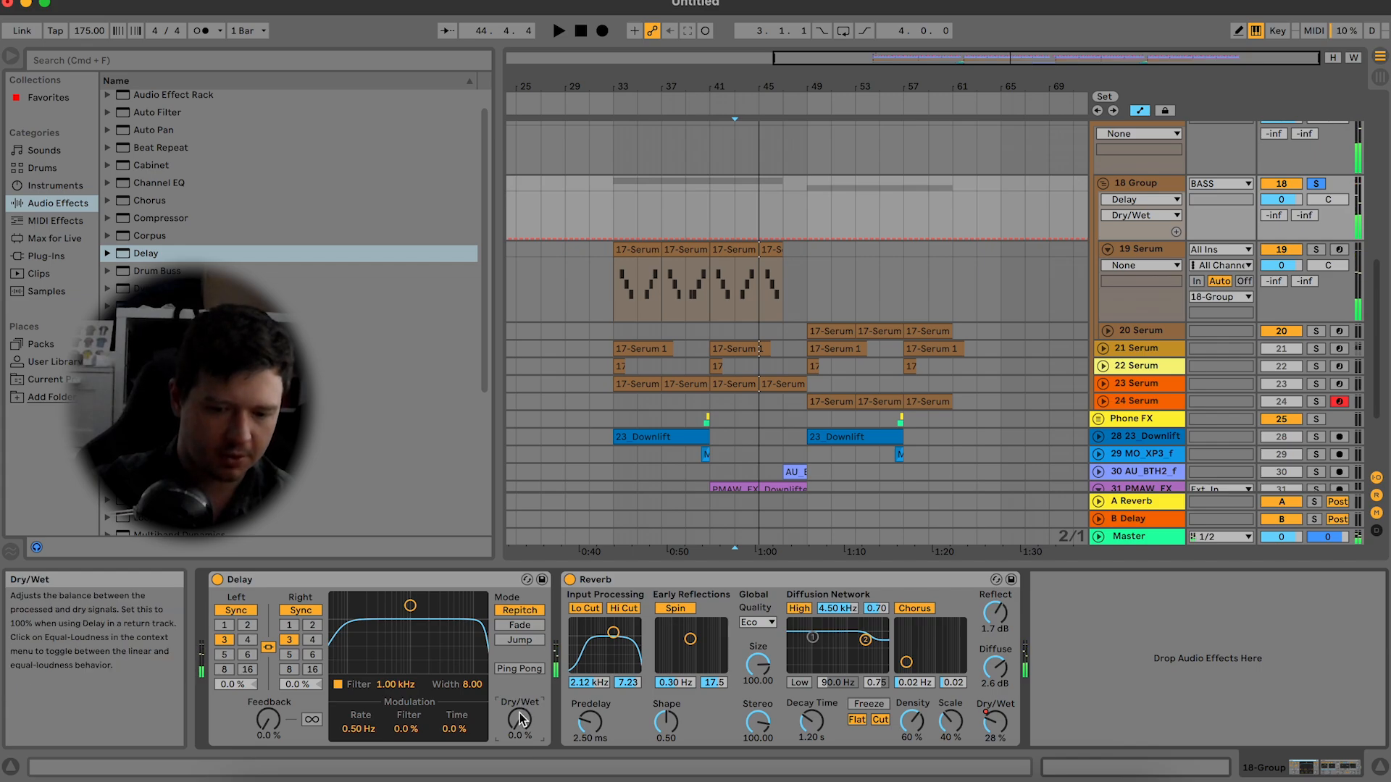
Step: Draw Delay Dry/Wet automation on the 18 Group rising from 0 % at bar 43 to about 29 % at bar 47, back to 0 % at bar 49
{"action": "right_click", "coordinate": [519, 717]}
{"action": "left_click", "coordinate": [580, 747]}
{"action": "key", "text": "space"}
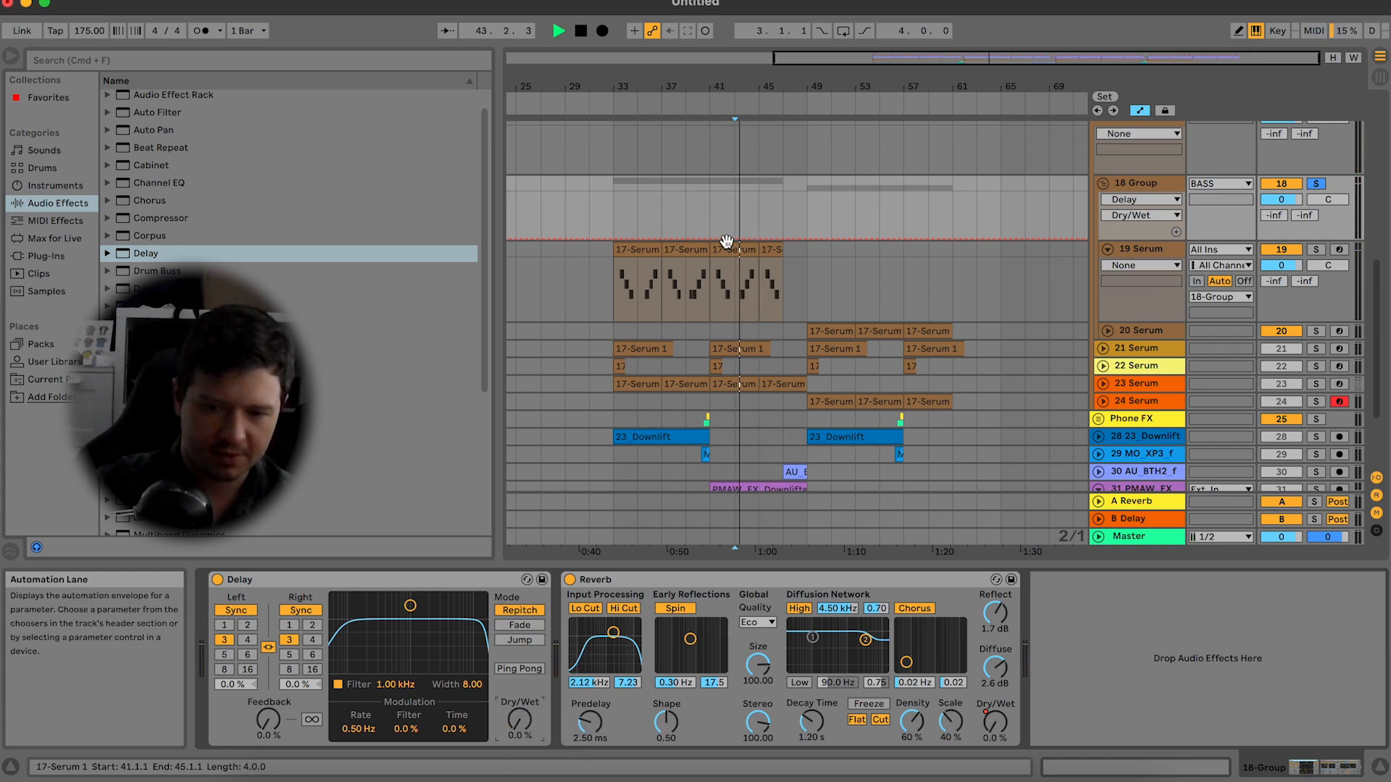
{"action": "left_click", "coordinate": [736, 237]}
{"action": "key", "text": "space"}
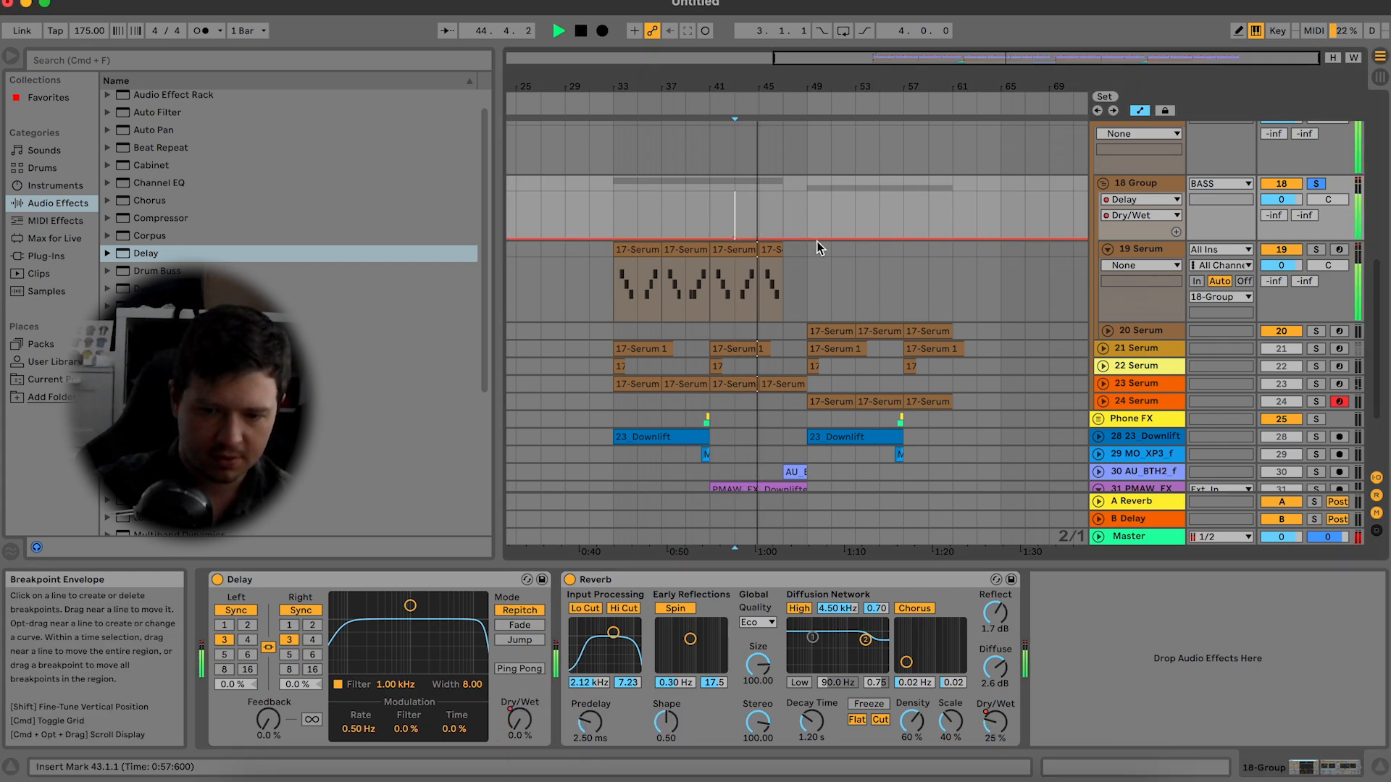
{"action": "key", "text": "space"}
{"action": "mouse_move", "coordinate": [784, 237]}
{"action": "left_mouse_down"}
{"action": "mouse_move", "coordinate": [782, 224]}
{"action": "mouse_move", "coordinate": [811, 238]}
{"action": "left_mouse_up"}
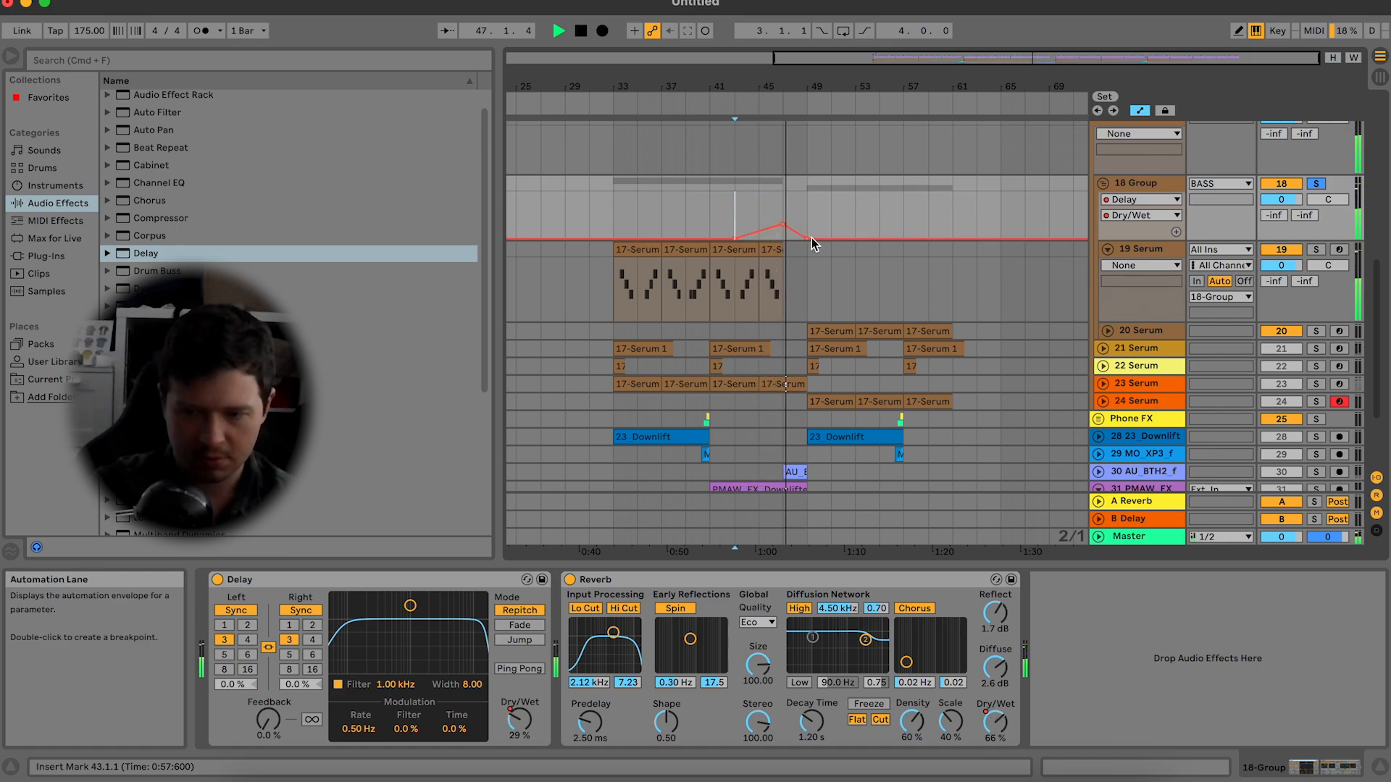
Step: Unsolo the 18 Group and clear the view by hiding the device detail and folding the BASS and Drums groups
{"action": "key", "text": "space"}
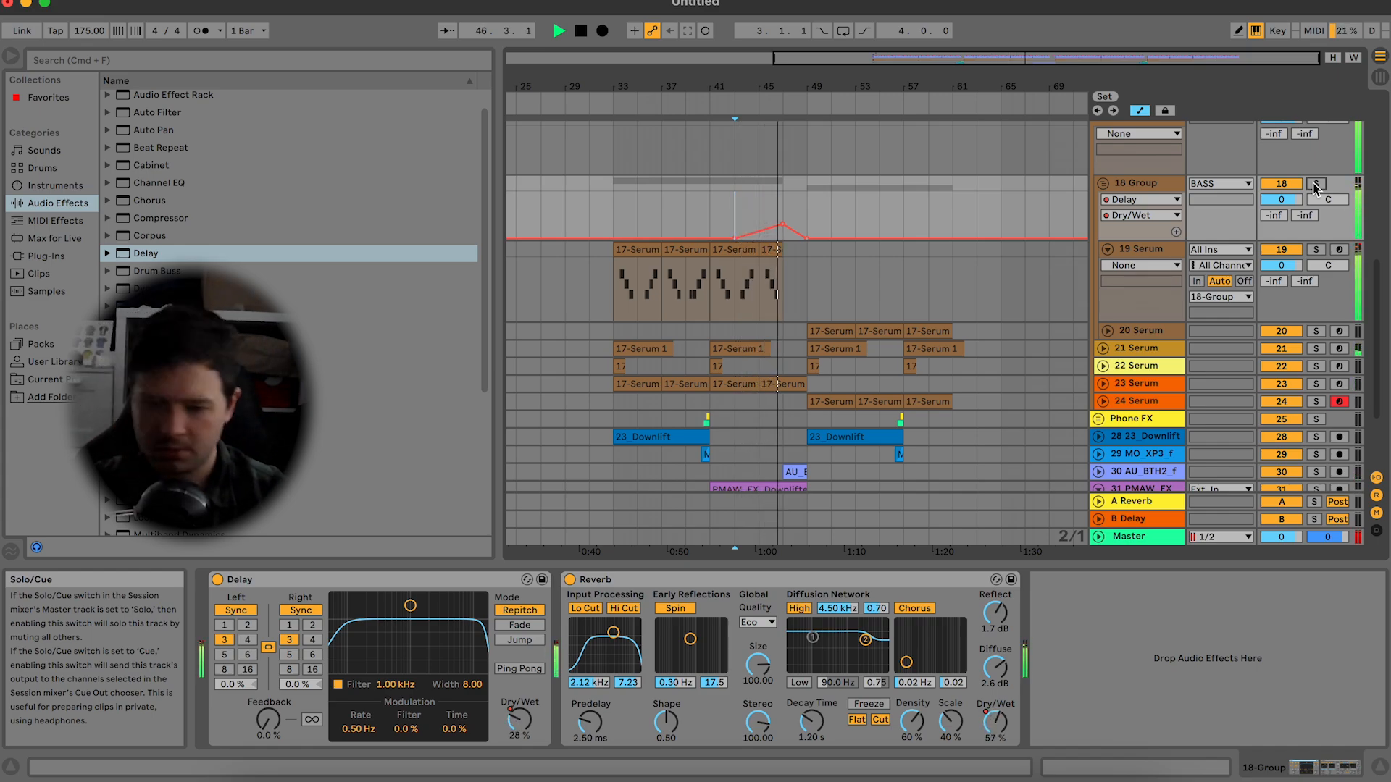
{"action": "left_click", "coordinate": [1379, 767]}
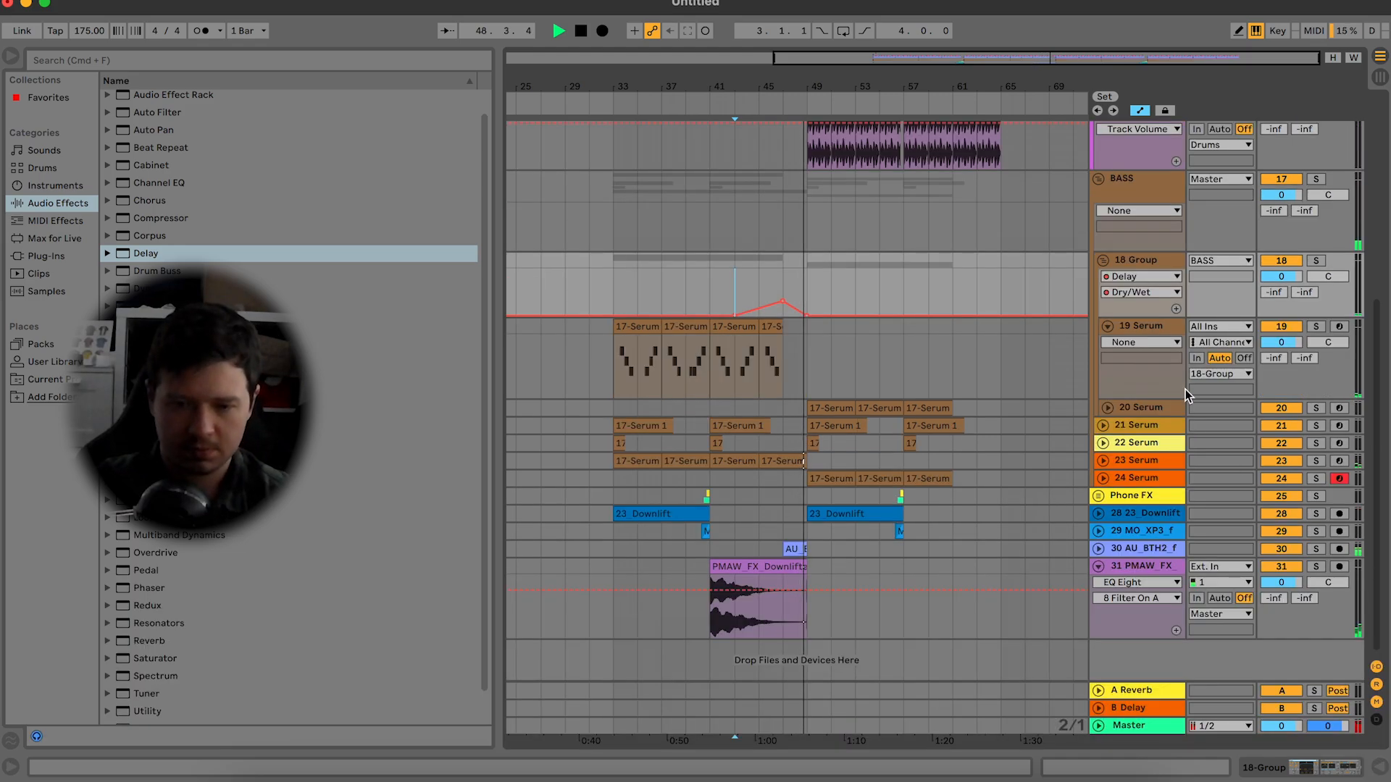
{"action": "left_click", "coordinate": [1099, 178]}
{"action": "left_click", "coordinate": [1099, 165]}
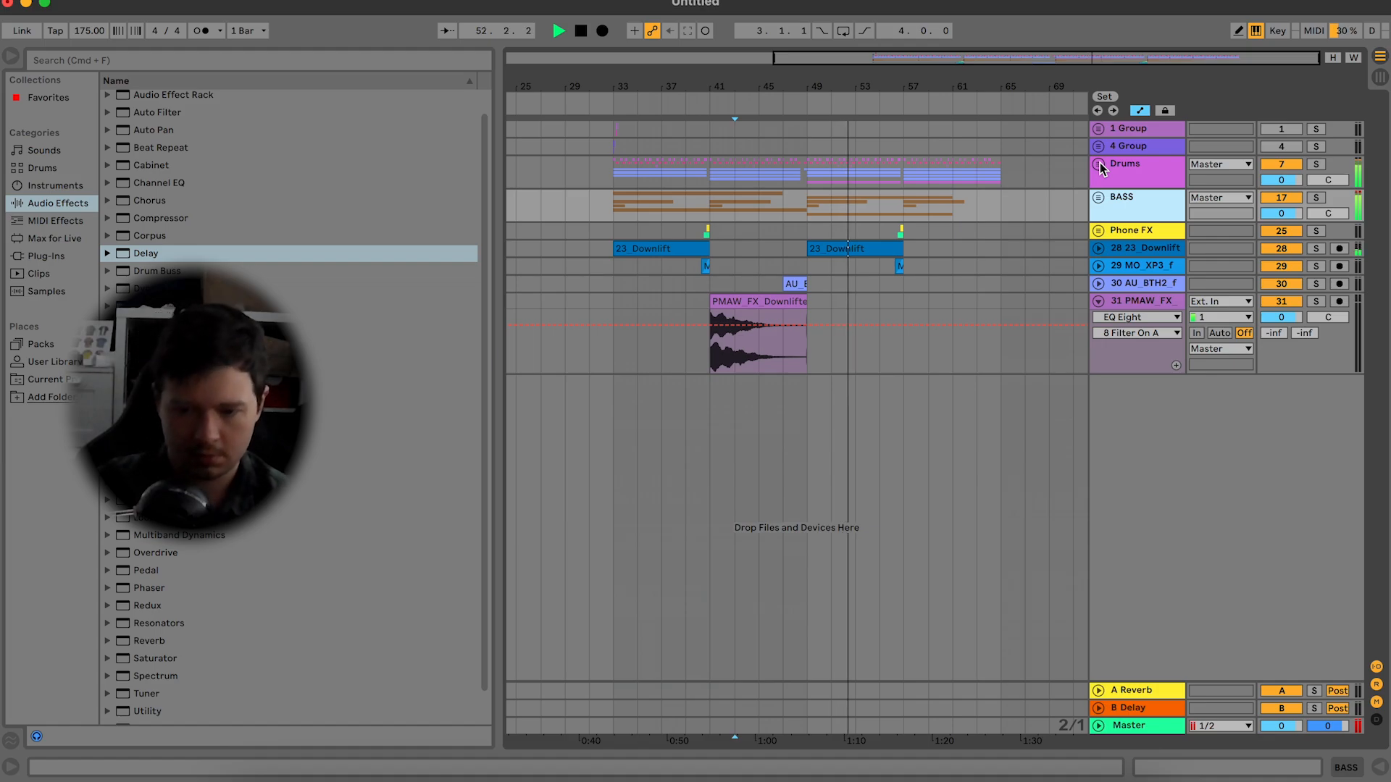
Step: Fold the 31 PMAW_FX track and duplicate bars 33–49 of the uplifter and downlifter tracks onto bars 49–65
{"action": "left_click", "coordinate": [1099, 302]}
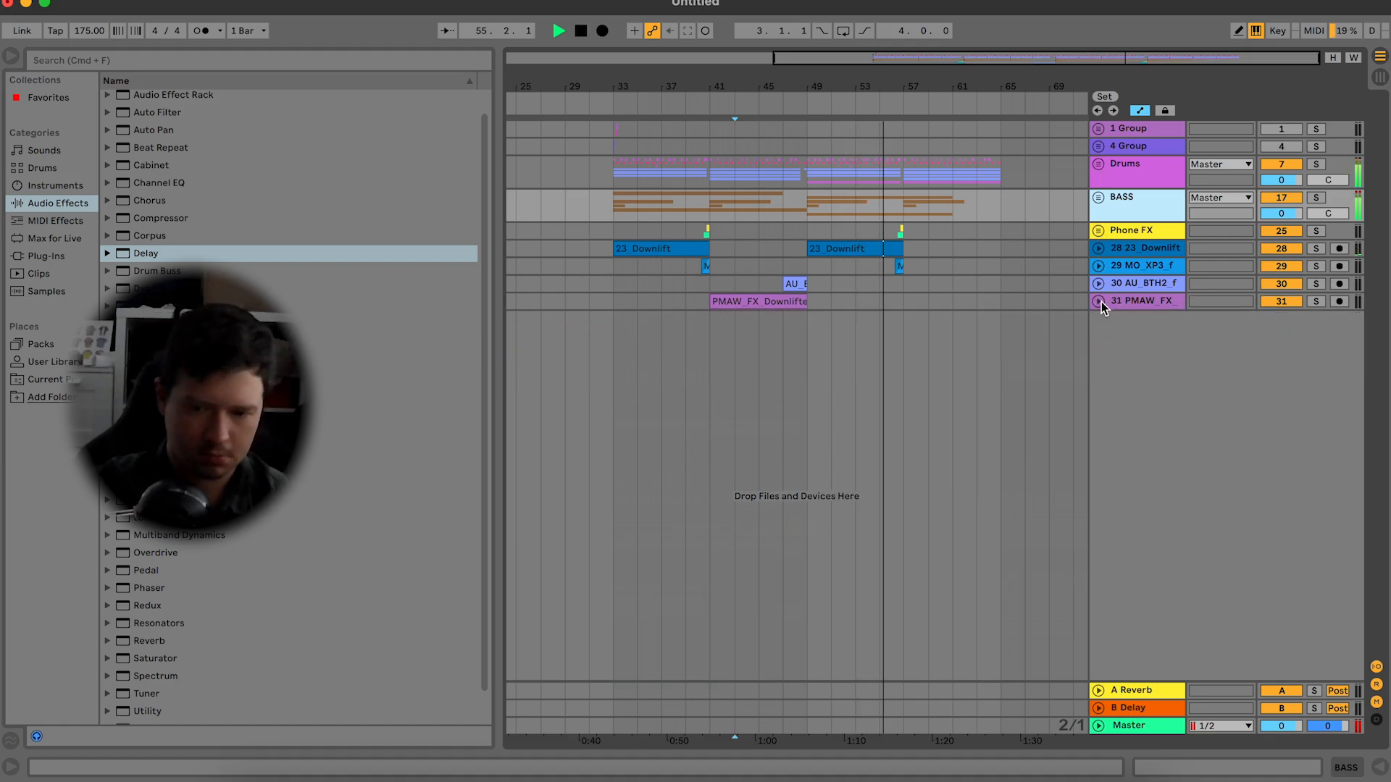
{"action": "left_click_drag", "start_coordinate": [612, 283], "coordinate": [807, 337]}
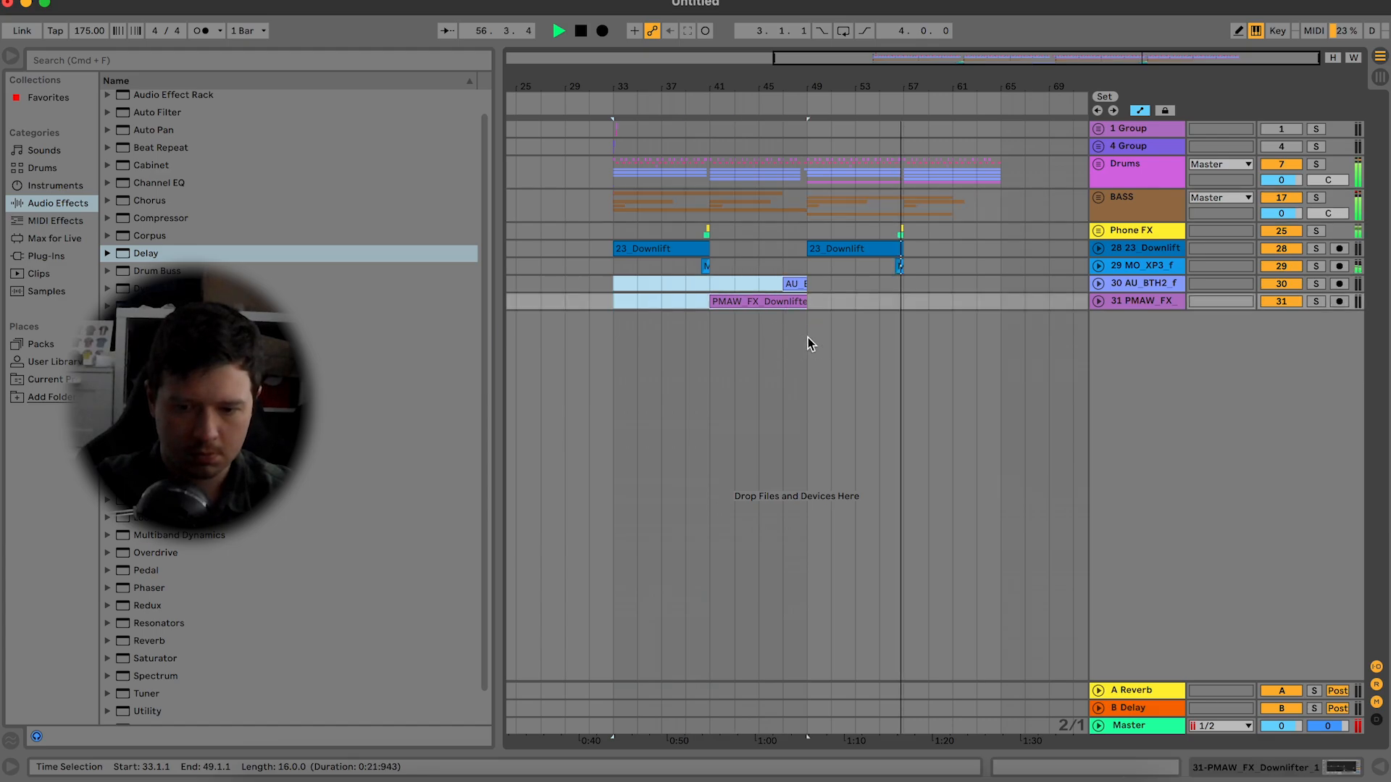
{"action": "key", "text": "super+d"}
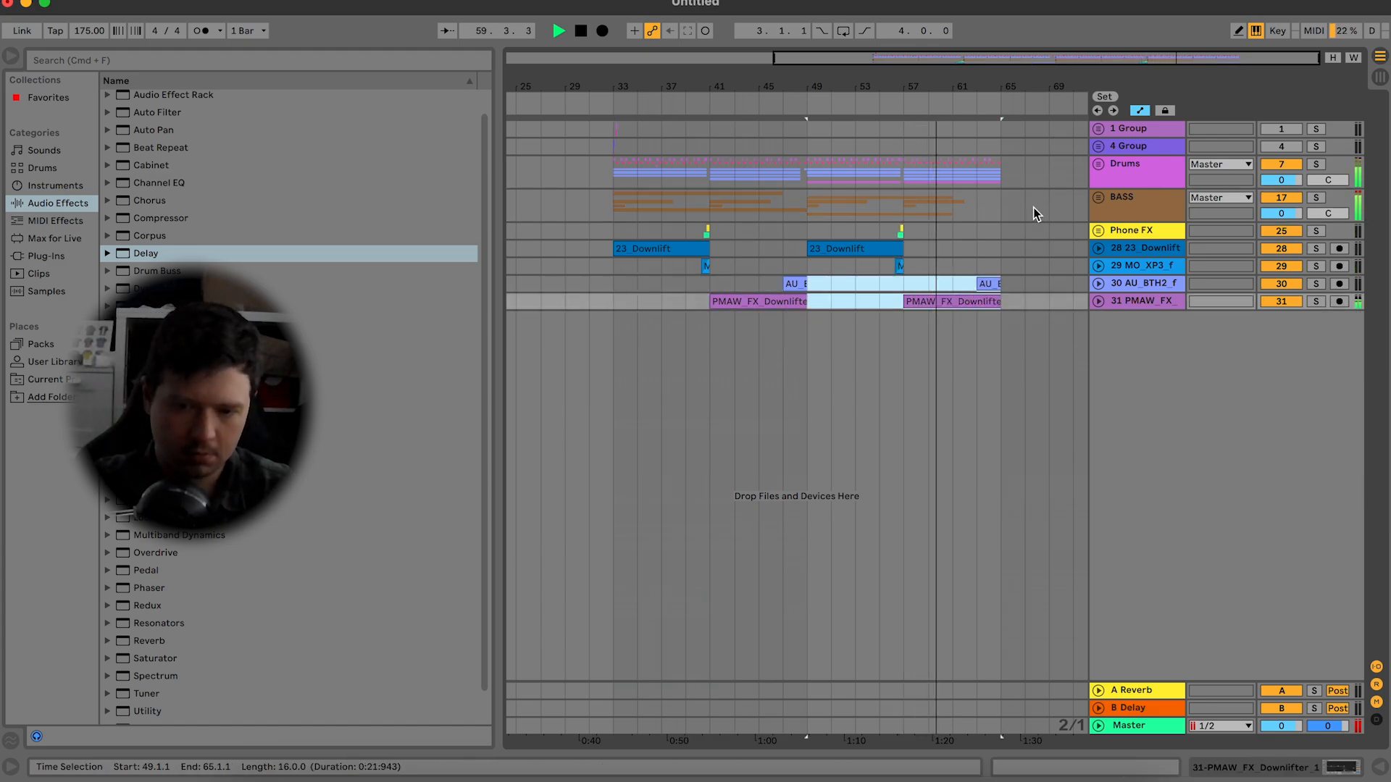
Step: Unfold the Drums group and repeat the Snare's Delay Dry/Wet automation rise from before bar 49 just before bar 65
{"action": "key", "text": "plus"}
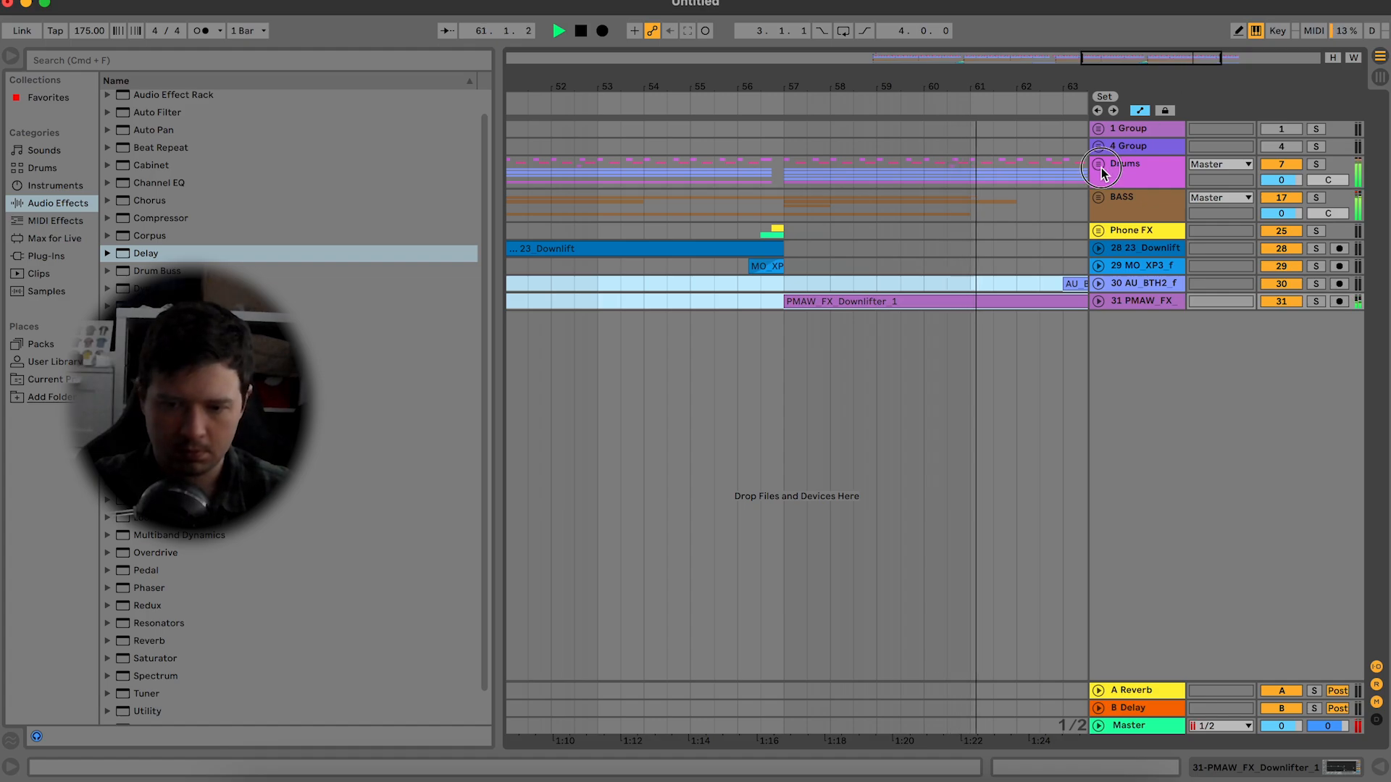
{"action": "key", "text": "plus"}
{"action": "key", "text": "u"}
{"action": "key", "text": "minus"}
{"action": "key", "text": "minus"}
{"action": "key", "text": "minus"}
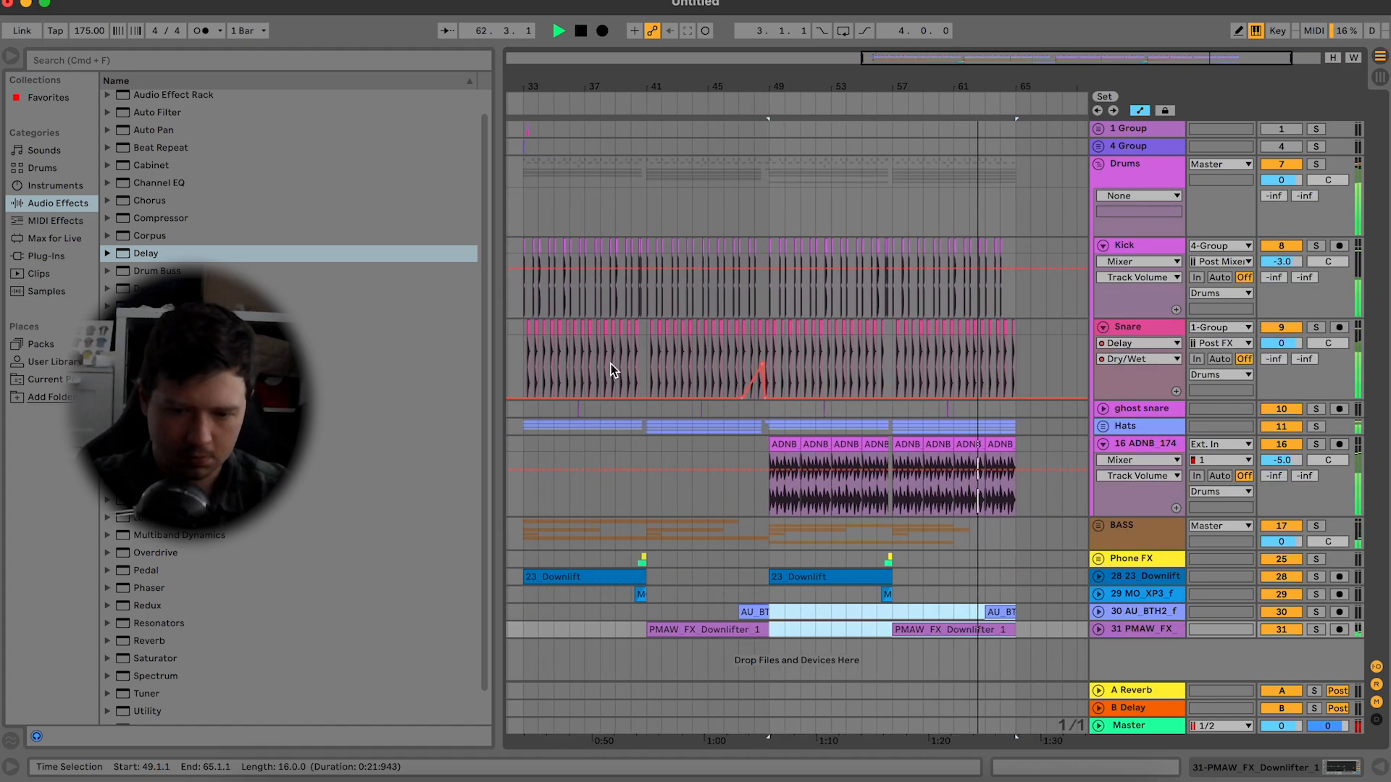
{"action": "key", "text": "space"}
{"action": "left_click_drag", "start_coordinate": [536, 363], "coordinate": [981, 351]}
{"action": "key", "text": "space"}
{"action": "left_click", "coordinate": [966, 354]}
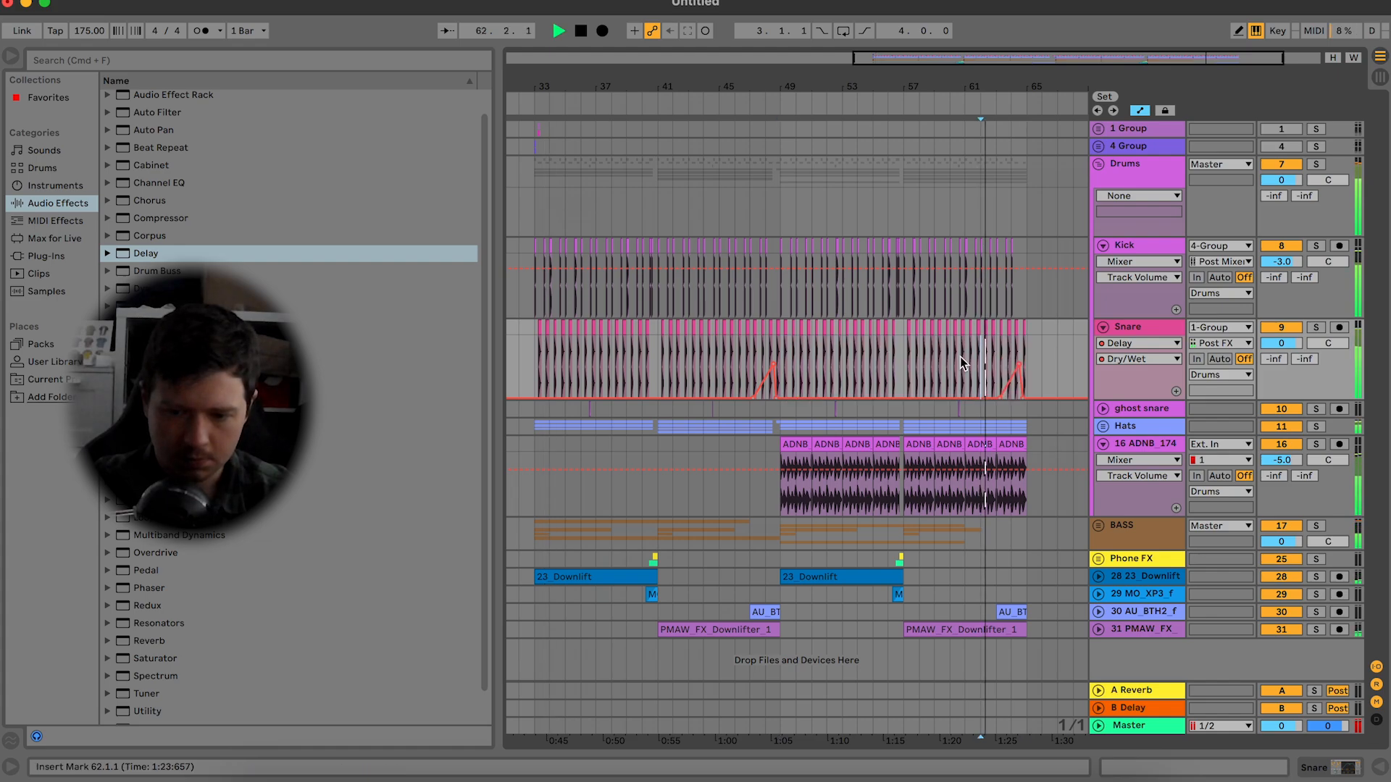
Step: Reshape the Snare's last Delay Dry/Wet ramp to start at bar 61 and peak at 55 % just after bar 64
{"action": "key", "text": "plus"}
{"action": "key", "text": "plus"}
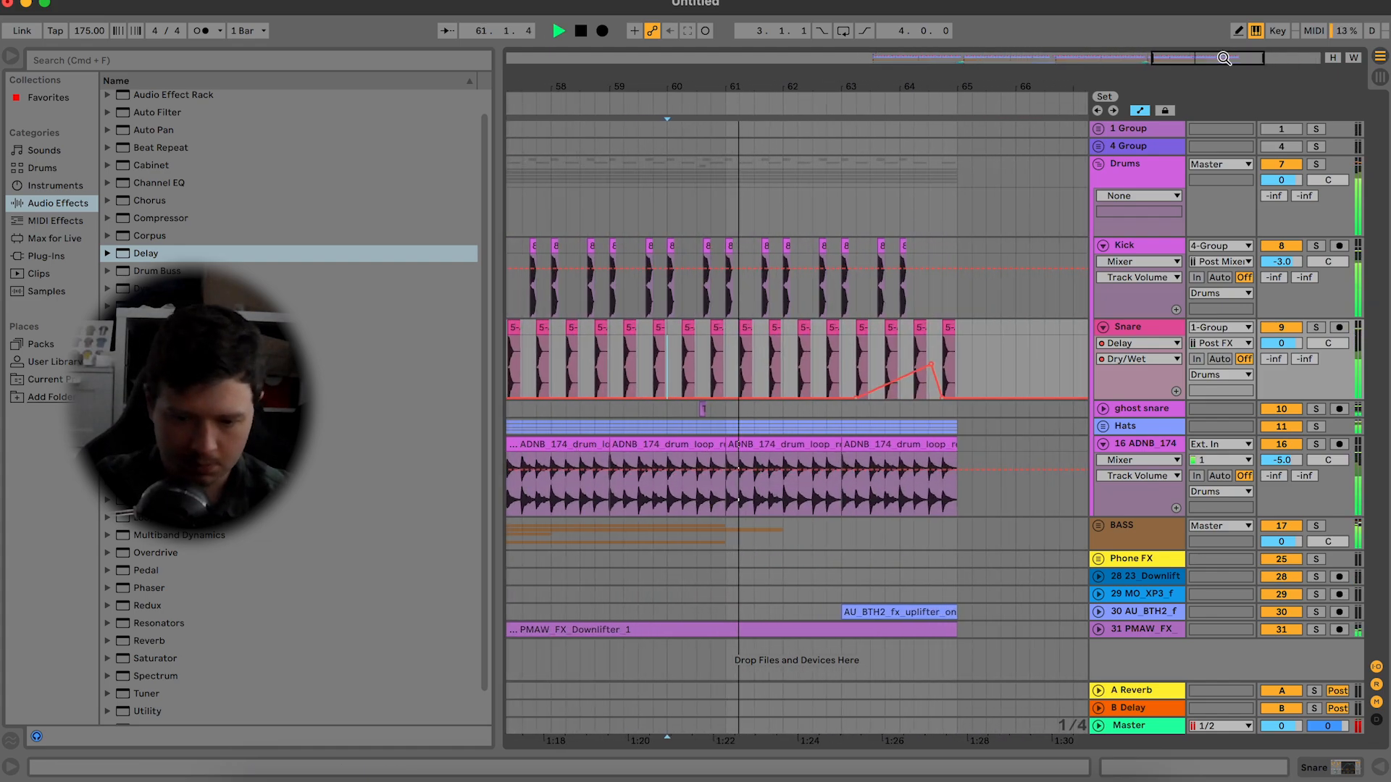
{"action": "left_click_drag", "start_coordinate": [855, 398], "coordinate": [727, 398]}
{"action": "left_click", "coordinate": [727, 368]}
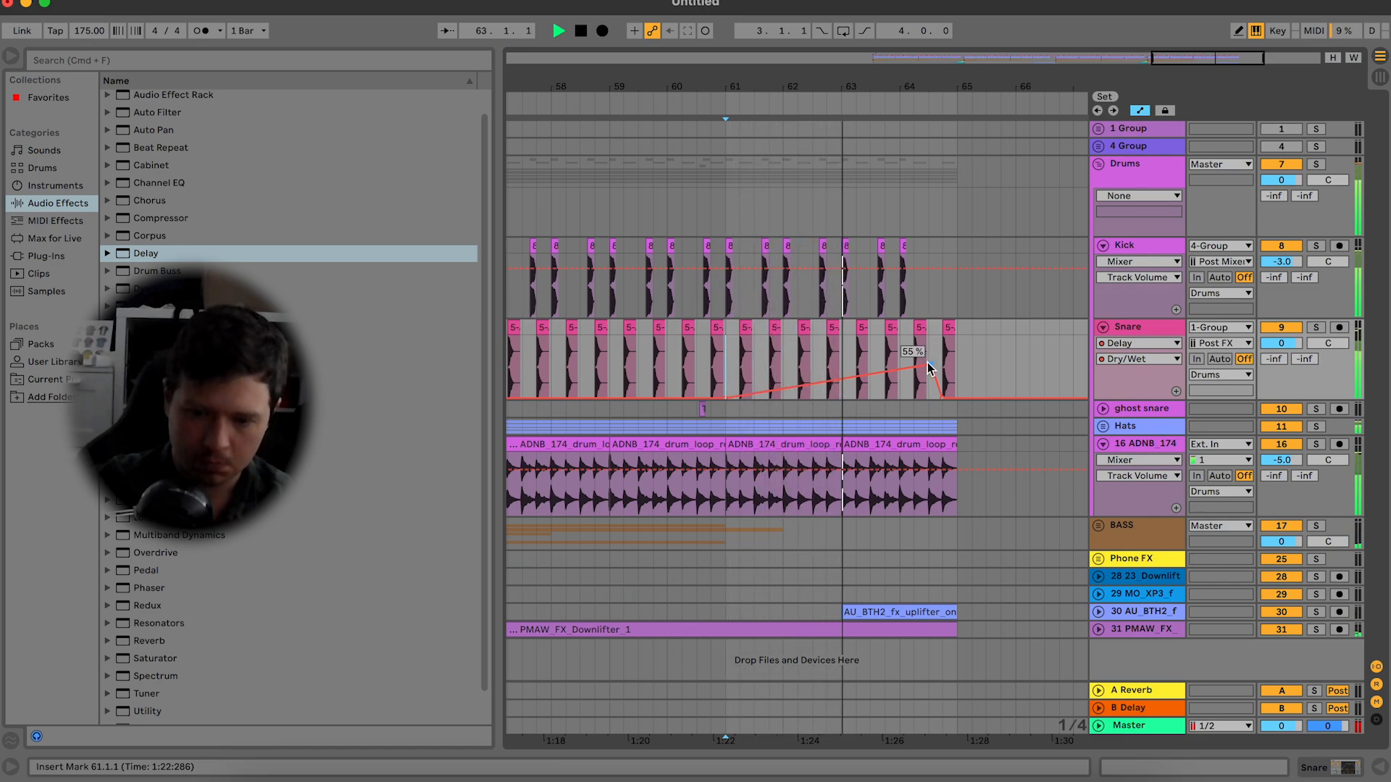
{"action": "mouse_move", "coordinate": [931, 364]}
{"action": "left_mouse_down"}
{"action": "mouse_move", "coordinate": [898, 365]}
{"action": "mouse_move", "coordinate": [911, 366]}
{"action": "left_mouse_up"}
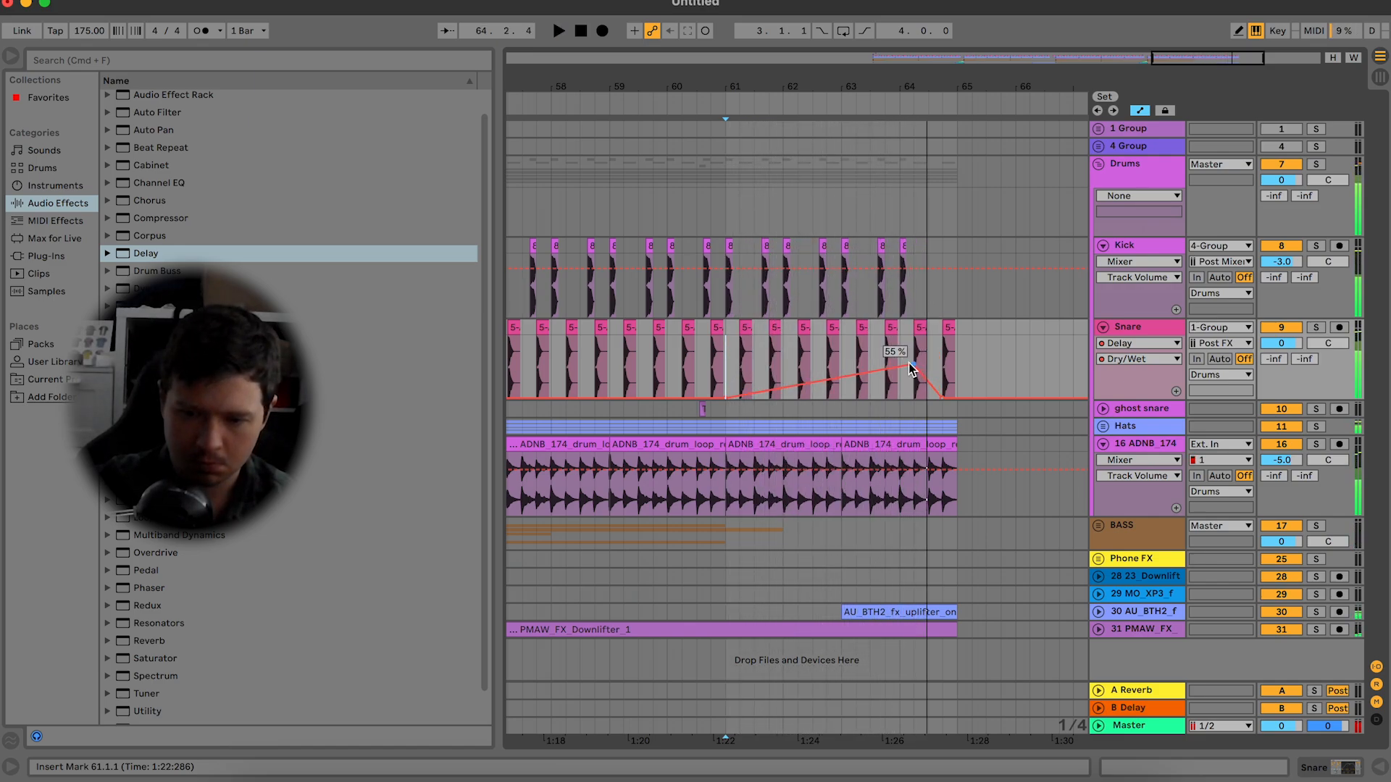
Step: Delete the last snare hit before bar 65, remove the closing automation point and lower the Delay Dry/Wet peak to 43 %
{"action": "left_click", "coordinate": [948, 328]}
{"action": "key", "text": "Delete"}
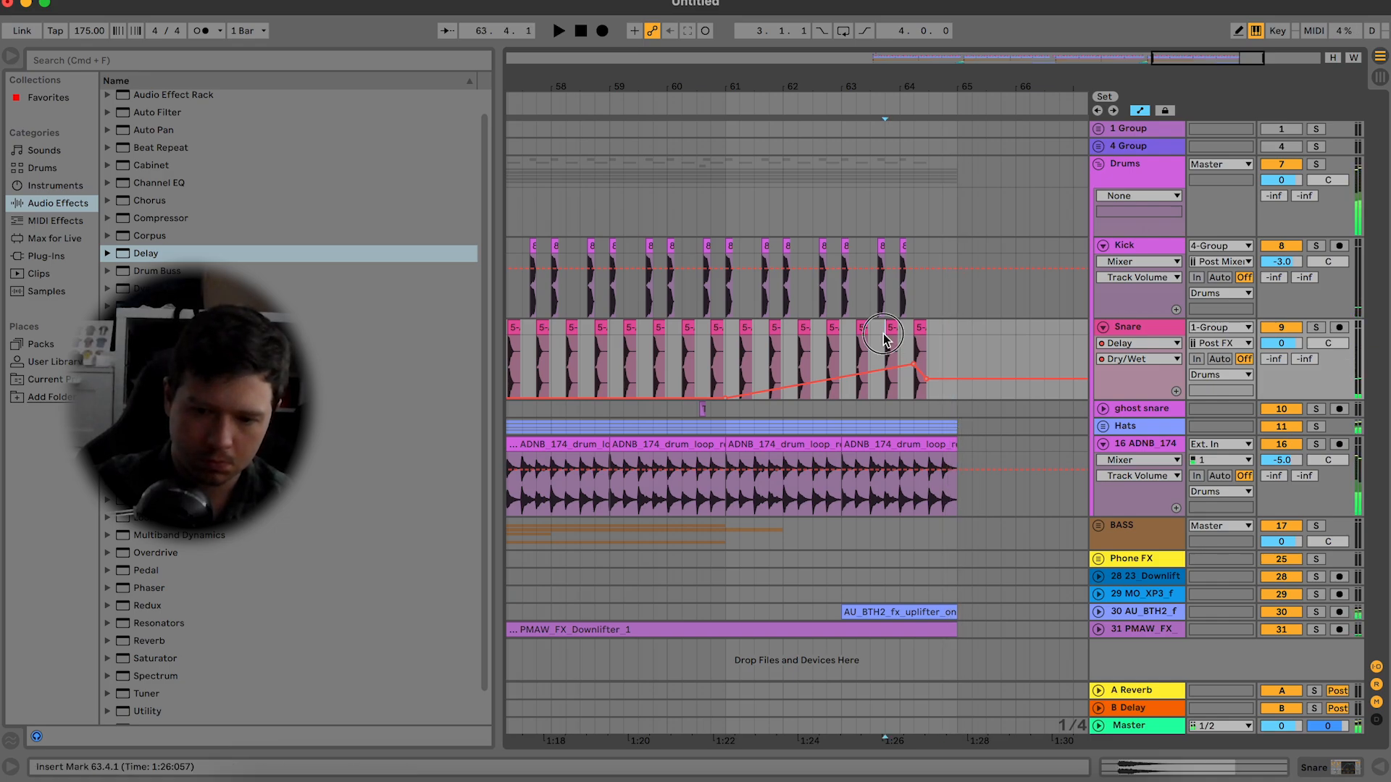
{"action": "left_click", "coordinate": [927, 378]}
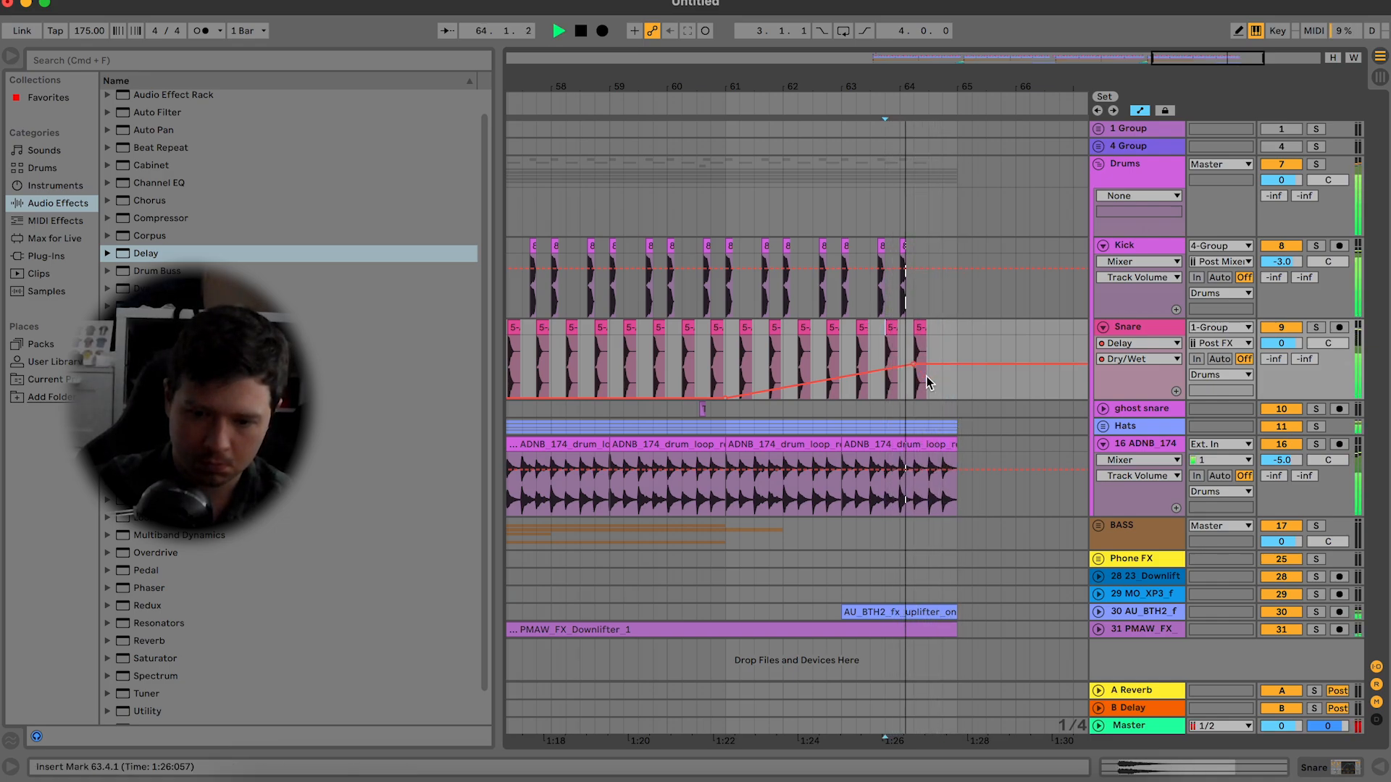
{"action": "left_click_drag", "start_coordinate": [916, 368], "coordinate": [916, 376]}
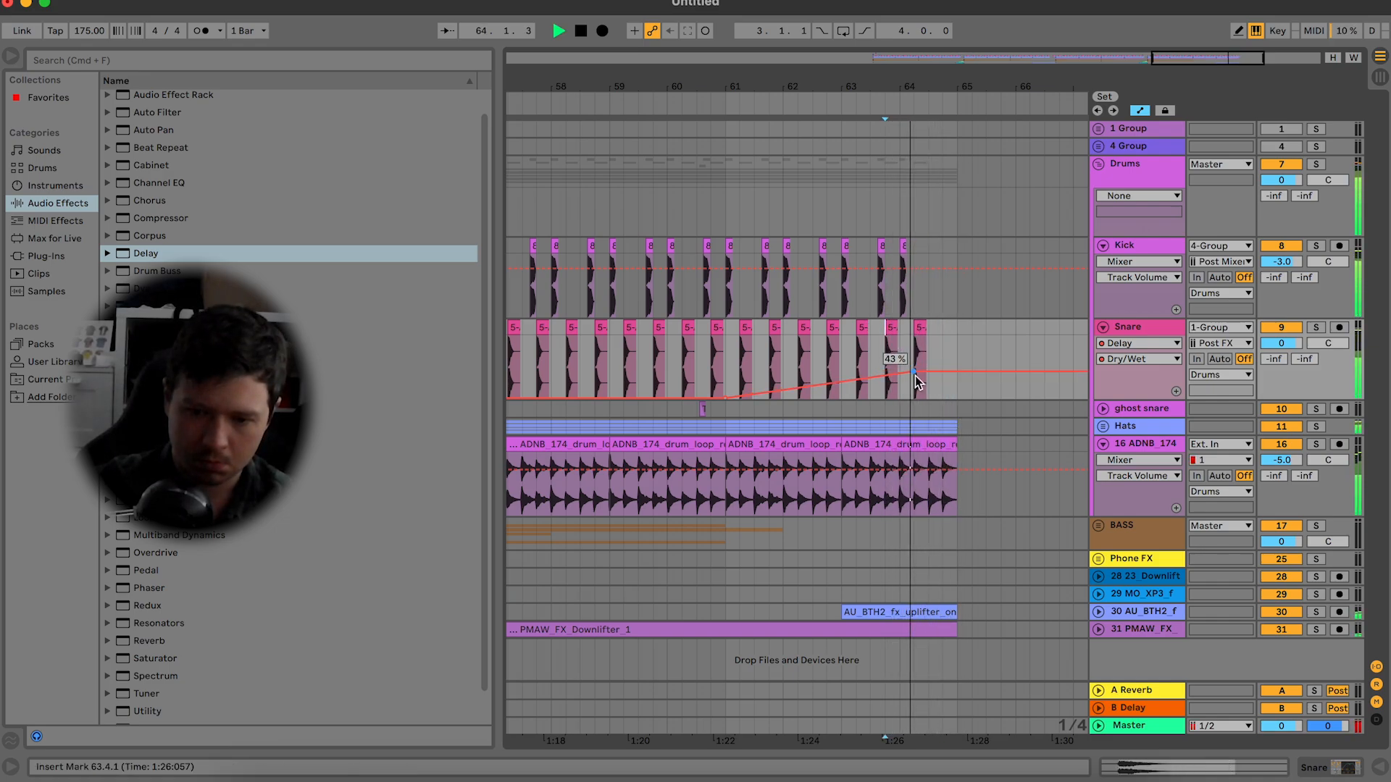
{"action": "key", "text": "space"}
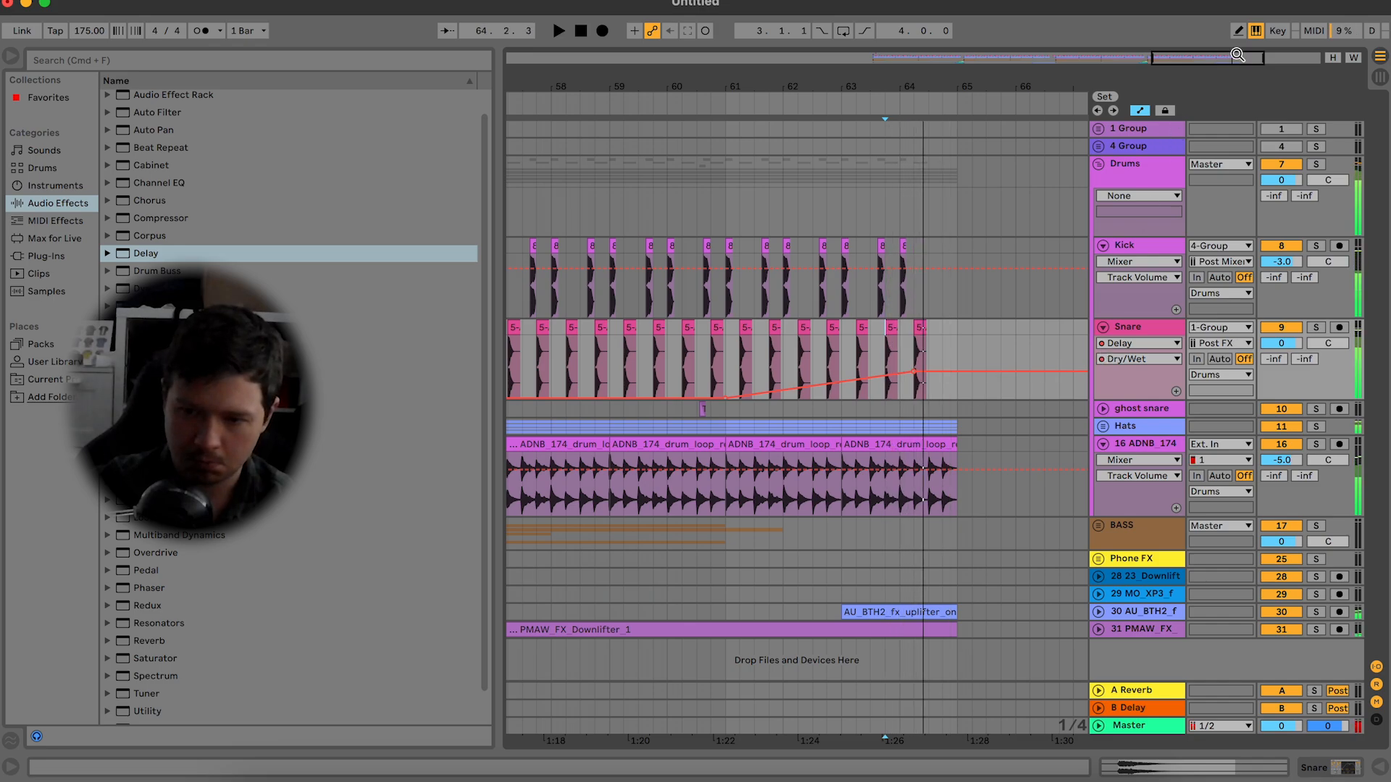
Step: Hide the automation lanes and delete the Hats and 16 ADNB_174 clip content from bar 64.3 onwards
{"action": "key", "text": "plus"}
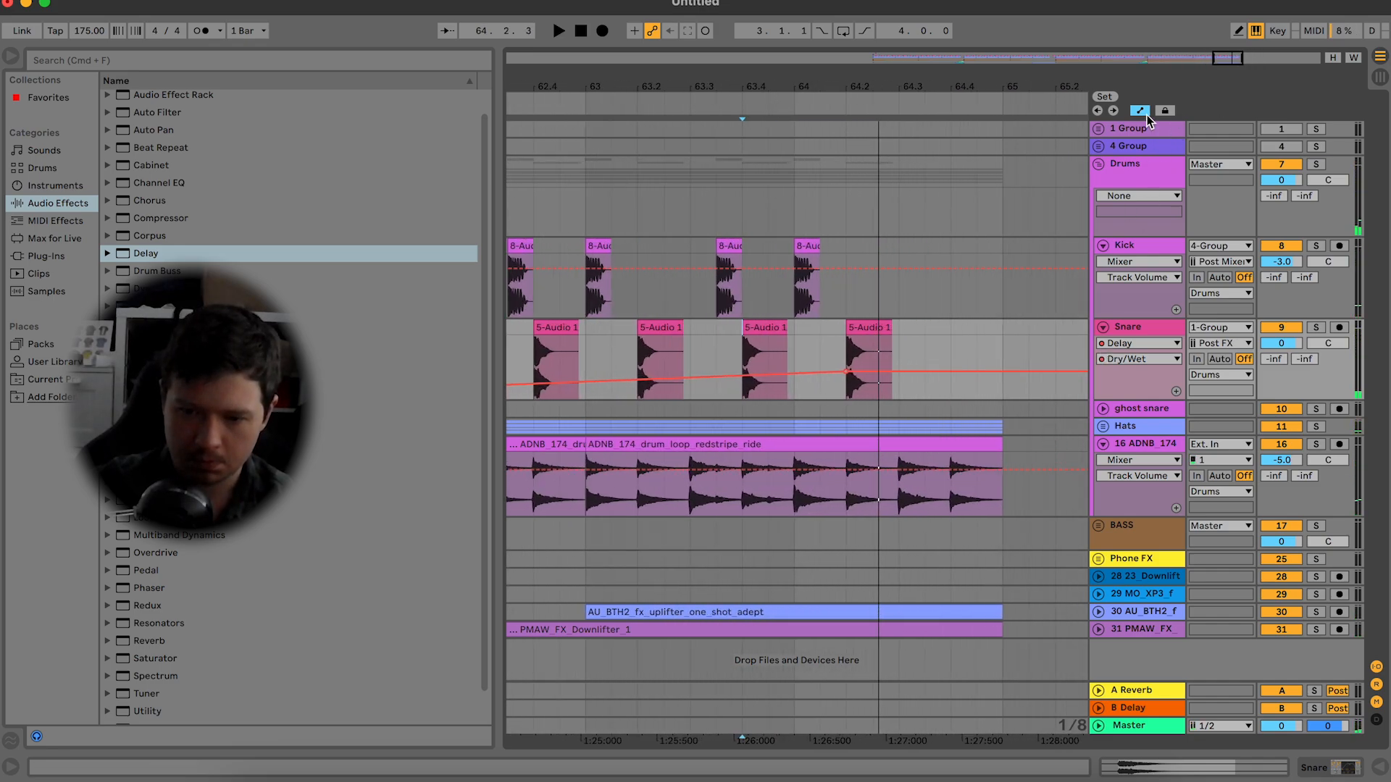
{"action": "left_click", "coordinate": [1147, 115]}
{"action": "left_click_drag", "start_coordinate": [1015, 453], "coordinate": [902, 424]}
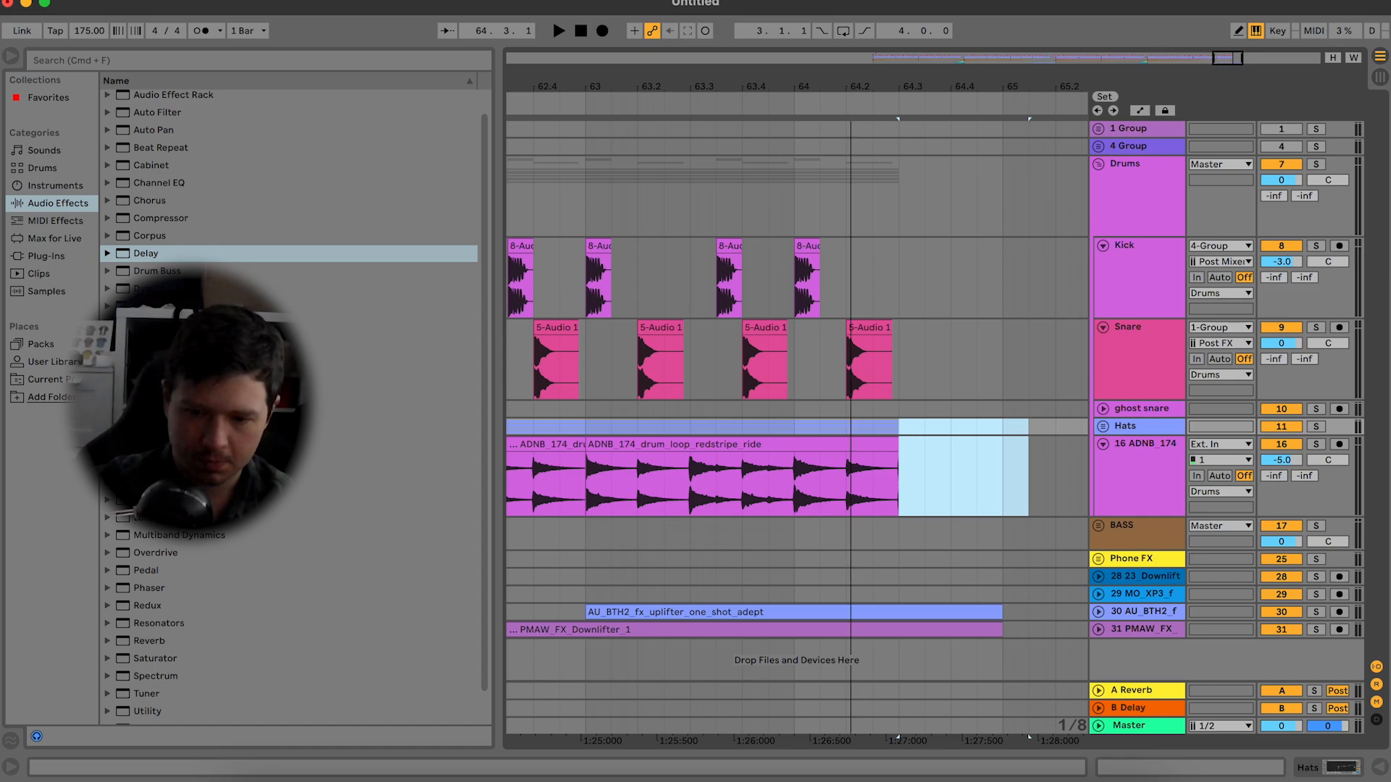
{"action": "key", "text": "plus"}
{"action": "key", "text": "plus"}
{"action": "key", "text": "plus"}
{"action": "key", "text": "plus"}
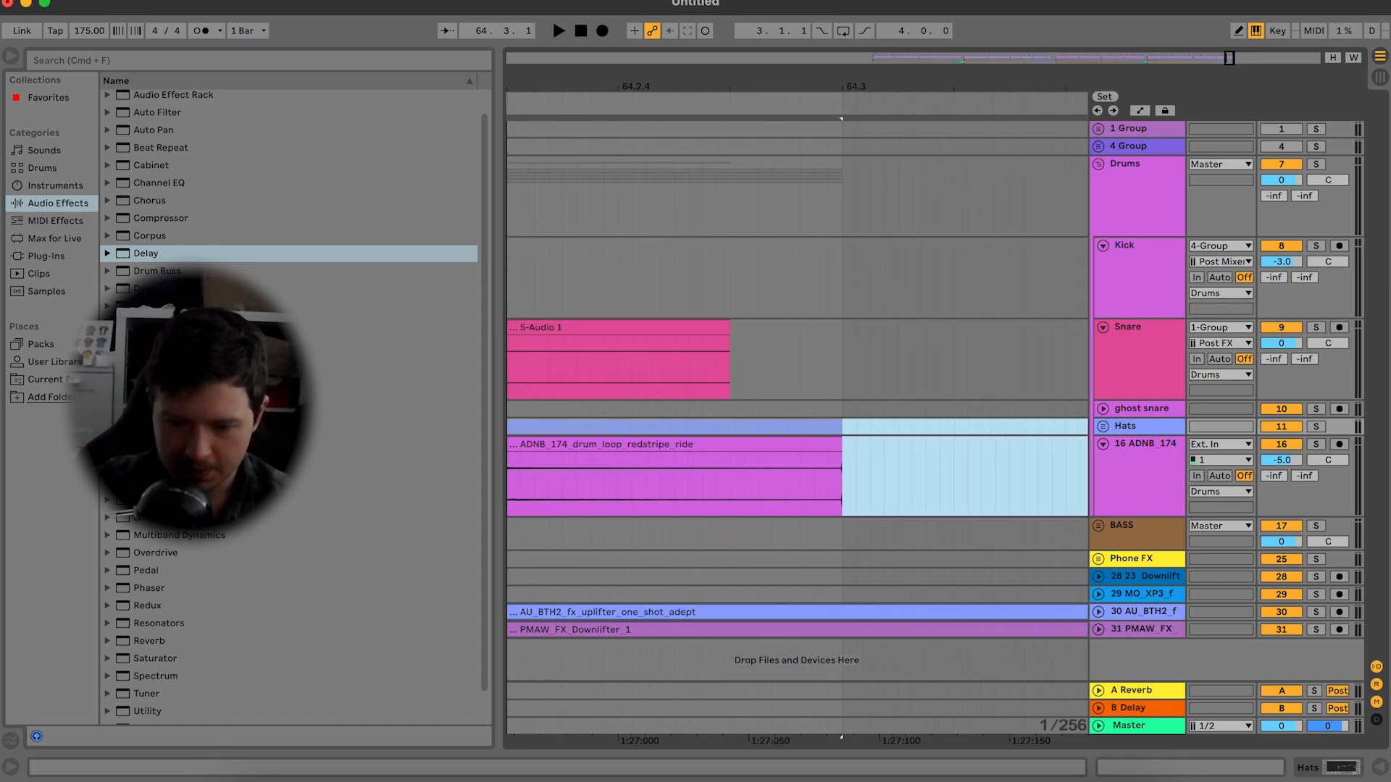
{"action": "key", "text": "minus"}
{"action": "key", "text": "minus"}
{"action": "key", "text": "minus"}
{"action": "key", "text": "minus"}
{"action": "left_click", "coordinate": [965, 348]}
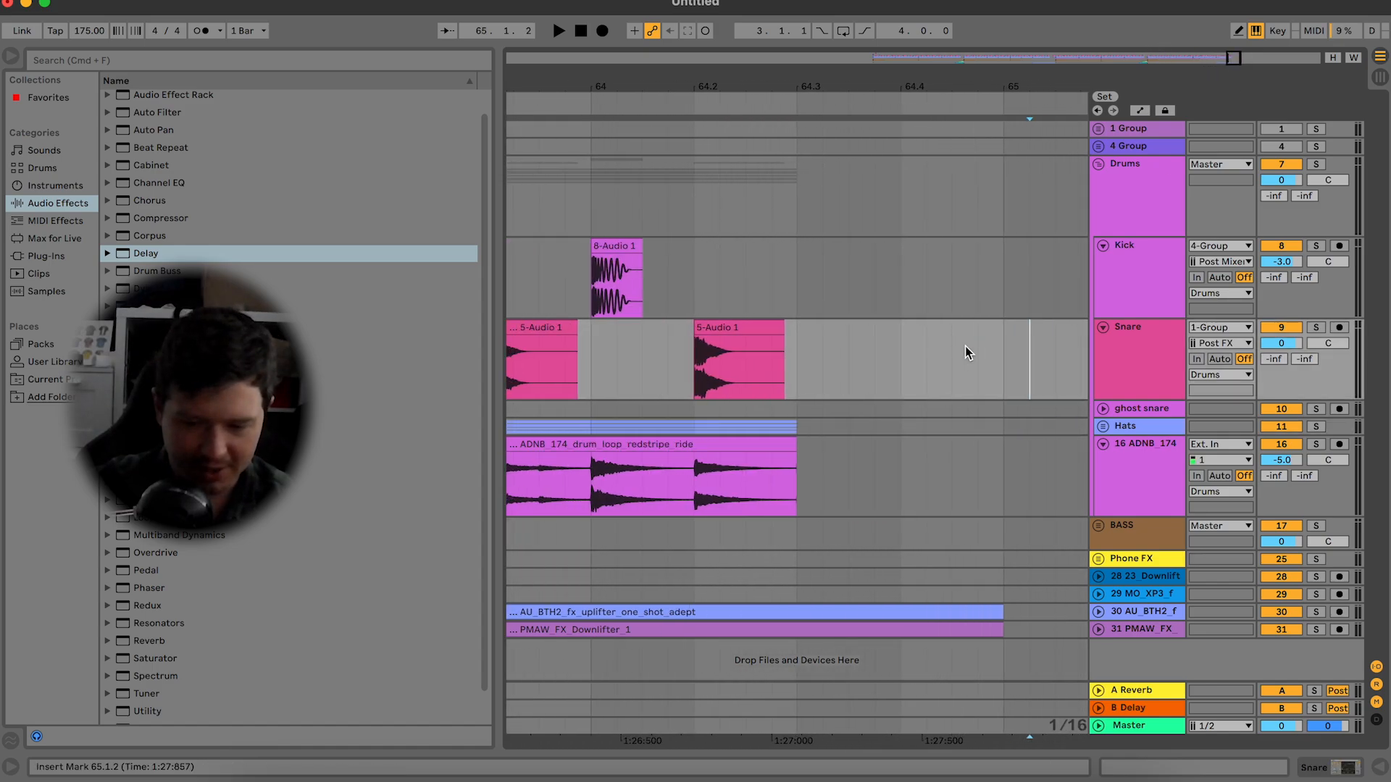
Step: Play the arrangement from bar 64 to check the drum ending
{"action": "left_click_drag", "start_coordinate": [1236, 63], "coordinate": [1141, 274]}
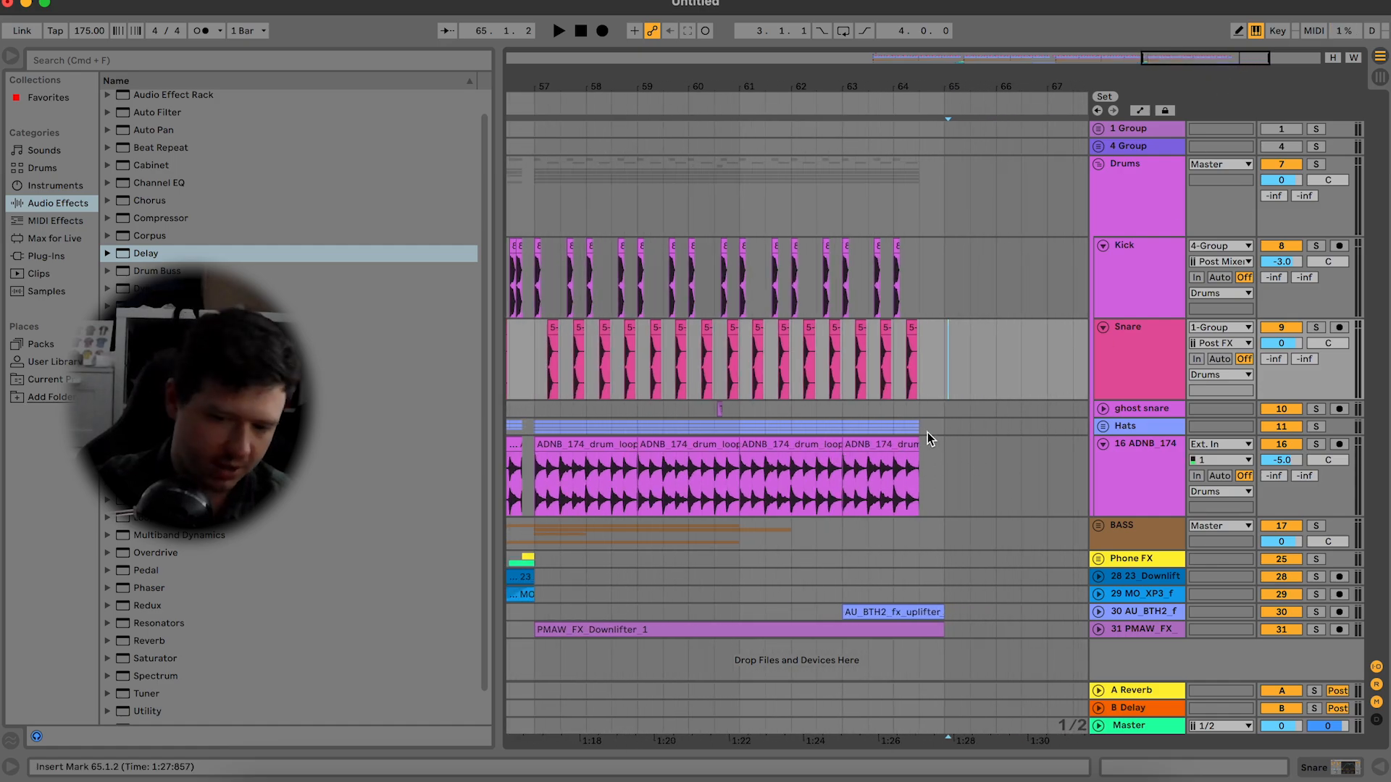
{"action": "left_click", "coordinate": [895, 463]}
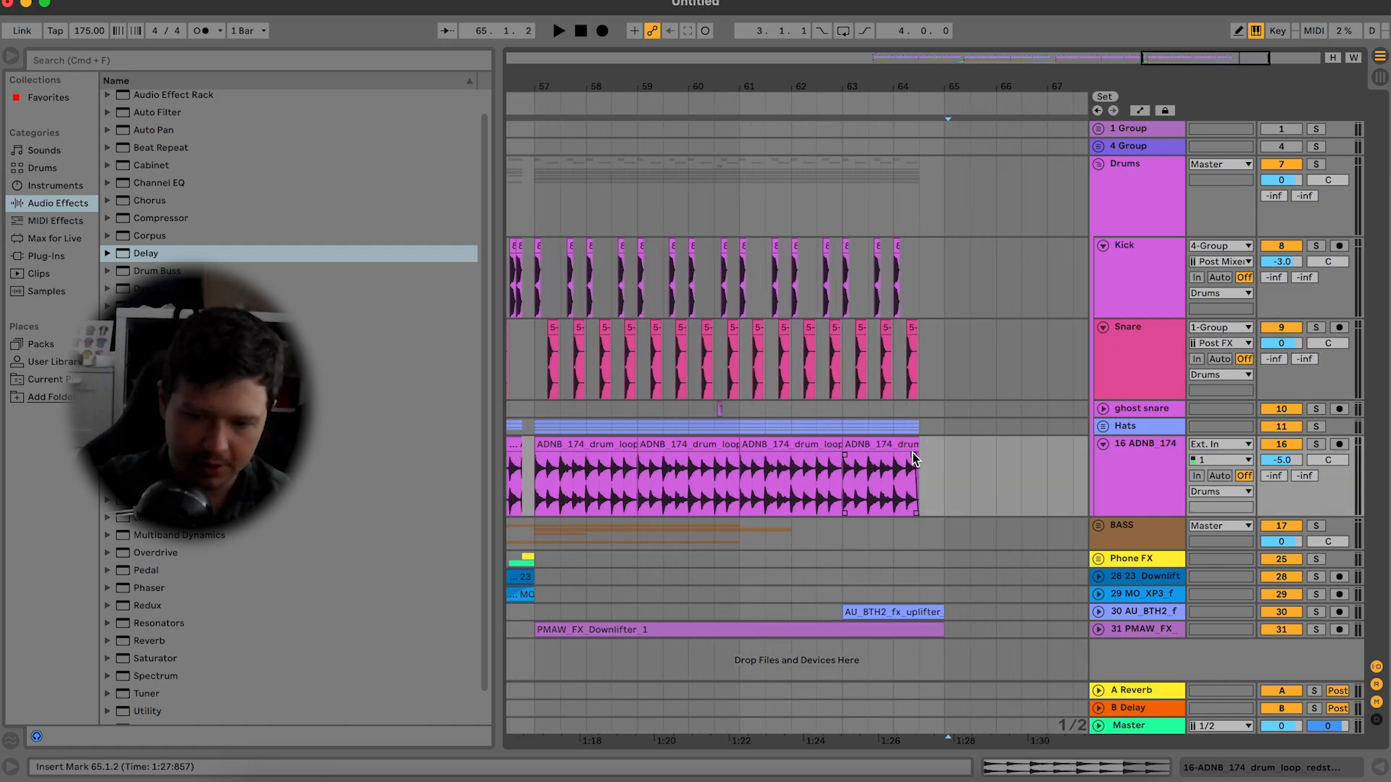
{"action": "key", "text": "space"}
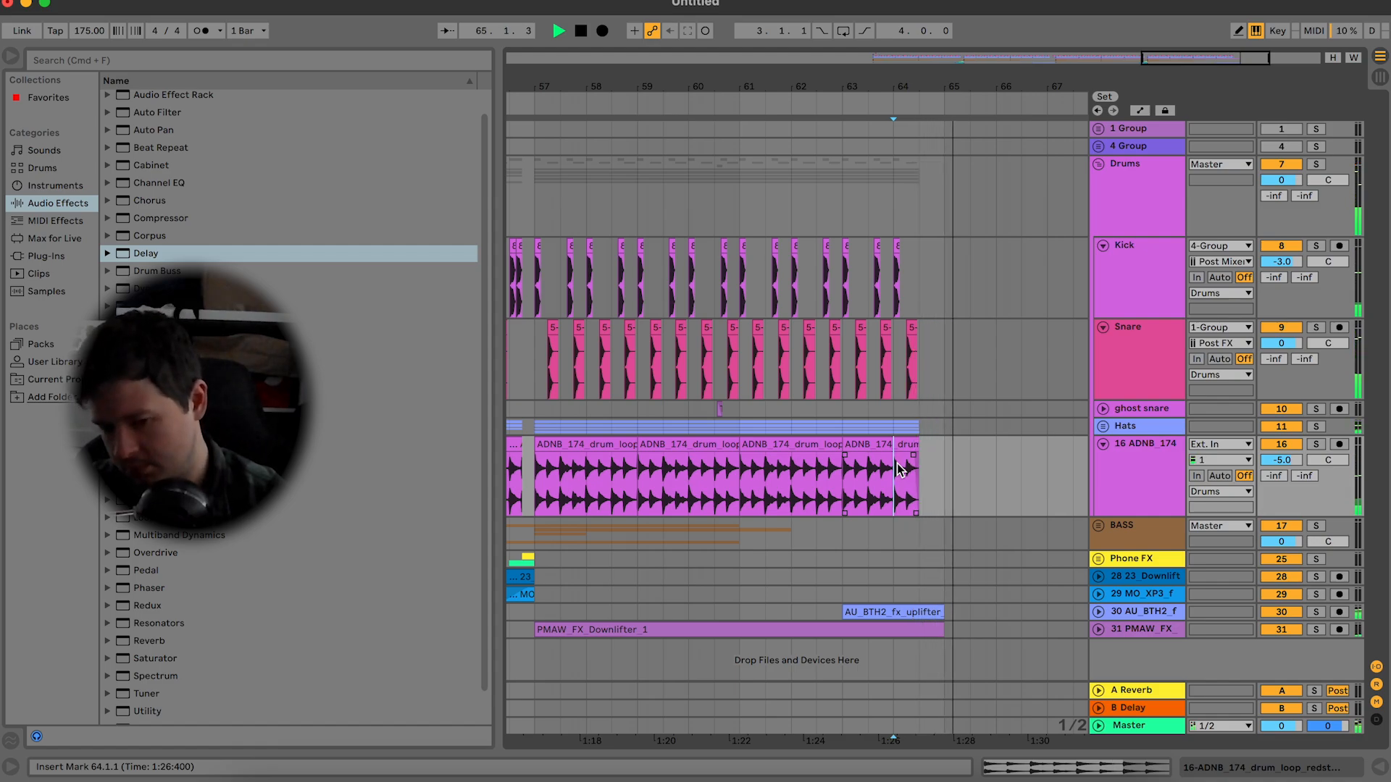
{"action": "key", "text": "space"}
Step: Fold the Drums group and play the arrangement from bar 33
{"action": "left_click_drag", "start_coordinate": [1070, 55], "coordinate": [1023, 168]}
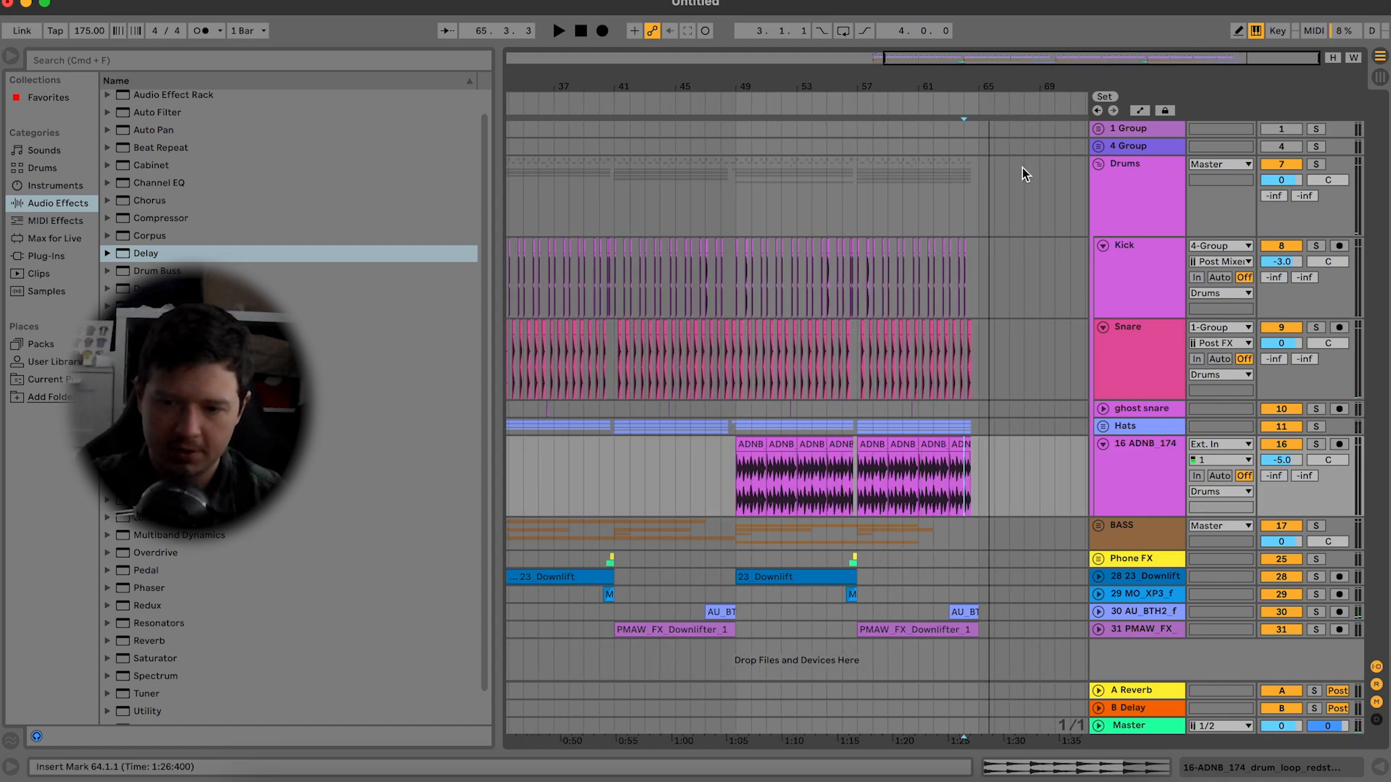
{"action": "left_click", "coordinate": [1102, 171]}
{"action": "left_click", "coordinate": [1099, 164]}
{"action": "scroll", "coordinate": [927, 286], "scroll_direction": "left", "scroll_amount": 5}
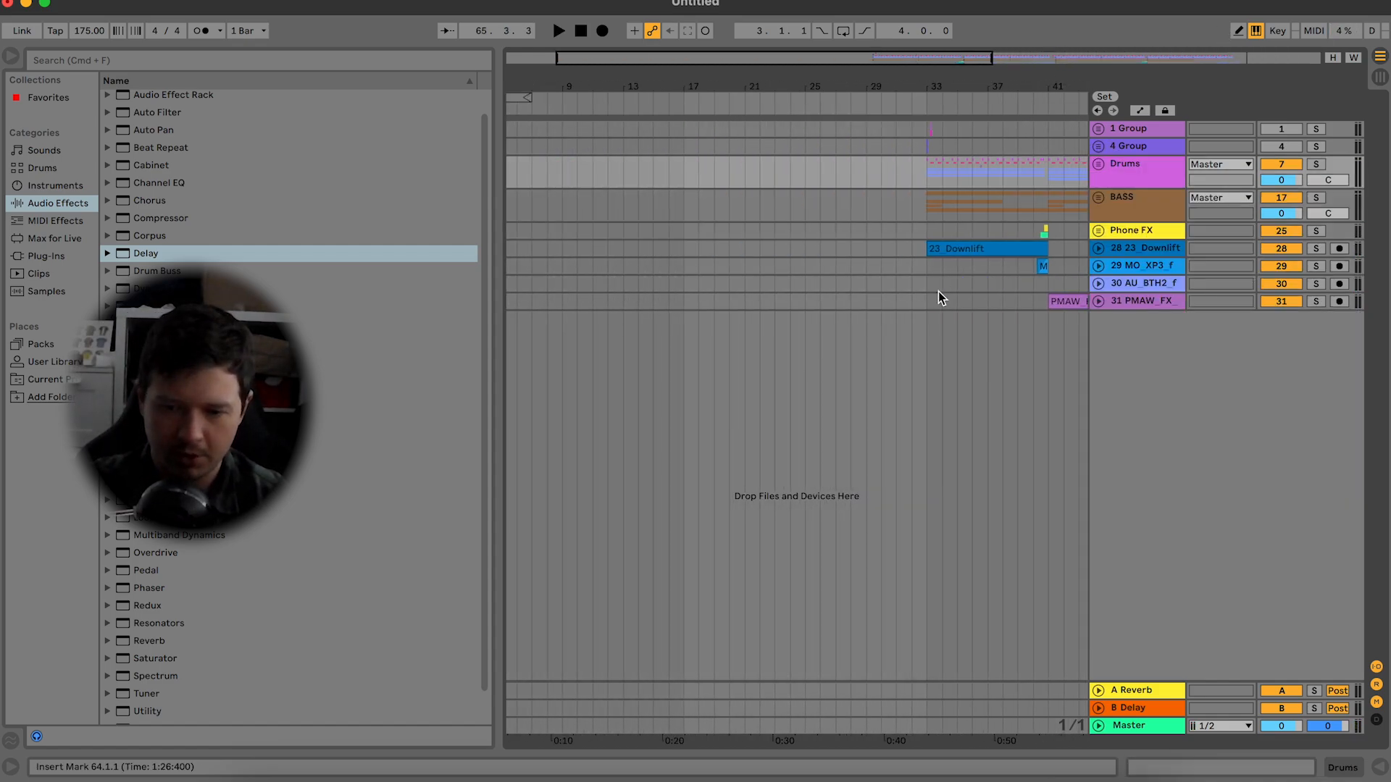
{"action": "left_click", "coordinate": [927, 304]}
{"action": "key", "text": "space"}
{"action": "scroll", "coordinate": [928, 304], "scroll_direction": "right", "scroll_amount": 5}
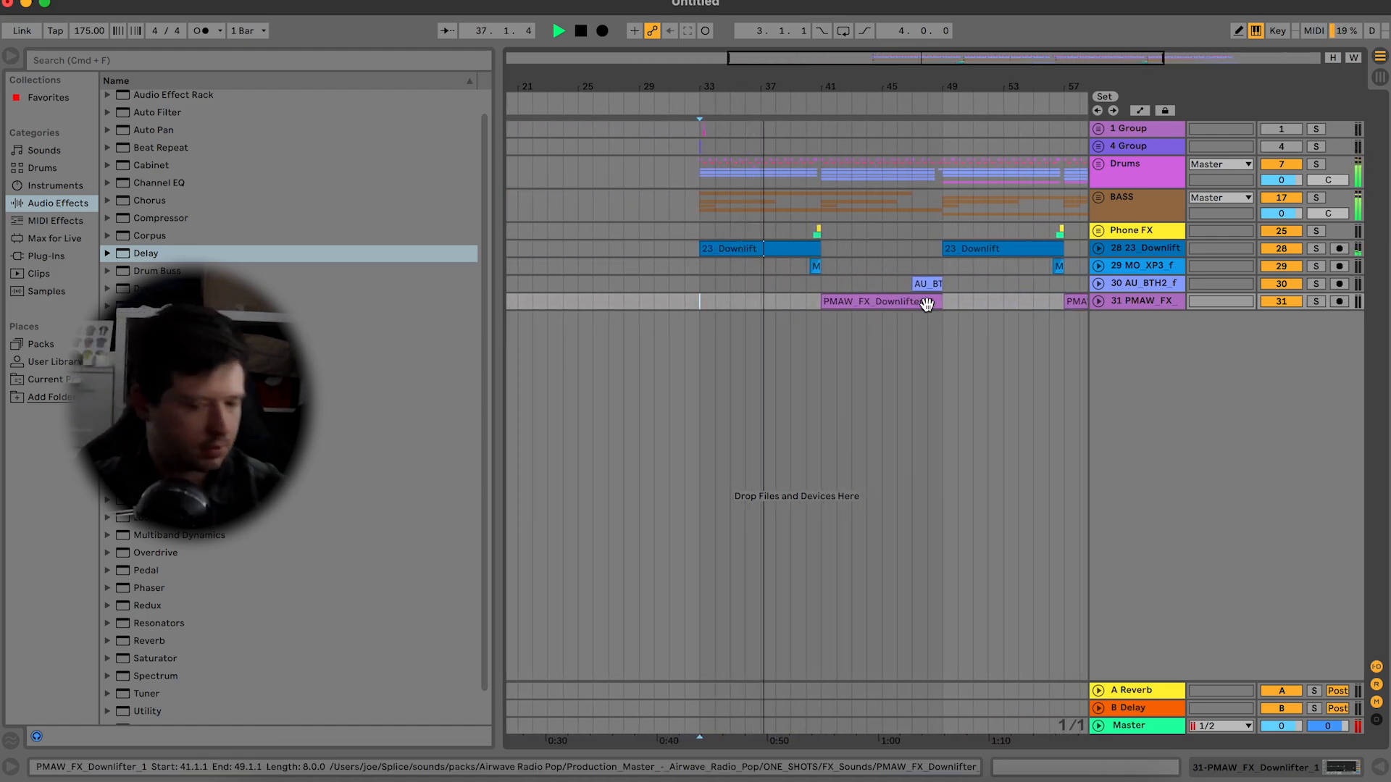
{"action": "key", "text": "space"}
Step: Switch to Splice, search for "chant" and add the RKU_RTJ3_65 vocal chant loop to the library
{"action": "left_click", "coordinate": [923, 773]}
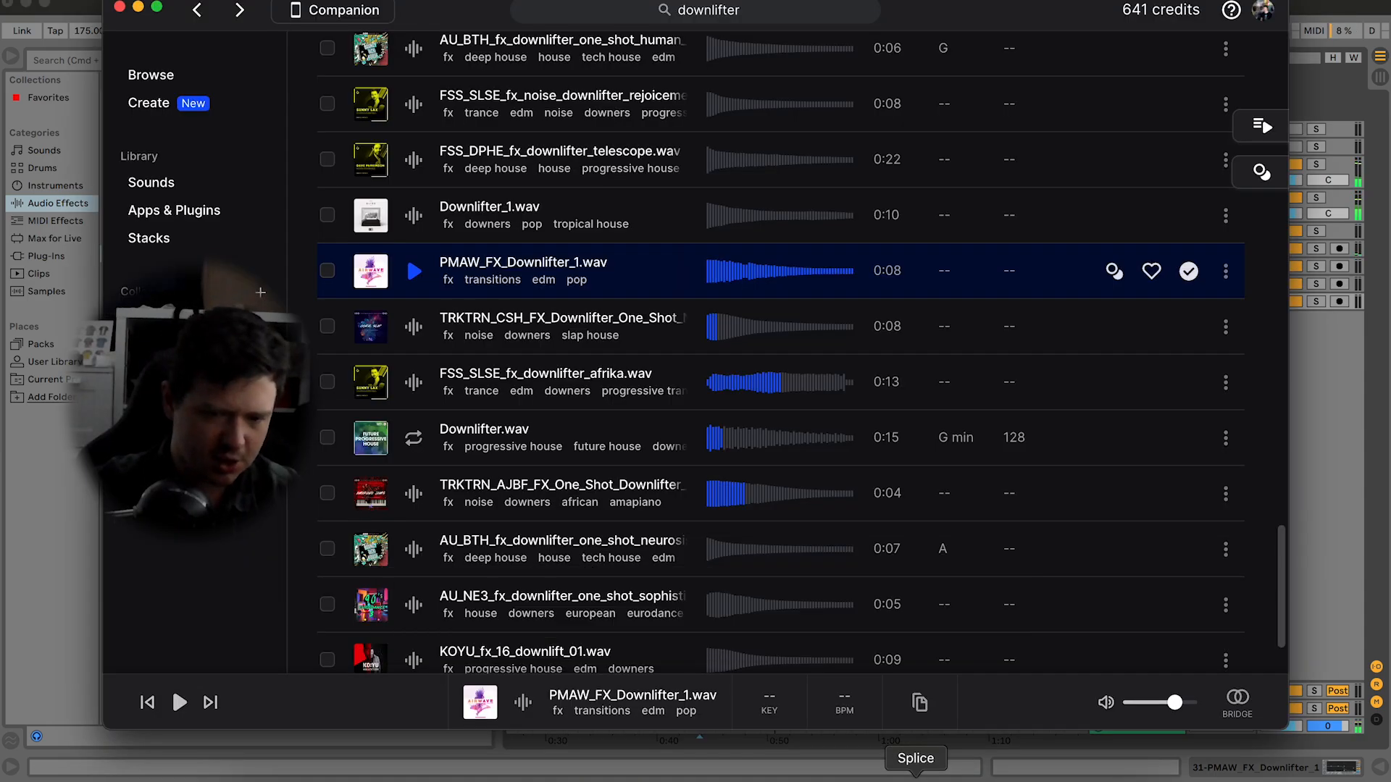
{"action": "left_click", "coordinate": [703, 12]}
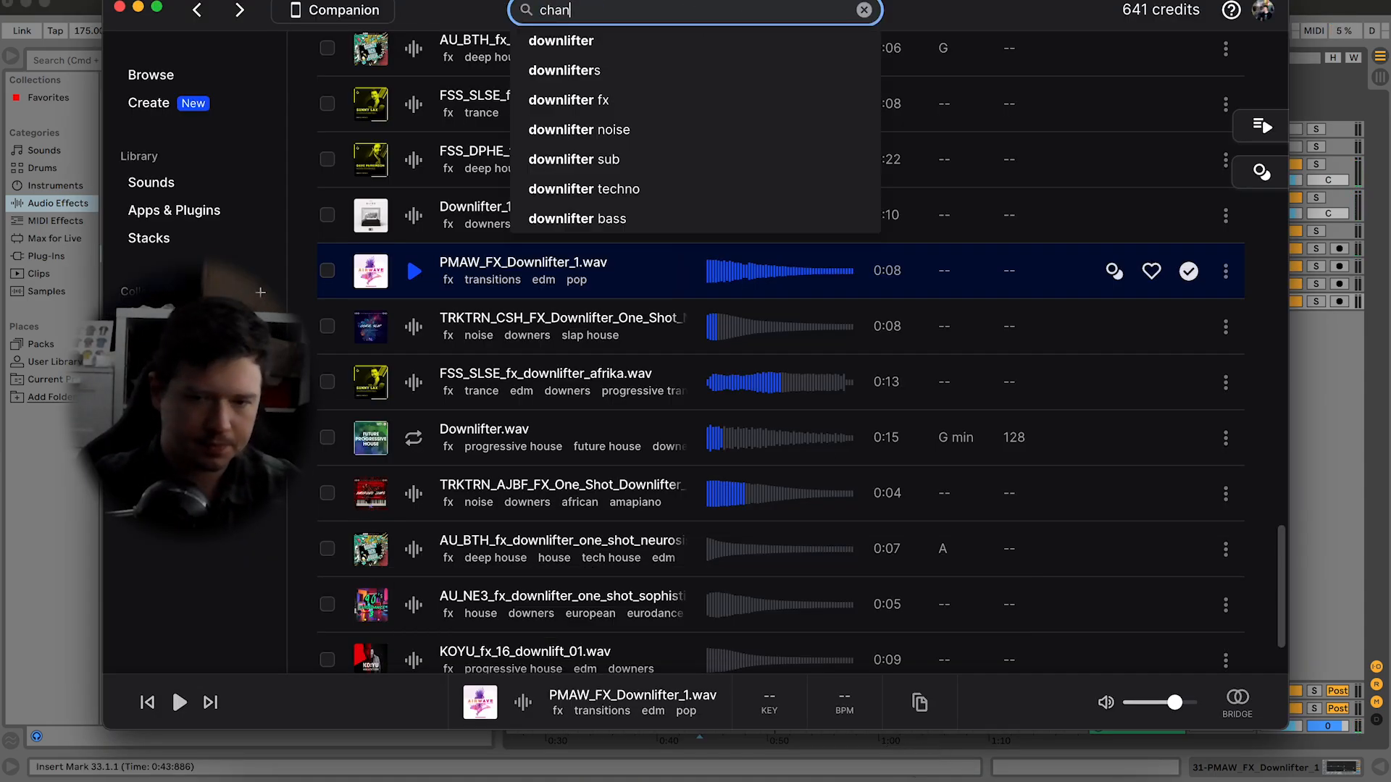
{"action": "type", "text": "chant"}
{"action": "key", "text": "Return"}
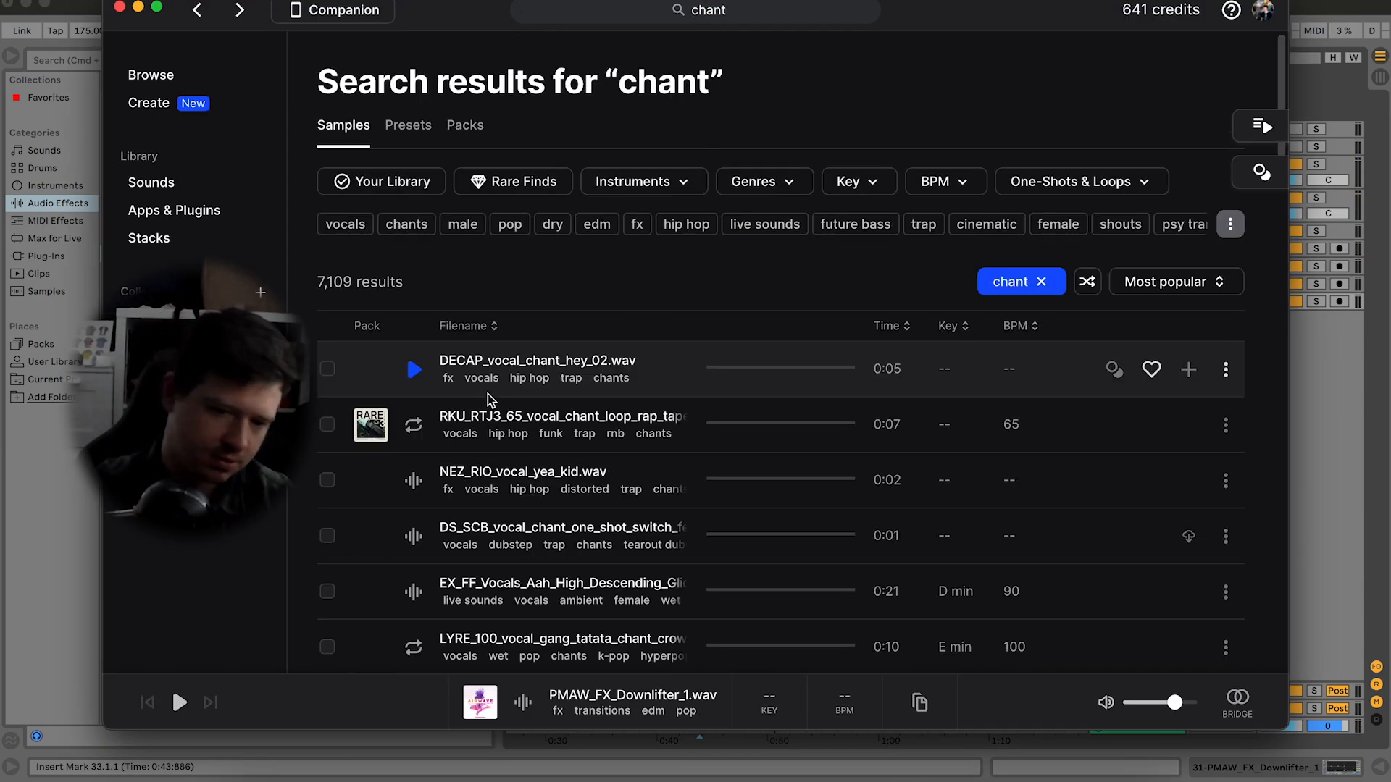
{"action": "left_click", "coordinate": [413, 369]}
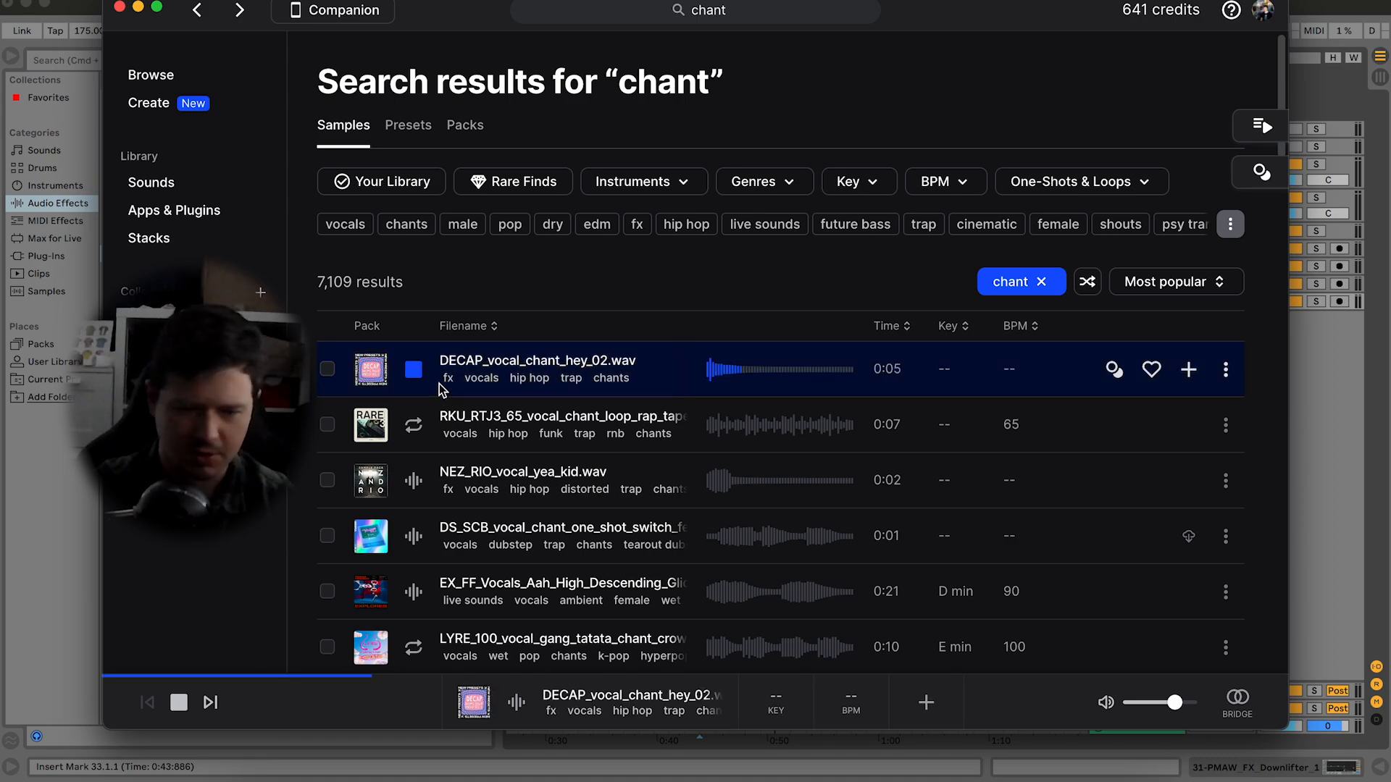
{"action": "key", "text": "Down"}
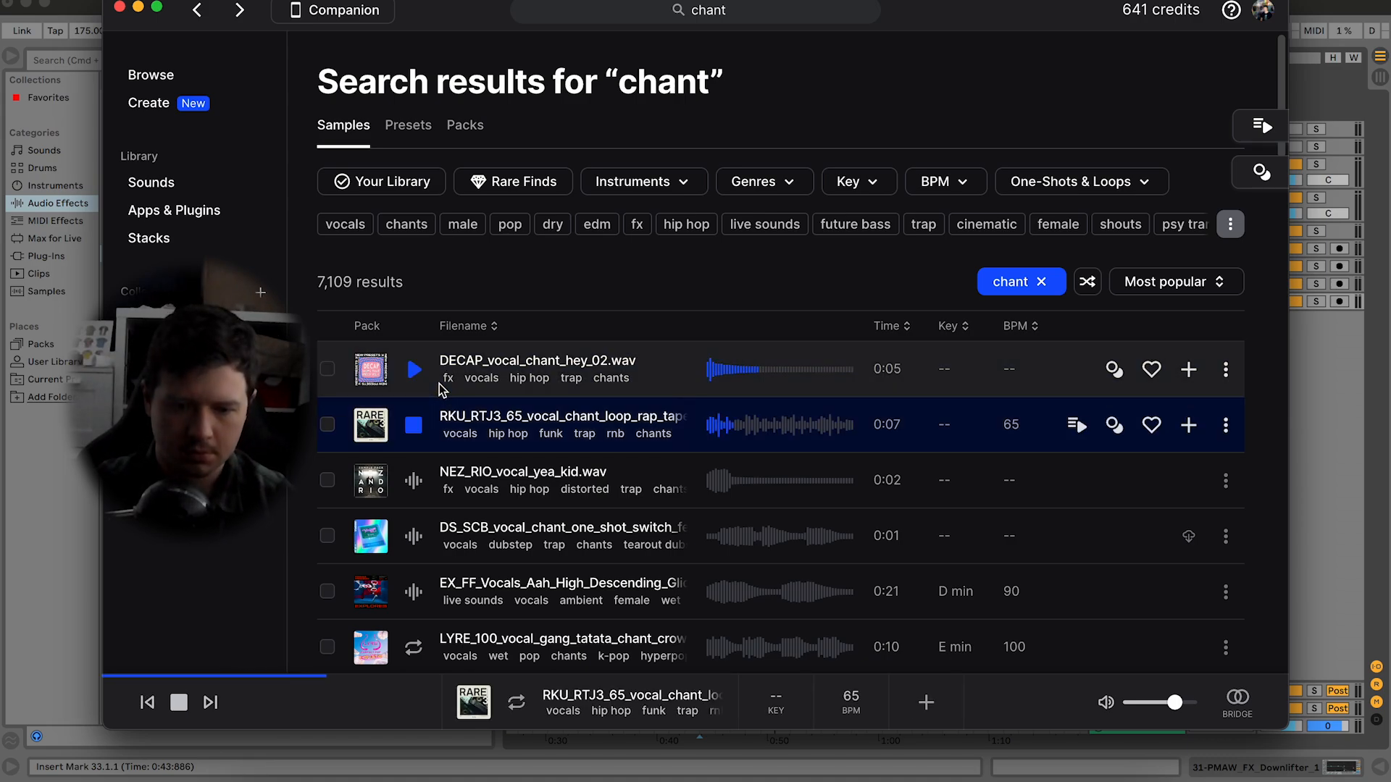
{"action": "key", "text": "space"}
{"action": "left_click", "coordinate": [1186, 428]}
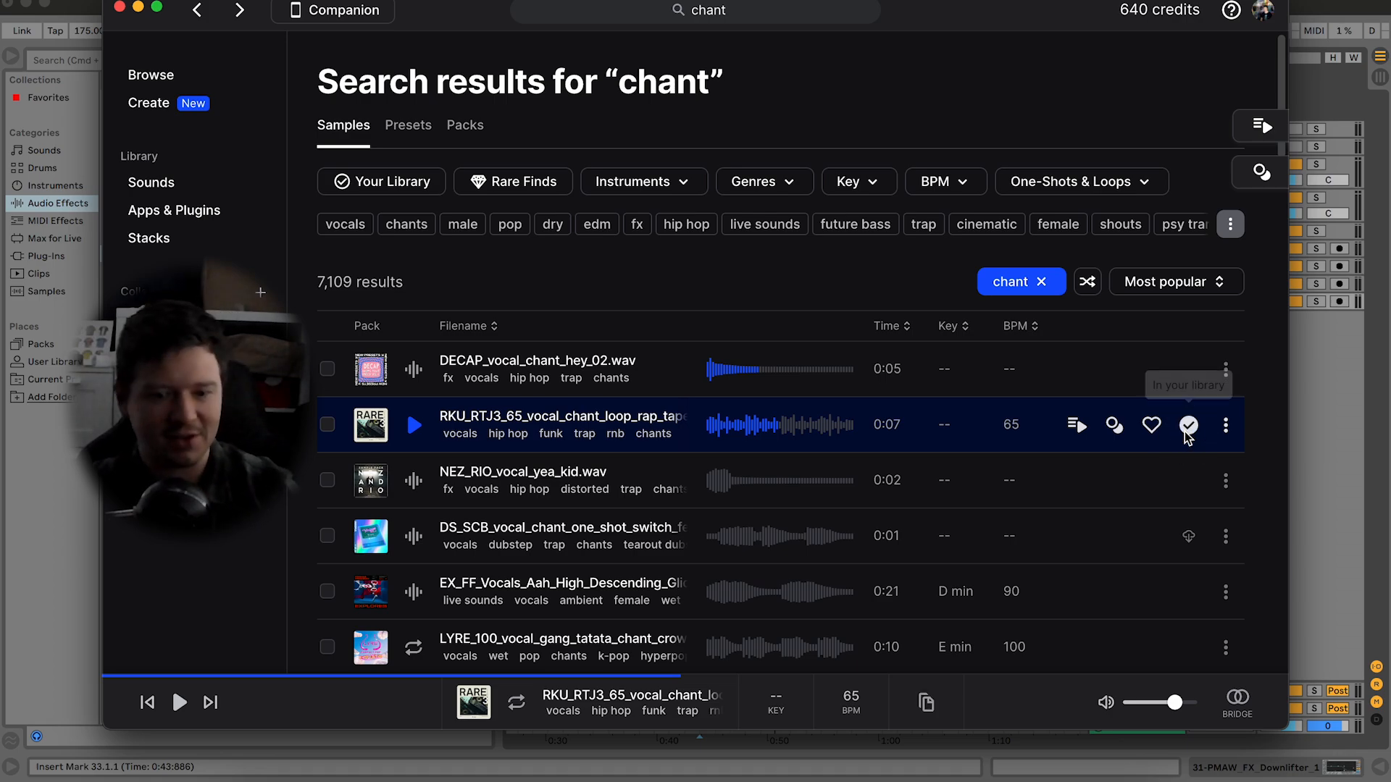
Step: Audition the chant samples from NEZ_RIO_vocal_yea_kid.wav down to the AKA_BLOCK vocal loop
{"action": "key", "text": "Down"}
{"action": "key", "text": "Down"}
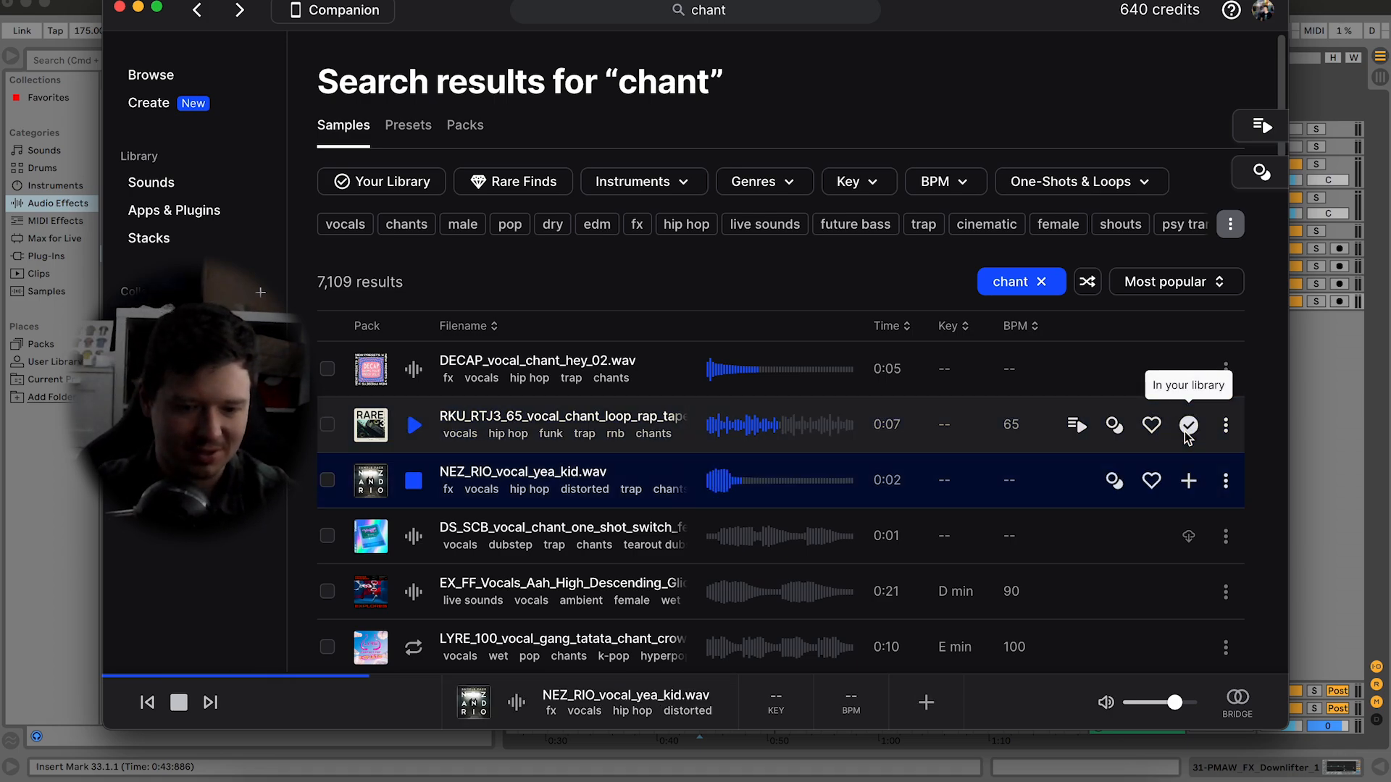
{"action": "left_click", "coordinate": [413, 537]}
{"action": "key", "text": "Down"}
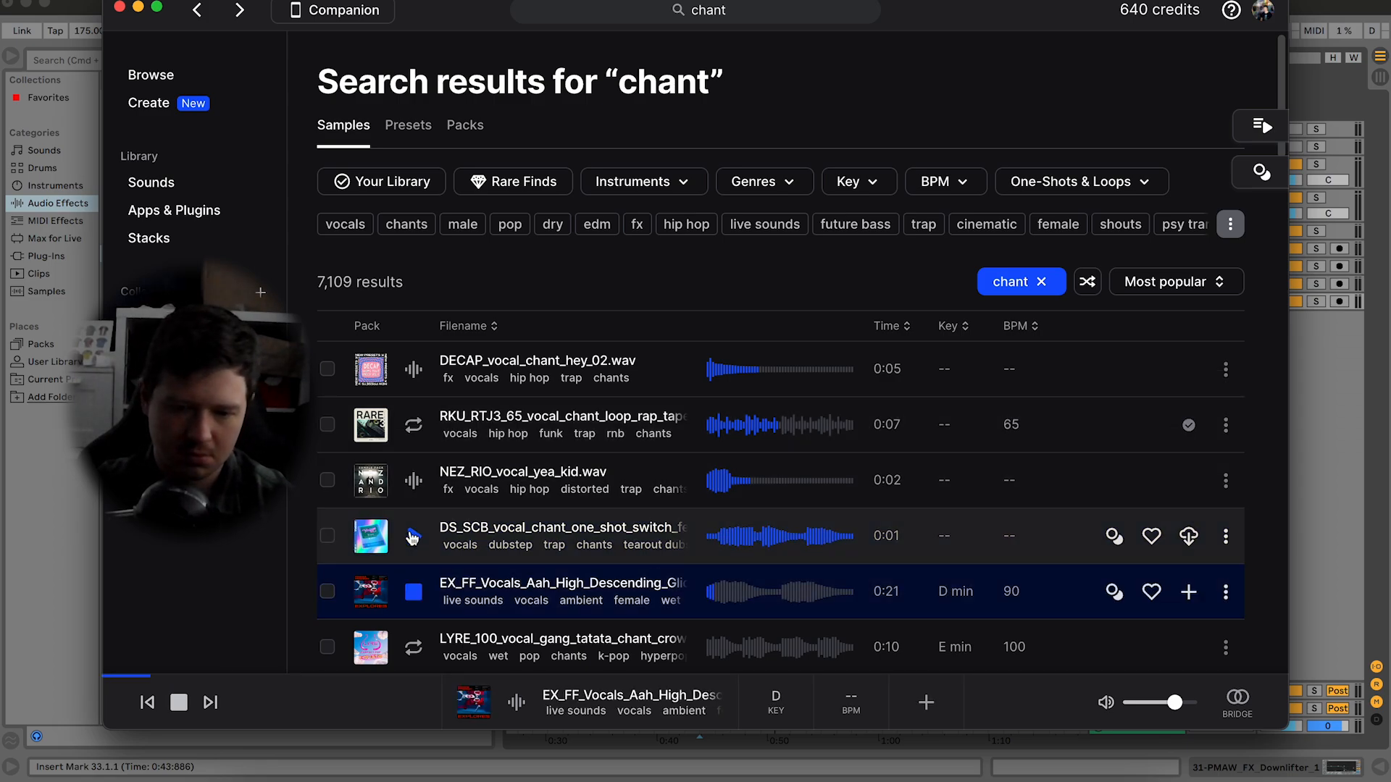
{"action": "left_click", "coordinate": [413, 536]}
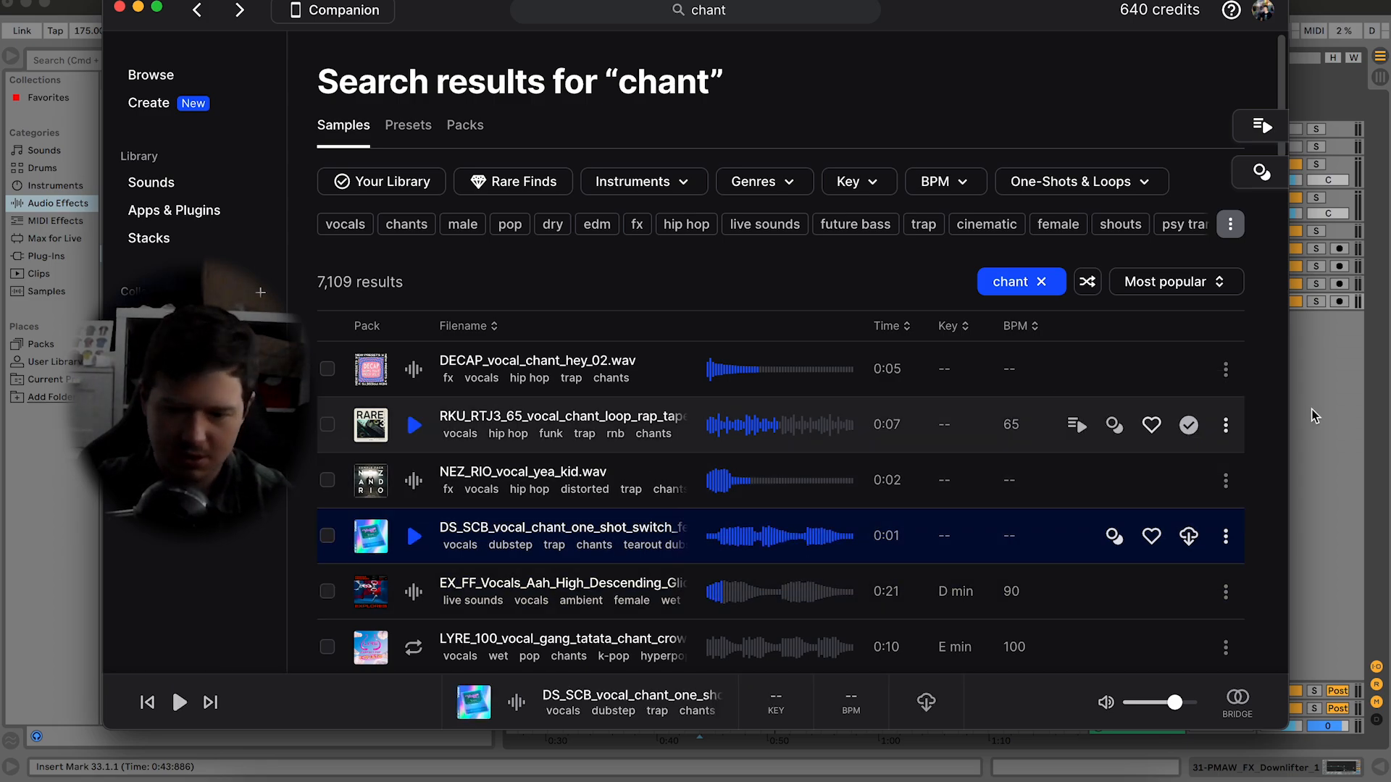
{"action": "scroll", "coordinate": [1193, 550], "scroll_direction": "down", "scroll_amount": 2}
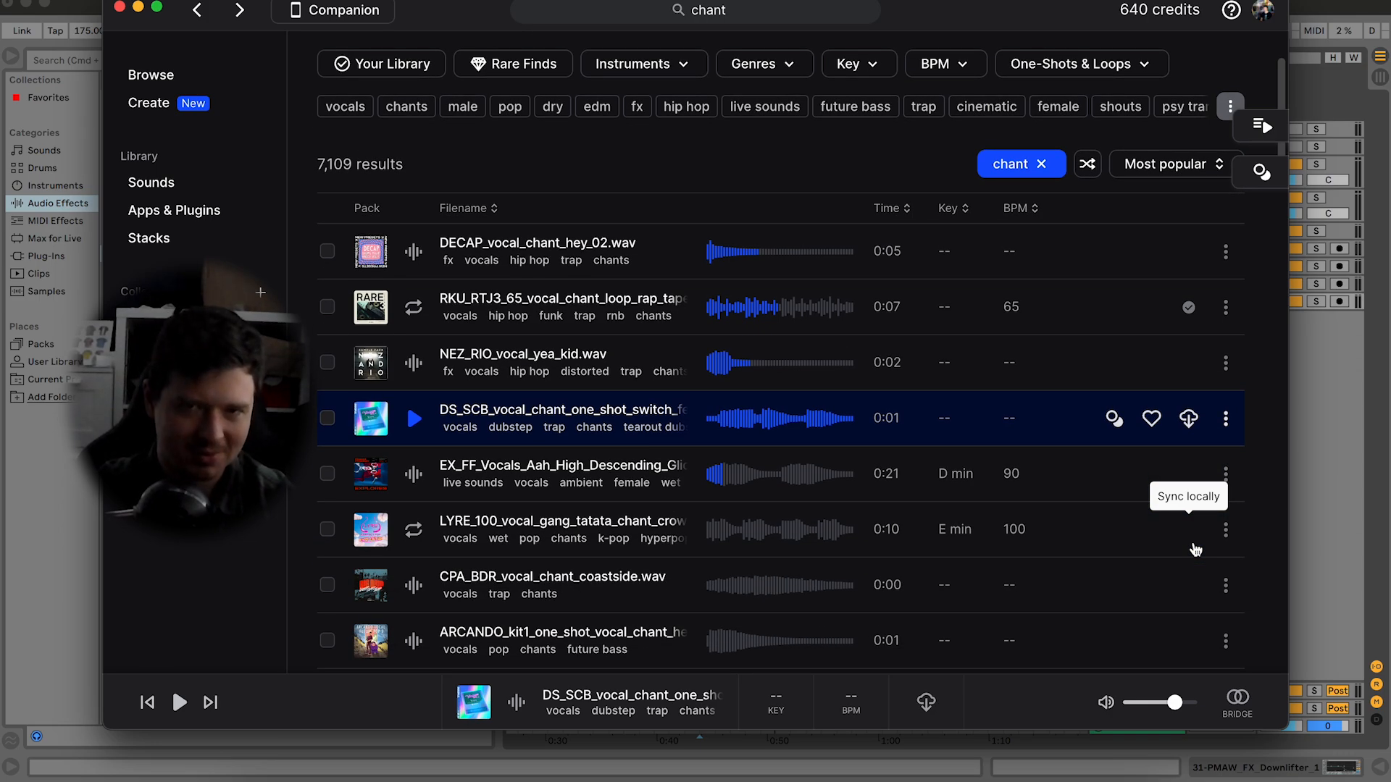
{"action": "key", "text": "Down"}
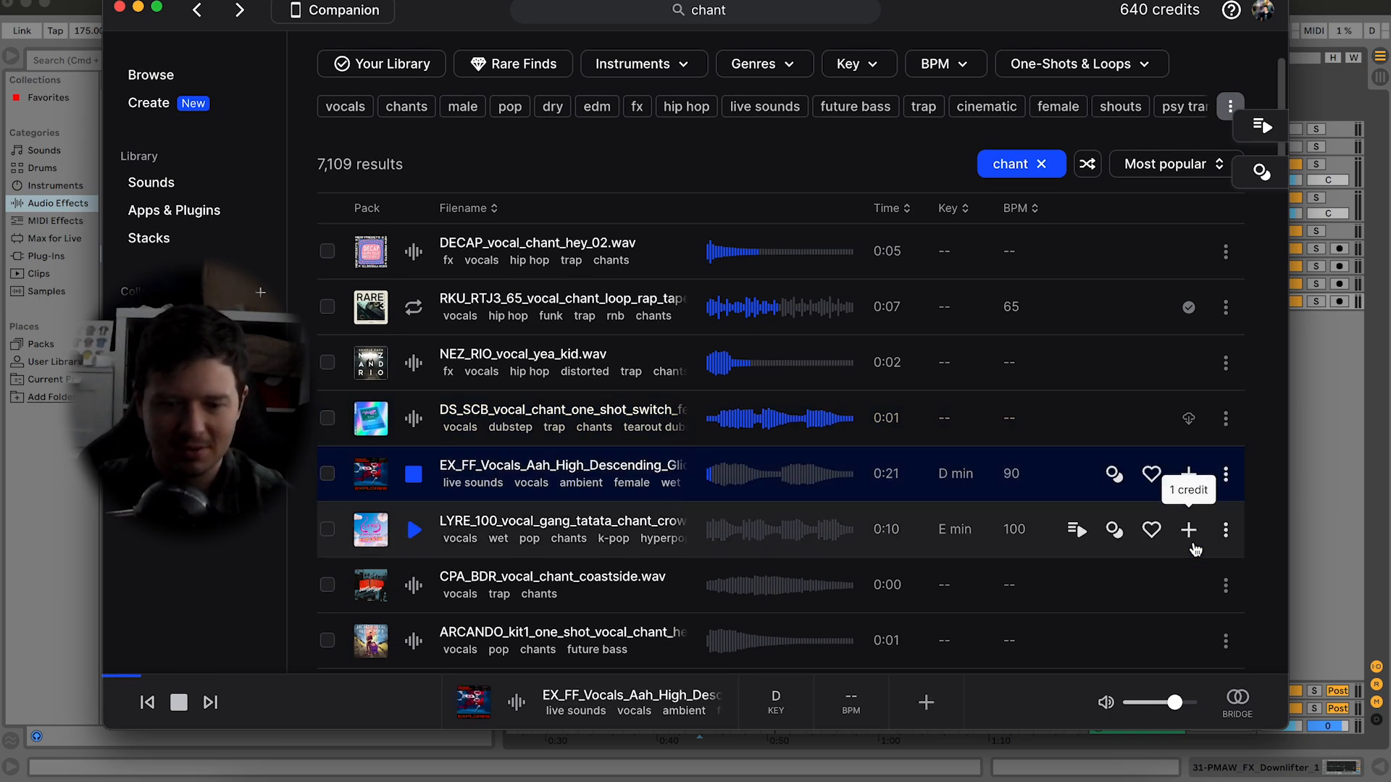
{"action": "key", "text": "Down"}
{"action": "key", "text": "Down"}
{"action": "key", "text": "Down"}
{"action": "scroll", "coordinate": [1196, 547], "scroll_direction": "down", "scroll_amount": 7}
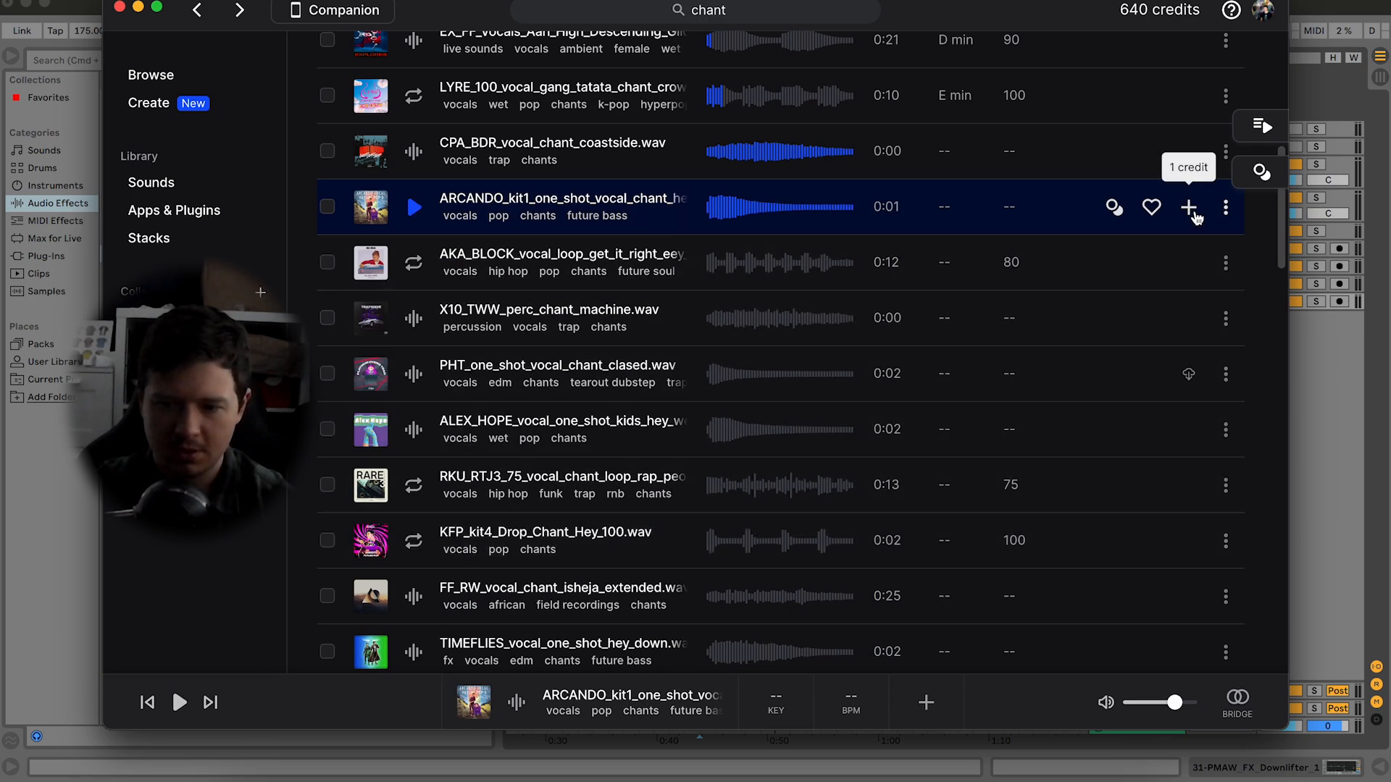
{"action": "key", "text": "Down"}
{"action": "key", "text": "Up"}
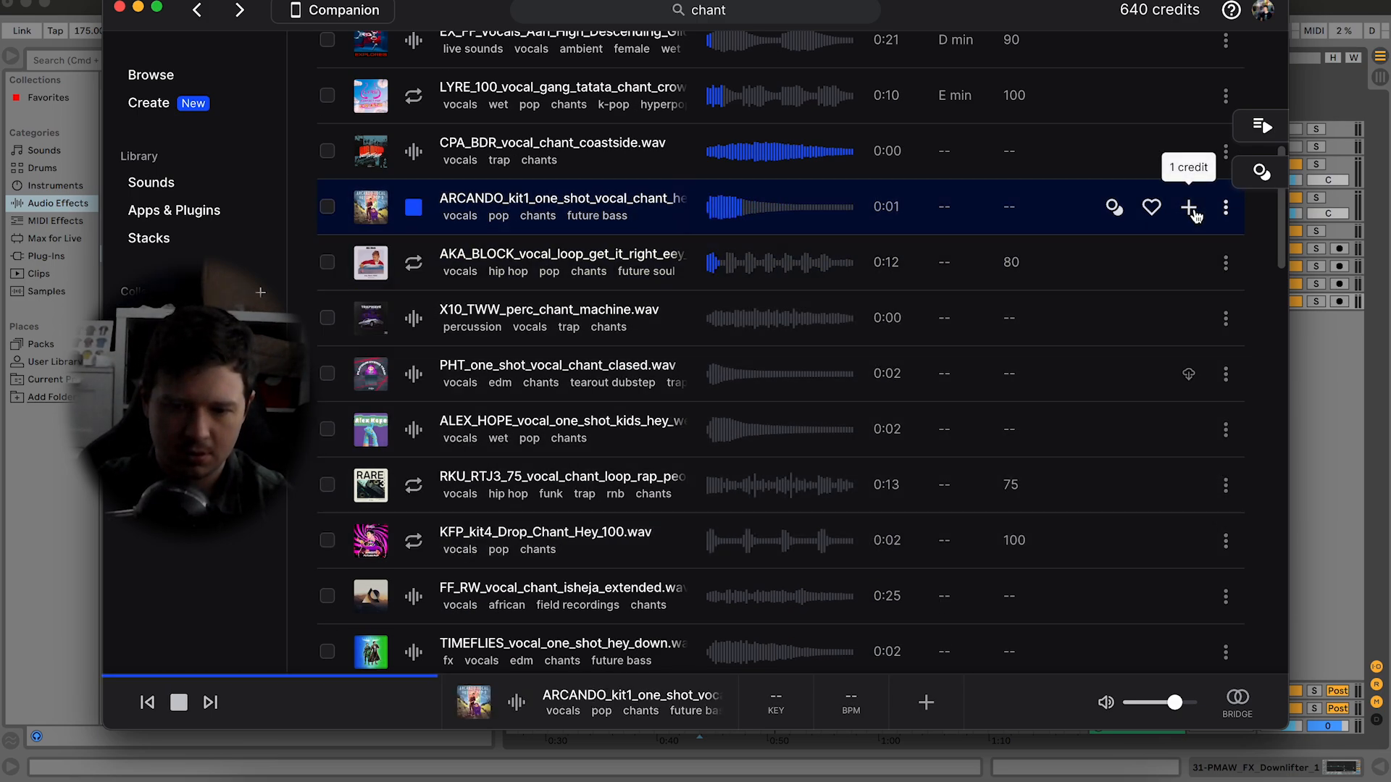
Step: Audition further chant samples, add X10_TWW_perc_chant_machine.wav to the library and copy it to the clipboard
{"action": "key", "text": "Down"}
{"action": "key", "text": "Down"}
{"action": "key", "text": "Down"}
{"action": "key", "text": "Up"}
{"action": "left_click", "coordinate": [1192, 323]}
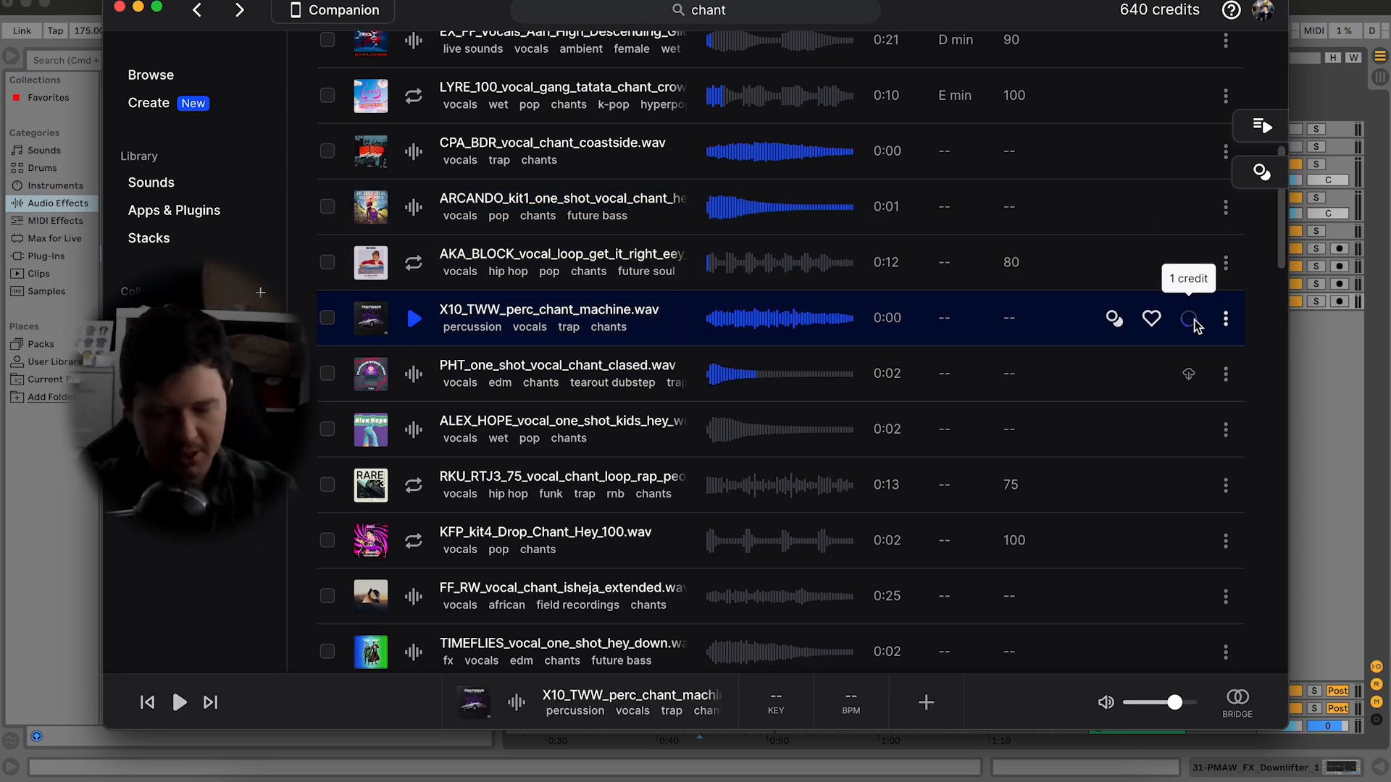
{"action": "left_click", "coordinate": [1225, 326]}
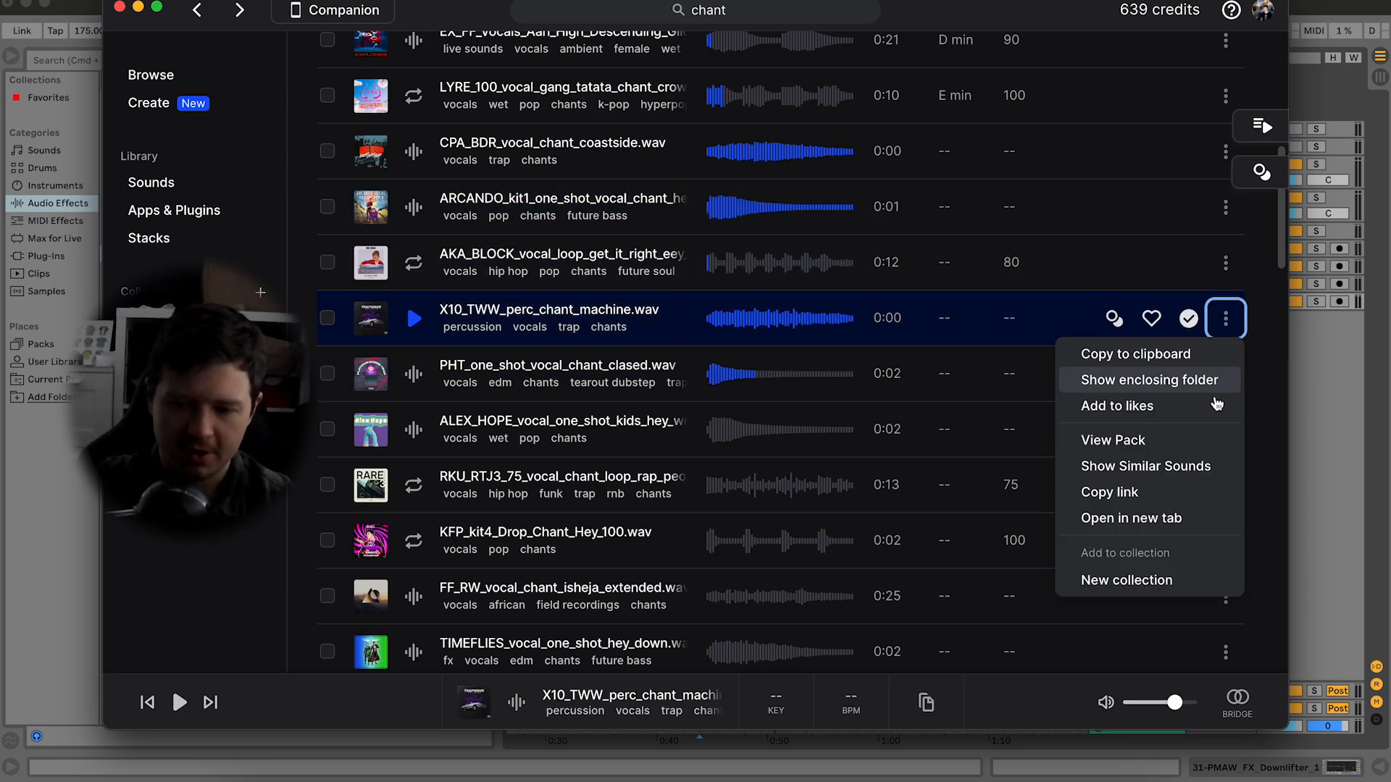
{"action": "left_click", "coordinate": [1188, 355]}
Step: Switch to Ableton Live and paste the chant sample onto a new audio track at the second beat of bar 33
{"action": "left_click", "coordinate": [1304, 395]}
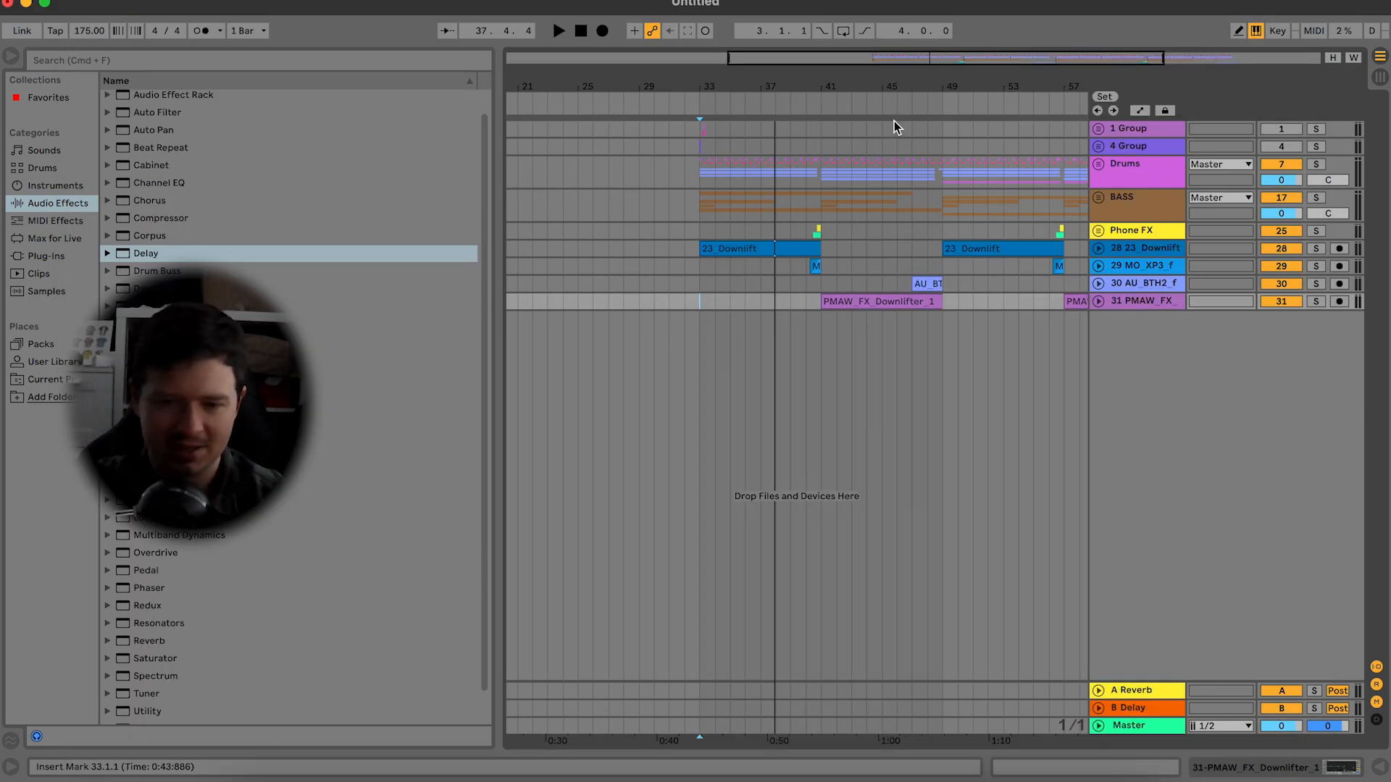
{"action": "key", "text": "plus"}
{"action": "key", "text": "plus"}
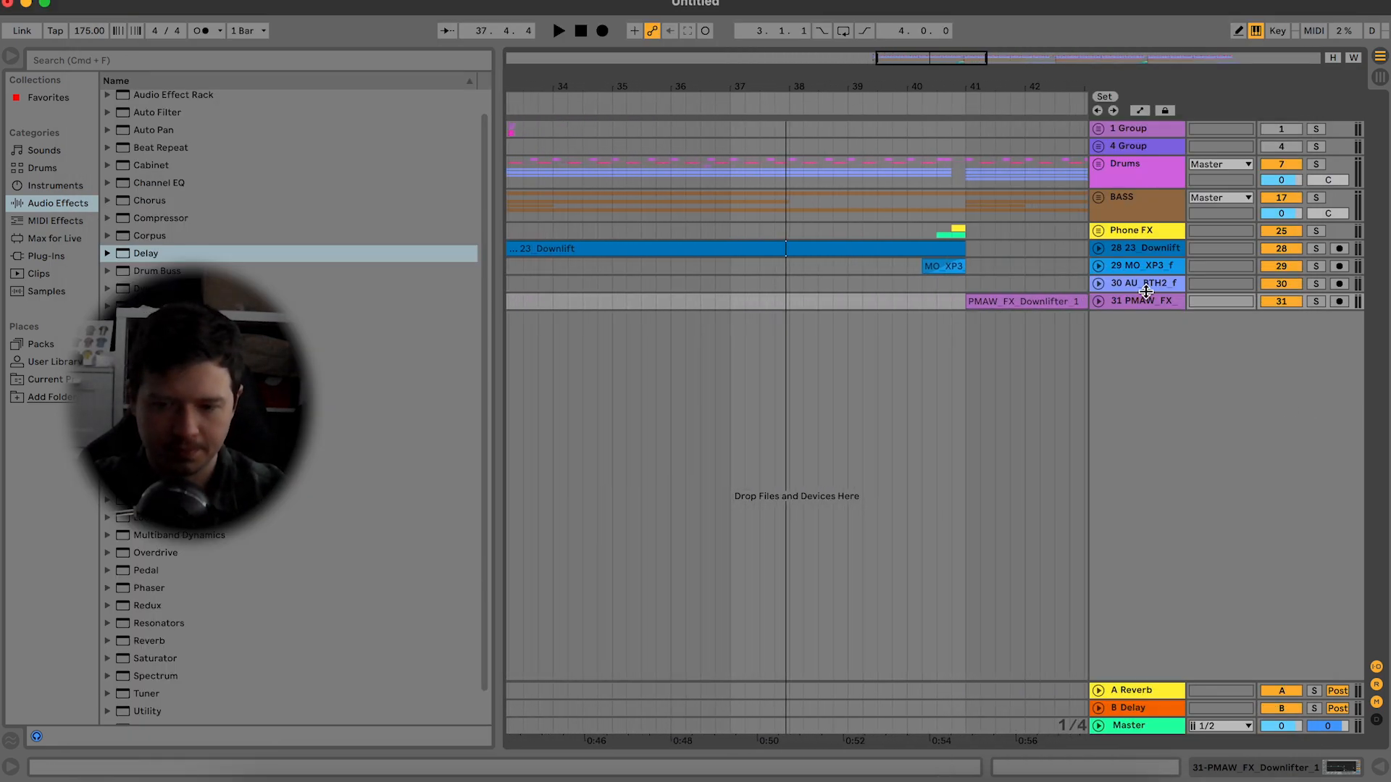
{"action": "key", "text": "super+t"}
{"action": "key", "text": "space"}
{"action": "key", "text": "super+v"}
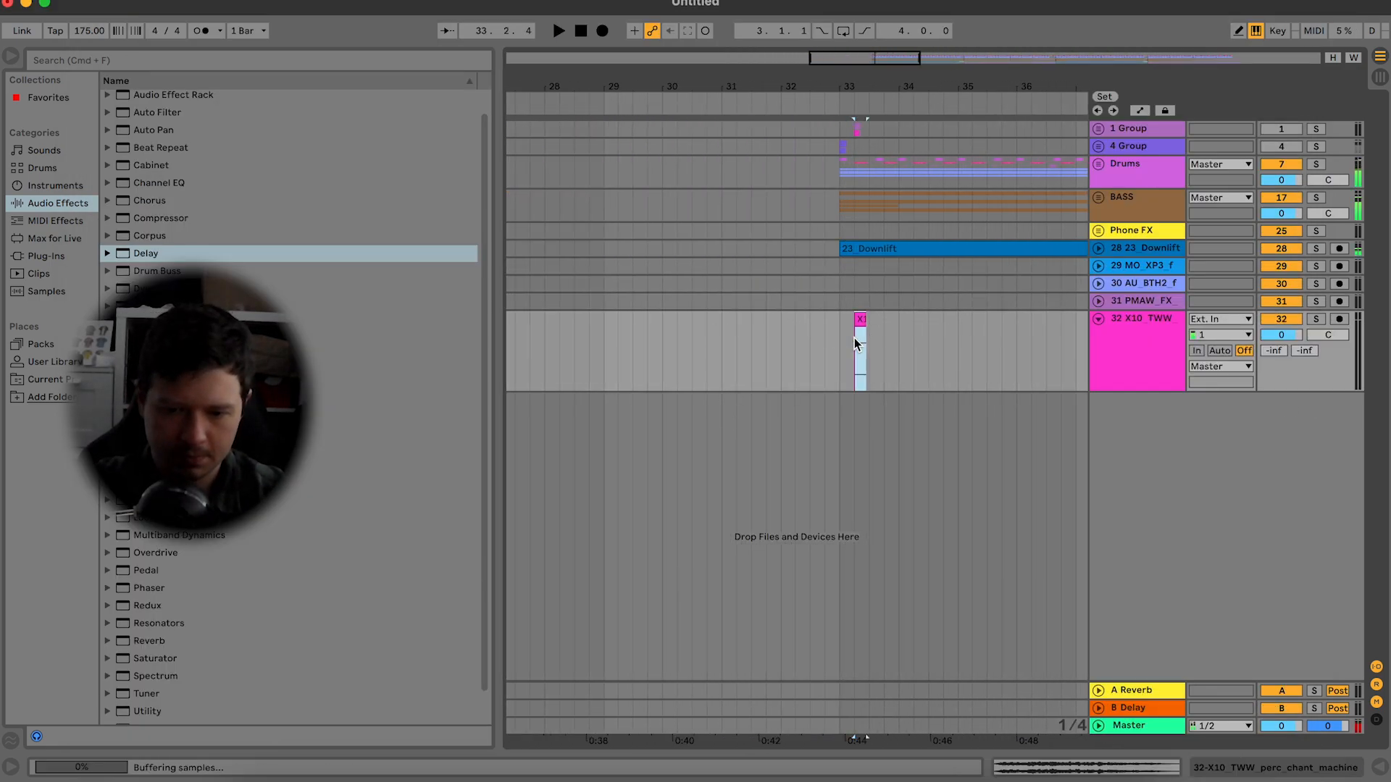
Step: Duplicate the chant clip every two beats up to bar 39 while the arrangement plays
{"action": "key", "text": "super+d"}
{"action": "key", "text": "super+d"}
{"action": "key", "text": "super+d"}
{"action": "key", "text": "super+d"}
{"action": "key", "text": "super+d"}
{"action": "key", "text": "super+d"}
{"action": "key", "text": "super+d"}
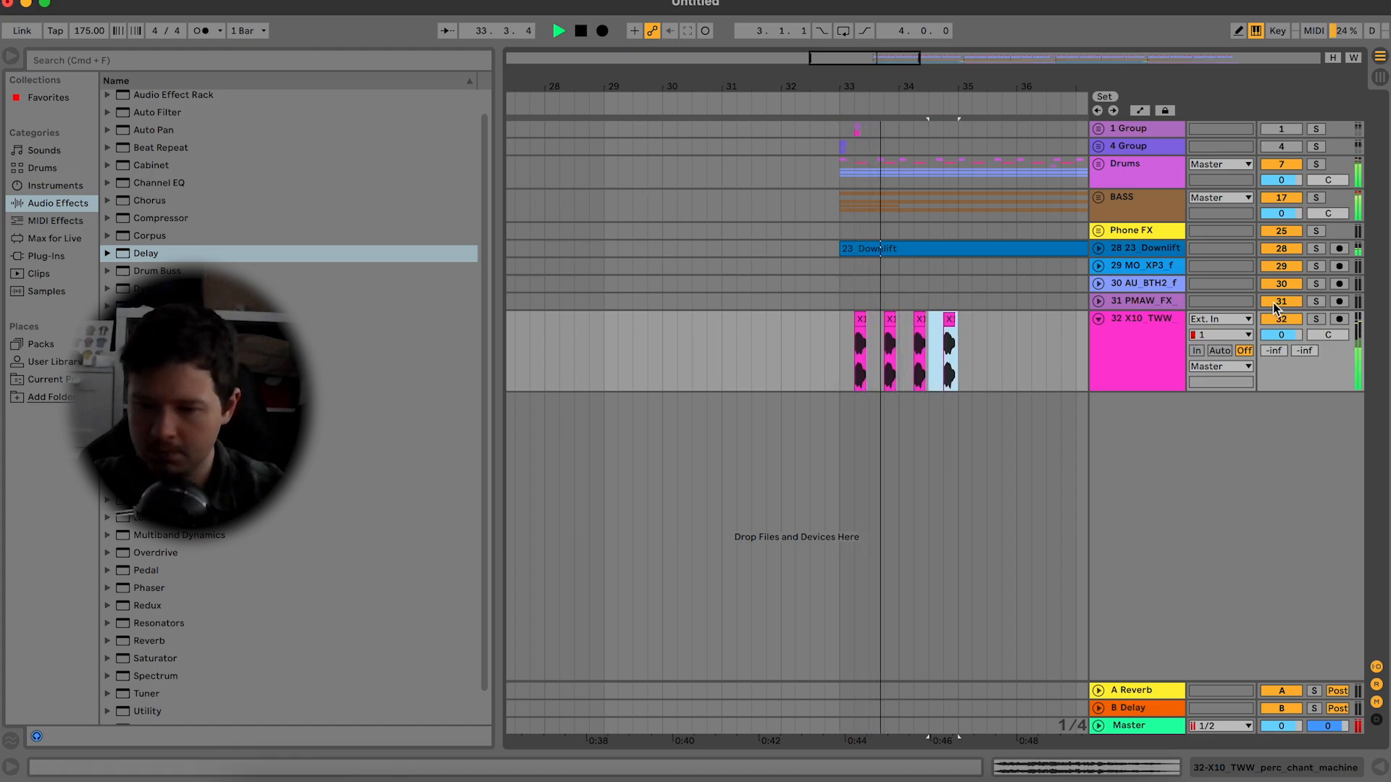
{"action": "key", "text": "super+d"}
{"action": "key", "text": "super+d"}
{"action": "key", "text": "super+d"}
{"action": "key", "text": "super+d"}
{"action": "key", "text": "space"}
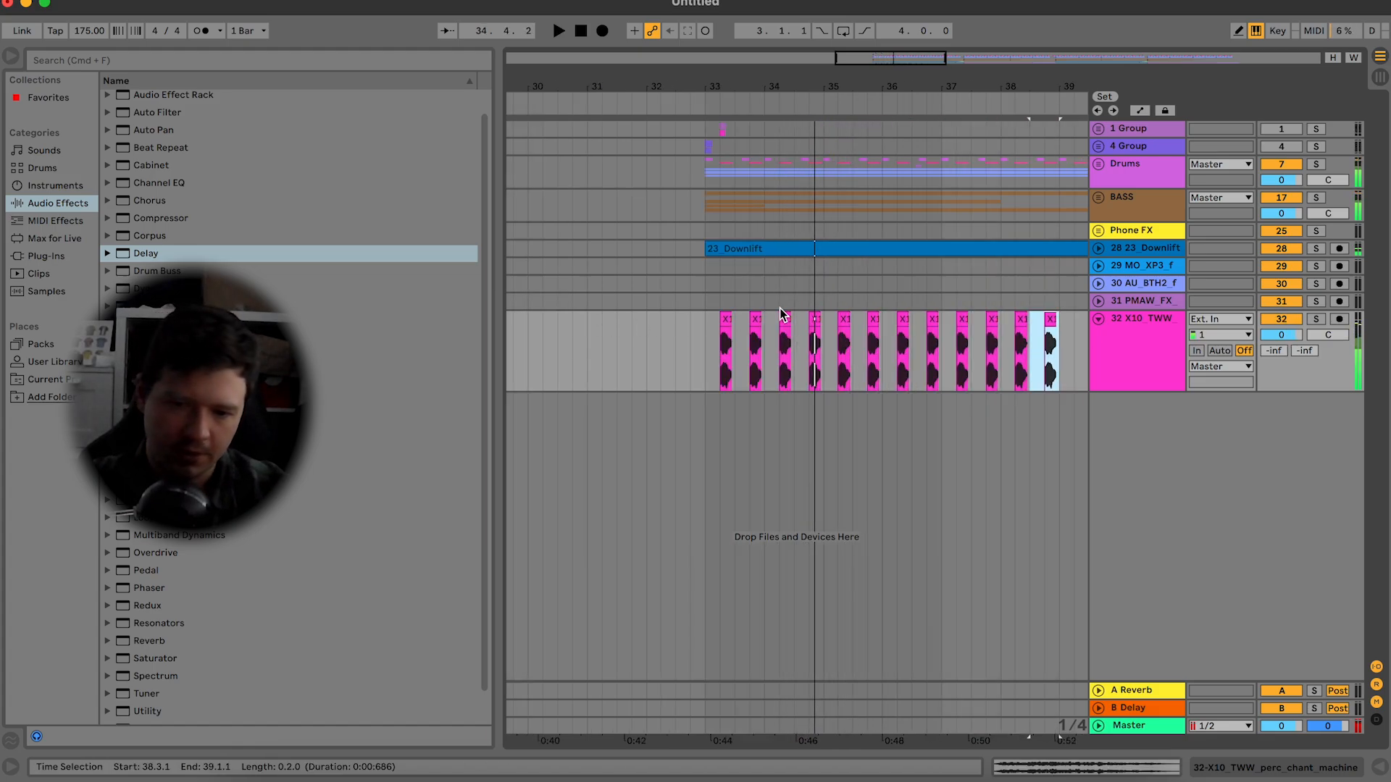
Step: Lower the second chant clip's gain to -4 dB and repeat the chant pair of bar 33 up to bar 41
{"action": "double_click", "coordinate": [756, 317]}
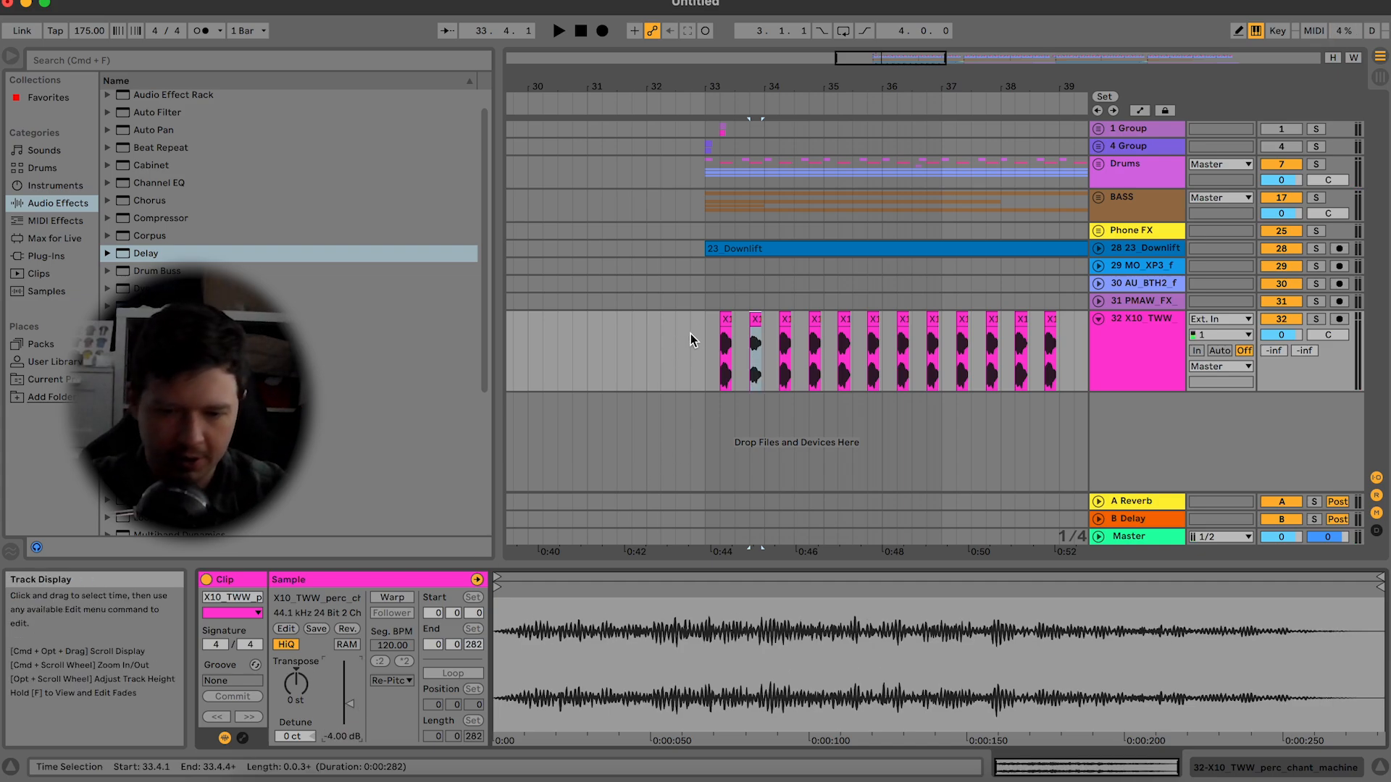
{"action": "left_click_drag", "start_coordinate": [707, 333], "coordinate": [766, 332]}
{"action": "key", "text": "super+d"}
{"action": "key", "text": "super+d"}
{"action": "key", "text": "super+d"}
{"action": "key", "text": "super+d"}
{"action": "key", "text": "super+d"}
{"action": "key", "text": "super+d"}
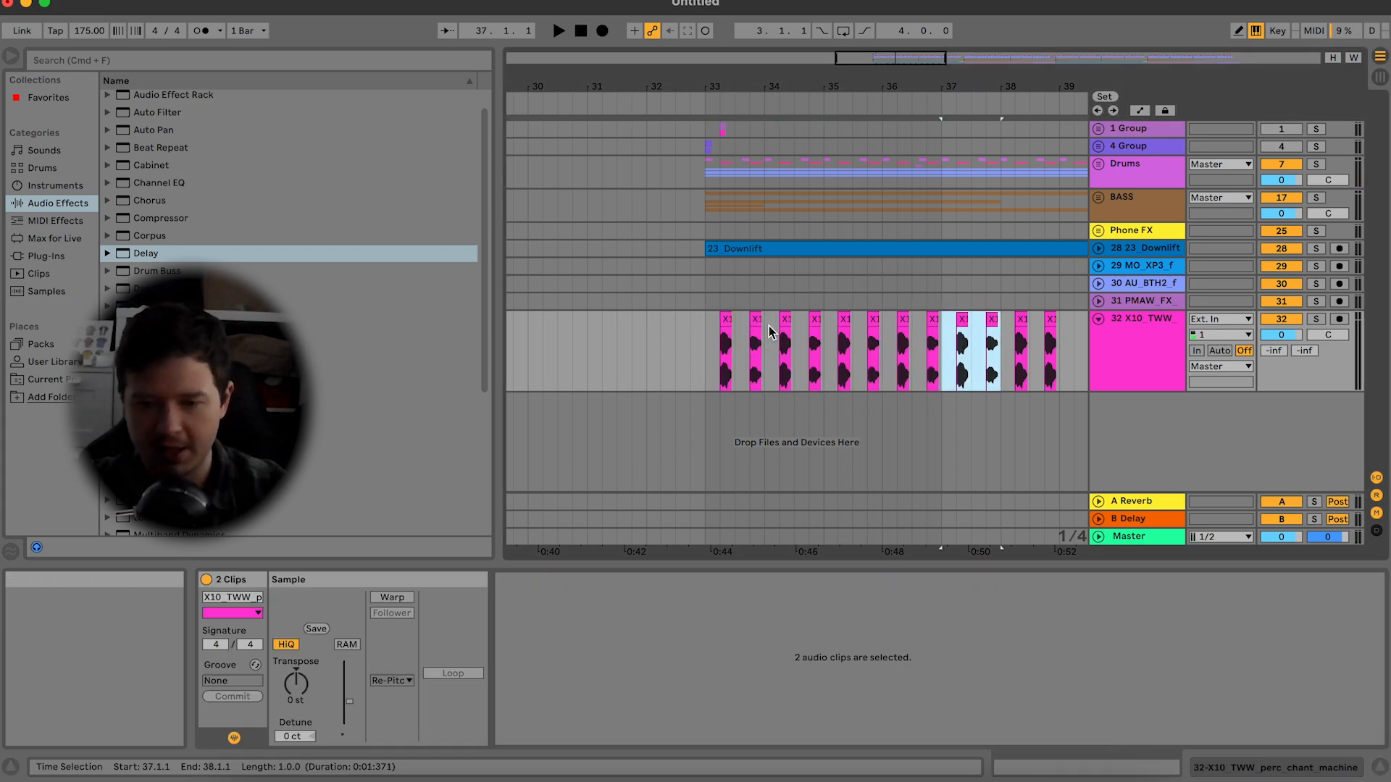
{"action": "key", "text": "super+d"}
{"action": "key", "text": "super+d"}
{"action": "key", "text": "super+d"}
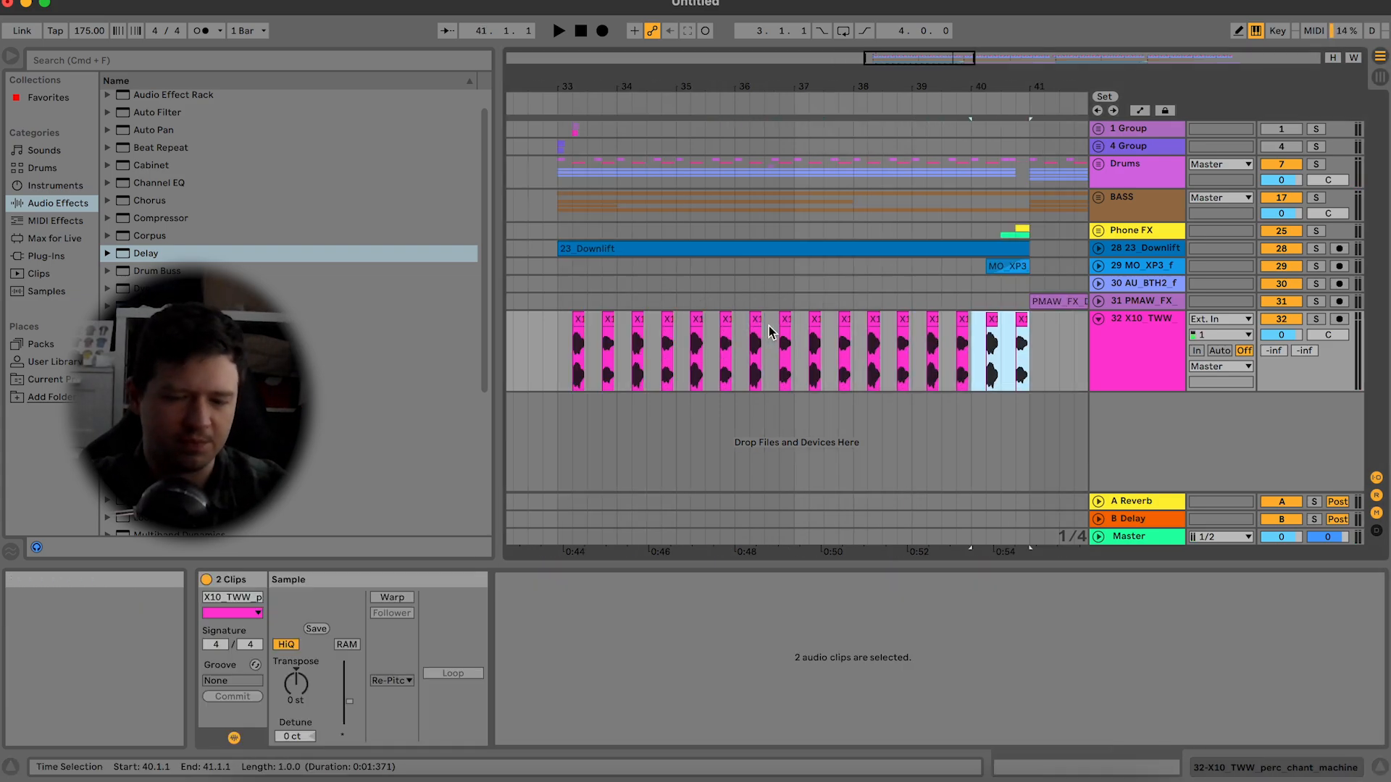
{"action": "key", "text": "super+z"}
{"action": "key", "text": "super+z"}
{"action": "key", "text": "super+z"}
Step: Duplicate the chant clips of bars 33 to 41 three times so the pattern runs up to bar 65
{"action": "left_click", "coordinate": [765, 344], "text": "shift"}
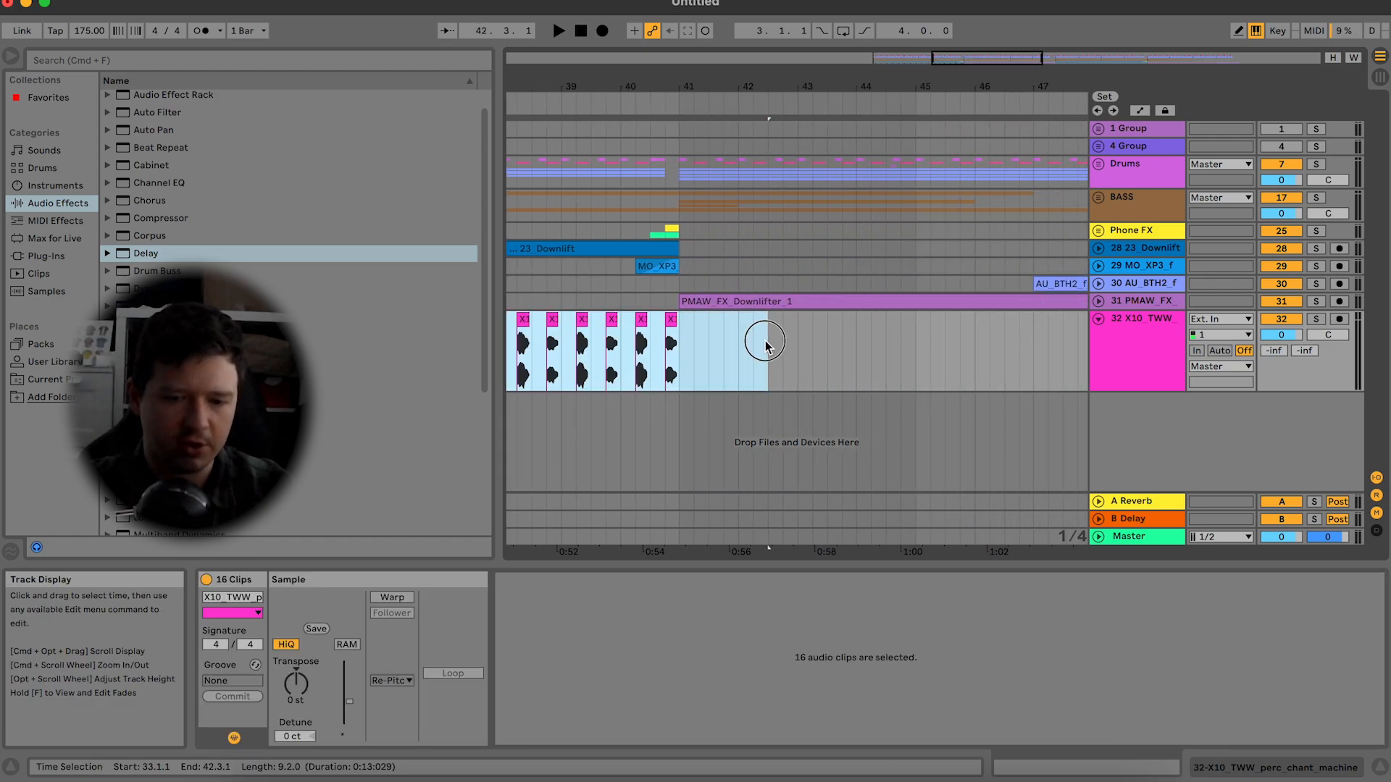
{"action": "key", "text": "super+d"}
{"action": "key", "text": "super+d"}
{"action": "key", "text": "super+d"}
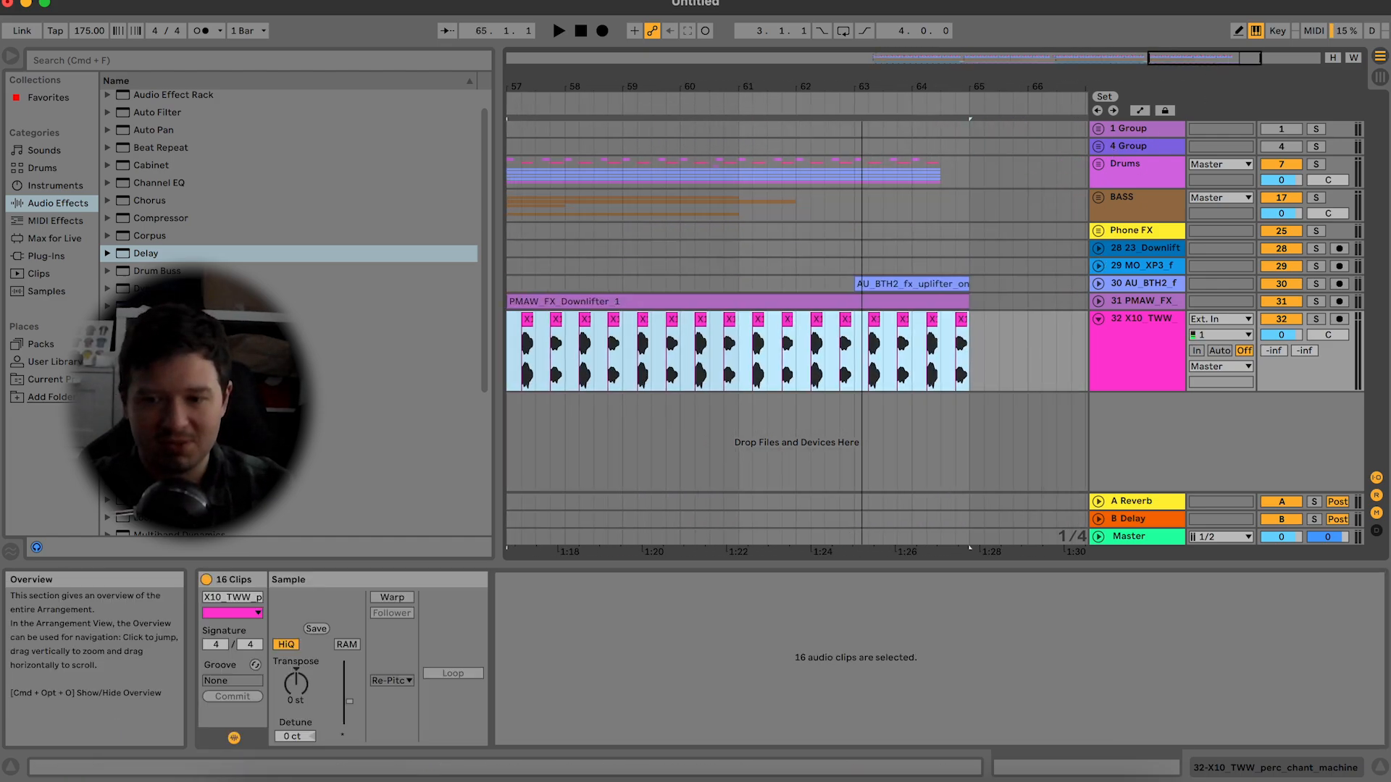
Step: Play the arrangement from bar 33 while lowering the X10_TWW chant track's volume to -26 dB
{"action": "left_click_drag", "start_coordinate": [1219, 67], "coordinate": [1179, 67]}
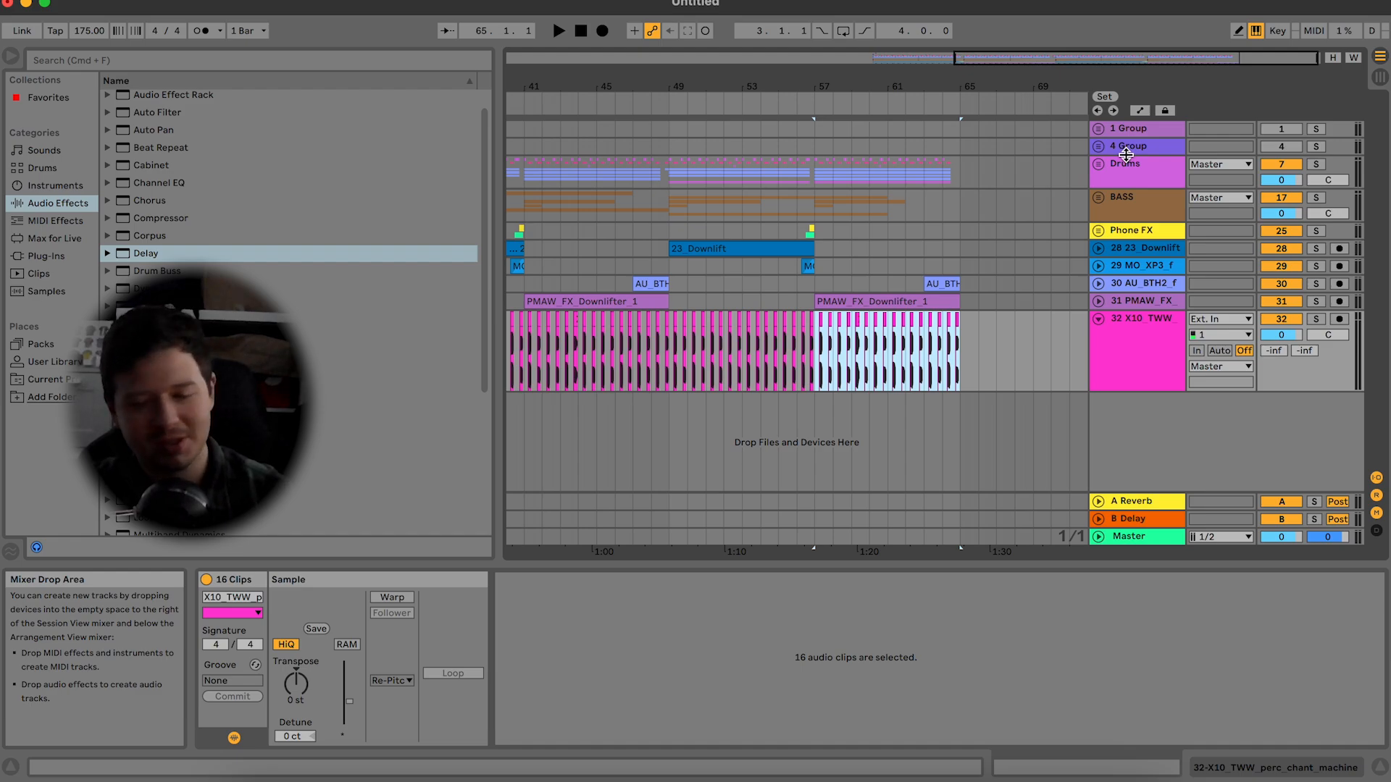
{"action": "scroll", "coordinate": [875, 363], "scroll_direction": "left", "scroll_amount": 6}
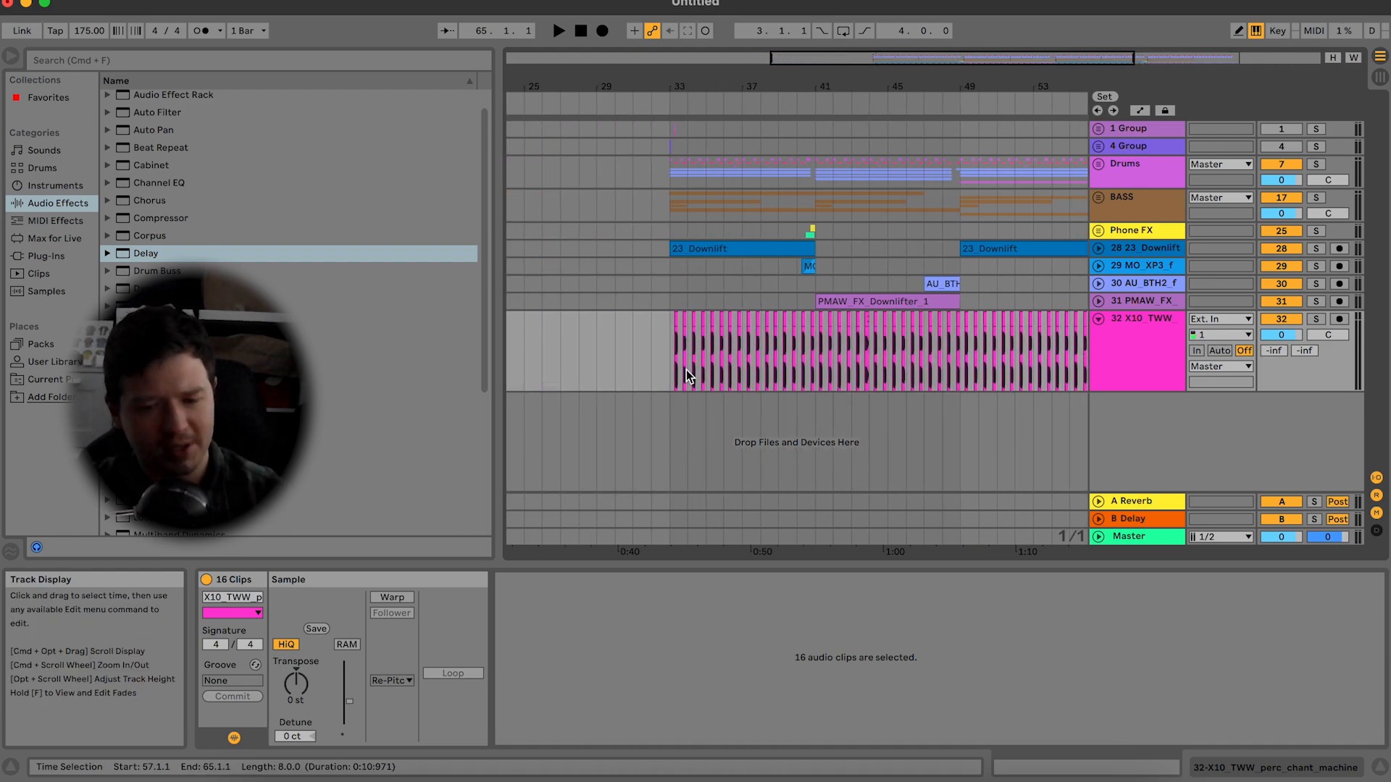
{"action": "left_click", "coordinate": [727, 329]}
{"action": "key", "text": "space"}
{"action": "scroll", "coordinate": [1290, 332], "scroll_direction": "down", "scroll_amount": 7}
{"action": "scroll", "coordinate": [1289, 332], "scroll_direction": "down", "scroll_amount": 8}
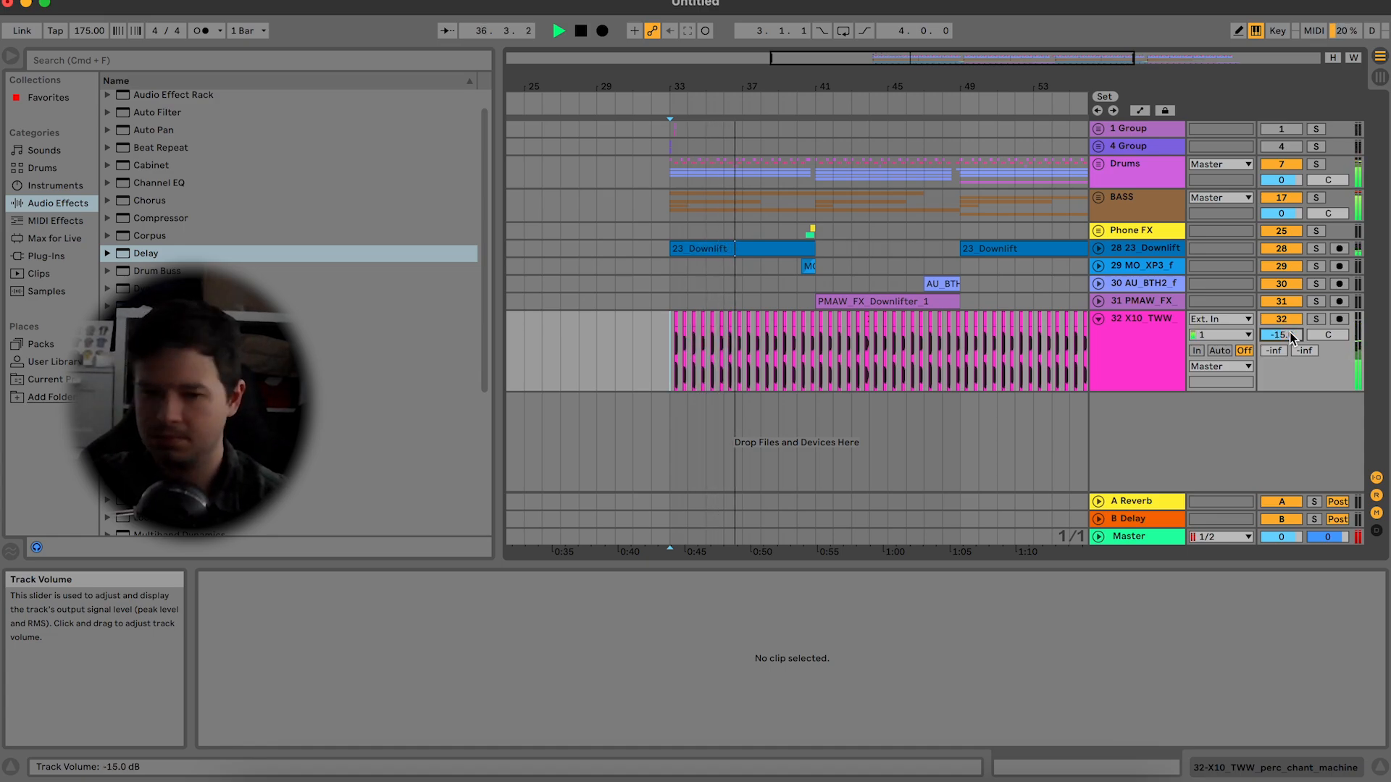
{"action": "scroll", "coordinate": [1289, 332], "scroll_direction": "down", "scroll_amount": 5}
{"action": "scroll", "coordinate": [1290, 332], "scroll_direction": "down", "scroll_amount": 3}
{"action": "scroll", "coordinate": [1289, 332], "scroll_direction": "down", "scroll_amount": 3}
{"action": "key", "text": "space"}
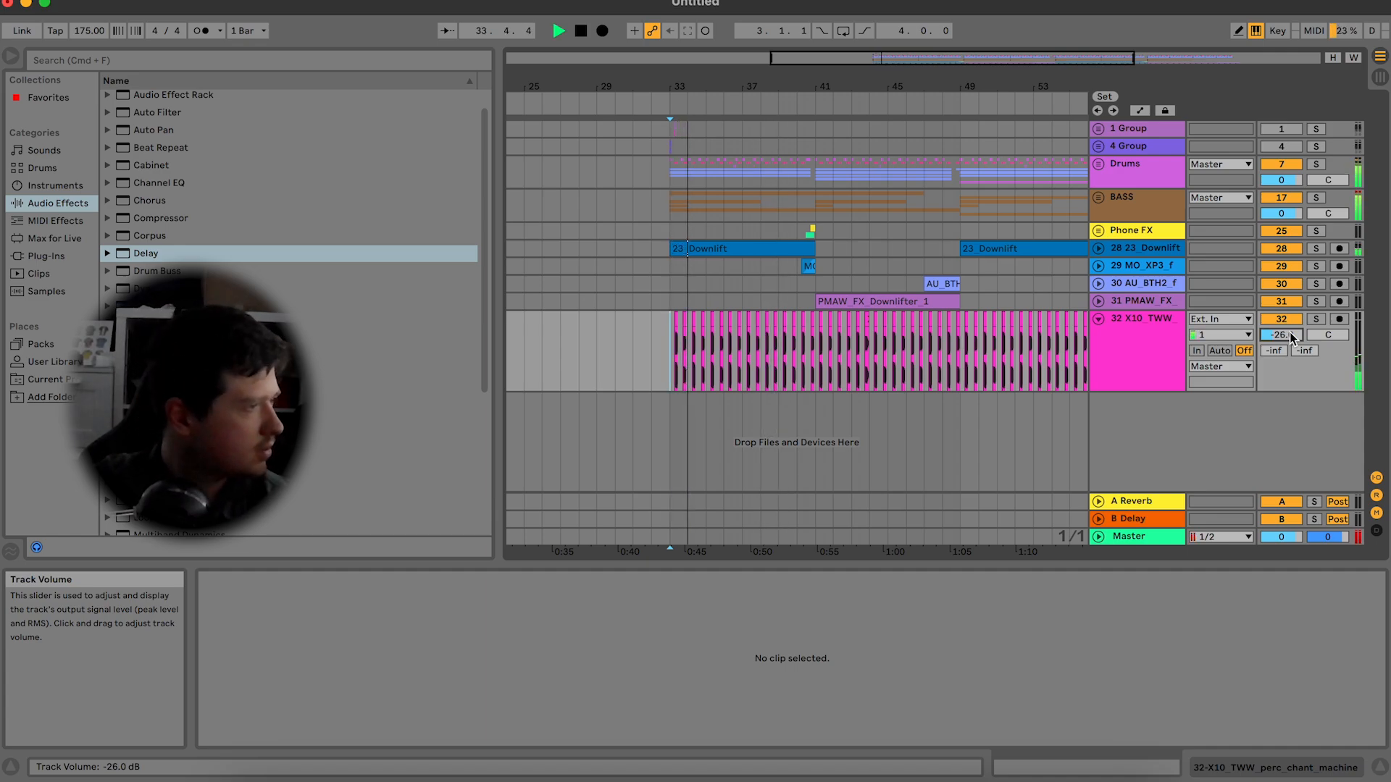
Step: Set the X10_TWW chant track's volume to -28 dB and fold the track
{"action": "left_click", "coordinate": [1099, 319]}
{"action": "left_click", "coordinate": [1101, 317]}
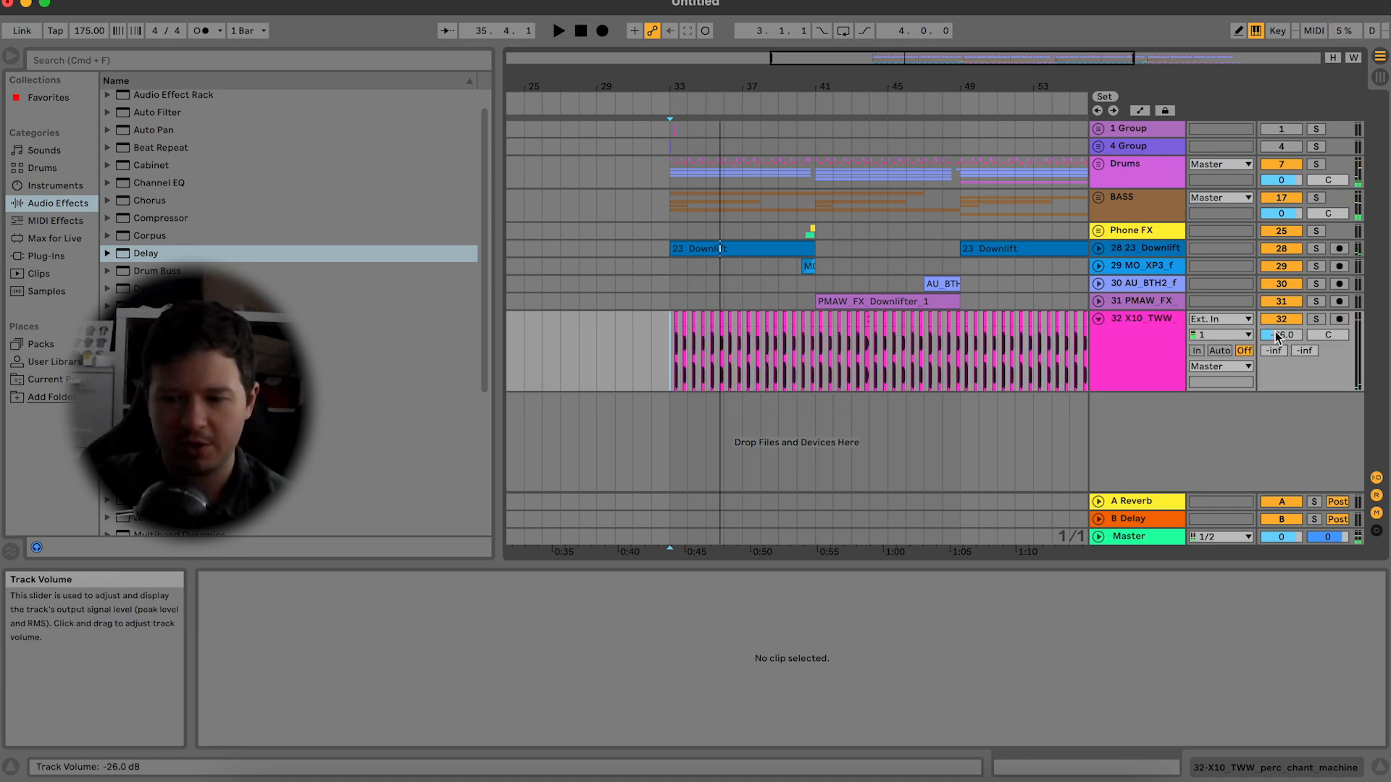
{"action": "key", "text": "space"}
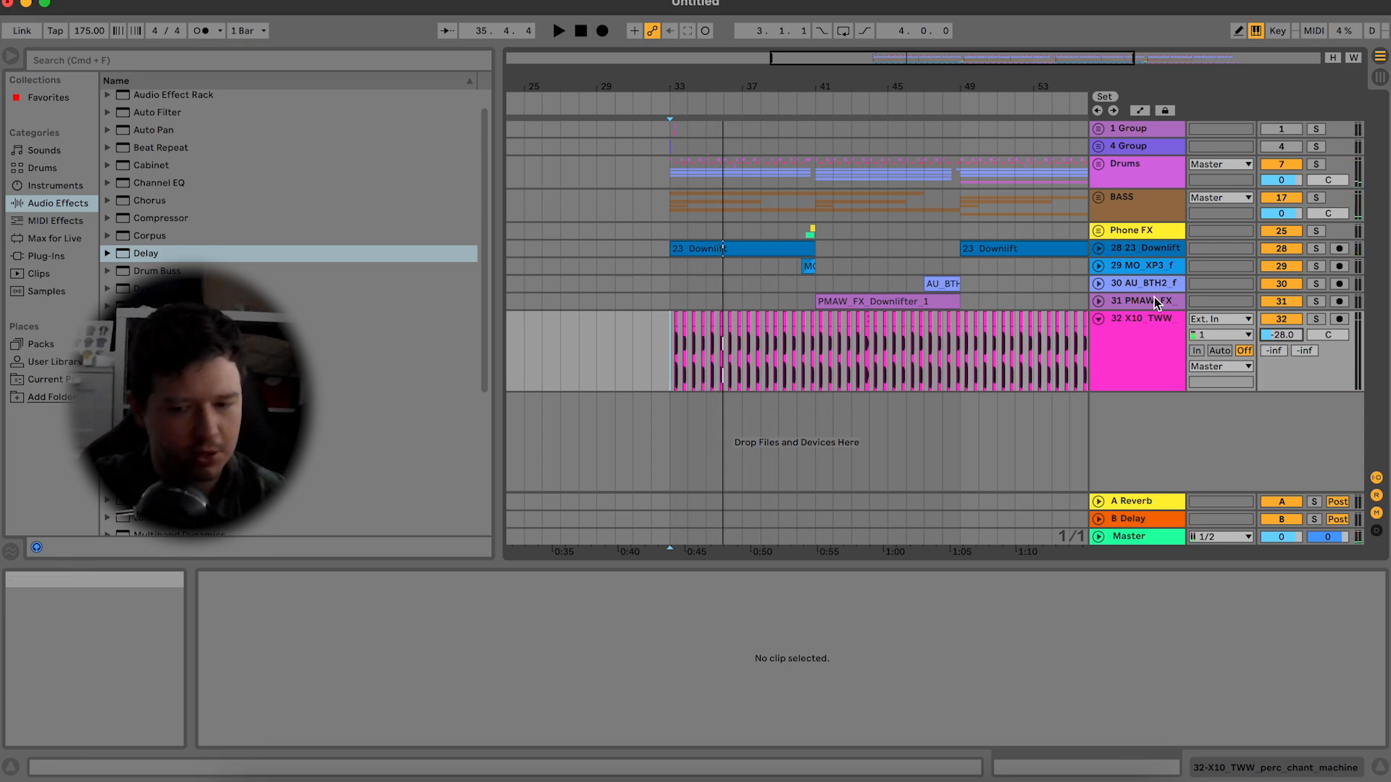
{"action": "left_click", "coordinate": [1100, 319]}
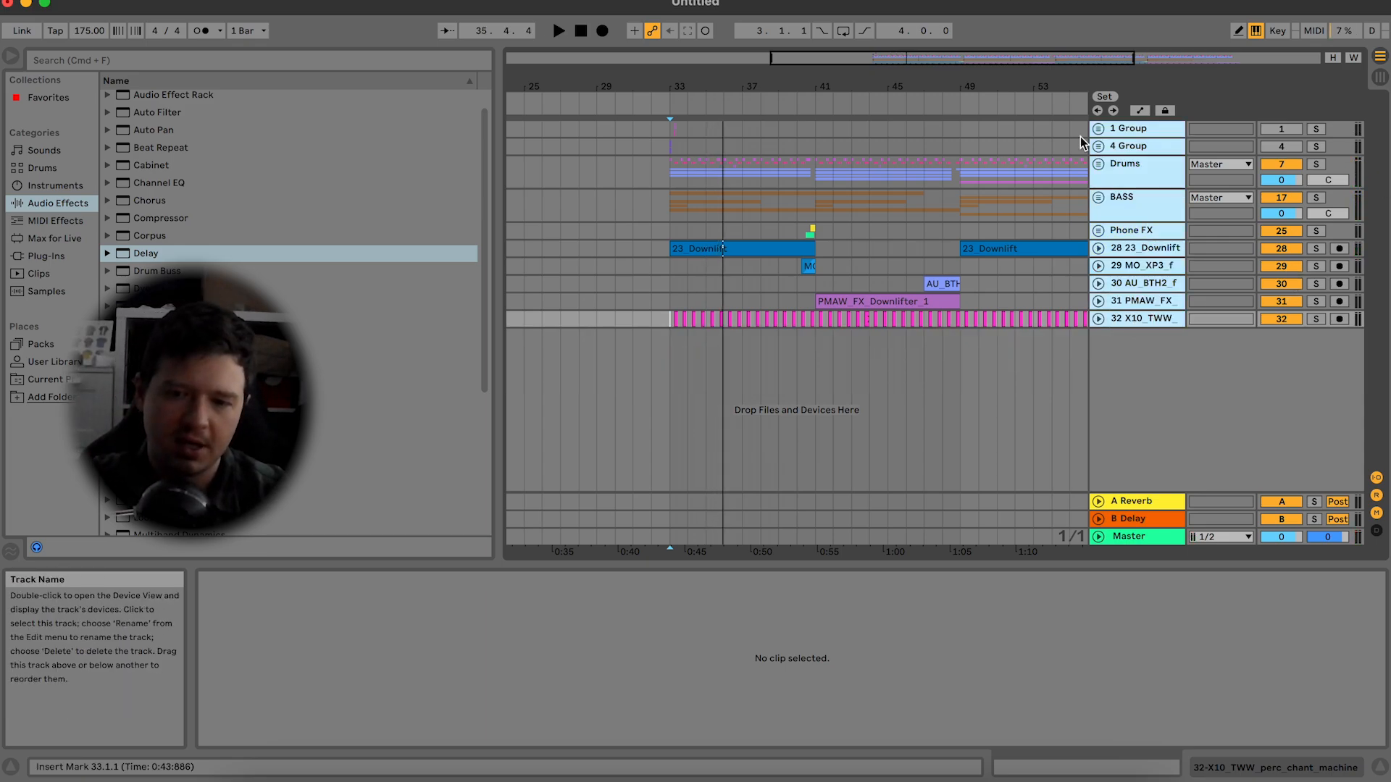
{"action": "left_click", "coordinate": [1065, 319]}
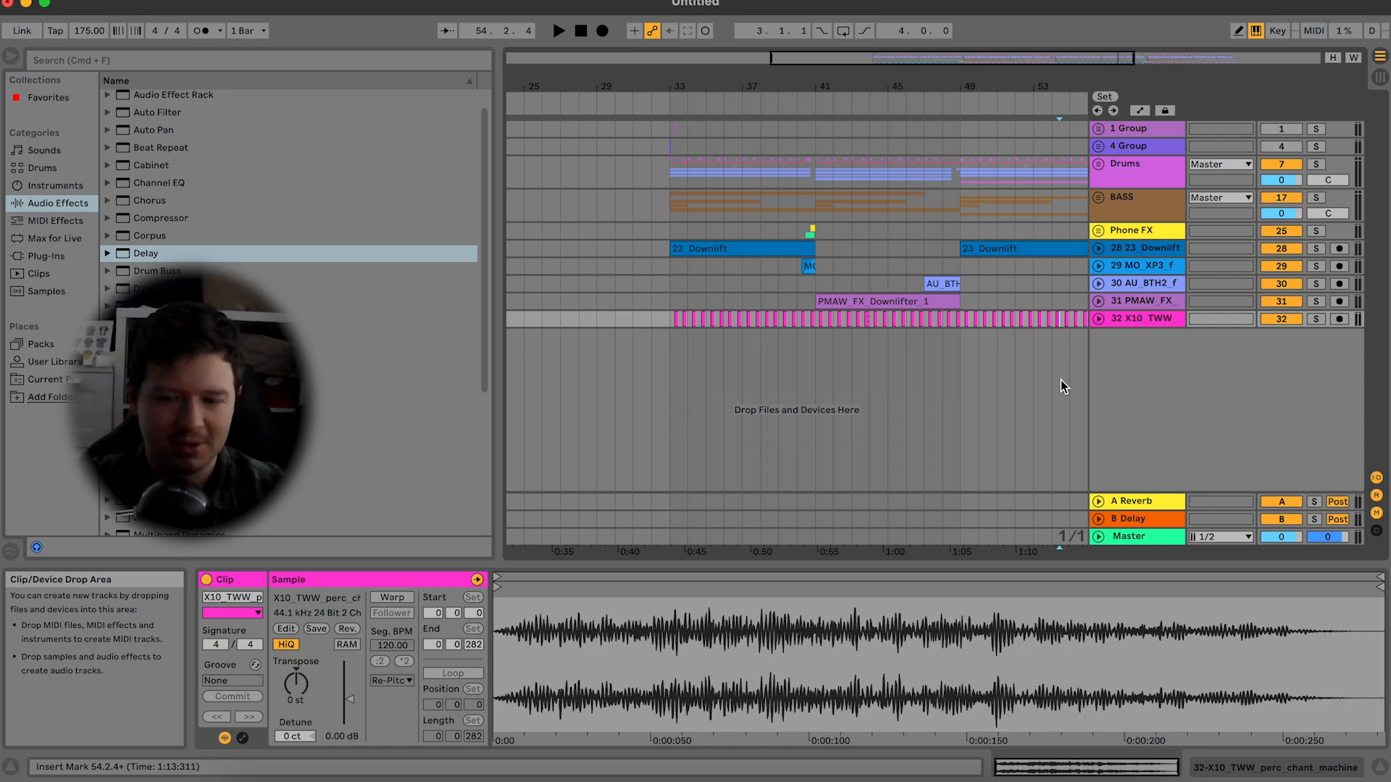
{"action": "left_click_drag", "start_coordinate": [946, 58], "coordinate": [948, 58]}
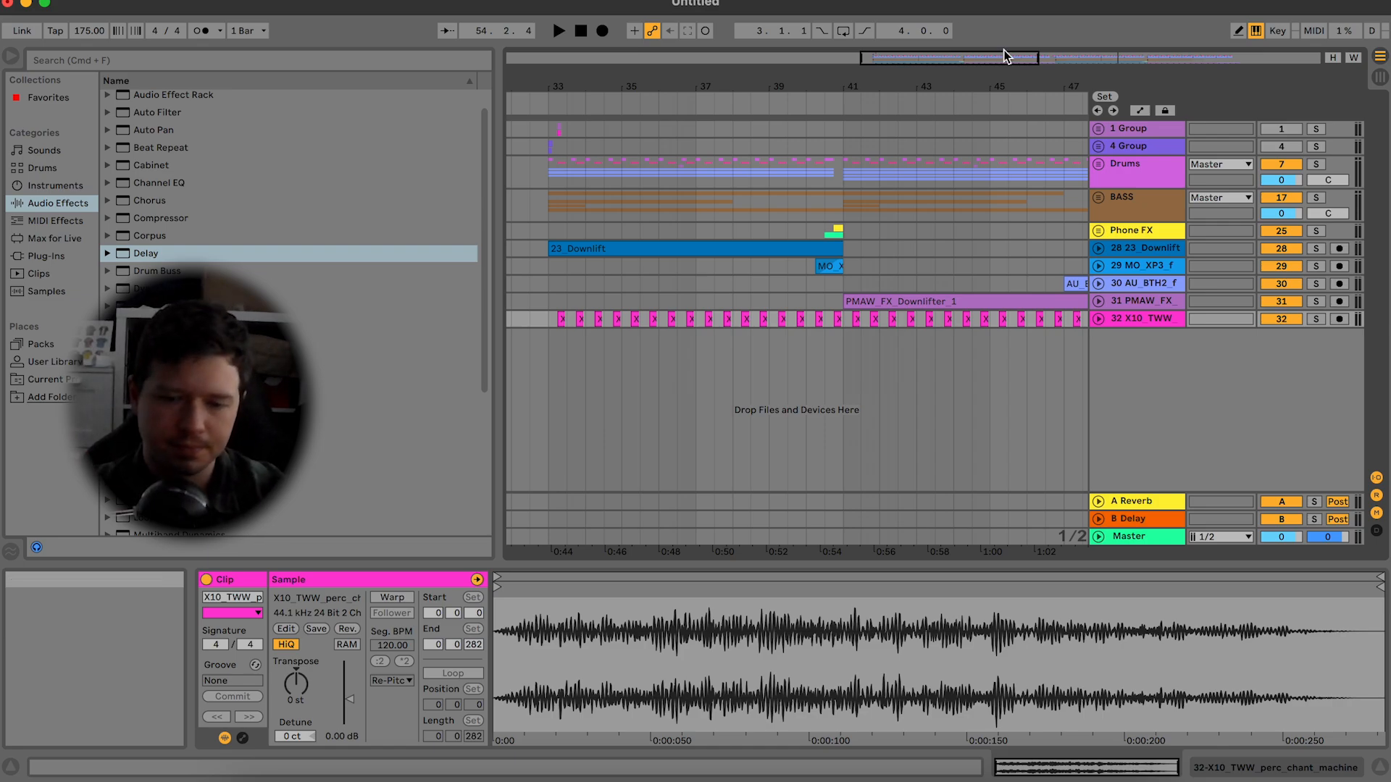
{"action": "scroll", "coordinate": [748, 337], "scroll_direction": "left", "scroll_amount": 2}
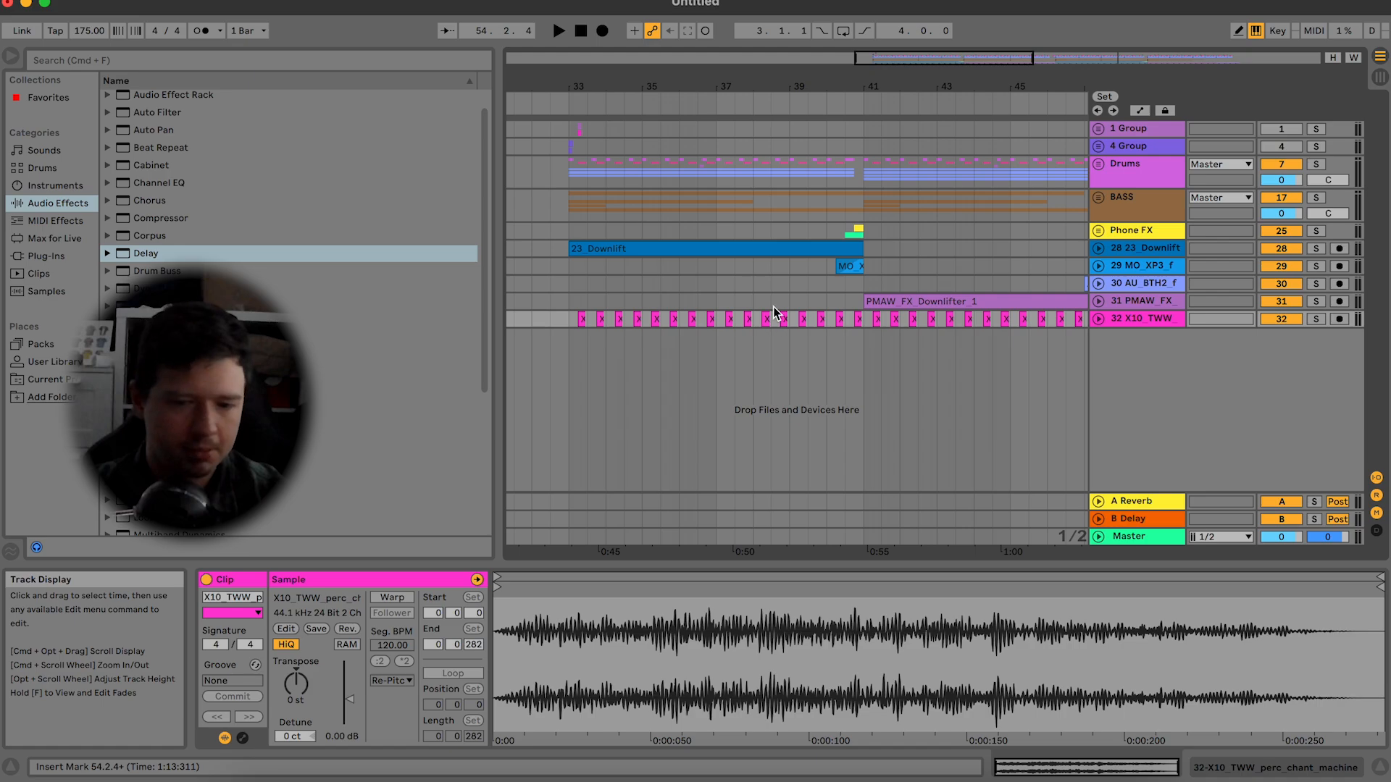
{"action": "left_click", "coordinate": [578, 347]}
{"action": "key", "text": "minus"}
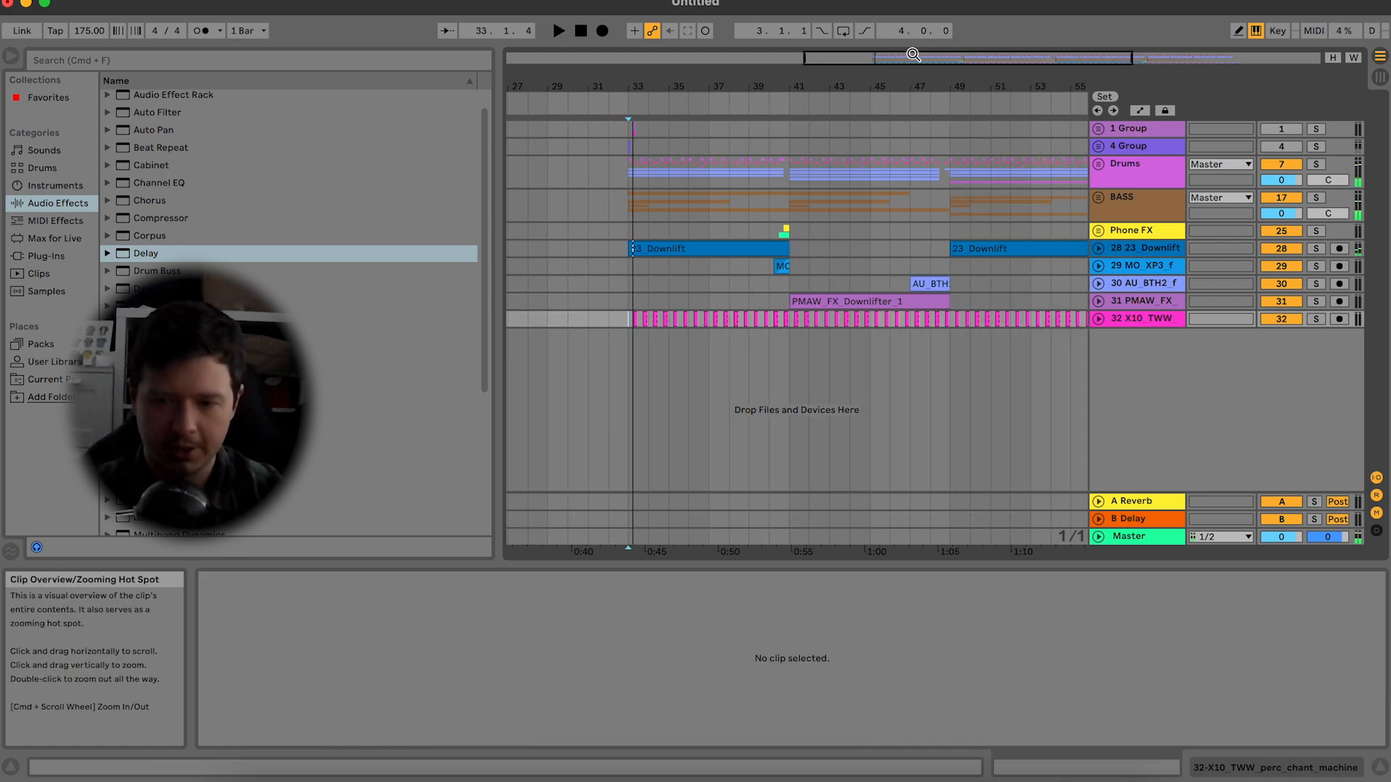
Step: Group the five tracks from 23_Downlift through X10_TWW
{"action": "left_click", "coordinate": [1159, 250]}
{"action": "left_click", "coordinate": [1141, 324], "text": "shift"}
{"action": "right_click", "coordinate": [1141, 323]}
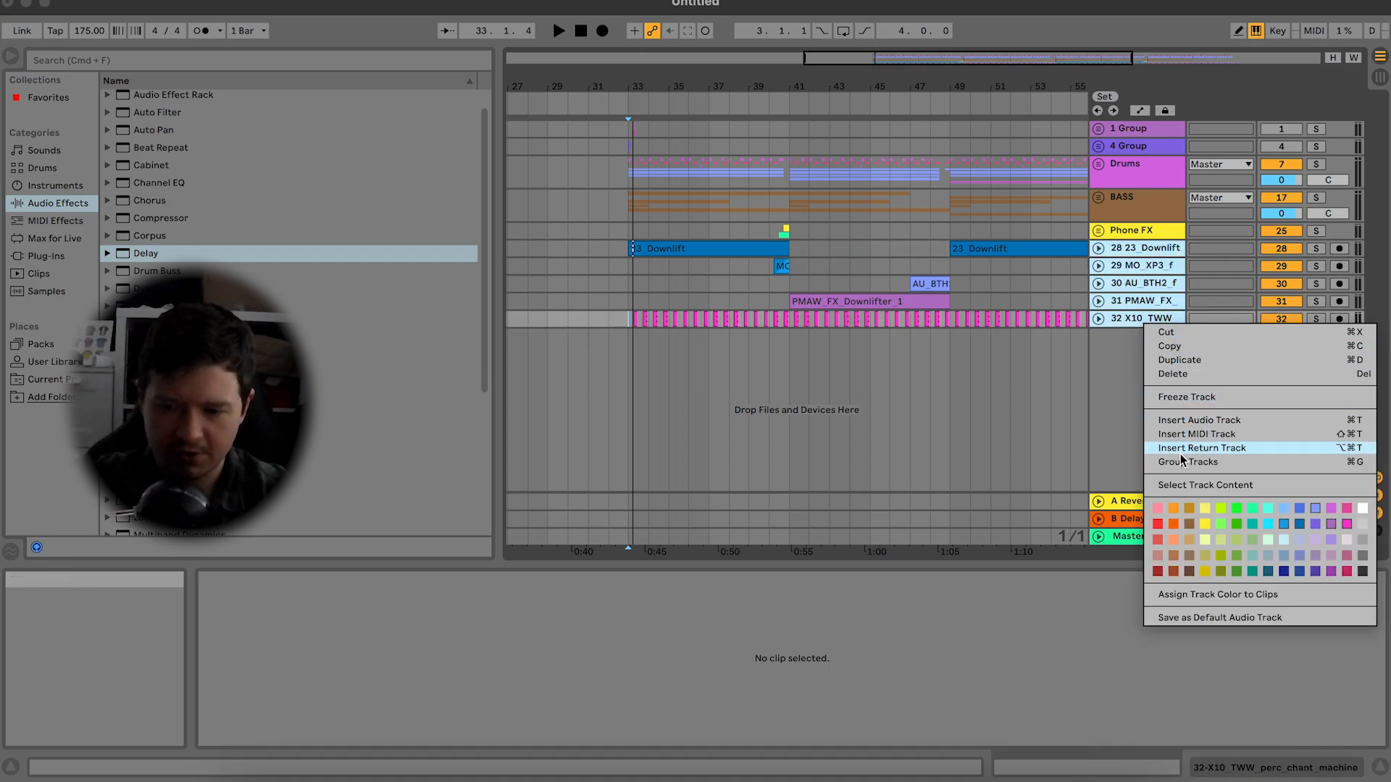
{"action": "left_click", "coordinate": [1177, 460]}
Step: Rename the new track group as FX and fold it
{"action": "left_click", "coordinate": [1145, 291]}
{"action": "right_click", "coordinate": [1146, 291]}
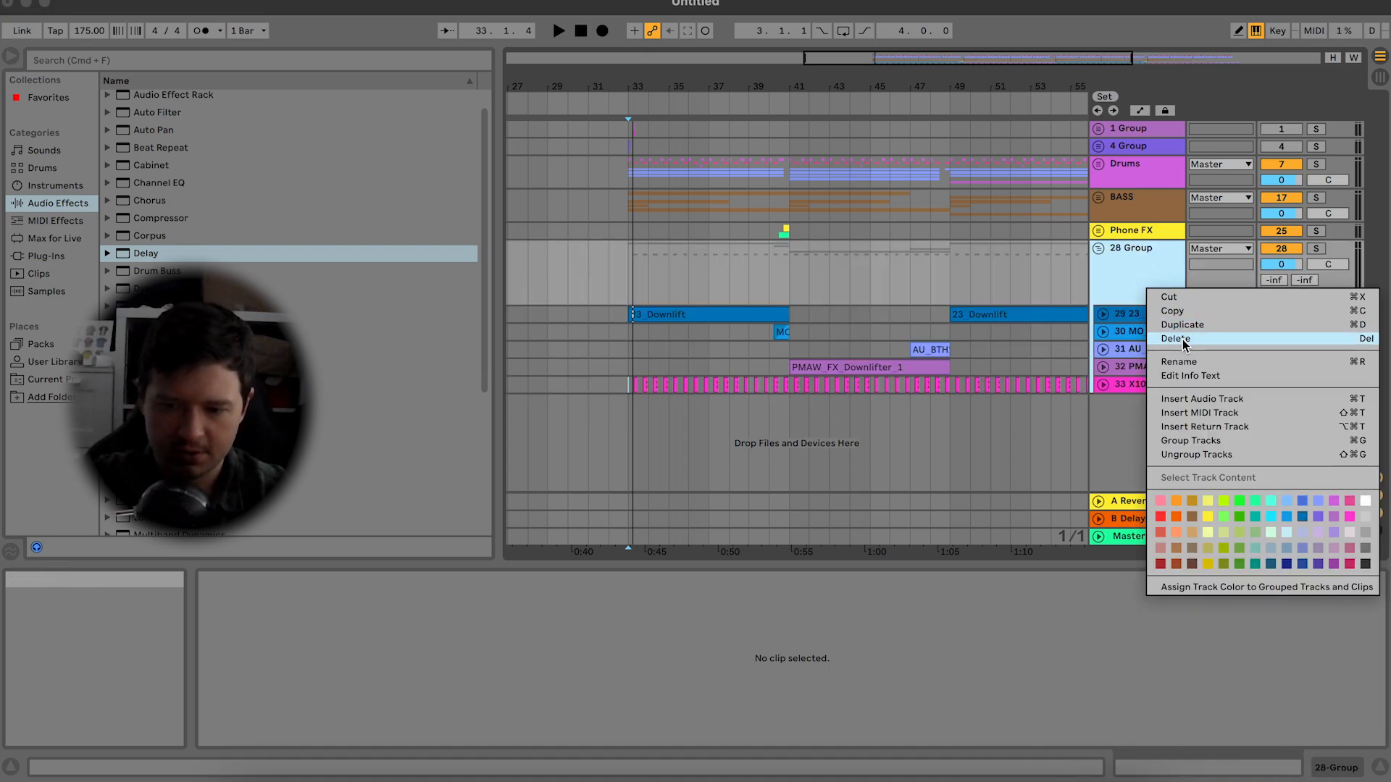
{"action": "left_click", "coordinate": [1179, 362]}
{"action": "type", "text": "FC"}
{"action": "key", "text": "BackSpace"}
{"action": "type", "text": "X"}
{"action": "key", "text": "Return"}
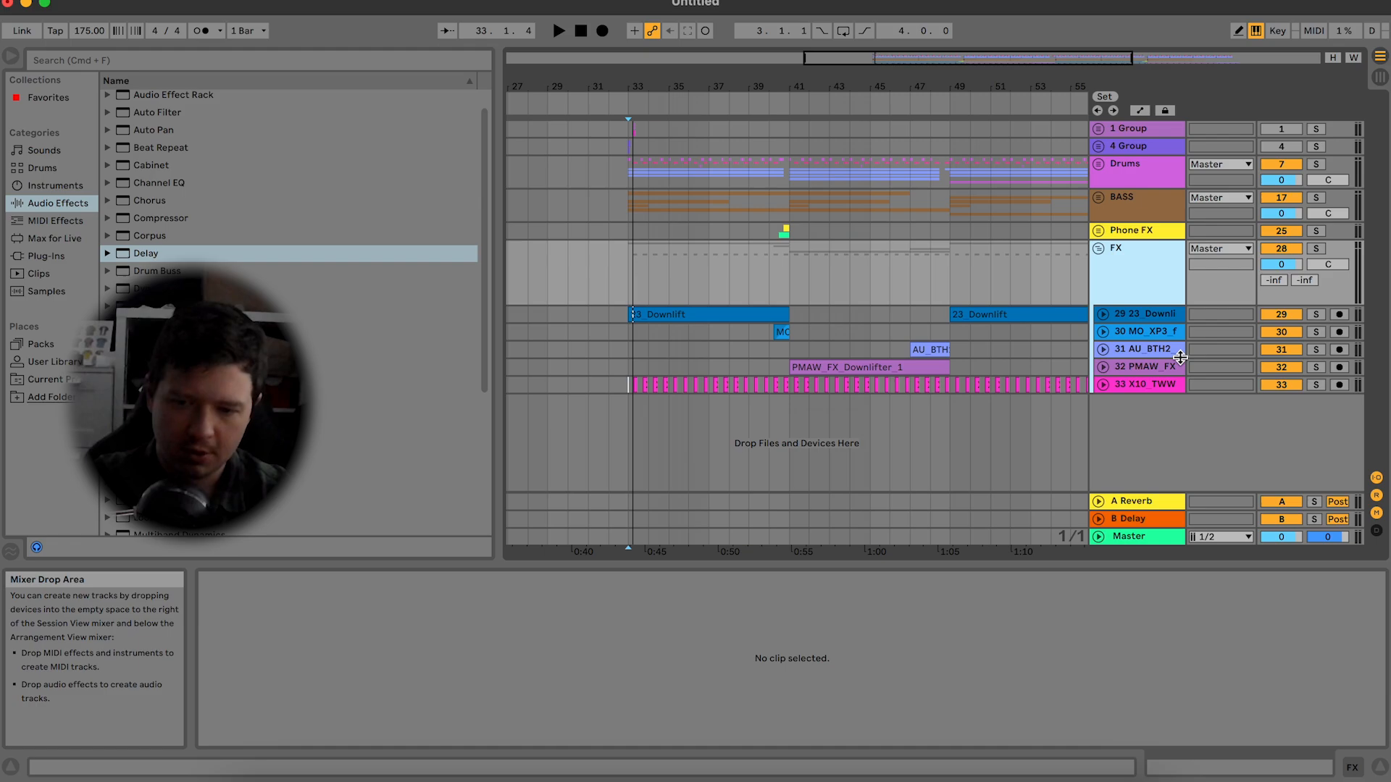
{"action": "key", "text": "u"}
Step: Insert an audio track below the FX group, switch to Splice and search for "movie"
{"action": "key", "text": "super+t"}
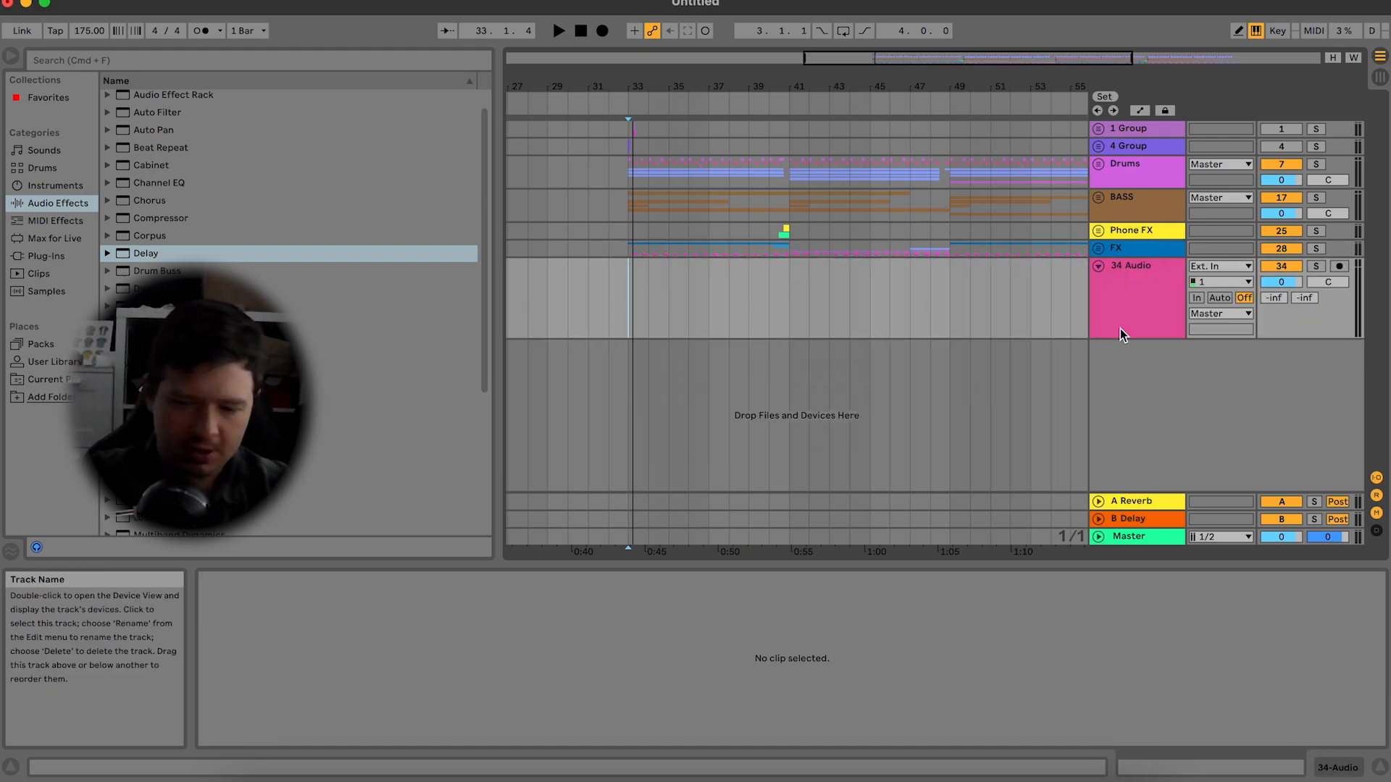
{"action": "key", "text": "super+Tab"}
{"action": "scroll", "coordinate": [459, 341], "scroll_direction": "up", "scroll_amount": 10}
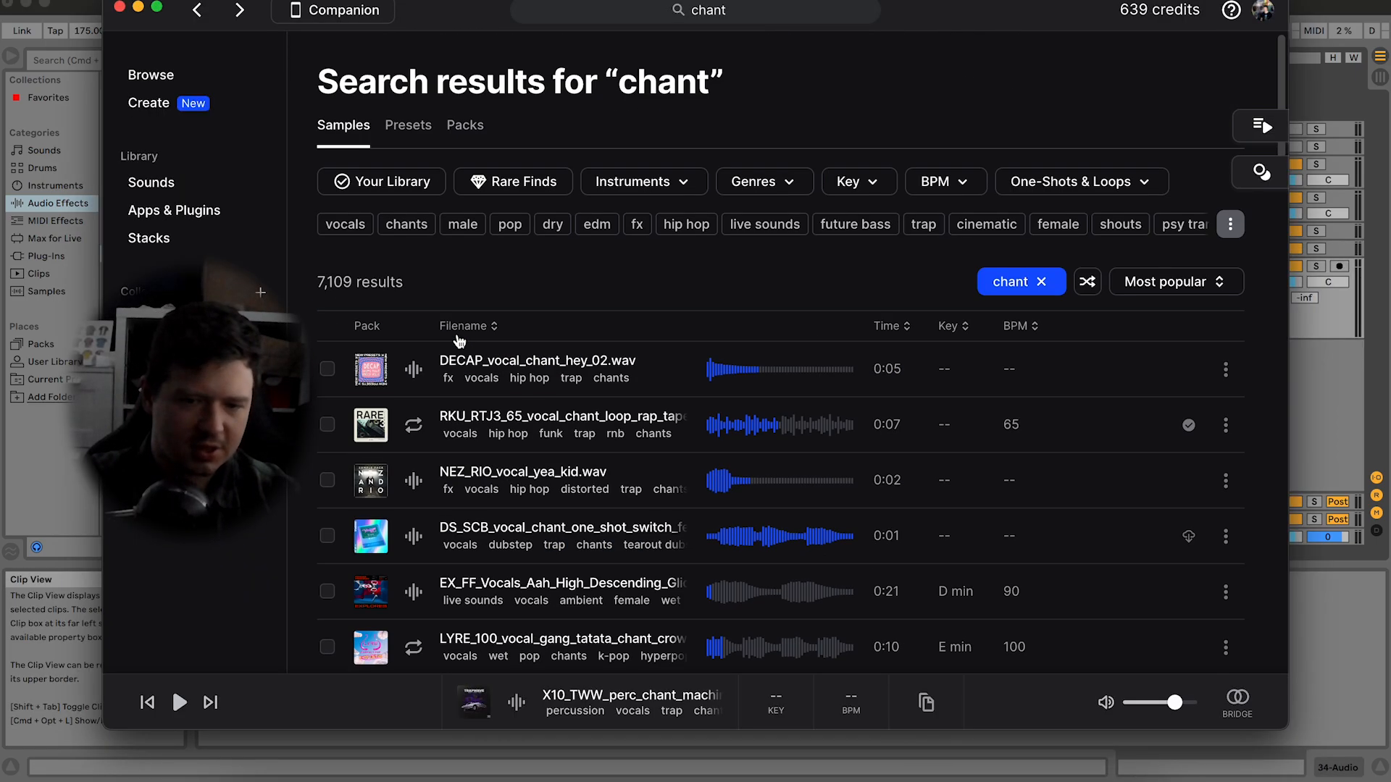
{"action": "left_click", "coordinate": [724, 11]}
{"action": "type", "text": "moi"}
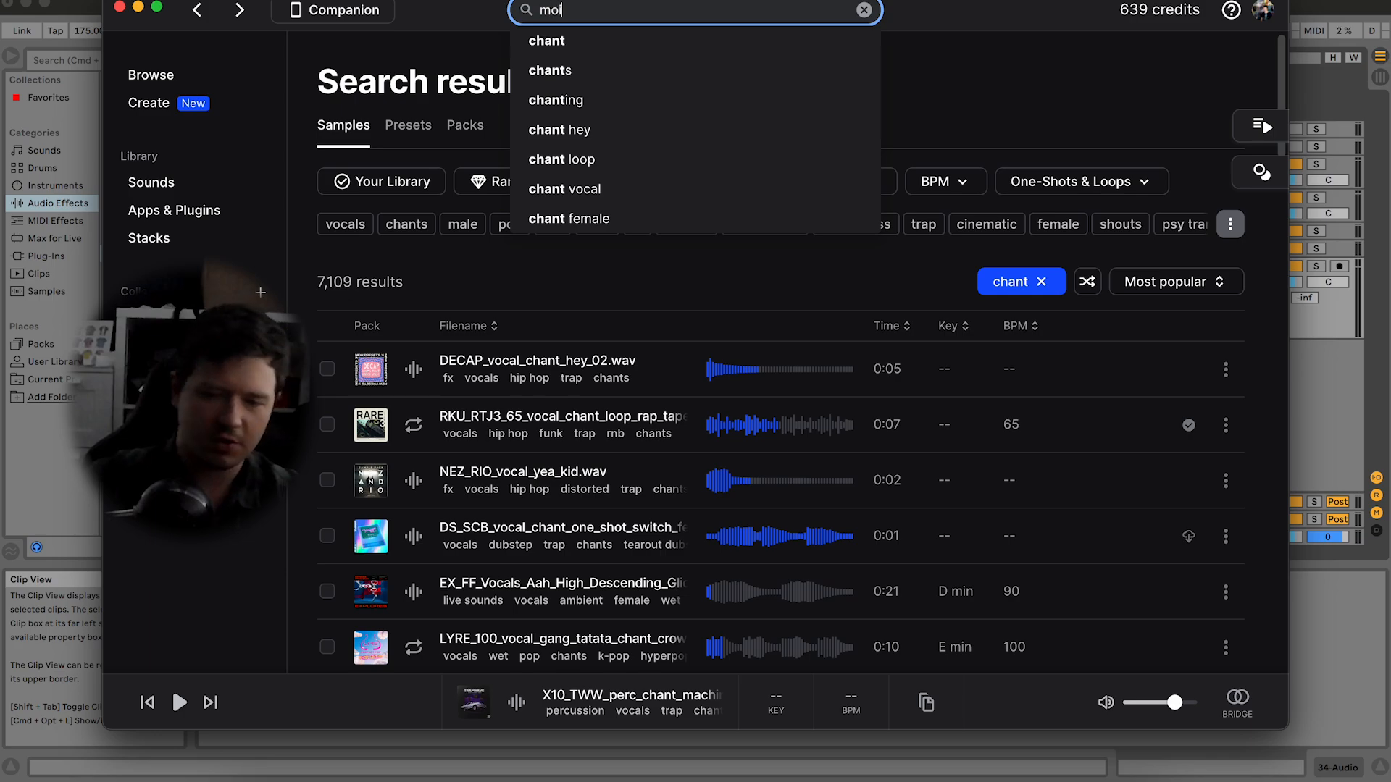
{"action": "type", "text": "ve"}
{"action": "key", "text": "Return"}
{"action": "left_click", "coordinate": [751, 8]}
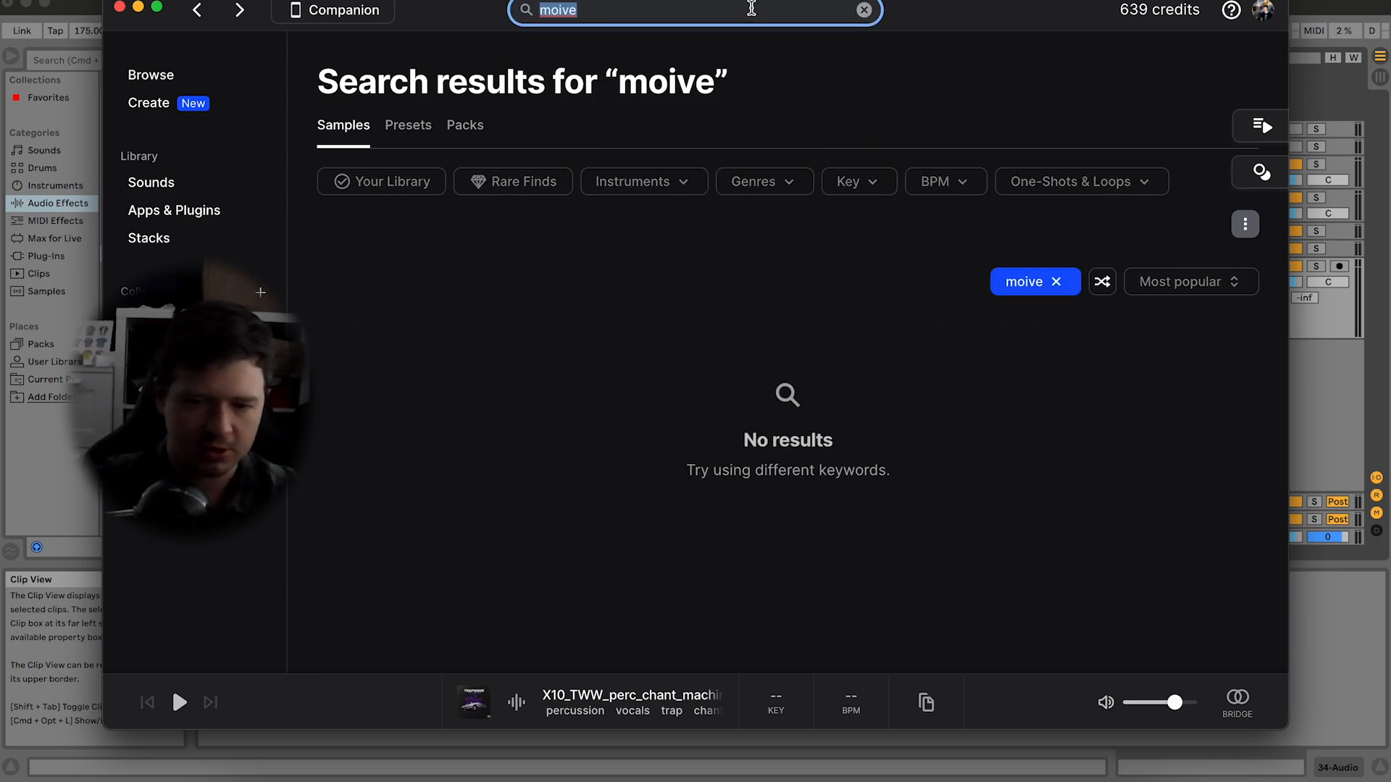
{"action": "type", "text": "movie"}
{"action": "key", "text": "Return"}
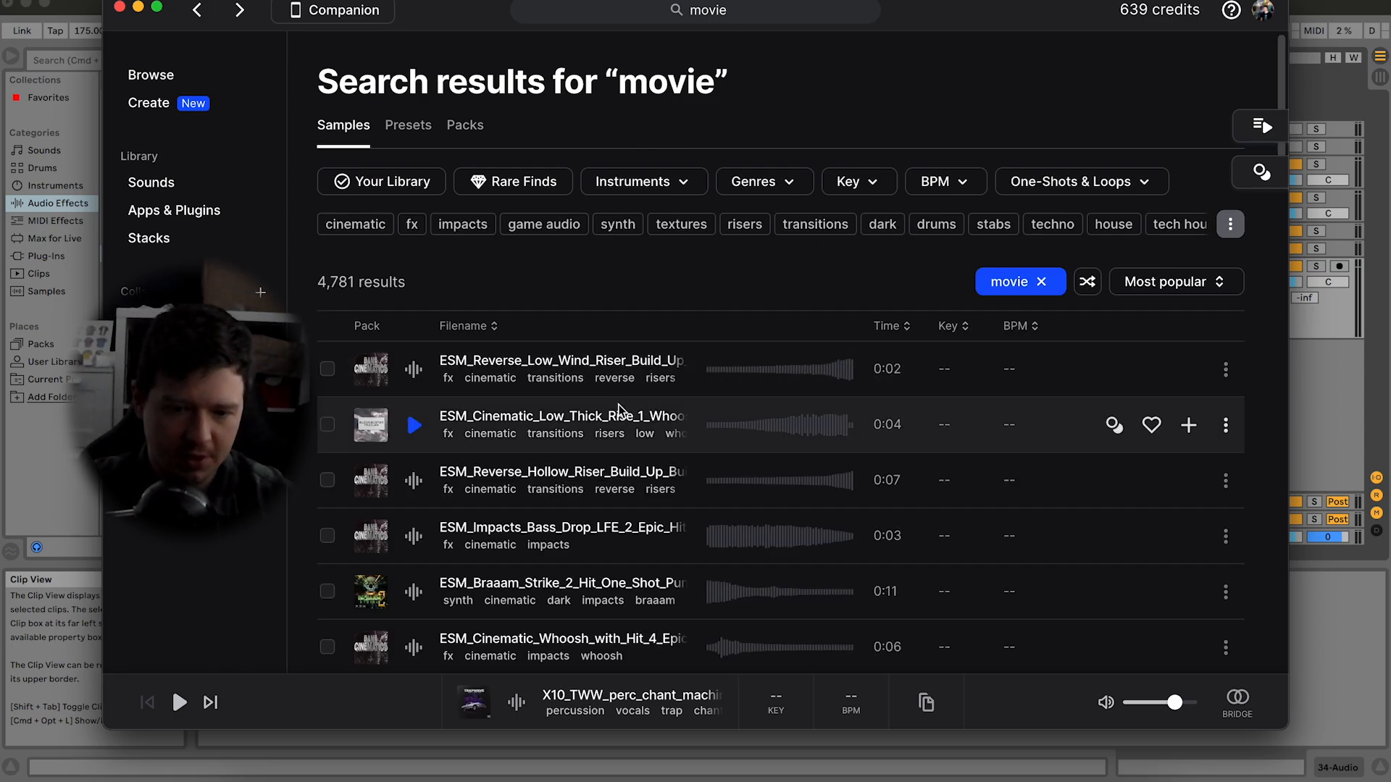
Step: Search Splice for "movie vocal" and look through the sample results
{"action": "left_click", "coordinate": [762, 22]}
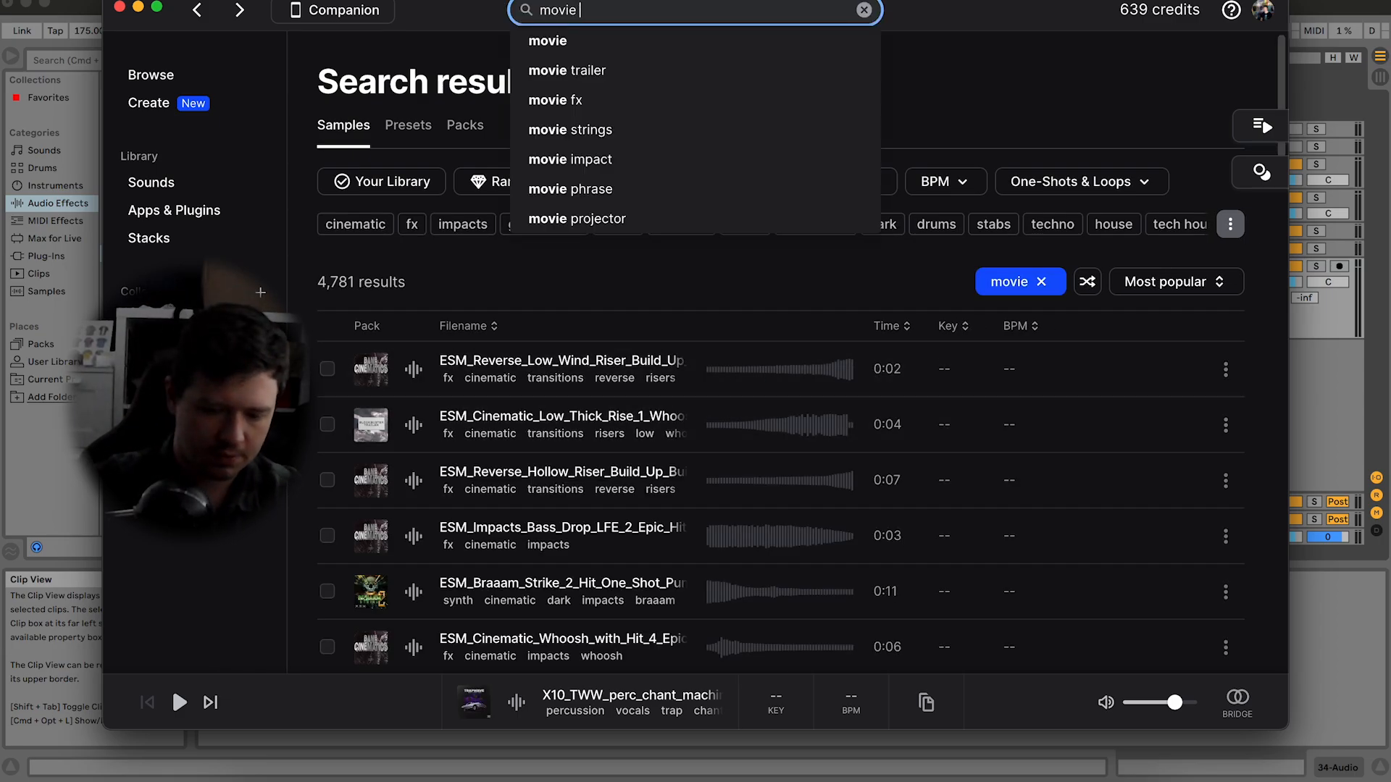
{"action": "key", "text": "Return"}
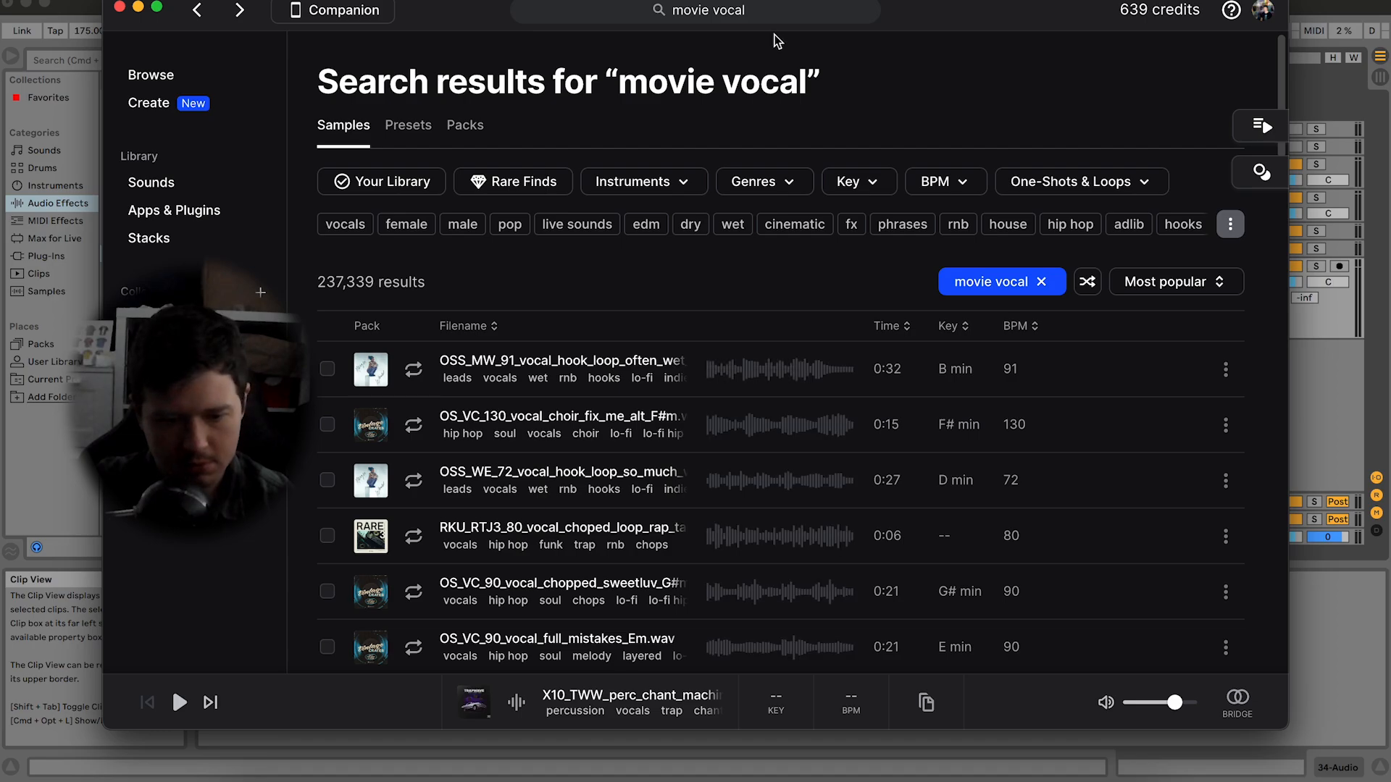
{"action": "scroll", "coordinate": [664, 422], "scroll_direction": "down", "scroll_amount": 10}
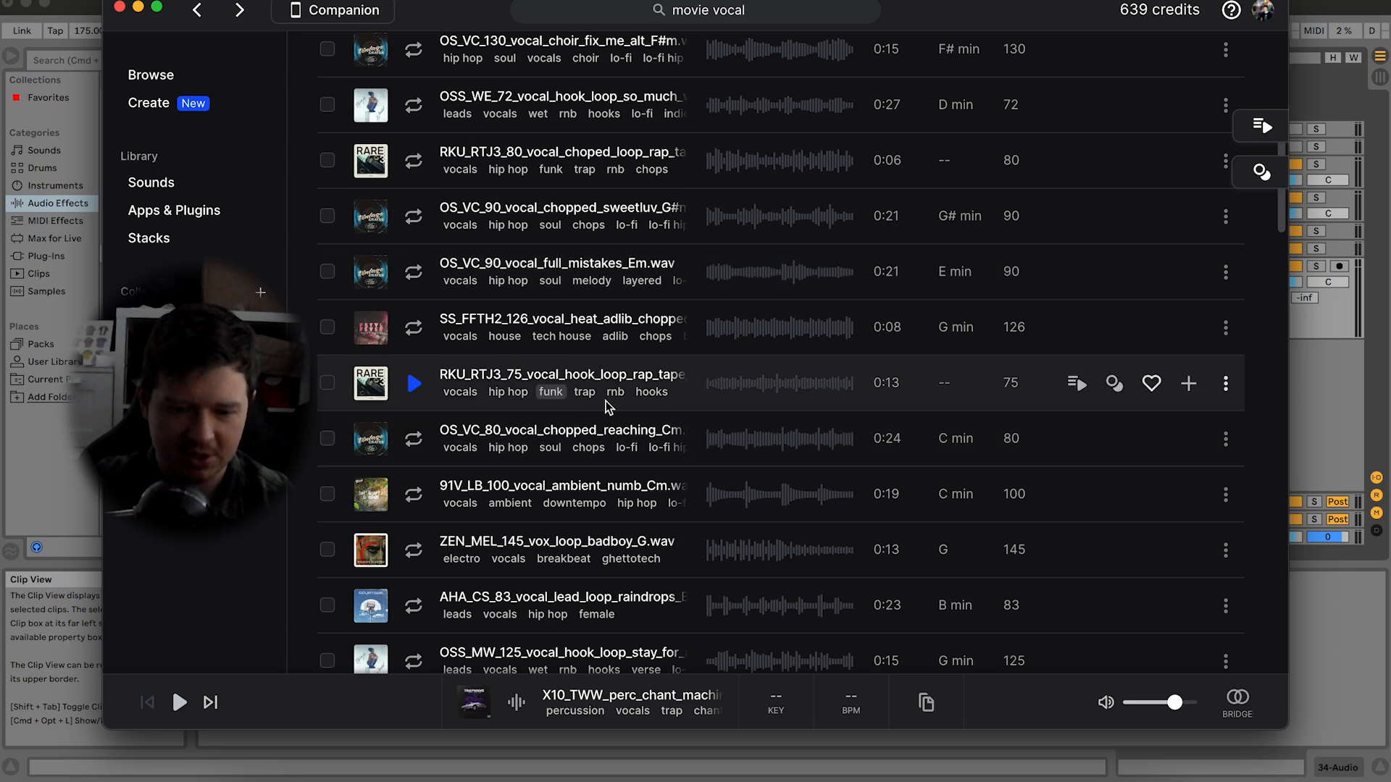
{"action": "scroll", "coordinate": [664, 423], "scroll_direction": "down", "scroll_amount": 12}
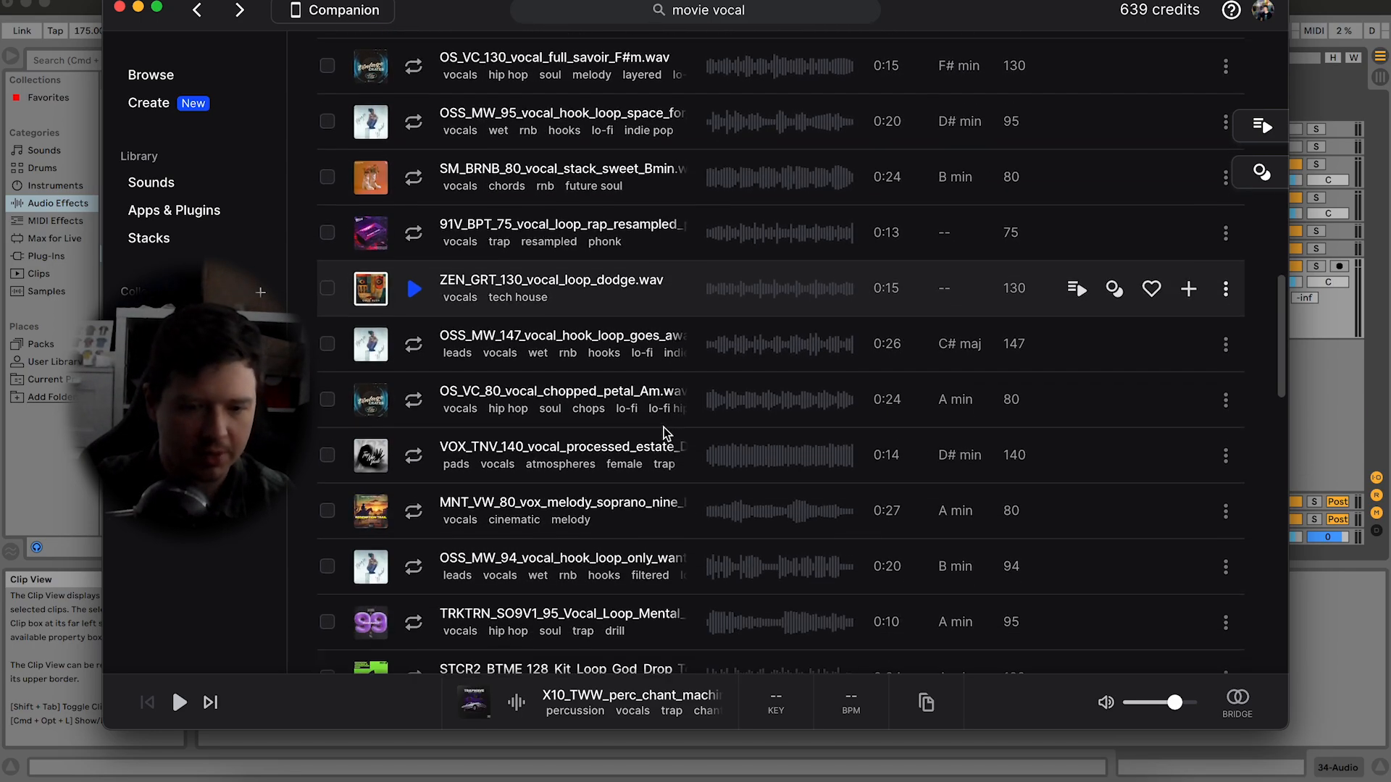
{"action": "scroll", "coordinate": [664, 428], "scroll_direction": "down", "scroll_amount": 9}
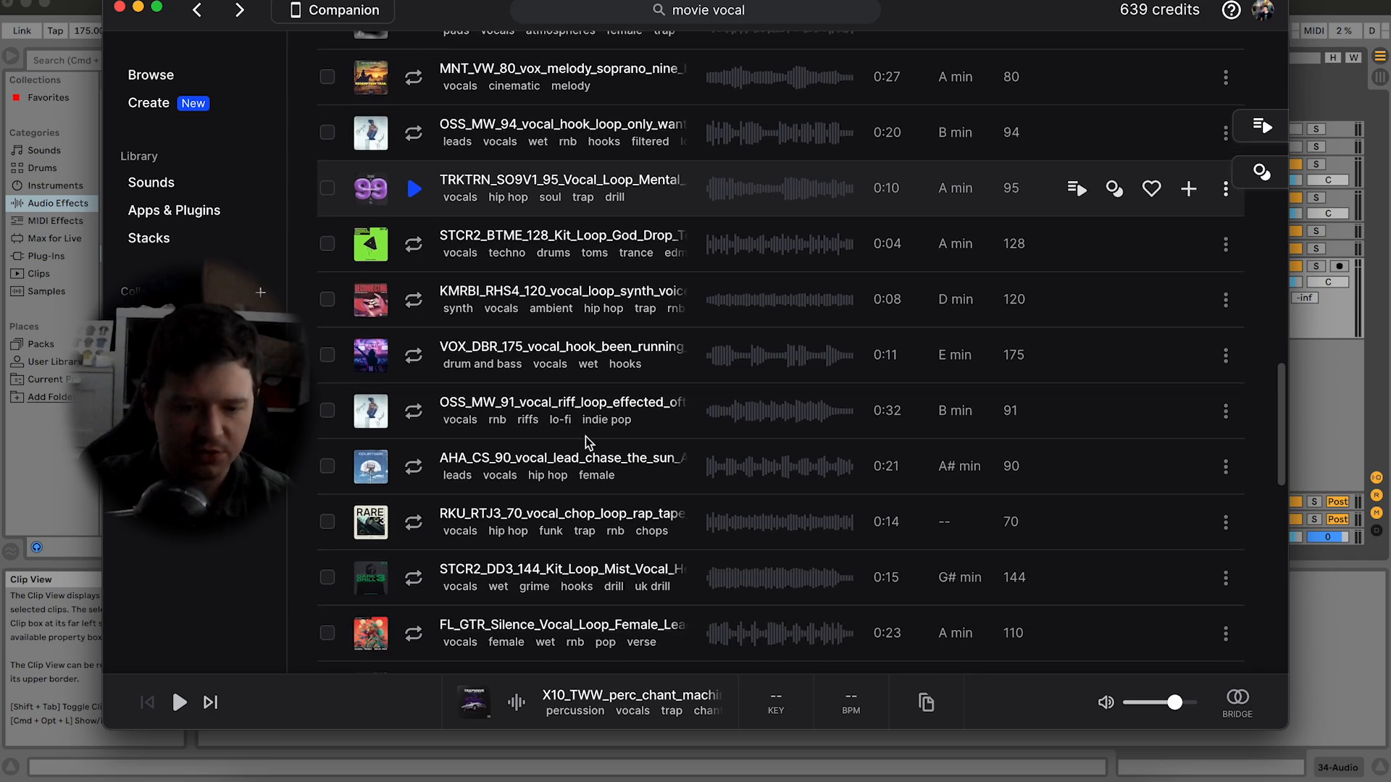
{"action": "scroll", "coordinate": [588, 447], "scroll_direction": "up", "scroll_amount": 20}
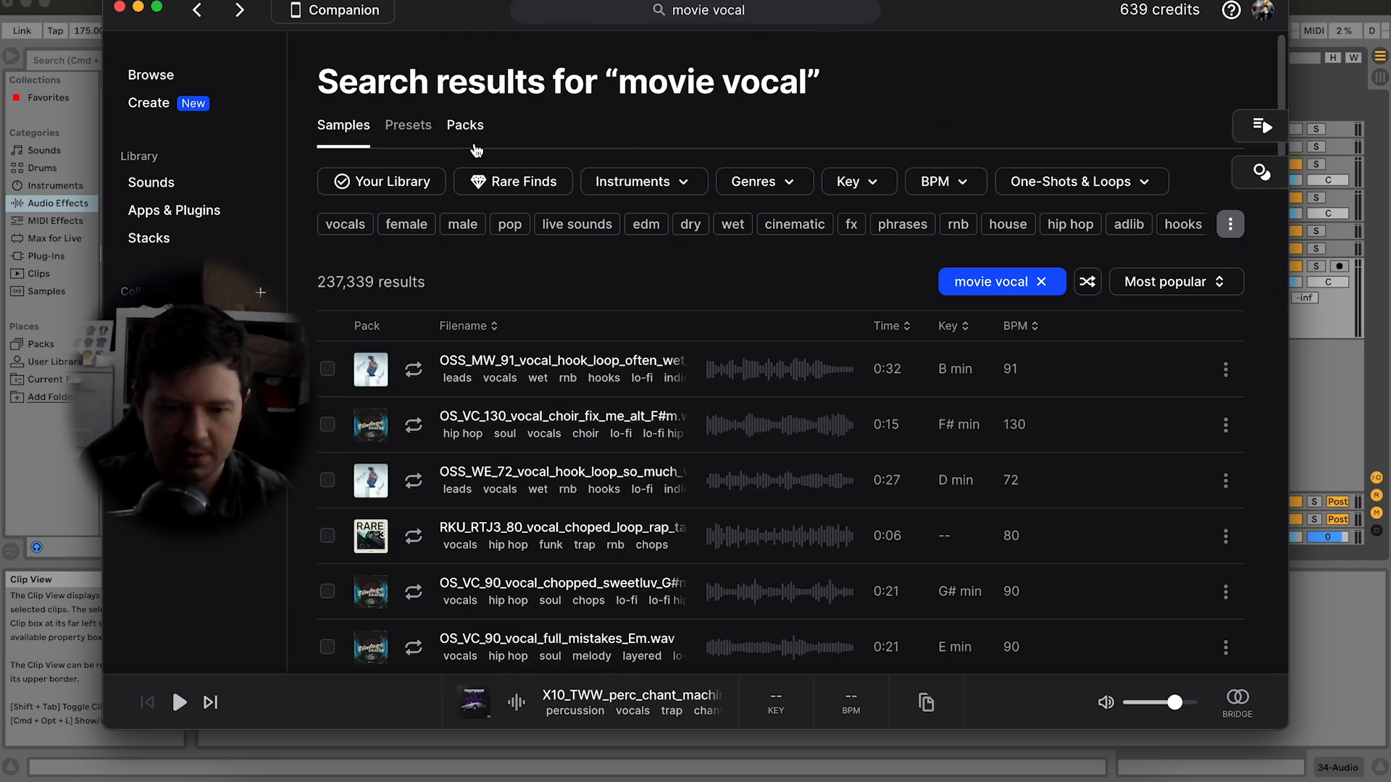
Step: Filter the results to vocals and preview the STCR2_DD3_144_Kit_Loop_Mist_Vocal sample
{"action": "left_click", "coordinate": [358, 226]}
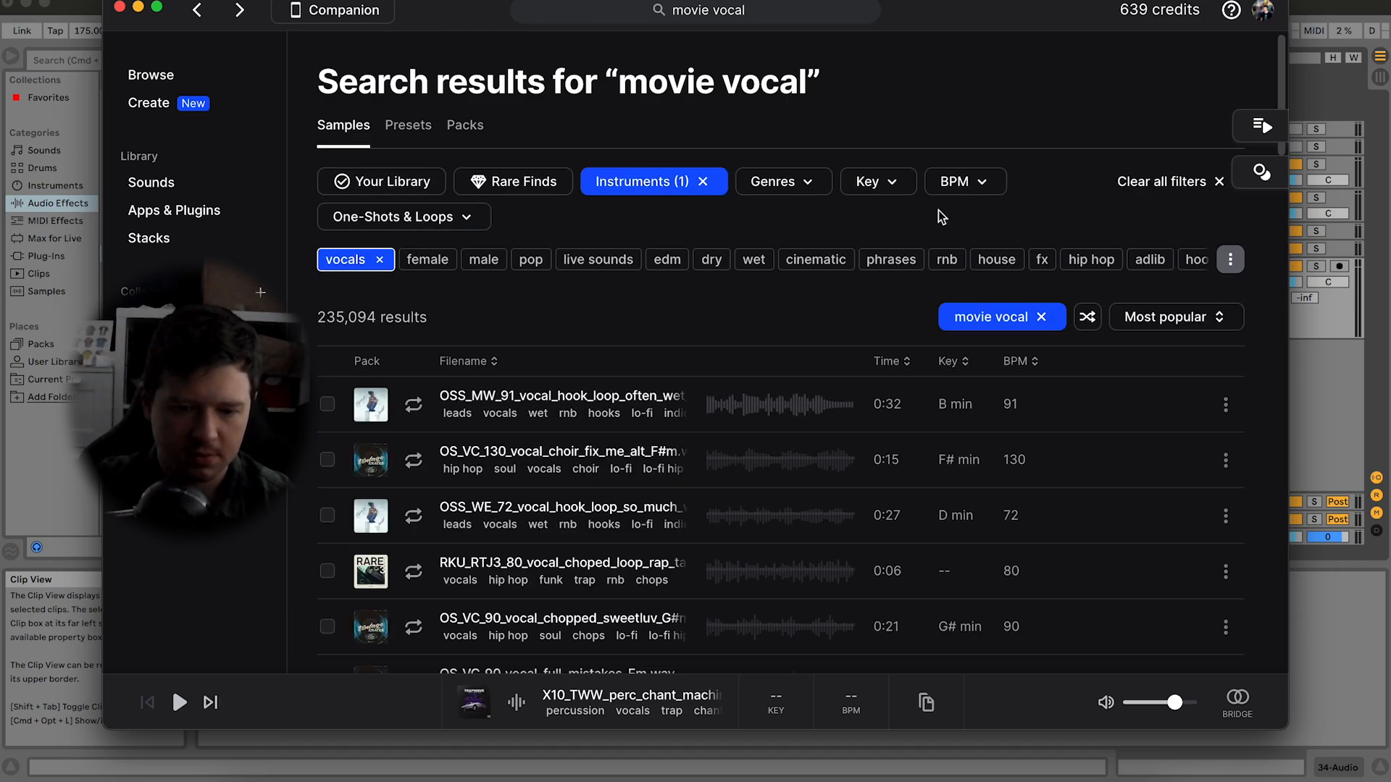
{"action": "scroll", "coordinate": [937, 214], "scroll_direction": "down", "scroll_amount": 3}
{"action": "scroll", "coordinate": [937, 219], "scroll_direction": "down", "scroll_amount": 15}
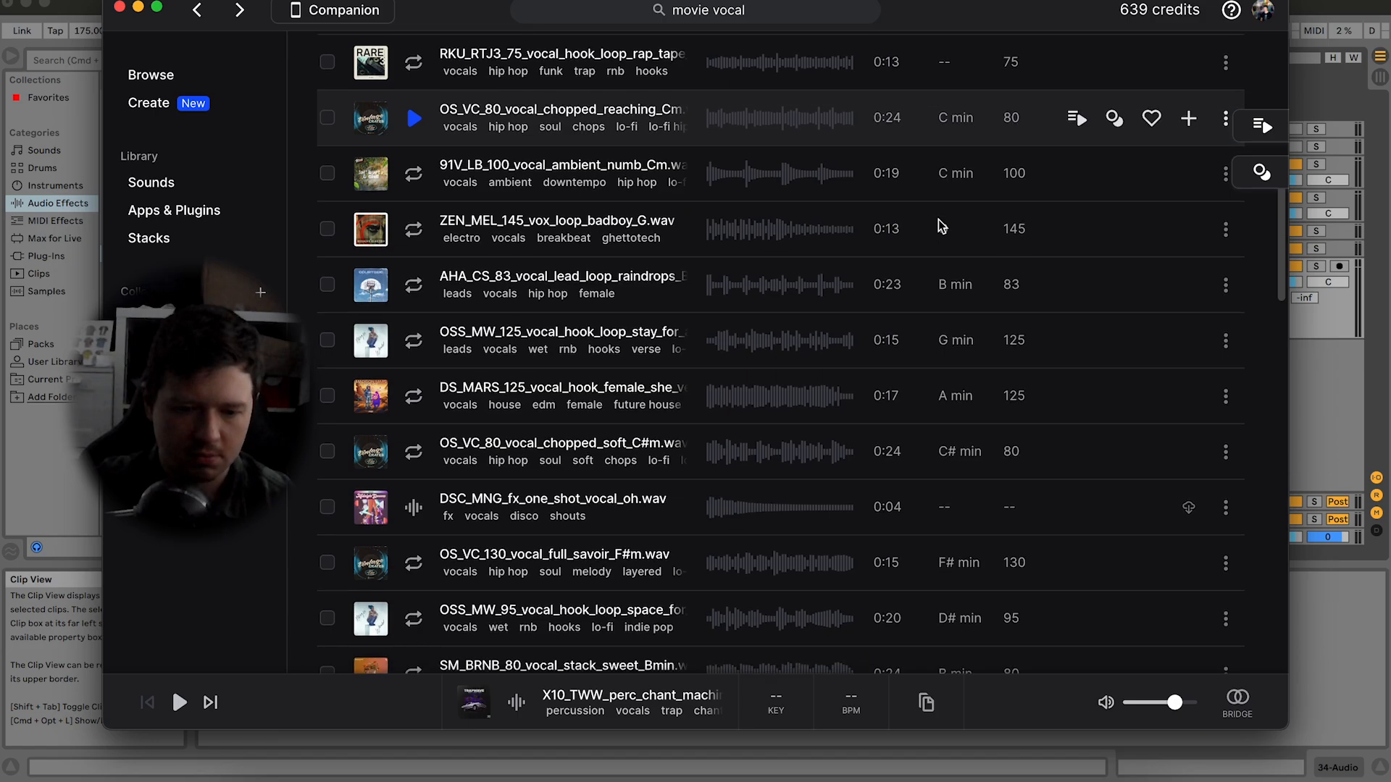
{"action": "scroll", "coordinate": [937, 220], "scroll_direction": "down", "scroll_amount": 20}
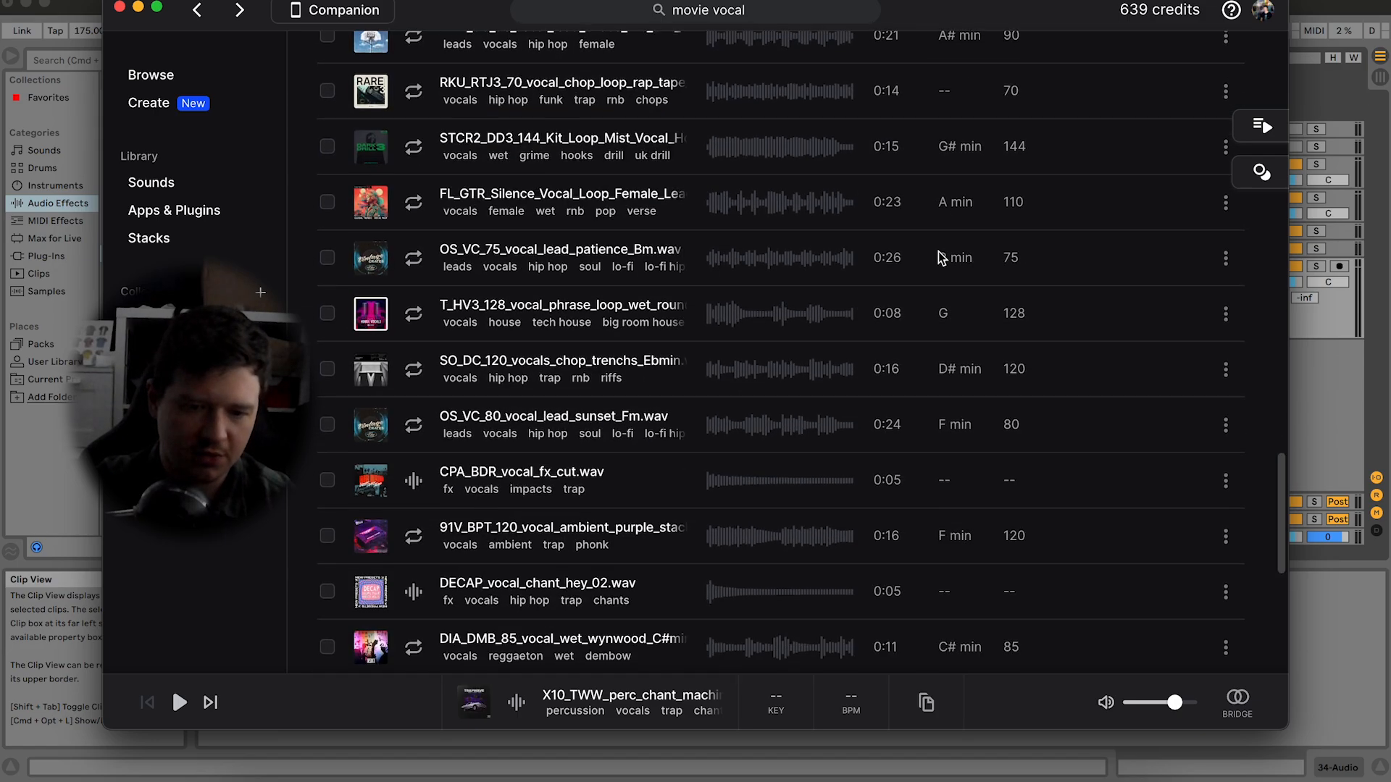
{"action": "left_click", "coordinate": [415, 148]}
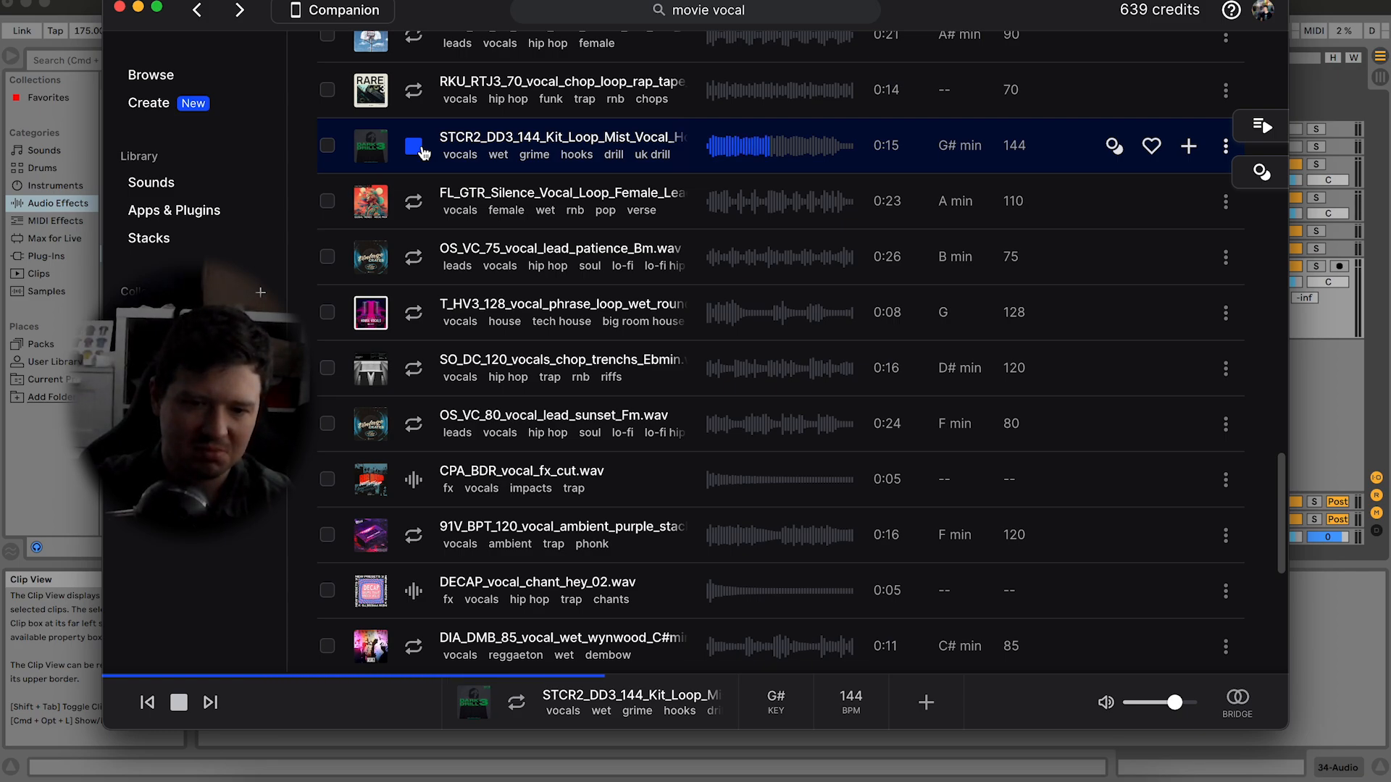
Step: Open the DARK DRILL 3 pack of that loop and add STCR2_DD3_140_Koto_Loop_Gliss_D#m.wav to the library
{"action": "left_click", "coordinate": [380, 147]}
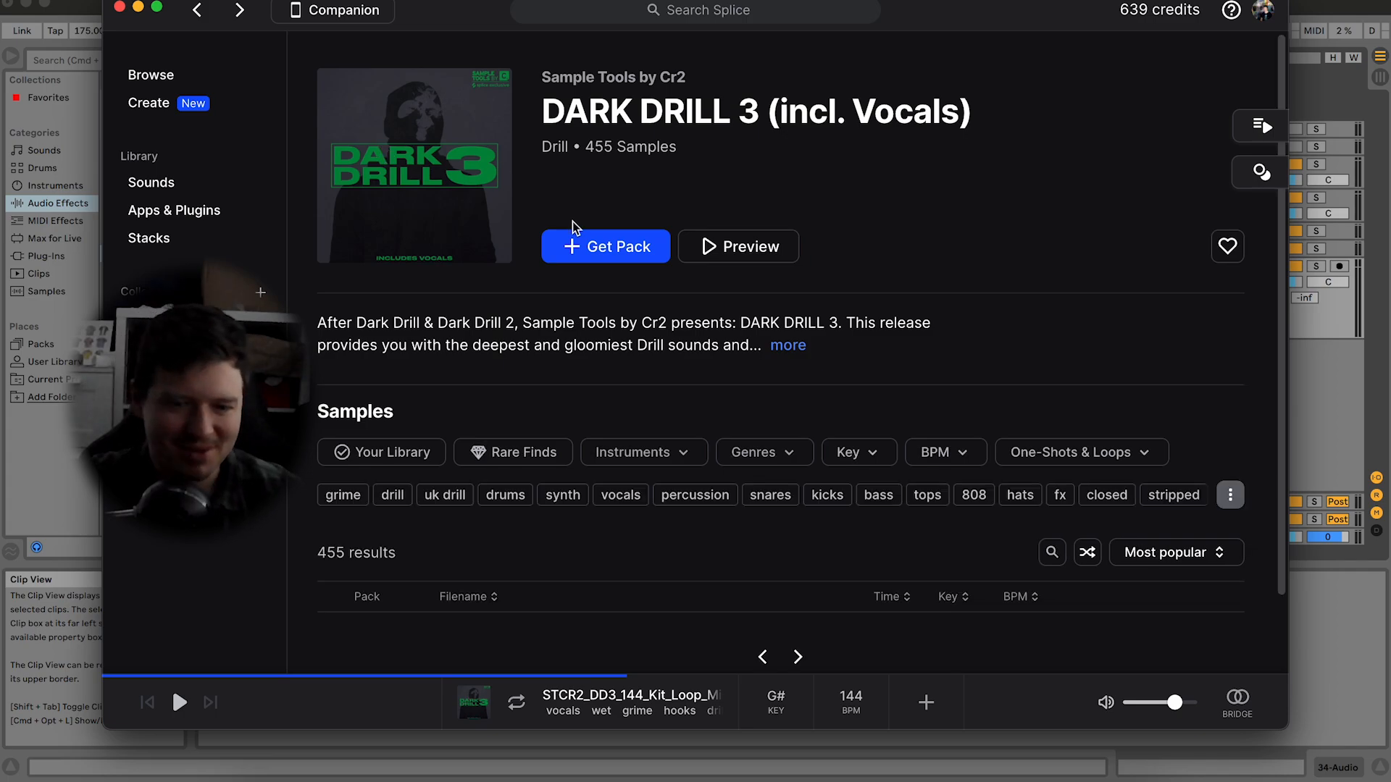
{"action": "scroll", "coordinate": [572, 222], "scroll_direction": "down", "scroll_amount": 2}
{"action": "left_click", "coordinate": [414, 502]}
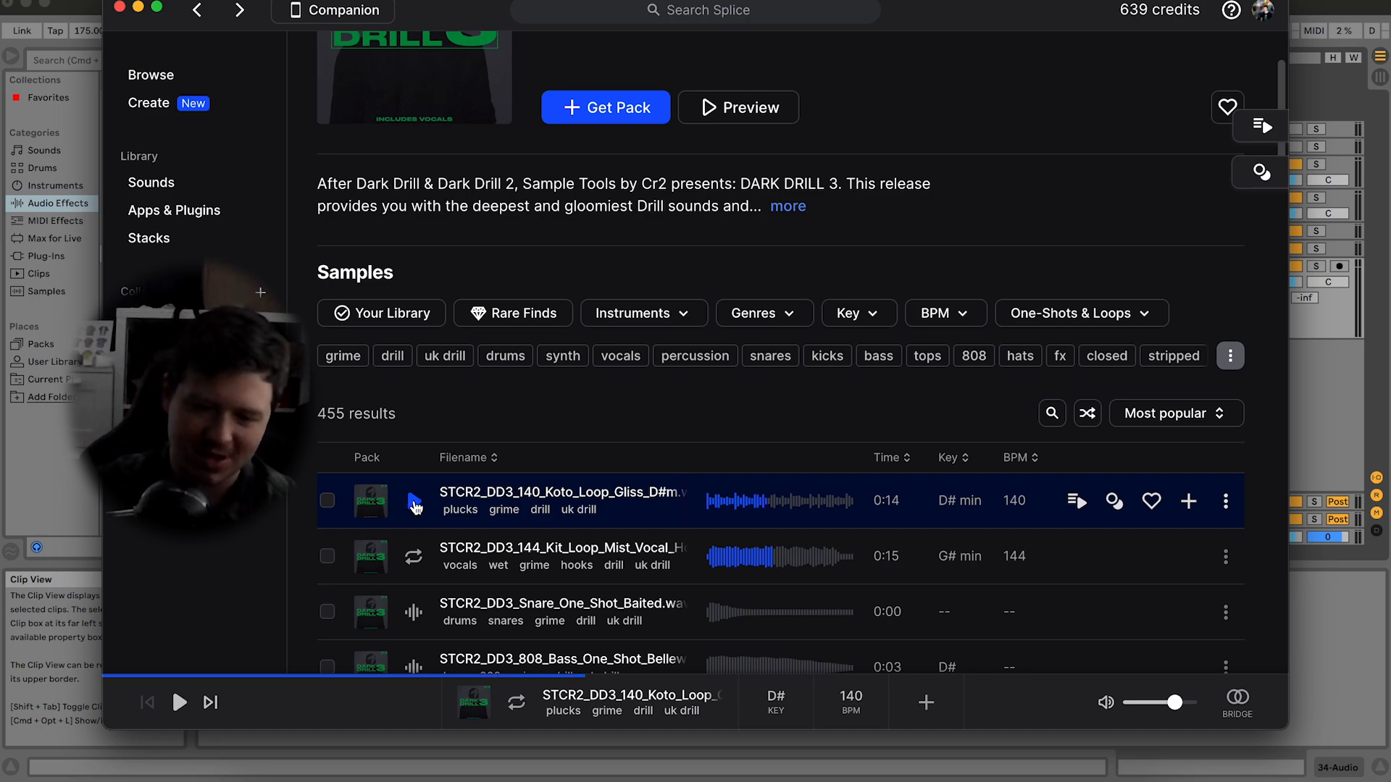
{"action": "scroll", "coordinate": [442, 513], "scroll_direction": "down", "scroll_amount": 2}
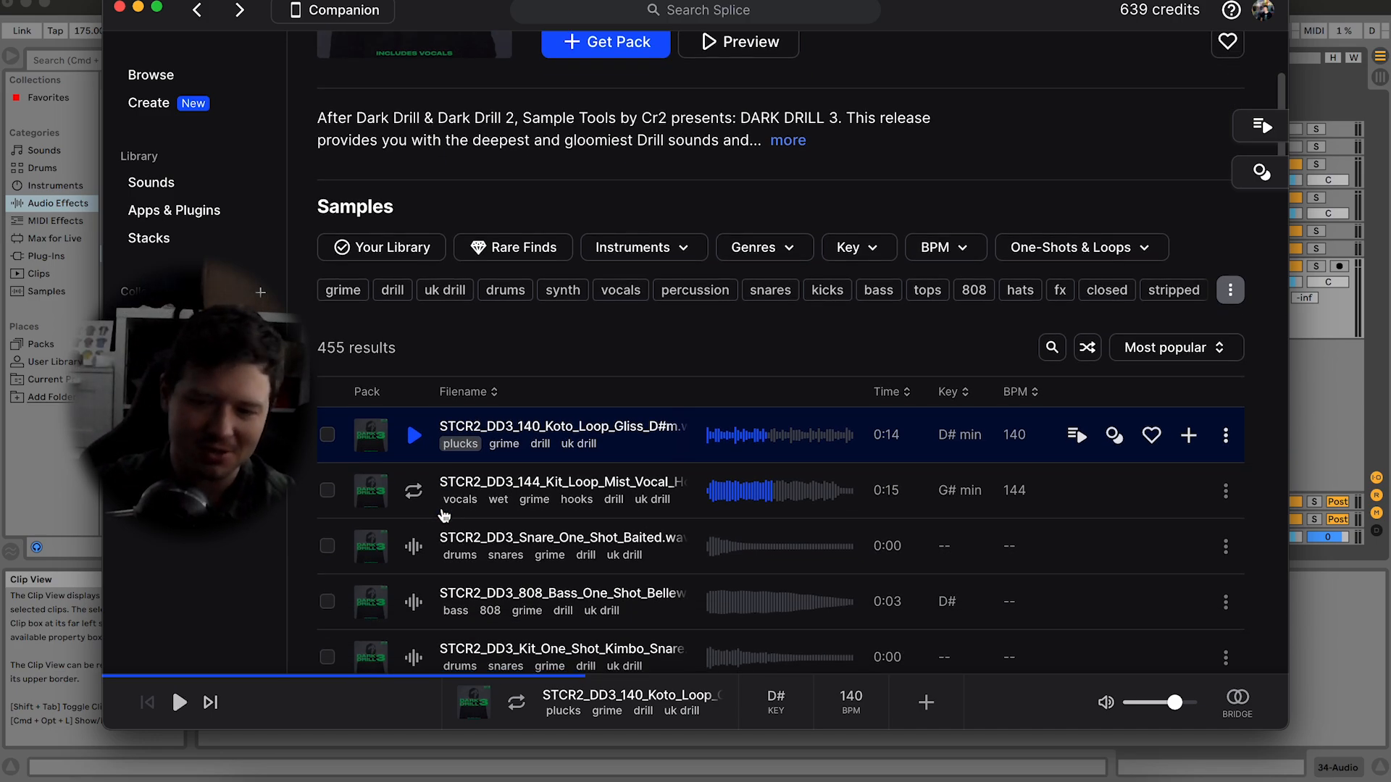
{"action": "left_click", "coordinate": [1188, 435]}
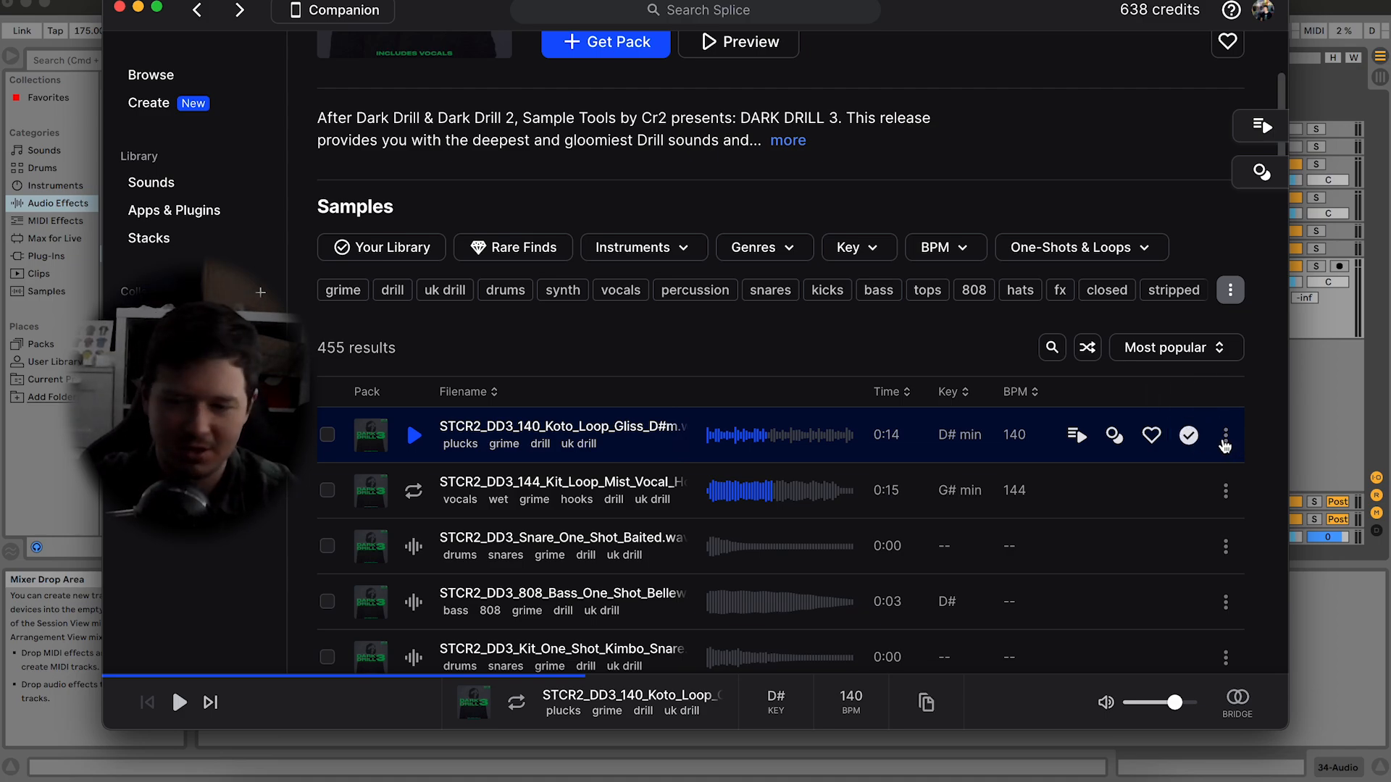
Step: Switch to Ableton Live, unfold the BASS group and examine the notes in the Serum clips starting at bar 33
{"action": "key", "text": "super+Tab"}
{"action": "key", "text": "space"}
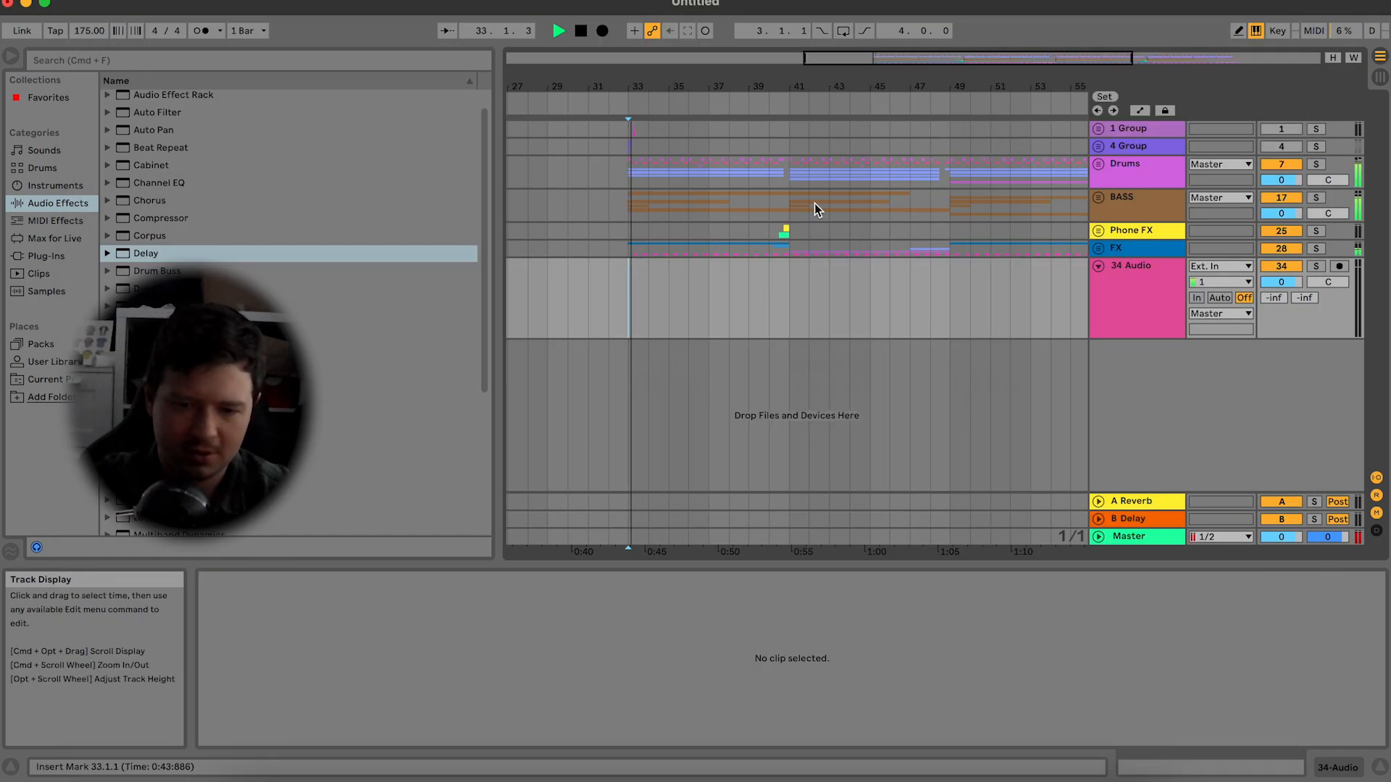
{"action": "left_click", "coordinate": [1096, 203]}
{"action": "scroll", "coordinate": [642, 416], "scroll_direction": "down", "scroll_amount": 2}
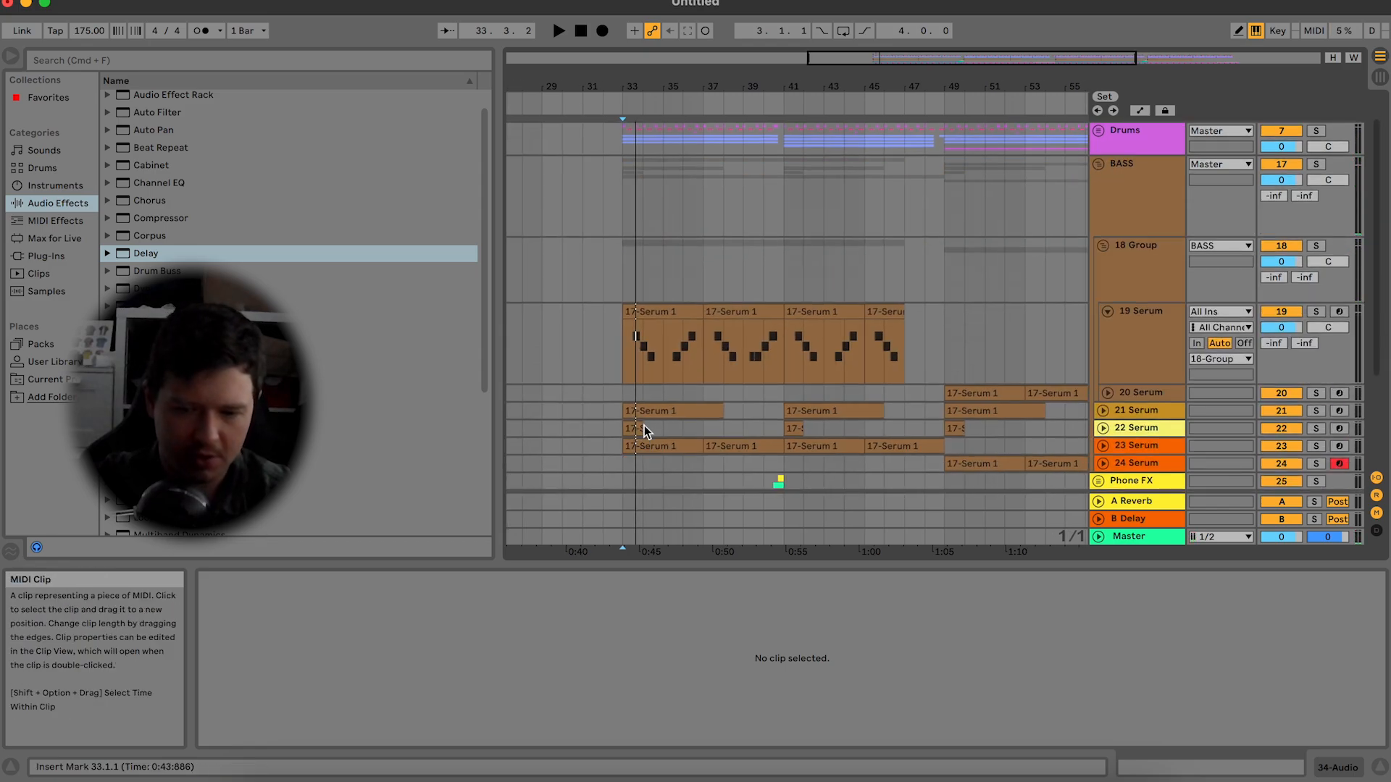
{"action": "left_click", "coordinate": [640, 411]}
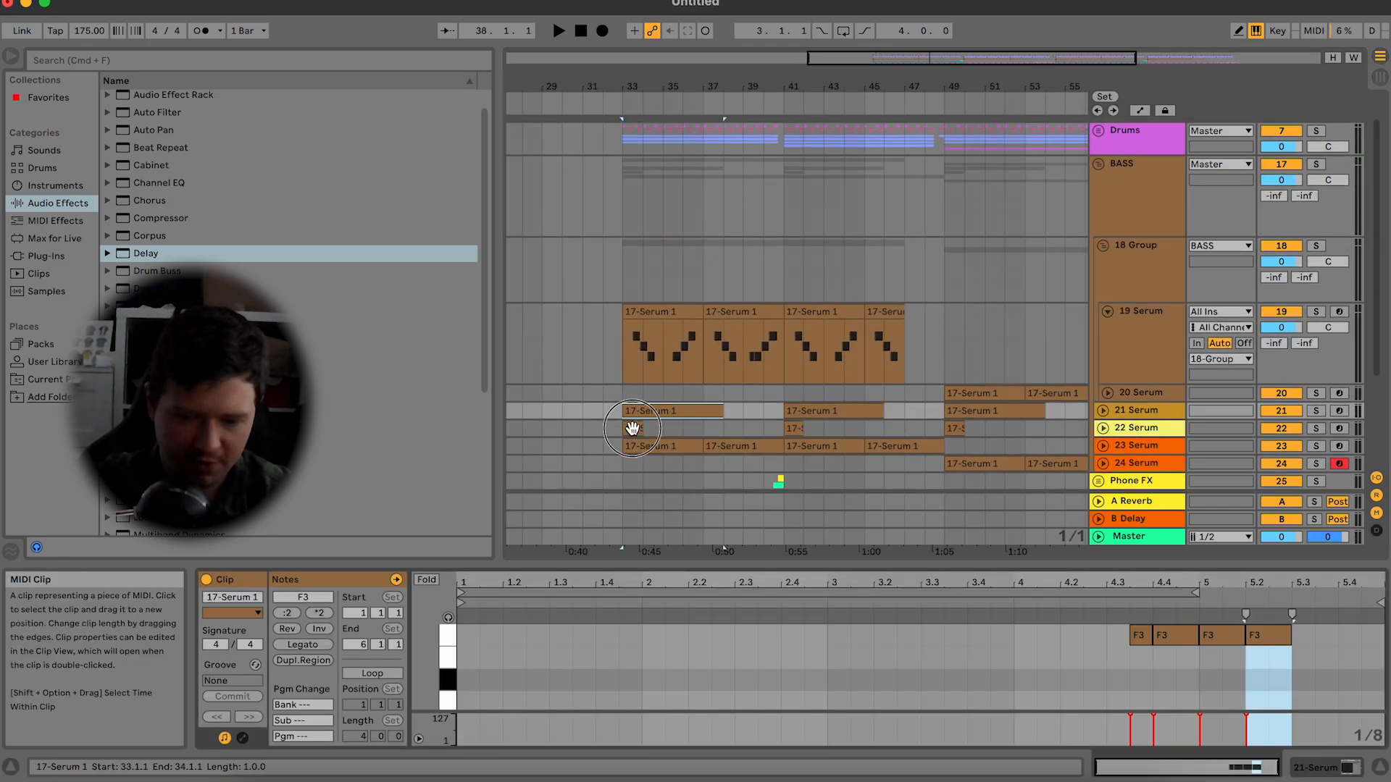
{"action": "left_click", "coordinate": [634, 428]}
{"action": "scroll", "coordinate": [633, 428], "scroll_direction": "down", "scroll_amount": 2}
{"action": "left_click", "coordinate": [657, 401]}
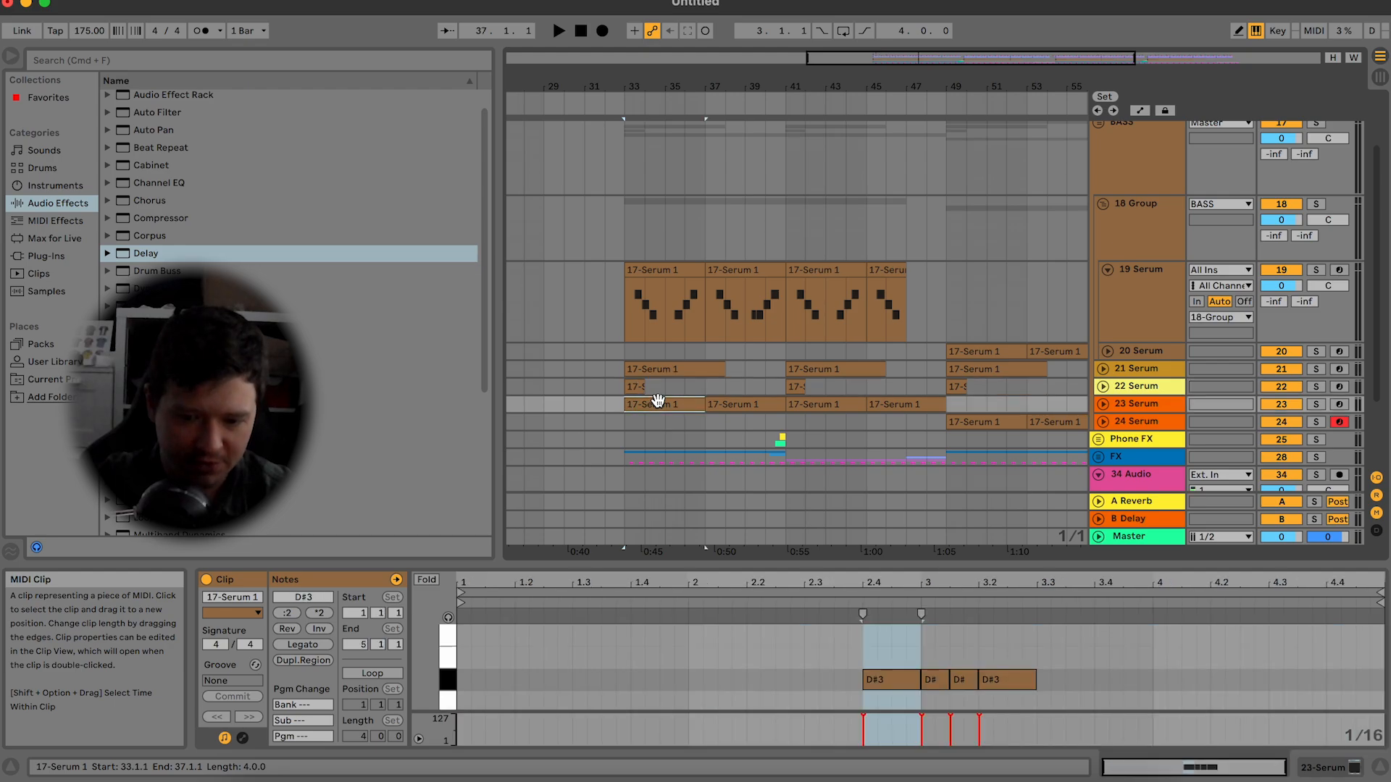
Step: Listen to the bass from bar 33 and check which Serum preset the 22 Serum track uses
{"action": "key", "text": "space"}
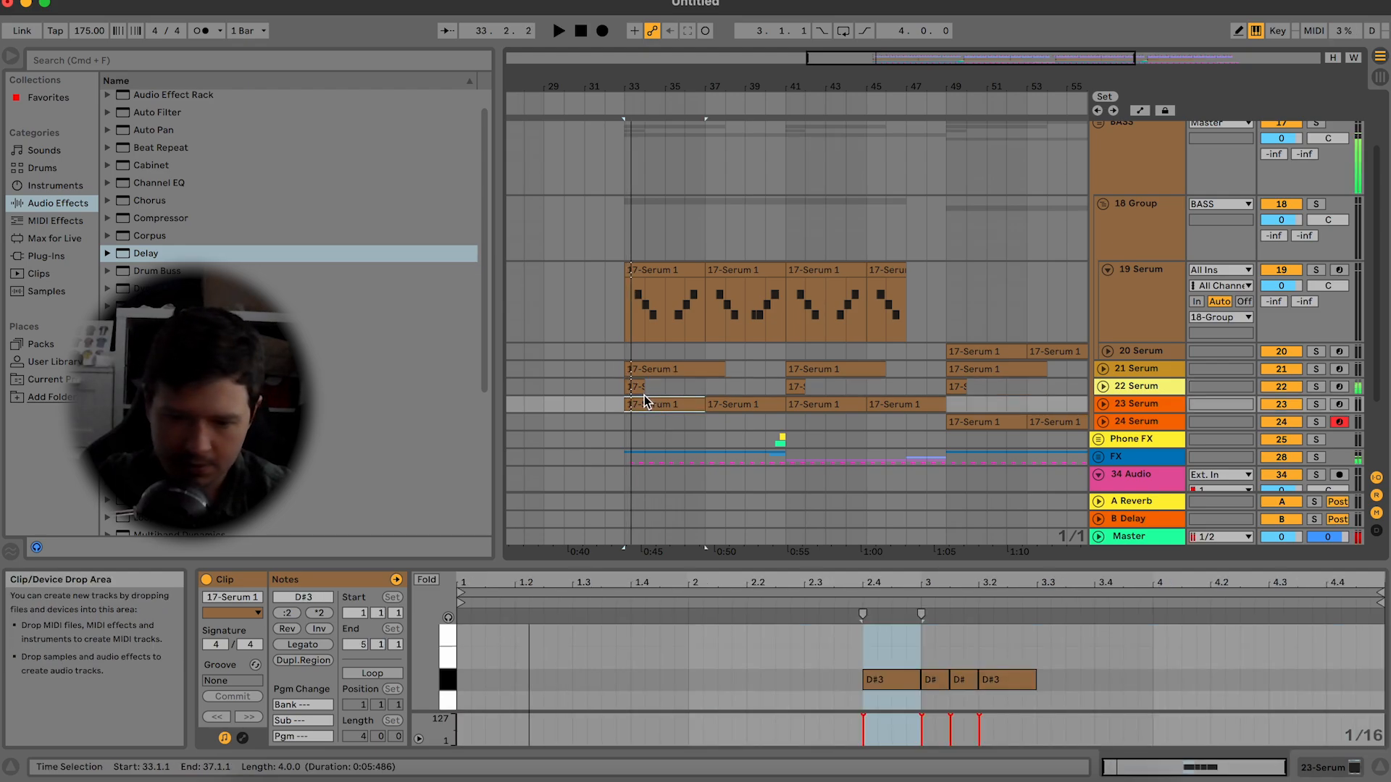
{"action": "left_click", "coordinate": [638, 386]}
{"action": "key", "text": "space"}
{"action": "key", "text": "space"}
{"action": "key", "text": "shift+Tab"}
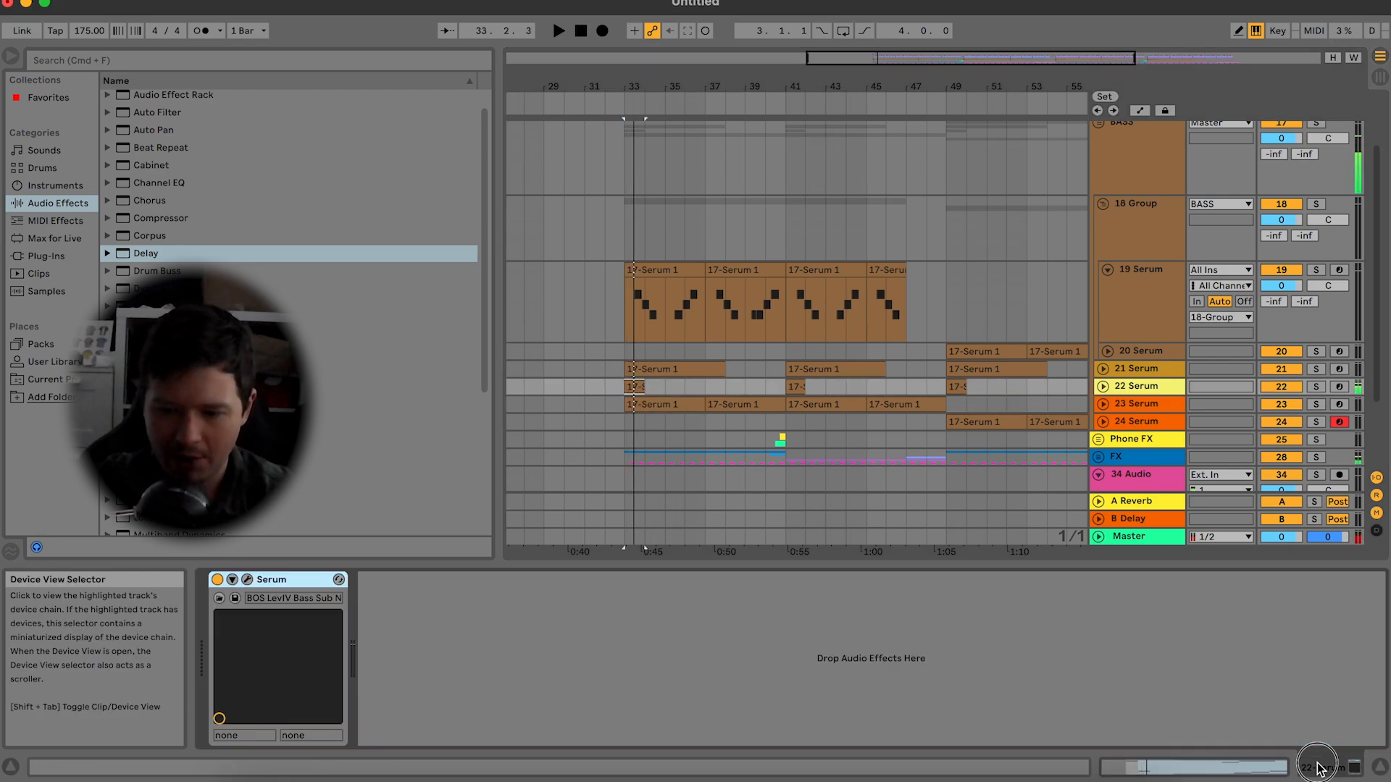
{"action": "scroll", "coordinate": [1005, 428], "scroll_direction": "down", "scroll_amount": 3}
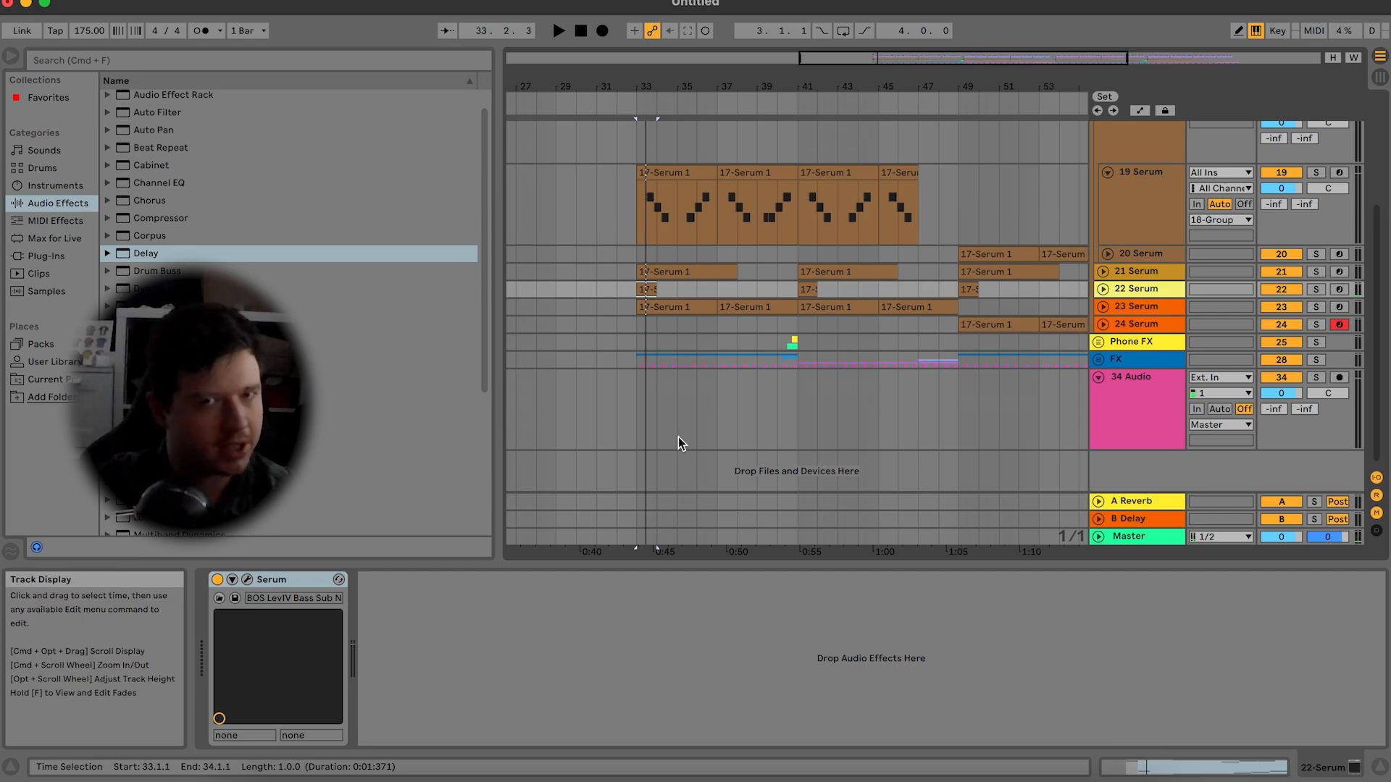
Step: Copy the STCR2_DD3_140 Koto loop from Splice and paste it into audio track 34 at bar 17 in Ableton Live
{"action": "left_click_drag", "start_coordinate": [642, 423], "coordinate": [562, 413]}
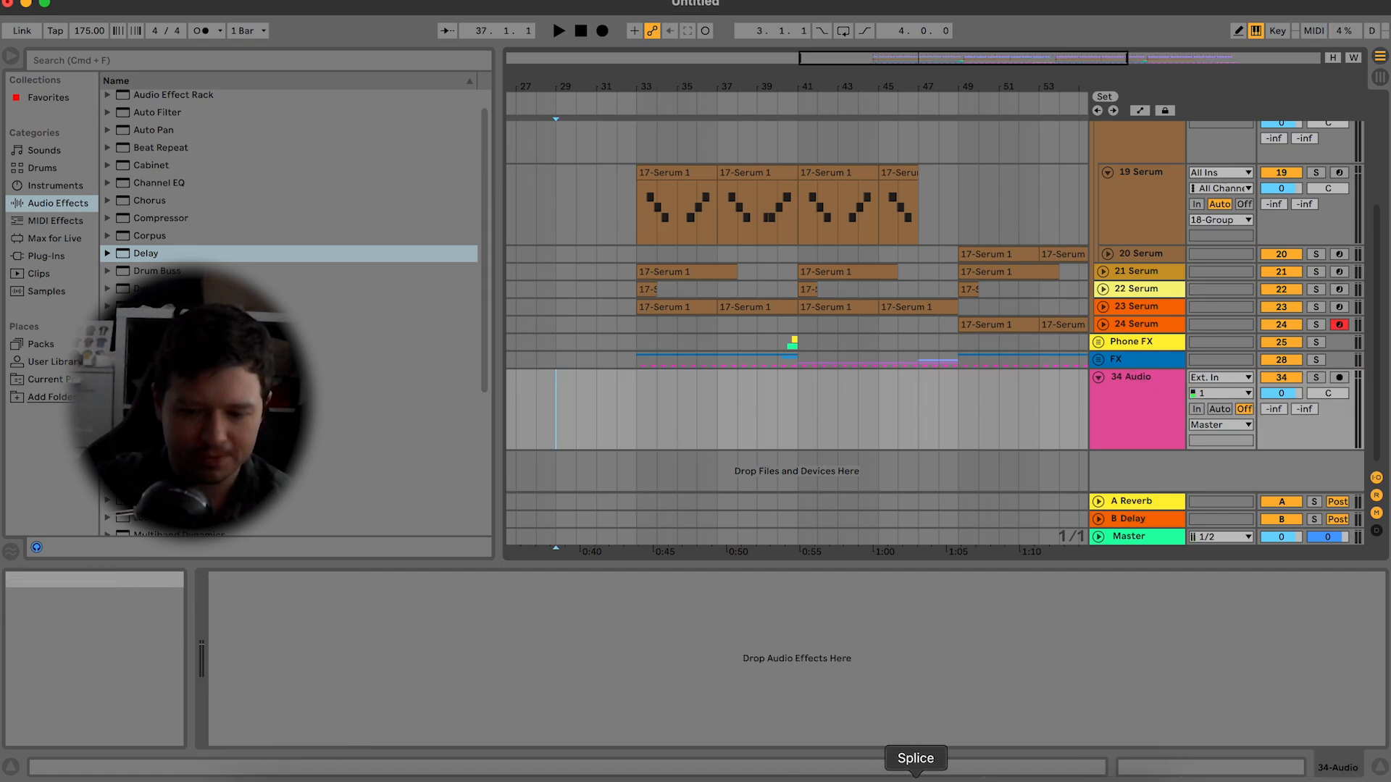
{"action": "left_click", "coordinate": [916, 777]}
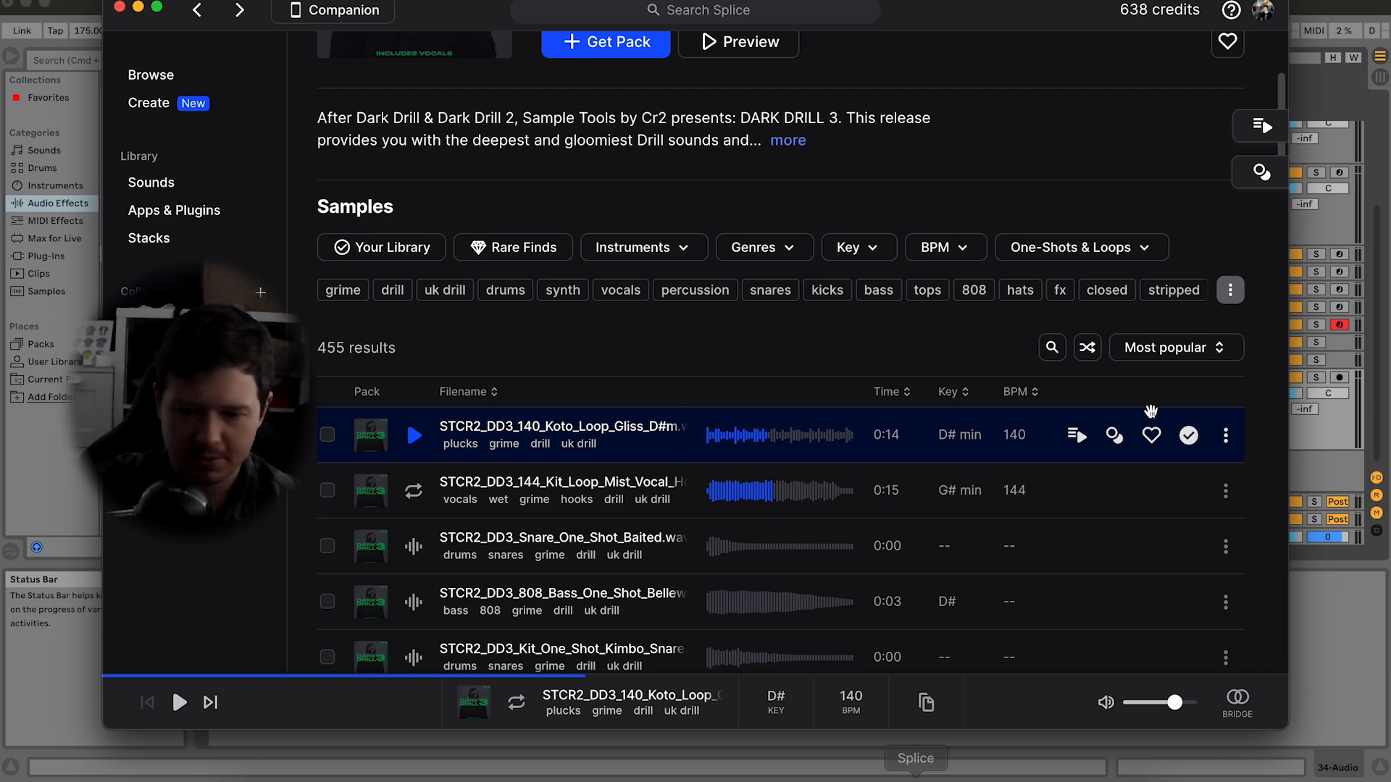
{"action": "left_click", "coordinate": [1226, 435]}
{"action": "left_click", "coordinate": [1186, 472]}
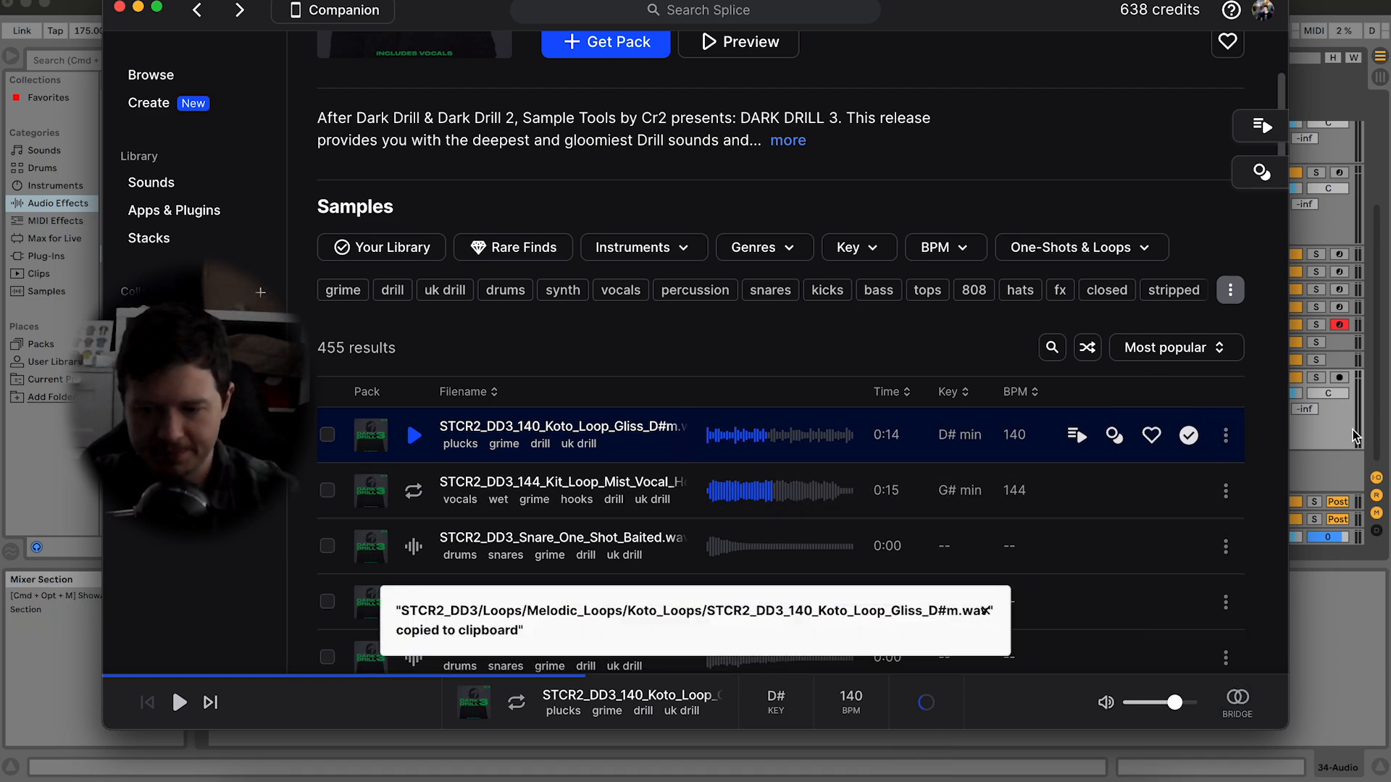
{"action": "key", "text": "super+Tab"}
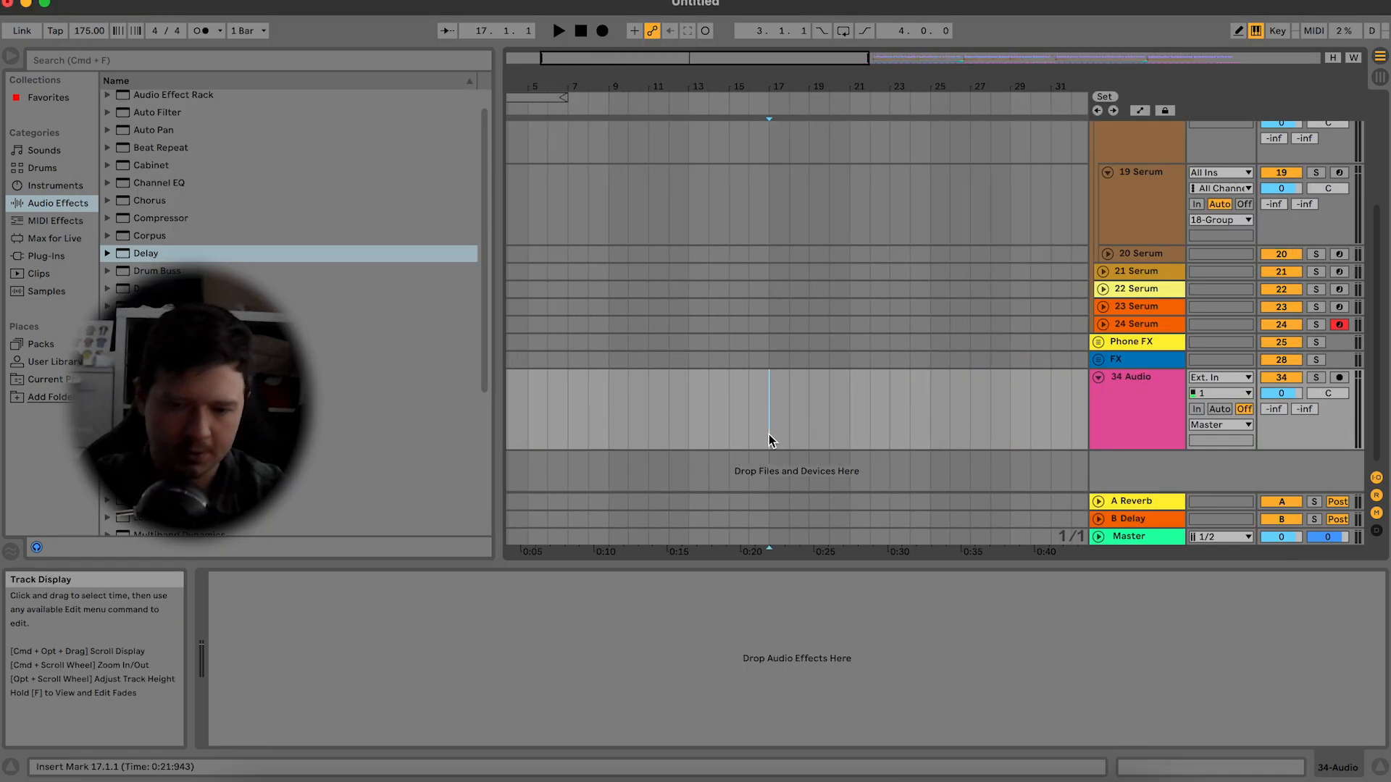
{"action": "key", "text": "super+v"}
Step: Audition the koto clip, set its warp mode to Complex Pro and transpose it to 2 st
{"action": "key", "text": "space"}
{"action": "double_click", "coordinate": [835, 377]}
{"action": "key", "text": "space"}
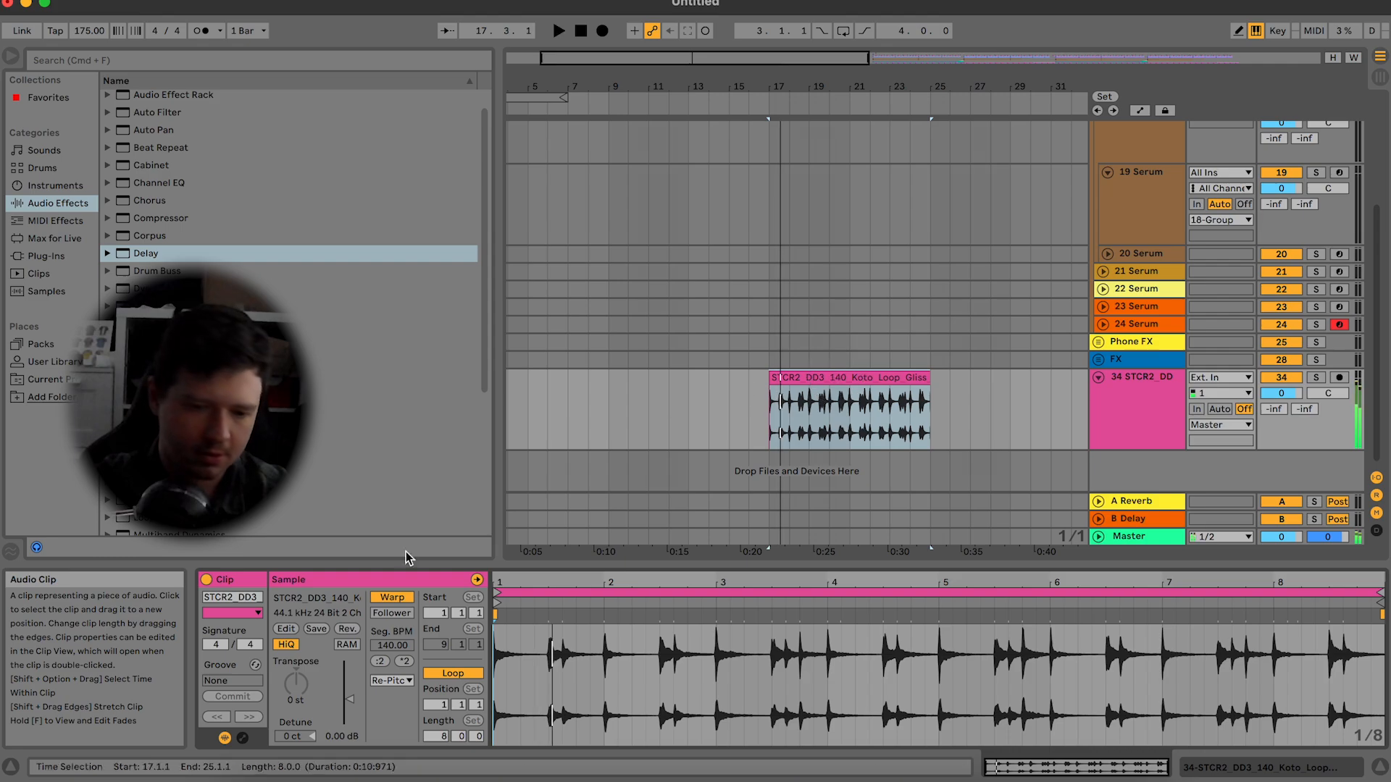
{"action": "left_click", "coordinate": [391, 681]}
{"action": "left_click", "coordinate": [400, 764]}
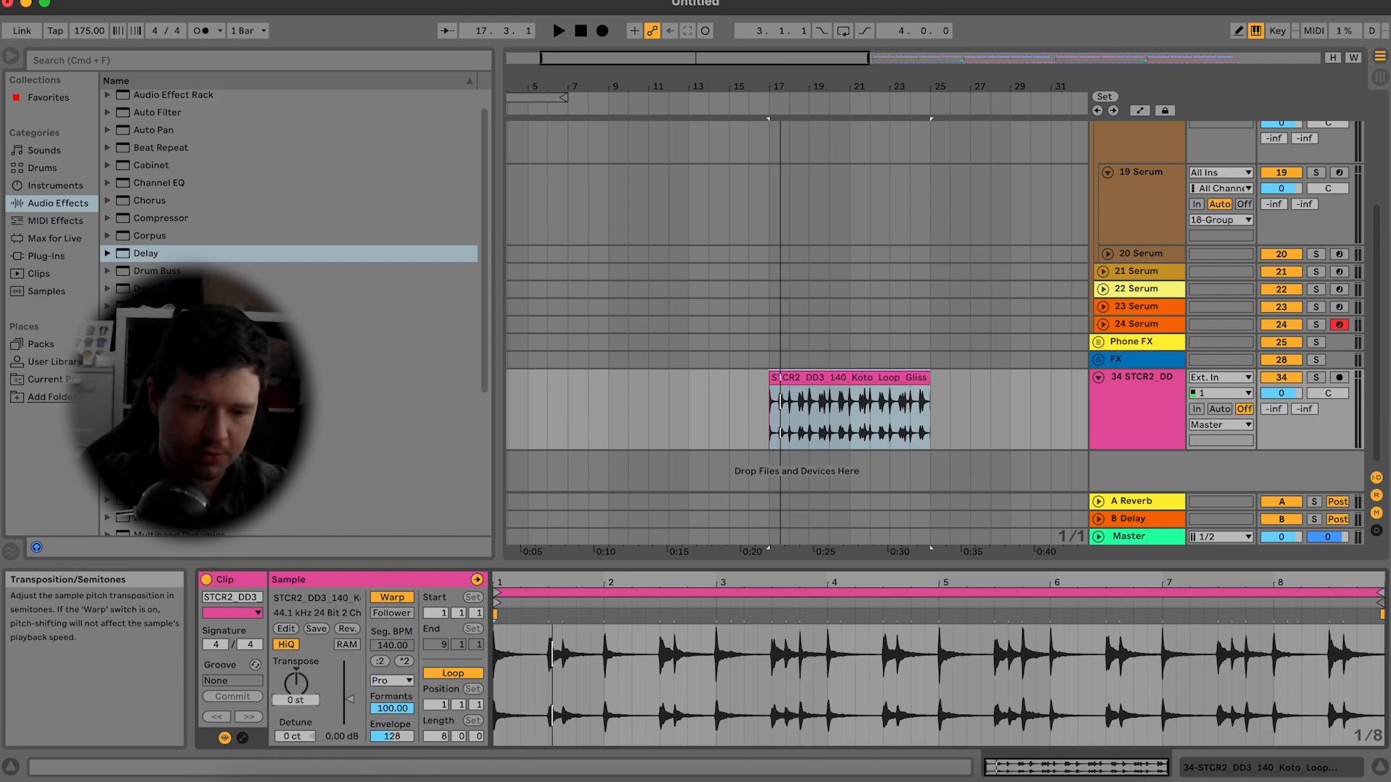
{"action": "key", "text": "Up"}
{"action": "key", "text": "space"}
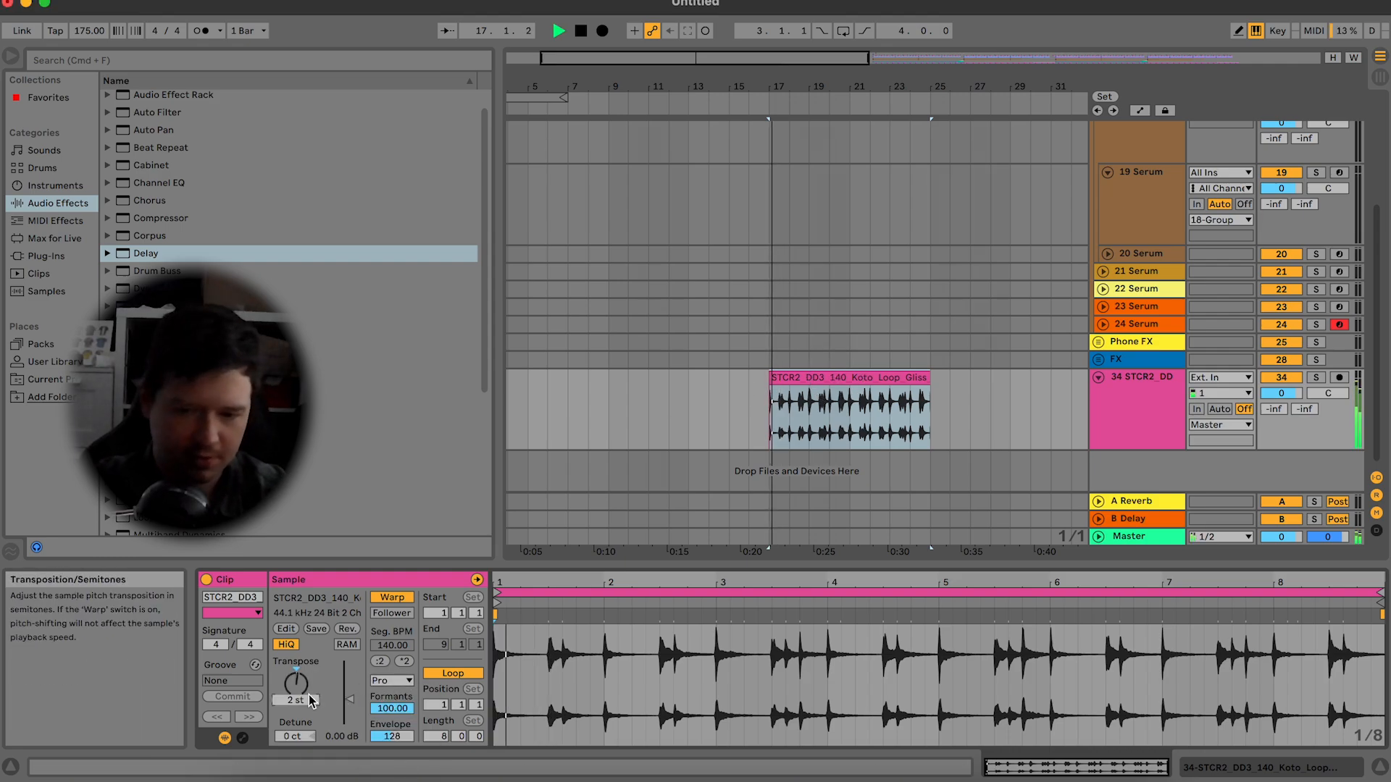
Step: Try halving and doubling the koto clip's original tempo, then restore it to 140 BPM
{"action": "left_click", "coordinate": [385, 661]}
{"action": "left_click", "coordinate": [401, 662]}
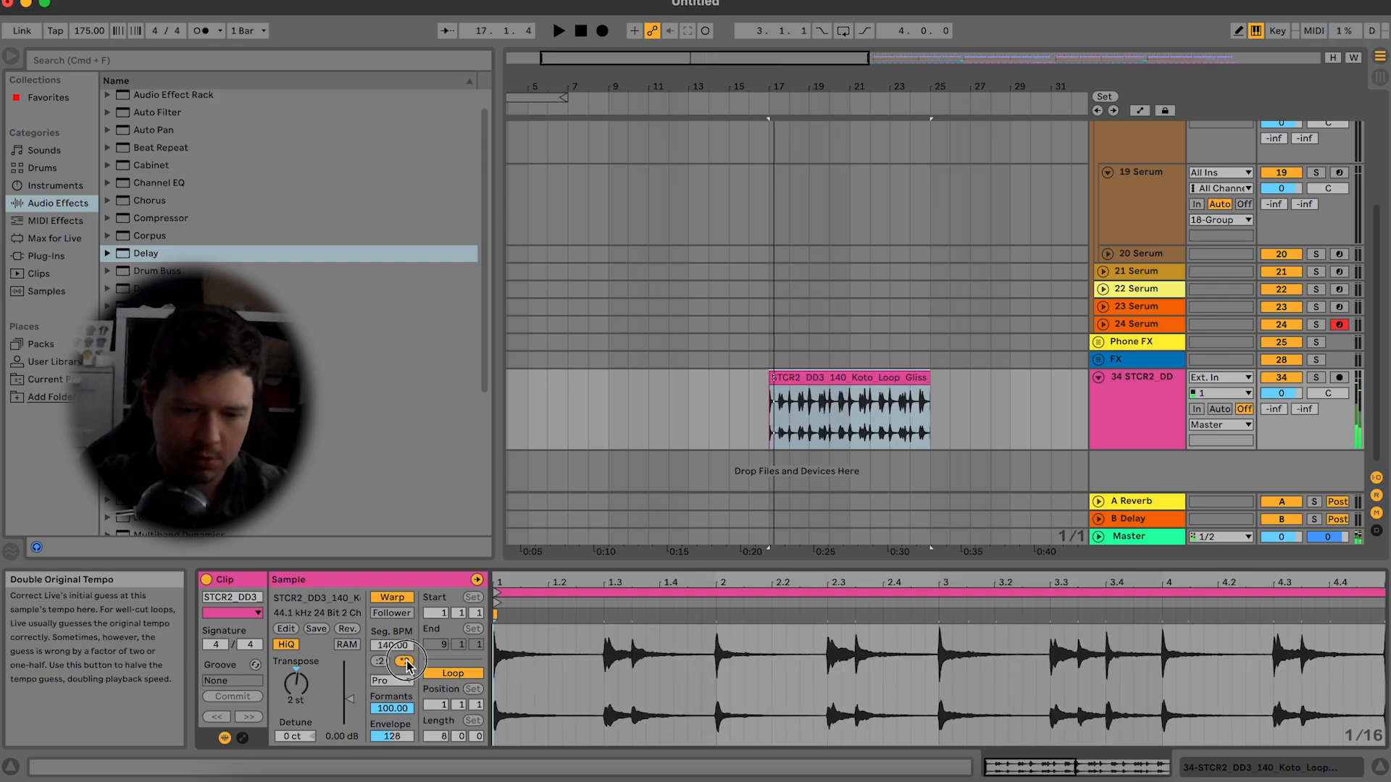
{"action": "left_click", "coordinate": [401, 662]}
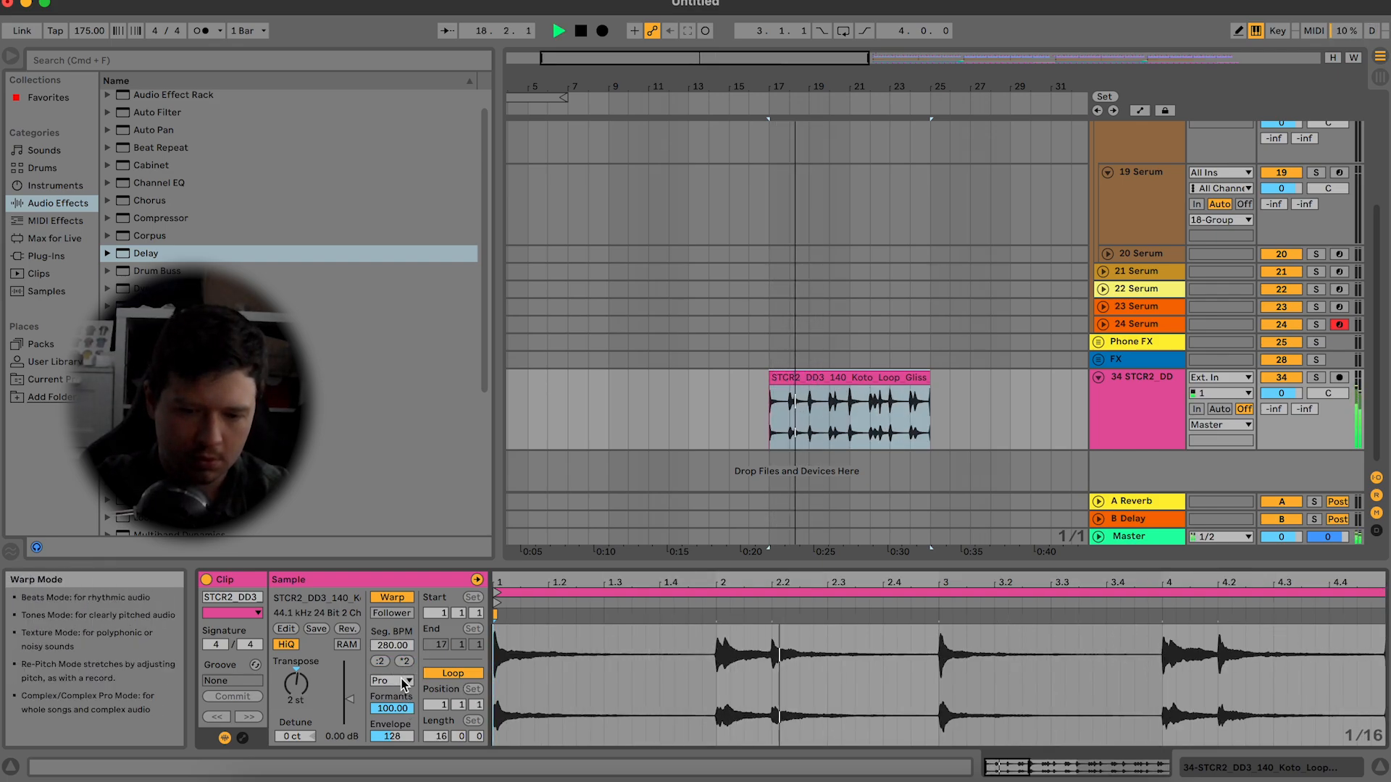
{"action": "left_click", "coordinate": [386, 662]}
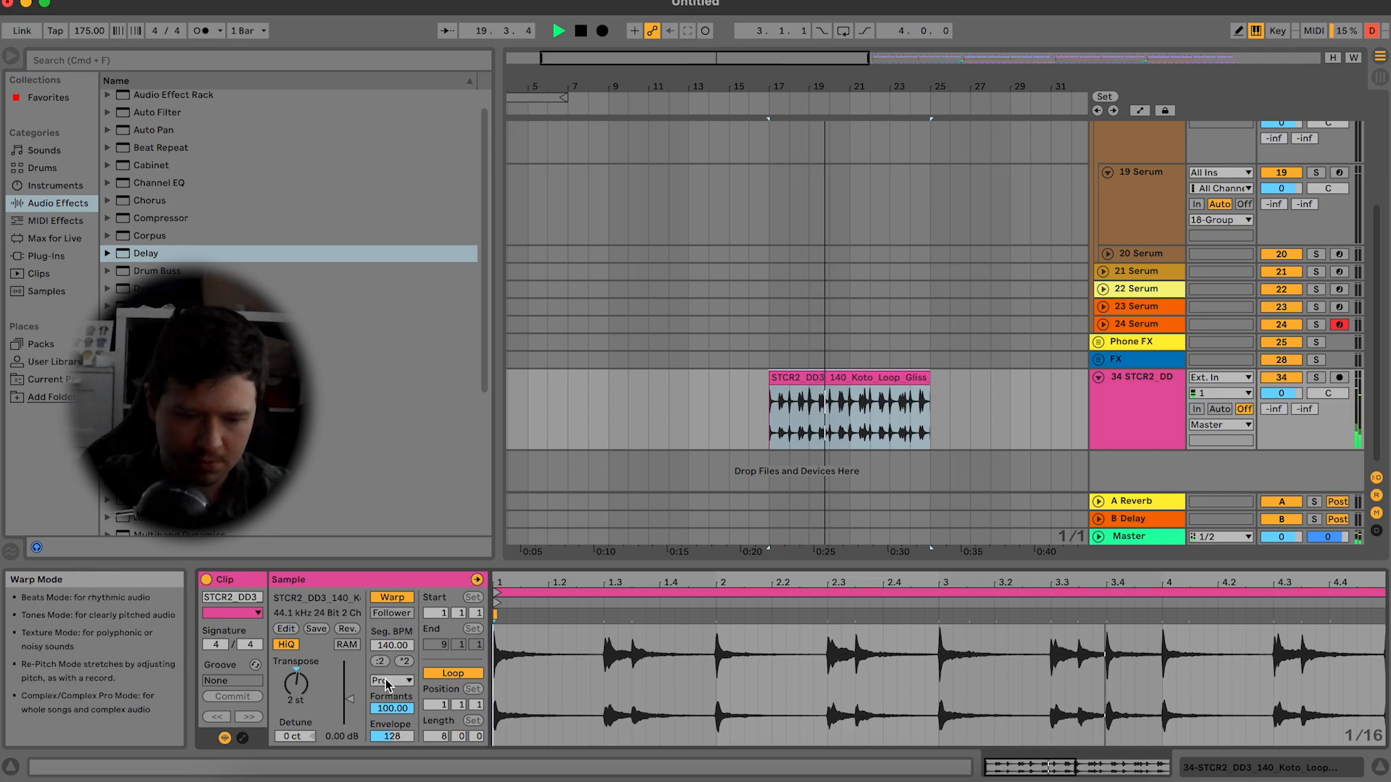
Step: Set the koto clip's warp mode to Complex and its transposition to -10 st
{"action": "left_click", "coordinate": [388, 681]}
{"action": "left_click", "coordinate": [386, 694]}
{"action": "left_click", "coordinate": [730, 460]}
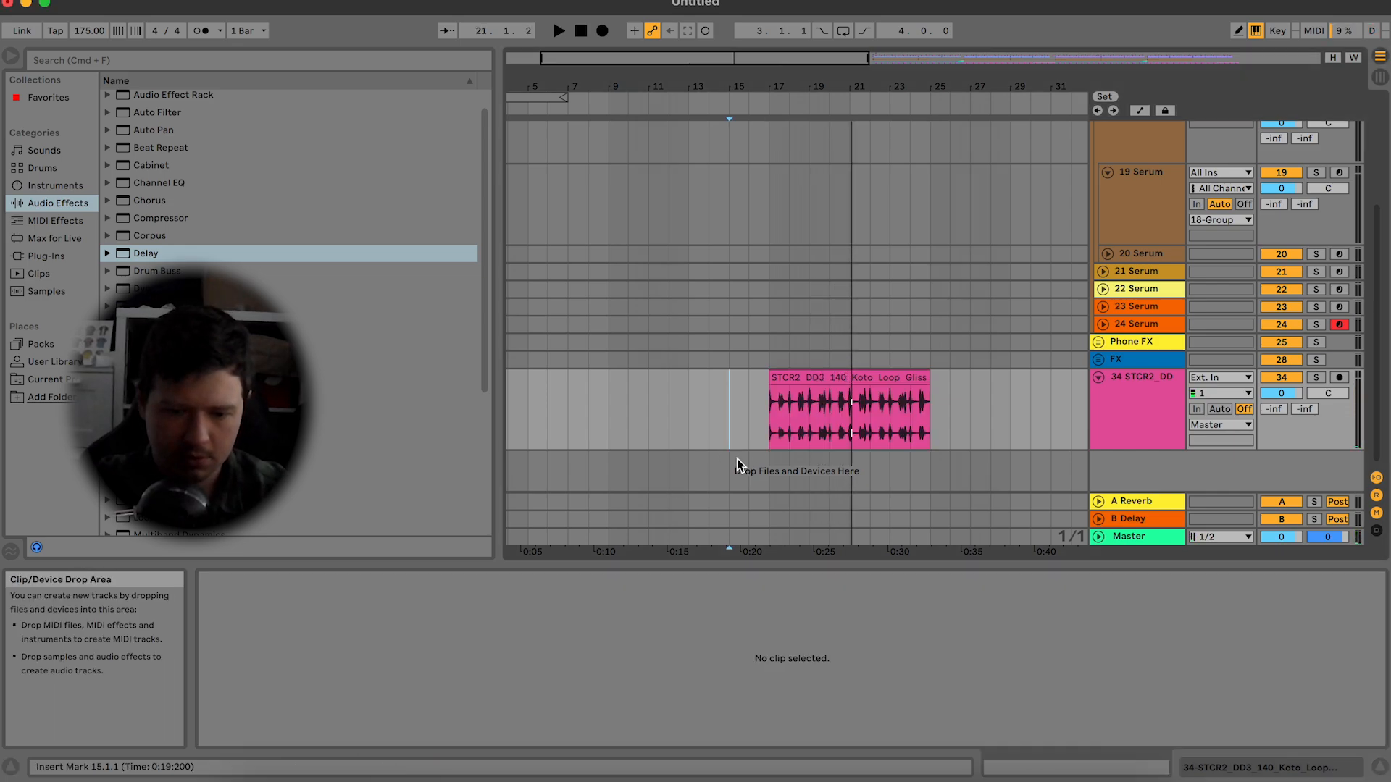
{"action": "left_click", "coordinate": [853, 375]}
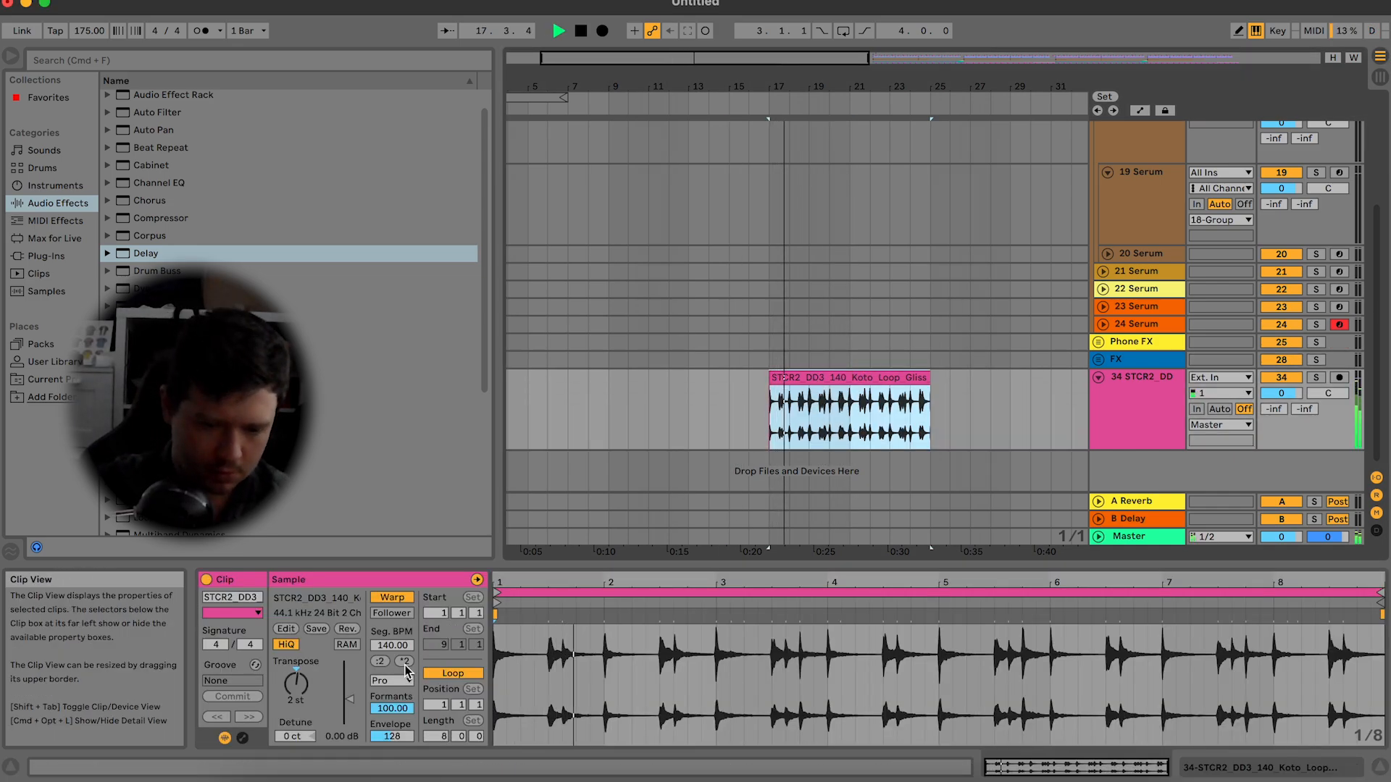
{"action": "left_click", "coordinate": [391, 681]}
{"action": "left_click", "coordinate": [393, 749]}
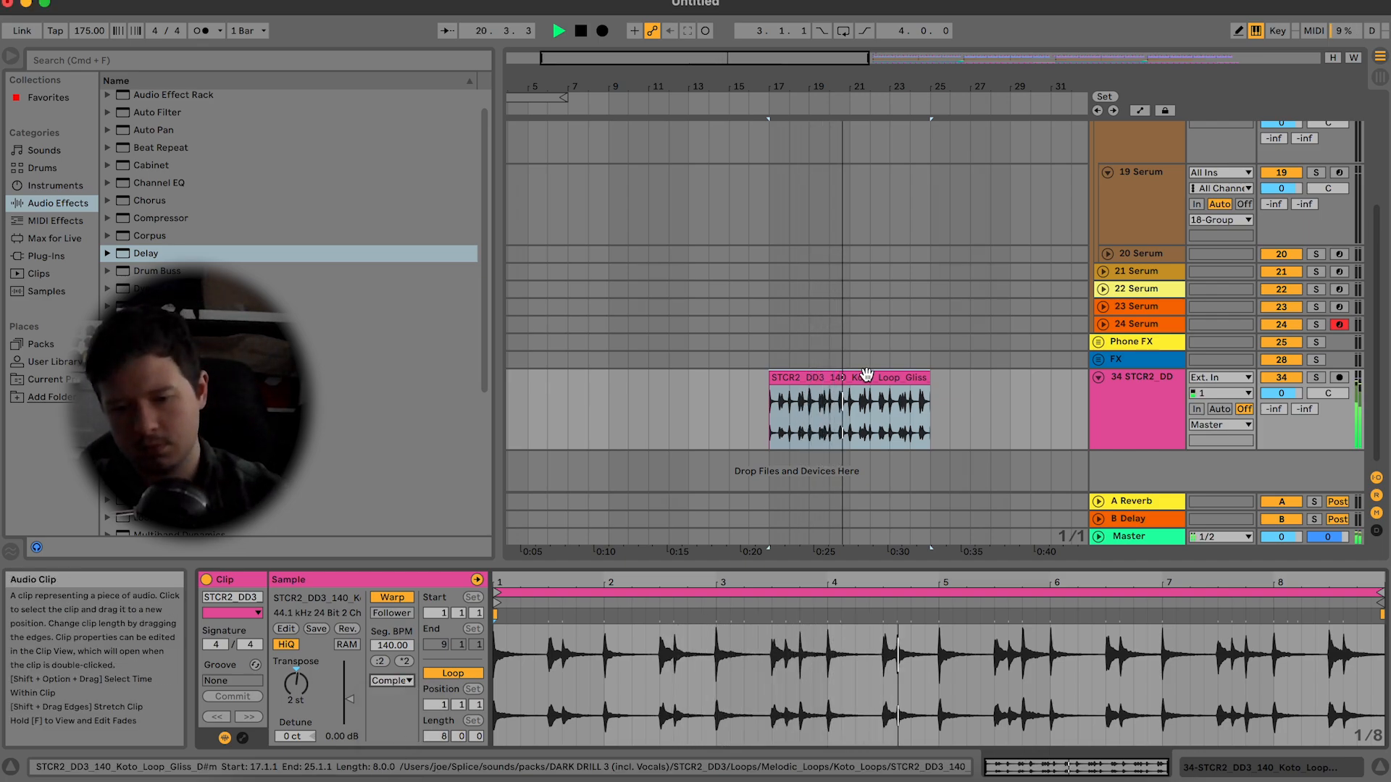
{"action": "left_click_drag", "start_coordinate": [296, 683], "coordinate": [302, 692]}
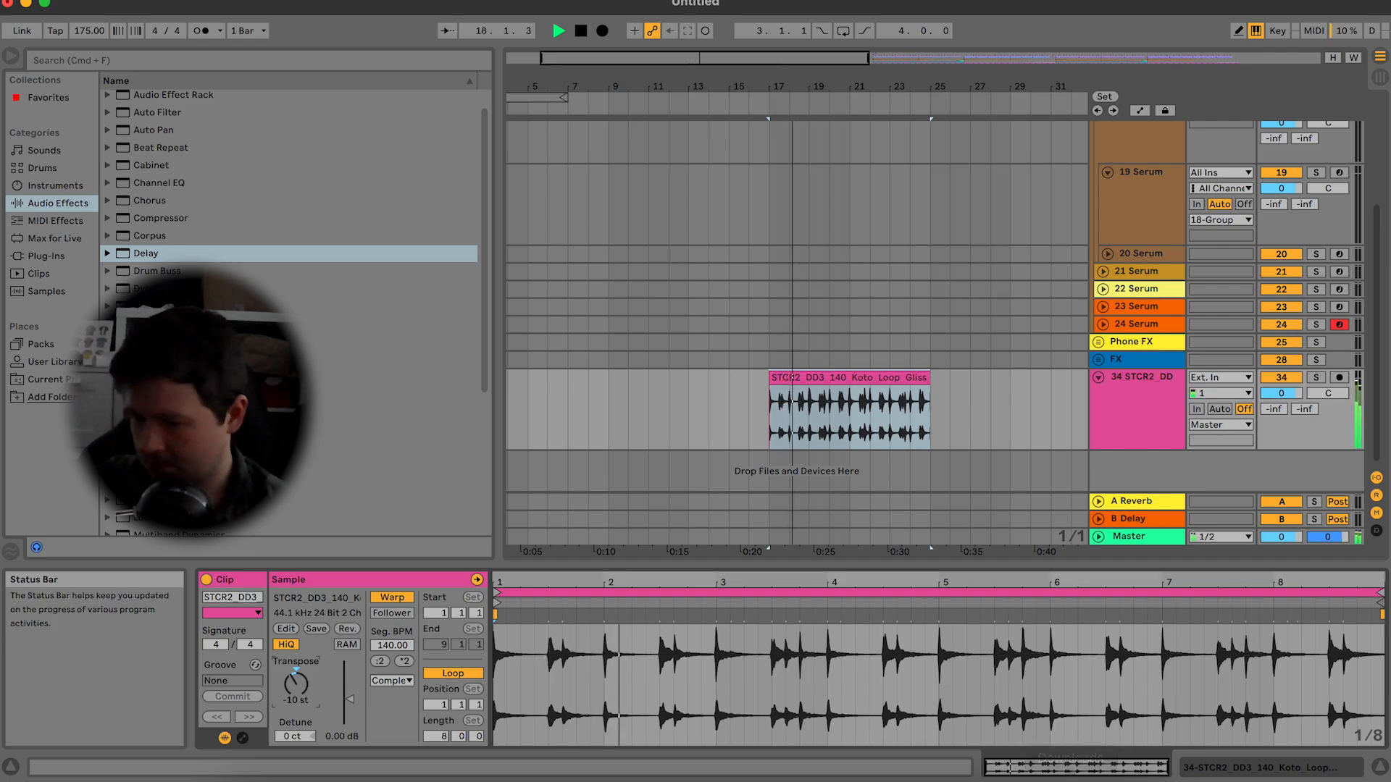
Step: Duplicate the koto clip on track 34 so the loop repeats from bar 25 to bar 33
{"action": "key", "text": "super+alt+l"}
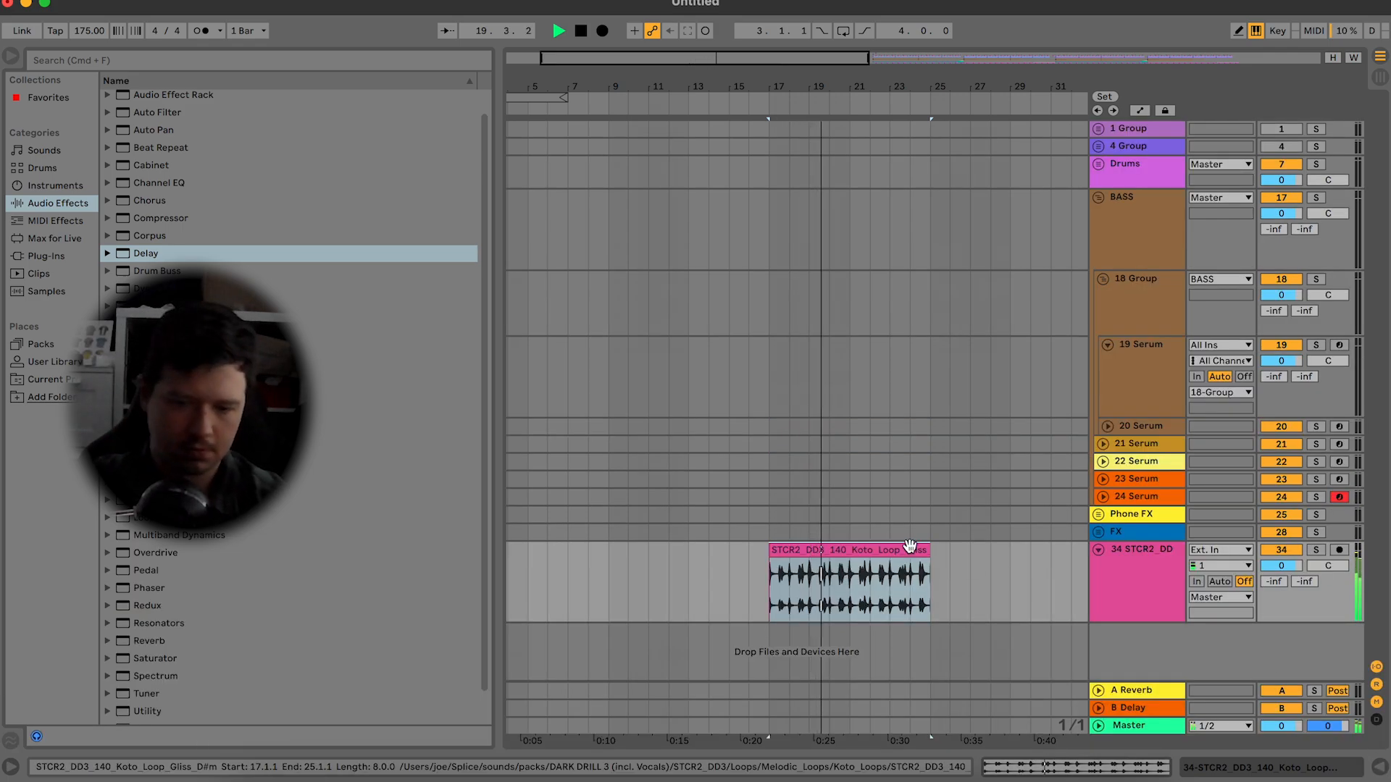
{"action": "scroll", "coordinate": [912, 553], "scroll_direction": "right", "scroll_amount": 3}
{"action": "key", "text": "super+d"}
{"action": "key", "text": "space"}
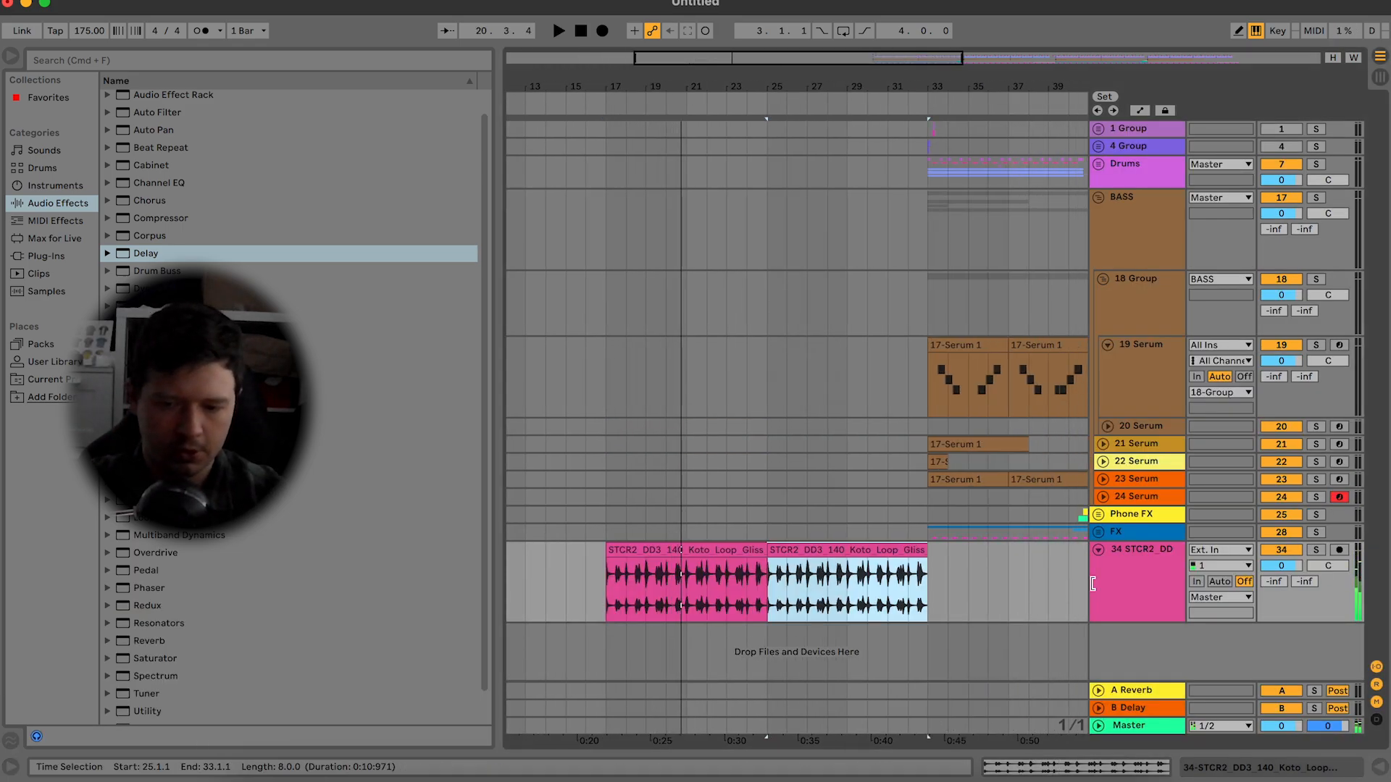
Step: Insert a new audio track below the koto track and listen to the repeated koto loop
{"action": "left_click", "coordinate": [1196, 581]}
{"action": "key", "text": "super+t"}
{"action": "key", "text": "space"}
{"action": "left_click", "coordinate": [1243, 559]}
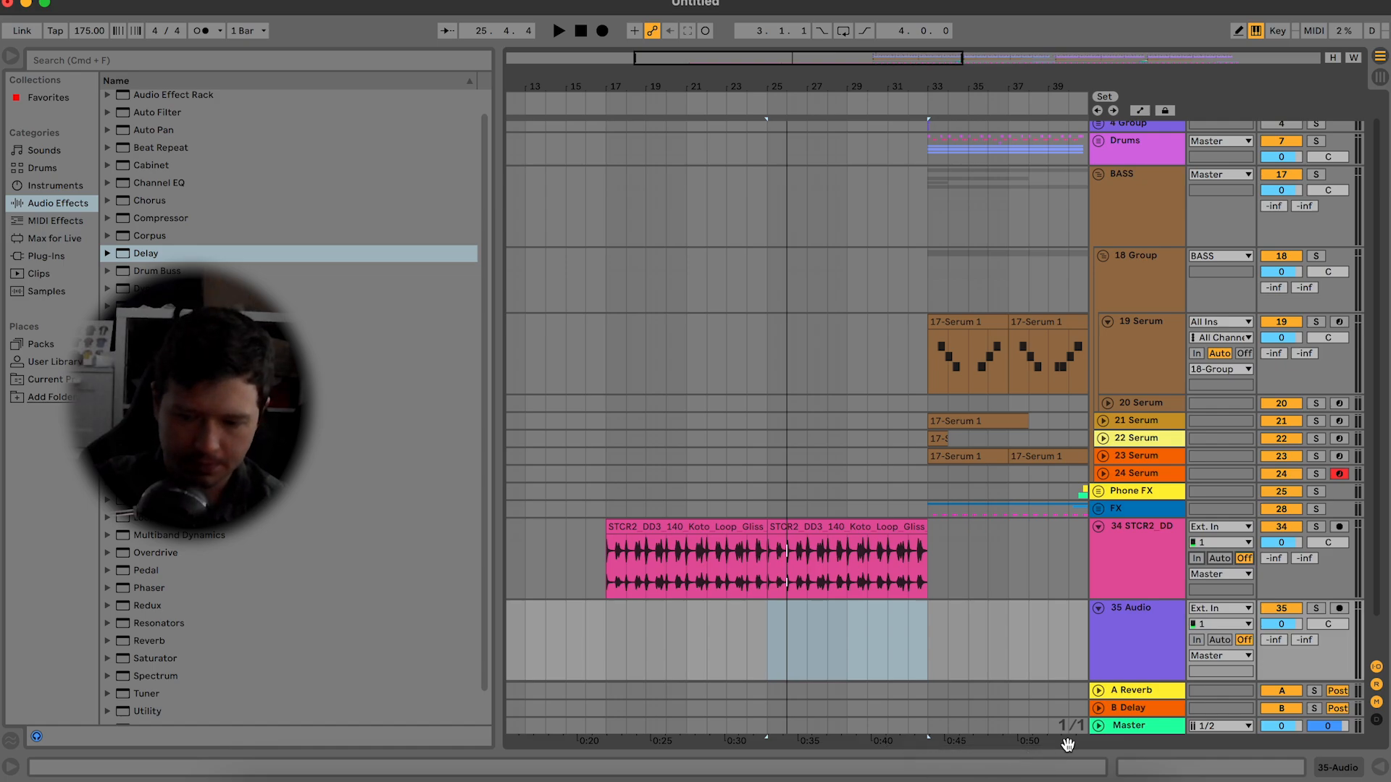
Step: Switch to Splice and audition the Dark Drill 3 samples from the Mist vocal loop through STCR2_DD3_146_Organ_Loop_Bushfire
{"action": "left_click", "coordinate": [916, 777]}
{"action": "key", "text": "Down"}
{"action": "key", "text": "Down"}
{"action": "key", "text": "Down"}
{"action": "key", "text": "Down"}
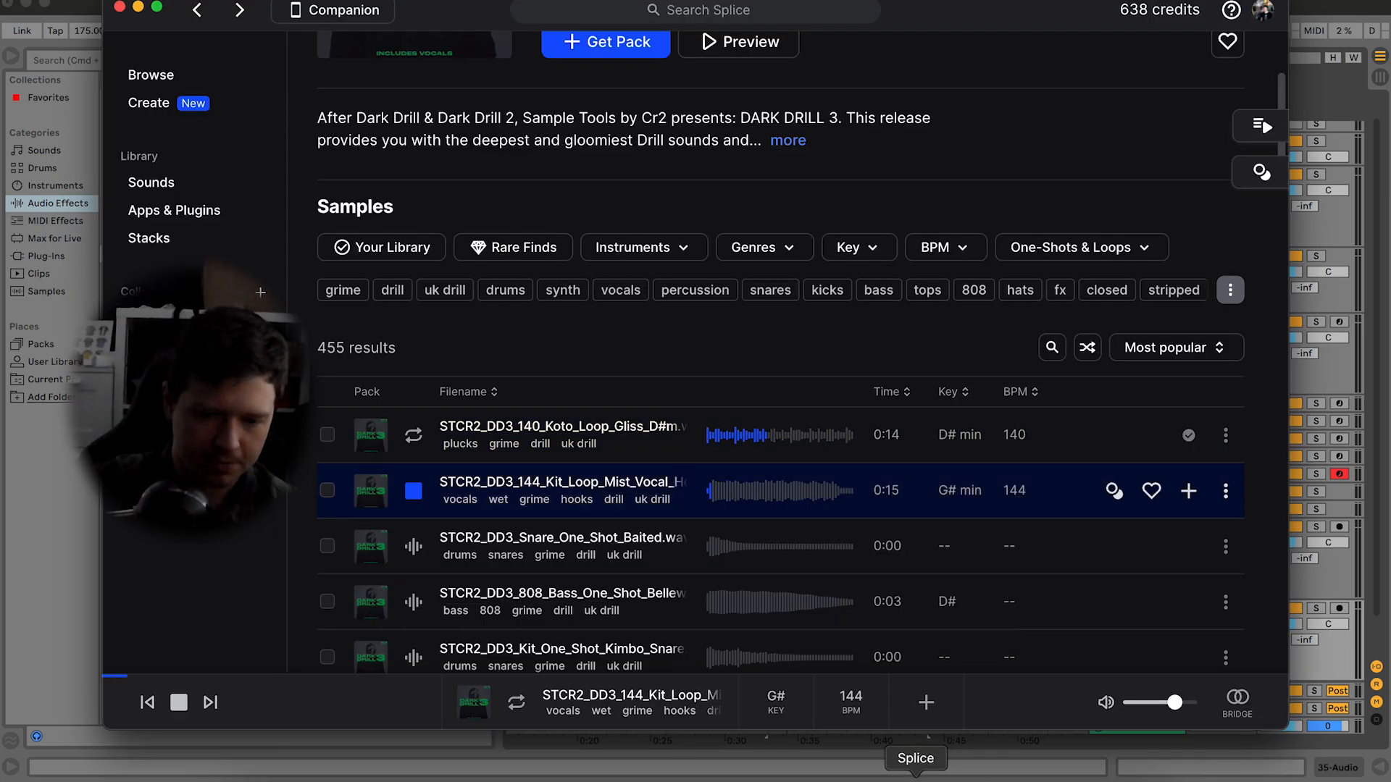
{"action": "key", "text": "Down"}
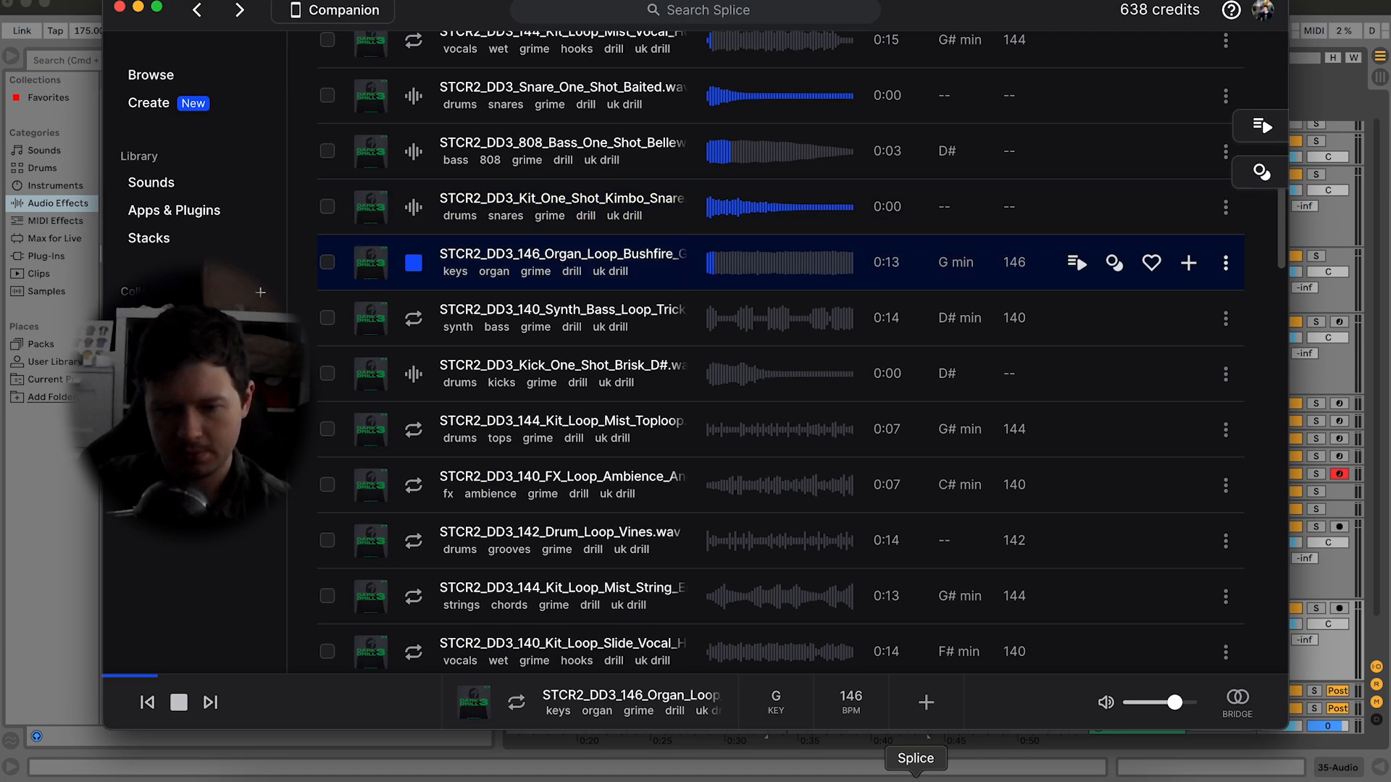
{"action": "key", "text": "Down"}
{"action": "key", "text": "Down"}
{"action": "key", "text": "Up"}
{"action": "key", "text": "Up"}
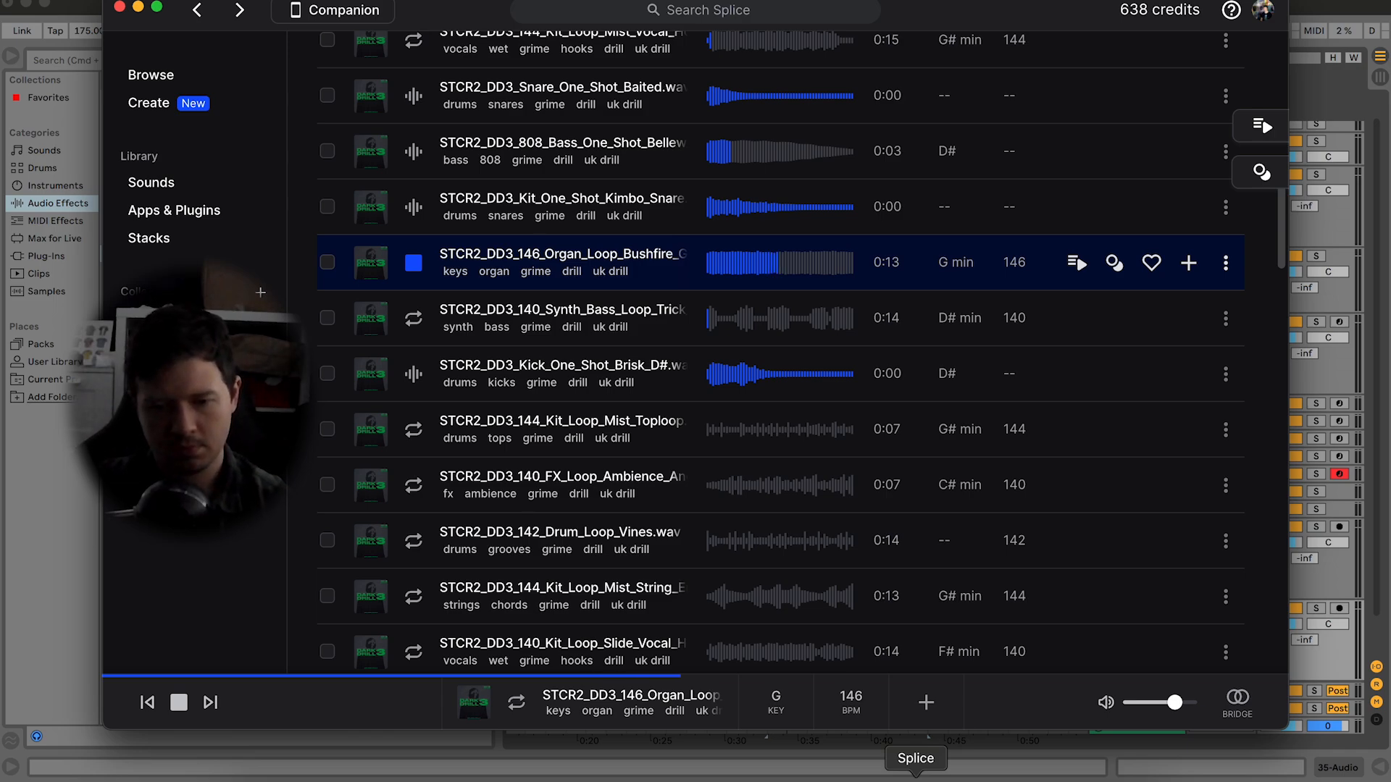
{"action": "key", "text": "space"}
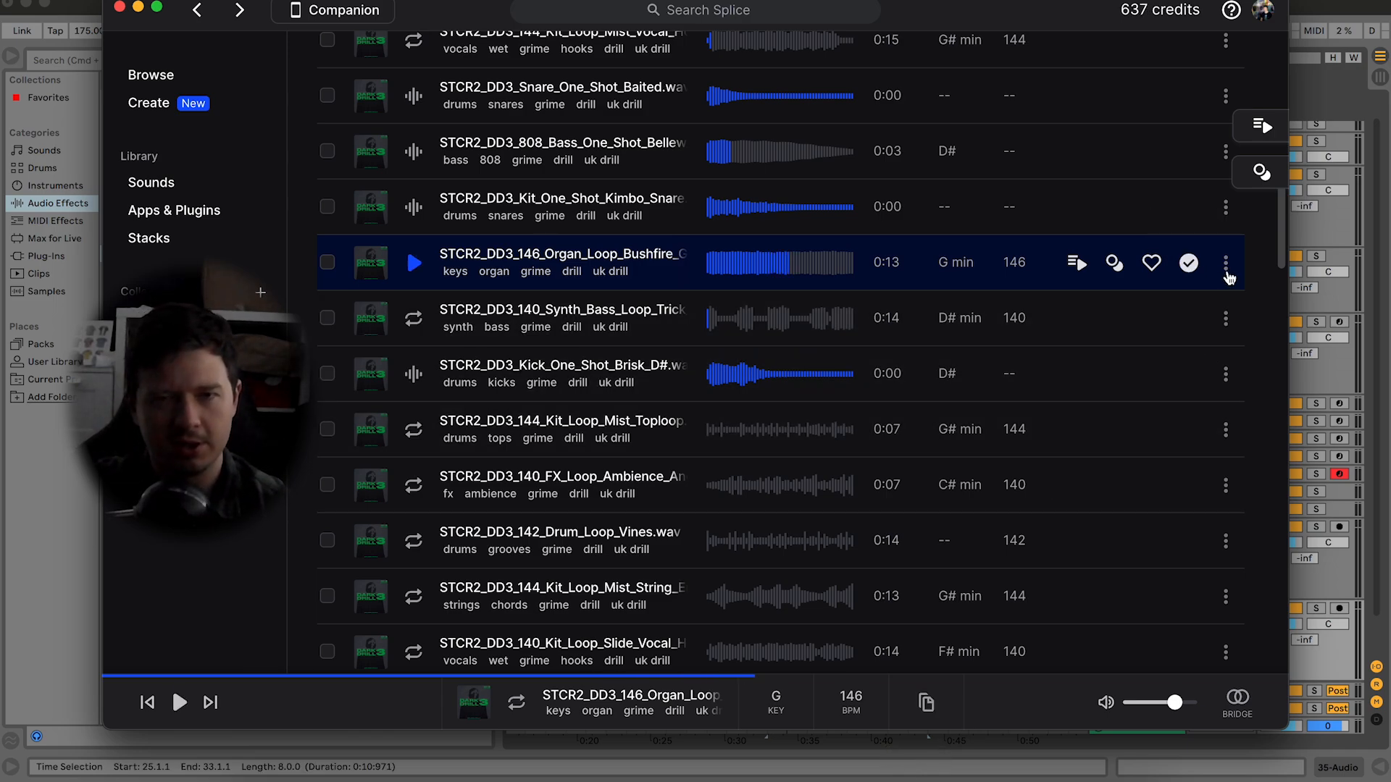
Step: Copy the Bushfire organ loop from Splice and paste it into audio track 35 at bar 17 in Ableton Live
{"action": "left_click", "coordinate": [1226, 273]}
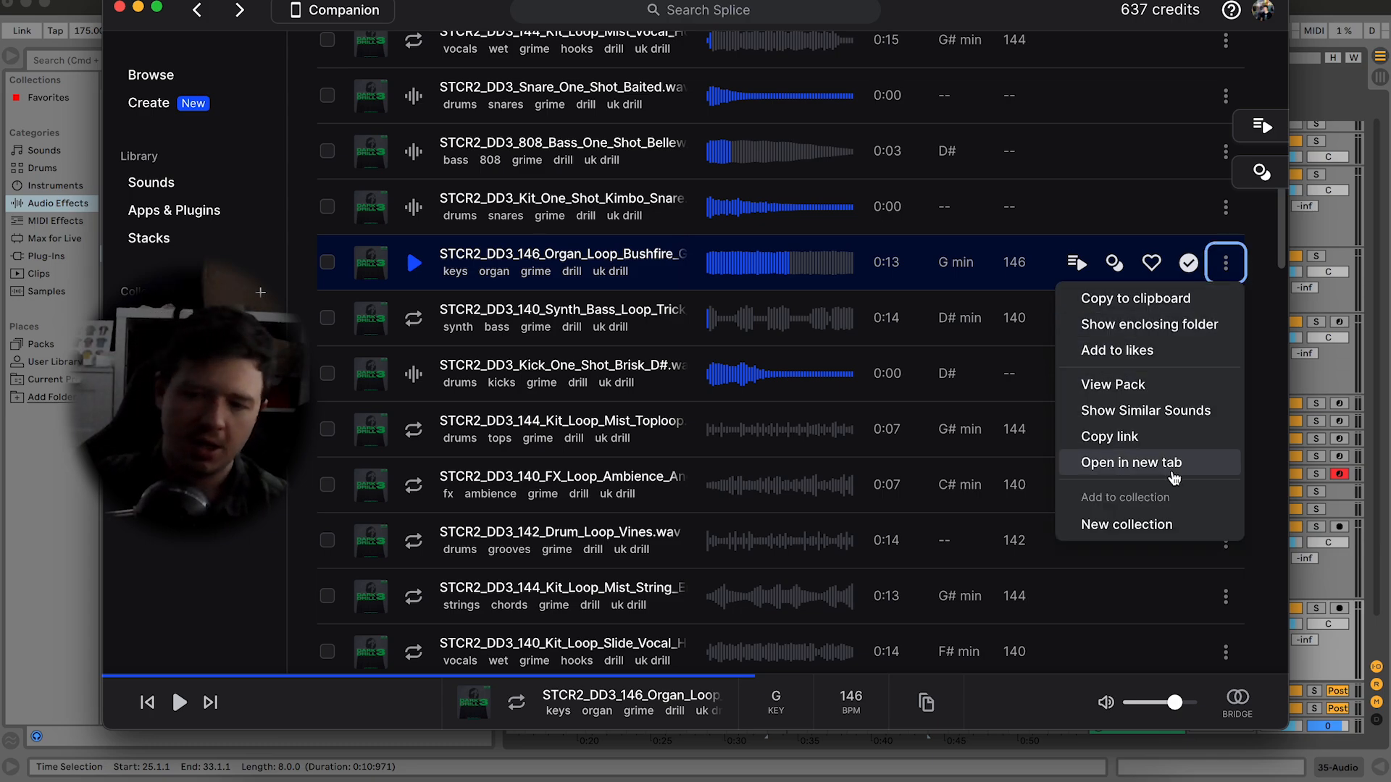
{"action": "left_click", "coordinate": [1196, 306]}
{"action": "left_click", "coordinate": [1343, 333]}
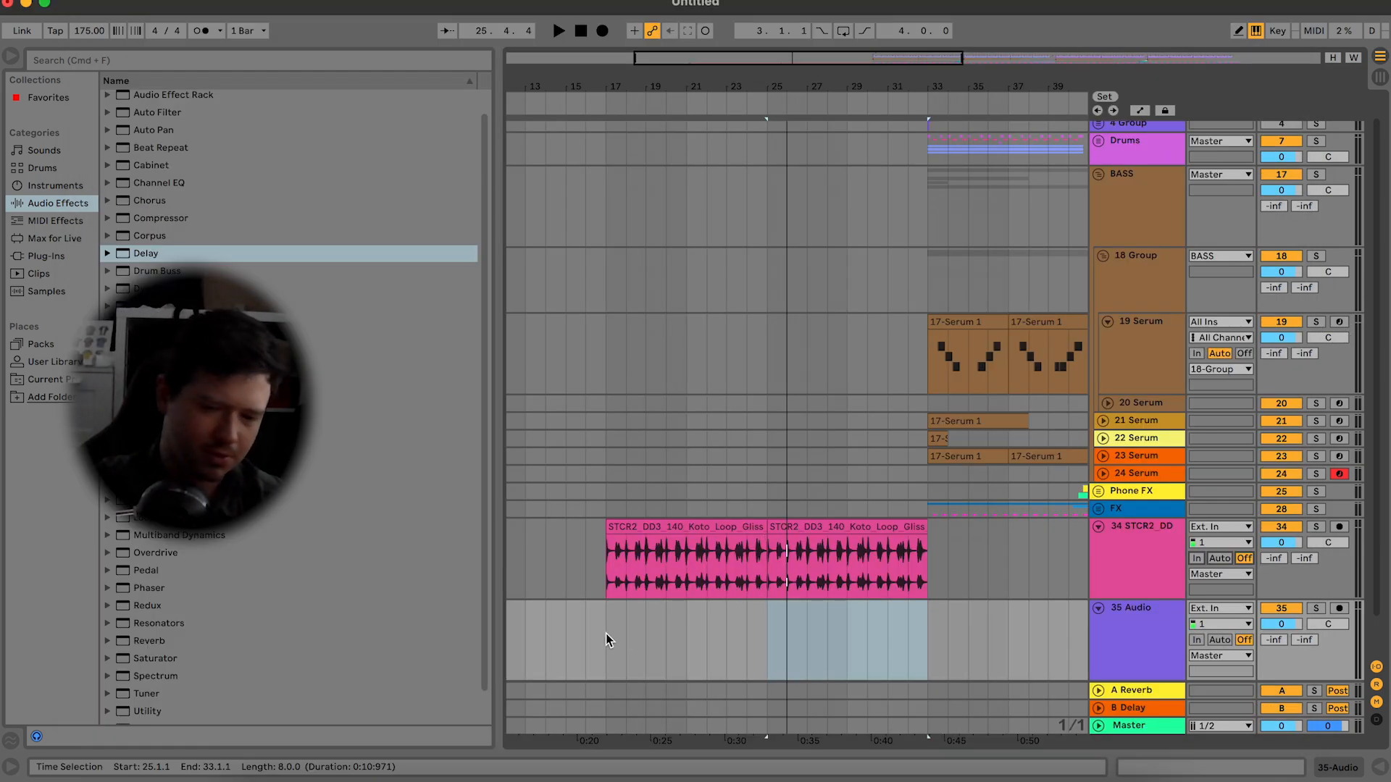
{"action": "left_click_drag", "start_coordinate": [607, 633], "coordinate": [767, 633]}
{"action": "key", "text": "super+v"}
Step: Set the organ clip's gain to -5 dB, its warp mode to Complex and its transposition to -2 st
{"action": "double_click", "coordinate": [667, 603]}
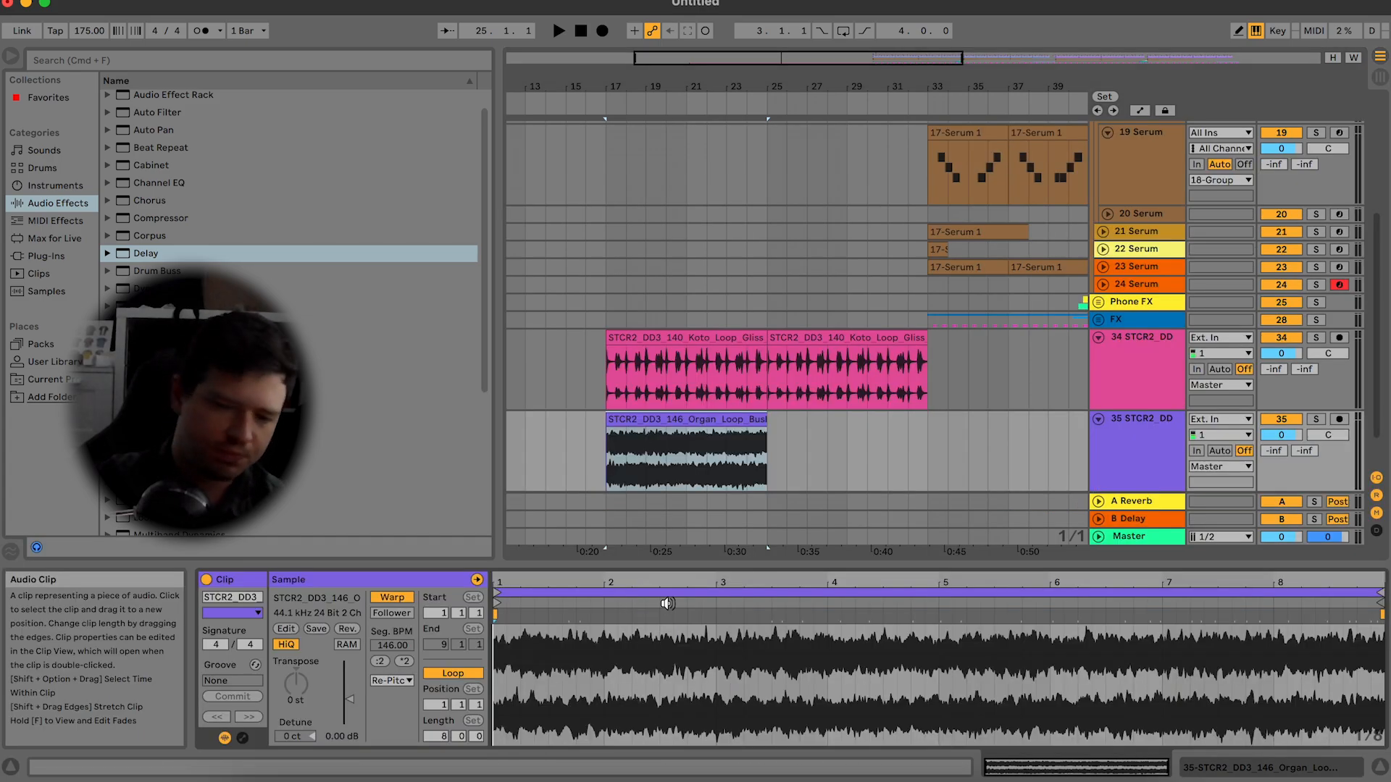
{"action": "left_click_drag", "start_coordinate": [349, 699], "coordinate": [347, 691]}
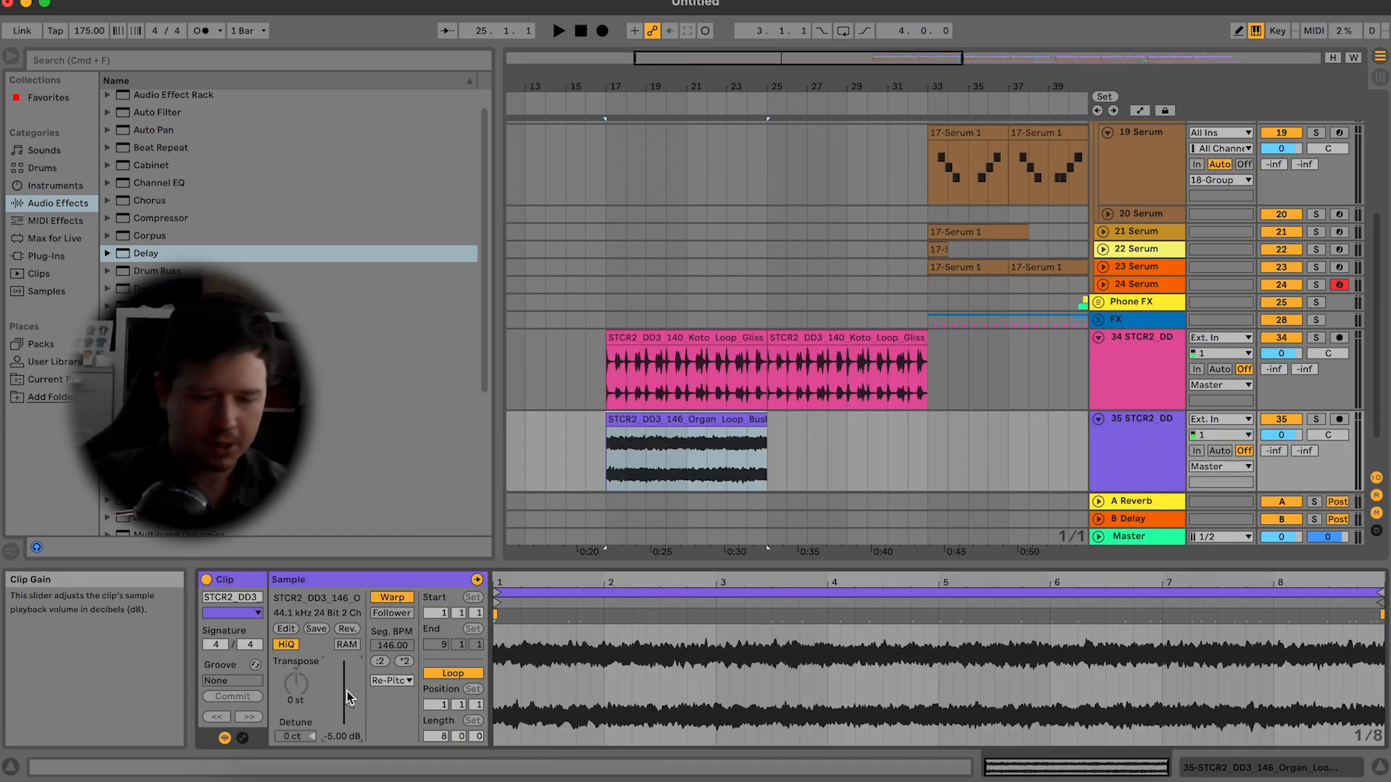
{"action": "left_click", "coordinate": [399, 686]}
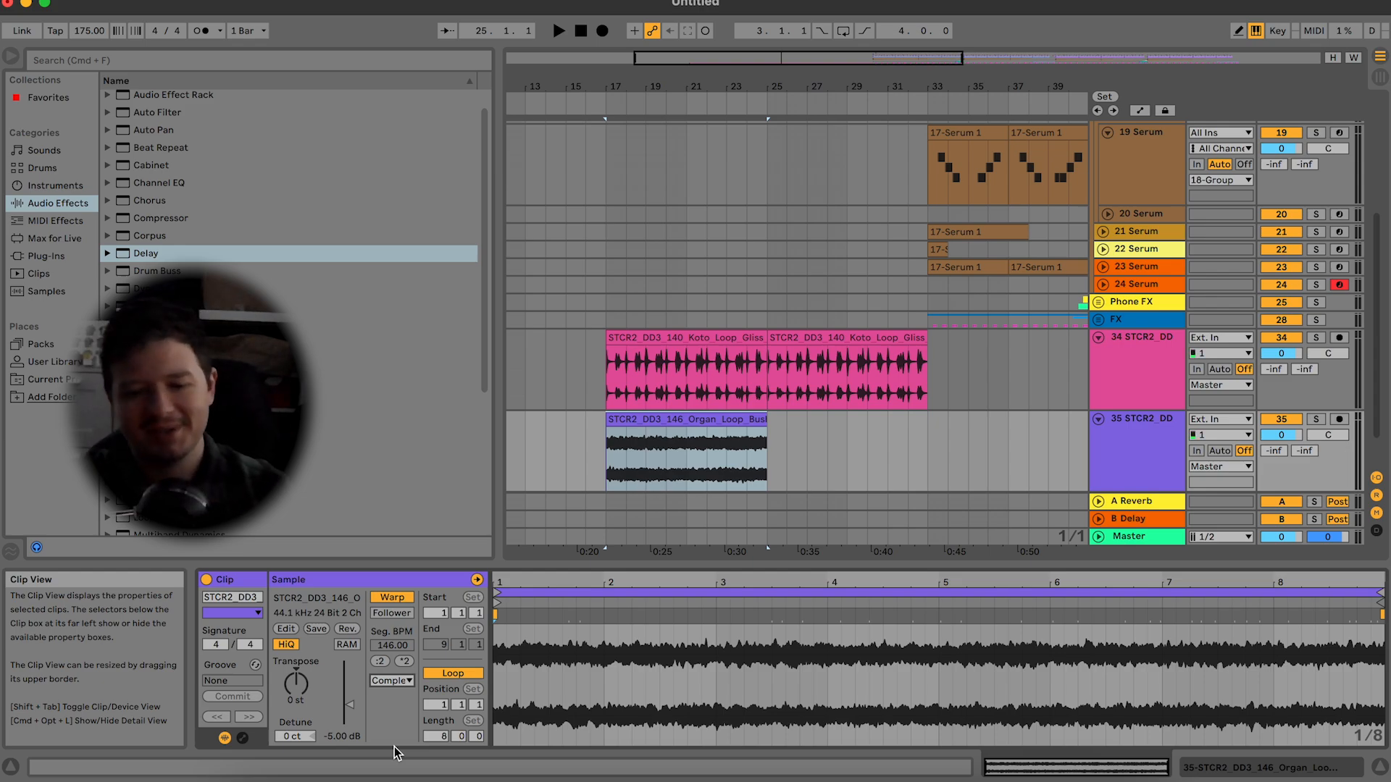
{"action": "left_click", "coordinate": [293, 689]}
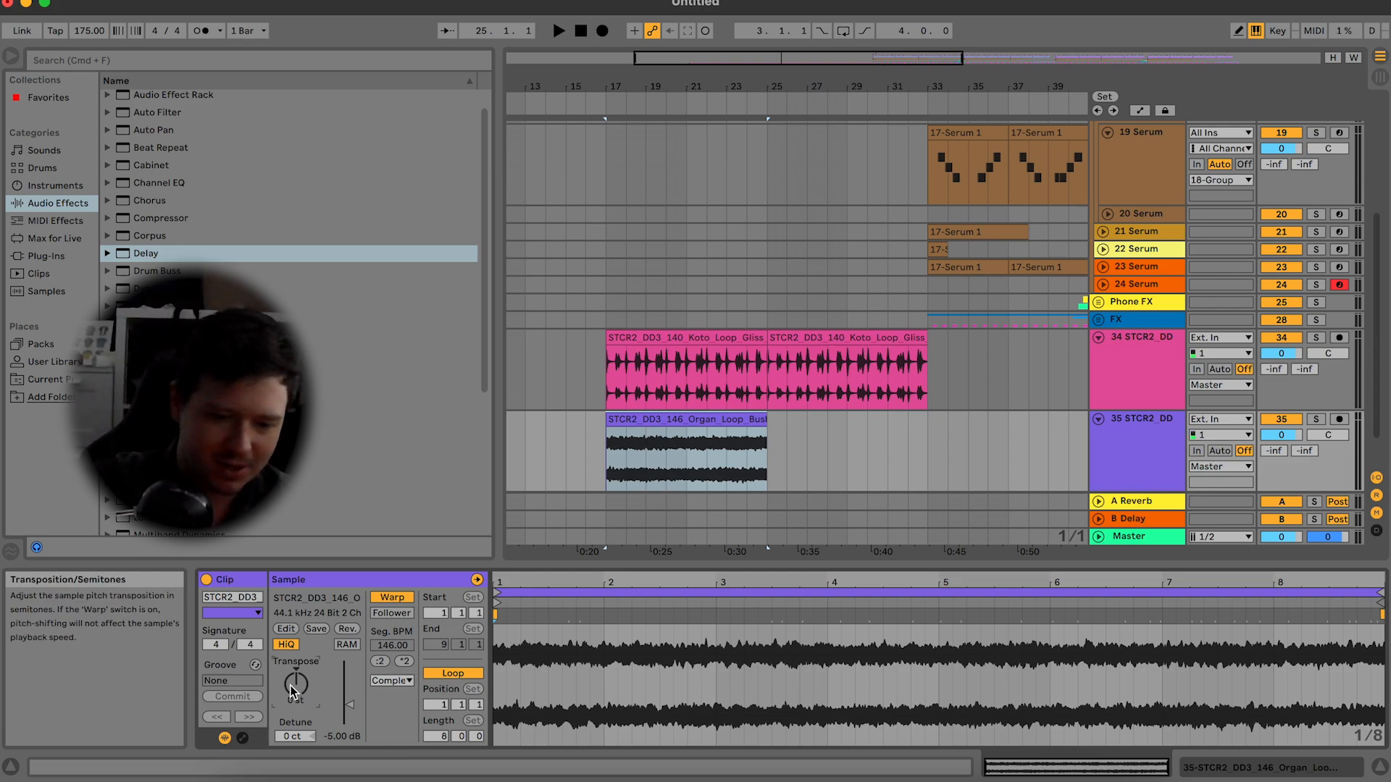
{"action": "left_click_drag", "start_coordinate": [653, 58], "coordinate": [692, 58]}
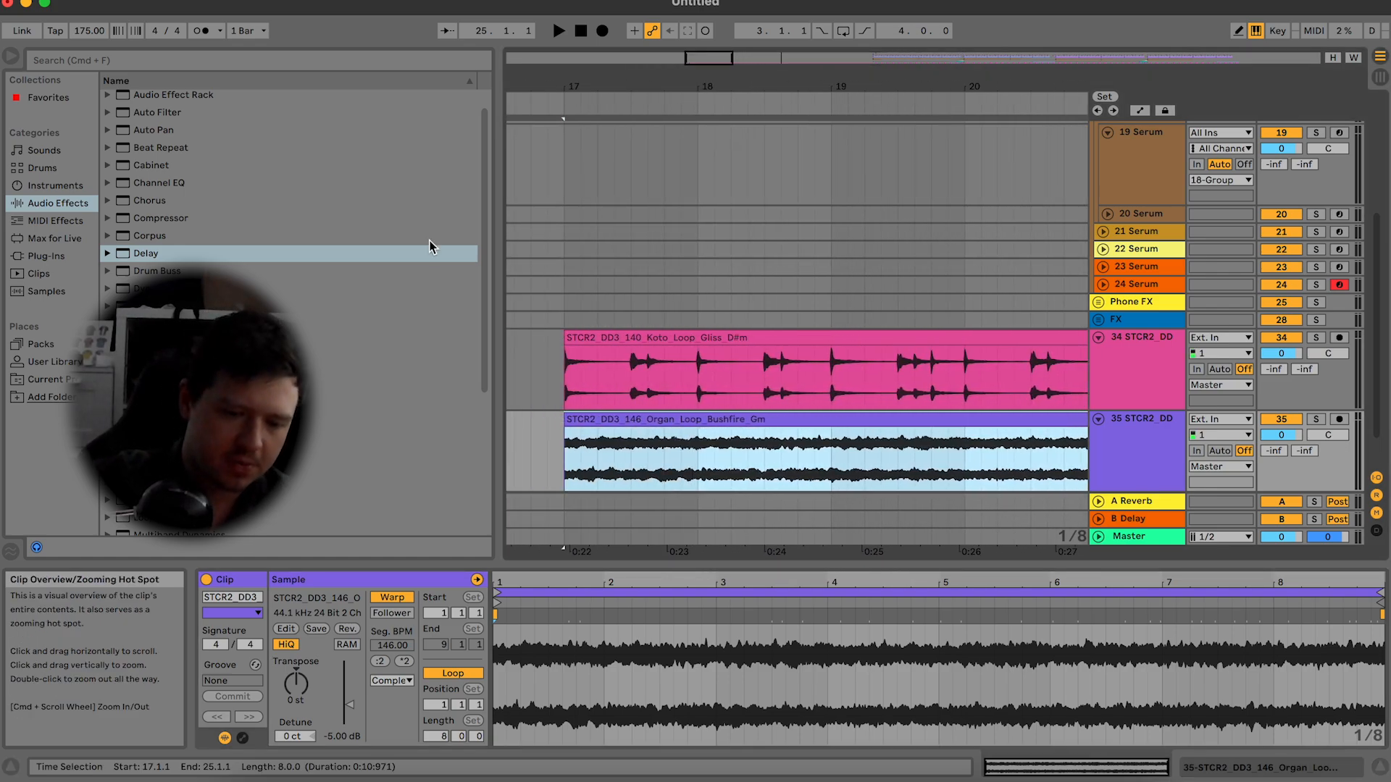
{"action": "left_click", "coordinate": [302, 702]}
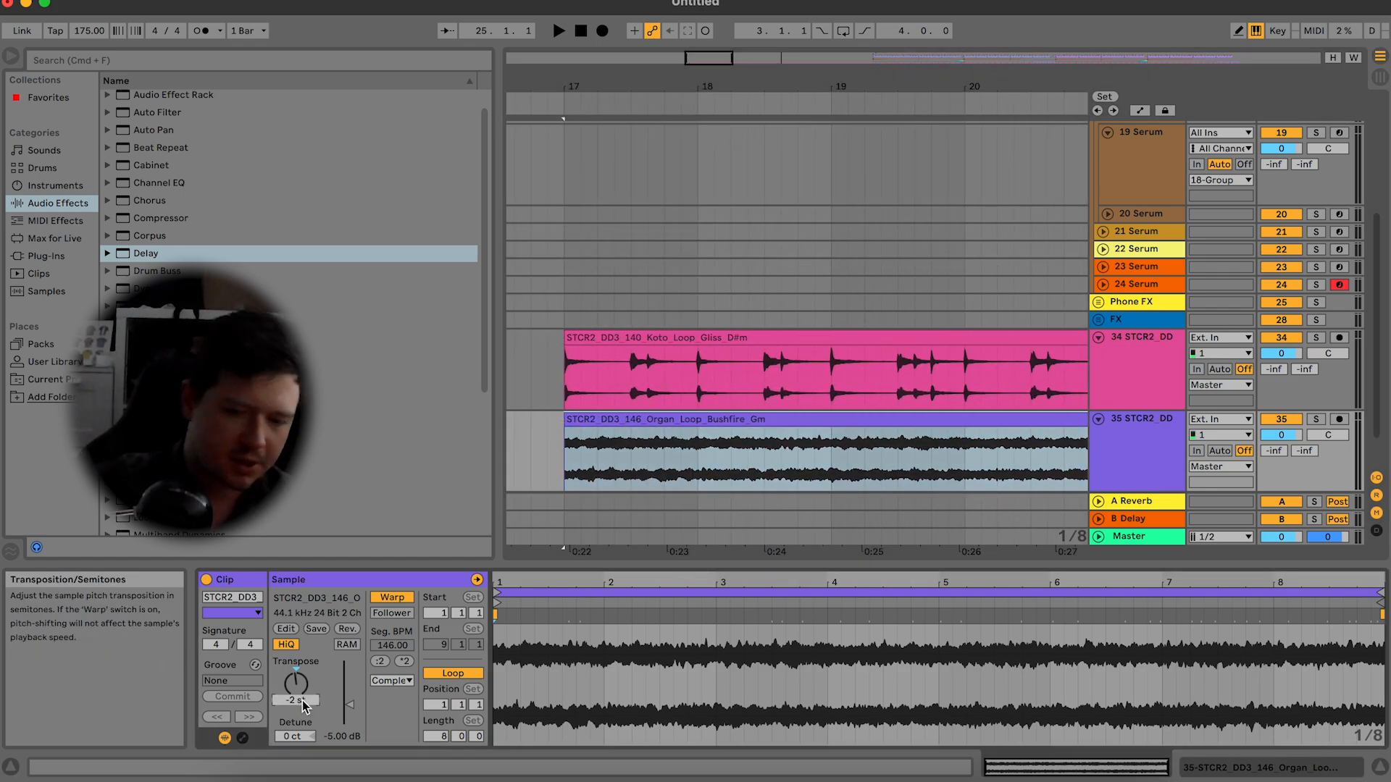
Step: Audition the organ loop and duplicate it so it continues from bar 25 to bar 33
{"action": "key", "text": "space"}
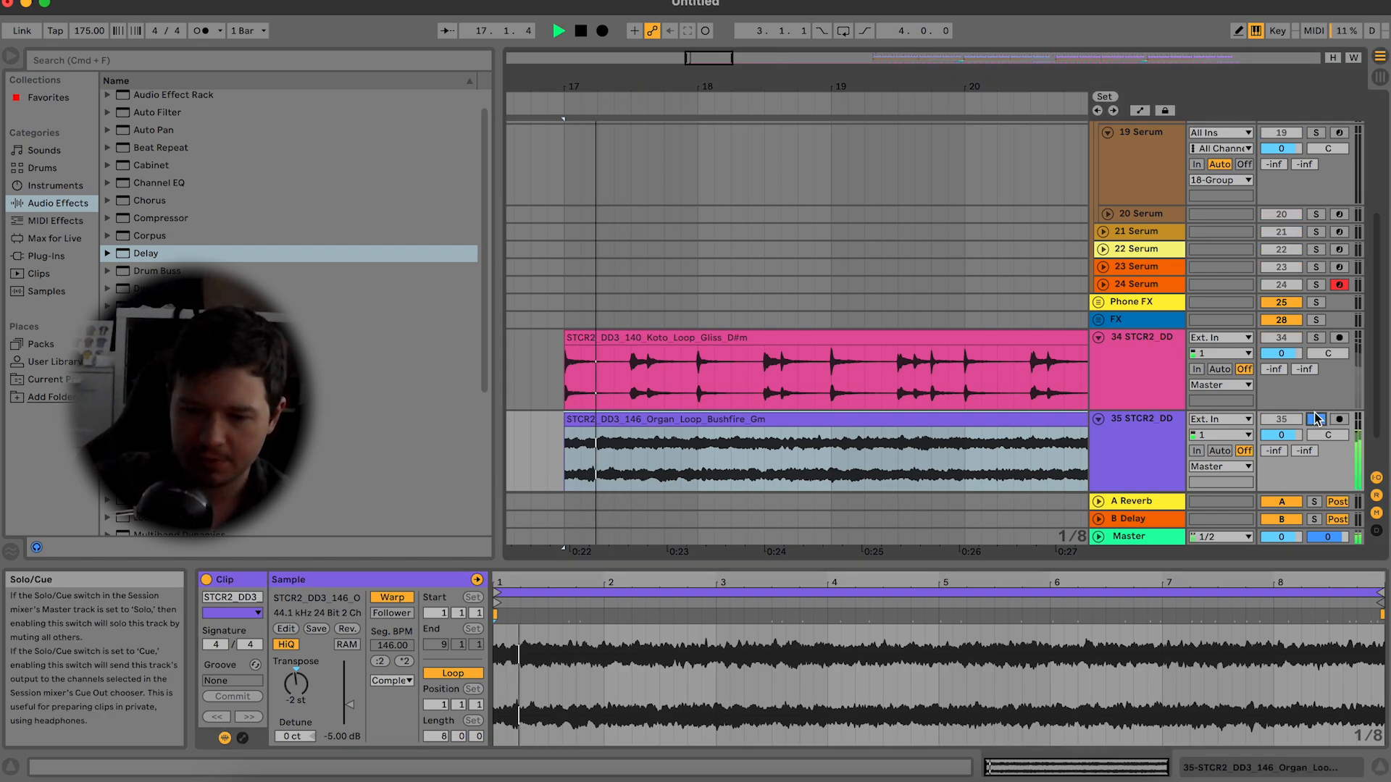
{"action": "left_click_drag", "start_coordinate": [846, 70], "coordinate": [989, 420]}
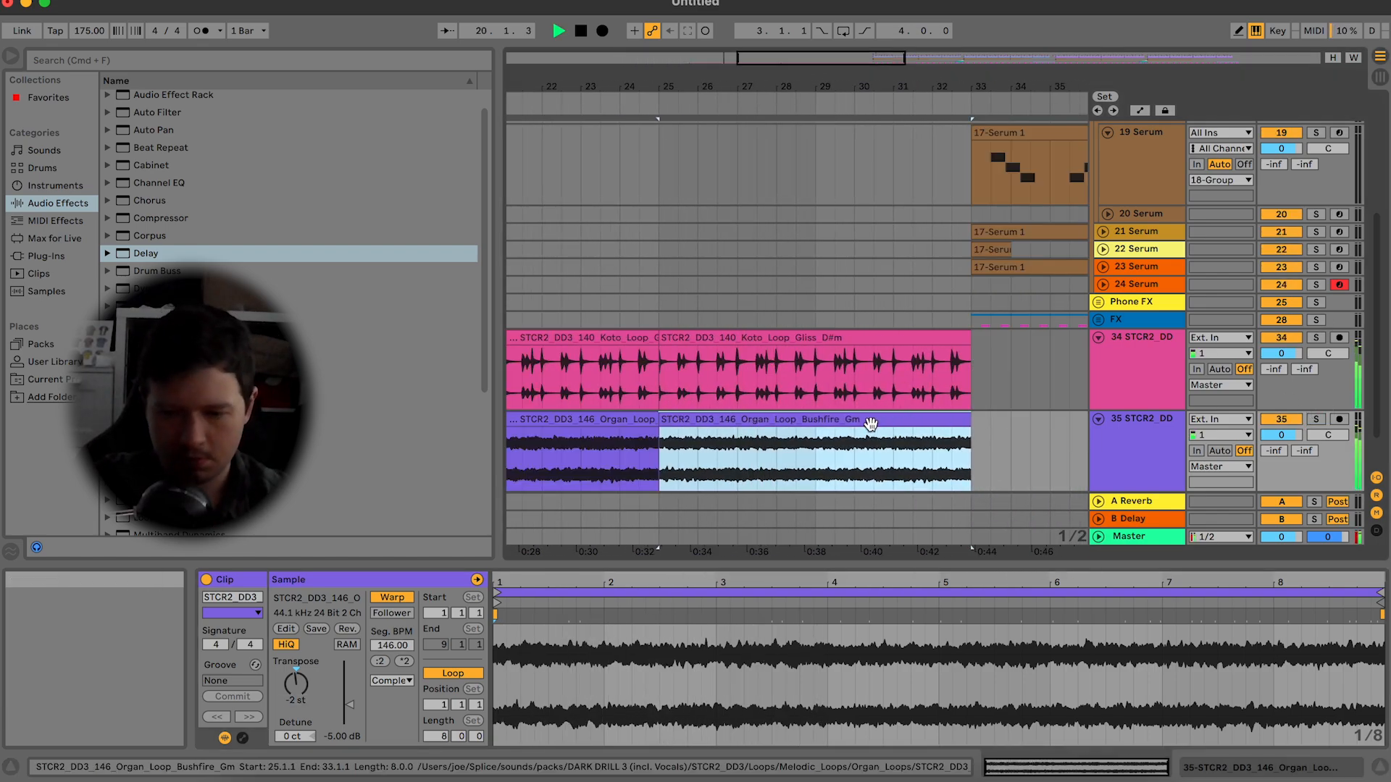
{"action": "left_click_drag", "start_coordinate": [888, 71], "coordinate": [956, 56]}
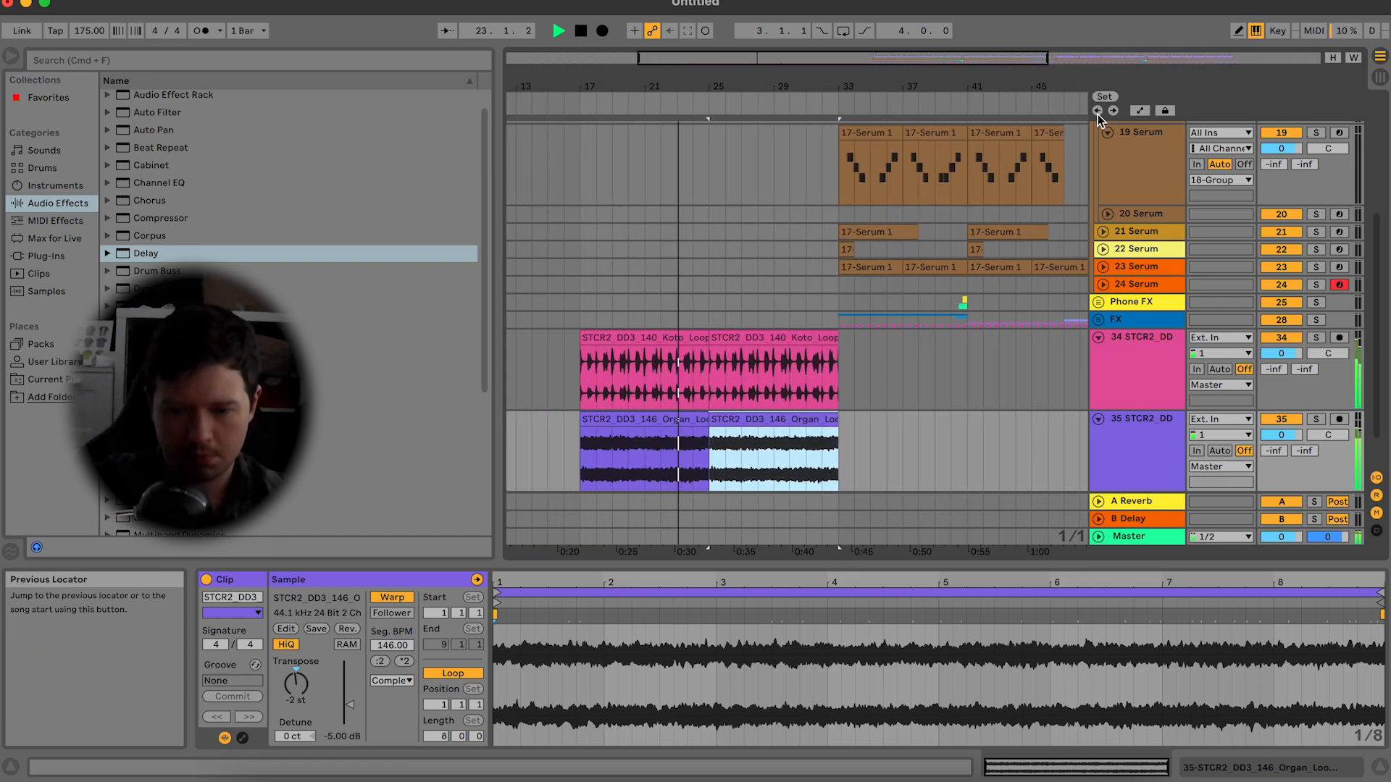
Step: Solo the BASS group and listen to the bassline from bar 33
{"action": "scroll", "coordinate": [846, 174], "scroll_direction": "up", "scroll_amount": 5}
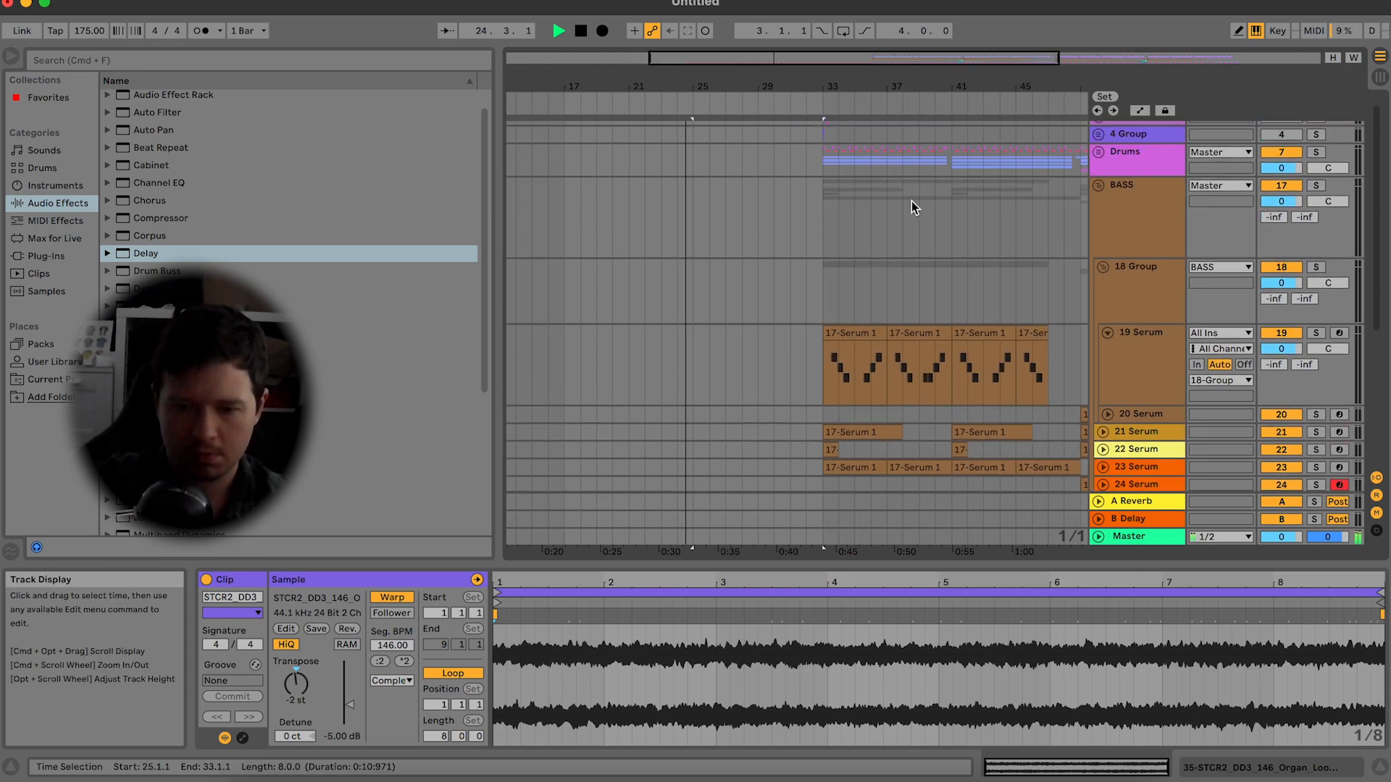
{"action": "left_click", "coordinate": [817, 213]}
{"action": "key", "text": "space"}
{"action": "left_click", "coordinate": [1314, 185]}
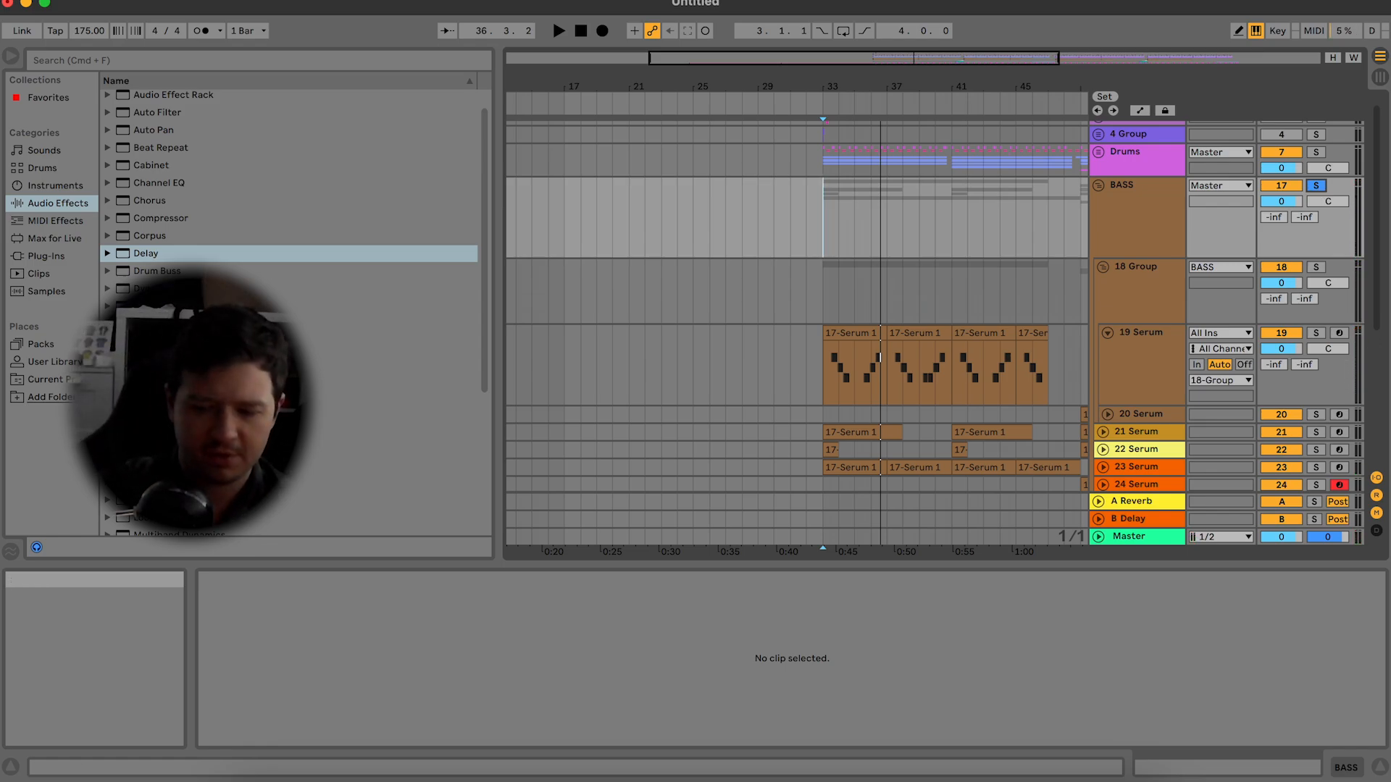
Step: Examine the notes of the first 19 Serum clip at bar 33 and the track's Serum device
{"action": "left_click", "coordinate": [1381, 770]}
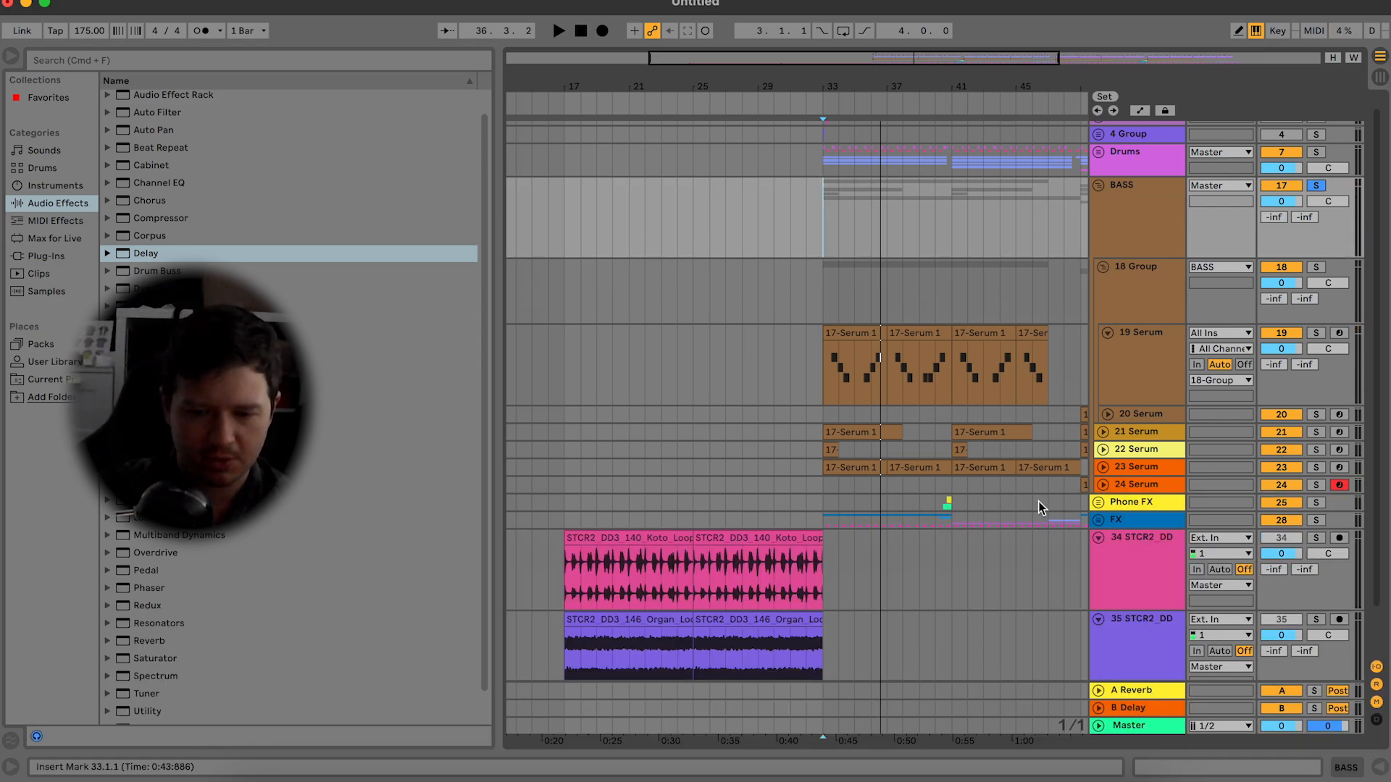
{"action": "double_click", "coordinate": [852, 330]}
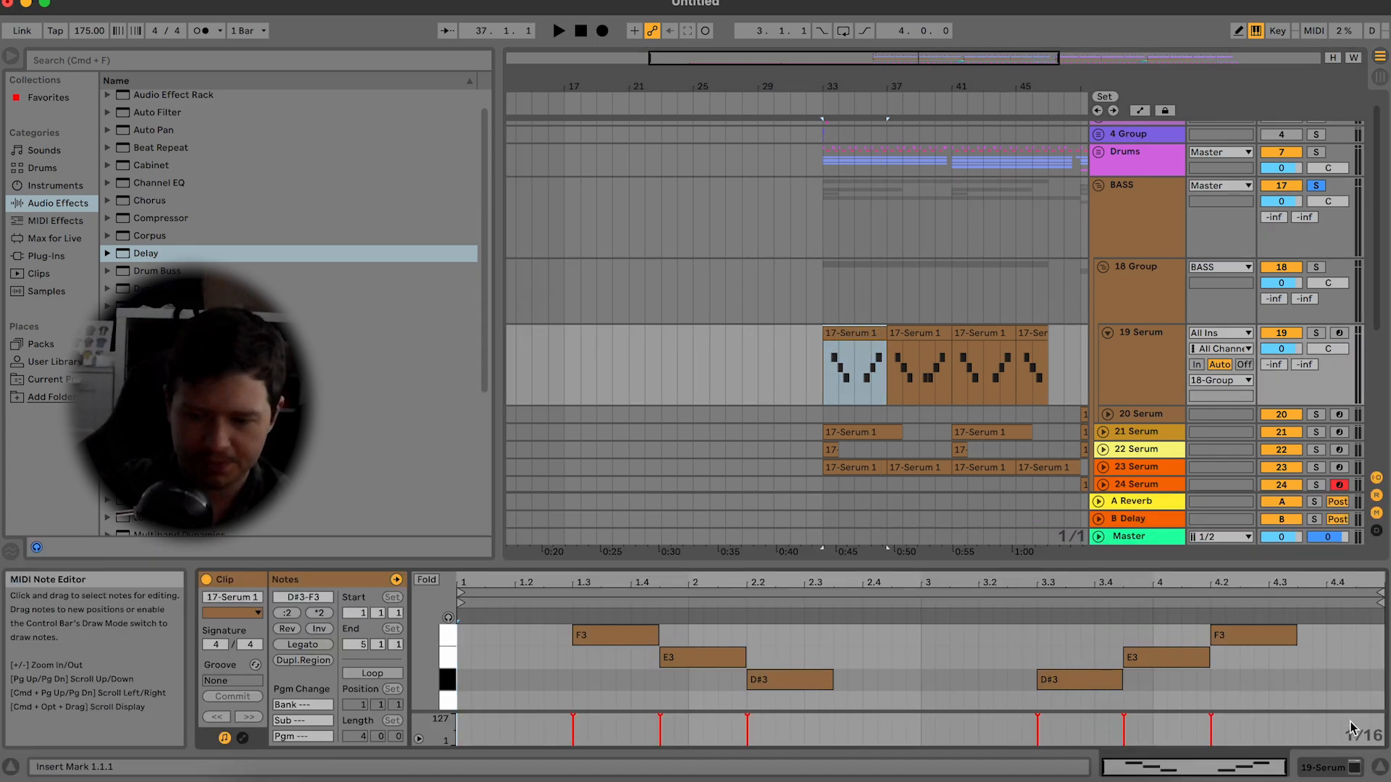
{"action": "left_click", "coordinate": [1330, 768]}
{"action": "scroll", "coordinate": [907, 464], "scroll_direction": "down", "scroll_amount": 6}
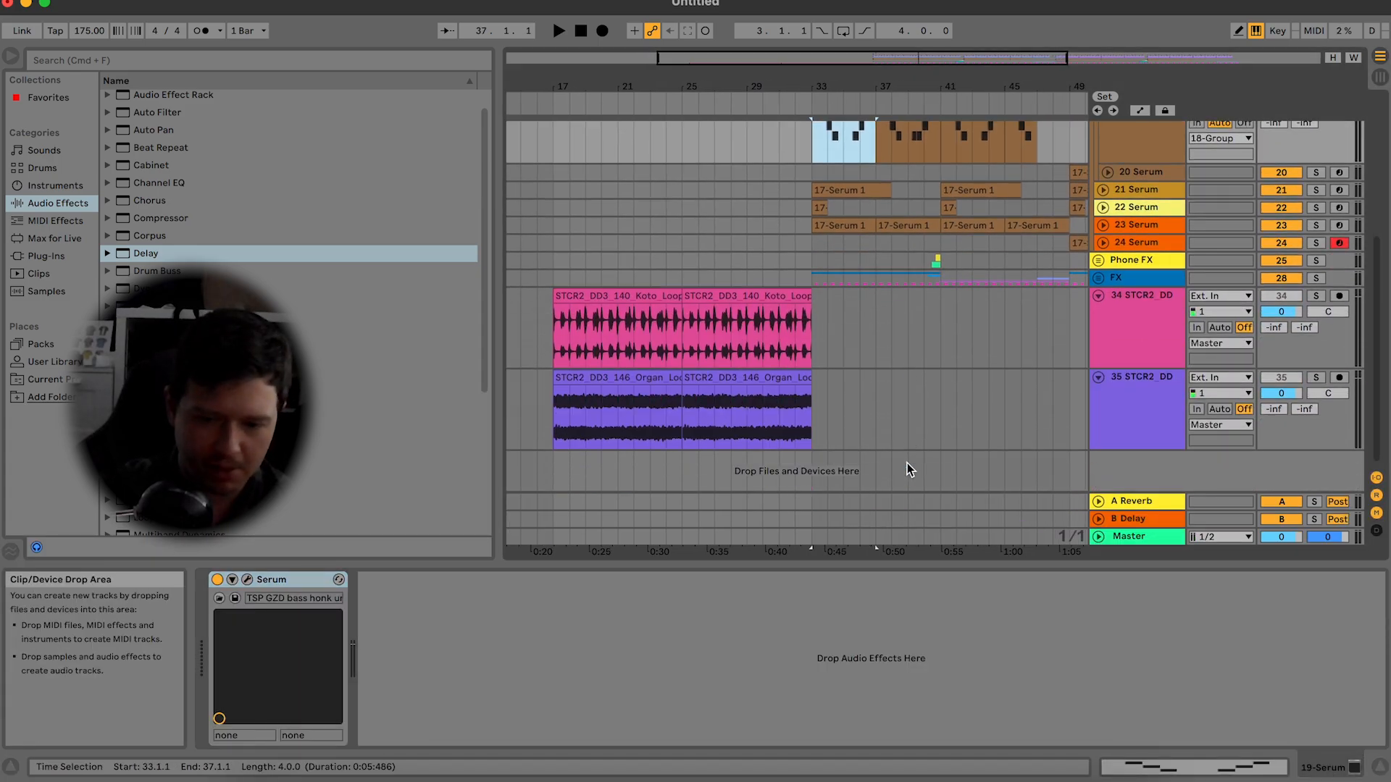
{"action": "left_click", "coordinate": [1295, 662]}
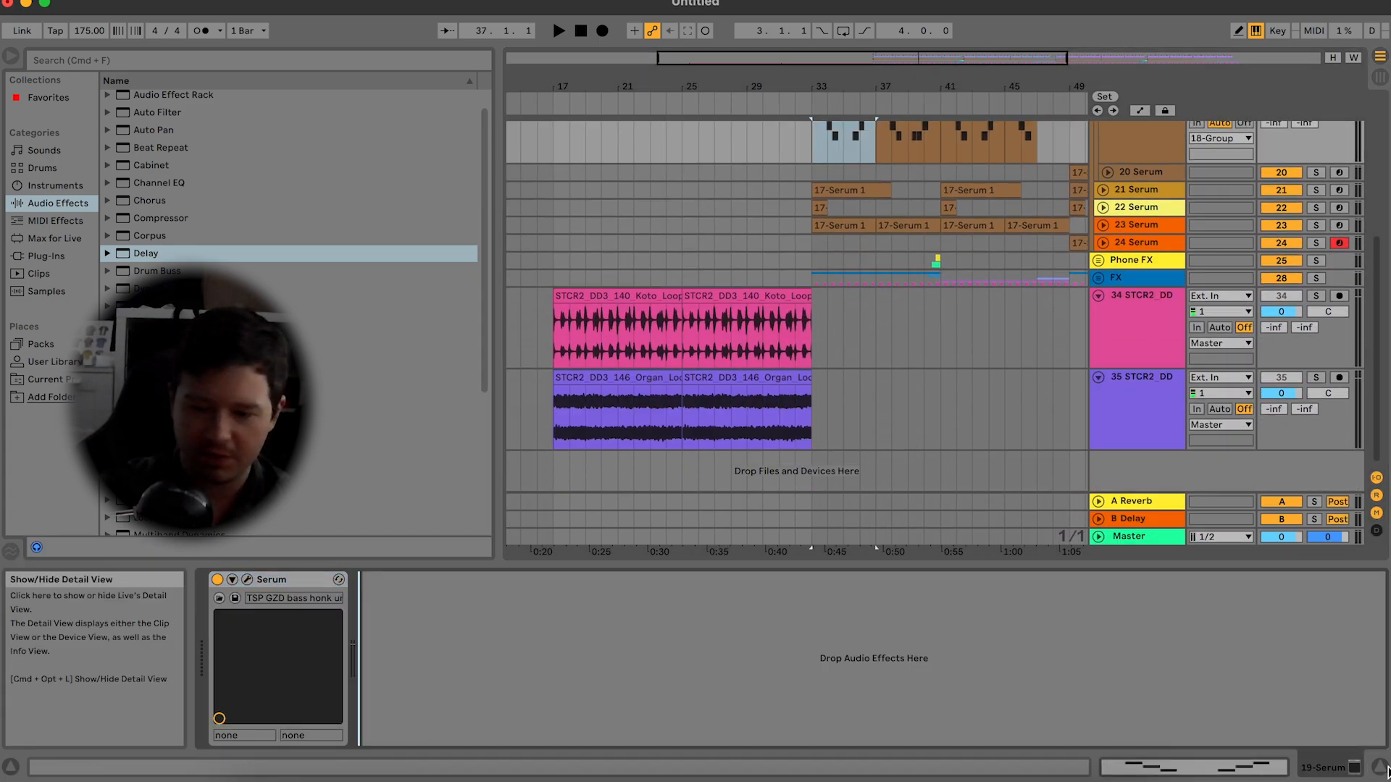
{"action": "left_click", "coordinate": [1386, 769]}
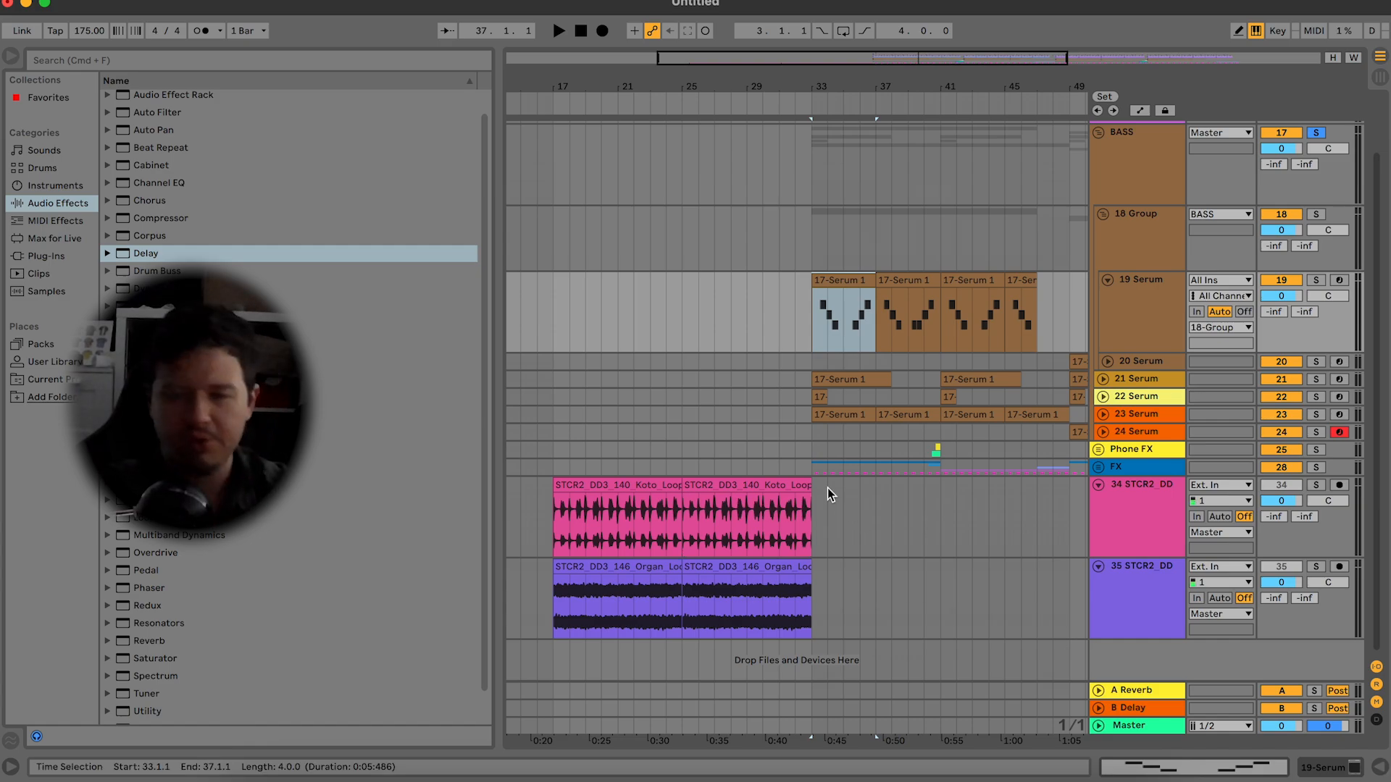
Step: Clear the BASS solo and listen to the koto and organ loops together from bar 17
{"action": "left_click", "coordinate": [602, 489]}
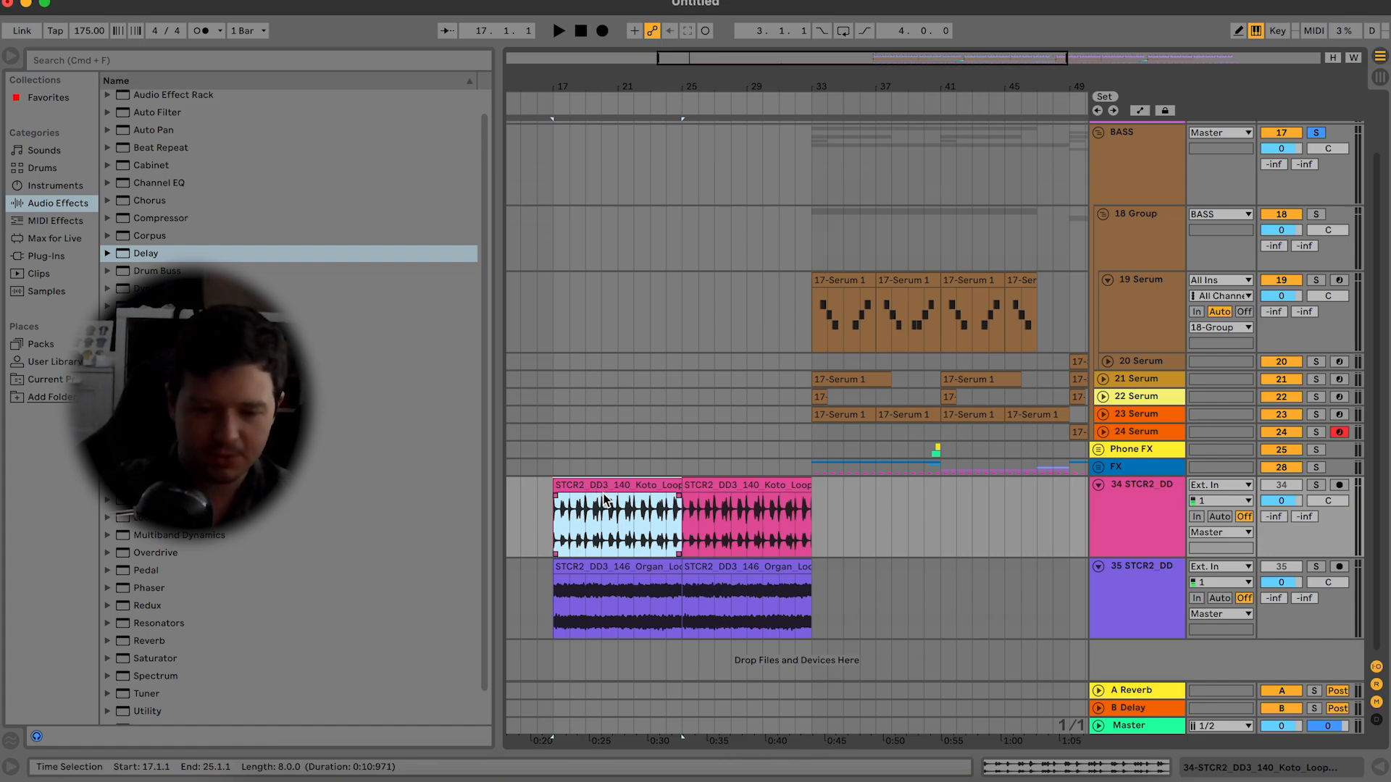
{"action": "left_click_drag", "start_coordinate": [884, 54], "coordinate": [858, 54]}
{"action": "key", "text": "space"}
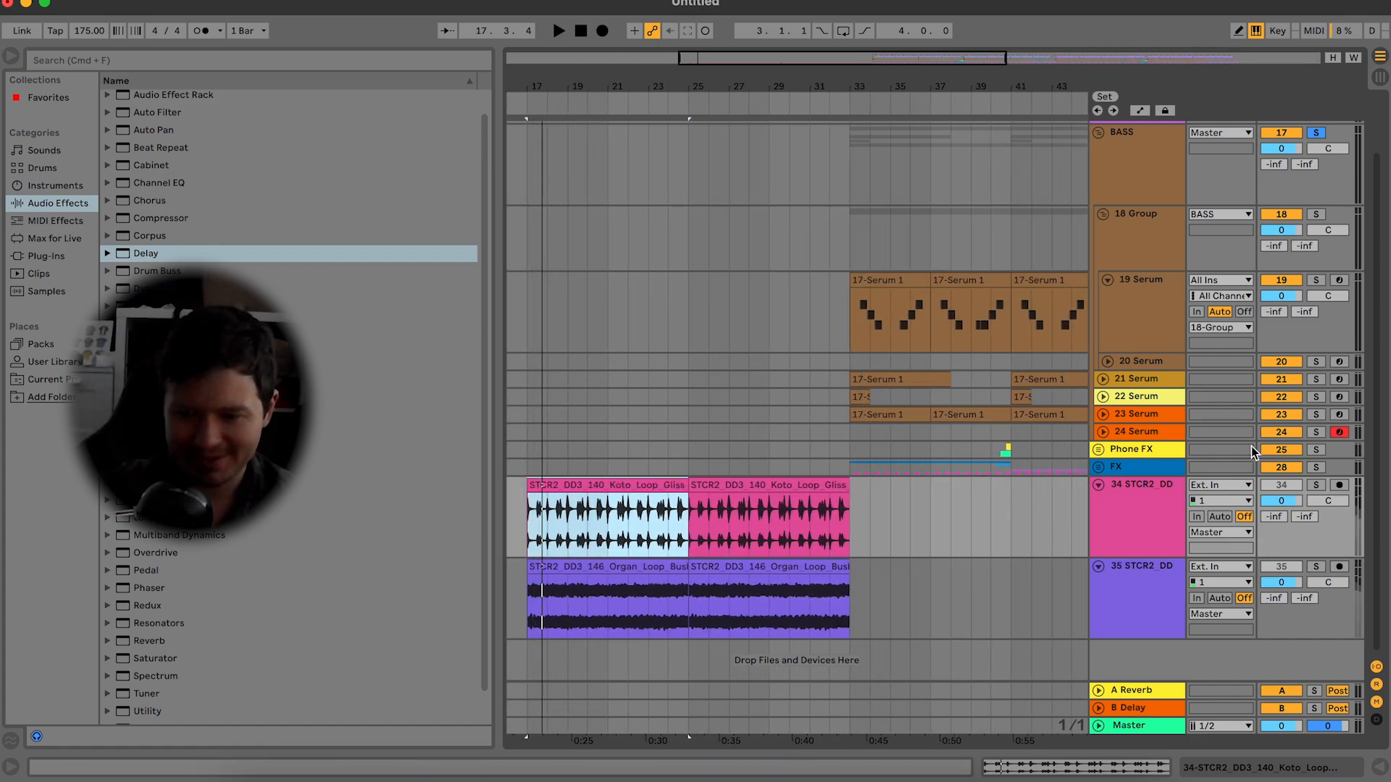
{"action": "left_click", "coordinate": [1323, 481]}
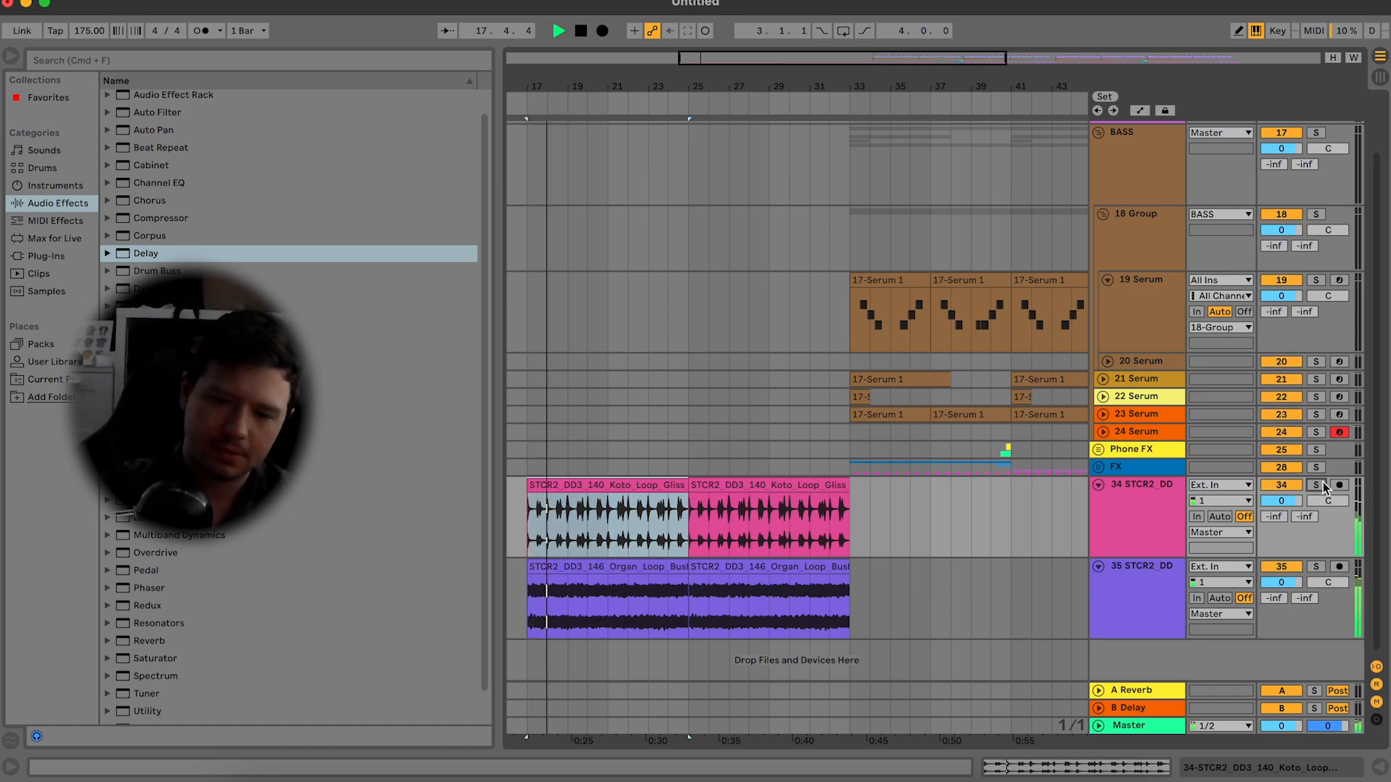
{"action": "key", "text": "space"}
Step: Copy four bars of the Drums group from bar 33 to bar 17 and repeat them up to bar 33
{"action": "scroll", "coordinate": [872, 463], "scroll_direction": "up", "scroll_amount": 3}
{"action": "left_click_drag", "start_coordinate": [855, 173], "coordinate": [916, 177]}
{"action": "left_click_drag", "start_coordinate": [539, 190], "coordinate": [523, 179]}
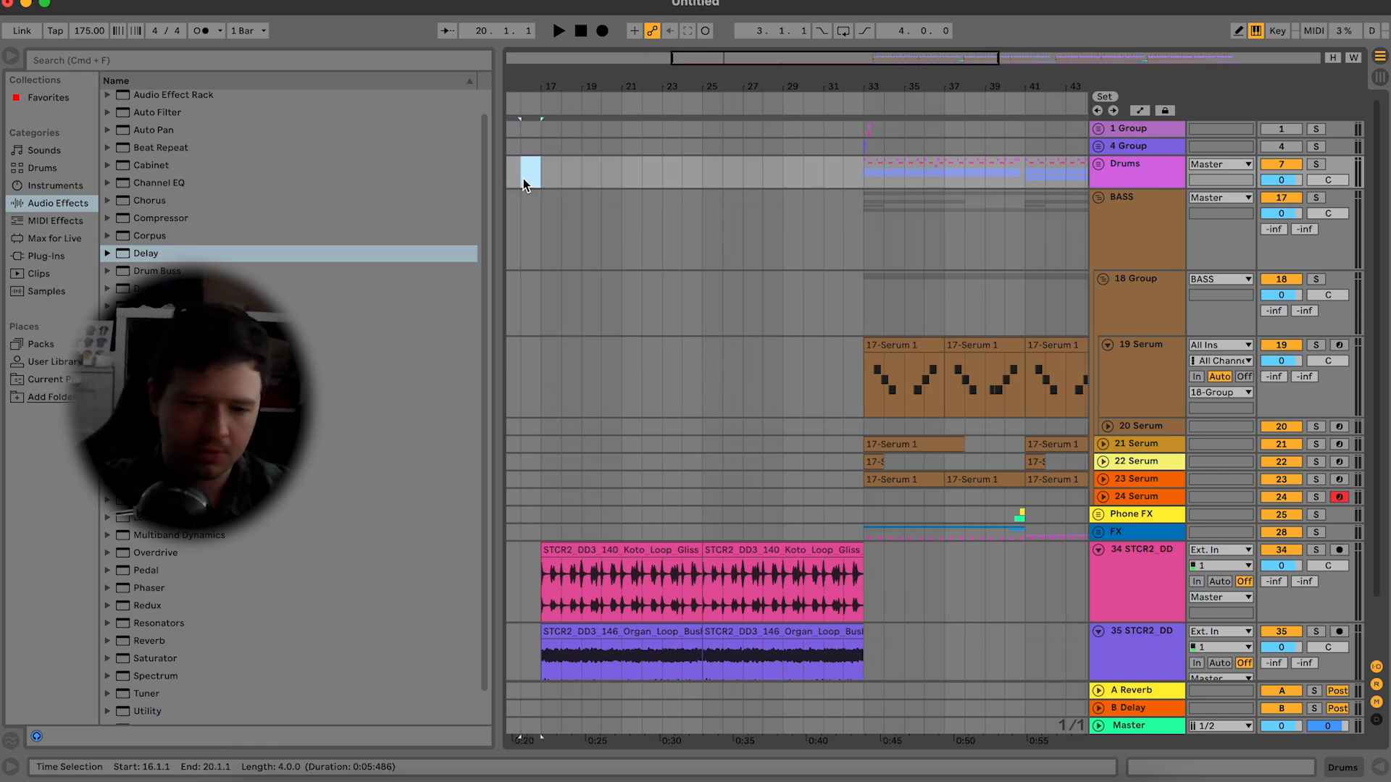
{"action": "left_click", "coordinate": [537, 172]}
{"action": "scroll", "coordinate": [537, 173], "scroll_direction": "left", "scroll_amount": 5}
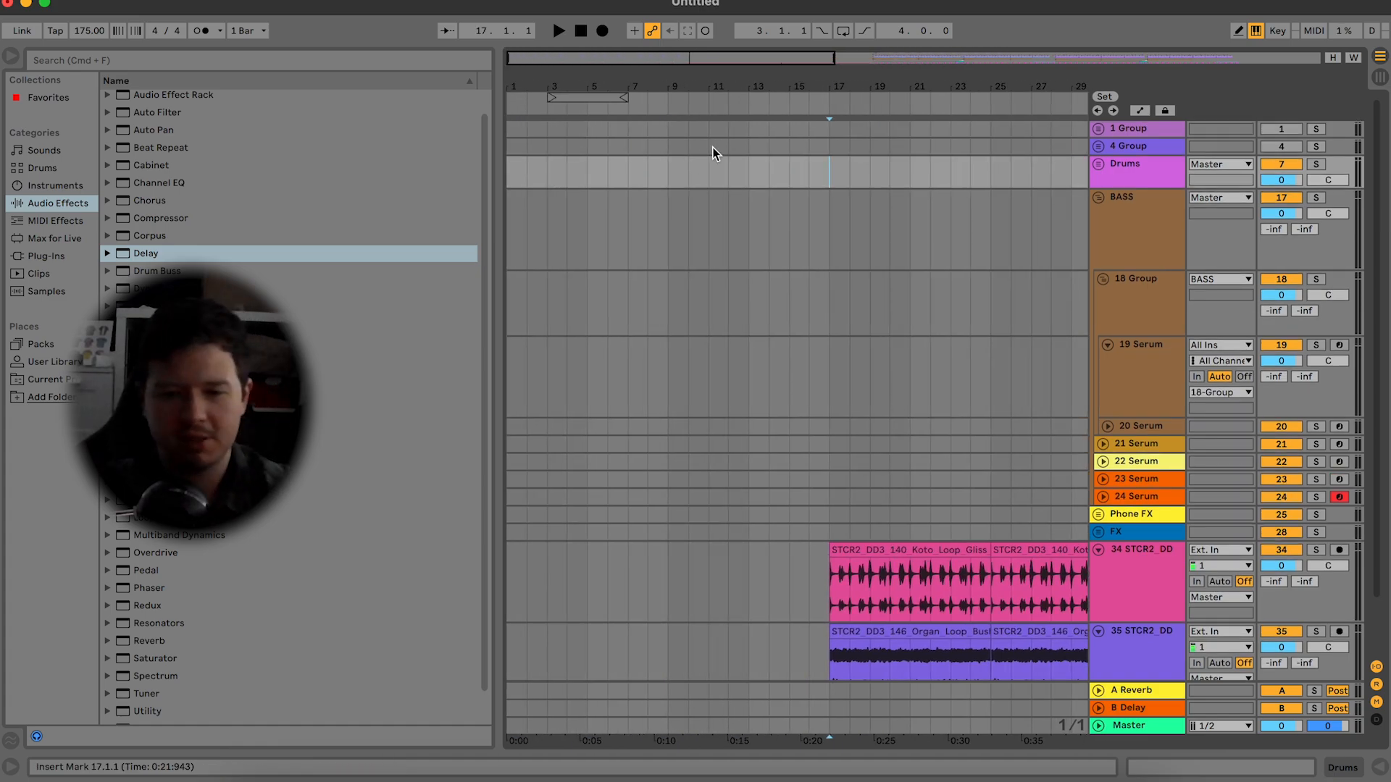
{"action": "scroll", "coordinate": [714, 152], "scroll_direction": "right", "scroll_amount": 3}
{"action": "key", "text": "super+v"}
{"action": "key", "text": "space"}
{"action": "key", "text": "super+d"}
{"action": "key", "text": "super+d"}
{"action": "key", "text": "super+d"}
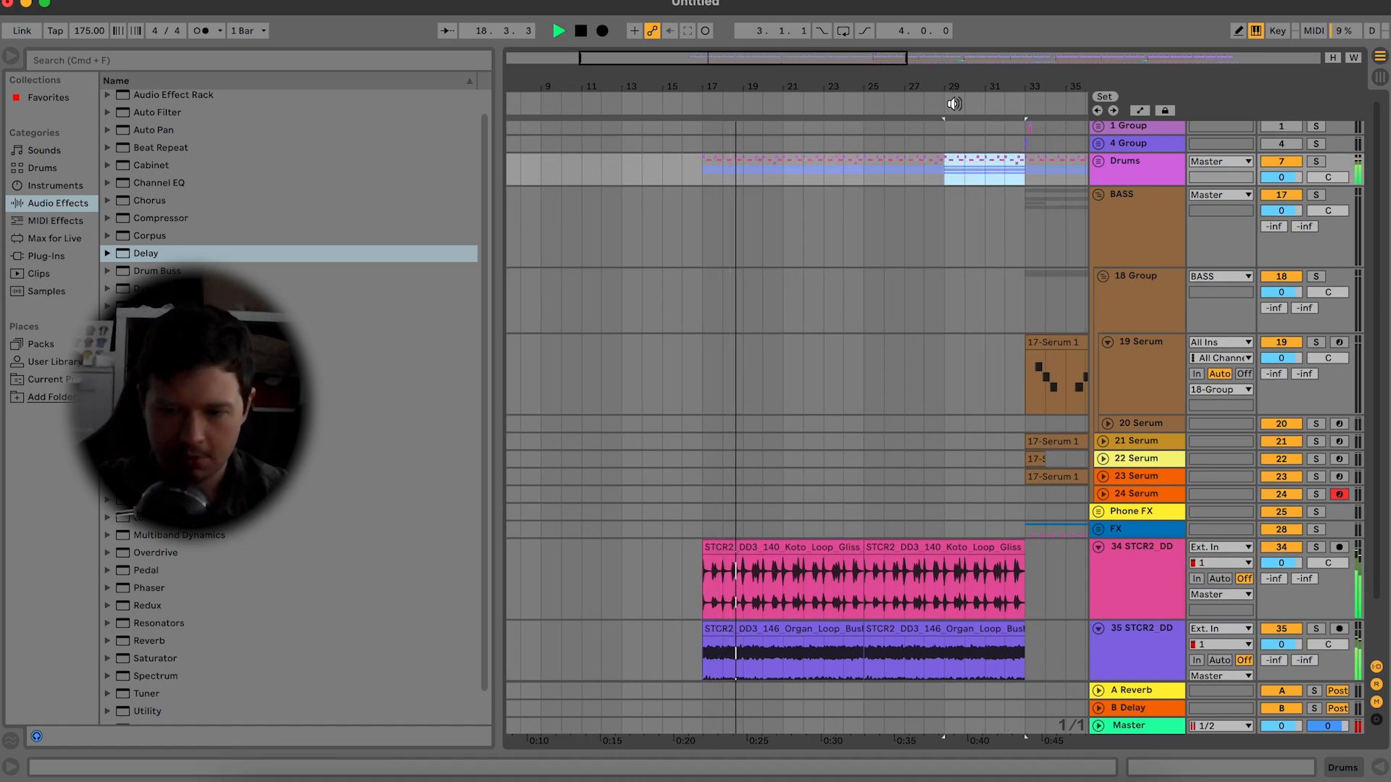
Step: Set the volume of organ track 35 to -4 dB and koto track 34 to -3 dB
{"action": "left_click", "coordinate": [1288, 647]}
{"action": "type", "text": "-4"}
{"action": "key", "text": "Return"}
{"action": "left_click", "coordinate": [1296, 563]}
{"action": "type", "text": "-3"}
{"action": "key", "text": "Return"}
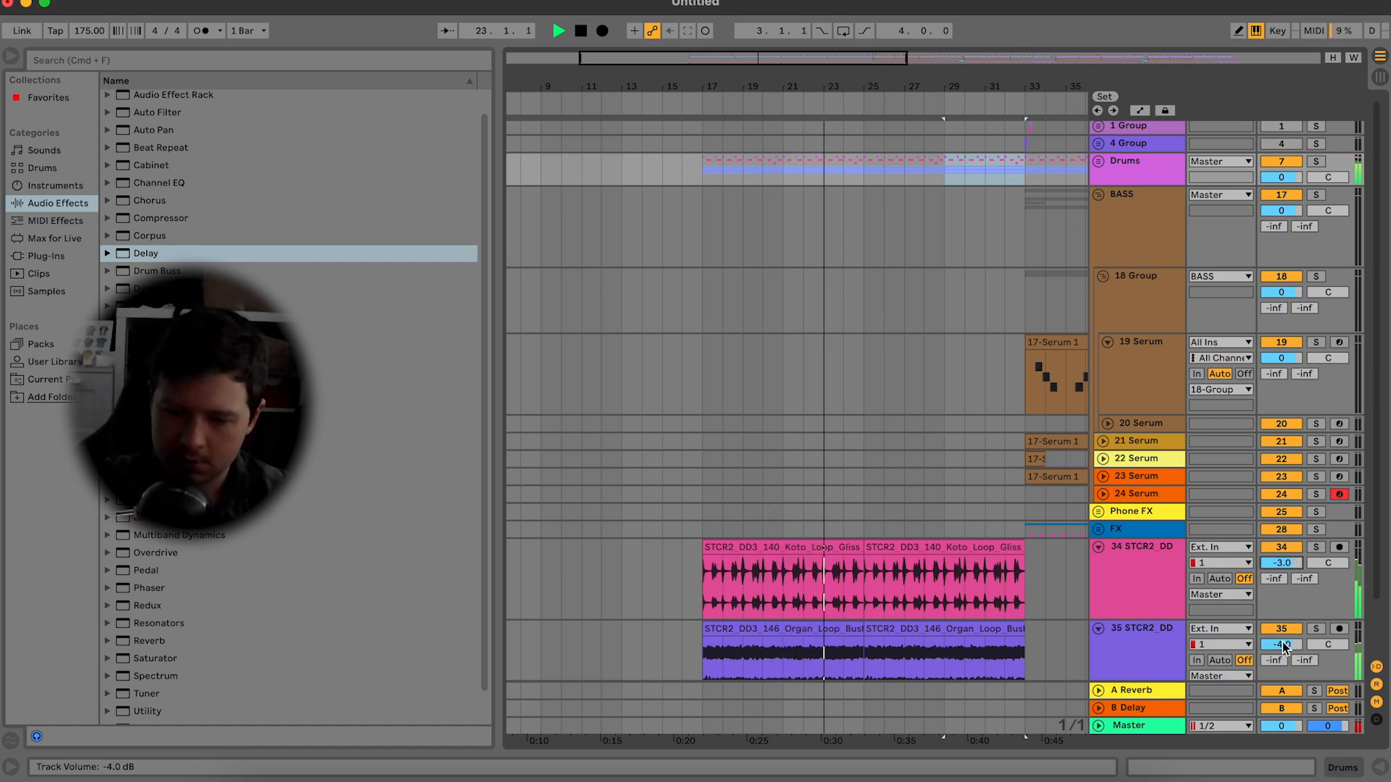
Step: Copy the short 22 Serum clip from bar 33 to bar 25 and open the copy's notes
{"action": "left_click_drag", "start_coordinate": [1004, 456], "coordinate": [974, 459]}
{"action": "scroll", "coordinate": [973, 459], "scroll_direction": "right", "scroll_amount": 5}
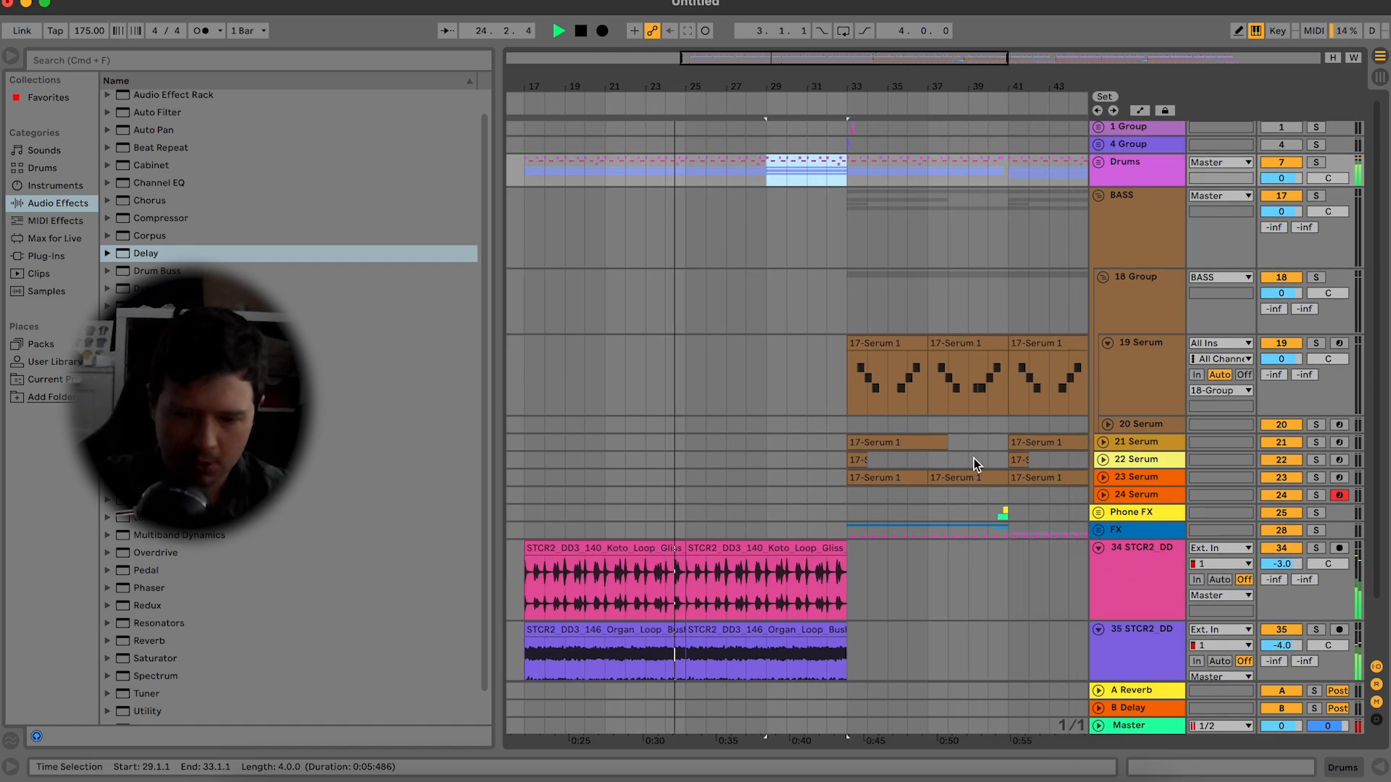
{"action": "left_click_drag", "start_coordinate": [849, 461], "coordinate": [690, 459]}
{"action": "key", "text": "space"}
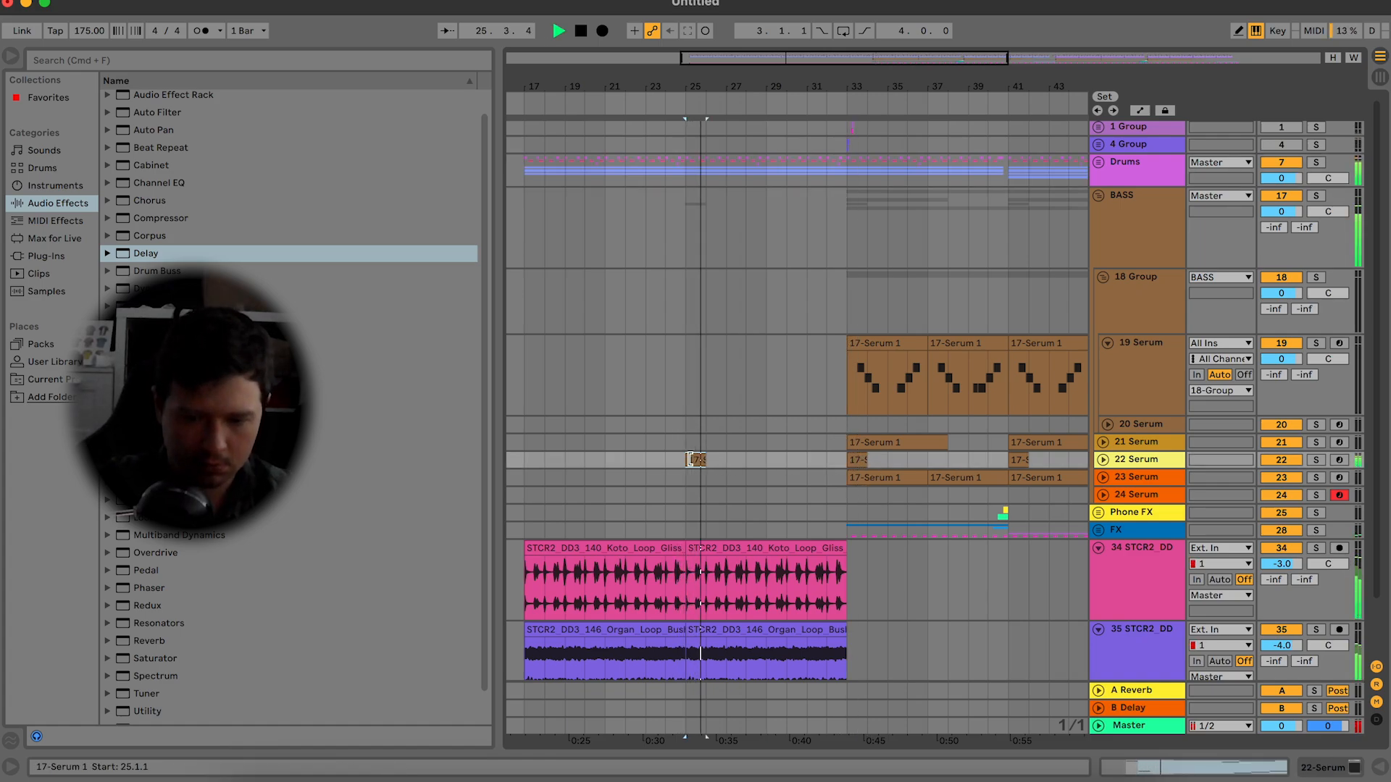
{"action": "double_click", "coordinate": [695, 460]}
{"action": "key", "text": "space"}
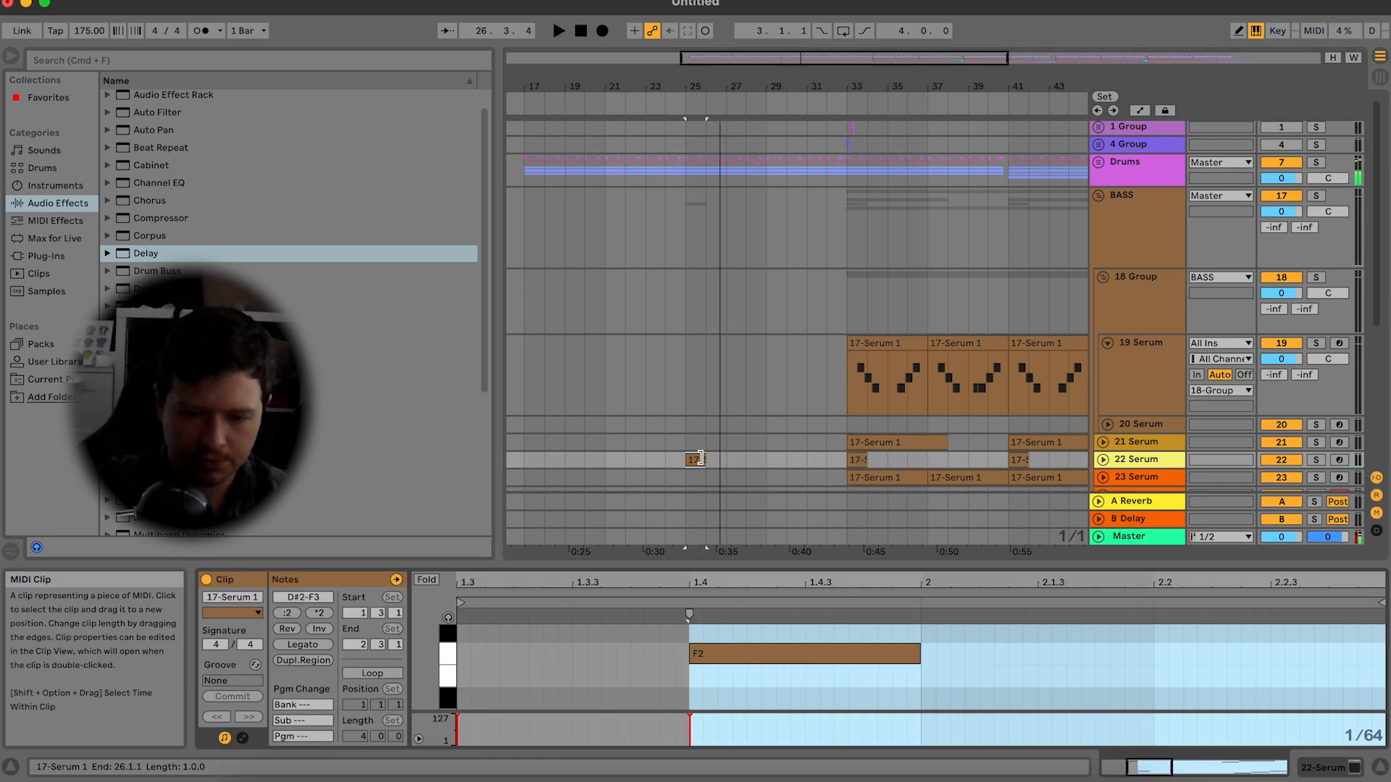
Step: Lengthen the copied 22 Serum clip at bar 25 to two bars so it ends at bar 27
{"action": "left_click", "coordinate": [889, 646]}
{"action": "left_click_drag", "start_coordinate": [705, 460], "coordinate": [727, 459]}
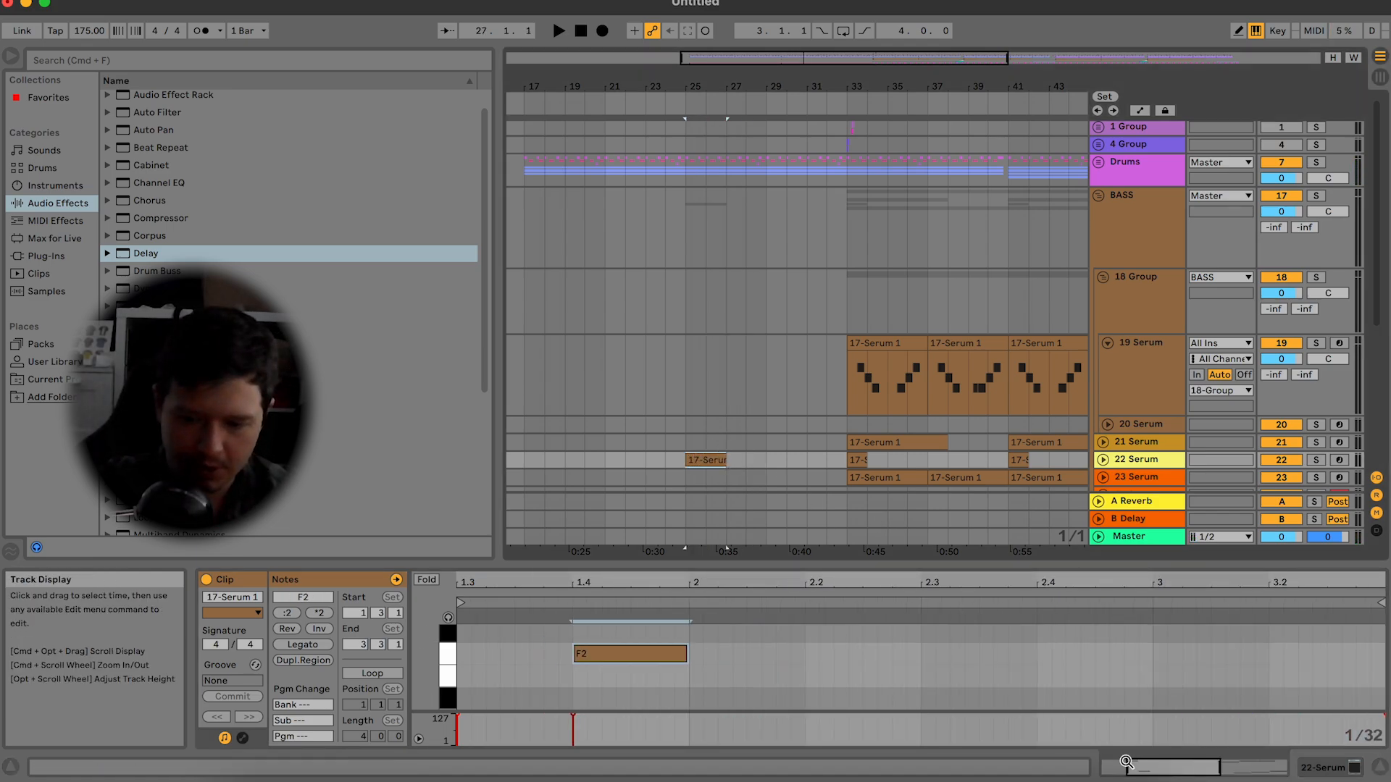
{"action": "left_click", "coordinate": [1152, 681]}
{"action": "left_click", "coordinate": [680, 661]}
{"action": "key", "text": "space"}
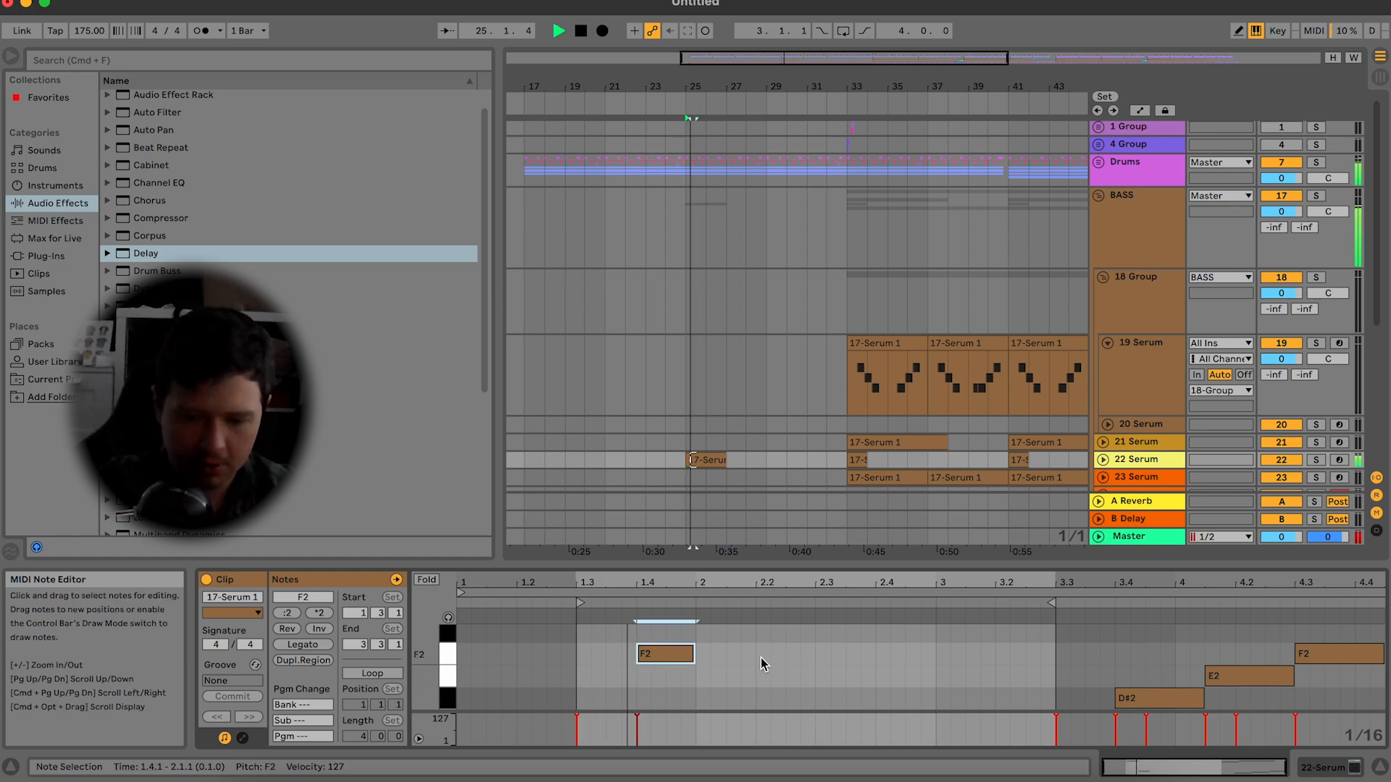
Step: Add 1/16 F2 notes at positions 2.2, 2.3 and 2.4 in the 22 Serum clip
{"action": "double_click", "coordinate": [760, 657]}
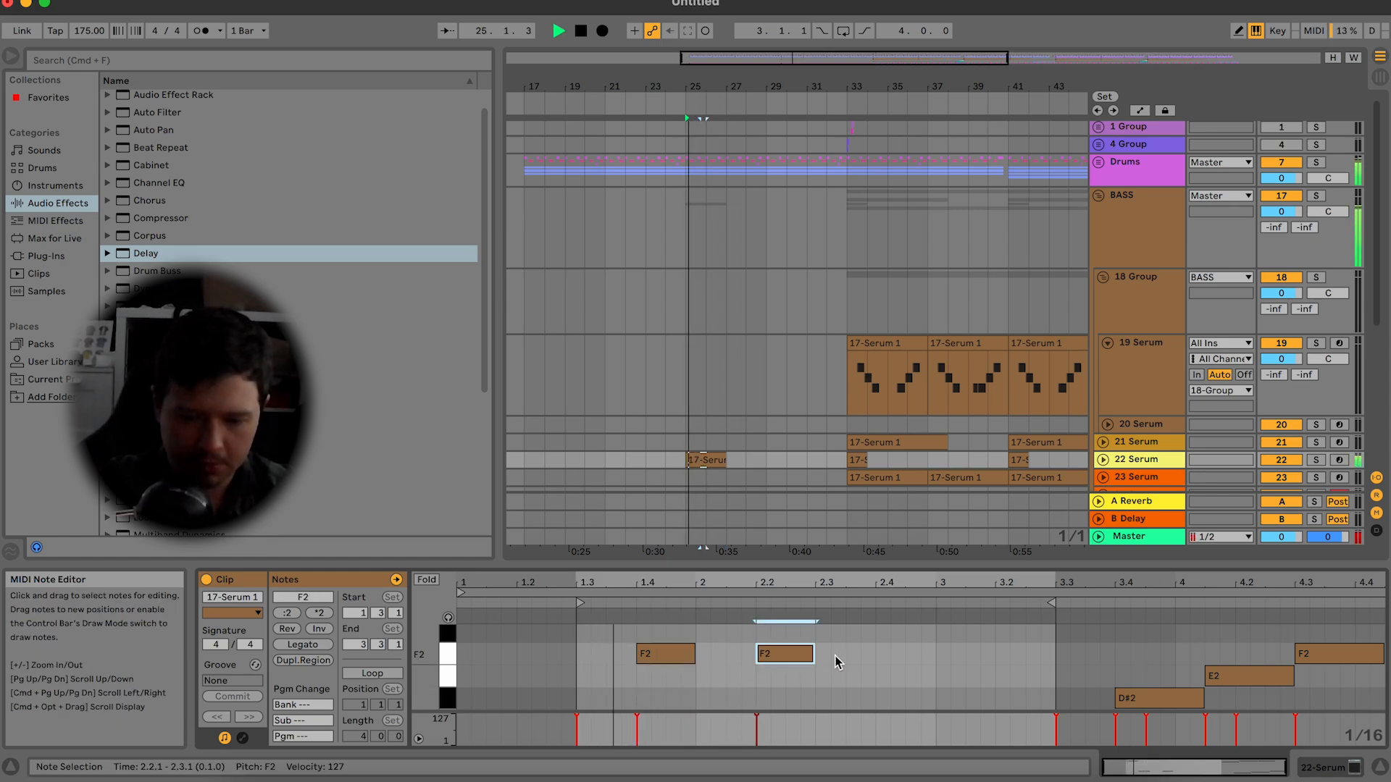
{"action": "key", "text": "super+d"}
{"action": "key", "text": "super+d"}
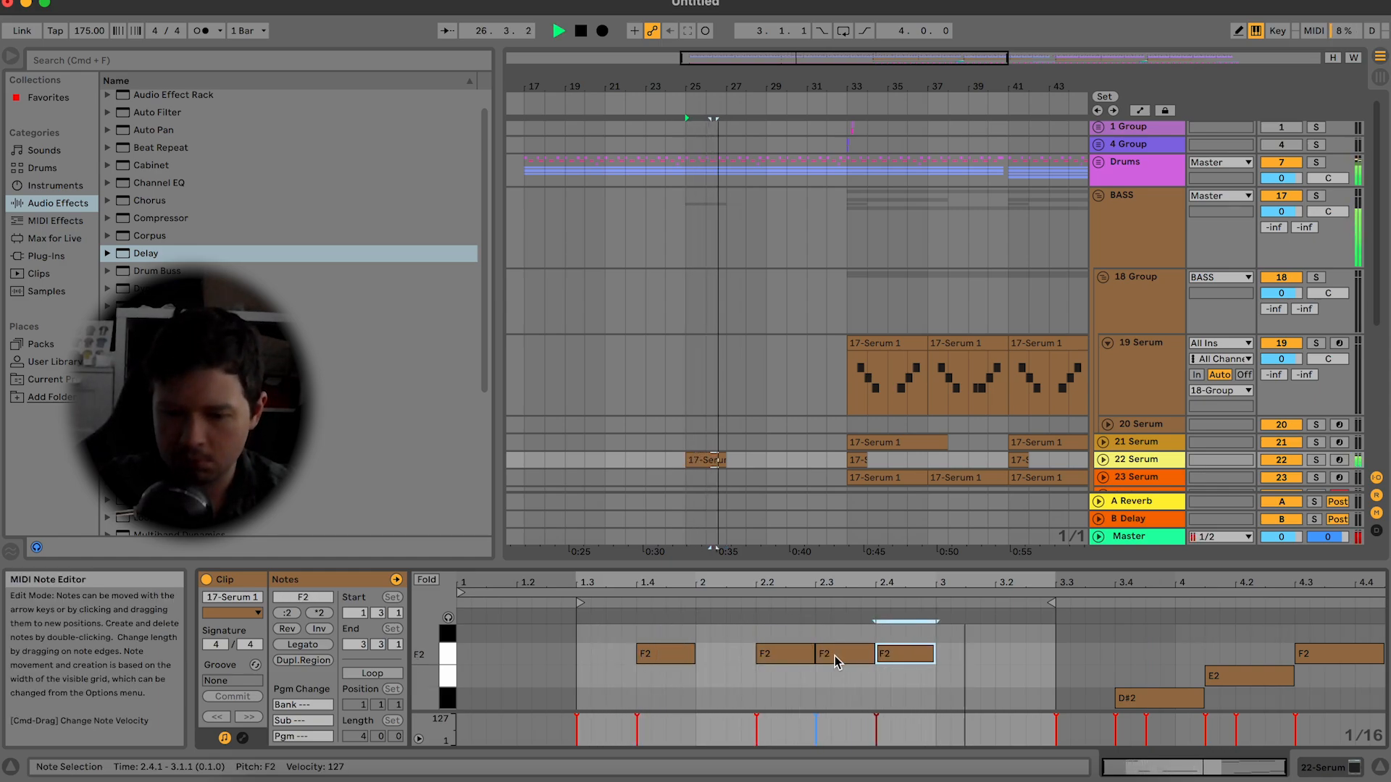
Step: Duplicate the two-bar 22 Serum clip twice and consolidate bars 25 to 29 into one four-bar clip
{"action": "left_click", "coordinate": [708, 458]}
{"action": "key", "text": "super+d"}
{"action": "key", "text": "super+d"}
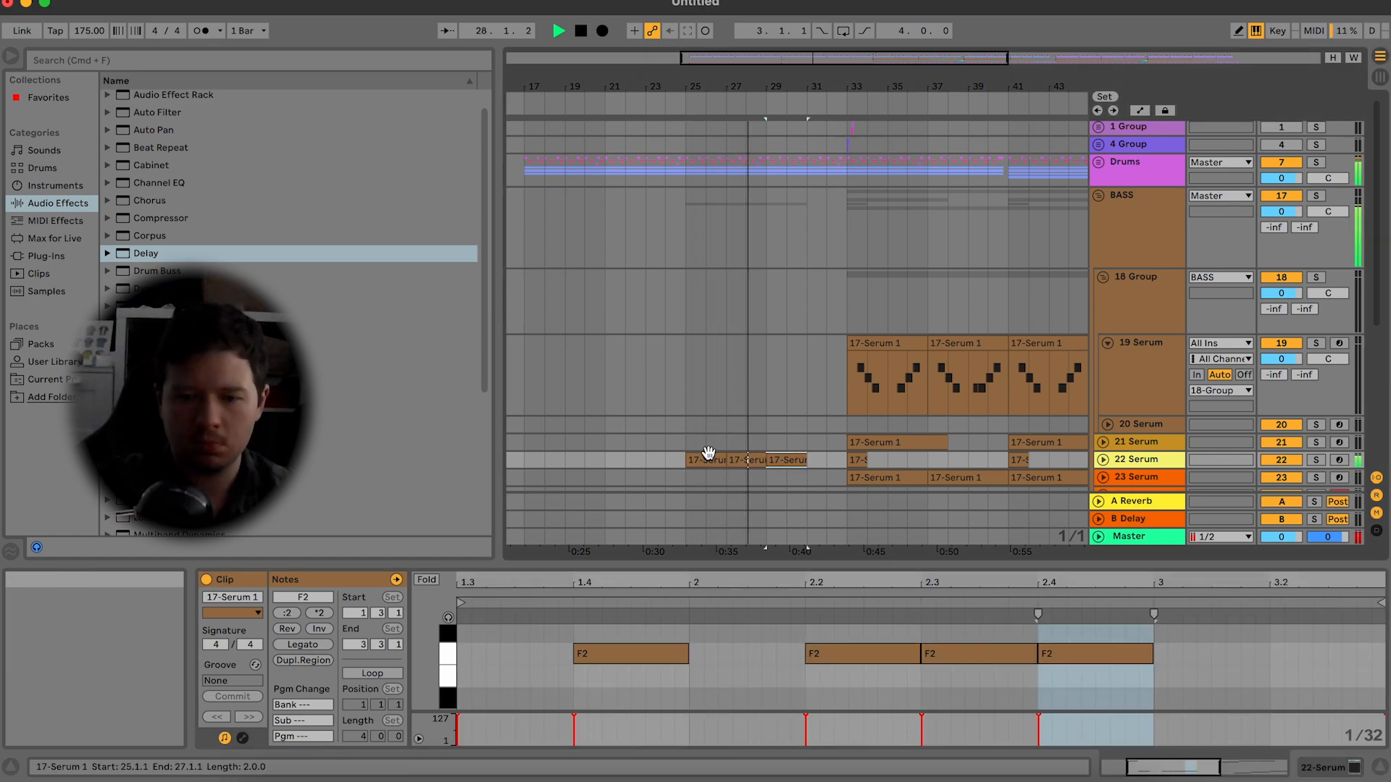
{"action": "key", "text": "space"}
{"action": "left_click", "coordinate": [1384, 771]}
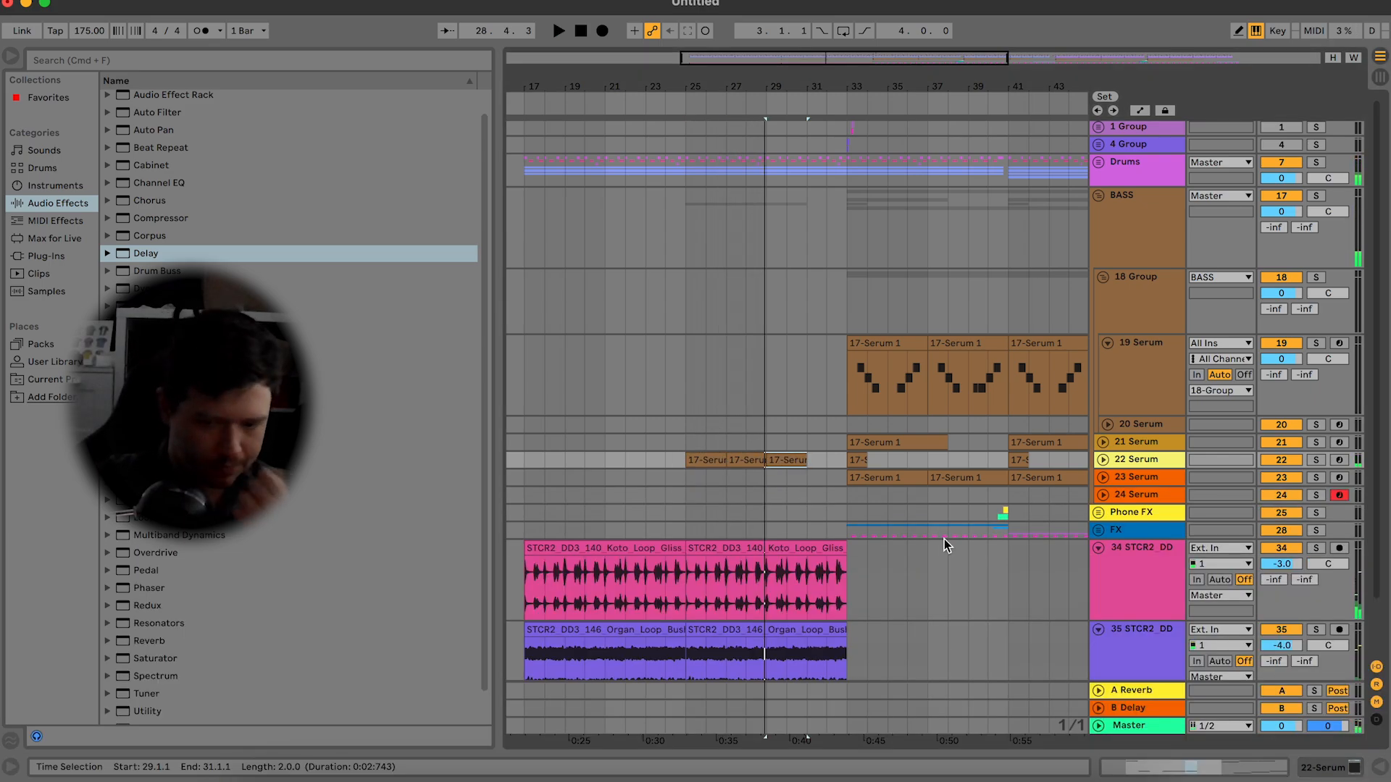
{"action": "left_click", "coordinate": [714, 461]}
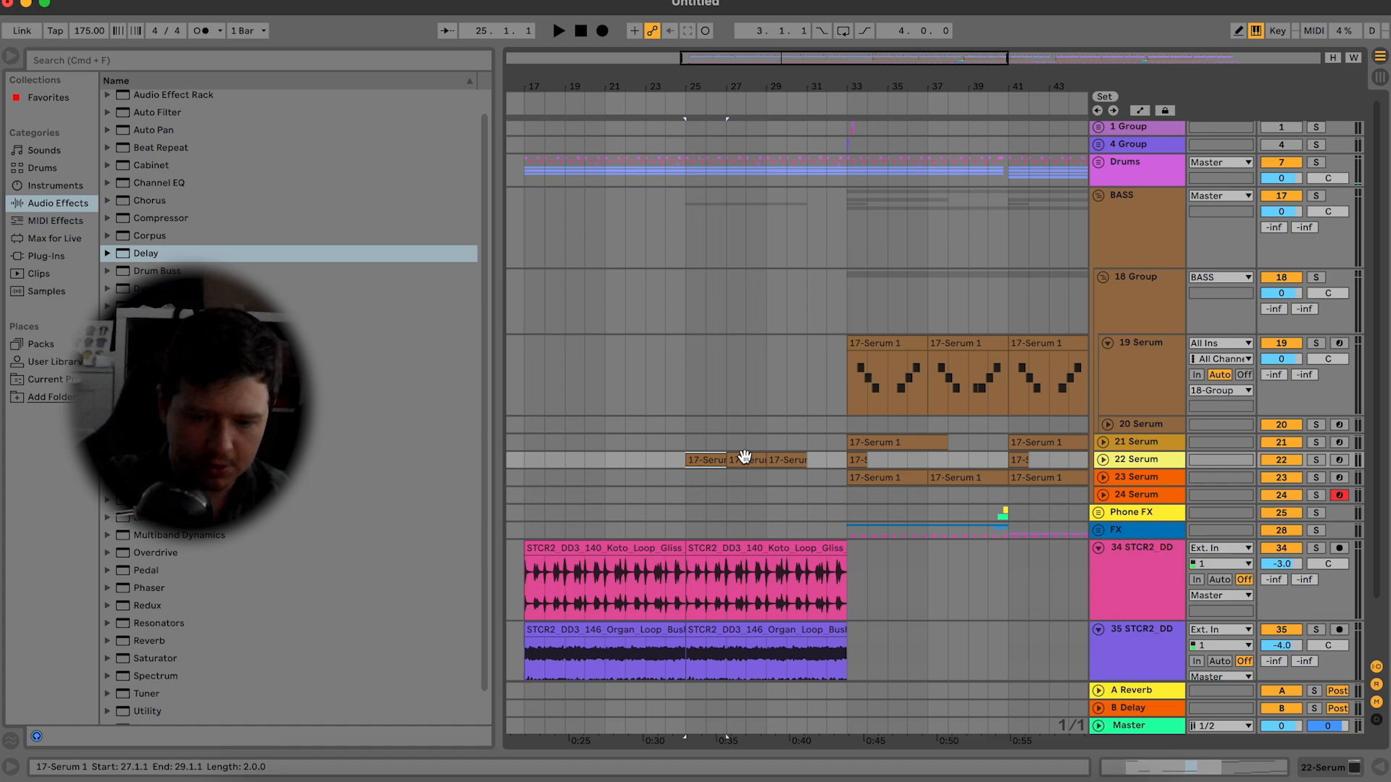
{"action": "right_click", "coordinate": [744, 458]}
{"action": "left_click", "coordinate": [802, 593]}
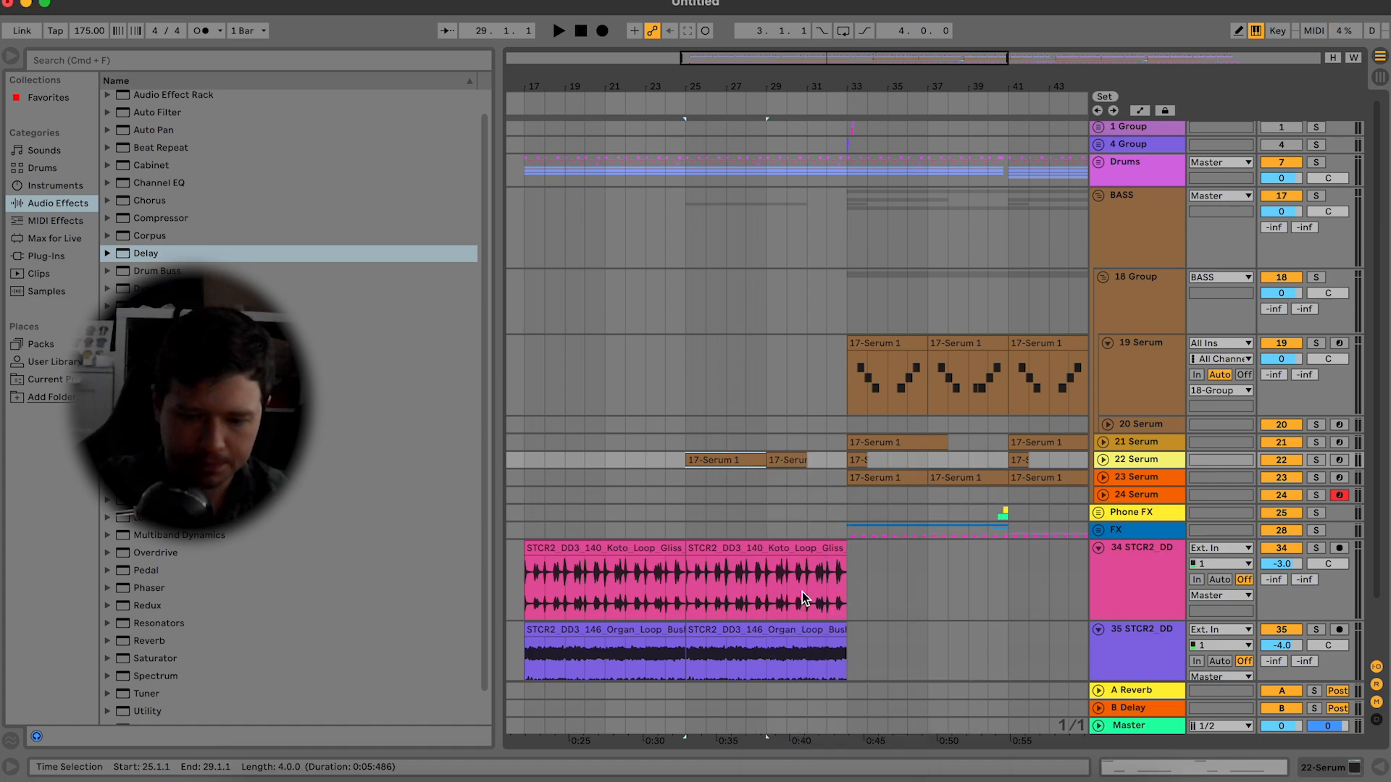
Step: Copy the last F2 note of the consolidated clip to 4.4 and duplicate the four-bar clip up to bar 33
{"action": "double_click", "coordinate": [737, 453]}
{"action": "left_click", "coordinate": [1259, 697]}
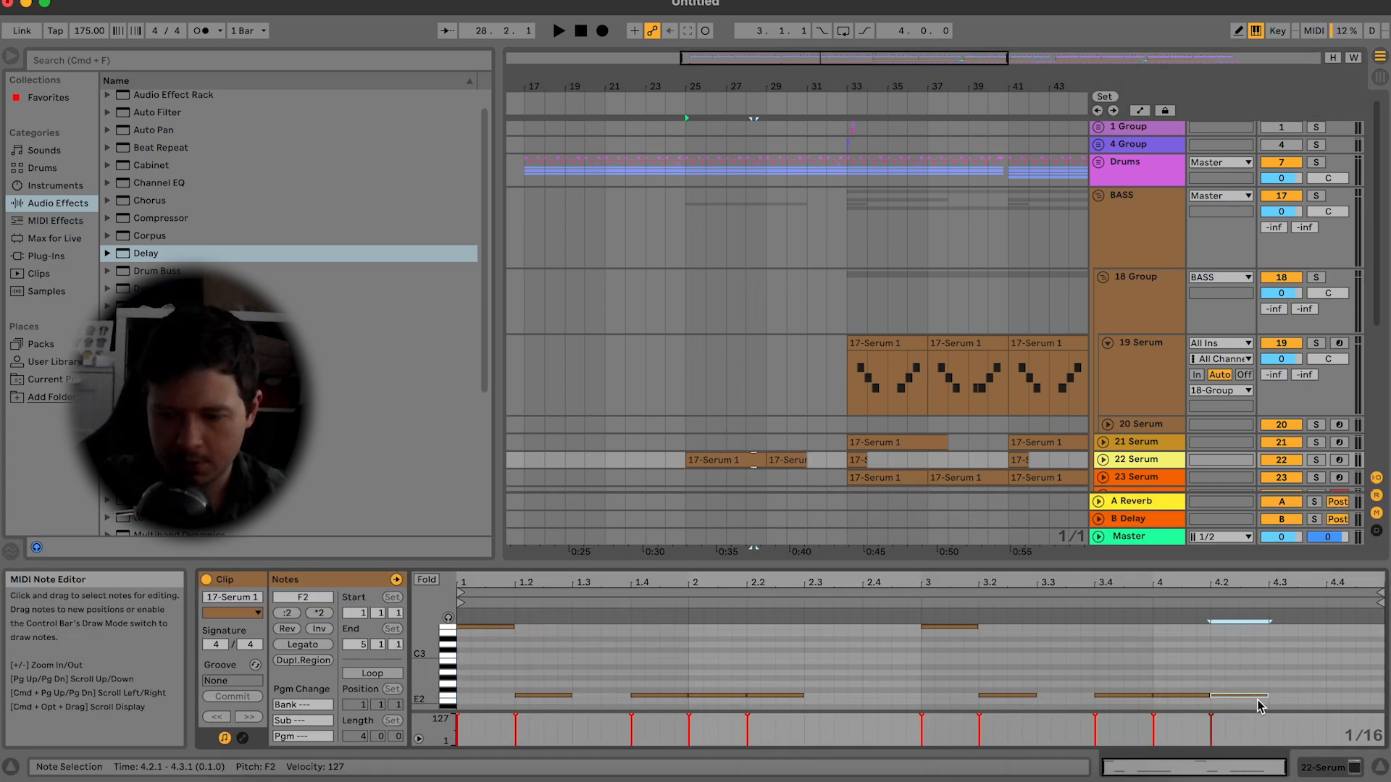
{"action": "left_click", "coordinate": [1333, 678]}
{"action": "key", "text": "super+v"}
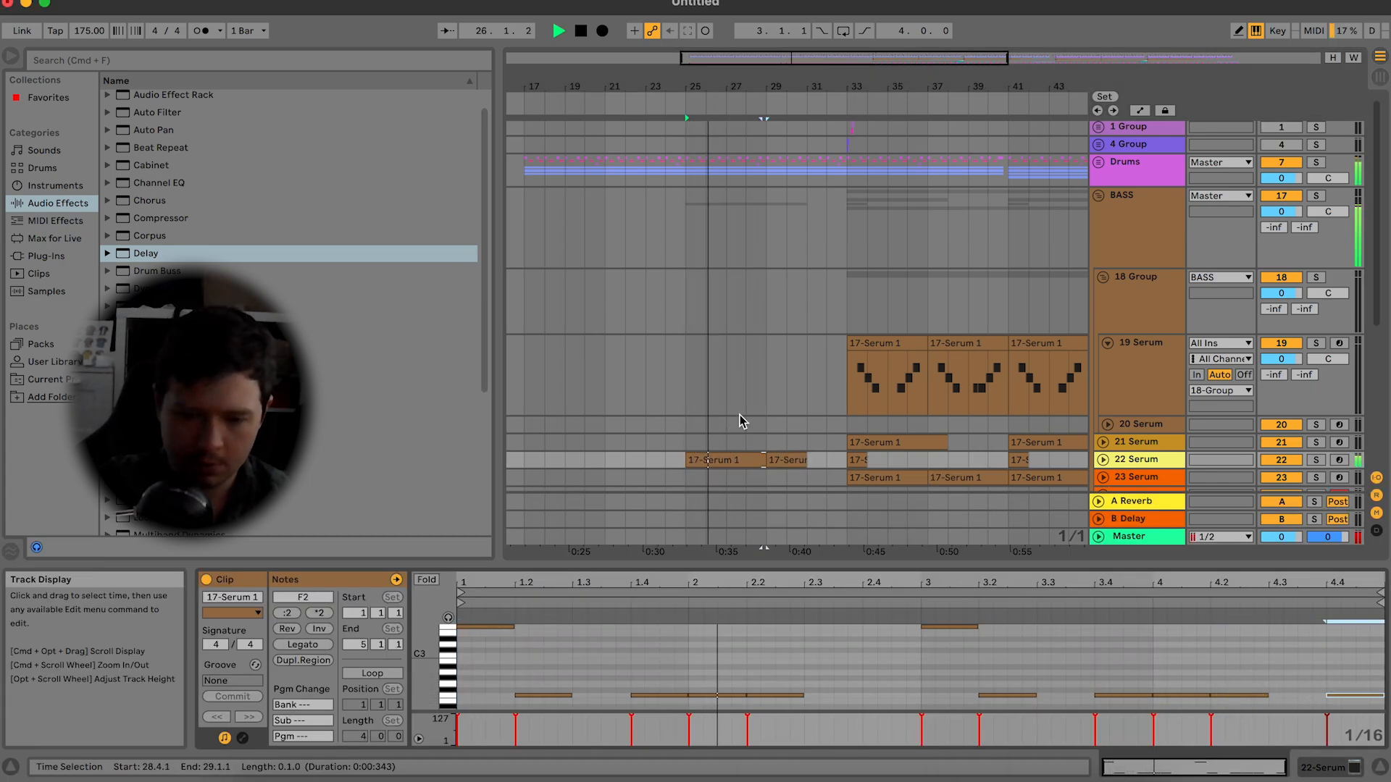
{"action": "left_click", "coordinate": [734, 463]}
{"action": "key", "text": "super+d"}
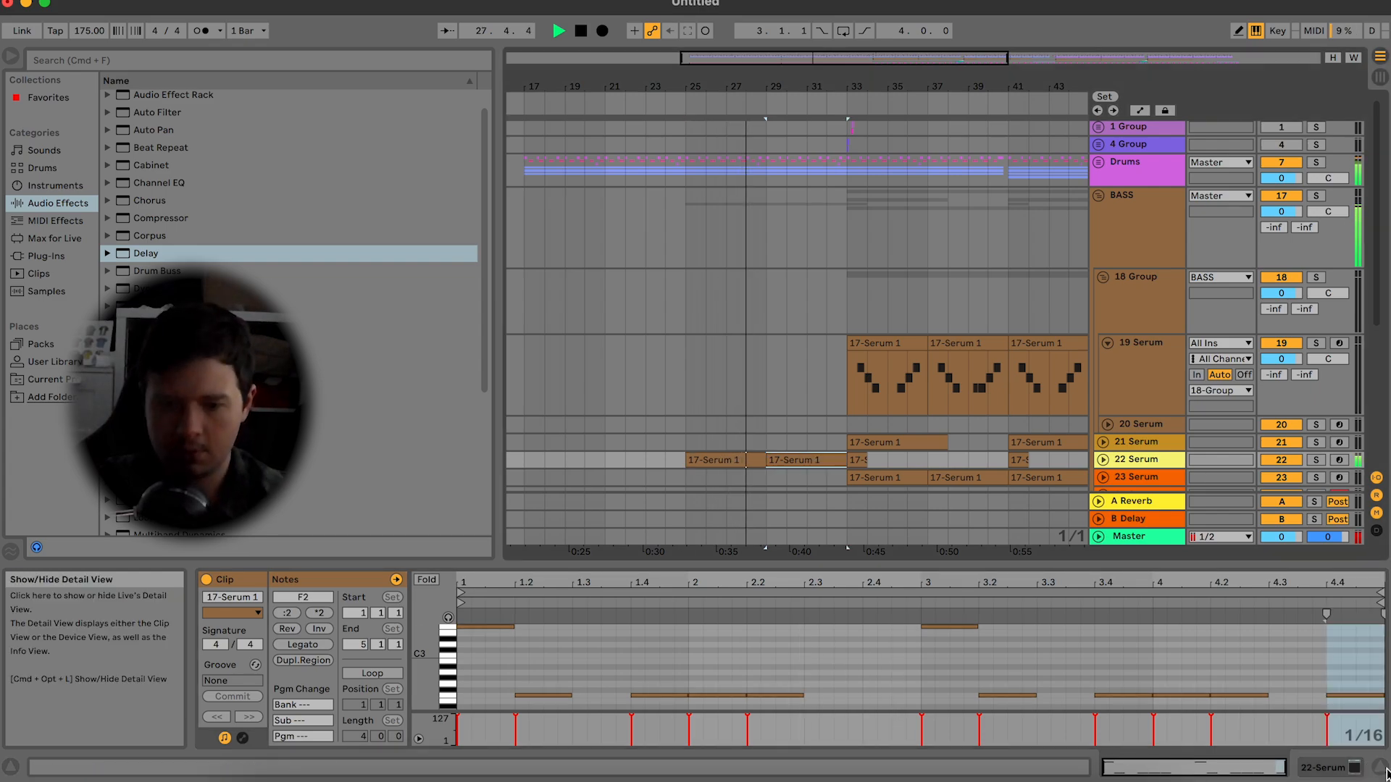
Step: Delete the 22 Serum material from bar 31 to bar 33
{"action": "key", "text": "super+alt+l"}
{"action": "left_click_drag", "start_coordinate": [840, 61], "coordinate": [842, 124]}
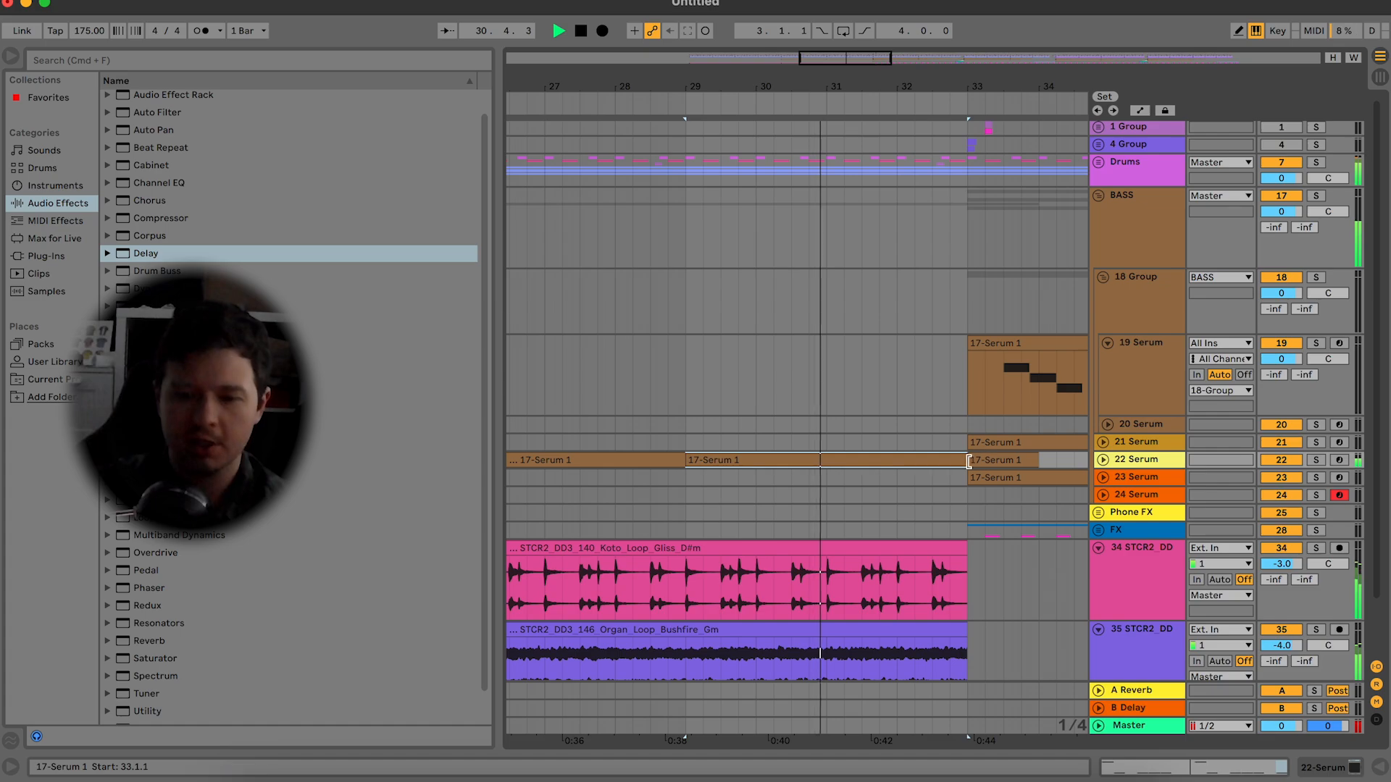
{"action": "key", "text": "space"}
{"action": "left_click_drag", "start_coordinate": [822, 497], "coordinate": [969, 460]}
{"action": "key", "text": "space"}
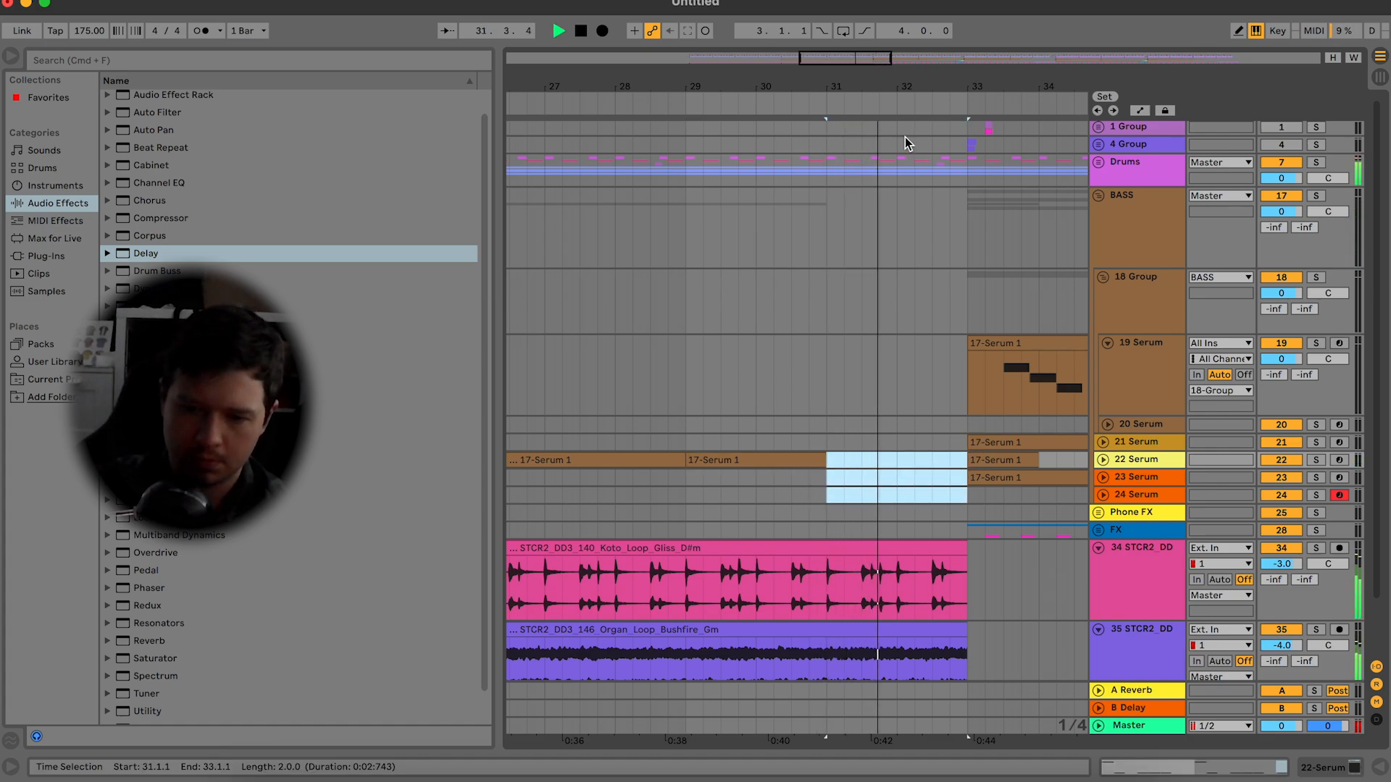
Step: Delete the Drums, koto and organ material from bar 32 to bar 33 and play back the transition
{"action": "key", "text": "space"}
{"action": "left_click_drag", "start_coordinate": [899, 163], "coordinate": [971, 168]}
{"action": "scroll", "coordinate": [974, 326], "scroll_direction": "down", "scroll_amount": 3}
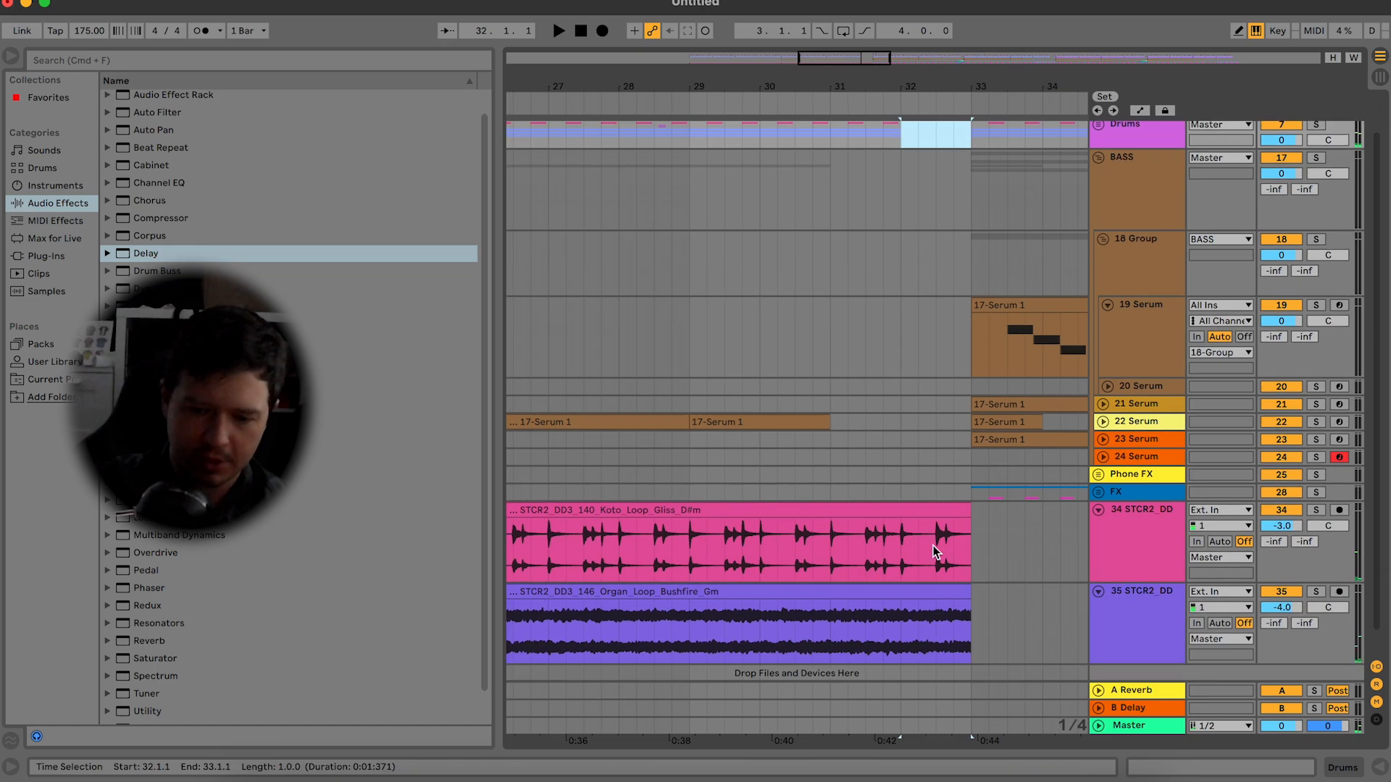
{"action": "left_click_drag", "start_coordinate": [986, 507], "coordinate": [895, 628]}
{"action": "scroll", "coordinate": [896, 627], "scroll_direction": "up", "scroll_amount": 3}
{"action": "scroll", "coordinate": [896, 627], "scroll_direction": "right", "scroll_amount": 3}
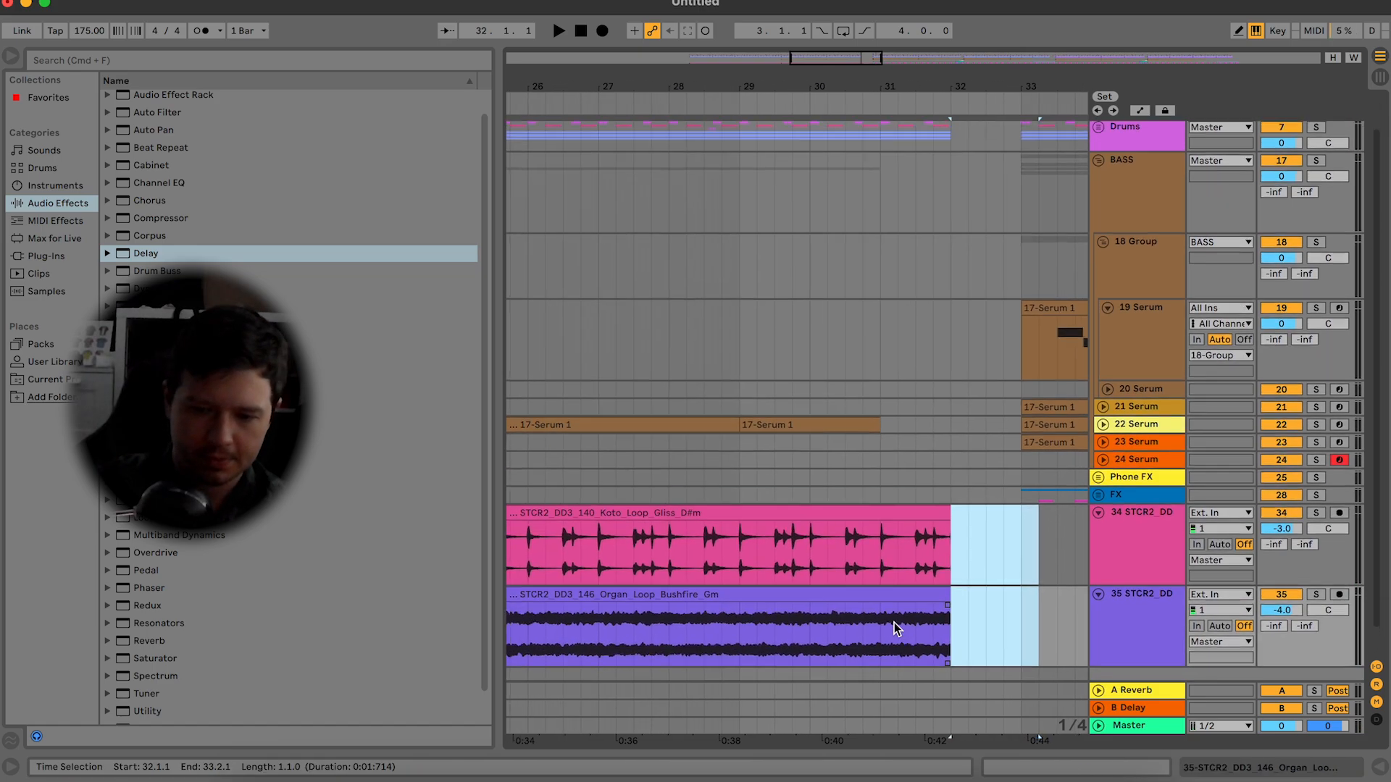
{"action": "left_click", "coordinate": [897, 371]}
{"action": "key", "text": "space"}
{"action": "left_click", "coordinate": [576, 378]}
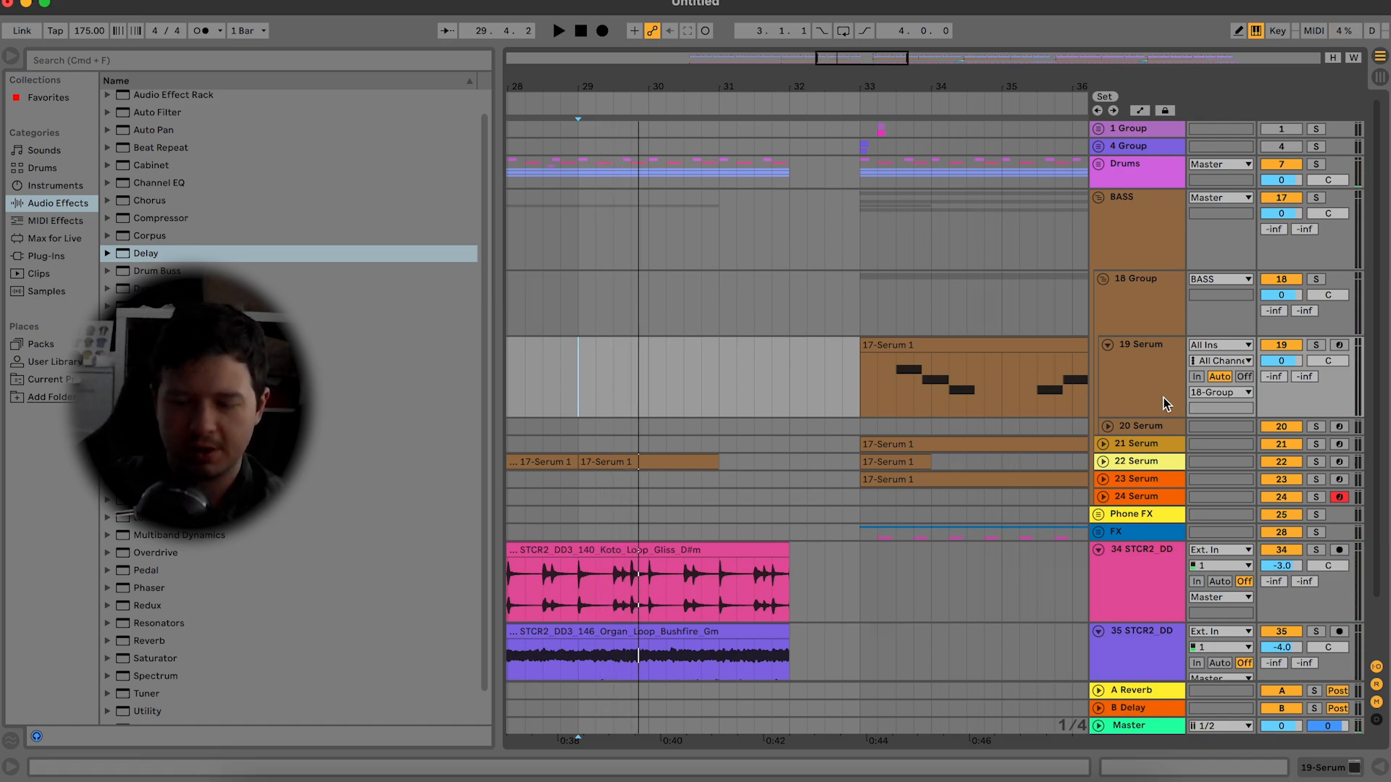
Step: Open the Serum synth on track 19 and try OSC B at -12 semitones while playing from bar 33
{"action": "double_click", "coordinate": [1181, 359]}
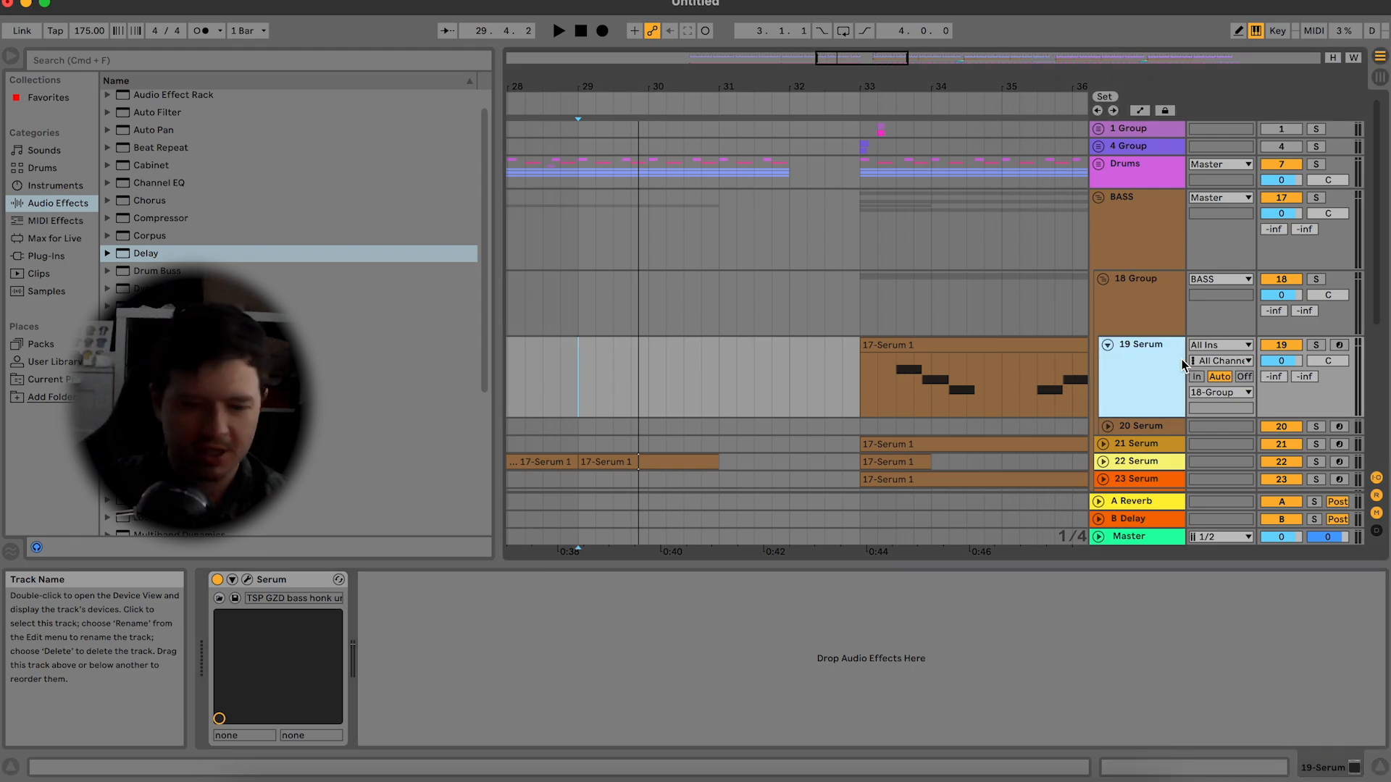
{"action": "left_click", "coordinate": [247, 579]}
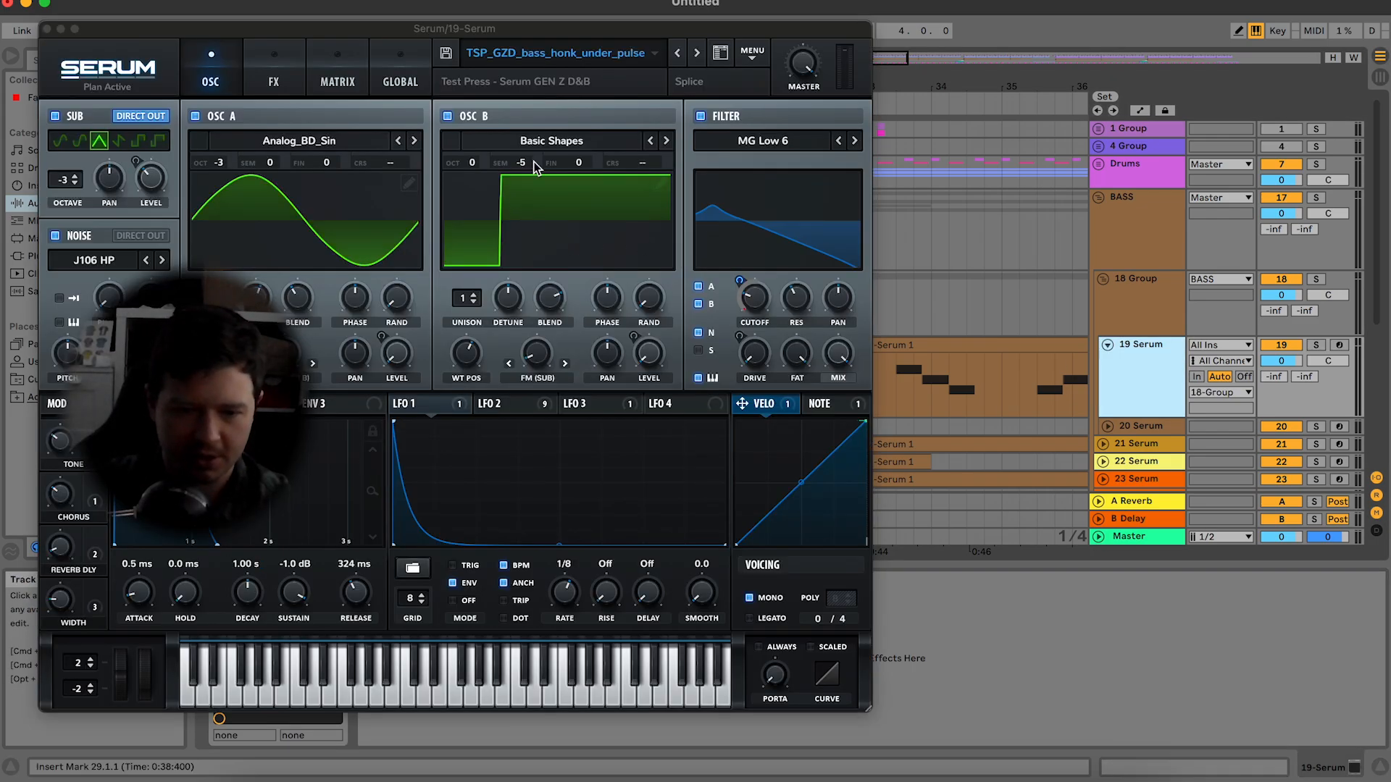
{"action": "left_click_drag", "start_coordinate": [523, 164], "coordinate": [523, 245]}
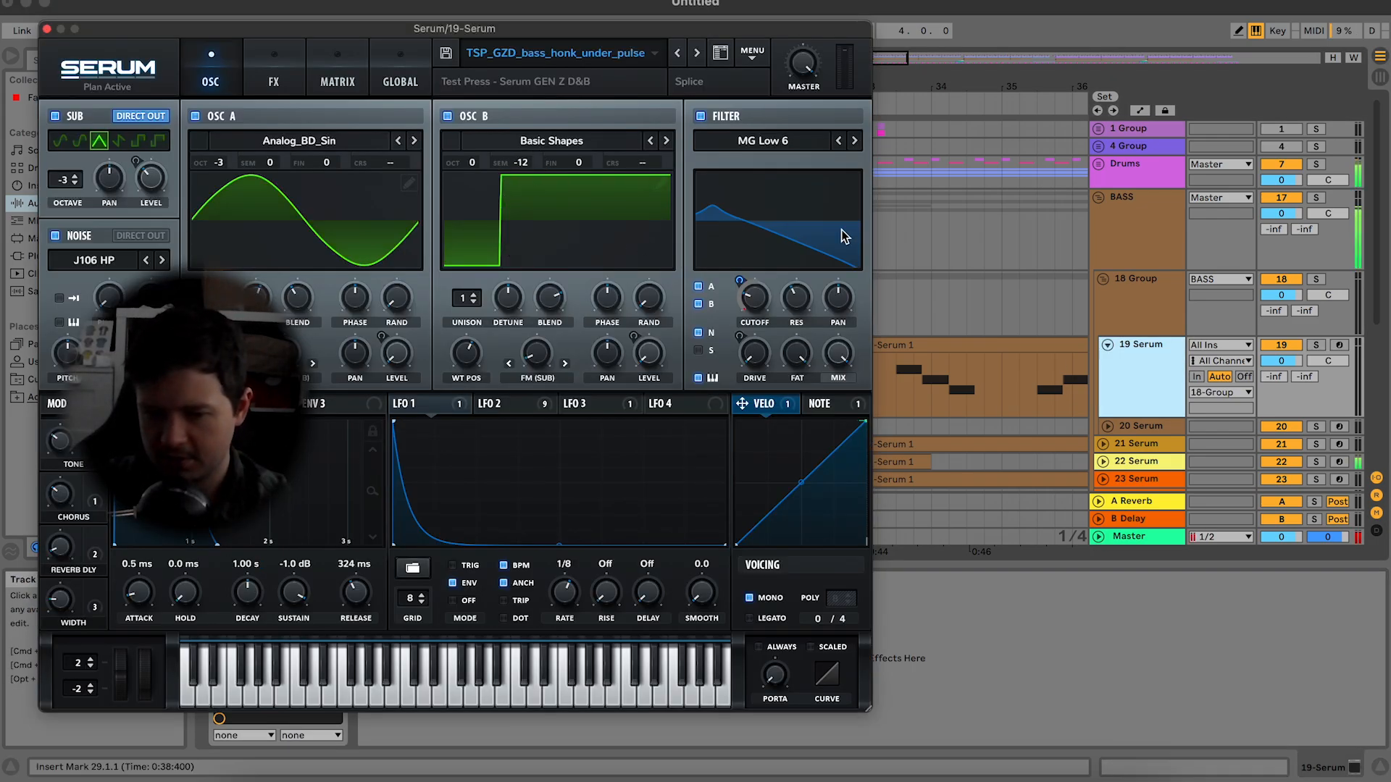
{"action": "left_click", "coordinate": [910, 338]}
{"action": "key", "text": "space"}
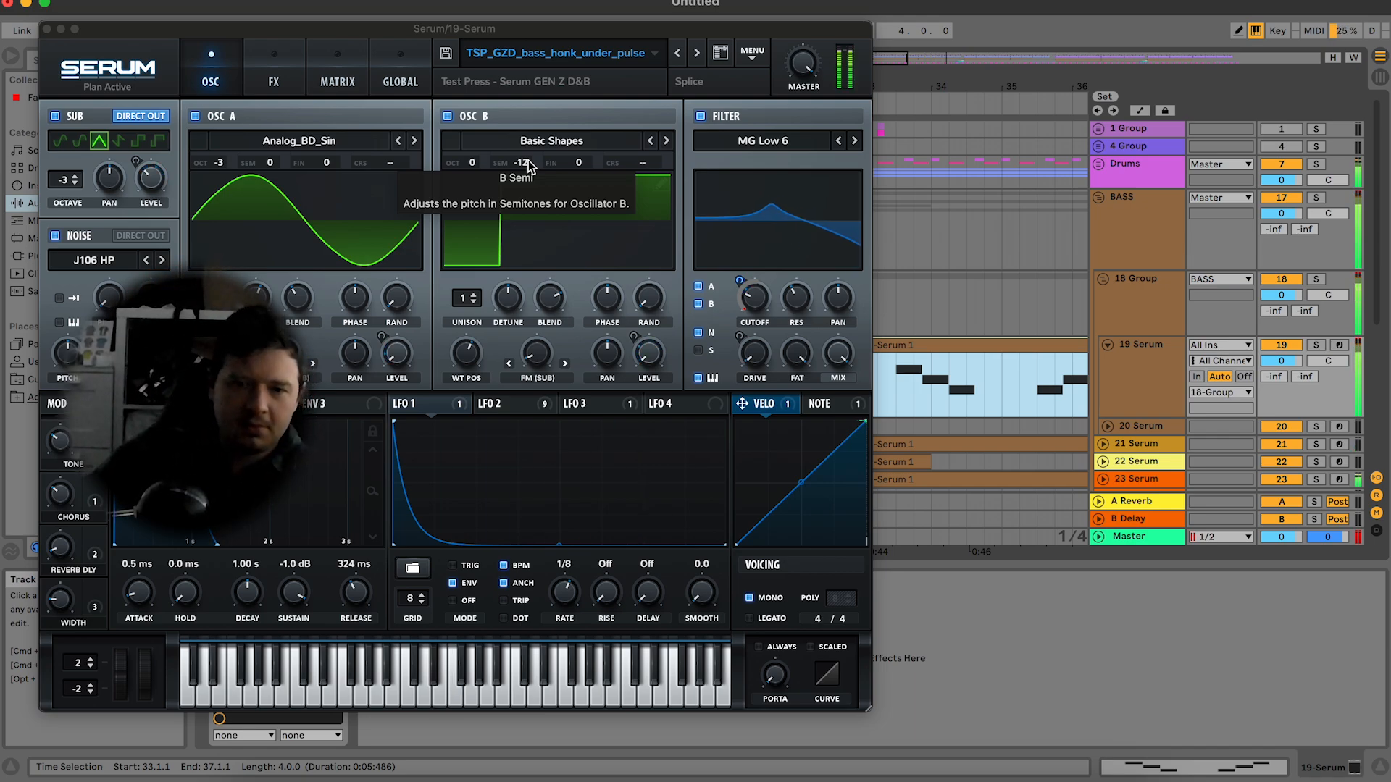
Step: Set OSC B's pitch back to -5 semitones and close the Serum window
{"action": "left_click_drag", "start_coordinate": [528, 160], "coordinate": [554, 69]}
{"action": "left_click_drag", "start_coordinate": [521, 162], "coordinate": [520, 215]}
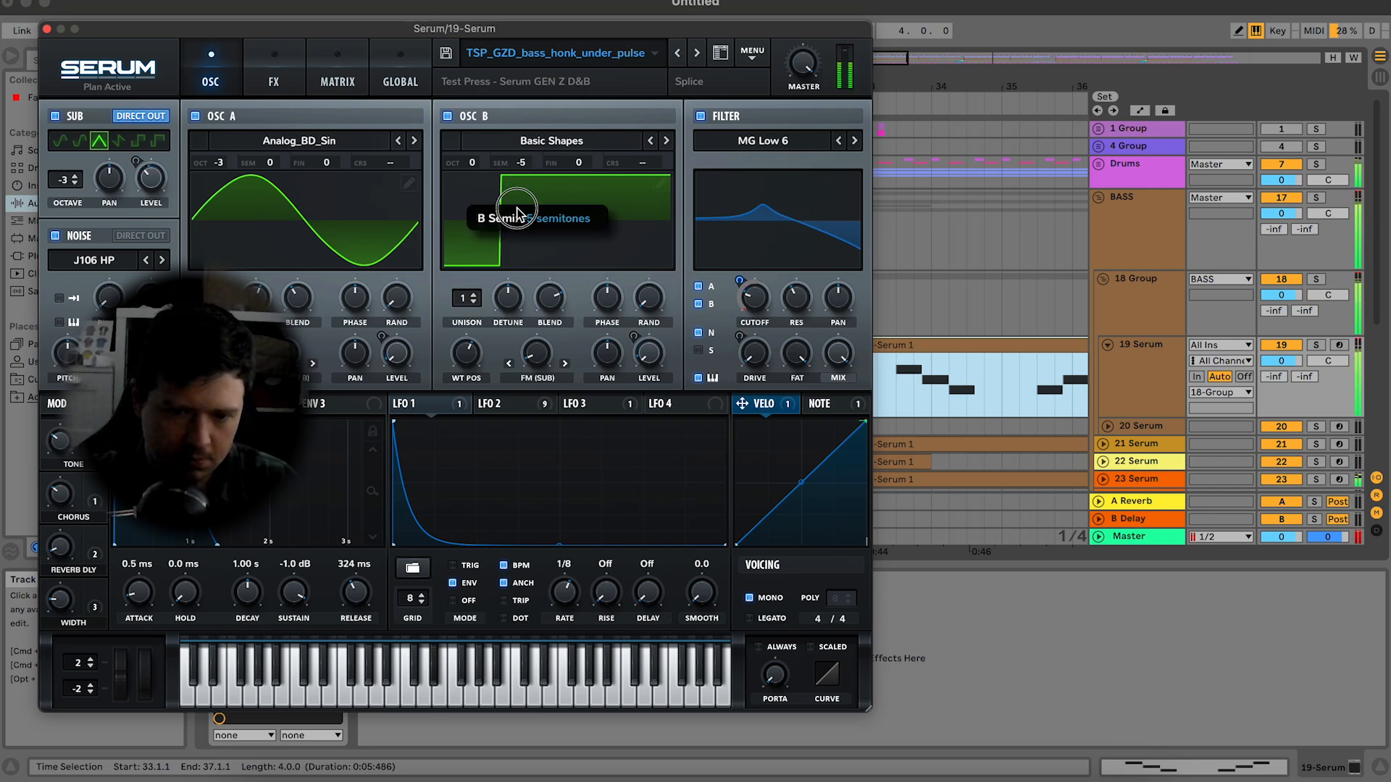
{"action": "left_click", "coordinate": [47, 29]}
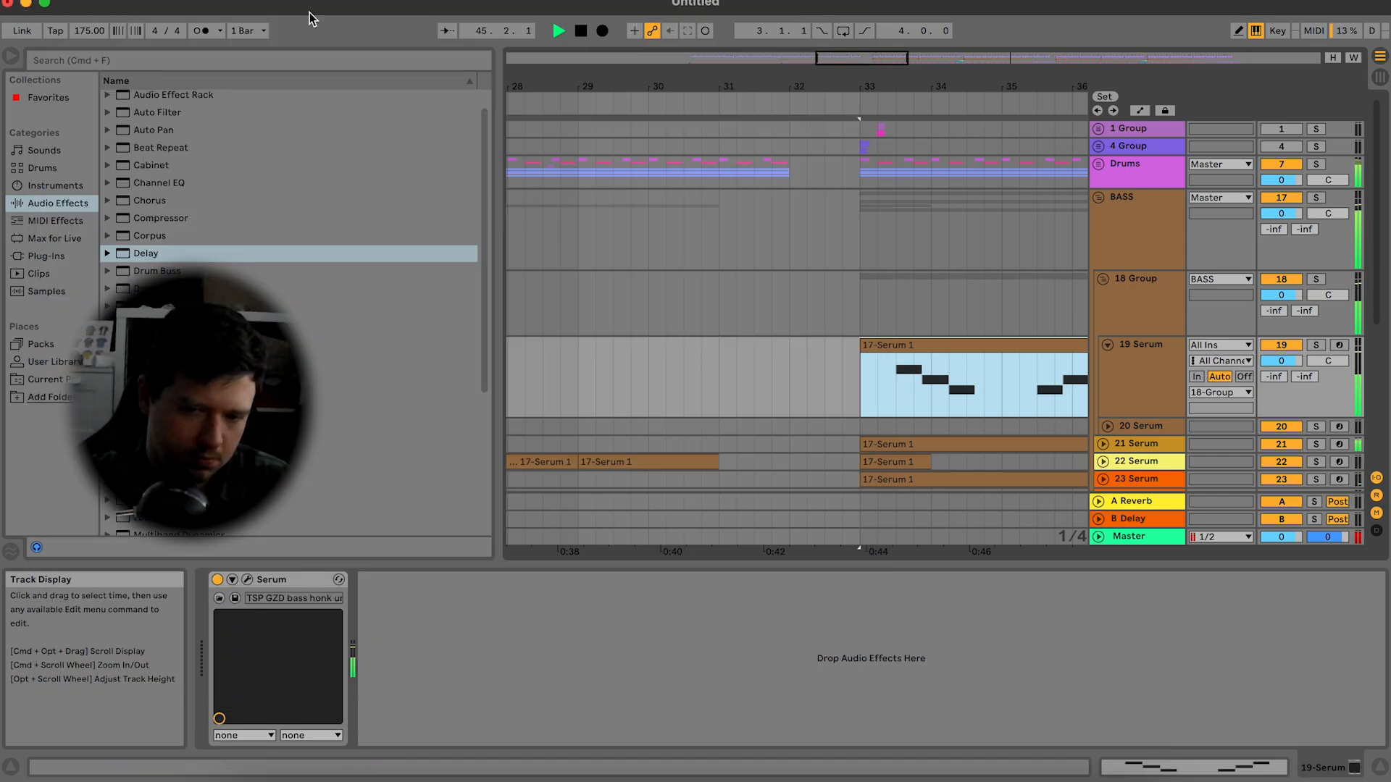
Step: Copy the eight-bar organ loop to bar 41 on track 35 and fade it in over its full length to bar 49
{"action": "left_click_drag", "start_coordinate": [903, 89], "coordinate": [902, 61]}
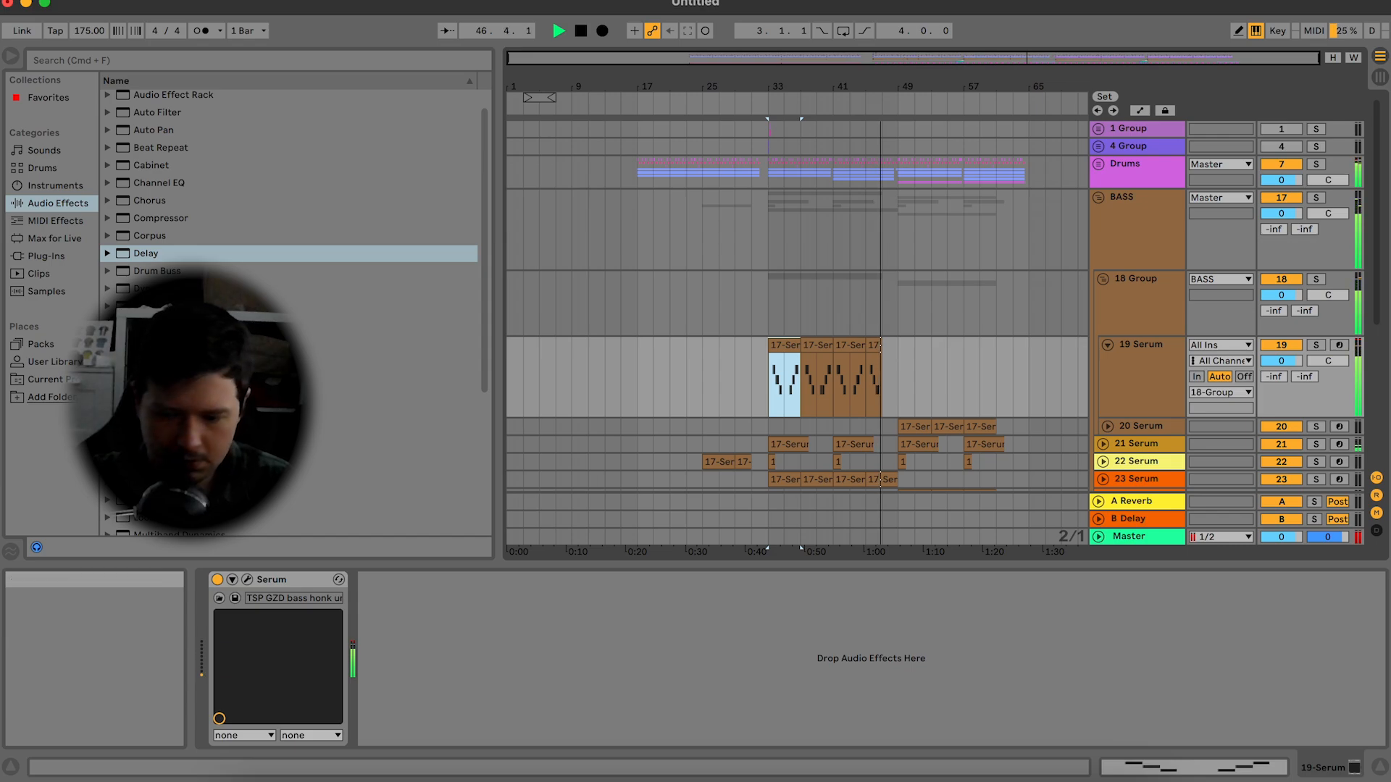
{"action": "key", "text": "super+alt+l"}
{"action": "scroll", "coordinate": [896, 663], "scroll_direction": "down", "scroll_amount": 3}
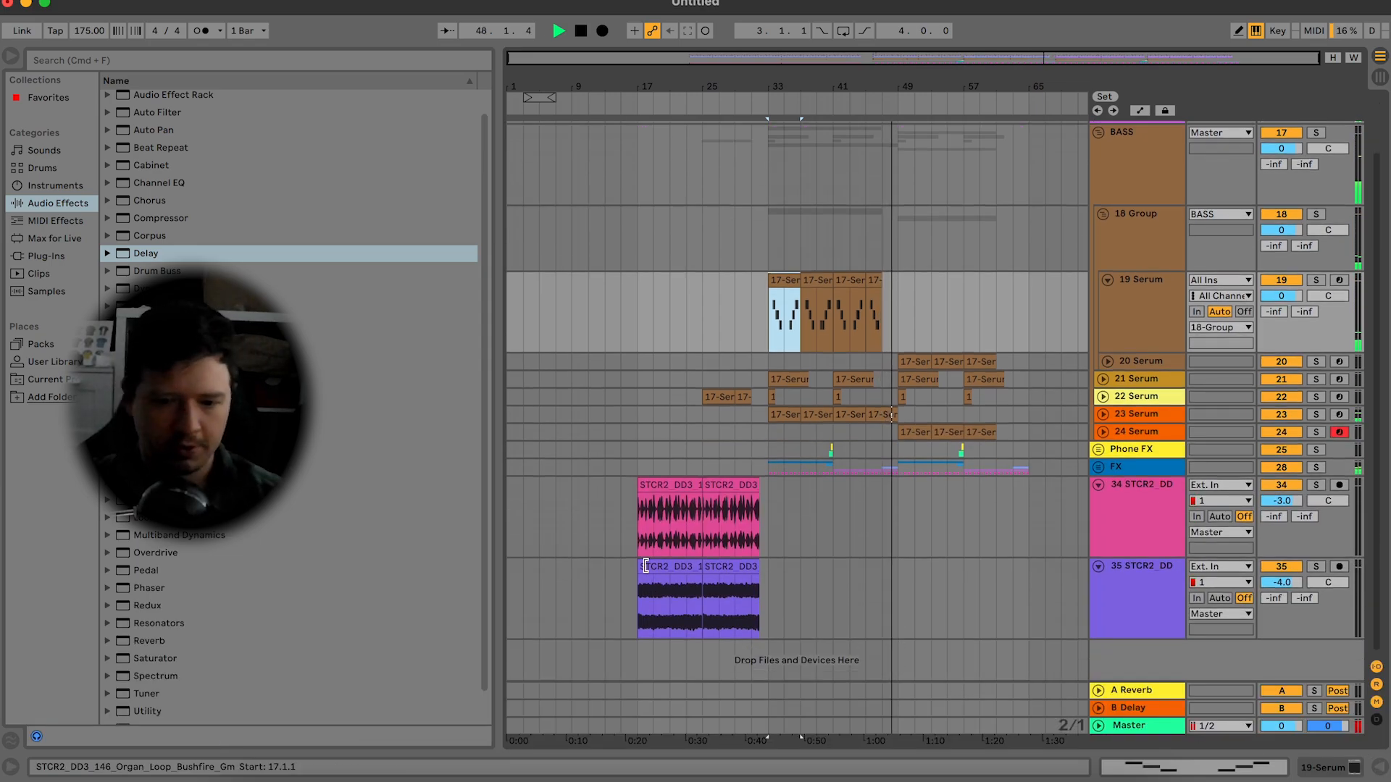
{"action": "left_click", "coordinate": [669, 580]}
{"action": "key", "text": "space"}
{"action": "left_click", "coordinate": [837, 584]}
{"action": "key", "text": "space"}
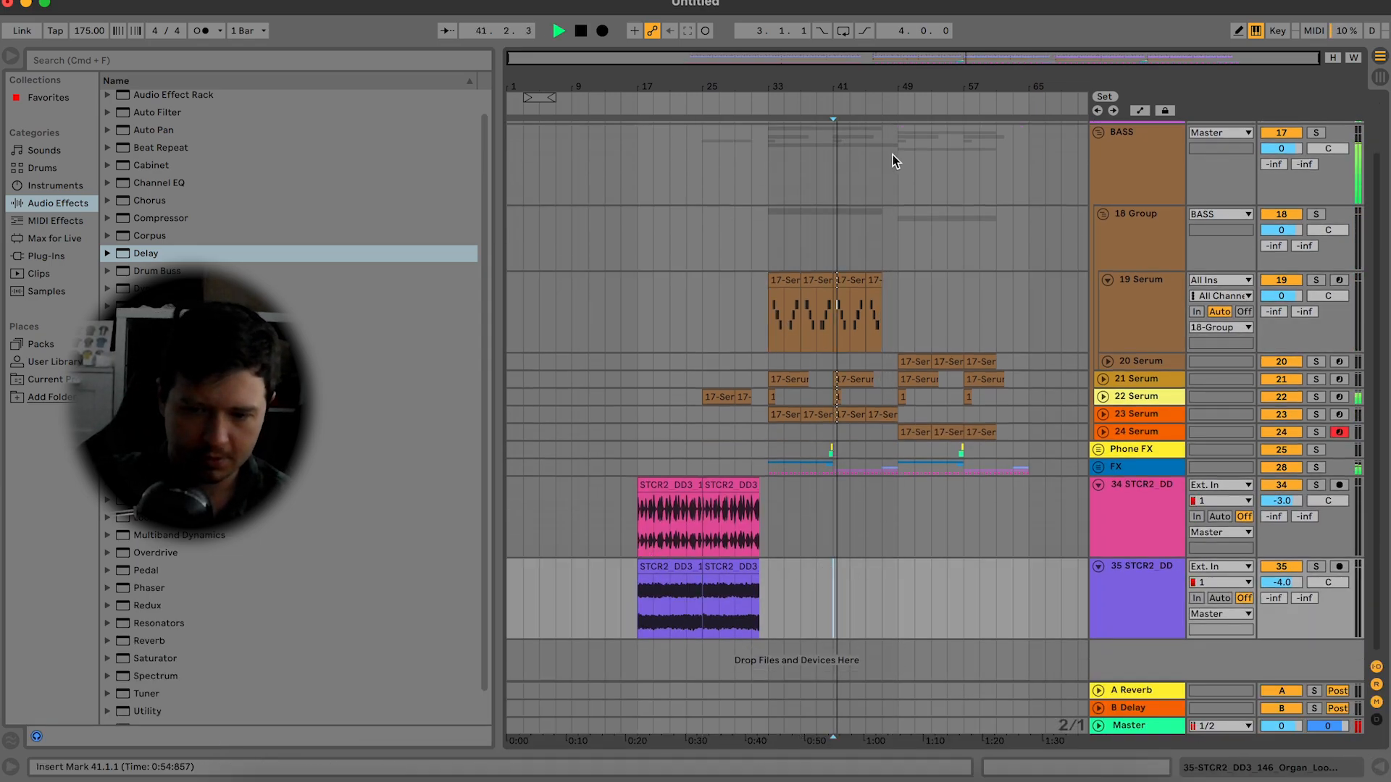
{"action": "key", "text": "plus"}
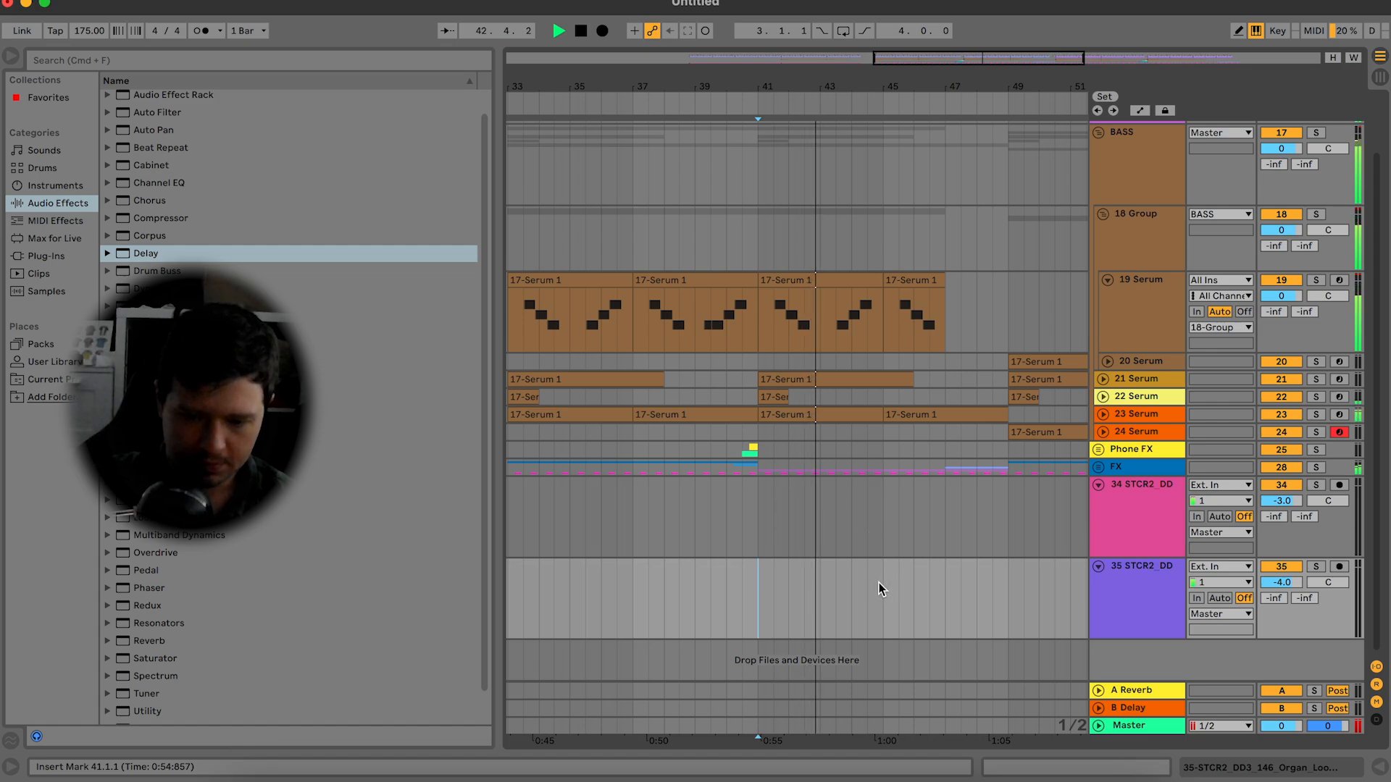
{"action": "left_click", "coordinate": [755, 597]}
{"action": "key", "text": "super+v"}
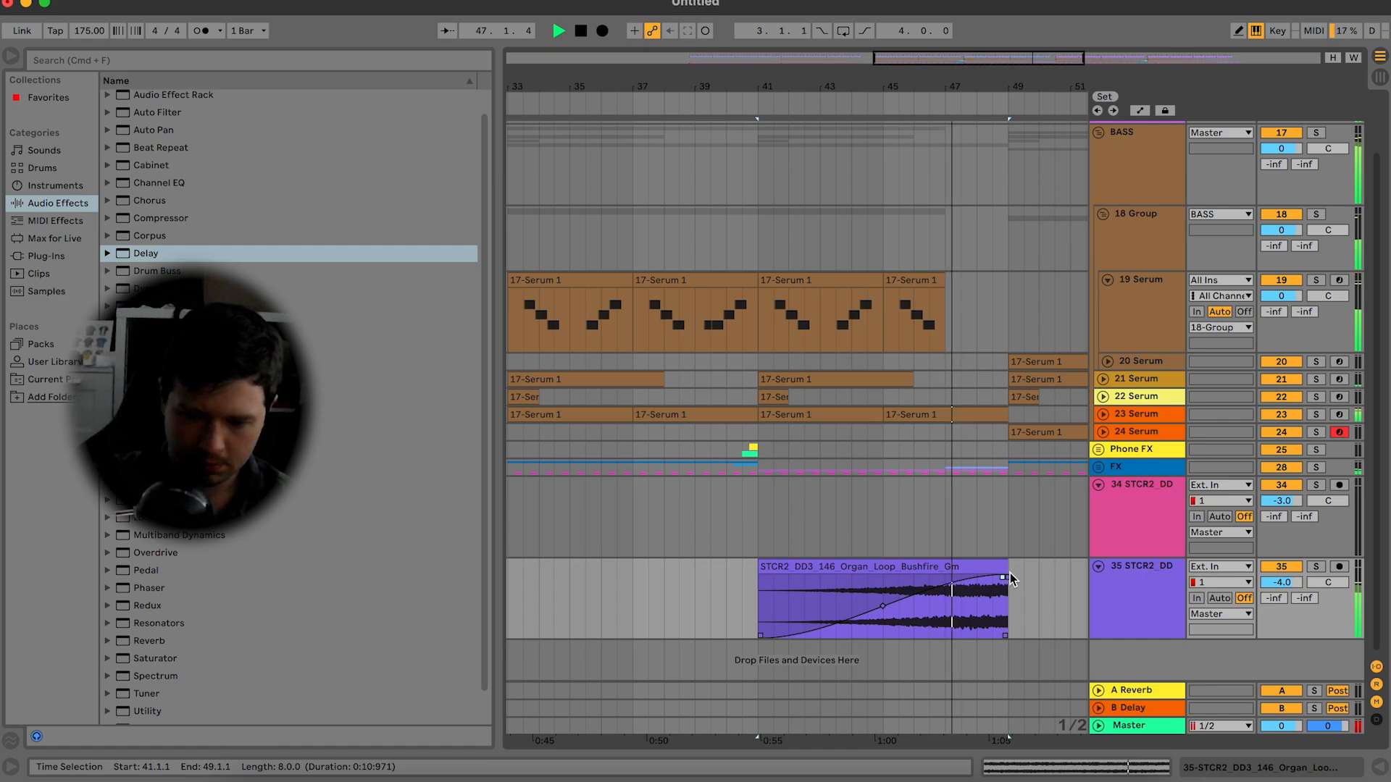
{"action": "left_click_drag", "start_coordinate": [1002, 580], "coordinate": [998, 583]}
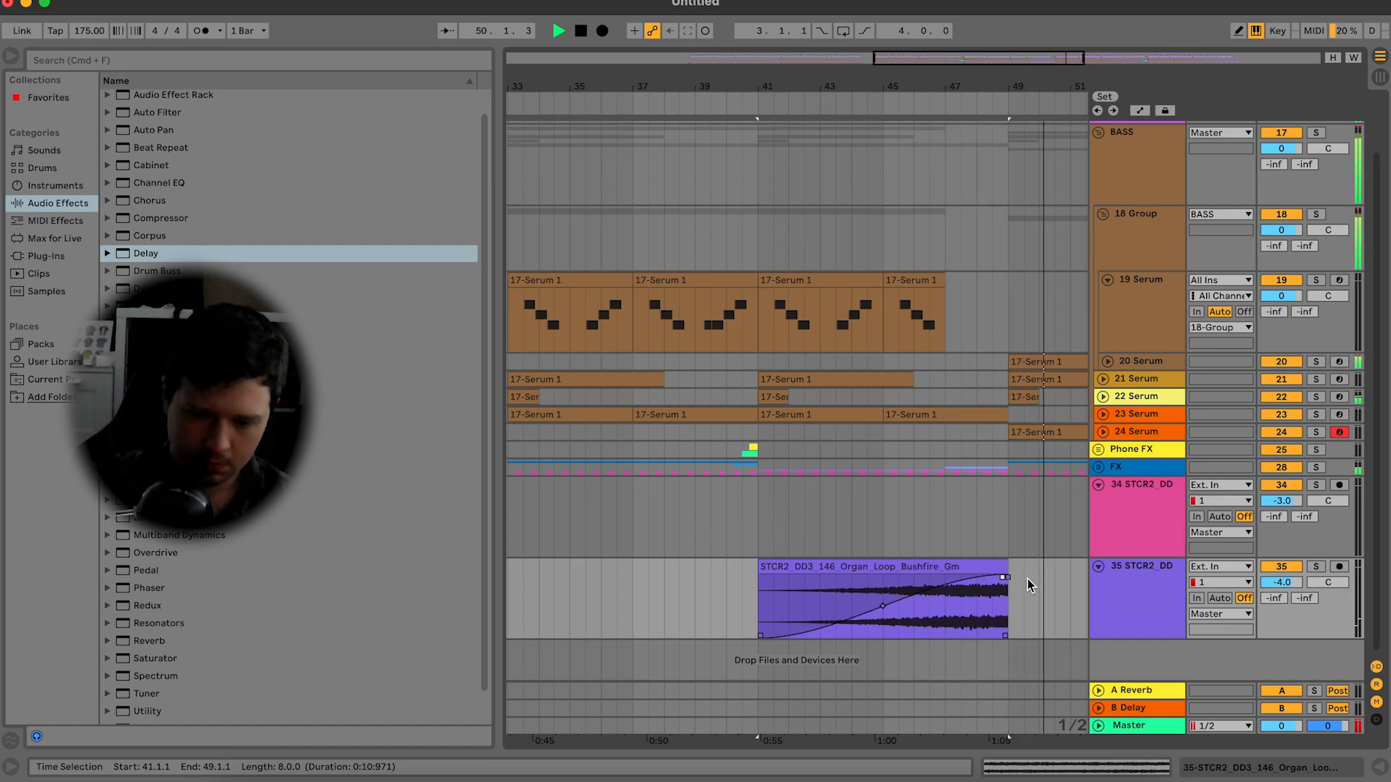
Step: Lower the gain of the organ clip at bar 41 to -12 dB and play it back
{"action": "key", "text": "space"}
{"action": "left_click", "coordinate": [945, 566]}
{"action": "double_click", "coordinate": [945, 564]}
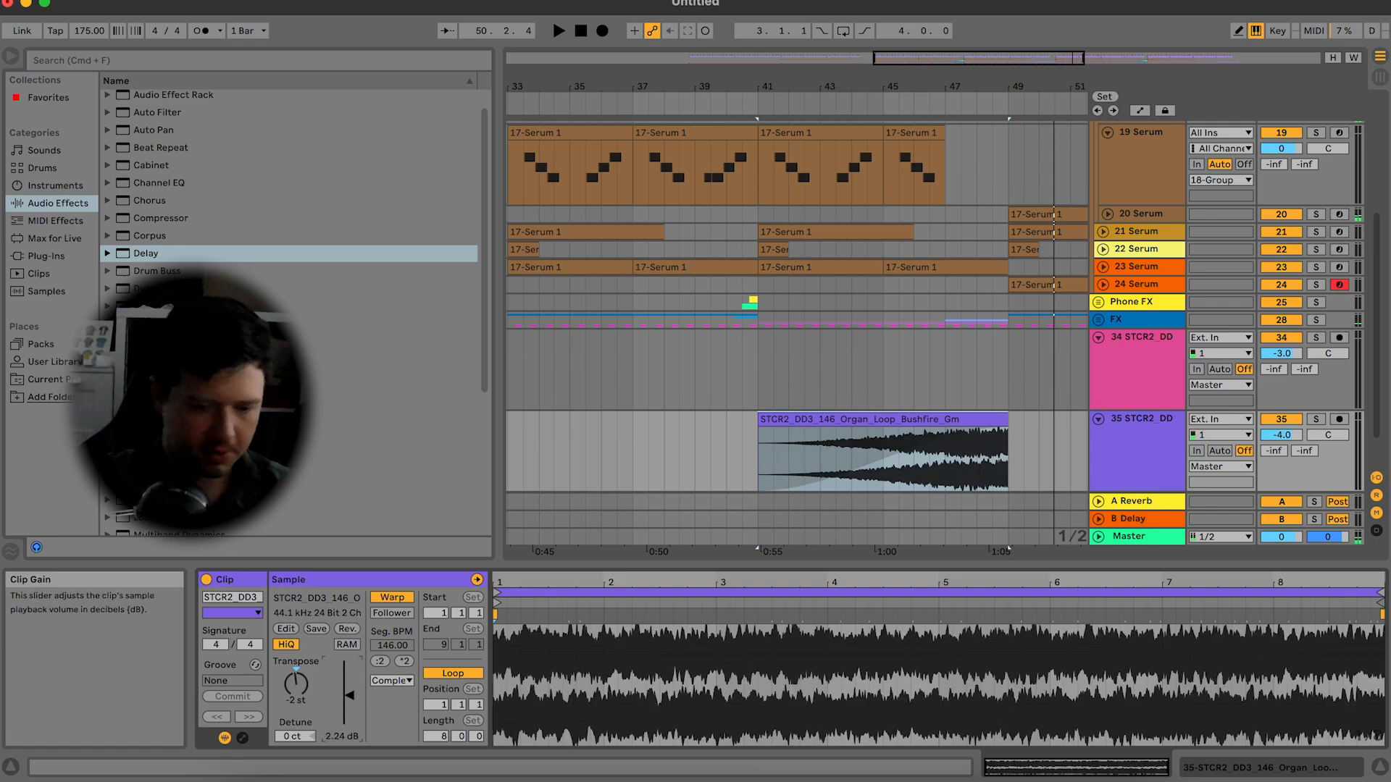
{"action": "left_click_drag", "start_coordinate": [350, 701], "coordinate": [350, 713]}
{"action": "key", "text": "space"}
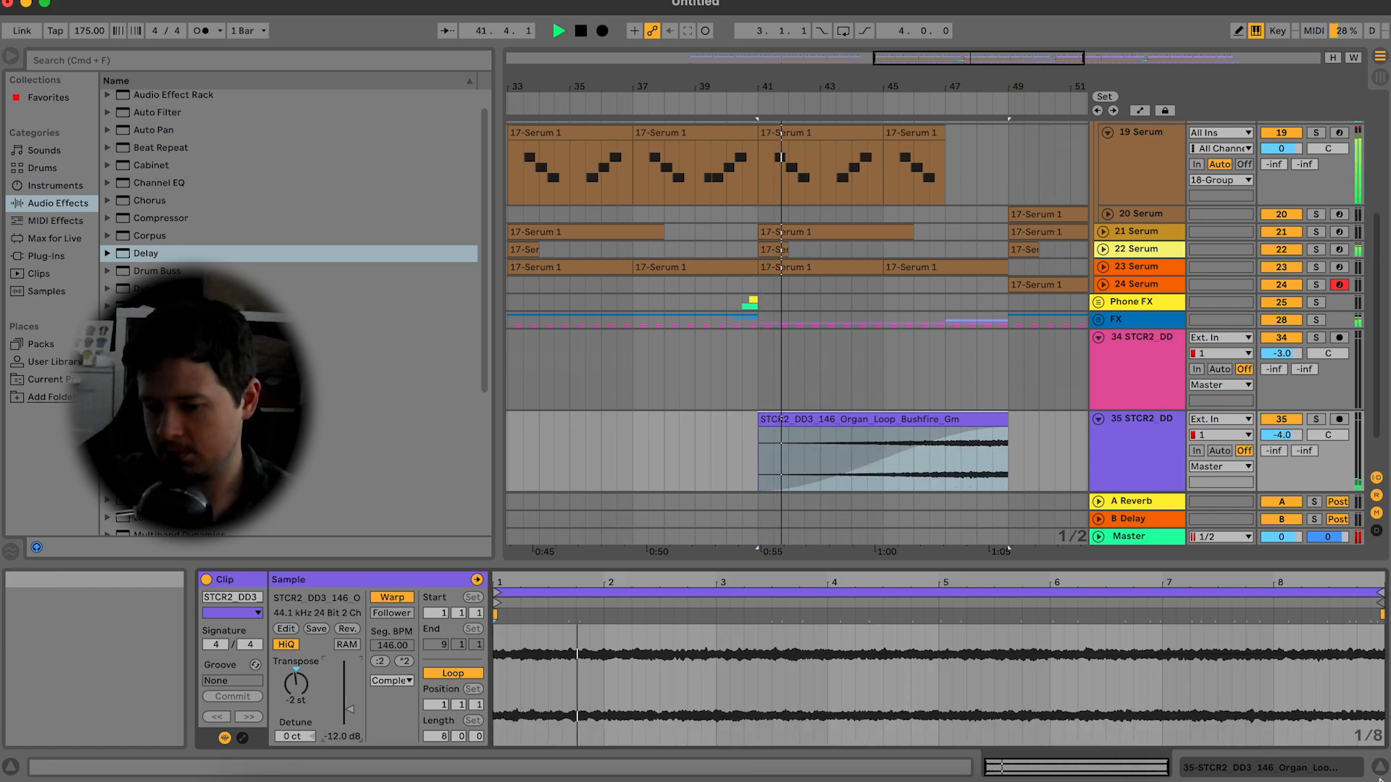
{"action": "left_click", "coordinate": [1376, 769]}
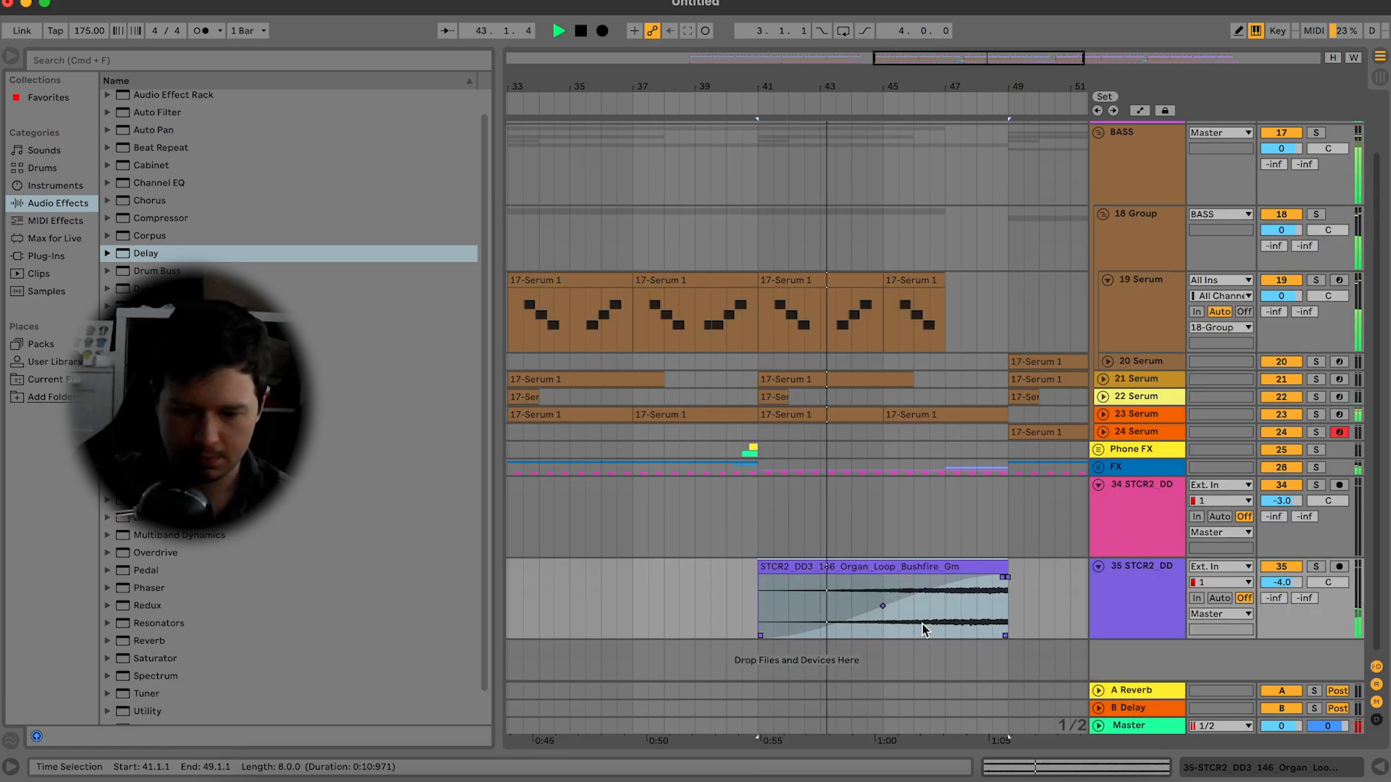
Step: Copy the eight-bar koto loop to bar 41 on track 34, fade it in towards bar 49 and play it back
{"action": "left_click_drag", "start_coordinate": [900, 55], "coordinate": [900, 36]}
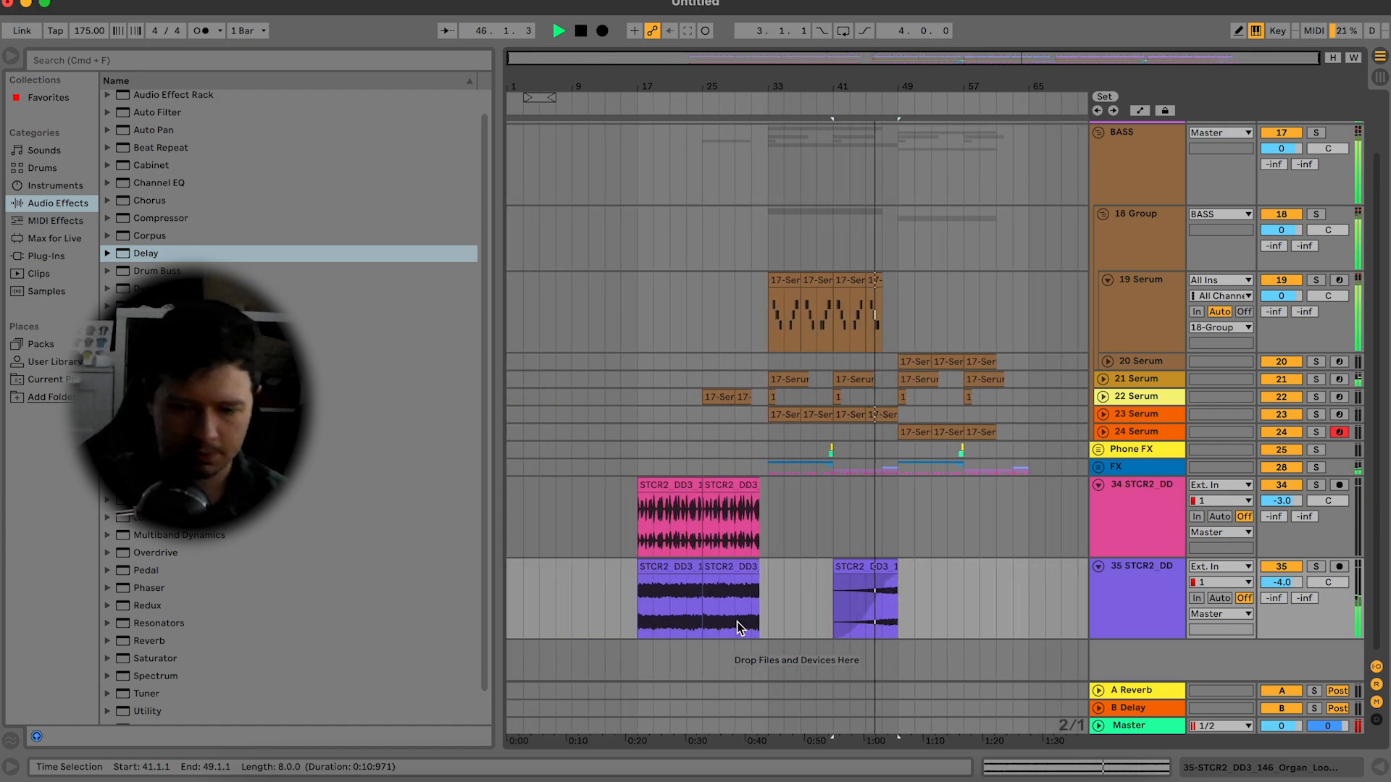
{"action": "mouse_move", "coordinate": [885, 584]}
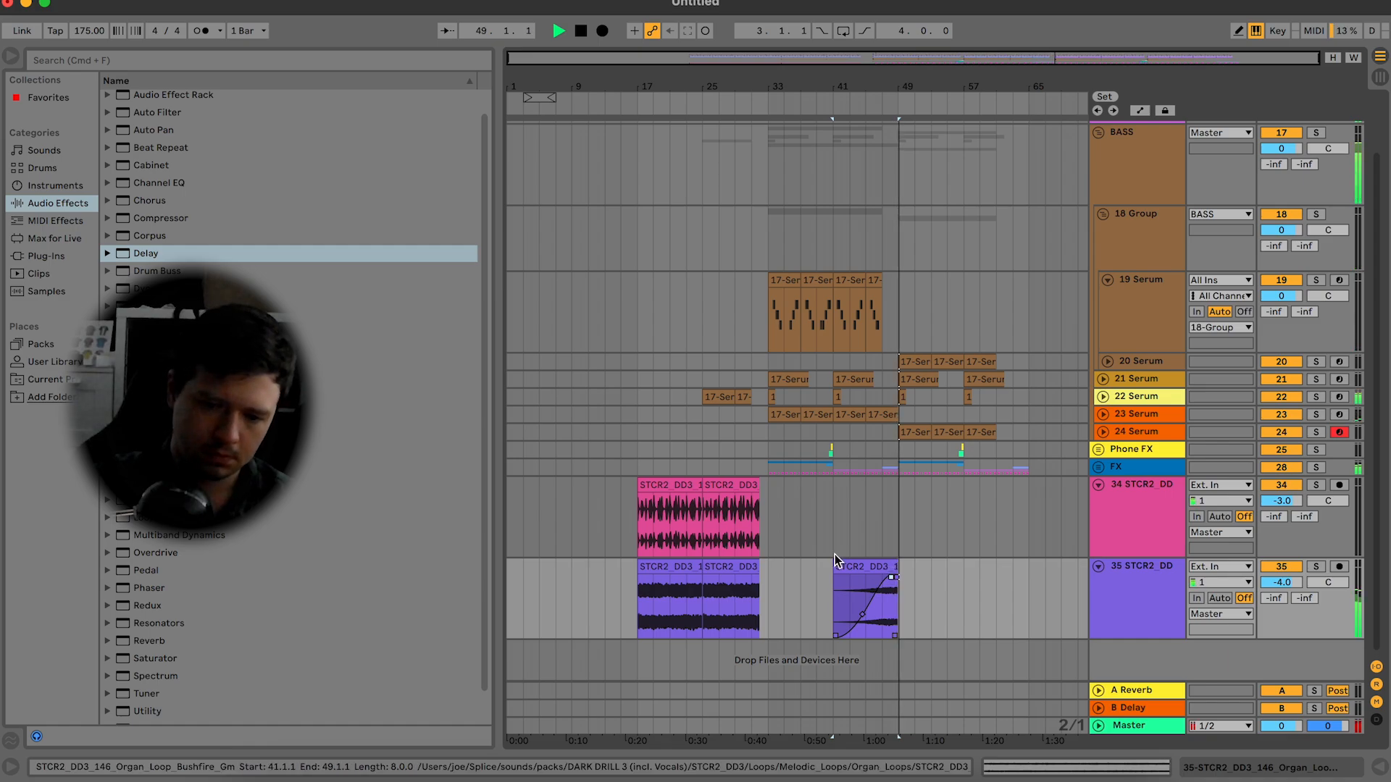
{"action": "left_click", "coordinate": [823, 487]}
{"action": "key", "text": "super+v"}
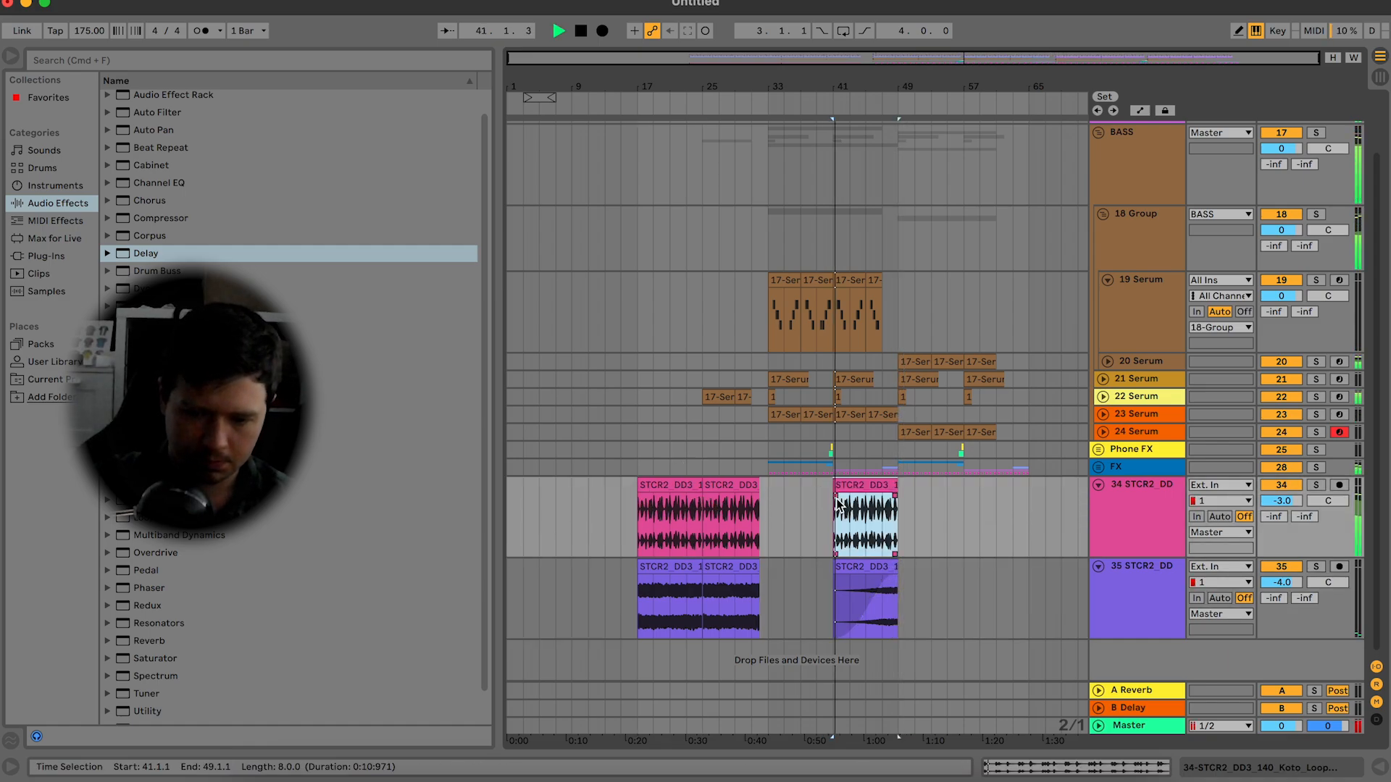
{"action": "left_click", "coordinate": [871, 509]}
{"action": "key", "text": "space"}
{"action": "key", "text": "space"}
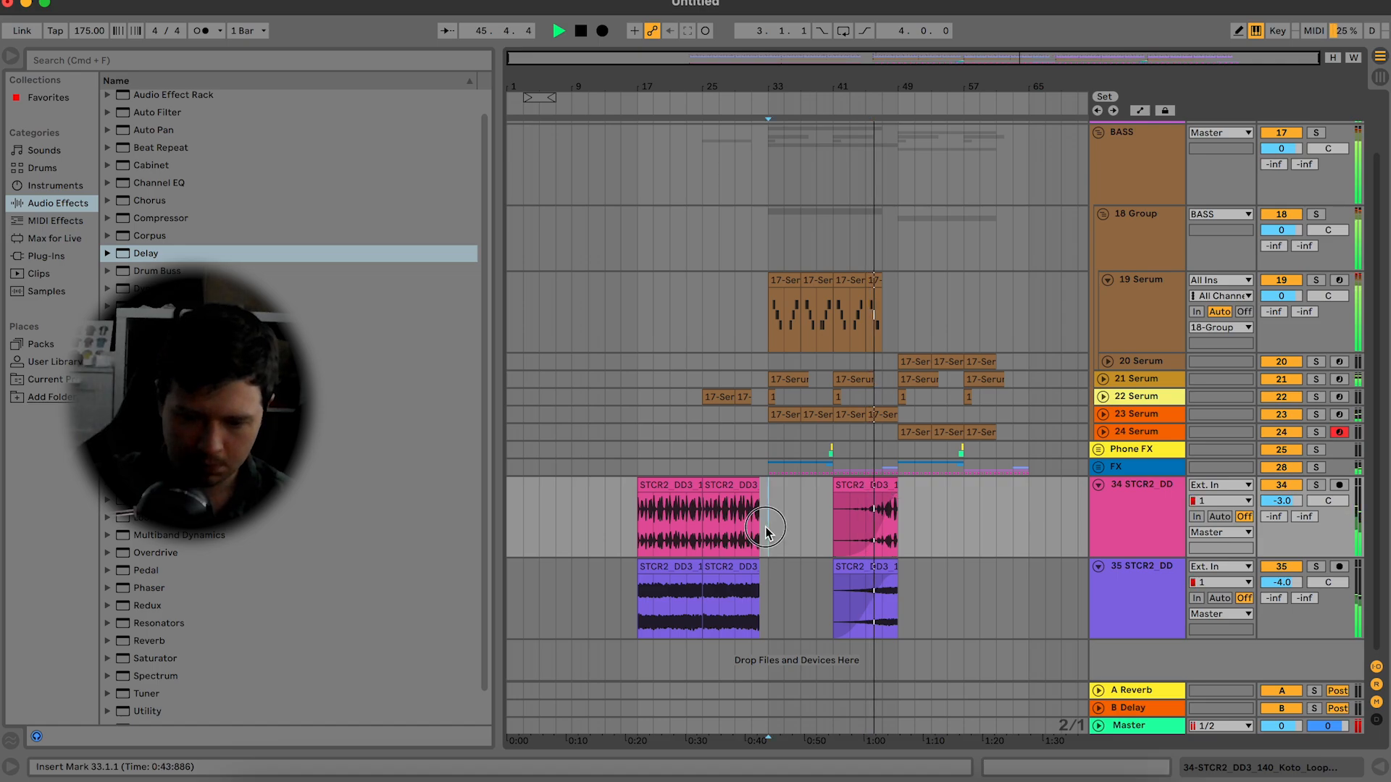
Step: Duplicate bars 33 to 49 of tracks 34 and 35 so the copy starts at bar 49, and stop playback
{"action": "left_click_drag", "start_coordinate": [765, 534], "coordinate": [896, 605]}
{"action": "key", "text": "super+d"}
{"action": "key", "text": "space"}
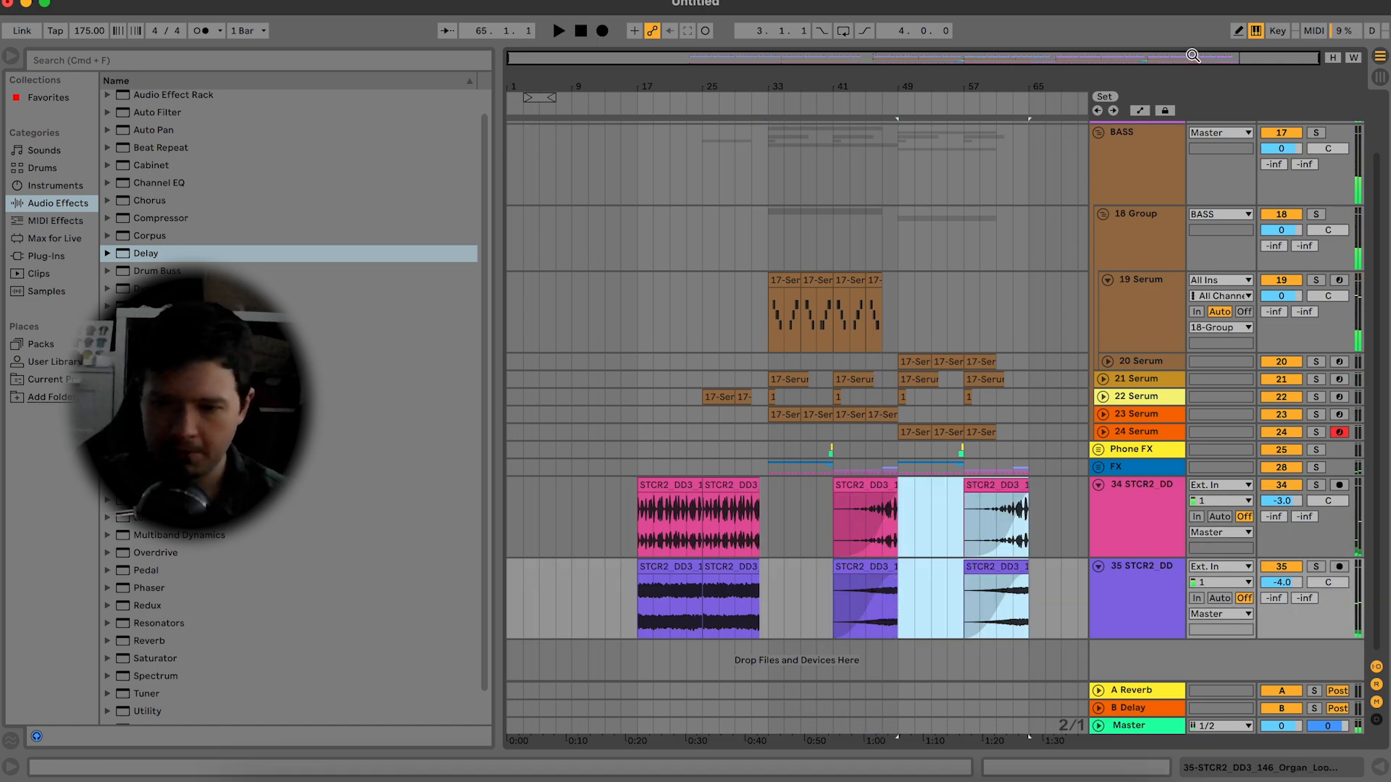
Step: Shorten the fade-in of the organ clip at bar 57 to end at bar 61 and play from there
{"action": "left_click_drag", "start_coordinate": [1227, 58], "coordinate": [1160, 290]}
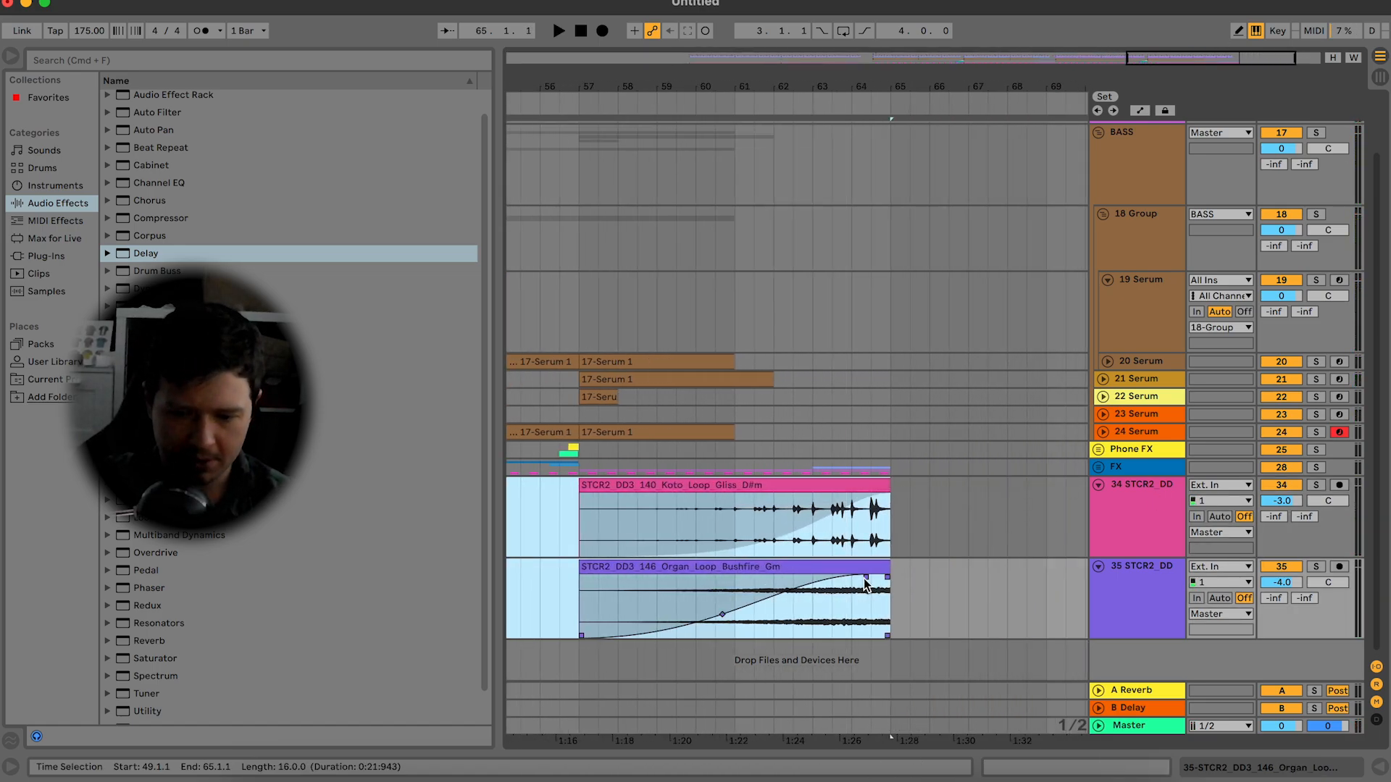
{"action": "left_click", "coordinate": [745, 584]}
{"action": "left_click", "coordinate": [736, 599]}
{"action": "key", "text": "space"}
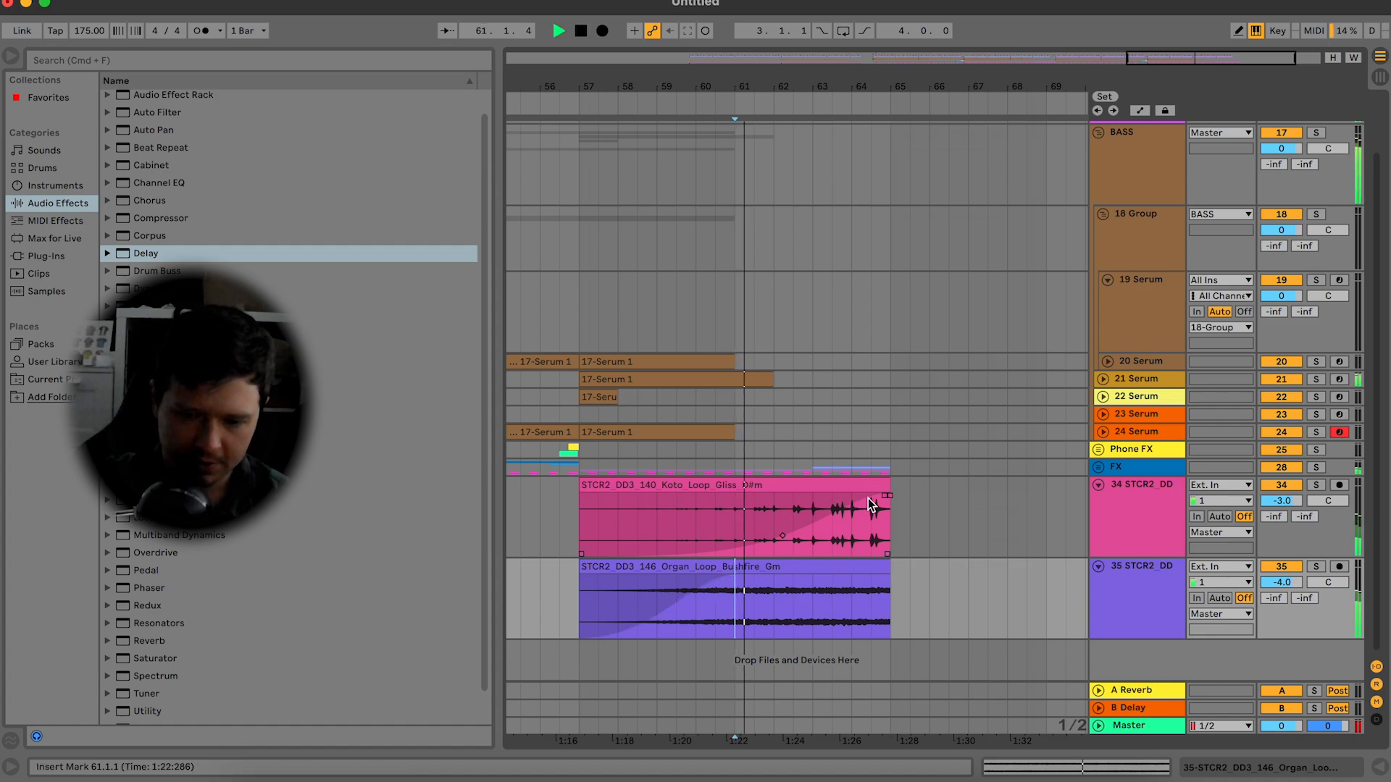
Step: Shorten the fade-in of the koto clip at bar 57 to end at bar 61 and set track 34's volume to -6 dB
{"action": "left_click_drag", "start_coordinate": [885, 481], "coordinate": [735, 496]}
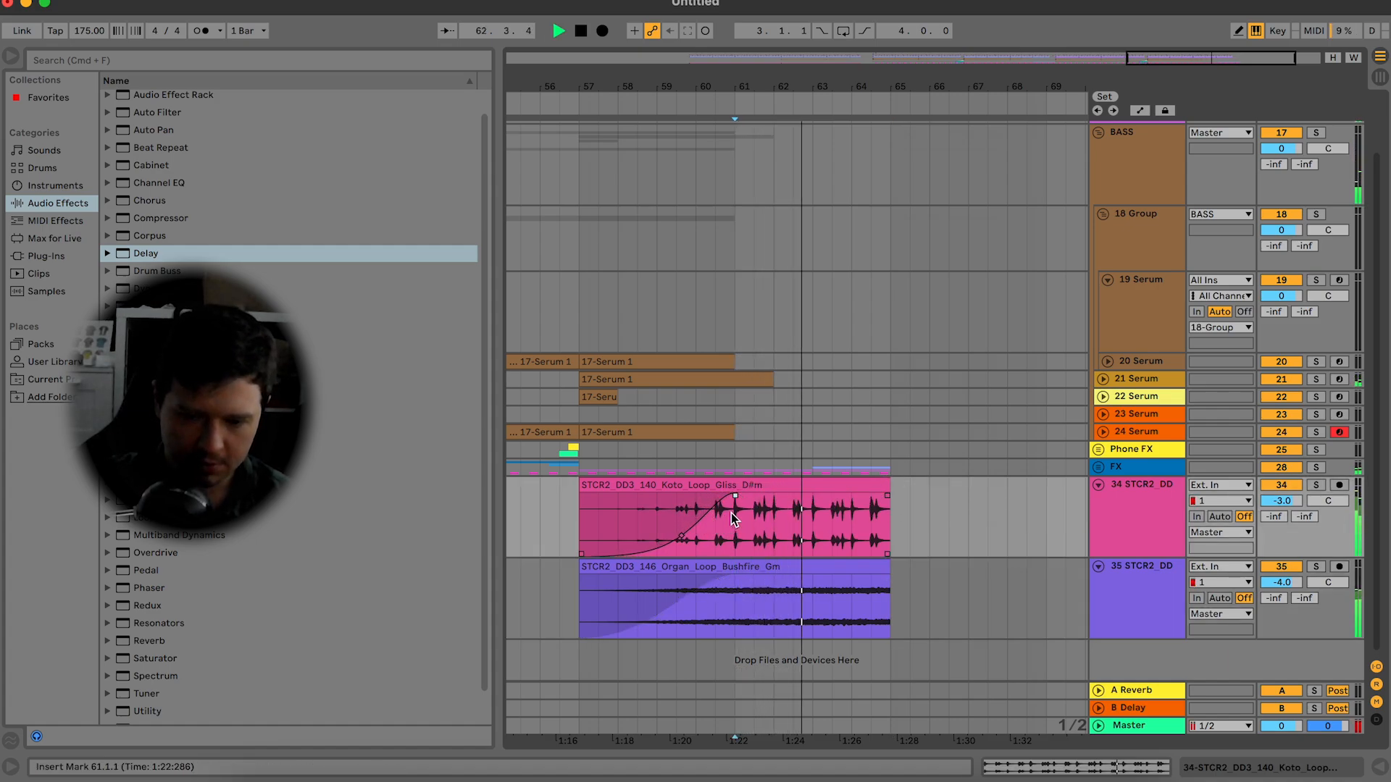
{"action": "left_click_drag", "start_coordinate": [1281, 500], "coordinate": [1268, 505]}
{"action": "key", "text": "space"}
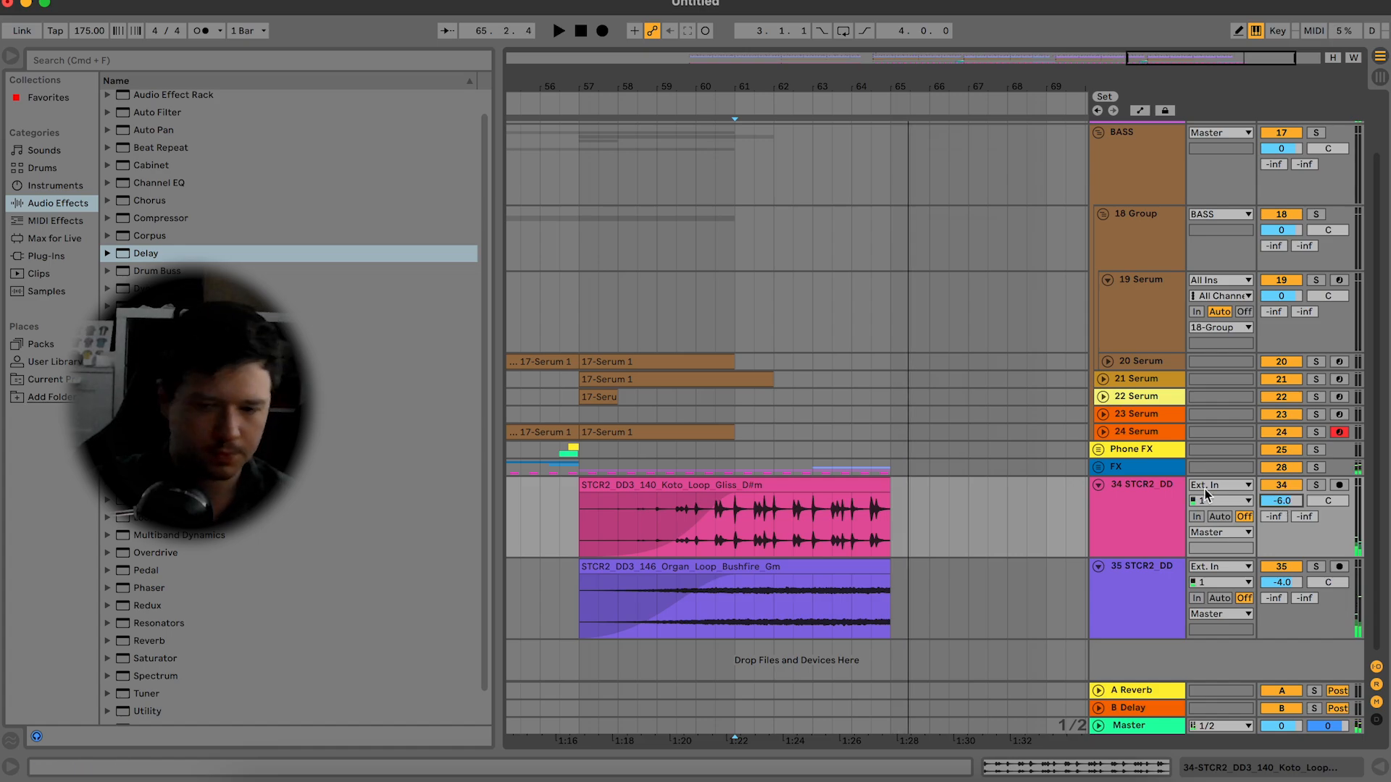
Step: Insert a new audio track after track 35
{"action": "scroll", "coordinate": [915, 368], "scroll_direction": "left", "scroll_amount": 15}
{"action": "left_click", "coordinate": [1169, 636]}
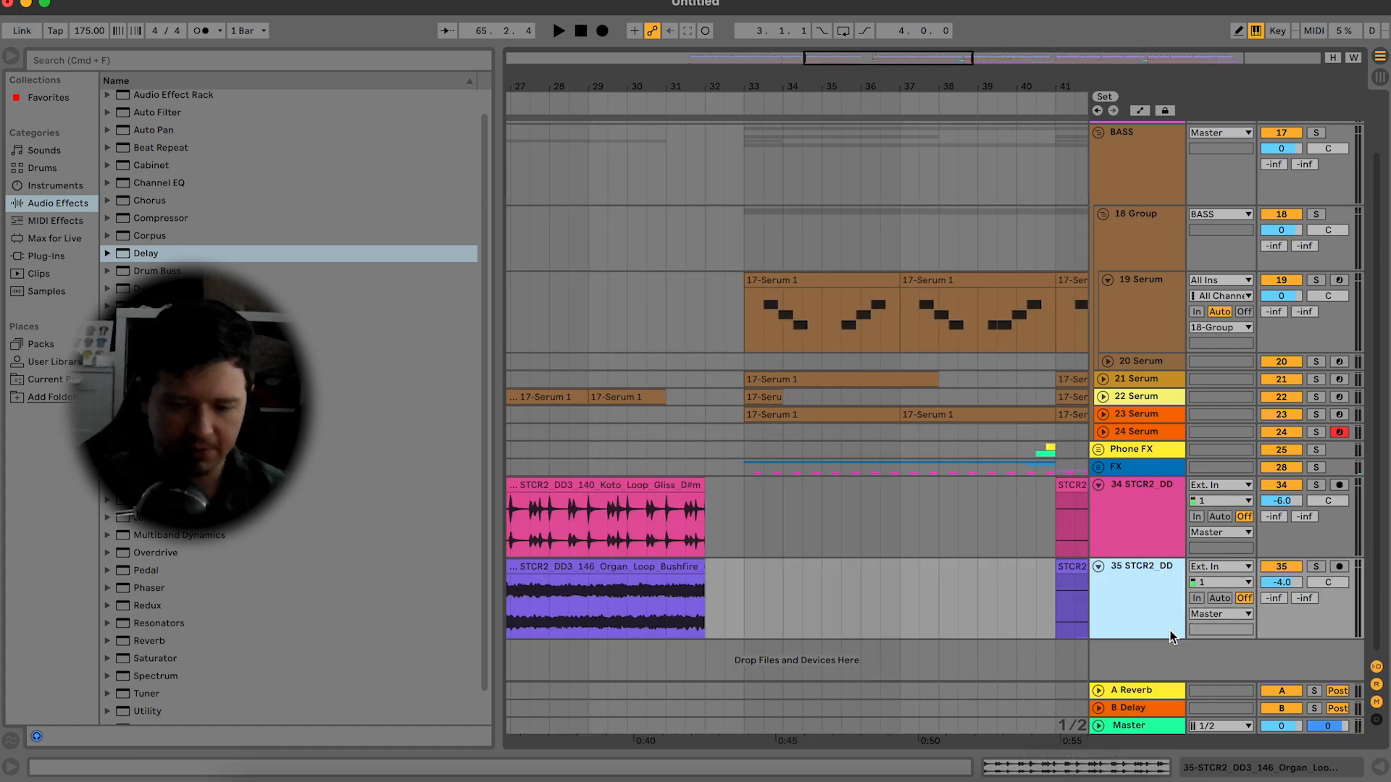
{"action": "key", "text": "super+t"}
Step: Switch to Splice and audition the Drum_Loop_Vines and Kit_Loop_Slide vocal samples in the DARK DRILL 3 pack
{"action": "left_click", "coordinate": [915, 776]}
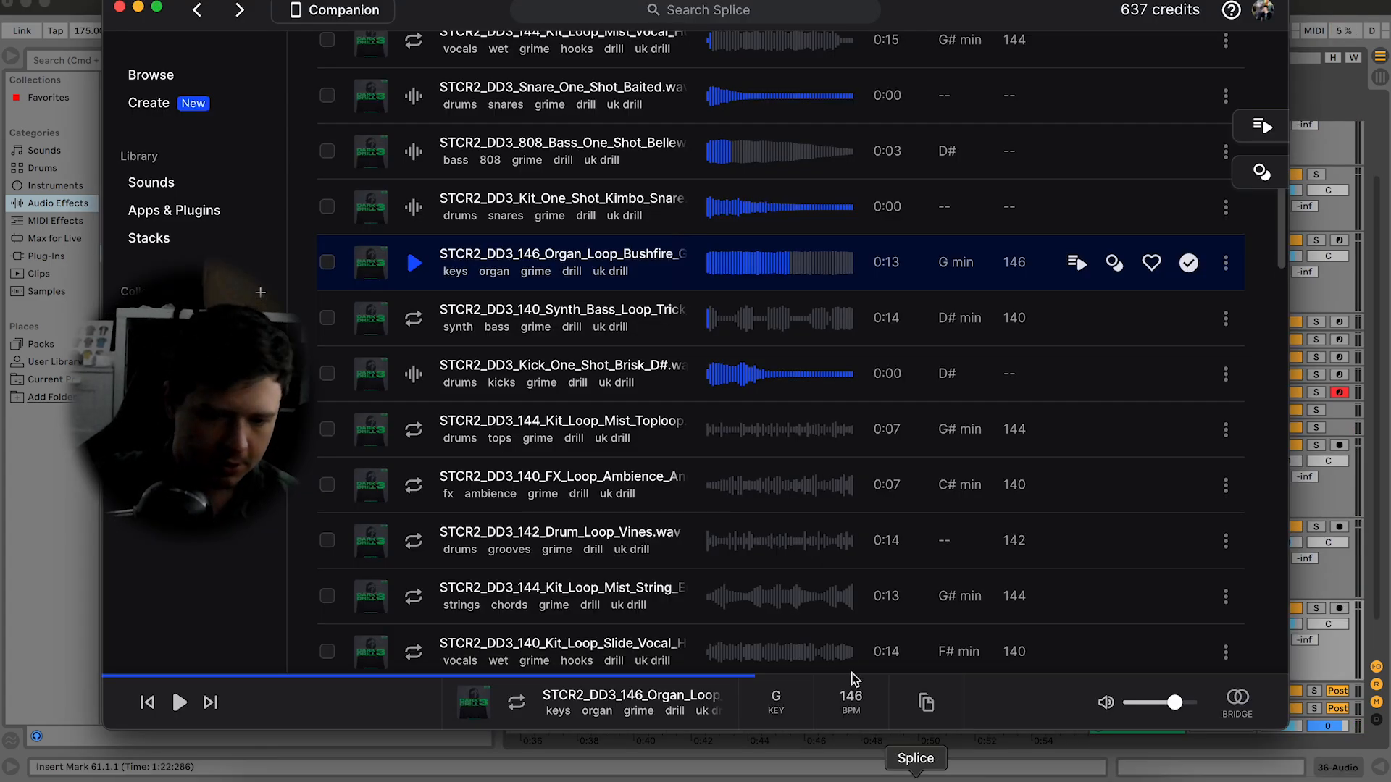
{"action": "left_click", "coordinate": [415, 552]}
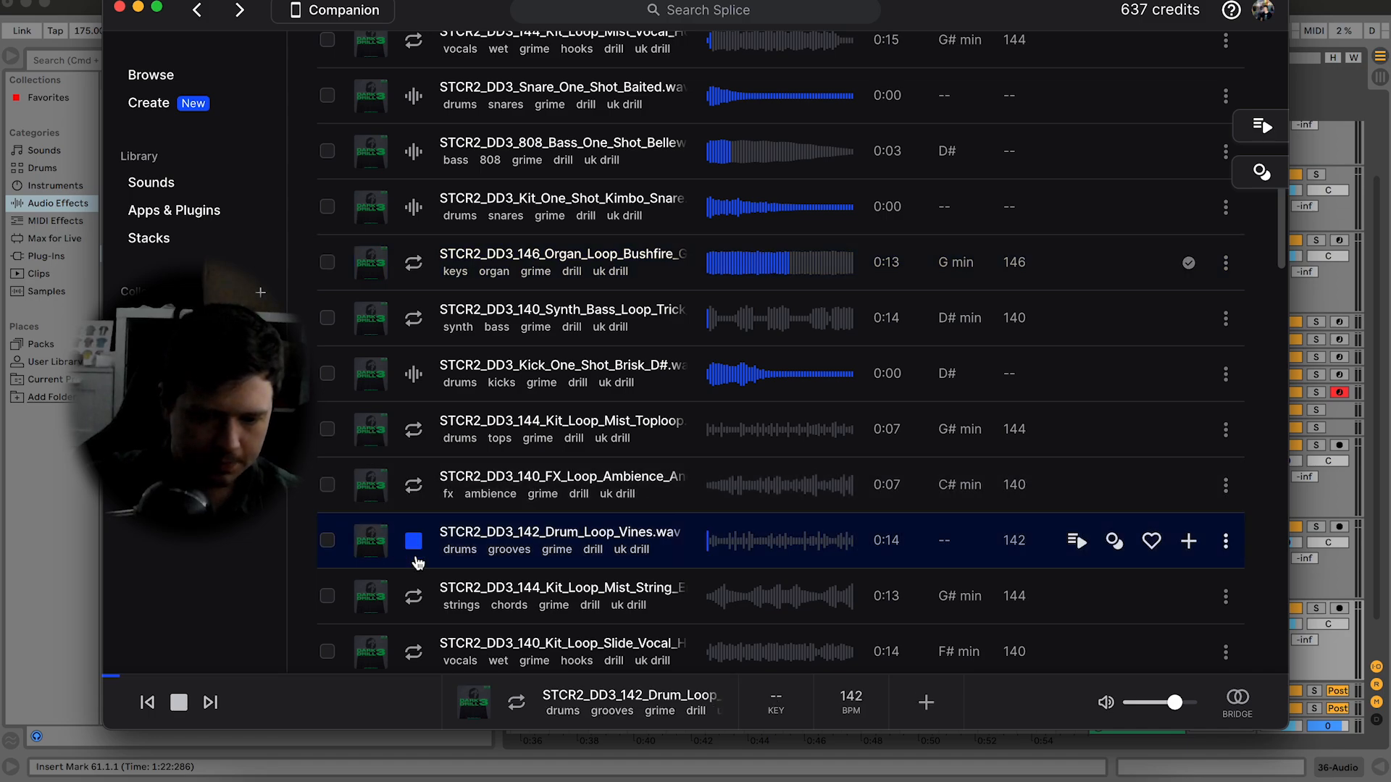
{"action": "scroll", "coordinate": [418, 563], "scroll_direction": "down", "scroll_amount": 1}
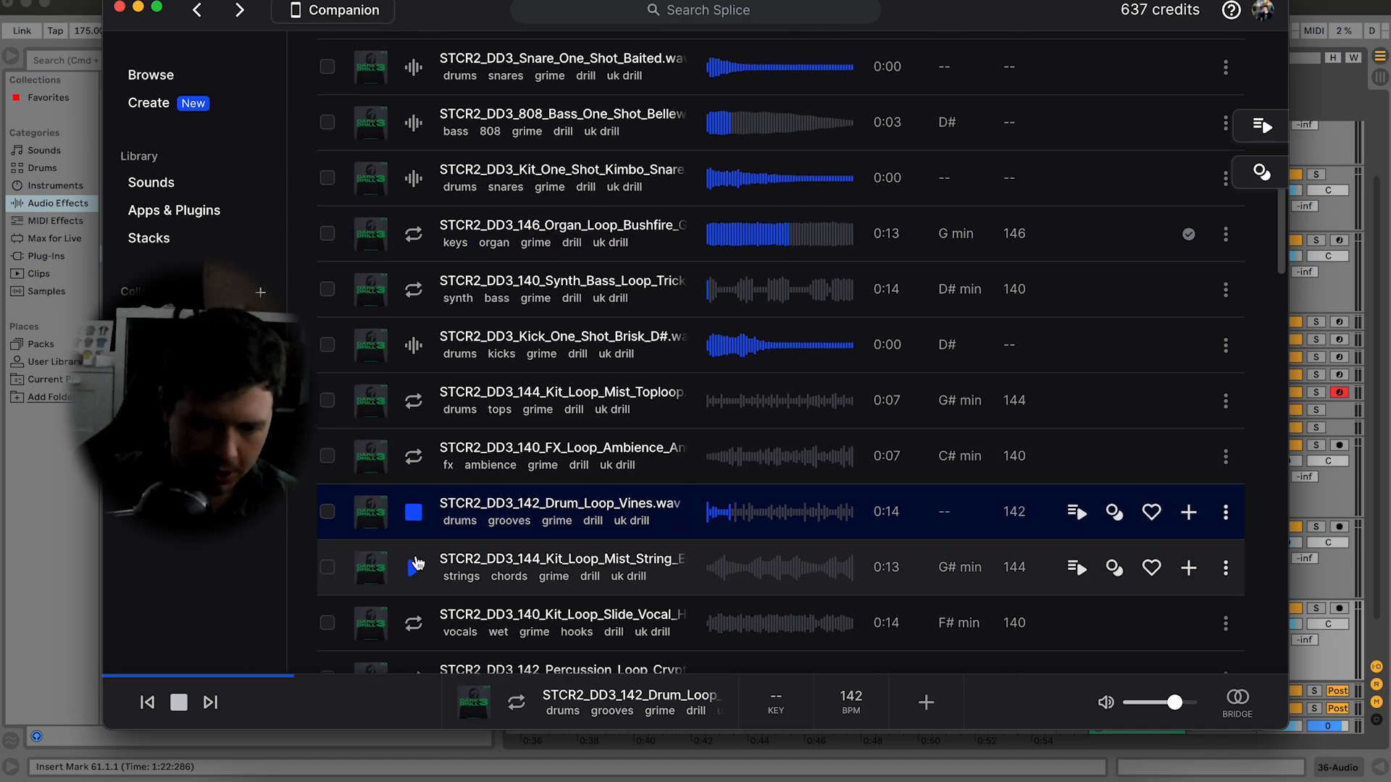
{"action": "left_click", "coordinate": [415, 607]}
{"action": "scroll", "coordinate": [418, 616], "scroll_direction": "down", "scroll_amount": 2}
{"action": "scroll", "coordinate": [417, 621], "scroll_direction": "down", "scroll_amount": 1}
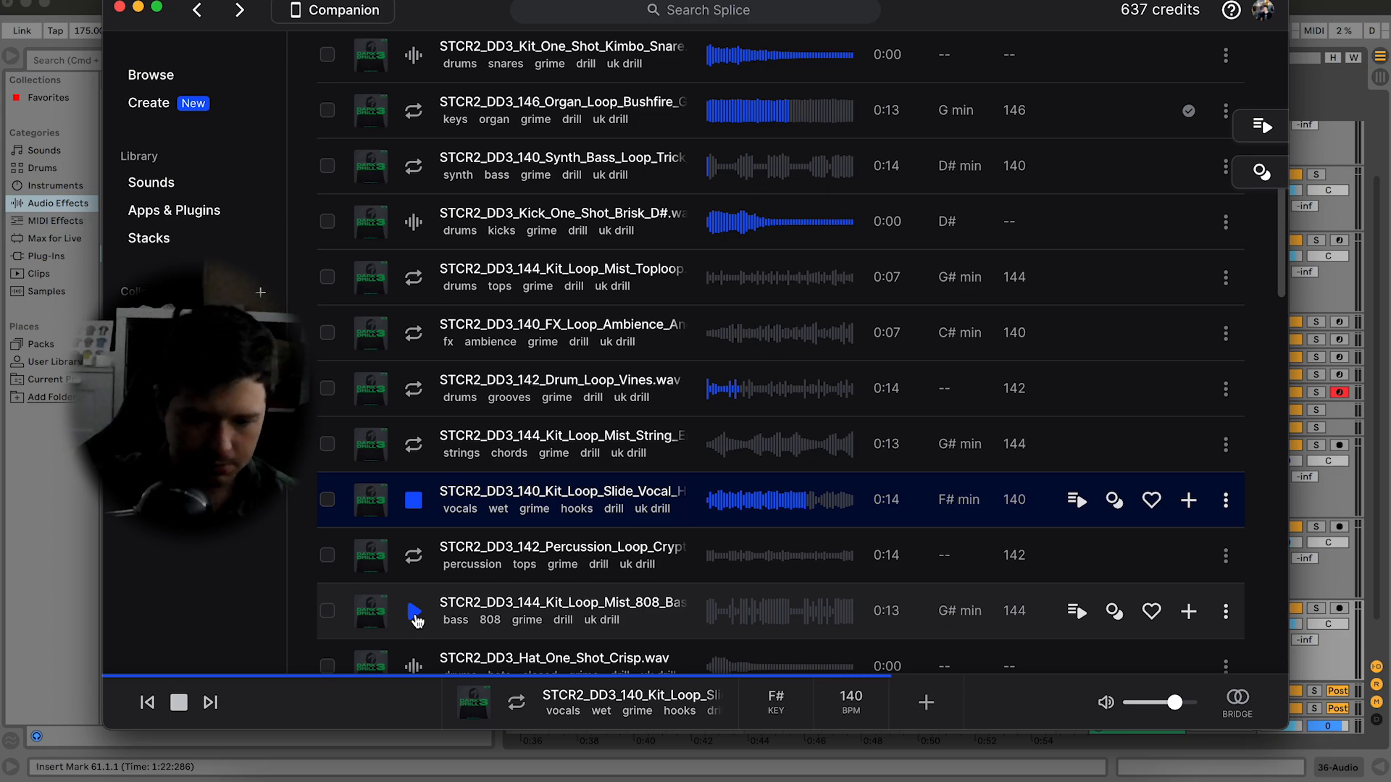
{"action": "scroll", "coordinate": [415, 620], "scroll_direction": "down", "scroll_amount": 2}
{"action": "scroll", "coordinate": [536, 544], "scroll_direction": "up", "scroll_amount": 15}
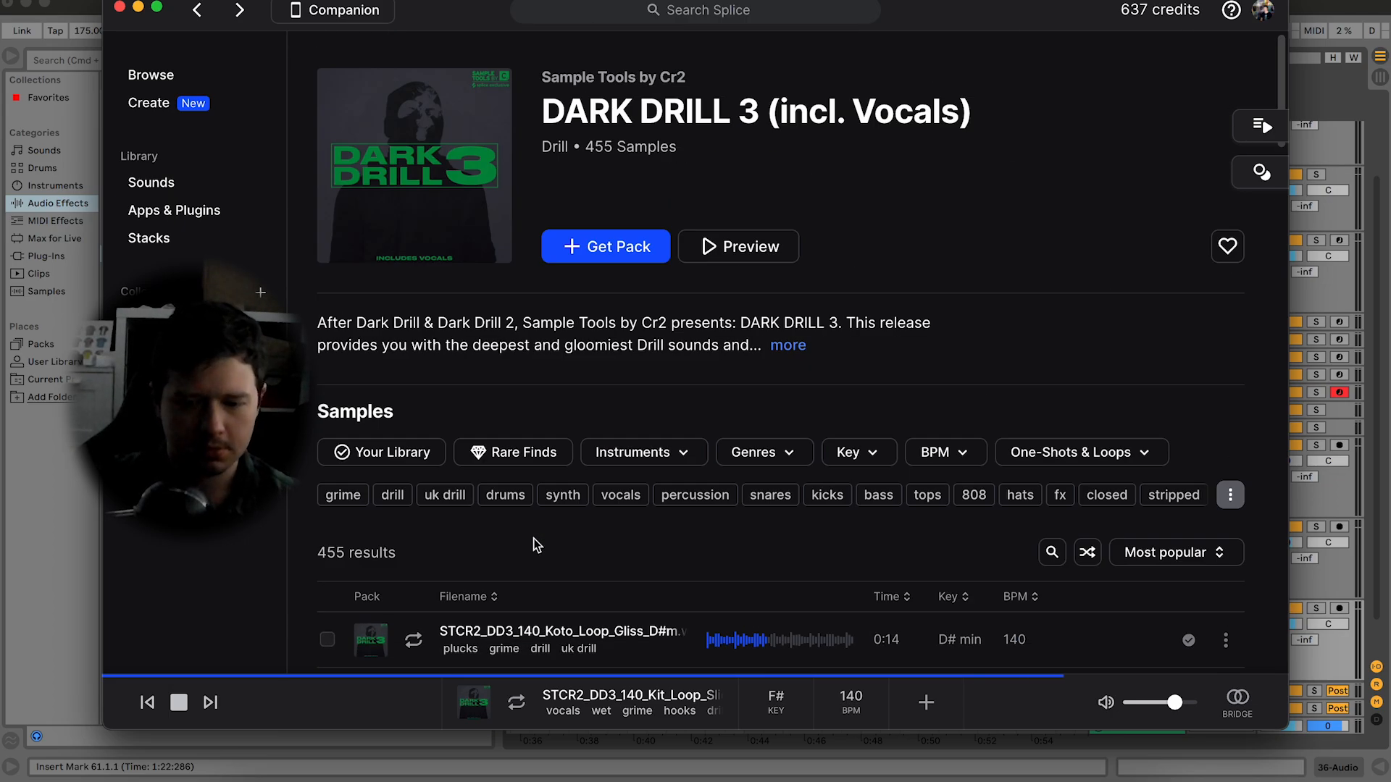
{"action": "scroll", "coordinate": [534, 538], "scroll_direction": "down", "scroll_amount": 7}
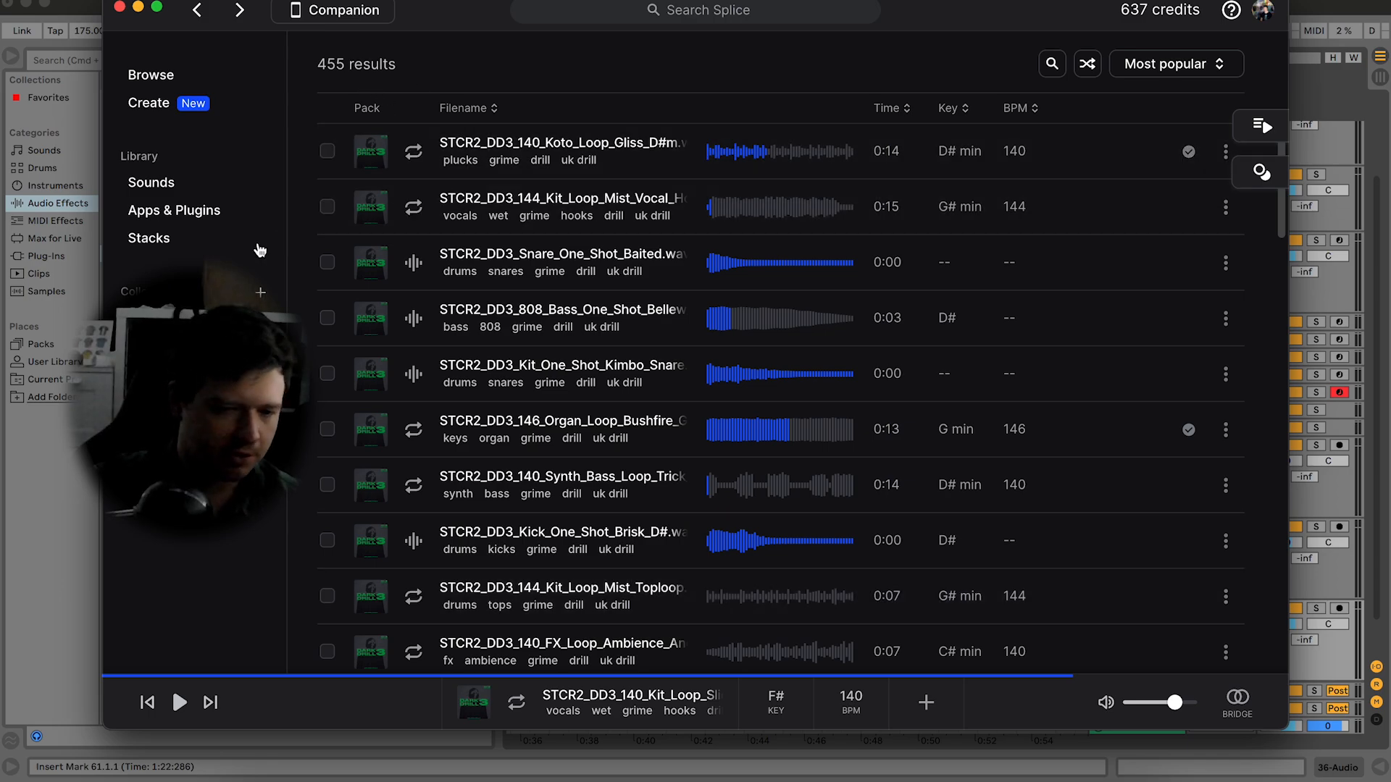
{"action": "left_click", "coordinate": [160, 187]}
{"action": "left_click", "coordinate": [705, 10]}
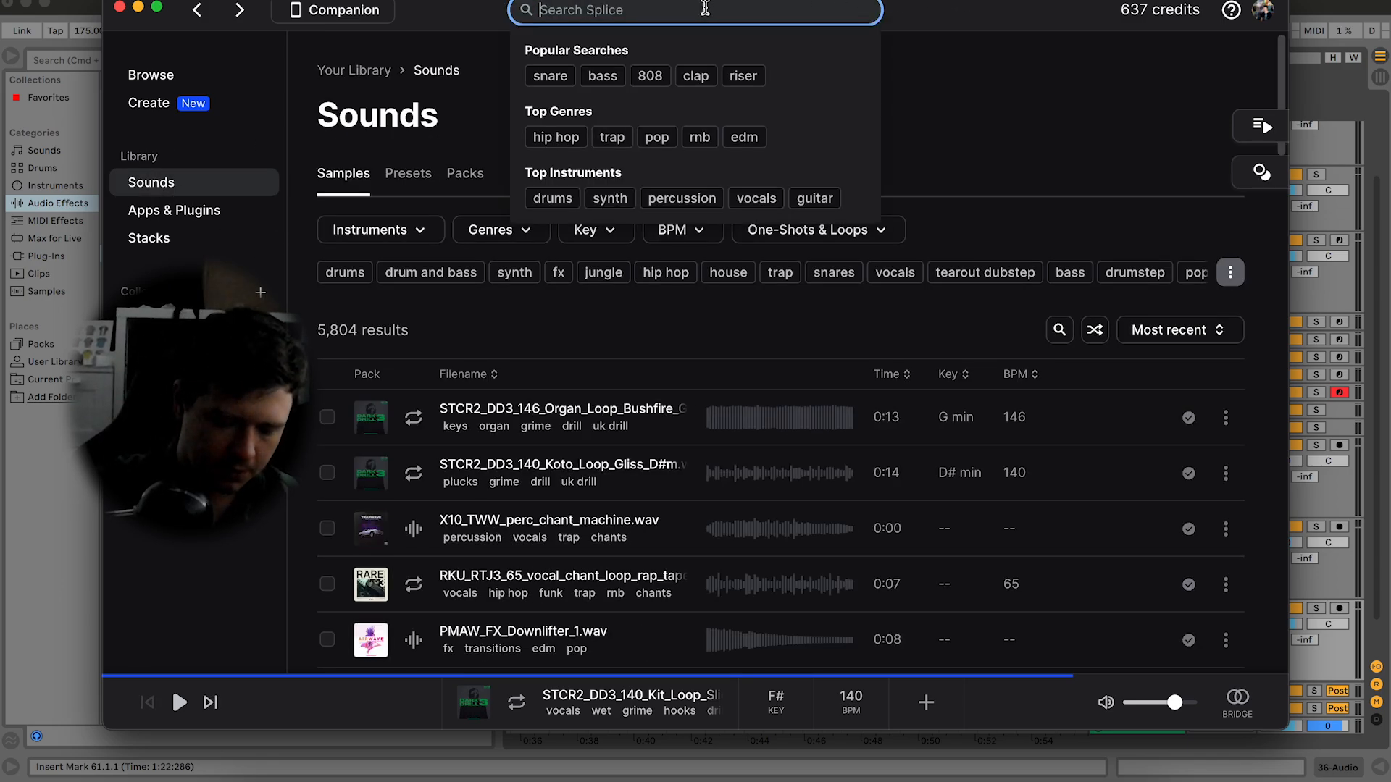
{"action": "type", "text": "moive"}
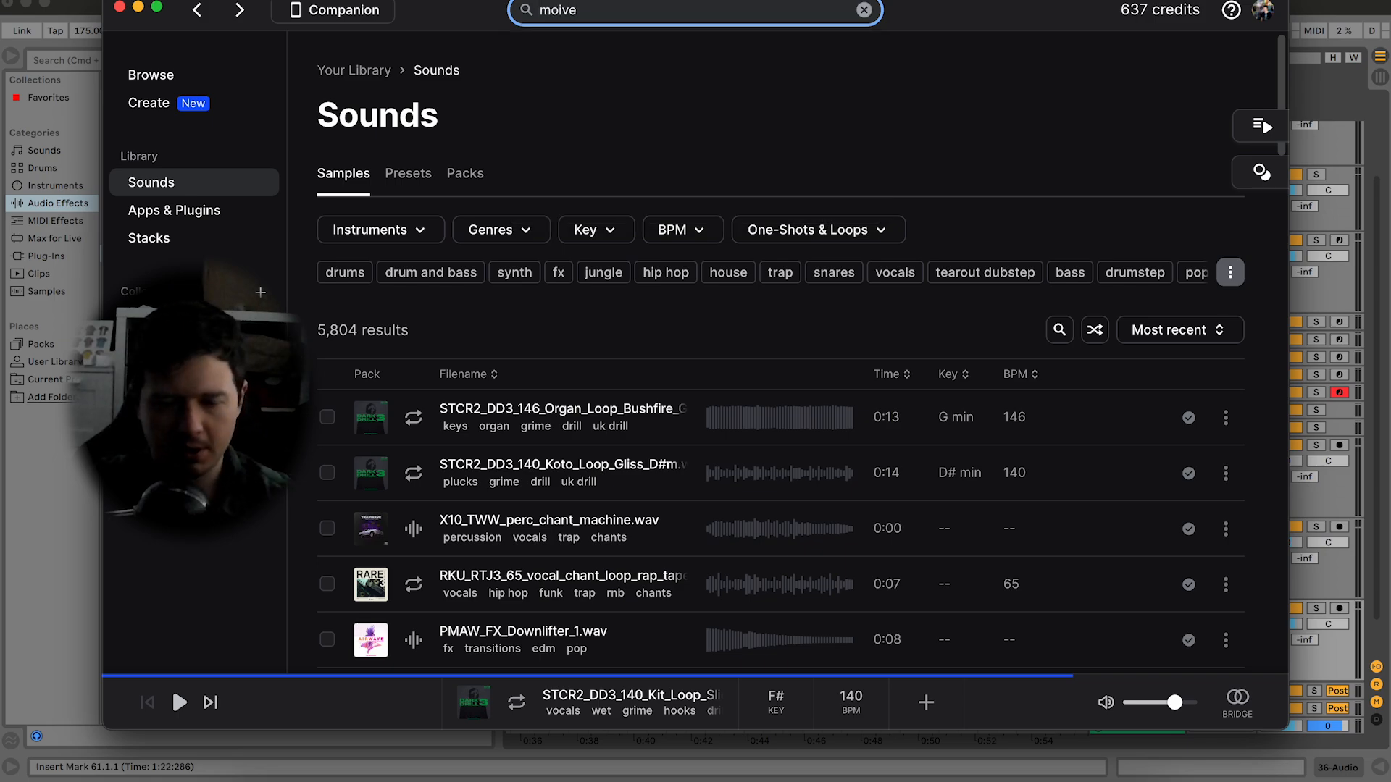
{"action": "key", "text": "BackSpace"}
{"action": "key", "text": "BackSpace"}
{"action": "left_click", "coordinate": [357, 194]}
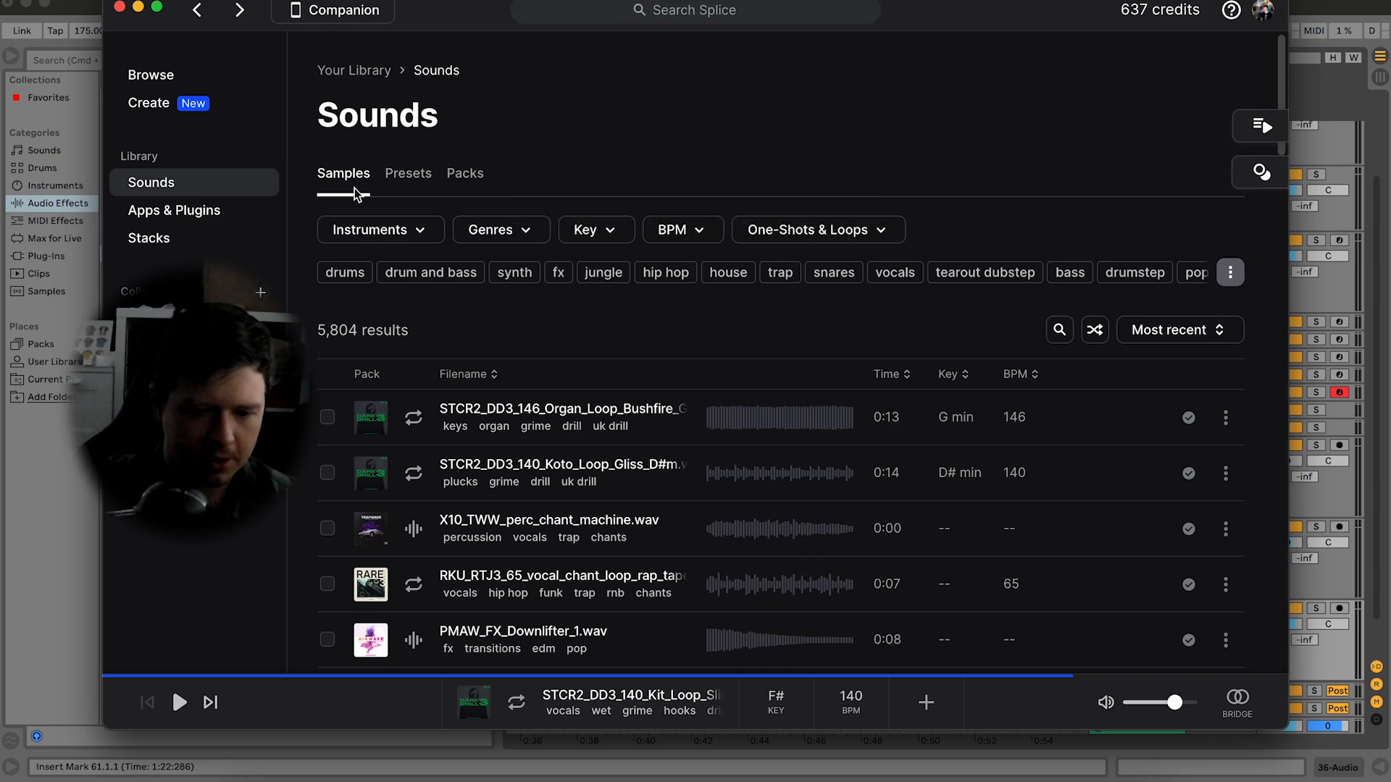
Step: Search the samples for "movie" and limit the results to Your Library
{"action": "left_click", "coordinate": [775, 15]}
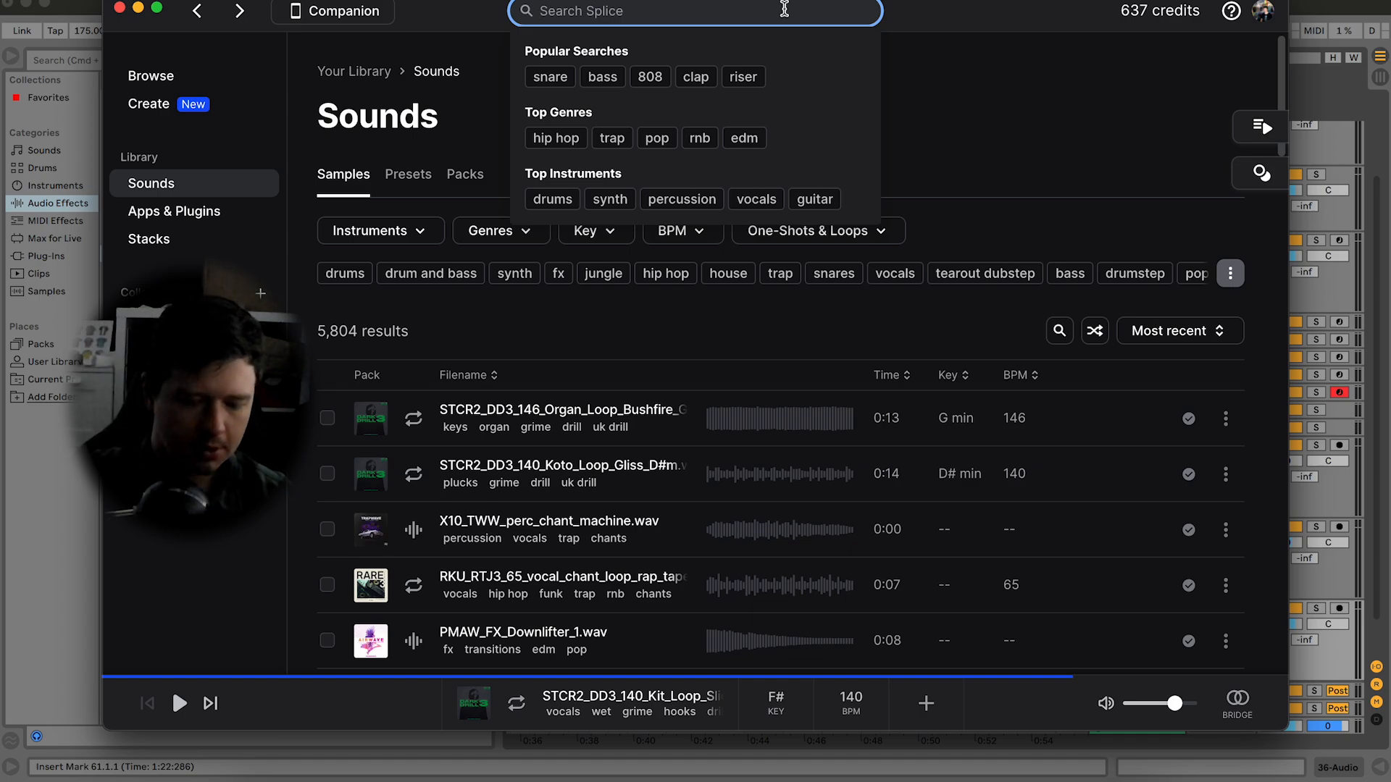
{"action": "type", "text": "movie"}
{"action": "key", "text": "Return"}
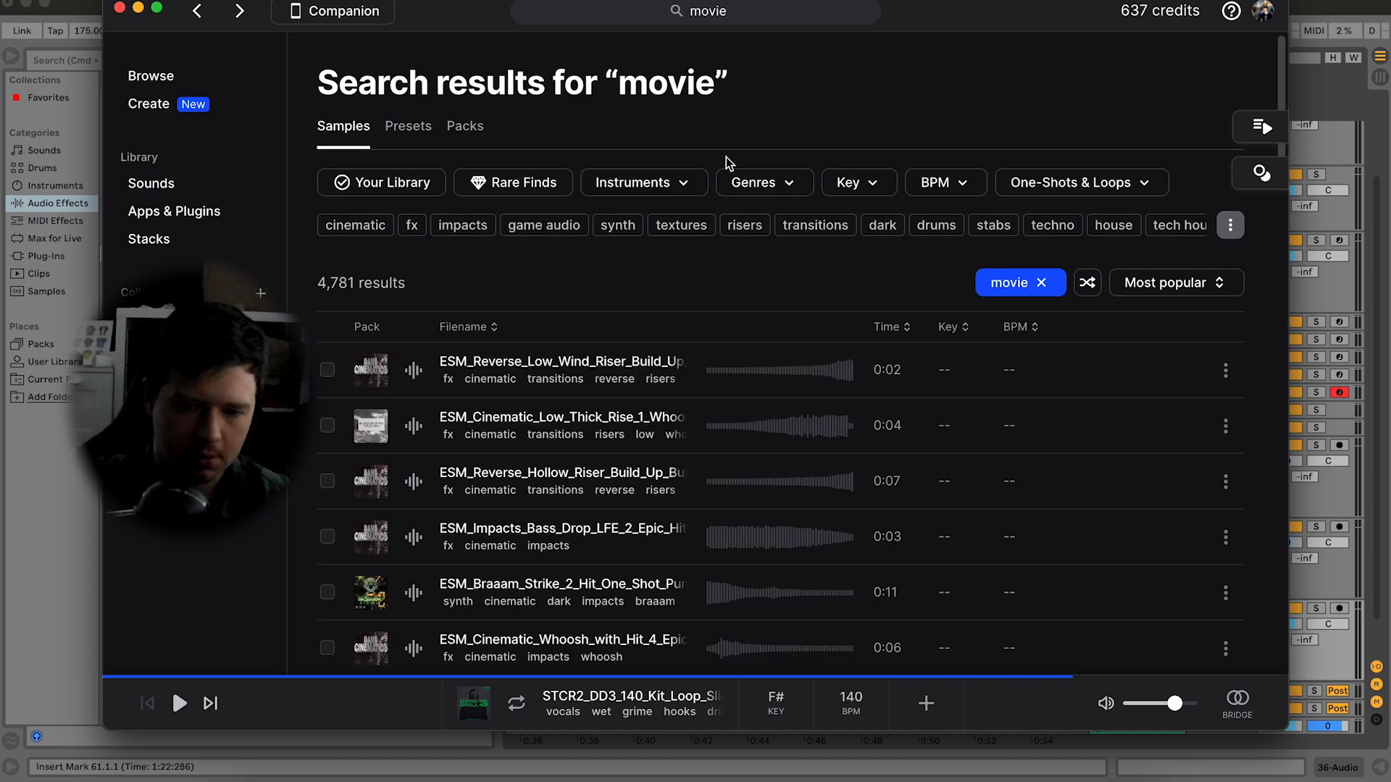
{"action": "left_click", "coordinate": [384, 182]}
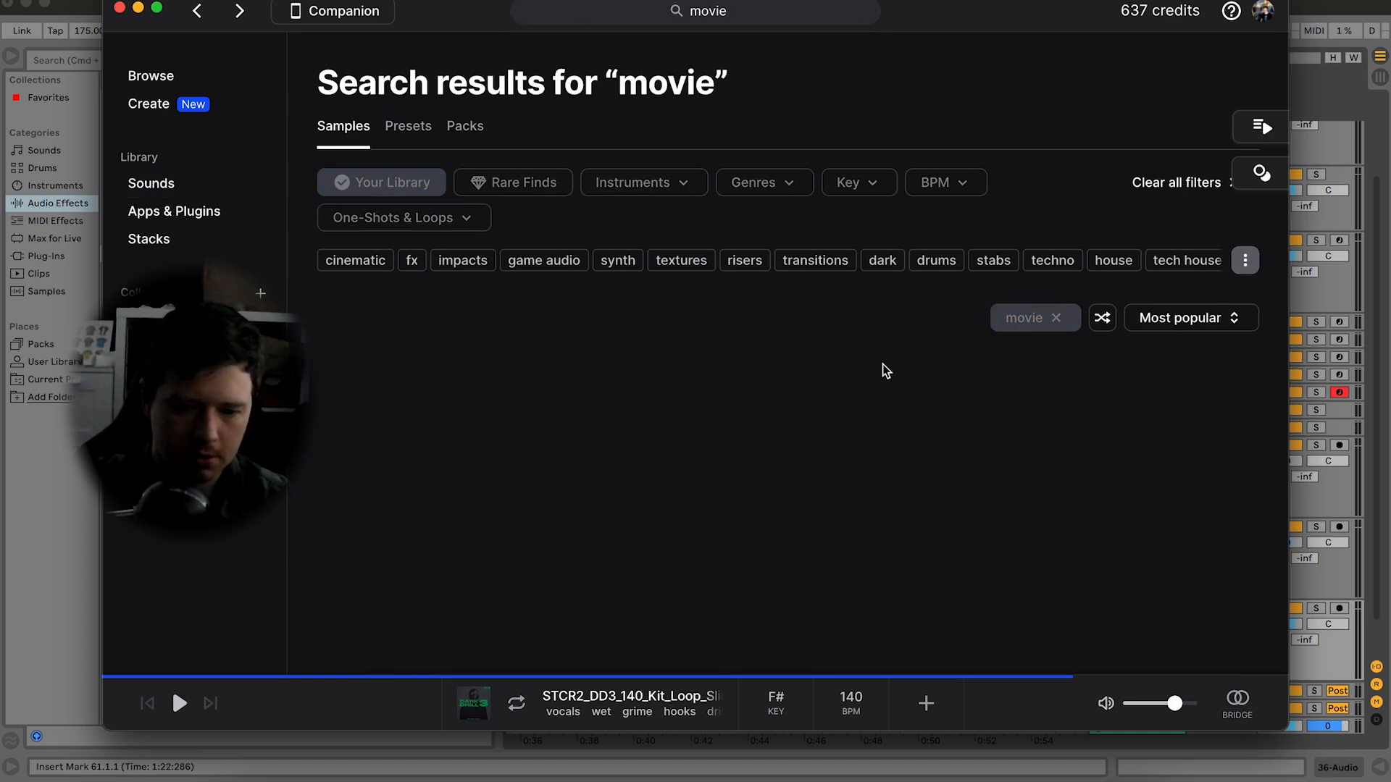
Step: Look through the library's "movie" results and check the packs of the OS_VV and OS_VV2 spoken-word vocals, returning to the results each time
{"action": "scroll", "coordinate": [668, 481], "scroll_direction": "down", "scroll_amount": 10}
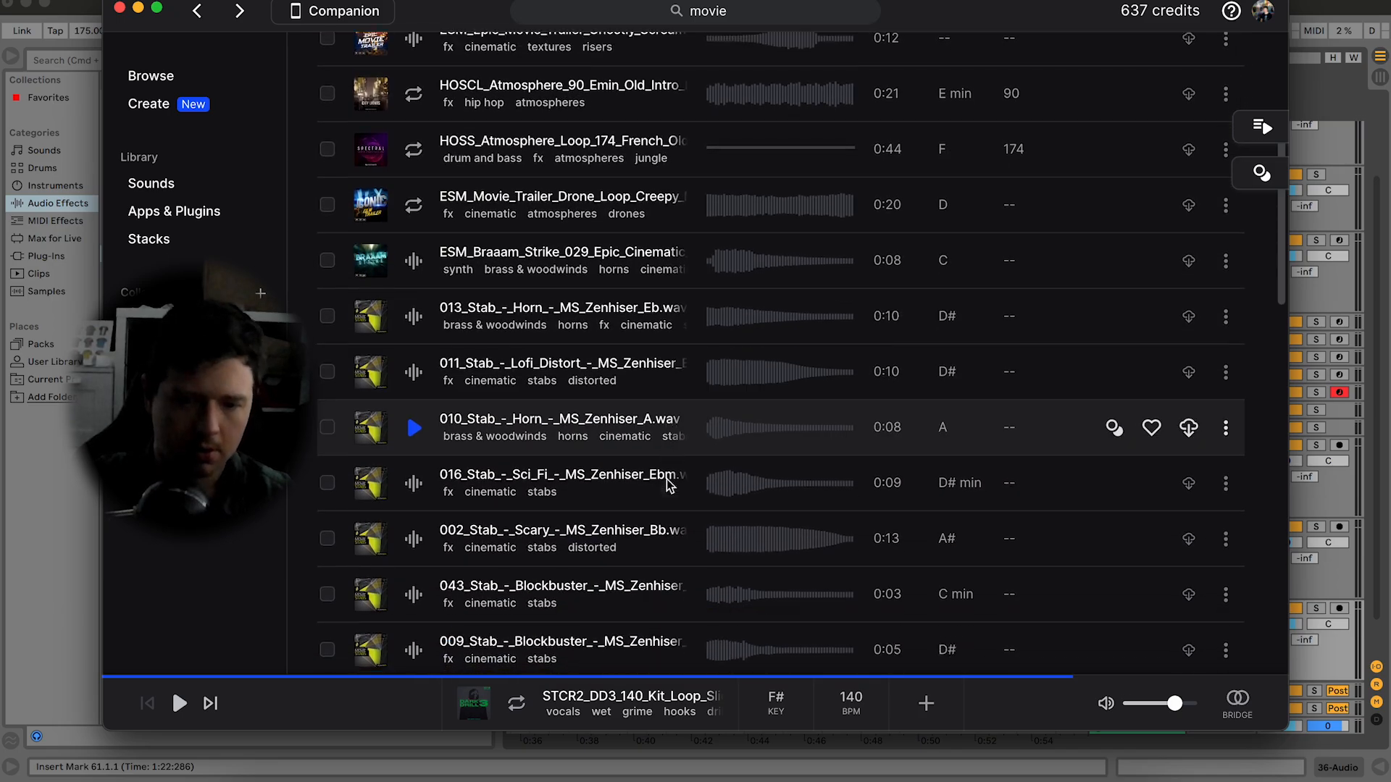
{"action": "scroll", "coordinate": [667, 486], "scroll_direction": "down", "scroll_amount": 3}
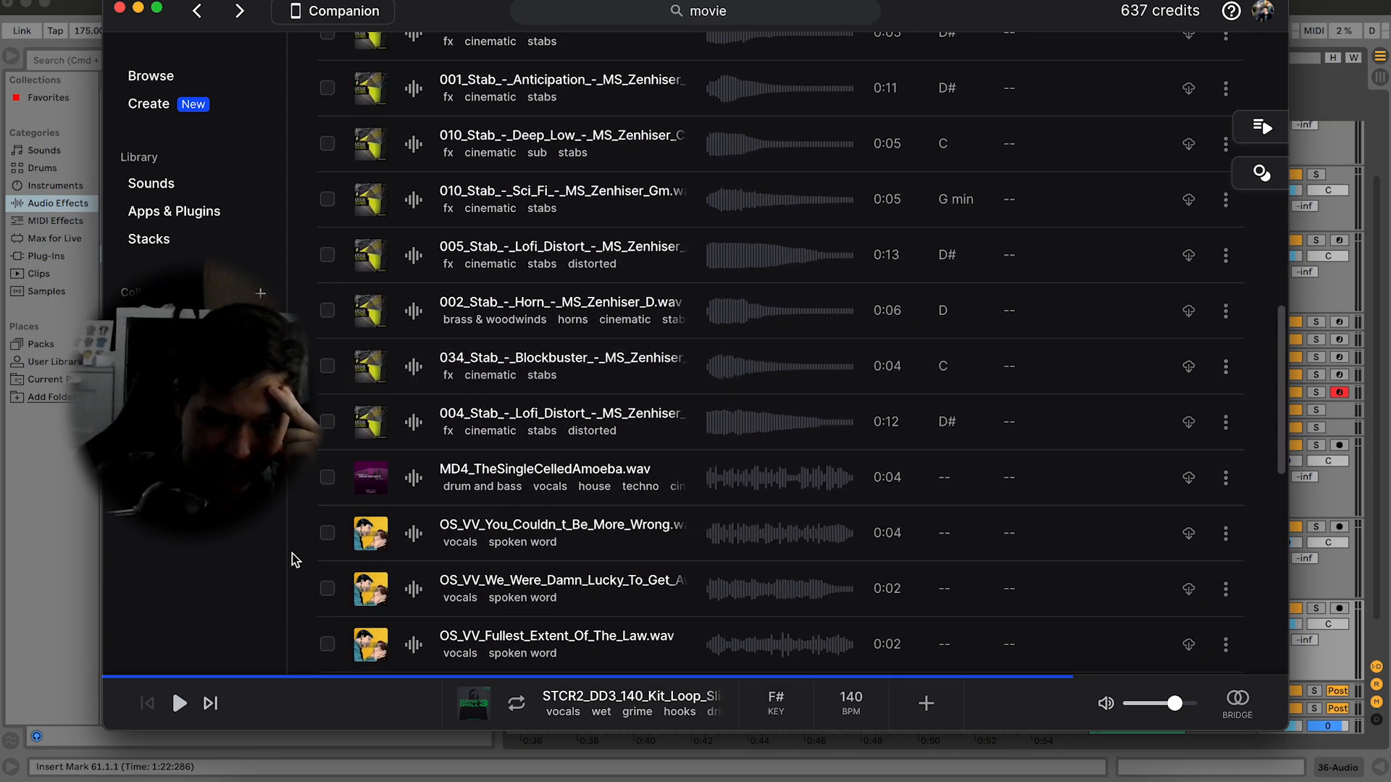
{"action": "left_click", "coordinate": [367, 548]}
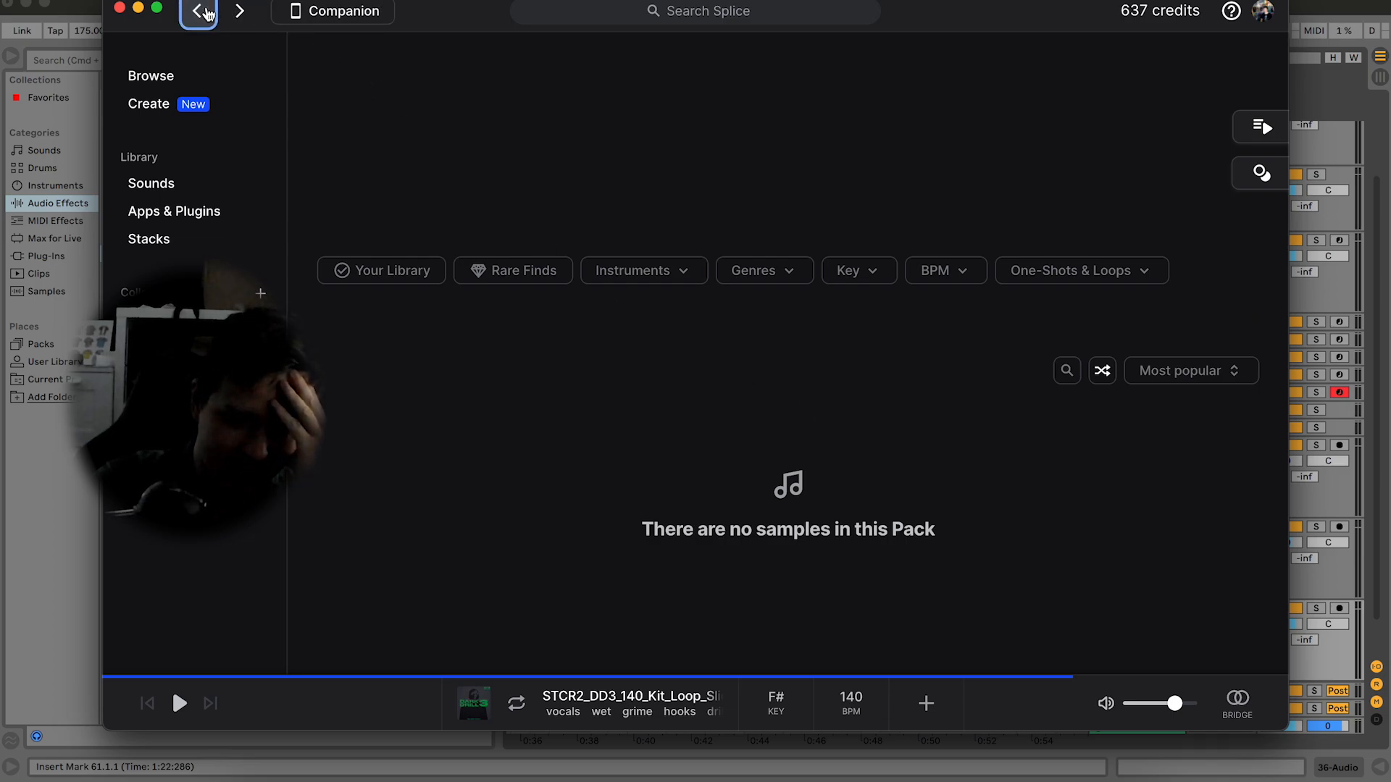
{"action": "left_click", "coordinate": [196, 10]}
{"action": "scroll", "coordinate": [536, 431], "scroll_direction": "up", "scroll_amount": 10}
{"action": "scroll", "coordinate": [537, 434], "scroll_direction": "down", "scroll_amount": 15}
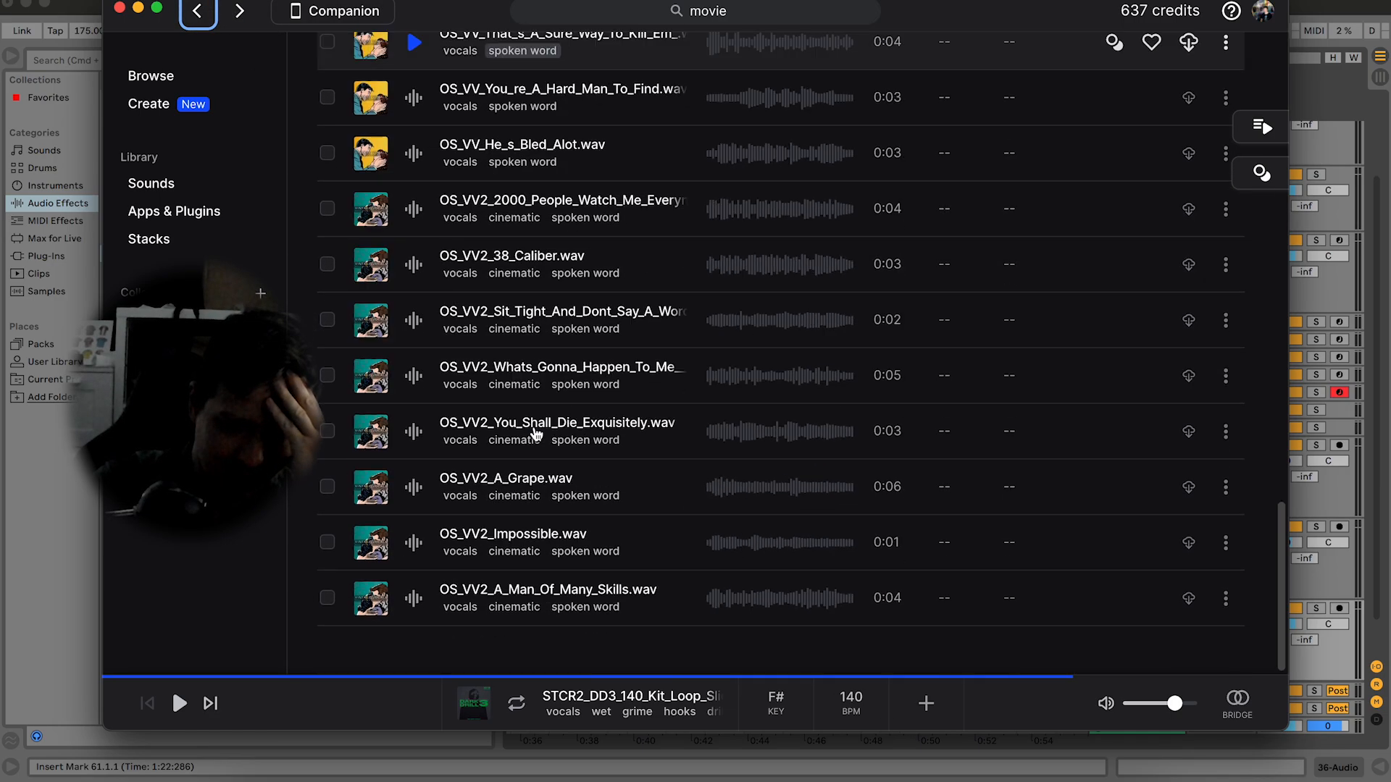
{"action": "left_click", "coordinate": [381, 497]}
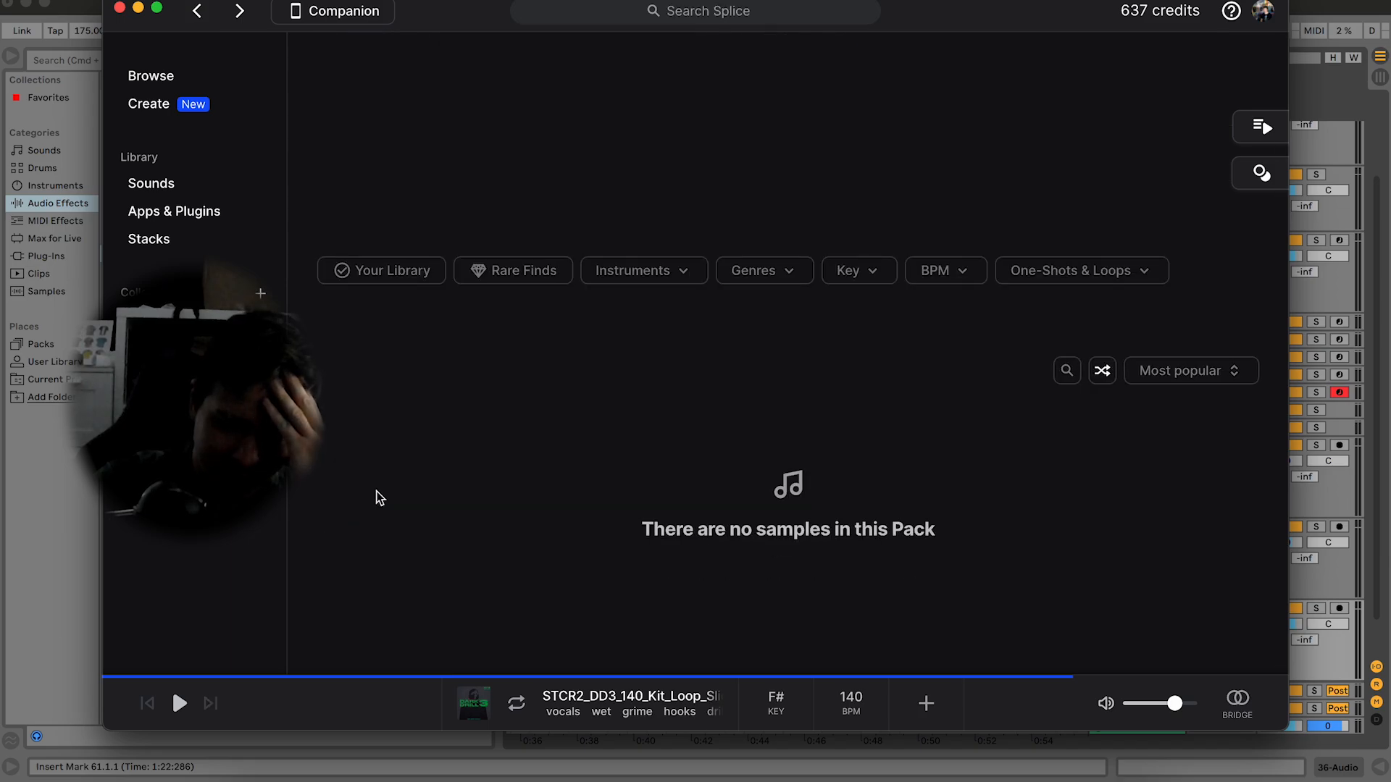
{"action": "left_click", "coordinate": [197, 11]}
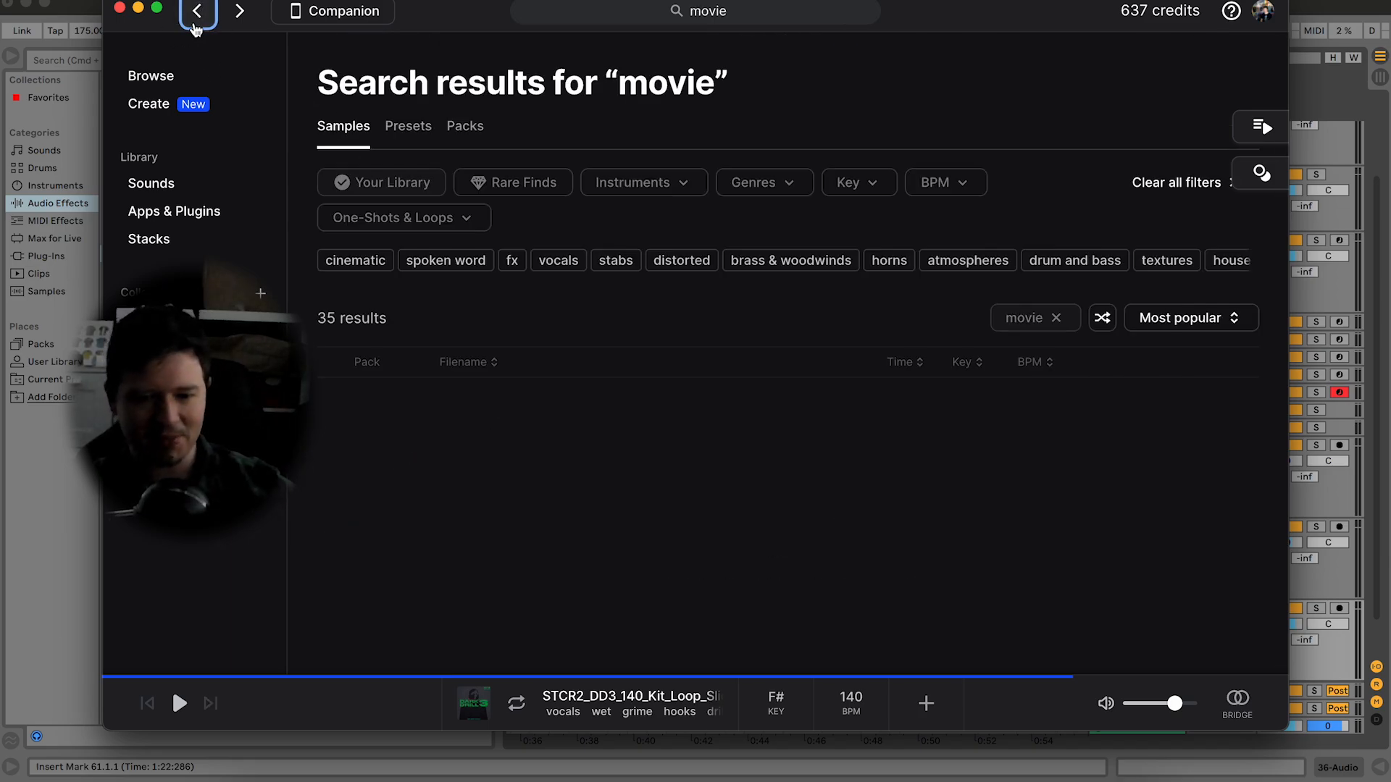
{"action": "scroll", "coordinate": [566, 283], "scroll_direction": "down", "scroll_amount": 20}
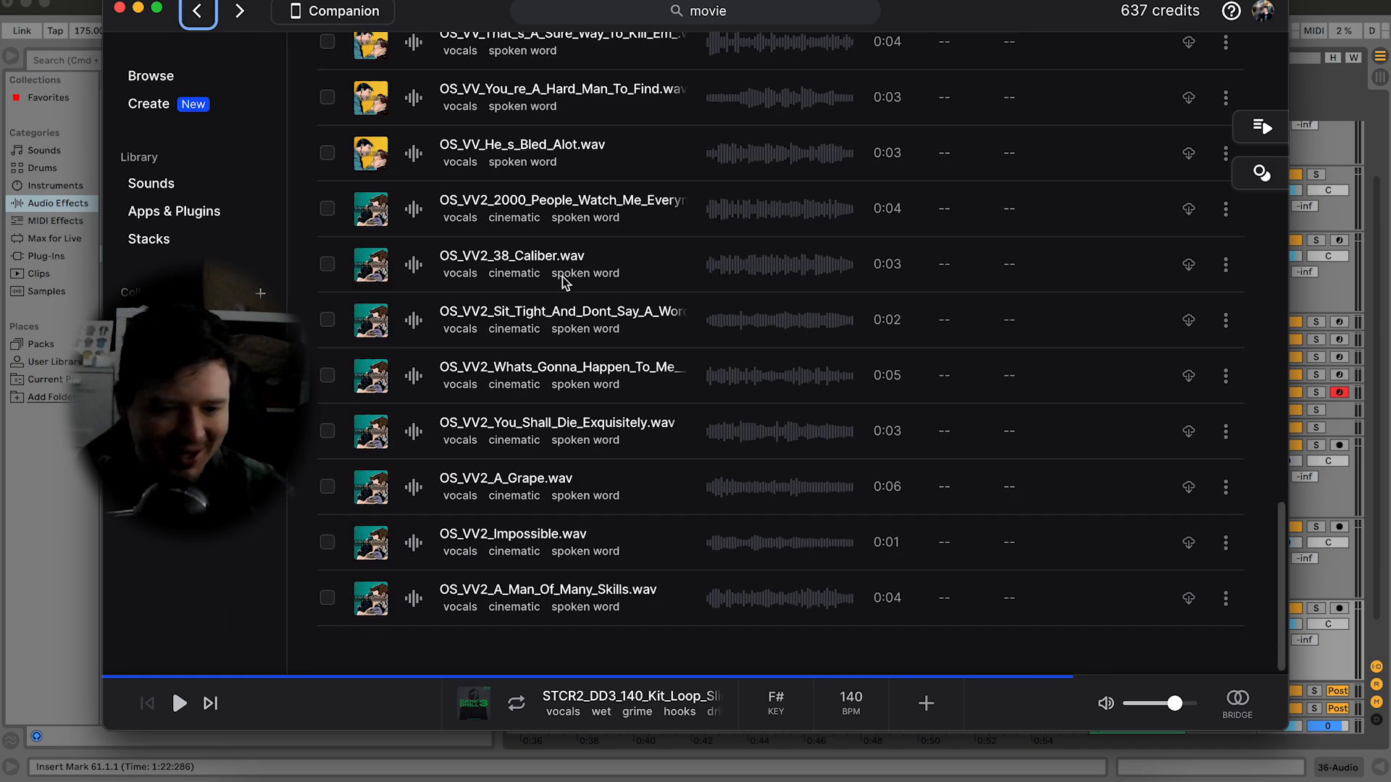
Step: Narrow the "movie" results to the spoken word tag and look through the list
{"action": "left_click", "coordinate": [598, 615]}
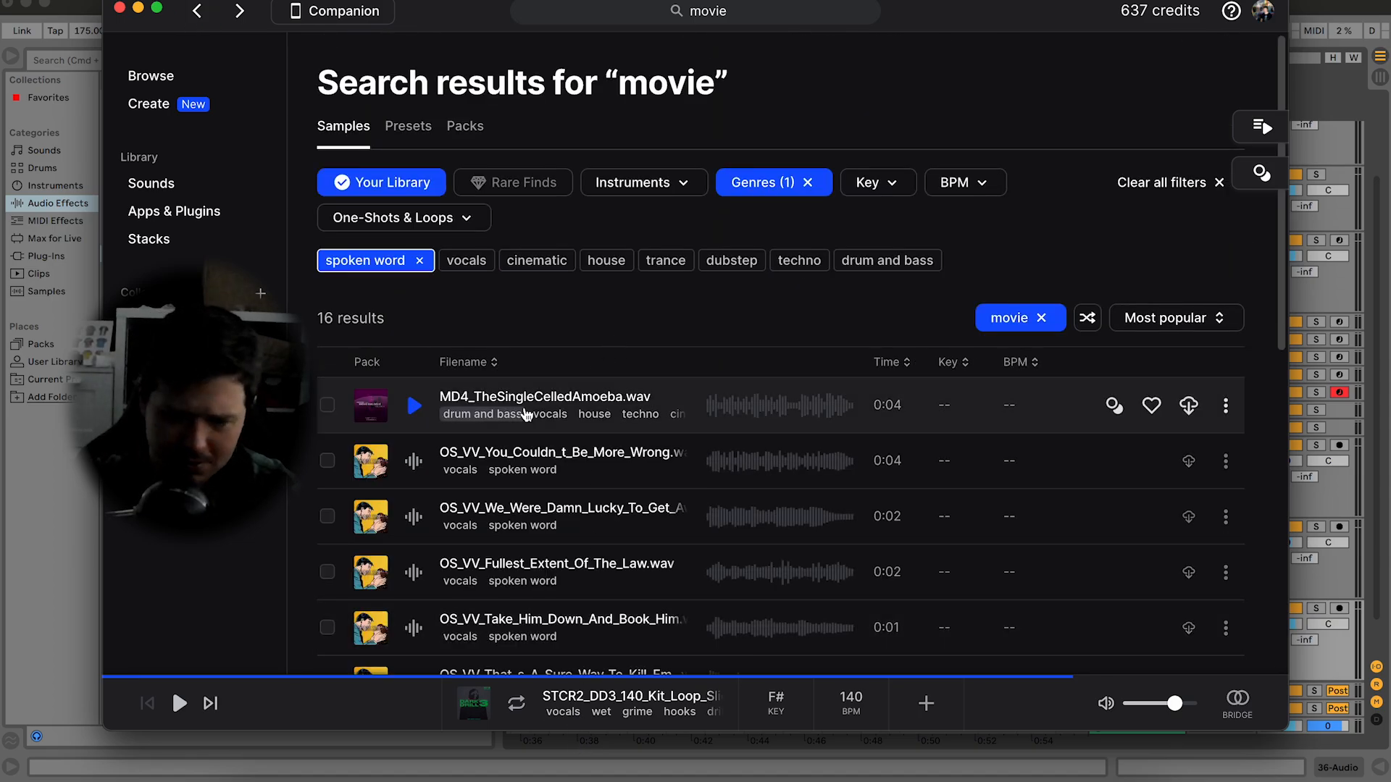
{"action": "scroll", "coordinate": [527, 424], "scroll_direction": "down", "scroll_amount": 6}
{"action": "scroll", "coordinate": [528, 428], "scroll_direction": "up", "scroll_amount": 6}
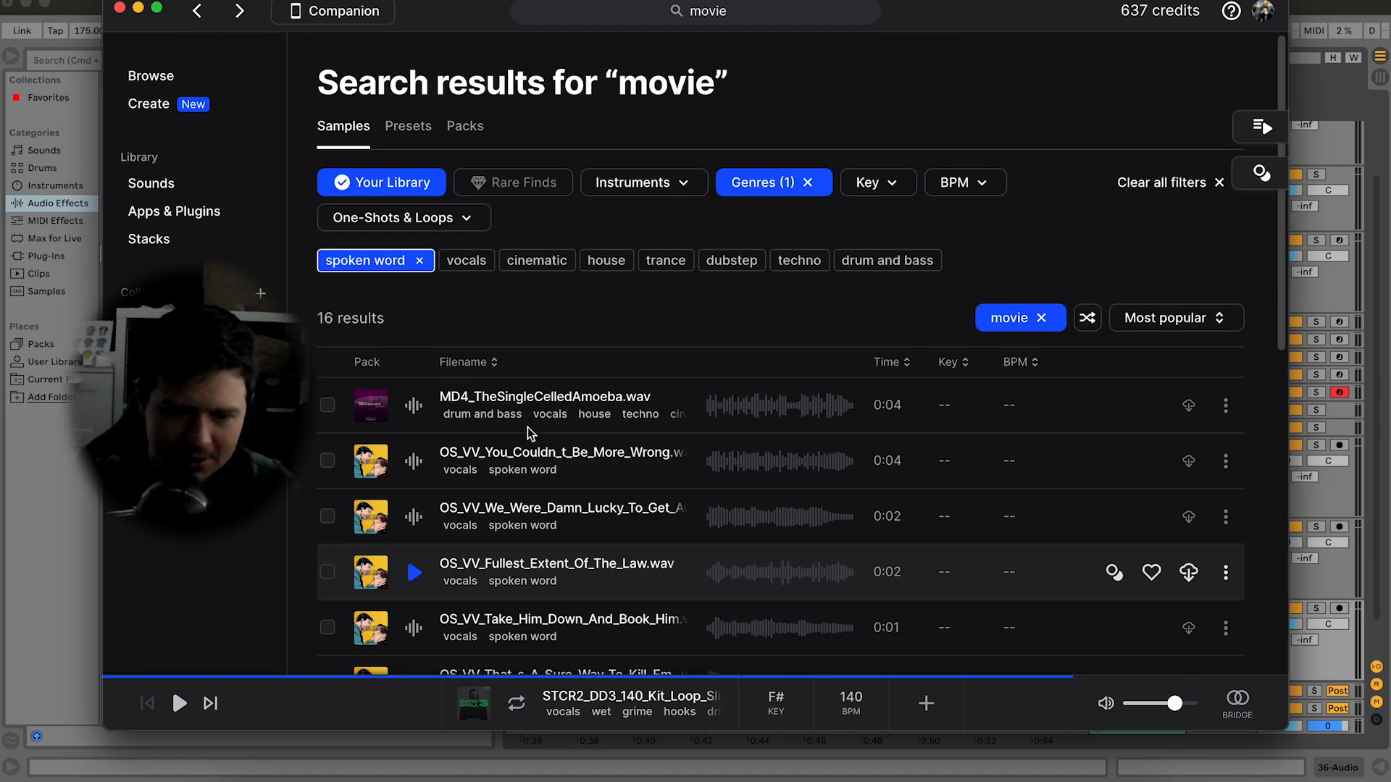
Step: Remove the library, genre and "movie" filters and search all samples for "spoken word"
{"action": "left_click", "coordinate": [413, 187]}
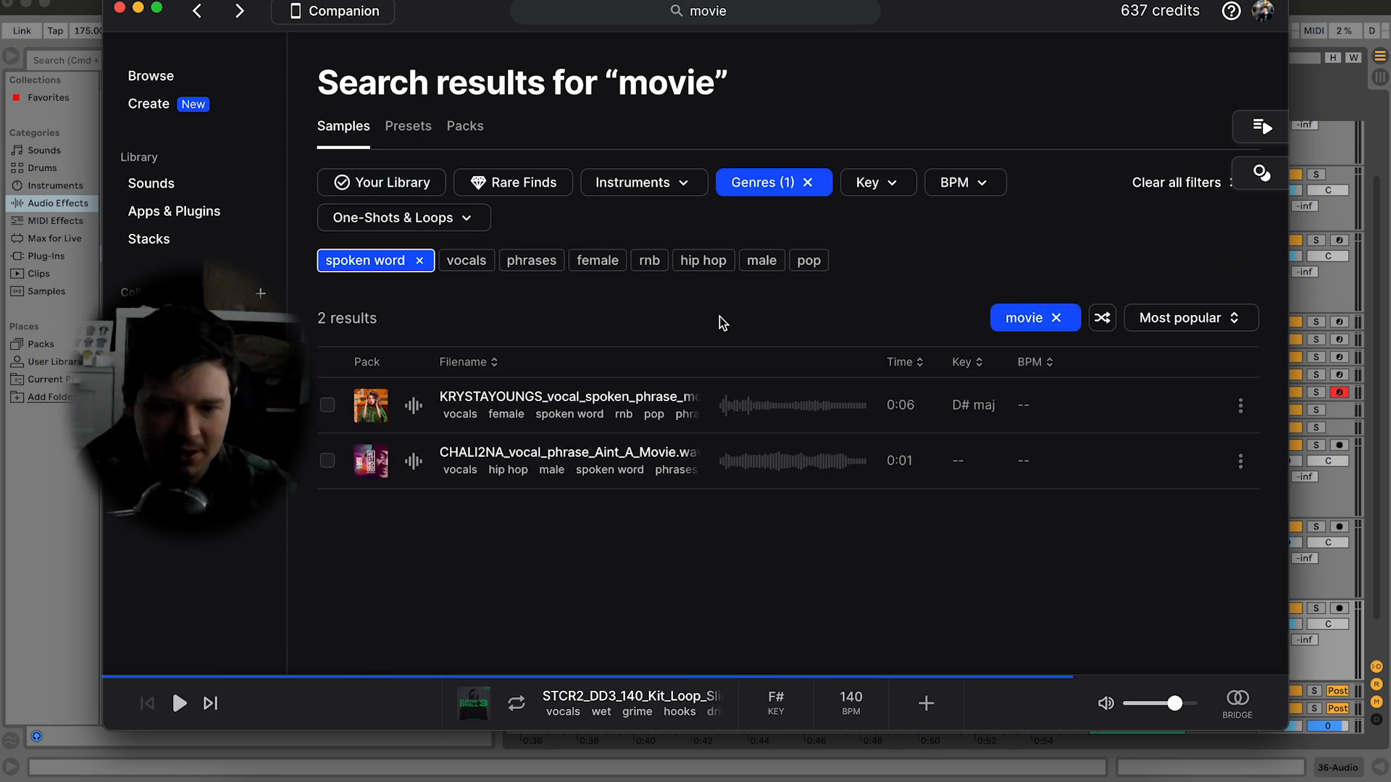
{"action": "left_click", "coordinate": [809, 182]}
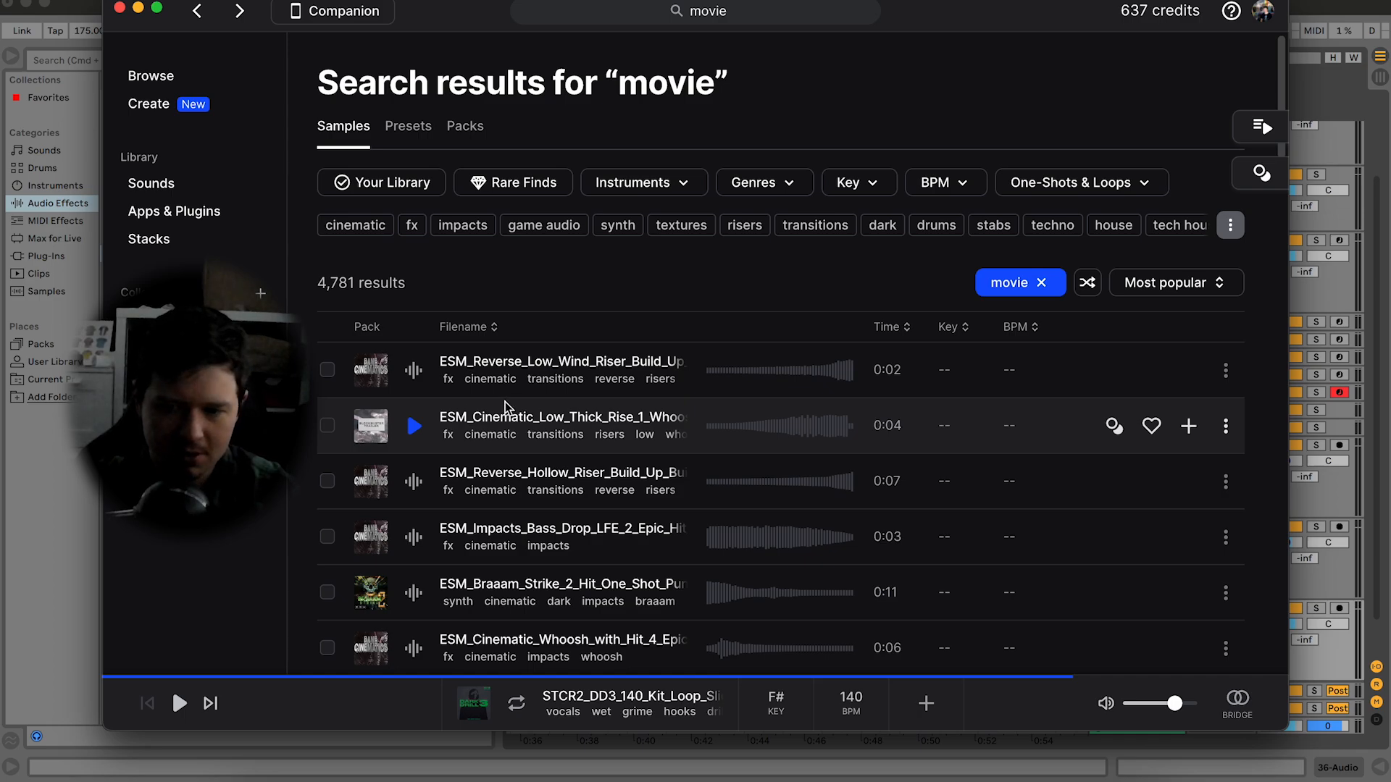
{"action": "left_click", "coordinate": [1041, 282]}
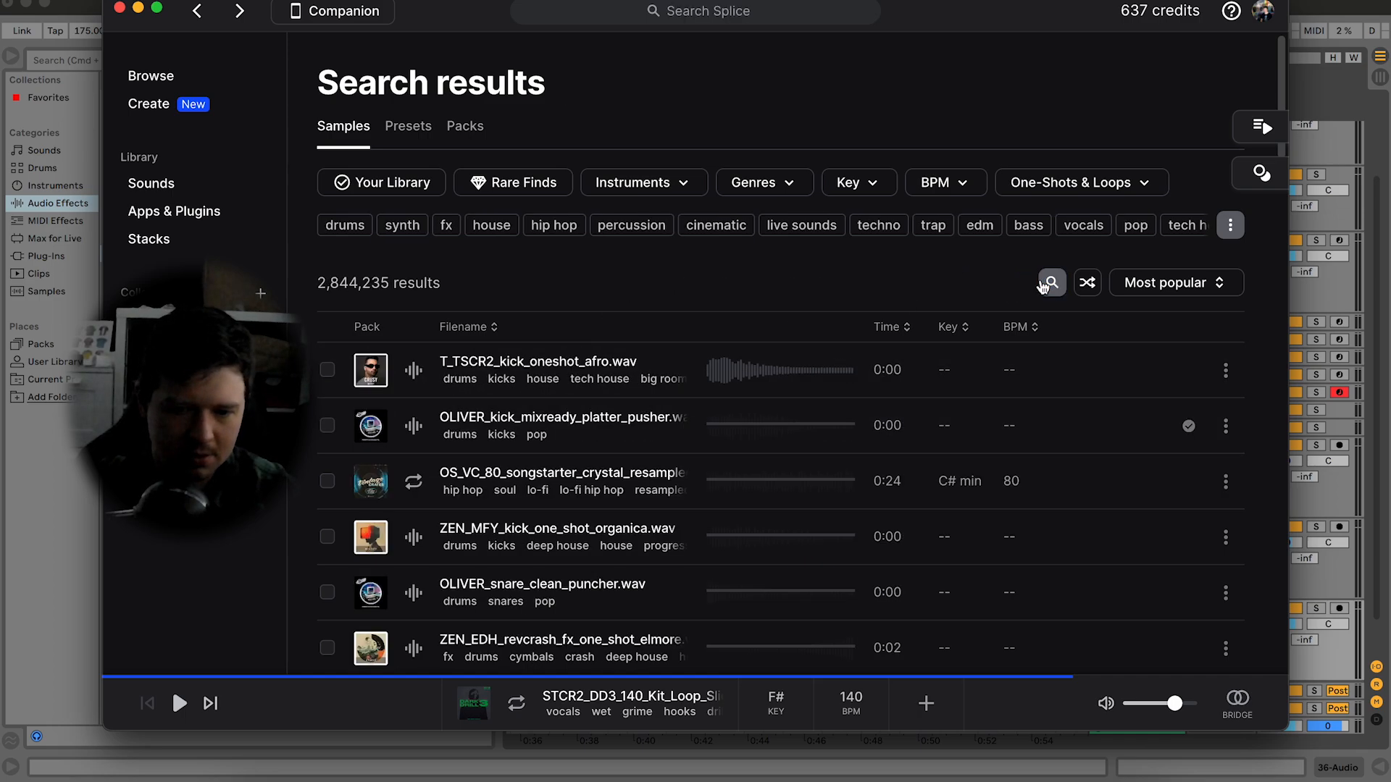
{"action": "left_click", "coordinate": [777, 11]}
{"action": "type", "text": "spoken word"}
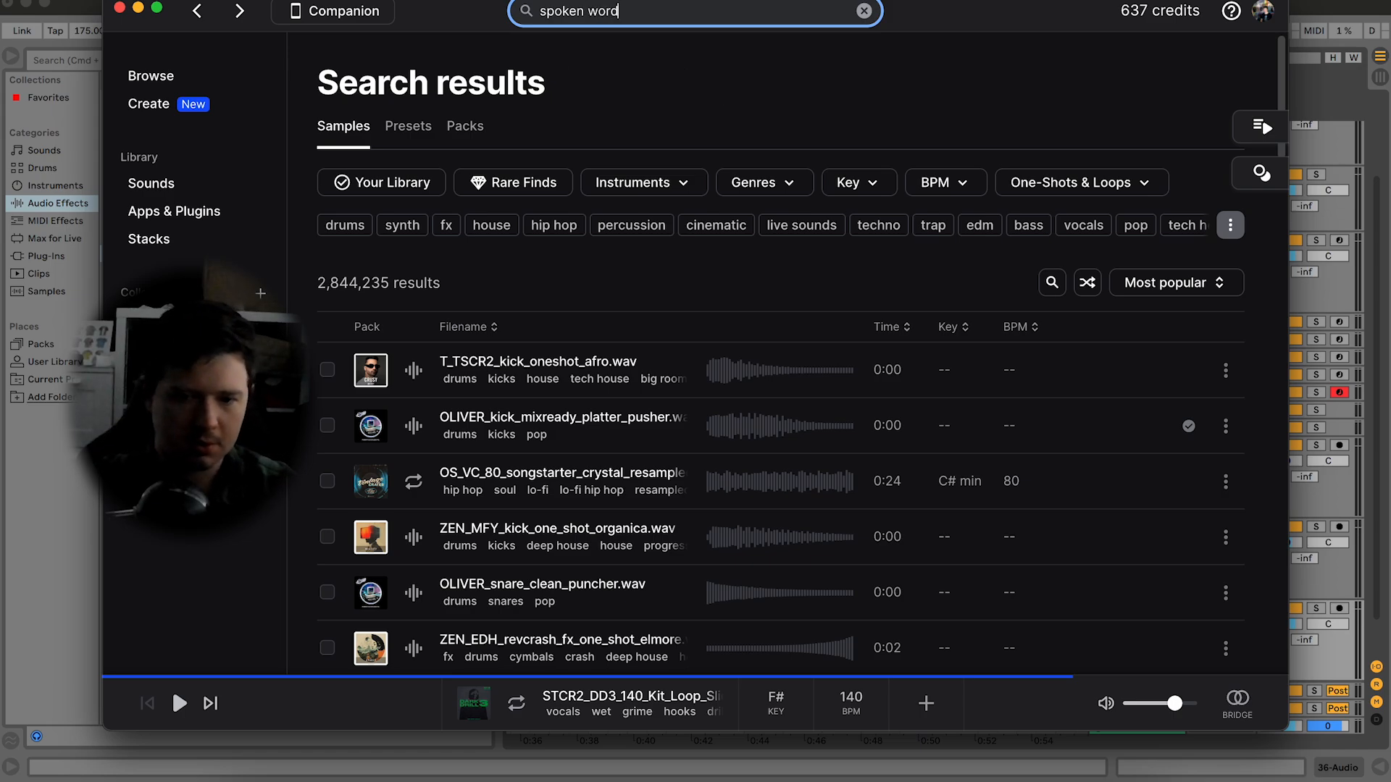
{"action": "key", "text": "Return"}
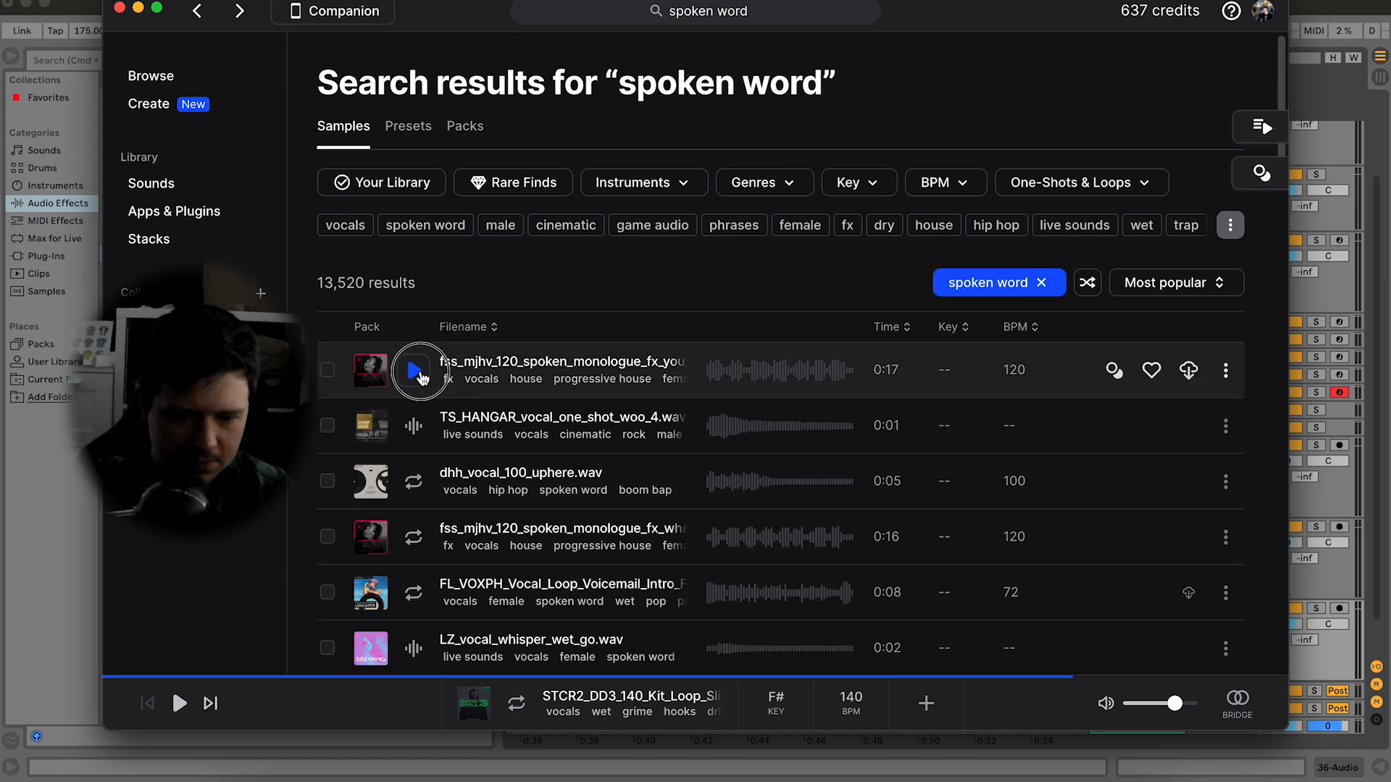
Step: Audition the "spoken word" results one after another, from the first spoken monologue down to ELIMINATE_vox_phrase_systemfailure.wav
{"action": "left_click", "coordinate": [414, 372]}
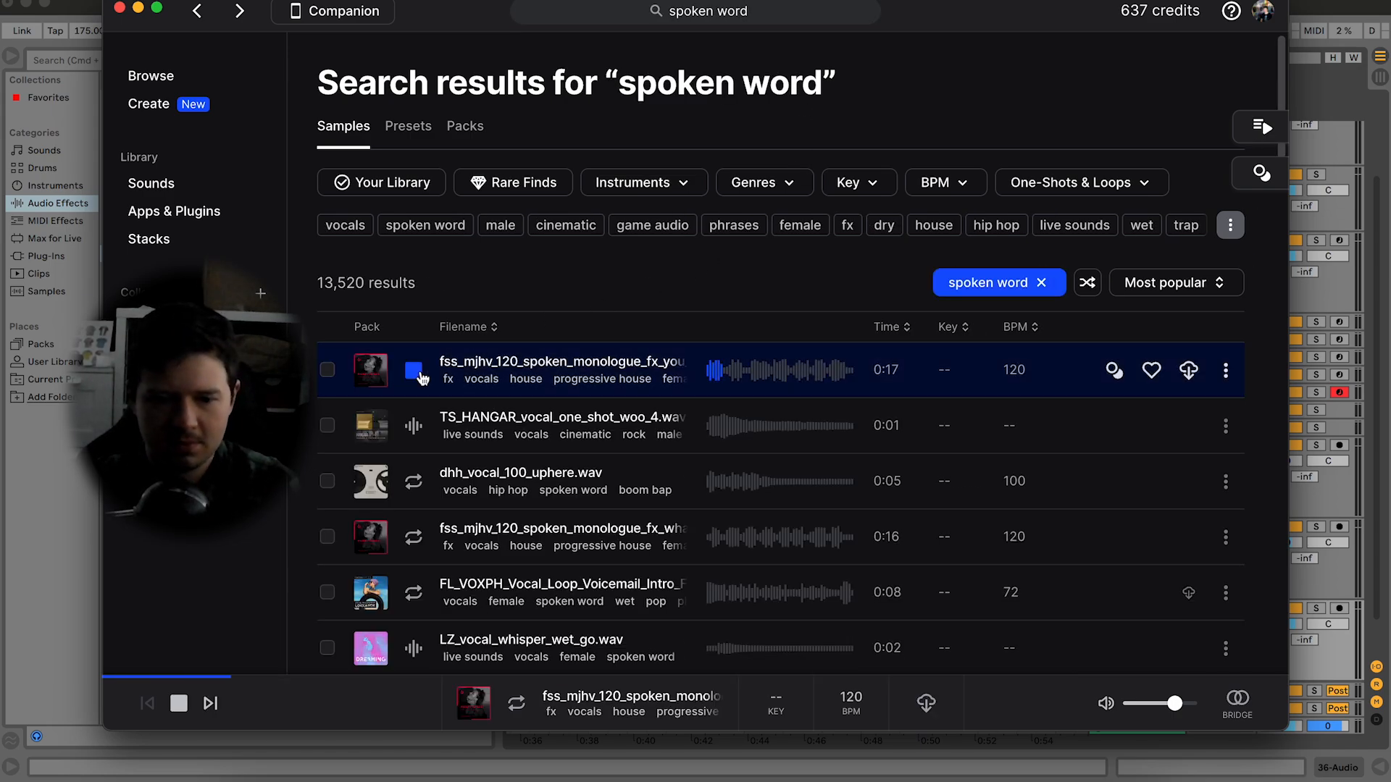
{"action": "key", "text": "Down"}
{"action": "key", "text": "Down"}
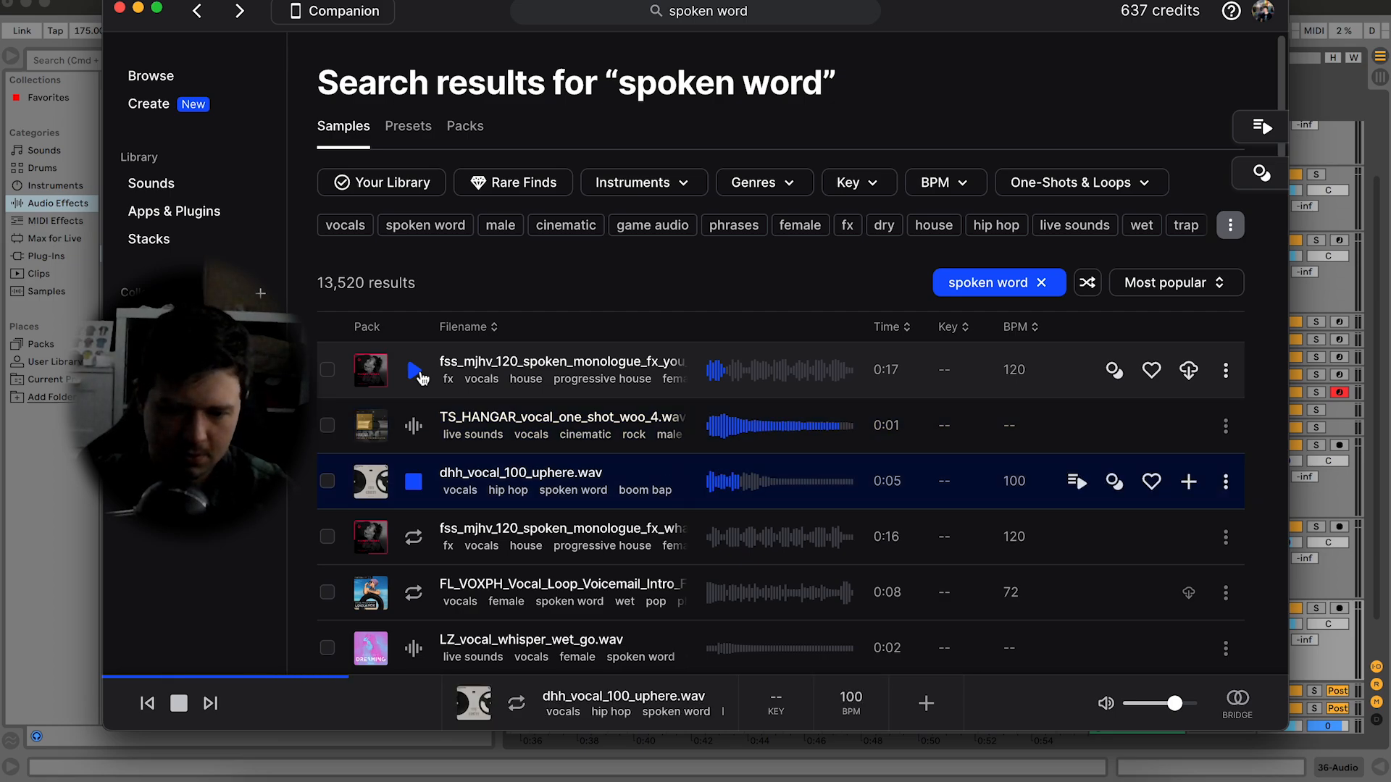
{"action": "key", "text": "Down"}
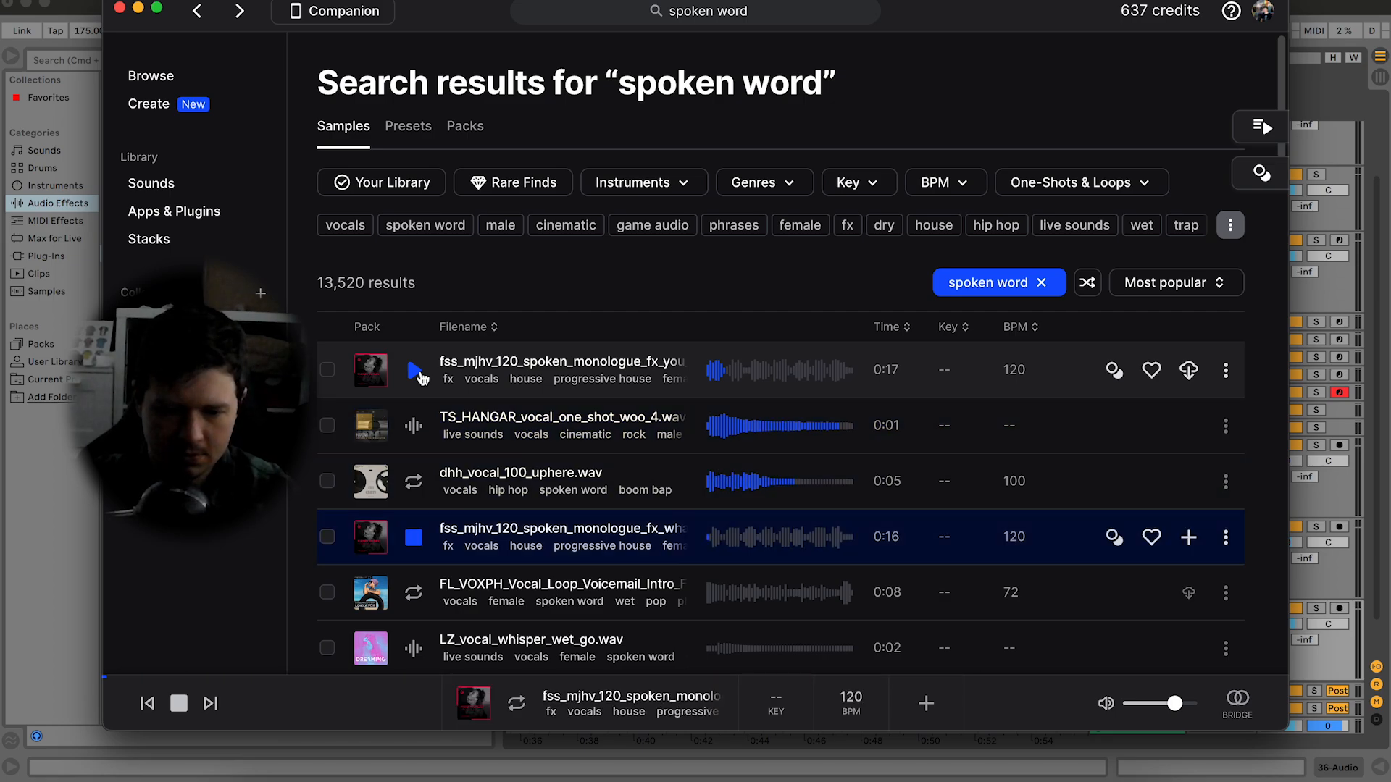
{"action": "key", "text": "Down"}
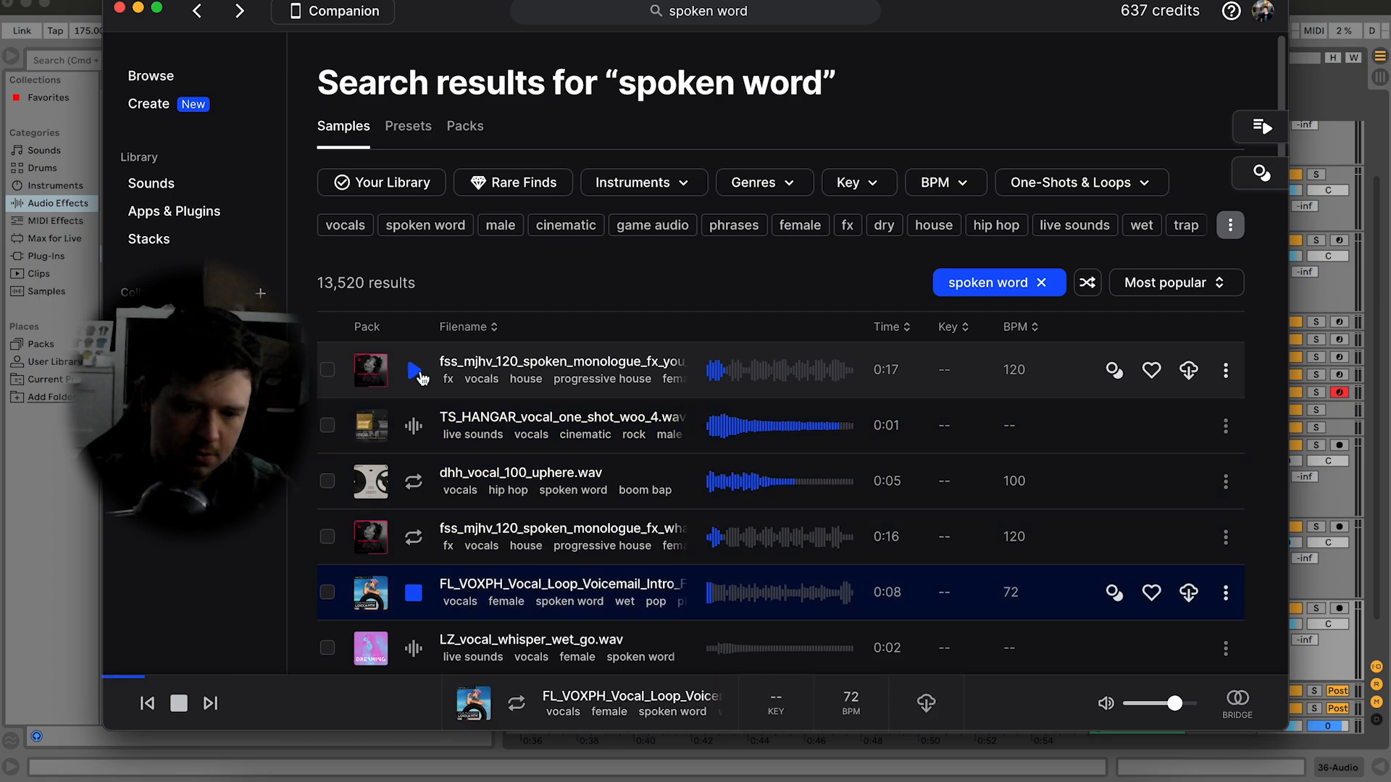
{"action": "key", "text": "Down"}
{"action": "scroll", "coordinate": [420, 375], "scroll_direction": "down", "scroll_amount": 6}
{"action": "key", "text": "Down"}
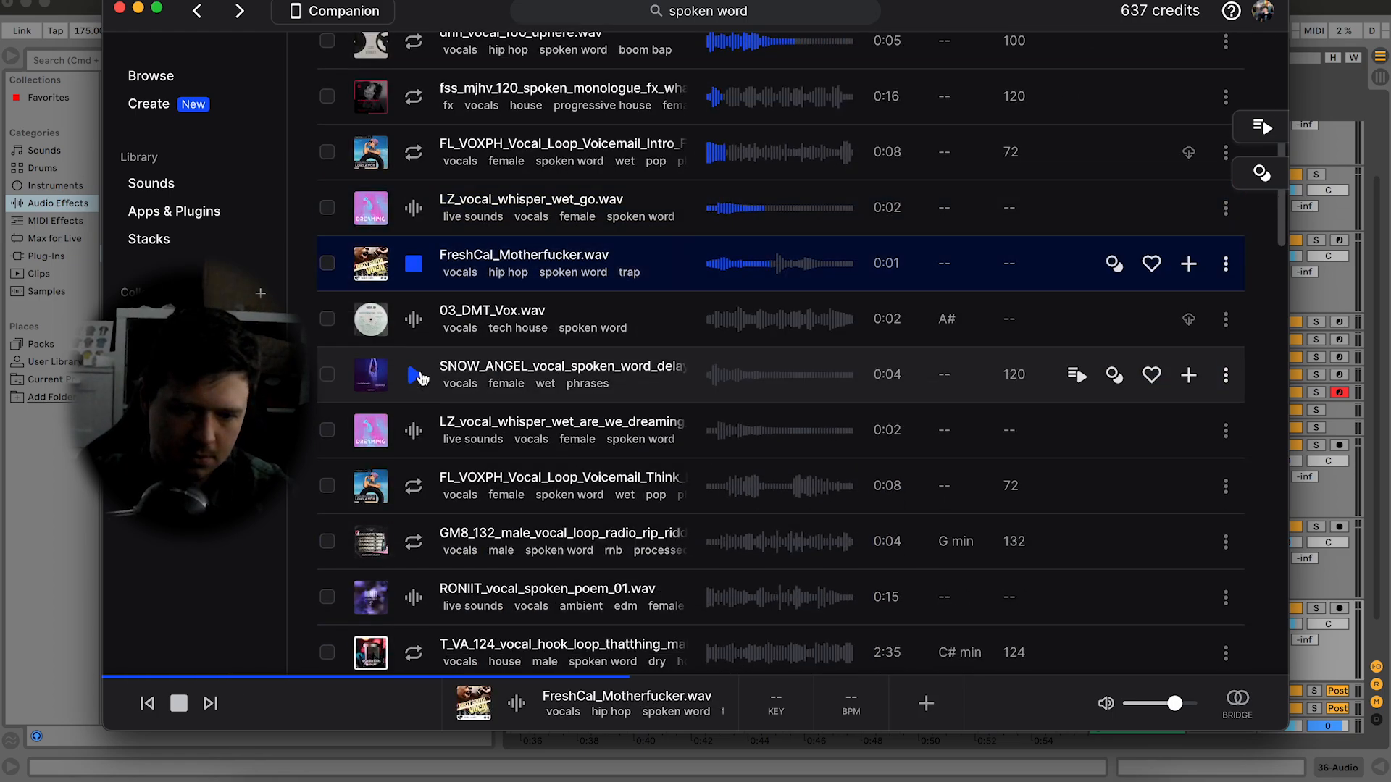
{"action": "key", "text": "Down"}
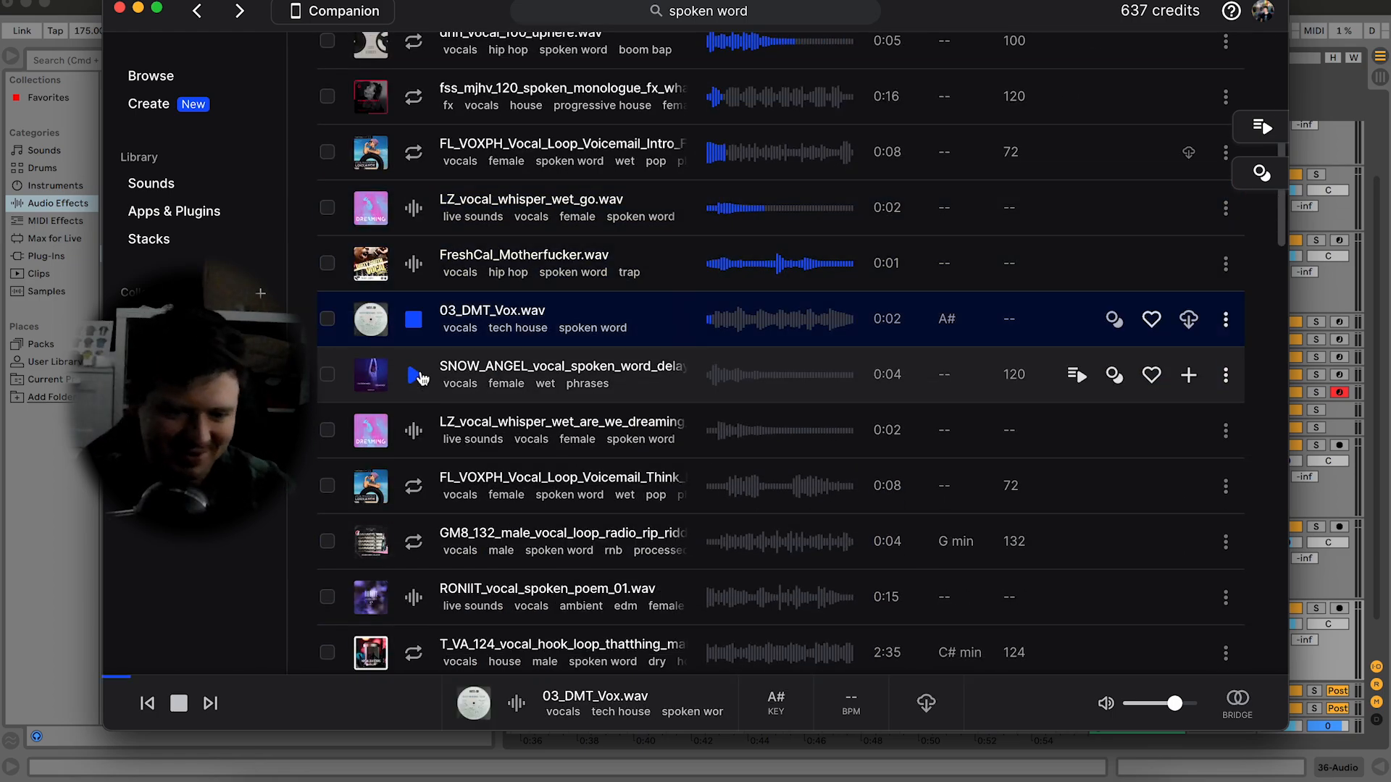
{"action": "key", "text": "Down"}
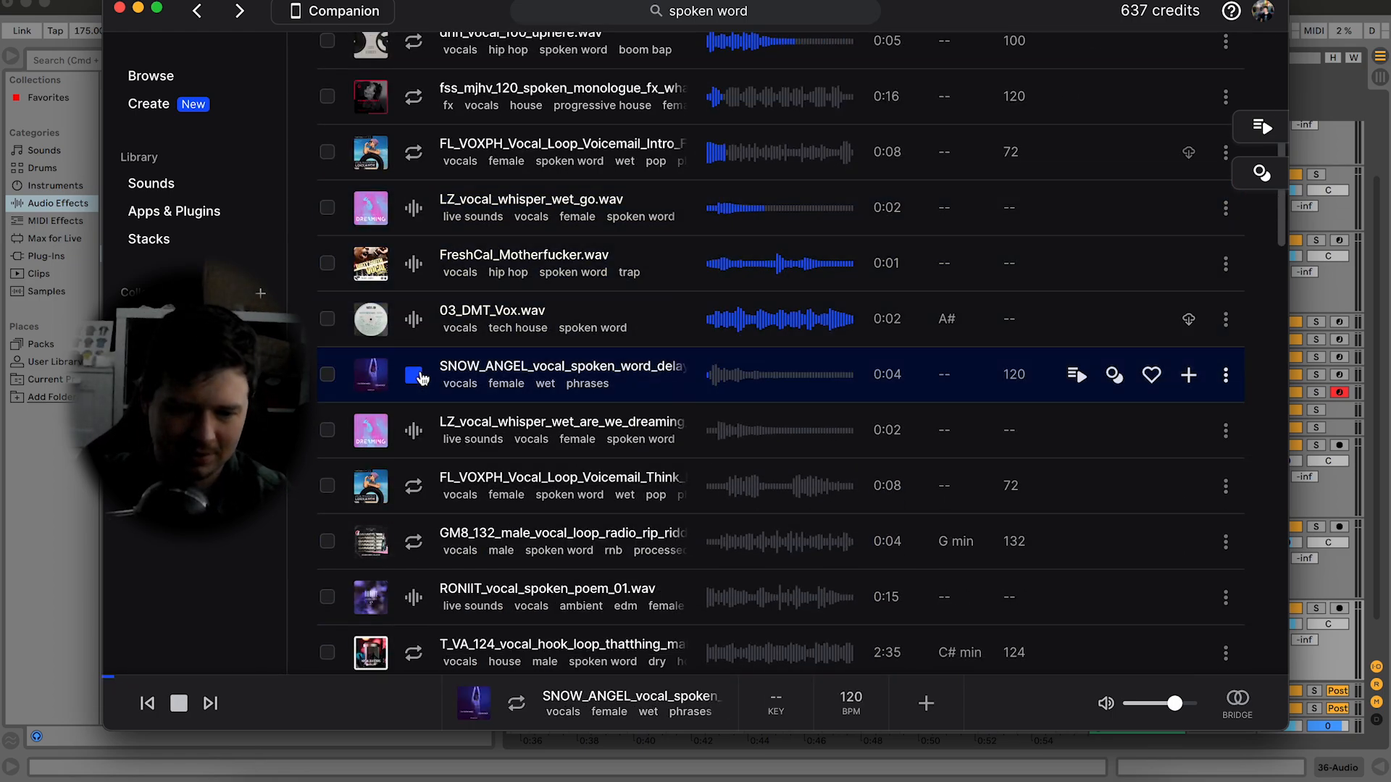
{"action": "key", "text": "Down"}
{"action": "key", "text": "Down"}
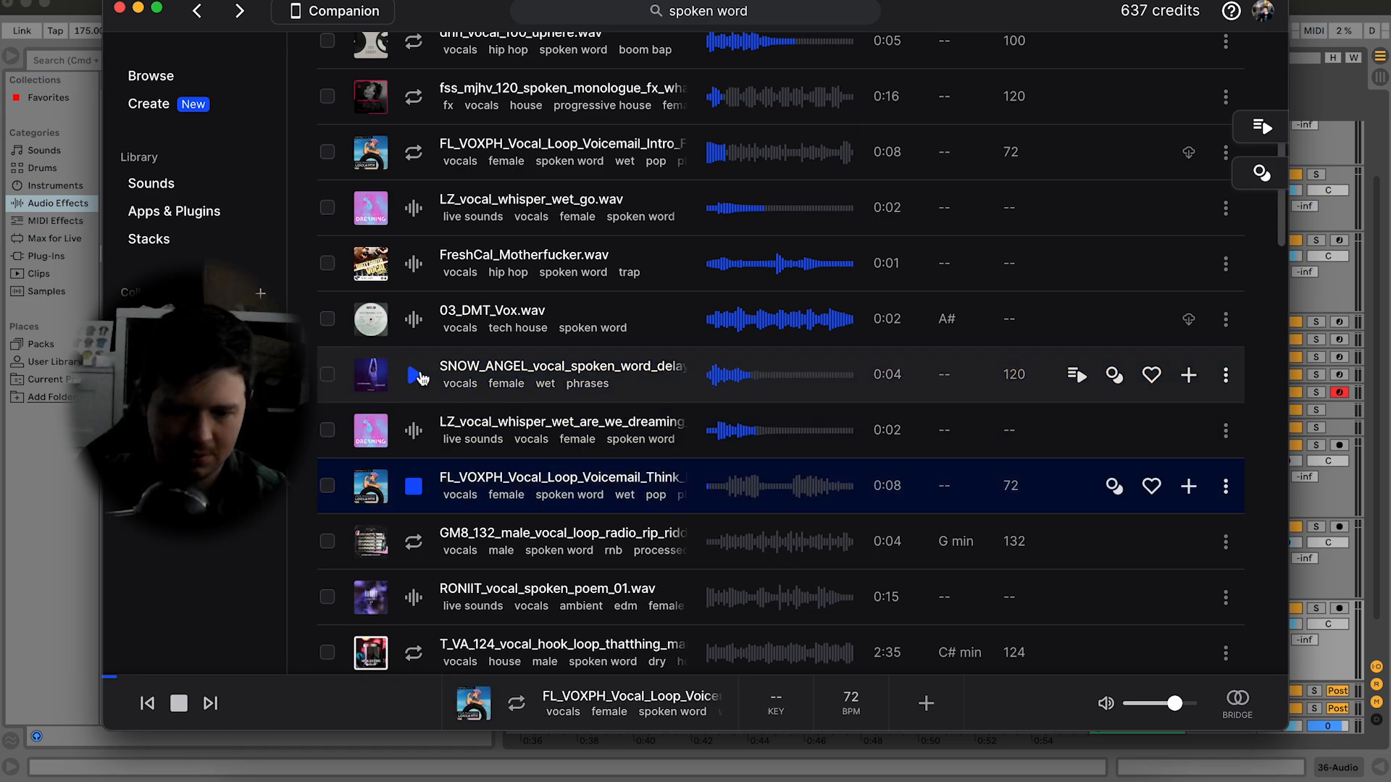
{"action": "key", "text": "Down"}
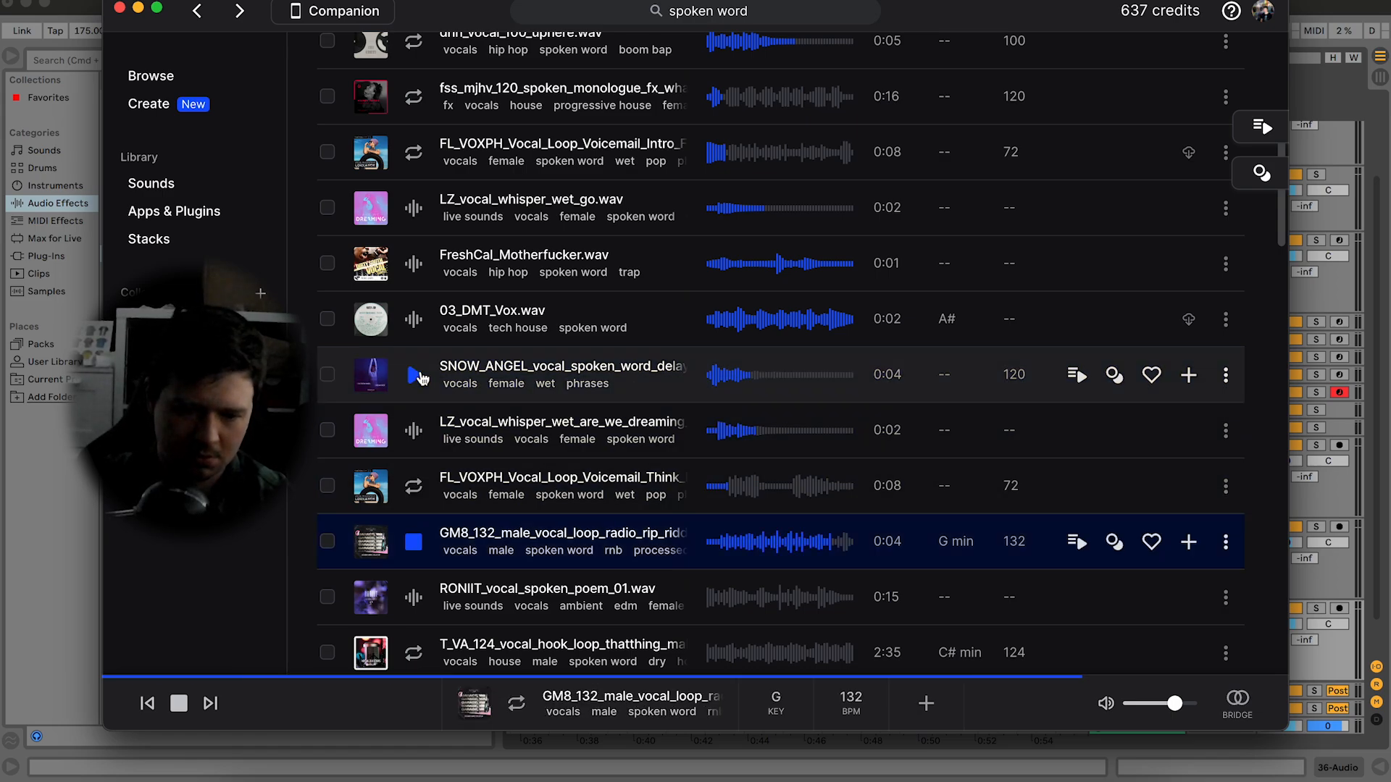
{"action": "key", "text": "Down"}
{"action": "key", "text": "Down"}
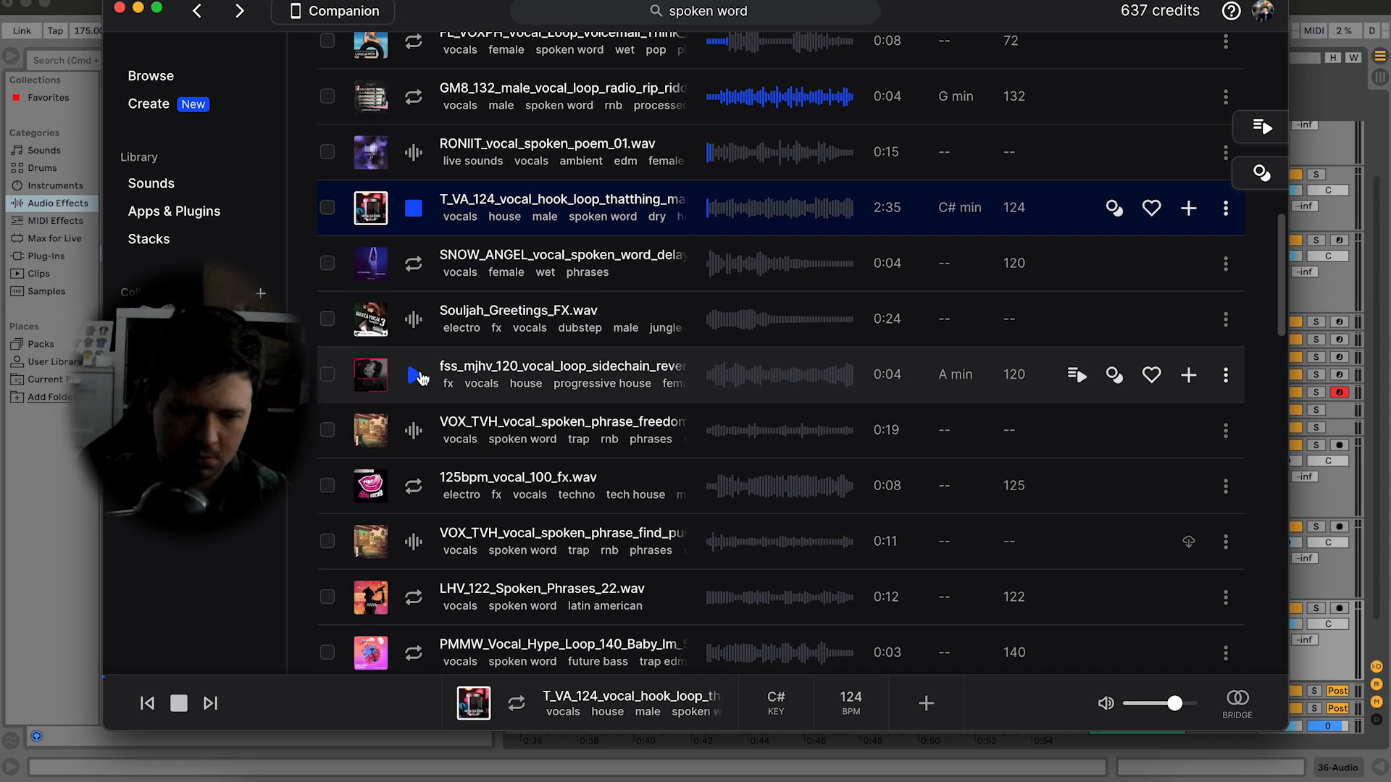
{"action": "key", "text": "Down"}
{"action": "key", "text": "Down"}
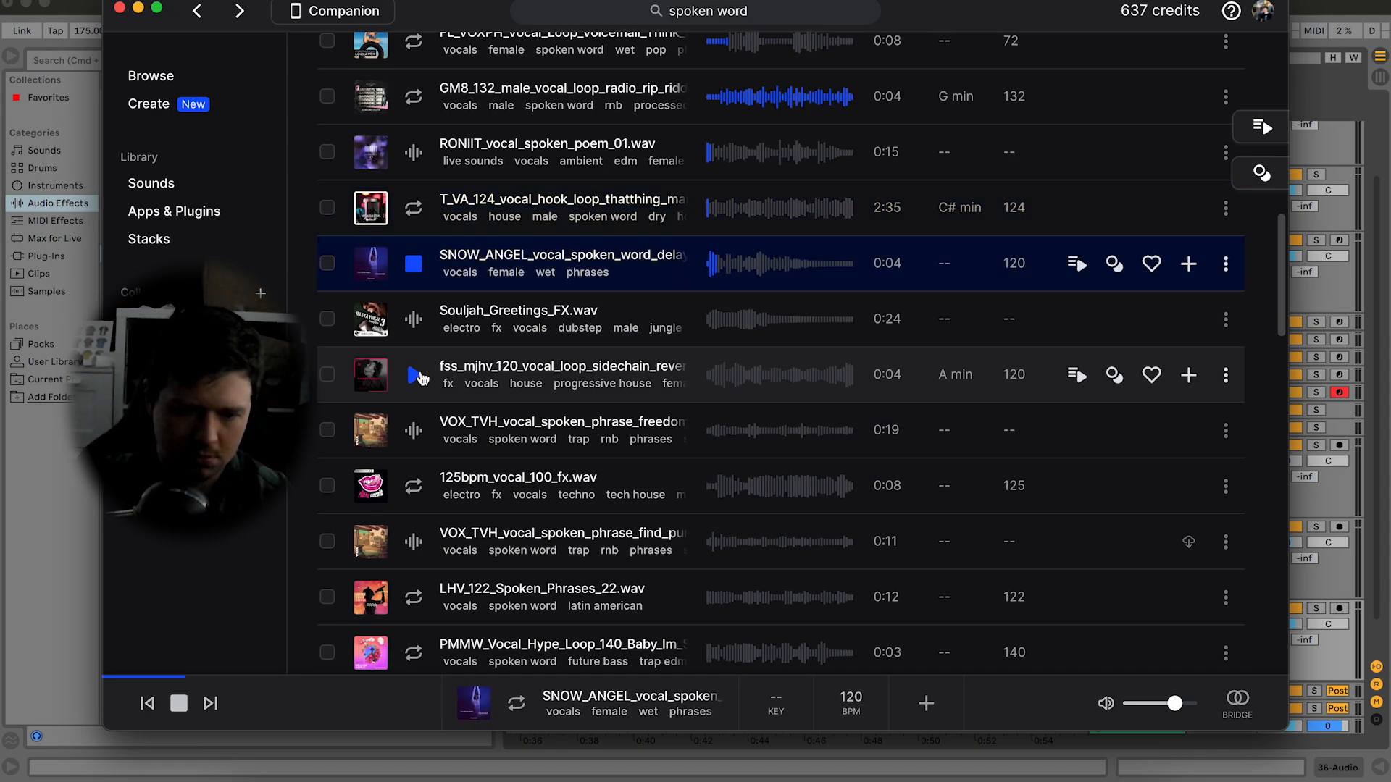
{"action": "key", "text": "Down"}
{"action": "key", "text": "Down"}
{"action": "key", "text": "Down"}
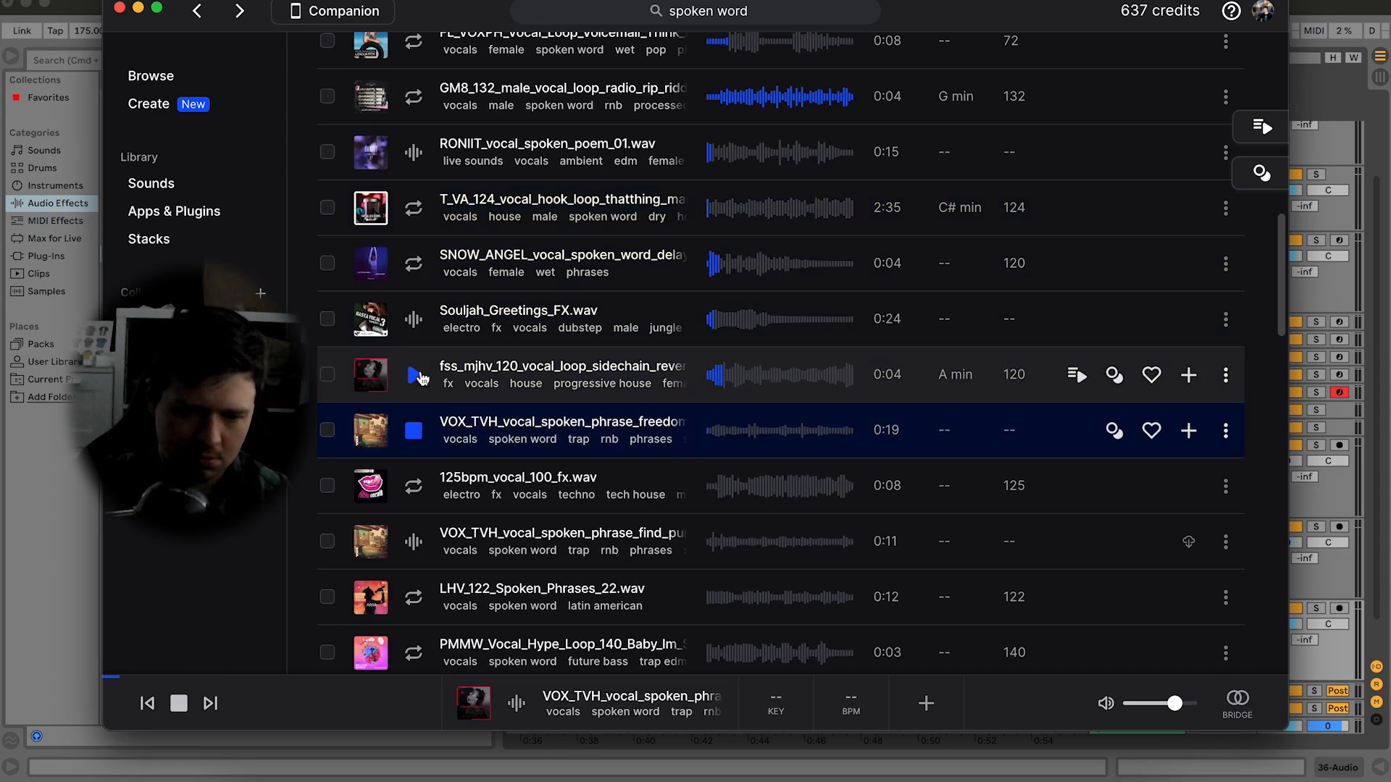
{"action": "key", "text": "Down"}
{"action": "key", "text": "Down"}
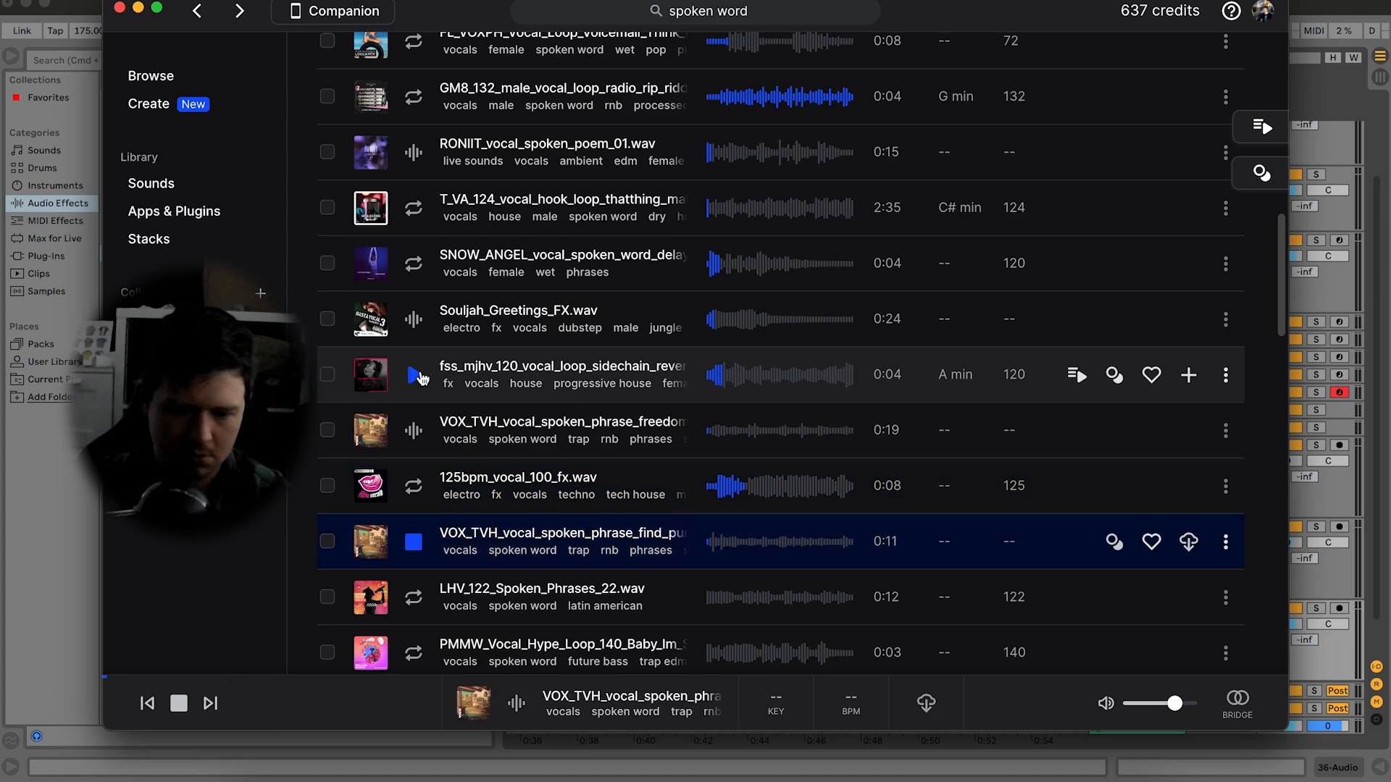
{"action": "key", "text": "Down"}
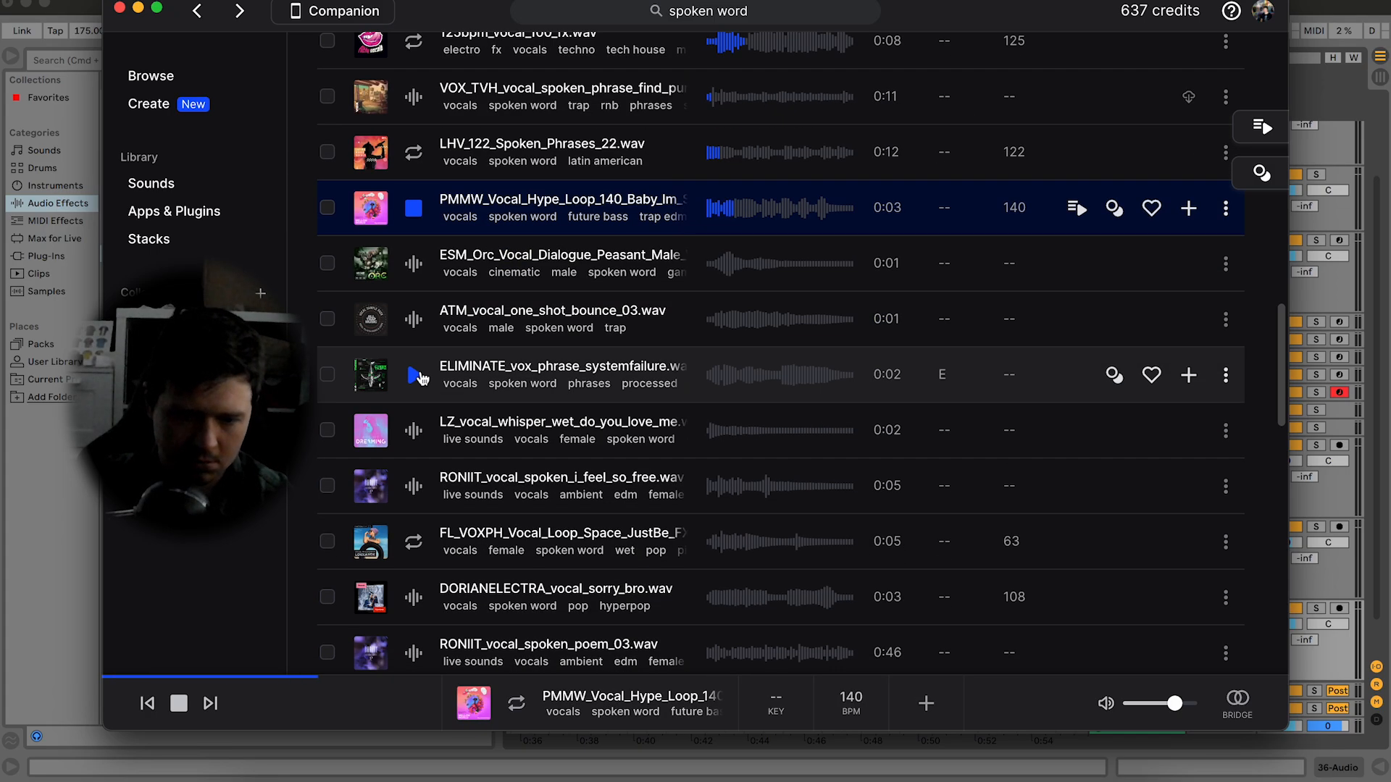
{"action": "key", "text": "Down"}
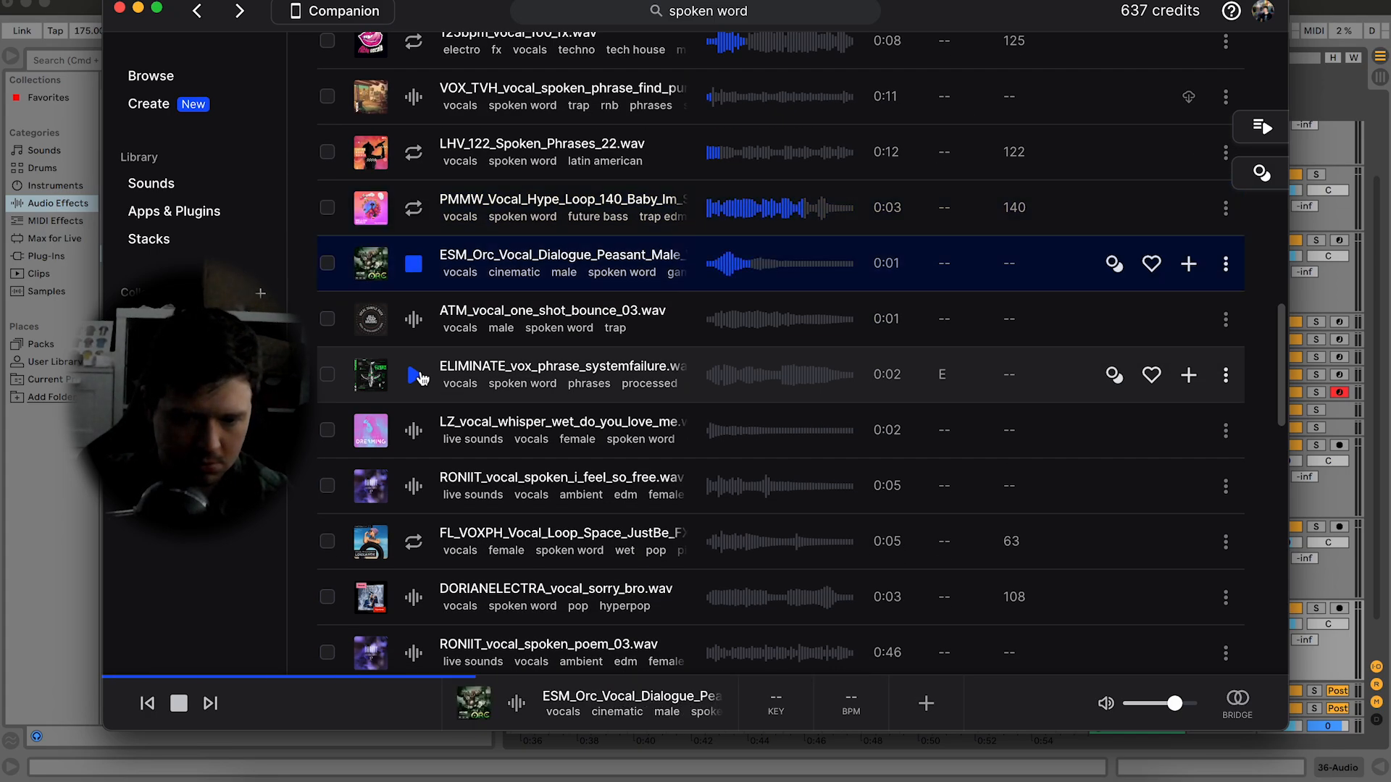
{"action": "key", "text": "Down"}
{"action": "key", "text": "Down"}
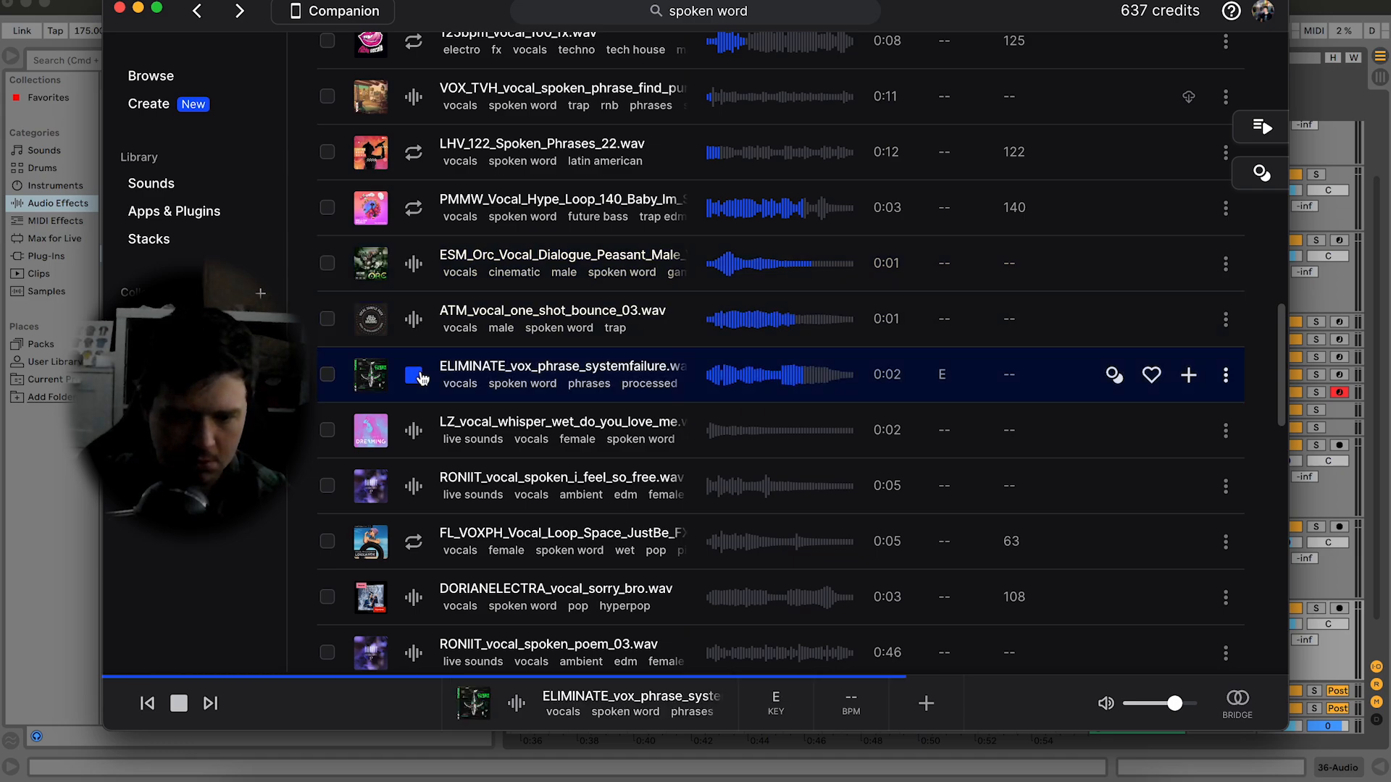
Step: Download the sample ELIMINATE_vox_phrase_systemfailure.wav, retrying the download
{"action": "left_click", "coordinate": [1189, 375]}
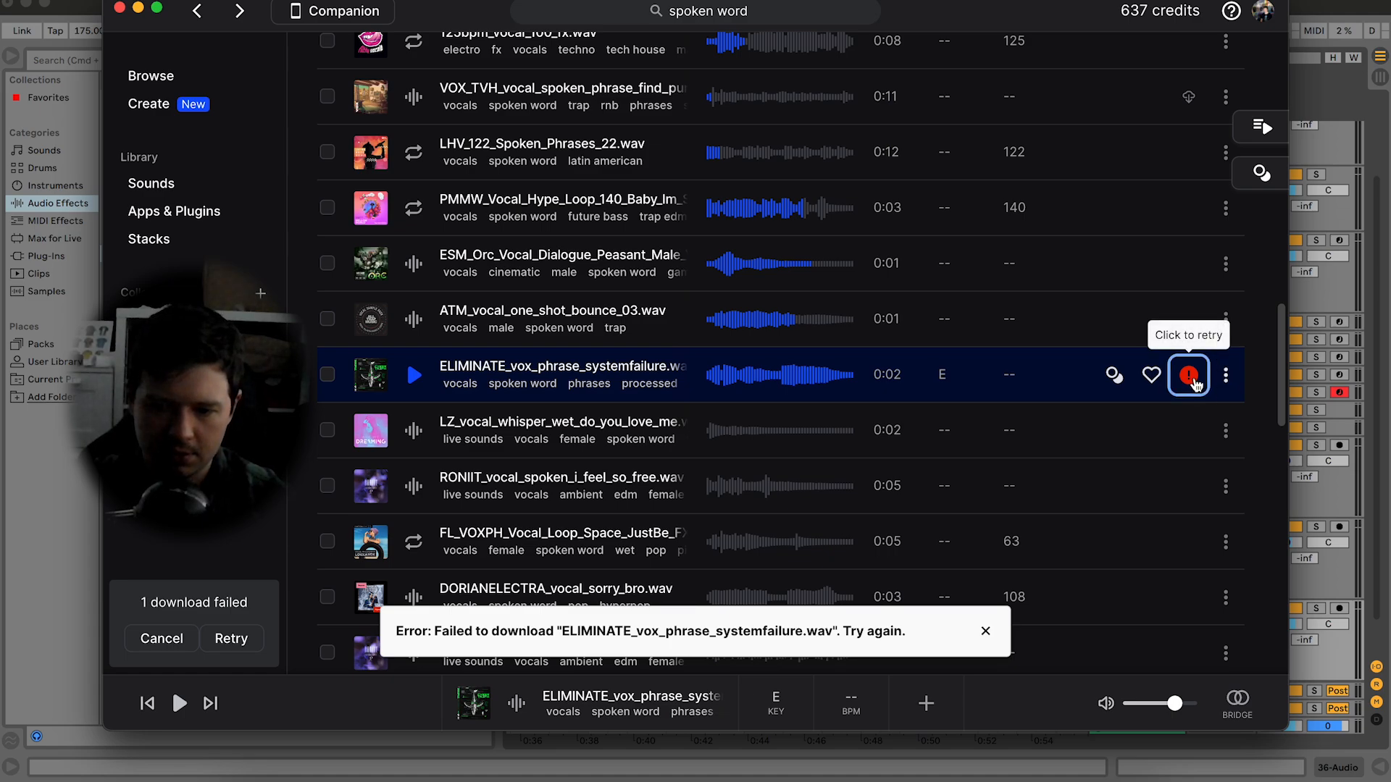
{"action": "left_click", "coordinate": [1188, 375]}
{"action": "left_click", "coordinate": [1226, 375]}
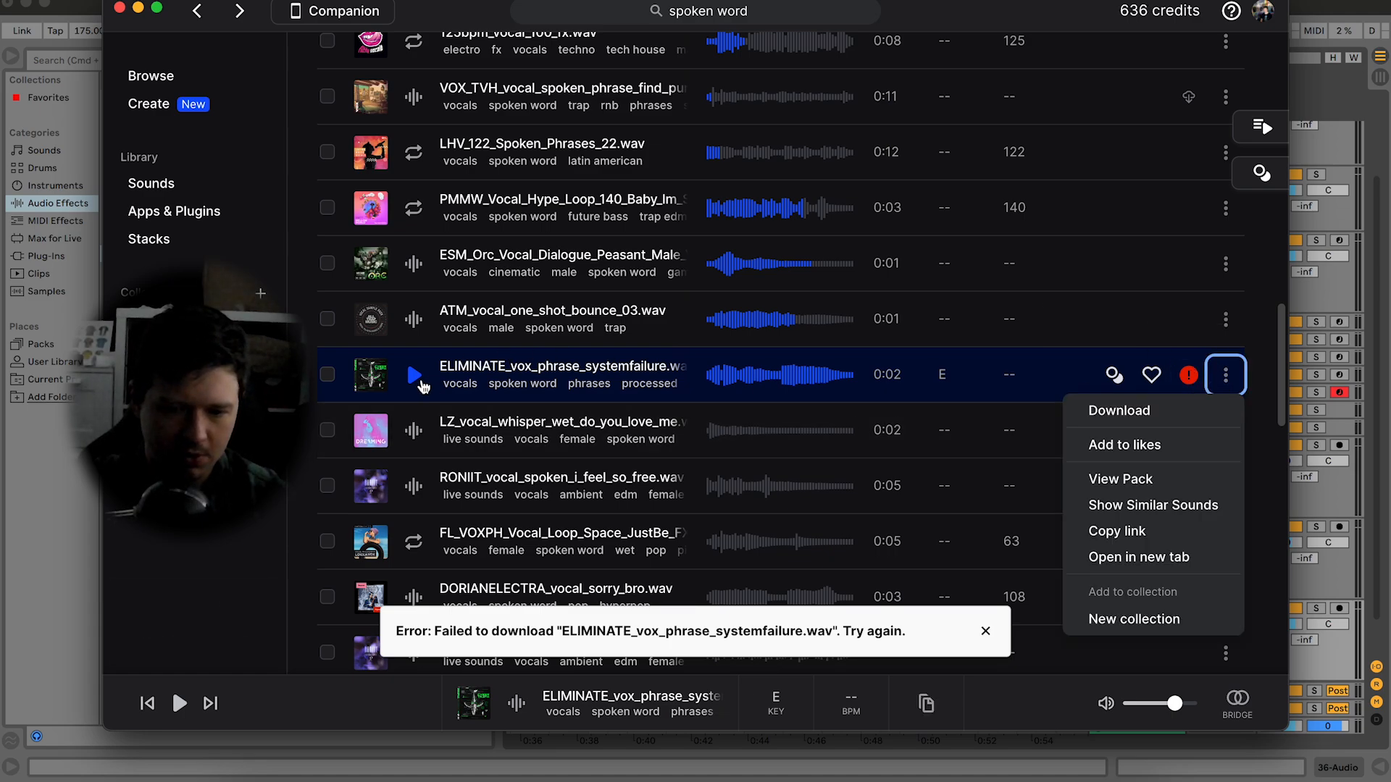
{"action": "left_click", "coordinate": [408, 378]}
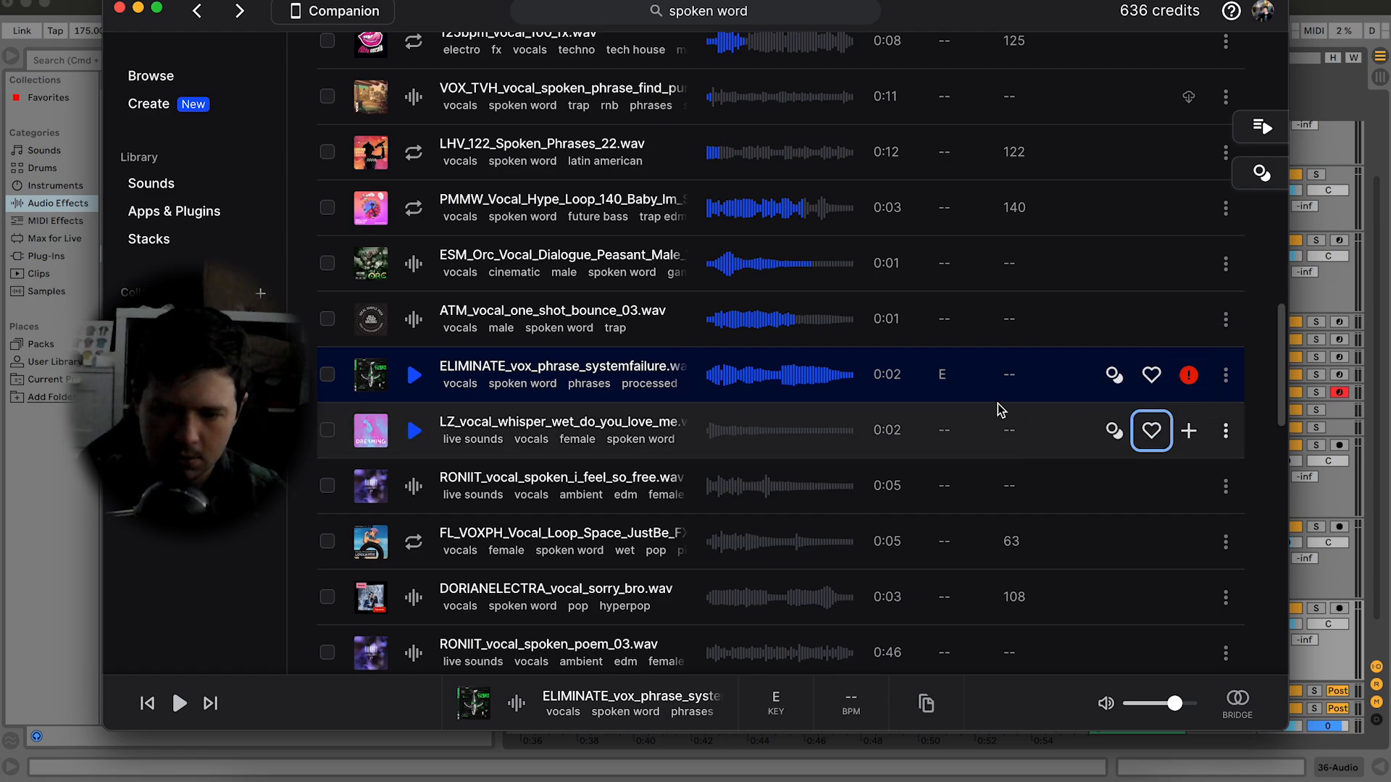
Step: Copy the ELIMINATE_vox_phrase_systemfailure sample to the clipboard and paste it into Ableton Live's empty track 36 at bar 32
{"action": "left_click", "coordinate": [1224, 379]}
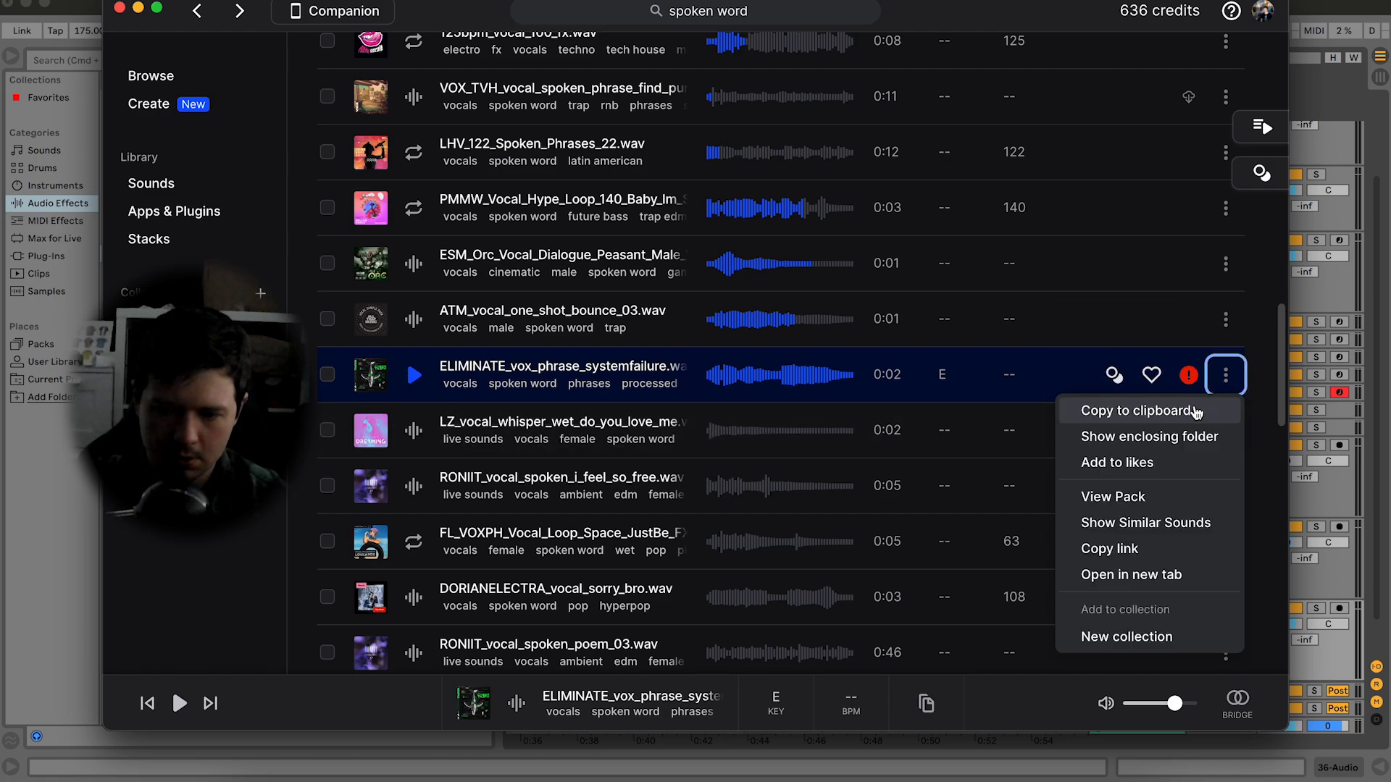
{"action": "left_click", "coordinate": [1199, 410]}
{"action": "left_click", "coordinate": [1329, 500]}
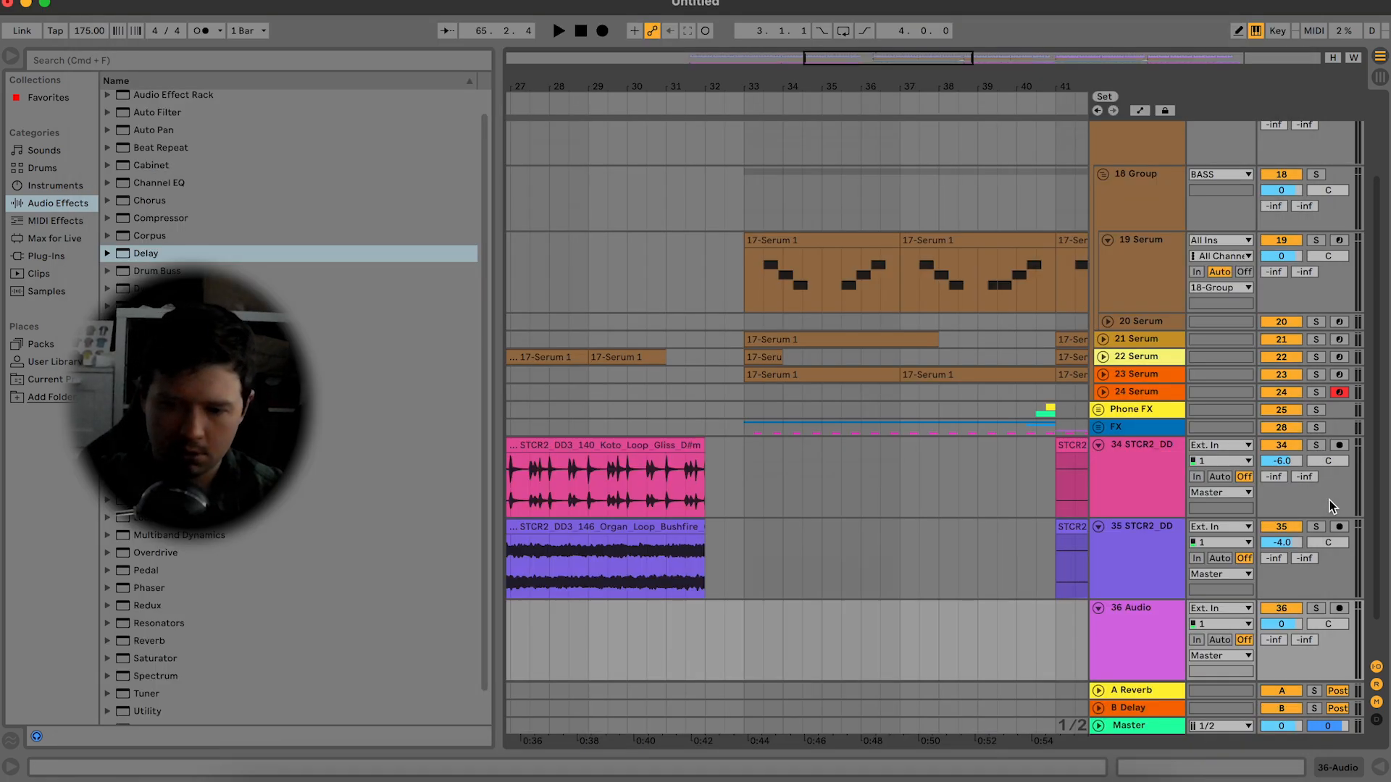
{"action": "left_click", "coordinate": [701, 628]}
{"action": "key", "text": "super+v"}
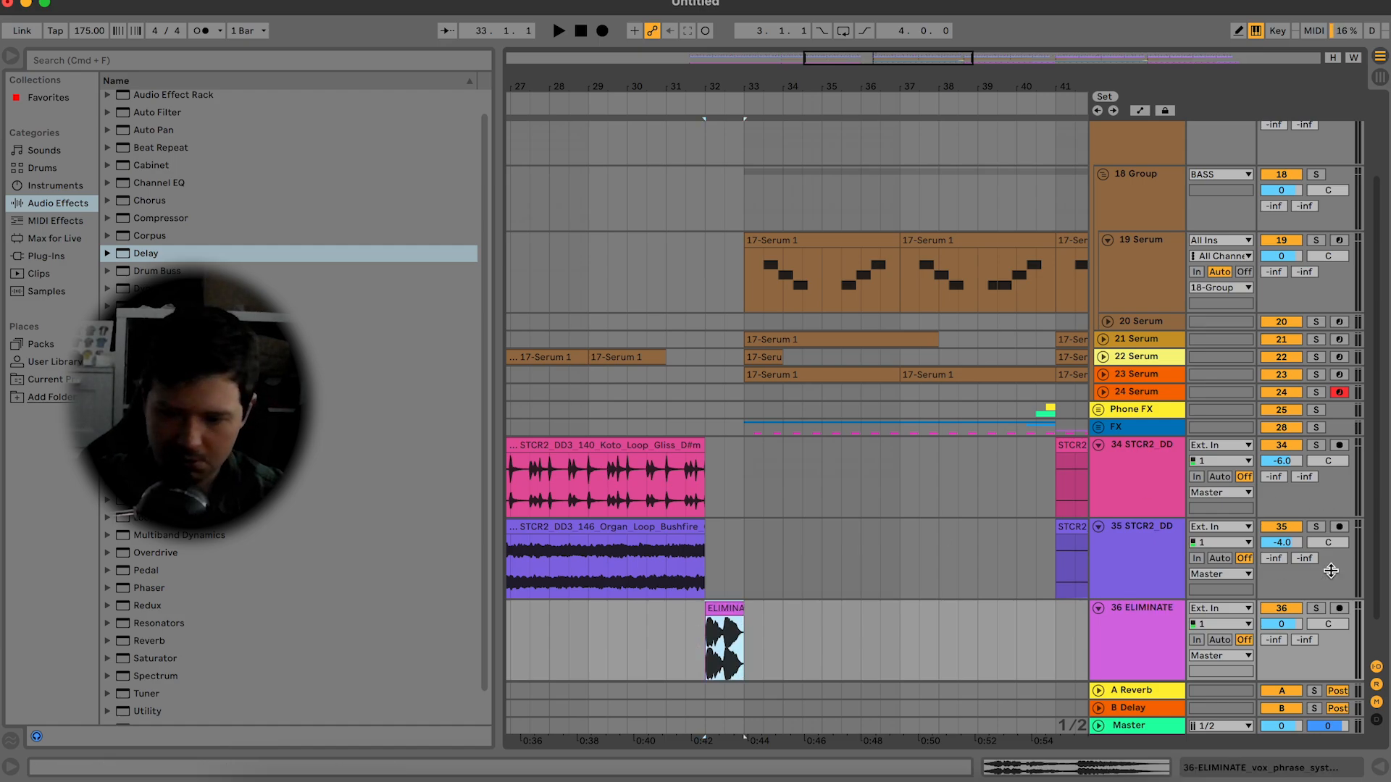
Step: Solo the ELIMINATE vocal track and turn off warping for its clip
{"action": "left_click", "coordinate": [1316, 609]}
{"action": "key", "text": "space"}
{"action": "double_click", "coordinate": [724, 608]}
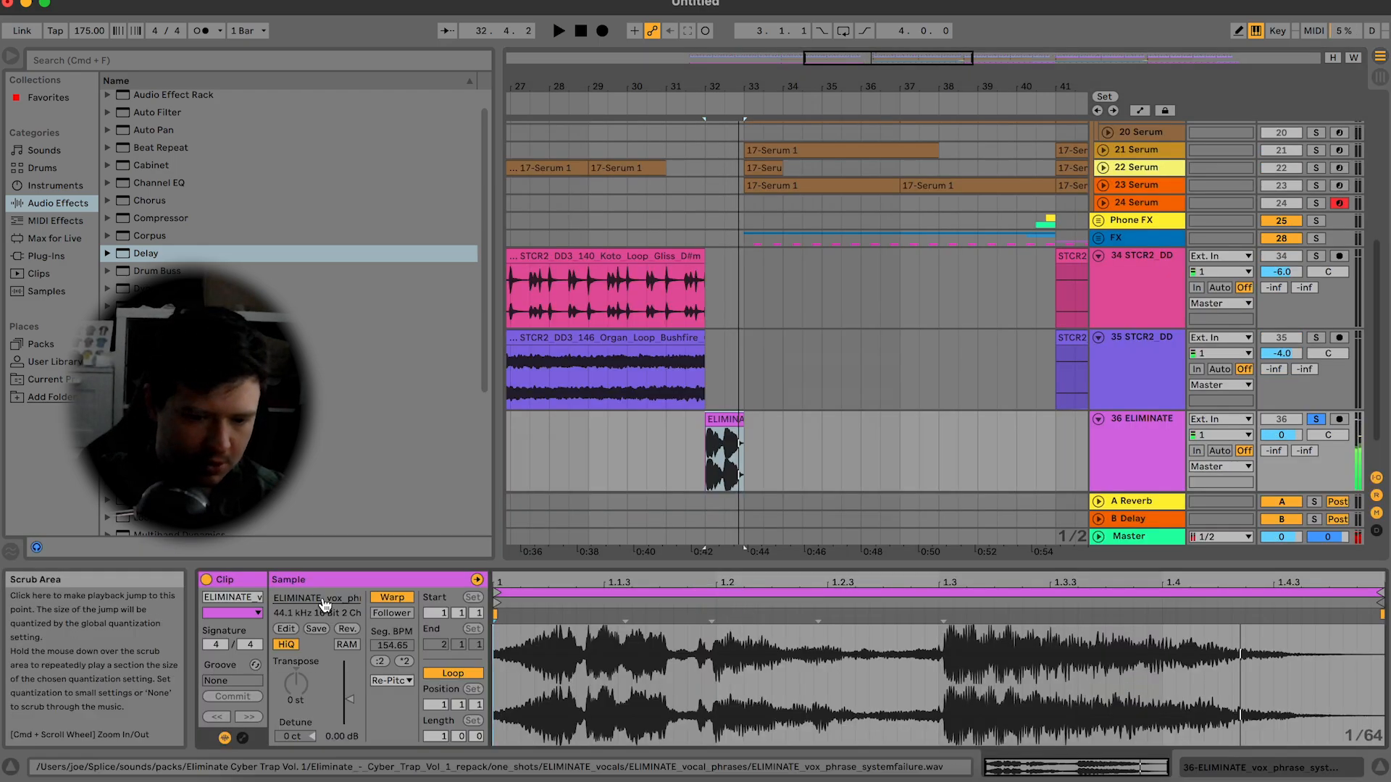
{"action": "left_click", "coordinate": [392, 597]}
Step: Turn on the metronome and move the vocal clip slightly earlier so it starts at 31.4.4
{"action": "key", "text": "space"}
{"action": "left_click", "coordinate": [201, 30]}
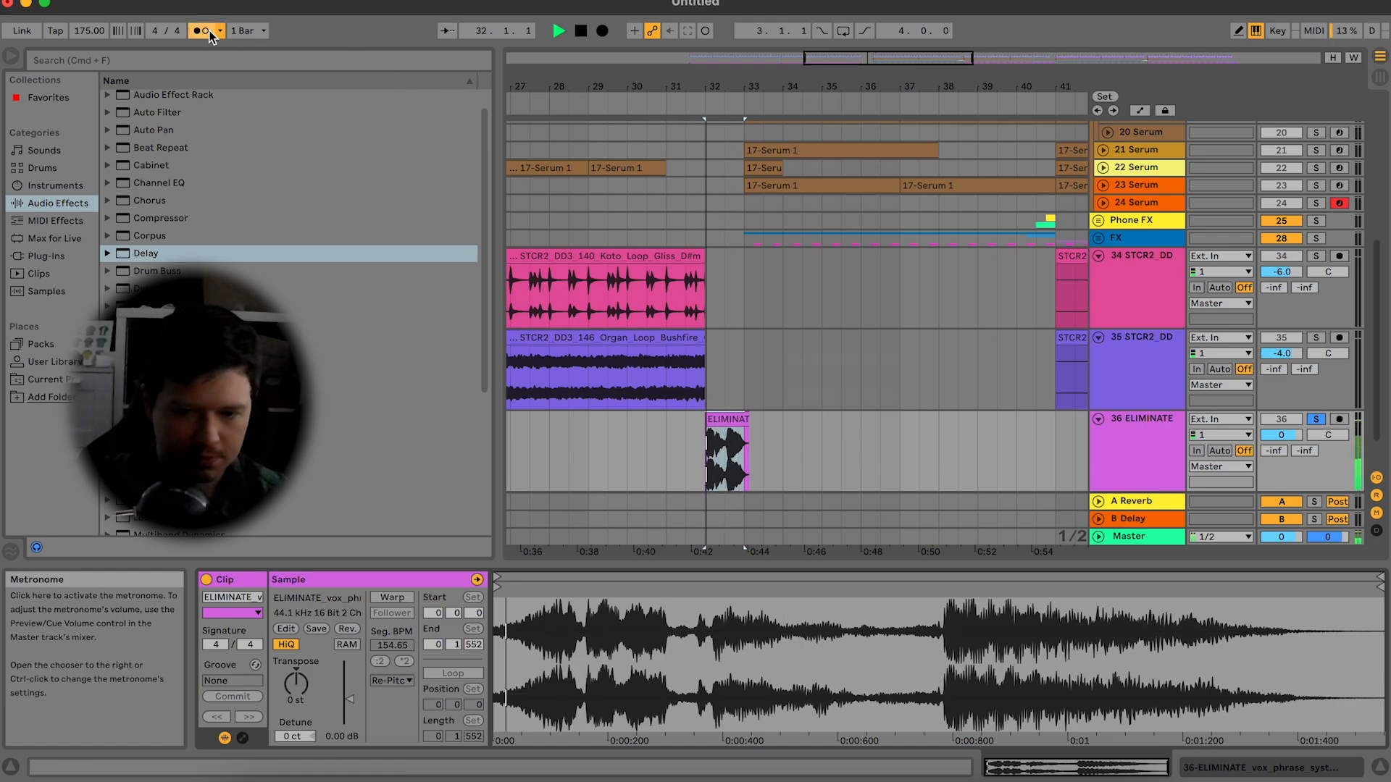
{"action": "left_click_drag", "start_coordinate": [828, 61], "coordinate": [898, 418]}
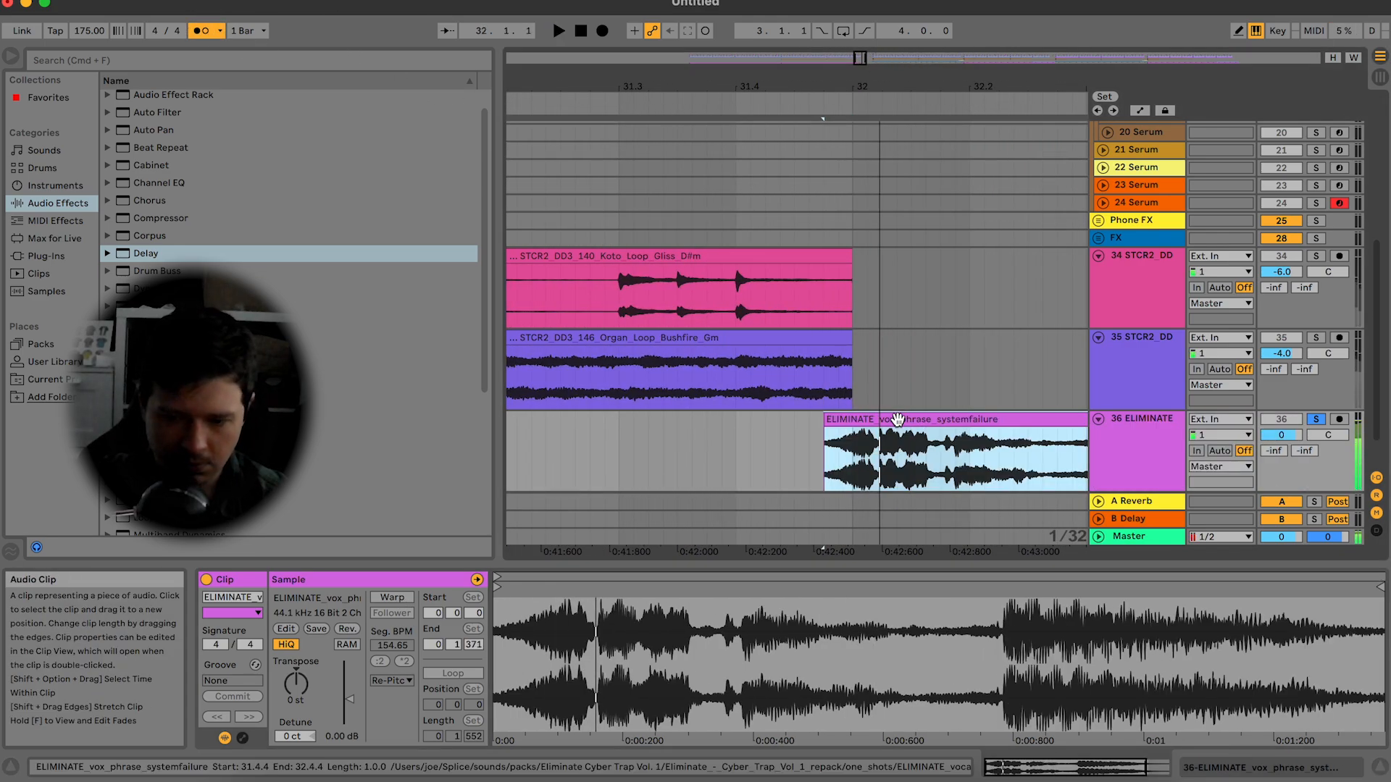
{"action": "key", "text": "space"}
Step: Delete the silent tail of the vocal clip just after 33.1.2
{"action": "left_click_drag", "start_coordinate": [968, 393], "coordinate": [1030, 393]}
{"action": "left_click", "coordinate": [1045, 394]}
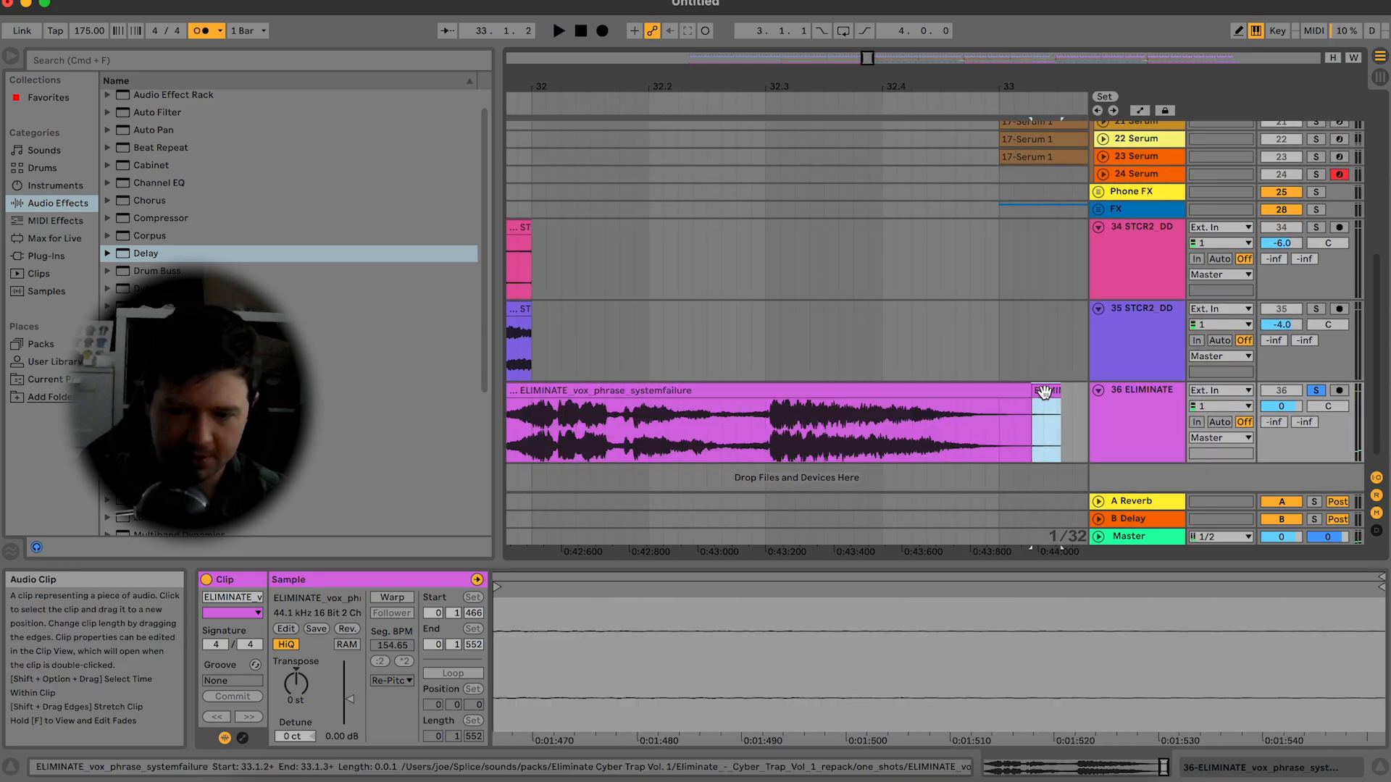
{"action": "key", "text": "Delete"}
{"action": "left_click_drag", "start_coordinate": [658, 101], "coordinate": [658, 79]}
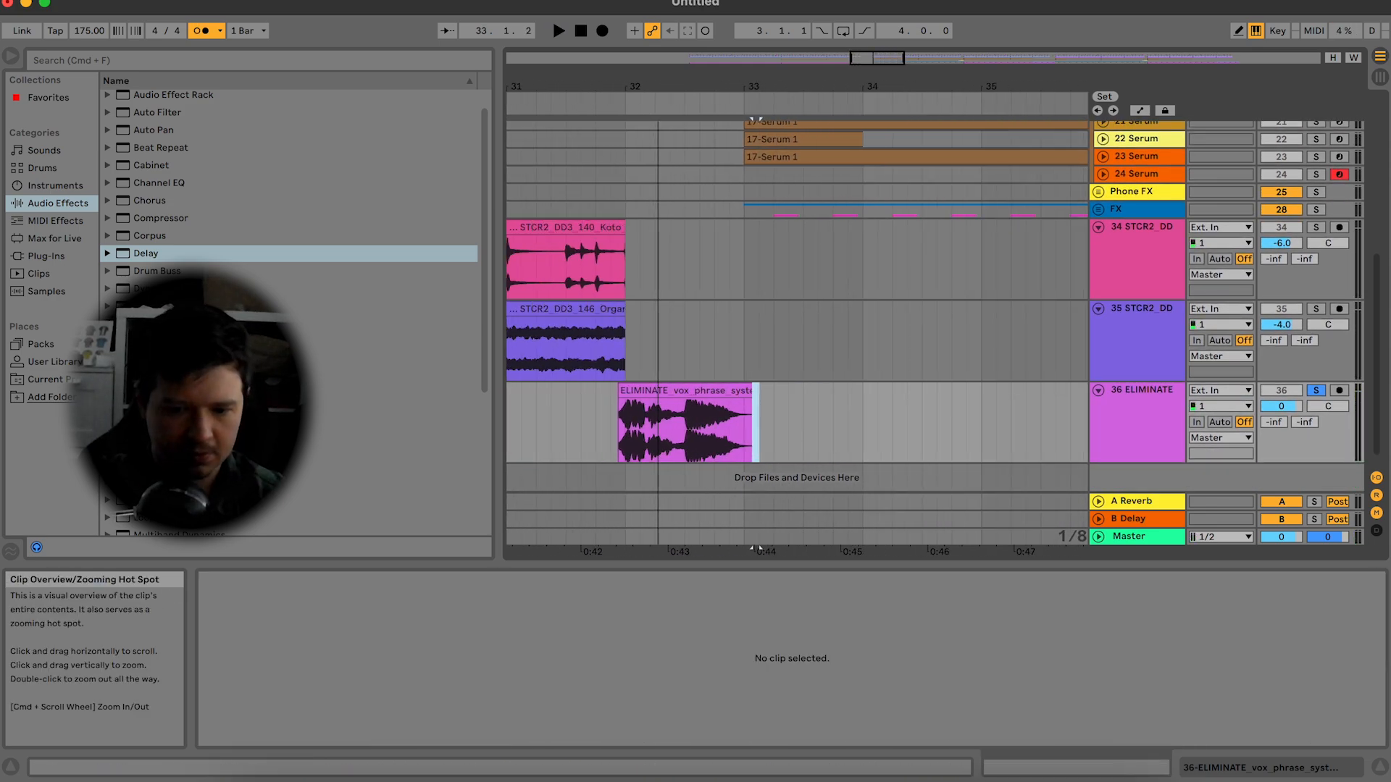
{"action": "left_click", "coordinate": [720, 407]}
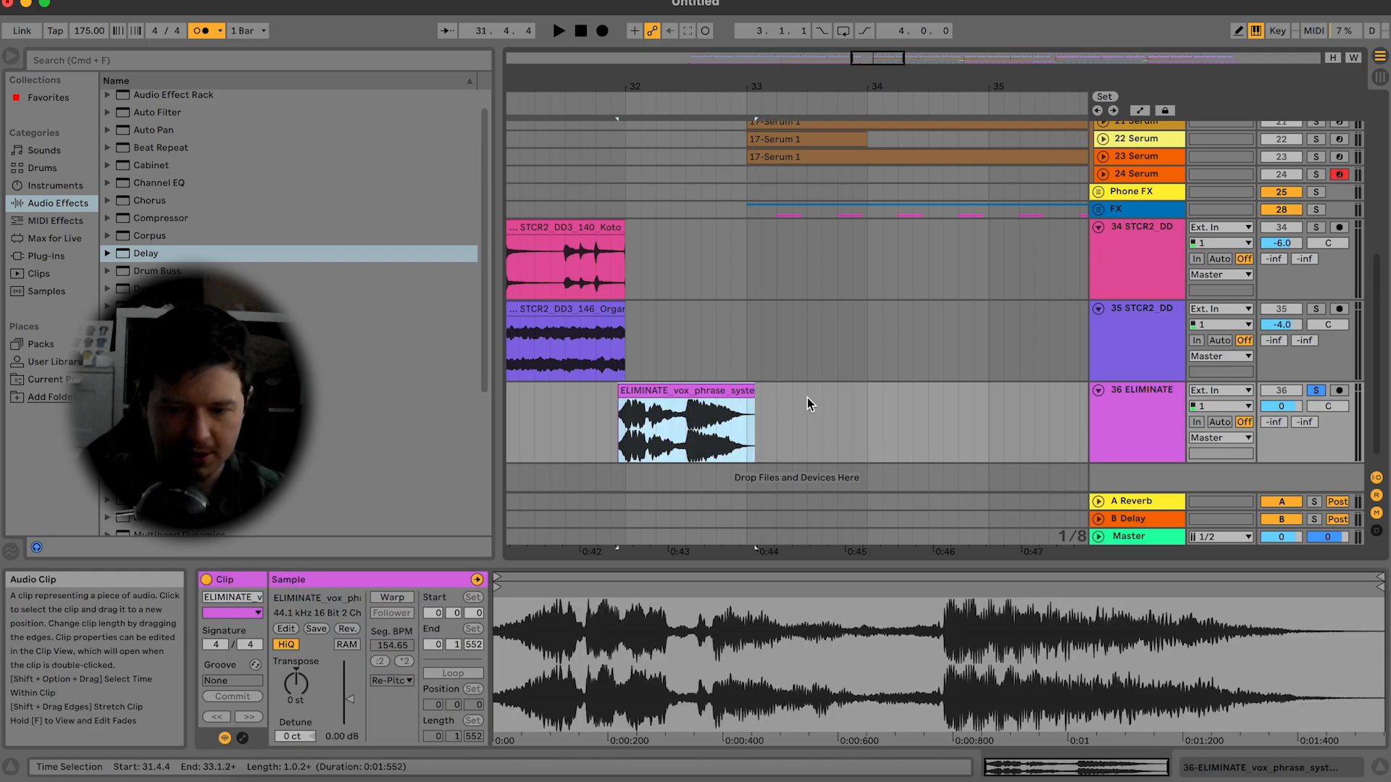
Step: Add the Delay effect to the ELIMINATE vocal track and play the phrase from just before its start
{"action": "left_click", "coordinate": [1152, 406]}
{"action": "left_click_drag", "start_coordinate": [146, 252], "coordinate": [325, 742]}
{"action": "left_click", "coordinate": [610, 428]}
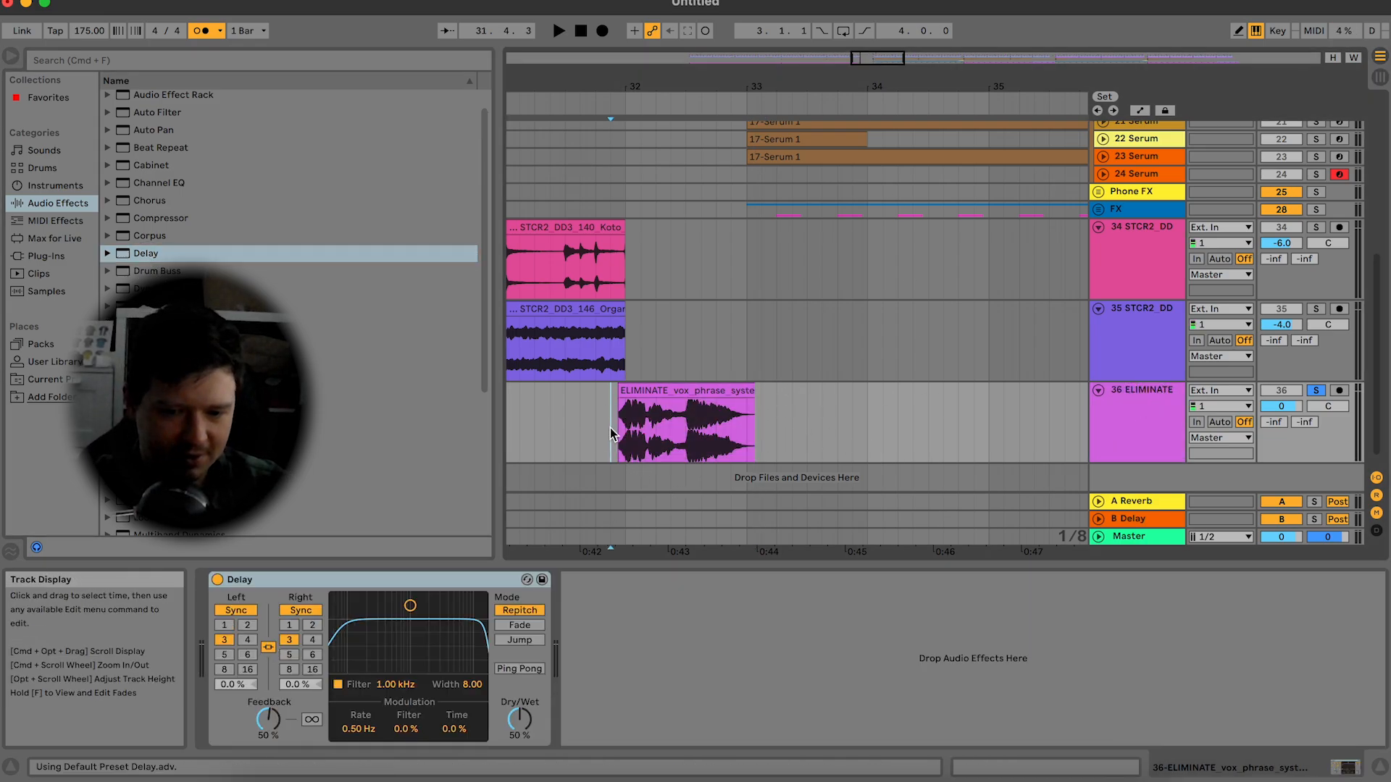
{"action": "key", "text": "space"}
Step: Switch the Delay to Time mode at 41.1 ms, with its filter at 1.34 kHz, width 6.99, and Dry/Wet at 37%
{"action": "left_click", "coordinate": [236, 610]}
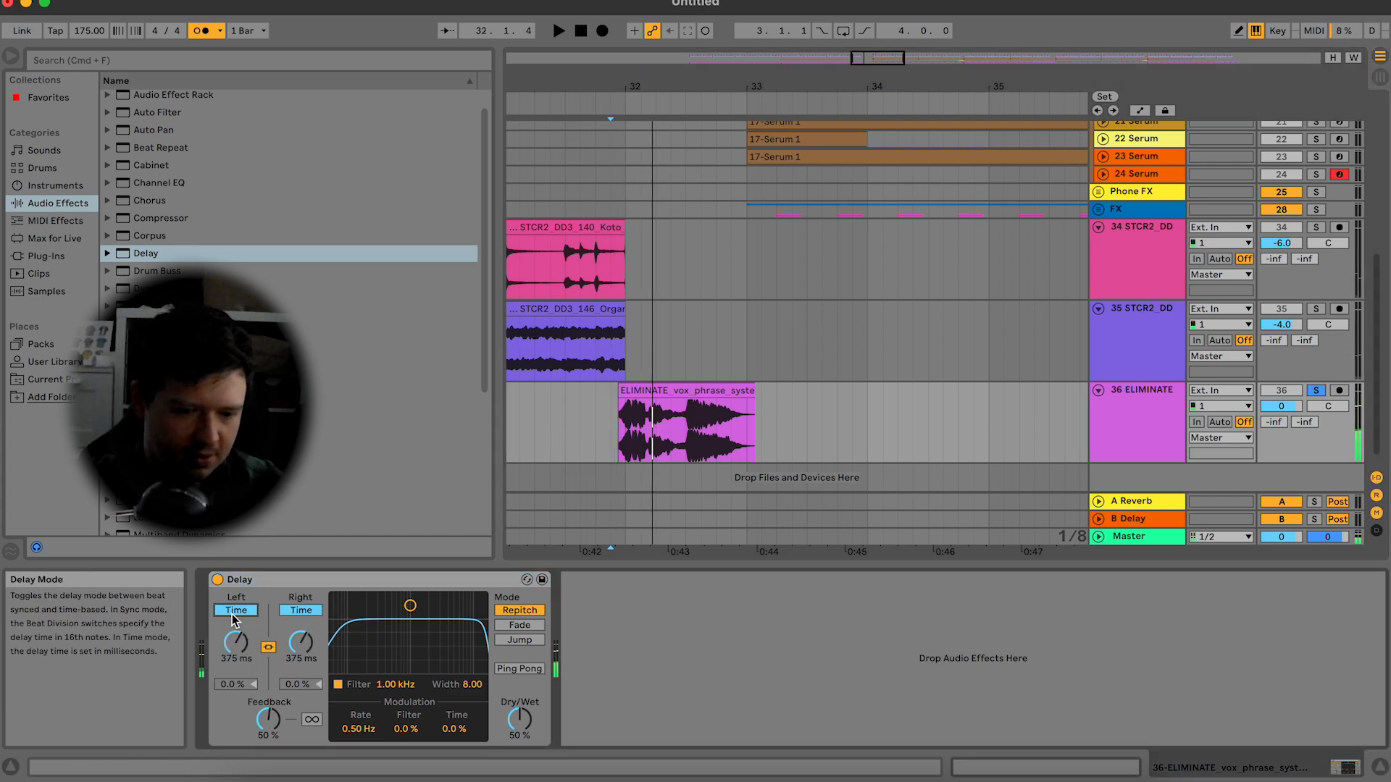
{"action": "key", "text": "space"}
{"action": "left_click_drag", "start_coordinate": [236, 642], "coordinate": [235, 628]}
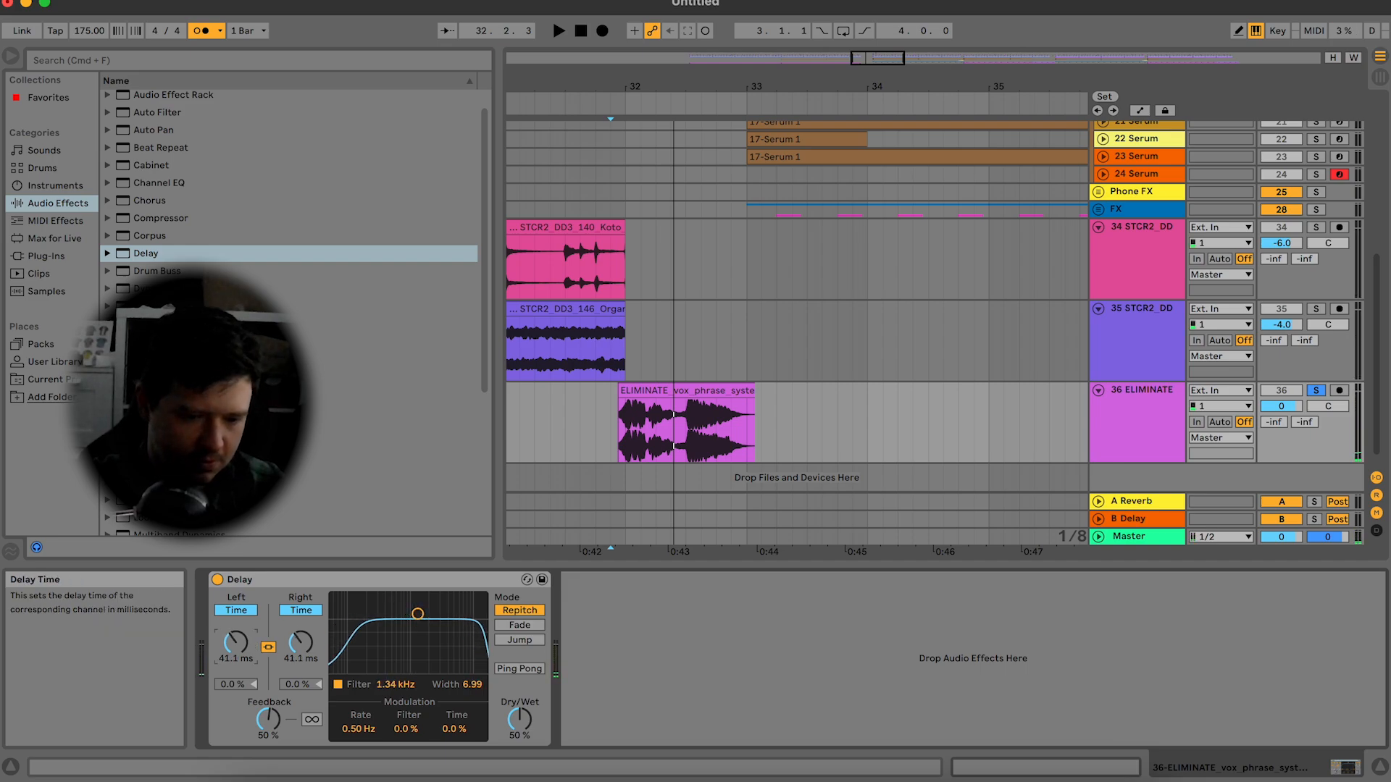
{"action": "key", "text": "space"}
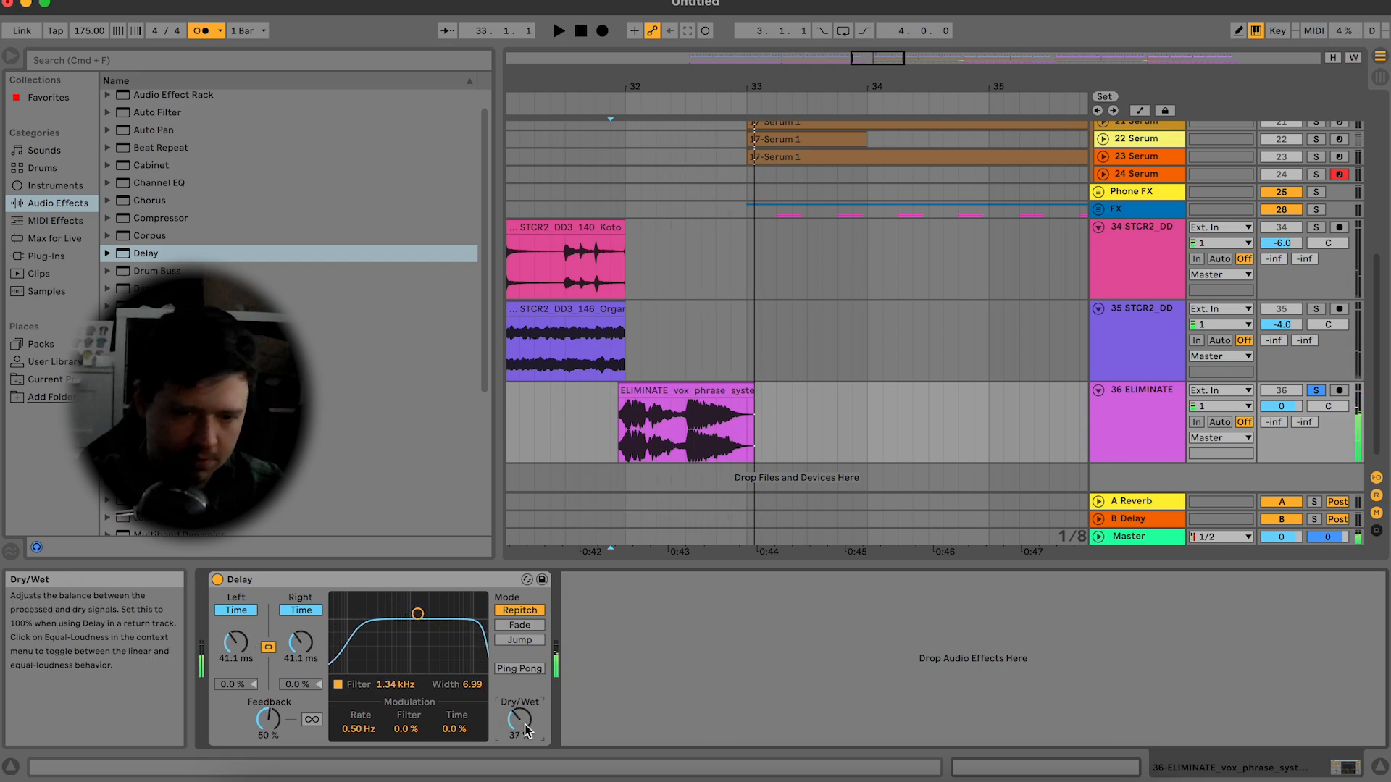
Step: Turn off the metronome and play back the vocal phrase with its delay
{"action": "left_click", "coordinate": [199, 31]}
{"action": "key", "text": "space"}
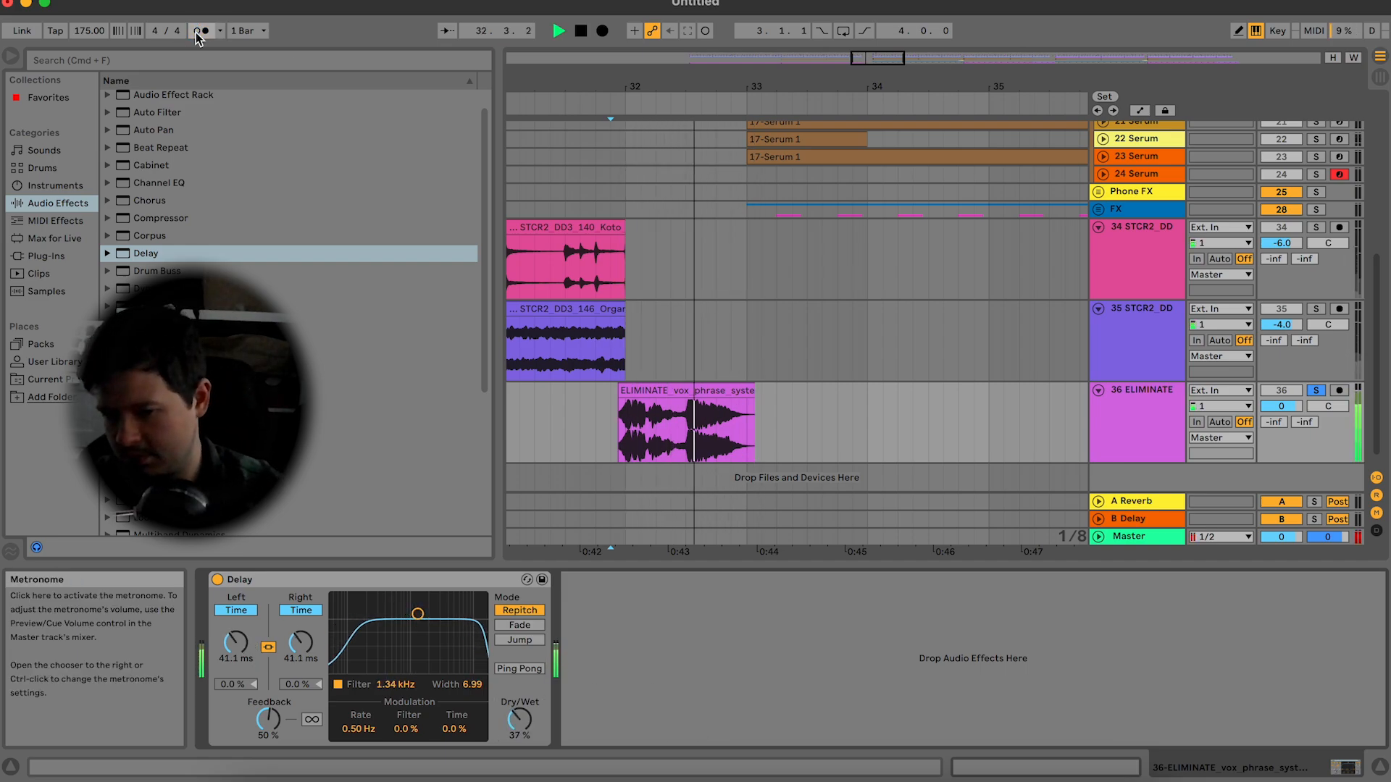
{"action": "left_click", "coordinate": [1131, 443]}
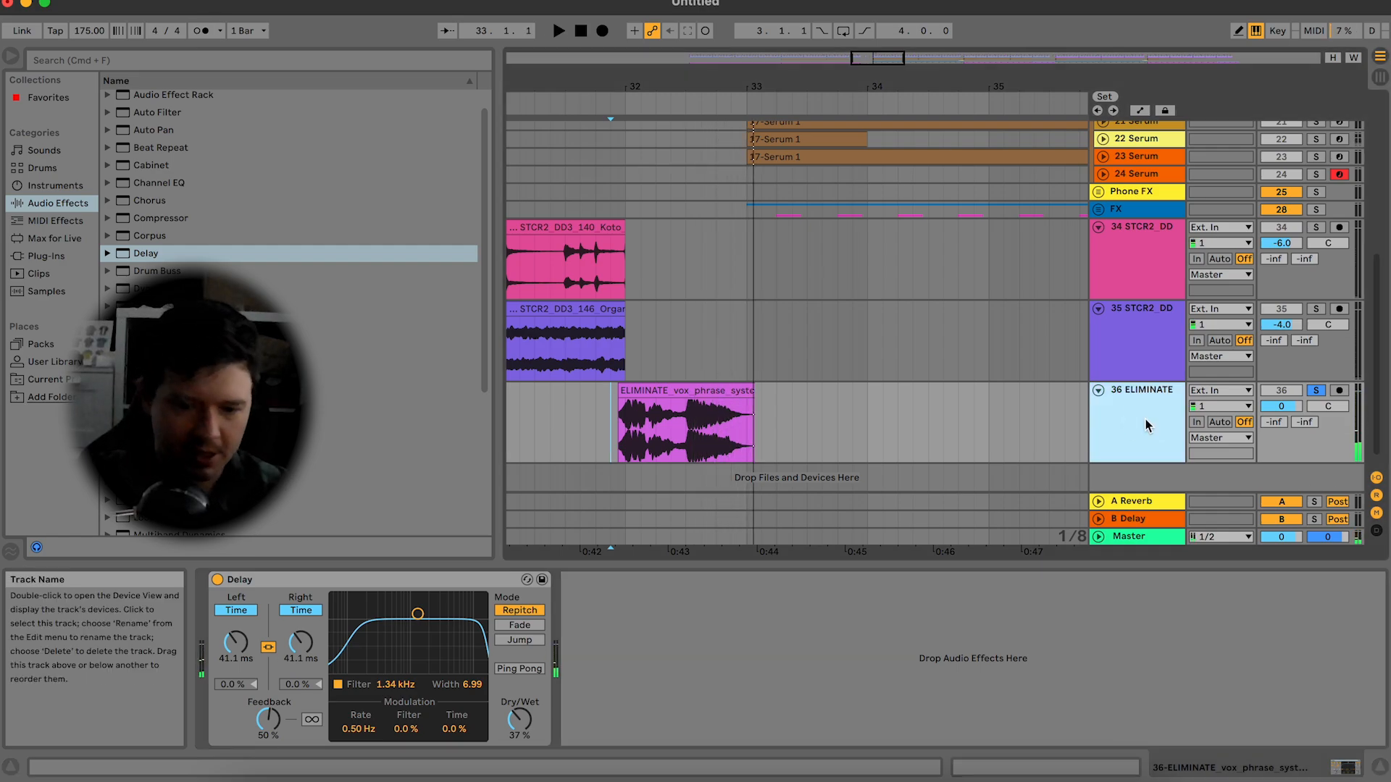
{"action": "left_click", "coordinate": [686, 420]}
{"action": "key", "text": "space"}
Step: Duplicate a short slice of the vocal clip just before its second word four times as a stutter, and play it back
{"action": "scroll", "coordinate": [686, 420], "scroll_direction": "up", "scroll_amount": 3}
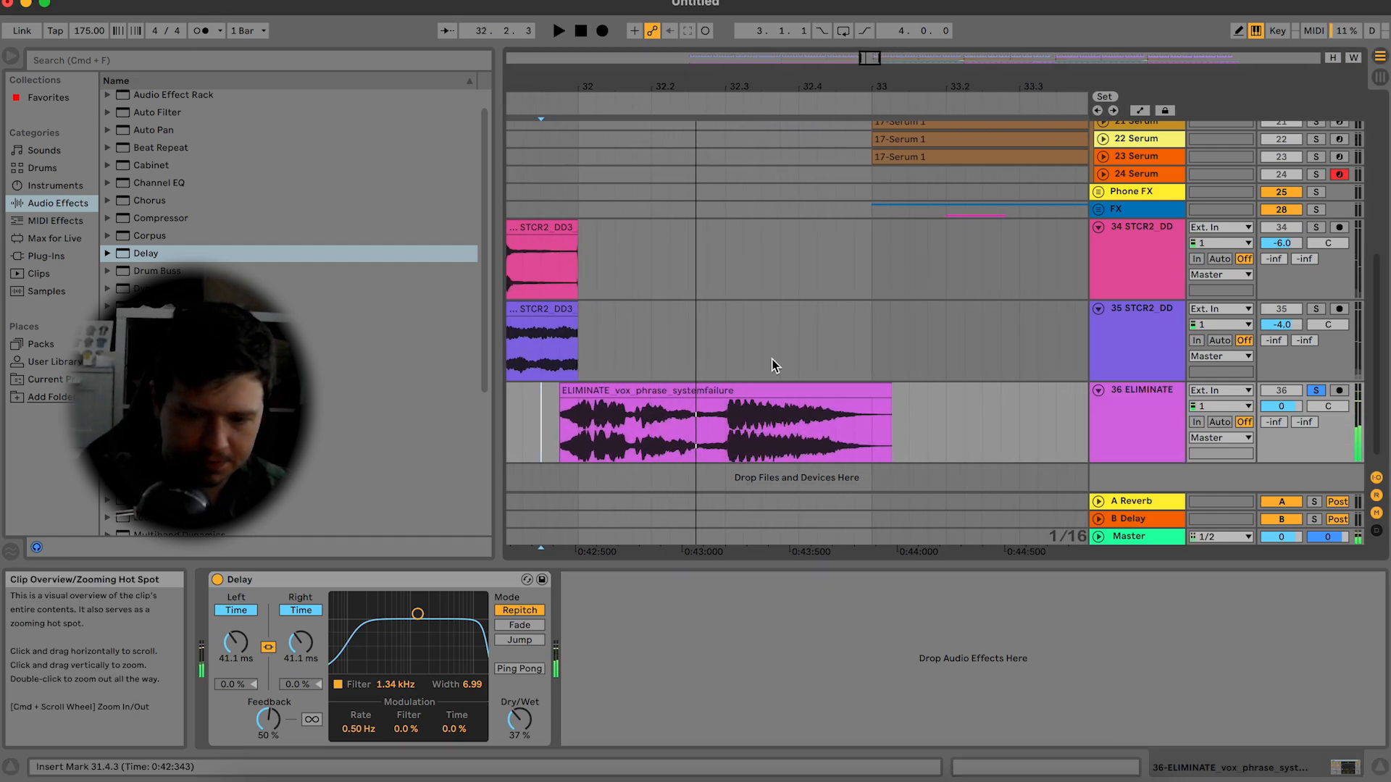
{"action": "left_click_drag", "start_coordinate": [685, 420], "coordinate": [693, 420]}
{"action": "key", "text": "super+d"}
{"action": "key", "text": "super+d"}
{"action": "key", "text": "super+d"}
{"action": "key", "text": "super+d"}
{"action": "left_click", "coordinate": [597, 429]}
{"action": "key", "text": "space"}
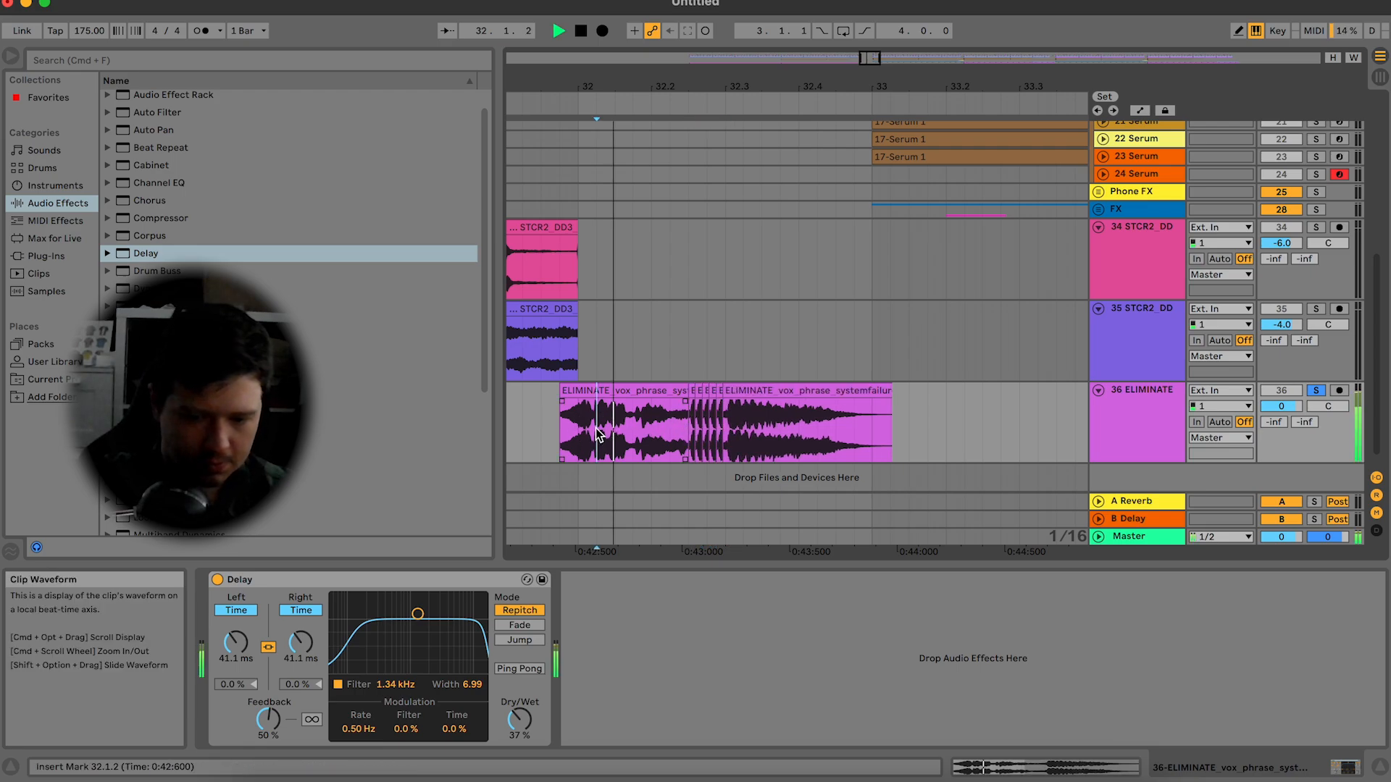
Step: Undo the stutter cuts in the vox clip on track 36 and play the restored phrase from its lead-in
{"action": "key", "text": "super+z"}
{"action": "key", "text": "super+z"}
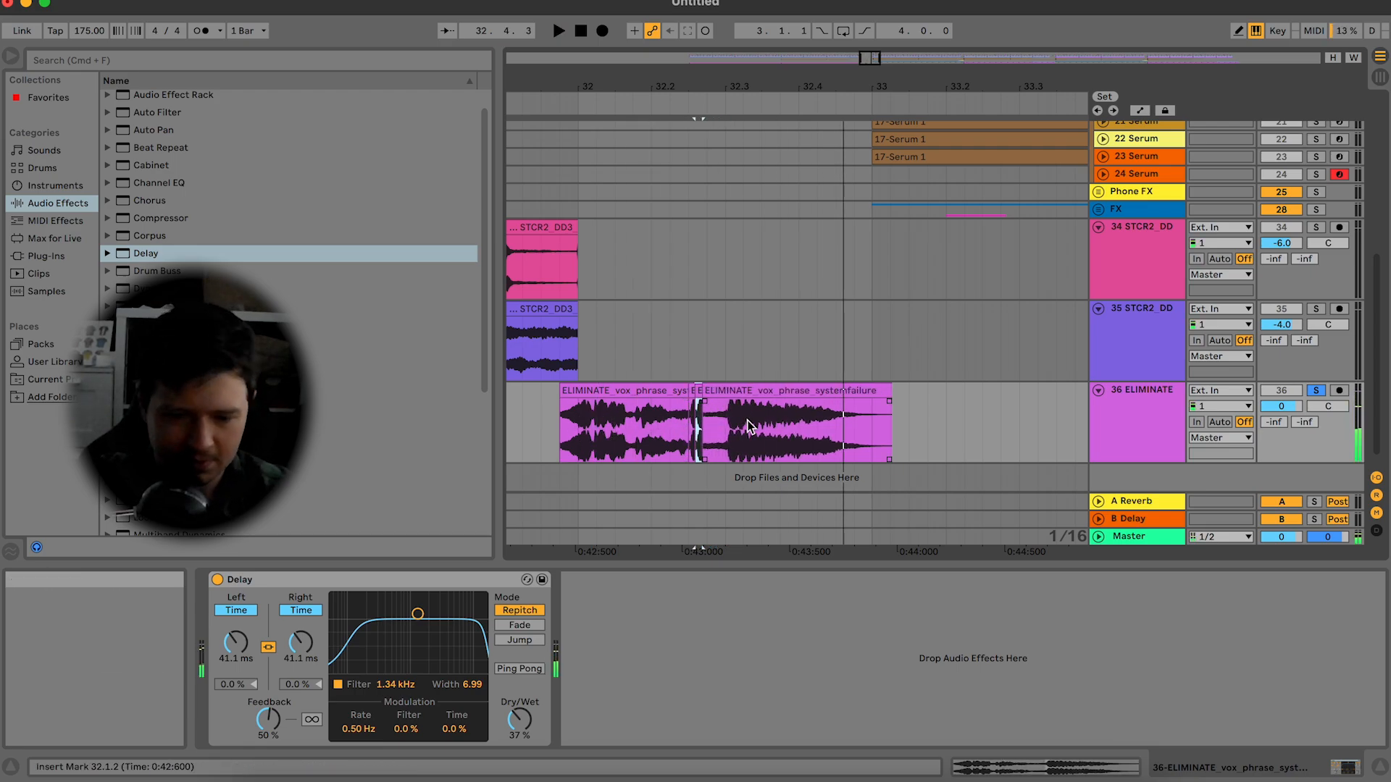
{"action": "key", "text": "super+shift+z"}
{"action": "key", "text": "super+shift+z"}
{"action": "left_click", "coordinate": [576, 427]}
{"action": "key", "text": "super+z"}
{"action": "key", "text": "super+z"}
{"action": "left_click", "coordinate": [522, 427]}
{"action": "key", "text": "space"}
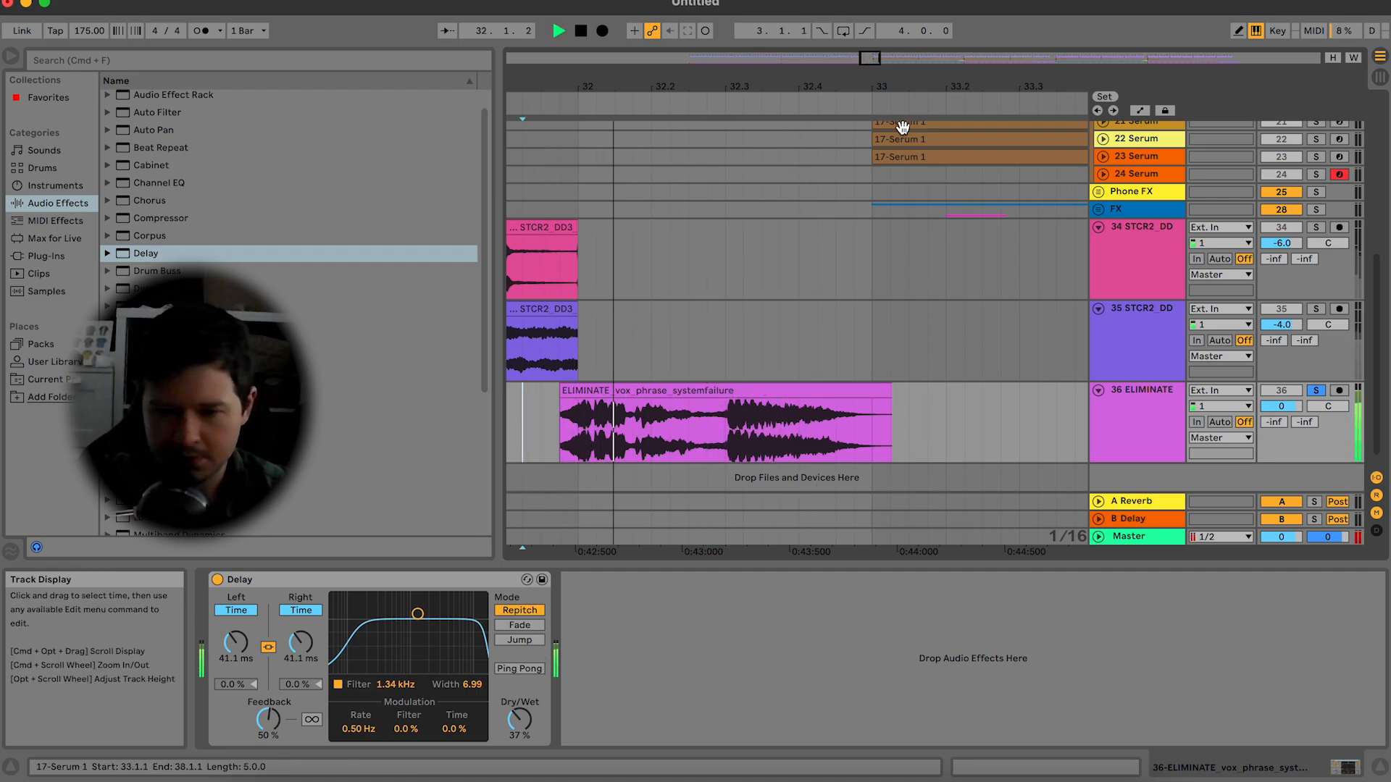
Step: Unsolo the vox track 36 so the whole arrangement around bar 32 plays
{"action": "left_click_drag", "start_coordinate": [870, 58], "coordinate": [869, 50]}
{"action": "key", "text": "space"}
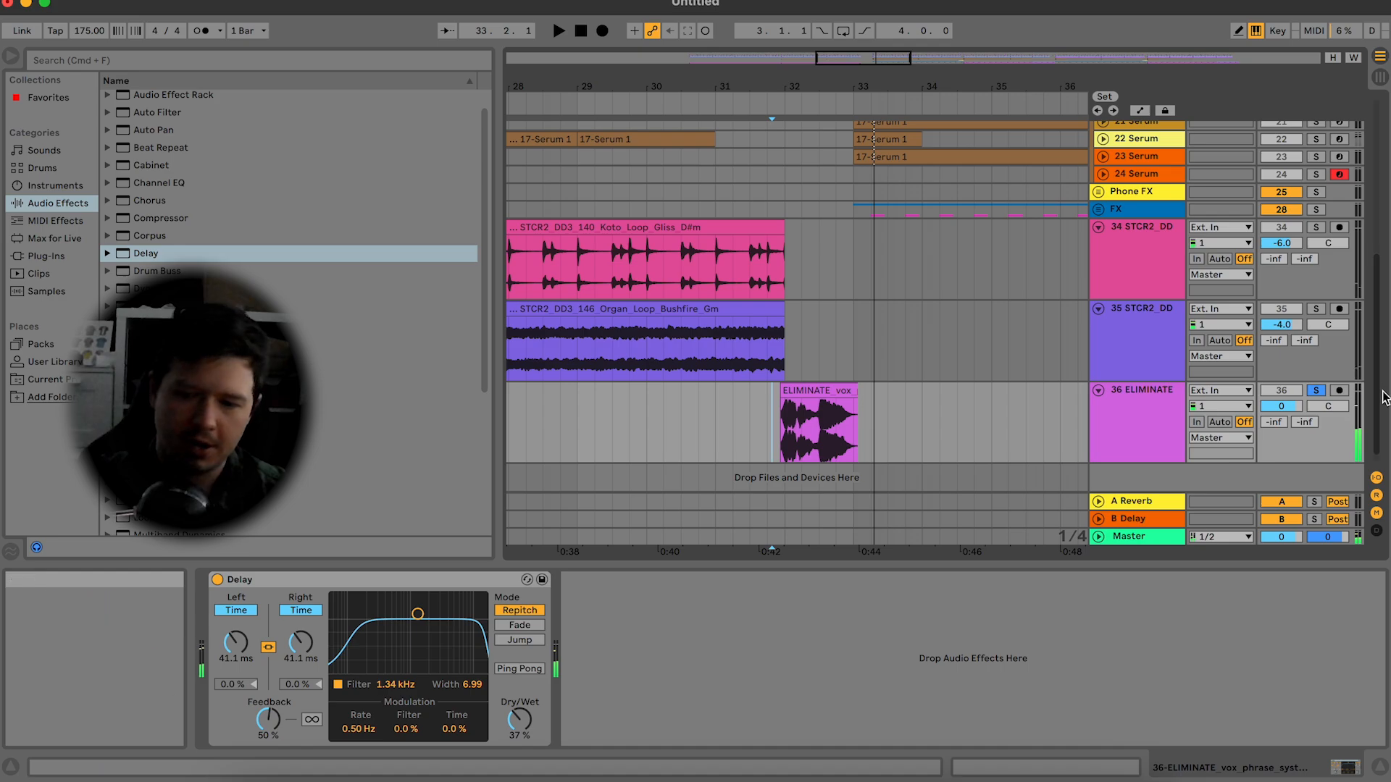
{"action": "left_click", "coordinate": [1316, 391]}
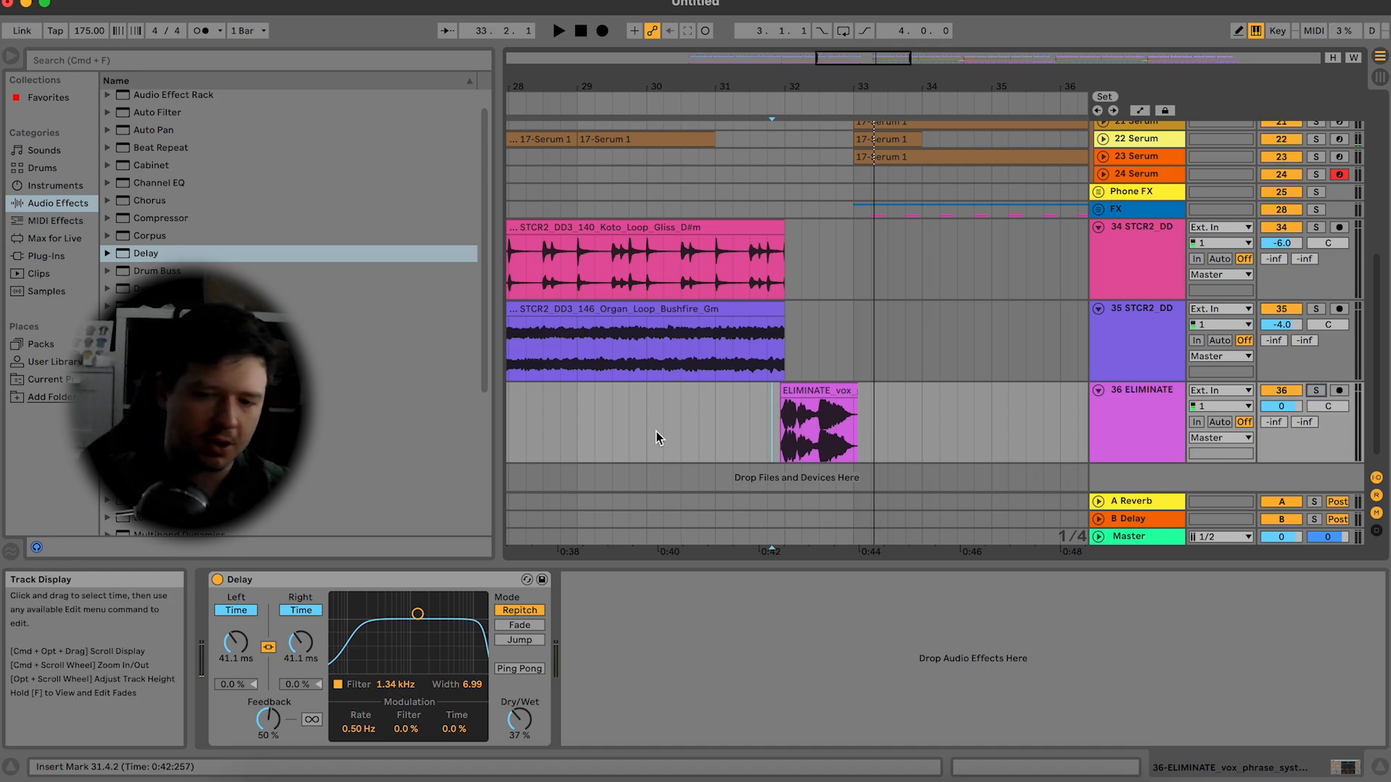
{"action": "scroll", "coordinate": [655, 432], "scroll_direction": "down", "scroll_amount": 1}
{"action": "scroll", "coordinate": [655, 432], "scroll_direction": "right", "scroll_amount": 1}
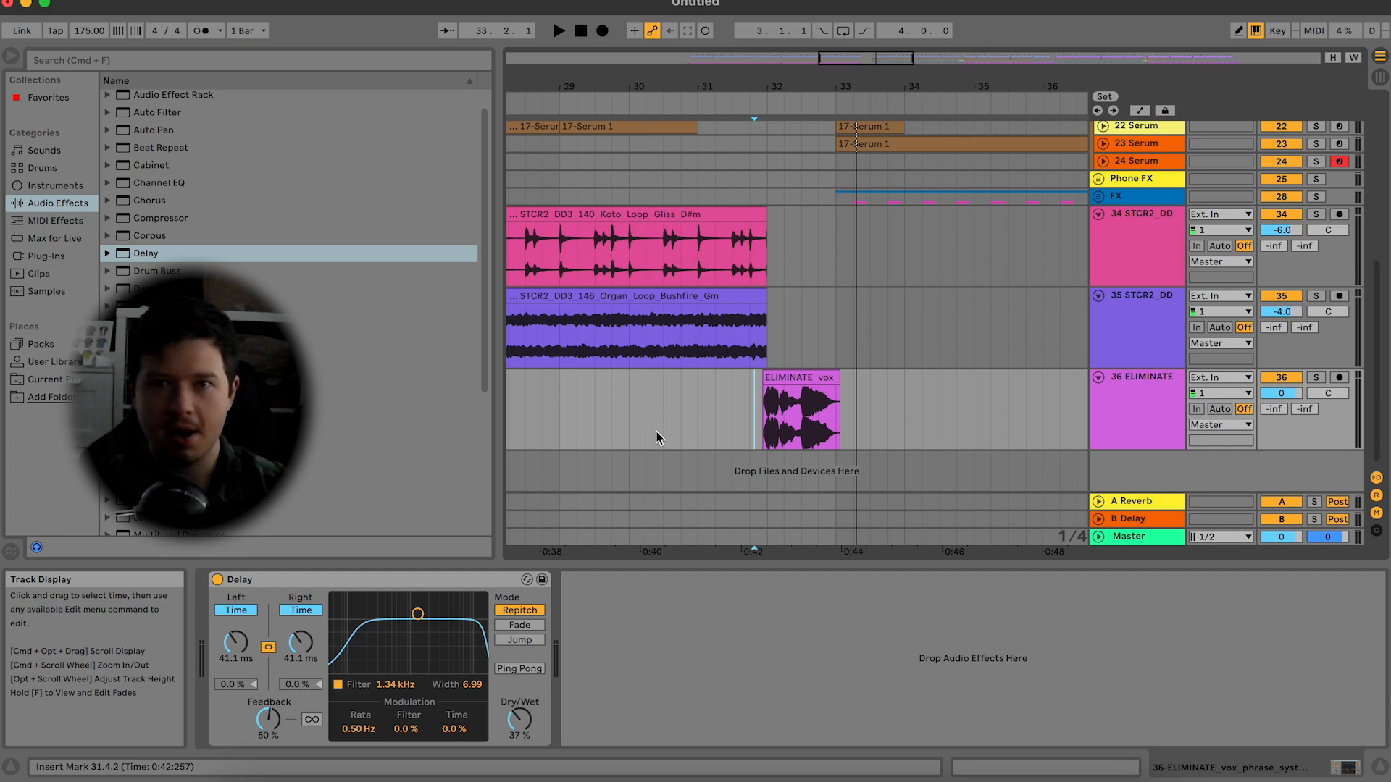
Step: Hide the device view and audition the vocal in the full mix from just before bar 32 and from 29.2.1
{"action": "key", "text": "space"}
{"action": "key", "text": "super+alt+l"}
{"action": "key", "text": "space"}
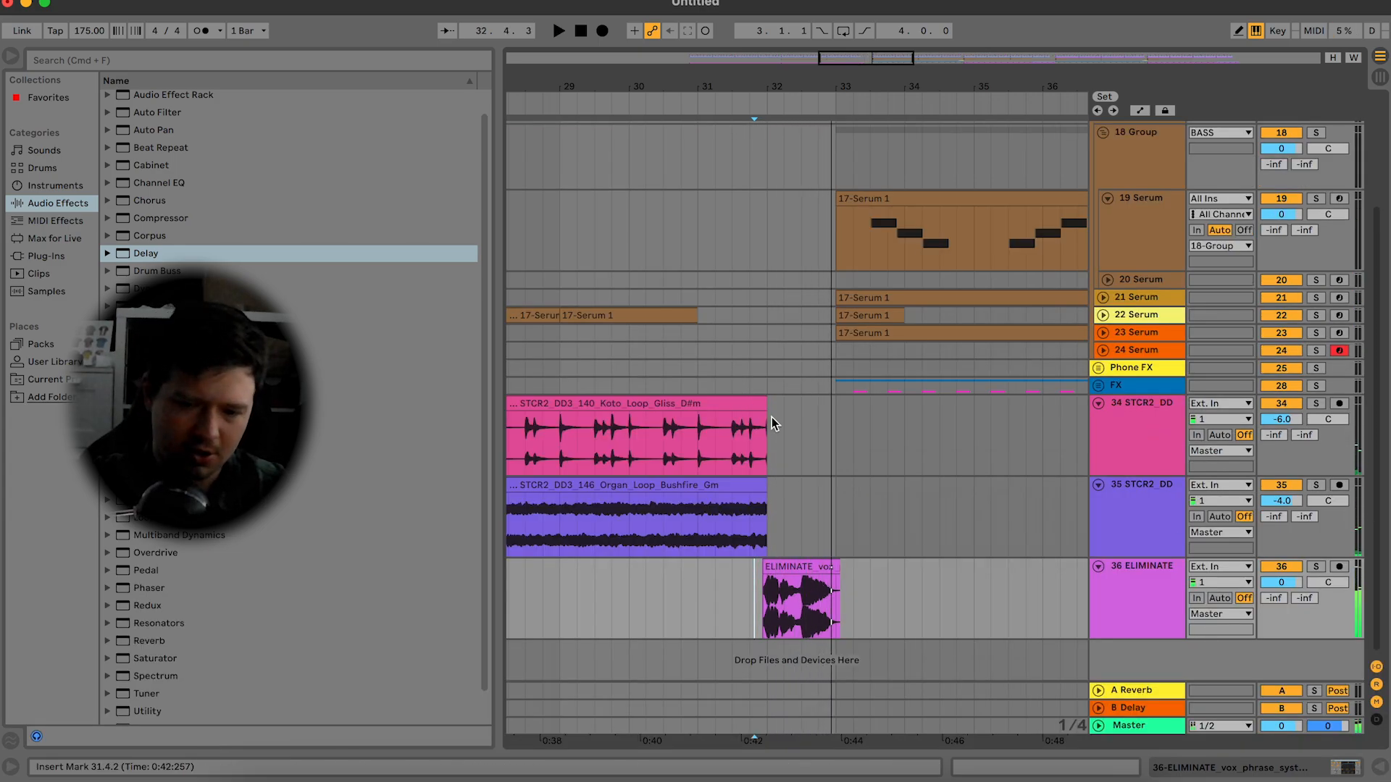
{"action": "left_click", "coordinate": [766, 415]}
{"action": "left_click", "coordinate": [579, 519]}
{"action": "key", "text": "space"}
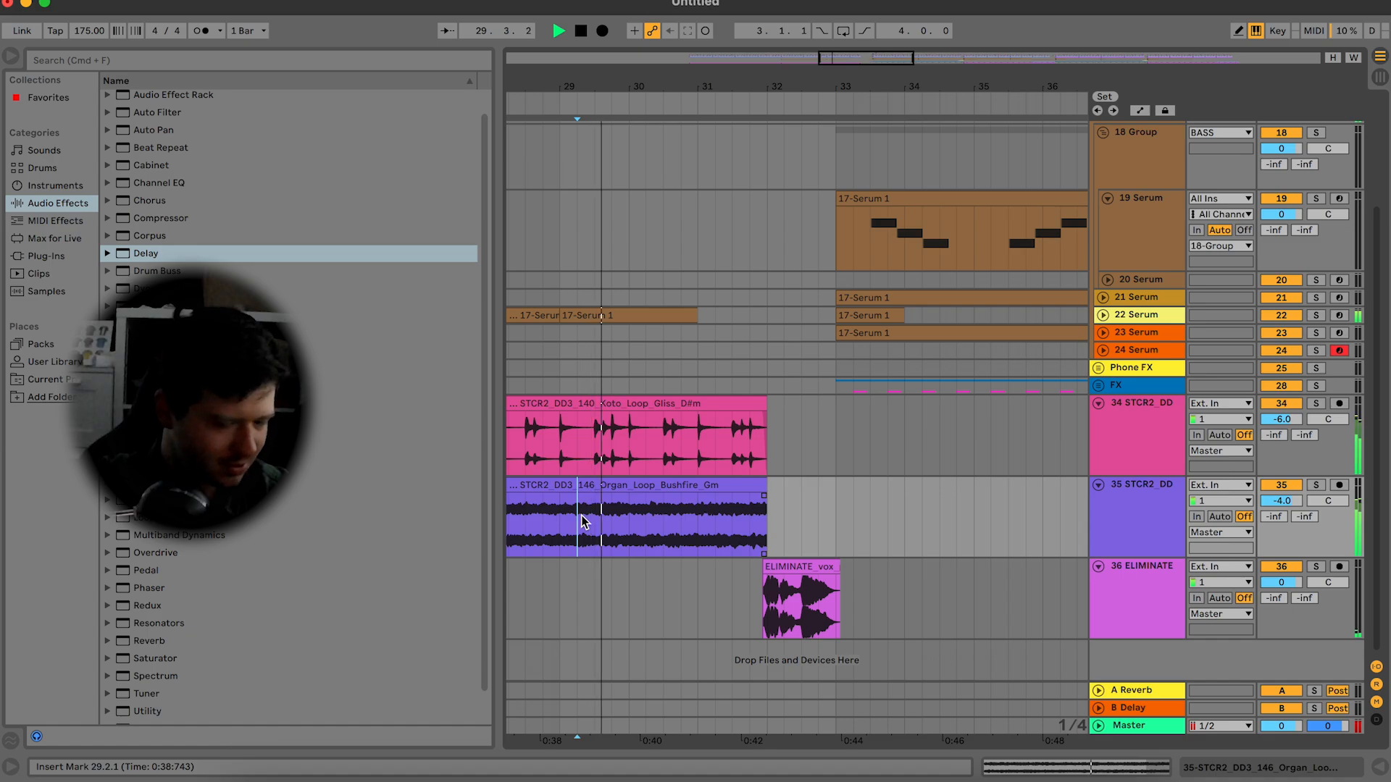
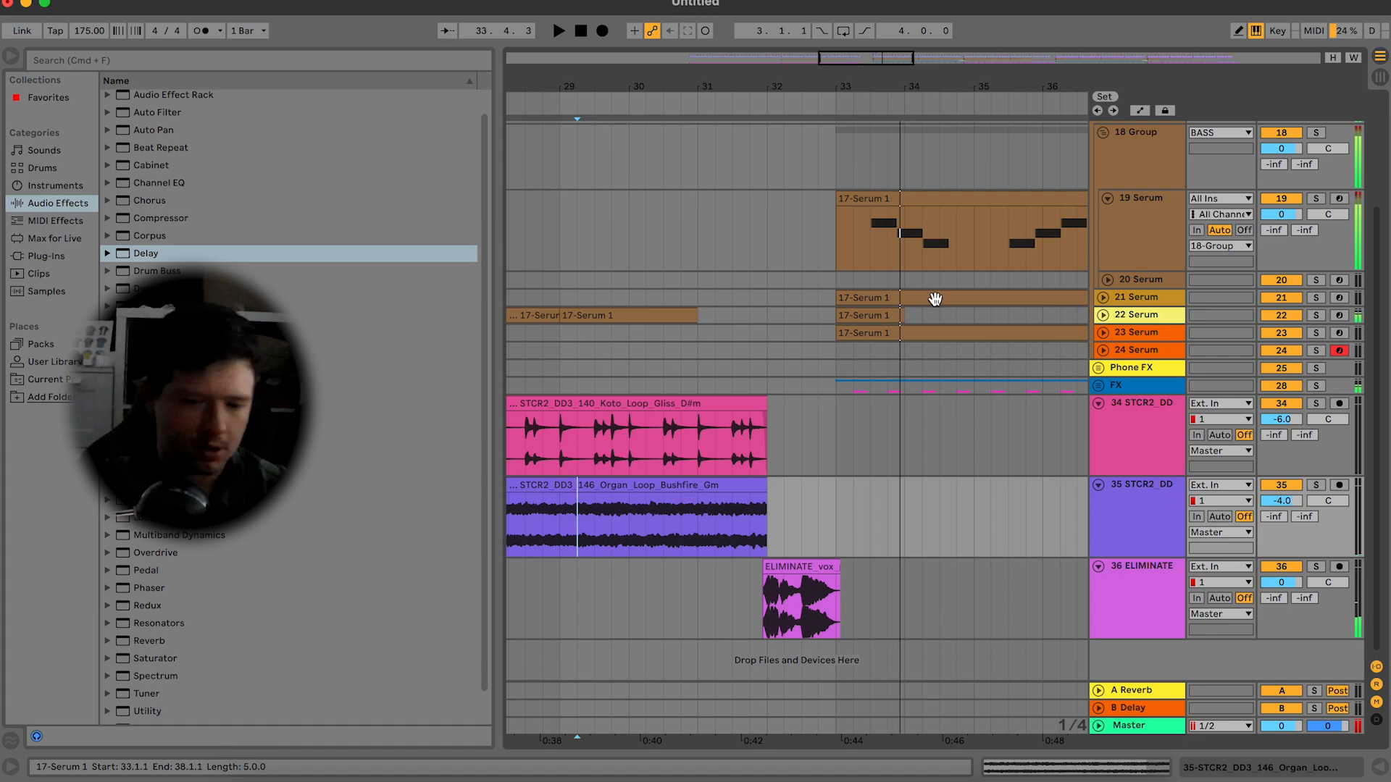
Step: Insert an audio track below track 36 and paste the vox section from 31.4.1 to 32.2.1 into it at 30.4.1
{"action": "left_click", "coordinate": [1133, 604]}
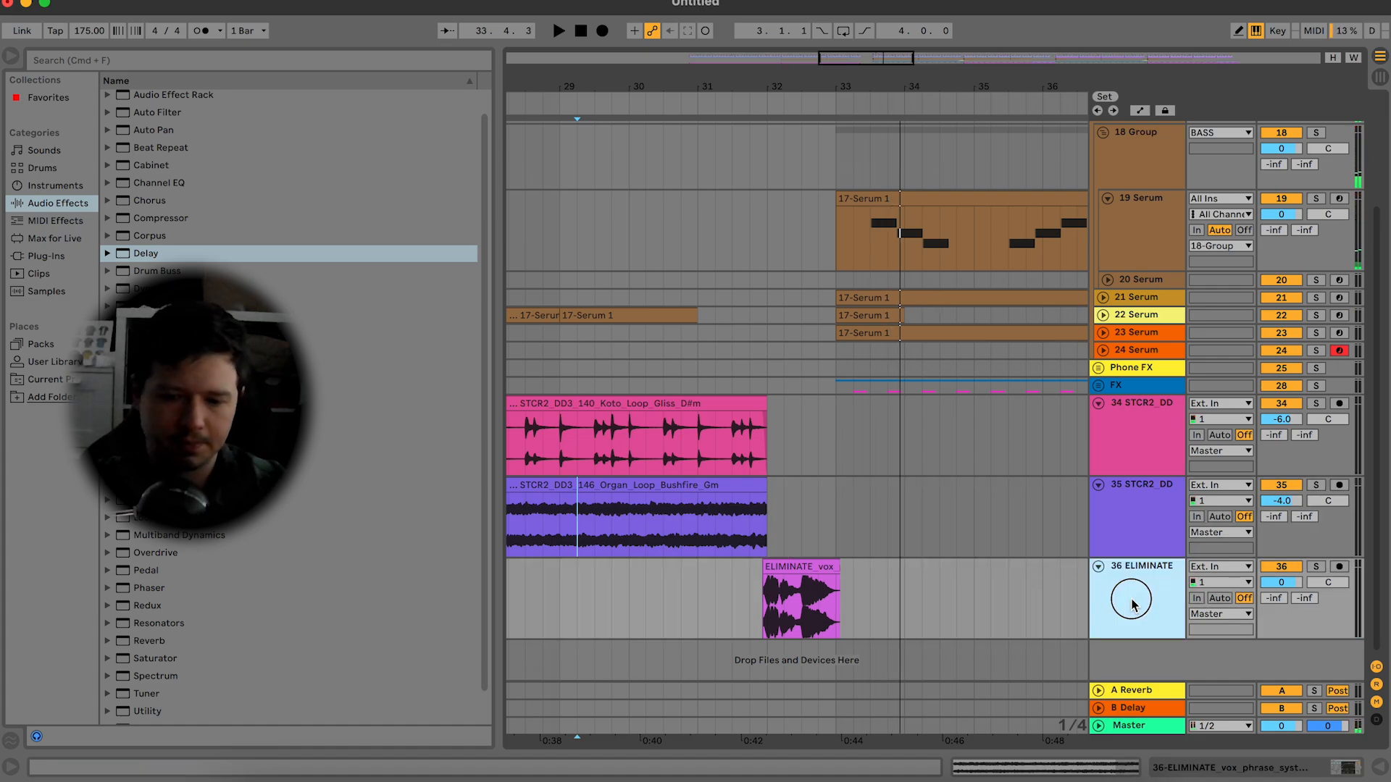
{"action": "key", "text": "super+t"}
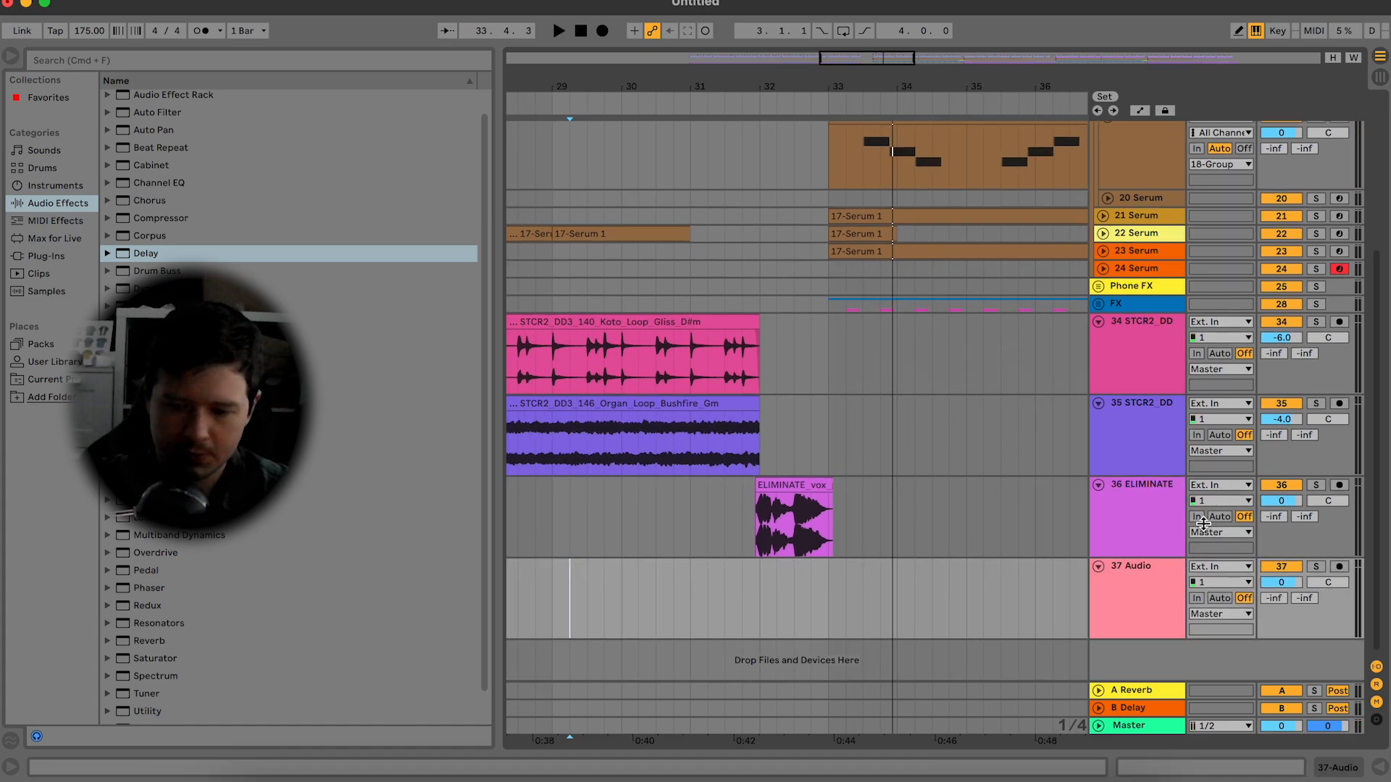
{"action": "left_click_drag", "start_coordinate": [758, 527], "coordinate": [764, 529]}
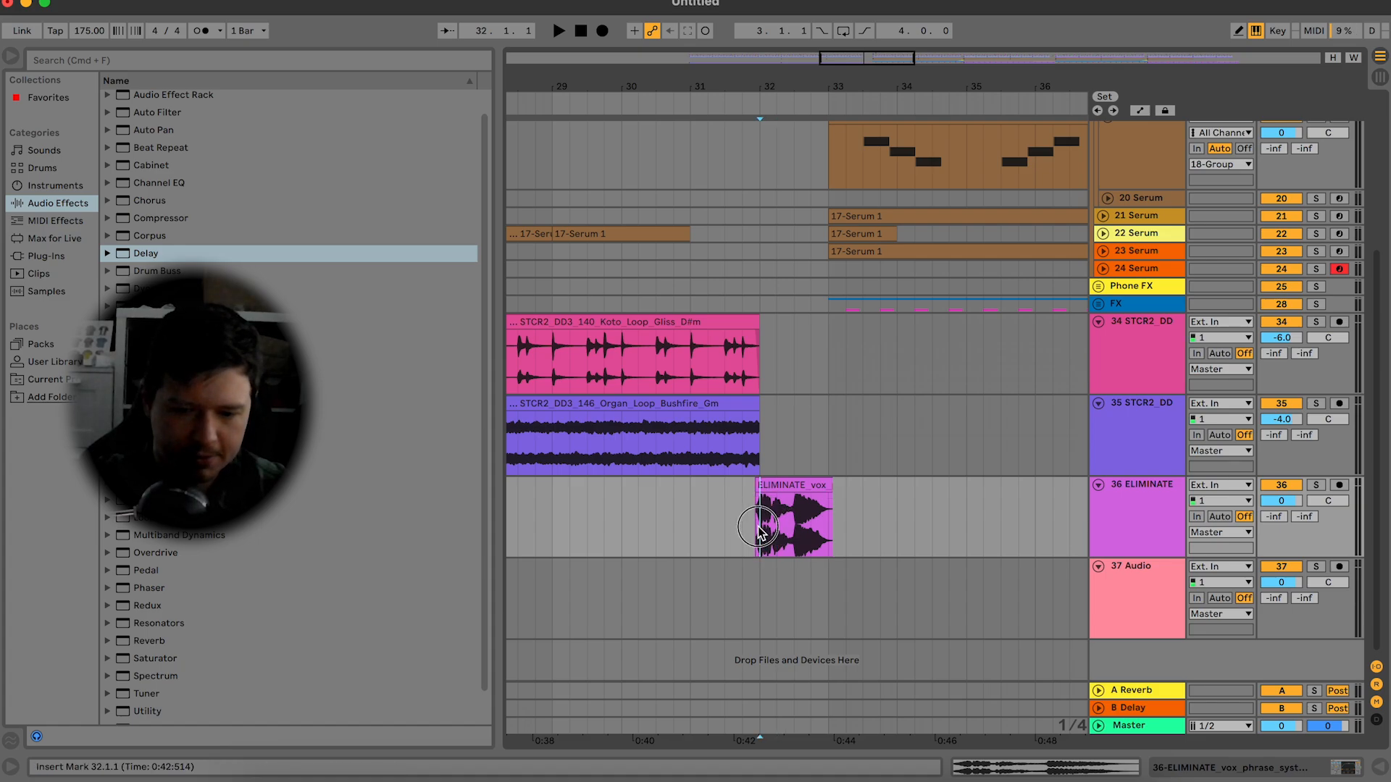
{"action": "left_click", "coordinate": [811, 525]}
{"action": "left_click_drag", "start_coordinate": [743, 525], "coordinate": [776, 529]}
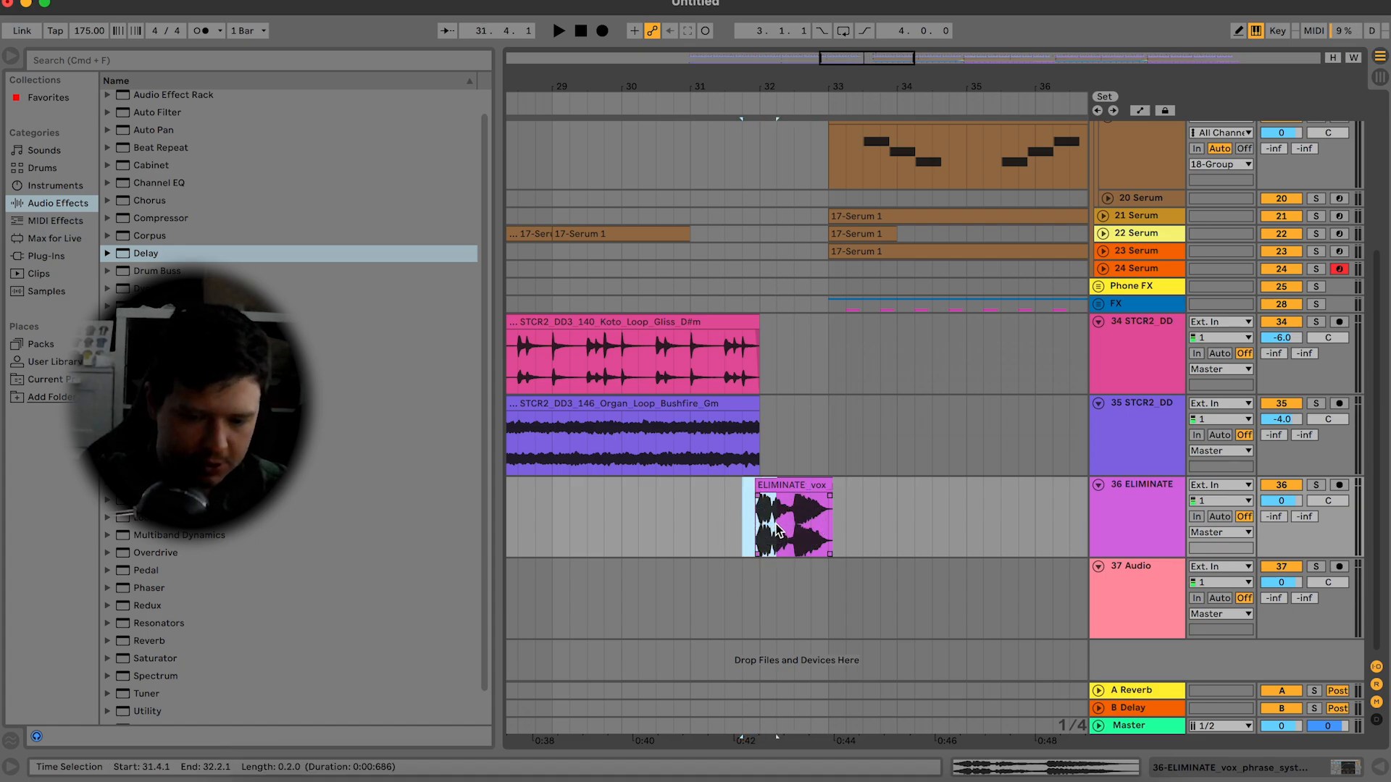
{"action": "left_click", "coordinate": [674, 600]}
{"action": "key", "text": "super+v"}
Step: Solo track 37, audition the copied vox slice and trim its end back to about 31.1.2
{"action": "left_click", "coordinate": [1316, 566]}
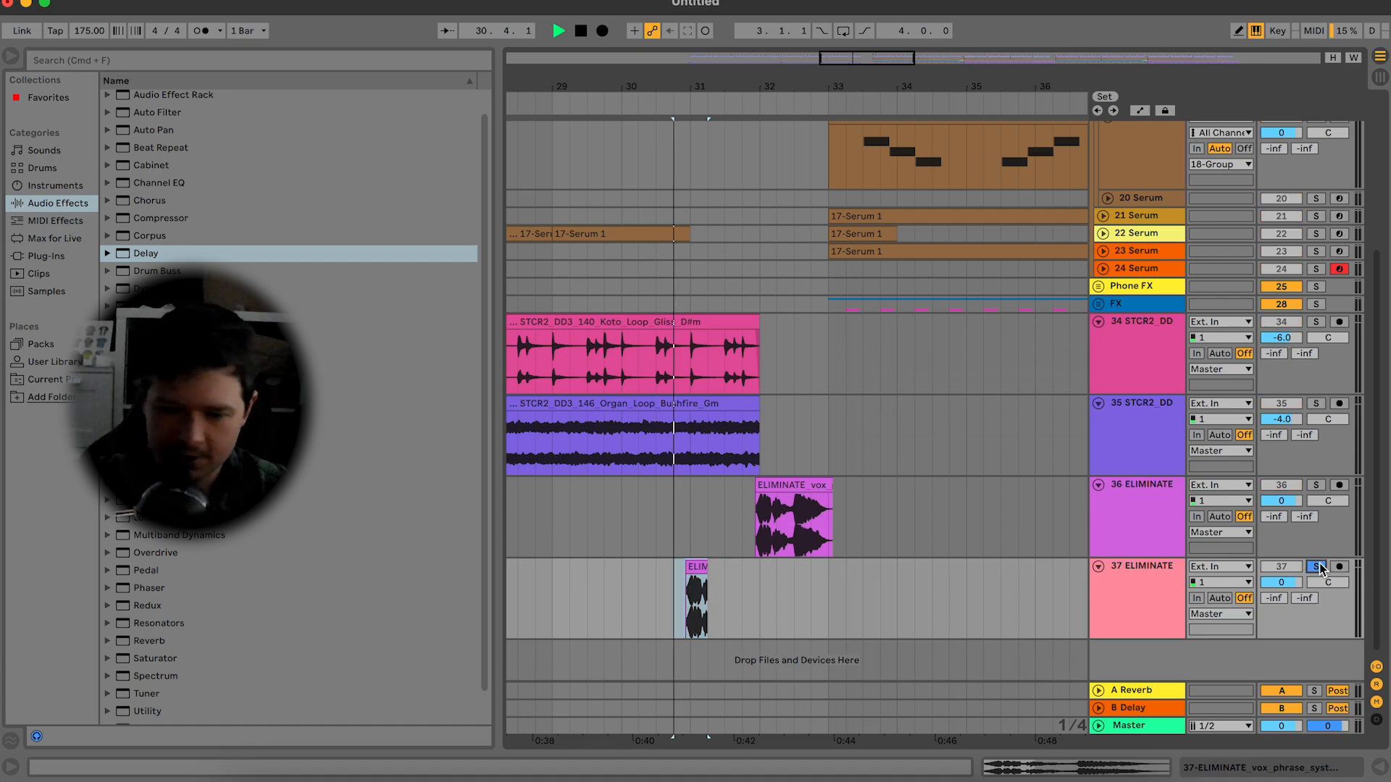
{"action": "key", "text": "space"}
{"action": "left_click_drag", "start_coordinate": [702, 571], "coordinate": [697, 571]}
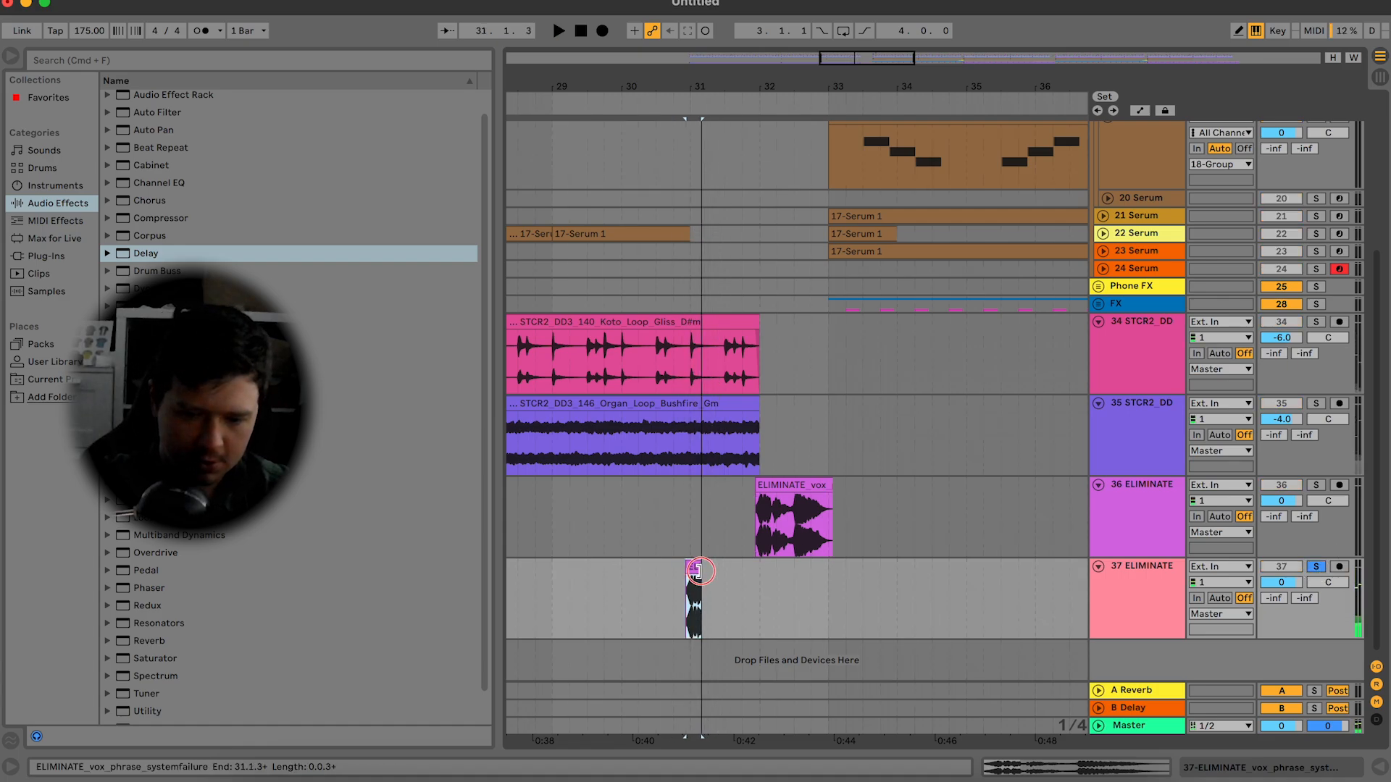
Step: Add a Reverb to track 37 and set its Decay Time to 2.76 s while auditioning the slice
{"action": "double_click", "coordinate": [1123, 590]}
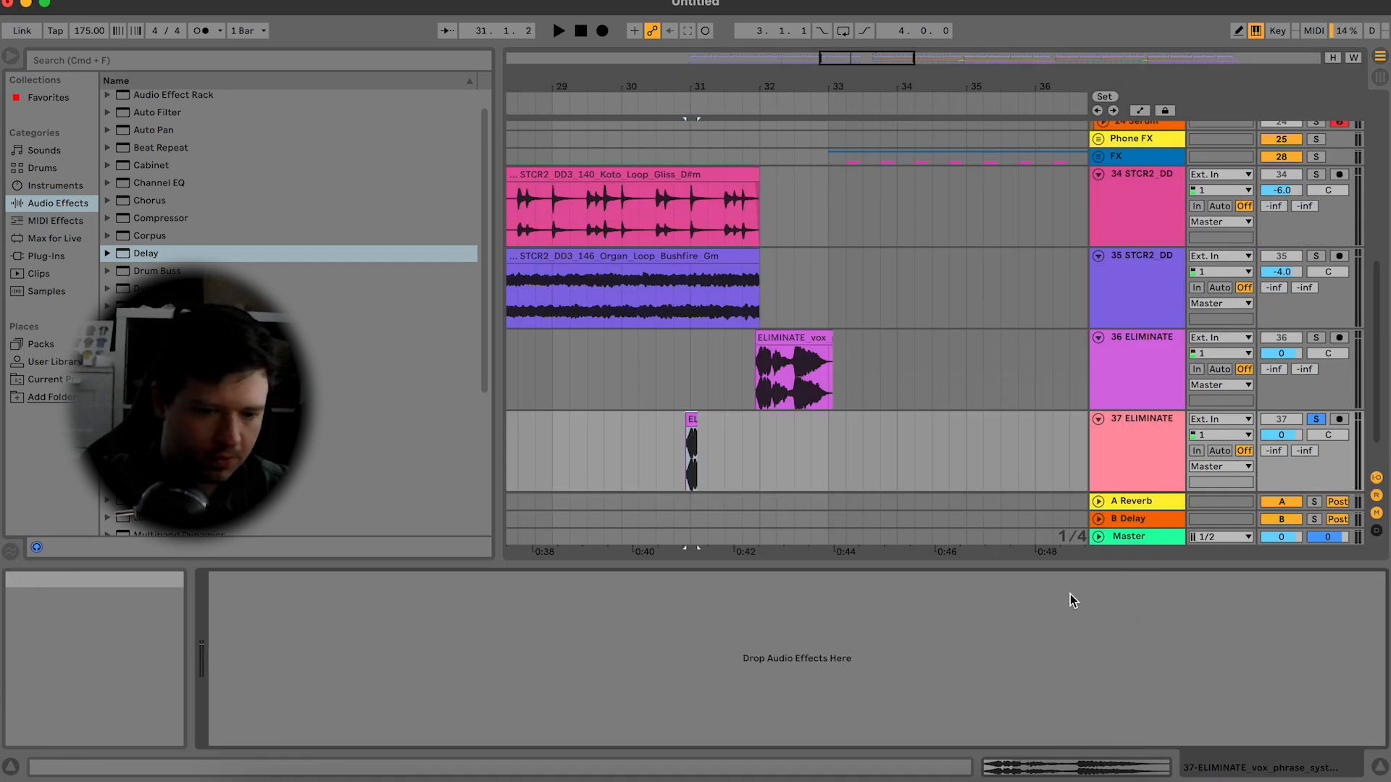
{"action": "scroll", "coordinate": [345, 322], "scroll_direction": "down", "scroll_amount": 5}
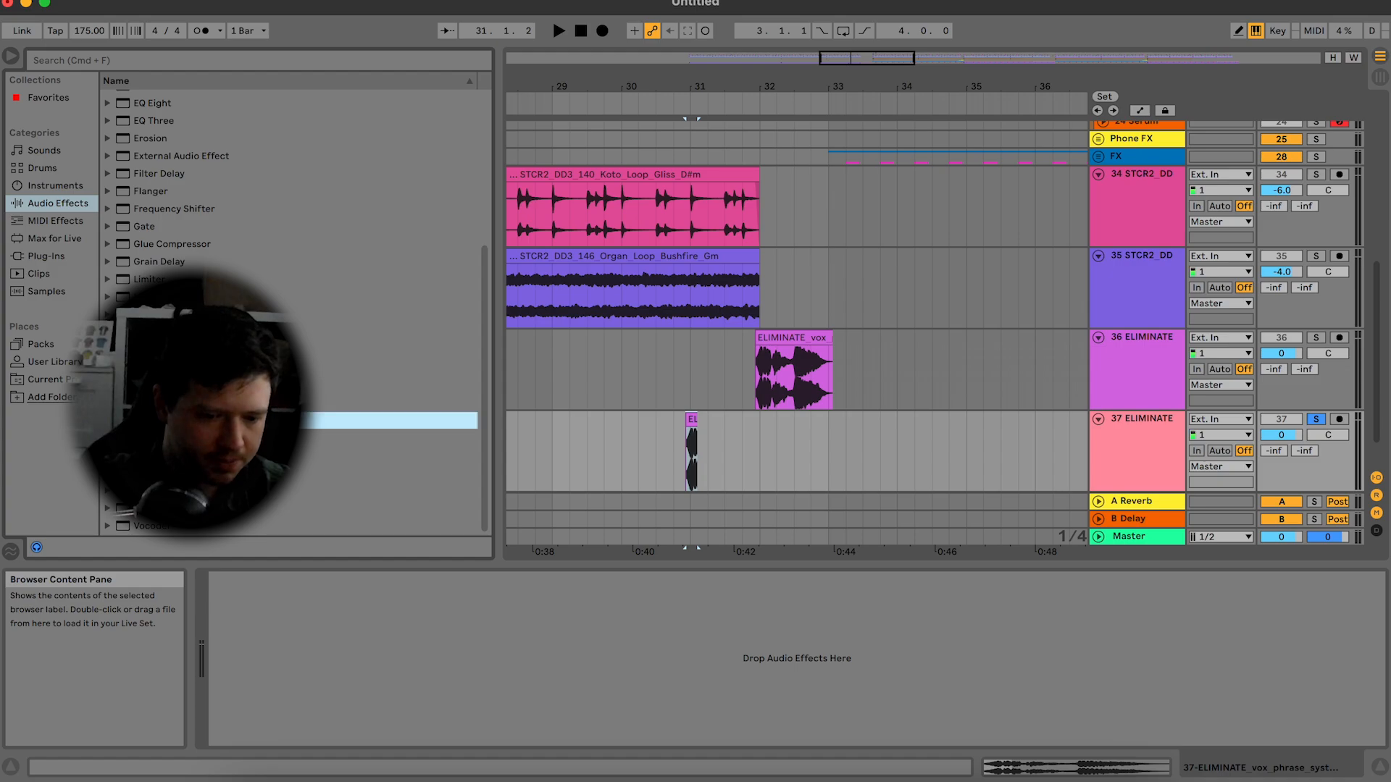
{"action": "key", "text": "Return"}
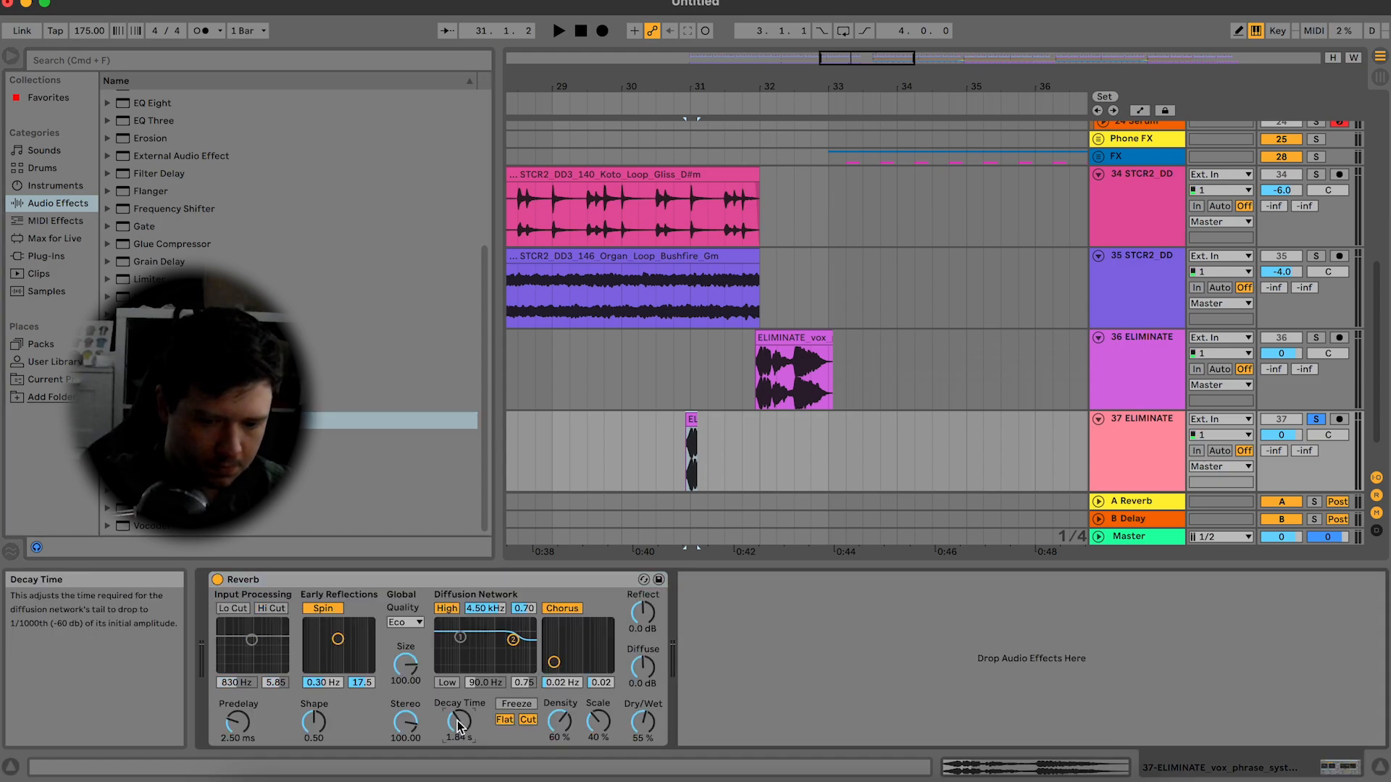
{"action": "key", "text": "space"}
{"action": "left_click_drag", "start_coordinate": [459, 721], "coordinate": [458, 706]}
{"action": "key", "text": "space"}
Step: Find the OTT preset, place it after the Reverb on track 37, set its Amount to 38 % and play the result
{"action": "left_click", "coordinate": [138, 59]}
{"action": "type", "text": "ott"}
{"action": "left_click", "coordinate": [108, 98]}
{"action": "left_click", "coordinate": [153, 119]}
{"action": "left_click_drag", "start_coordinate": [857, 560], "coordinate": [906, 637]}
{"action": "left_click_drag", "start_coordinate": [1099, 725], "coordinate": [1100, 746]}
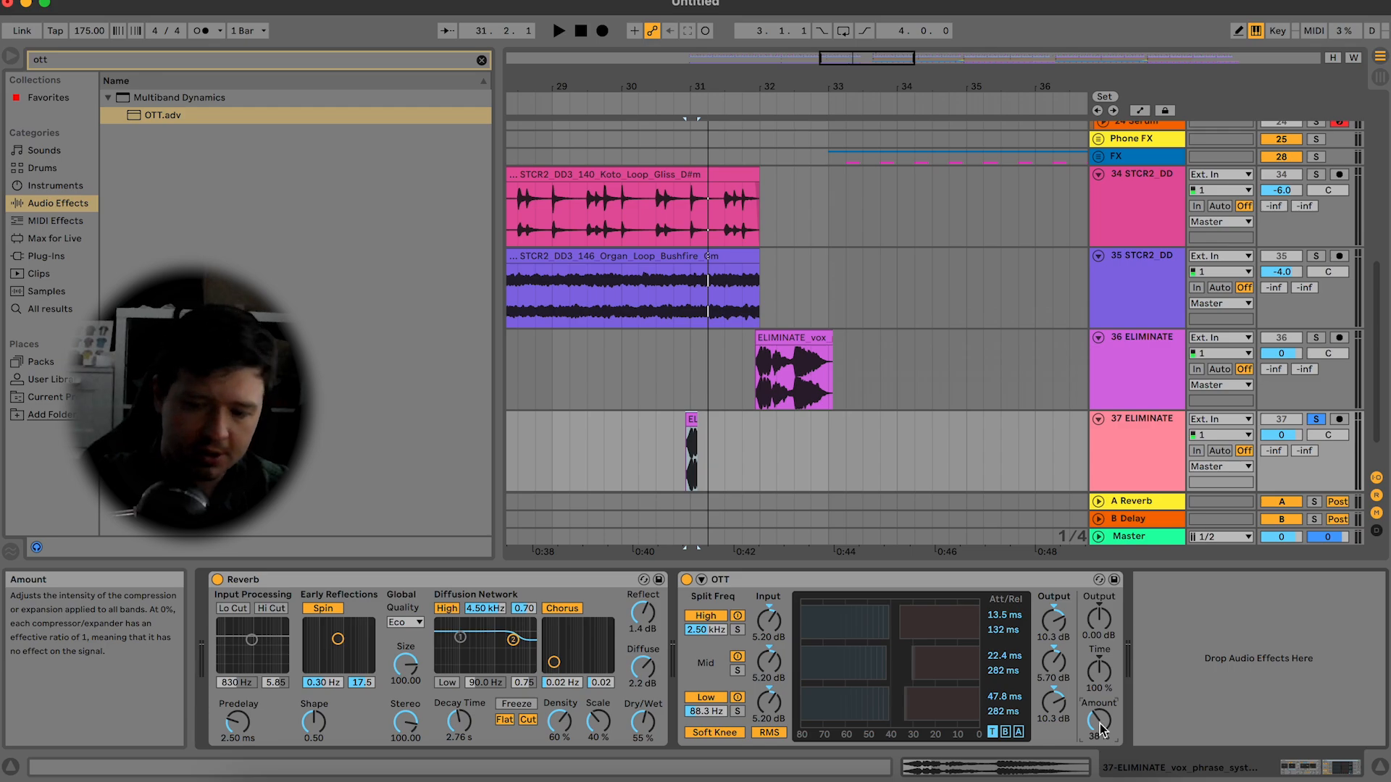
{"action": "key", "text": "space"}
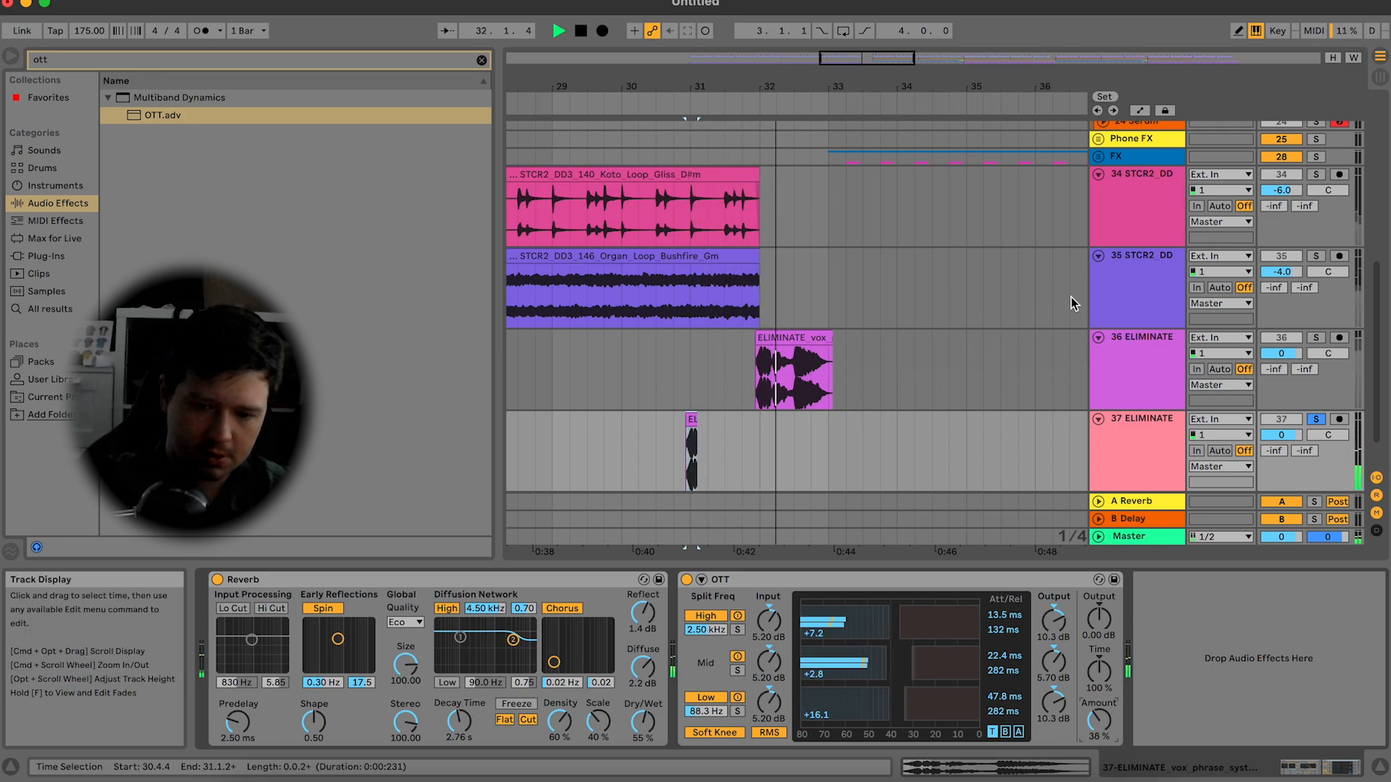
Step: Set the Reverb's Reflect to 3.5 dB, Diffuse to 4.9 dB and Size to 156.10, and OTT's Amount to 31 %
{"action": "key", "text": "space"}
{"action": "left_click_drag", "start_coordinate": [643, 667], "coordinate": [643, 598]}
{"action": "left_click_drag", "start_coordinate": [405, 665], "coordinate": [405, 656]}
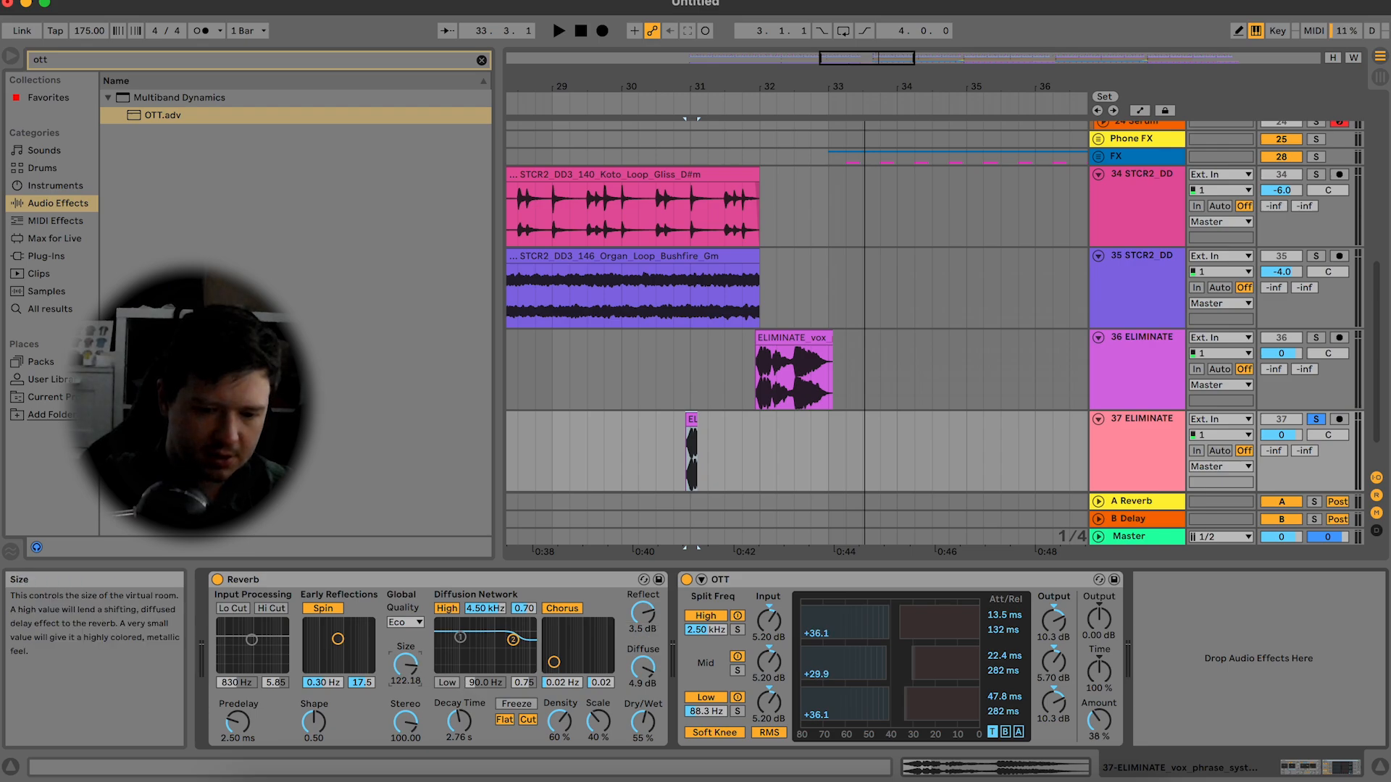
{"action": "key", "text": "space"}
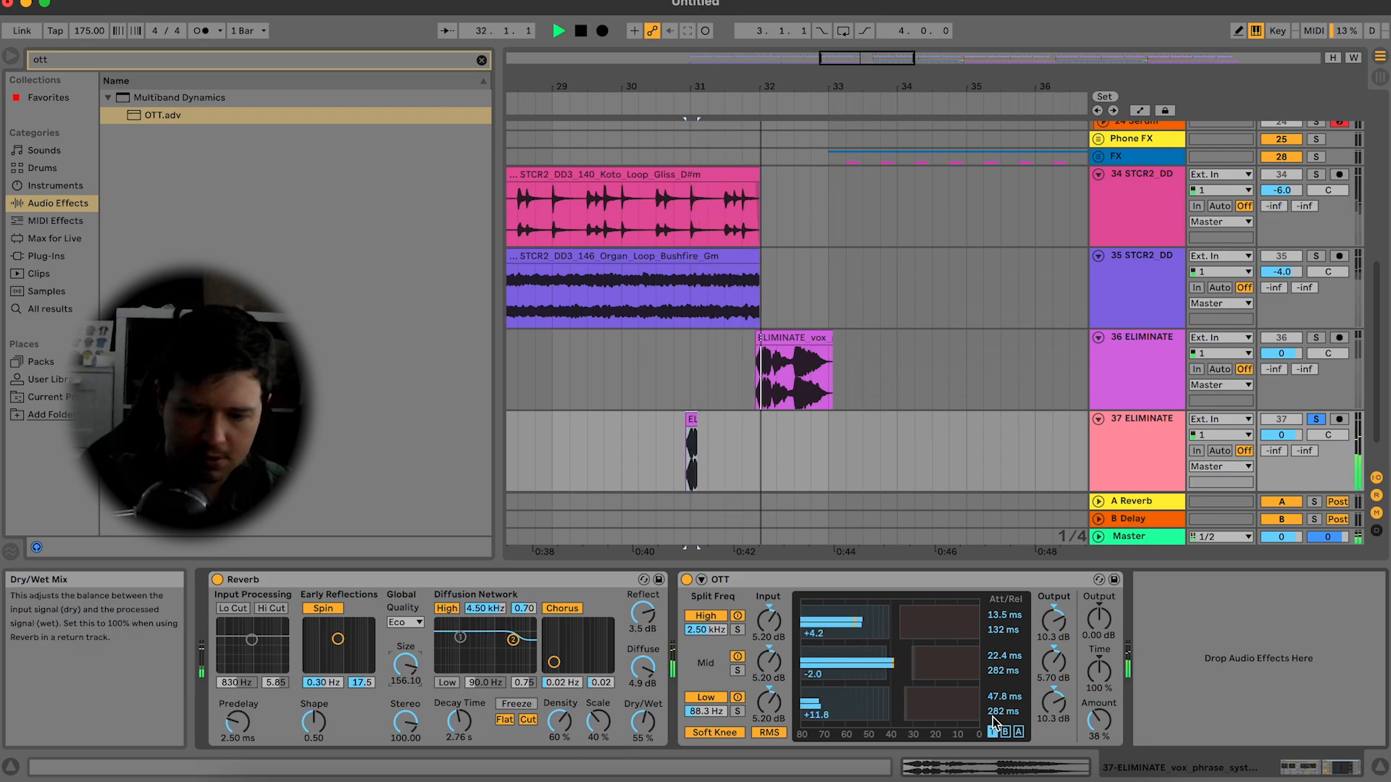
{"action": "left_click_drag", "start_coordinate": [1098, 721], "coordinate": [1098, 730]}
Step: Freeze and flatten track 37 to render the processed vox slice with its reverb tail
{"action": "right_click", "coordinate": [1194, 478]}
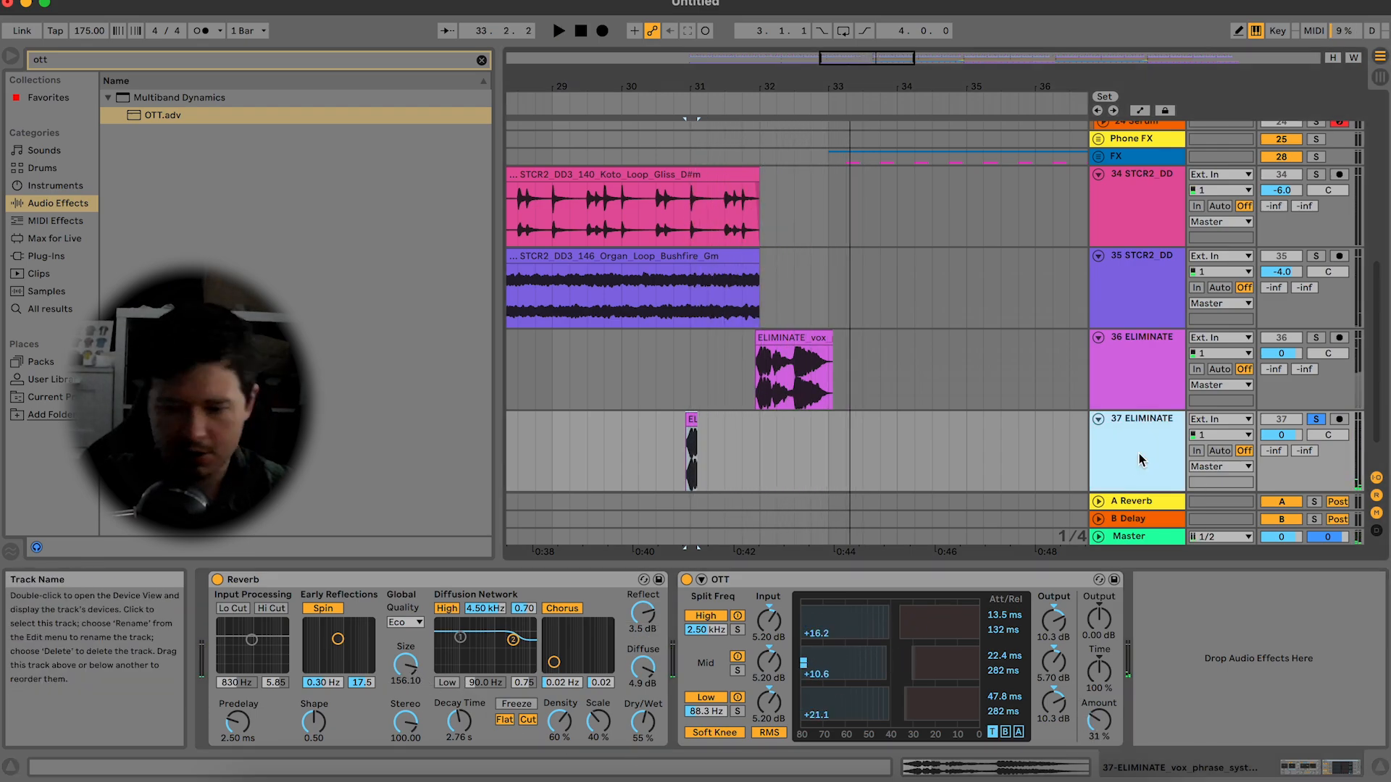
{"action": "left_click", "coordinate": [1179, 564]}
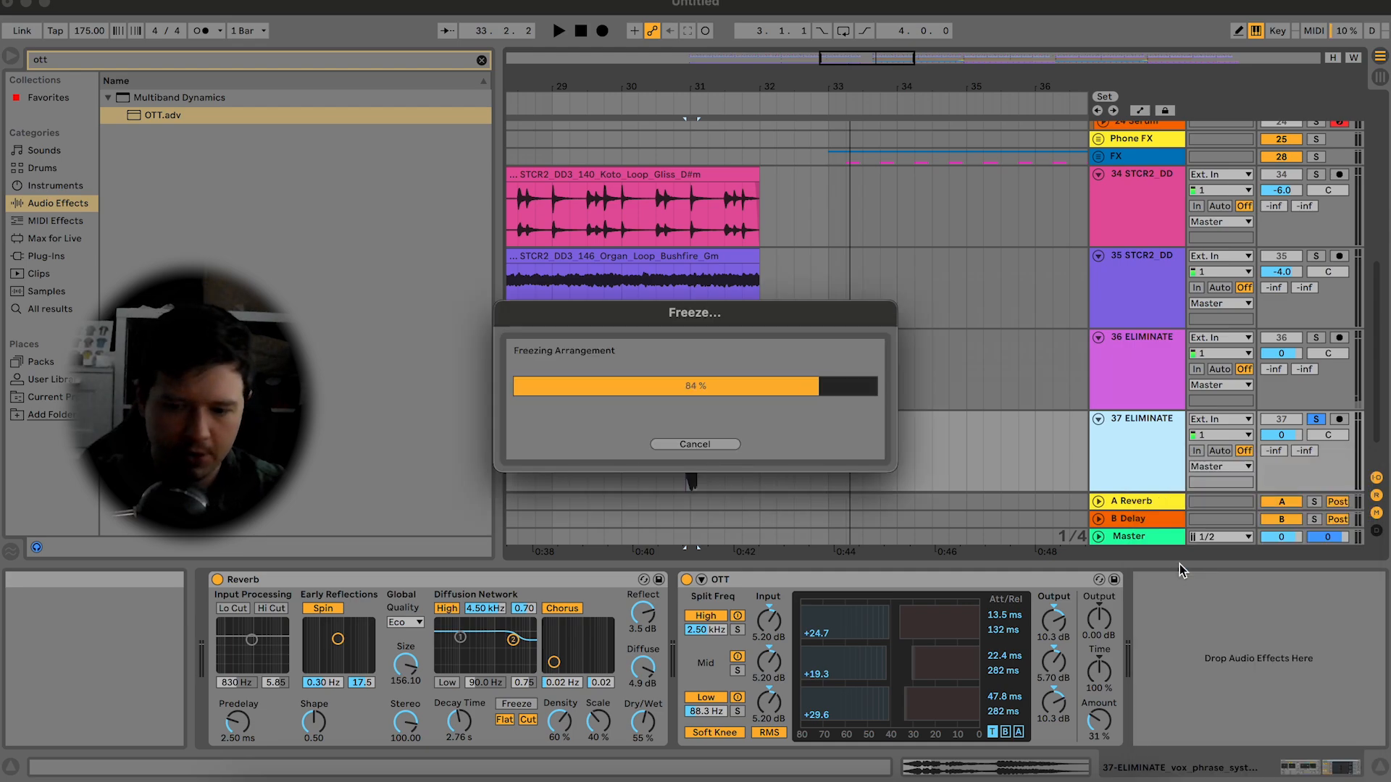
{"action": "right_click", "coordinate": [1184, 484]}
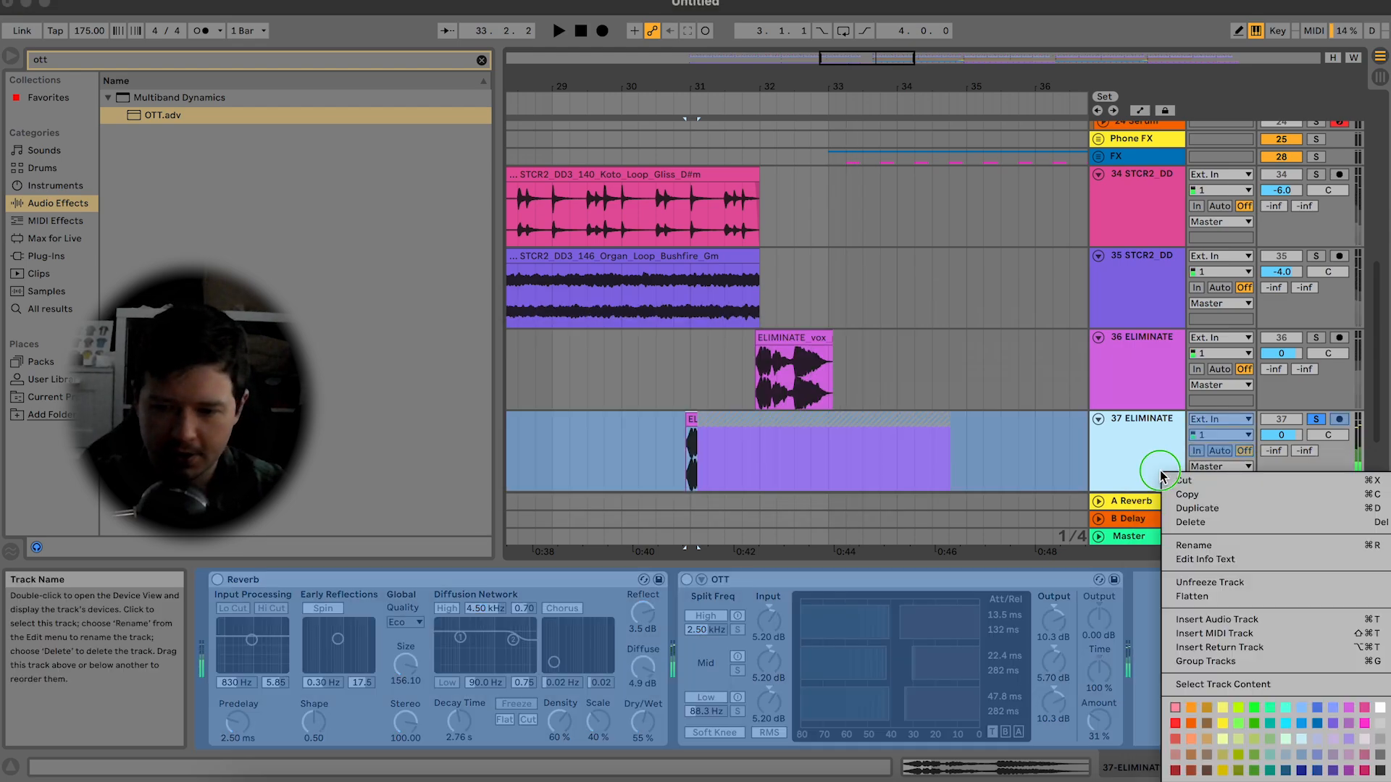
{"action": "left_click", "coordinate": [1192, 596]}
Step: Extend the freeze tail's start back to 31.1.1 and reduce the track's audio to one bar ending at 32.1.1, undoing the accidental deletion
{"action": "left_click_drag", "start_coordinate": [702, 419], "coordinate": [687, 420]}
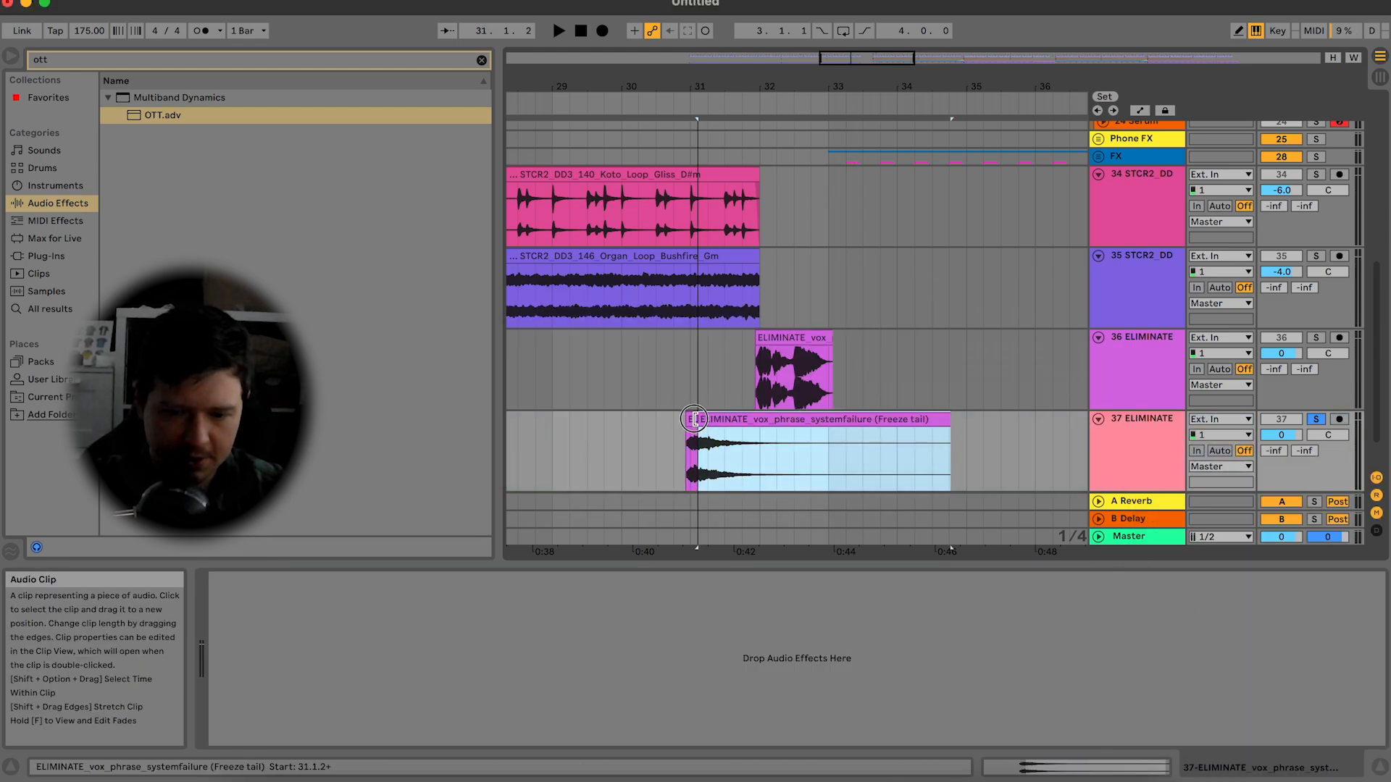
{"action": "left_click", "coordinate": [686, 430]}
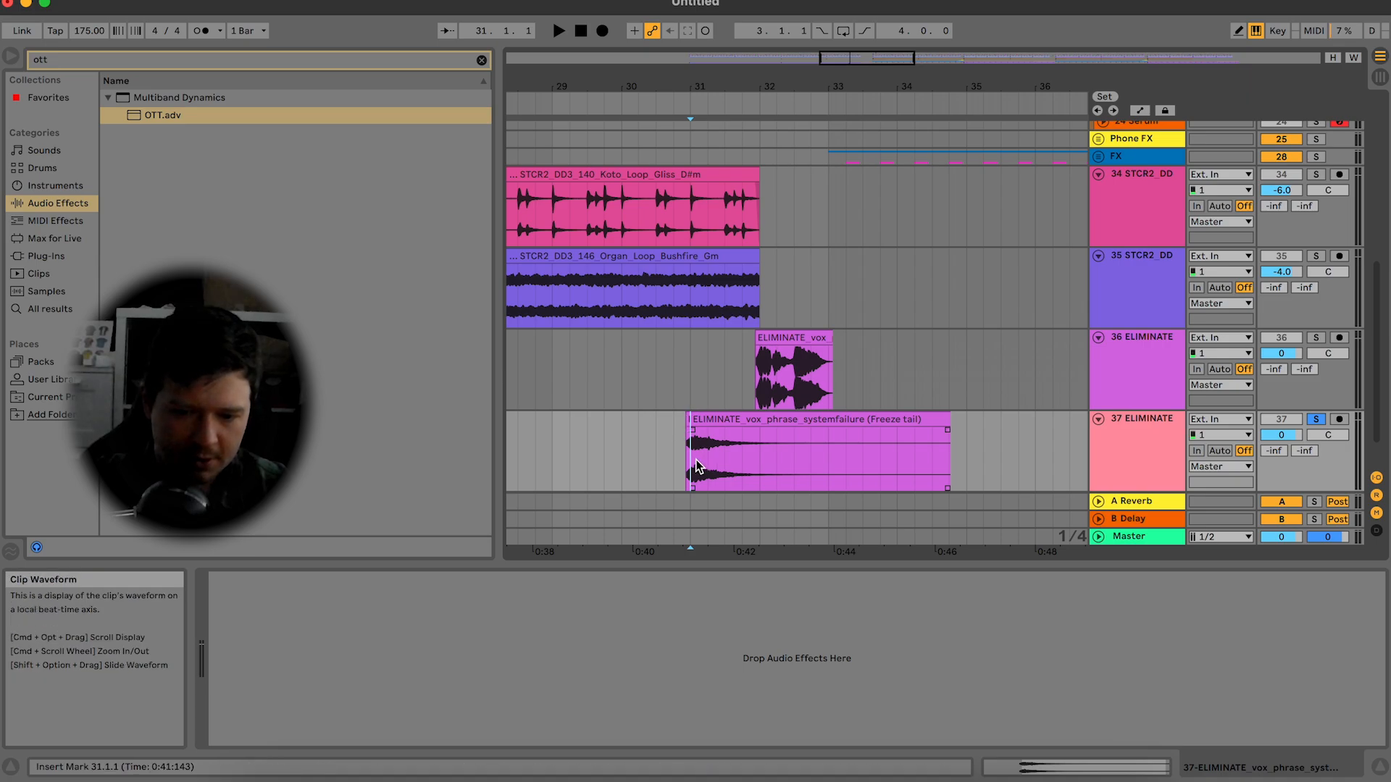
{"action": "left_click", "coordinate": [761, 442], "text": "shift"}
{"action": "left_click", "coordinate": [746, 419]}
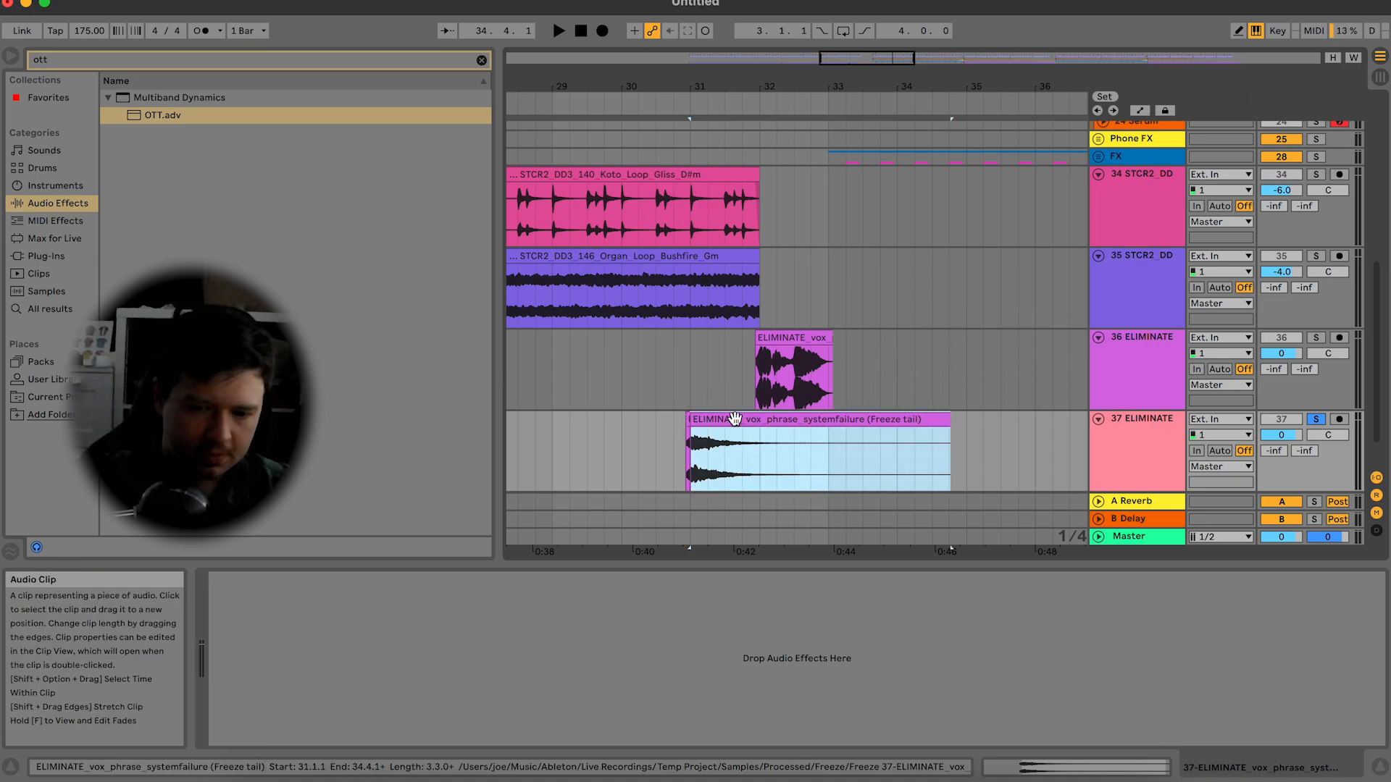
{"action": "key", "text": "Delete"}
{"action": "left_click_drag", "start_coordinate": [706, 430], "coordinate": [635, 432]}
{"action": "key", "text": "super+z"}
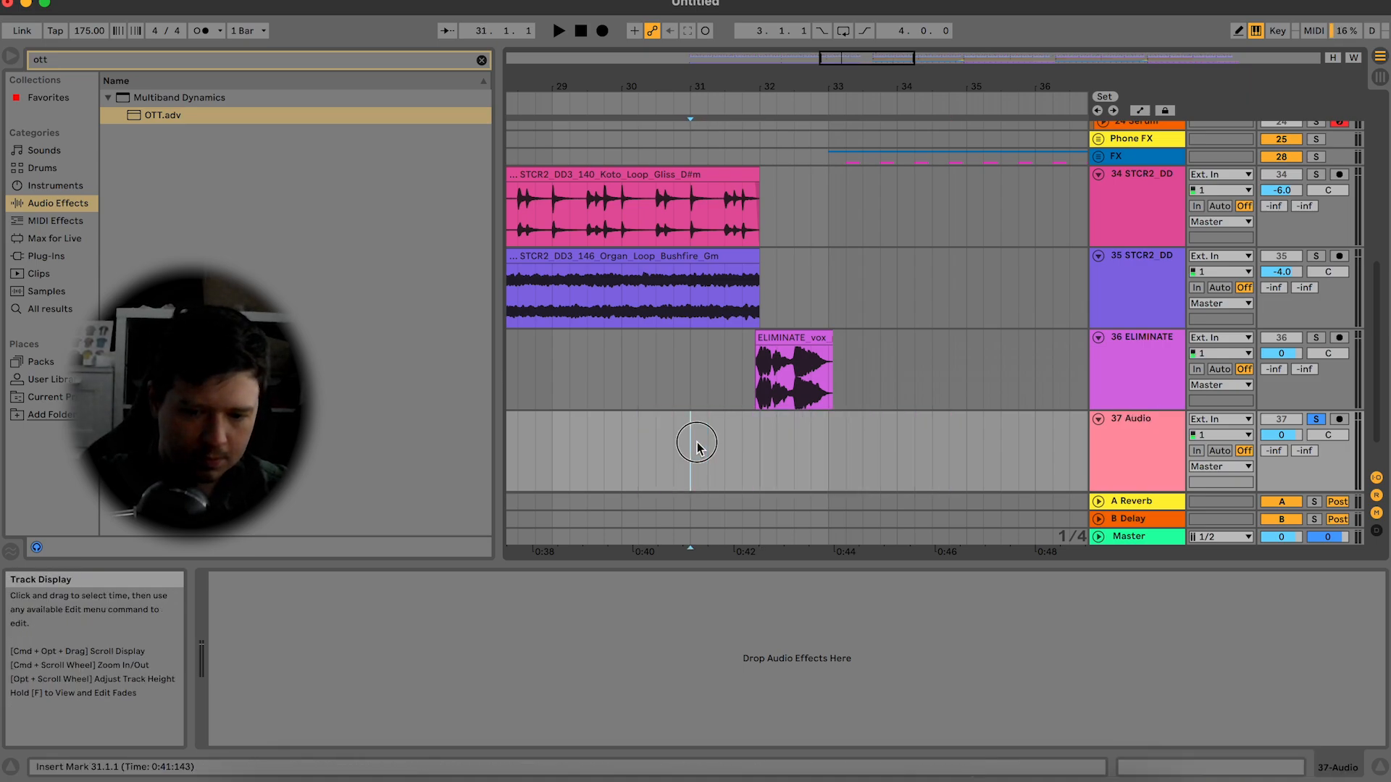
{"action": "key", "text": "super+z"}
Step: Reverse the one-bar freeze tail clip, turn off its Warp and audition it with track 36 also soloed
{"action": "left_click", "coordinate": [699, 443]}
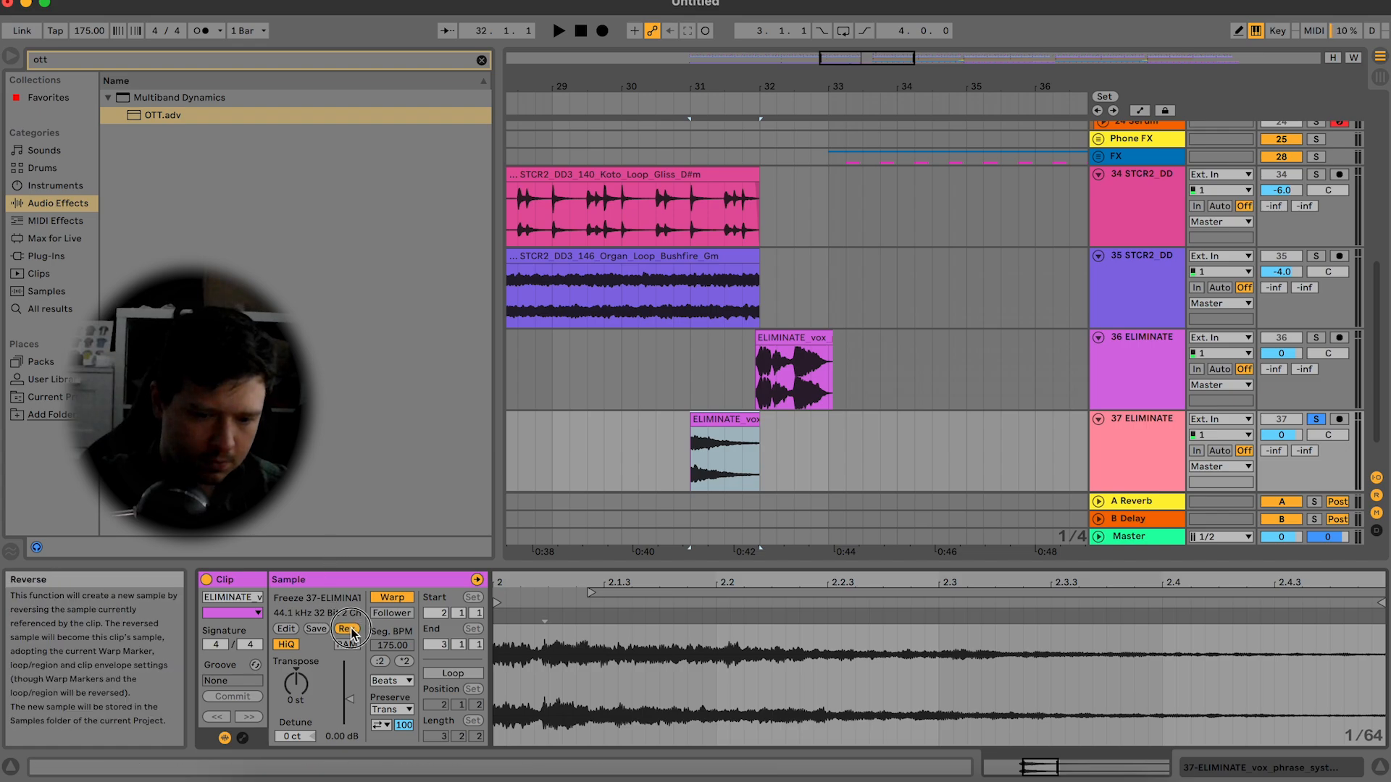
{"action": "left_click", "coordinate": [392, 597]}
{"action": "key", "text": "space"}
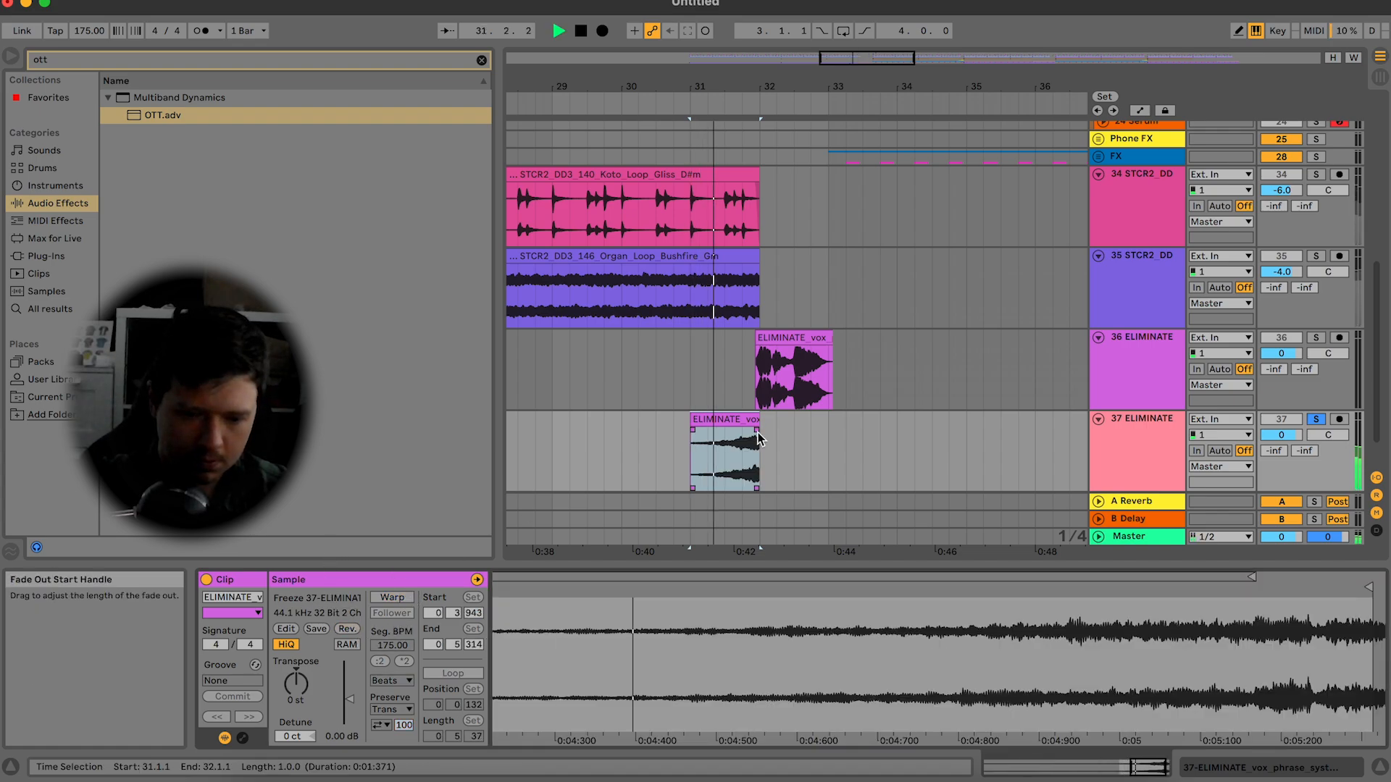
{"action": "left_click", "coordinate": [1316, 337]}
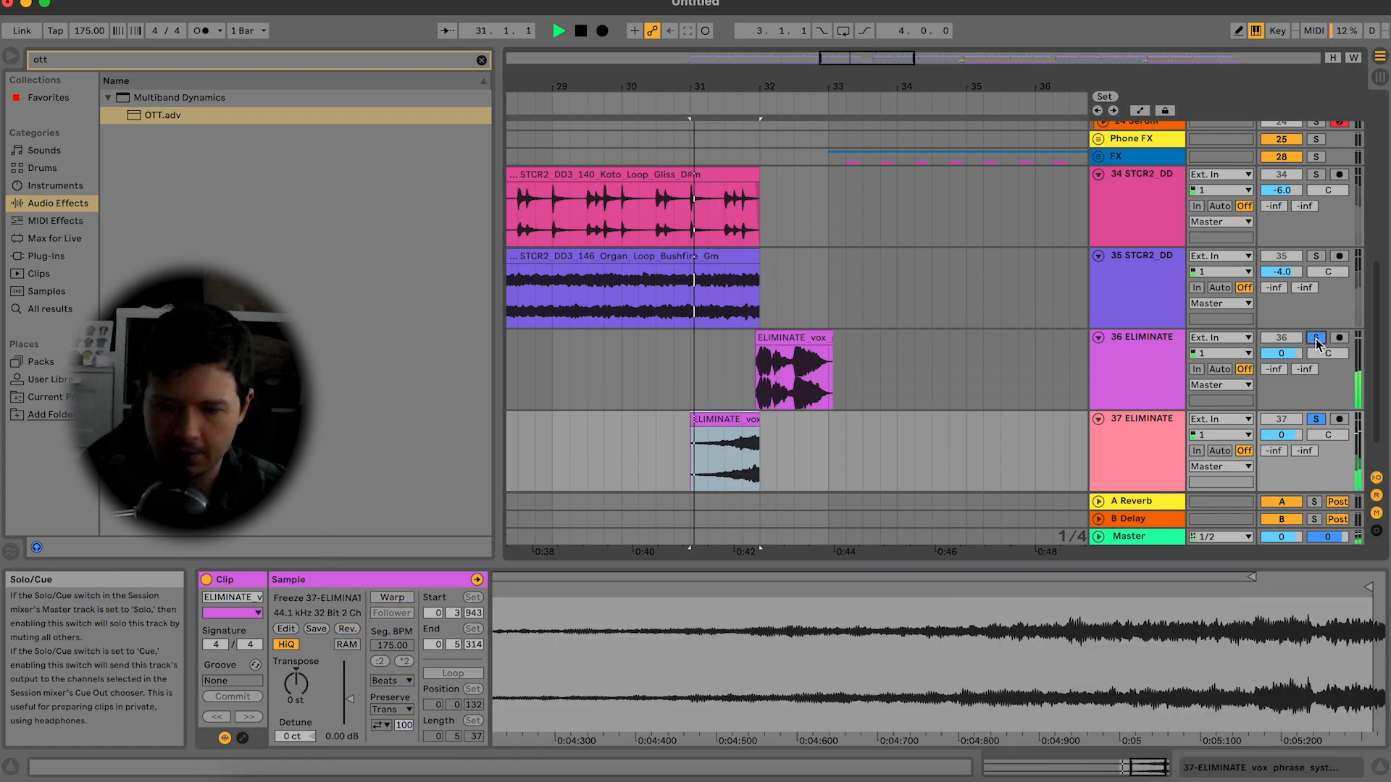
Step: Extend the reversed clip's end slightly past bar 32 with a fade-out overlapping the vox, and play the transition
{"action": "key", "text": "plus"}
{"action": "key", "text": "plus"}
{"action": "key", "text": "plus"}
{"action": "key", "text": "plus"}
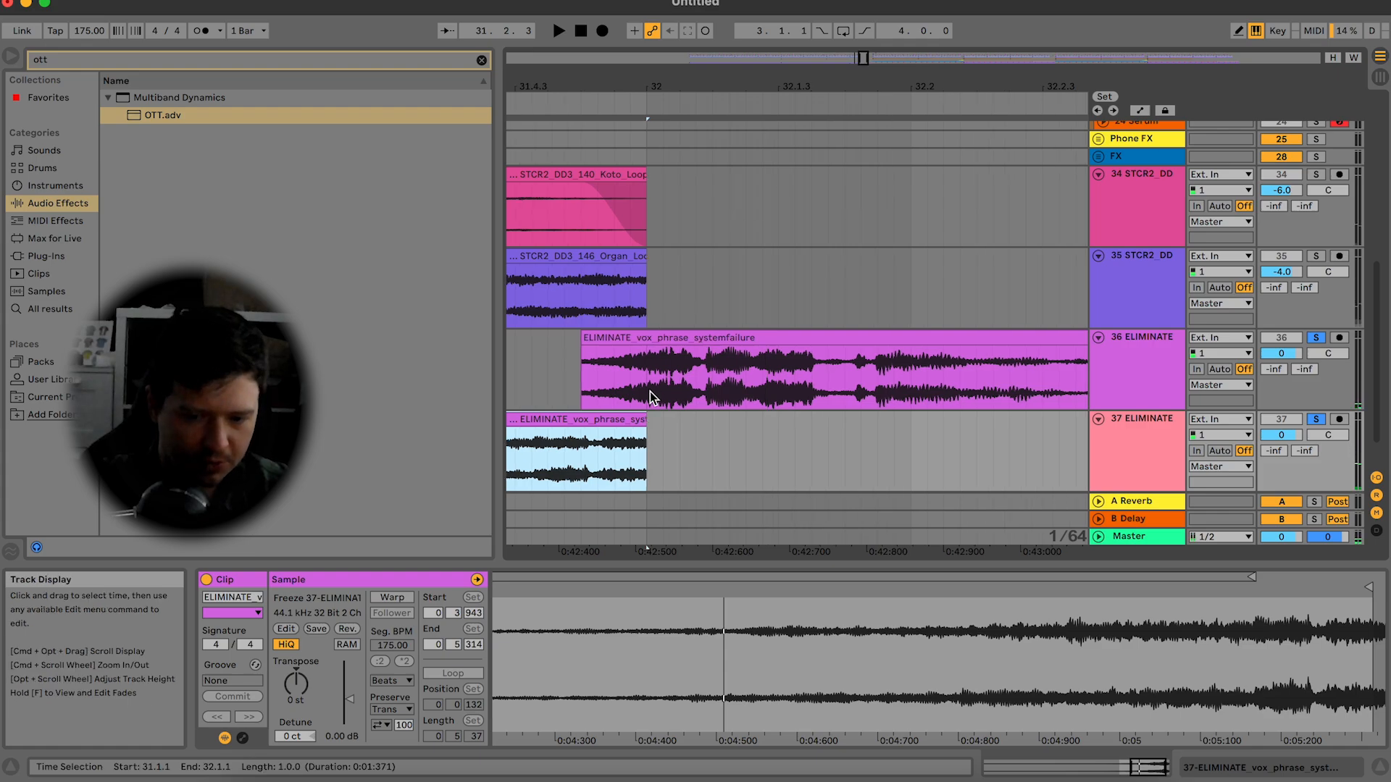
{"action": "left_click_drag", "start_coordinate": [641, 419], "coordinate": [680, 418]}
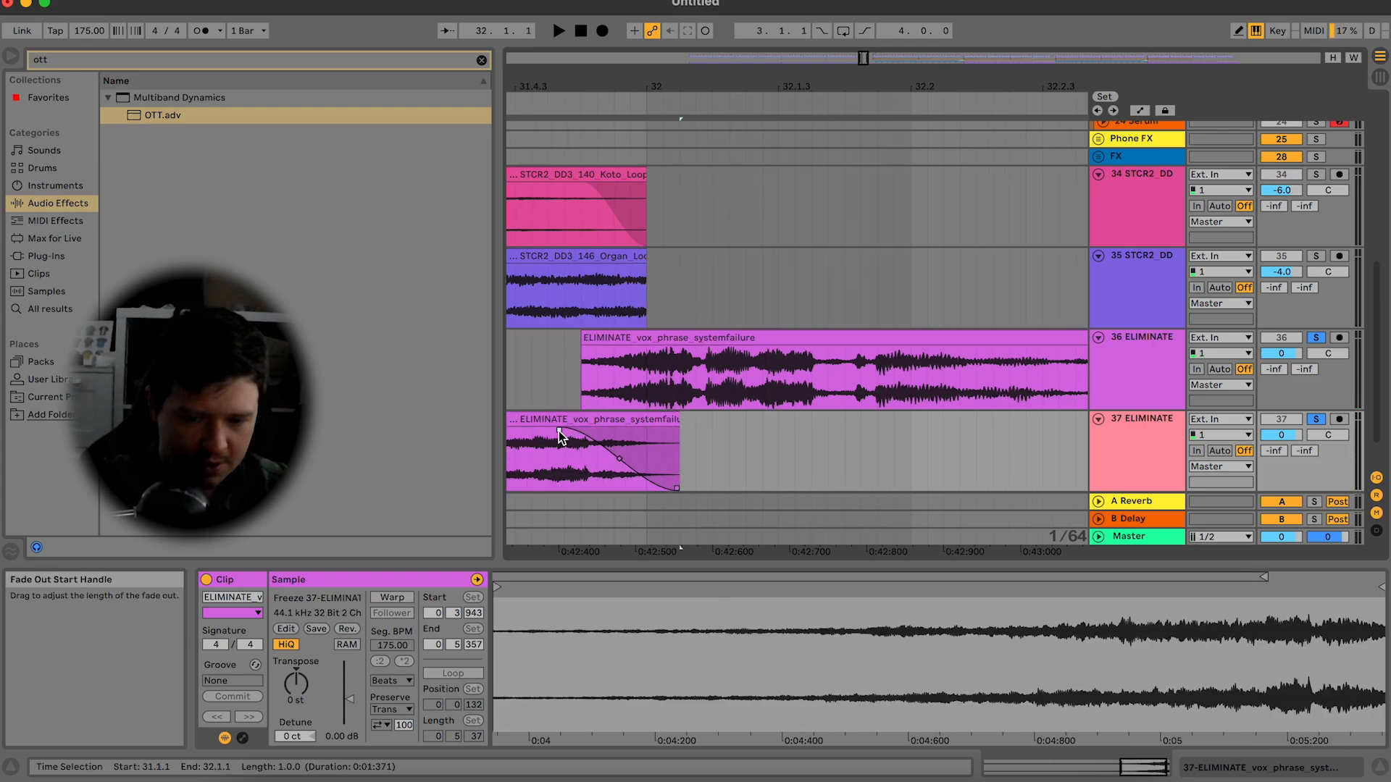
{"action": "key", "text": "space"}
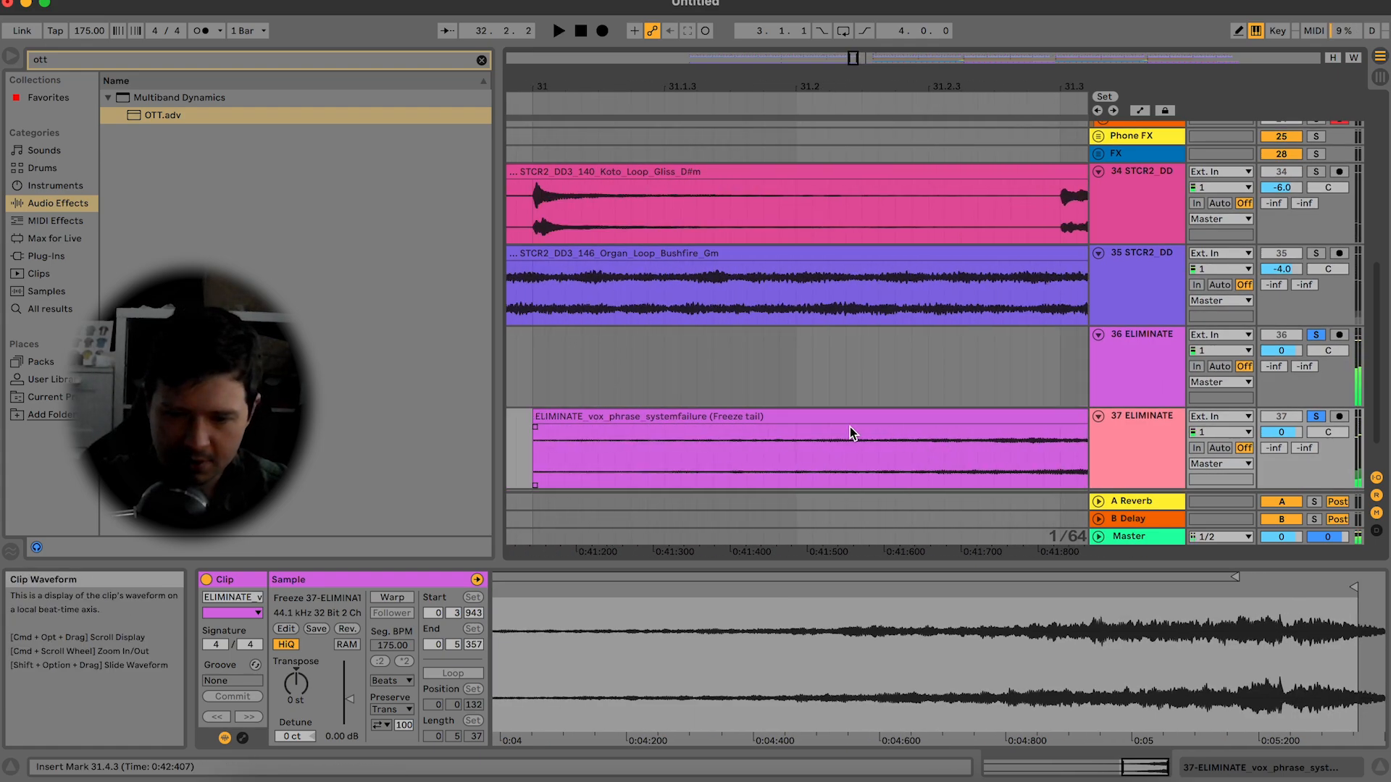
{"action": "left_click", "coordinate": [850, 419]}
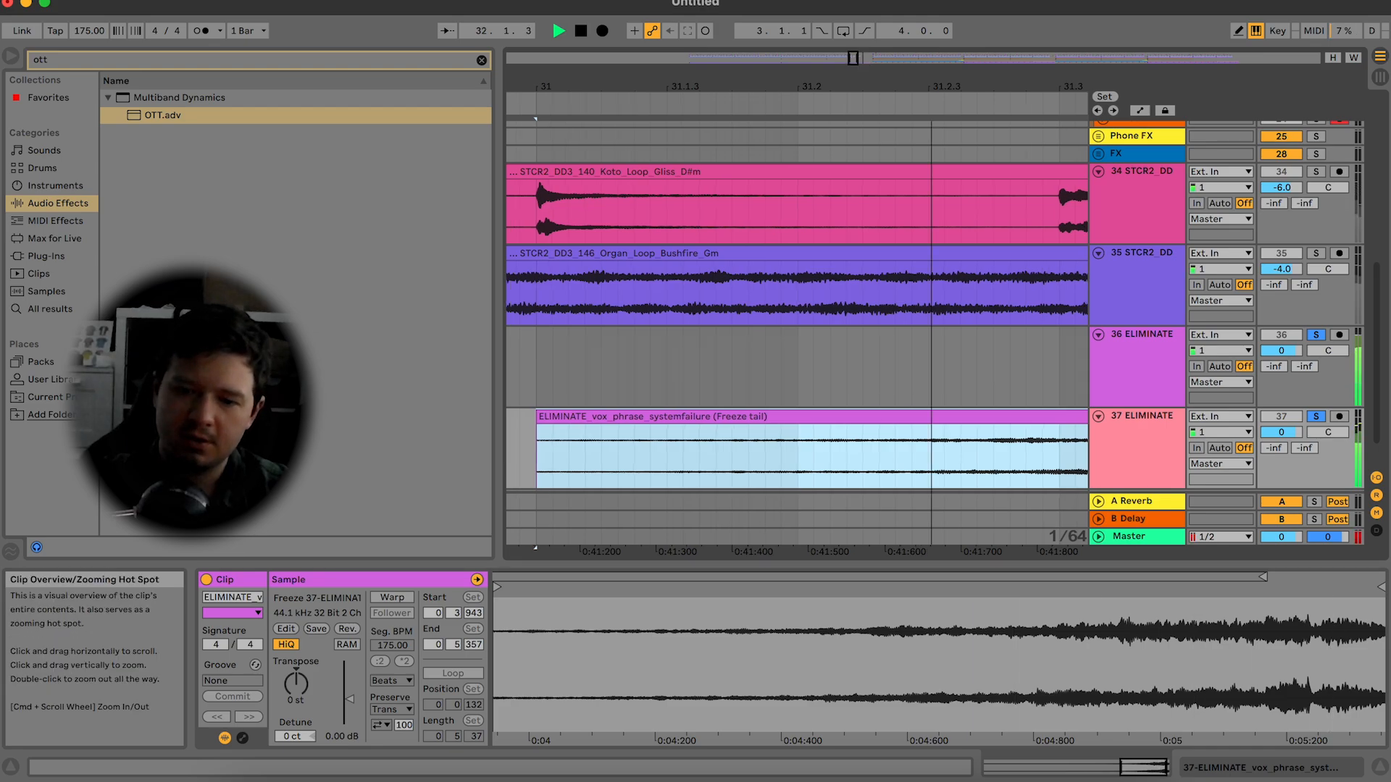
Step: Shorten the fade-out at the end of the reversed freeze tail near bar 32 and audition the transition into the vox
{"action": "left_click_drag", "start_coordinate": [852, 63], "coordinate": [864, 62]}
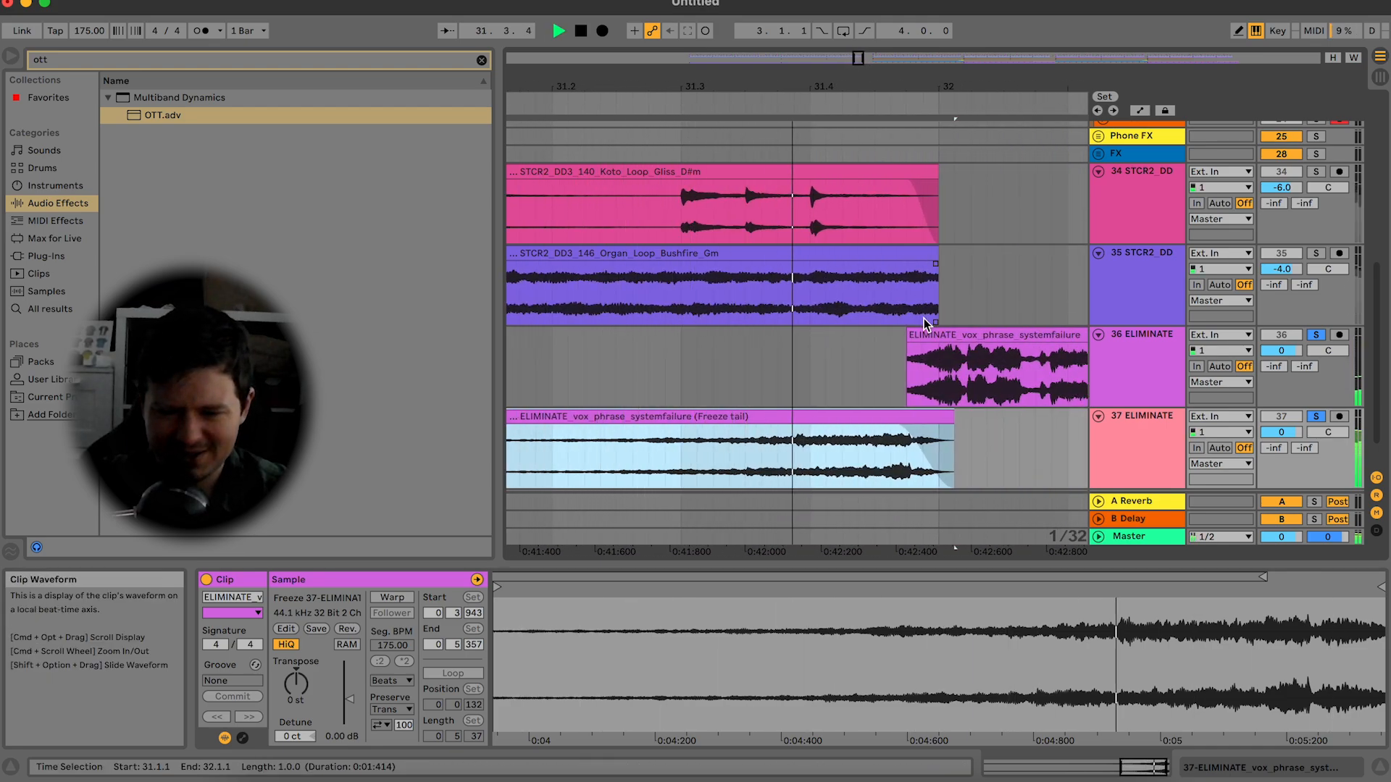
{"action": "left_click_drag", "start_coordinate": [933, 421], "coordinate": [954, 444]}
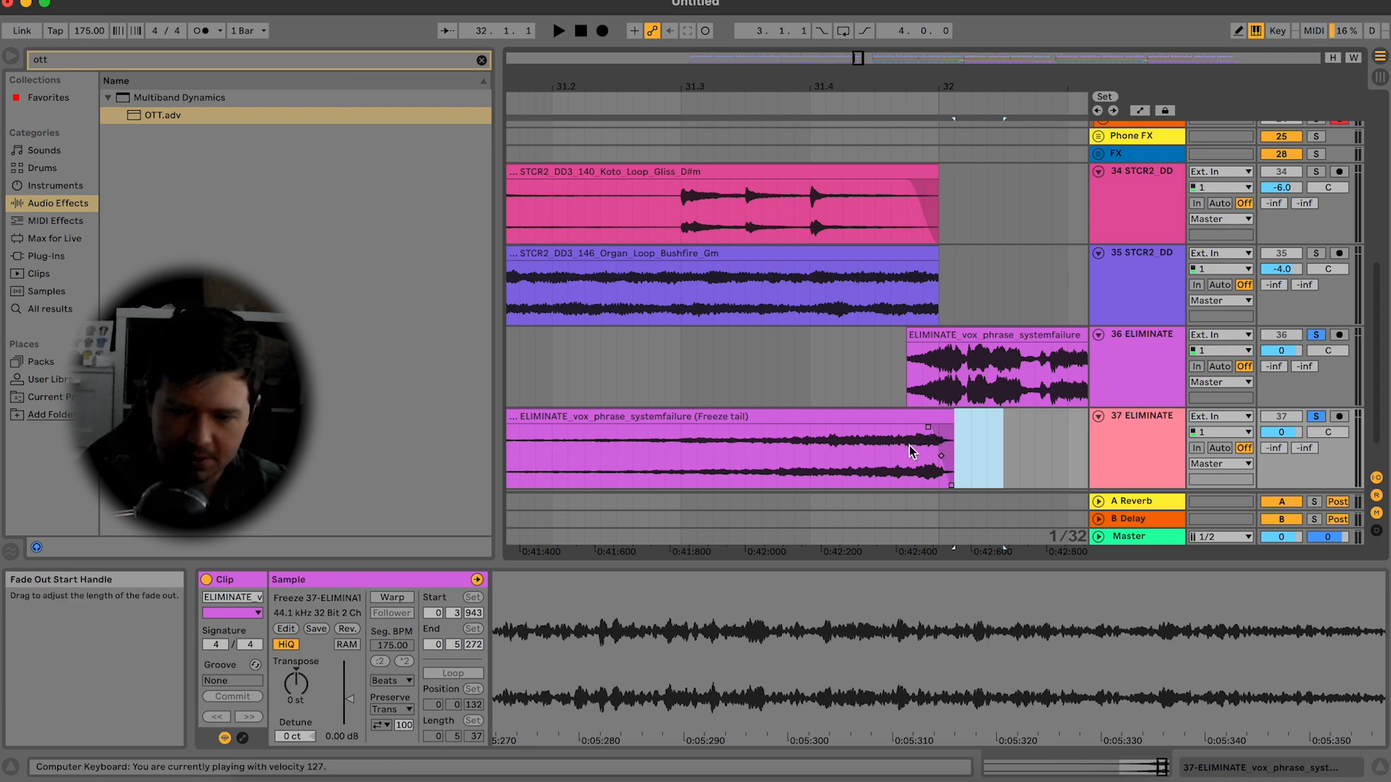
{"action": "left_click", "coordinate": [934, 451]}
{"action": "key", "text": "space"}
{"action": "left_click", "coordinate": [930, 350]}
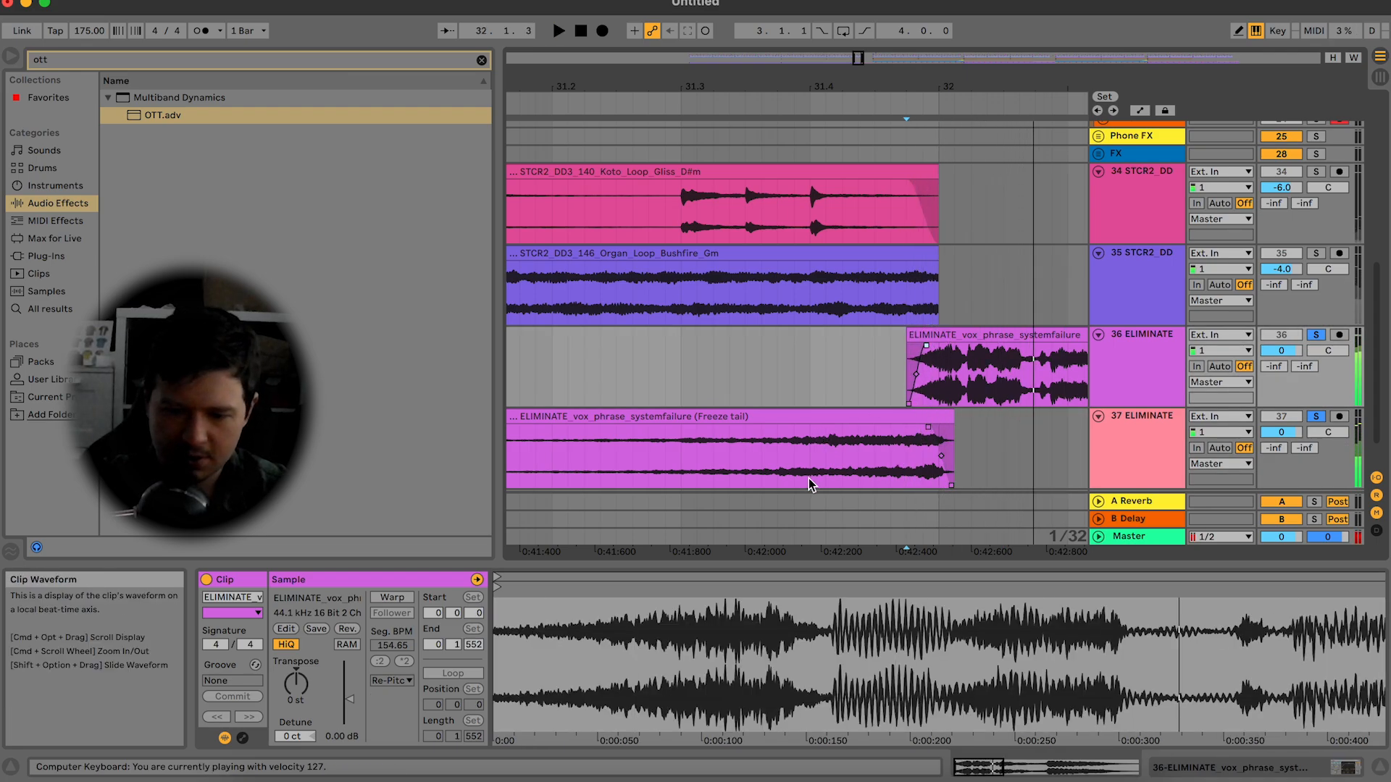
{"action": "left_click", "coordinate": [714, 456]}
{"action": "key", "text": "space"}
{"action": "key", "text": "space"}
{"action": "key", "text": "space"}
Step: Extend the start of the reversed freeze tail on track 37 back to 30.1.1 and play the longer swell
{"action": "left_click_drag", "start_coordinate": [867, 52], "coordinate": [861, 47]}
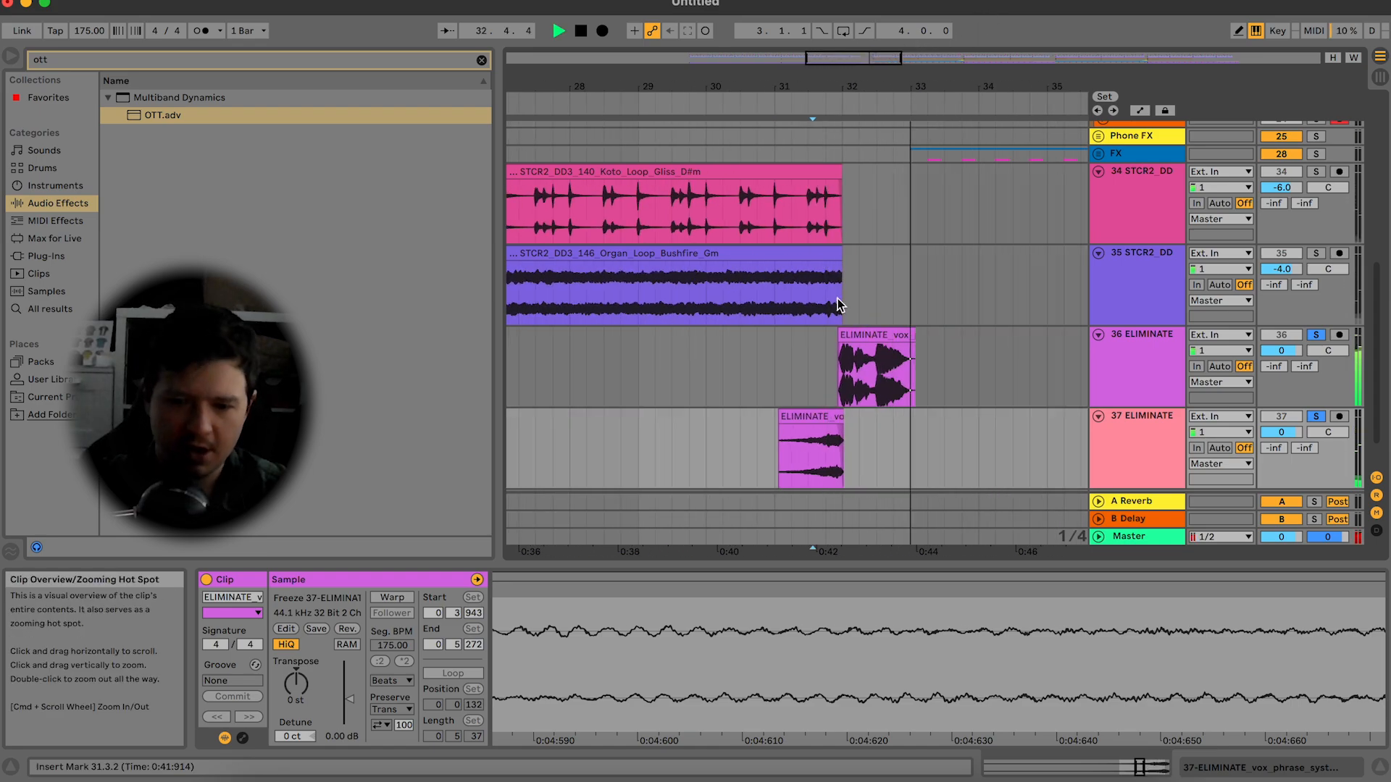
{"action": "key", "text": "space"}
{"action": "left_click_drag", "start_coordinate": [776, 424], "coordinate": [702, 428]}
{"action": "key", "text": "space"}
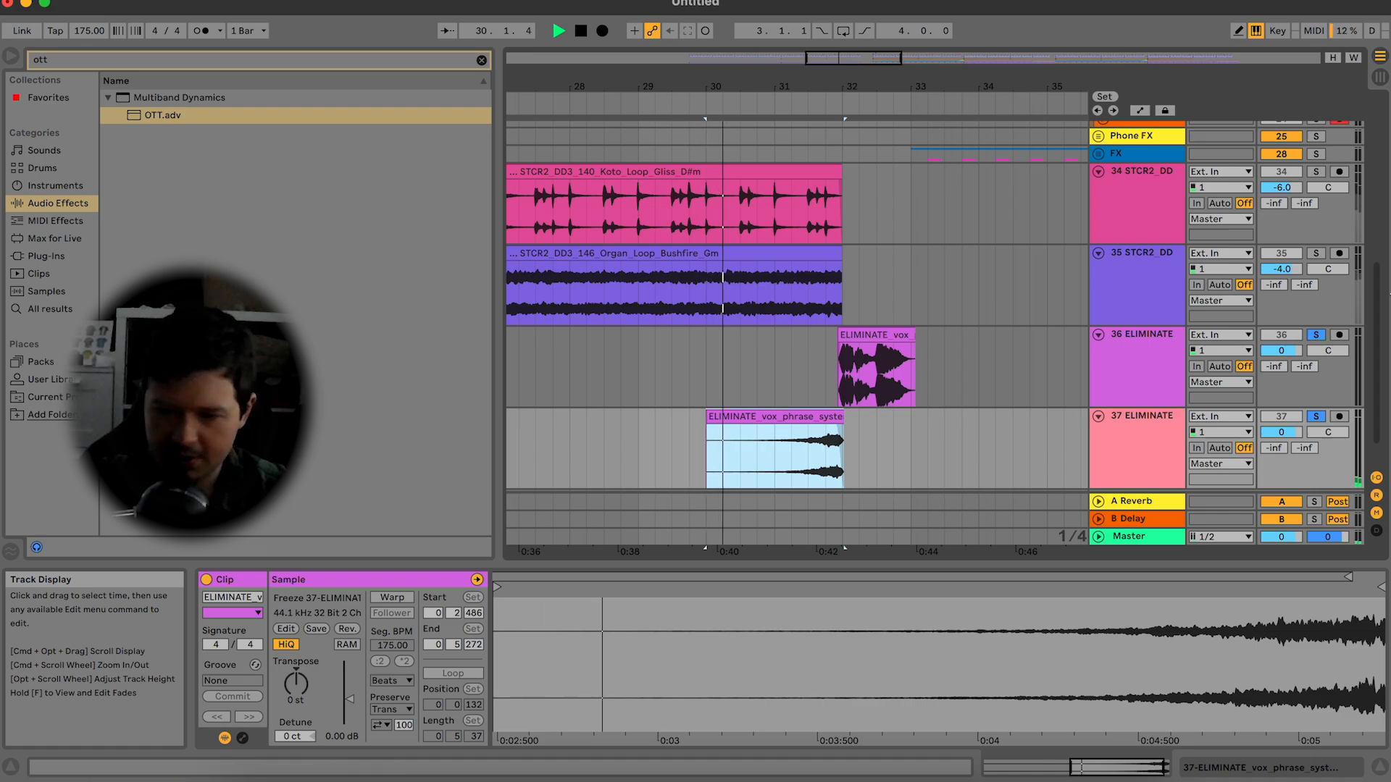
Step: Turn off solo on tracks 36 and 37 to hear the full mix, and hide the clip detail view
{"action": "left_click", "coordinate": [1314, 418]}
{"action": "left_click", "coordinate": [1315, 418]}
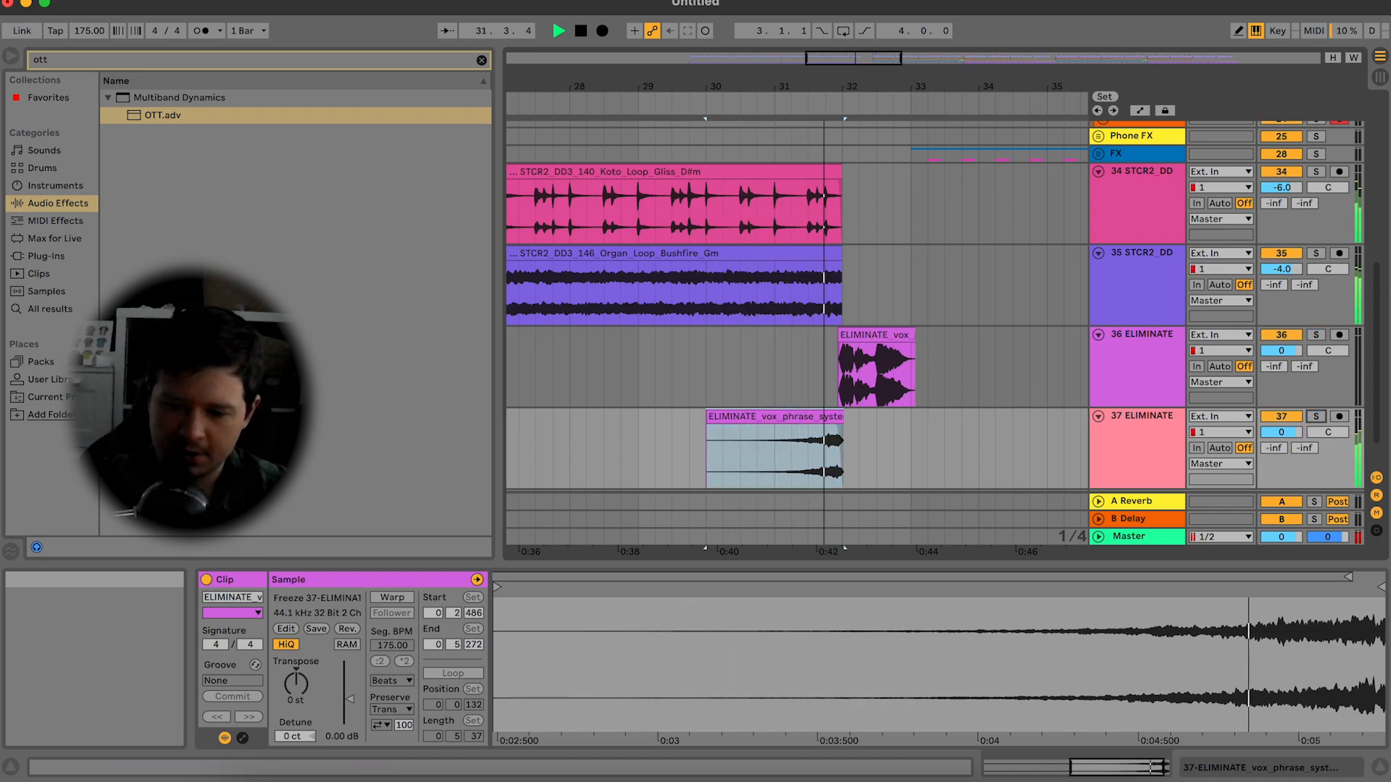
{"action": "left_click", "coordinate": [1379, 772]}
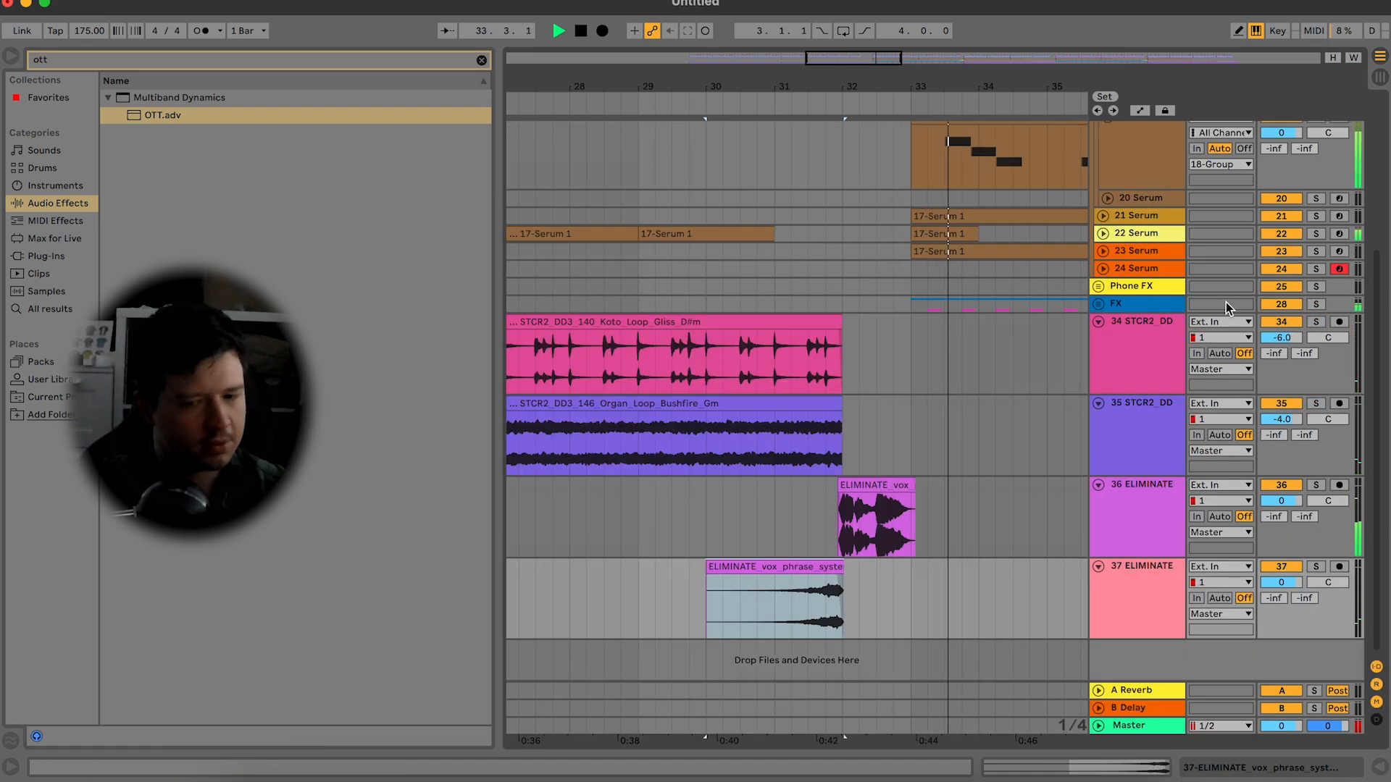
Step: Duplicate bars 25 to 41 of tracks 36 and 37 so the swell and vox repeat in bars 41 to 57
{"action": "left_click_drag", "start_coordinate": [919, 70], "coordinate": [920, 484]}
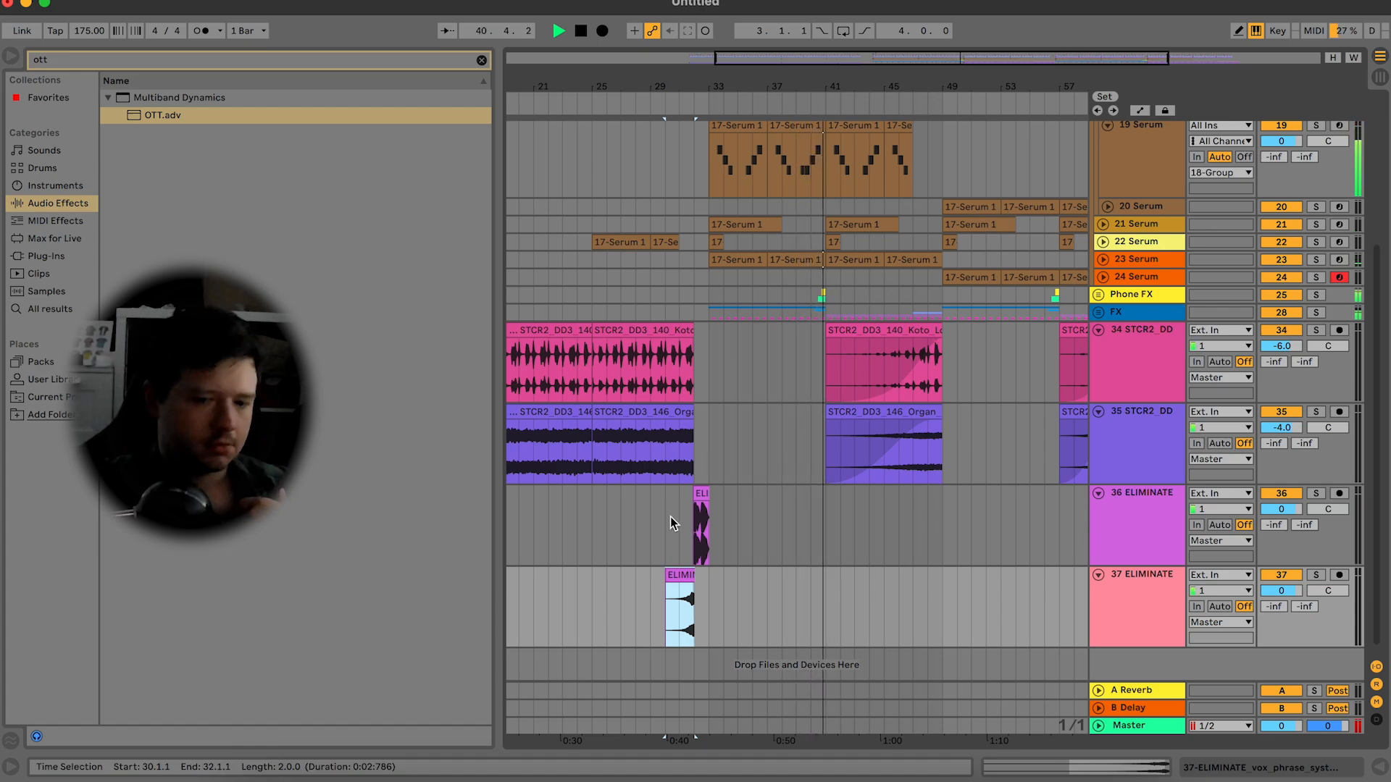
{"action": "scroll", "coordinate": [678, 523], "scroll_direction": "left", "scroll_amount": 10}
{"action": "scroll", "coordinate": [823, 523], "scroll_direction": "right", "scroll_amount": 6}
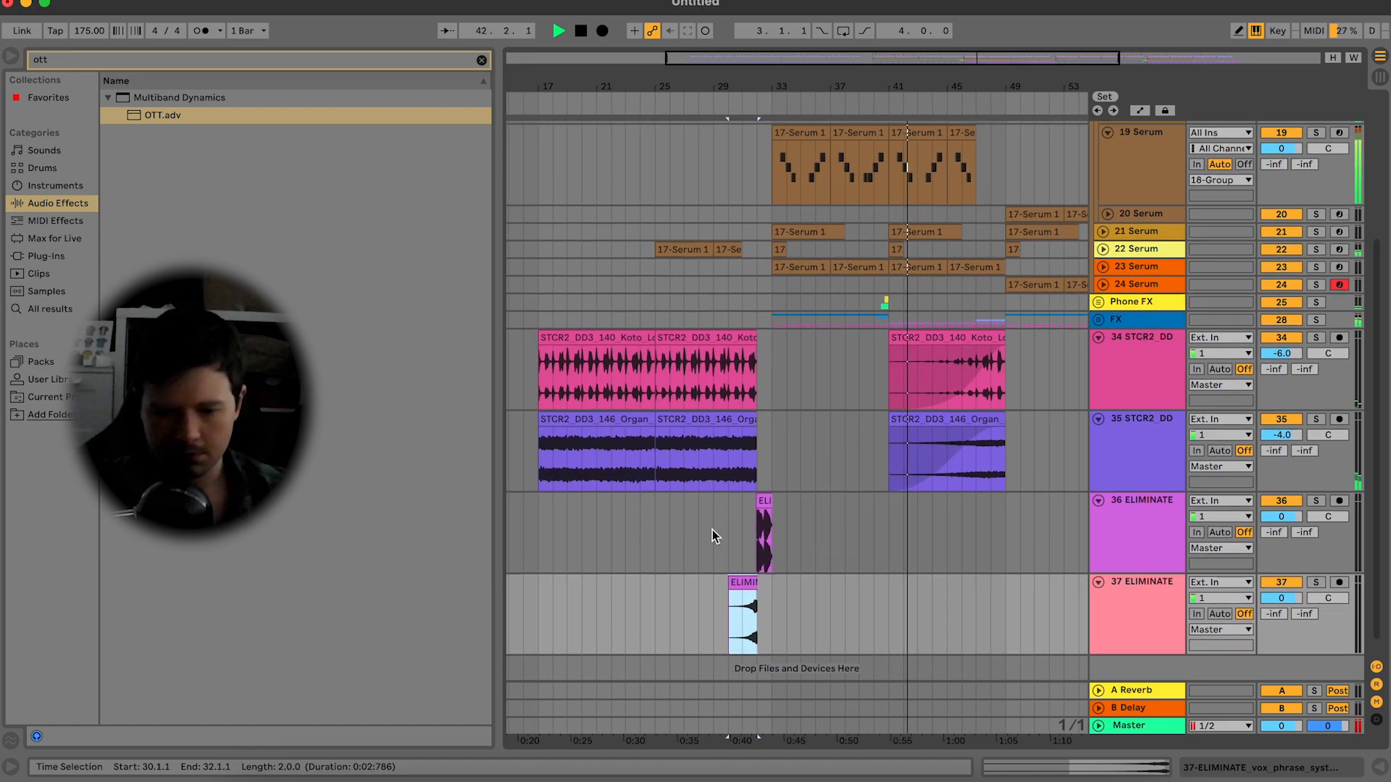
{"action": "left_click_drag", "start_coordinate": [660, 512], "coordinate": [890, 599]}
{"action": "key", "text": "super+d"}
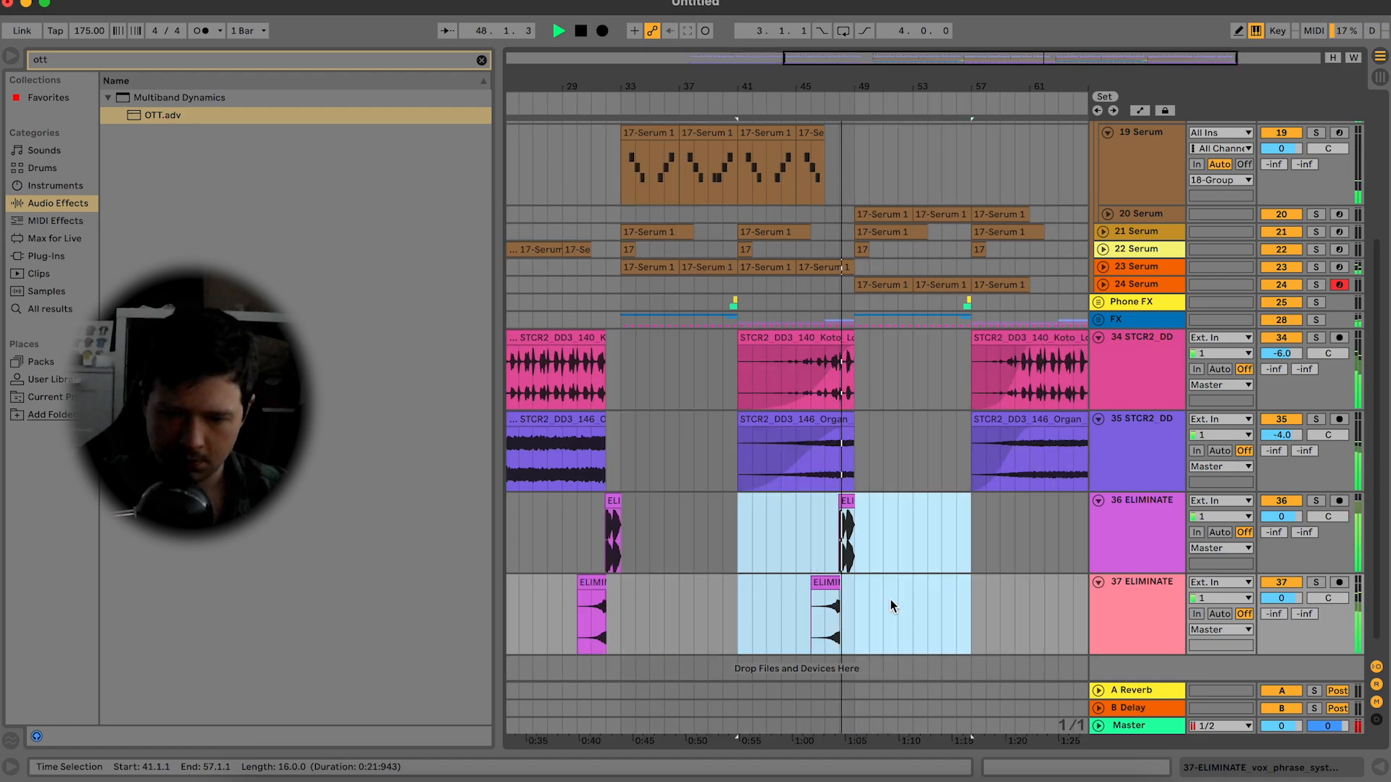
Step: Cut the koto and organ clips on tracks 34 and 35 back to end at 48.1.1 and play from 47.1.1
{"action": "key", "text": "z"}
{"action": "scroll", "coordinate": [742, 515], "scroll_direction": "up", "scroll_amount": 2}
{"action": "left_click", "coordinate": [745, 531]}
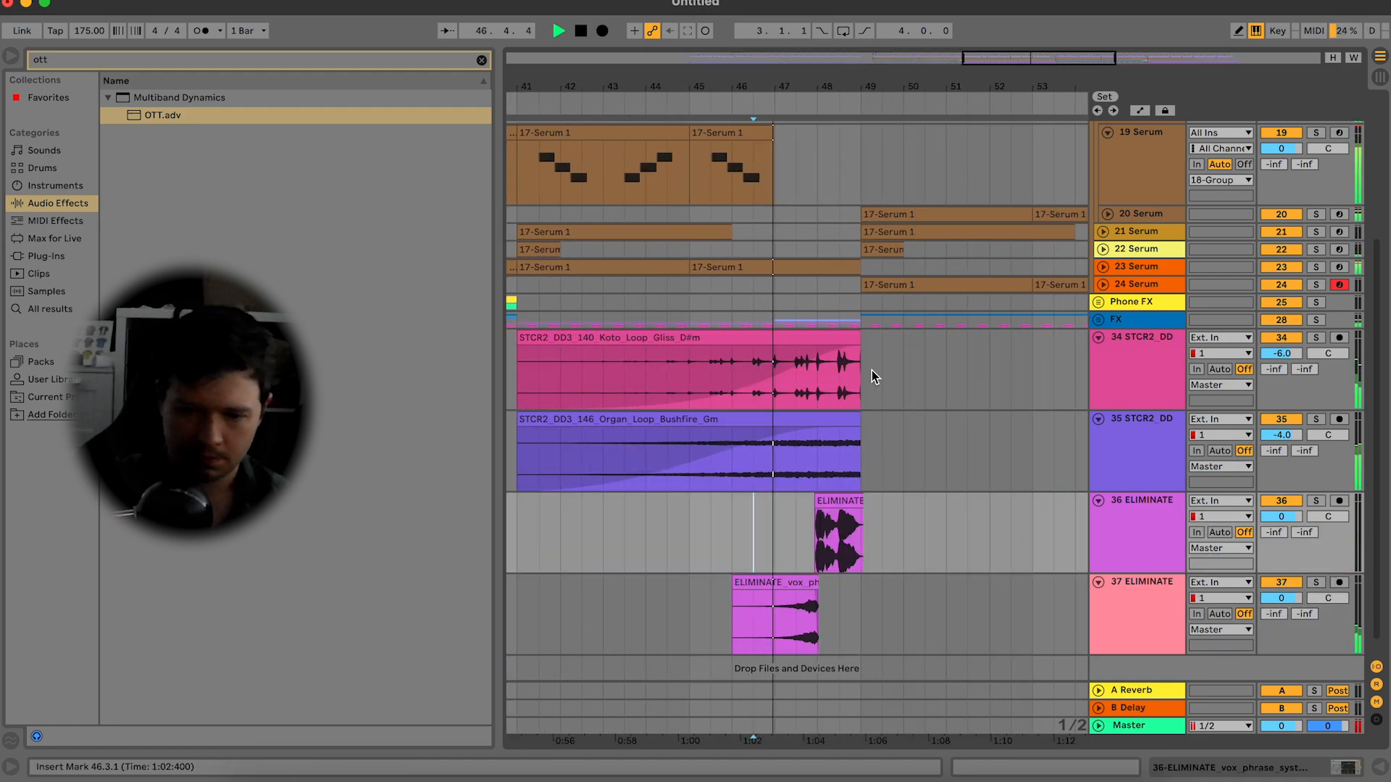
{"action": "left_click_drag", "start_coordinate": [860, 463], "coordinate": [839, 346]}
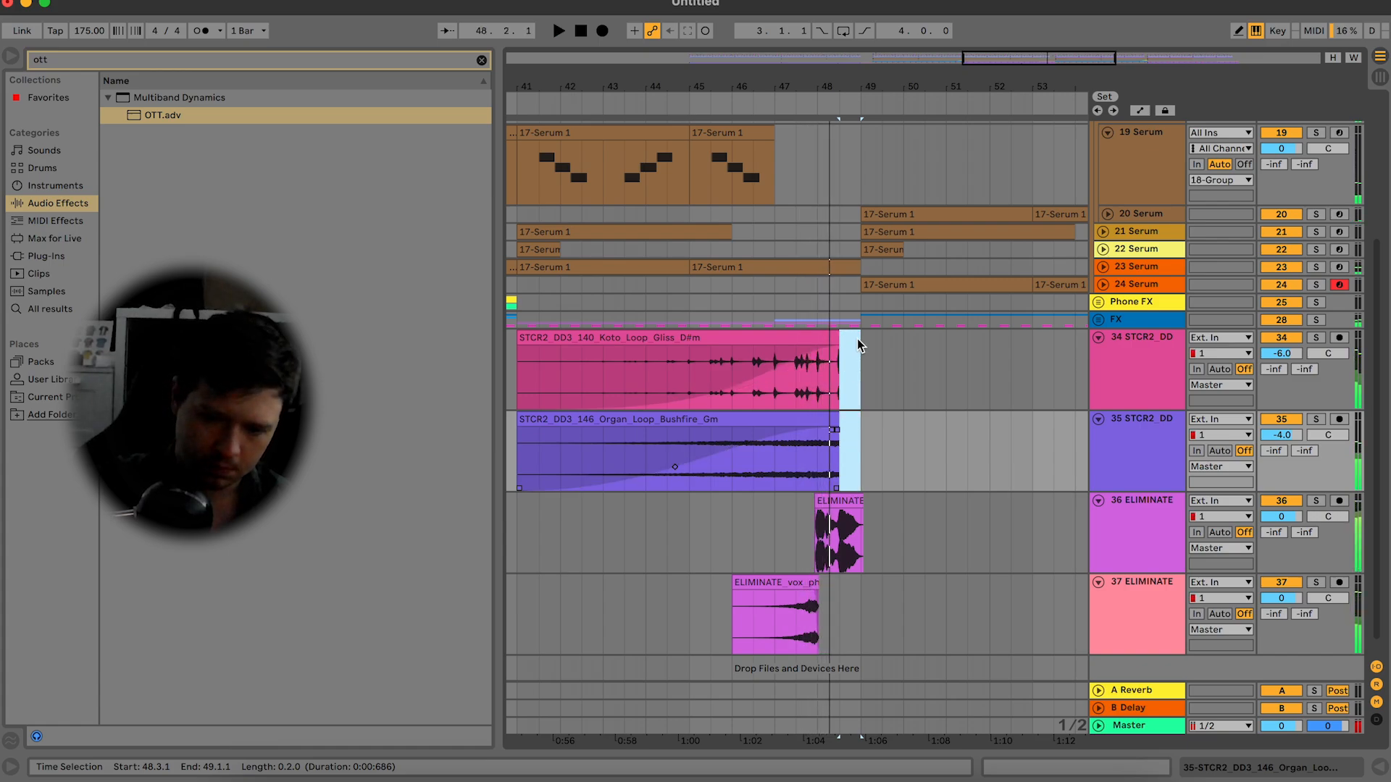
{"action": "left_click_drag", "start_coordinate": [838, 433], "coordinate": [809, 438]}
{"action": "left_click", "coordinate": [775, 446]}
{"action": "key", "text": "space"}
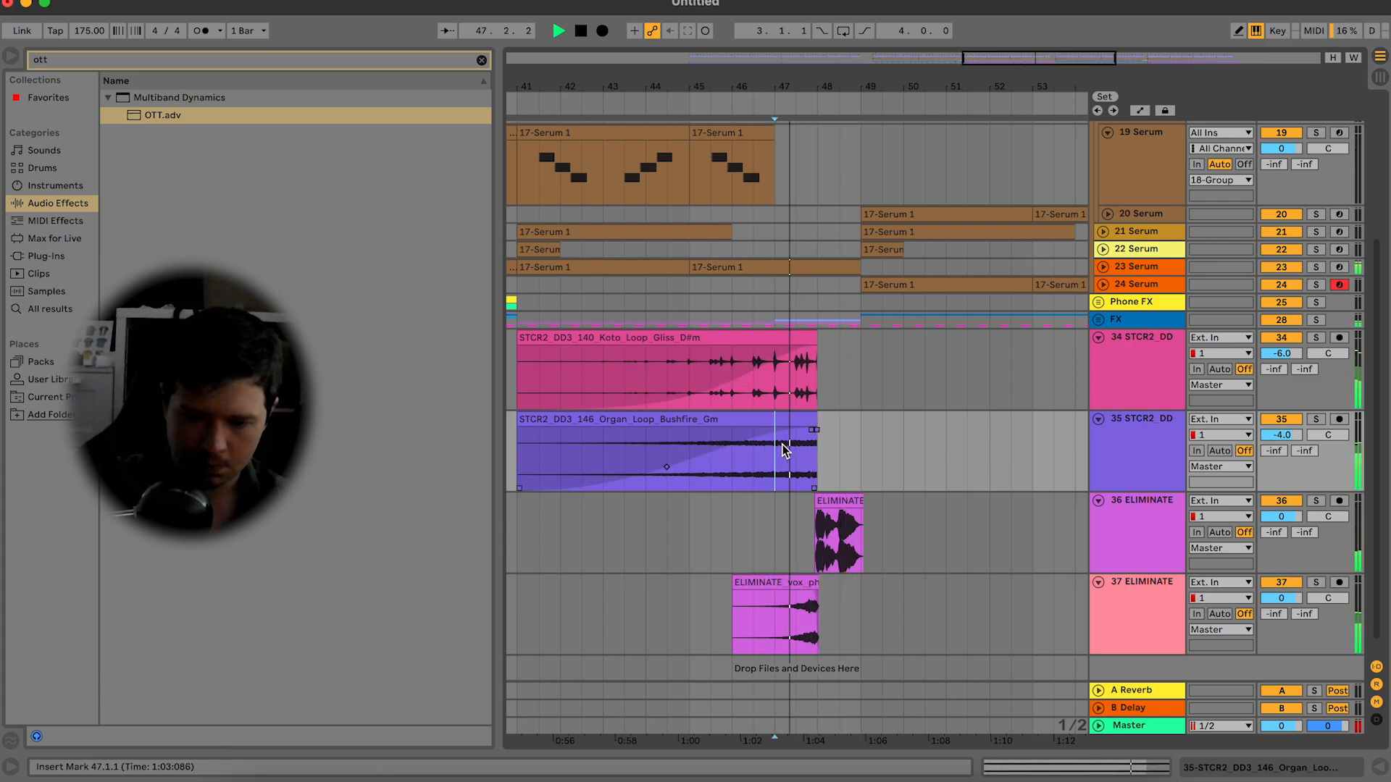
{"action": "key", "text": "space"}
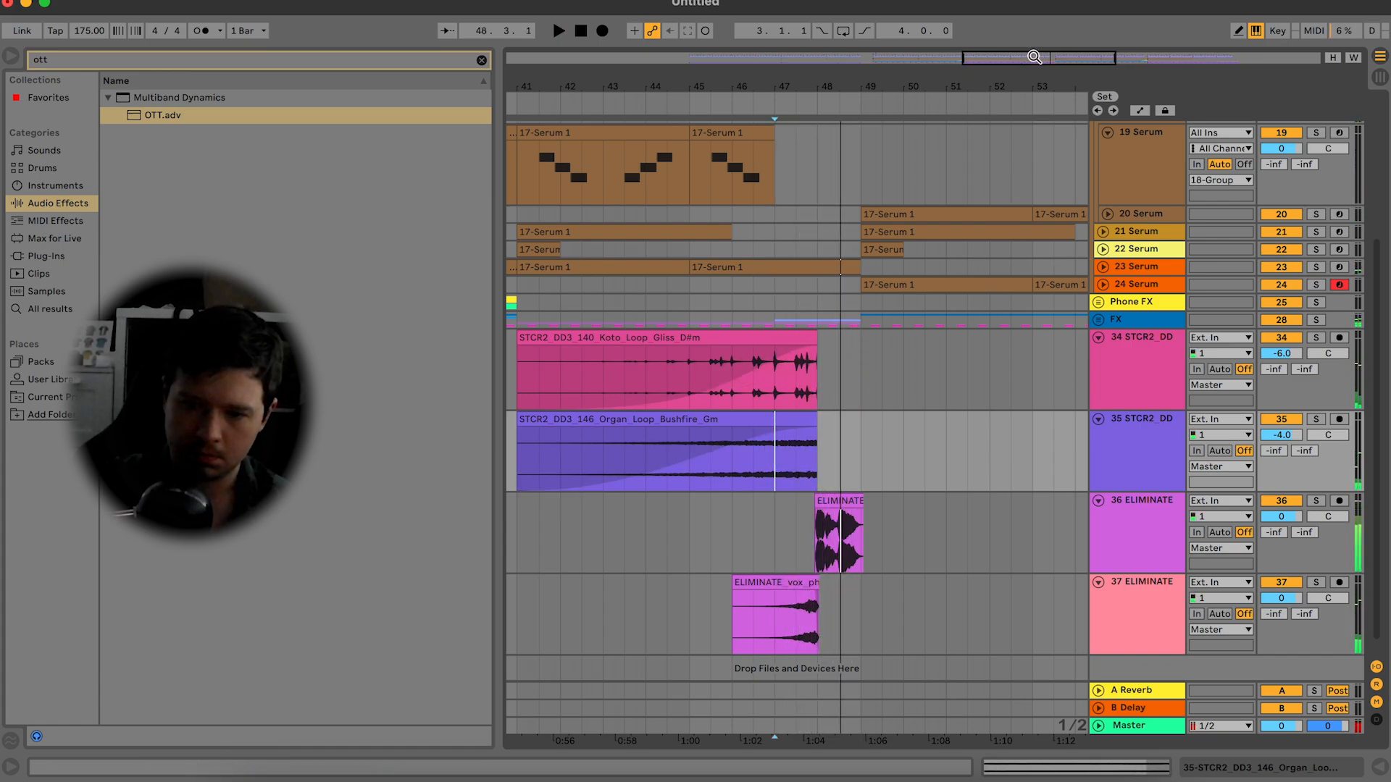
Step: Set the clip gain of the duplicated vox and its reversed freeze tail to -4.00 dB together, and play them
{"action": "key", "text": "plus"}
{"action": "scroll", "coordinate": [820, 508], "scroll_direction": "right", "scroll_amount": 3}
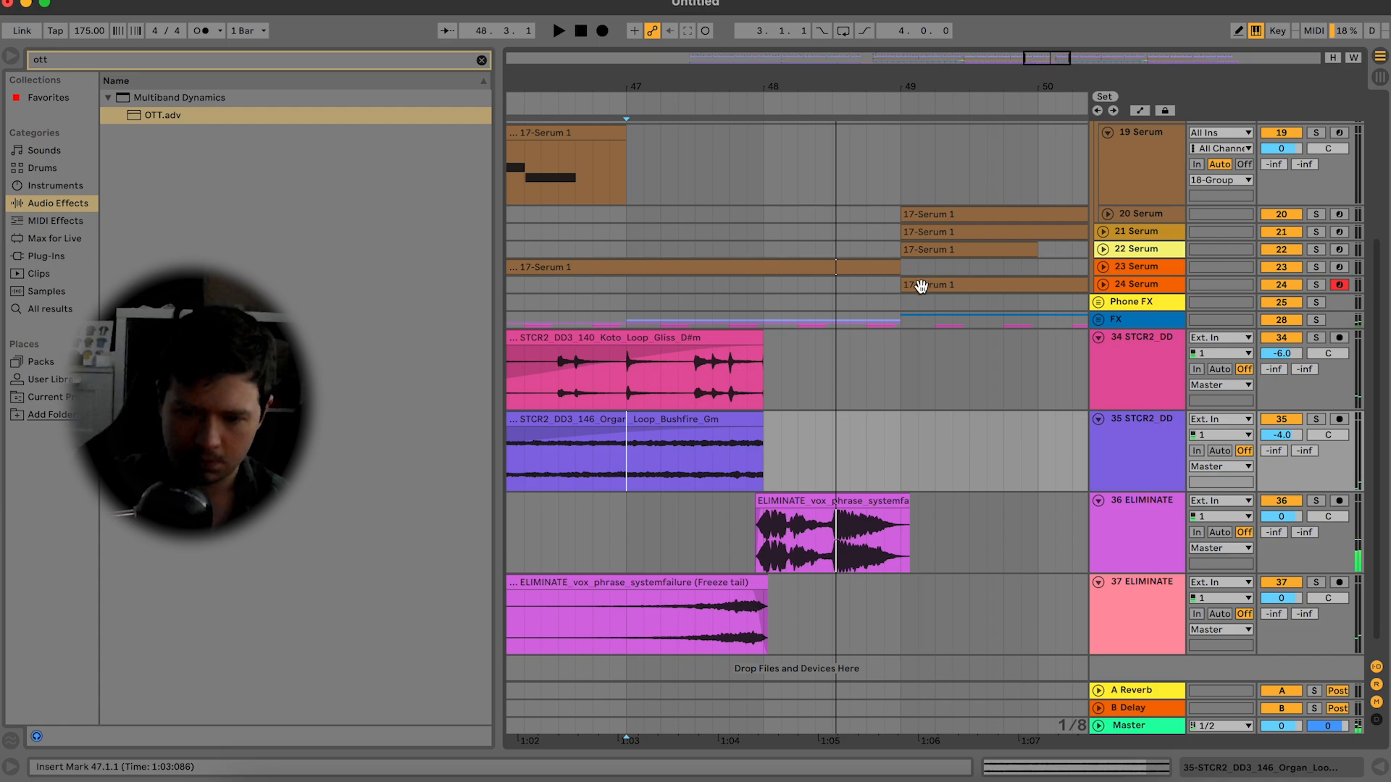
{"action": "double_click", "coordinate": [802, 507]}
{"action": "left_click", "coordinate": [699, 394], "text": "shift"}
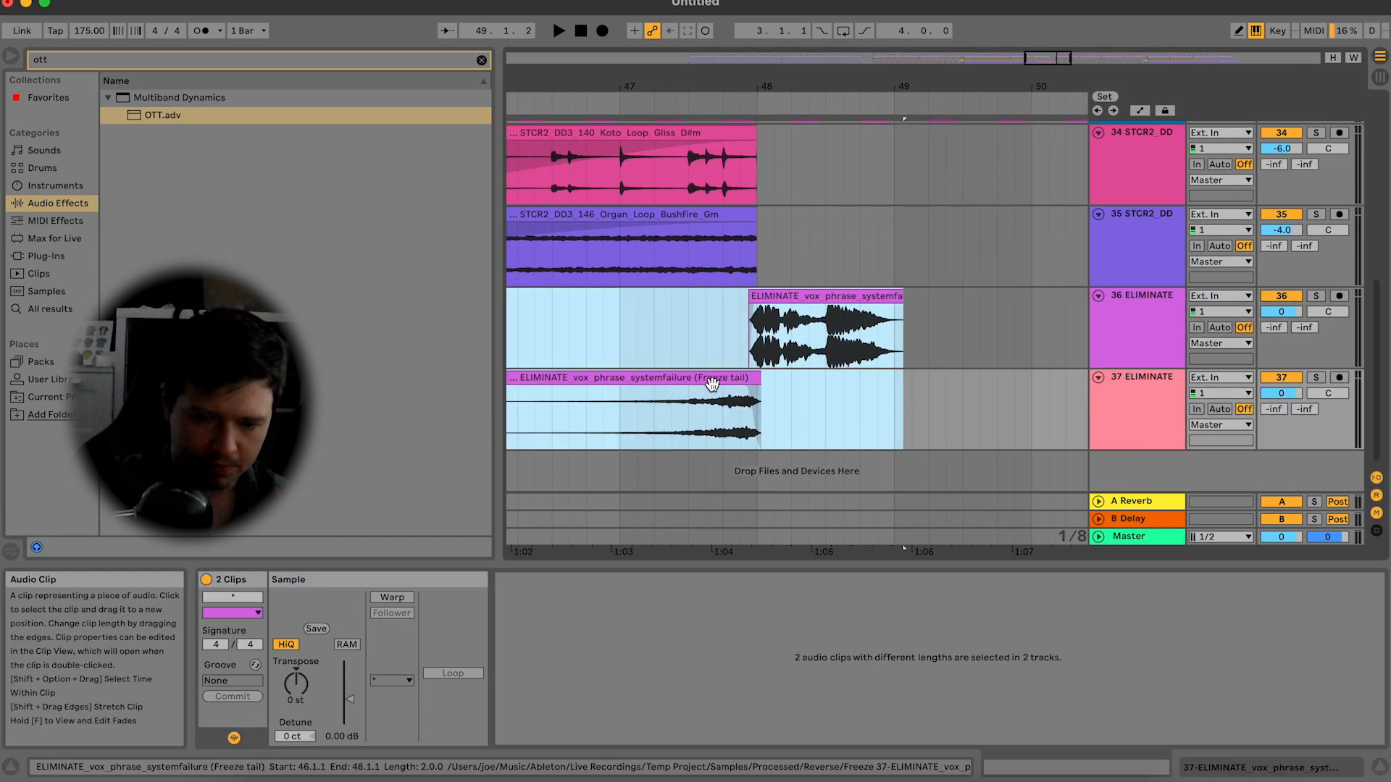
{"action": "left_click_drag", "start_coordinate": [355, 698], "coordinate": [355, 703]}
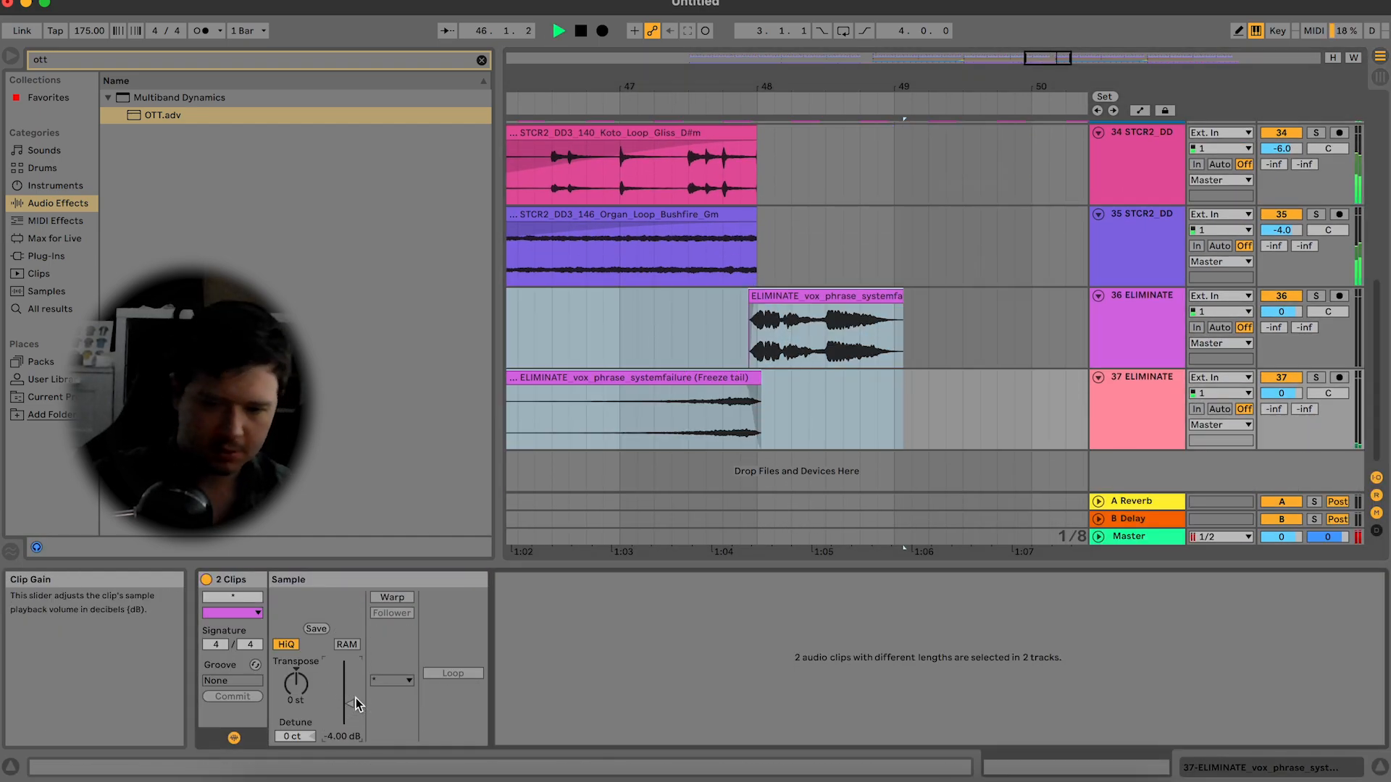
{"action": "key", "text": "space"}
Step: Repeat the sixteenth-note vox slice at 48.4.1 up to 49.1.1 as a stutter, and play from 48.3.1
{"action": "left_click_drag", "start_coordinate": [1021, 74], "coordinate": [1025, 90]}
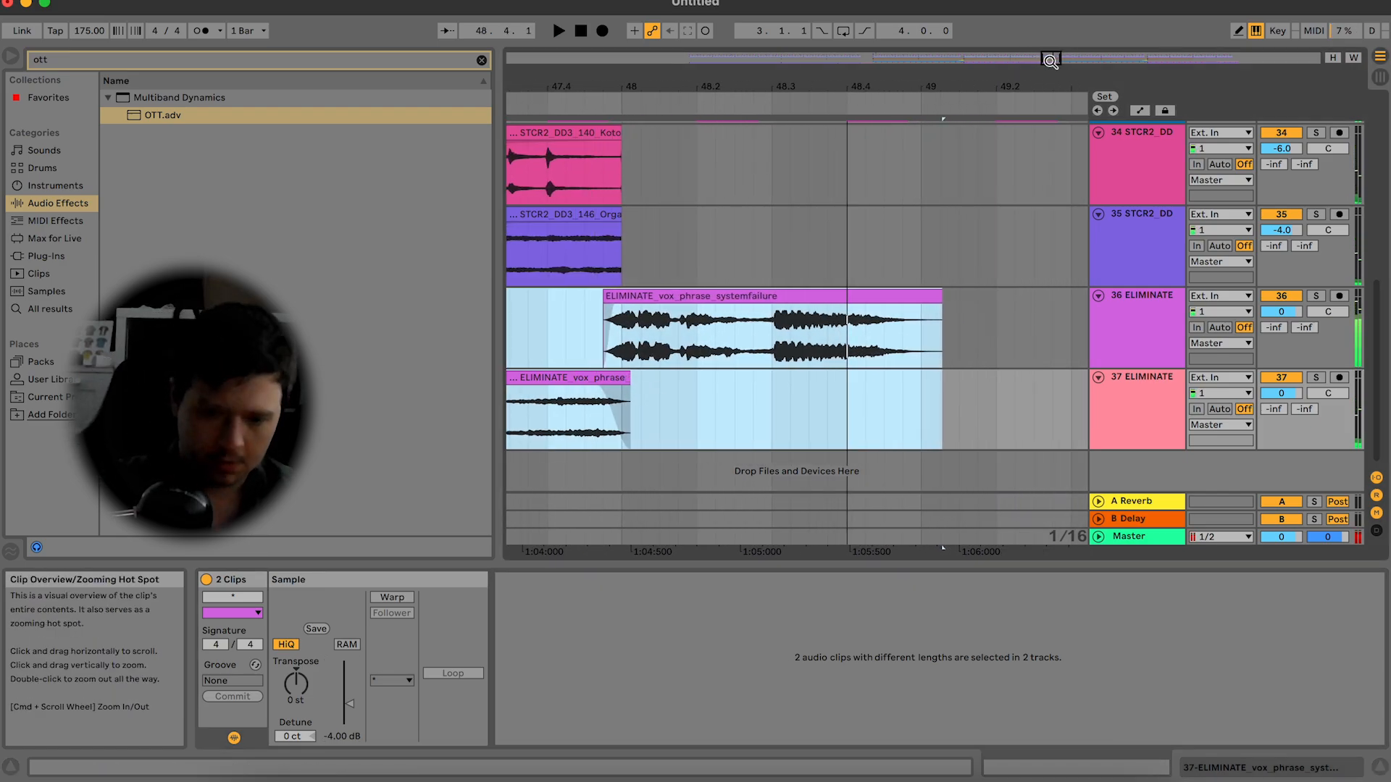
{"action": "left_click", "coordinate": [814, 336]}
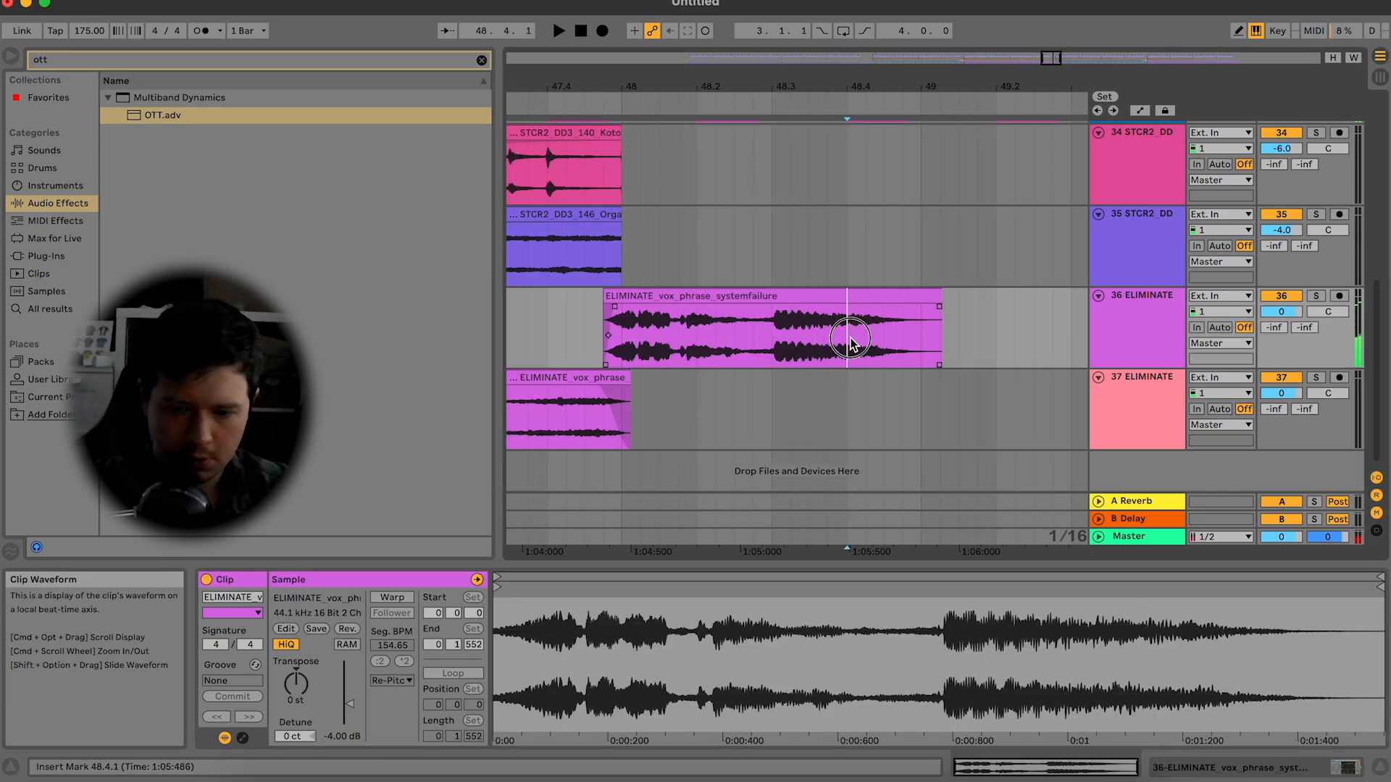
{"action": "left_click_drag", "start_coordinate": [849, 343], "coordinate": [866, 343]}
{"action": "key", "text": "super+d"}
{"action": "key", "text": "super+d"}
{"action": "key", "text": "super+d"}
{"action": "key", "text": "super+d"}
{"action": "left_click", "coordinate": [771, 343]}
{"action": "key", "text": "space"}
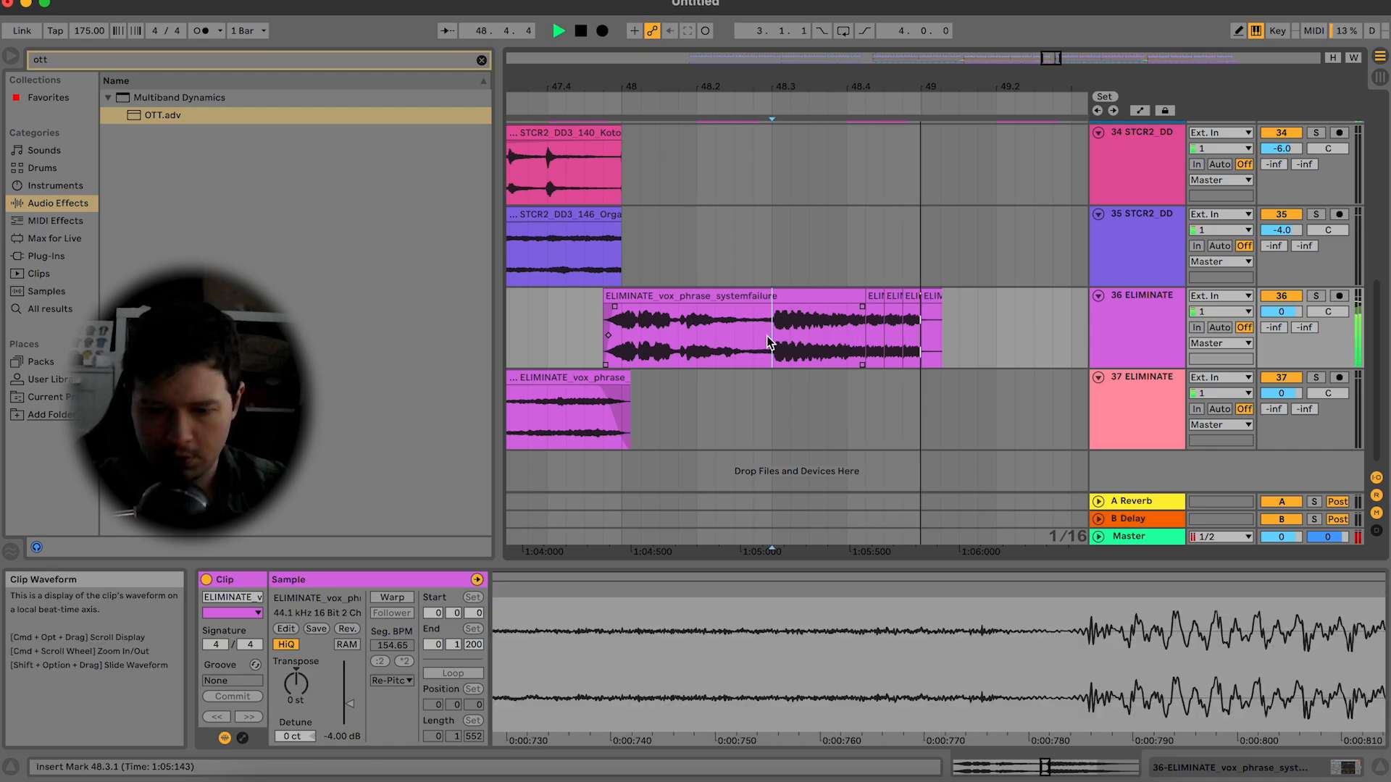
Step: Delete the leftover vox tail clip starting at 49.1.1 on track 36
{"action": "left_click", "coordinate": [932, 291]}
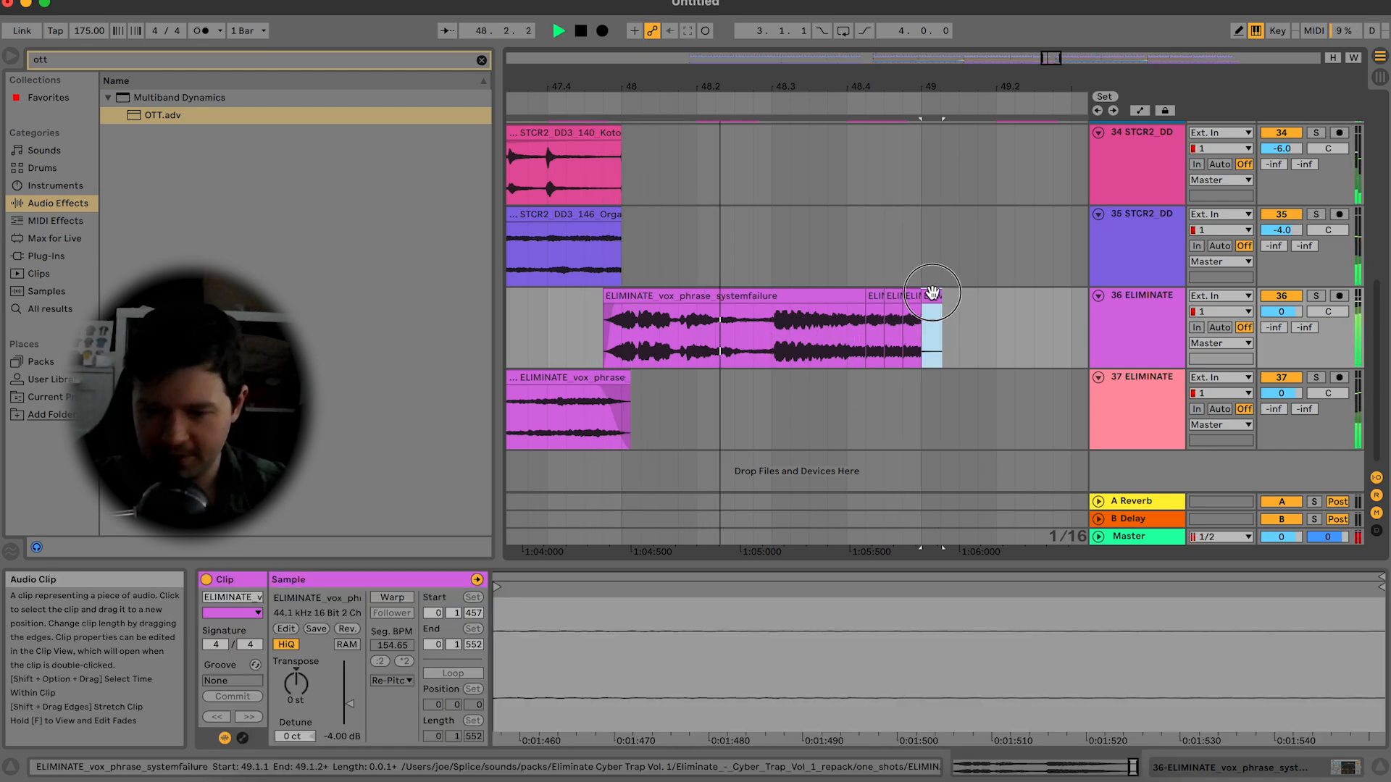
{"action": "key", "text": "Delete"}
{"action": "key", "text": "space"}
Step: Duplicate the sixteenth-note vox slice at 48.2.1 twice on track 36 and play from 47.4.1
{"action": "left_click_drag", "start_coordinate": [688, 337], "coordinate": [714, 339]}
{"action": "key", "text": "super+d"}
{"action": "key", "text": "super+d"}
{"action": "key", "text": "space"}
{"action": "left_click", "coordinate": [539, 350]}
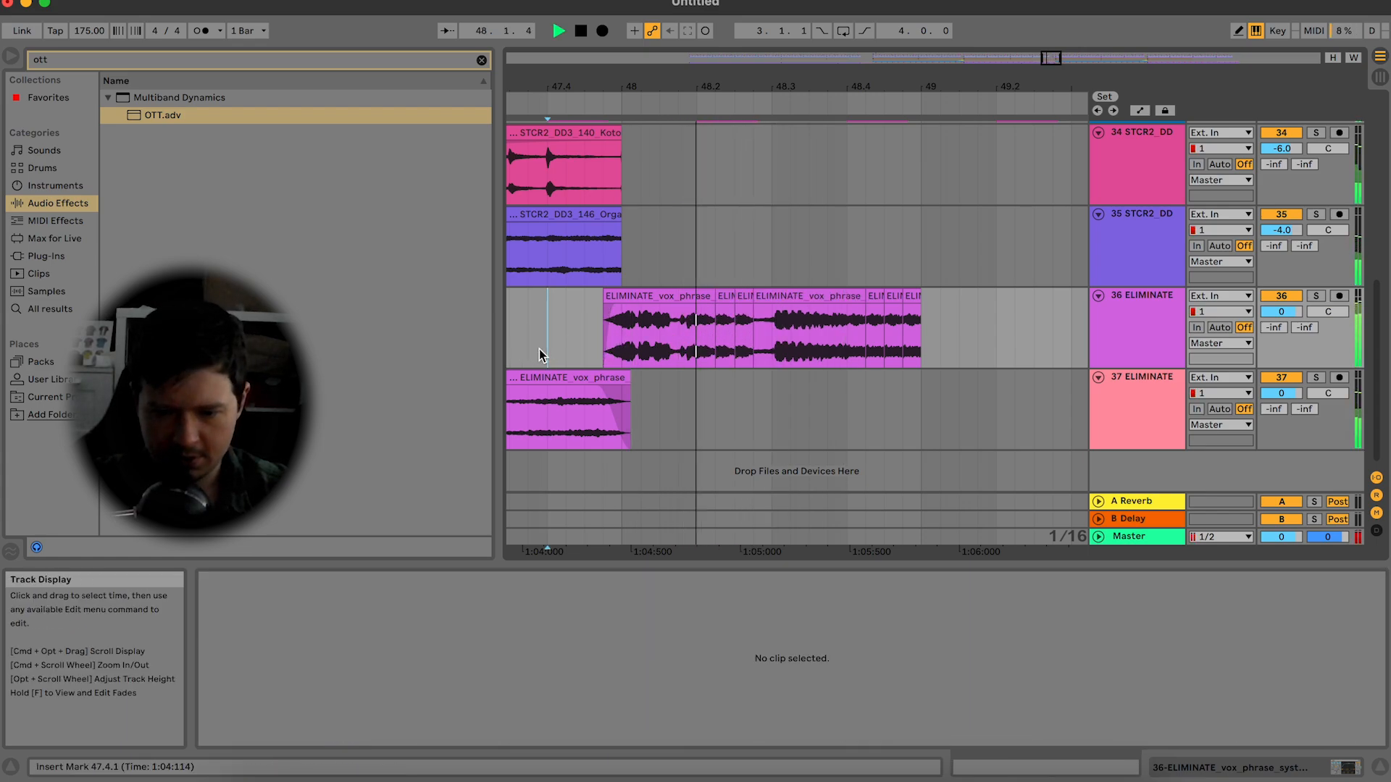
Step: Duplicate the last stutter slice once more to fill the gap up to 48.3.1, and play the phrase
{"action": "left_click", "coordinate": [742, 297]}
{"action": "key", "text": "super+d"}
{"action": "left_click", "coordinate": [534, 377]}
{"action": "key", "text": "space"}
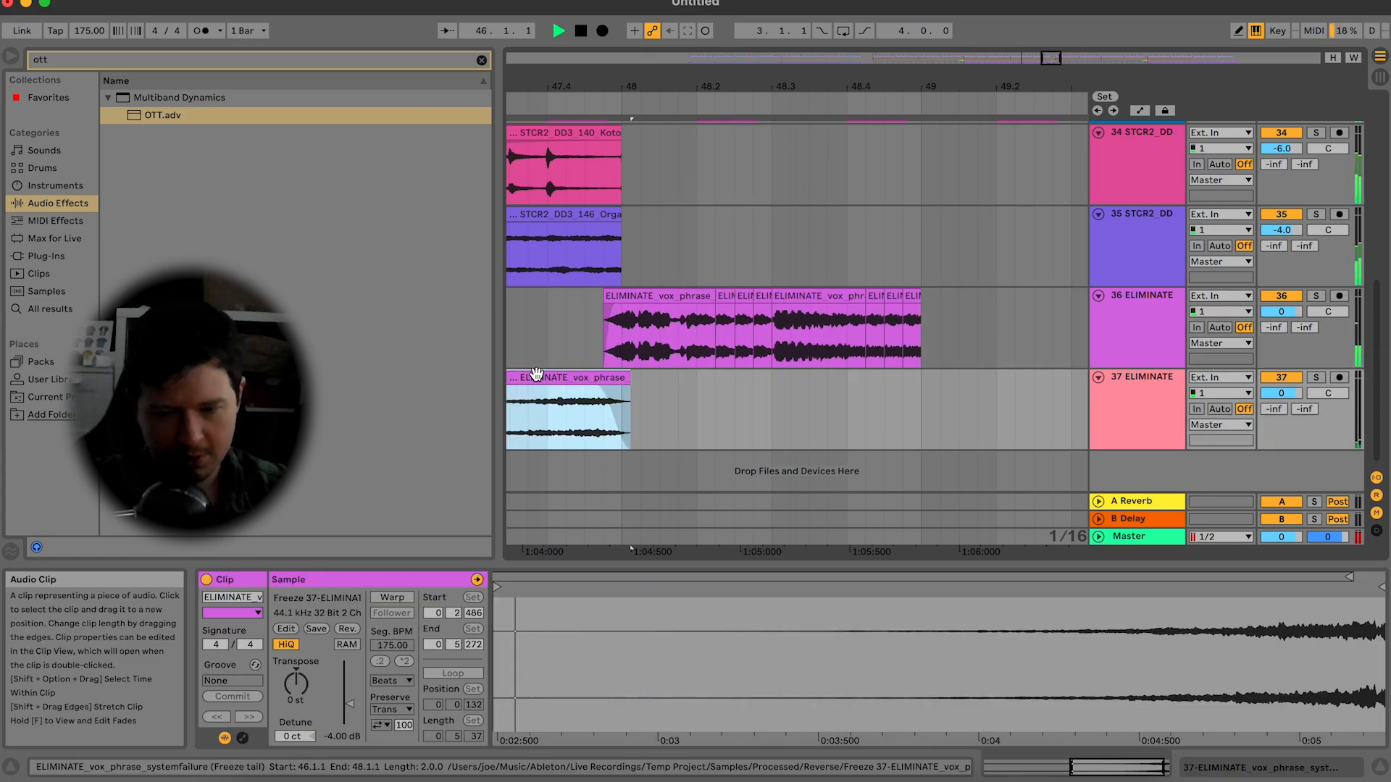
{"action": "left_click", "coordinate": [571, 311]}
{"action": "key", "text": "space"}
{"action": "key", "text": "space"}
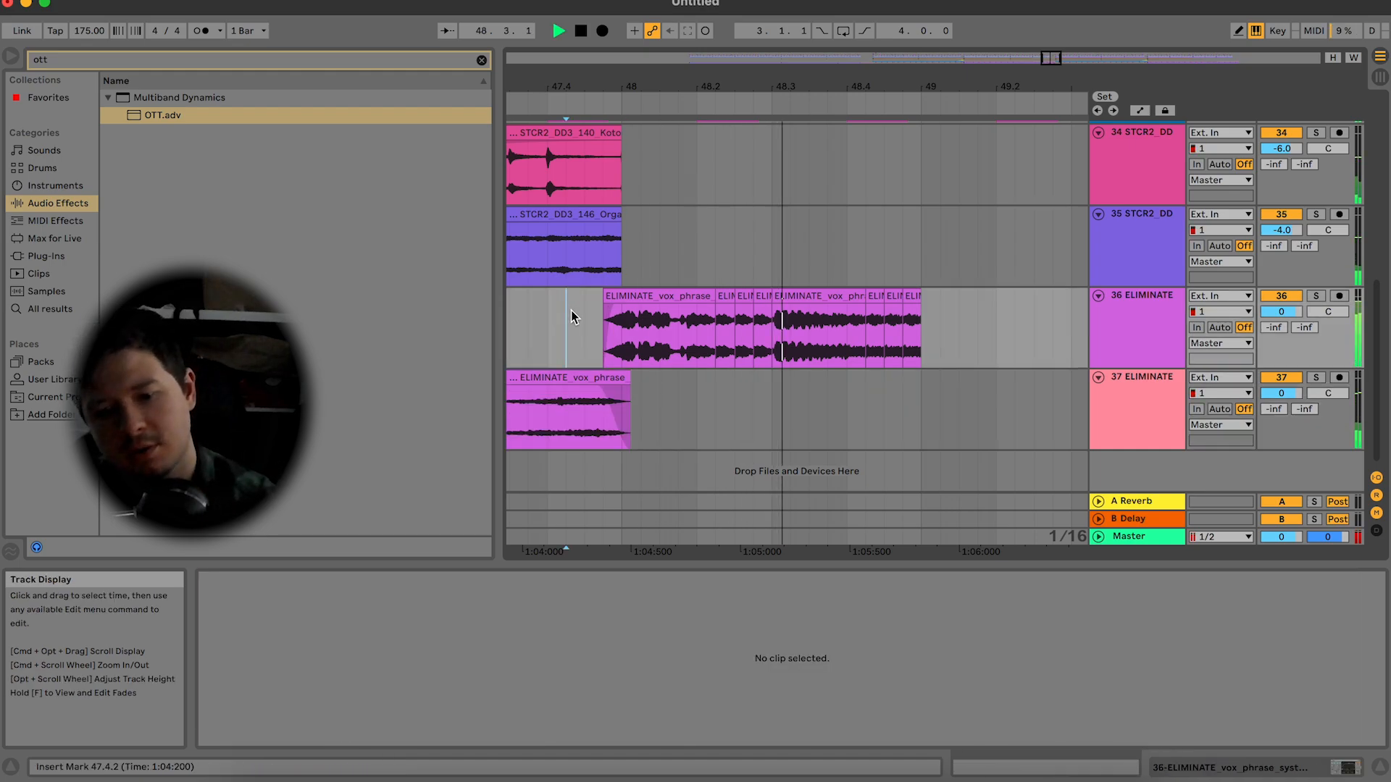
Step: Hide the clip detail view and copy bars 17 to 39 of tracks 36 and 37 to 49.1.1
{"action": "left_click_drag", "start_coordinate": [1056, 59], "coordinate": [1056, 35]}
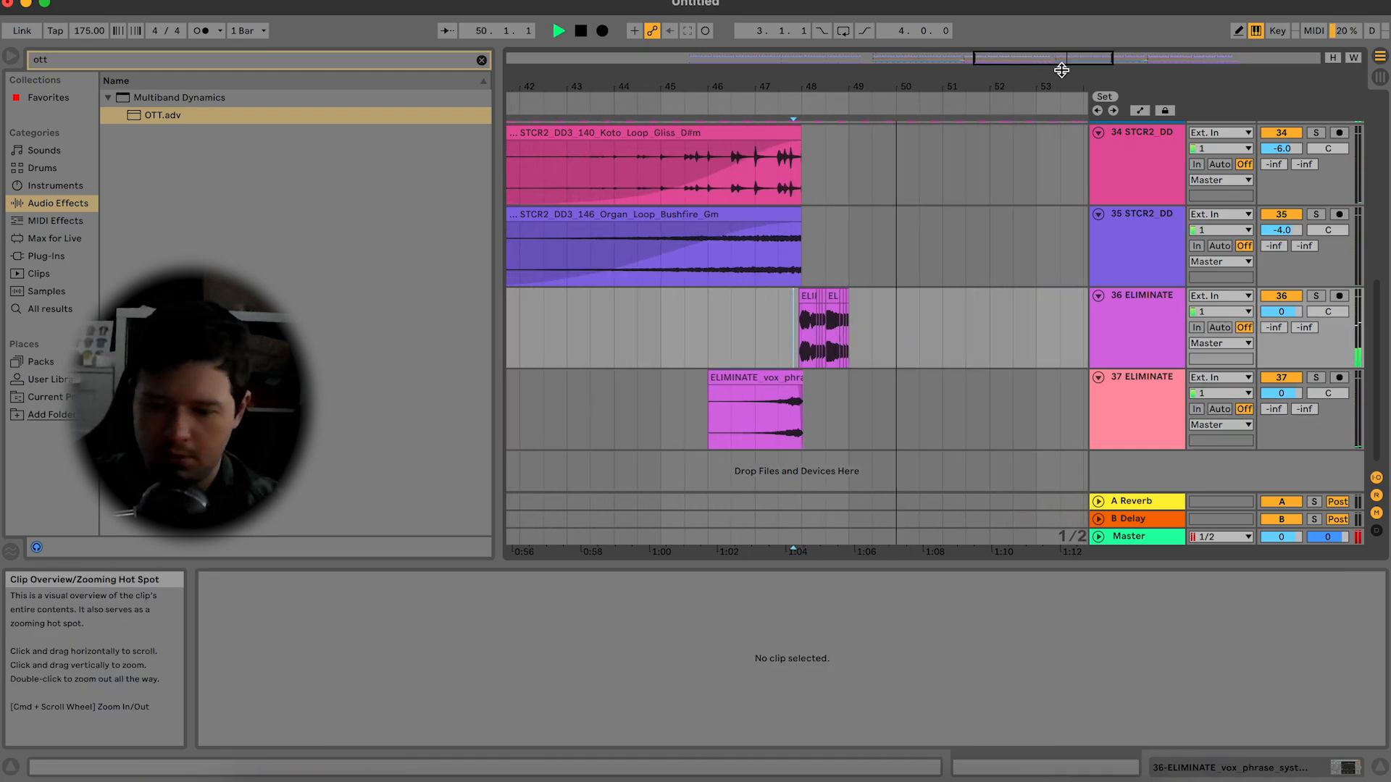
{"action": "left_click", "coordinate": [1380, 766]}
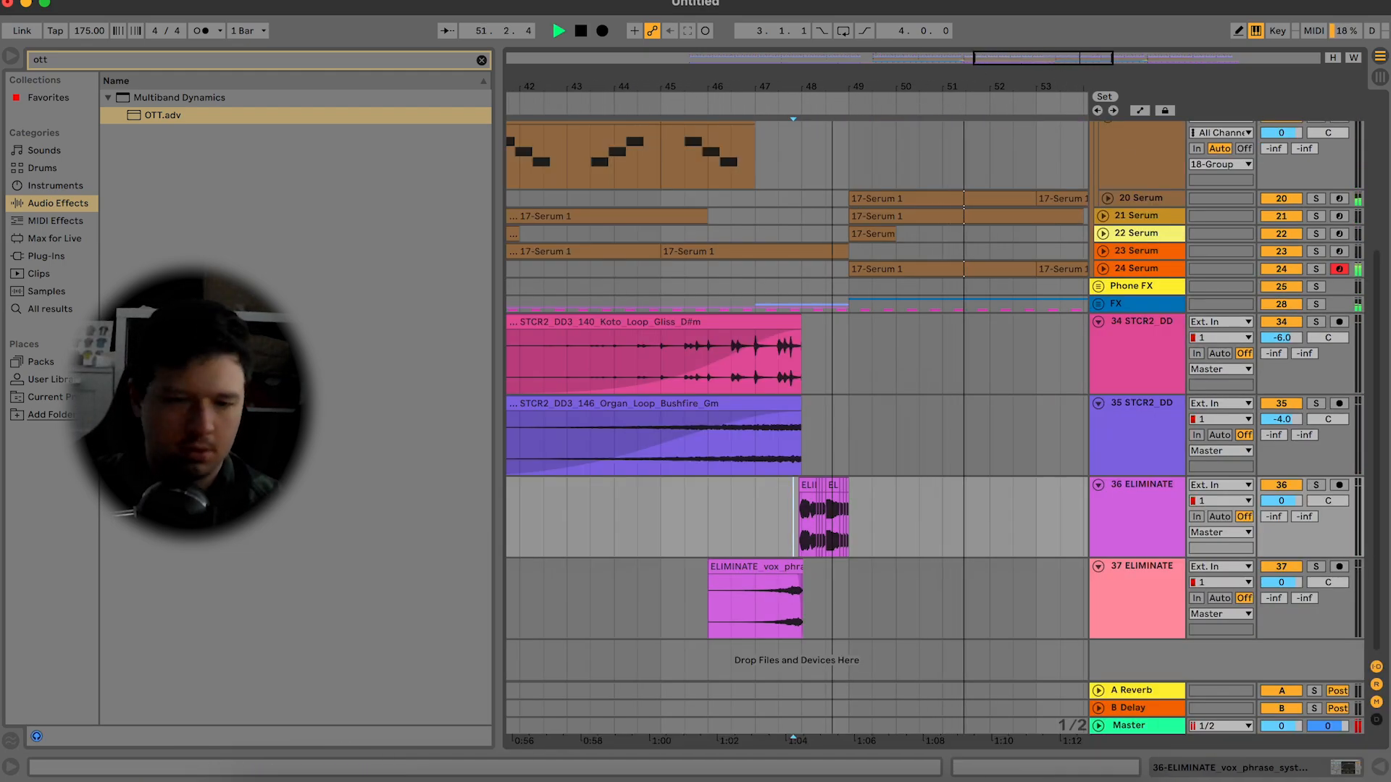
{"action": "key", "text": "minus"}
{"action": "key", "text": "minus"}
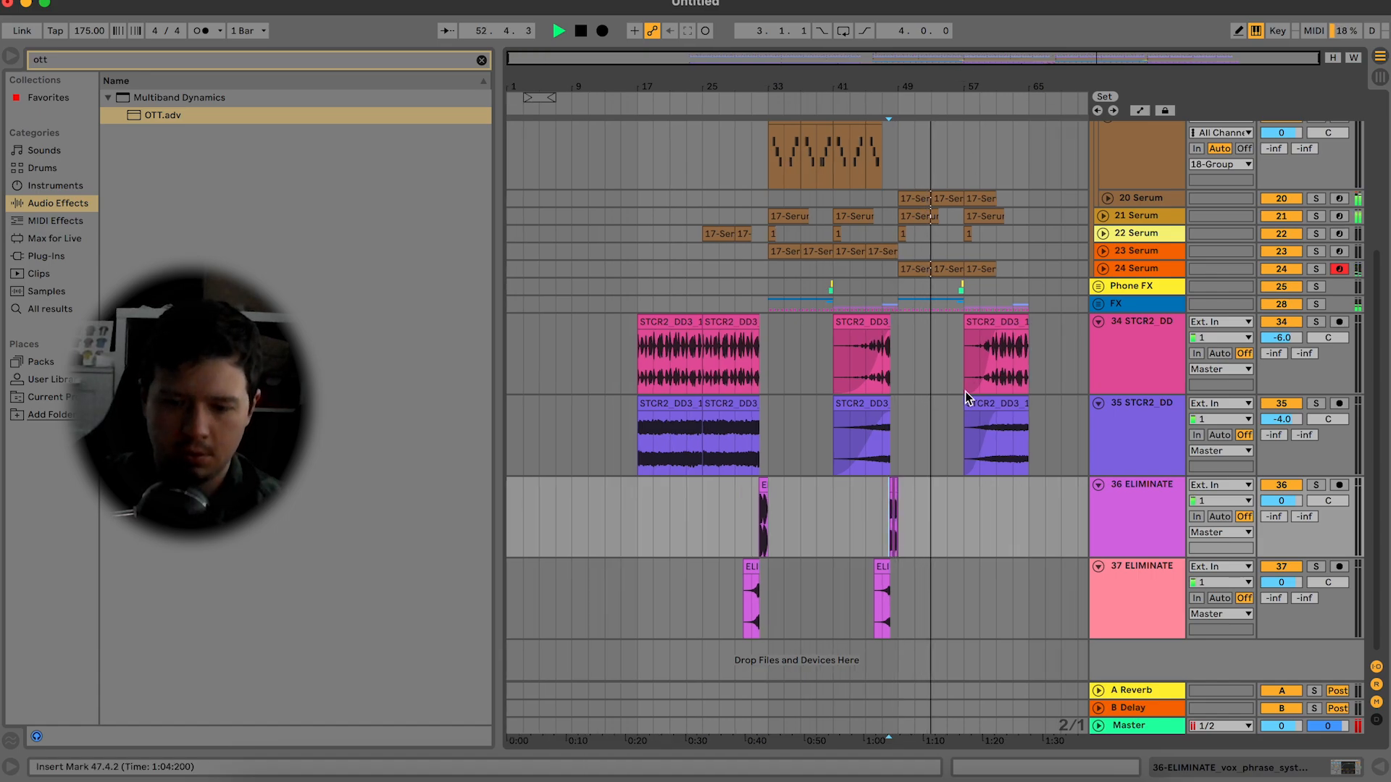
{"action": "left_click_drag", "start_coordinate": [639, 506], "coordinate": [816, 602]}
{"action": "left_click", "coordinate": [908, 504]}
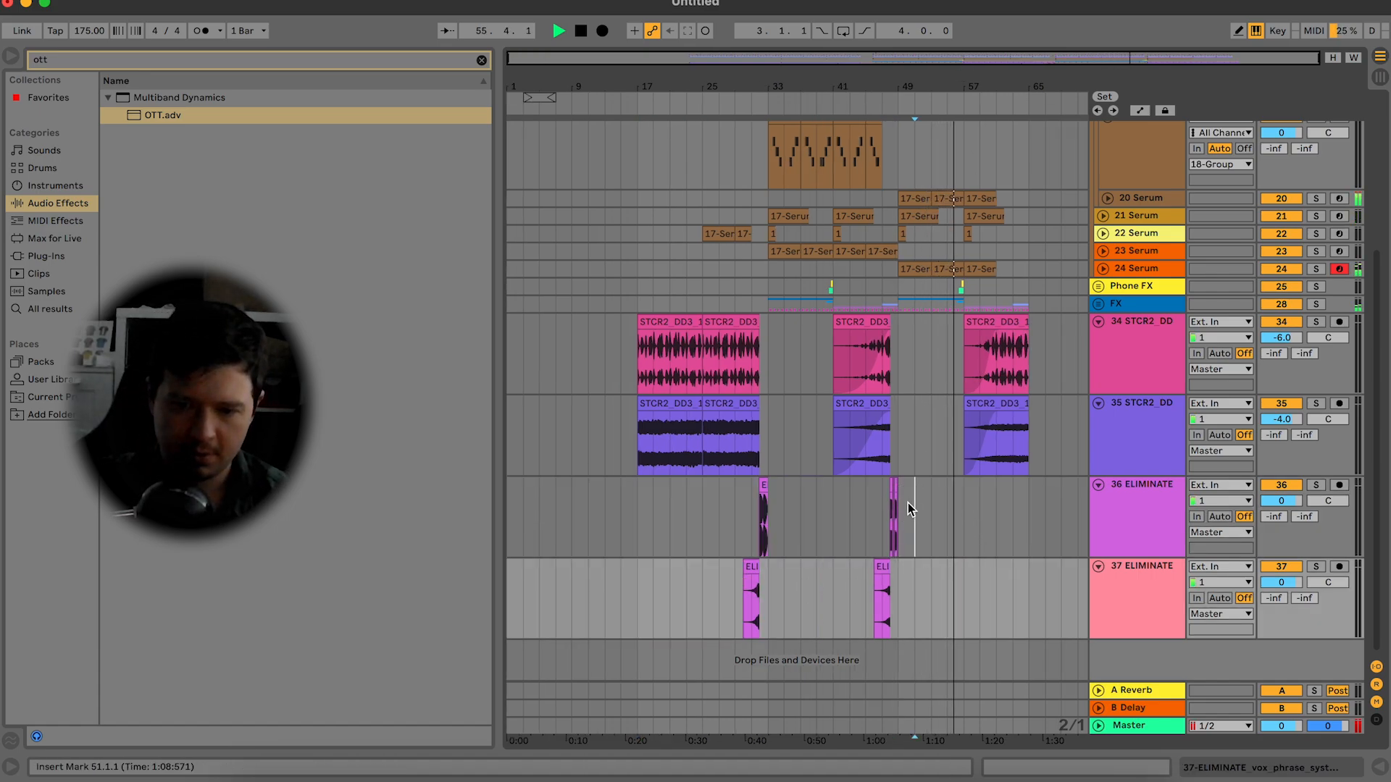
{"action": "key", "text": "ctrl+v"}
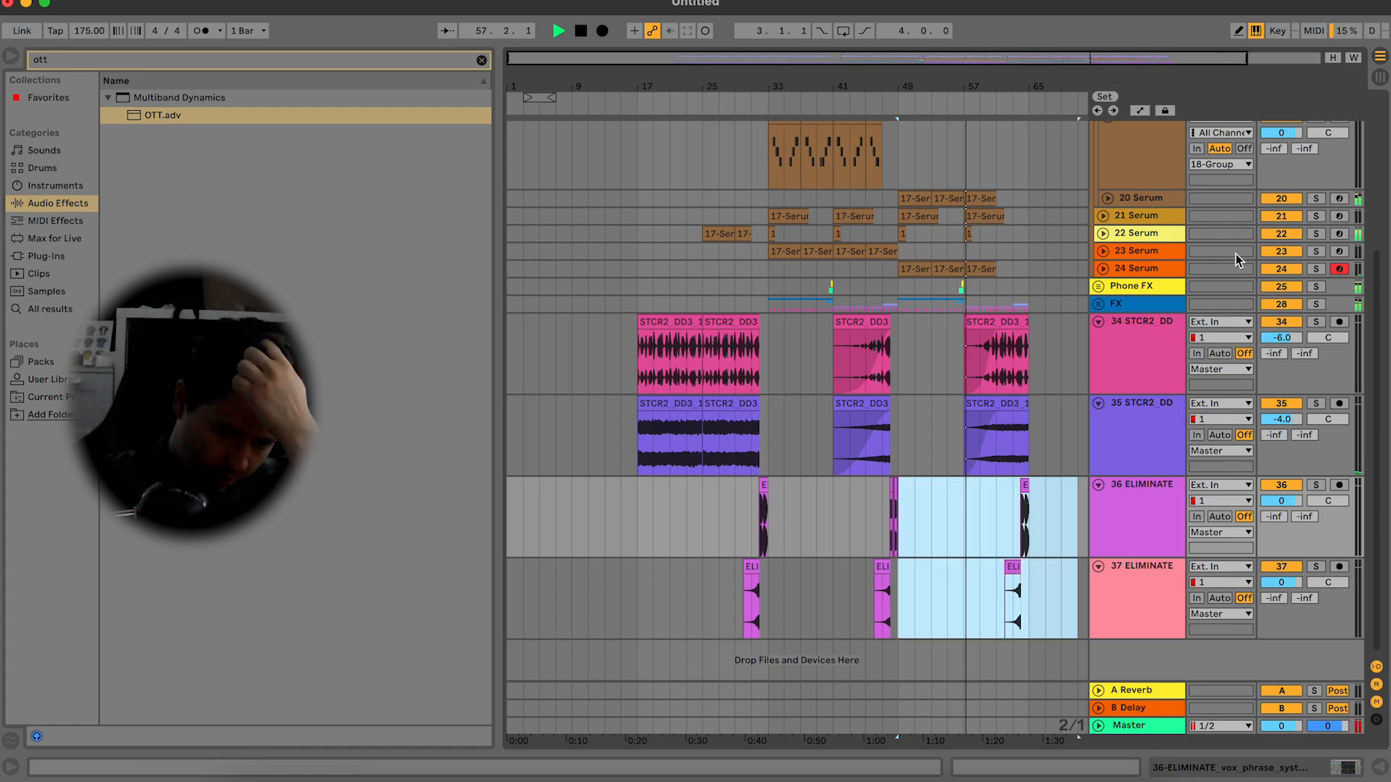
Step: Delete the koto and organ audio from 64.1.1 to 66.1.1 on tracks 34 and 35 and play the transition
{"action": "scroll", "coordinate": [1002, 394], "scroll_direction": "right", "scroll_amount": 2}
{"action": "scroll", "coordinate": [1001, 393], "scroll_direction": "up", "scroll_amount": 1}
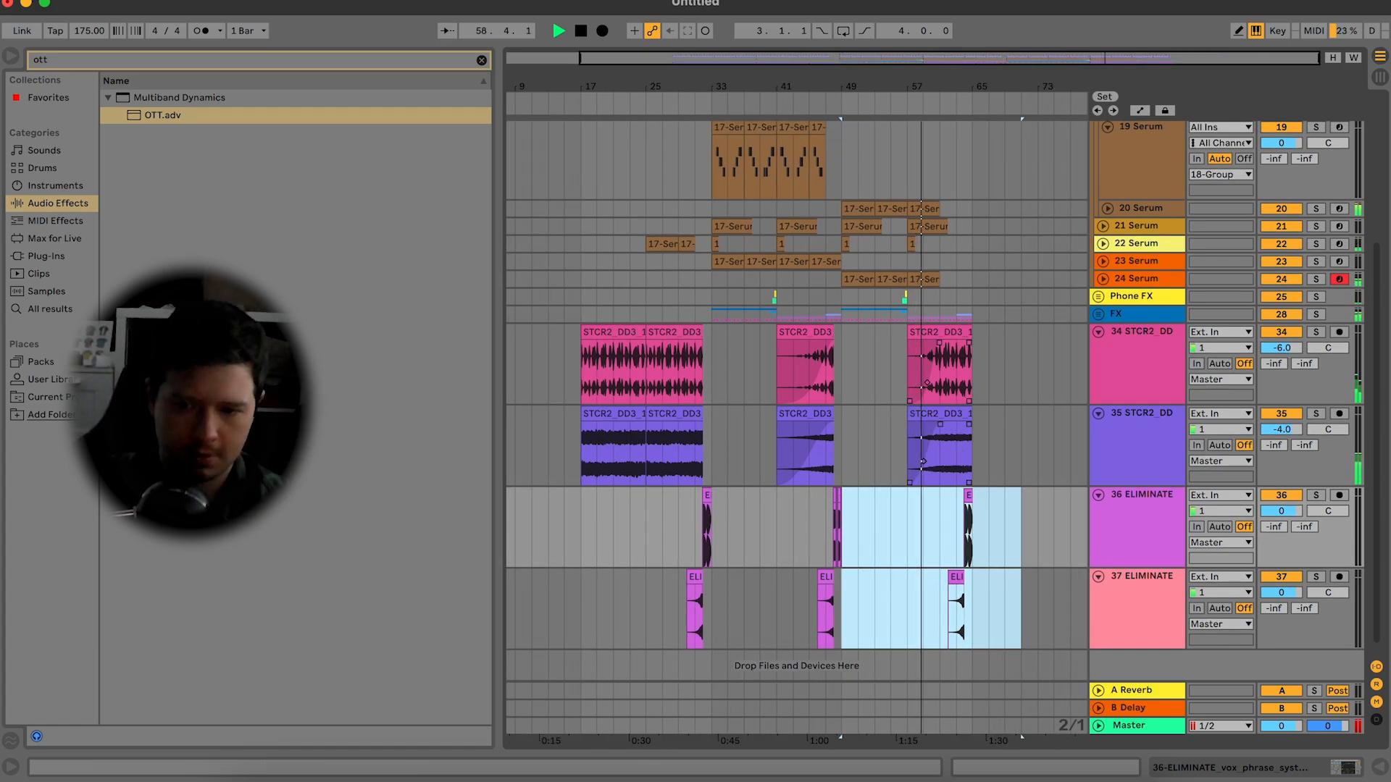
{"action": "left_click_drag", "start_coordinate": [1105, 55], "coordinate": [1156, 156]}
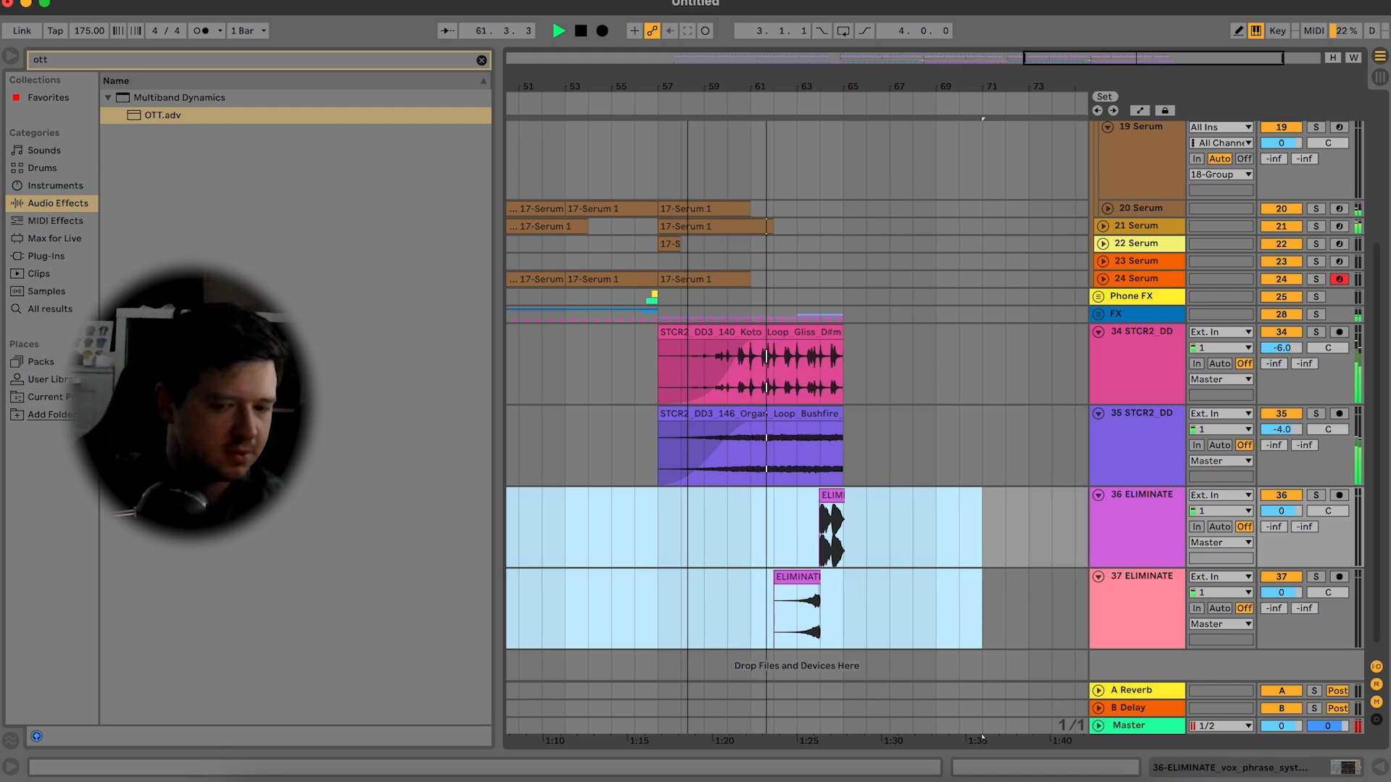
{"action": "left_click_drag", "start_coordinate": [877, 319], "coordinate": [817, 429]}
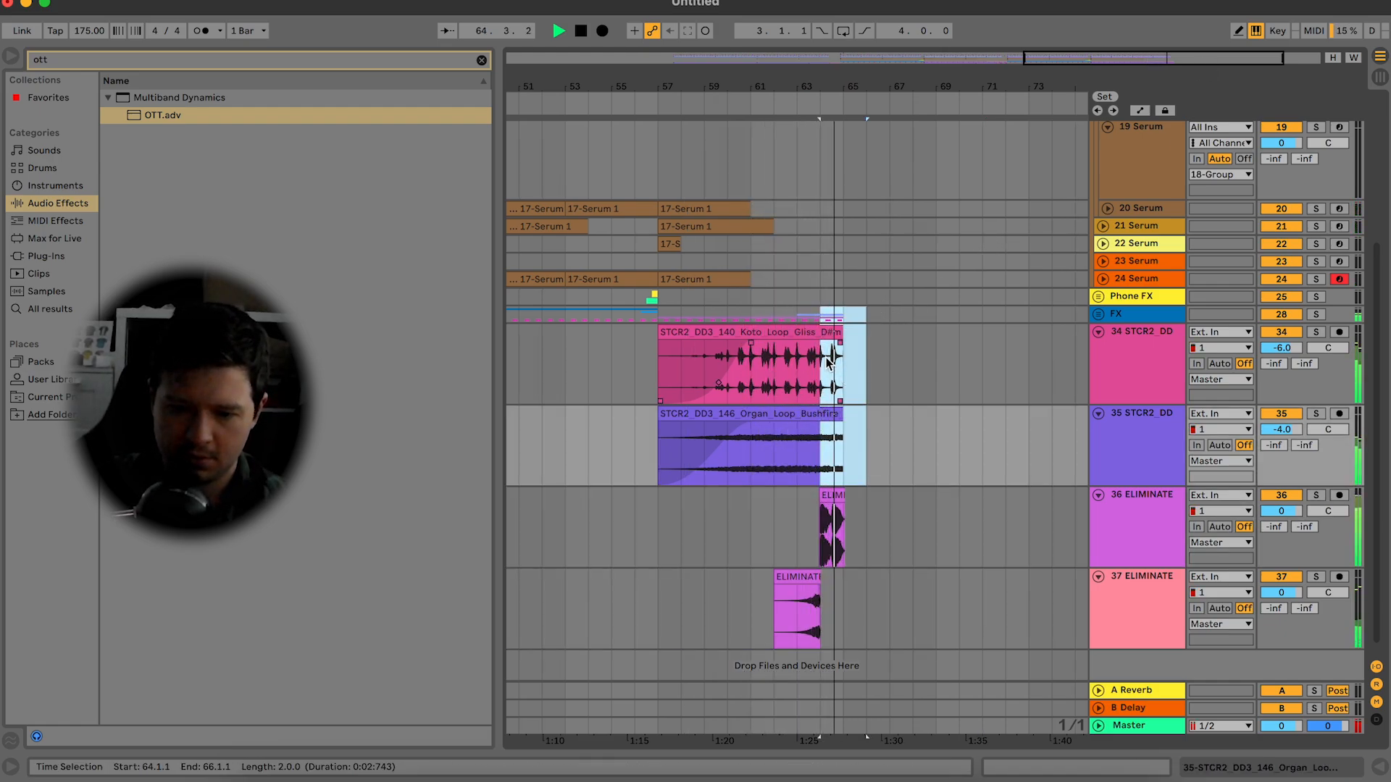
{"action": "key", "text": "space"}
{"action": "key", "text": "space"}
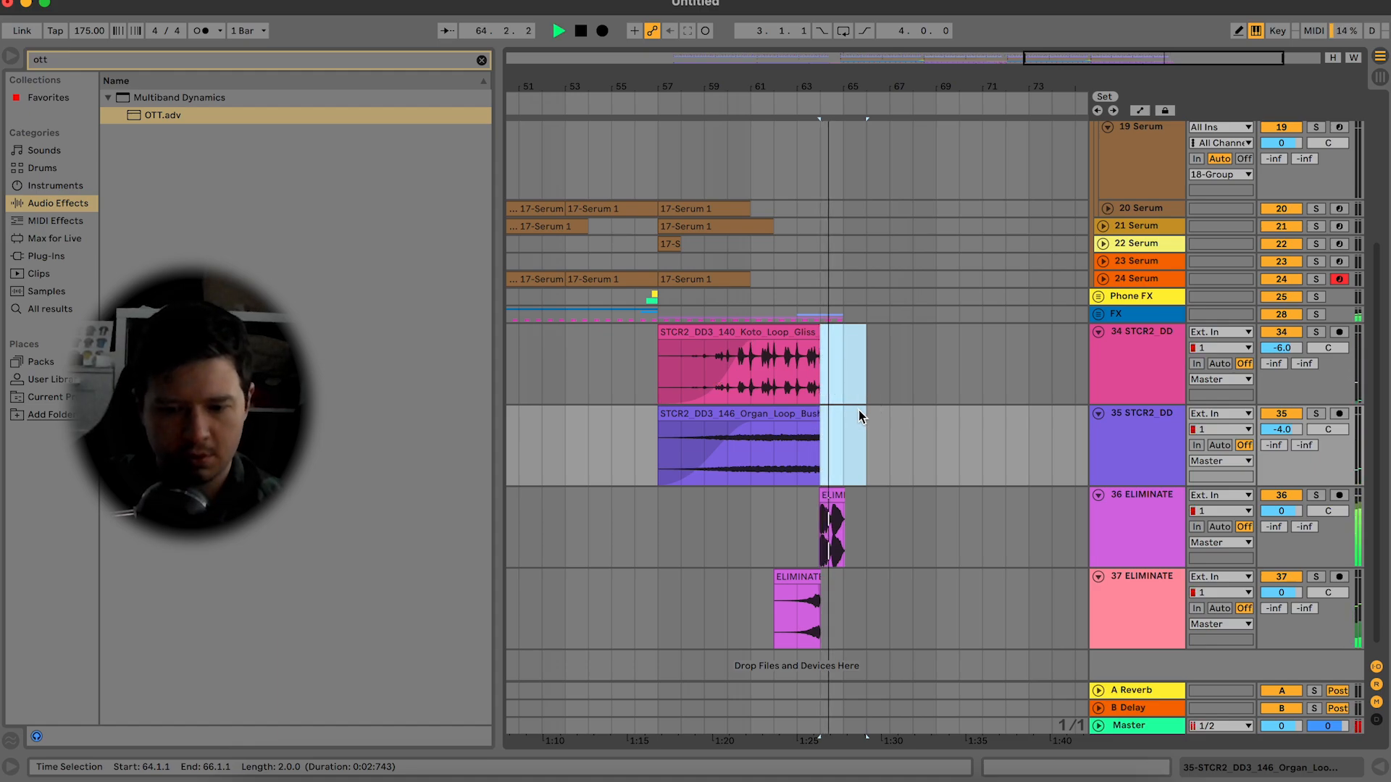
{"action": "key", "text": "space"}
{"action": "scroll", "coordinate": [793, 308], "scroll_direction": "up", "scroll_amount": 5}
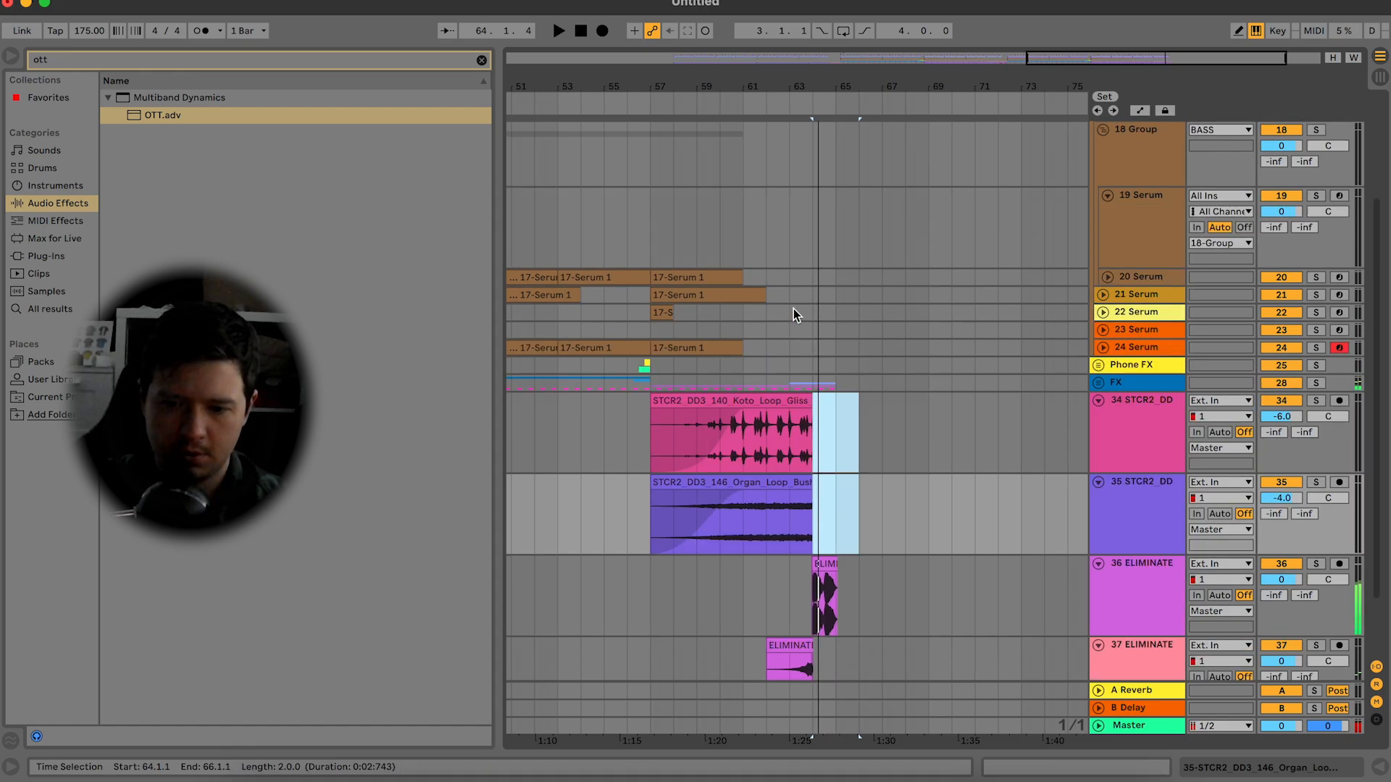
{"action": "key", "text": "z"}
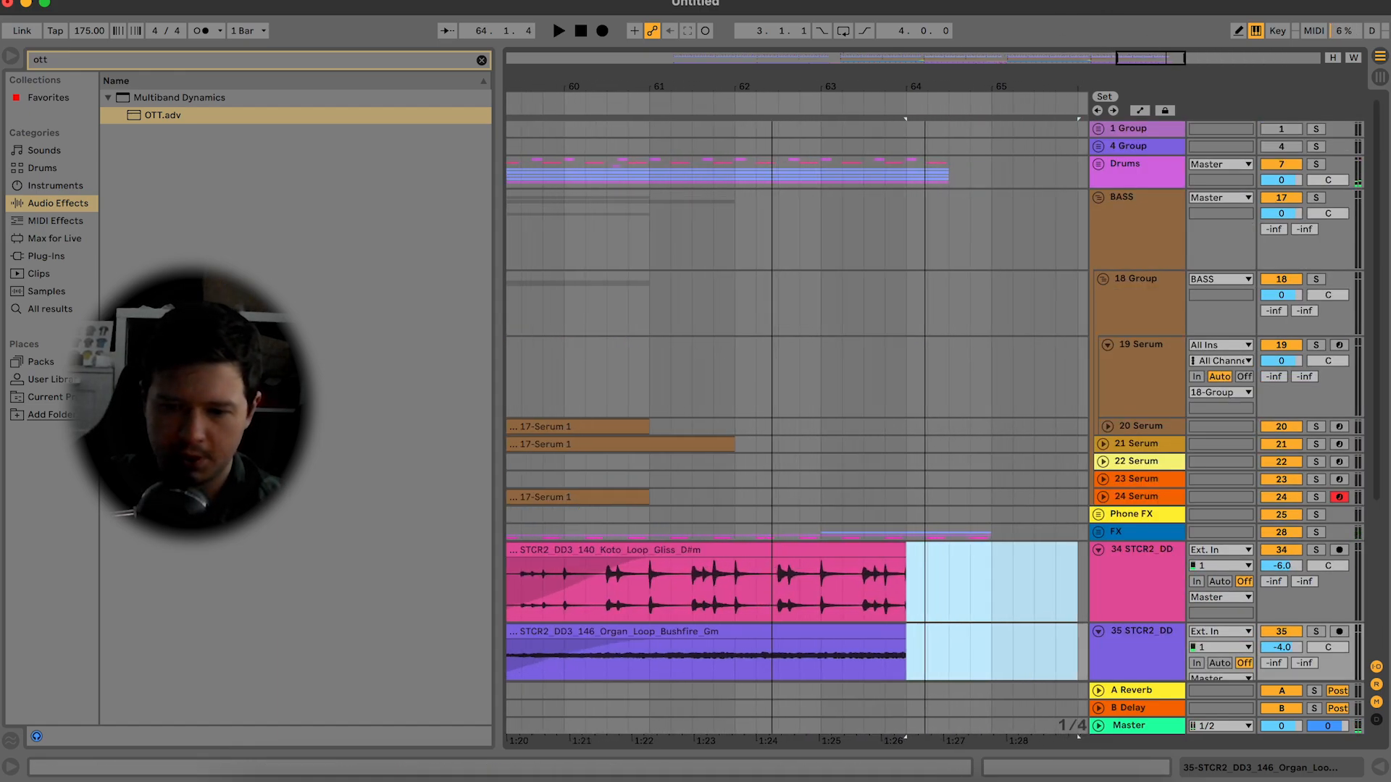
Step: Expand the Drums group, delete the drum audio from 64.2.1 to 65.1.1 with a fade-out on the ride loop, and play from 64.1.1
{"action": "left_click", "coordinate": [1098, 163]}
{"action": "left_click_drag", "start_coordinate": [885, 342], "coordinate": [807, 468]}
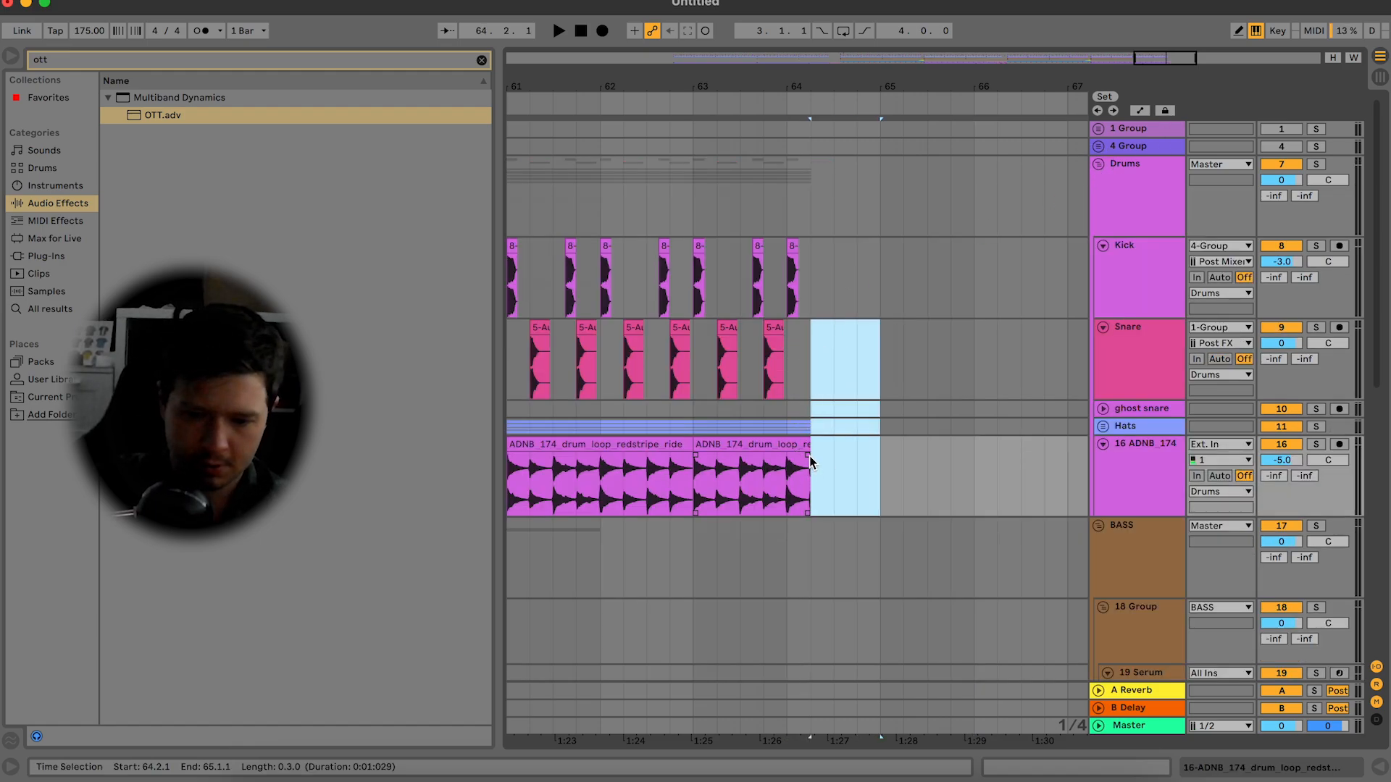
{"action": "left_click", "coordinate": [811, 461]}
{"action": "key", "text": "space"}
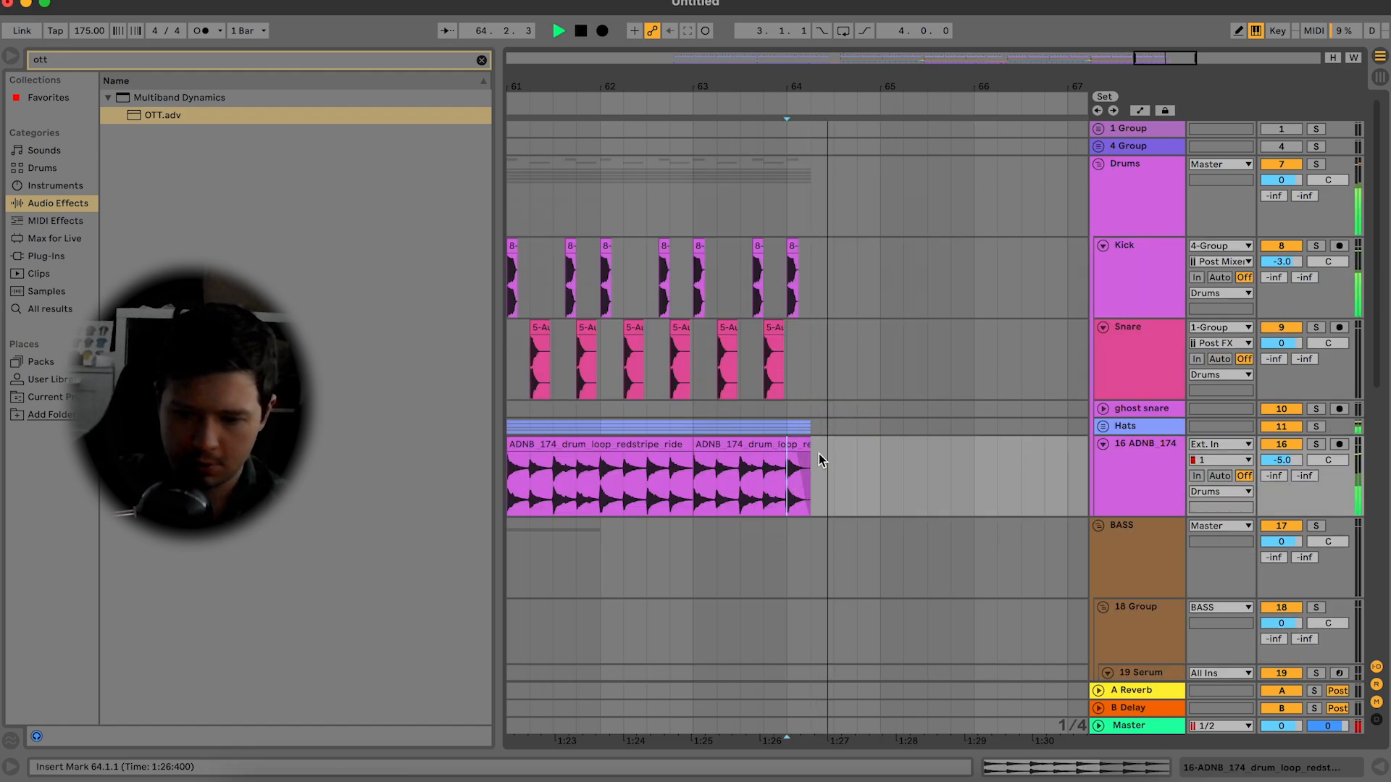
Step: Expand the Hats group, trim the loops on tracks 13 and 14 to about 64.1.3, and delete track 15 from 64.1.1 to 64.2.1
{"action": "left_click", "coordinate": [1103, 426]}
{"action": "key", "text": "space"}
{"action": "scroll", "coordinate": [818, 461], "scroll_direction": "down", "scroll_amount": 3}
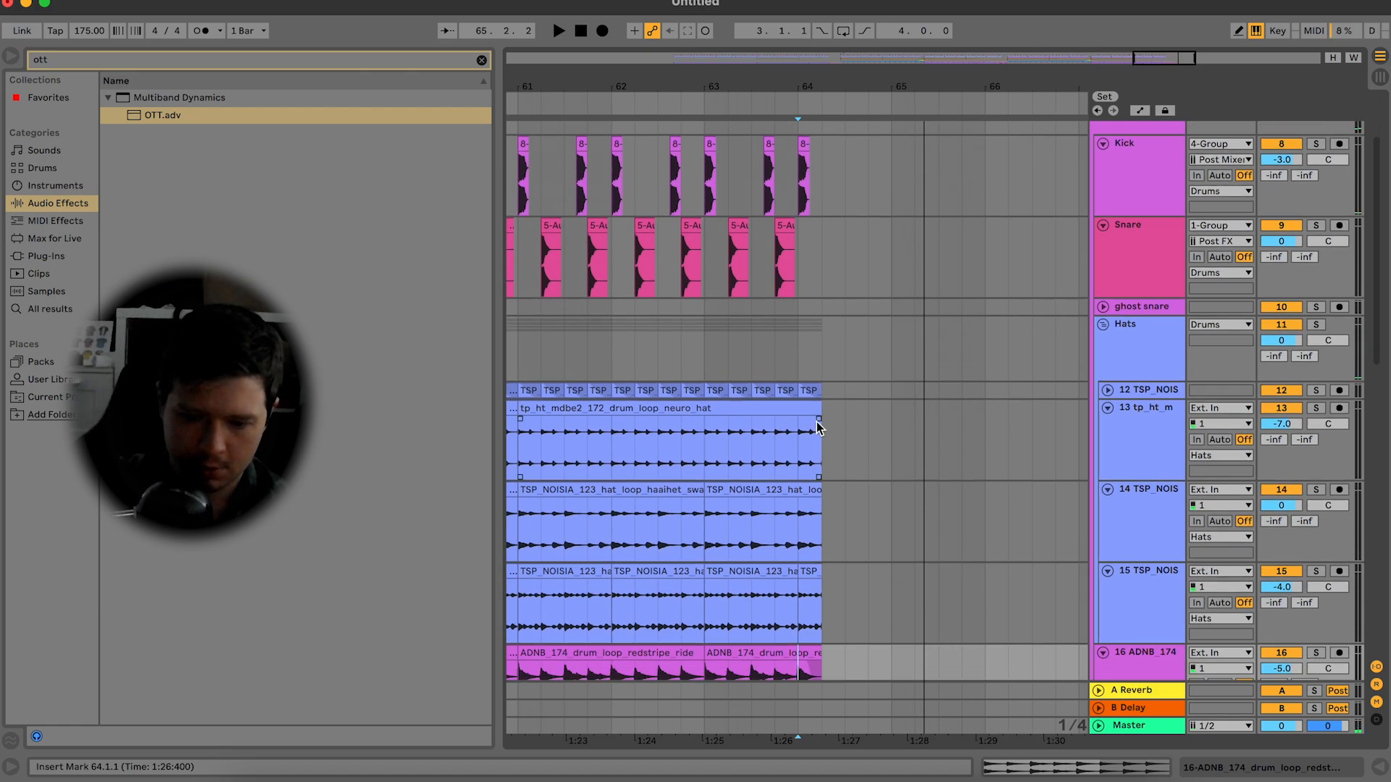
{"action": "left_click_drag", "start_coordinate": [822, 412], "coordinate": [810, 412]}
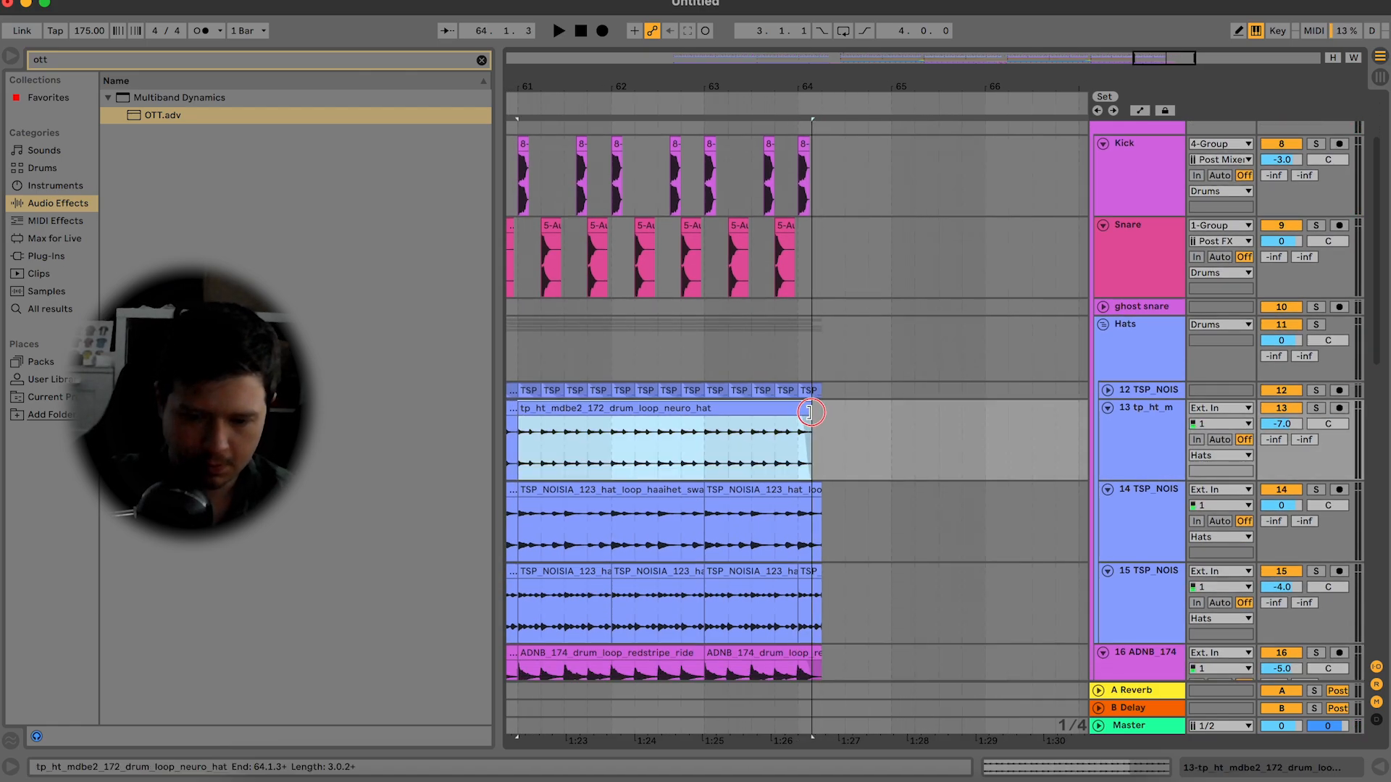
{"action": "left_click", "coordinate": [821, 556]}
{"action": "left_click_drag", "start_coordinate": [819, 509], "coordinate": [810, 493]}
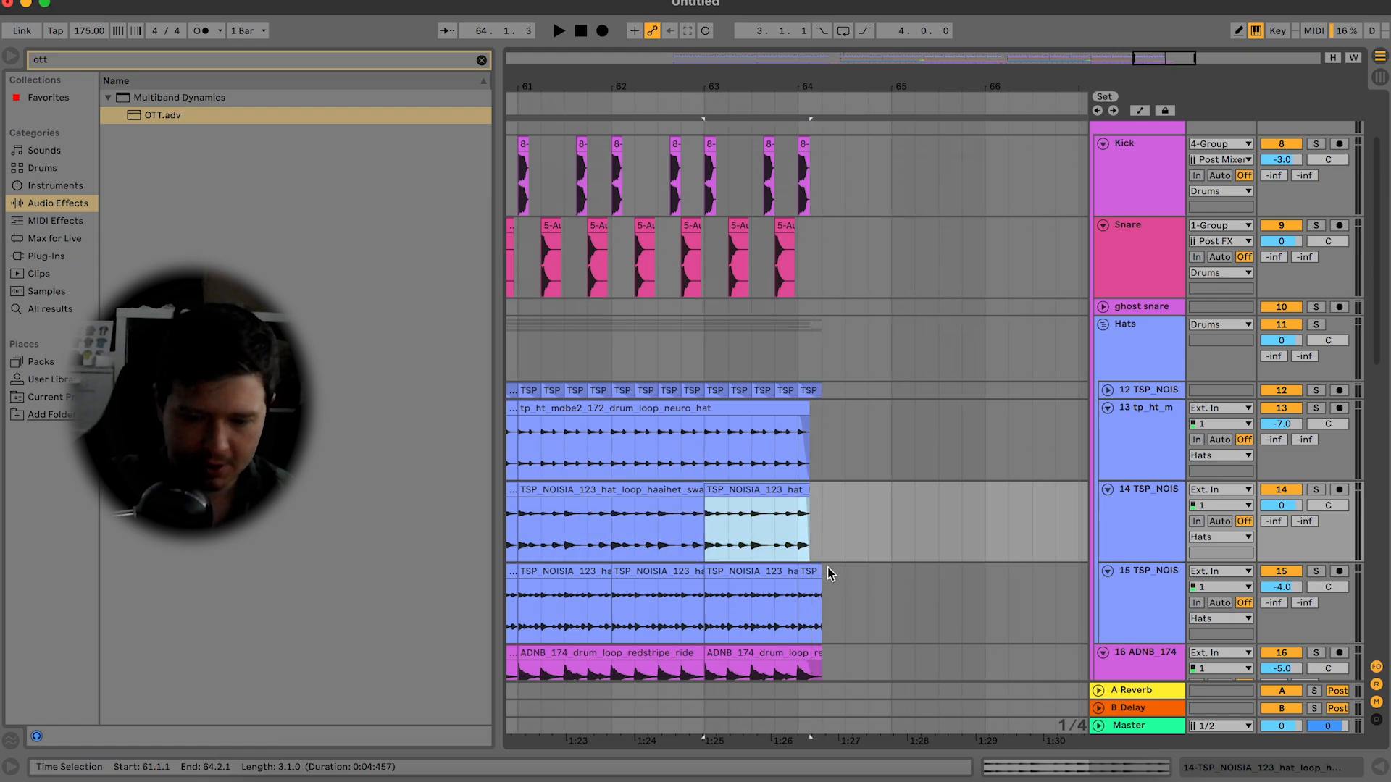
{"action": "left_click_drag", "start_coordinate": [820, 589], "coordinate": [797, 585]}
{"action": "scroll", "coordinate": [819, 584], "scroll_direction": "down", "scroll_amount": 3}
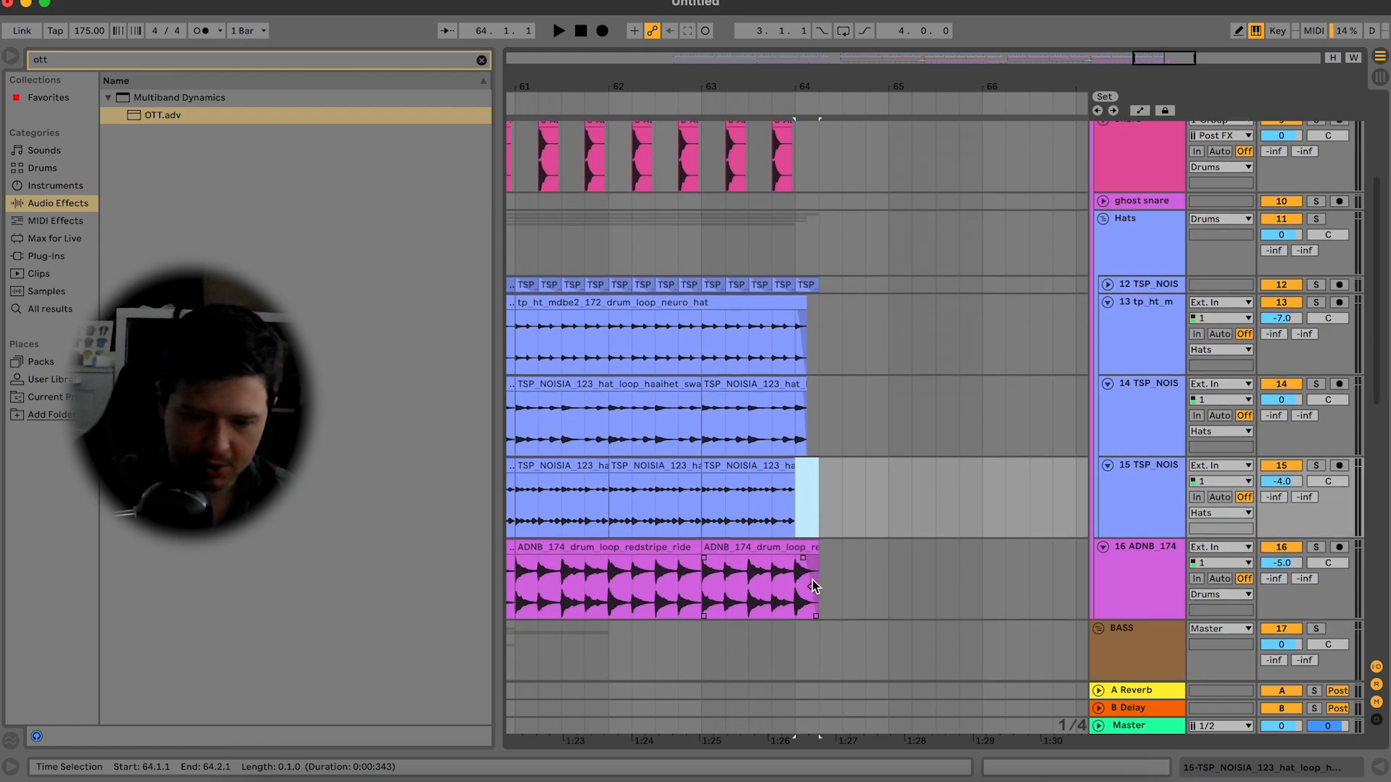
Step: Play the trimmed drum ending from 63.4.1 and collapse the Hats group
{"action": "left_click", "coordinate": [772, 602]}
{"action": "key", "text": "space"}
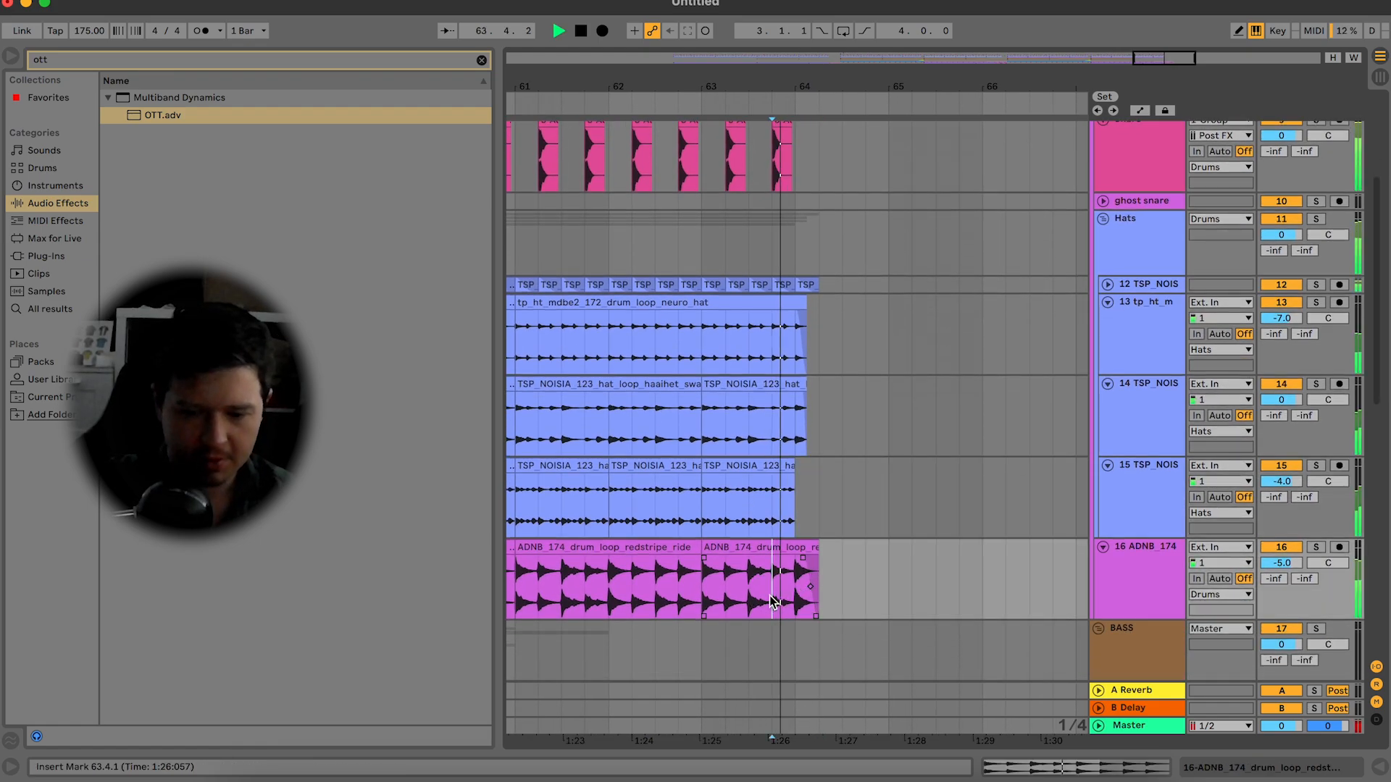
{"action": "left_click", "coordinate": [1106, 219]}
{"action": "left_click", "coordinate": [1104, 219]}
{"action": "key", "text": "minus"}
{"action": "key", "text": "minus"}
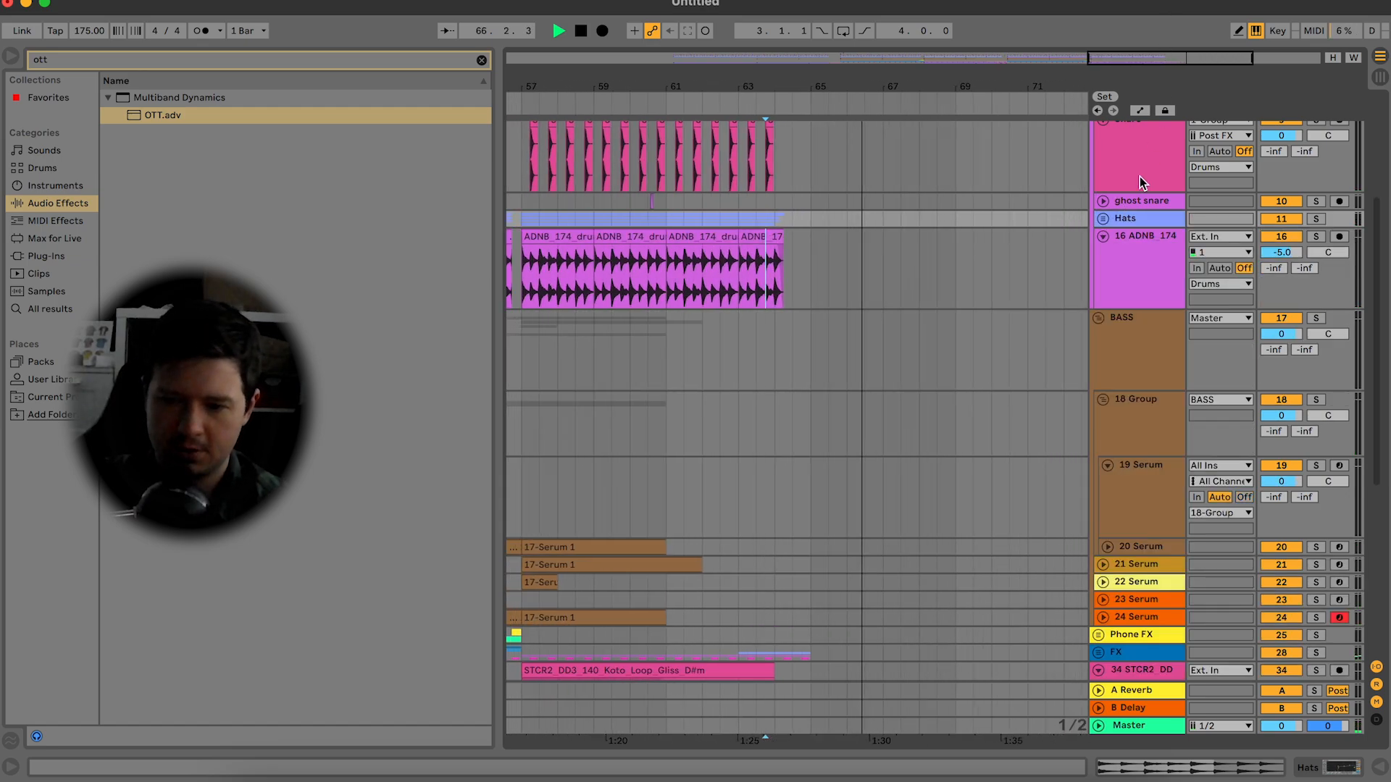
Step: Stop playback, open the last vox clip on track 36, enable Warp and set its warp mode to Complex Pro
{"action": "scroll", "coordinate": [1130, 178], "scroll_direction": "up", "scroll_amount": 3}
{"action": "scroll", "coordinate": [1115, 181], "scroll_direction": "down", "scroll_amount": 15}
{"action": "key", "text": "space"}
{"action": "left_click", "coordinate": [782, 490]}
{"action": "double_click", "coordinate": [783, 491]}
{"action": "left_click", "coordinate": [392, 597]}
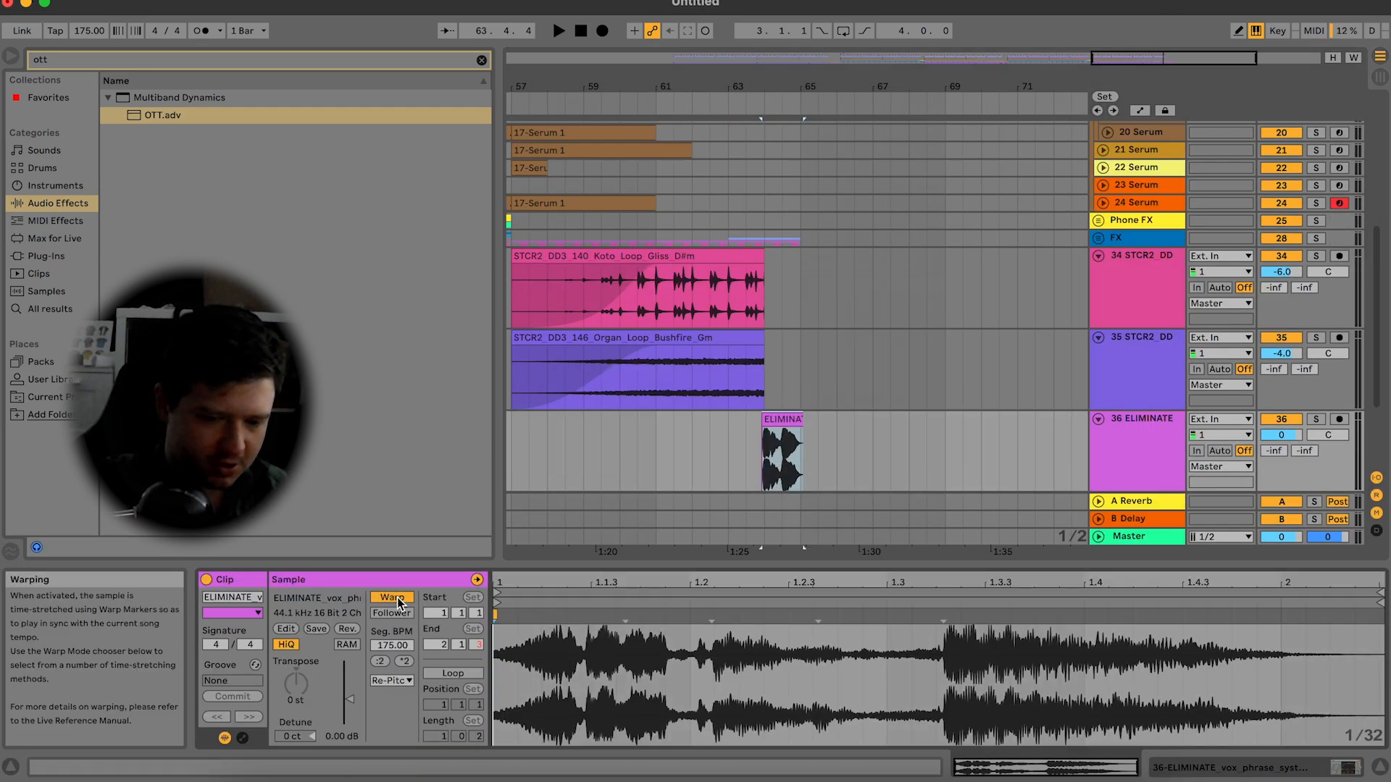
{"action": "left_click", "coordinate": [394, 680]}
{"action": "left_click", "coordinate": [402, 764]}
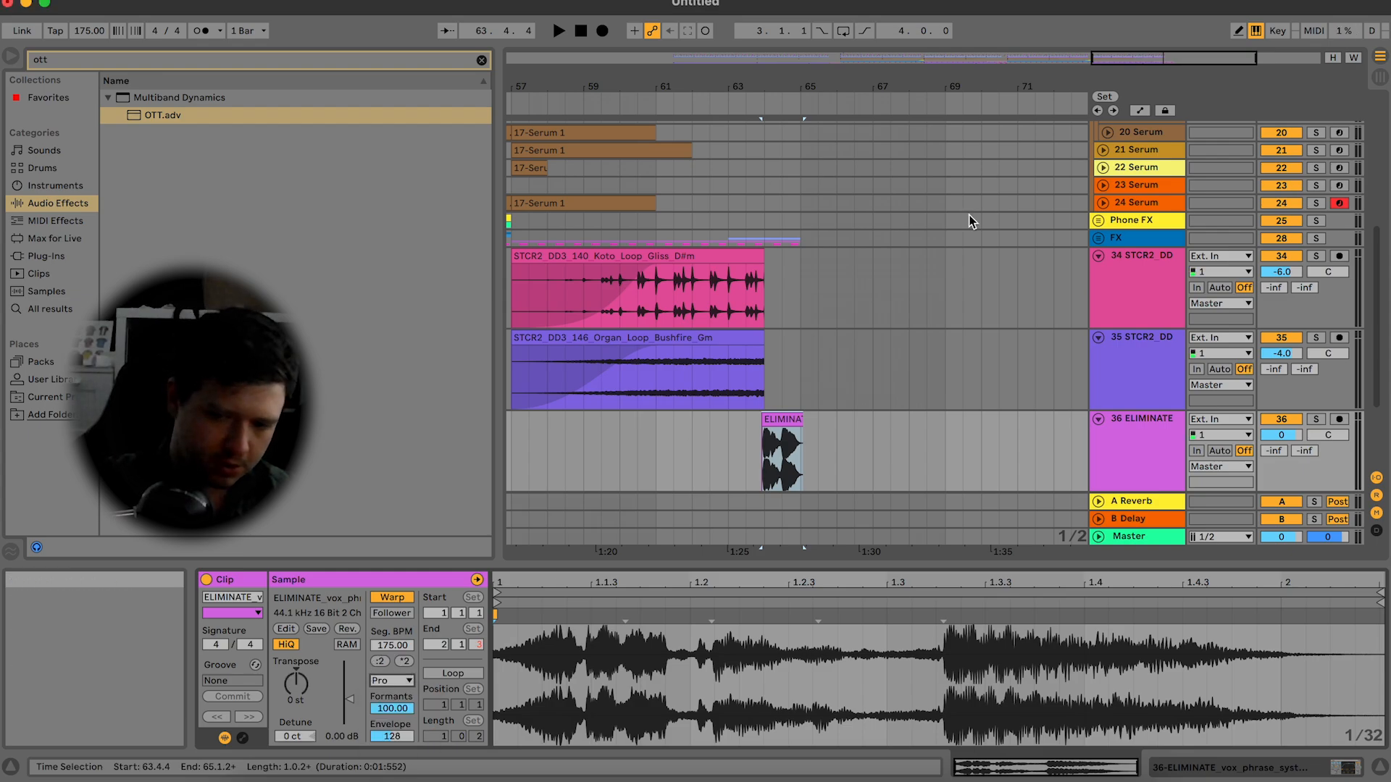
Step: Draw a clip Transposition envelope on the vox falling from 0 at about 1.1.3 to about -12 semitones near bar 2, and play it
{"action": "left_click_drag", "start_coordinate": [1184, 63], "coordinate": [1180, 123]}
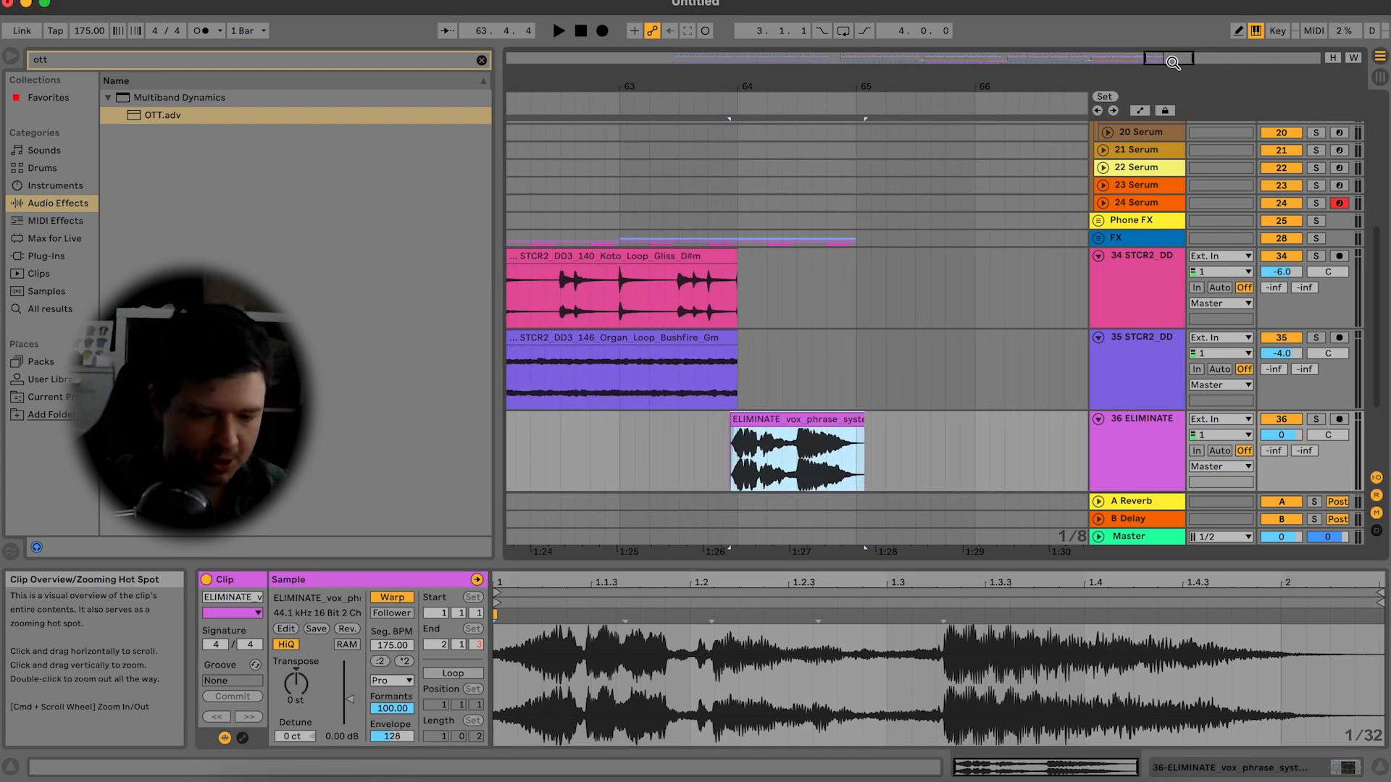
{"action": "left_click", "coordinate": [242, 738]}
{"action": "left_click", "coordinate": [531, 598]}
{"action": "left_click", "coordinate": [516, 611]}
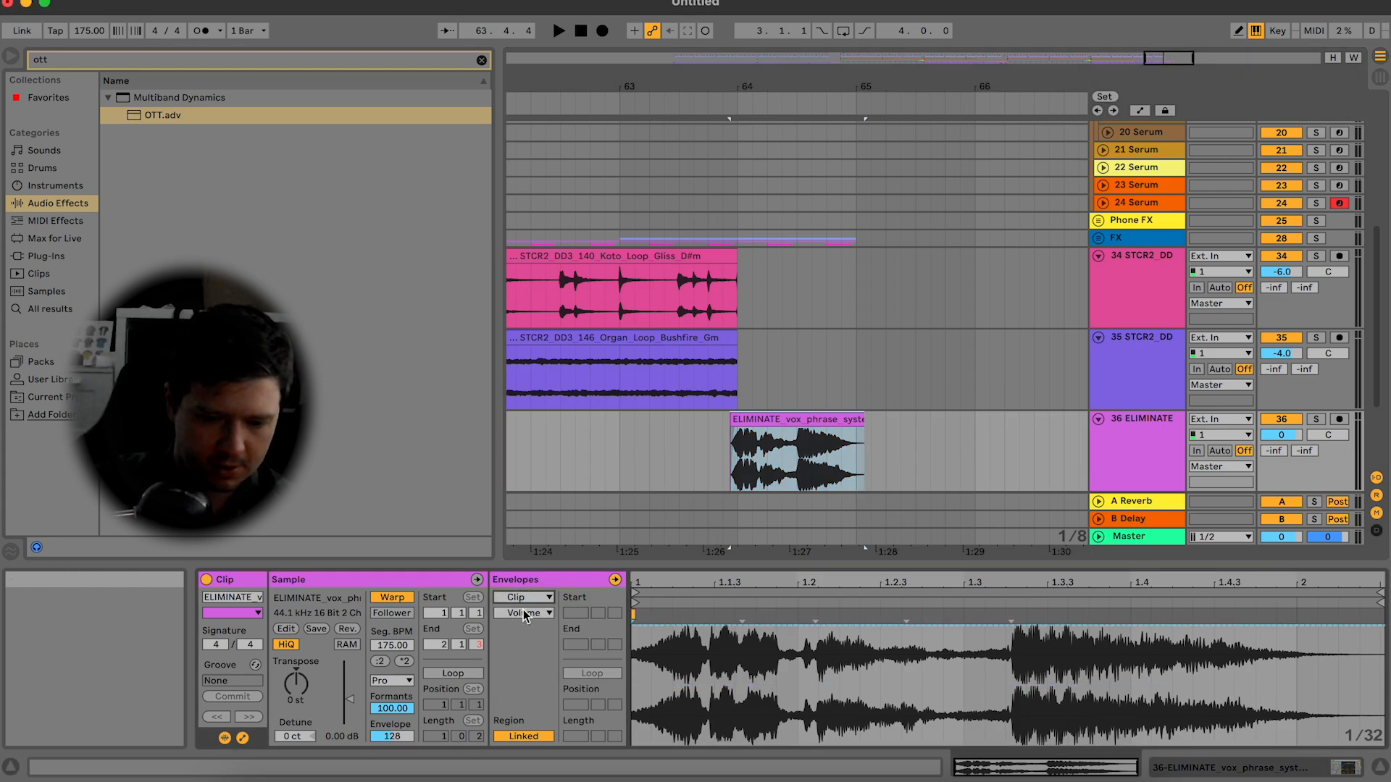
{"action": "left_click", "coordinate": [523, 613]}
{"action": "left_click", "coordinate": [529, 638]}
{"action": "key", "text": "space"}
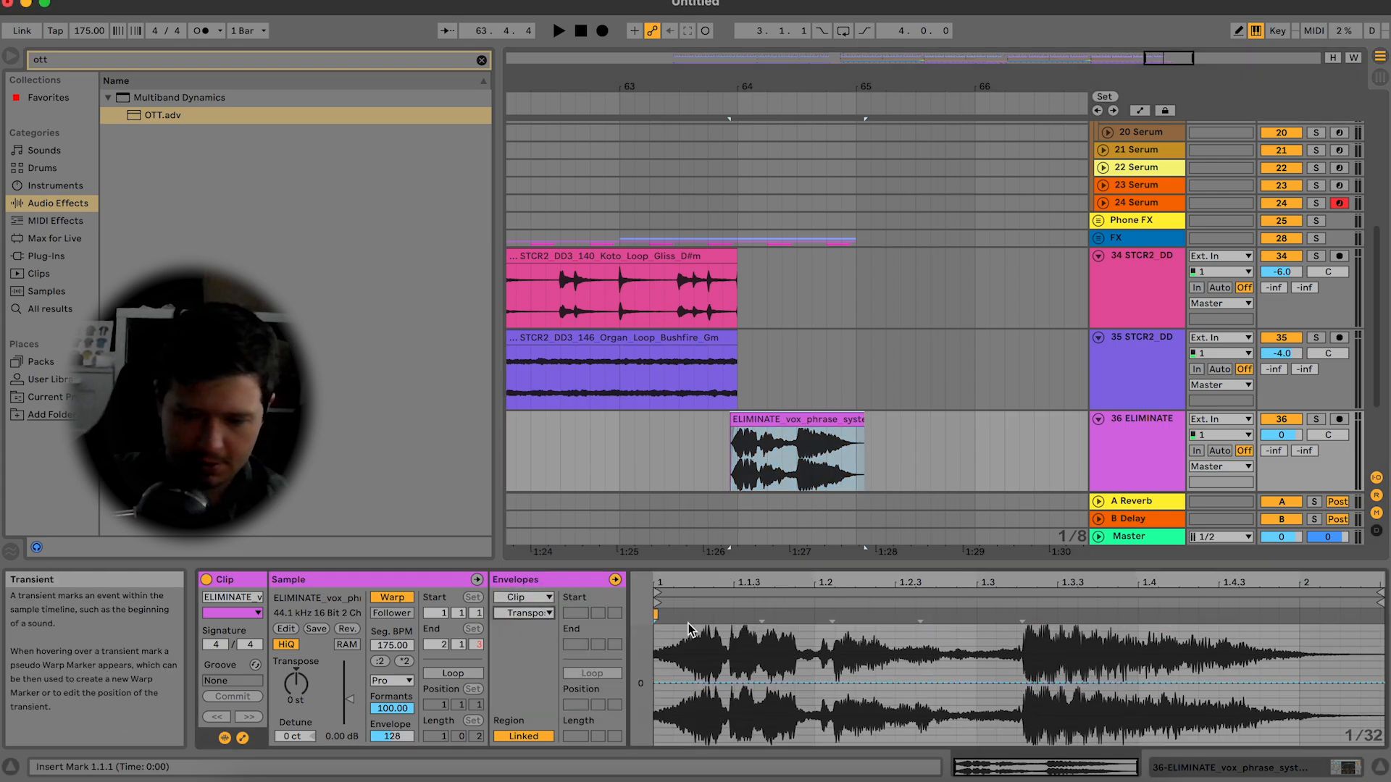
{"action": "left_click", "coordinate": [734, 683]}
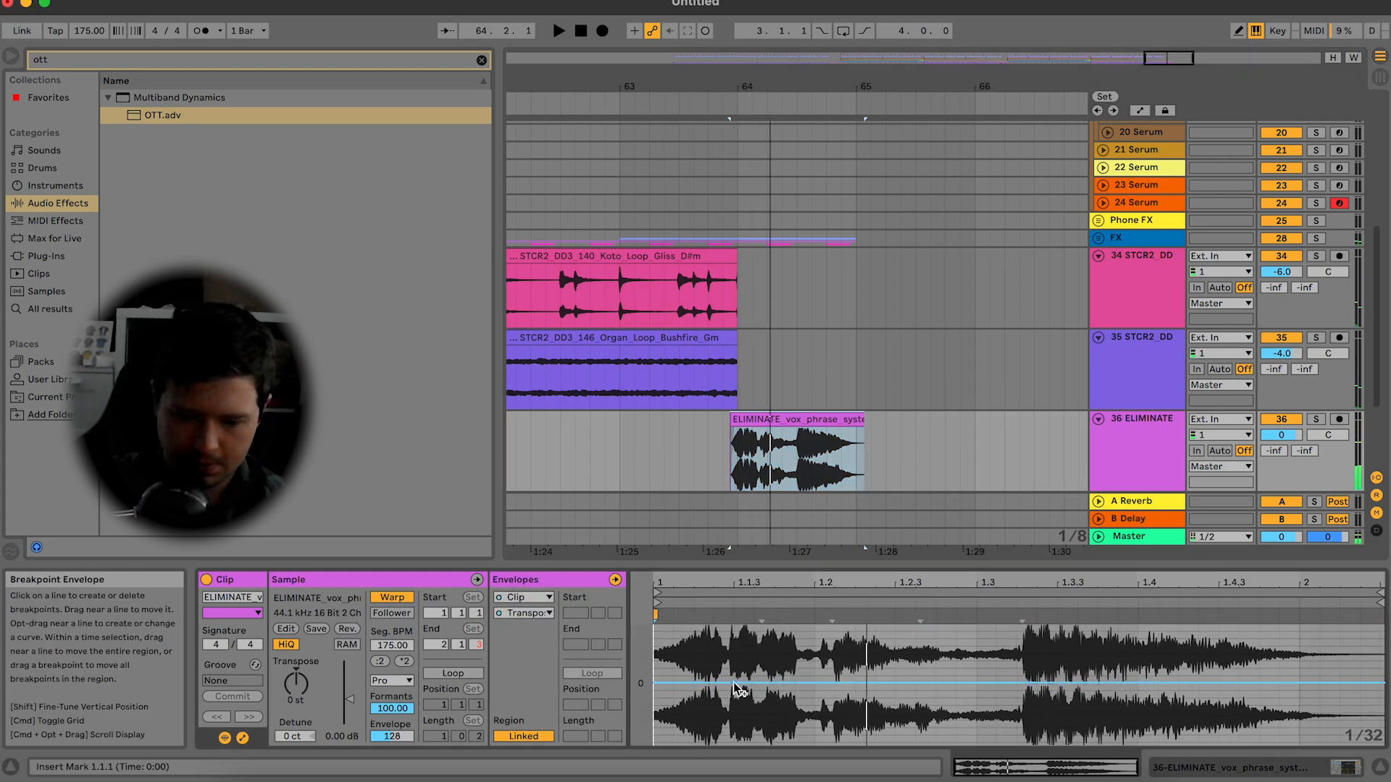
{"action": "left_click_drag", "start_coordinate": [1311, 690], "coordinate": [1300, 772]}
{"action": "key", "text": "space"}
{"action": "key", "text": "space"}
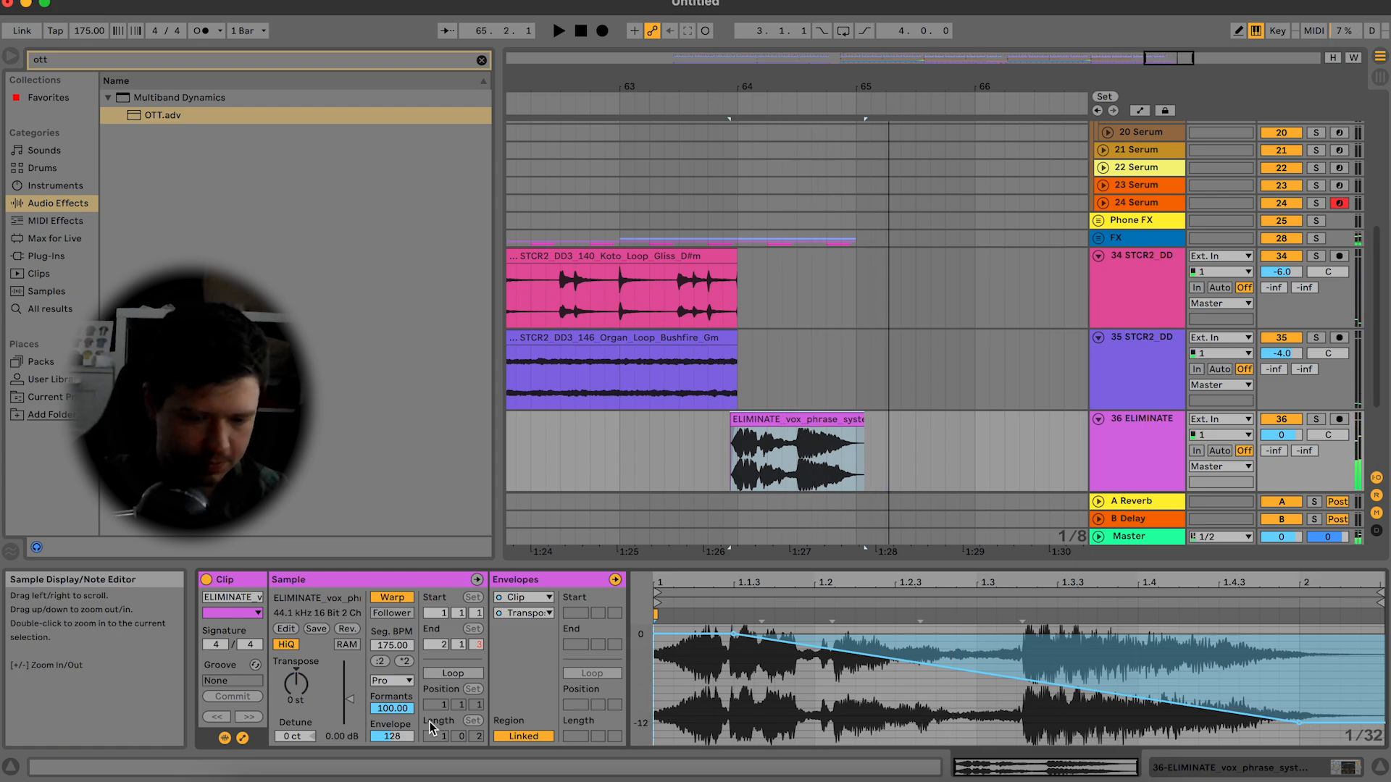
Step: Set the vox clip's gain to -2 dB, show the full arrangement and hide the clip detail view
{"action": "left_click_drag", "start_coordinate": [338, 698], "coordinate": [336, 705]}
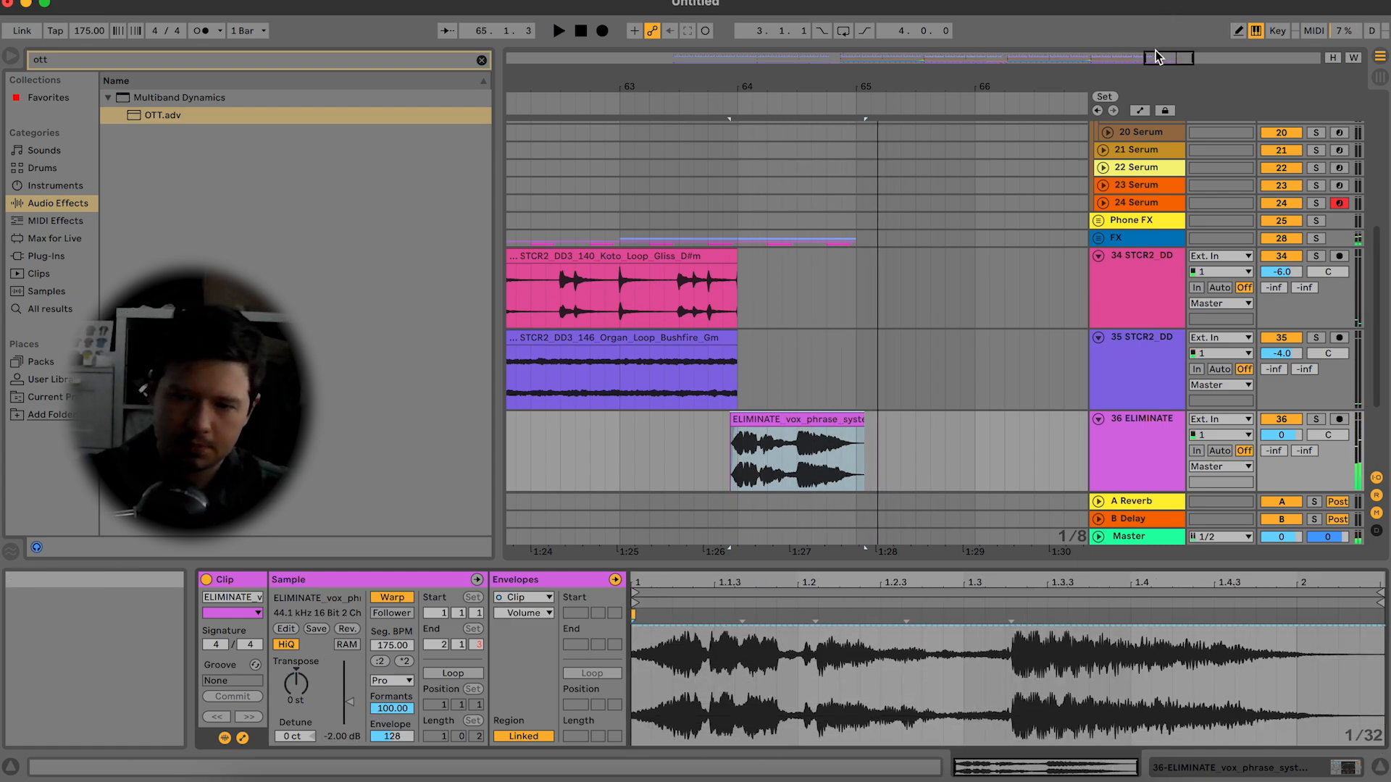
{"action": "key", "text": "w"}
{"action": "left_click", "coordinate": [1381, 769]}
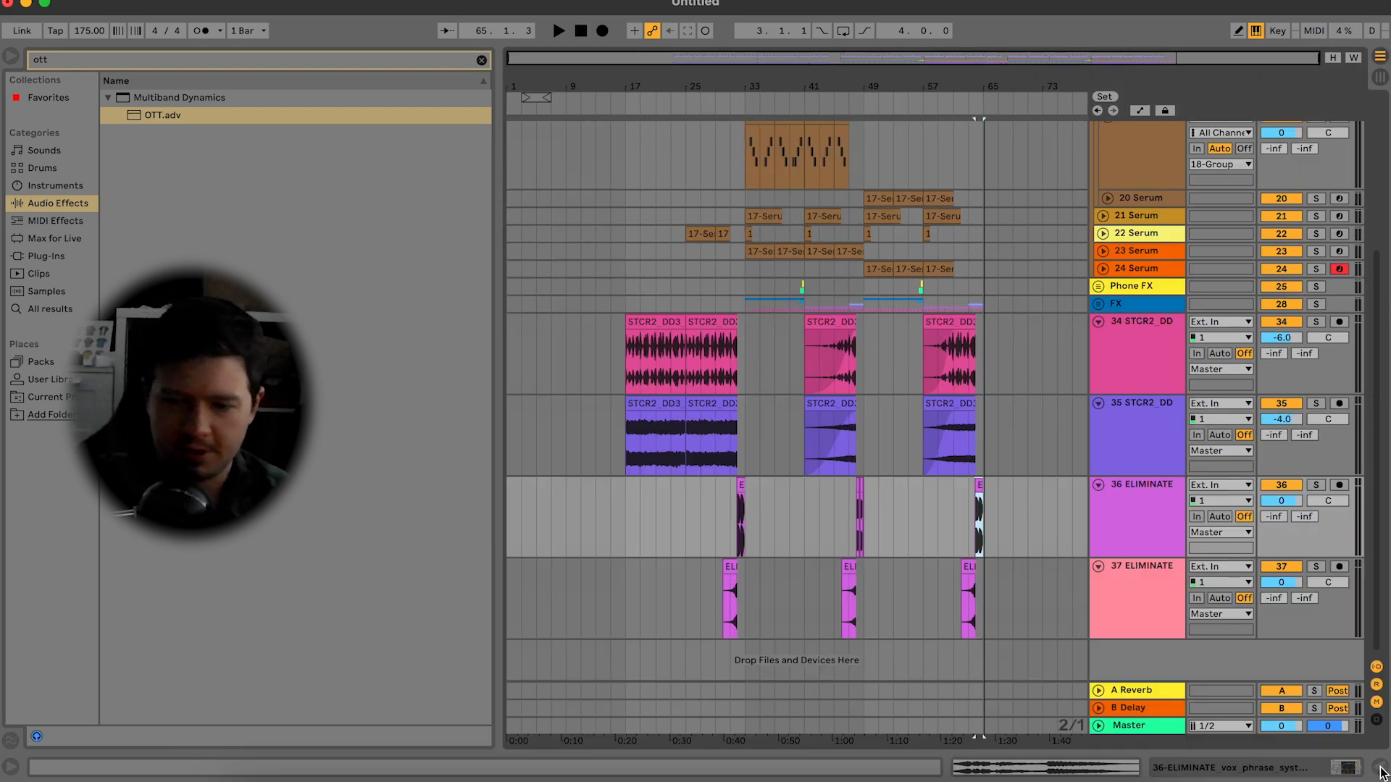
Step: Select all tracks and fold them together
{"action": "left_click", "coordinate": [1126, 359]}
{"action": "key", "text": "shift+Down"}
{"action": "key", "text": "shift+Down"}
{"action": "key", "text": "shift+Down"}
{"action": "left_click", "coordinate": [1099, 322], "text": "alt"}
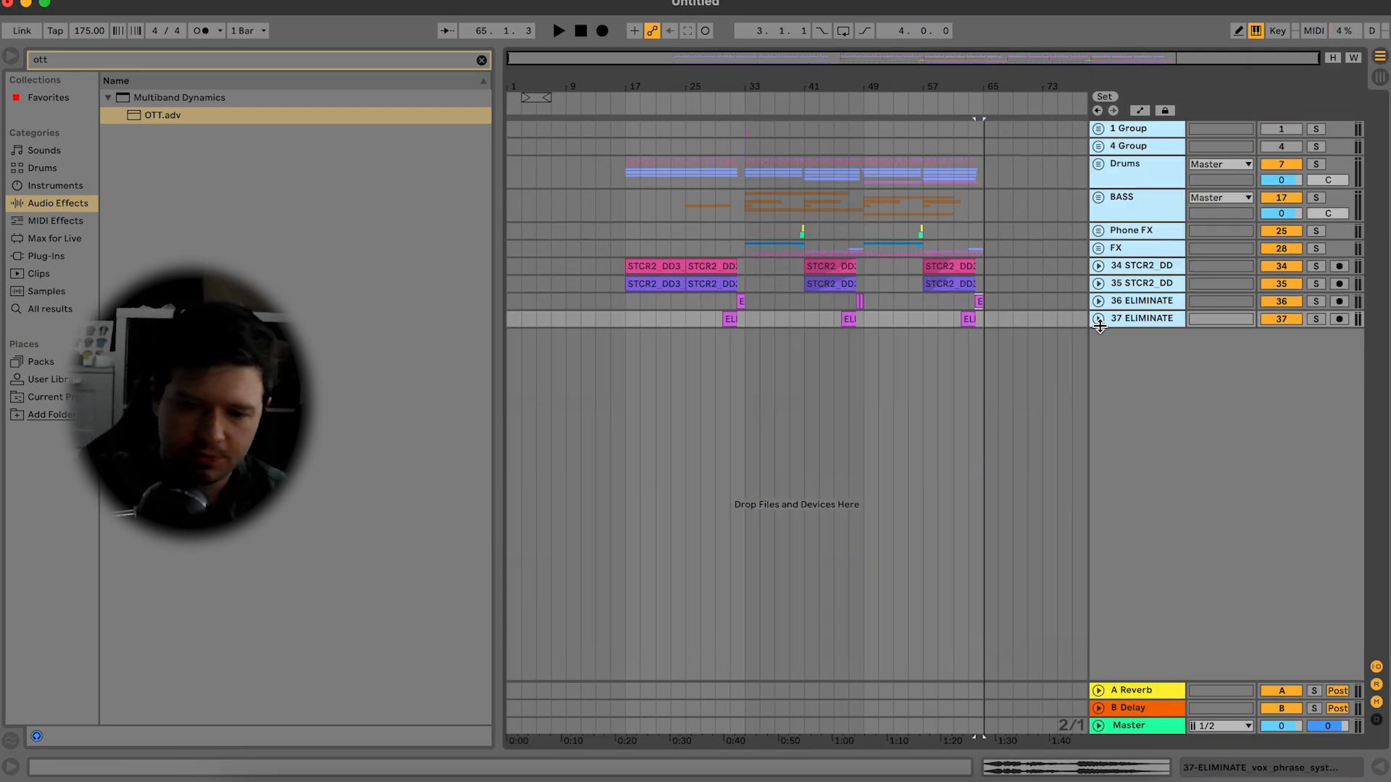
Step: Play from 33.1.1, copy 33.1.1 to 67.1.1 on the Drums group through track 37, and paste it at 65.1.1
{"action": "left_click", "coordinate": [751, 178]}
{"action": "key", "text": "space"}
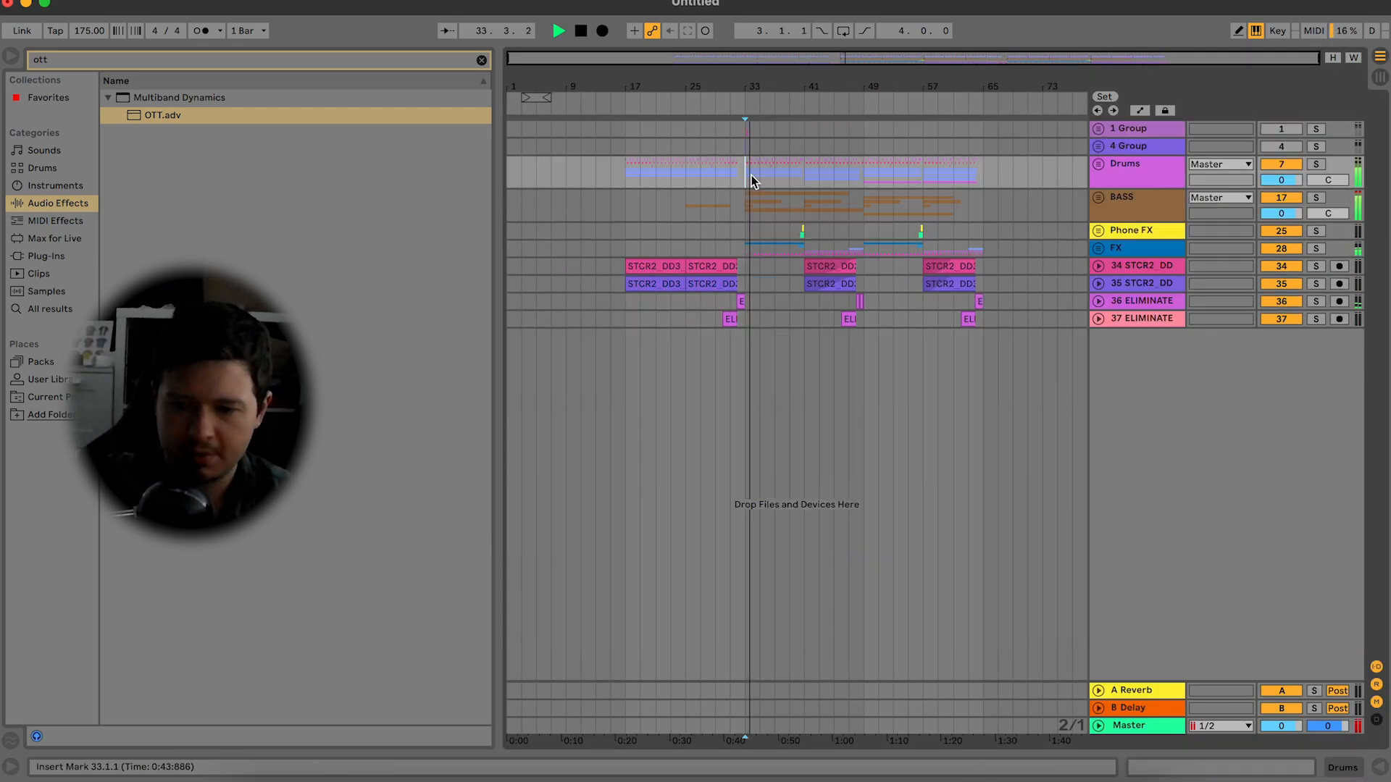
{"action": "left_click", "coordinate": [986, 319], "text": "shift"}
{"action": "key", "text": "shift+Right"}
{"action": "key", "text": "space"}
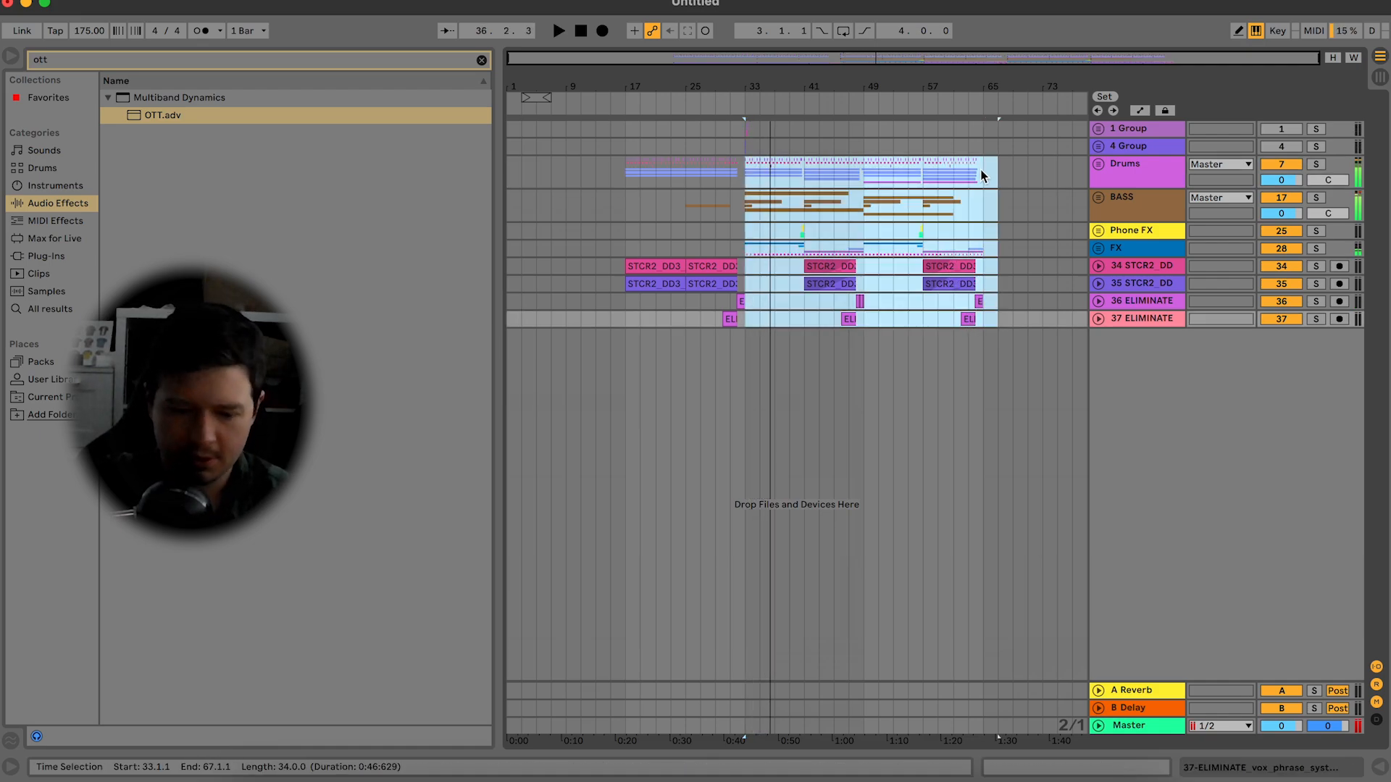
{"action": "left_click", "coordinate": [985, 173]}
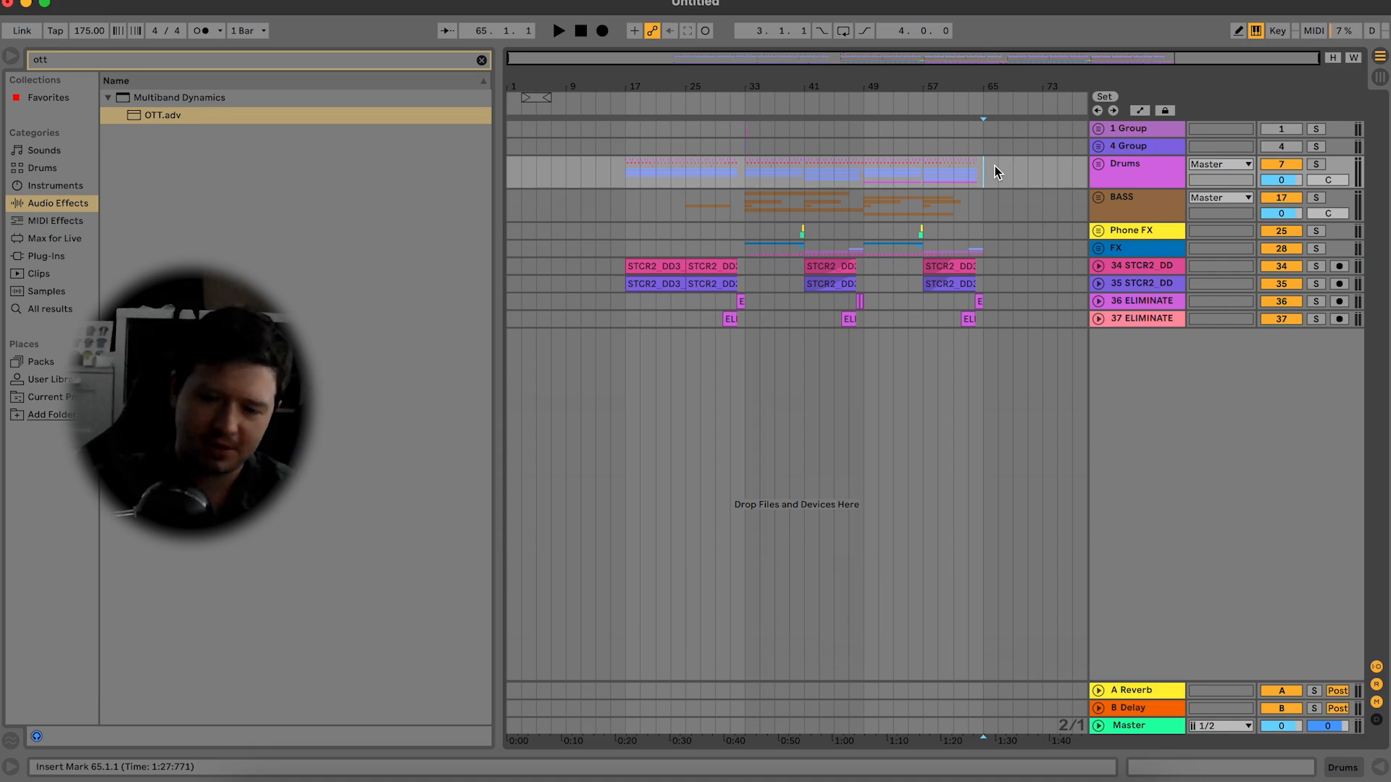
{"action": "key", "text": "super+v"}
Step: Delete the copied drums from 65.1.1 to 67.1.1 in the Drums group, playing the transition in between
{"action": "left_click_drag", "start_coordinate": [960, 60], "coordinate": [827, 193]}
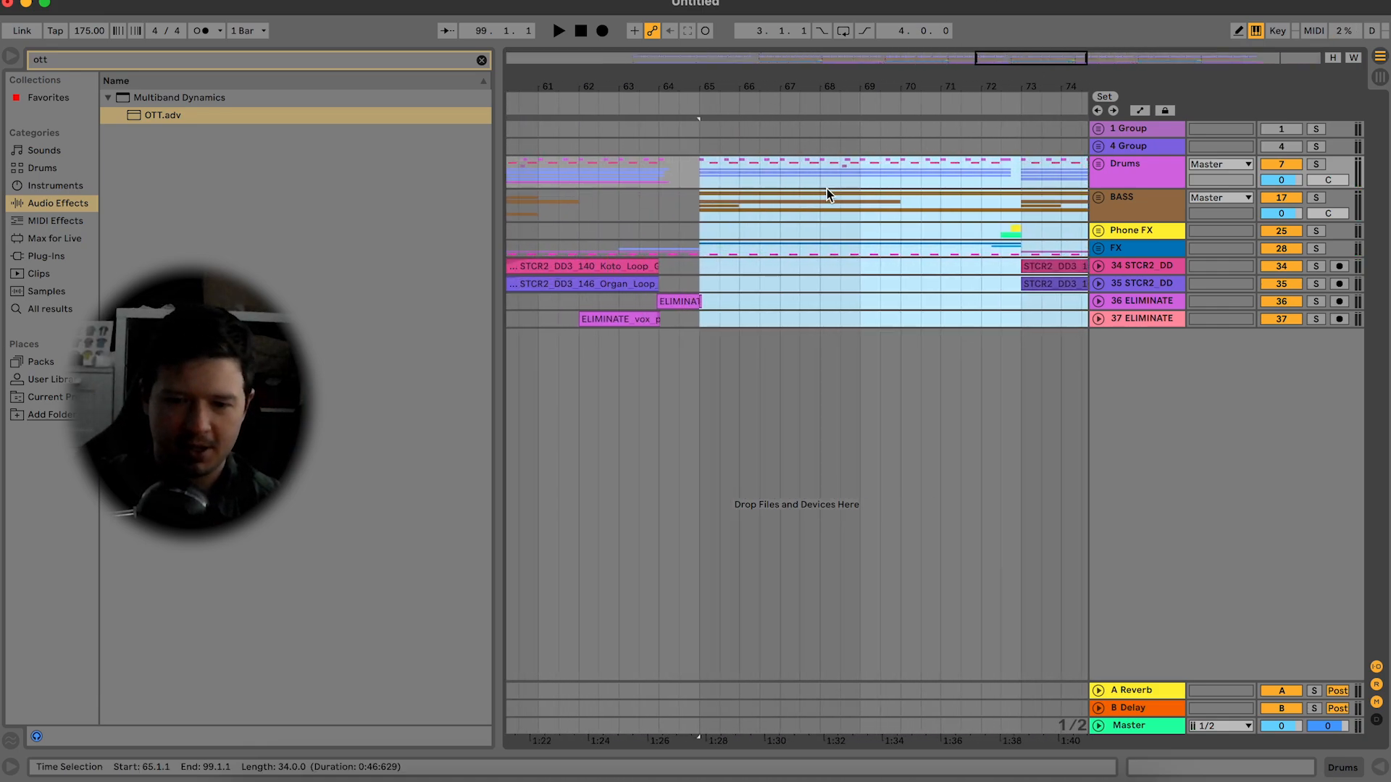
{"action": "left_click_drag", "start_coordinate": [699, 174], "coordinate": [737, 171]}
{"action": "left_click", "coordinate": [599, 237]}
{"action": "key", "text": "space"}
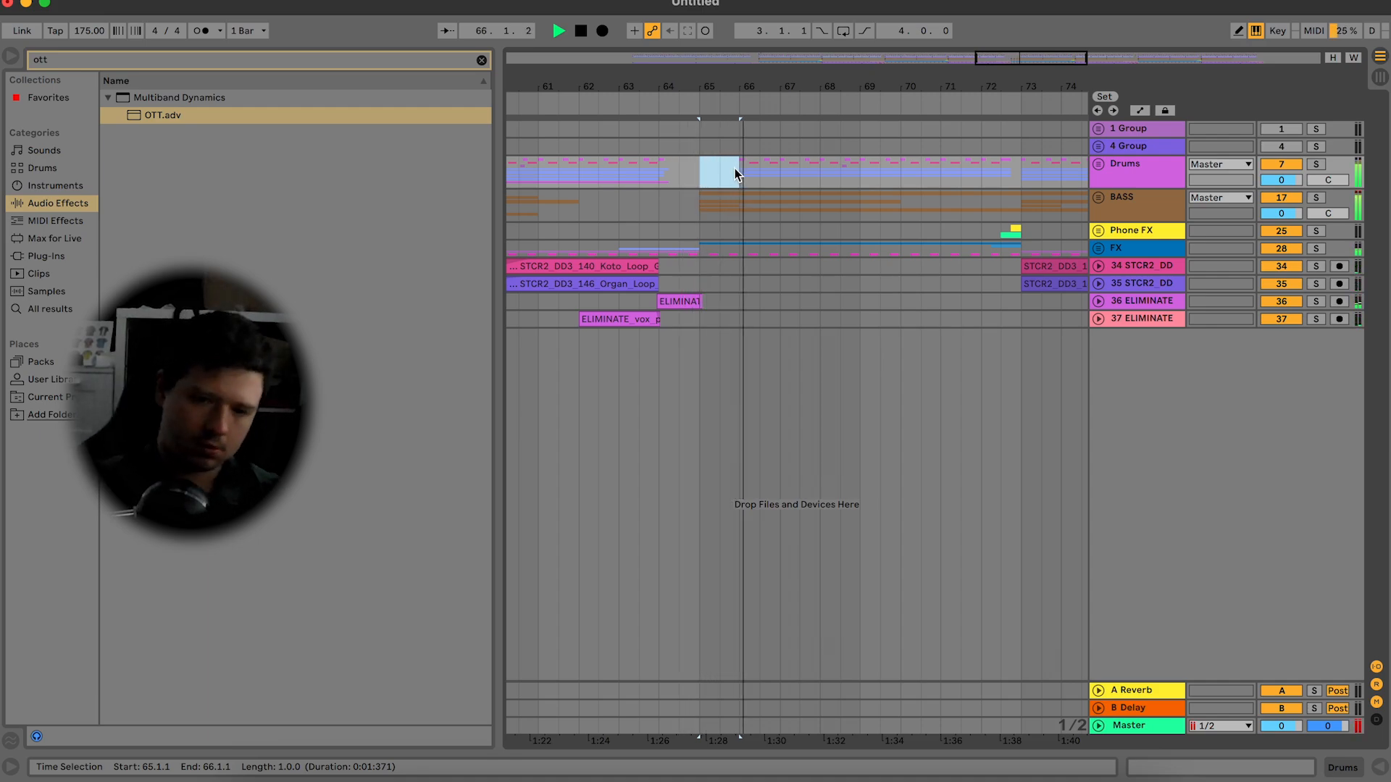
{"action": "key", "text": "space"}
{"action": "left_click_drag", "start_coordinate": [735, 174], "coordinate": [774, 174]}
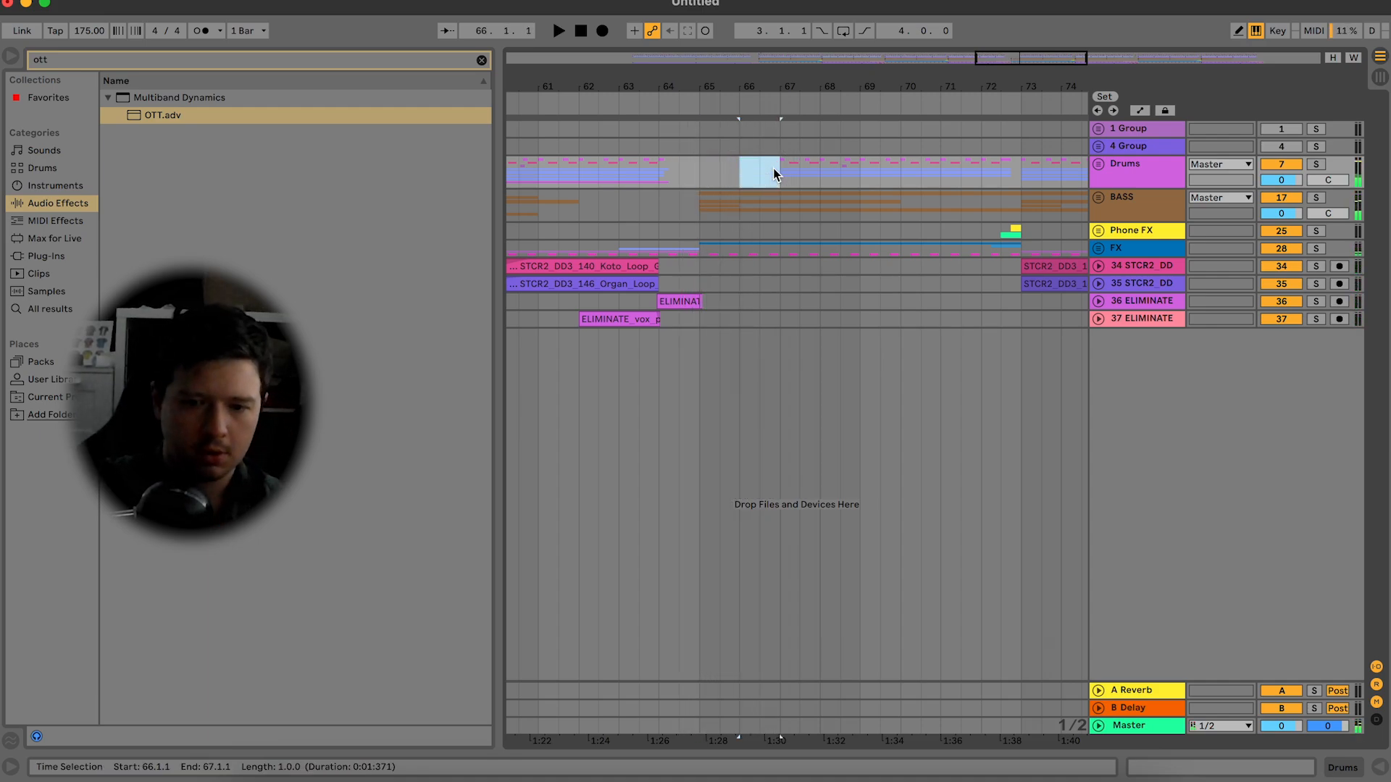
Step: In the 19 Serum clip at 65.1.1, lower the E3 note at 1.4.3 to D#3 and raise the D#3 note at 2.2.1 to E3
{"action": "left_click", "coordinate": [700, 178]}
{"action": "left_click", "coordinate": [1098, 195]}
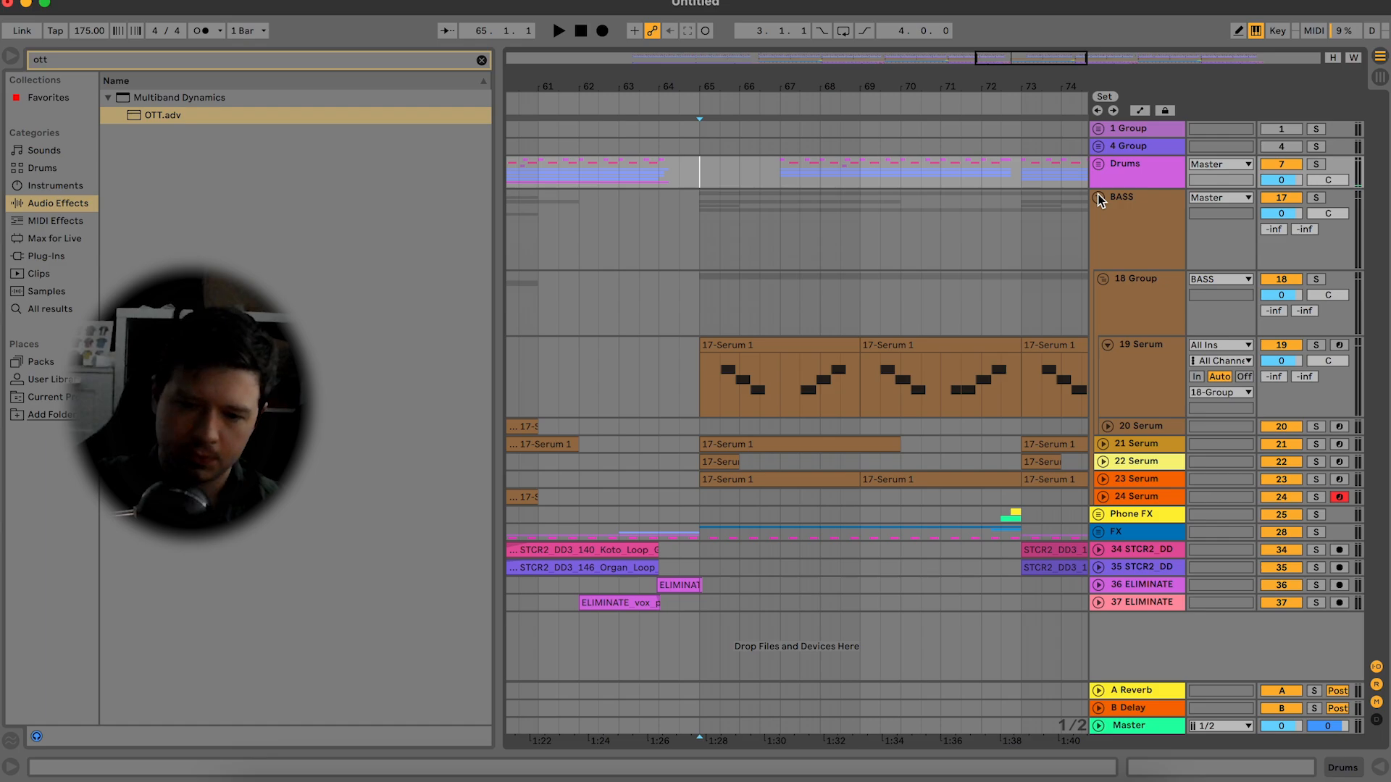
{"action": "double_click", "coordinate": [755, 340]}
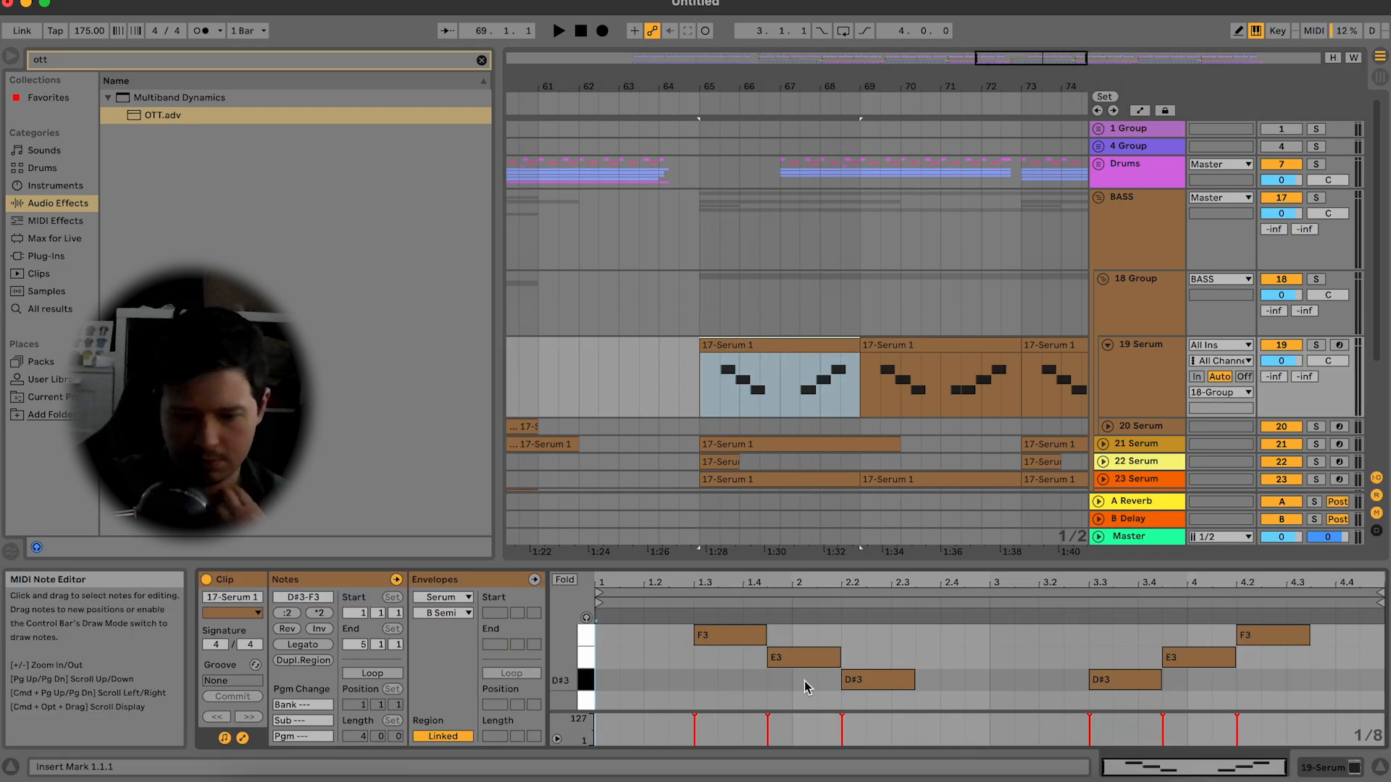
{"action": "left_click_drag", "start_coordinate": [804, 681], "coordinate": [862, 405]}
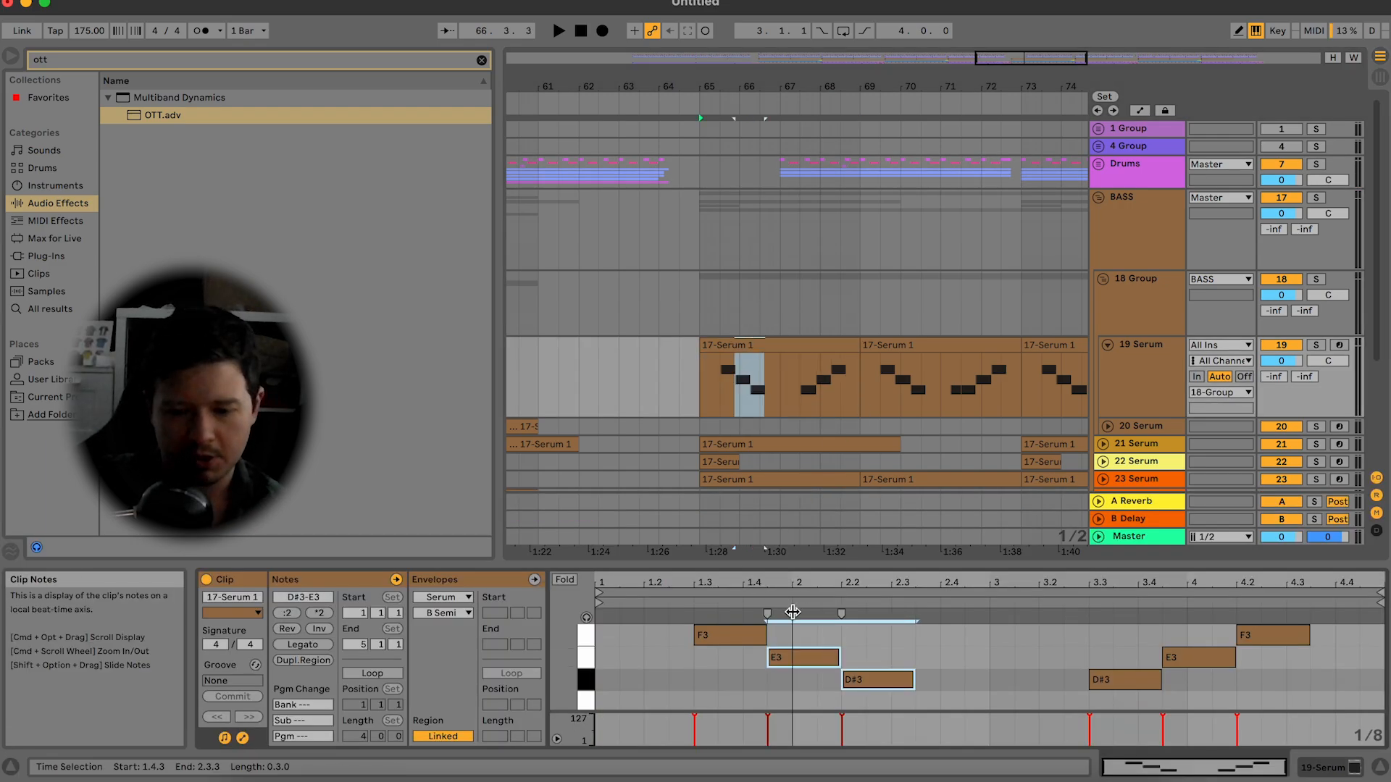
{"action": "left_click", "coordinate": [801, 657]}
{"action": "left_click_drag", "start_coordinate": [800, 657], "coordinate": [802, 679]}
{"action": "left_click", "coordinate": [847, 681]}
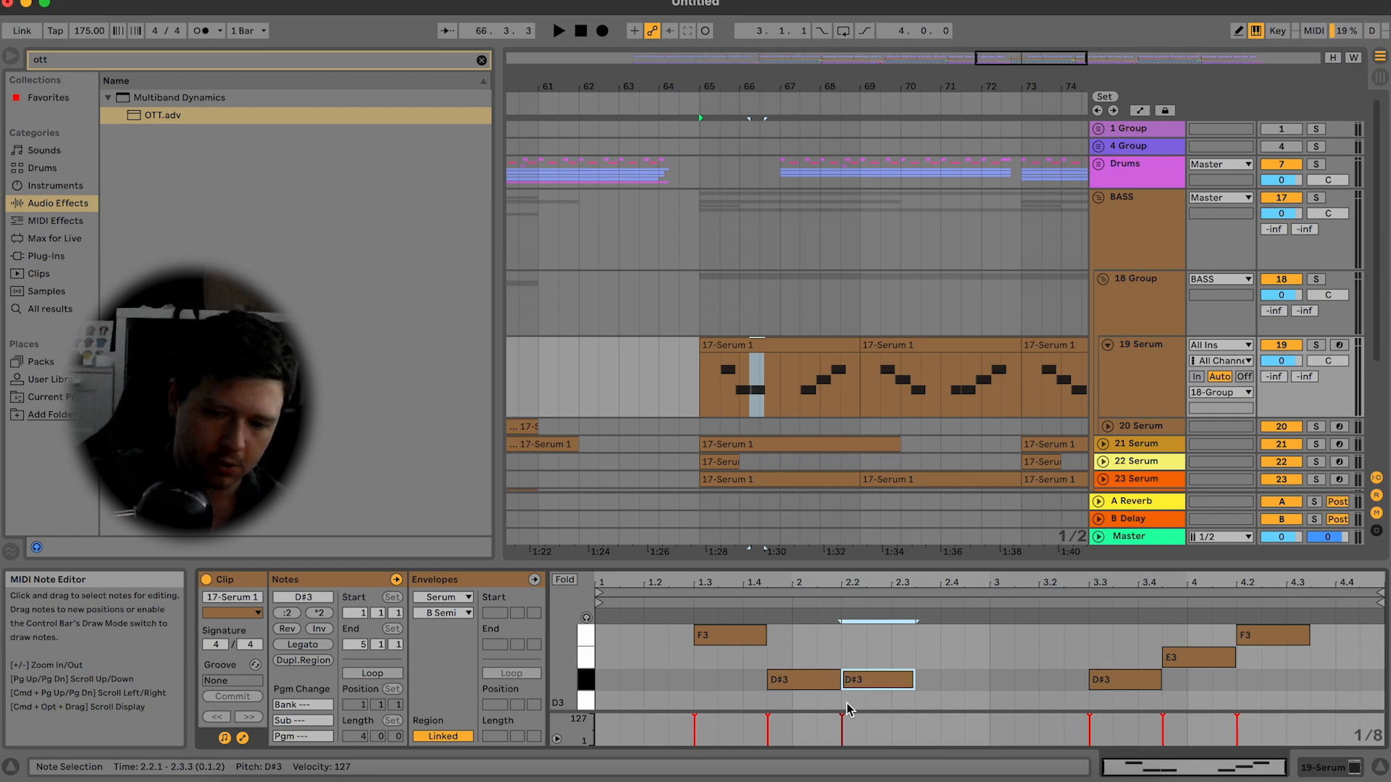
{"action": "key", "text": "Up"}
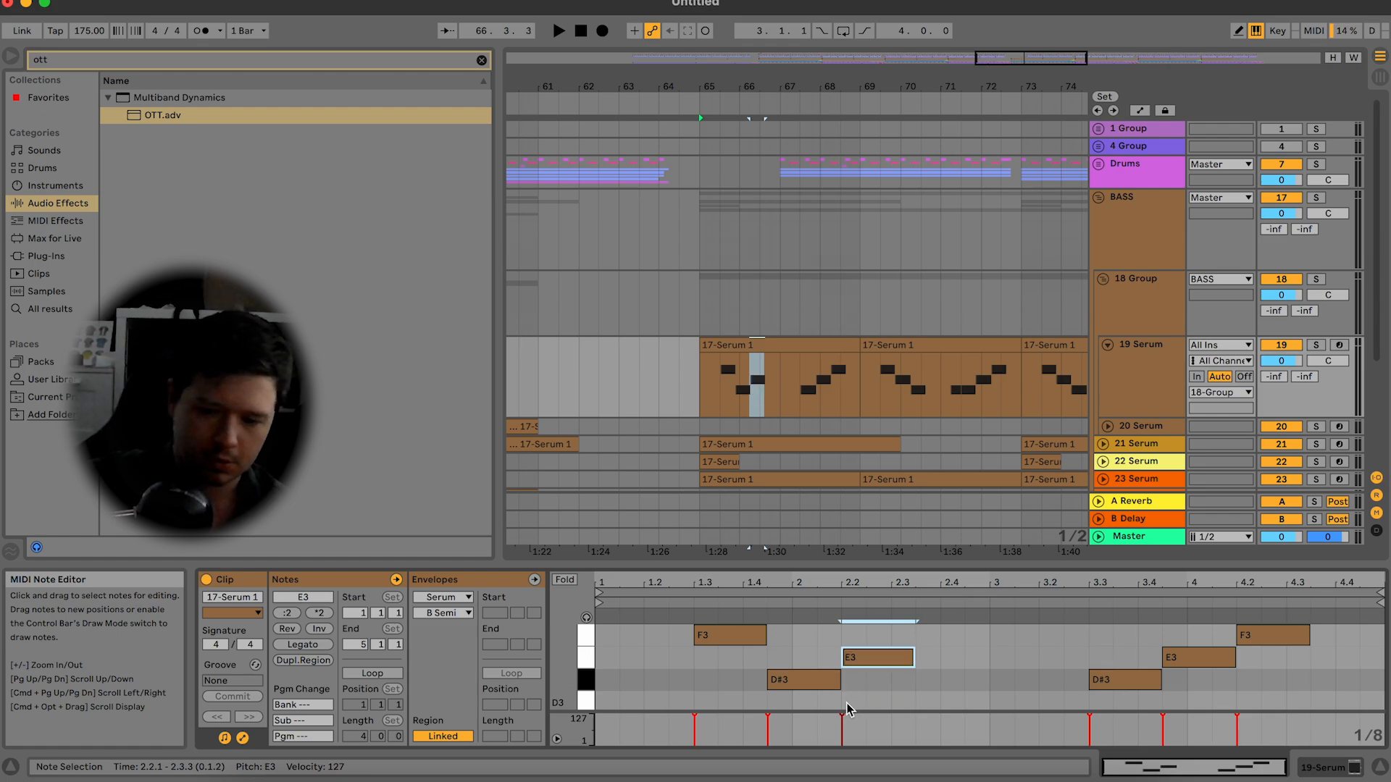
Step: Raise the clip's D#3 note at 3.3.1 to E3, lower the E3 note at 3.4.3 to D#3, and play the result
{"action": "left_click", "coordinate": [1149, 681]}
{"action": "key", "text": "Up"}
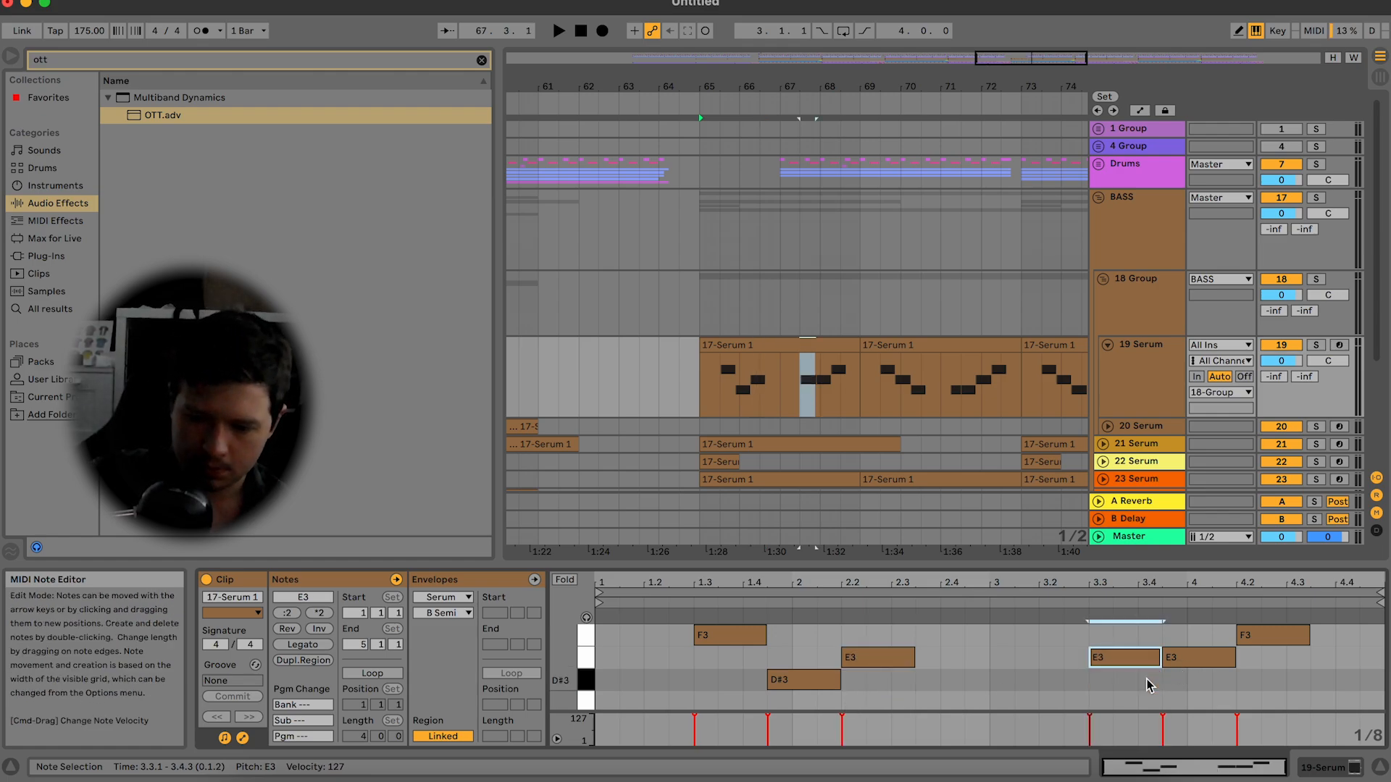
{"action": "left_click", "coordinate": [1197, 661]}
{"action": "key", "text": "space"}
{"action": "key", "text": "Down"}
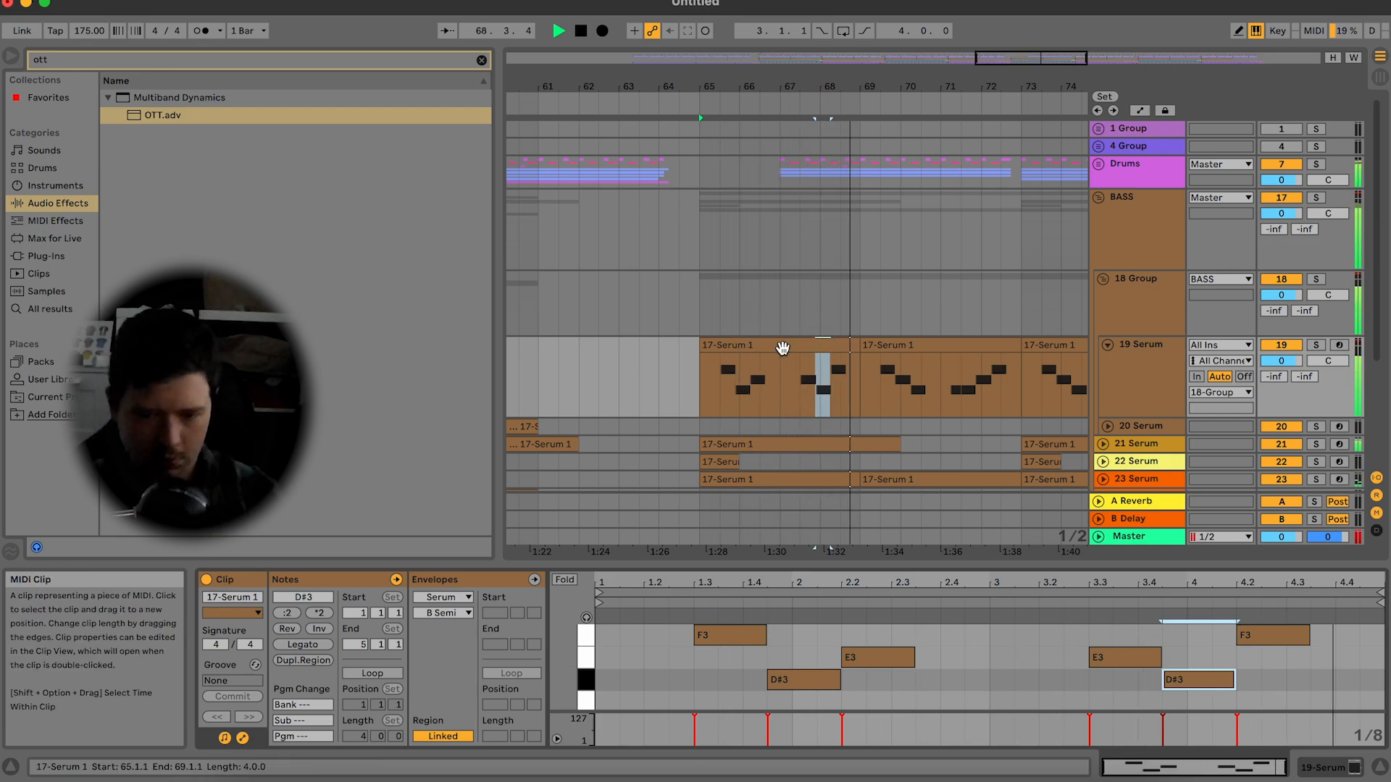
Step: Try duplicating the edited 19 Serum clip over the following four bars, and undo it
{"action": "left_click", "coordinate": [782, 348]}
{"action": "key", "text": "super+d"}
{"action": "key", "text": "super+z"}
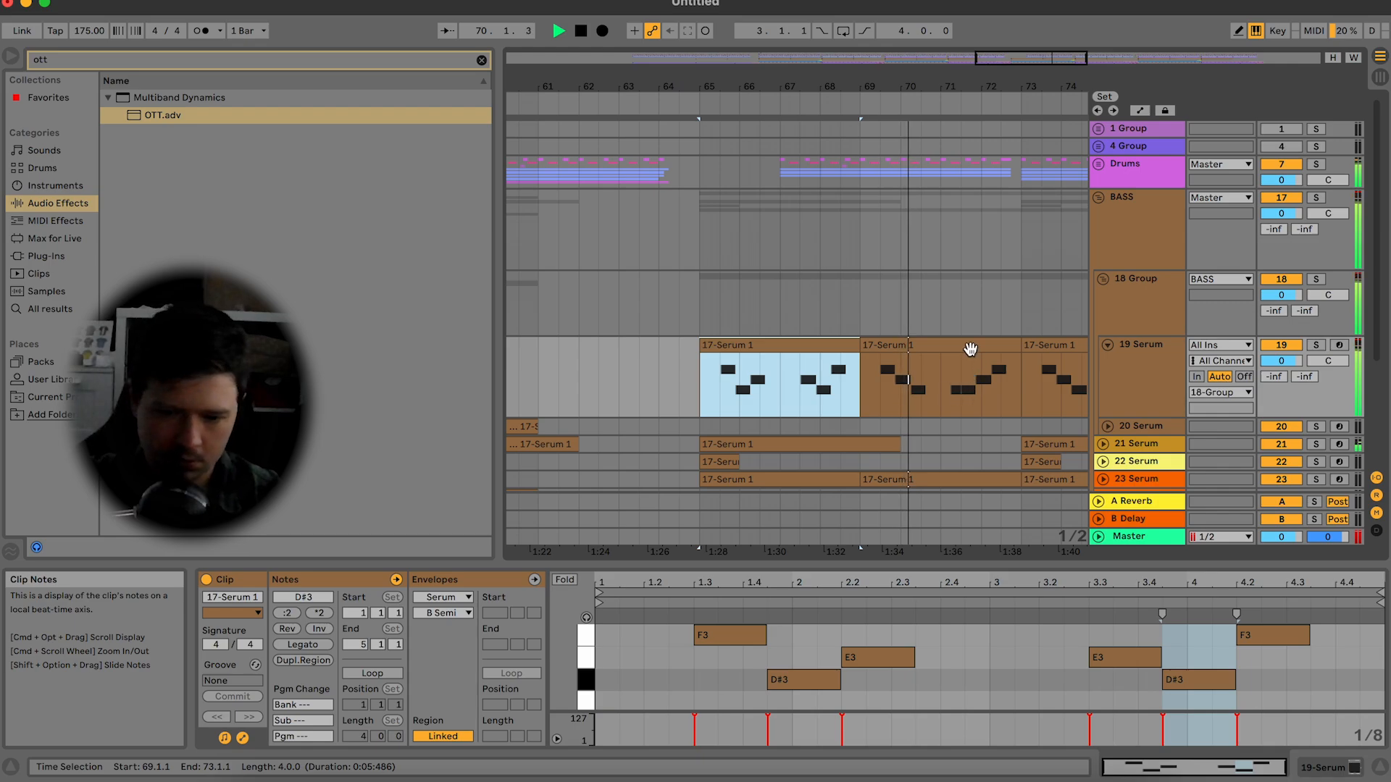
{"action": "left_click_drag", "start_coordinate": [781, 373], "coordinate": [841, 375]}
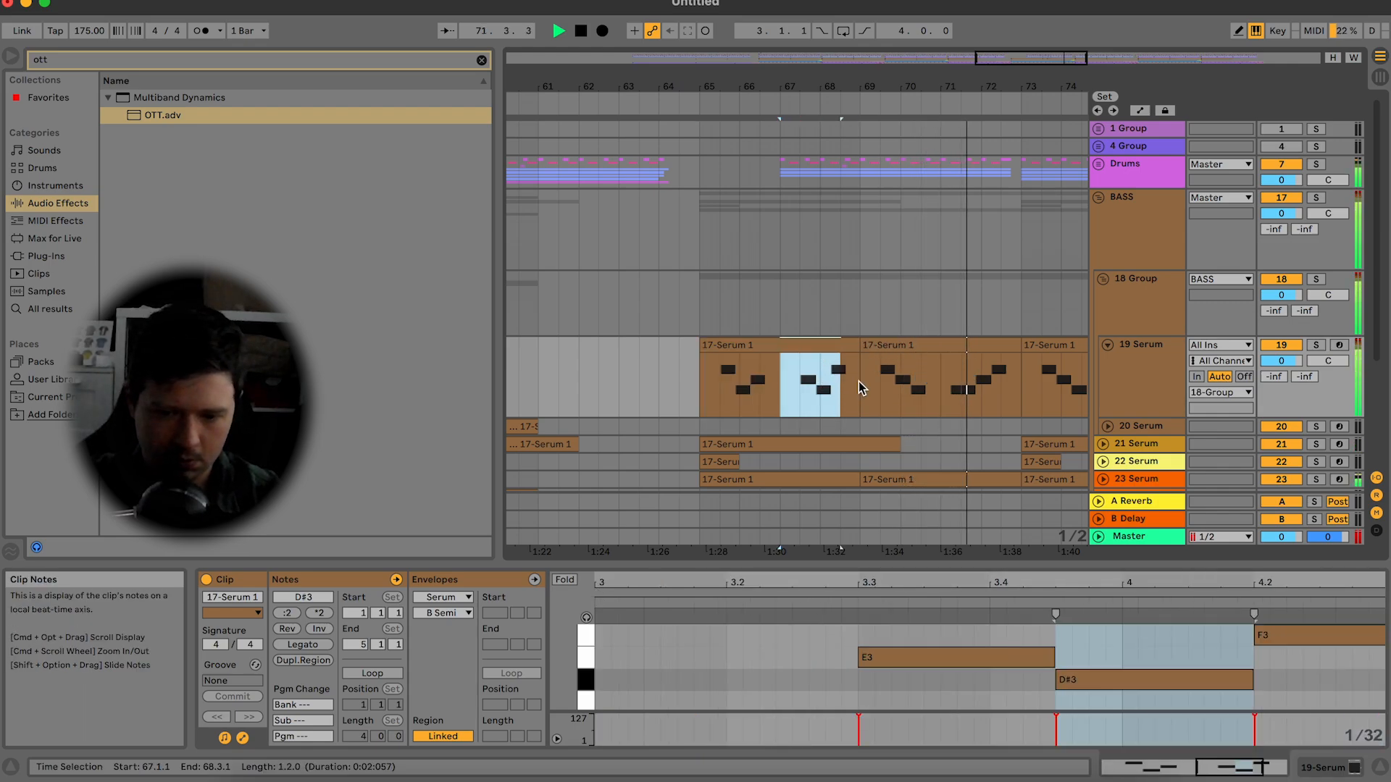
Step: Copy the edited 19 Serum clip from 65.1.1 over the clip at 69.1.1 and play from there
{"action": "left_click", "coordinate": [808, 349]}
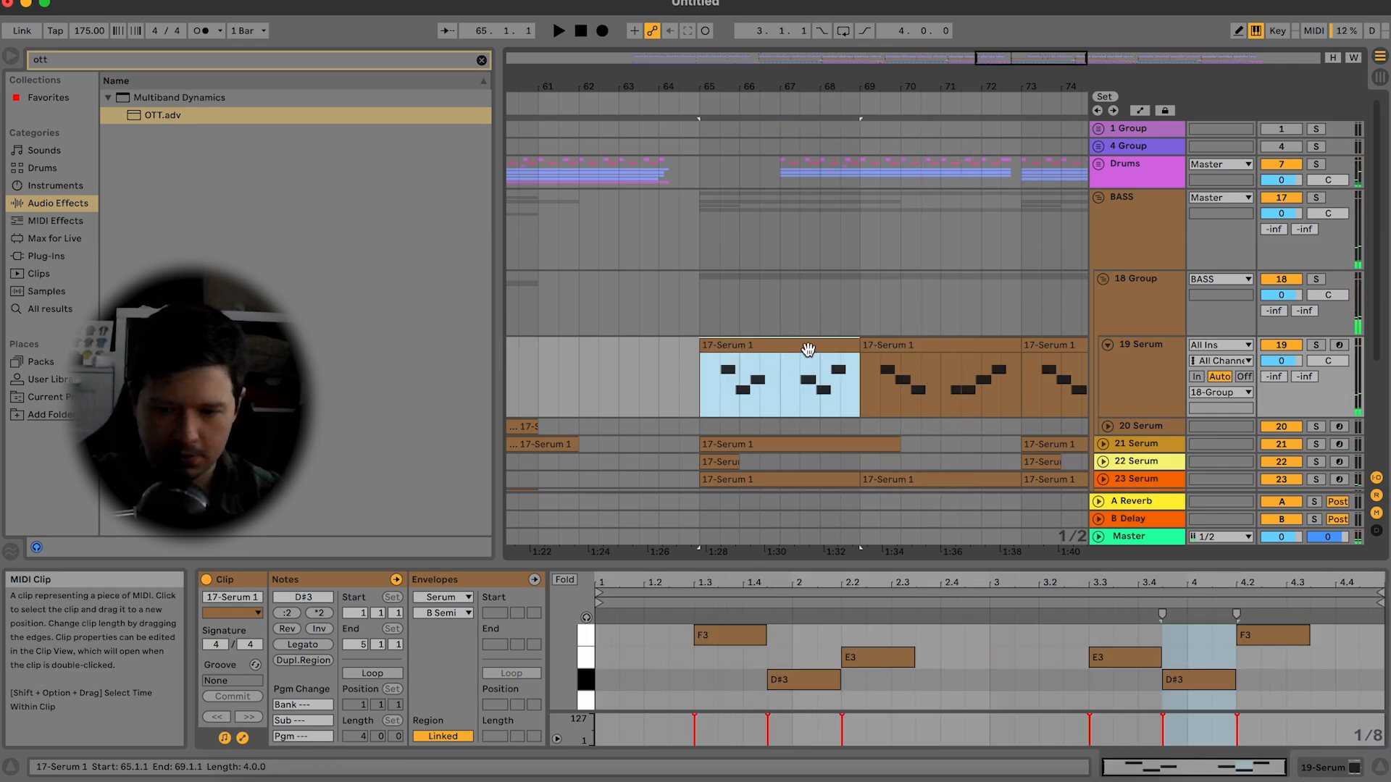
{"action": "left_click", "coordinate": [939, 348]}
{"action": "key", "text": "space"}
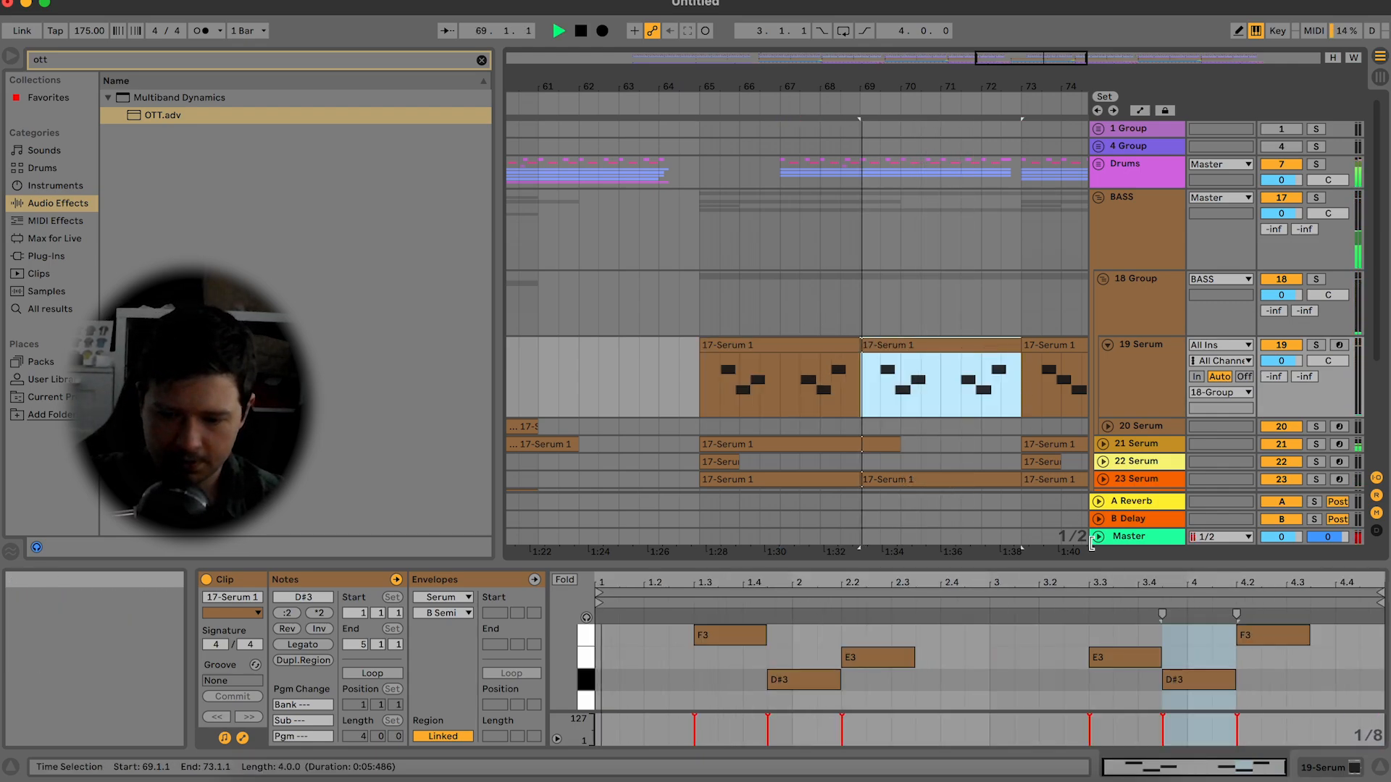
Step: In the 19 Serum clip at 69.1.1, add a D#3 note at 3.2.1 and make the closing notes rise D#3, E3, F3
{"action": "double_click", "coordinate": [1051, 680]}
{"action": "left_click_drag", "start_coordinate": [1058, 680], "coordinate": [1087, 679]}
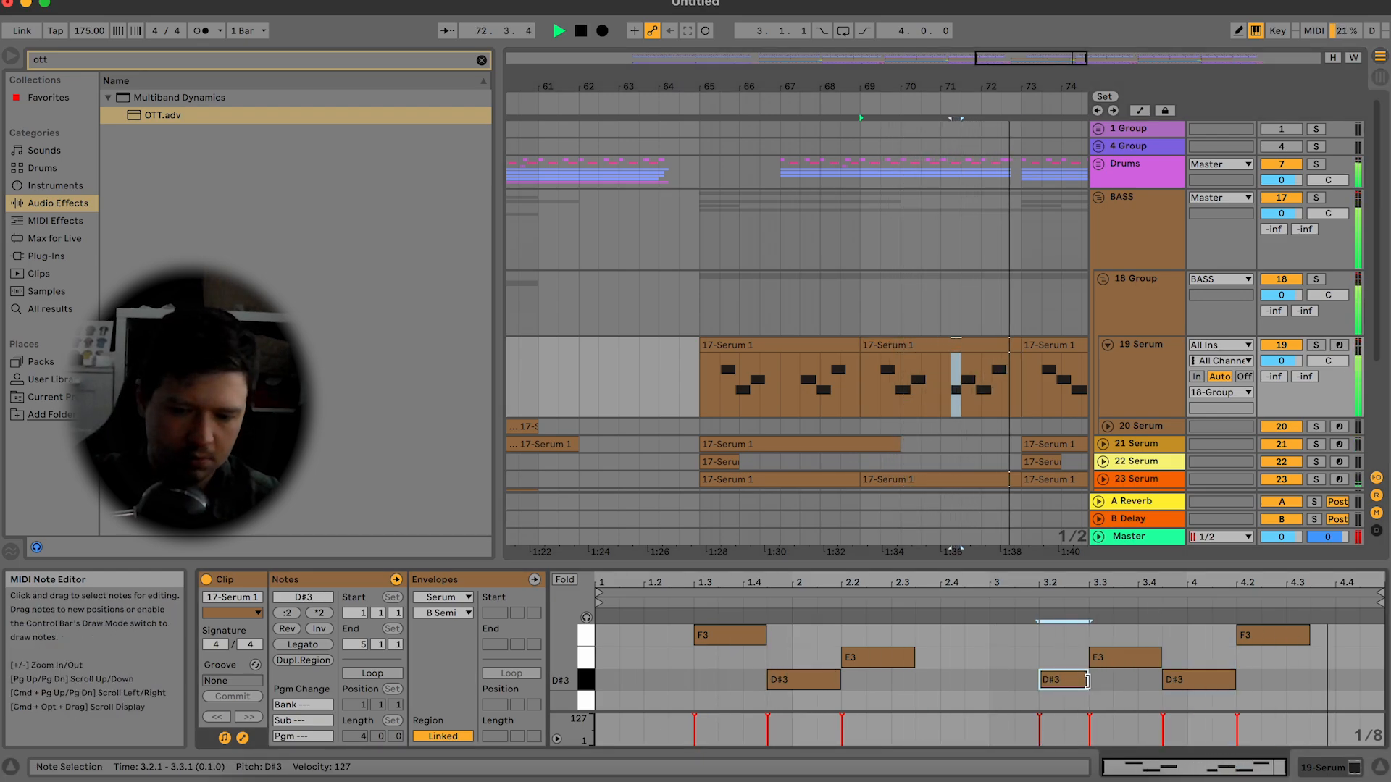
{"action": "key", "text": "space"}
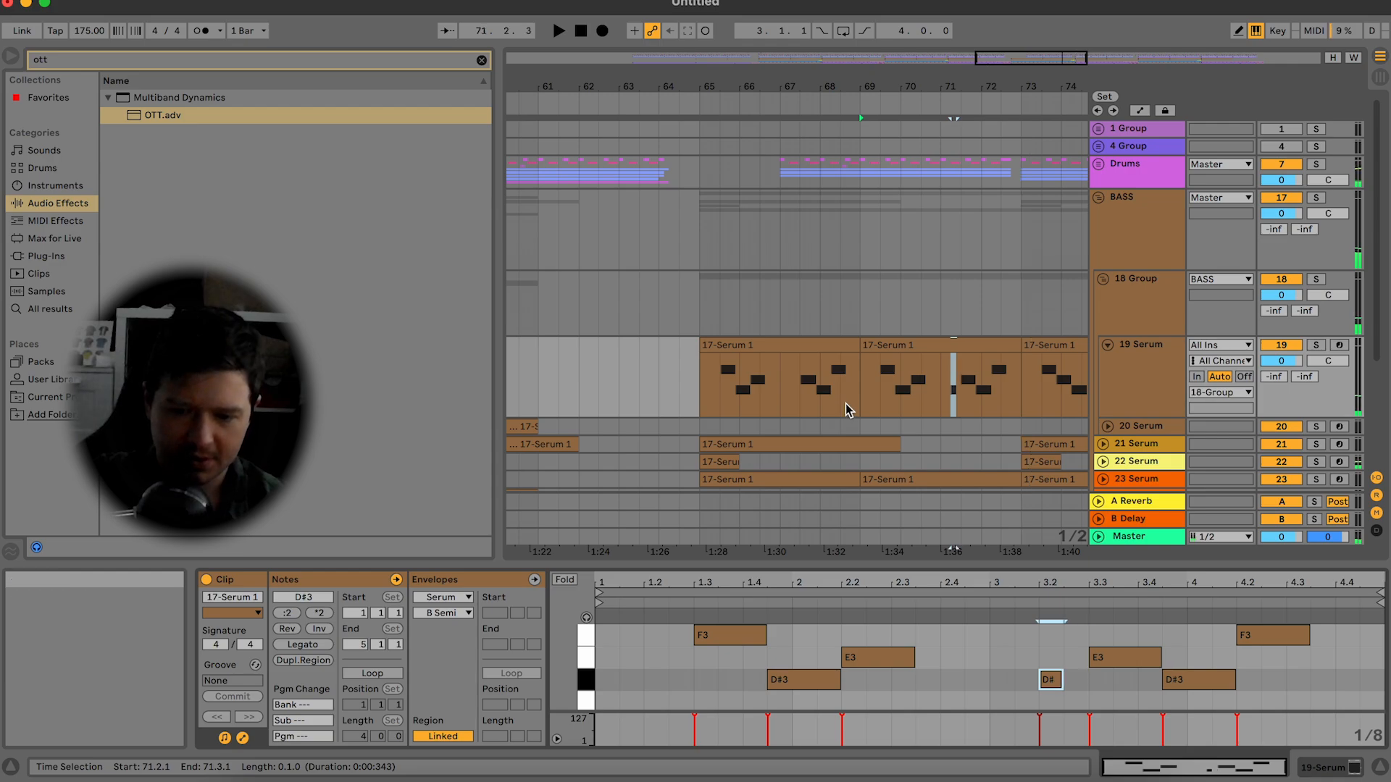
{"action": "key", "text": "Delete"}
{"action": "left_click", "coordinate": [845, 403]}
Step: Copy 19 Serum's section from 65.1.1 to 67.1.1 over the two bars at 69.1.1 and play the melody
{"action": "left_click_drag", "start_coordinate": [781, 382], "coordinate": [862, 372]}
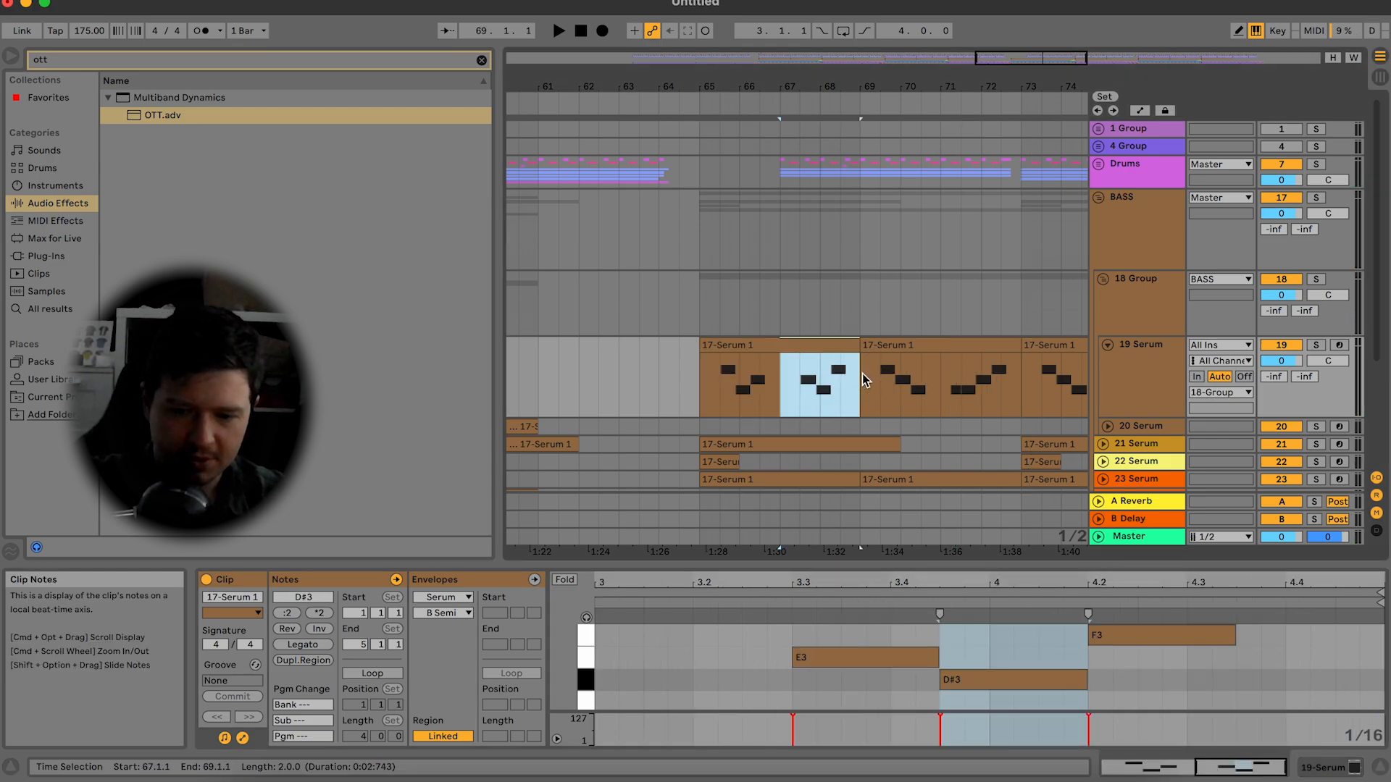
{"action": "key", "text": "space"}
{"action": "left_click_drag", "start_coordinate": [699, 388], "coordinate": [781, 386]}
{"action": "left_click", "coordinate": [862, 376]}
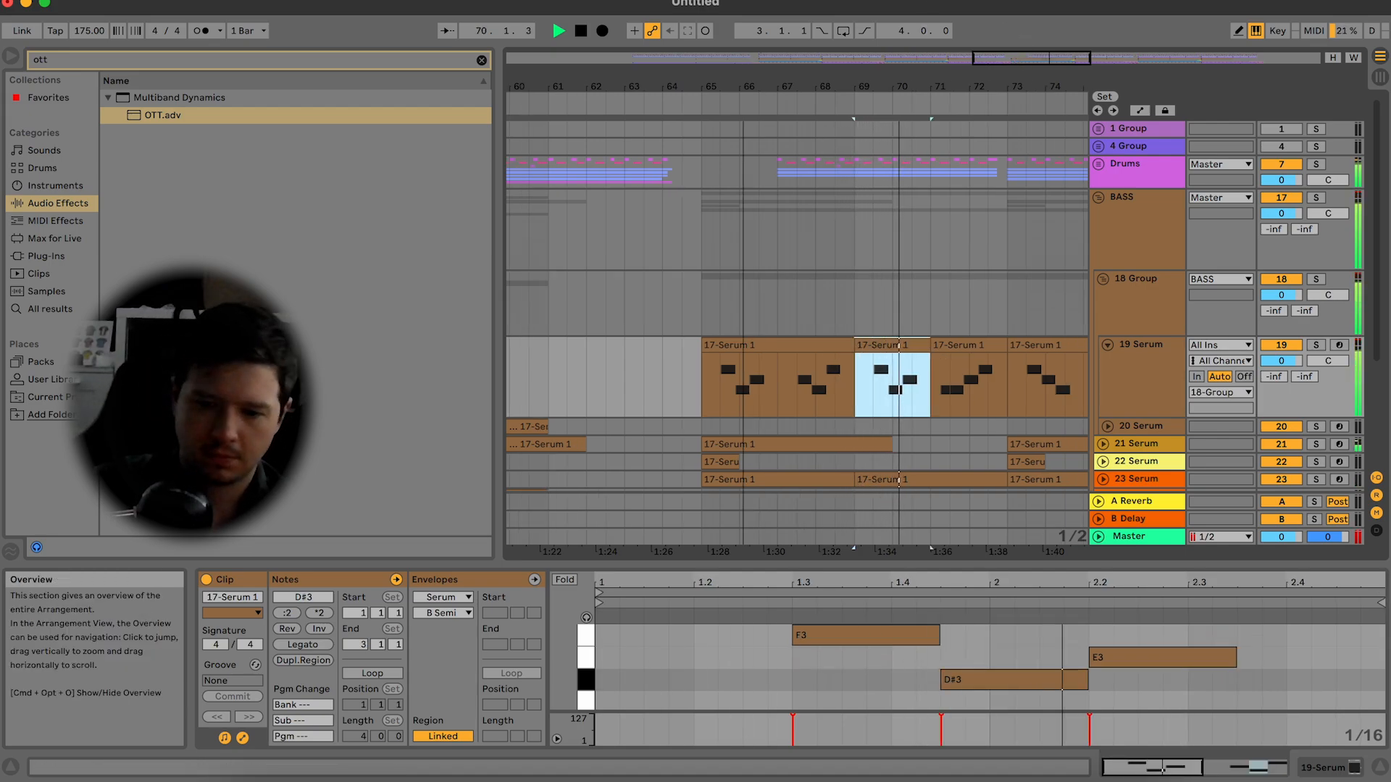
Step: Try duplicating the 19 Serum clips from 65.1.1 to 73.1.1 over the following eight bars, and undo it
{"action": "scroll", "coordinate": [846, 407], "scroll_direction": "down", "scroll_amount": 3}
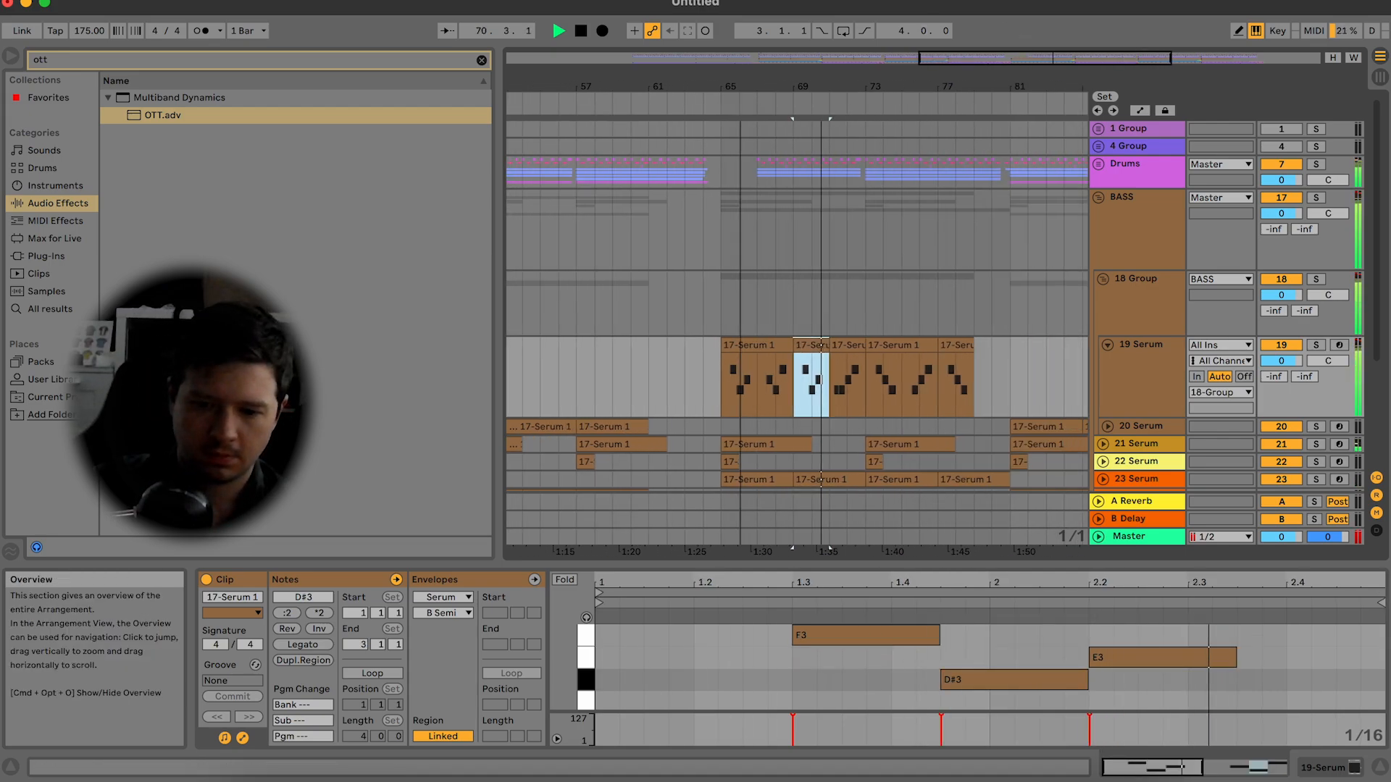
{"action": "left_click", "coordinate": [745, 337], "text": "shift"}
{"action": "left_click", "coordinate": [940, 340], "text": "shift"}
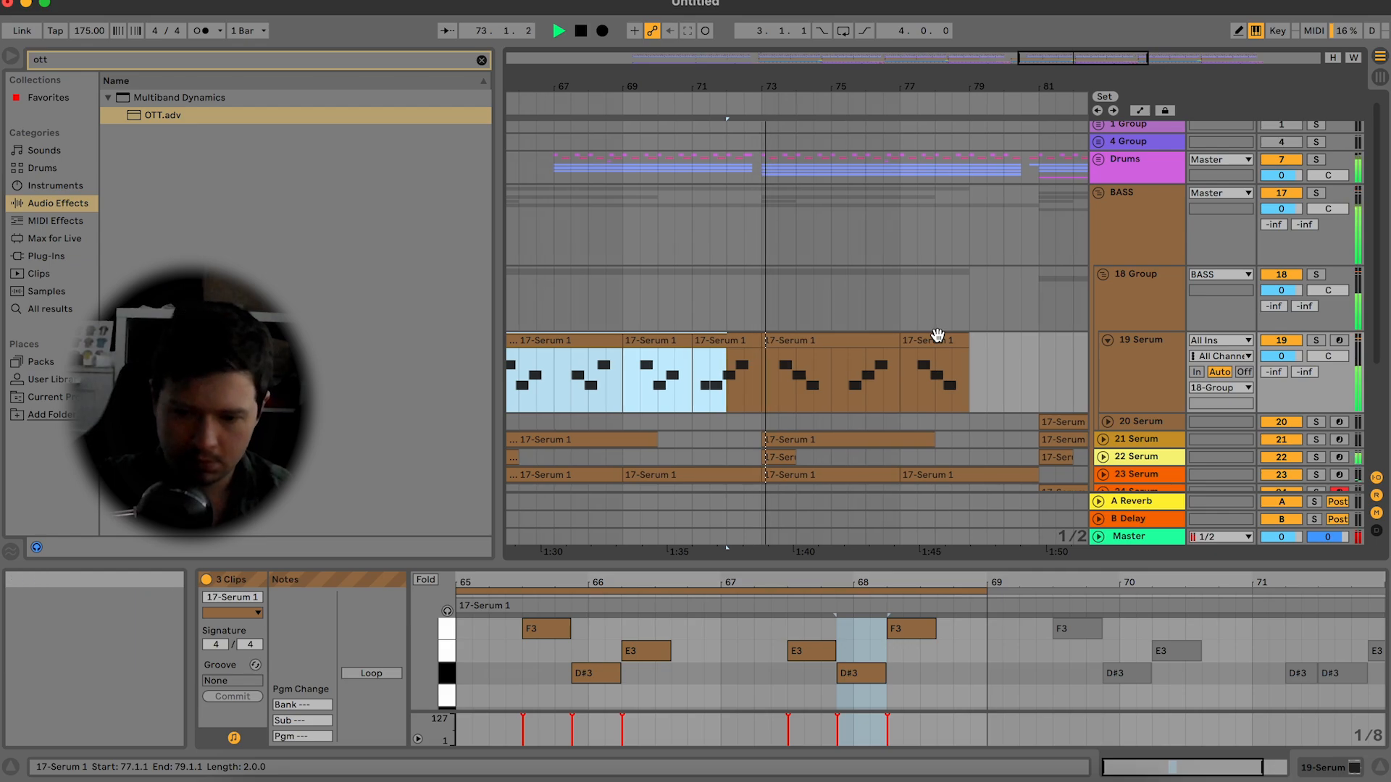
{"action": "left_click", "coordinate": [965, 340], "text": "shift"}
{"action": "left_click", "coordinate": [745, 358], "text": "shift"}
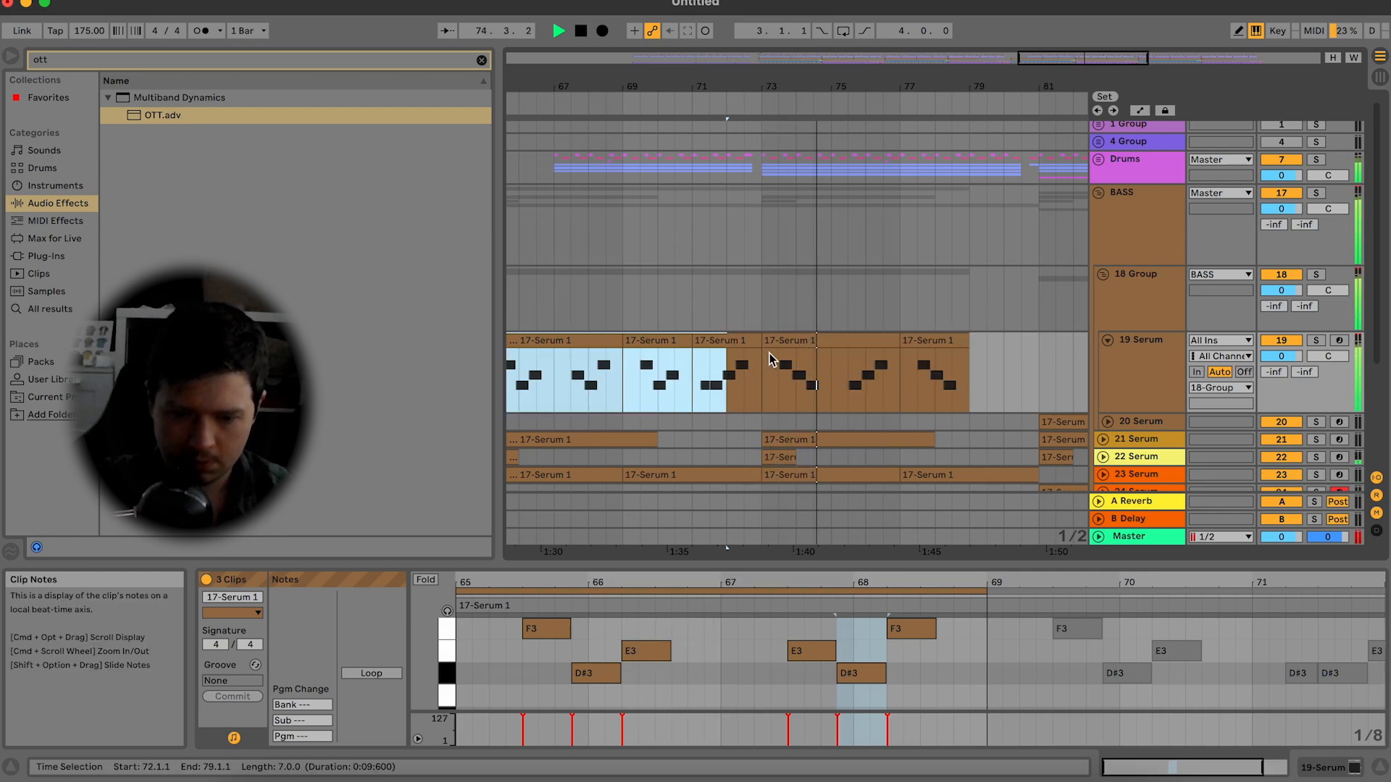
{"action": "key", "text": "super+d"}
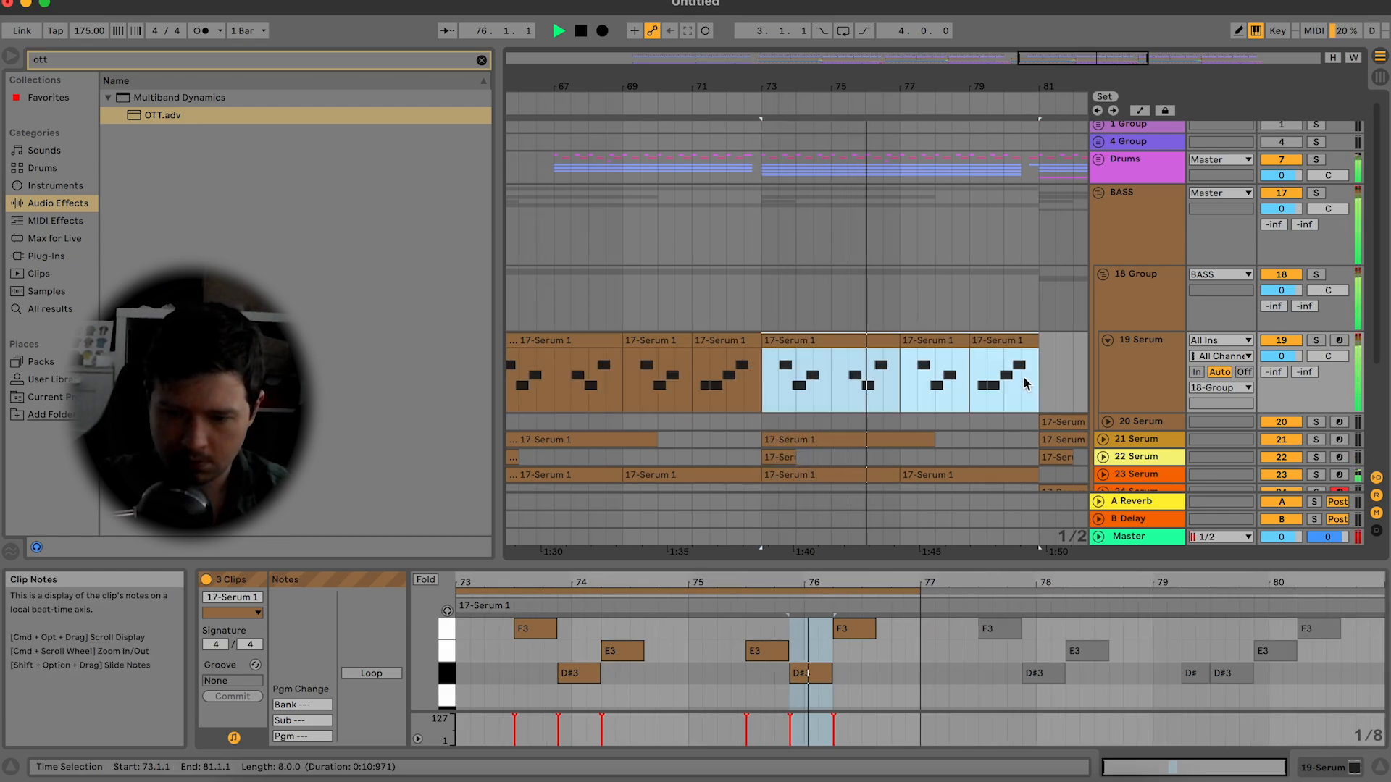
{"action": "left_click", "coordinate": [985, 347]}
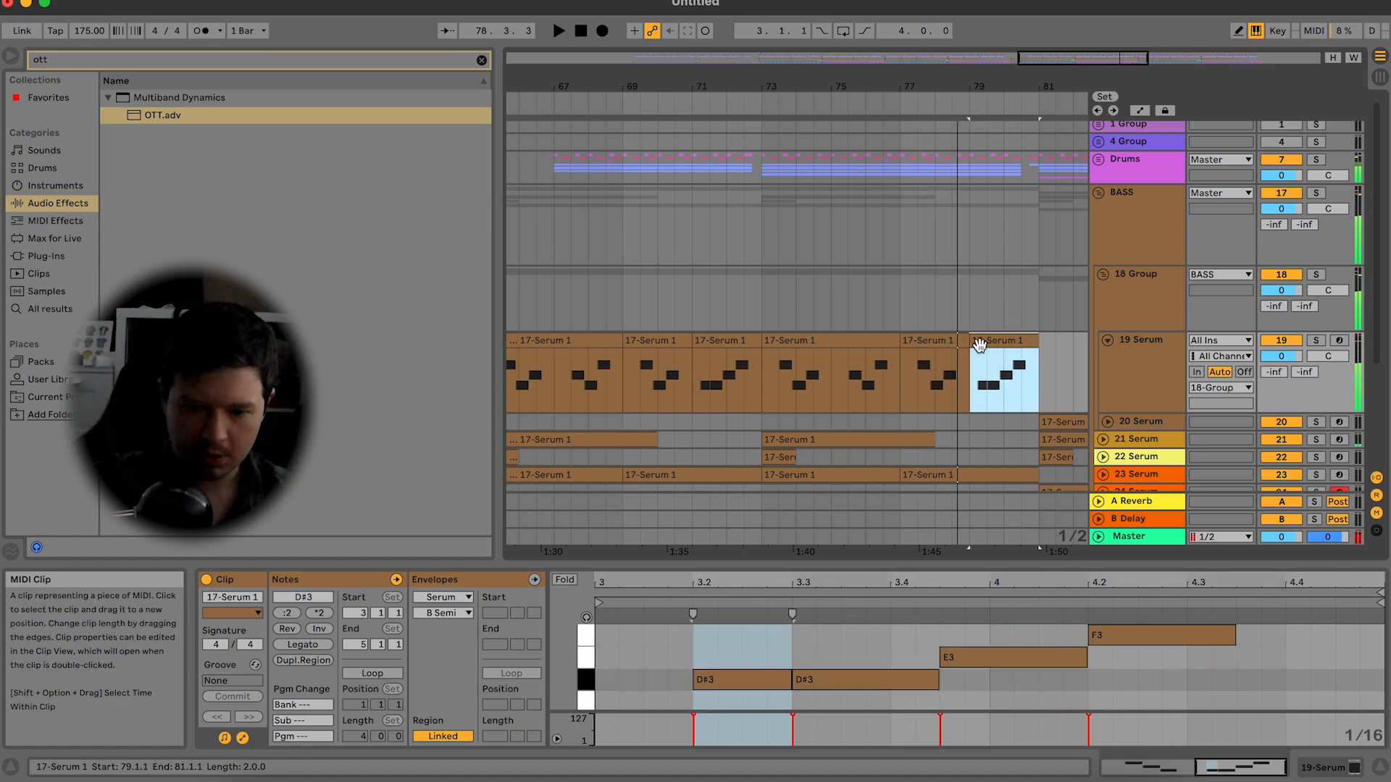
{"action": "key", "text": "super+z"}
{"action": "scroll", "coordinate": [730, 350], "scroll_direction": "left", "scroll_amount": 2}
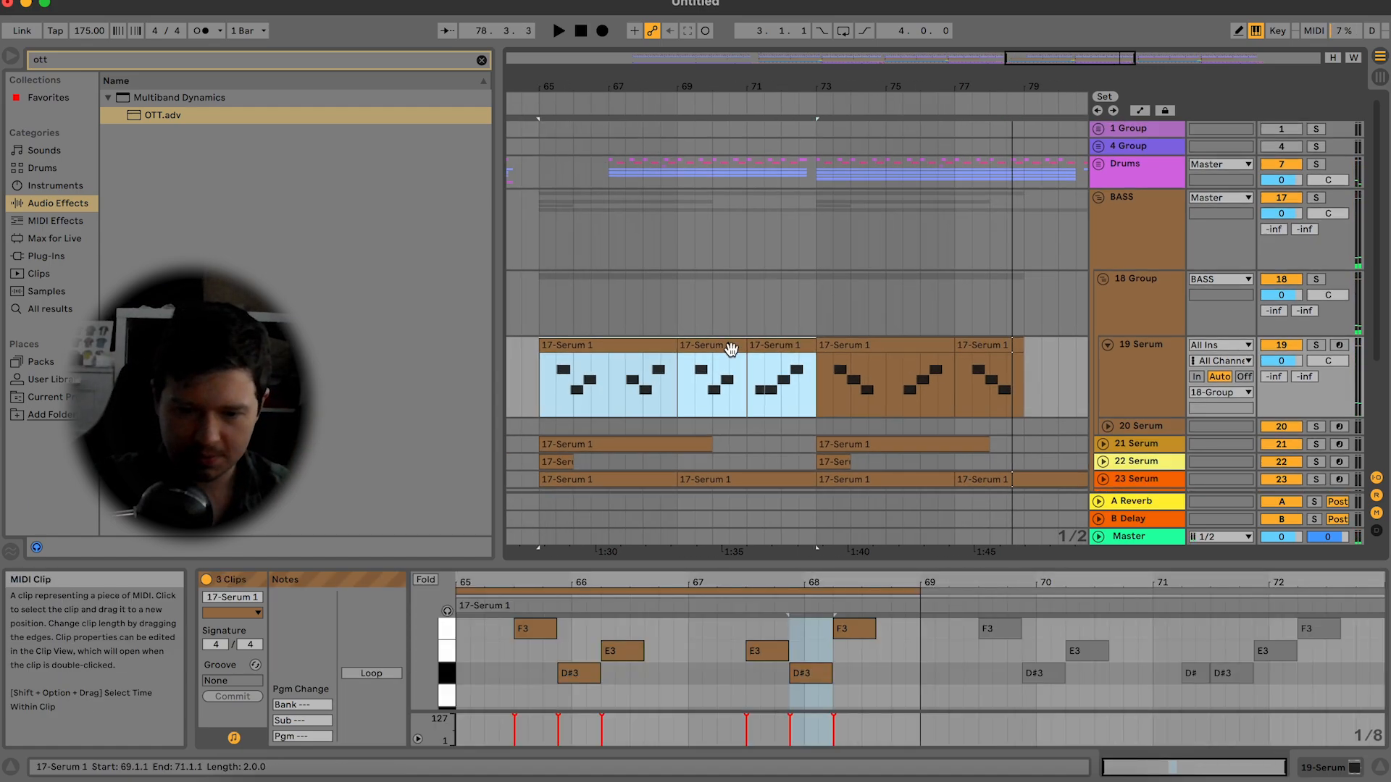
Step: Copy the edited 19 Serum clips spanning 65.1.1 to 73.1.1 onto the 20 Serum track at 81.1.1
{"action": "key", "text": "space"}
{"action": "left_click", "coordinate": [661, 348]}
{"action": "left_click", "coordinate": [907, 345]}
{"action": "left_click", "coordinate": [658, 348]}
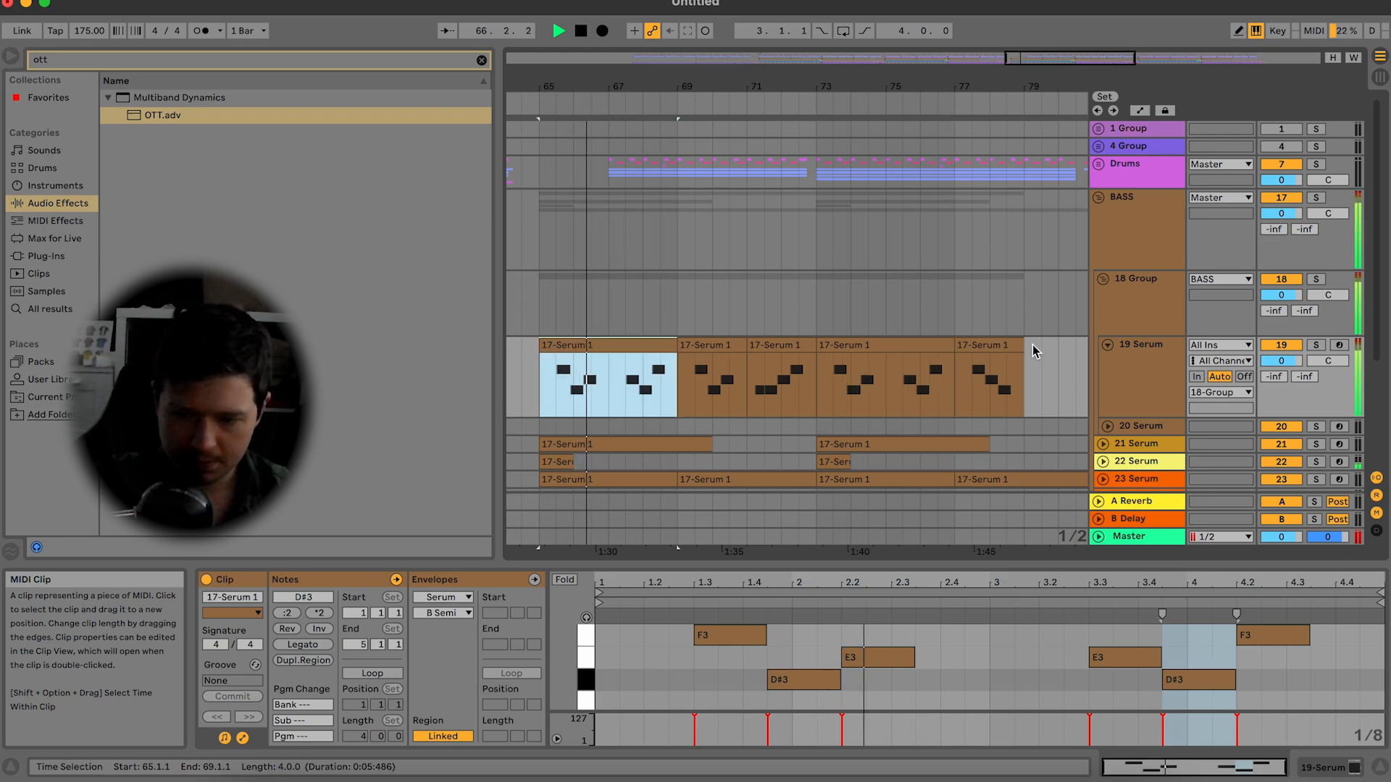
{"action": "left_click", "coordinate": [998, 343], "text": "shift"}
{"action": "scroll", "coordinate": [997, 342], "scroll_direction": "right", "scroll_amount": 8}
{"action": "scroll", "coordinate": [997, 341], "scroll_direction": "down", "scroll_amount": 4}
{"action": "left_click", "coordinate": [583, 281]}
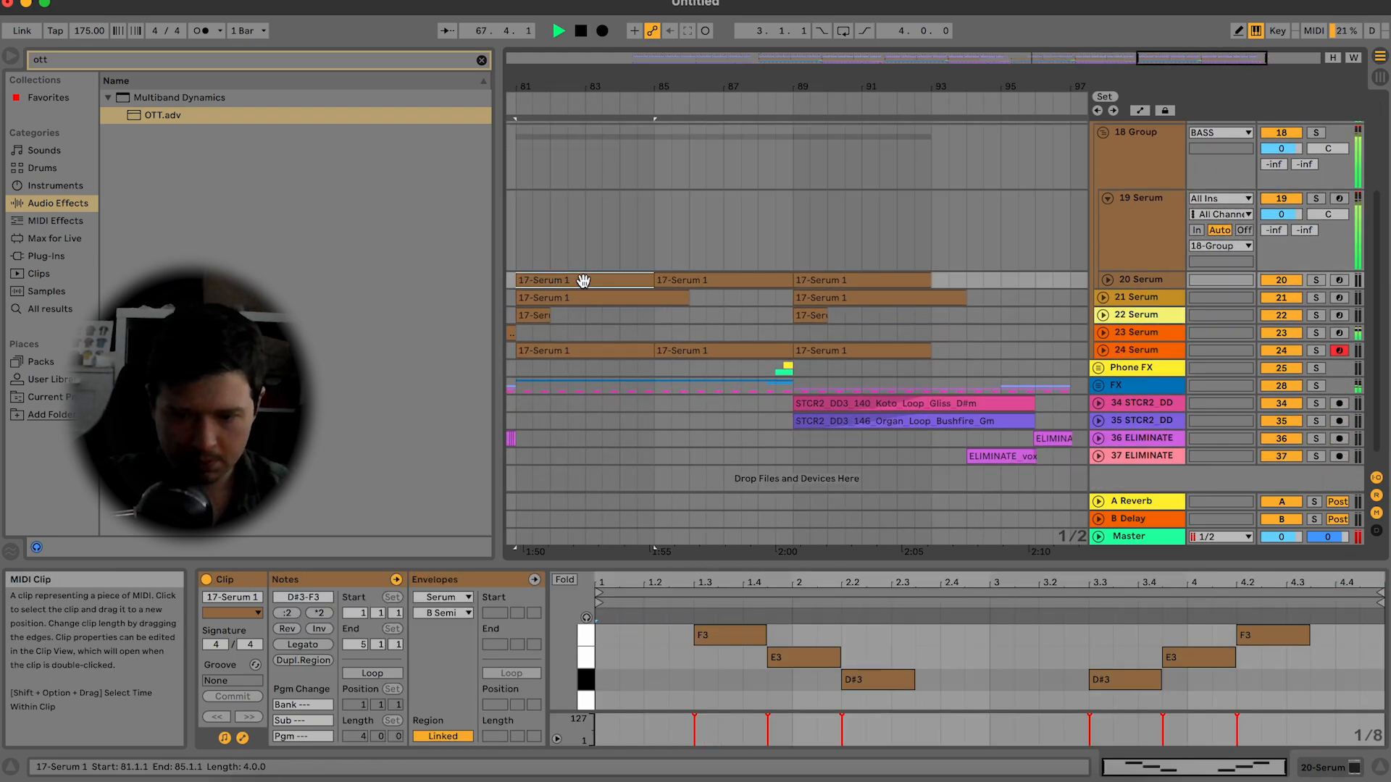
{"action": "left_click", "coordinate": [964, 281]}
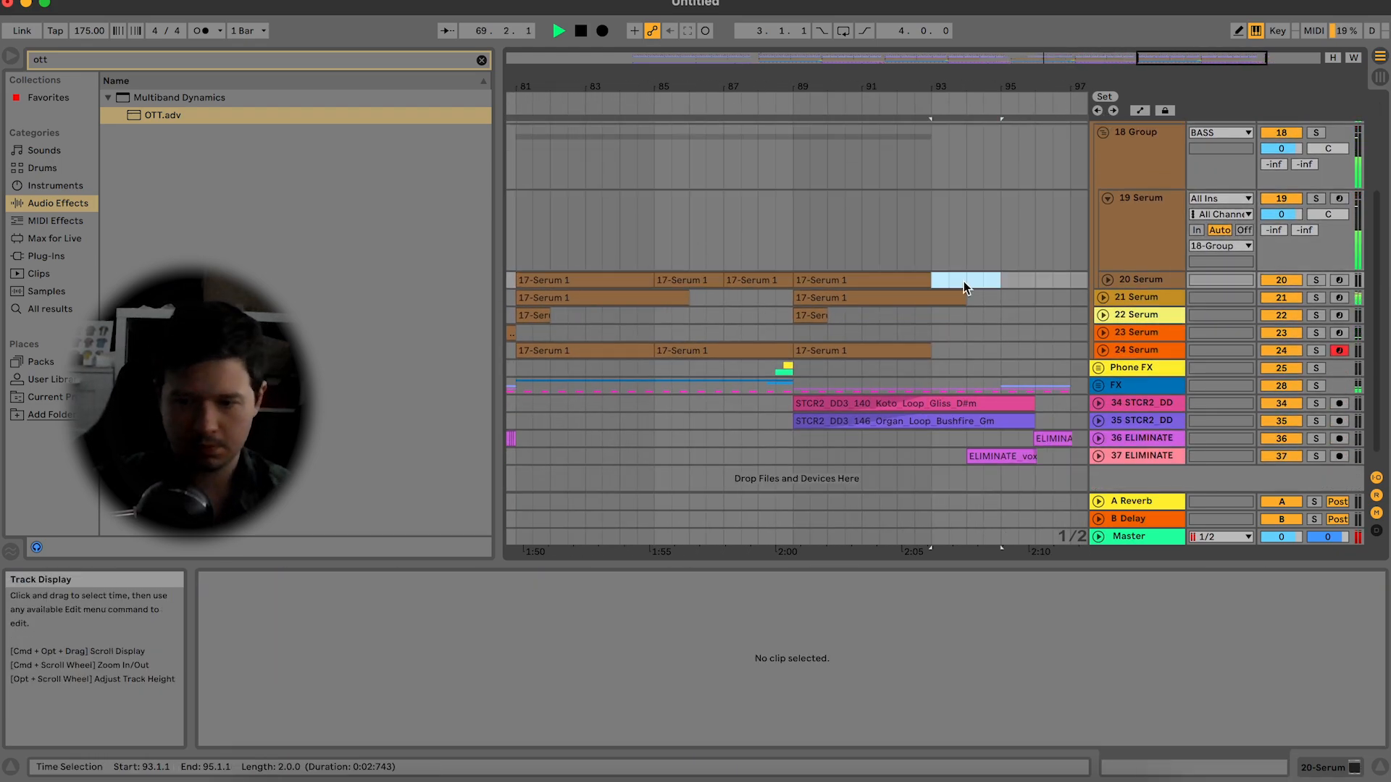
Step: Hide the clip editor and review the whole arrangement during playback, folding and reopening the BASS group
{"action": "left_click_drag", "start_coordinate": [1007, 55], "coordinate": [1007, 59]}
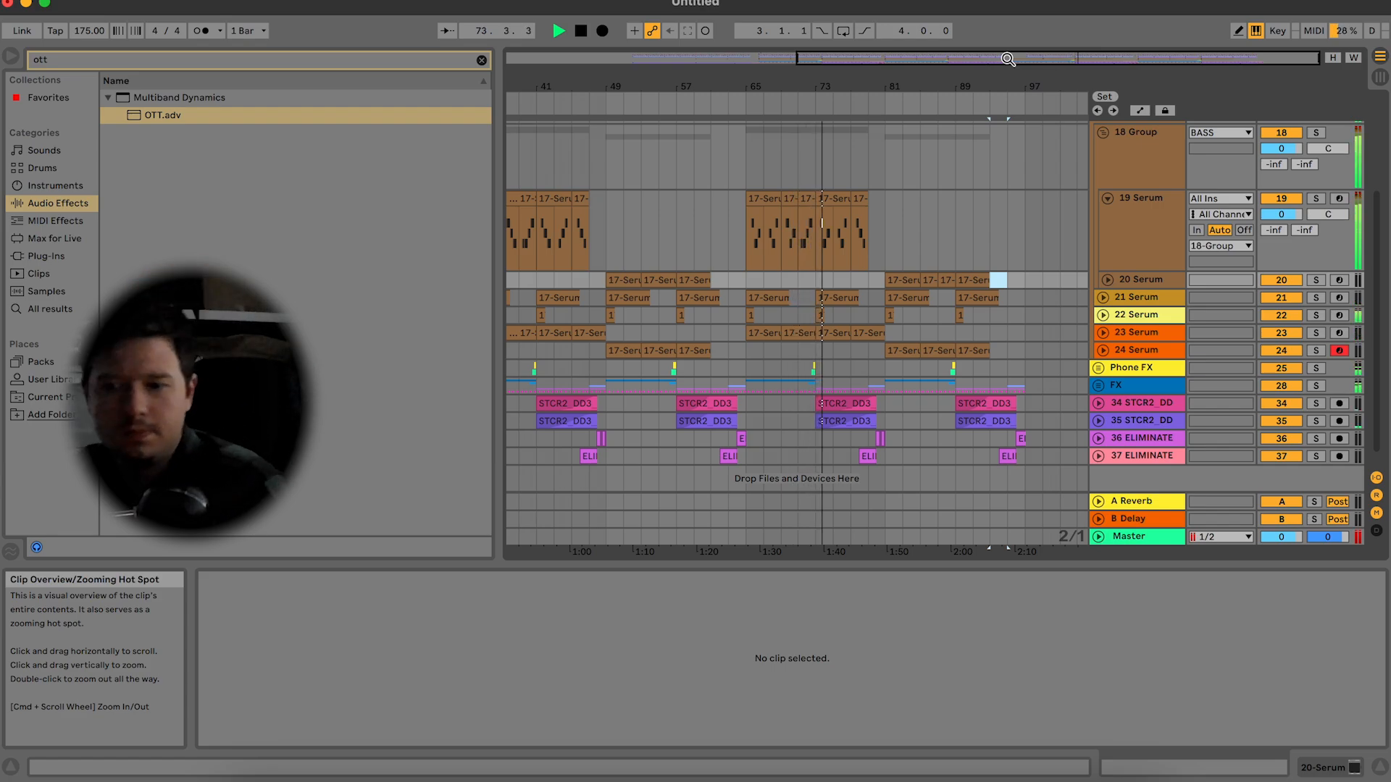
{"action": "left_click", "coordinate": [1381, 769]}
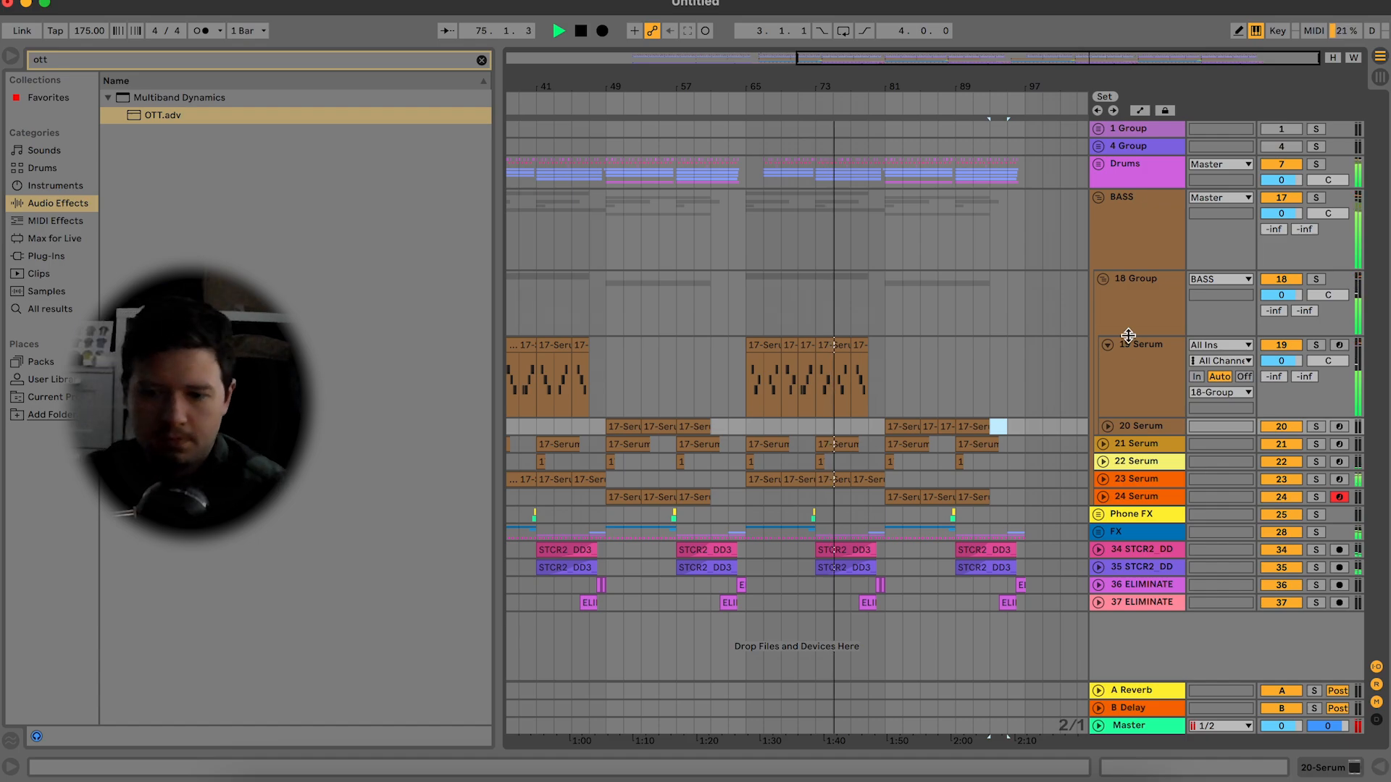
{"action": "left_click", "coordinate": [1100, 207]}
{"action": "left_click", "coordinate": [1099, 182]}
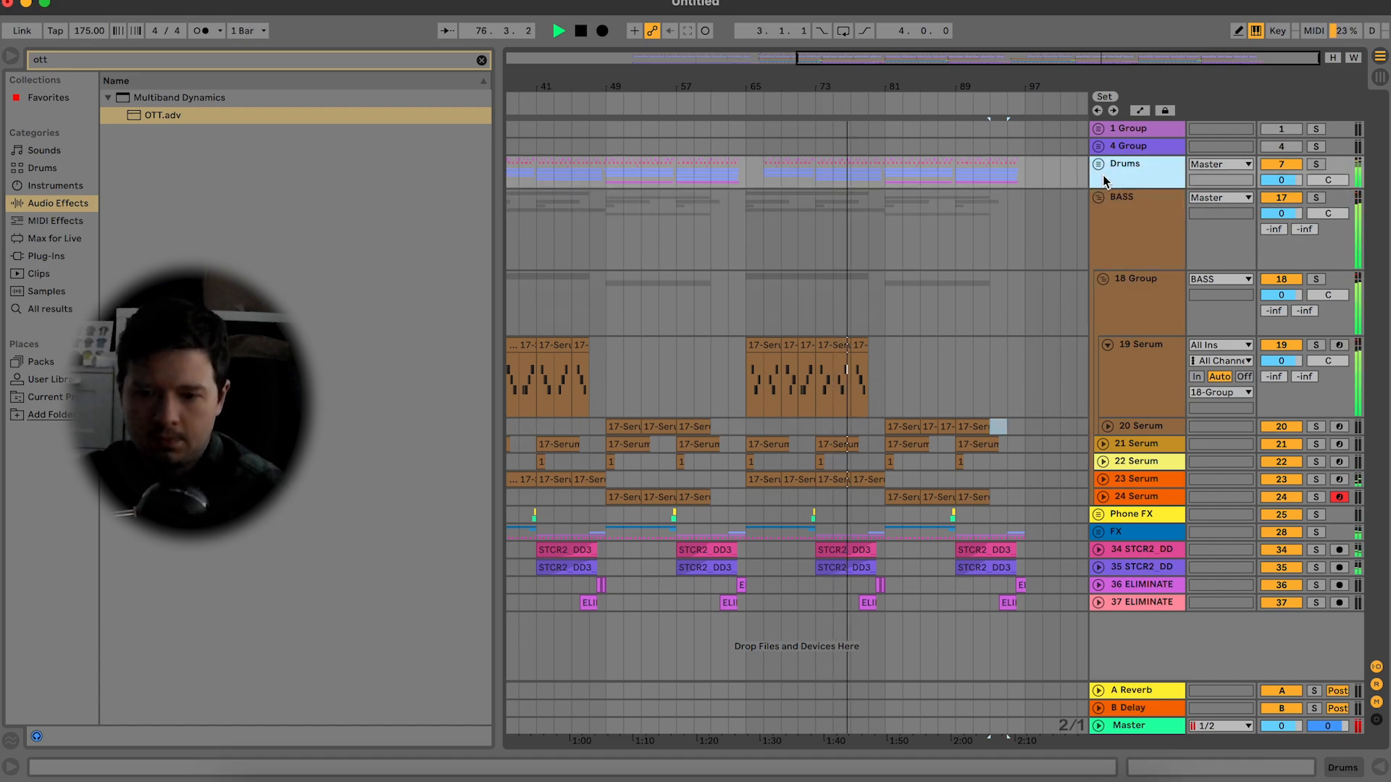
{"action": "left_click", "coordinate": [1098, 191]}
{"action": "left_click", "coordinate": [1098, 195]}
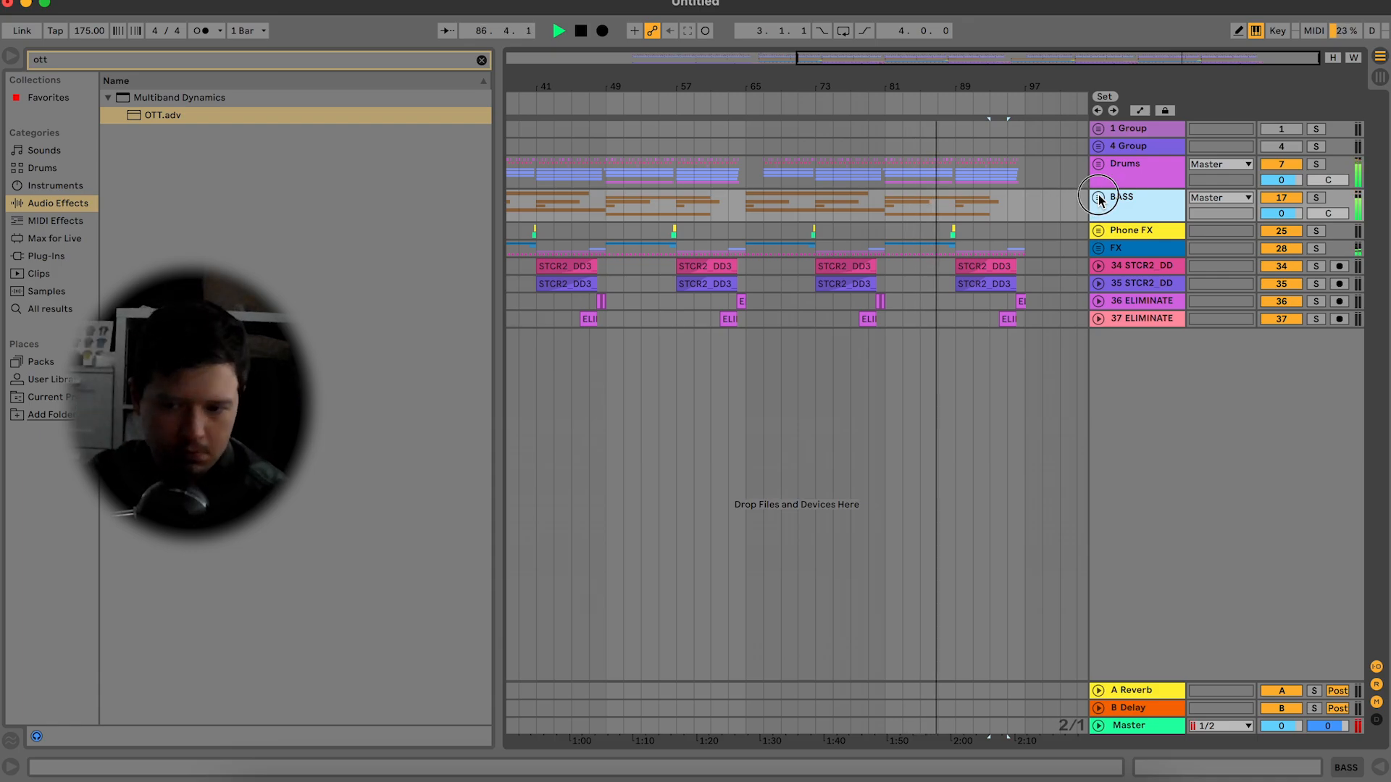
{"action": "left_click", "coordinate": [1098, 195]}
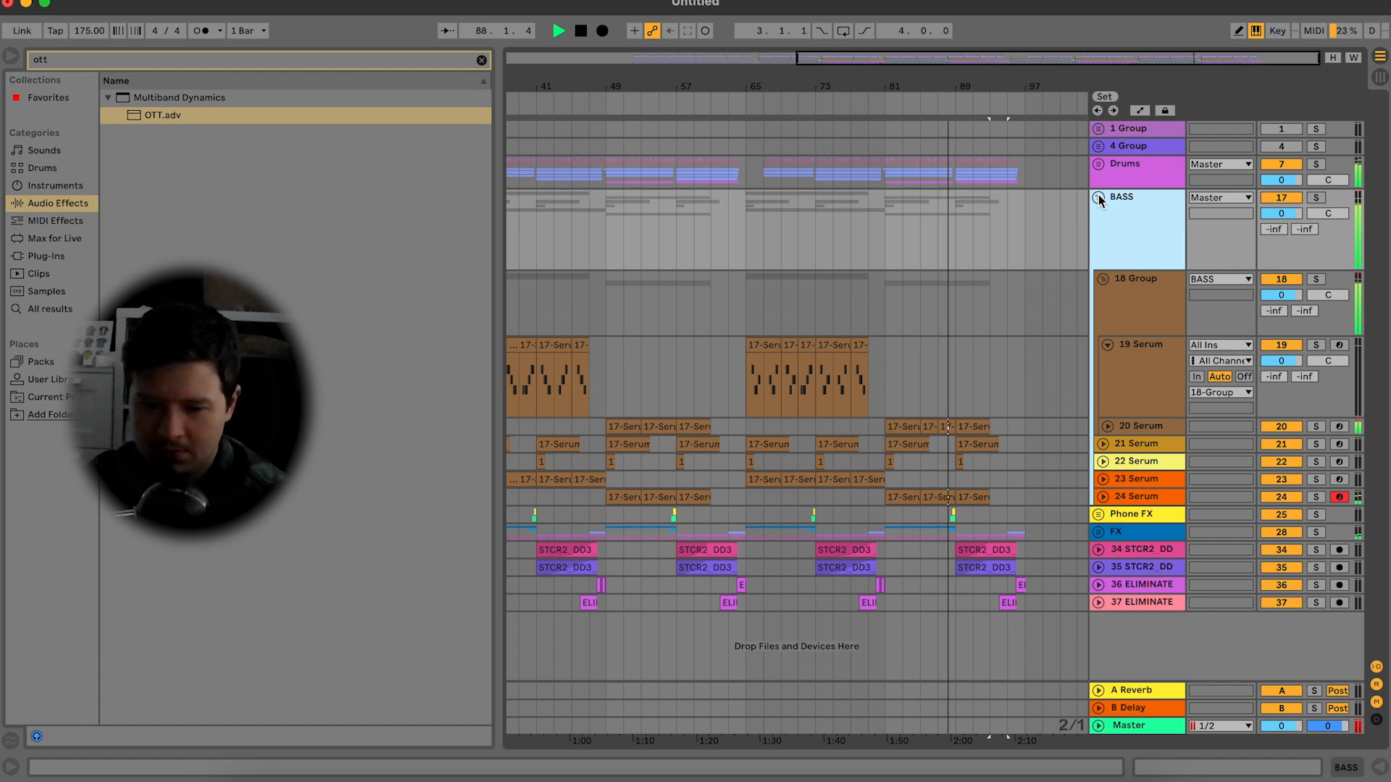
Step: Delete the 20 Serum clip at 89.1.1 and play briefly from there
{"action": "key", "text": "space"}
{"action": "left_click", "coordinate": [971, 427]}
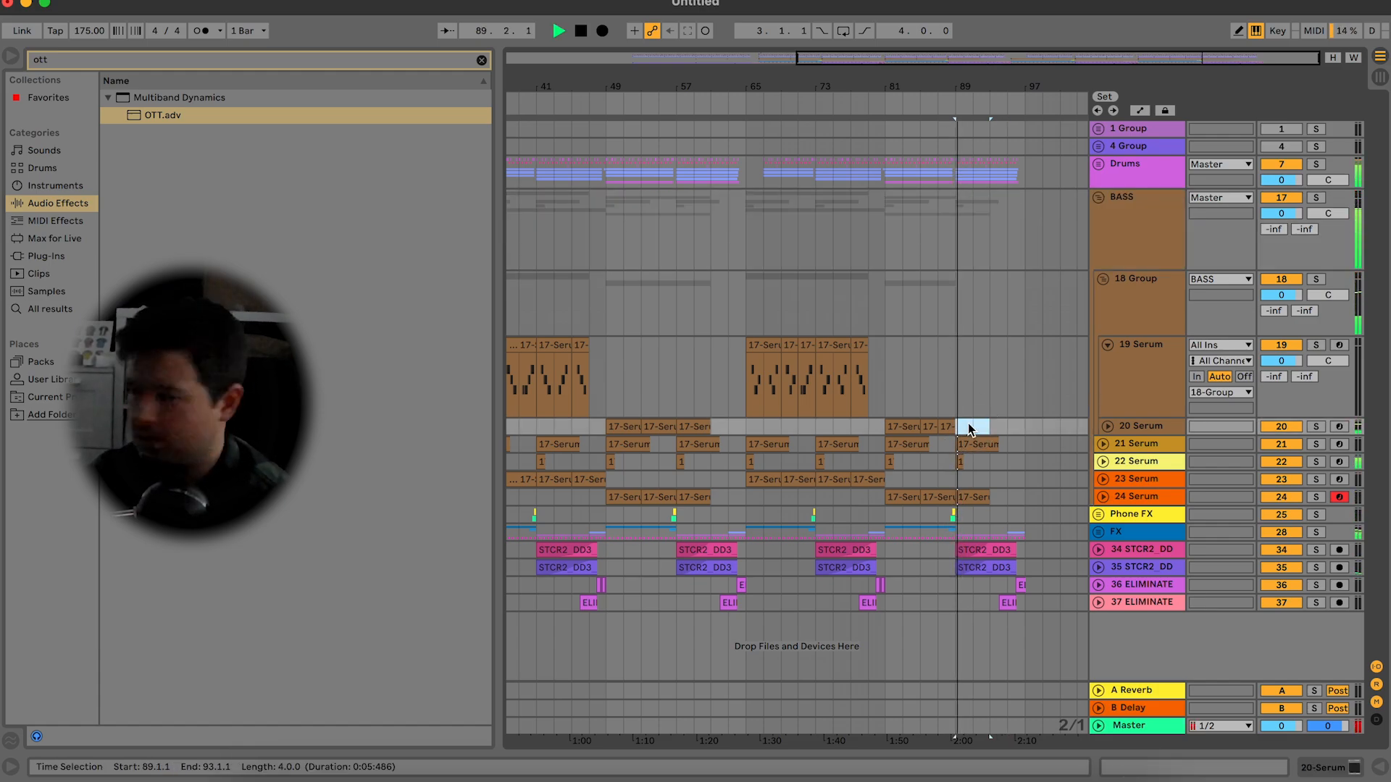
{"action": "key", "text": "space"}
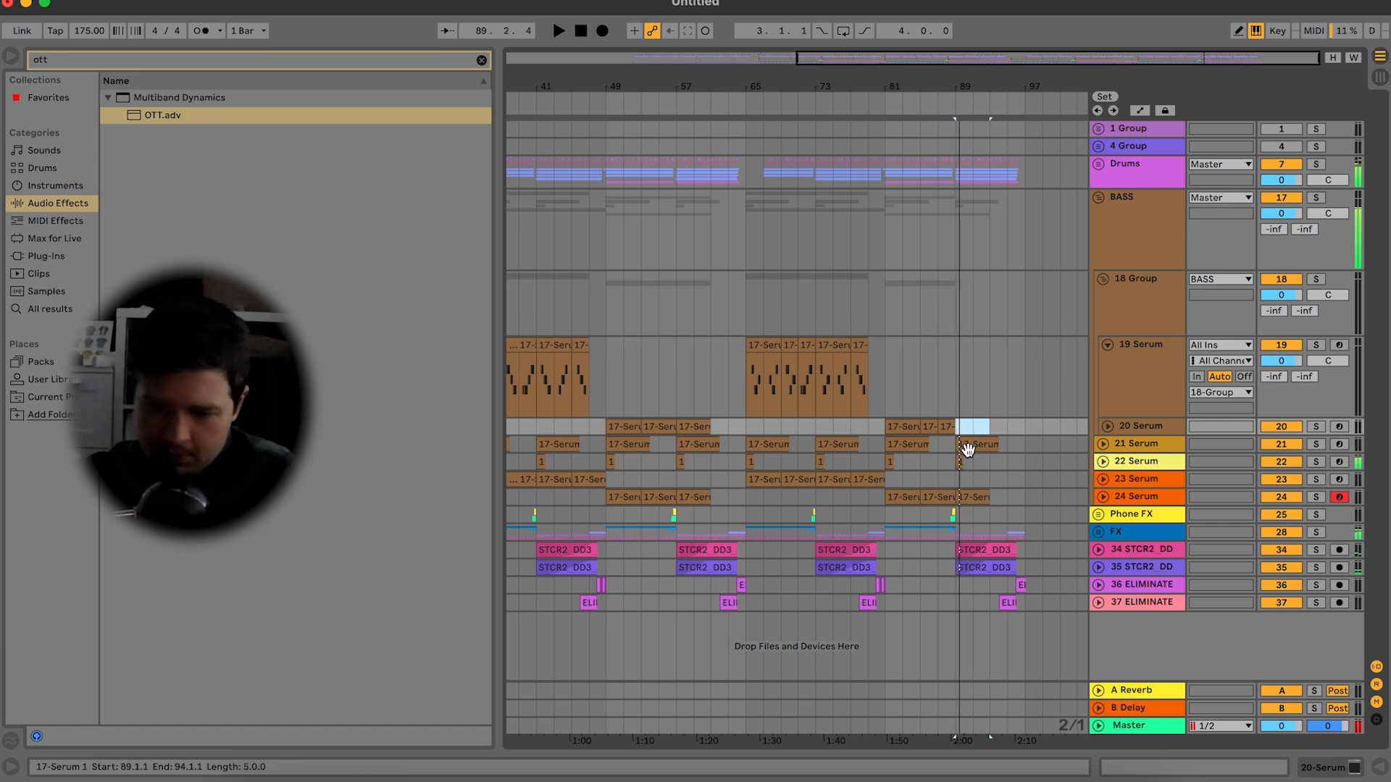
Step: Copy the four-bar 19 Serum clip at 41.1.1, expand the 22 Serum track and locate its clip at 89.1.1
{"action": "left_click", "coordinate": [562, 344]}
{"action": "left_click", "coordinate": [1103, 462]}
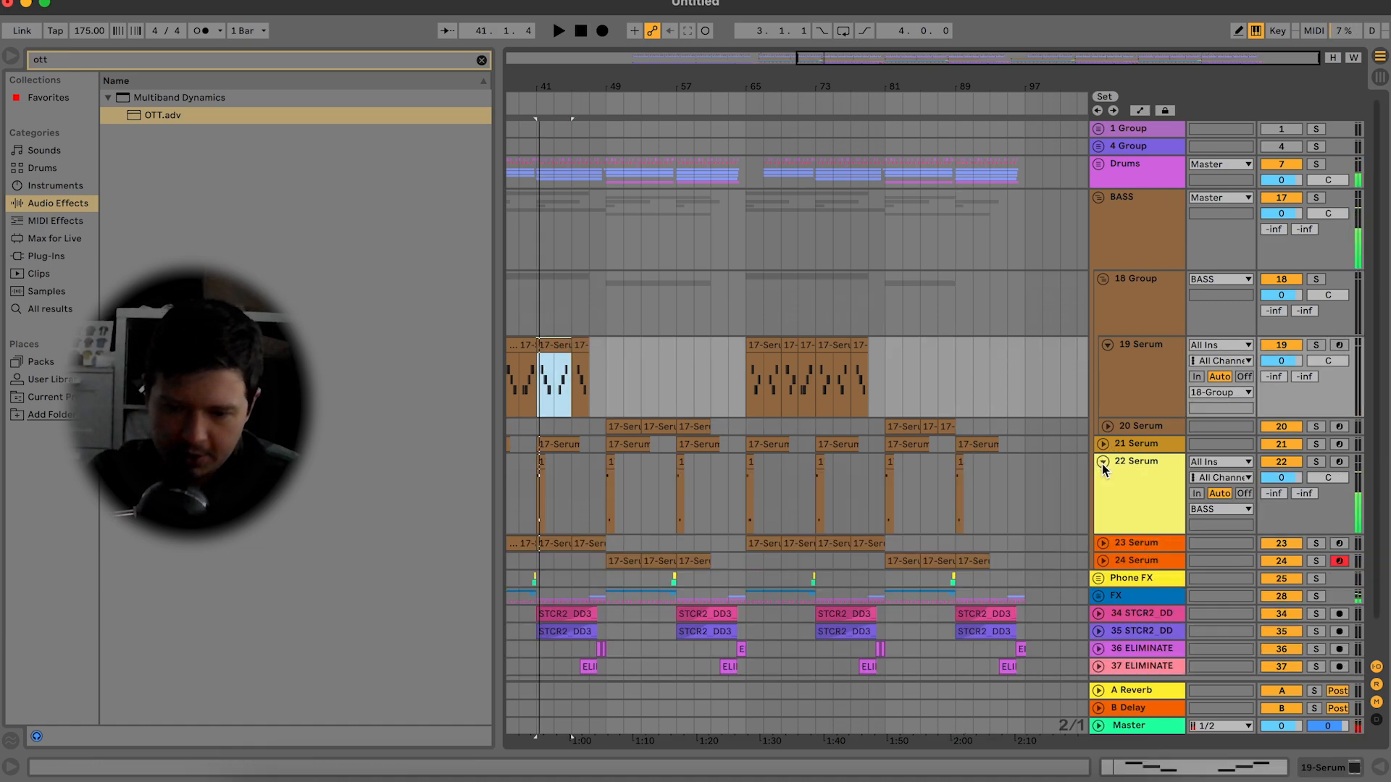
{"action": "left_click_drag", "start_coordinate": [993, 87], "coordinate": [1104, 175]}
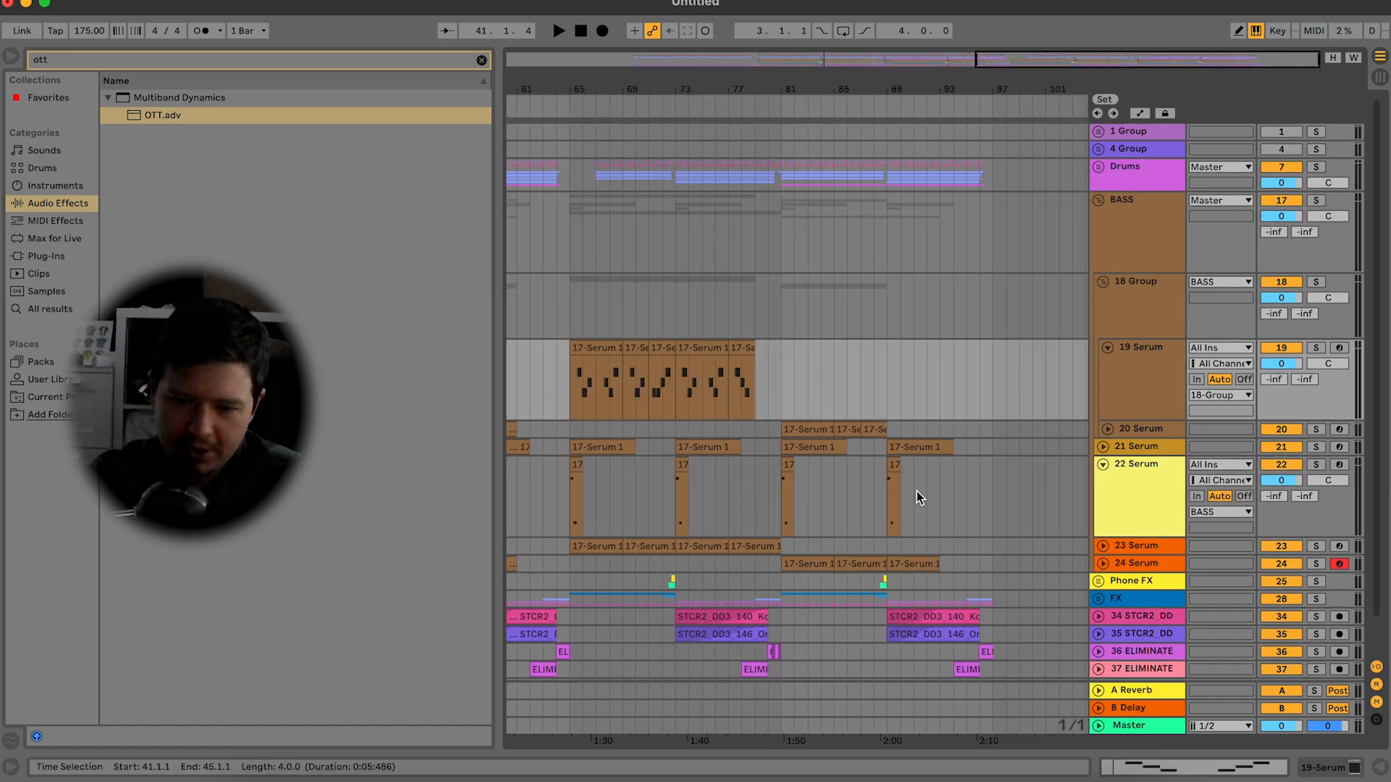
{"action": "left_click_drag", "start_coordinate": [888, 498], "coordinate": [994, 500]}
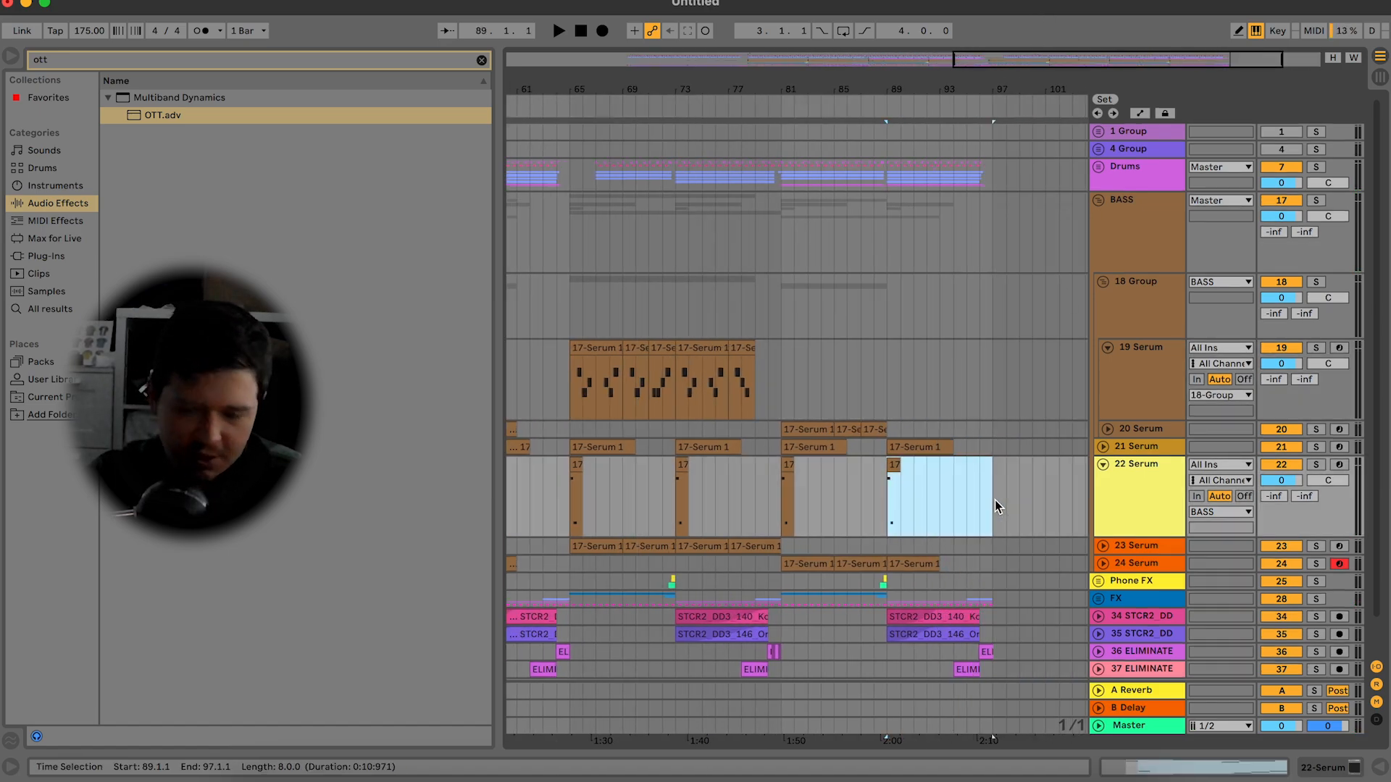
{"action": "left_click", "coordinate": [877, 487]}
{"action": "left_click", "coordinate": [902, 463]}
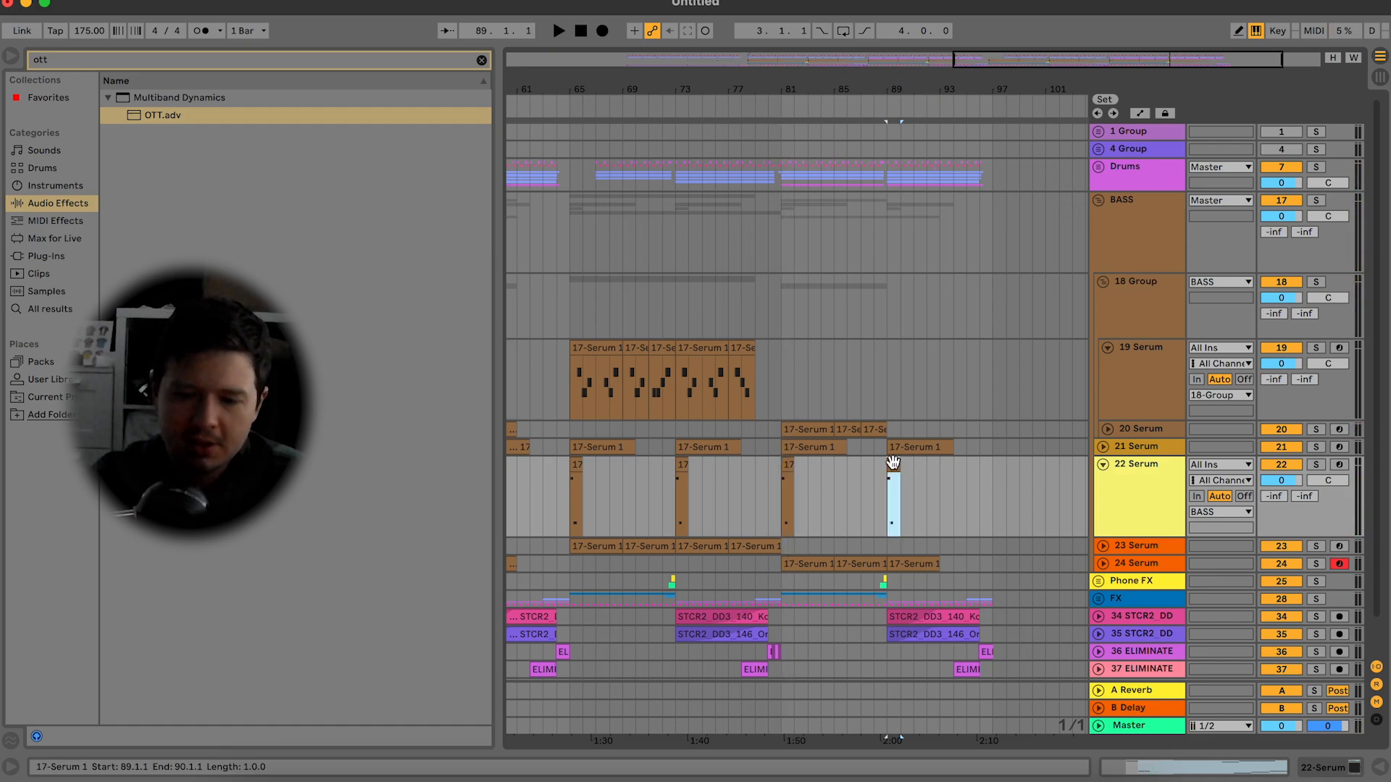
{"action": "left_click_drag", "start_coordinate": [1036, 55], "coordinate": [1180, 60]}
Step: Try pasting the copied four-bar clip over the 22 Serum clip at 89.1.1, play it, delete it and undo the changes
{"action": "left_click", "coordinate": [651, 499]}
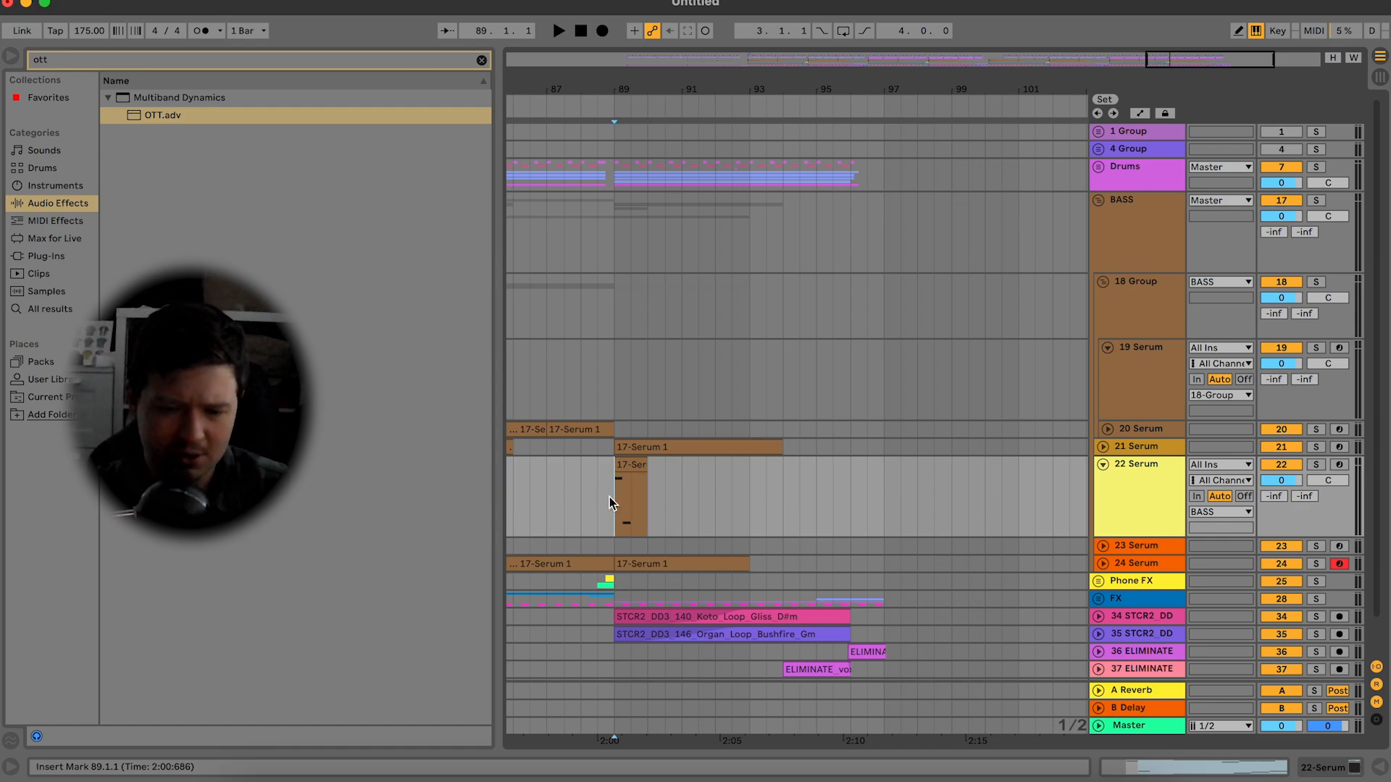
{"action": "left_click_drag", "start_coordinate": [647, 497], "coordinate": [749, 493]}
{"action": "key", "text": "space"}
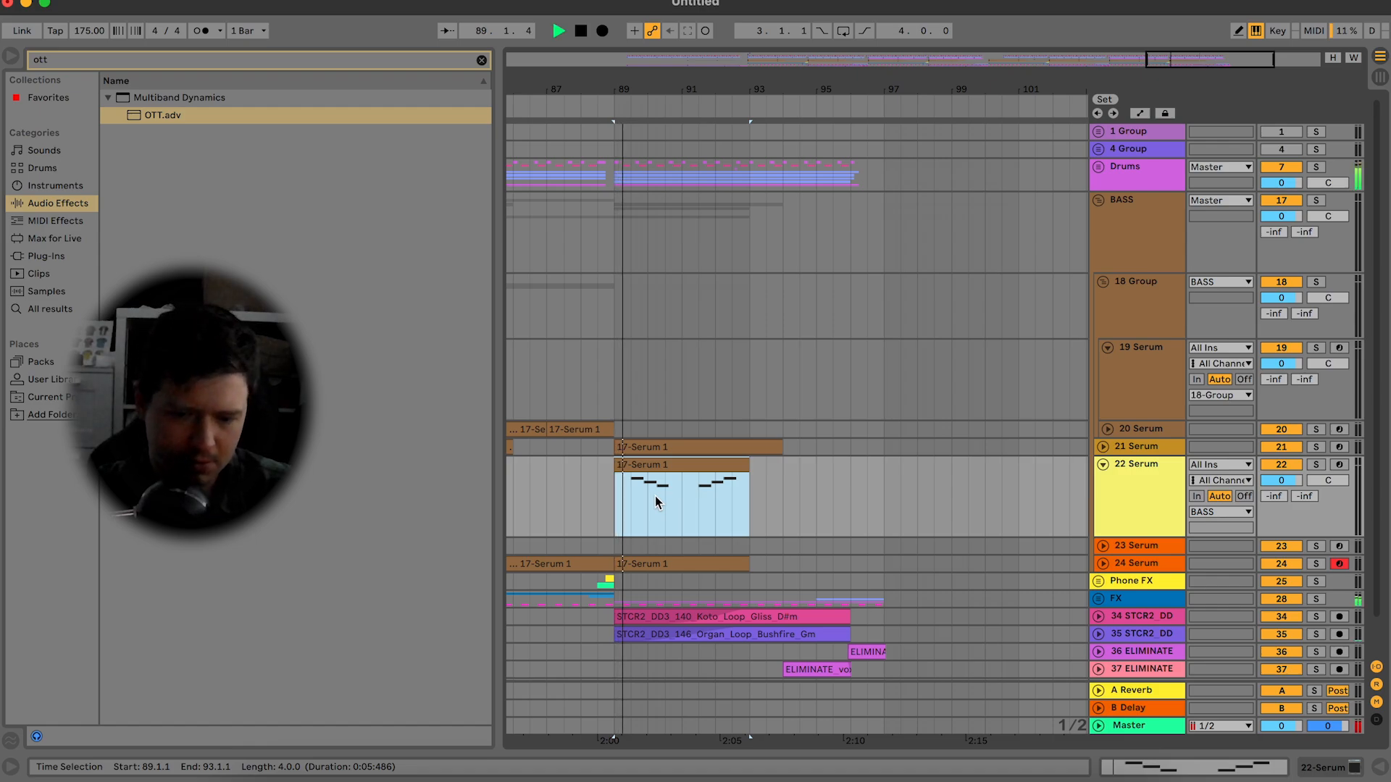
{"action": "key", "text": "space"}
{"action": "key", "text": "Delete"}
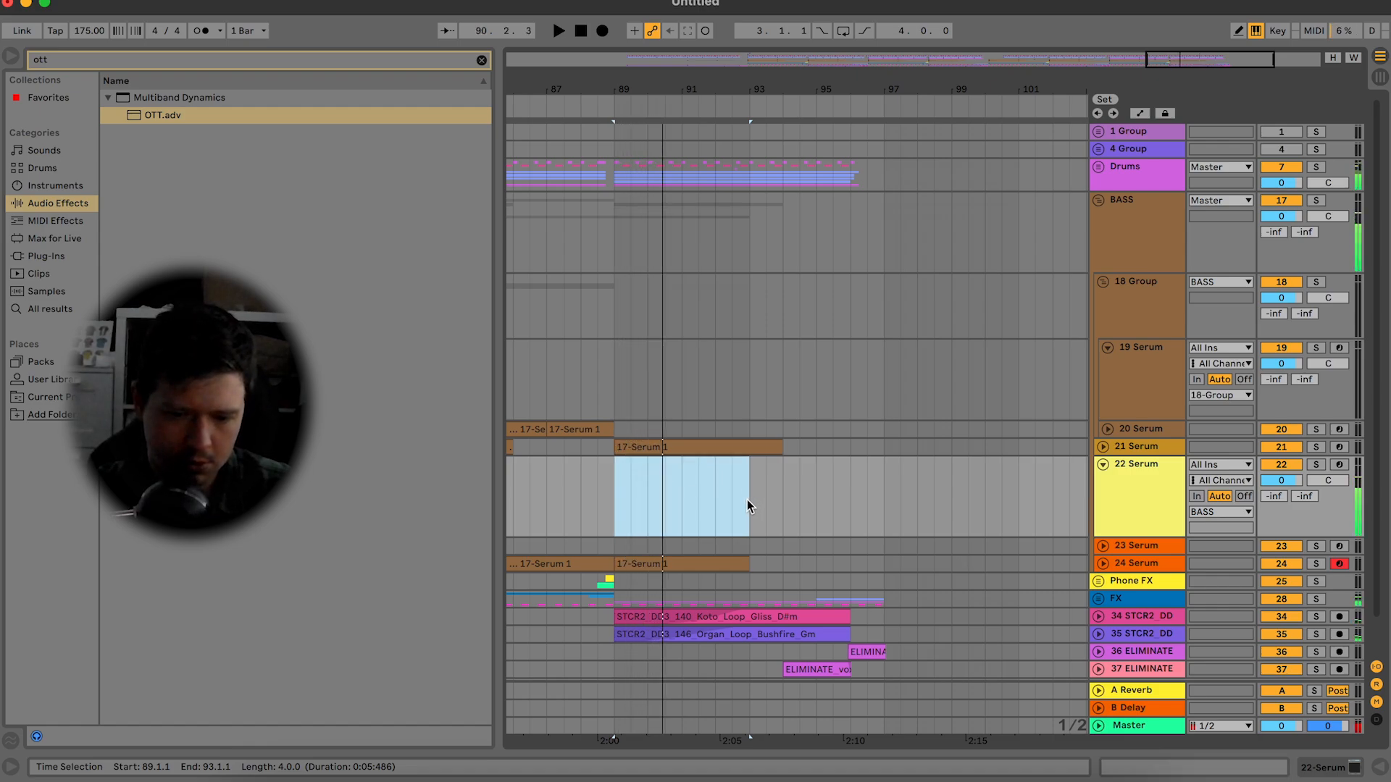
{"action": "key", "text": "super+z"}
{"action": "key", "text": "Delete"}
{"action": "key", "text": "super+z"}
{"action": "key", "text": "super+z"}
{"action": "key", "text": "super+z"}
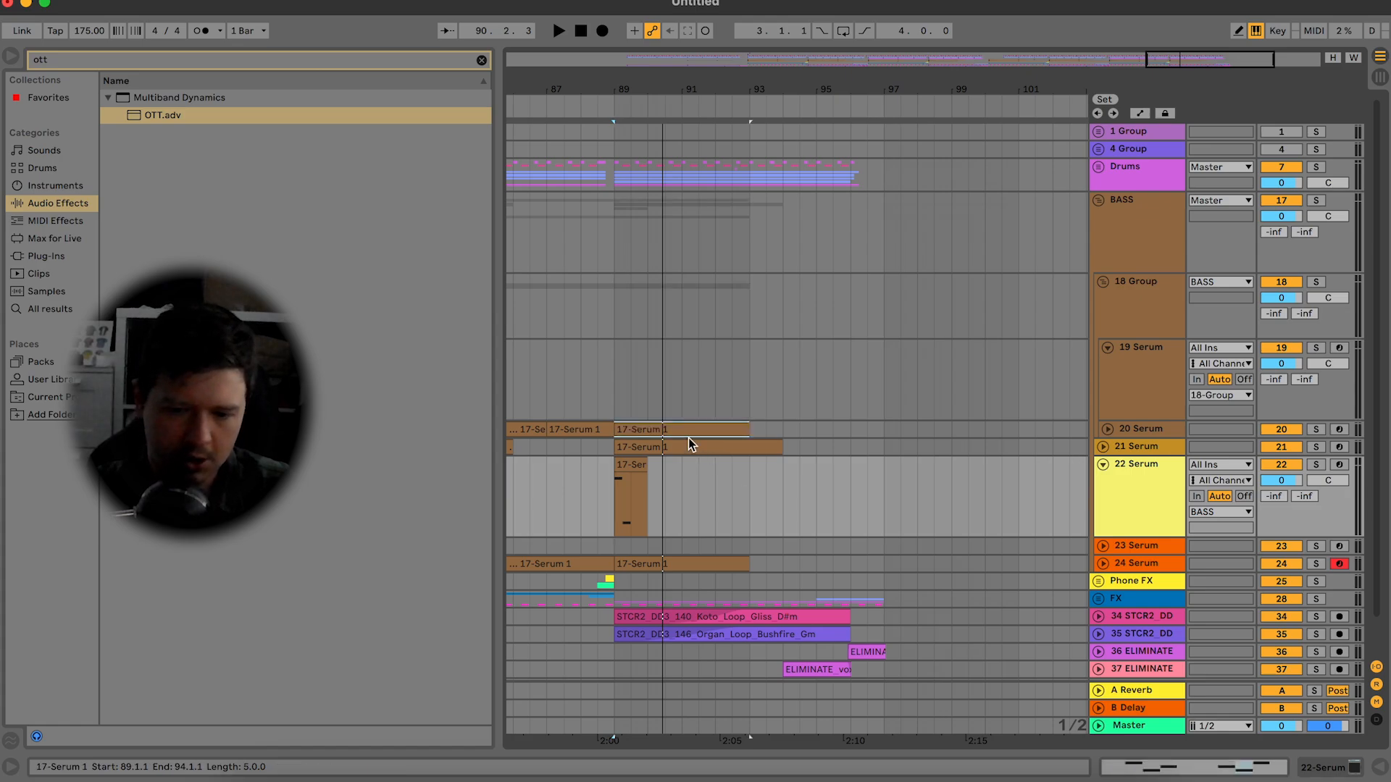
Step: Remove the 20 Serum clip at 89.1.1 again and paste the copied four-bar clip onto 22 Serum at 93.1.1
{"action": "key", "text": "Delete"}
{"action": "left_click", "coordinate": [750, 493]}
{"action": "key", "text": "super+v"}
Step: Copy all notes from the 22 Serum clip at 93.1.1 and extend the clip at 89.1.1 to end at 93.1.1
{"action": "double_click", "coordinate": [847, 462]}
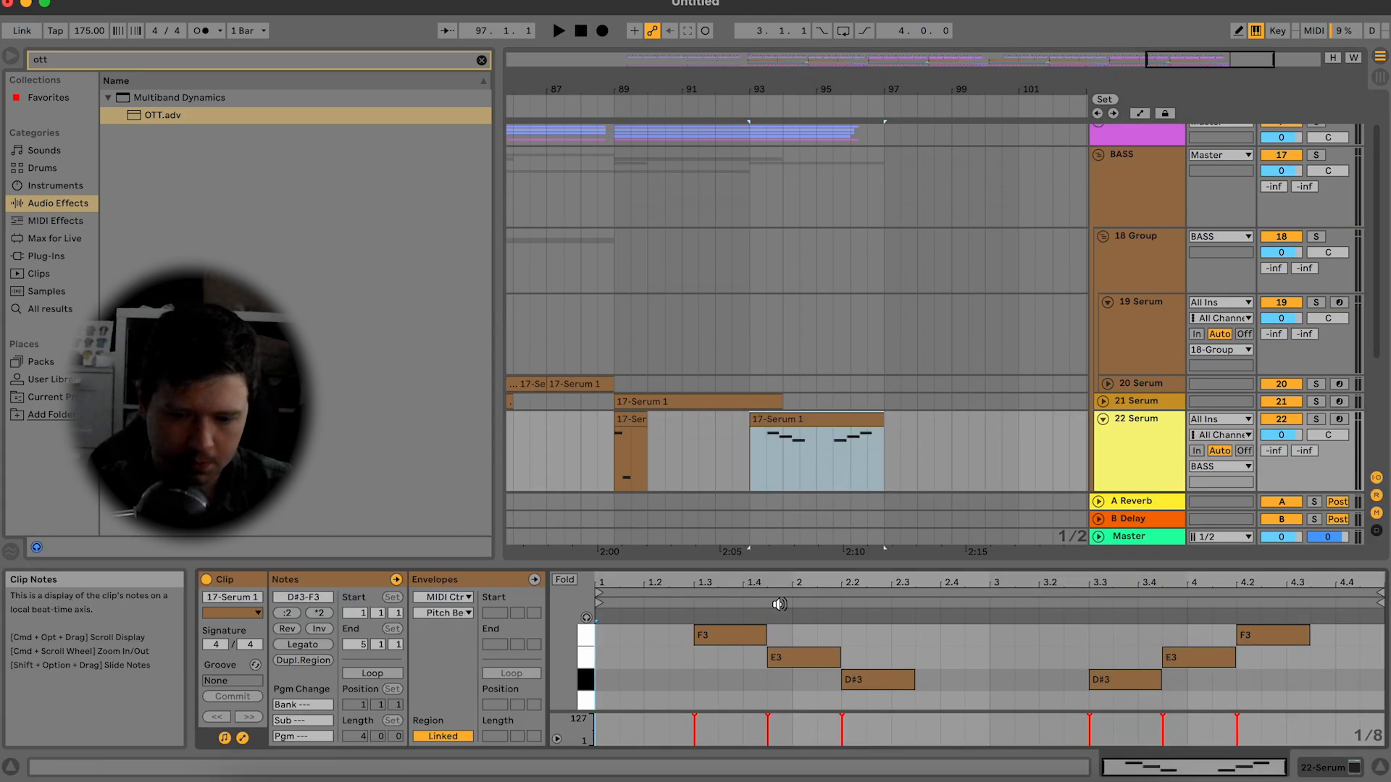
{"action": "left_click", "coordinate": [922, 659]}
{"action": "key", "text": "super+a"}
{"action": "left_click_drag", "start_coordinate": [641, 419], "coordinate": [750, 428]}
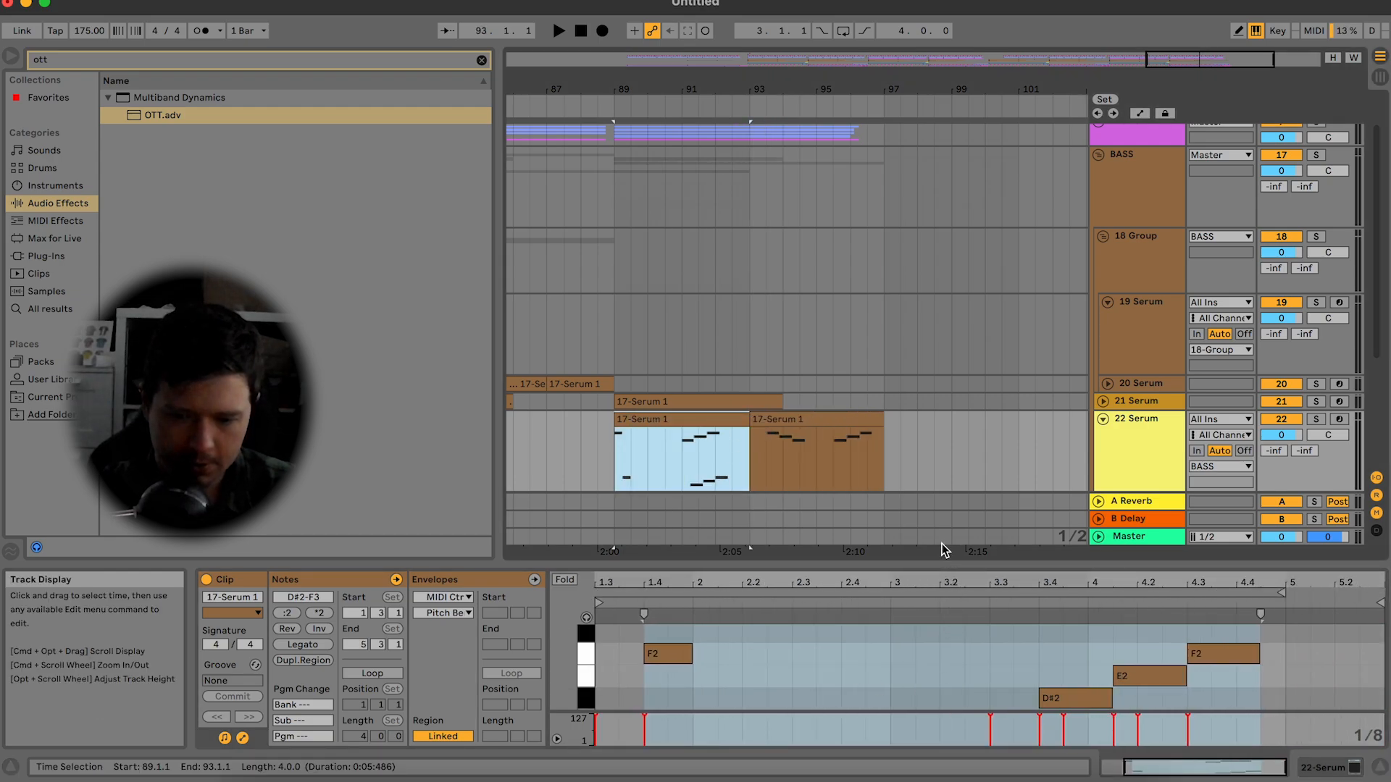
Step: Enlarge the note editor, delete the D#2, E2 and F2 notes from 3.4.3 onward in the extended clip, and play it
{"action": "left_click_drag", "start_coordinate": [917, 563], "coordinate": [917, 373]}
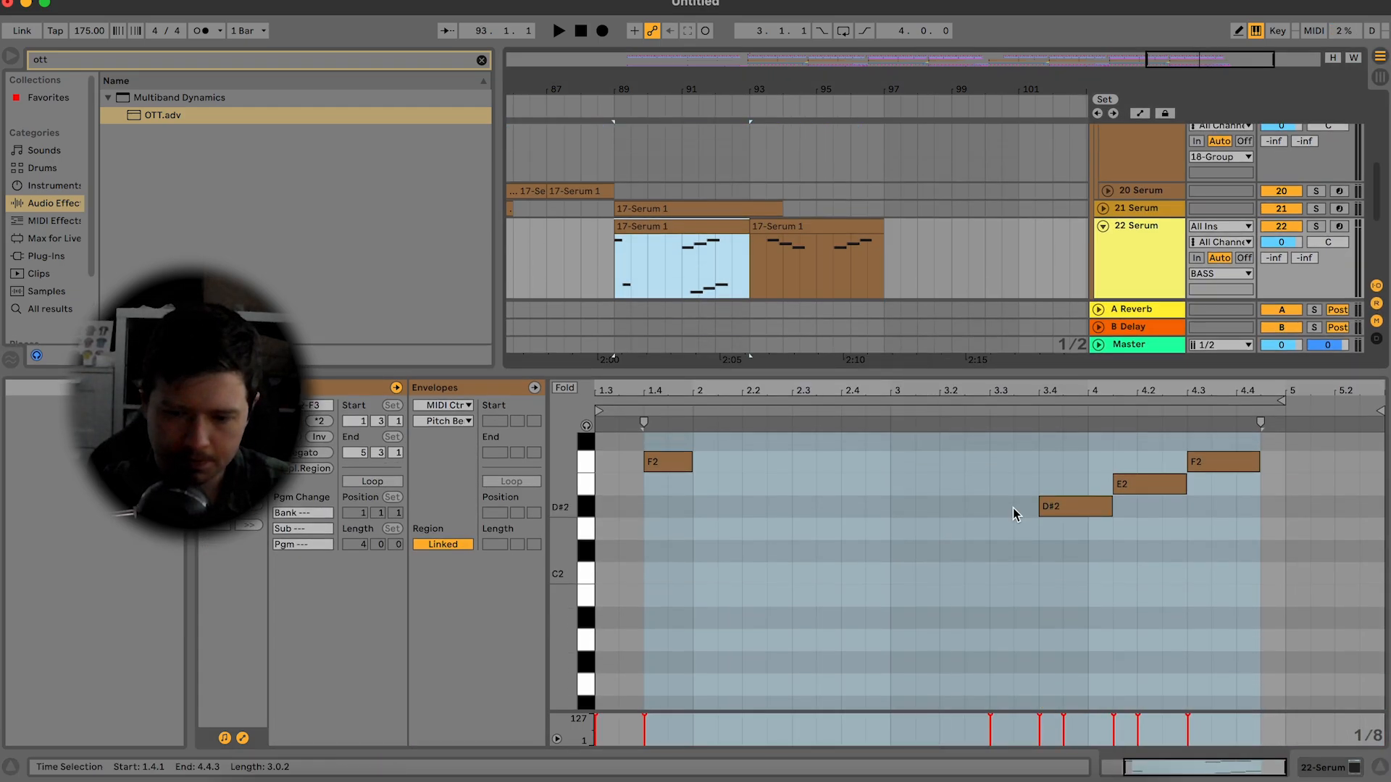
{"action": "left_click_drag", "start_coordinate": [1040, 492], "coordinate": [1381, 507]}
{"action": "key", "text": "Delete"}
{"action": "scroll", "coordinate": [875, 446], "scroll_direction": "left", "scroll_amount": 2}
{"action": "key", "text": "space"}
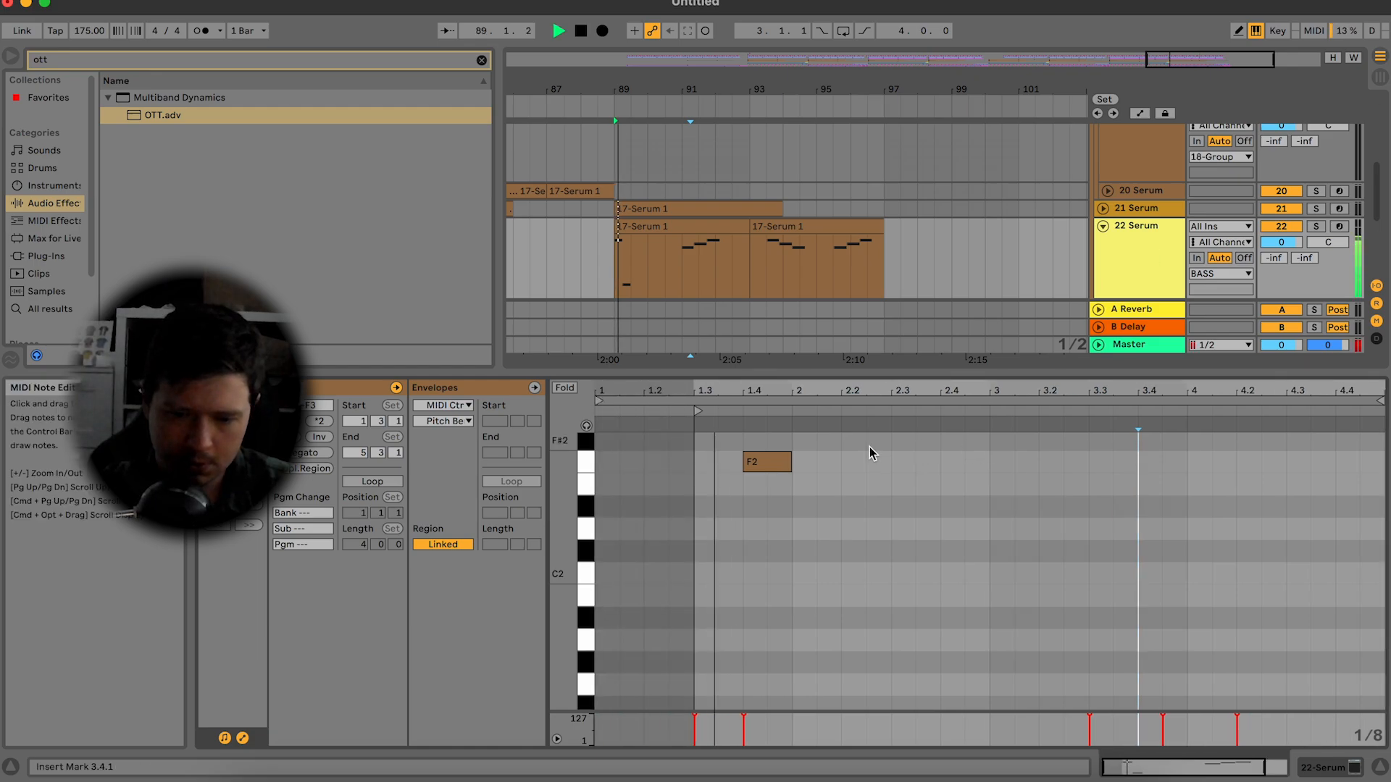
Step: Paste the copied melody at 2.1.1 in the 22 Serum clip, transpose it down one octave and play it
{"action": "scroll", "coordinate": [846, 480], "scroll_direction": "up", "scroll_amount": 3}
{"action": "scroll", "coordinate": [846, 481], "scroll_direction": "up", "scroll_amount": 1}
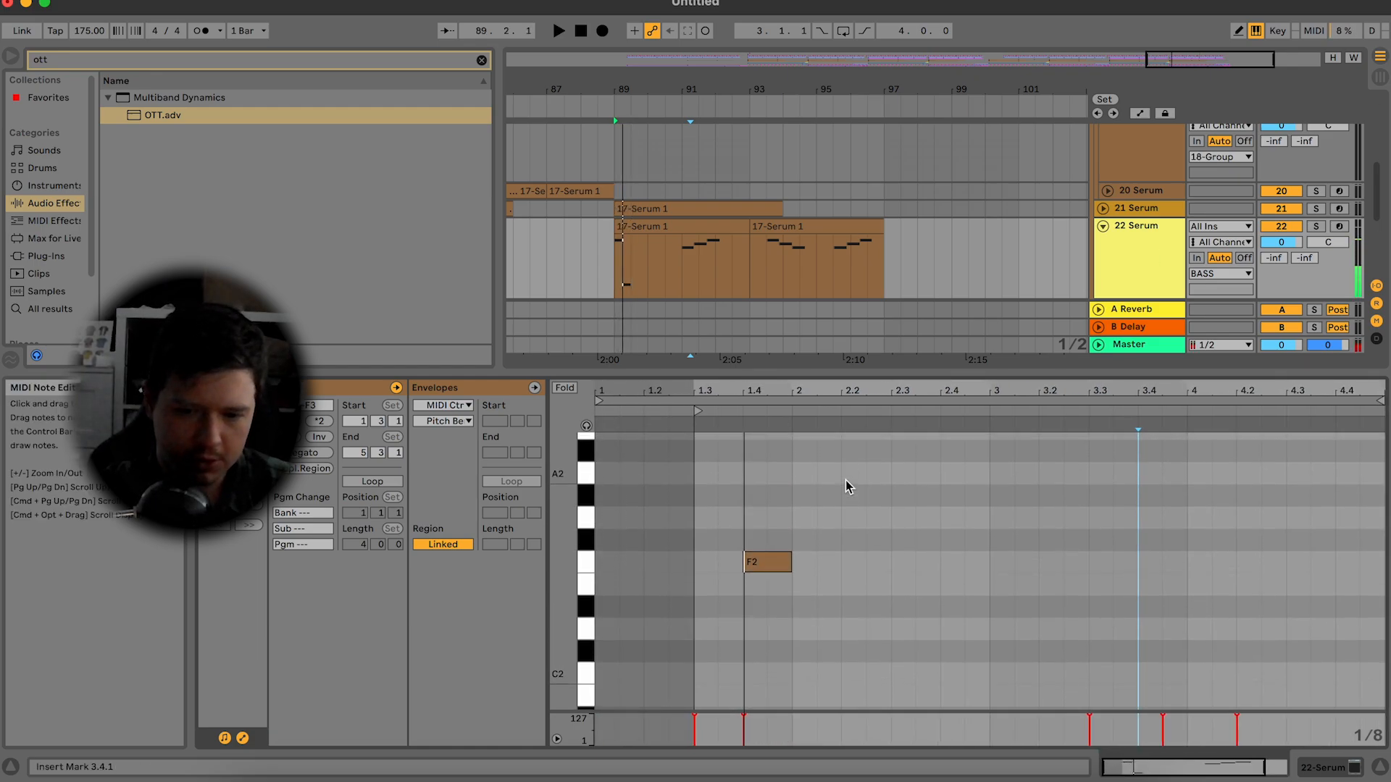
{"action": "key", "text": "super+z"}
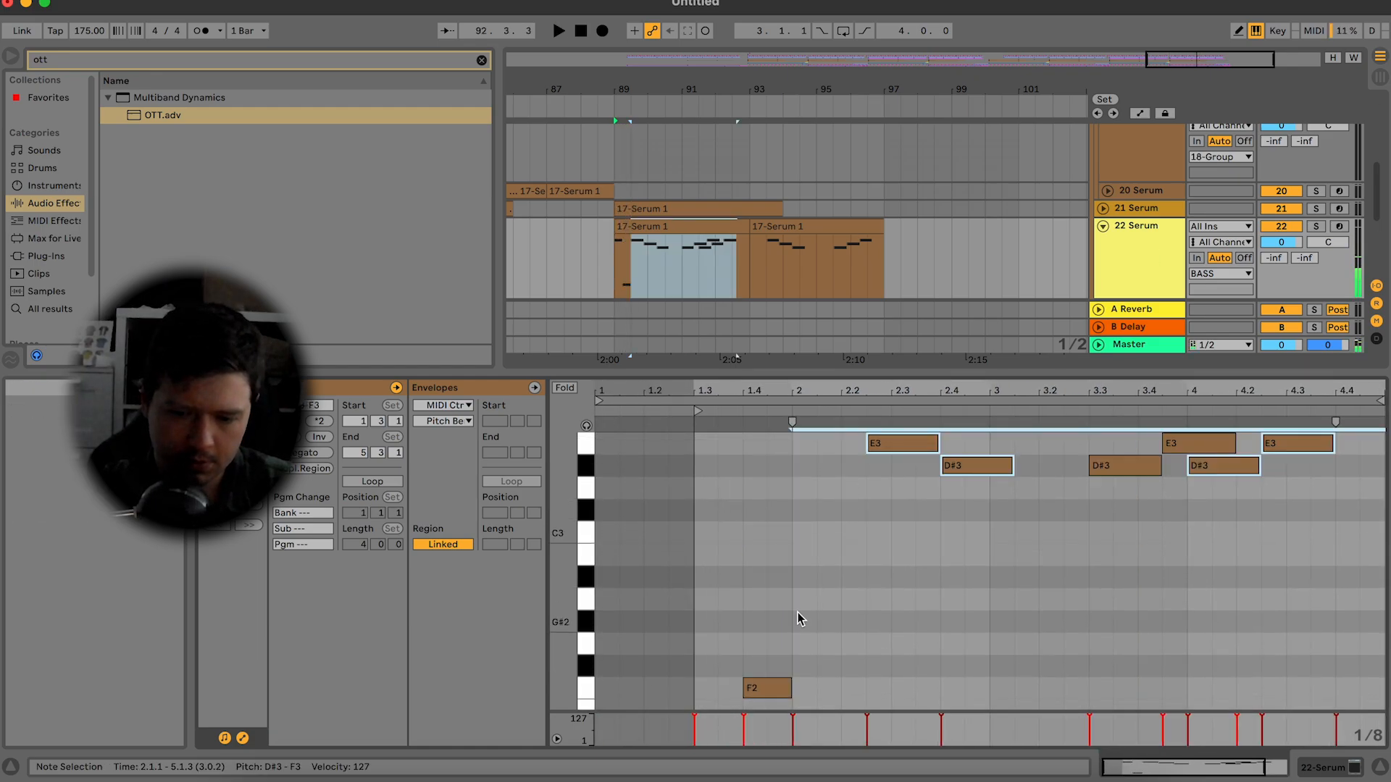
{"action": "key", "text": "shift+Down"}
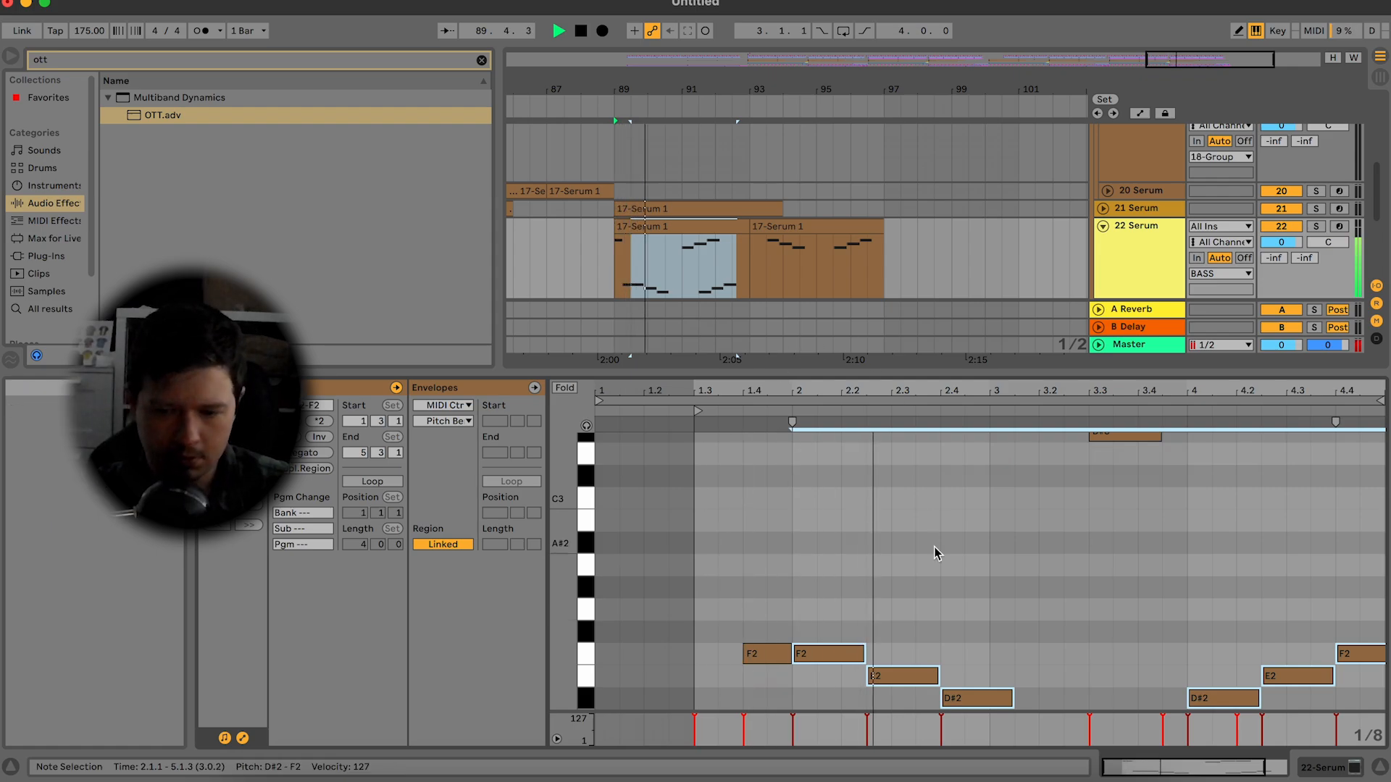
Step: Delete the 22 Serum clip at 93.1.1 and hide the note editor
{"action": "left_click", "coordinate": [1089, 580]}
{"action": "scroll", "coordinate": [1102, 551], "scroll_direction": "up", "scroll_amount": 4}
{"action": "left_click", "coordinate": [1124, 509]}
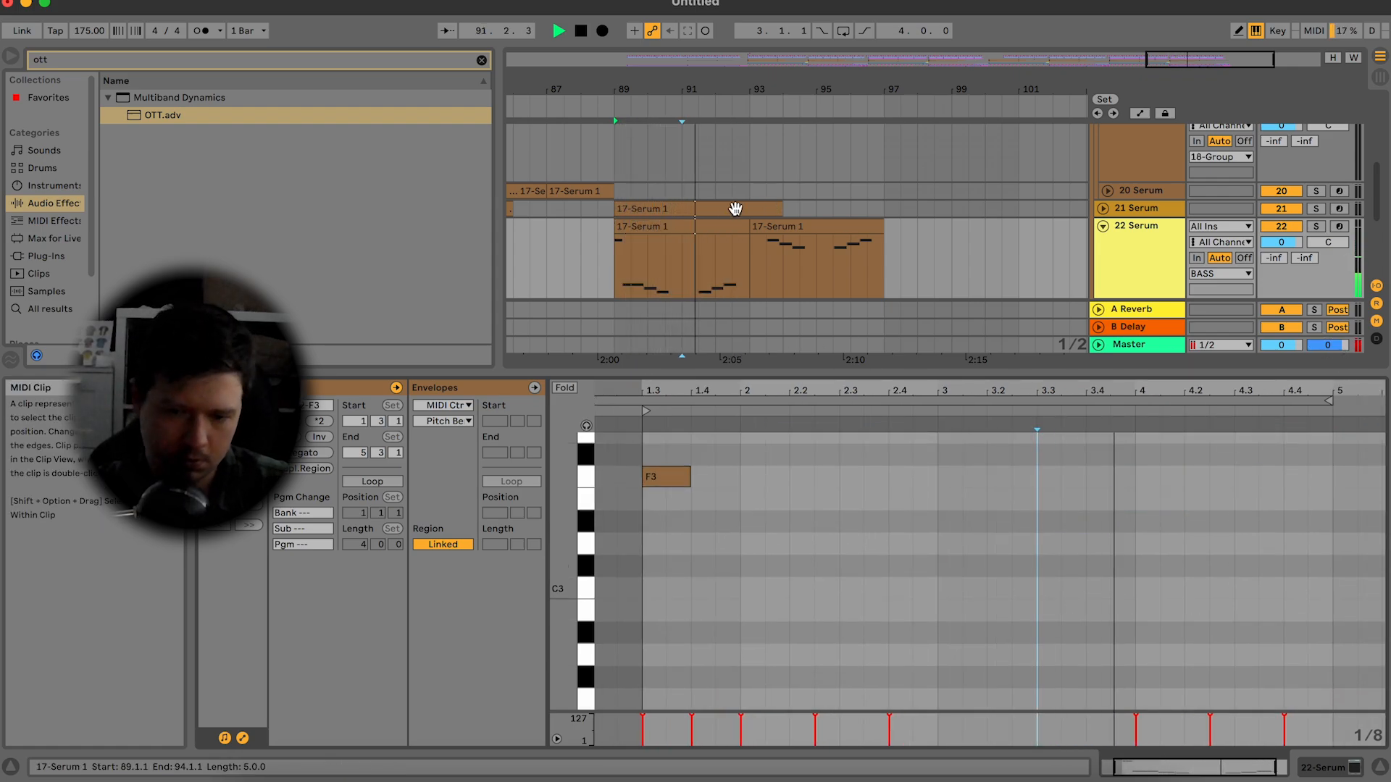
{"action": "left_click", "coordinate": [740, 231]}
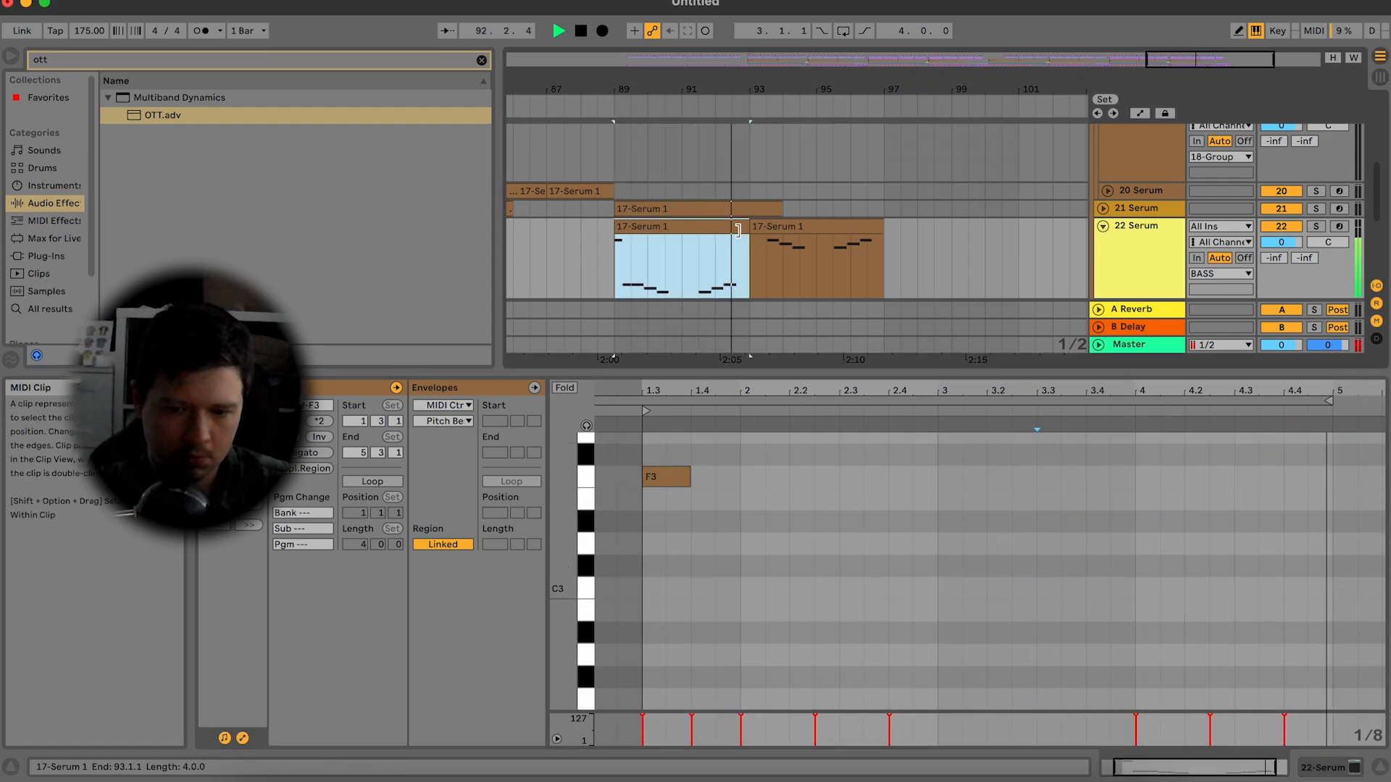
{"action": "left_click", "coordinate": [795, 232]}
{"action": "key", "text": "Delete"}
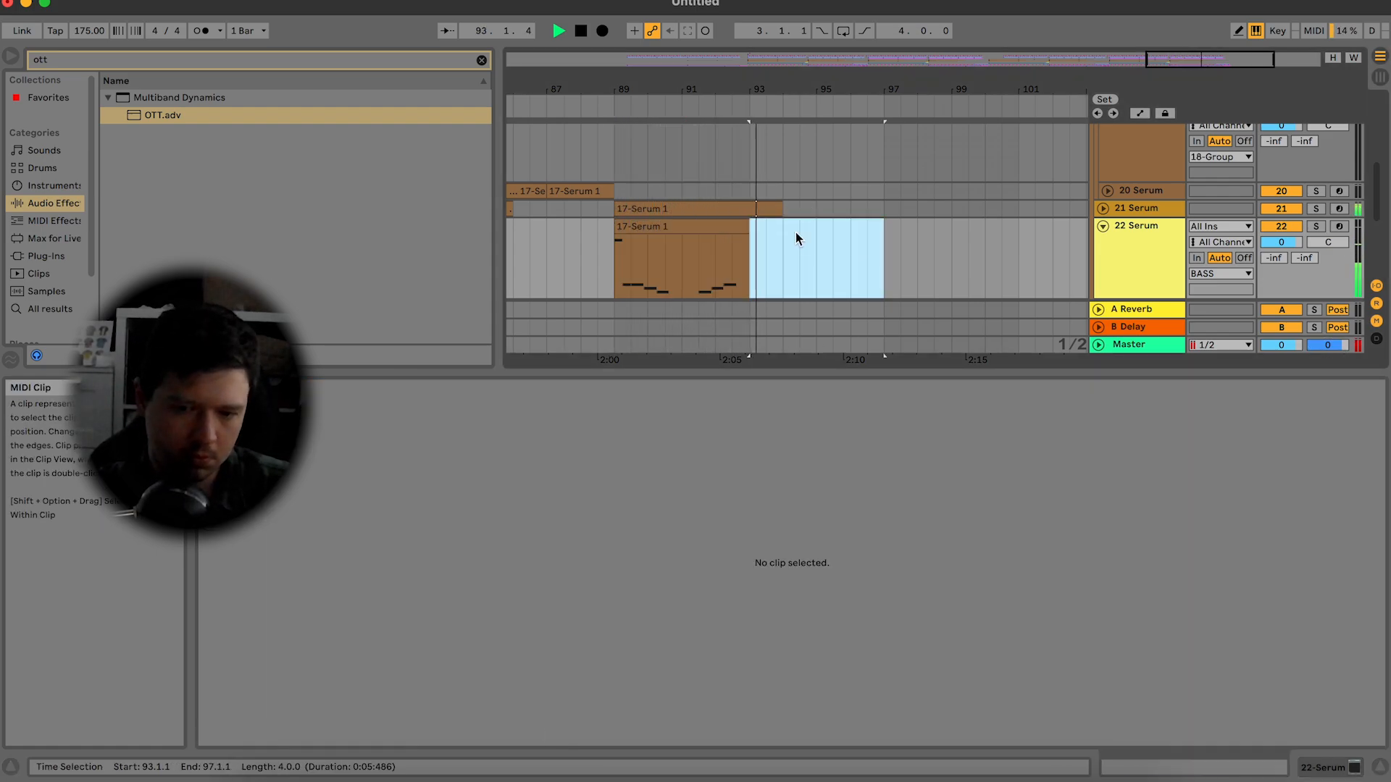
{"action": "left_click", "coordinate": [1379, 770]}
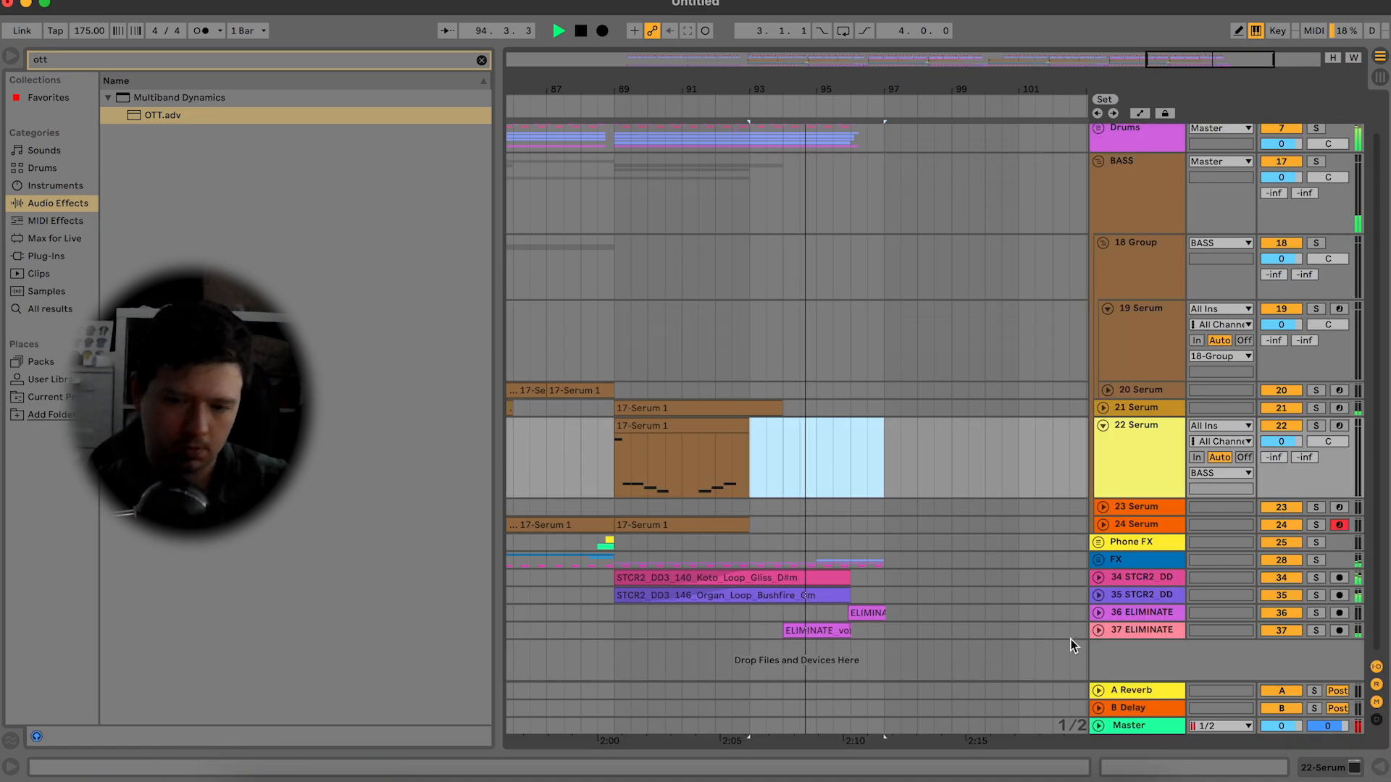
Step: Delete the ELIMINATE vocal clips on tracks 36 and 37 between bars 94 and 97, and resume playback
{"action": "left_click", "coordinate": [873, 612]}
{"action": "key", "text": "space"}
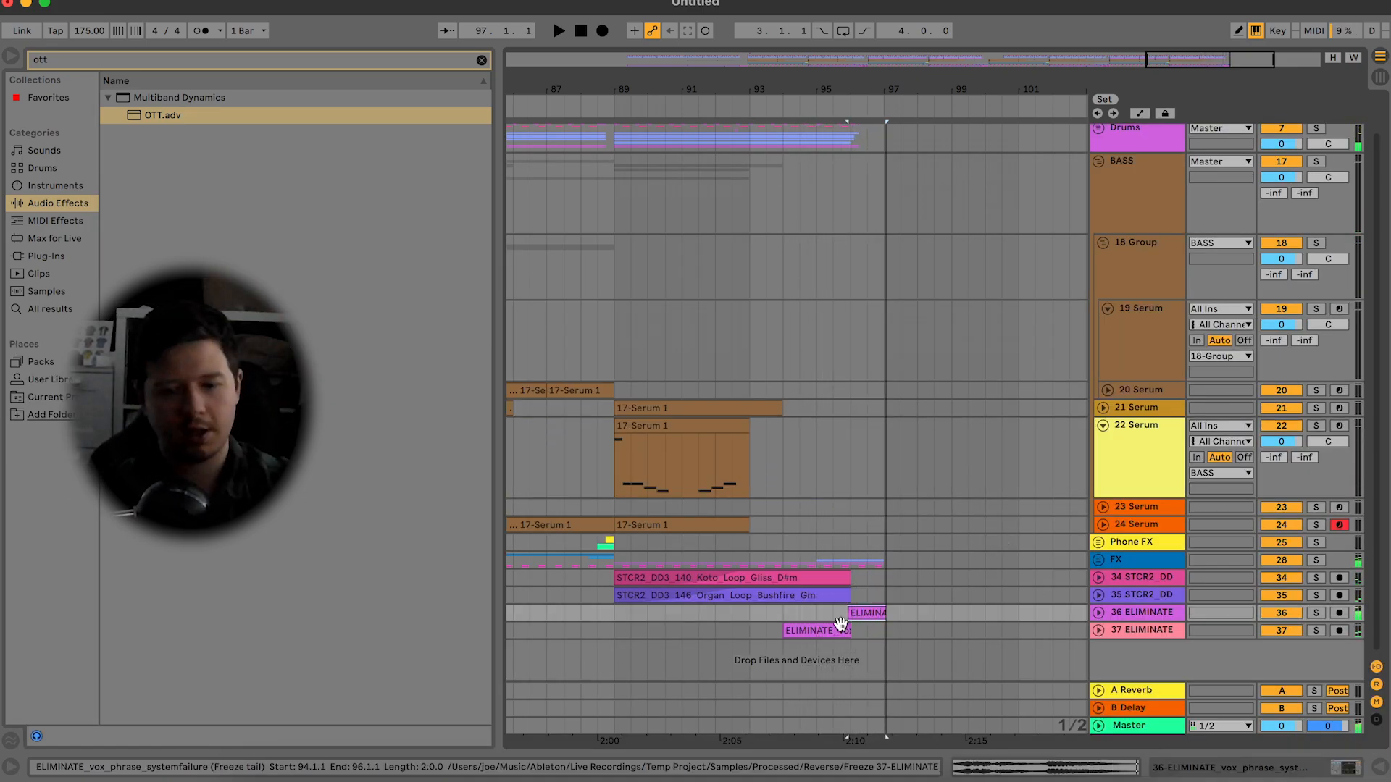
{"action": "left_click", "coordinate": [831, 629], "text": "shift"}
{"action": "key", "text": "Delete"}
{"action": "key", "text": "space"}
Step: Extend the Koto and Organ loop clips at 89.1.1 to end at 97.1.1 and play through to their end
{"action": "left_click", "coordinate": [834, 595]}
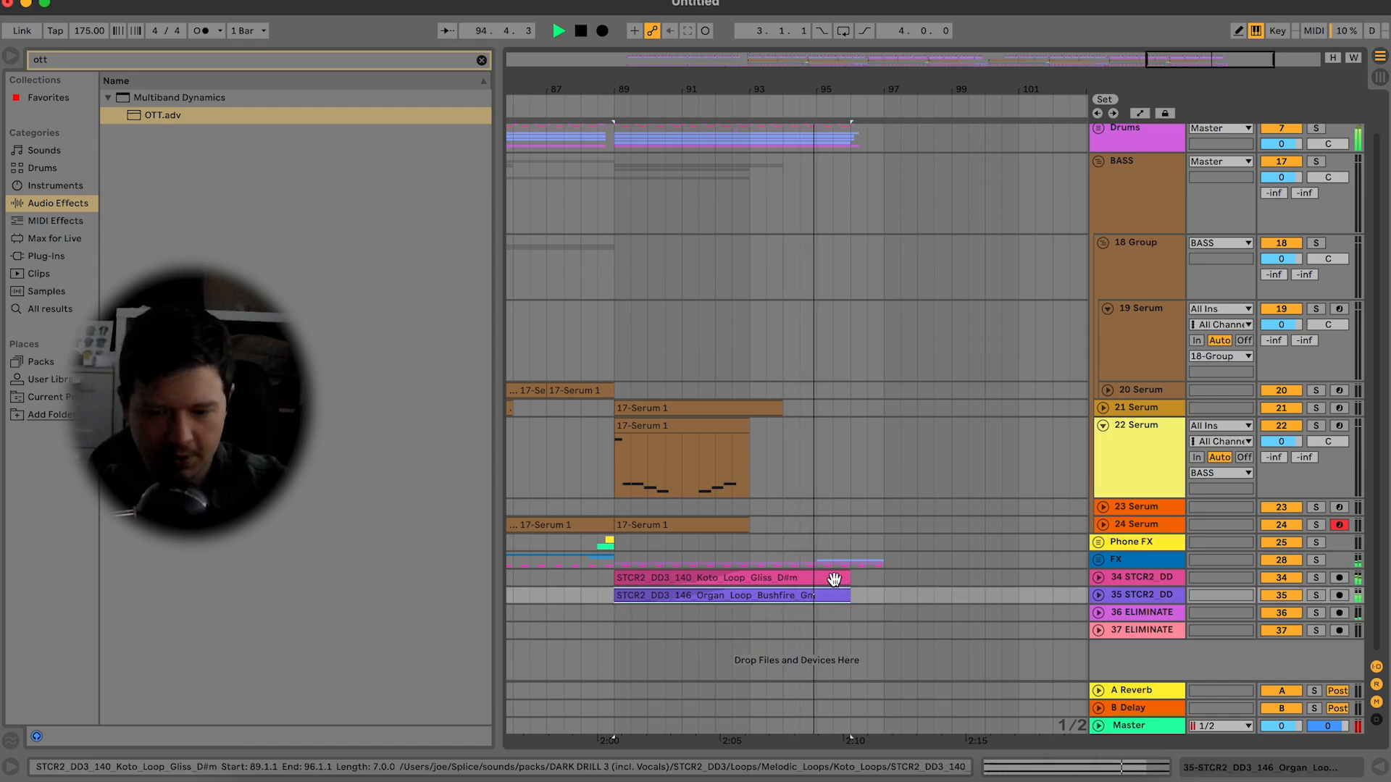
{"action": "left_click", "coordinate": [834, 578], "text": "shift"}
{"action": "left_click_drag", "start_coordinate": [850, 579], "coordinate": [883, 578]}
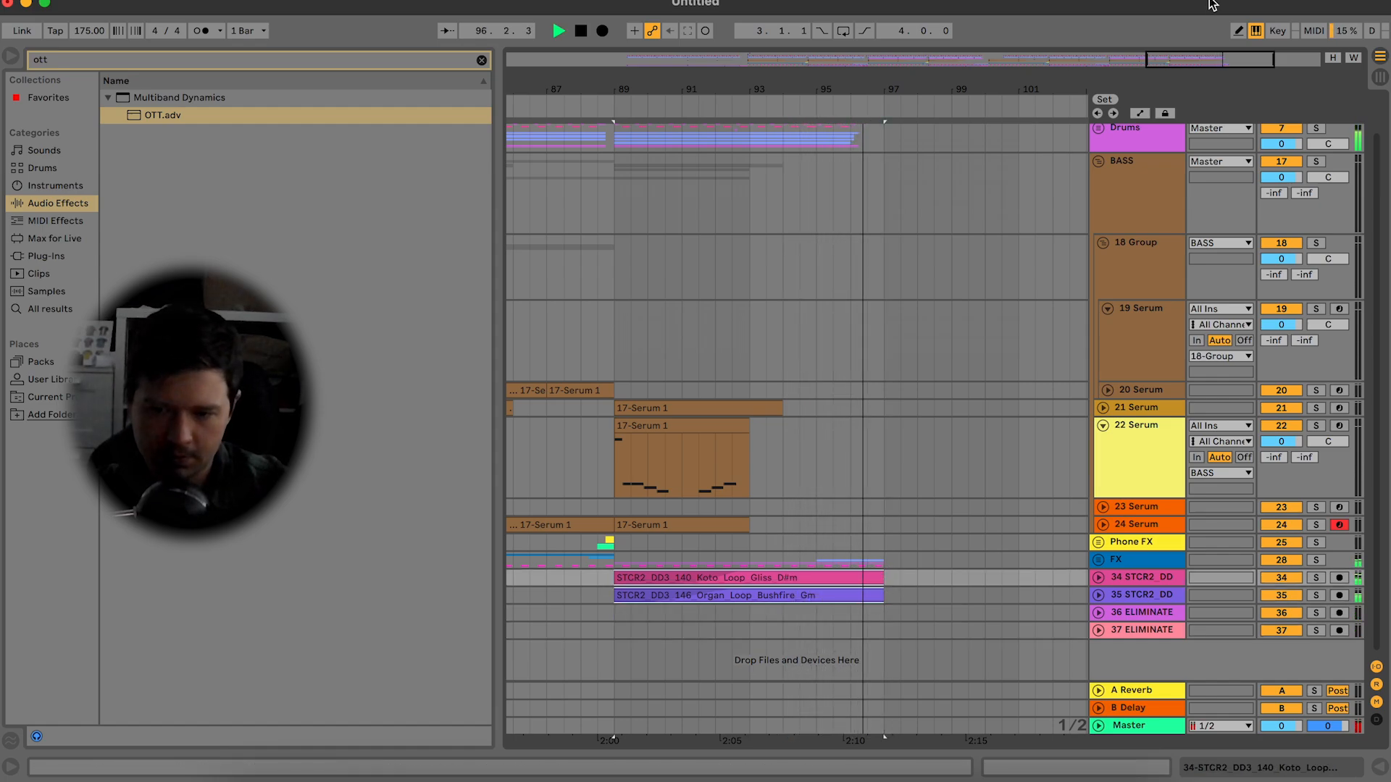
{"action": "key", "text": "w"}
{"action": "key", "text": "space"}
Step: Collapse all track groups, unfold the FX group and insert a new audio track in it
{"action": "left_click", "coordinate": [1134, 179]}
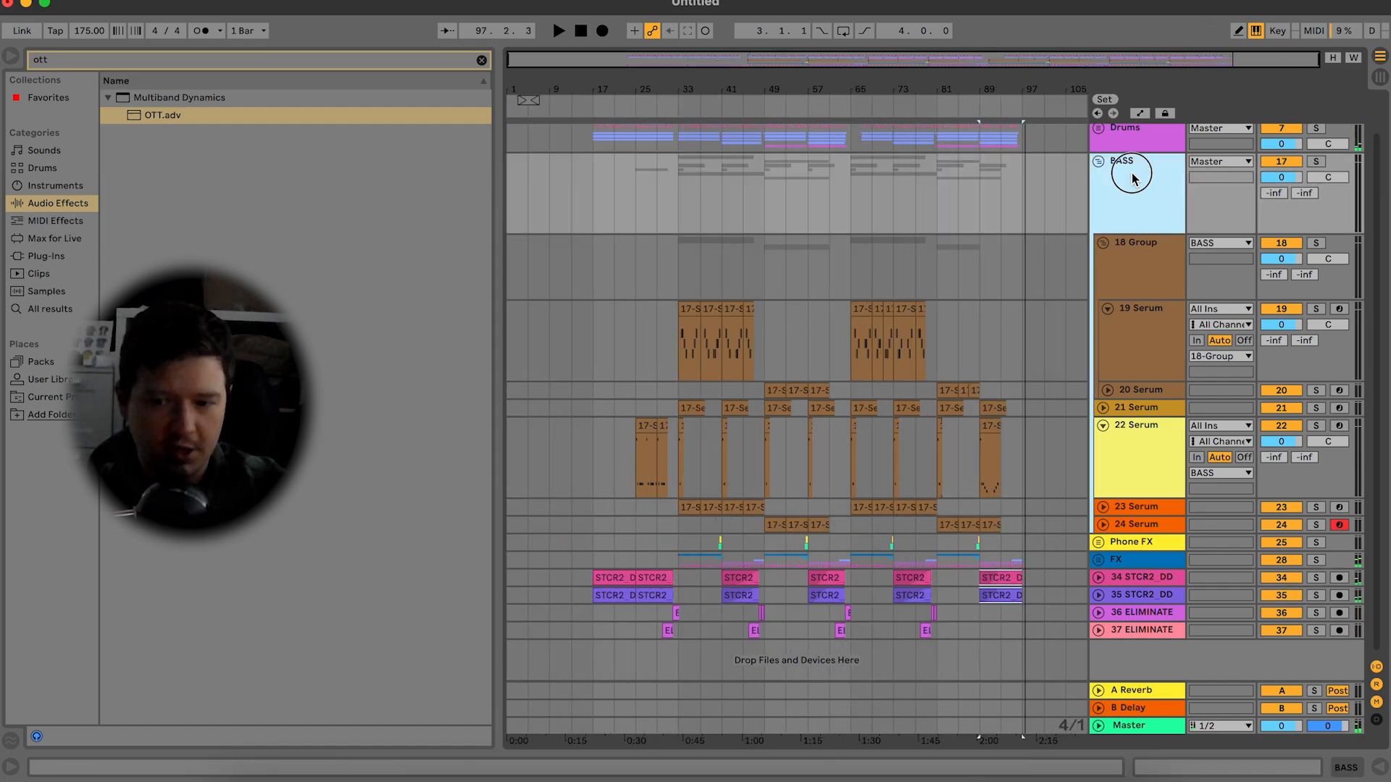
{"action": "left_click", "coordinate": [1099, 162], "text": "alt"}
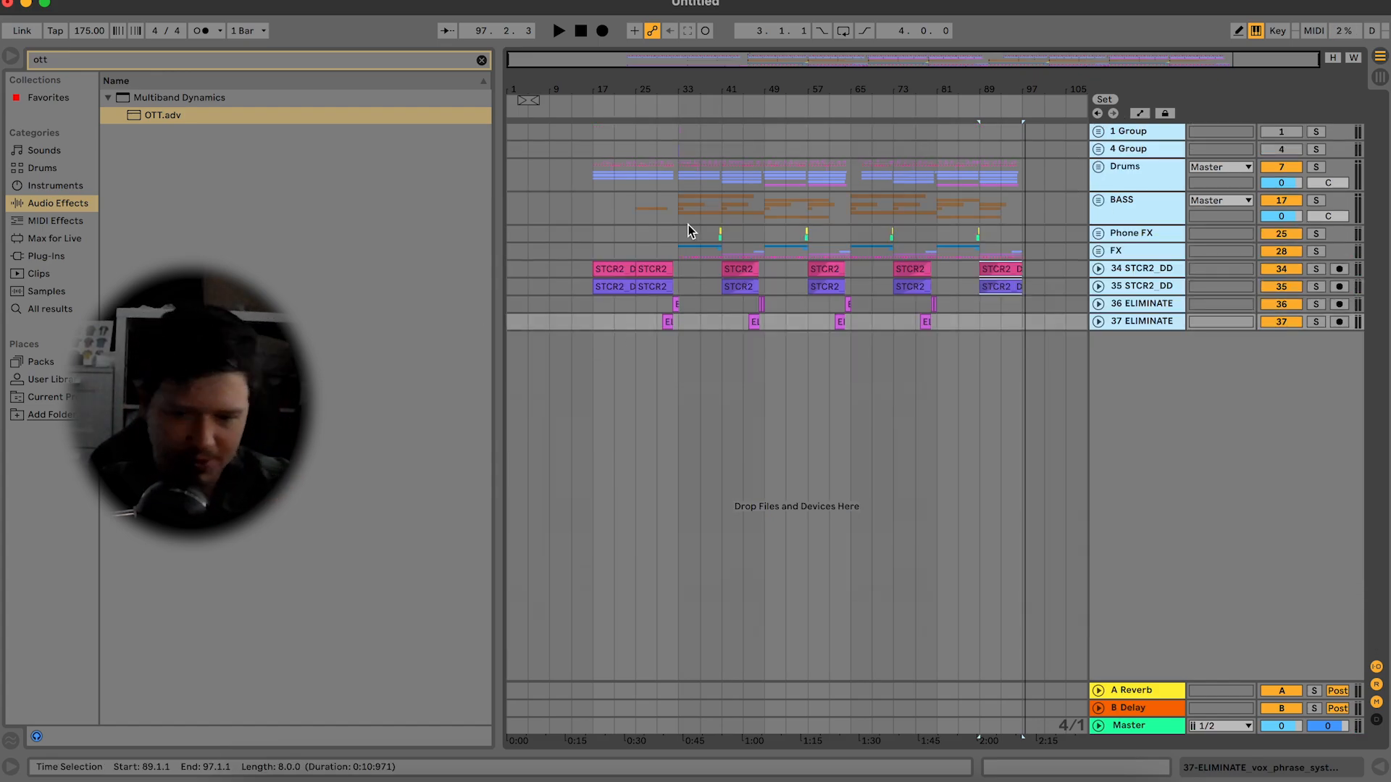
{"action": "left_click", "coordinate": [1139, 326]}
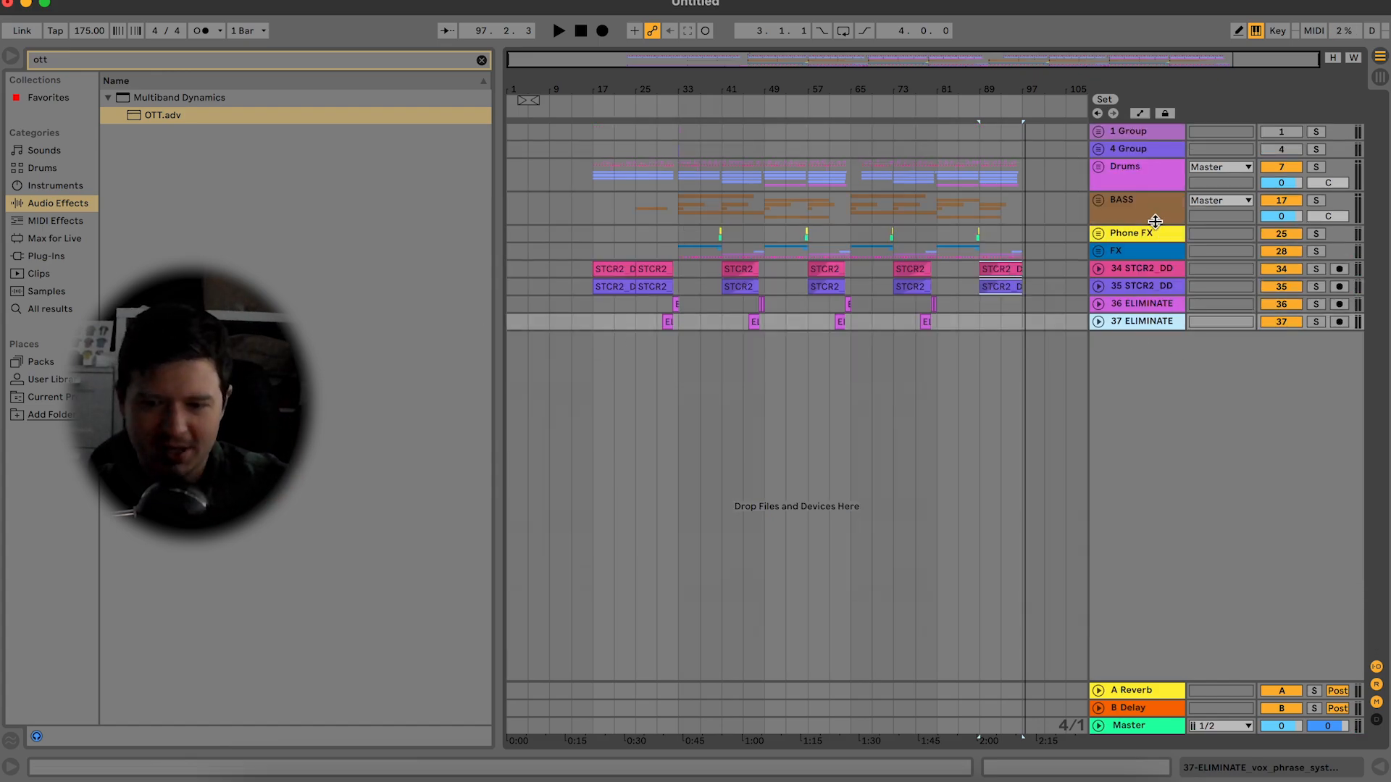
{"action": "left_click", "coordinate": [1099, 250]}
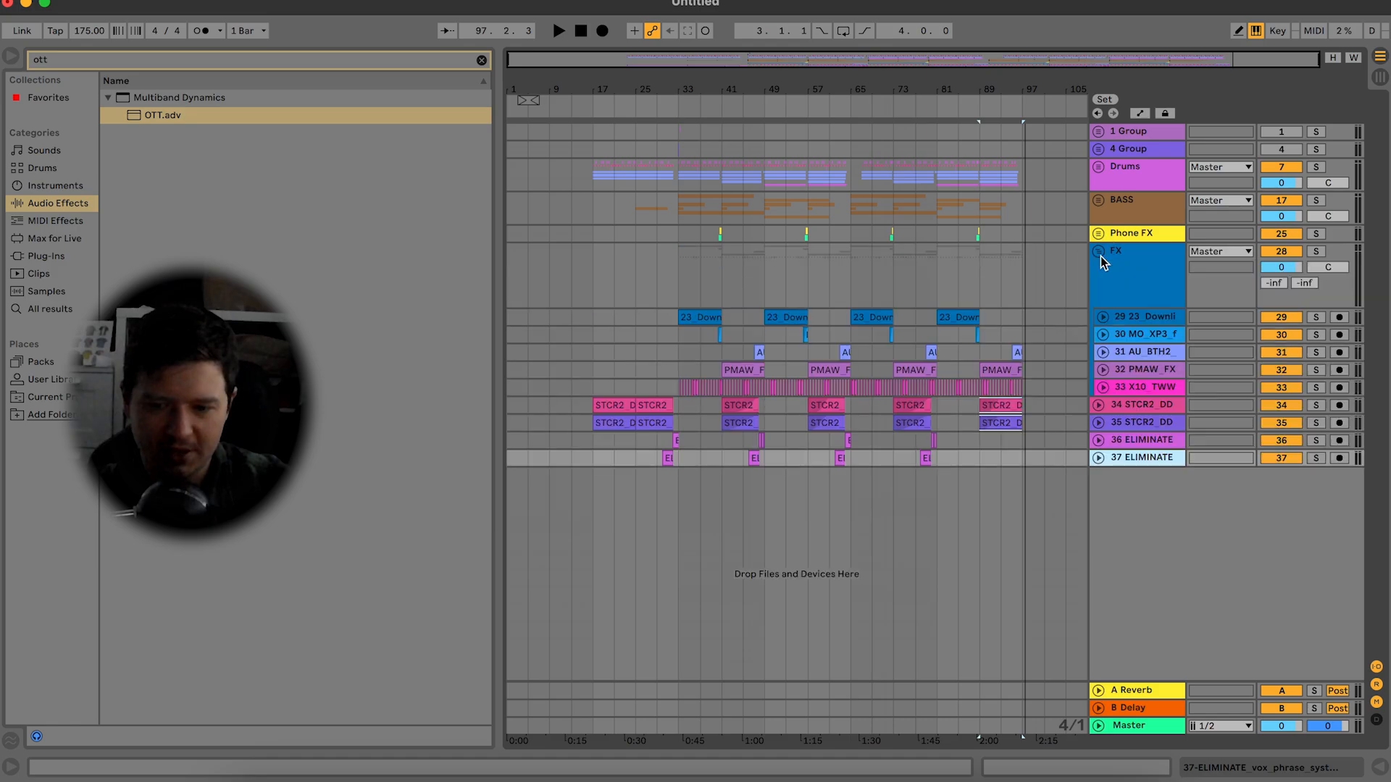
{"action": "left_click", "coordinate": [1141, 321]}
{"action": "key", "text": "super+t"}
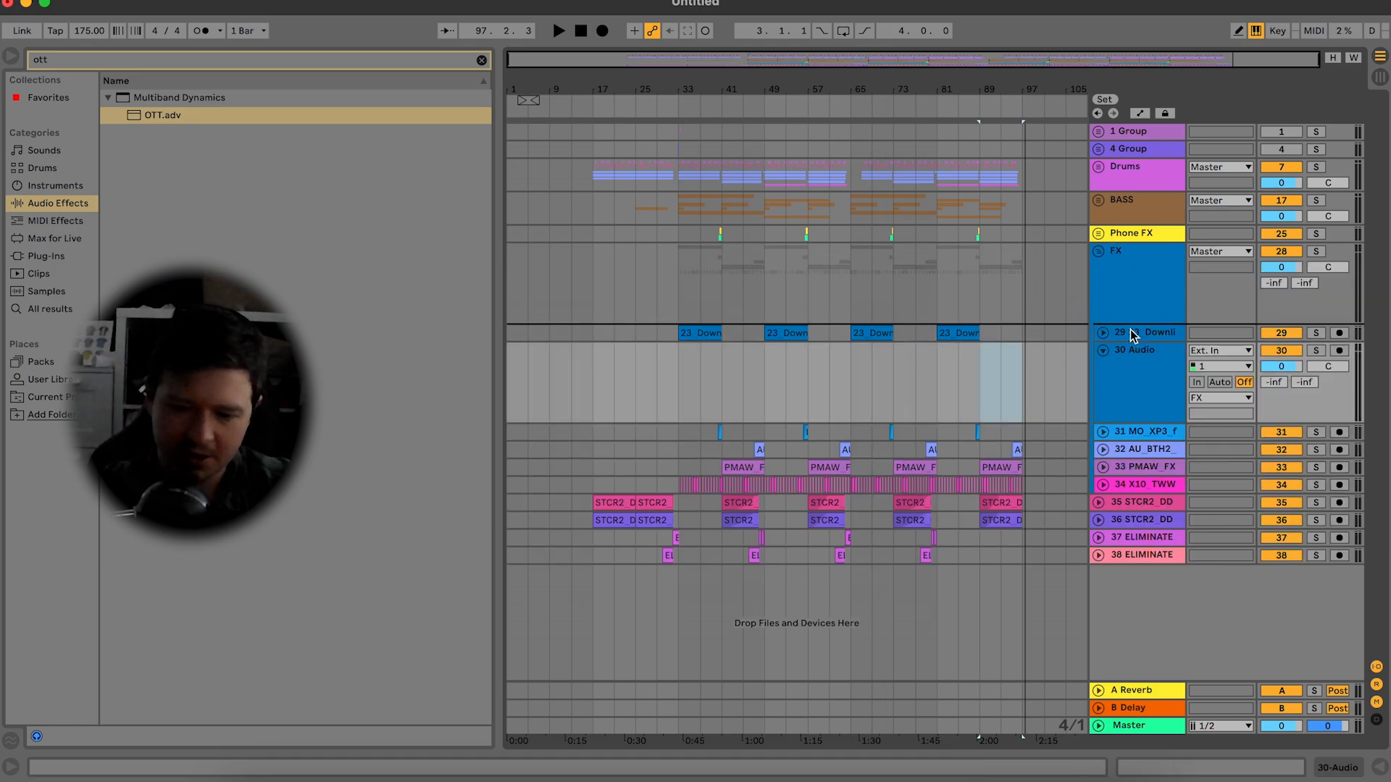
Step: Switch to Splice and search the sounds for "downlift"
{"action": "left_click", "coordinate": [913, 765]}
{"action": "left_click", "coordinate": [748, 13]}
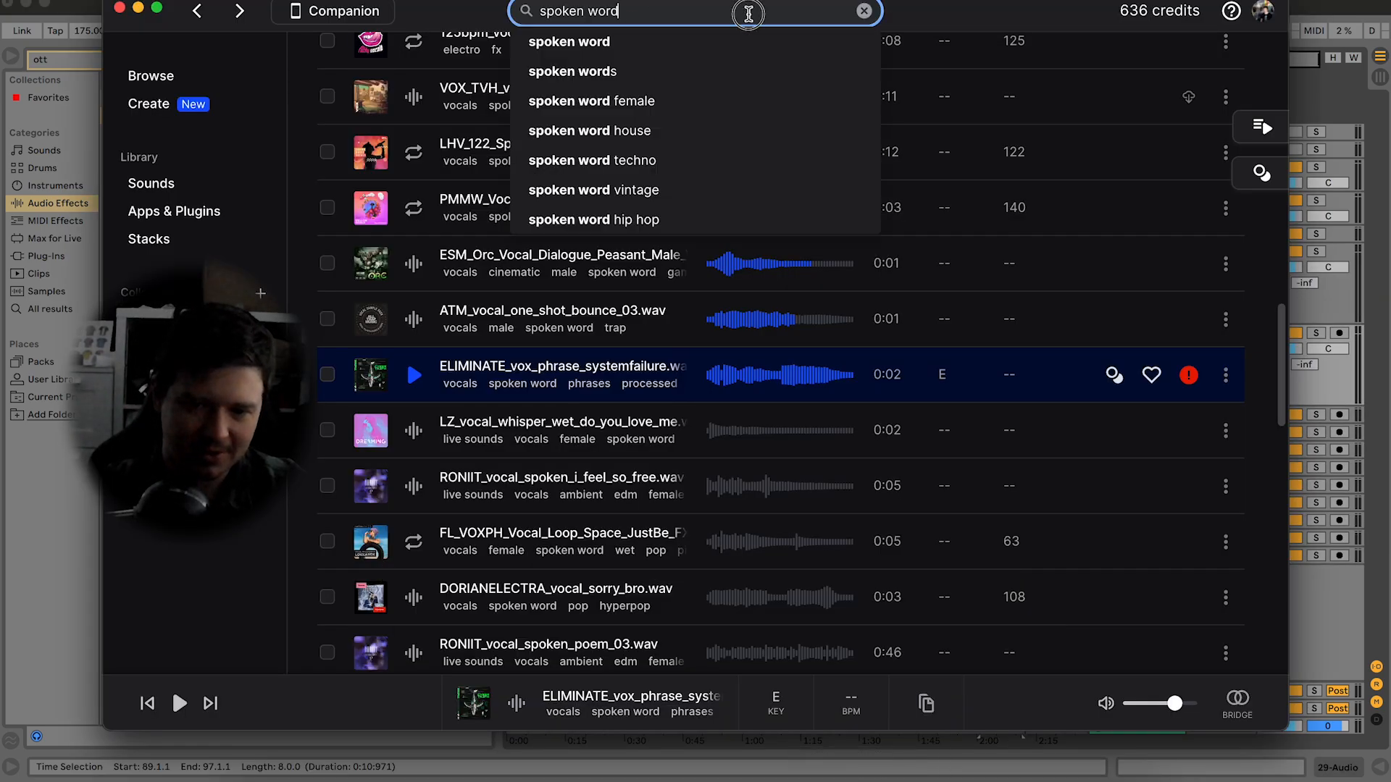
{"action": "type", "text": "d0o"}
{"action": "key", "text": "BackSpace"}
{"action": "key", "text": "BackSpace"}
{"action": "type", "text": "own"}
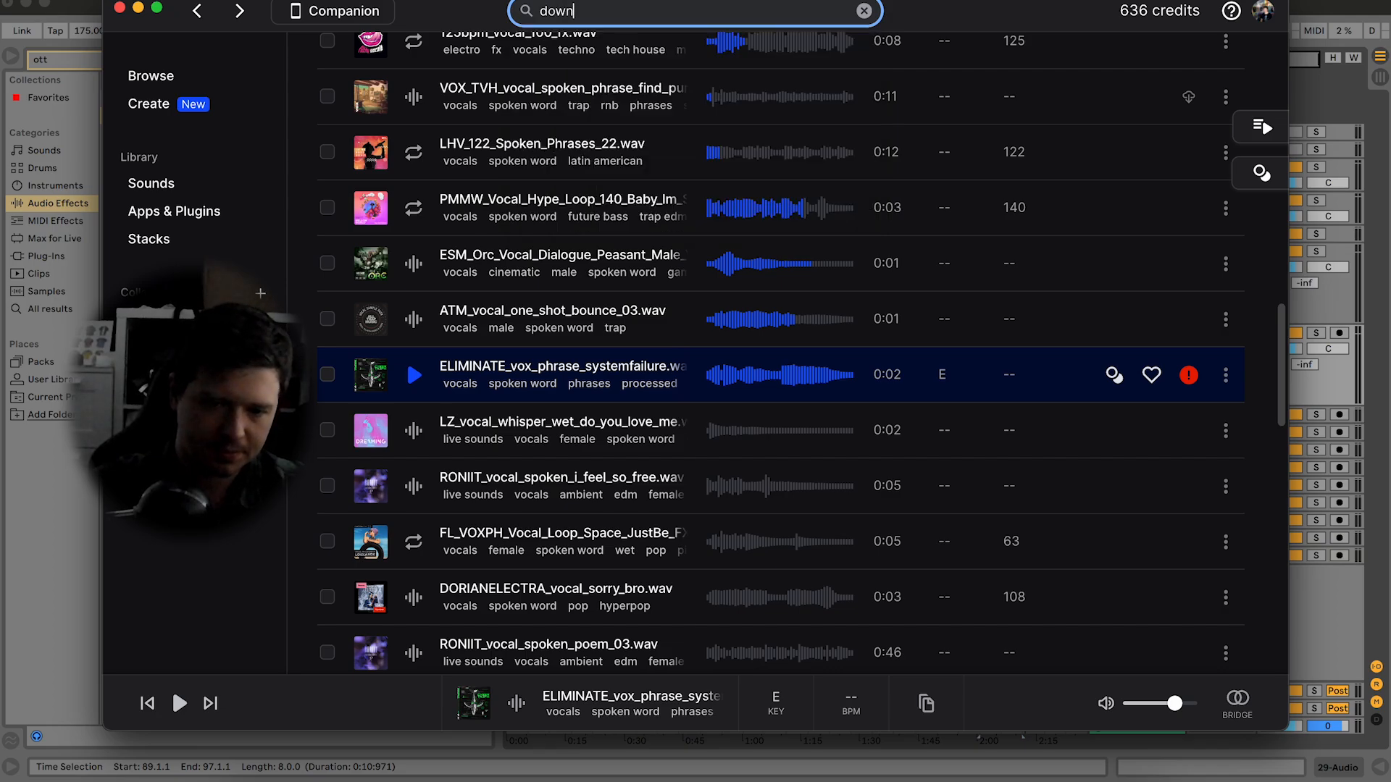
{"action": "type", "text": "lift"}
{"action": "key", "text": "Return"}
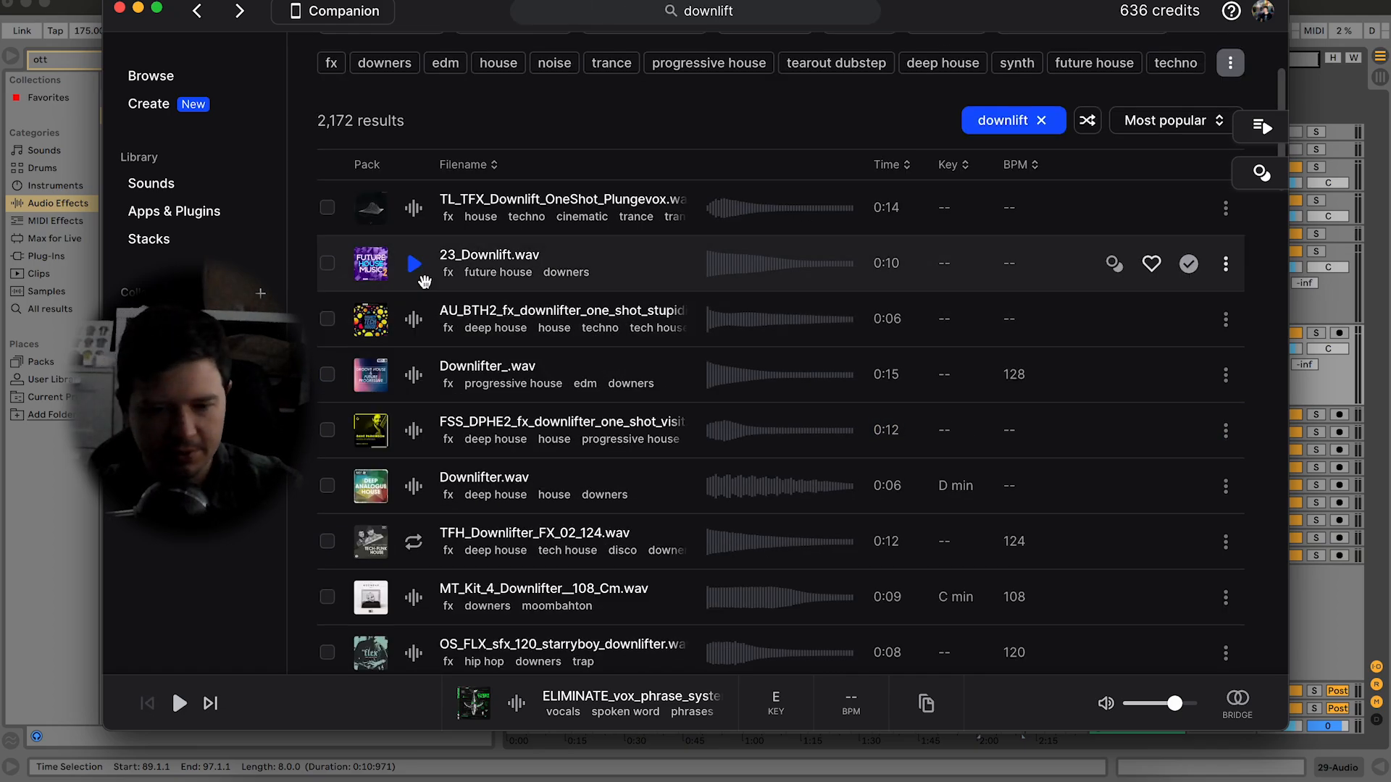
Step: Audition the downlifter samples from TISOKI_fx_downlifter_01.wav down to TL_TFX_Downlift_OneShot_Fallify.wav
{"action": "left_click", "coordinate": [424, 277]}
{"action": "scroll", "coordinate": [421, 304], "scroll_direction": "down", "scroll_amount": 10}
{"action": "left_click", "coordinate": [426, 351]}
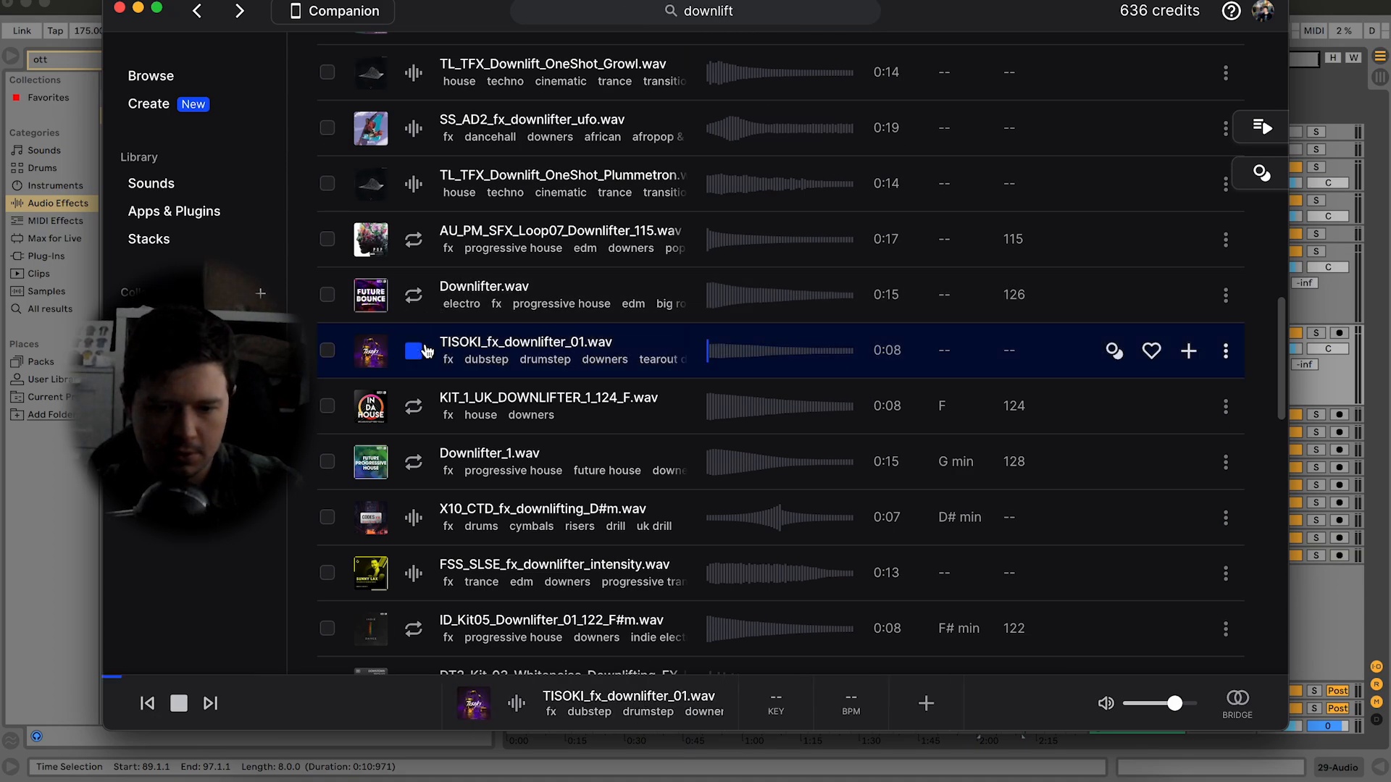
{"action": "key", "text": "Down"}
{"action": "key", "text": "Down"}
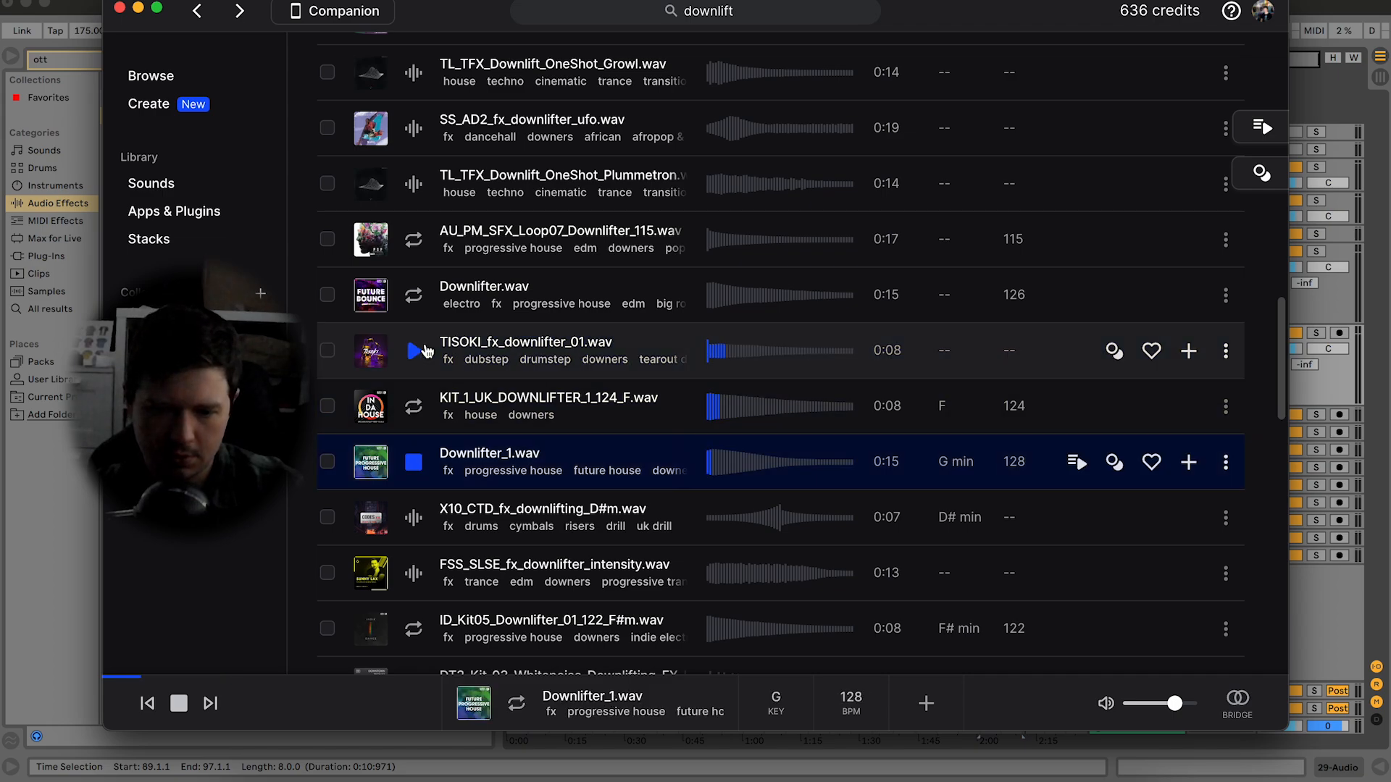
{"action": "key", "text": "Down"}
{"action": "key", "text": "Down"}
{"action": "key", "text": "Down"}
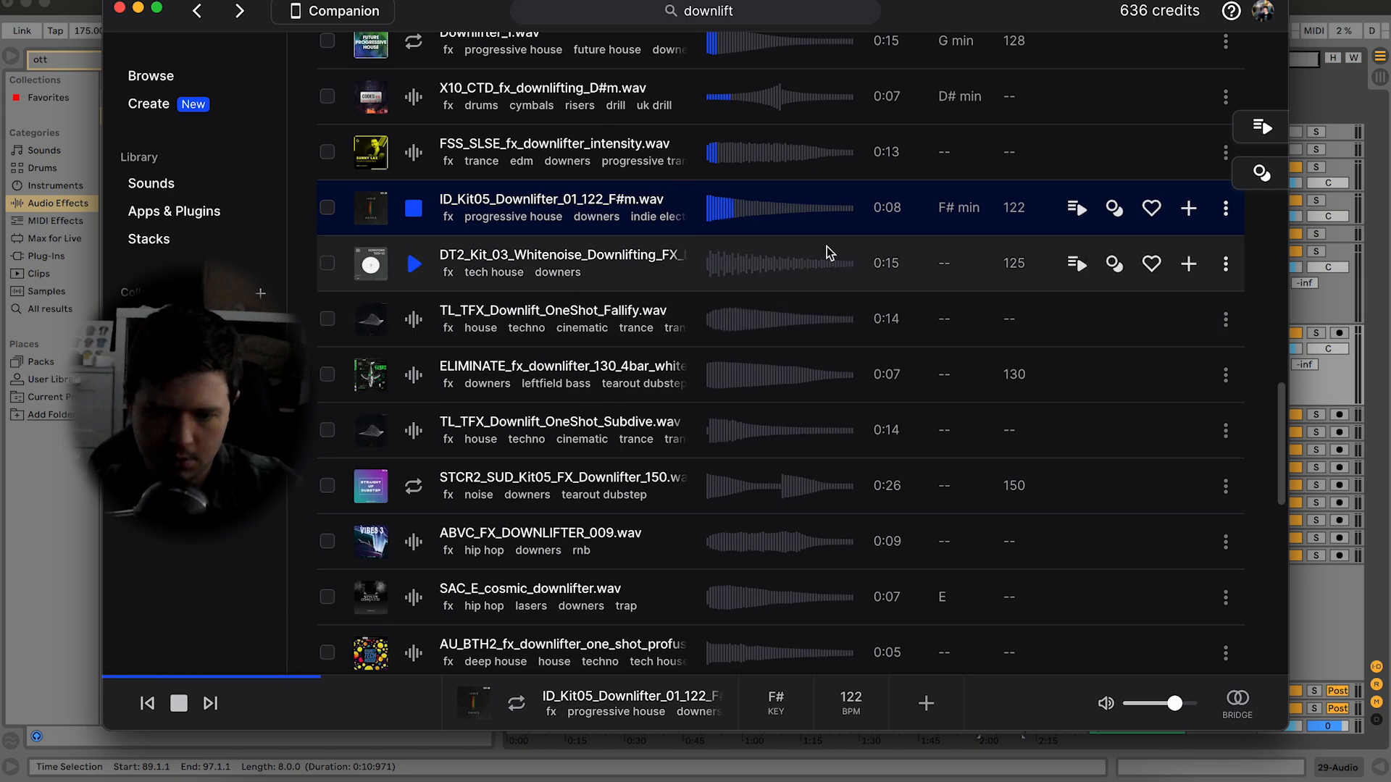
{"action": "key", "text": "Down"}
{"action": "key", "text": "Down"}
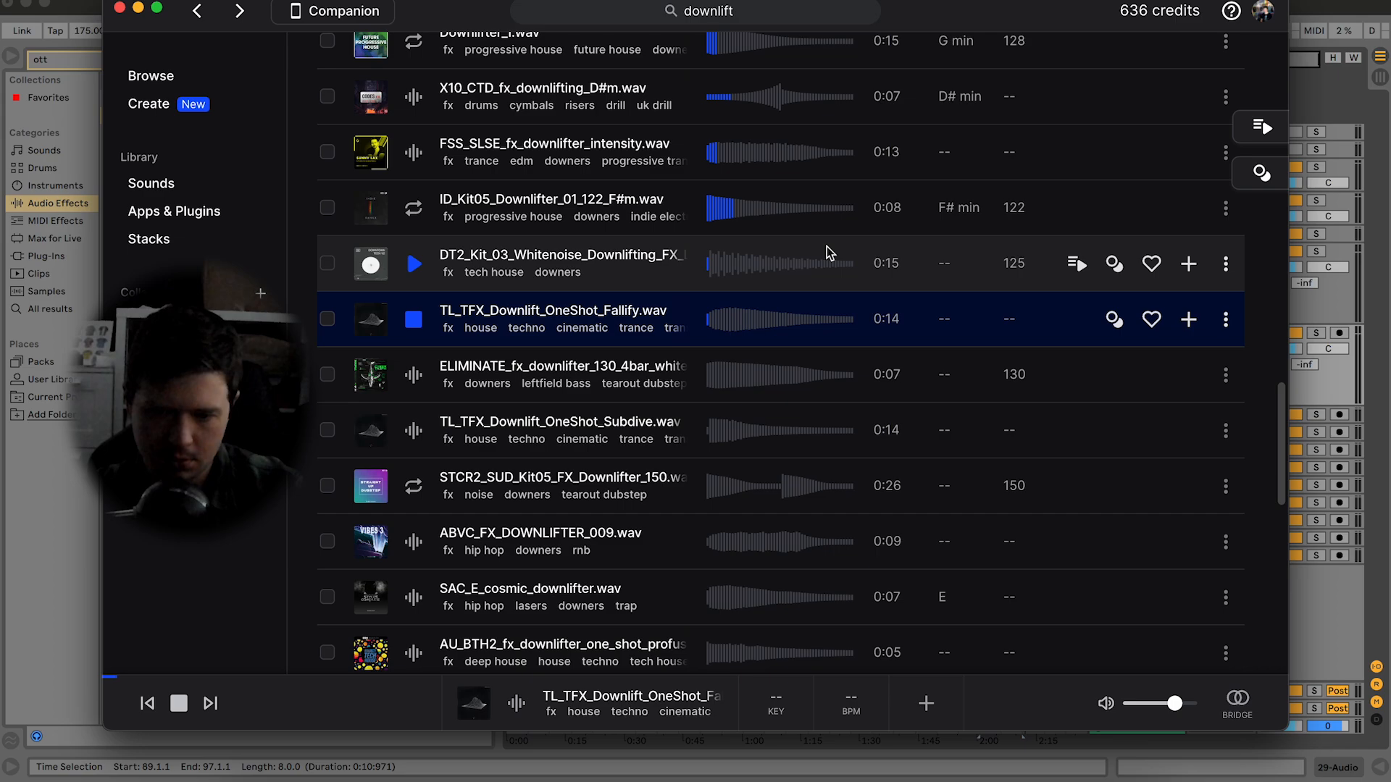
Step: Get the TL_TFX_Downlift_OneShot_Fallify.wav sample and copy it to the clipboard
{"action": "left_click", "coordinate": [1226, 320]}
{"action": "left_click", "coordinate": [1231, 322]}
{"action": "left_click", "coordinate": [1230, 323]}
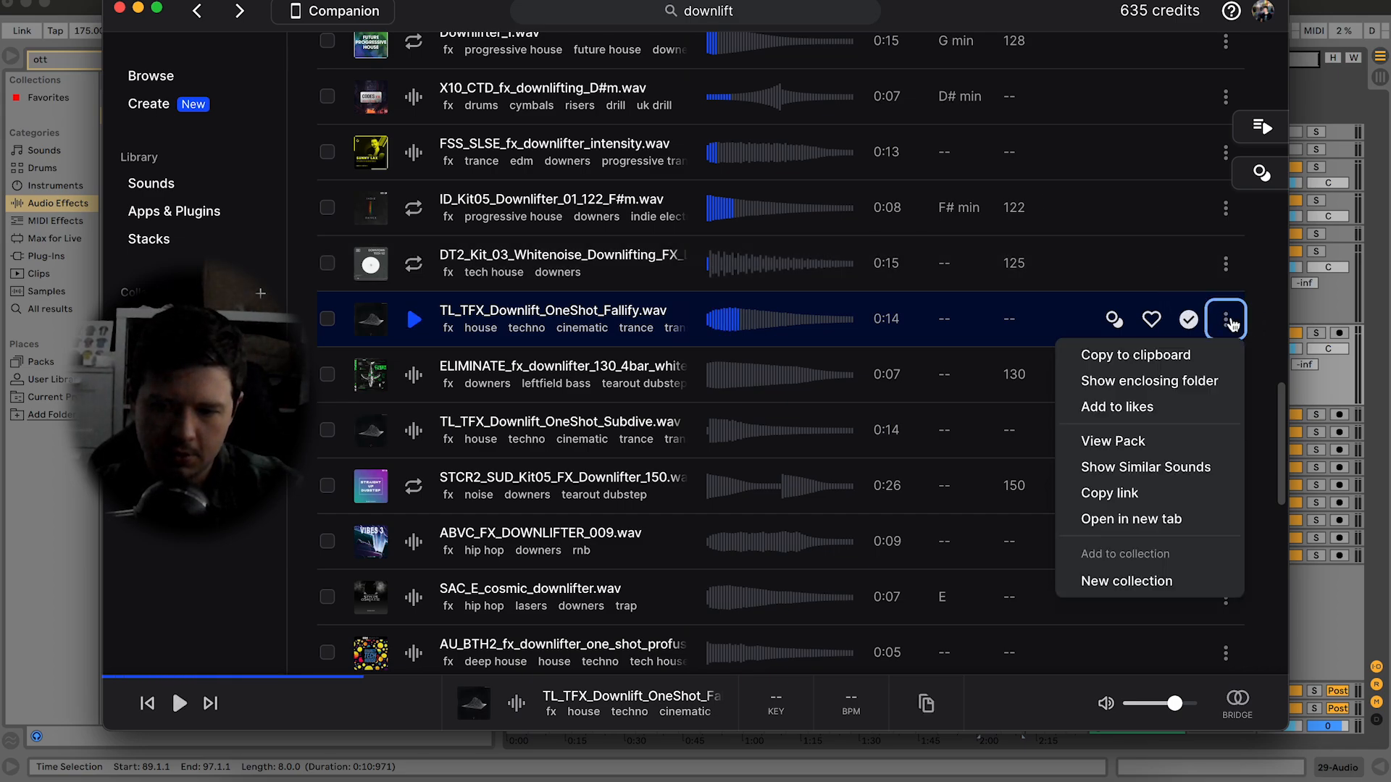
{"action": "left_click", "coordinate": [1136, 355]}
Step: Switch back to Ableton Live and paste the copied sample at 17.1.1 on the new audio track 29
{"action": "key", "text": "super+Tab"}
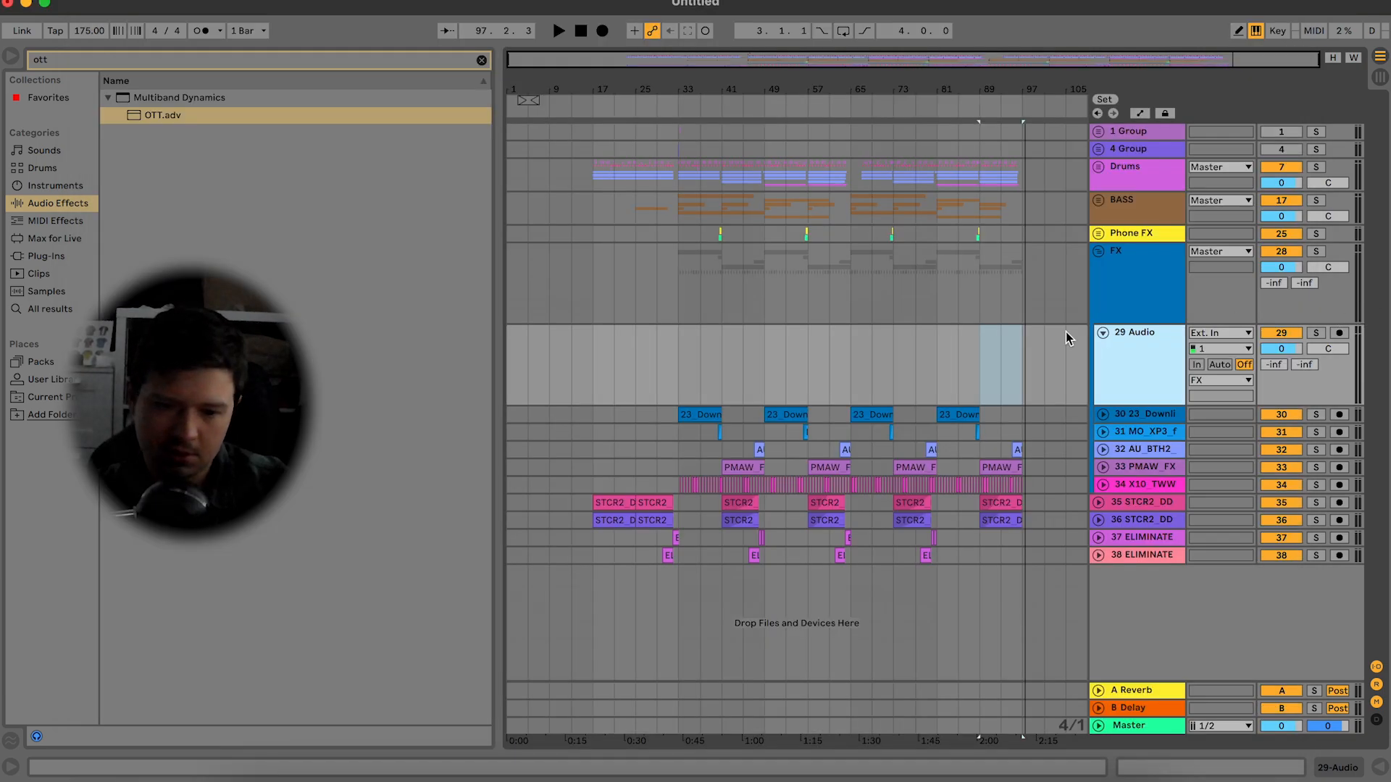
{"action": "left_click", "coordinate": [685, 365]}
{"action": "left_click", "coordinate": [587, 364]}
{"action": "key", "text": "super+v"}
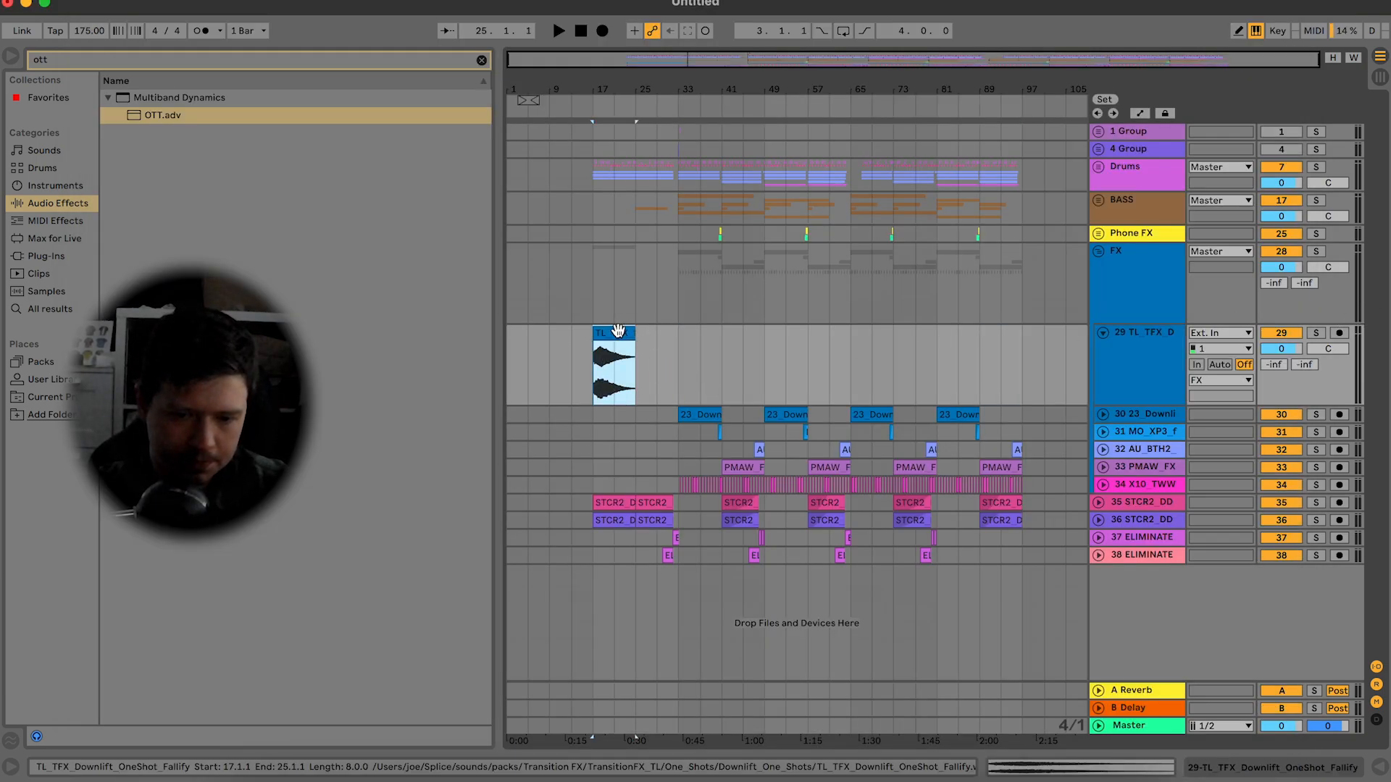
Step: Move the Fallify downlifter clip to 25.1.1, set its gain to -5.57 dB while listening, and hide the clip view
{"action": "double_click", "coordinate": [618, 331]}
{"action": "key", "text": "space"}
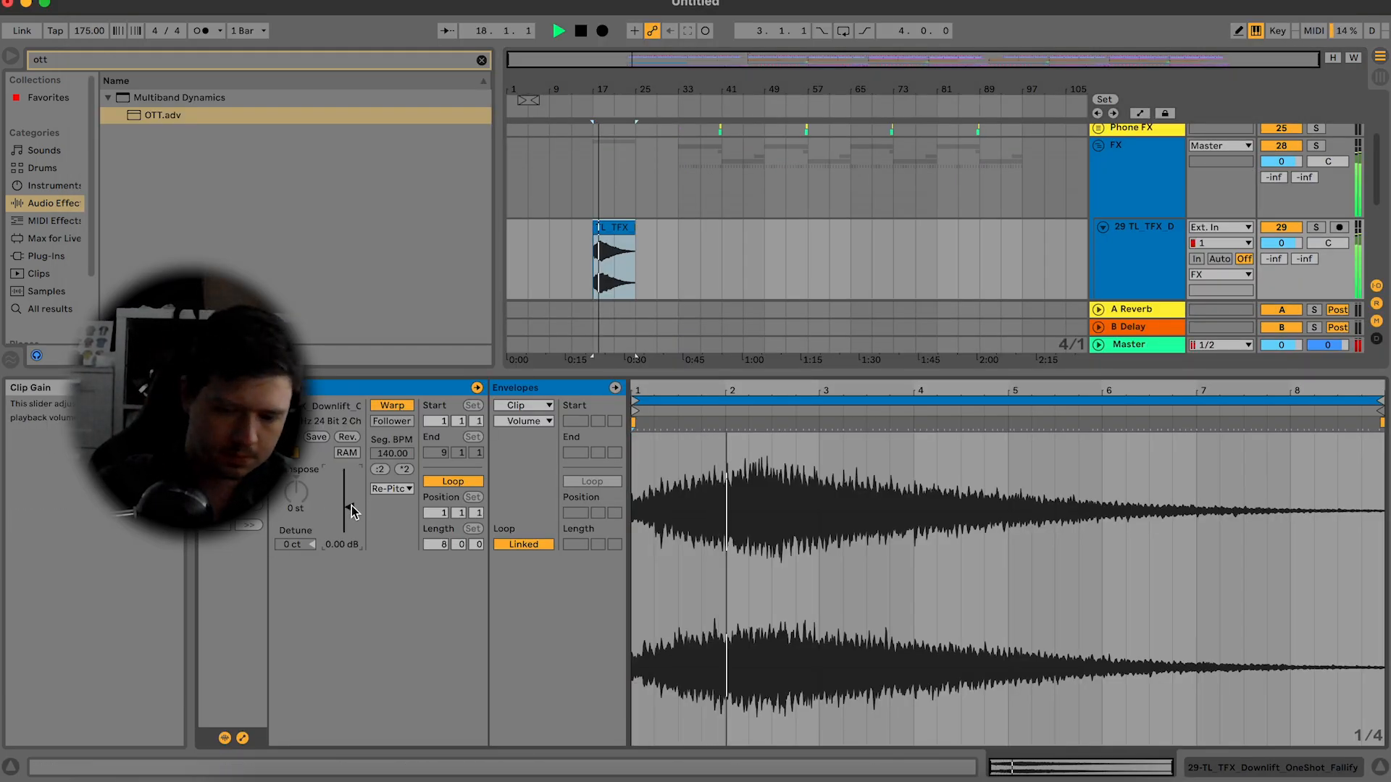
{"action": "left_click_drag", "start_coordinate": [350, 512], "coordinate": [349, 516]}
{"action": "left_click_drag", "start_coordinate": [622, 226], "coordinate": [656, 226]}
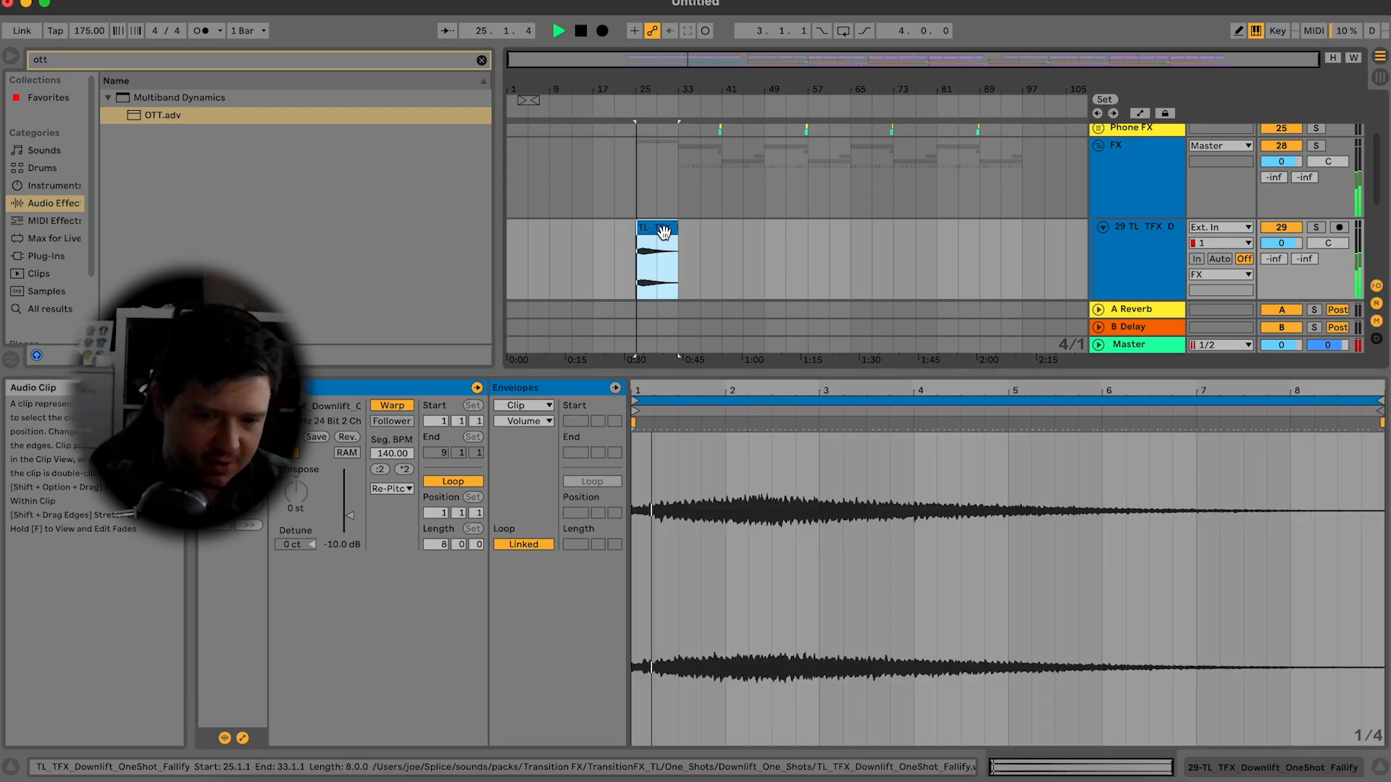
{"action": "left_click_drag", "start_coordinate": [349, 515], "coordinate": [349, 507]}
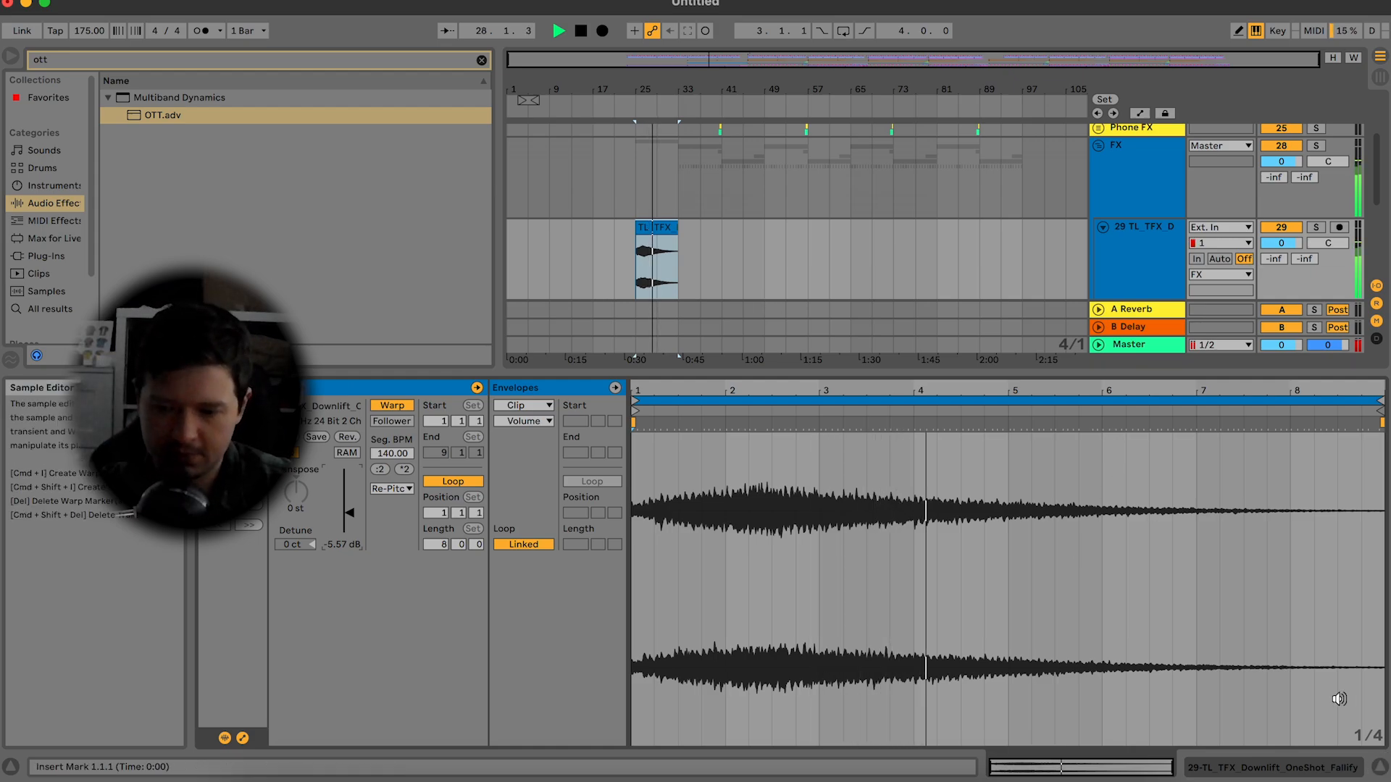
{"action": "key", "text": "super+alt+l"}
{"action": "key", "text": "space"}
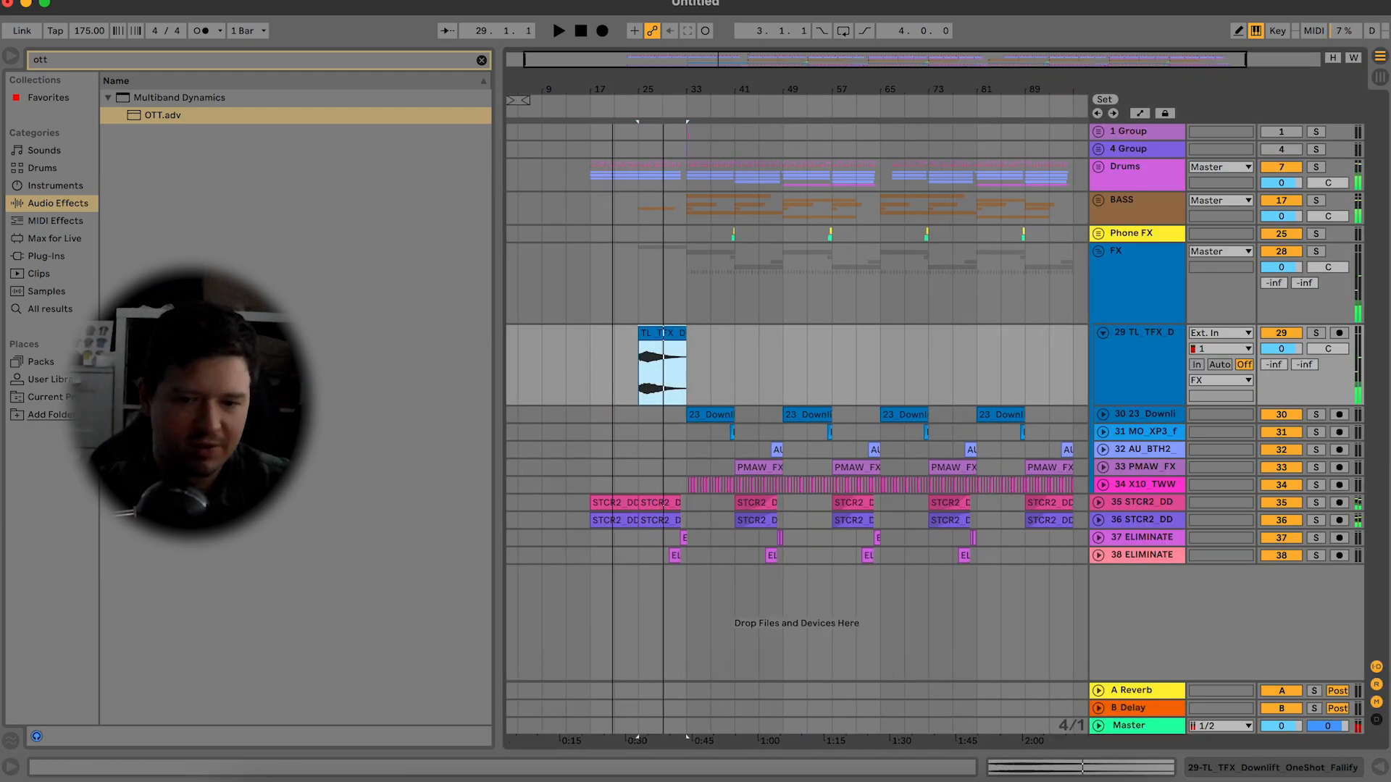
Step: Play the section from 25.1.1 and unfold the Drums group
{"action": "key", "text": "z"}
{"action": "key", "text": "space"}
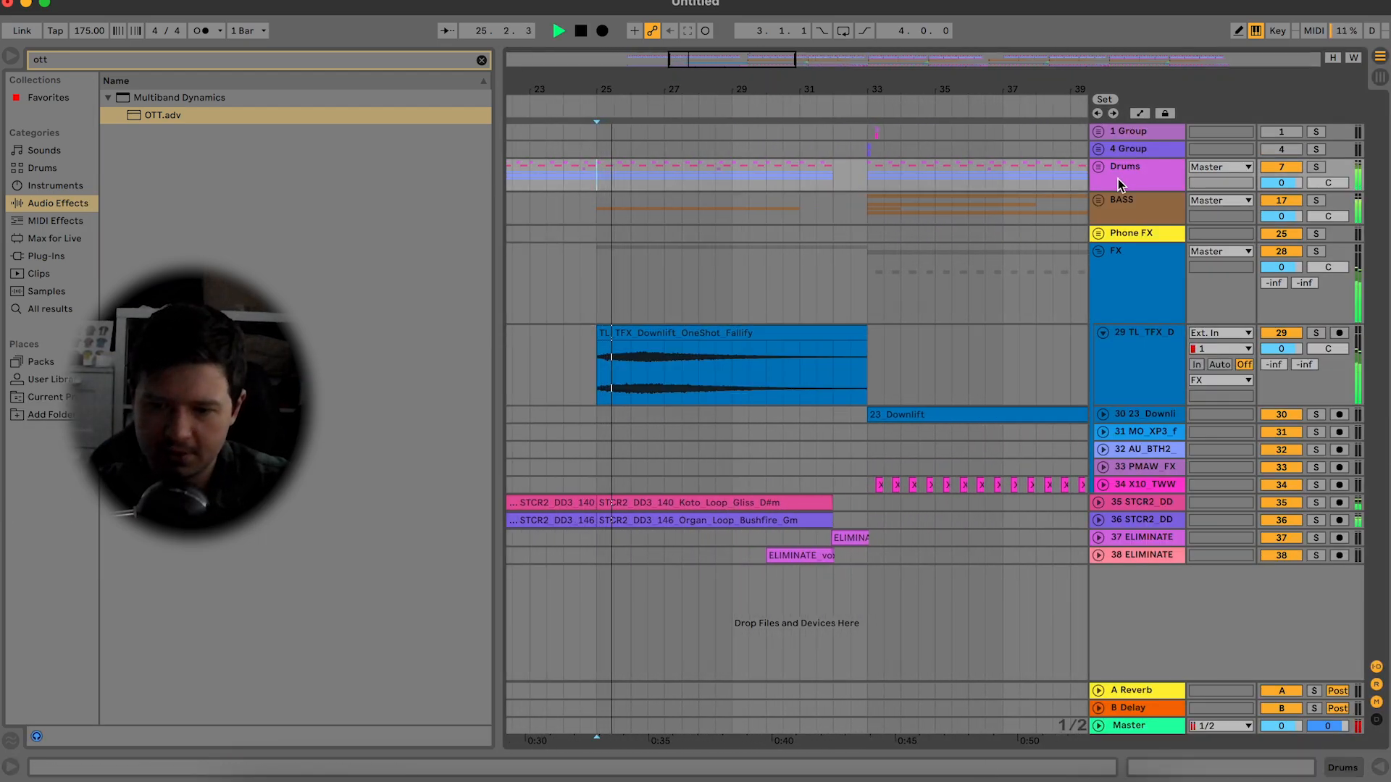
{"action": "left_click", "coordinate": [1099, 166]}
{"action": "key", "text": "plus"}
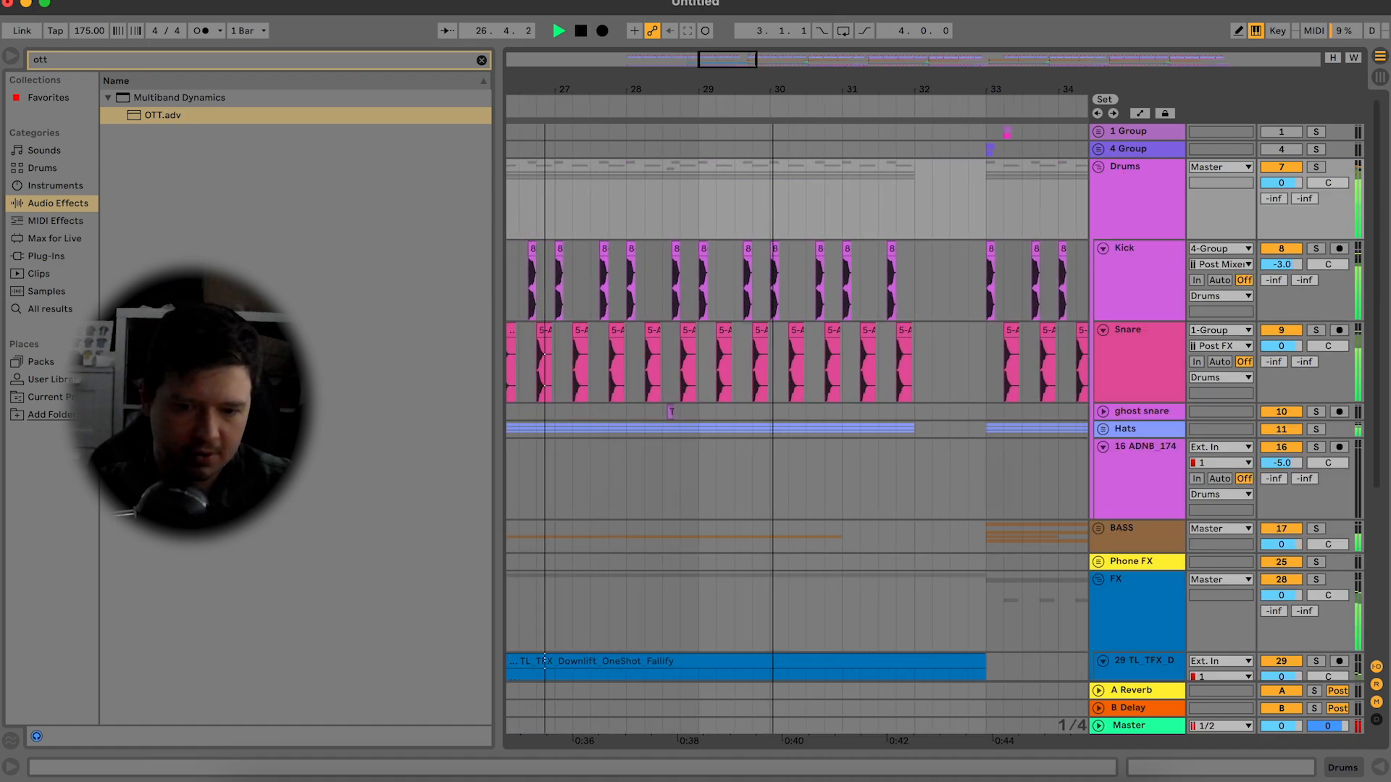
{"action": "key", "text": "plus"}
Step: Duplicate the kick at 29.1.1 three times and delete the copy at 29.2.1
{"action": "left_click", "coordinate": [685, 267]}
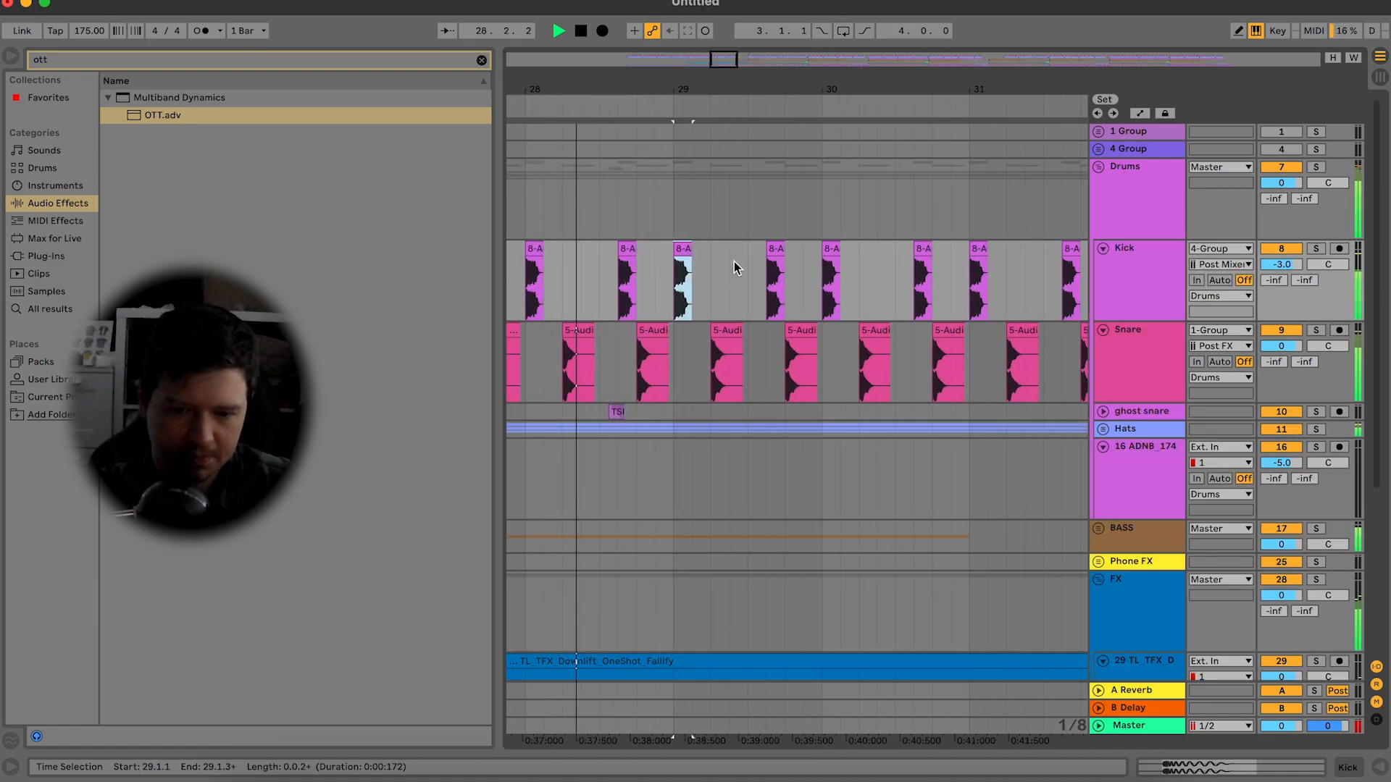
{"action": "key", "text": "super+d"}
{"action": "key", "text": "space"}
{"action": "key", "text": "super+d"}
{"action": "key", "text": "super+d"}
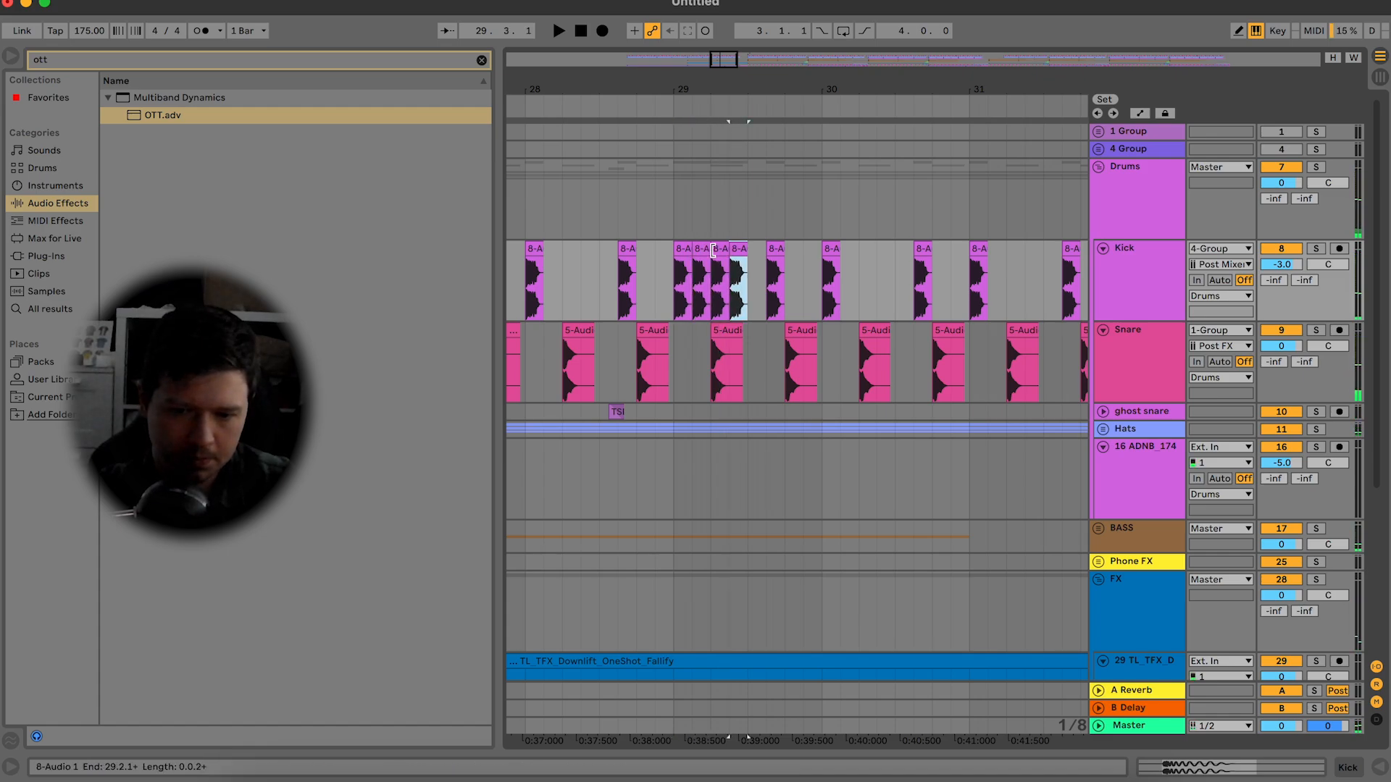
{"action": "left_click", "coordinate": [720, 252]}
{"action": "key", "text": "Delete"}
Step: Duplicate the half-bar kick pattern from 29.1.1 to 29.3.1 five times to fill up to 32.1.1, and play it
{"action": "left_click", "coordinate": [680, 251]}
{"action": "left_click", "coordinate": [738, 252], "text": "shift"}
{"action": "key", "text": "space"}
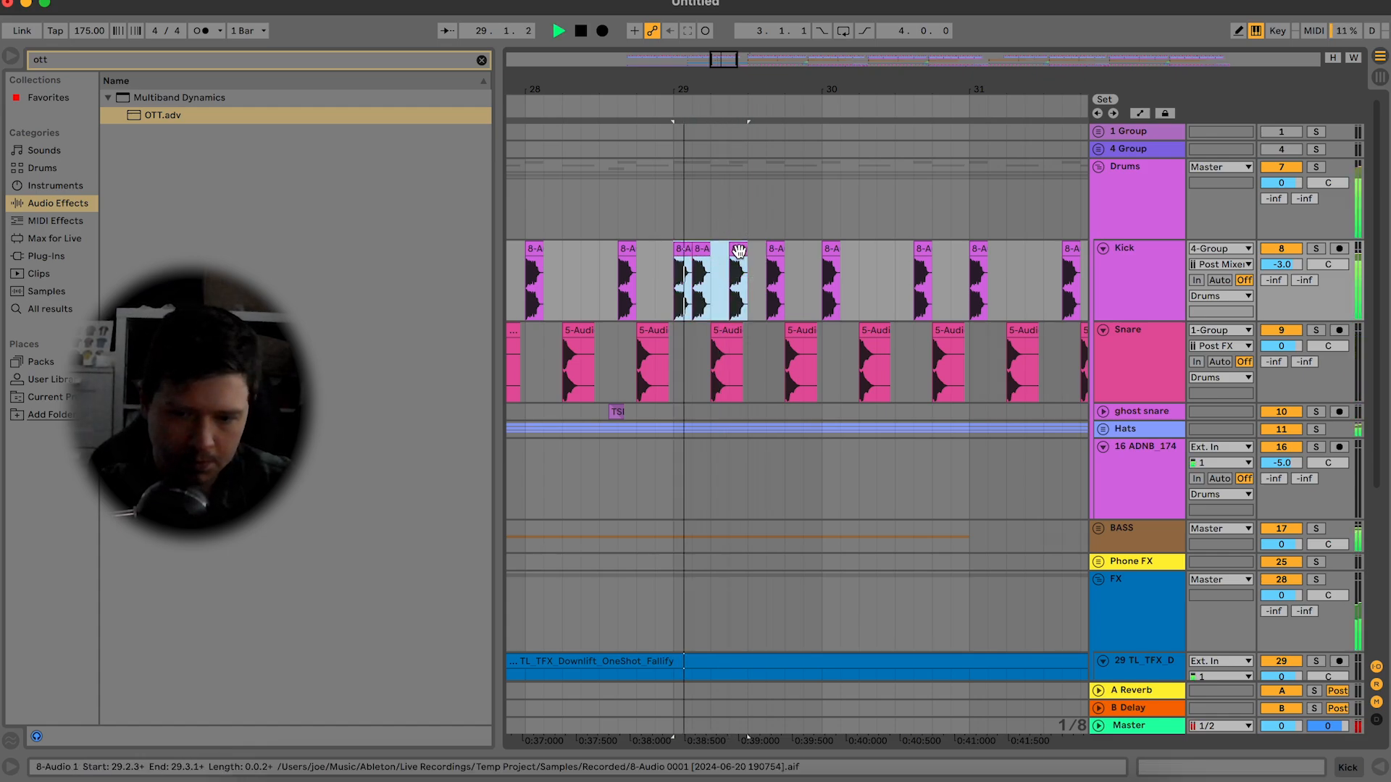
{"action": "key", "text": "super+d"}
{"action": "key", "text": "super+d"}
{"action": "key", "text": "super+d"}
{"action": "key", "text": "super+d"}
{"action": "key", "text": "super+d"}
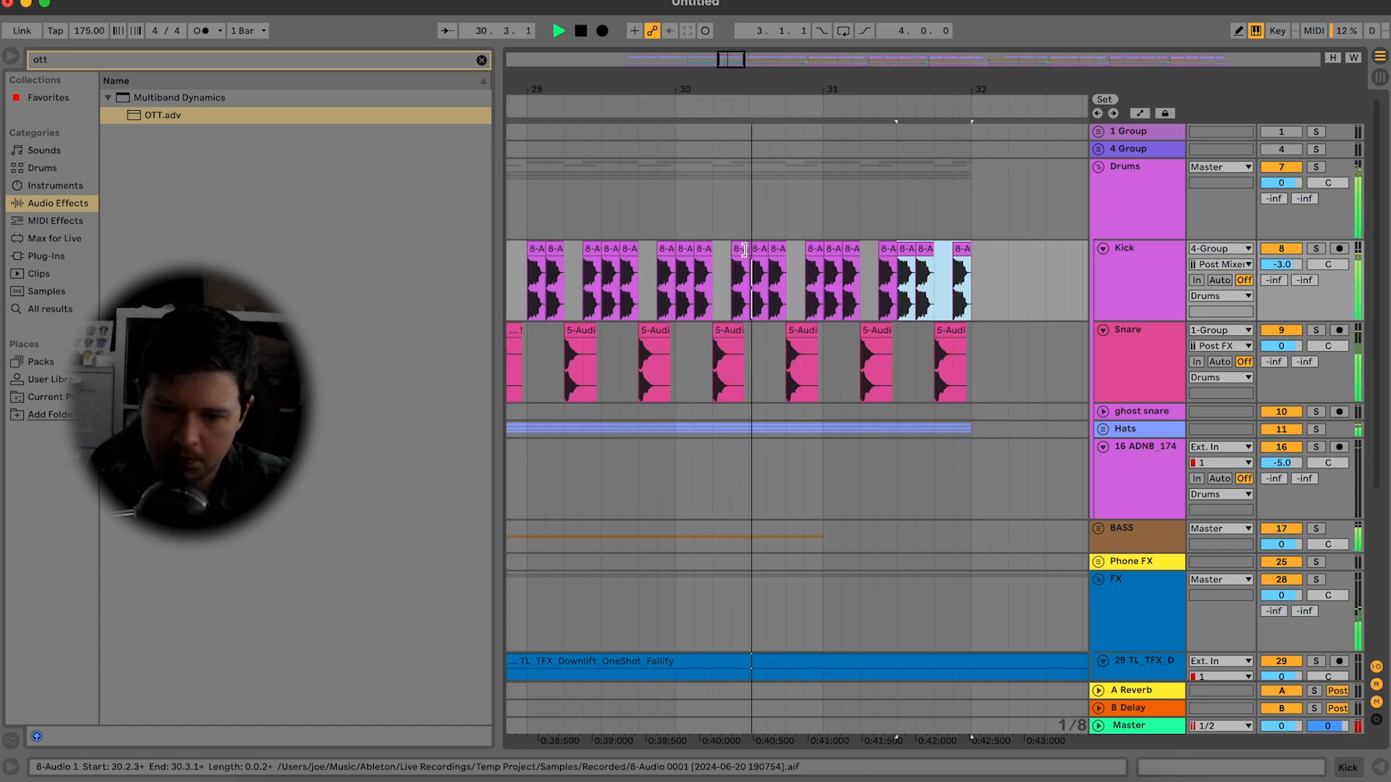
{"action": "key", "text": "space"}
Step: Shorten the kick at 31.1.1 to a sixteenth note and duplicate it three times
{"action": "left_click_drag", "start_coordinate": [747, 86], "coordinate": [747, 102]}
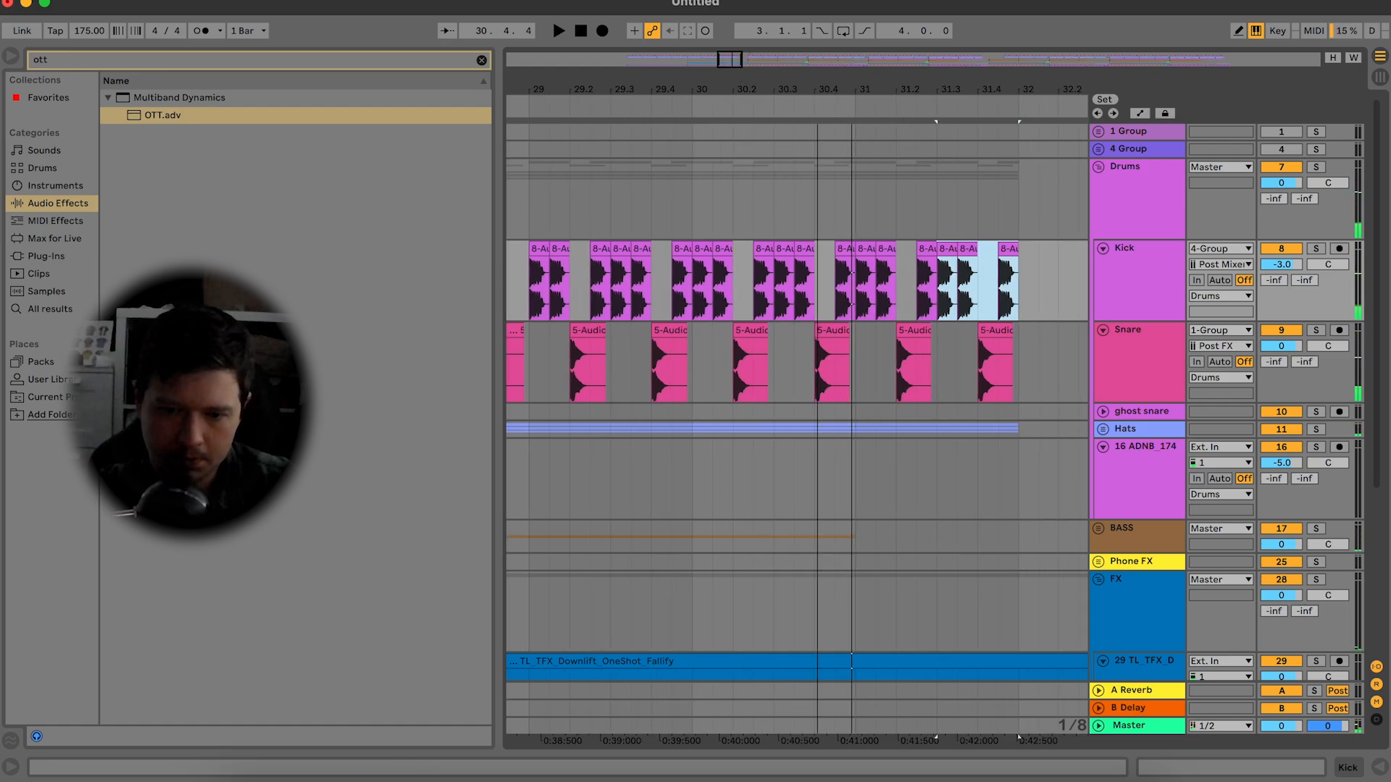
{"action": "left_click_drag", "start_coordinate": [833, 102], "coordinate": [833, 123]}
{"action": "left_click", "coordinate": [919, 272]}
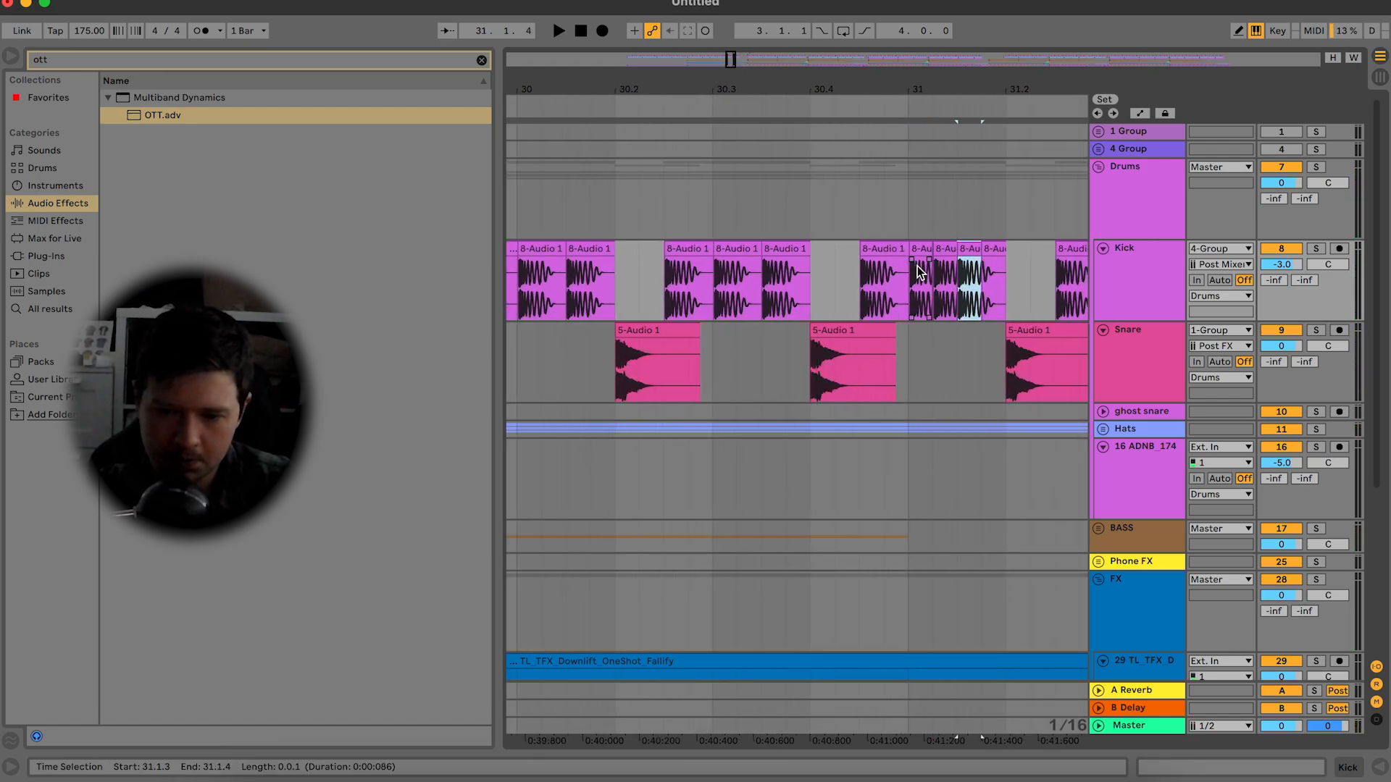
{"action": "key", "text": "super+d"}
{"action": "key", "text": "super+d"}
{"action": "key", "text": "super+d"}
Step: Delete the kick copy at 31.2.1 and extend the kick at 31.1.4 to end at 31.2.2
{"action": "left_click", "coordinate": [1018, 272]}
{"action": "key", "text": "Delete"}
{"action": "left_click_drag", "start_coordinate": [1005, 275], "coordinate": [1030, 276]}
{"action": "scroll", "coordinate": [799, 250], "scroll_direction": "right", "scroll_amount": 3}
Step: Duplicate the kick group from 31.1.1 to 31.2.2 once and play the roll from 31.1.1
{"action": "left_click", "coordinate": [799, 251]}
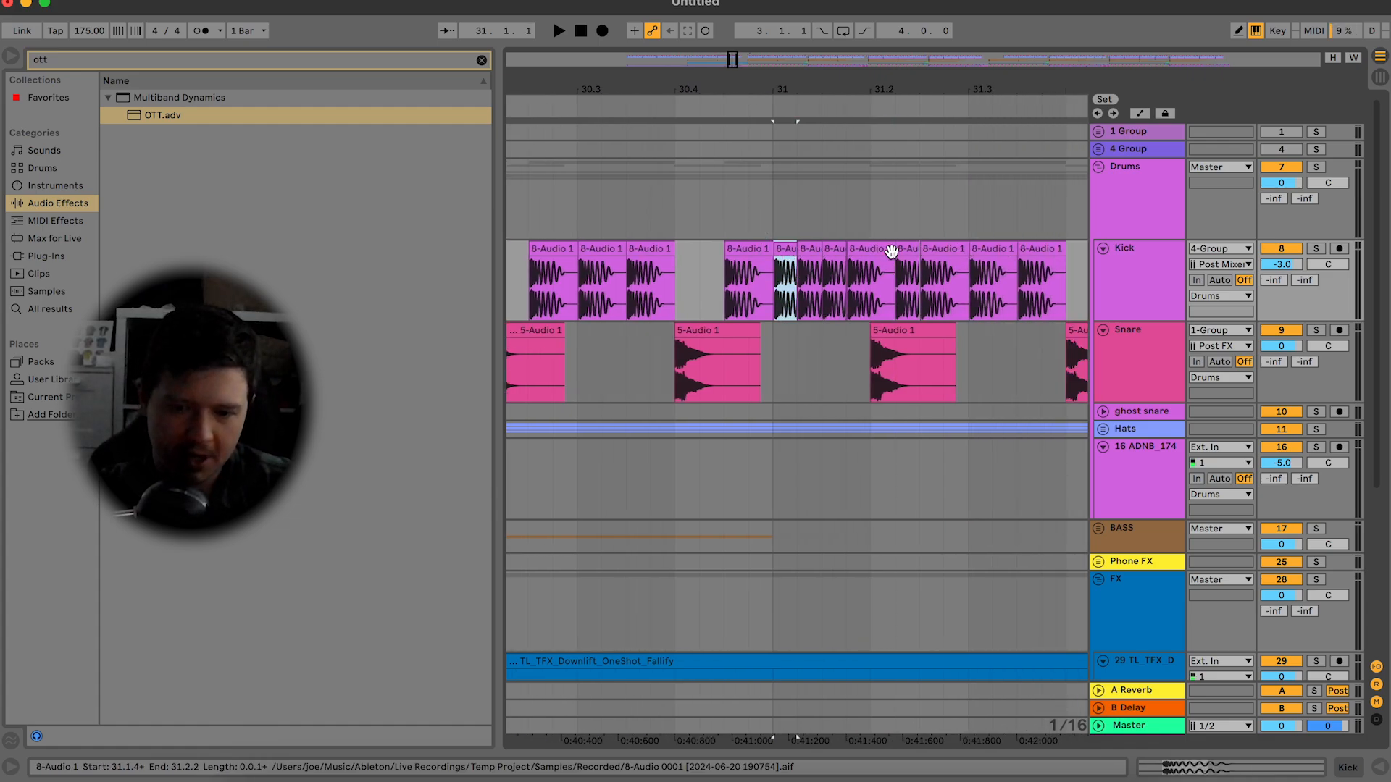
{"action": "left_click", "coordinate": [885, 252], "text": "shift"}
{"action": "key", "text": "super+d"}
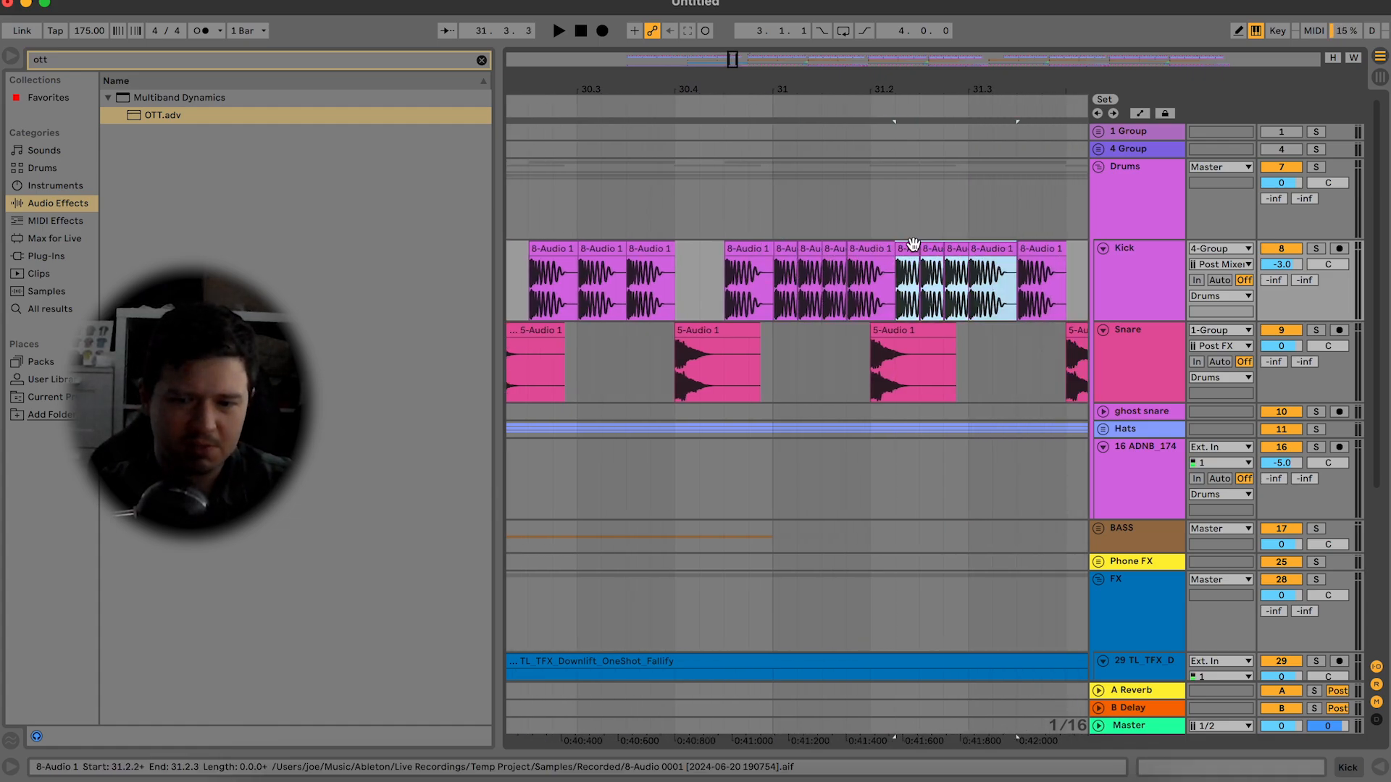
{"action": "left_click", "coordinate": [781, 303]}
{"action": "key", "text": "space"}
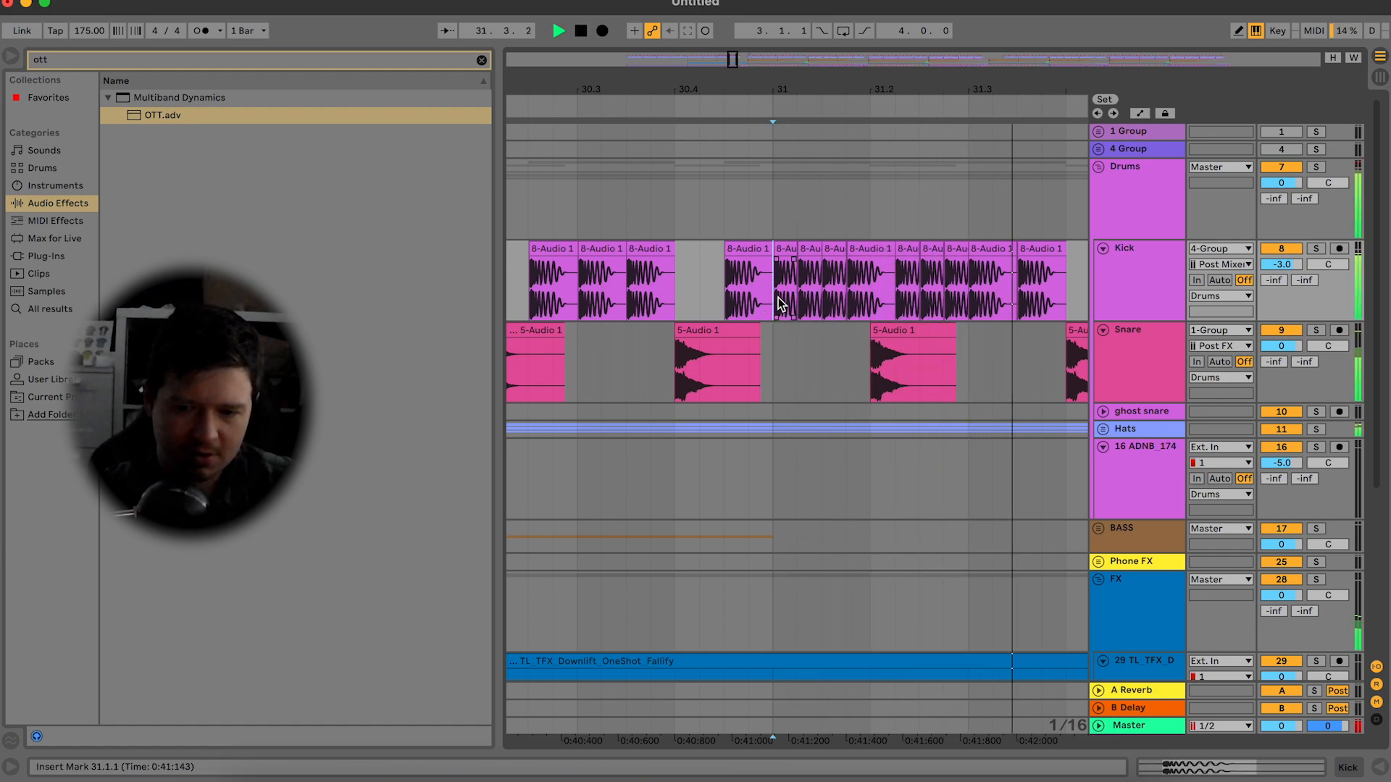
Step: Try filling the roll up to 31.2.2 with two more sixteenth kicks, play it, and restore the longer kick at 31.1.4
{"action": "left_click", "coordinate": [836, 249]}
{"action": "key", "text": "super+d"}
{"action": "key", "text": "super+d"}
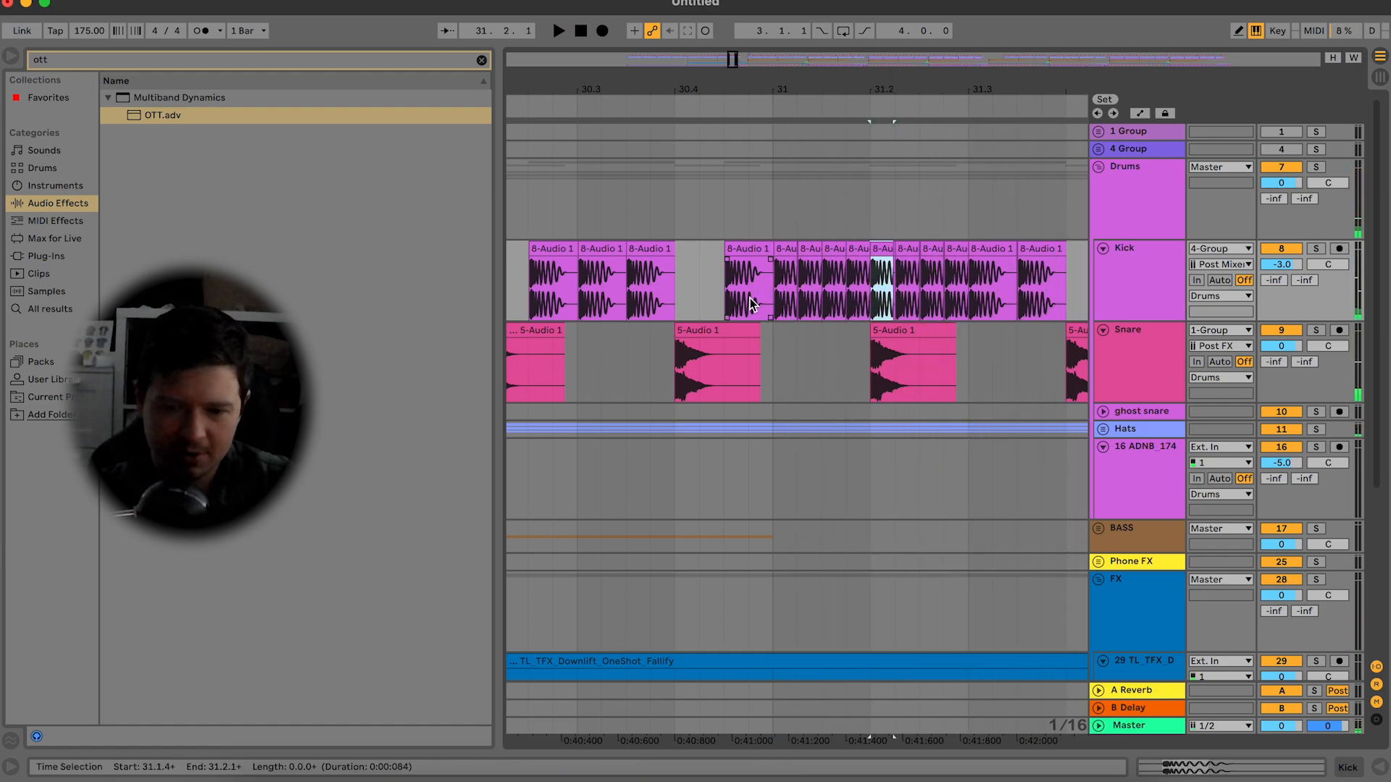
{"action": "left_click", "coordinate": [751, 304]}
{"action": "key", "text": "space"}
{"action": "key", "text": "space"}
{"action": "key", "text": "super+z"}
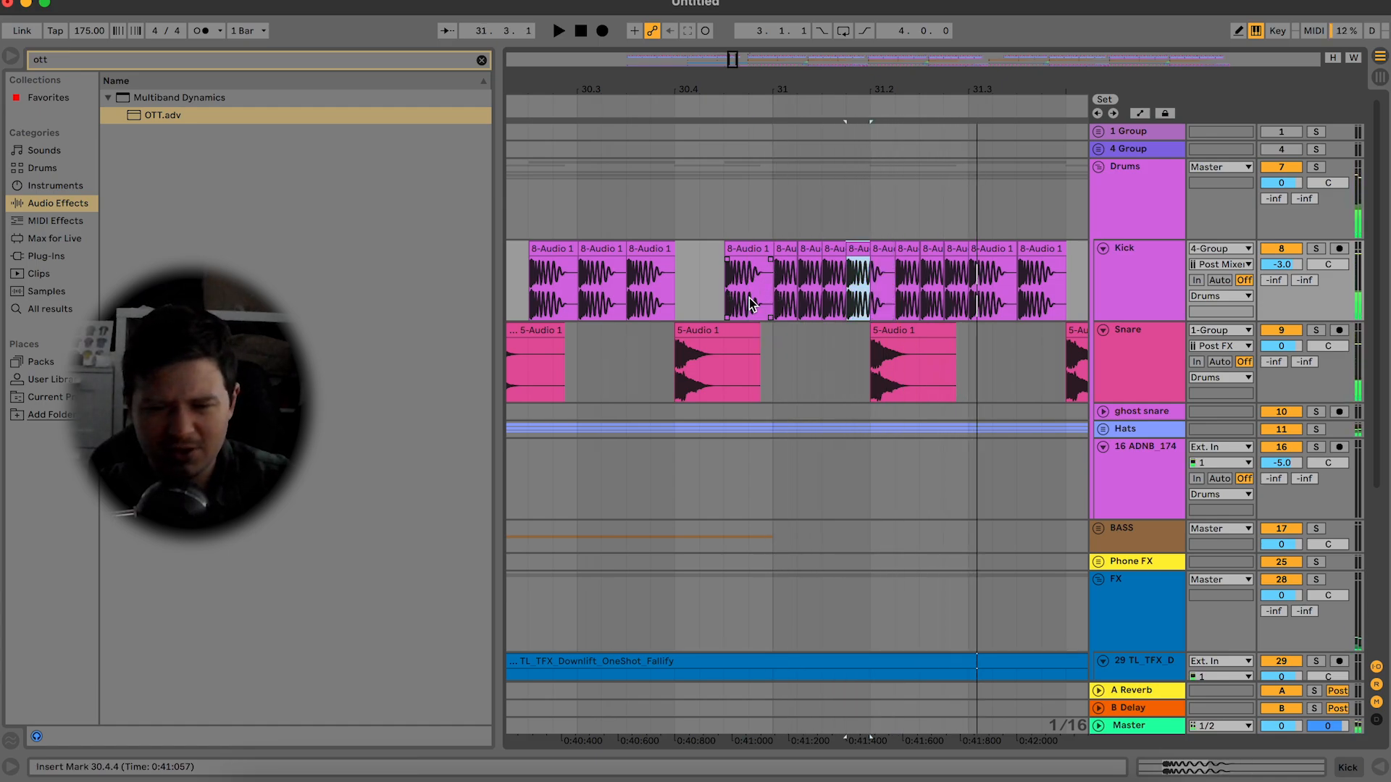
{"action": "left_click", "coordinate": [883, 249]}
{"action": "left_click_drag", "start_coordinate": [882, 249], "coordinate": [899, 249]}
{"action": "left_click", "coordinate": [810, 249]}
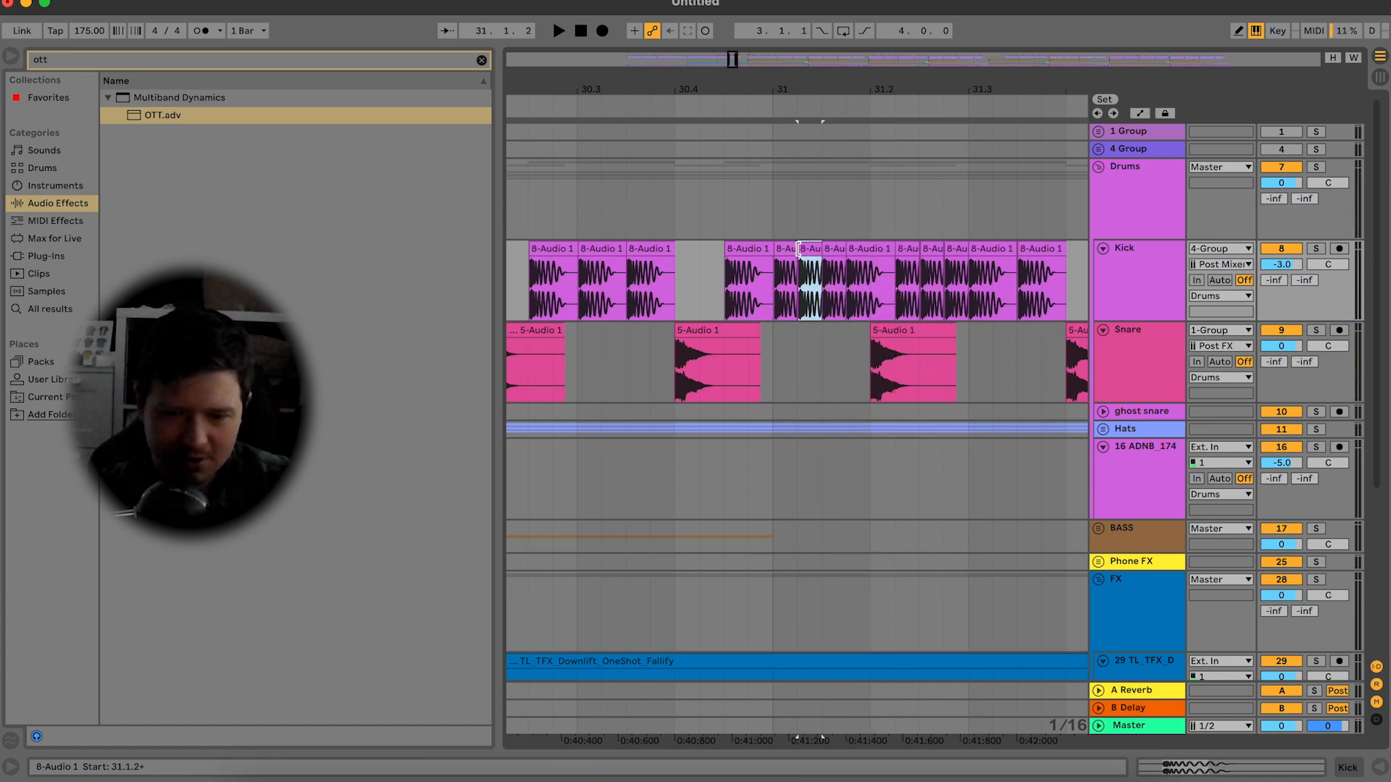
Step: Duplicate the kick roll from 31.1.1 to 31.3.1 across the rest of bar 31 and extend the final kick past 32.1.1
{"action": "left_click", "coordinate": [785, 248]}
{"action": "left_click", "coordinate": [877, 247], "text": "shift"}
{"action": "left_click", "coordinate": [957, 248]}
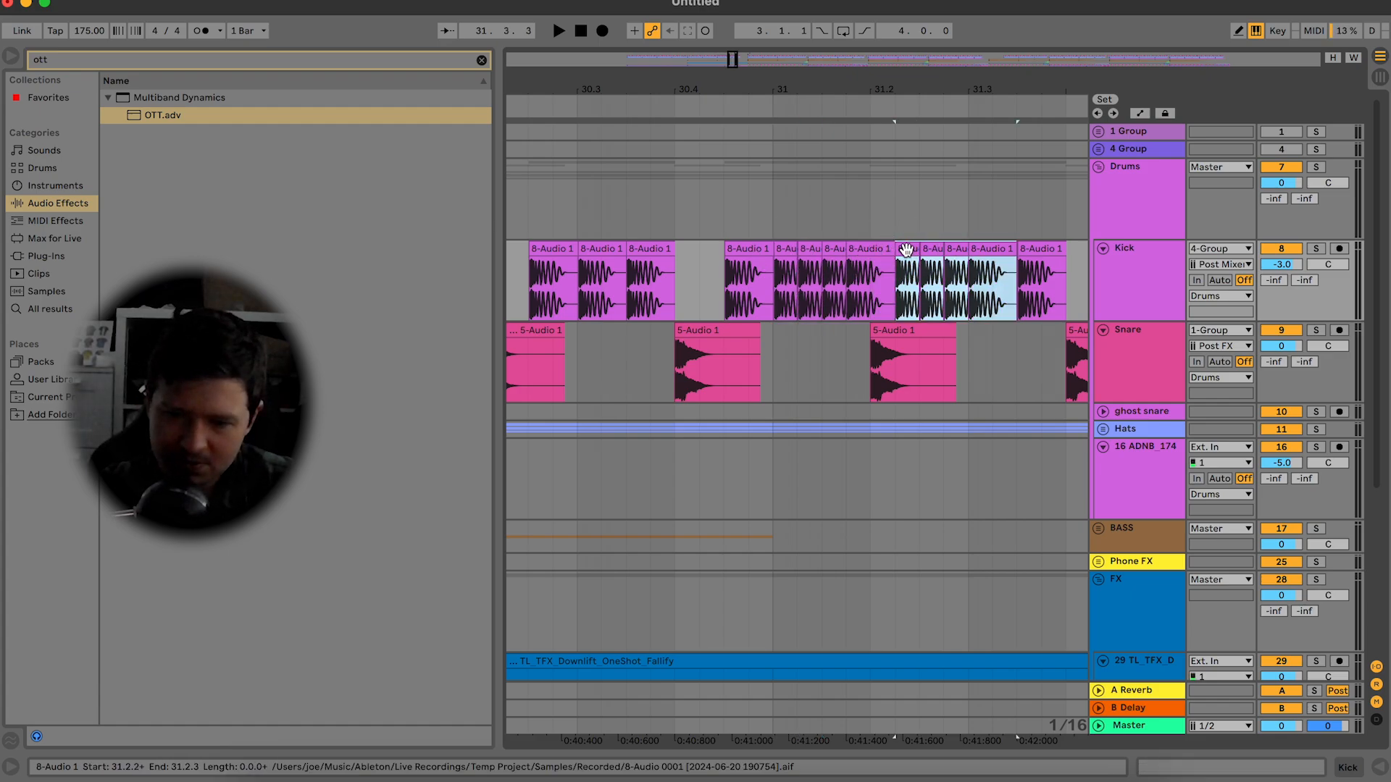
{"action": "left_click", "coordinate": [791, 248]}
{"action": "left_click", "coordinate": [960, 248], "text": "shift"}
{"action": "key", "text": "space"}
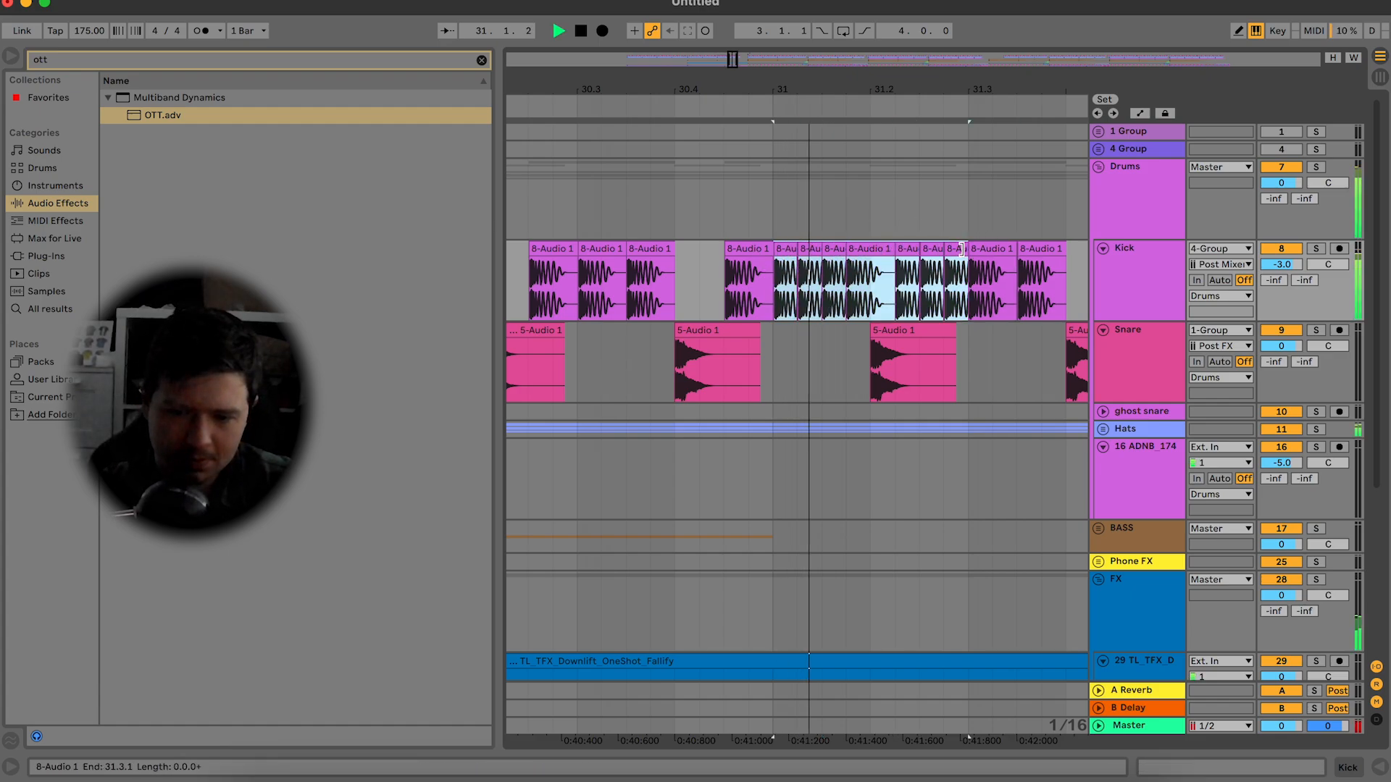
{"action": "key", "text": "ctrl+d"}
{"action": "left_click_drag", "start_coordinate": [972, 249], "coordinate": [1028, 247]}
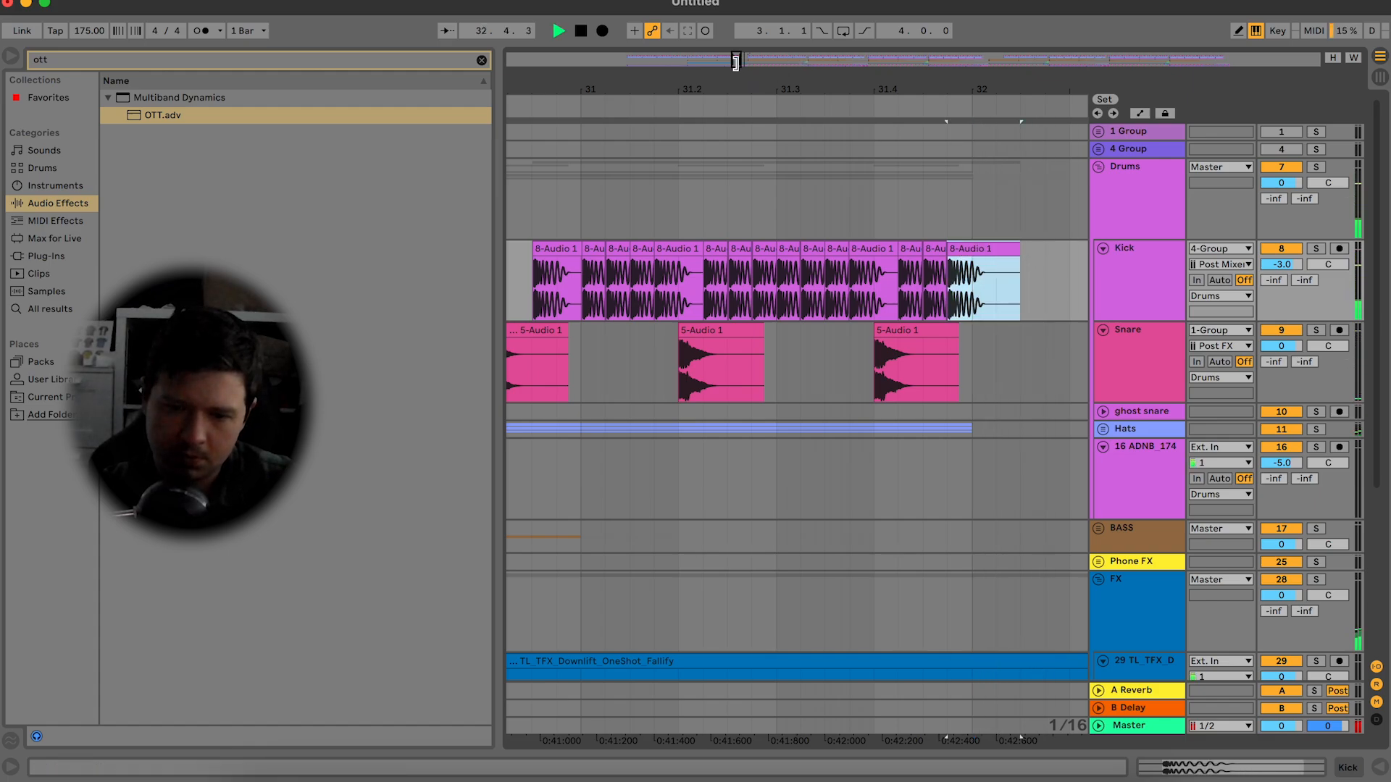
Step: Fold the Drums group and insert a new audio track above the Fallify downlifter in the FX group
{"action": "left_click_drag", "start_coordinate": [736, 62], "coordinate": [739, 43]}
{"action": "left_click", "coordinate": [1102, 167]}
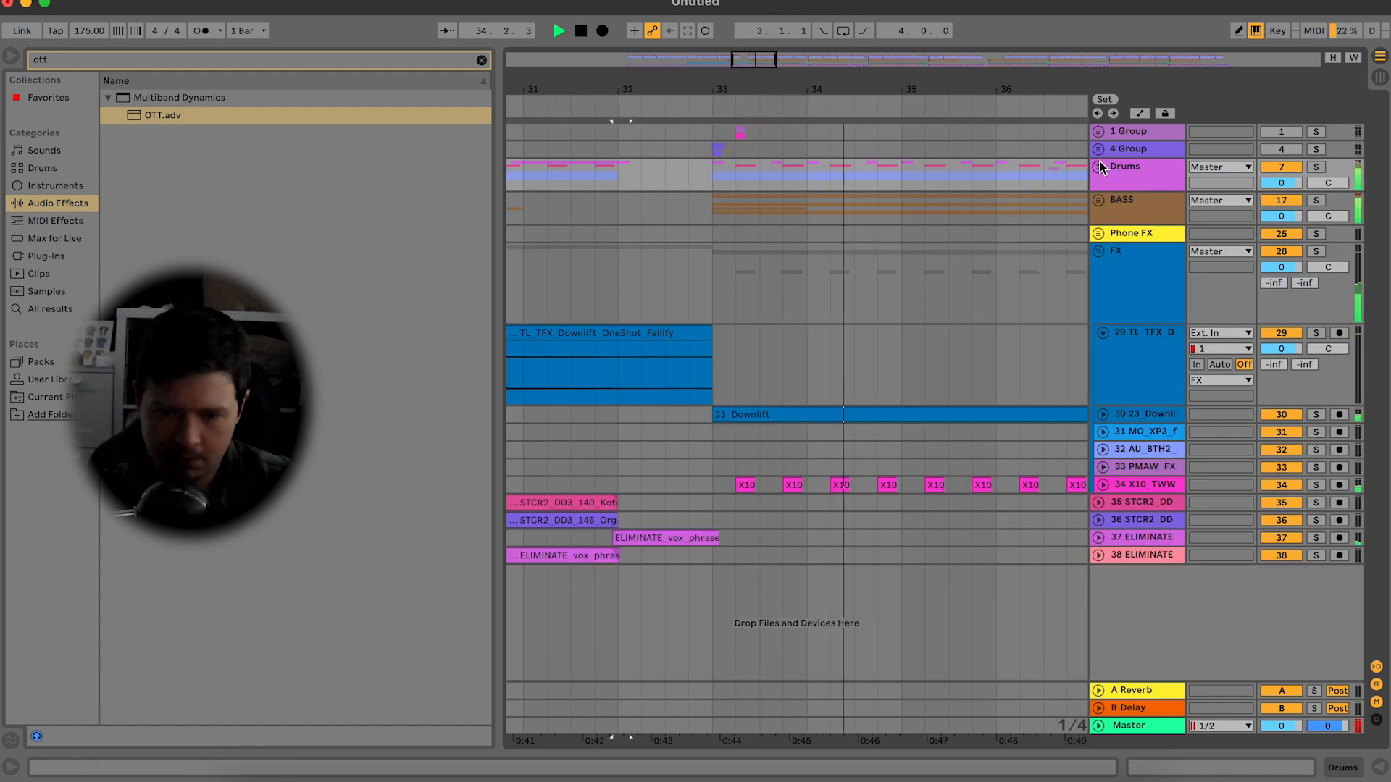
{"action": "left_click_drag", "start_coordinate": [763, 58], "coordinate": [765, 40]}
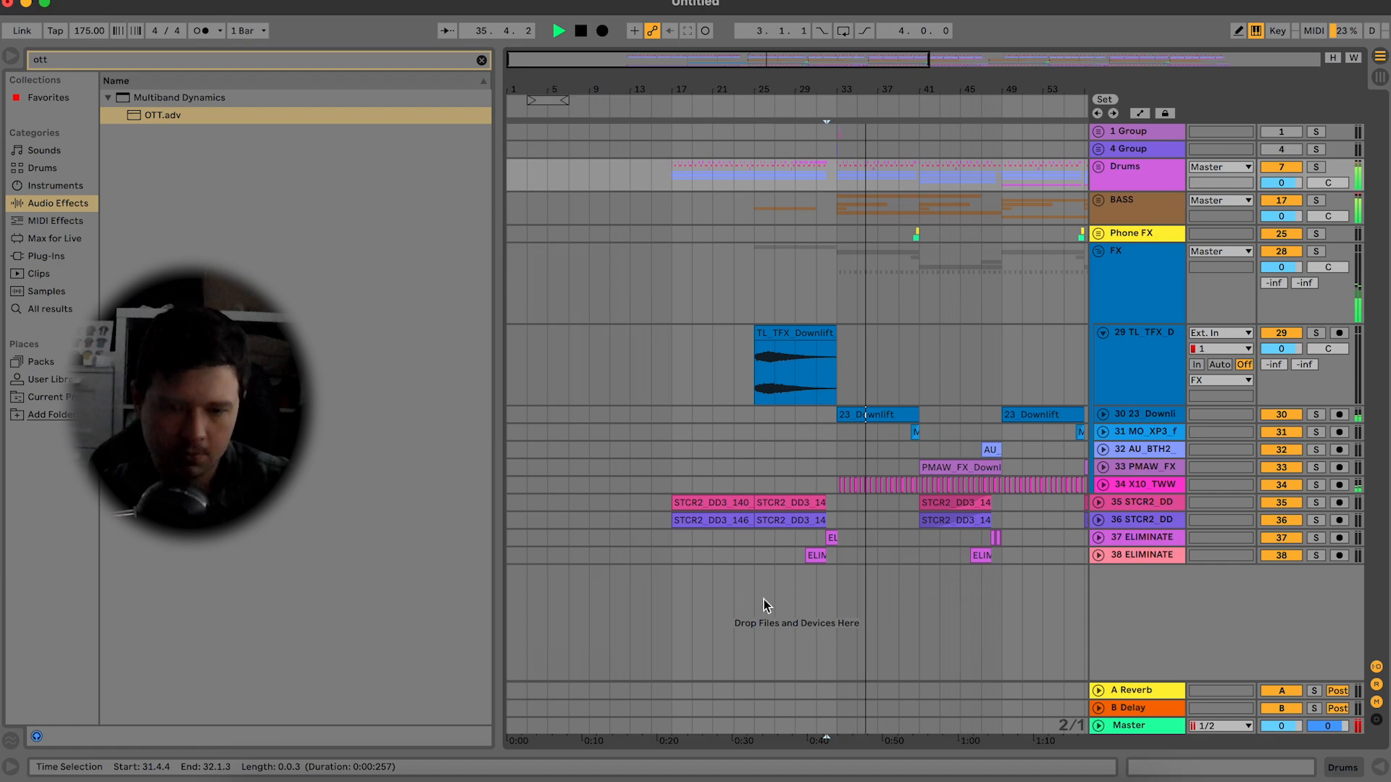
{"action": "left_click", "coordinate": [673, 387]}
{"action": "key", "text": "space"}
{"action": "left_click", "coordinate": [1115, 351]}
{"action": "key", "text": "super+t"}
{"action": "left_click_drag", "start_coordinate": [1128, 373], "coordinate": [1076, 348]}
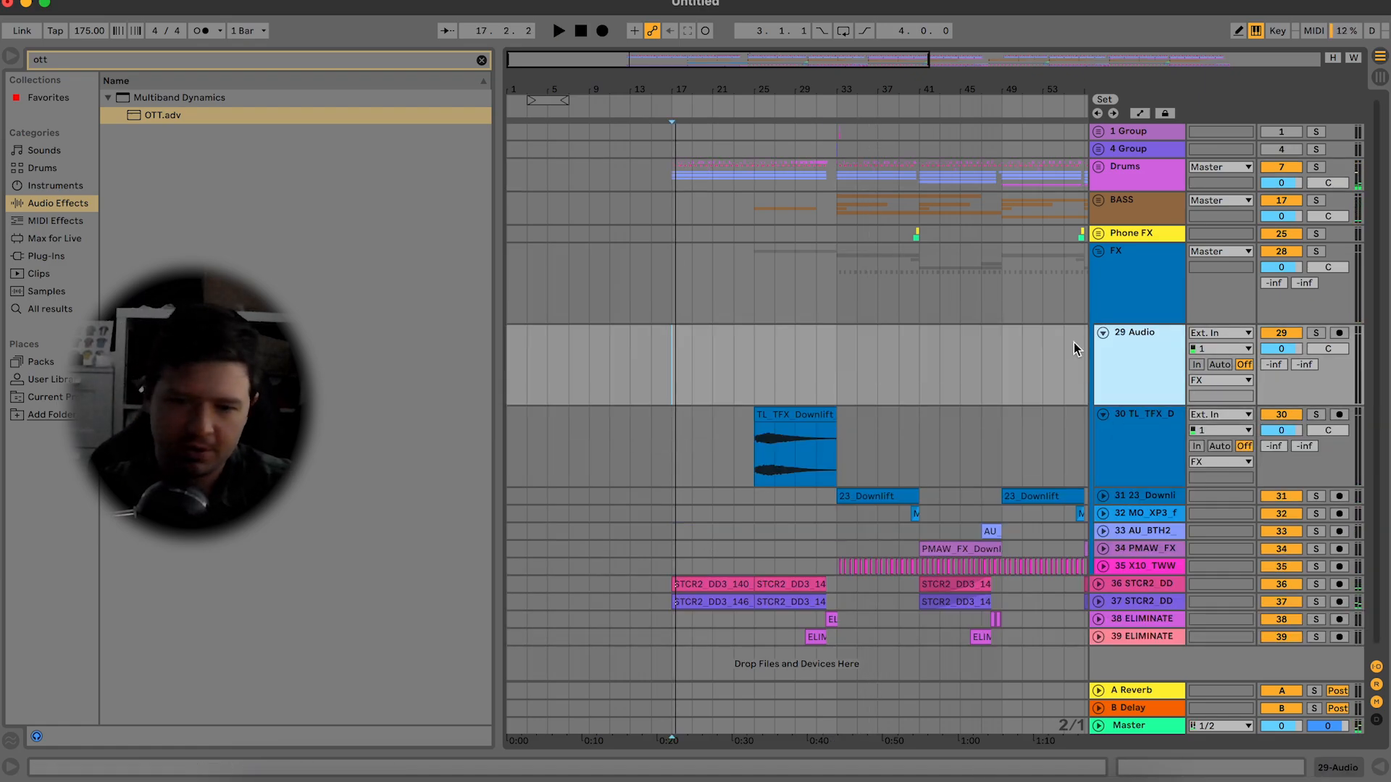
Step: Switch to Splice, preview the next downlifters, then get and copy STCR2_SUD_Kit05_FX_Downlifter_150.wav
{"action": "left_click", "coordinate": [916, 779]}
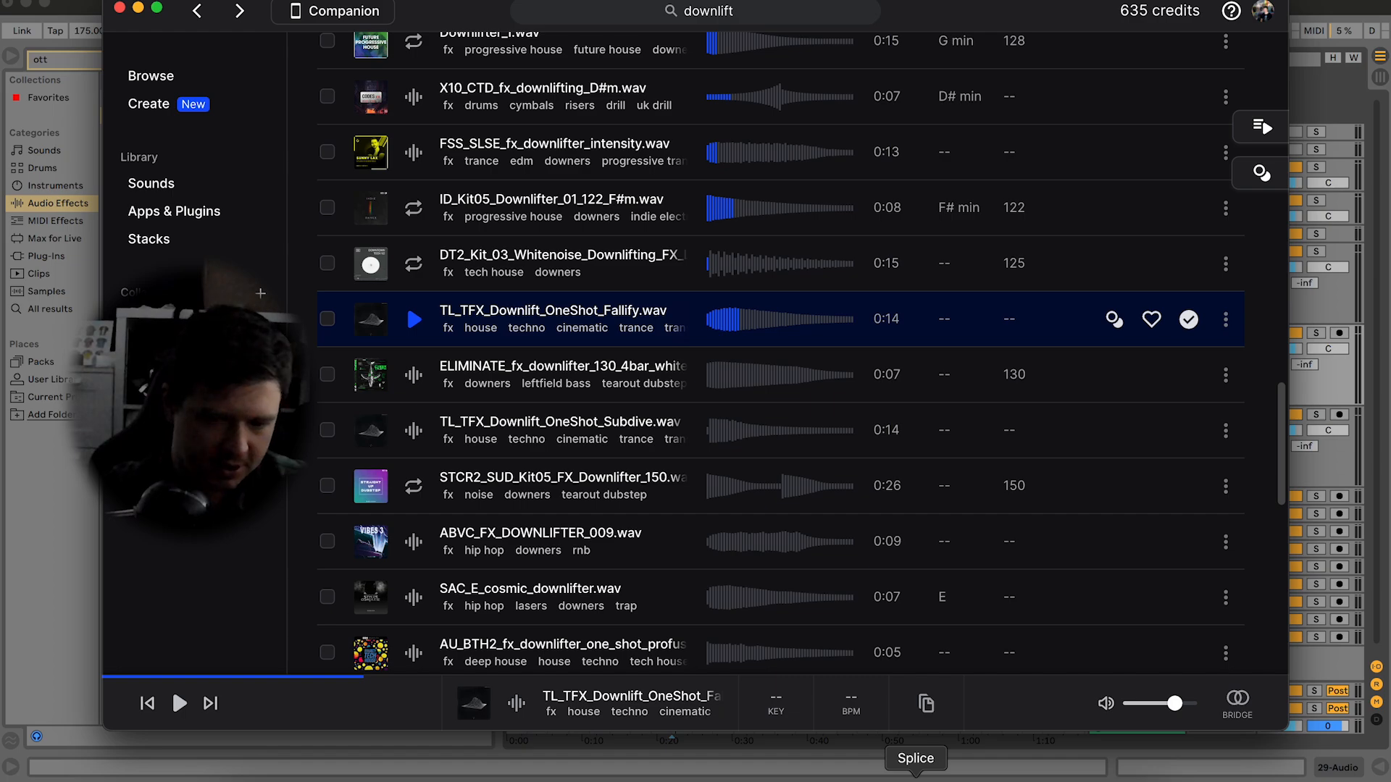
{"action": "key", "text": "space"}
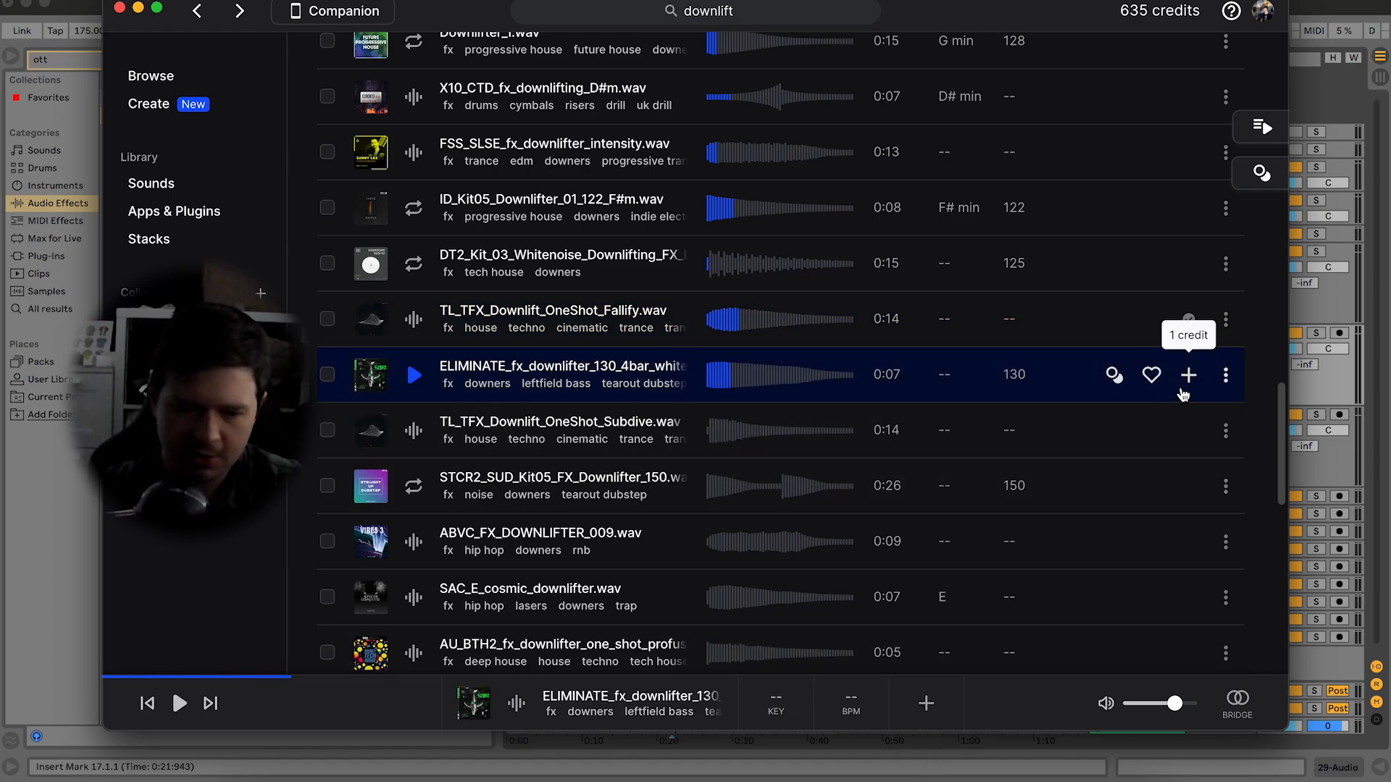
{"action": "key", "text": "Down"}
{"action": "key", "text": "Down"}
{"action": "left_click", "coordinate": [1195, 487]}
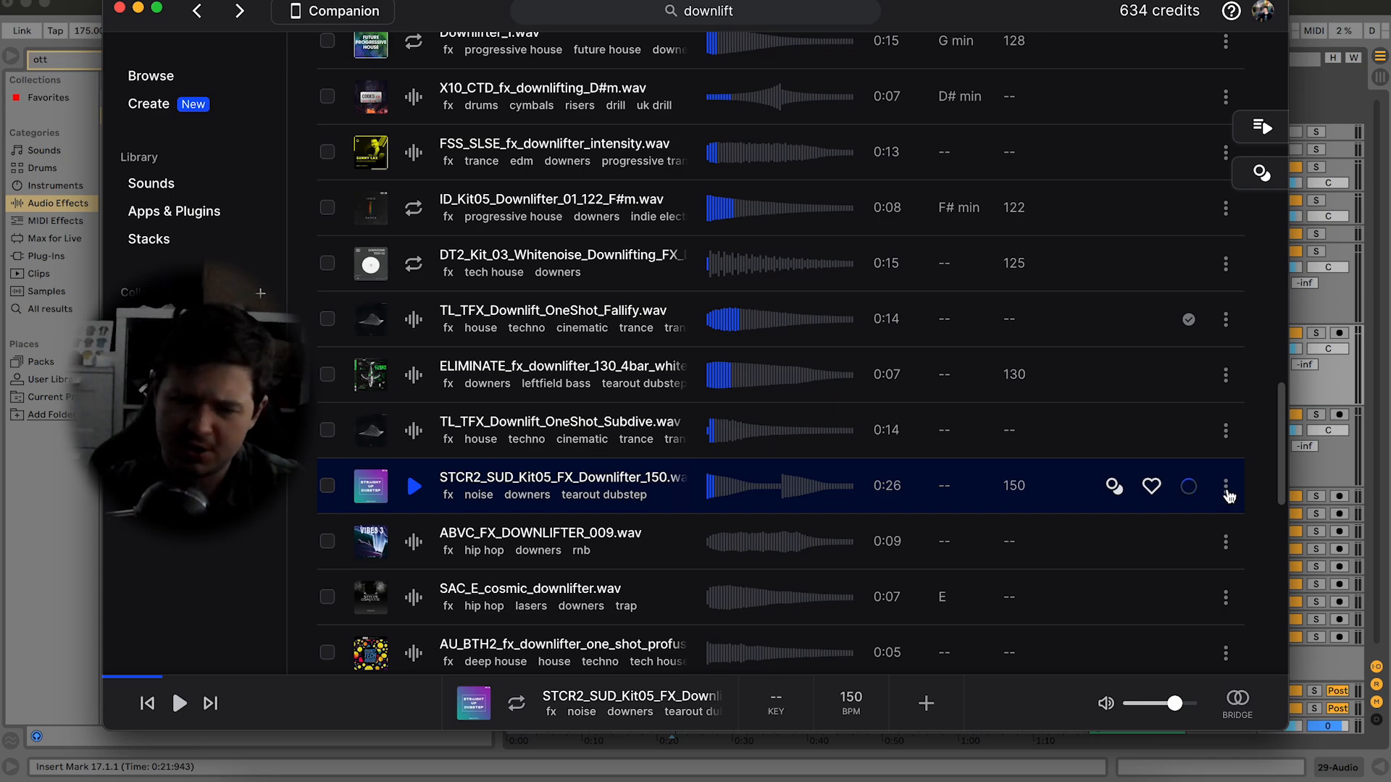
{"action": "left_click", "coordinate": [1226, 487]}
{"action": "left_click", "coordinate": [1226, 486]}
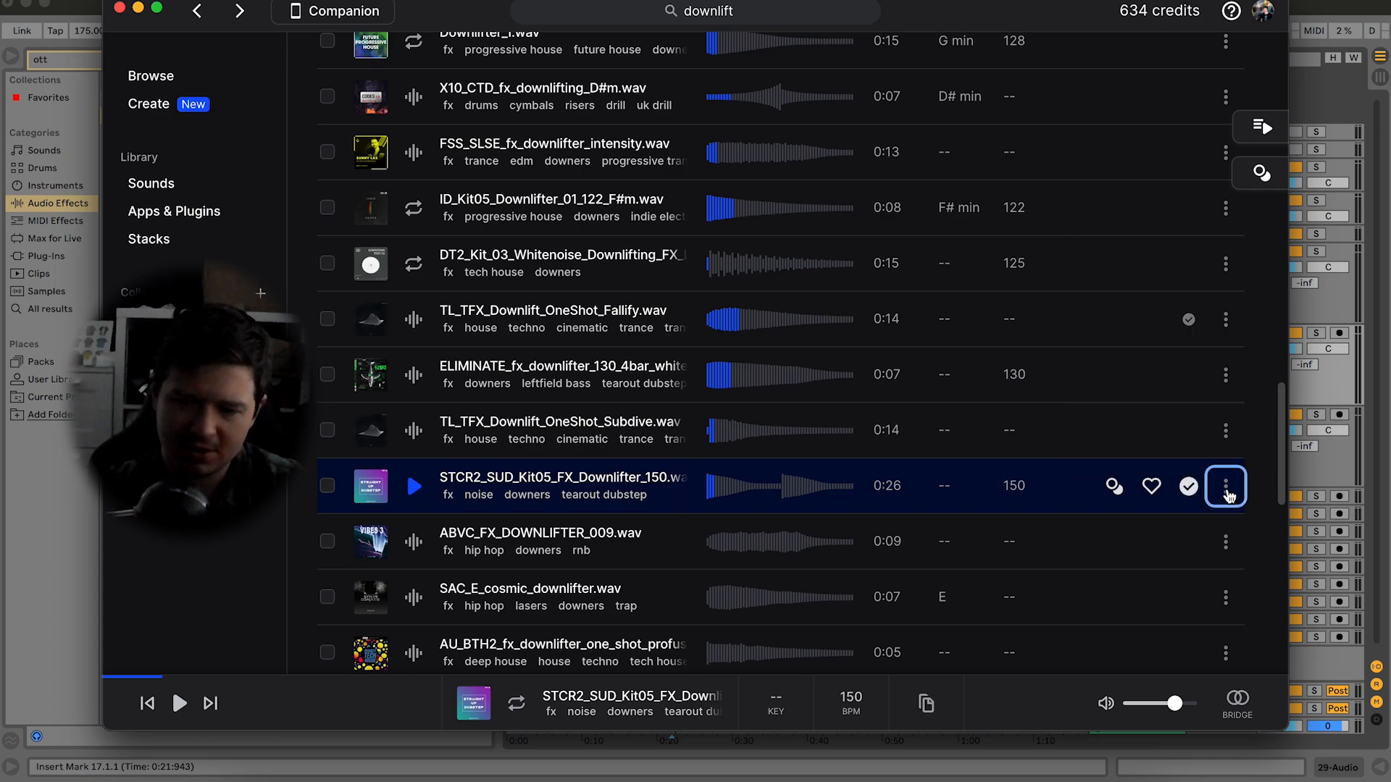
{"action": "left_click", "coordinate": [1226, 487]}
{"action": "left_click", "coordinate": [1188, 224]}
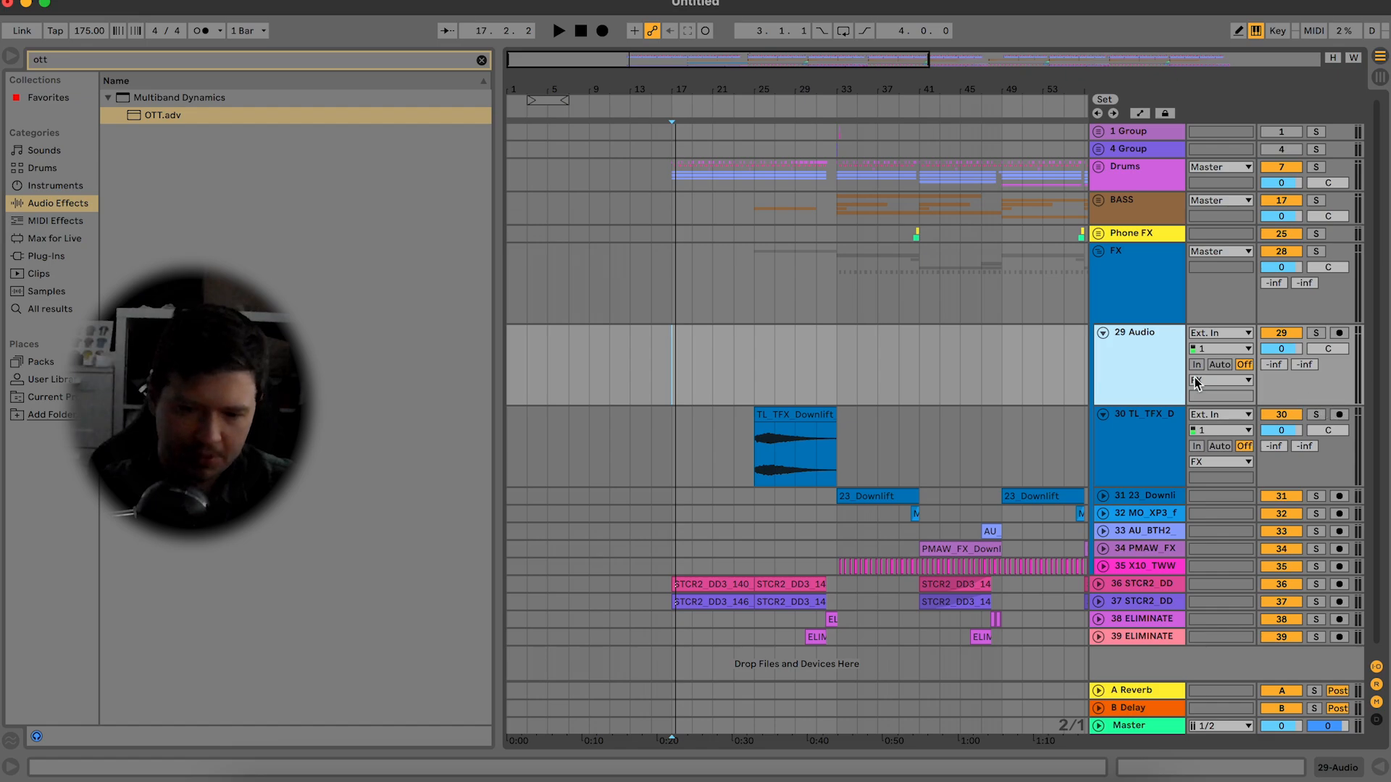
Step: Paste the downlifter at 17.1.1 on the new audio track in Ableton Live and audition it soloed, including from 25.1.1
{"action": "key", "text": "super+v"}
{"action": "left_click", "coordinate": [558, 30]}
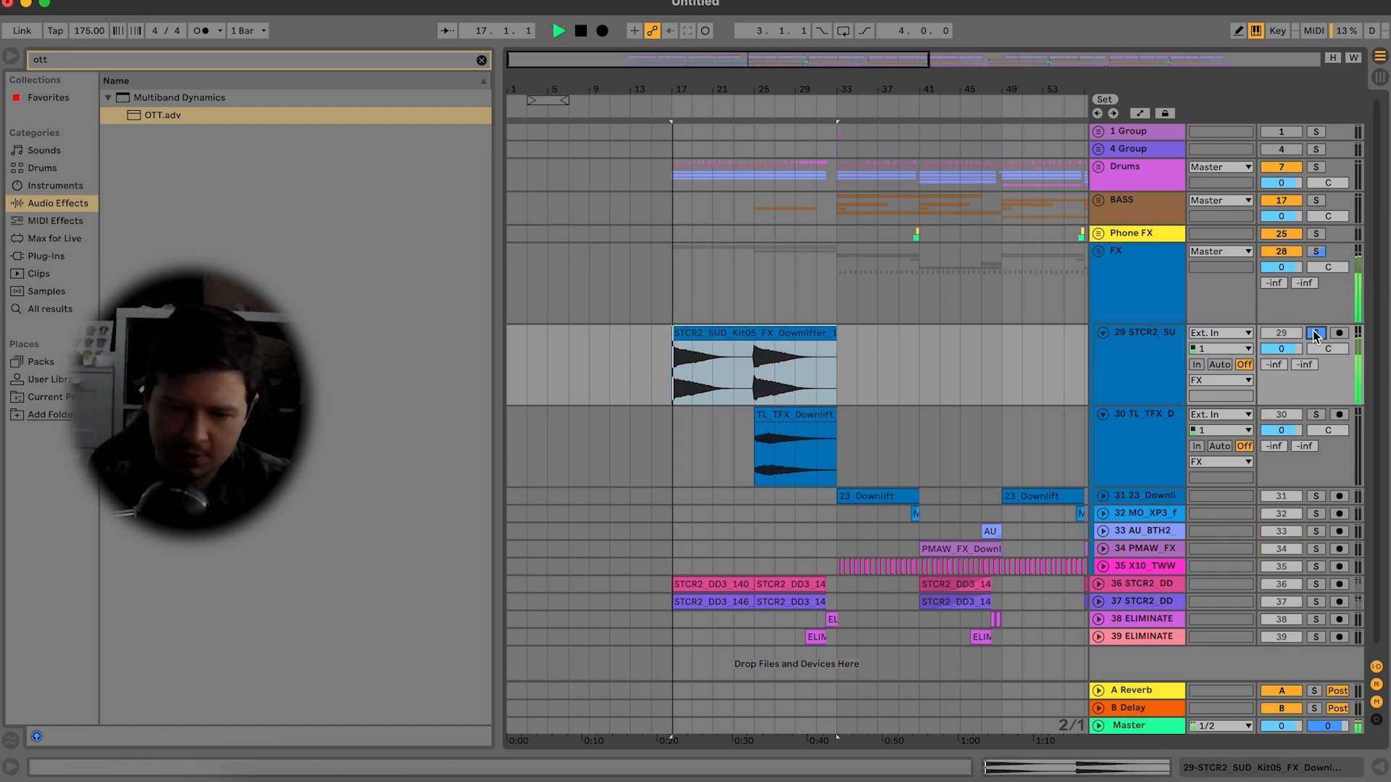
{"action": "key", "text": "space"}
{"action": "left_click", "coordinate": [756, 367]}
{"action": "key", "text": "super+e"}
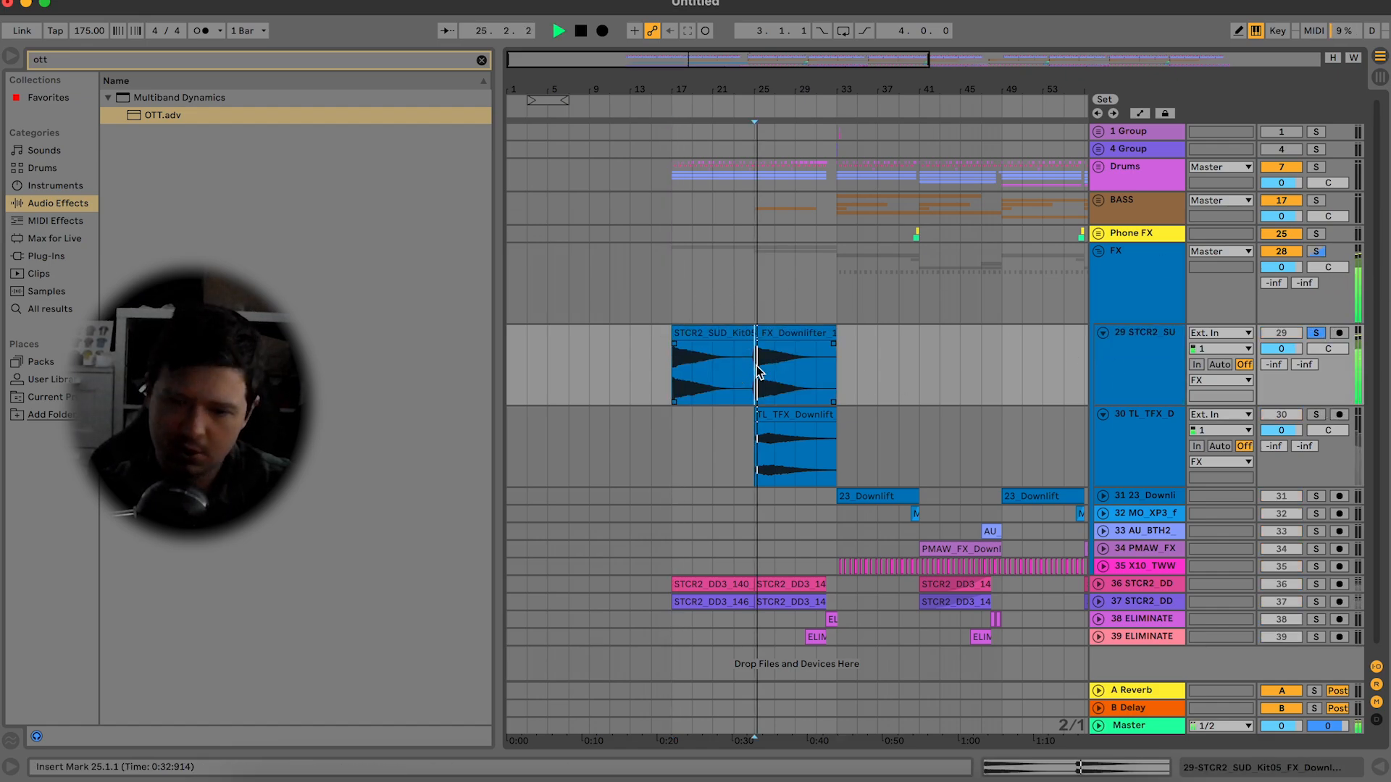
{"action": "left_click_drag", "start_coordinate": [854, 342], "coordinate": [818, 335]}
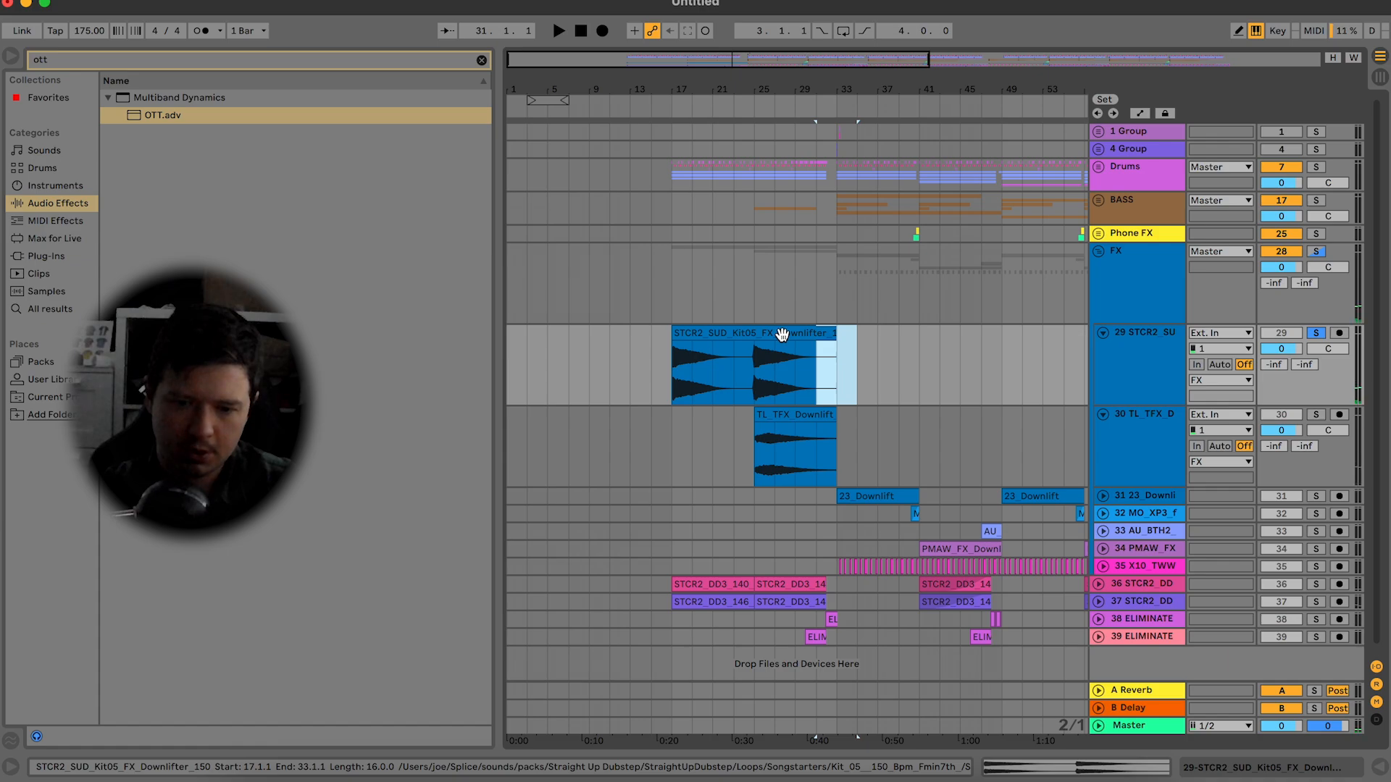
Step: Set the downlifter clip's segment tempo to 300 BPM and add a long fade-out at its end
{"action": "double_click", "coordinate": [778, 334]}
{"action": "left_click", "coordinate": [391, 470]}
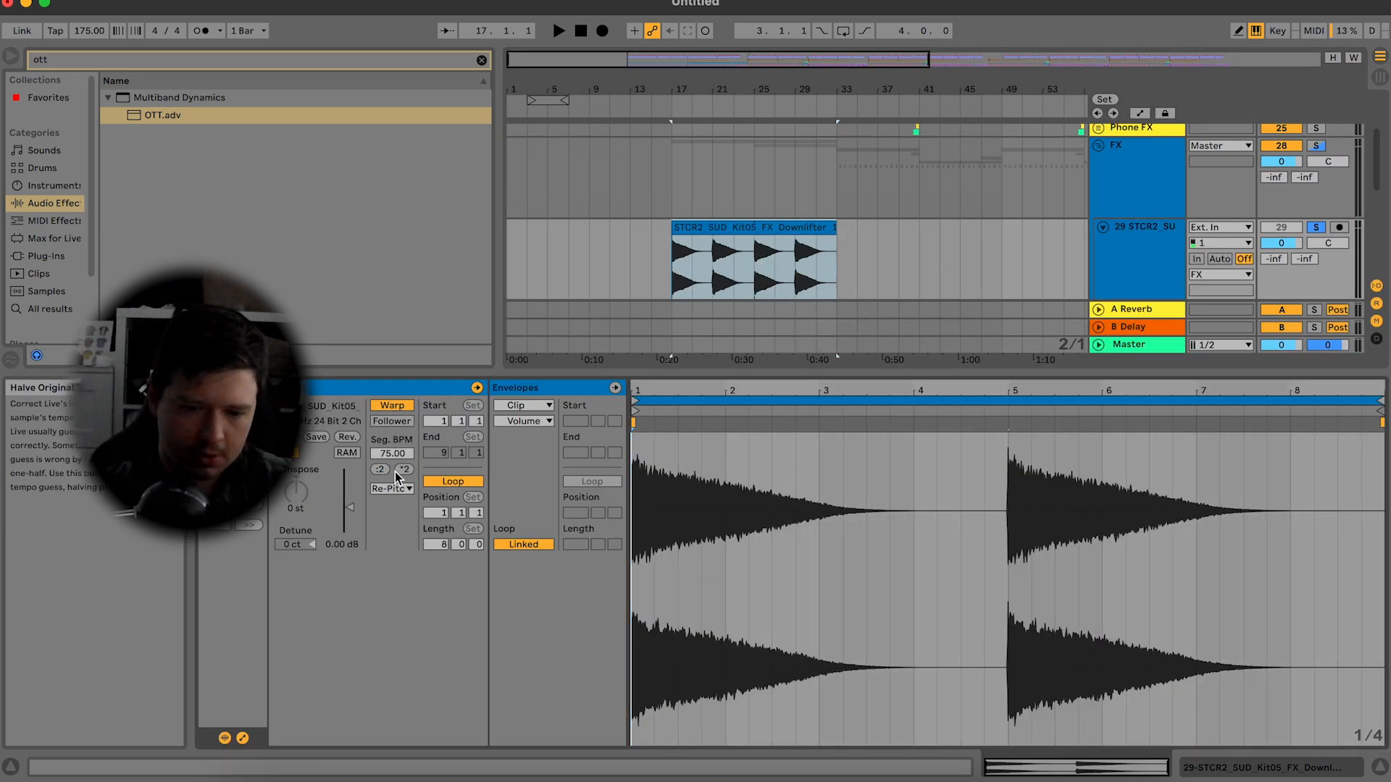
{"action": "double_click", "coordinate": [404, 469]}
{"action": "key", "text": "space"}
{"action": "left_click", "coordinate": [833, 244]}
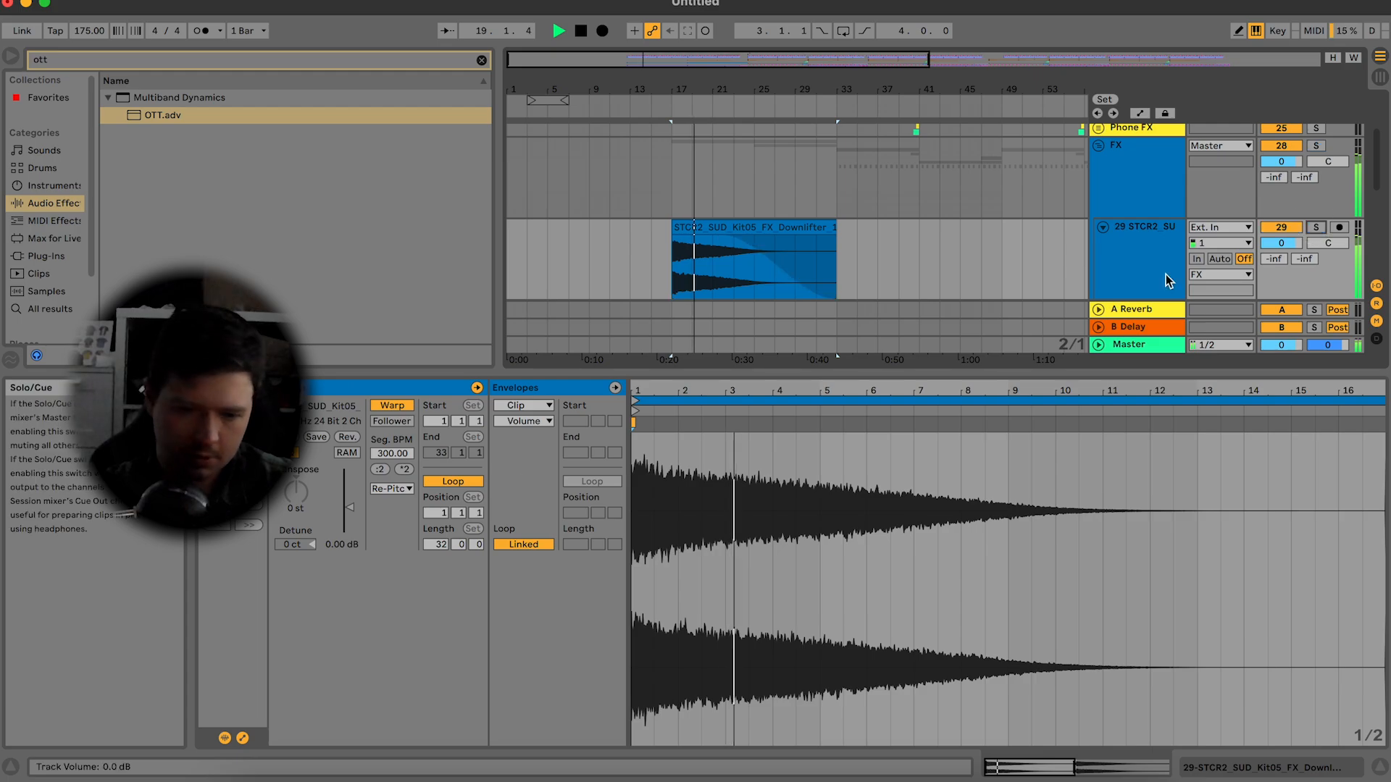
Step: Set the downlifter clip's gain to -5 dB and hide the clip view
{"action": "type", "text": "-5"}
{"action": "key", "text": "Return"}
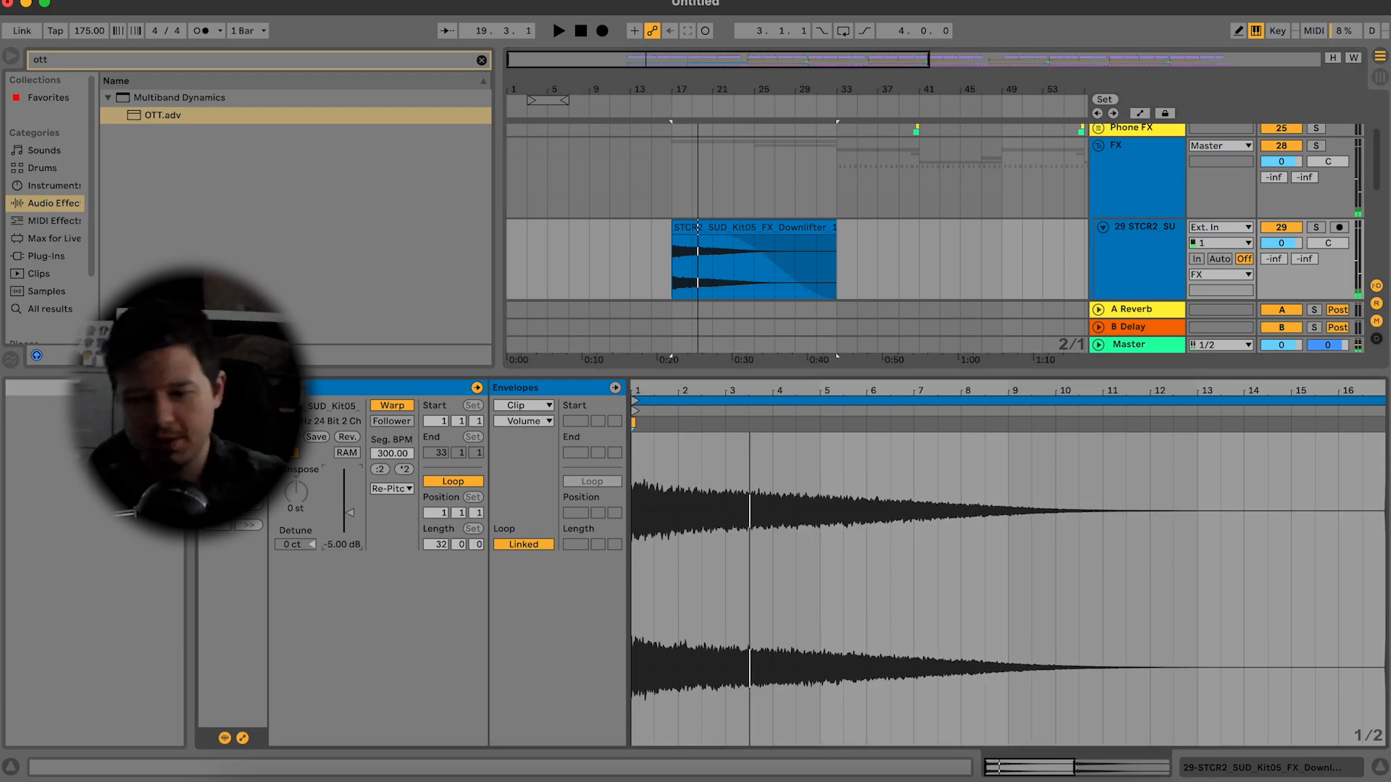
{"action": "left_click", "coordinate": [1379, 768]}
Step: Unfold the Drums group and fold its Kick and Snare tracks
{"action": "key", "text": "plus"}
{"action": "key", "text": "plus"}
{"action": "key", "text": "plus"}
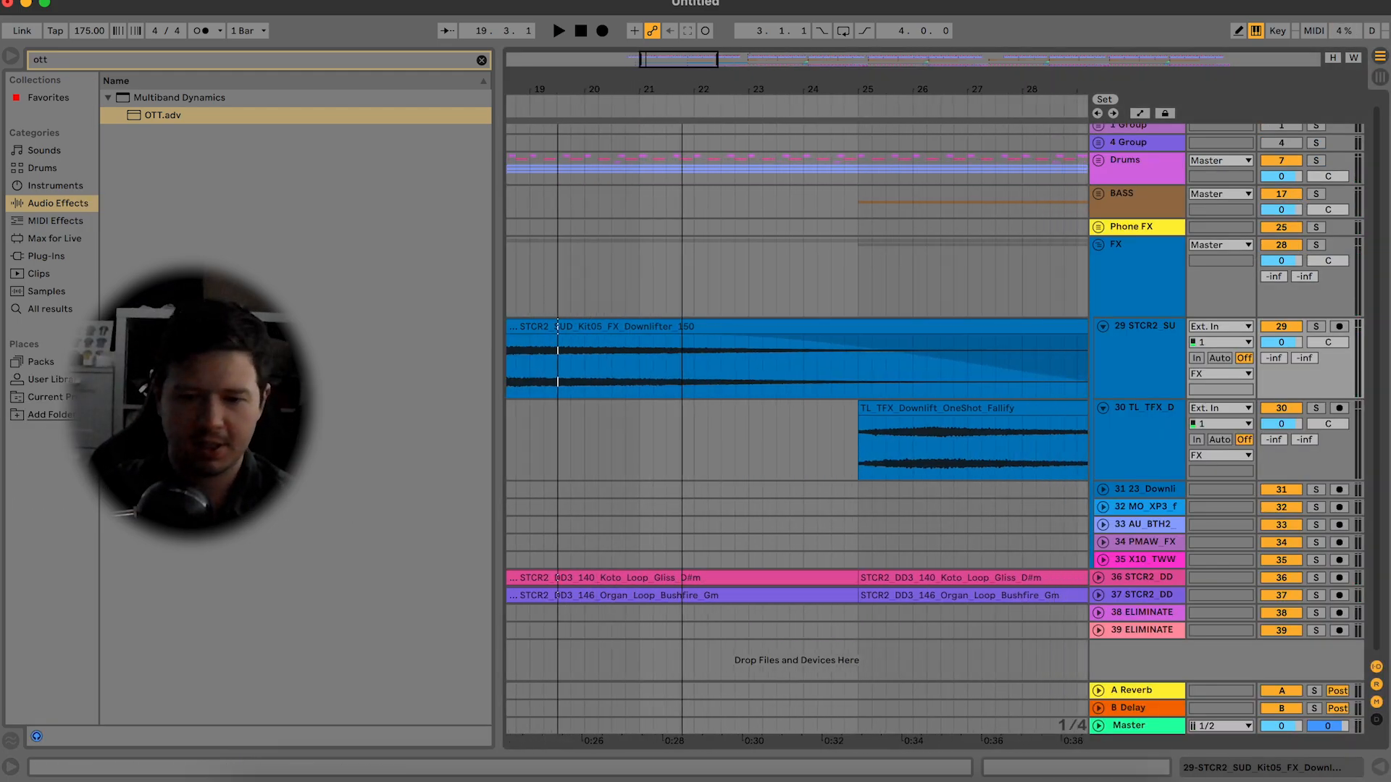
{"action": "left_click", "coordinate": [1098, 160]}
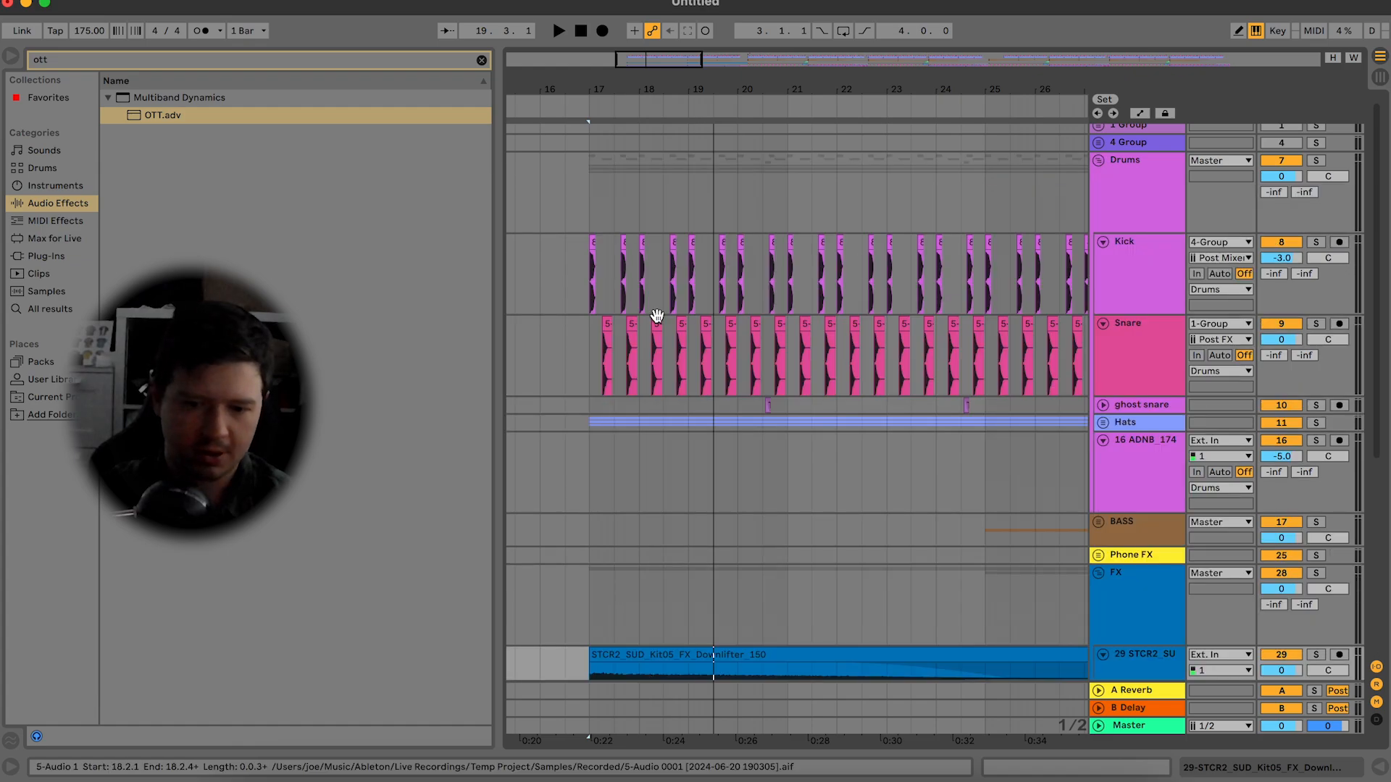
{"action": "scroll", "coordinate": [658, 118], "scroll_direction": "right", "scroll_amount": 2}
{"action": "left_click_drag", "start_coordinate": [681, 73], "coordinate": [681, 63]}
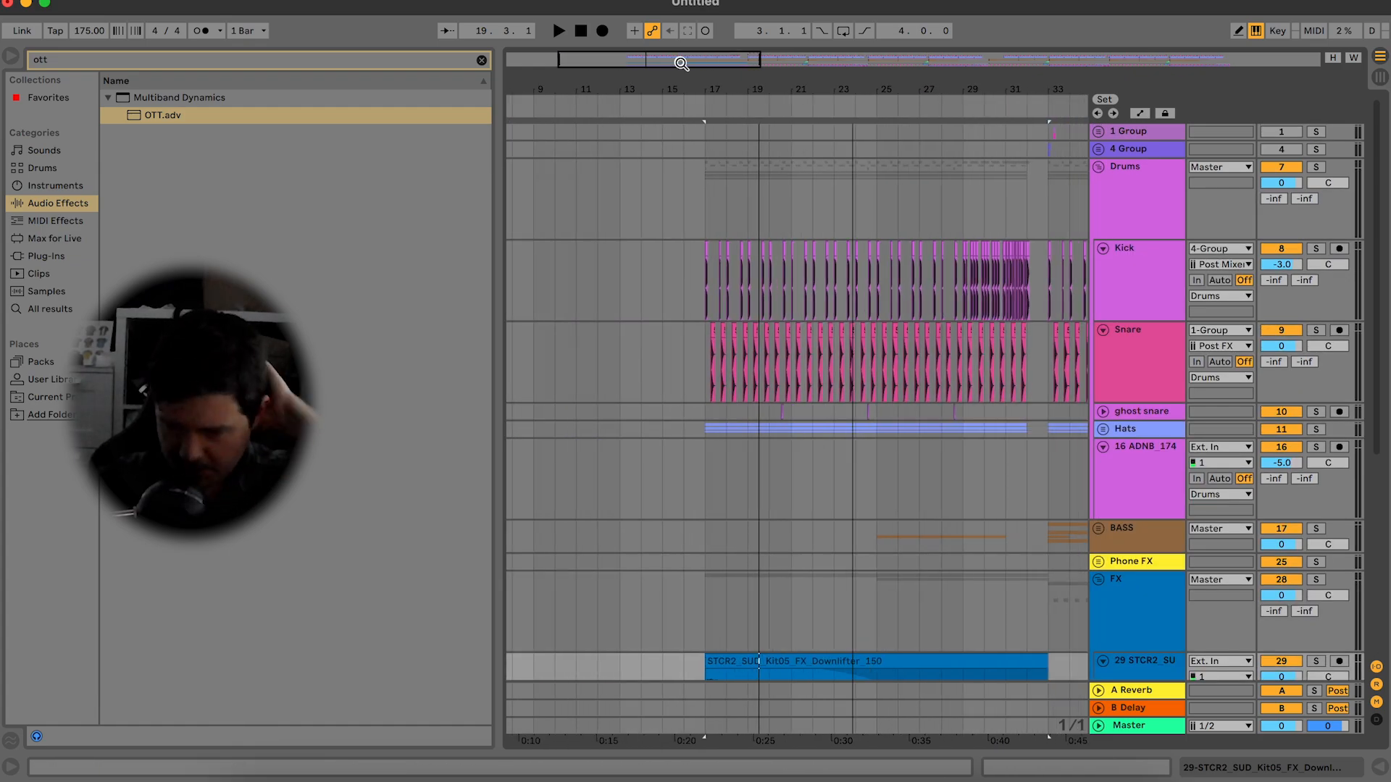
{"action": "left_click", "coordinate": [1103, 249]}
{"action": "left_click", "coordinate": [1111, 268]}
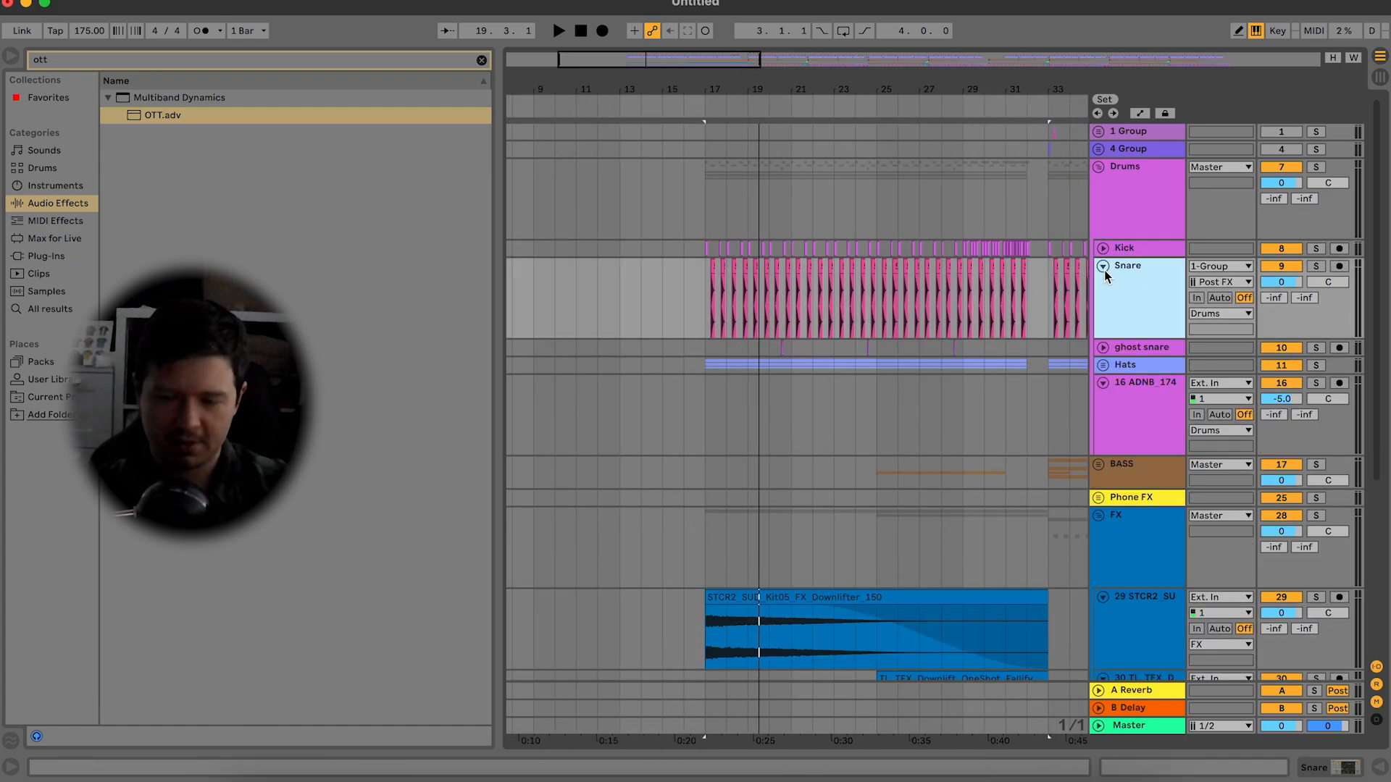
{"action": "left_click", "coordinate": [1103, 266]}
Step: Clear the kick and snare clips from 17.1.1 to 21.1.1 and place a kick at 21.1.1, listening to the section
{"action": "mouse_move", "coordinate": [706, 248]}
{"action": "left_mouse_down"}
{"action": "mouse_move", "coordinate": [819, 293]}
{"action": "mouse_move", "coordinate": [795, 269]}
{"action": "mouse_move", "coordinate": [794, 284]}
{"action": "left_mouse_up"}
{"action": "key", "text": "space"}
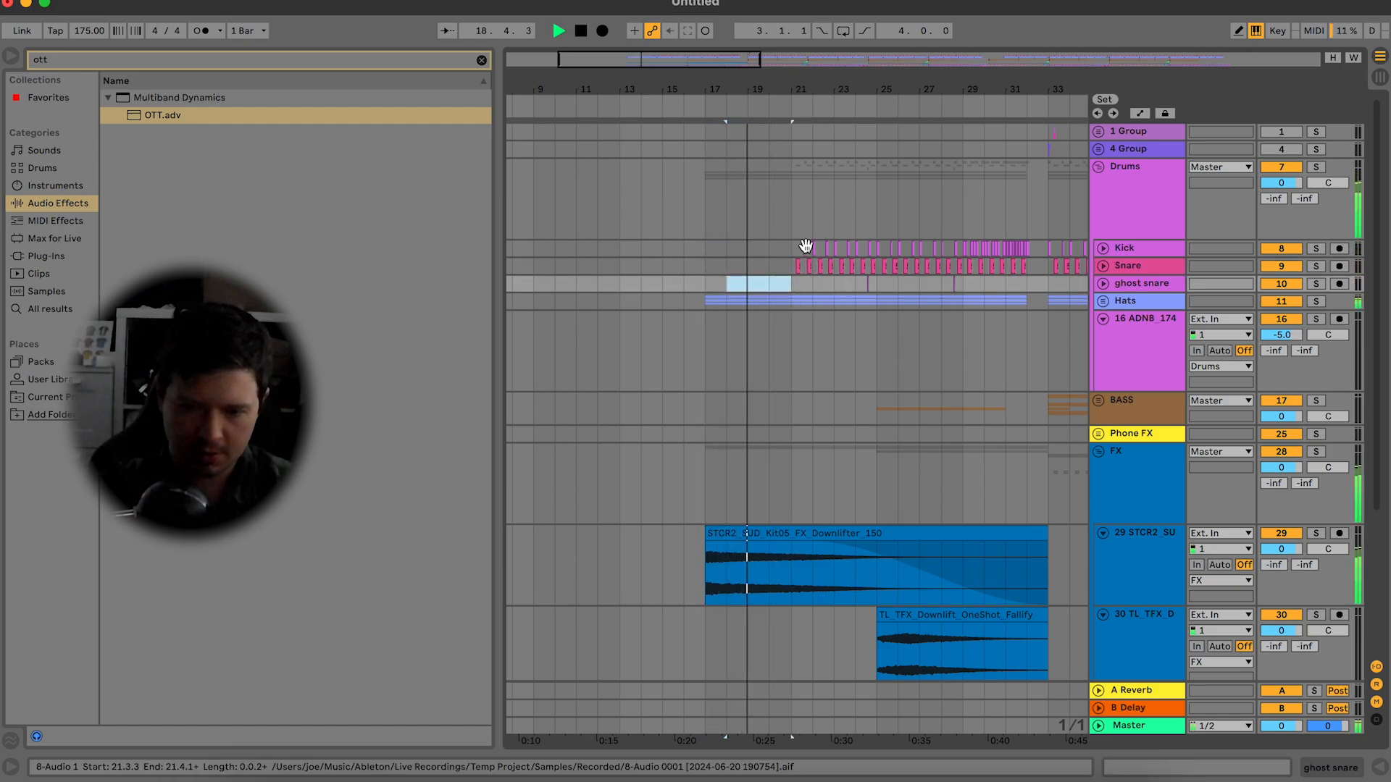
{"action": "left_click", "coordinate": [804, 248]}
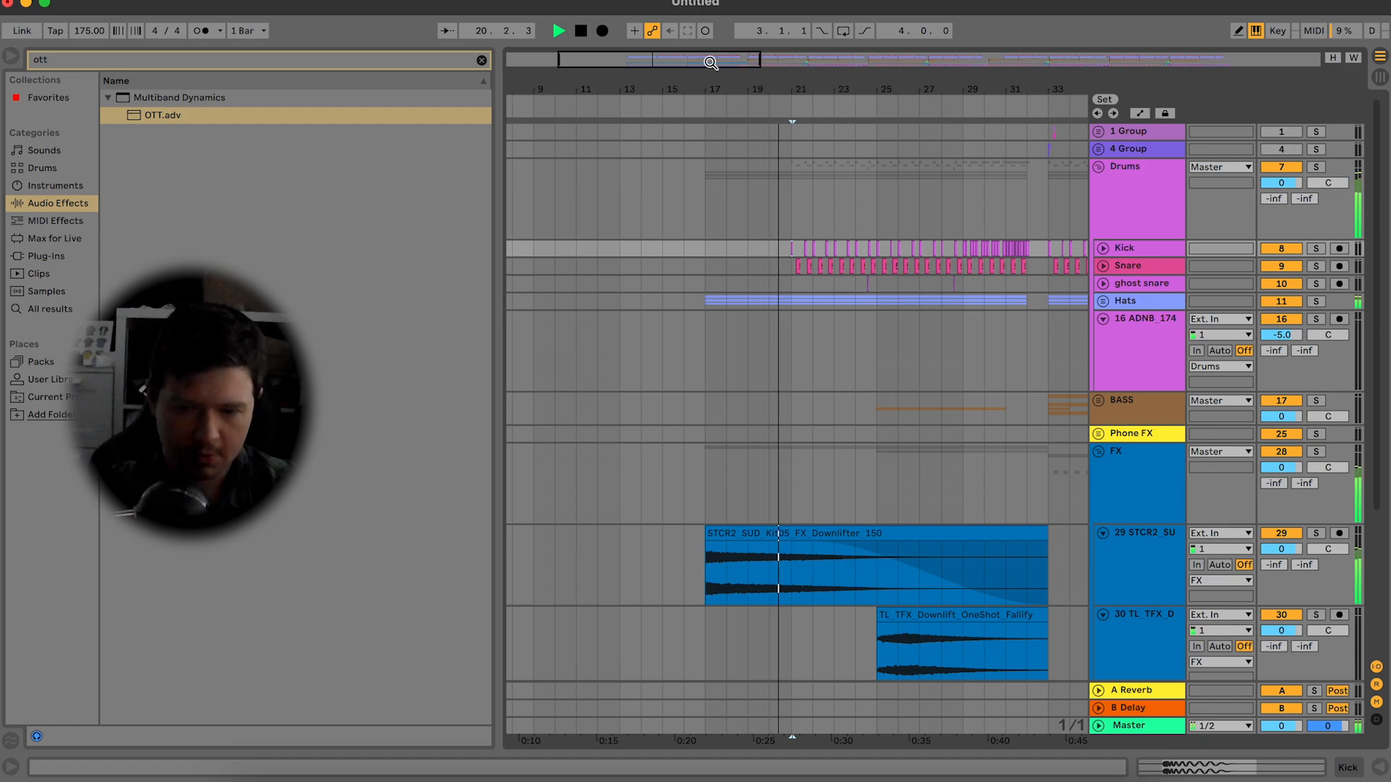
{"action": "scroll", "coordinate": [931, 102], "scroll_direction": "up", "scroll_amount": 3}
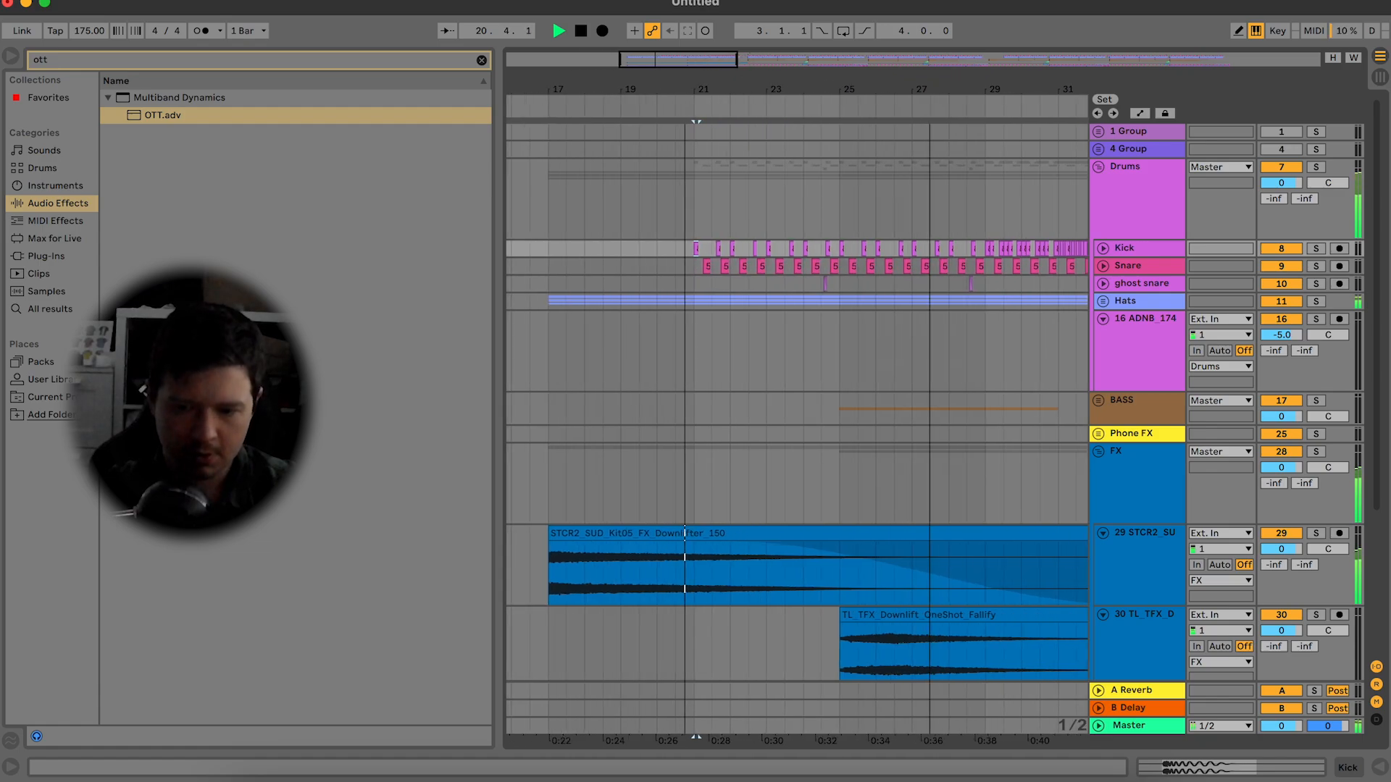
{"action": "left_click", "coordinate": [1168, 272]}
{"action": "key", "text": "space"}
Step: Set the STCR2 downlifter clip's gain to -12 dB and play it from 17.1.1
{"action": "left_click", "coordinate": [844, 547]}
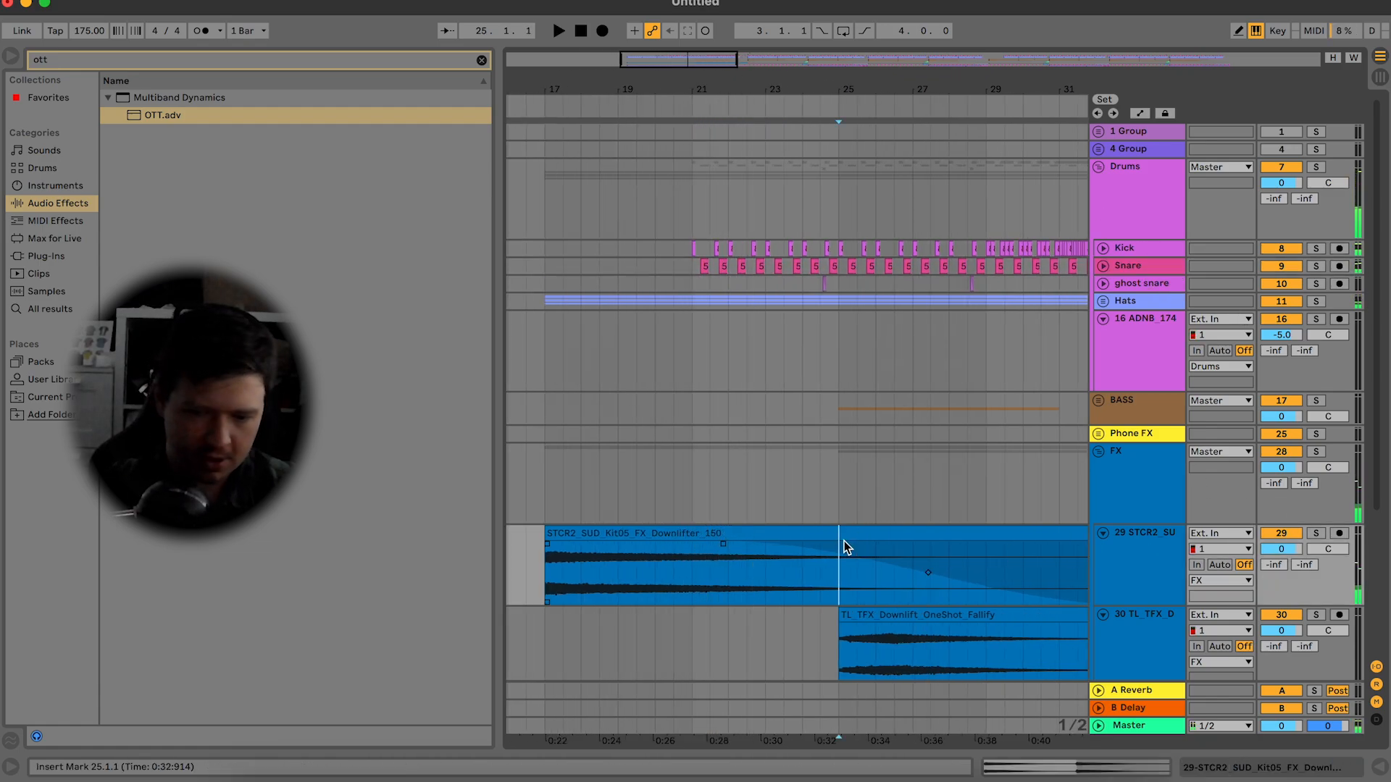
{"action": "double_click", "coordinate": [844, 547]}
{"action": "left_click_drag", "start_coordinate": [345, 521], "coordinate": [346, 510]}
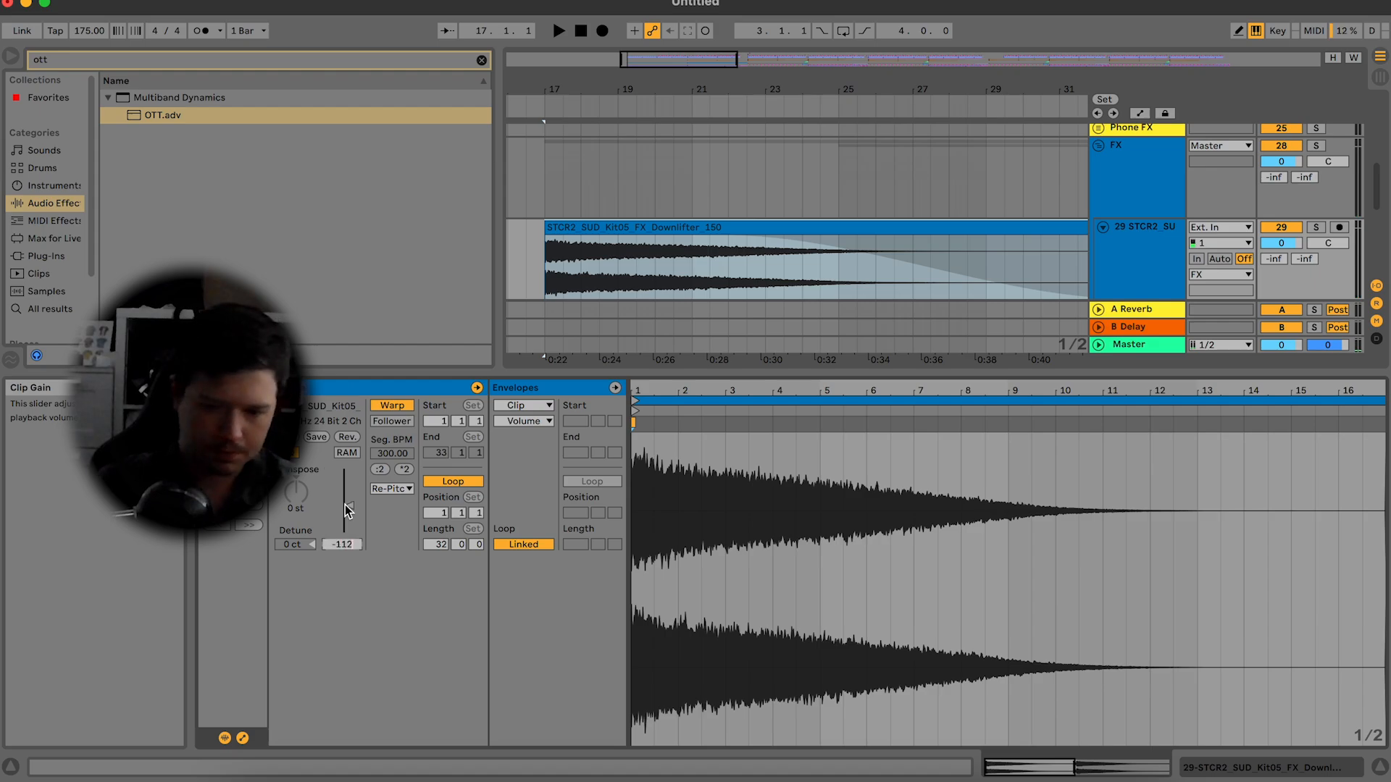
{"action": "key", "text": "Return"}
{"action": "key", "text": "space"}
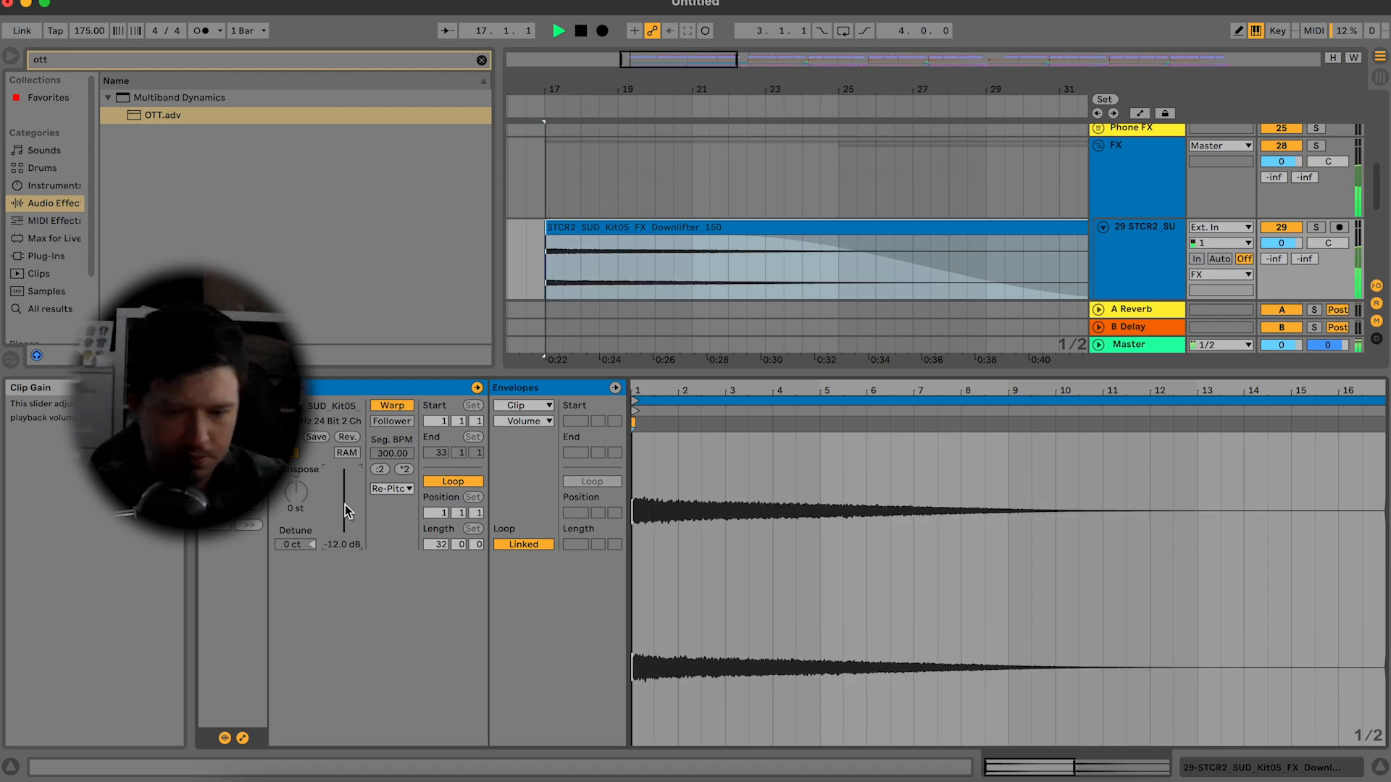
Step: Hide the clip view, unfold the Hats group, and clear the loops on tracks 13 and 14 from 17.1.1 to 21.1.1
{"action": "left_click", "coordinate": [1379, 767]}
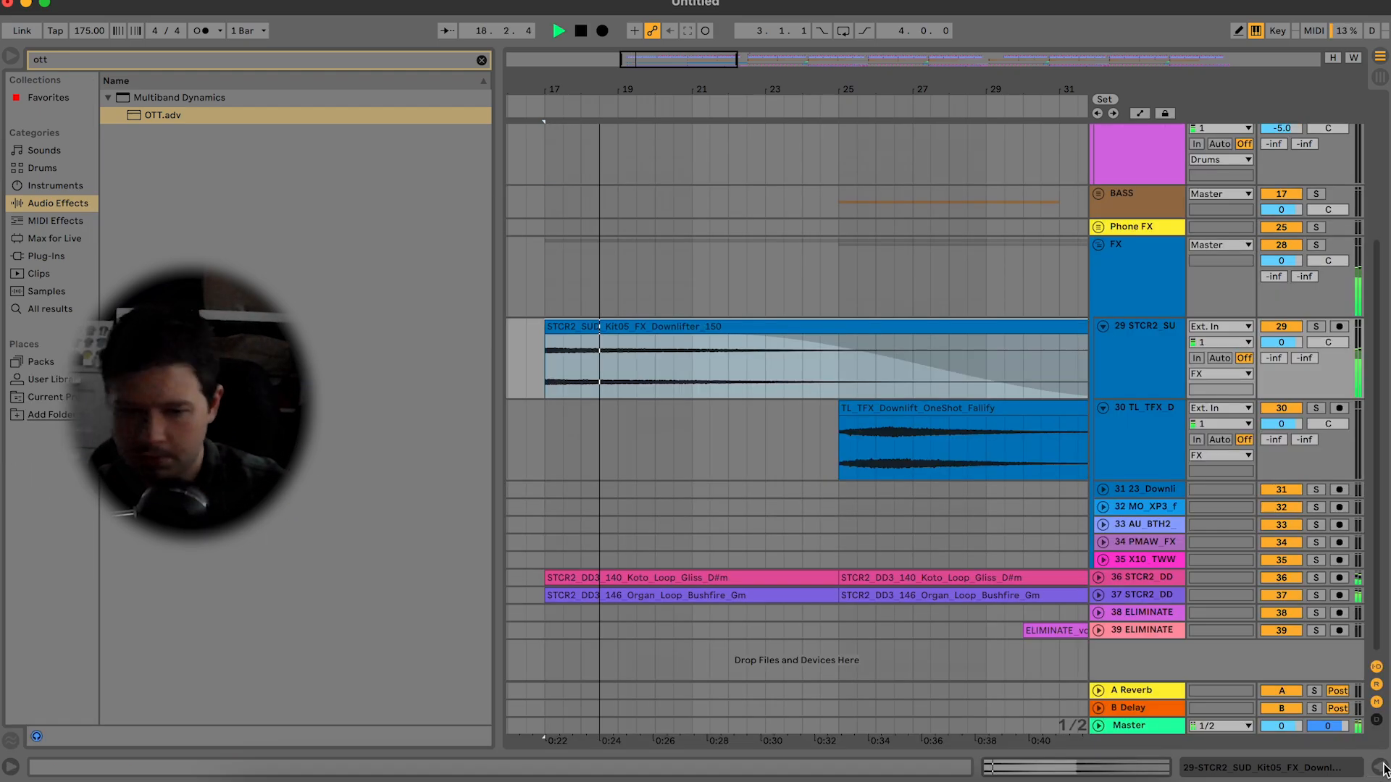
{"action": "scroll", "coordinate": [947, 506], "scroll_direction": "up", "scroll_amount": 5}
{"action": "left_click", "coordinate": [1103, 301]}
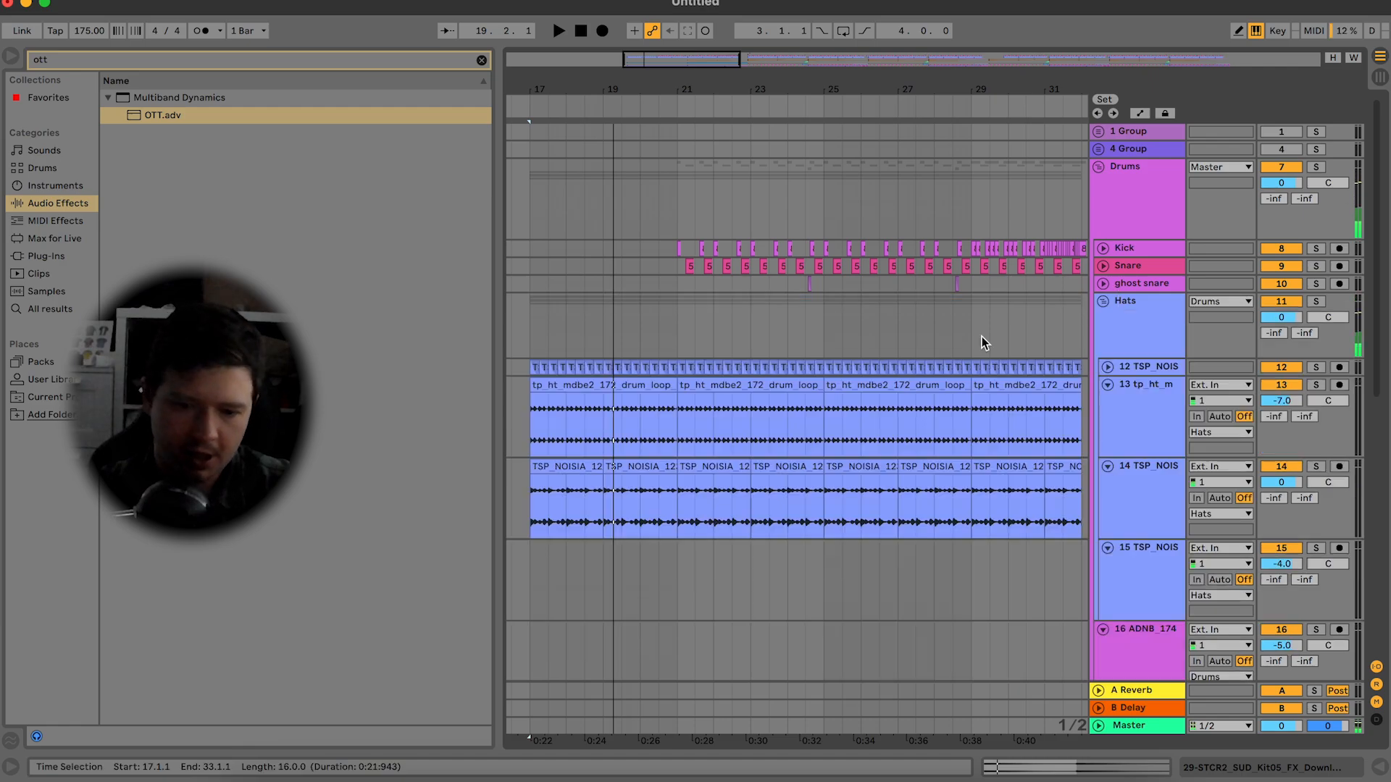
{"action": "scroll", "coordinate": [764, 398], "scroll_direction": "left", "scroll_amount": 2}
{"action": "left_click", "coordinate": [680, 378]}
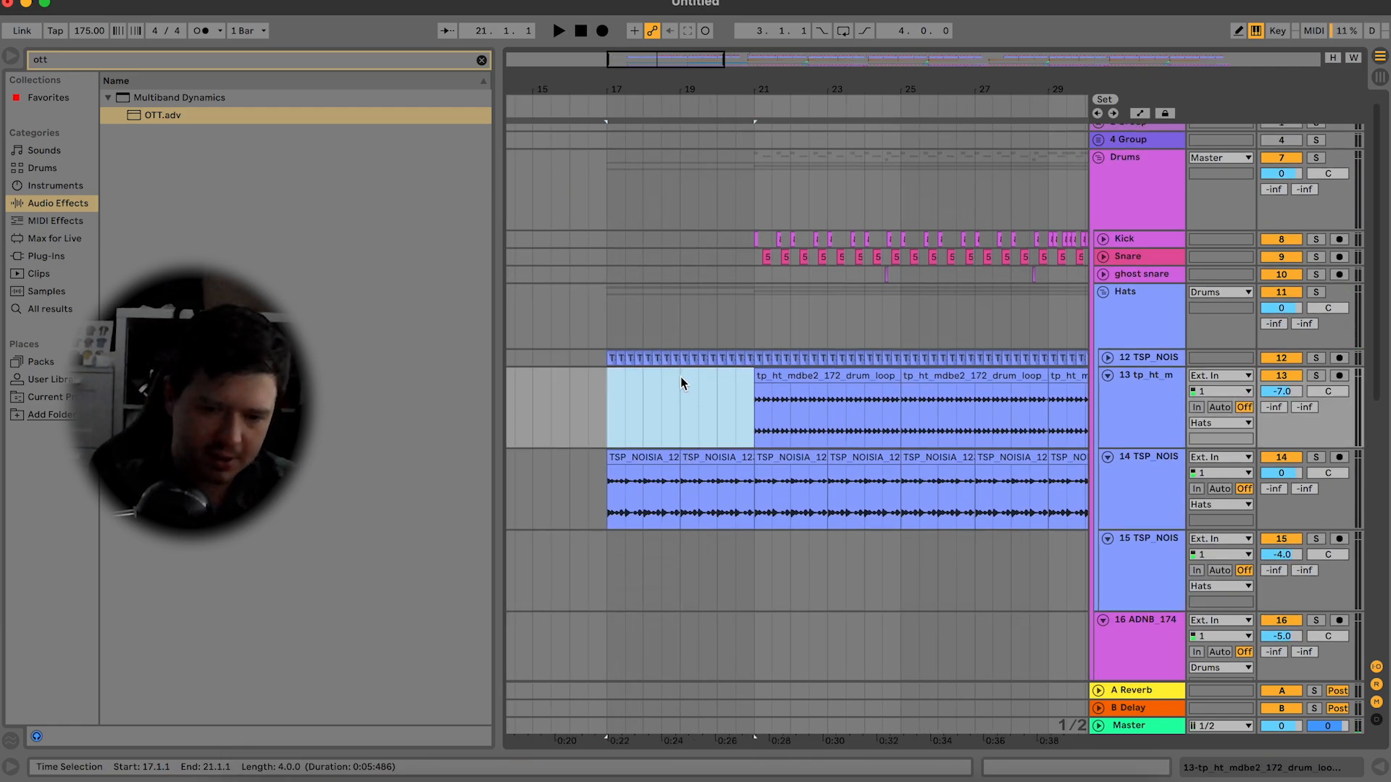
{"action": "key", "text": "space"}
{"action": "left_click_drag", "start_coordinate": [664, 429], "coordinate": [732, 459]}
{"action": "key", "text": "space"}
Step: Thin track 12's cymbal hits to every other one from 17.1.1 to 19.1.1 and repeat that pattern up to 21.1.1
{"action": "left_click_drag", "start_coordinate": [621, 358], "coordinate": [756, 352]}
{"action": "left_click", "coordinate": [657, 358]}
{"action": "key", "text": "space"}
{"action": "left_click", "coordinate": [599, 389]}
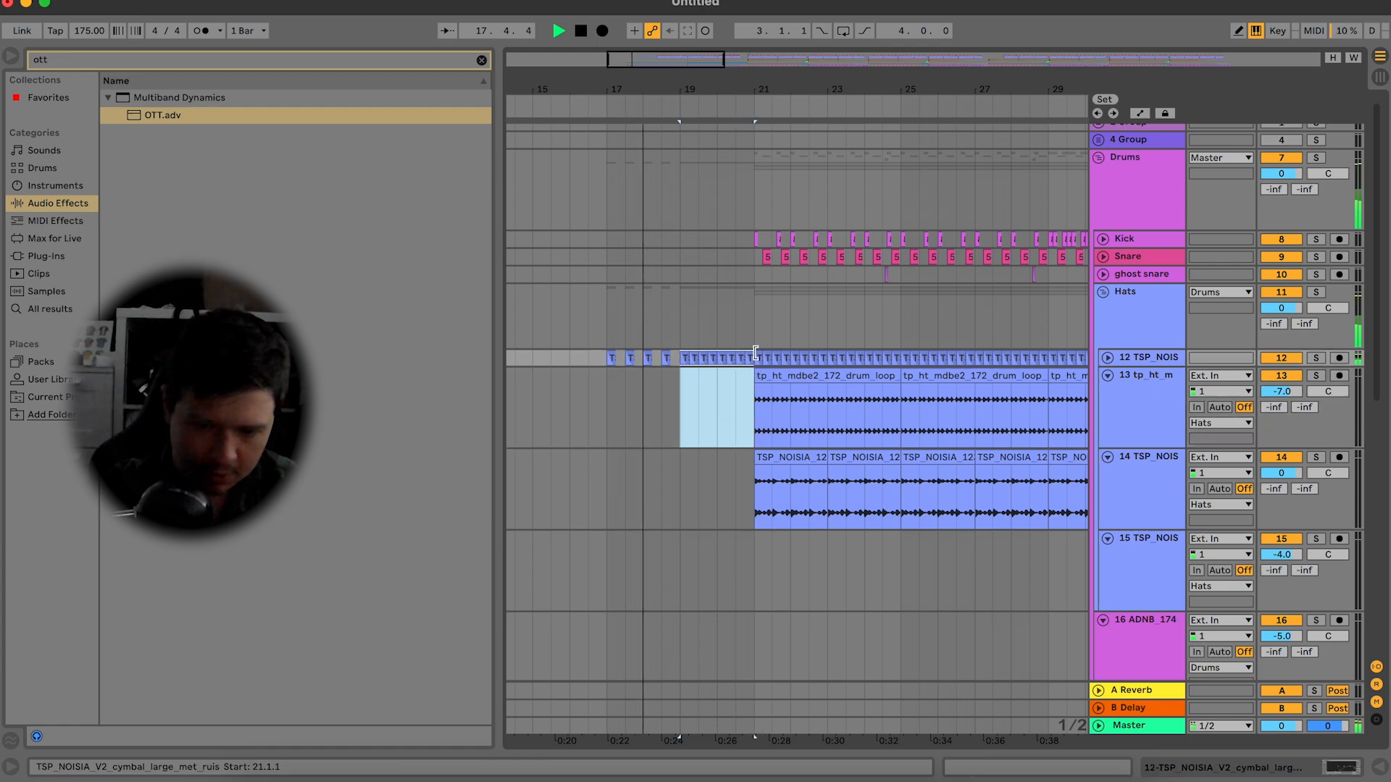
{"action": "left_click_drag", "start_coordinate": [682, 378], "coordinate": [607, 360]}
{"action": "key", "text": "ctrl+d"}
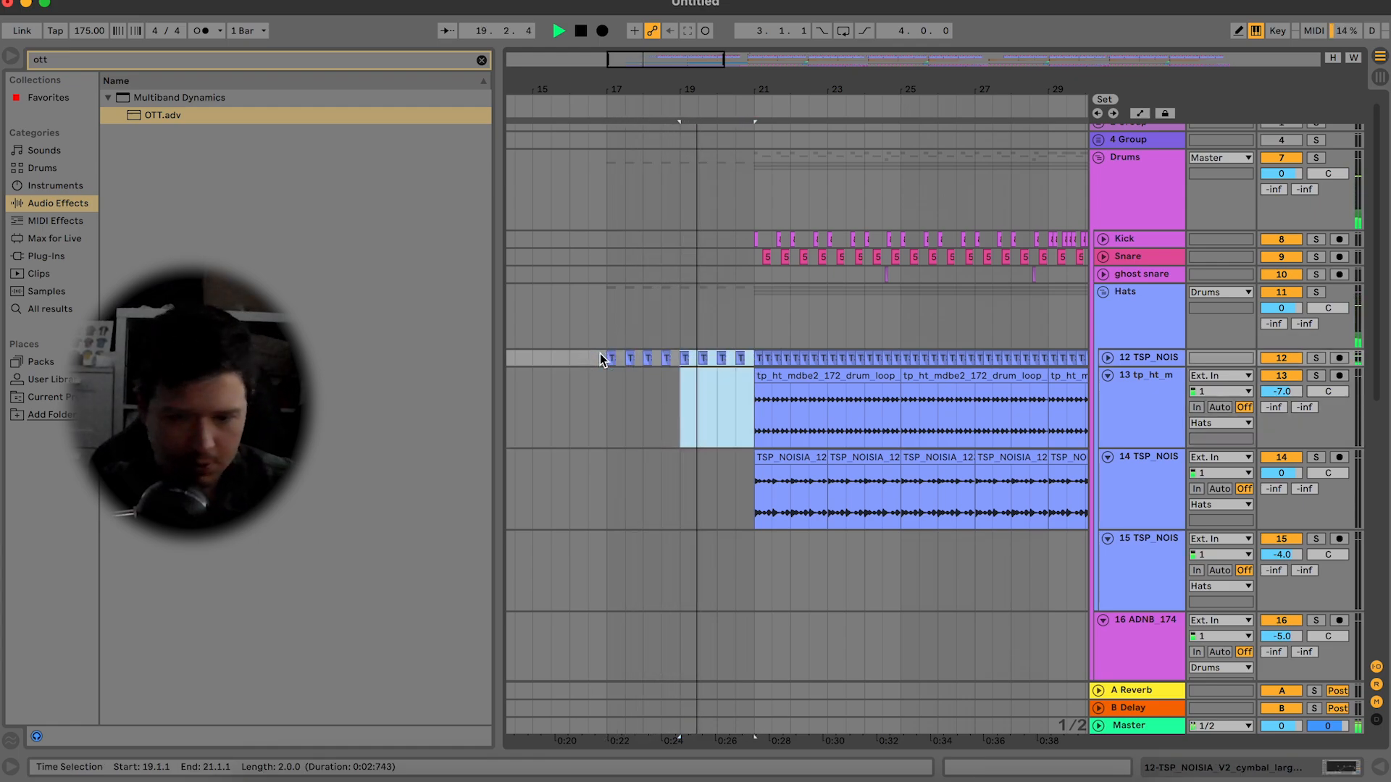
Step: Clear the hat clips from 21.1.1 to 25.1.1 and duplicate the sparse four-bar cymbal pattern into that gap
{"action": "left_click_drag", "start_coordinate": [757, 497], "coordinate": [897, 355]}
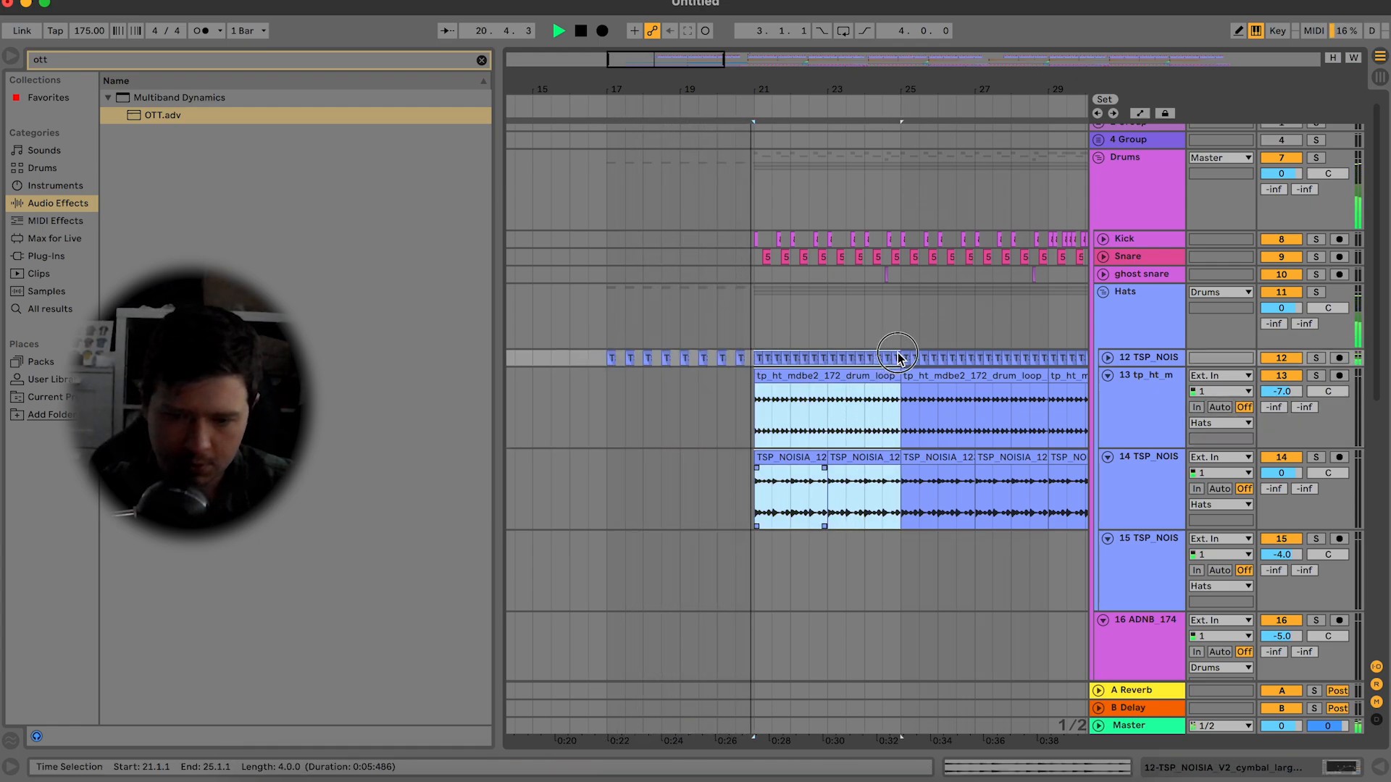
{"action": "key", "text": "Delete"}
{"action": "left_click_drag", "start_coordinate": [610, 389], "coordinate": [760, 366]}
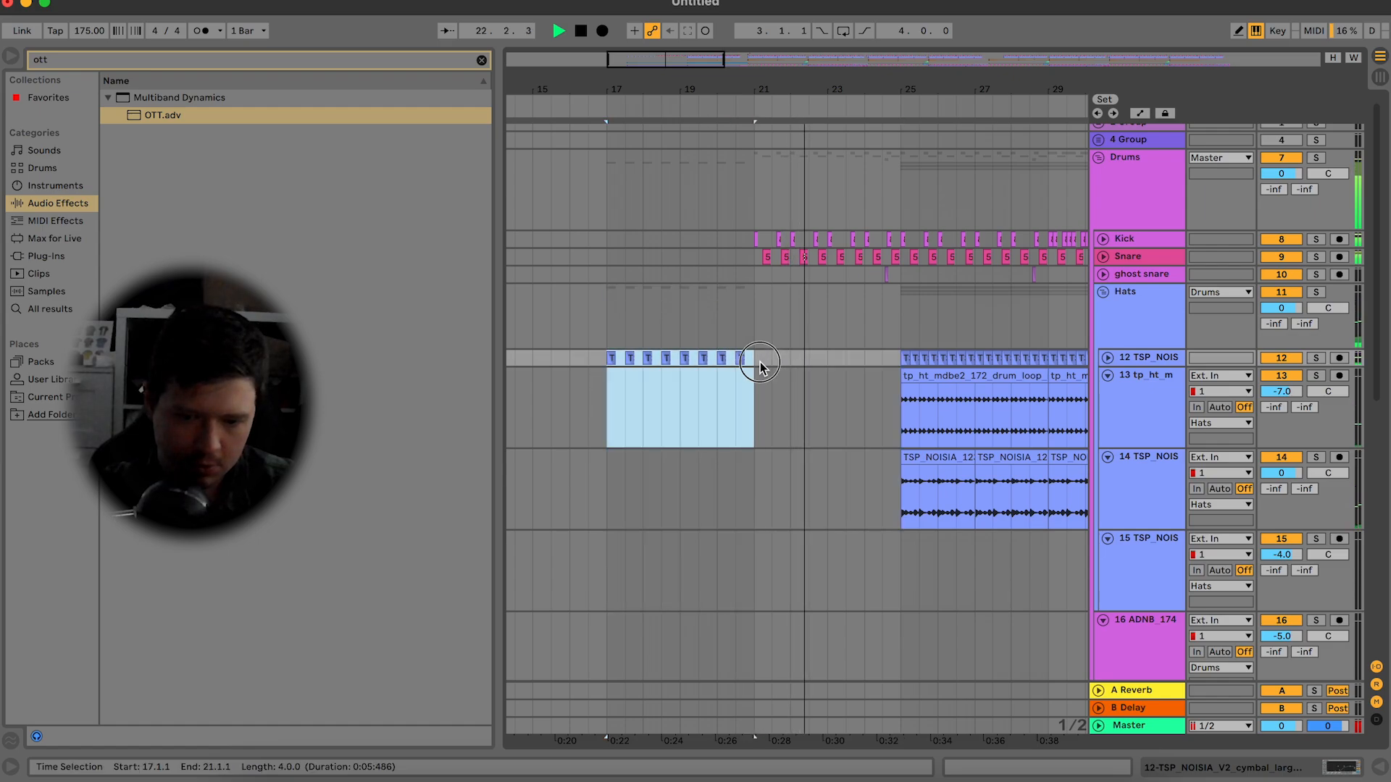
{"action": "key", "text": "ctrl+d"}
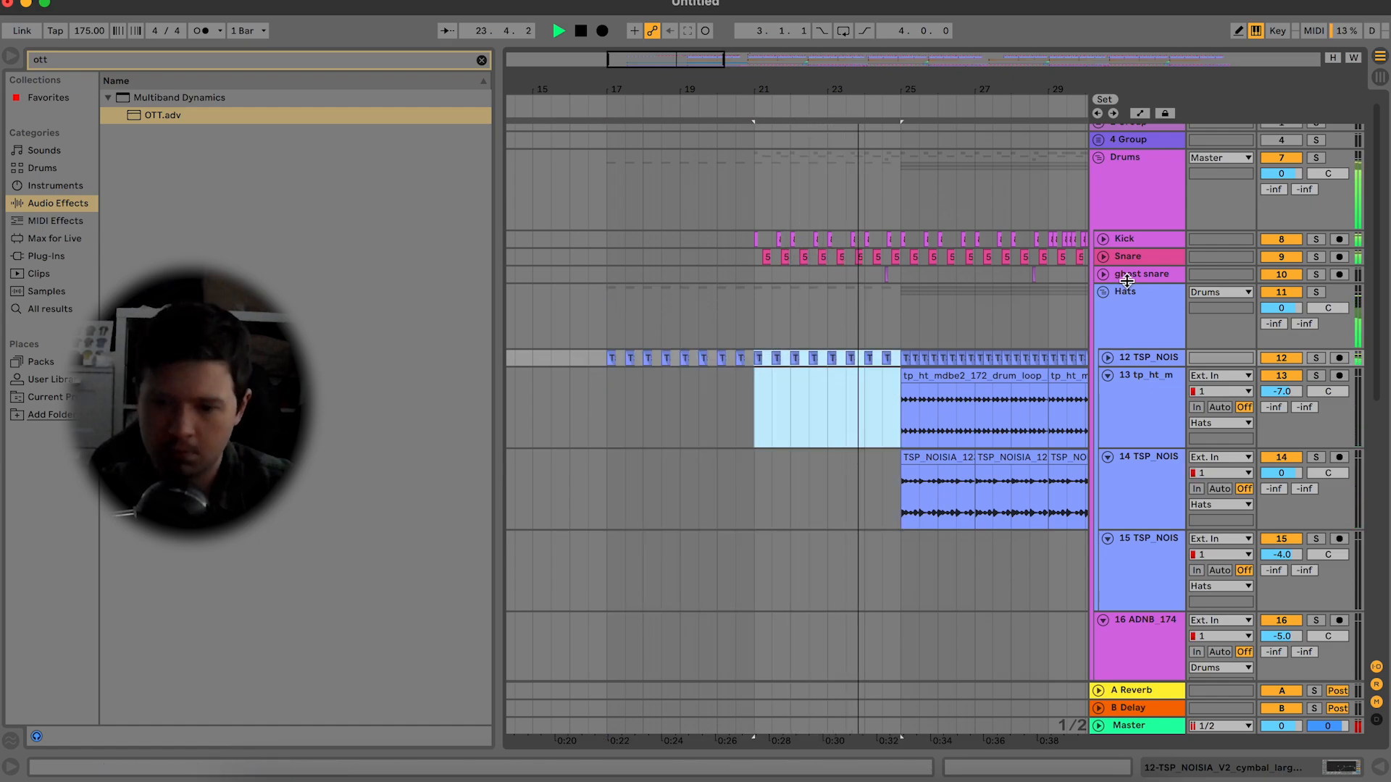
Step: Audition the hat loops on tracks 13 and 14 of the Hats group using solo
{"action": "left_click", "coordinate": [1103, 292]}
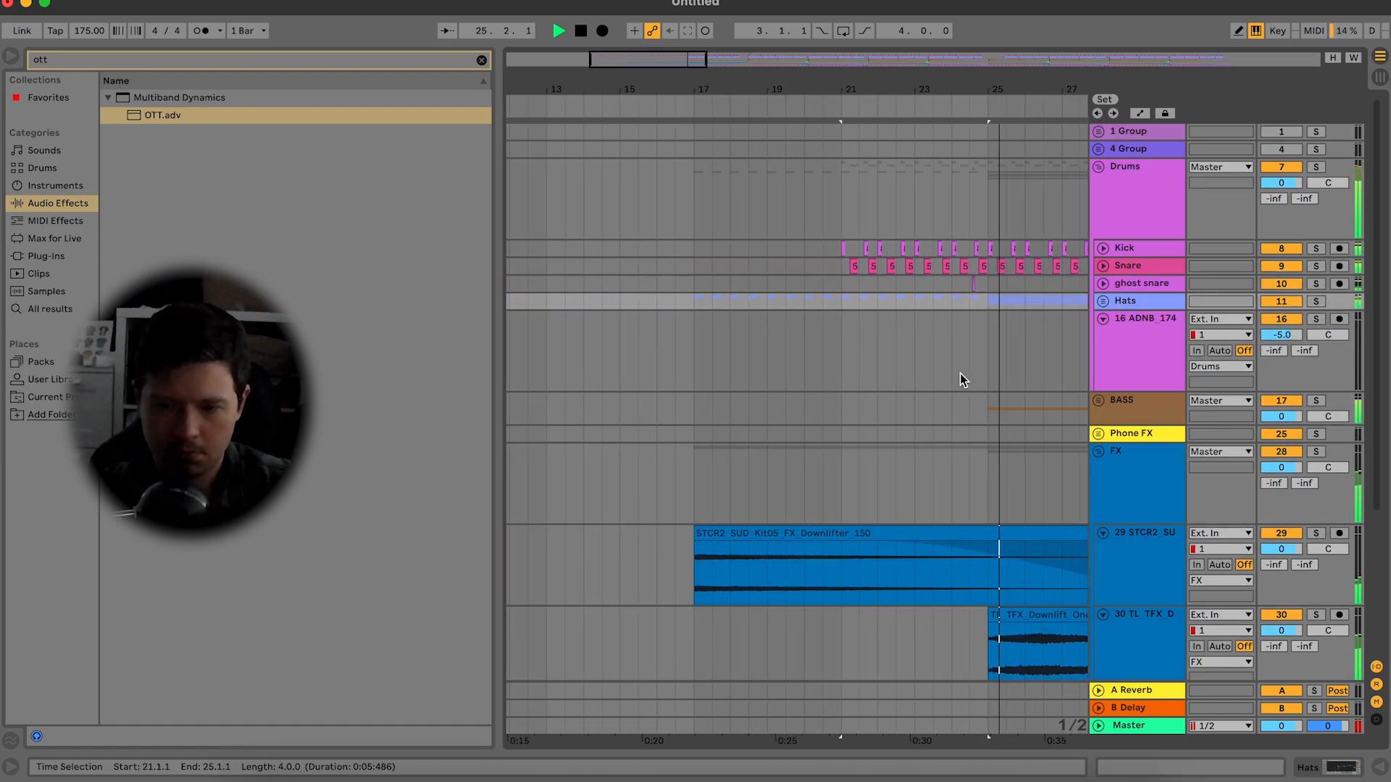
{"action": "left_click", "coordinate": [1103, 300]}
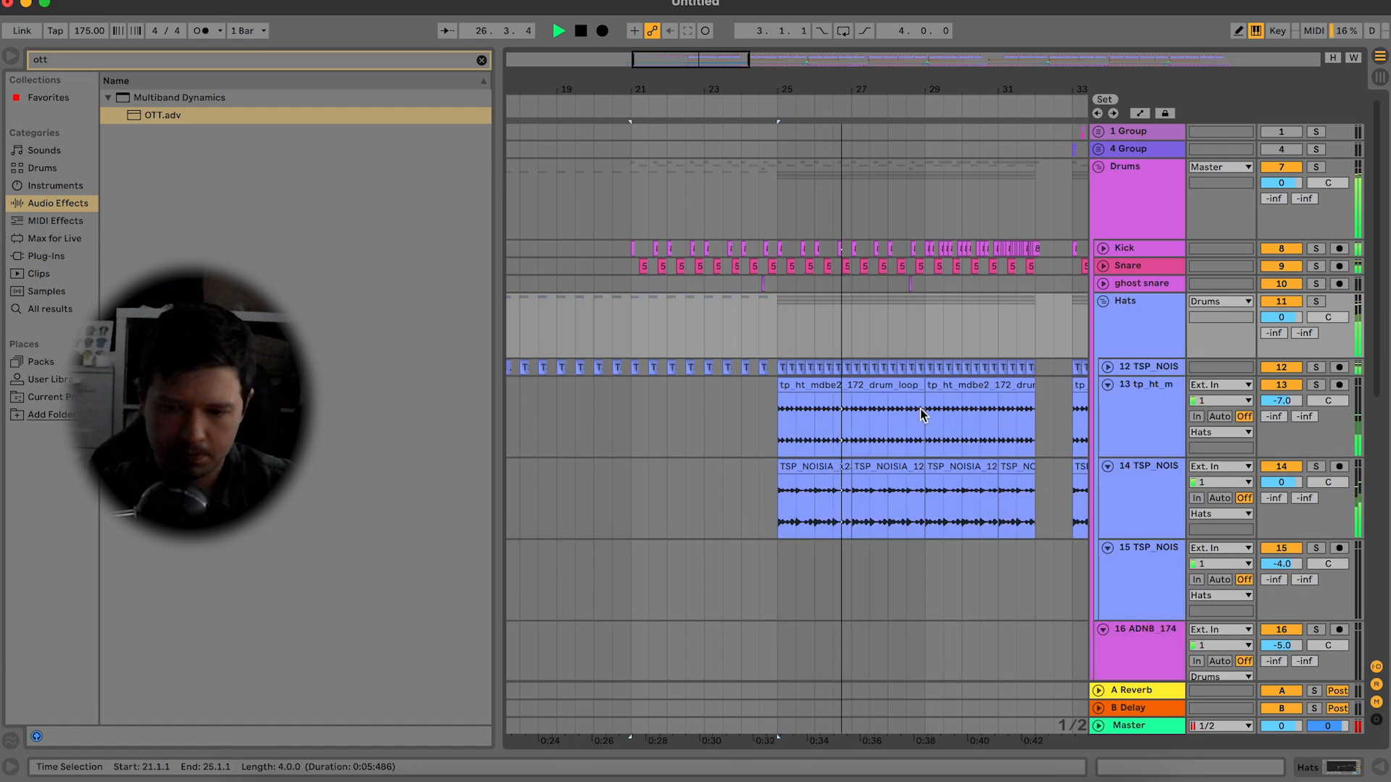
{"action": "left_click", "coordinate": [1317, 467]}
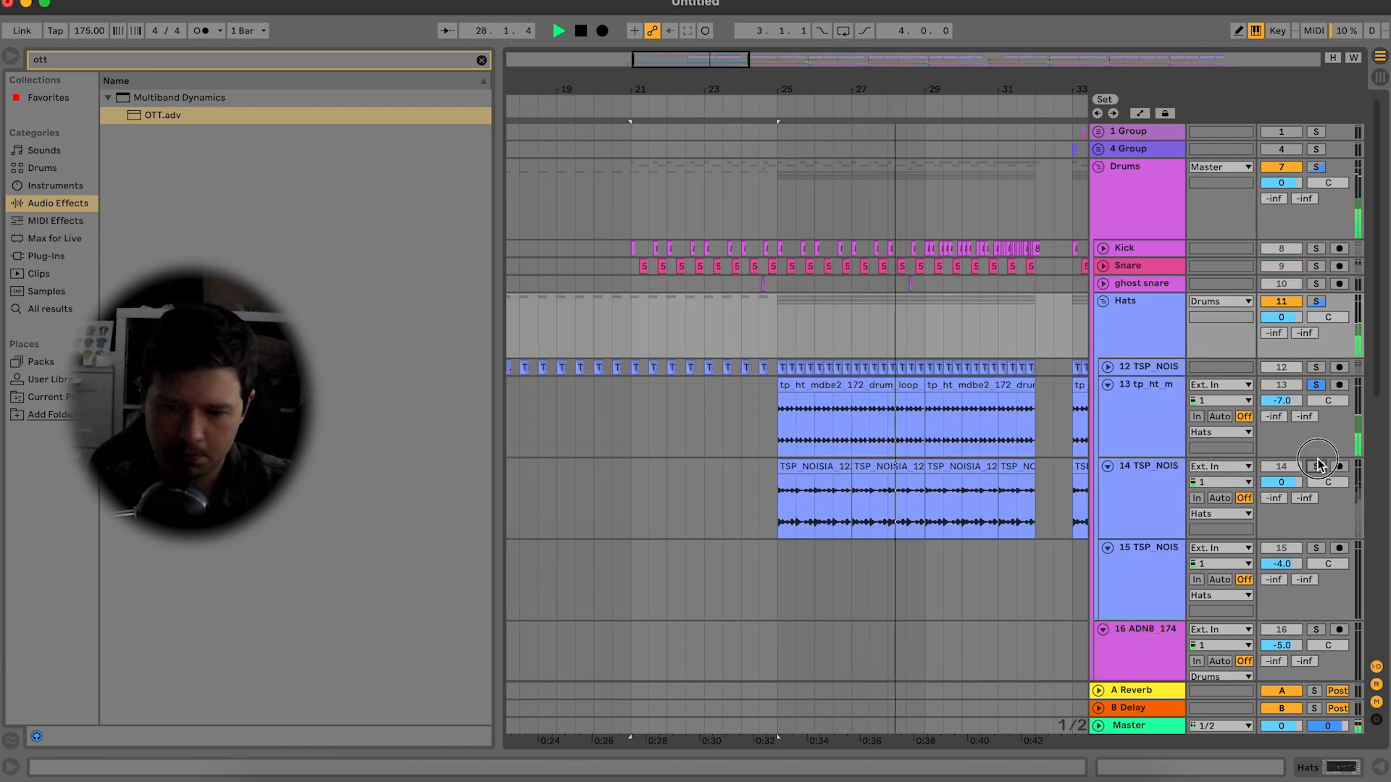
{"action": "left_click", "coordinate": [1317, 467]}
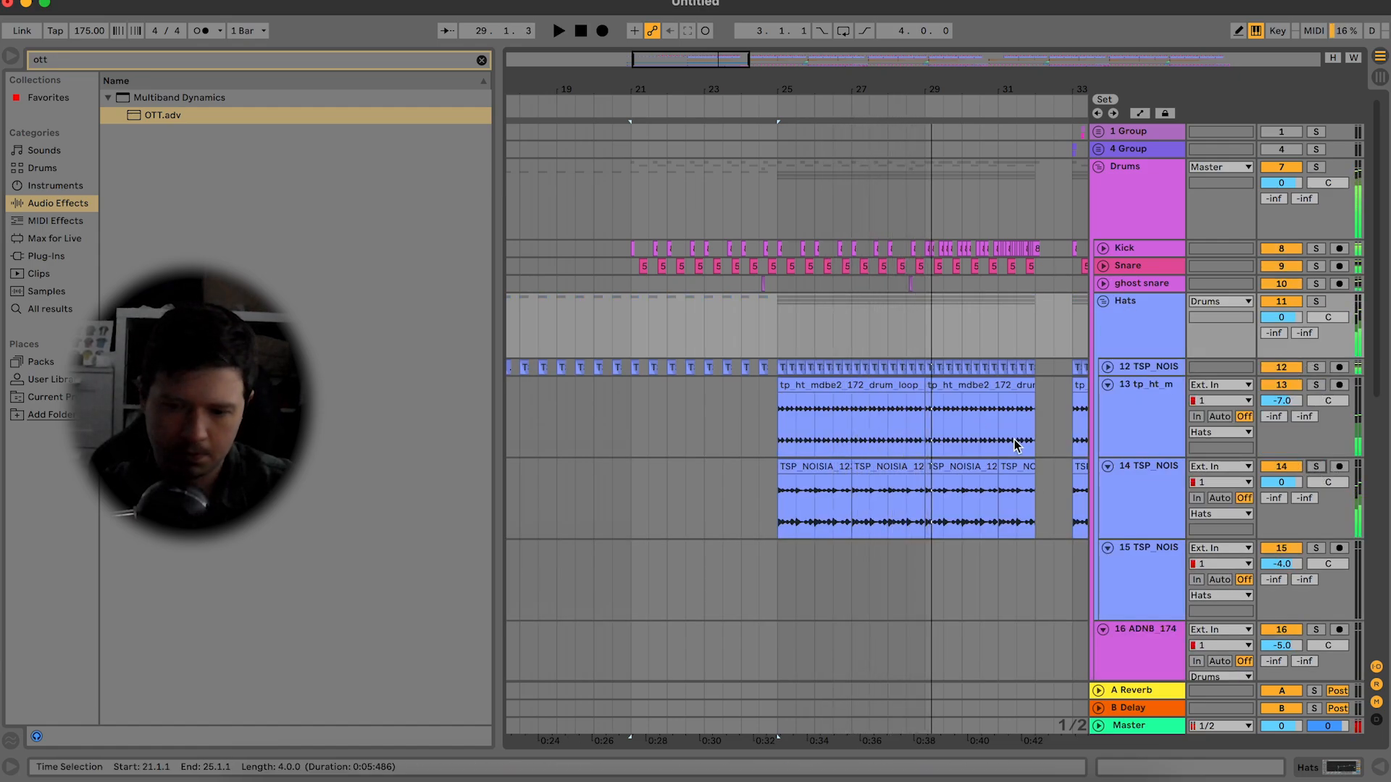
Step: Add a fade-in of about 3.5 bars to track 13's drum loop at 25.1.1 and check track 14's hat loop clip settings
{"action": "left_click", "coordinate": [873, 400]}
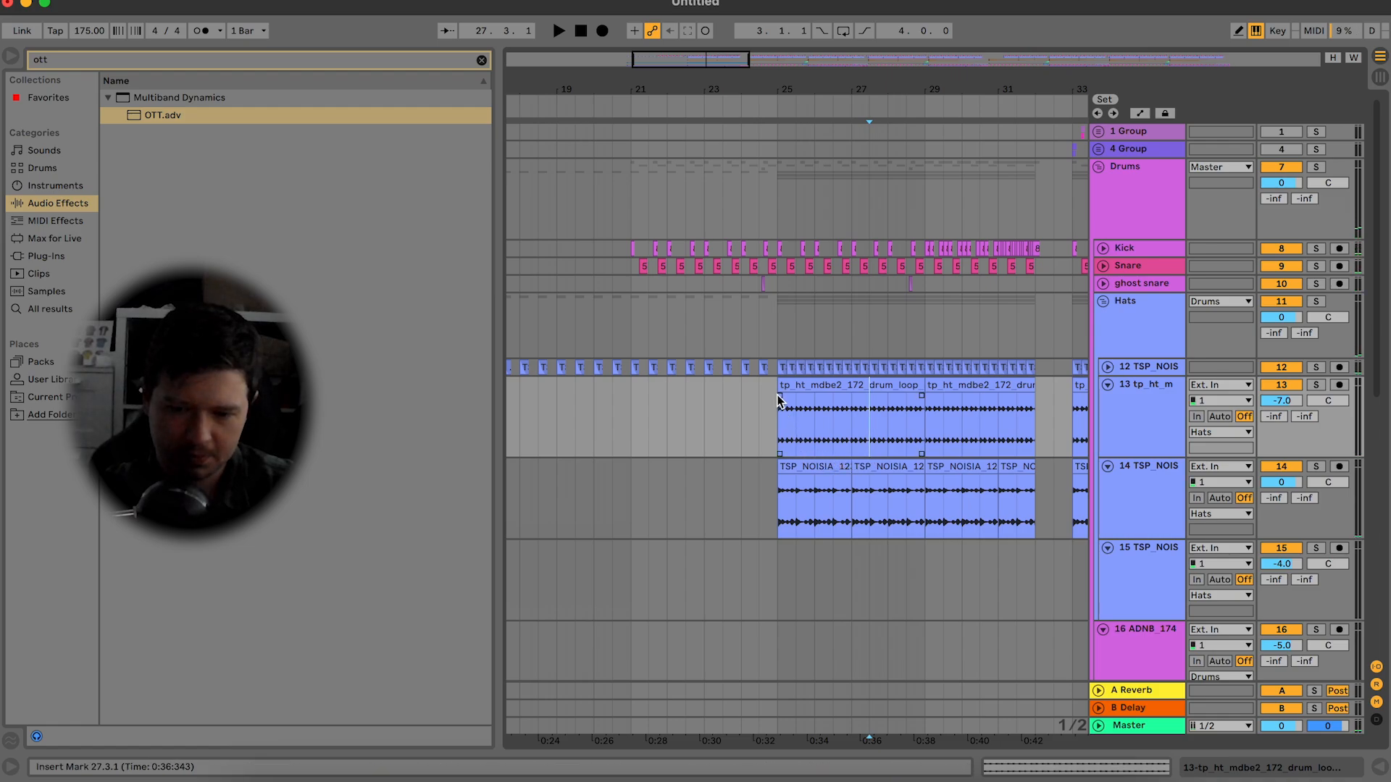
{"action": "left_click_drag", "start_coordinate": [779, 396], "coordinate": [906, 395]}
{"action": "left_click", "coordinate": [795, 463]}
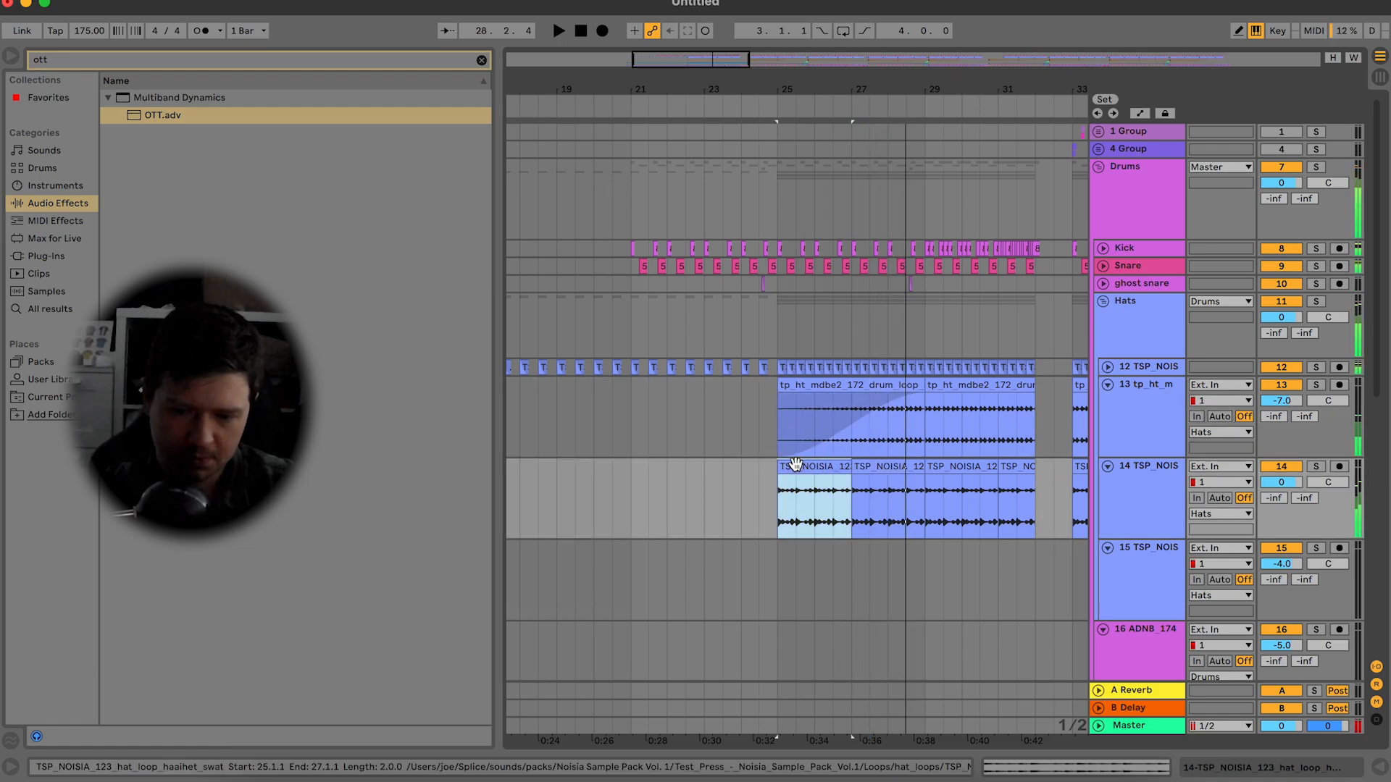
{"action": "key", "text": "space"}
{"action": "left_click", "coordinate": [1380, 768]}
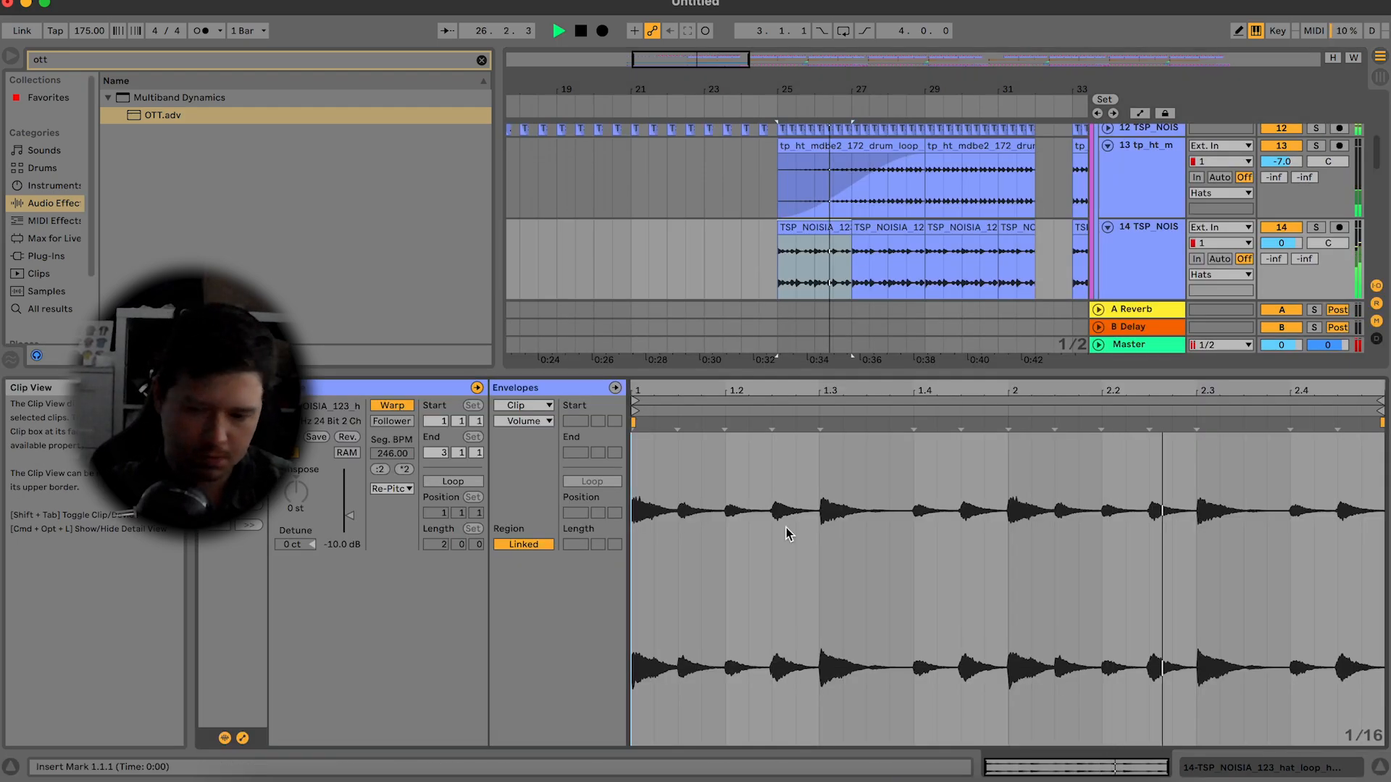
{"action": "left_click", "coordinate": [1380, 769]}
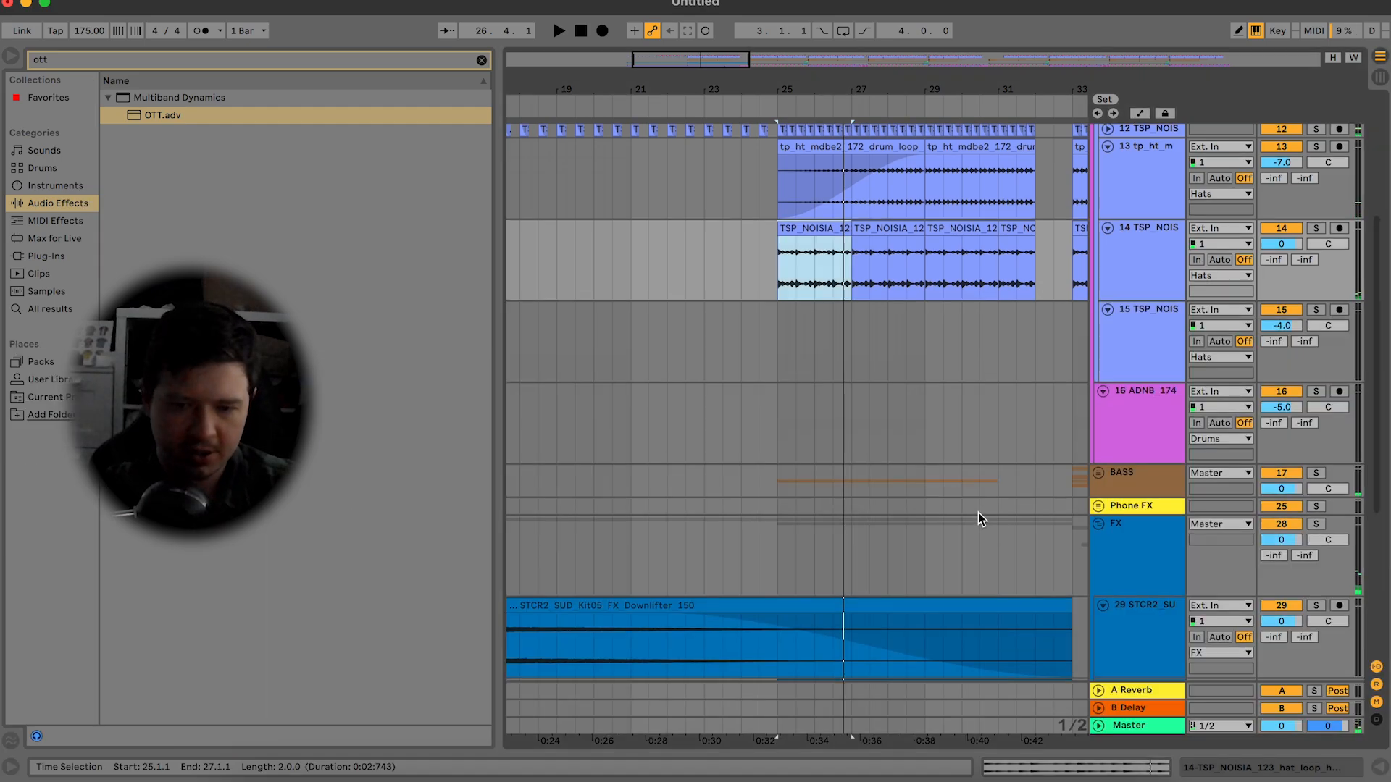
Step: Group the Kick, Snare and ghost snare tracks inside the Drums group
{"action": "scroll", "coordinate": [978, 512], "scroll_direction": "up", "scroll_amount": 5}
{"action": "left_click_drag", "start_coordinate": [1146, 257], "coordinate": [1146, 264]}
{"action": "right_click", "coordinate": [1146, 263]}
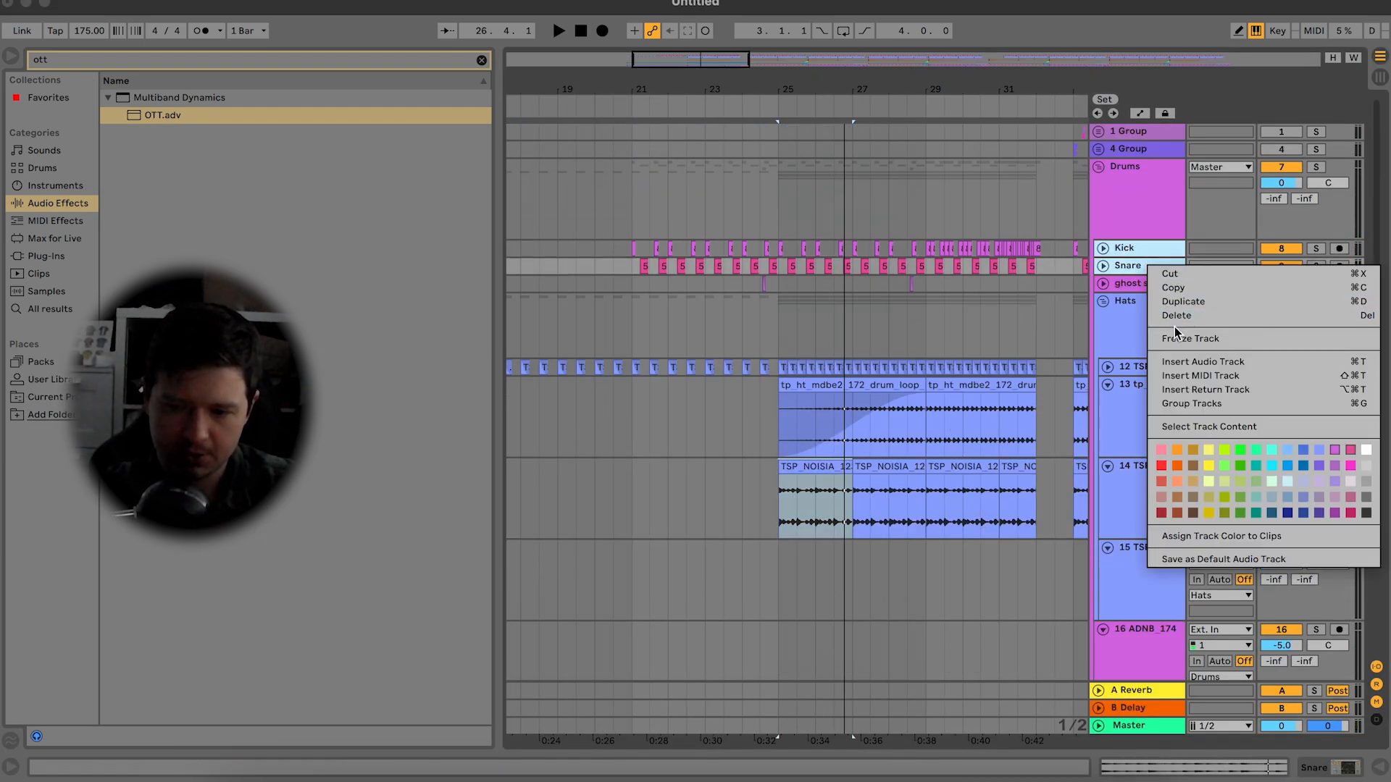
{"action": "key", "text": "Escape"}
{"action": "left_click", "coordinate": [1164, 284], "text": "shift"}
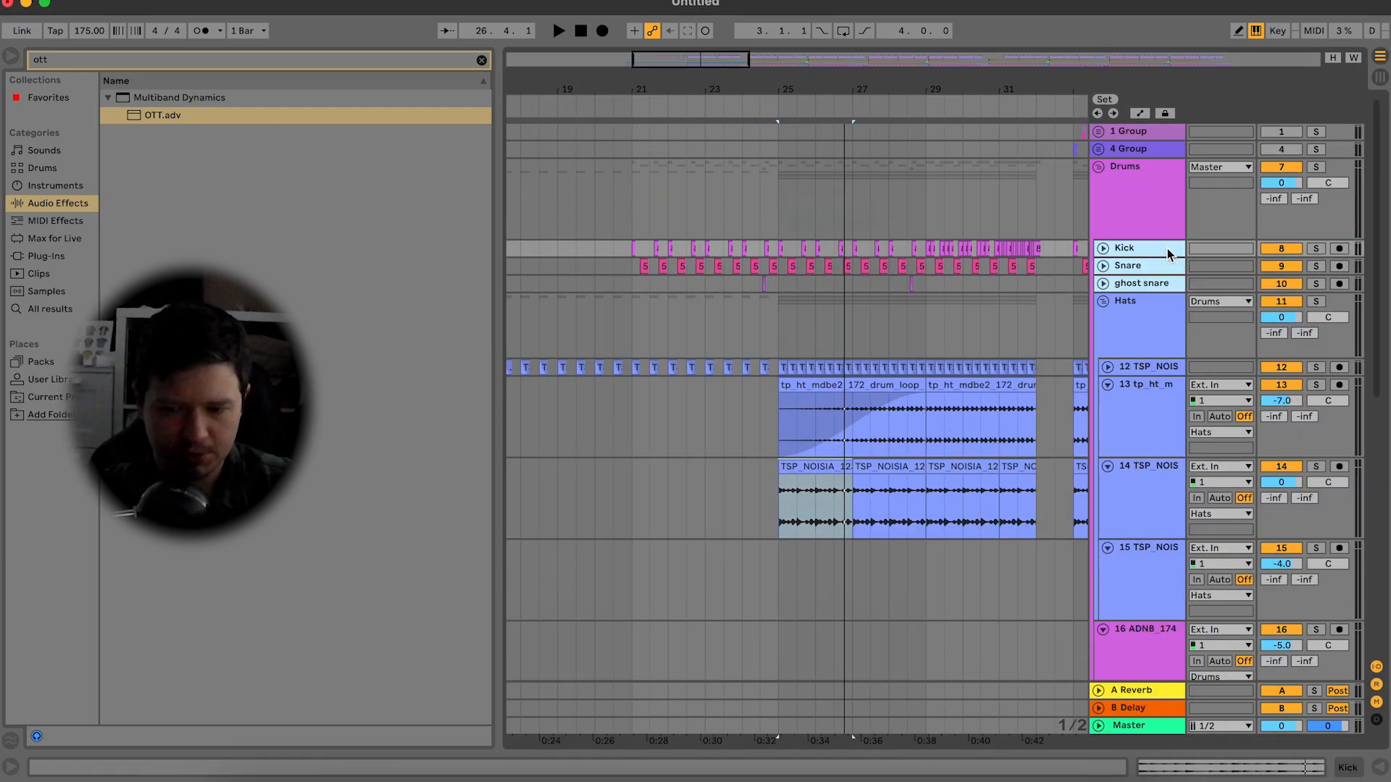
{"action": "right_click", "coordinate": [1167, 250]}
{"action": "left_click", "coordinate": [1042, 388]}
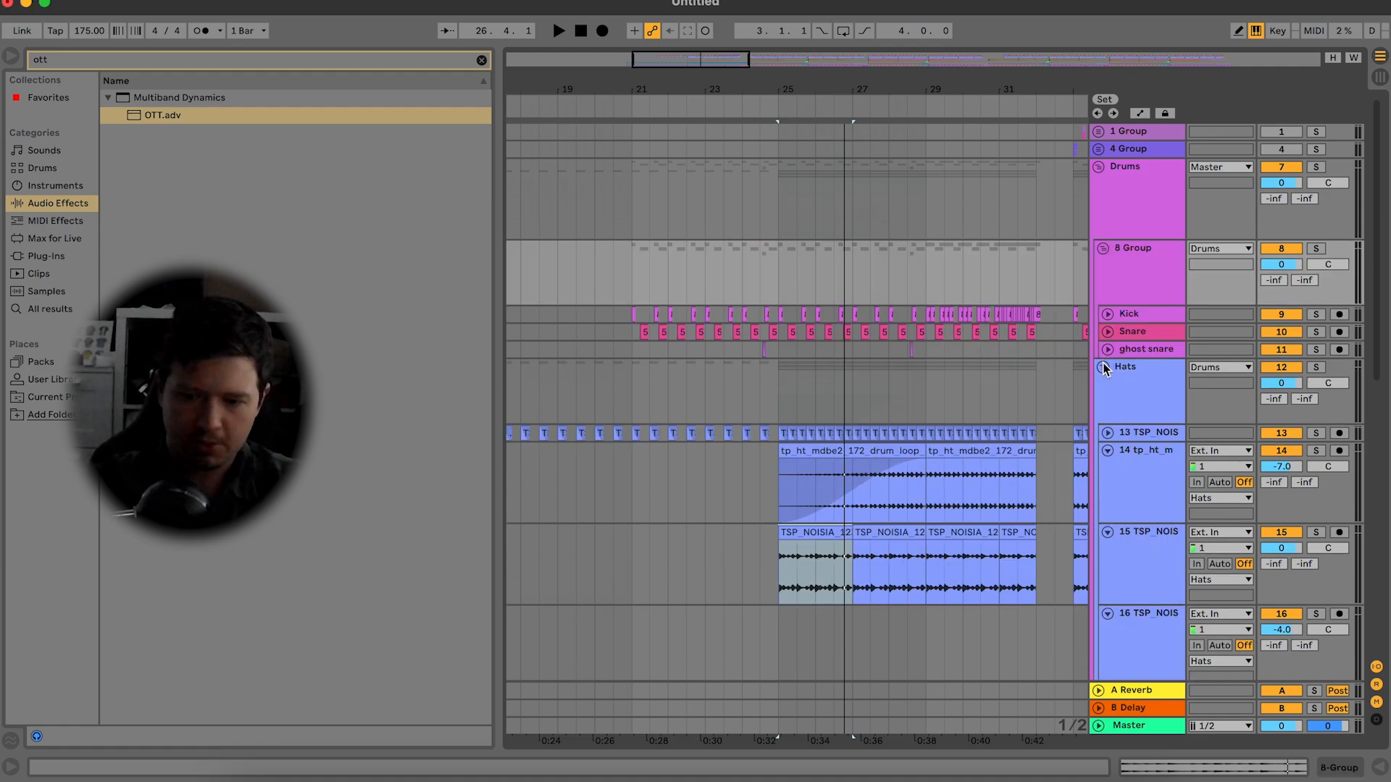
Step: Fold the Hats group and rename the new drum subgroup KICK/SNARES
{"action": "left_click", "coordinate": [1102, 367]}
{"action": "double_click", "coordinate": [1133, 248]}
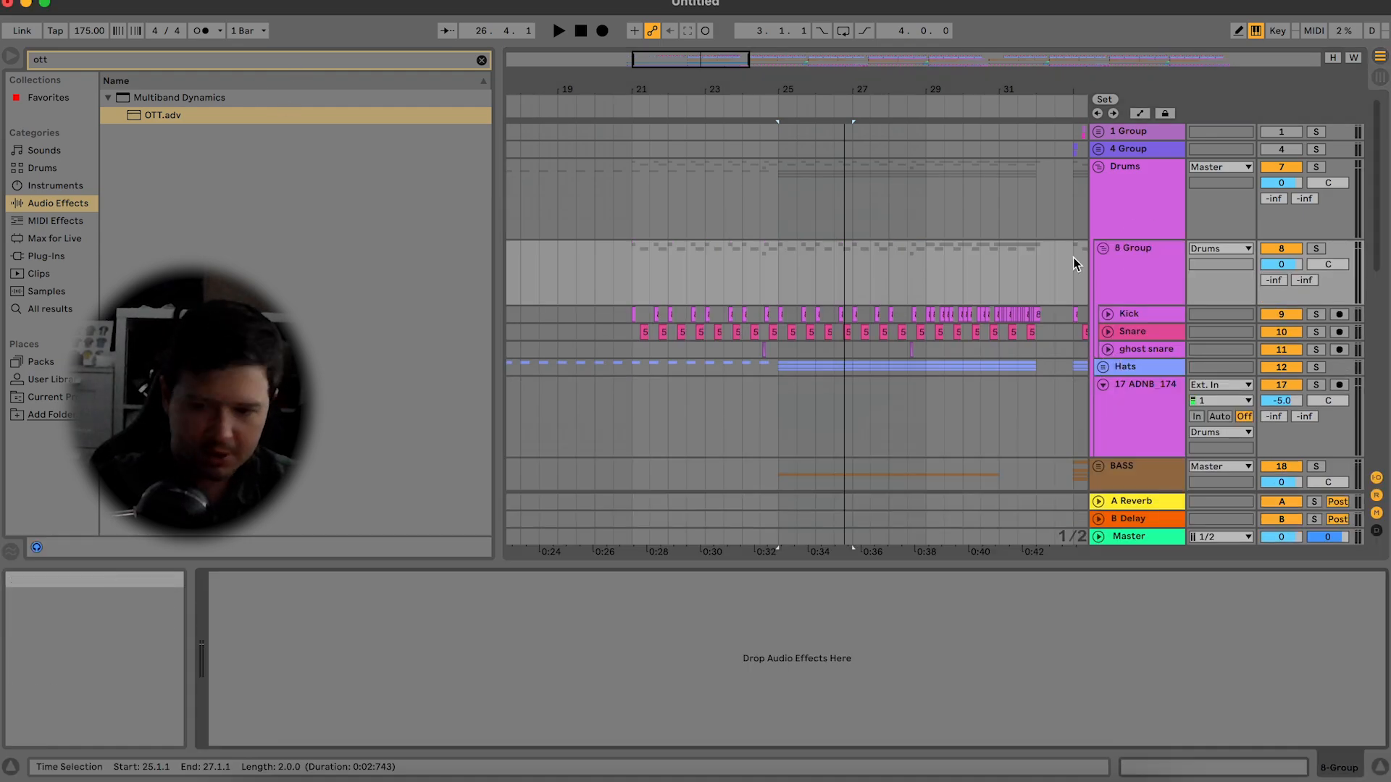
{"action": "right_click", "coordinate": [1101, 255]}
{"action": "left_click", "coordinate": [1186, 333]}
{"action": "type", "text": "K"}
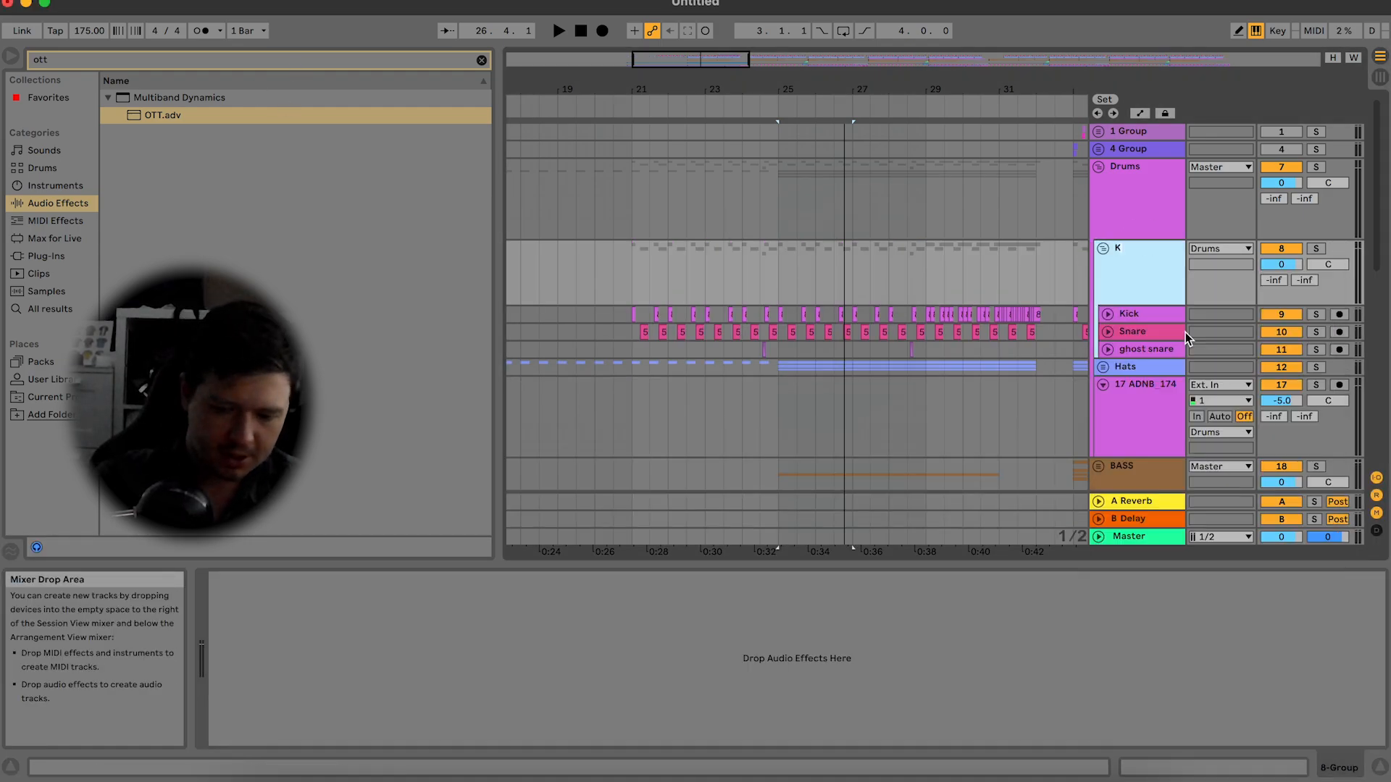
{"action": "type", "text": "ICK/SNARES"}
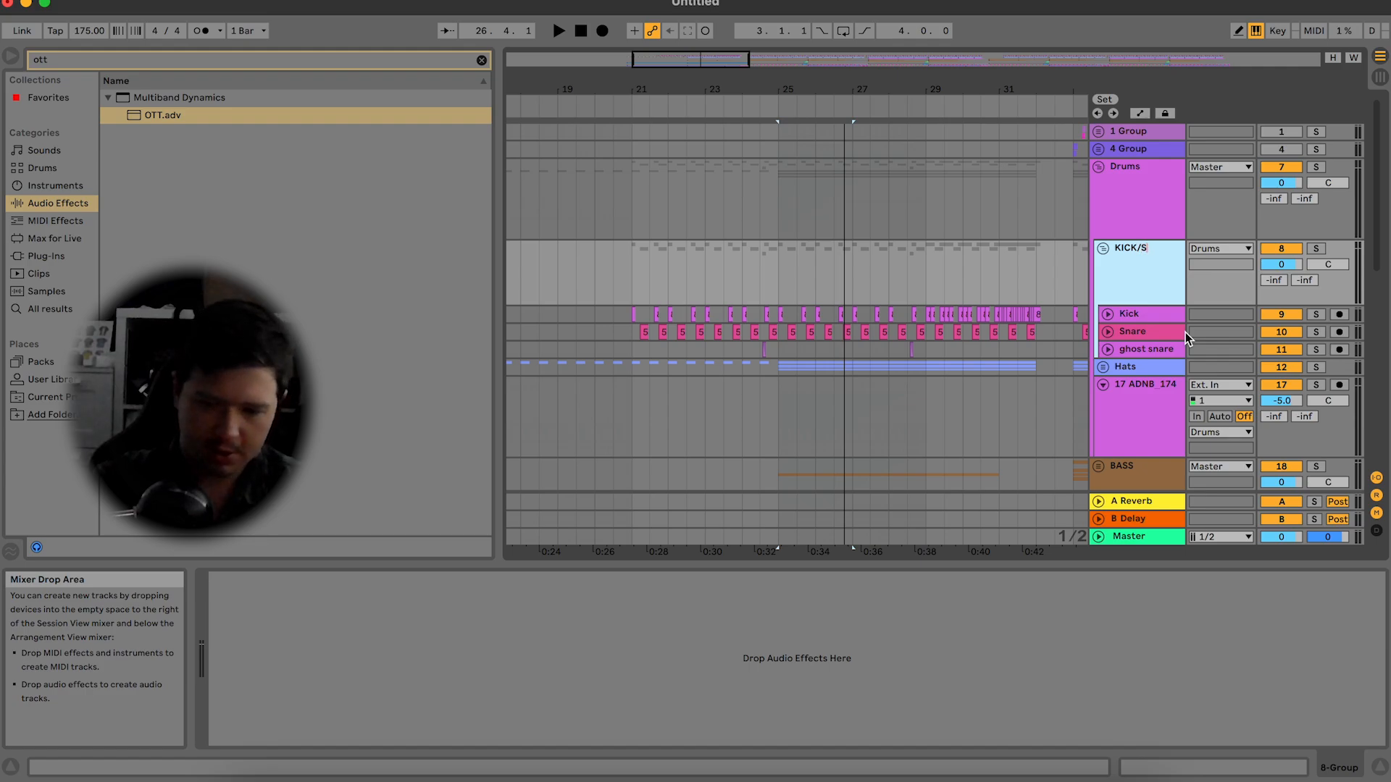
{"action": "key", "text": "Return"}
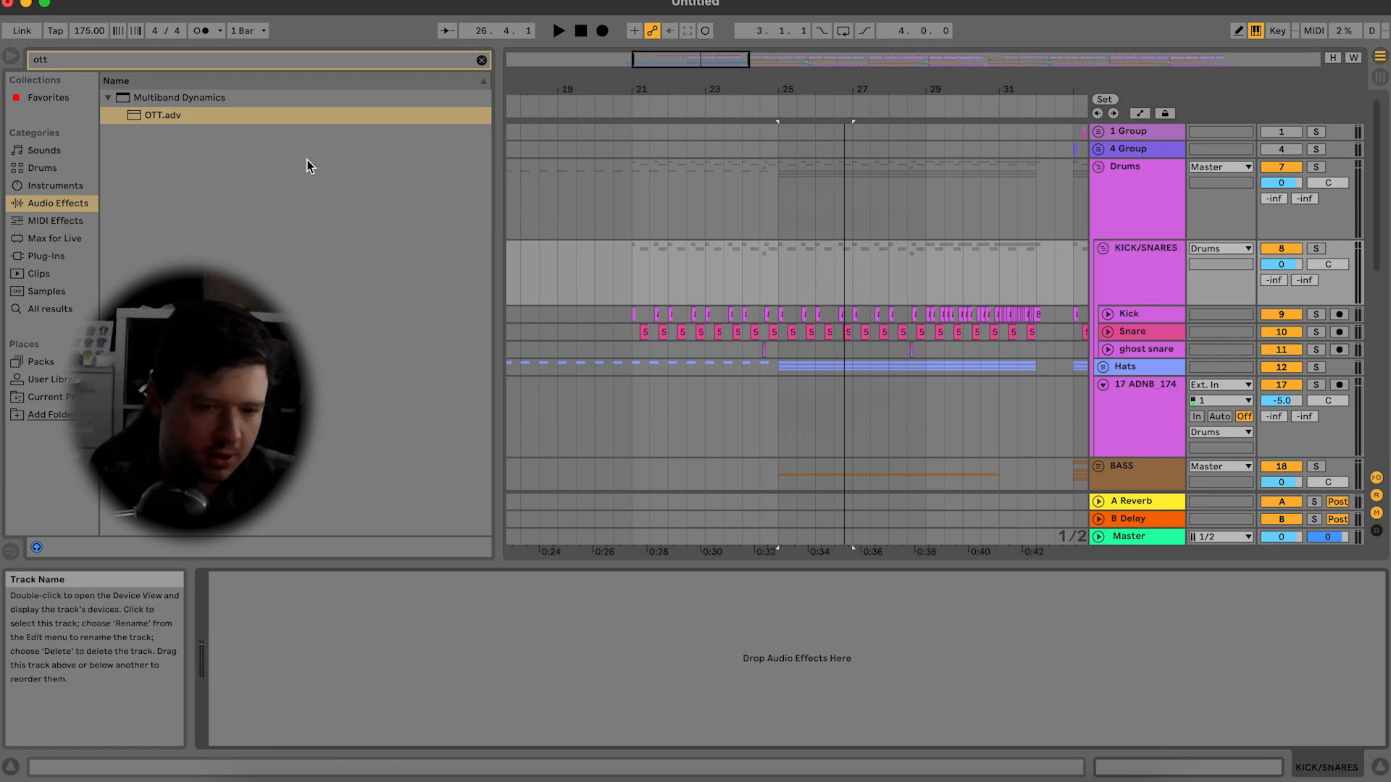
Step: Clear the browser search and load EQ Eight onto the KICK/SNARES group
{"action": "left_click", "coordinate": [481, 60]}
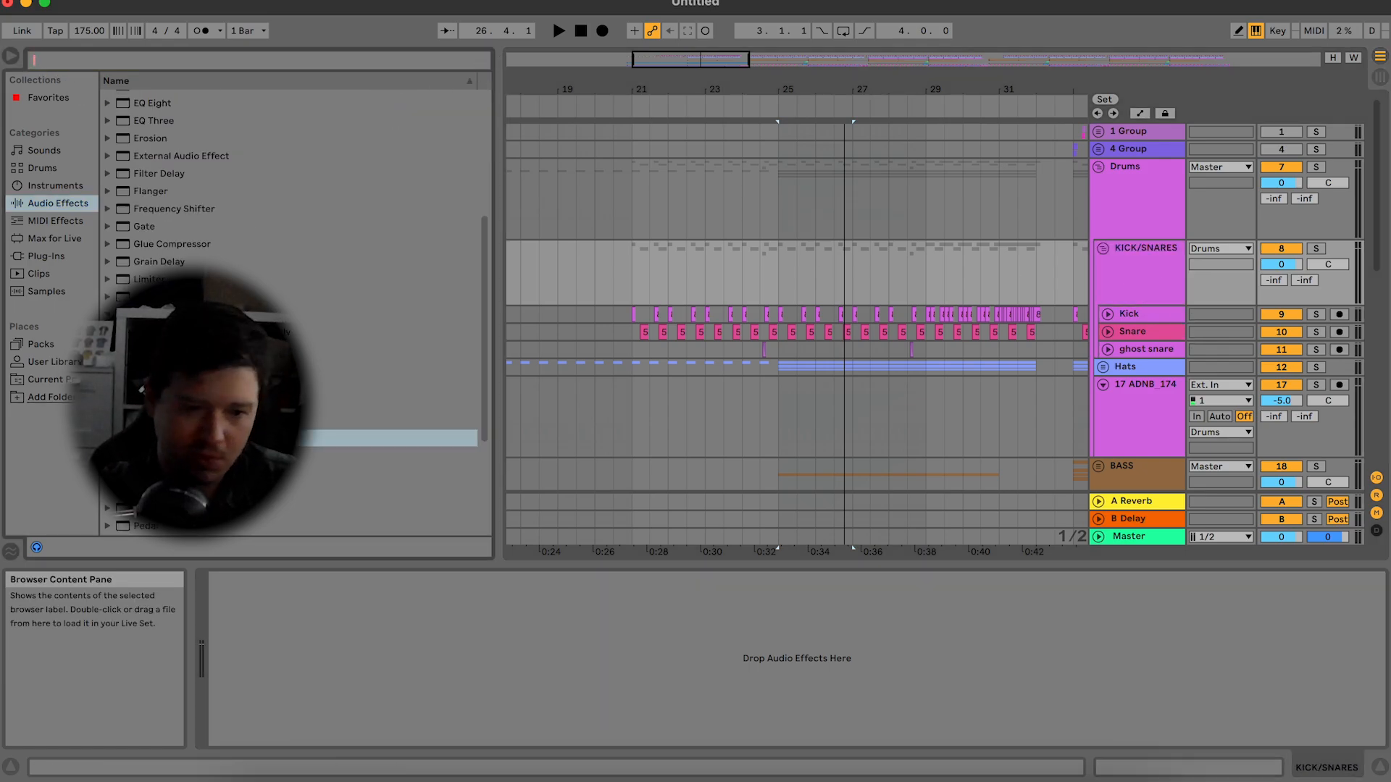
{"action": "scroll", "coordinate": [166, 175], "scroll_direction": "down", "scroll_amount": 5}
{"action": "left_click", "coordinate": [160, 159]}
{"action": "double_click", "coordinate": [159, 159]}
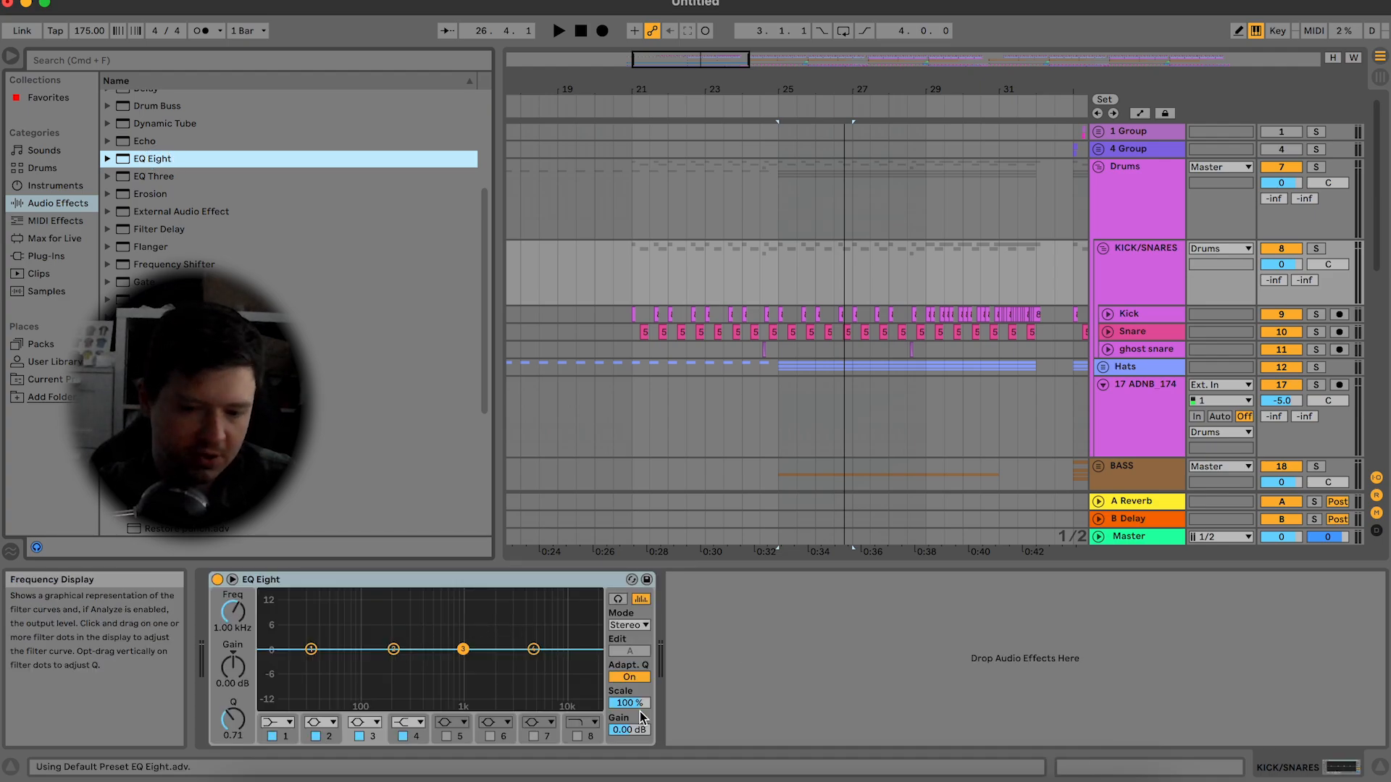
Step: Set EQ Eight's band 8 to a steep low-pass filter with its cutoff at about 367 Hz
{"action": "left_click", "coordinate": [574, 723]}
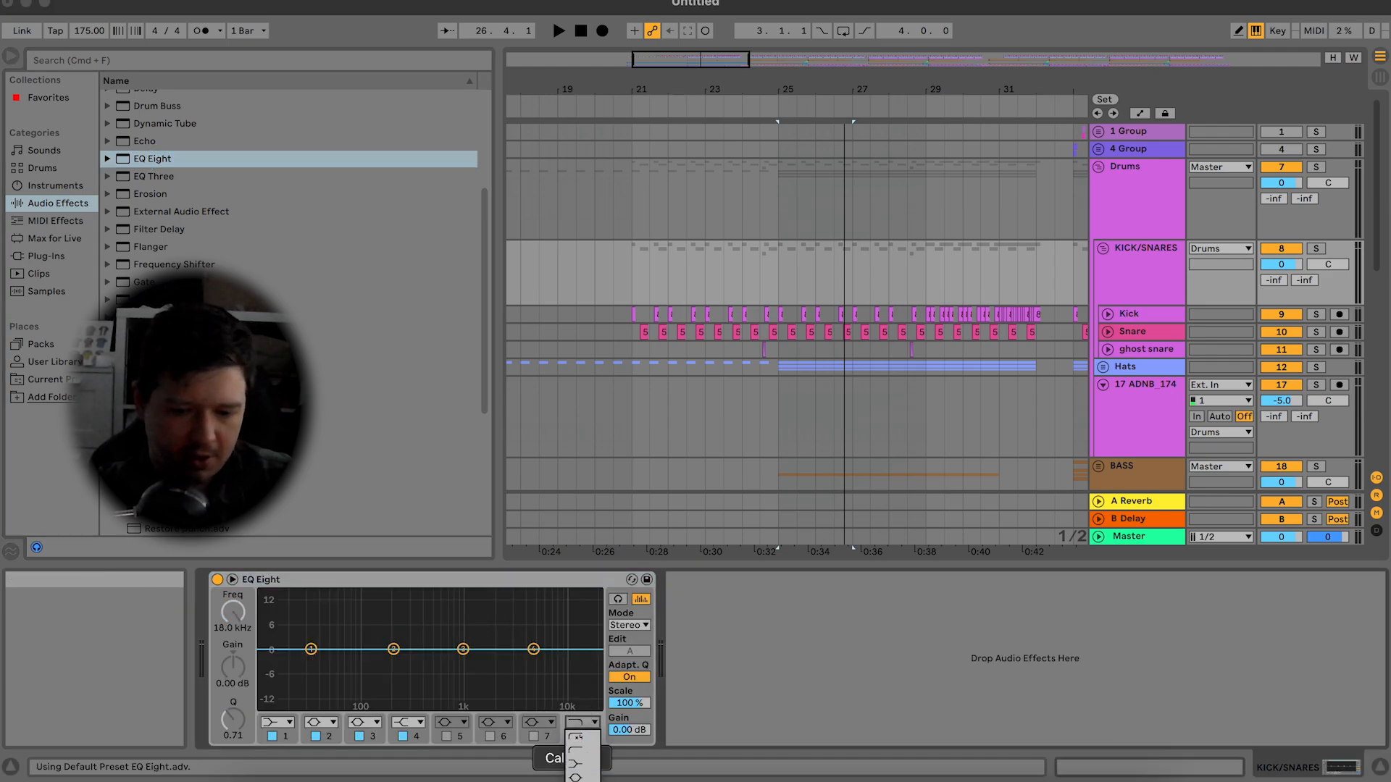
{"action": "left_click", "coordinate": [576, 737]}
{"action": "left_click", "coordinate": [576, 735]}
{"action": "left_click_drag", "start_coordinate": [588, 661], "coordinate": [544, 665]}
Step: Automate band 8's frequency to rise from 10 Hz at 21.1.1 to about 1 kHz at 25.1.1, then play it
{"action": "right_click", "coordinate": [233, 610]}
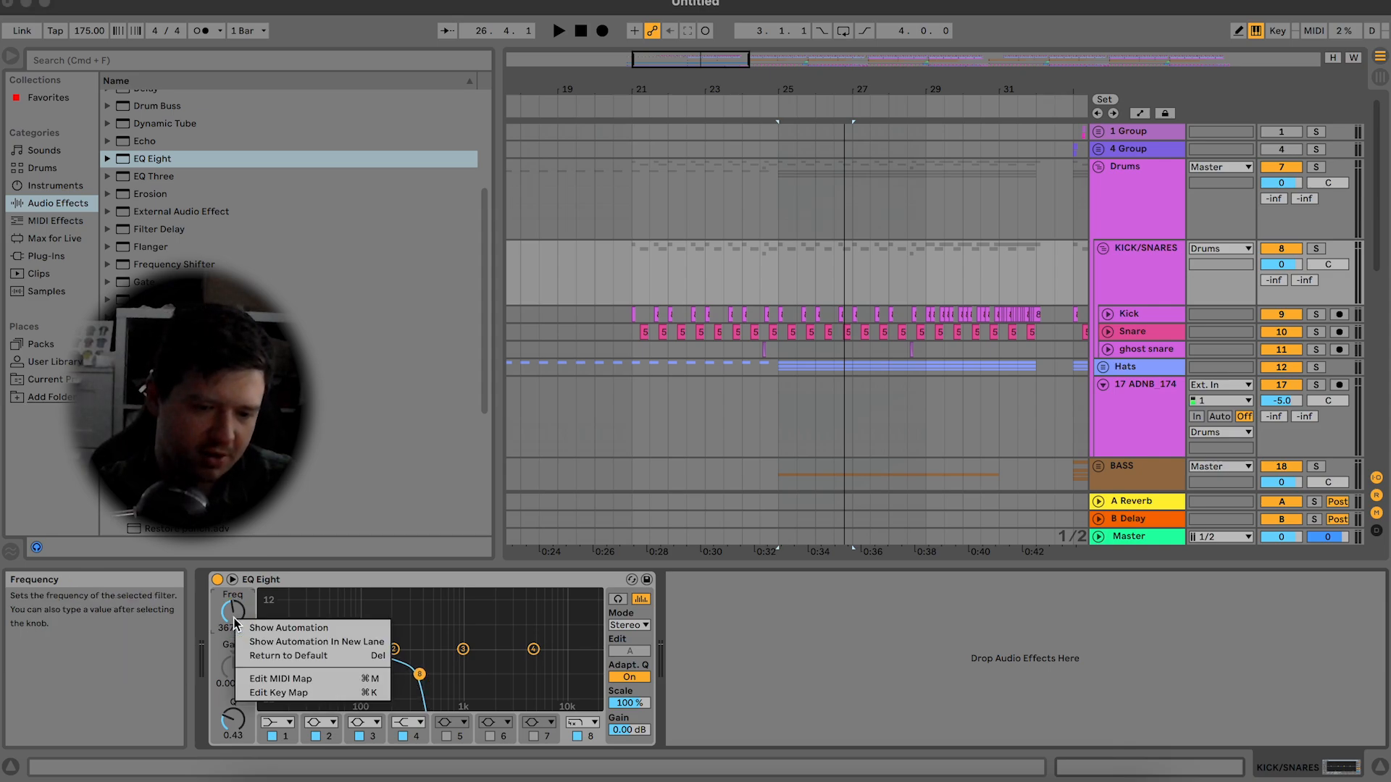
{"action": "left_click", "coordinate": [275, 620]}
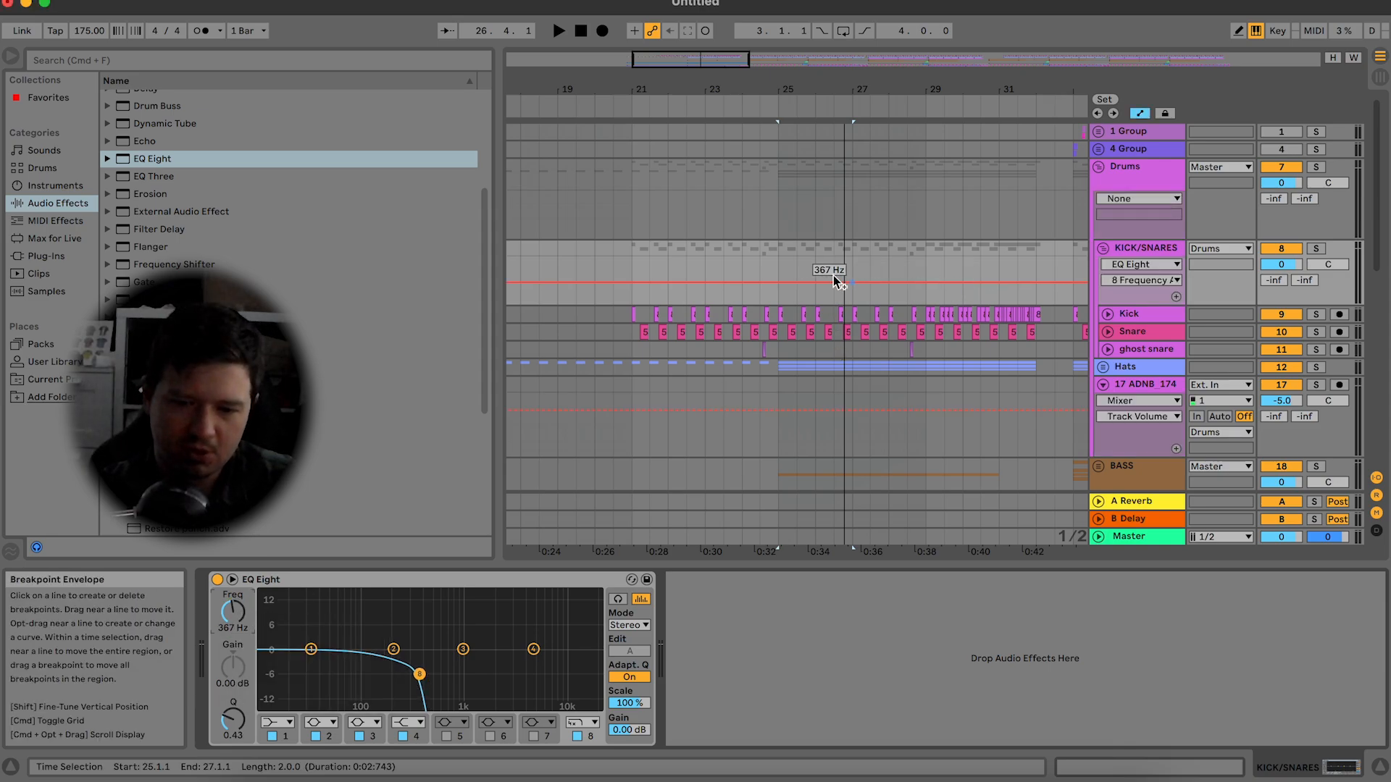
{"action": "left_click_drag", "start_coordinate": [634, 281], "coordinate": [636, 302]}
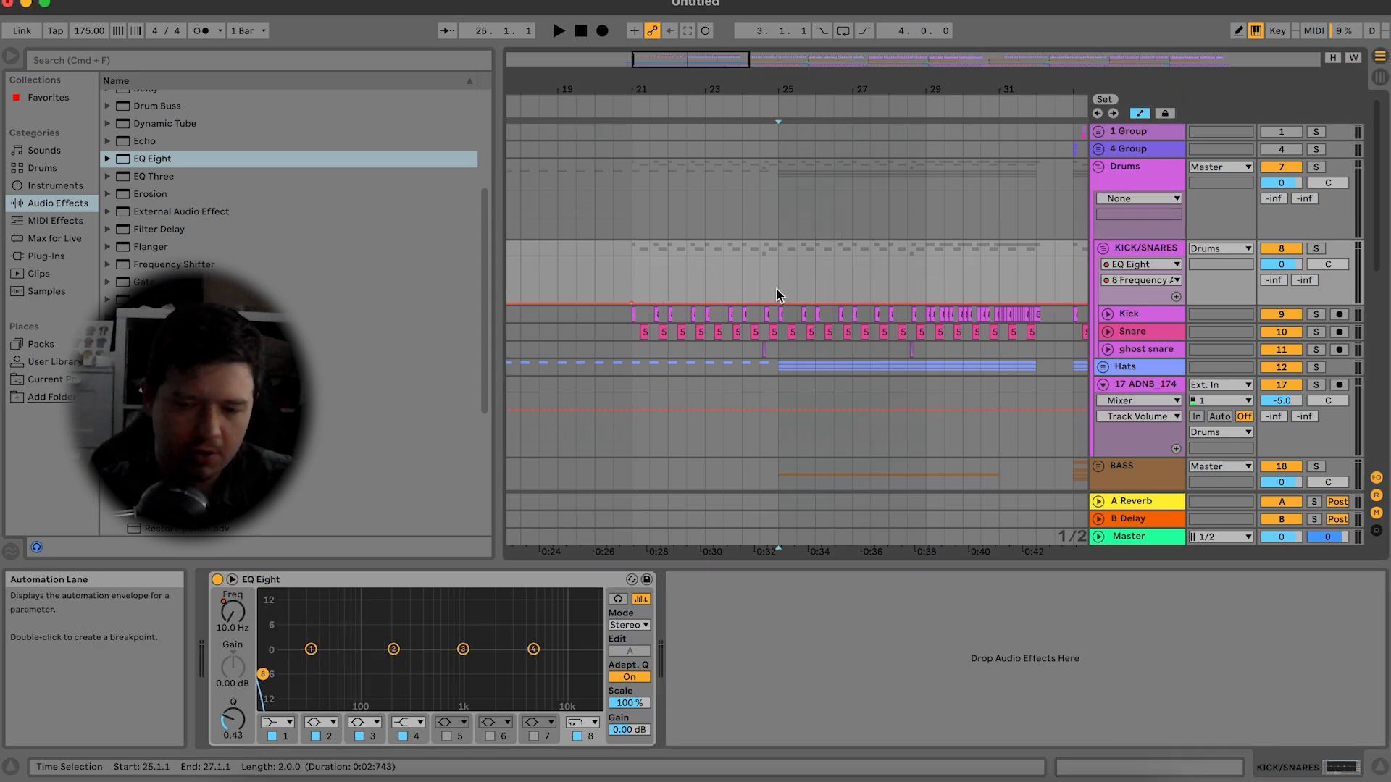
{"action": "key", "text": "space"}
{"action": "left_click_drag", "start_coordinate": [779, 301], "coordinate": [781, 275]}
{"action": "key", "text": "space"}
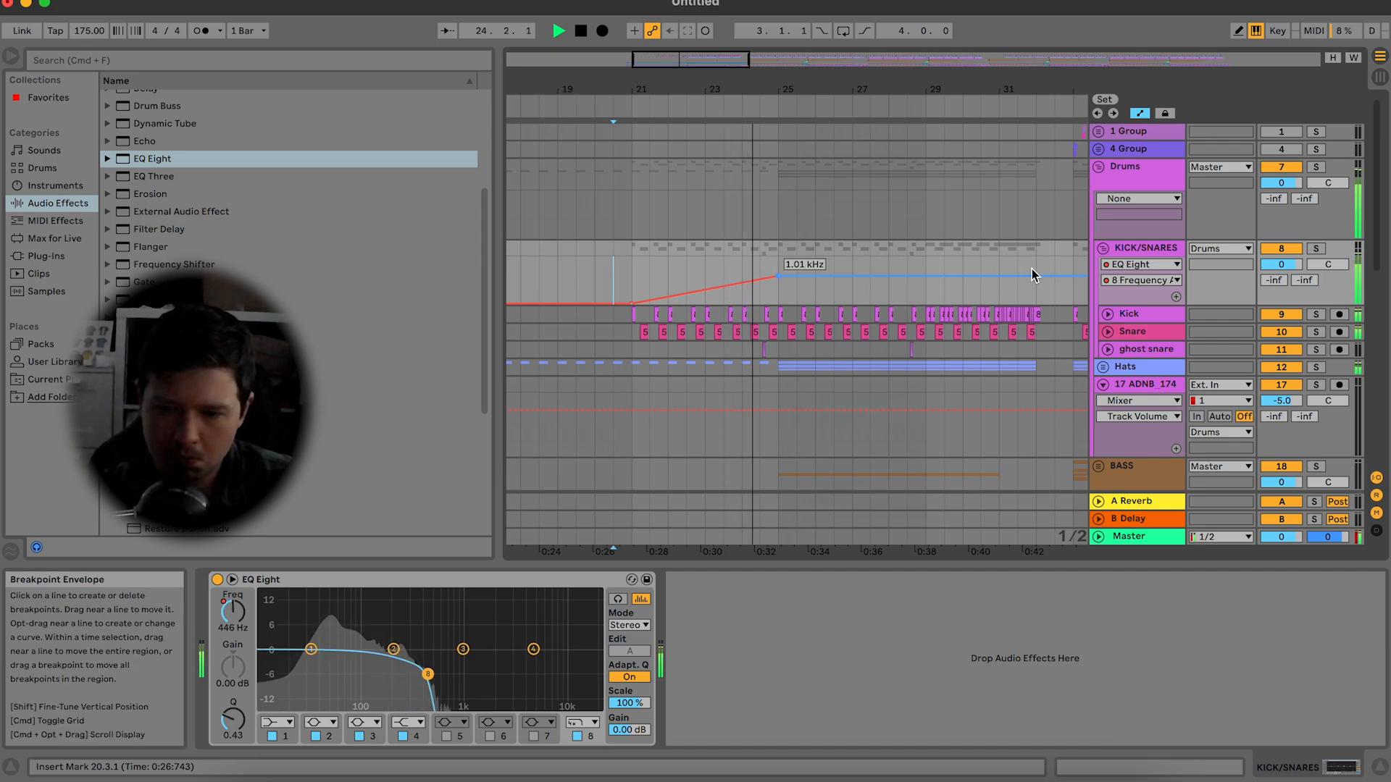
Step: Extend the frequency automation to 7.49 kHz, then add a breakpoint at bar 29 and raise the end point at bar 31
{"action": "left_click_drag", "start_coordinate": [1036, 275], "coordinate": [1040, 269]}
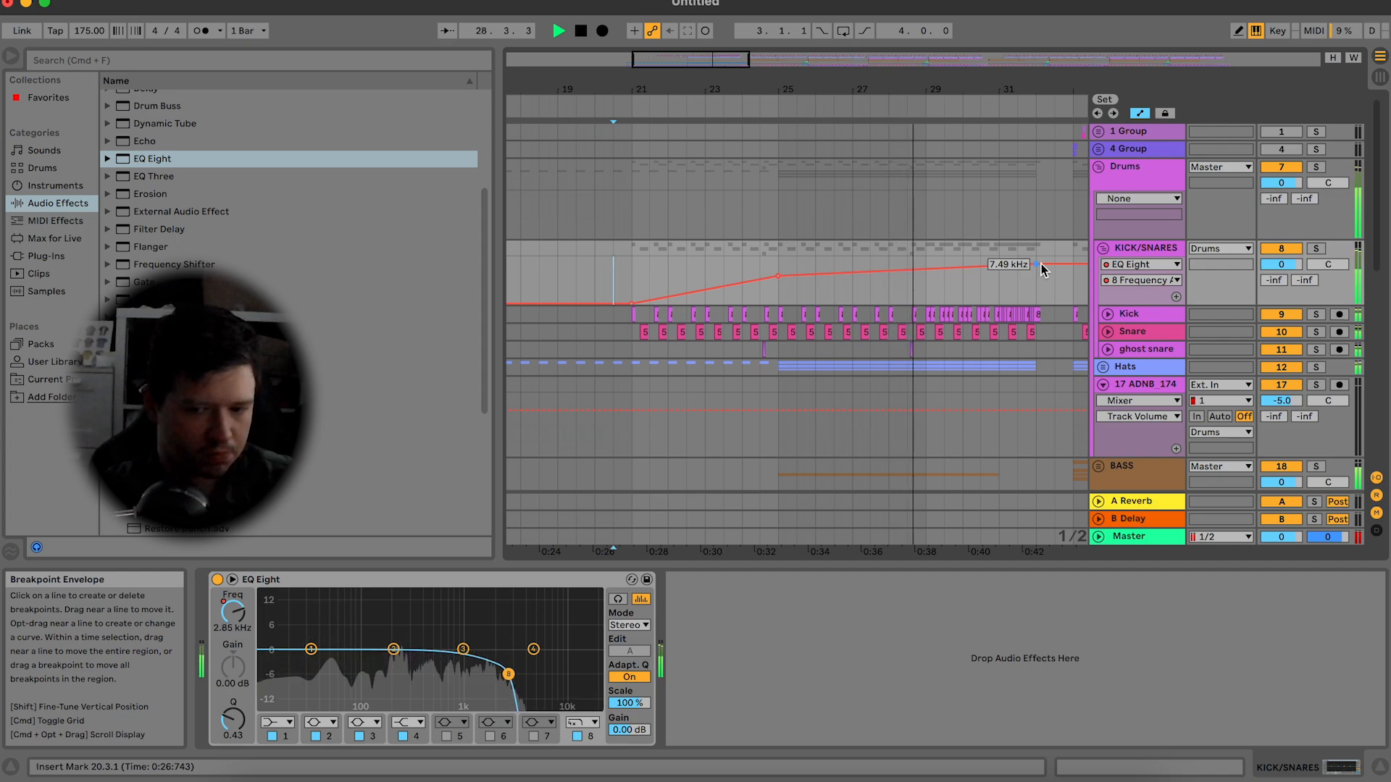
{"action": "left_click_drag", "start_coordinate": [1042, 264], "coordinate": [1004, 268]}
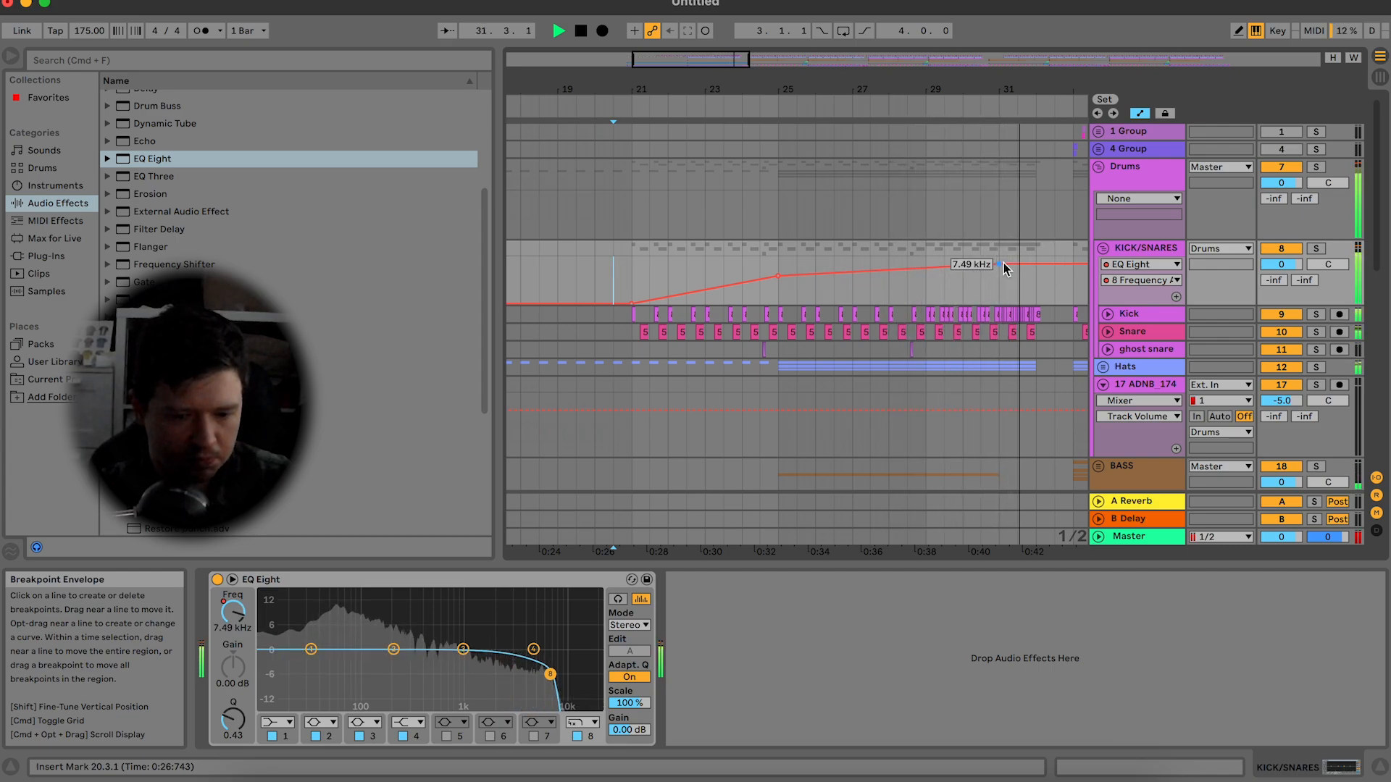
{"action": "key", "text": "space"}
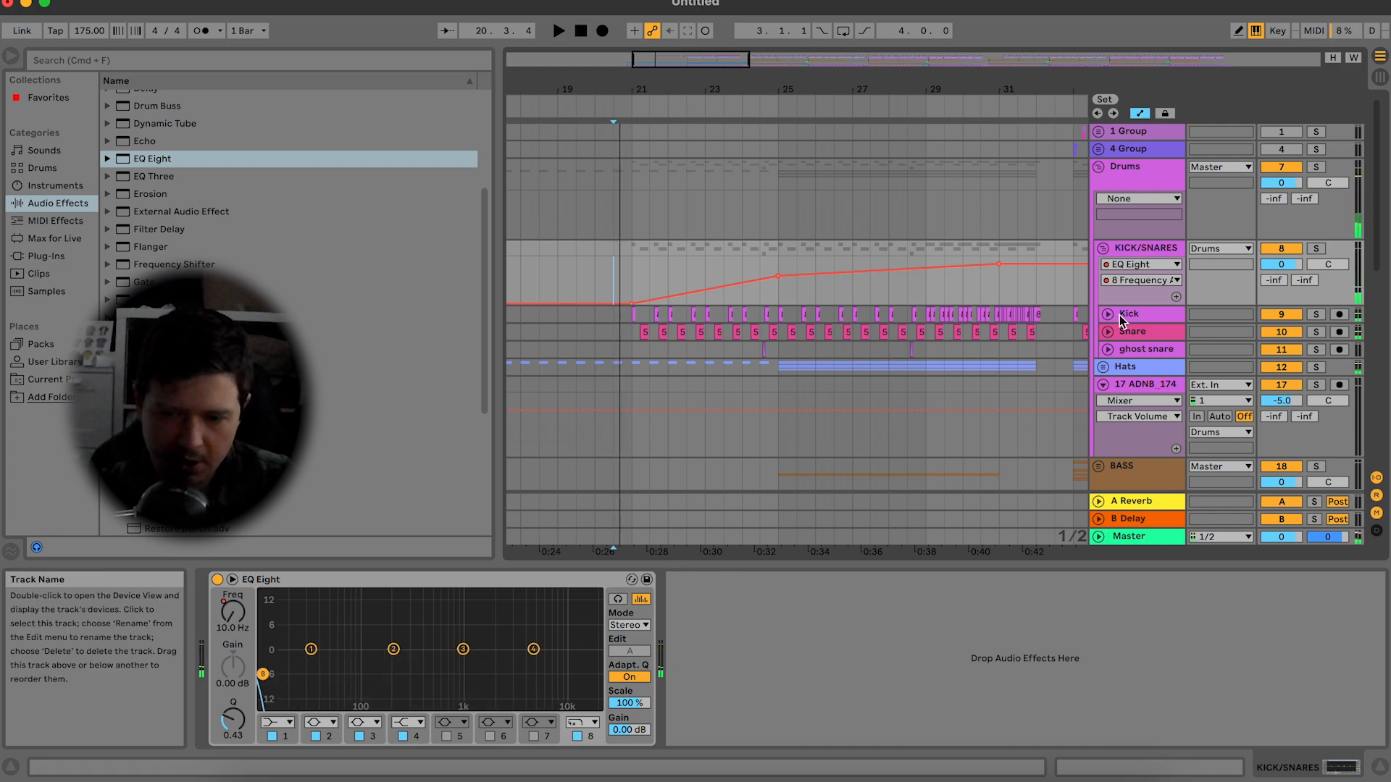
{"action": "left_click_drag", "start_coordinate": [1014, 264], "coordinate": [924, 265]}
Step: Automate EQ Eight's output gain on the KICK/SNARES group to ramp up from 21.1.1 to 0.00 dB at 25.1.1, and play it with the other tracks
{"action": "key", "text": "space"}
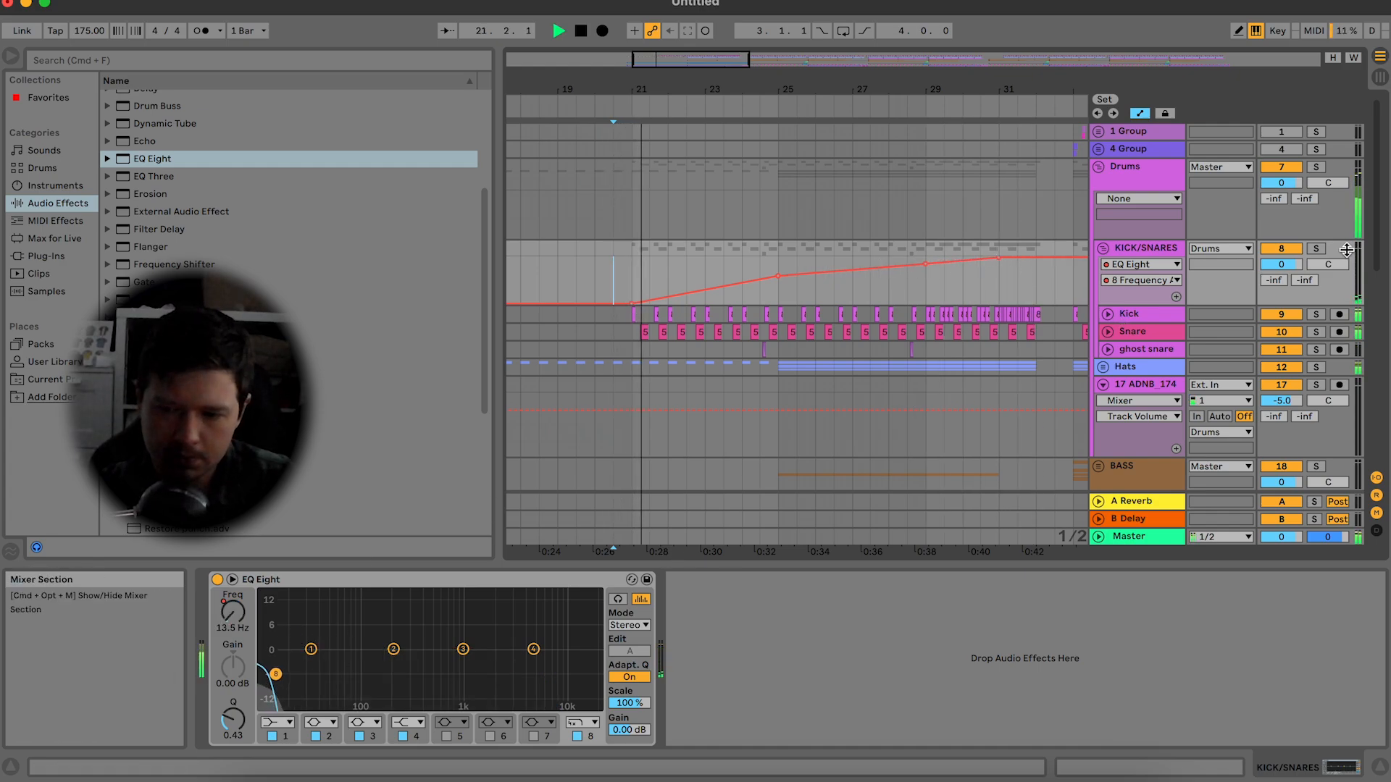
{"action": "right_click", "coordinate": [632, 729]}
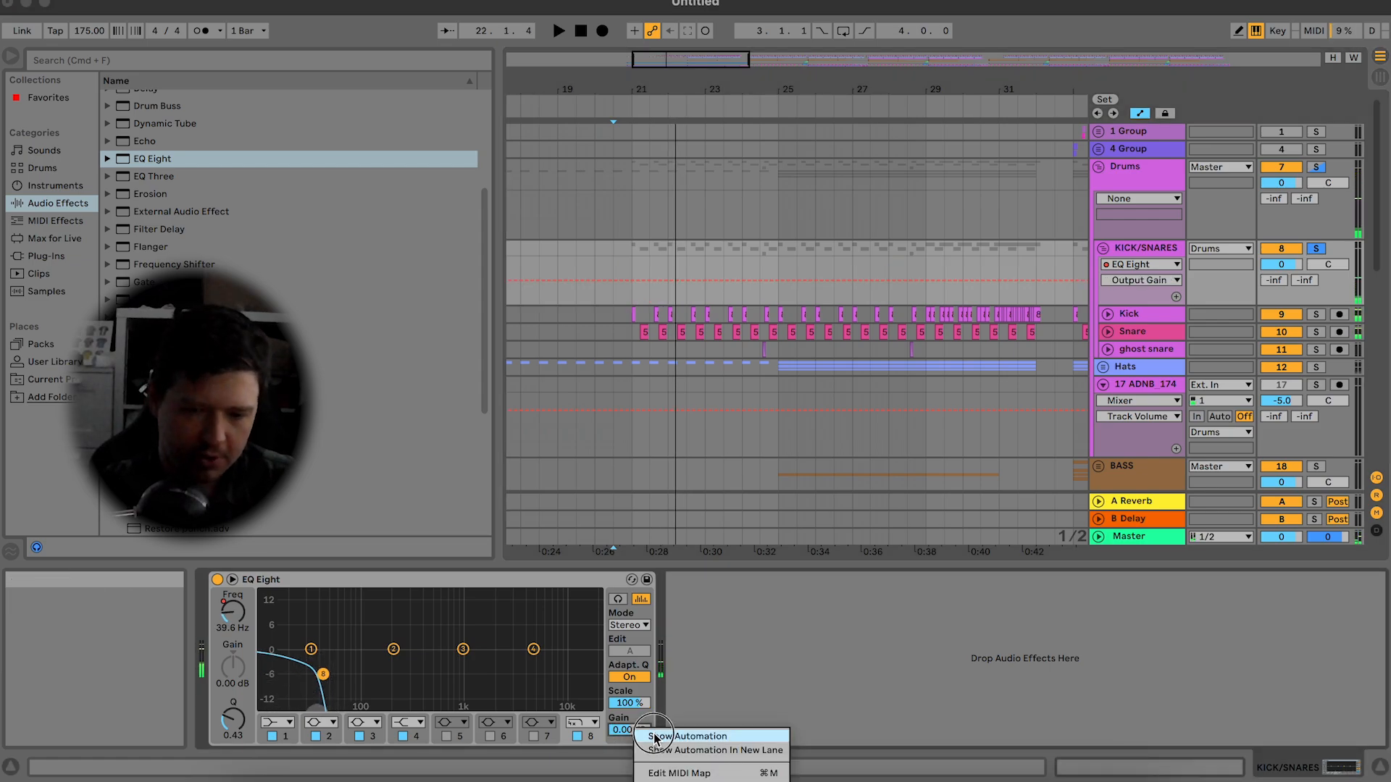
{"action": "left_click", "coordinate": [654, 737]}
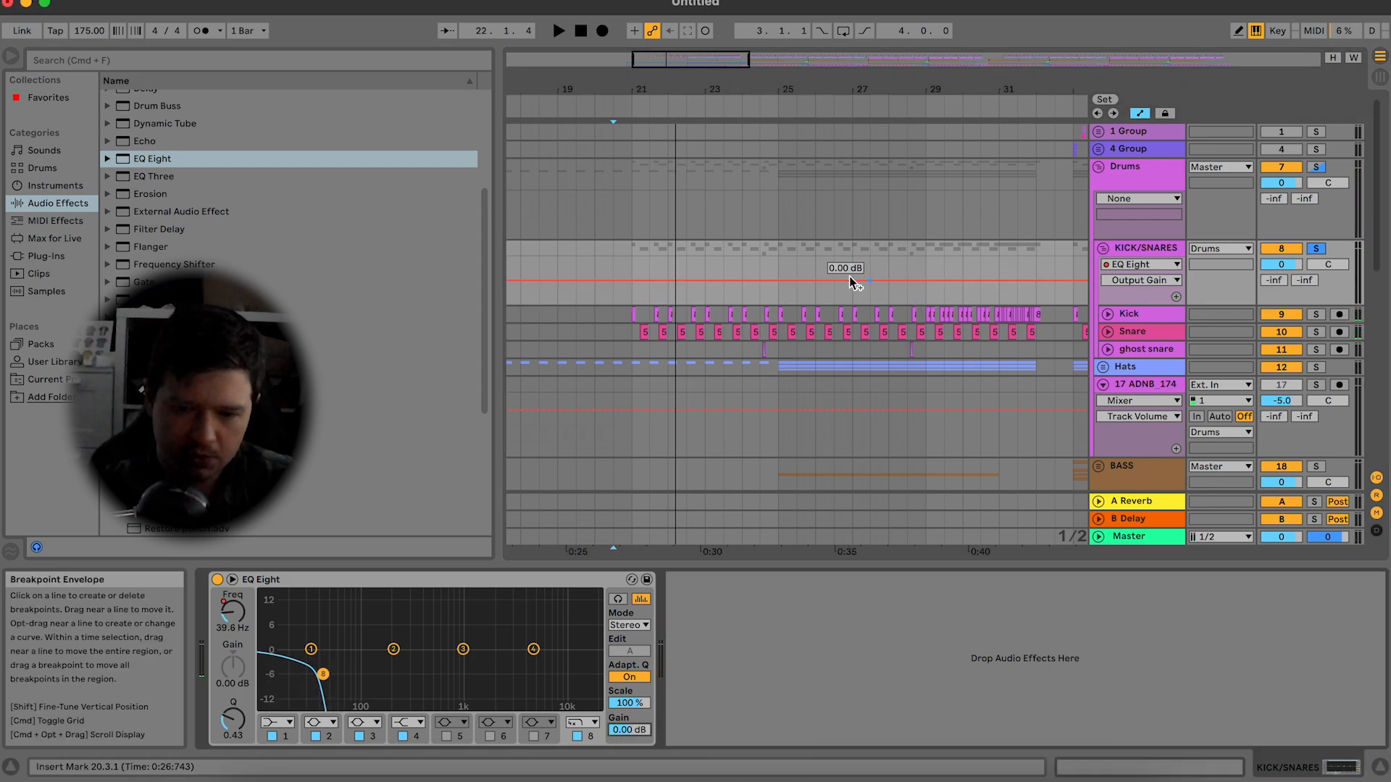
{"action": "left_click", "coordinate": [786, 284]}
{"action": "left_click_drag", "start_coordinate": [639, 279], "coordinate": [637, 301]}
{"action": "key", "text": "space"}
{"action": "left_click", "coordinate": [1316, 169]}
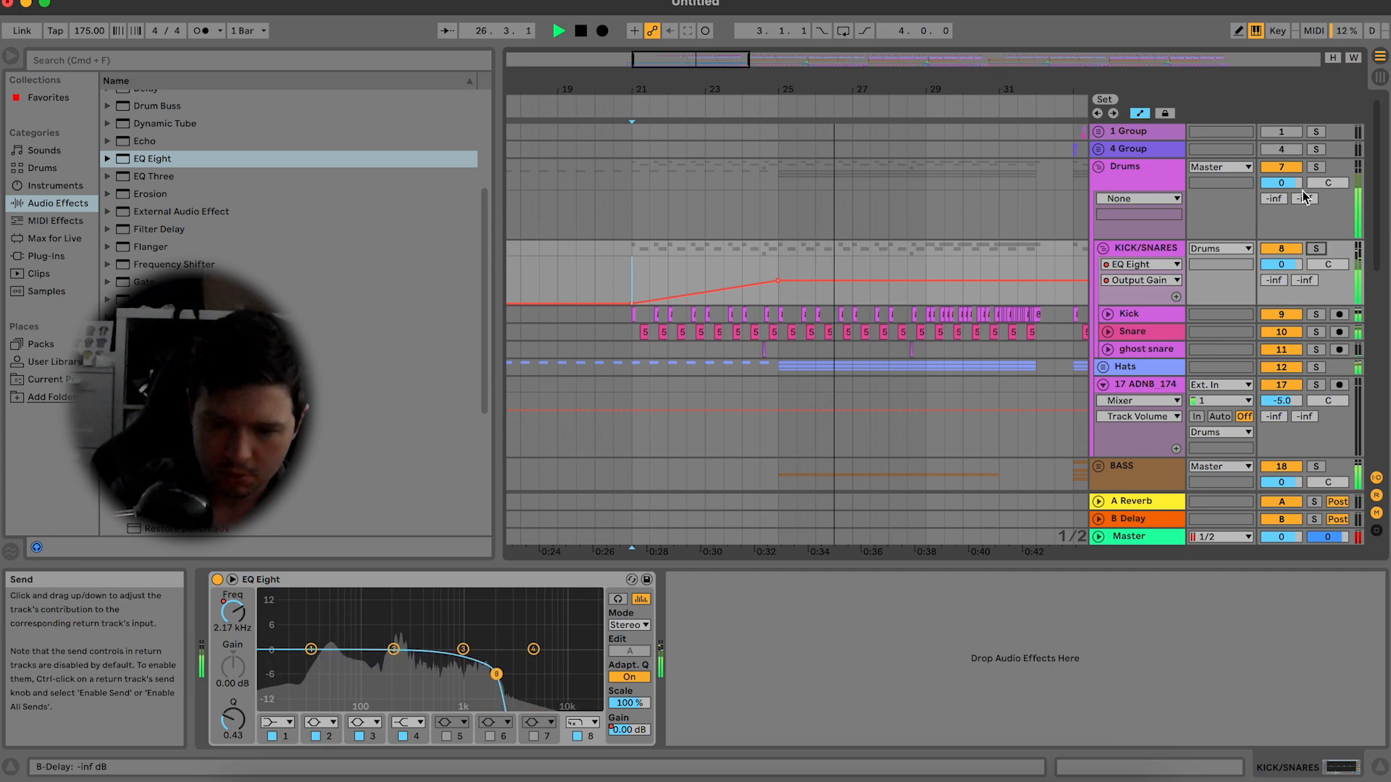
Step: In the Hats group, delete track 15's hat loop clip from 25.1.1 to 27.1.1 and add a fade-in to the following clip
{"action": "left_click", "coordinate": [1105, 368]}
{"action": "scroll", "coordinate": [863, 390], "scroll_direction": "down", "scroll_amount": 3}
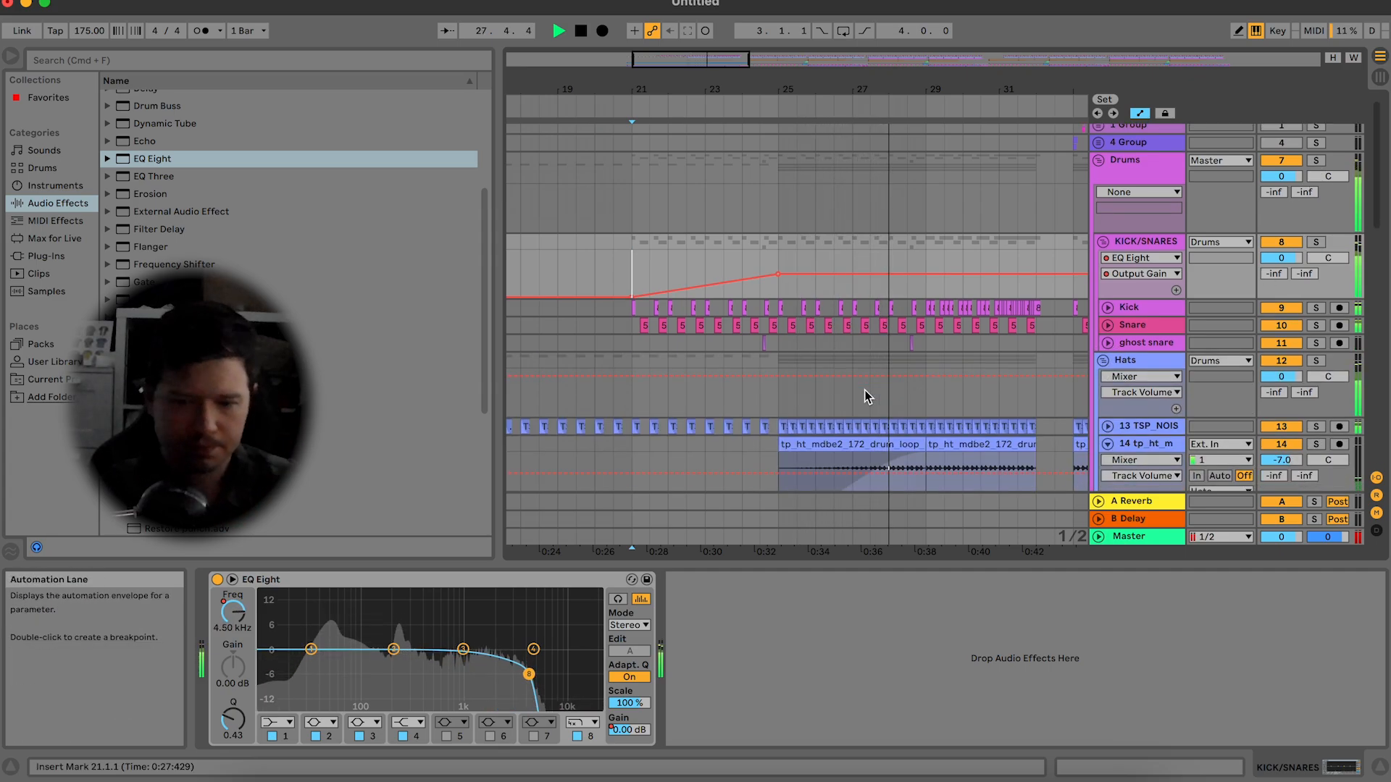
{"action": "left_click", "coordinate": [804, 436]}
{"action": "key", "text": "space"}
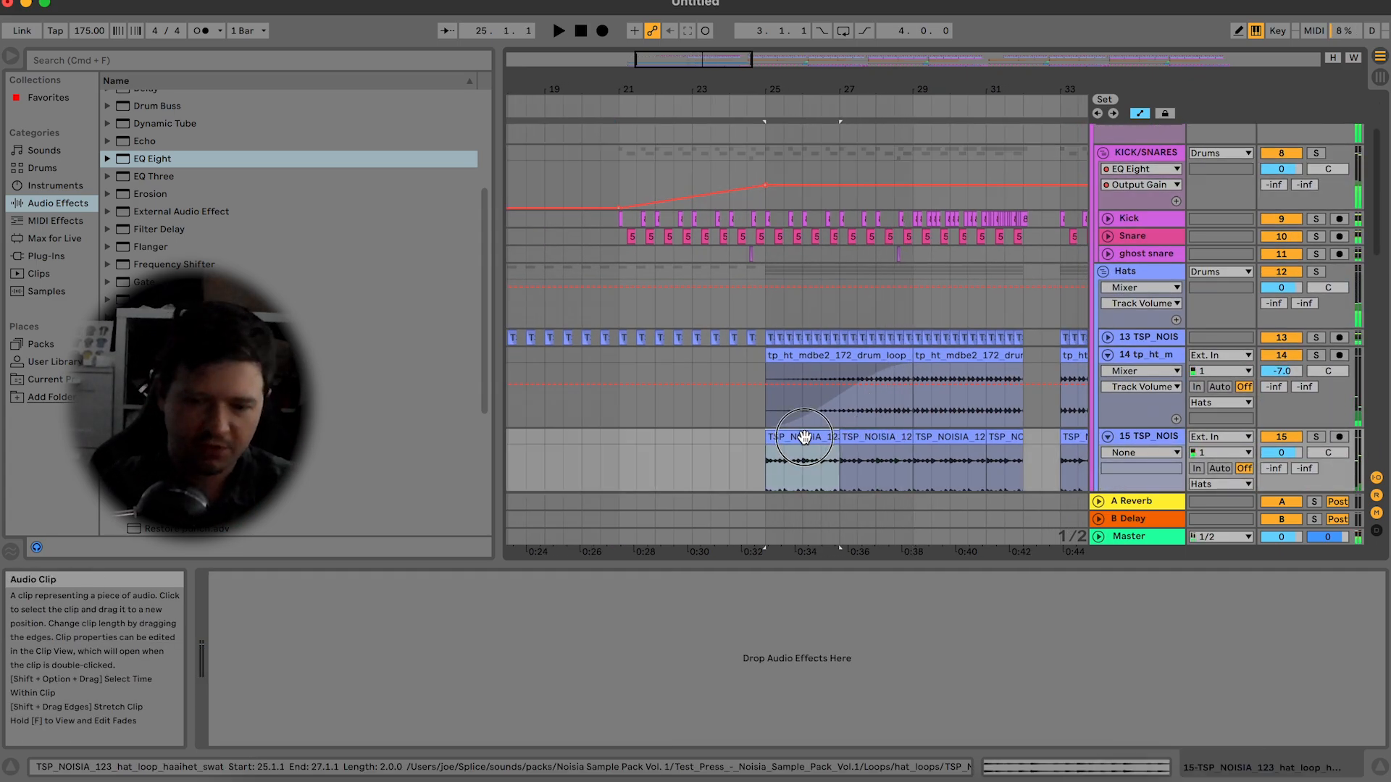
{"action": "key", "text": "a"}
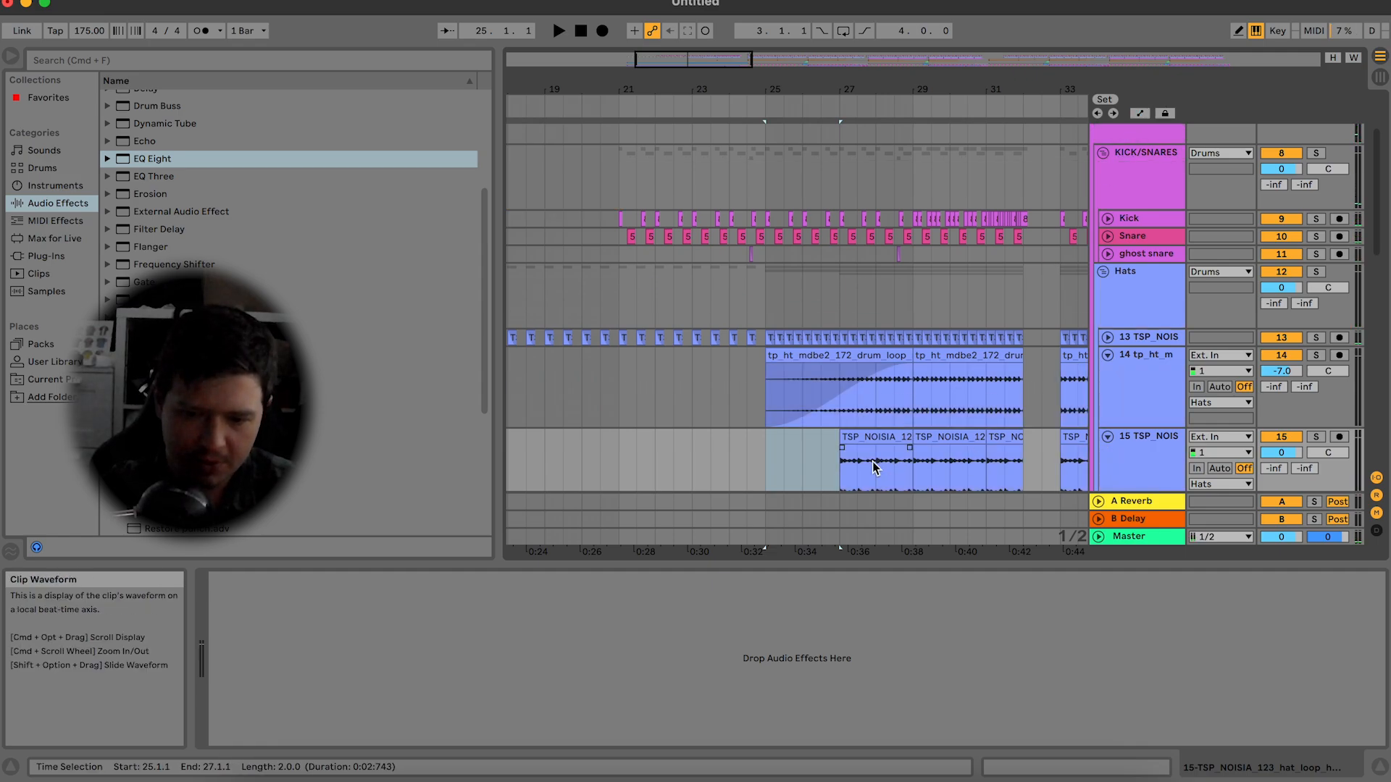
Step: Replace the dense cymbal hits on track 13 between 25.1.1 and 29.1.1 with the sparser pattern from the preceding four bars, and play it
{"action": "left_click", "coordinate": [775, 338]}
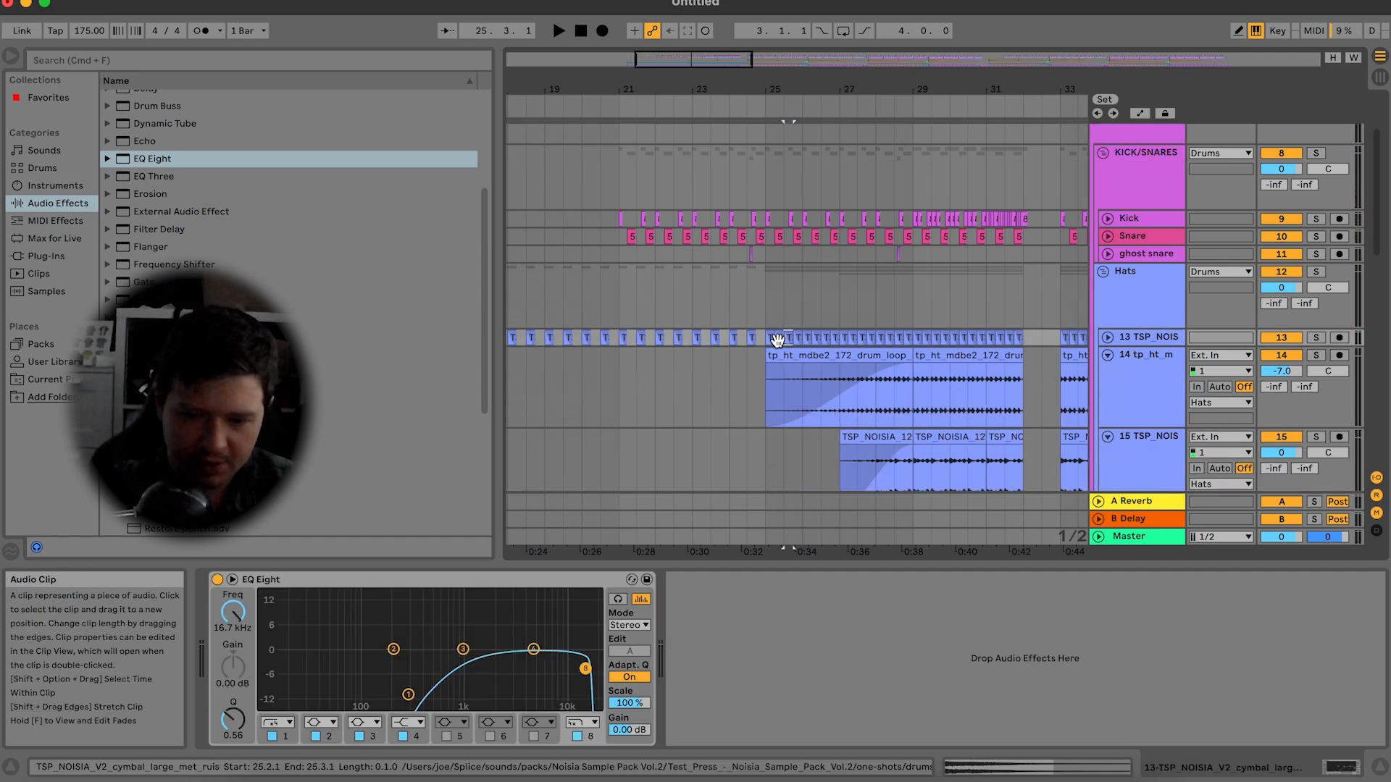
{"action": "left_click", "coordinate": [910, 338], "text": "shift"}
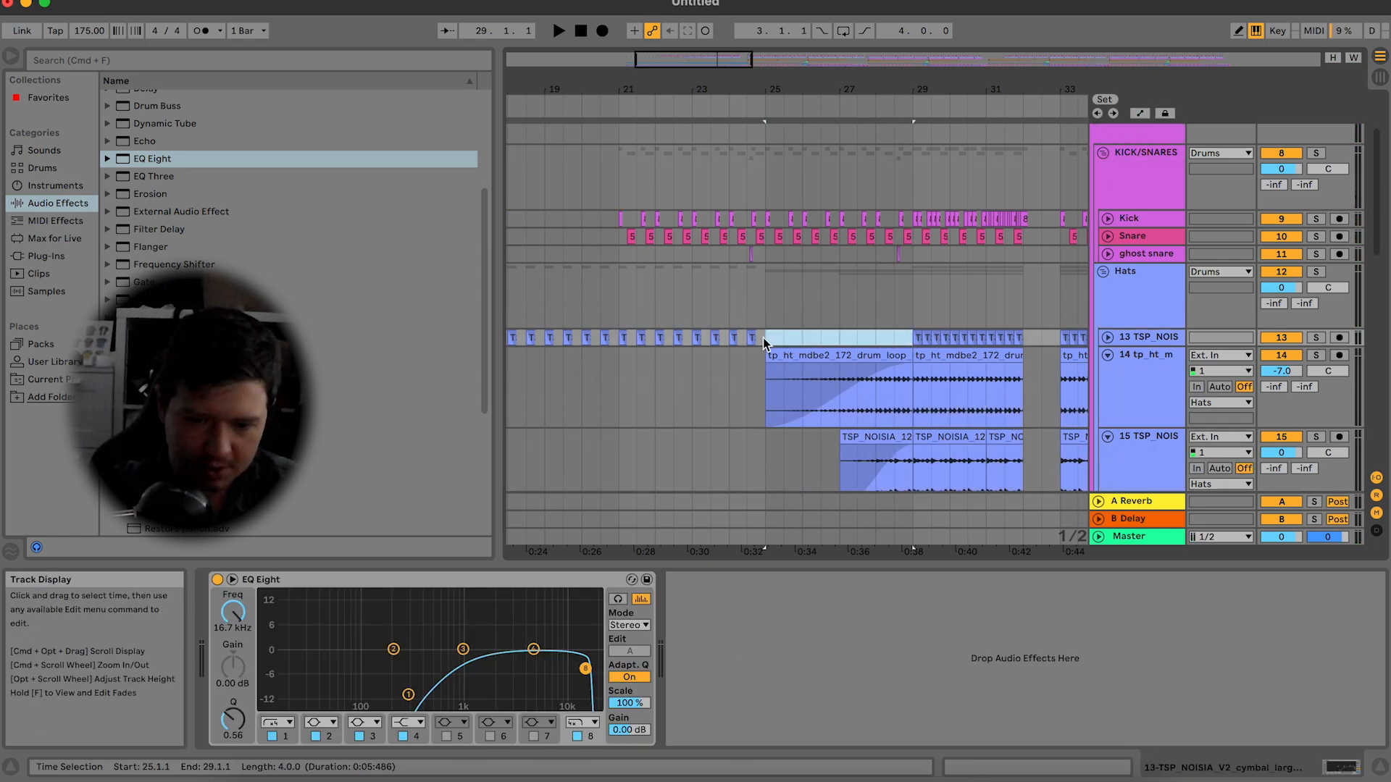
{"action": "left_click_drag", "start_coordinate": [765, 344], "coordinate": [630, 341]}
{"action": "key", "text": "super+z"}
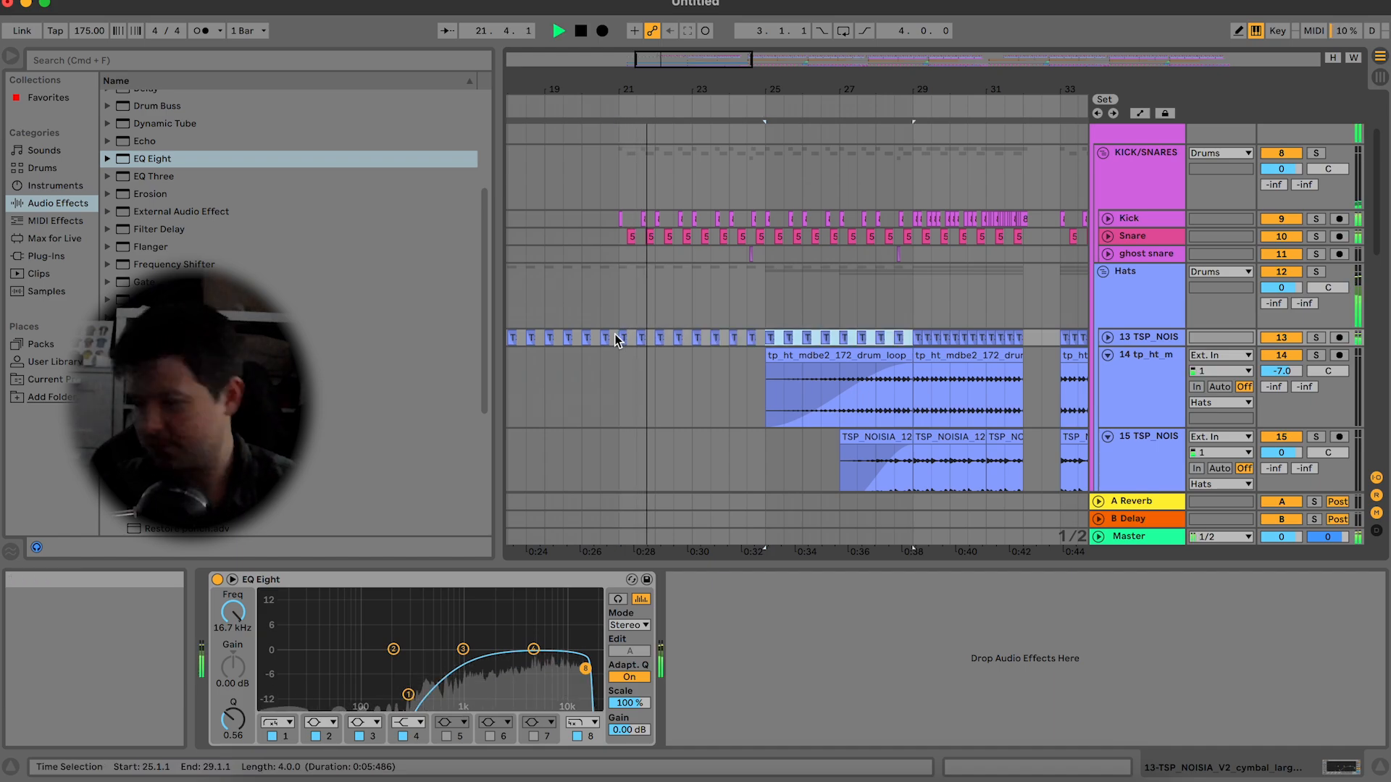
Step: Fold the Hats, KICK/SNARES and FX groups and stop playback after the drop at bar 33
{"action": "left_click", "coordinate": [1104, 272]}
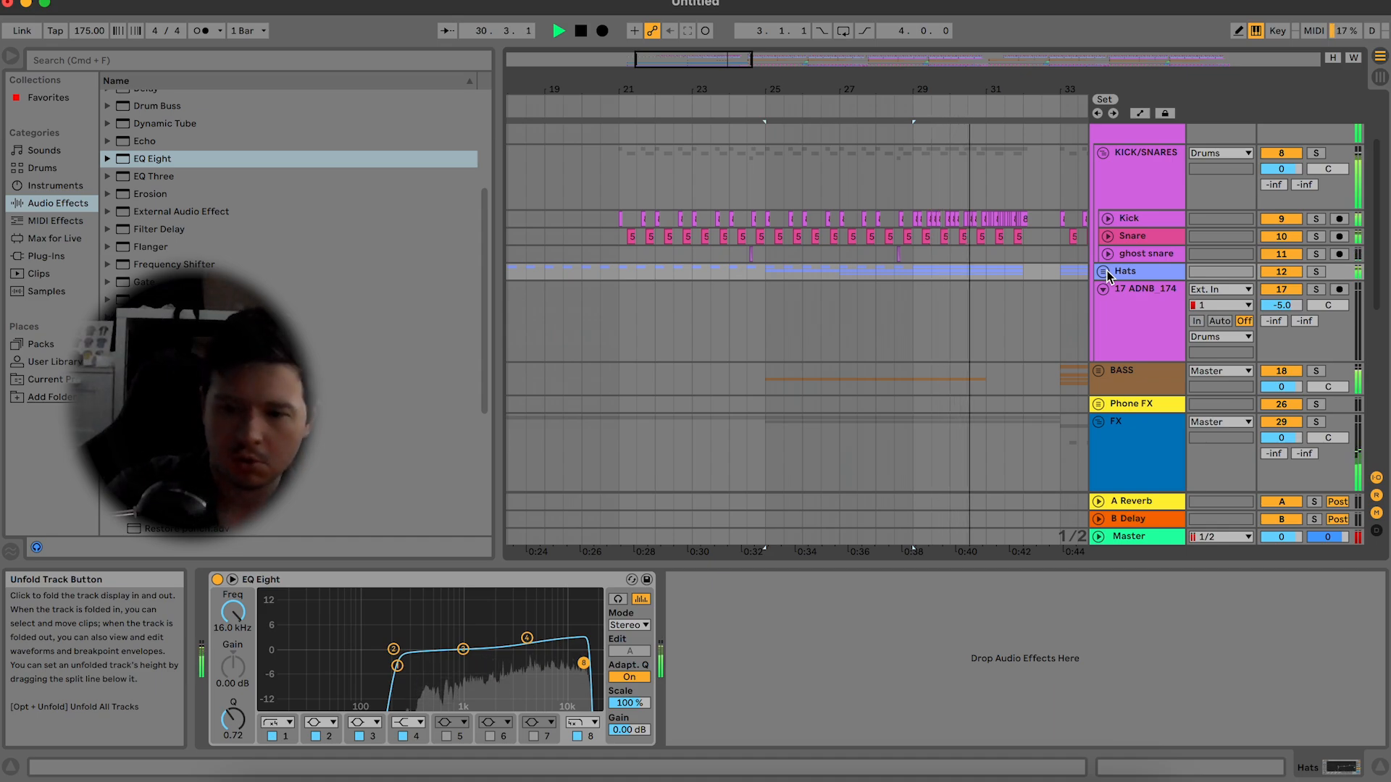
{"action": "left_click", "coordinate": [1102, 153]}
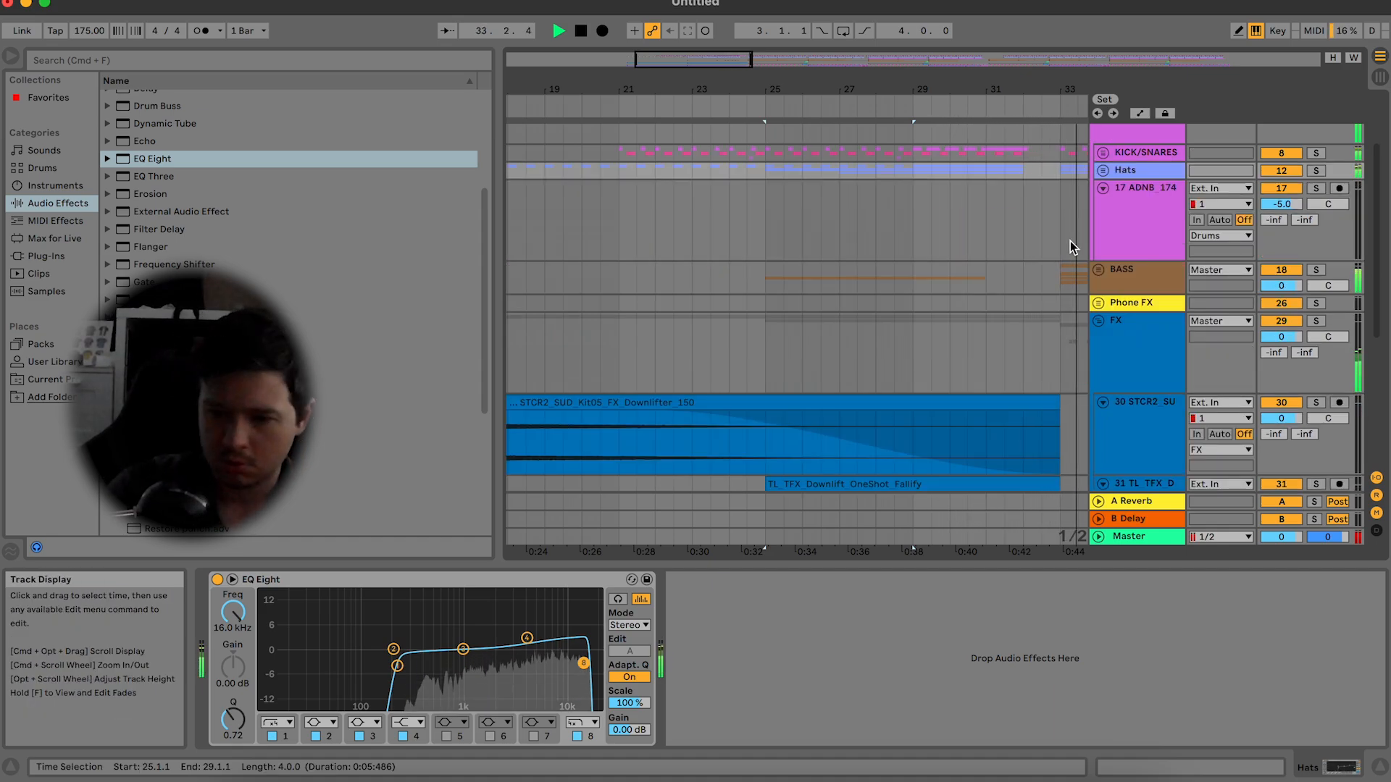
{"action": "left_click", "coordinate": [1098, 321]}
{"action": "key", "text": "space"}
{"action": "scroll", "coordinate": [964, 392], "scroll_direction": "right", "scroll_amount": 4}
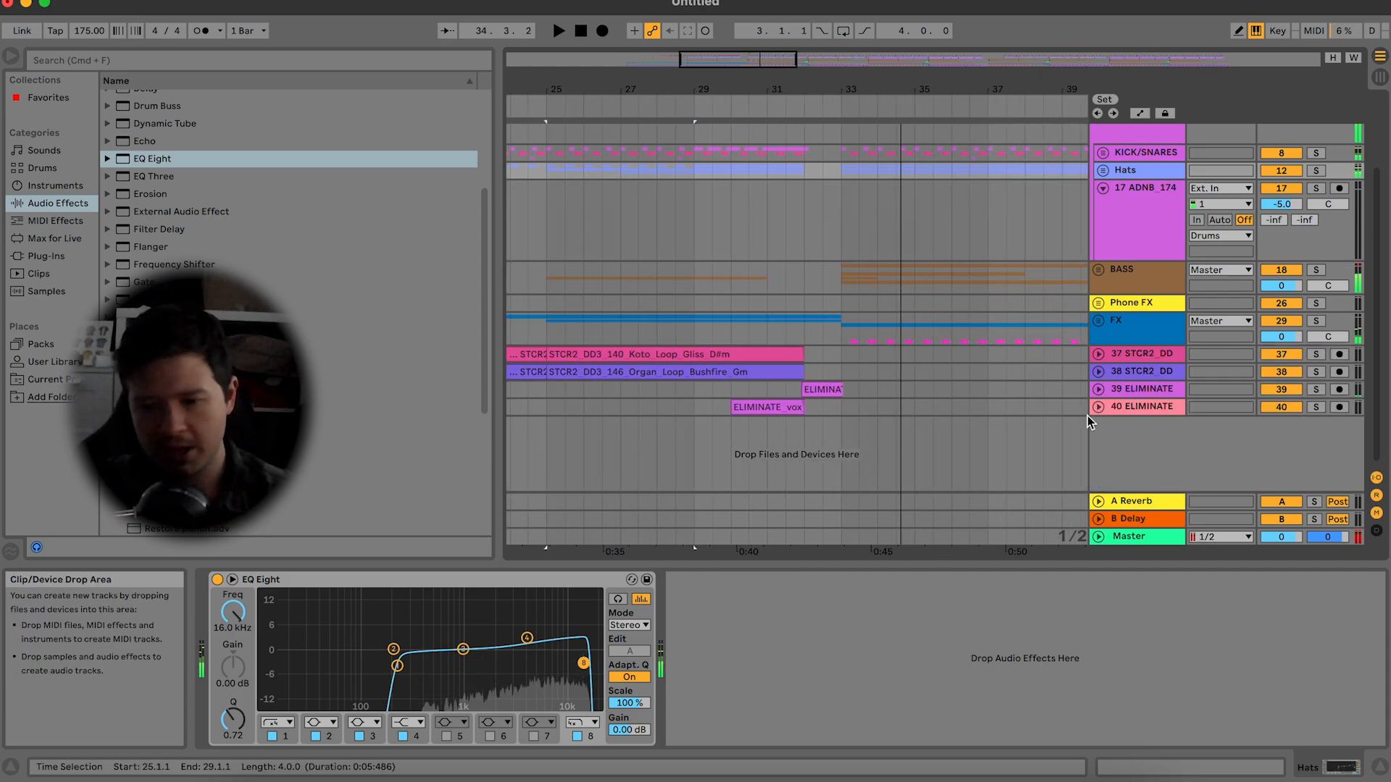
Step: Examine the waveforms on the two ELIMINATE vocal tracks, refold them, and hide the device view to see more of the arrangement
{"action": "left_click", "coordinate": [1148, 407]}
{"action": "left_click", "coordinate": [1150, 391], "text": "shift"}
{"action": "left_click", "coordinate": [1098, 390]}
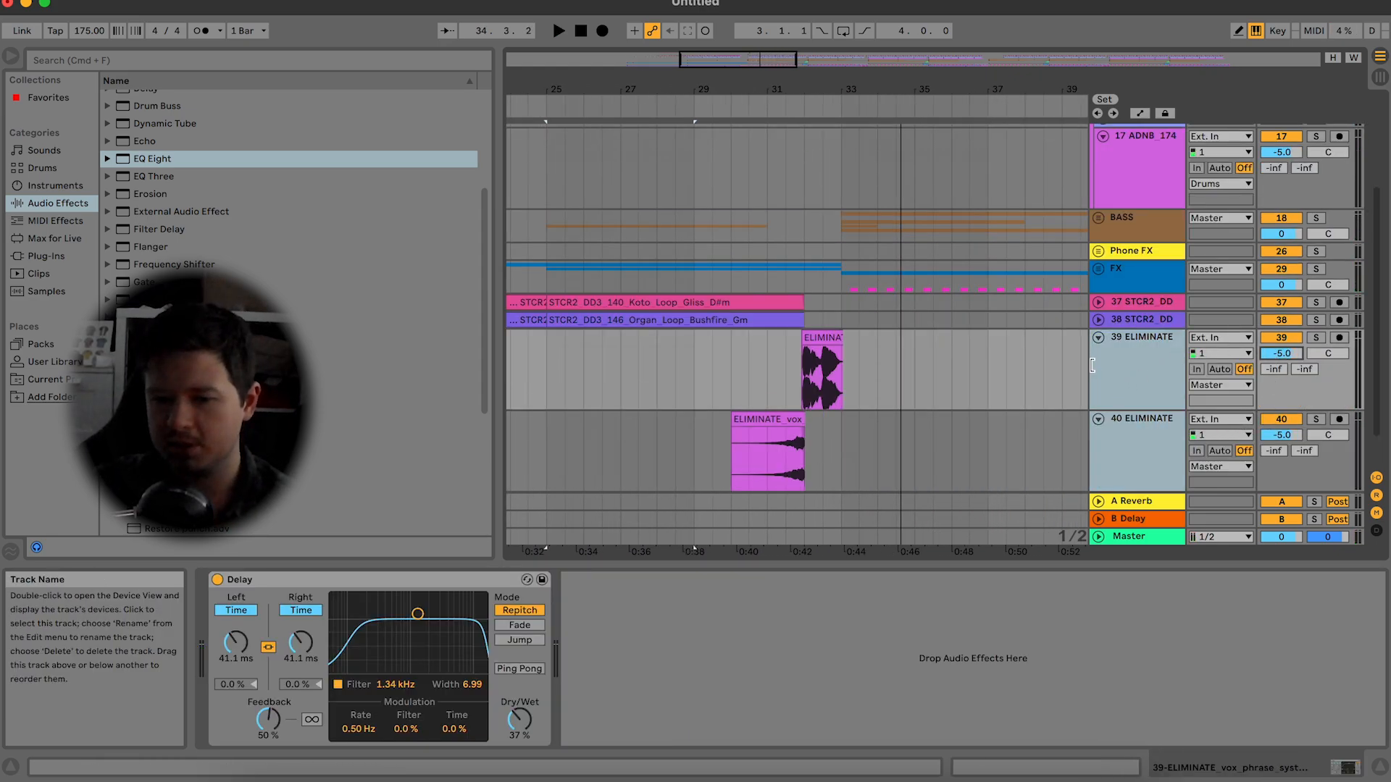
{"action": "left_click", "coordinate": [1099, 338]}
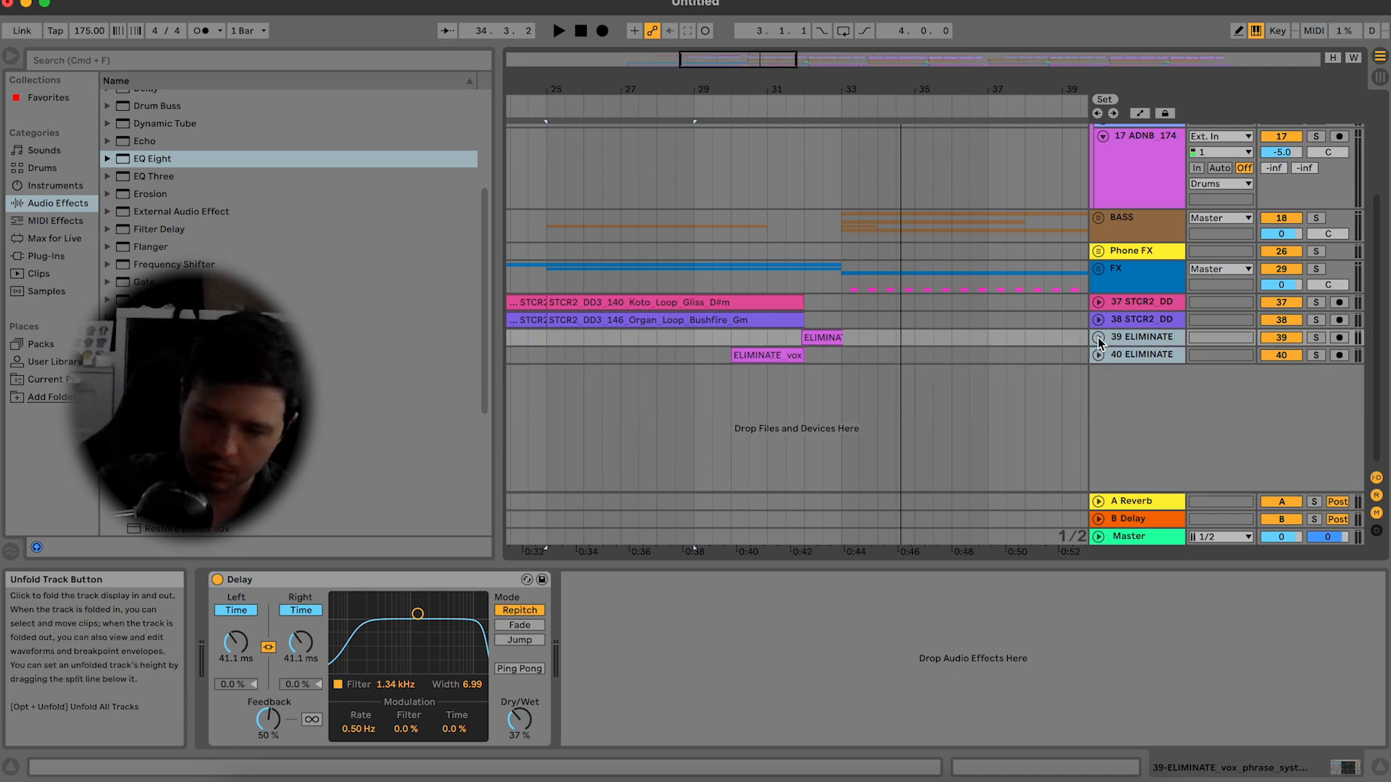
{"action": "left_click", "coordinate": [1379, 768]}
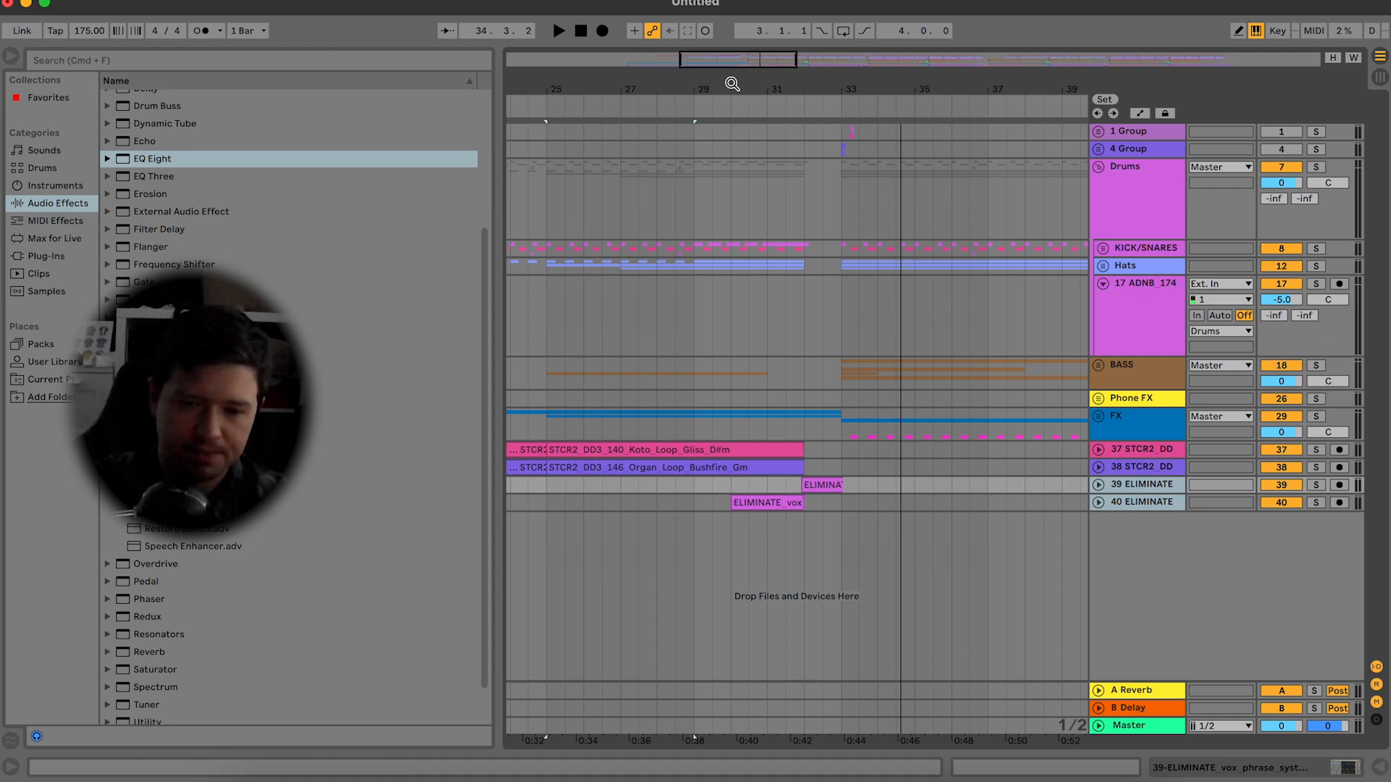
{"action": "left_click_drag", "start_coordinate": [757, 66], "coordinate": [849, 462]}
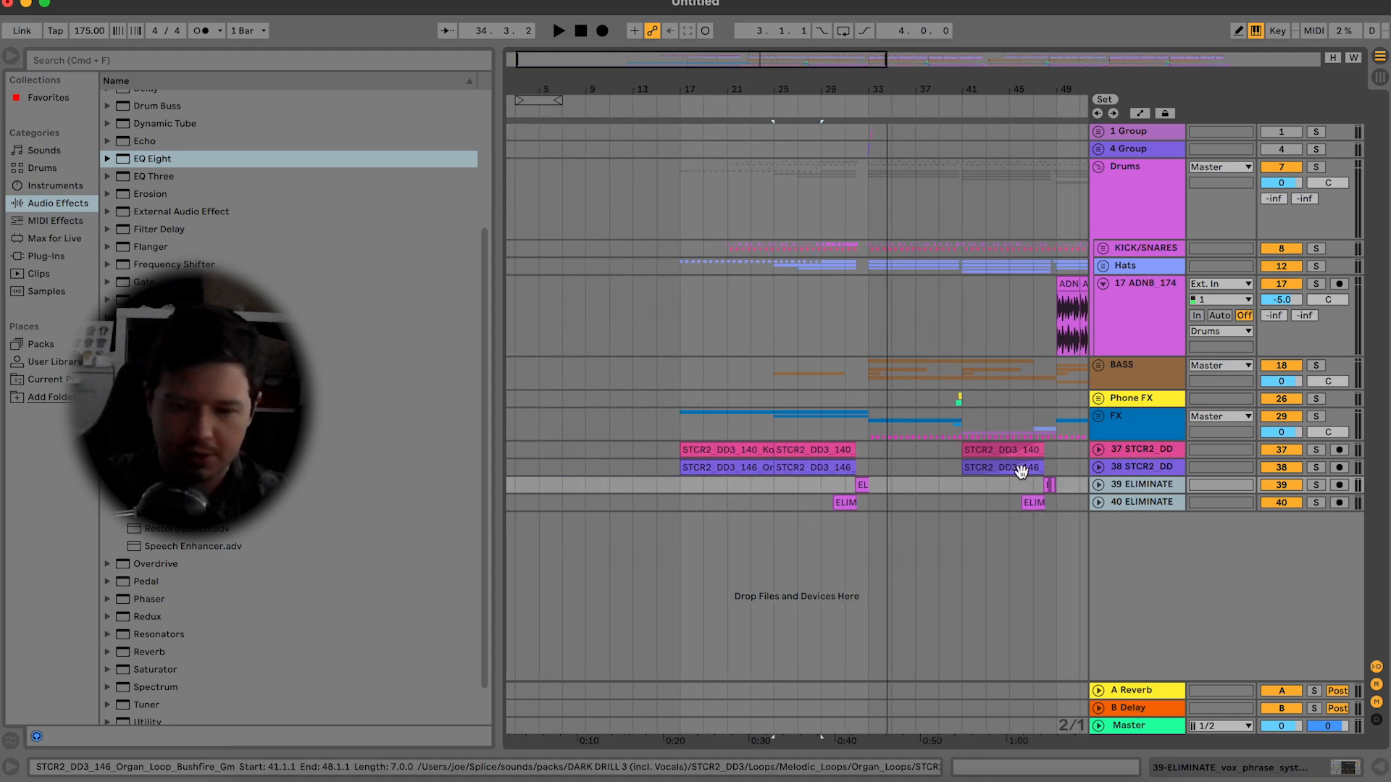
Step: Unfold the FX group and copy the AU_BTH2 uplifter clip to 31.1.1 on track 34, playing the lead-in to the drop
{"action": "left_click", "coordinate": [1095, 366]}
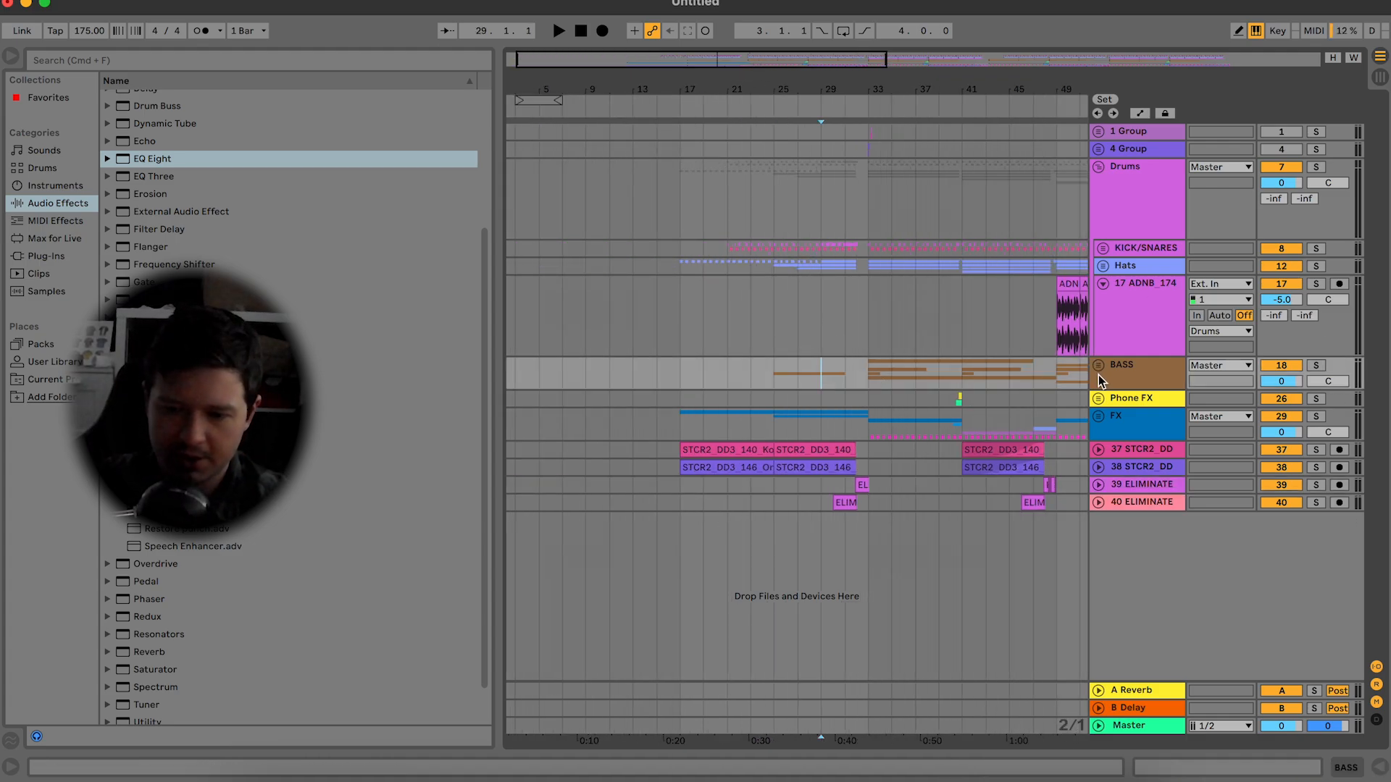
{"action": "left_click", "coordinate": [1098, 419]}
{"action": "scroll", "coordinate": [987, 507], "scroll_direction": "down", "scroll_amount": 5}
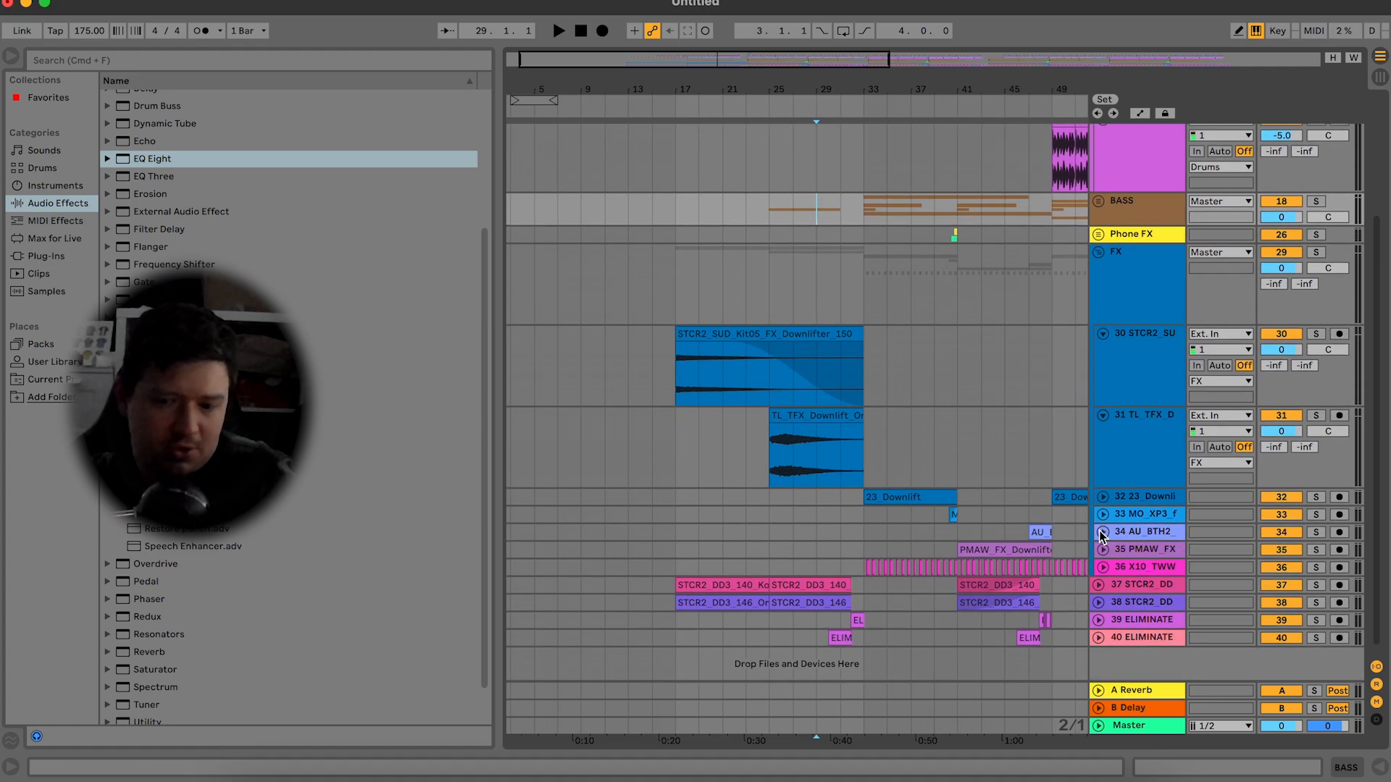
{"action": "left_click", "coordinate": [1102, 536]}
{"action": "left_click", "coordinate": [1045, 544]}
{"action": "key", "text": "space"}
{"action": "left_click", "coordinate": [851, 553]}
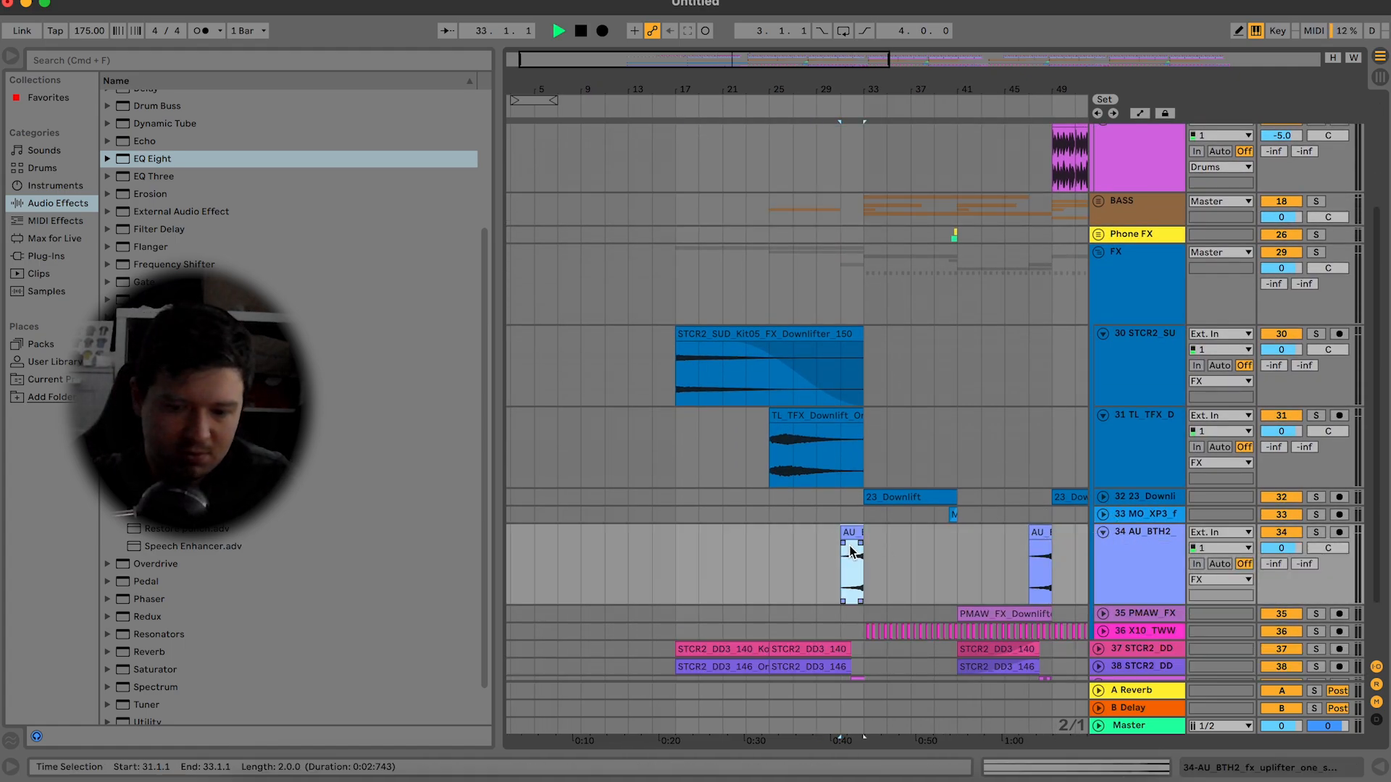
Step: Move the copied AU_BTH2 uplifter on track 34 to start at 30.1.1 and end at 32.1.1, and play it
{"action": "scroll", "coordinate": [849, 546], "scroll_direction": "right", "scroll_amount": 5}
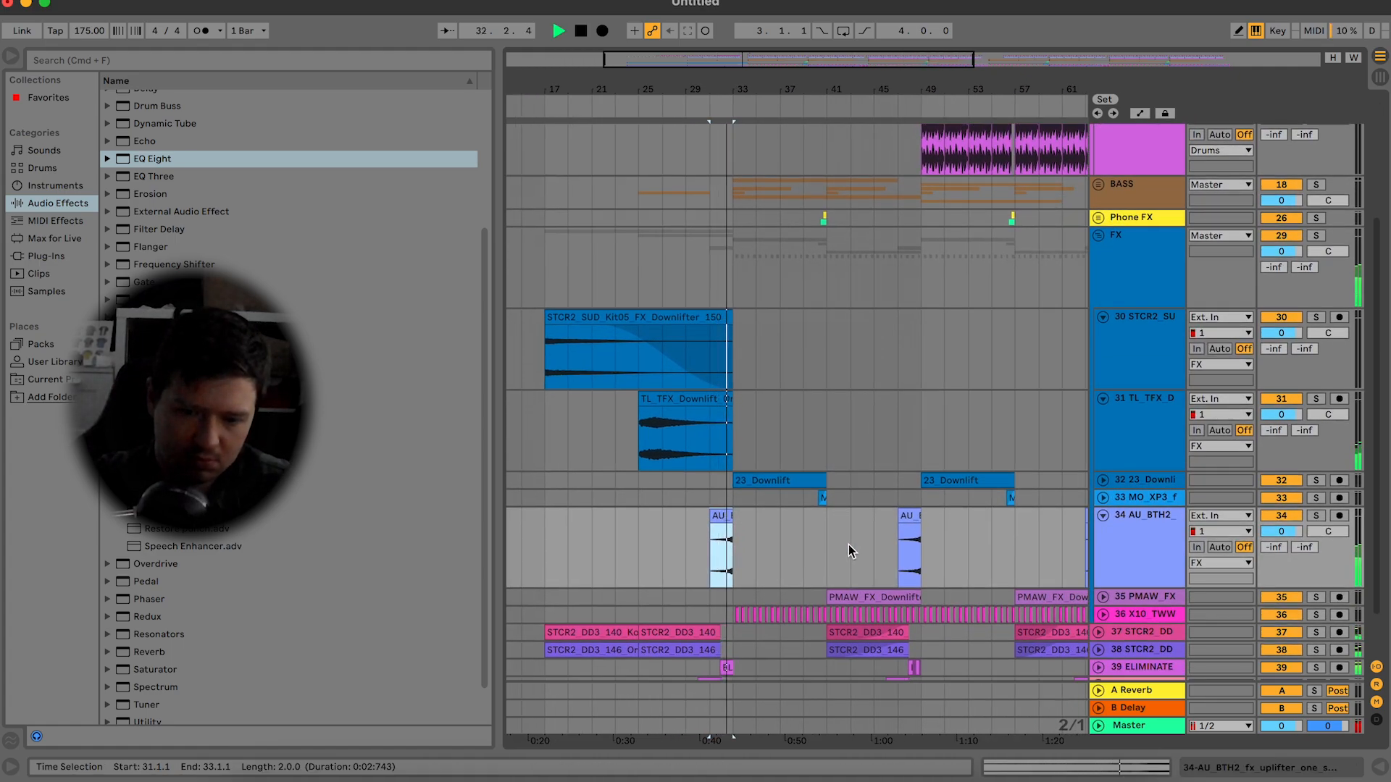
{"action": "key", "text": "space"}
{"action": "key", "text": "plus"}
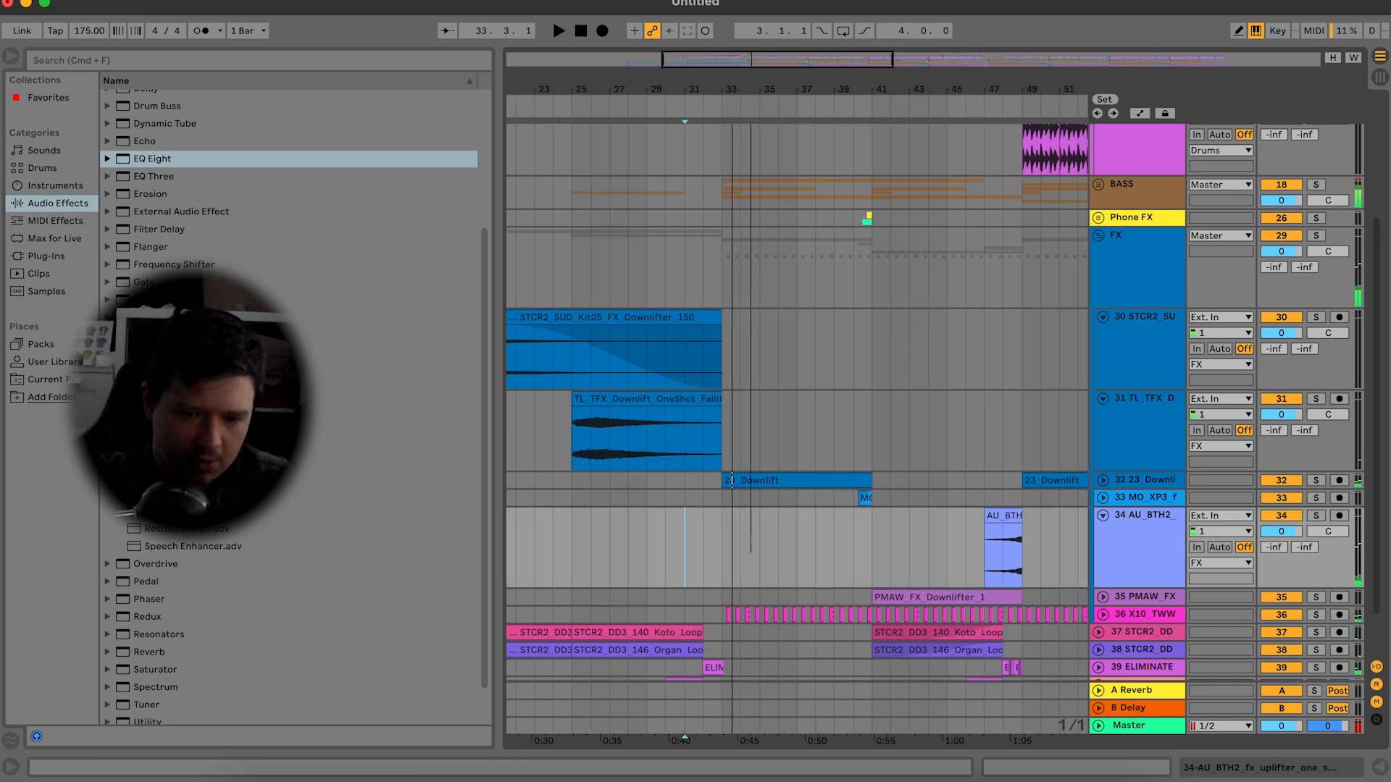
{"action": "left_click_drag", "start_coordinate": [721, 58], "coordinate": [721, 63]}
{"action": "left_click", "coordinate": [786, 528]}
{"action": "key", "text": "super+v"}
{"action": "key", "text": "space"}
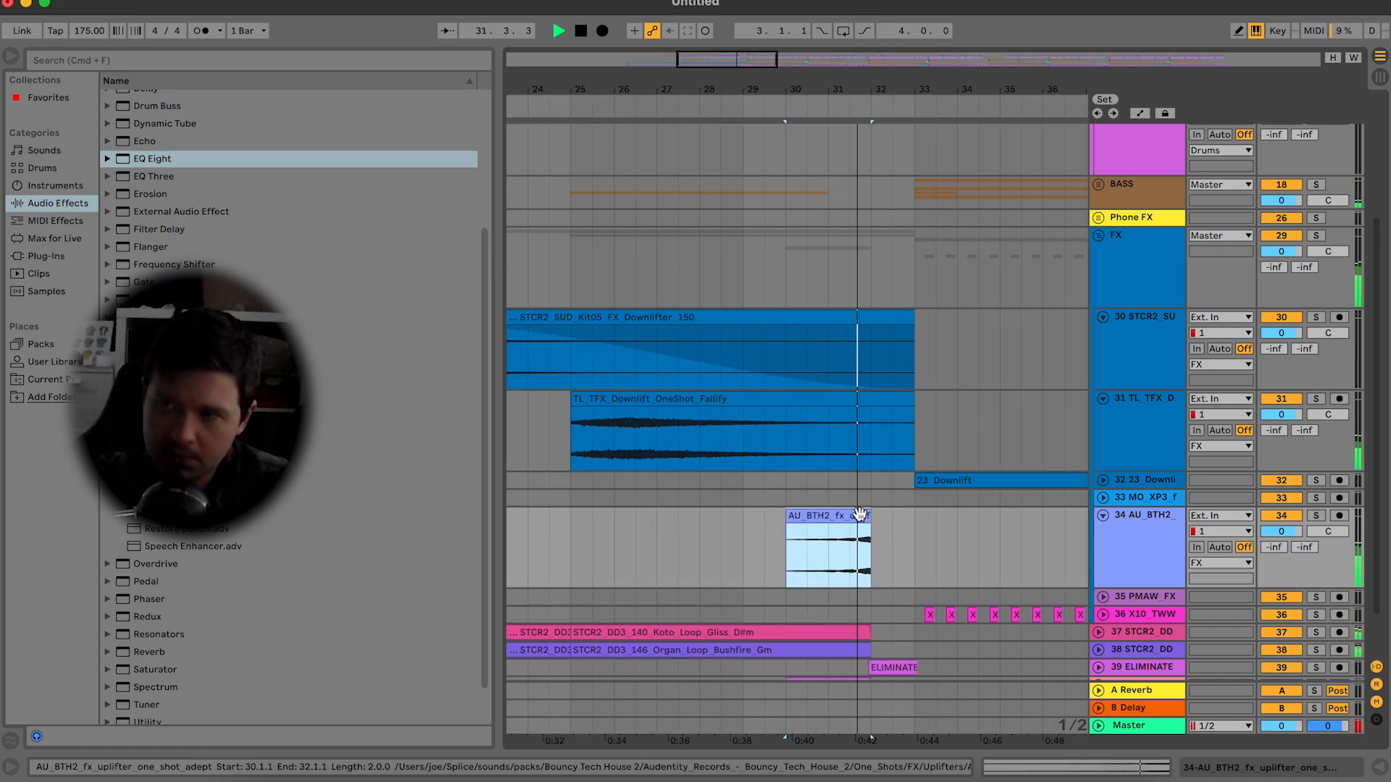
Step: Fold the FX and Drums groups and show the whole arrangement during playback
{"action": "left_click_drag", "start_coordinate": [739, 68], "coordinate": [739, 64]}
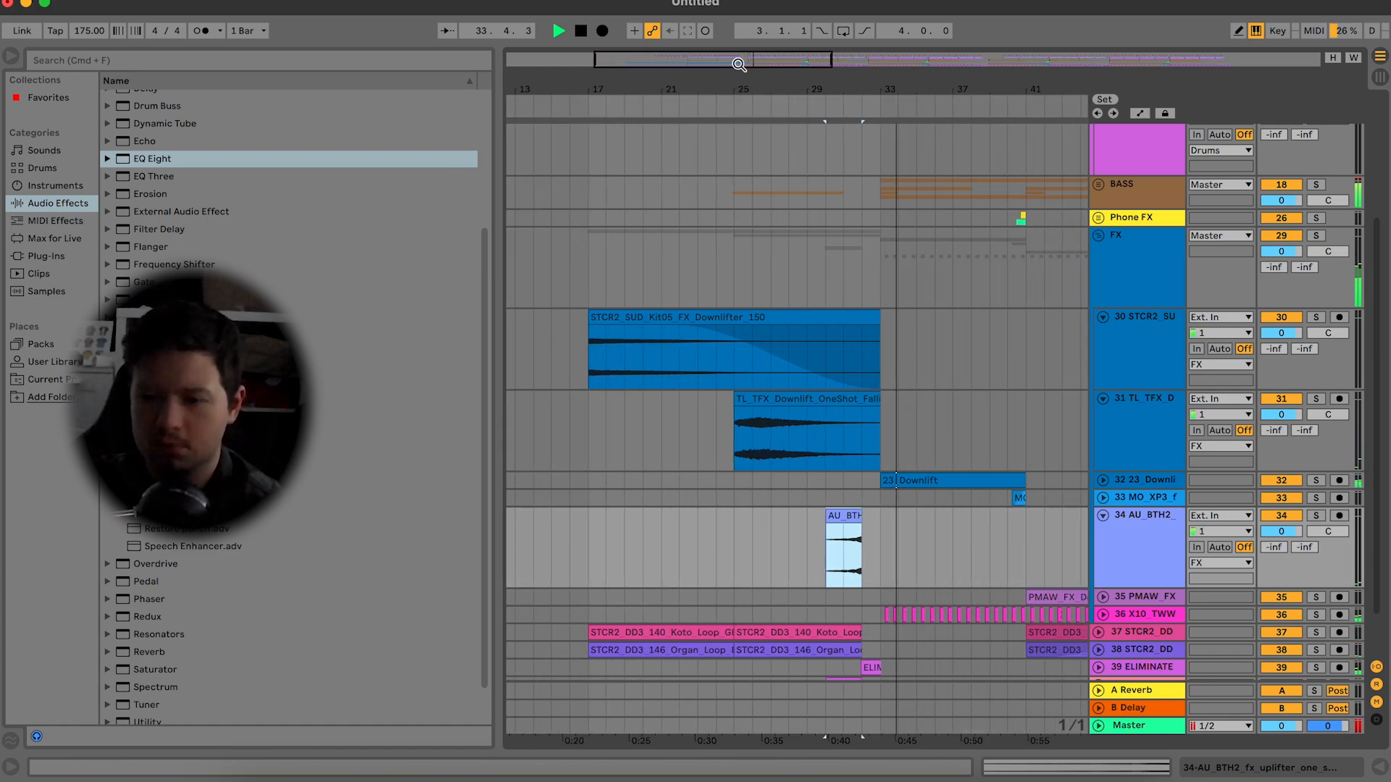
{"action": "left_click", "coordinate": [1099, 234]}
{"action": "left_click", "coordinate": [1101, 165]}
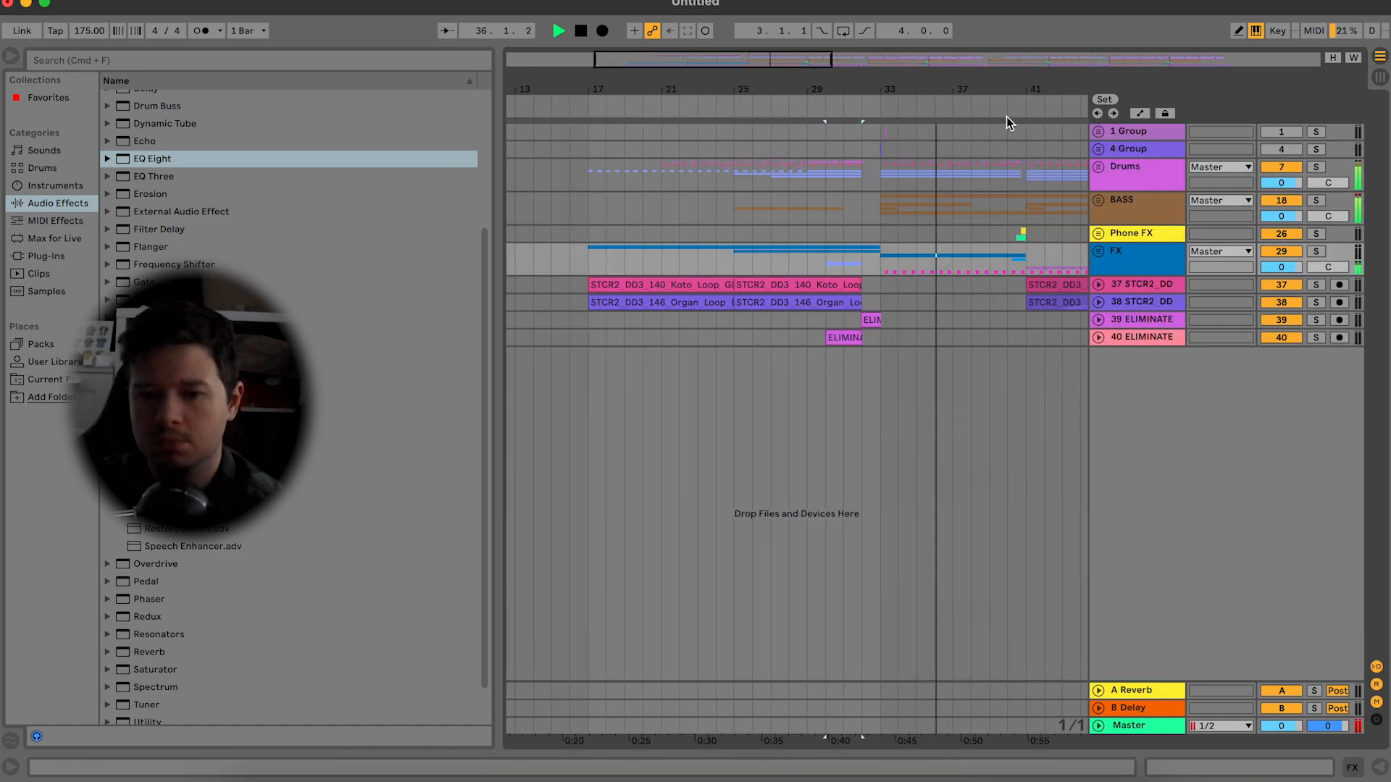
{"action": "left_click_drag", "start_coordinate": [1007, 64], "coordinate": [1216, 57]}
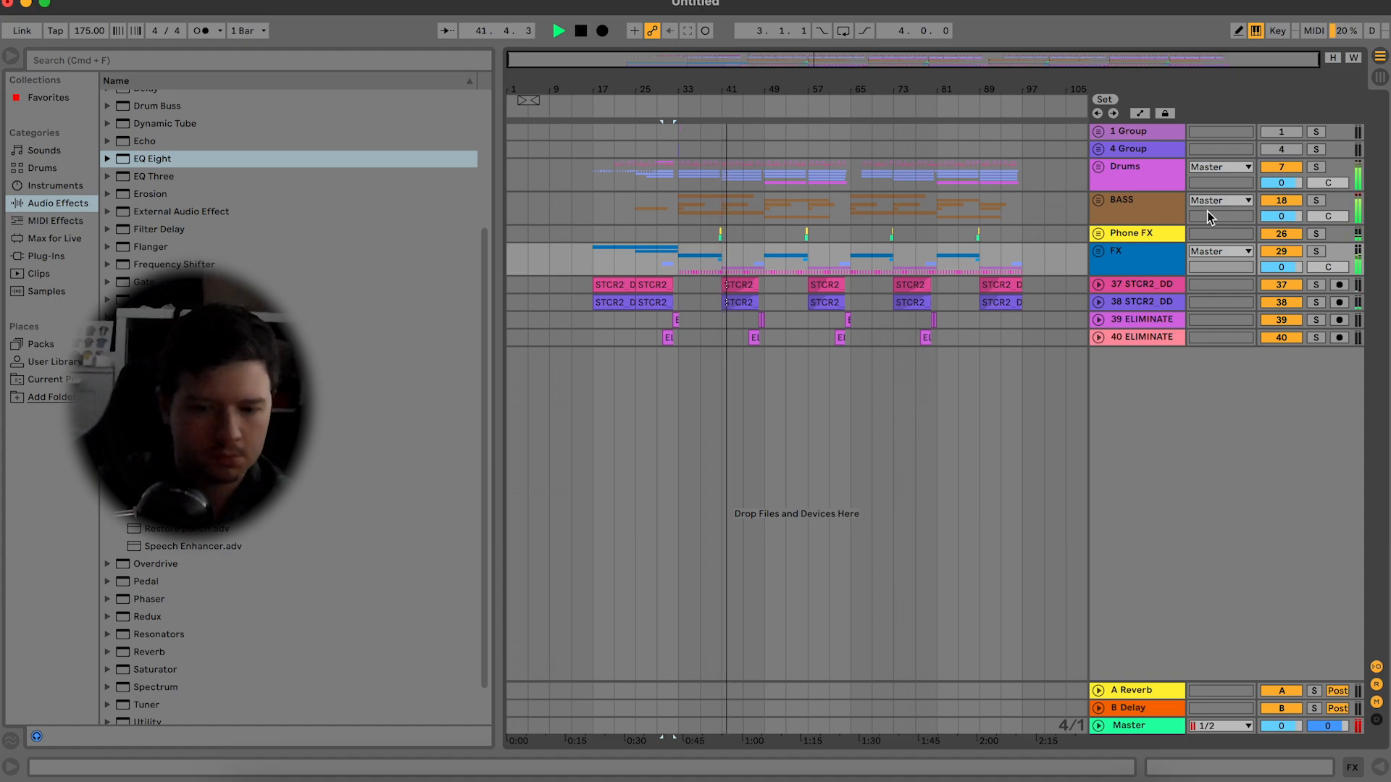
Step: Load a Compressor onto the BASS group and enable its sidechain with Kick as the audio source
{"action": "double_click", "coordinate": [1139, 216]}
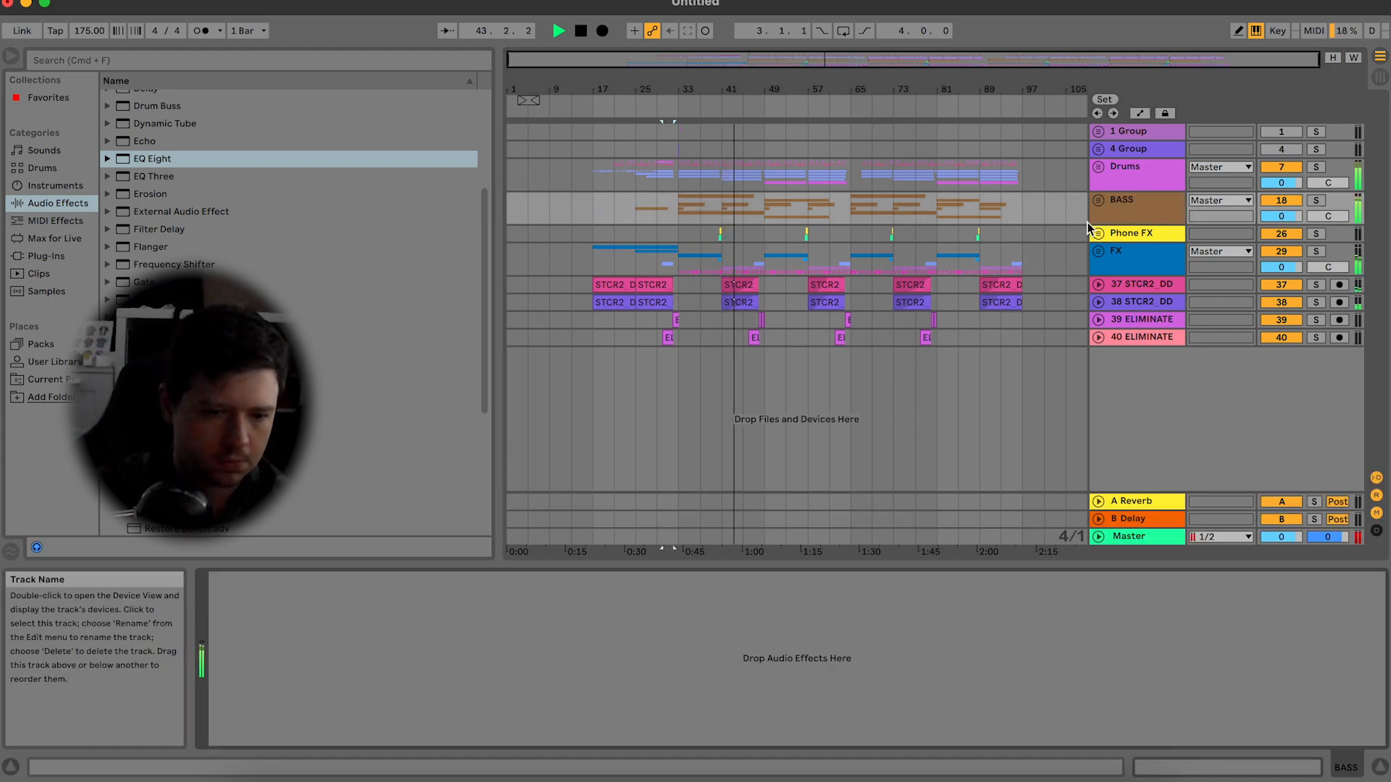
{"action": "scroll", "coordinate": [259, 210], "scroll_direction": "up", "scroll_amount": 2}
{"action": "double_click", "coordinate": [130, 165]}
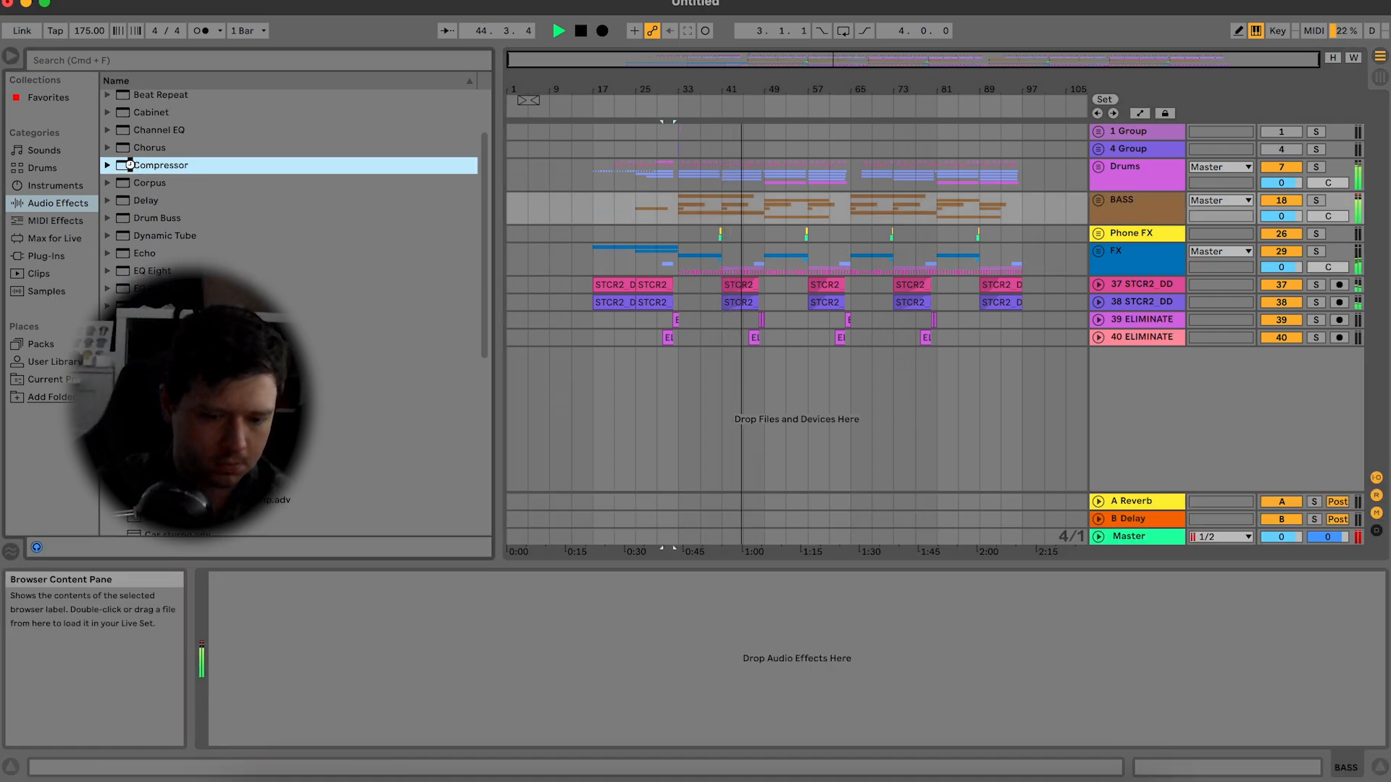
{"action": "left_click", "coordinate": [231, 579]}
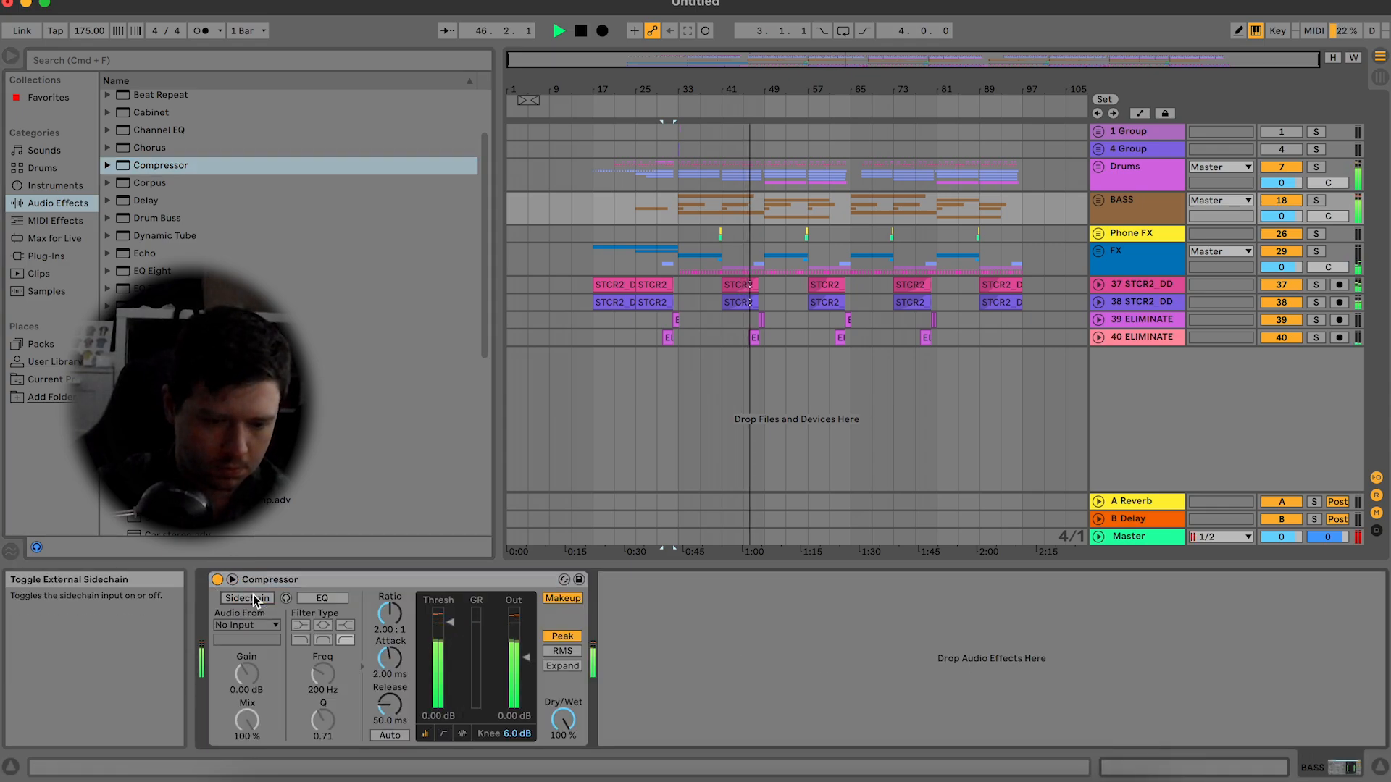
{"action": "key", "text": "space"}
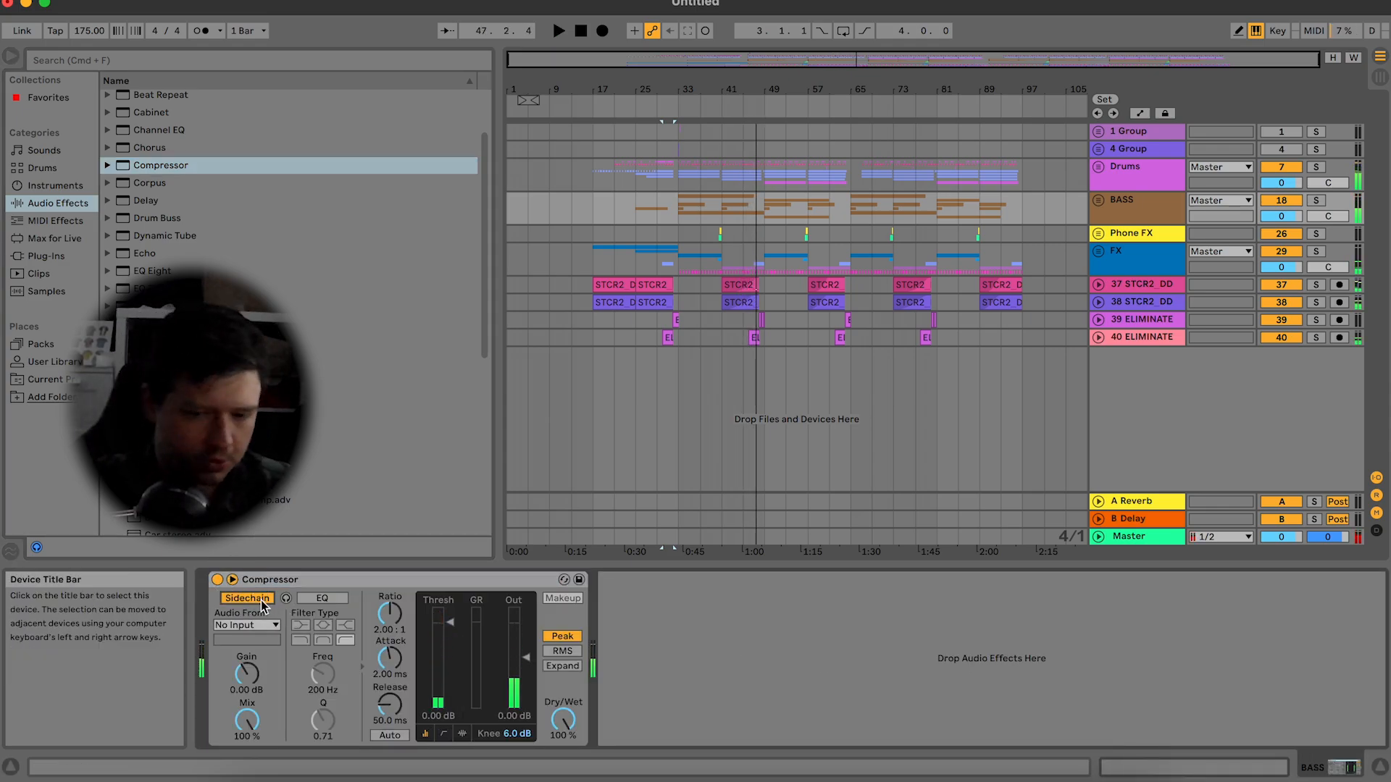
{"action": "left_click", "coordinate": [275, 625]}
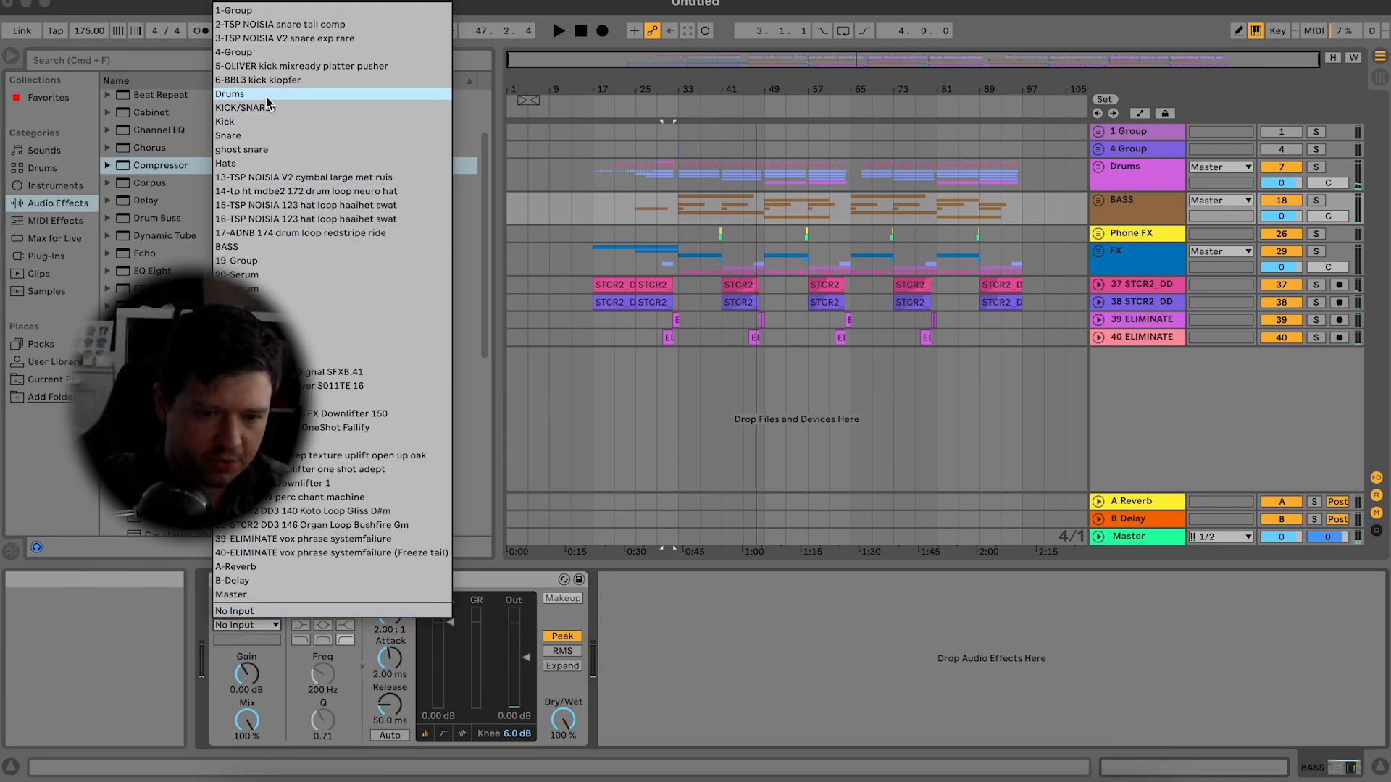
{"action": "left_click", "coordinate": [255, 122]}
Step: Duplicate the BASS group's Compressor and set the copy's sidechain source to Snare
{"action": "left_click", "coordinate": [276, 579]}
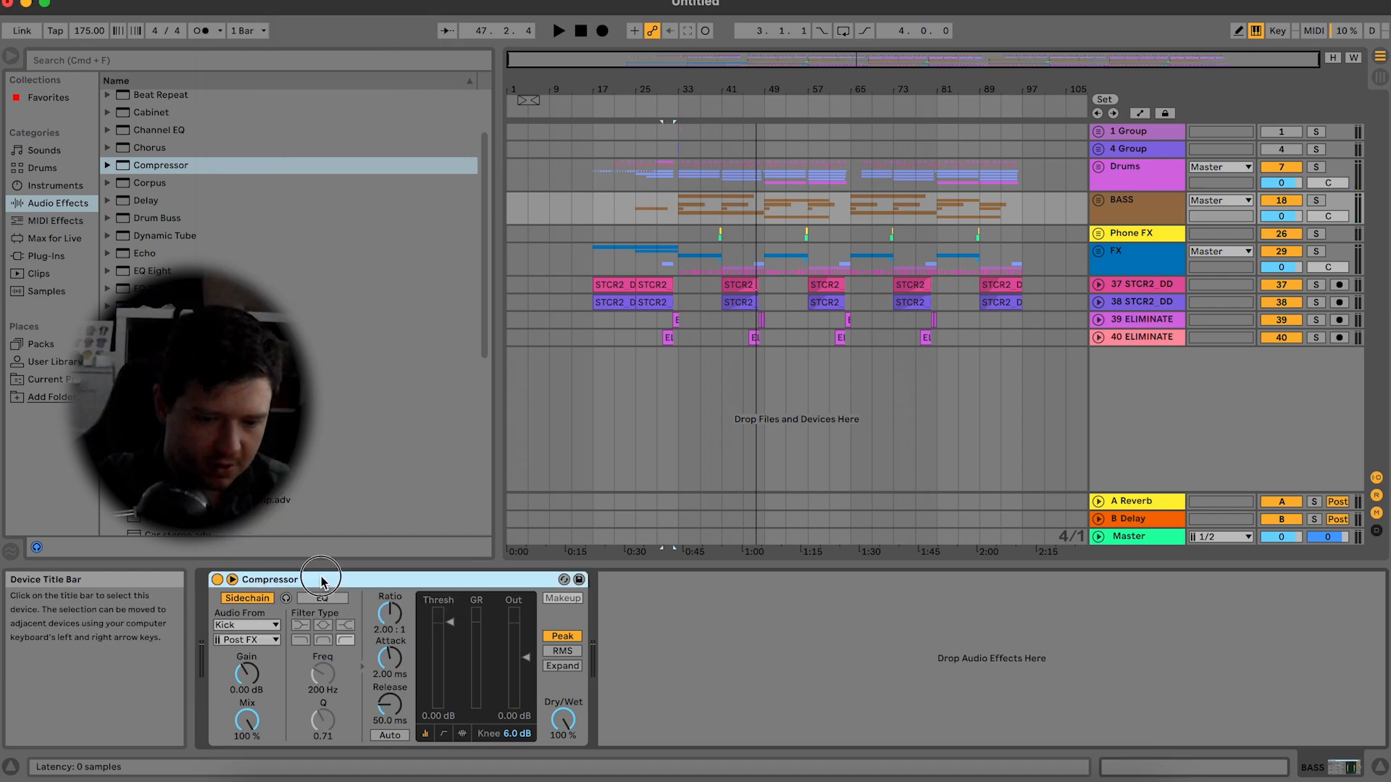
{"action": "key", "text": "super+d"}
{"action": "left_click", "coordinate": [647, 626]}
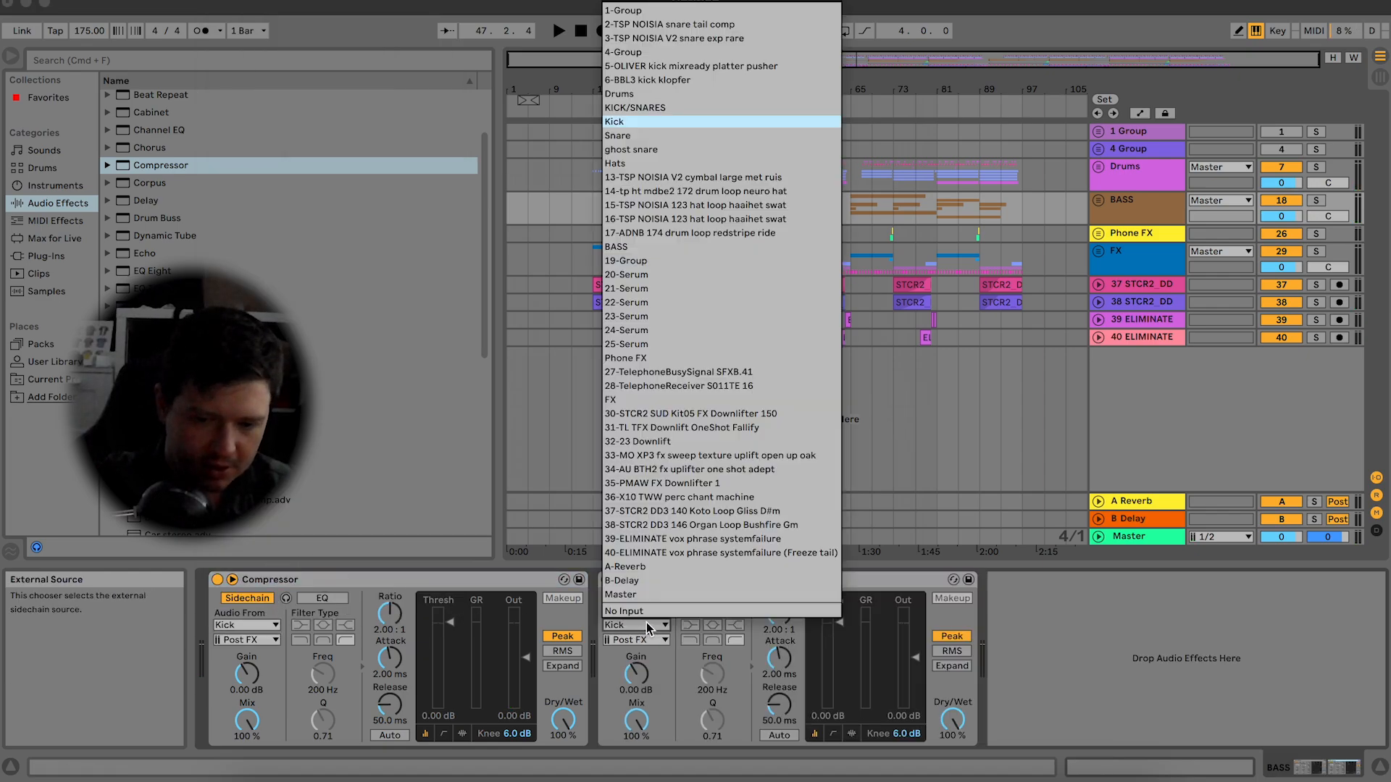
{"action": "left_click", "coordinate": [623, 137]}
Step: Solo the BASS group and play it from 33.1.1 to hear the sidechain compression
{"action": "left_click", "coordinate": [1316, 201]}
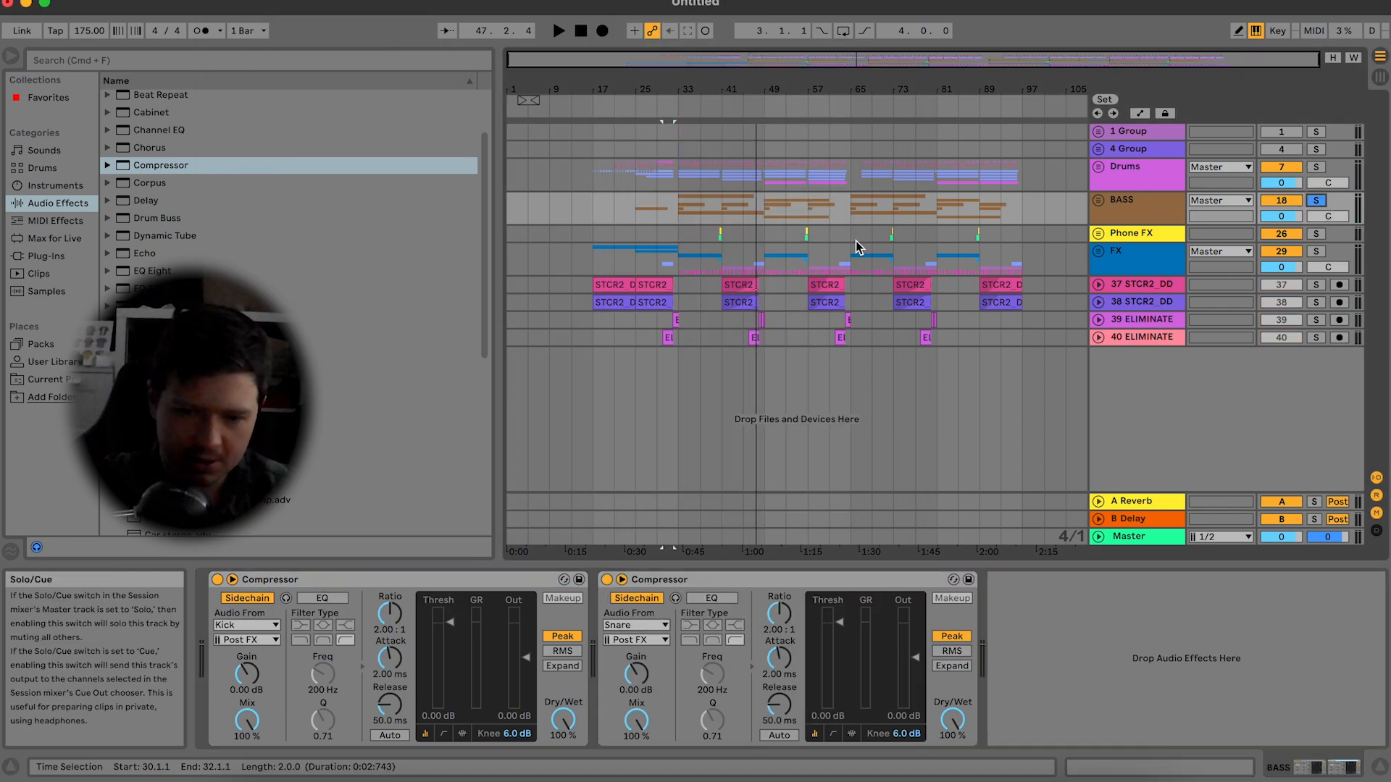
{"action": "left_click", "coordinate": [679, 210]}
{"action": "key", "text": "space"}
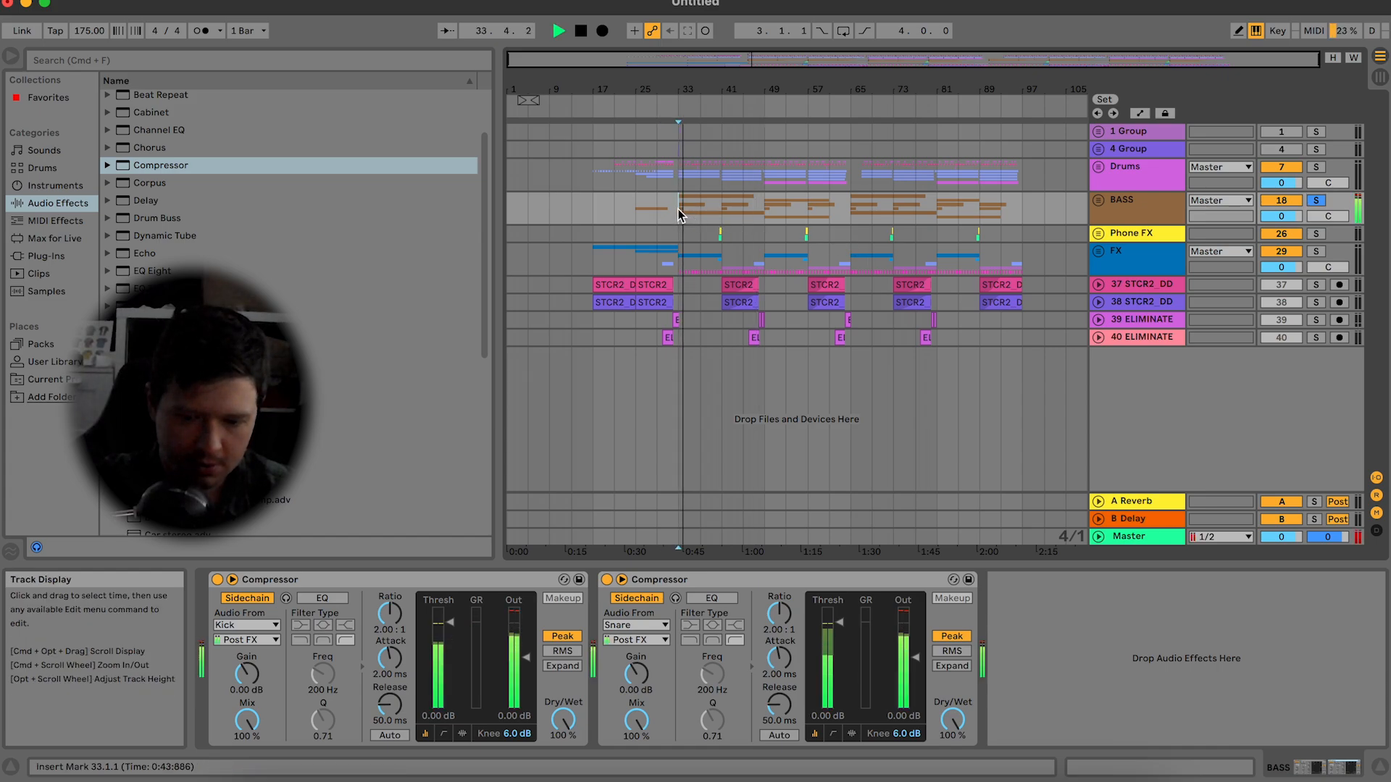
Step: Set both BASS Compressors to 24 dB sidechain gain and 50% Dry/Wet, and play the full mix with BASS unsoloed
{"action": "left_click_drag", "start_coordinate": [246, 674], "coordinate": [247, 623]}
{"action": "left_click_drag", "start_coordinate": [636, 675], "coordinate": [636, 623]}
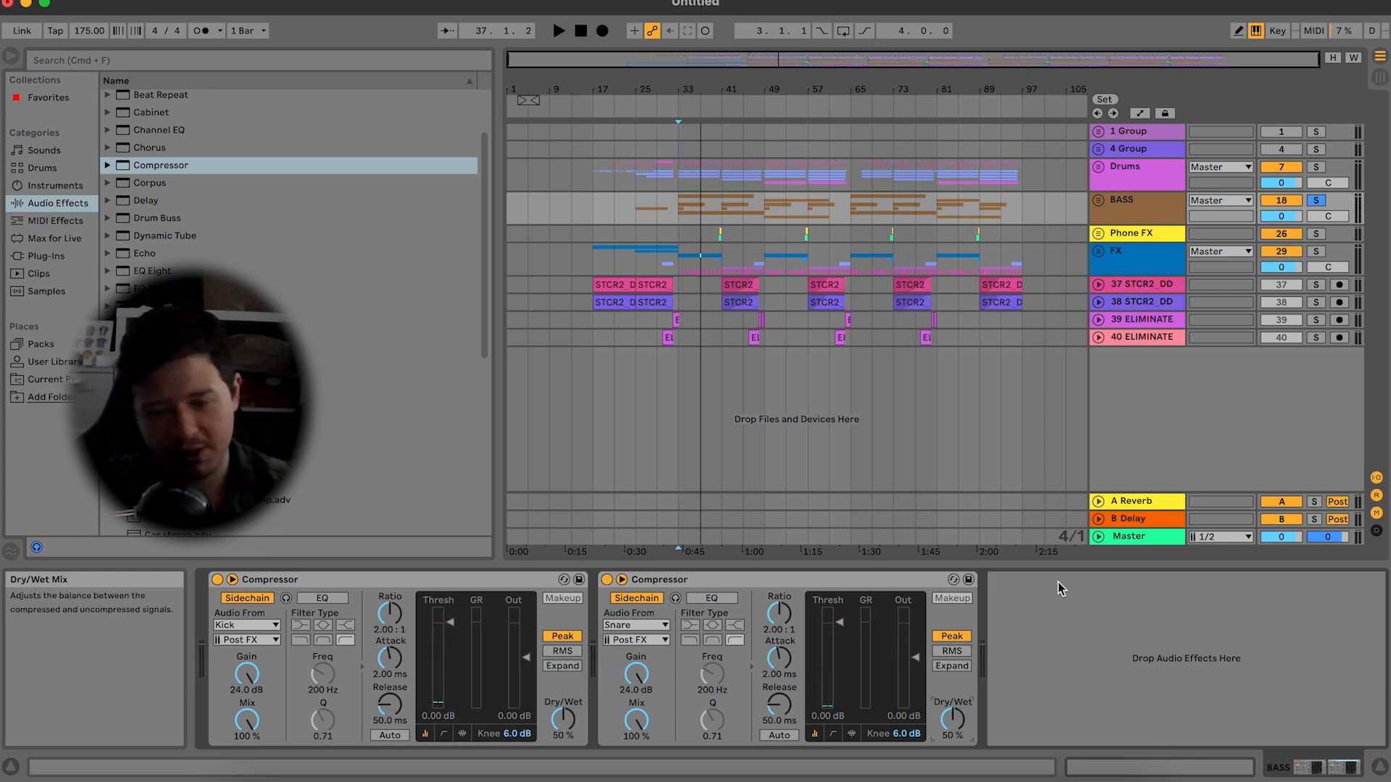
{"action": "left_click", "coordinate": [1323, 205]}
{"action": "key", "text": "space"}
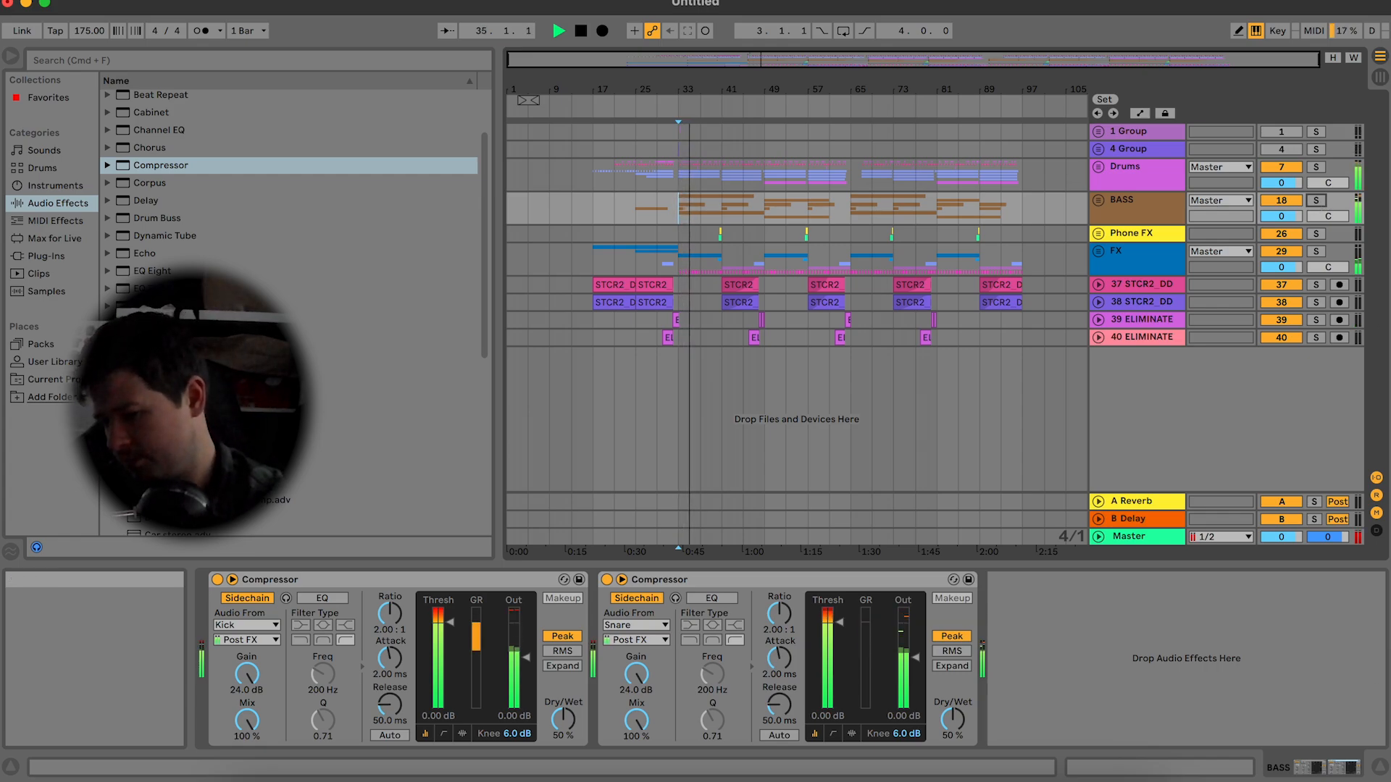
{"action": "left_click", "coordinate": [1378, 767]}
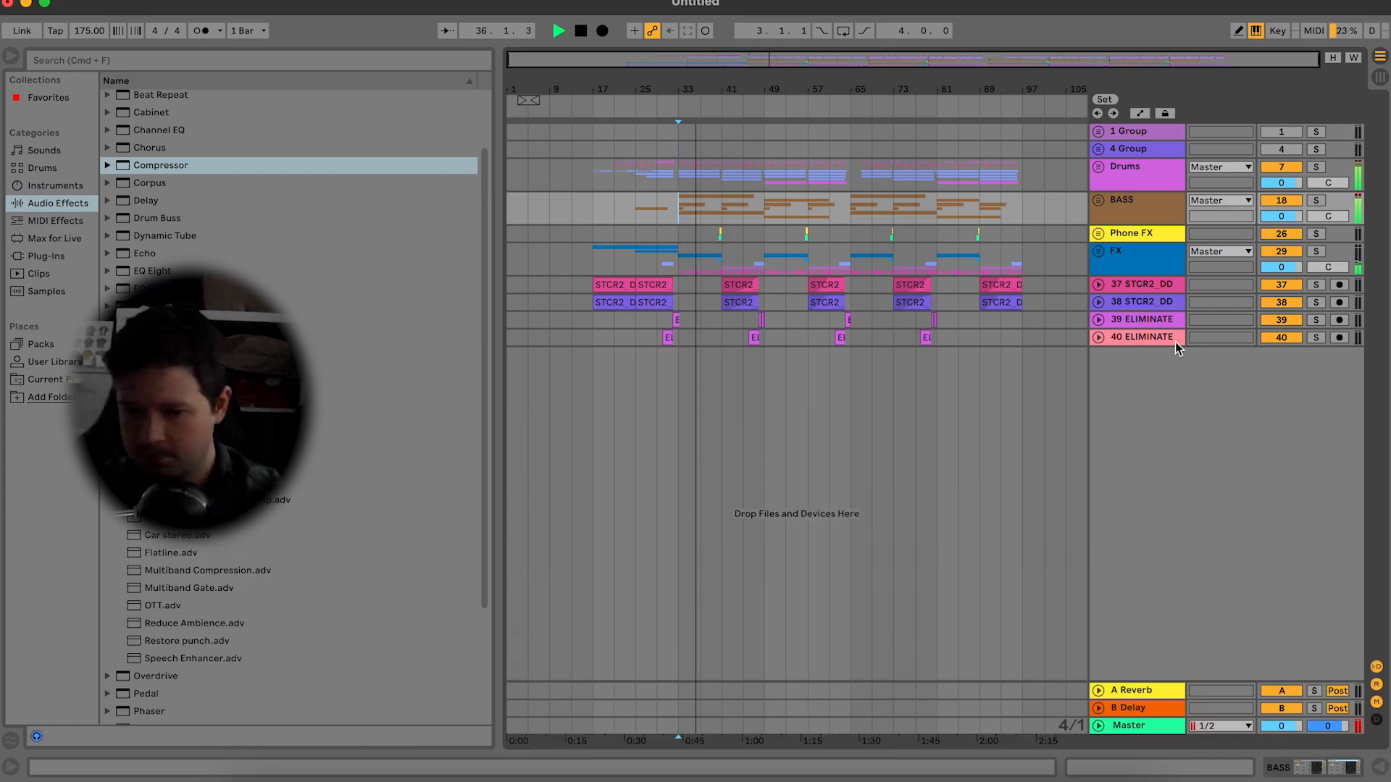
Step: Play on past bar 33 while checking the BASS group's tracks and the arrangement up to bar 49
{"action": "left_click", "coordinate": [1099, 200]}
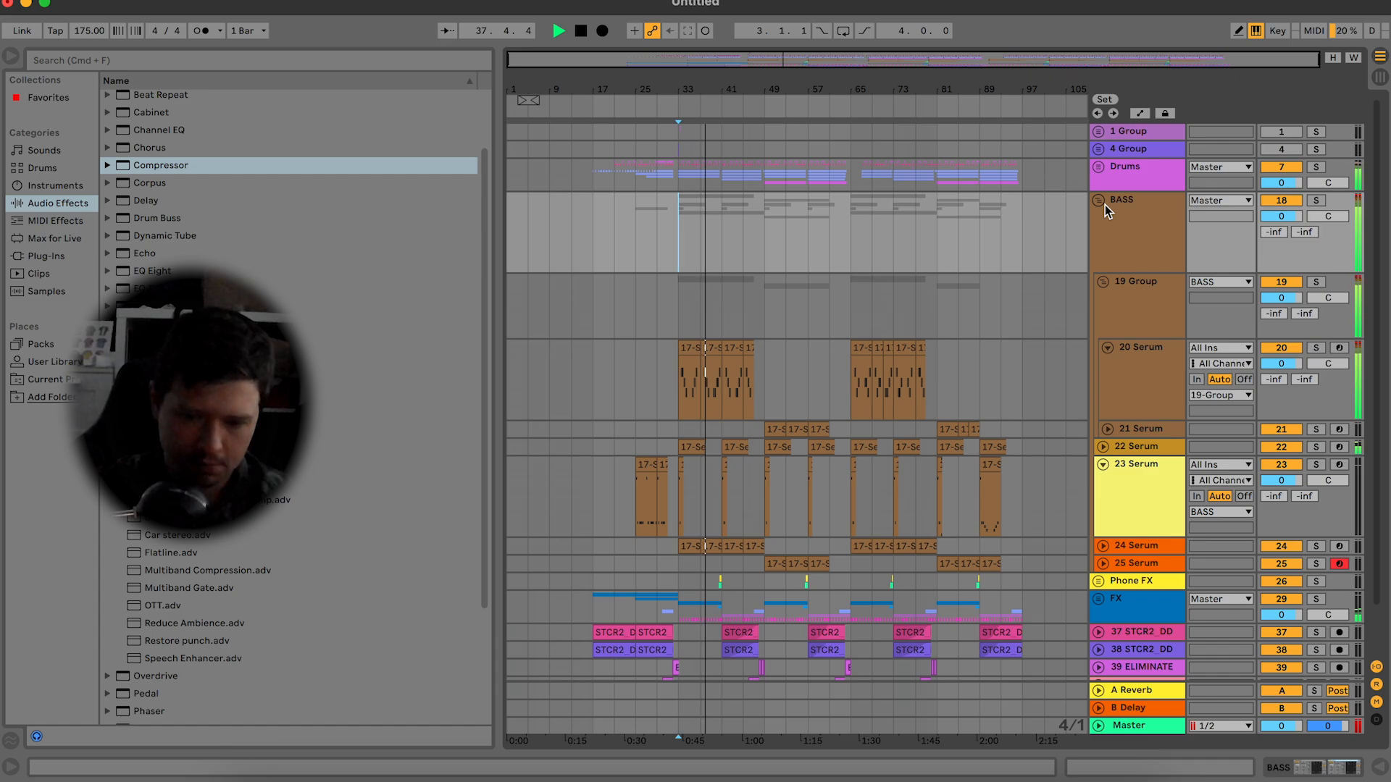
{"action": "left_click_drag", "start_coordinate": [766, 63], "coordinate": [766, 145]}
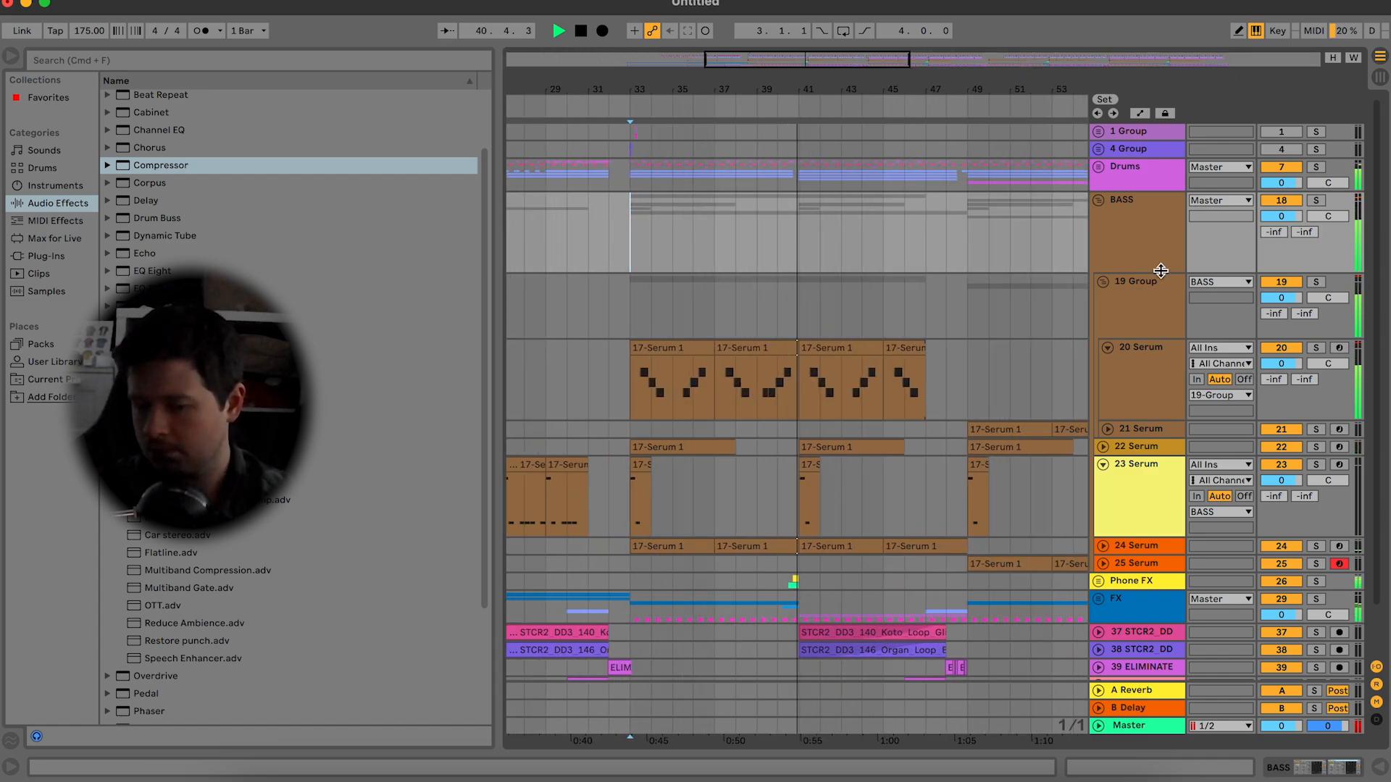
{"action": "left_click", "coordinate": [1098, 200]}
{"action": "left_click_drag", "start_coordinate": [807, 63], "coordinate": [807, 32]}
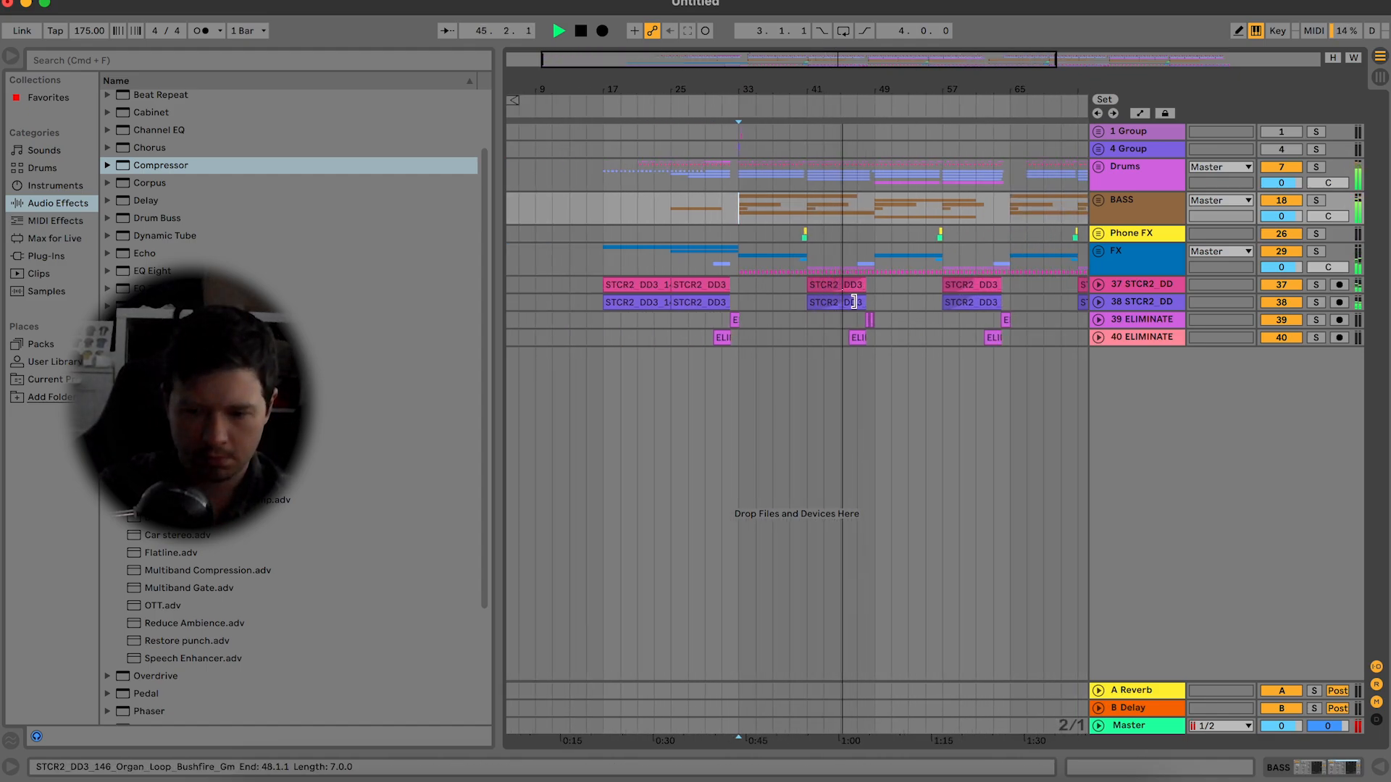
{"action": "scroll", "coordinate": [855, 301], "scroll_direction": "right", "scroll_amount": 5}
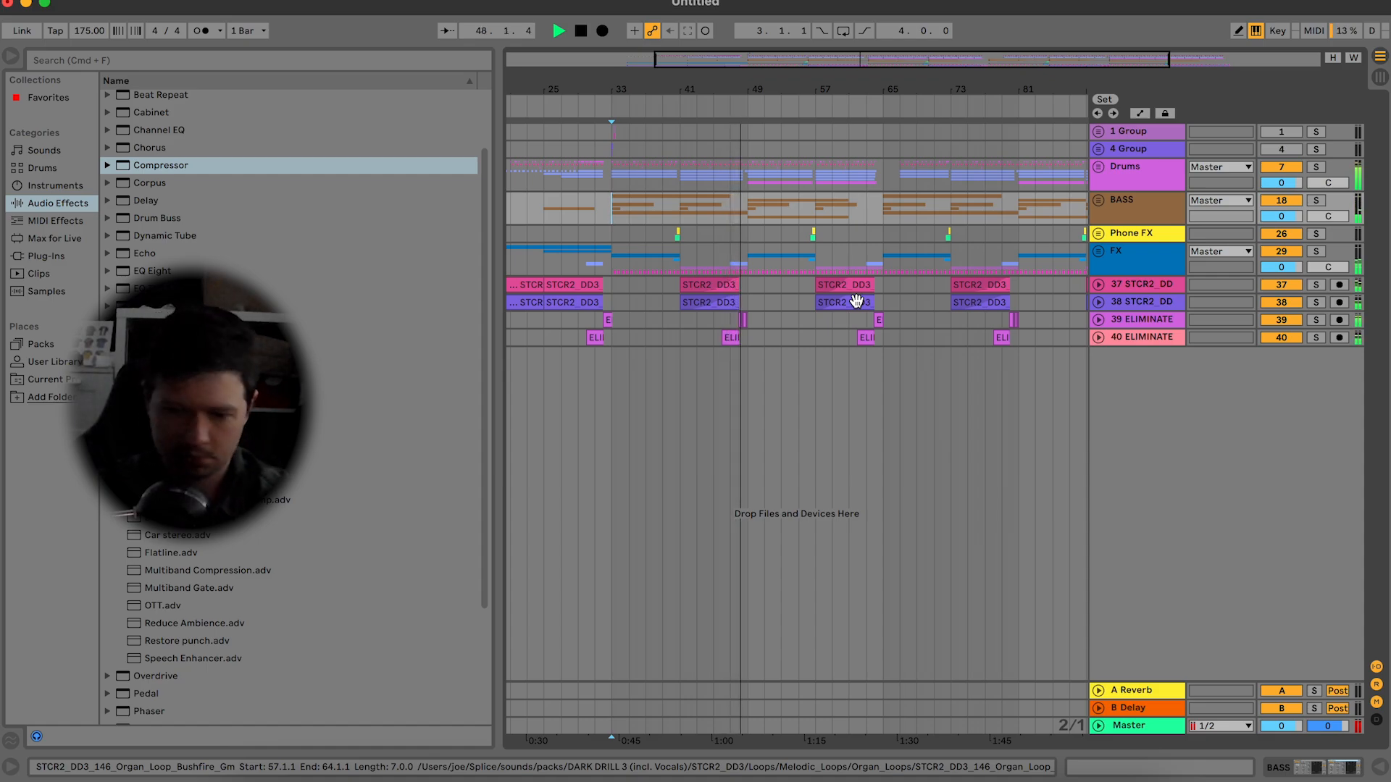
{"action": "key", "text": "space"}
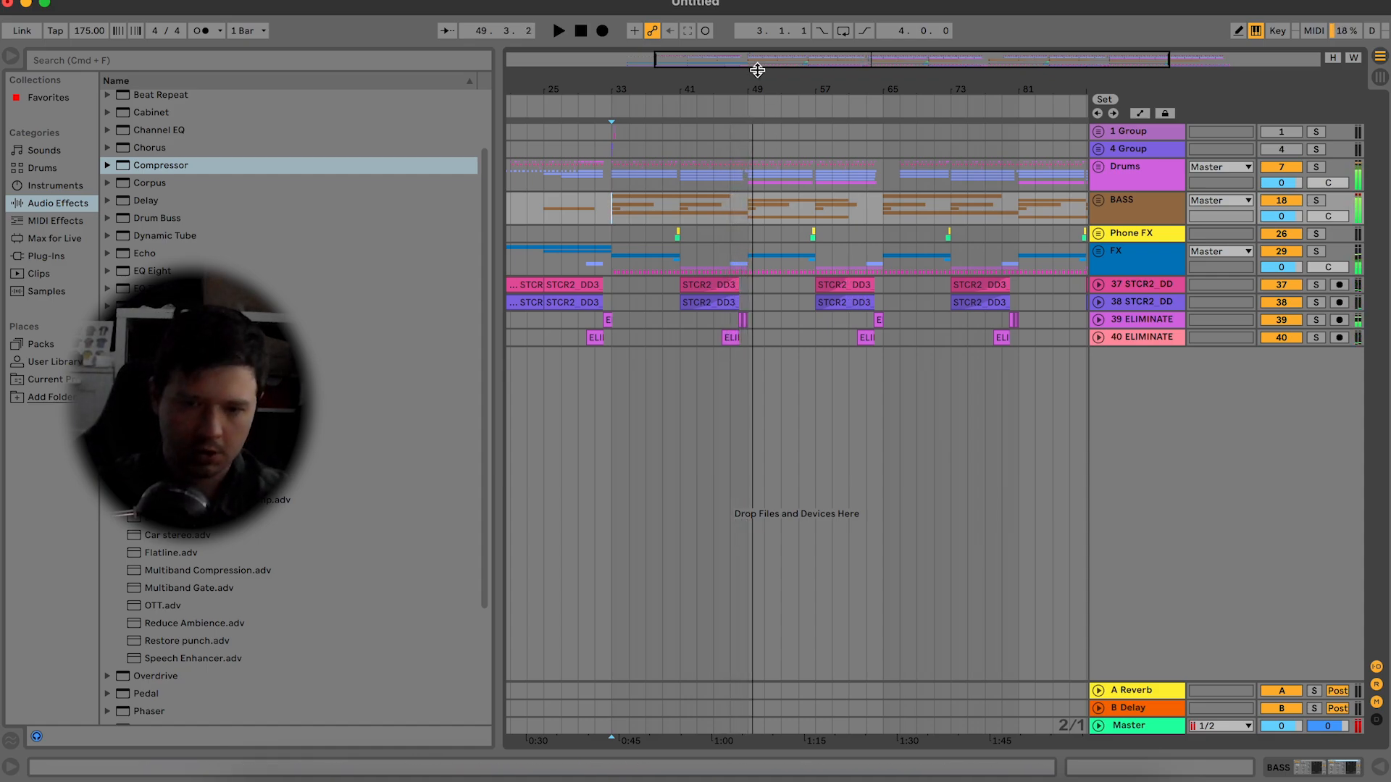
Step: Extend the koto and organ loop clips starting at bar 41 to end at 49.1.1, and play them
{"action": "left_click_drag", "start_coordinate": [757, 64], "coordinate": [757, 80]}
{"action": "key", "text": "plus"}
{"action": "left_click", "coordinate": [897, 287]}
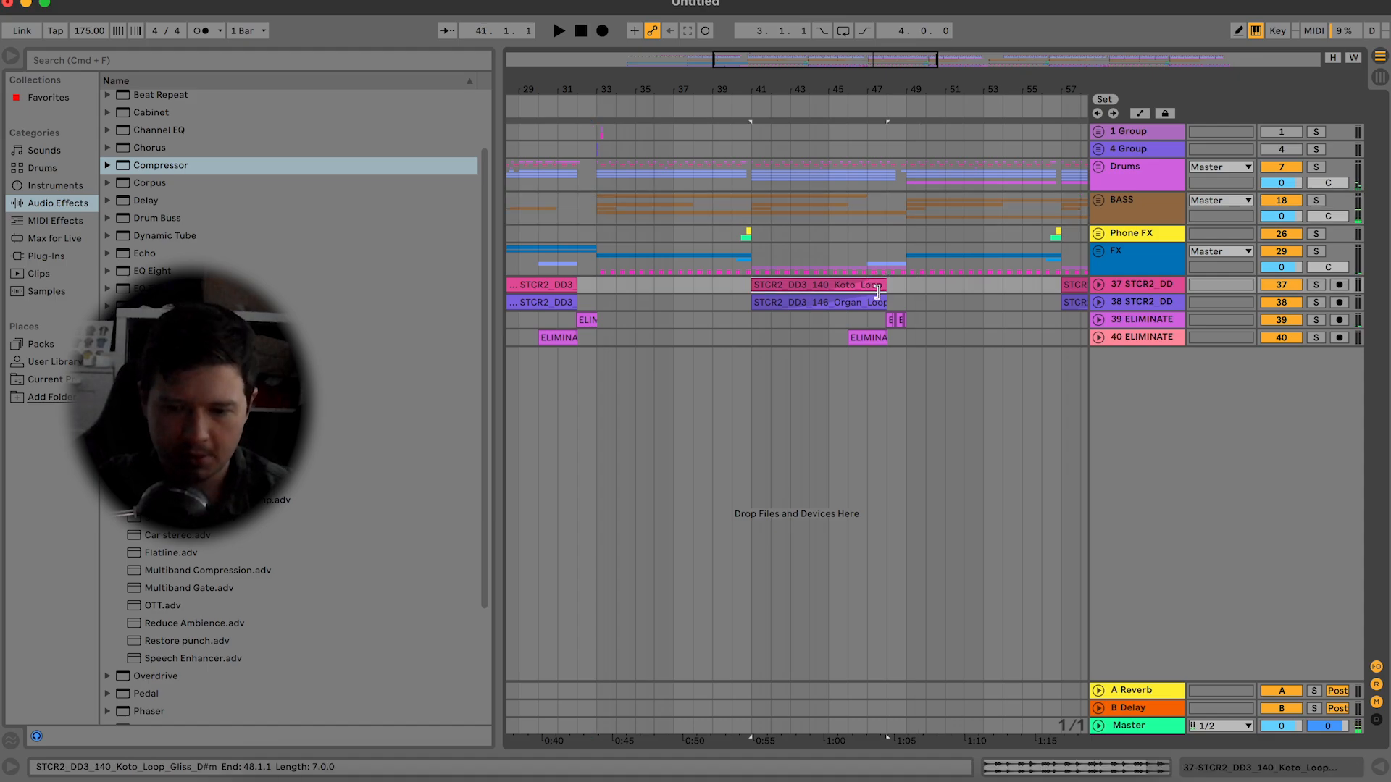
{"action": "key", "text": "space"}
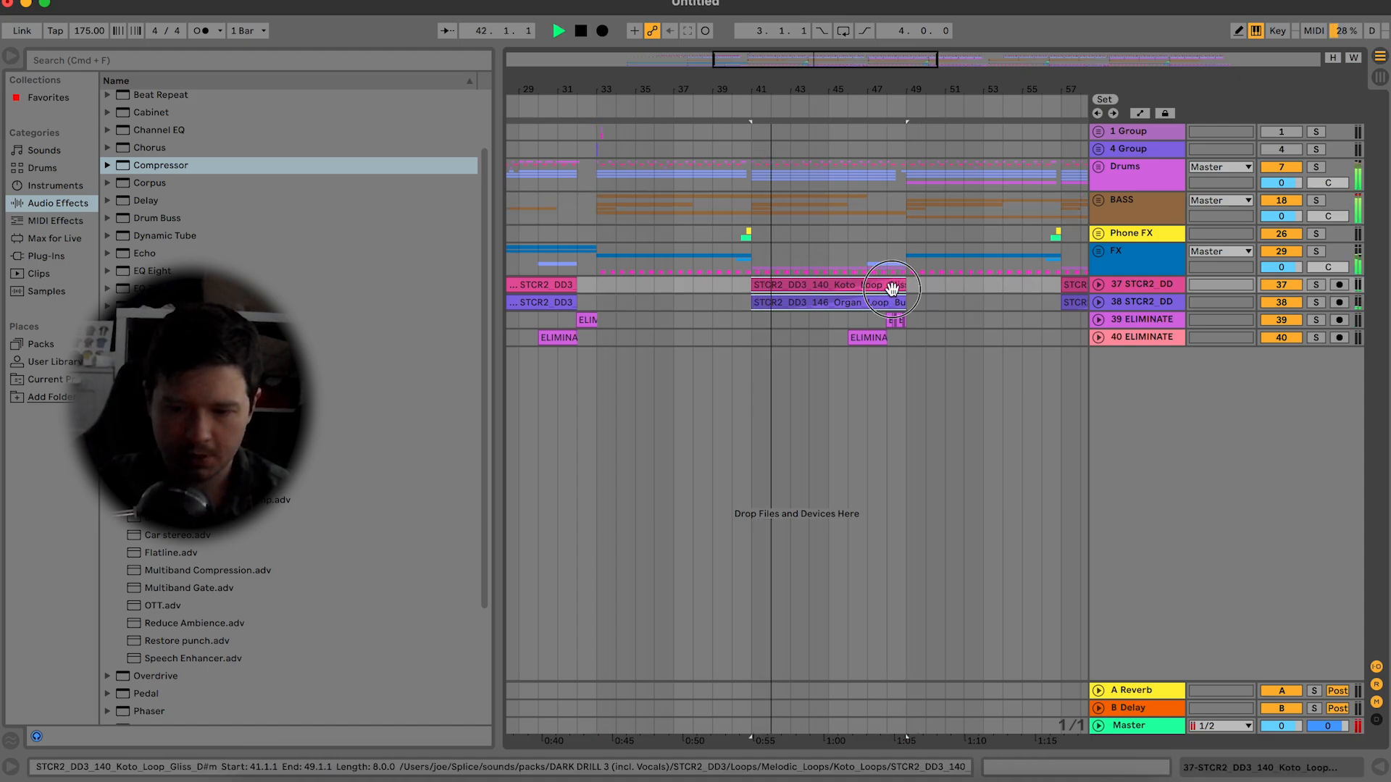
{"action": "double_click", "coordinate": [890, 287]}
{"action": "left_click", "coordinate": [882, 268], "text": "shift"}
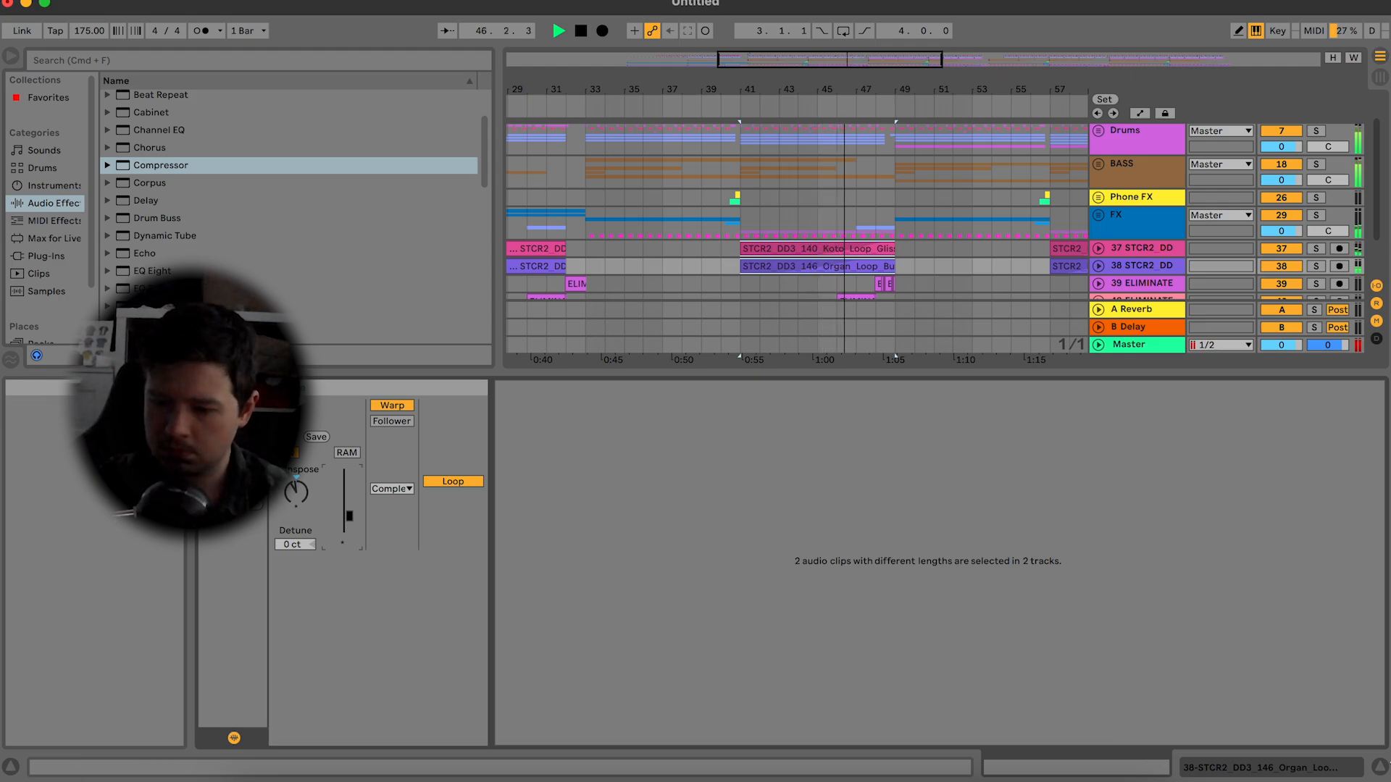
{"action": "key", "text": "super+alt+l"}
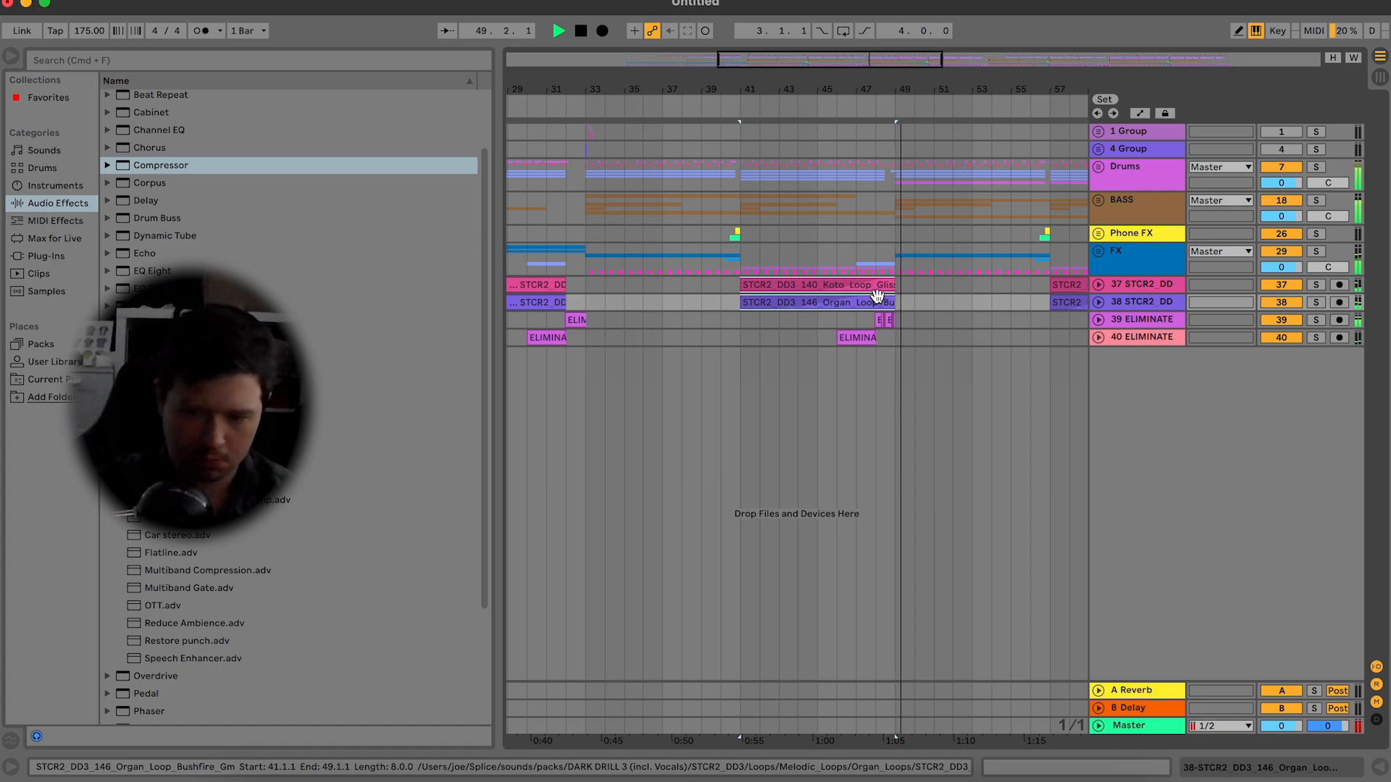
Step: Recolour the extended koto and organ loop clips magenta and copy them over the clips at 73.1.1
{"action": "scroll", "coordinate": [877, 296], "scroll_direction": "right", "scroll_amount": 5}
{"action": "right_click", "coordinate": [684, 297]}
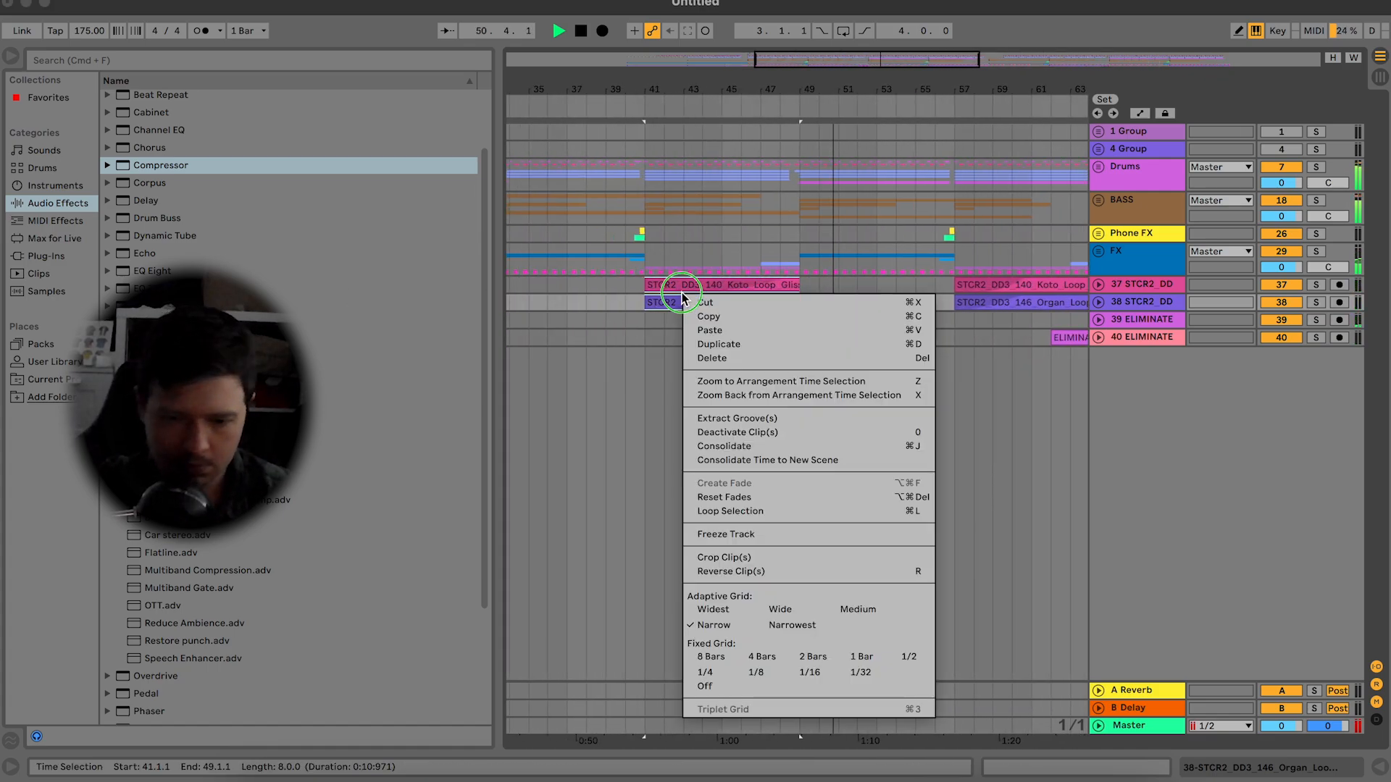
{"action": "left_click", "coordinate": [758, 313]}
{"action": "right_click", "coordinate": [774, 297]}
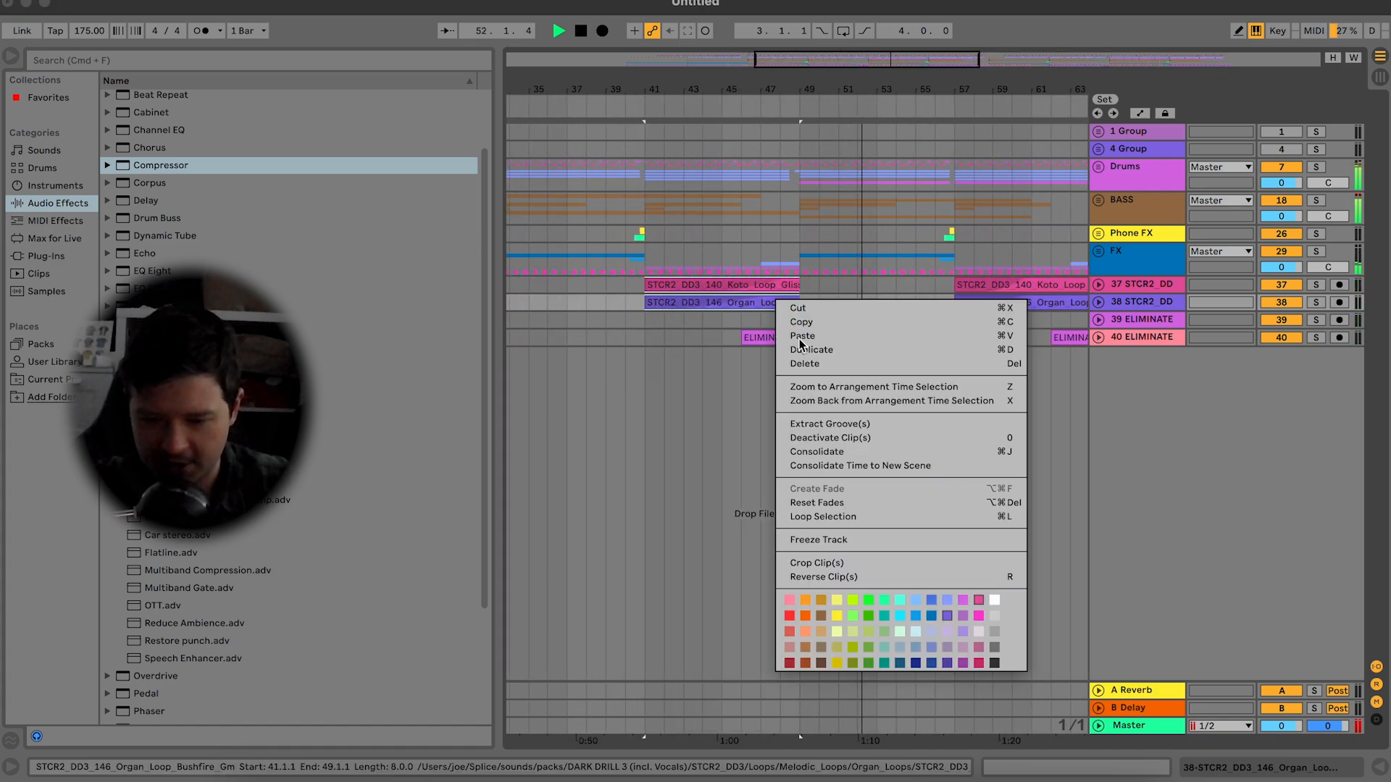
{"action": "left_click", "coordinate": [978, 617]}
{"action": "scroll", "coordinate": [902, 370], "scroll_direction": "right", "scroll_amount": 15}
{"action": "left_click", "coordinate": [919, 282]}
Step: Play through the whole arrangement and check the Master track's device chain
{"action": "left_click_drag", "start_coordinate": [1034, 59], "coordinate": [898, 61]}
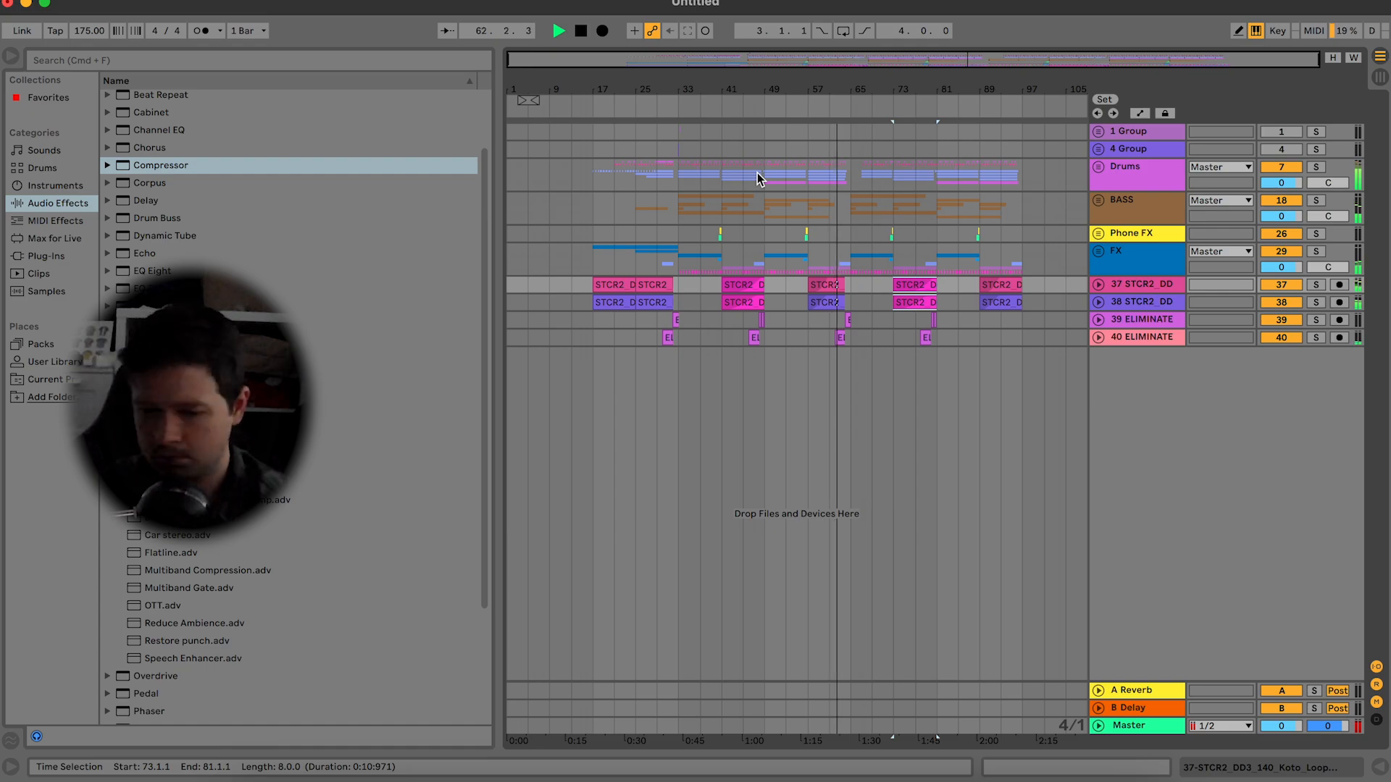
{"action": "double_click", "coordinate": [1153, 728]}
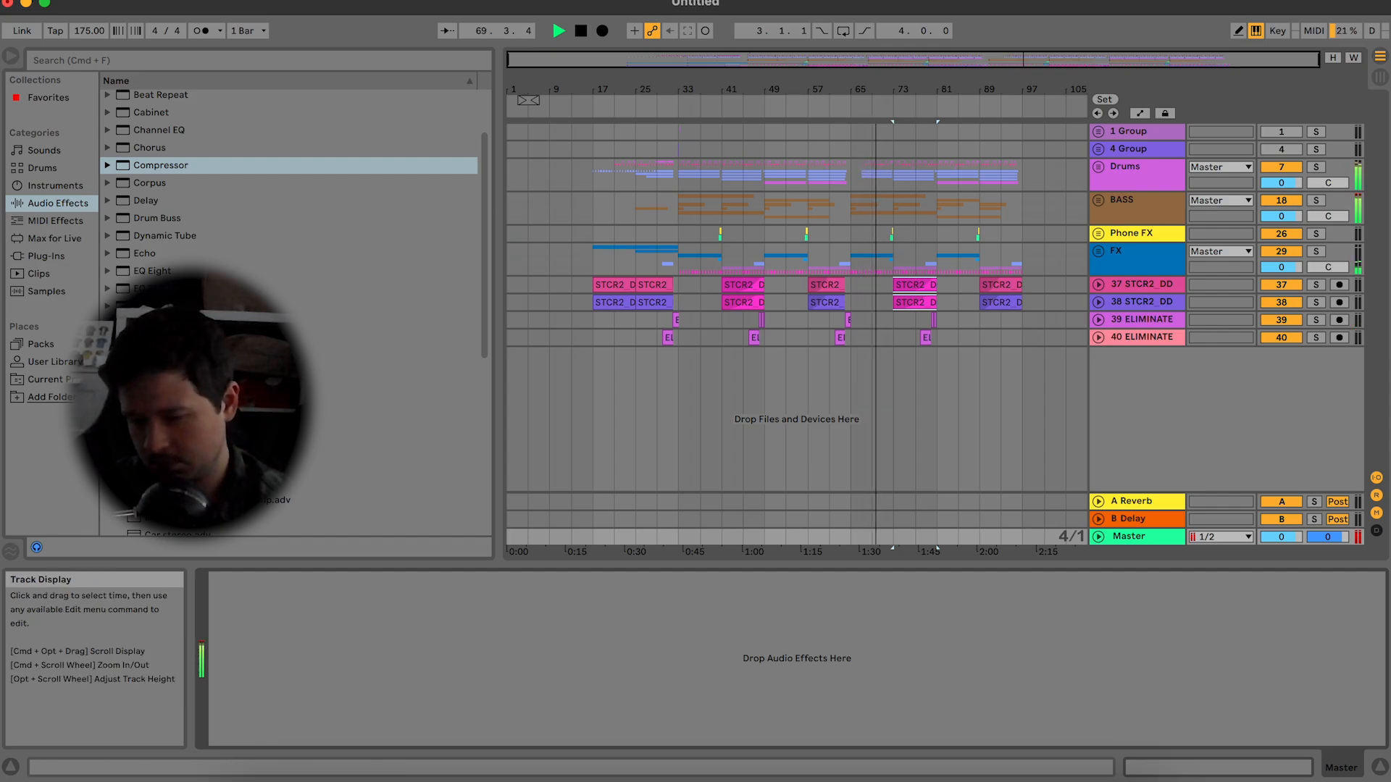
{"action": "left_click", "coordinate": [1380, 767]}
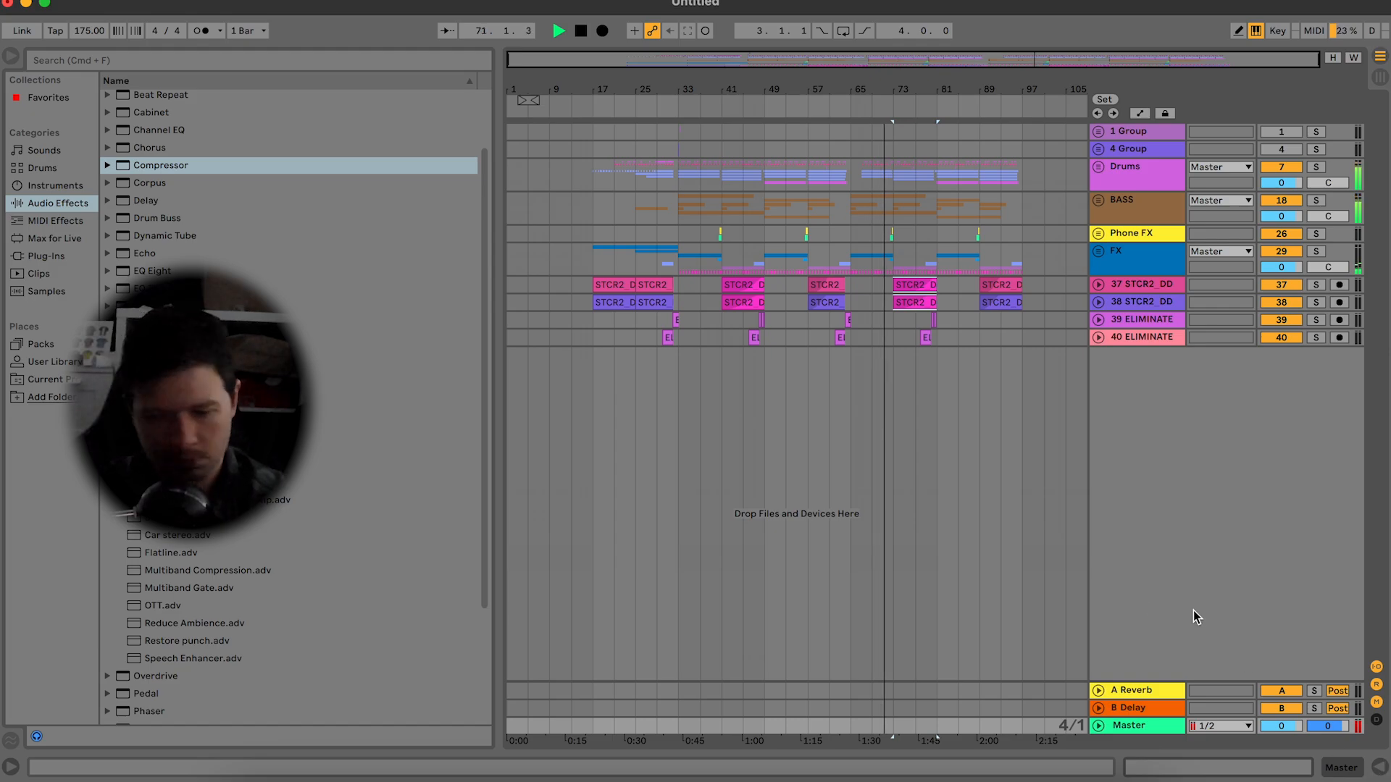
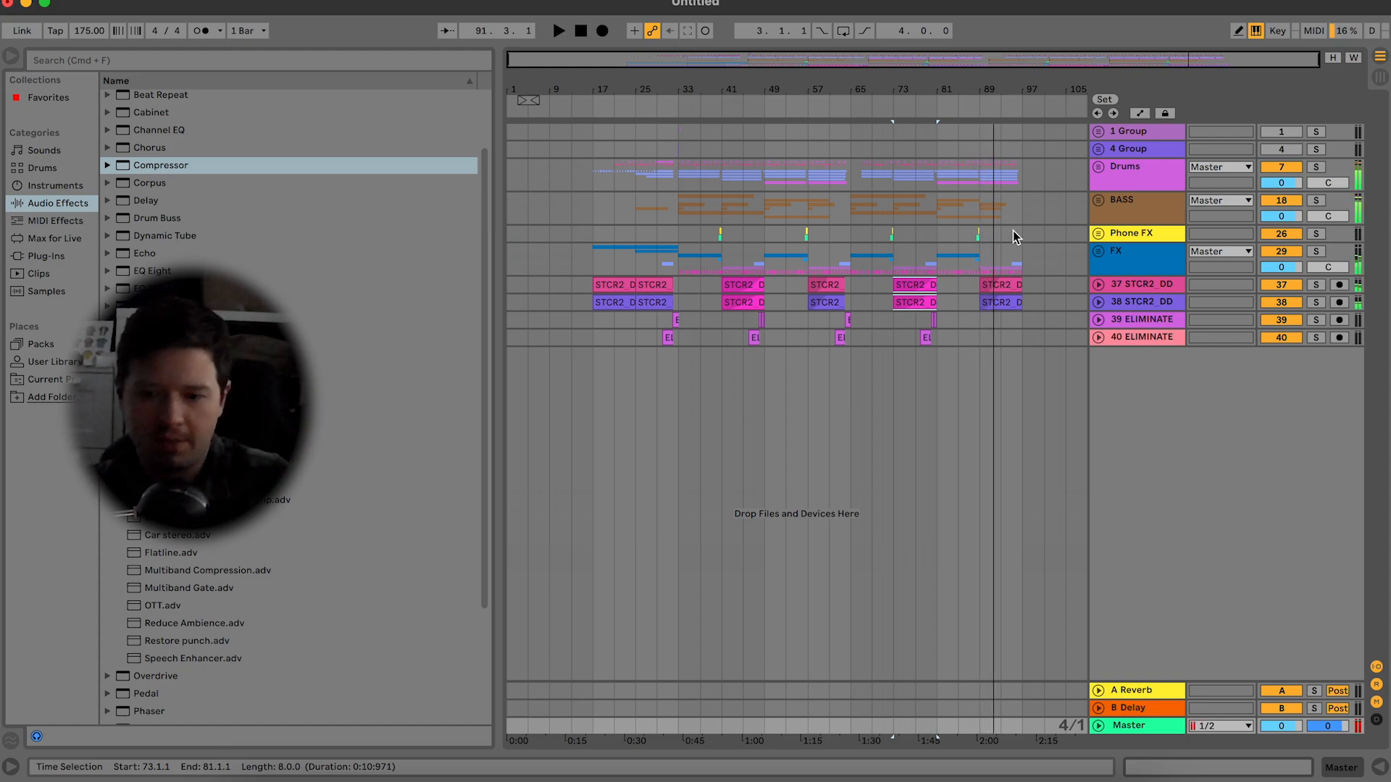
Step: Unfold the koto and organ loop tracks to examine their clips, and play from 89.1.1
{"action": "left_click", "coordinate": [1107, 287]}
{"action": "left_click", "coordinate": [1099, 285]}
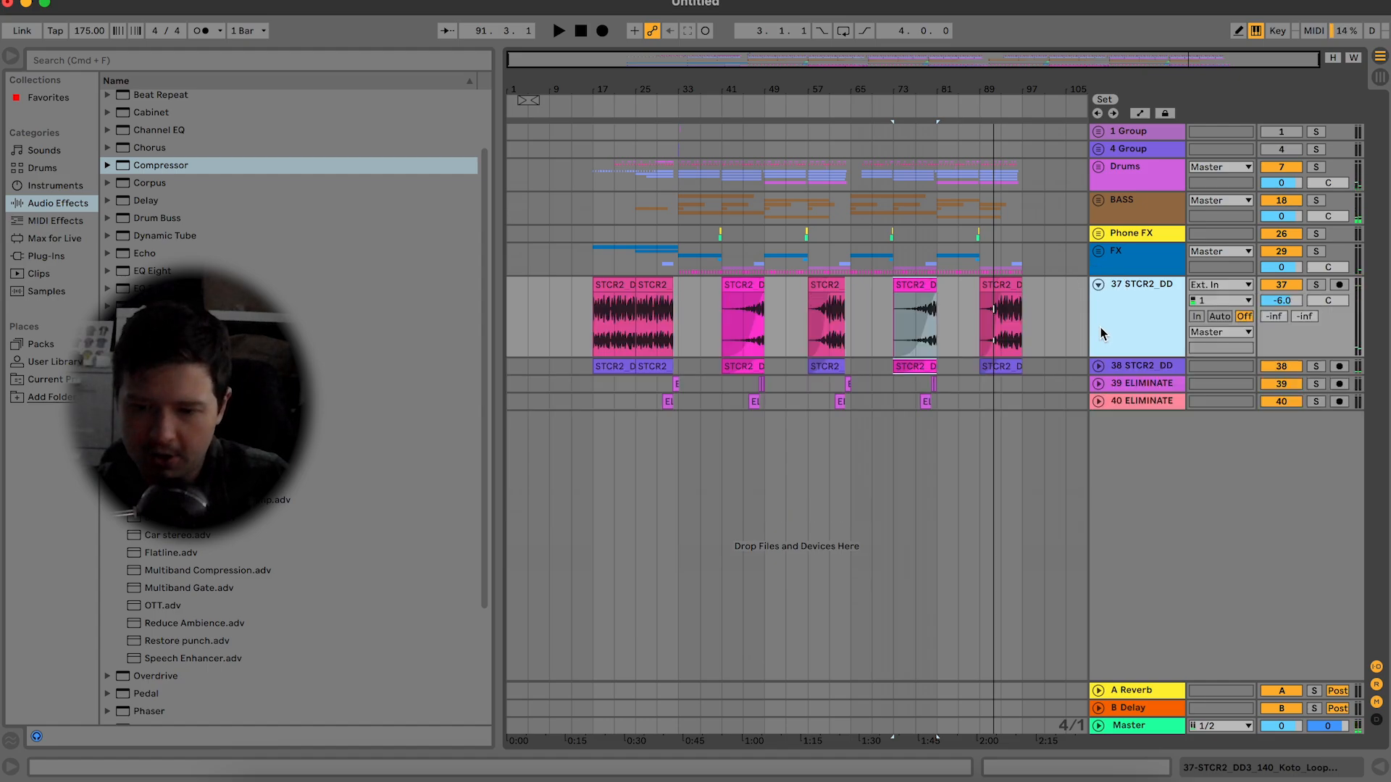
{"action": "left_click", "coordinate": [1098, 367]}
{"action": "left_click", "coordinate": [932, 300]}
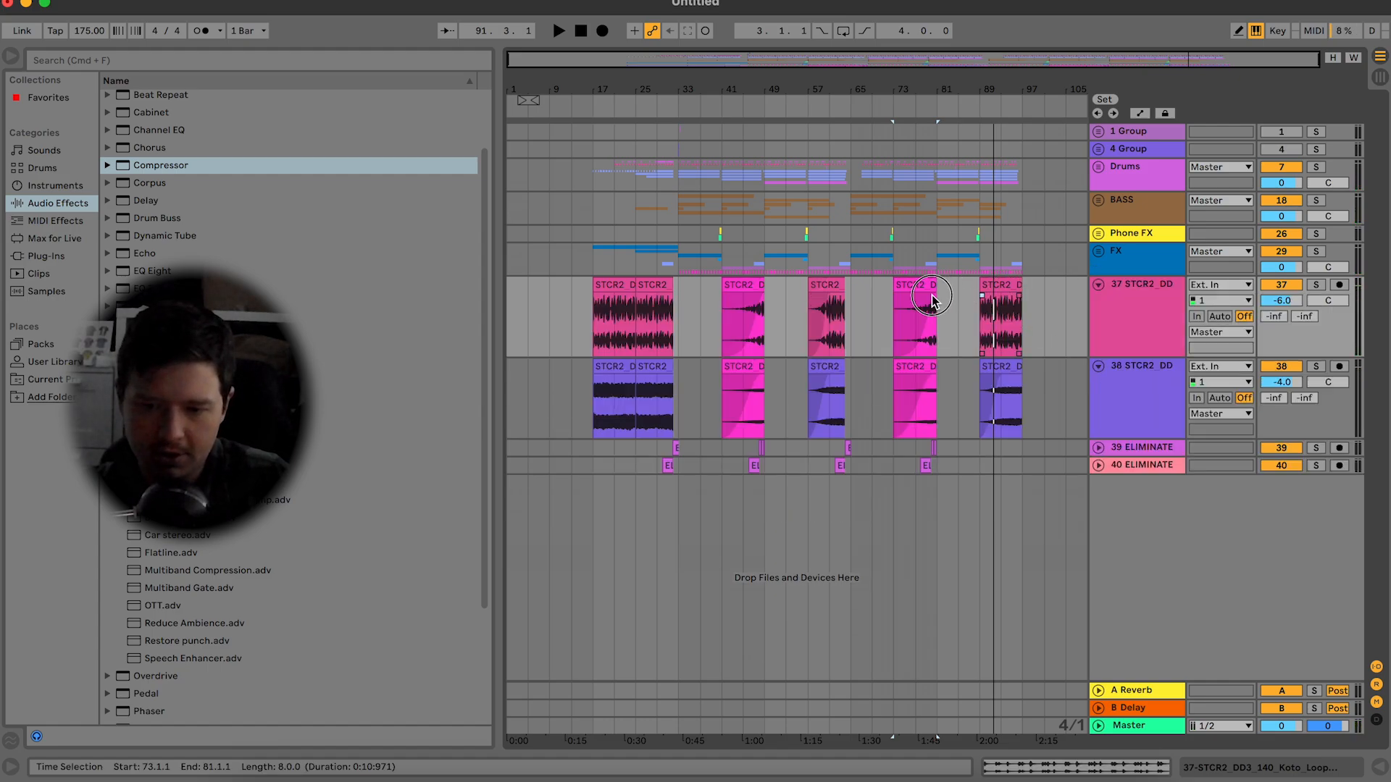
{"action": "left_click", "coordinate": [1013, 385]}
{"action": "left_click", "coordinate": [978, 397]}
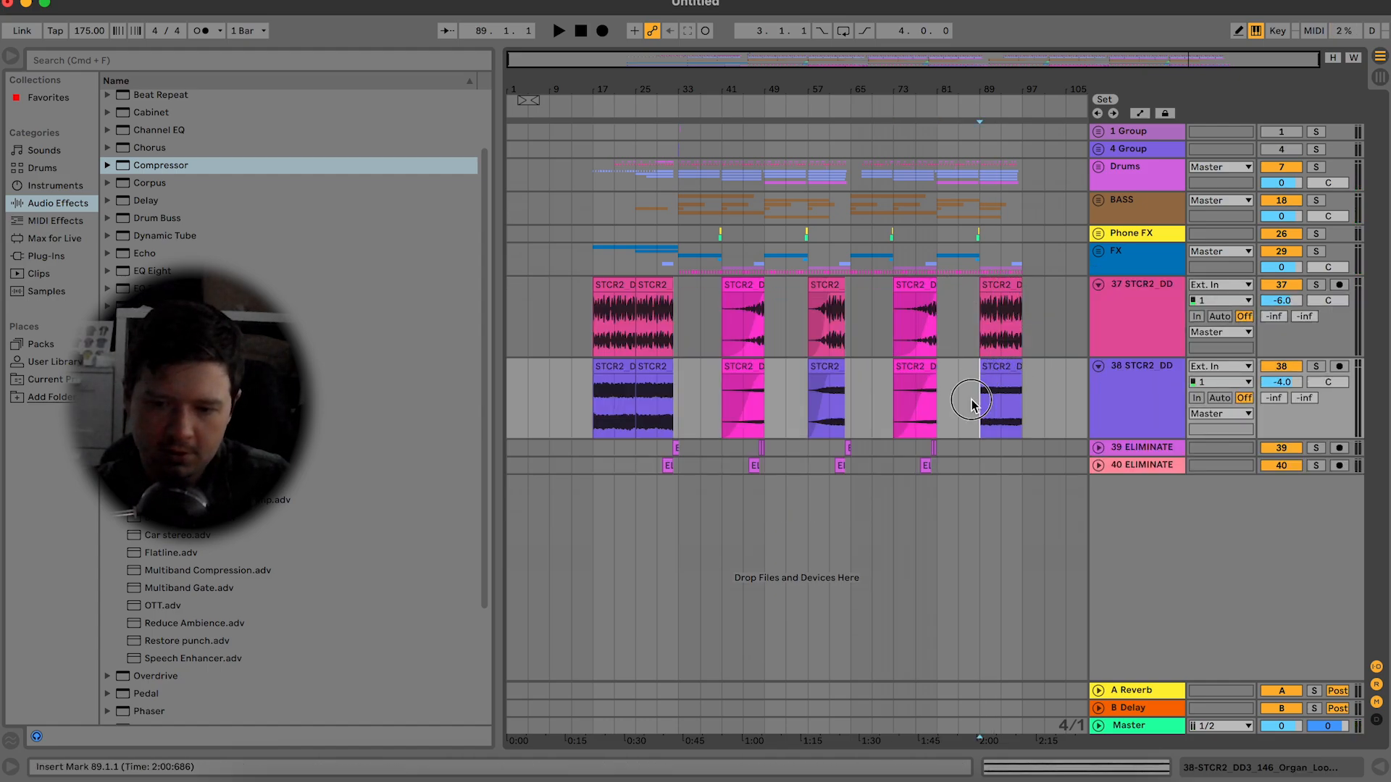
{"action": "key", "text": "space"}
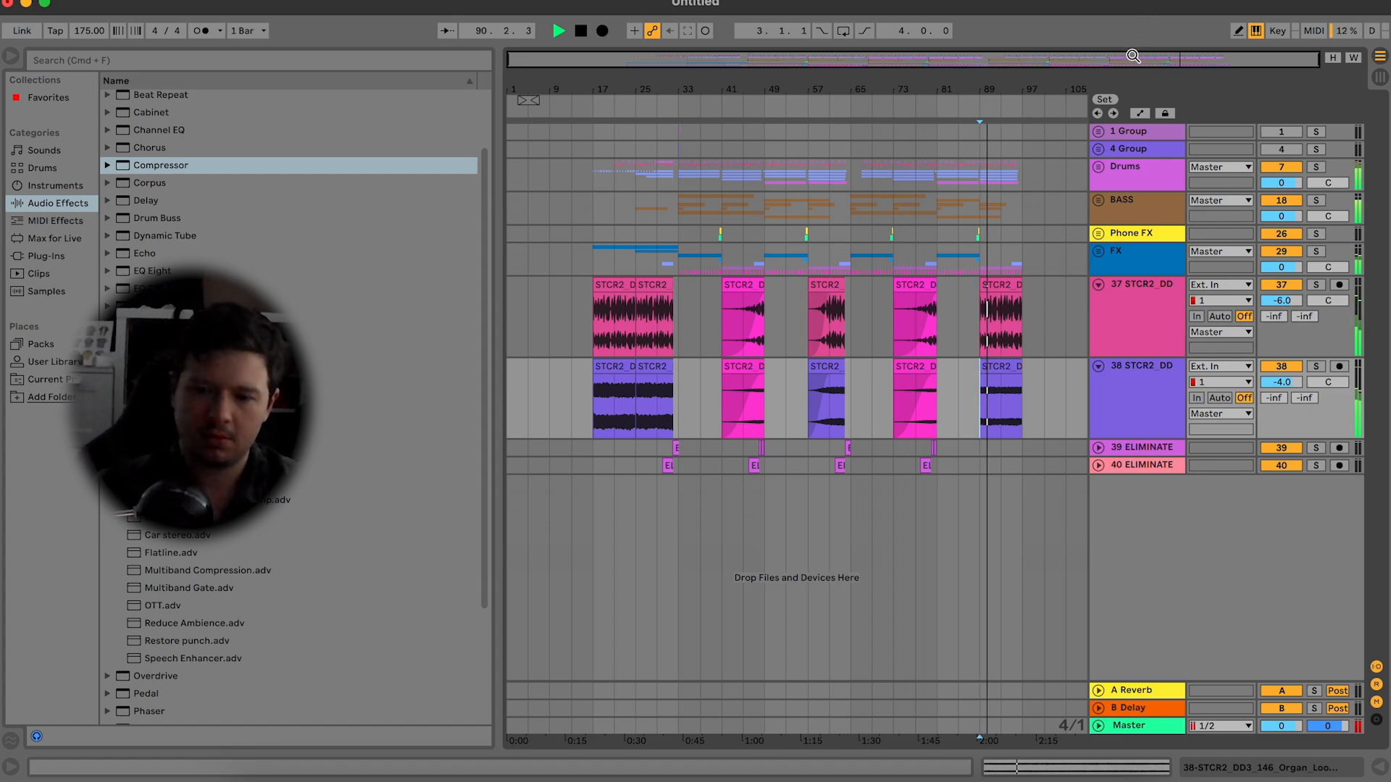
Step: Check the FX group's tracks, and fold the FX group and the koto loop track
{"action": "left_click", "coordinate": [1101, 252]}
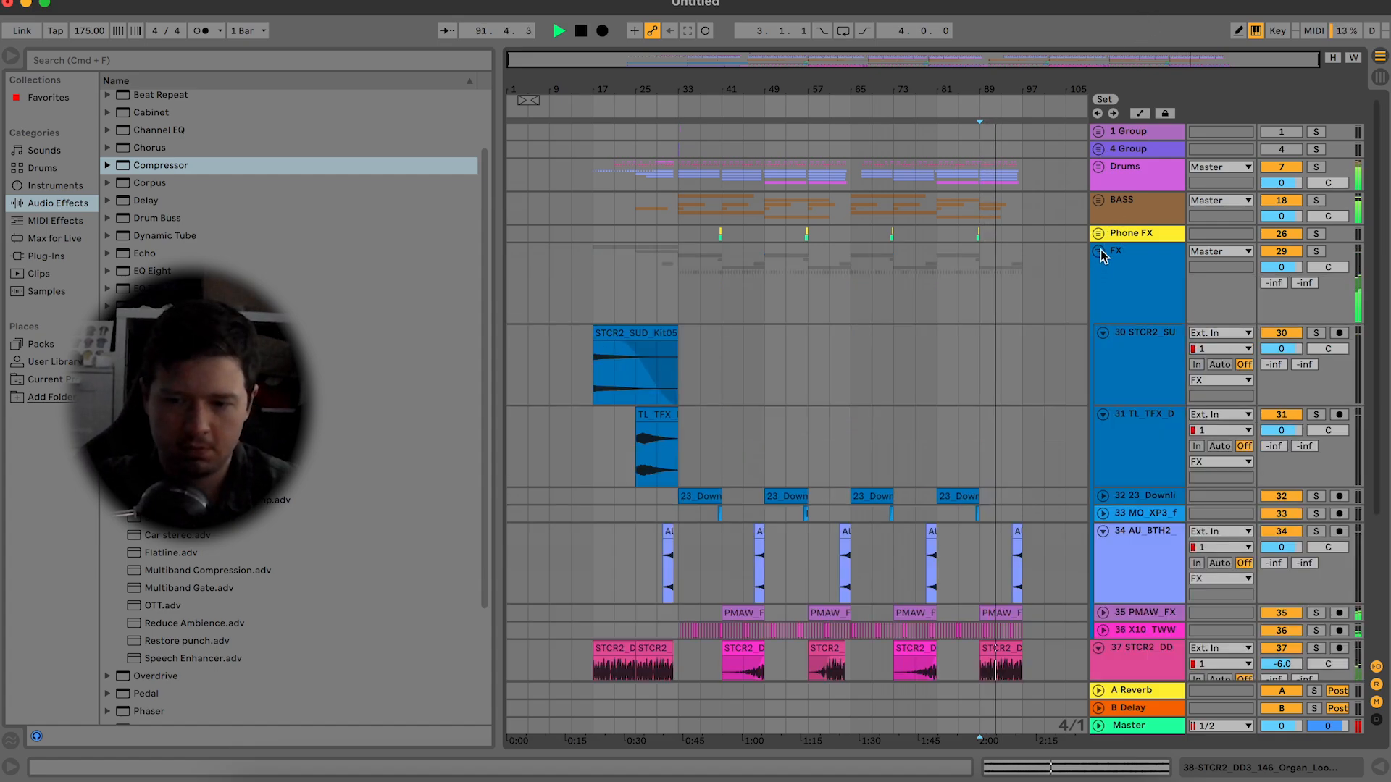
{"action": "left_click", "coordinate": [1099, 253]}
{"action": "left_click", "coordinate": [1099, 286]}
{"action": "left_click", "coordinate": [1116, 260]}
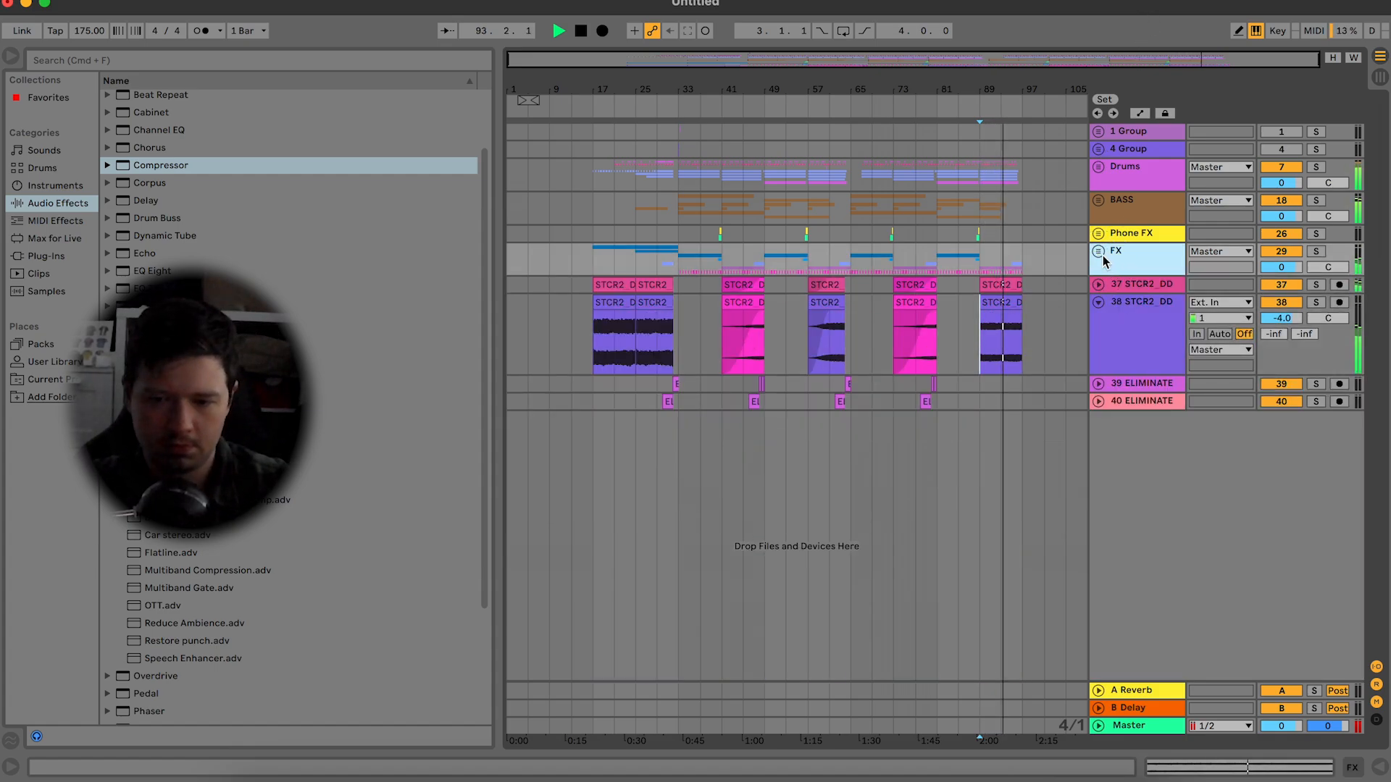
Step: Copy the arrangement from bar 17 to bar 97 on all tracks and paste it at 97.1.1
{"action": "key", "text": "super+a"}
{"action": "left_click", "coordinate": [1063, 197]}
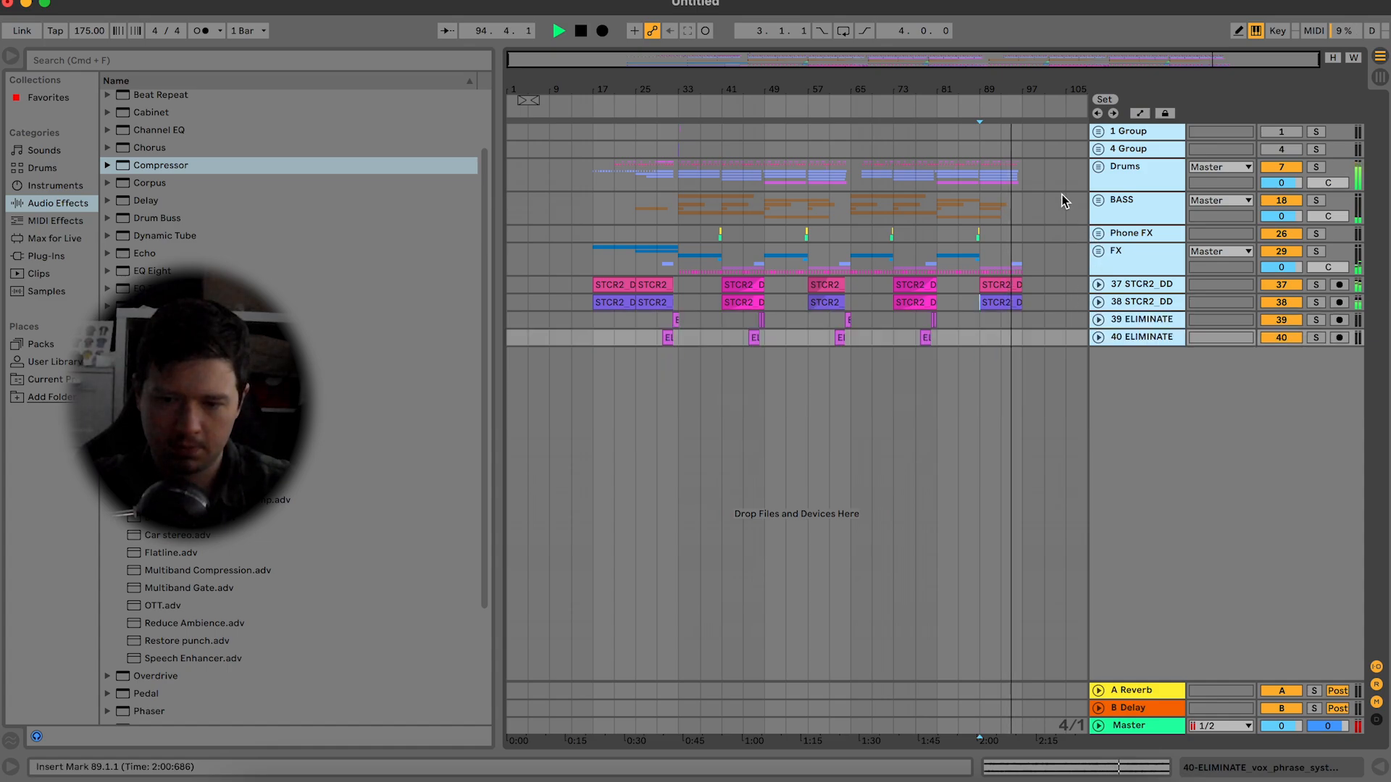
{"action": "key", "text": "super+a"}
{"action": "left_click", "coordinate": [1023, 137]}
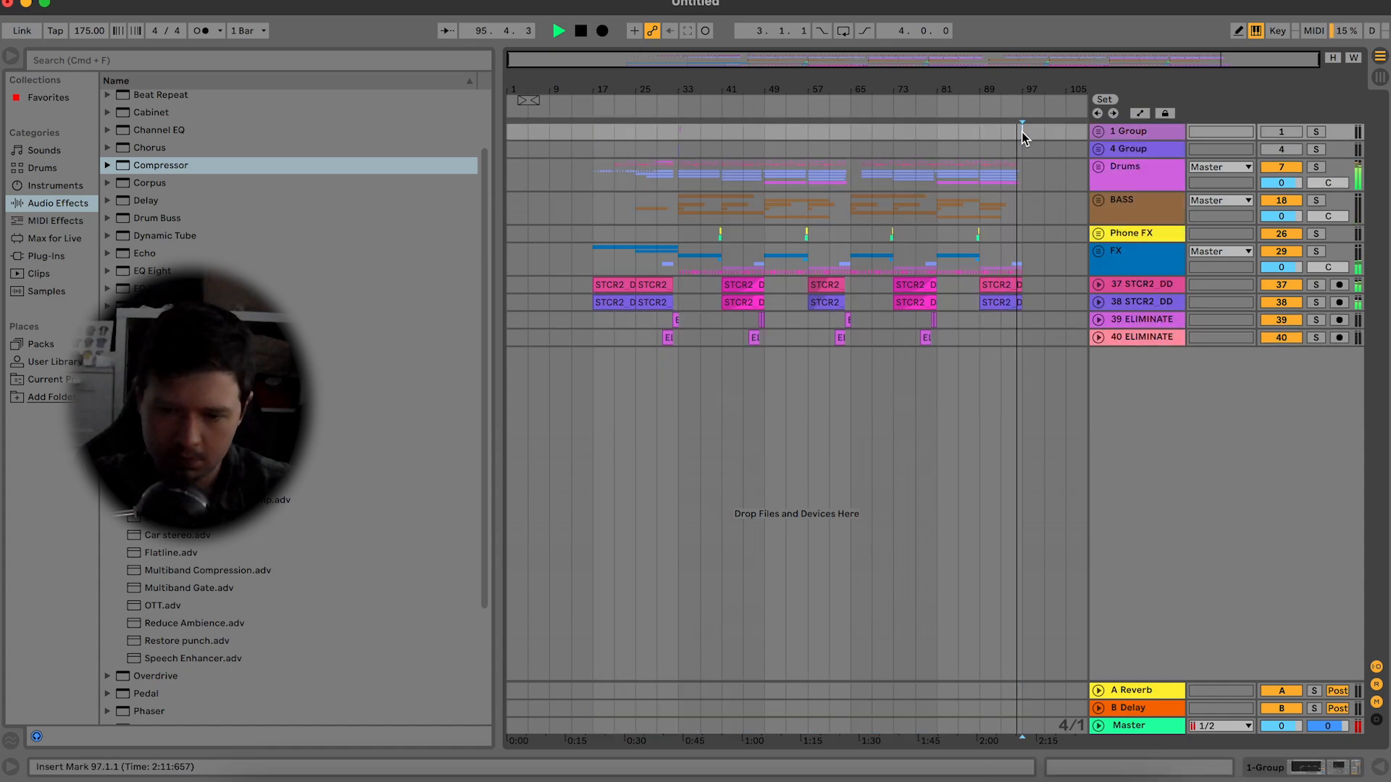
{"action": "key", "text": "super+v"}
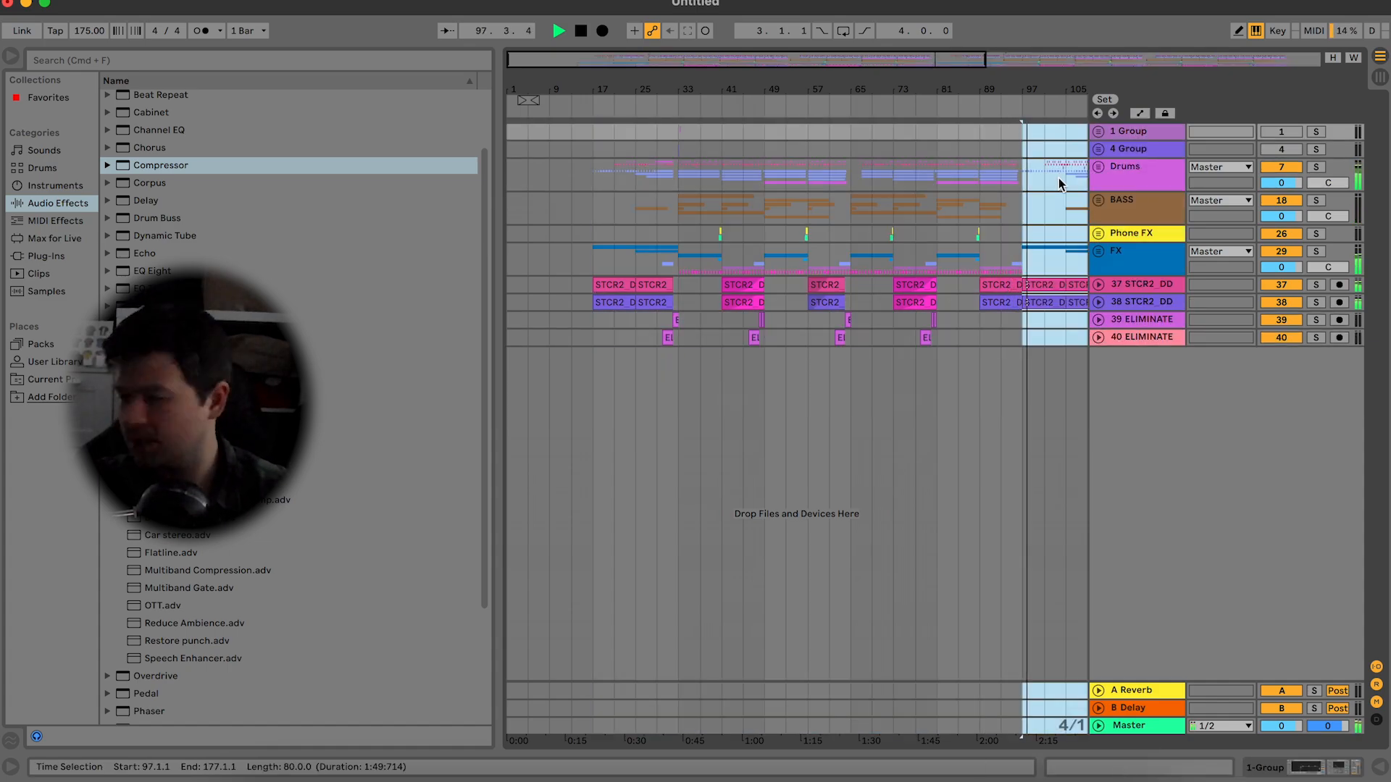
Step: Clear the Drums group's clips from bar 113 to bar 115 in the pasted section
{"action": "scroll", "coordinate": [877, 332], "scroll_direction": "right", "scroll_amount": 10}
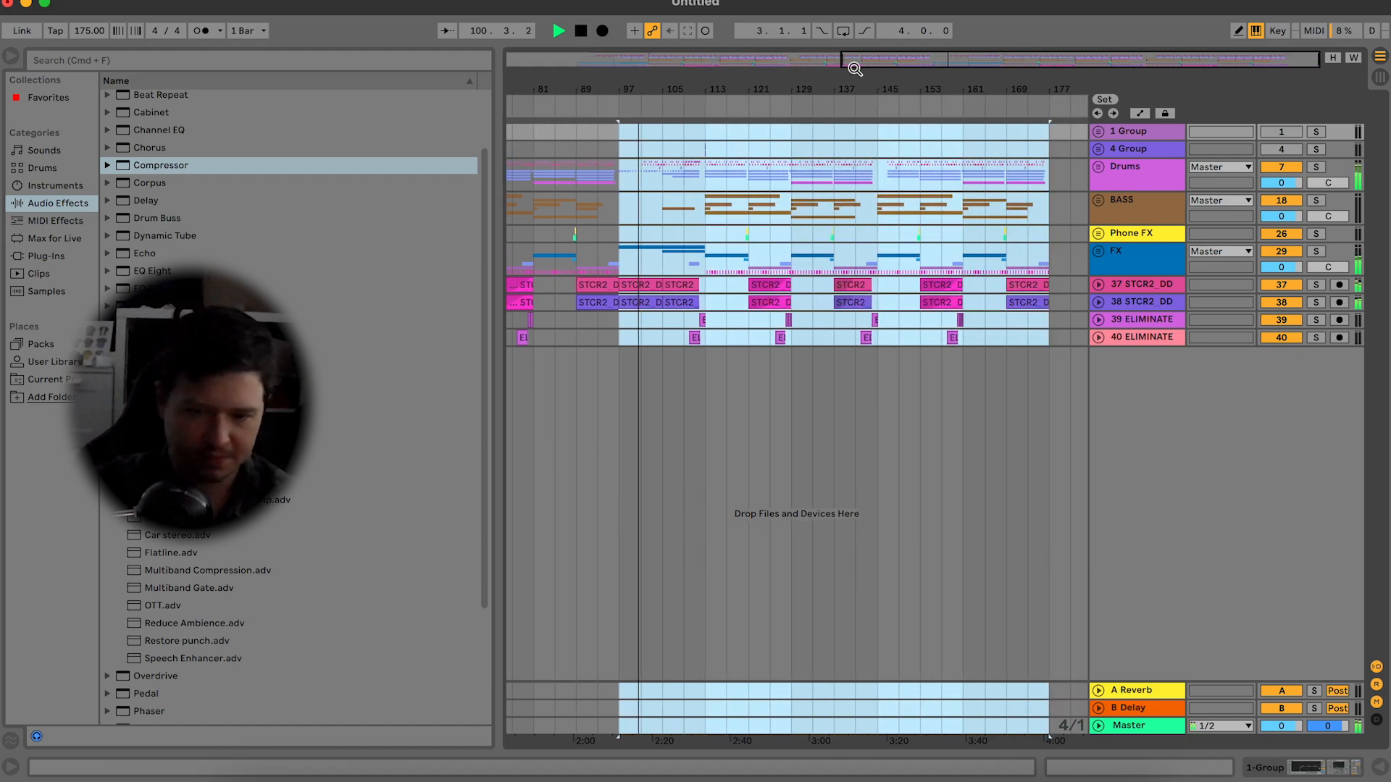
{"action": "key", "text": "z"}
{"action": "left_click_drag", "start_coordinate": [599, 90], "coordinate": [929, 95]}
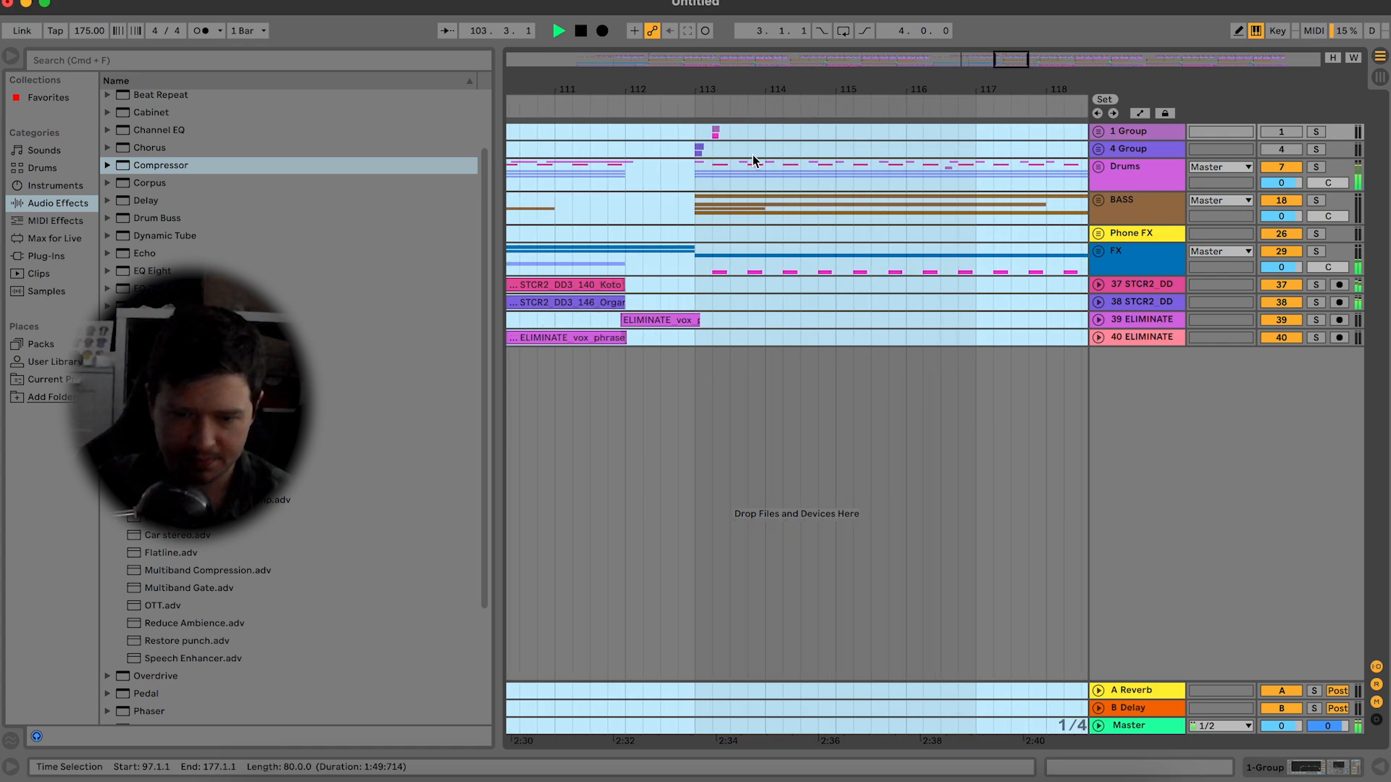
{"action": "left_click_drag", "start_coordinate": [708, 171], "coordinate": [844, 180]}
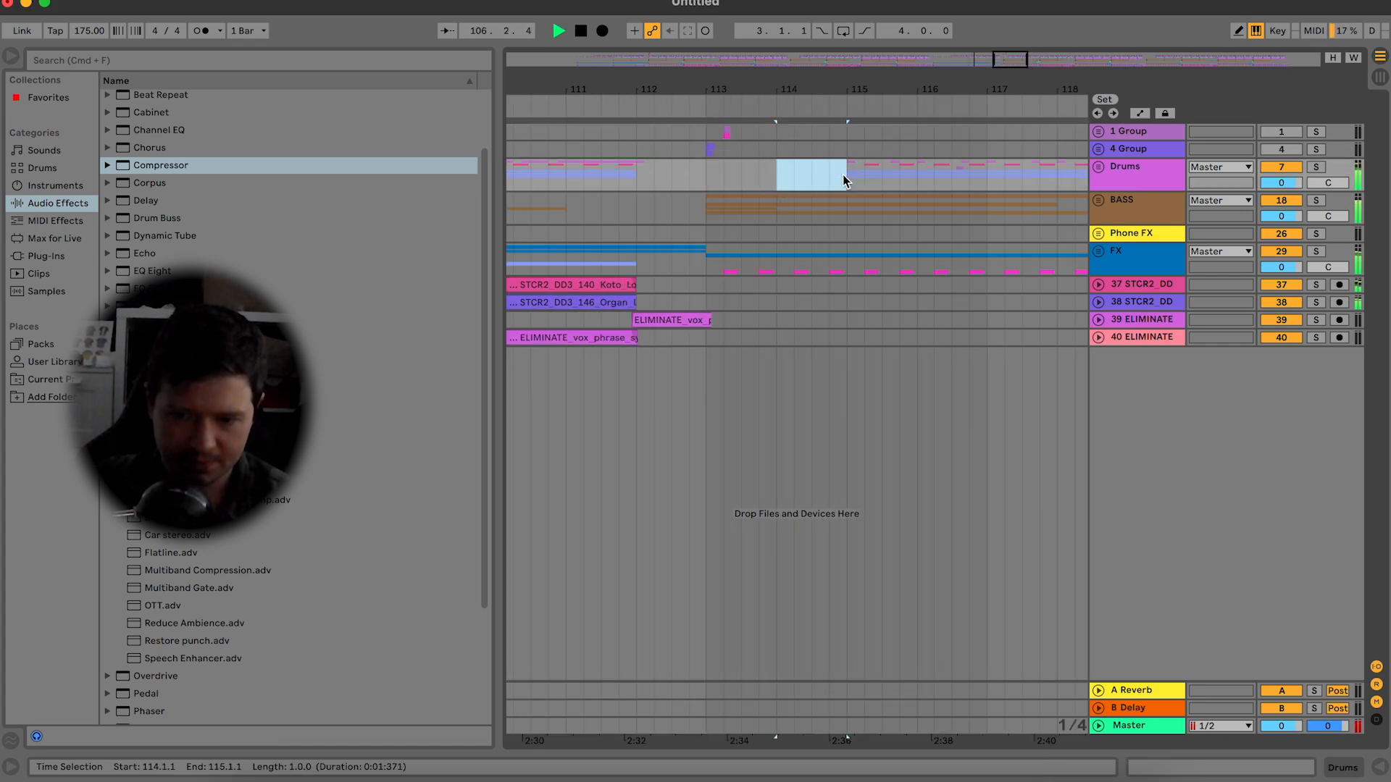
Step: Draw a Reverb Dry/Wet automation peak on the 19 Group inside BASS, rising after bar 113 and returning to zero at bar 115
{"action": "left_click", "coordinate": [1097, 200]}
{"action": "double_click", "coordinate": [1136, 297]}
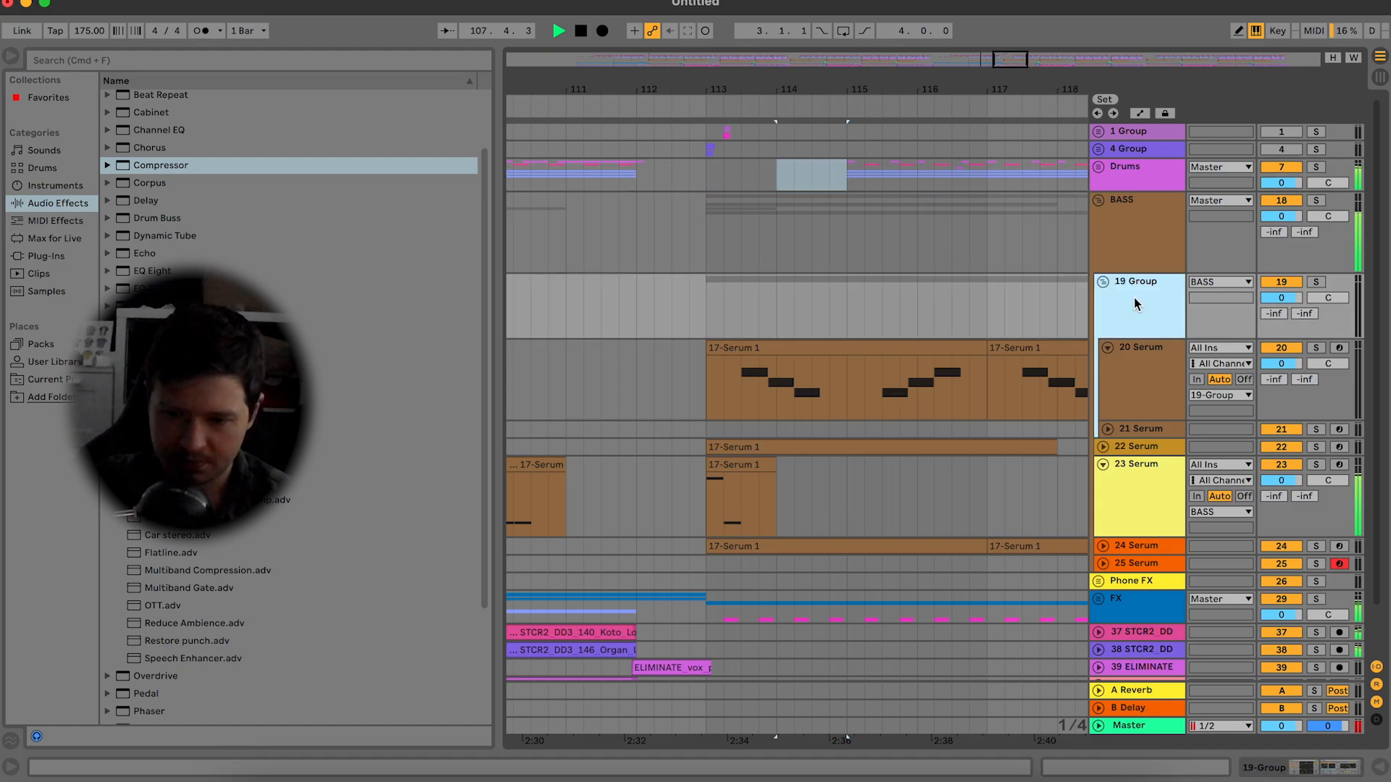
{"action": "left_click", "coordinate": [1140, 113]}
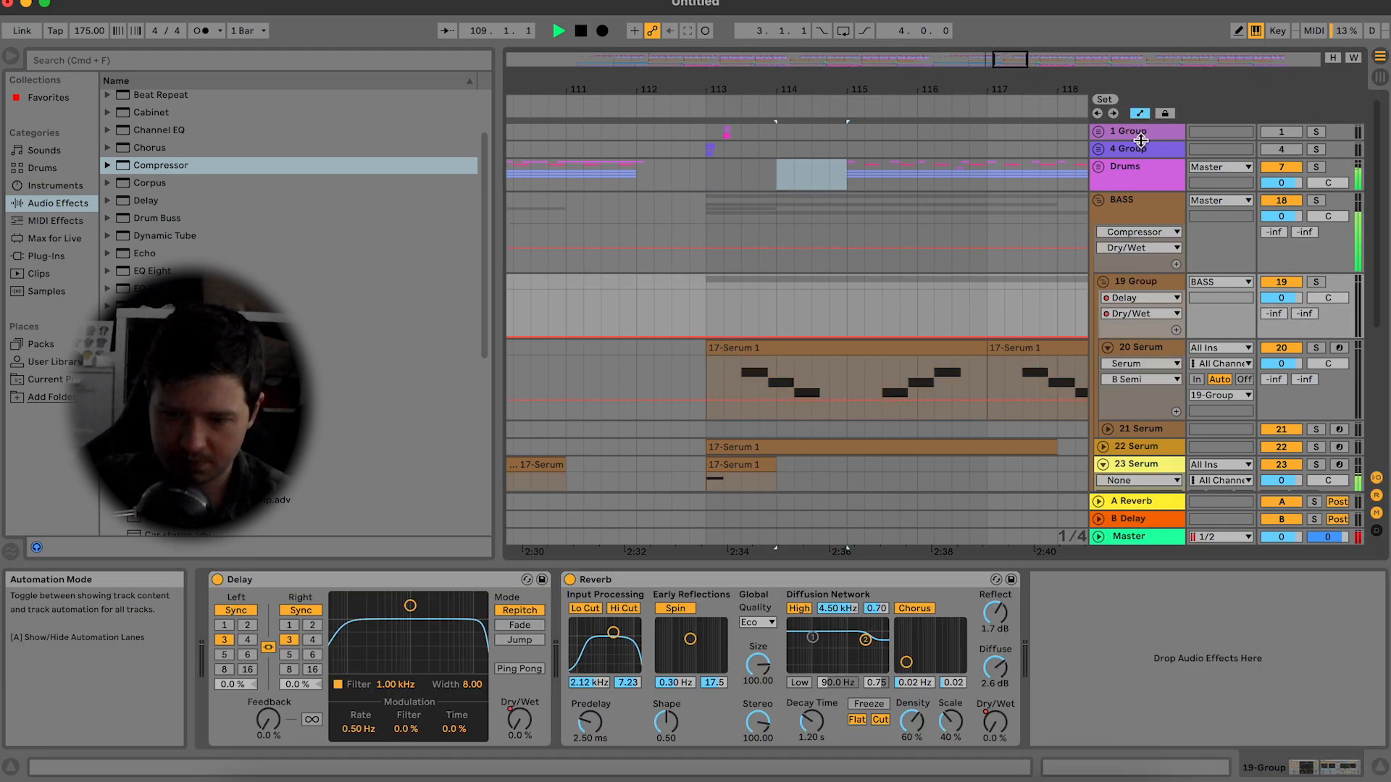
{"action": "left_click", "coordinate": [1141, 298]}
{"action": "left_click", "coordinate": [1127, 339]}
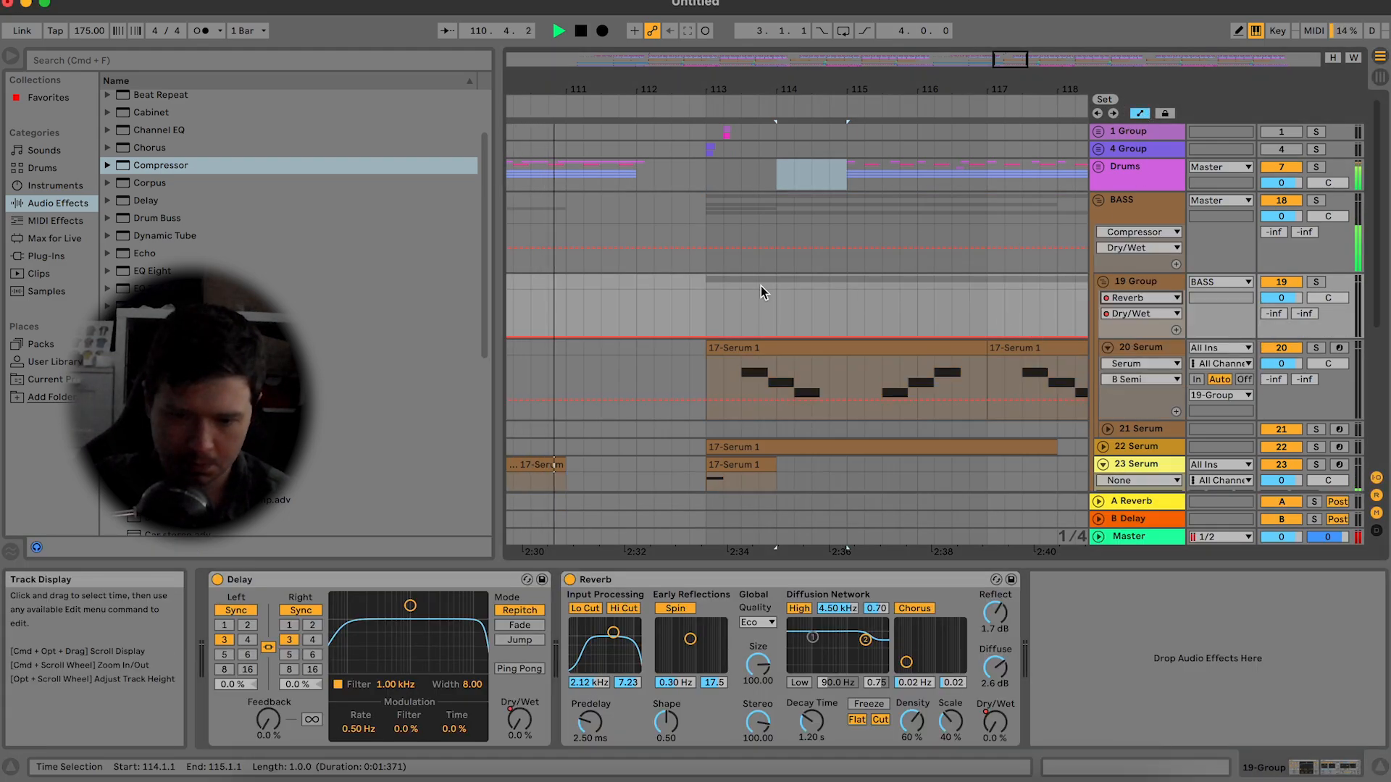
{"action": "left_click", "coordinate": [759, 290]}
{"action": "left_click_drag", "start_coordinate": [813, 337], "coordinate": [811, 306]}
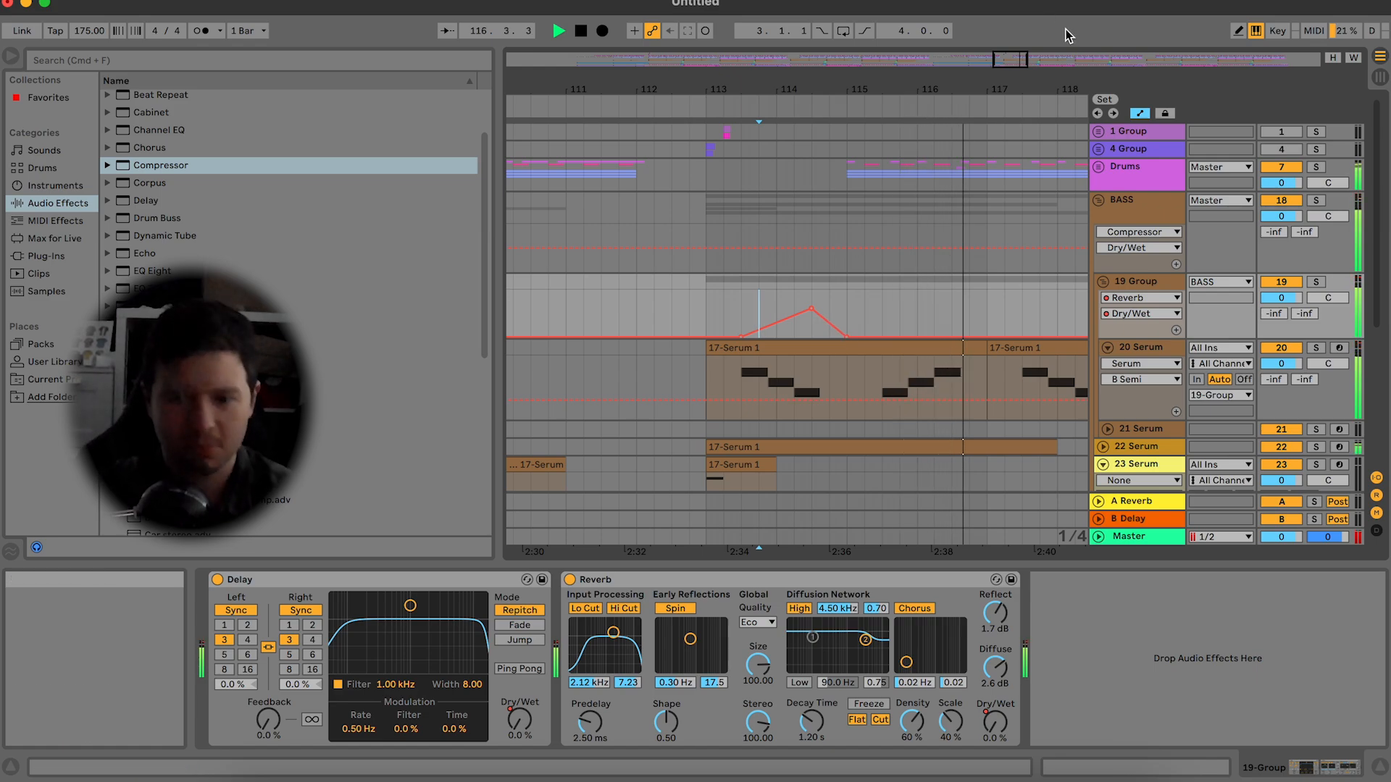
{"action": "left_click_drag", "start_coordinate": [1013, 58], "coordinate": [1024, 63]}
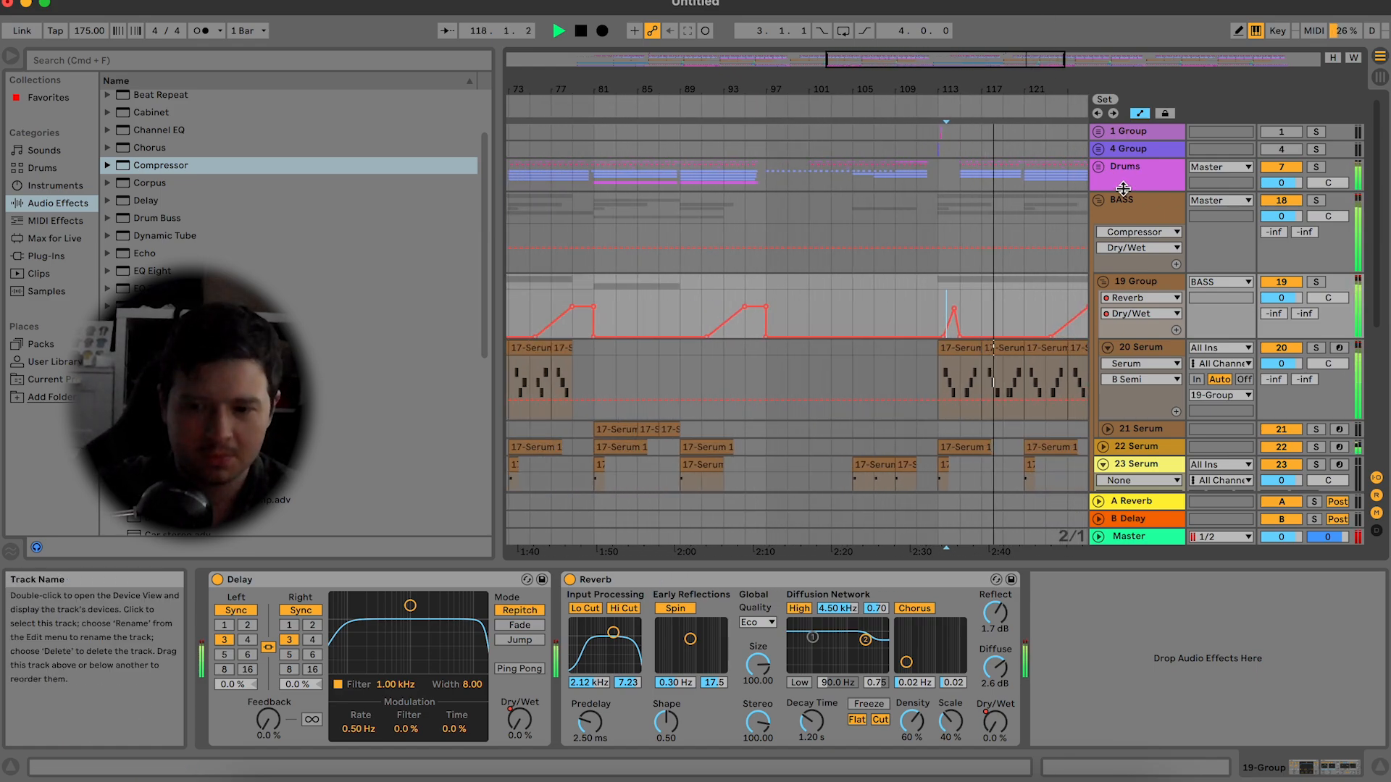
Step: Fold the BASS group and delete the clips on the two STCR2 tracks from bar 169 to bar 177
{"action": "left_click", "coordinate": [1099, 200]}
{"action": "left_click_drag", "start_coordinate": [1024, 64], "coordinate": [1028, 79]}
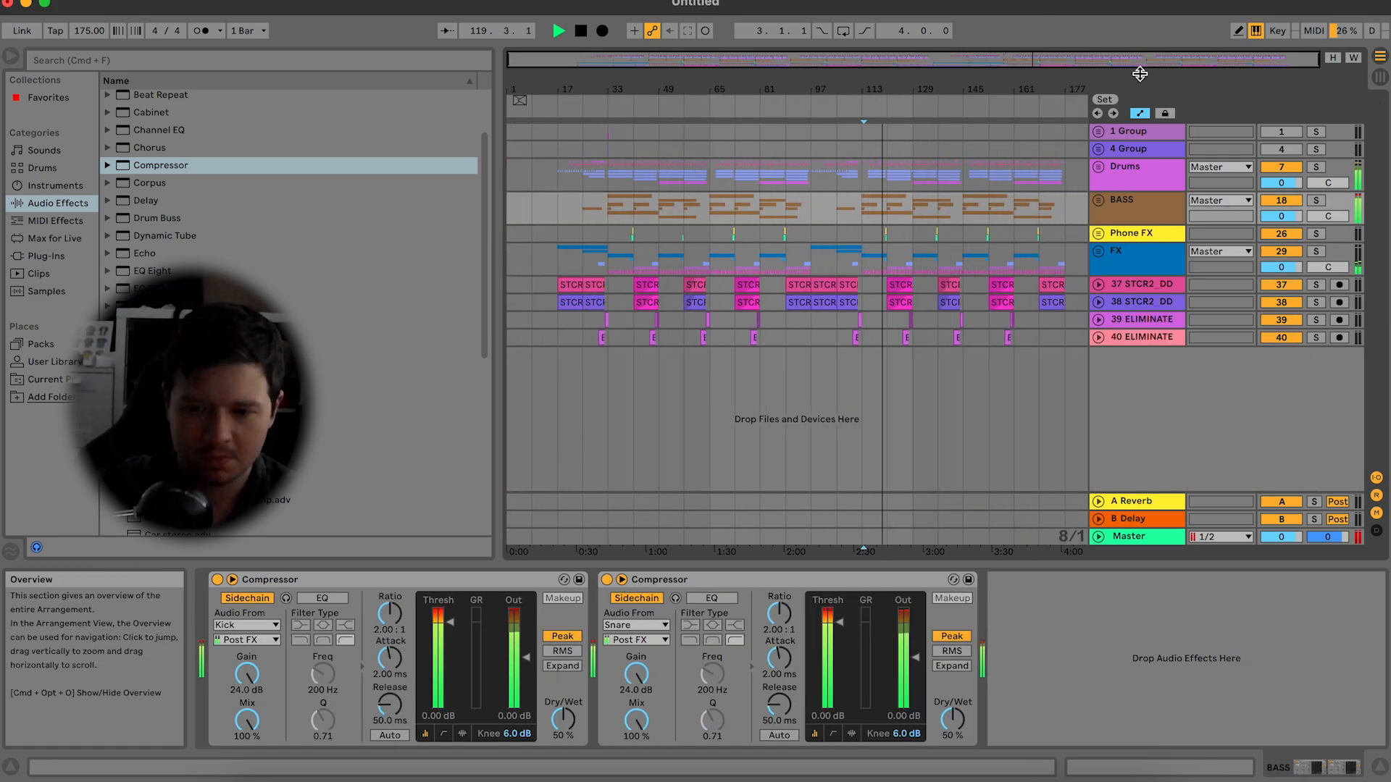
{"action": "left_click", "coordinate": [1052, 302]}
{"action": "left_click", "coordinate": [1057, 288], "text": "shift"}
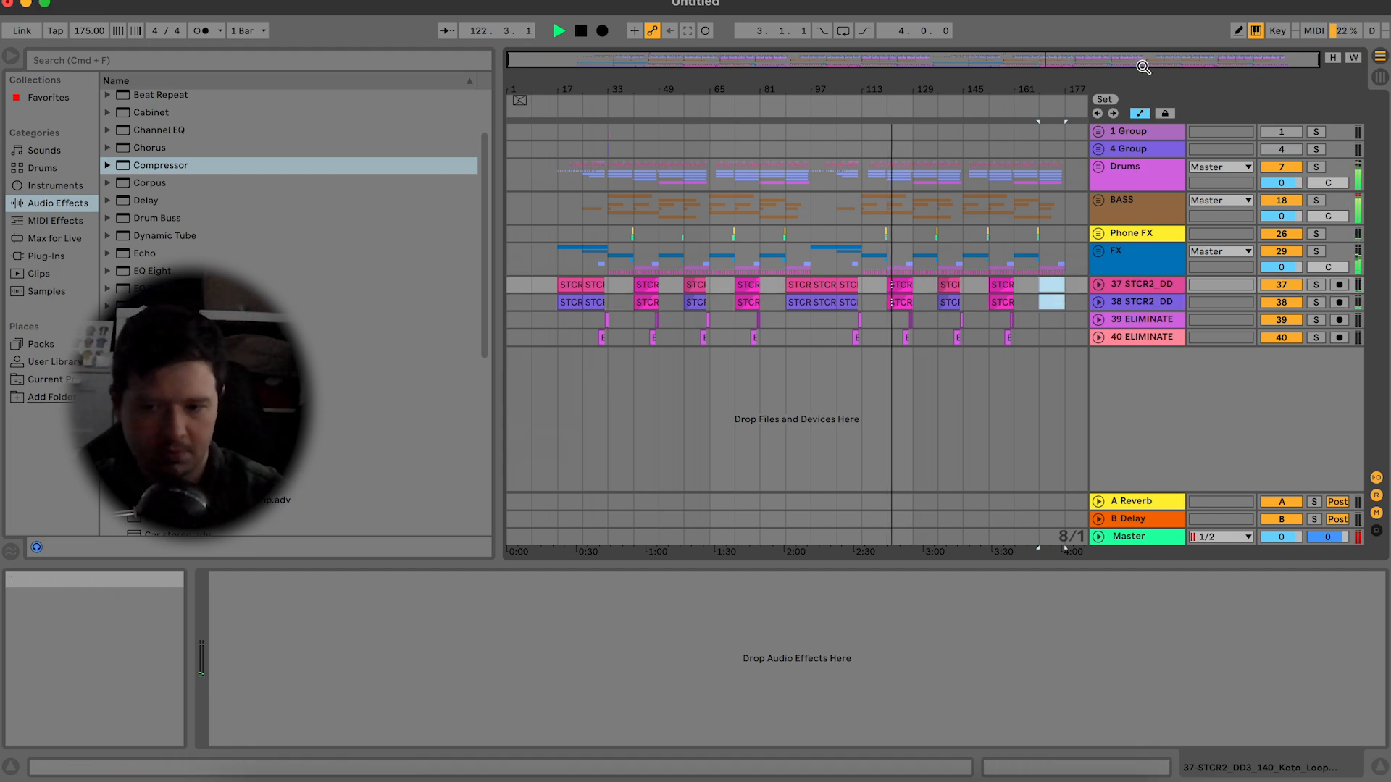
Step: Stop playback and hide the browser to widen the arrangement
{"action": "left_click_drag", "start_coordinate": [1134, 60], "coordinate": [1138, 73]}
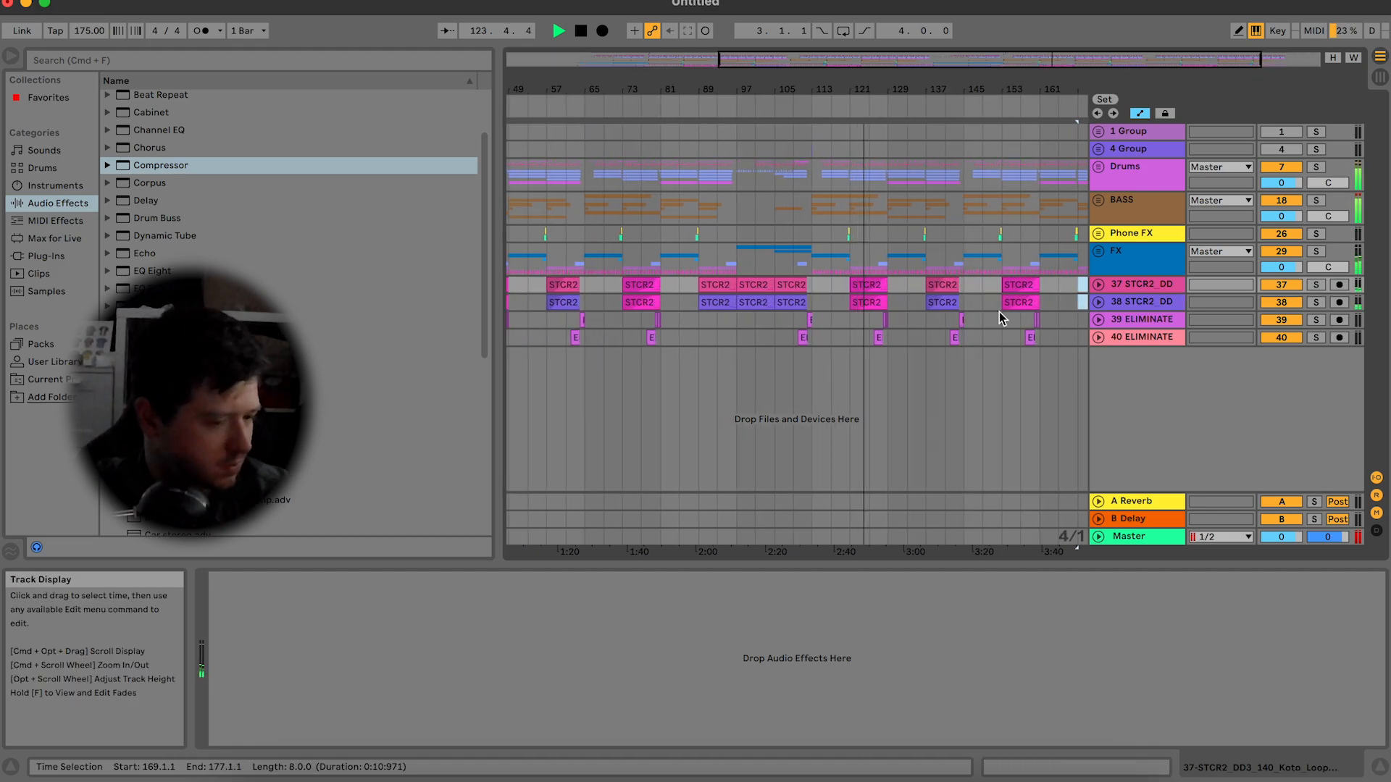
{"action": "key", "text": "space"}
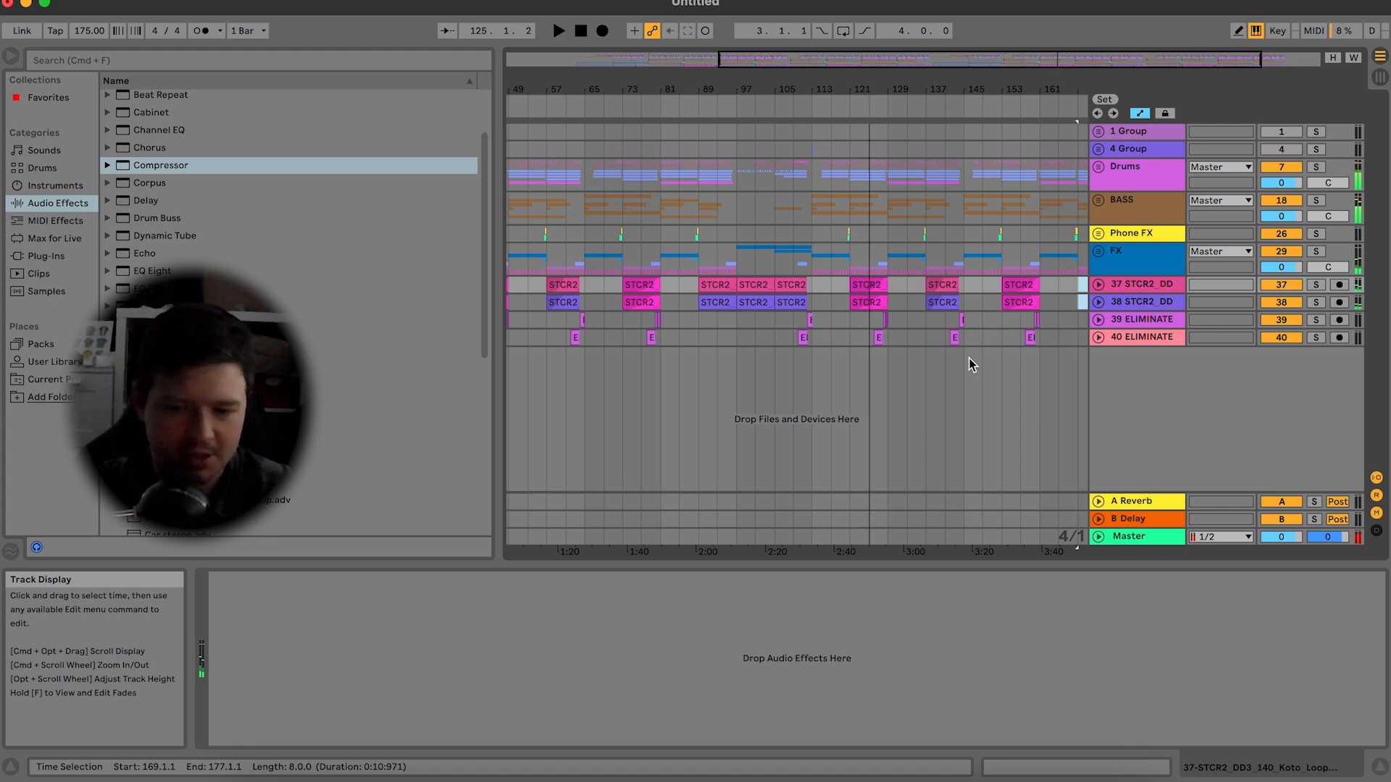
{"action": "scroll", "coordinate": [968, 358], "scroll_direction": "left", "scroll_amount": 10}
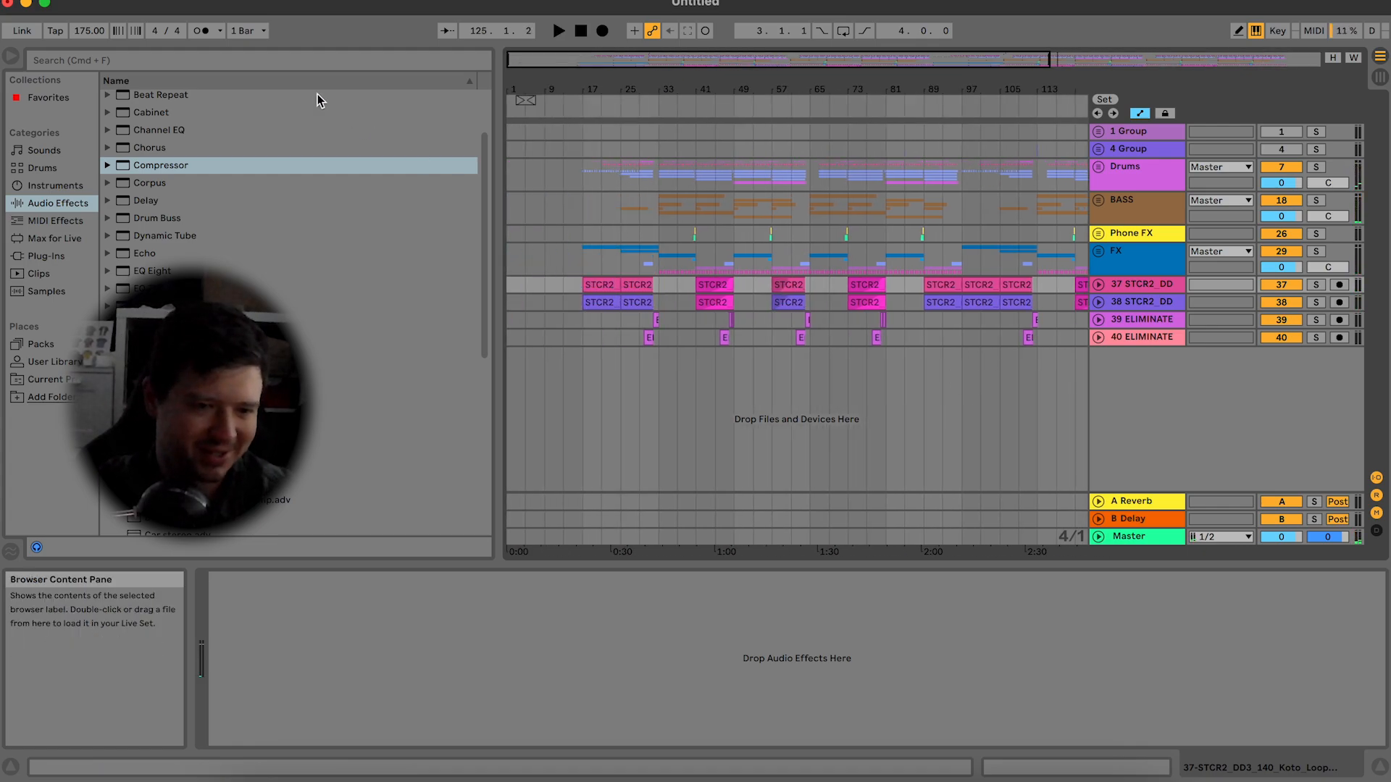
{"action": "key", "text": "super+alt+b"}
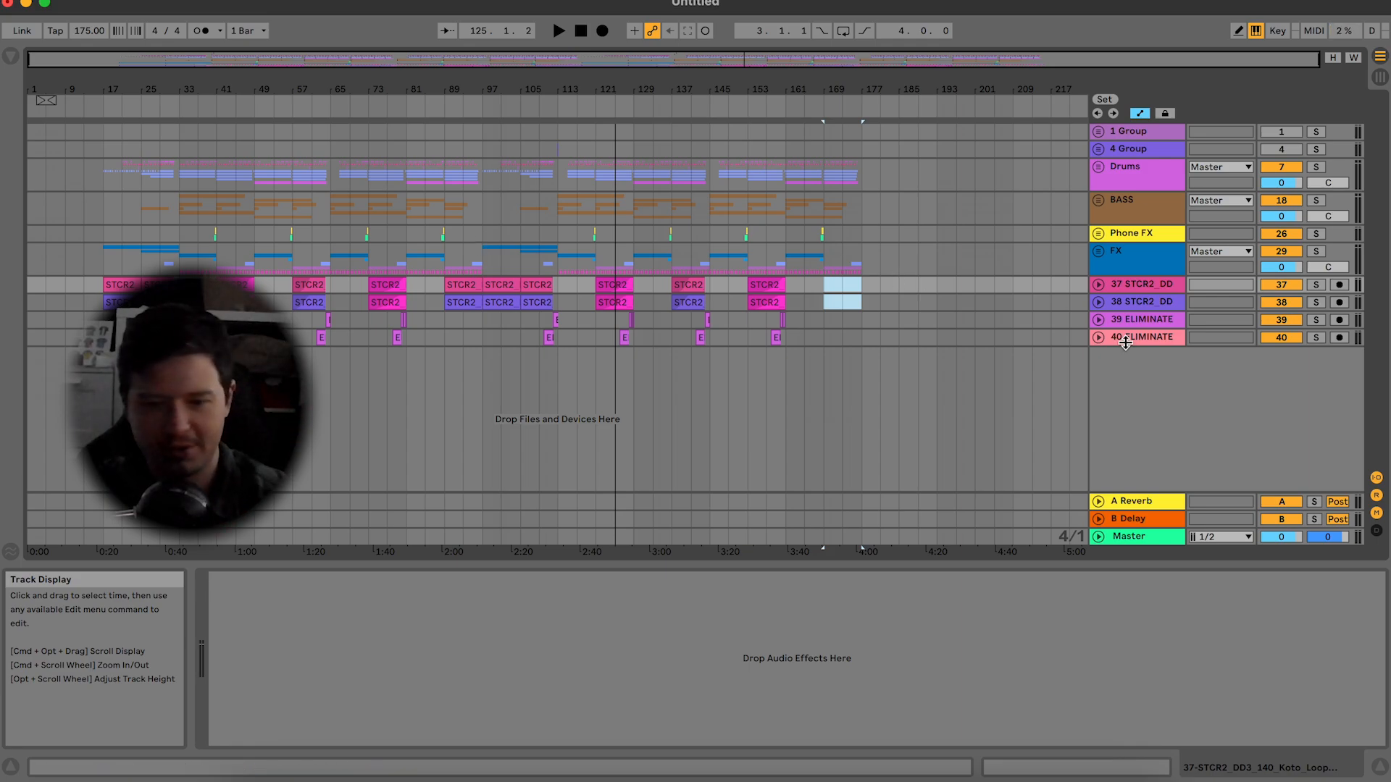
Step: Group the two ELIMINATE vocal tracks and name the group Vox
{"action": "left_click", "coordinate": [1150, 320]}
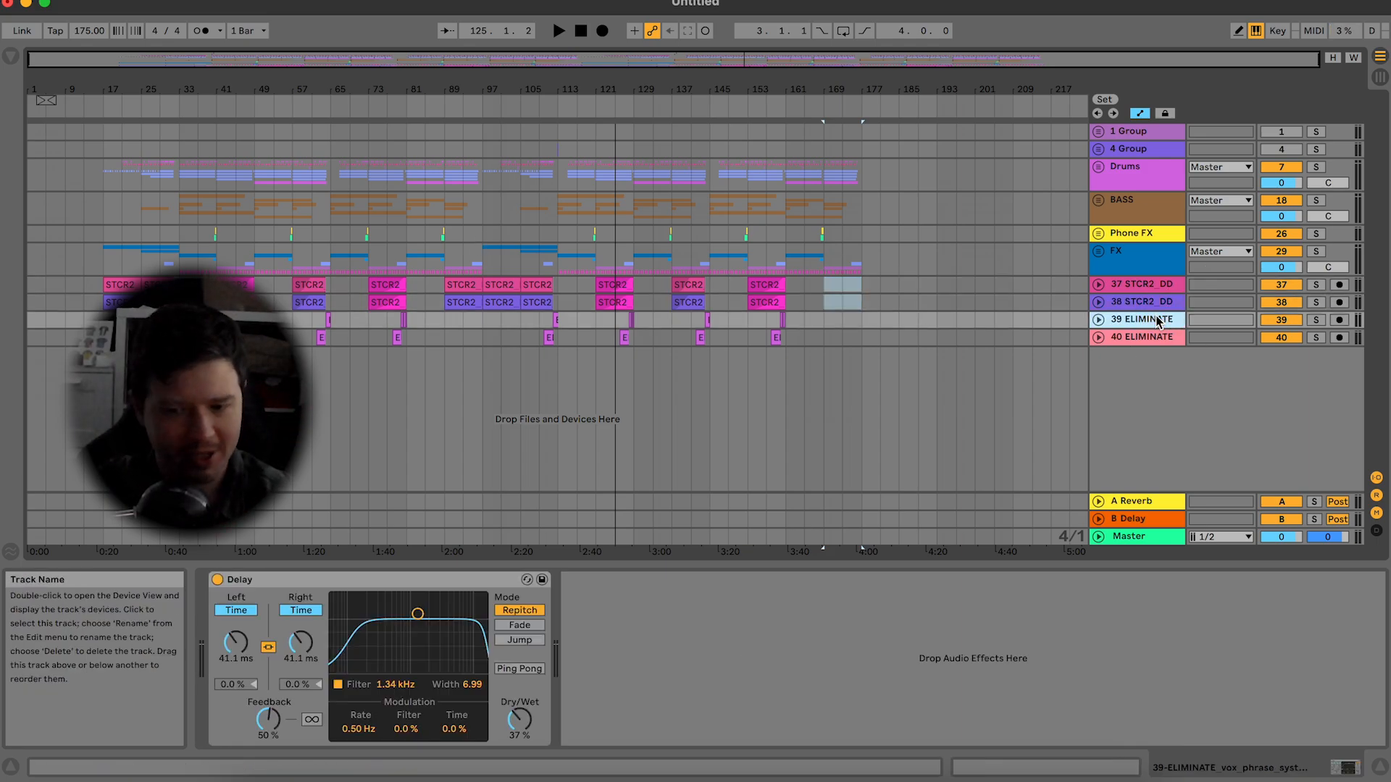
{"action": "left_click", "coordinate": [1149, 337], "text": "shift"}
{"action": "right_click", "coordinate": [1149, 337]}
{"action": "left_click", "coordinate": [1217, 473]}
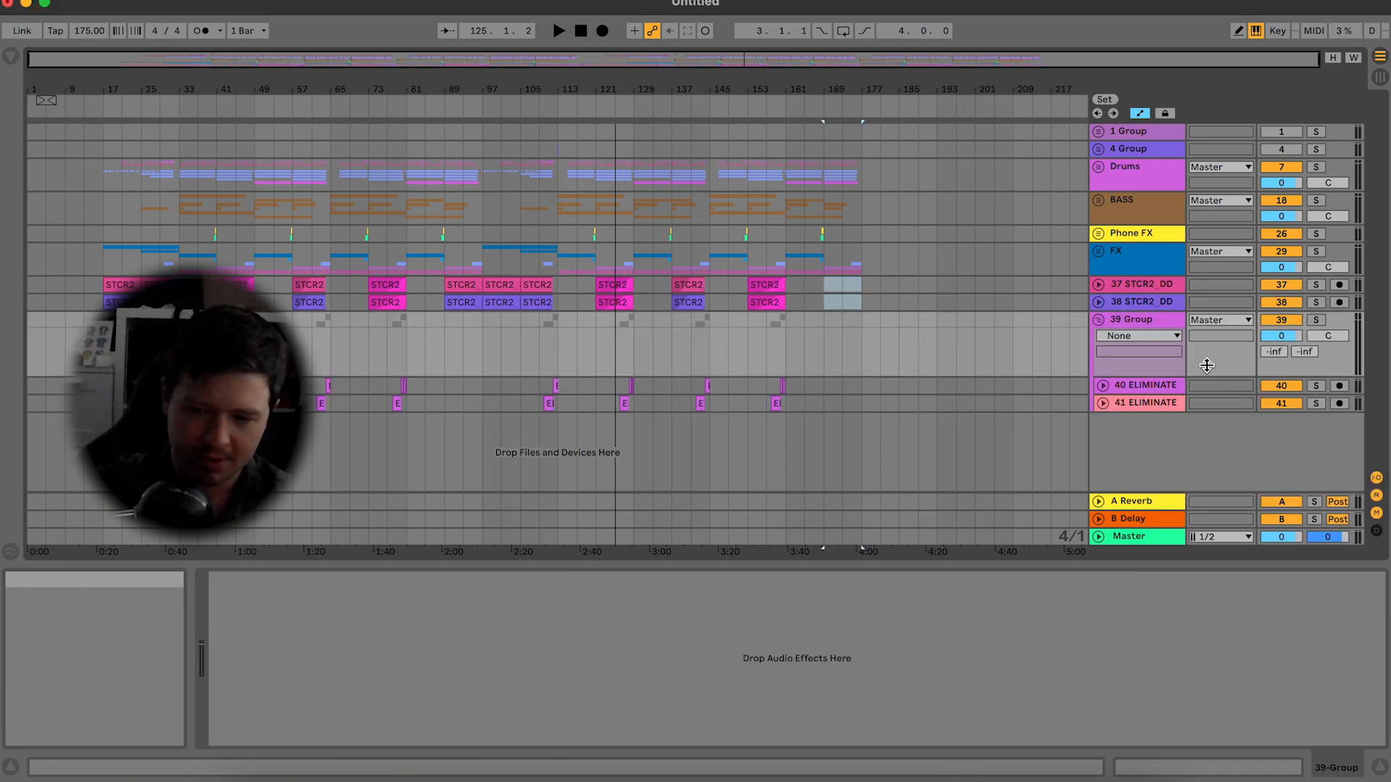
{"action": "right_click", "coordinate": [1139, 327]}
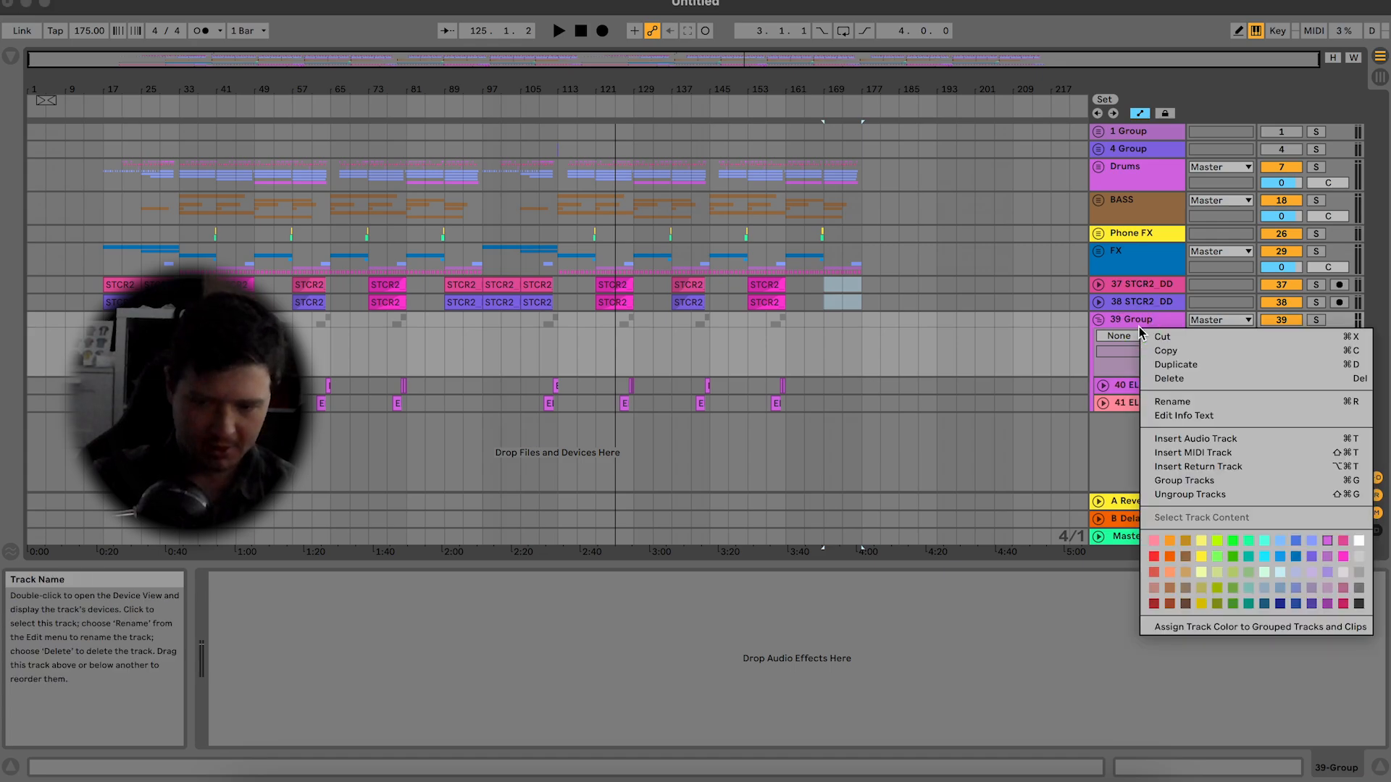
{"action": "left_click", "coordinate": [1192, 403]}
{"action": "type", "text": "Vox"}
{"action": "key", "text": "Return"}
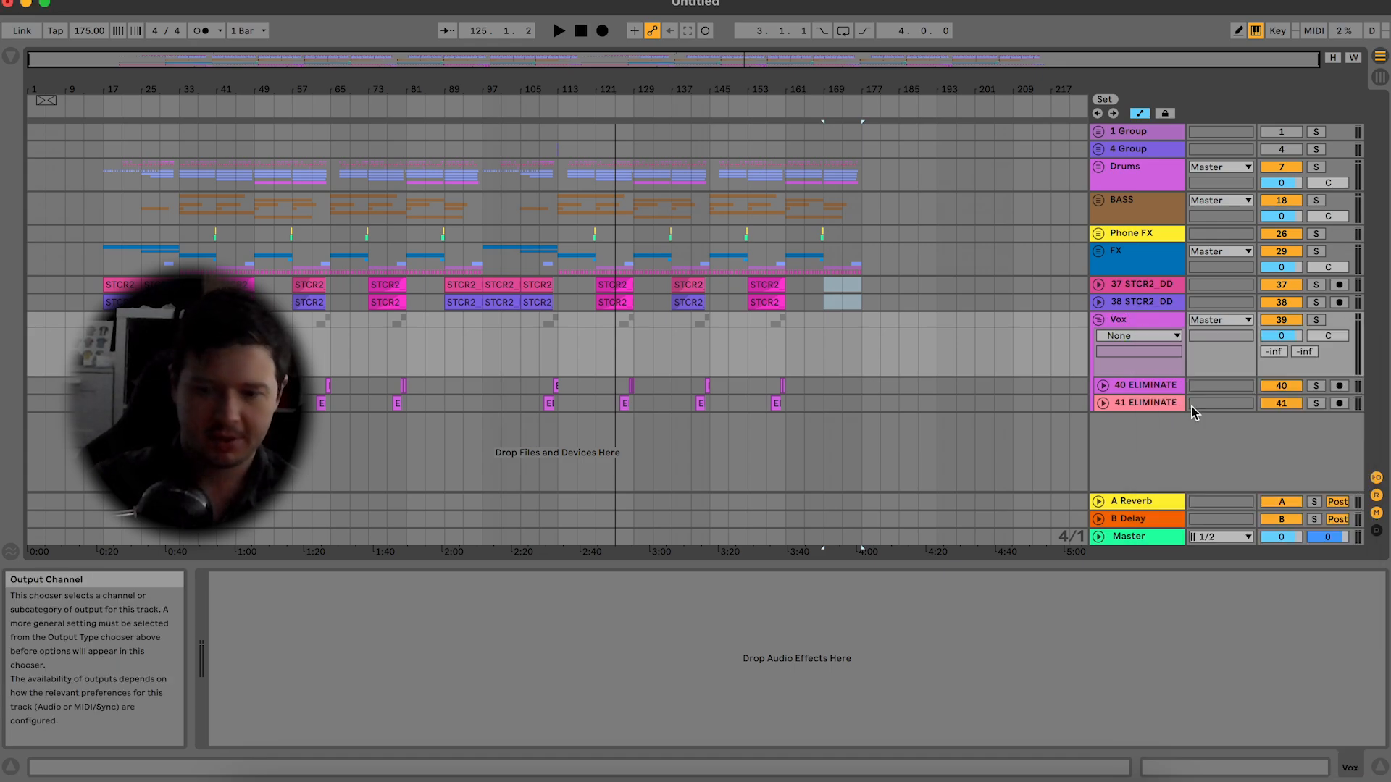
Step: Group the two STCR2 loop tracks and name the group Intro
{"action": "left_click", "coordinate": [1143, 284]}
{"action": "left_click", "coordinate": [1151, 300], "text": "shift"}
{"action": "right_click", "coordinate": [1151, 300]}
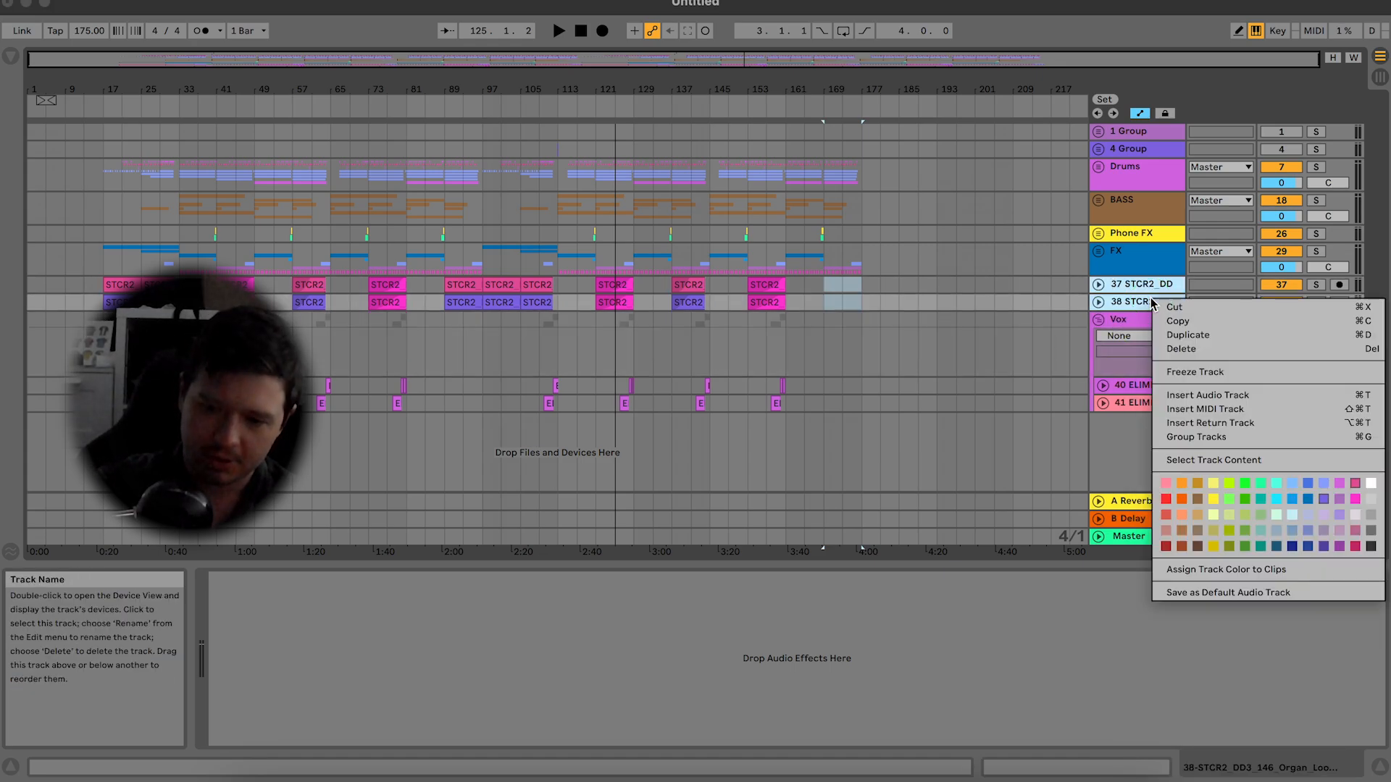
{"action": "left_click", "coordinate": [1203, 442]}
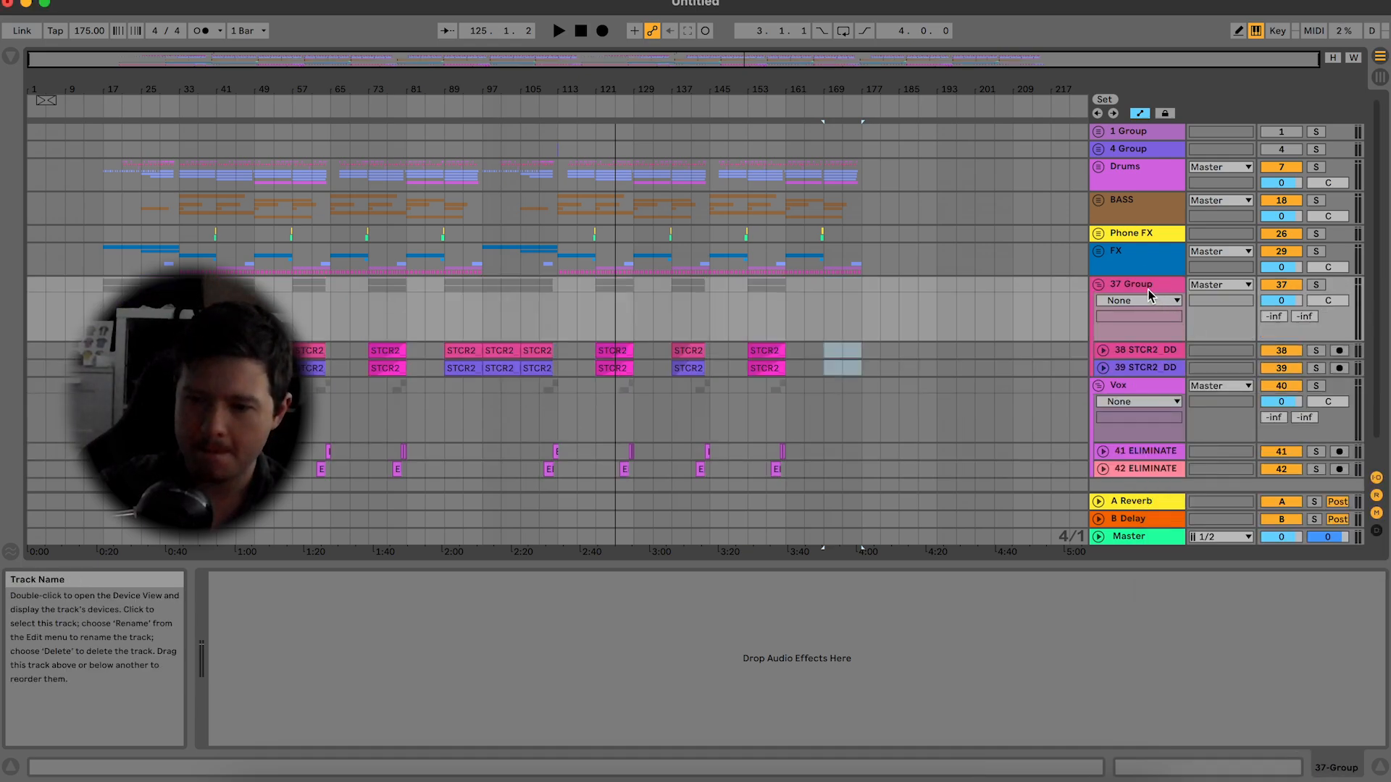
{"action": "right_click", "coordinate": [1154, 294]}
{"action": "left_click", "coordinate": [1176, 364]}
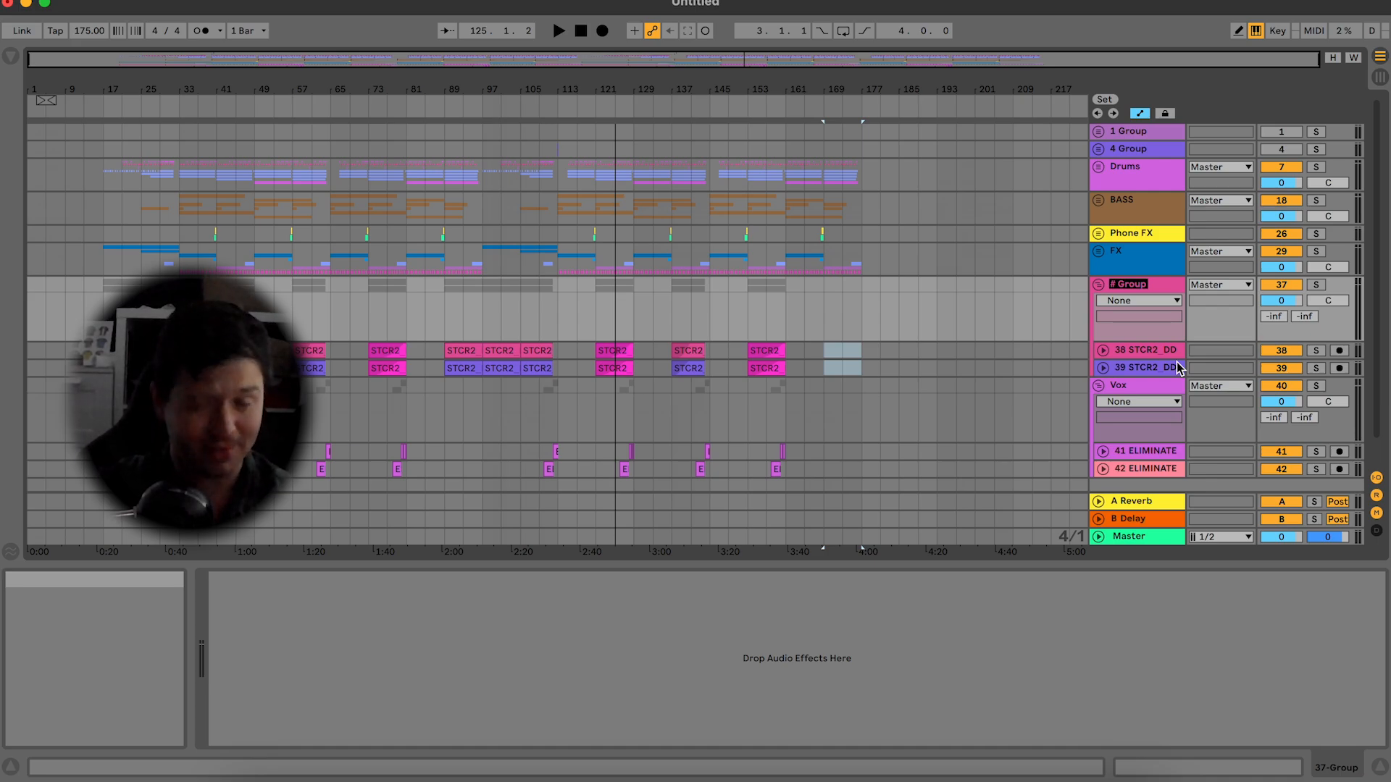
{"action": "type", "text": "Intro"}
{"action": "key", "text": "Return"}
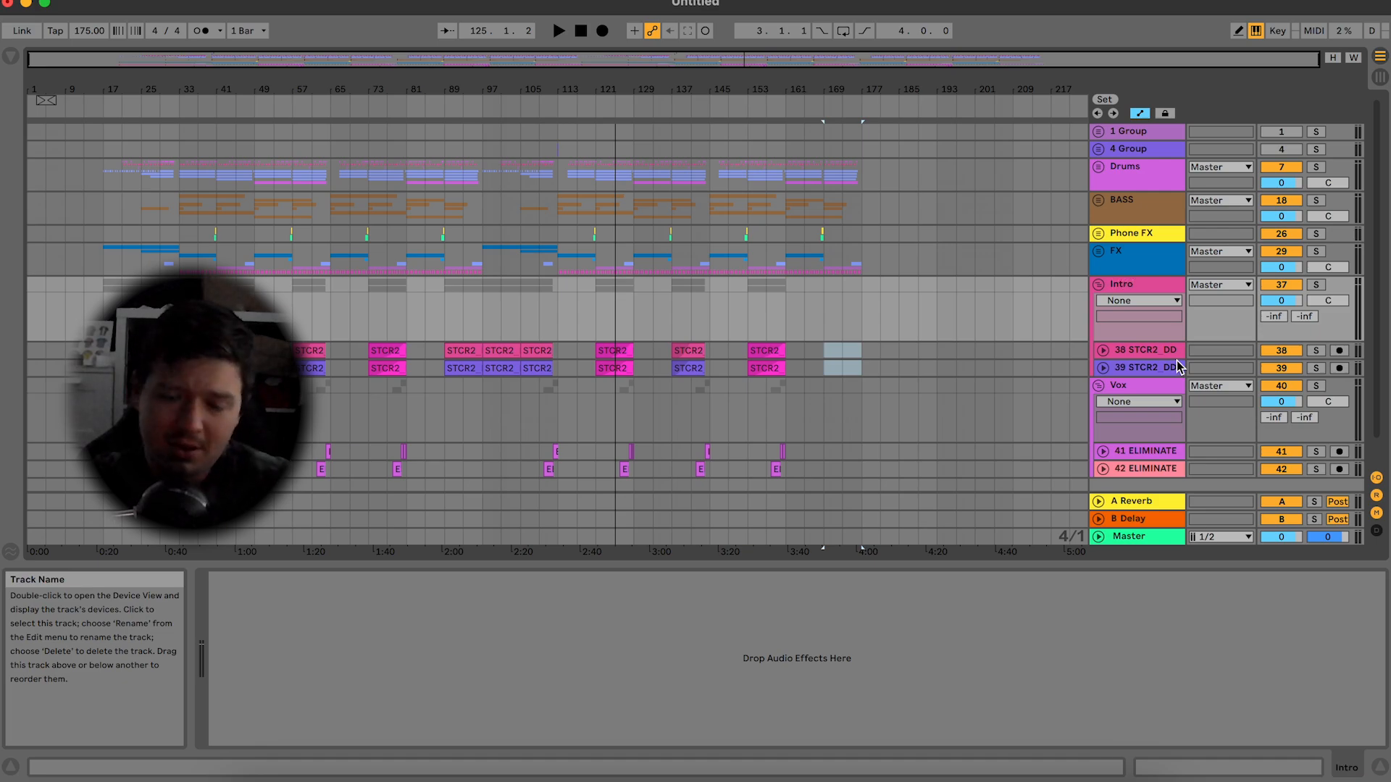
Step: Fold the Intro group and play the arrangement from bar 17
{"action": "left_click", "coordinate": [1118, 258]}
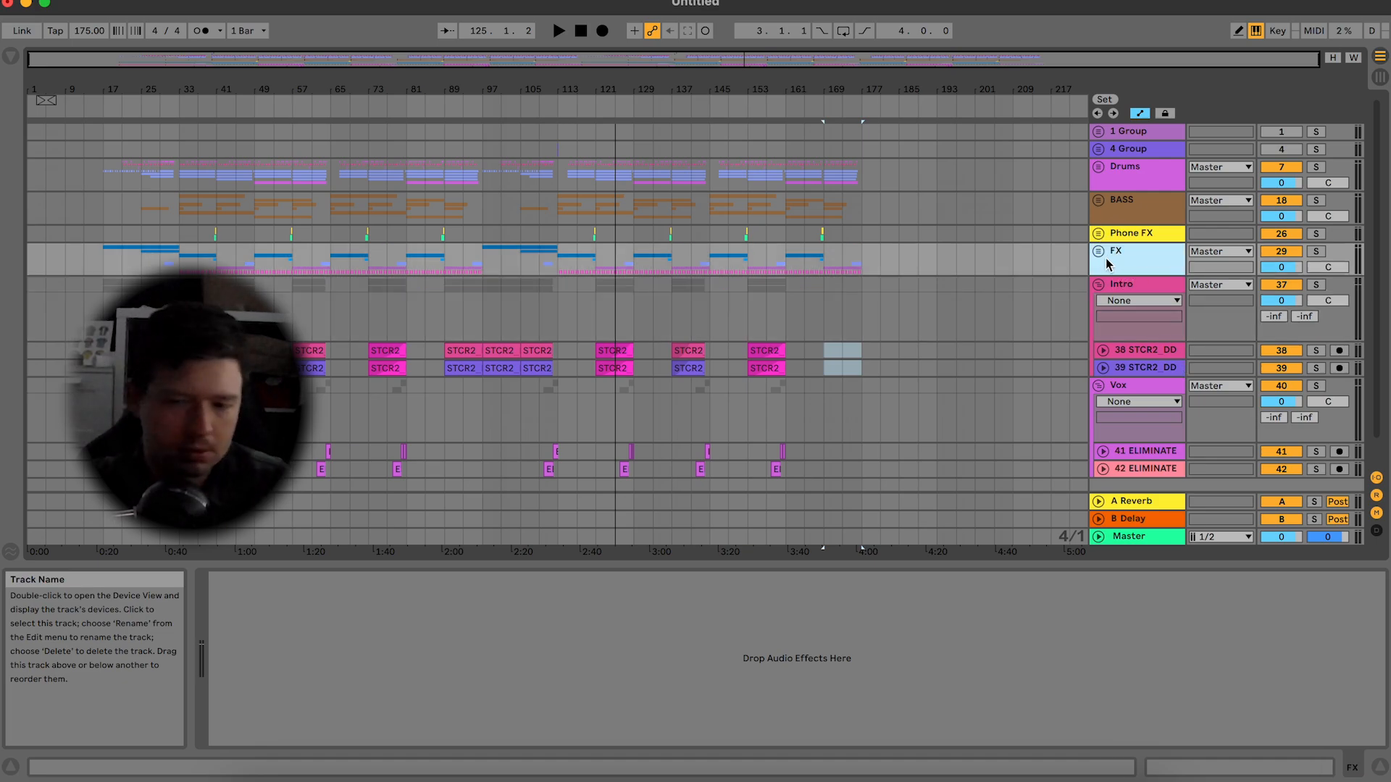
{"action": "left_click", "coordinate": [1100, 284]}
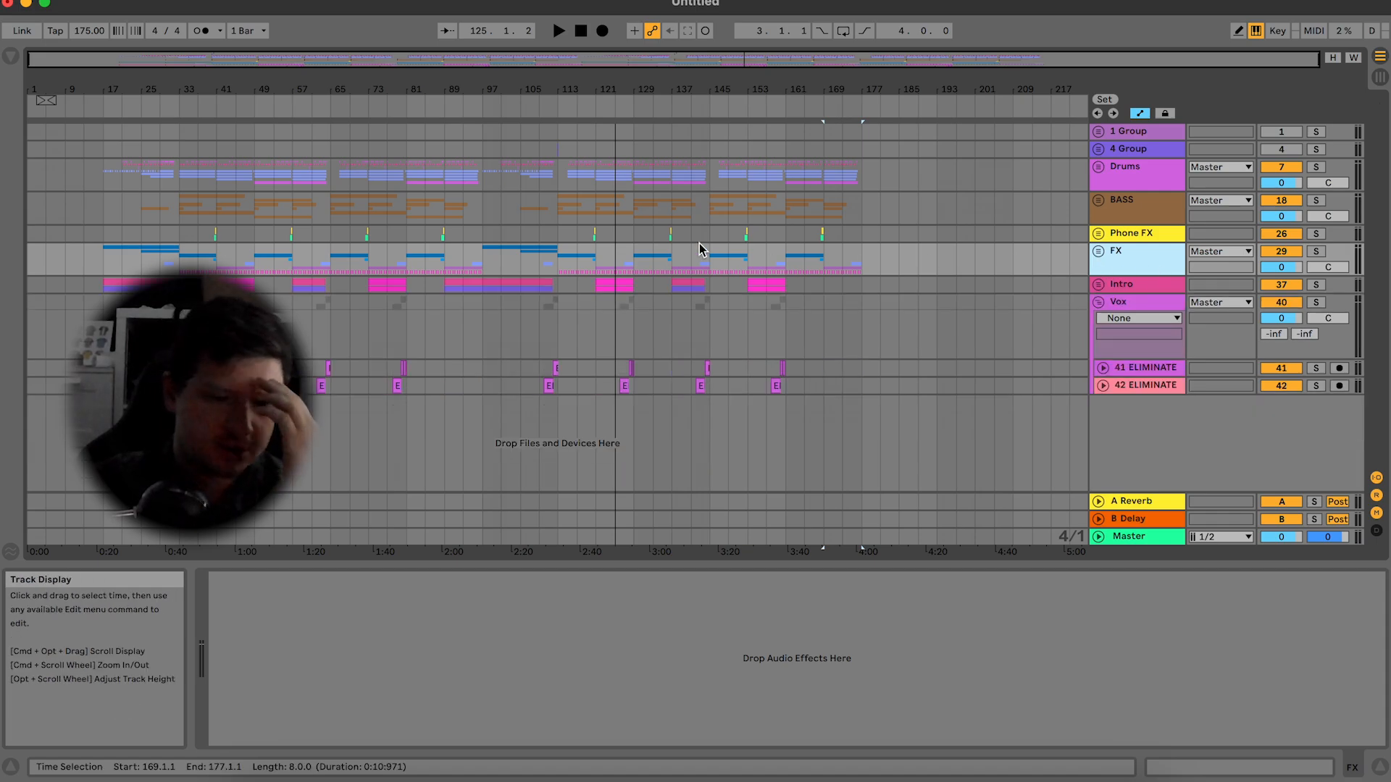
{"action": "left_click", "coordinate": [281, 253]}
{"action": "left_click_drag", "start_coordinate": [324, 56], "coordinate": [170, 70]}
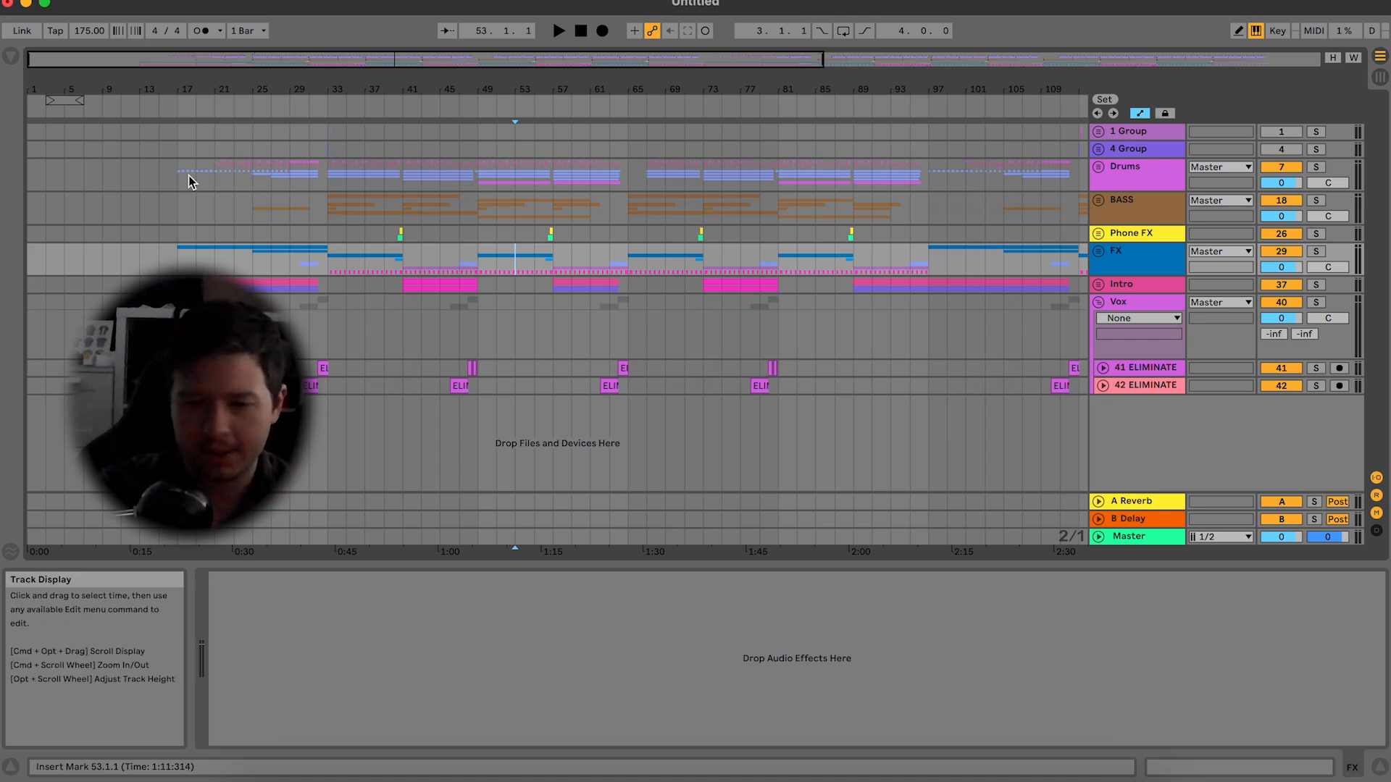
{"action": "left_click_drag", "start_coordinate": [807, 67], "coordinate": [807, 58]}
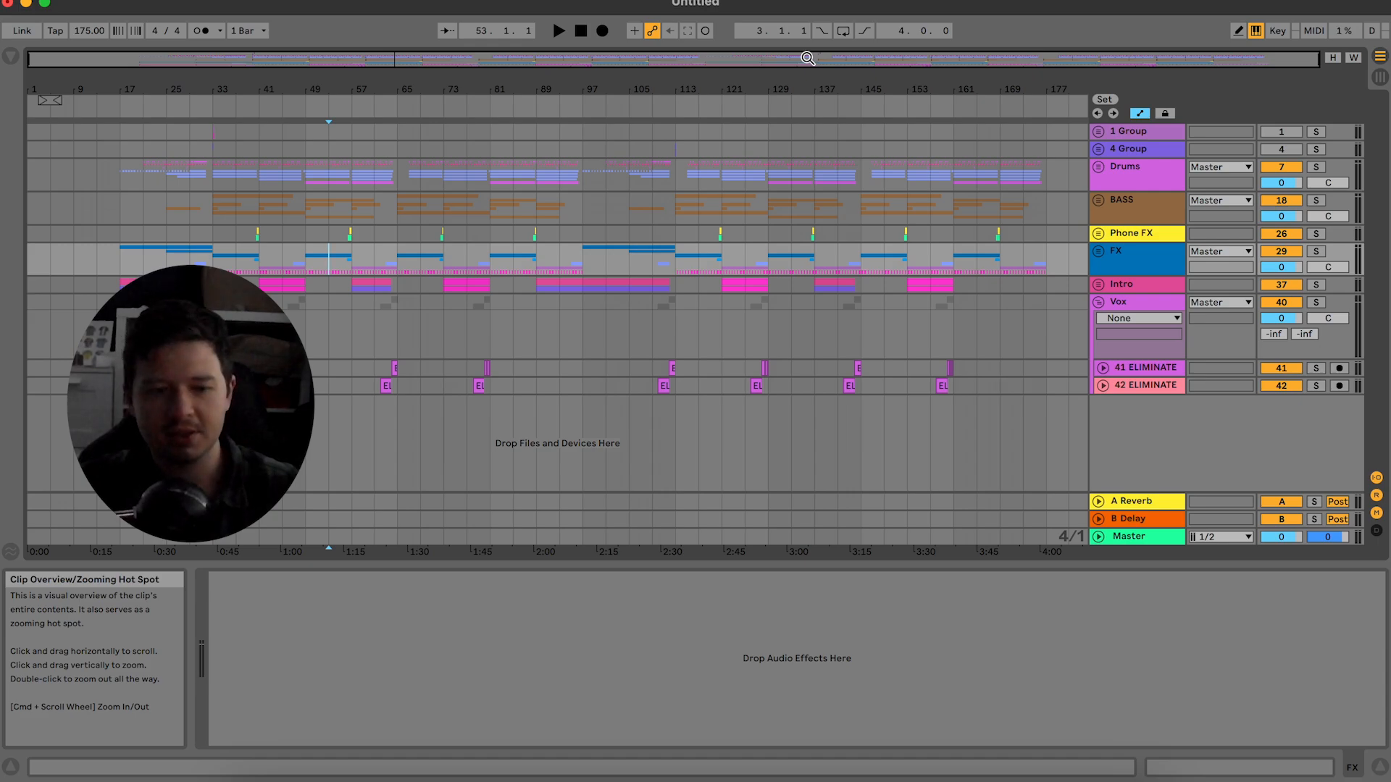
{"action": "left_click", "coordinate": [117, 213]}
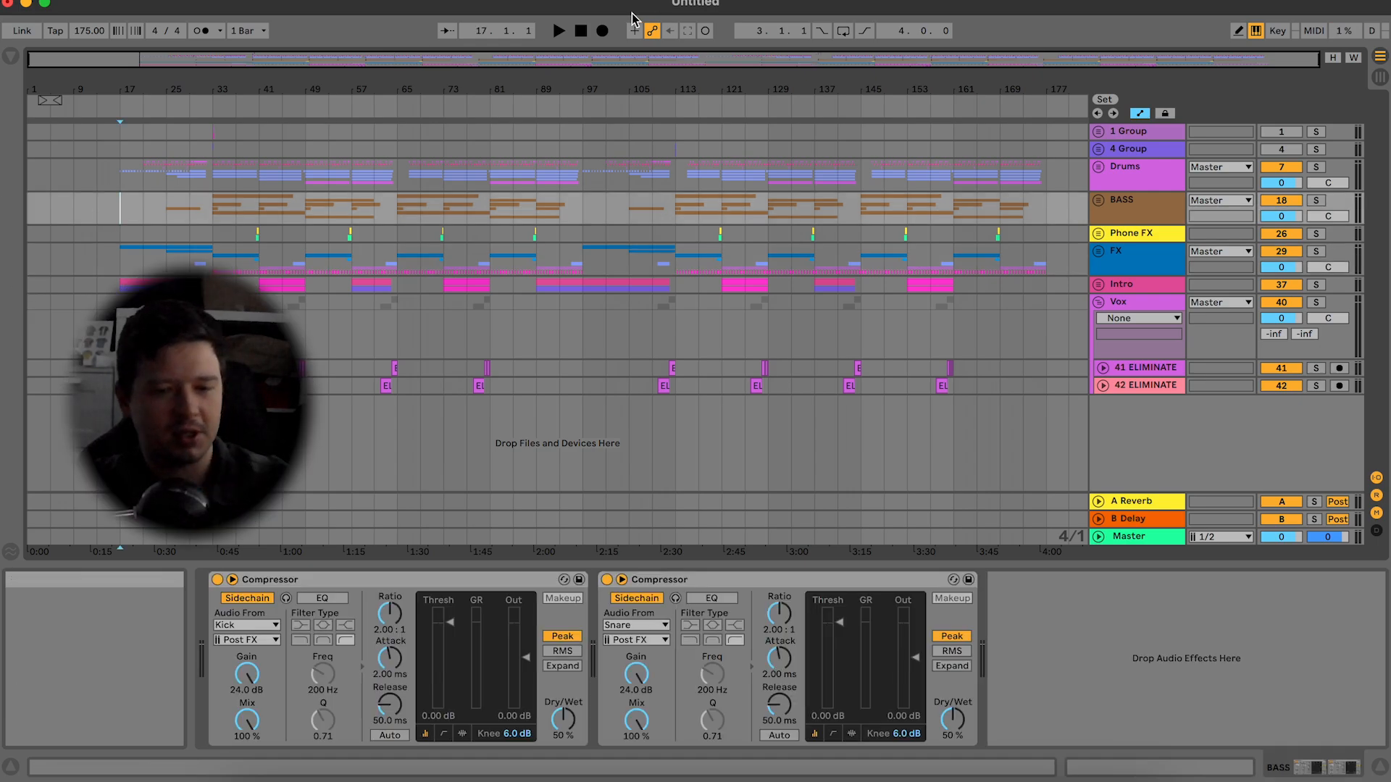
{"action": "left_click_drag", "start_coordinate": [659, 61], "coordinate": [699, 63]}
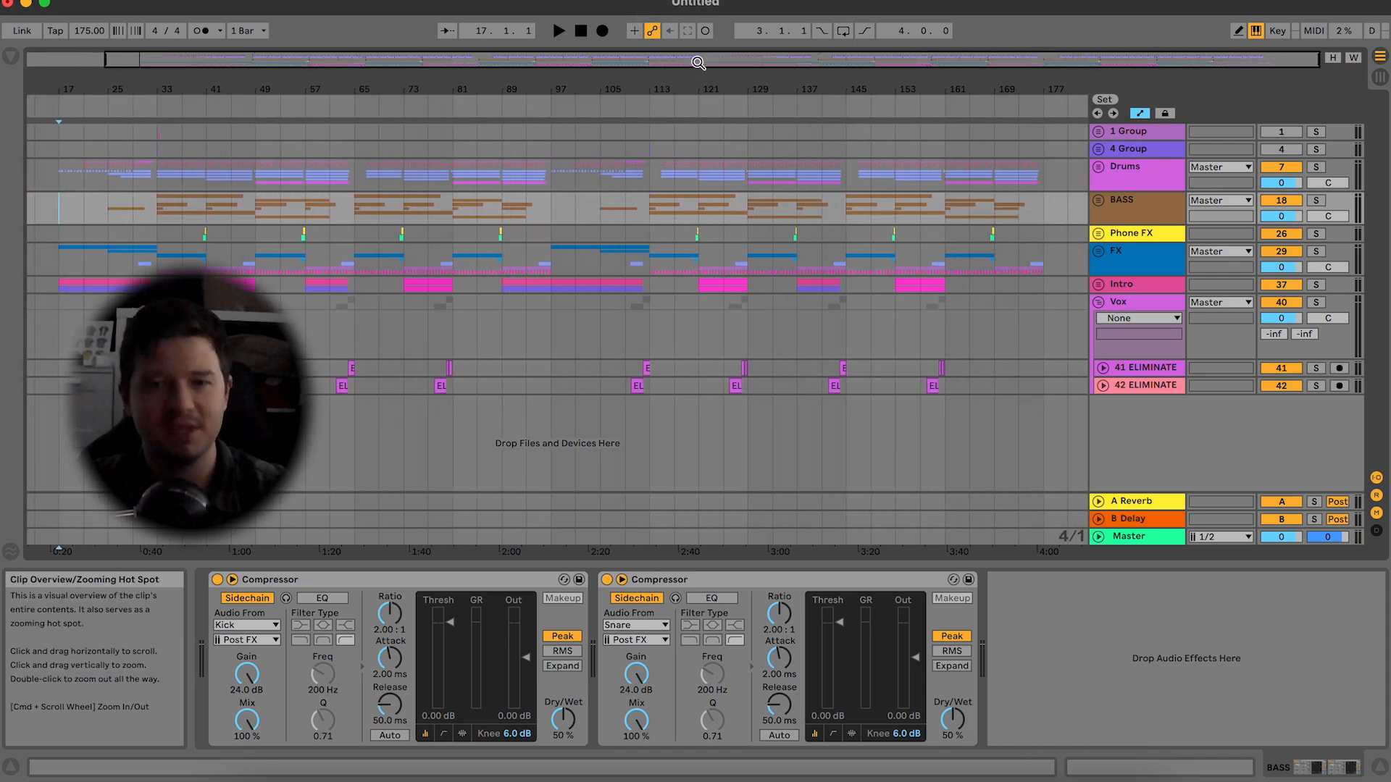
{"action": "key", "text": "space"}
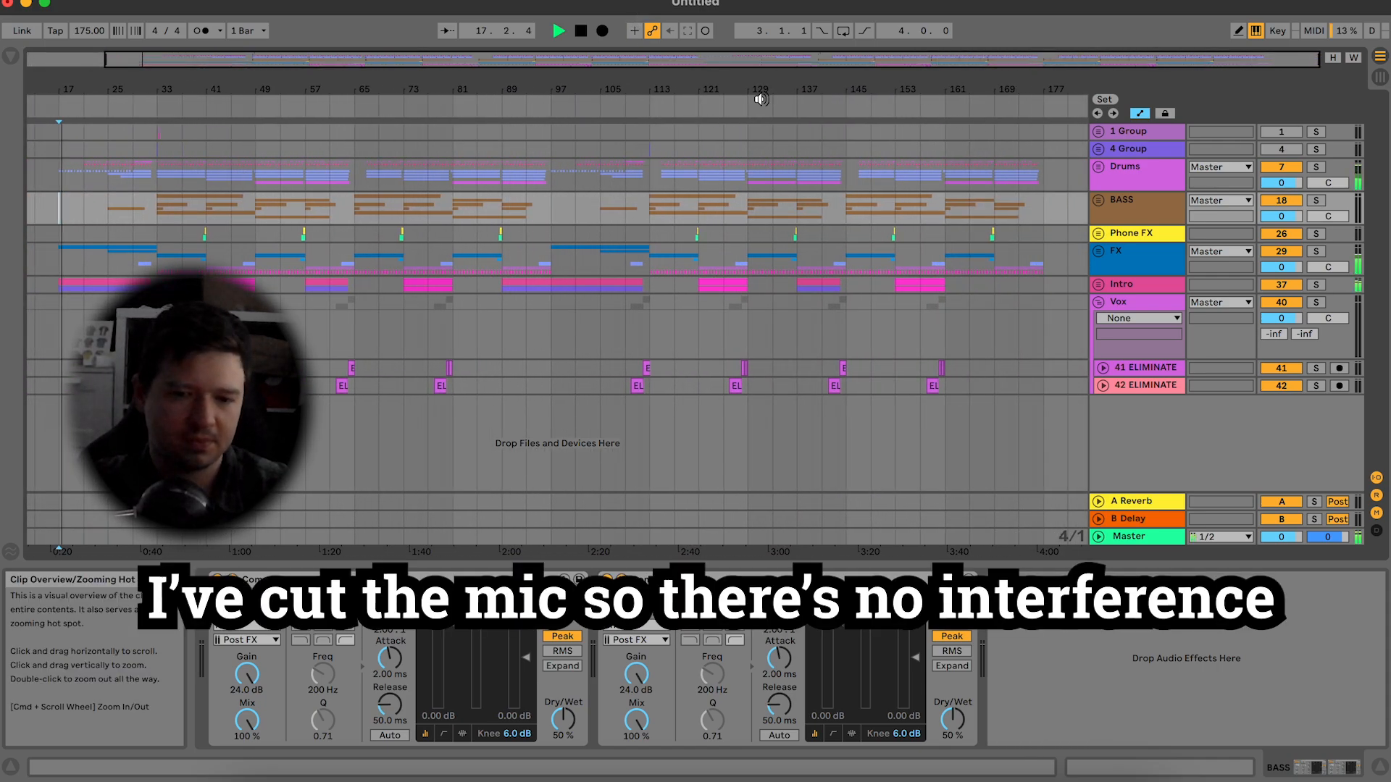
Step: Clear the Drums group's clips from 99.3.1 to 101.1.1, and repeat its bar at 97.1.1 up to bar 101
{"action": "left_click_drag", "start_coordinate": [613, 66], "coordinate": [909, 181]}
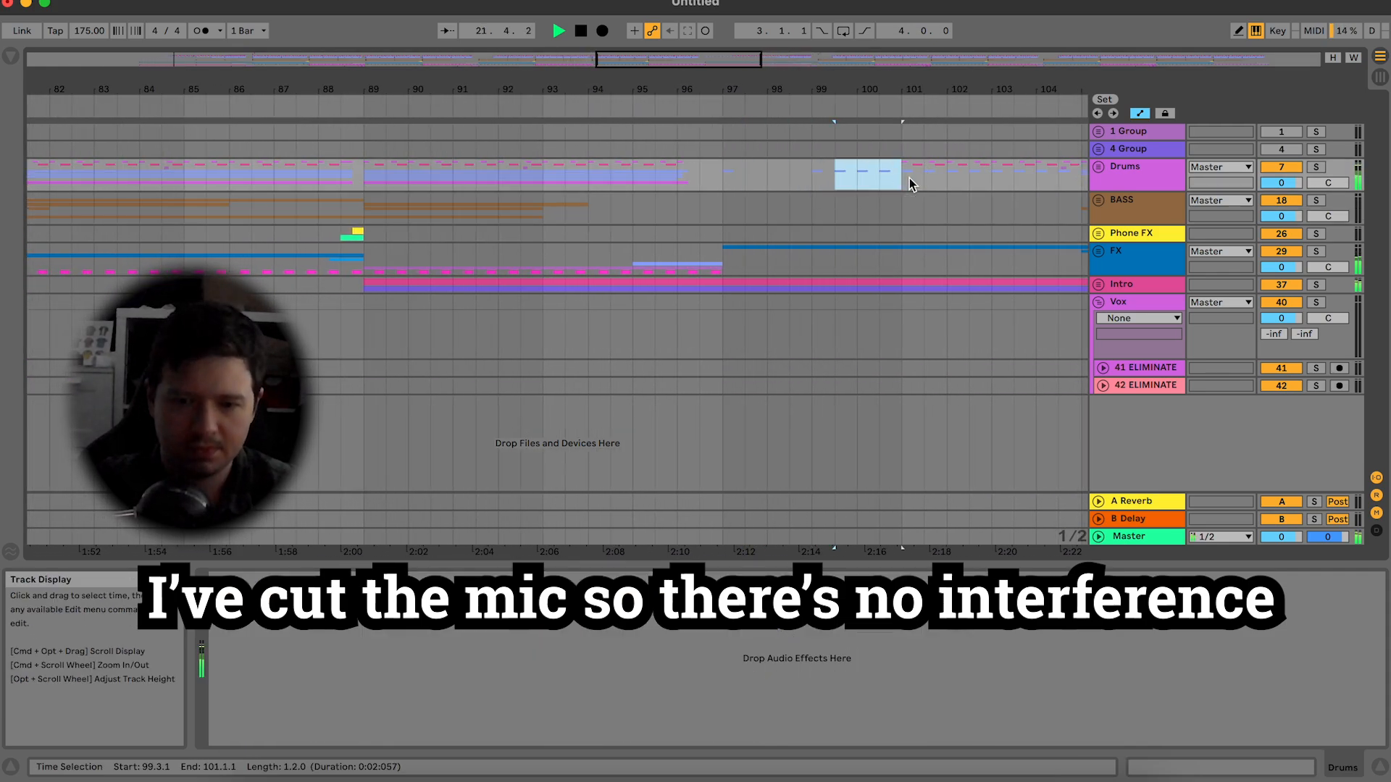
{"action": "key", "text": "Delete"}
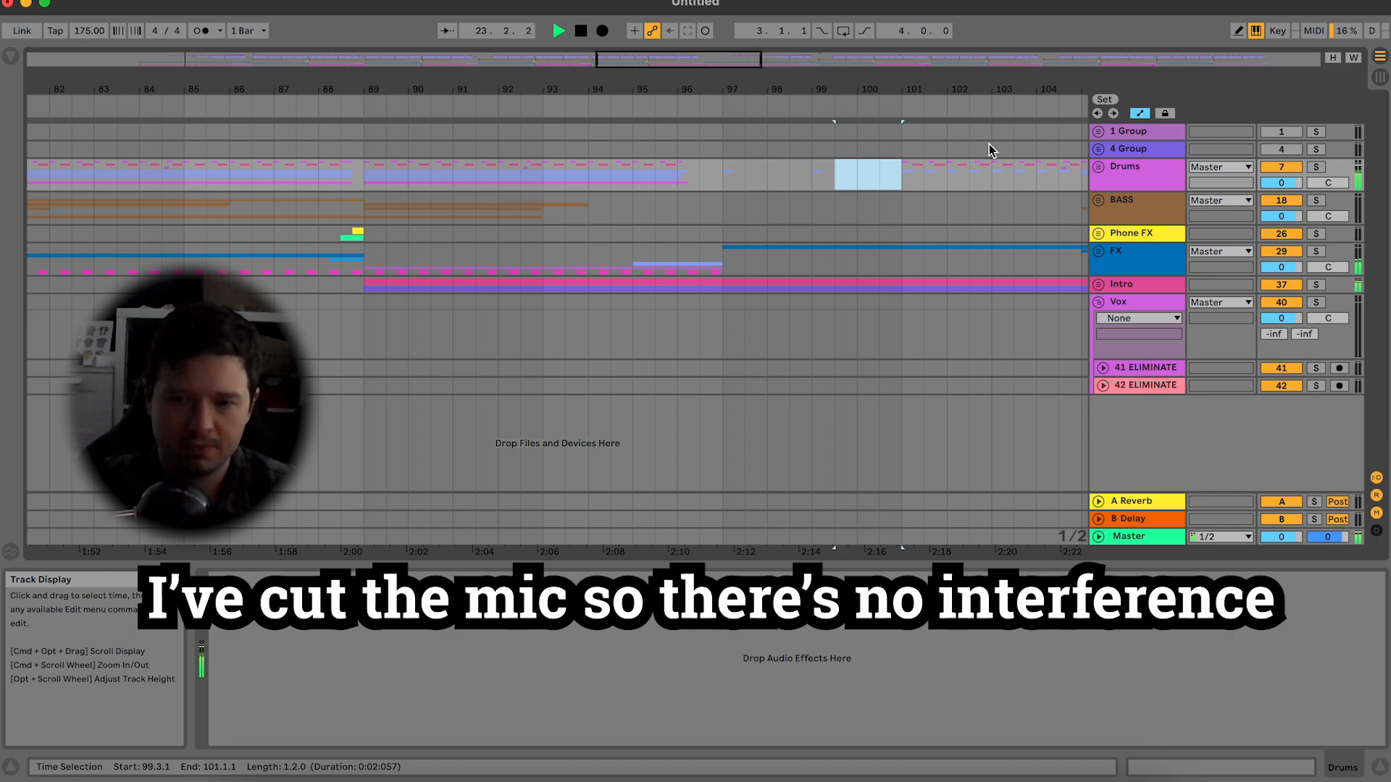
{"action": "left_click_drag", "start_coordinate": [736, 172], "coordinate": [766, 174]}
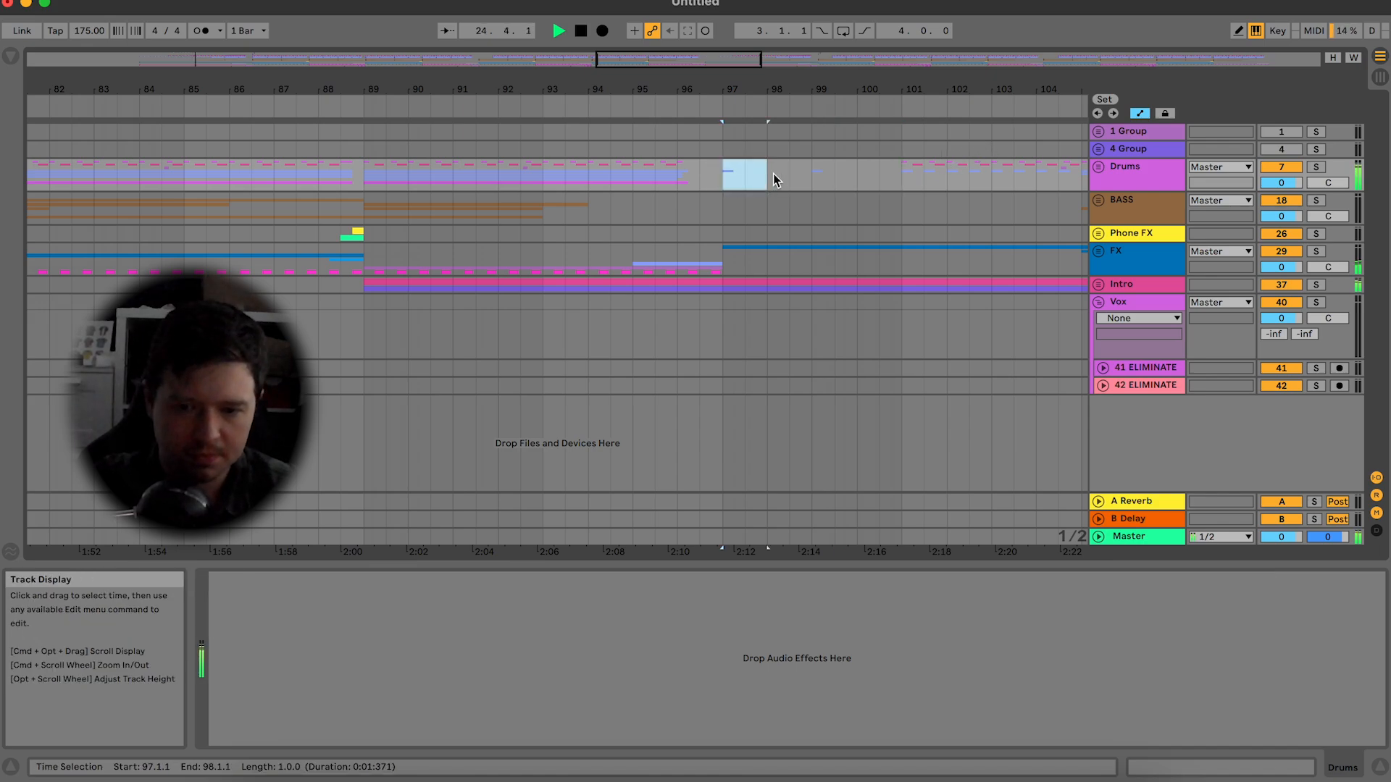
{"action": "left_click_drag", "start_coordinate": [699, 62], "coordinate": [698, 27]}
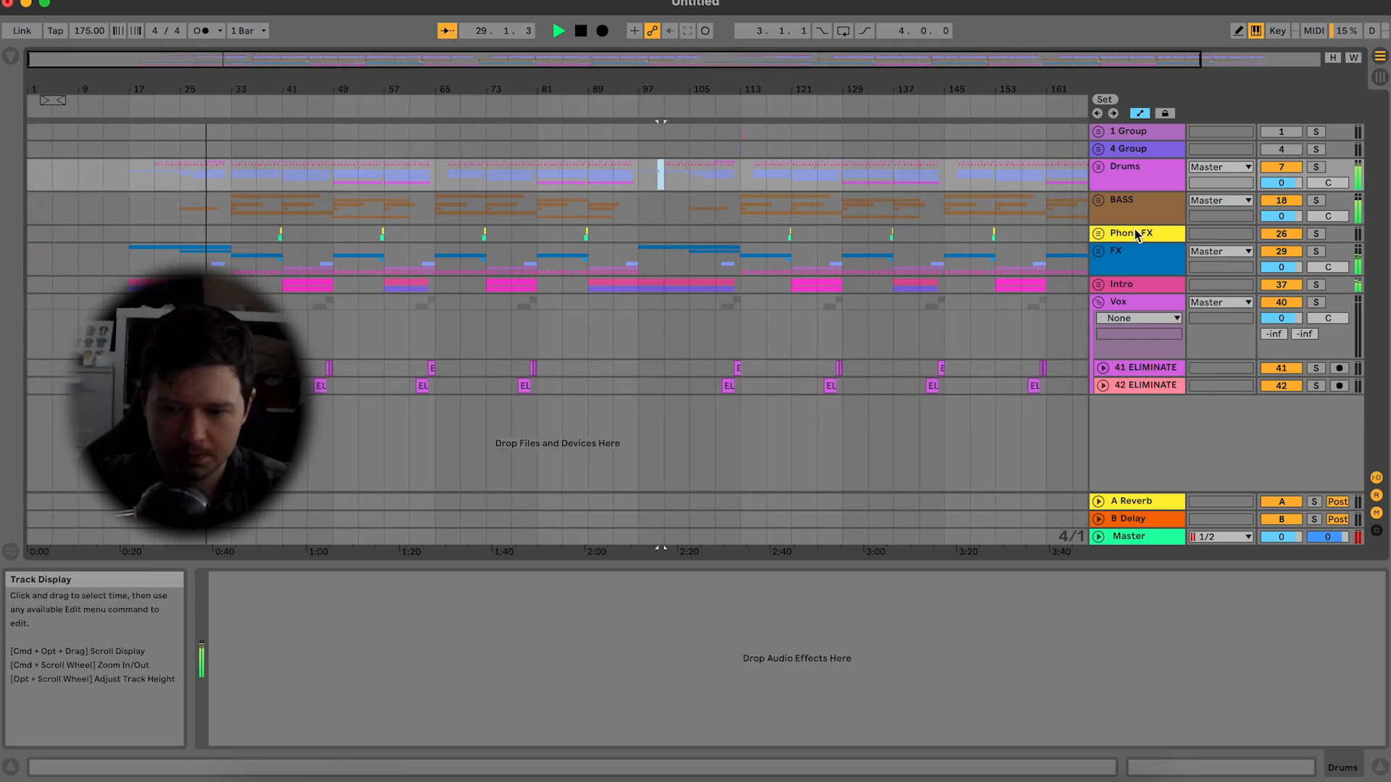
Step: Unfold all groups and tracks in the arrangement and hide the detail view
{"action": "left_click", "coordinate": [1149, 217]}
{"action": "key", "text": "super+a"}
{"action": "key", "text": "alt+u"}
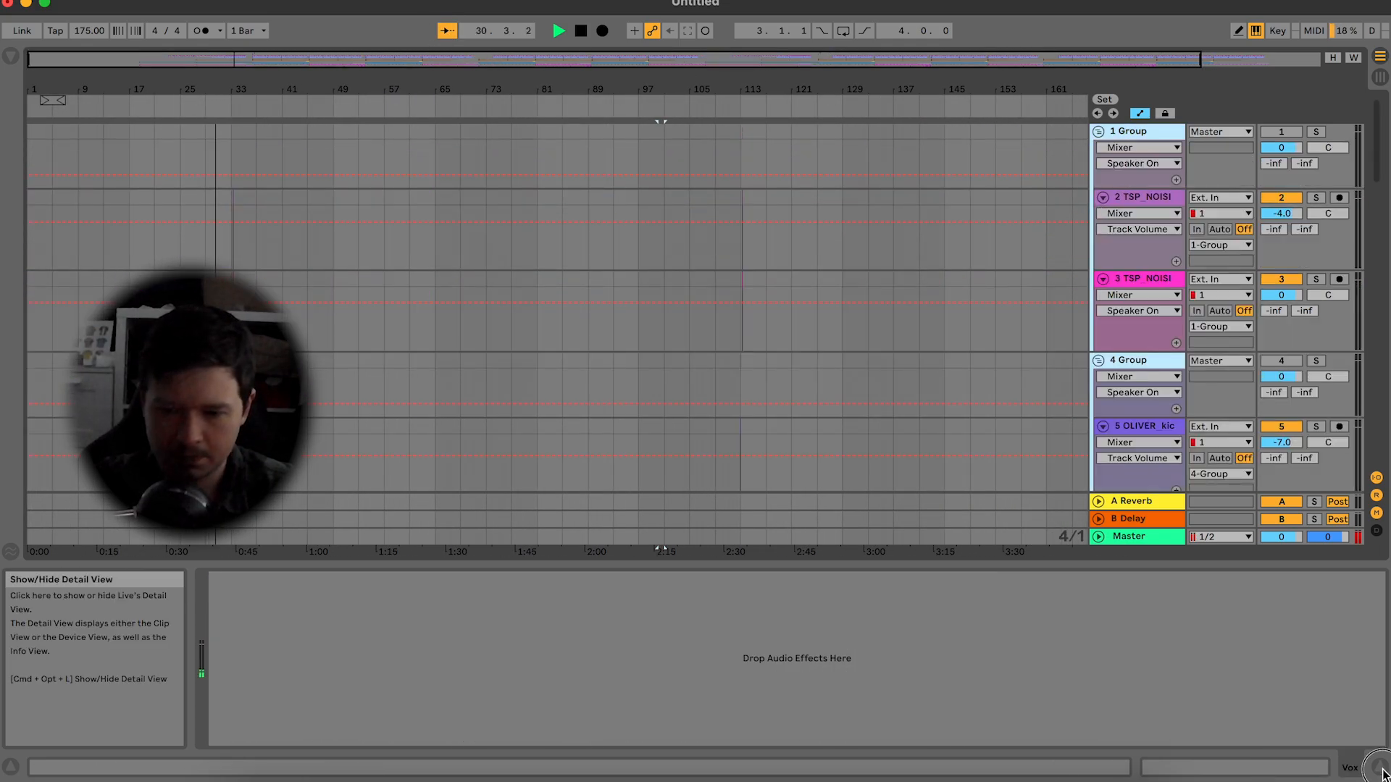
Step: Fold the two TSP_NOISIA tracks, the OLIVER and BBL3 kick tracks, and the ADNB_174 track in Drums
{"action": "left_click", "coordinate": [1133, 284]}
{"action": "key", "text": "shift+Up"}
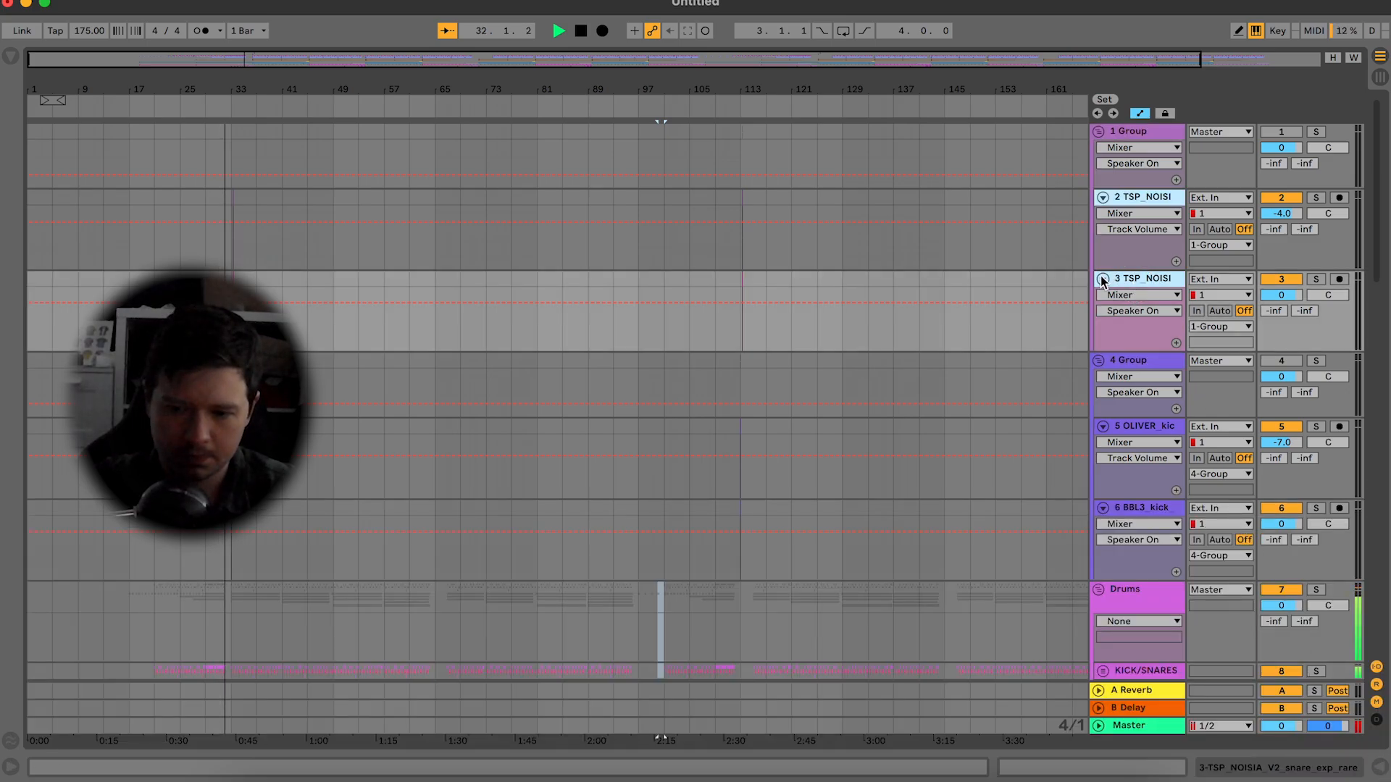
{"action": "left_click", "coordinate": [1102, 278]}
{"action": "left_click", "coordinate": [1127, 300]}
{"action": "key", "text": "shift+Down"}
{"action": "left_click", "coordinate": [1104, 380]}
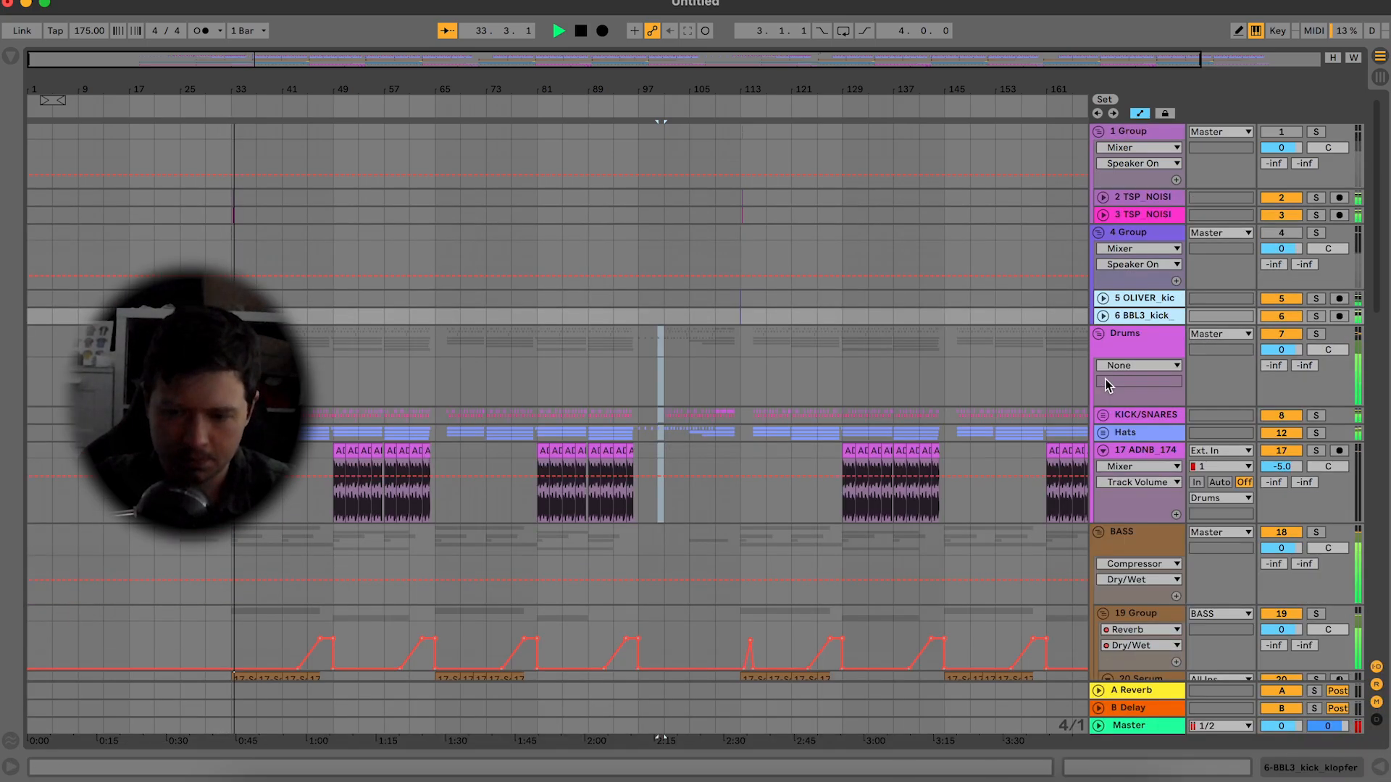
{"action": "left_click", "coordinate": [1103, 451]}
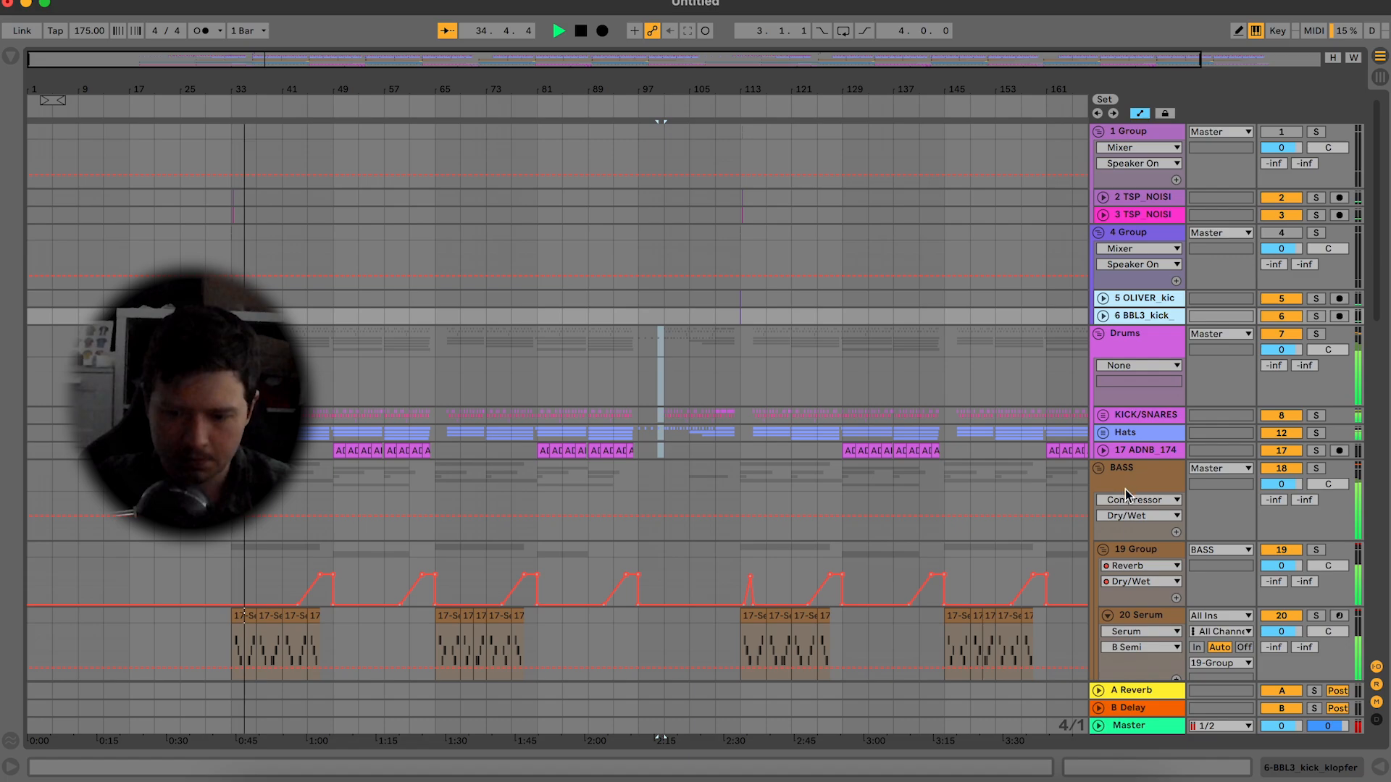
Step: Fold the 20 Serum and 21 Serum tracks inside the 19 Group
{"action": "left_click", "coordinate": [1131, 552]}
{"action": "scroll", "coordinate": [1128, 547], "scroll_direction": "down", "scroll_amount": 5}
{"action": "left_click", "coordinate": [1106, 427]}
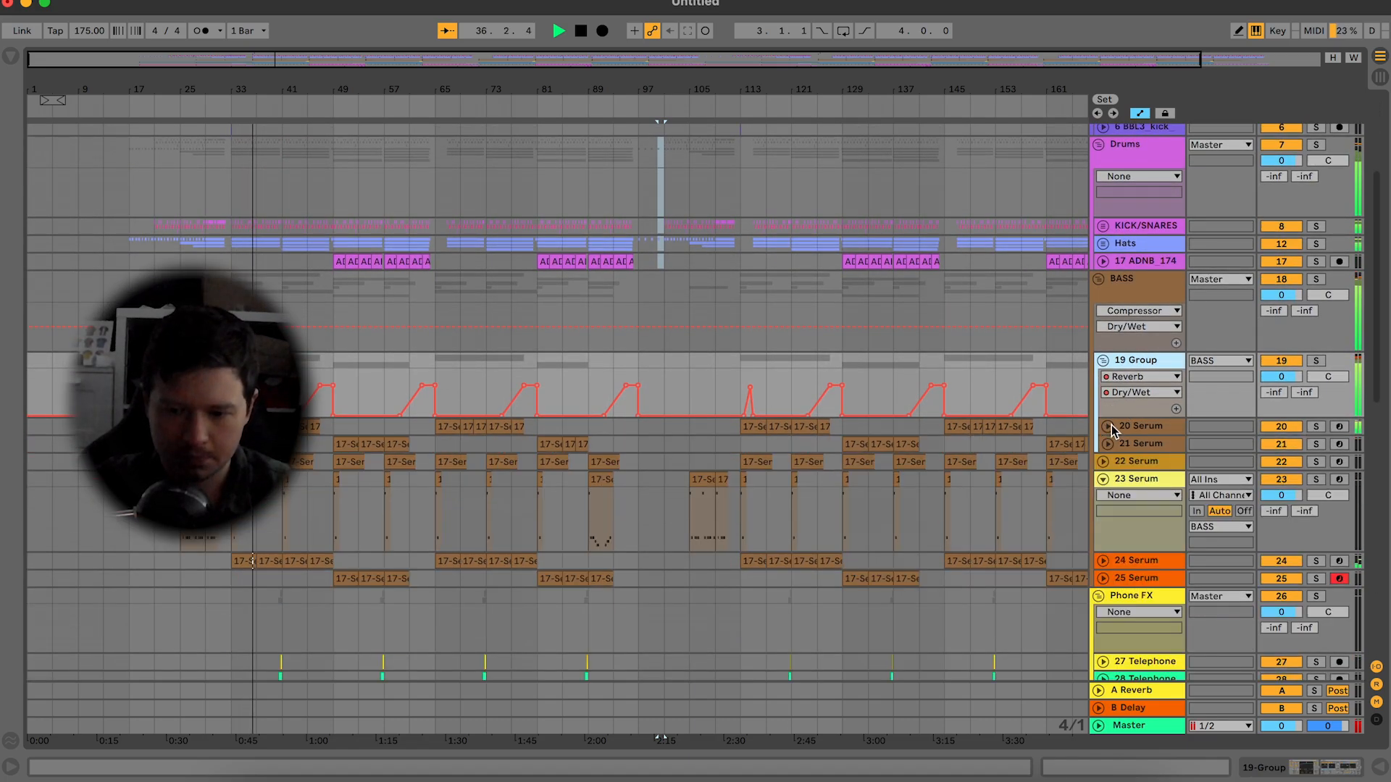
Step: Fold tracks 30, 31 and 34 inside the FX group
{"action": "scroll", "coordinate": [1113, 420], "scroll_direction": "down", "scroll_amount": 5}
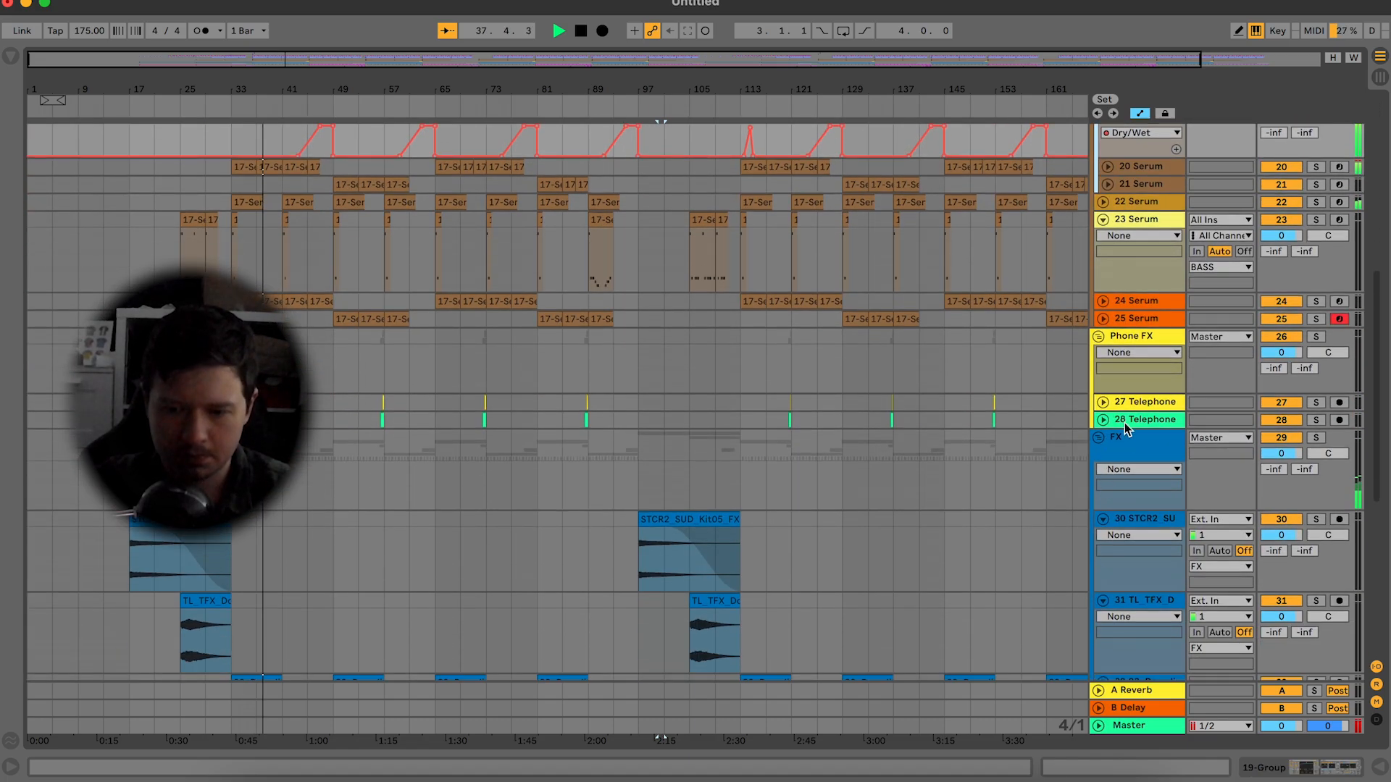
{"action": "left_click", "coordinate": [1102, 519]}
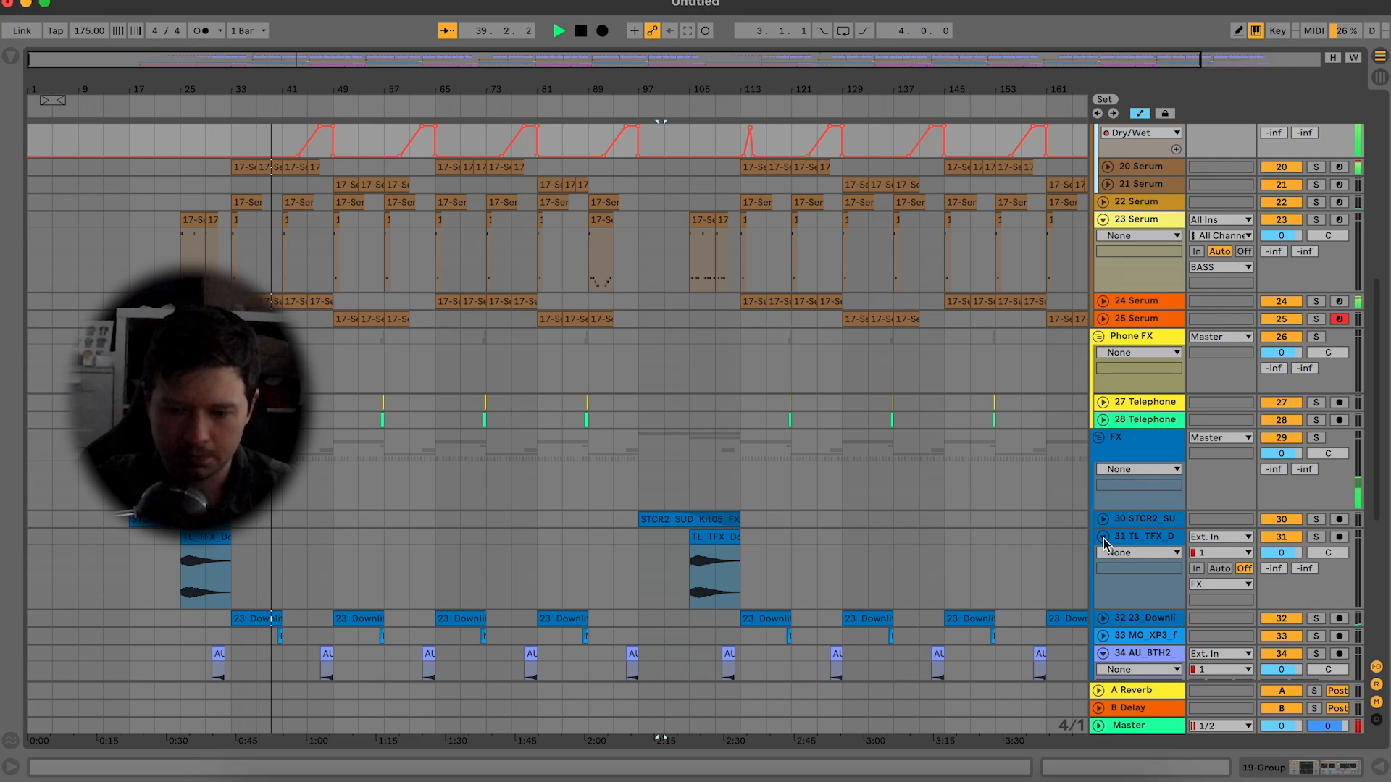
{"action": "left_click", "coordinate": [1103, 536]}
{"action": "left_click", "coordinate": [1104, 590]}
{"action": "scroll", "coordinate": [1104, 627], "scroll_direction": "down", "scroll_amount": 4}
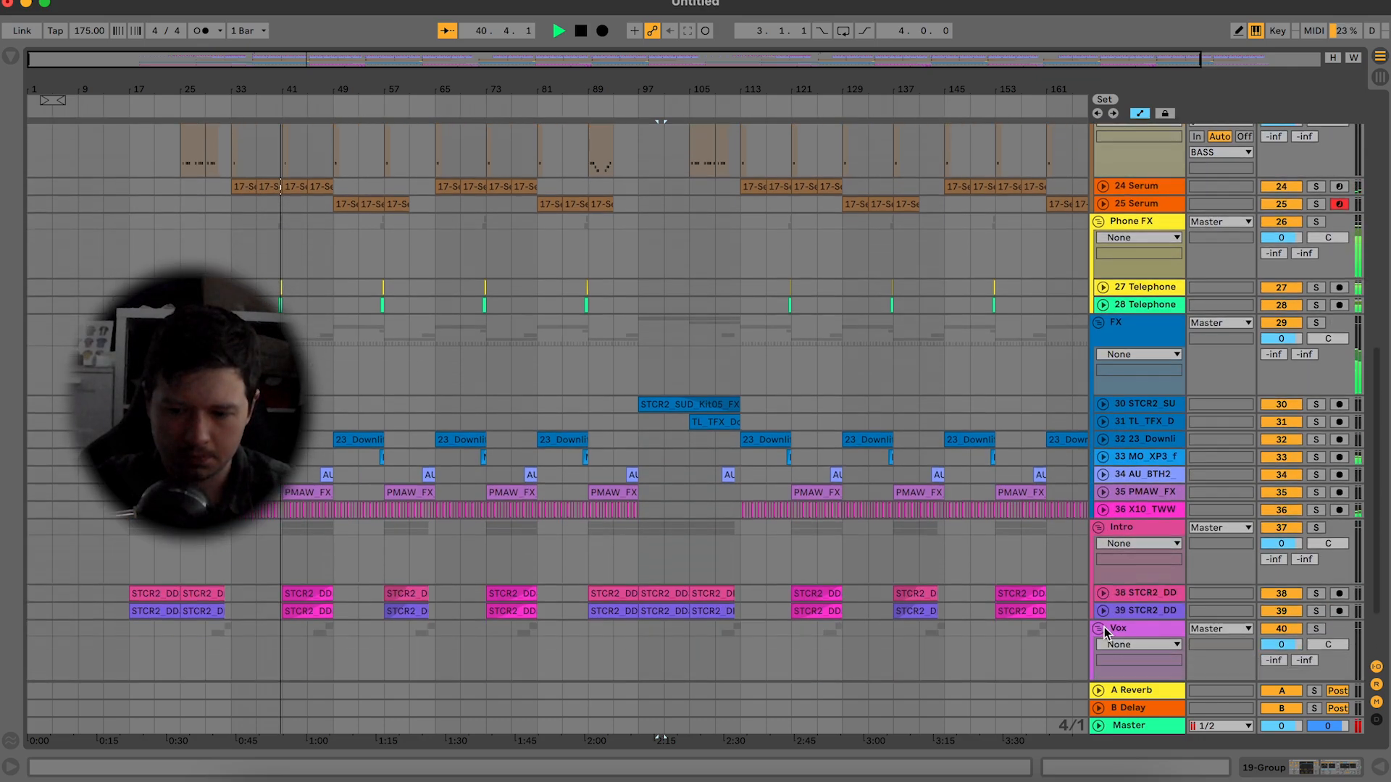
Step: Fold the Vox and Intro groups
{"action": "scroll", "coordinate": [1119, 601], "scroll_direction": "down", "scroll_amount": 1}
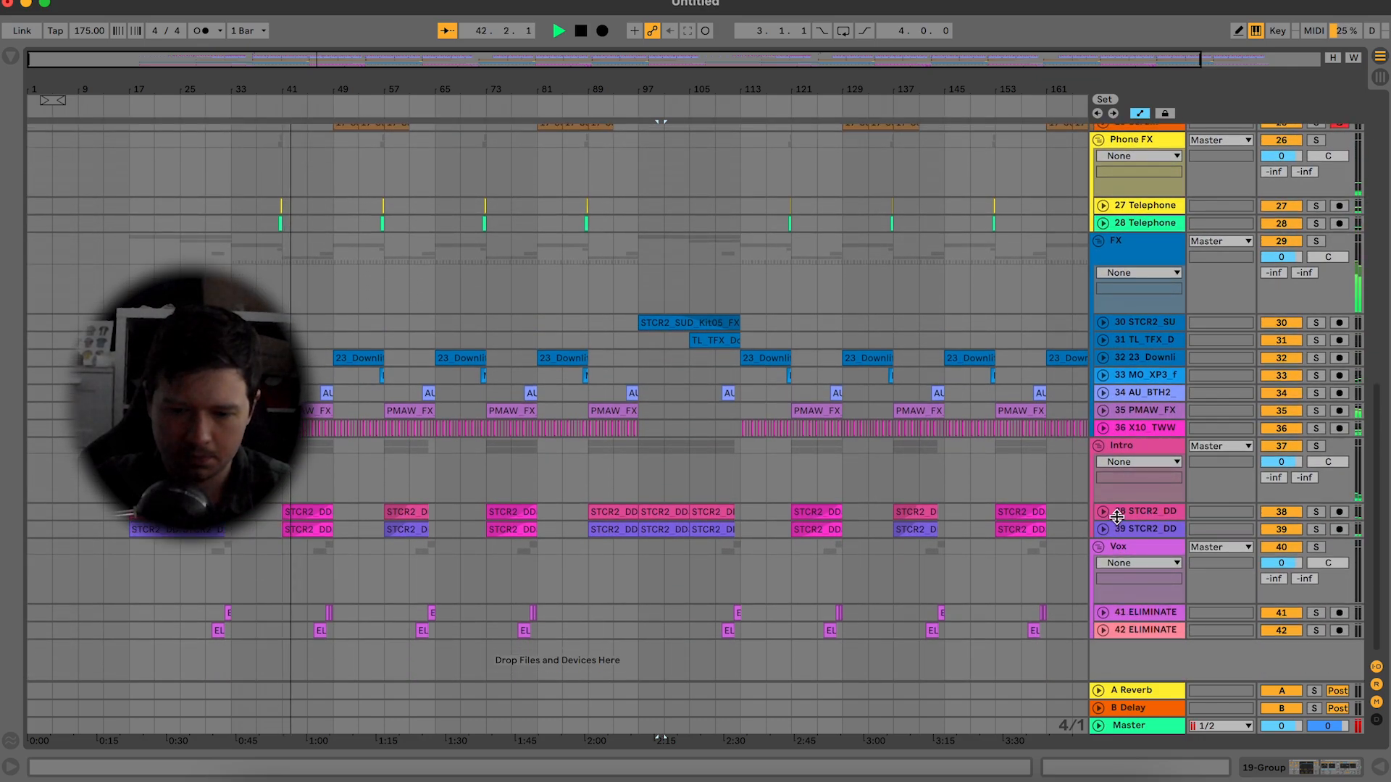
{"action": "left_click", "coordinate": [1100, 547]}
{"action": "left_click", "coordinate": [1100, 447]}
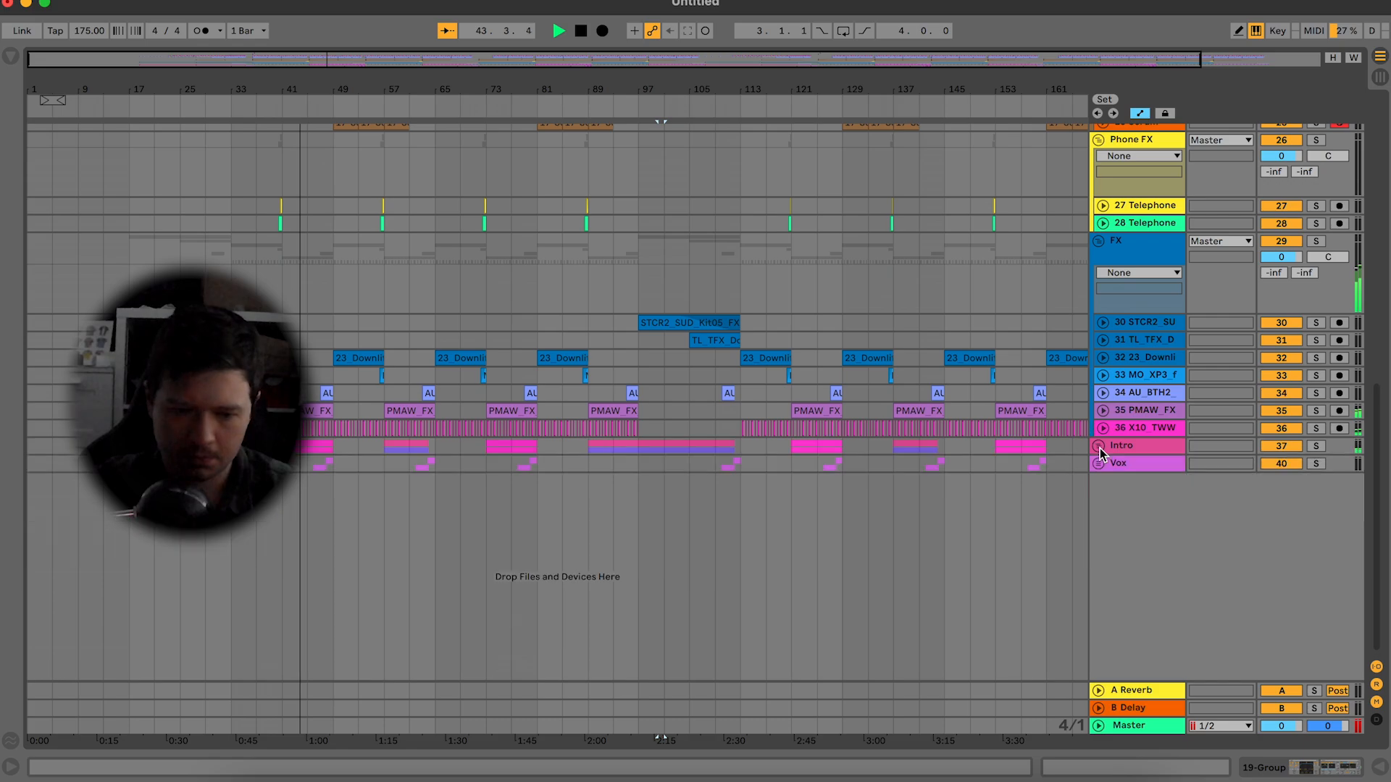
Step: Unfold the Intro group and fold the 19 Group inside BASS
{"action": "left_click", "coordinate": [1100, 449]}
{"action": "scroll", "coordinate": [910, 432], "scroll_direction": "up", "scroll_amount": 9}
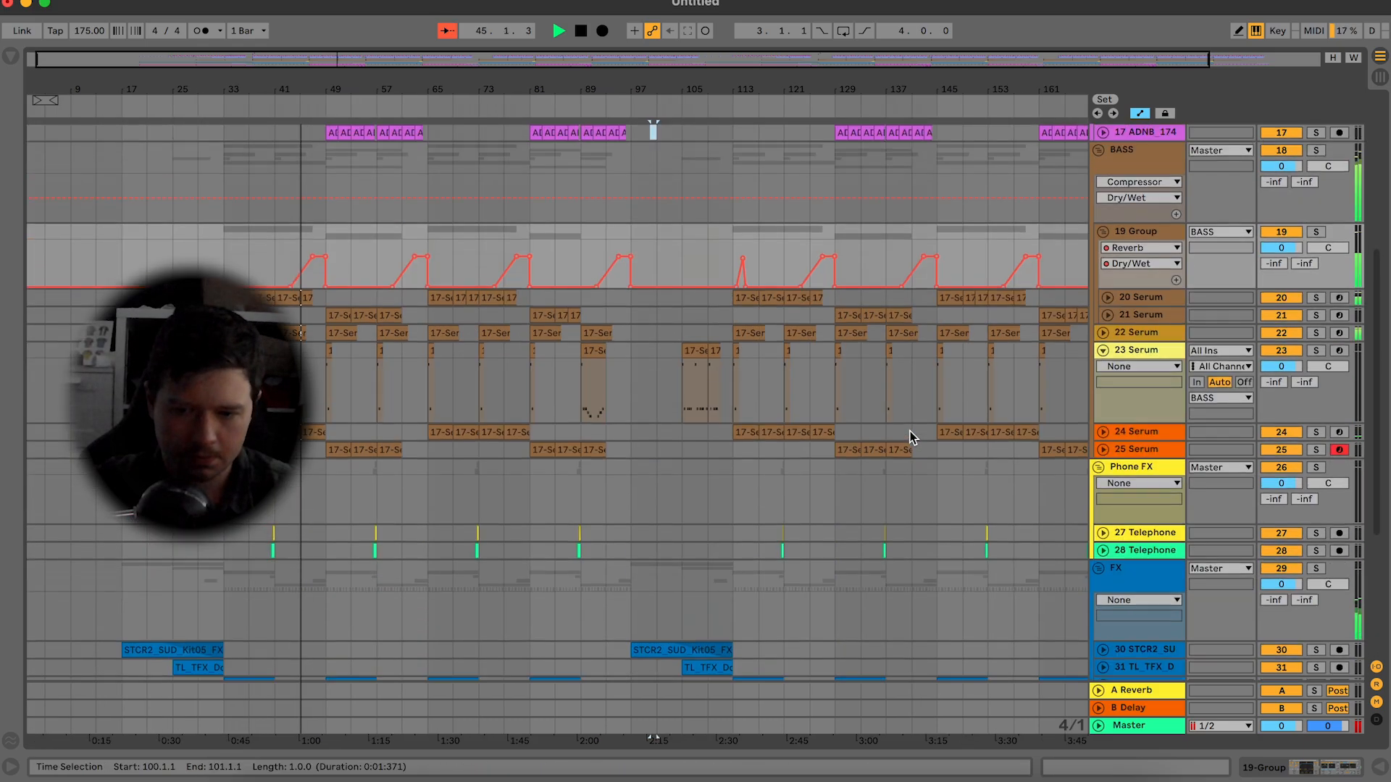
{"action": "left_click", "coordinate": [1102, 231]}
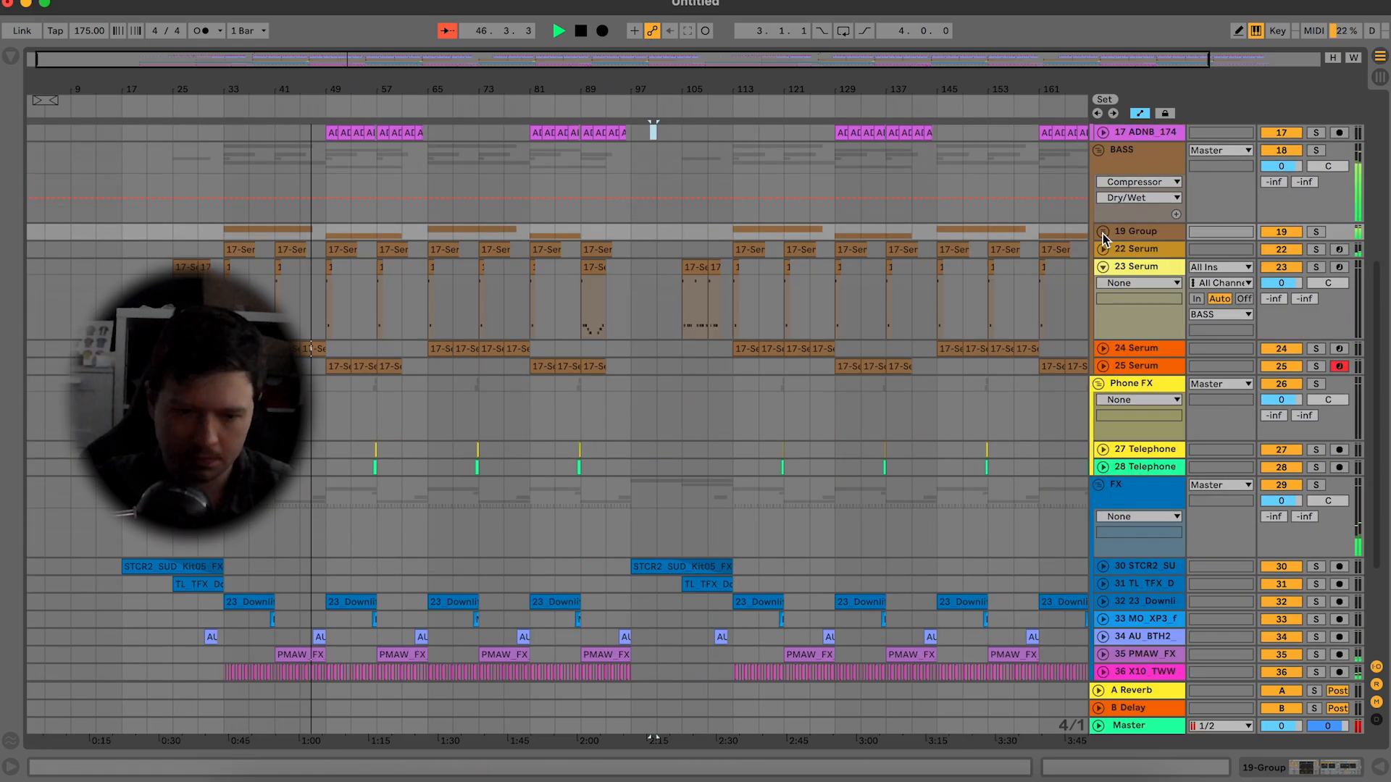
Step: Turn playback follow on so the arrangement view tracks the playhead, with the timeline zoomed in around the drop
{"action": "left_click", "coordinate": [448, 30]}
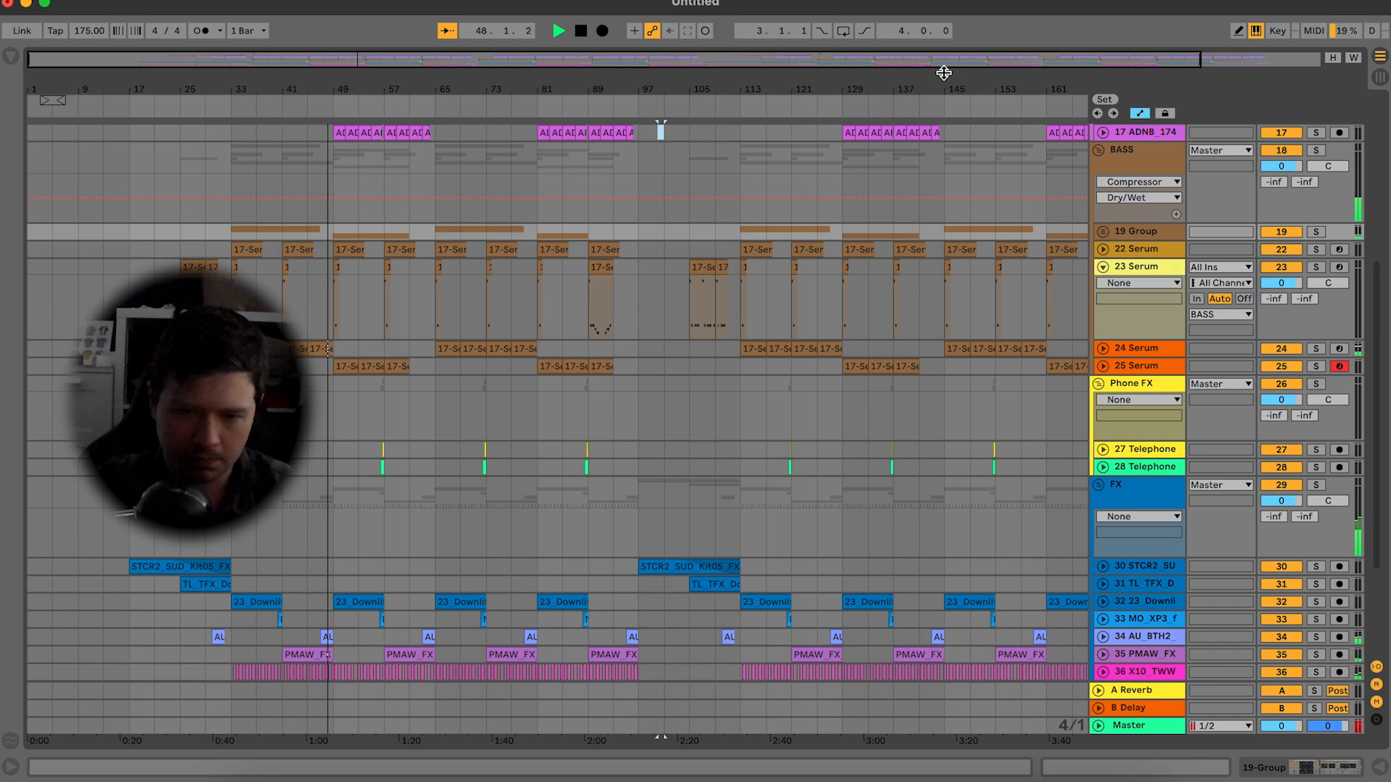
{"action": "left_click", "coordinate": [447, 32]}
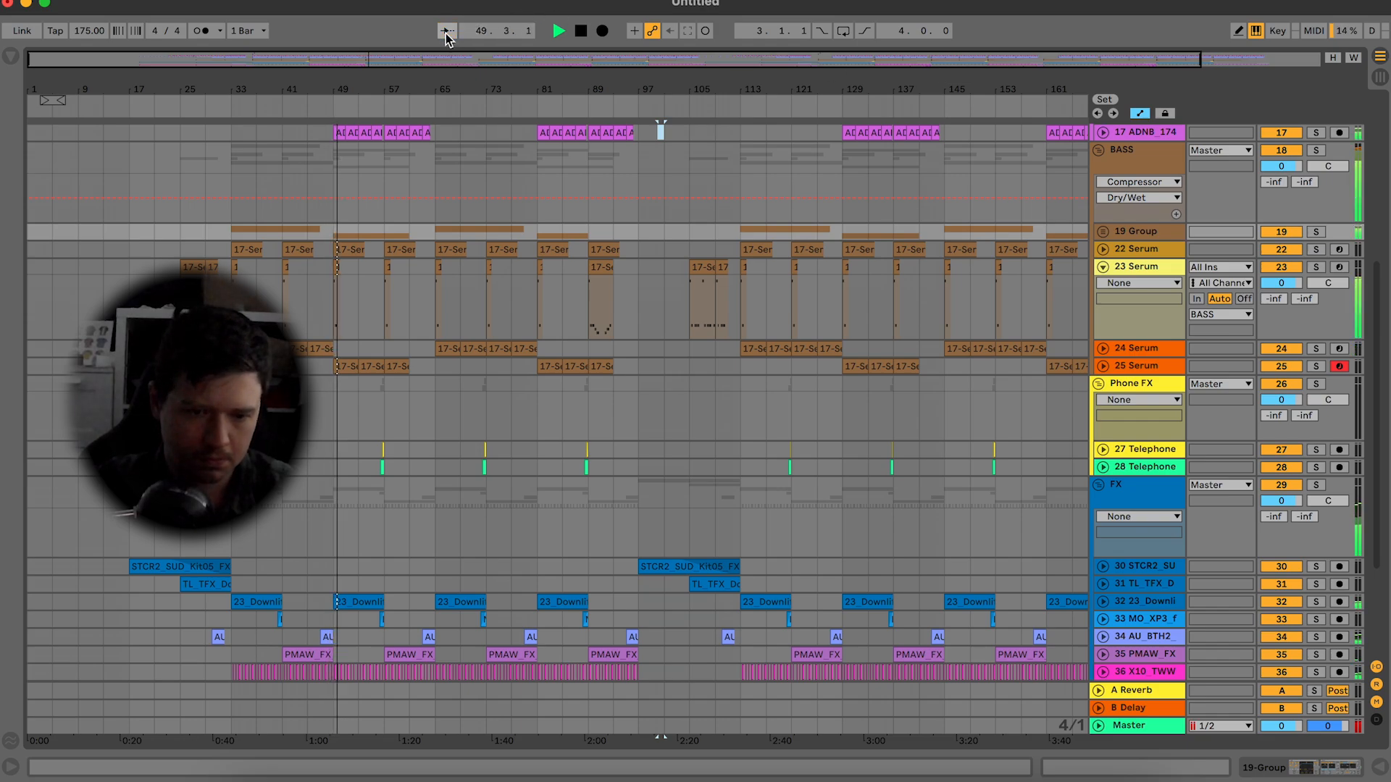
{"action": "left_click", "coordinate": [447, 32]}
{"action": "scroll", "coordinate": [598, 258], "scroll_direction": "up", "scroll_amount": 10}
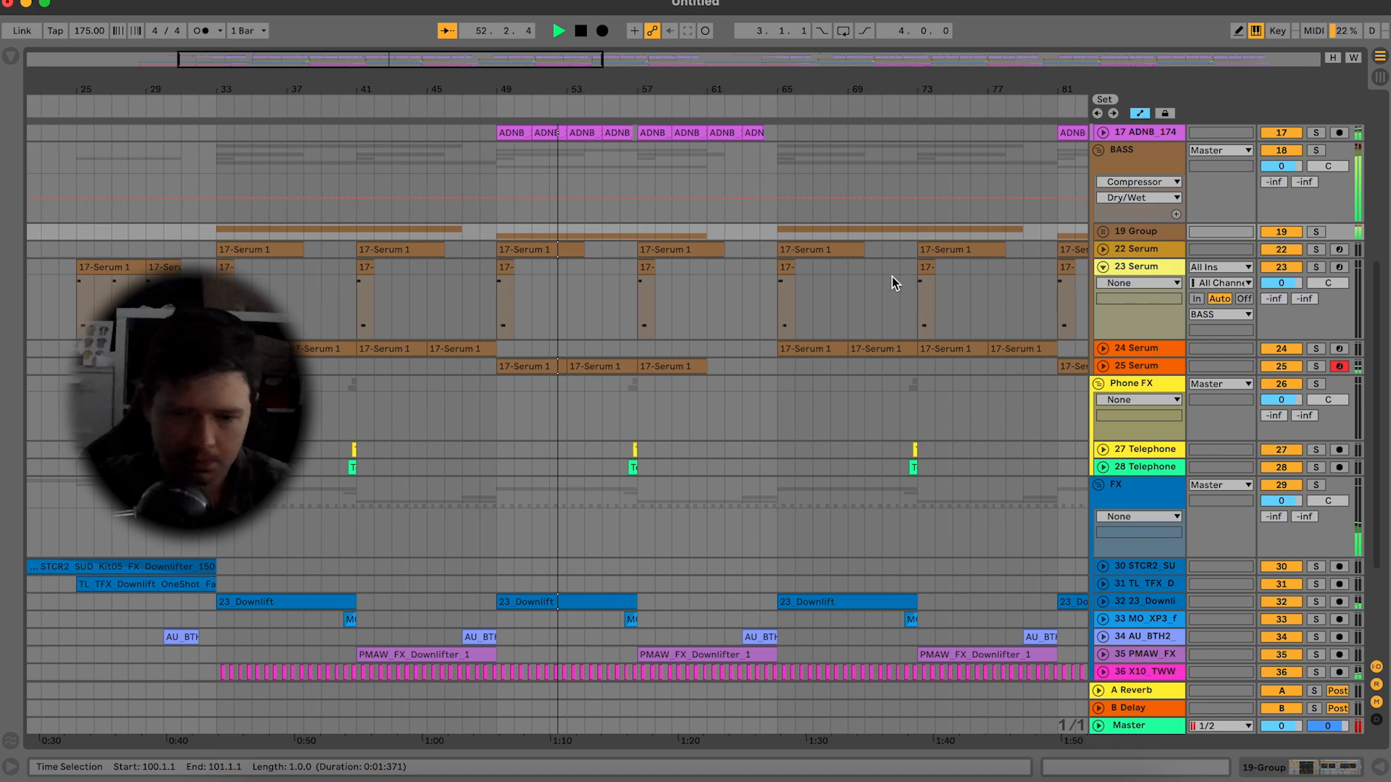
{"action": "scroll", "coordinate": [892, 277], "scroll_direction": "up", "scroll_amount": 5}
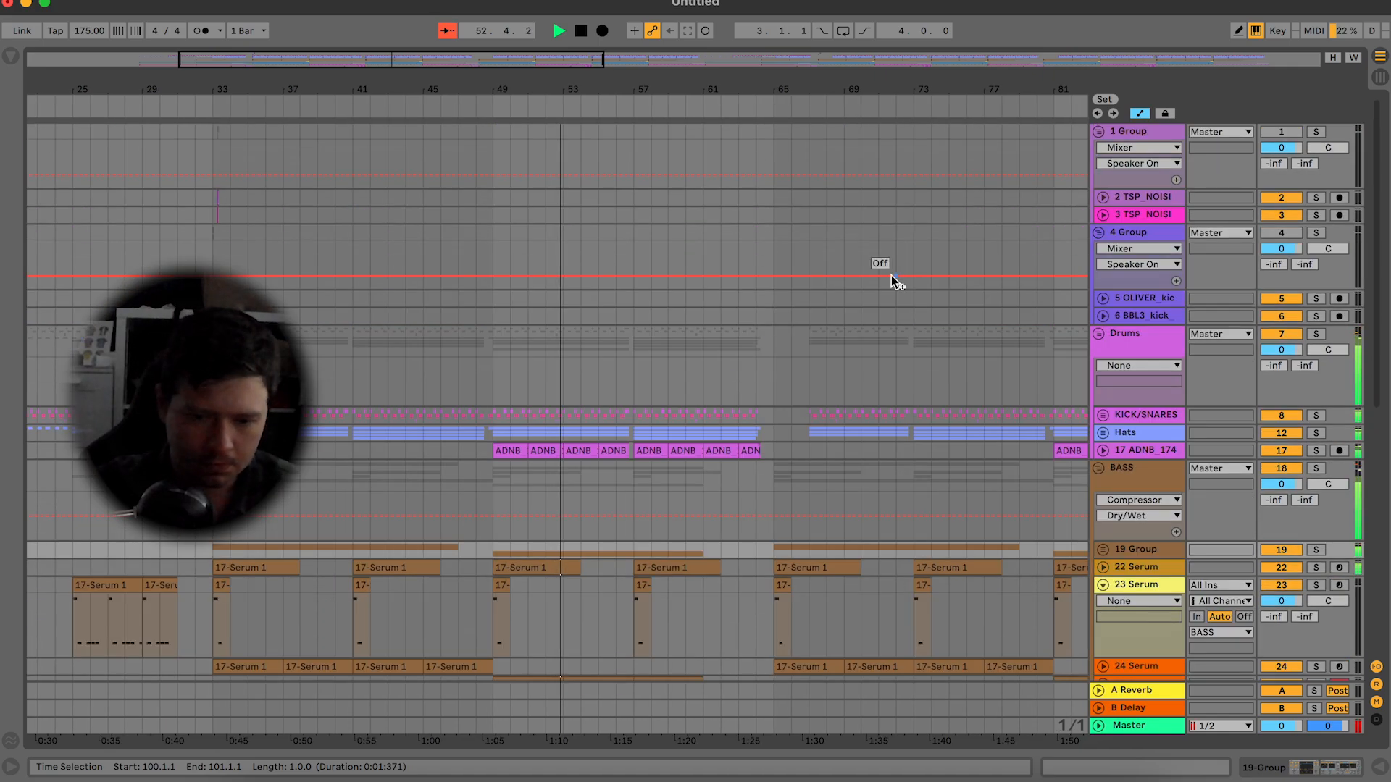
{"action": "left_click", "coordinate": [447, 30]}
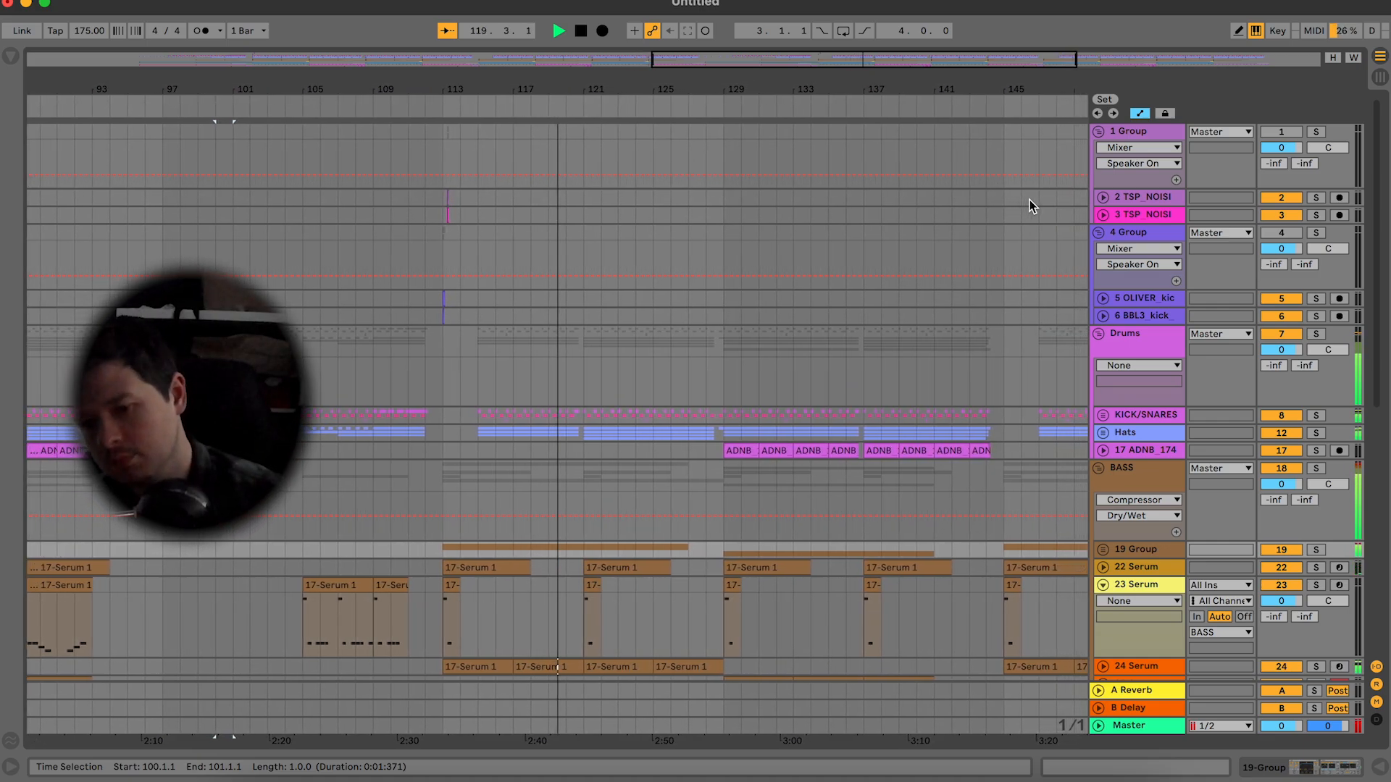
Step: Fold the 1 Group, 4 Group, Drums and BASS groups
{"action": "left_click", "coordinate": [1099, 132]}
{"action": "left_click", "coordinate": [1098, 148]}
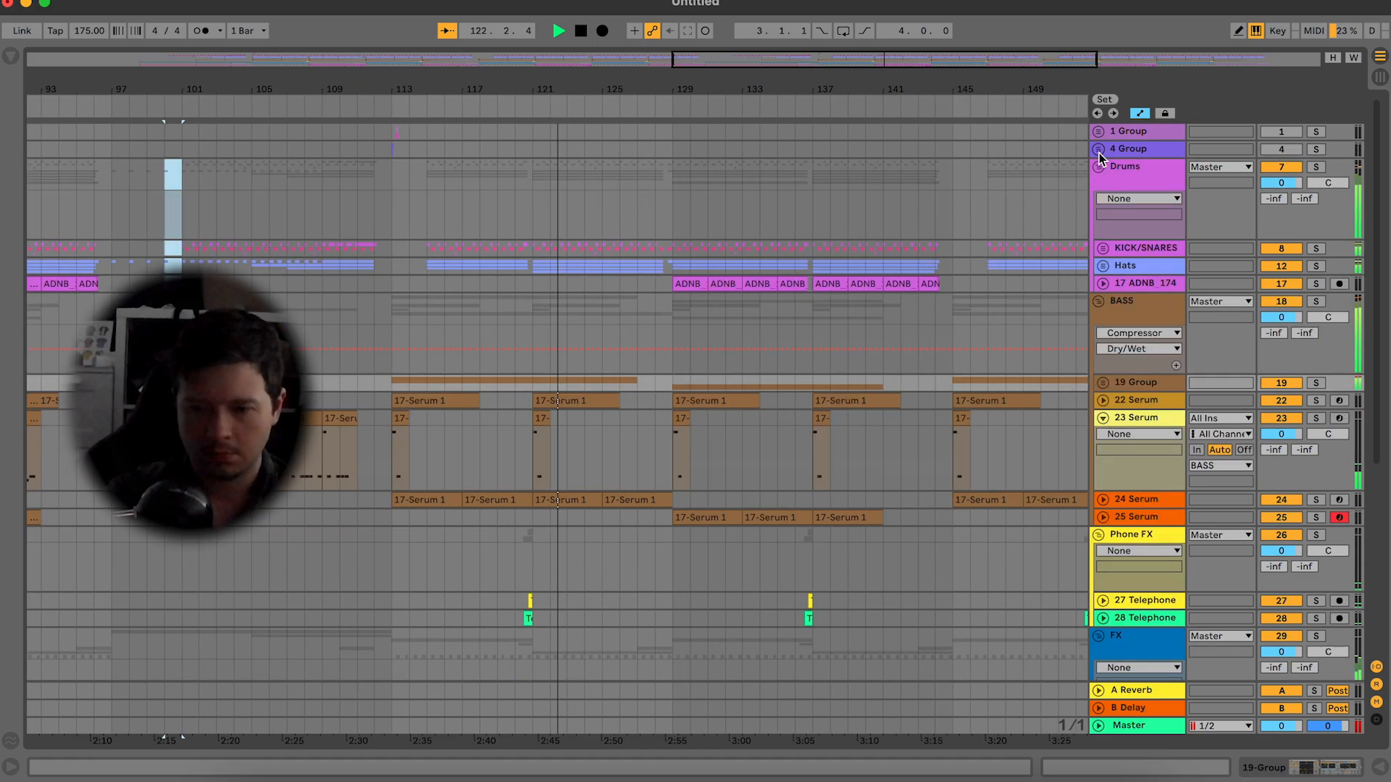
{"action": "left_click", "coordinate": [1099, 166]}
{"action": "left_click_drag", "start_coordinate": [1000, 56], "coordinate": [985, 66]}
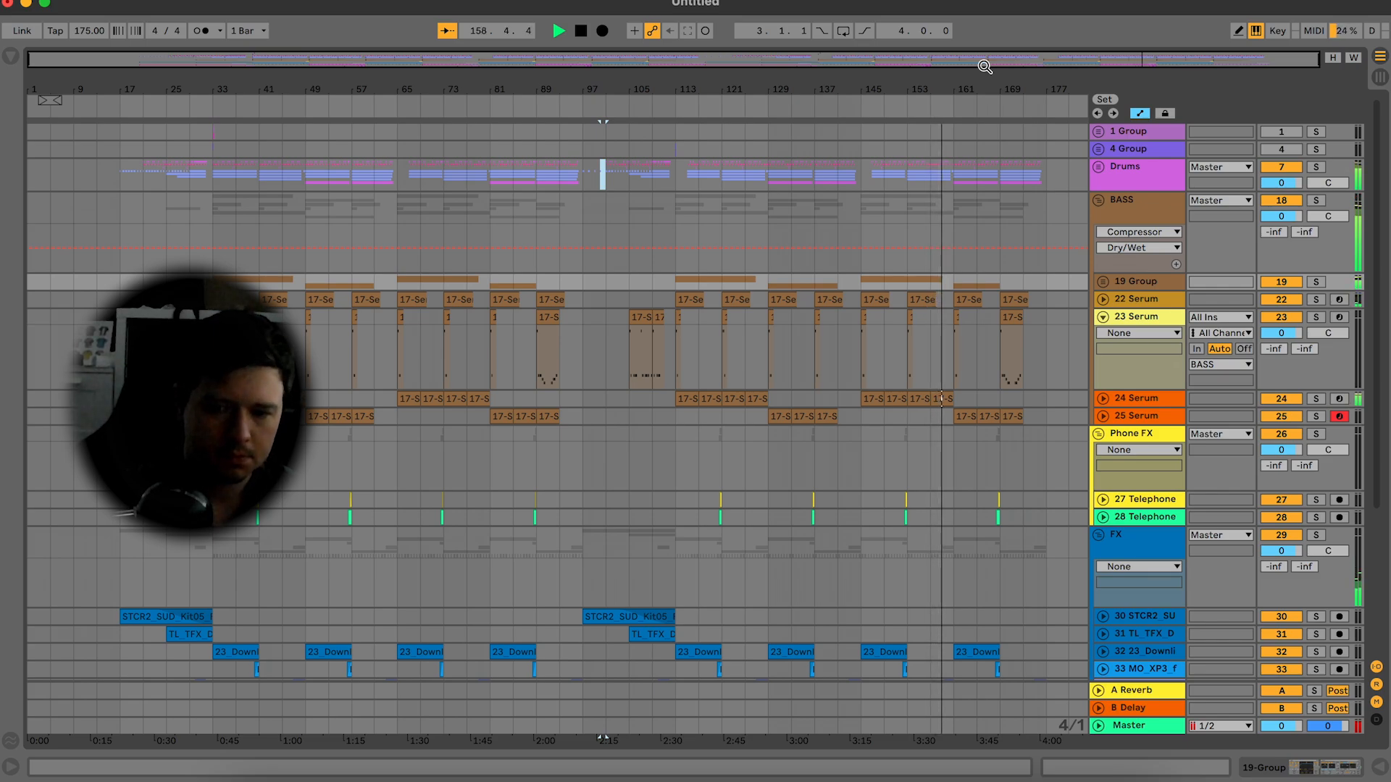
{"action": "scroll", "coordinate": [931, 257], "scroll_direction": "down", "scroll_amount": 5}
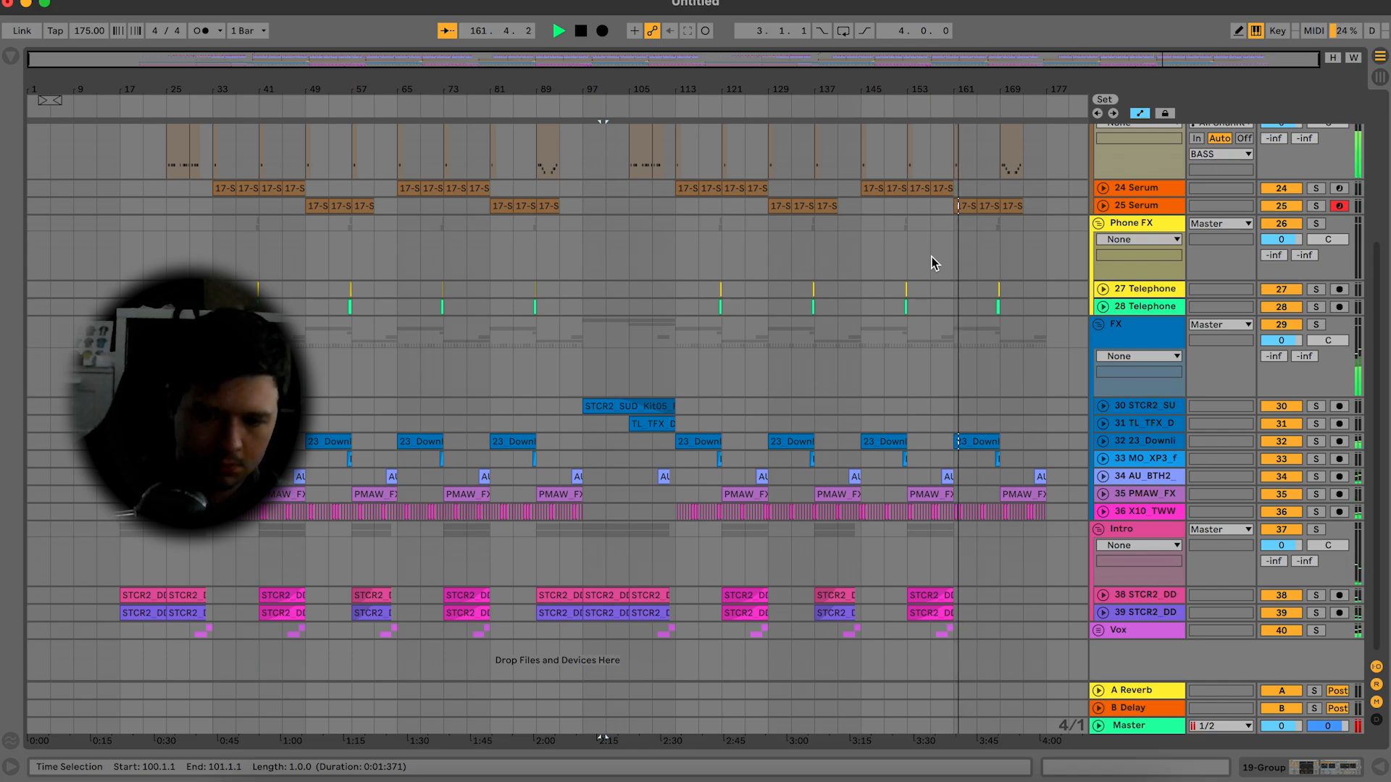
{"action": "scroll", "coordinate": [932, 257], "scroll_direction": "up", "scroll_amount": 5}
{"action": "left_click", "coordinate": [1100, 200]}
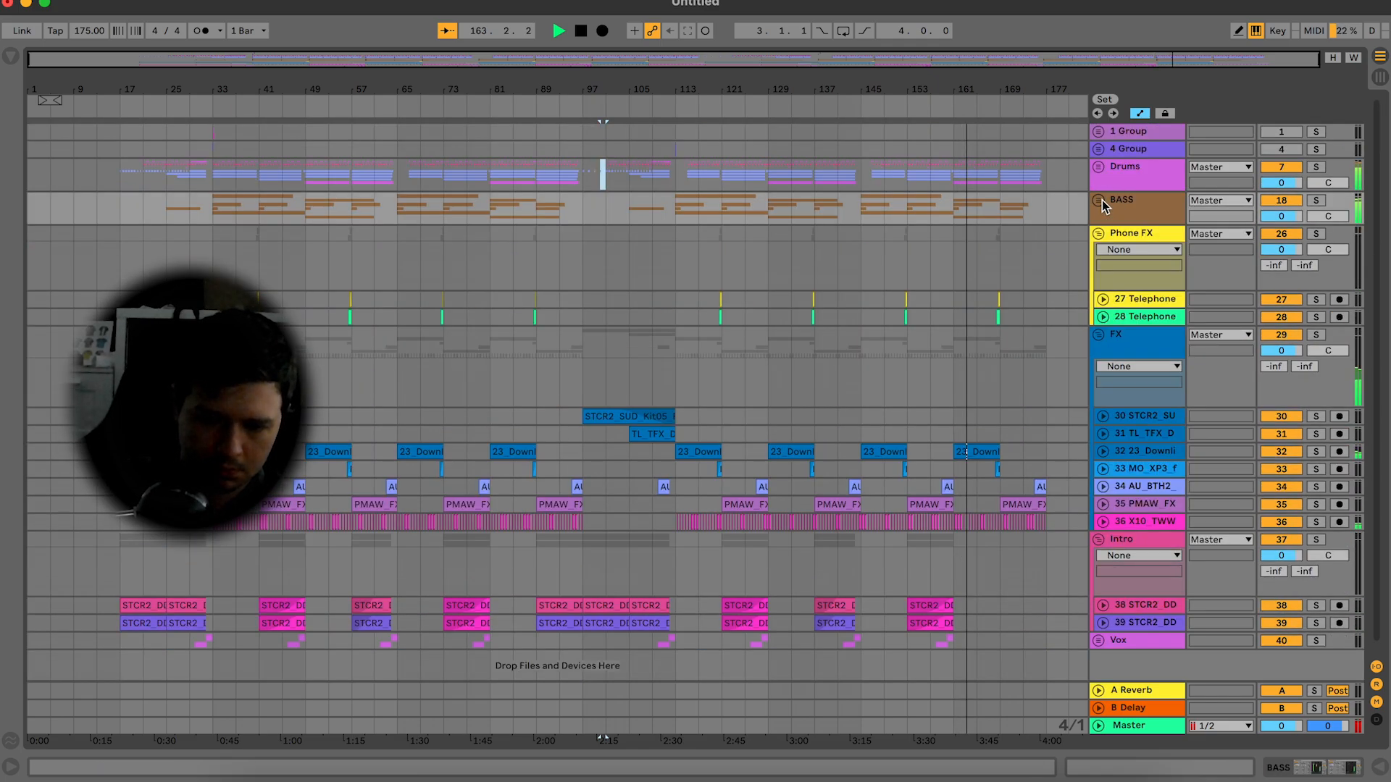
Step: Unfold the PMAW_FX track and delete the final AU_BTH2 uplifter clip at bars 175 to 177
{"action": "left_click_drag", "start_coordinate": [1105, 60], "coordinate": [1194, 243]}
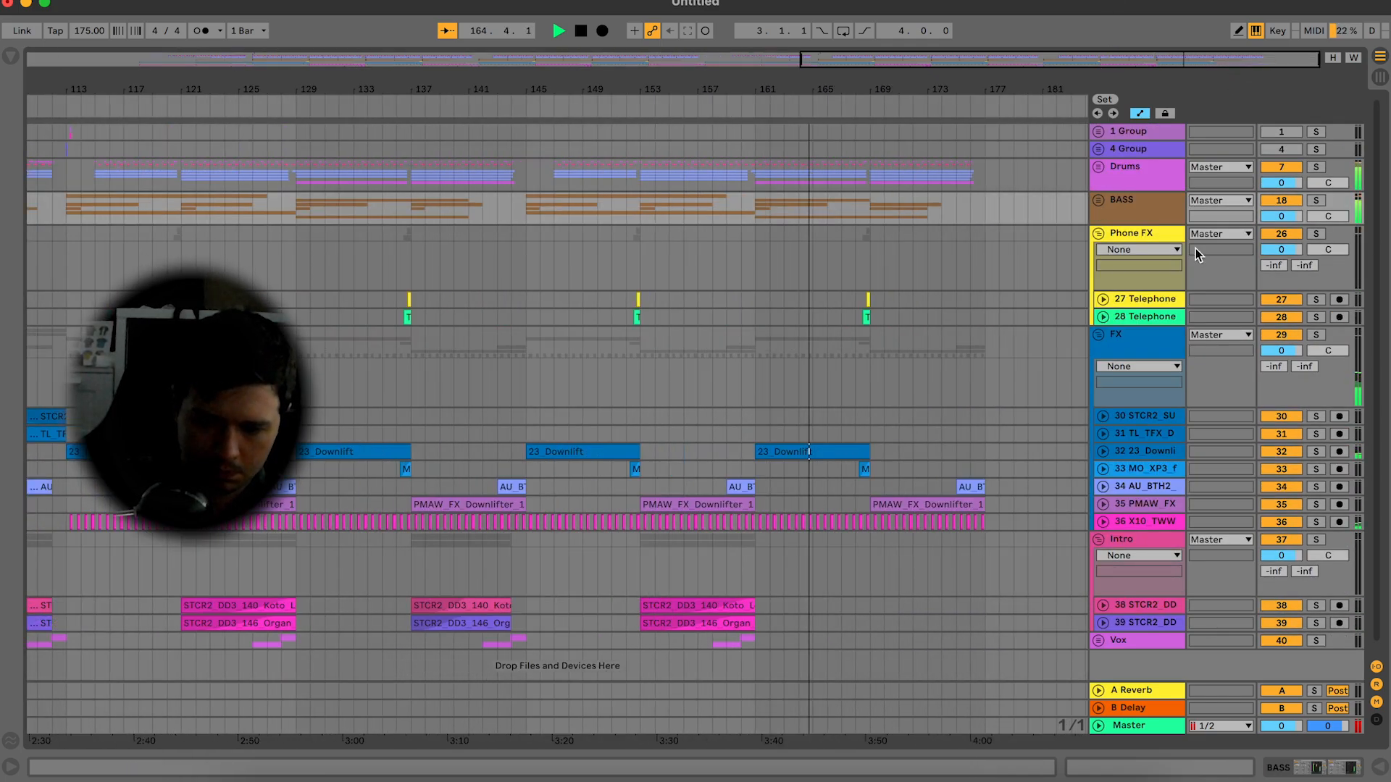
{"action": "left_click", "coordinate": [1104, 504]}
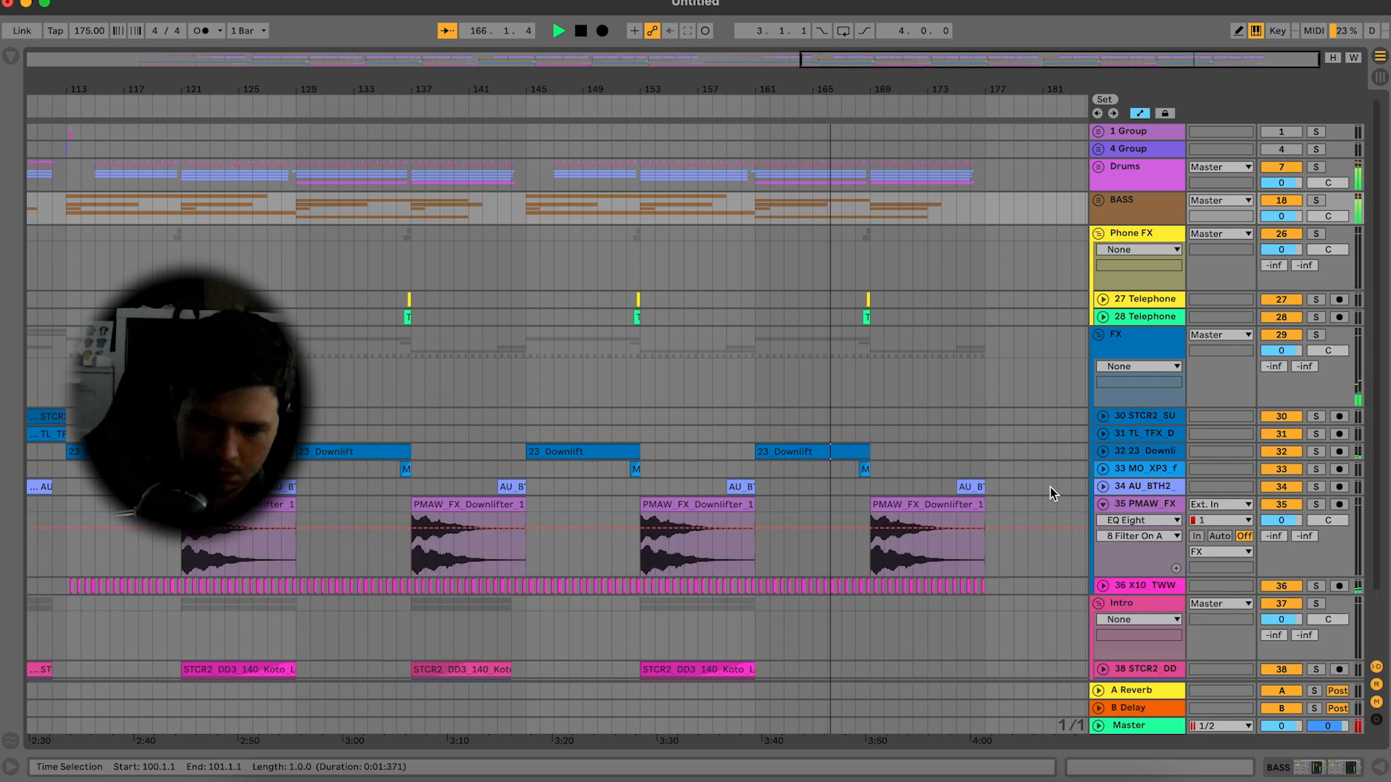
{"action": "left_click", "coordinate": [977, 489]}
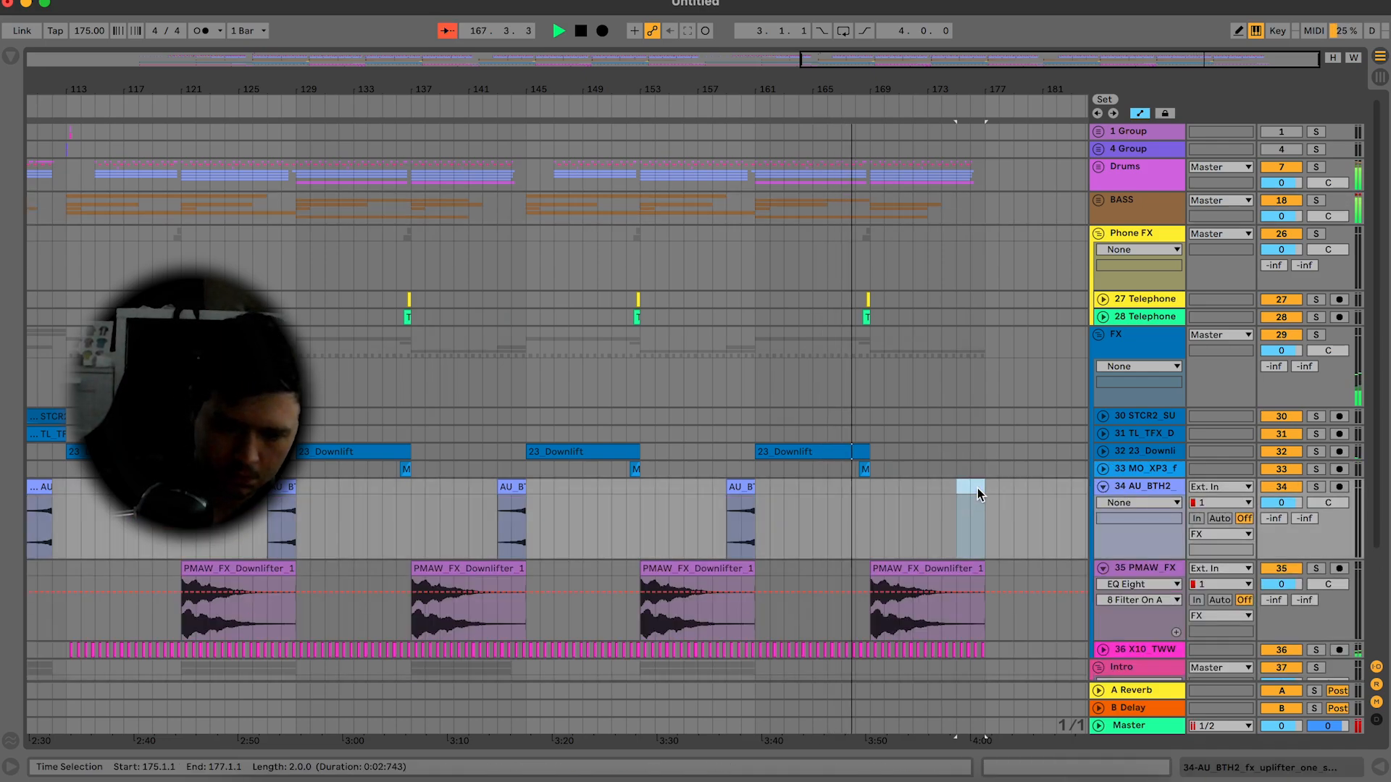
Step: Delete the end of the X10_TWW percussion clips from bar 176 to bar 178
{"action": "scroll", "coordinate": [977, 489], "scroll_direction": "down", "scroll_amount": 3}
{"action": "left_click_drag", "start_coordinate": [999, 512], "coordinate": [975, 511]}
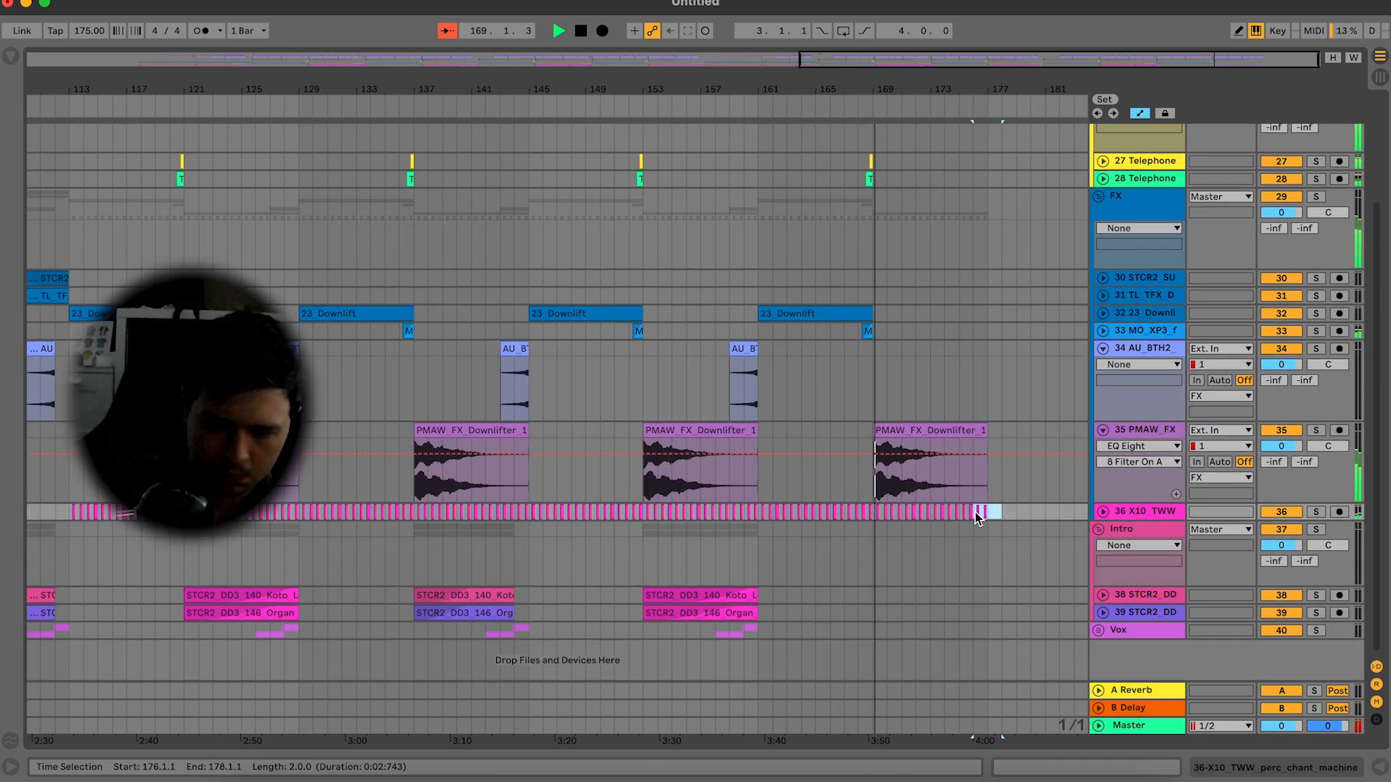
{"action": "scroll", "coordinate": [975, 511], "scroll_direction": "up", "scroll_amount": 2}
{"action": "scroll", "coordinate": [975, 511], "scroll_direction": "up", "scroll_amount": 3}
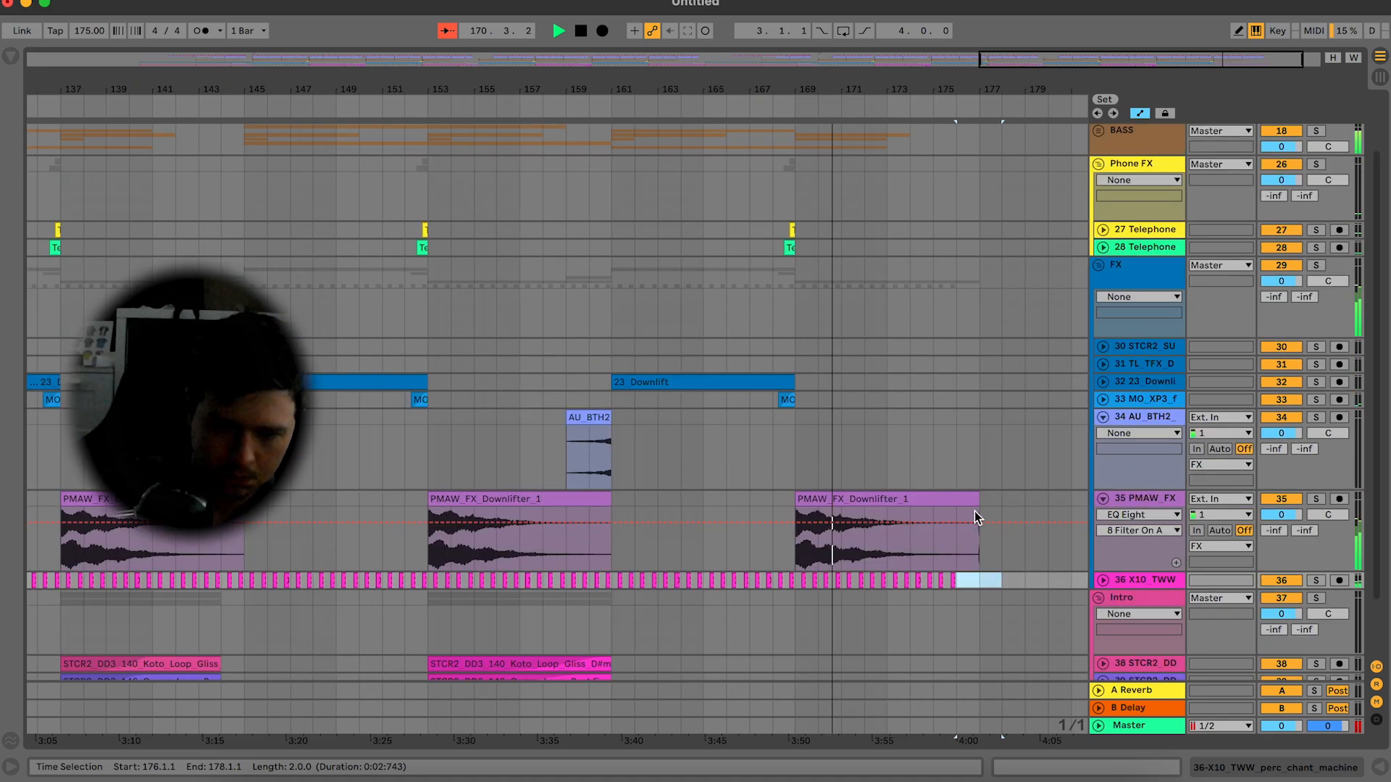
{"action": "scroll", "coordinate": [975, 511], "scroll_direction": "down", "scroll_amount": 1}
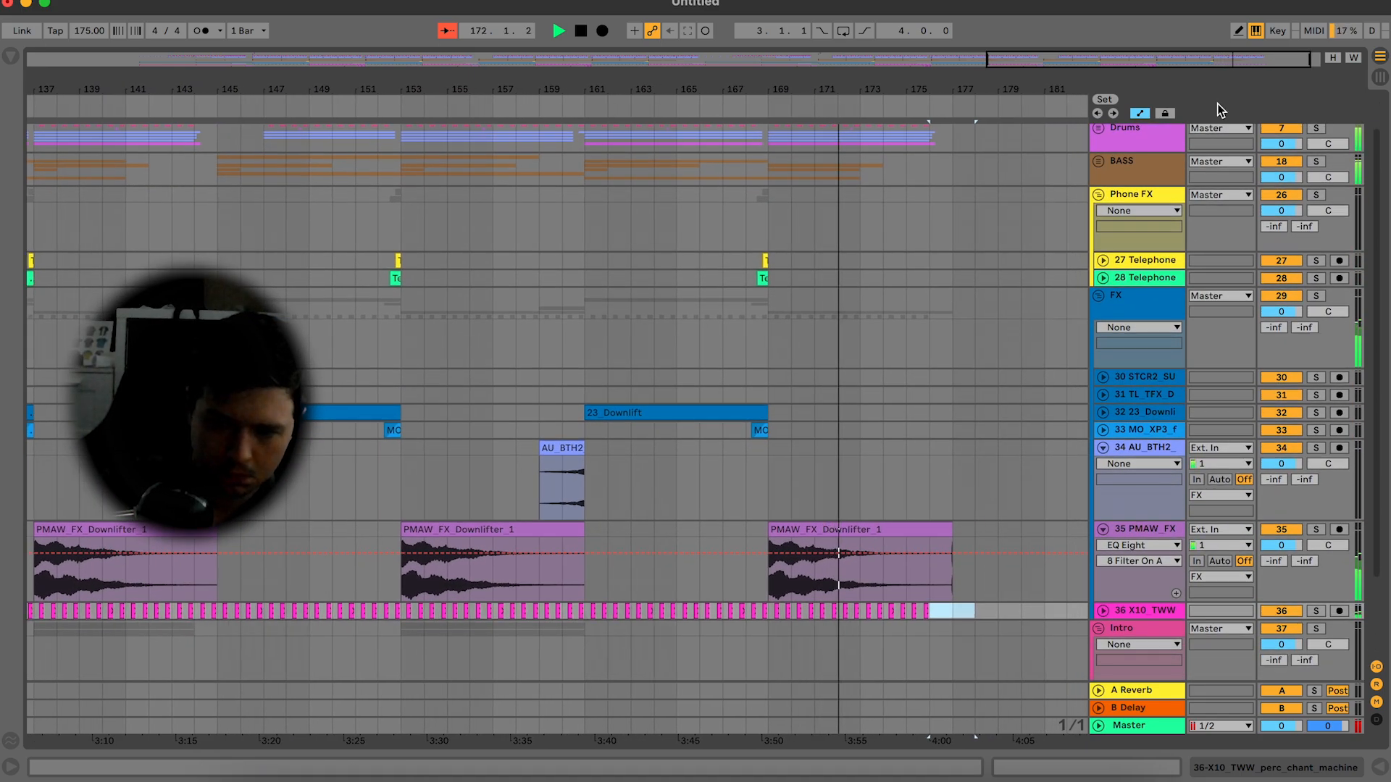
Step: Hide the automation lanes and add a fade-out of about one bar to the end of the last PMAW_FX Downlifter clip
{"action": "left_click", "coordinate": [1139, 113]}
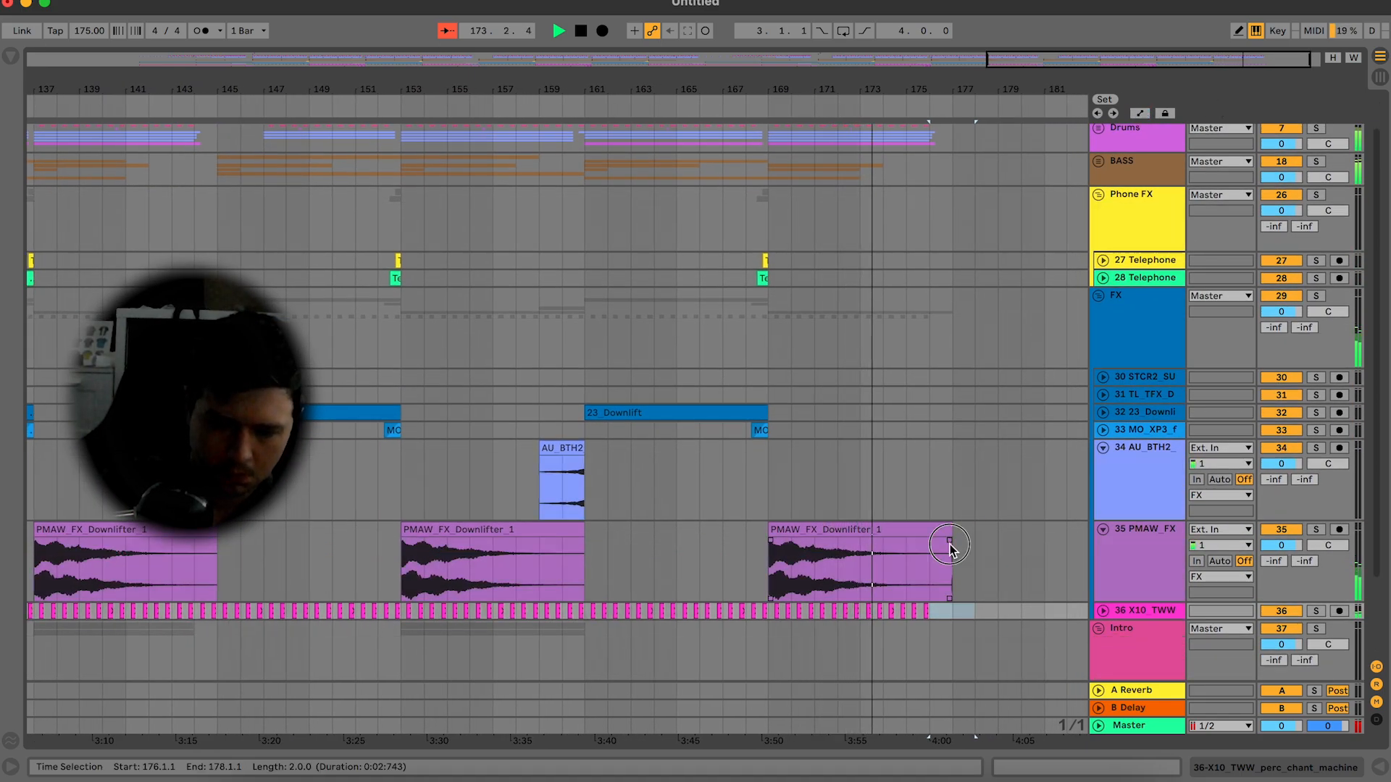
{"action": "left_click_drag", "start_coordinate": [947, 547], "coordinate": [922, 545]}
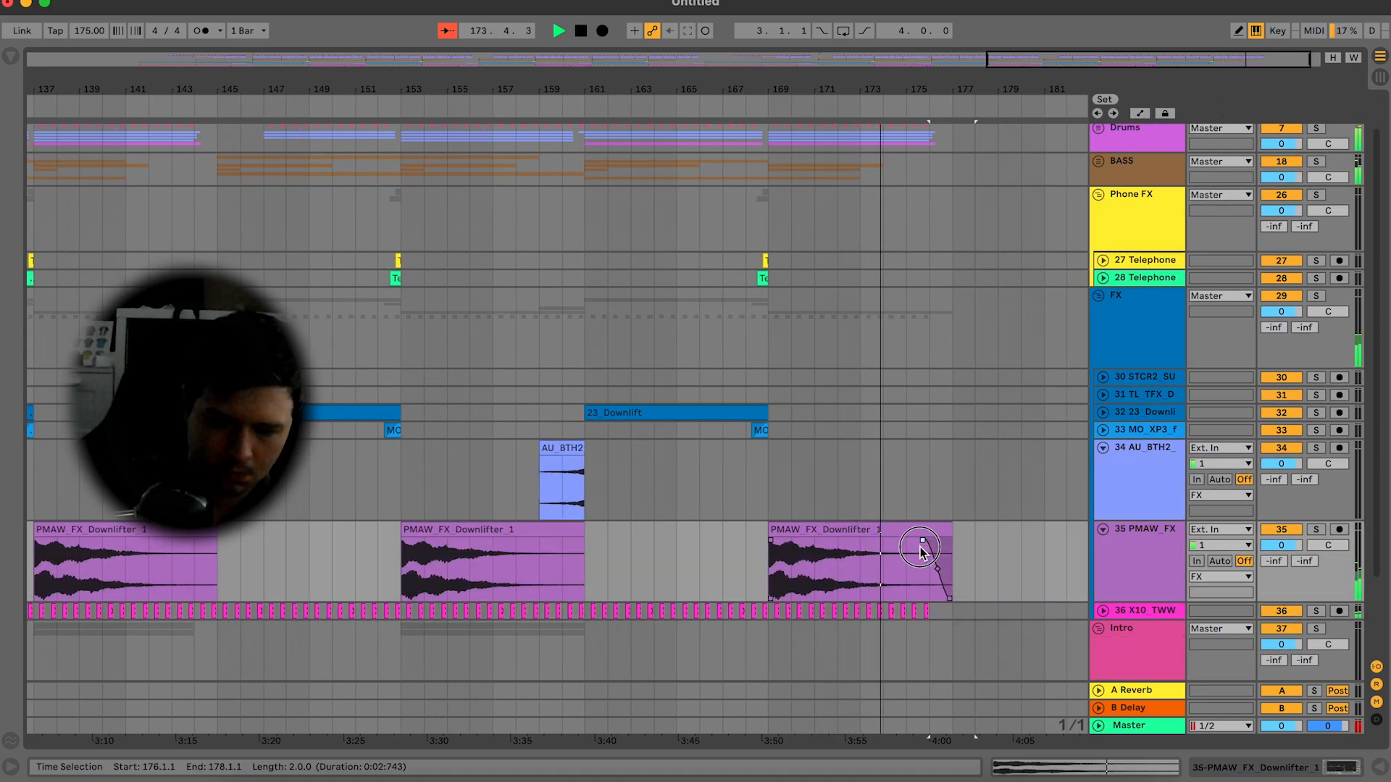
{"action": "left_click", "coordinate": [965, 542]}
{"action": "left_click_drag", "start_coordinate": [992, 58], "coordinate": [357, 59]}
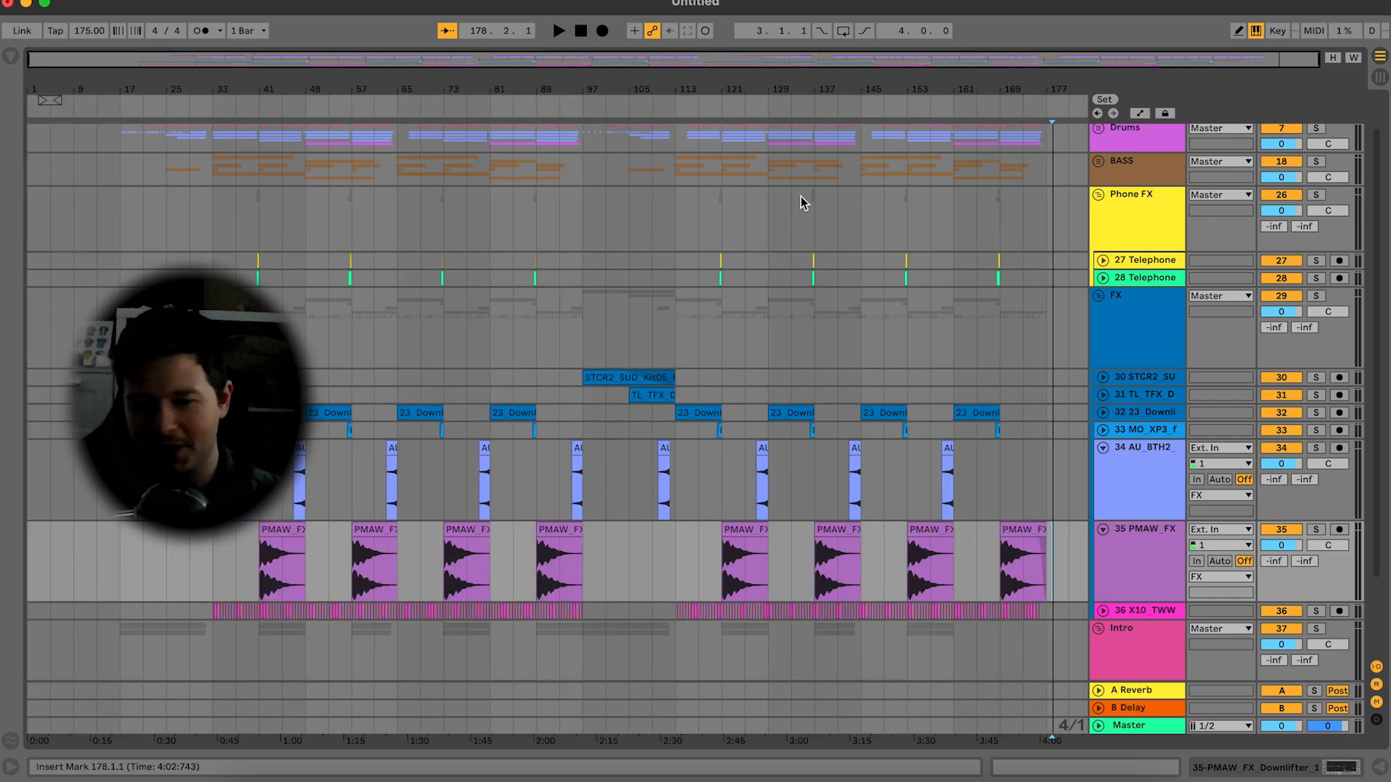
Step: Play the arrangement from bar 169 to check the ending, and stop playback
{"action": "scroll", "coordinate": [826, 320], "scroll_direction": "down", "scroll_amount": 1}
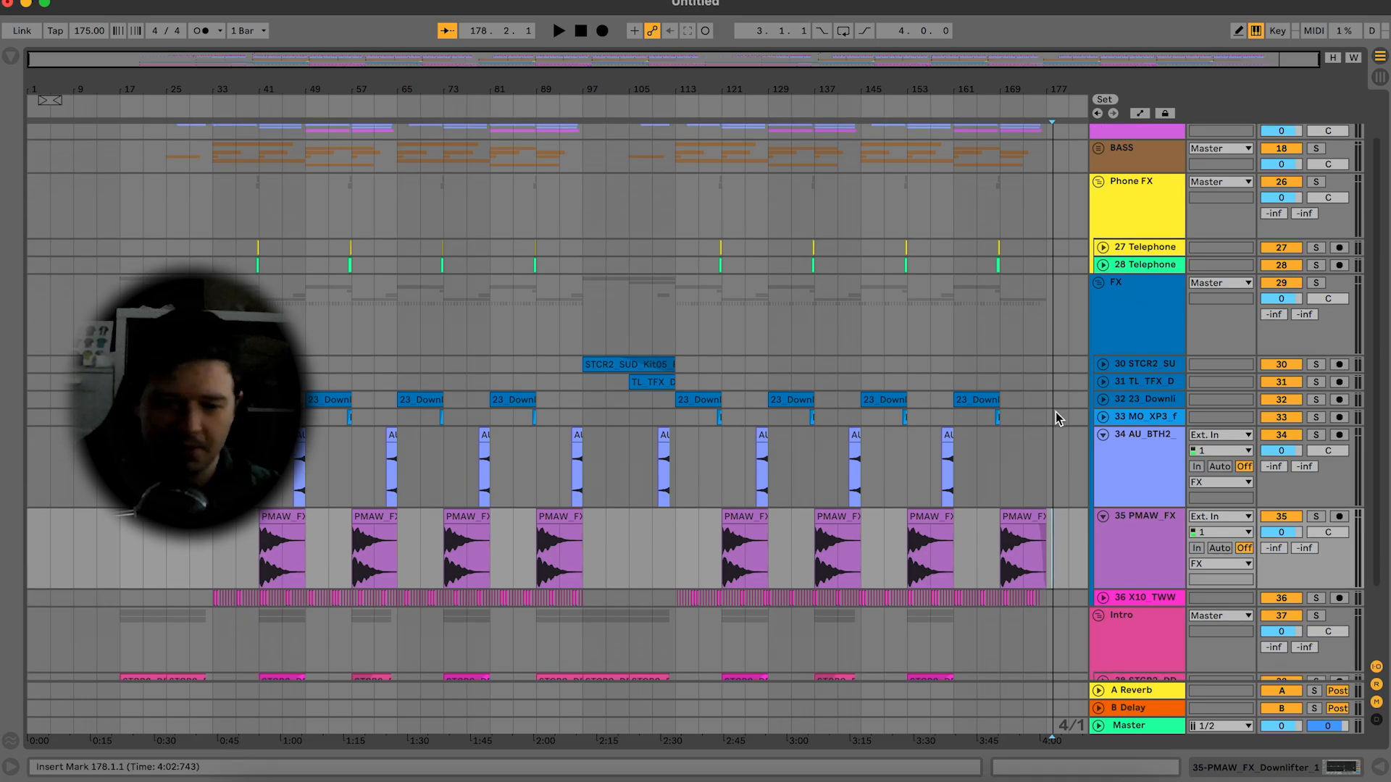
{"action": "left_click", "coordinate": [1007, 341]}
{"action": "key", "text": "space"}
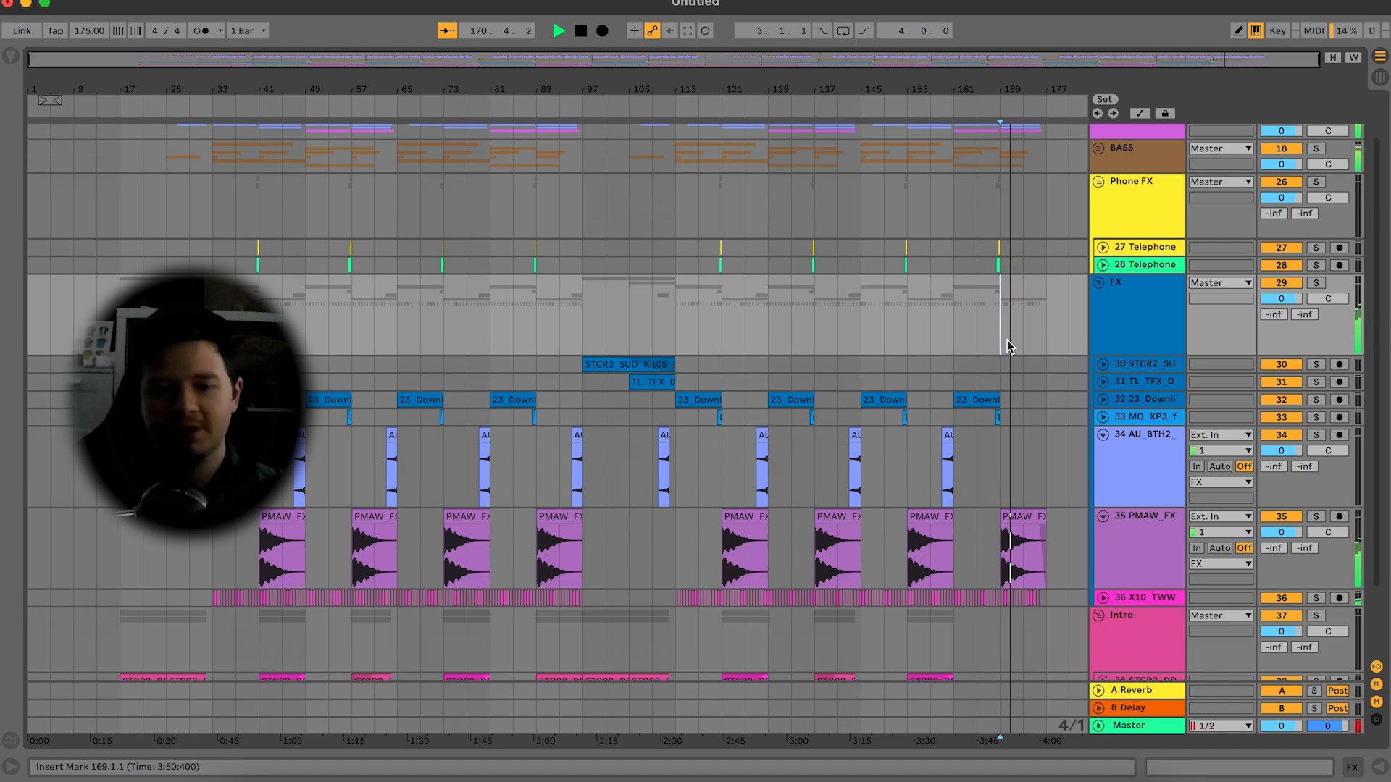
{"action": "key", "text": "space"}
Step: Turn on Draw Mode and fold the FX group
{"action": "key", "text": "b"}
{"action": "left_click", "coordinate": [1098, 283]}
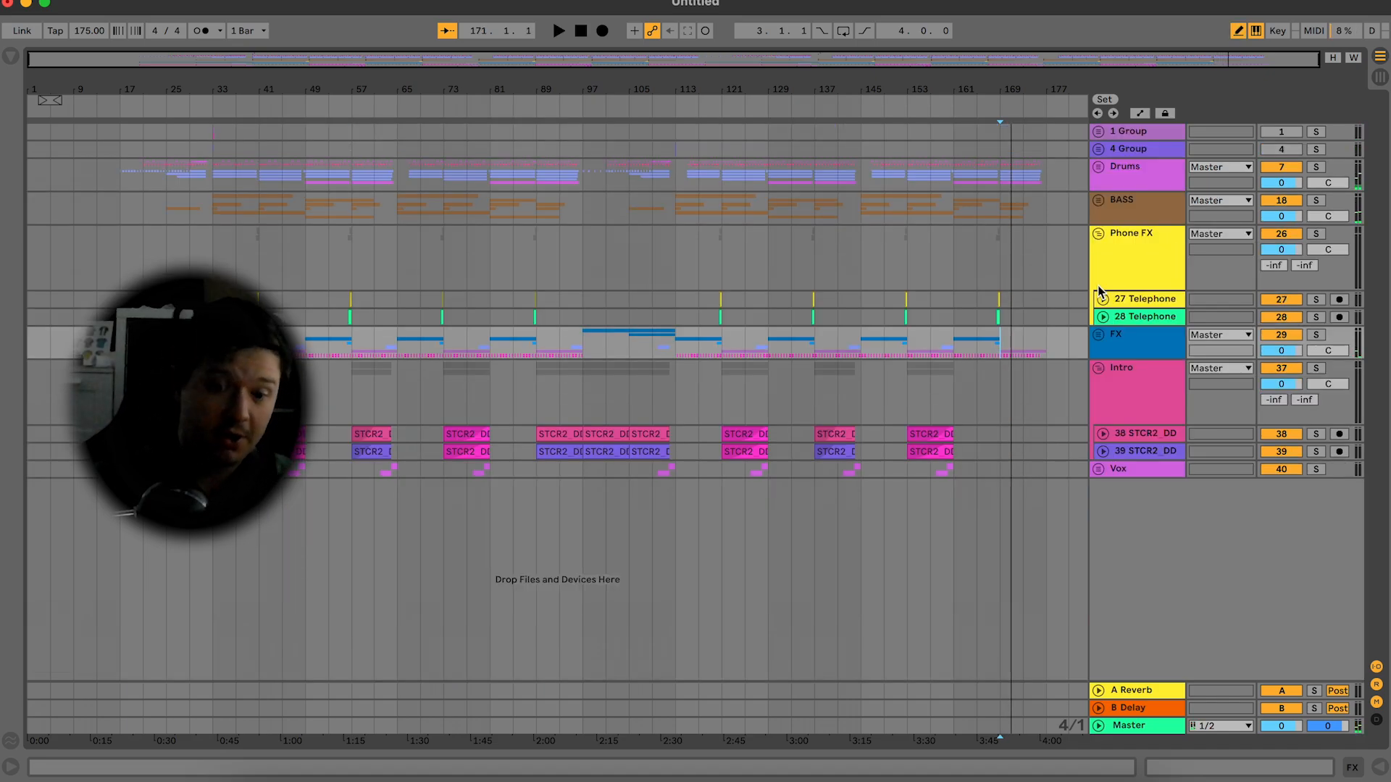